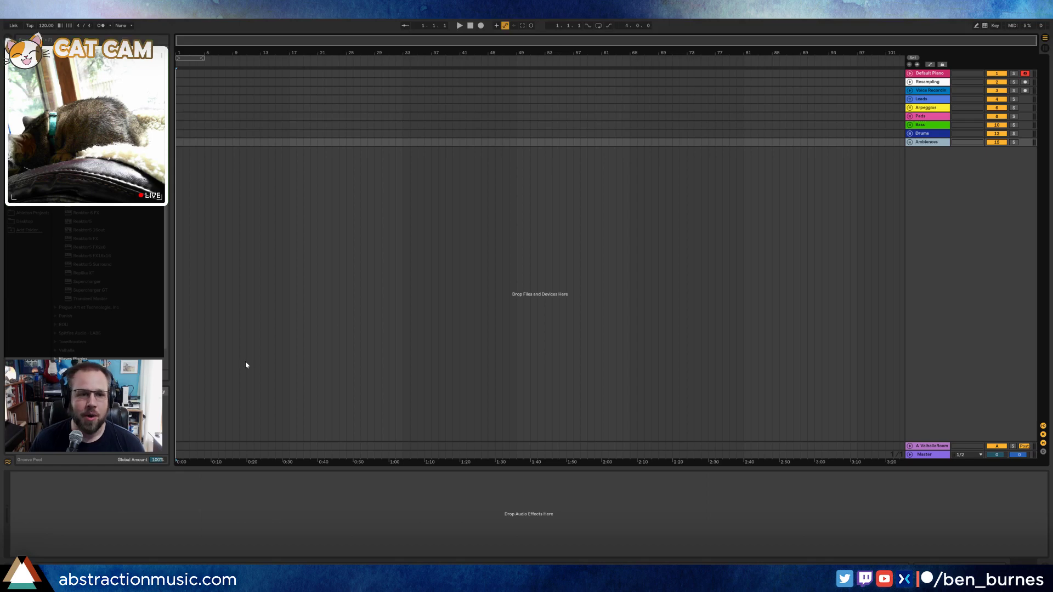
Switch to Firefox and search the web for "timer".
left_click(387, 281)
key("super")
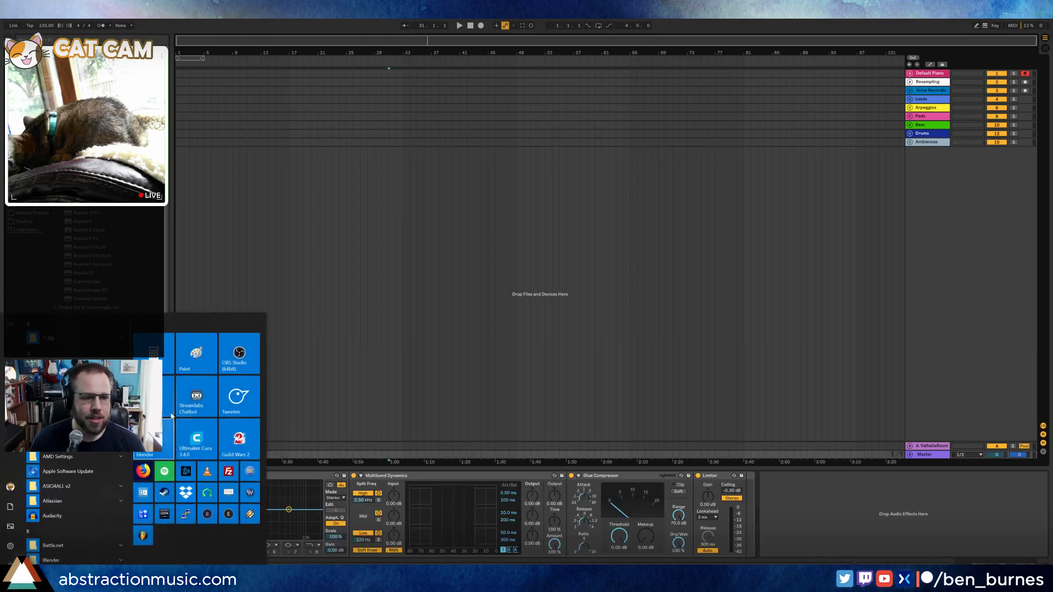
left_click(149, 470)
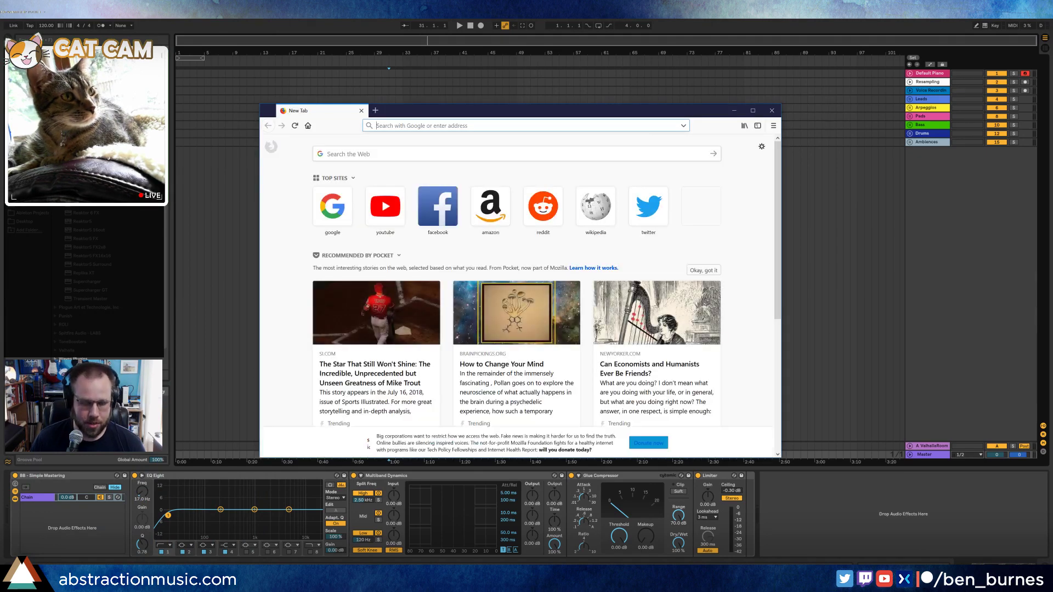
type("timer")
key("Return")
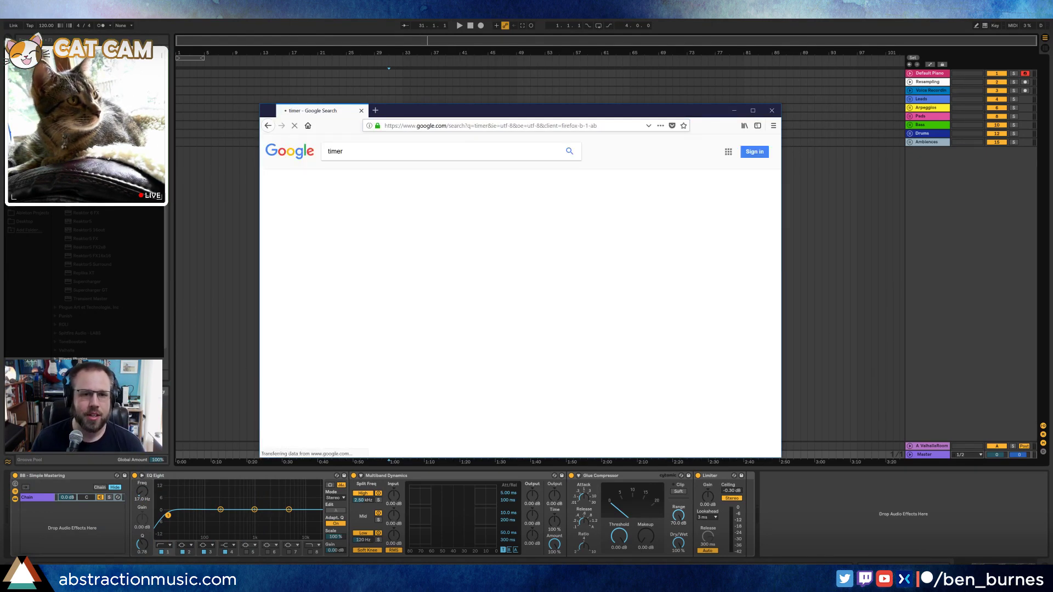
Set the web timer to 2 hours, start it, and return to the Ableton Live set.
left_click(353, 244)
type("20000")
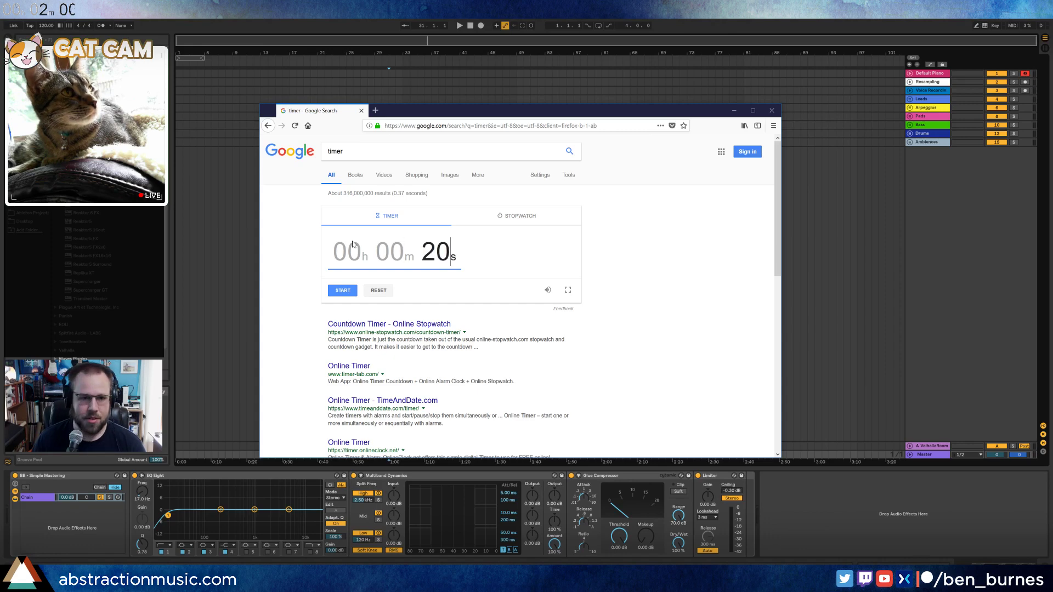
left_click(284, 246)
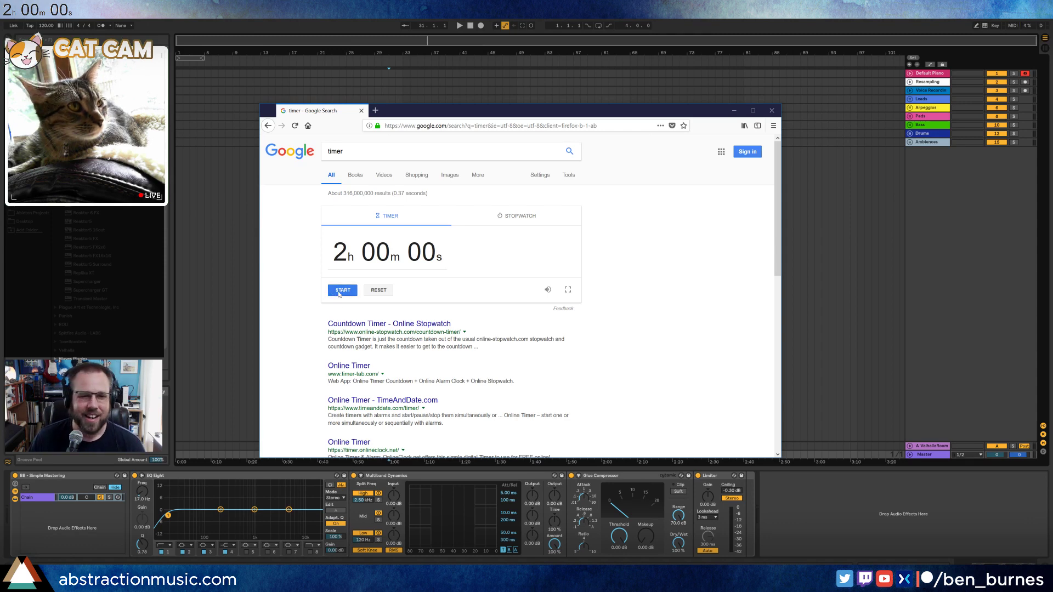
left_click(340, 291)
key("alt+Tab")
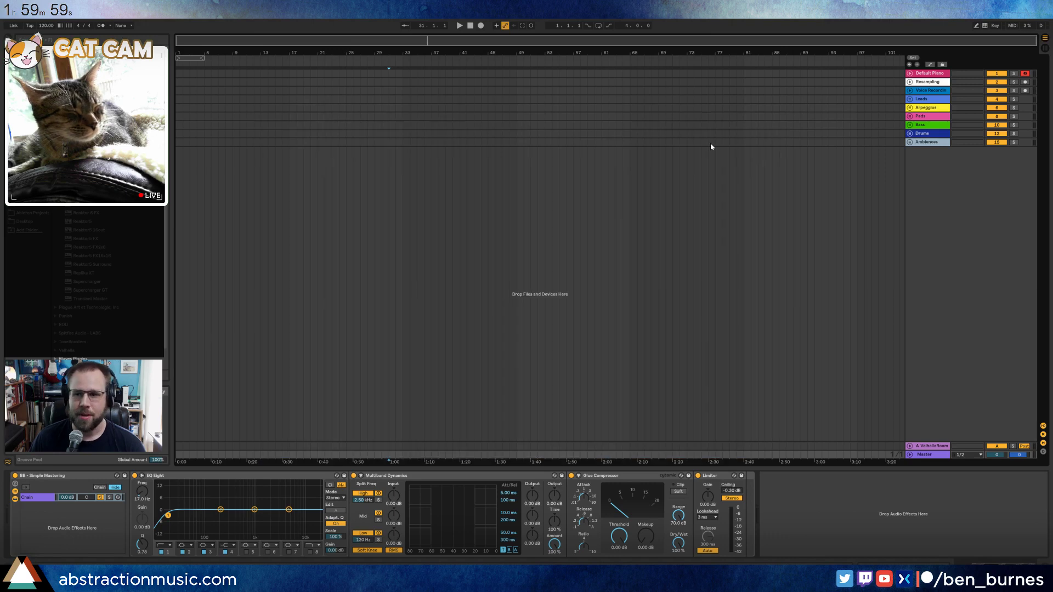
Unfold the Leads group and expand the Lead track inside it.
left_click(929, 100)
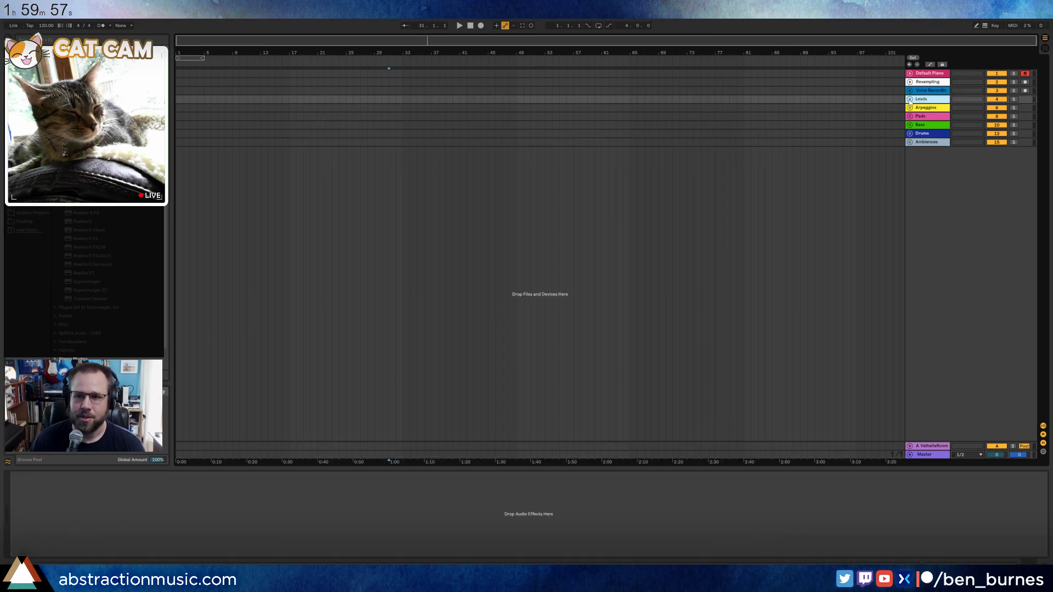
key("u")
left_click(930, 117)
left_click(912, 115)
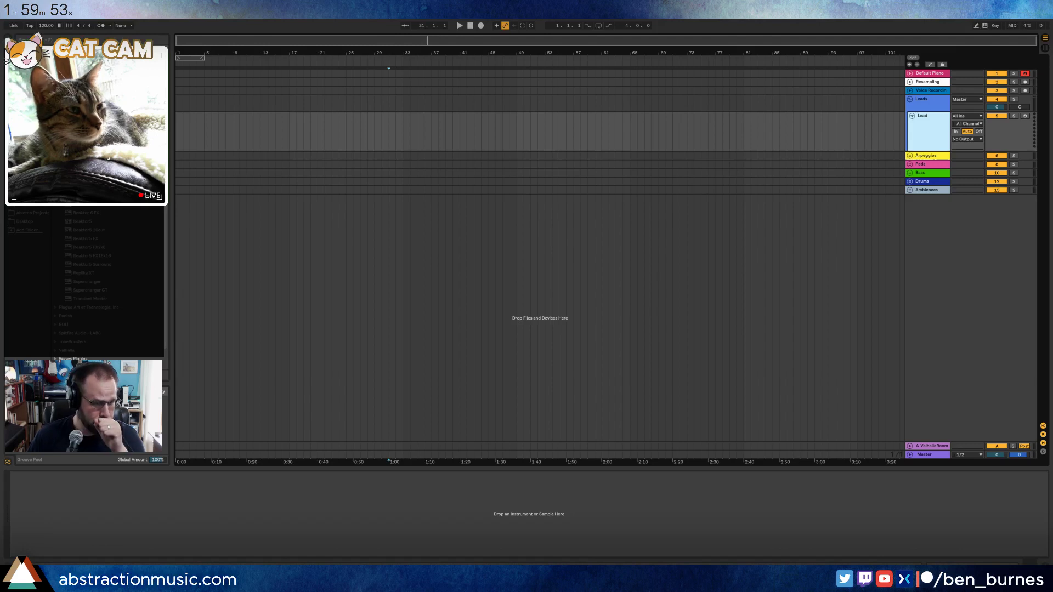
Load the Analog synthesizer onto the Lead track.
left_click(28, 94)
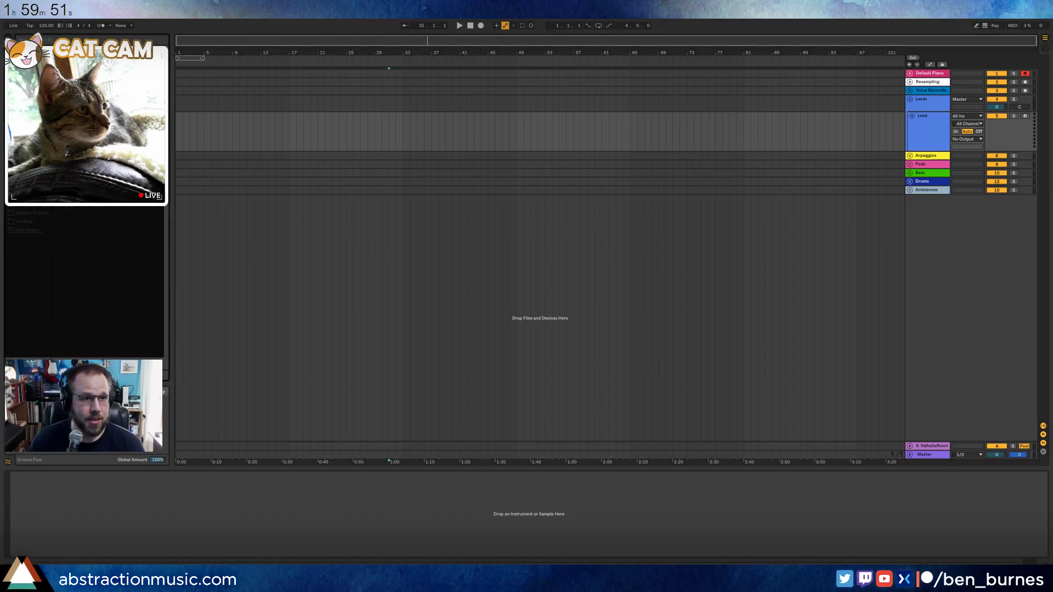
left_click(28, 100)
left_click_drag(451, 131, 451, 132)
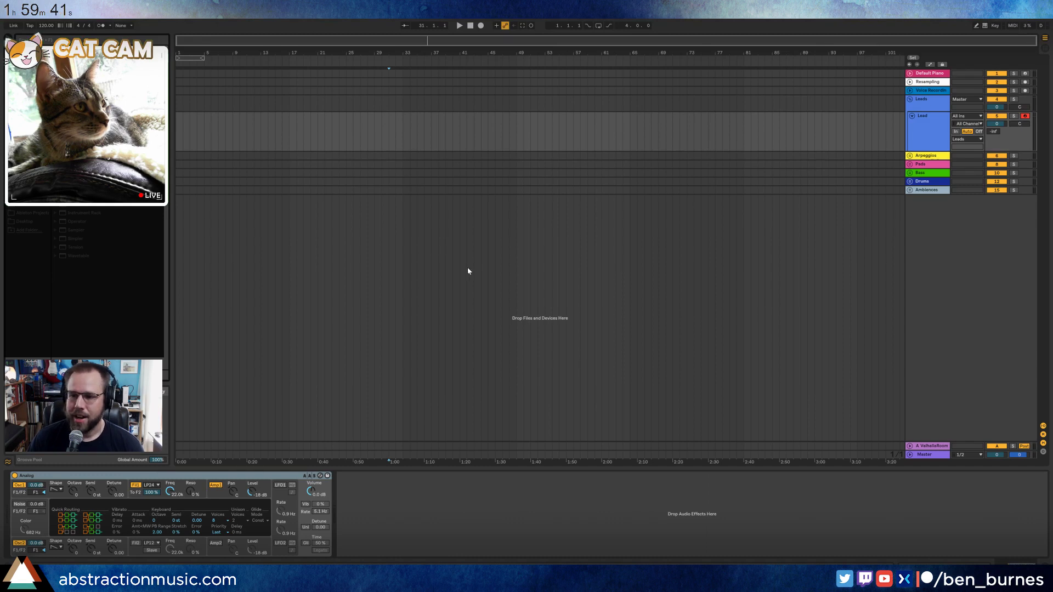
left_click(182, 133)
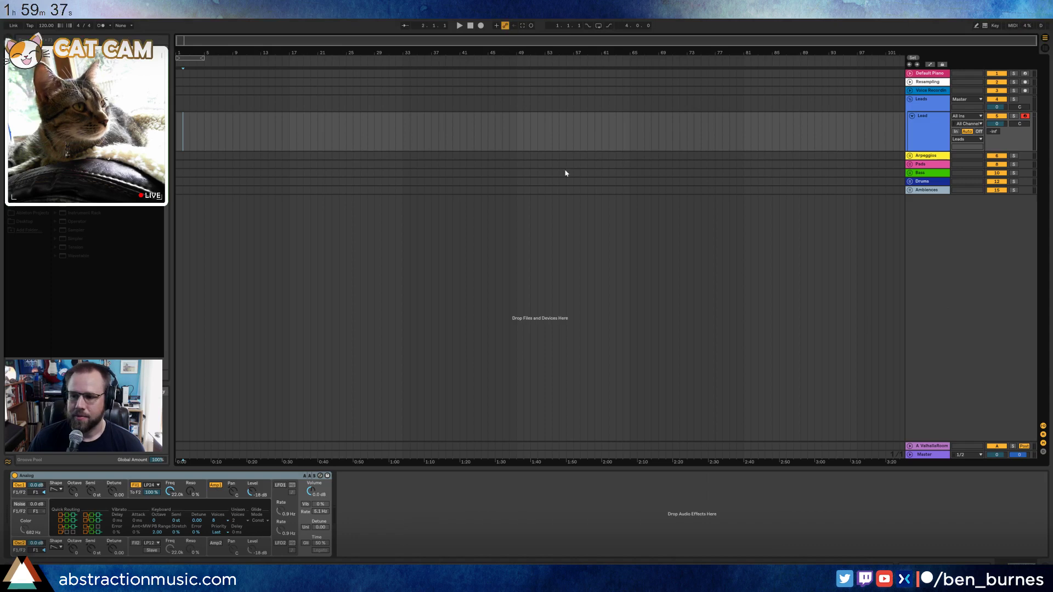
left_click(191, 132)
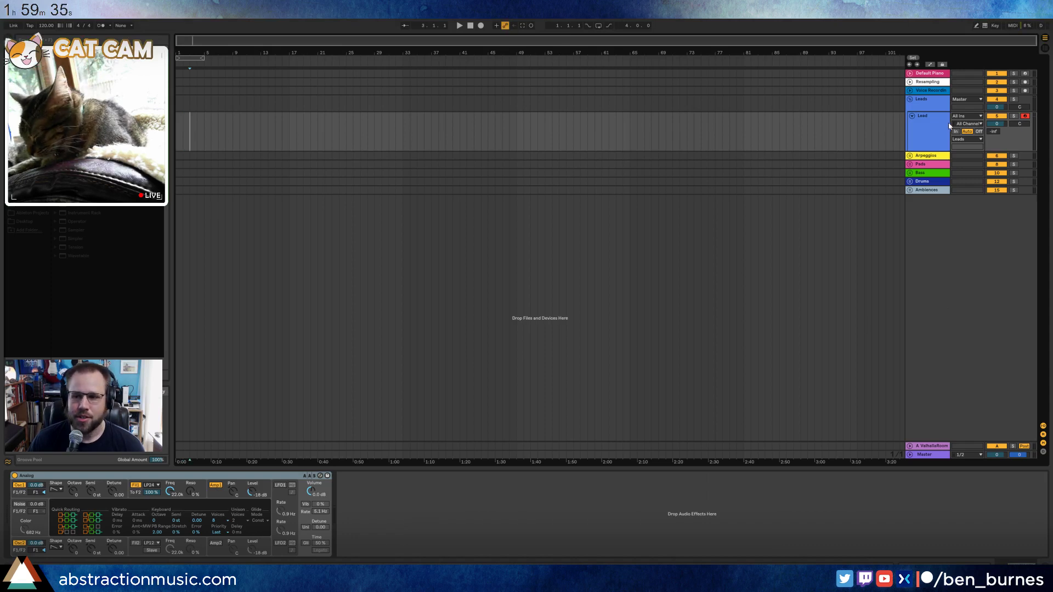
left_click(930, 140)
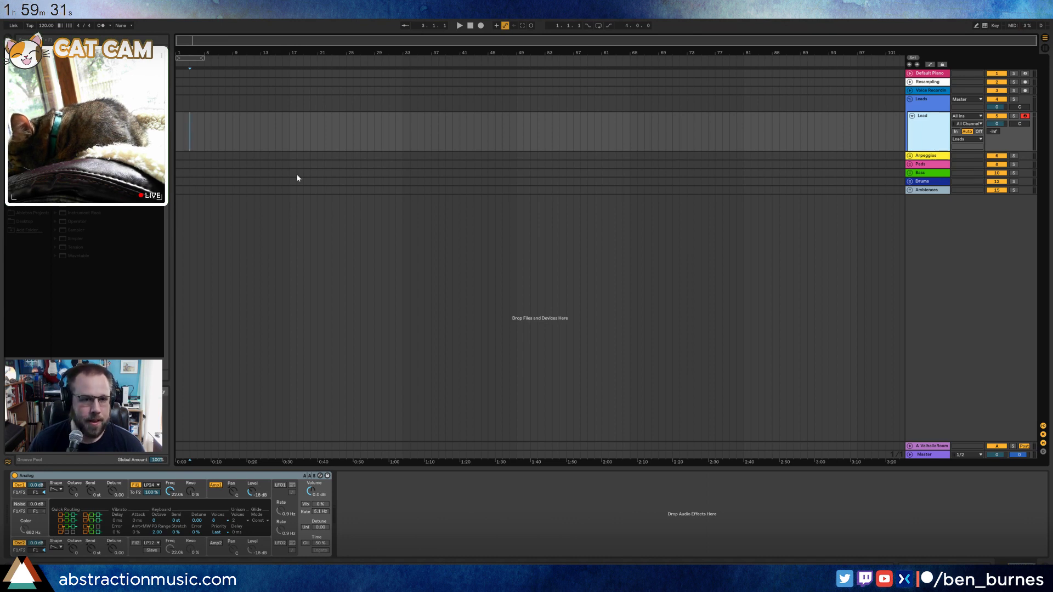
Unfold the Drums group and expand its Drum Rack track.
left_click(922, 183)
left_click(909, 183)
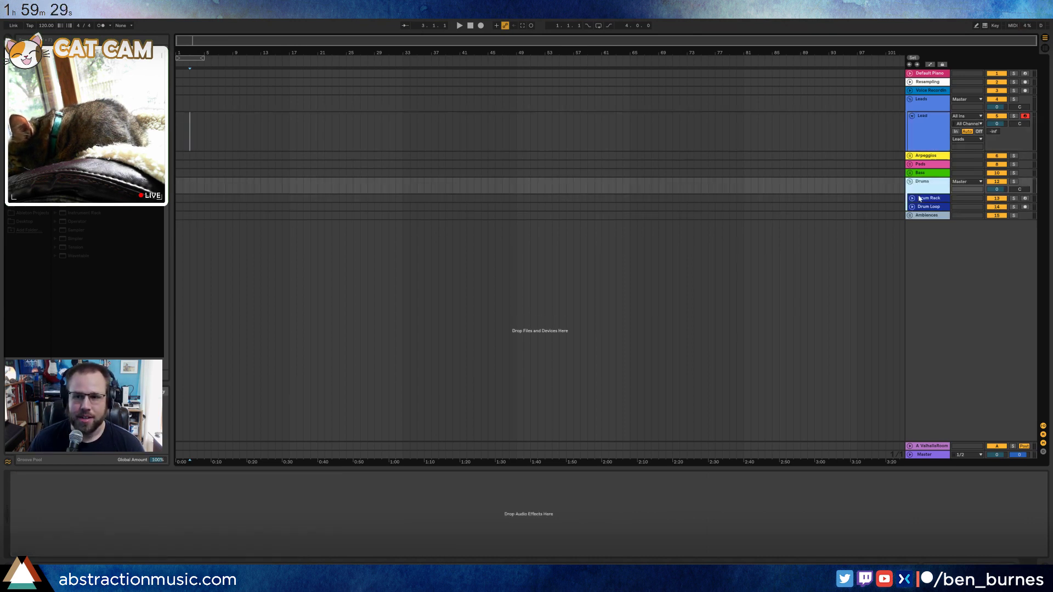
left_click(919, 197)
left_click(912, 199)
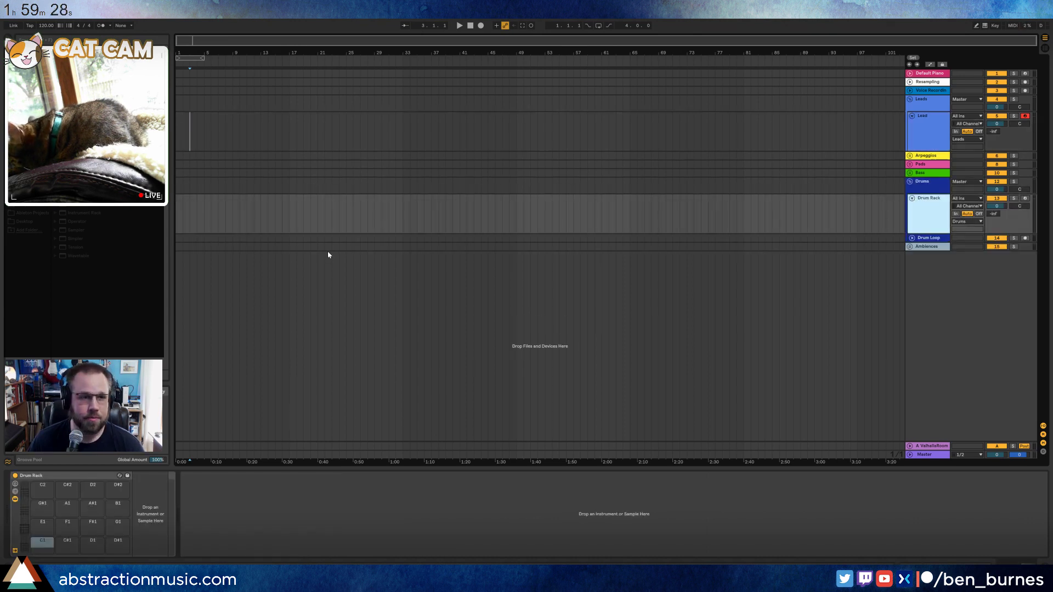
Set the project tempo to 128 BPM.
left_click(44, 26)
type("128")
key("Return")
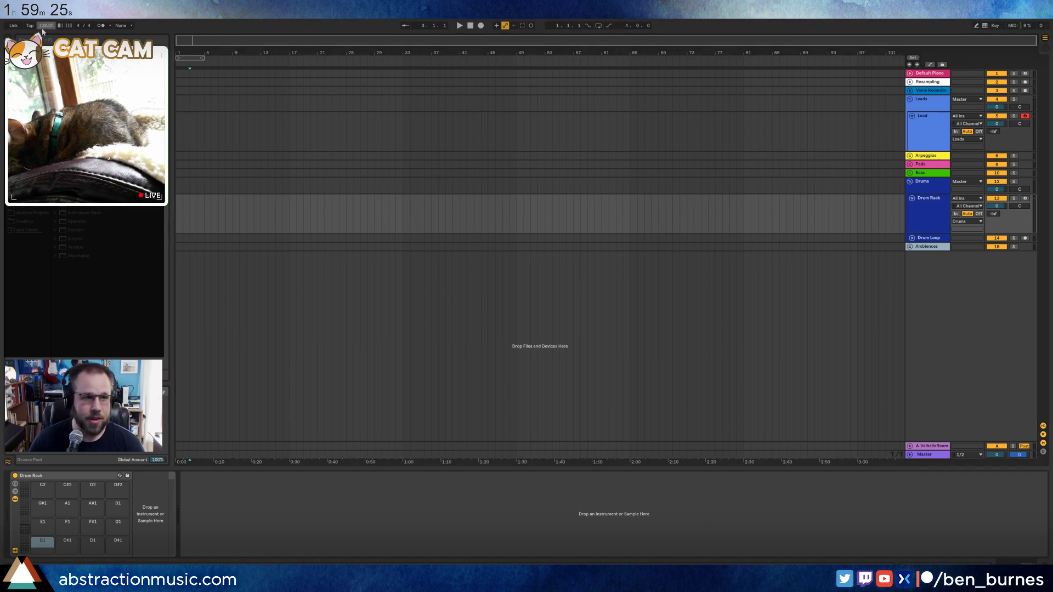
Open the folder of VMH1 Bassdrums samples within the sample library.
left_click(26, 202)
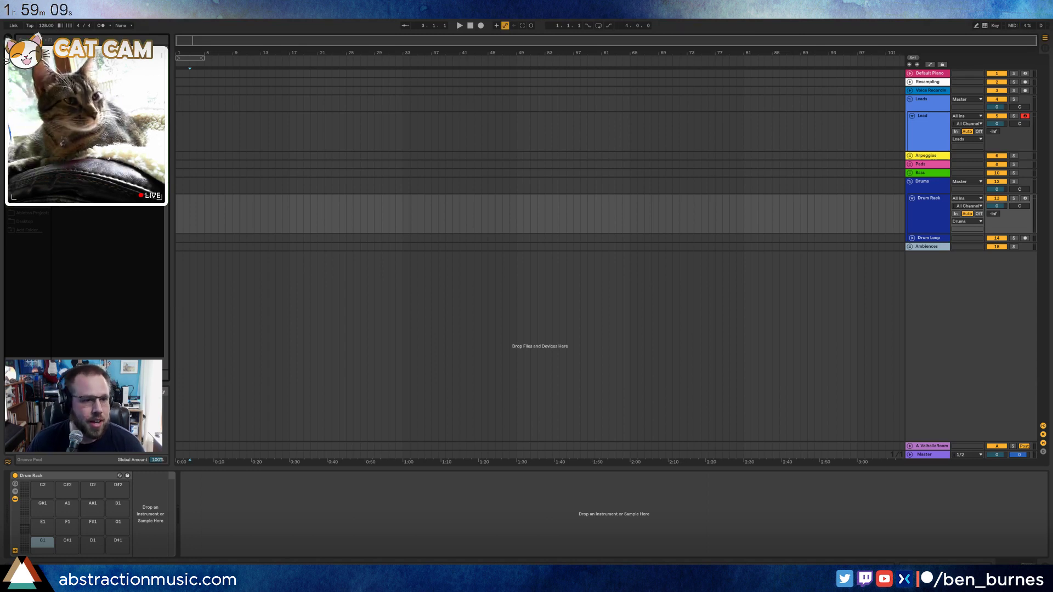
left_click(49, 216)
left_click(61, 213)
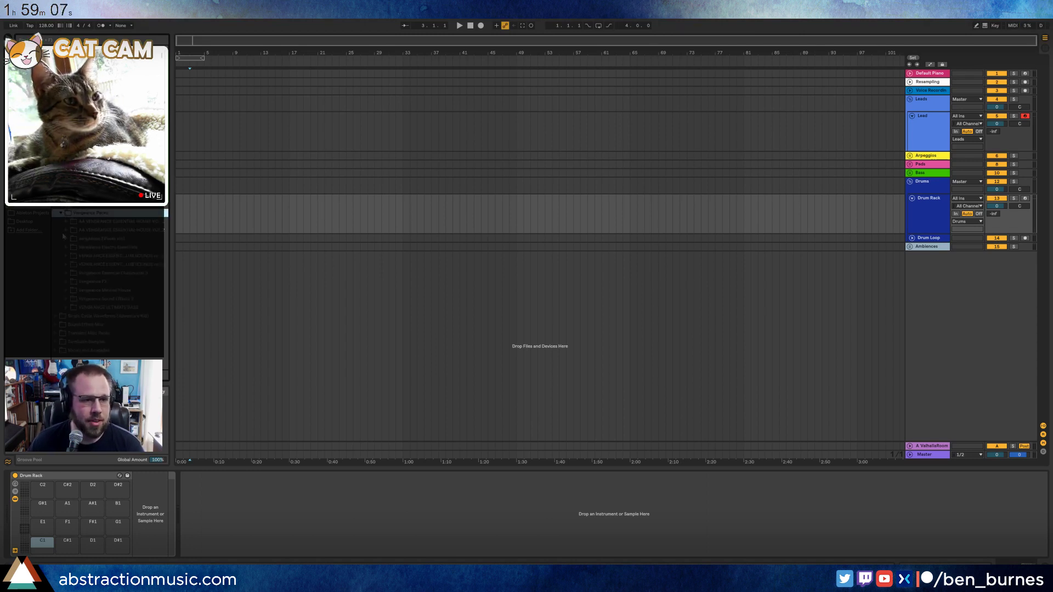
left_click(67, 230)
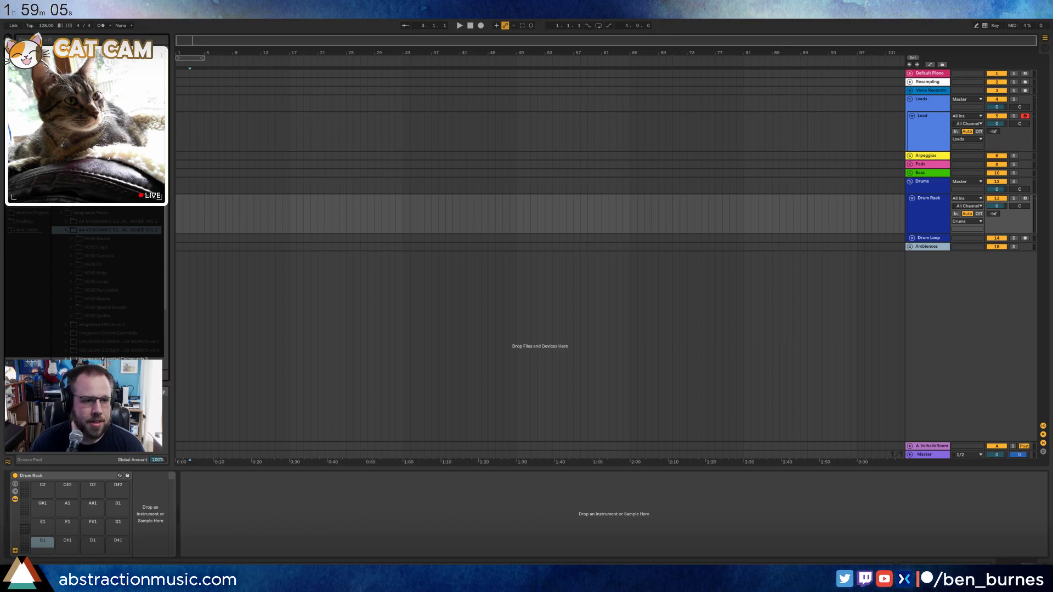
left_click(67, 231)
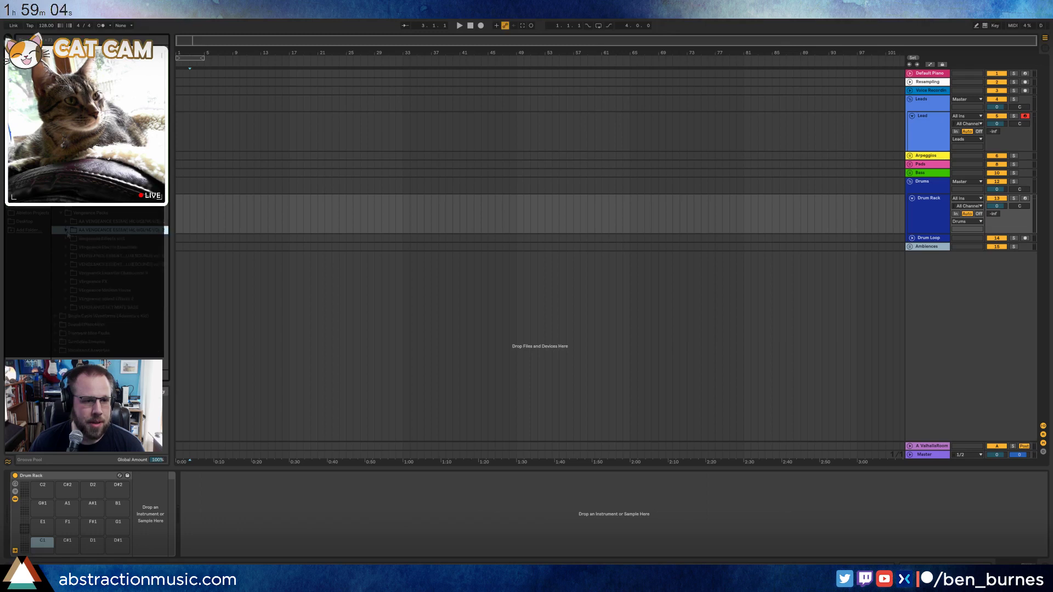
left_click(66, 291)
left_click(71, 308)
scroll(77, 308, "down", 2)
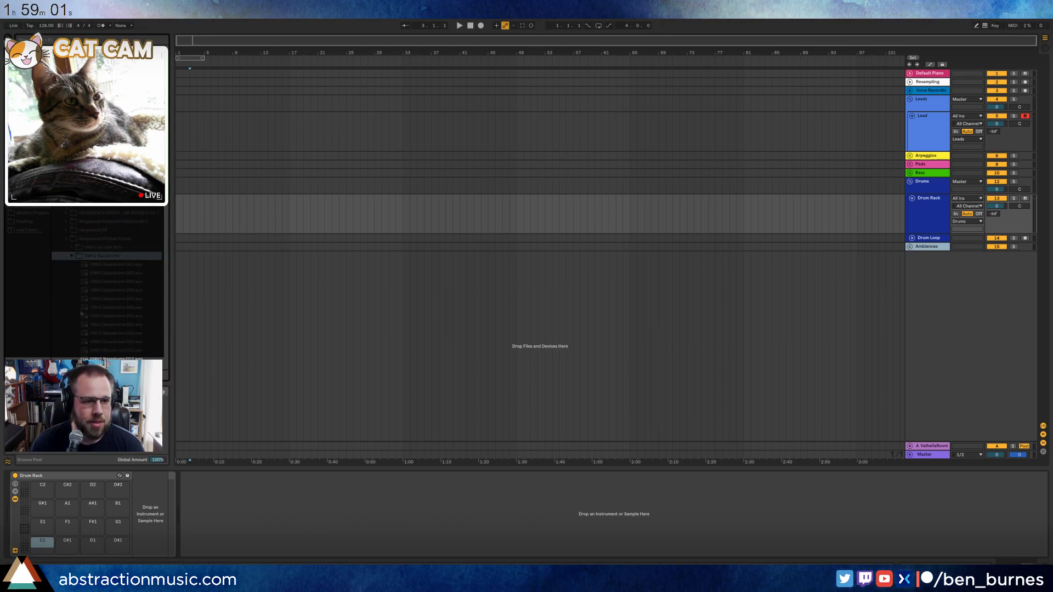
Audition several bass drum samples and load VMH1 Bassdrums 023 onto the Drum Rack's C1 pad.
left_click(83, 308)
scroll(85, 310, "down", 2)
left_click(85, 318)
scroll(85, 318, "down", 2)
left_click(86, 316)
scroll(85, 316, "down", 2)
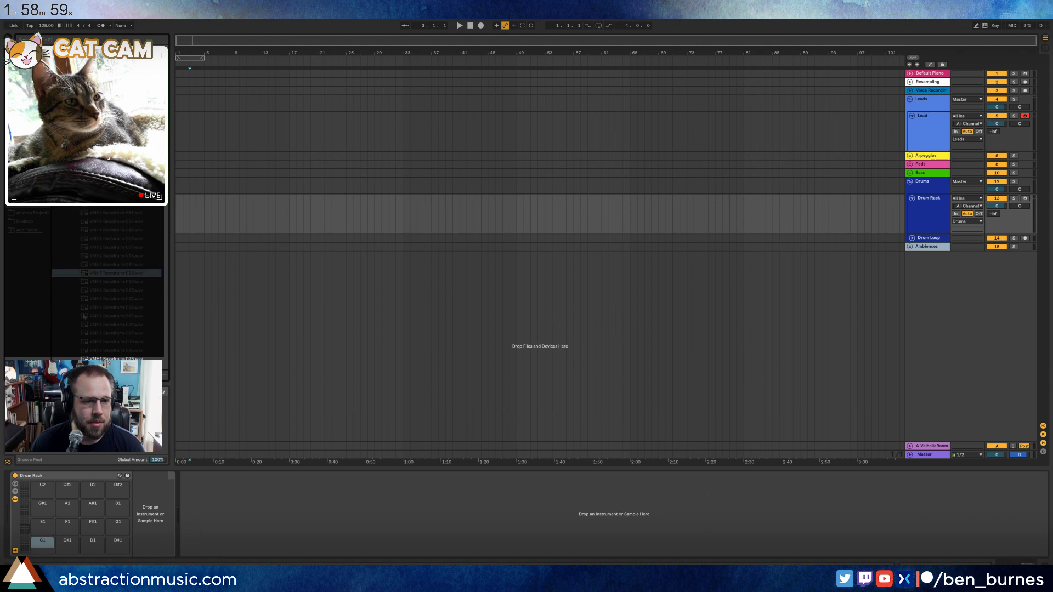
left_click(85, 315)
scroll(83, 314, "down", 2)
left_click(929, 132)
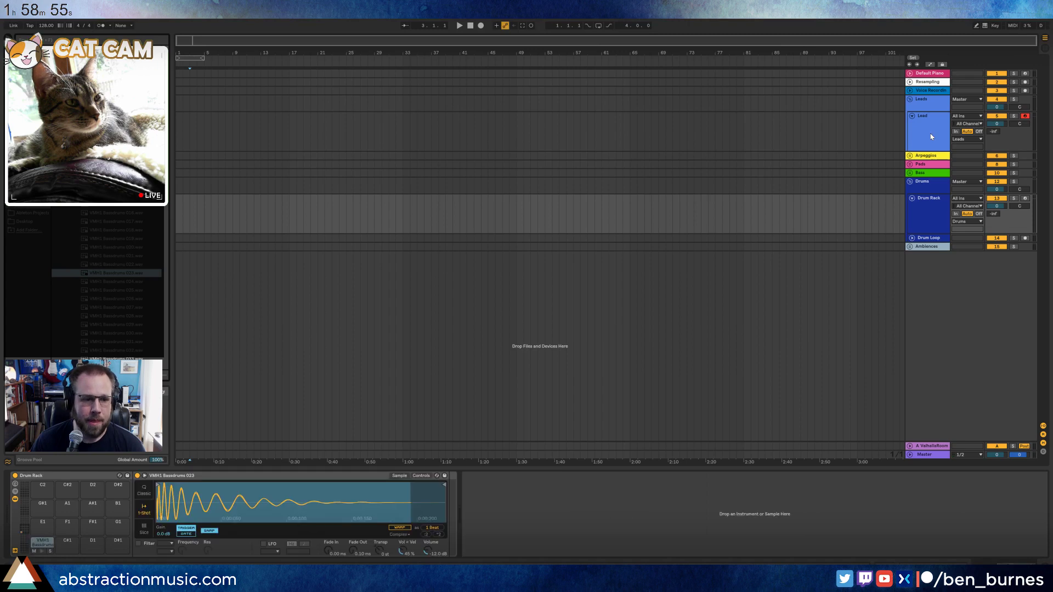
Create a one-bar MIDI clip at bar 1 of the Drum Rack track with an eighth-note kick on all four beats.
double_click(178, 209)
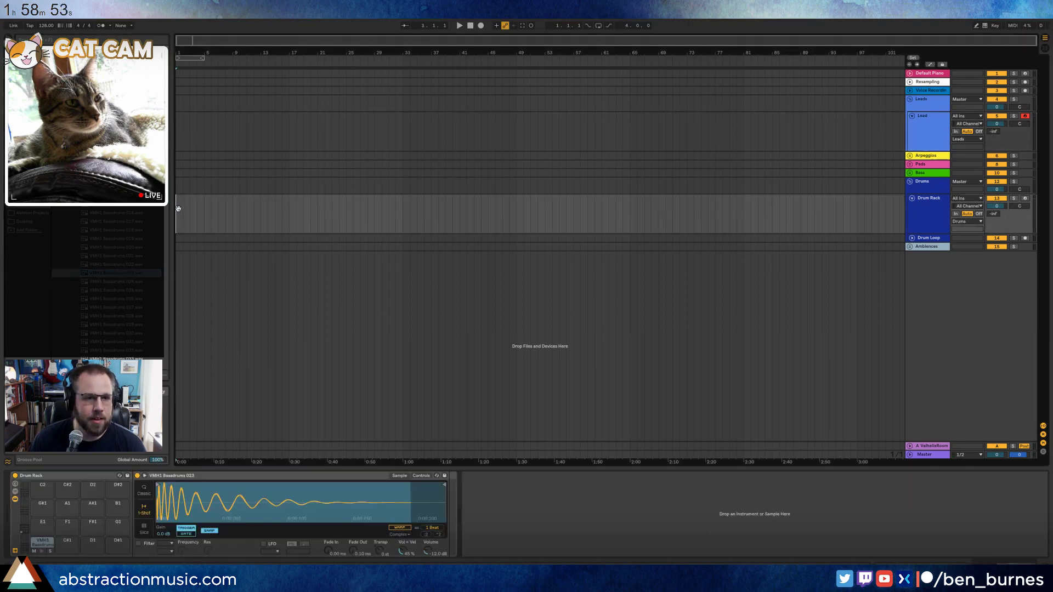
double_click(169, 380)
left_click_drag(170, 379, 276, 378)
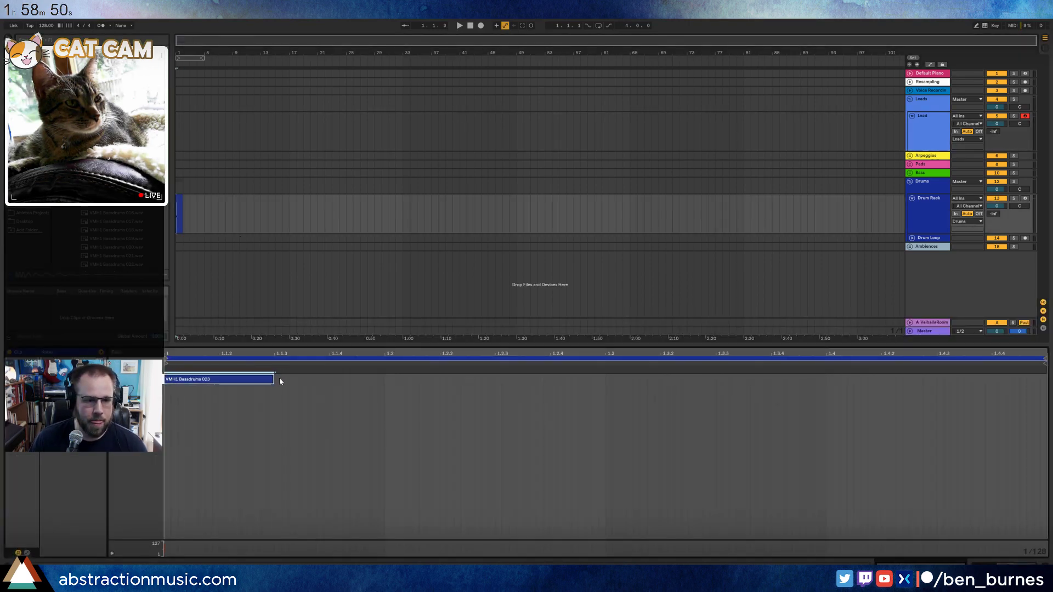
left_click(390, 396)
key("ctrl+v")
key("ctrl+v")
key("ctrl+v")
Play the kick pattern and loop the arrangement over the one-bar drum clip.
key("space")
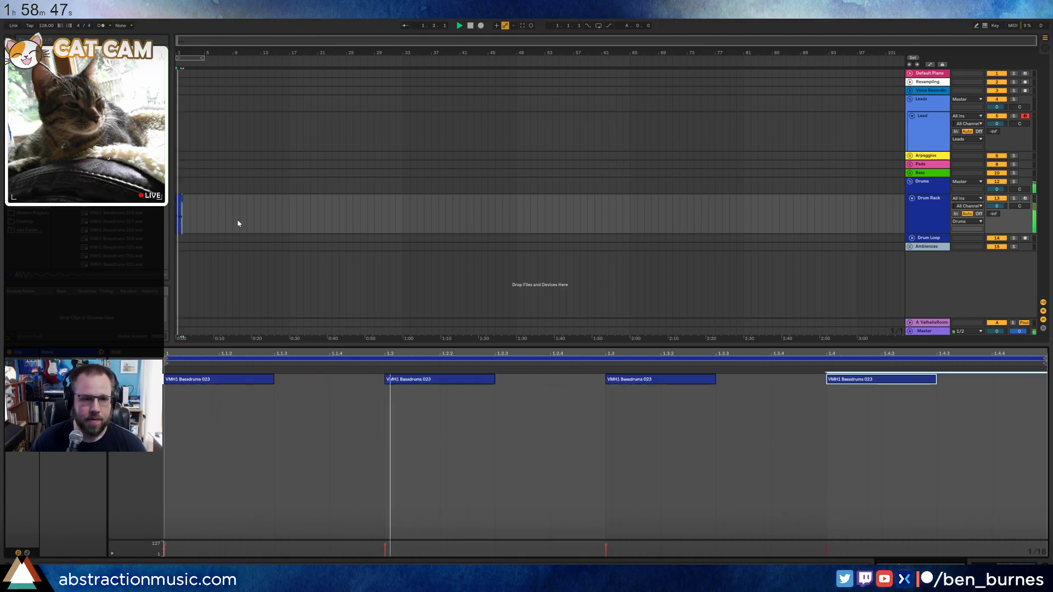
key("ctrl+l")
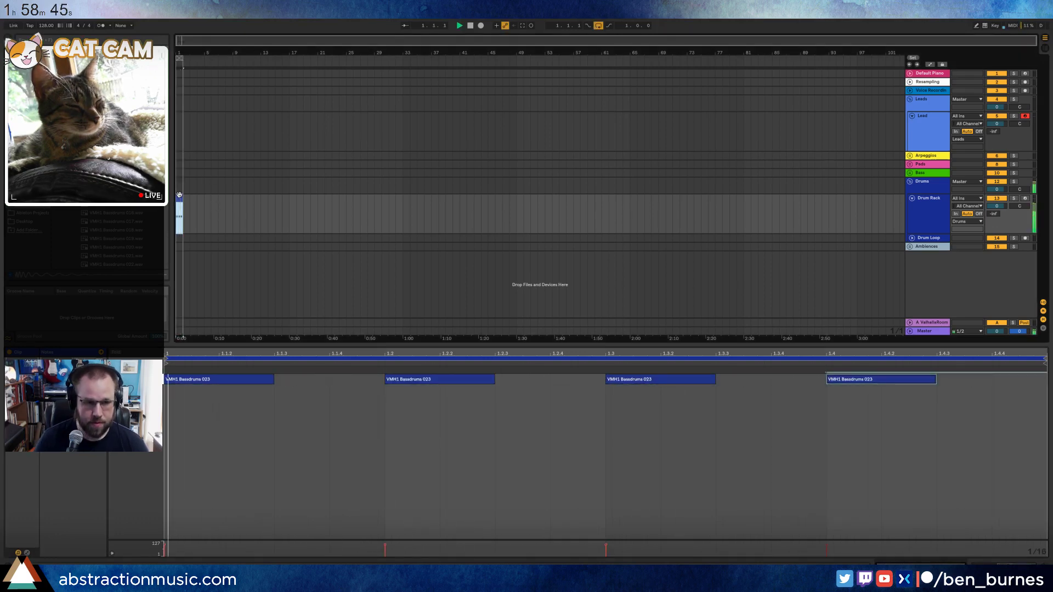
key("space")
Extend the kick clip to four bars and lengthen the arrangement loop to match.
left_click(269, 213)
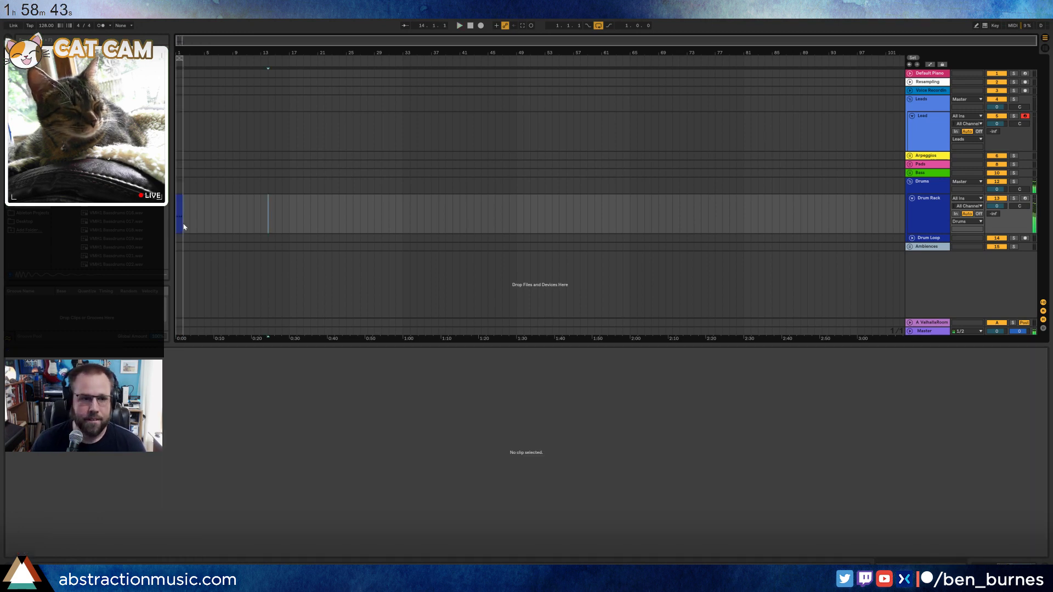
scroll(184, 228, "up", 5)
left_click_drag(242, 52, 273, 54)
left_click(239, 212)
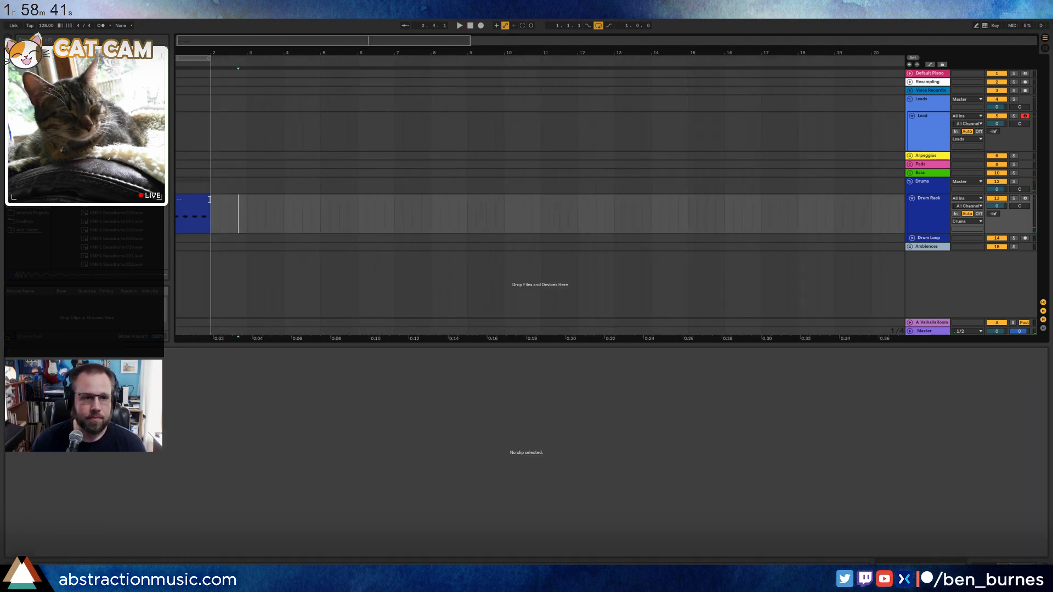
left_click_drag(210, 198, 323, 209)
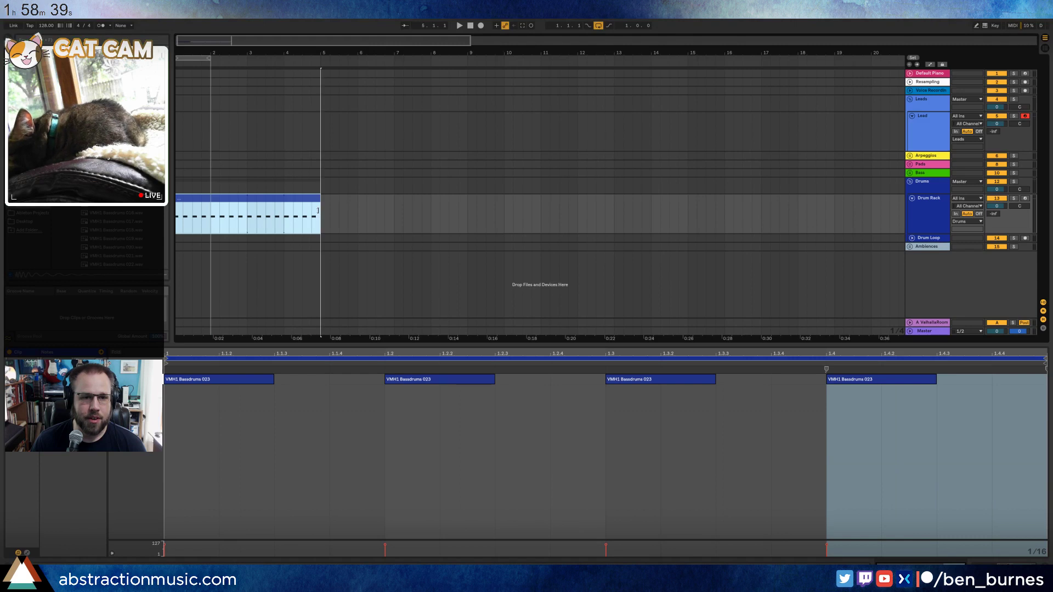
left_click_drag(209, 58, 291, 65)
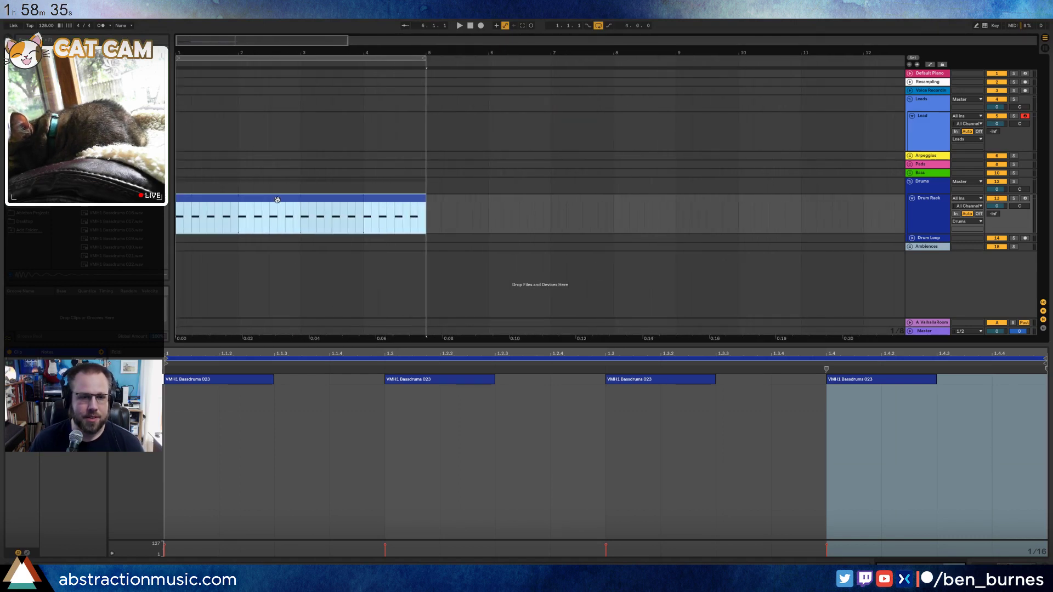
Create an empty MIDI clip on the Lead track spanning bars 1 to 4.
key("shift+Tab")
left_click(954, 116)
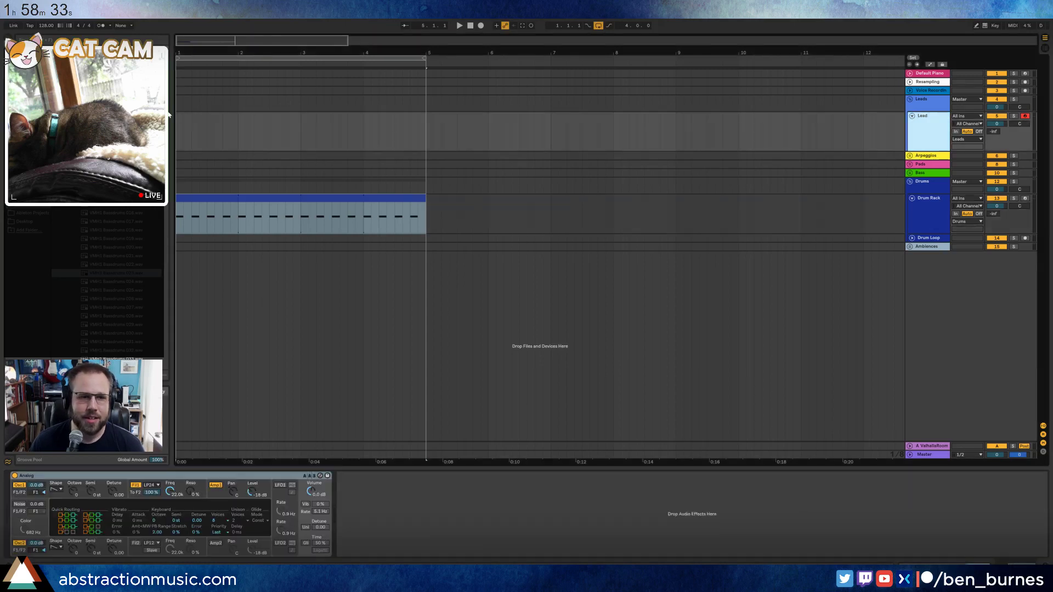
left_click_drag(177, 122, 423, 117)
key("ctrl+shift+m")
left_click(309, 132)
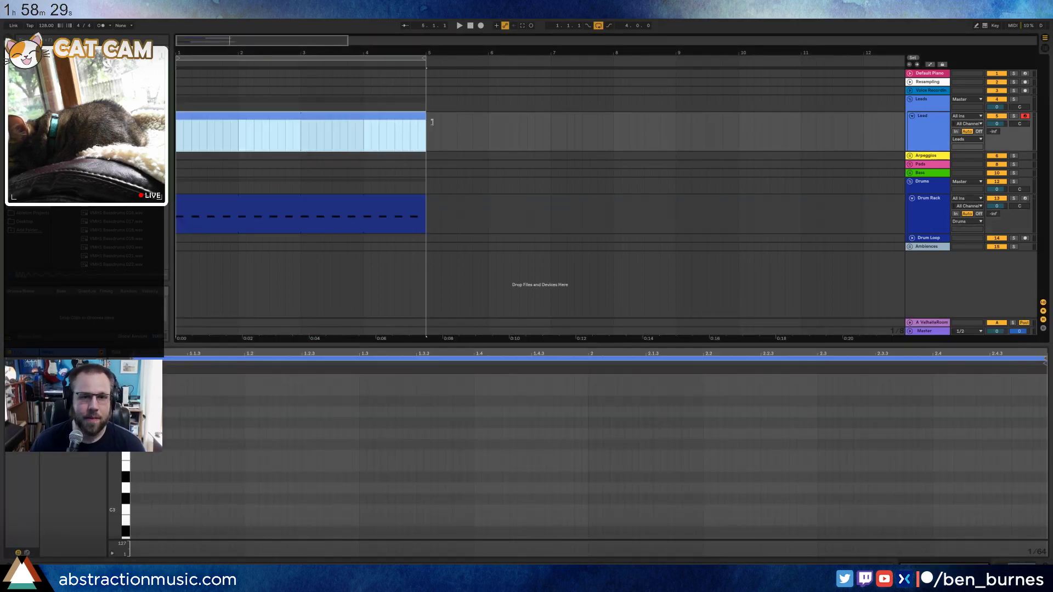
Set the note grid to 1/16 and add C4 and D#4 sixteenth notes at the start of the Lead clip.
left_click_drag(115, 417, 117, 482)
key("ctrl+2")
key("ctrl+2")
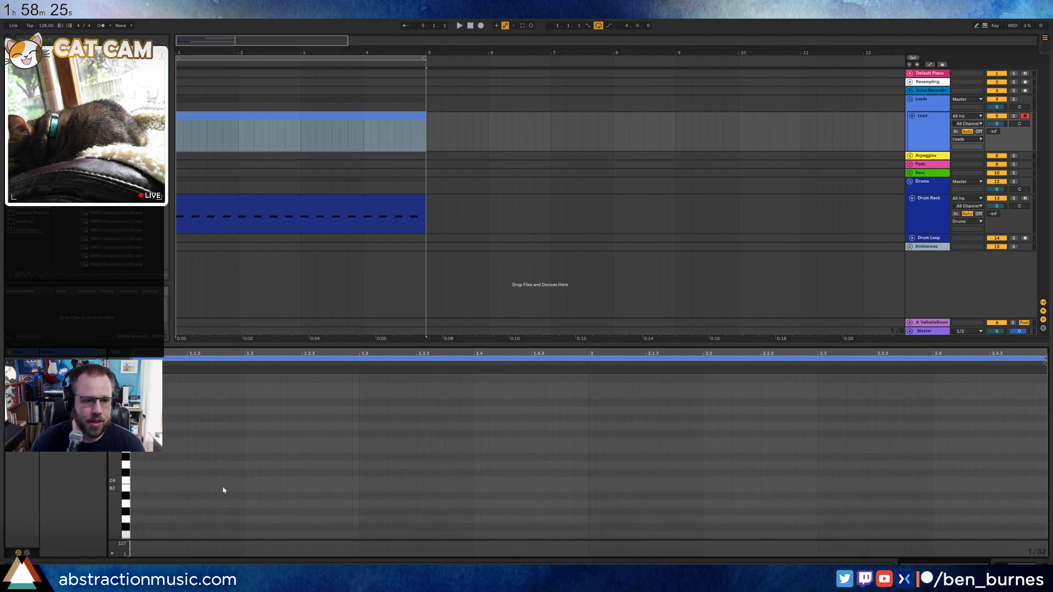
double_click(136, 481)
double_click(142, 458)
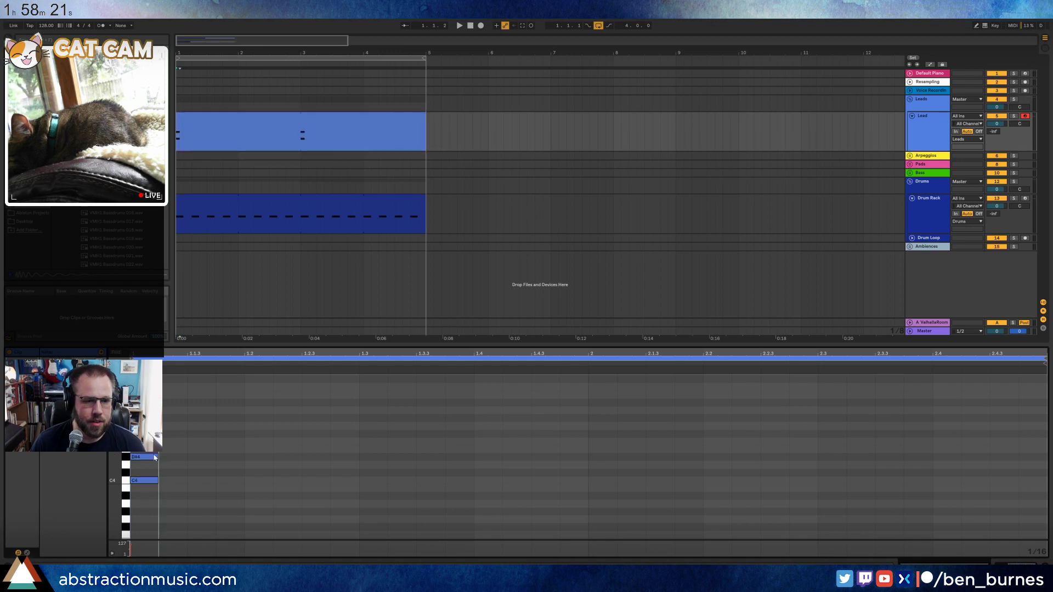
Repeat the C4 and D#4 sixteenth-note pair every dotted eighth across the two-bar Lead pattern.
key("ctrl+d")
key("ctrl+d")
key("ctrl+d")
key("ctrl+d")
key("ctrl+d")
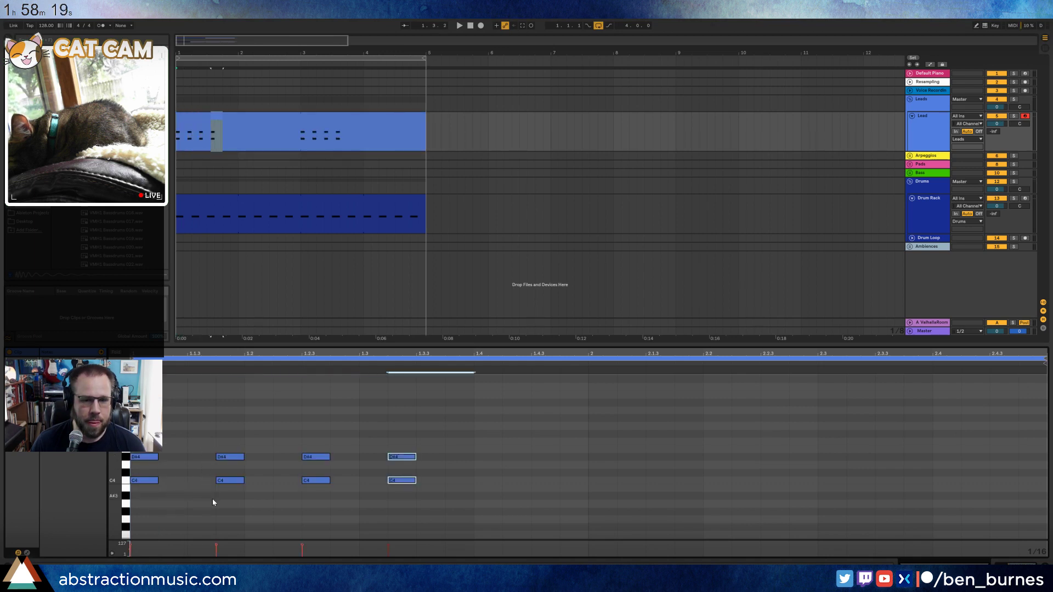
key("ctrl+d")
key("ctrl+d")
key("ctrl+d")
key("ctrl+d")
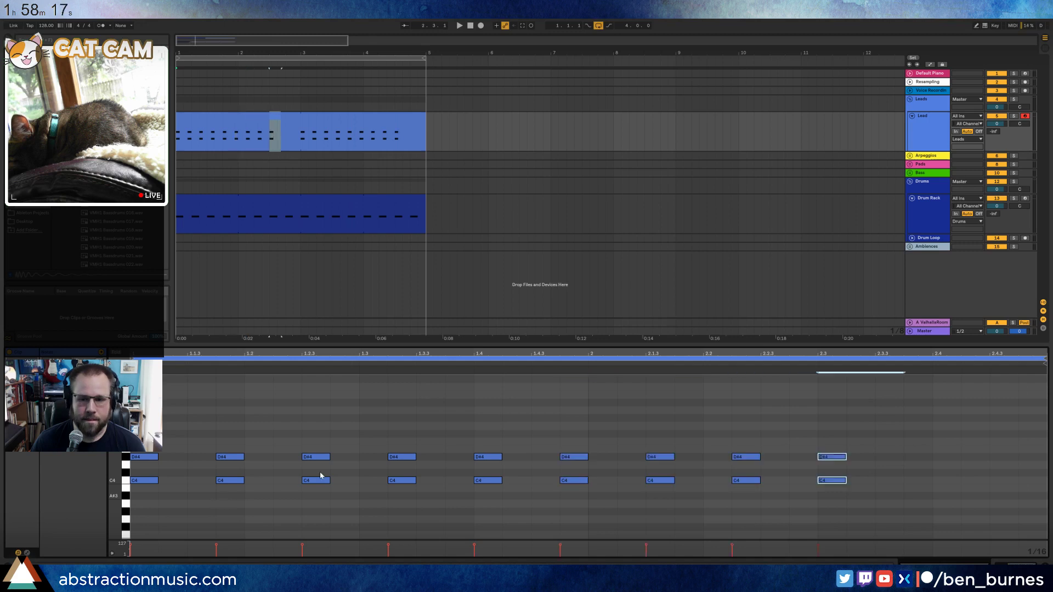
key("ctrl+d")
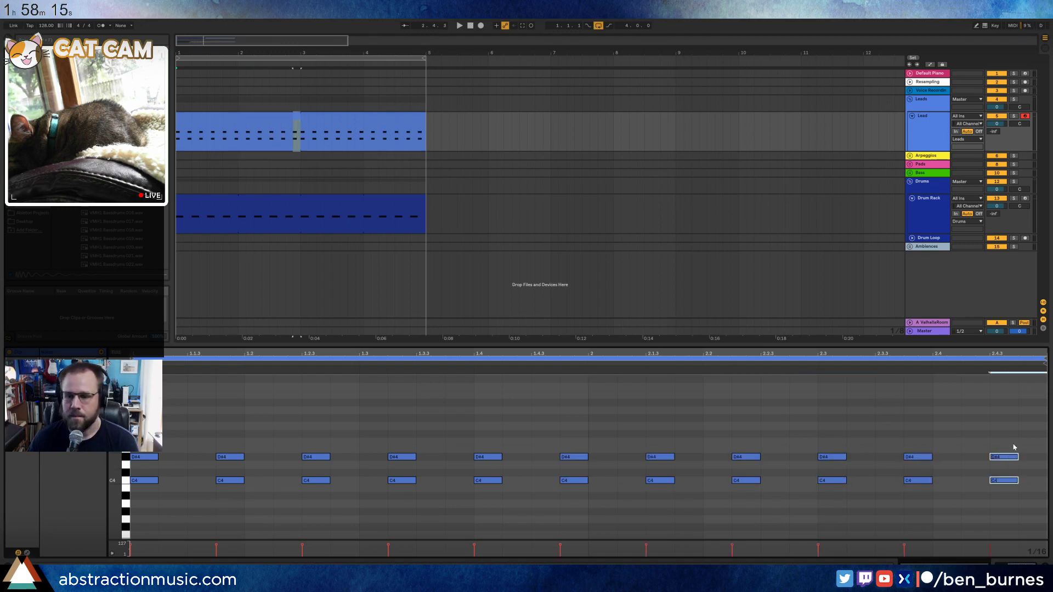
Lower the final note pair to A#3 and D4 and lengthen both notes to the end of bar 2.
key("Down")
left_click(993, 481)
left_click(995, 488)
key("Down")
left_click_drag(998, 447, 1013, 513)
key("shift+Right")
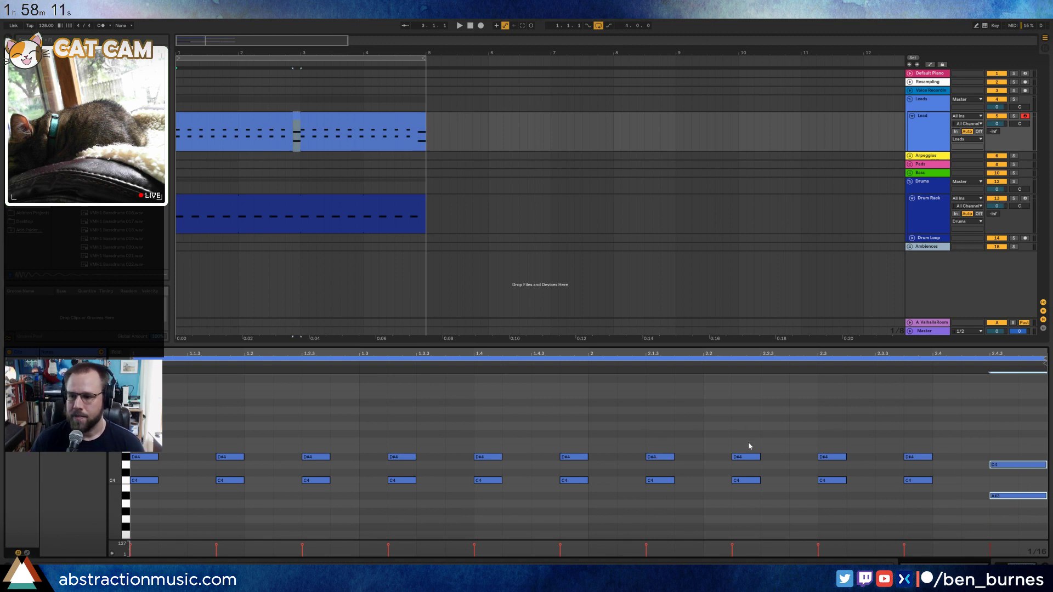
left_click(930, 435)
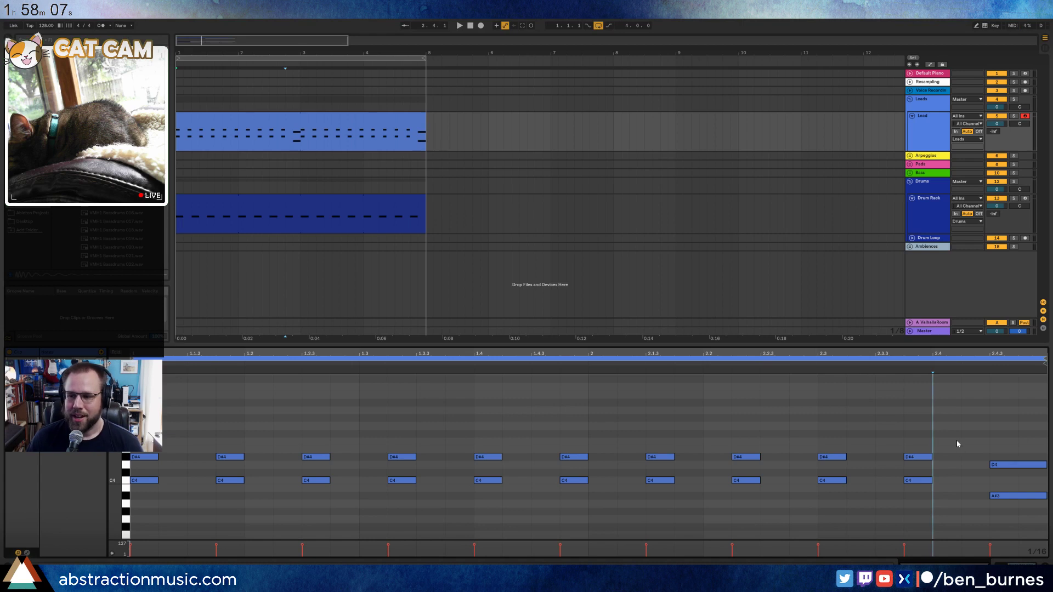
In the Lead's Analog, set Filter 1's frequency to 125 with envelope modulation 4.00, and turn on unison.
left_click(373, 115)
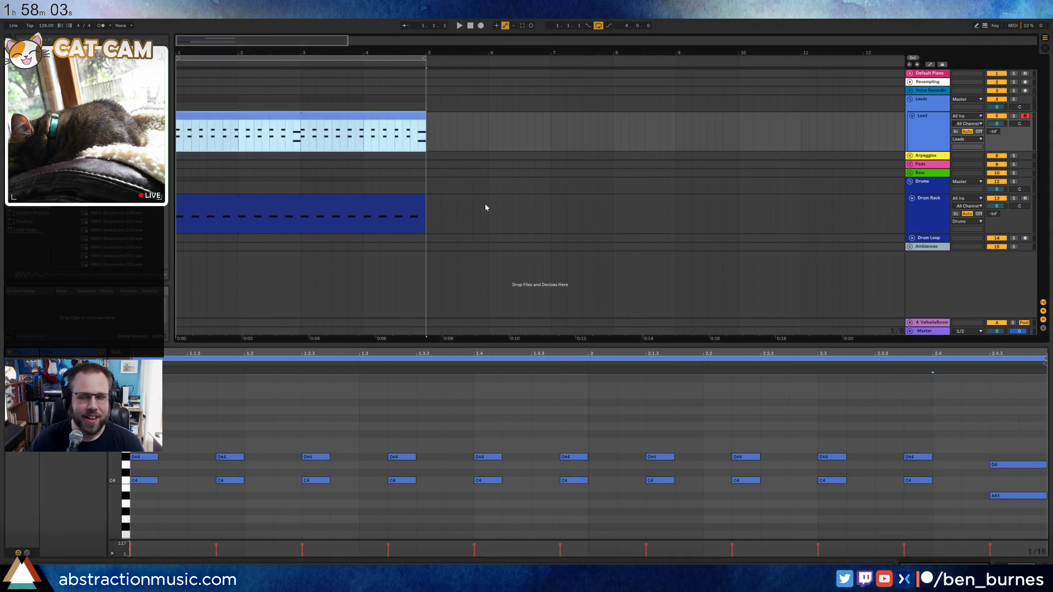
key("shift+Tab")
left_click(27, 111)
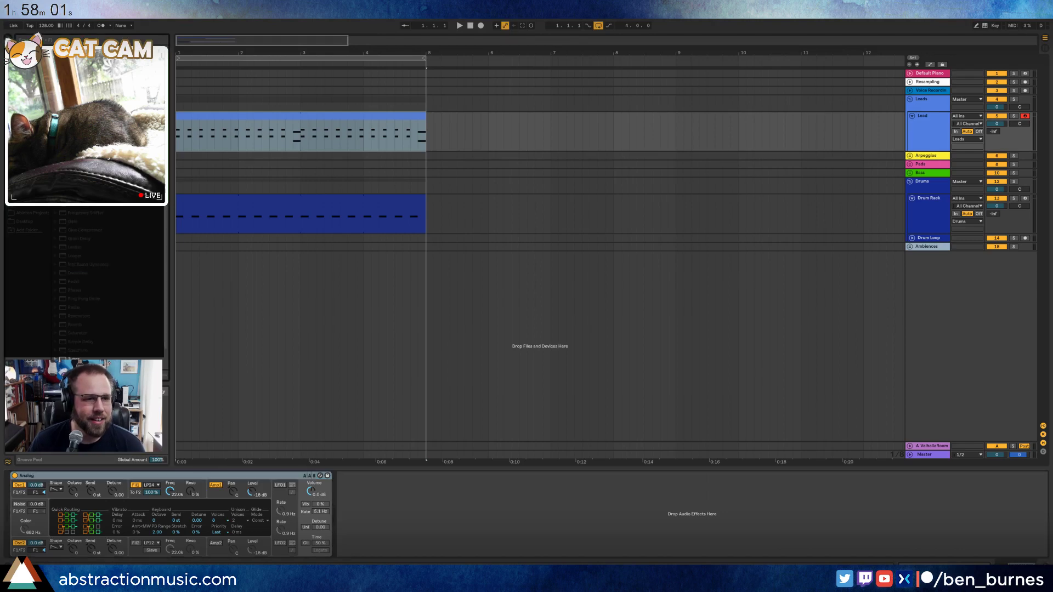
left_click_drag(171, 491, 171, 565)
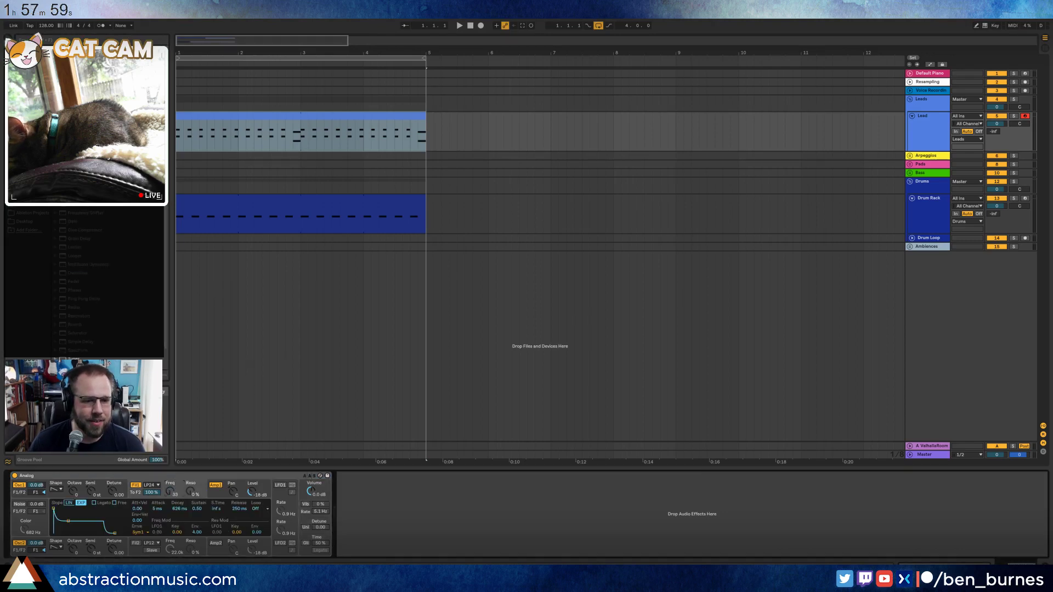
left_click(306, 527)
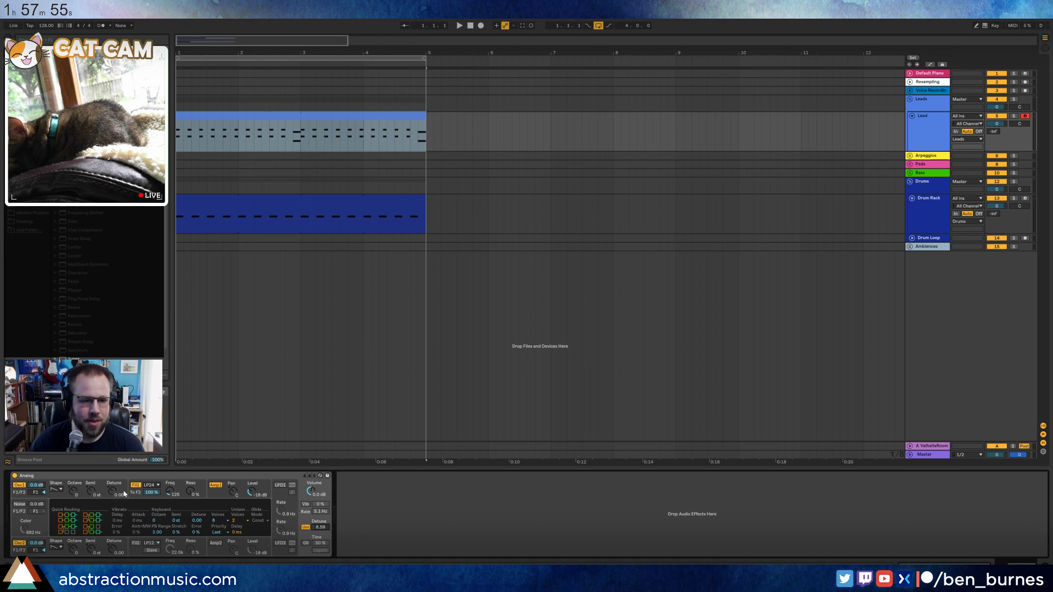
Set Analog's Amp 1 envelope to 1.11 s decay, 0.33 sustain and 227 ms release, and raise Filter 1's frequency after auditioning.
left_click(219, 496)
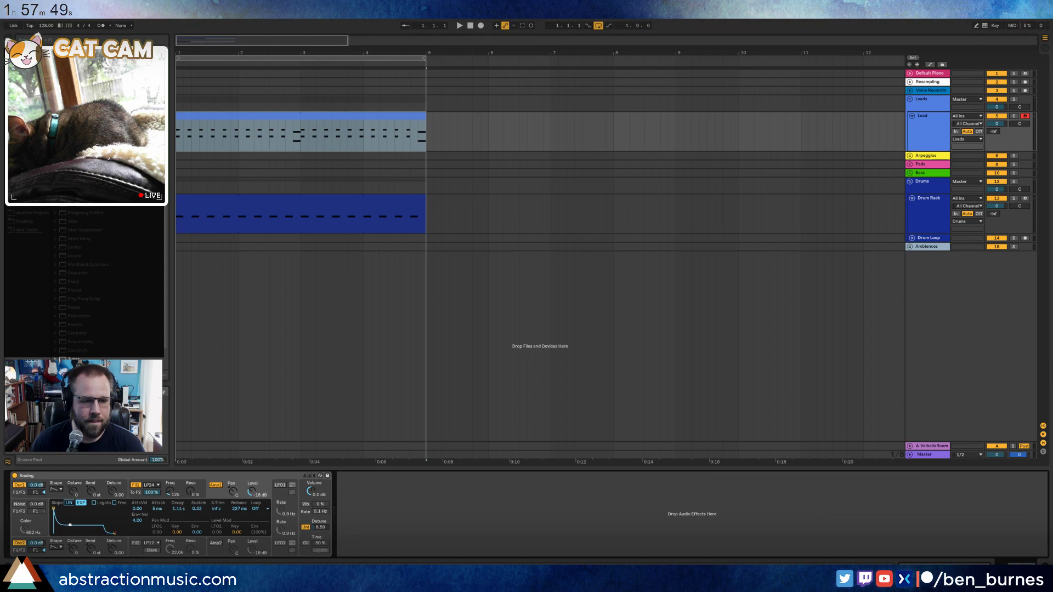
key("space")
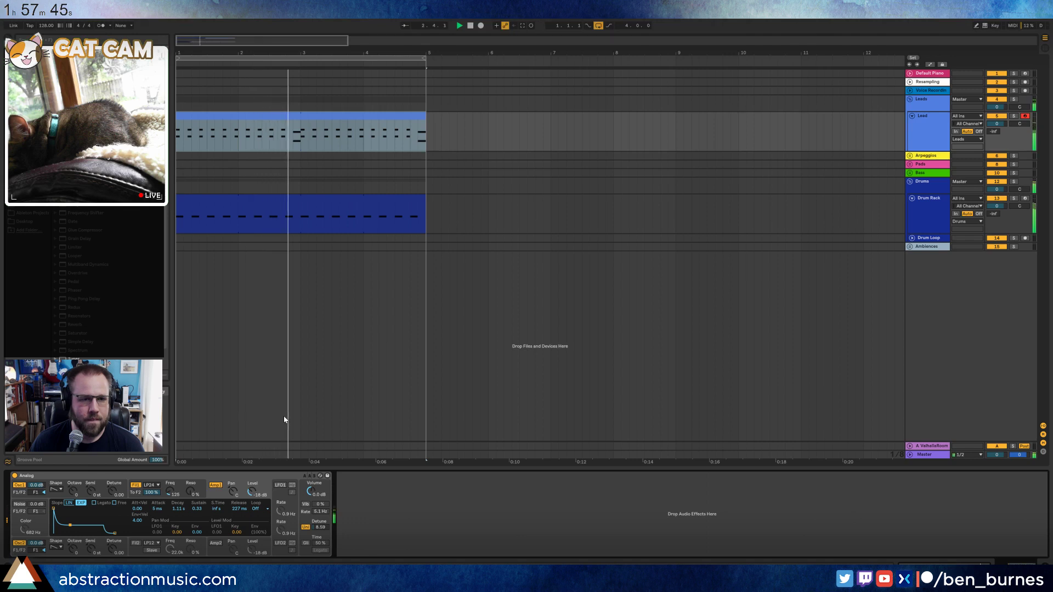
key("space")
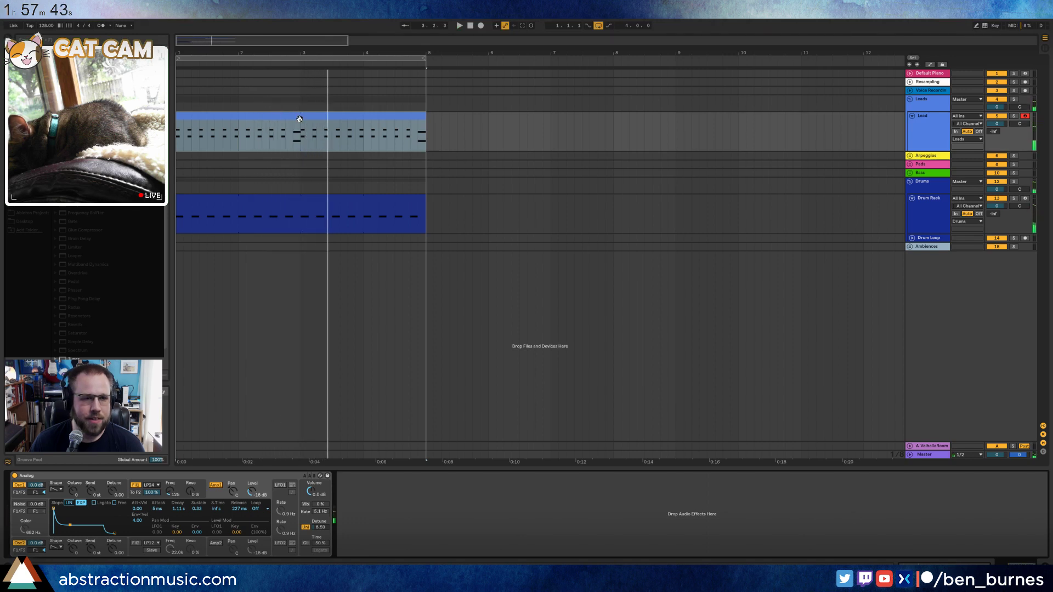
left_click(173, 494)
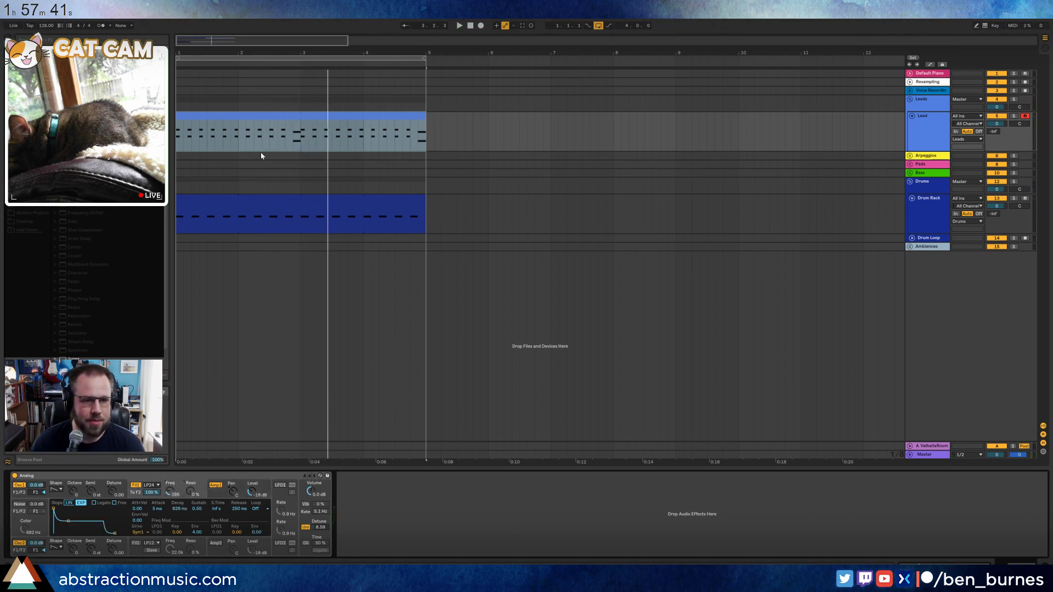
Transpose all notes in the Lead clip down one octave.
double_click(270, 117)
key("ctrl+a")
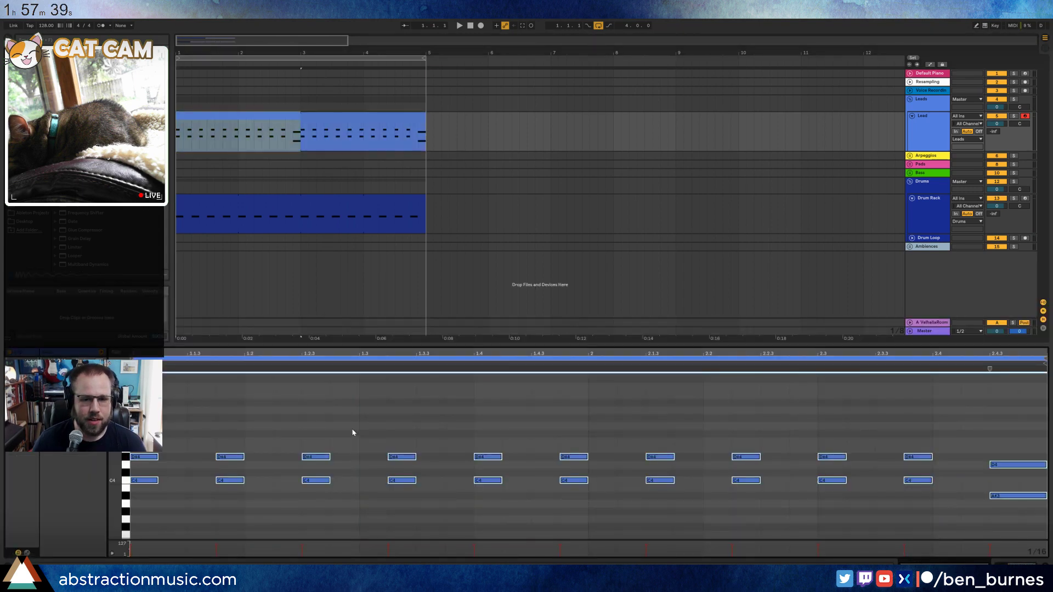
key("shift+Down")
key("shift+Down")
While auditioning, set Filter 1 to frequency 132 and resonance 35%, with an envelope decay of 227 ms and zero sustain.
key("space")
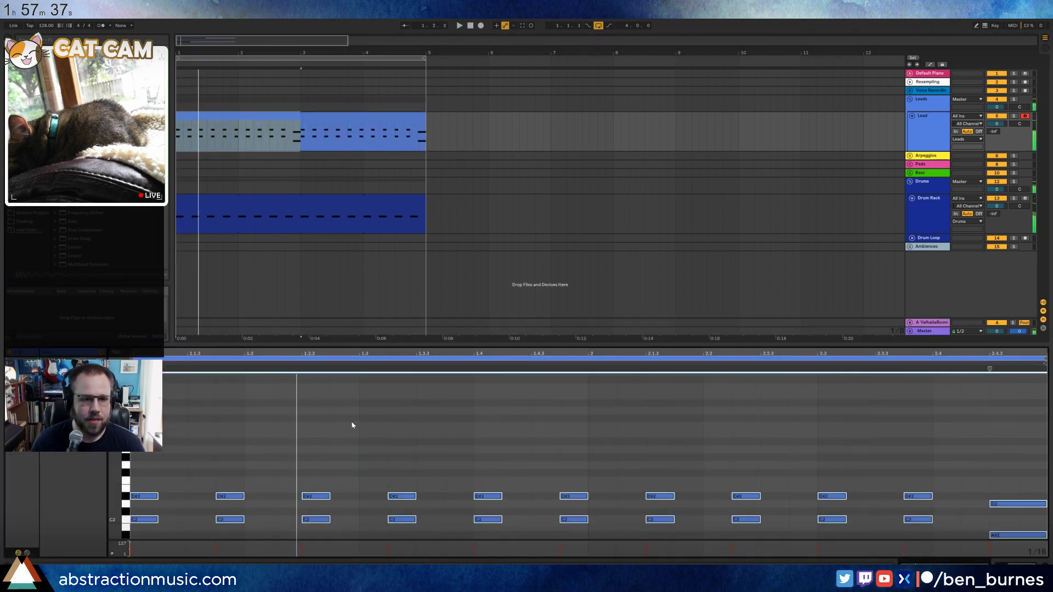
key("shift+Tab")
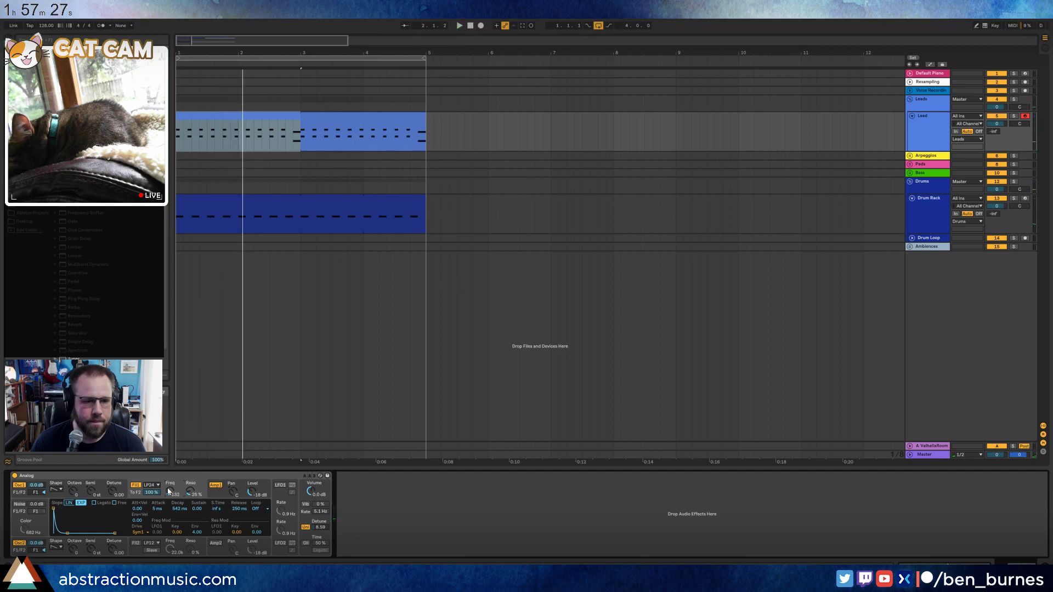
key("space")
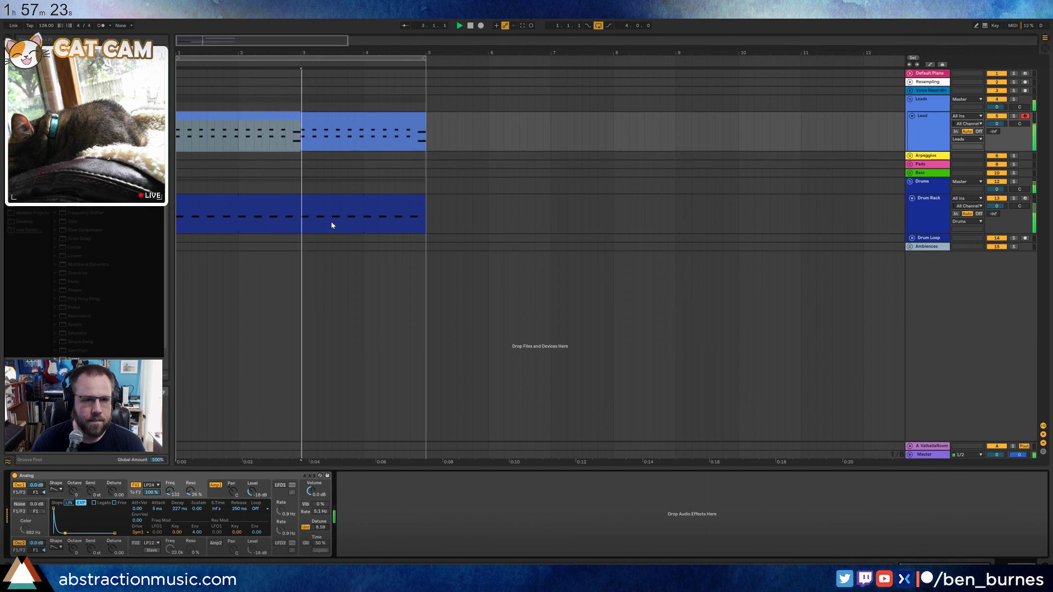
Transpose all the Lead notes down another octave to C2 and D#2 and stop playback.
left_click(320, 119)
double_click(320, 118)
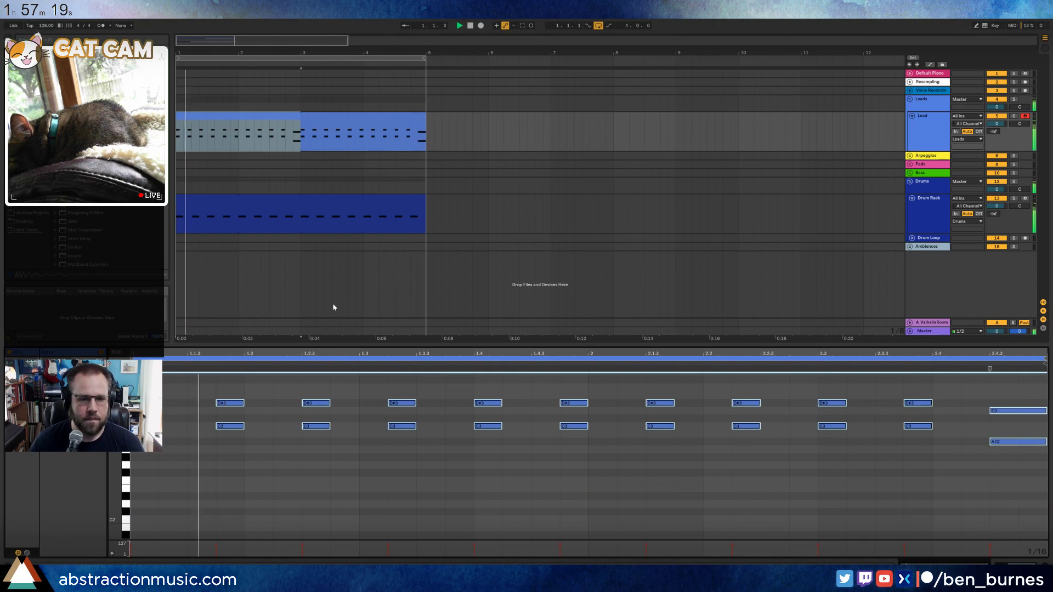
key("shift+Down")
key("space")
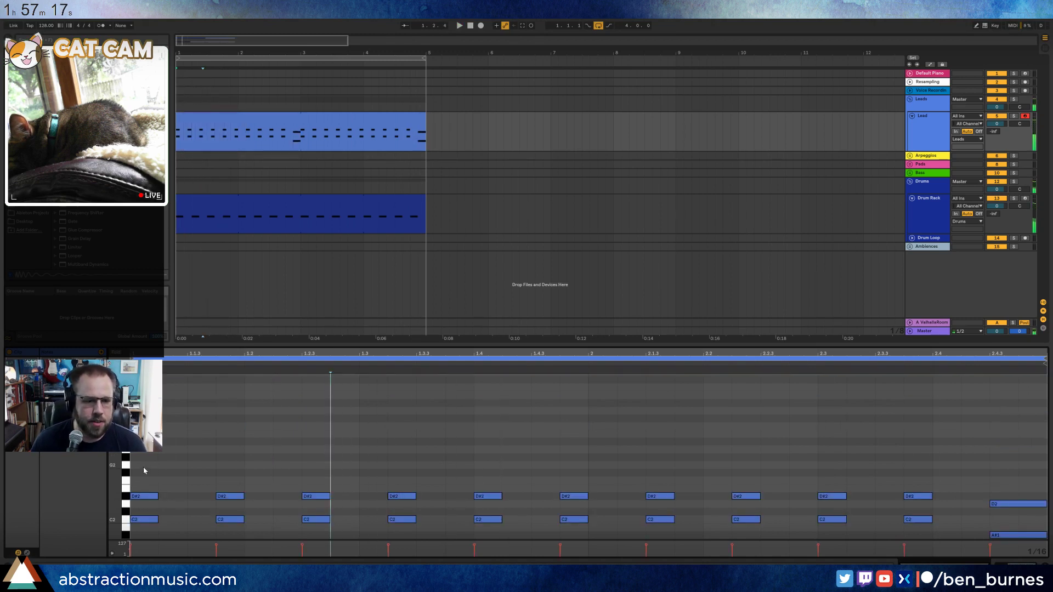
Add a G2 note above each short Lead chord and an F2 note above the long final chord.
mouse_move(143, 478)
left_mouse_down()
mouse_move(590, 507)
mouse_move(1009, 508)
mouse_move(1010, 477)
left_mouse_up()
left_click_drag(1014, 428, 1022, 488)
key("Down")
left_click_drag(1004, 439, 1015, 541)
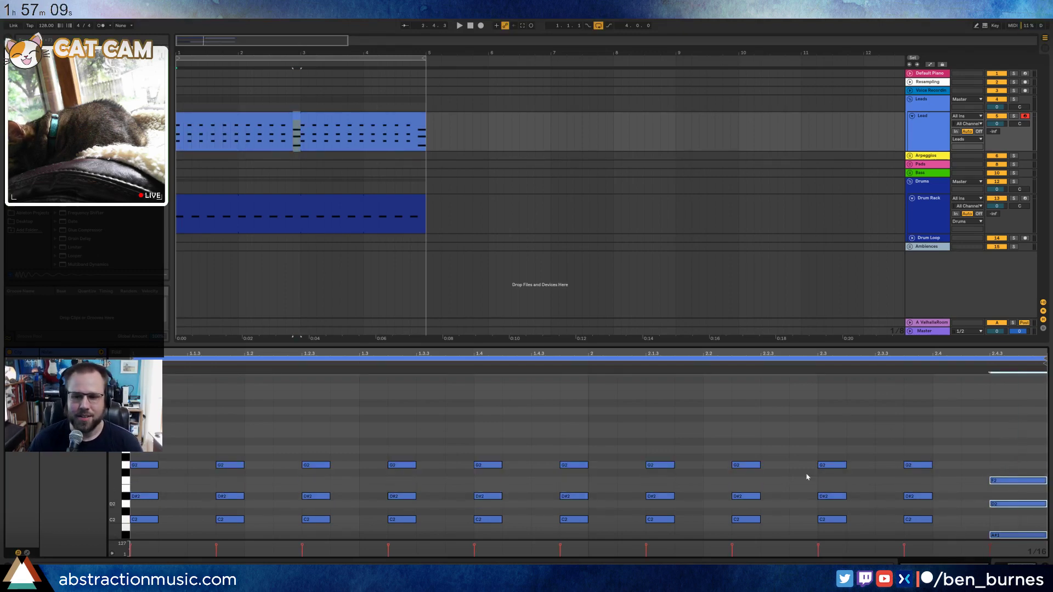
Try raising the G2 notes to G#2 and the final chord's top note to A#2, and audition the result.
left_click_drag(141, 449, 1016, 482)
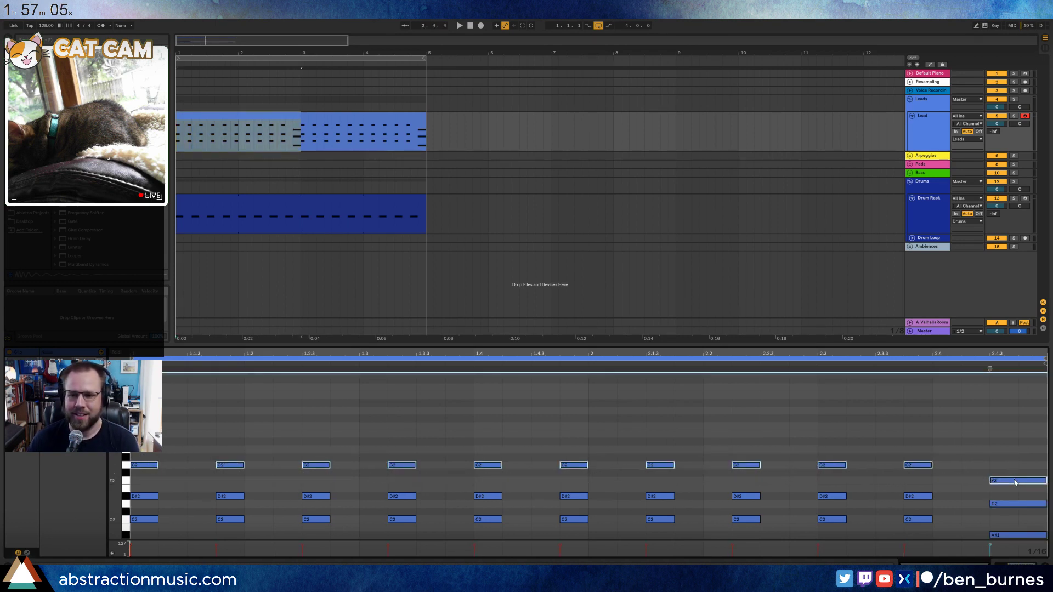
key("Up")
left_click(1017, 474)
key("Up")
key("Up")
key("Up")
key("Up")
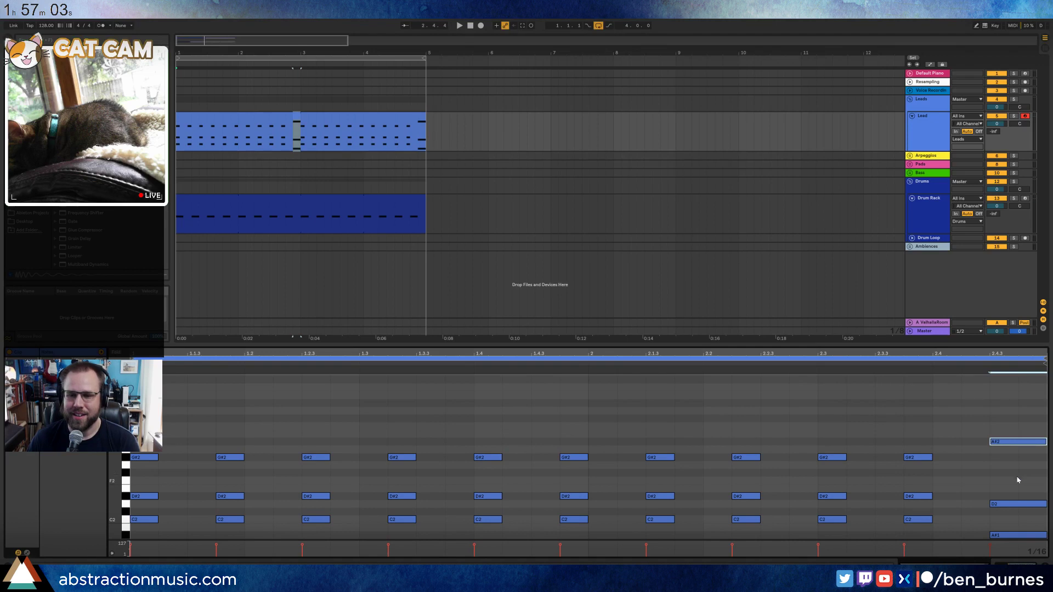
key("space")
Return the short chords' top notes to G2 and the final chord's top note to F2.
left_click_drag(1013, 417, 121, 456)
key("Down")
key("space")
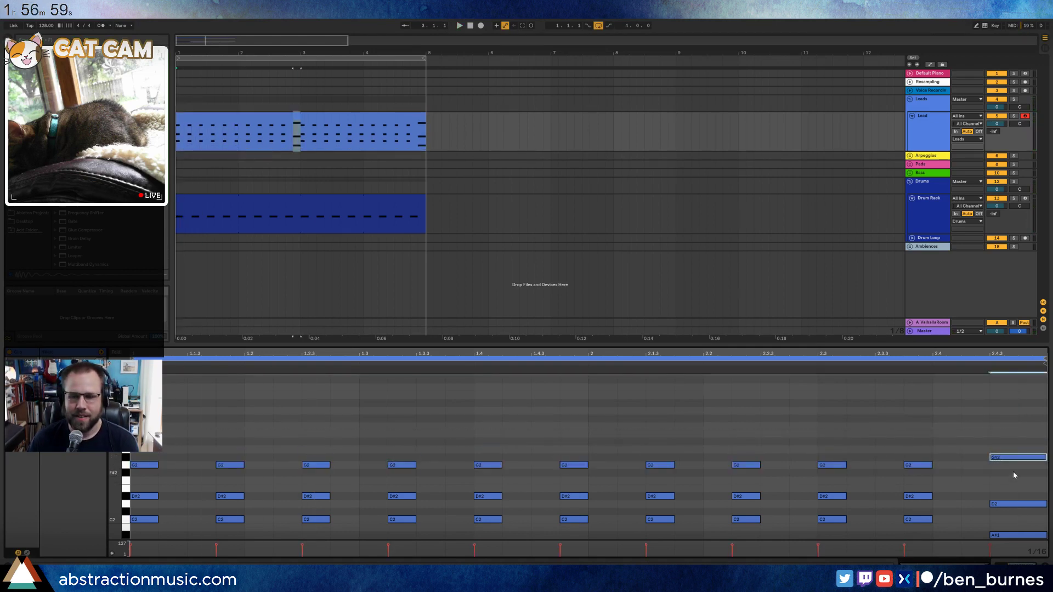
key("Down")
key("Down")
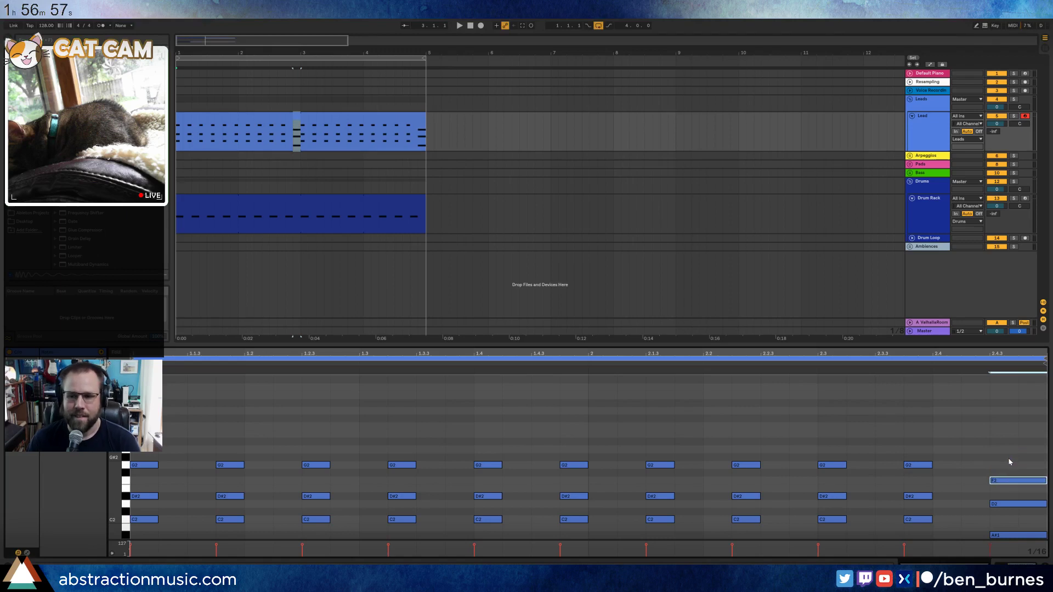
Play the loop and transpose all the Lead chords up one octave.
key("space")
key("ctrl+a")
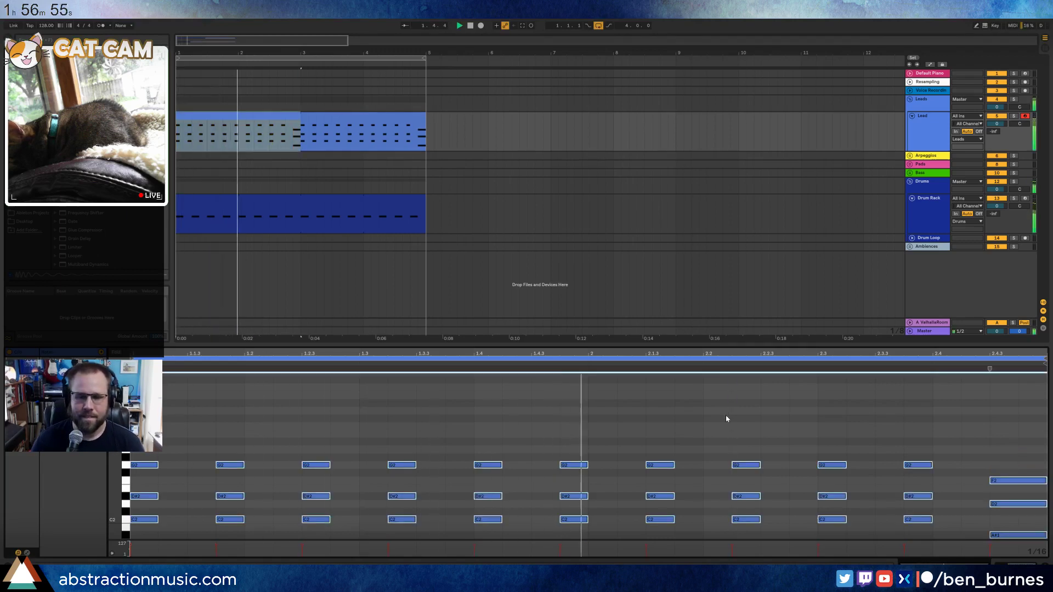
key("shift+Up")
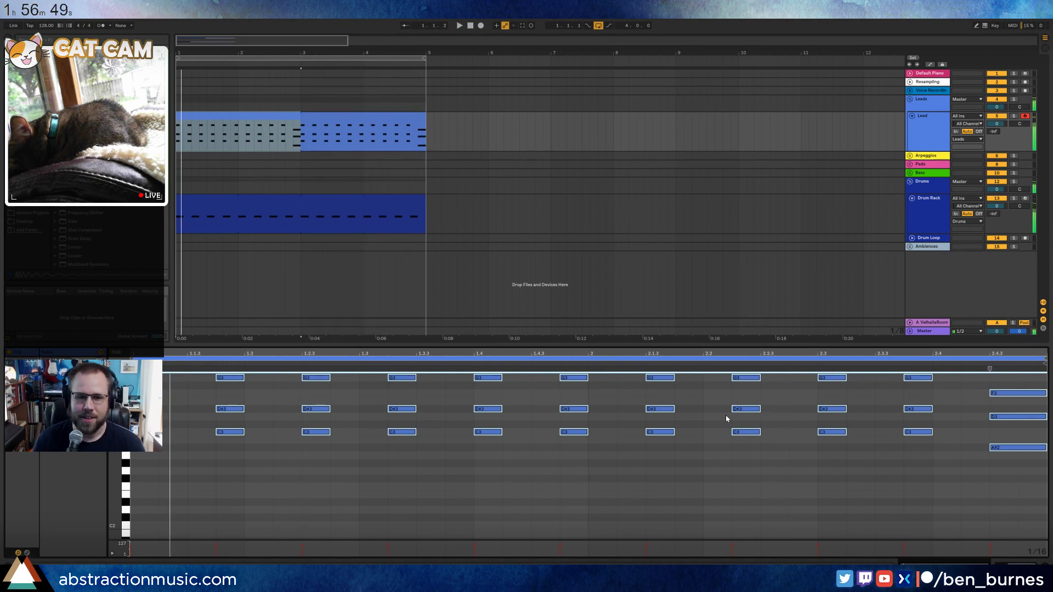
Shorten Analog's Filter 1 envelope decay to 148 ms.
key("shift+Tab")
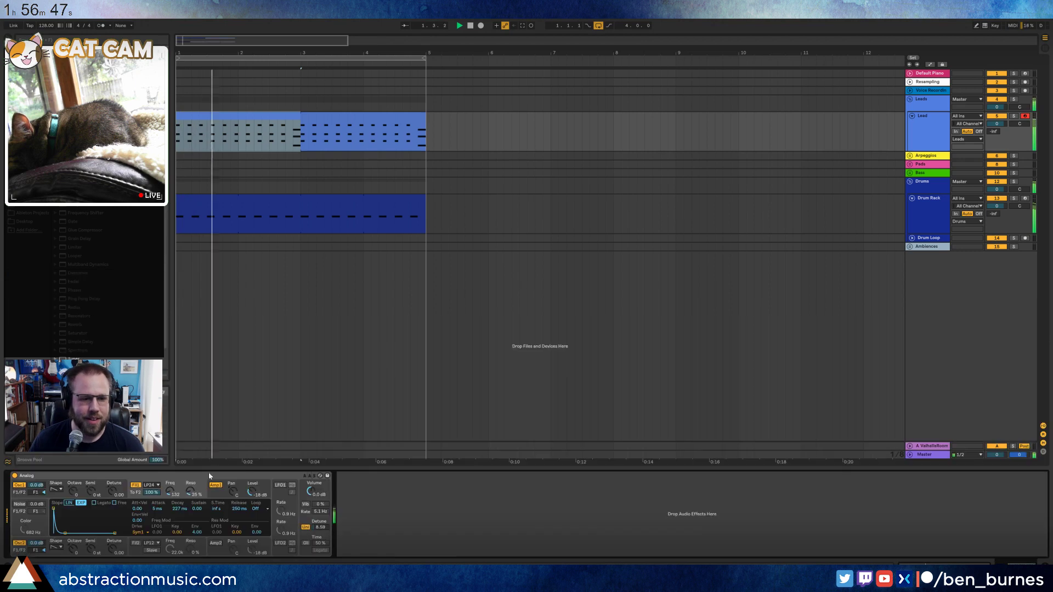
left_click_drag(69, 533, 64, 533)
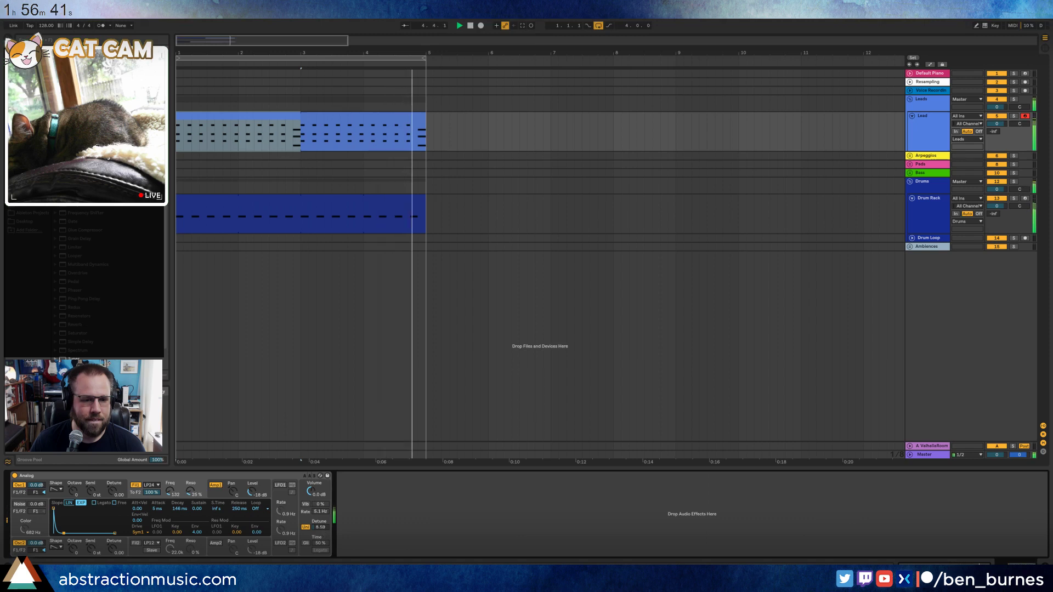
Set Analog's unison detune to 0.00 and detune oscillator 1 to 0.02 and oscillator 2 to -0.01.
left_click_drag(320, 527, 320, 550)
left_click_drag(114, 492, 113, 487)
left_click_drag(114, 549, 113, 551)
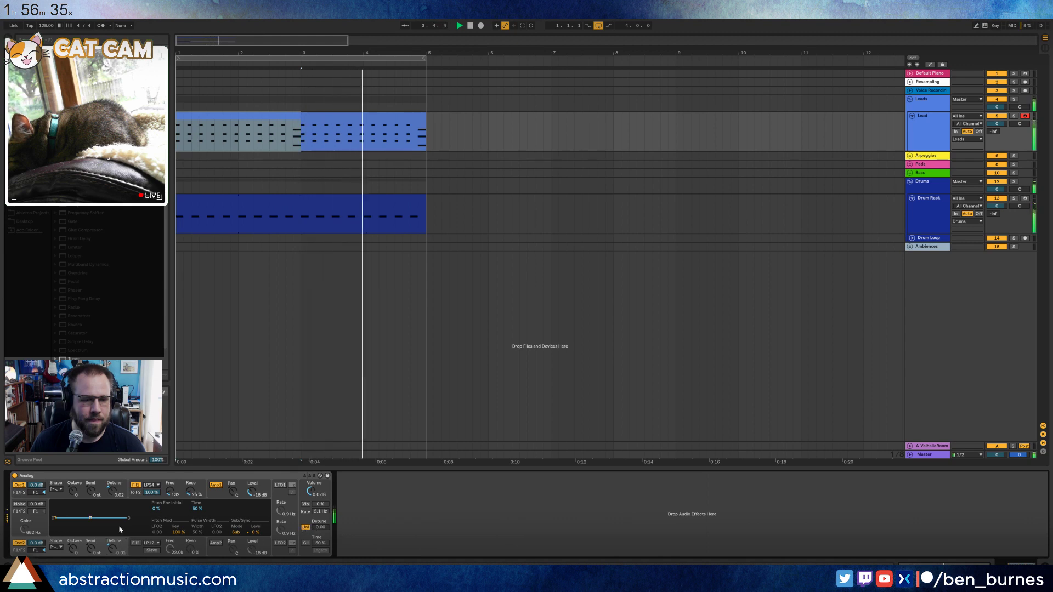
Compare the sound with unison off and on, and set the unison voices to 4.
left_click(305, 527)
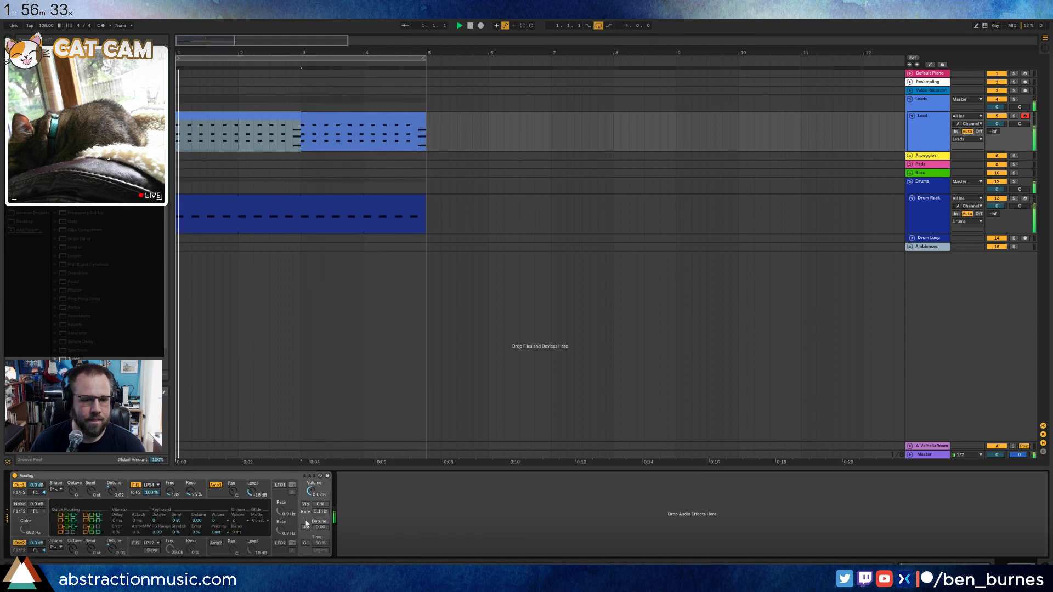
left_click(306, 527)
left_click(236, 521)
left_click(237, 532)
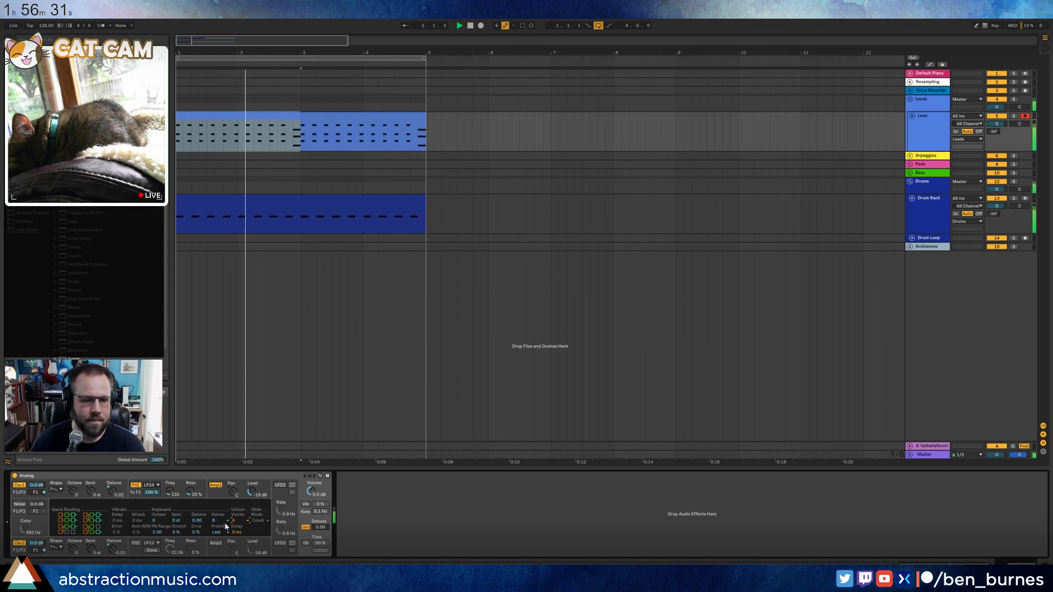
Raise Analog's keyboard polyphony to 24 voices.
left_click(226, 522)
left_click(222, 501)
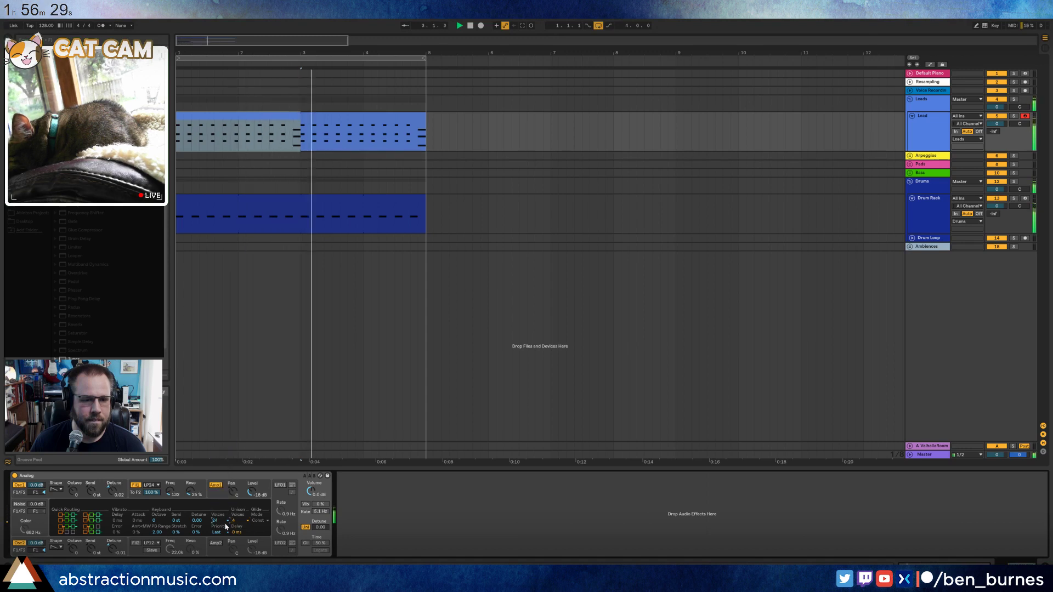
left_click(226, 522)
left_click(223, 499)
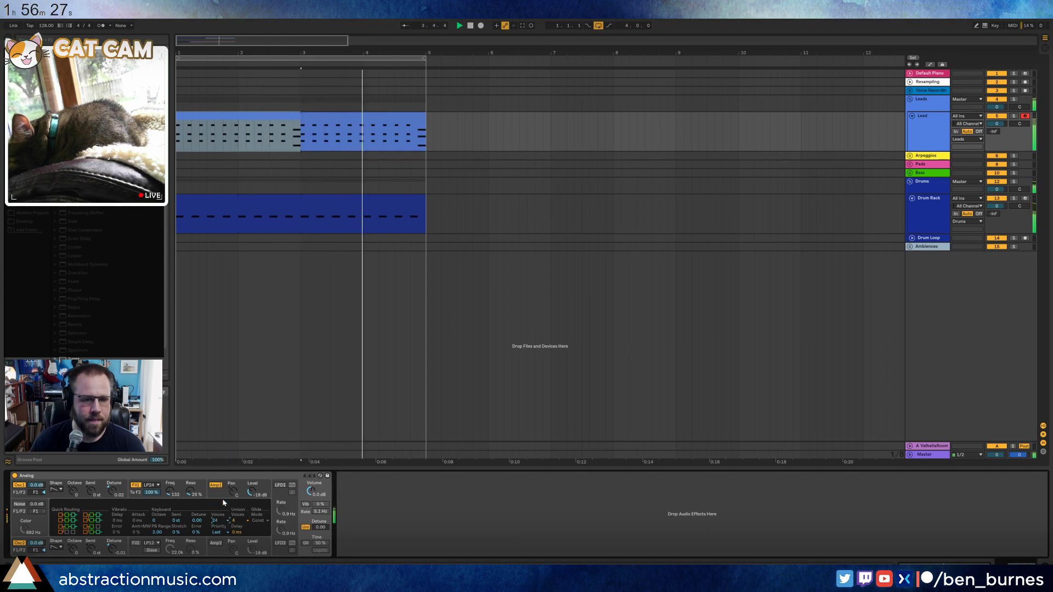
Select the Lead clip and set Analog's Filter 1 frequency to 110.
left_click(320, 114)
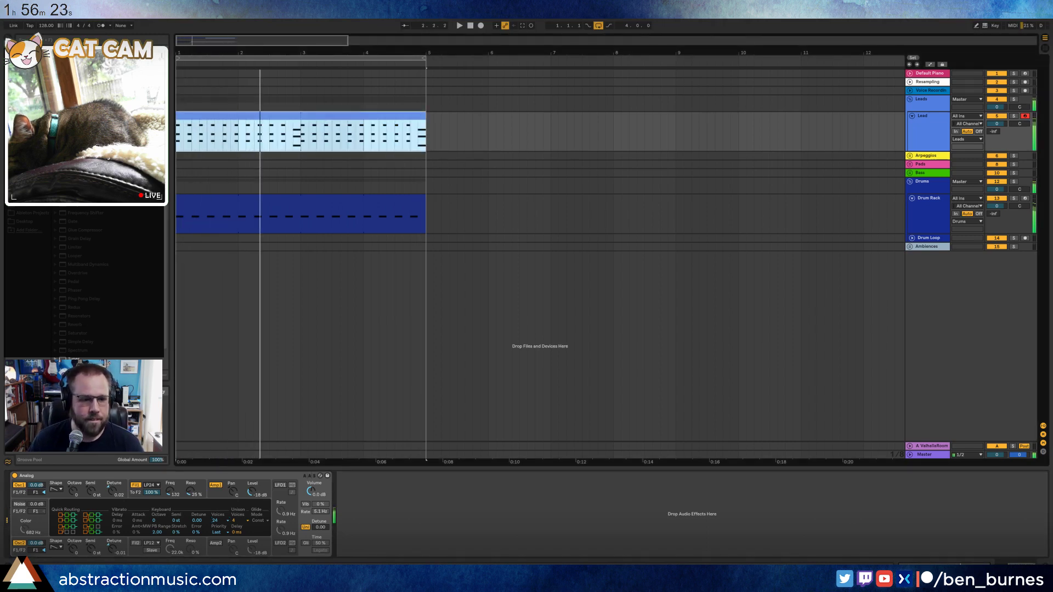
left_click(165, 495)
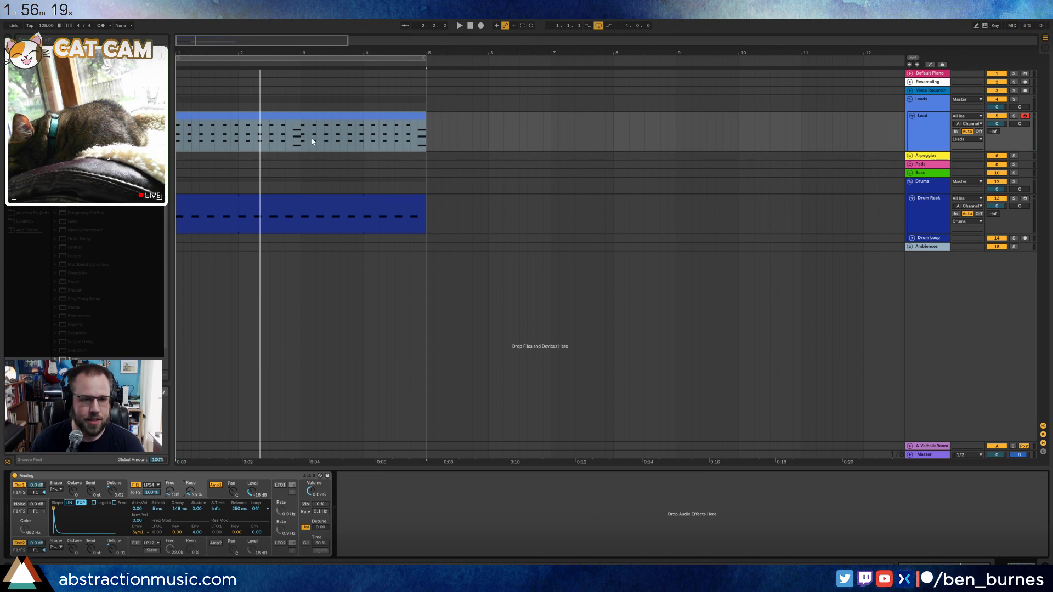
Try the Lead clip's chords one octave higher and move them back down an octave.
double_click(319, 116)
left_click(354, 423)
key("ctrl+a")
key("shift+Up")
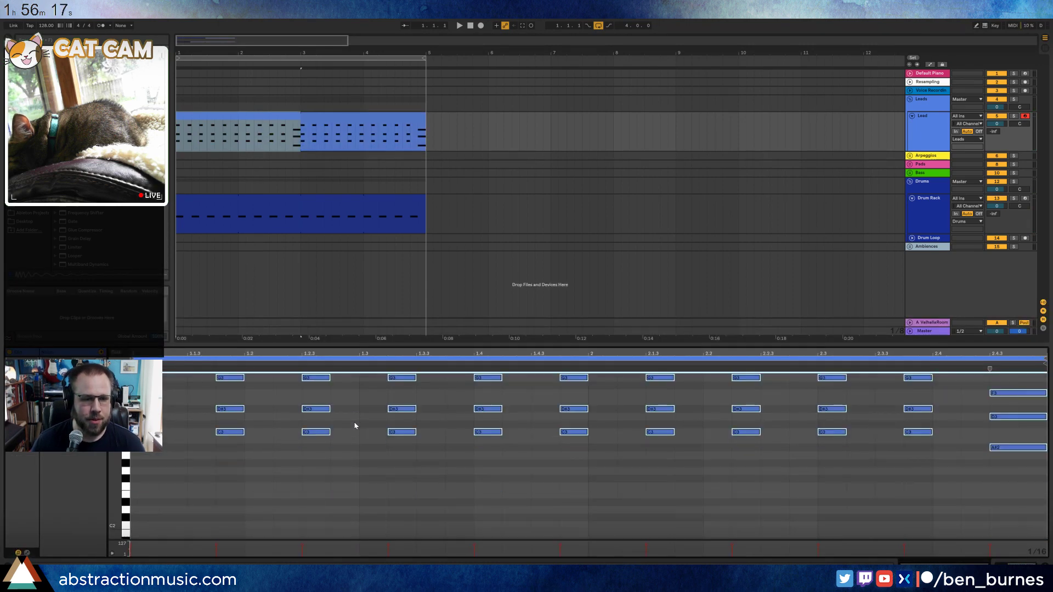
key("space")
key("shift+Down")
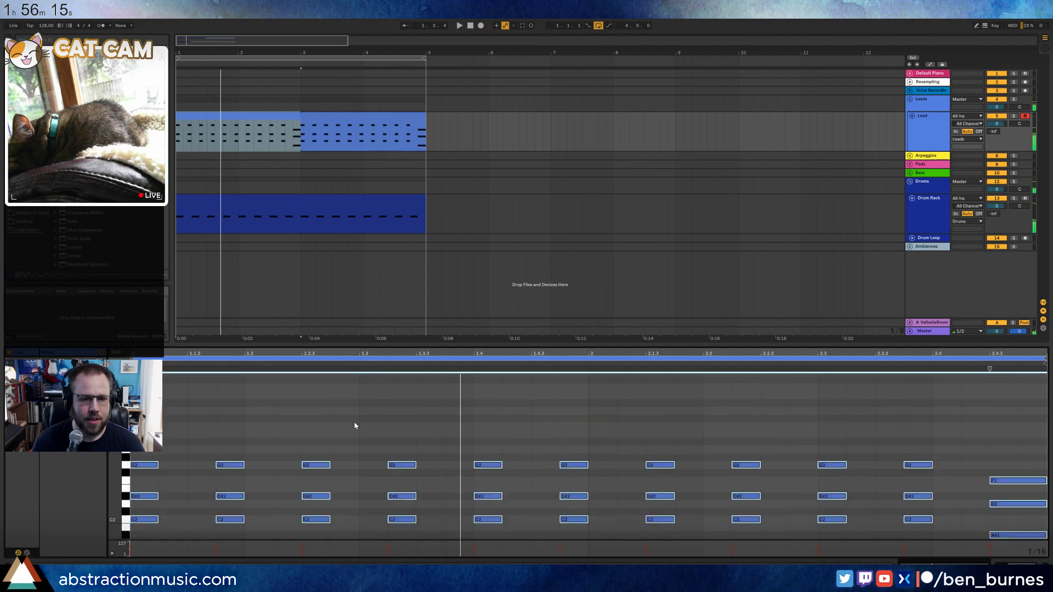
Shape the Lead Analog's amp envelope with 835 ms decay, 0.35 sustain and 406 ms release.
key("shift+Tab")
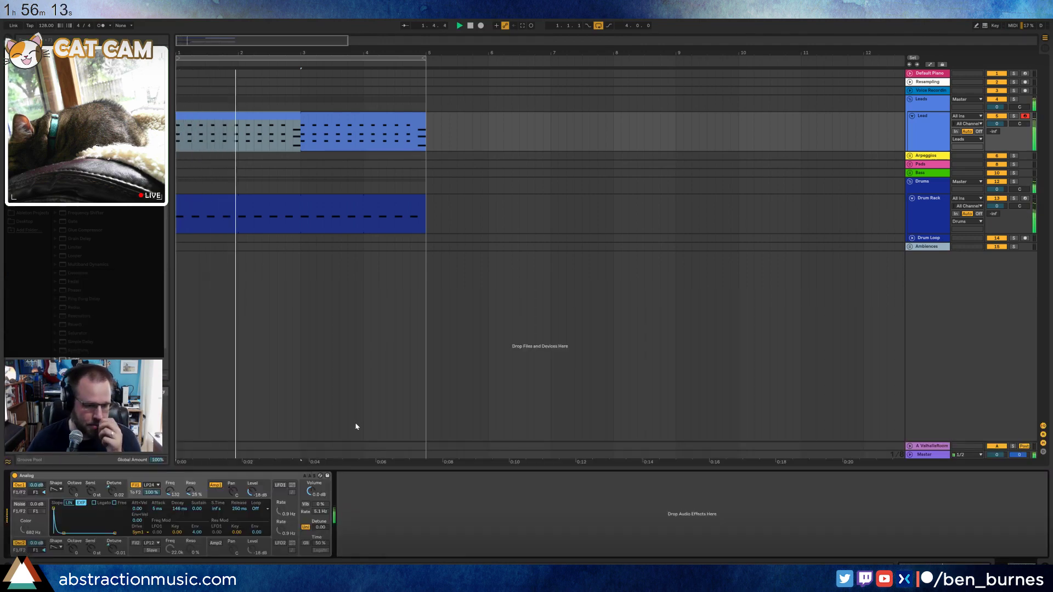
left_click(216, 489)
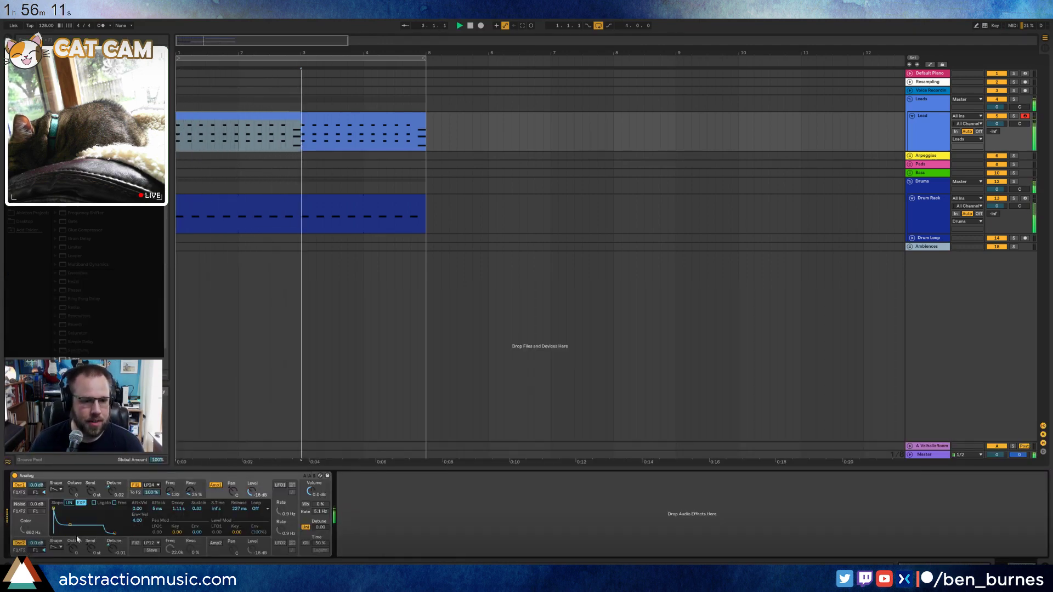
left_click_drag(71, 525, 69, 525)
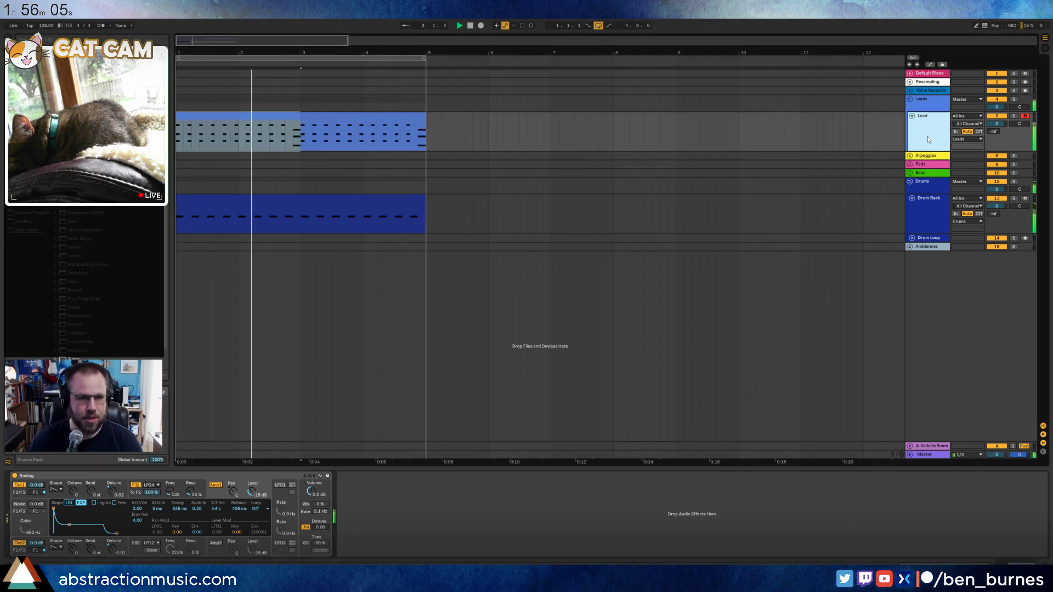
Copy the Lead clips onto a new MIDI track below and delete the upper chord notes, keeping only the lowest notes.
key("ctrl+shift+t")
left_click_drag(331, 116, 331, 157)
double_click(331, 157)
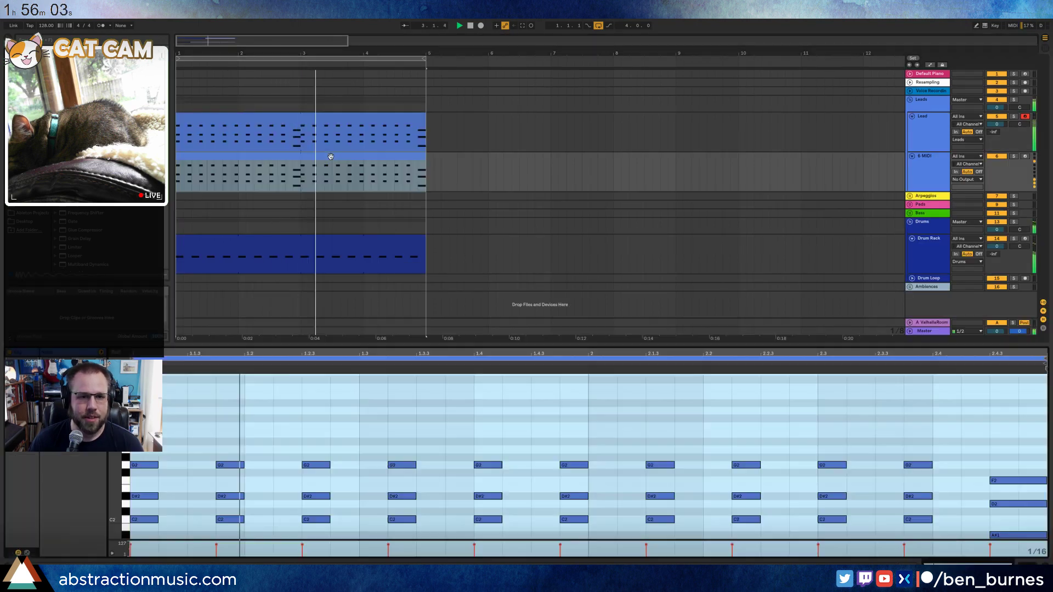
left_click_drag(144, 439, 1025, 504)
key("Delete")
Load an Analog instrument onto the new MIDI track.
key("shift+Tab")
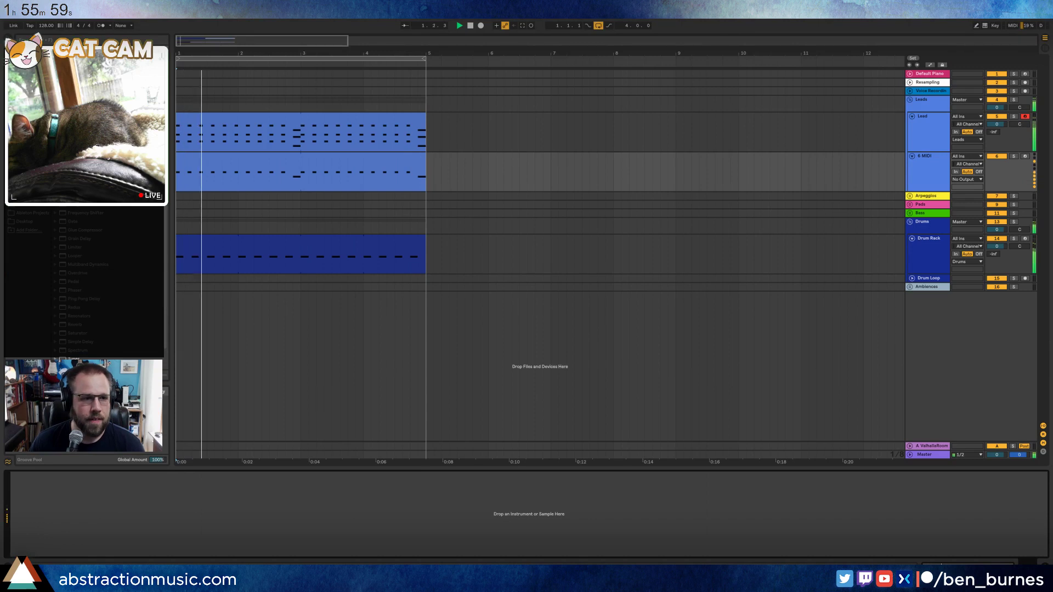
left_click(29, 113)
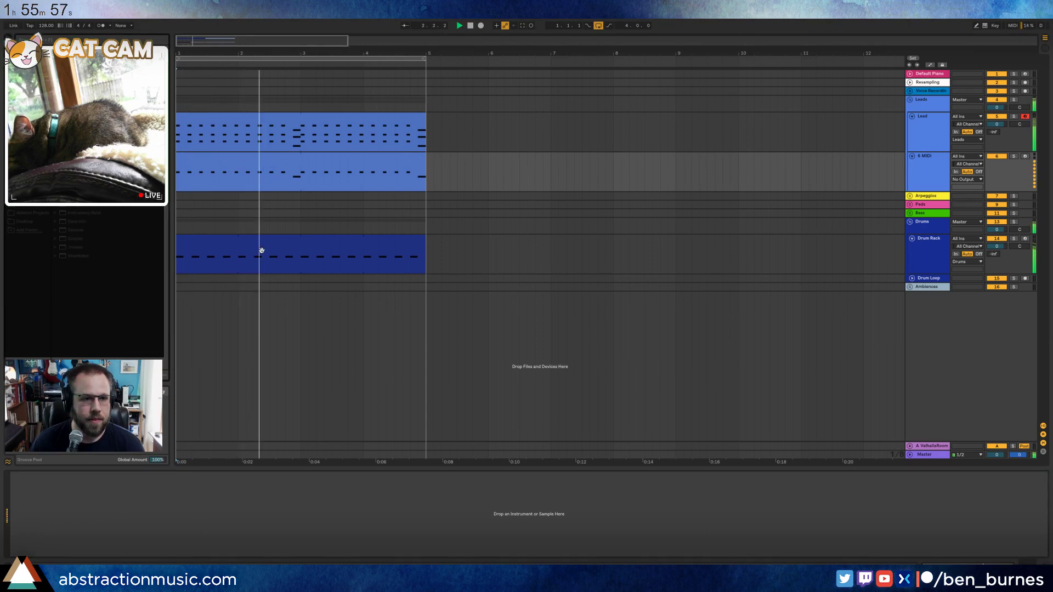
key("Return")
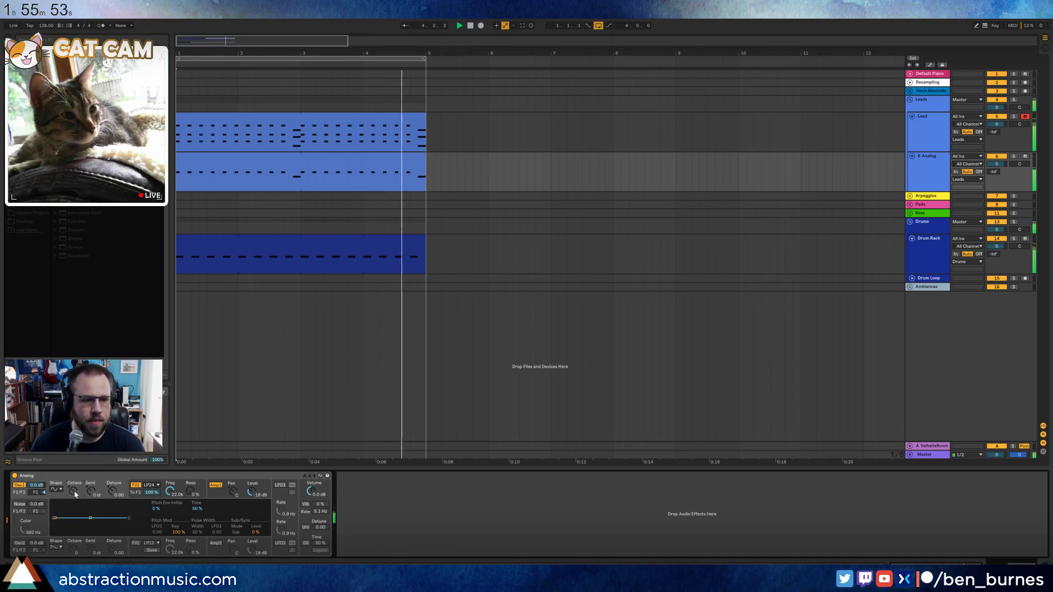
left_click(285, 170)
double_click(286, 170)
key("ctrl+a")
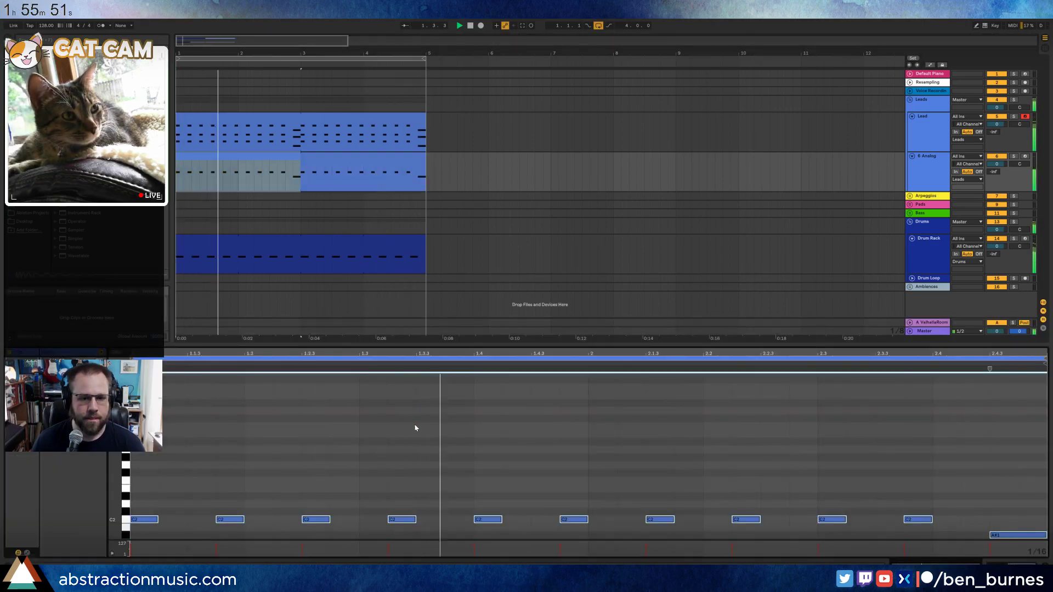
Set the new Analog's amp envelope to 1.00 sustain and 189 ms release.
key("shift+Tab")
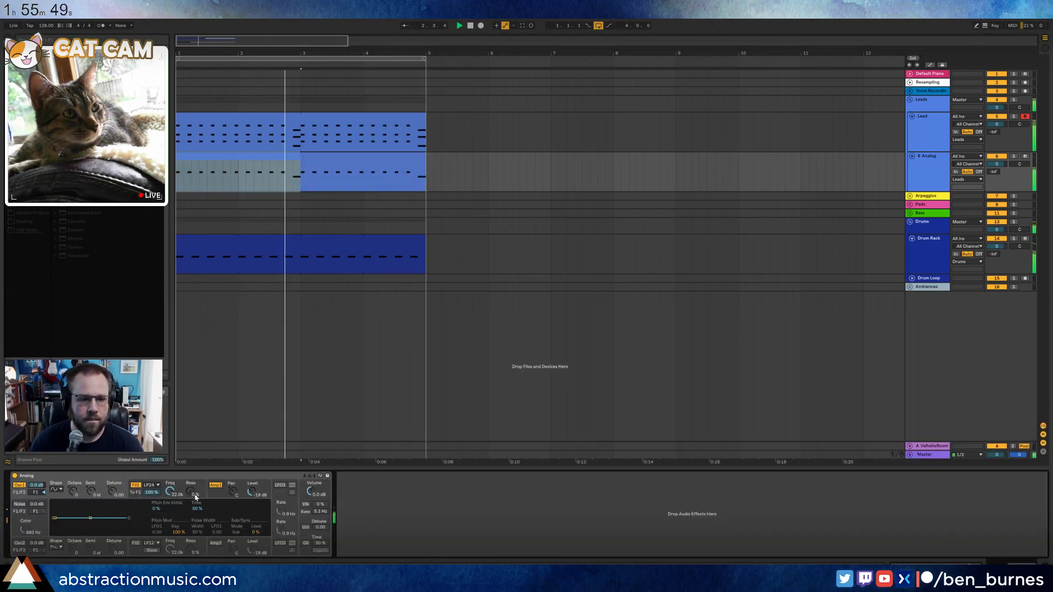
left_click_drag(68, 522, 67, 509)
left_click_drag(117, 533, 114, 534)
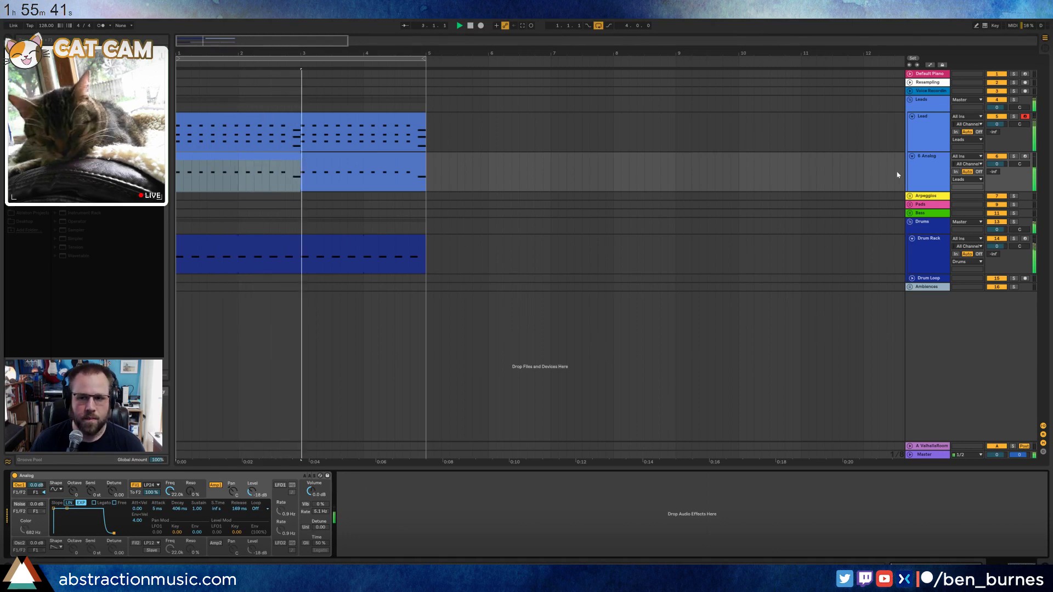
Rename the new Analog track to Lead Bass.
left_click(924, 175)
key("super+r")
type("Lead Bass")
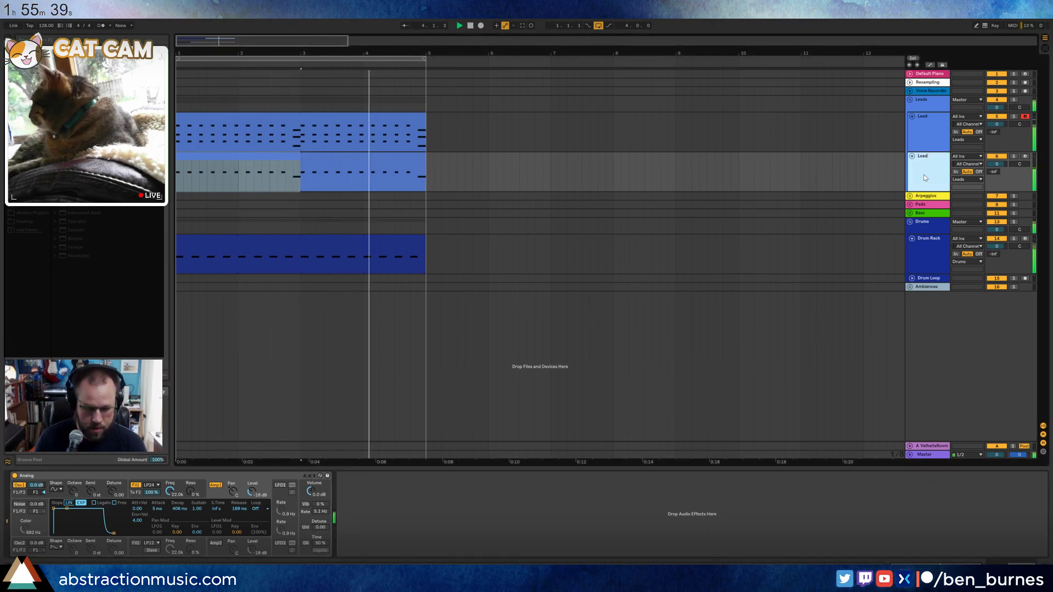
key("Return")
Rename the Lead track to Lead Hi.
left_click(935, 132)
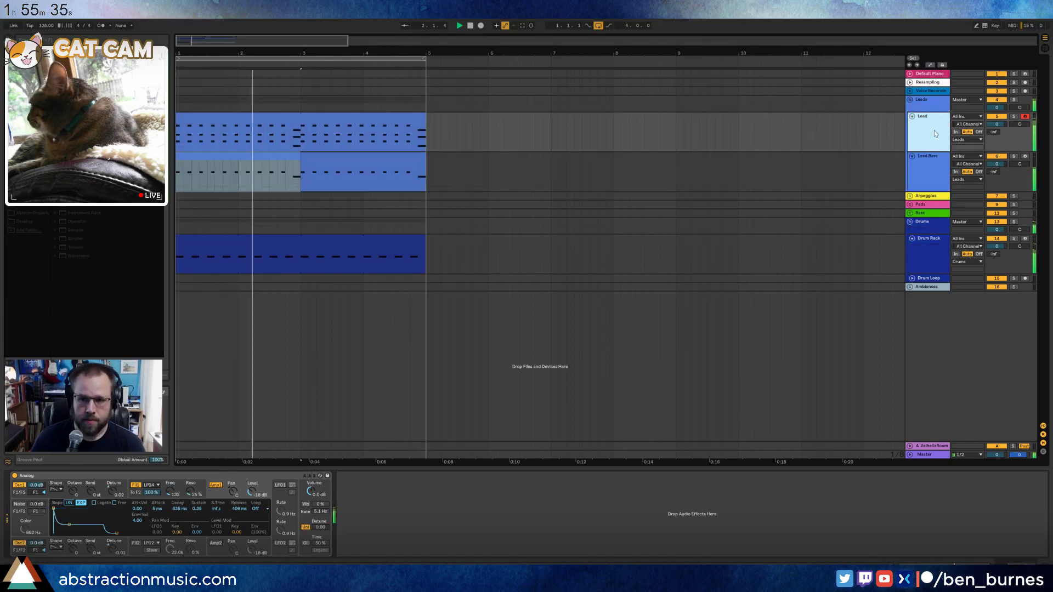
key("super+r")
type("Lead Hi")
key("Return")
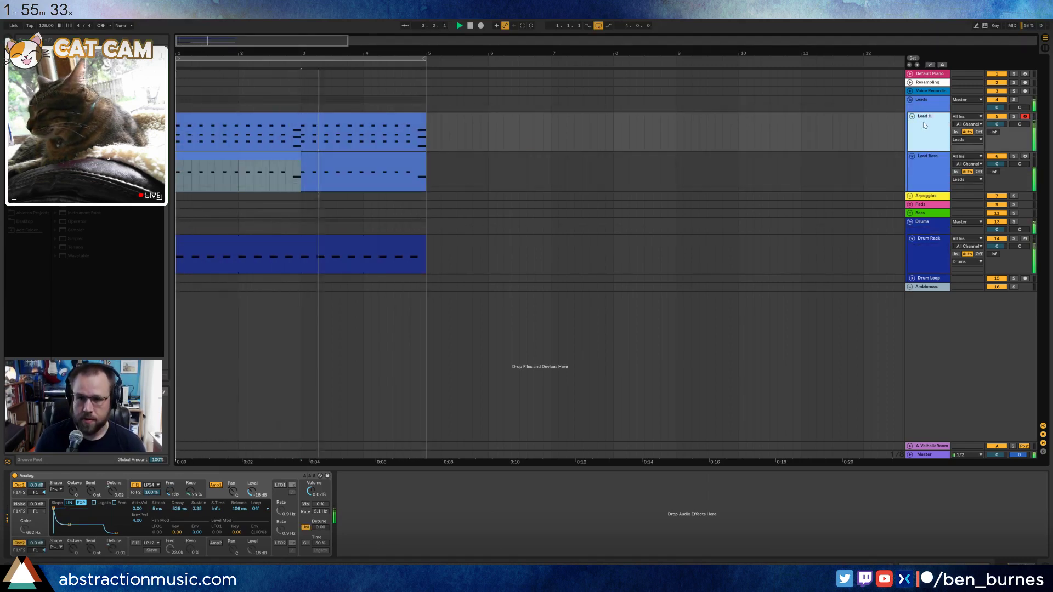
left_click(357, 115)
left_click(342, 157)
left_click(284, 158)
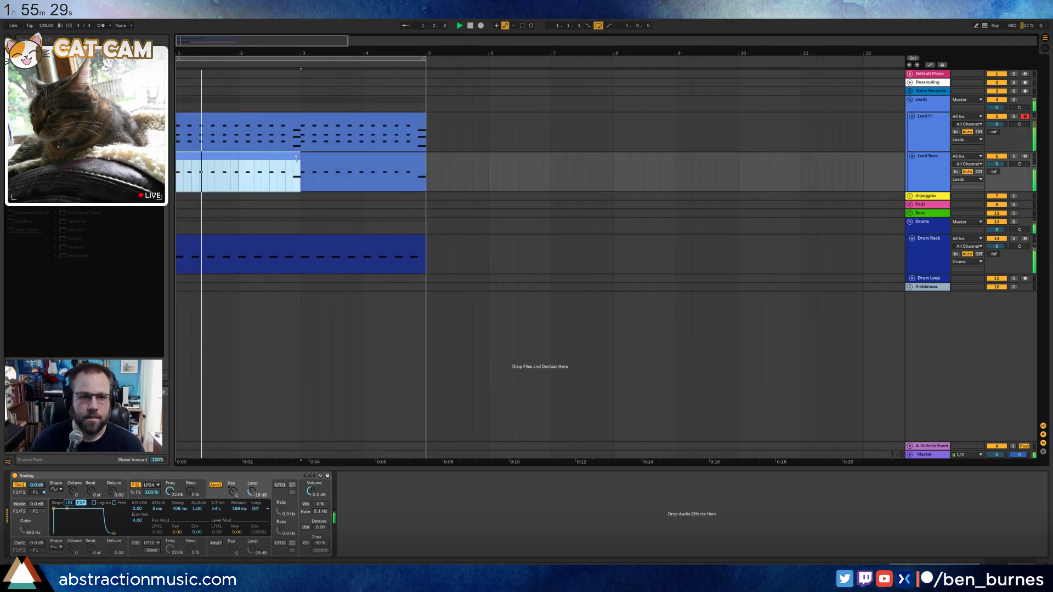
left_click(365, 161, "shift")
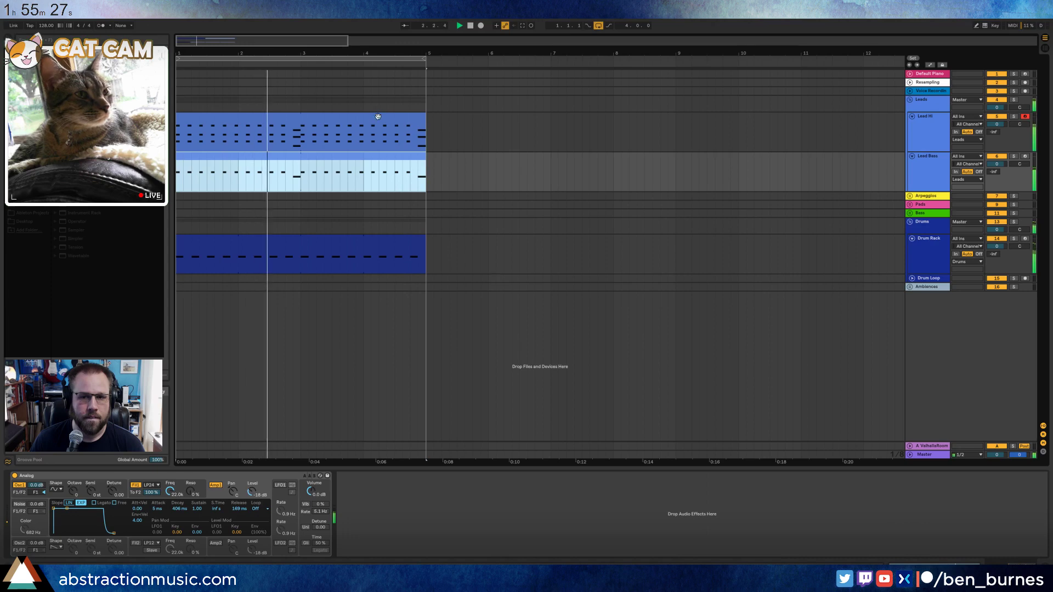
Try all the Lead Hi chords an octave higher during playback and return them to their original octave.
left_click(376, 116)
key("space")
double_click(363, 117)
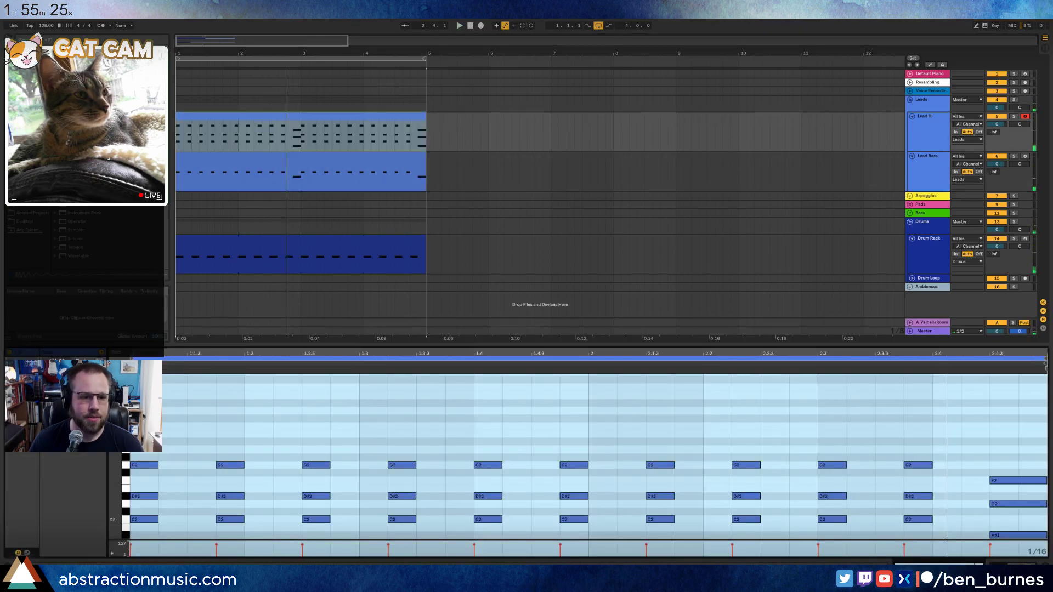
left_click(251, 437)
left_click_drag(146, 444, 996, 539)
key("shift+Up")
key("space")
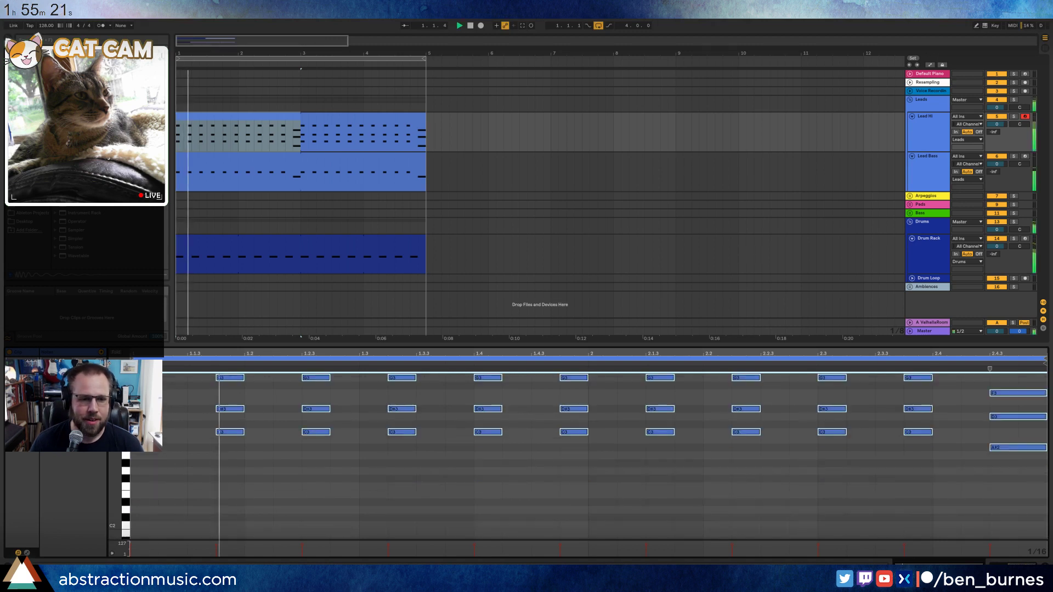
key("shift+Down")
Reduce oscillator 1's detune to 0.01 in the Lead Hi Analog.
key("shift+Tab")
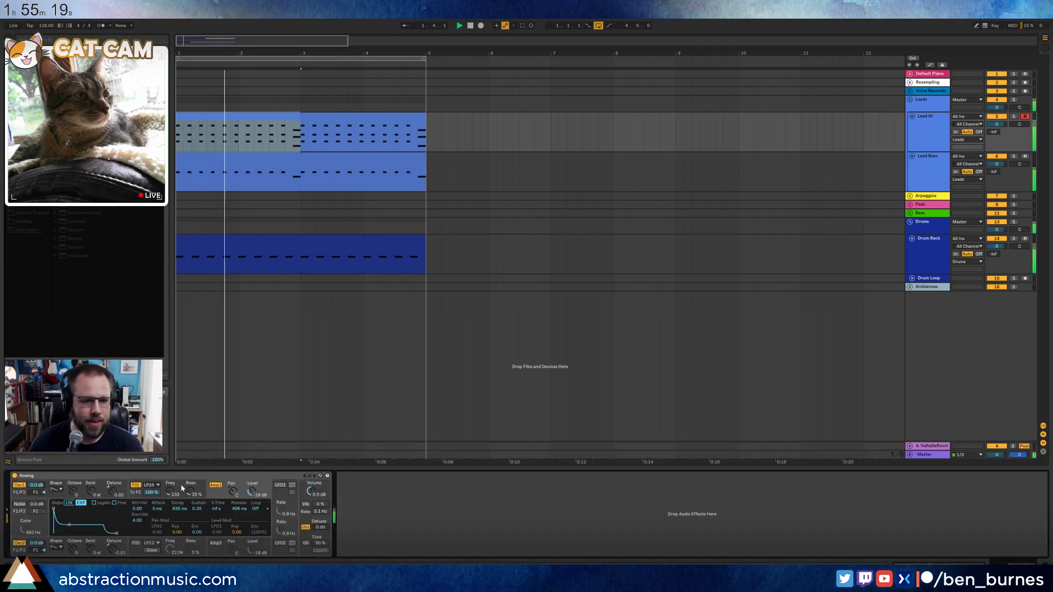
left_click(111, 497)
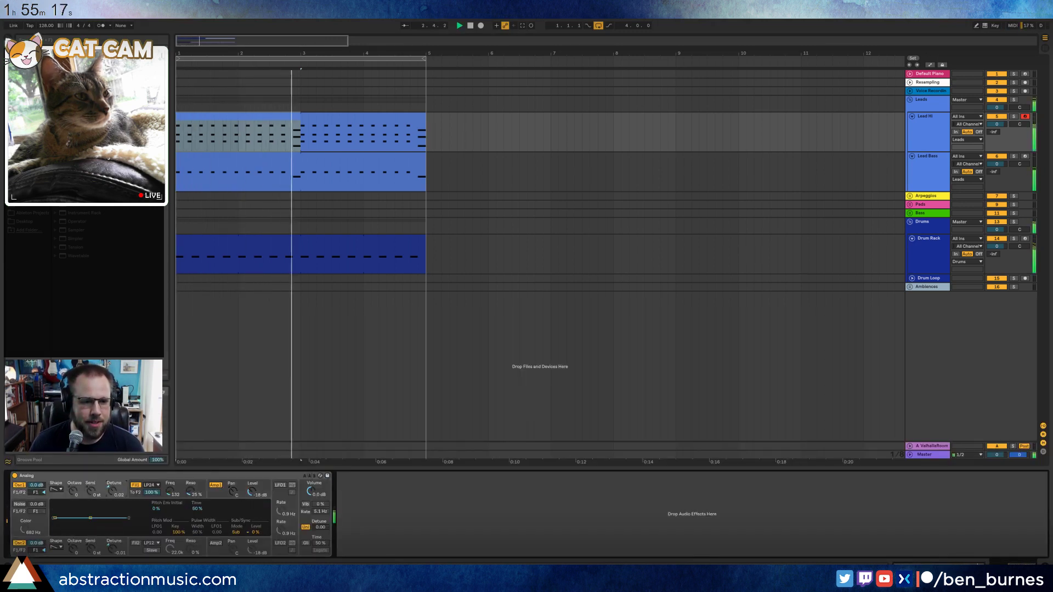
left_click(112, 549)
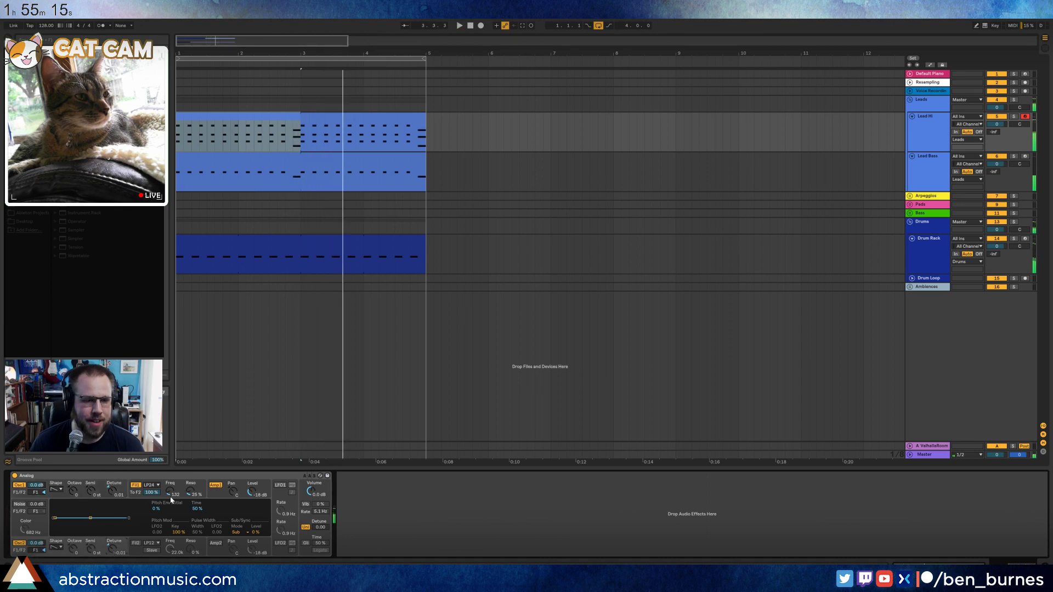
Raise the Lead Hi Analog's Filter 1 frequency and set its resonance to 30 % while the loop plays.
left_click(170, 496)
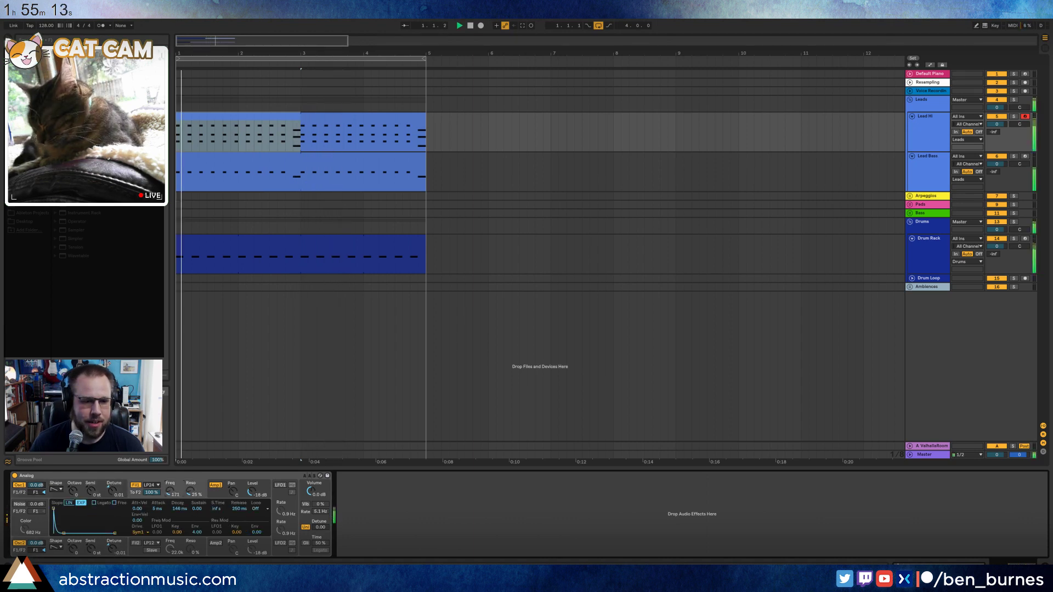
key("space")
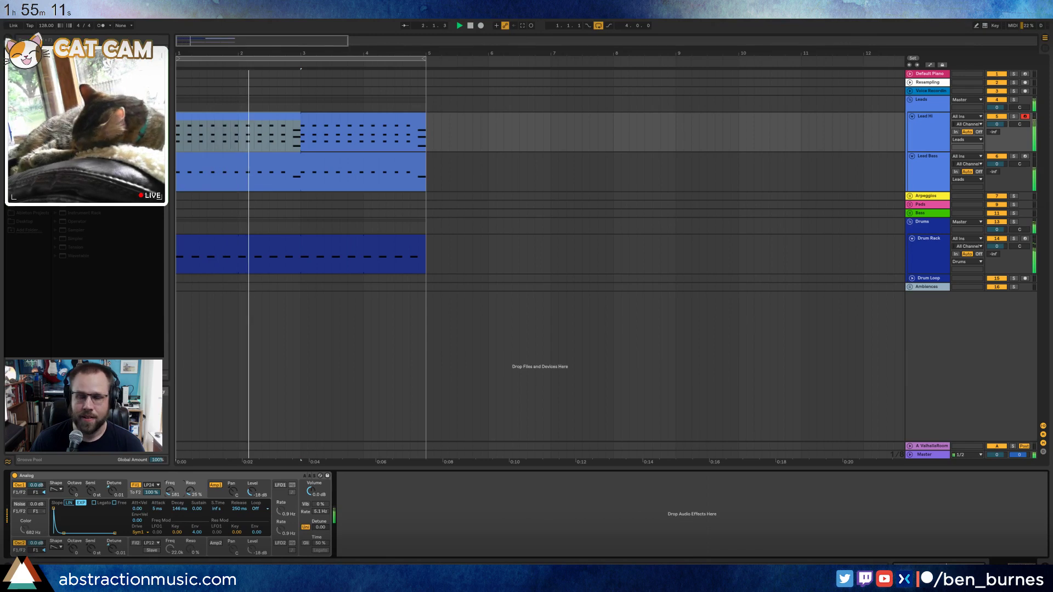
left_click_drag(190, 493, 188, 495)
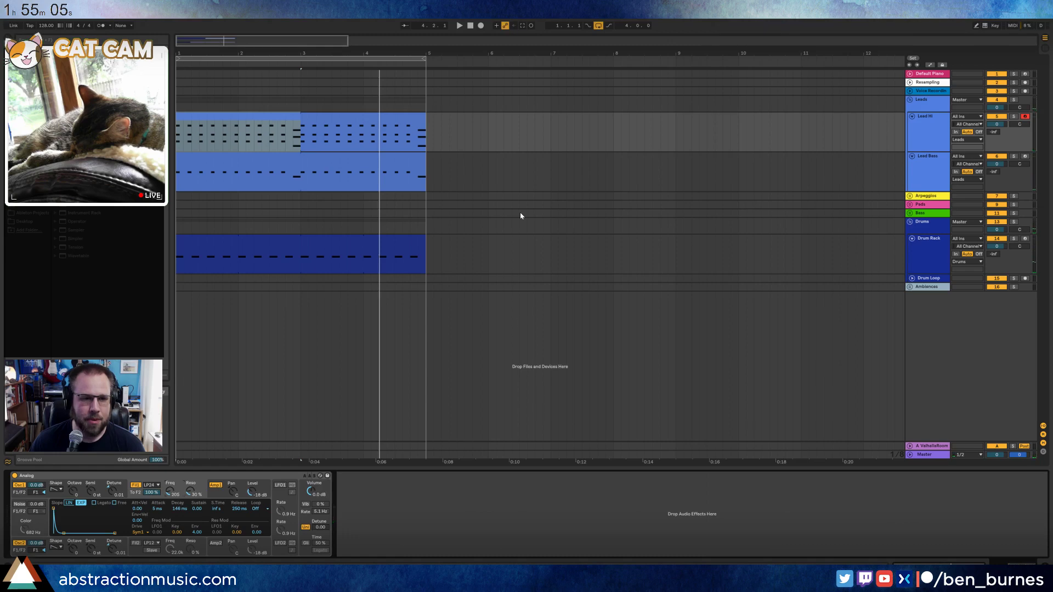
Examine the last chord of the Lead Hi clip and listen to the loop.
double_click(358, 119)
left_click_drag(982, 427, 1040, 538)
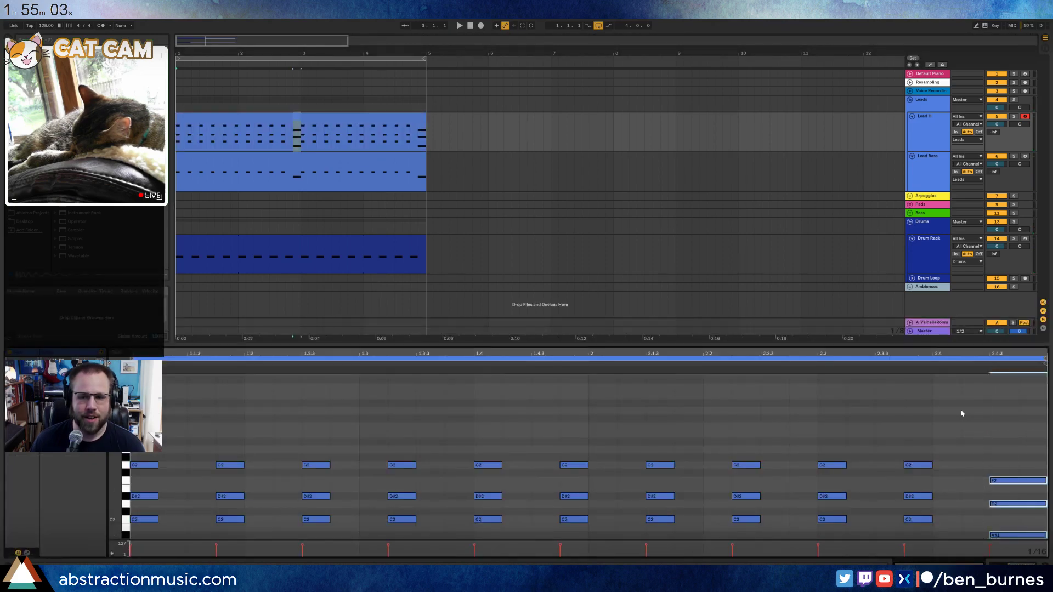
left_click(964, 413)
key("shift+Tab")
left_click(193, 477)
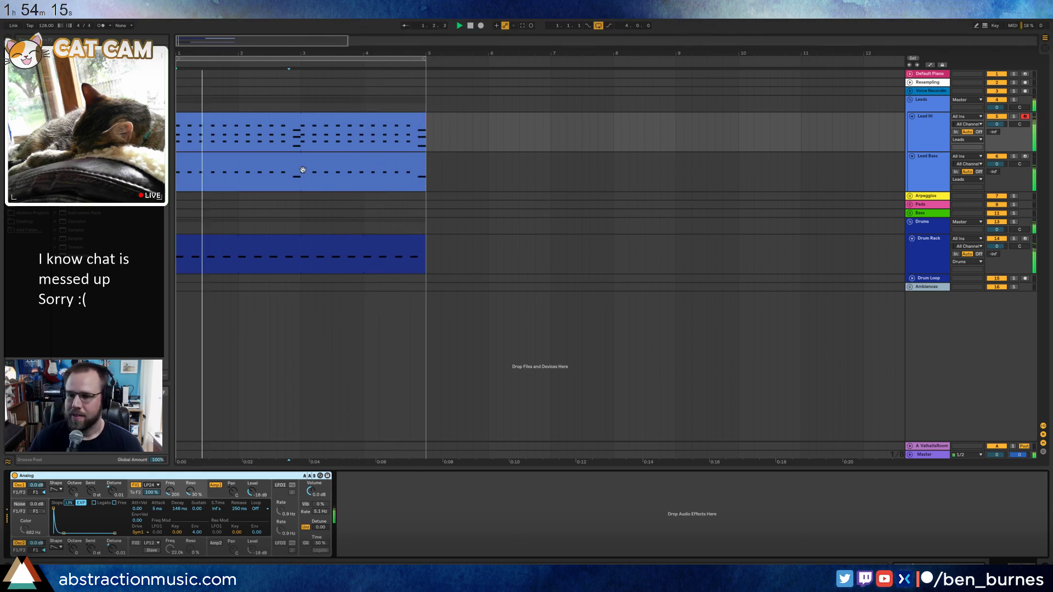
left_click(282, 117)
key("space")
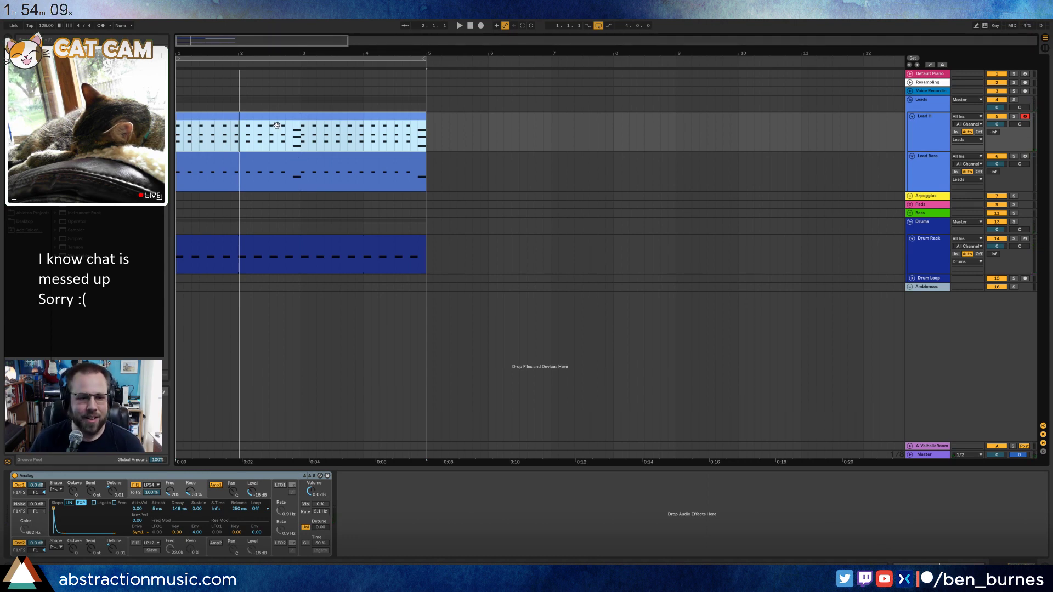
Unfold the Pads group and insert an empty four-bar MIDI clip from bar 1 on the Pad track.
left_click(928, 198)
left_click(919, 206)
left_click(910, 205)
left_click(925, 221)
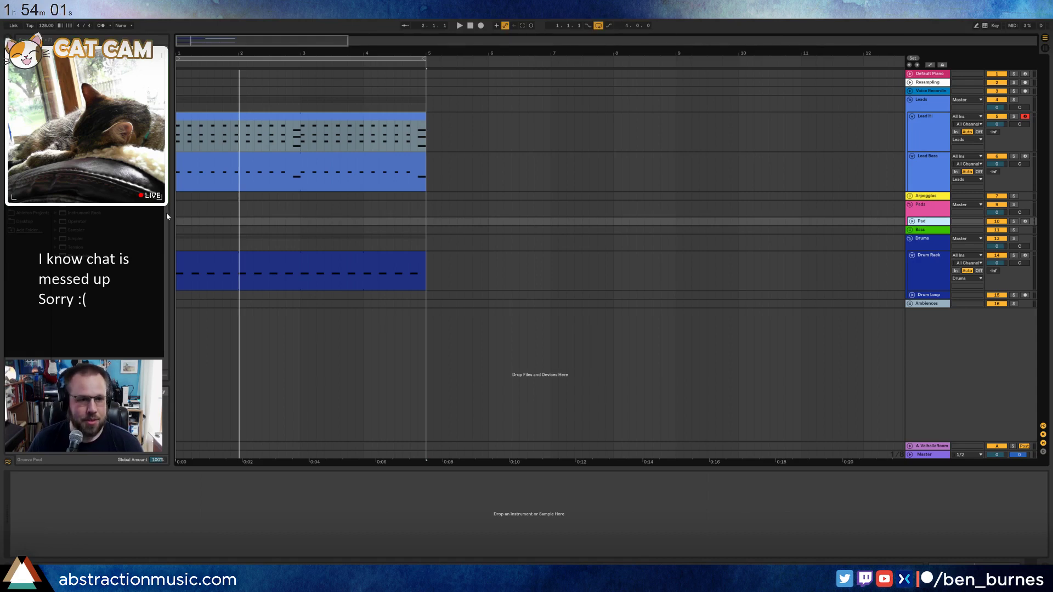
left_click_drag(179, 222, 427, 223)
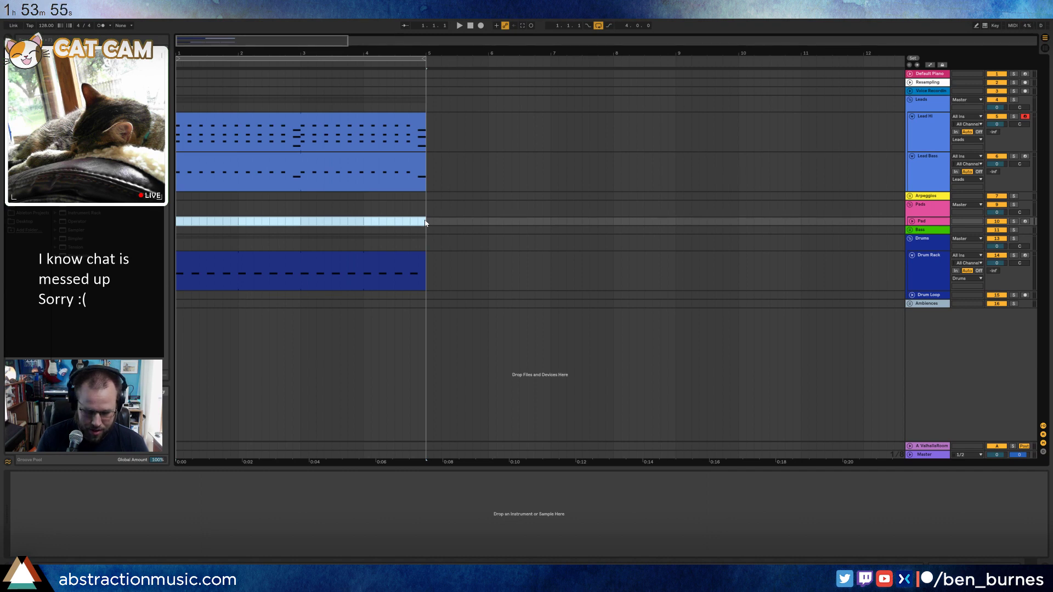
key("ctrl+shift+m")
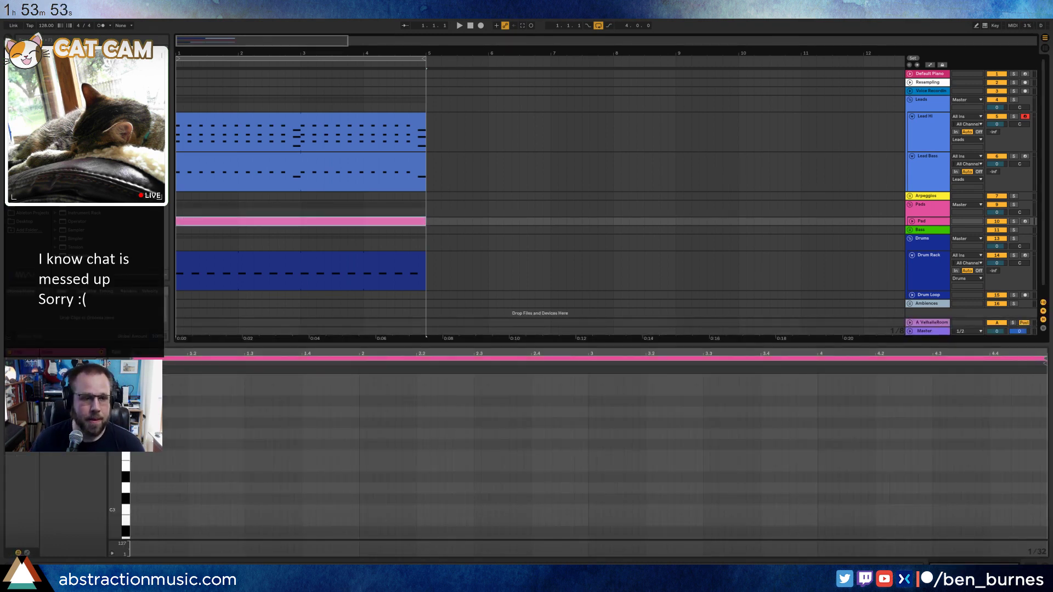
Unfold the Pad track in the arrangement.
scroll(407, 188, "down", 2)
scroll(337, 192, "up", 1)
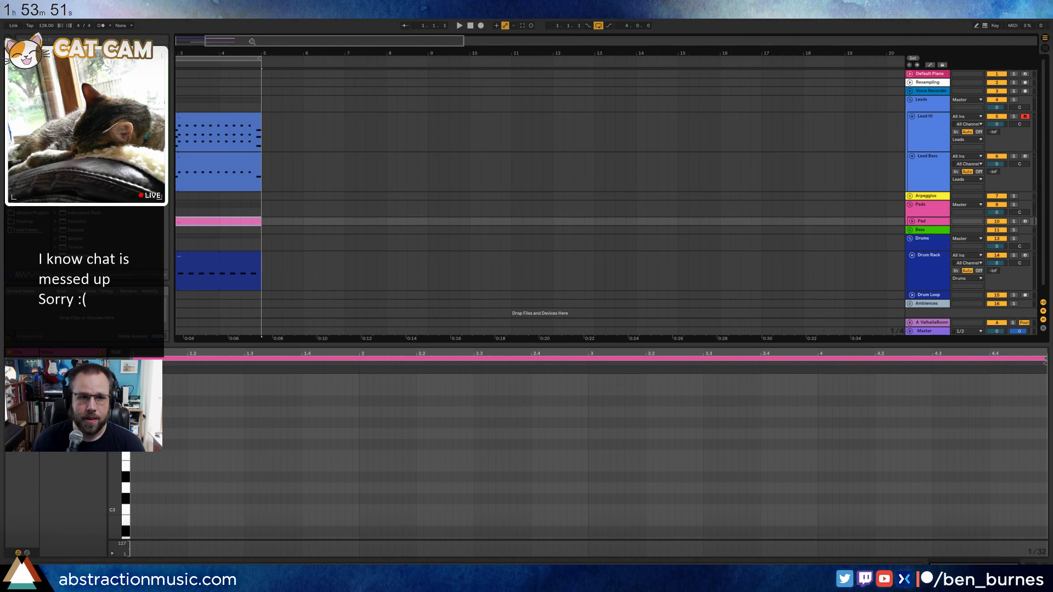
left_click_drag(251, 42, 221, 41)
left_click(912, 221)
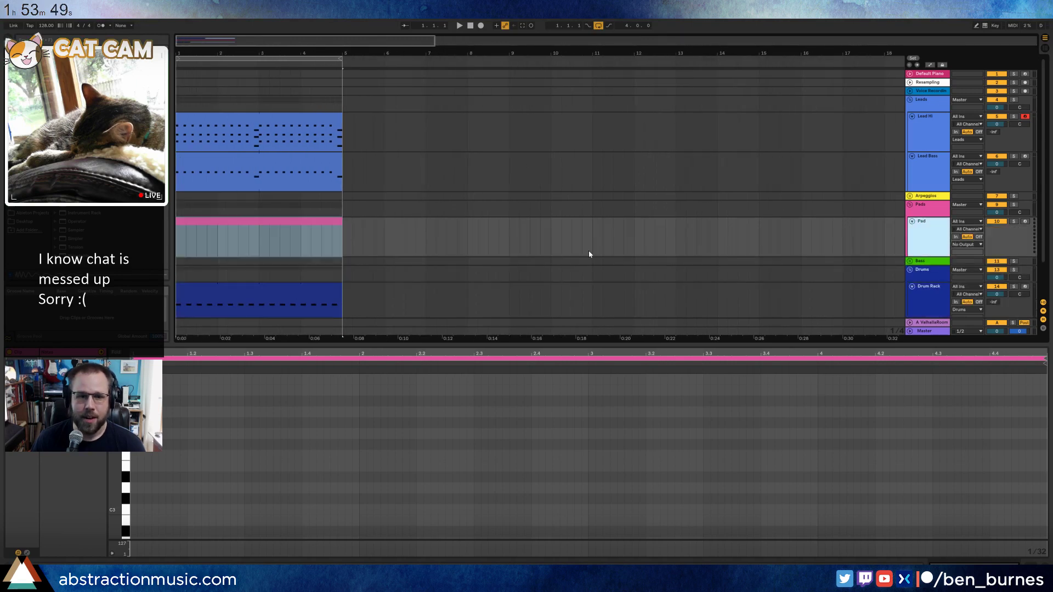
Draw a C3 note about 7.5 beats long from bar 1 of the Pad clip and duplicate it to bar 3.
scroll(590, 254, "down", 2)
left_click_drag(116, 428, 107, 429)
left_click_drag(115, 493, 107, 493)
left_click(221, 428)
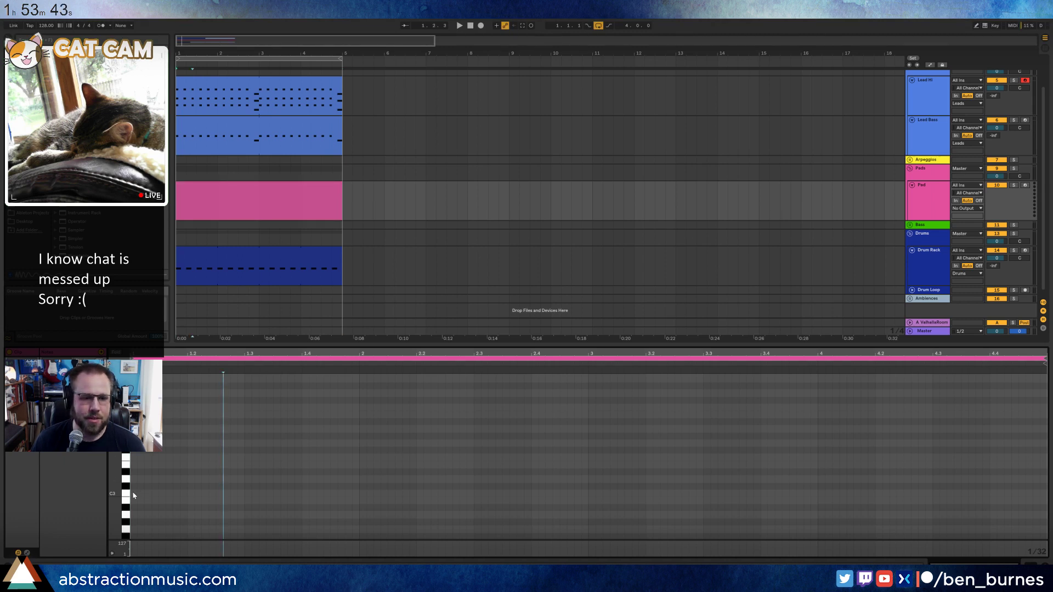
mouse_move(133, 493)
left_mouse_down()
mouse_move(587, 486)
mouse_move(559, 483)
left_mouse_up()
left_click_drag(550, 483, 587, 500)
key("ctrl+d")
left_click(510, 453)
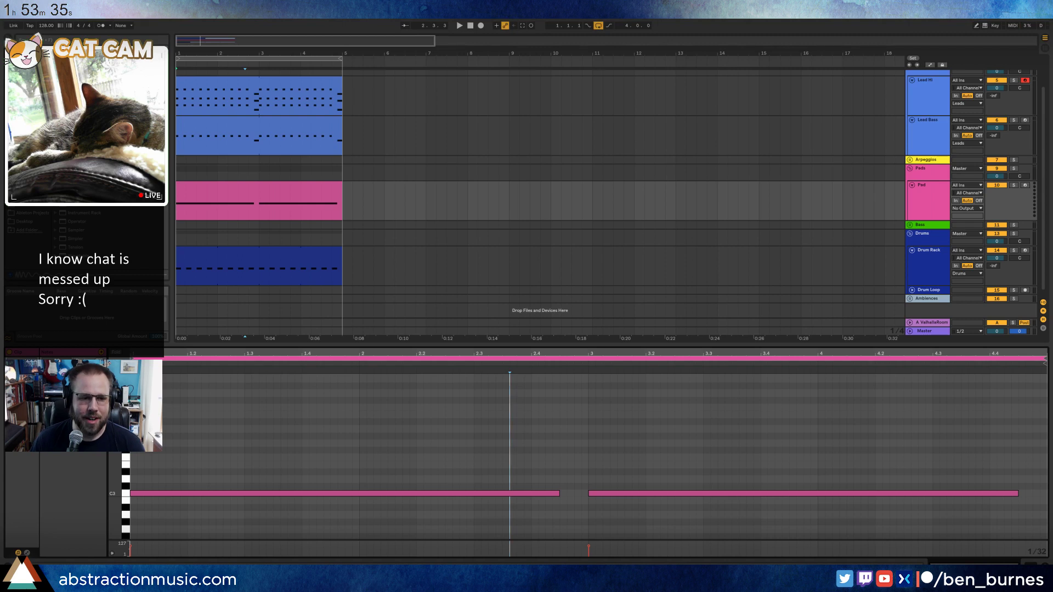
Switch the lower pane from the Pad clip's notes to the Pad track's device chain.
left_click(132, 418)
key("shift+Tab")
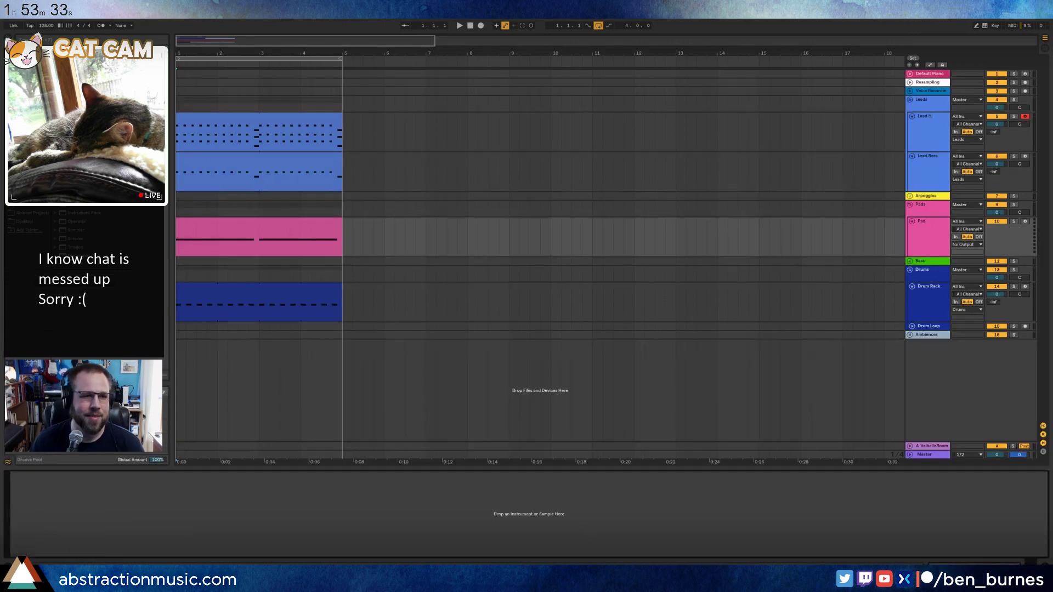
left_click_drag(1001, 133, 994, 136)
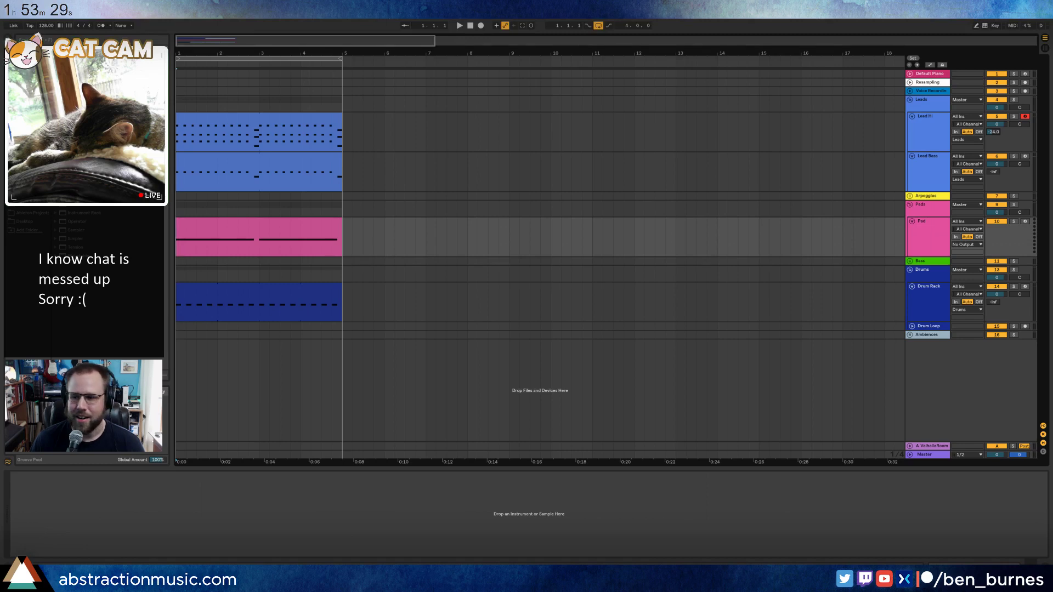
left_click(27, 123)
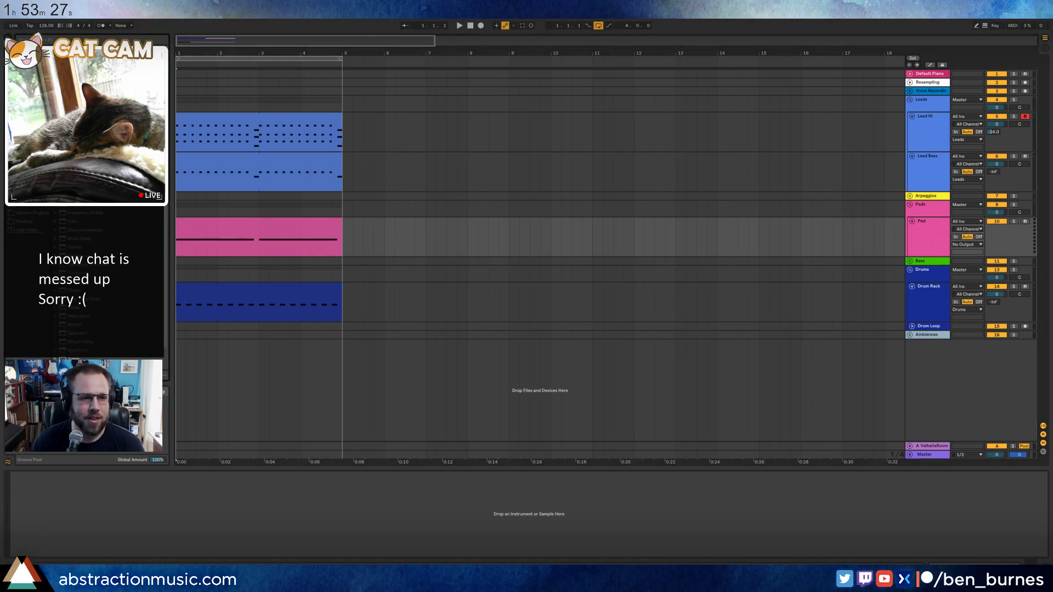
Try a High Cut of 9030 Hz and a Depth of 53% in the return track's ValhallaRoom reverb, and undo the last change.
left_click(921, 447)
left_click(29, 475)
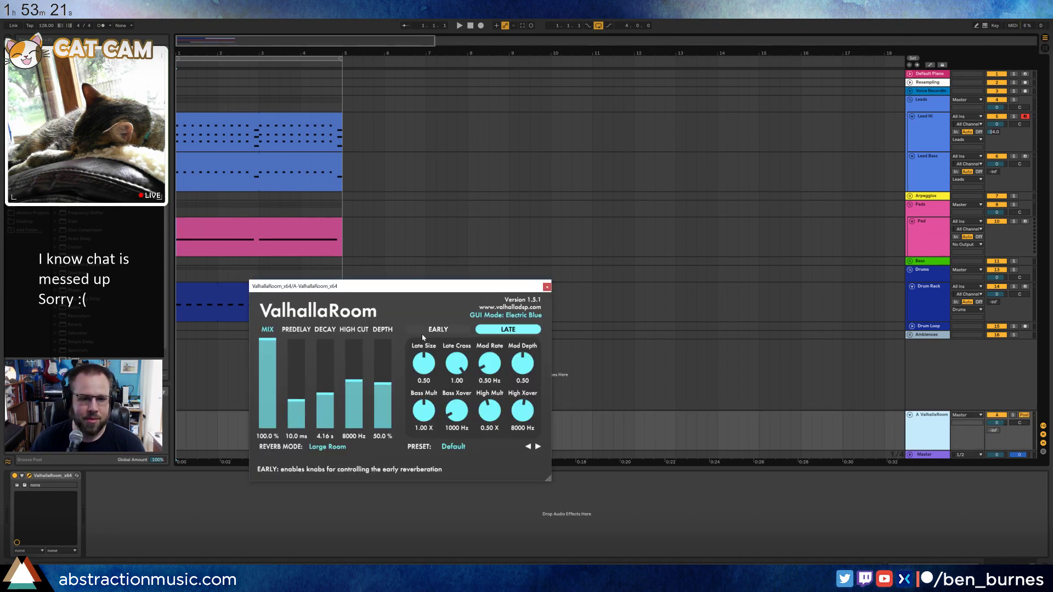
left_click_drag(357, 376, 358, 376)
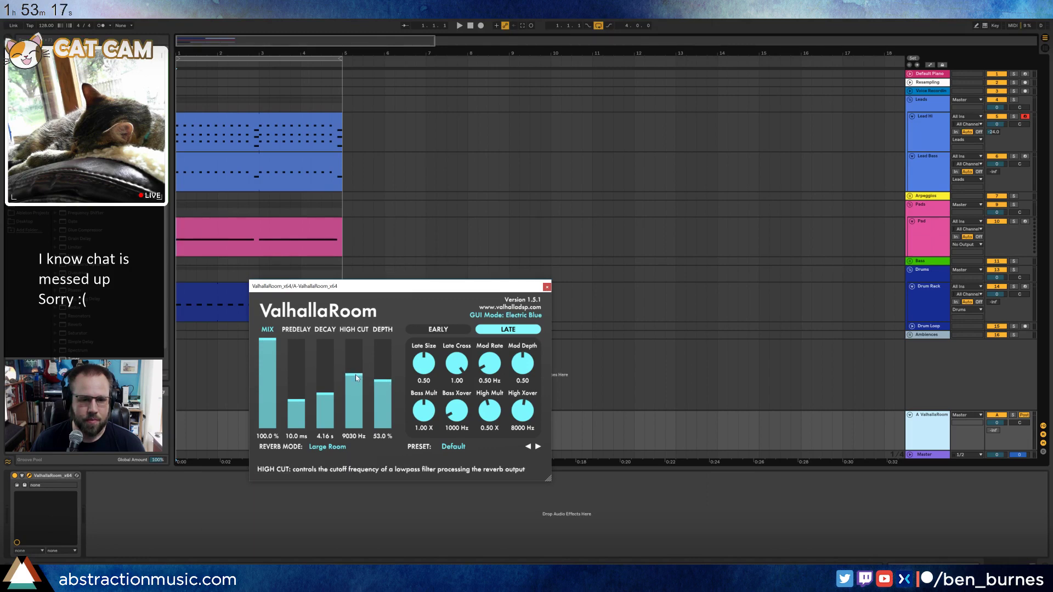
left_click(547, 286)
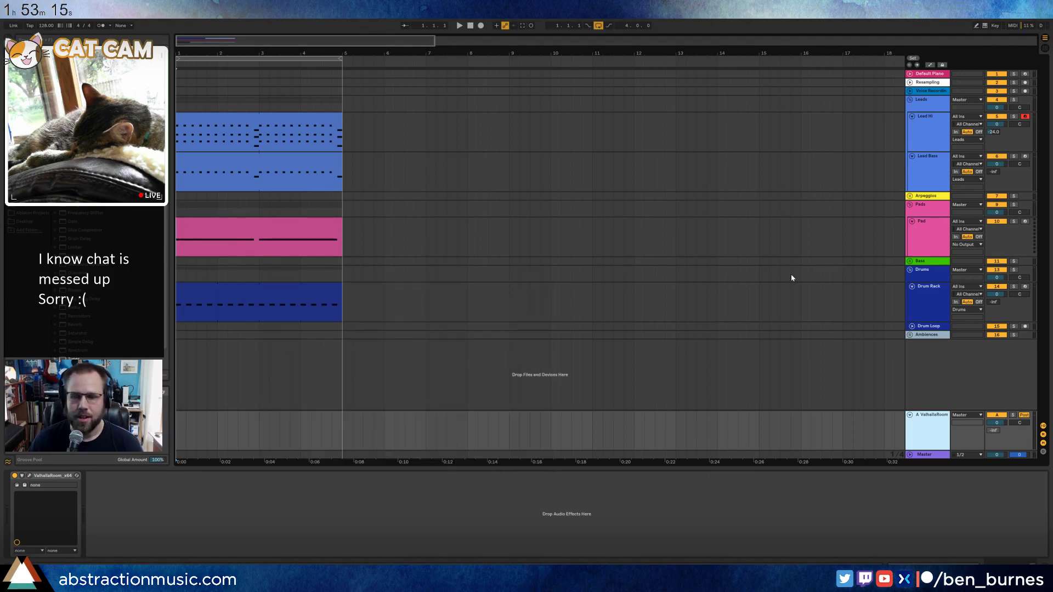
key("ctrl+z")
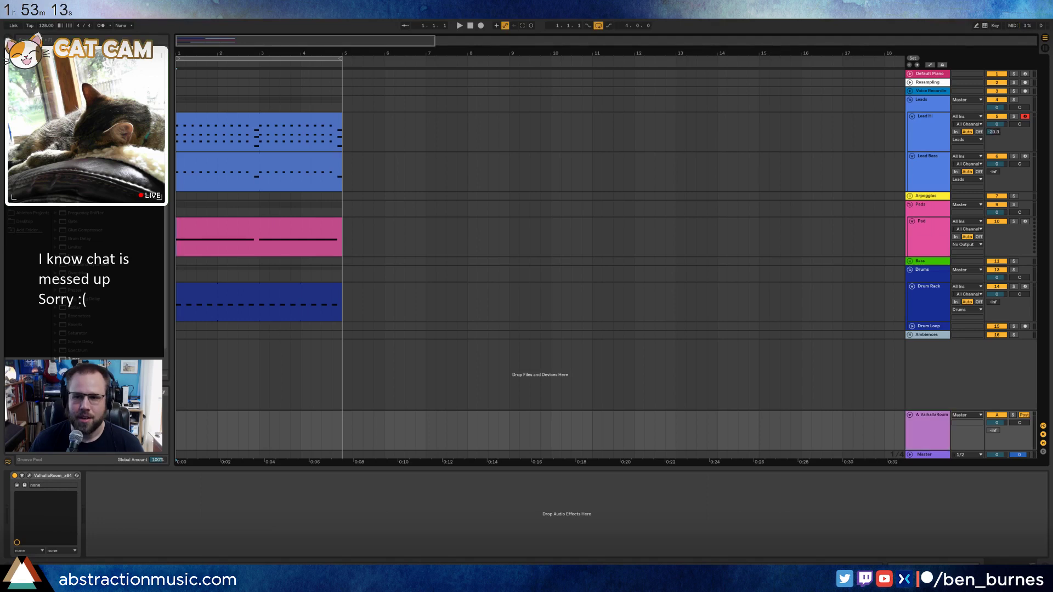
Load Analog on the Pad track and enable its vibrato at 78%, with a 342 ms delay and 901 ms attack.
left_click(974, 239)
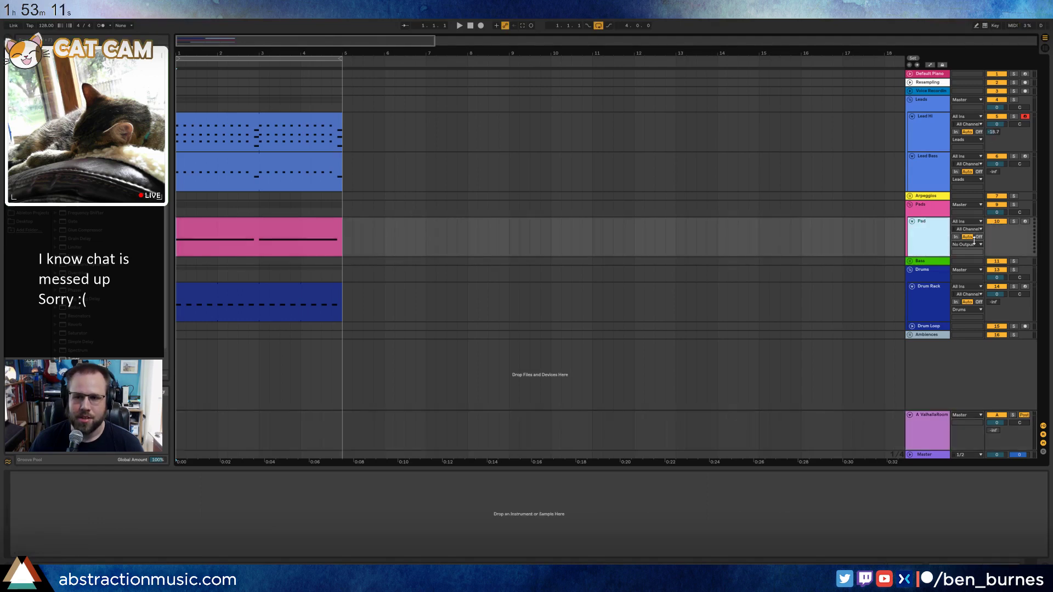
key("ctrl+f")
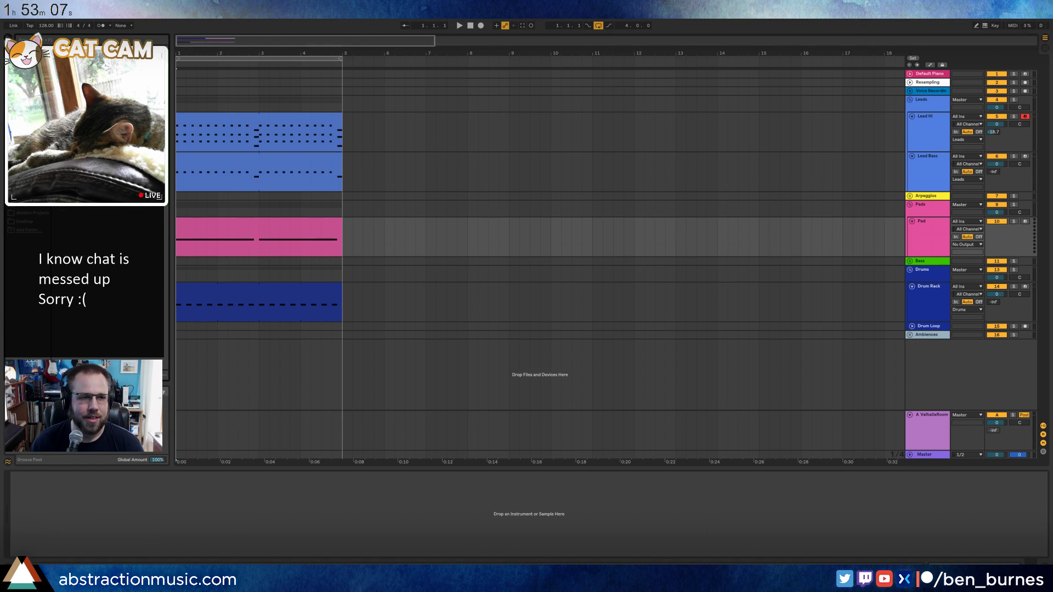
left_click(154, 494)
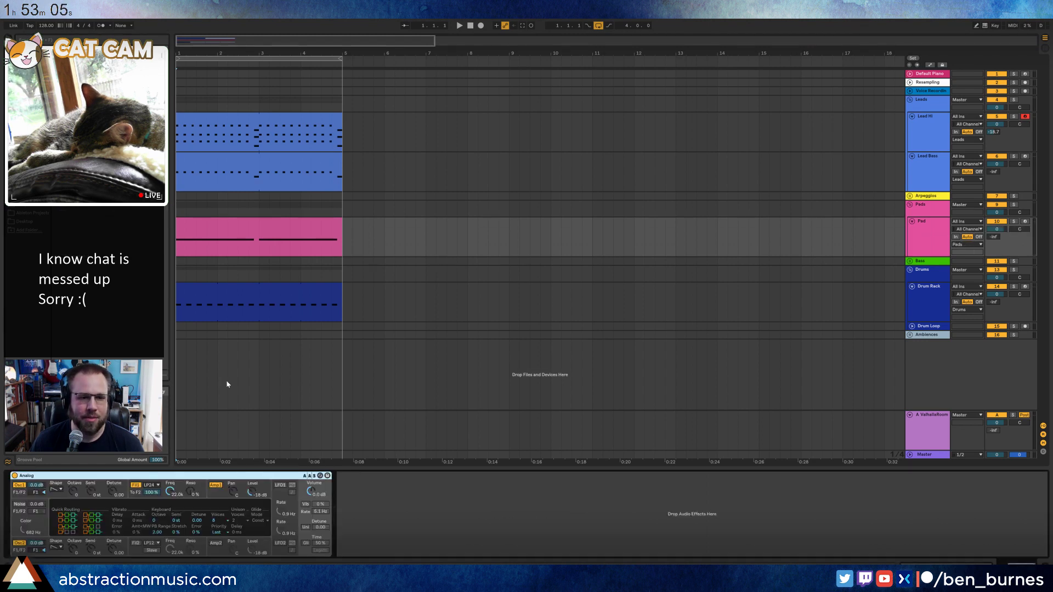
left_click(306, 504)
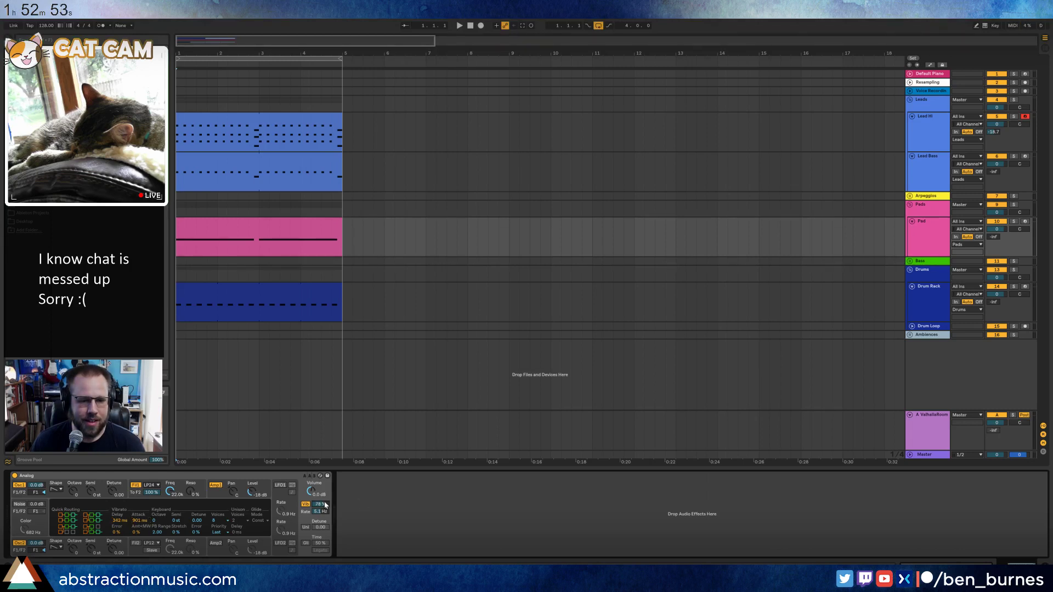
Transpose both notes of the Pad clip up one octave to C4 and play the loop.
double_click(229, 229)
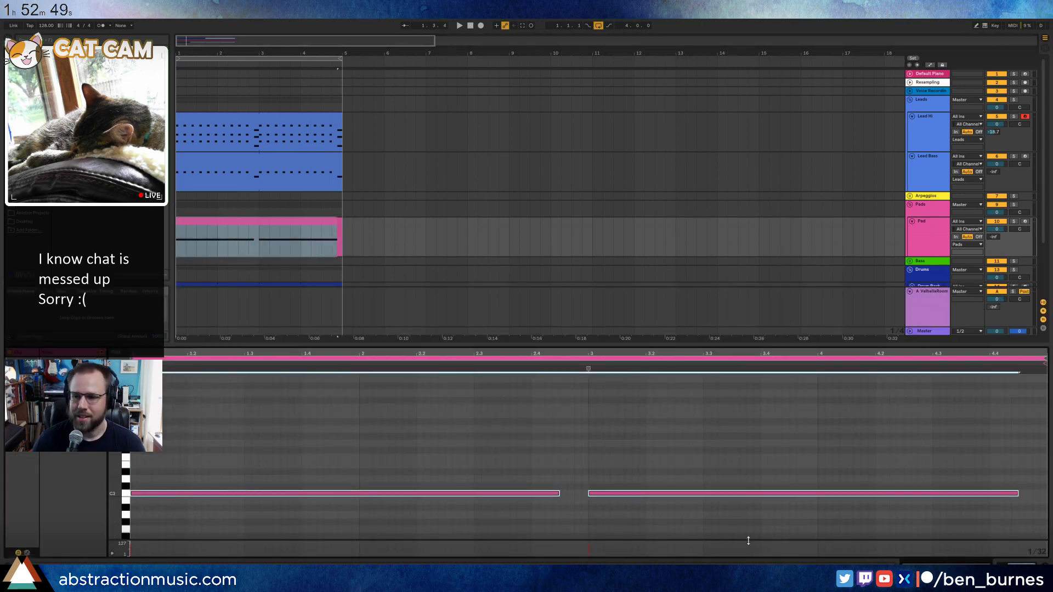
key("shift+Up")
key("space")
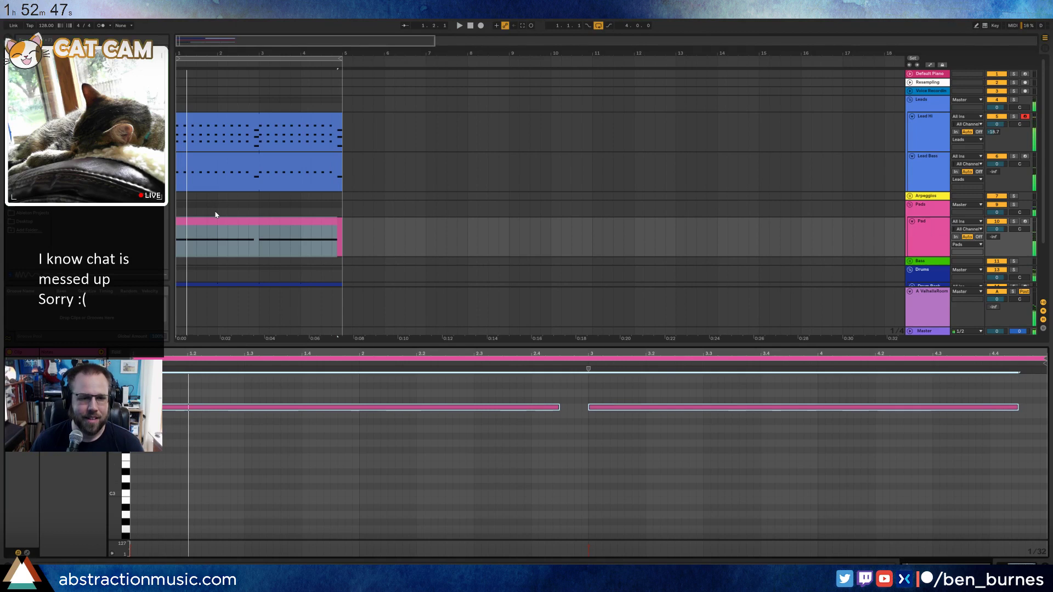
Set the Amp1 envelope of the Pad's Analog to an attack of about 1.11 s with sustain at 1.00.
key("shift+Tab")
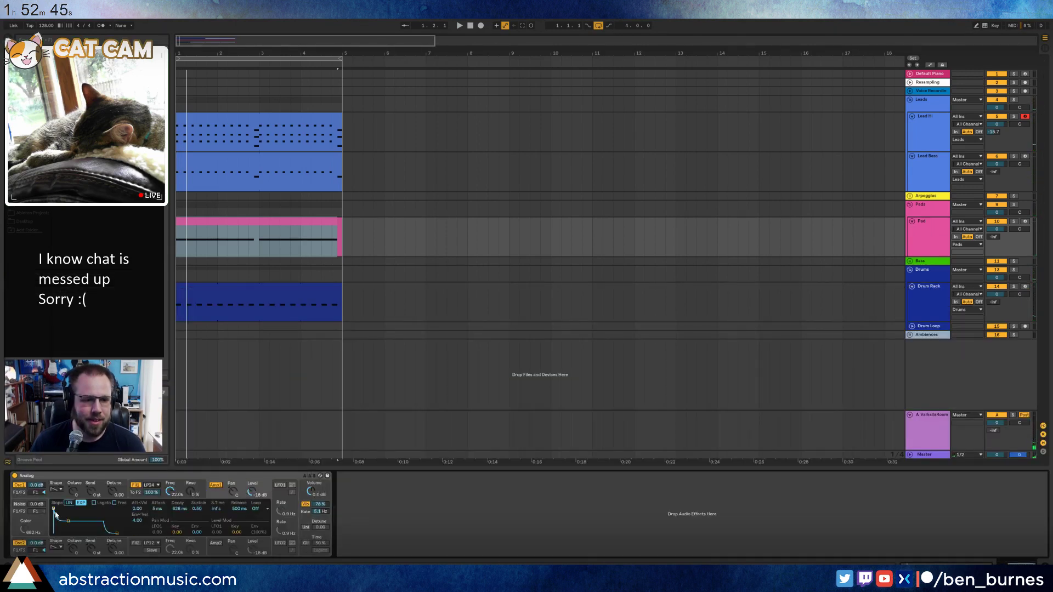
left_click_drag(54, 513, 84, 508)
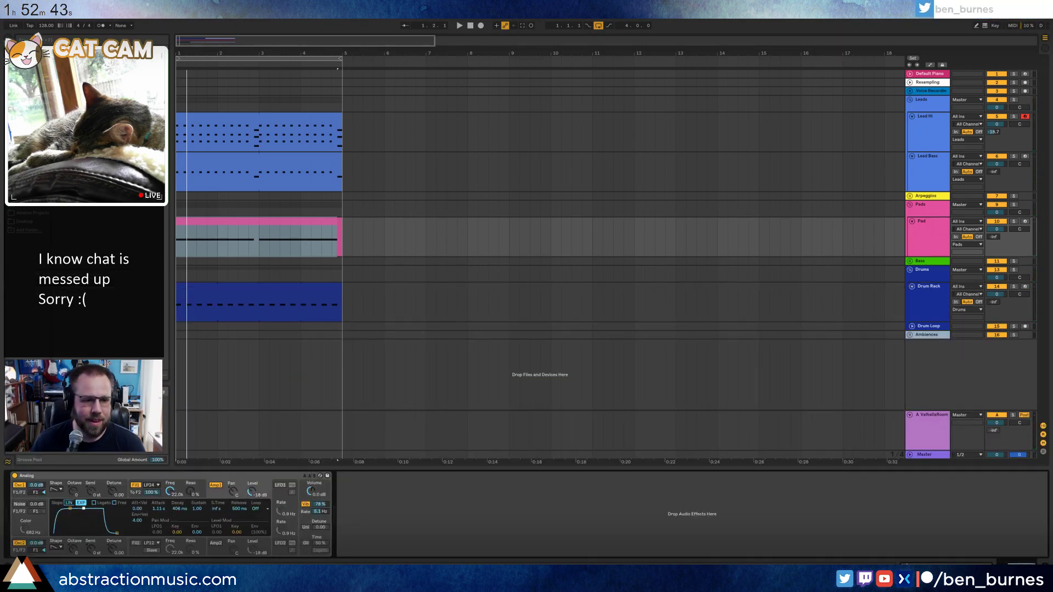
Switch Osc1 of the Pad's Analog to a sine wave and turn off Osc2.
left_click(57, 489)
left_click(56, 497)
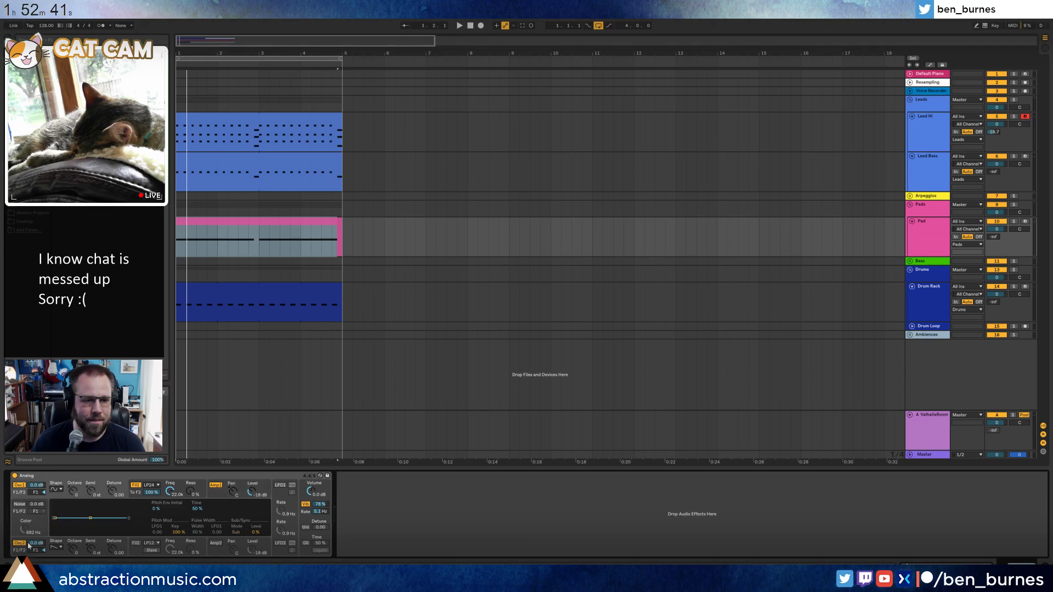
left_click(28, 544)
With the loop playing, lengthen the Pad's amp attack and set its vibrato to 87% with a 1.81 s delay and 870 ms attack.
key("space")
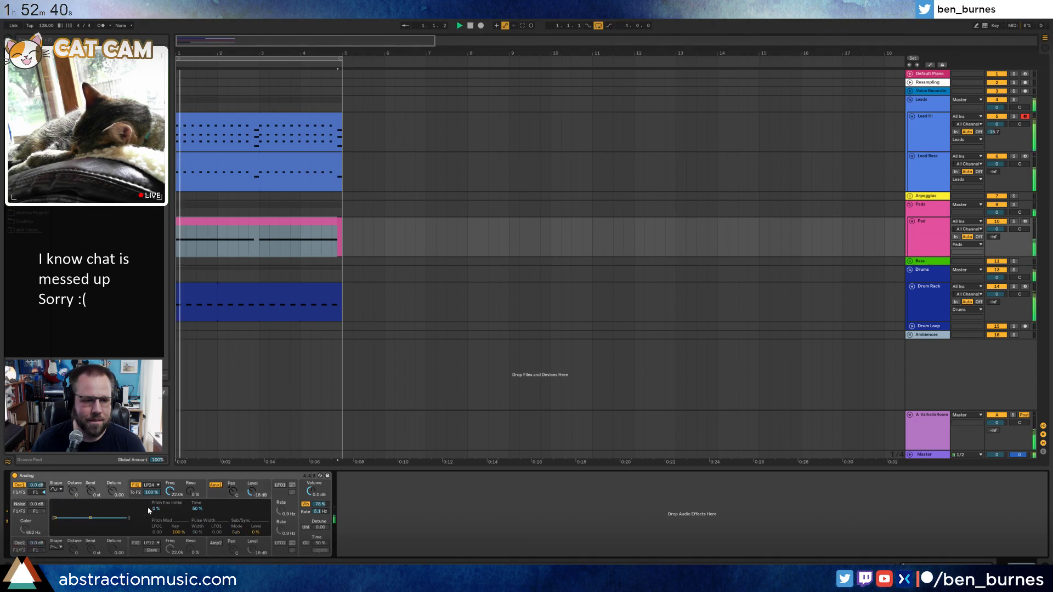
left_click(218, 497)
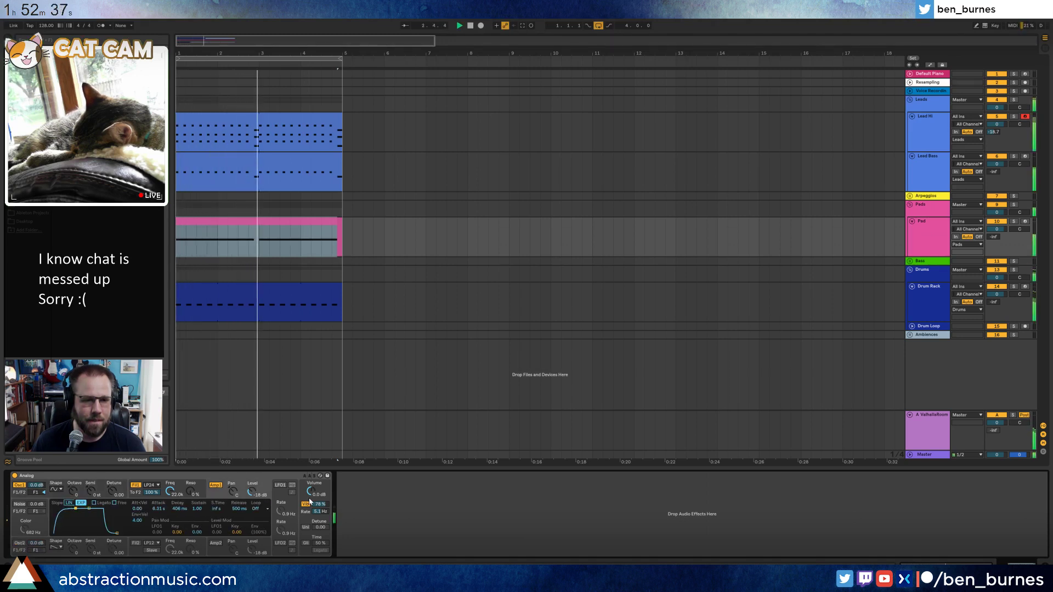
left_click_drag(319, 504, 319, 495)
mouse_move(122, 523)
left_mouse_down()
mouse_move(122, 502)
mouse_move(140, 526)
left_mouse_up()
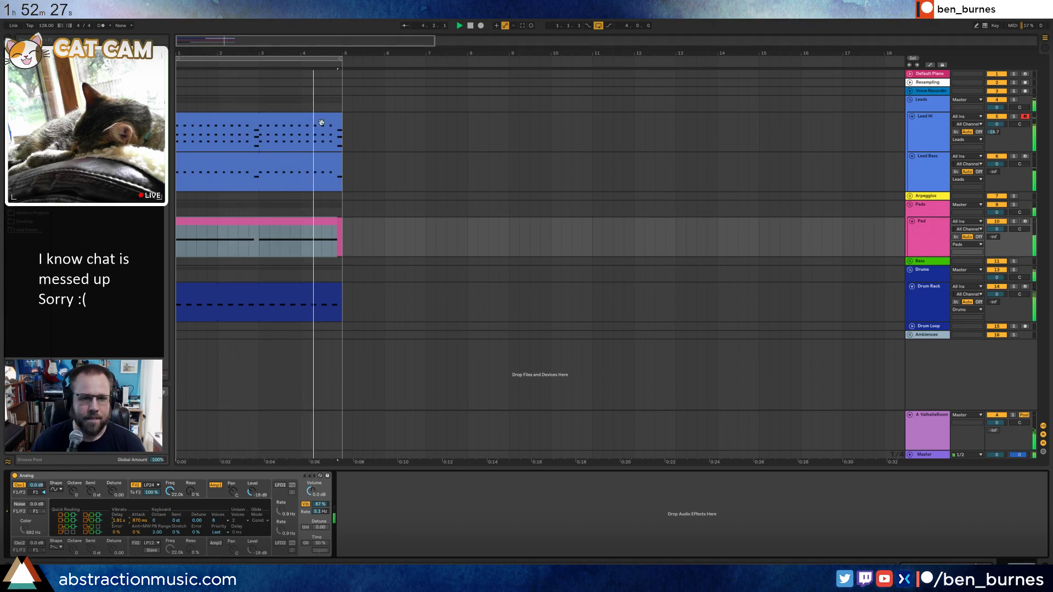
left_click(355, 244)
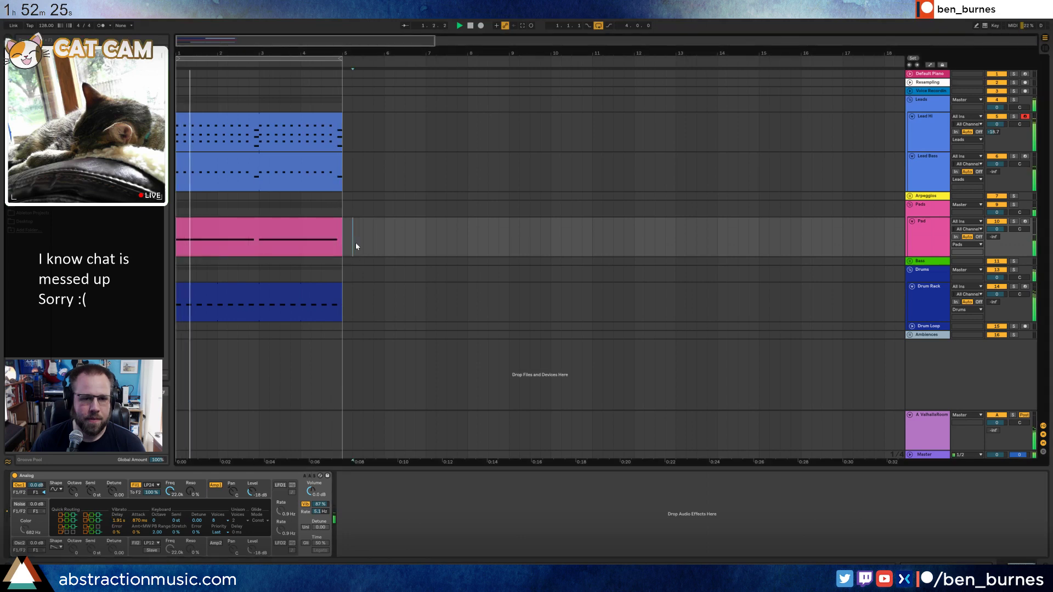
Unfold the Ambiences group and select its first AmbWAV track.
left_click(909, 336)
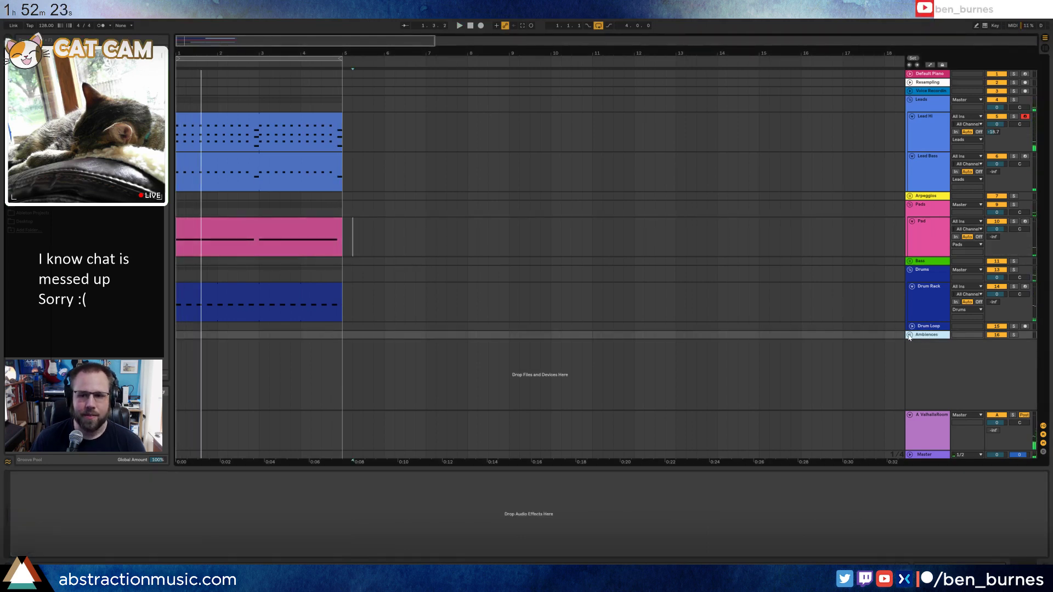
left_click(910, 335)
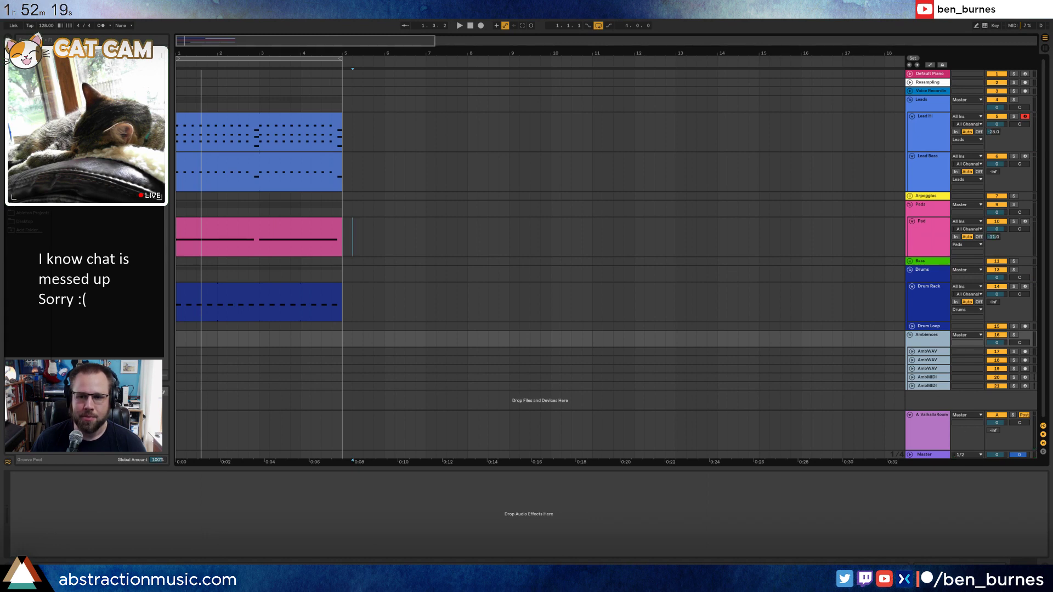
left_click(928, 351)
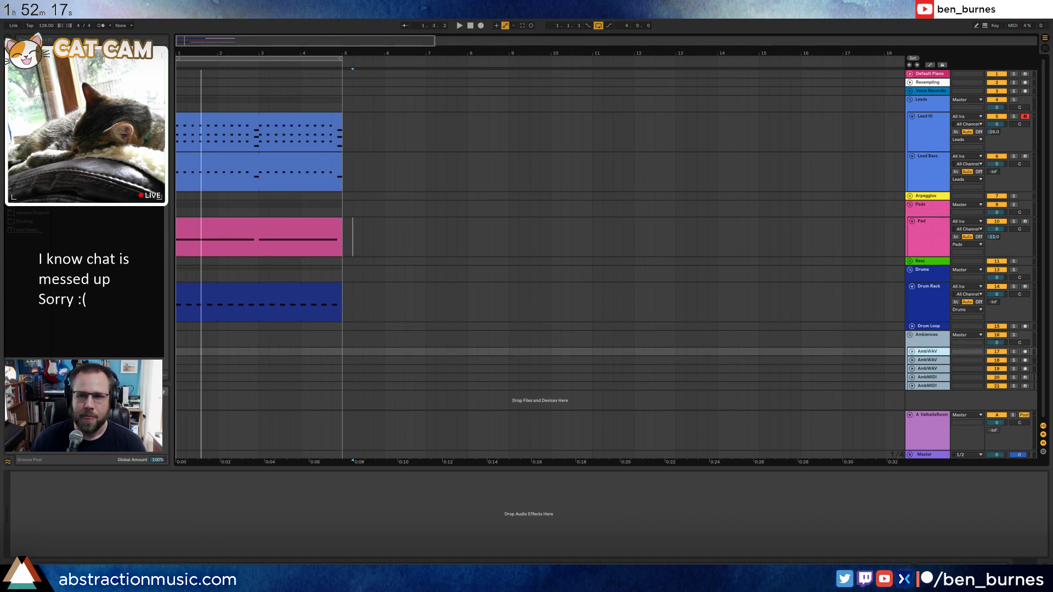
Place the STE-008 recording from the desktop on the first AmbWAV track at bar 7, restore the full-size window and unfold that track.
left_click(1024, 5)
left_click_drag(178, 23, 186, 64)
left_click(16, 97)
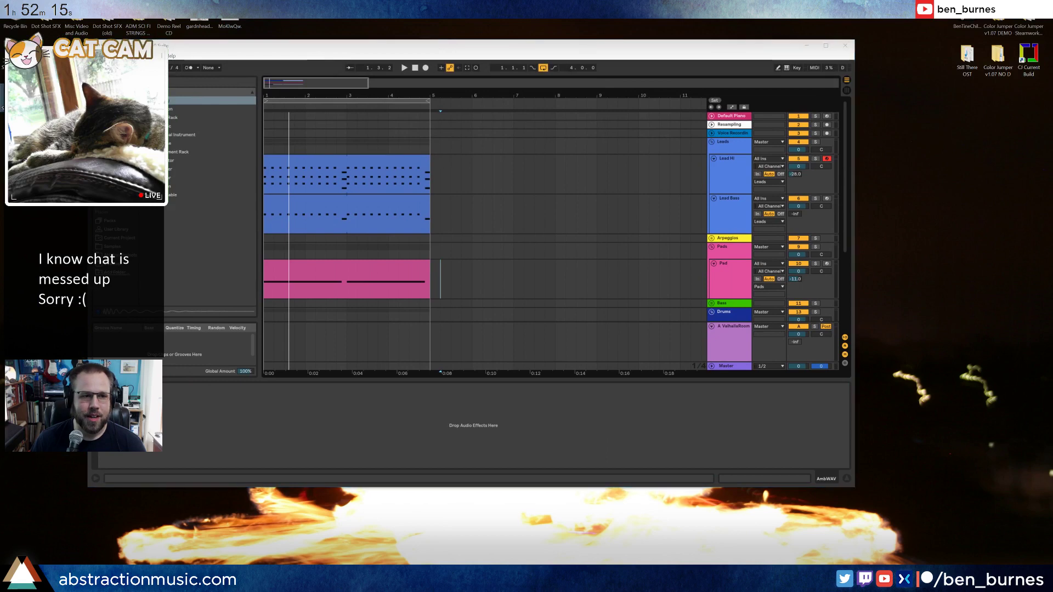
left_click_drag(15, 97, 521, 287)
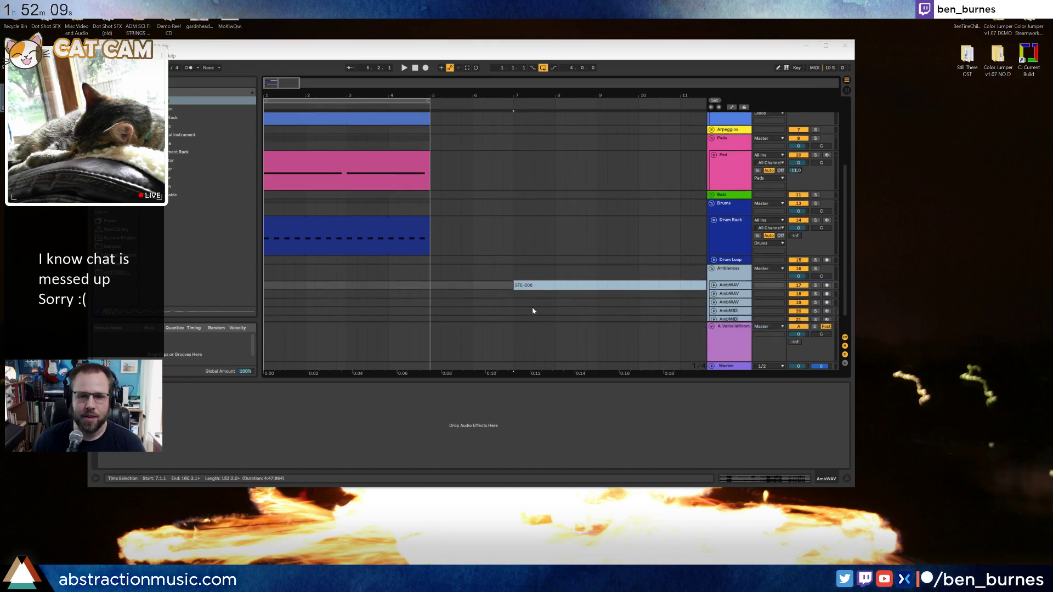
double_click(569, 47)
left_click_drag(215, 50, 214, 17)
left_click(912, 351)
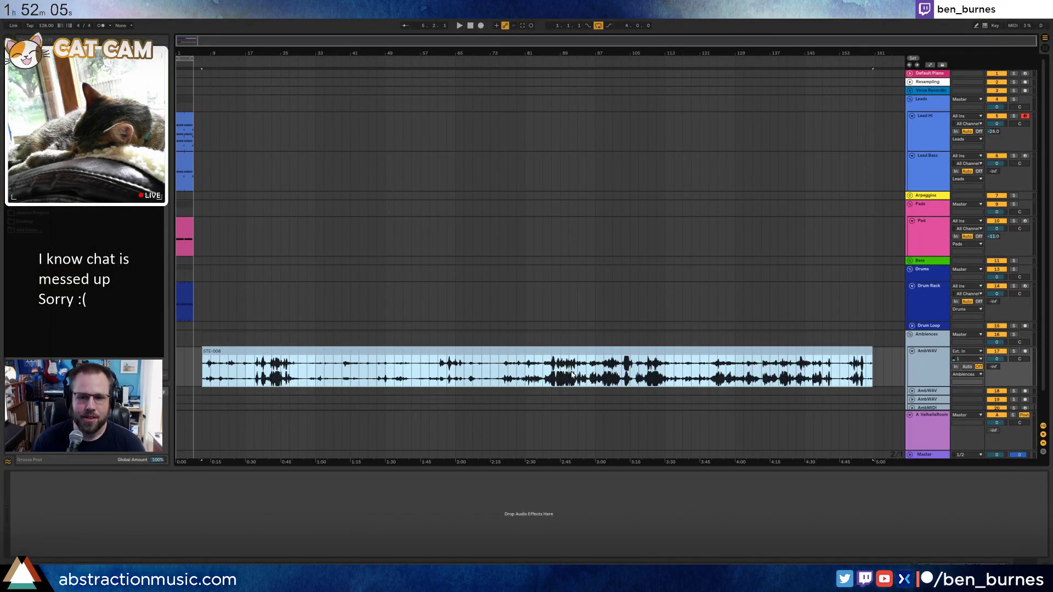
Audition the STE-008 recording from several different points along its length.
left_click(788, 376)
key("space")
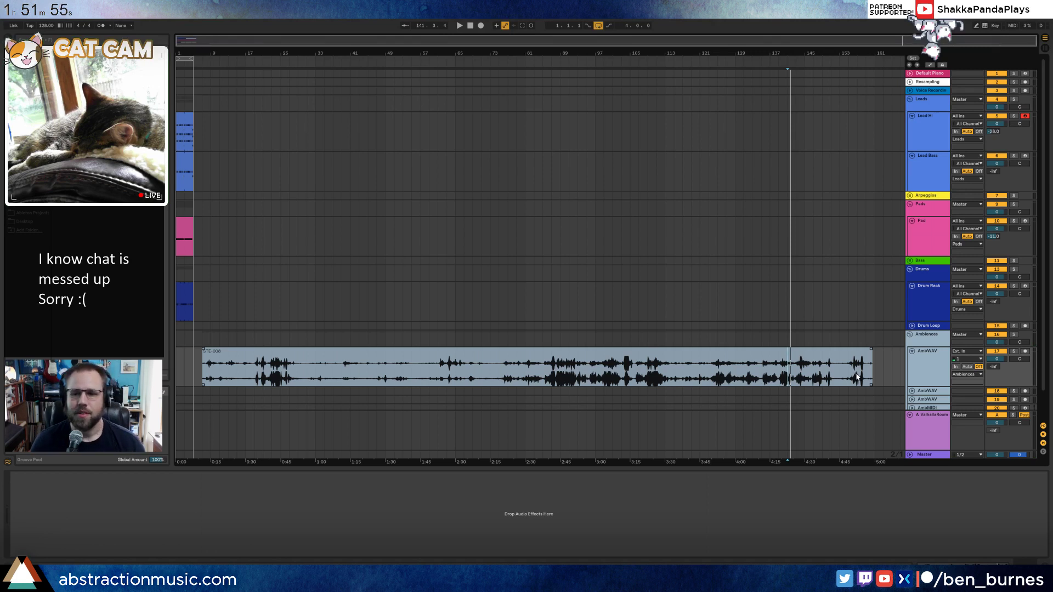
left_click(810, 376)
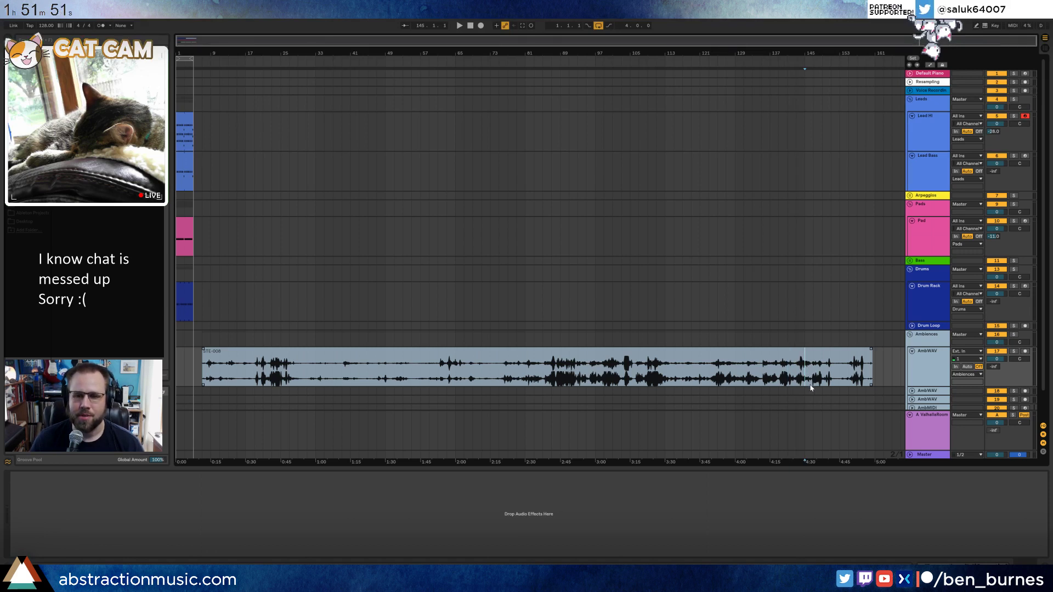
key("space")
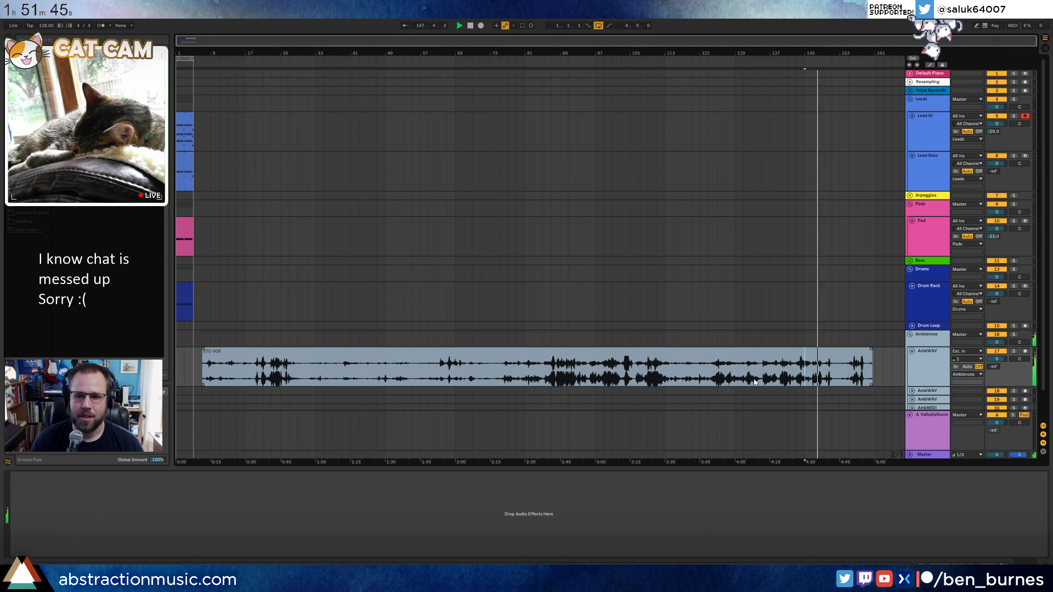
key("space")
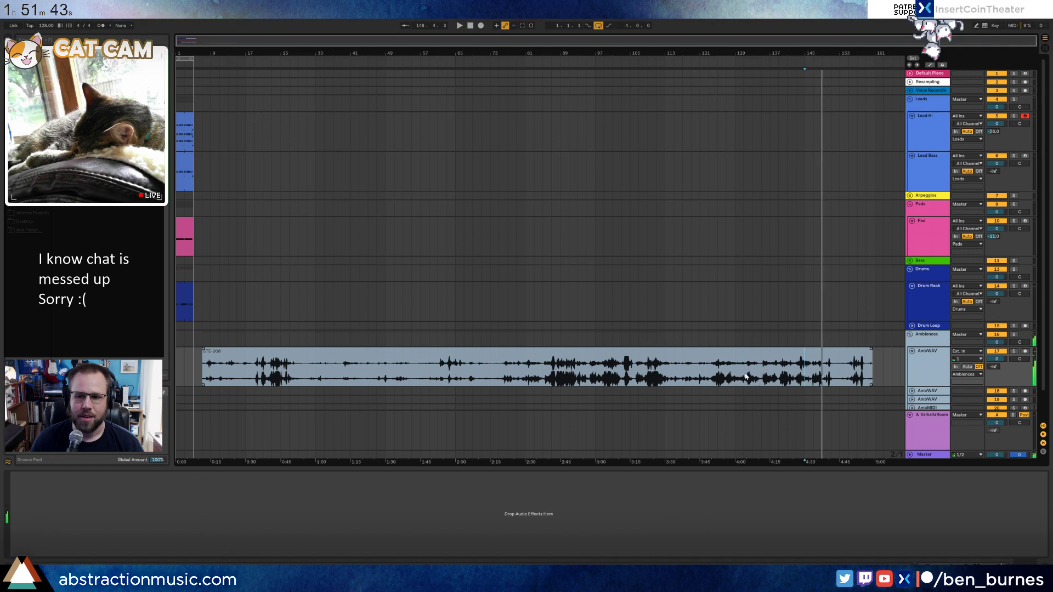
left_click(726, 376)
key("space")
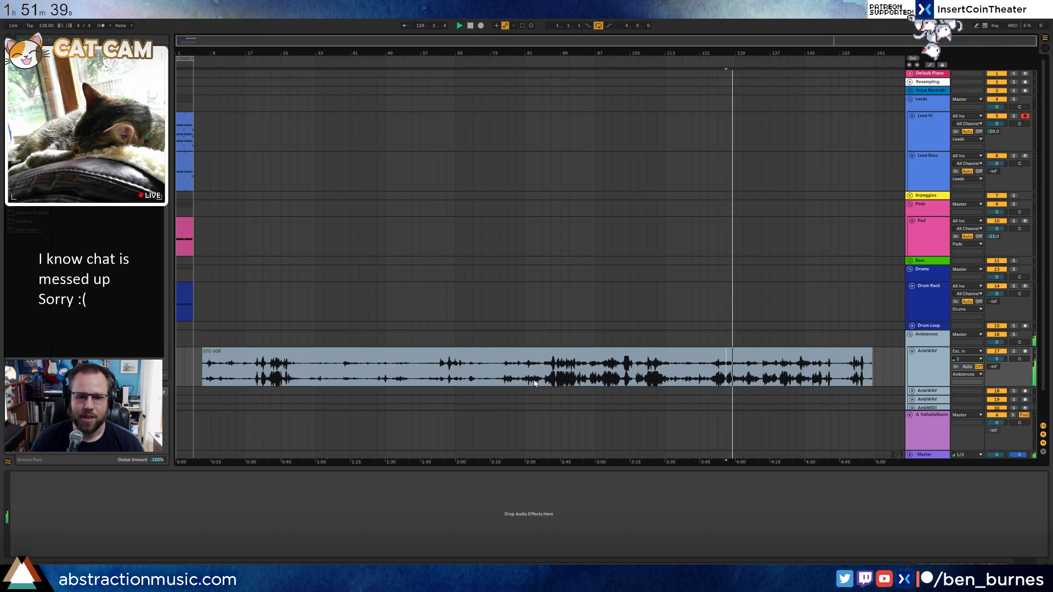
left_click(671, 380)
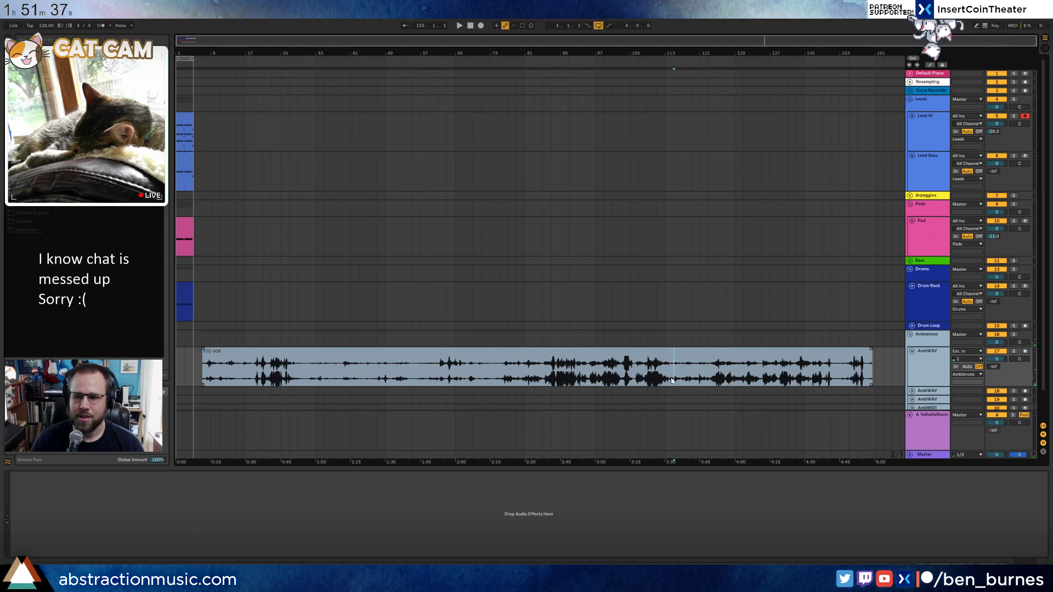
key("space")
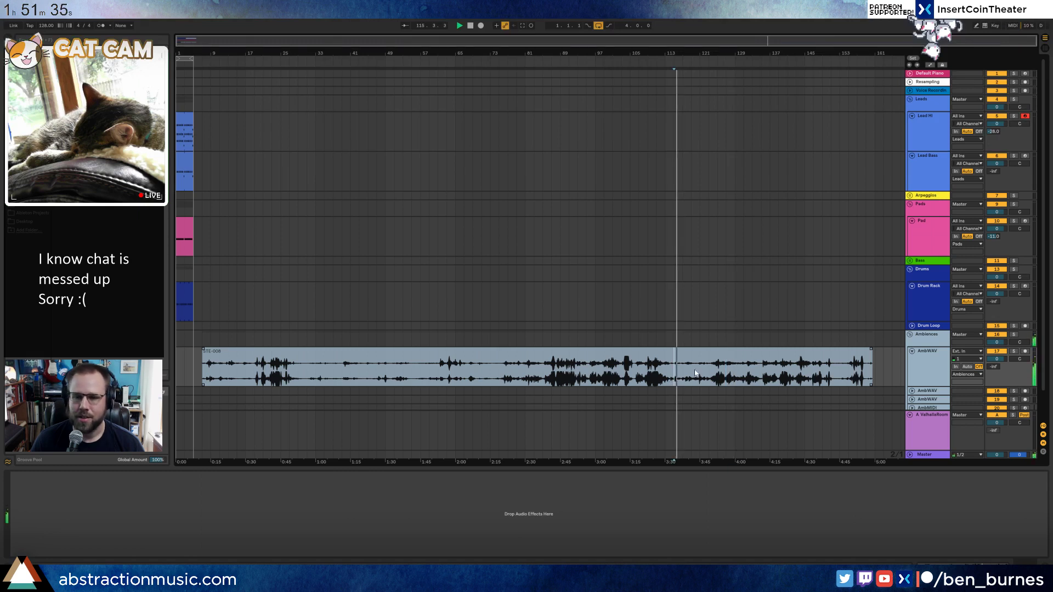
left_click(697, 380)
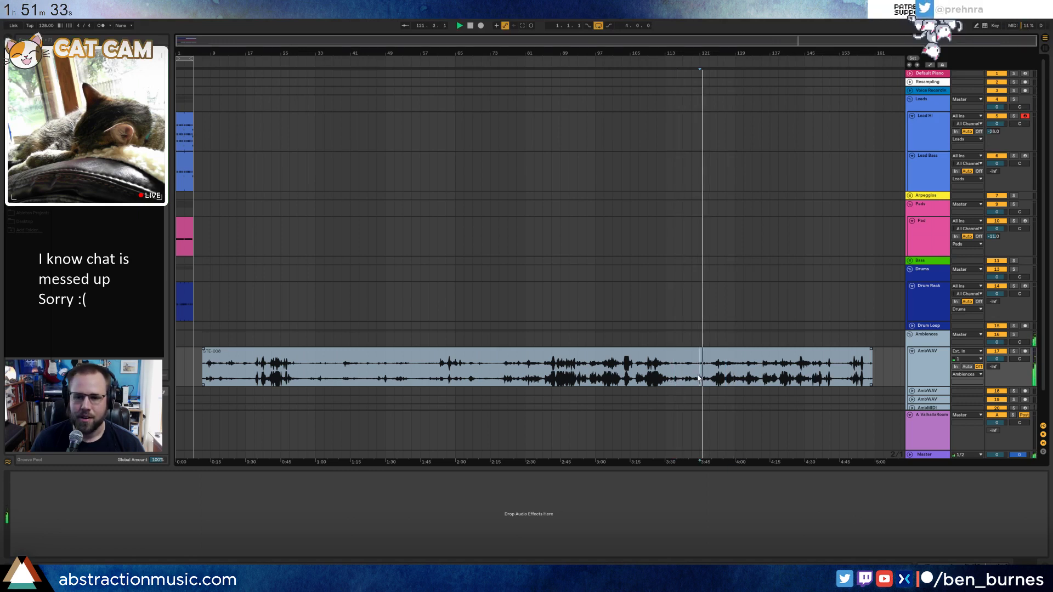
left_click(505, 378)
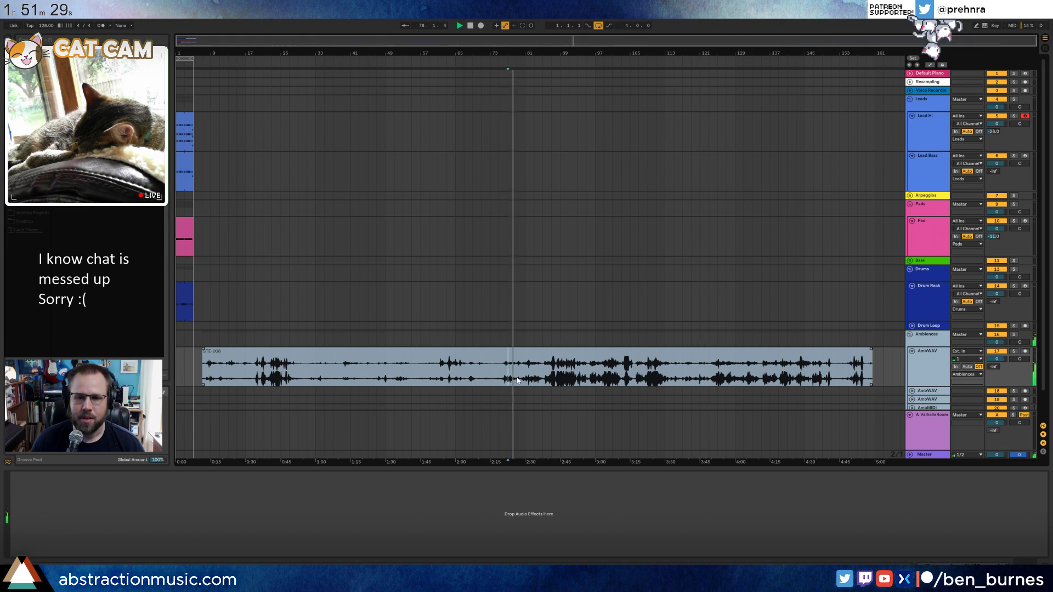
key("space")
Split bars 75 to 85 of the STE-008 recording into a separate clip and raise that clip's gain.
left_click_drag(499, 379, 544, 377)
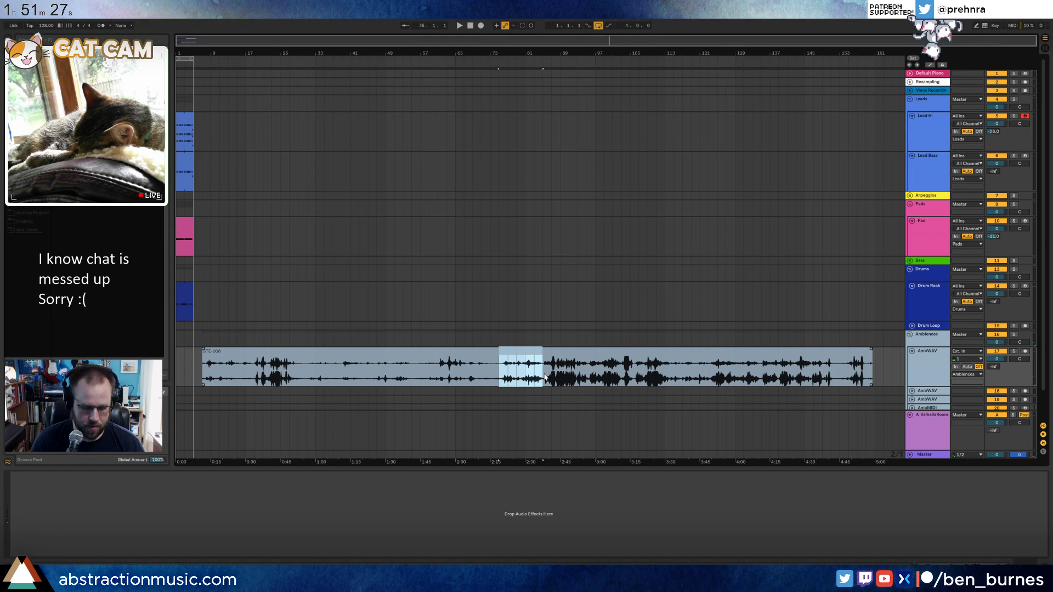
key("ctrl+e")
double_click(515, 349)
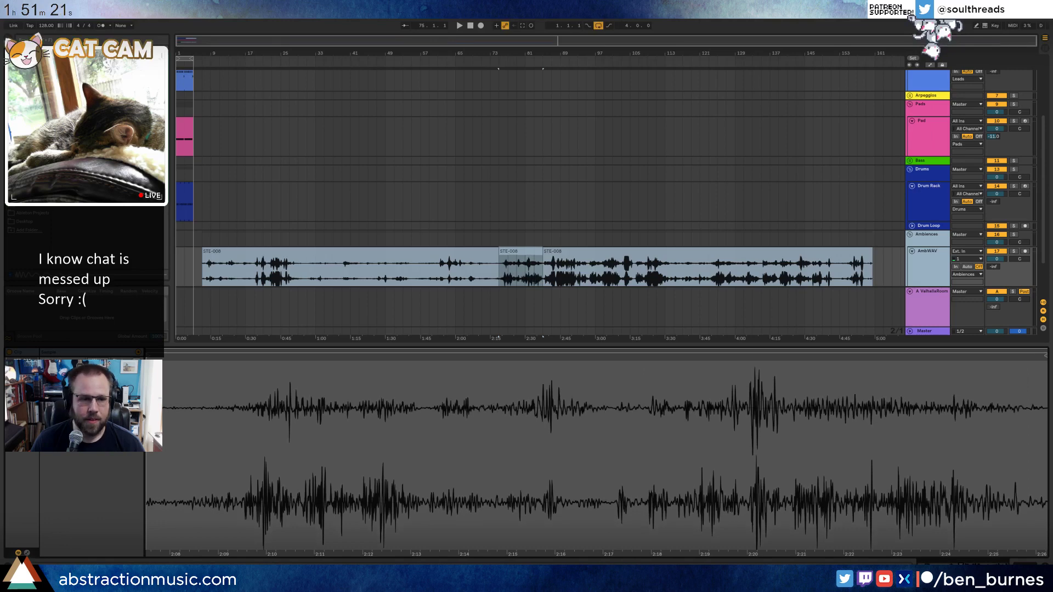
left_click_drag(84, 416, 83, 407)
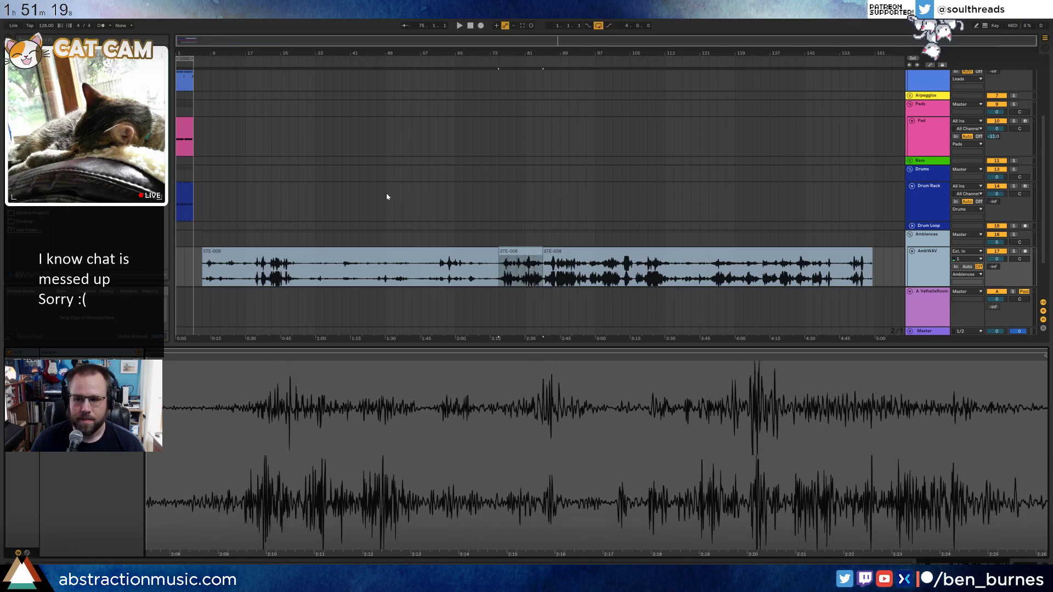
Add a high-pass Auto Filter to the first AmbWAV track and, during playback, set its cutoff to 440 Hz.
key("shift+Tab")
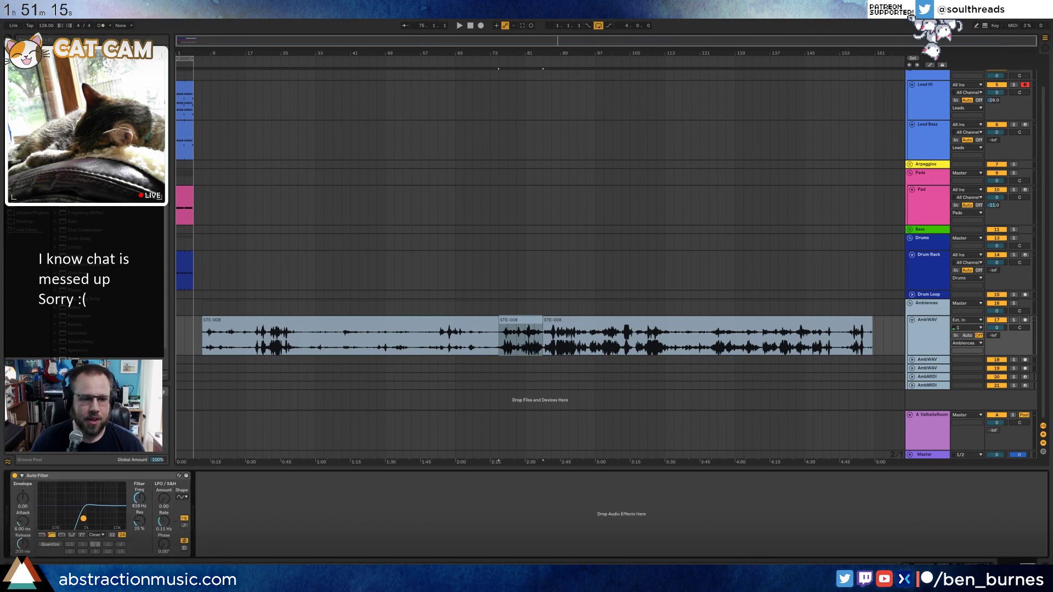
left_click(525, 317)
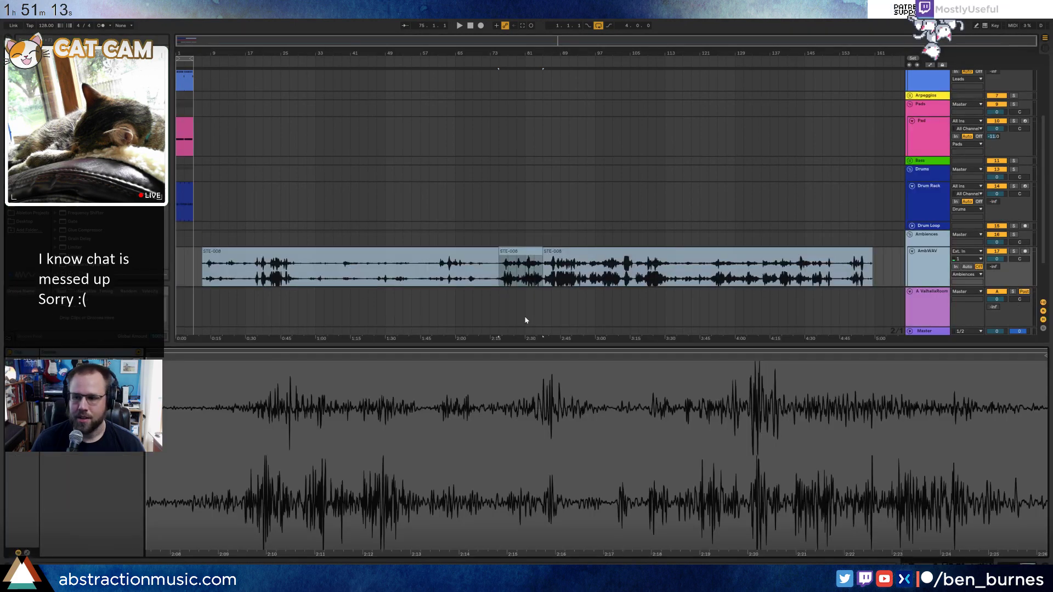
key("space")
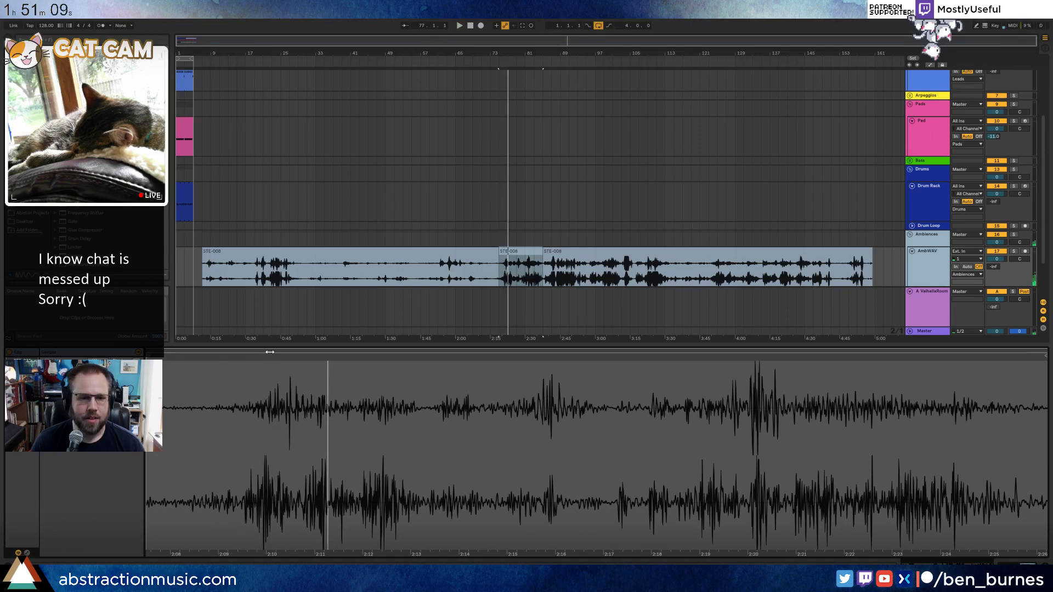
key("shift+Tab")
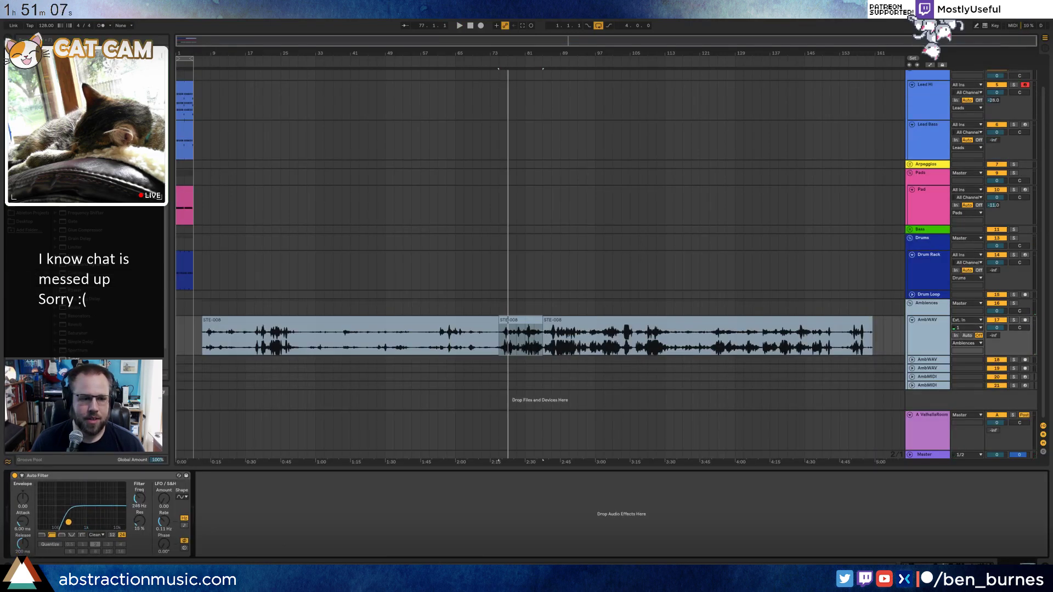
key("shift+Tab")
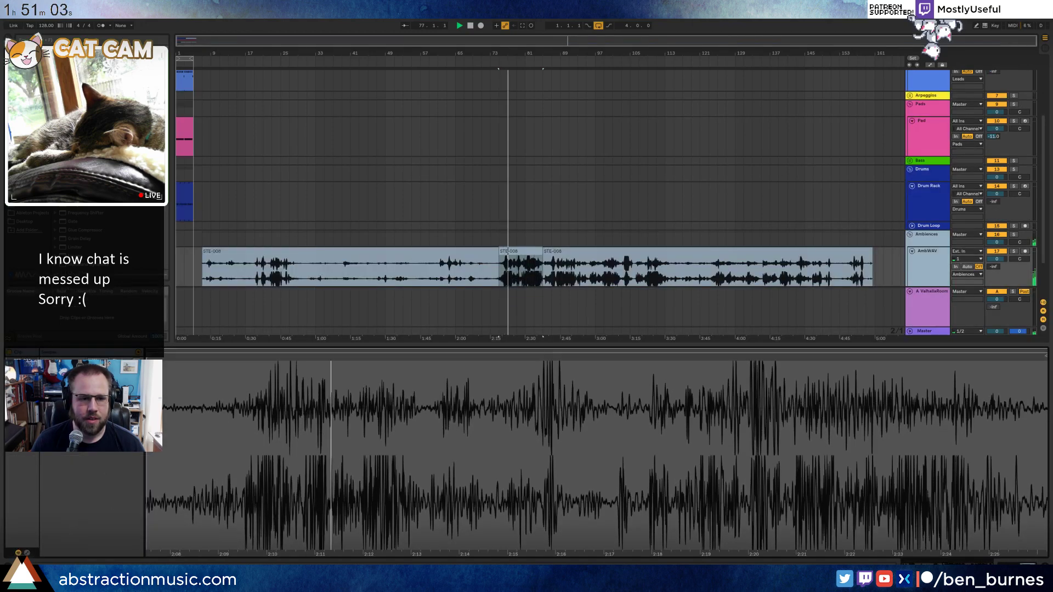
Raise the gain of the recording's section from bar 85 onward and audition its later parts.
left_click(720, 277)
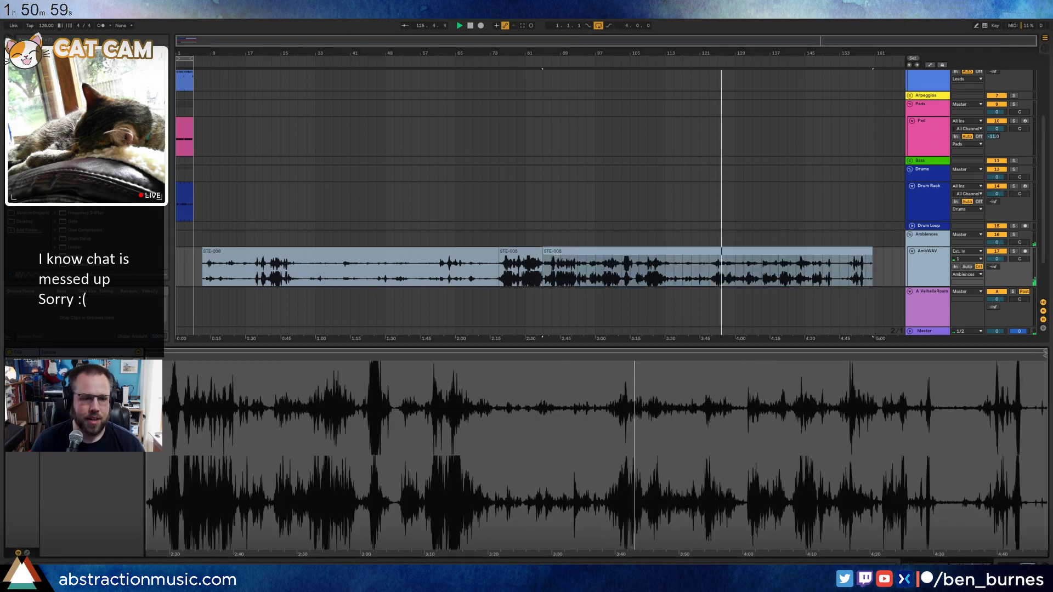
left_click_drag(83, 427, 82, 410)
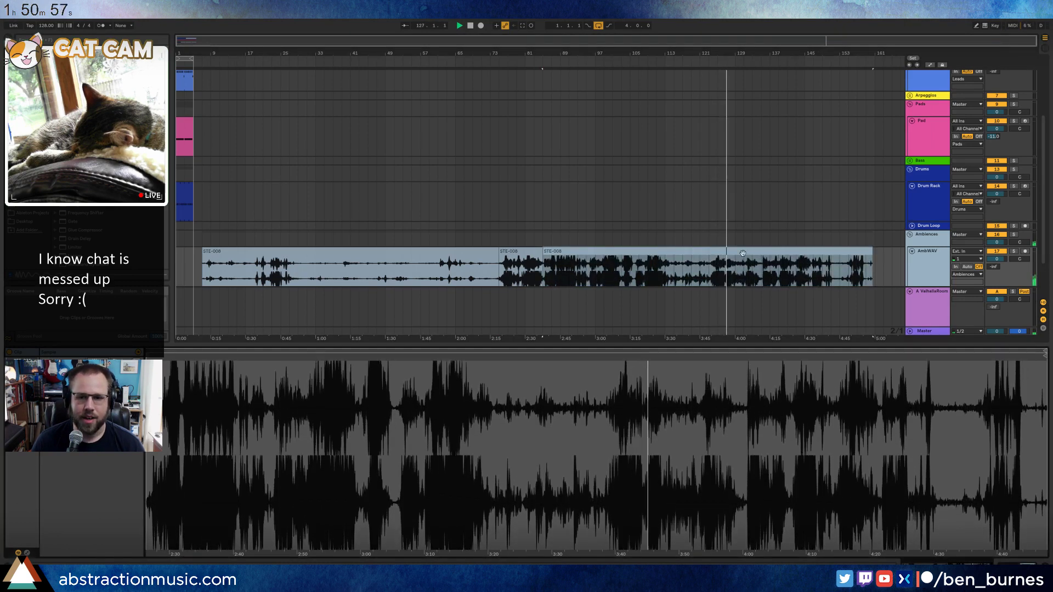
left_click(788, 277)
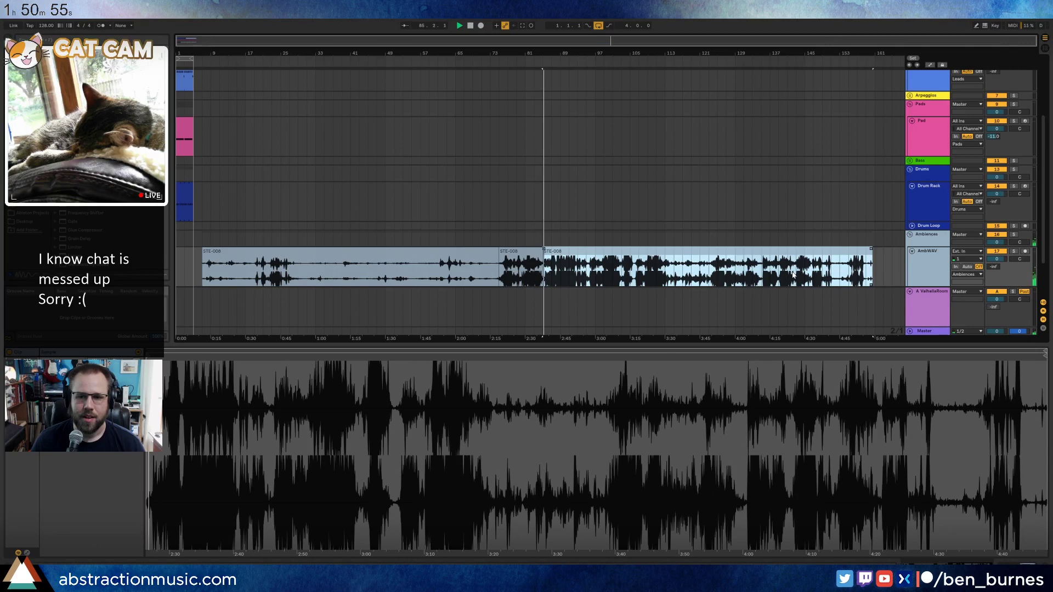
key("space")
left_click(791, 276)
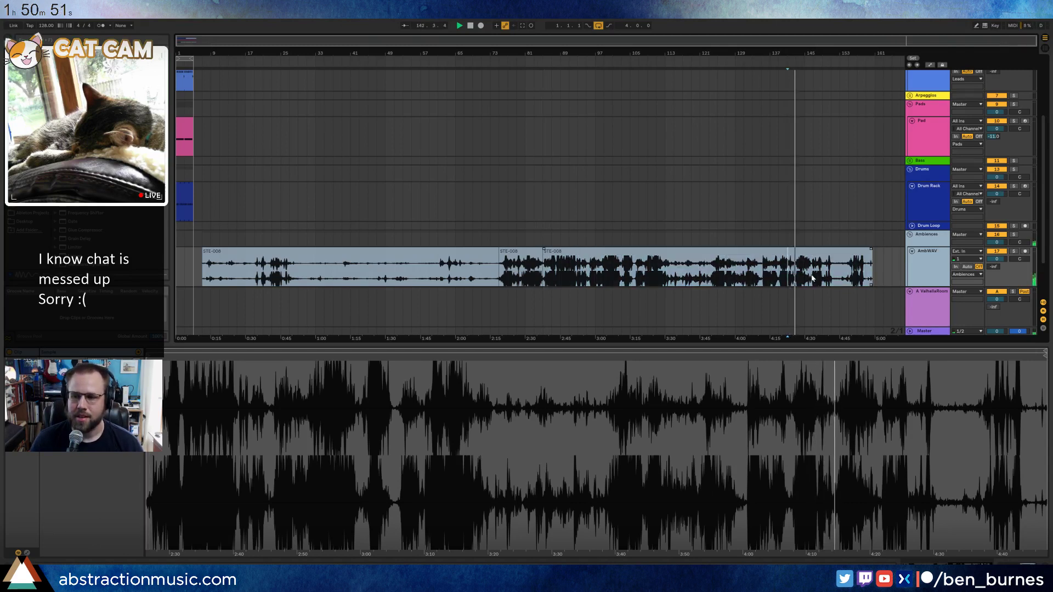
left_click(837, 278)
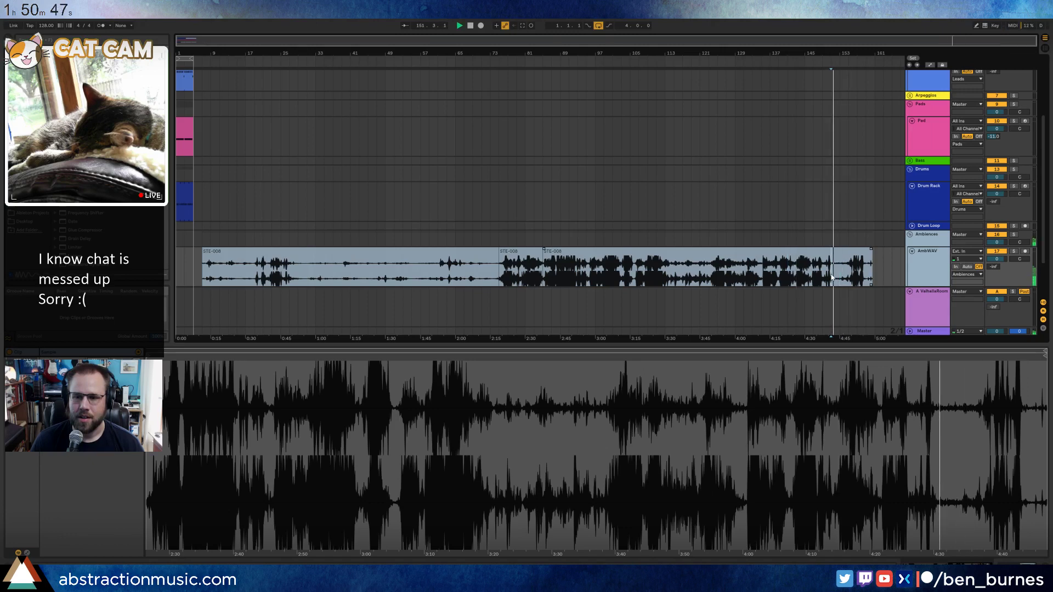
Split off bars 151 to 155 of the recording, loop those four bars and raise the new clip's gain.
left_click_drag(831, 278, 844, 278)
scroll(845, 277, "up", 5)
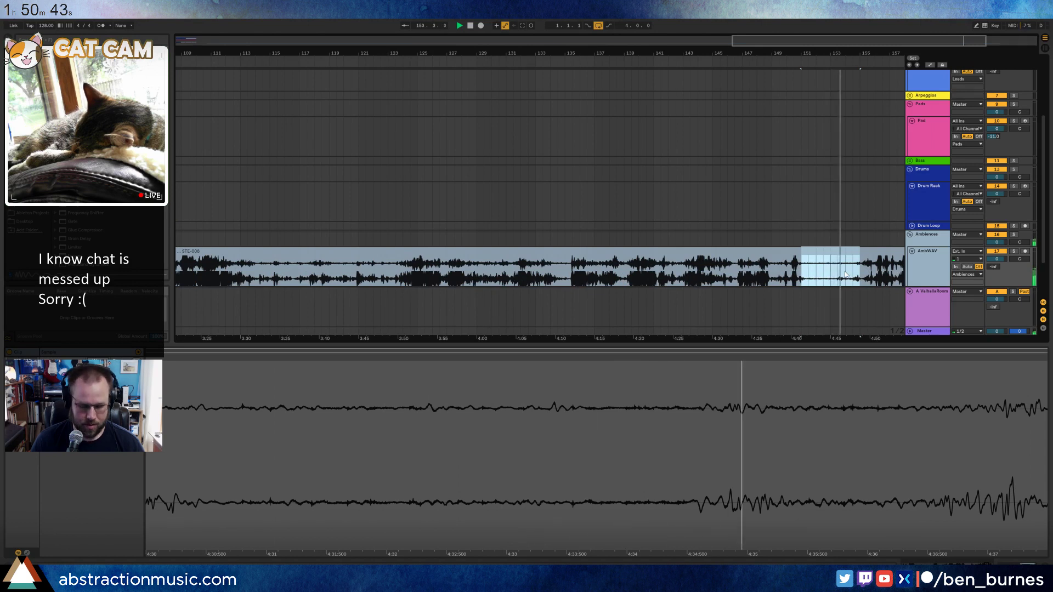
key("ctrl+e")
key("ctrl+l")
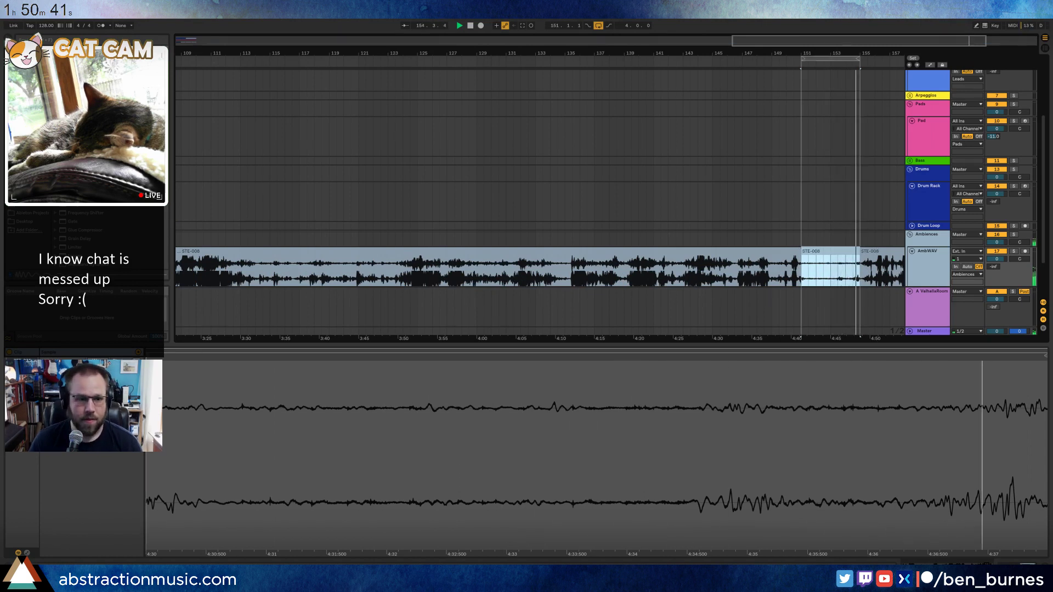
left_click_drag(77, 410, 77, 401)
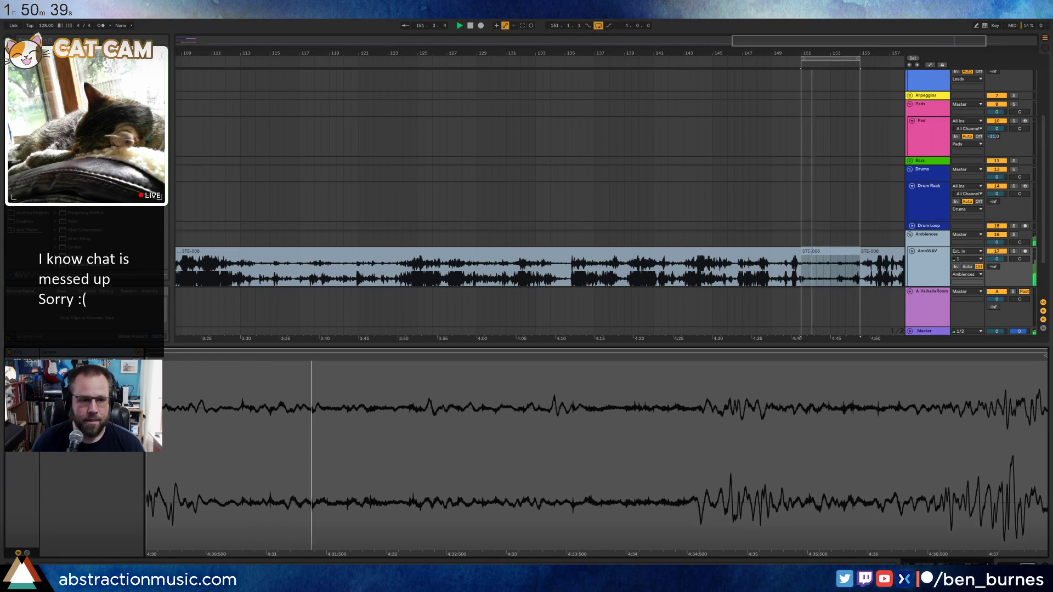
key("w")
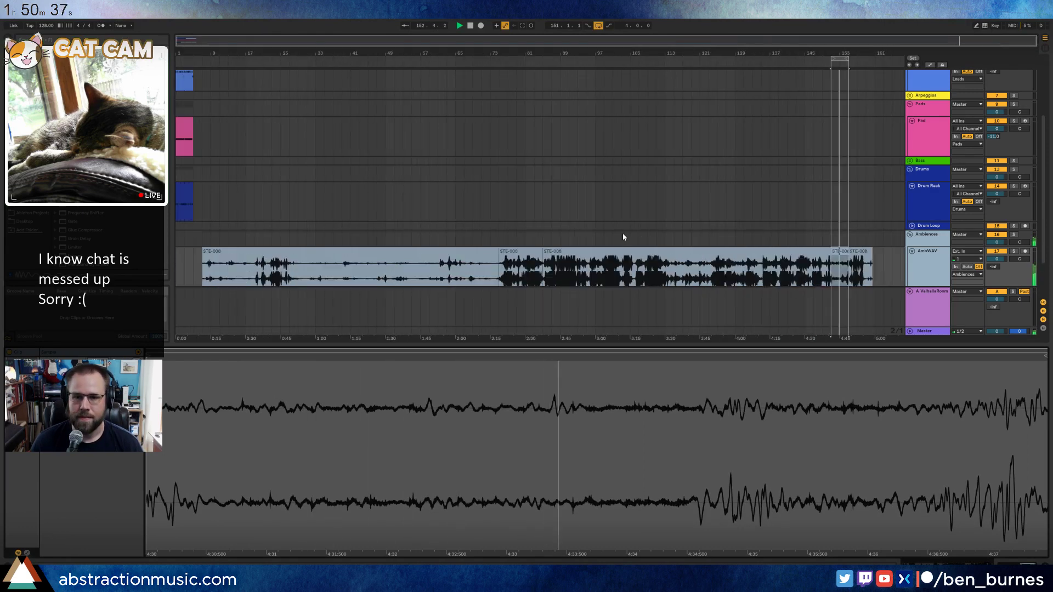
Delete the ambience clips between bars 75 and 151 and the tail after bar 155.
left_click(654, 245)
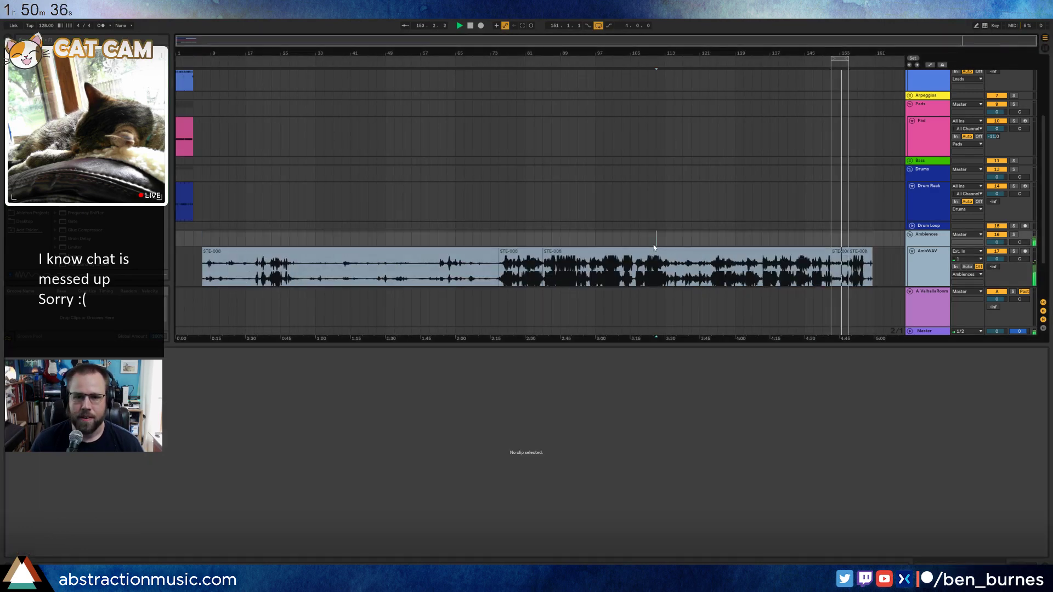
left_click(555, 251)
left_click(513, 253, "shift")
key("Delete")
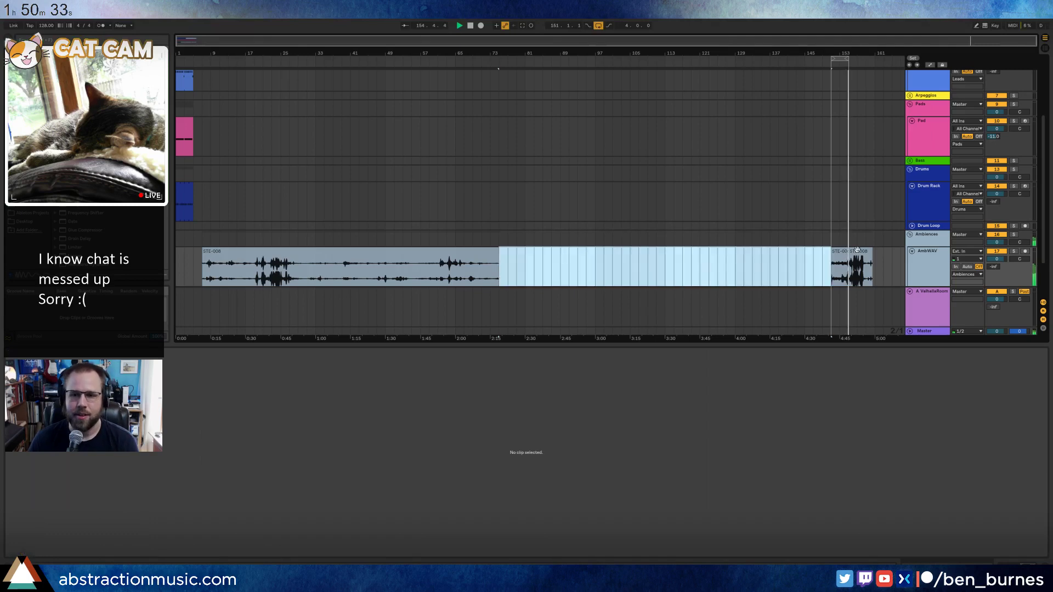
left_click(812, 260)
Audition the opening clip of the recording, before bar 75, at several points.
left_click(247, 275)
key("space")
key("space")
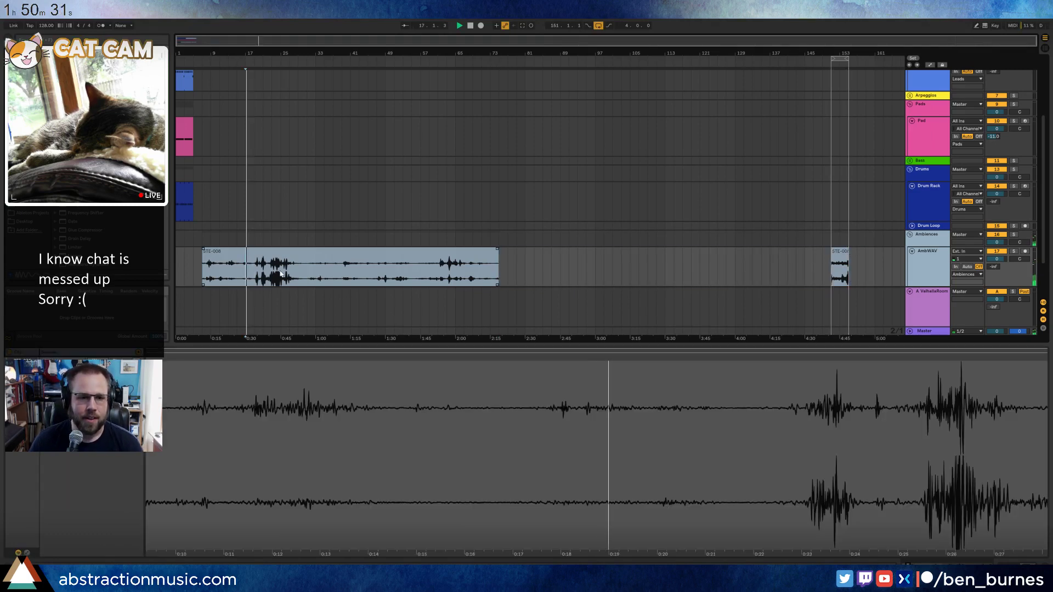
left_click(289, 276)
key("space")
key("space")
left_click(343, 276)
key("space")
key("space")
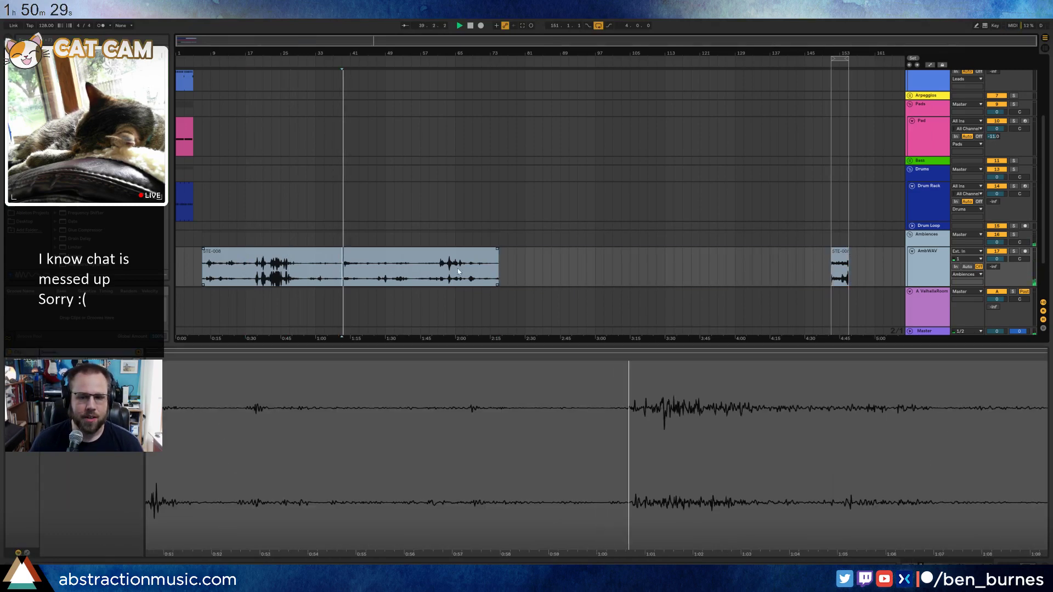
Stop playback and delete the opening STE-008 clip that ends at bar 75.
left_click(447, 253)
key("space")
key("Delete")
Move the remaining four-bar ambience clip to bar 1 and set the loop to its length.
left_click_drag(840, 264, 186, 265)
left_click_drag(191, 52, 191, 71)
left_click(183, 250)
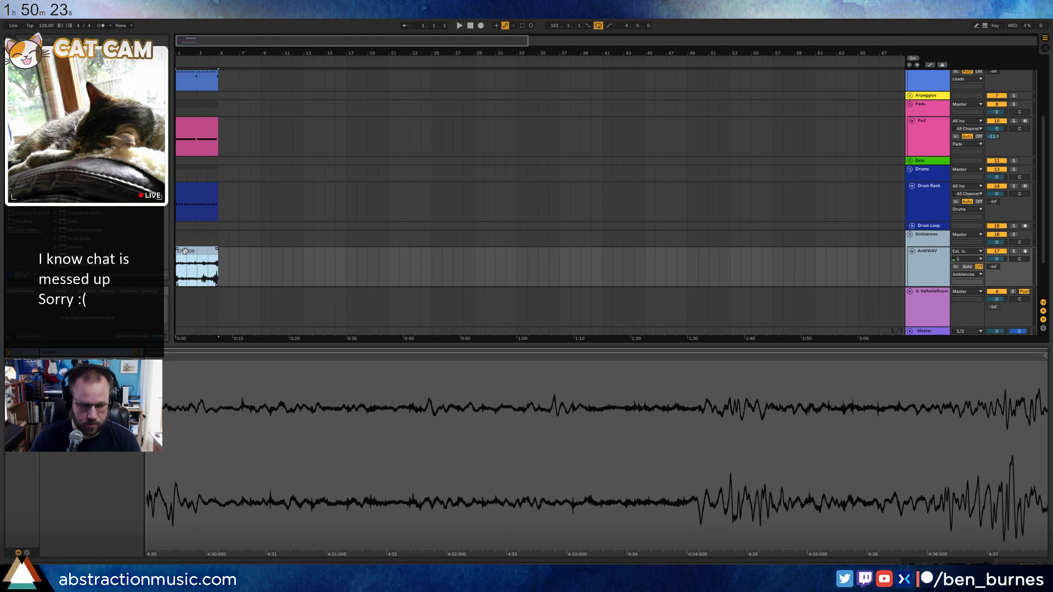
key("ctrl+l")
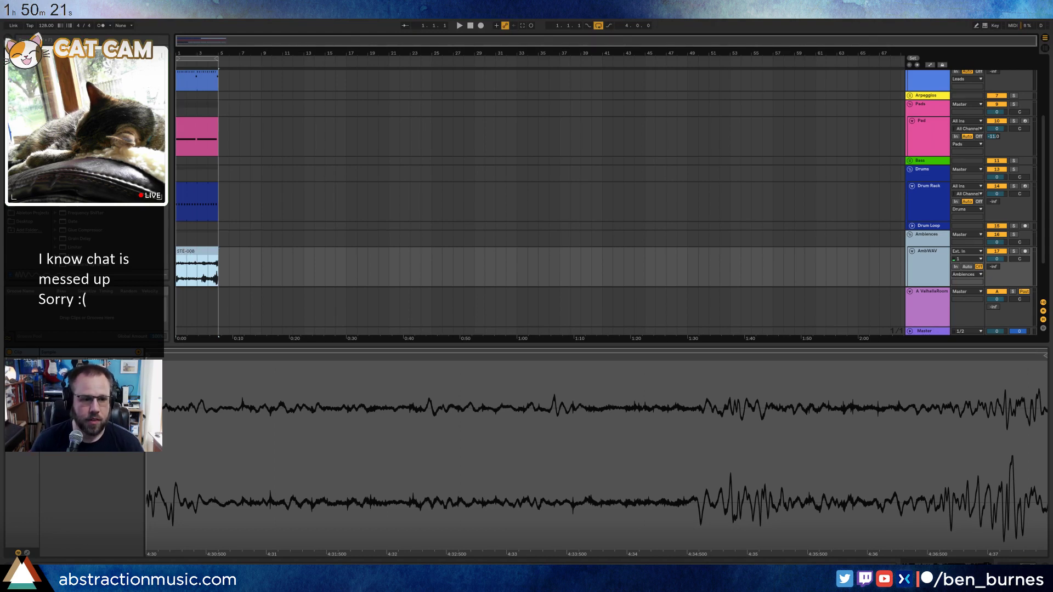
With the loop playing, reduce the ambience clip's gain and lower the Pad track's volume to about -13.2 dB.
key("space")
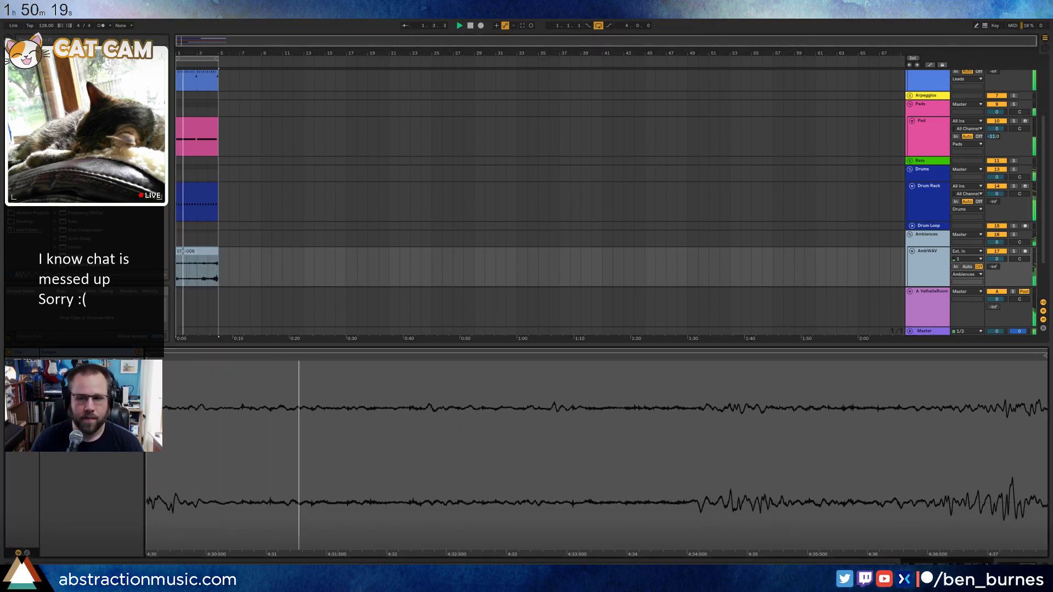
key("shift+Tab")
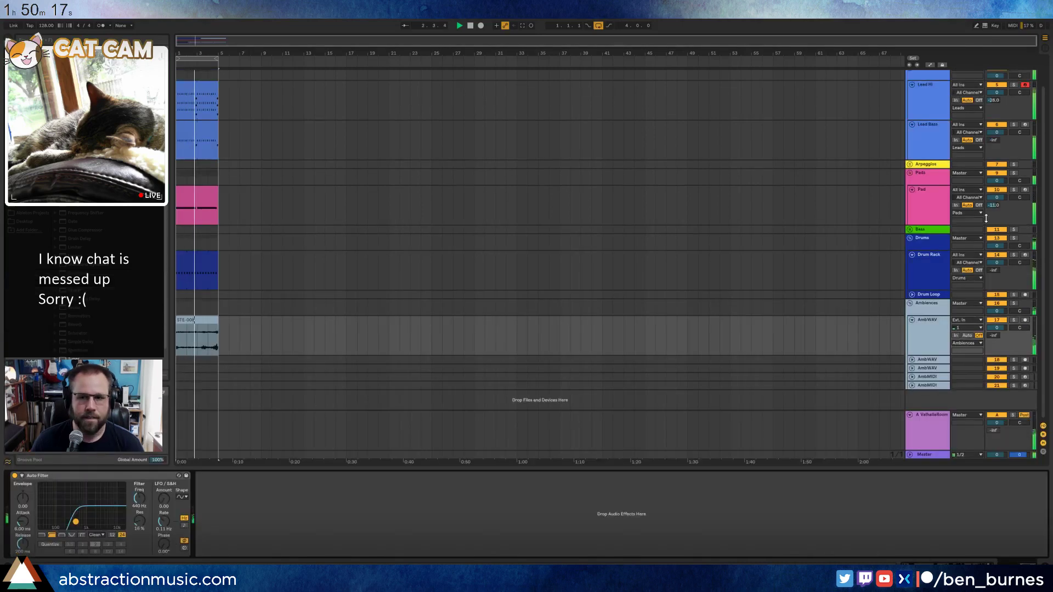
left_click_drag(996, 198, 996, 219)
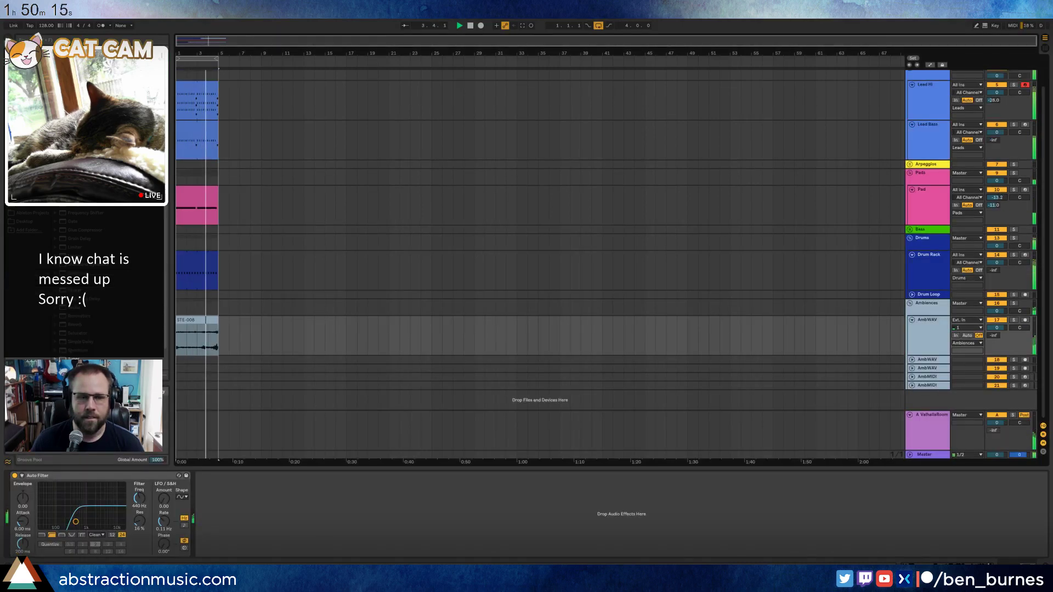
Sweep the ambience track's Auto Filter cutoff up to about 1.89 kHz with more resonance, adding slow LFO modulation at about 0.05 Hz.
mouse_move(90, 518)
left_mouse_down()
mouse_move(82, 521)
mouse_move(97, 516)
left_mouse_up()
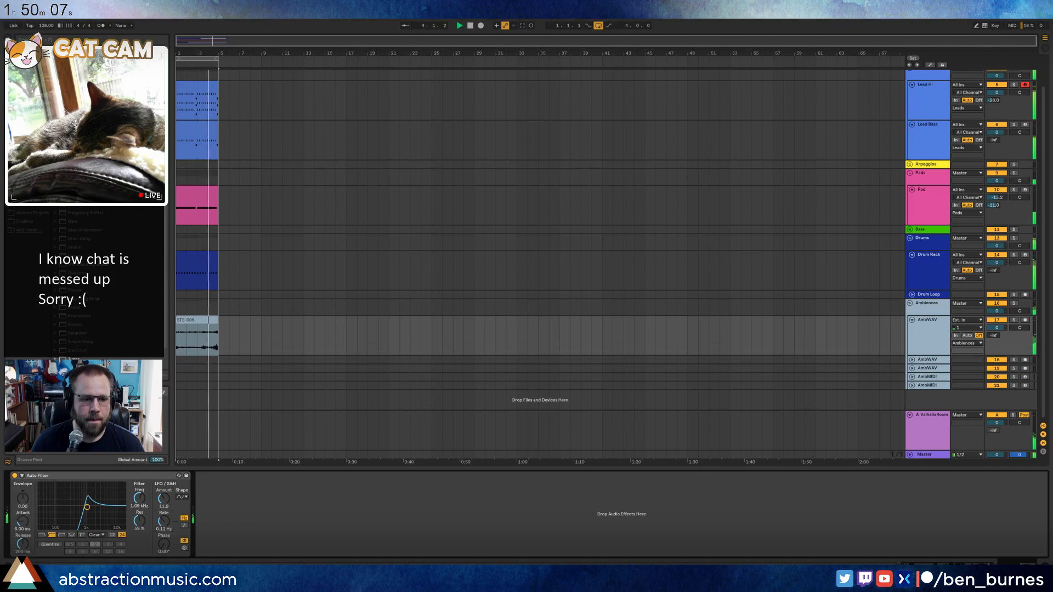
left_click_drag(164, 521, 163, 505)
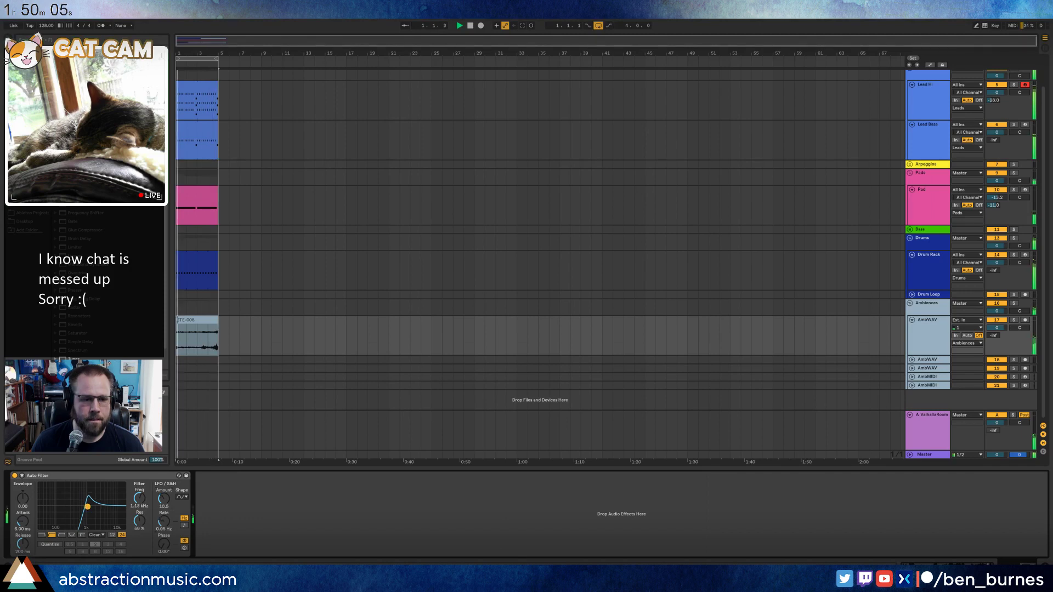
left_click_drag(87, 507, 87, 506)
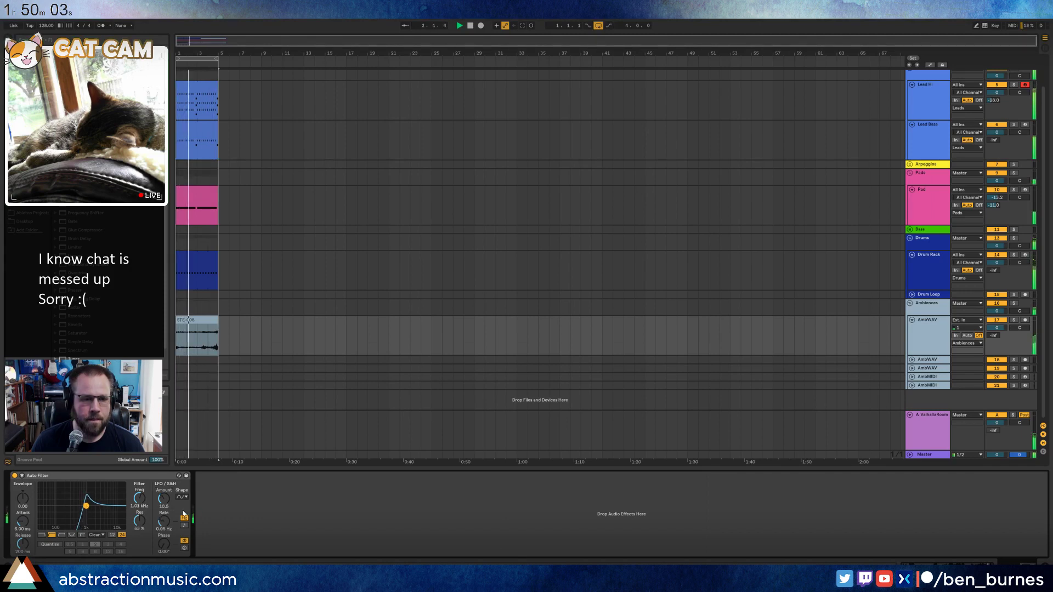
left_click_drag(86, 505, 93, 507)
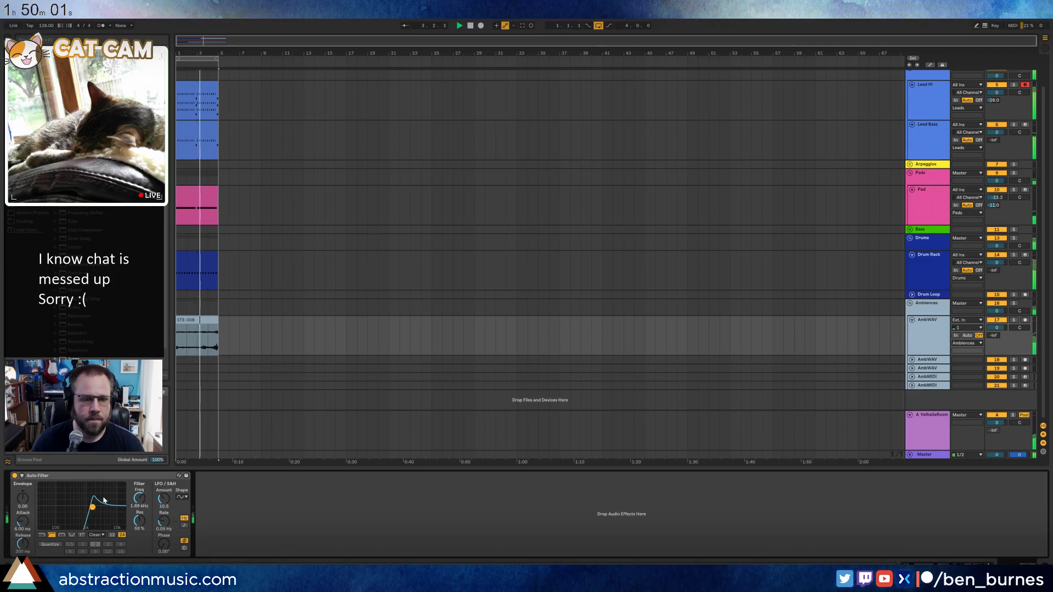
Add Resonators after the Auto Filter, raise pitches II (+3 st) and III, and set dry/wet to 100% and gain to about 11 dB.
left_click(64, 359)
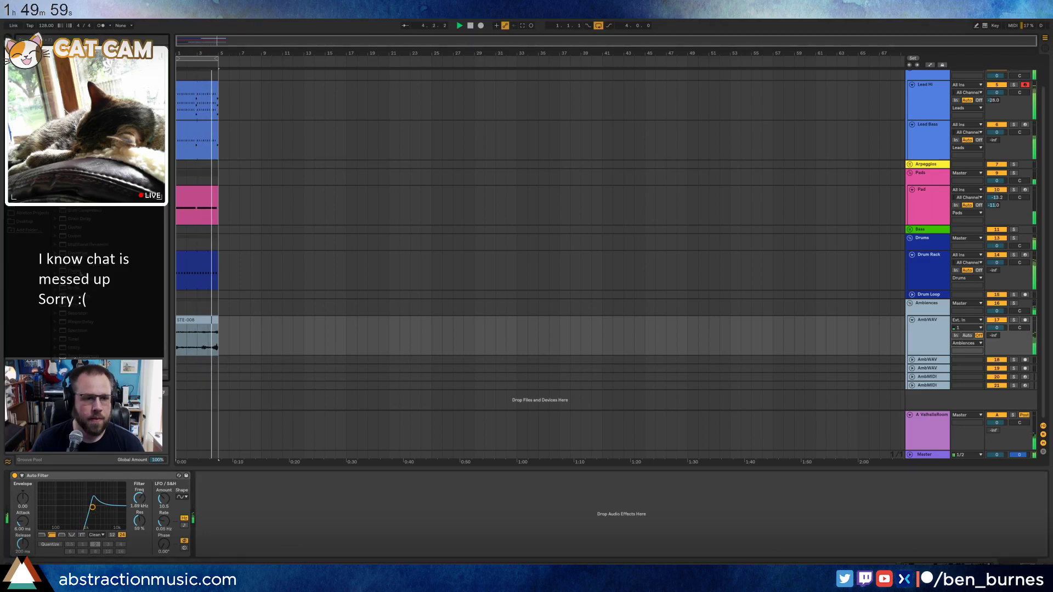
scroll(64, 358, "down", 1)
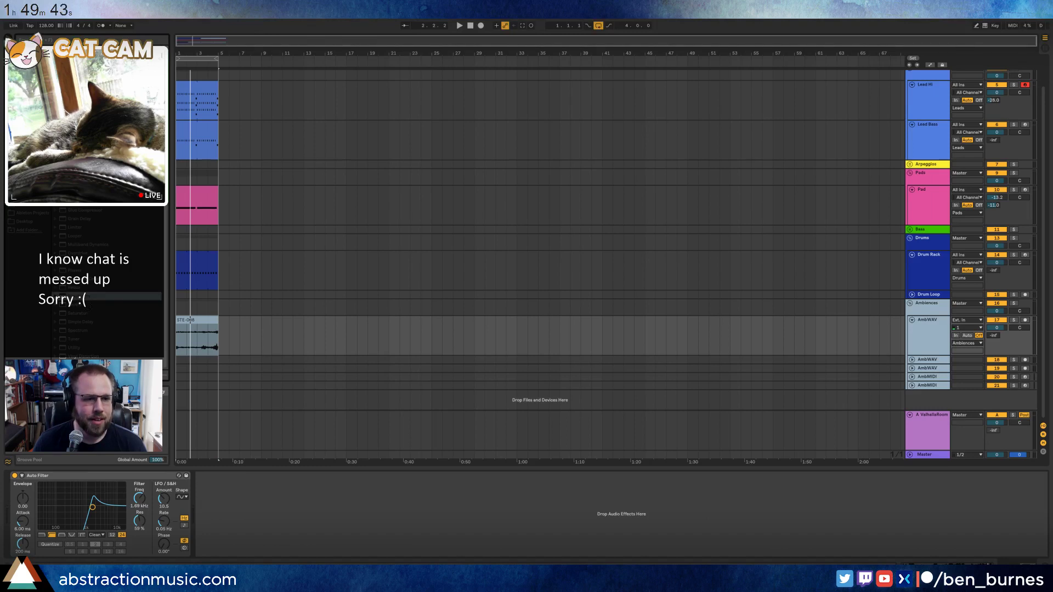
key("space")
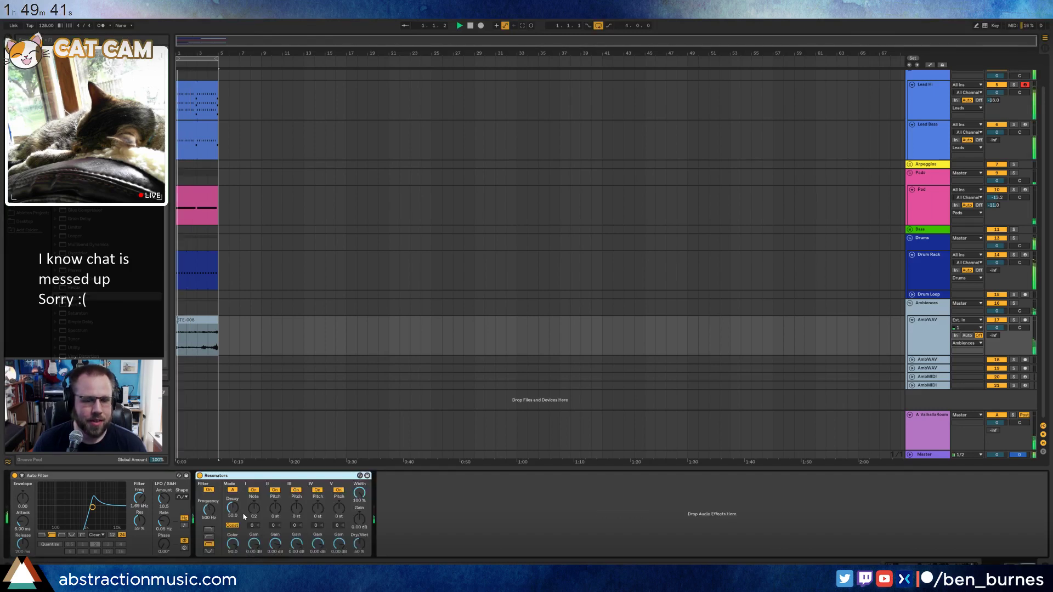
left_click_drag(275, 509, 275, 500)
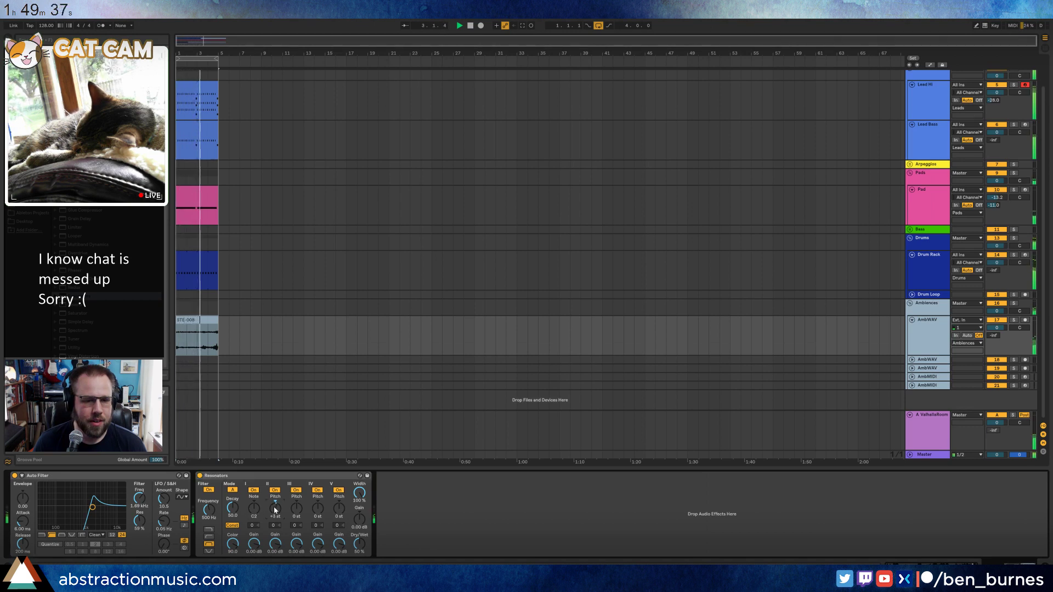
left_click_drag(296, 509, 296, 531)
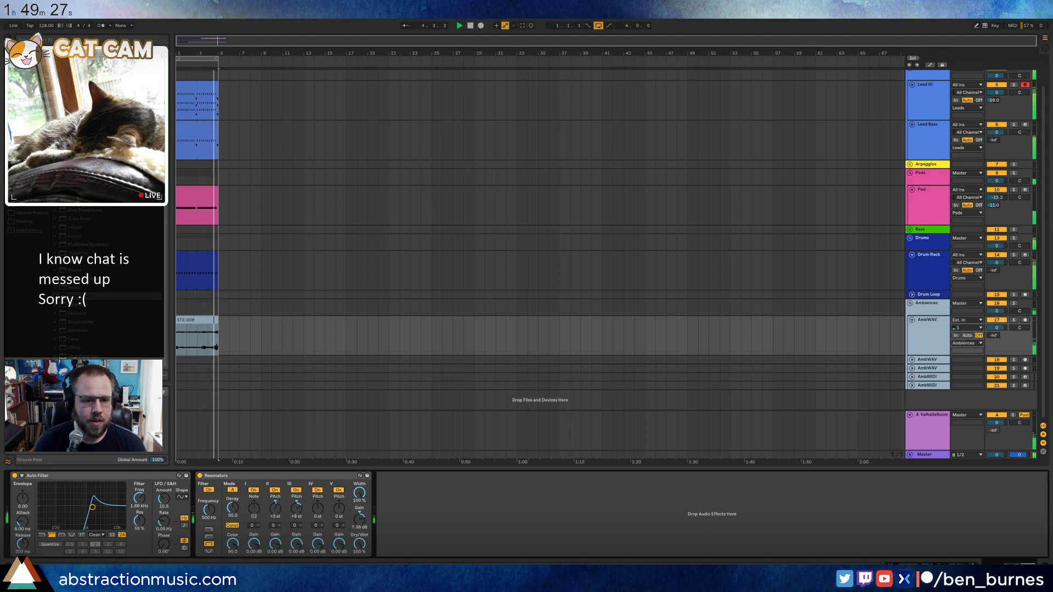
left_click_drag(359, 519, 359, 513)
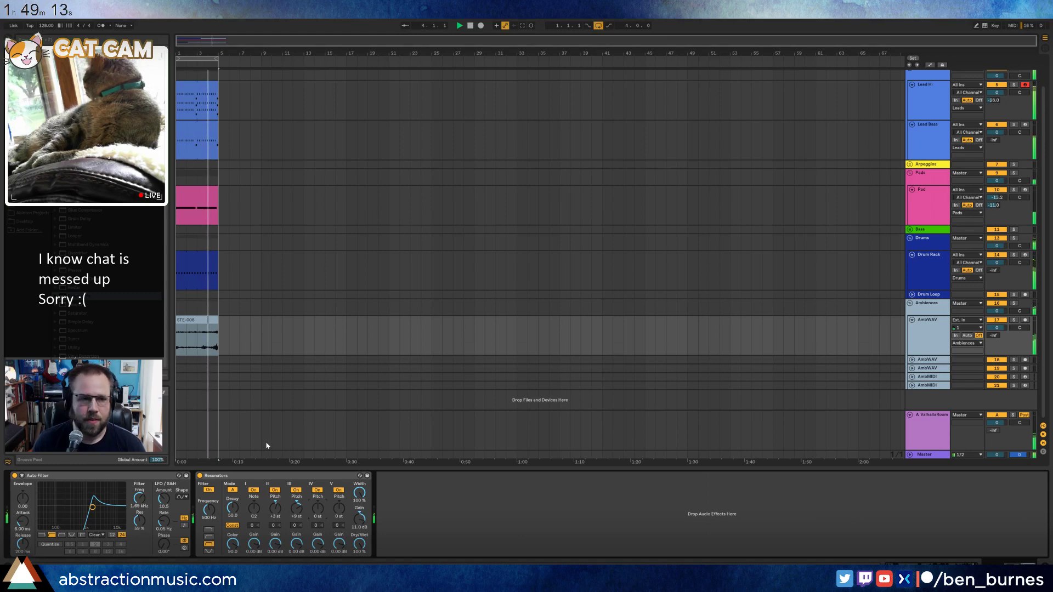
Zoom in on the four-bar loop to examine the first half of the Lead Hi clip and the Pad clip, and replay it.
left_click(193, 95)
key("z")
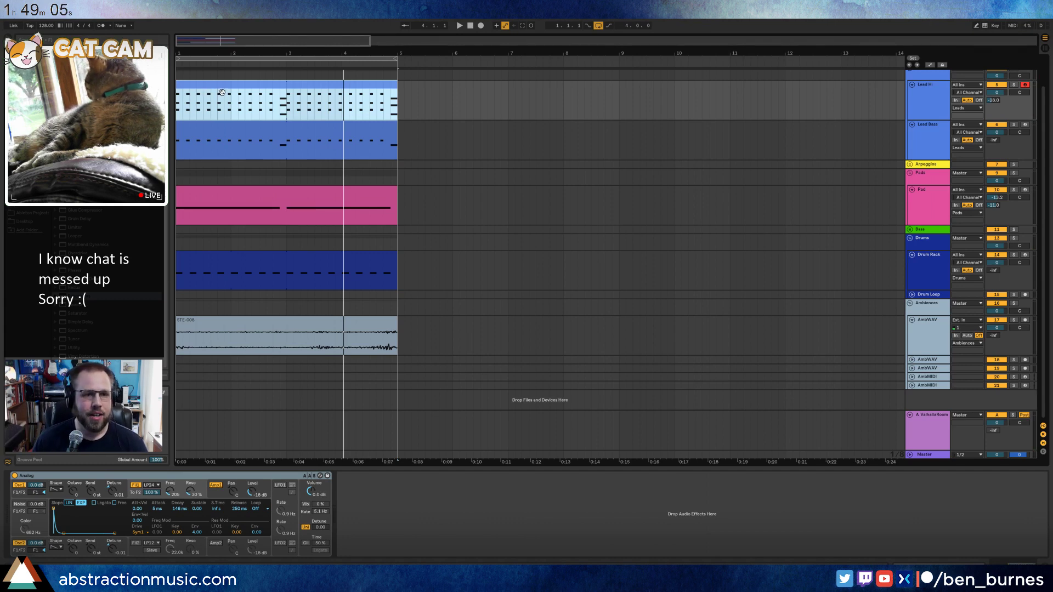
left_click_drag(286, 112, 178, 116)
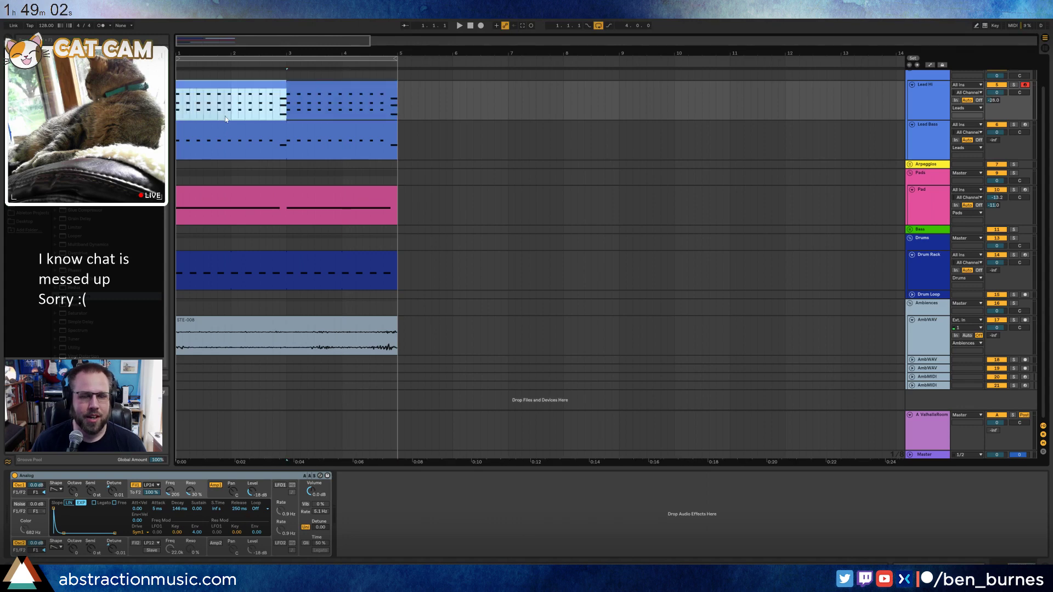
left_click(294, 196)
scroll(582, 220, "up", 3)
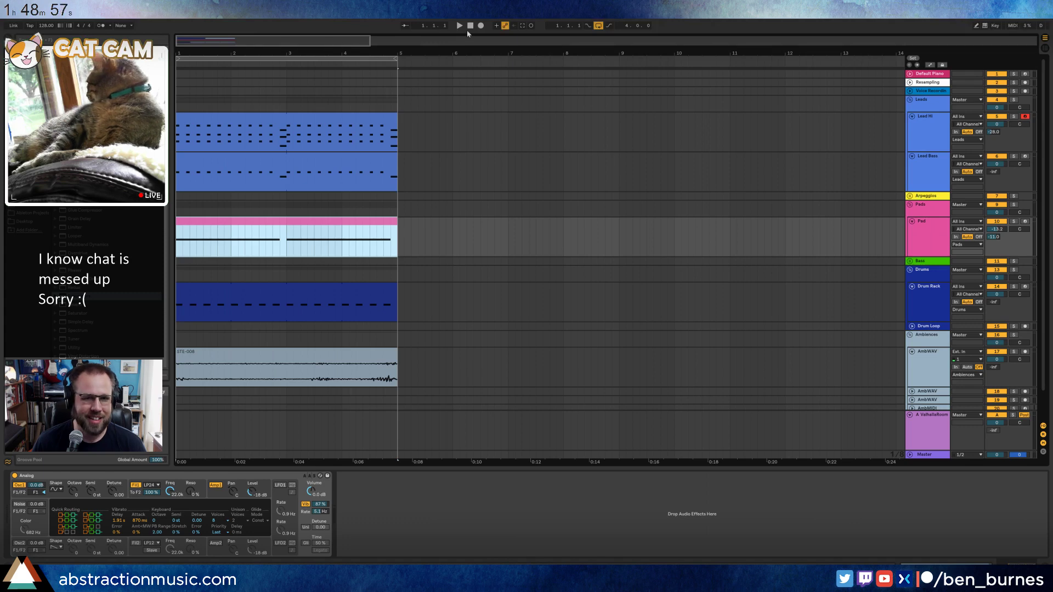
key("space")
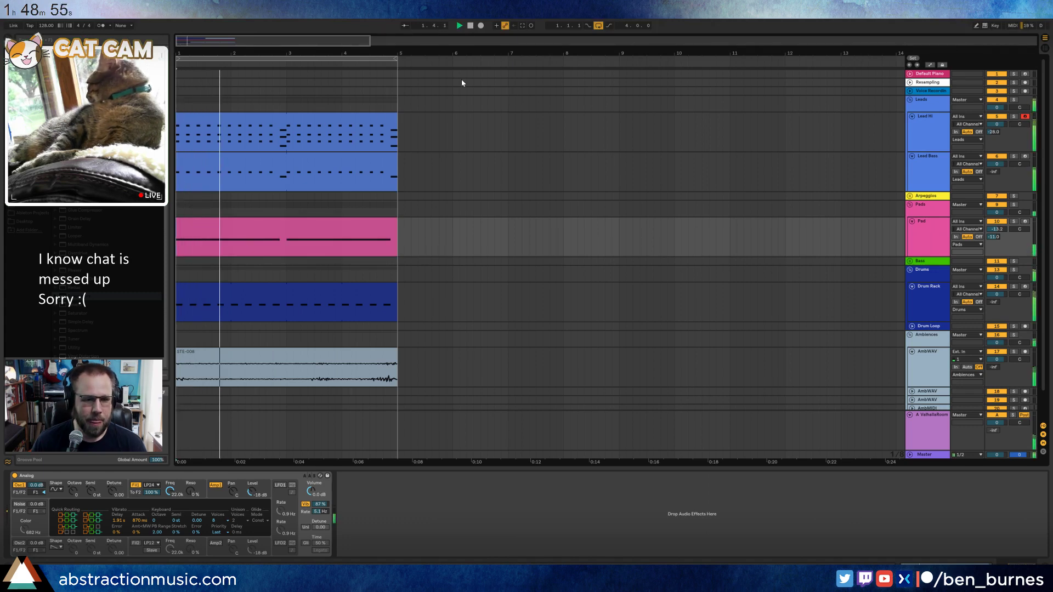
Add an Auto Pan after Resonators on the first AmbWAV track and raise its amount.
left_click(278, 352)
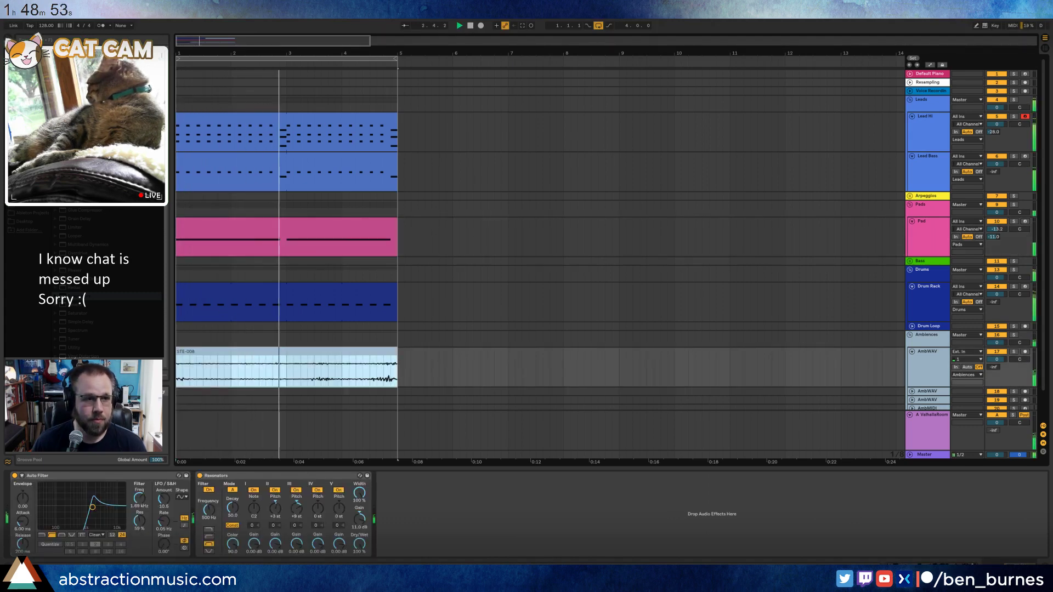
scroll(107, 316, "up", 1)
left_click(107, 316)
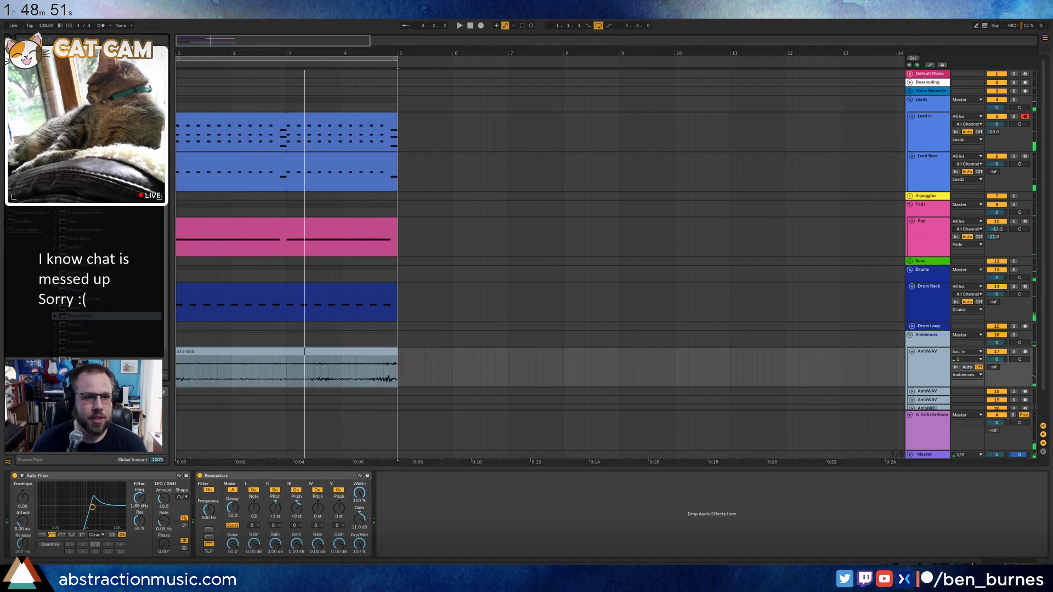
left_click_drag(448, 536, 394, 510)
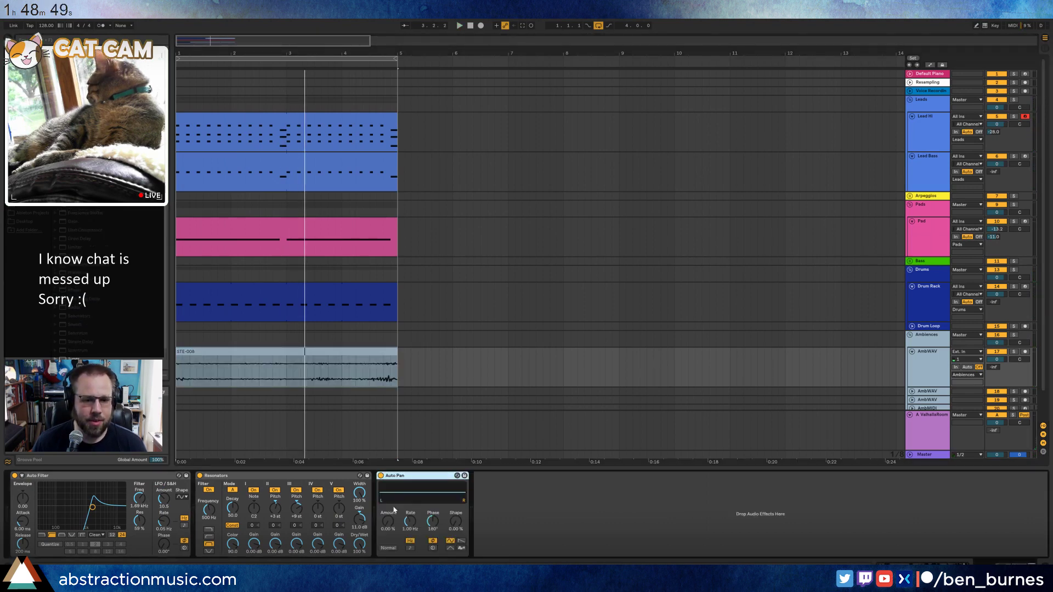
Change the Auto Pan's waveform, set its phase to 0° and sync its rate to 1/4 notes during playback.
left_click(450, 542)
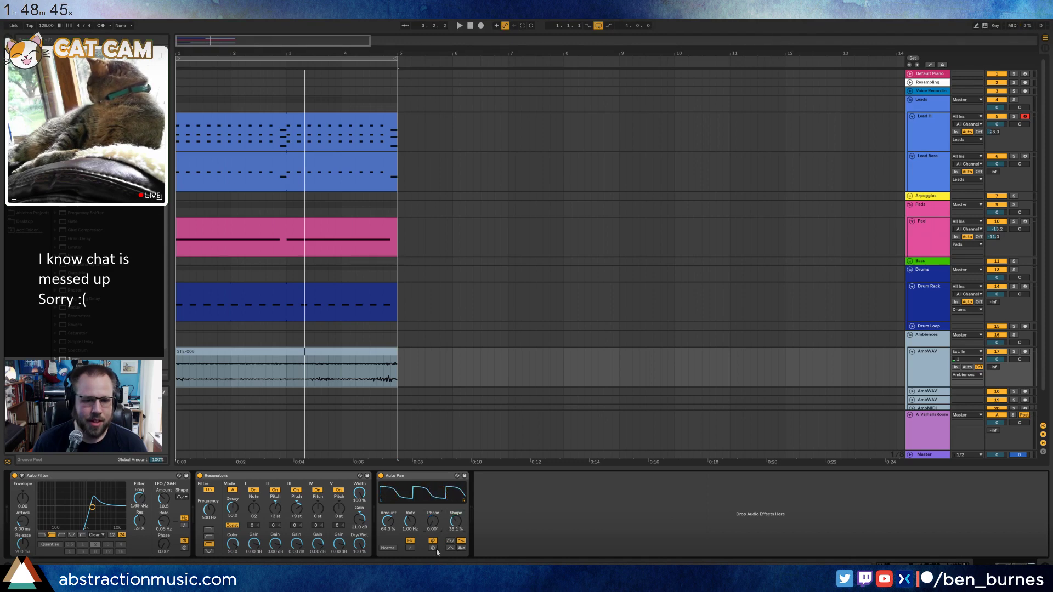
left_click(410, 541)
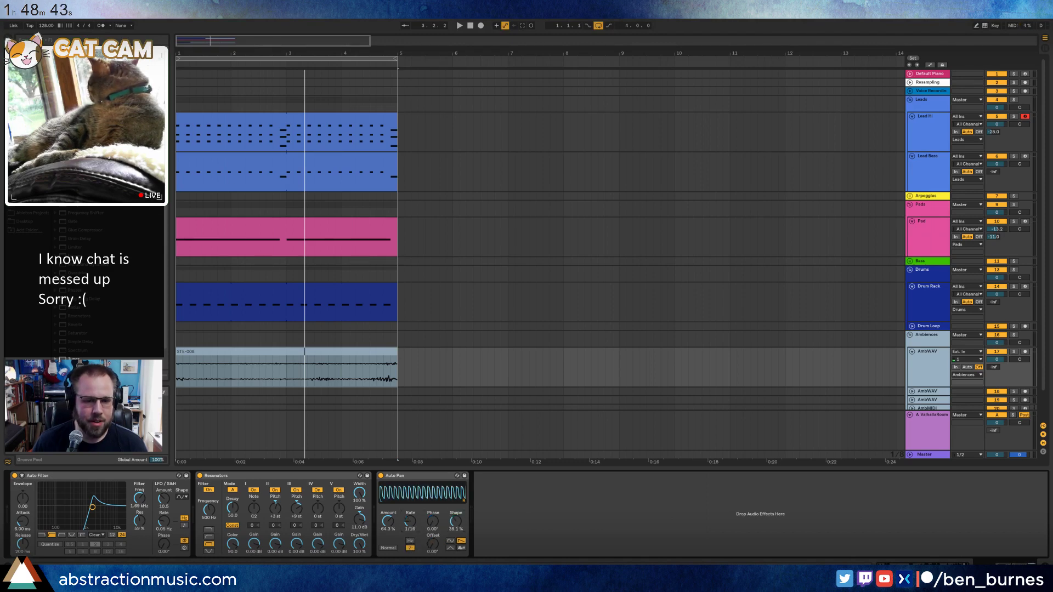
key("space")
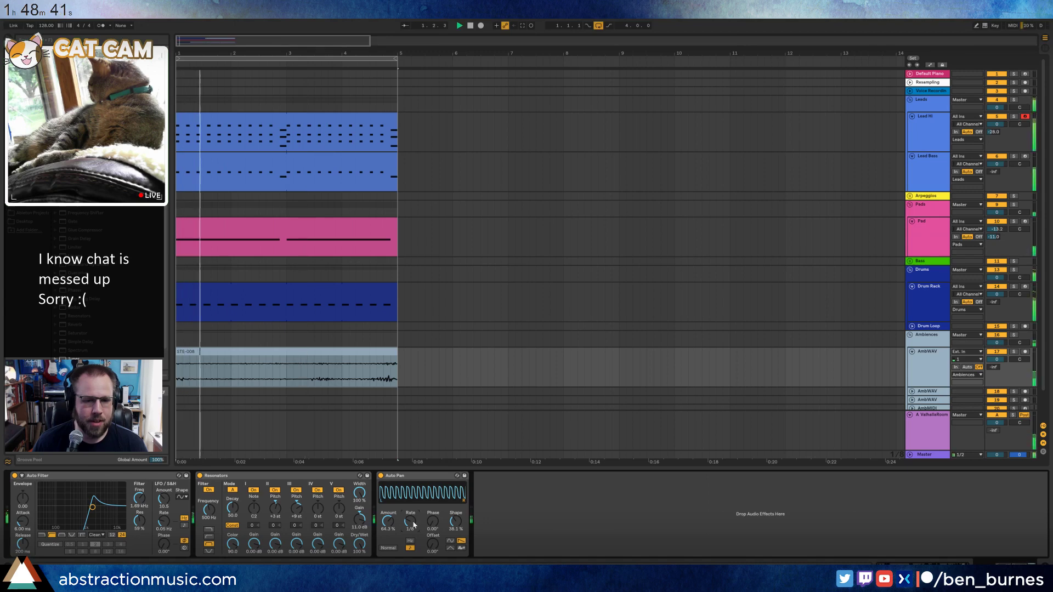
left_click_drag(411, 522, 411, 512)
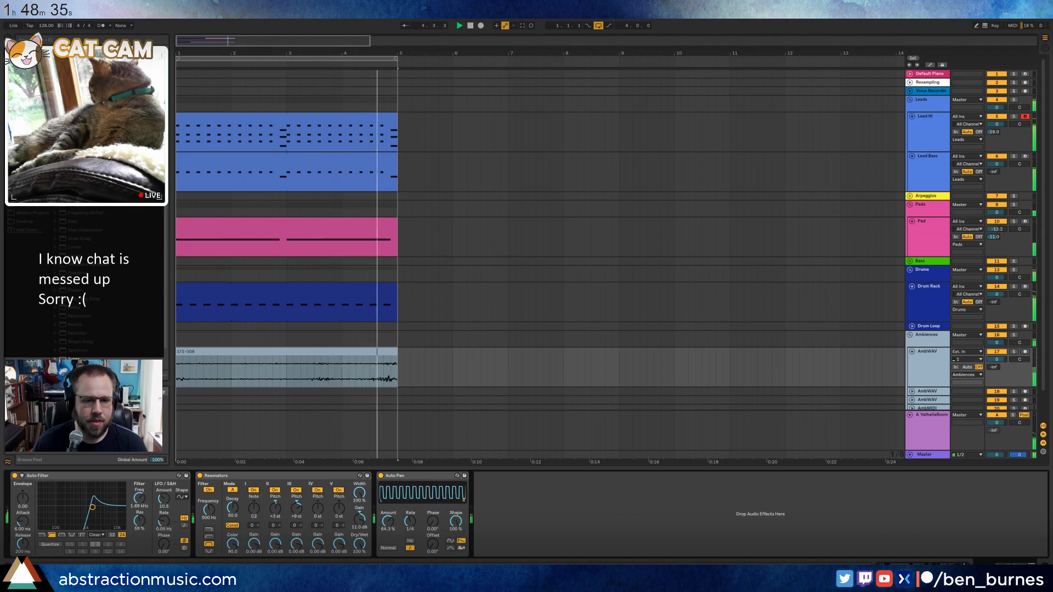
Set the Auto Pan's amount to 100%, invert its waveform and adjust the shape to about 35%.
left_click_drag(455, 522, 386, 494)
double_click(435, 523)
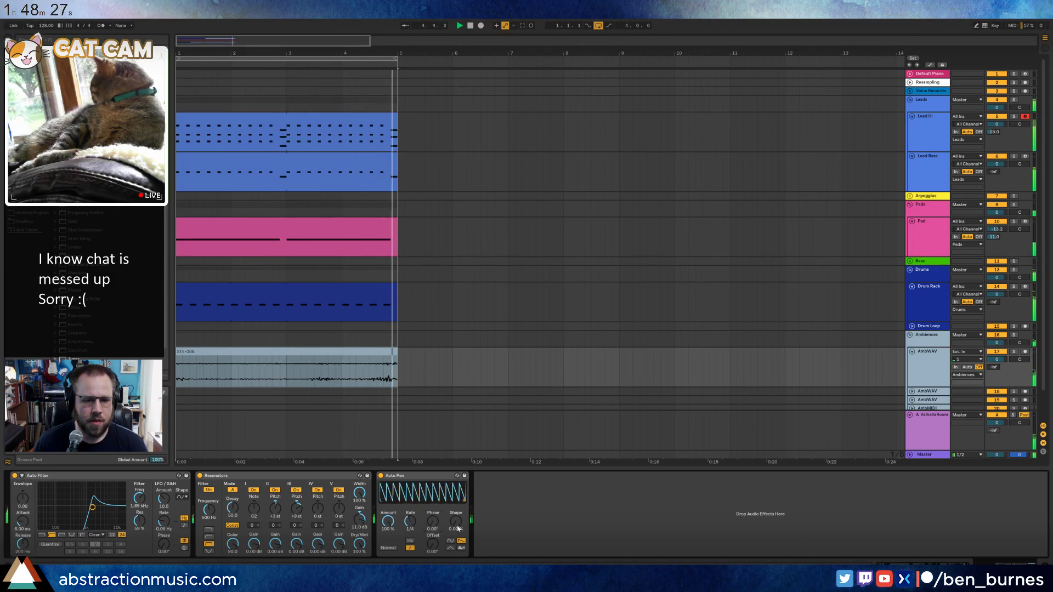
left_click(388, 548)
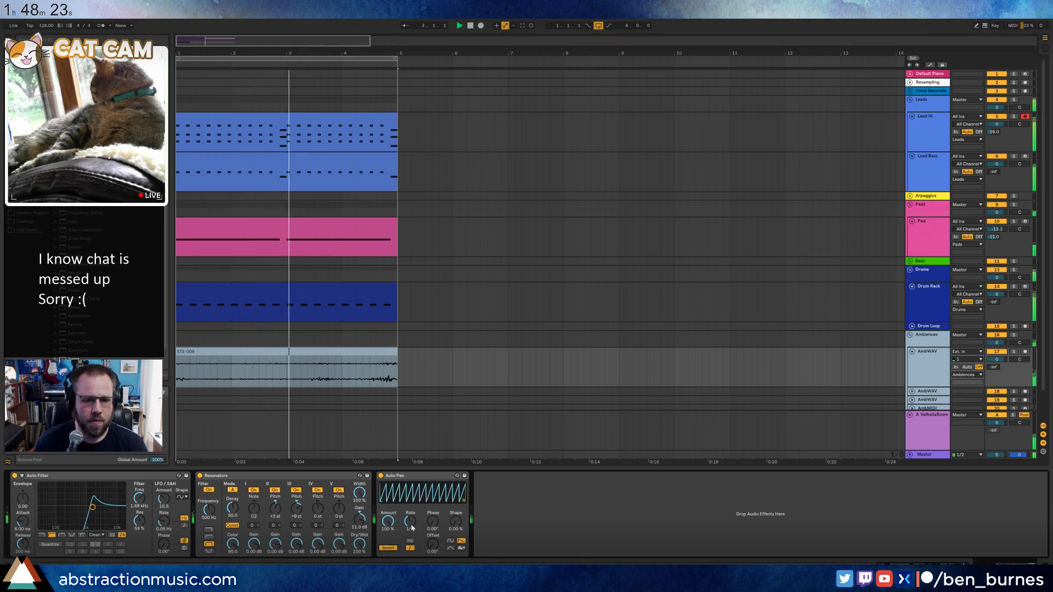
left_click_drag(456, 522, 456, 498)
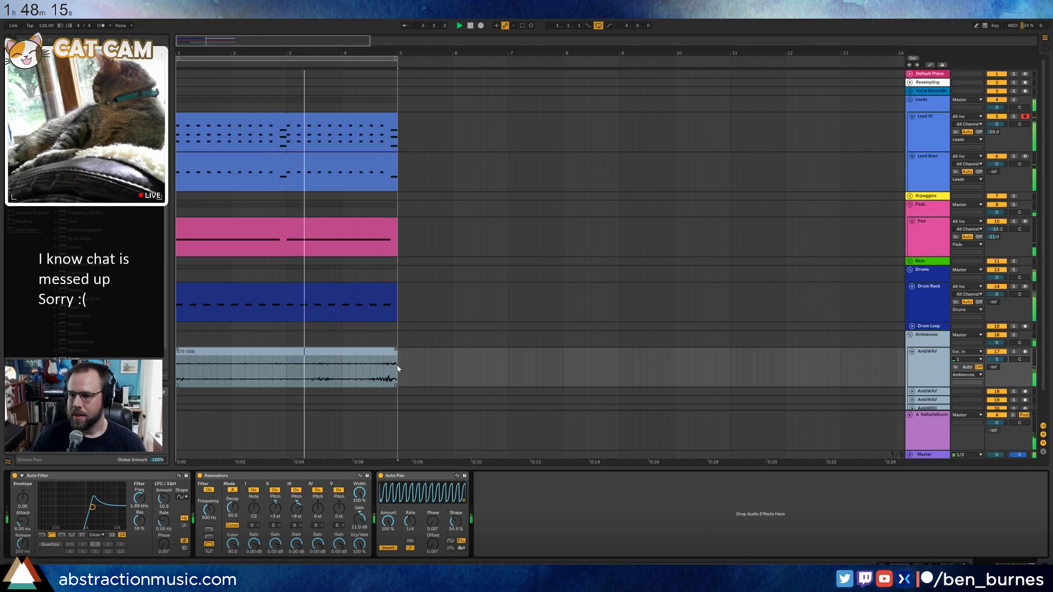
Stop the loop, lower the ambience Auto Filter's cutoff to about 1.28 kHz and replay it.
key("space")
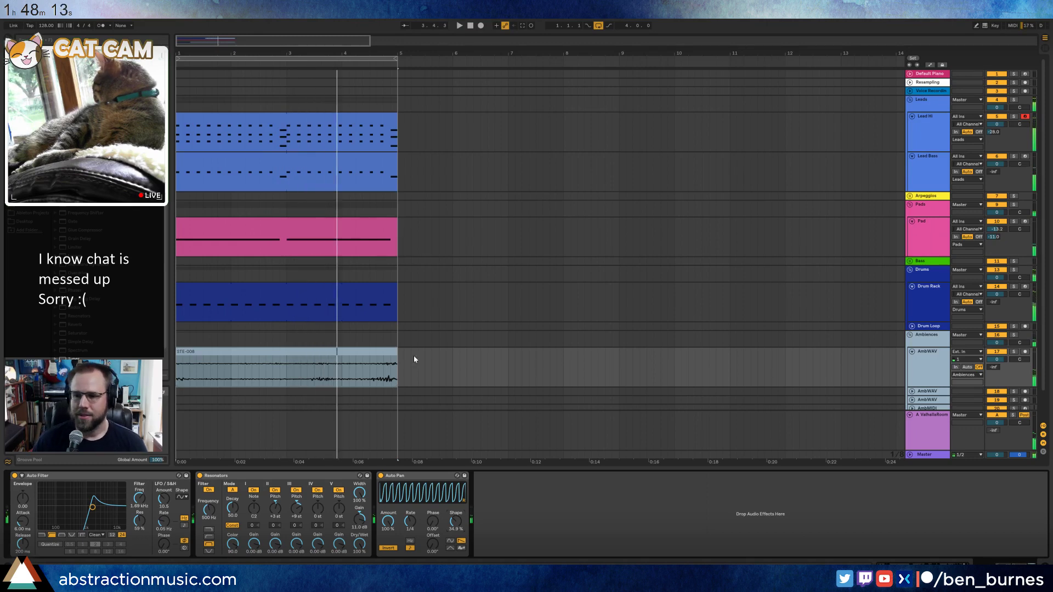
left_click(280, 352)
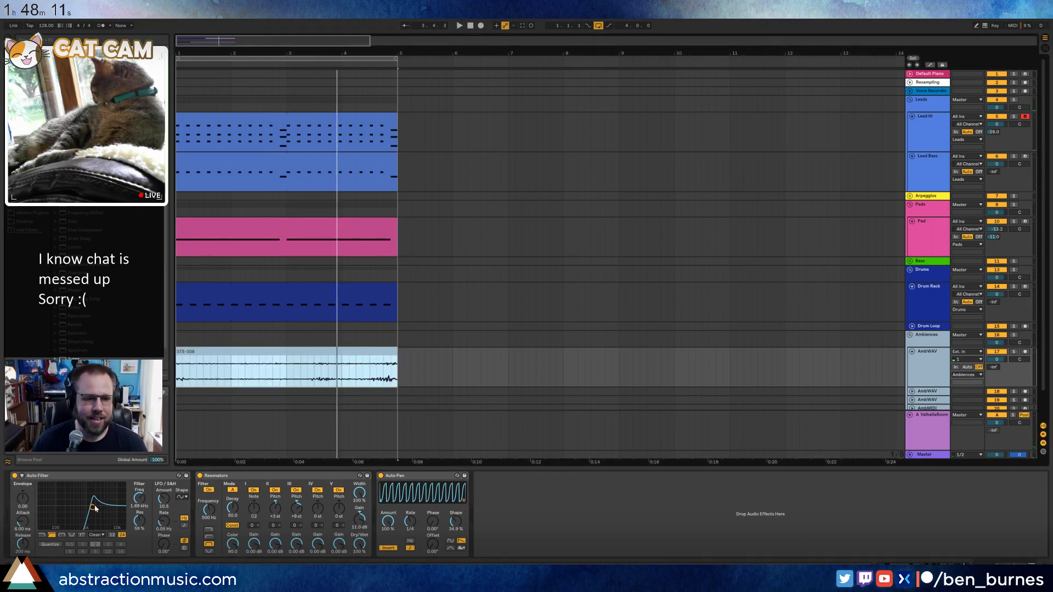
left_click_drag(92, 507, 89, 509)
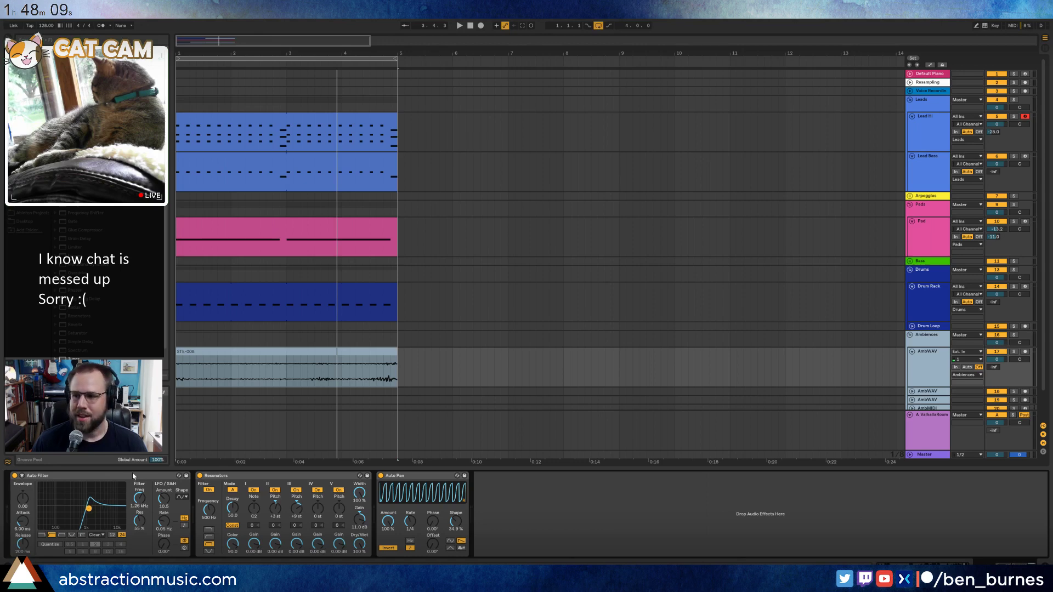
key("space")
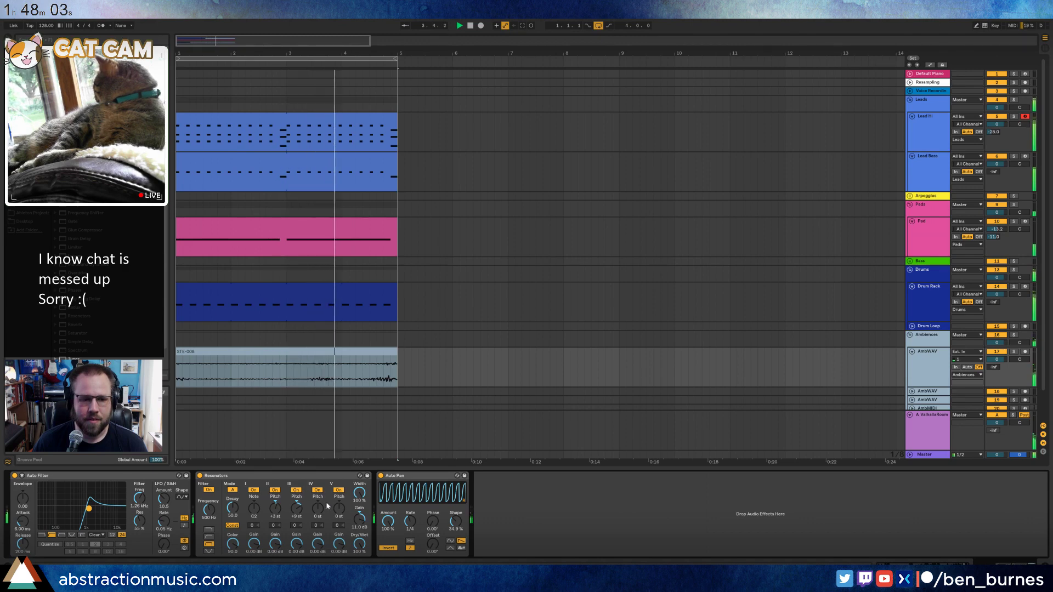
Switch off resonators IV and V and set the Auto Pan's phase to about 14.3°.
left_click(339, 490)
left_click(317, 490)
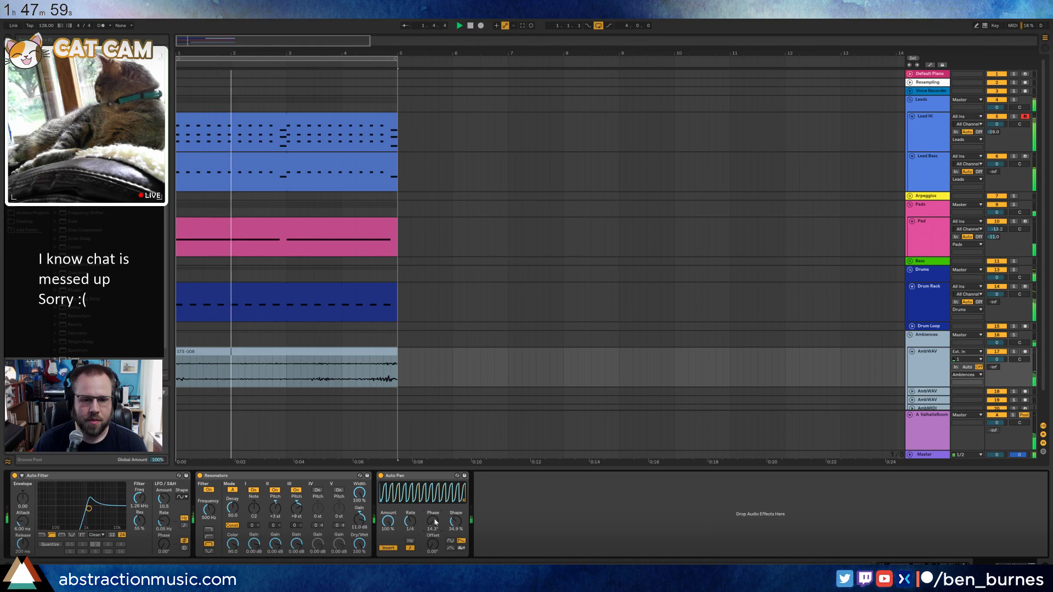
left_click(318, 490)
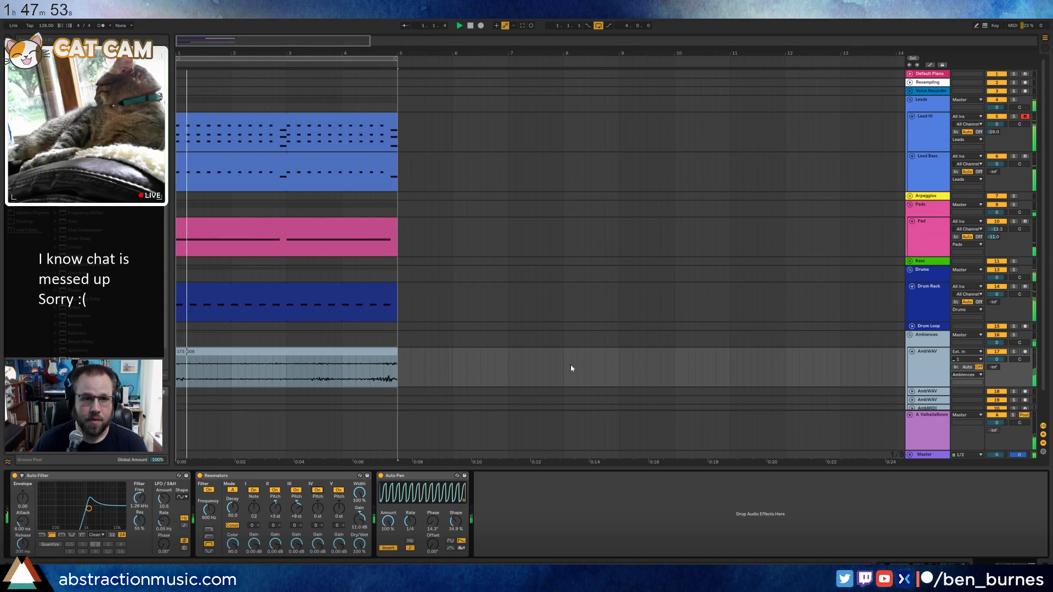
On Lead Hi's Analog, set the amp envelope's decay to about 1.72 s and sustain to 0.13, and adjust the filter frequency's envelope modulation.
left_click(938, 134)
left_click(389, 115)
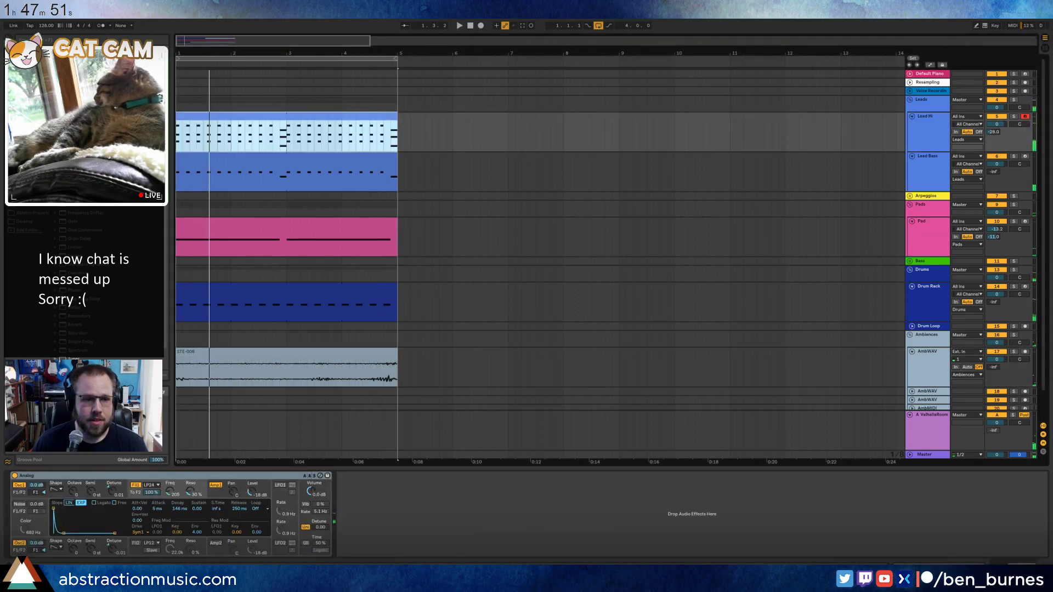
left_click(215, 496)
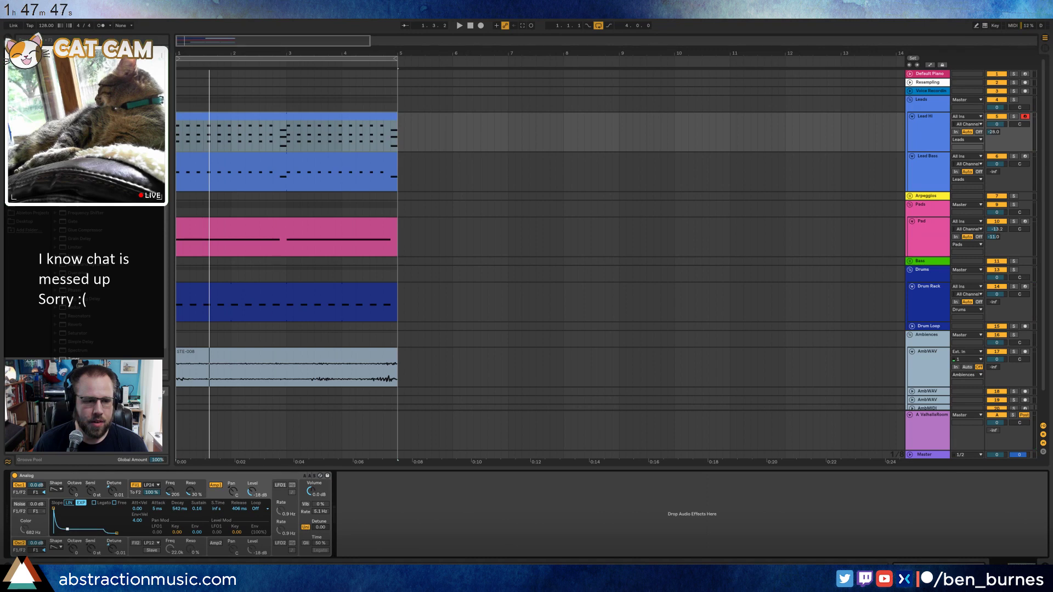
key("space")
left_click_drag(66, 529, 71, 530)
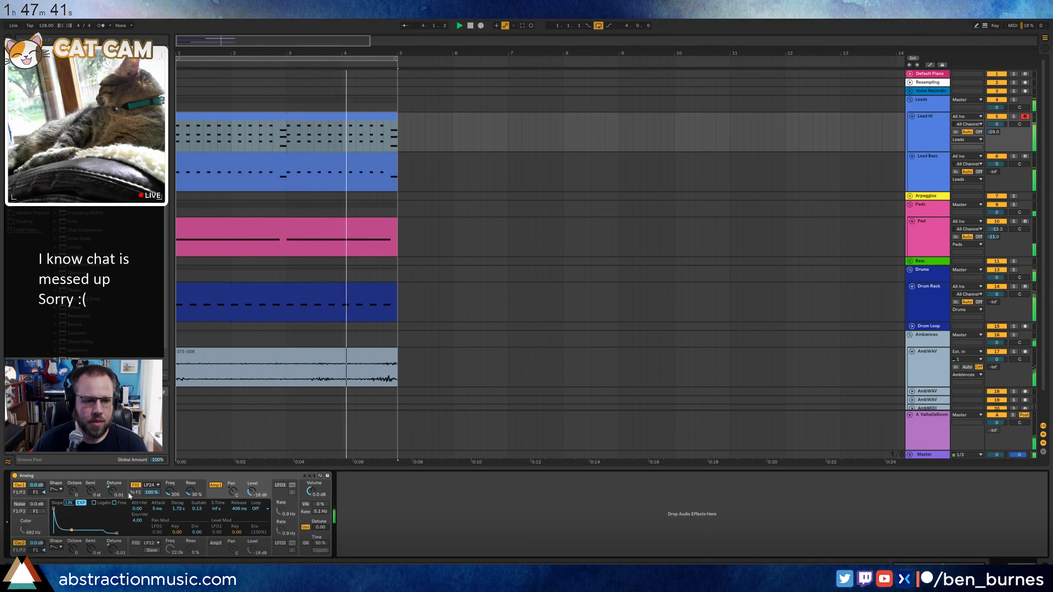
left_click(129, 494)
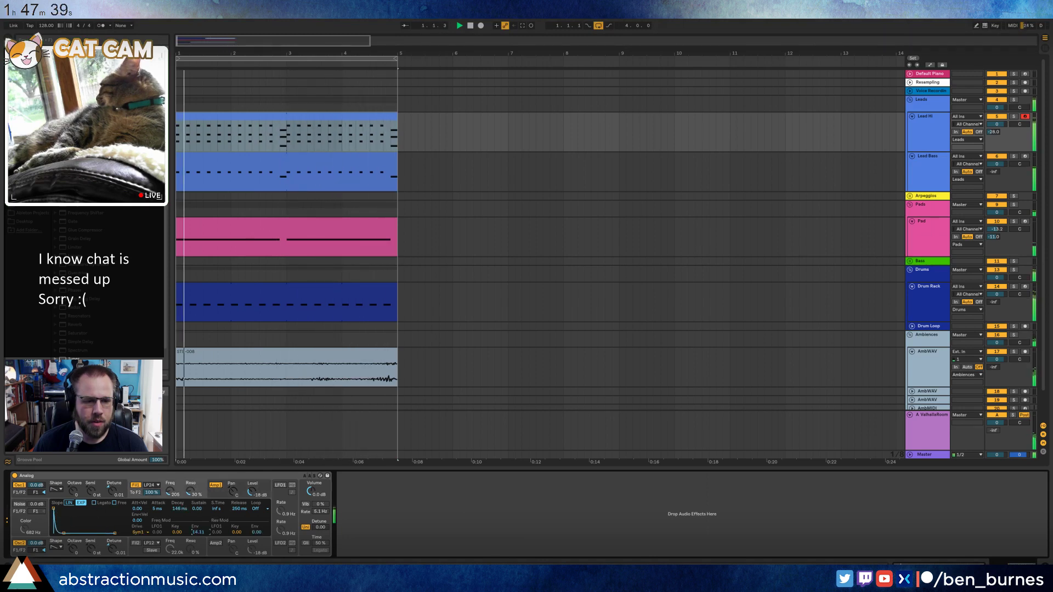
left_click_drag(194, 534, 194, 545)
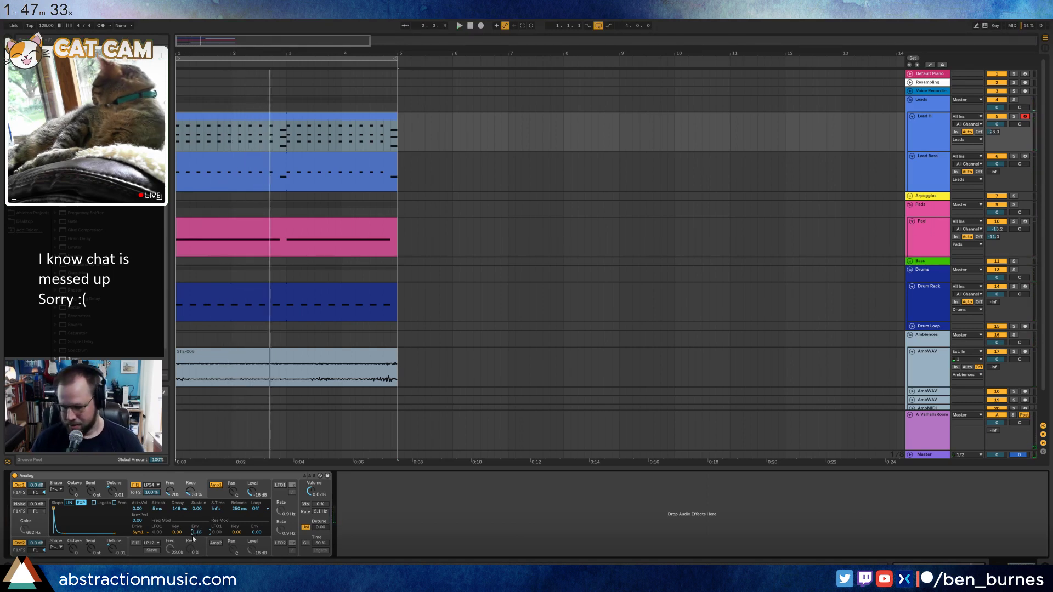
Play the loop, raise Lead Hi's filter envelope modulation and reshape its amp envelope to about 1.49 s decay, 0.33 sustain and 189 ms release.
key("space")
left_click_drag(199, 535, 199, 531)
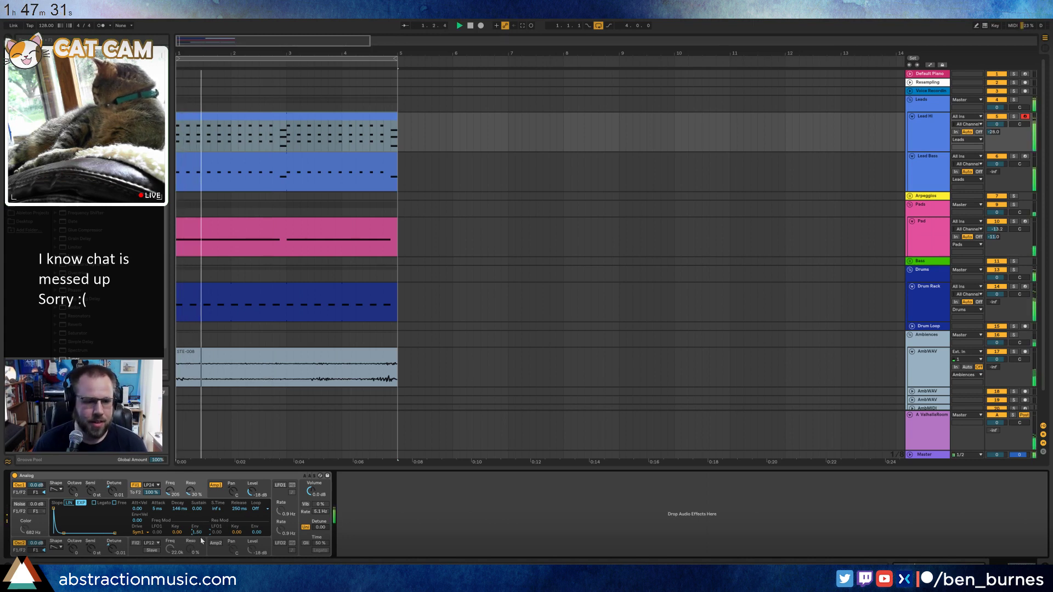
left_click(218, 497)
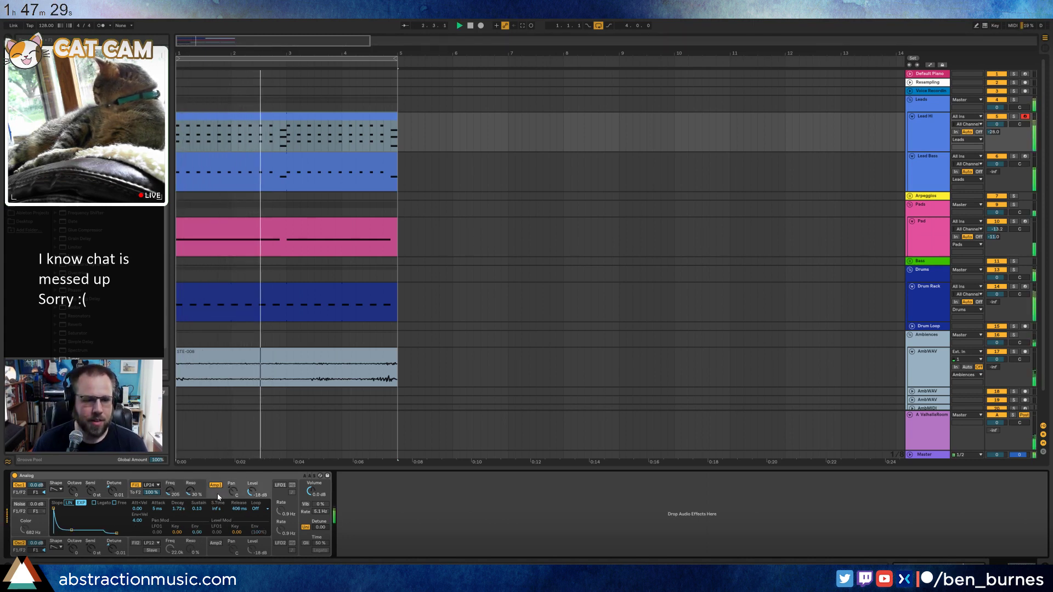
left_click_drag(116, 533, 71, 526)
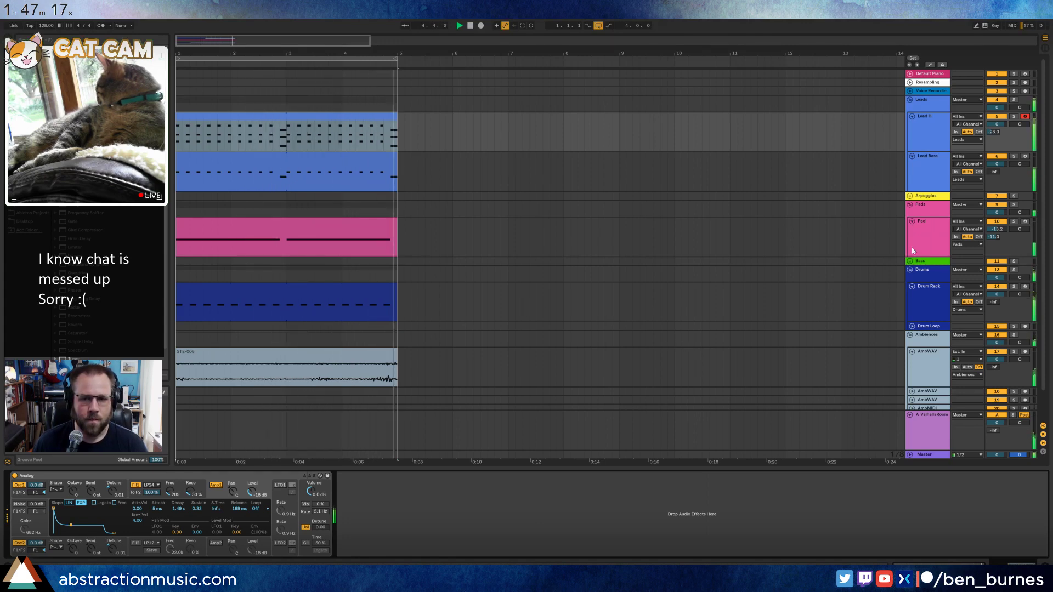
Add a MIDI track at the start of the Leads group and load Operator onto it.
key("ctrl+shift+t")
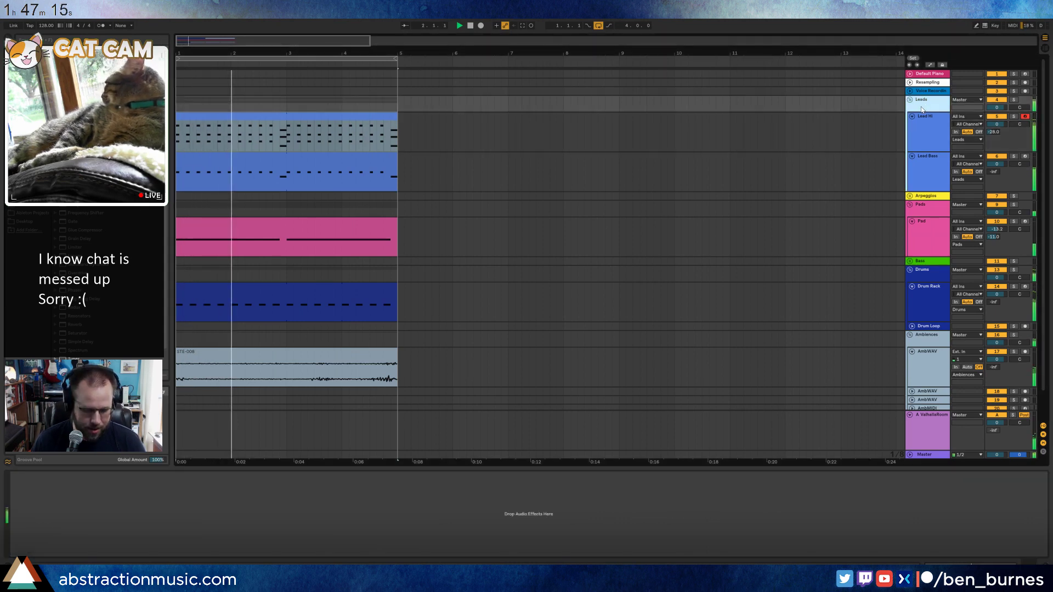
left_click_drag(927, 202, 924, 119)
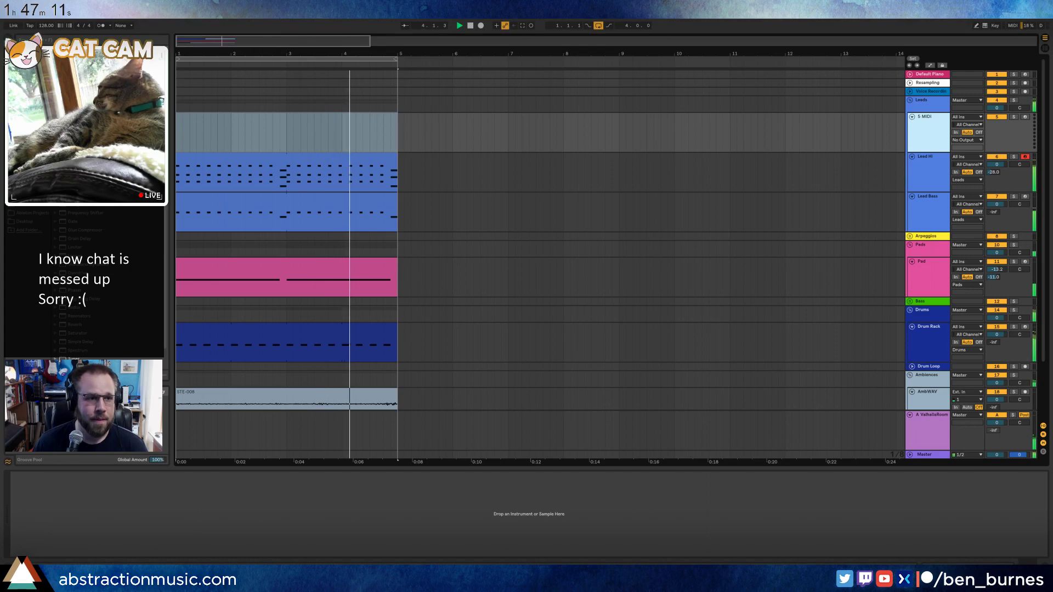
key("ctrl+f")
left_click_drag(82, 66, 200, 125)
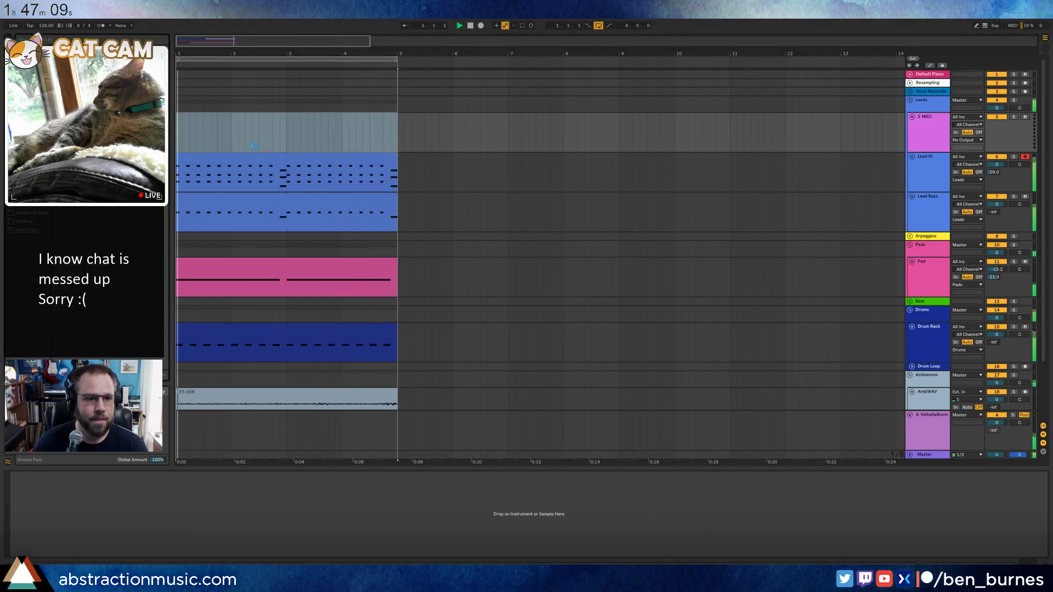
Set Operator's oscillator B to coarse 0.5 at about -19 dB with a 1.24 s decay and low sustain, and add a Ping Pong Delay.
left_click_drag(17, 531, 78, 494)
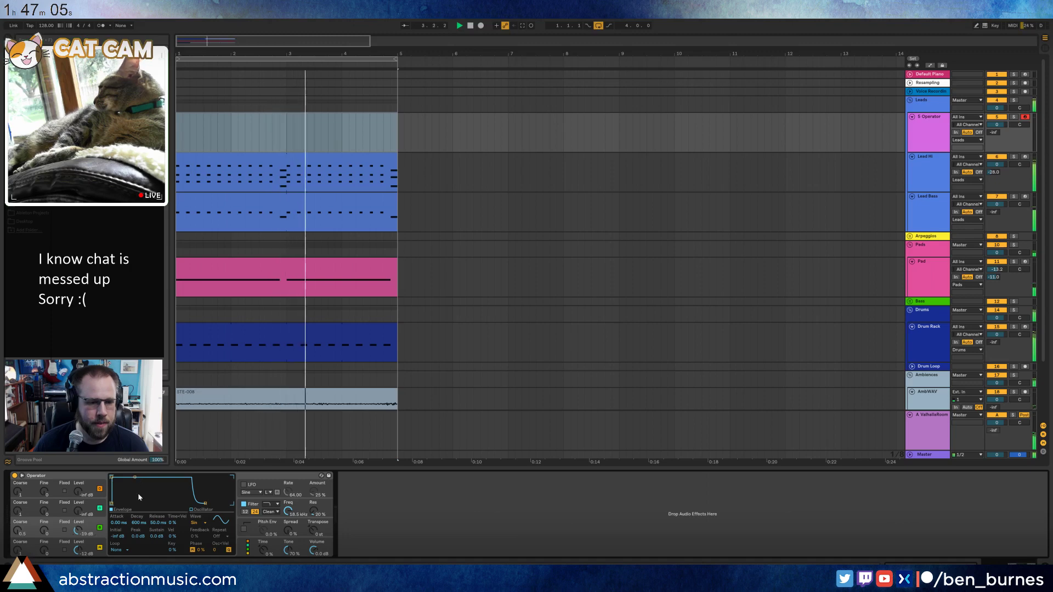
left_click_drag(135, 477, 137, 502)
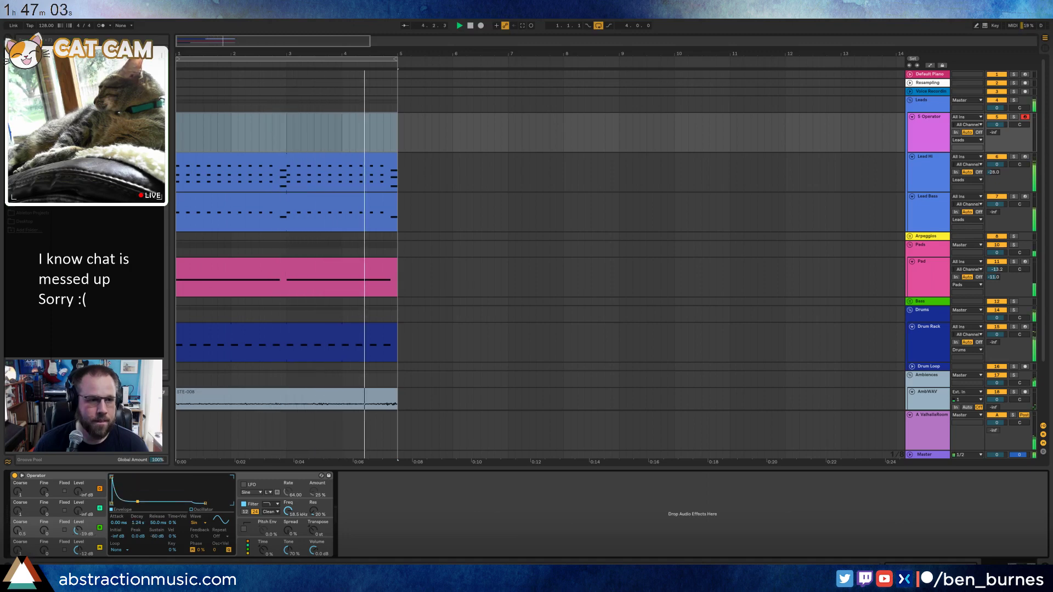
left_click(28, 116)
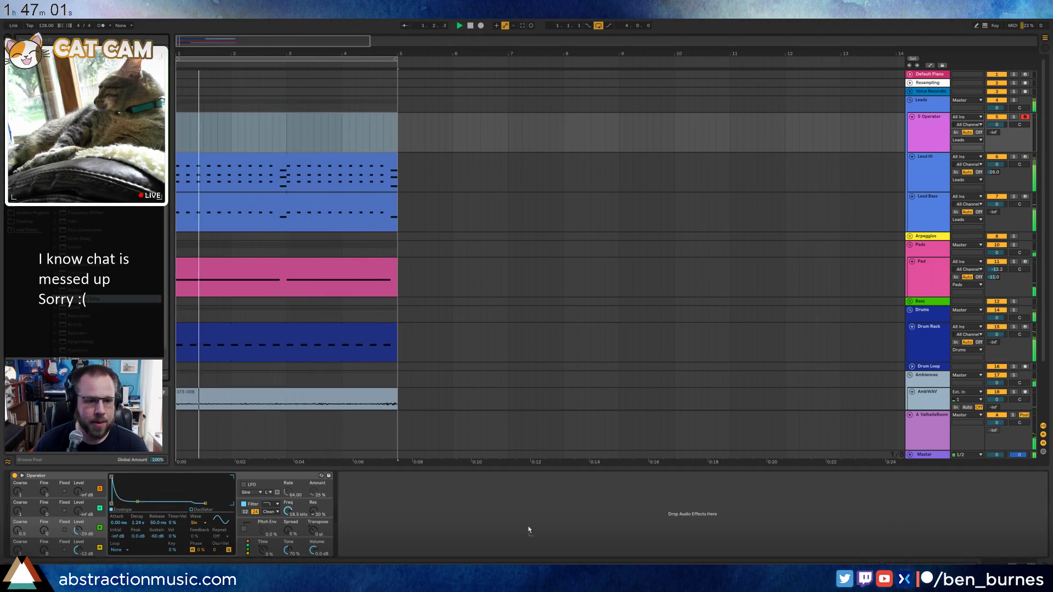
left_click_drag(76, 299, 922, 122)
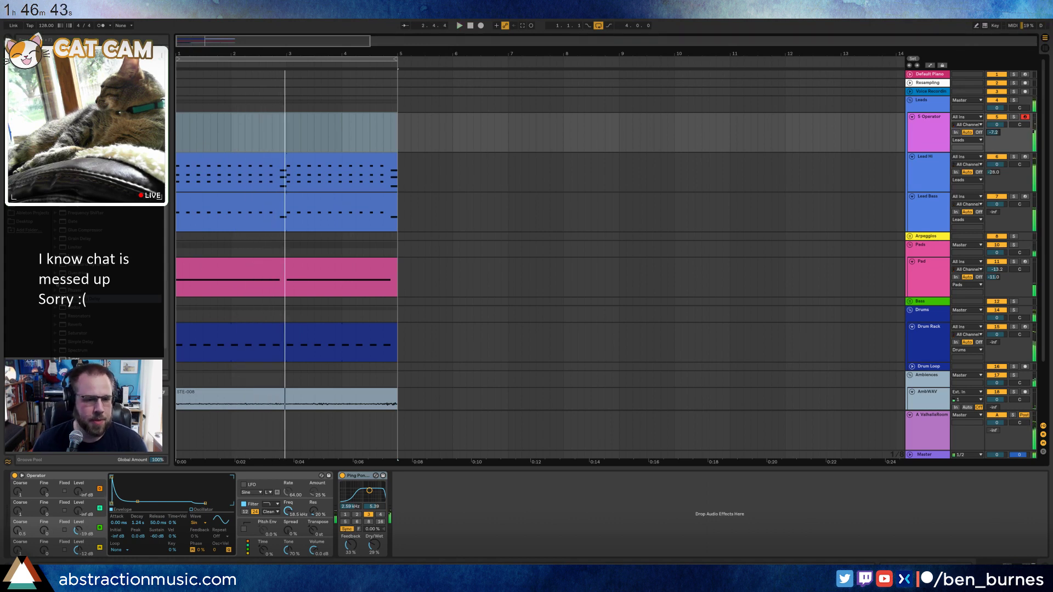
Check Operator's filter, pitch, oscillator and LFO settings and set its pitch bend range to +2 st.
left_click(249, 477)
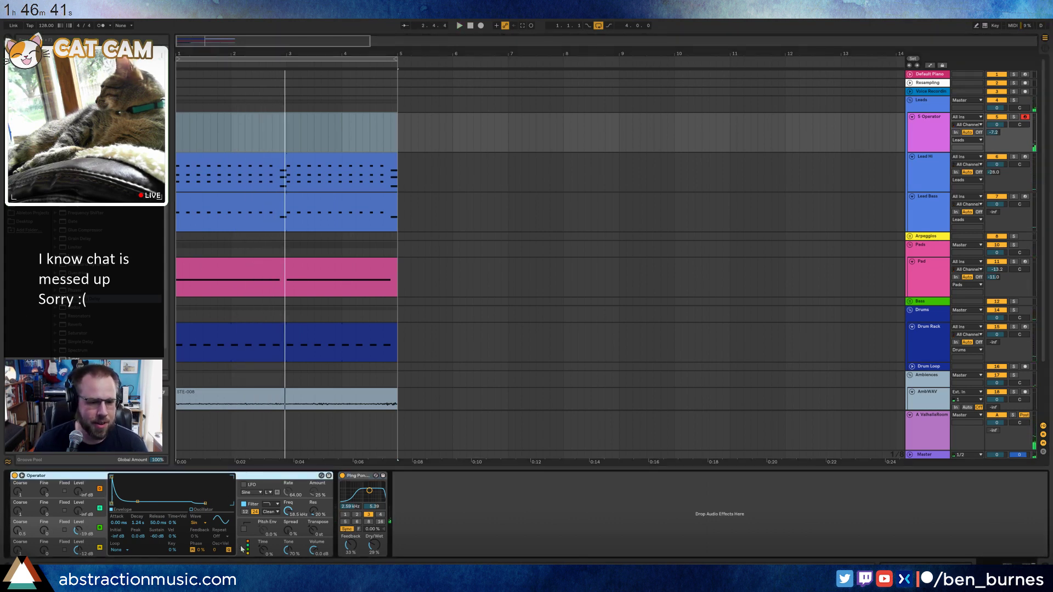
left_click(242, 550)
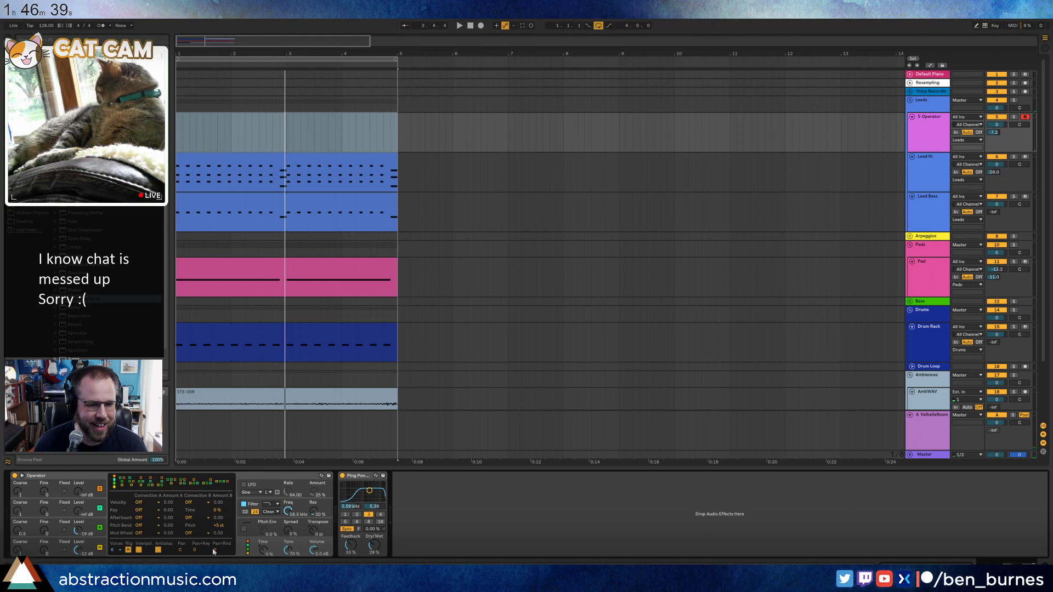
left_click(239, 514)
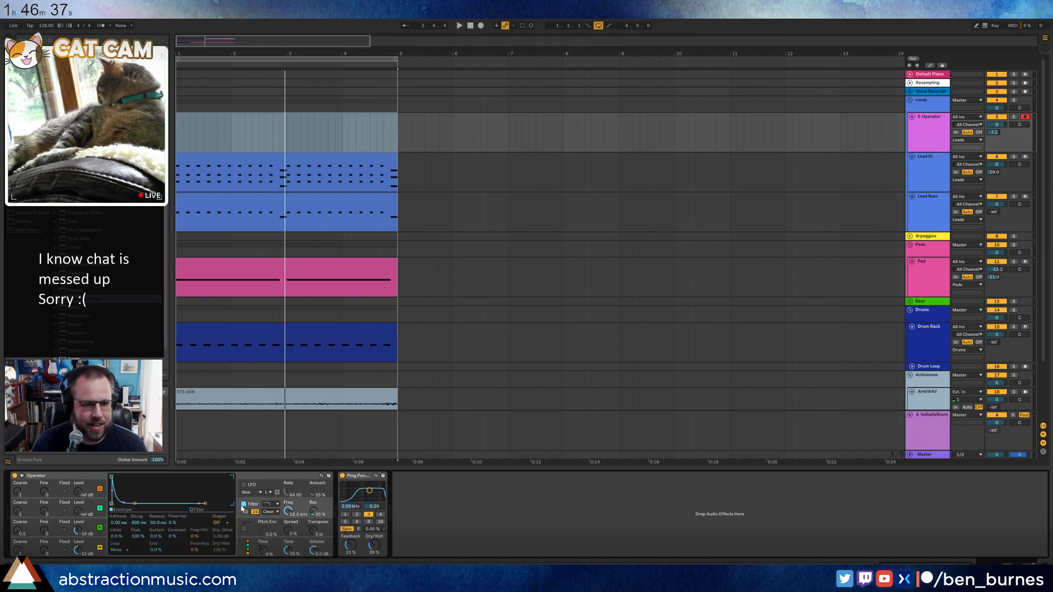
left_click(239, 525)
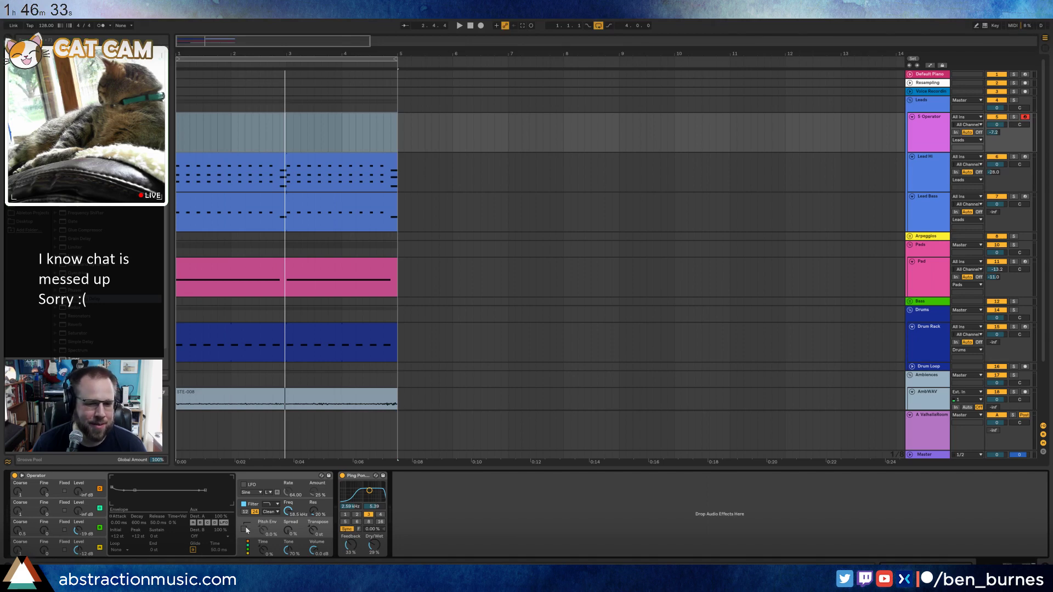
left_click(57, 545)
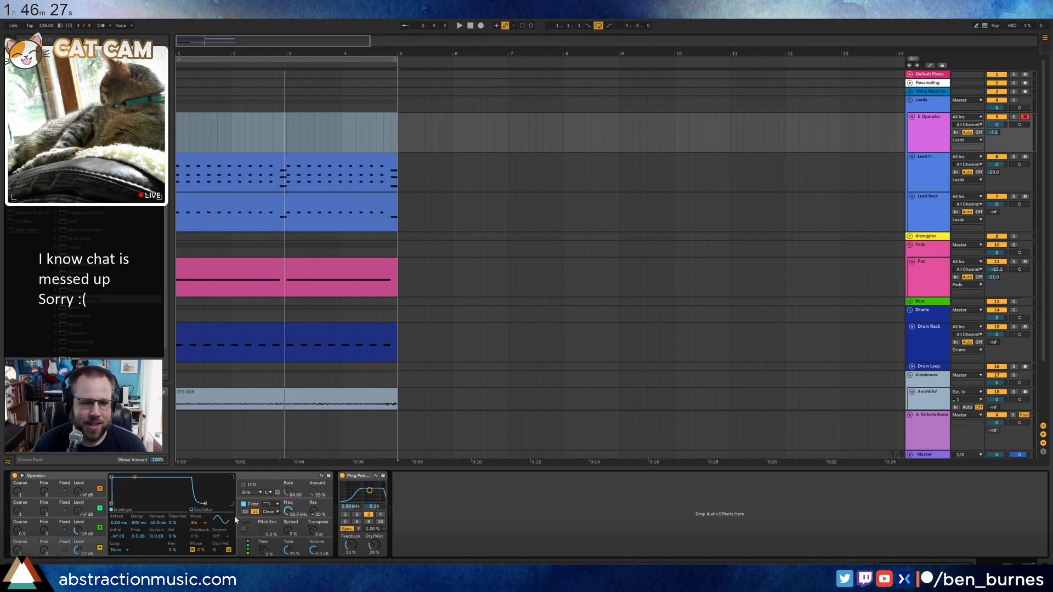
left_click(262, 481)
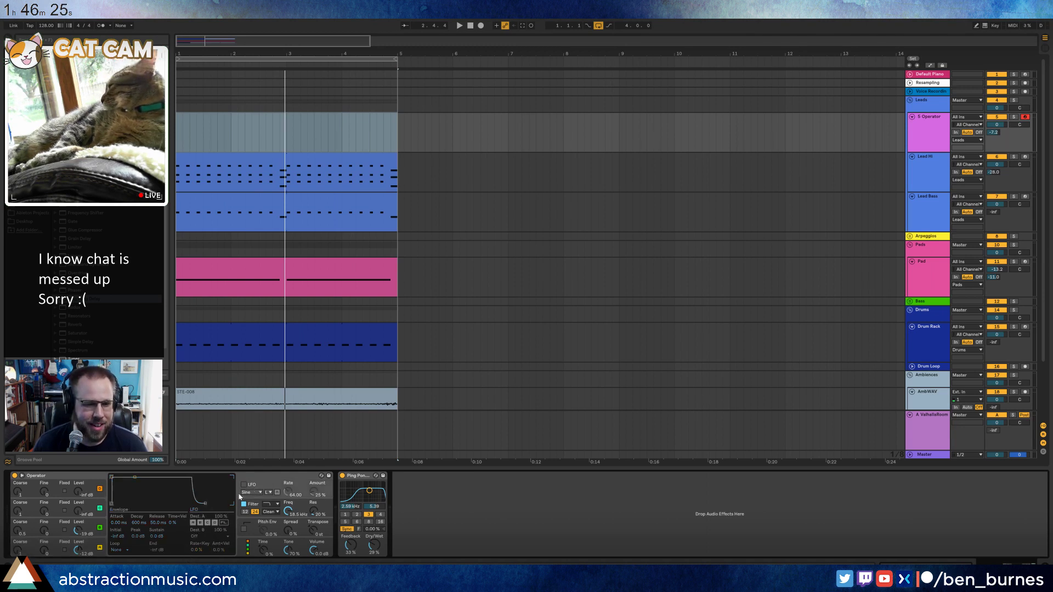
left_click(248, 554)
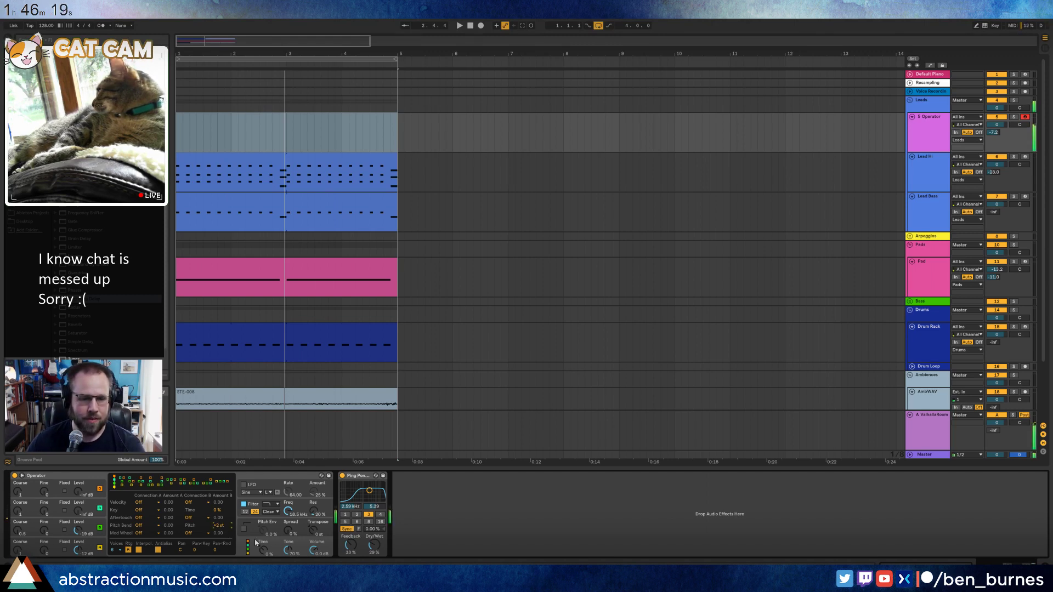
Lengthen oscillator A's envelope decay, lower its sustain to about -44 dB, and place the playback start at bar 1 on the Operator track.
left_click(34, 551)
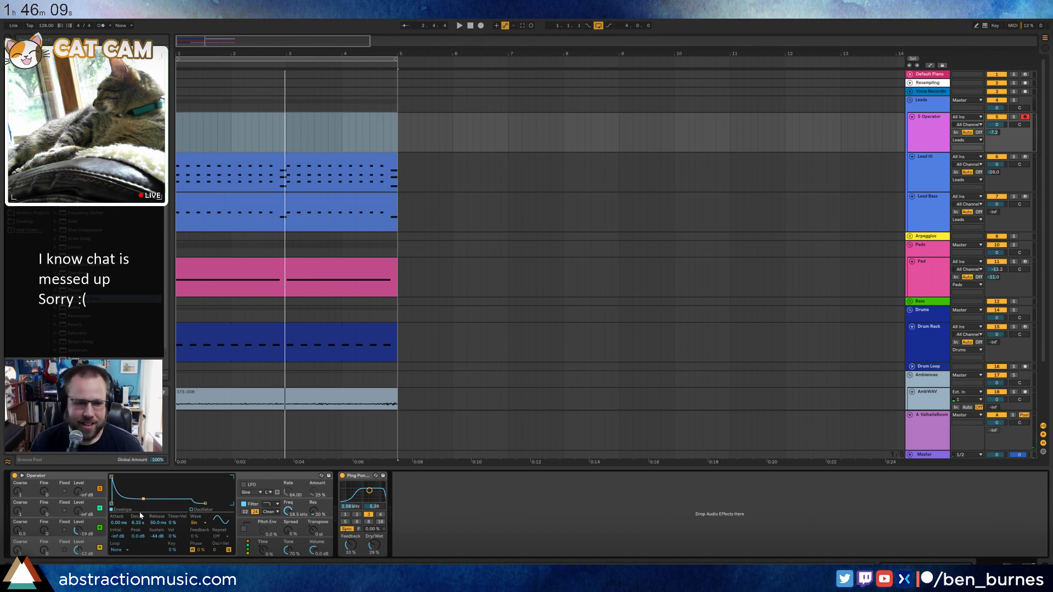
left_click(199, 138)
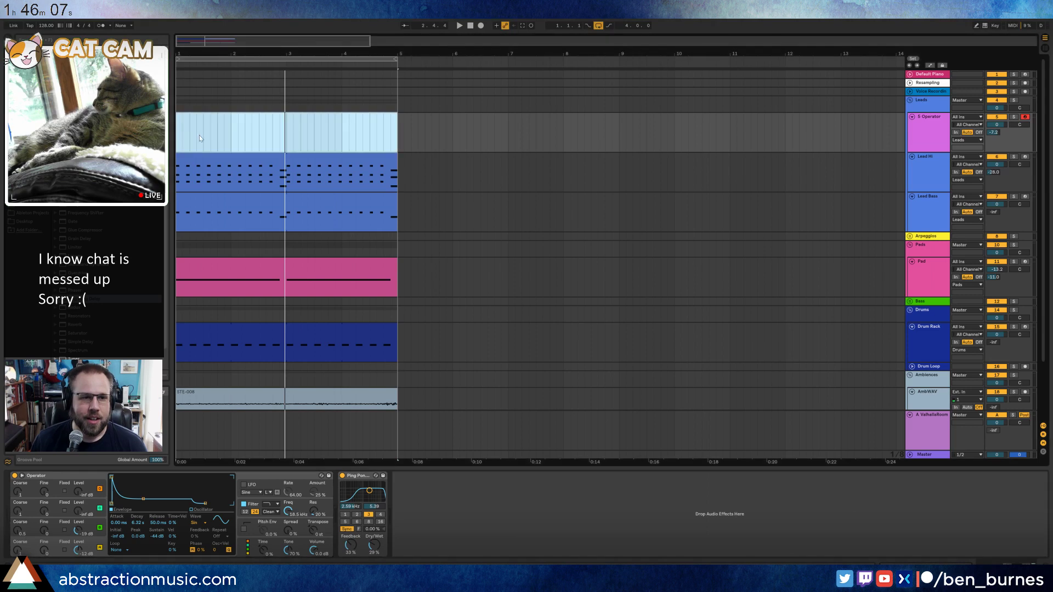
left_click(177, 137)
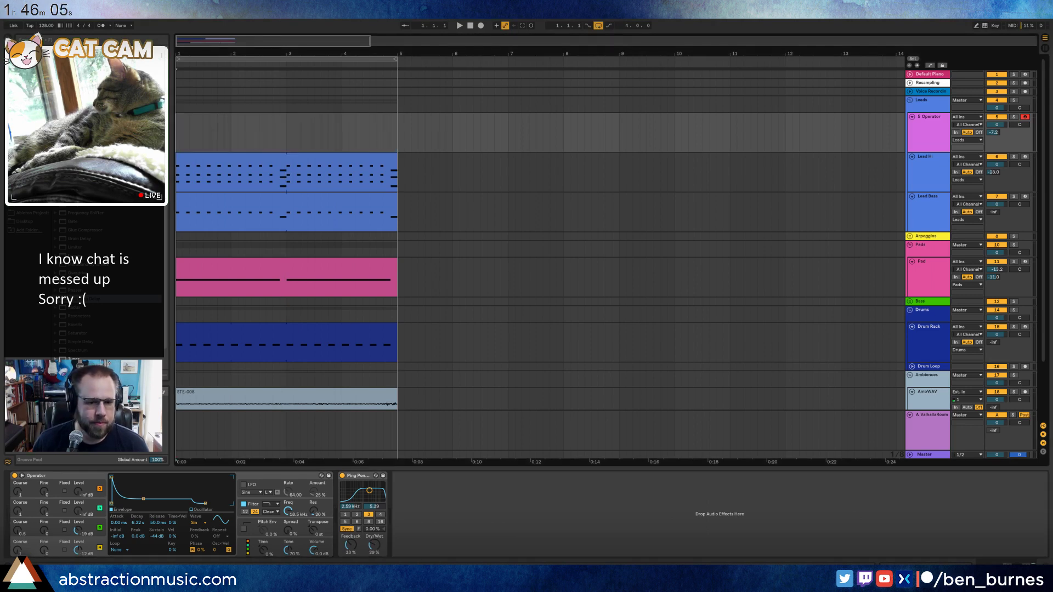
Set the Ping Pong Delay's feedback to about 46% and dry/wet to about 36%, and lower the Operator track's volume to about -25.8 dB.
left_click_drag(374, 546, 374, 540)
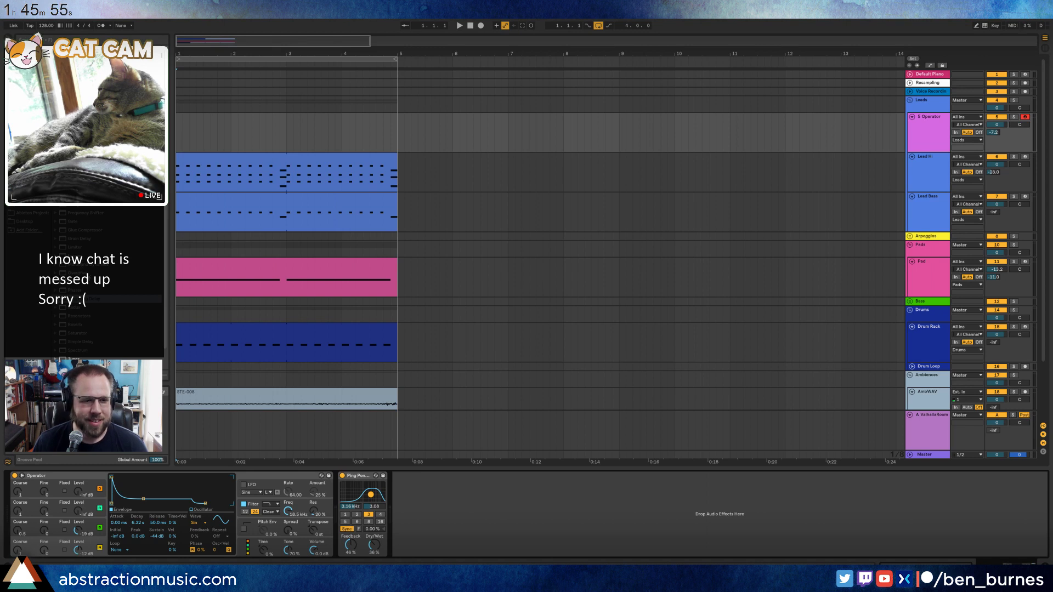
left_click(993, 132)
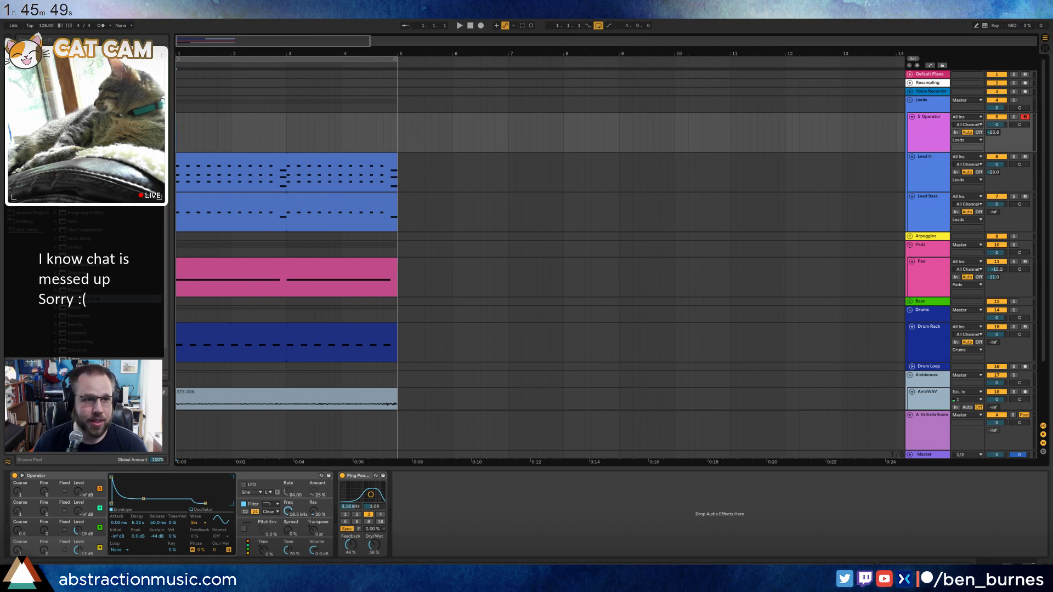
Insert an Auto Pan before the Ping Pong Delay with its amount at about 62% and a faster rate, and record a melody on the Operator track.
left_click_drag(77, 84, 321, 509)
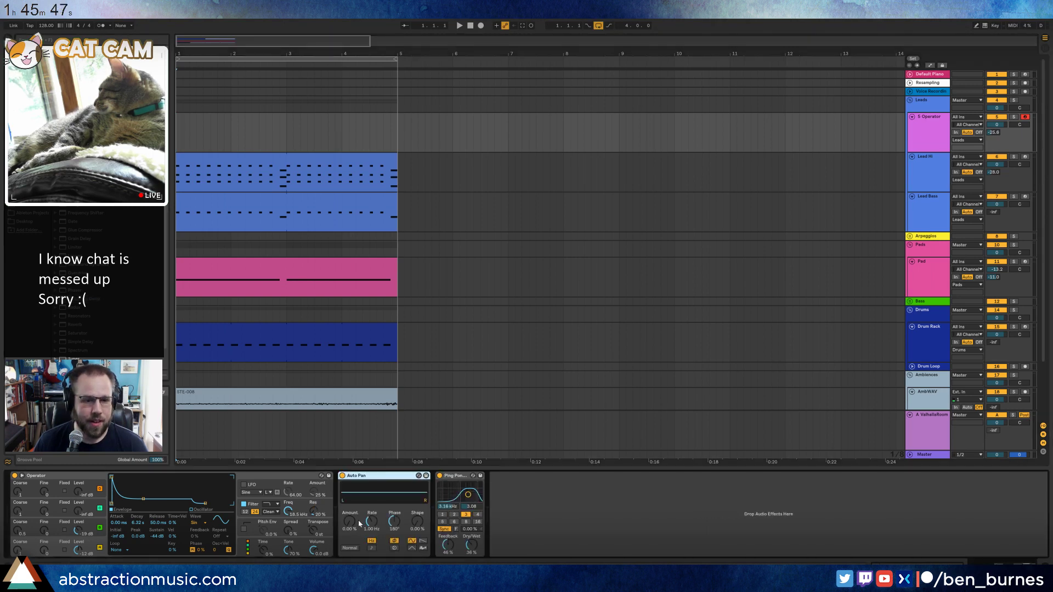
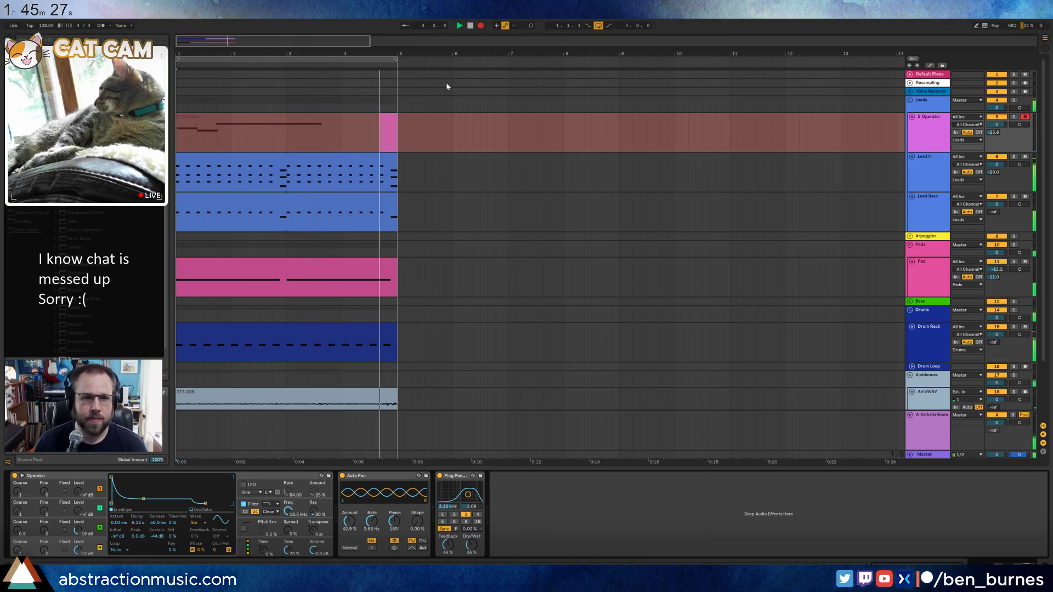
key("space")
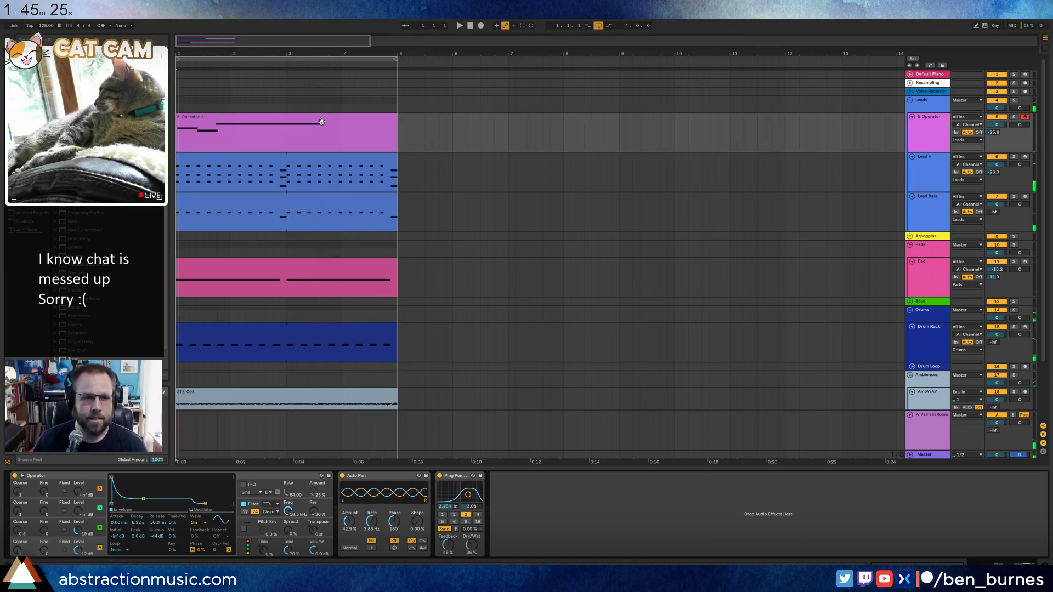
Move the recorded Operator clip four bars later, extend its start back to bar 1, and lengthen the playback loop to about eight bars.
left_click_drag(366, 122, 582, 122)
left_click_drag(277, 132, 177, 132)
key("space")
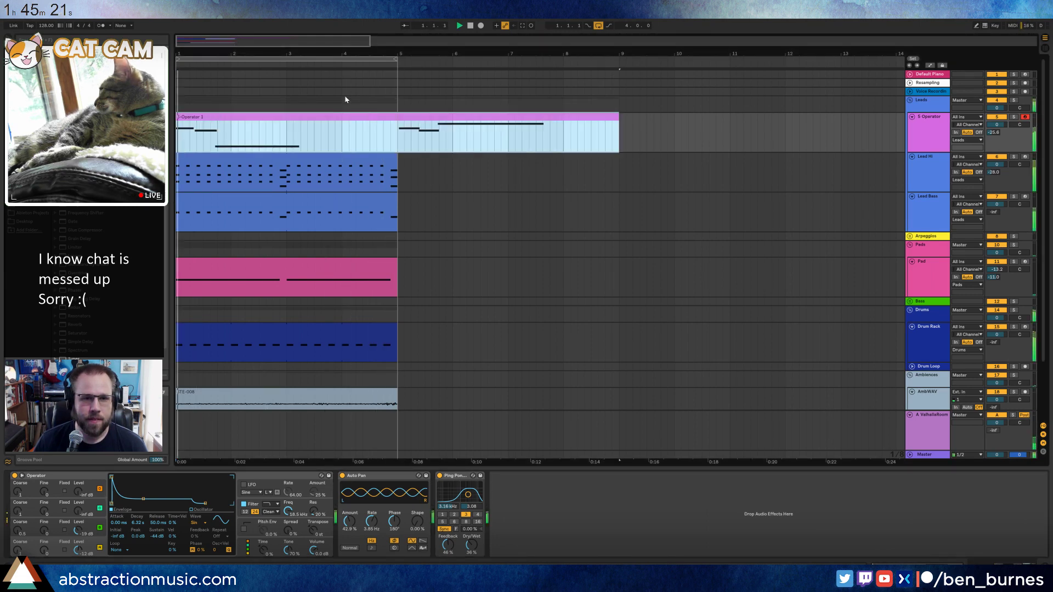
left_click_drag(397, 59, 625, 70)
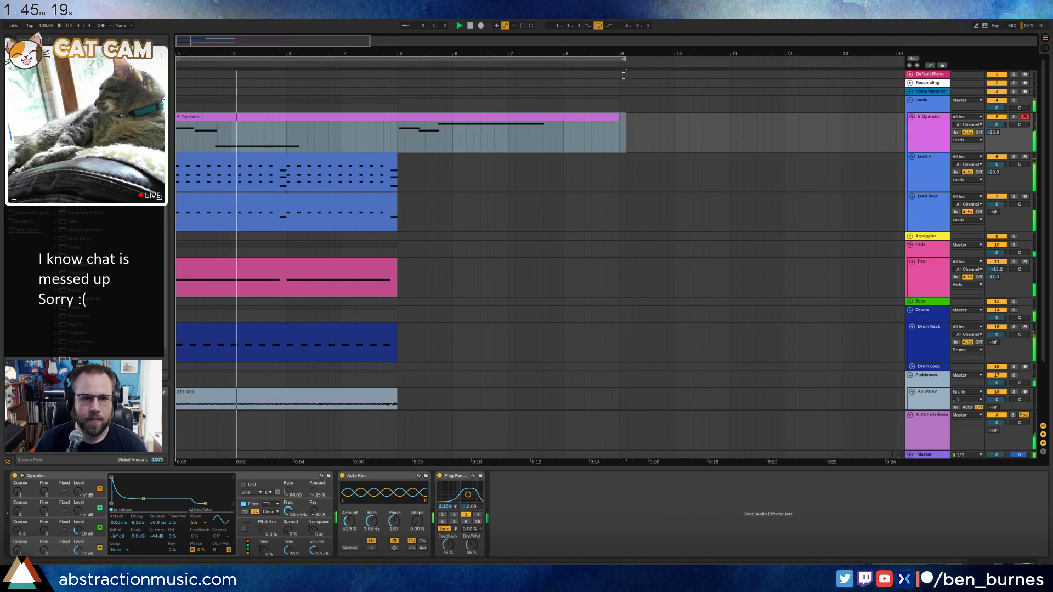
Extend the Lead Hi and Lead Bass clips to bar 9 and align the loop's end with them.
left_click(394, 186)
left_click(396, 200, "shift")
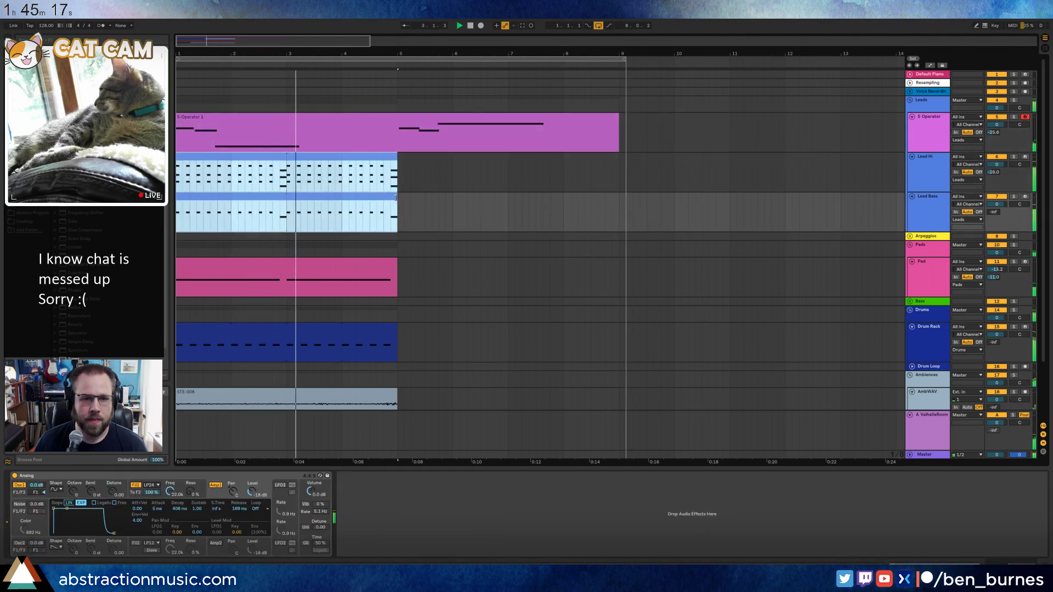
left_click_drag(397, 200, 619, 196)
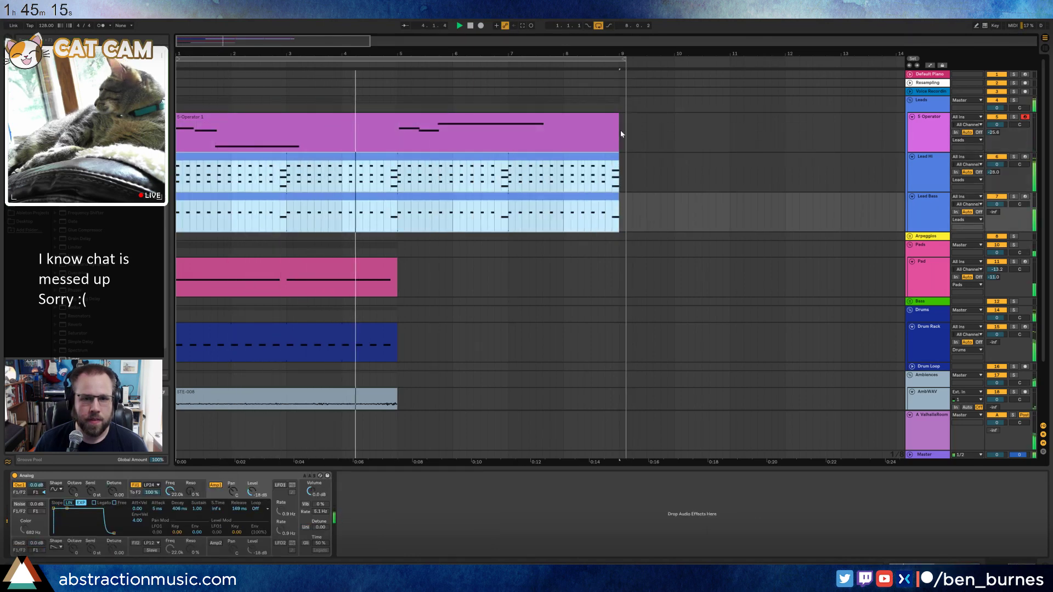
left_click_drag(624, 60, 618, 59)
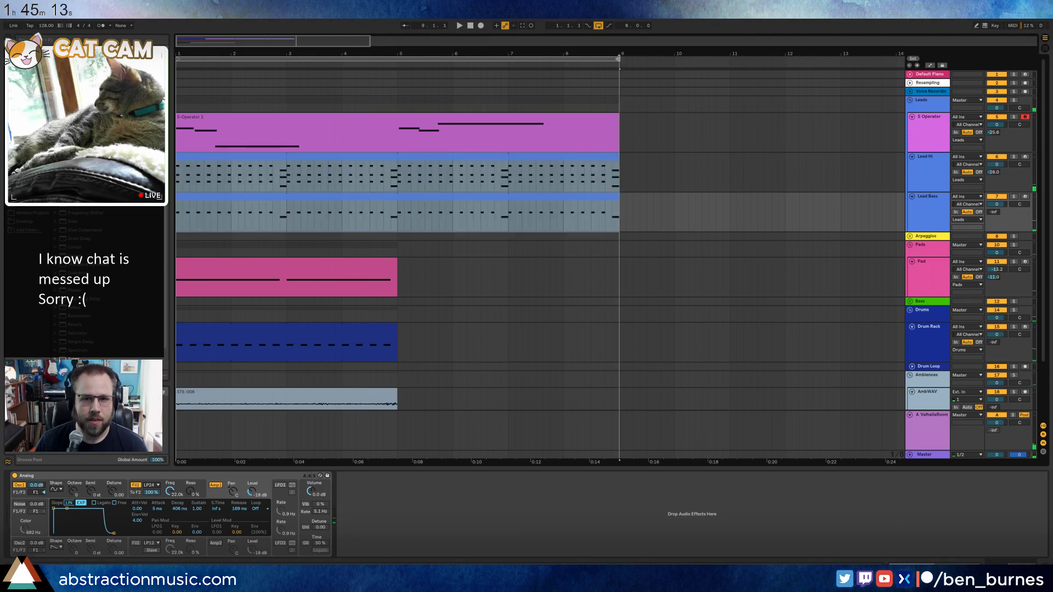
Extend the Pad clip and the Drum Rack clip to bar 9.
left_click(473, 320)
left_click_drag(396, 259, 618, 265)
left_click(360, 355)
left_click_drag(396, 326, 624, 327)
Open the ambience clip on the first AmbWAV track and locate its used section within the full waveform.
scroll(475, 360, "down", 3)
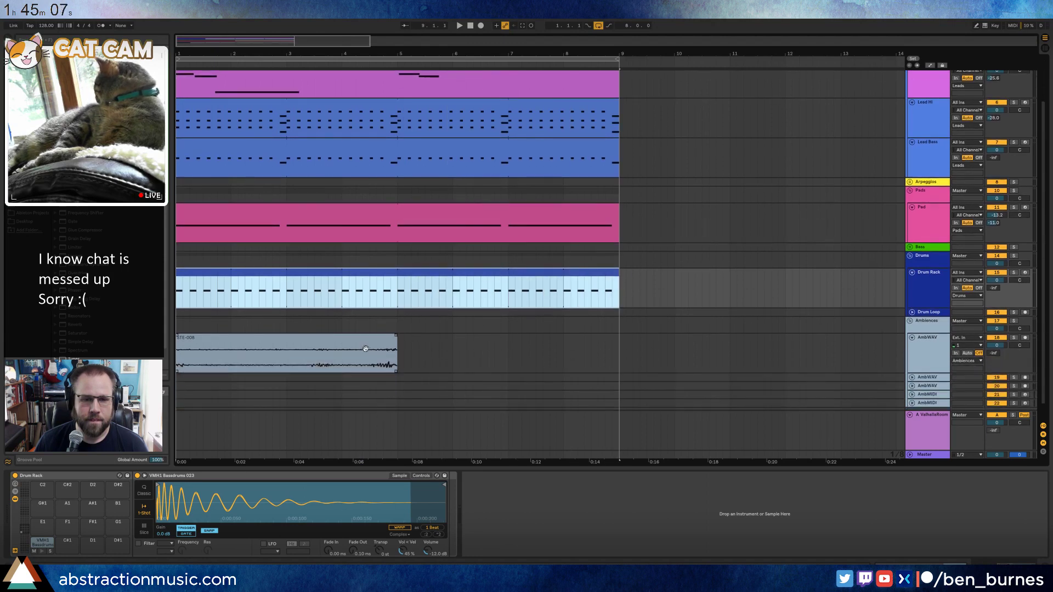
left_click(393, 340)
double_click(373, 337)
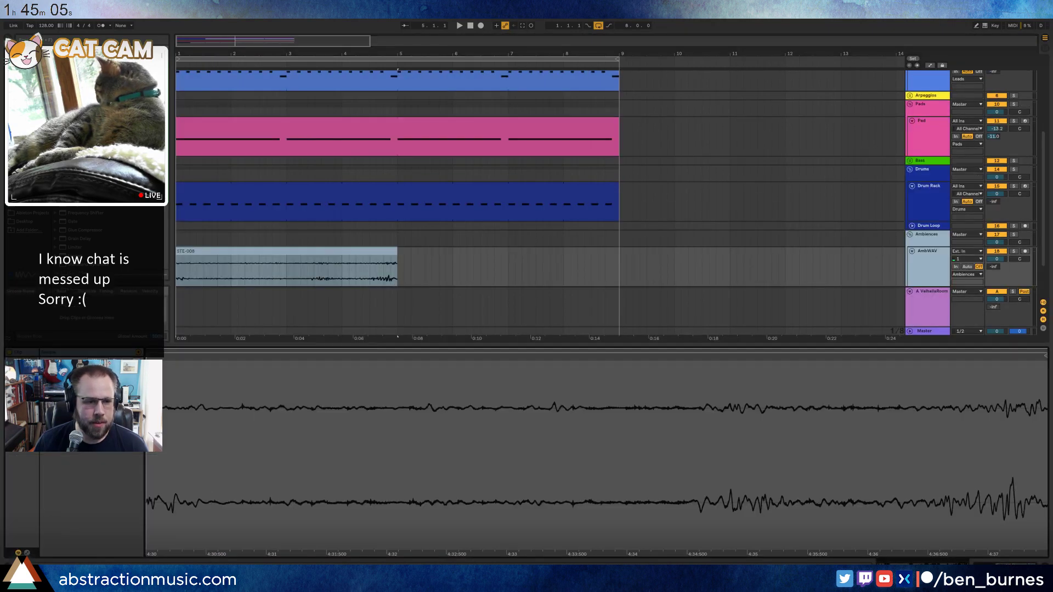
left_click_drag(376, 357, 793, 357)
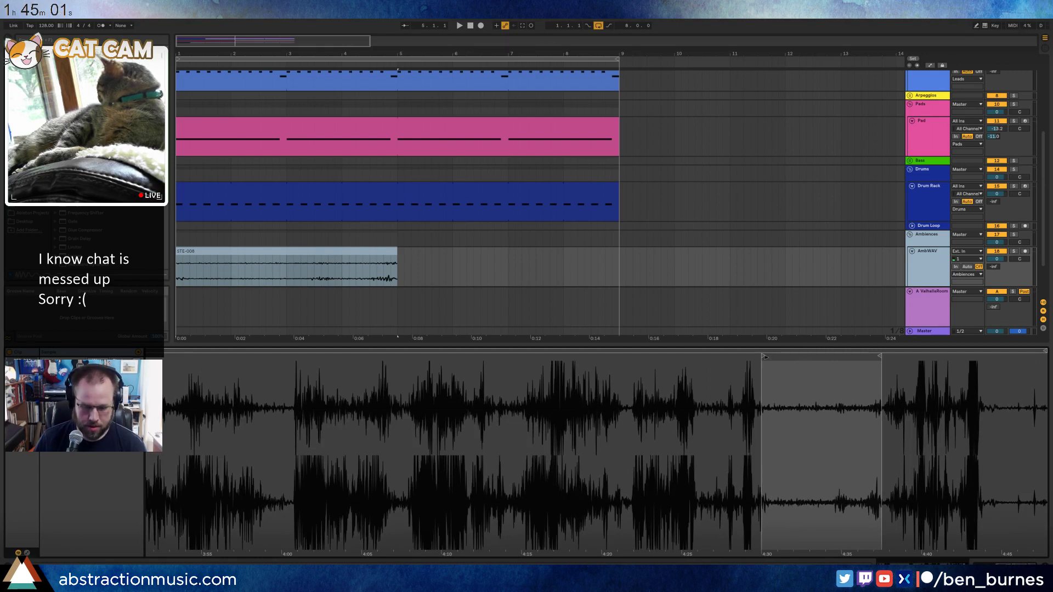
double_click(797, 361)
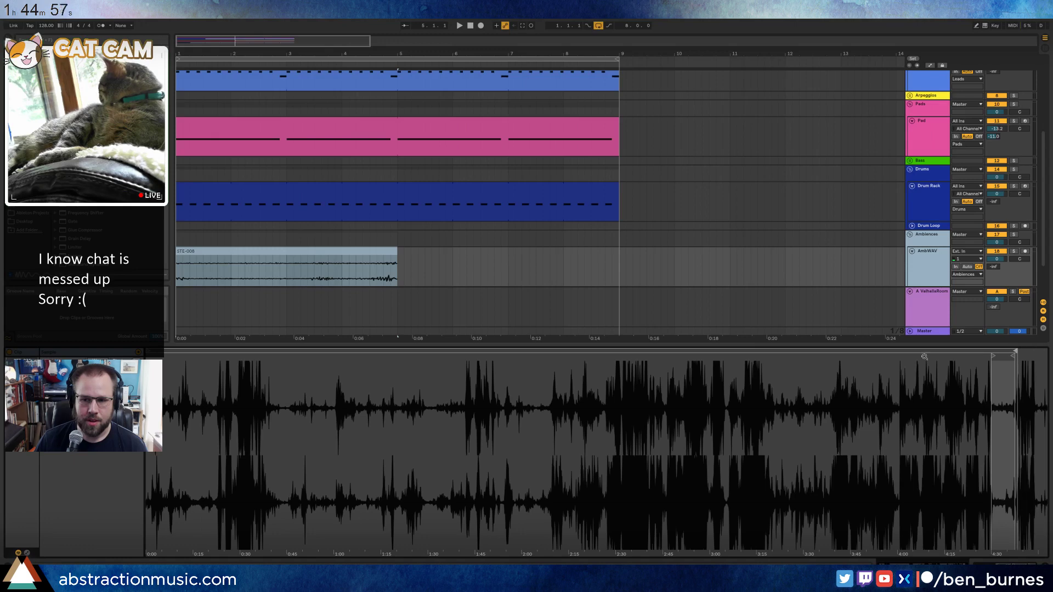
Turn on warping for the ambience clip and loop its four-bar section from bar 1 to bar 5.
left_click(258, 251)
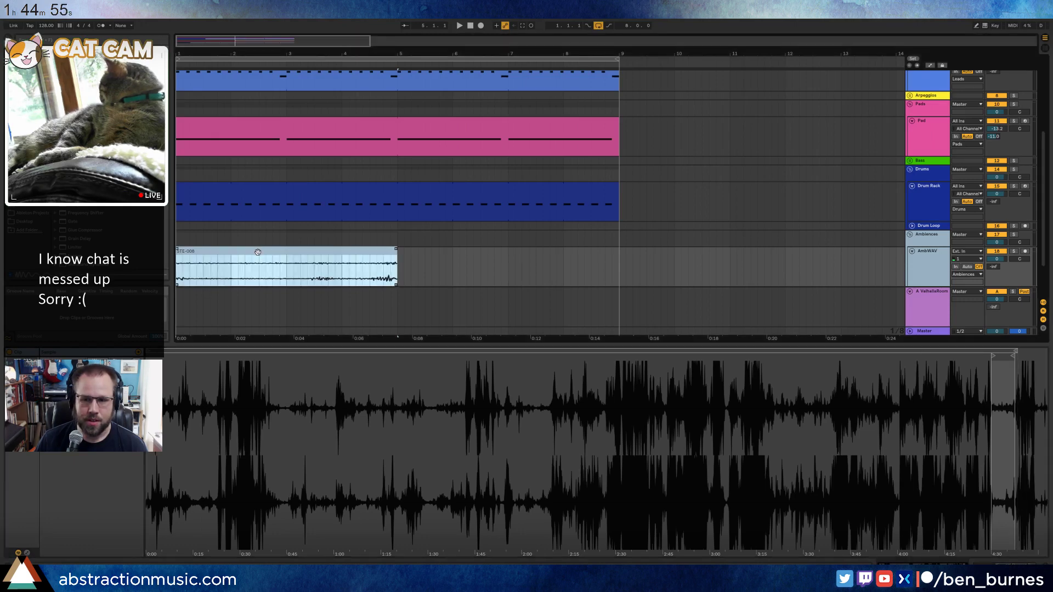
key("ctrl+l")
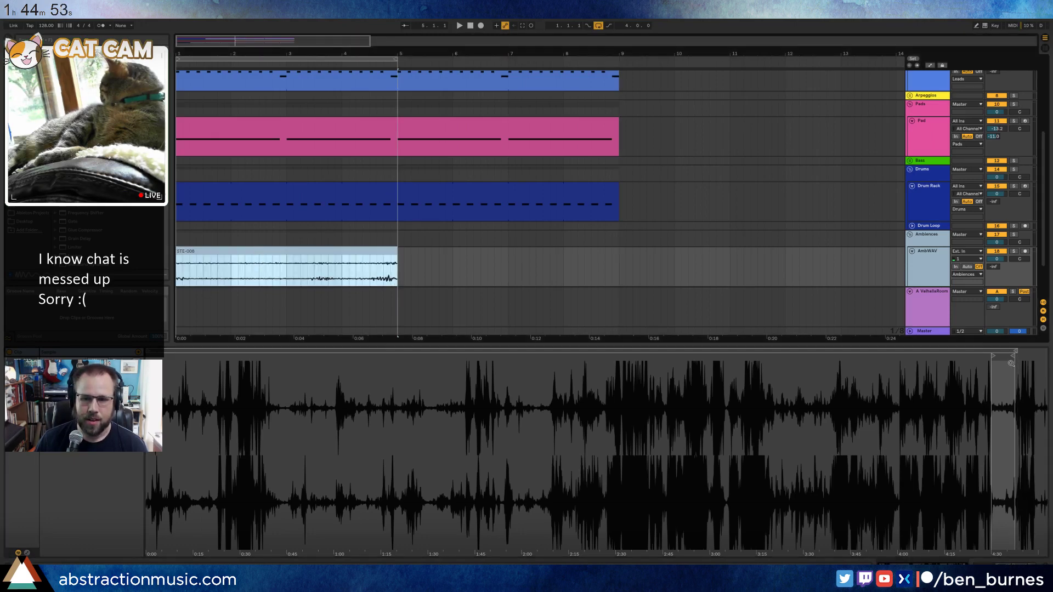
mouse_move(1011, 363)
left_mouse_down()
mouse_move(1011, 378)
mouse_move(1011, 359)
left_mouse_up()
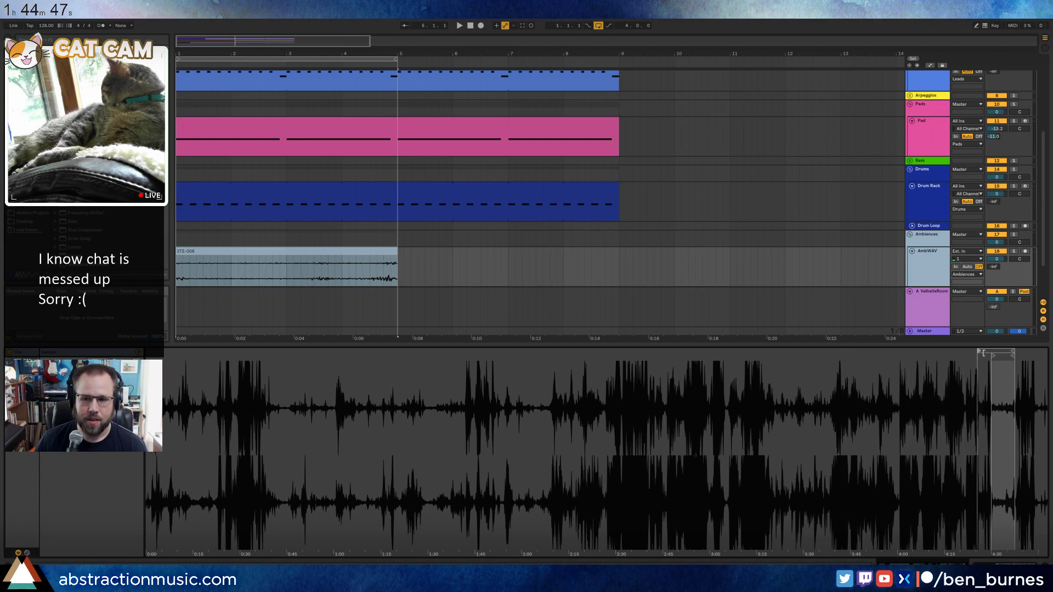
left_click_drag(996, 402, 792, 398)
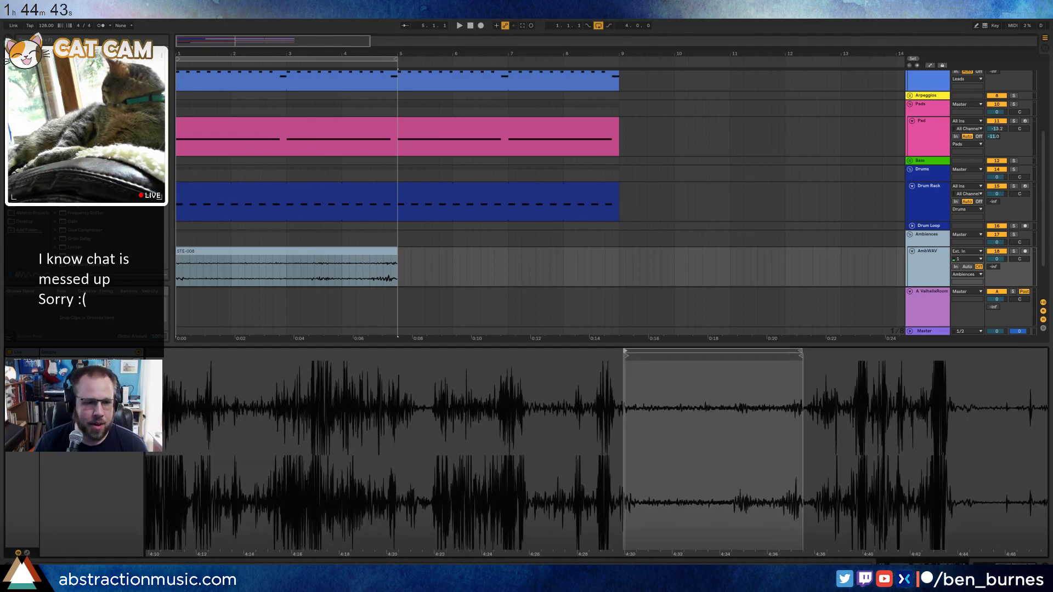
left_click(97, 362)
left_click_drag(708, 390, 983, 368)
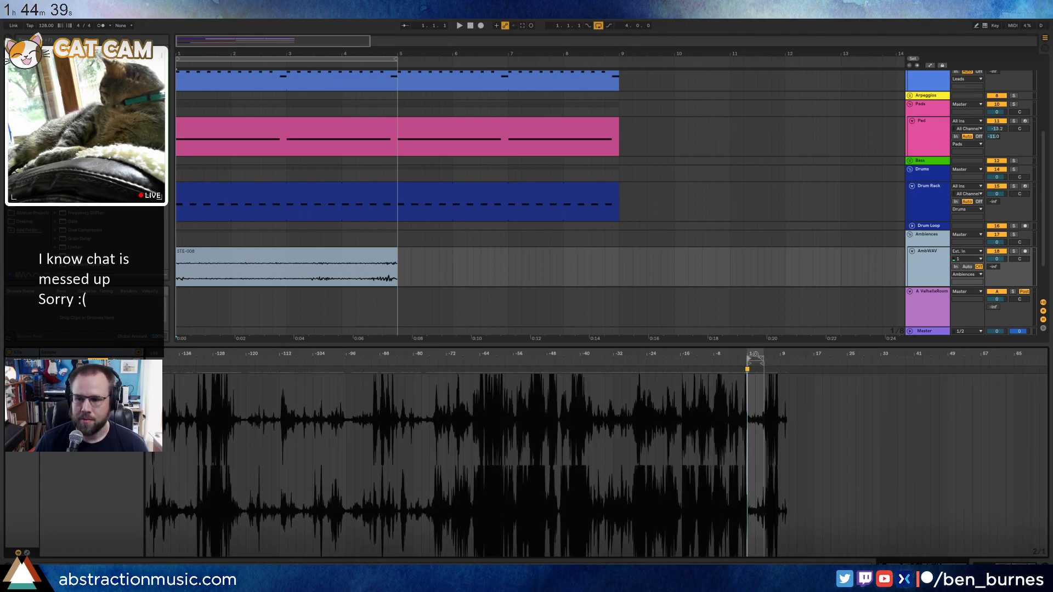
left_click_drag(754, 350, 583, 350)
left_click(559, 360)
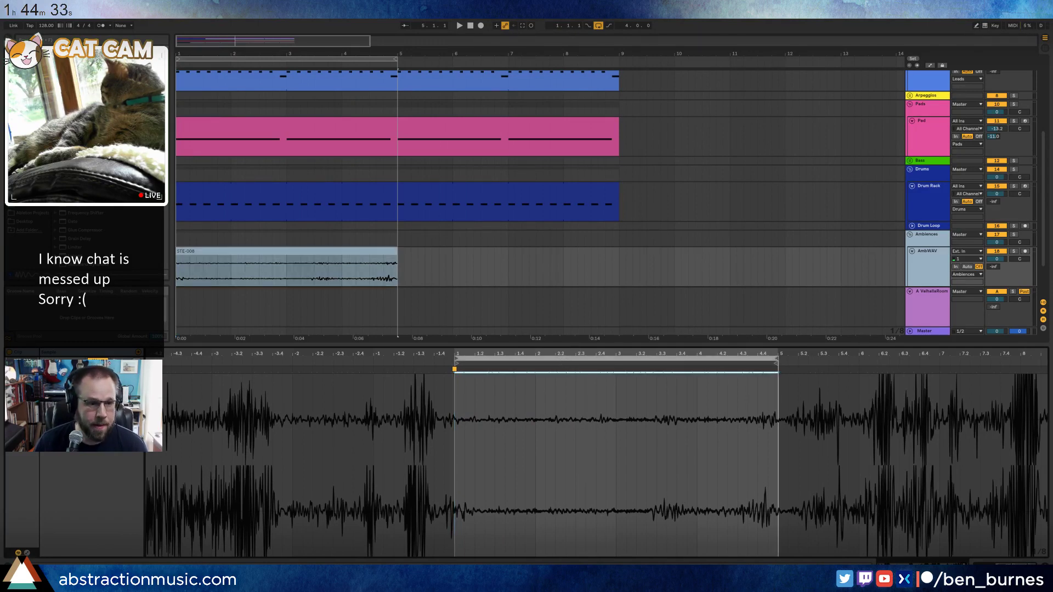
Extend the ambience clip and the arrangement loop to bar 9, and play back the eight bars.
left_click(450, 256)
left_click_drag(398, 255, 619, 256)
left_click_drag(399, 56, 619, 57)
key("space")
scroll(614, 201, "up", 2)
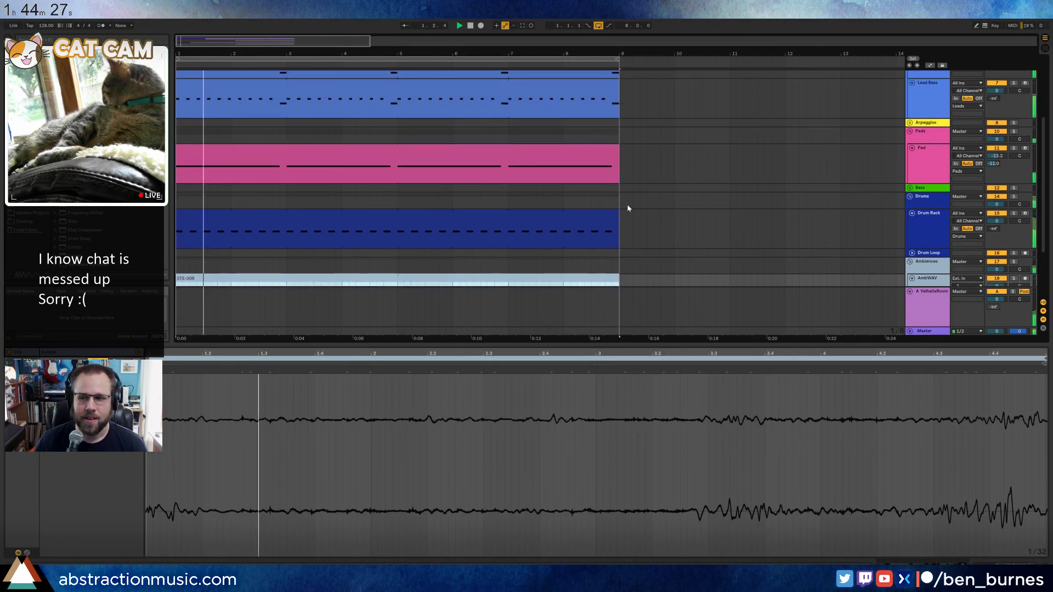
left_click(641, 236)
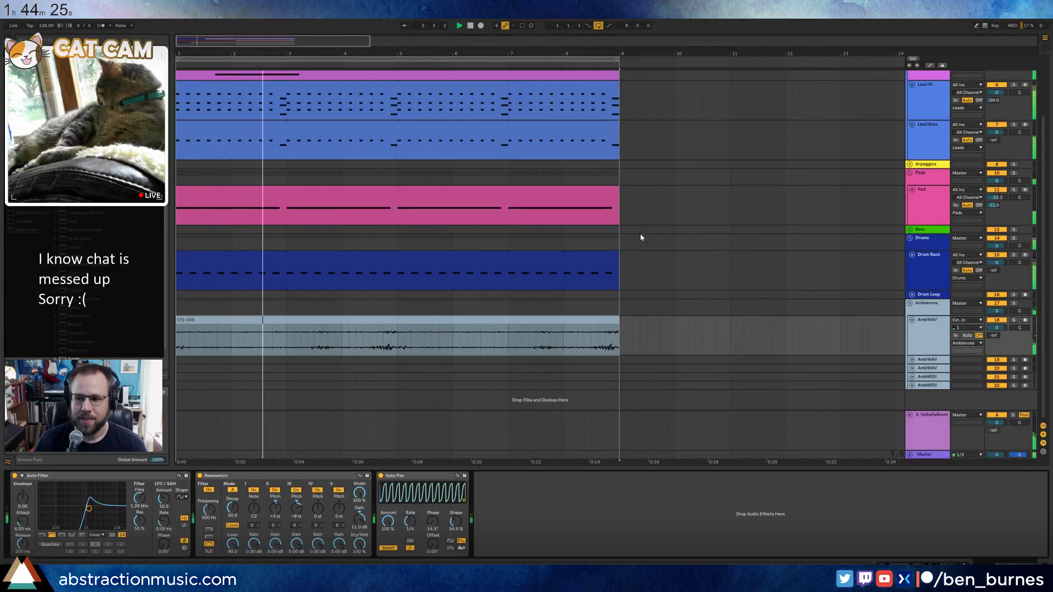
left_click(675, 320)
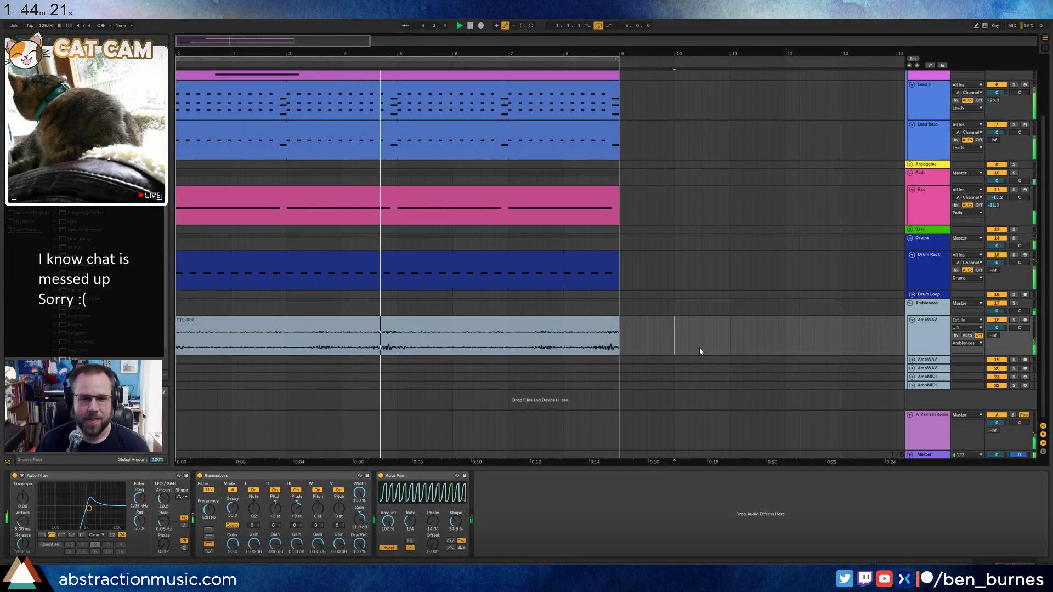
Open the S Operator clip and align the bar 5 phrase and the second opening note to the grid.
scroll(693, 332, "up", 1)
scroll(692, 332, "up", 1)
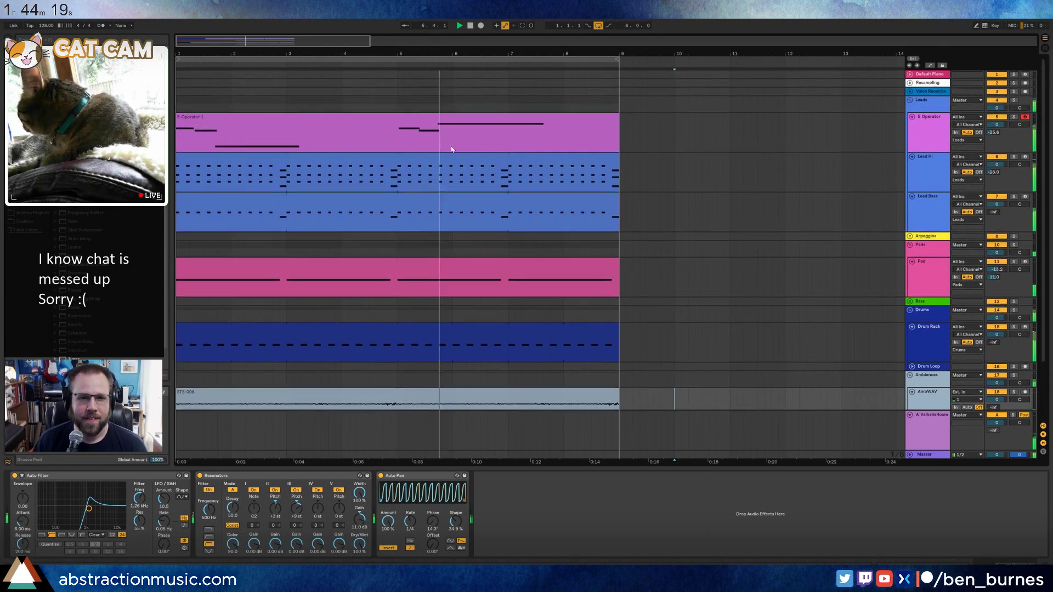
double_click(434, 117)
scroll(297, 449, "up", 2)
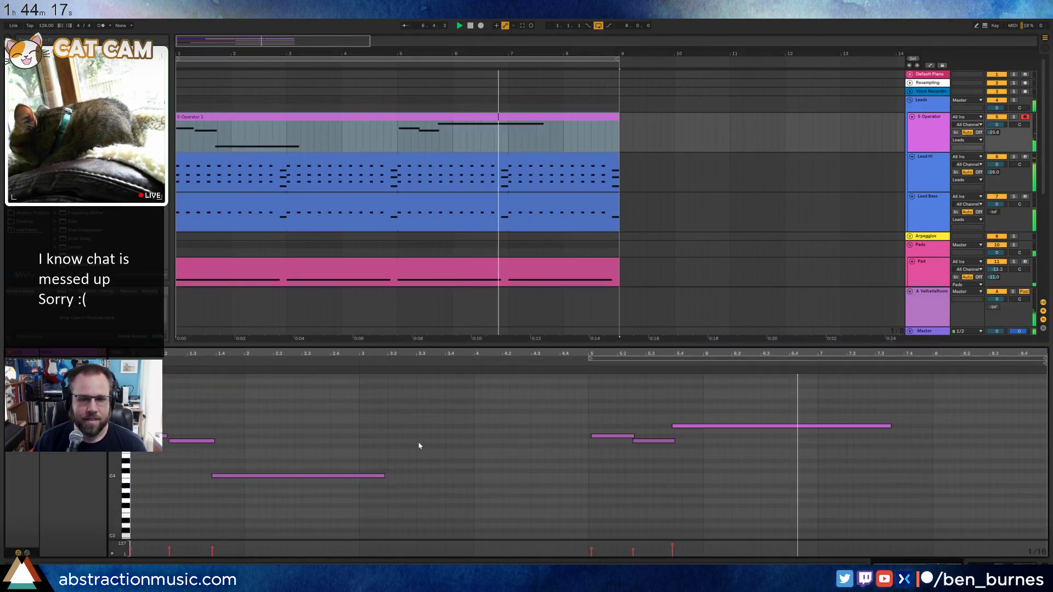
left_click(610, 436)
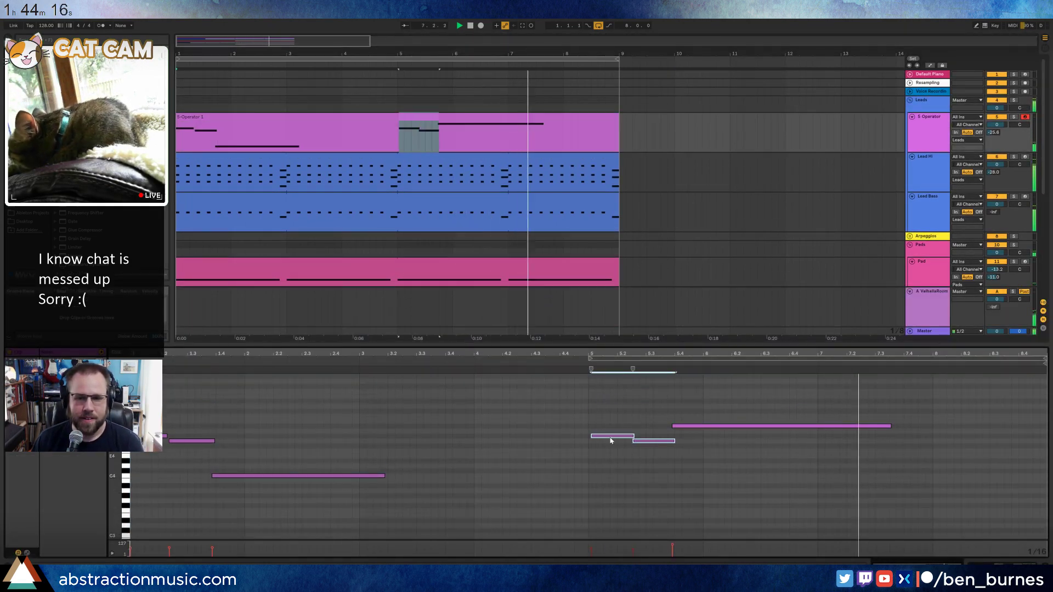
left_click(655, 441)
left_click(726, 426)
left_click_drag(200, 419, 223, 456)
key("Right")
Shift the long low note slightly later and adjust the opening notes' ends so the three notes connect.
left_click(259, 492)
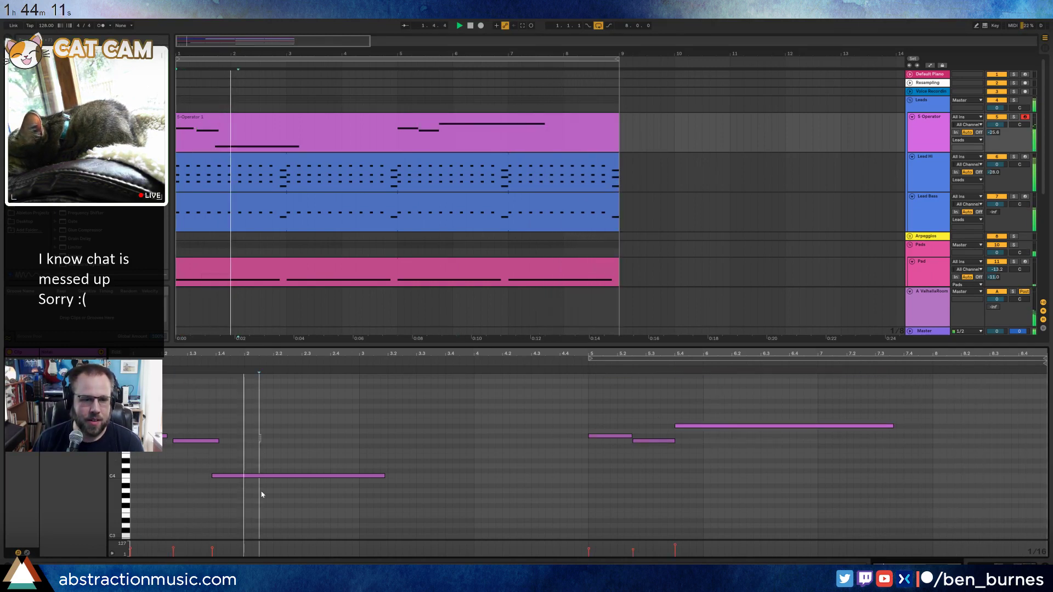
left_click(247, 476)
left_click_drag(167, 437, 214, 441)
left_click(265, 450)
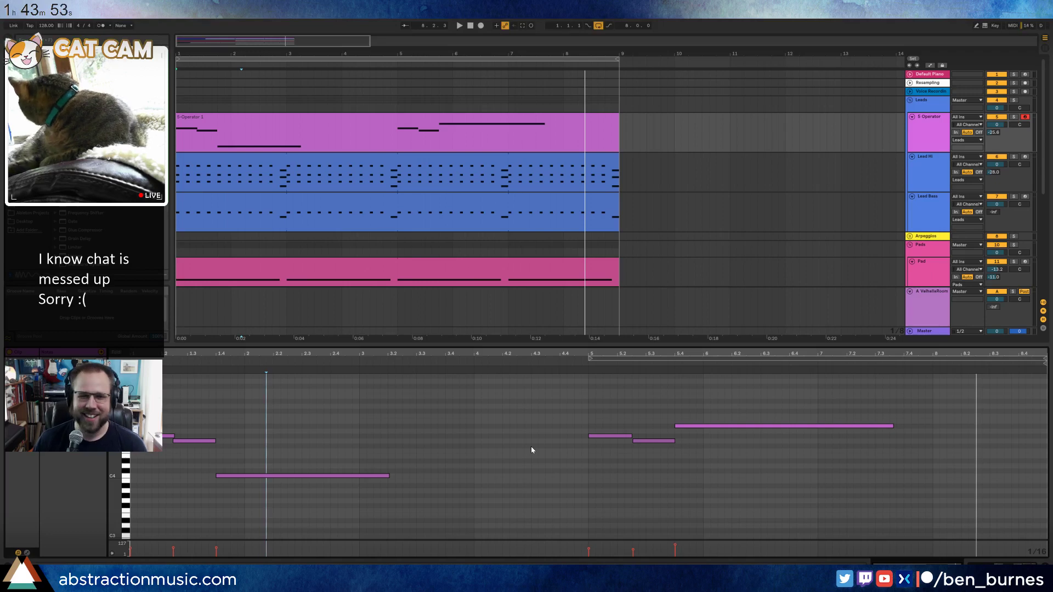
Transpose all notes in the S Operator clip down one octave and play the loop from the start.
key("shift+Tab")
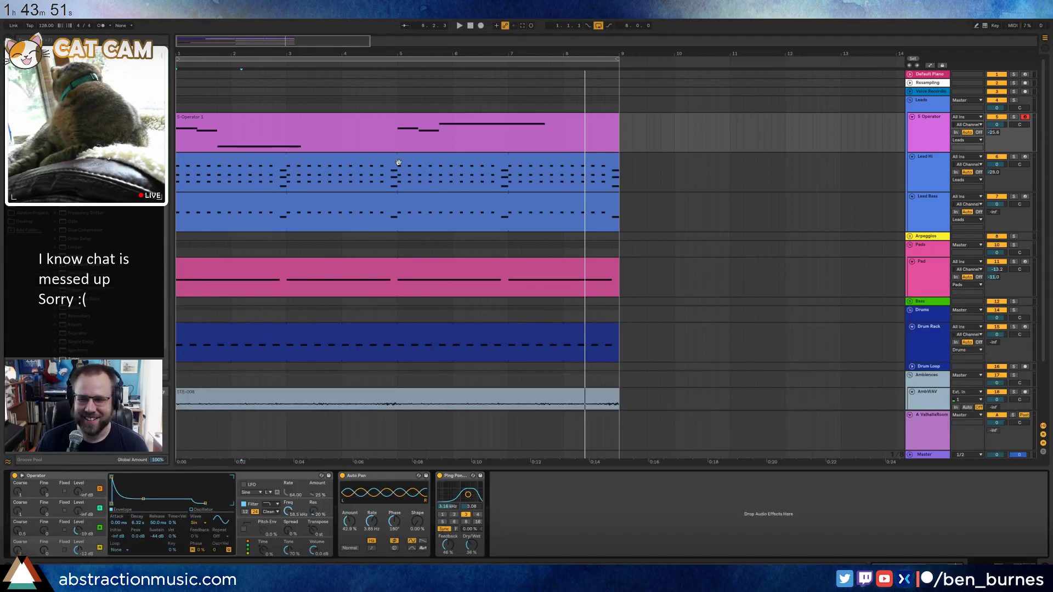
left_click_drag(260, 54, 290, 80)
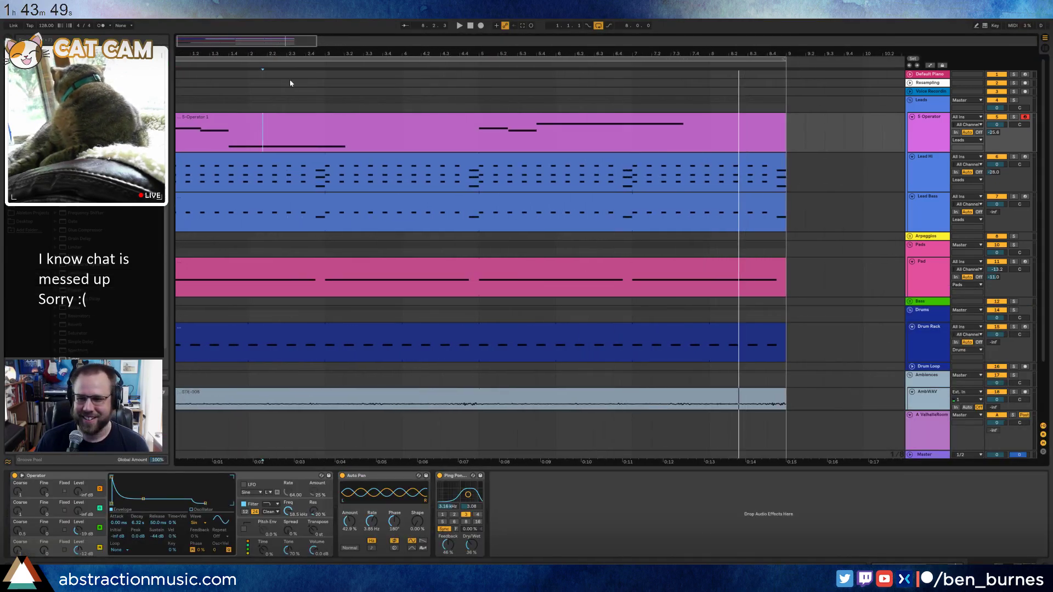
left_click(471, 25)
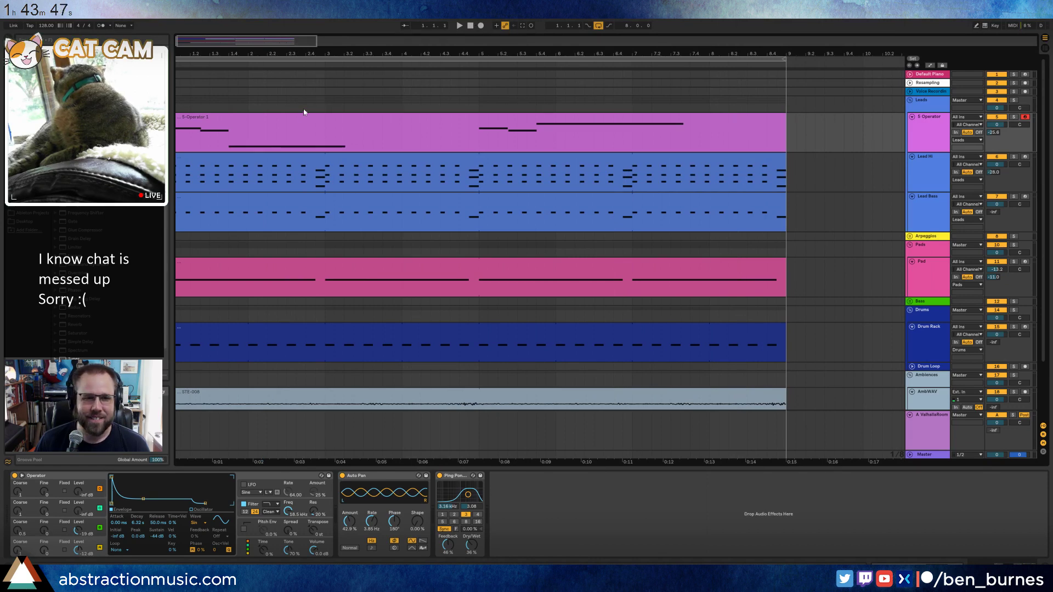
left_click(307, 119)
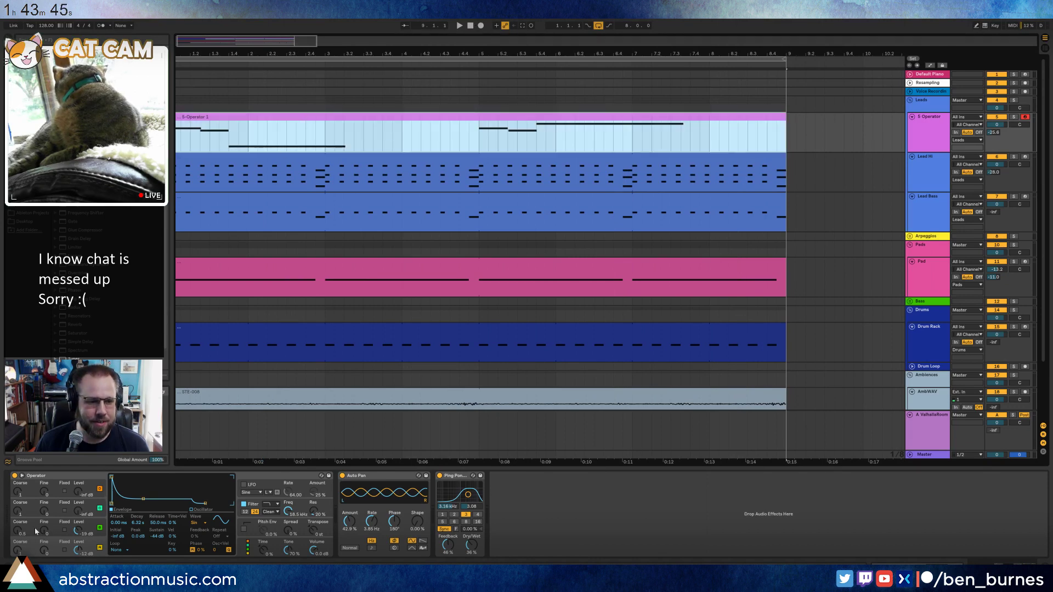
double_click(399, 120)
left_click(331, 429)
key("ctrl+a")
key("shift+Down")
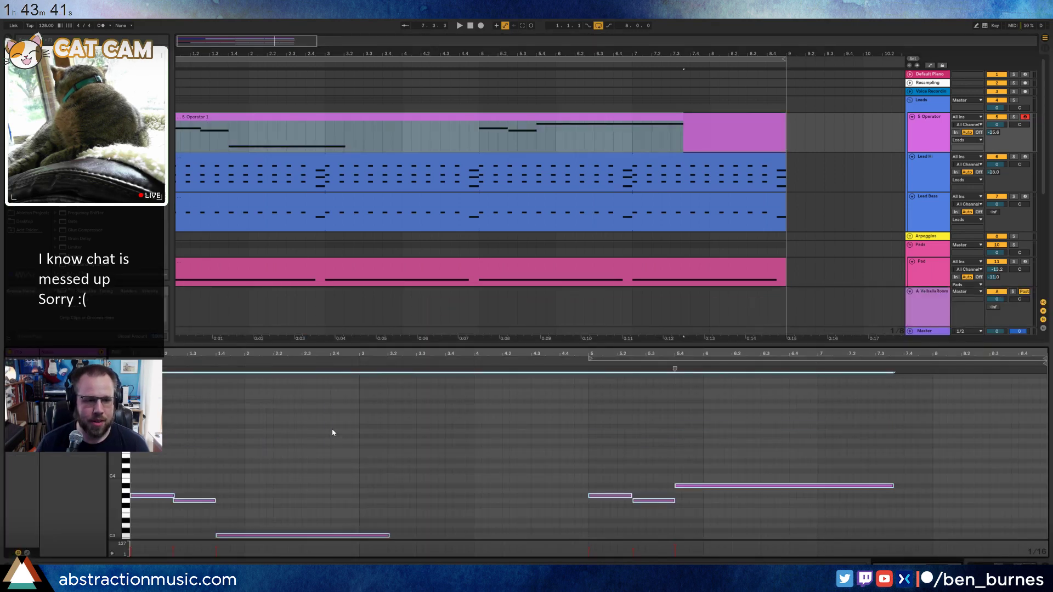
key("space")
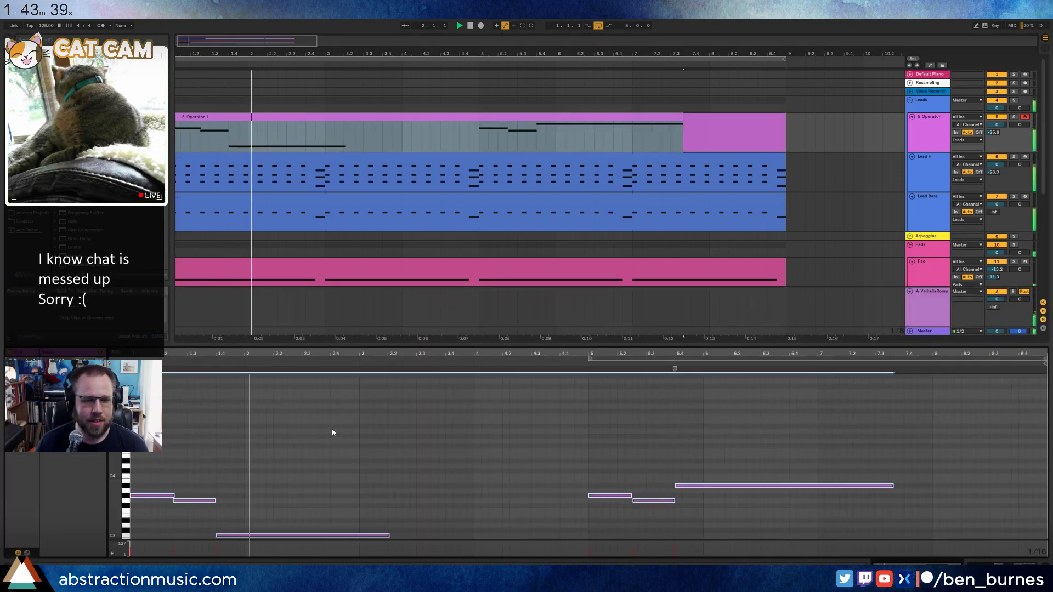
Raise the coarse frequency of Operator's third oscillator during playback, and stop the playback.
key("shift+Tab")
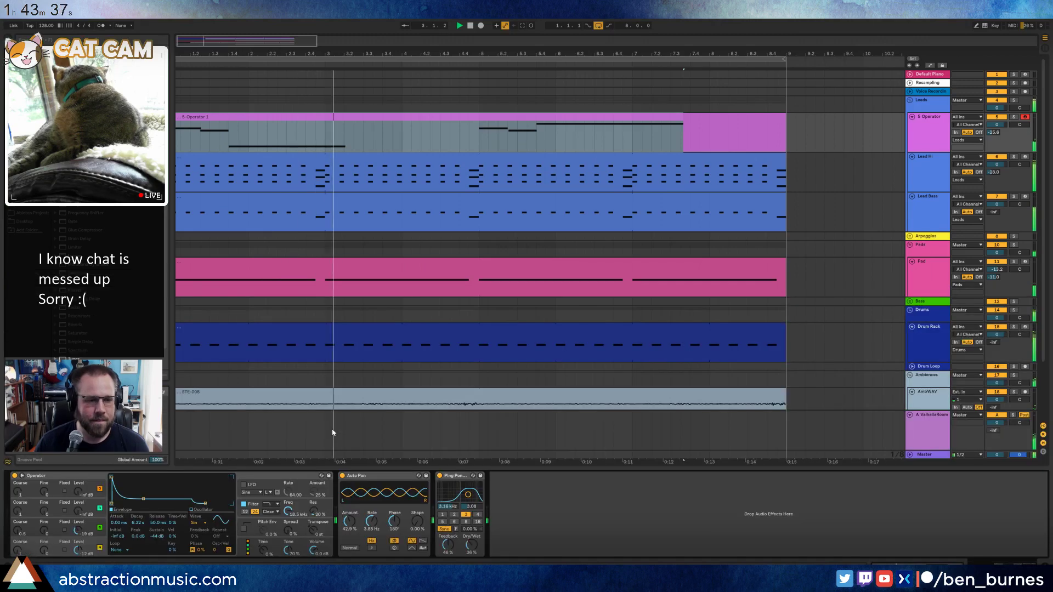
left_click_drag(17, 530, 17, 514)
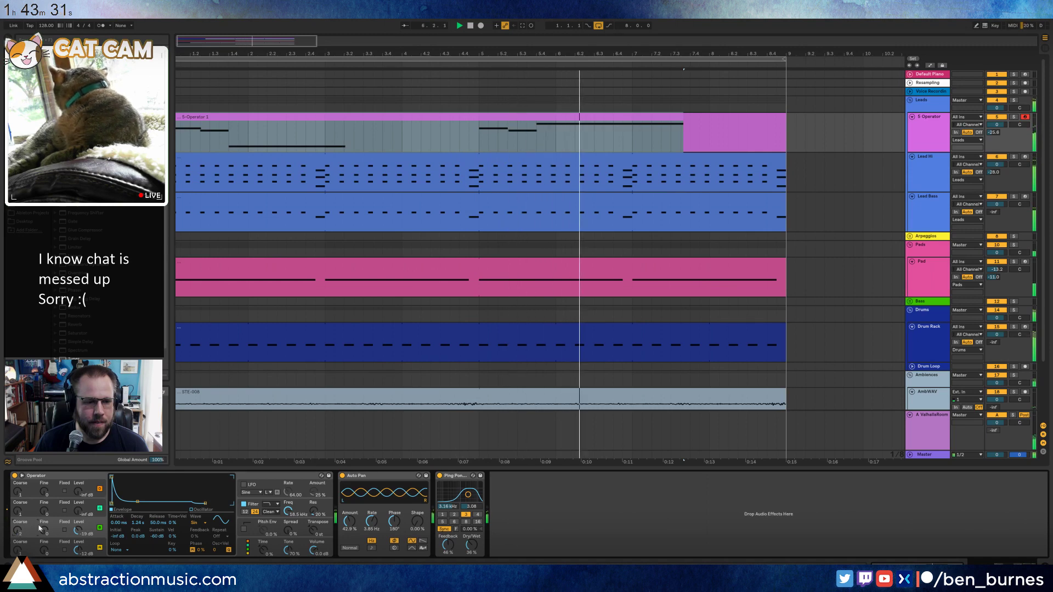
key("space")
Show the S Operator clip's envelope and replace its uneven rise with a clean ramp at the start of the last note.
double_click(639, 141)
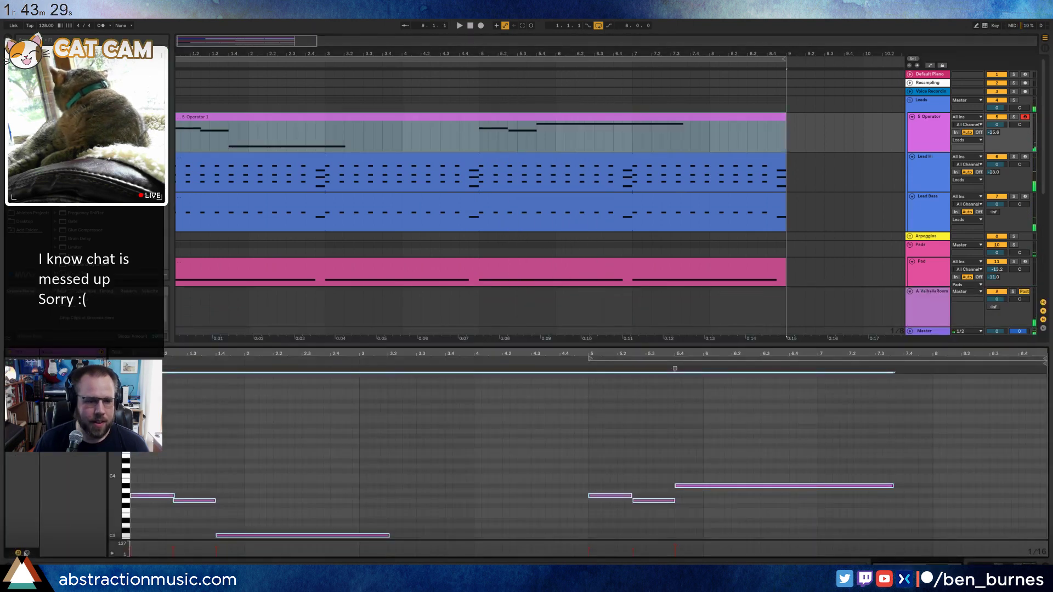
left_click(26, 553)
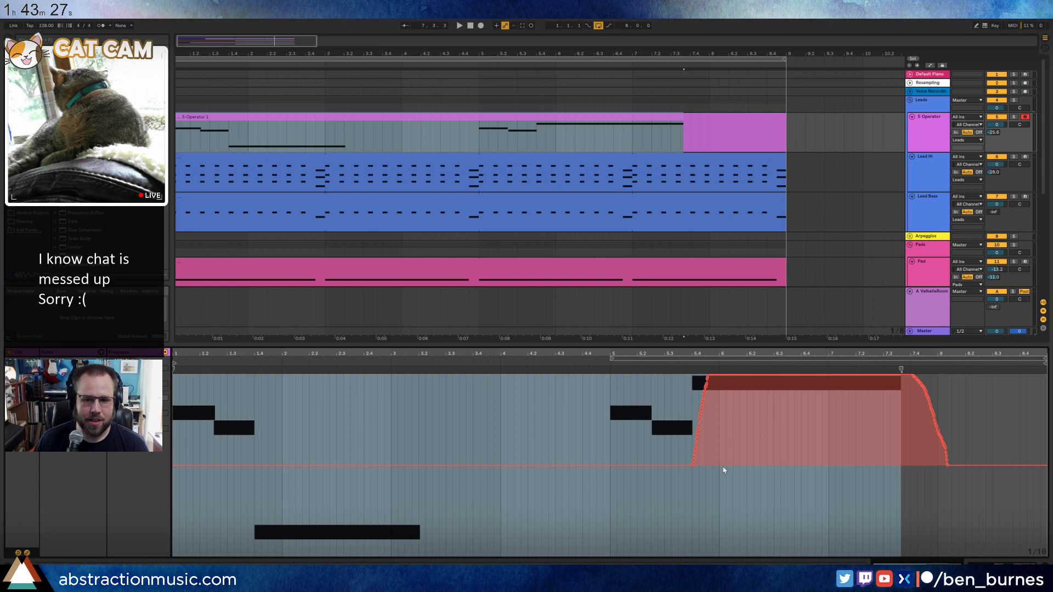
left_click_drag(722, 419, 694, 422)
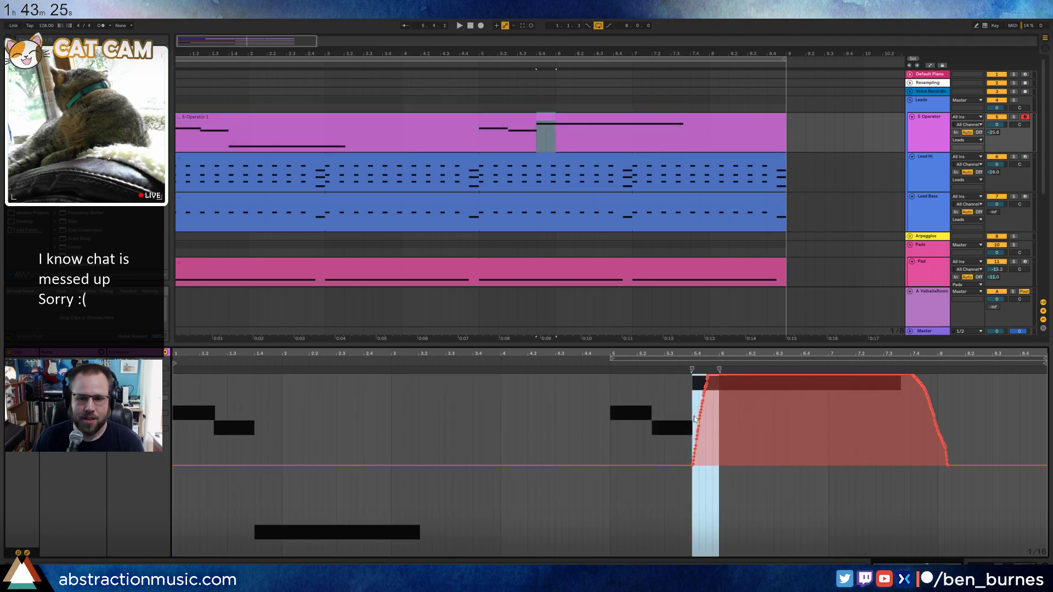
key("Delete")
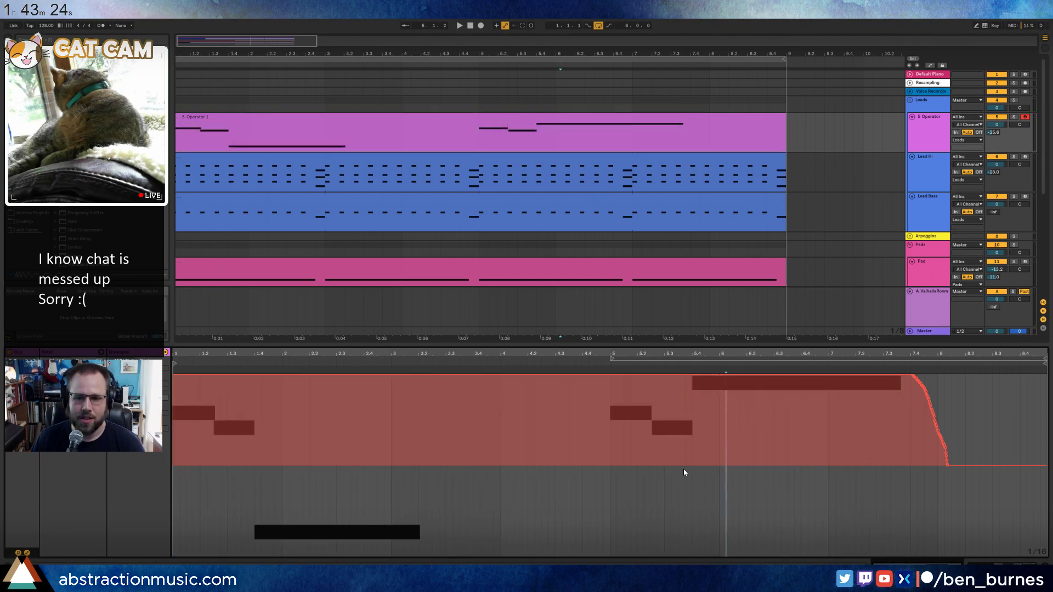
left_click(695, 376)
left_click_drag(695, 376, 695, 465)
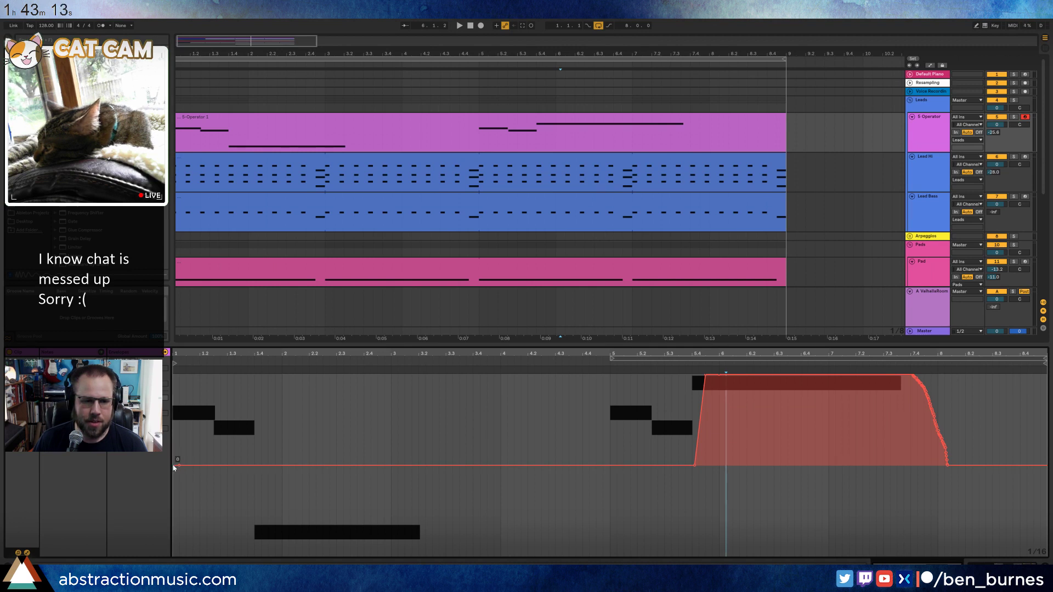
left_click(303, 442)
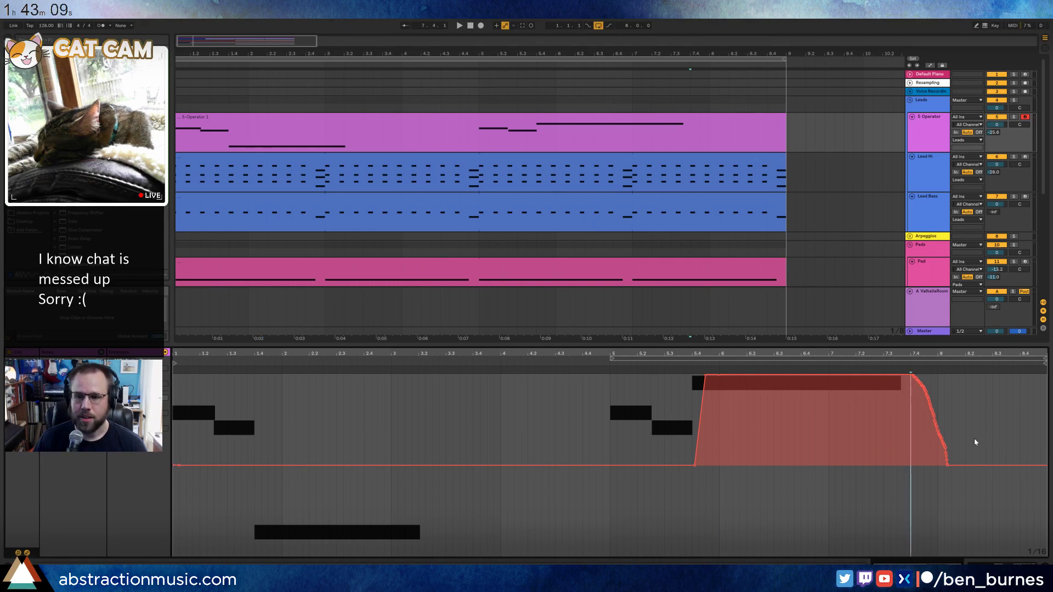
Replace the envelope's curved fall with a straight ramp from about 8.2 to just past 8.3, and play the loop.
mouse_move(975, 442)
left_mouse_down()
mouse_move(994, 440)
mouse_move(1006, 468)
left_mouse_up()
key("Delete")
left_click(994, 428)
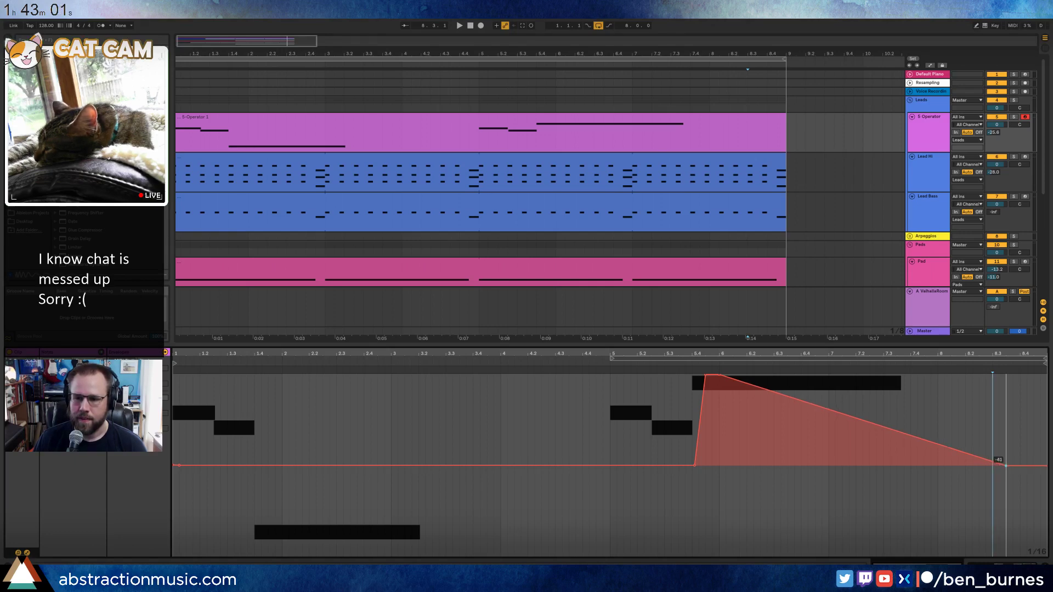
left_click_drag(1006, 465, 1006, 466)
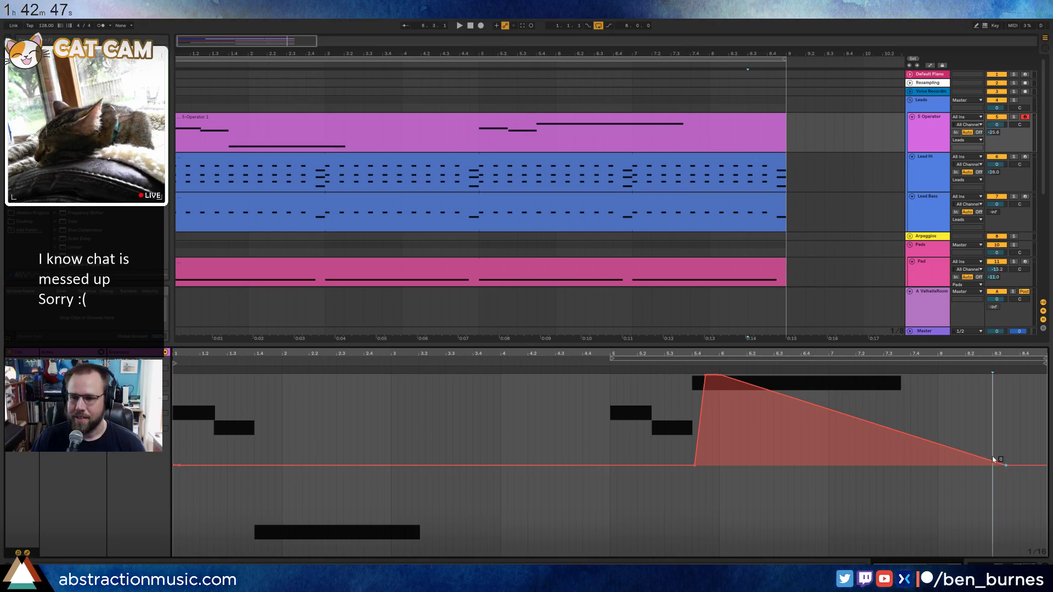
left_click_drag(945, 447, 965, 375)
key("space")
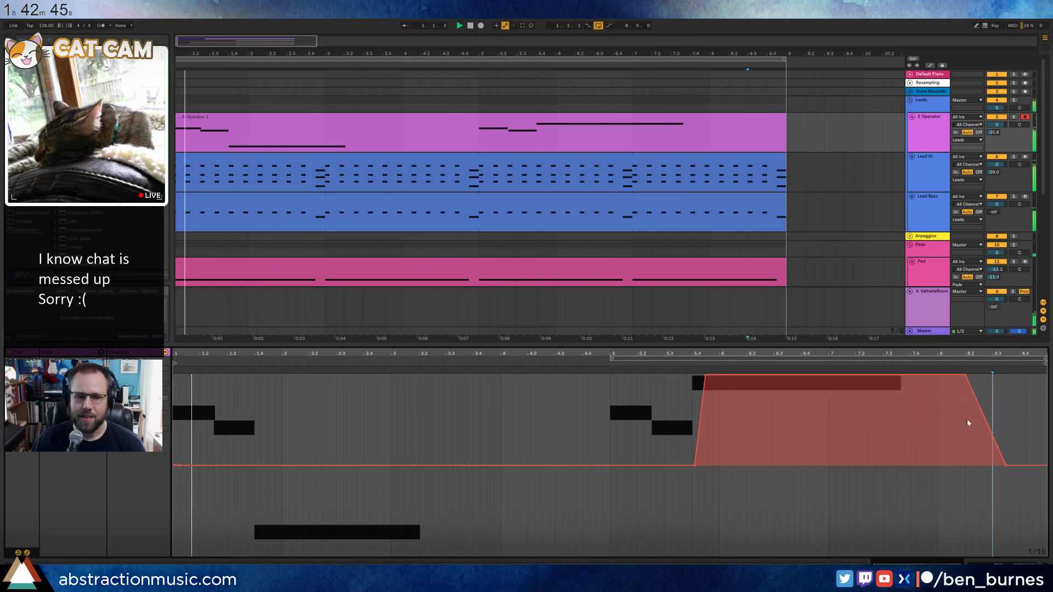
Show the S Operator track's devices, raise the sustain of the fourth oscillator's envelope, and select the third oscillator.
key("shift+Tab")
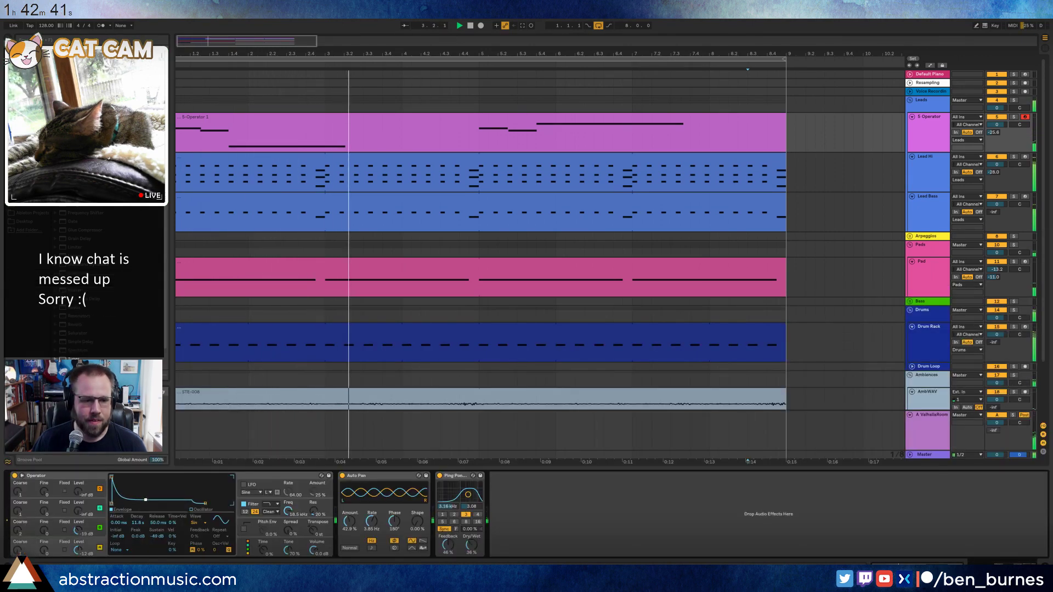
left_click_drag(143, 499, 145, 495)
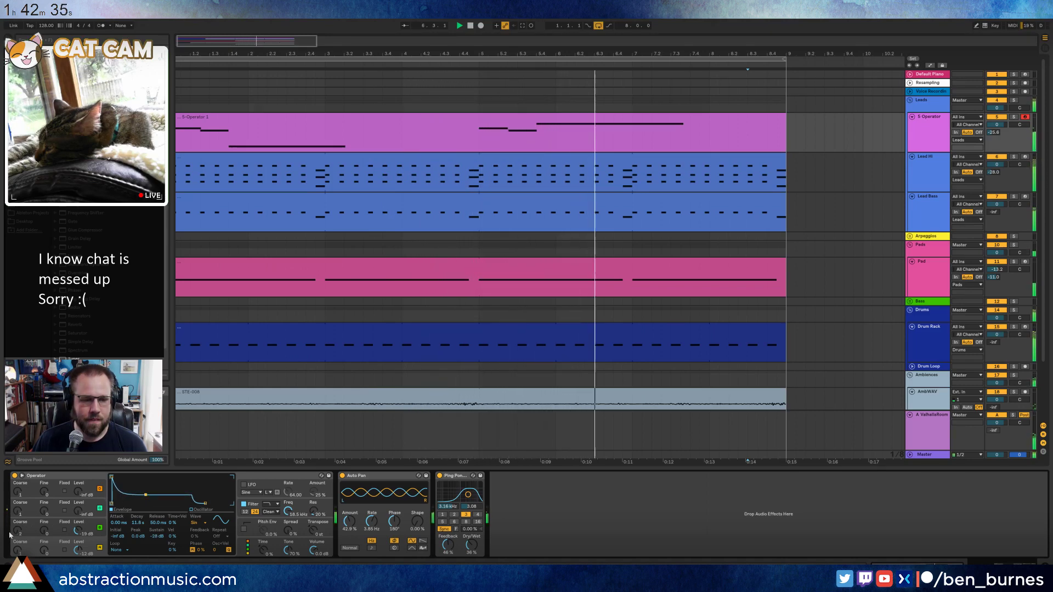
left_click(32, 526)
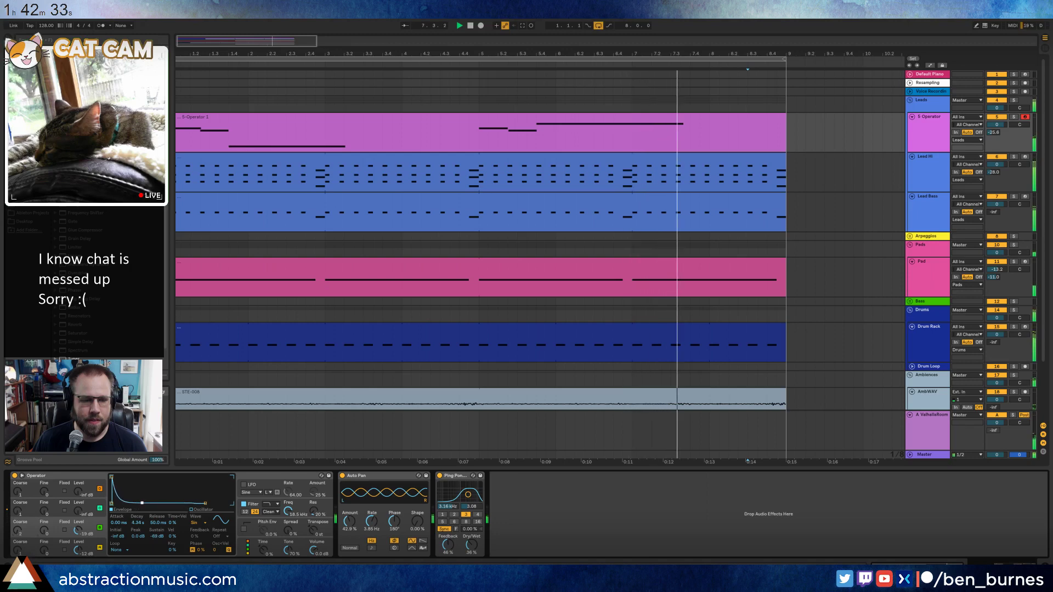
Set Operator's Spread to 48%, check the fourth oscillator's envelope, and stop the playback.
left_click(305, 516)
left_click_drag(289, 530, 289, 504)
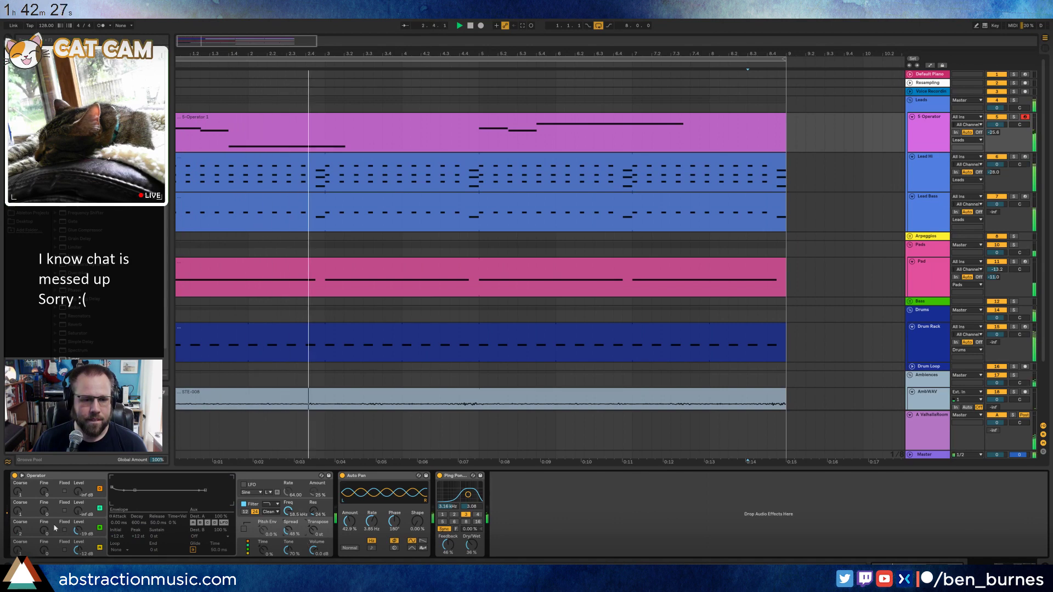
left_click(34, 544)
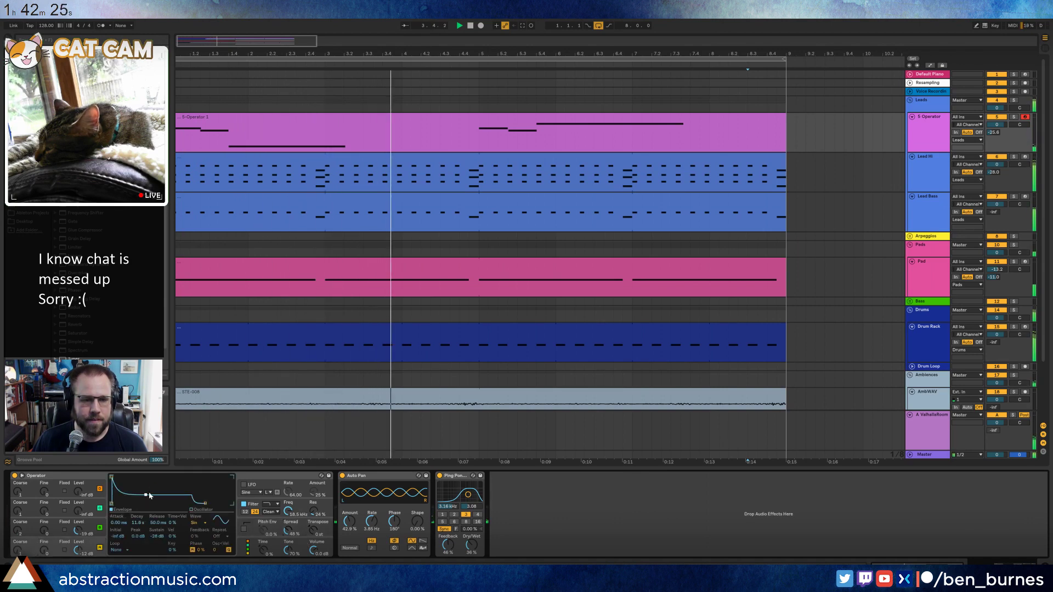
left_click(482, 326)
key("space")
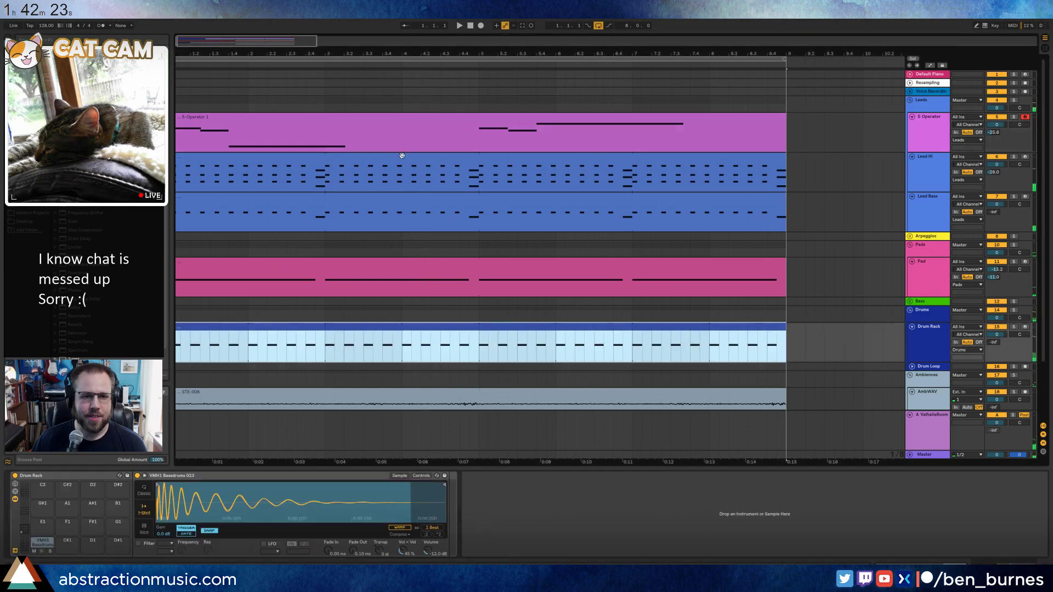
Unfold the Drum Loop track and set the insertion point on it at bar 3.
left_click_drag(325, 135, 482, 141)
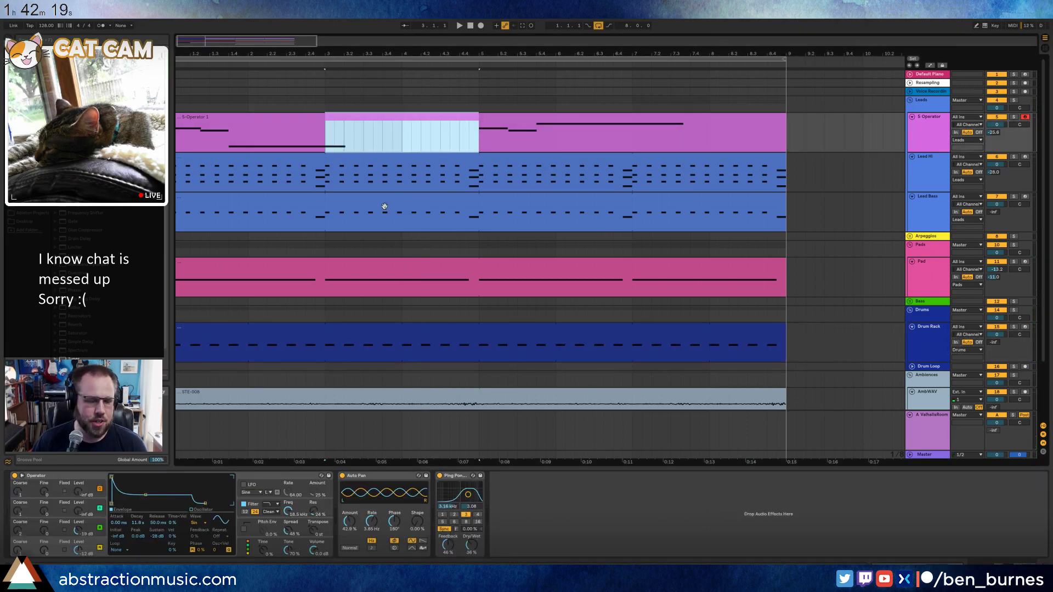
scroll(804, 307, "down", 3)
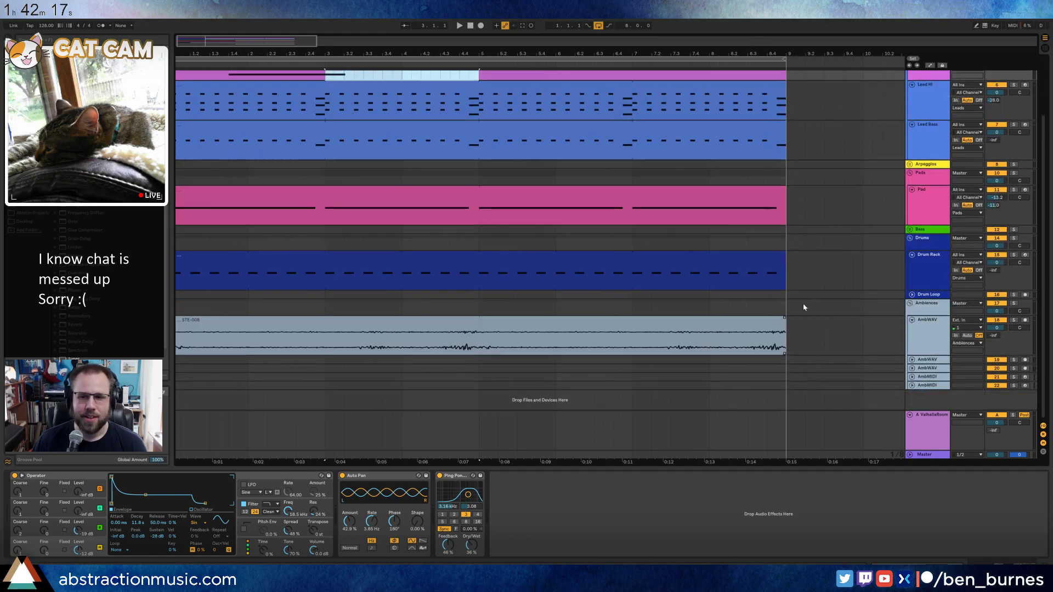
left_click(926, 295)
left_click(912, 295)
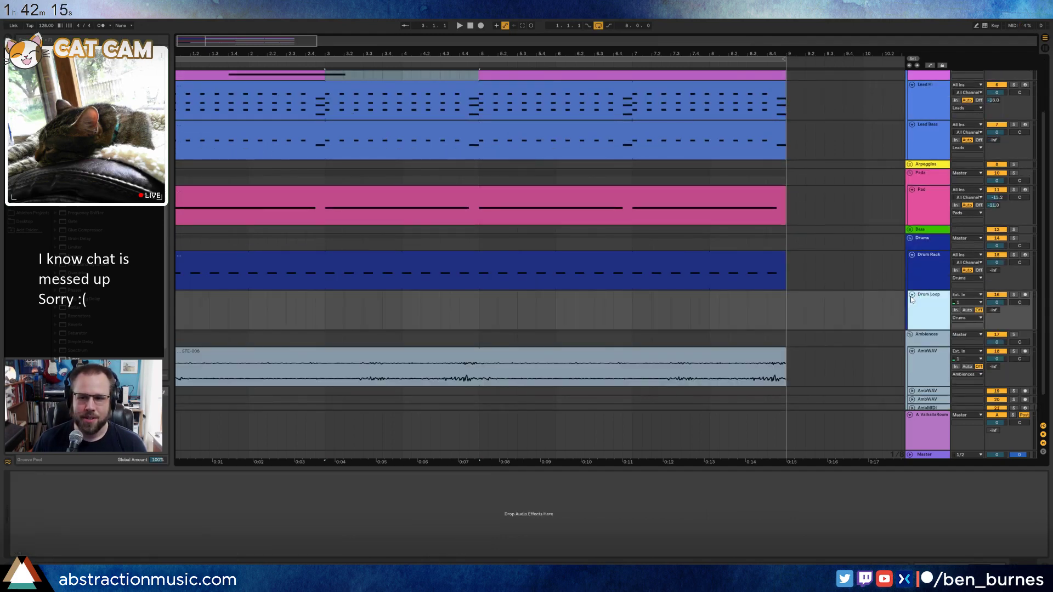
left_click(327, 303)
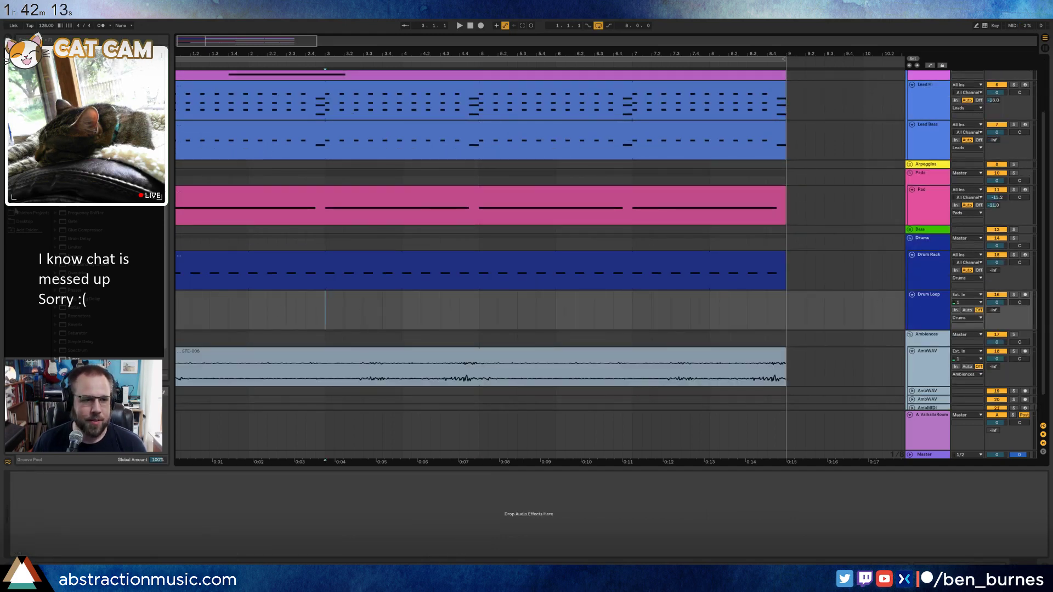
left_click(24, 206)
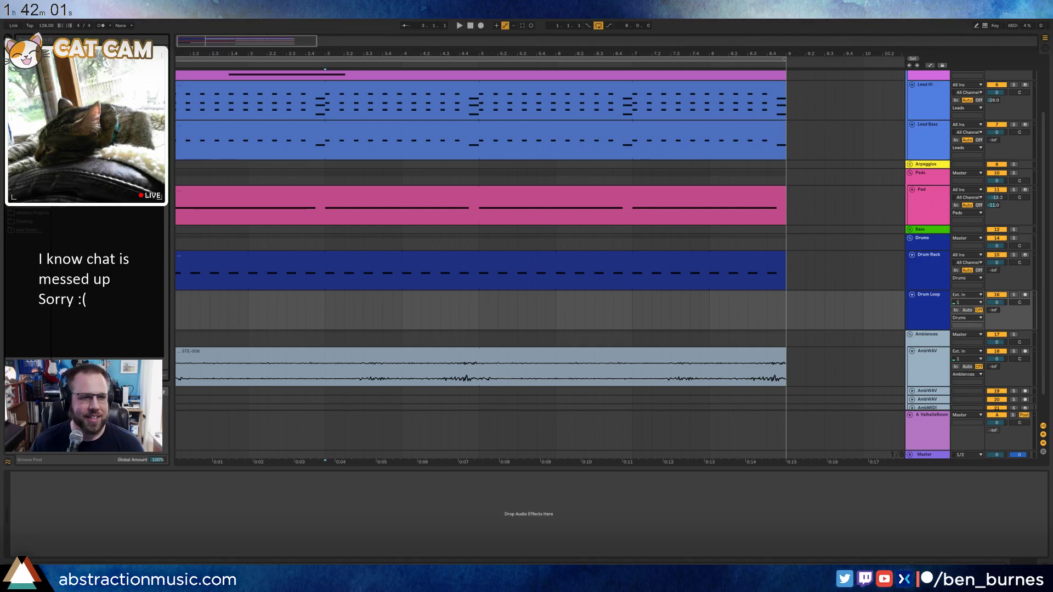
Leave full screen, view the desktop image MoKIwQw.png in the web browser, close it, and return to the full-screen arrangement.
key("ctrl+shift+f")
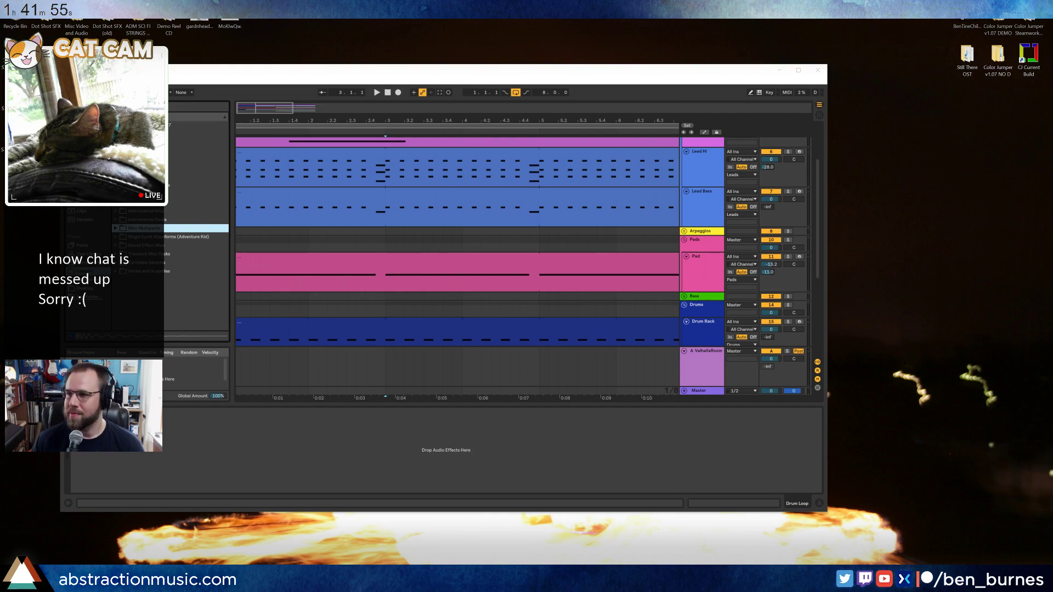
left_click_drag(1052, 119, 313, 118)
left_click_drag(230, 23, 486, 370)
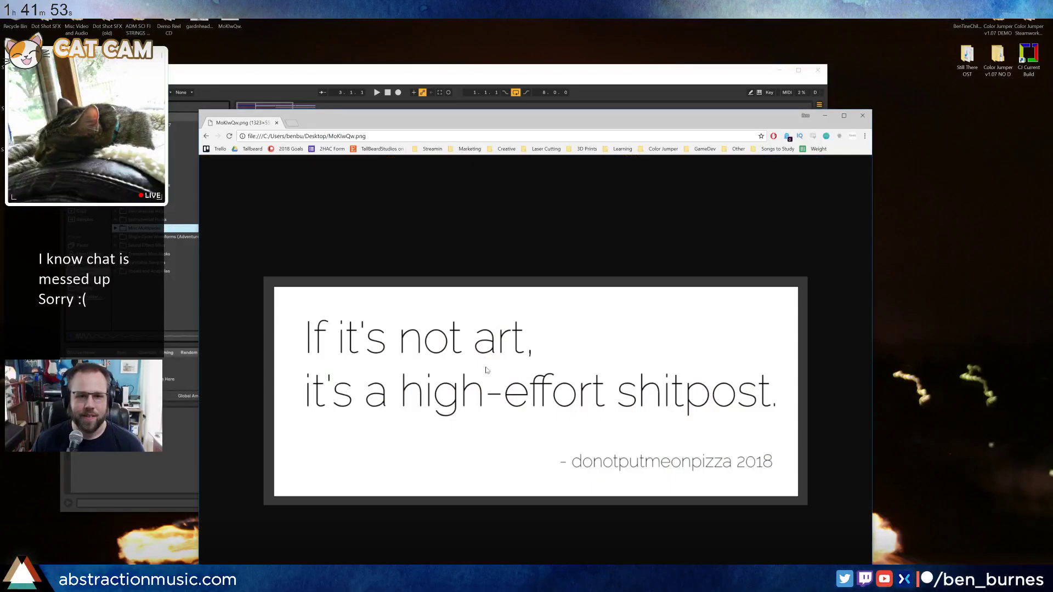
left_click_drag(528, 116, 490, 41)
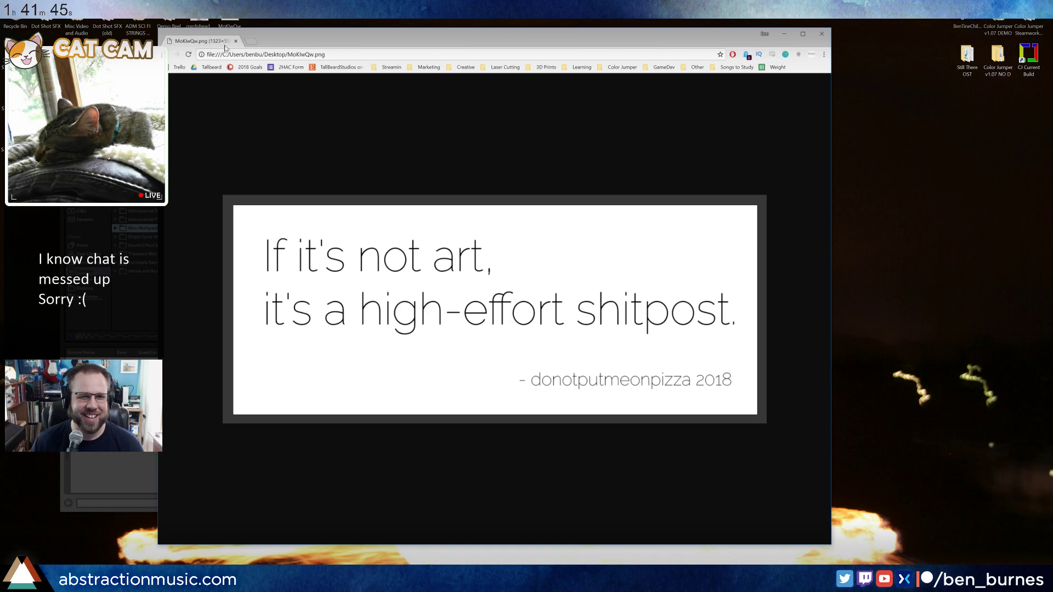
left_click(235, 42)
double_click(345, 70)
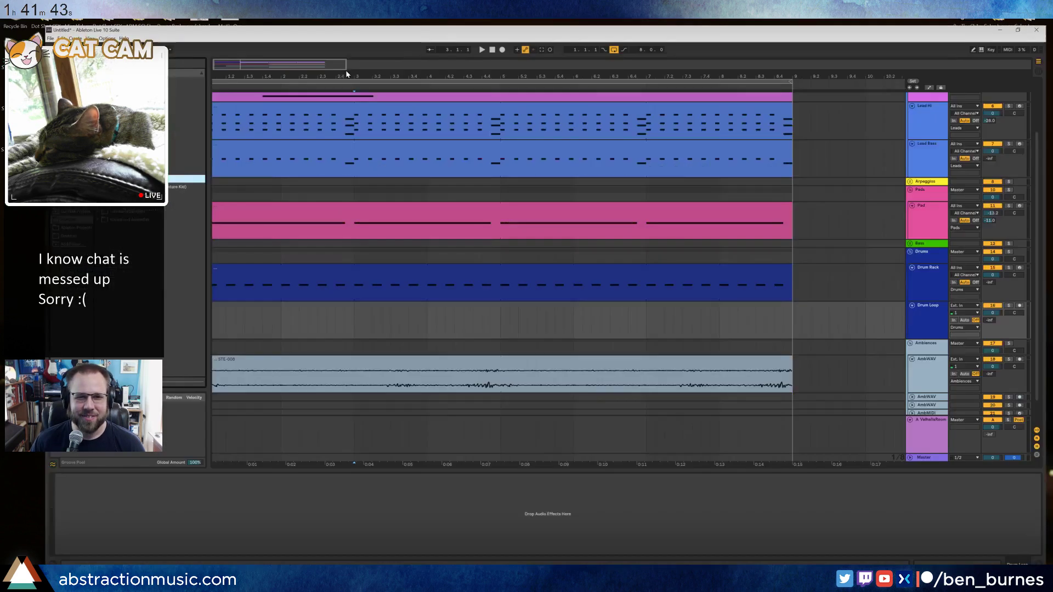
left_click_drag(272, 42, 270, 33)
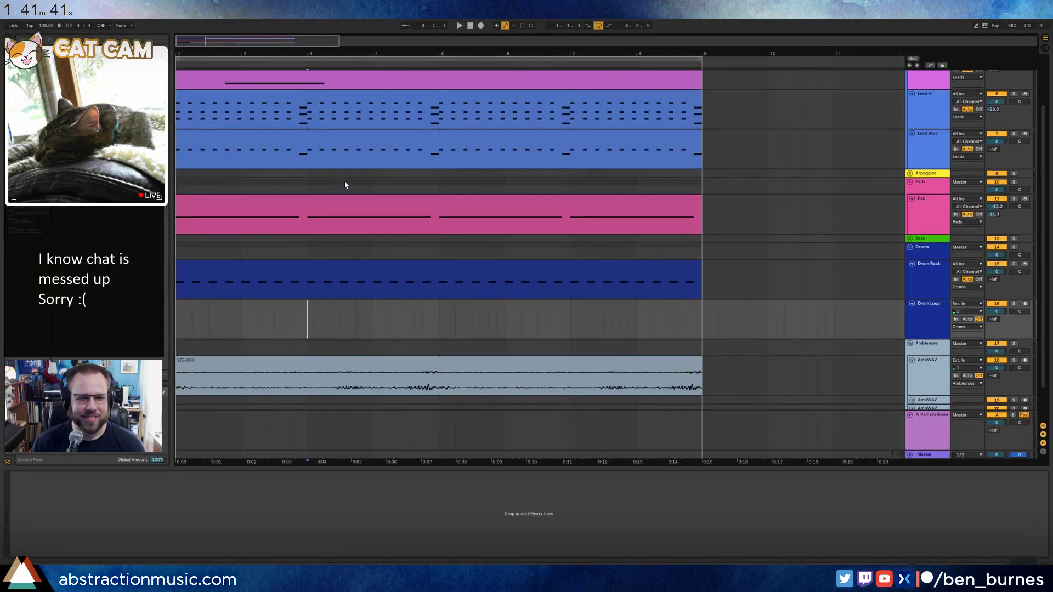
Play the loop briefly from bar 3, and audition the WAV samples in the sample folder for a Drum Loop sound.
key("space")
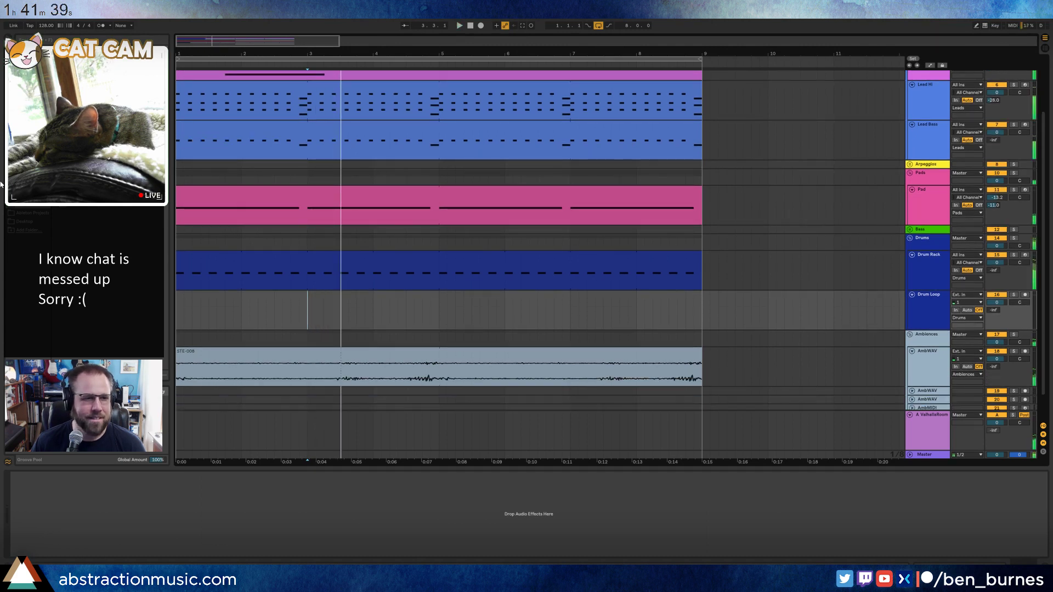
left_click(27, 189)
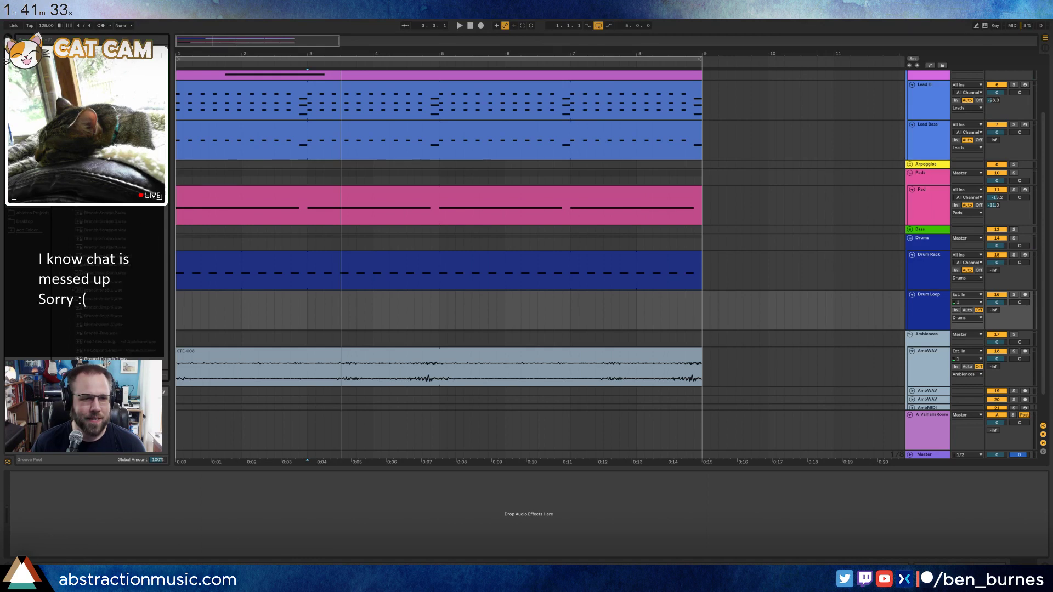
left_click(111, 221)
scroll(109, 223, "down", 3)
left_click(104, 223)
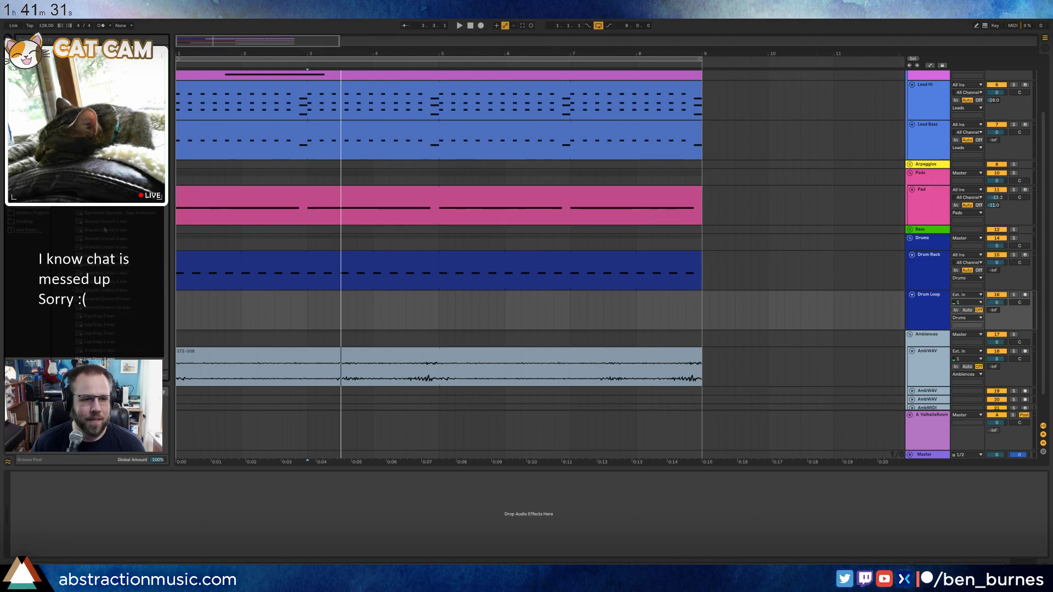
left_click(104, 231)
scroll(104, 231, "down", 3)
left_click(104, 230)
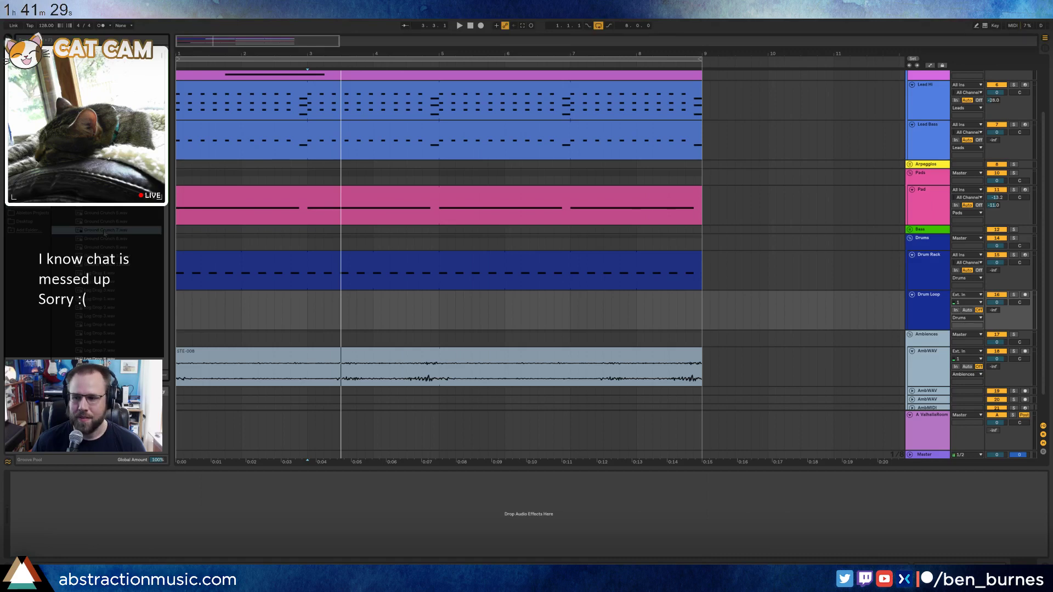
scroll(105, 233, "down", 1)
left_click(103, 230)
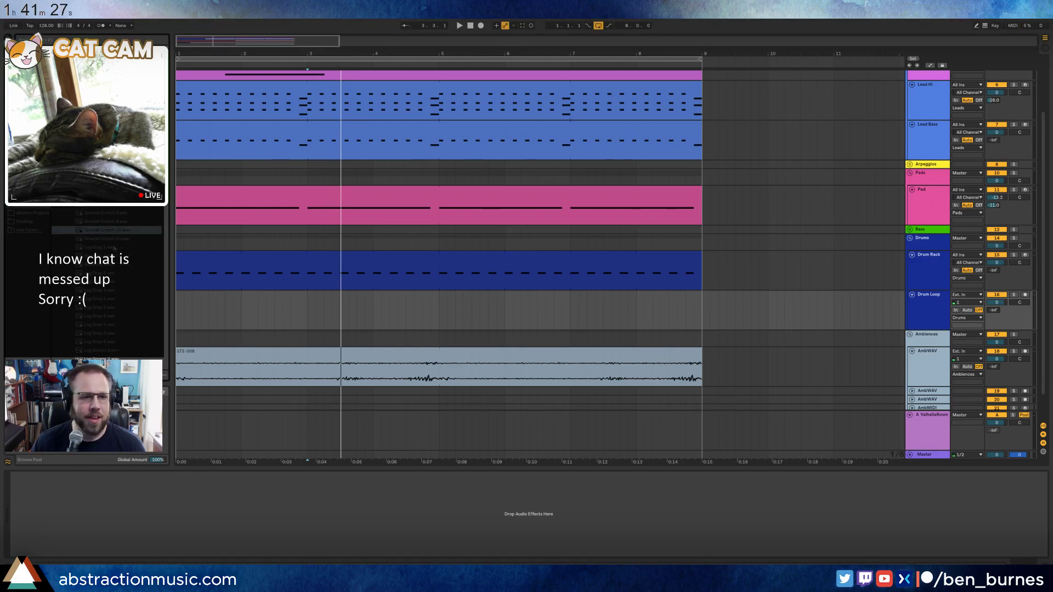
scroll(114, 248, "down", 2)
left_click(114, 248)
scroll(114, 248, "down", 1)
left_click(114, 248)
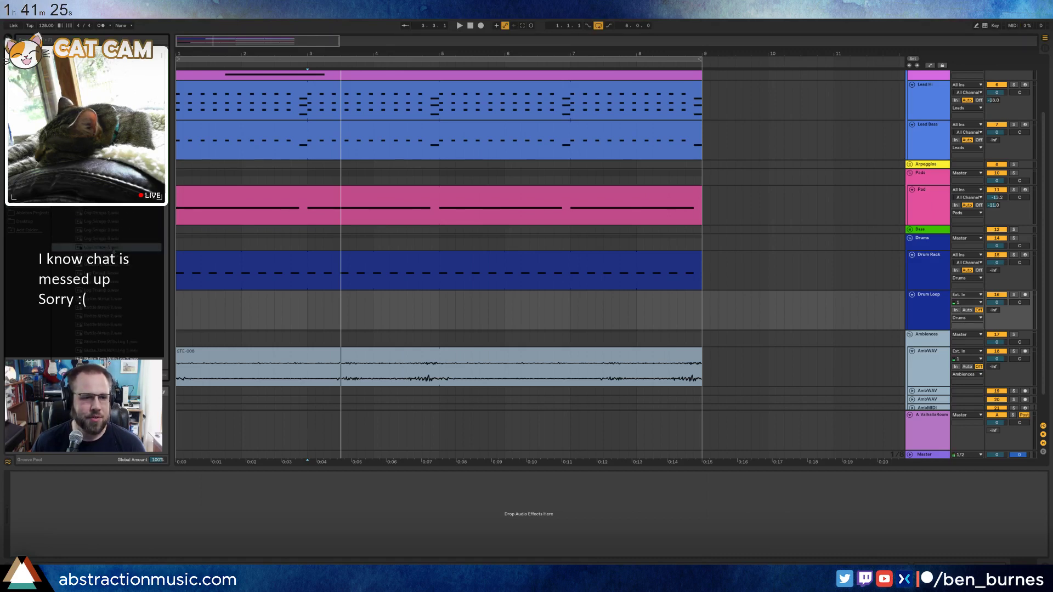
scroll(114, 250, "down", 2)
left_click(114, 240)
scroll(113, 241, "down", 2)
left_click(114, 256)
scroll(113, 256, "down", 1)
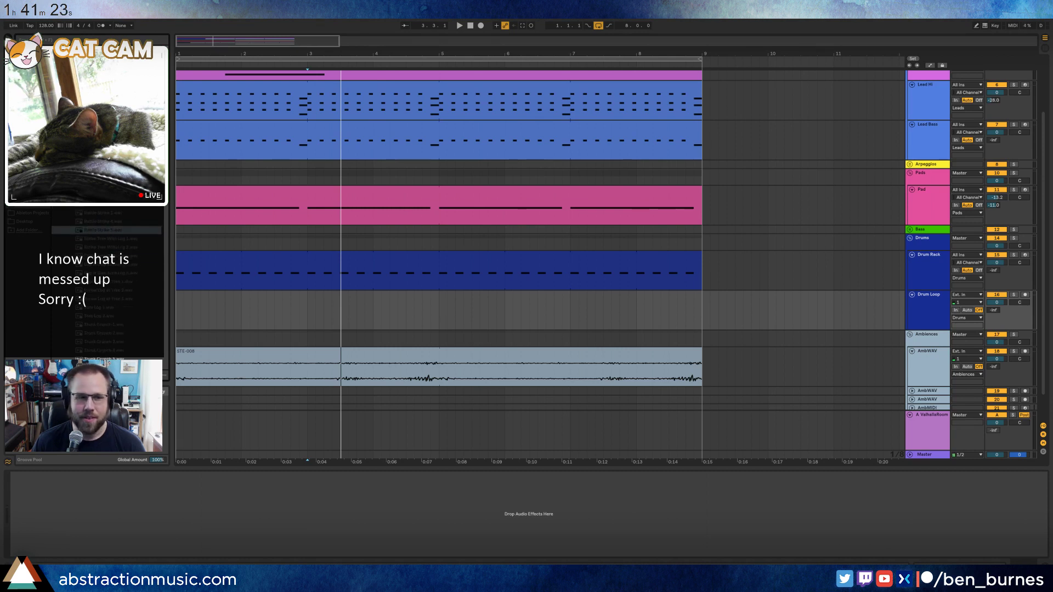
left_click(114, 255)
scroll(114, 255, "down", 2)
left_click(113, 256)
scroll(113, 255, "down", 2)
left_click(114, 256)
scroll(114, 256, "down", 2)
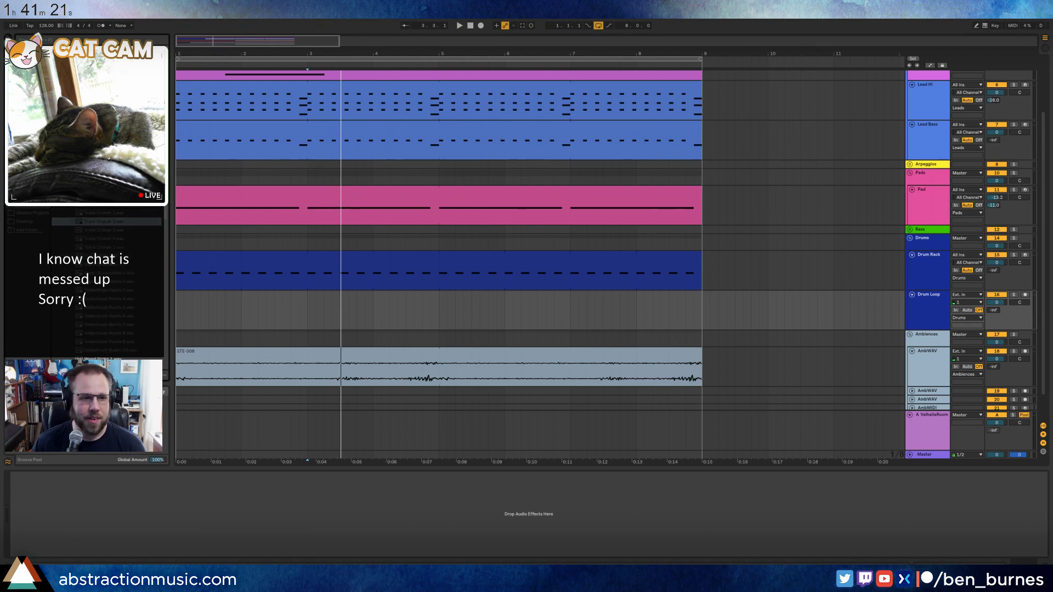
left_click(99, 239)
left_click(99, 230)
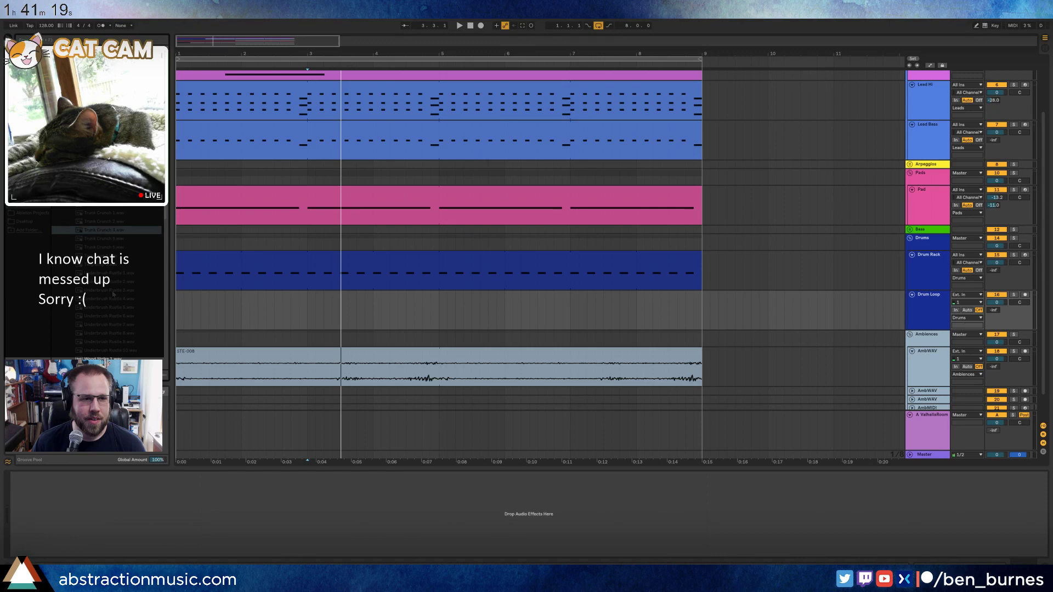
Preview a few more samples and place an Underbrush sample on the Drum Loop track at bar 3.
left_click(109, 290)
scroll(112, 285, "down", 1)
left_click(117, 266)
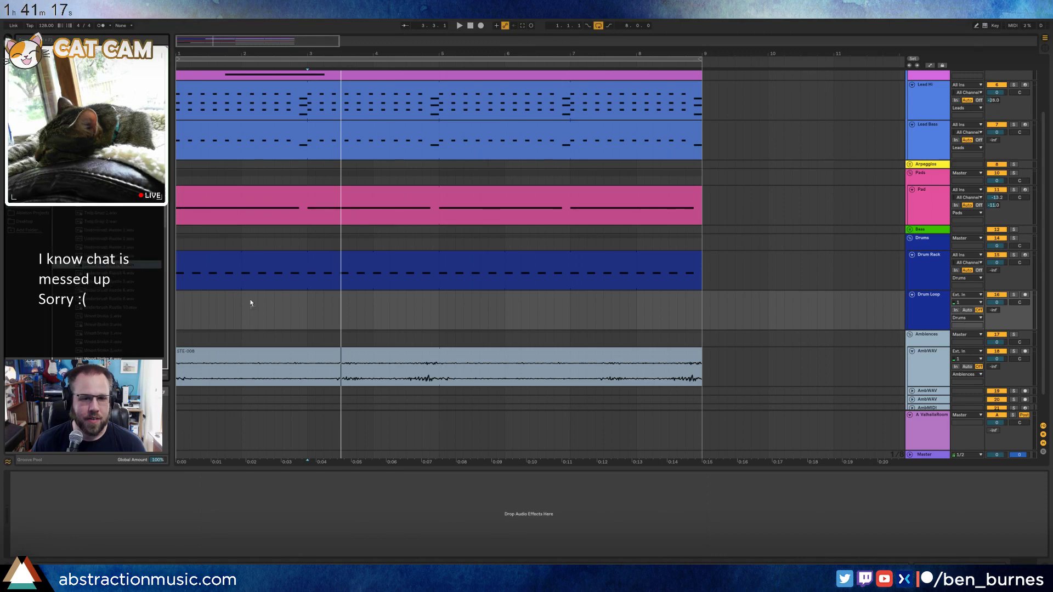
left_click_drag(251, 303, 314, 304)
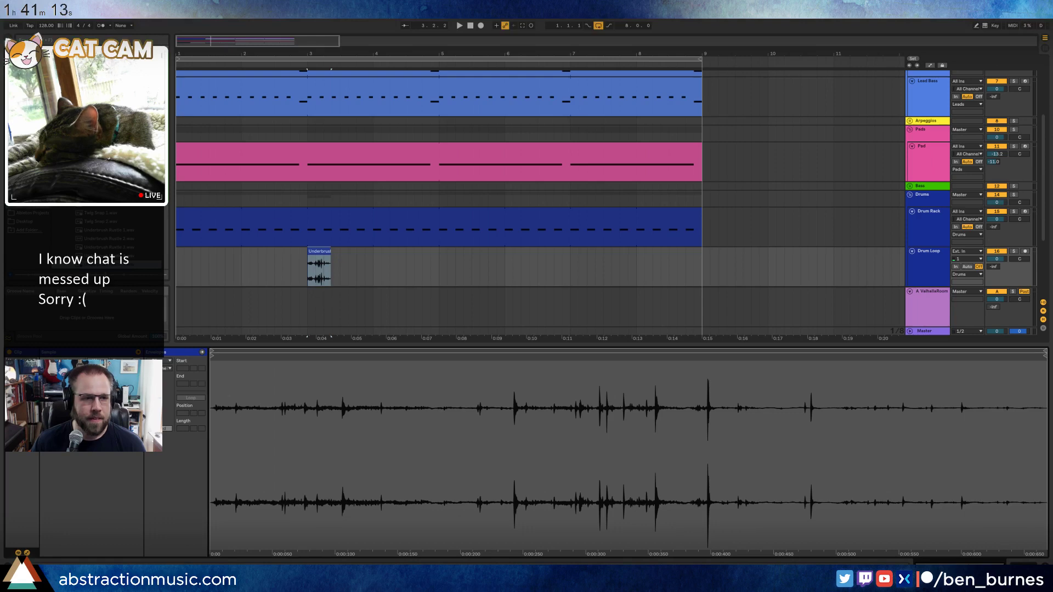
Add a Ping Pong Delay to the Drum Loop track, raise its feedback to about 72% and Dry/Wet to about 48%, and play the loop.
left_click(32, 122)
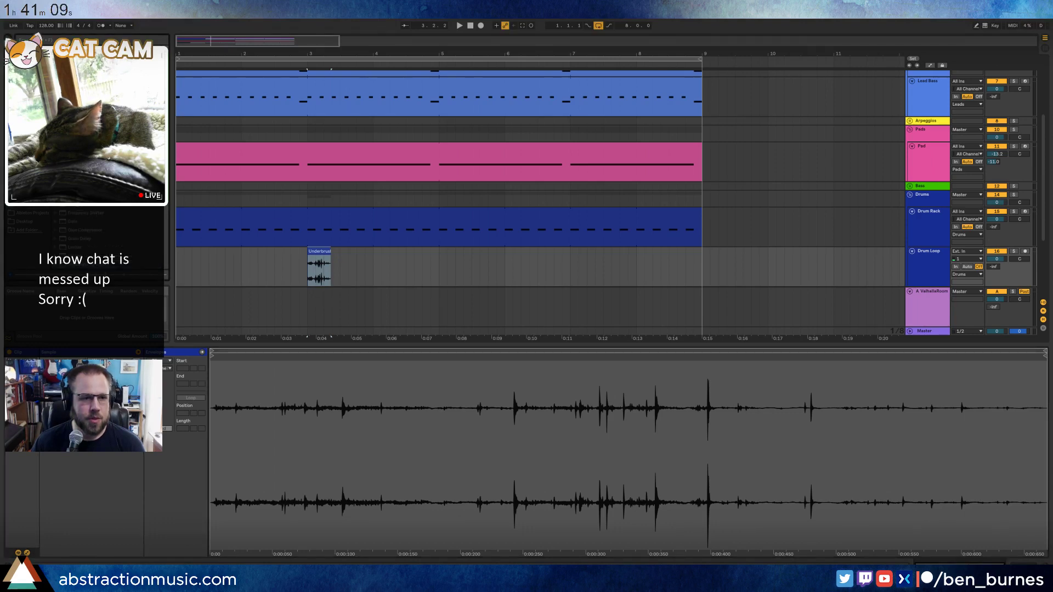
key("shift+Tab")
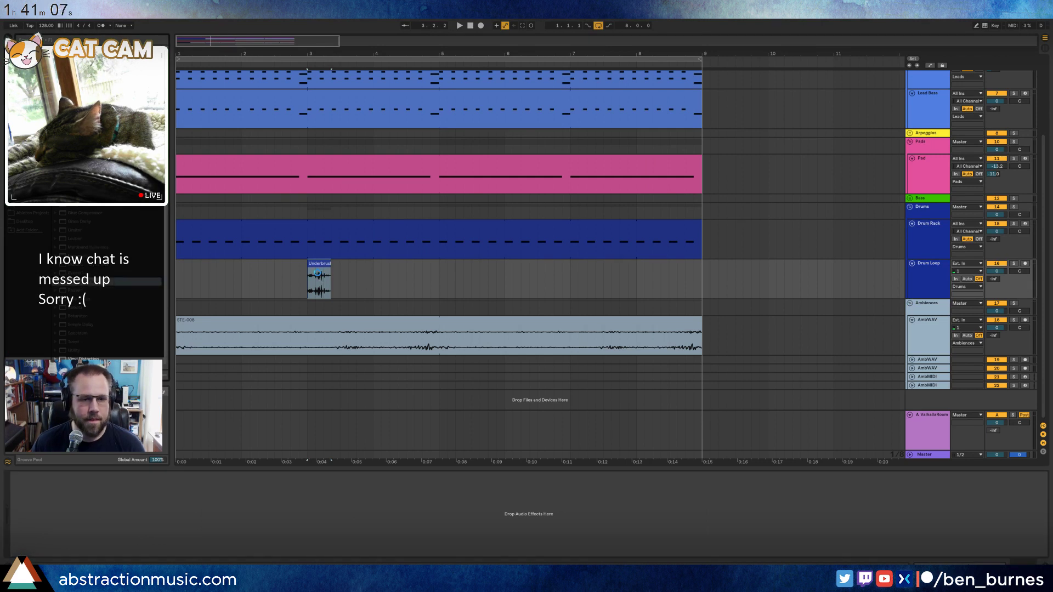
left_click_drag(317, 272, 45, 492)
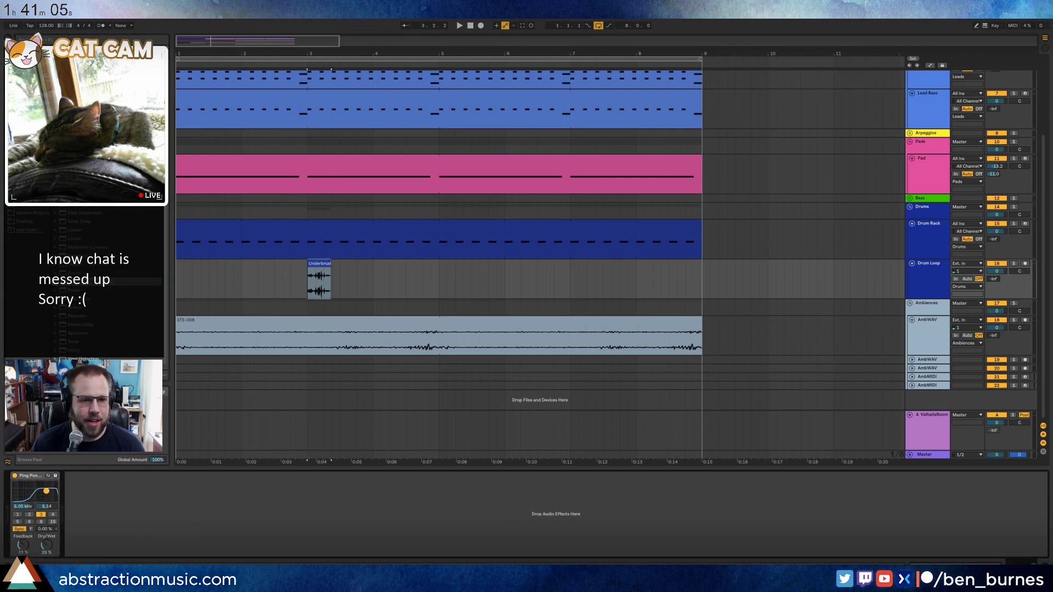
left_click_drag(50, 549, 50, 540)
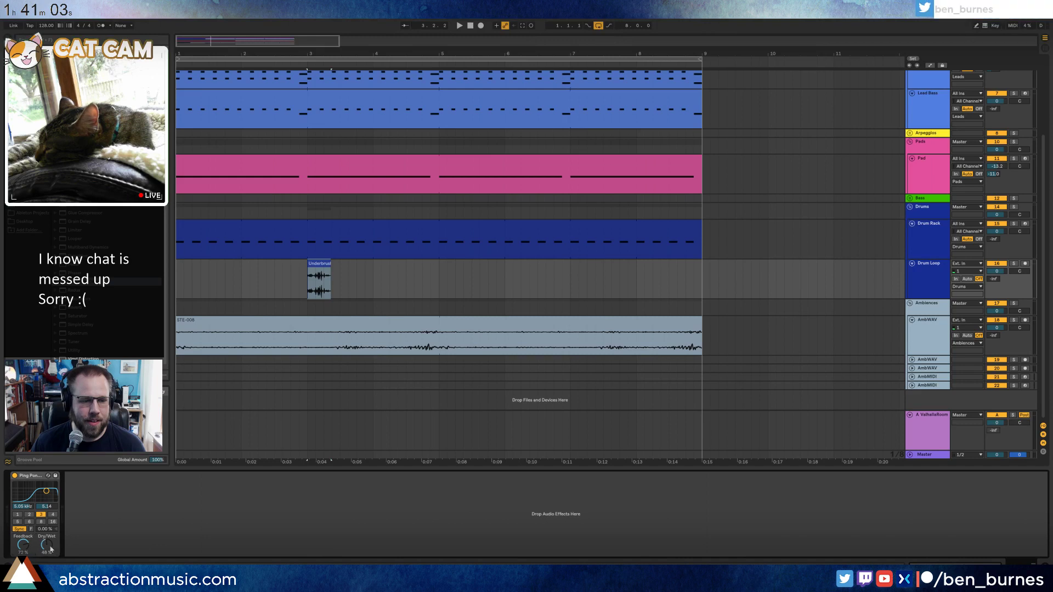
key("space")
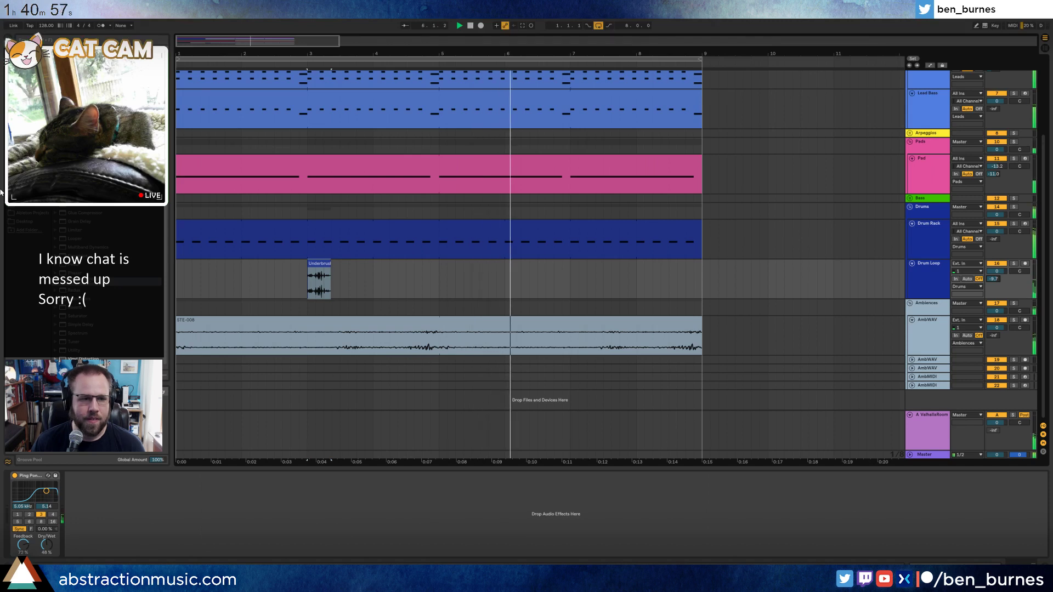
Pick another Underbrush Rustle sample and place it on the Drum Loop track at bar 7.
left_click(31, 206)
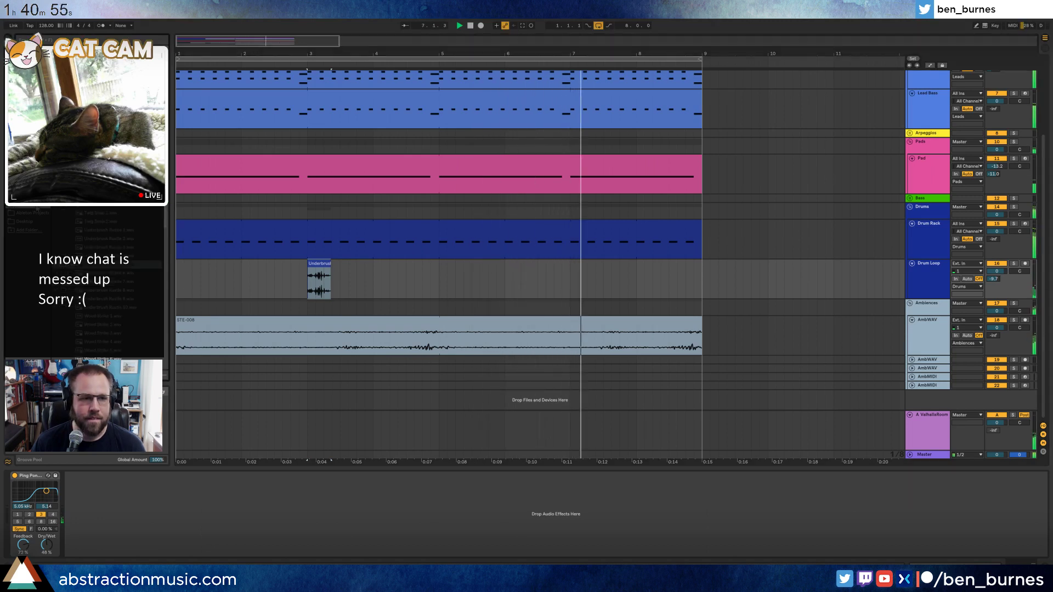
left_click(74, 284)
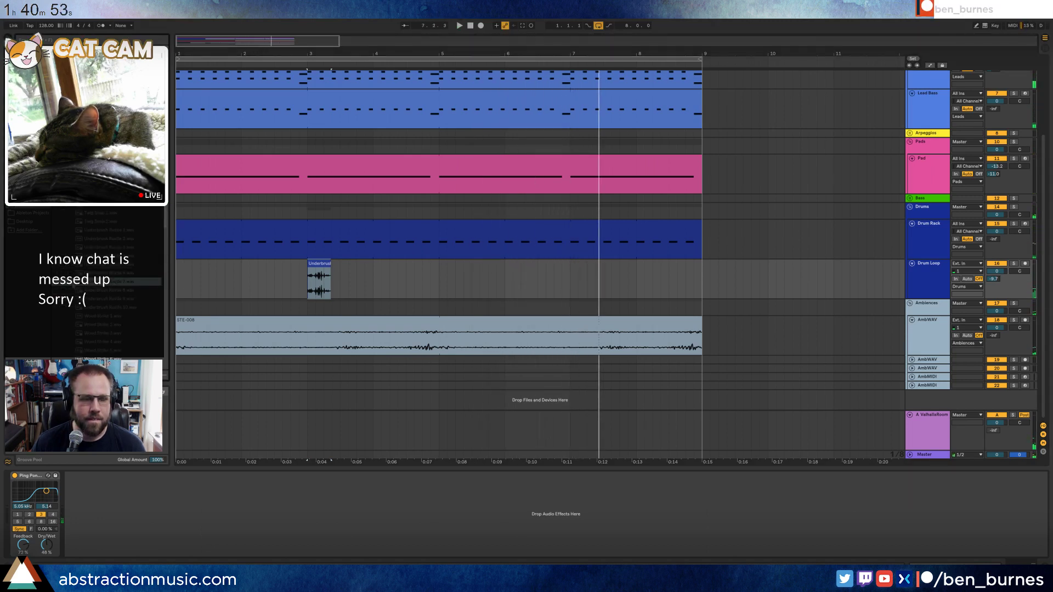
left_click_drag(165, 289, 572, 271)
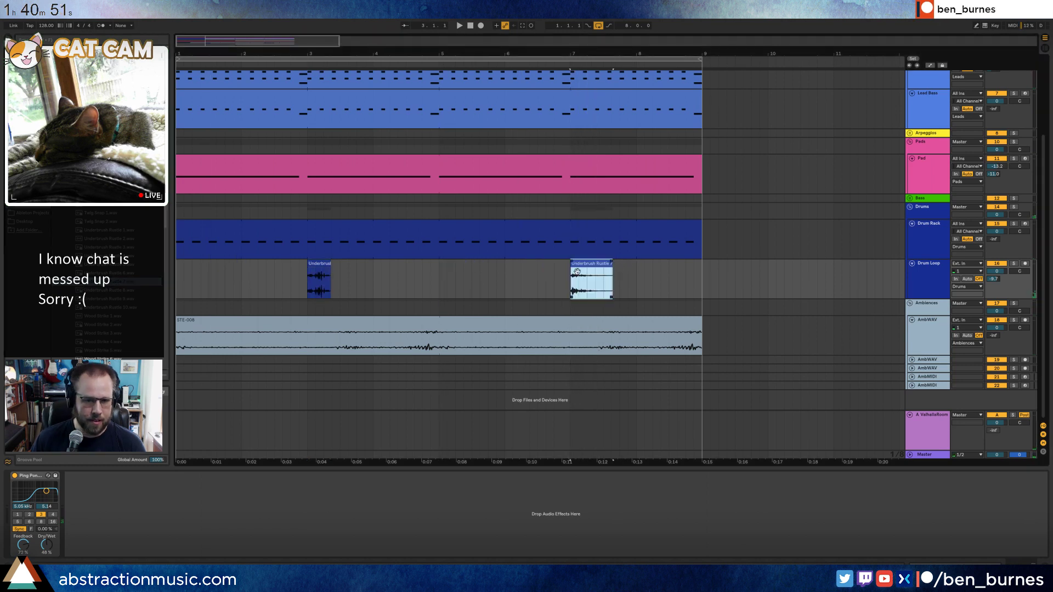
Play the loop and draw Ping Pong Delay feedback automation on the Drum Loop track, dipping to near zero just after bar 5 and at bar 9.
left_click(178, 274)
key("space")
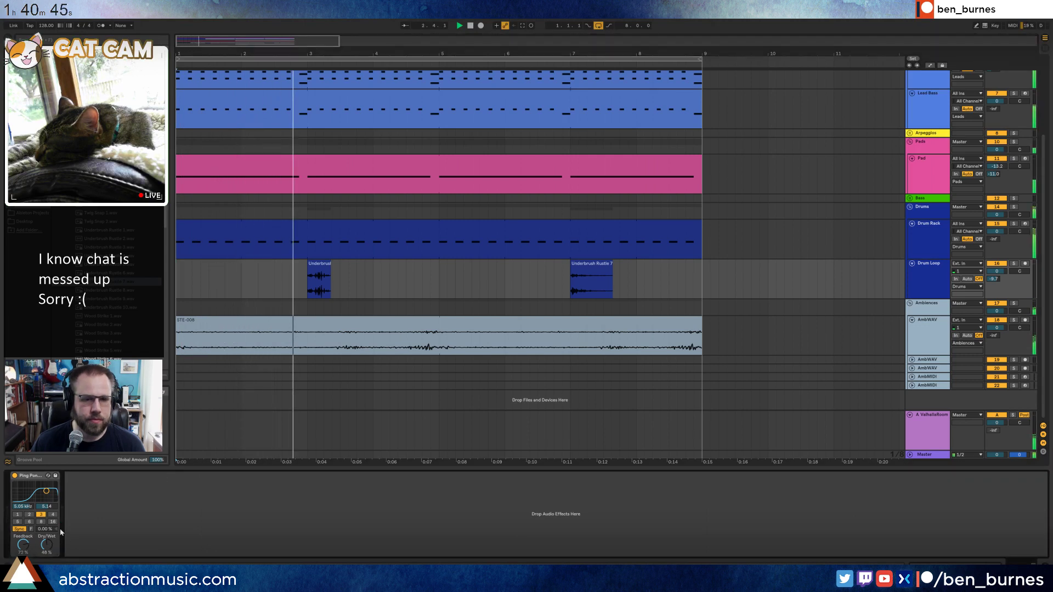
key("a")
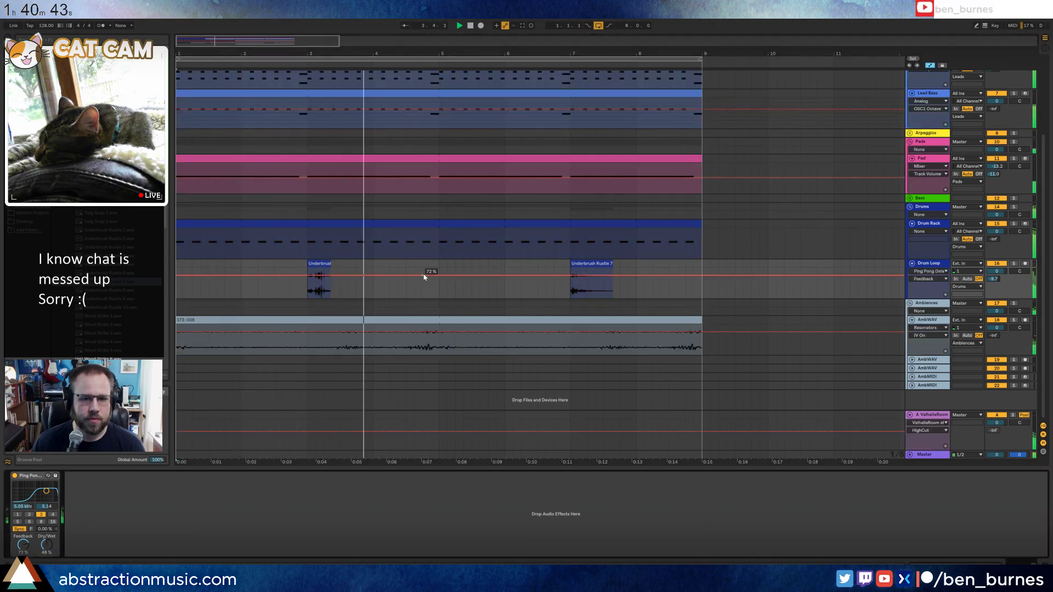
left_click(423, 275)
left_click(467, 275)
left_click_drag(450, 276, 447, 295)
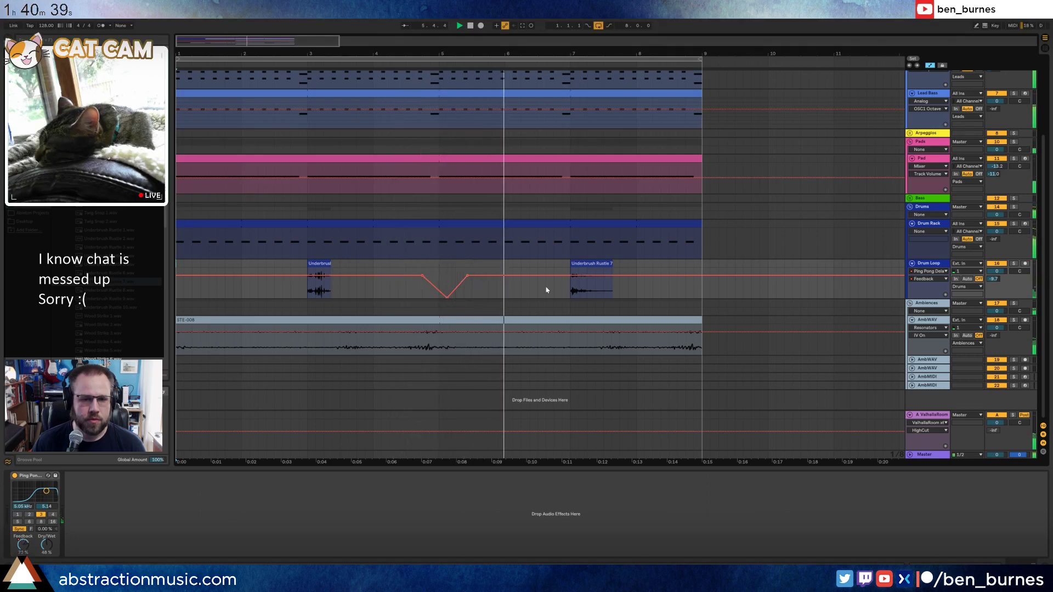
left_click(672, 275)
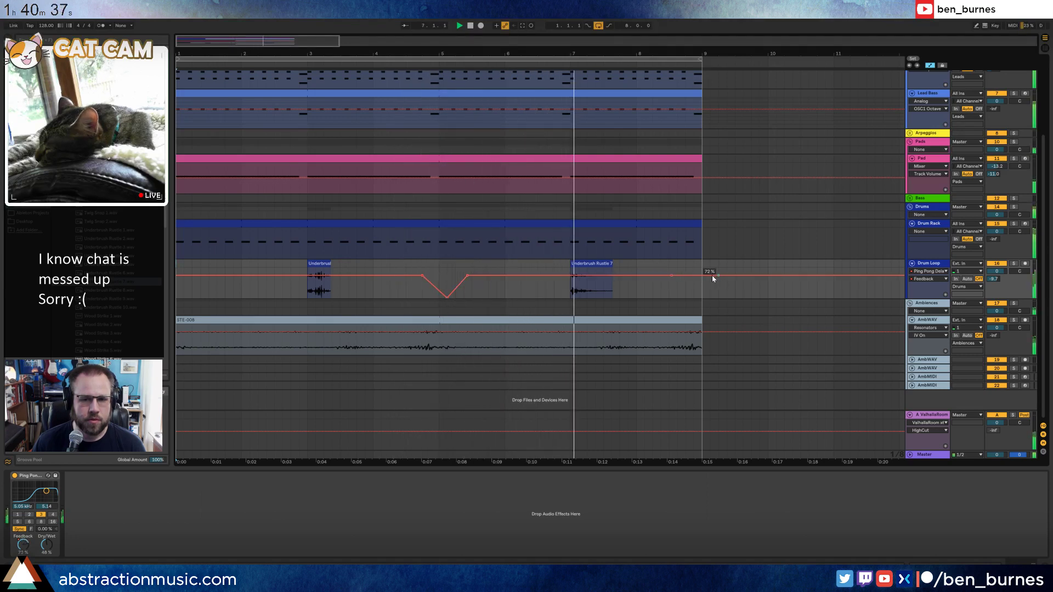
left_click_drag(702, 276, 702, 299)
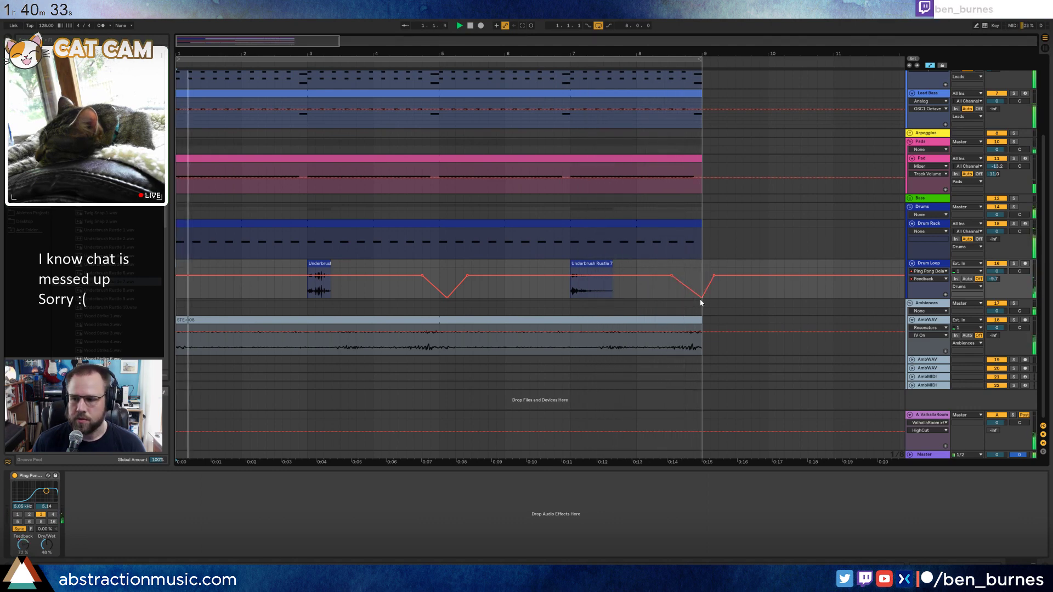
key("shift+Tab")
key("space")
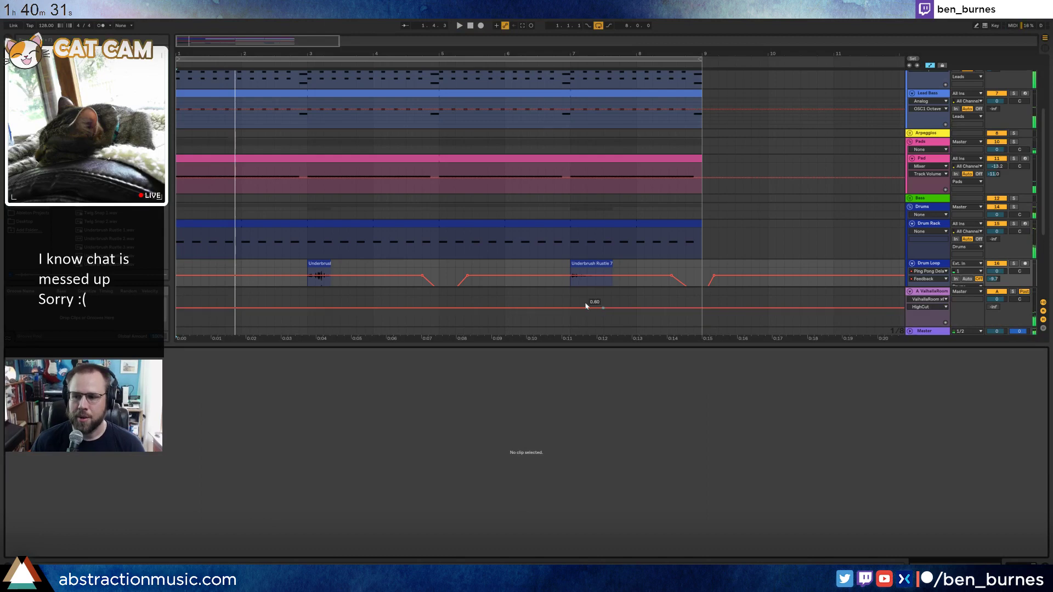
Add a high-pass Auto Filter at about 878 Hz before the Drum Loop's Ping Pong Delay, and play from bar 2.
left_click(279, 268)
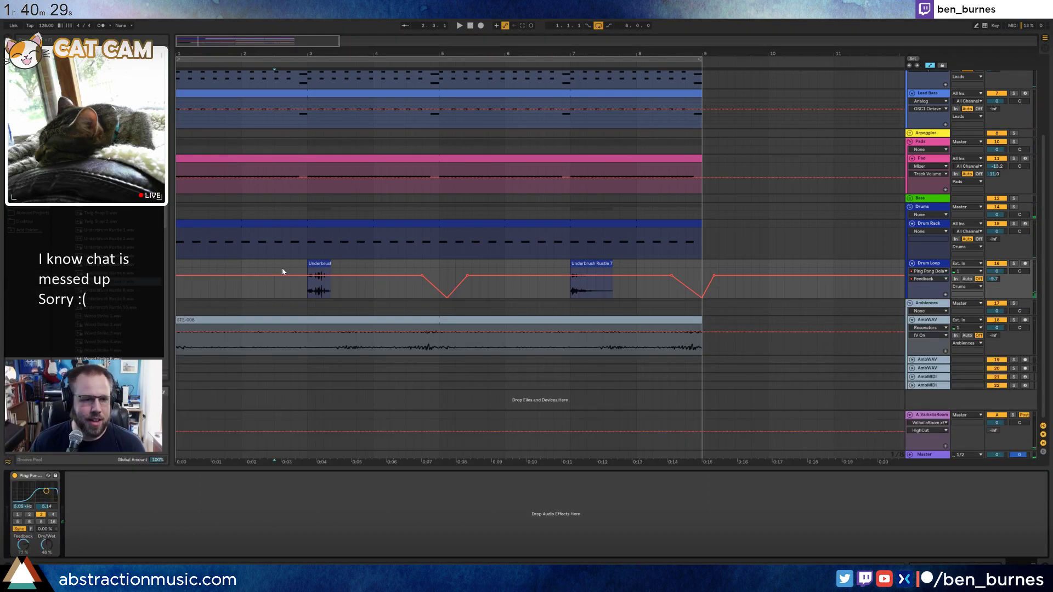
key("a")
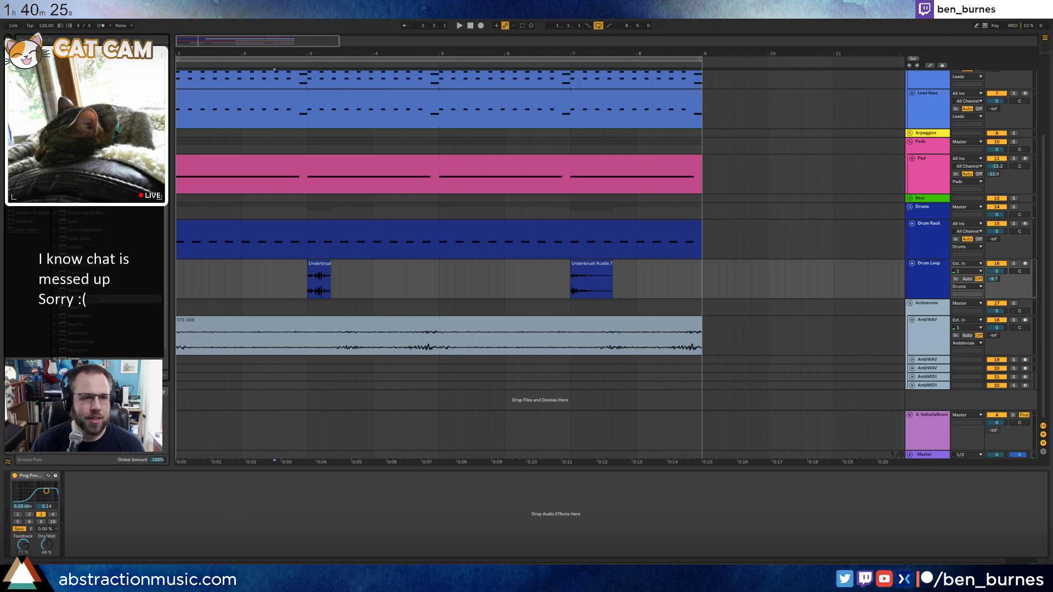
left_click_drag(210, 245, 21, 534)
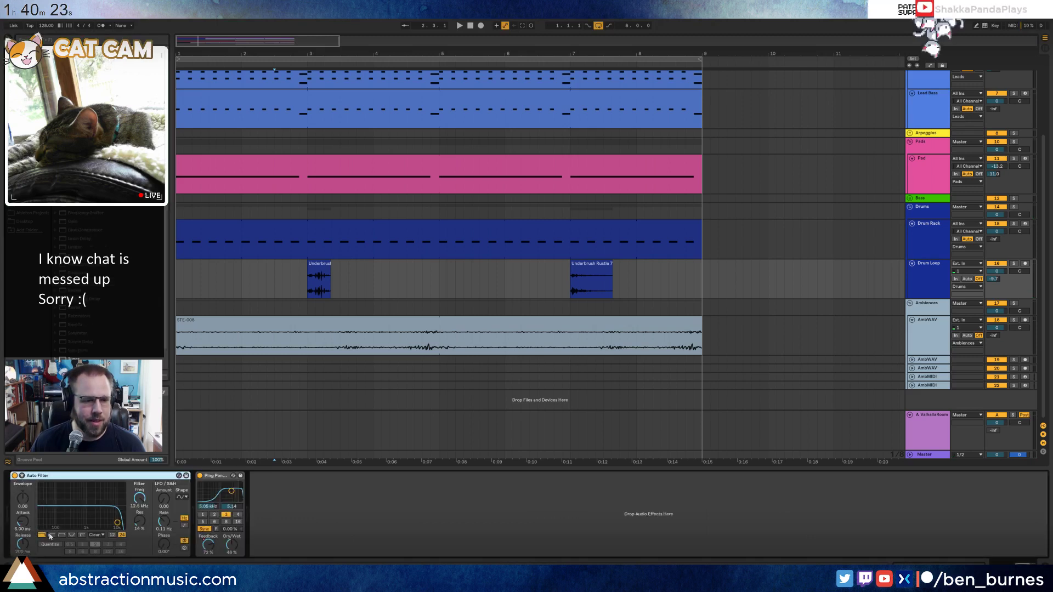
left_click(51, 535)
left_click_drag(117, 527, 85, 524)
key("space")
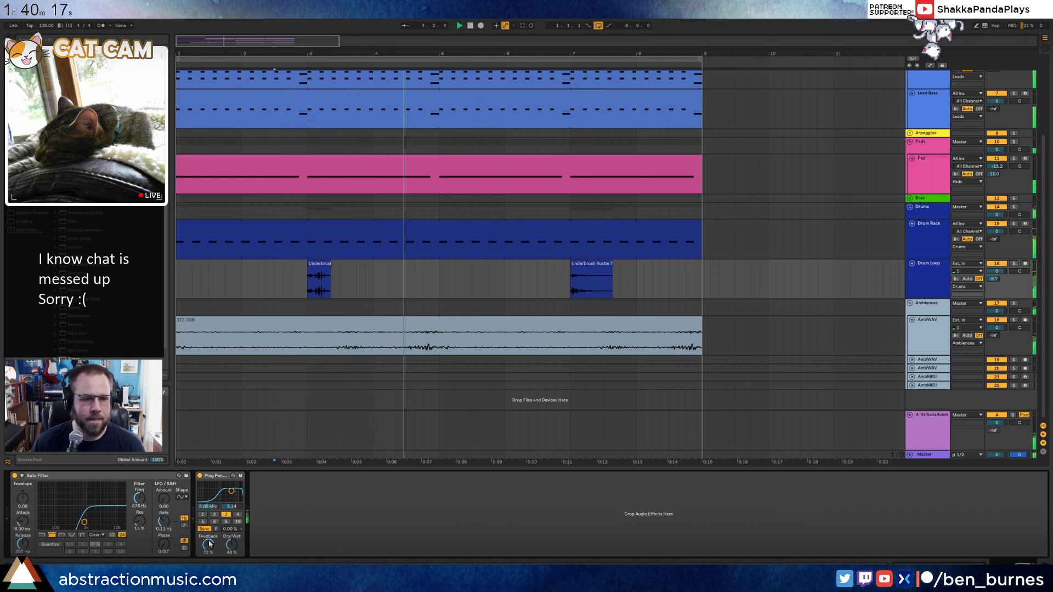
Lower the Drum Loop's feedback automation between the two dips to about 55%, and remove the breakpoint after bar 9.
key("a")
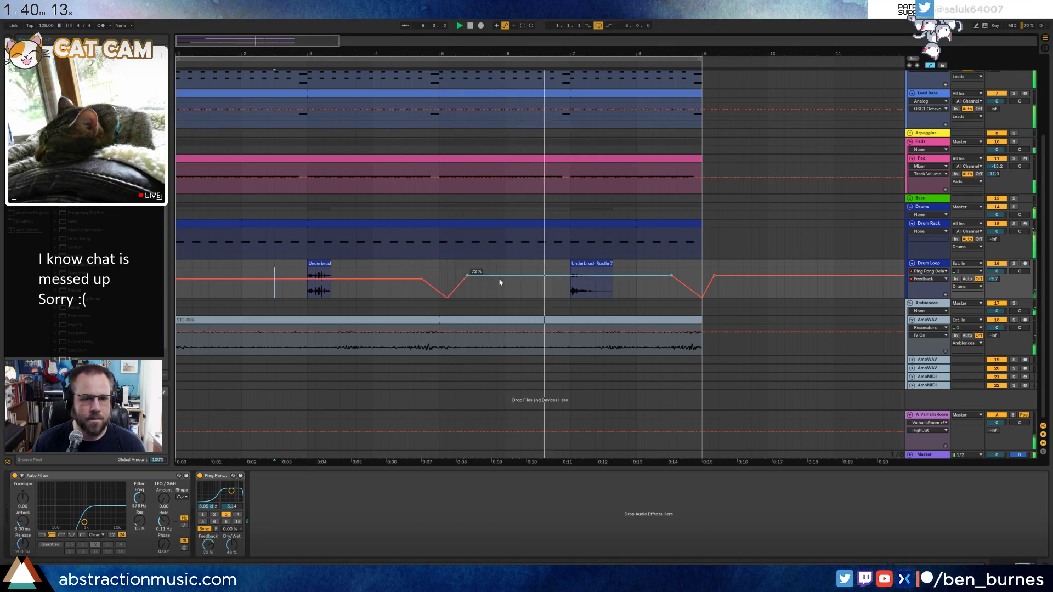
left_click_drag(499, 282, 504, 286)
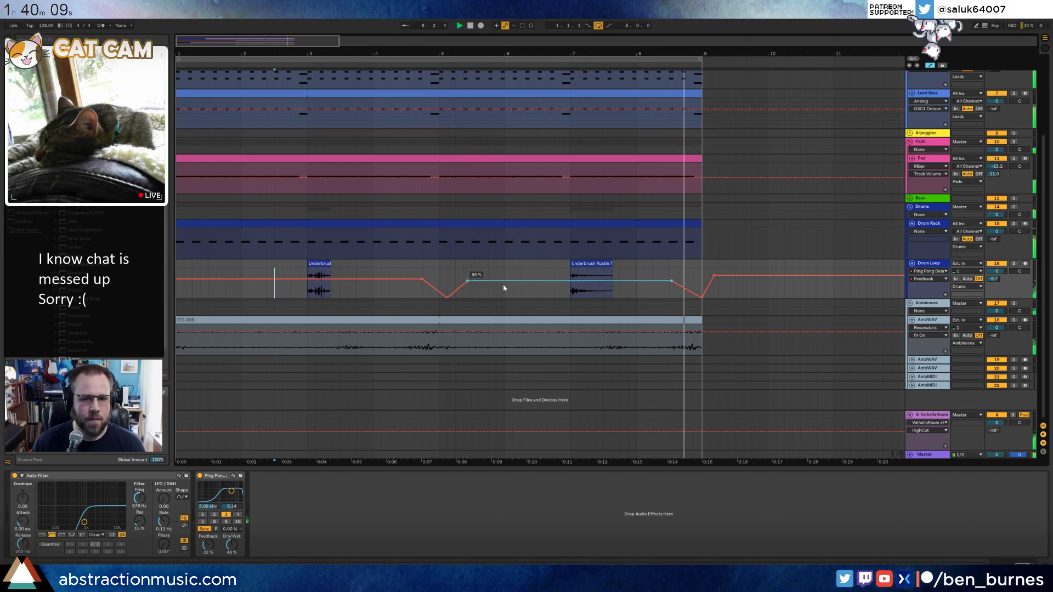
left_click(715, 276)
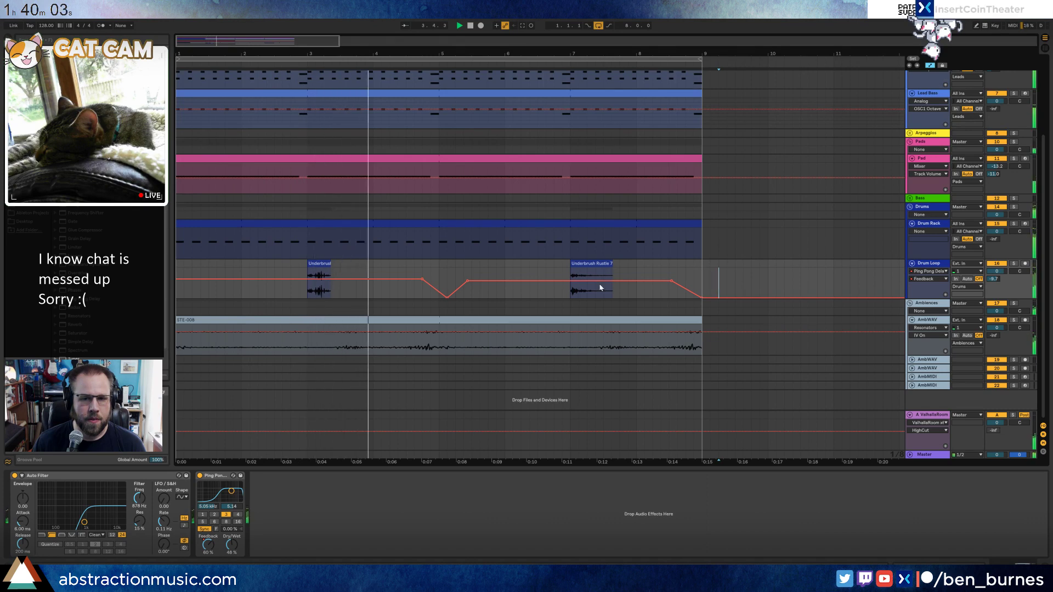
Reshape the first feedback dip to bottom out just before bar 5 and recover at bar 5, with about 55% before it.
left_click_drag(467, 282, 449, 295)
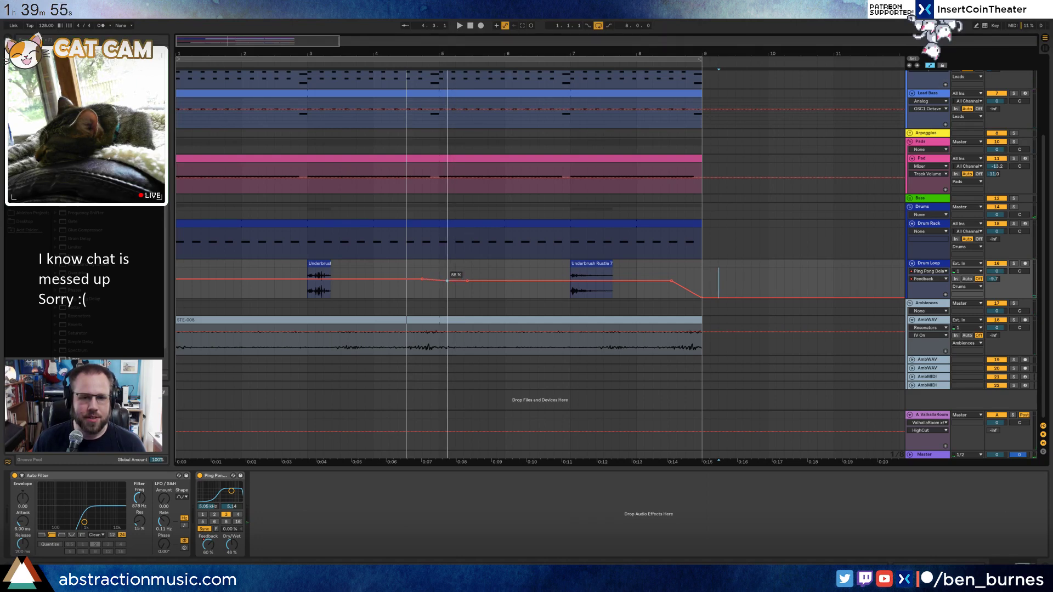
left_click(468, 281)
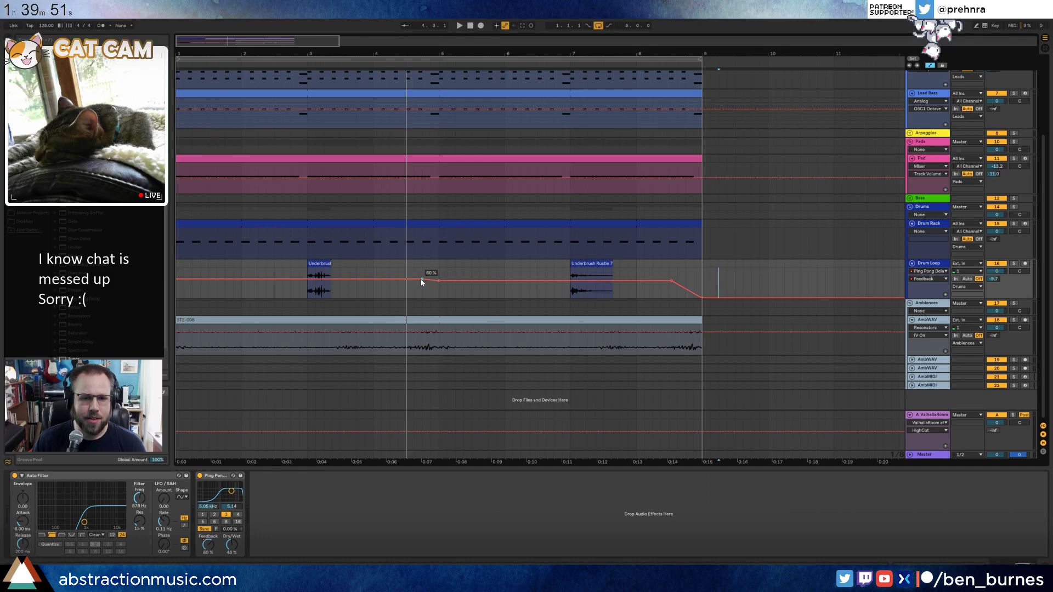
left_click_drag(422, 280, 422, 284)
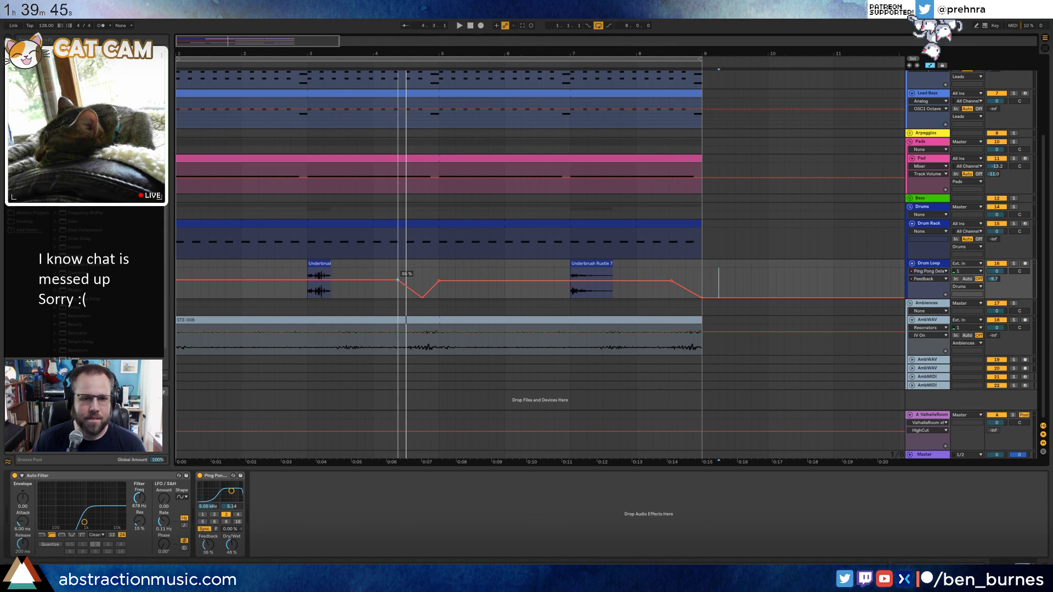
left_click(253, 295)
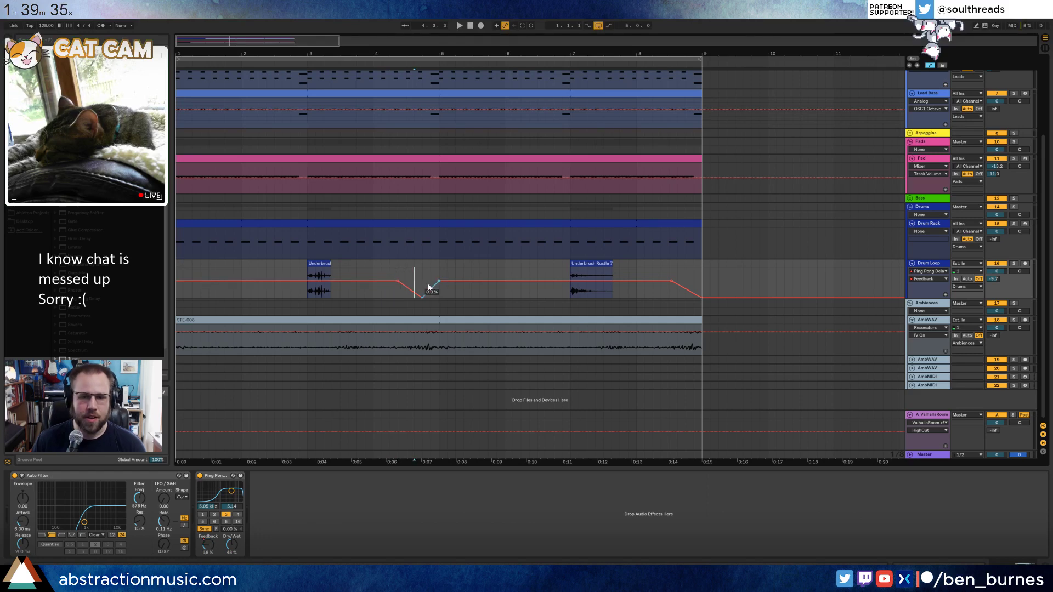
Duplicate the Drum Loop's first four bars of feedback automation onto bars 5 to 8, and remove the low breakpoint at bar 9.
left_click_drag(438, 280, 167, 278)
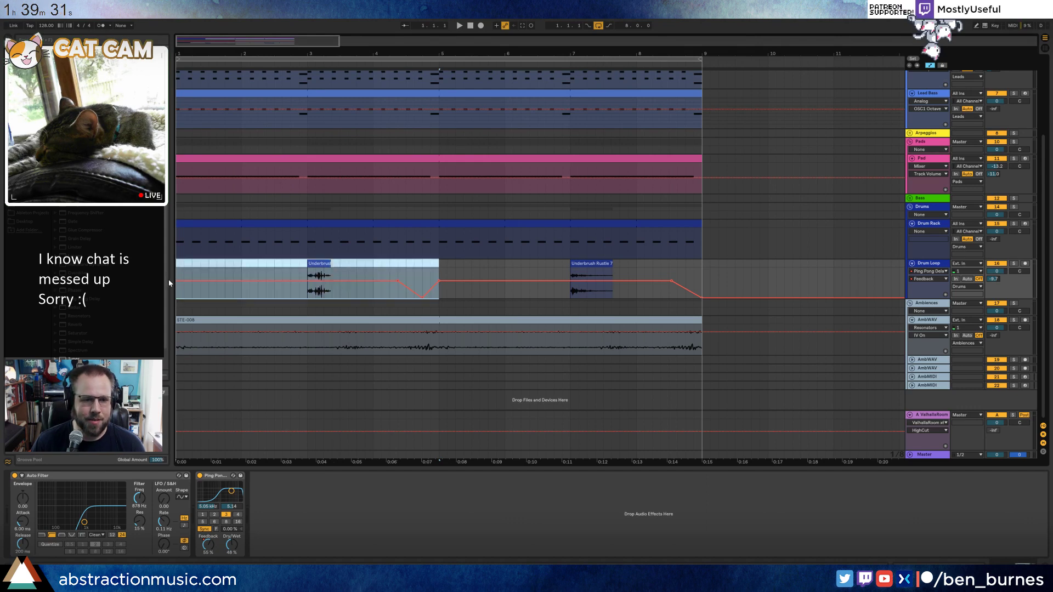
left_click(217, 278)
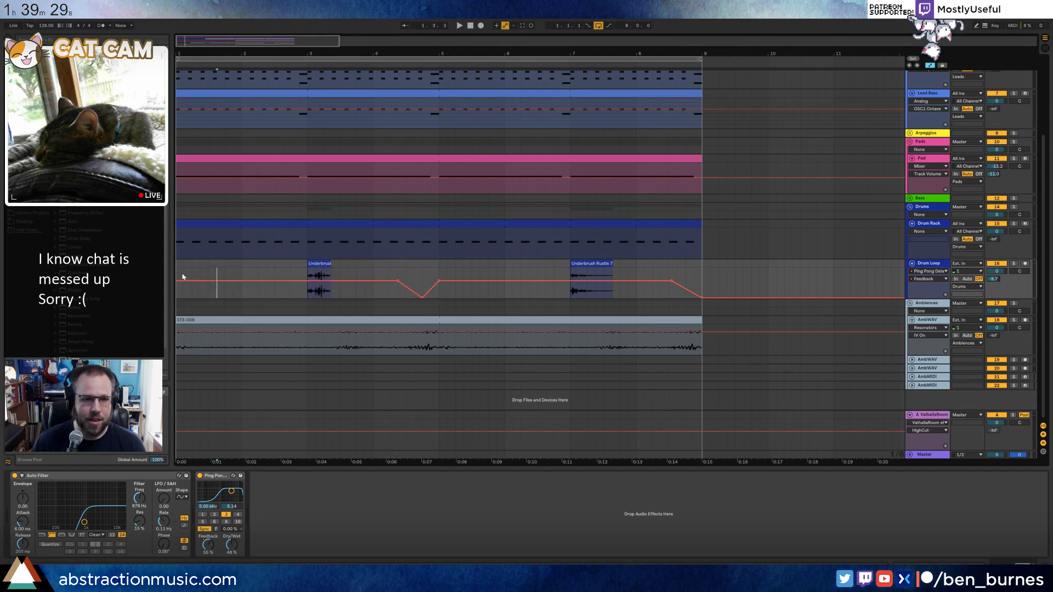
mouse_move(180, 276)
left_mouse_down()
mouse_move(433, 280)
mouse_move(180, 288)
left_mouse_up()
key("ctrl+d")
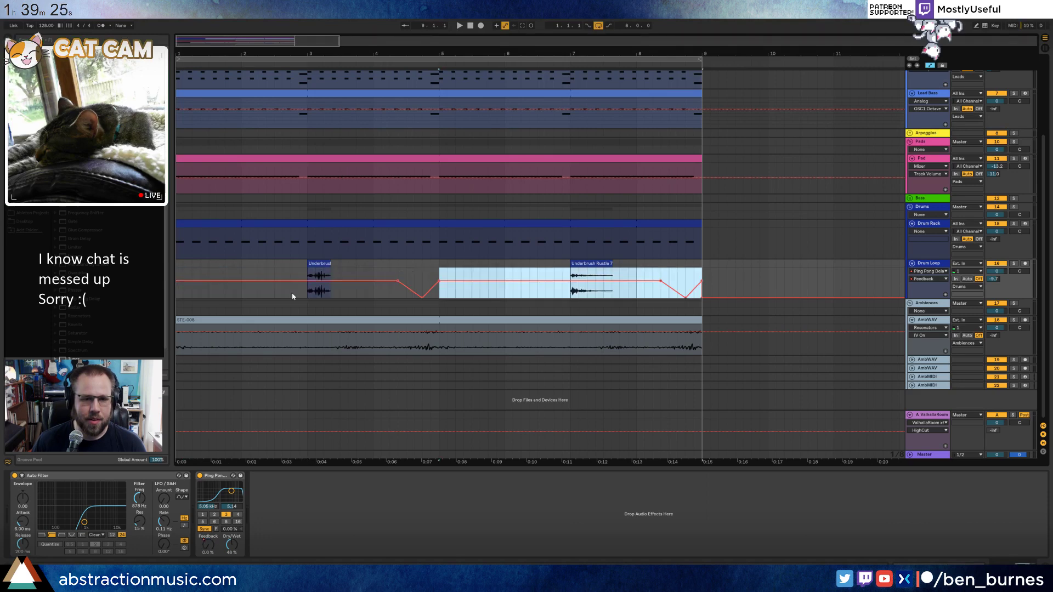
key("space")
left_click(758, 287)
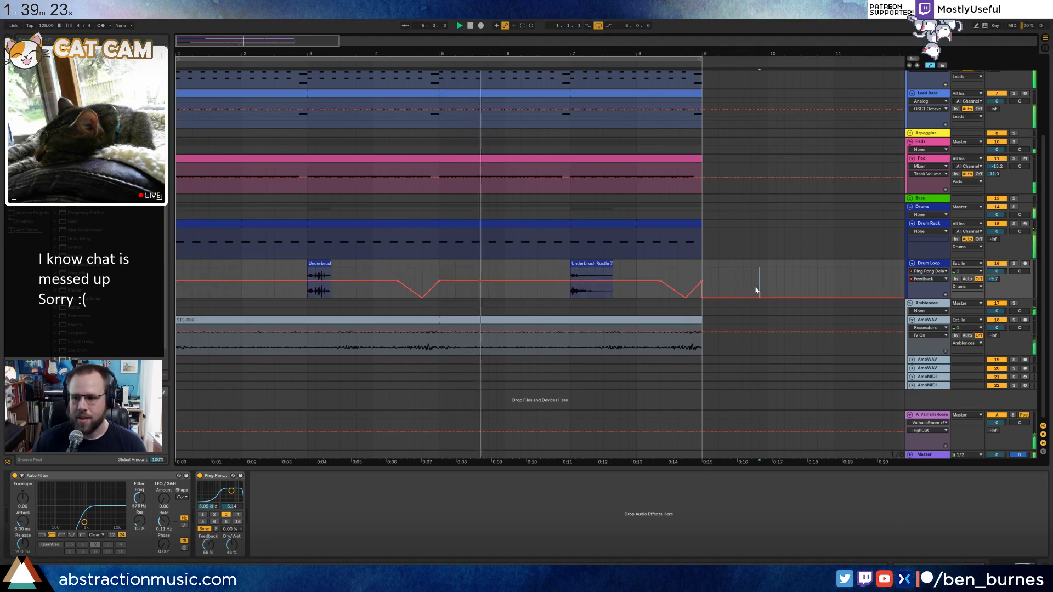
left_click(703, 298)
left_click(726, 289)
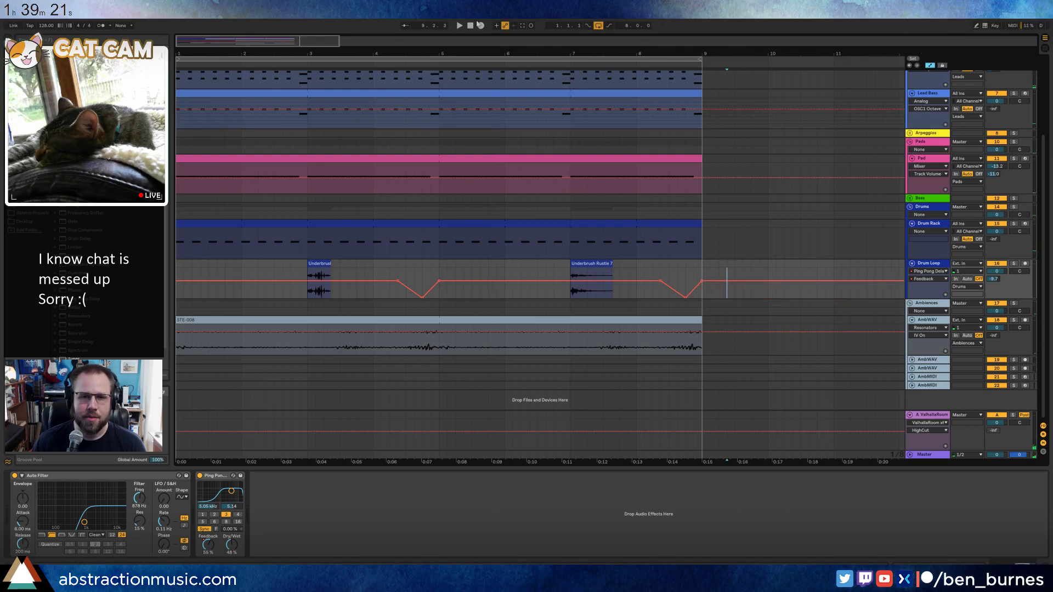
Add a Frequency Shifter after the Ping Pong Delay on the S Operator track and set it to Ring mode.
scroll(485, 208, "up", 4)
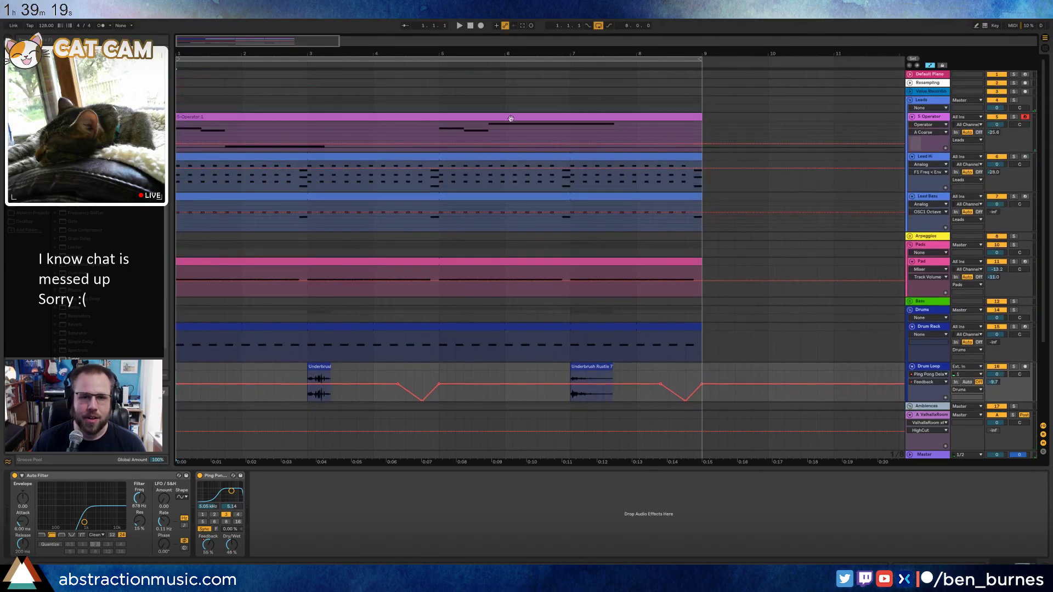
left_click(510, 116)
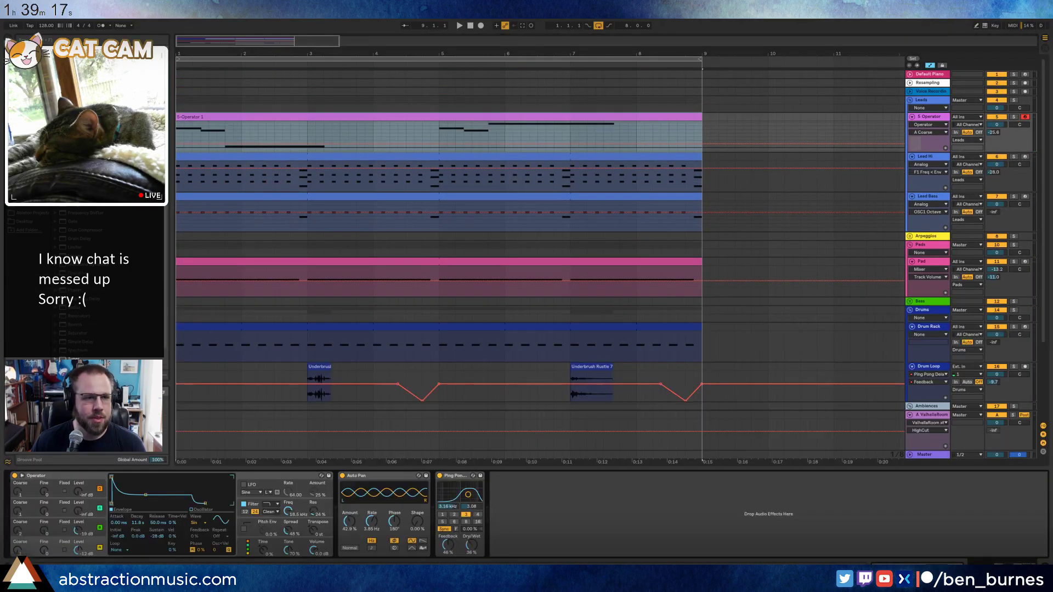
scroll(110, 285, "down", 1)
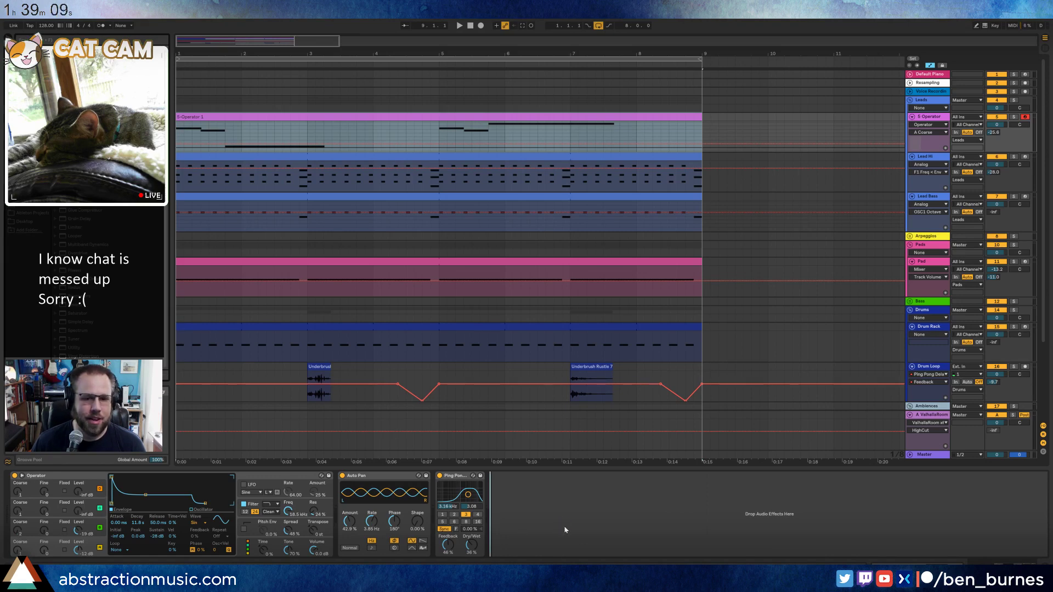
left_click_drag(566, 530, 566, 528)
left_click(565, 504)
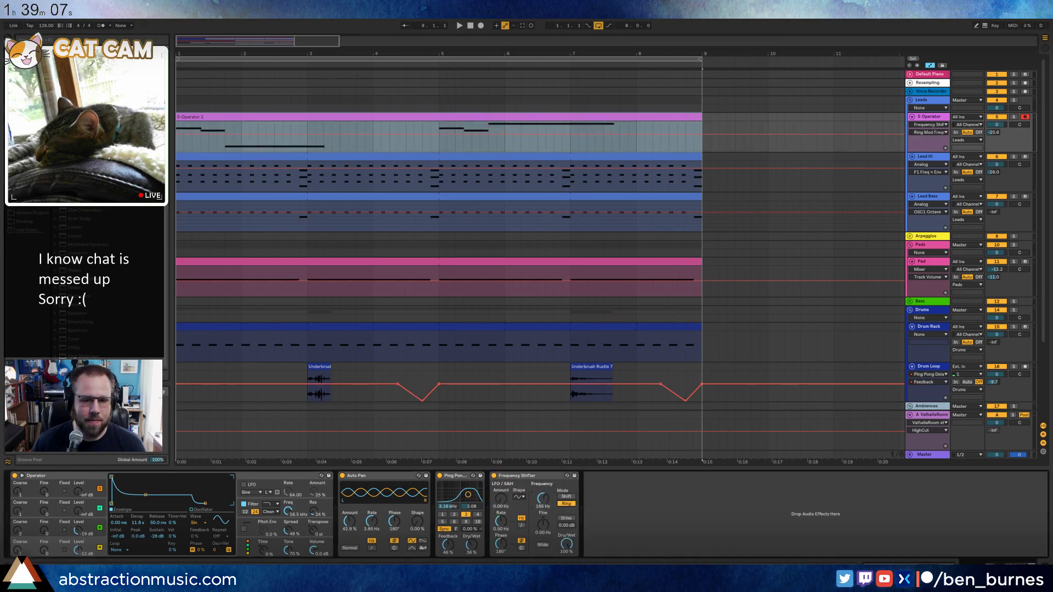
Play and stop the loop while lowering the Frequency Shifter's ring modulation frequency to about 4.37 Hz.
key("space")
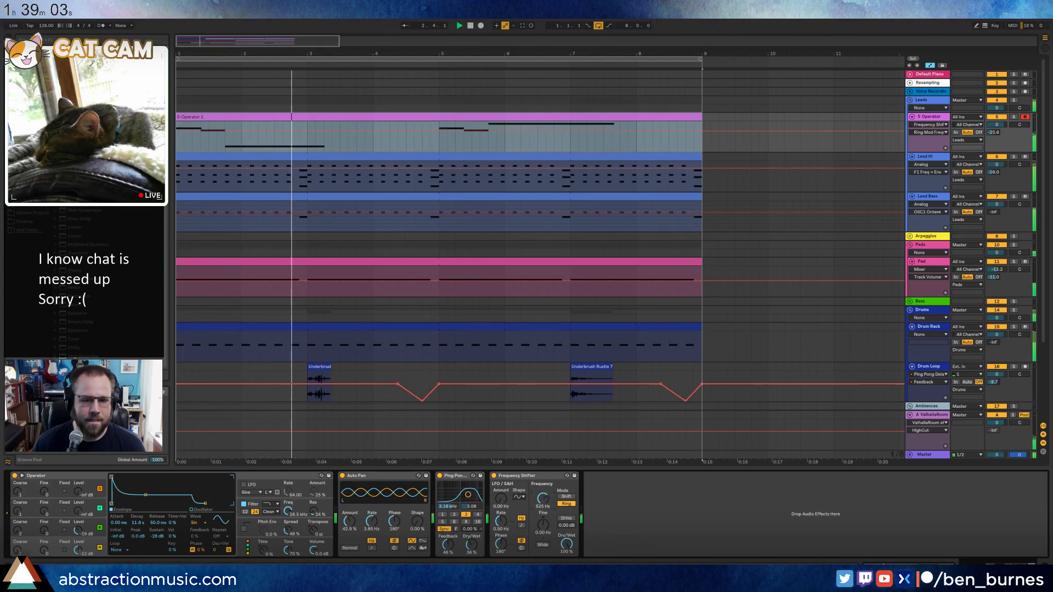
left_click_drag(543, 498, 544, 548)
key("space")
key("space")
left_click_drag(543, 498, 541, 509)
key("space")
key("space")
key("space")
key("space")
key("space")
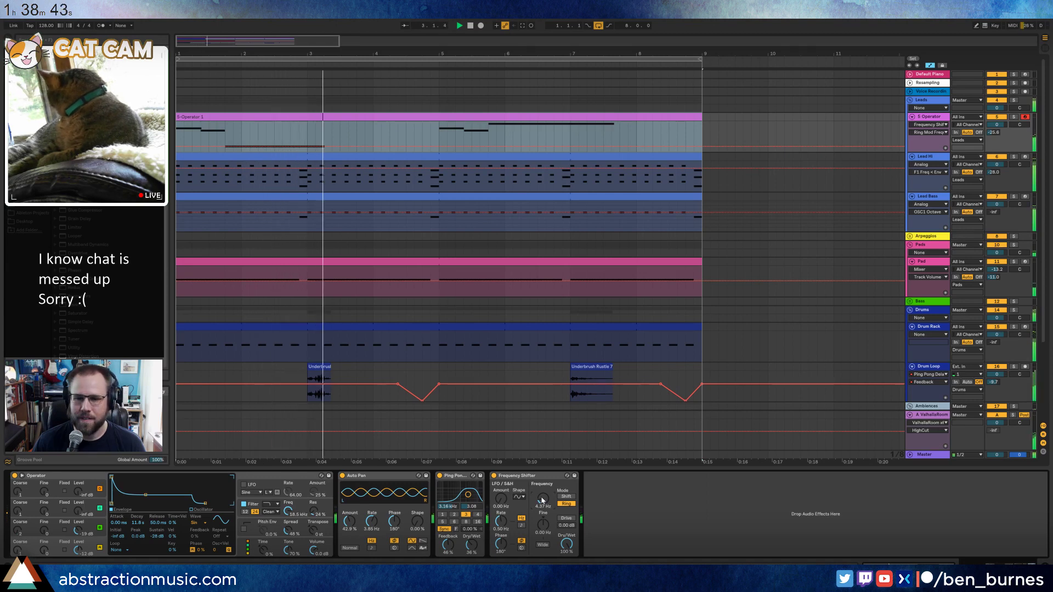
Adjust the Drum Loop track's volume to about -7.8 dB while the loop plays.
left_click_drag(996, 375, 996, 393)
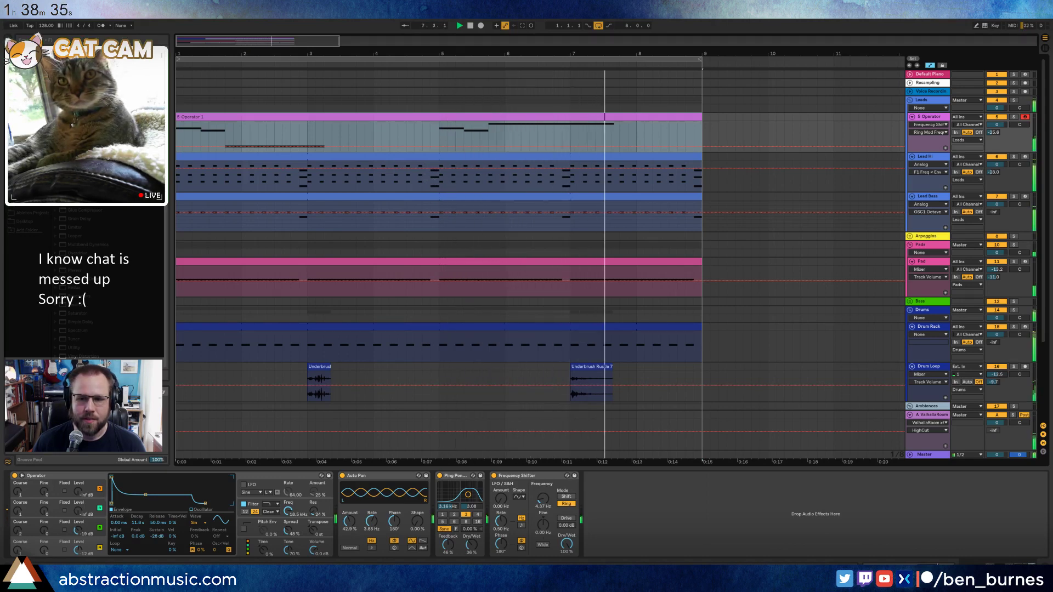
left_click_drag(995, 375, 995, 368)
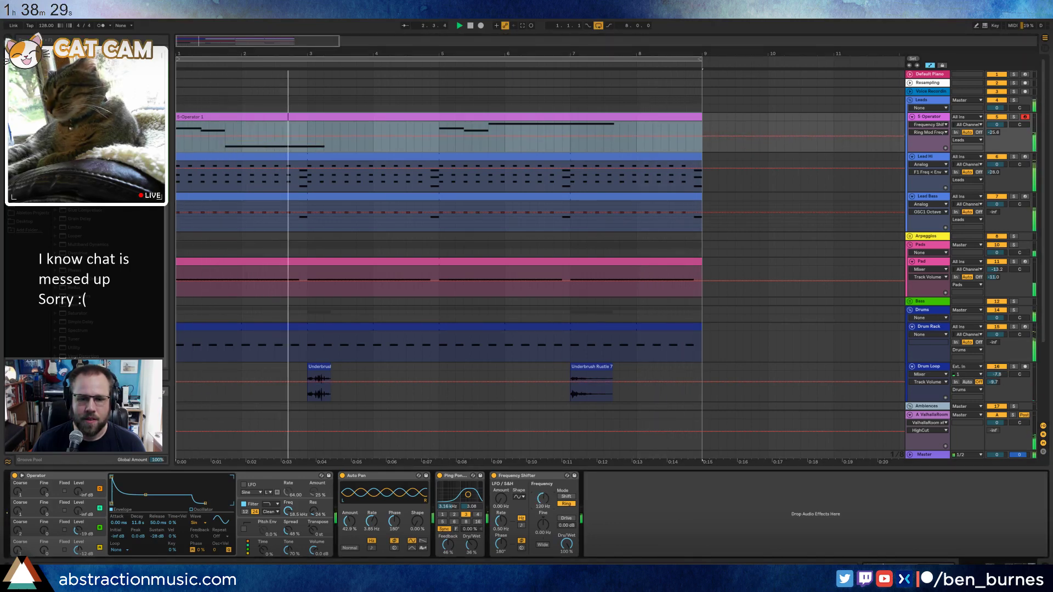
Fine-tune the S Operator's ring modulation frequency to about 4.23 Hz, enable Wide, and reset its spread to 0 Hz during playback.
left_click_drag(545, 501, 544, 509)
key("space")
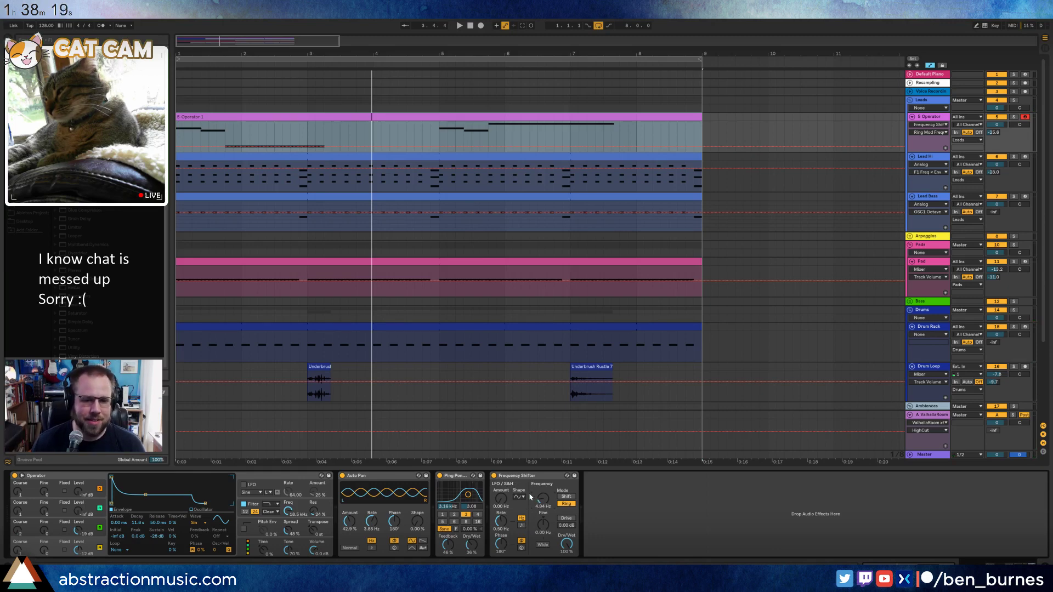
key("space")
left_click_drag(543, 499, 550, 531)
double_click(548, 528)
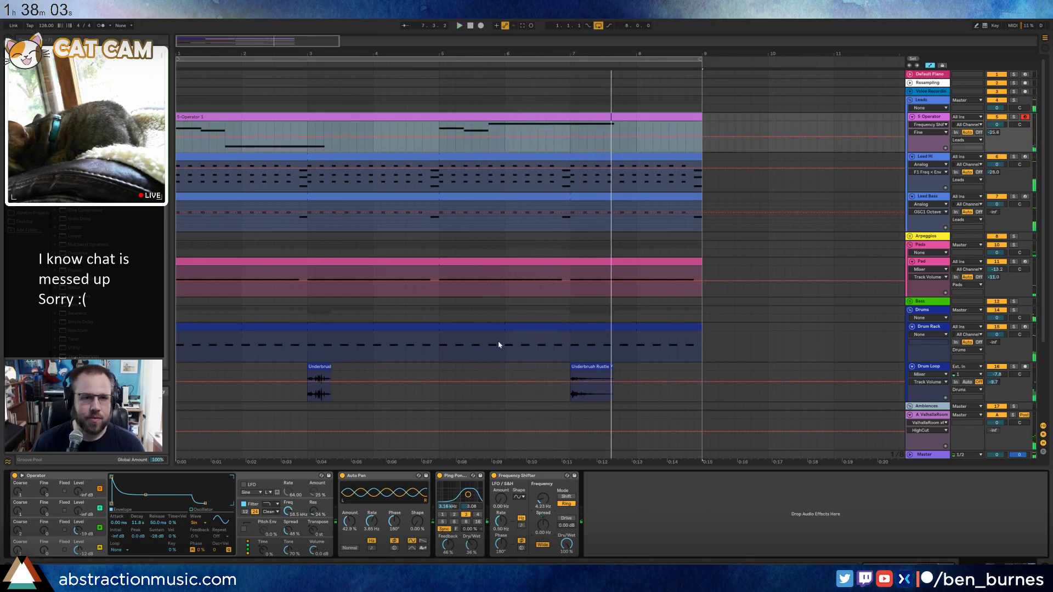
key("space")
scroll(352, 259, "down", 2)
scroll(321, 316, "down", 4)
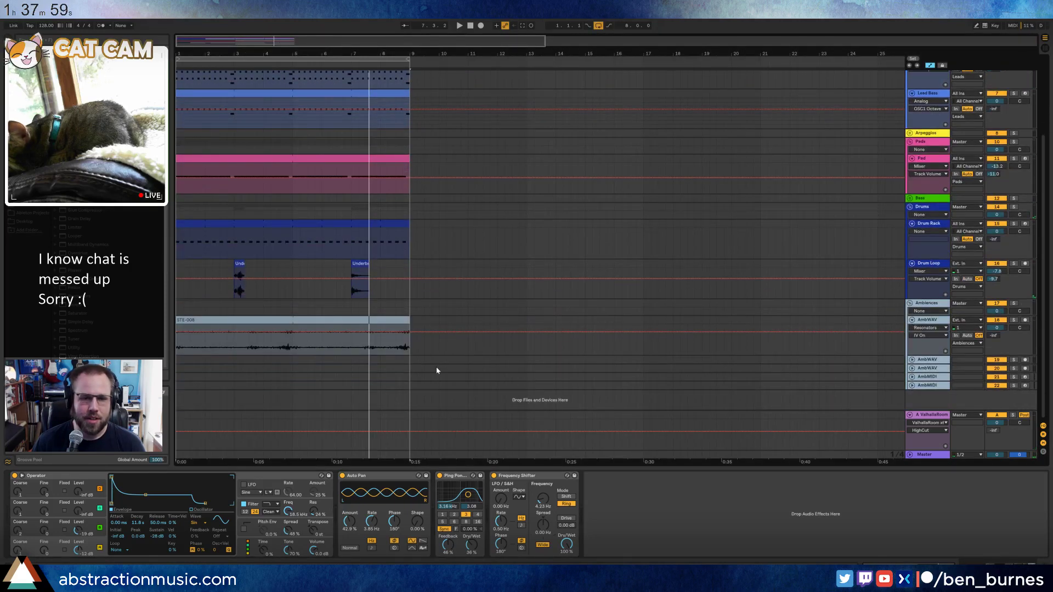
Collapse the first AmbWAV track and the Drum Loop track in the arrangement.
left_click(912, 321)
scroll(682, 341, "up", 3)
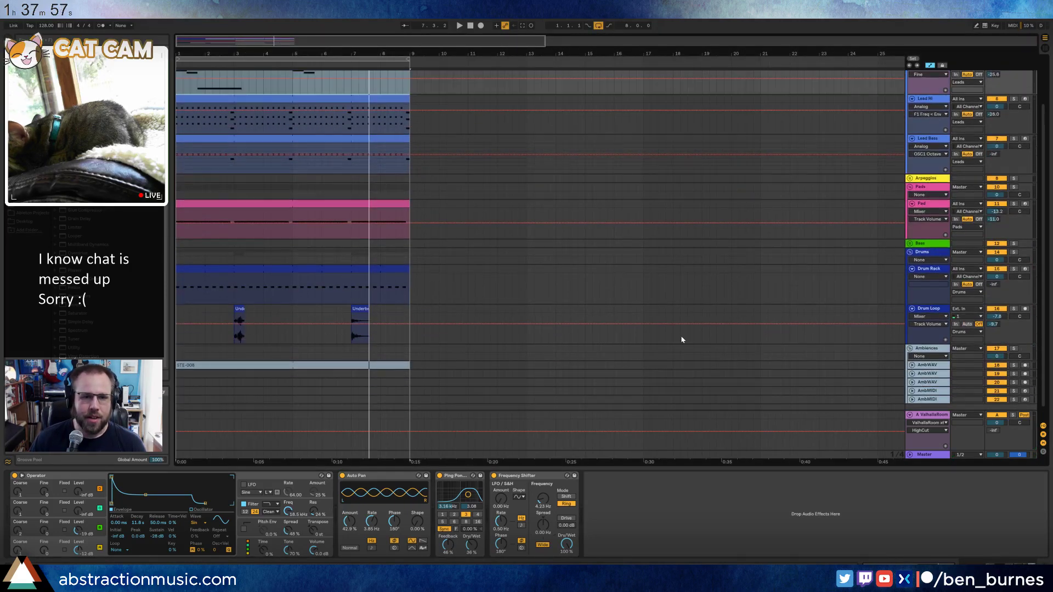
left_click(916, 278)
left_click(912, 309)
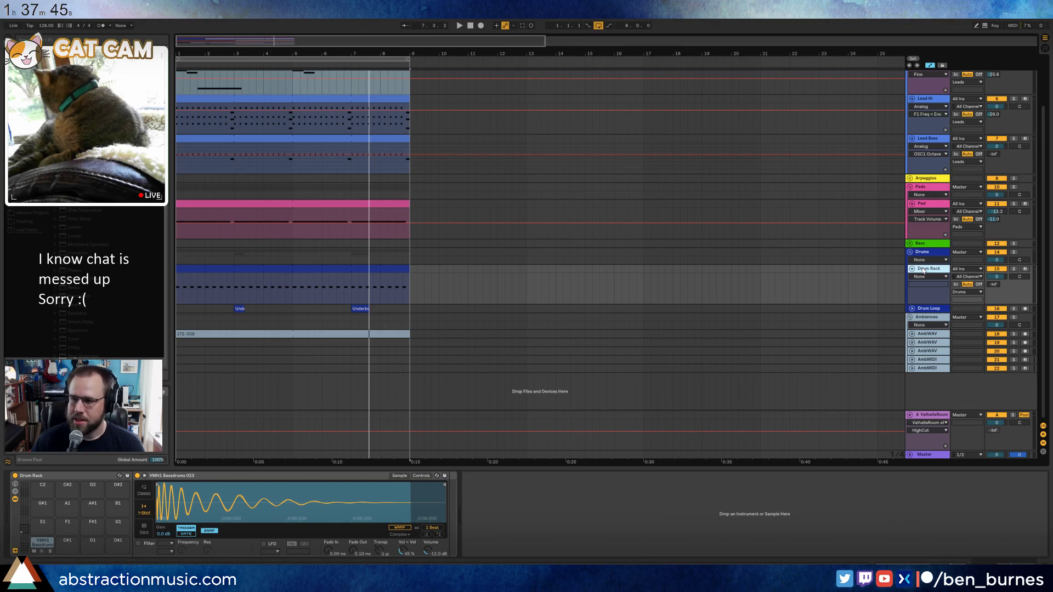
Return the playhead to the start and play the arrangement.
left_click(285, 275)
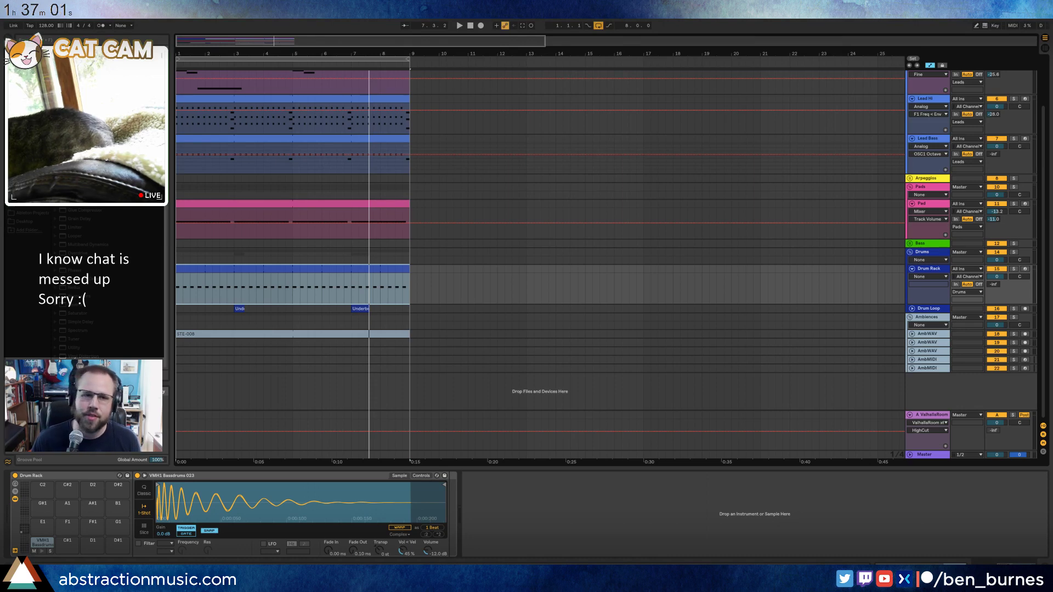
scroll(294, 275, "up", 3)
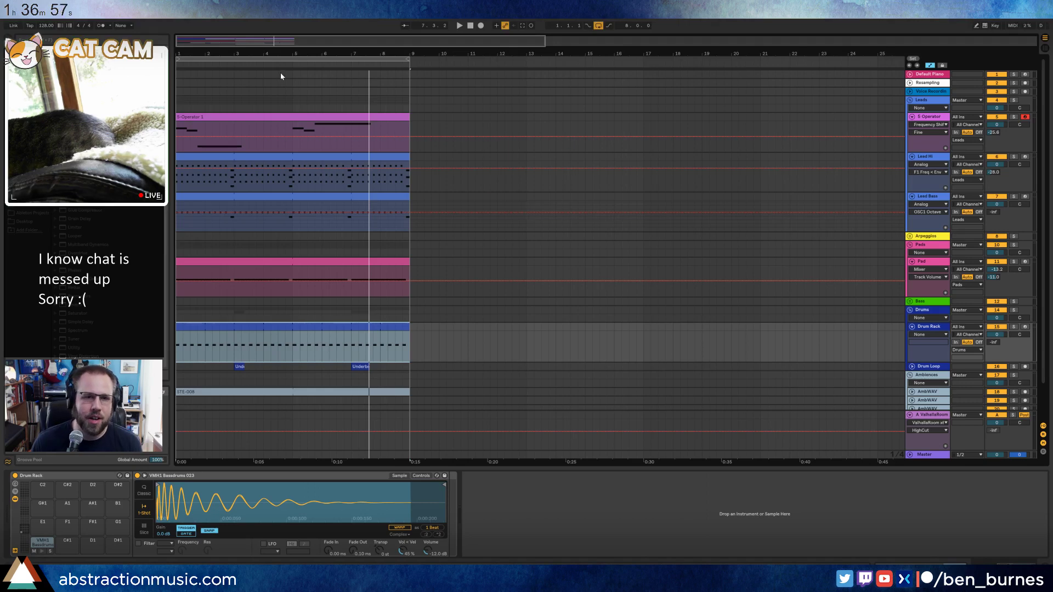
left_click(471, 26)
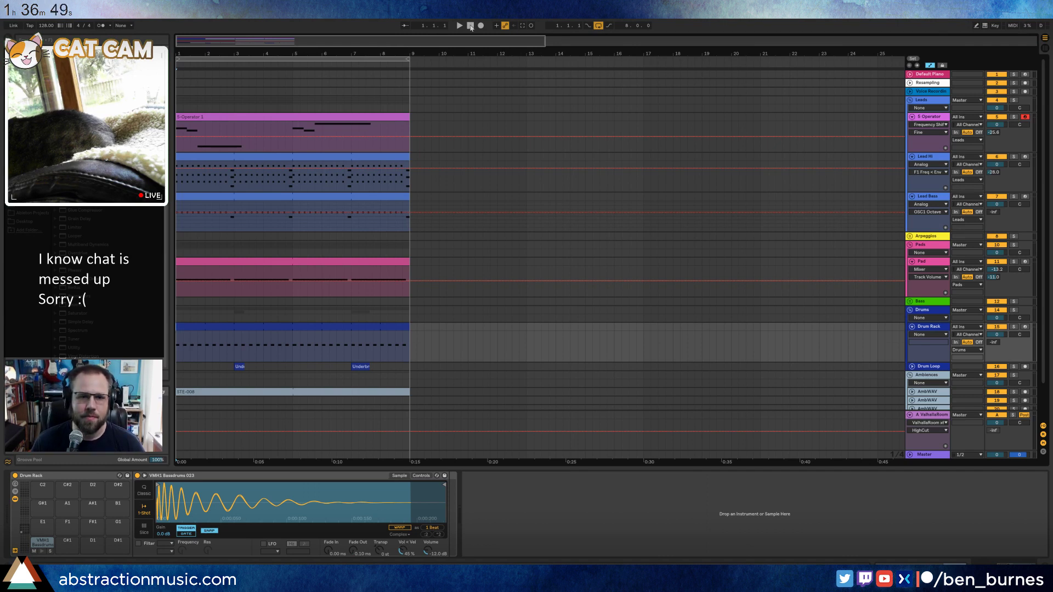
key("space")
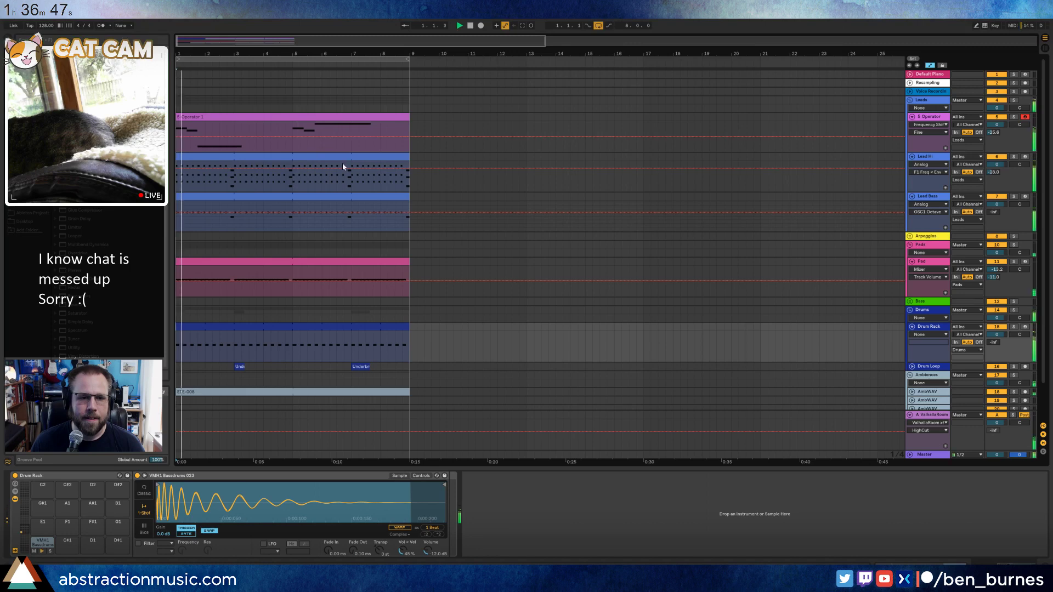
Adjust the filter 1 frequency of the Analog synth on the Lead Hi track during playback.
left_click(290, 117)
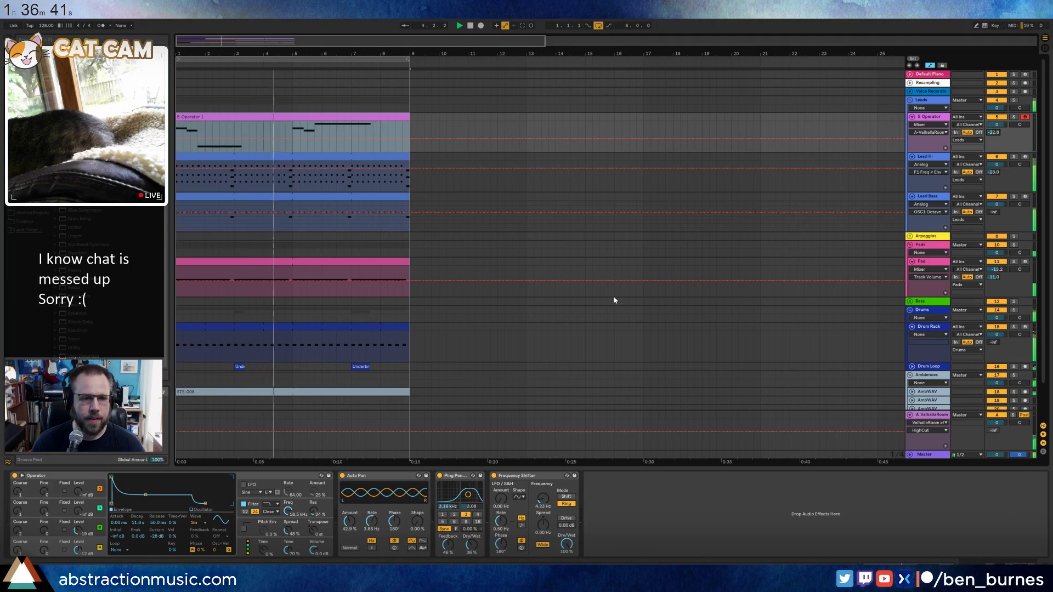
left_click(325, 157)
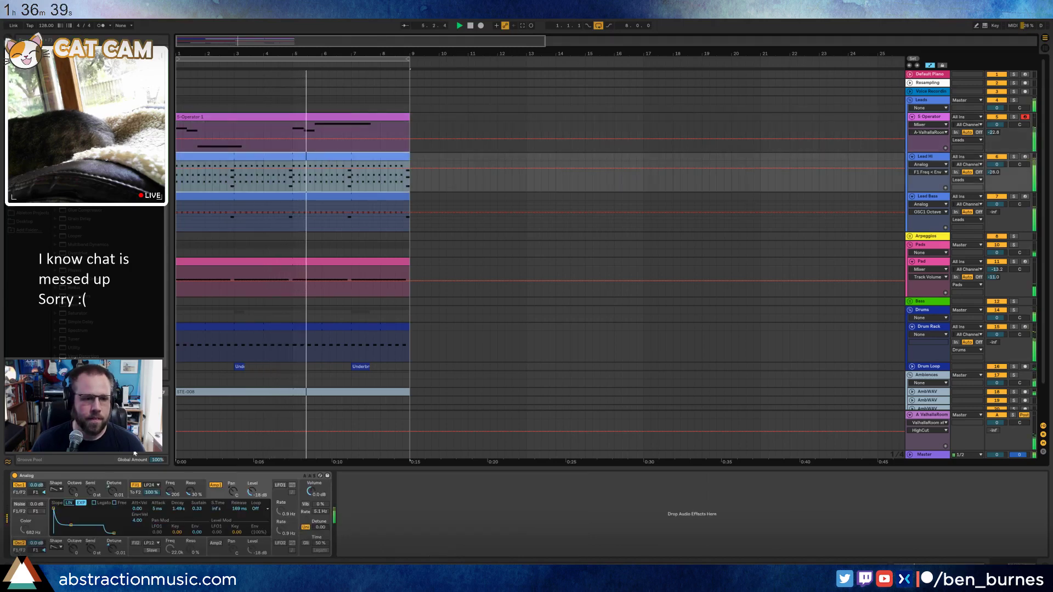
left_click(135, 497)
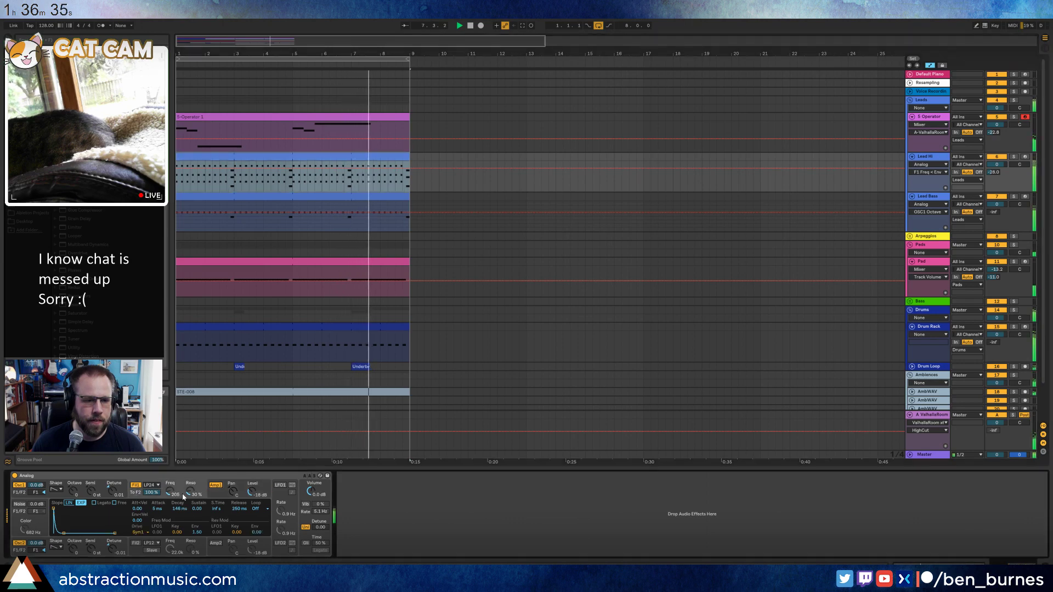
mouse_move(190, 492)
left_mouse_down()
mouse_move(190, 476)
mouse_move(190, 500)
mouse_move(170, 492)
mouse_move(170, 477)
mouse_move(170, 491)
mouse_move(191, 490)
mouse_move(170, 492)
left_mouse_up()
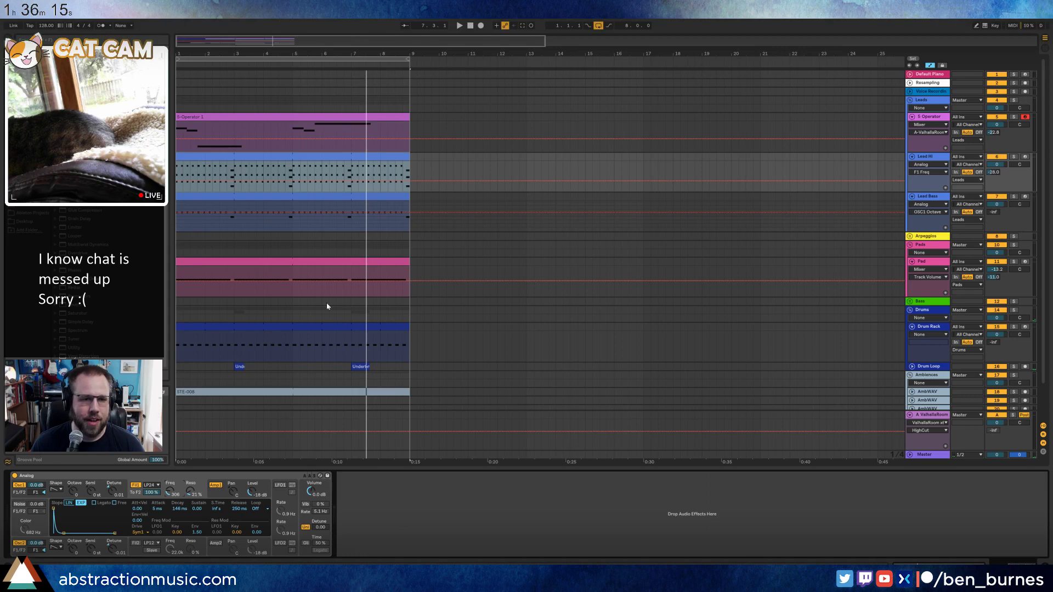
Move the first AmbWAV track into the Pads group above the Pad track and rename it AmbiPad.
left_click(374, 297)
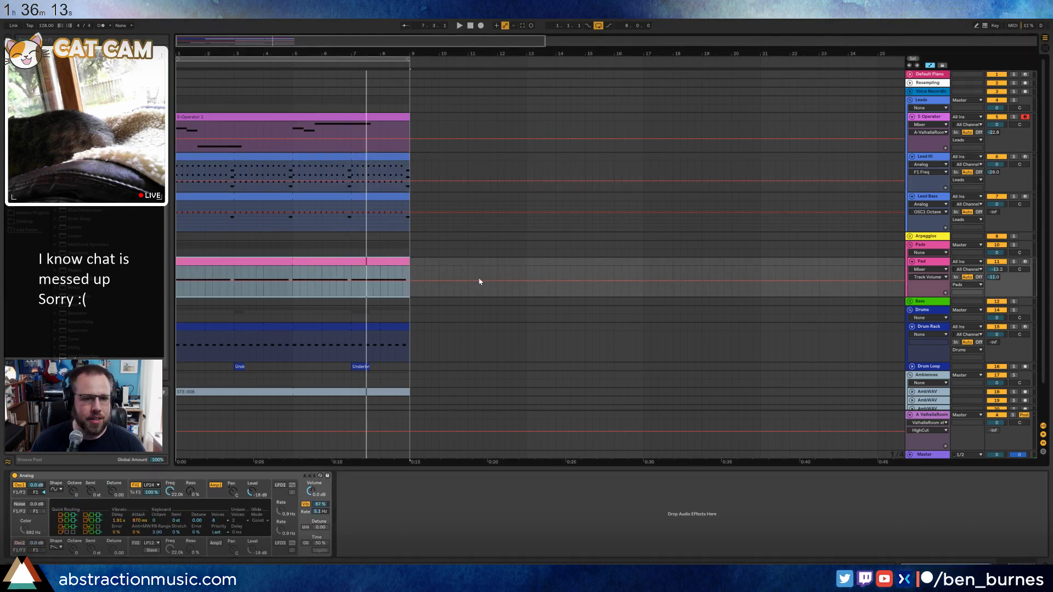
scroll(479, 282, "down", 3)
left_click(914, 351)
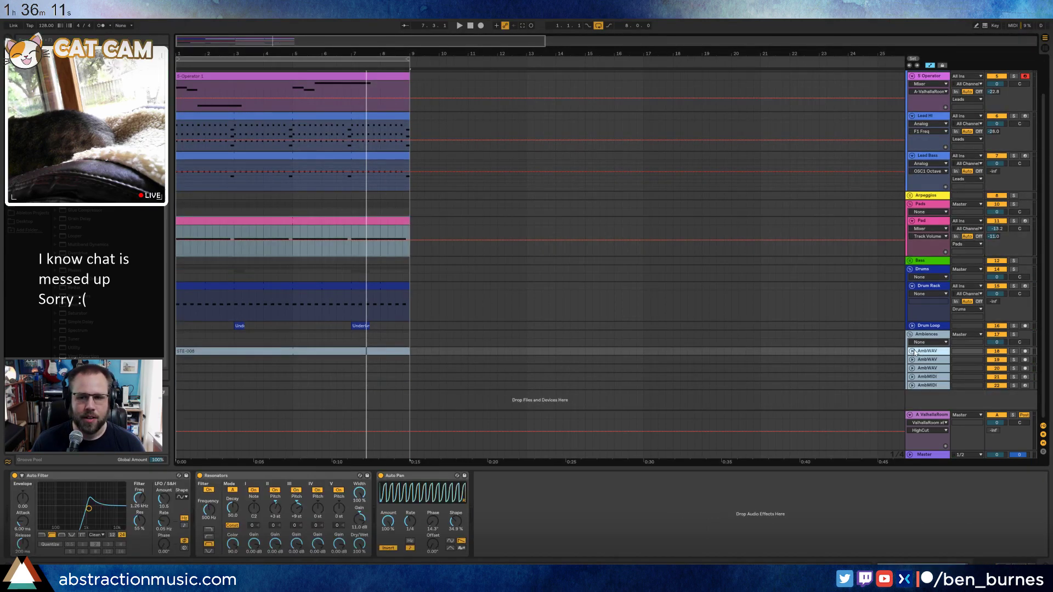
left_click_drag(925, 352, 927, 221)
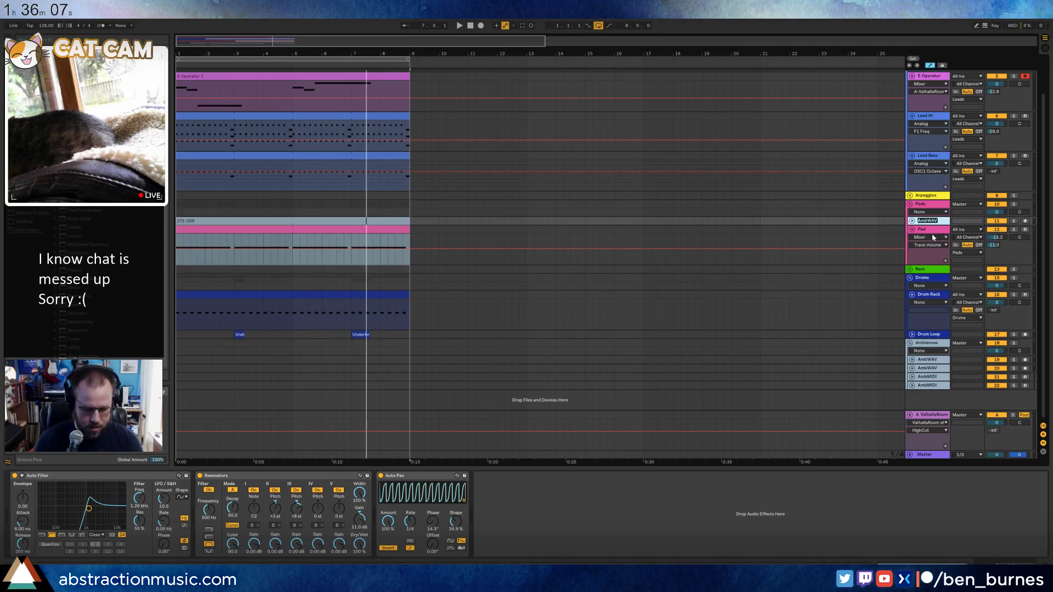
type("AmbiPad")
key("Return")
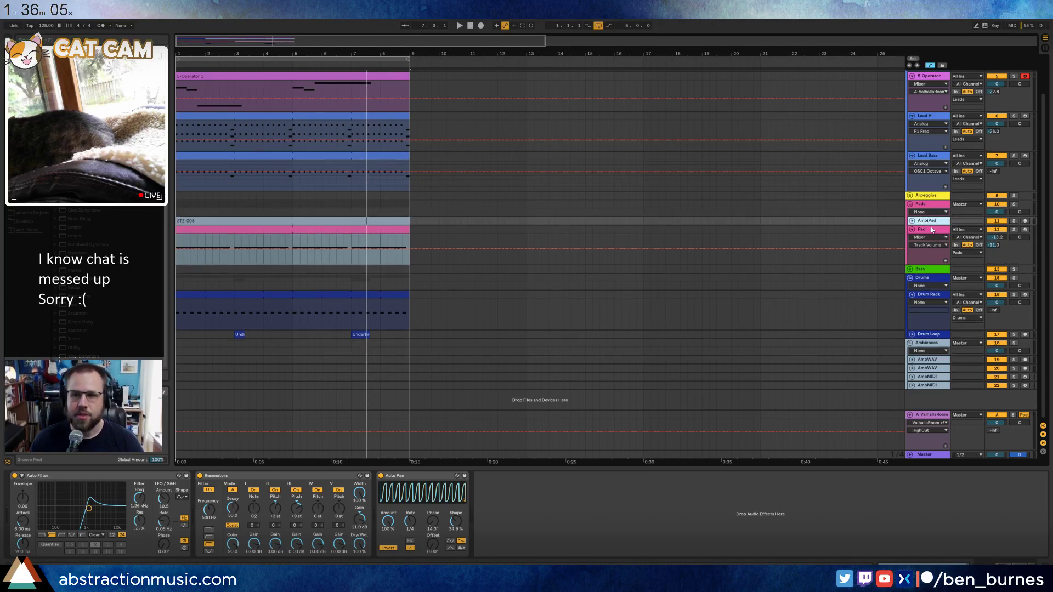
Recolor the AmbiPad track pink to match the Pads group.
right_click(925, 222)
left_click(1026, 337)
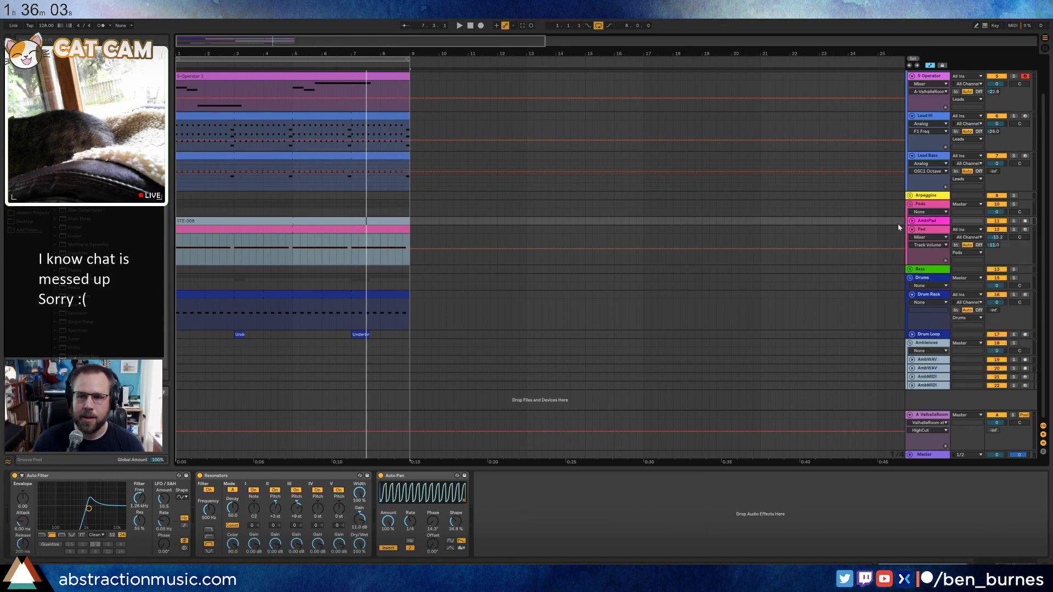
right_click(934, 223)
left_click(1034, 331)
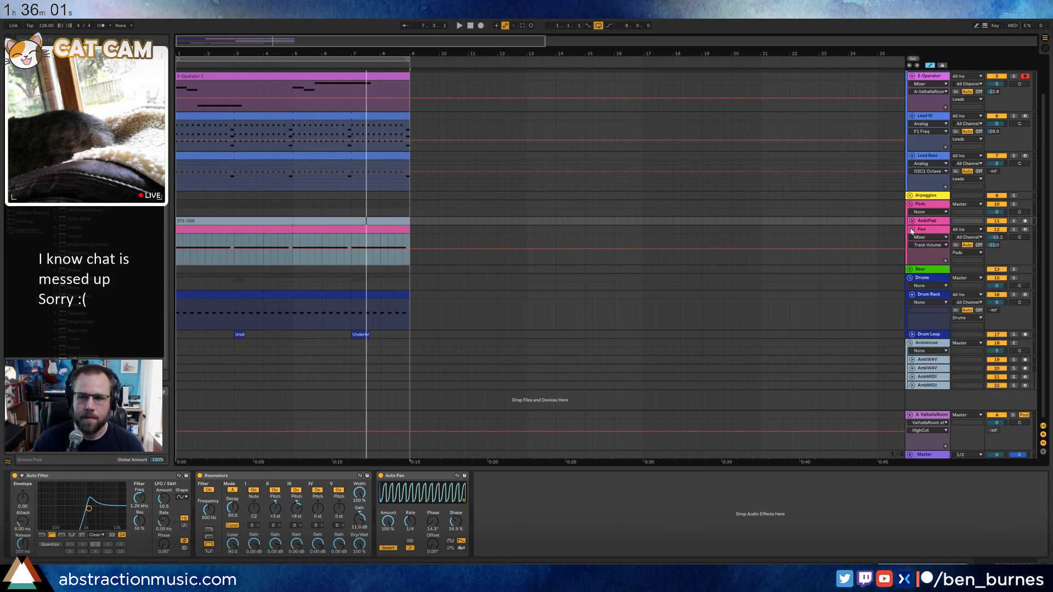
Recolor the S Operator track blue to match the other tracks in the Leads group.
scroll(930, 176, "up", 1)
left_click(931, 97)
left_click(931, 133)
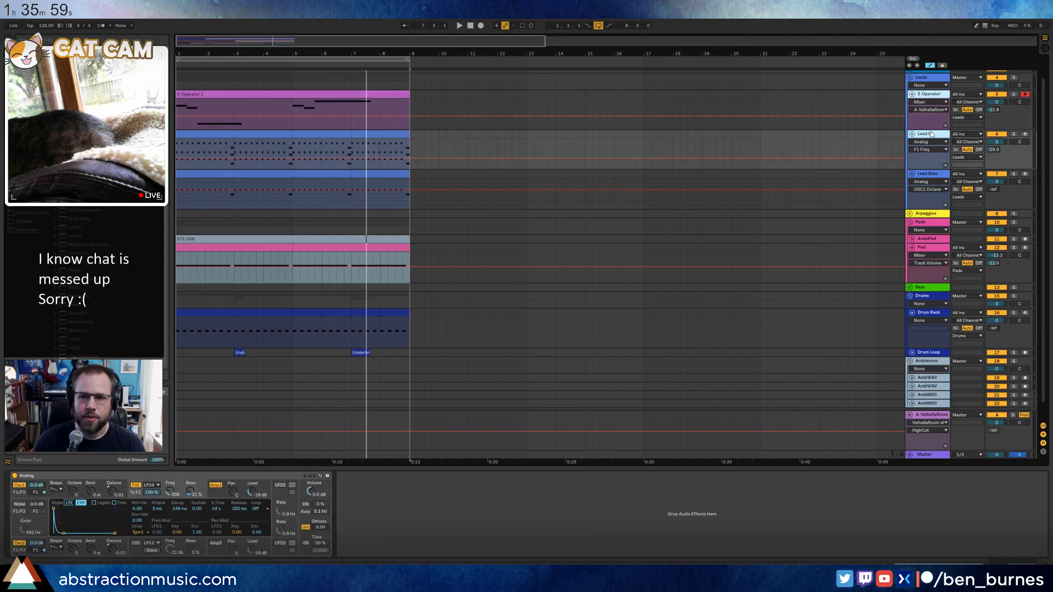
right_click(931, 132)
left_click(1007, 222)
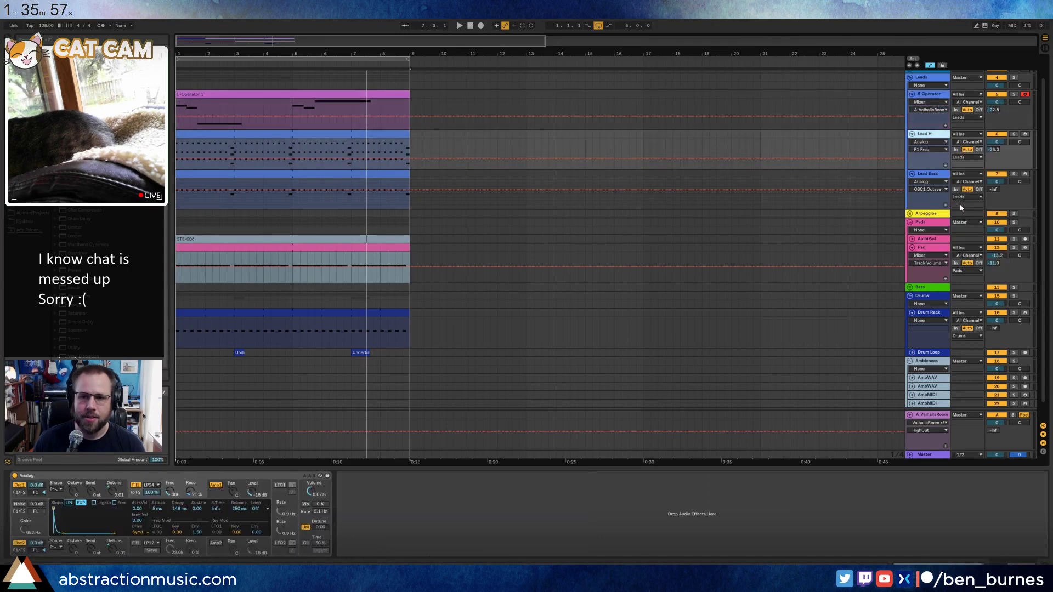
Recolor the S Operator clip blue and the AmbiPad track's audio clip pink to match their tracks.
right_click(372, 97)
left_click(447, 254)
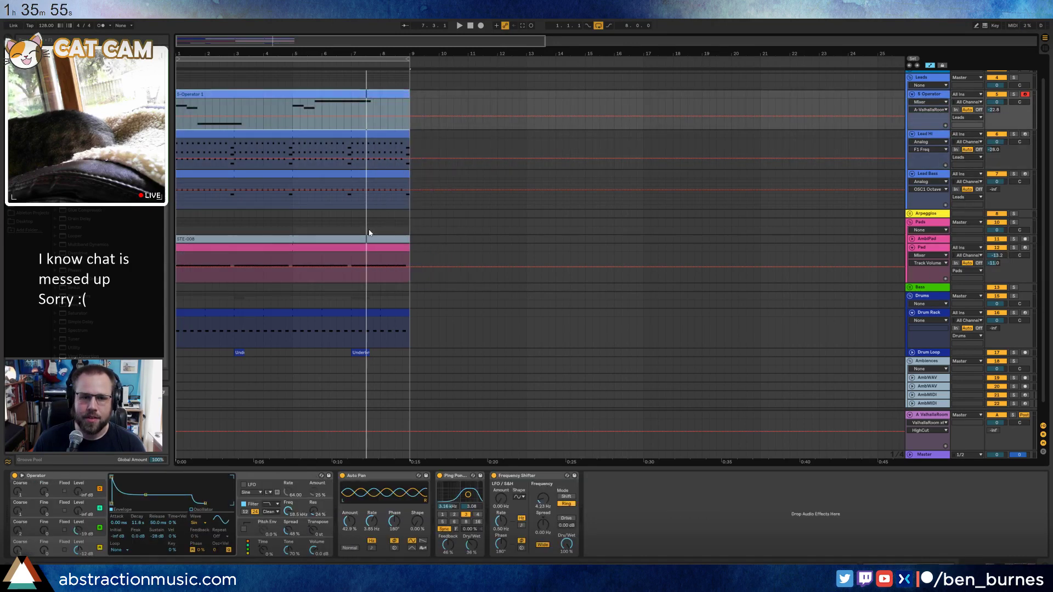
left_click(369, 238)
right_click(369, 240)
left_click(471, 451)
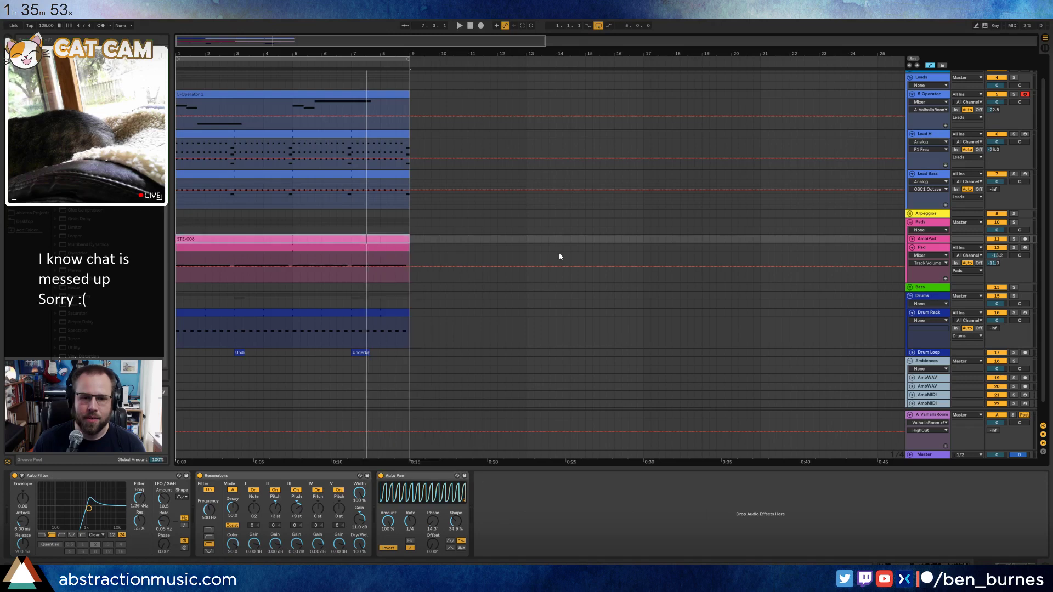
left_click(557, 252)
scroll(571, 257, "up", 2)
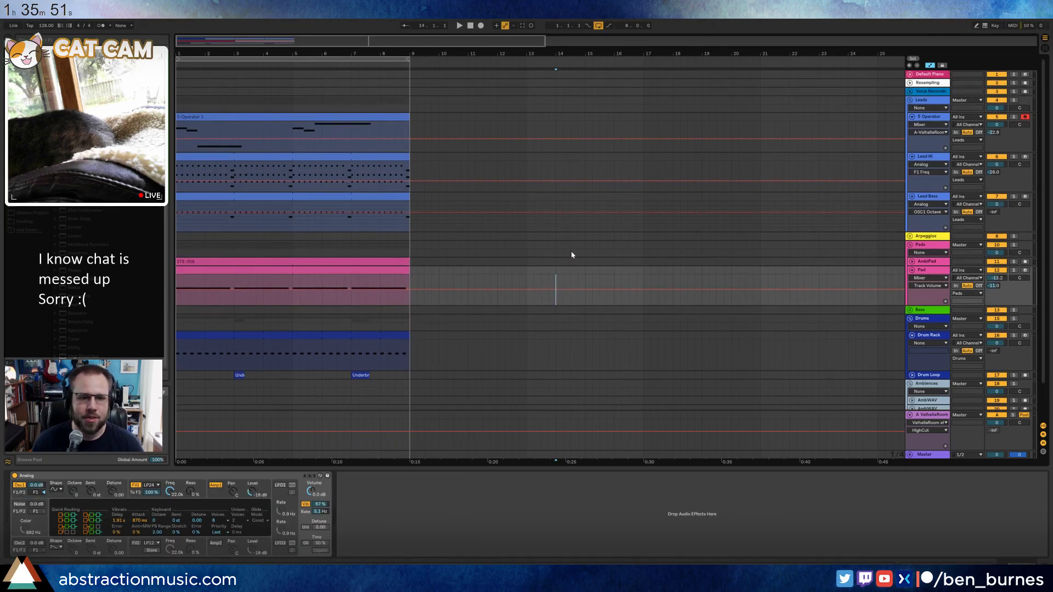
scroll(571, 243, "down", 2)
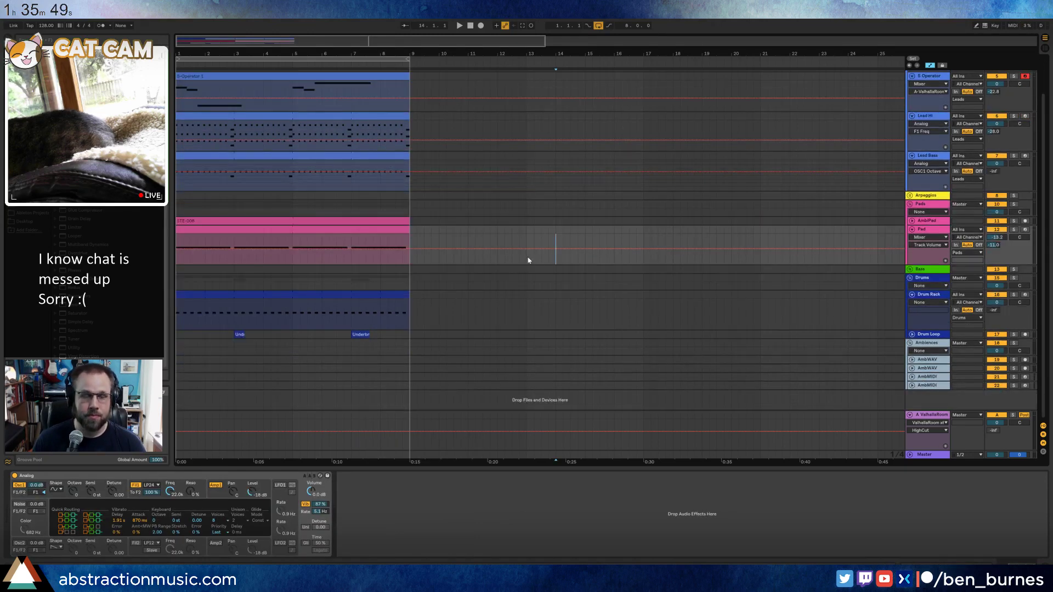
Play the arrangement from the start and open the Drum Rack clip in the note editor.
left_click(470, 26)
key("space")
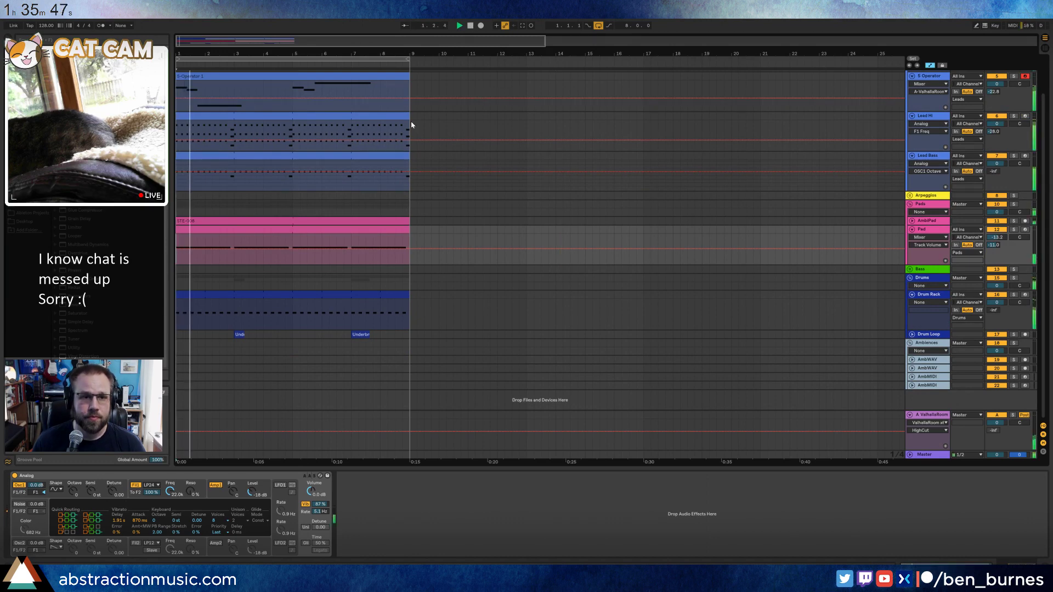
scroll(401, 218, "up", 2)
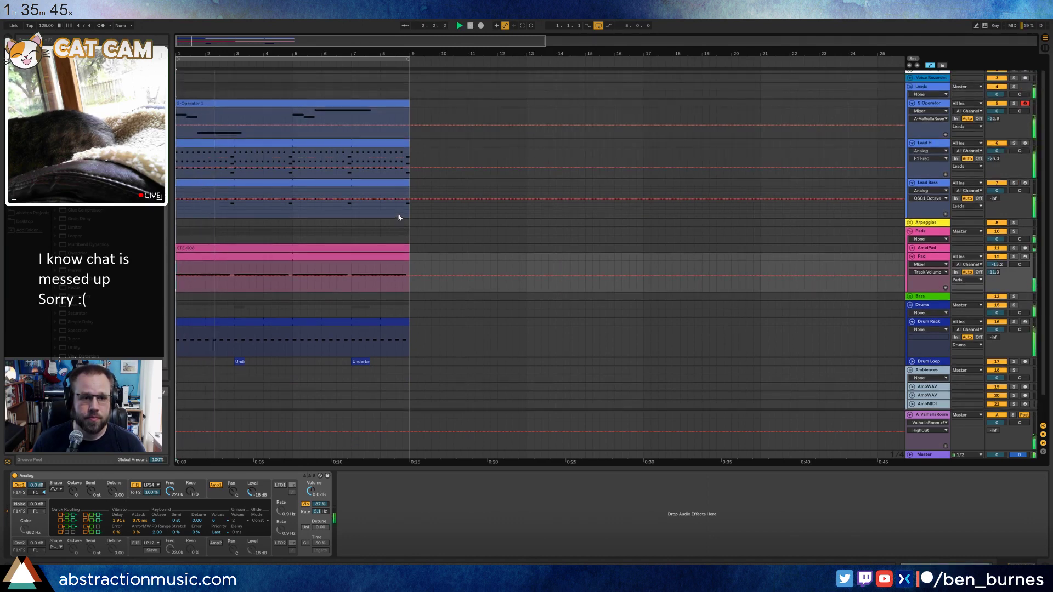
left_click(288, 320)
double_click(287, 320)
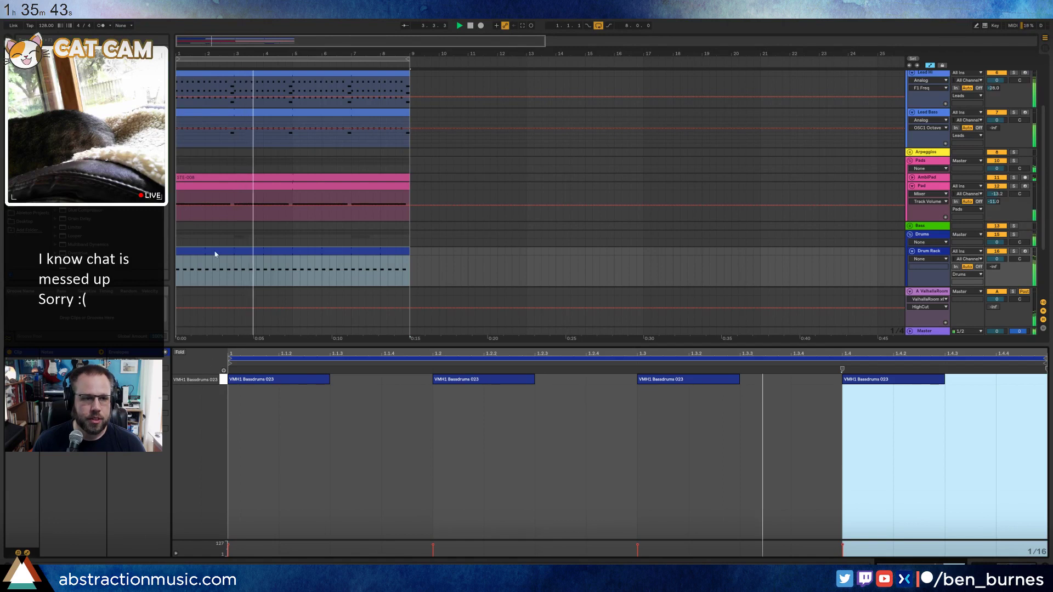
Browse the drum sample folders for a hi-hat and load "hat 4 - pATCHES hip hop drums" onto the Drum Rack's E1 pad.
left_click(29, 205)
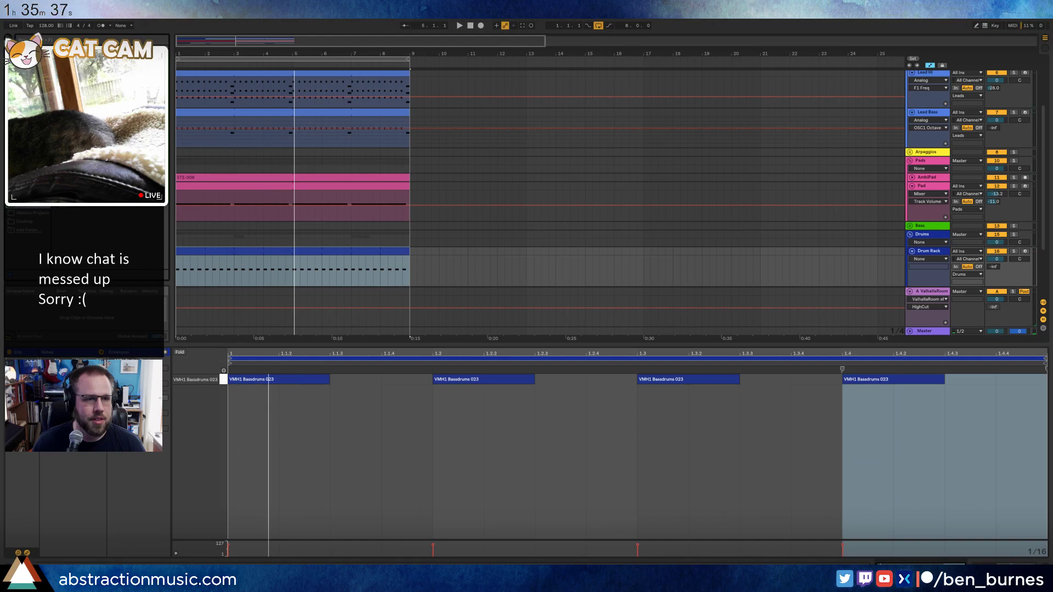
left_click(29, 195)
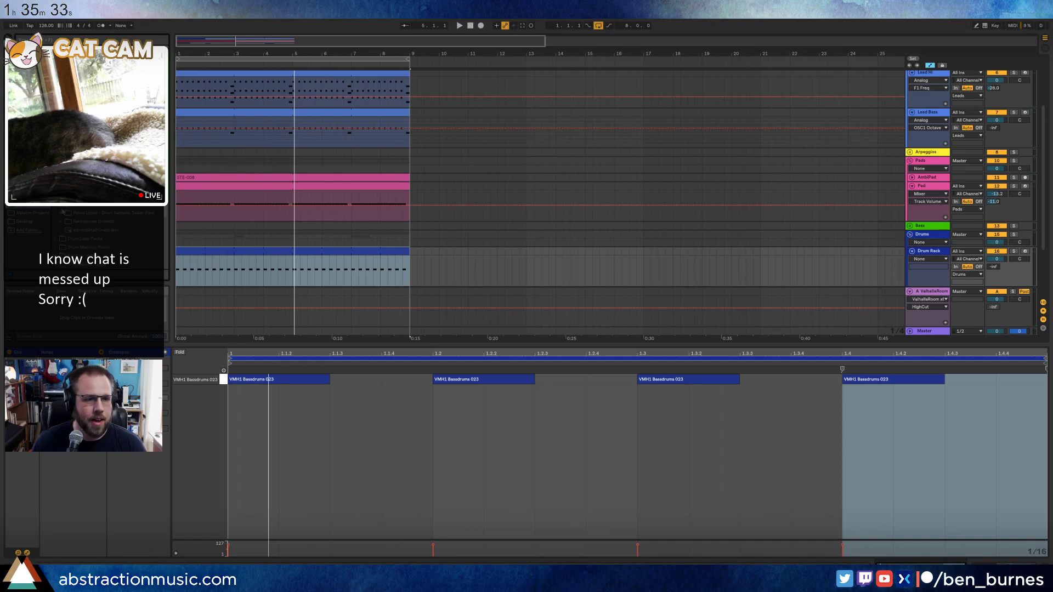
left_click(61, 207)
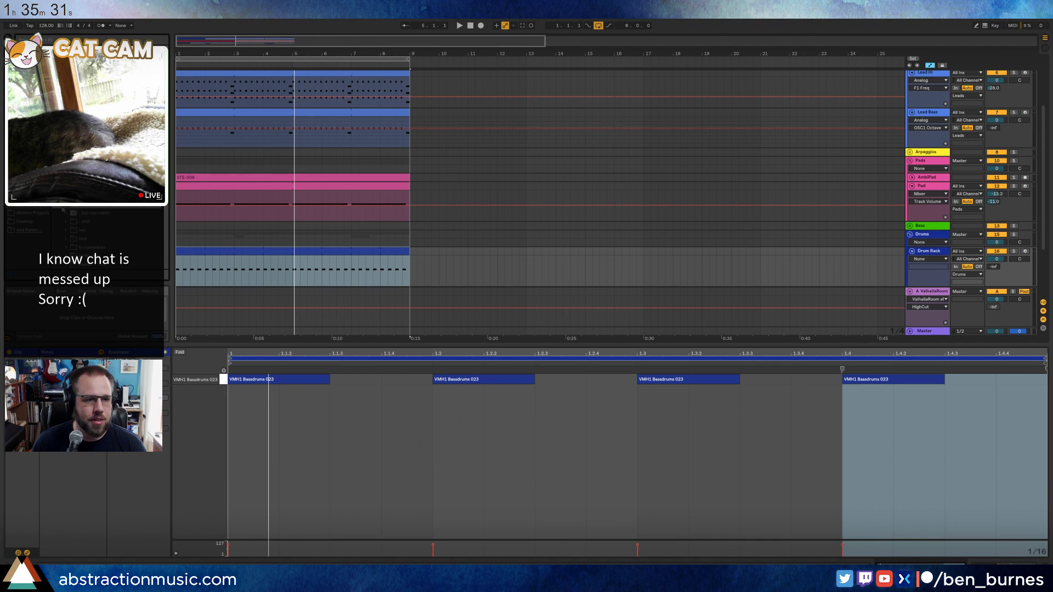
left_click(69, 230)
scroll(71, 230, "down", 3)
left_click(79, 222)
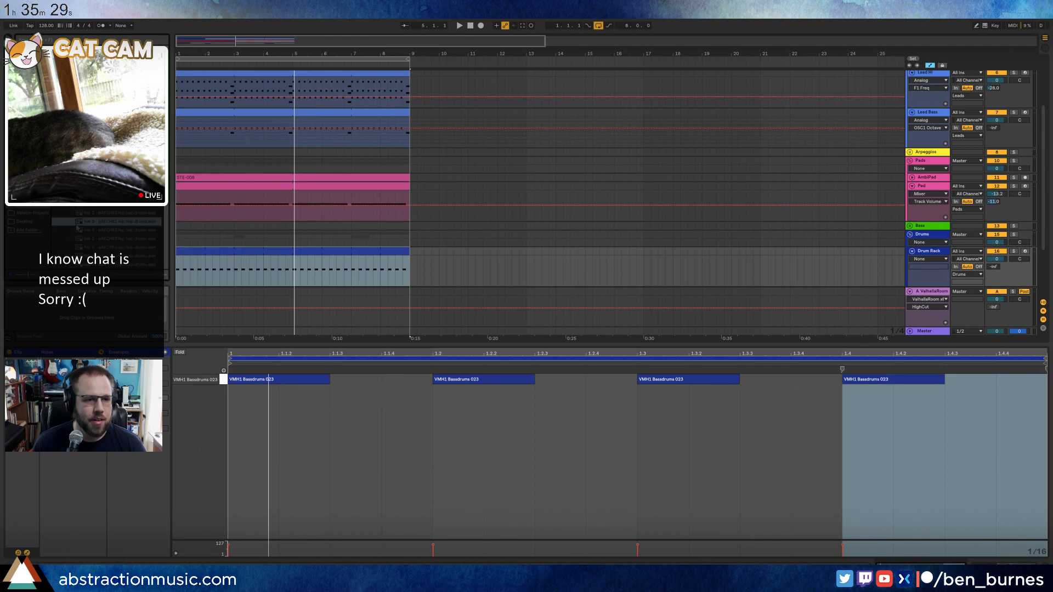
scroll(78, 225, "down", 2)
left_click(79, 230)
left_click(86, 222)
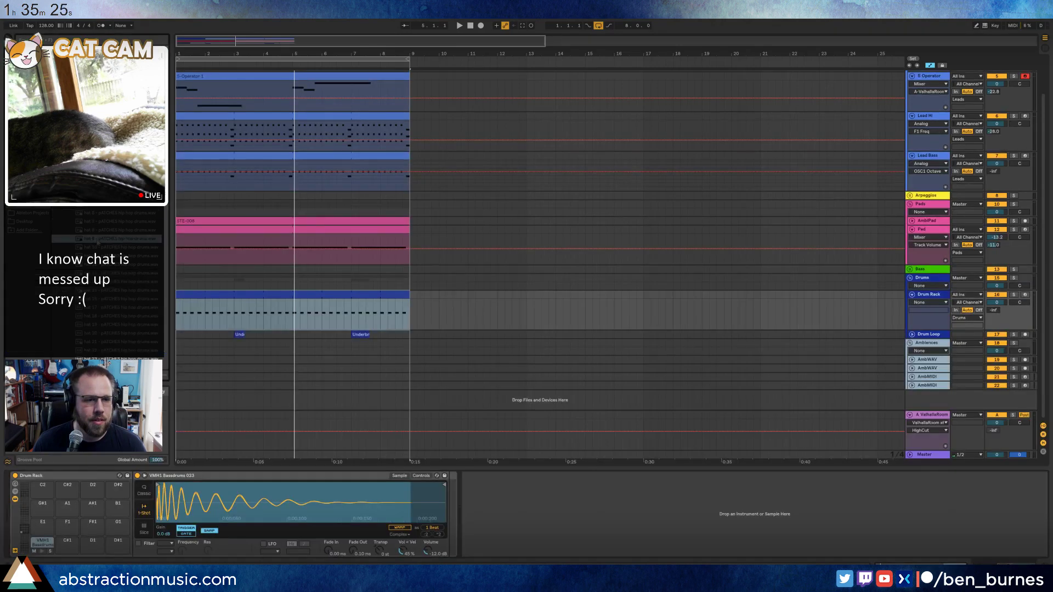
left_click(118, 256)
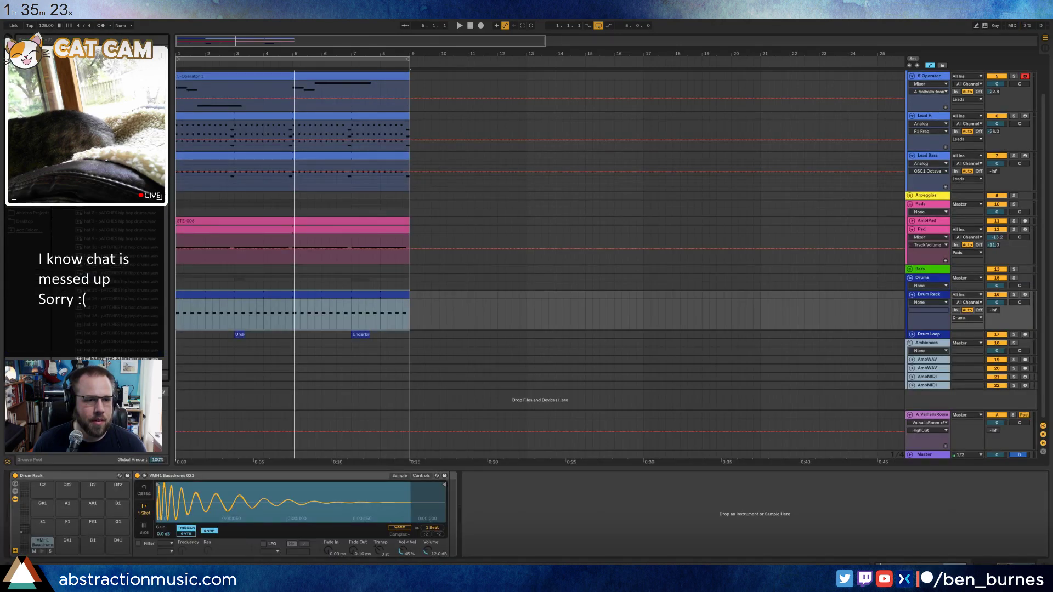
left_click_drag(104, 196, 39, 522)
Add two 1/16 hat 4 notes at 1.1.3 and 1.1.4 in the Drum Rack clip.
double_click(231, 303)
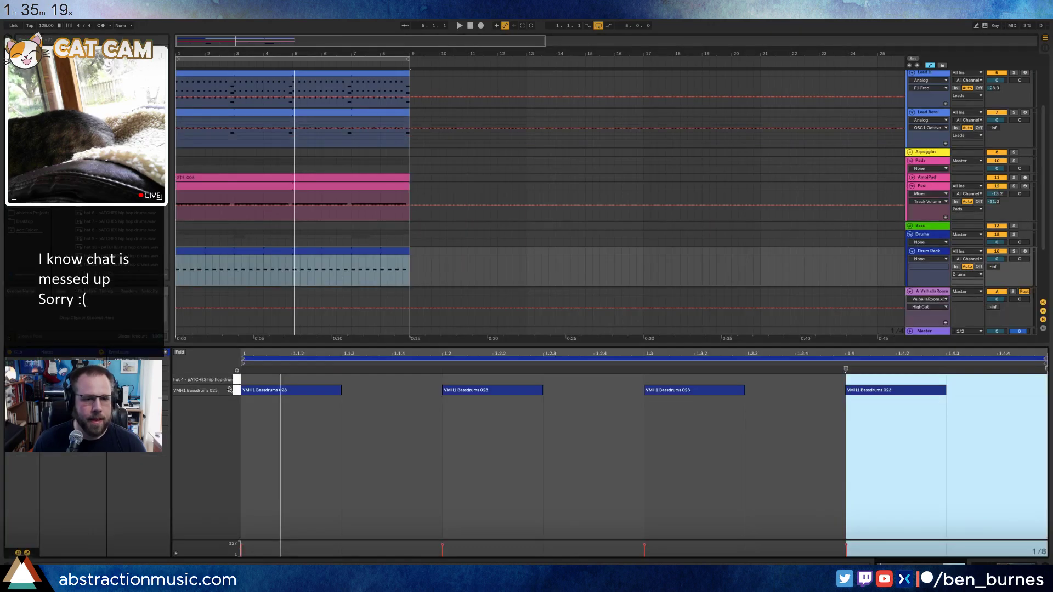
double_click(352, 379)
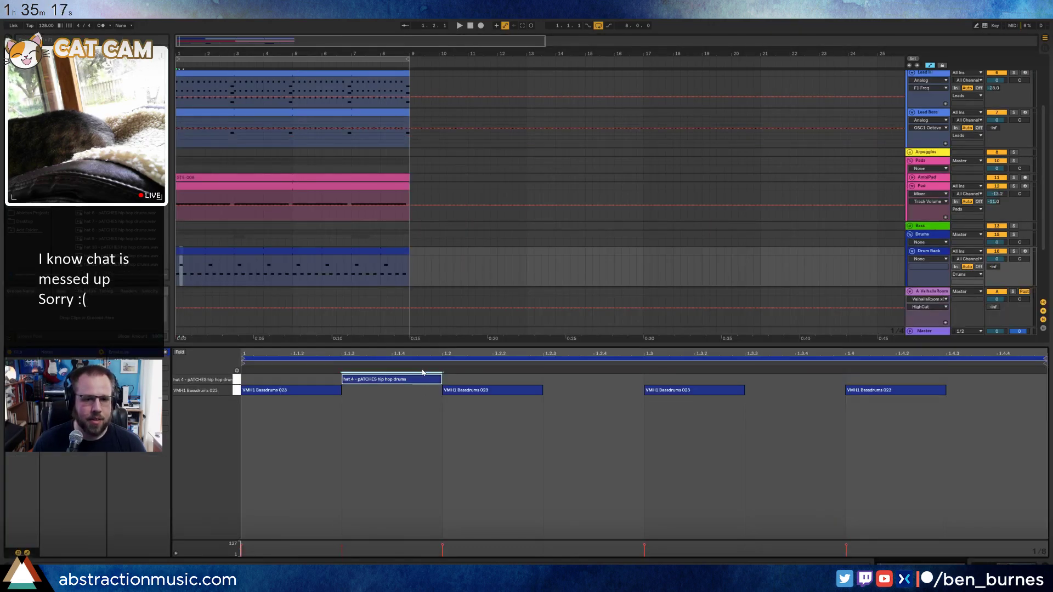
left_click_drag(441, 379, 392, 379)
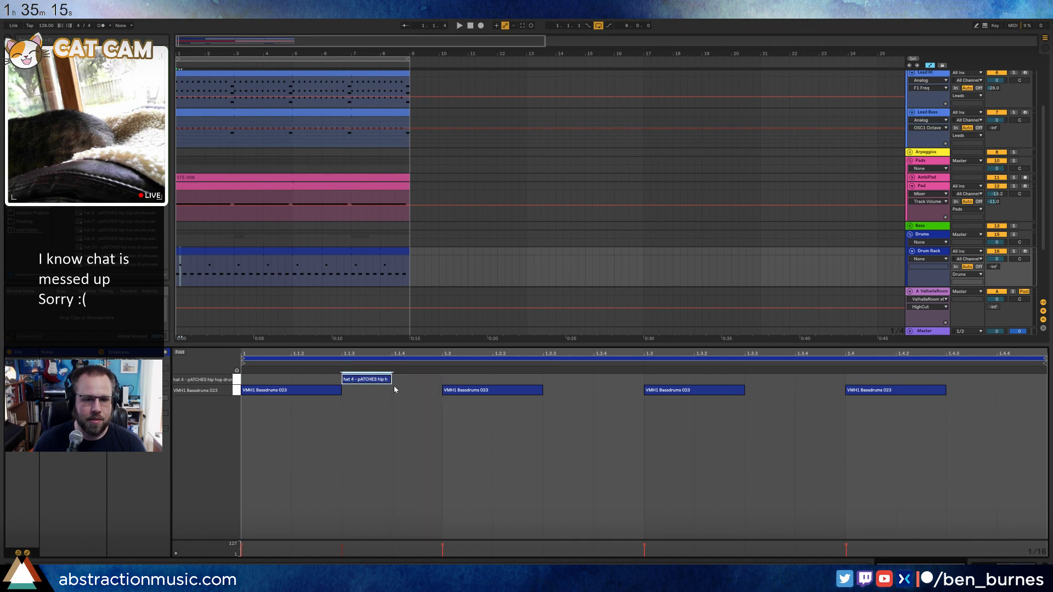
double_click(396, 379)
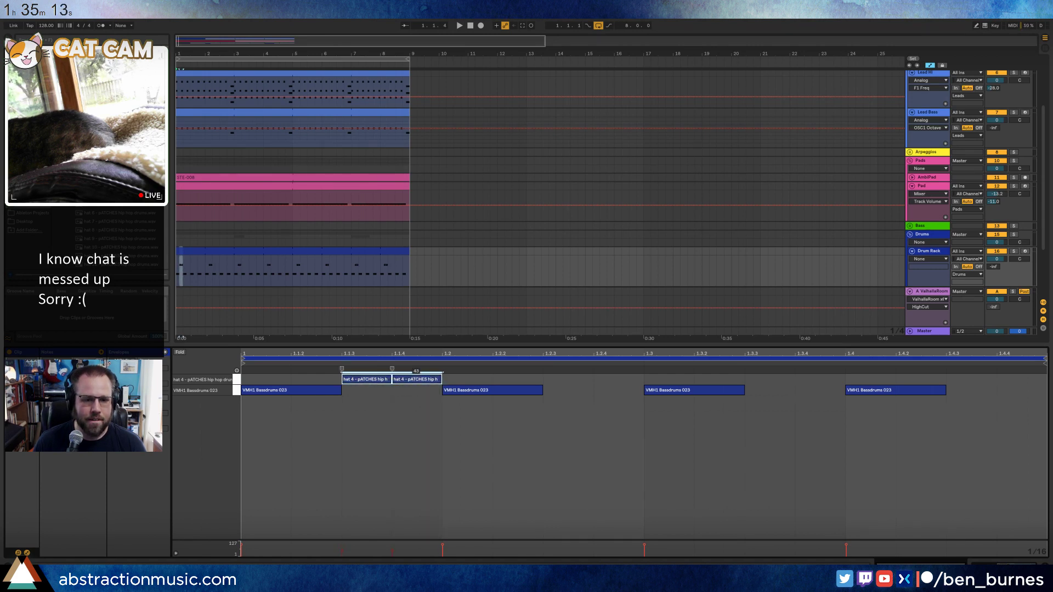
Duplicate the two hat 4 notes of the first beat to the other three beats of the bar and play the loop.
left_click(396, 407)
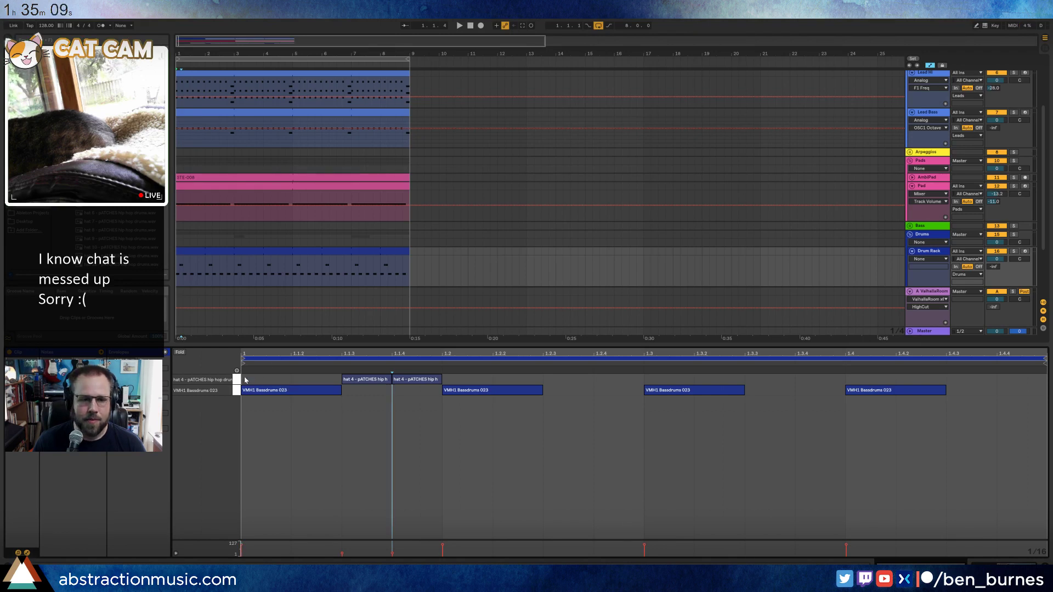
left_click_drag(243, 378, 432, 384)
key("ctrl+d")
key("ctrl+d")
key("ctrl+d")
key("space")
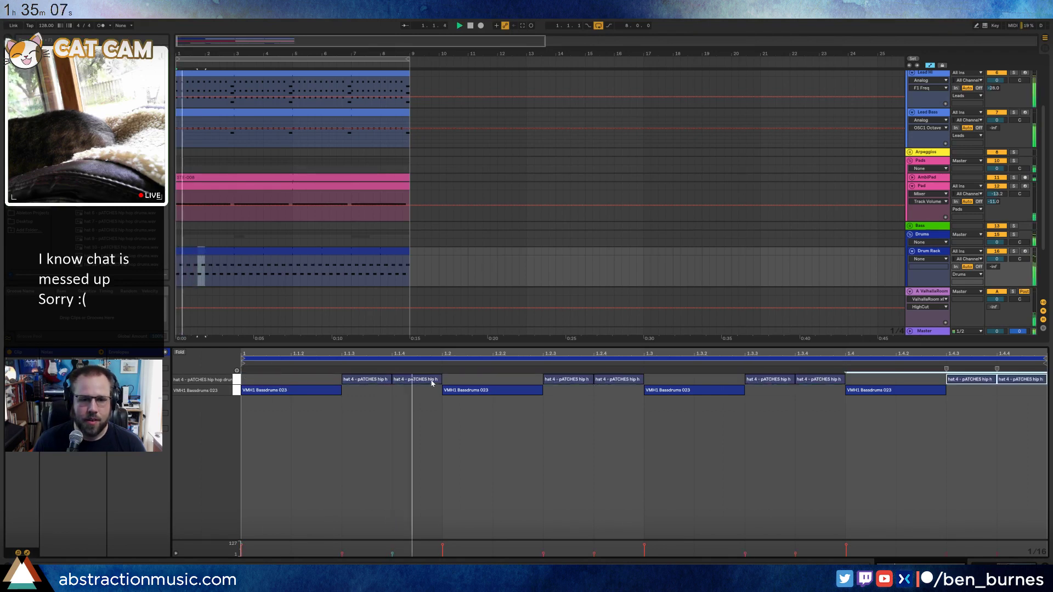
Select all hat 4 notes in the Drum Rack clip and adjust their velocity while starting and stopping the loop.
left_click(237, 380)
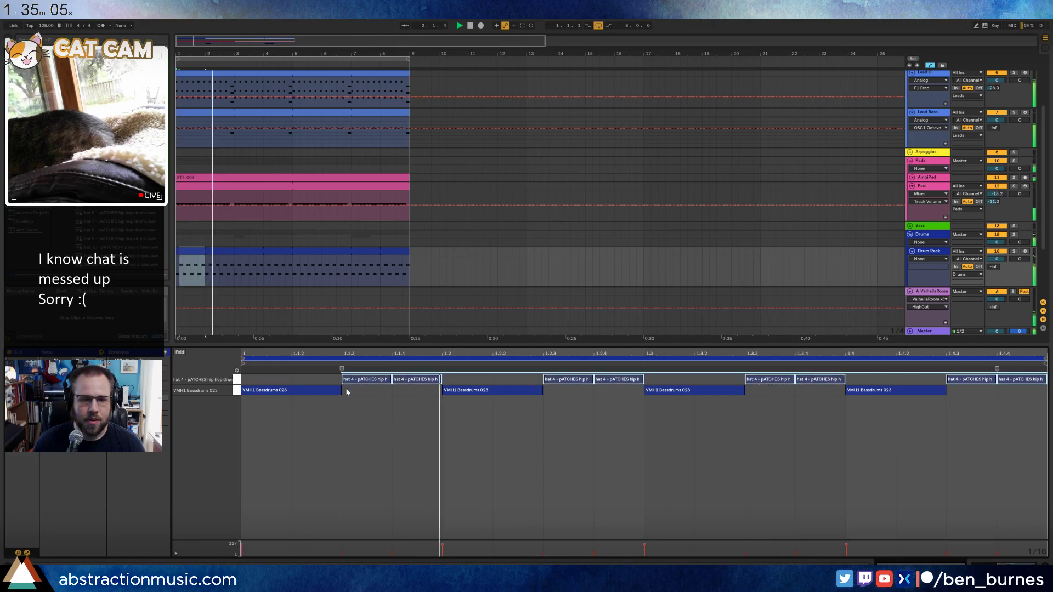
key("shift+Tab")
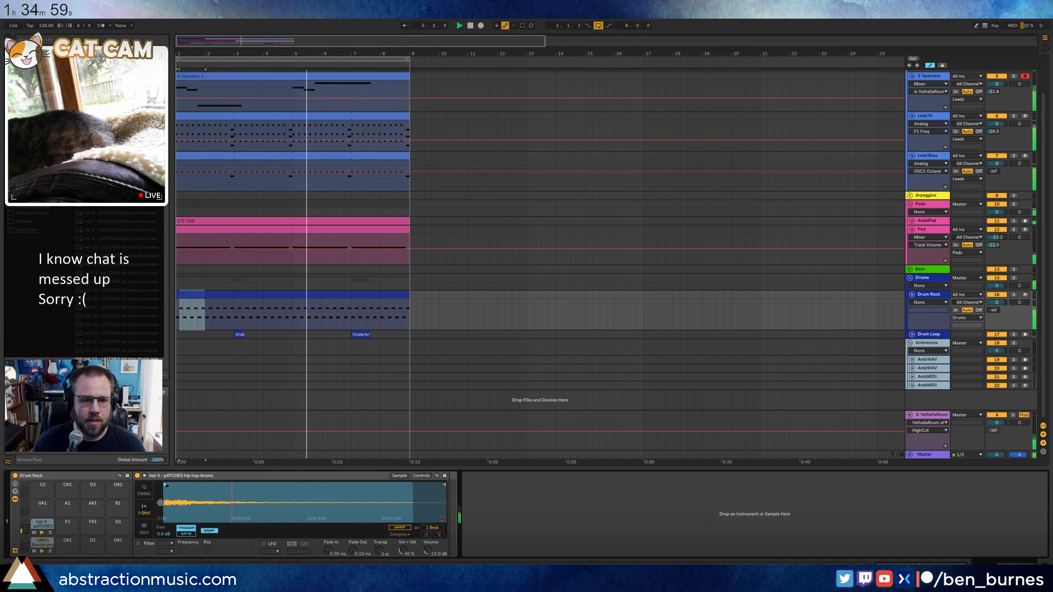
double_click(273, 297)
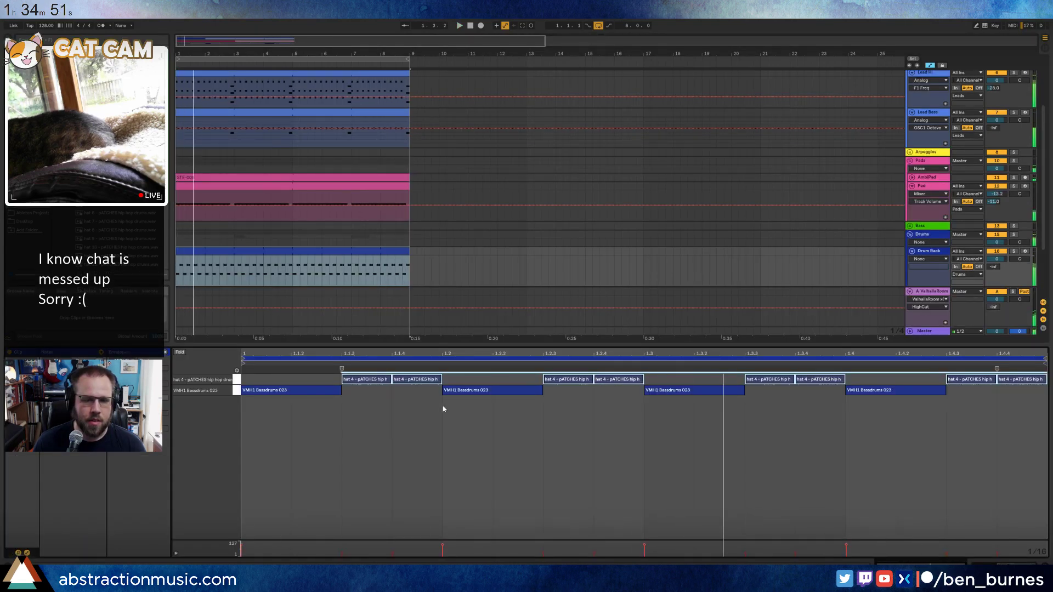
left_click_drag(366, 384, 389, 388)
key("space")
key("space")
key("space")
key("space")
key("space")
left_click(377, 383)
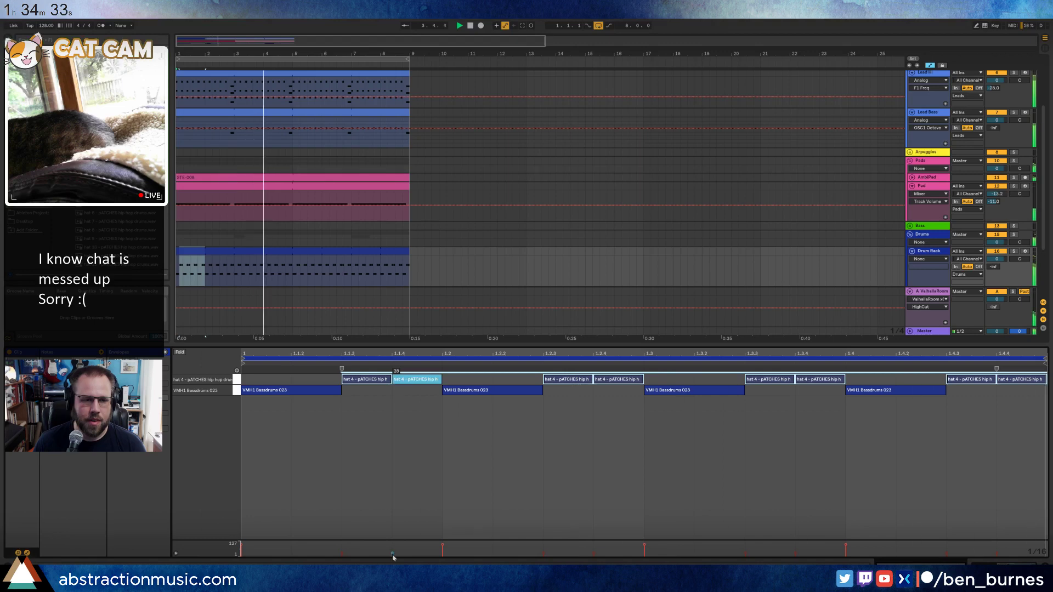
Audition other hi-hat samples and replace the E1 pad's sample with "hat 8 - pATCHES hip hop drums" while playing the loop.
key("shift+Tab")
key("space")
left_click(116, 214)
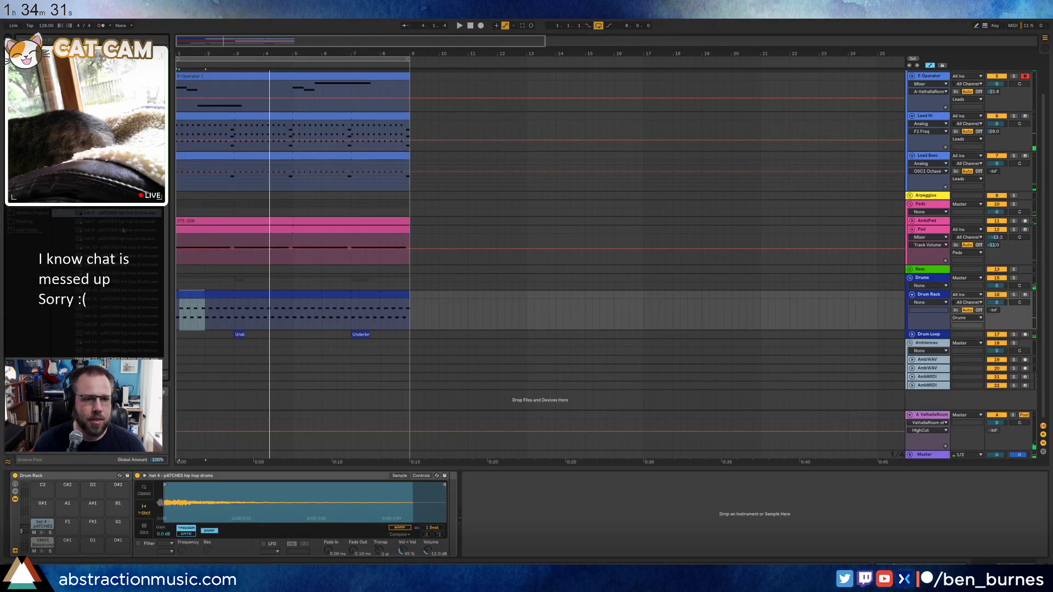
left_click(134, 229)
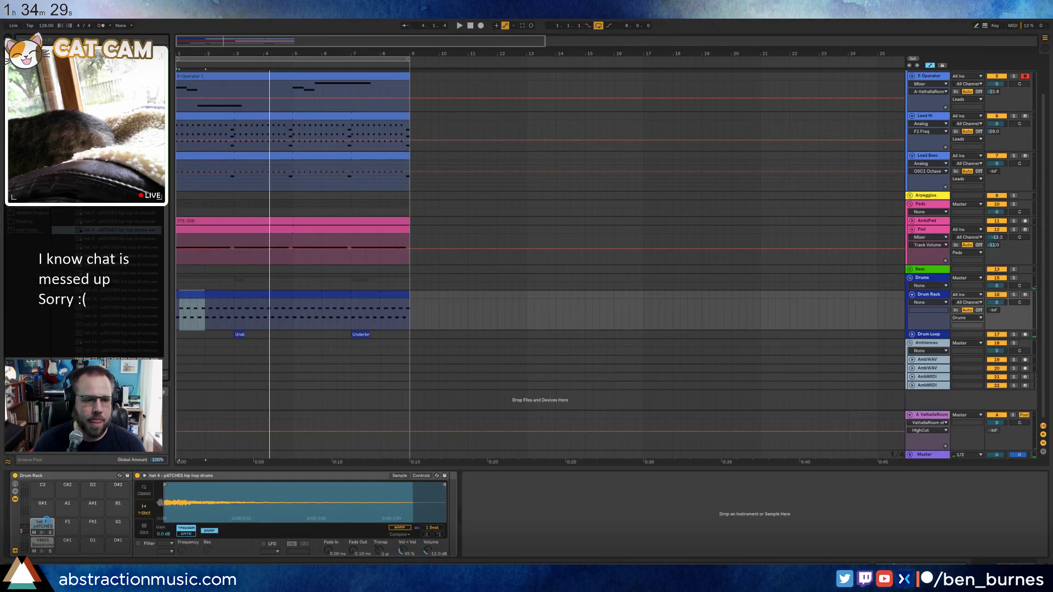
key("space")
left_click_drag(159, 486, 163, 485)
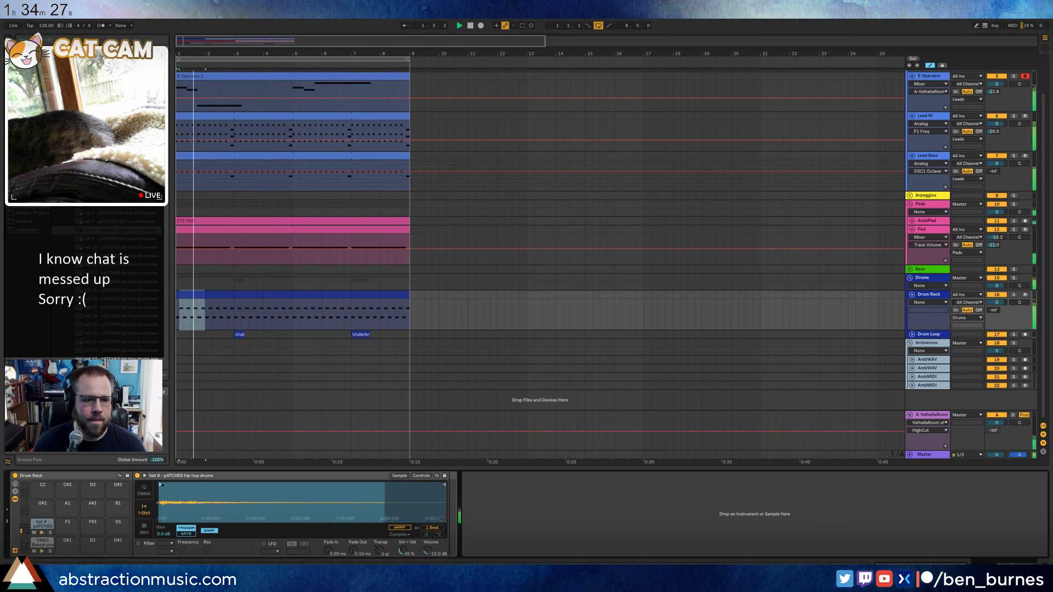
Raise the velocity of all hat 8 notes in the Drum Rack clip and return to the Drum Rack device.
double_click(235, 297)
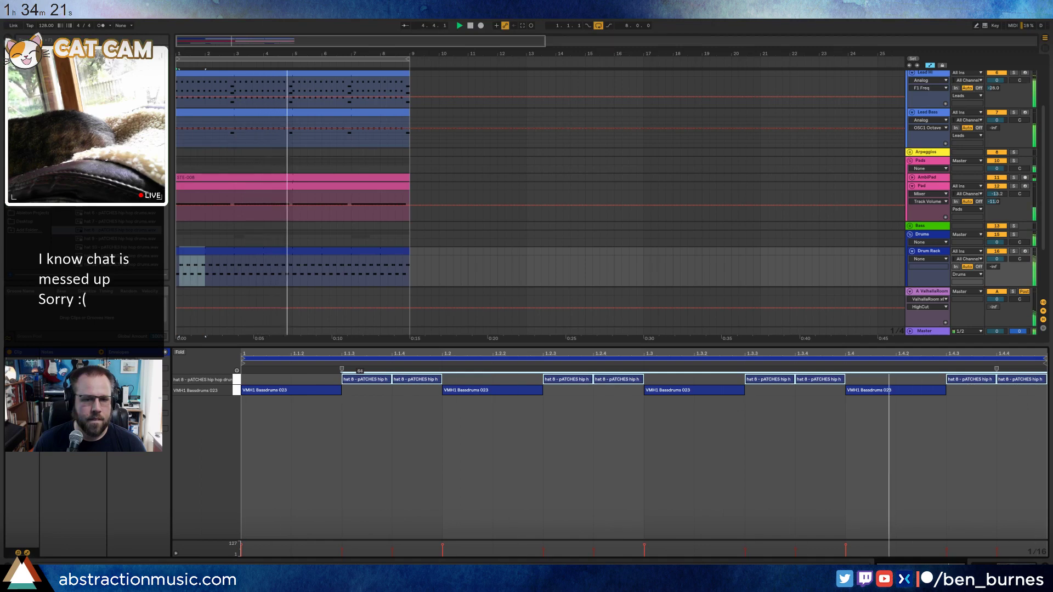
left_click(357, 381)
key("shift+Tab")
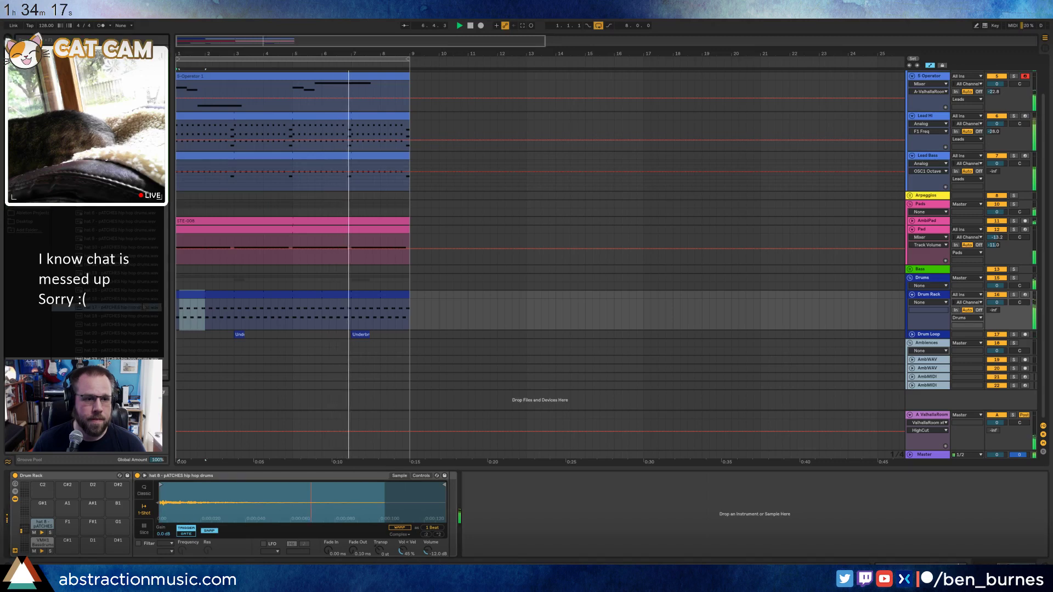
Audition more hats, load "hat 23 - pATCHES hip hop drums" onto the F1 pad and replace the E1 sample with hat 43.
left_click(136, 342)
left_click(126, 358)
scroll(126, 358, "down", 2)
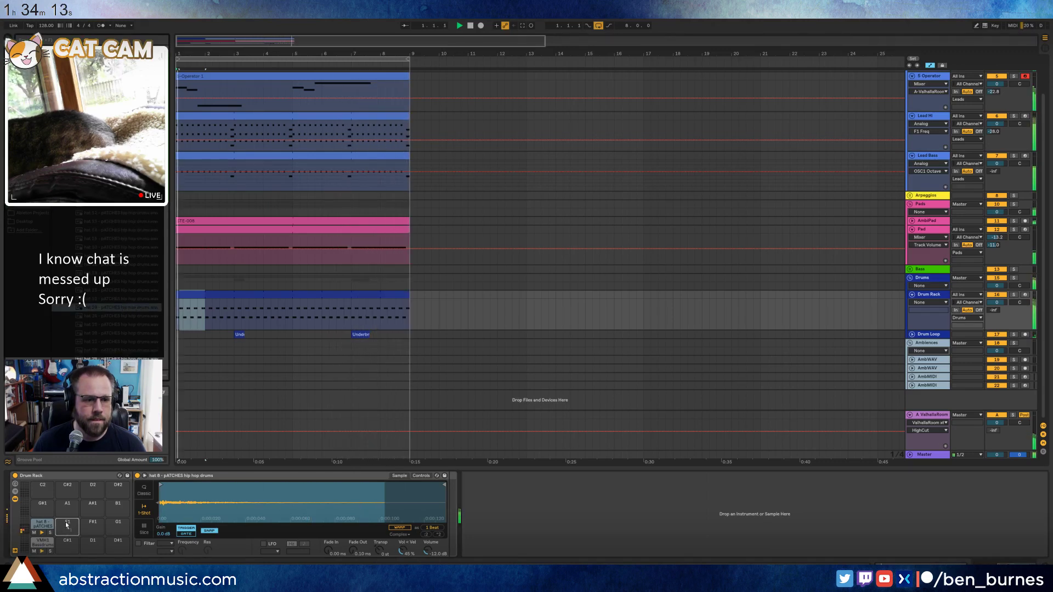
scroll(121, 345, "down", 3)
left_click(120, 351)
scroll(119, 351, "down", 3)
left_click(119, 344)
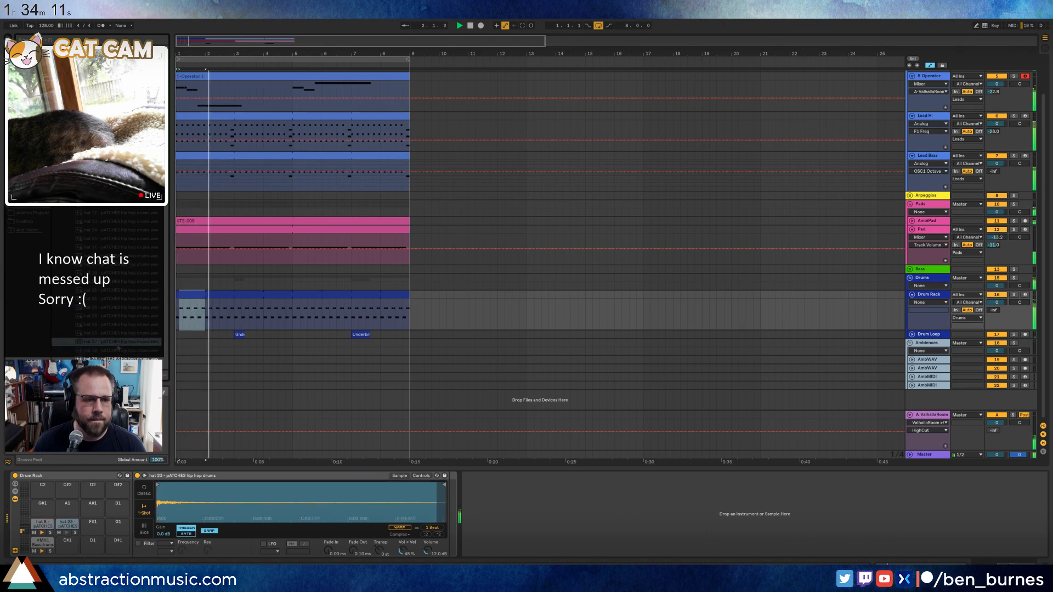
scroll(119, 352, "down", 3)
left_click(119, 351)
scroll(120, 351, "down", 3)
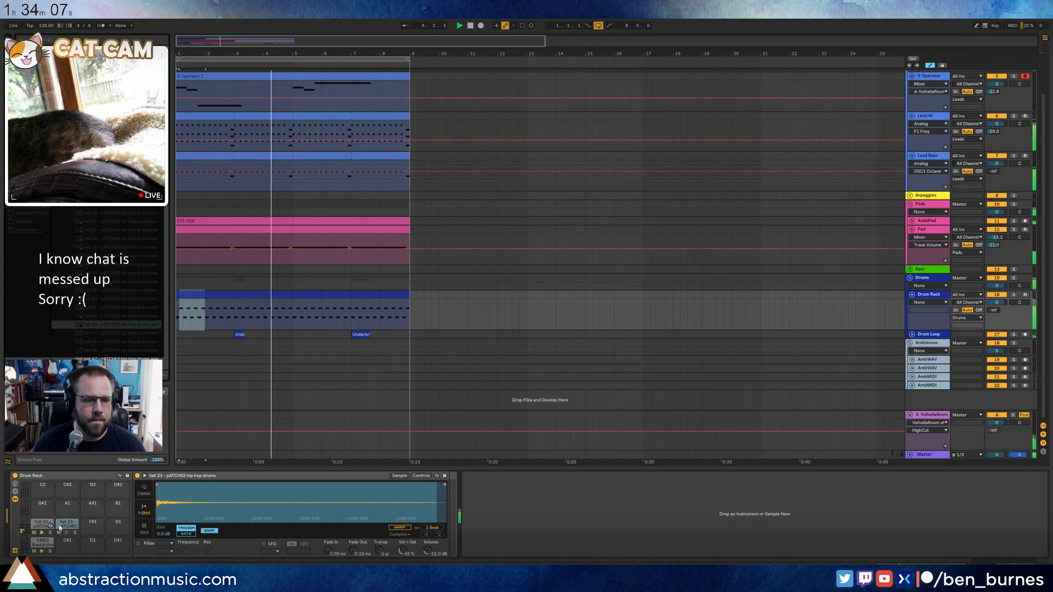
Add a 1/8 hat 23 note at 1.1.3 in the Drum Rack clip and duplicate it to the other three beats.
double_click(221, 297)
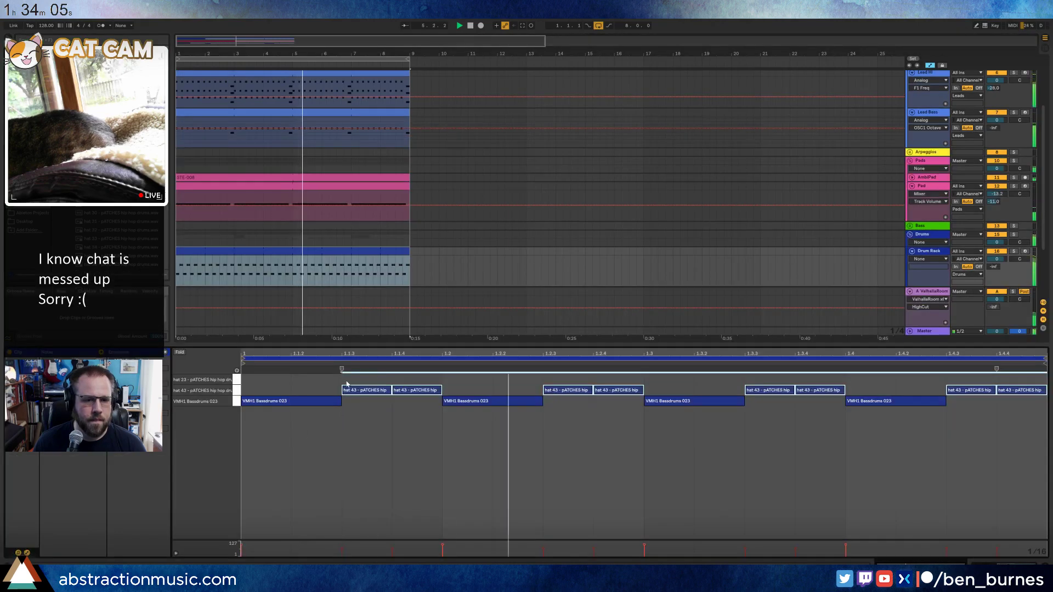
left_click_drag(354, 379, 440, 372)
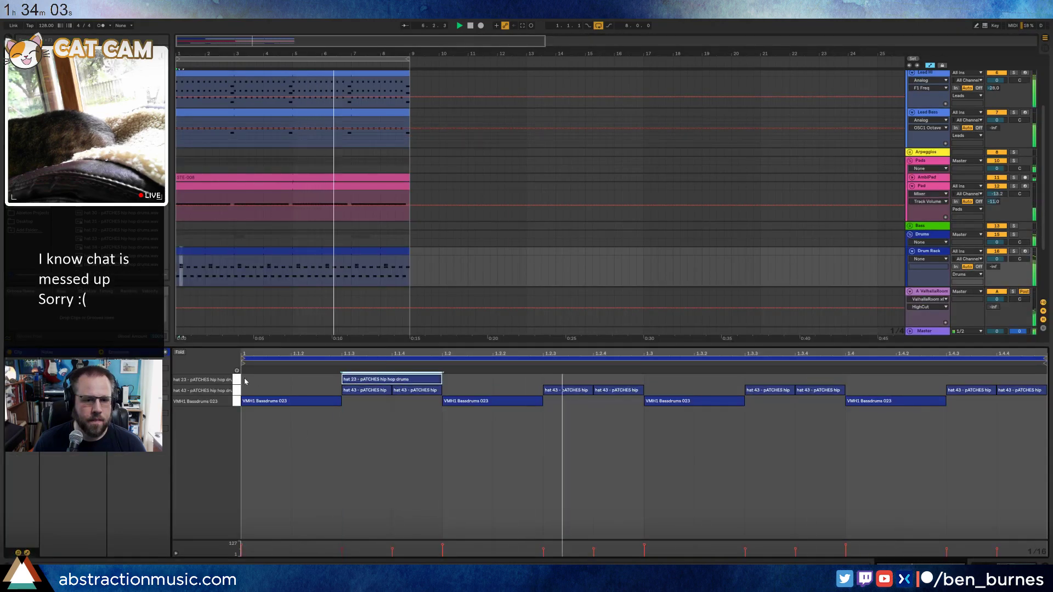
left_click_drag(245, 377, 360, 375)
key("ctrl+d")
key("ctrl+d")
key("ctrl+d")
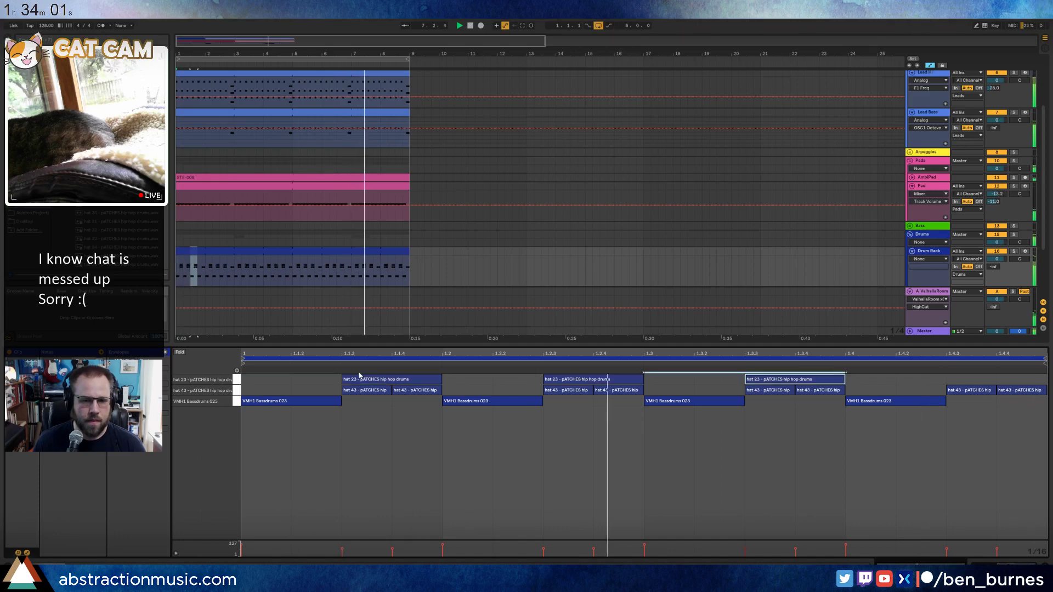
Replace the F1 pad's sample with "hat 46 - pATCHES hip hop drums" and audition further hats in the folder.
key("shift+Tab")
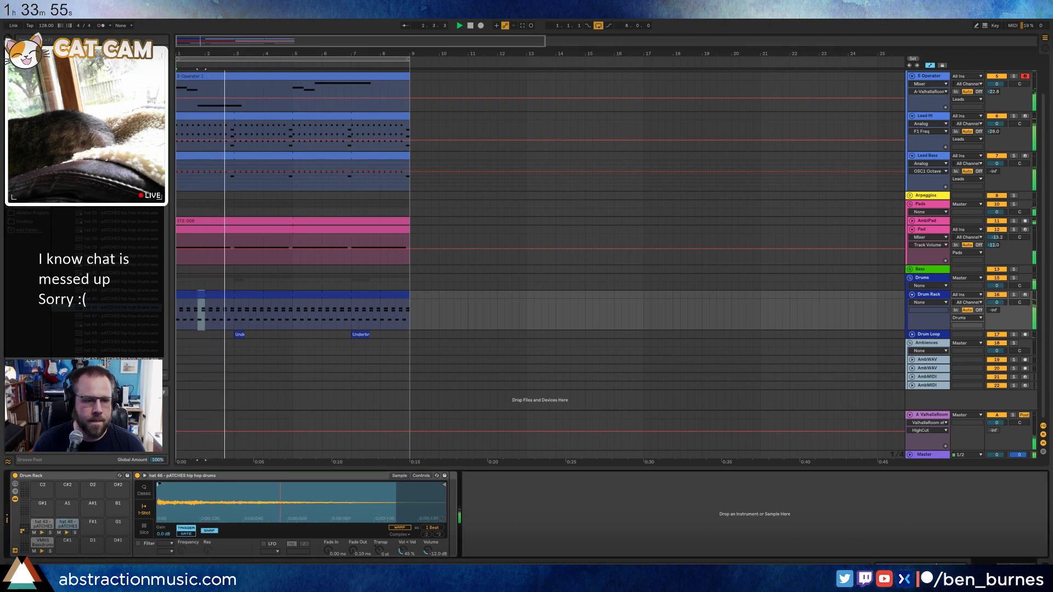
left_click(113, 291)
scroll(113, 293, "down", 2)
left_click(113, 325)
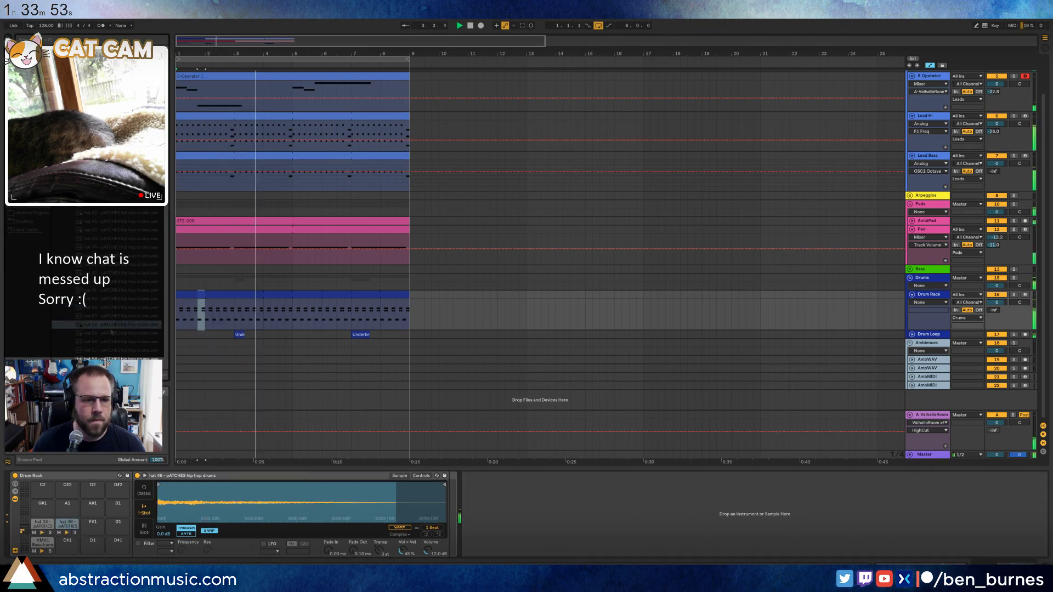
scroll(113, 329, "down", 2)
left_click(113, 335)
scroll(114, 340, "down", 6)
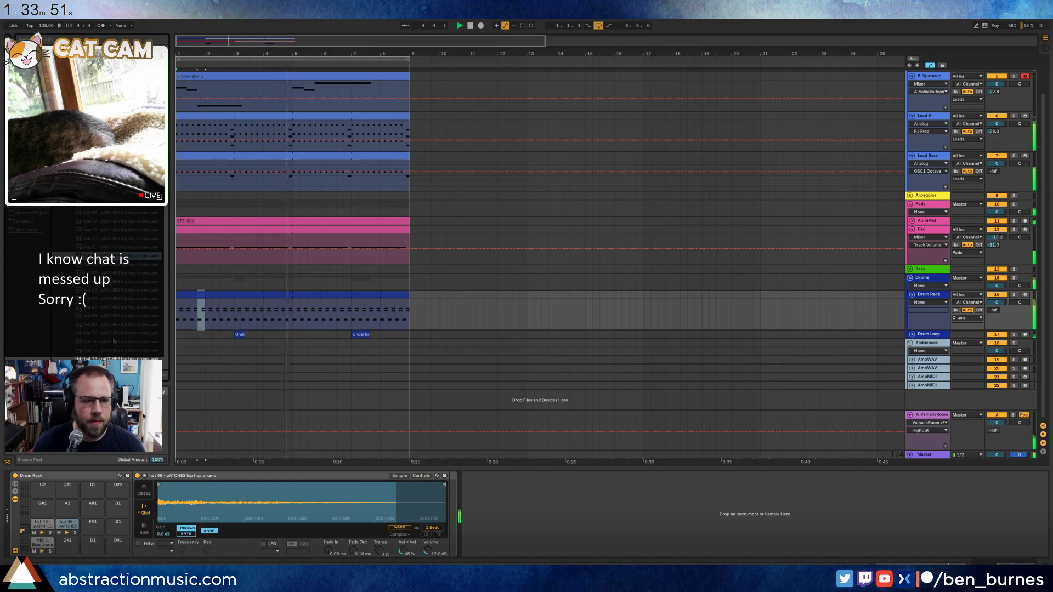
Browse the percussion samples and load "lo percussion 2 - pATCHES hip hop drums" onto the D#1 pad.
scroll(113, 340, "down", 6)
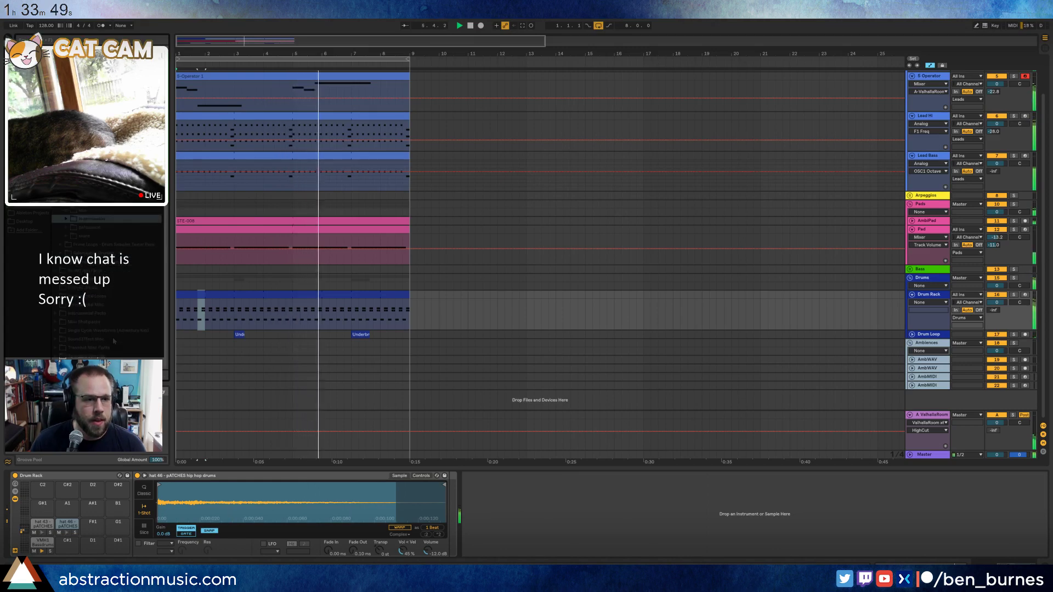
key("Down")
key("Down")
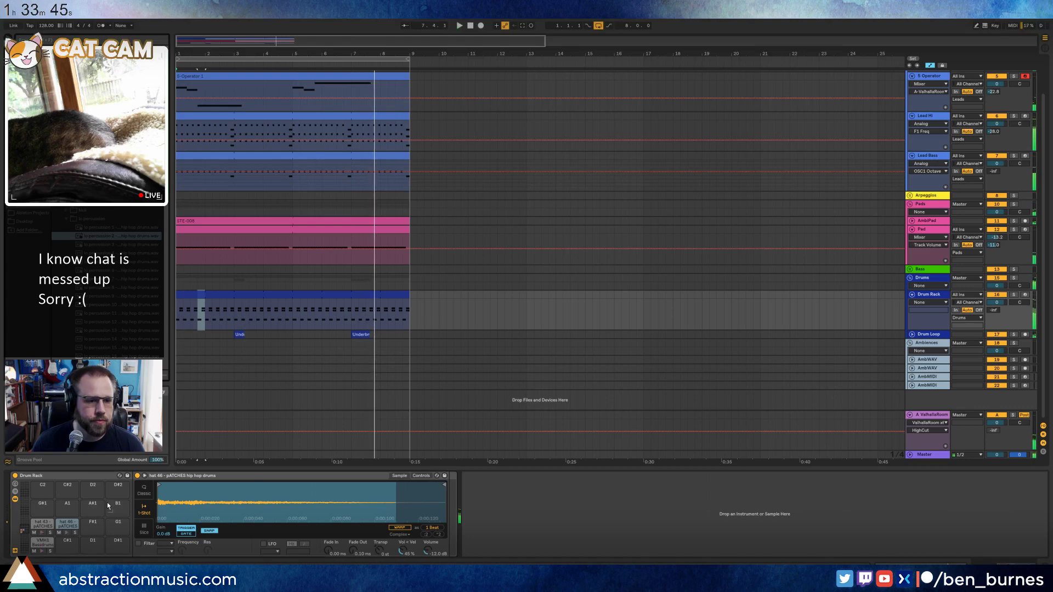
left_click_drag(113, 546, 114, 546)
Add 1/16 lo percussion 2 notes at 1.1.1, 1.1.4 and 1.2.3 in the Drum Rack clip and play the loop.
double_click(209, 294)
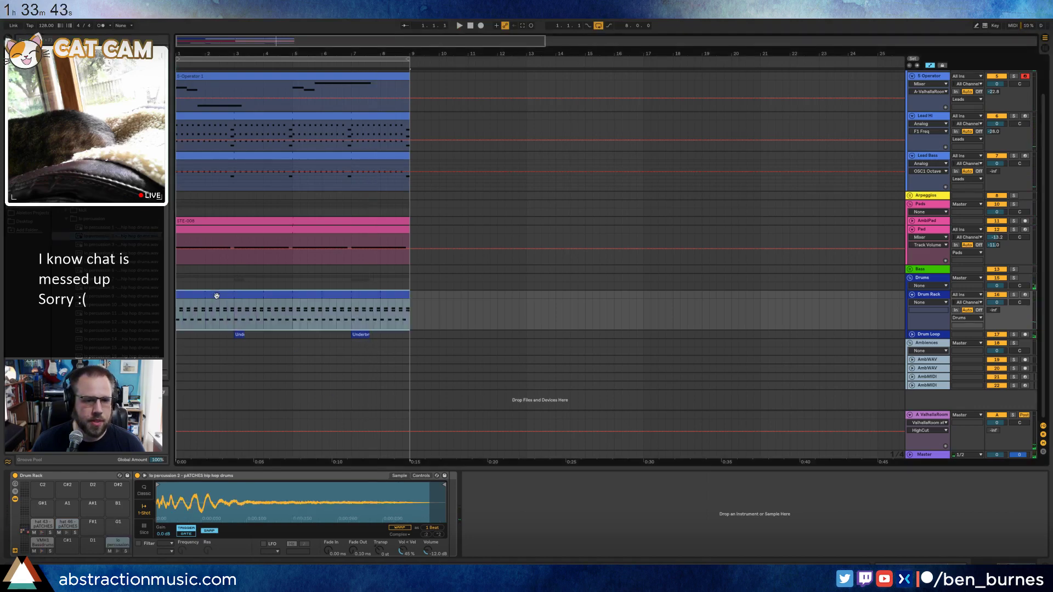
double_click(248, 402)
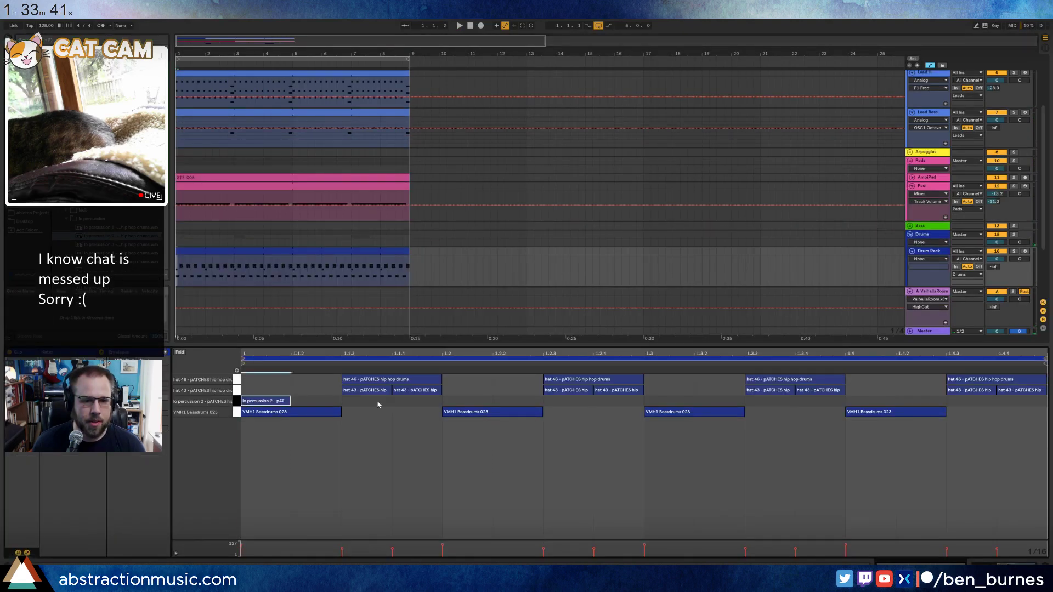
key("ctrl+d")
key("ctrl+d")
key("space")
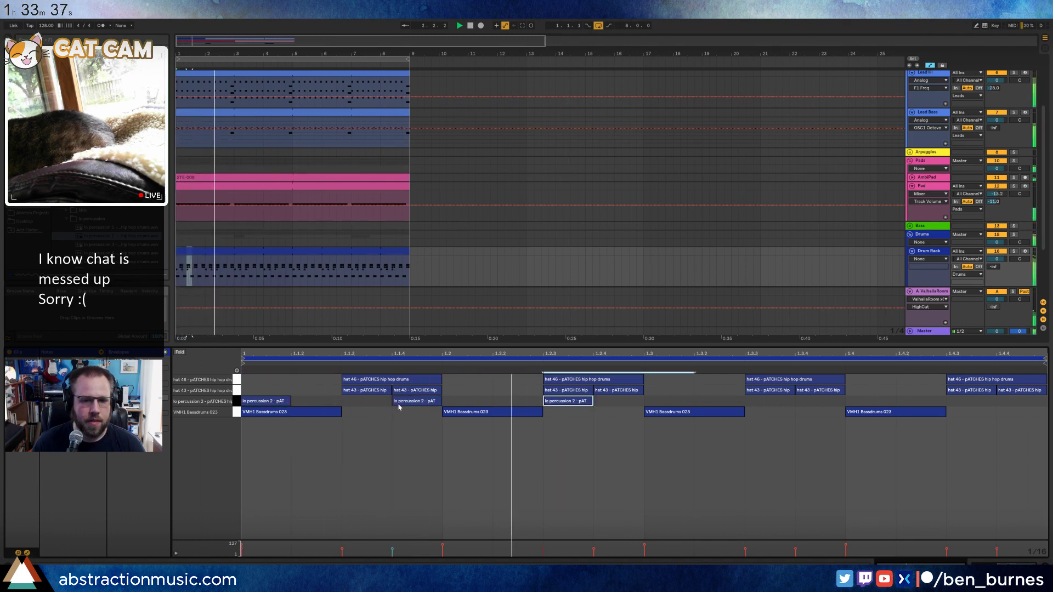
key("space")
left_click_drag(648, 402, 382, 402)
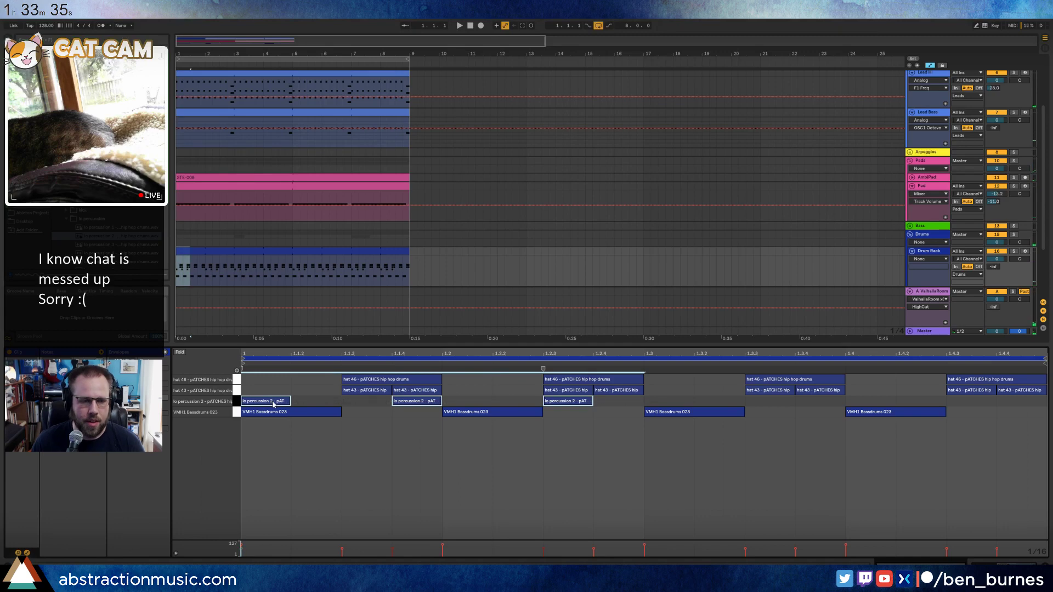
key("Delete")
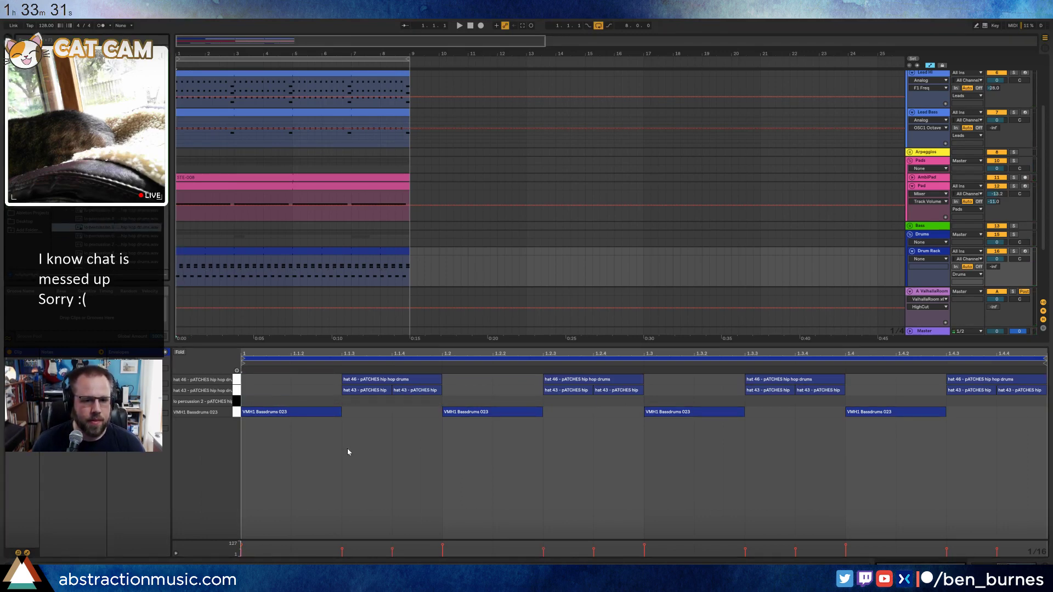
key("ctrl+z")
Replace the D#1 pad's sample with "lo percussion 11 - pATCHES hip hop drums" and play the loop to check it.
key("shift+Tab")
left_click(137, 281)
scroll(135, 284, "down", 1)
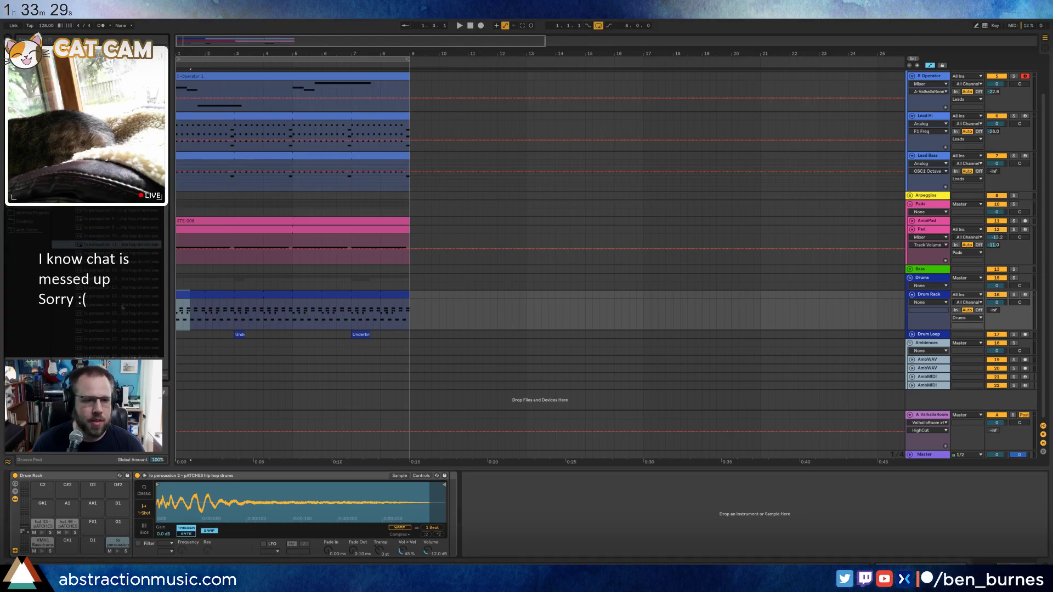
left_click(120, 306)
scroll(119, 307, "down", 1)
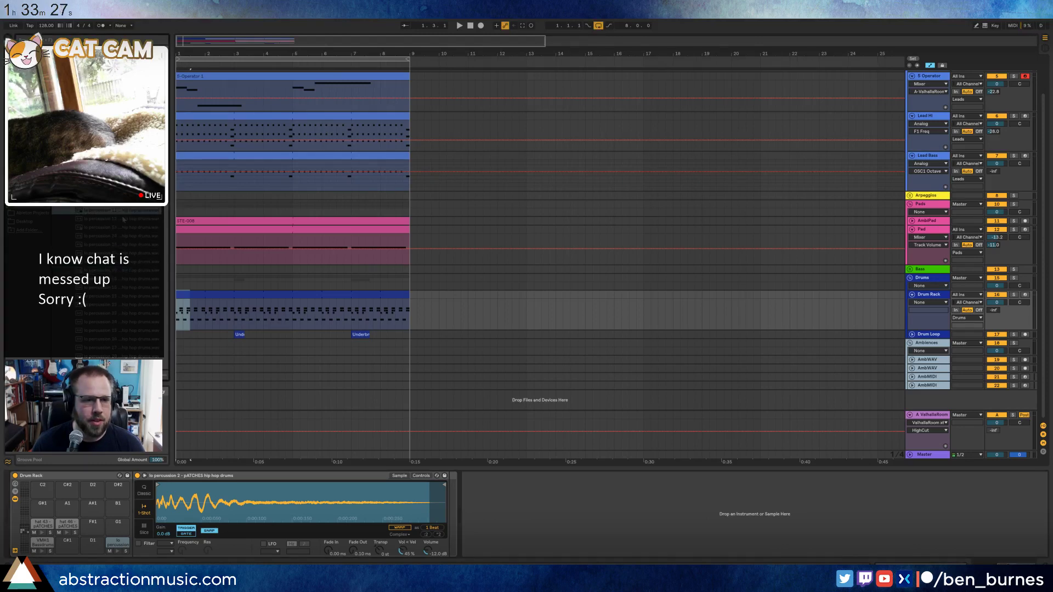
left_click_drag(113, 542, 114, 543)
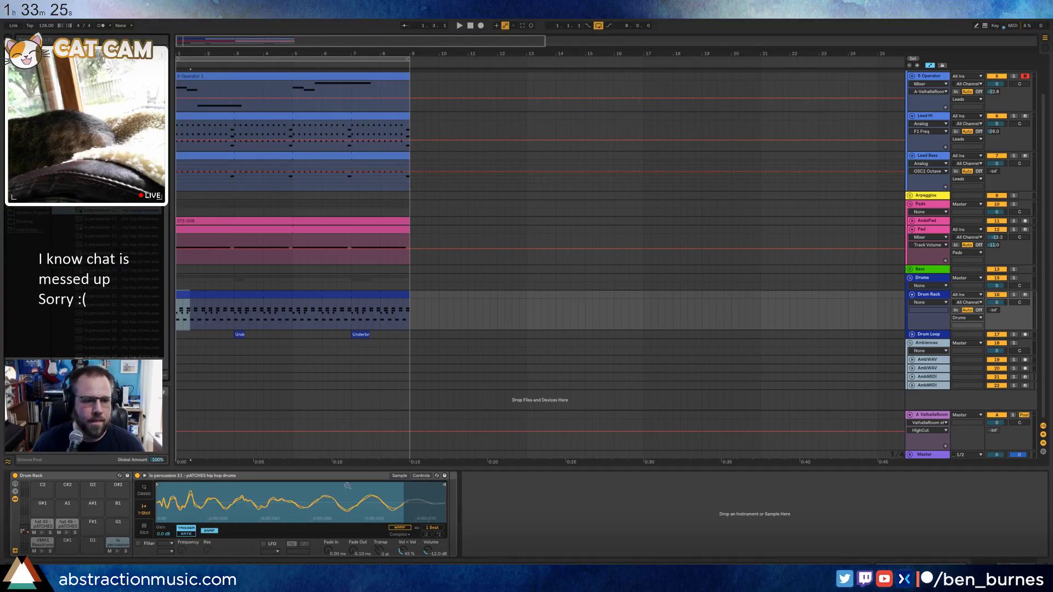
key("space")
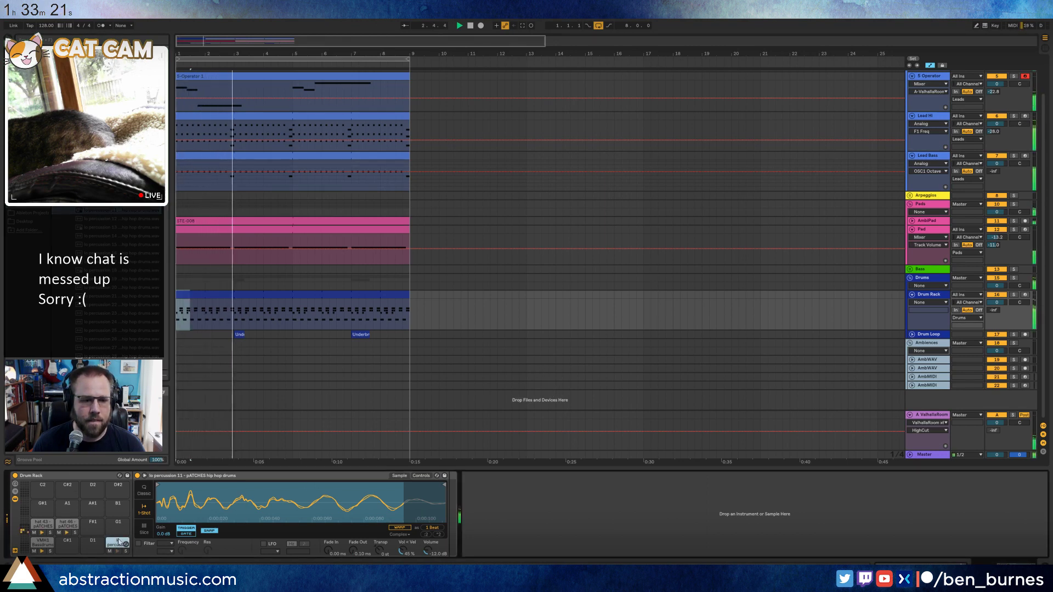
key("space")
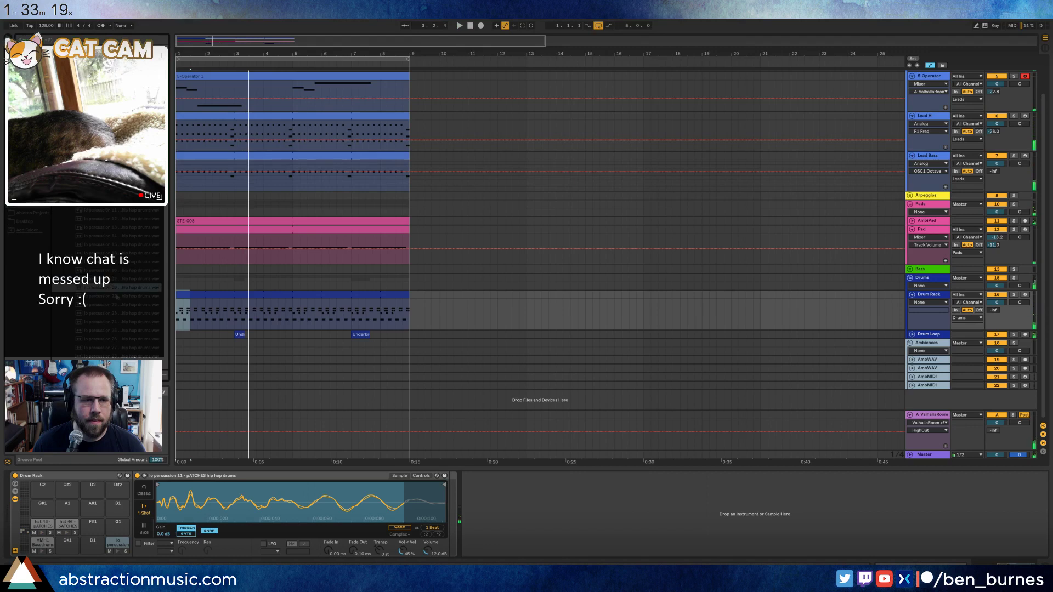
Audition the lo percussion samples further down the pATCHES hip hop drums folder for the D#1 pad.
left_click(116, 296)
left_click(114, 305)
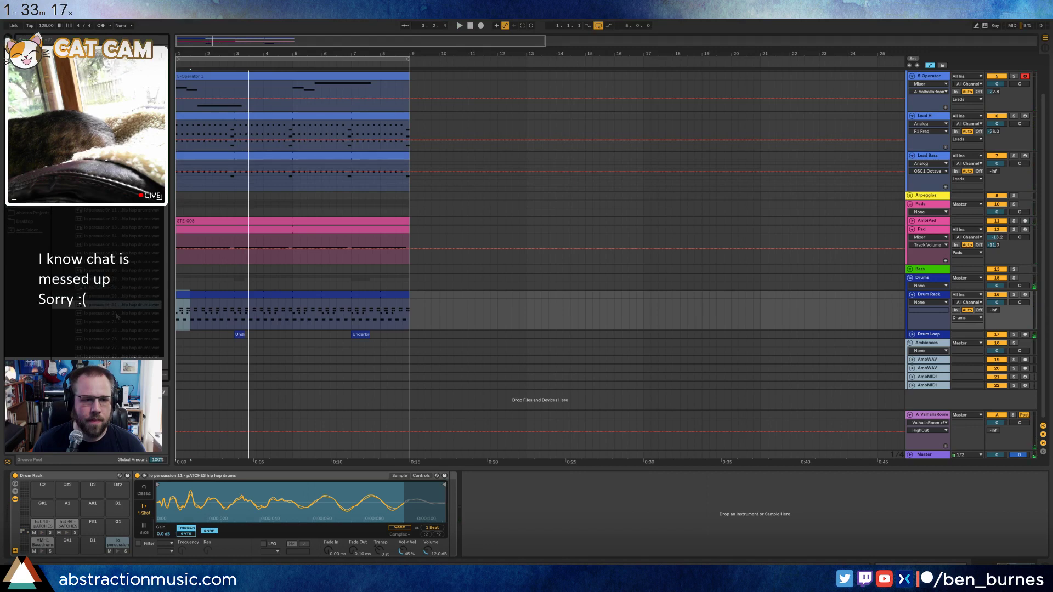
left_click(113, 314)
left_click(111, 323)
left_click(111, 331)
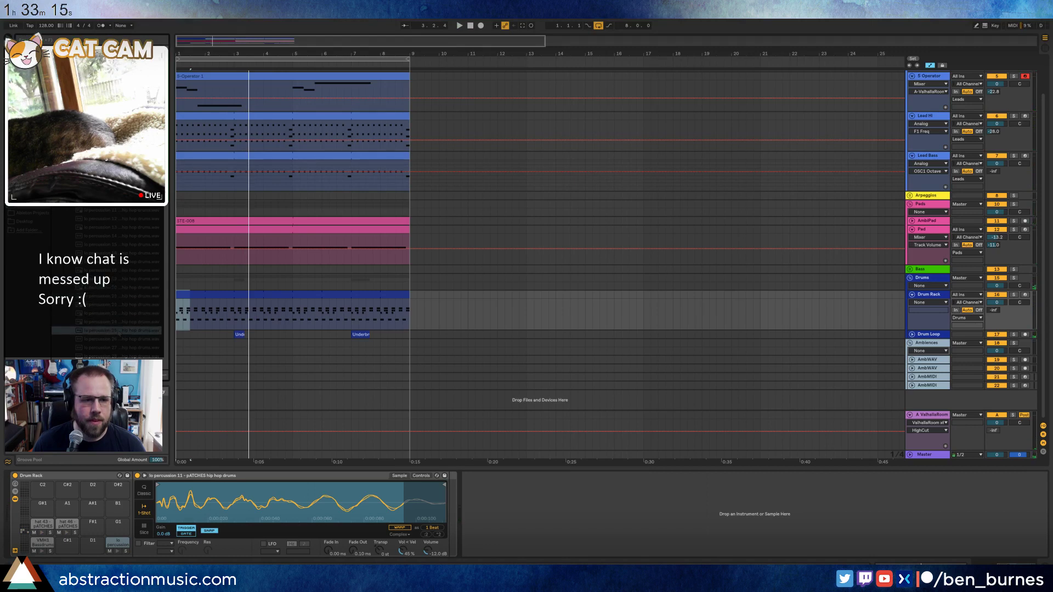
scroll(116, 342, "down", 2)
left_click(110, 340)
scroll(109, 344, "down", 2)
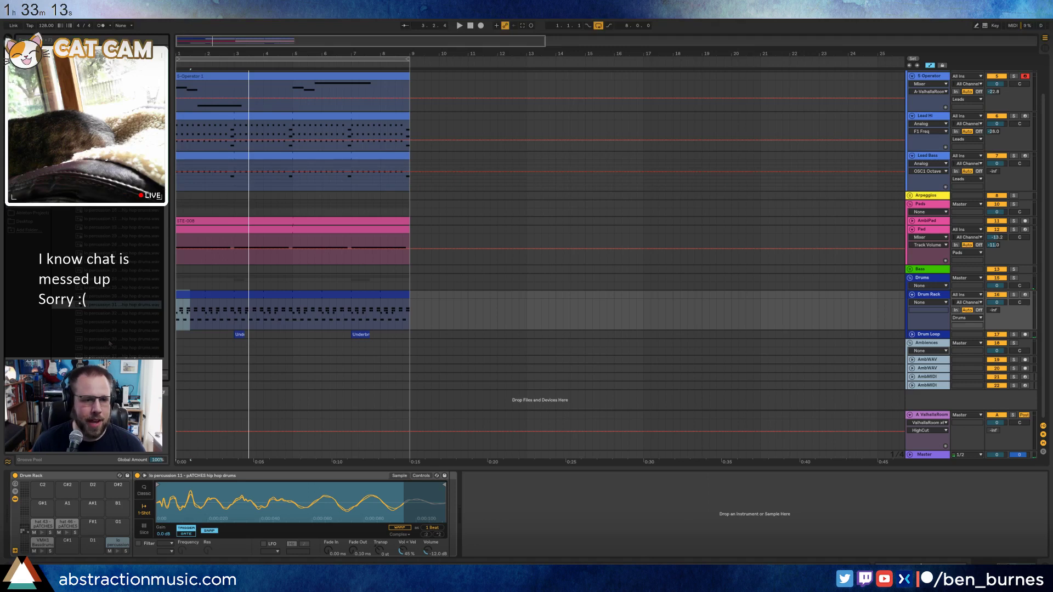
left_click(109, 340)
scroll(109, 338, "down", 3)
left_click(108, 331)
scroll(108, 326, "down", 3)
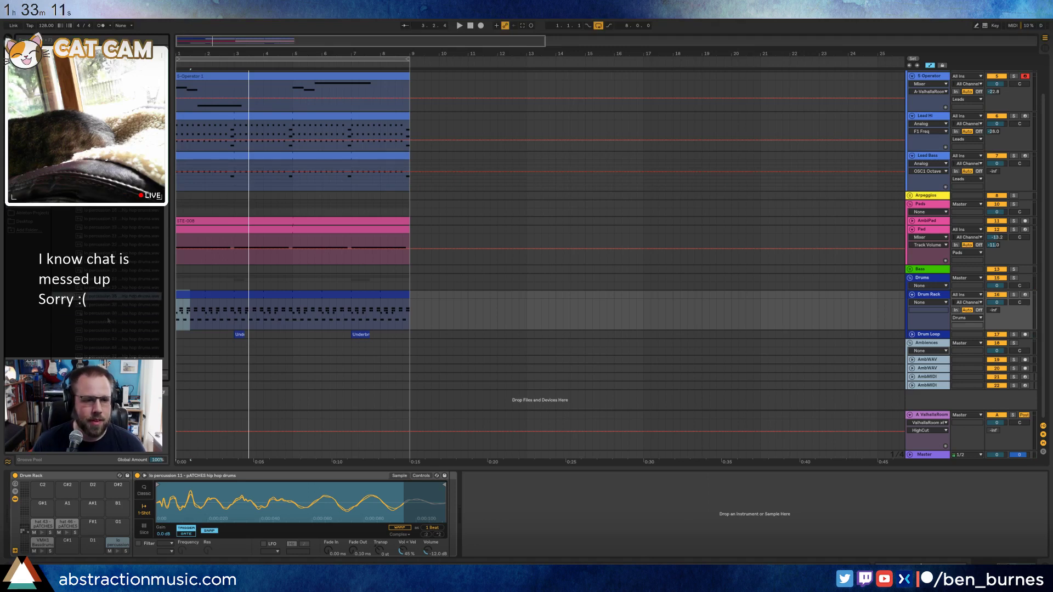
key("Down")
key("Down")
key("Down")
key("Down")
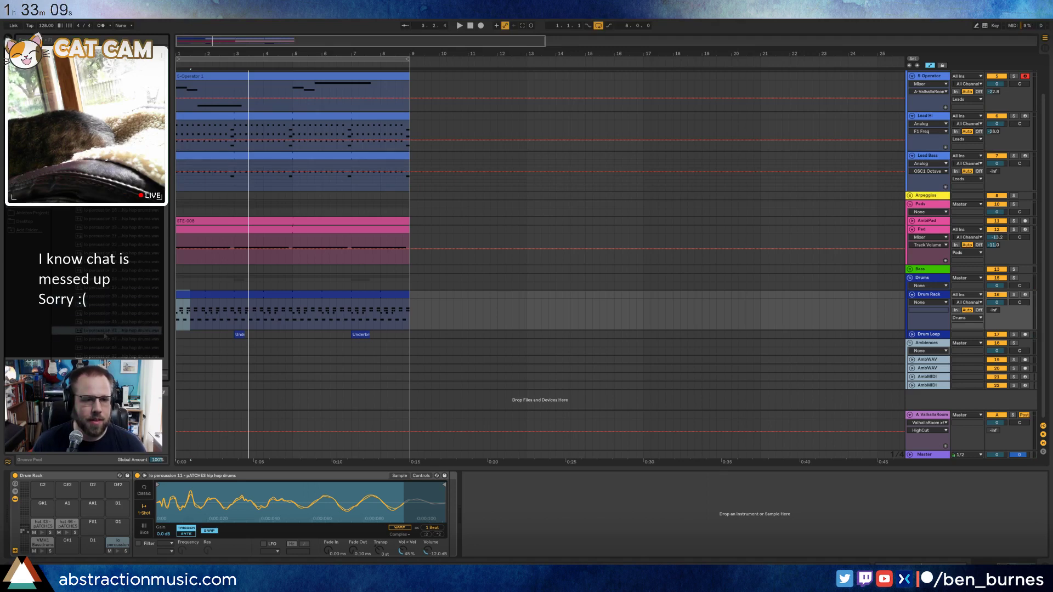
left_click(106, 347)
scroll(107, 343, "down", 3)
left_click(108, 333)
left_click(105, 340)
scroll(107, 335, "down", 3)
left_click(108, 315)
left_click(109, 323)
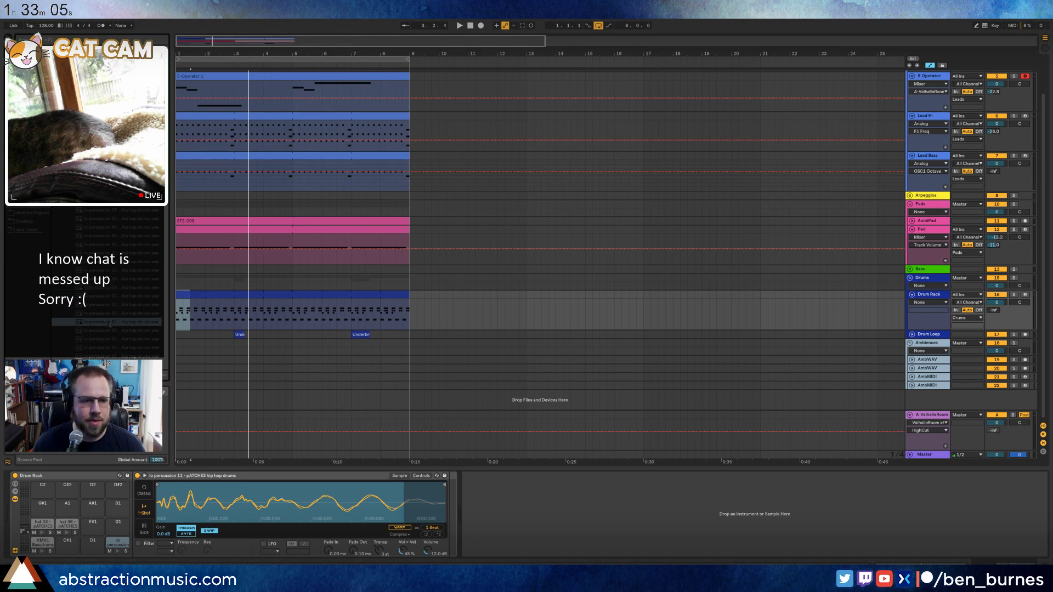
Replace the D#1 pad's sample with "lo percussion 59 - pATCHES hip hop drums" and play the loop.
scroll(109, 327, "down", 3)
left_click(104, 334)
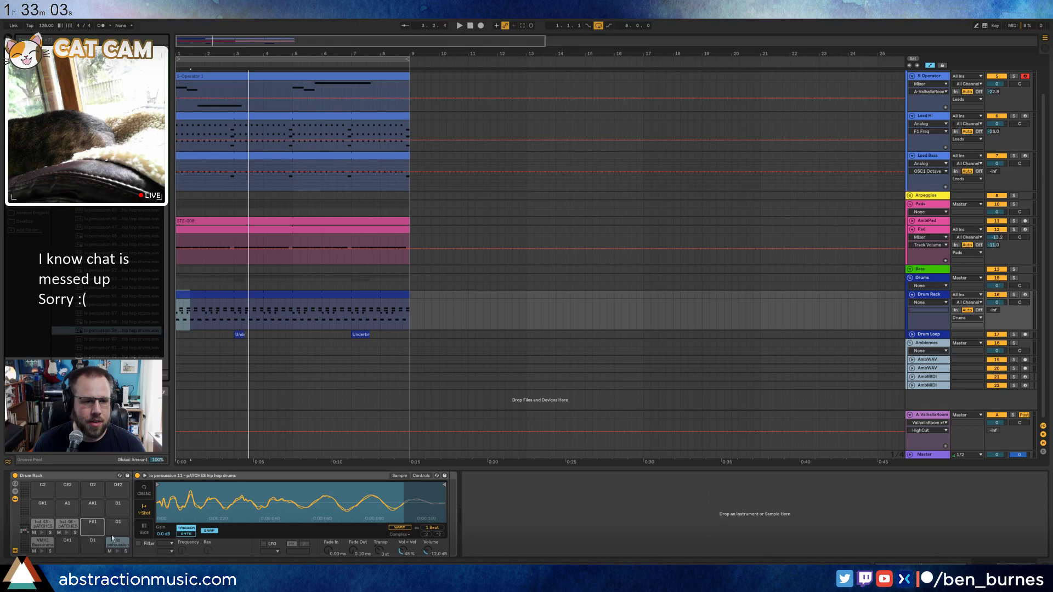
left_click_drag(105, 331, 116, 542)
key("space")
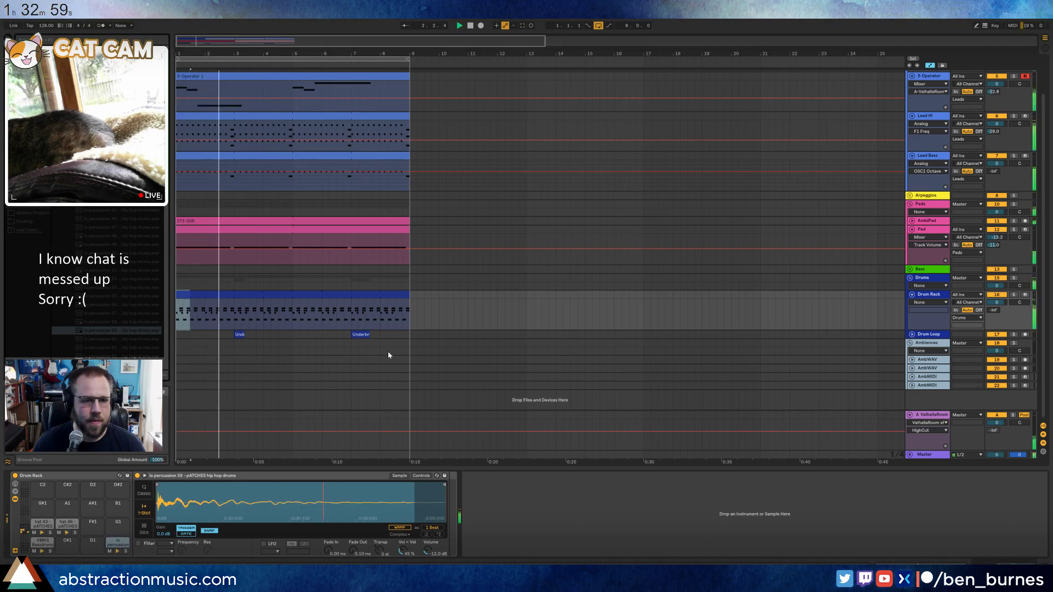
Add a Ping Pong Delay after the sampler in the D#1 percussion pad's chain.
double_click(268, 299)
key("shift+Tab")
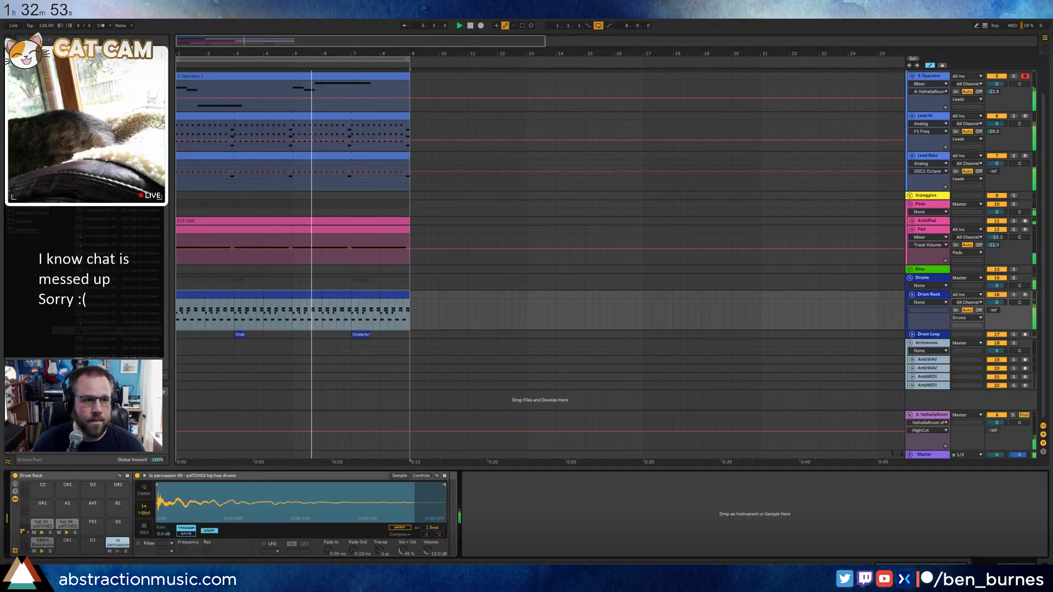
left_click(26, 122)
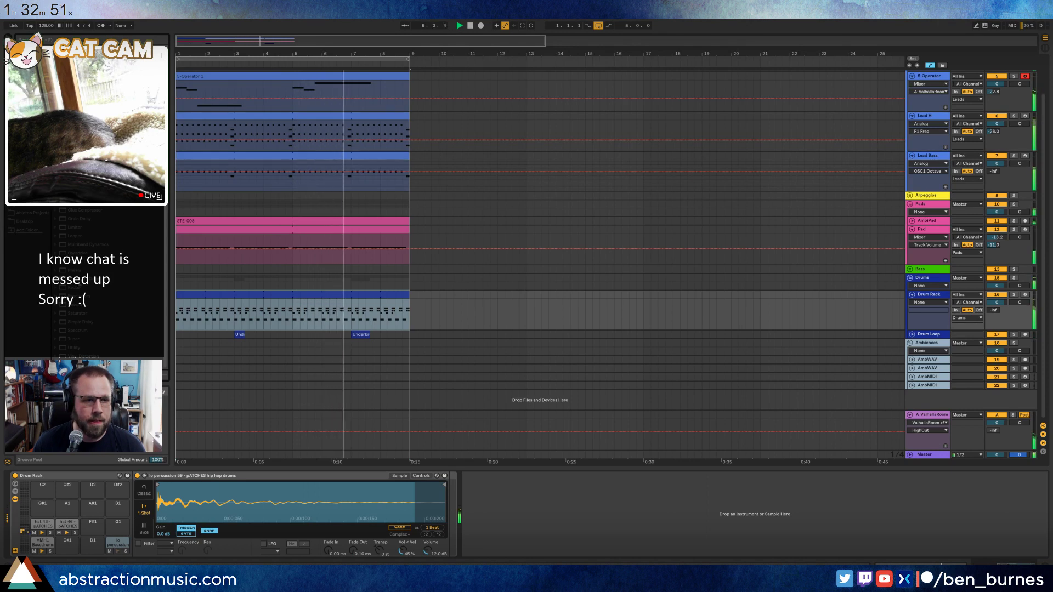
left_click_drag(452, 523, 486, 538)
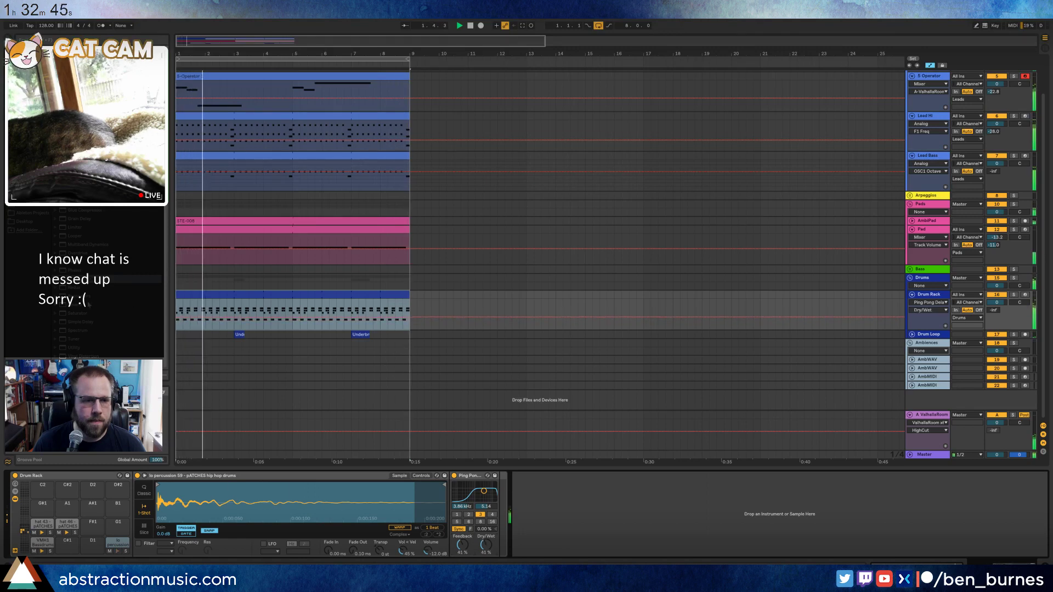
Insert an Overdrive before the D#1 pad's Ping Pong Delay and adjust the effect settings, including the delay's feedback.
left_click_drag(77, 253, 529, 499)
mouse_move(512, 545)
left_mouse_down()
mouse_move(537, 541)
mouse_move(513, 549)
left_mouse_up()
left_click_drag(481, 497, 486, 500)
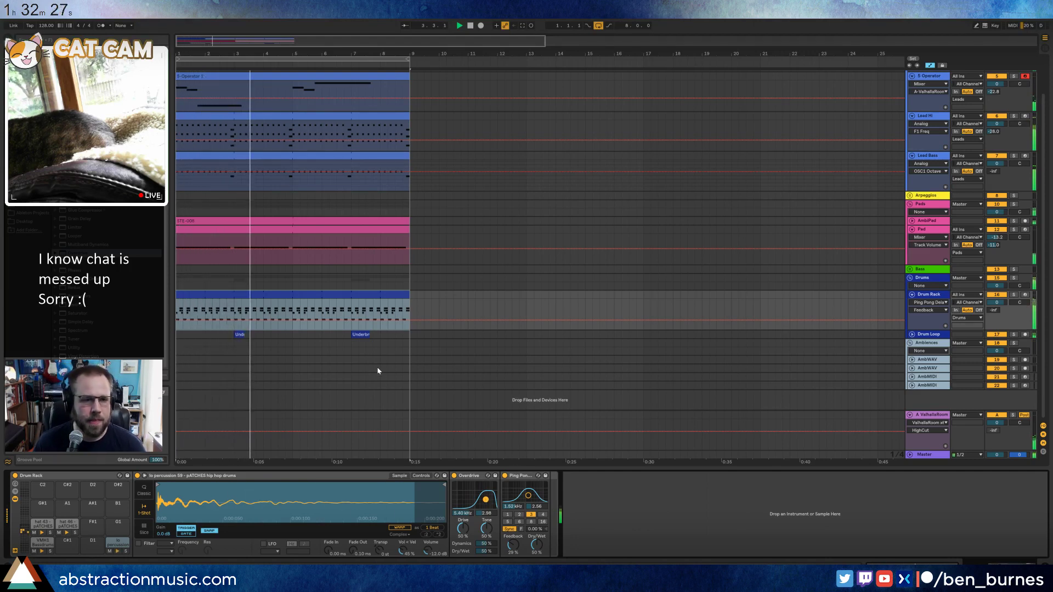
On Lead Hi, set the A-ValhallaRoom send to about -28.6 dB and the Analog amp envelope to about 109 ms decay and 0.36 sustain.
left_click(317, 118)
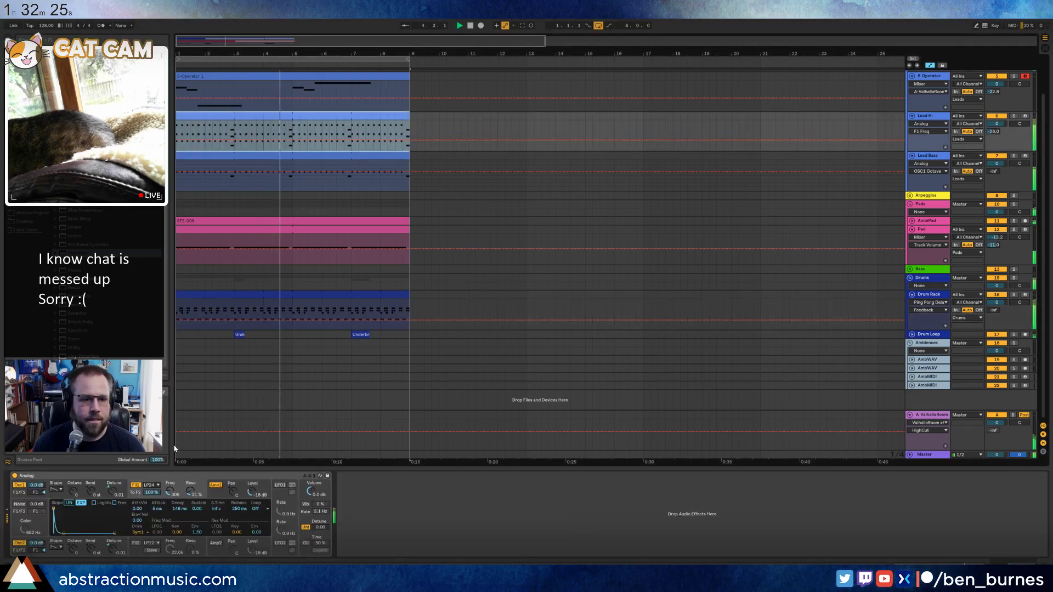
left_click_drag(995, 131, 995, 133)
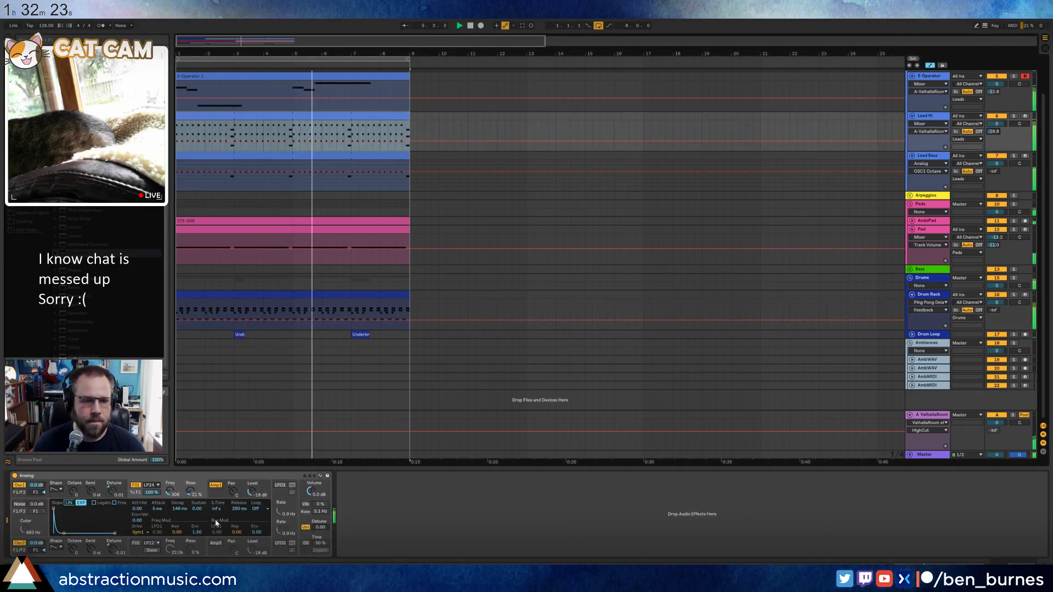
left_click(219, 495)
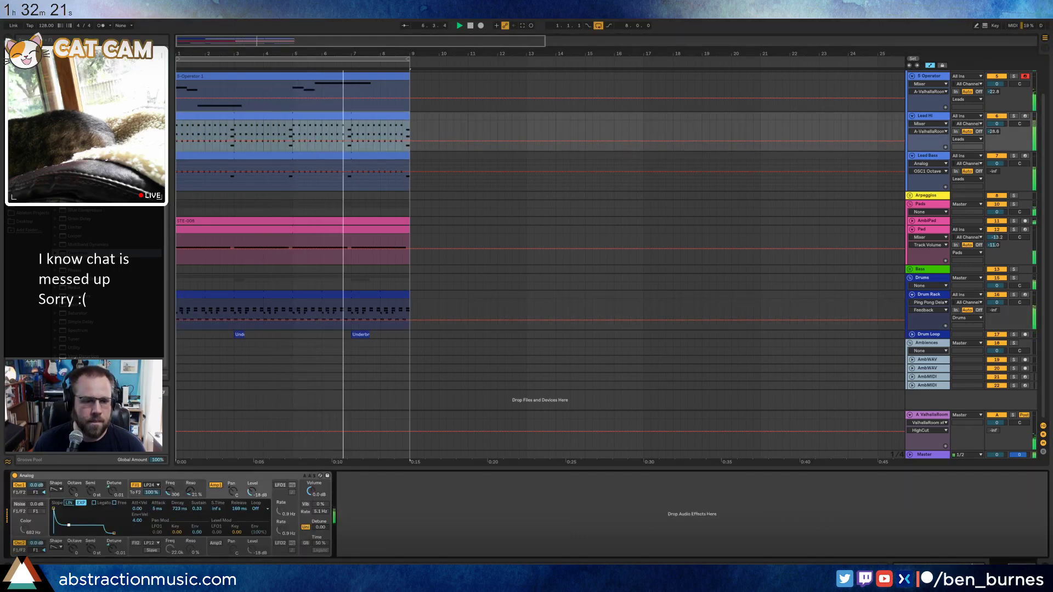
left_click_drag(68, 526, 66, 525)
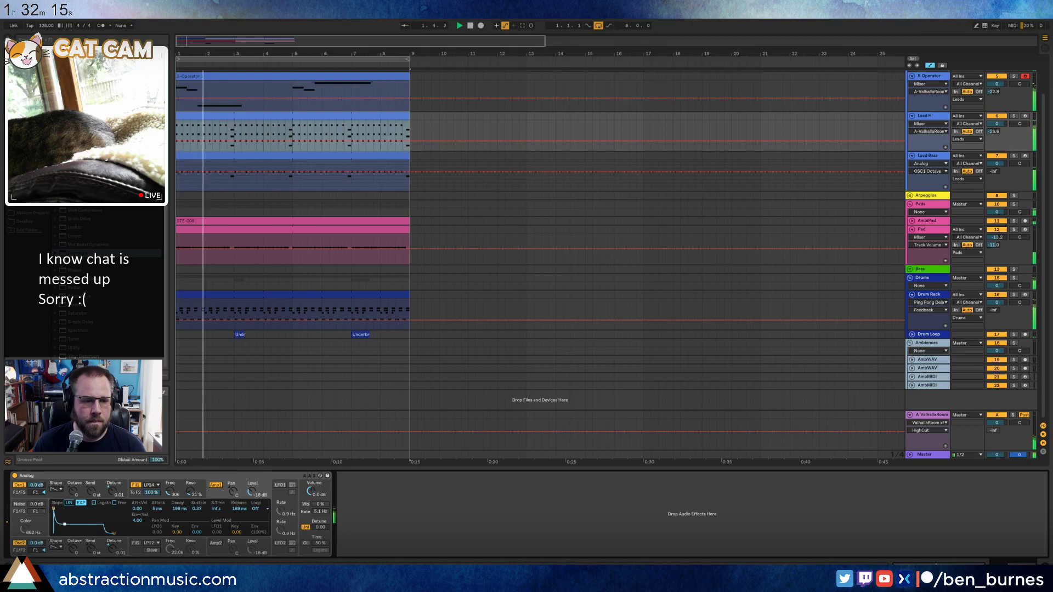
left_click_drag(65, 525, 62, 525)
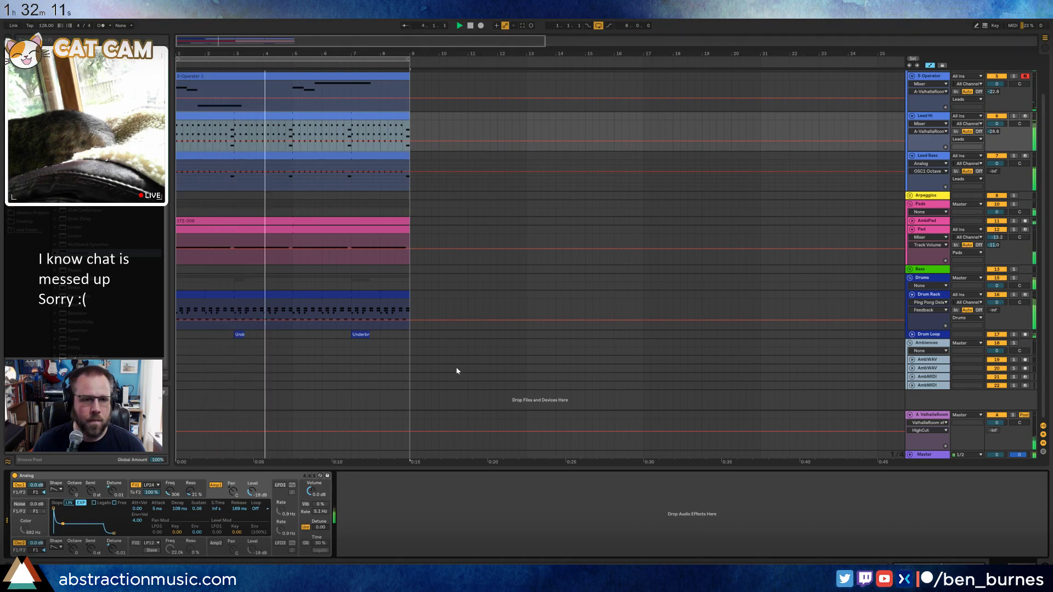
Set the S Operator track's Ping Pong Delay to about 55% feedback and 37% dry/wet.
left_click_drag(340, 41, 340, 43)
left_click(339, 77)
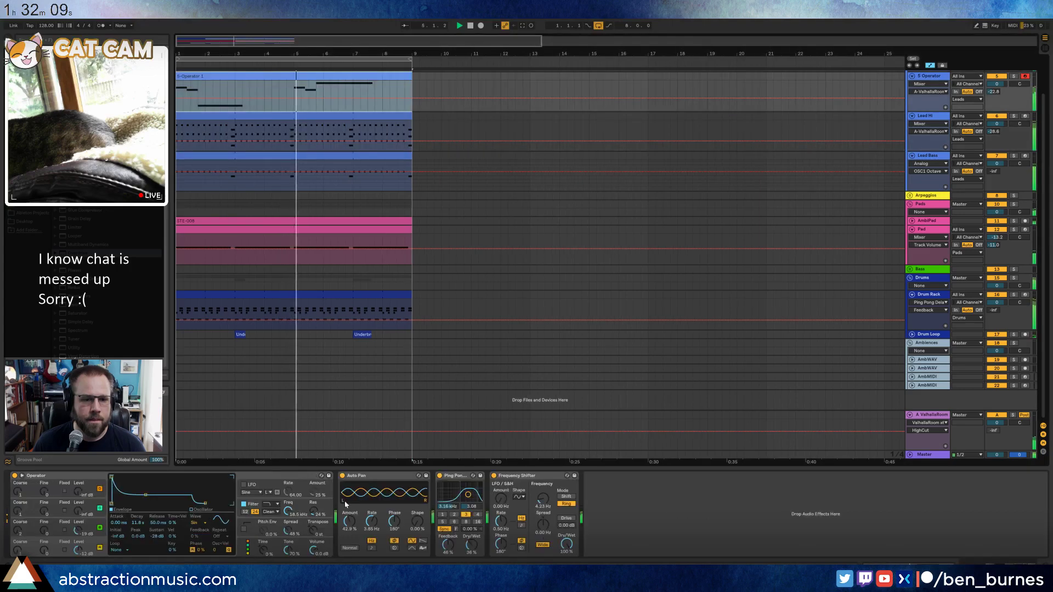
left_click_drag(454, 550, 469, 549)
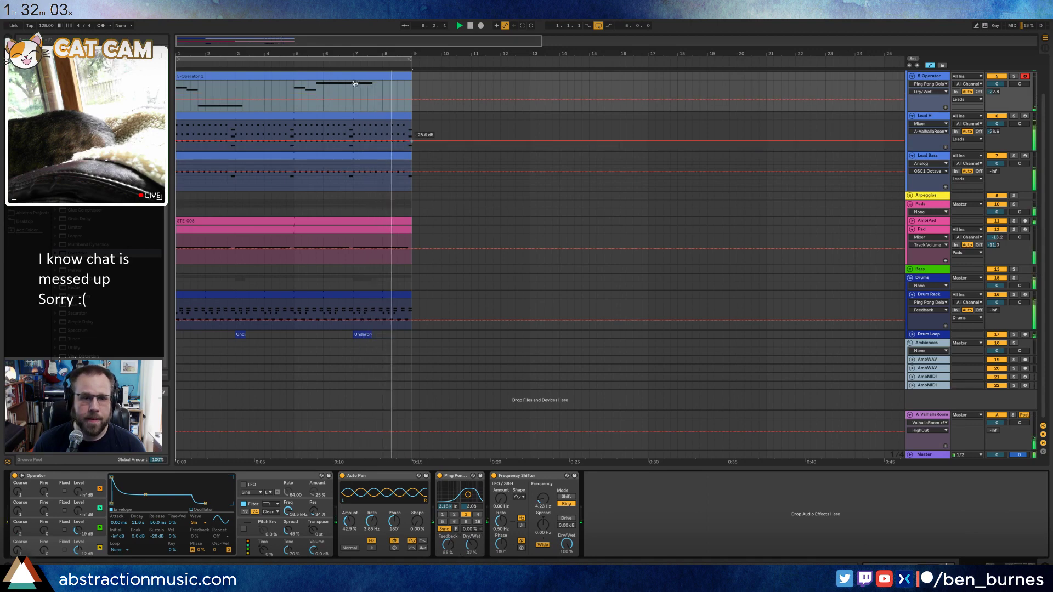
Arm the Default Piano track for live playing and return the stopped playback to the start.
scroll(266, 137, "up", 2)
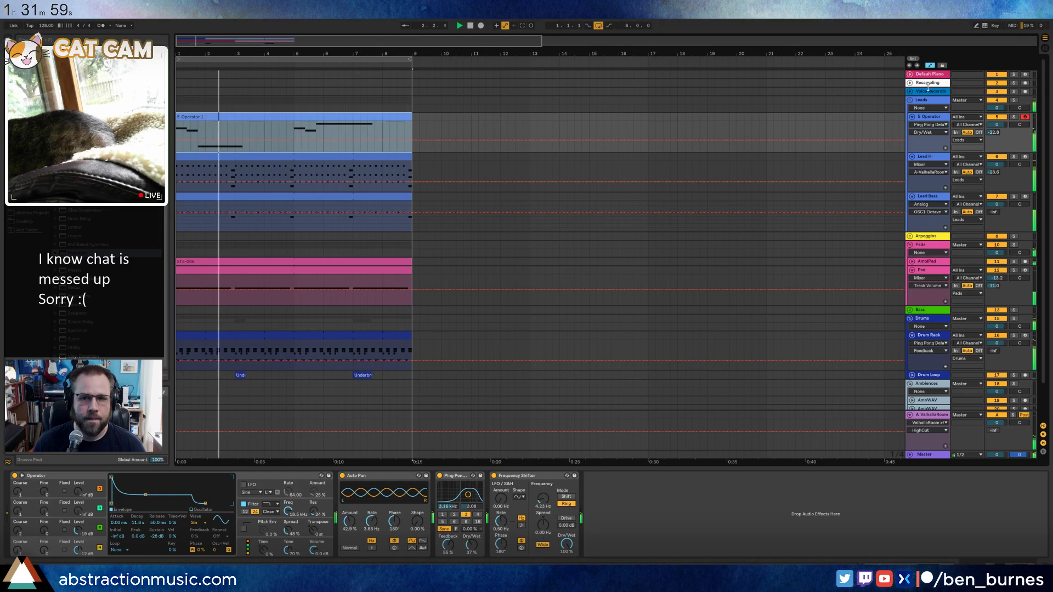
left_click(1025, 75)
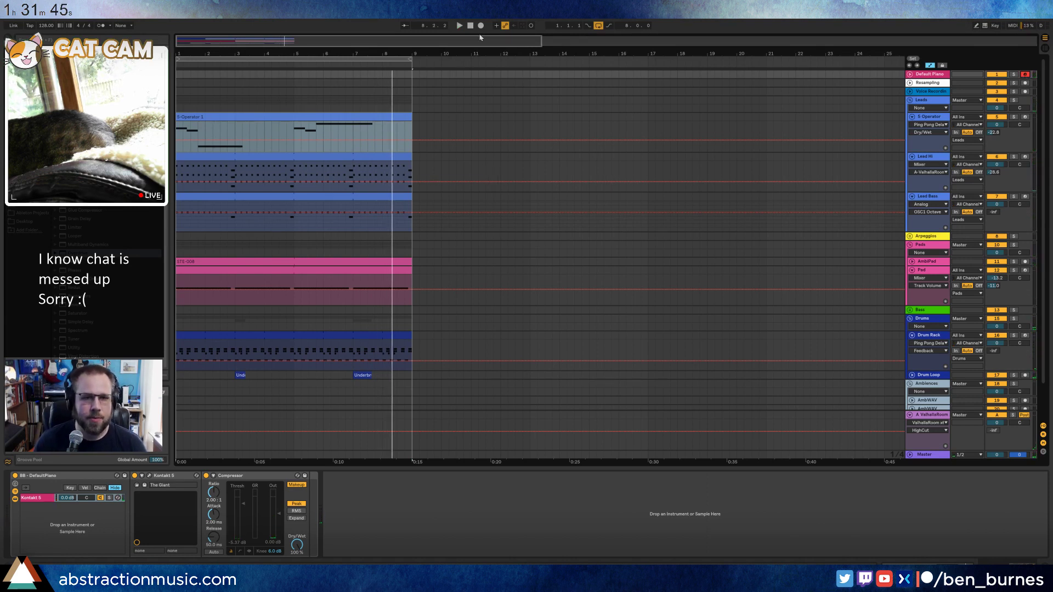
left_click(470, 26)
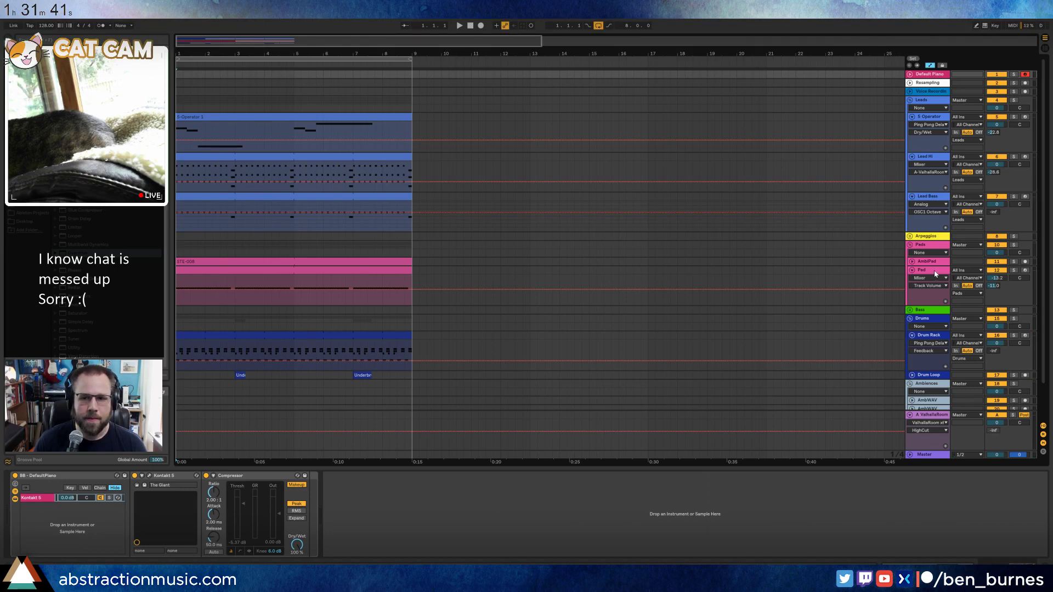
Expand the Arpeggios group and unfold its Arp track, selecting and arming it.
left_click(920, 237)
left_click(910, 237)
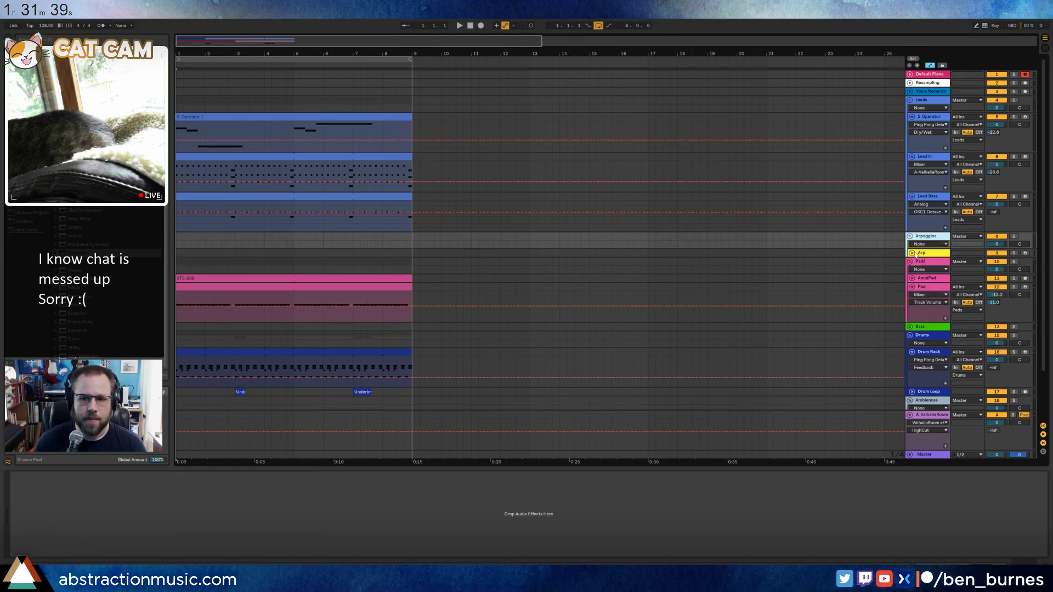
left_click(912, 254)
left_click(927, 258)
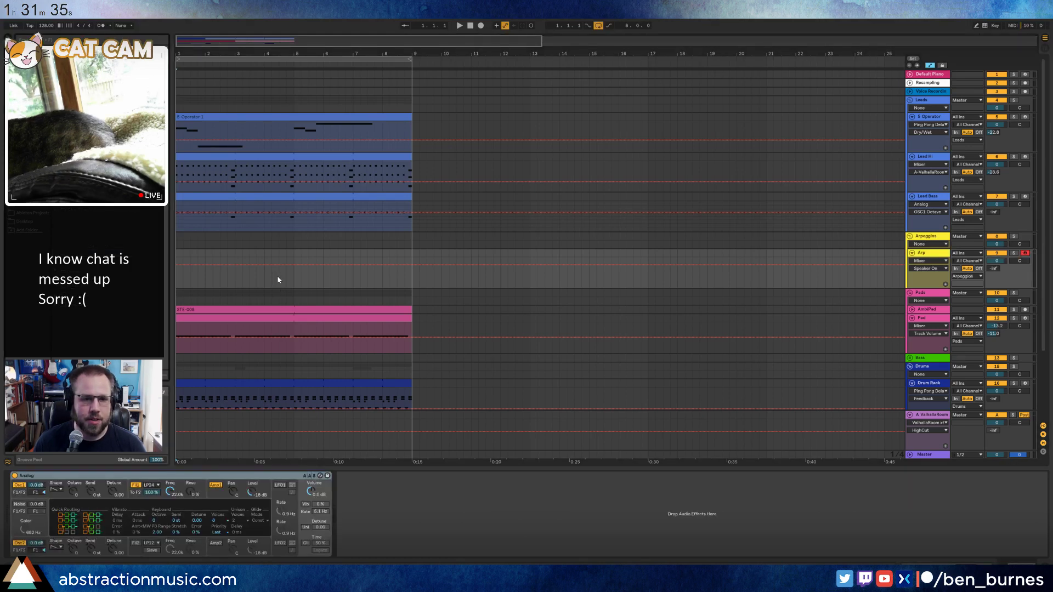
Hide the automation lanes and create an empty two-bar MIDI clip on the Arp track from bar 3 to bar 5.
key("a")
left_click_drag(235, 267, 294, 261)
key("ctrl+shift+m")
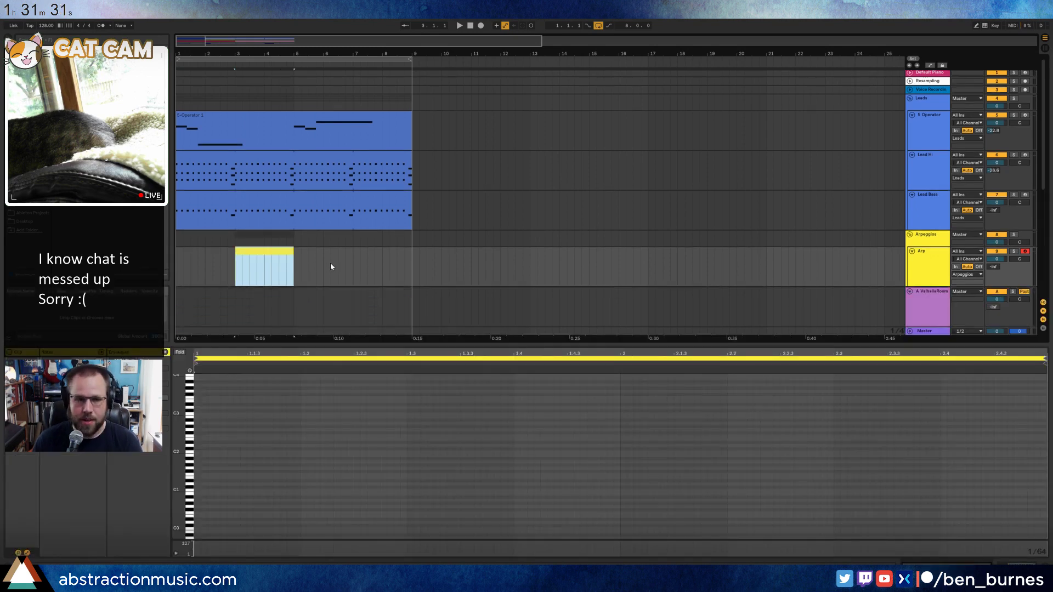
Enter five descending 1/16 notes from C5 to C4 in the Arp clip, starting an eighth note apart from 1.1.1 to 1.3.
left_click_drag(183, 403, 182, 402)
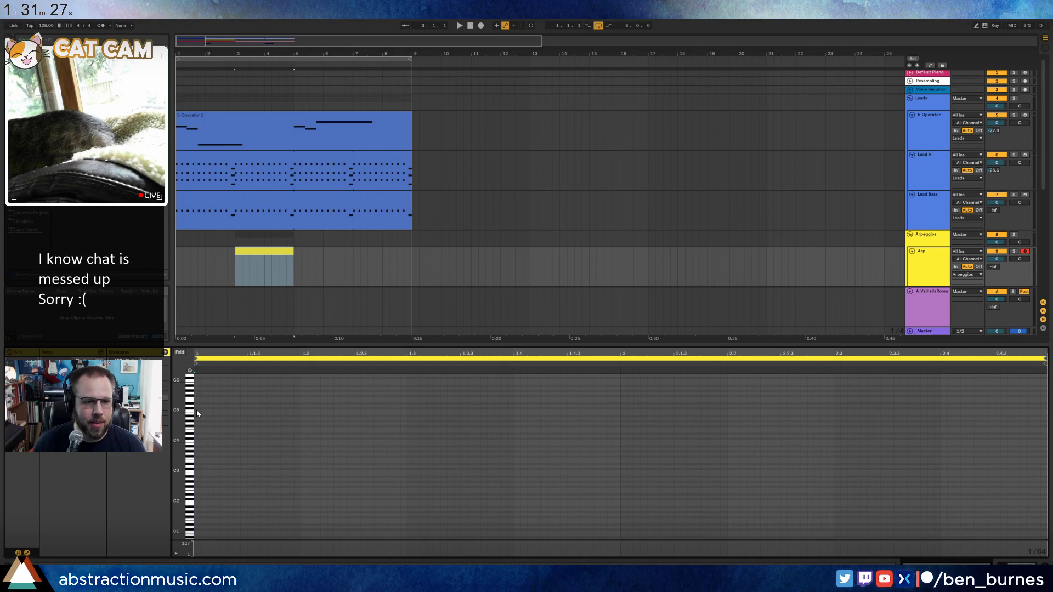
double_click(196, 410)
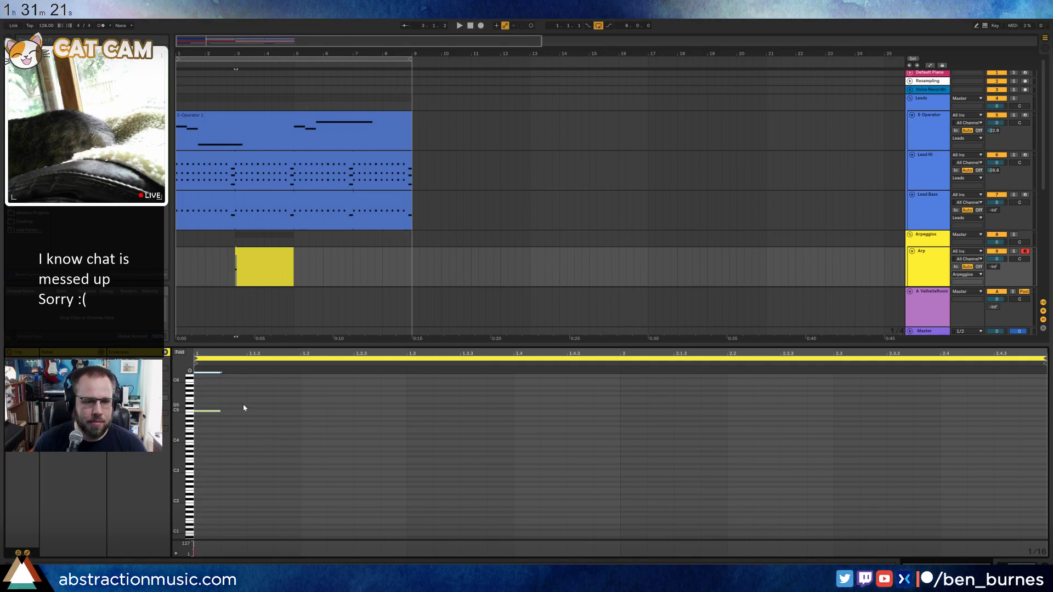
left_click_drag(244, 404, 219, 426)
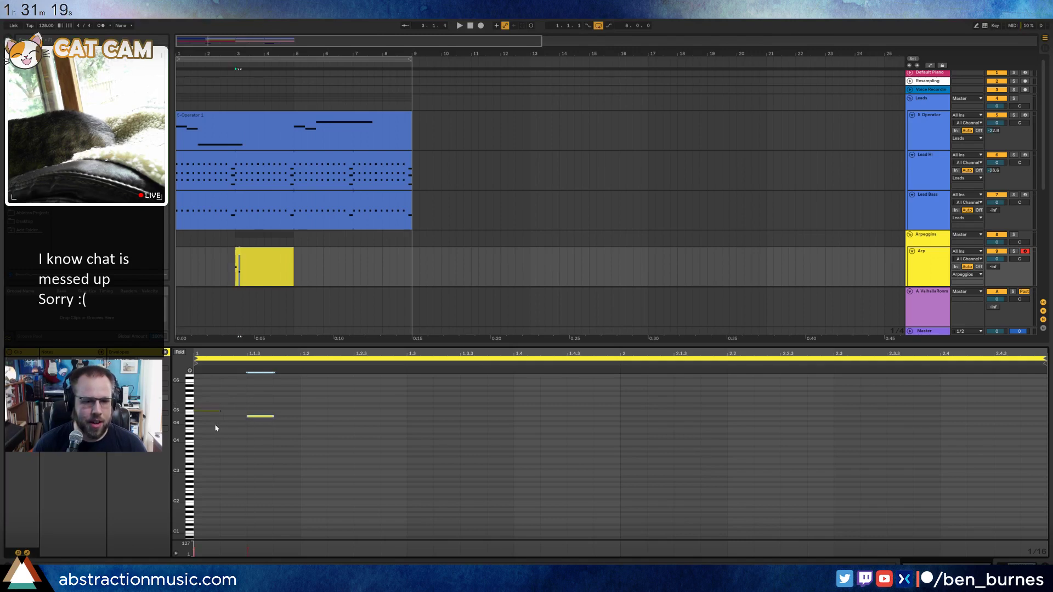
key("Down")
key("Left")
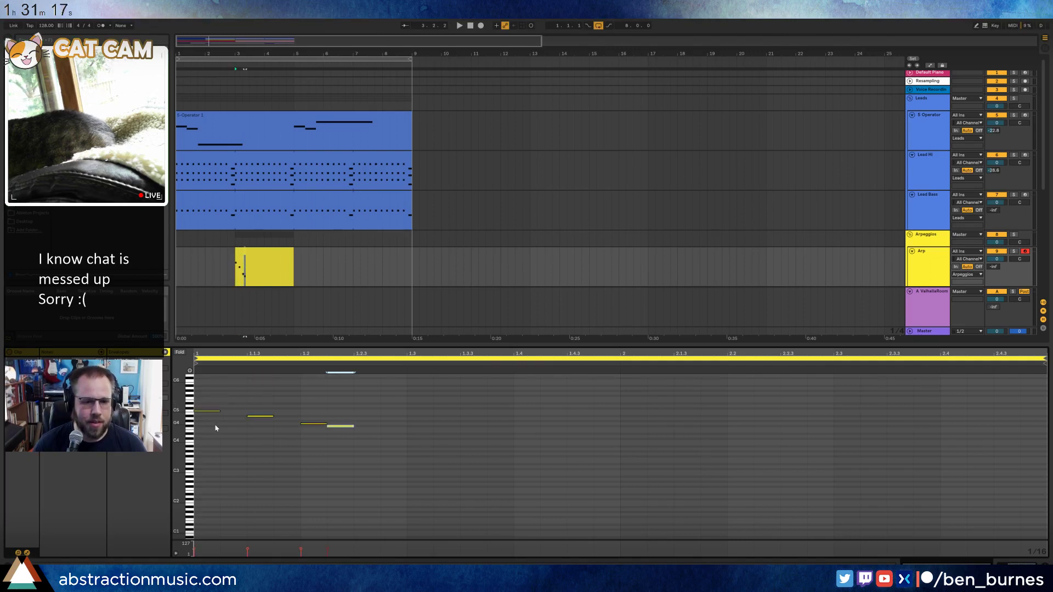
key("Right")
key("Right")
key("Down")
key("Down")
key("ctrl+d")
key("Down")
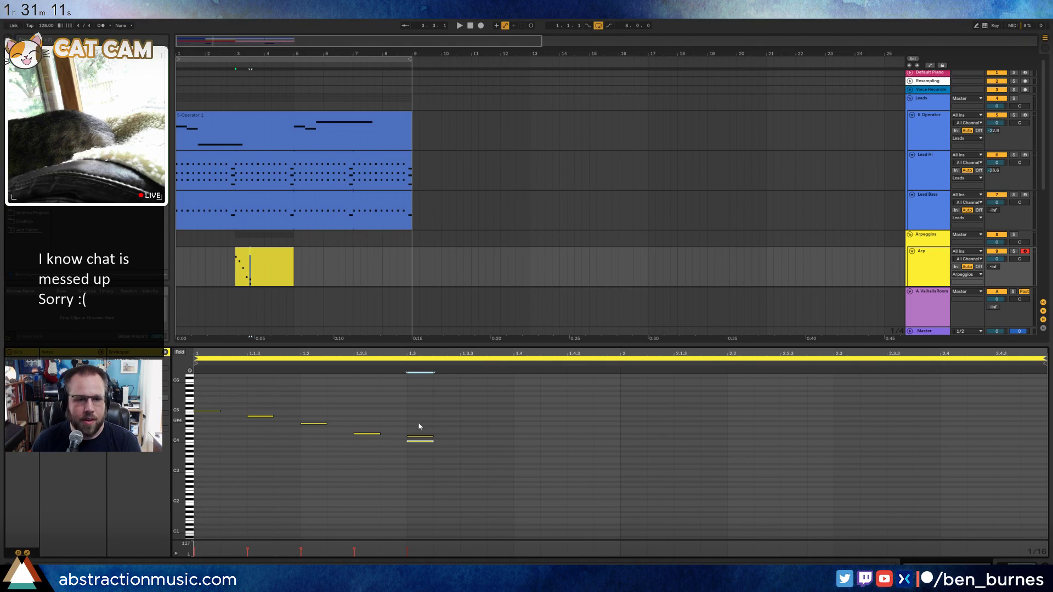
key("Delete")
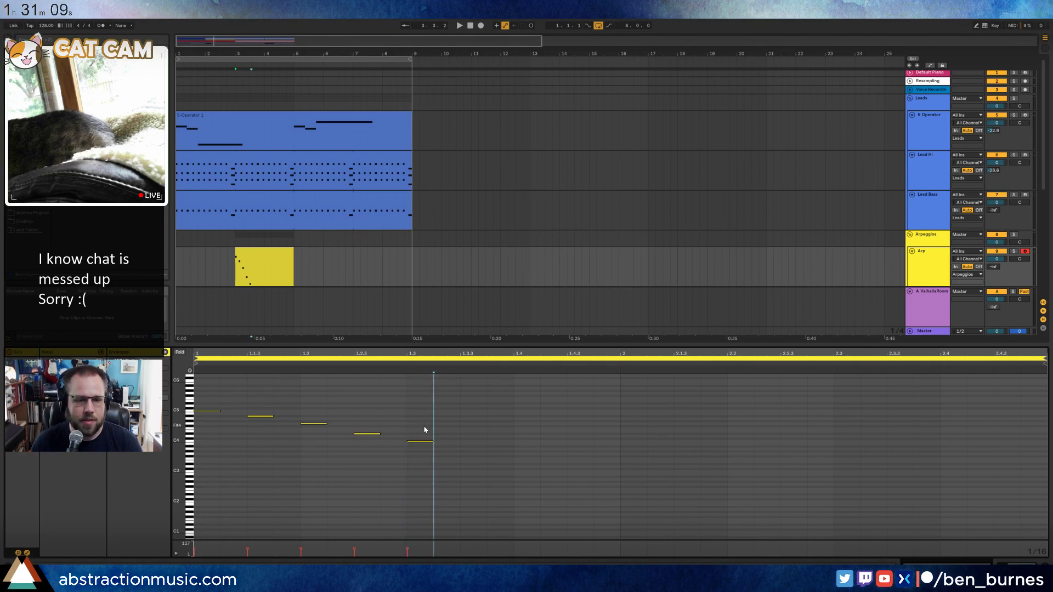
Select all five arp notes and compress them to half their length so the last one starts at 1.2, then play them.
key("space")
key("space")
left_click_drag(441, 396, 152, 512)
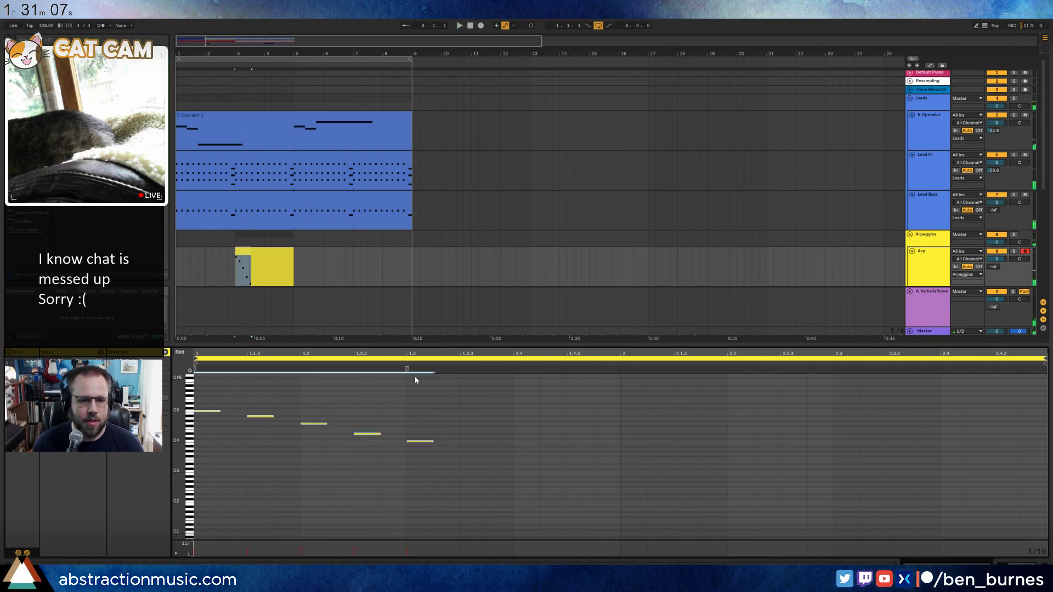
mouse_move(408, 368)
left_mouse_down()
mouse_move(310, 372)
mouse_move(298, 356)
left_mouse_up()
key("space")
scroll(211, 425, "up", 2)
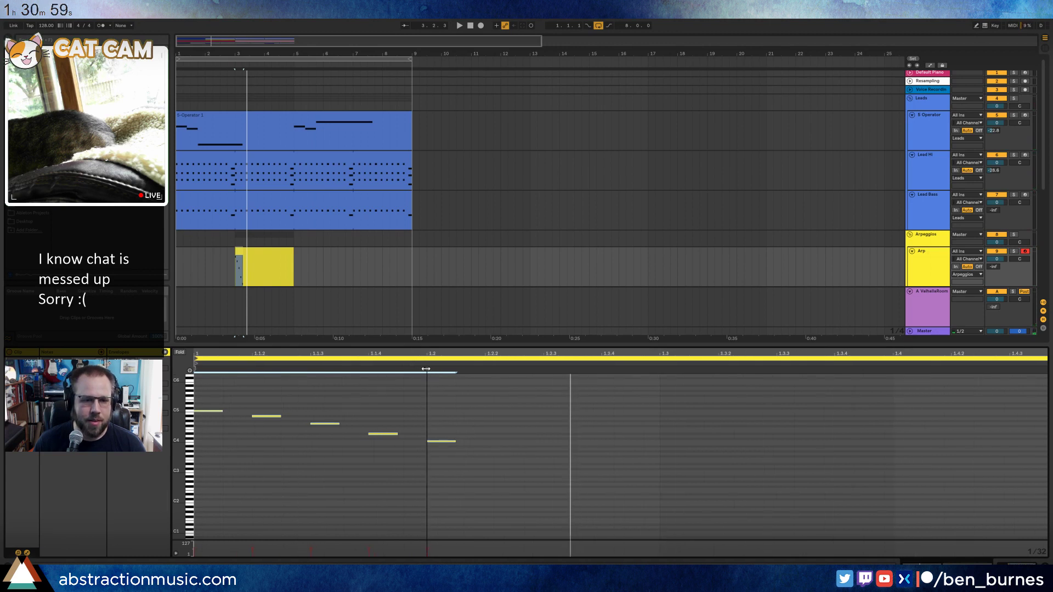
Compress the selected arp notes by half again so the last one starts at 1.1.3, and play the run.
key("space")
left_click_drag(426, 369, 307, 363)
key("space")
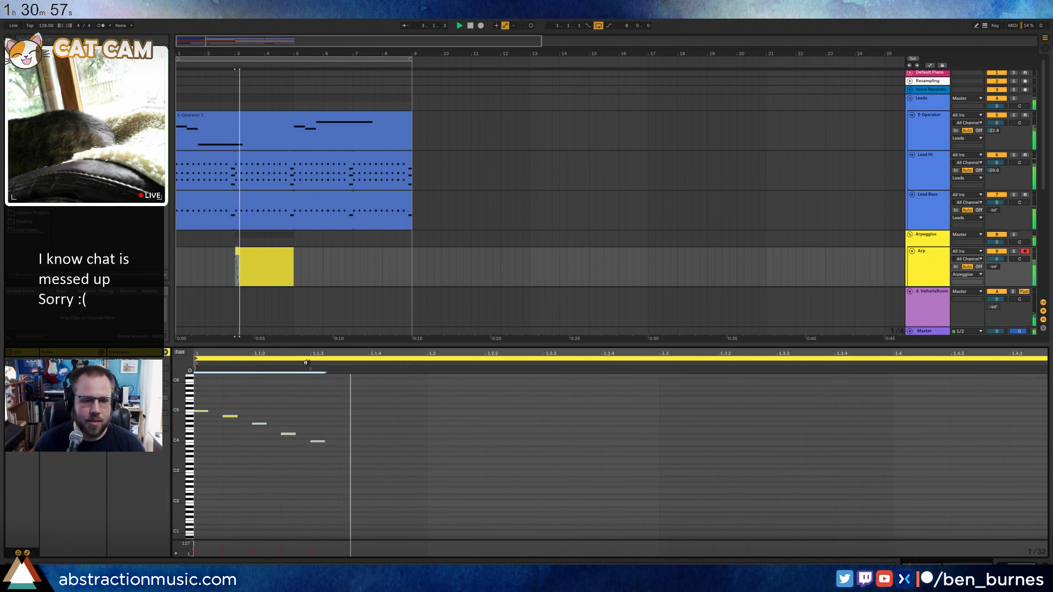
key("shift+Tab")
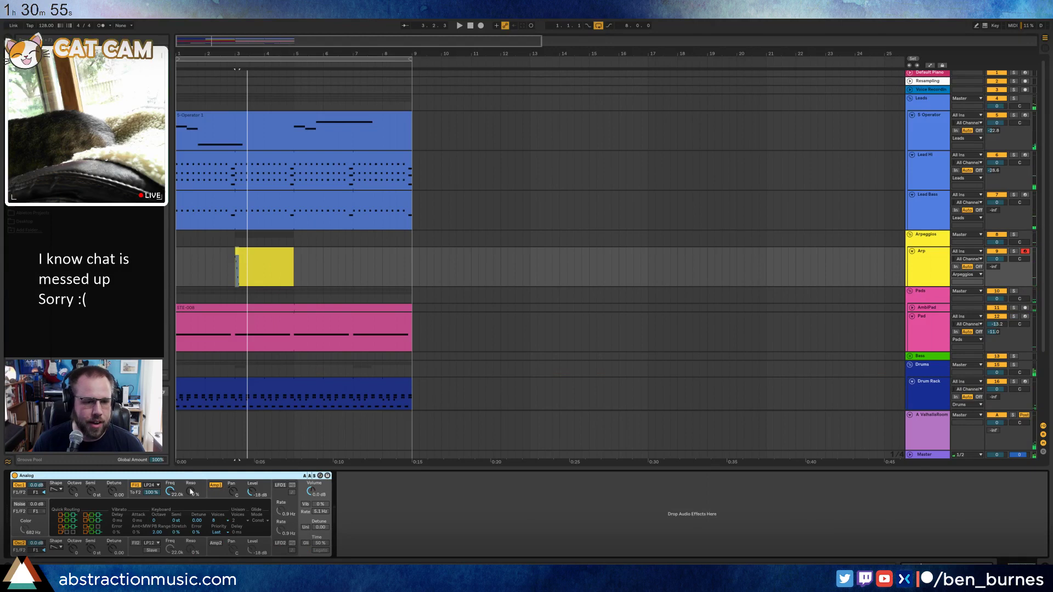
Give the Arp's Analog filter a low cutoff, added resonance and envelope modulation of 4.00, and set the track volume to -14.4 dB.
left_click_drag(191, 492, 191, 488)
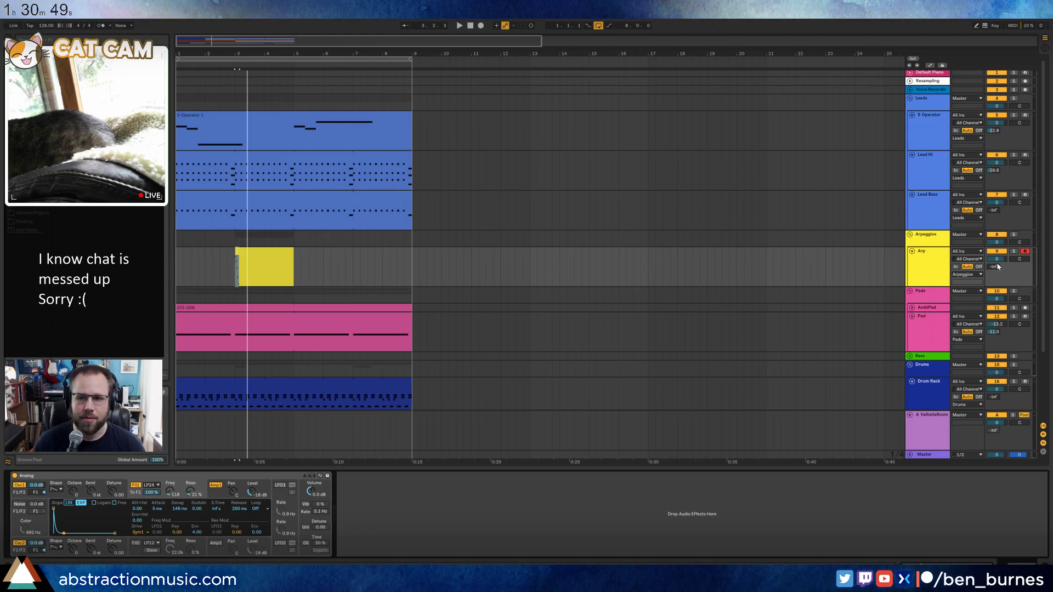
left_click_drag(997, 266, 997, 258)
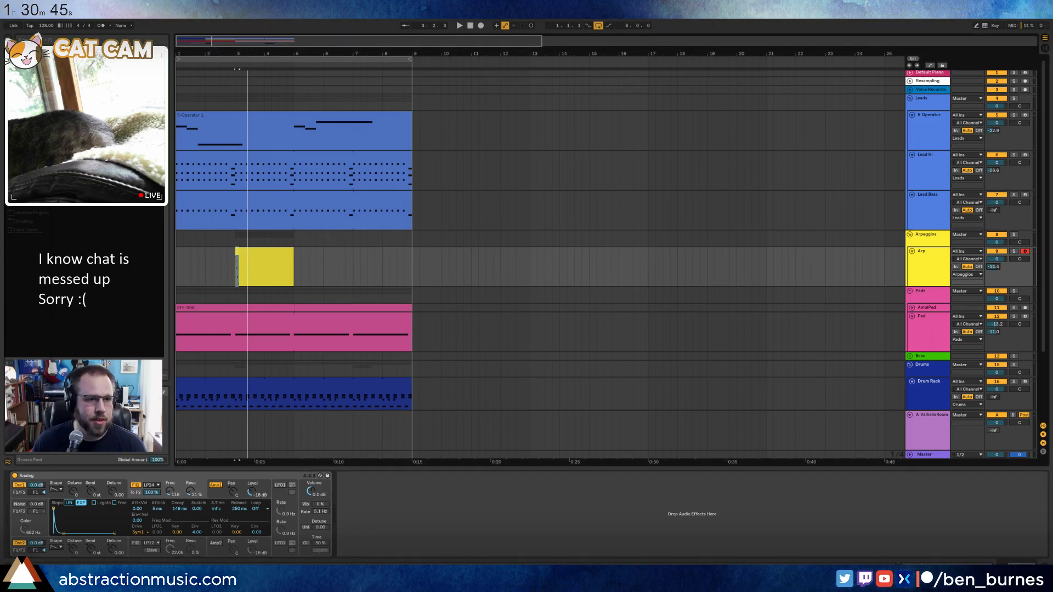
Add a Ping Pong Delay after Analog on the Arp track and play the song from the arp clip at bar 3.
left_click(28, 104)
left_click_drag(79, 280, 392, 437)
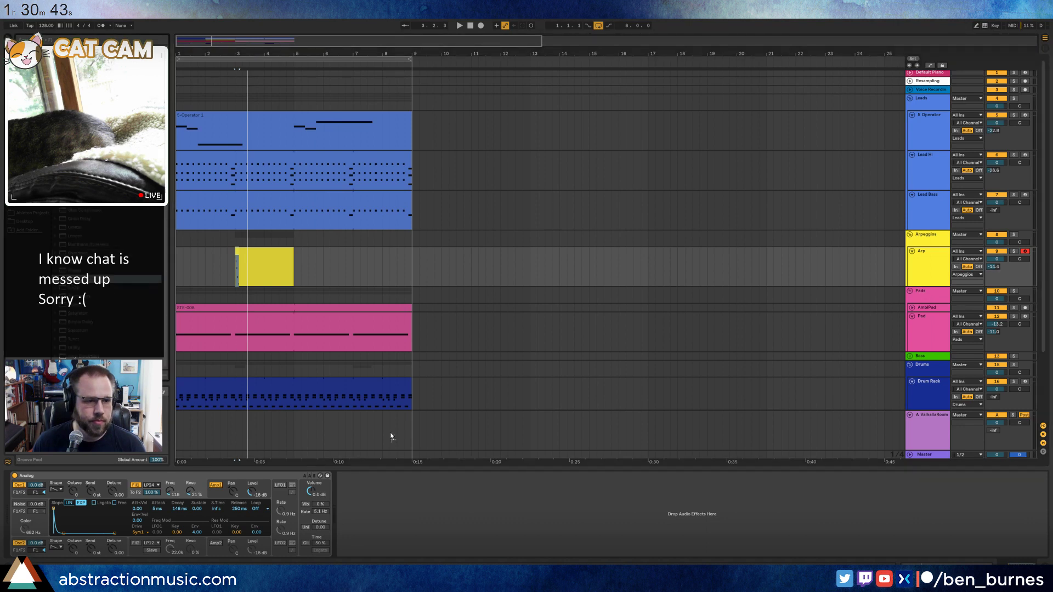
left_click_drag(388, 525, 388, 525)
left_click(258, 251)
key("space")
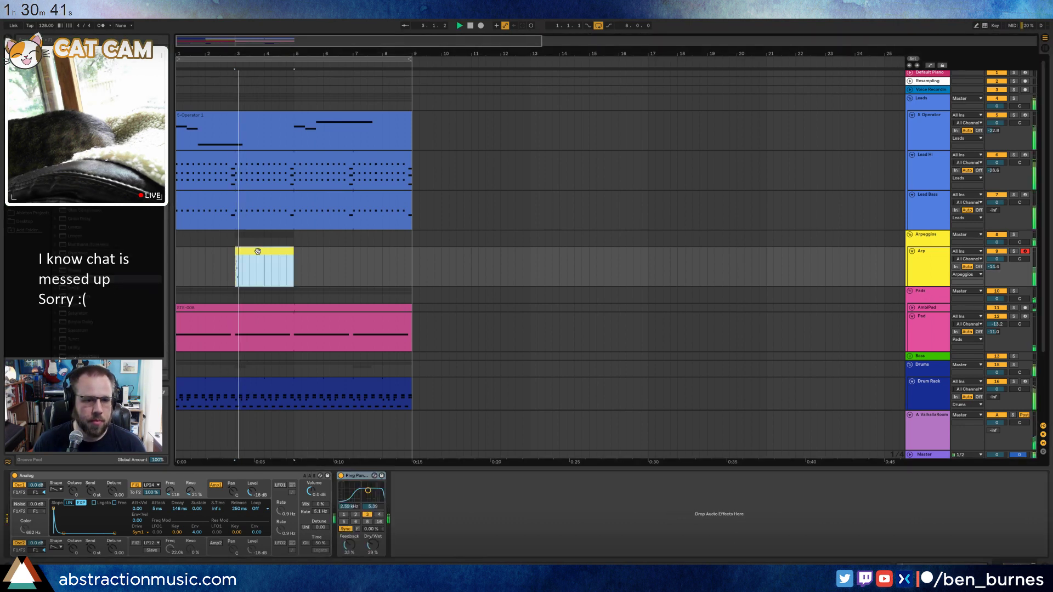
Try the High-pass 12dB/oct type on Analog's first filter with a changed cutoff, and play the arp.
left_click_drag(171, 495, 171, 490)
left_click(152, 487)
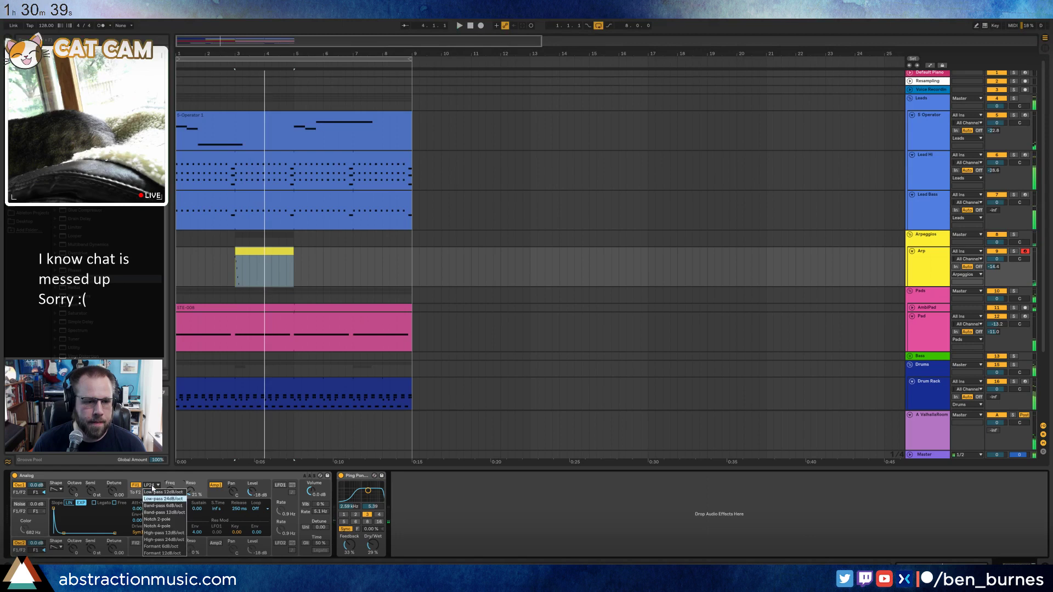
left_click(175, 532)
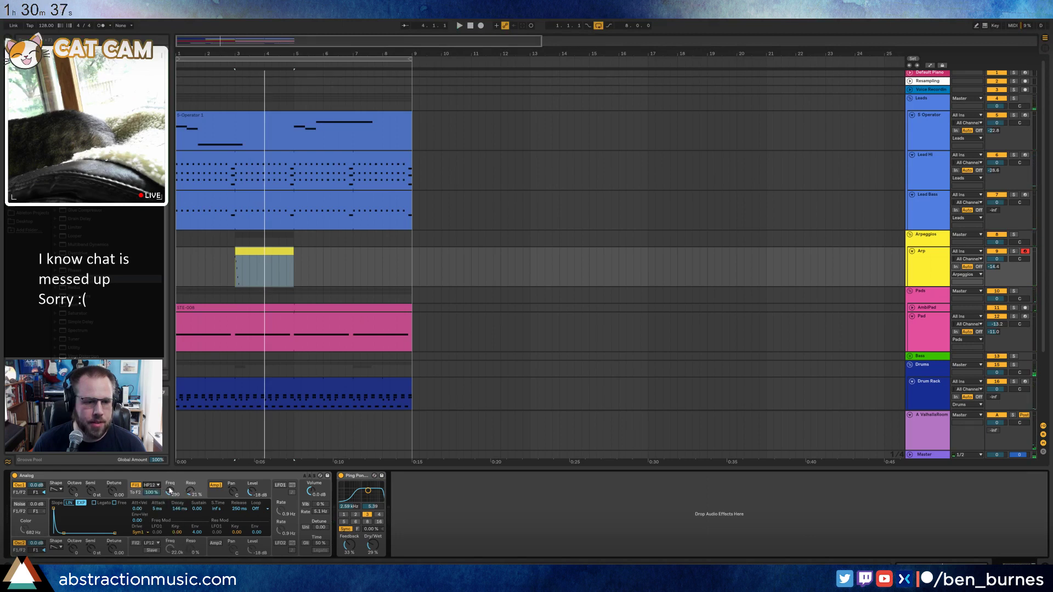
key("space")
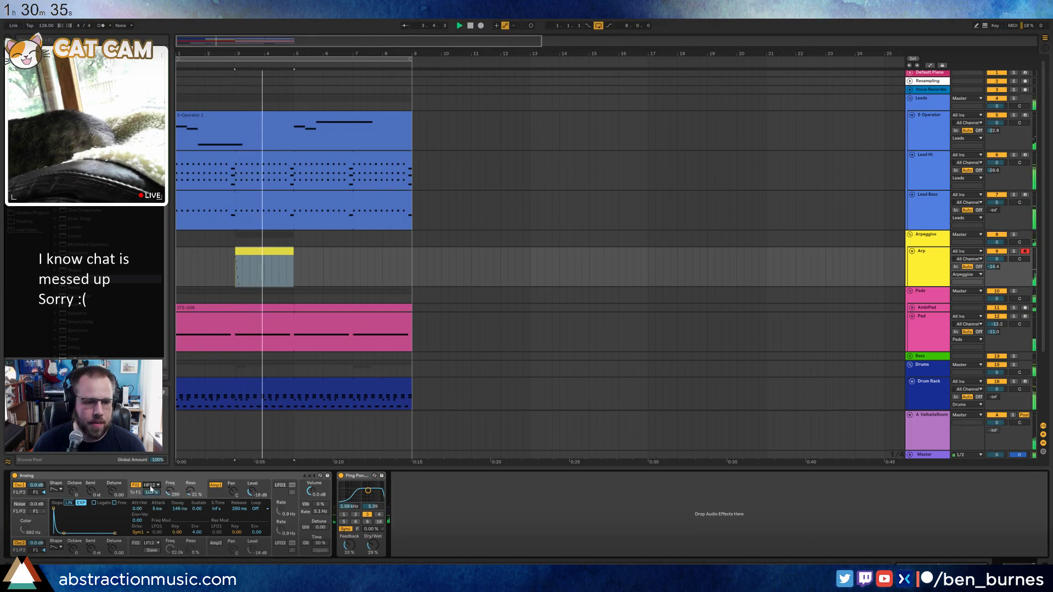
Change Analog's first filter to Band-pass 6dB/oct and raise its cutoff well above 1 kHz.
left_click(152, 488)
left_click(165, 506)
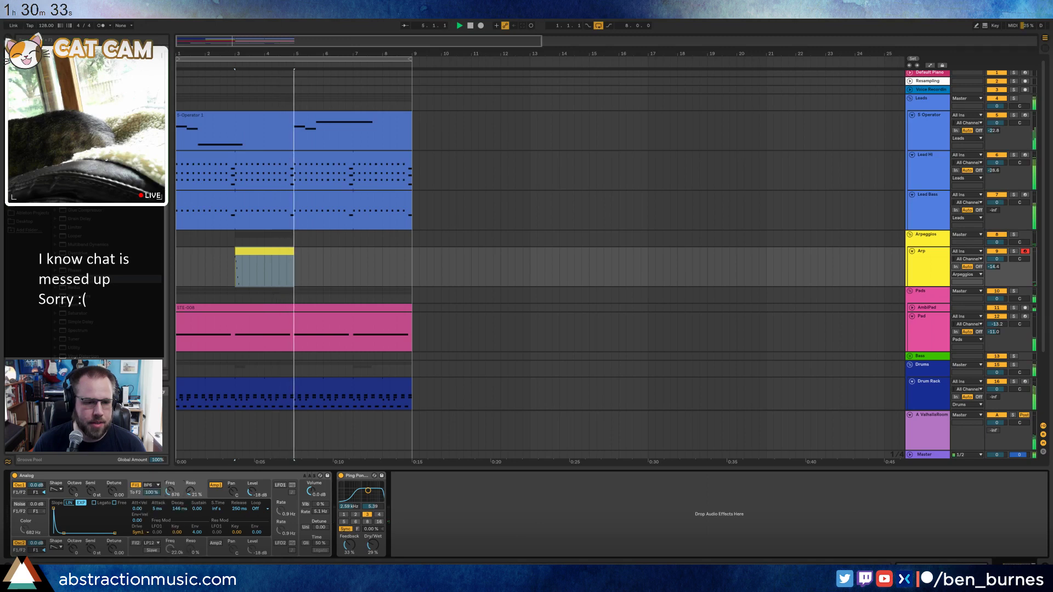
left_click_drag(170, 492, 170, 483)
Copy the two-bar Arp clip from bar 3 and paste it at bar 7.
left_click(274, 251)
key("ctrl+c")
left_click(356, 256)
key("ctrl+v")
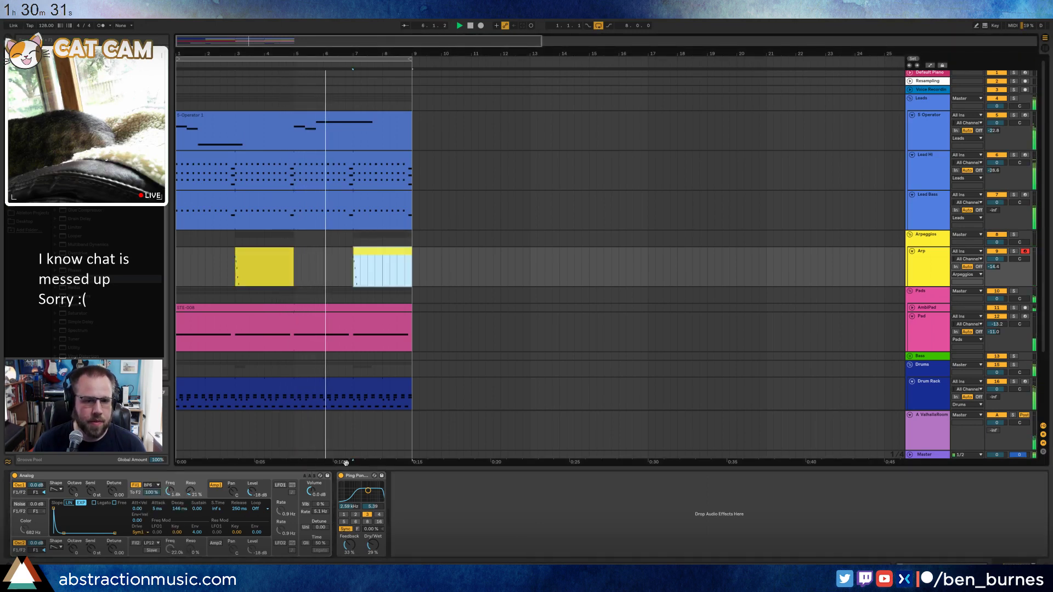
Raise and narrow the Ping Pong Delay's filter band, and set Analog's first filter resonance to 39%.
left_click_drag(368, 490, 368, 494)
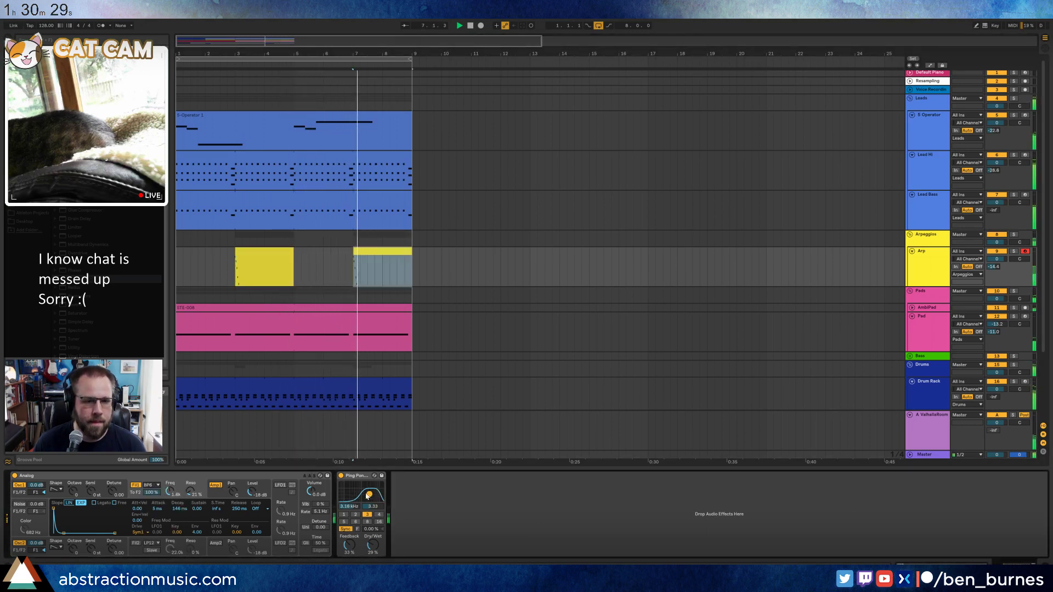
left_click_drag(191, 495, 191, 489)
Shape Analog's first amp envelope with an 81 ms decay and zero sustain, and listen from the first Arp clip.
left_click(208, 497)
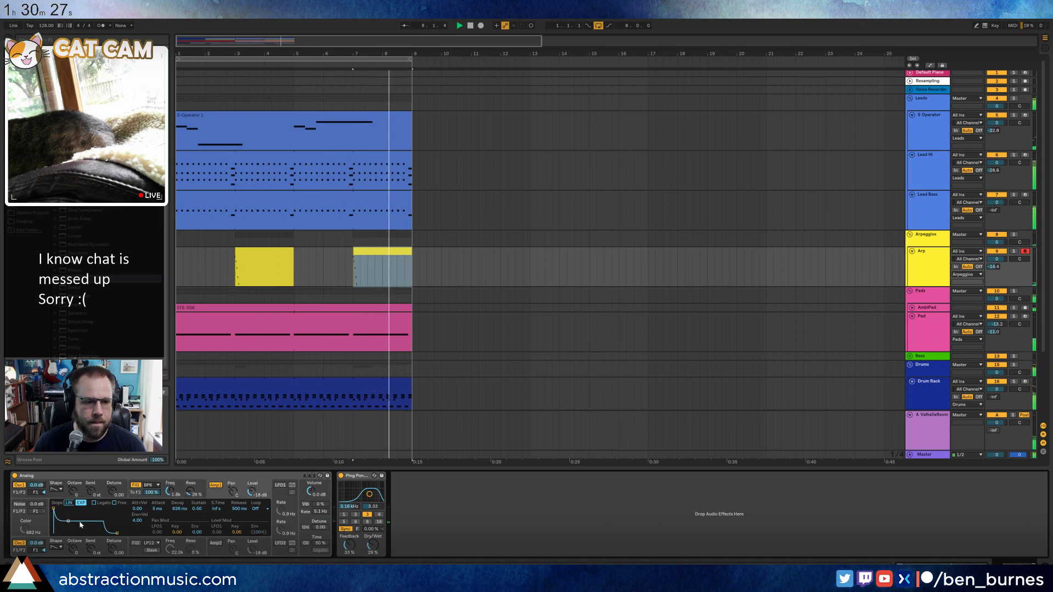
left_click_drag(80, 525, 62, 533)
left_click(252, 256)
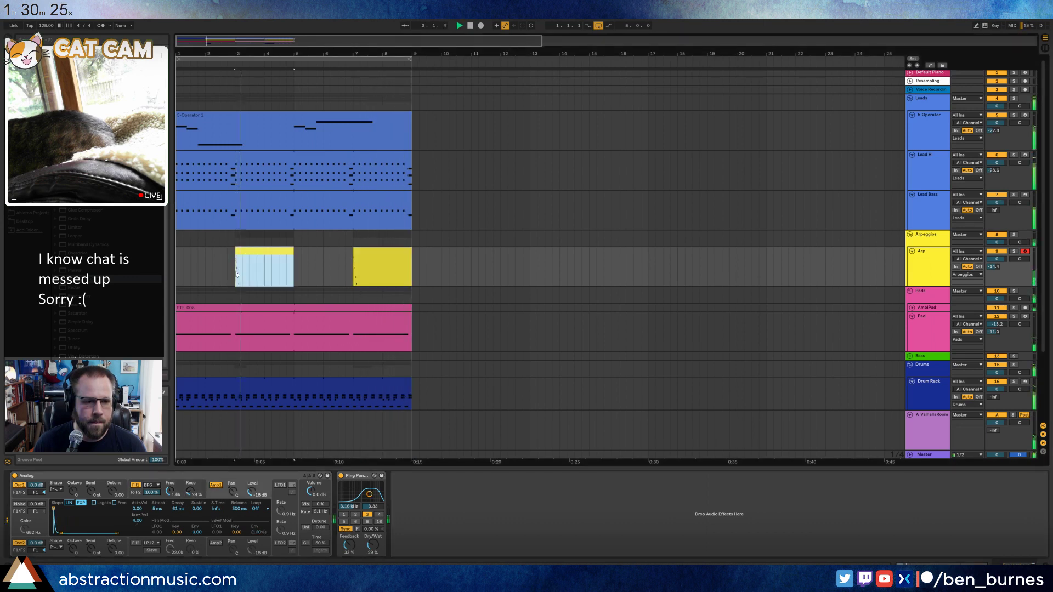
Switch Analog's first filter to the 12 dB low-pass type and set the Ping Pong Delay to 65% feedback and 34% dry/wet.
left_click(153, 486)
left_click(151, 490)
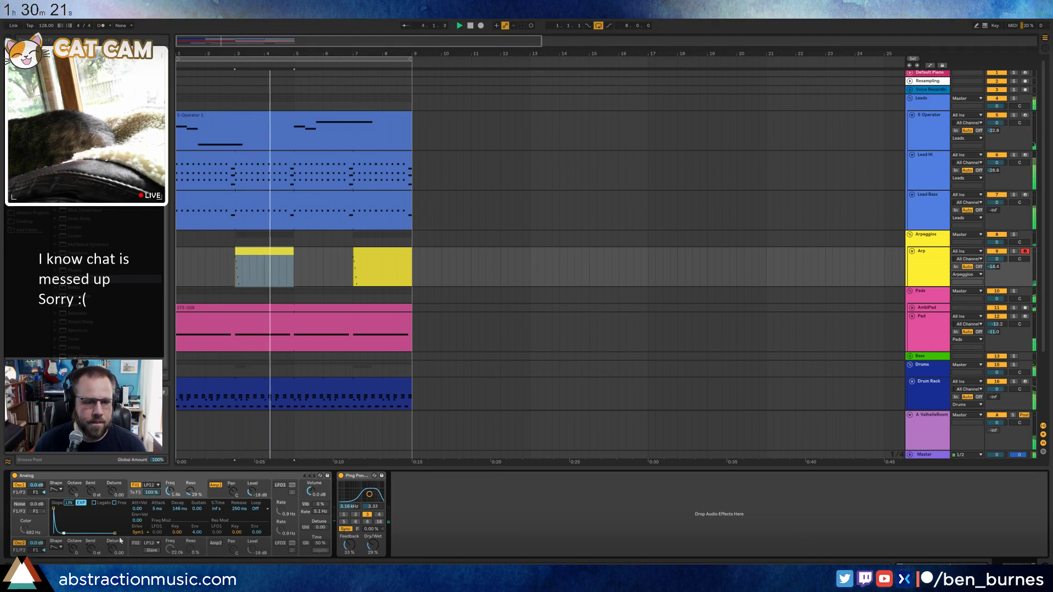
mouse_move(353, 545)
left_mouse_down()
mouse_move(353, 519)
mouse_move(351, 549)
mouse_move(373, 542)
left_mouse_up()
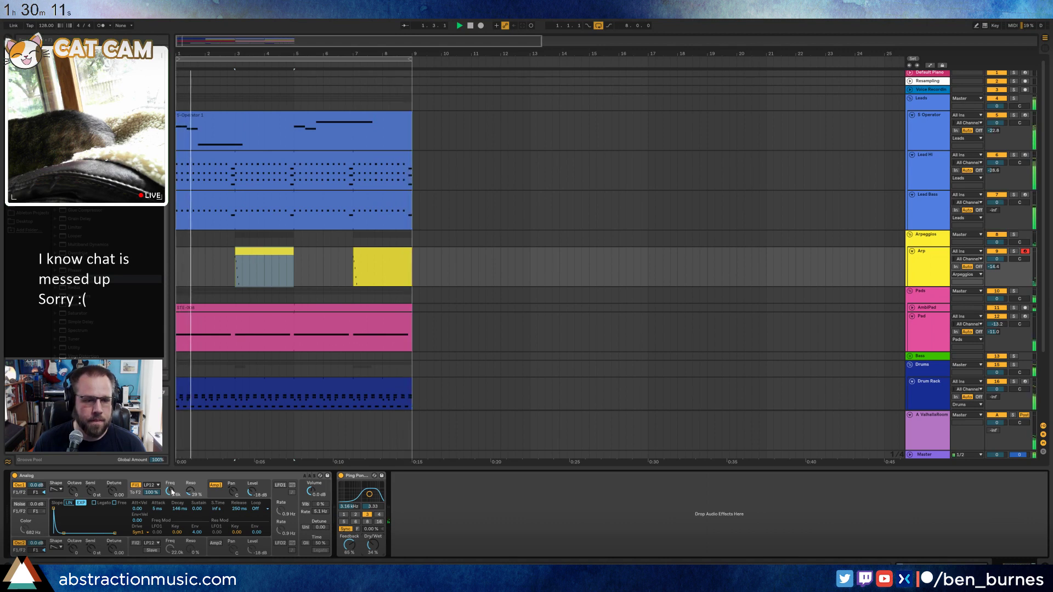
Show Analog's first amp settings and set the Arp track volume to -14.0 dB.
left_click(217, 497)
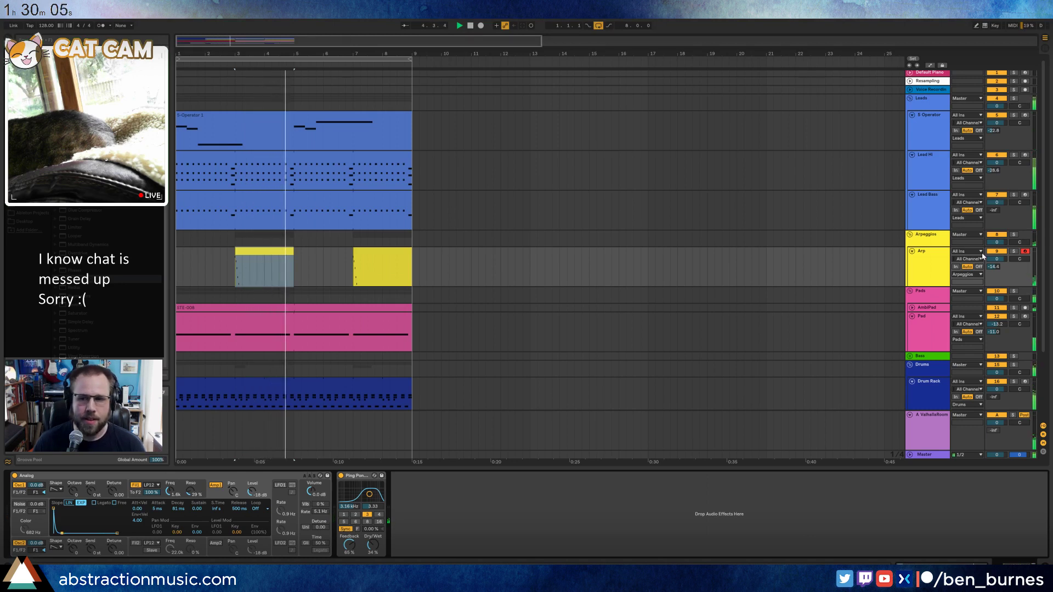
left_click_drag(995, 266, 995, 265)
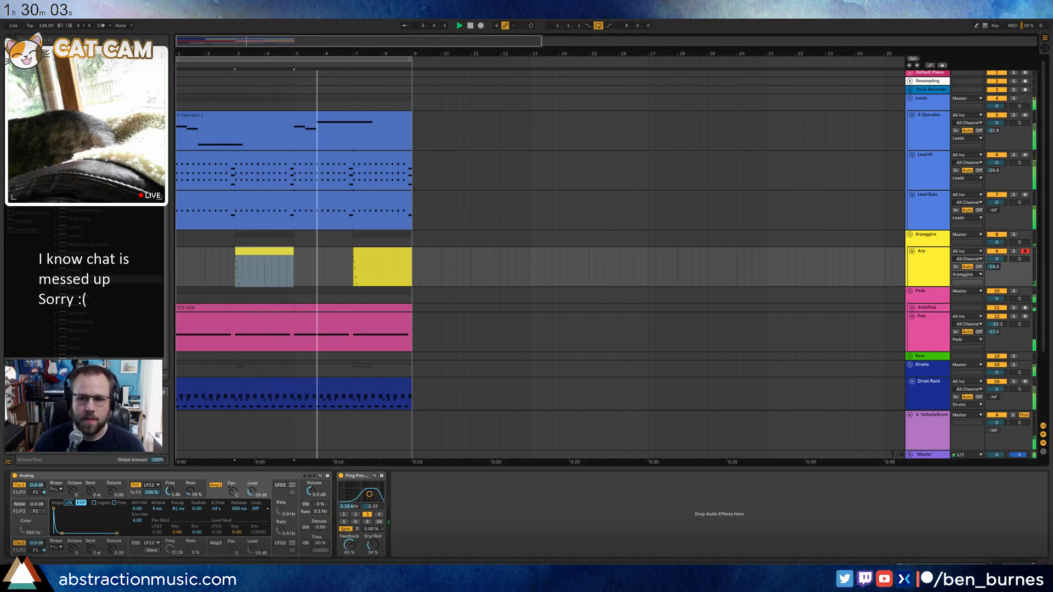
Stop playback, duplicate the eight-bar Lead Hi clip to bar 9 and open the copy's notes.
left_click_drag(331, 54, 332, 46)
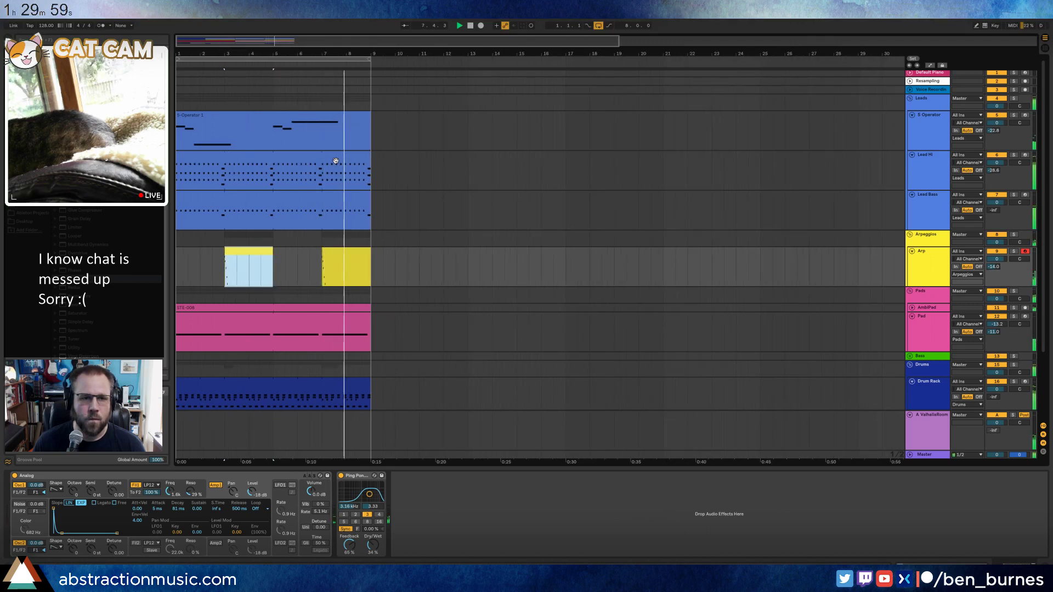
left_click(261, 155)
key("space")
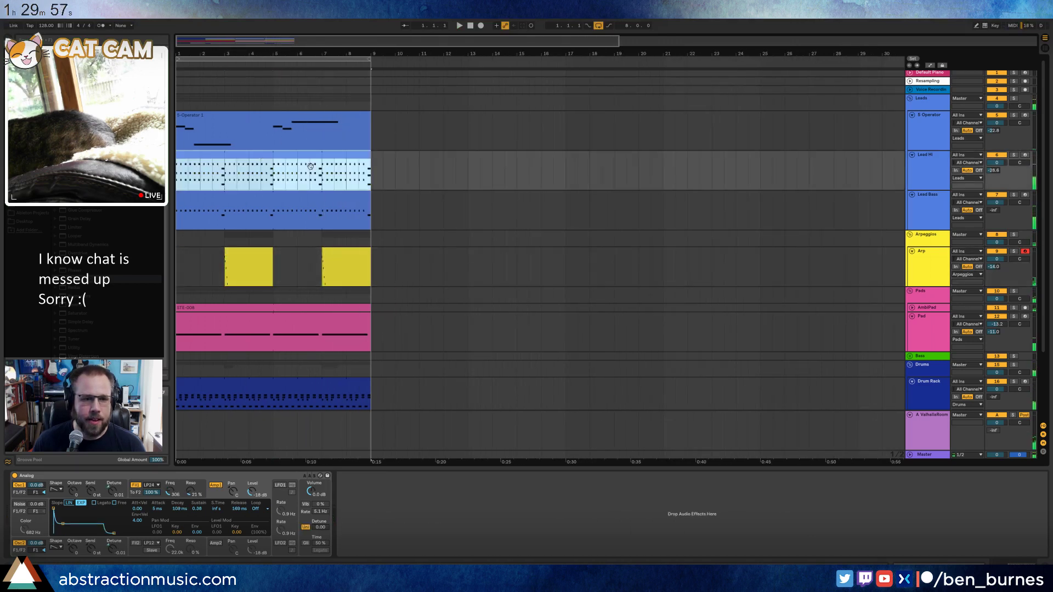
key("ctrl+d")
double_click(394, 156)
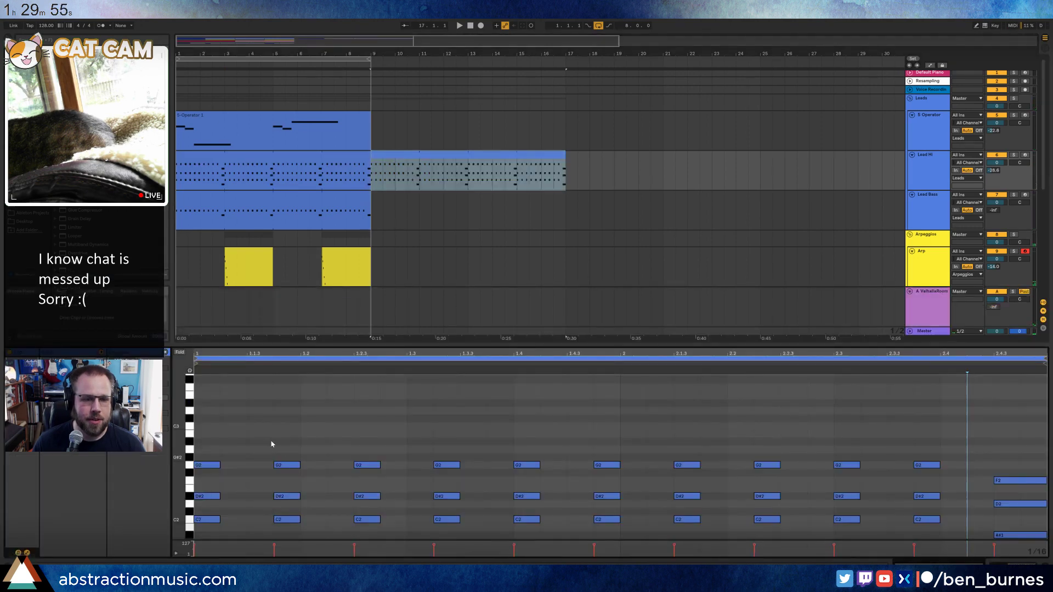
Move the top G2 notes of the first three chords in the Lead Hi copy down to G#1.
scroll(251, 420, "down", 2)
left_click_drag(180, 431, 385, 446)
key("shift+Down")
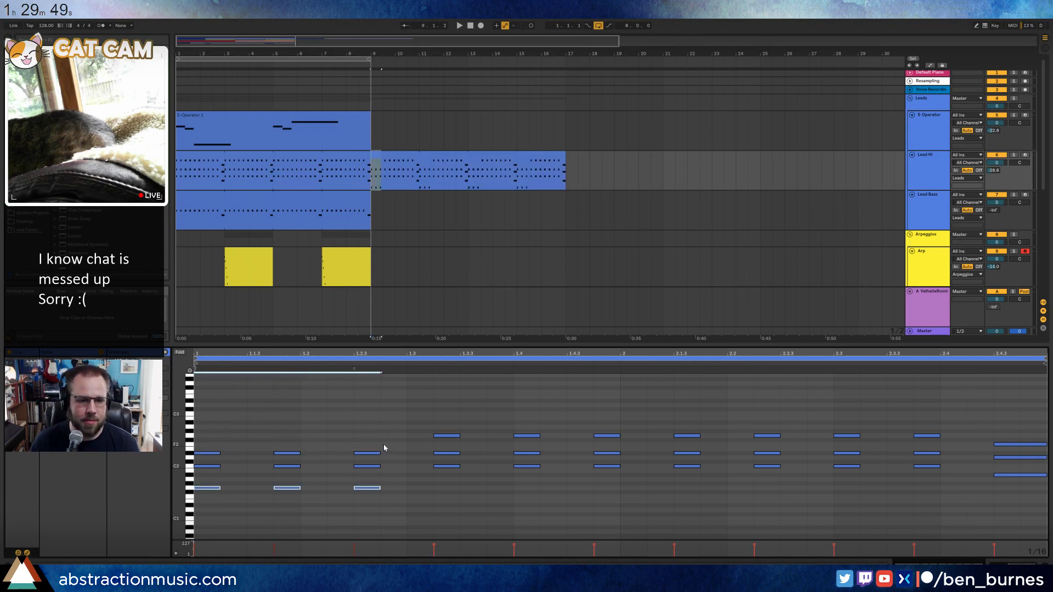
key("Up")
Revoice the fourth Lead Hi chord as A#1, D2 and F2 by lowering it two semitones and raising its middle note one.
left_click_drag(438, 422, 460, 471)
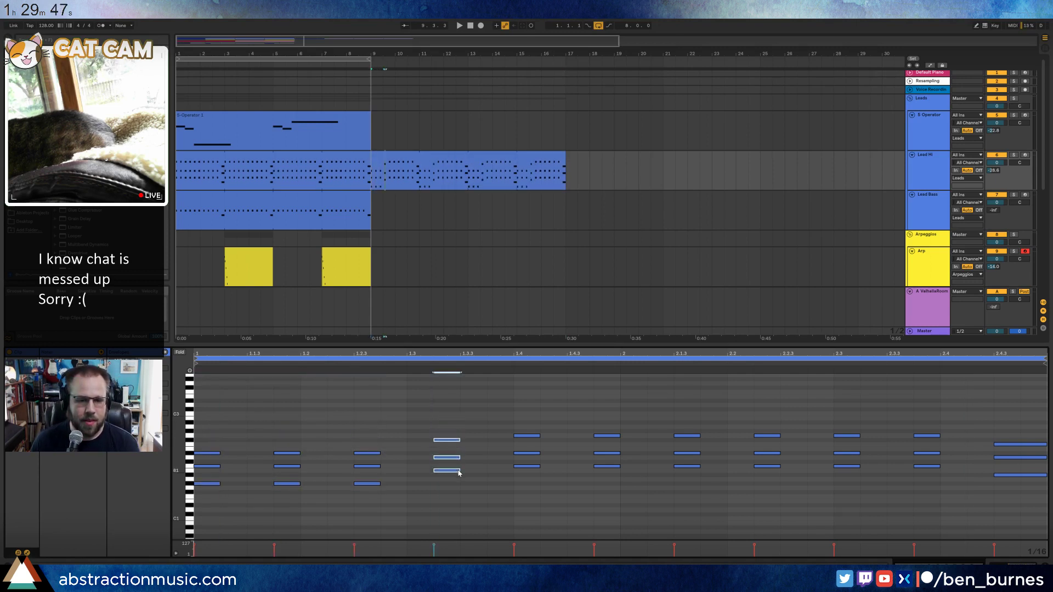
key("Down")
key("Down")
left_click(455, 456)
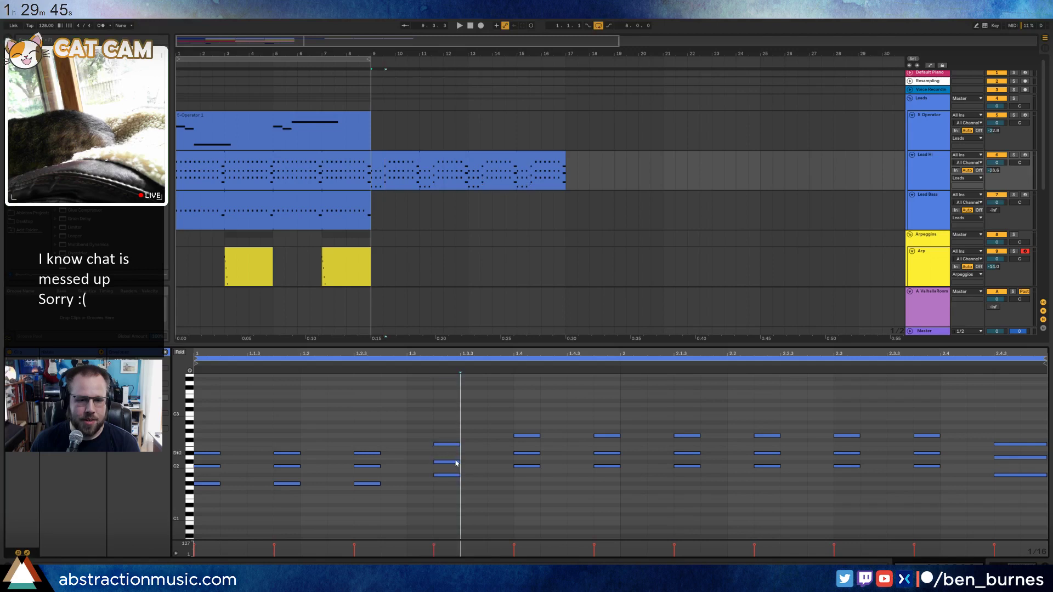
left_click(455, 462)
key("Up")
Lower the fifth and sixth Lead Hi chords two semitones and raise their middle notes one semitone to D2.
left_click_drag(504, 420, 611, 473)
key("Down")
key("Down")
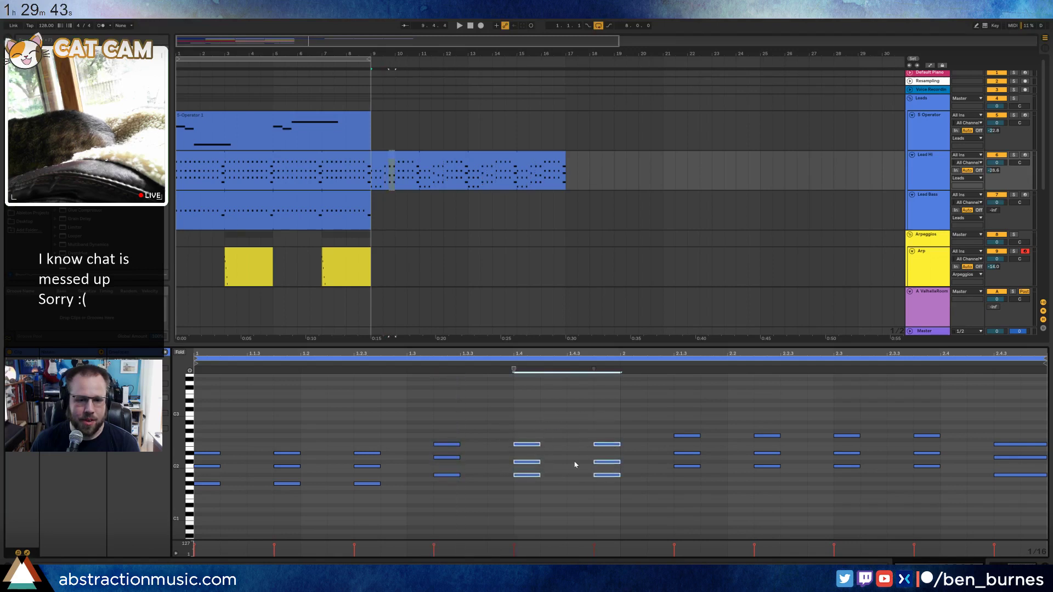
left_click_drag(511, 455, 620, 467)
key("Up")
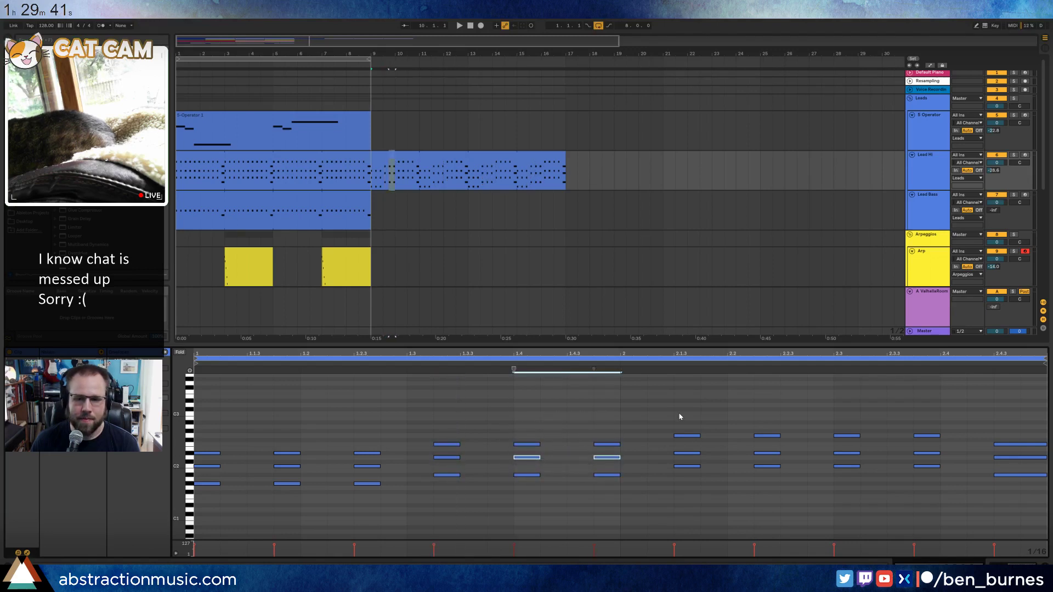
Split bars 11 to 13 of the Lead Hi copy into a separate two-bar clip.
left_click_drag(679, 417, 942, 459)
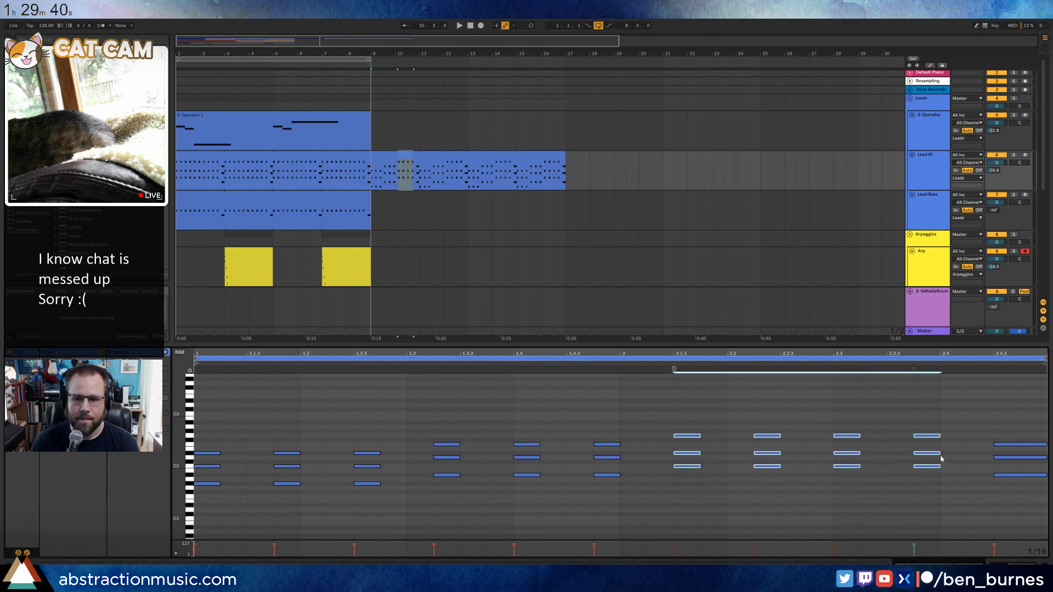
left_click(978, 415)
left_click(457, 154)
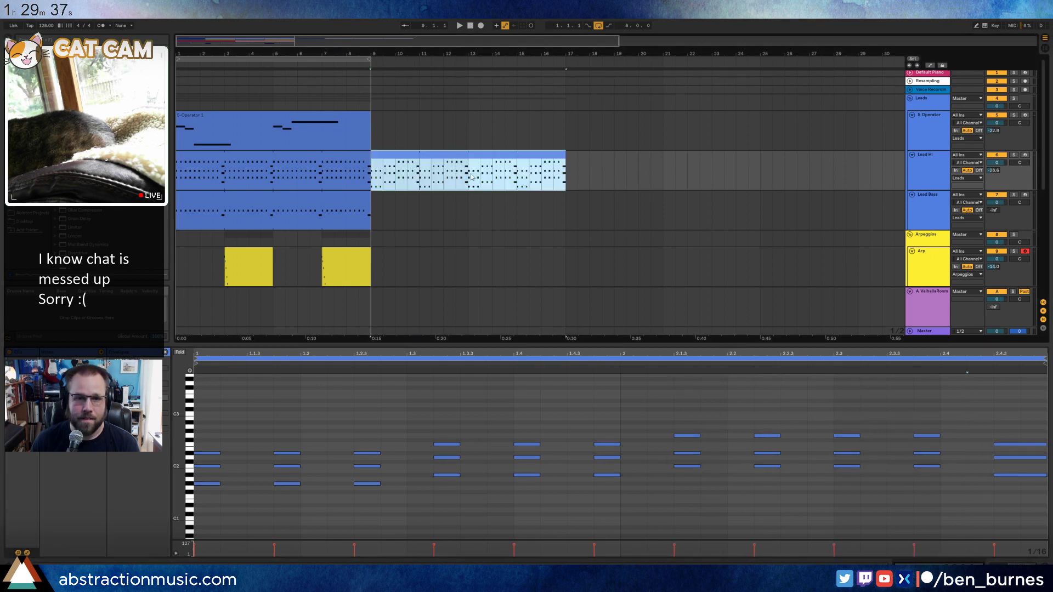
left_click_drag(468, 170, 422, 177)
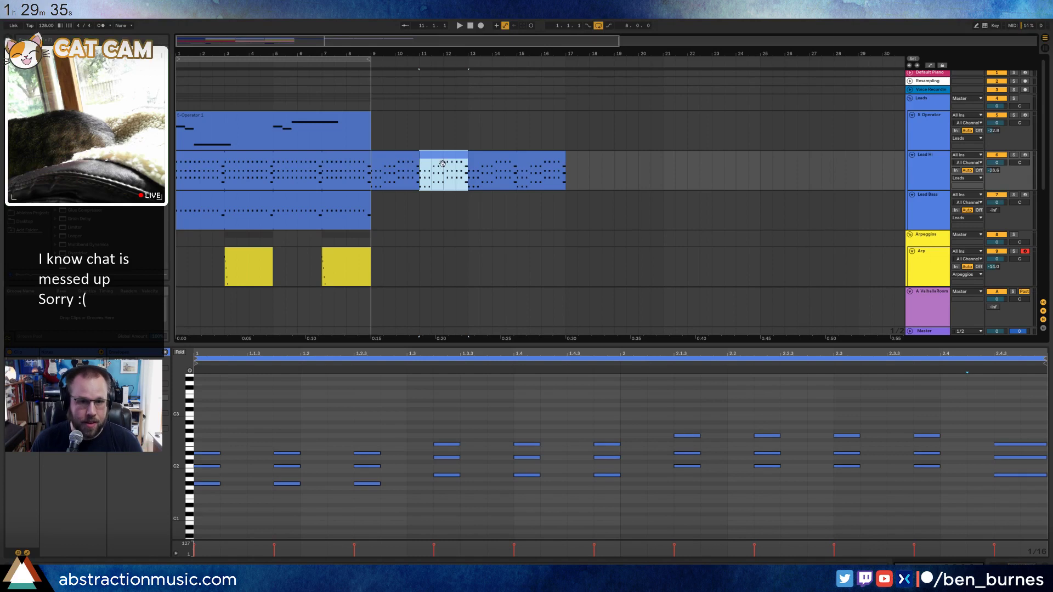
In the Lead Hi clip at bar 11, move the lowest notes of the first three chords up to G2.
left_click_drag(192, 446, 403, 494)
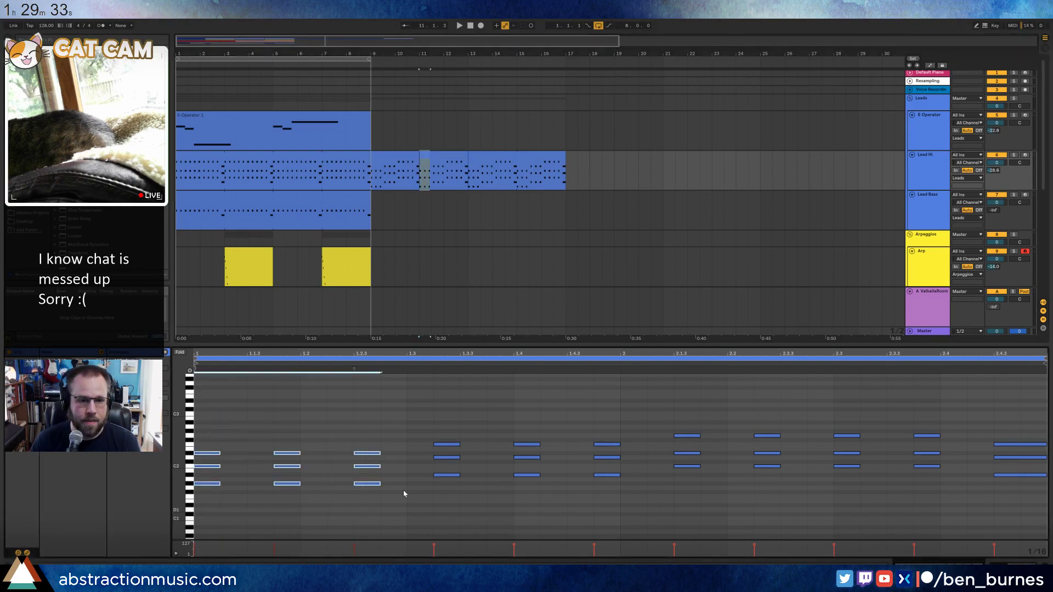
left_click_drag(444, 417, 482, 457)
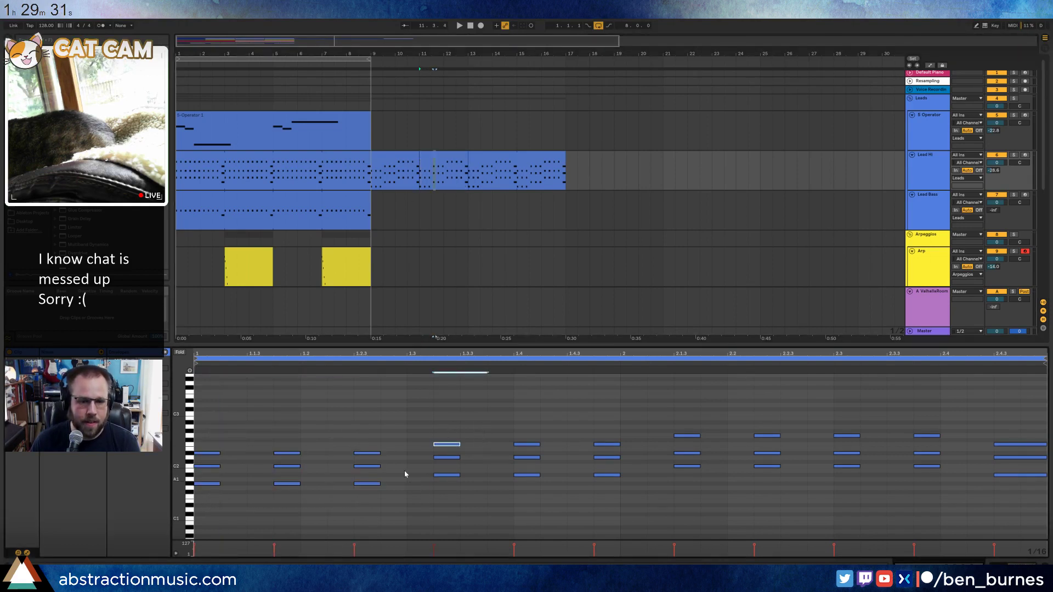
left_click_drag(405, 474, 193, 517)
key("shift+Up")
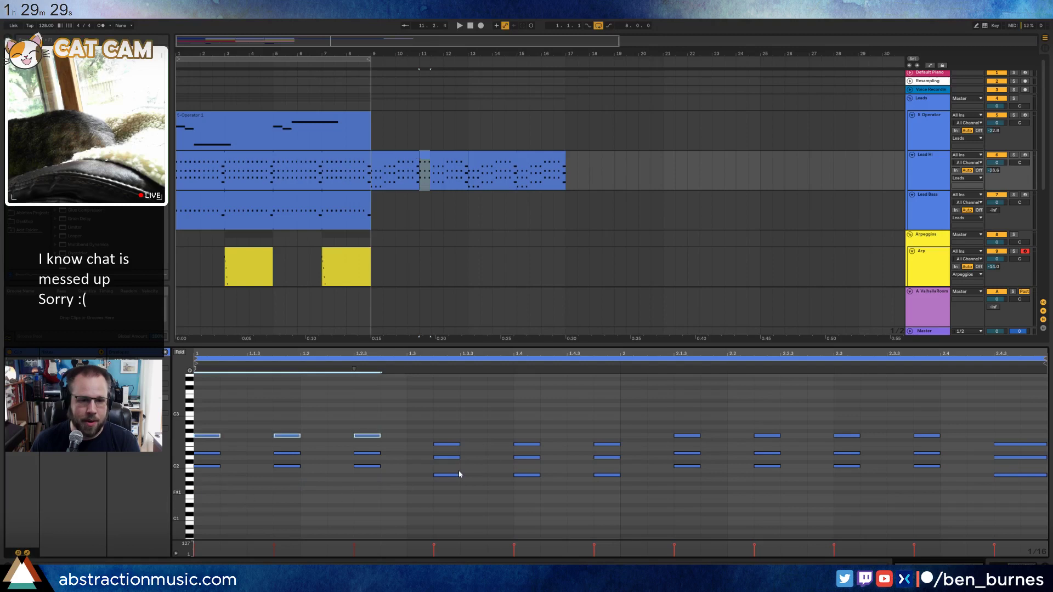
Revoice the fourth to sixth chords as D2, F2 and G#2 by raising them four semitones and lowering their upper two notes one.
left_click_drag(453, 424, 618, 505)
key("Up")
key("Up")
key("Up")
key("Up")
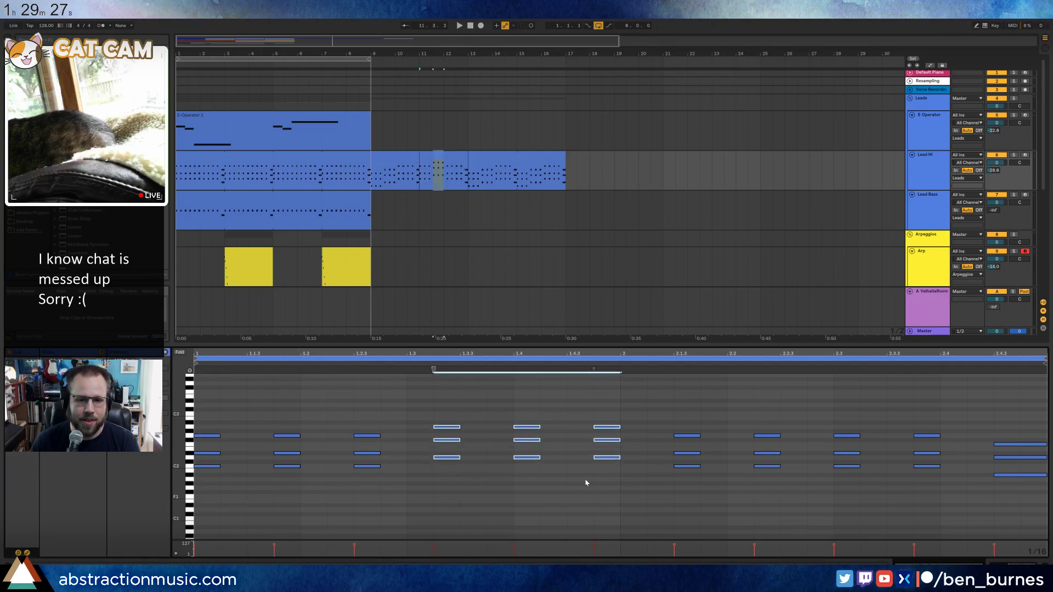
mouse_move(433, 437)
left_mouse_down()
mouse_move(617, 451)
mouse_move(433, 440)
left_mouse_up()
key("Down")
key("Down")
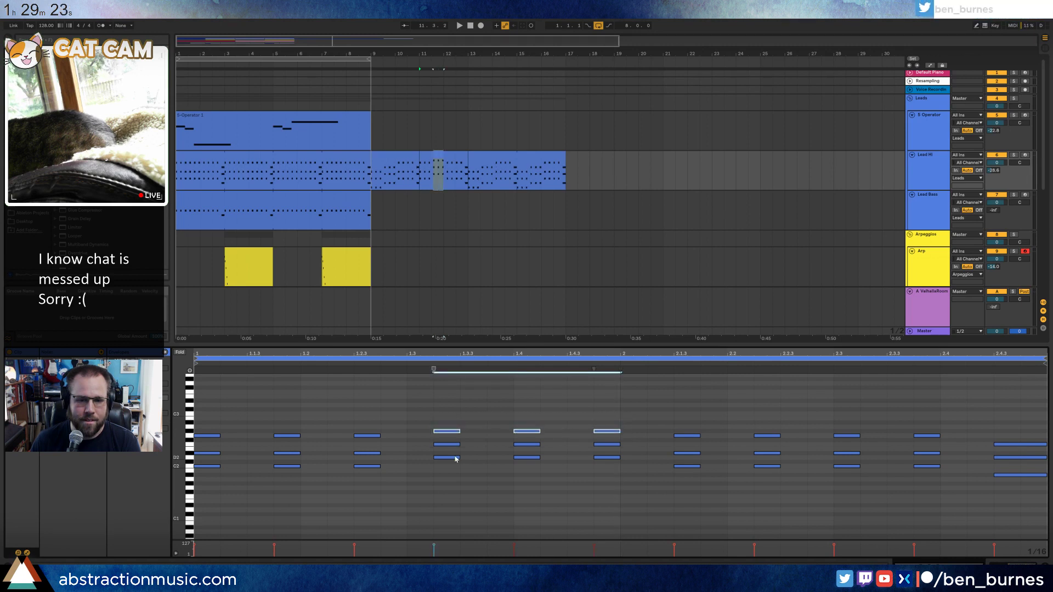
Raise the next four short chords three semitones and their middle notes one more, making D#2, G2 and A#2.
left_click_drag(665, 416, 947, 510)
key("Up")
key("Up")
key("Up")
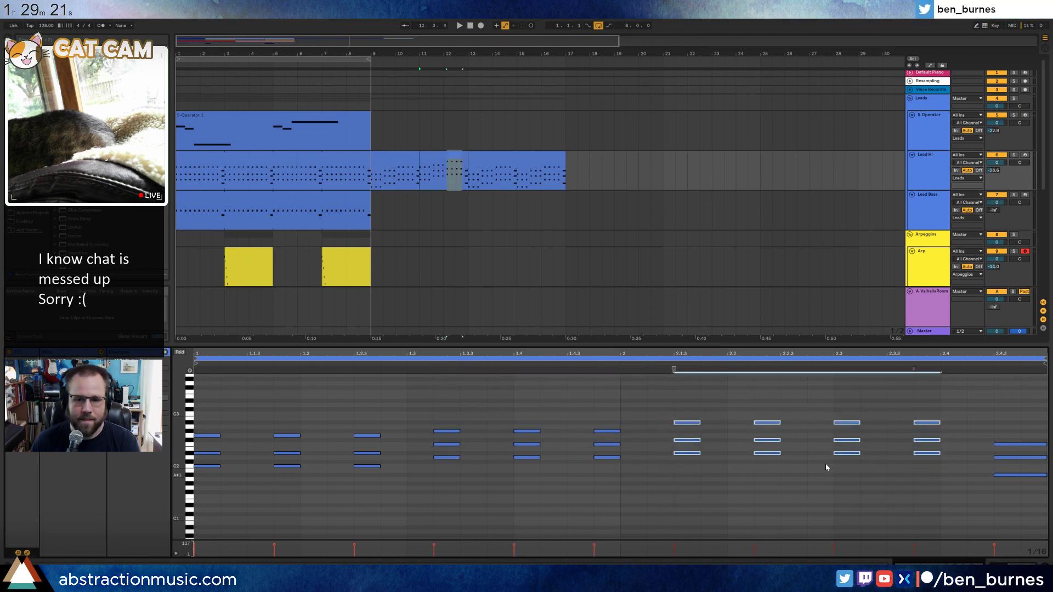
left_click_drag(661, 434, 1022, 488)
key("Up")
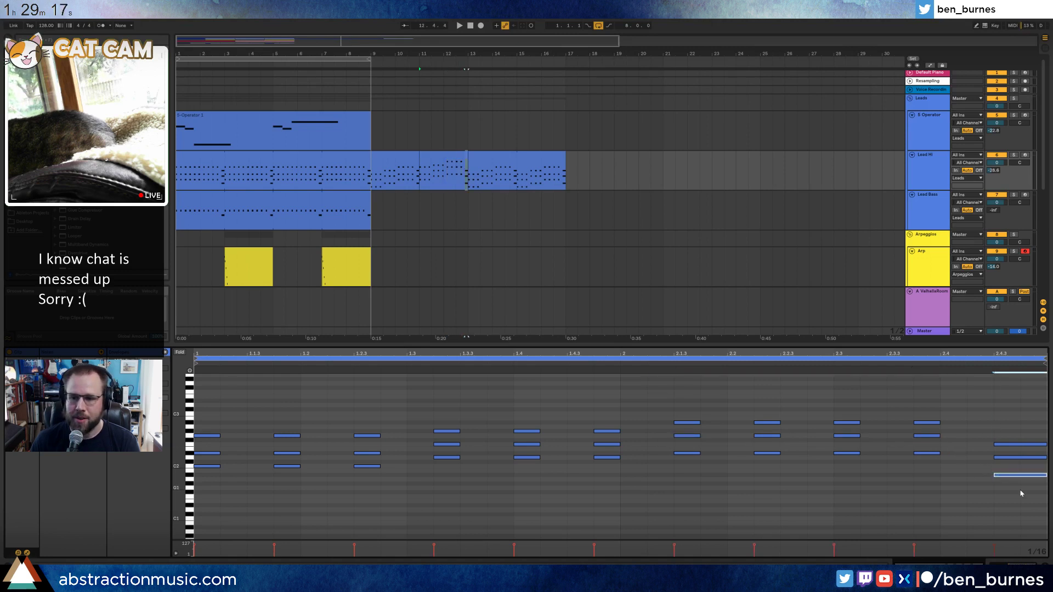
In the long final chord, raise the lowest note an octave to A#2 and the F2 note two semitones to G2.
key("shift+Up")
left_click(1009, 445)
key("Up")
key("Up")
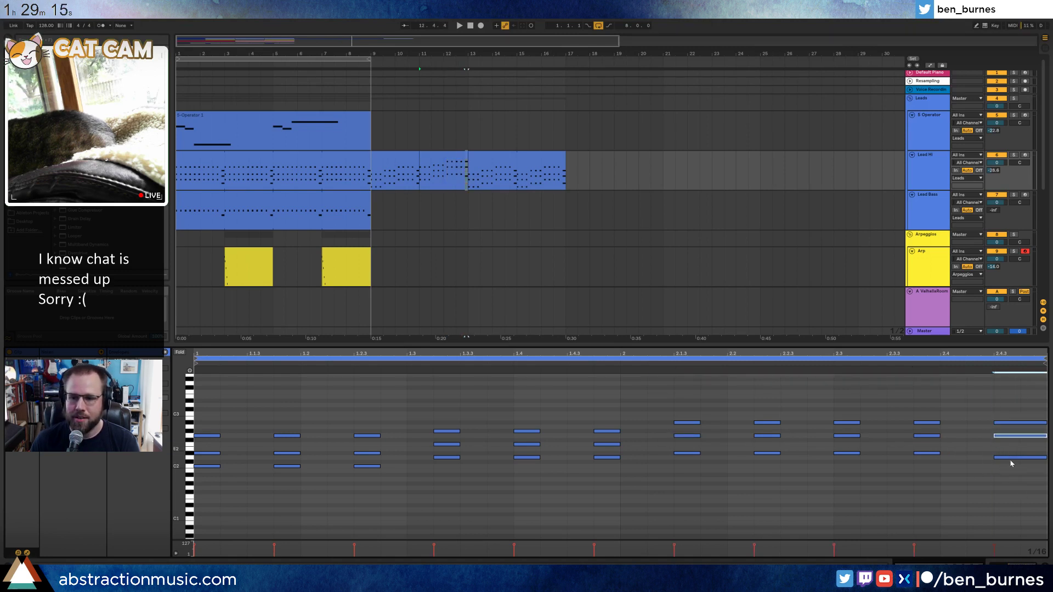
Loop bars 9 to 13 across the two Lead Hi clips and listen to the chord progression.
left_click(431, 153)
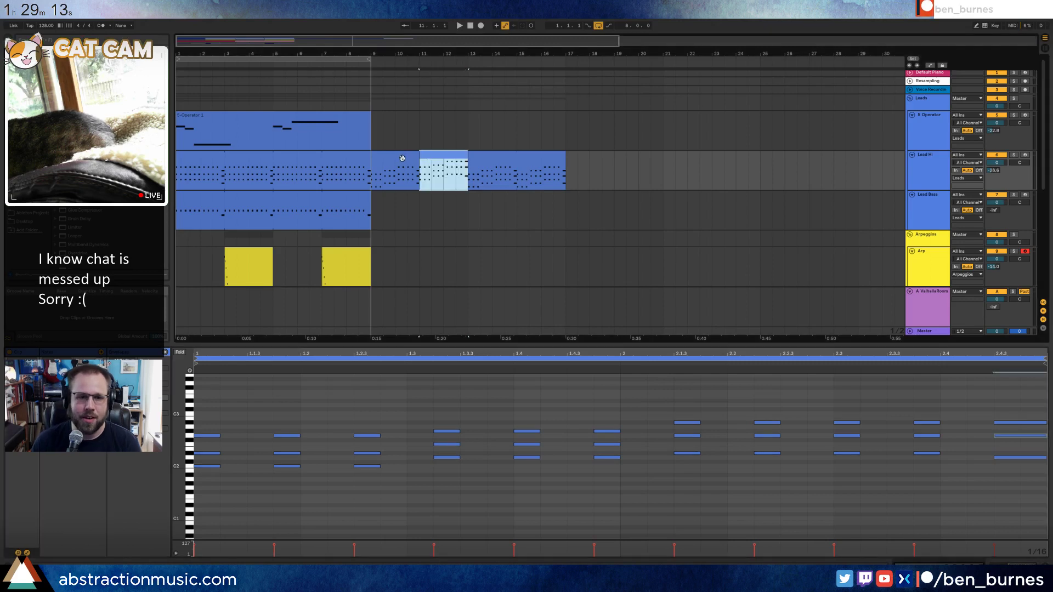
left_click(400, 158, "shift")
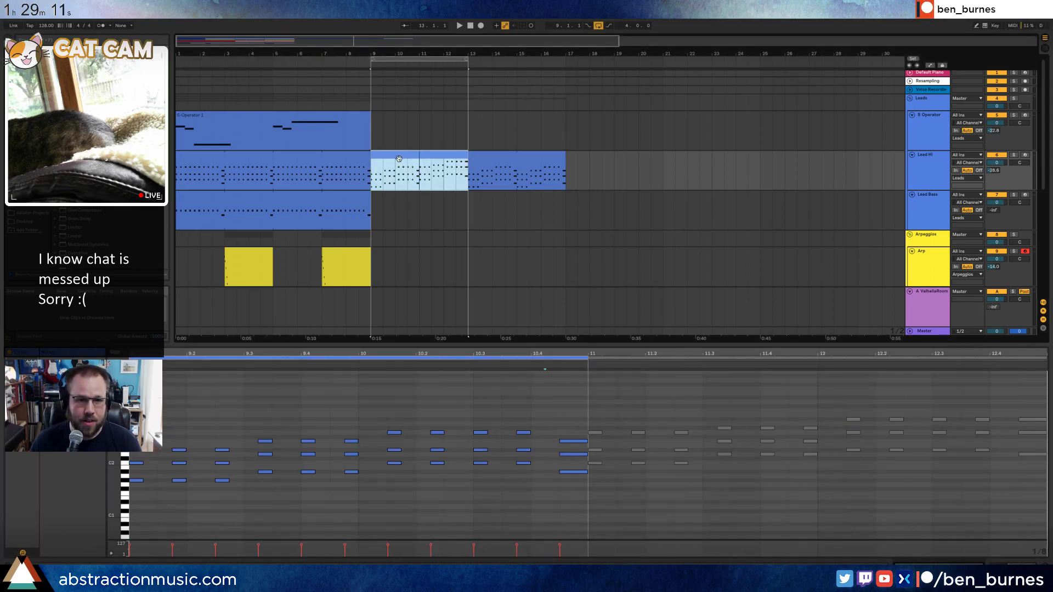
key("space")
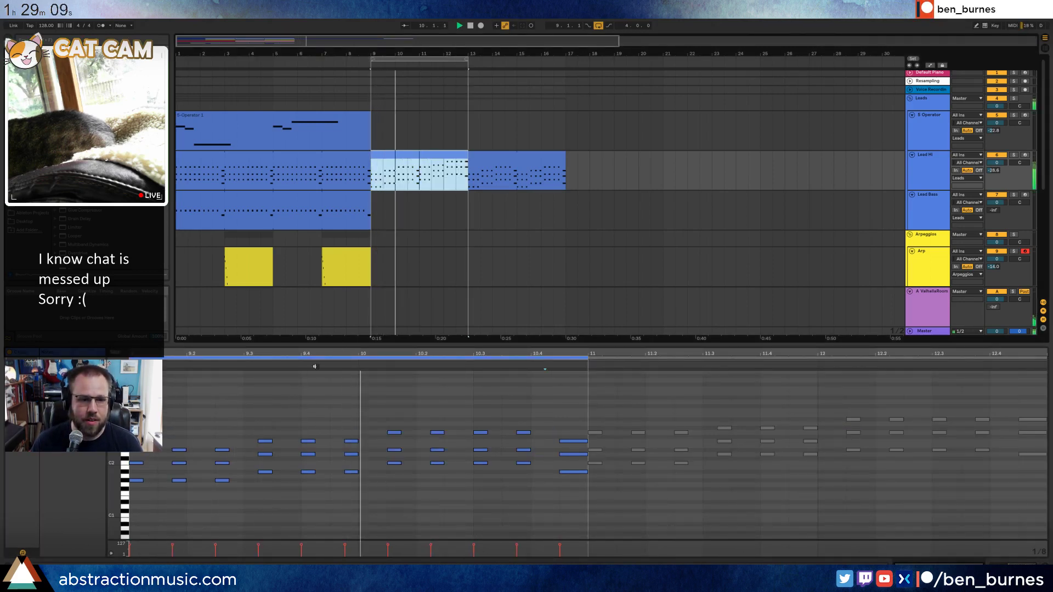
key("space")
In the Lead Hi clip at bar 9, revoice the third chord as A#1, D2, F2 and the sixth as C2, D#2, G2.
left_click_drag(221, 416, 235, 498)
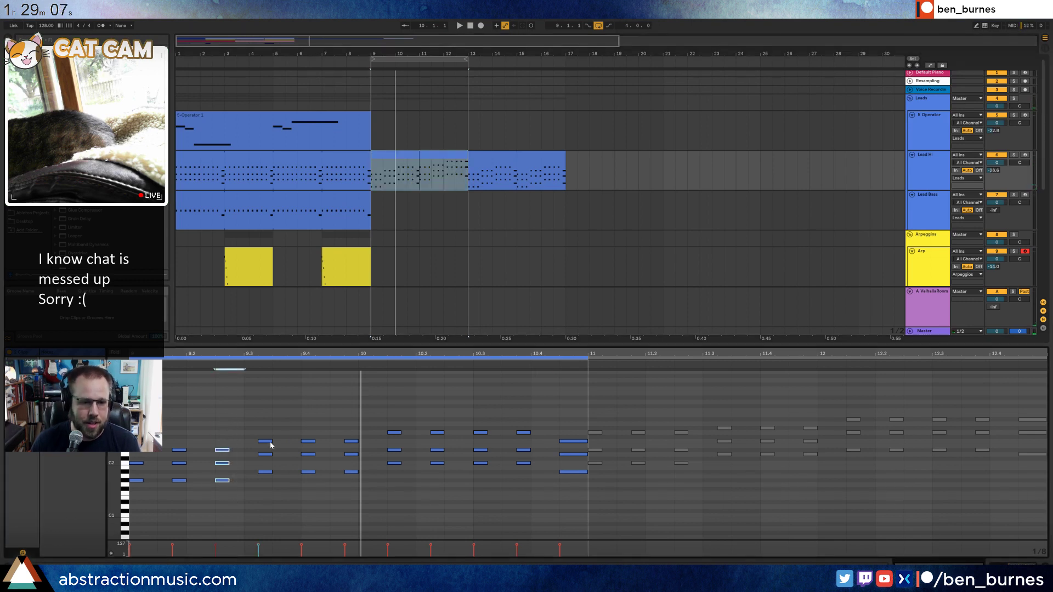
key("Up")
key("Up")
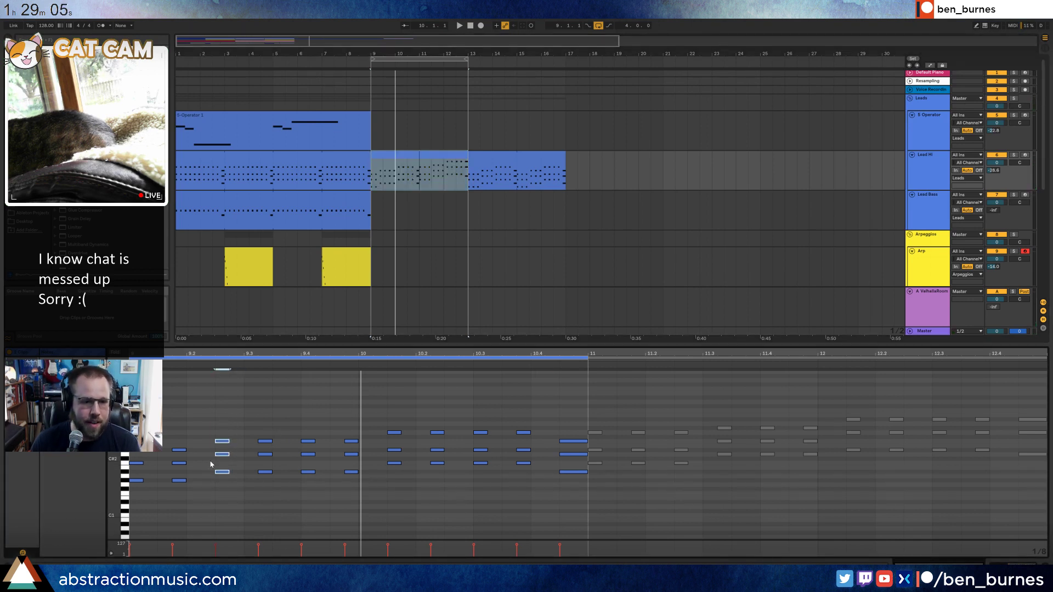
left_click_drag(348, 419, 351, 501)
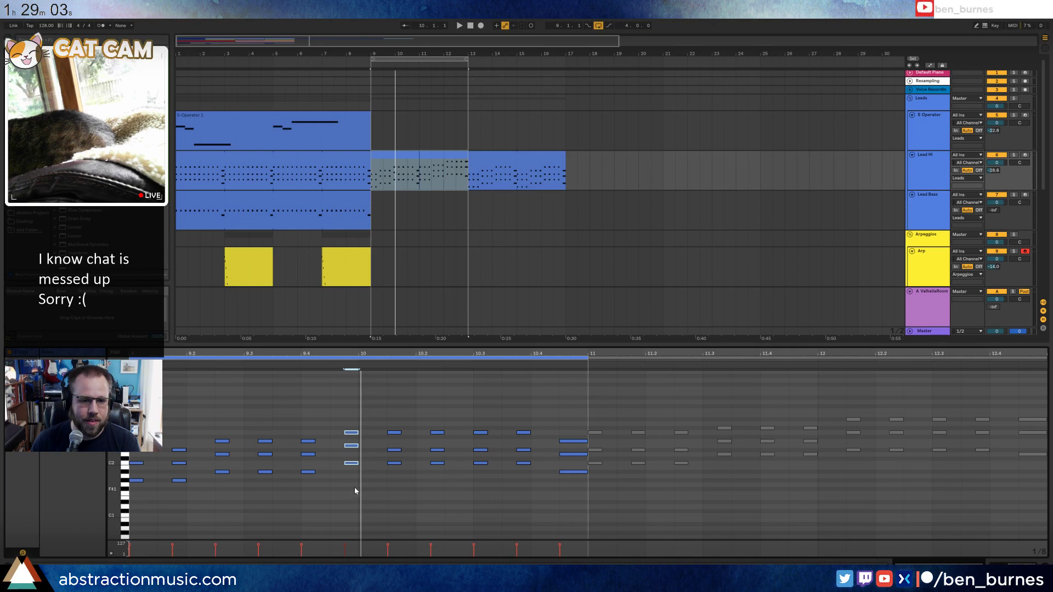
key("space")
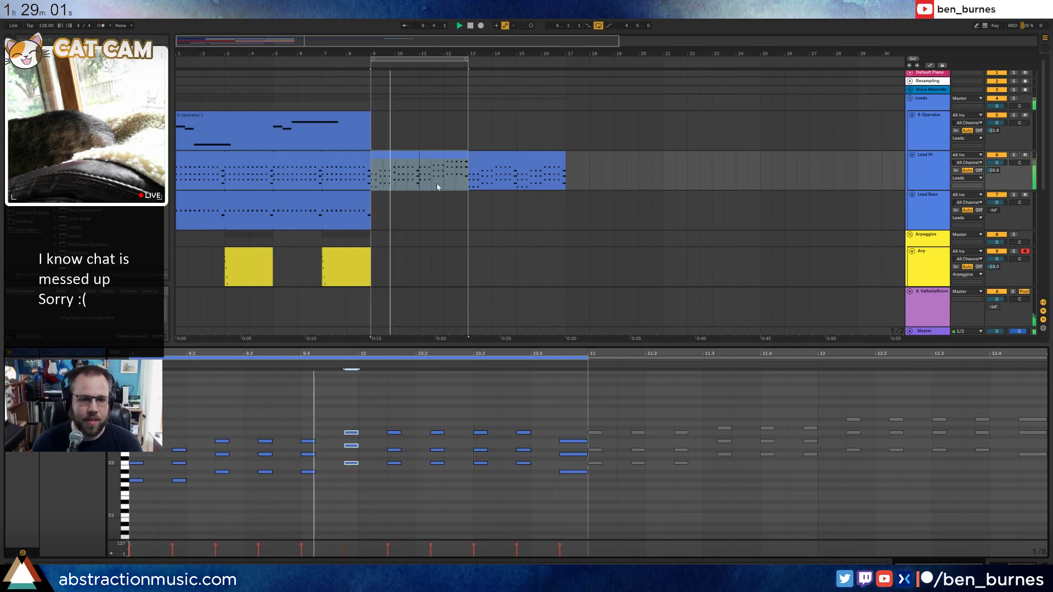
left_click_drag(341, 446, 365, 452)
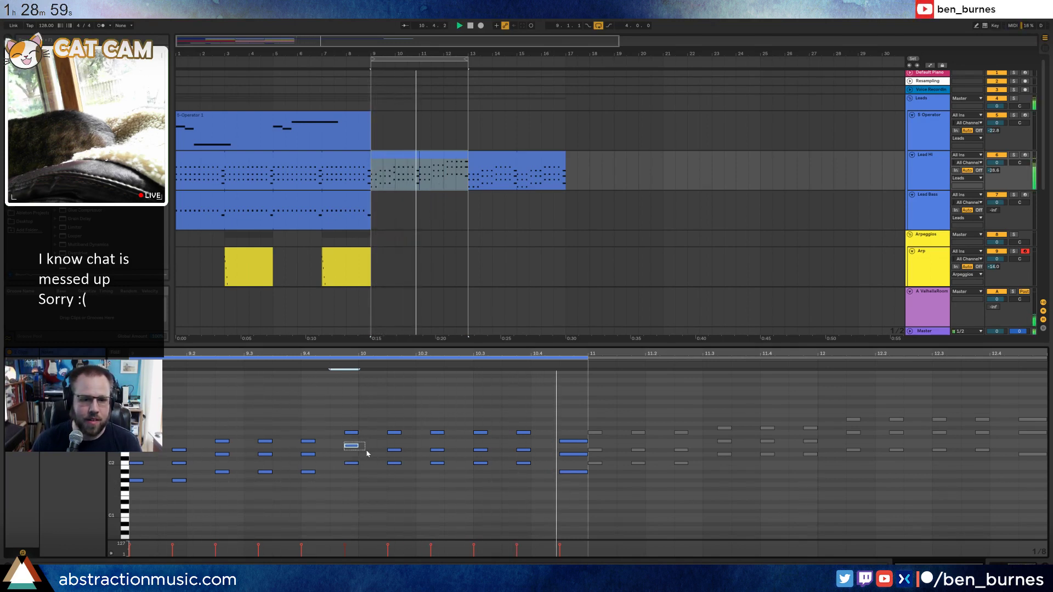
key("Down")
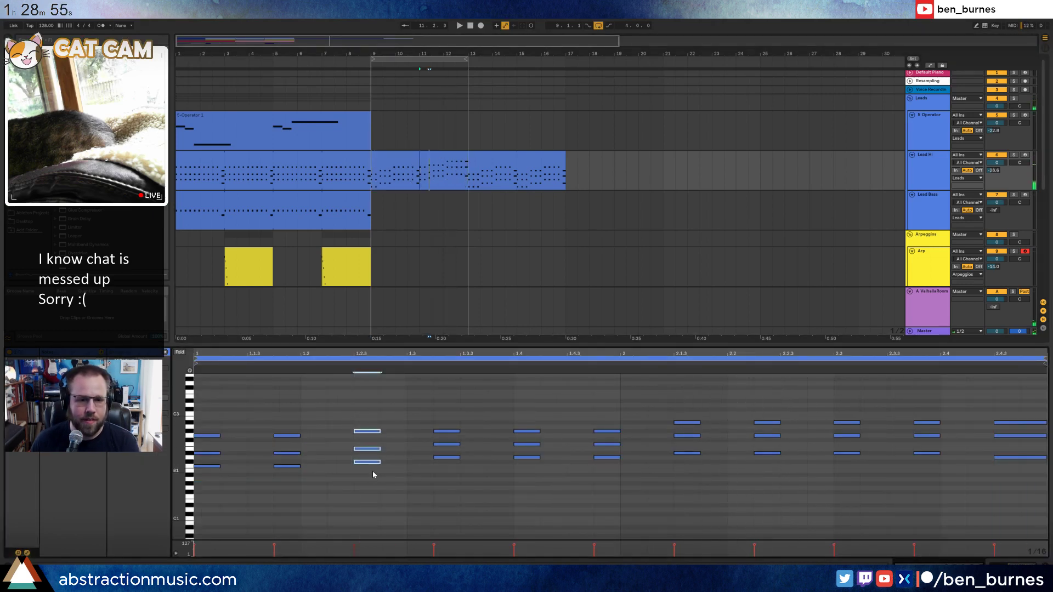
In the Lead Hi clip at bar 11, revoice the third chord as D#2, G2 and A#2.
key("Up")
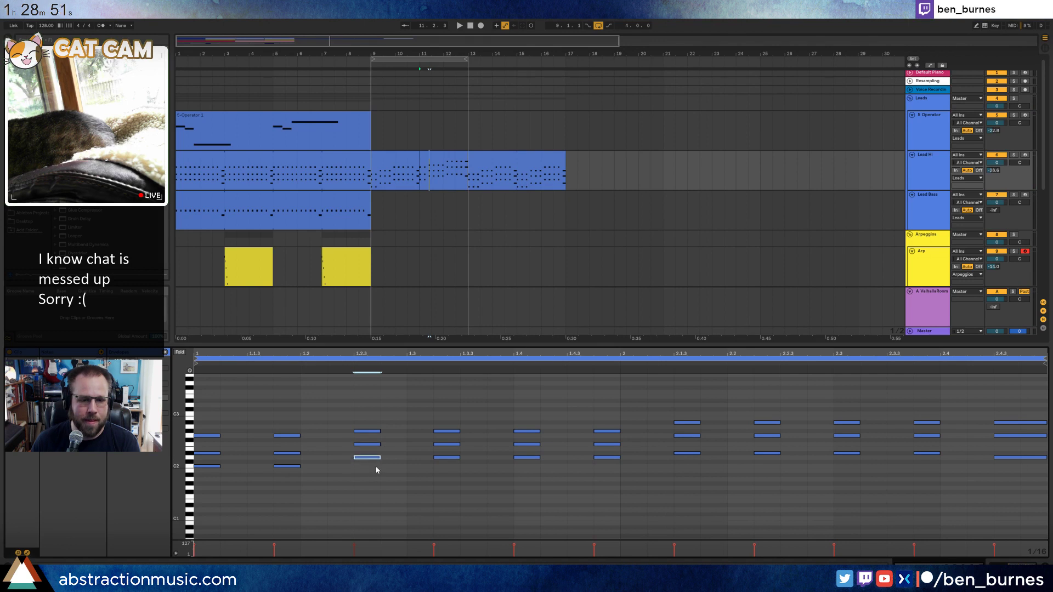
left_click_drag(343, 426, 381, 475)
key("Up")
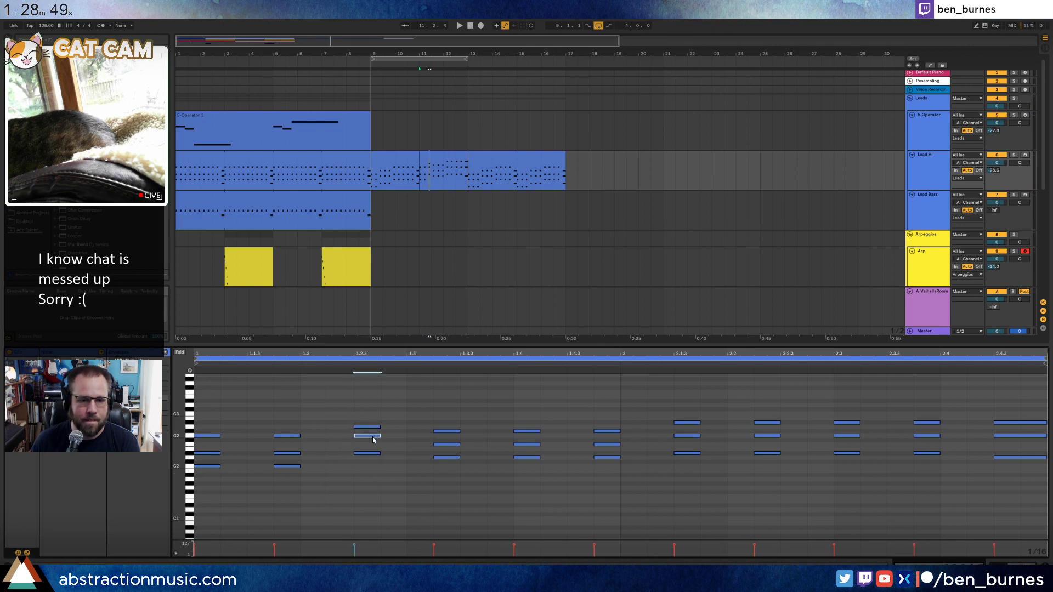
Revoice the fourth to sixth chords as D#2, G2 and A#2, raising them one semitone and their upper two notes one more.
left_click_drag(433, 429, 615, 470)
key("Up")
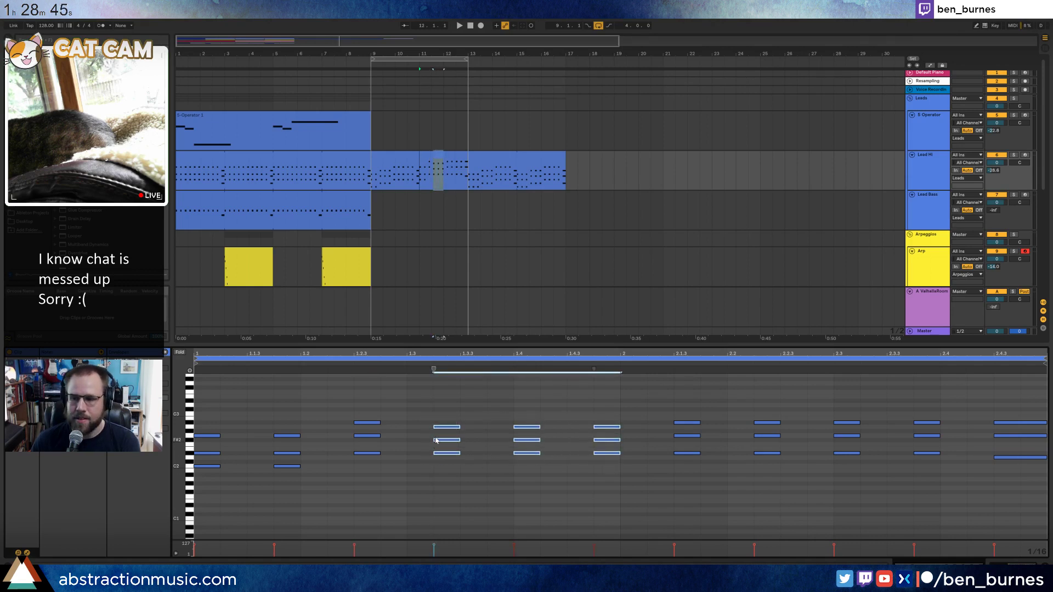
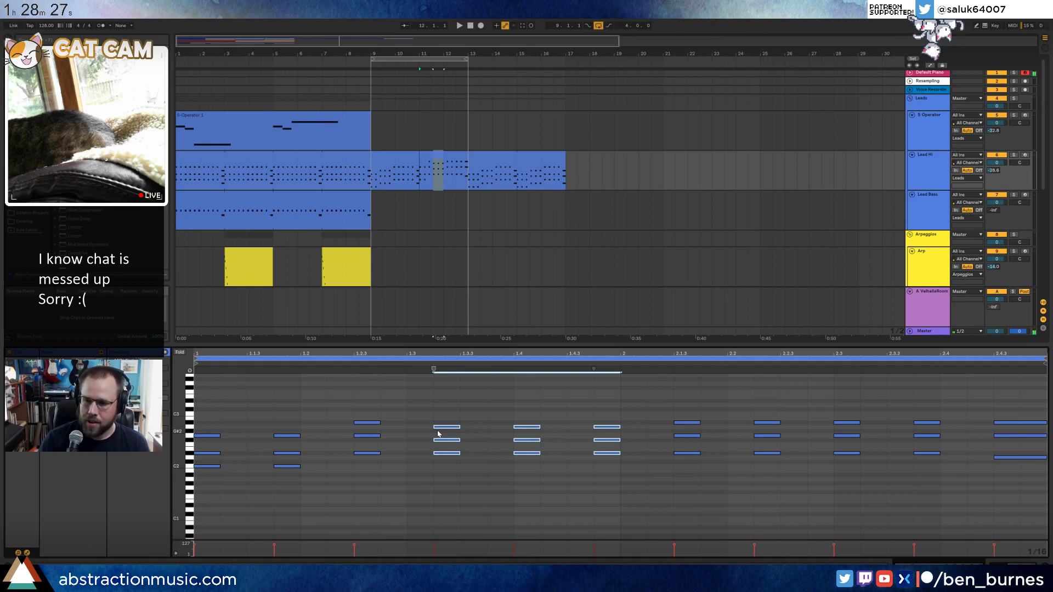
left_click(647, 427)
left_click_drag(436, 403, 638, 436)
key("Up")
key("space")
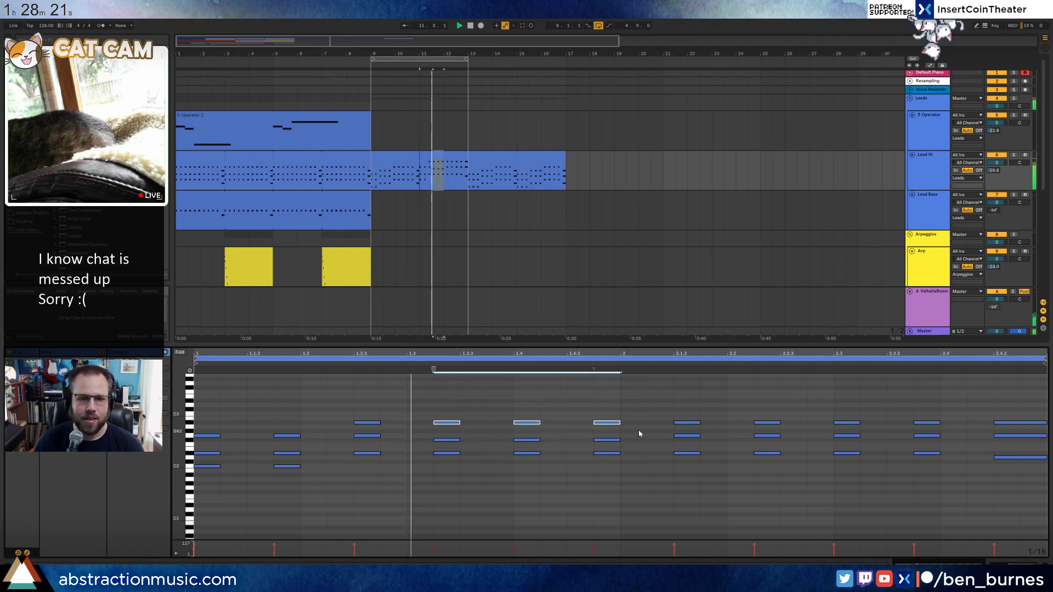
key("space")
left_click_drag(412, 437, 623, 447)
key("space")
Revoice the next four short chords as F2, G#2 and C3 by raising them two semitones and lowering their middle notes one.
left_click_drag(669, 412, 935, 468)
key("Up")
key("Up")
key("Up")
key("Down")
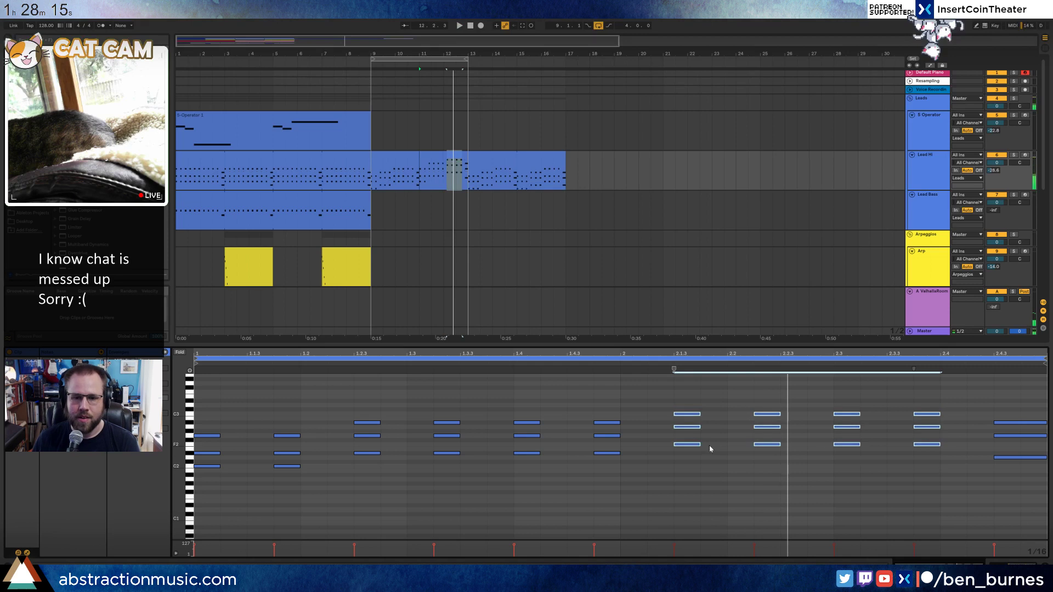
left_click_drag(646, 424, 1023, 489)
key("Down")
Revoice the long final chord as F2, G#2 and C3 and play the looped section.
key("Up")
key("Up")
key("Up")
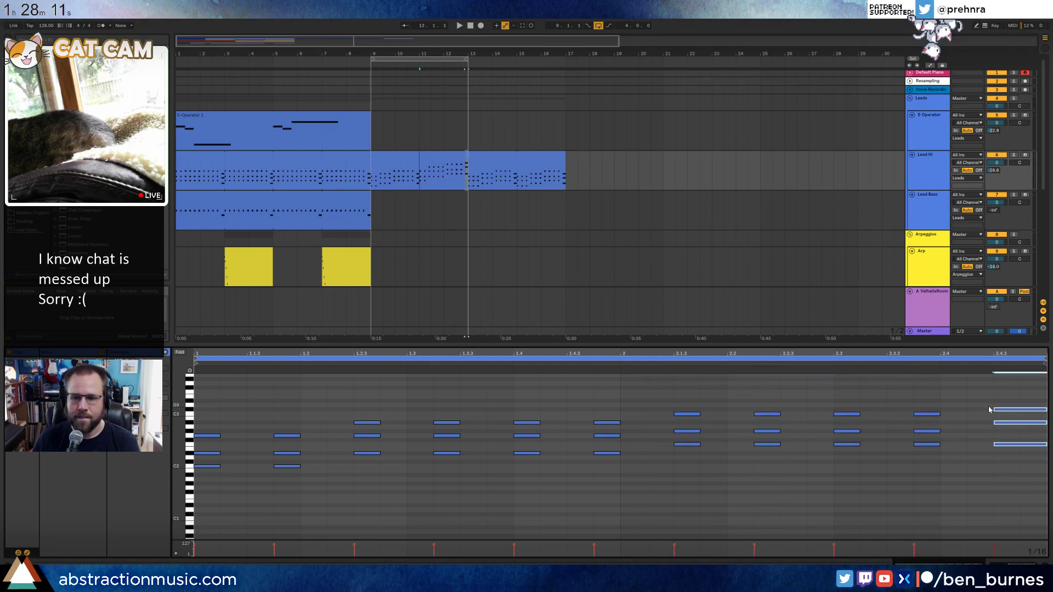
left_click_drag(988, 407, 1025, 436)
key("Down")
key("Down")
key("space")
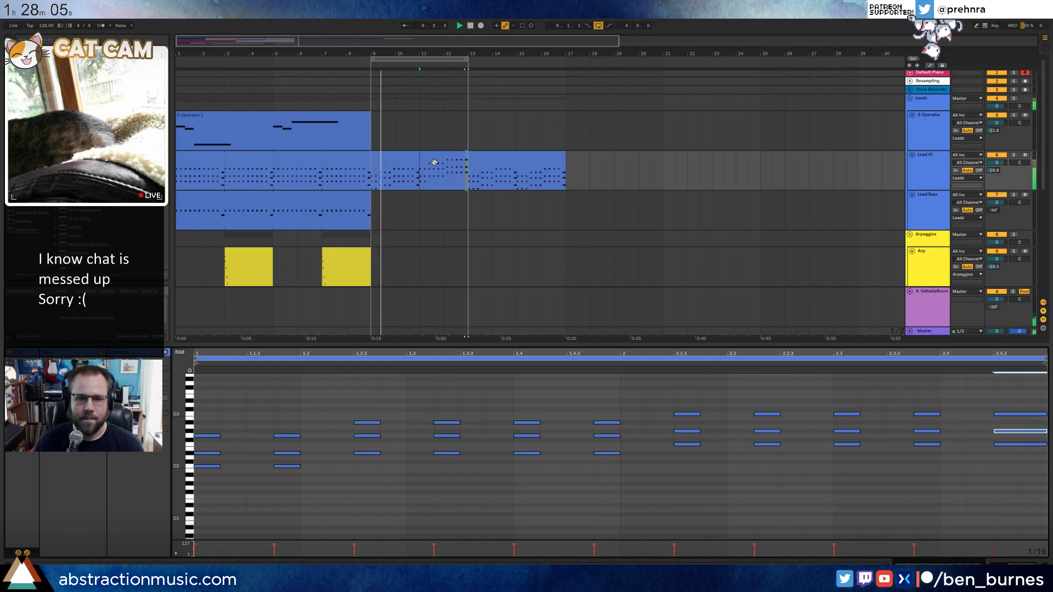
Duplicate the last two bars of the Lead Bass clip to fill bars 9 to 13.
left_click(358, 195)
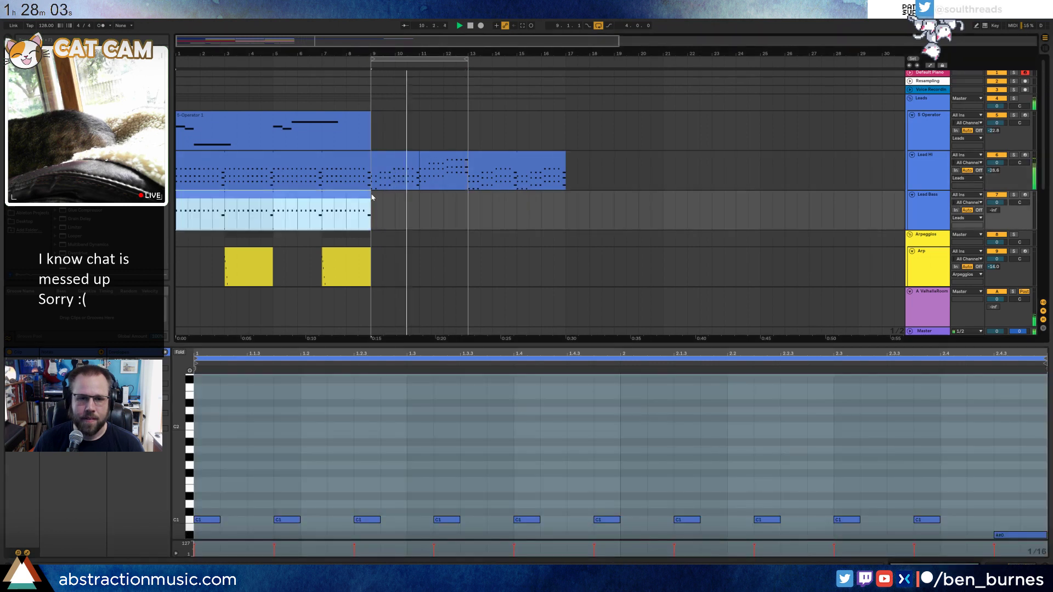
left_click_drag(371, 207, 322, 207)
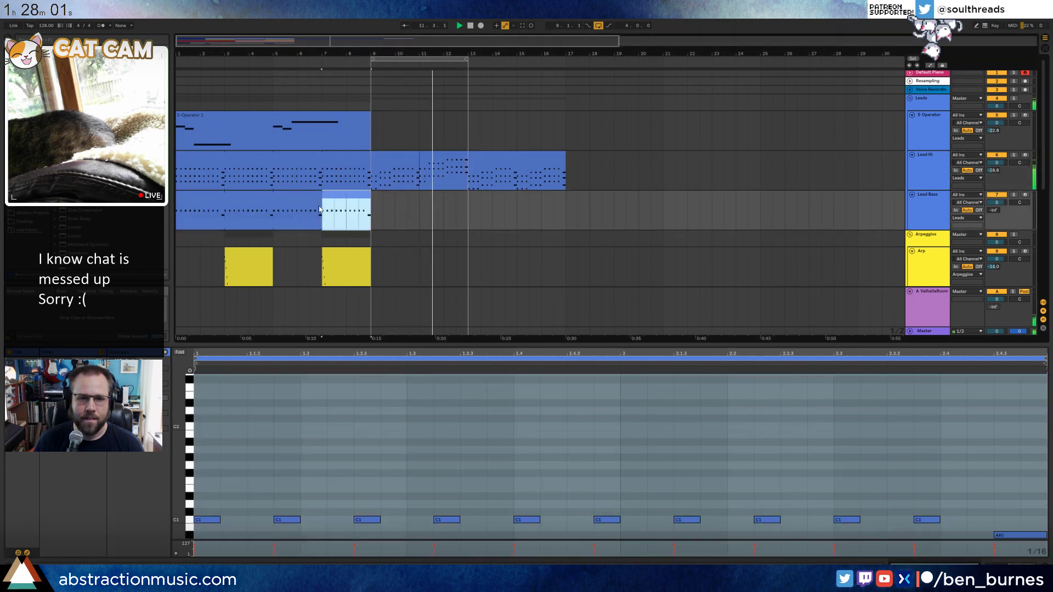
key("ctrl+d")
left_click_drag(418, 195, 465, 195)
left_click_drag(307, 523, 274, 493)
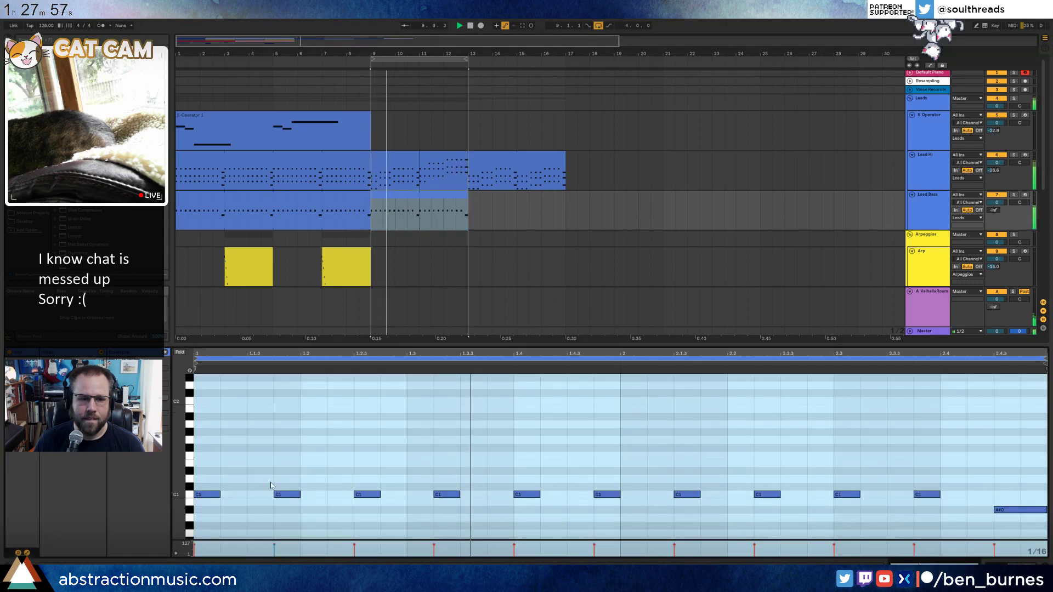
key("space")
Lower the first three notes of the new Lead Bass clip four semitones to G#0.
left_click_drag(205, 476, 370, 514)
key("Down")
key("Down")
key("Down")
key("Down")
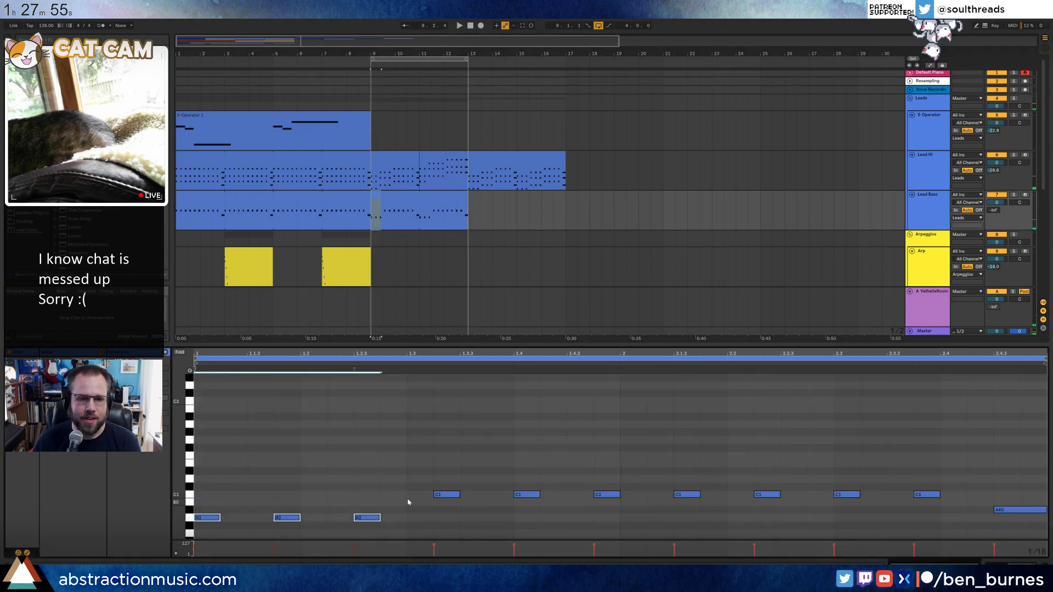
Set the third to sixth notes of the Lead Bass clip to A#0.
left_click_drag(415, 477, 570, 506)
left_click_drag(383, 531, 626, 515)
key("Up")
key("Up")
key("Down")
left_click(606, 509)
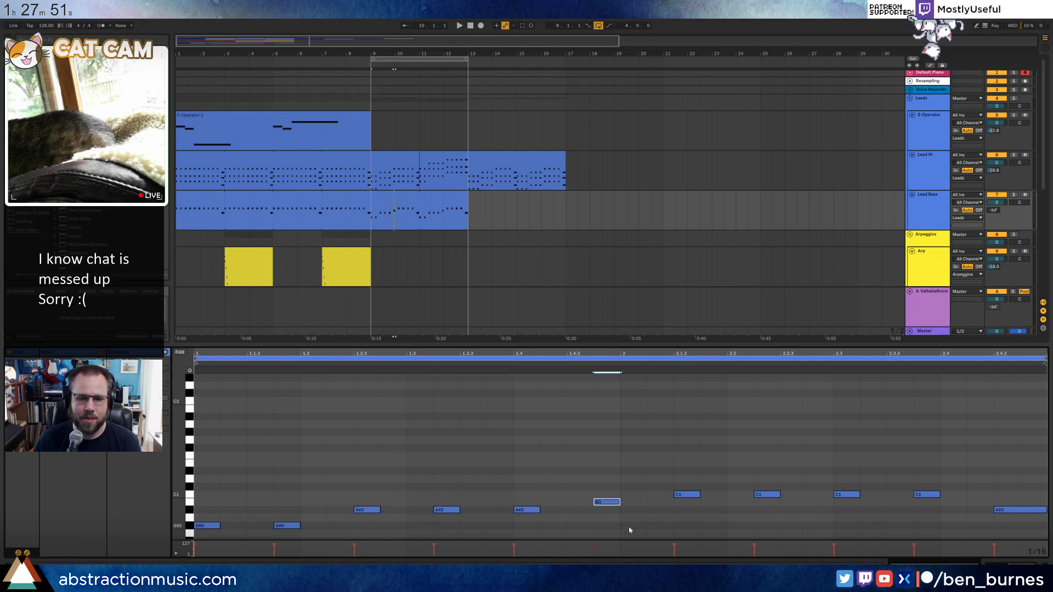
Play the looped section and raise the sixth Lead Bass note to C1.
left_click_drag(649, 471, 953, 516)
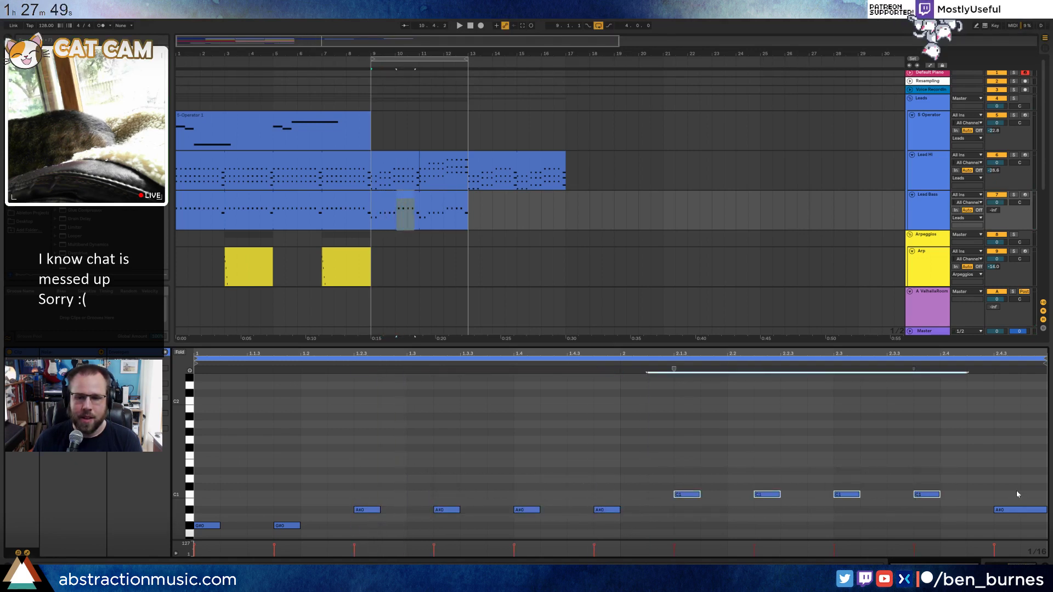
left_click(1013, 509)
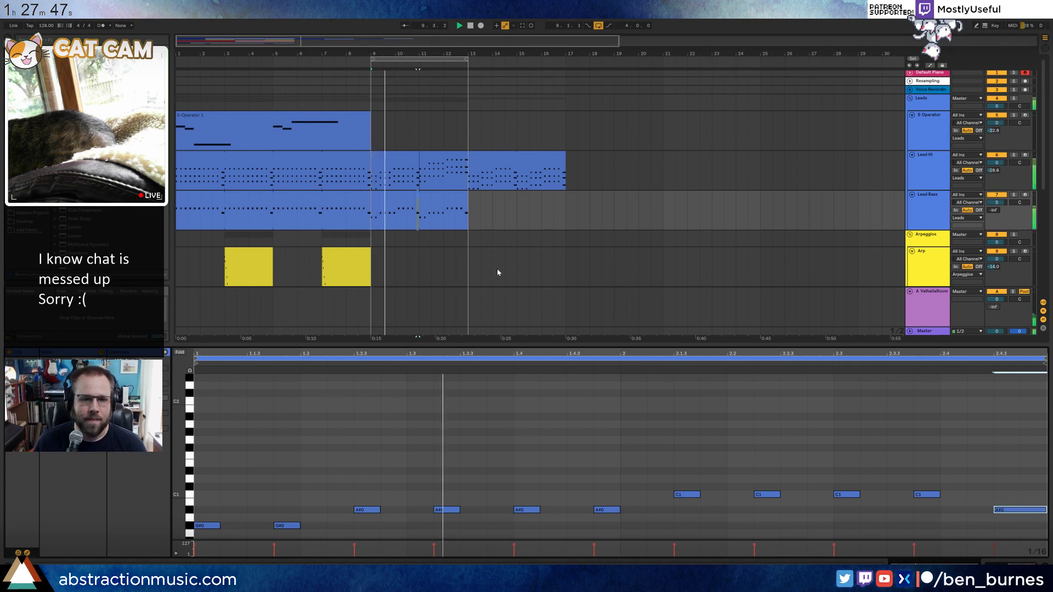
left_click_drag(607, 509, 607, 494)
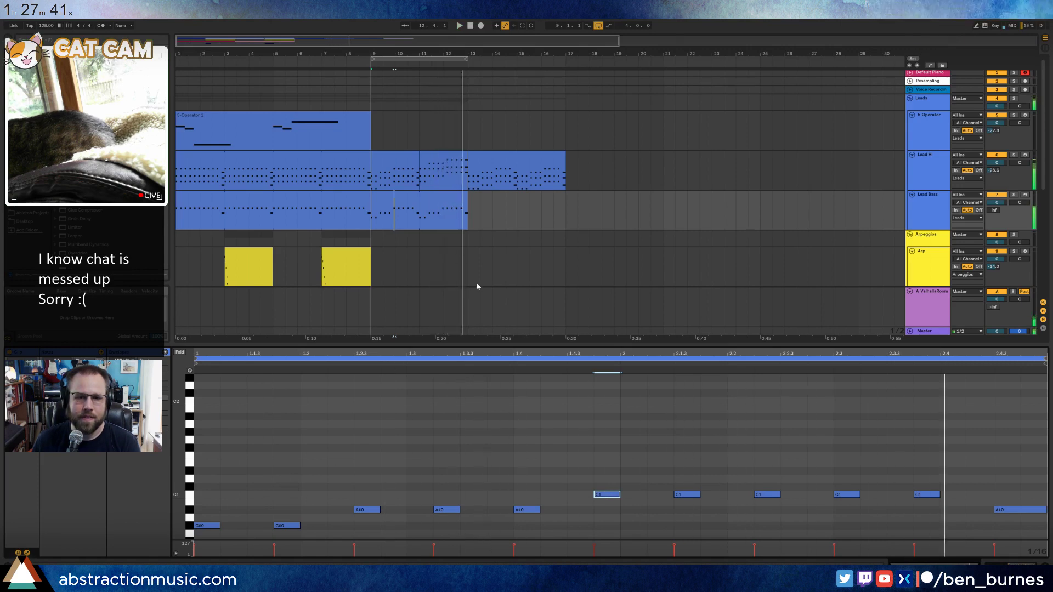
Delete all Lead Bass and Lead Hi clips after bar 9.
left_click(444, 191)
key("Delete")
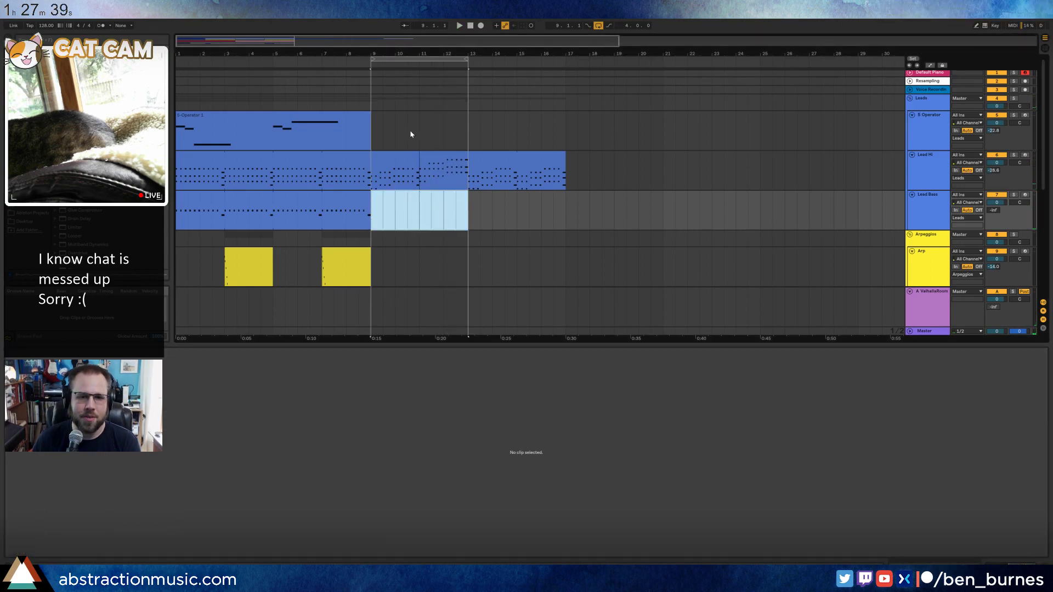
left_click_drag(411, 132, 633, 211)
key("Delete")
left_click(379, 154)
key("Delete")
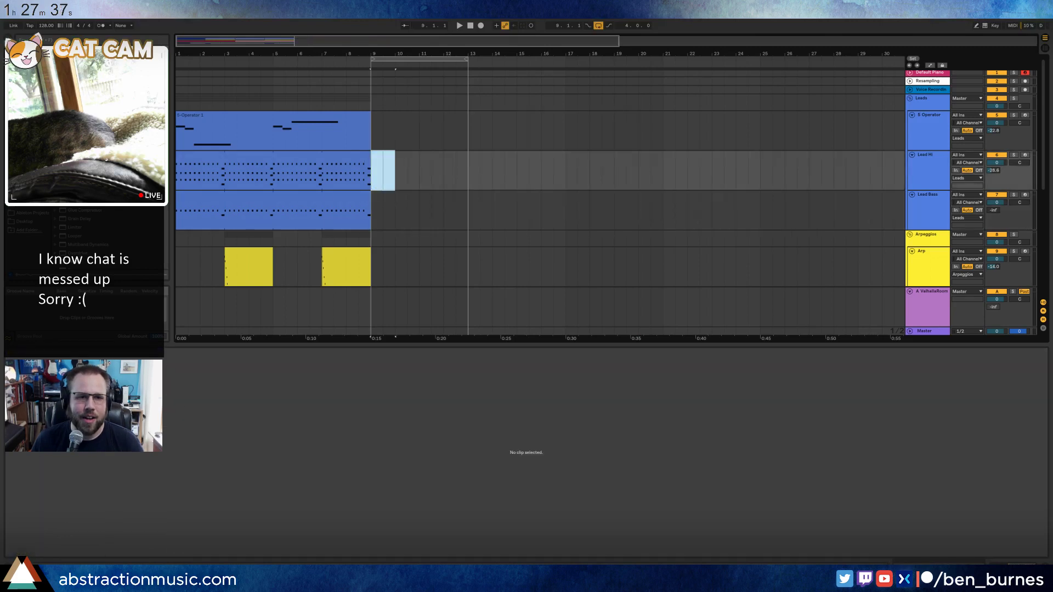
Set the loop to the eight bars starting at bar 1 and stop playback.
left_click_drag(276, 46, 277, 43)
left_click_drag(386, 59, 204, 74)
left_click_drag(271, 59, 356, 60)
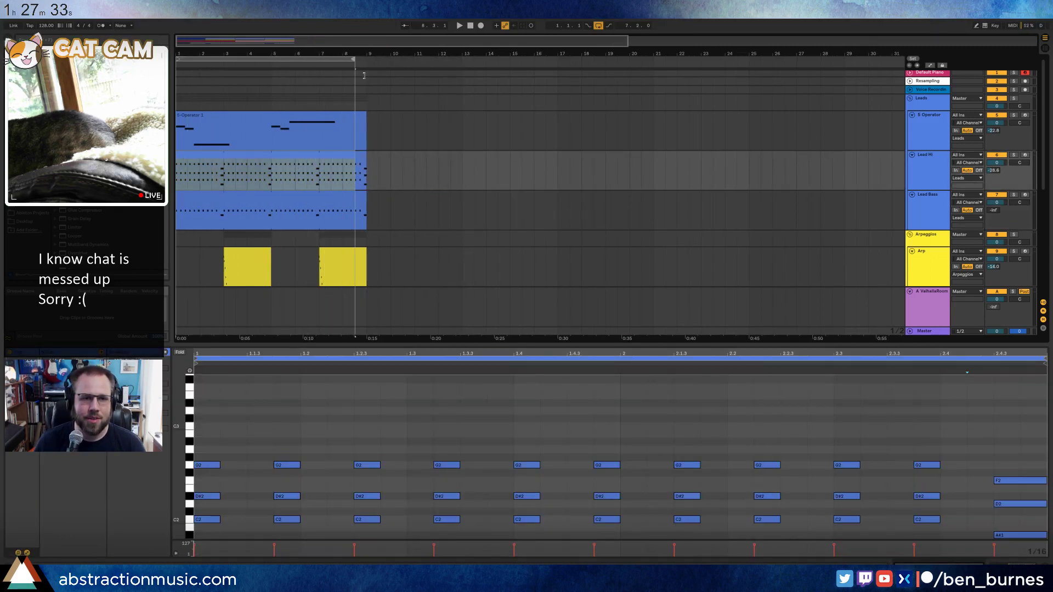
left_click(469, 25)
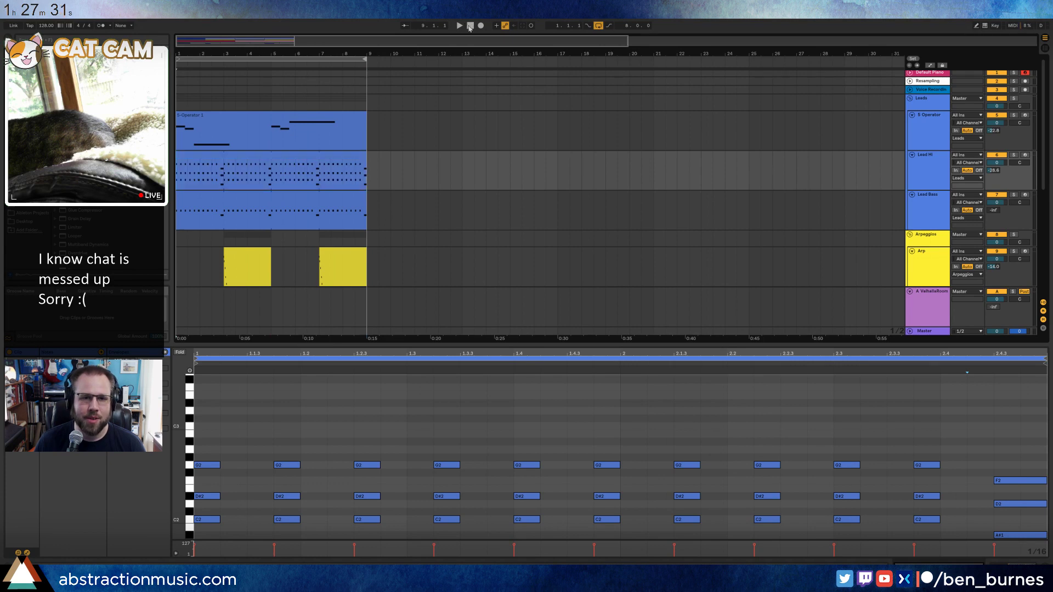
Show the device chain of the S Operator track and listen to the full eight-bar loop.
key("shift+Tab")
left_click(242, 118)
key("space")
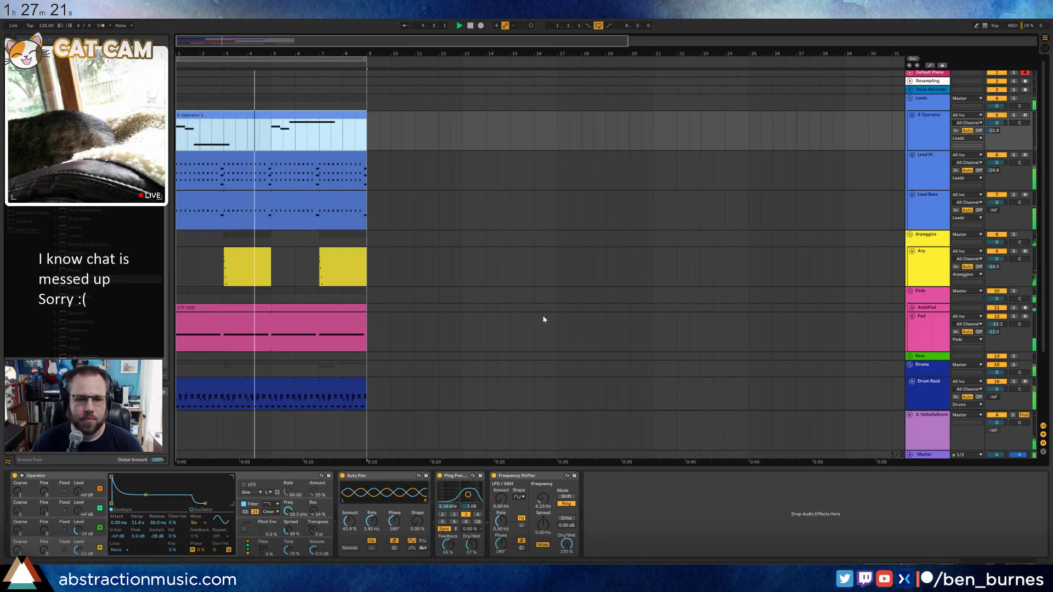
scroll(403, 359, "down", 2)
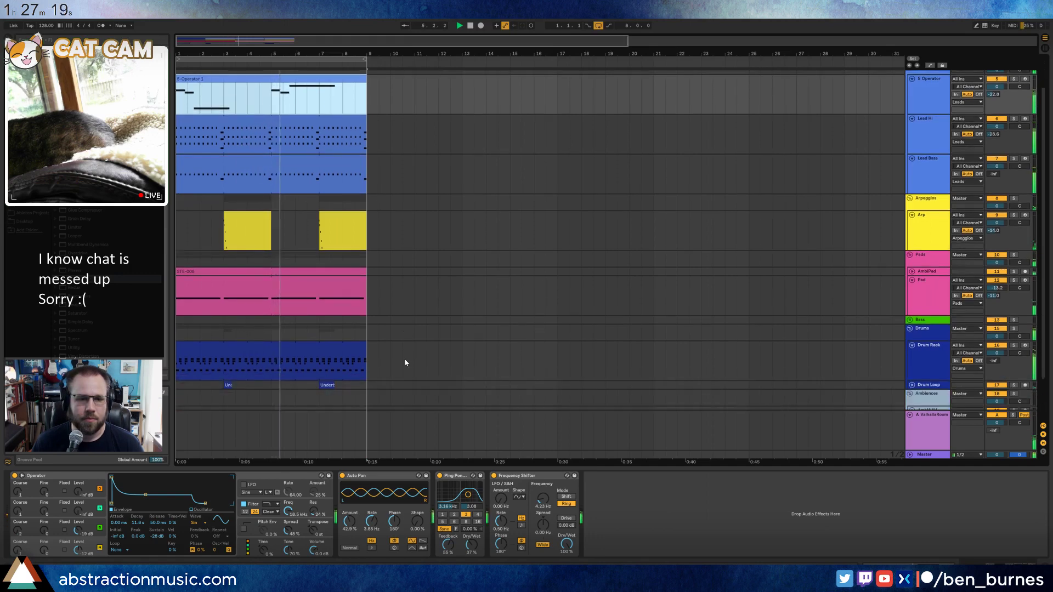
Select the Drum Rack clip, stop playback and open the snare folder in the sample library.
left_click(315, 351)
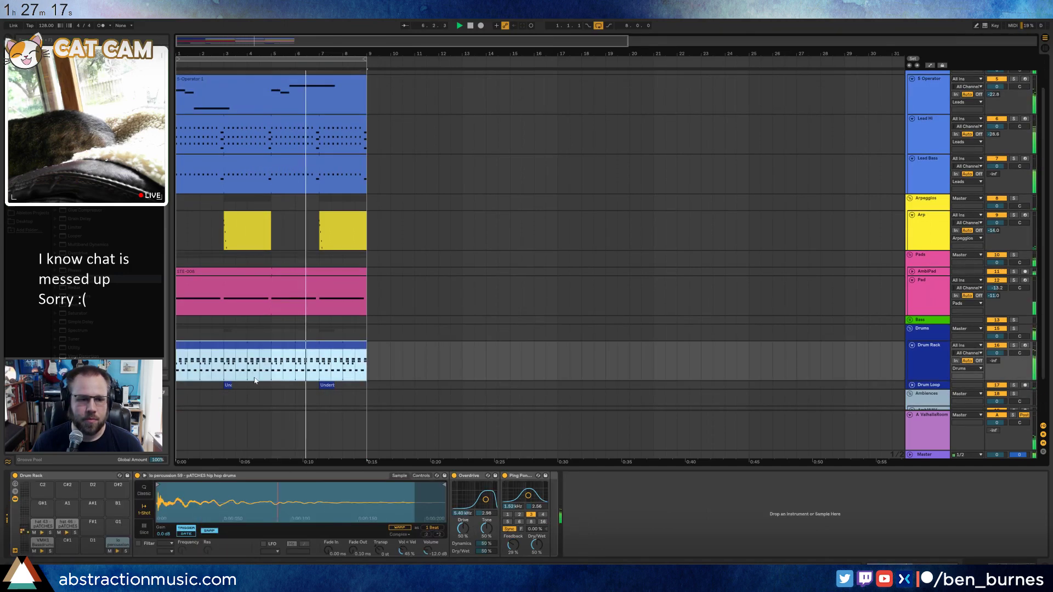
left_click(34, 205)
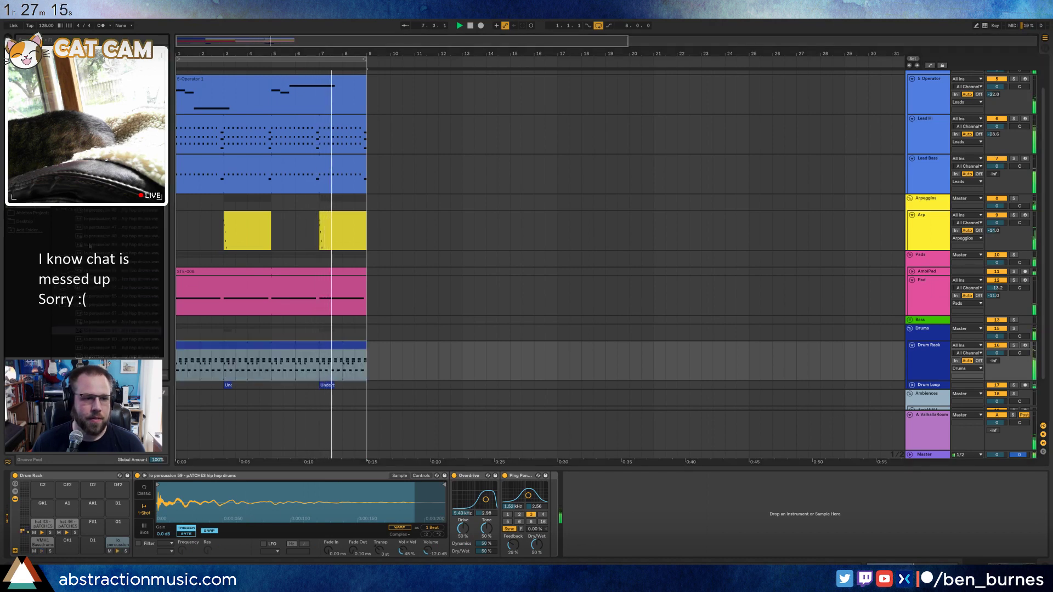
left_click_drag(164, 242, 152, 337)
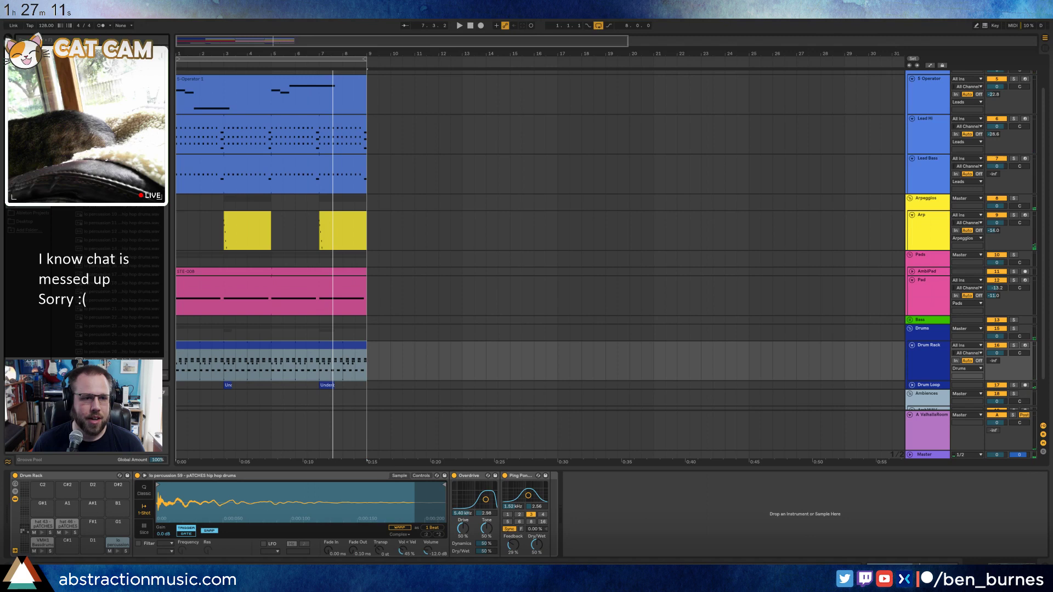
left_click(66, 128)
left_click(66, 236)
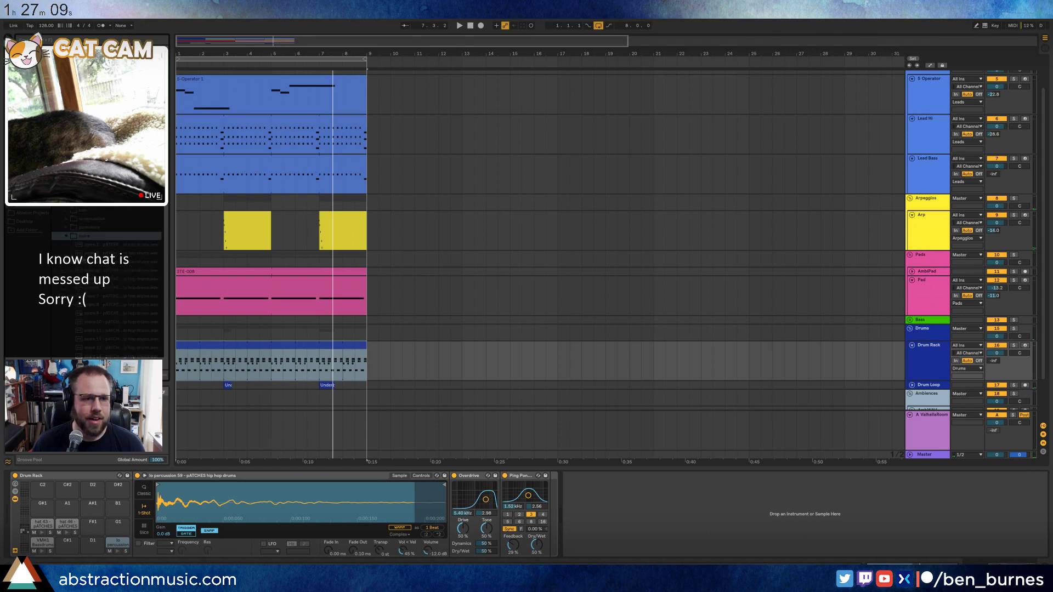
Audition the snare samples and load snare 23 - pATCHES hip hop drums onto the Drum Rack's C#1 pad.
left_click(82, 279)
scroll(82, 279, "down", 2)
left_click(82, 279)
scroll(82, 280, "down", 2)
left_click(108, 279)
scroll(109, 279, "down", 2)
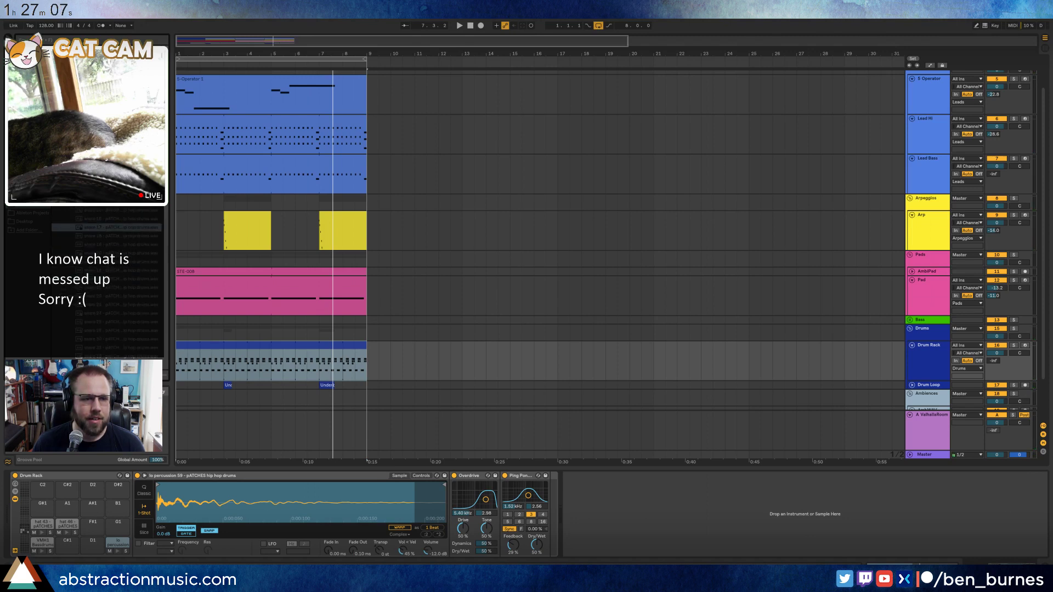
left_click(109, 279)
scroll(109, 279, "down", 2)
left_click(109, 279)
scroll(108, 279, "down", 2)
Open the Drum Rack clip's notes and add a snare 23 hit at 1.2, duplicated at 1.3.3.
double_click(247, 345)
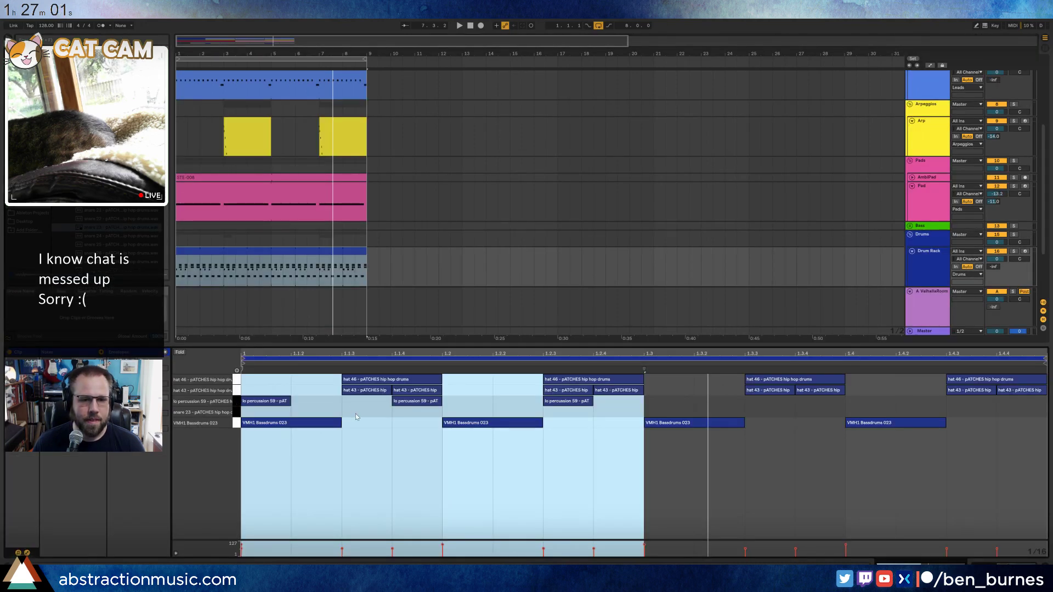
left_click(452, 412)
left_click_drag(452, 412, 558, 413)
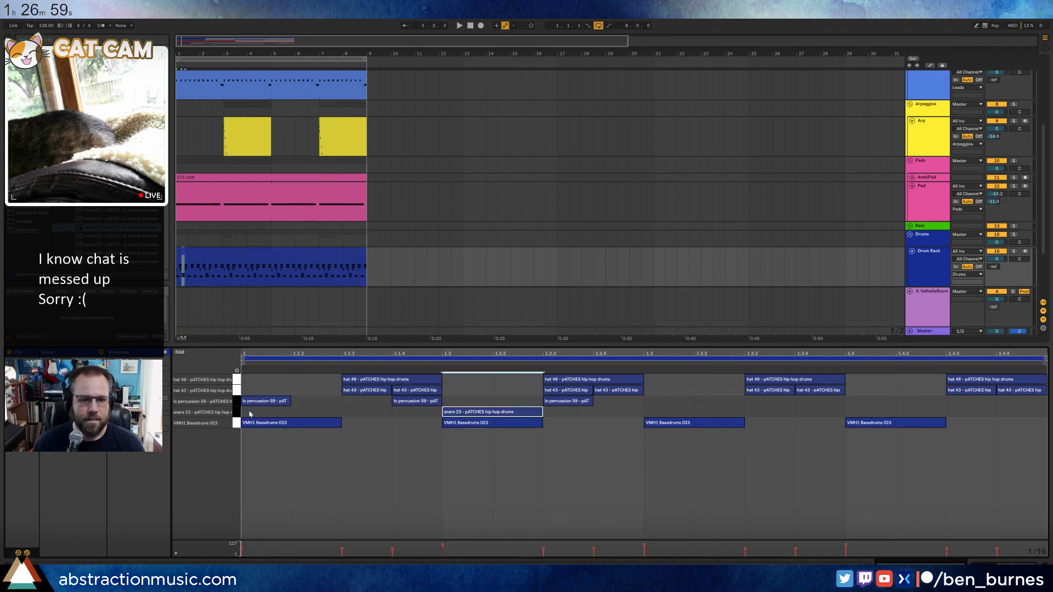
left_click_drag(250, 414, 543, 415)
key("ctrl+d")
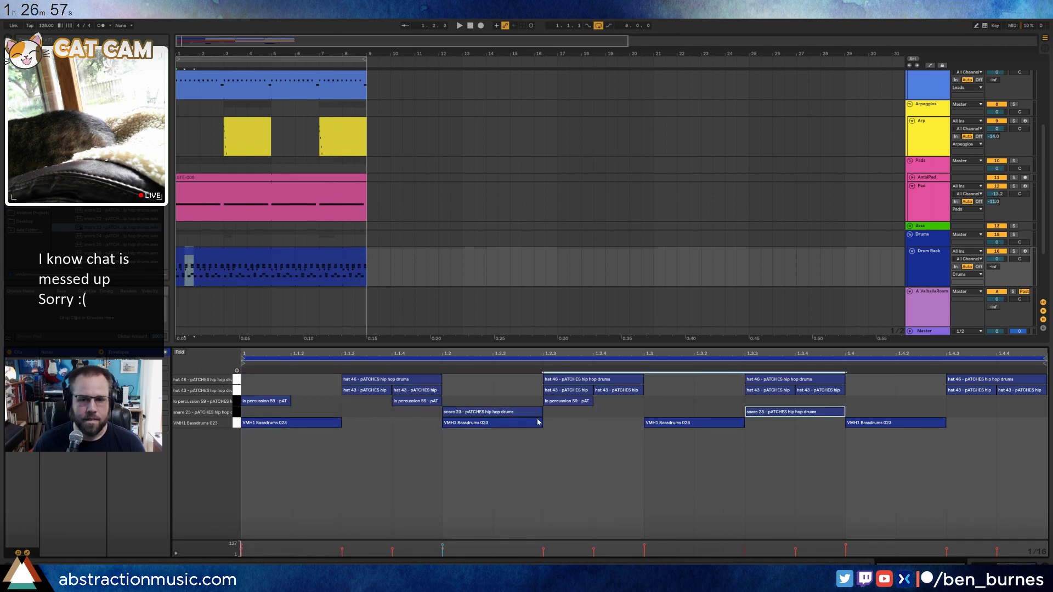
Move the second snare hit to 1.4 and listen to the pattern.
left_click(743, 408)
key("space")
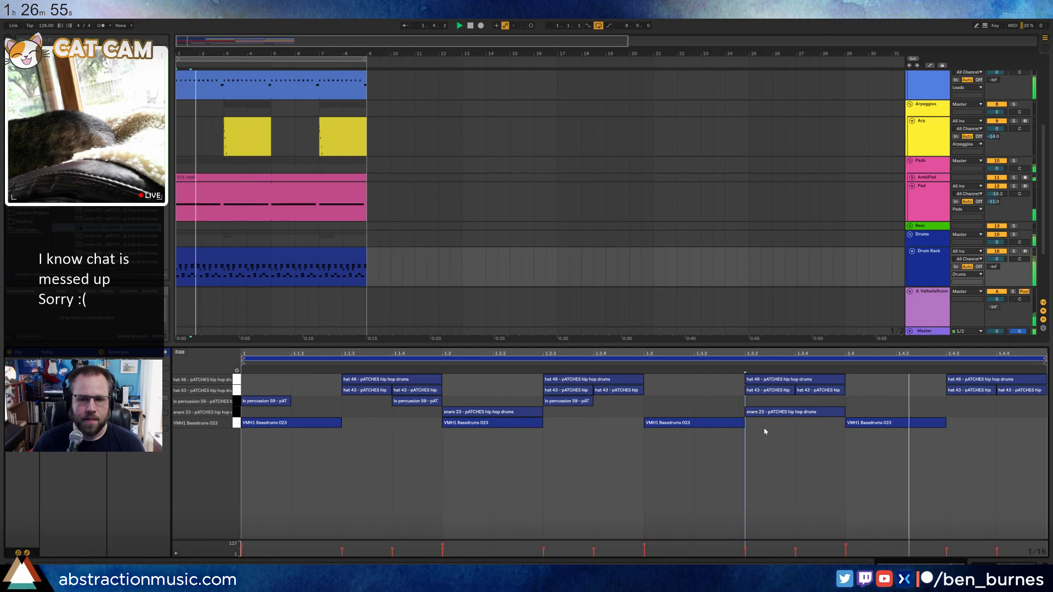
left_click(799, 411)
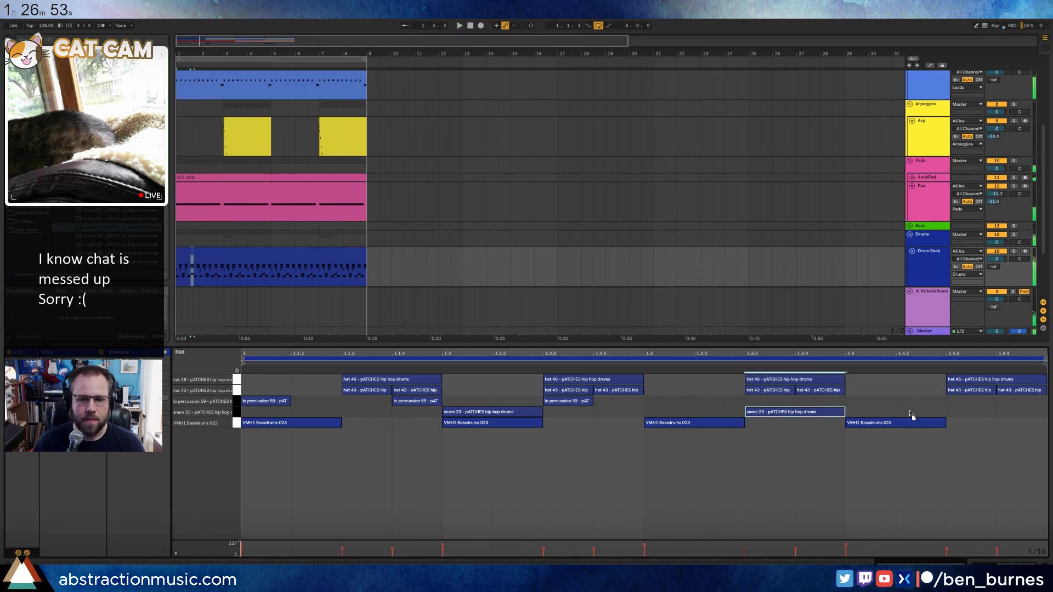
mouse_move(909, 413)
left_mouse_down()
mouse_move(916, 418)
mouse_move(891, 417)
left_mouse_up()
key("space")
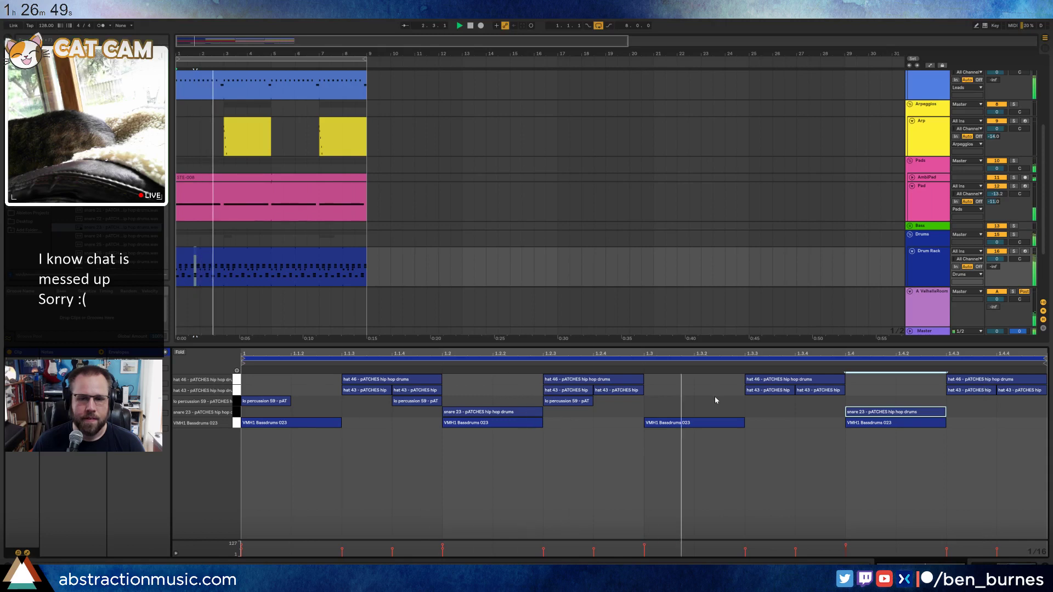
Consolidate the first two bars of the Drum Rack track and shift the last snare hit to 2.3.3.
left_click_drag(225, 279, 173, 276)
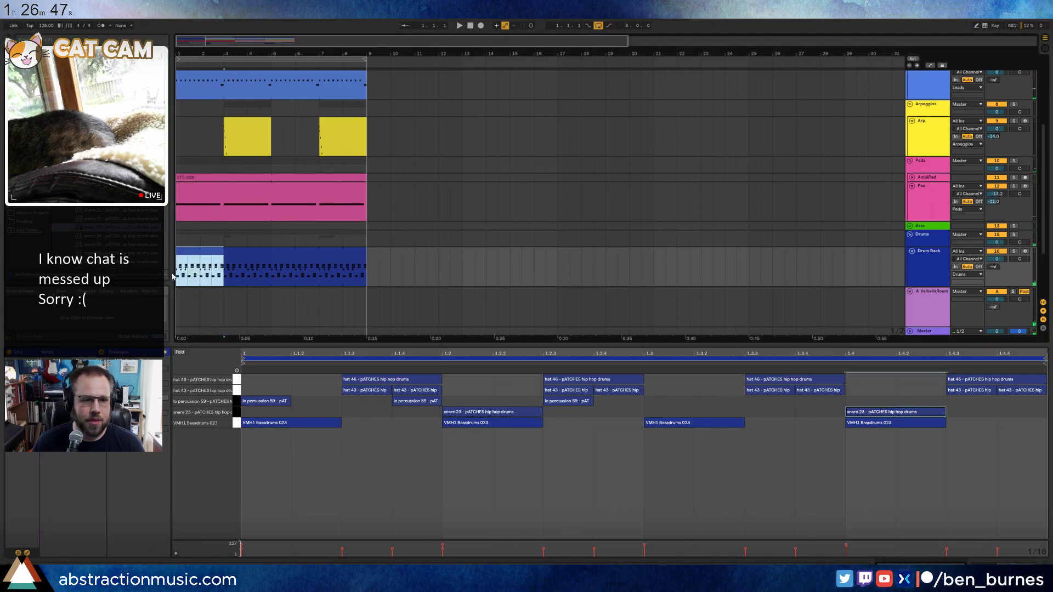
key("ctrl+j")
left_click(858, 408)
left_click(967, 414)
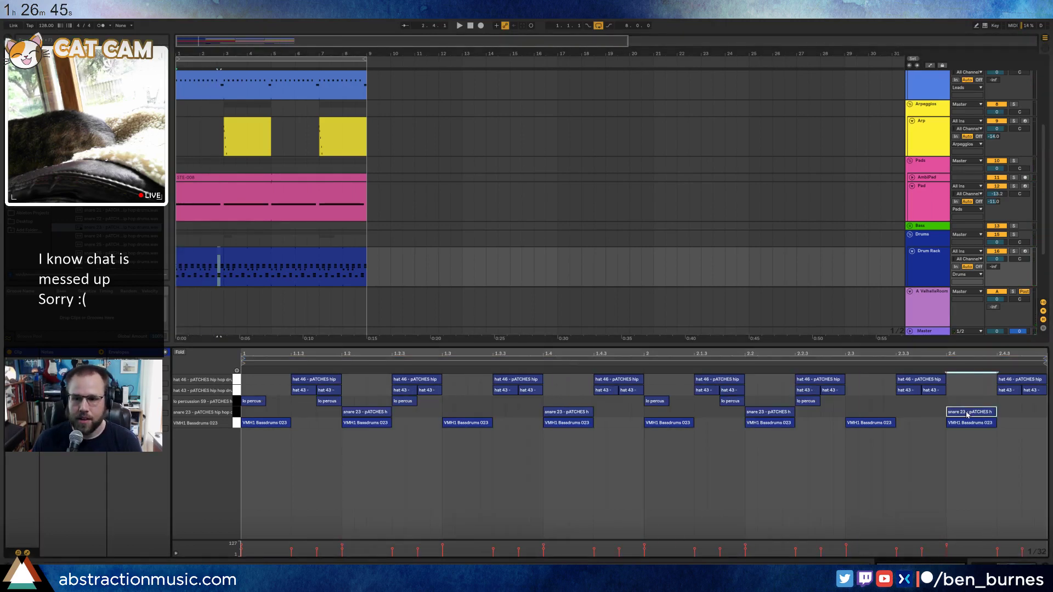
key("Left")
key("Left")
key("Left")
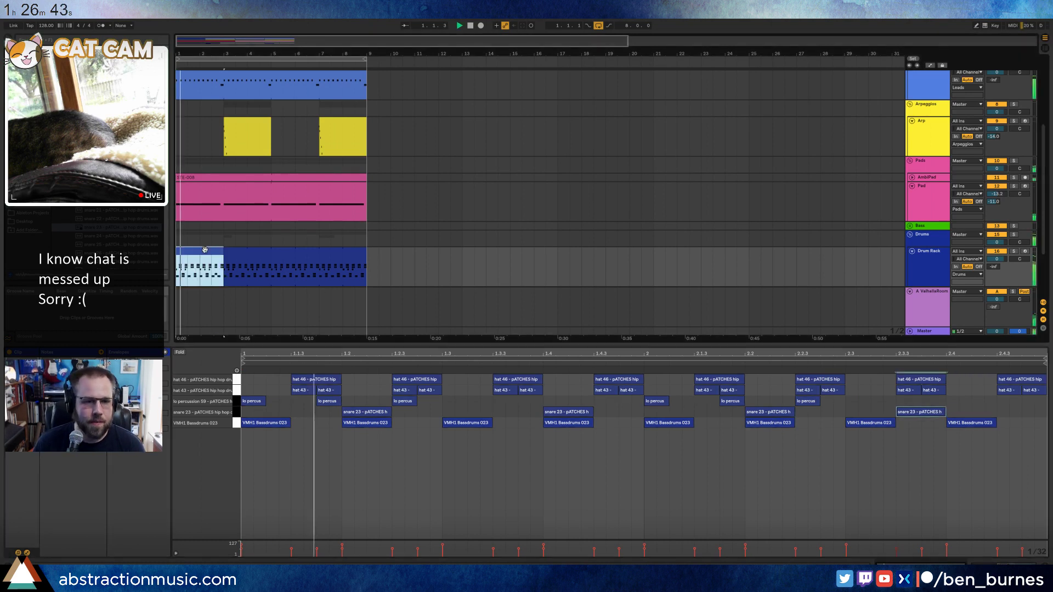
key("space")
Repeat the two-bar Drum Rack pattern across all eight bars and show the track's device chain.
left_click(87, 393)
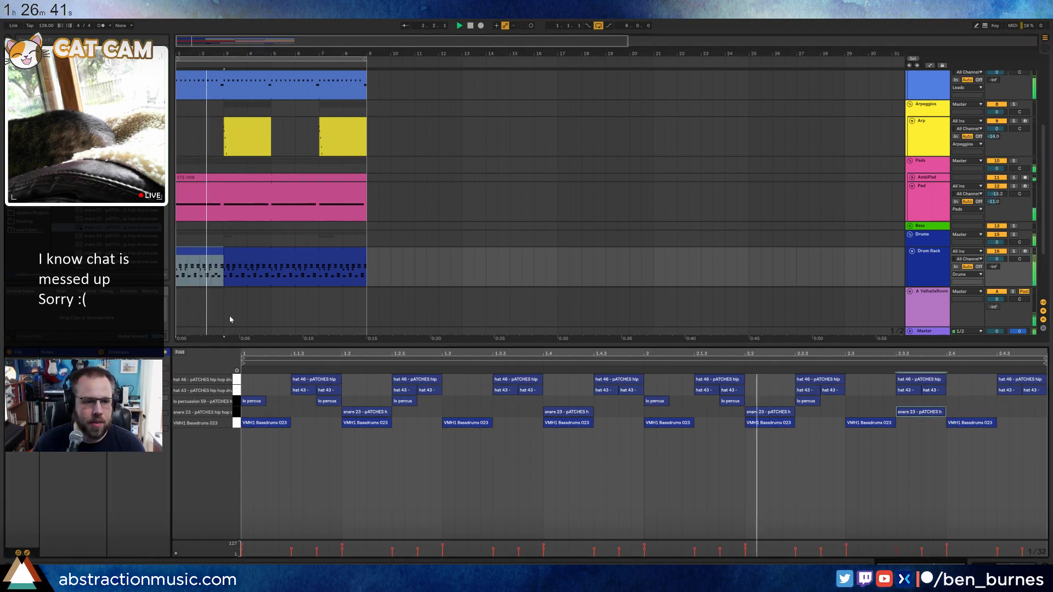
left_click(87, 393)
left_click_drag(239, 284, 368, 261)
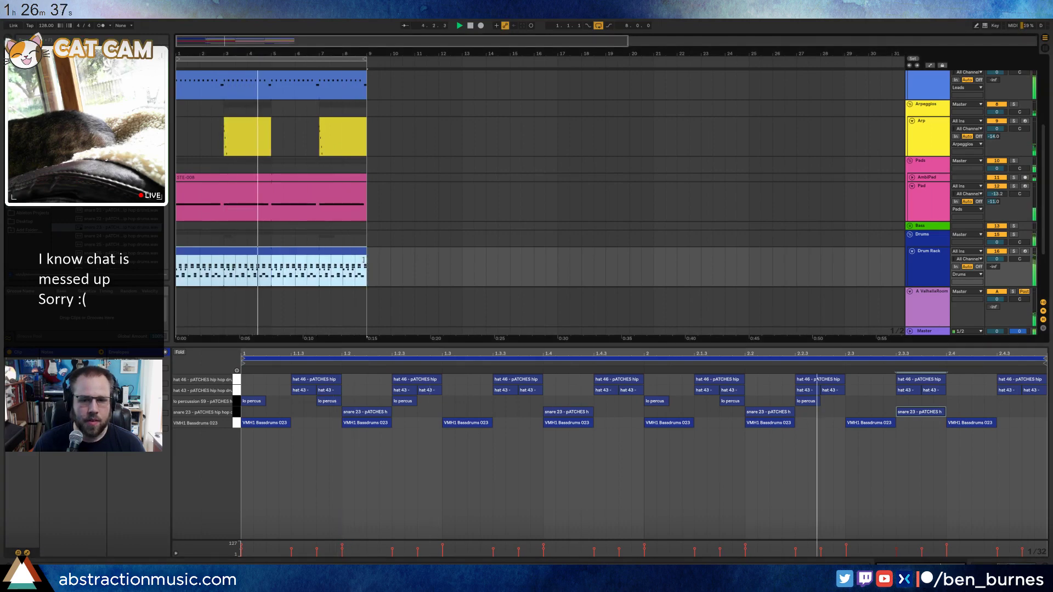
key("shift+Tab")
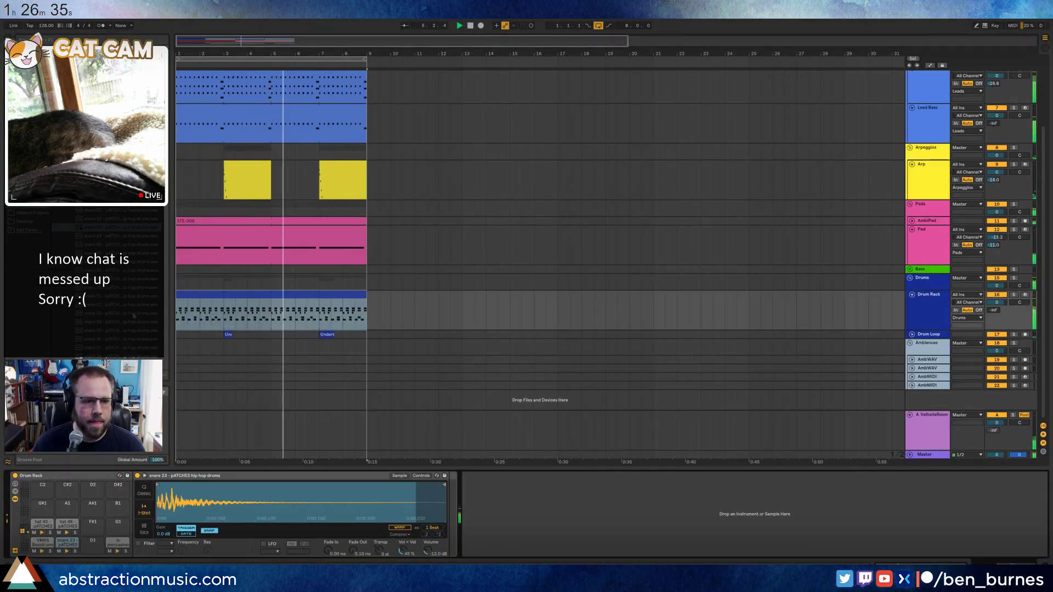
Audition further snare samples and replace the snare pad's sample with snare 57 - pATCHES hip hop drums.
scroll(128, 263, "down", 1)
left_click(127, 263)
key("space")
left_click(121, 271)
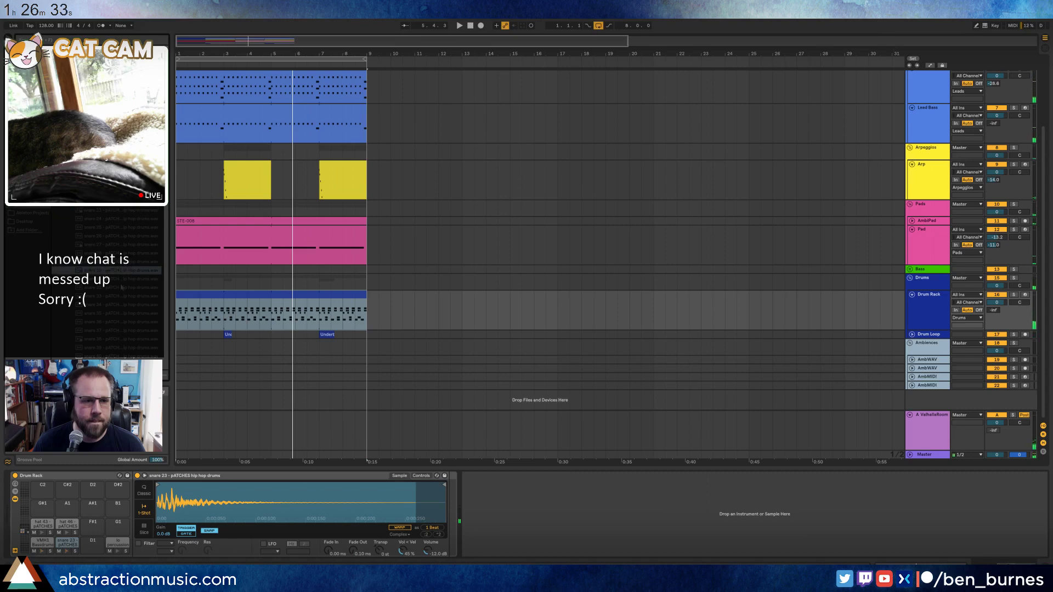
left_click(121, 280)
scroll(121, 282, "down", 2)
left_click(119, 314)
scroll(118, 319, "down", 2)
left_click(118, 324)
scroll(118, 323, "down", 4)
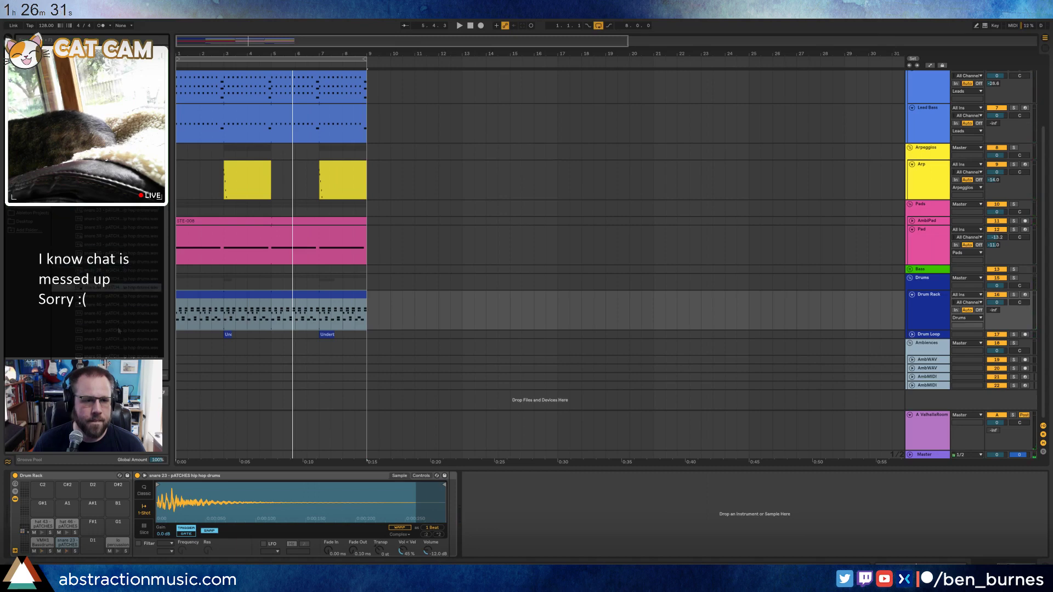
left_click(111, 315)
scroll(110, 317, "down", 2)
left_click(102, 322)
scroll(112, 289, "down", 2)
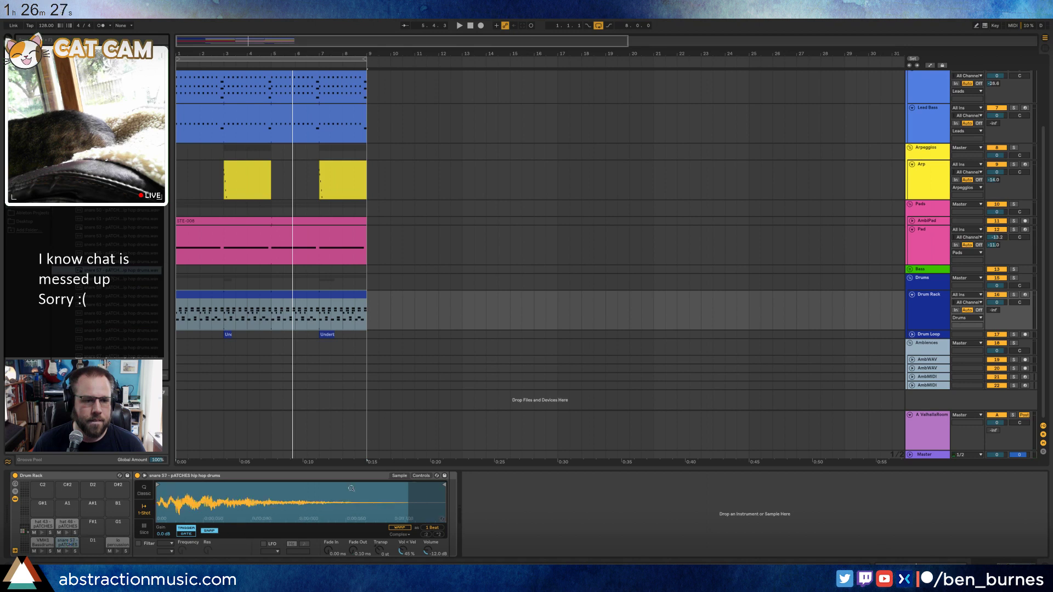
Lengthen the snare sample's fade-out, pull in its end point and raise its gain to 4.0 dB during playback.
key("space")
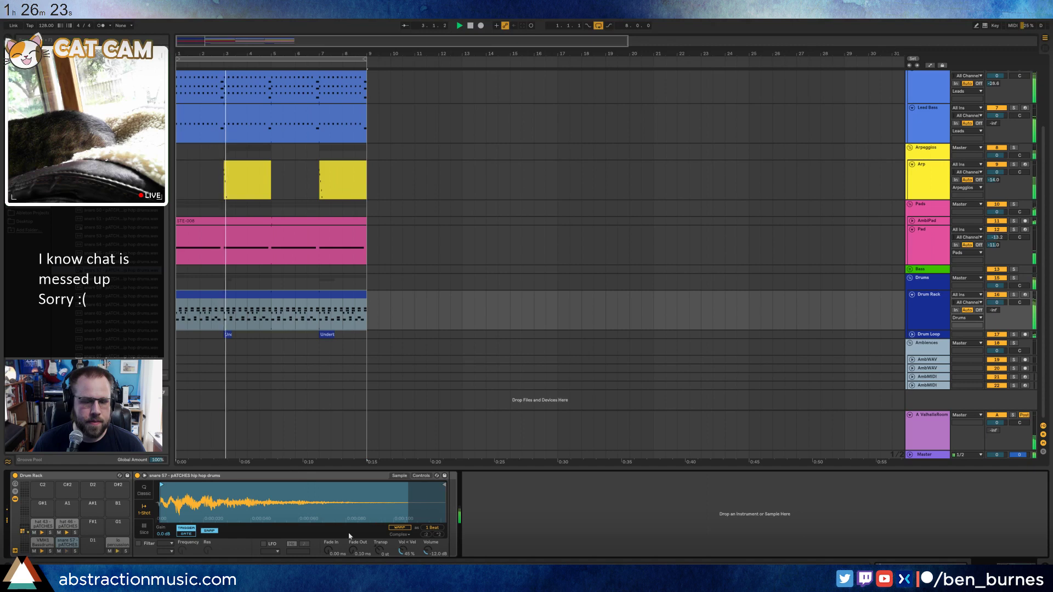
left_click(404, 476)
left_click(404, 477)
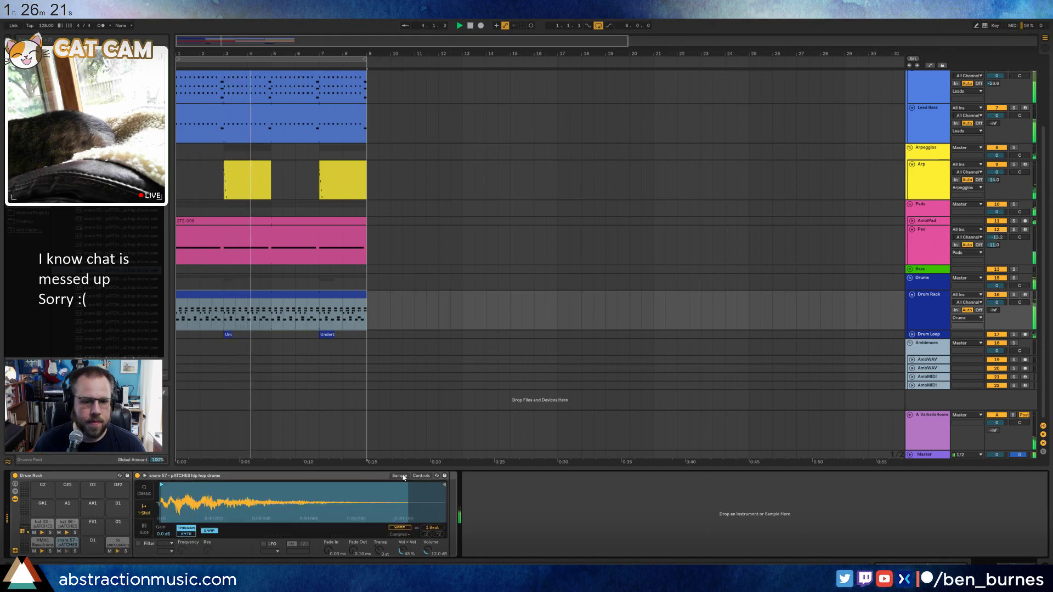
left_click_drag(354, 553, 354, 534)
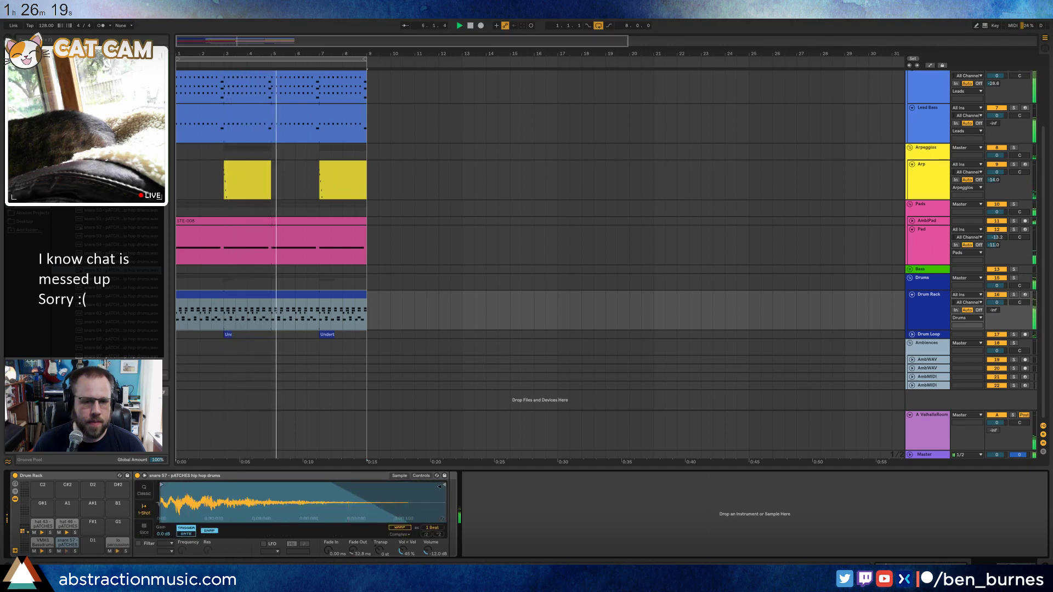
left_click_drag(441, 487, 393, 488)
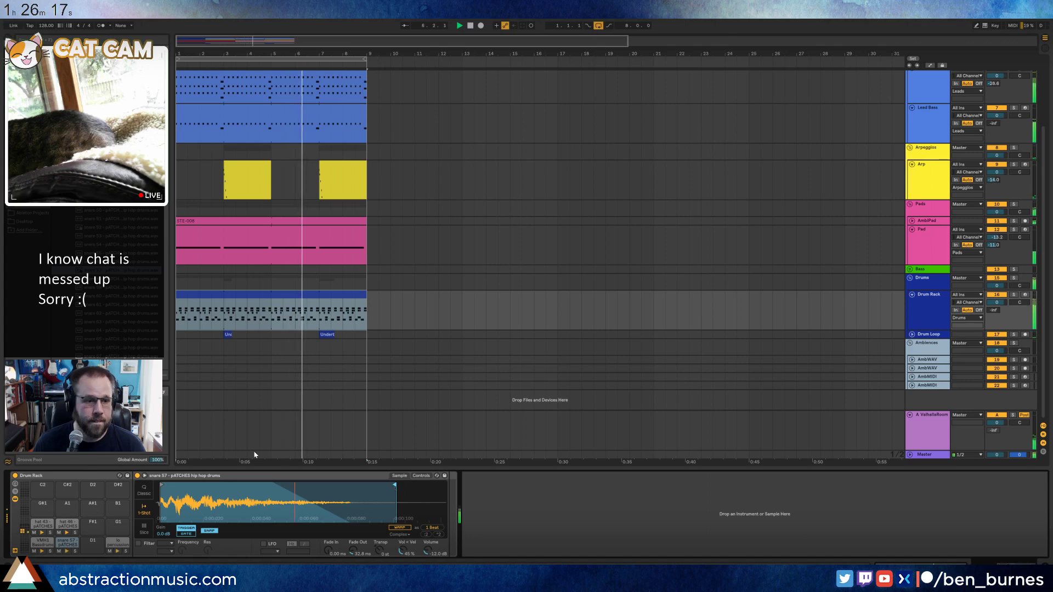
right_click(277, 503)
left_click(307, 531)
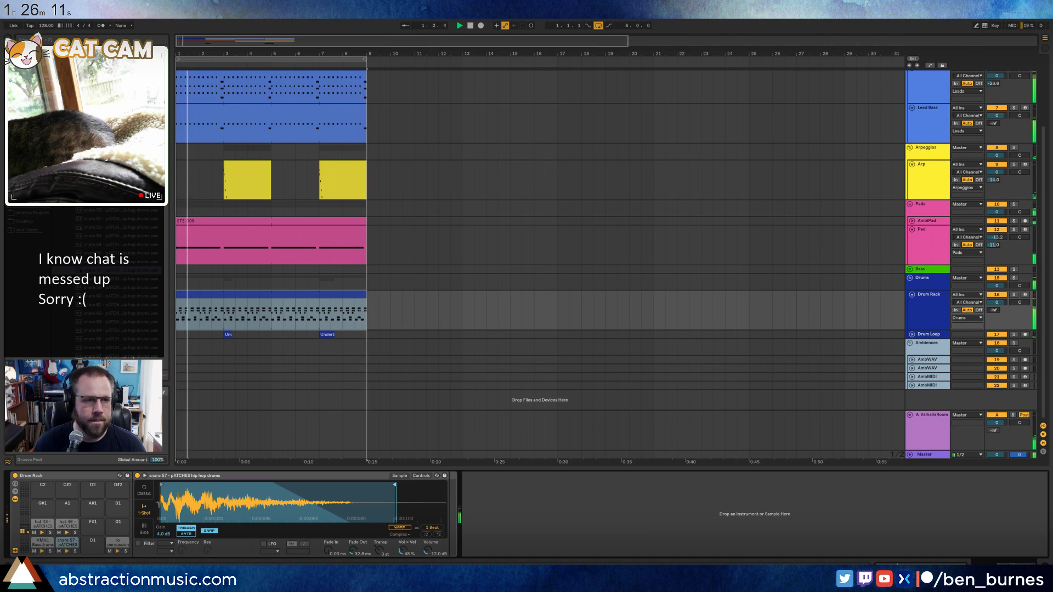
Add Multiband Dynamics and Reverb effects after the snare sampler.
left_click(22, 132)
left_click(26, 120)
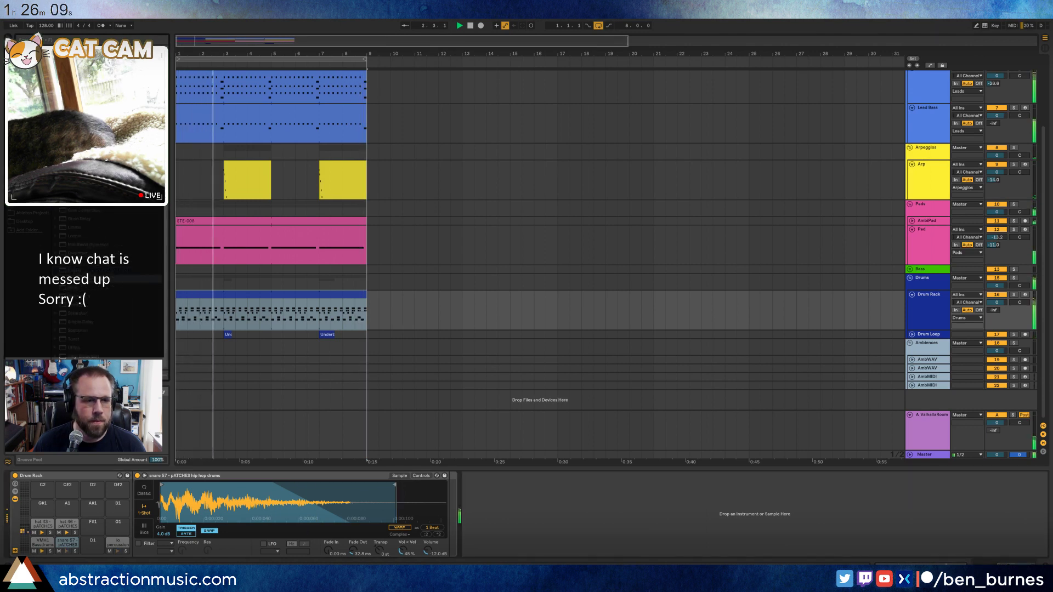
left_click_drag(88, 244, 486, 499)
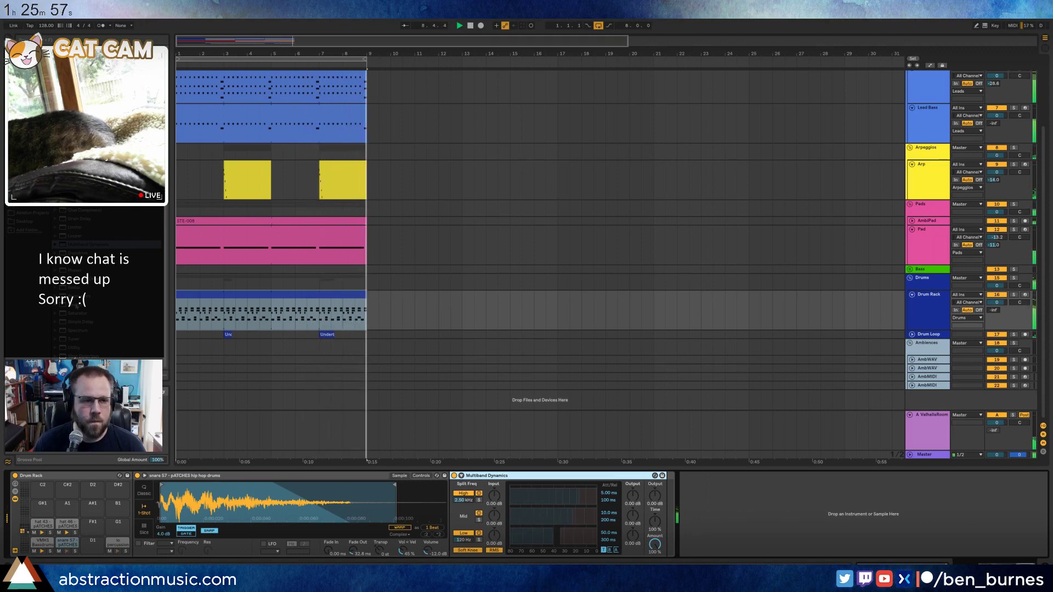
left_click_drag(577, 462, 661, 531)
Adjust the snare Reverb's decay time, dry/wet mix, predelay, input filter and chorus, and stop playback.
mouse_move(786, 546)
left_mouse_down()
mouse_move(785, 516)
mouse_move(785, 536)
left_mouse_up()
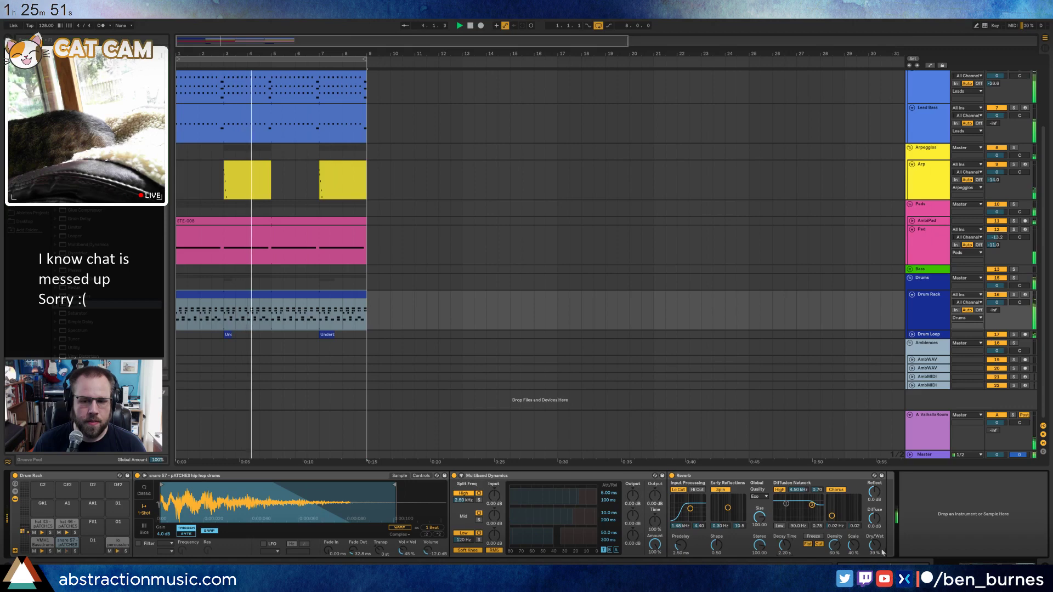
left_click_drag(882, 552, 882, 543)
left_click_drag(681, 546, 722, 511)
left_click_drag(832, 516, 834, 514)
key("space")
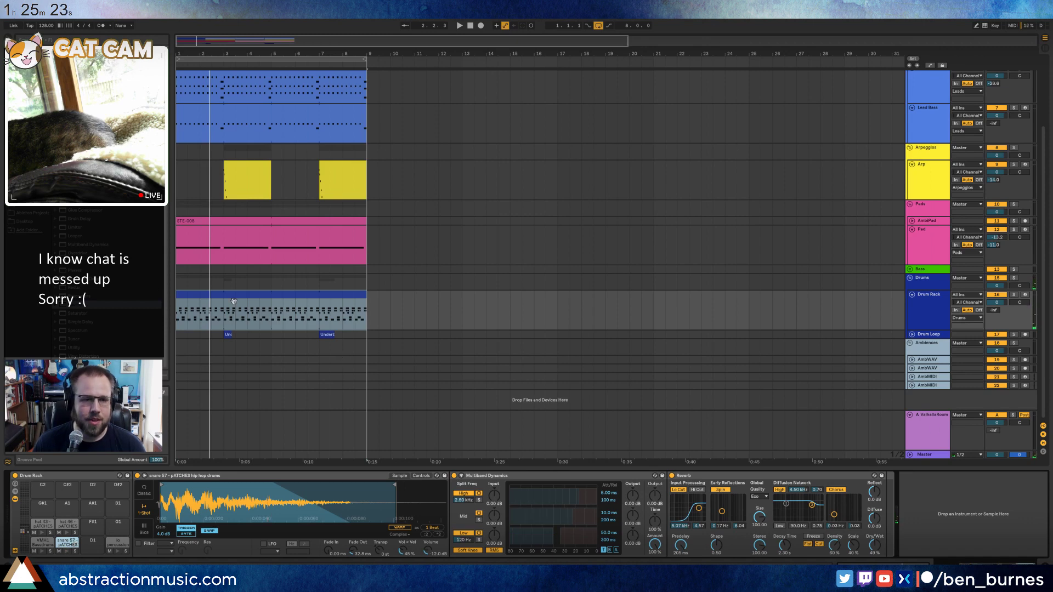
Measure the eighth-note span starting at 1.3 on the Drum Rack track and set the snare Reverb's predelay to 234 ms.
scroll(234, 300, "up", 8)
left_click_drag(211, 54, 836, 56)
left_click_drag(205, 41, 194, 42)
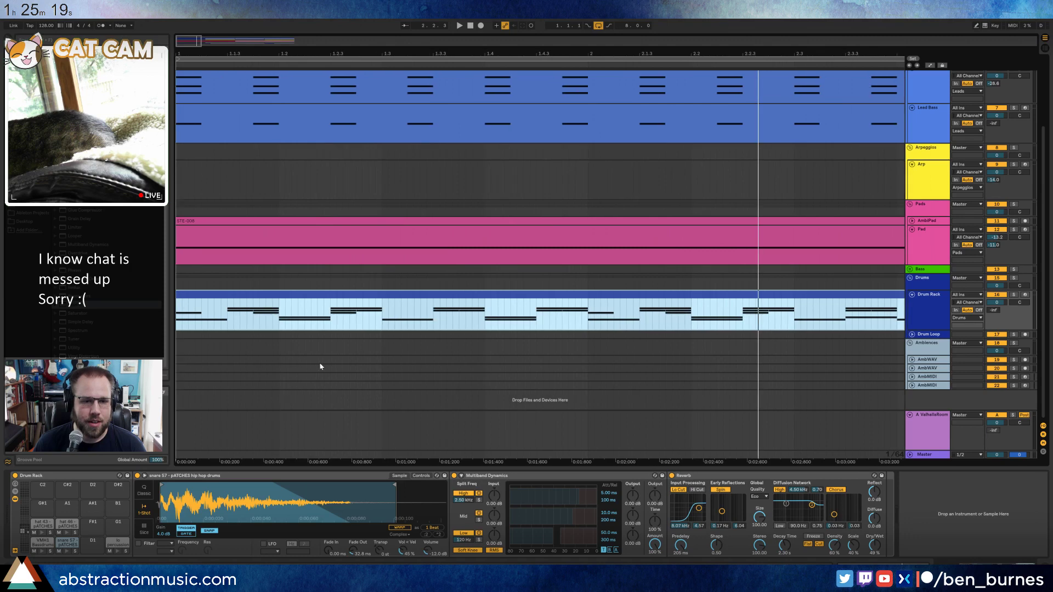
left_click_drag(383, 328, 405, 327)
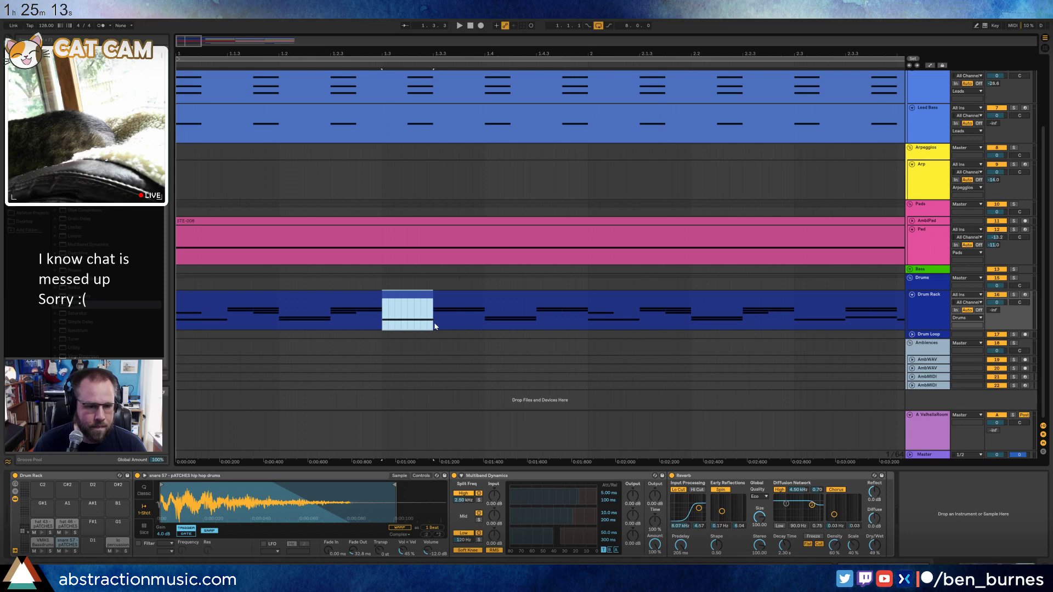
left_click(689, 551)
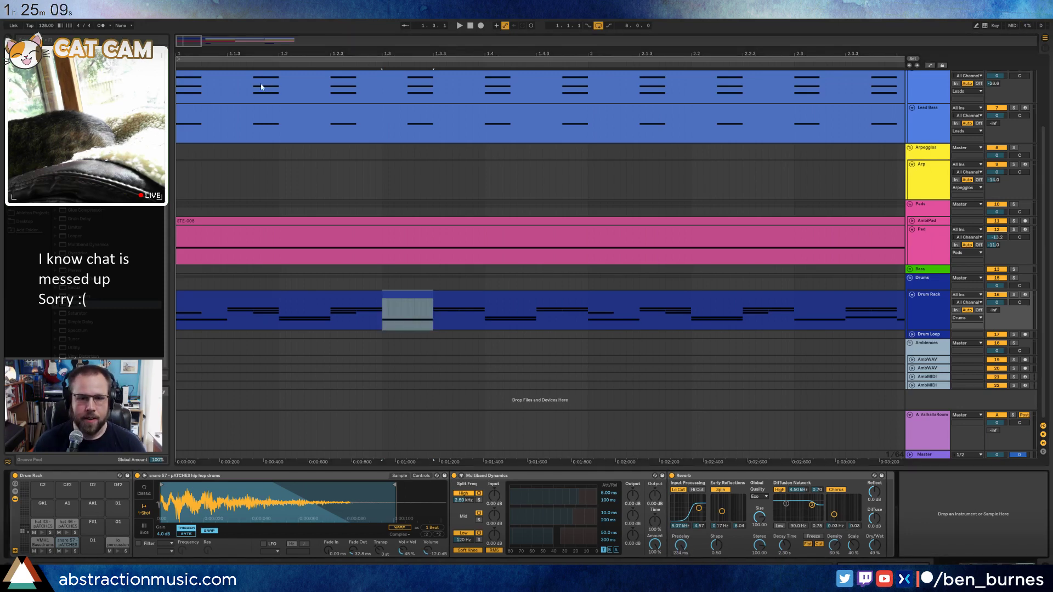
Show the device chain of the Drum Loop track and listen to the eight-bar loop.
key("space")
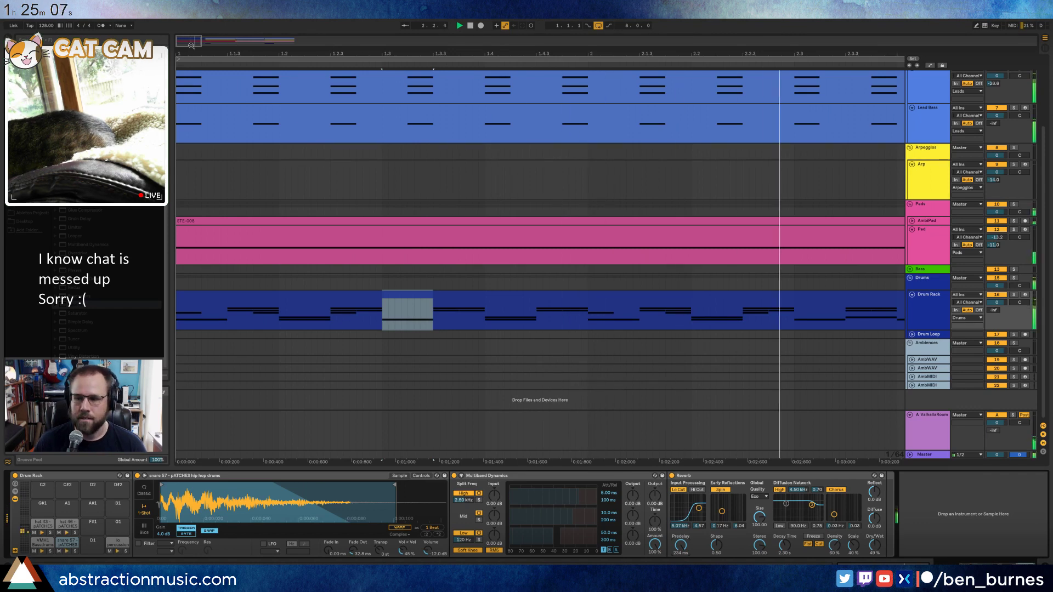
left_click_drag(191, 46, 192, 15)
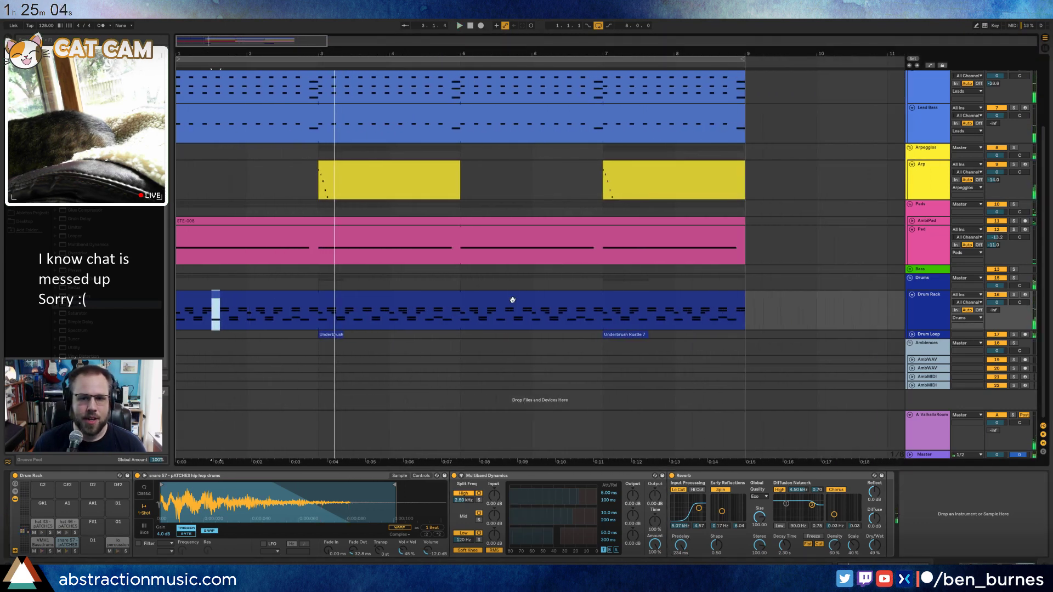
left_click(333, 333)
scroll(361, 308, "up", 4)
key("space")
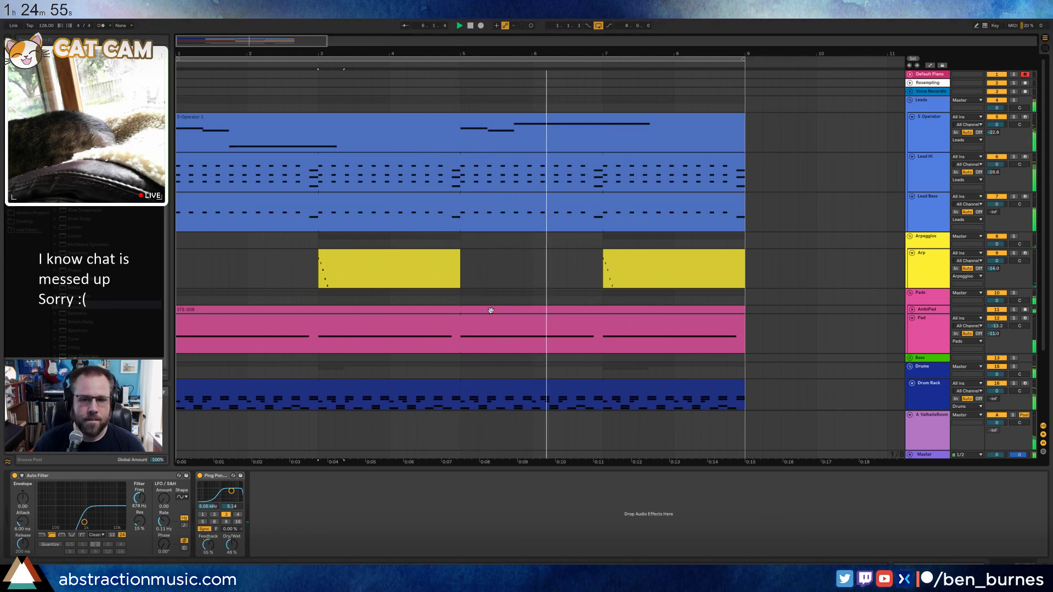
Collapse the Pad, Drum Rack and Arp tracks in the arrangement.
scroll(901, 328, "down", 1)
left_click(912, 300)
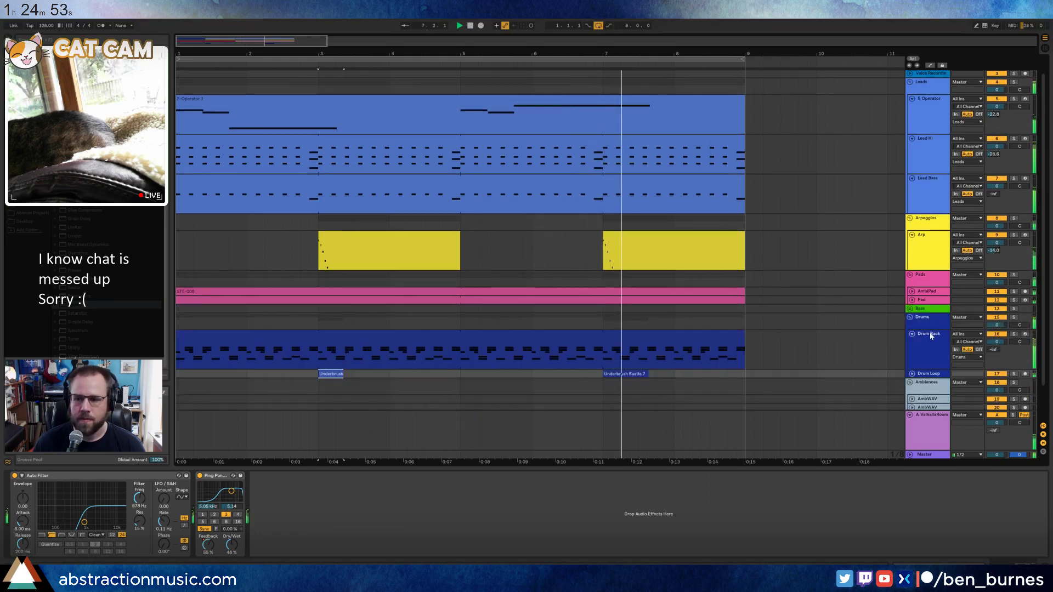
left_click(914, 338)
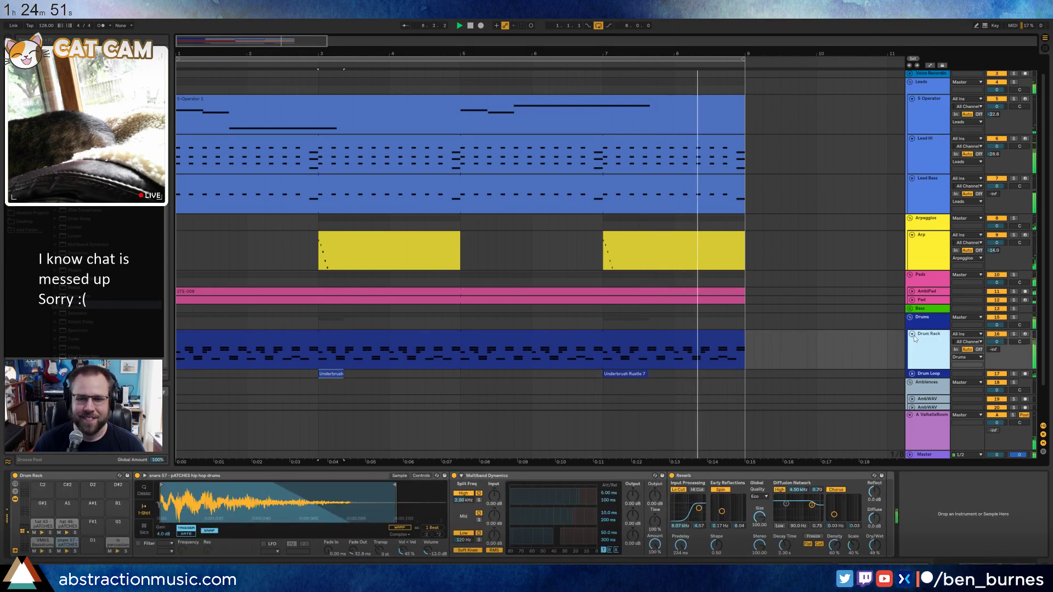
left_click(913, 335)
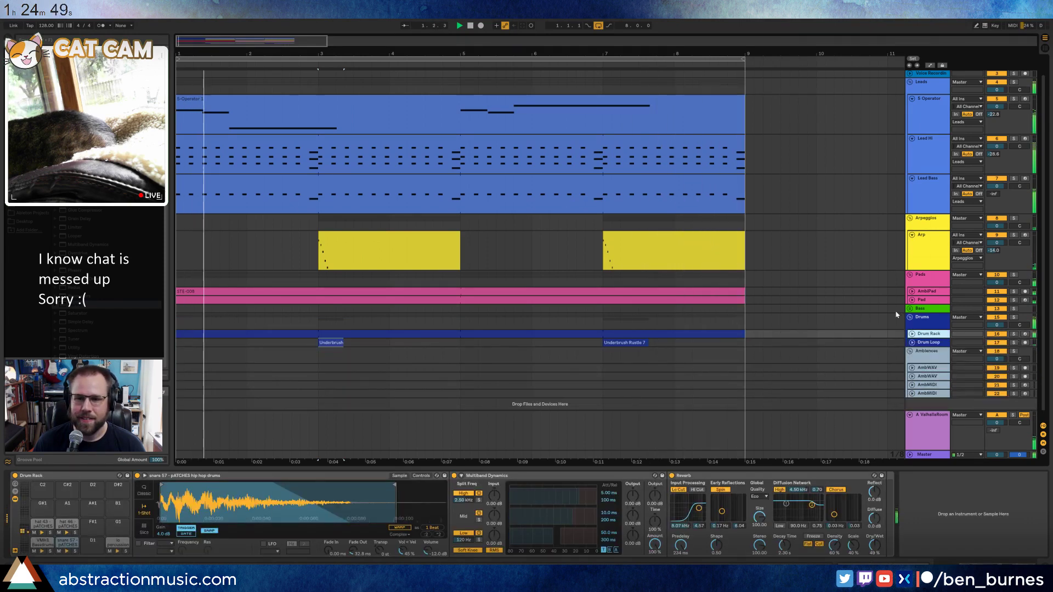
left_click(913, 236)
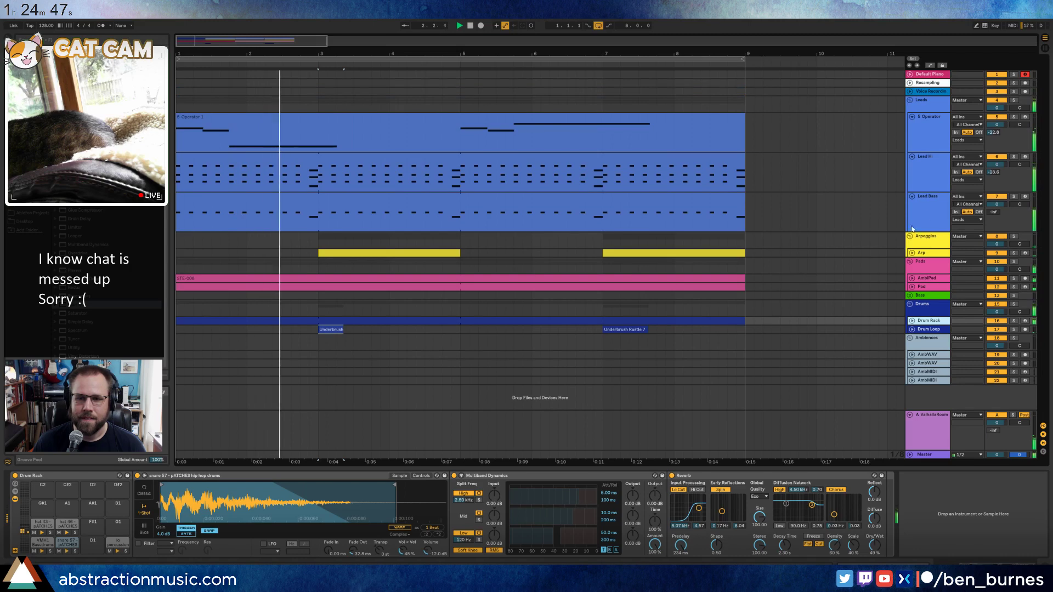
left_click(910, 201)
Split off the last two bars of the Lead Hi clip at bar 7 and open their notes for editing.
left_click(455, 181)
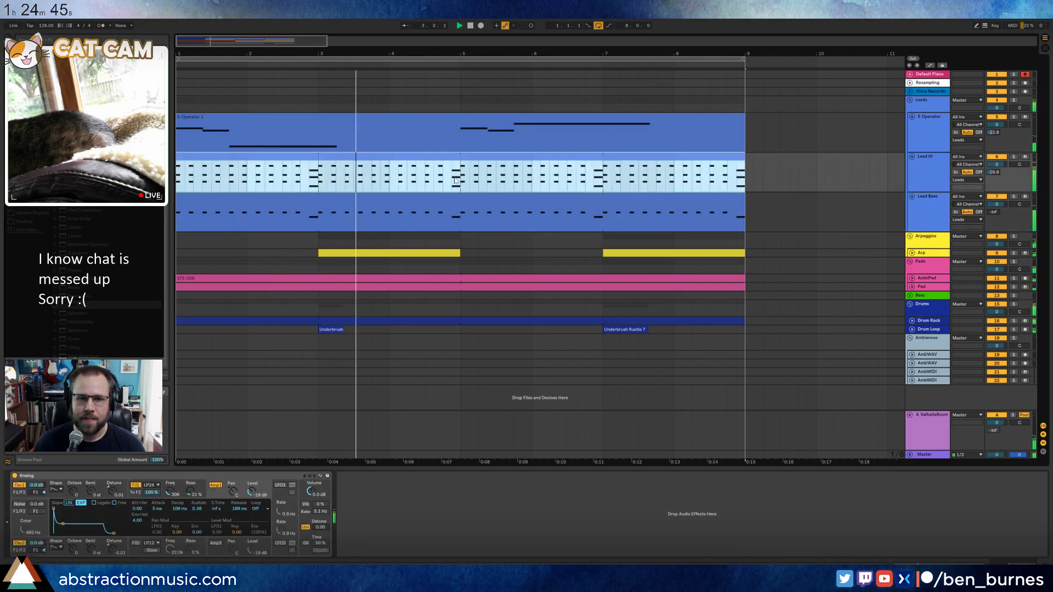
left_click_drag(741, 184, 599, 171)
key("shift+Tab")
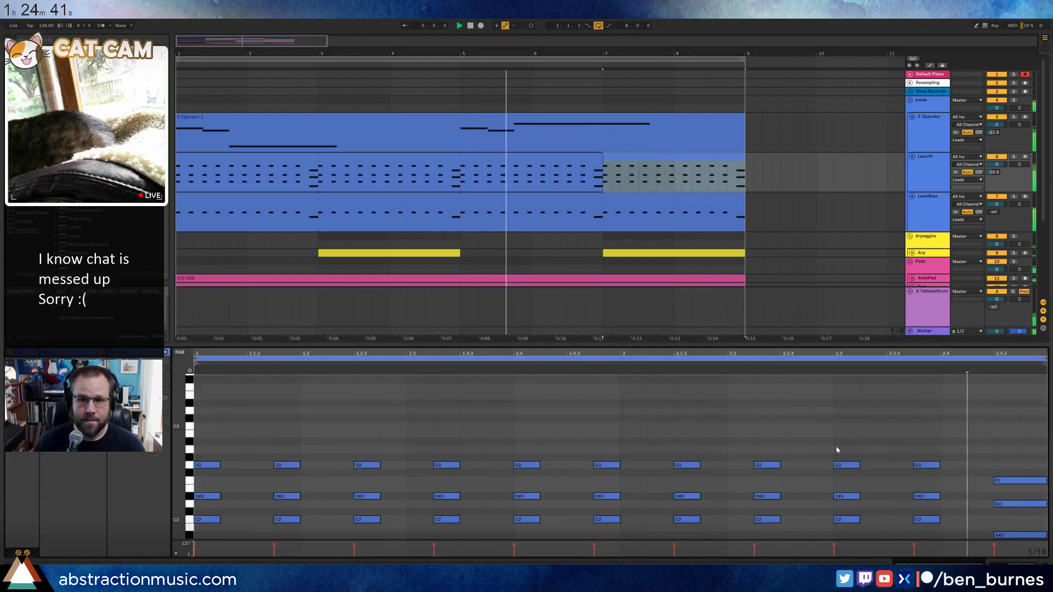
Raise the upper two notes of the final chord in the last Lead Hi clip to A#2 and G2, and restart playback.
left_click_drag(1003, 473, 1013, 483)
key("Up")
key("Up")
key("Up")
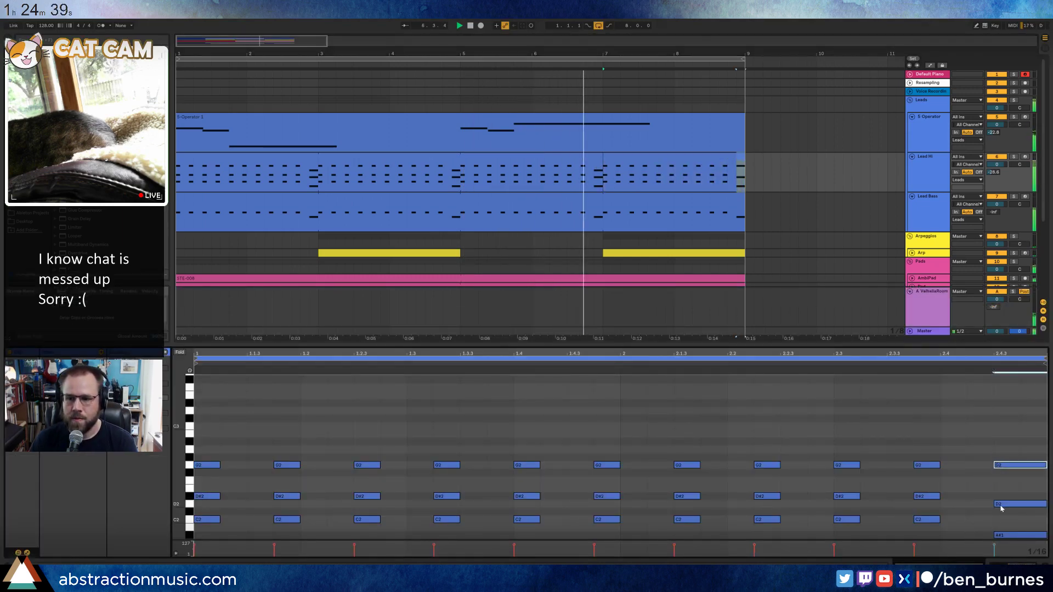
left_click(1011, 504)
key("Up")
key("Up")
key("Up")
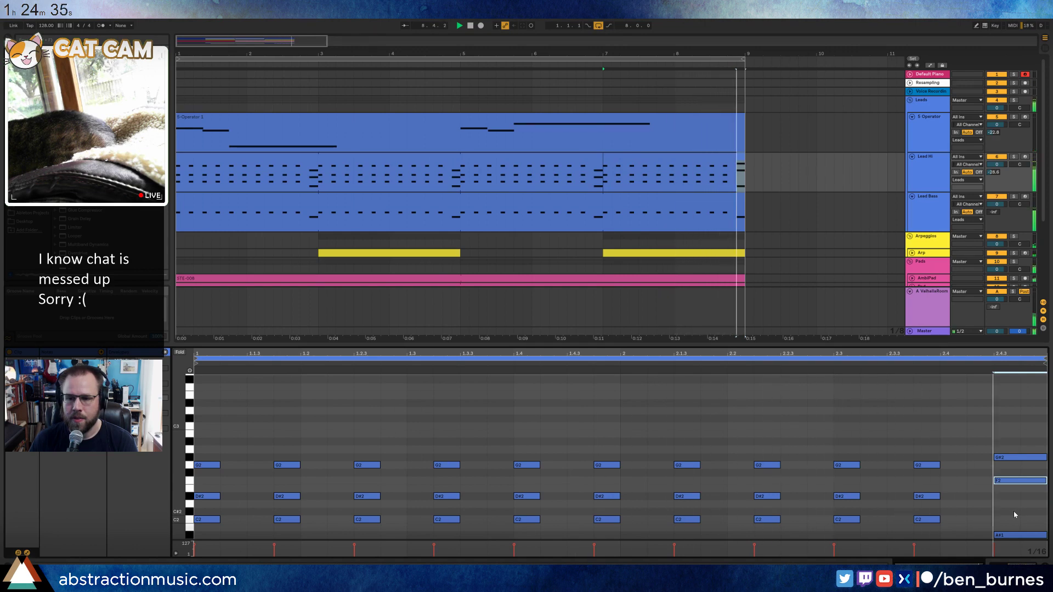
left_click(1004, 459)
key("Up")
key("Up")
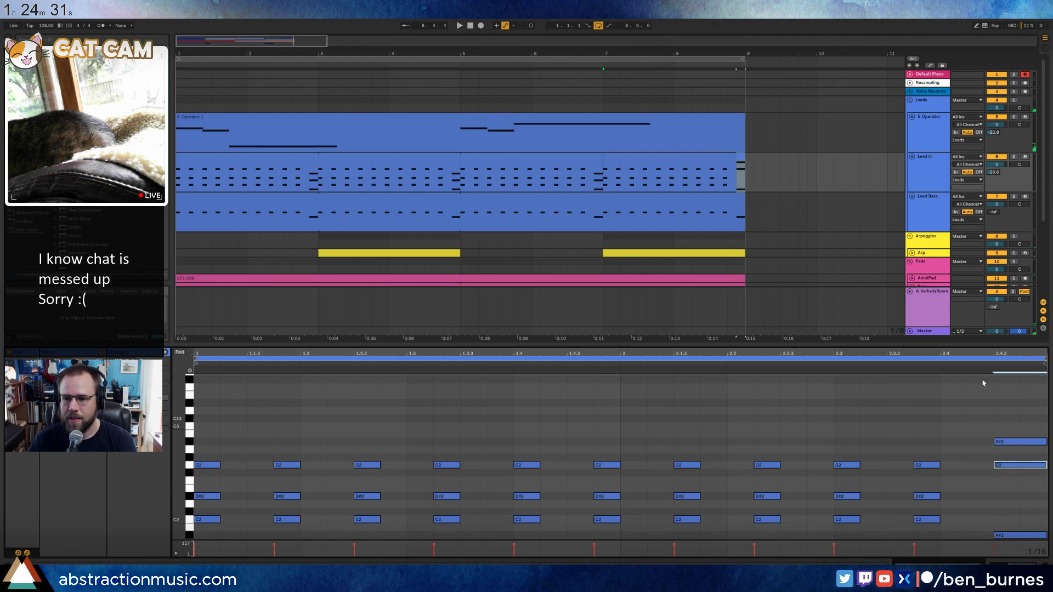
key("space")
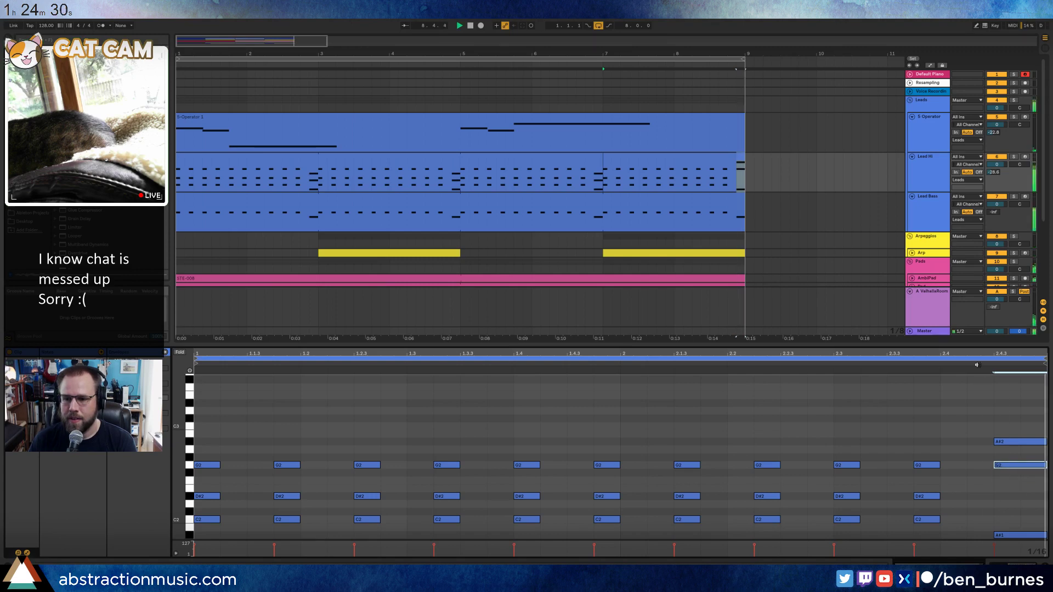
Raise the lowest note of the same final chord to C2.
left_click(1001, 535)
key("Up")
key("Up")
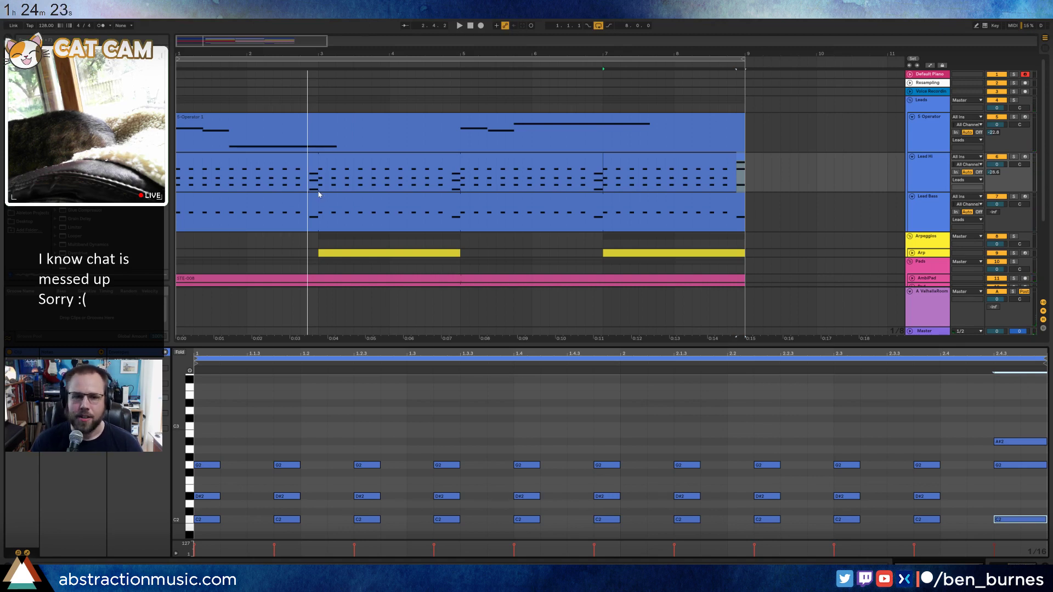
Examine the sixteenth-note span starting at bar 3 on the Arpeggios track, and listen to the loop from bar 7.
scroll(315, 253, "up", 10)
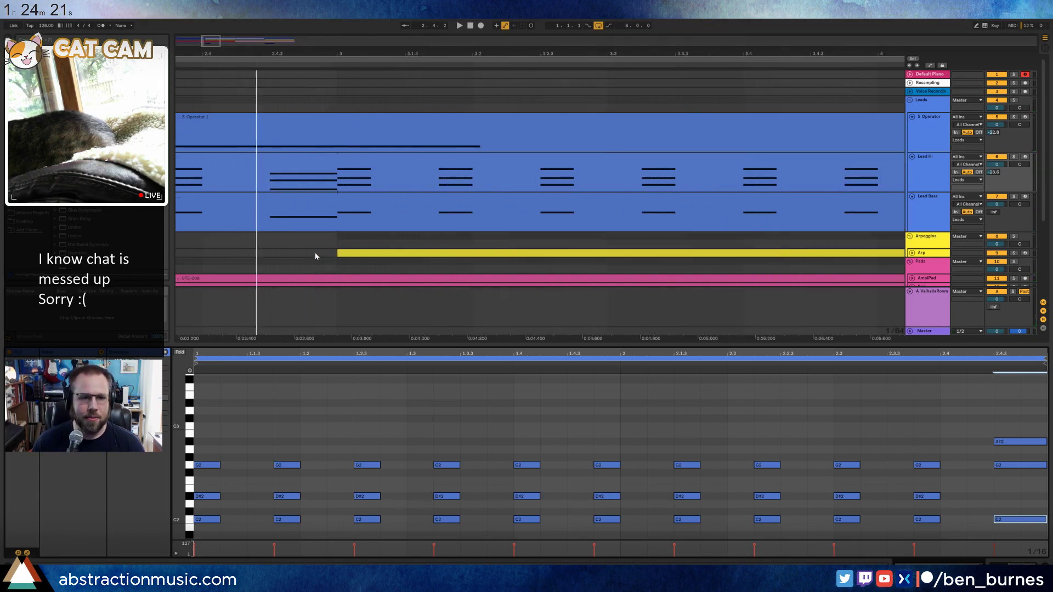
left_click_drag(431, 245, 601, 244)
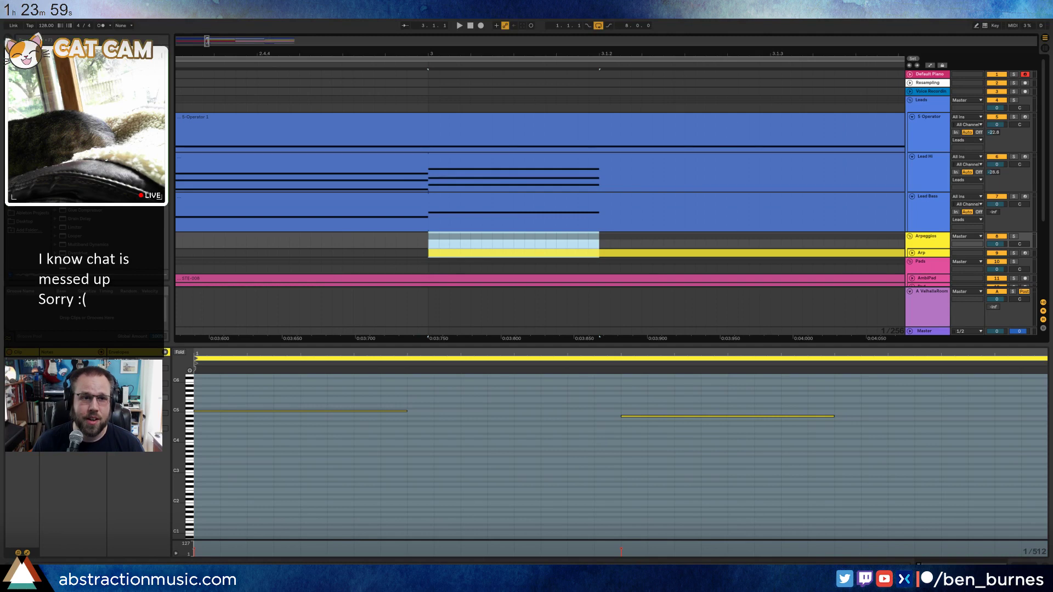
left_click_drag(205, 42, 227, 43)
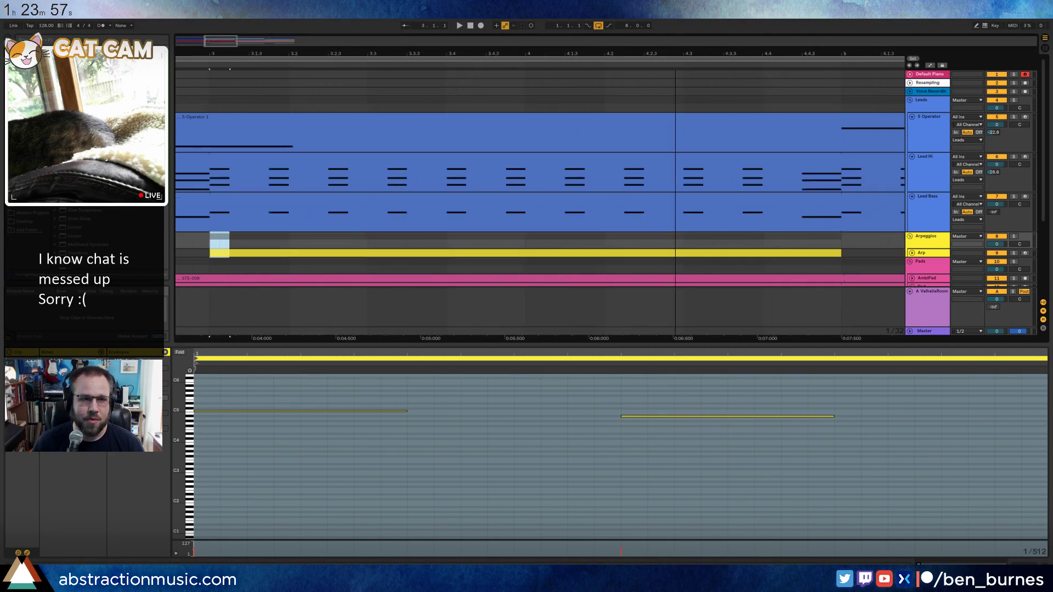
left_click_drag(675, 198, 489, 198)
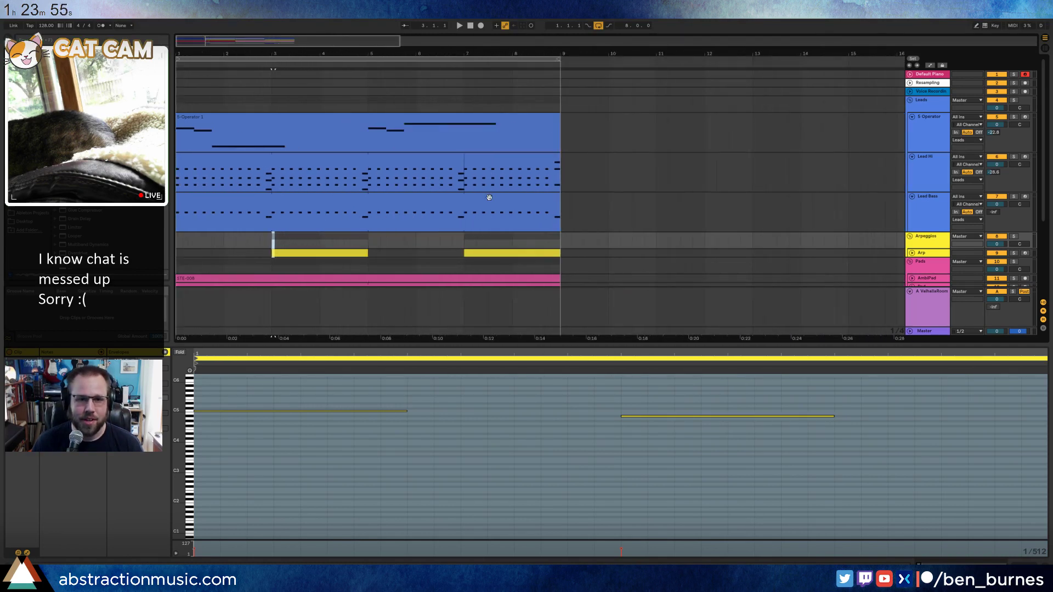
left_click(465, 237)
scroll(649, 248, "down", 5)
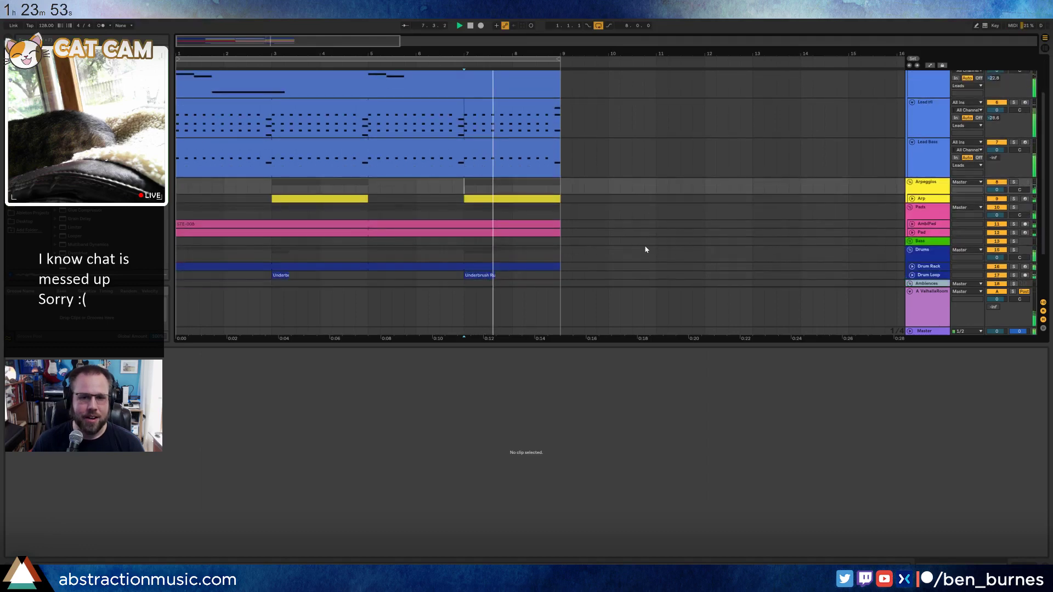
key("shift+Tab")
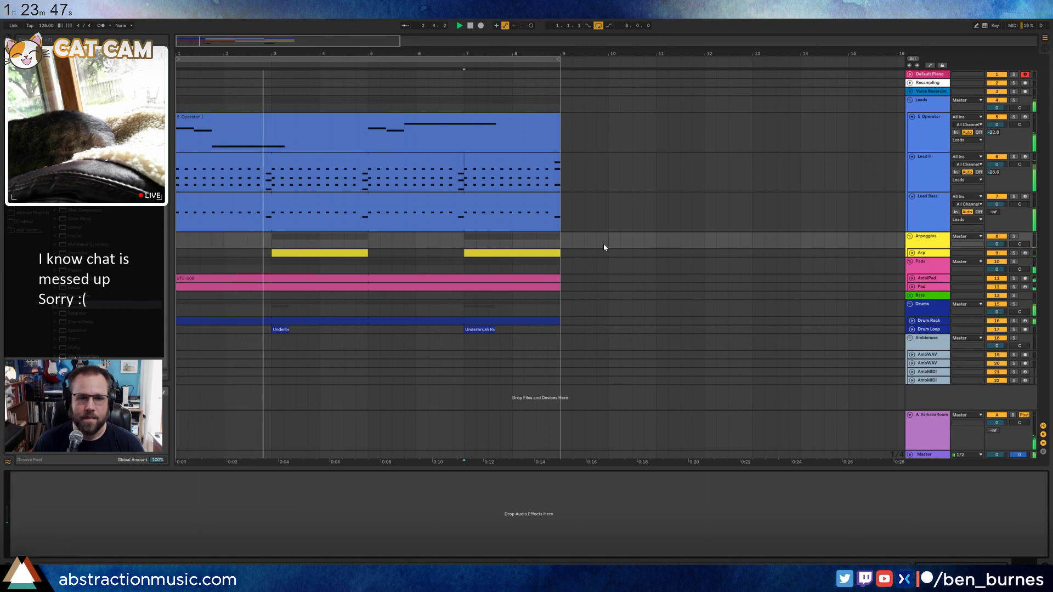
Open the first Lead Hi clip and add a D3 note above each repeated chord from 1 through 2.4.
double_click(282, 157)
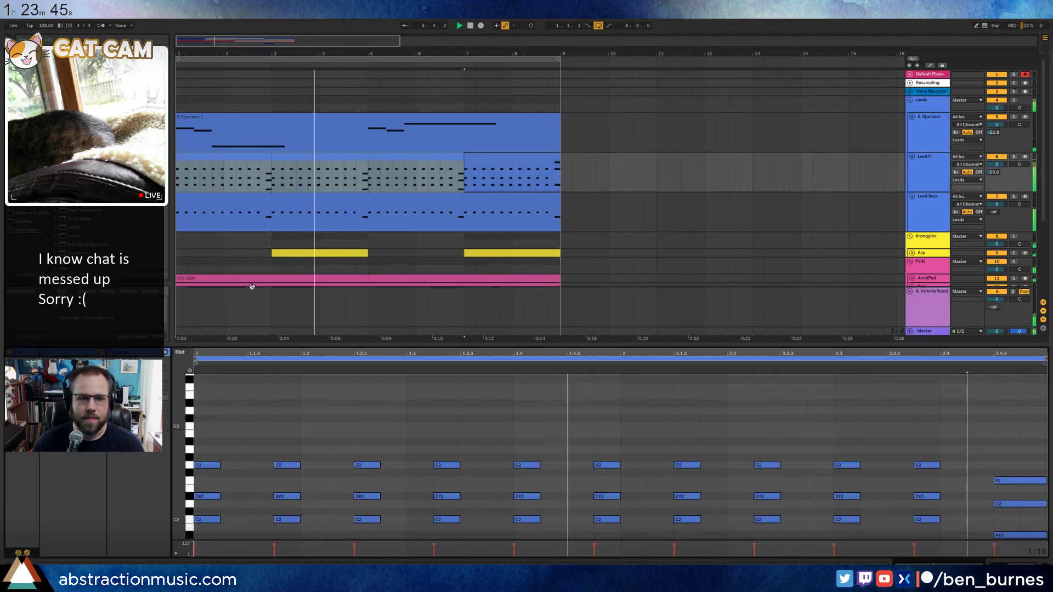
double_click(204, 411)
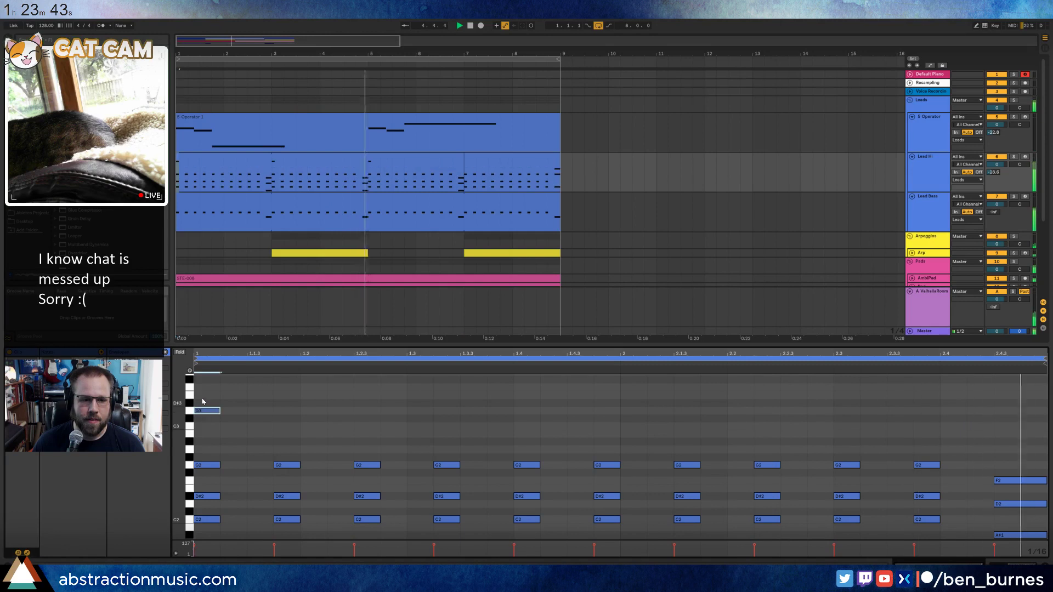
key("ctrl+d")
key("ctrl+d")
key("ctrl+d")
key("ctrl+d")
key("ctrl+d")
key("ctrl+d")
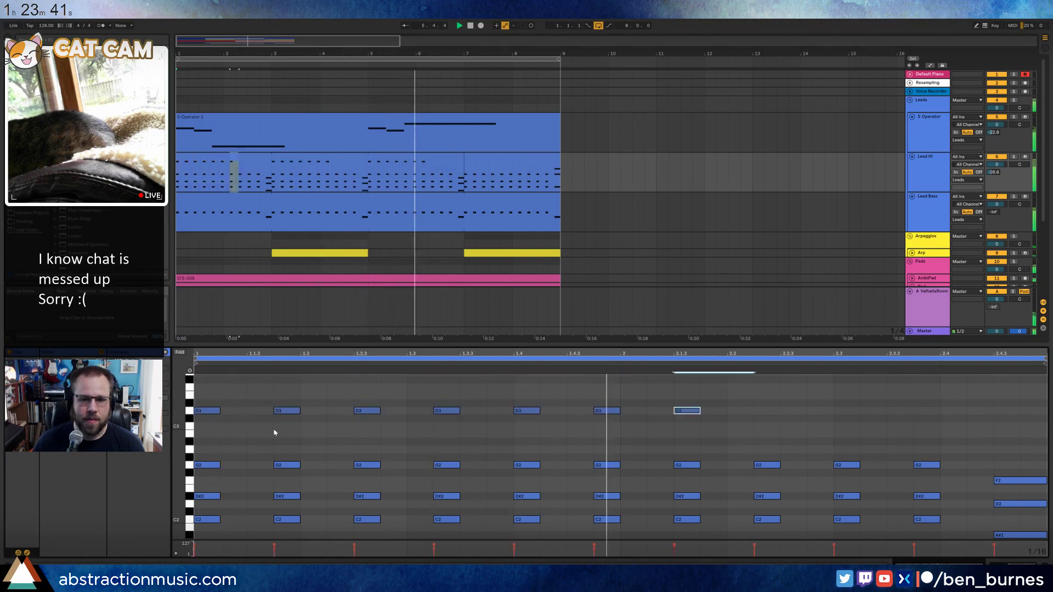
key("ctrl+d")
key("ctrl+d")
key("ctrl+d")
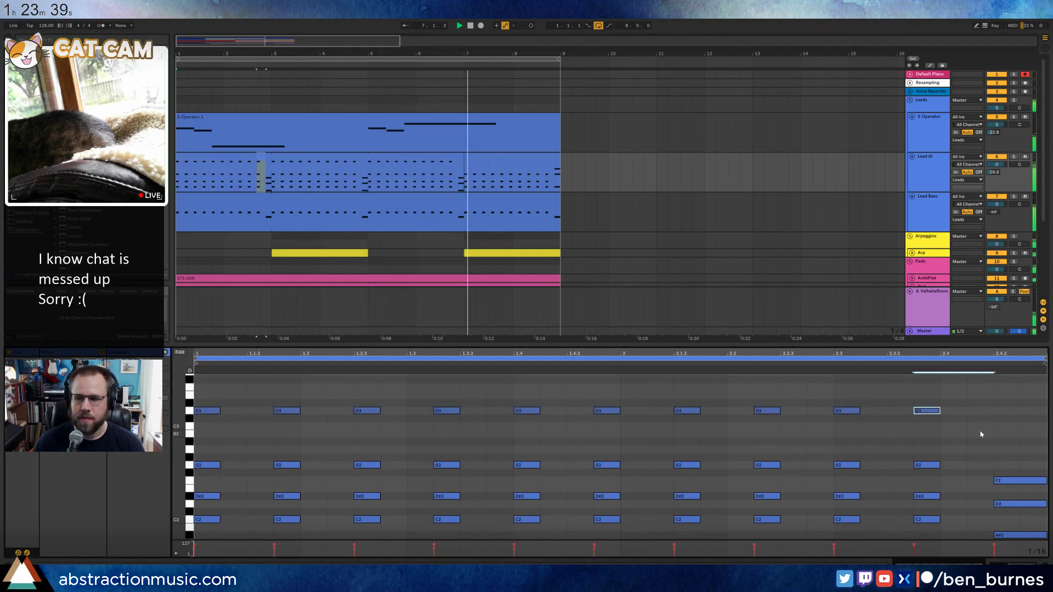
Add a longer D3 note above the clip's final chord and select the whole row of D3 notes.
double_click(996, 426)
mouse_move(1021, 426)
left_mouse_down()
mouse_move(1044, 426)
mouse_move(1025, 412)
left_mouse_up()
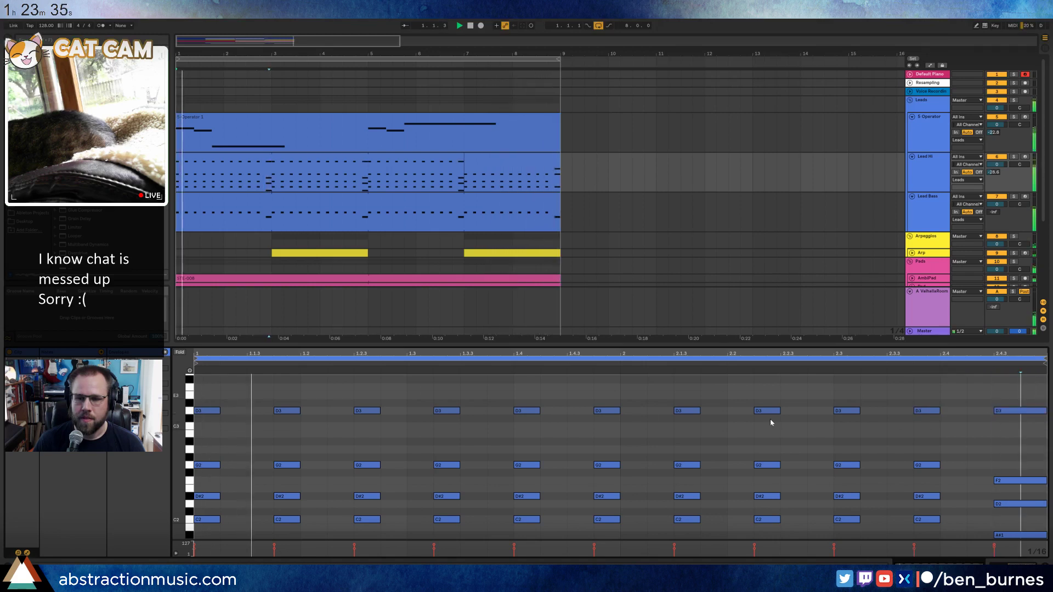
left_click_drag(173, 418, 174, 422)
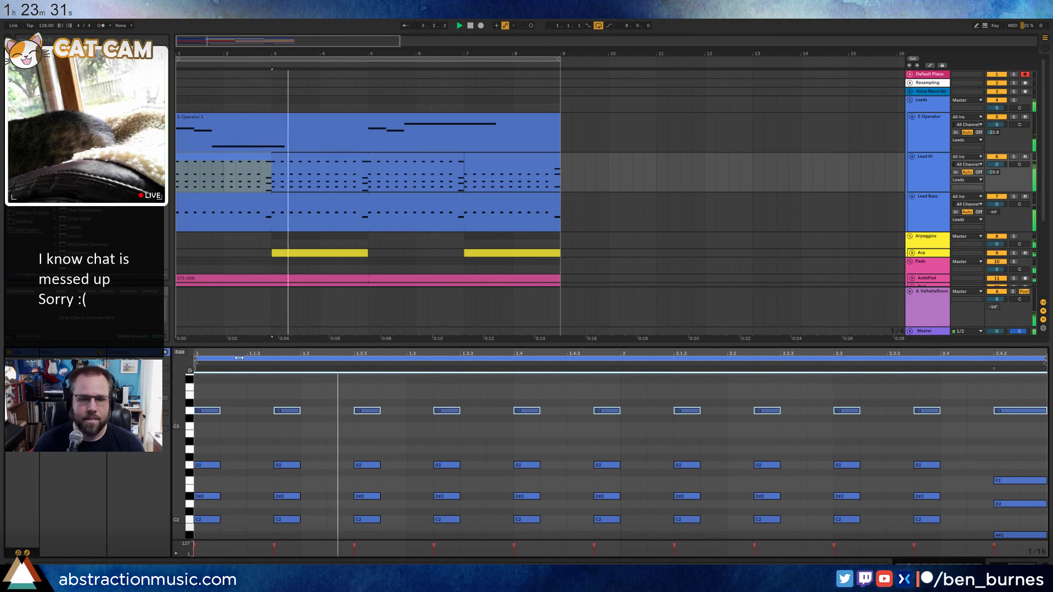
left_click(247, 432)
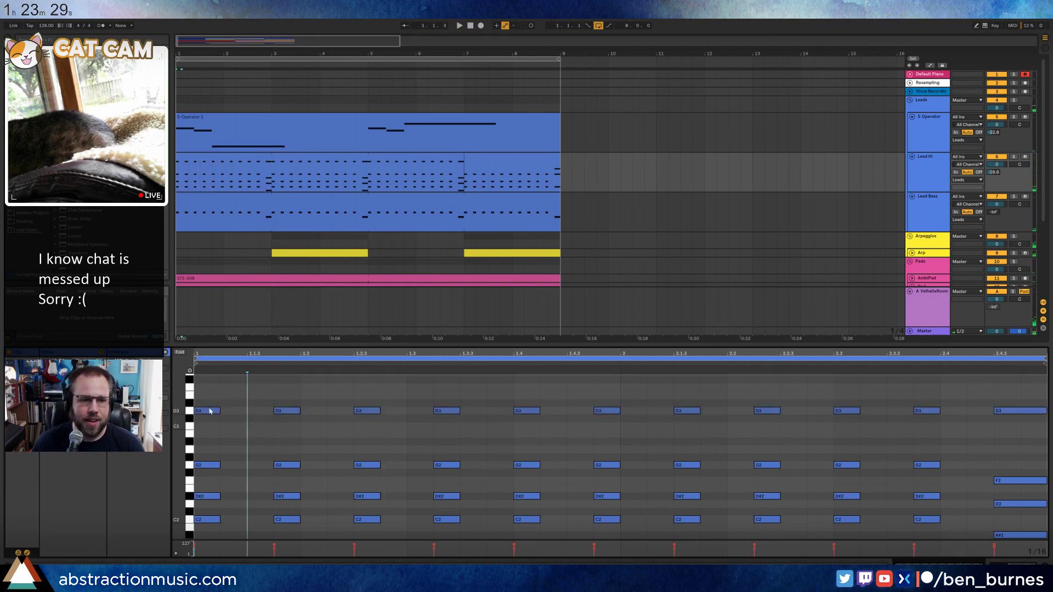
left_click_drag(514, 427, 1045, 431)
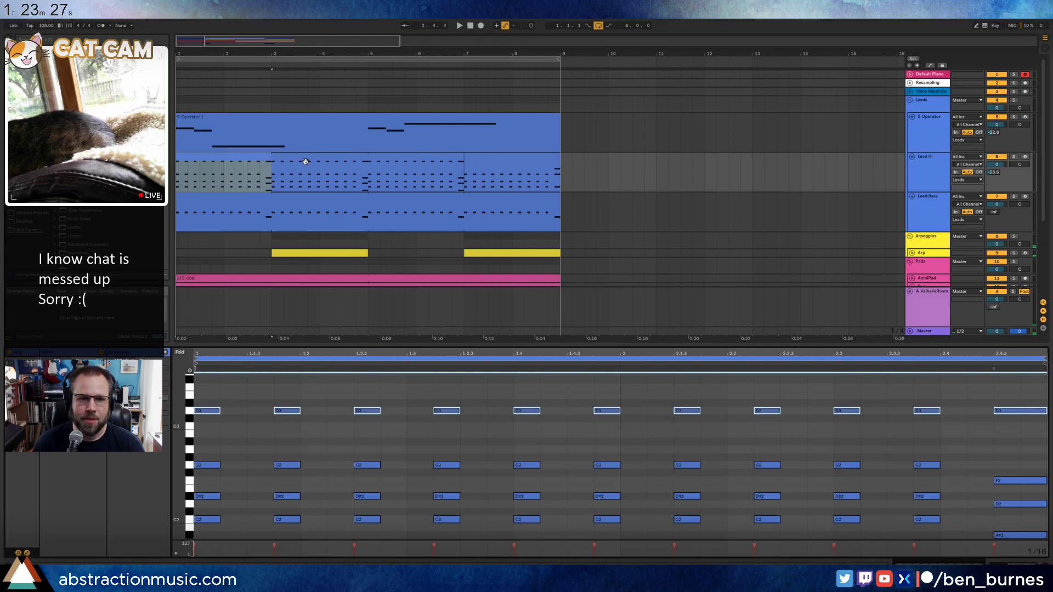
Split the Lead Hi clip at bars 3 and 5, and delete the D3 notes from the clips starting at bars 1 and 5.
left_click(271, 167)
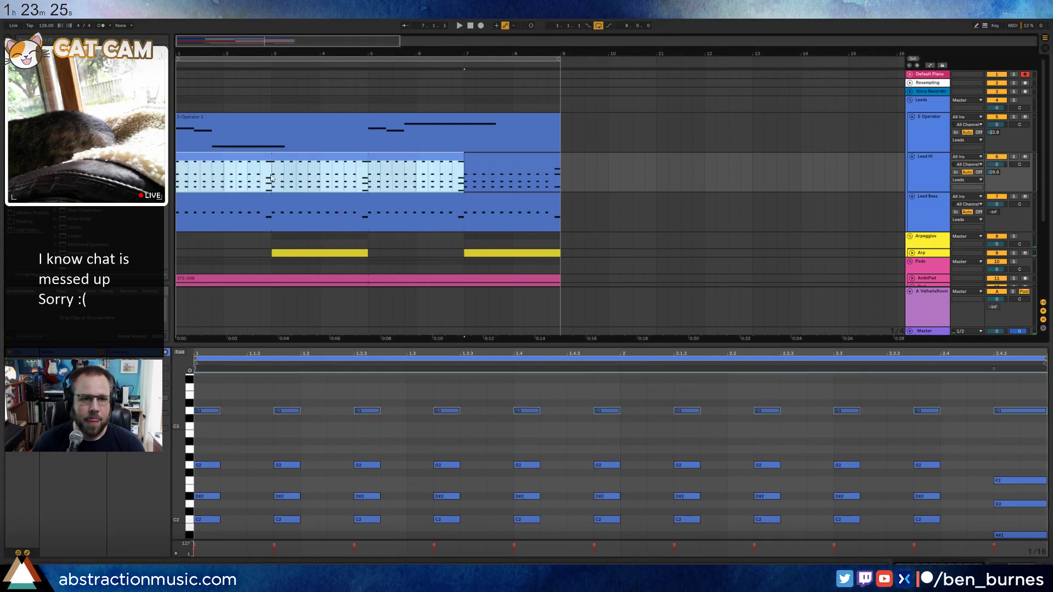
left_click_drag(272, 178, 180, 177)
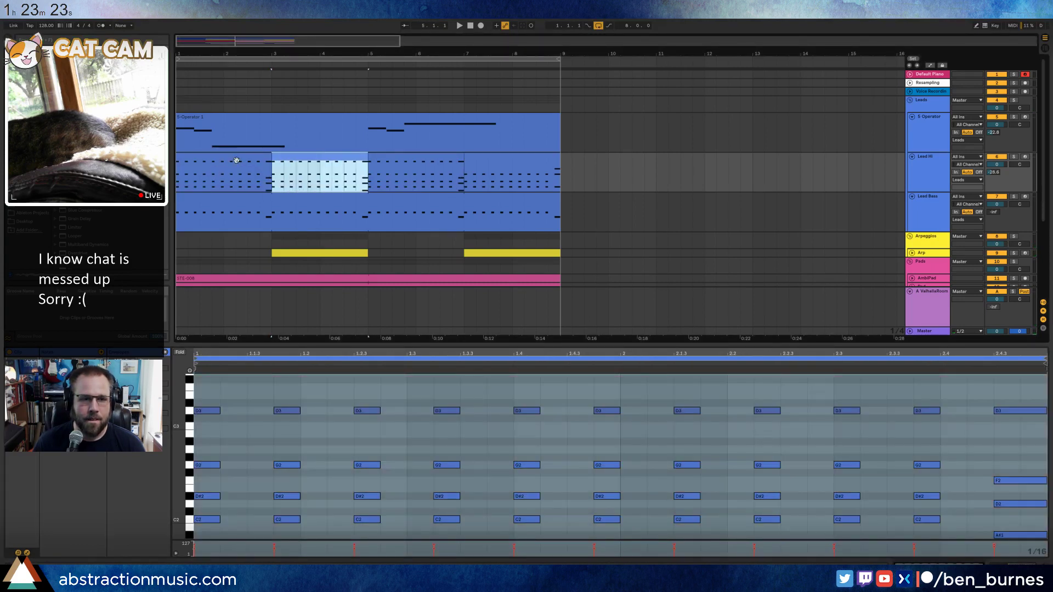
left_click_drag(209, 384, 1004, 426)
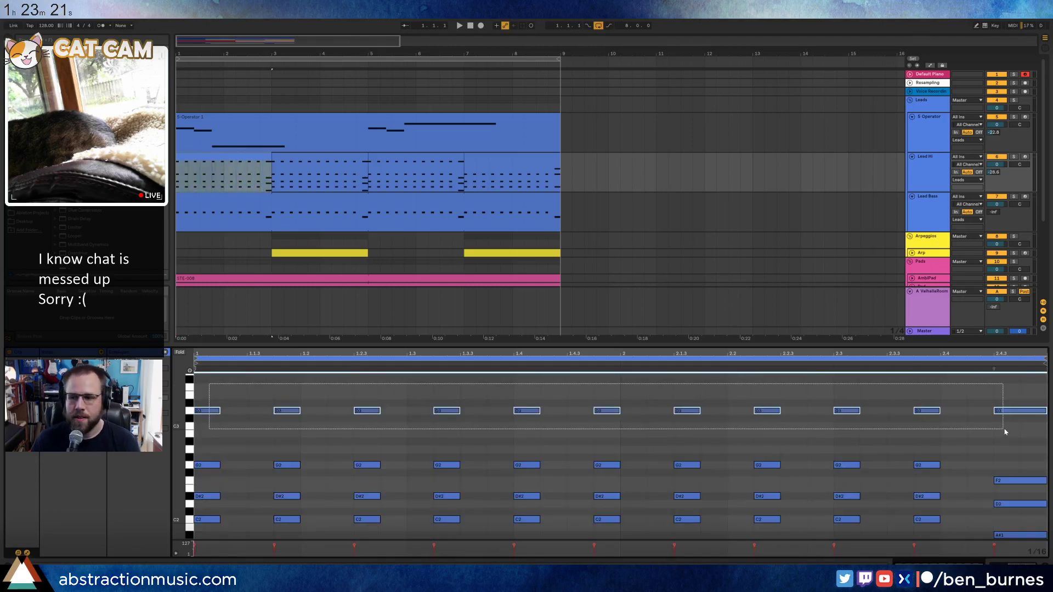
key("Delete")
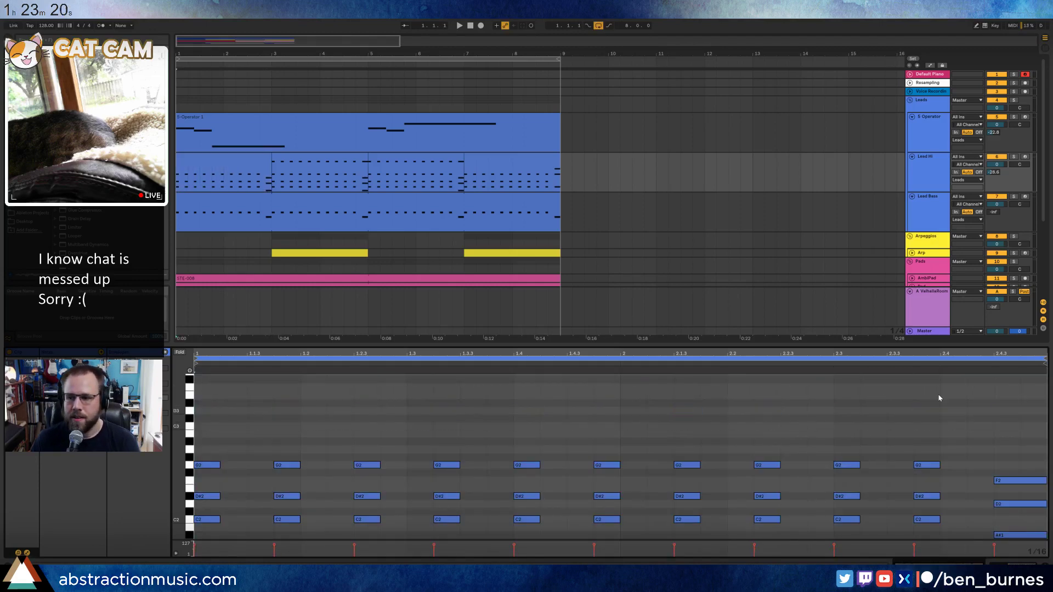
left_click(401, 157)
left_click_drag(209, 401, 1022, 433)
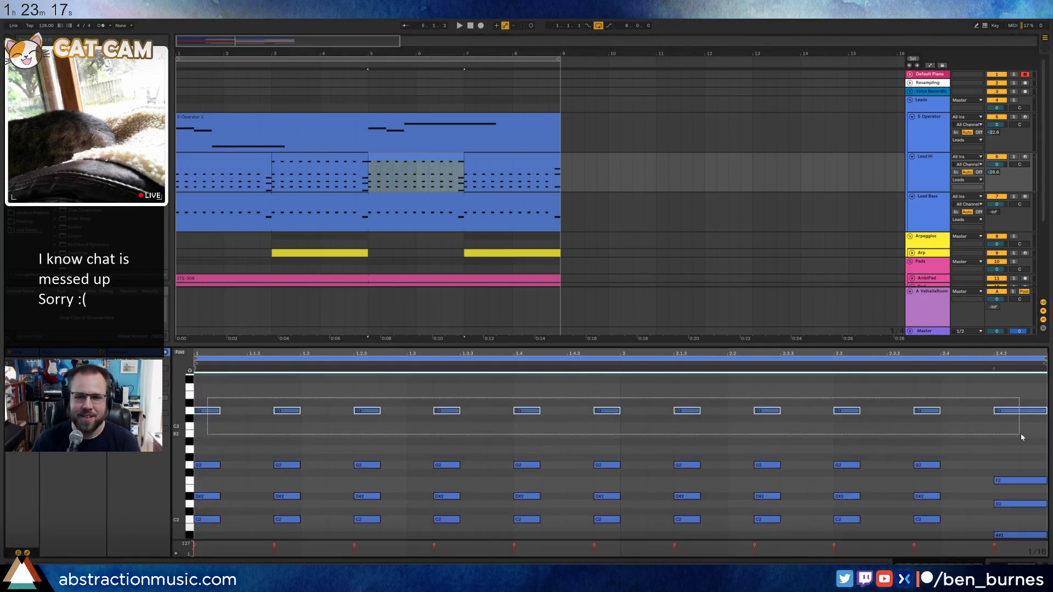
key("Delete")
In the Lead Hi clip at bar 7, add a C3 note above each repeated chord and a D#3 above the final chord.
left_click(485, 158)
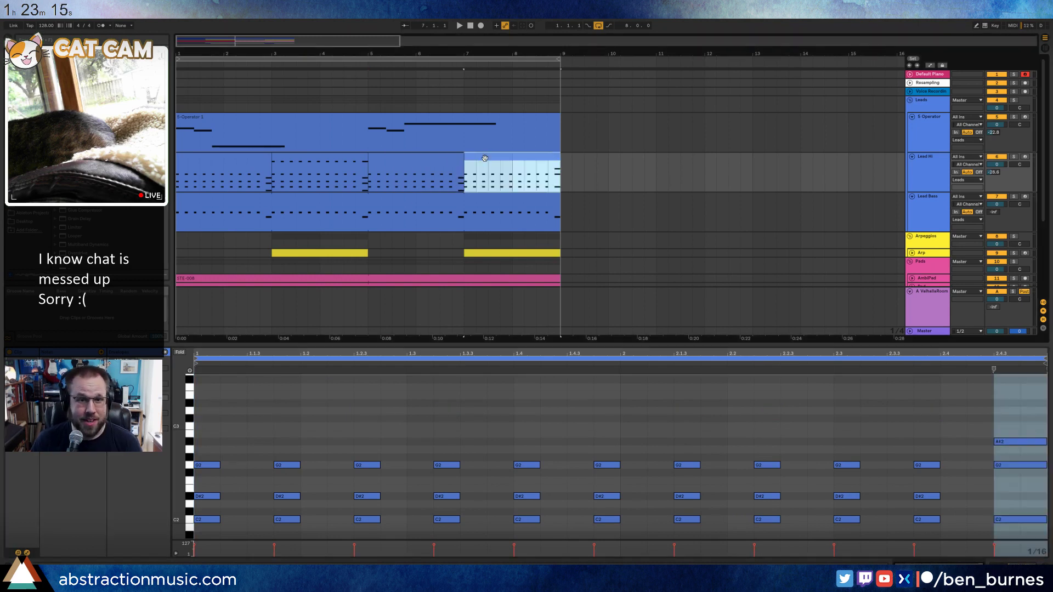
left_click(352, 416)
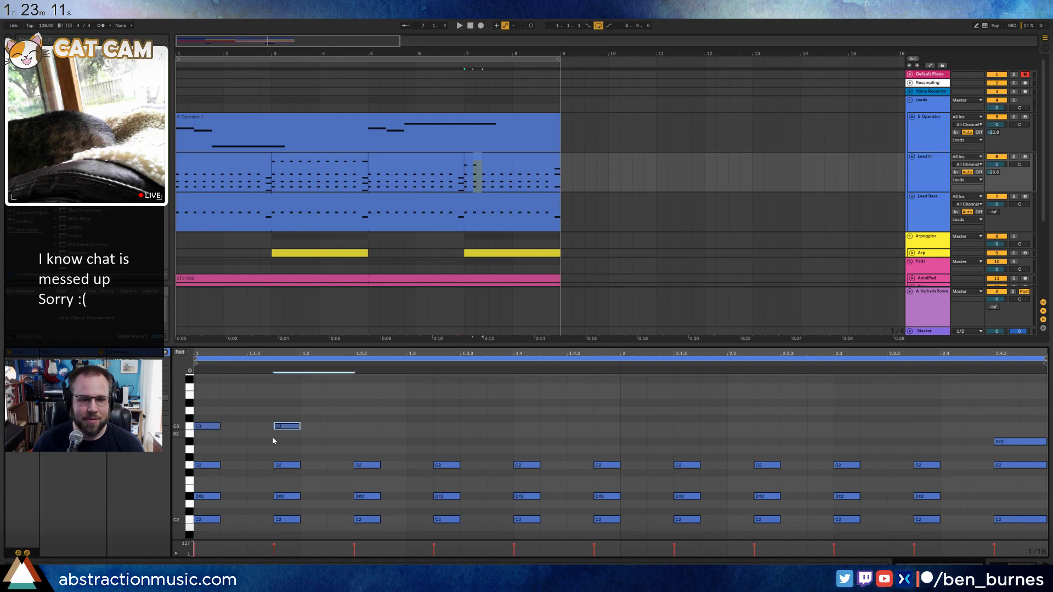
key("ctrl+d")
key("ctrl+d")
key("ctrl+d")
key("ctrl+d")
key("ctrl+d")
key("ctrl+d")
key("ctrl+d")
key("ctrl+d")
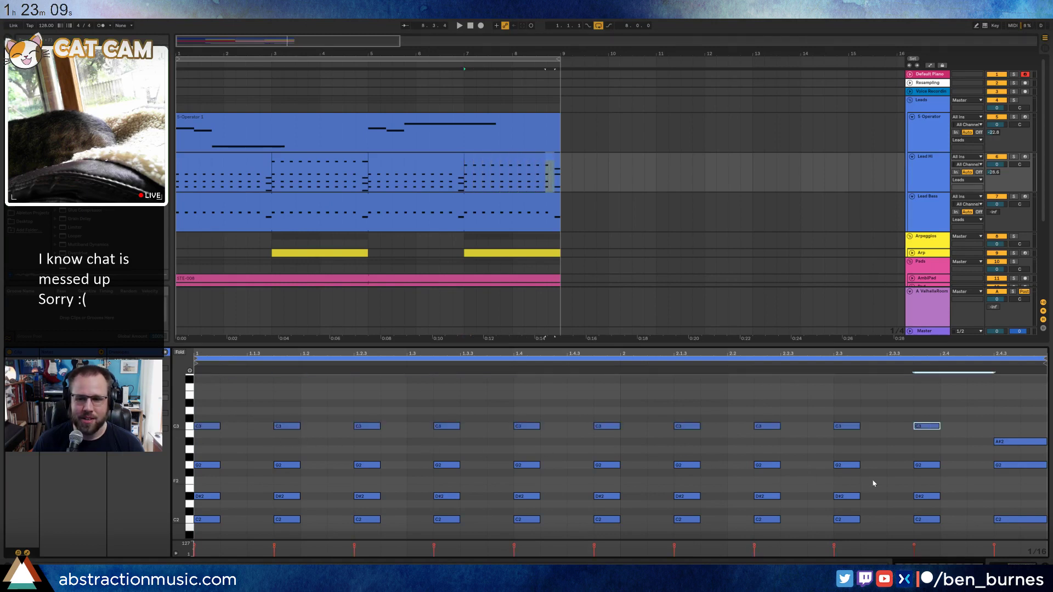
double_click(998, 404)
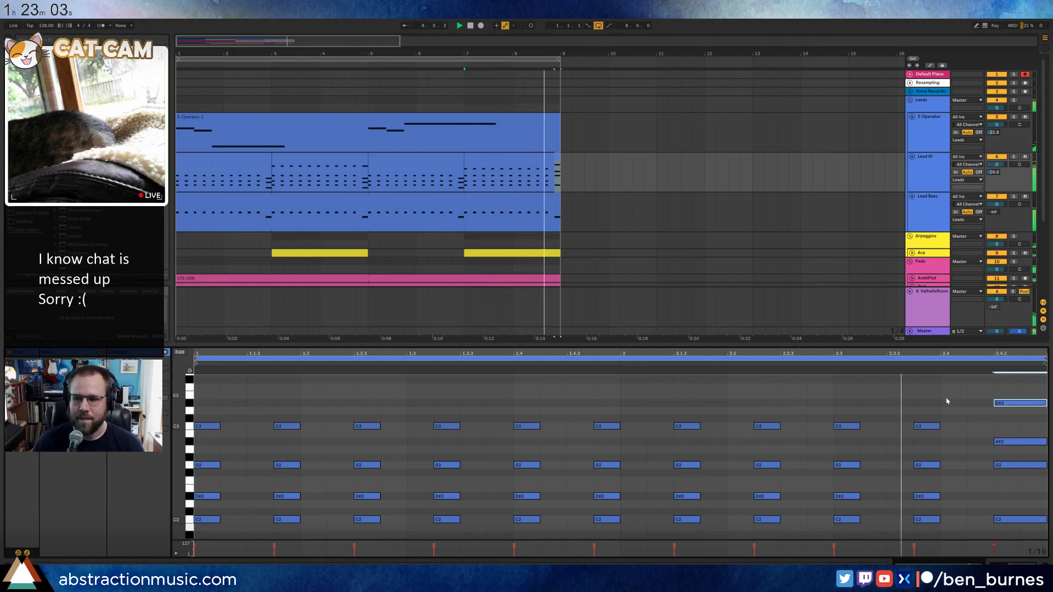
Adjust the velocity of the row of D3 notes in the Lead Hi clip at bar 3.
left_click(280, 160)
left_click_drag(205, 395, 1022, 413)
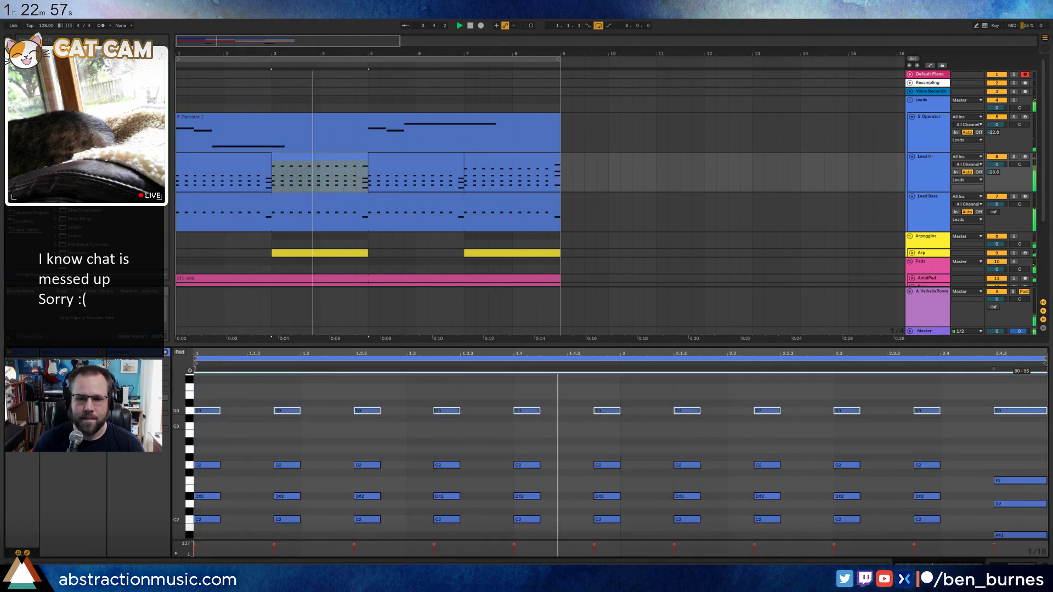
left_click(955, 395)
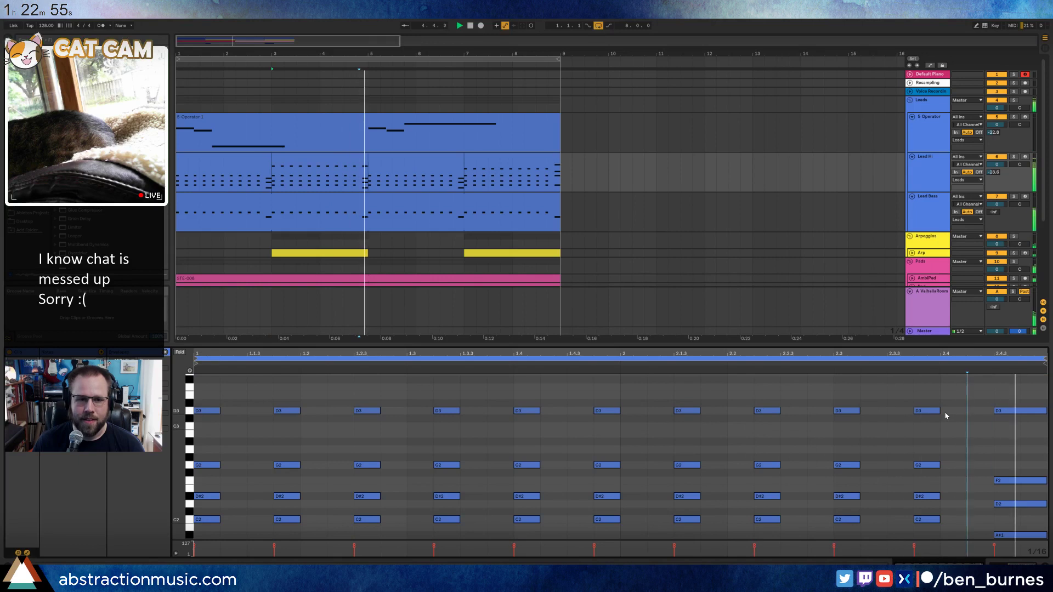
Play from the Lead Hi clip at bar 3 with Lead Hi soloed, and unsolo it to hear the full mix.
left_click(340, 166)
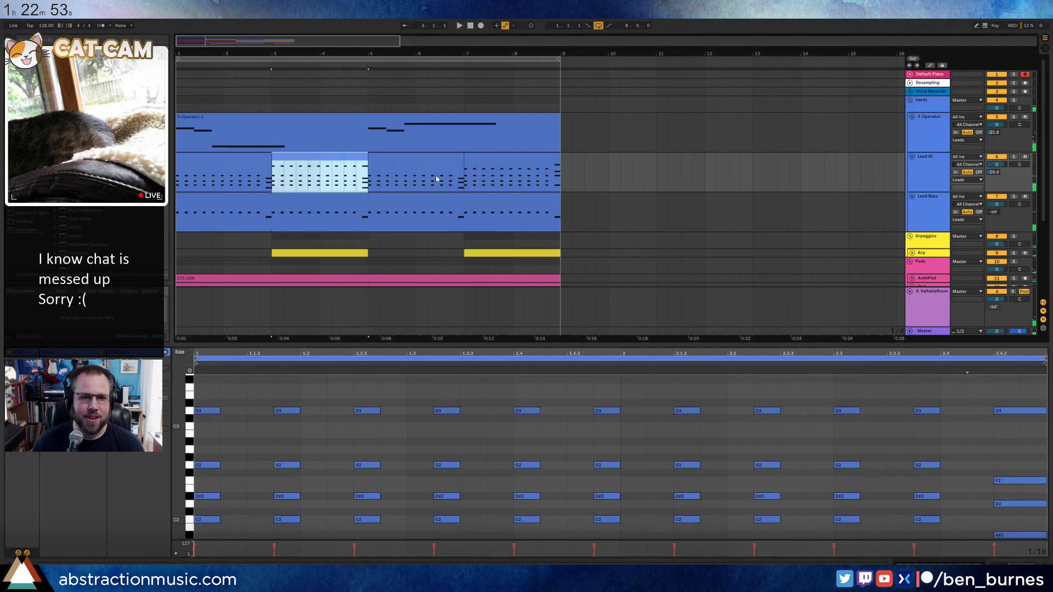
left_click(1014, 158)
key("space")
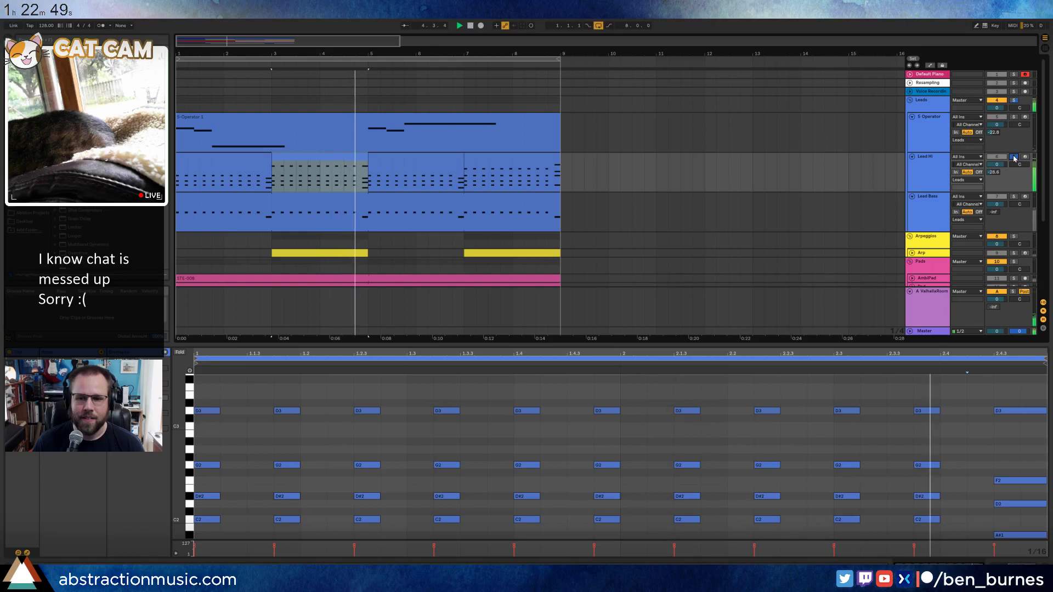
left_click(1014, 158)
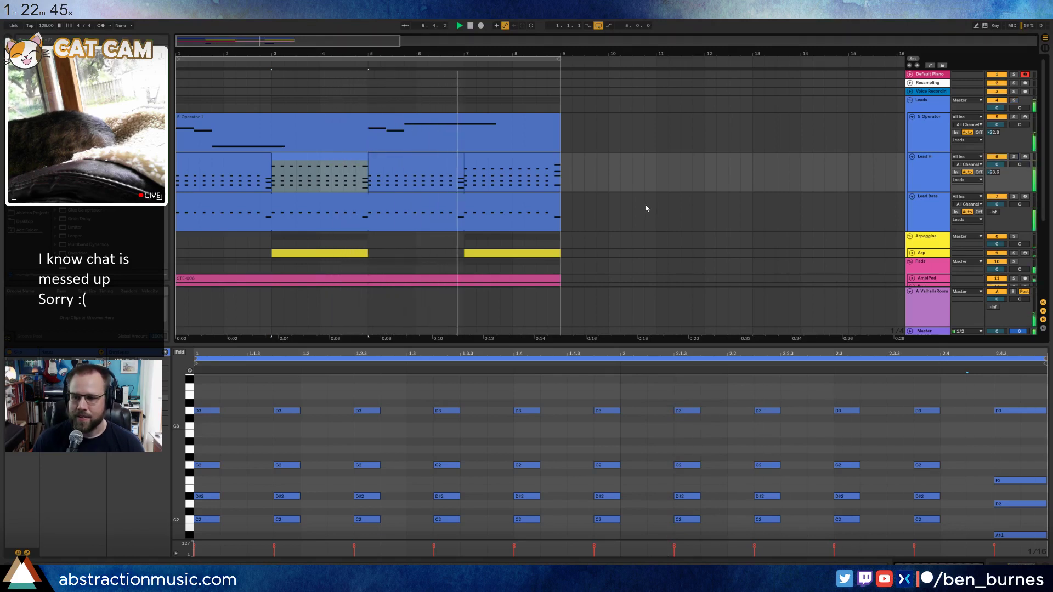
In the Lead Hi clip at bar 7, raise the whole row of C3 notes to F3.
left_click(482, 163)
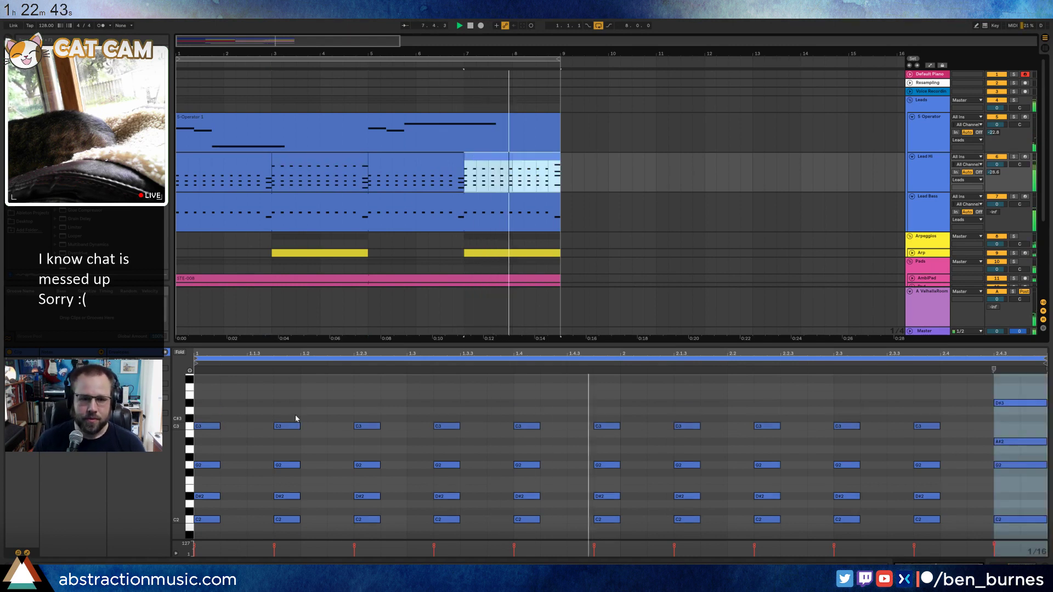
key("space")
left_click_drag(209, 407, 738, 457)
left_click_drag(907, 447, 933, 442)
key("Up")
key("Up")
key("Up")
key("Up")
key("Up")
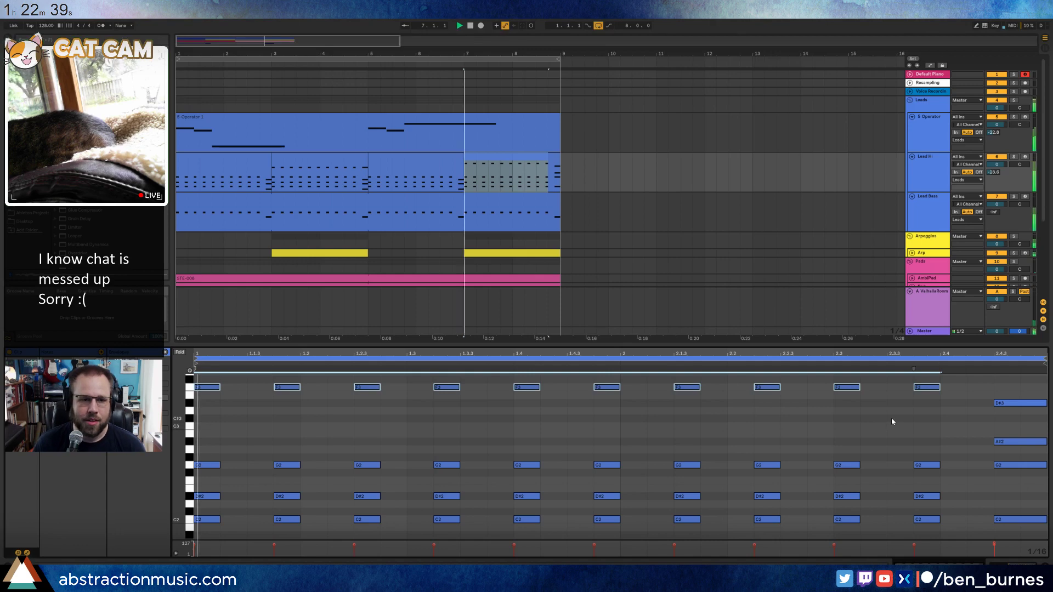
In the bar 7 clip, lower the F3 notes from the third chord onward to D#3 and the final chord's D#3 to D3.
key("space")
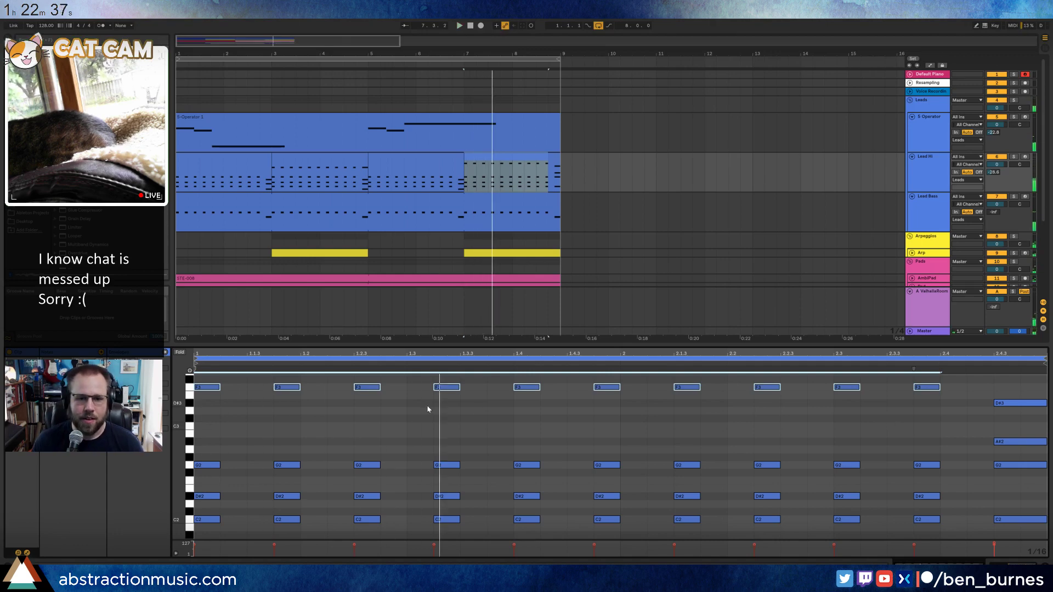
left_click_drag(352, 406, 936, 383)
key("Down")
key("Down")
key("space")
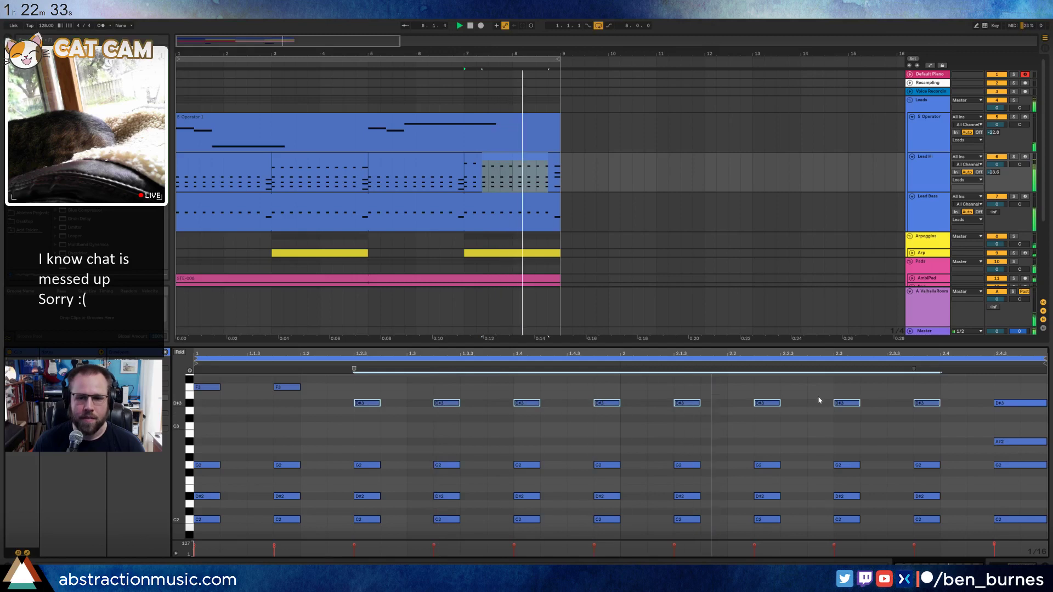
left_click_drag(1014, 403, 1015, 411)
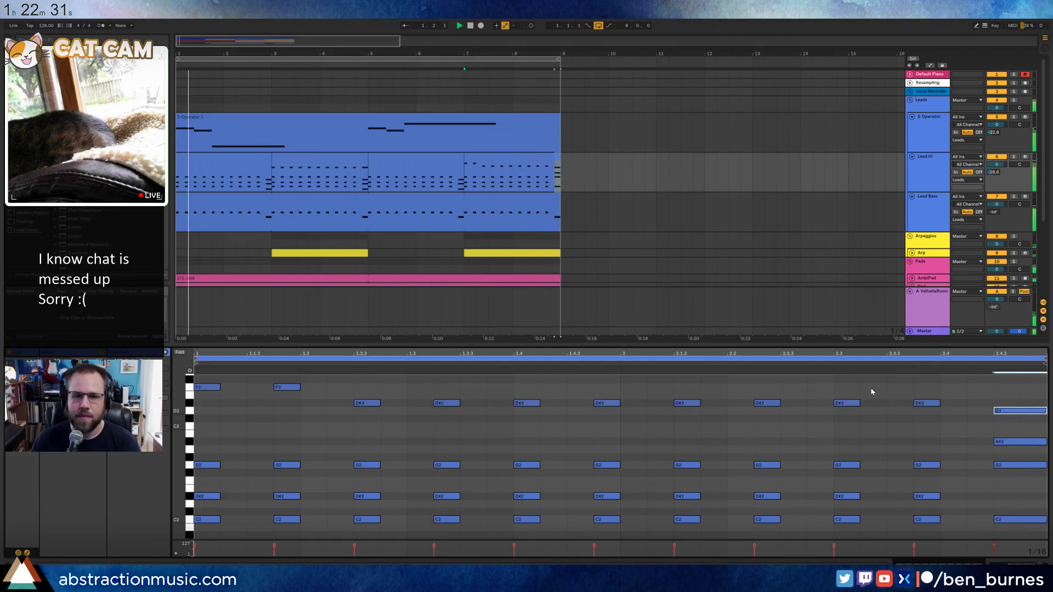
Add a C3 note above the first chord in each of the Lead Hi clips at bars 1 and 5.
left_click(200, 156)
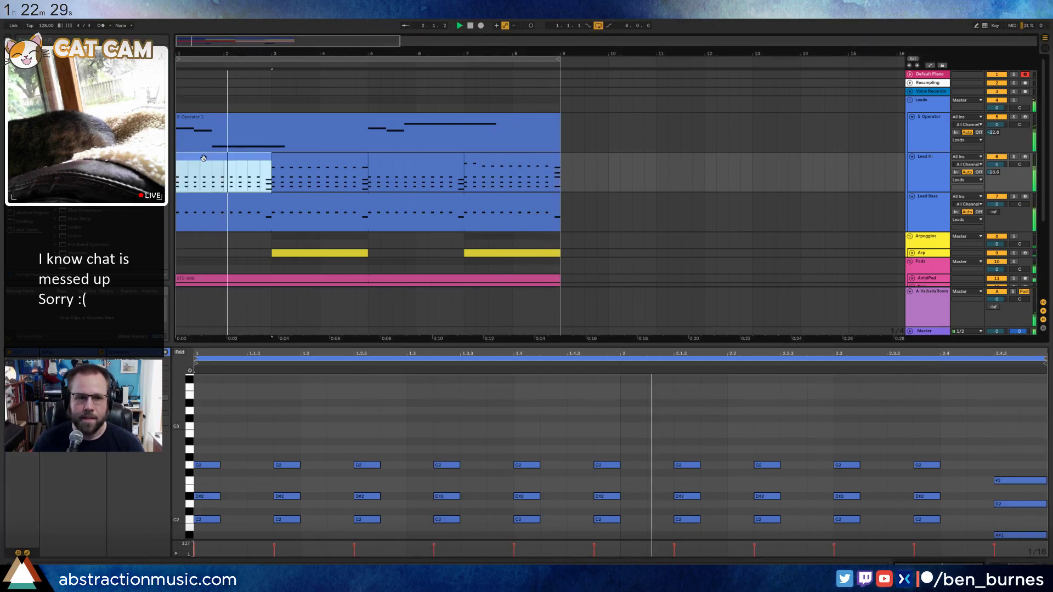
double_click(197, 426)
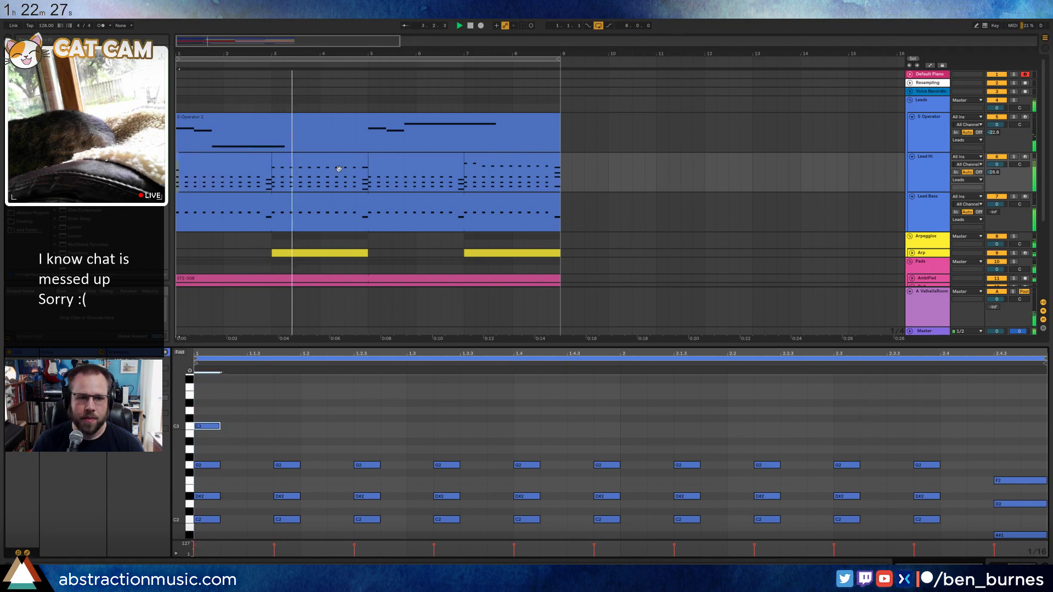
left_click(391, 156)
double_click(205, 428)
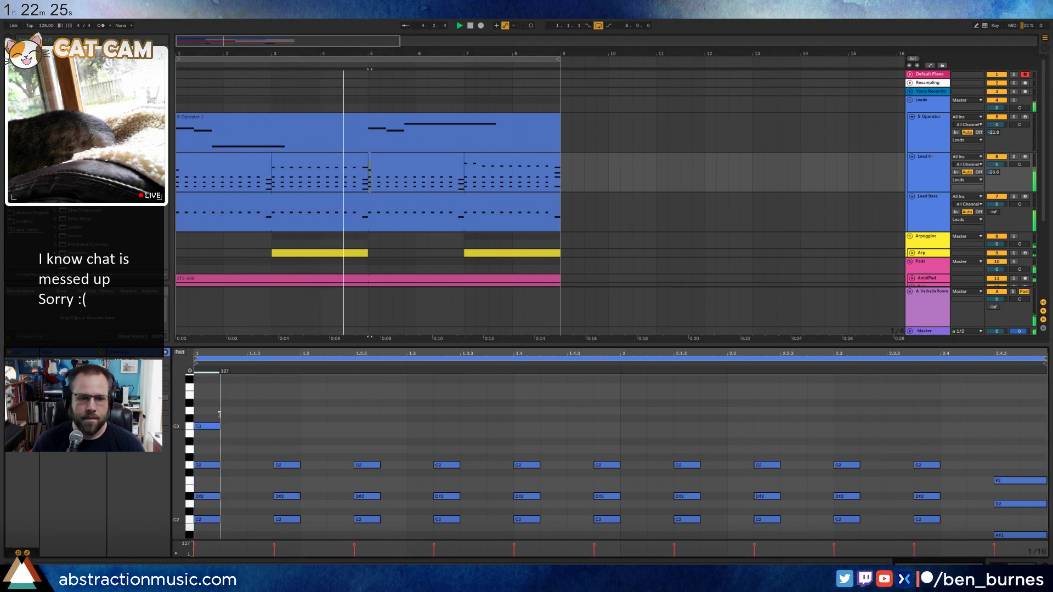
left_click_drag(219, 414, 220, 411)
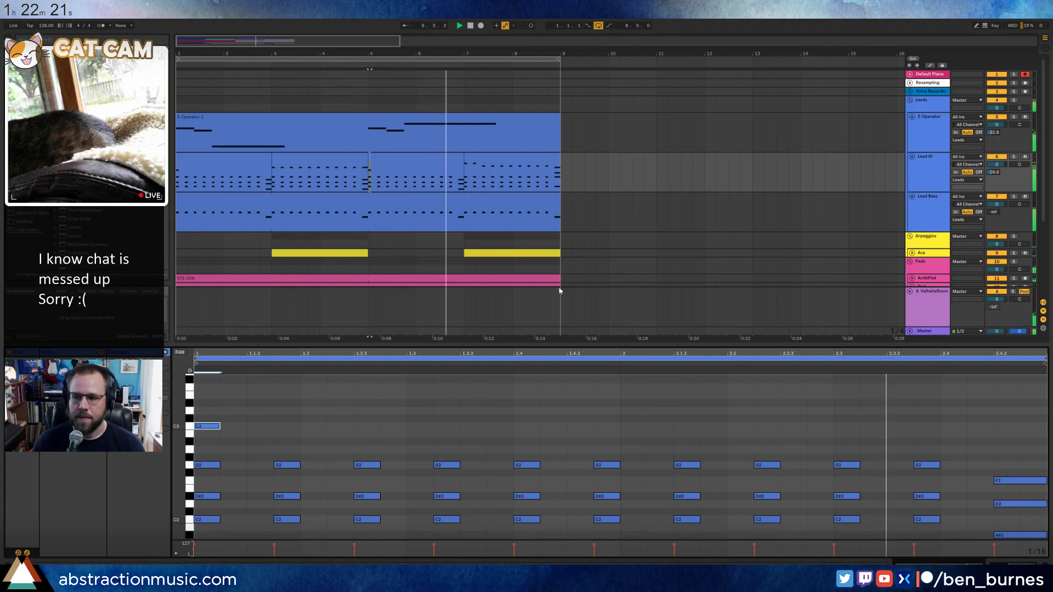
Check the upper notes of the Lead Hi clips at bars 3 and 7 and the bar 3 clip's inner chord notes, playing from bar 3.
key("space")
left_click(305, 185)
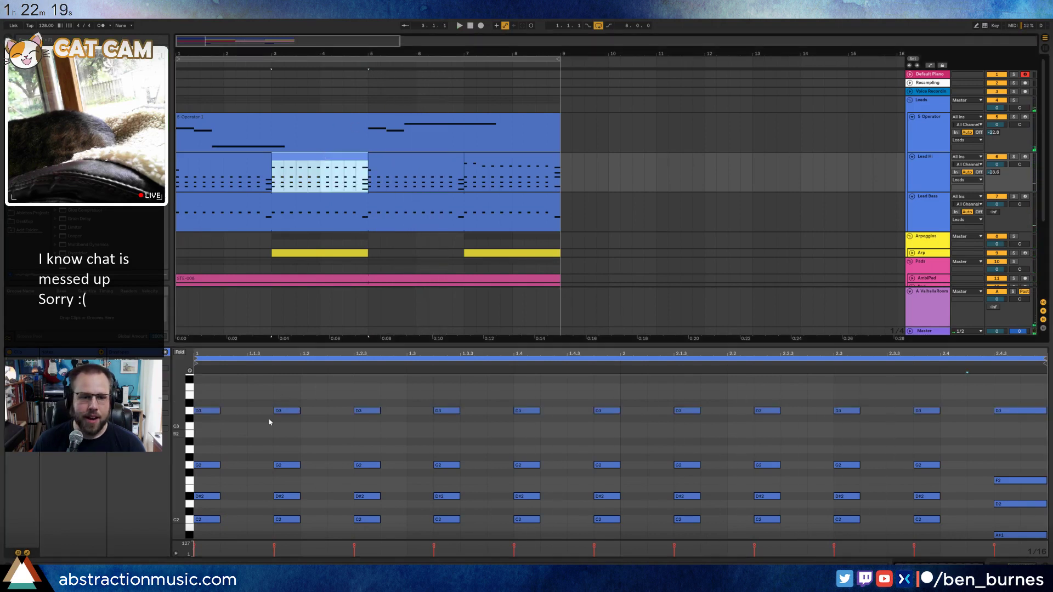
left_click(493, 167)
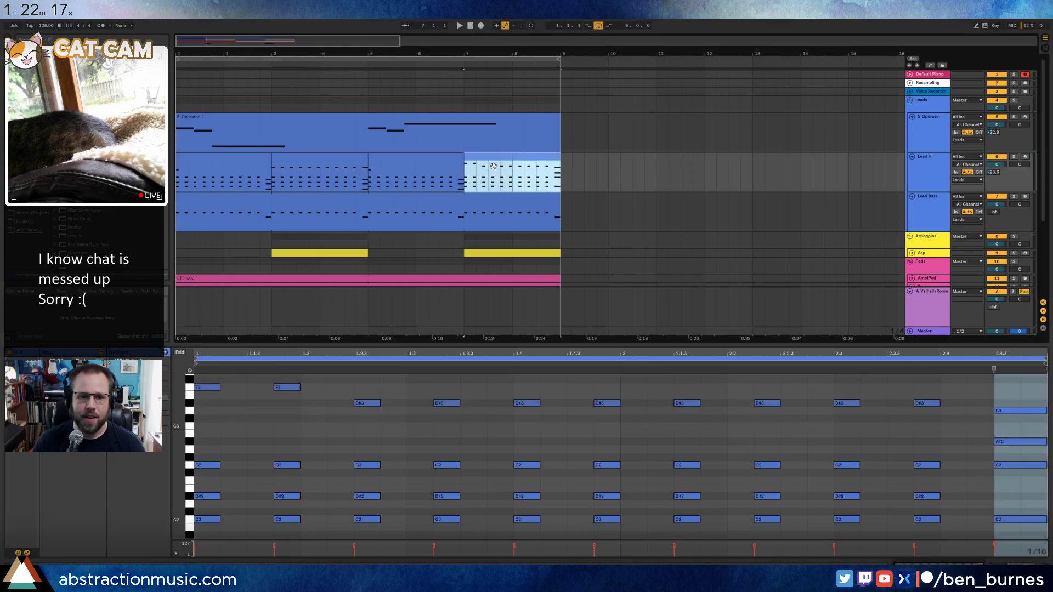
left_click_drag(204, 409, 829, 363)
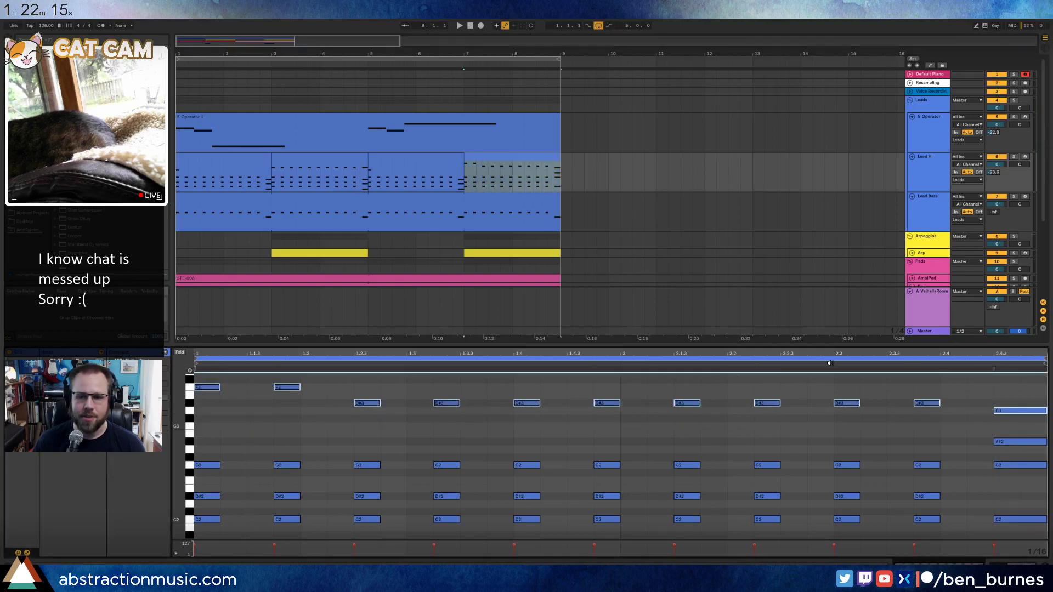
left_click(322, 163)
key("space")
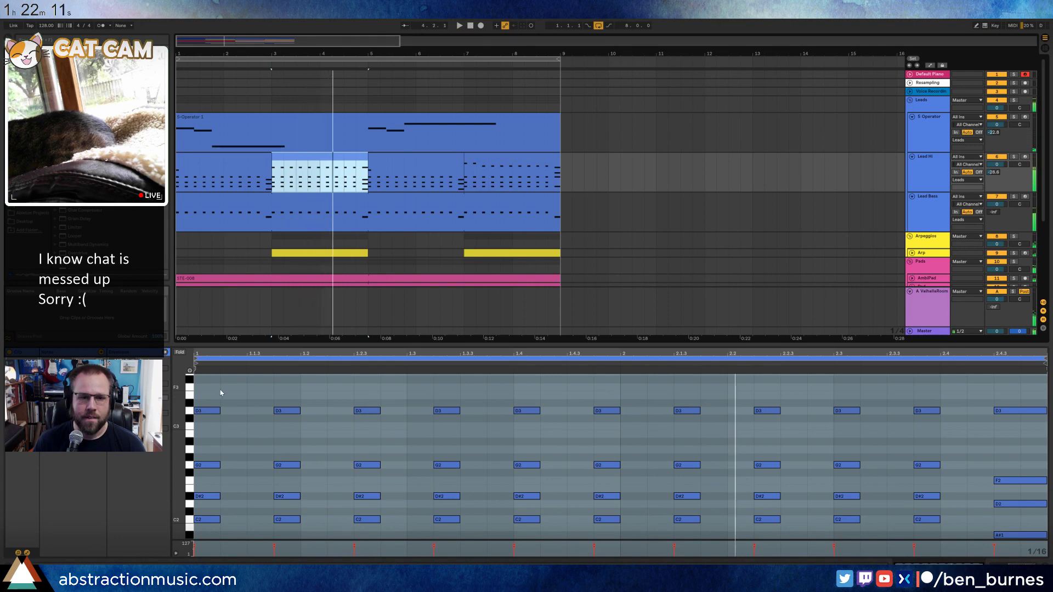
key("space")
left_click_drag(203, 388, 1024, 419)
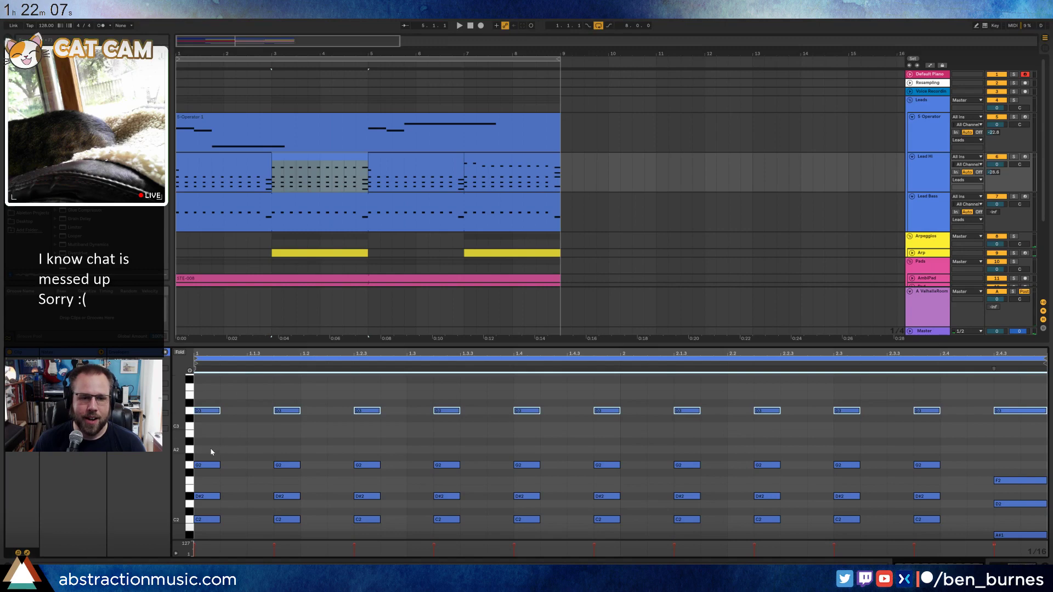
left_click_drag(211, 452, 1008, 506)
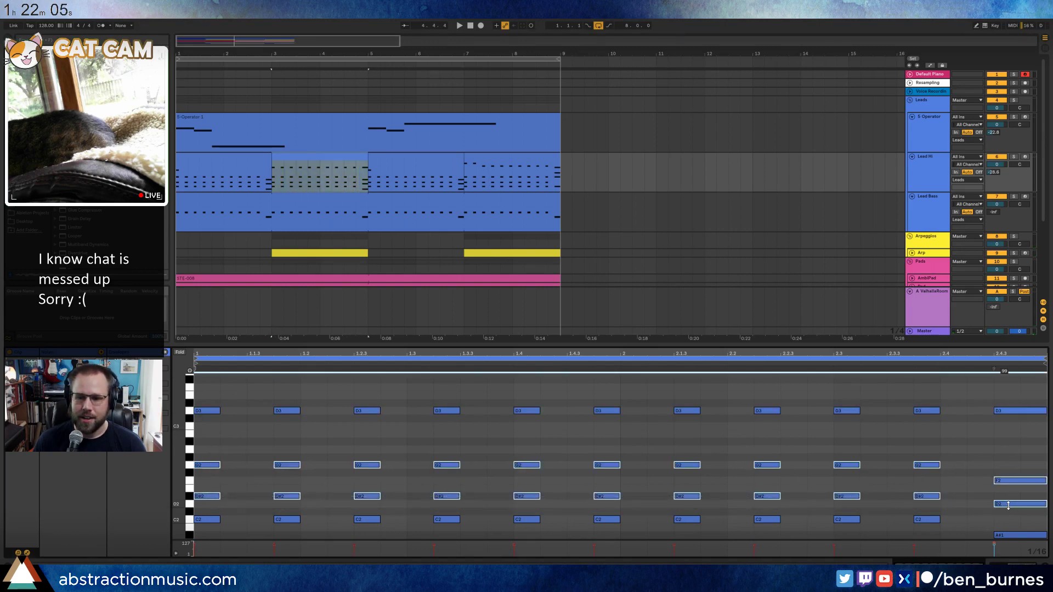
During playback, adjust the velocities of the upper notes in the Lead Hi clips at bars 3 and 7, including the final D3.
left_click(233, 158)
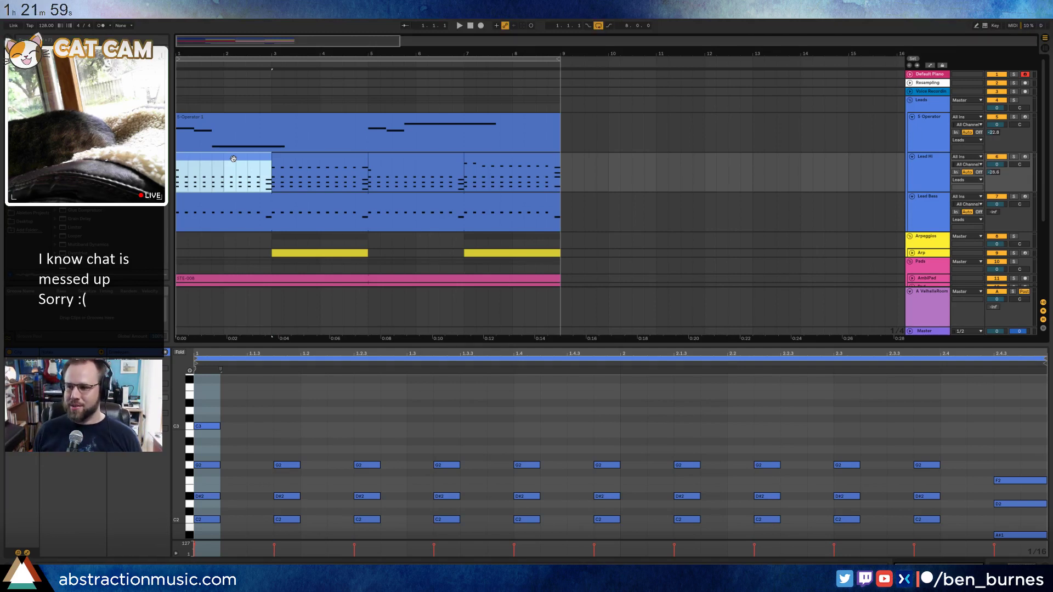
key("space")
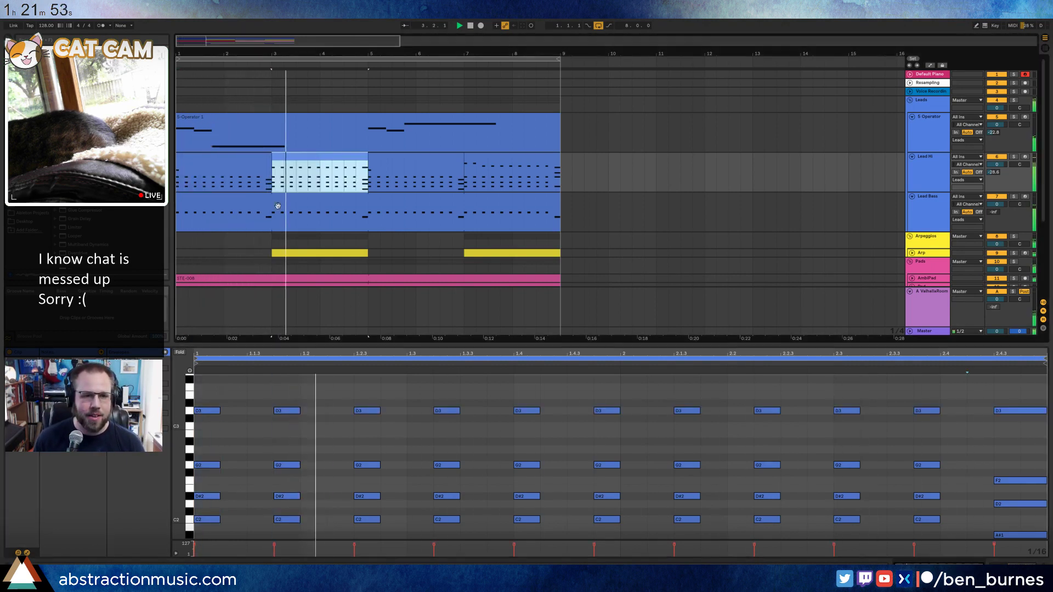
left_click_drag(200, 396, 1015, 417)
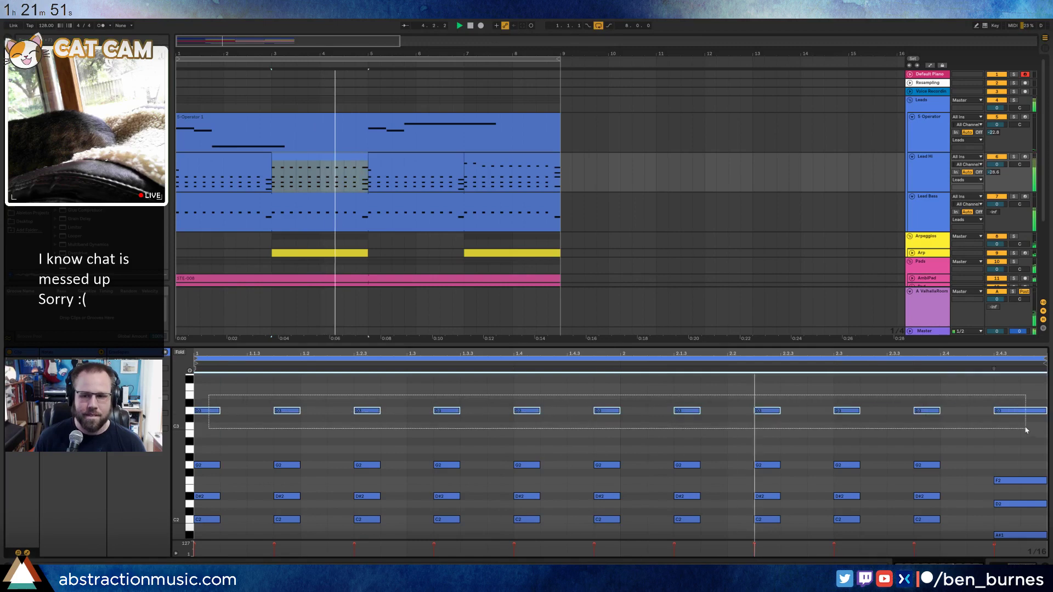
left_click(489, 156)
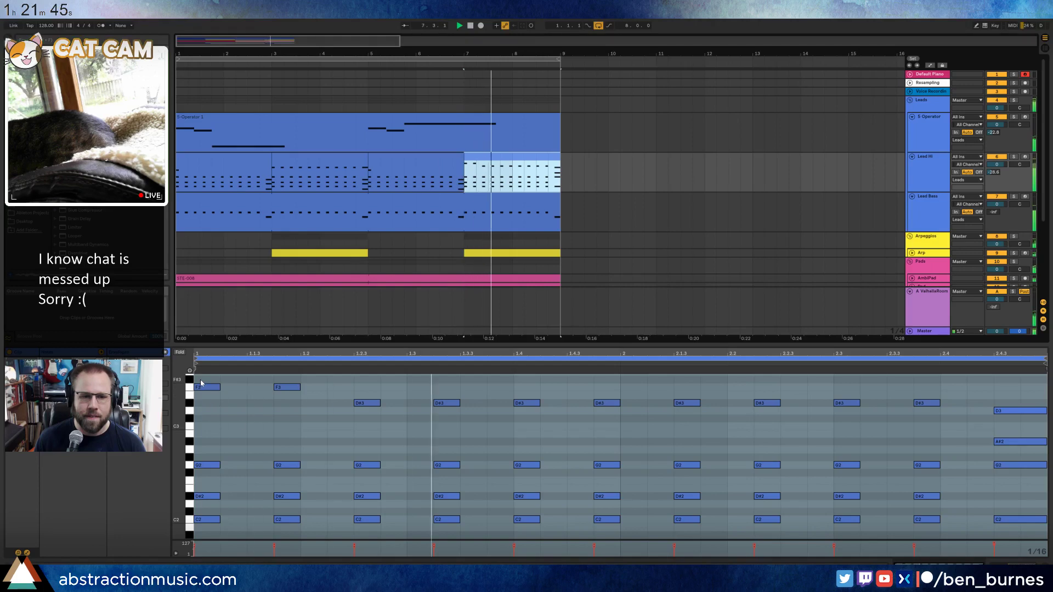
left_click_drag(201, 380, 1031, 415)
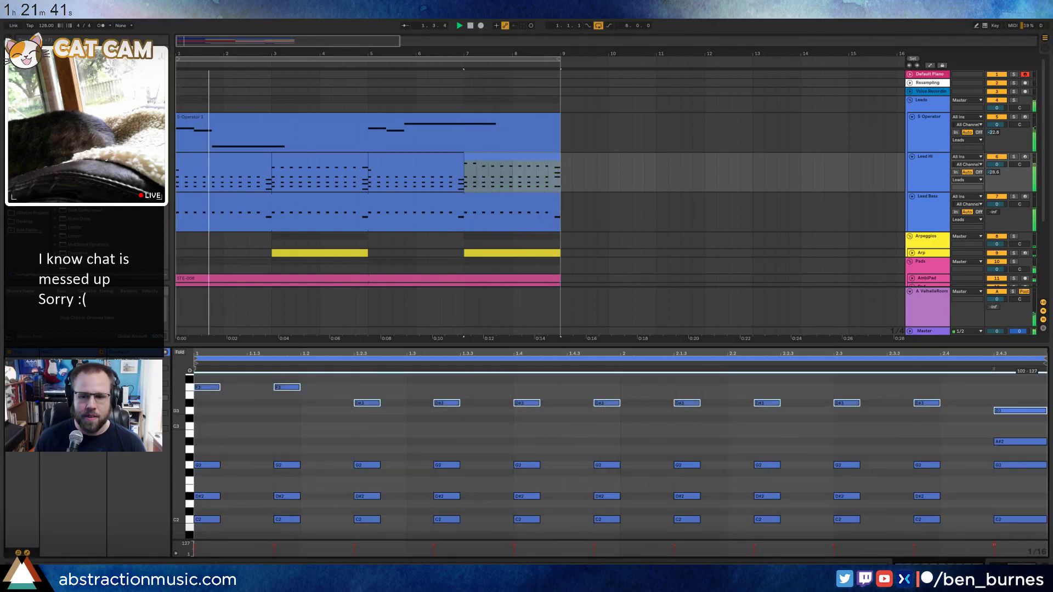
left_click(1027, 414)
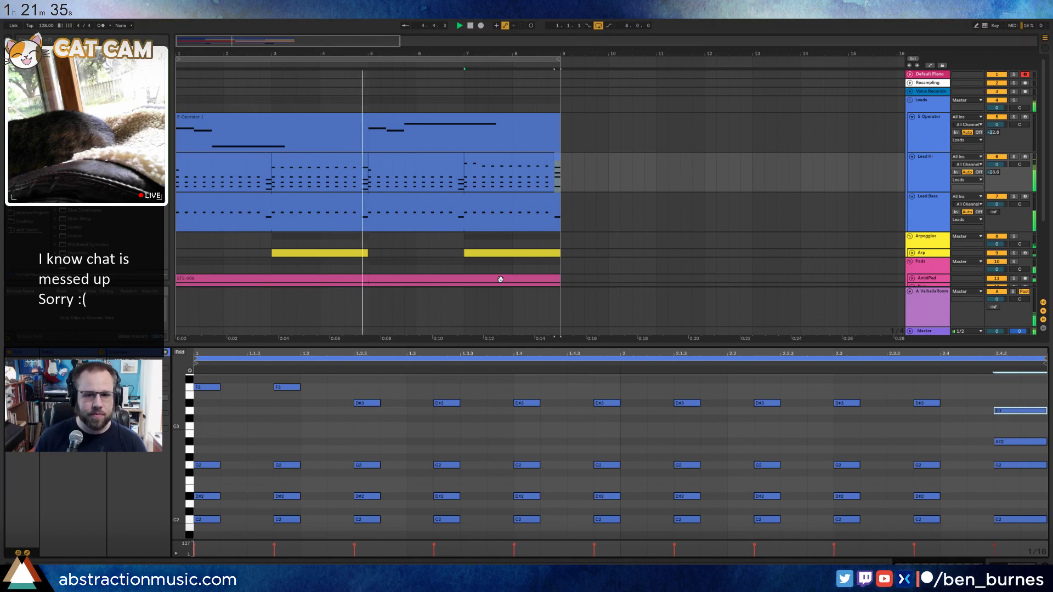
Adjust the velocity of the opening C3 note in the Lead Hi clips at bars 5 and 1.
left_click(392, 159)
double_click(208, 427)
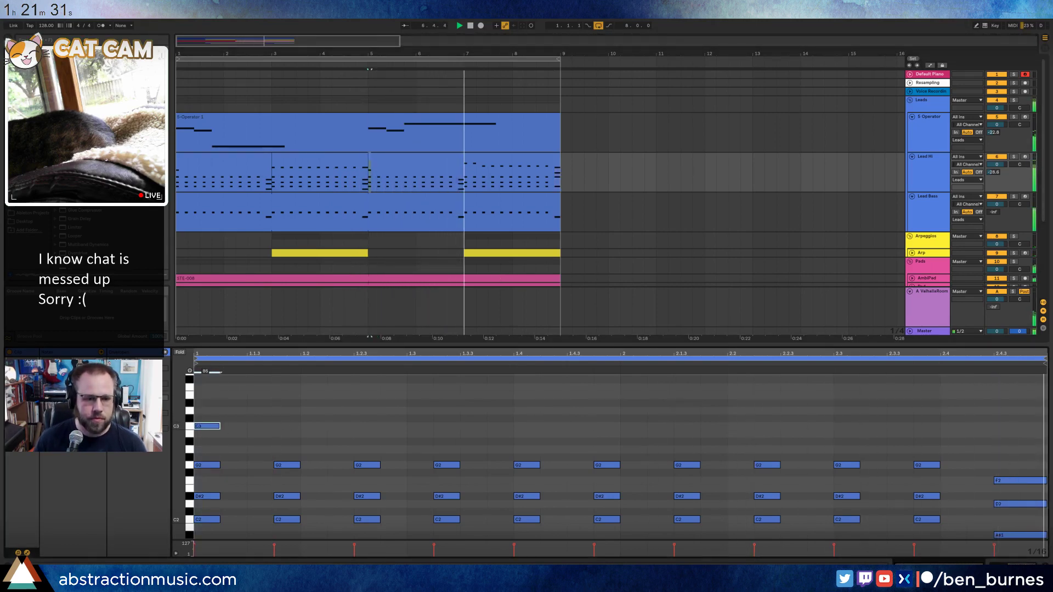
left_click(222, 157)
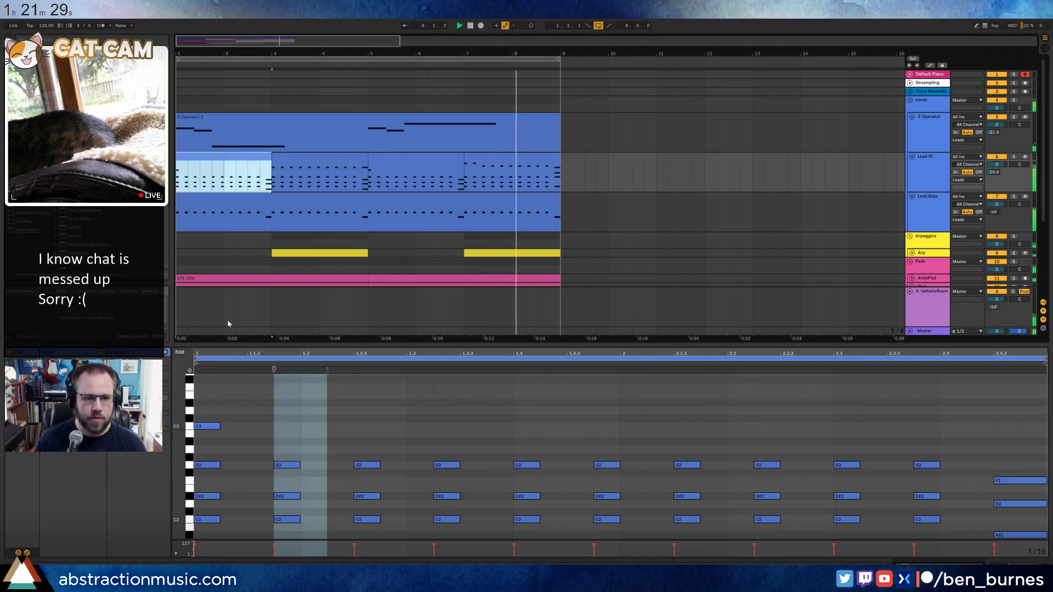
left_click(222, 418)
left_click(208, 426)
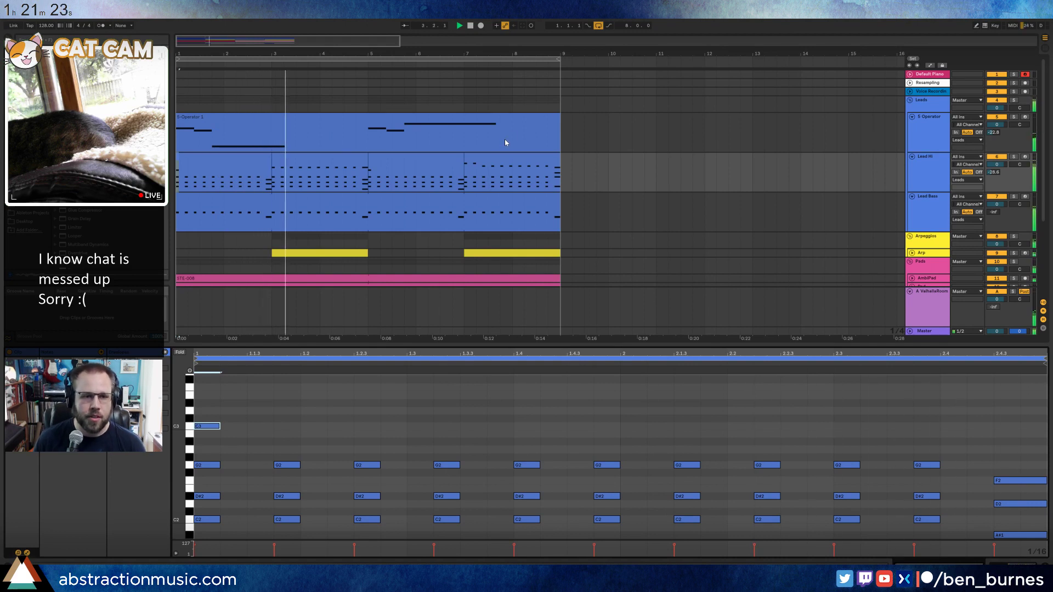
Stop playback, insert a new MIDI track below the Pad track in the Pads group and load the Analog instrument on it.
key("space")
scroll(785, 168, "down", 3)
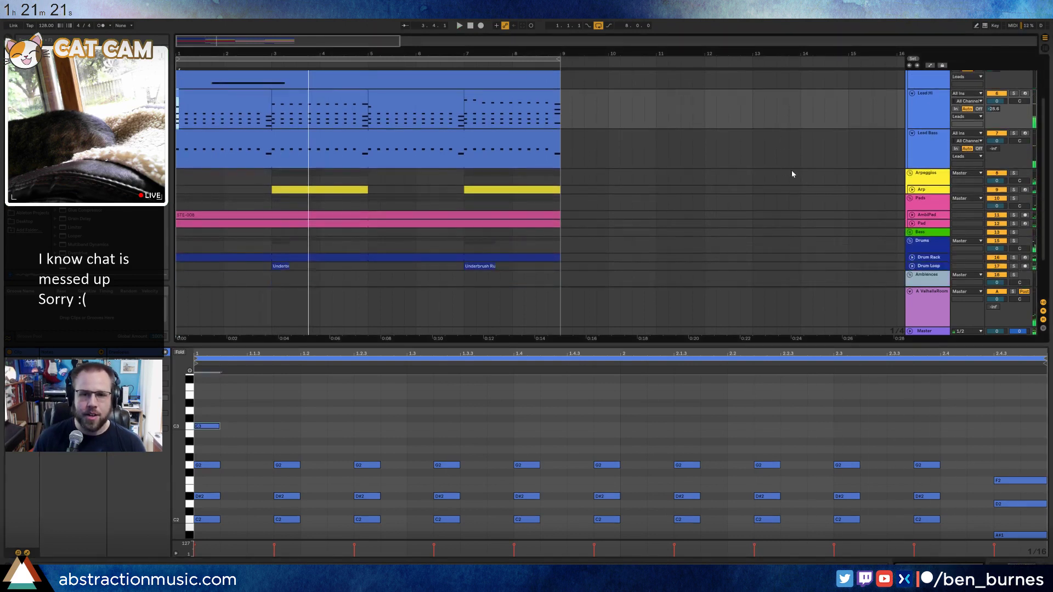
scroll(792, 174, "down", 2)
key("shift+Tab")
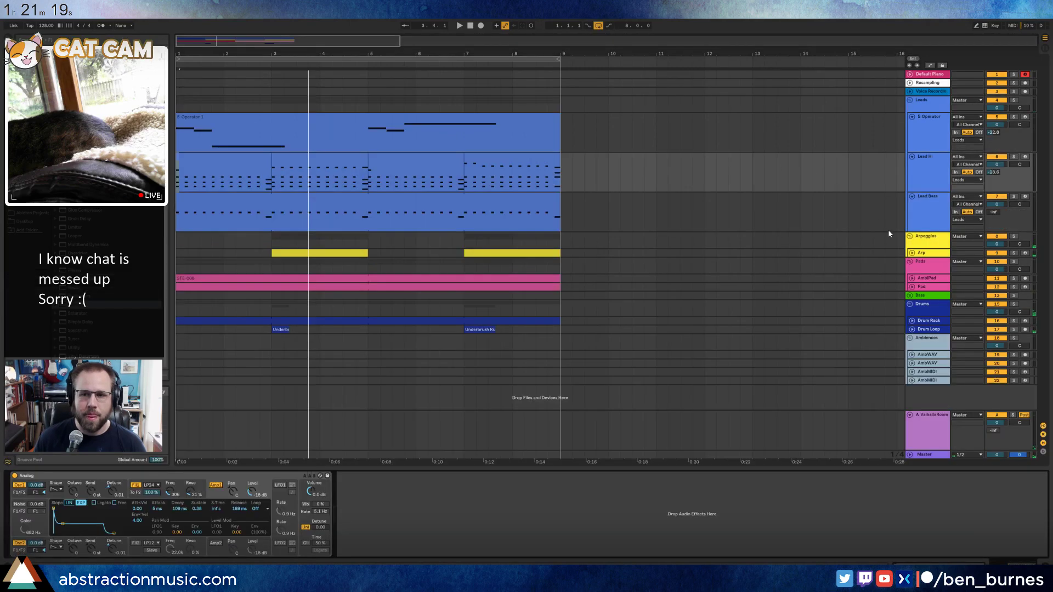
left_click(915, 288)
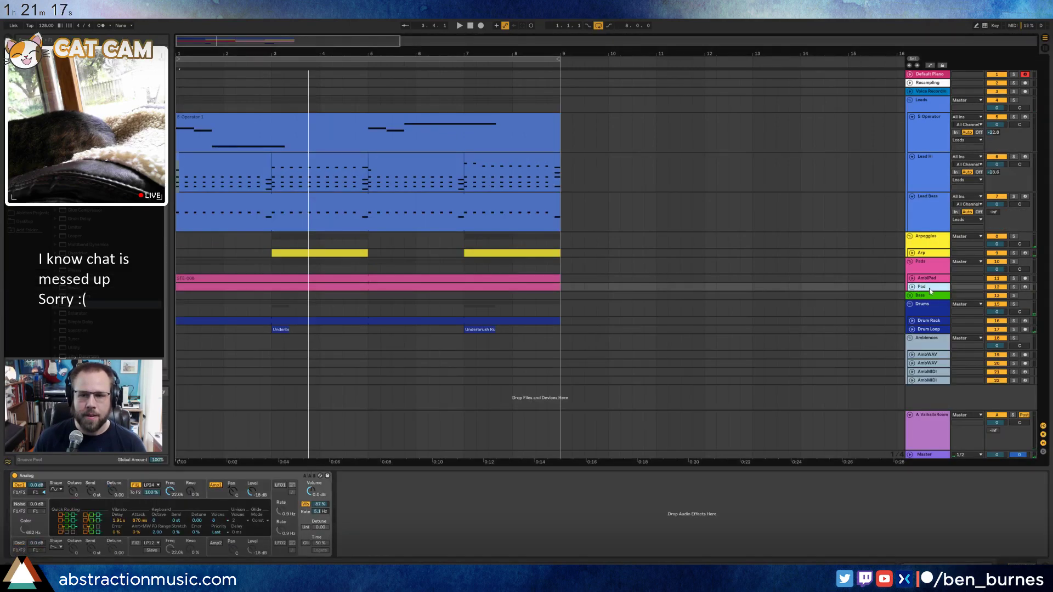
key("super+shift+t")
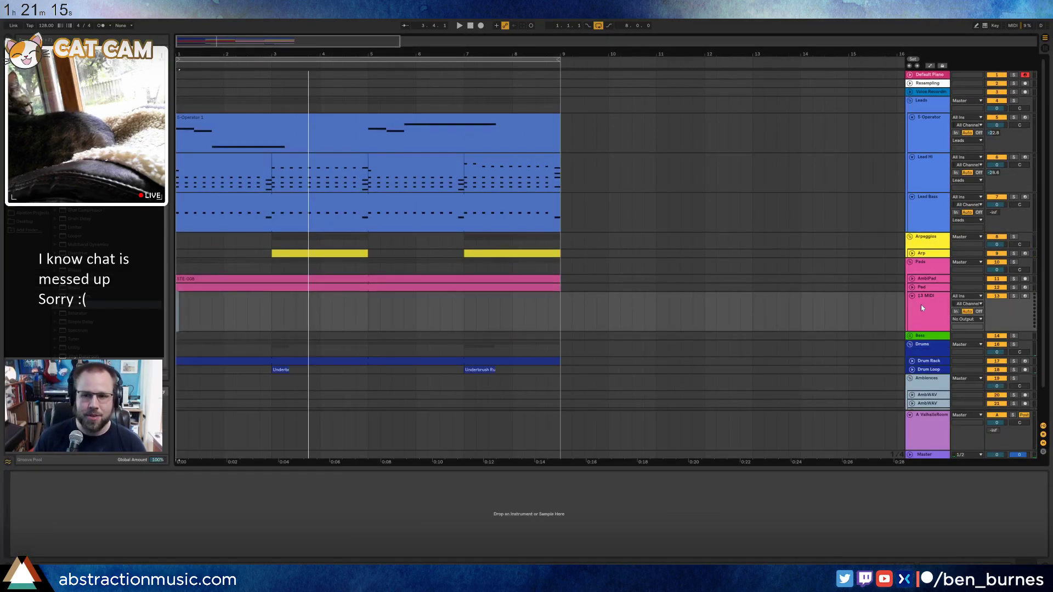
key("ctrl+f")
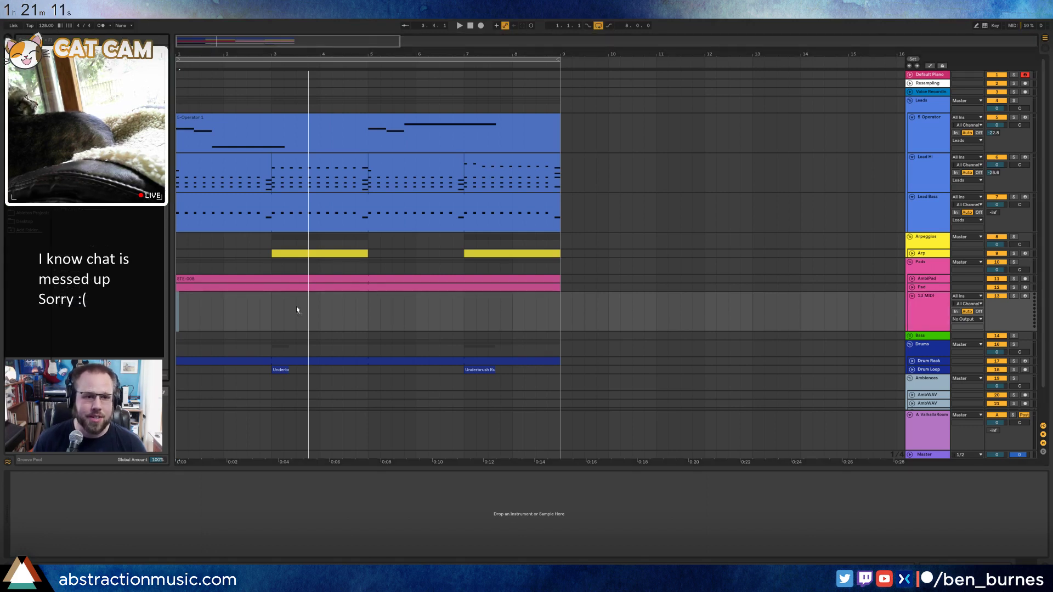
key("Return")
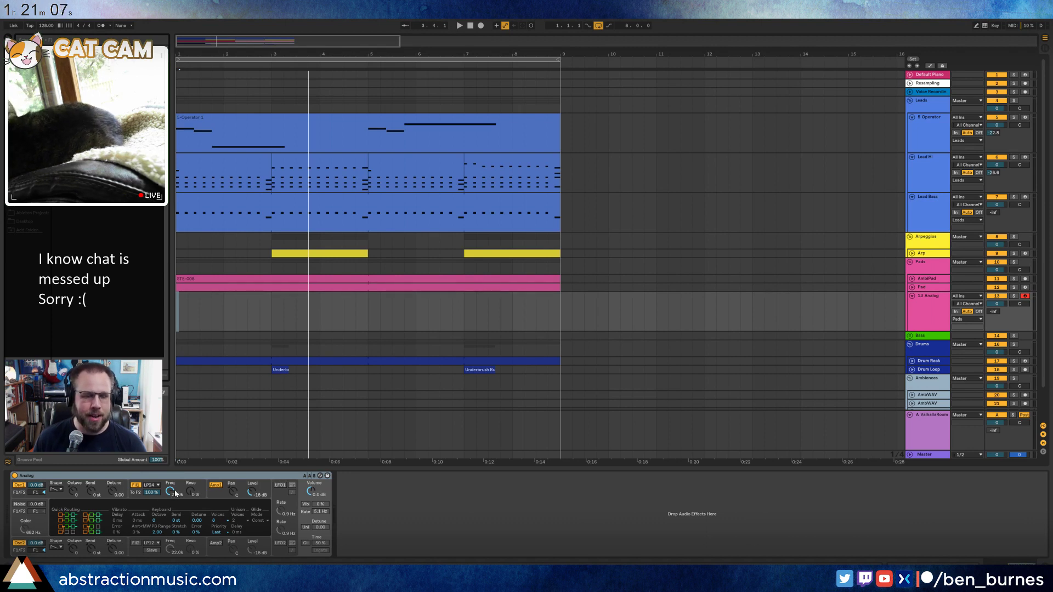
Set Analog's filter 1 frequency to 211 and slow its filter envelope attack to 723 ms.
left_click(138, 498)
left_click_drag(54, 509, 80, 510)
left_click_drag(171, 491, 170, 540)
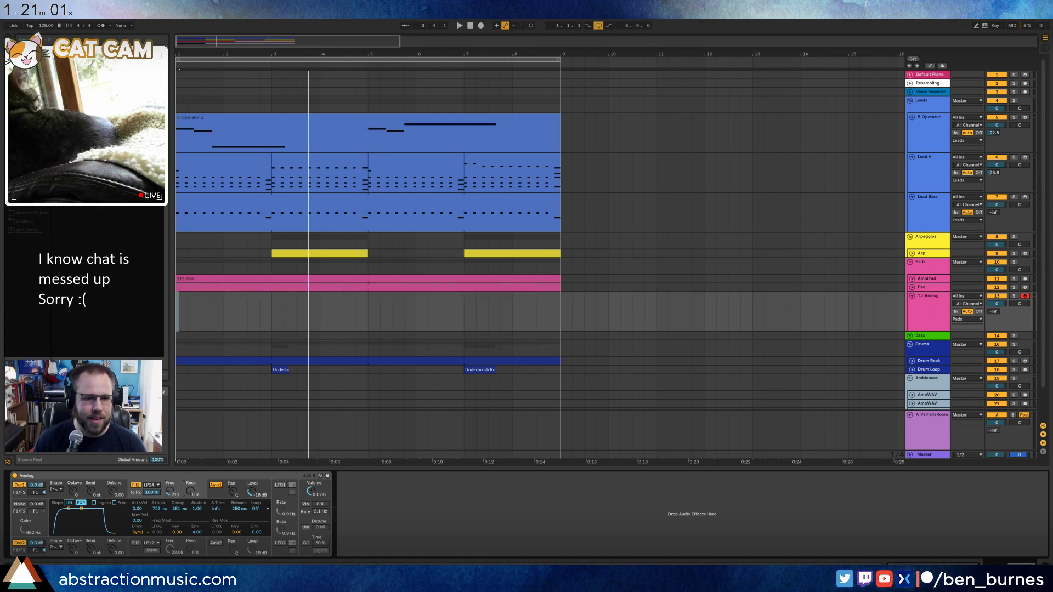
Detune Analog's second oscillator slightly to -0.04 and enable unison with a detune of 4.69.
left_click(103, 492)
left_click_drag(113, 550, 117, 555)
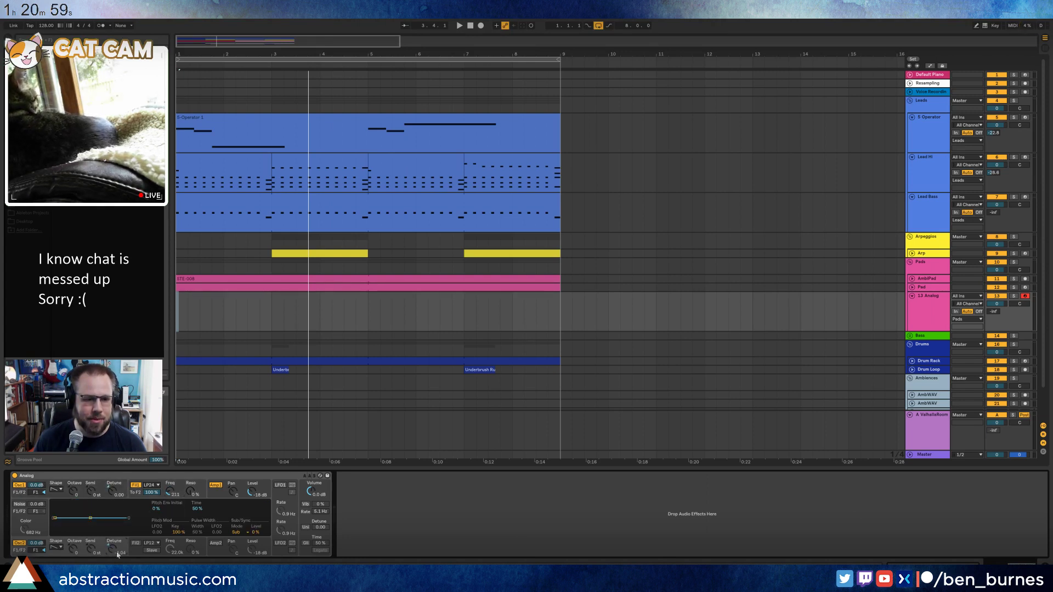
left_click(307, 527)
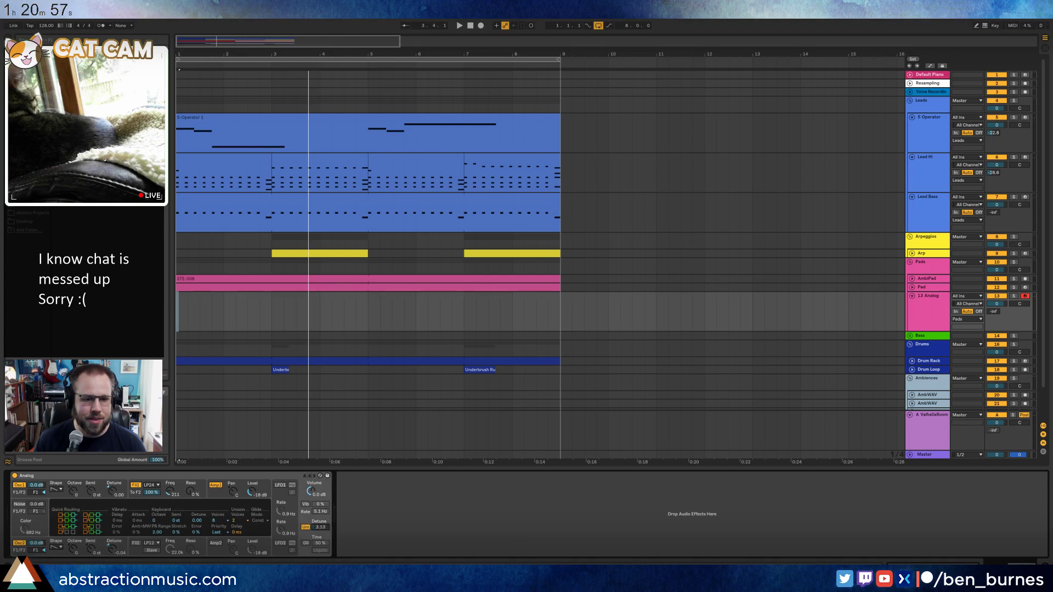
Create an empty two-bar MIDI clip on the Analog track, starting at bar 3.
left_click(273, 313)
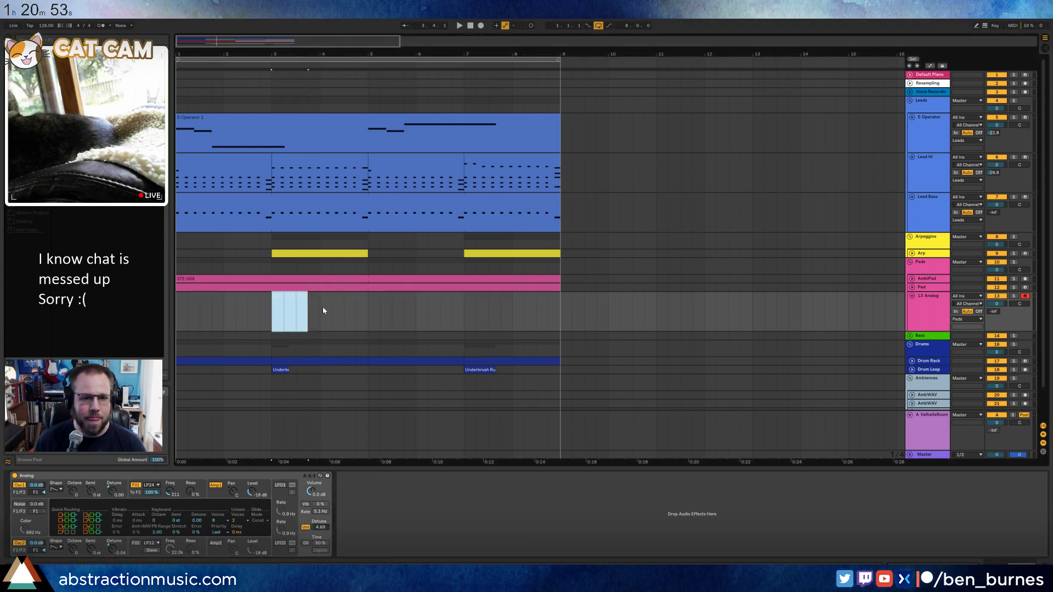
left_click_drag(323, 310, 370, 310)
key("ctrl+shift+m")
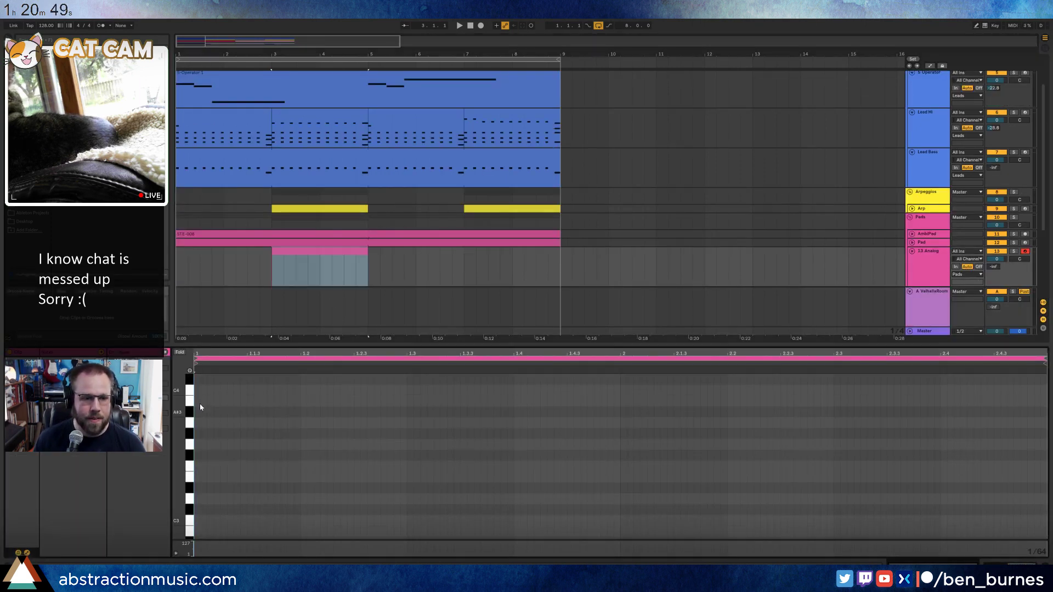
Draw a one-beat chord of D4, G3 and D#3 at the start of the new Analog clip.
double_click(198, 390)
left_click_drag(216, 390, 302, 387)
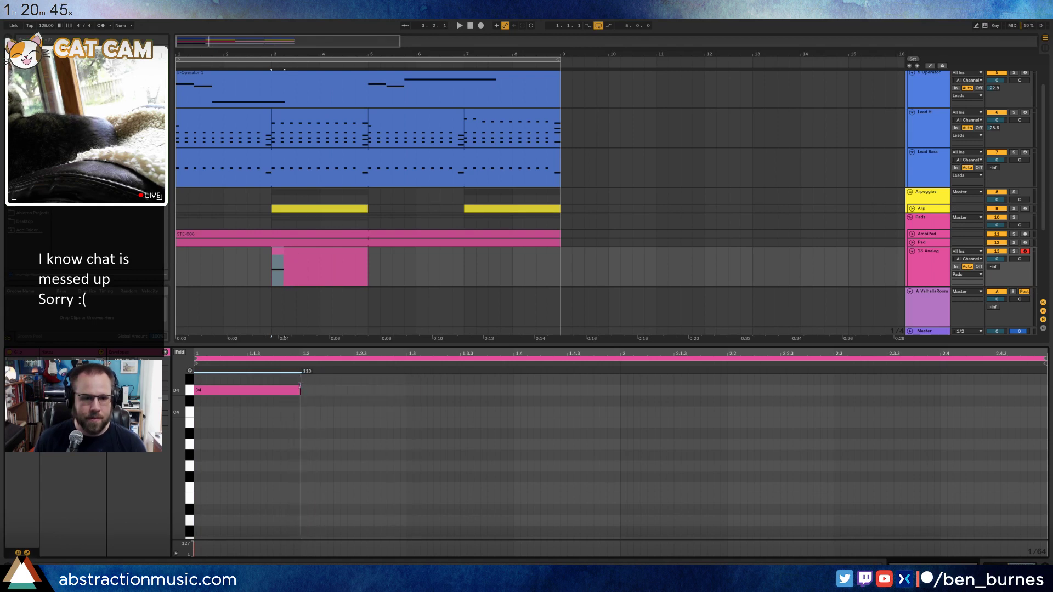
double_click(198, 466)
left_click_drag(201, 466, 301, 465)
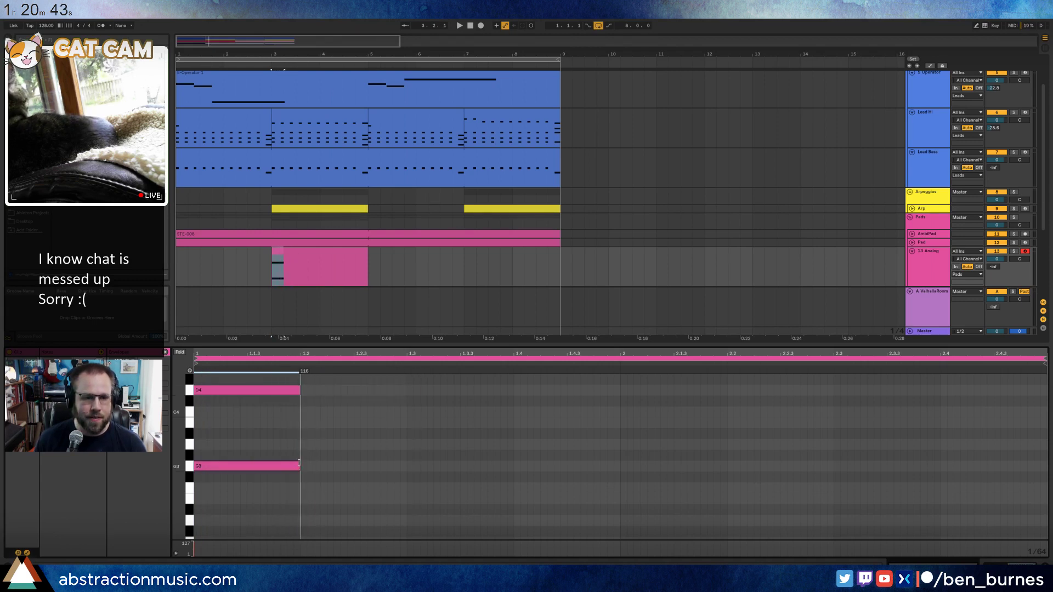
double_click(198, 513)
left_click_drag(200, 512, 300, 512)
Duplicate the chord to the clip's second bar and lower the copy's top note two semitones to C4.
left_click_drag(467, 363, 622, 369)
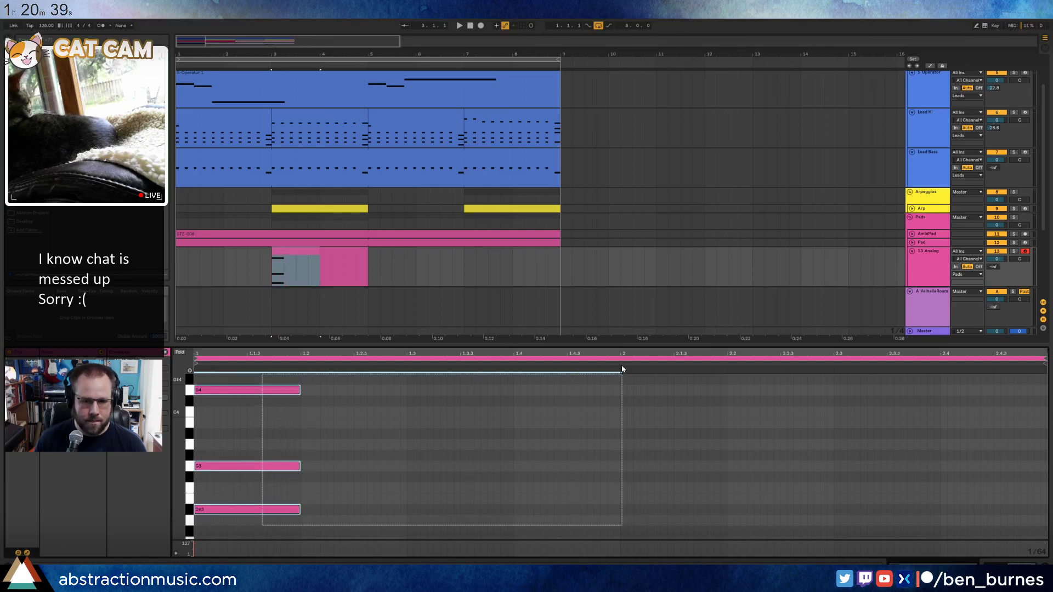
key("ctrl+d")
left_click(658, 389)
key("Down")
key("Down")
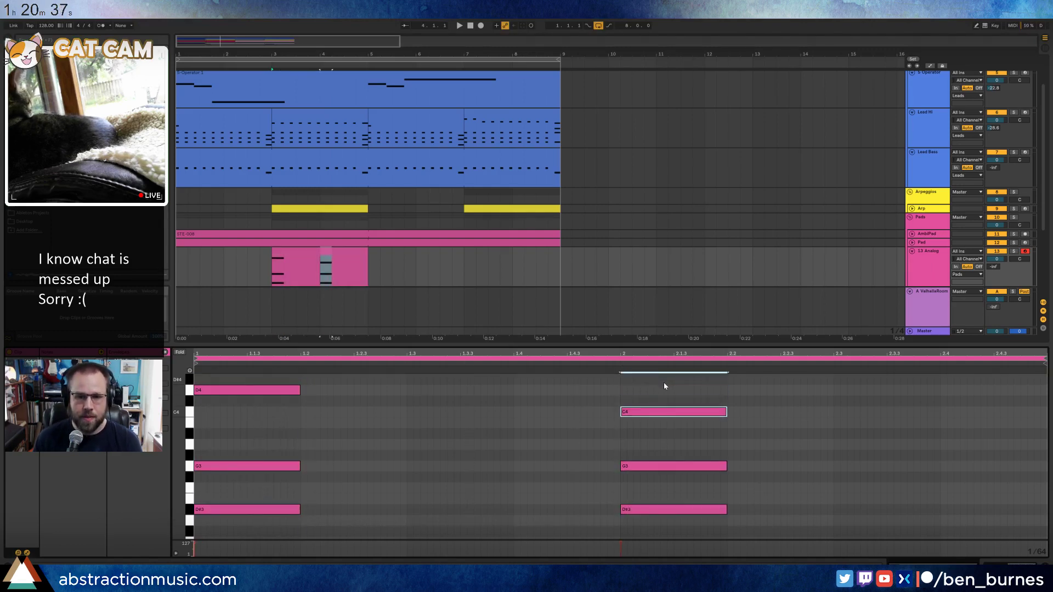
Audition the Analog clip and set filter 1 to frequency 171, resonance 31 % and envelope attack 1.72 s.
key("space")
key("shift+Tab")
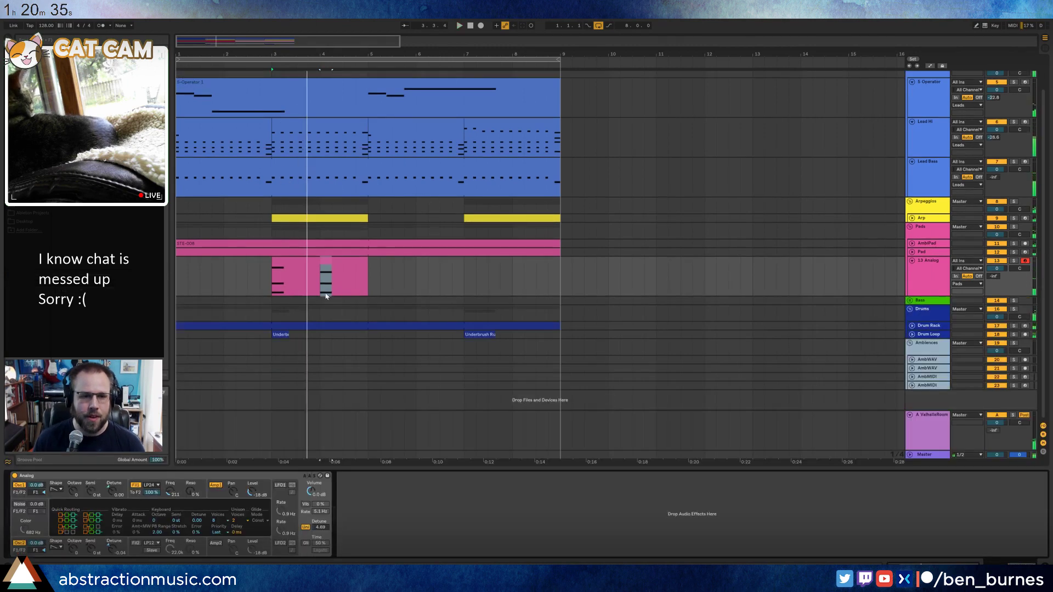
left_click(324, 261)
key("space")
mouse_move(190, 492)
left_mouse_down()
mouse_move(190, 477)
mouse_move(170, 494)
left_mouse_up()
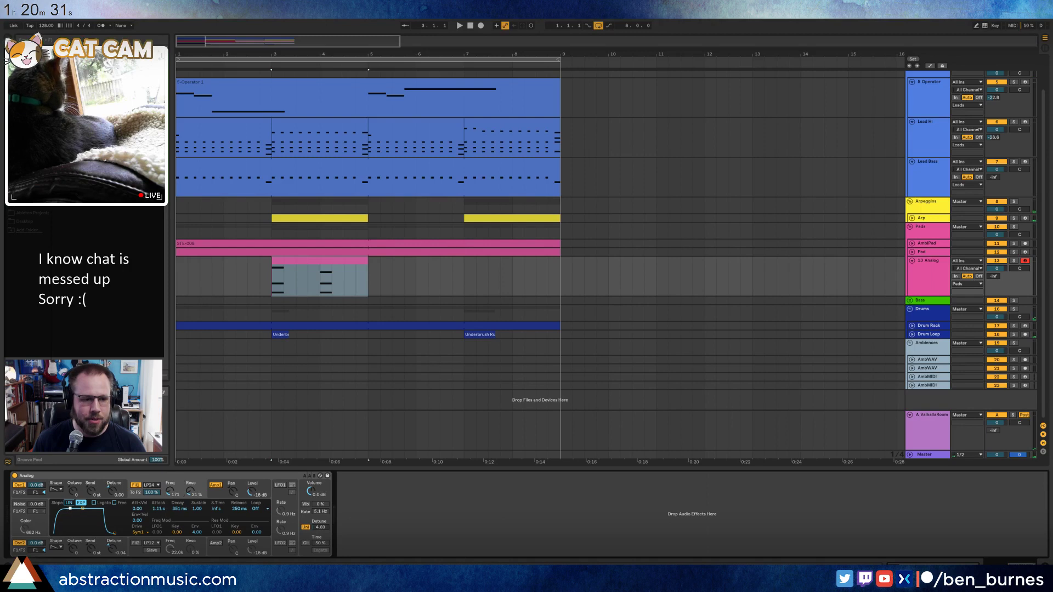
key("space")
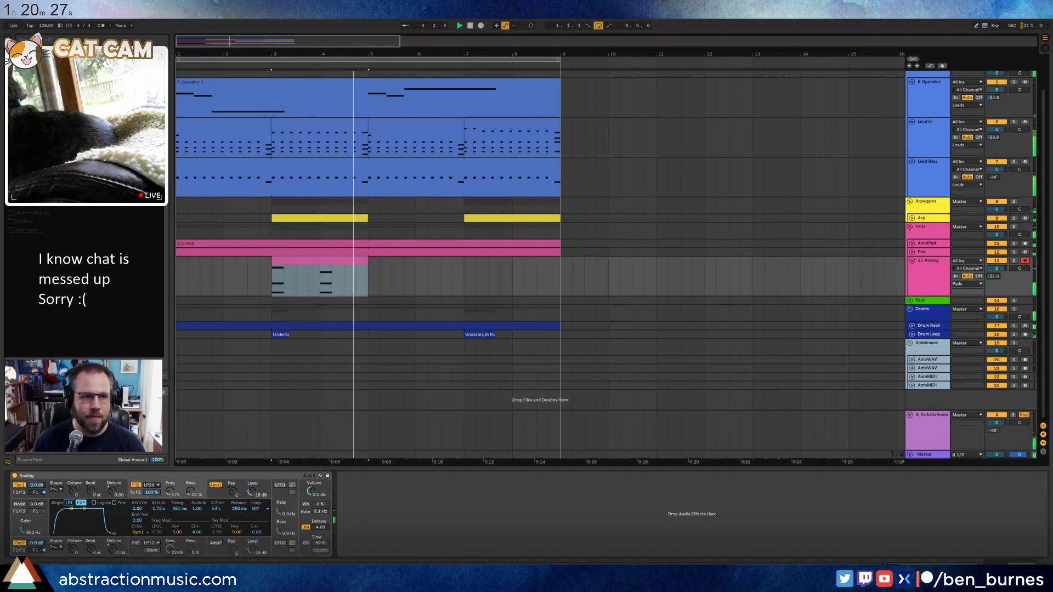
Add a Ping Pong Delay after Analog, set its dry/wet mix to 44 % and resume playback.
left_click(28, 122)
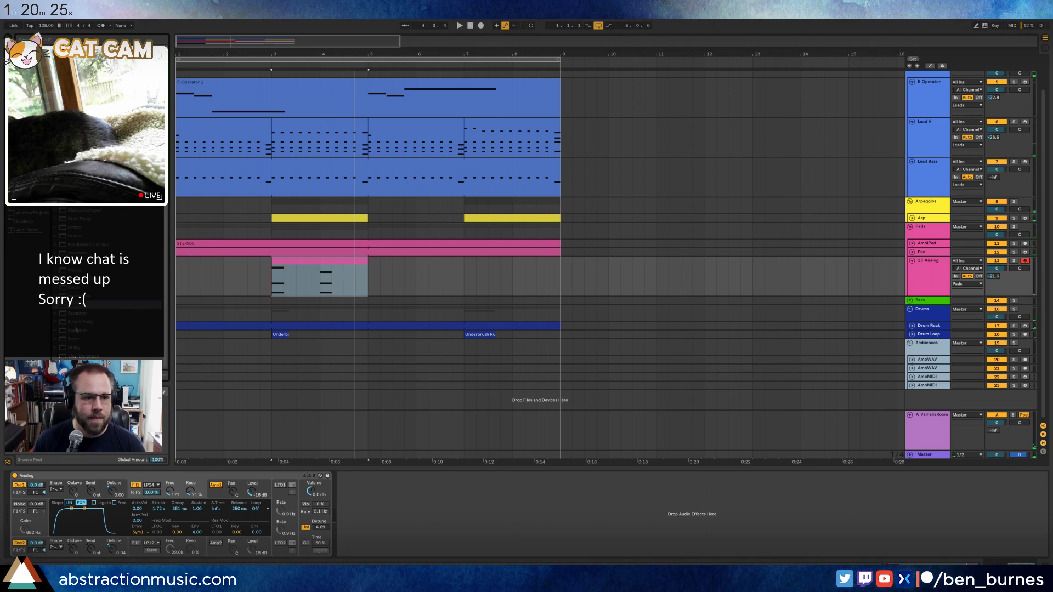
left_click_drag(82, 279, 426, 545)
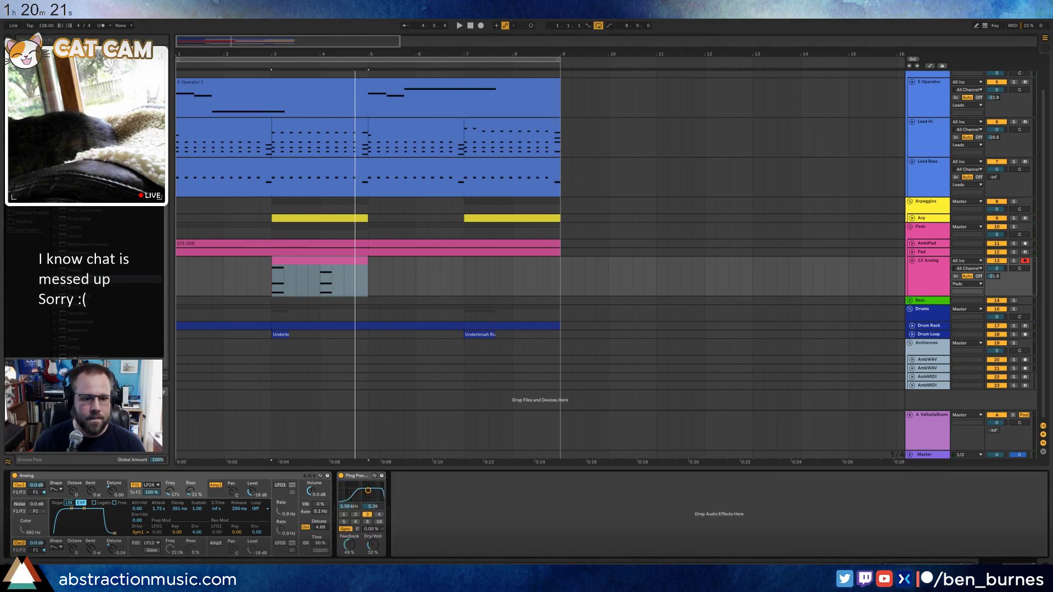
left_click_drag(374, 546, 375, 540)
key("space")
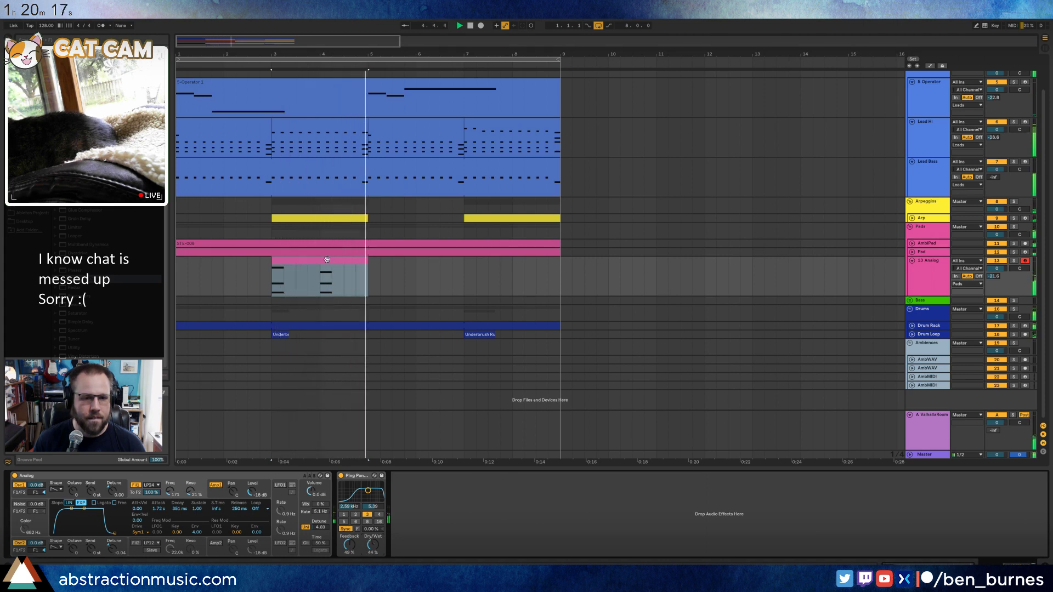
Copy the bar 3 Analog clip to bar 7 and check the copy's notes.
key("ctrl+c")
left_click(464, 272)
key("ctrl+v")
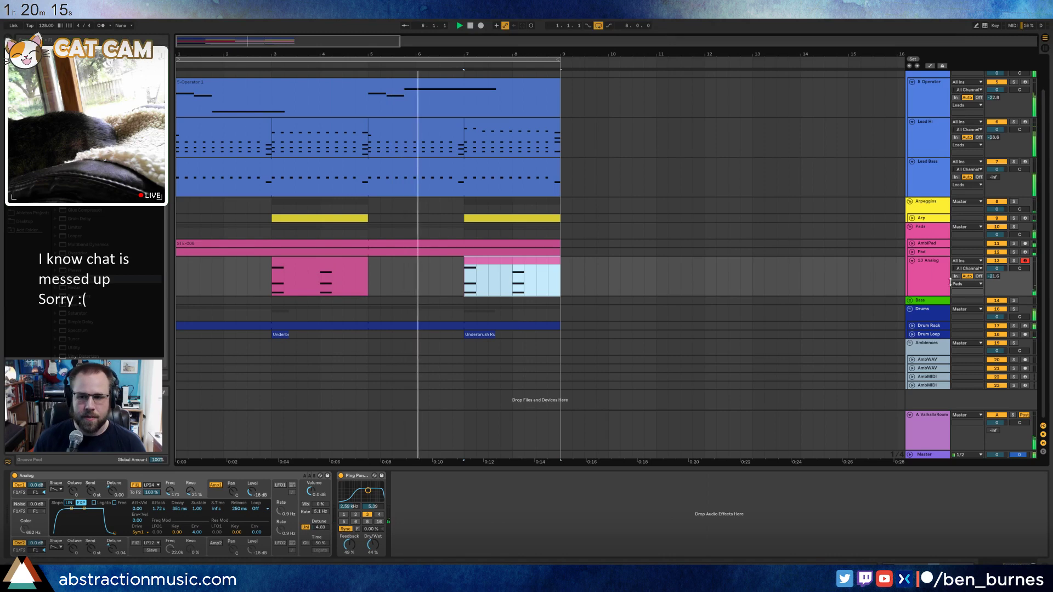
double_click(490, 261)
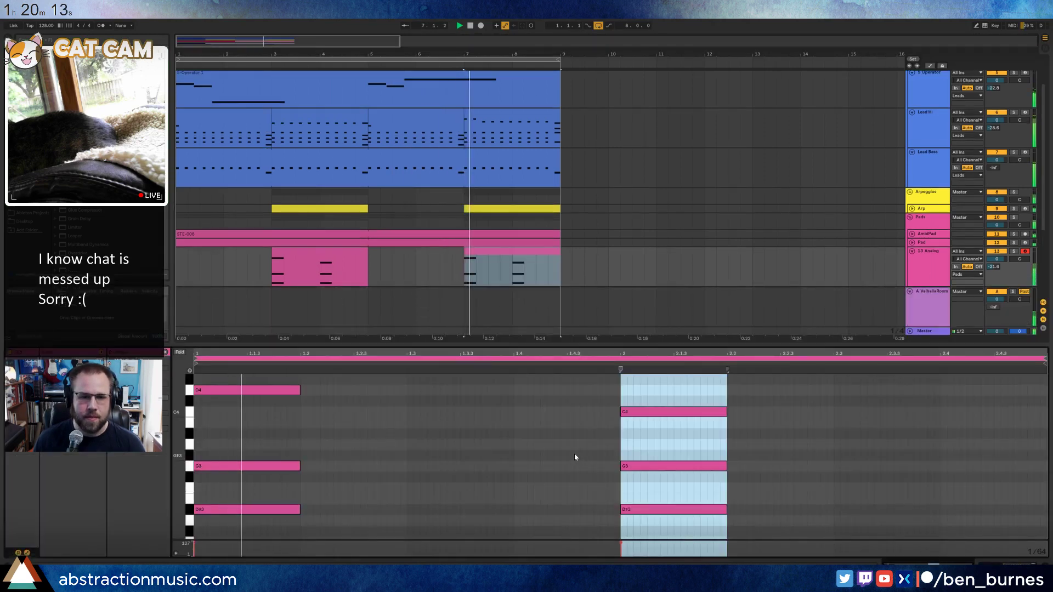
key("shift+Tab")
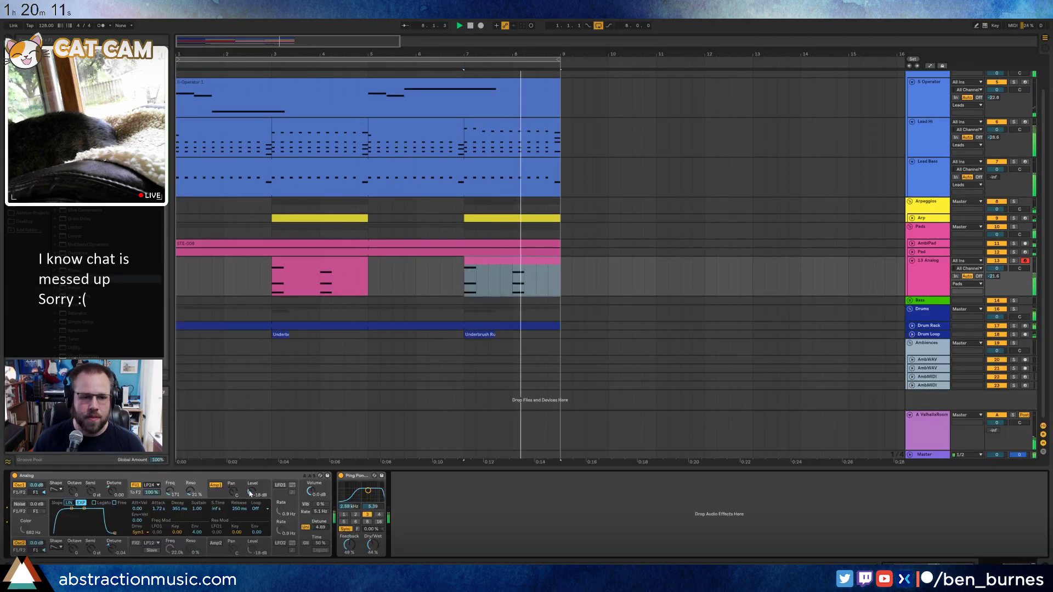
Lengthen Analog's filter envelope attack to 3.54 s and set the amp envelope's decay to 2.30 s and release to 351 ms.
left_click(307, 498)
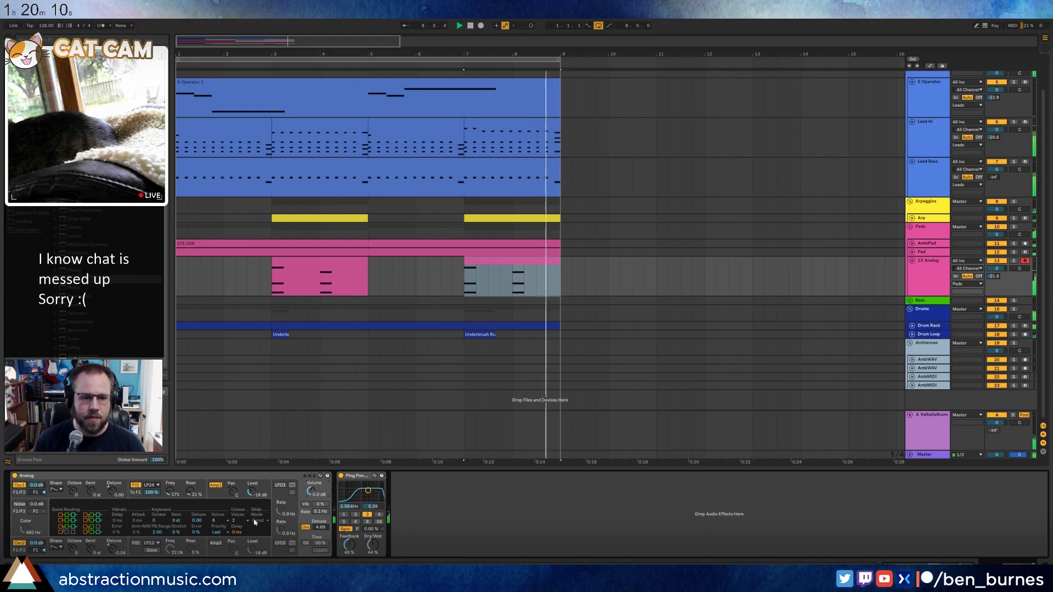
left_click(214, 497)
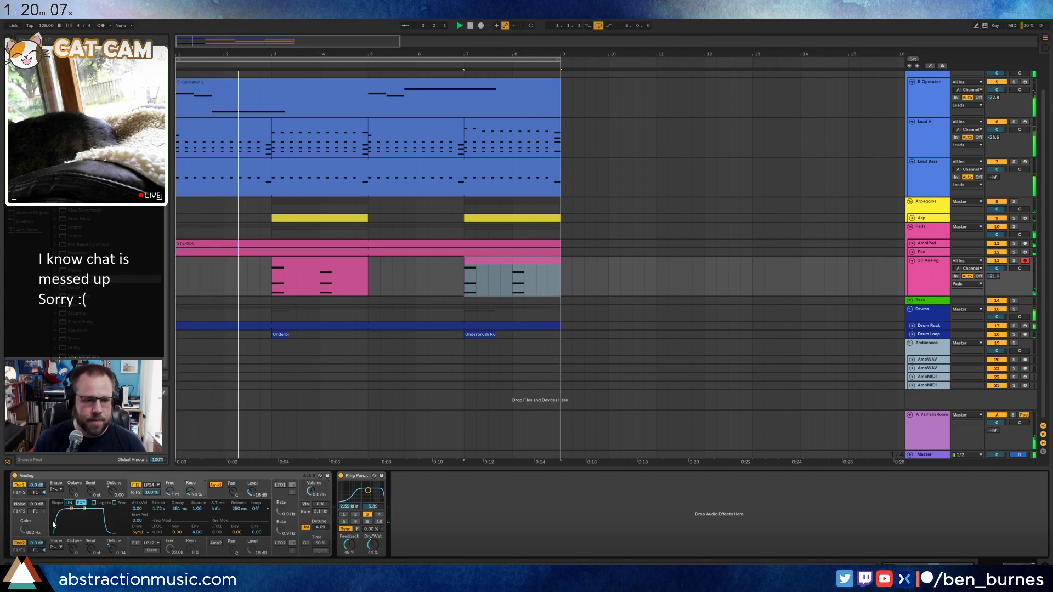
left_click_drag(72, 509, 73, 509)
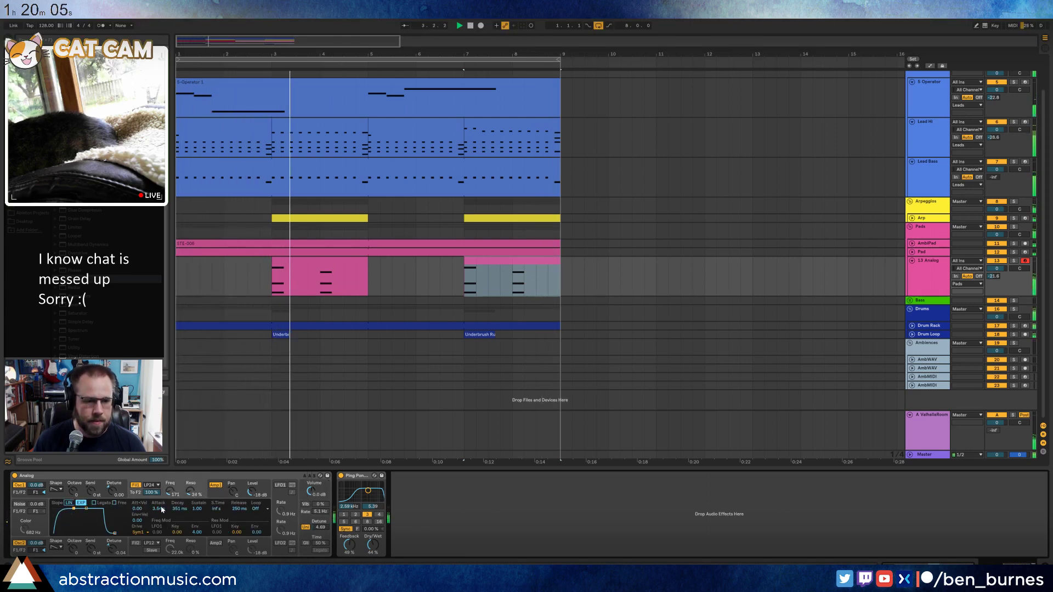
left_click(216, 485)
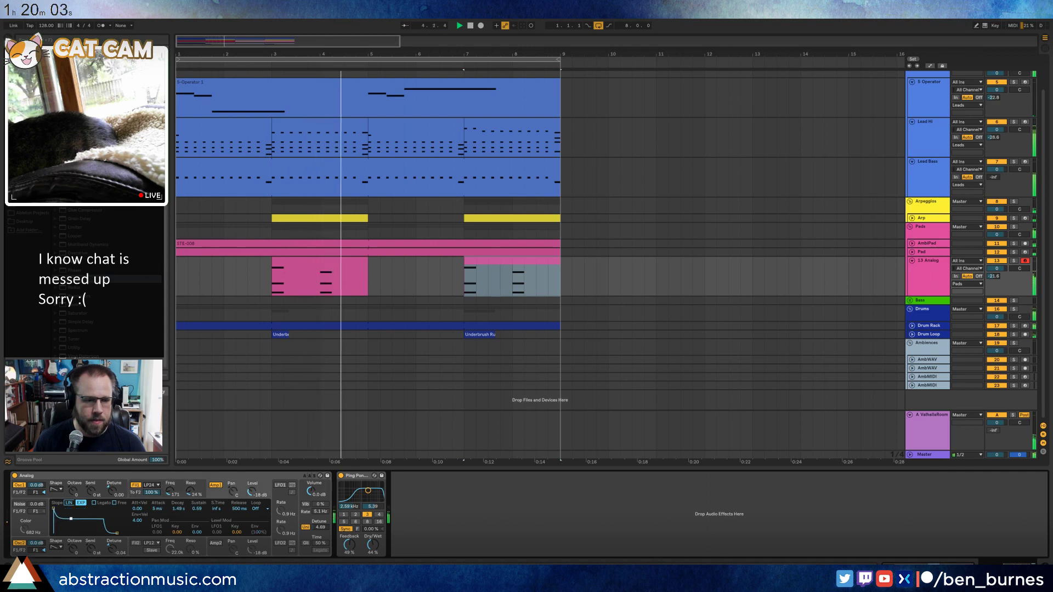
left_click_drag(71, 519, 116, 533)
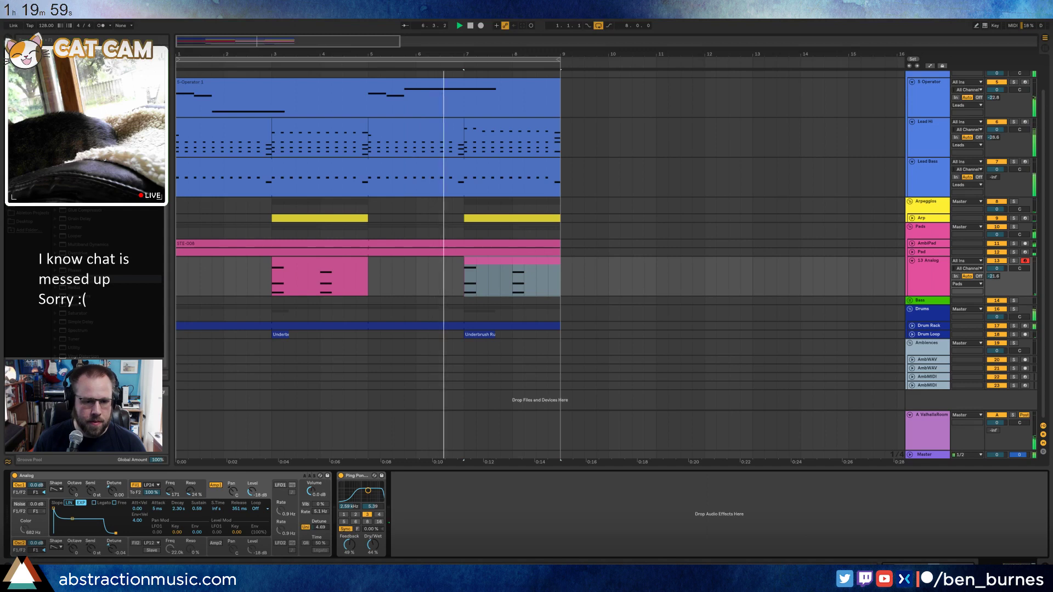
Set Analog's unison to four voices with a detune of 6.25 and raise the polyphony to 28 voices.
left_click(314, 496)
left_click(222, 520)
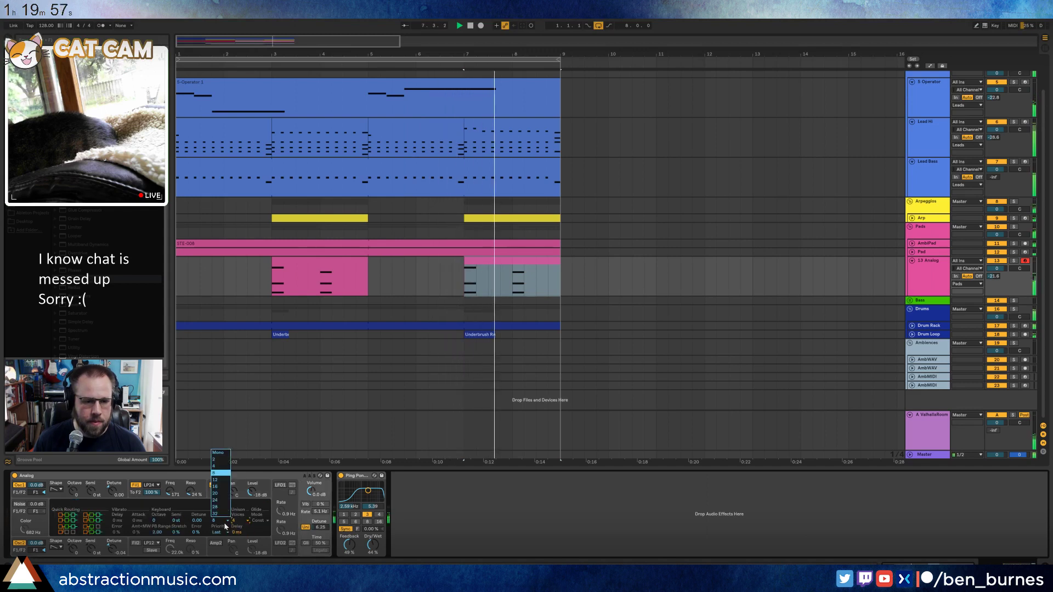
left_click(215, 506)
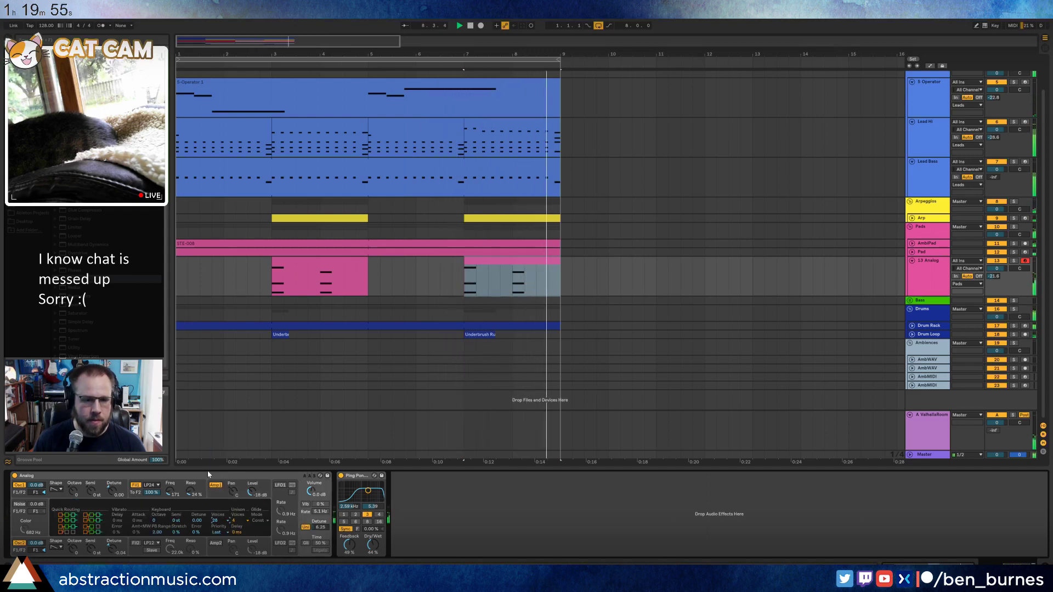
Restart playback from bar 1 and adjust Analog's filter 1 resonance to 31 % while listening.
left_click(134, 485)
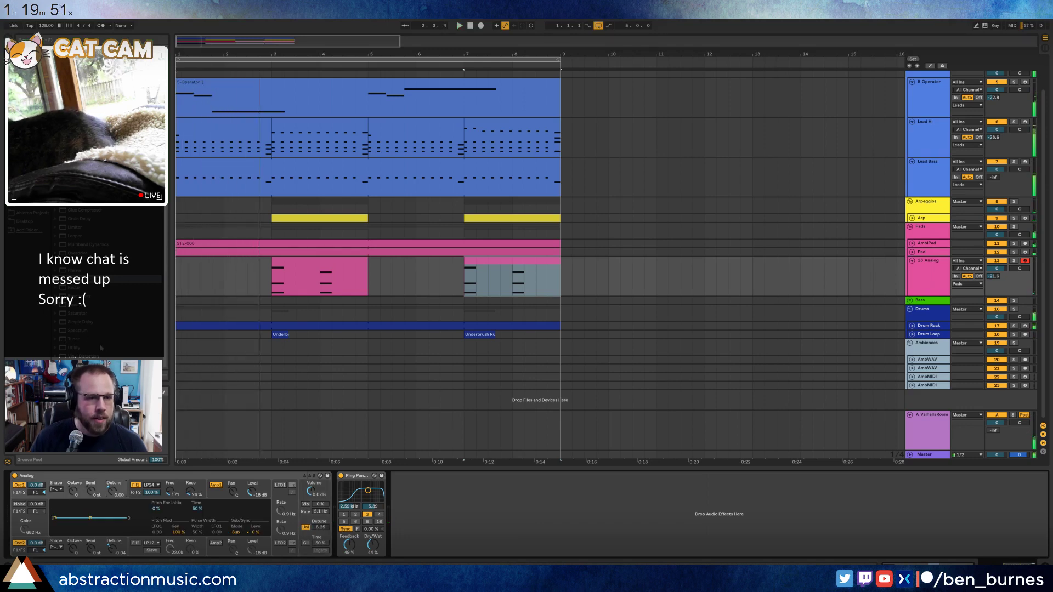
scroll(112, 334, "up", 1)
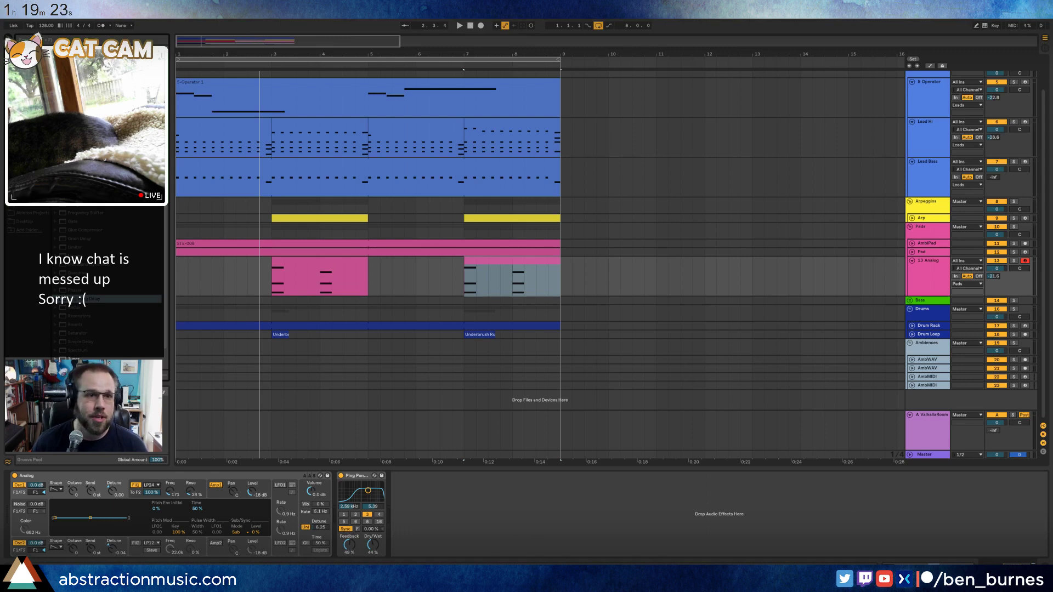
left_click(218, 88, "ctrl+alt")
left_click(470, 25)
key("space")
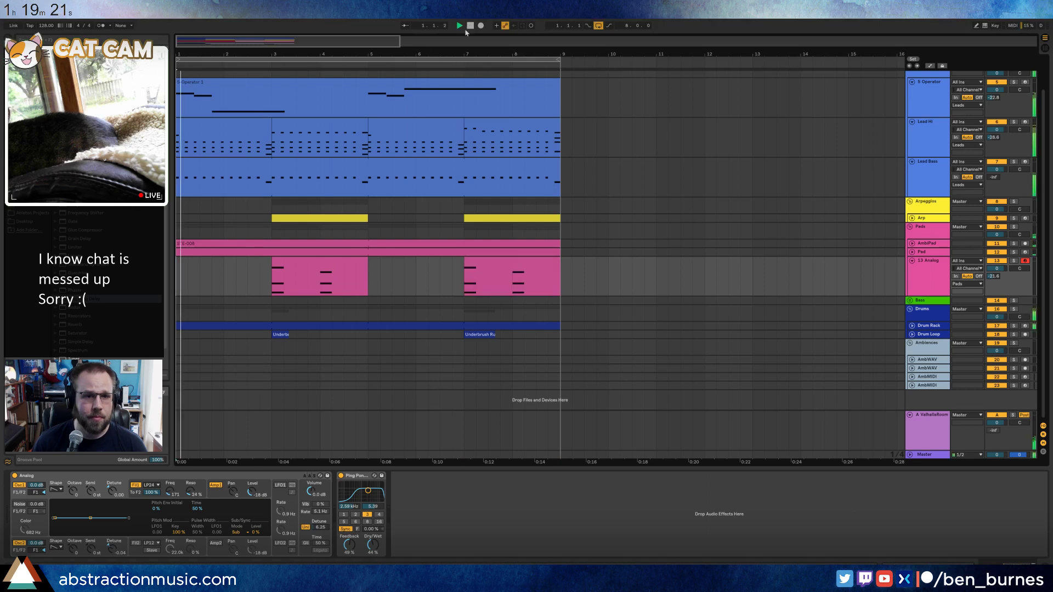
left_click(301, 261)
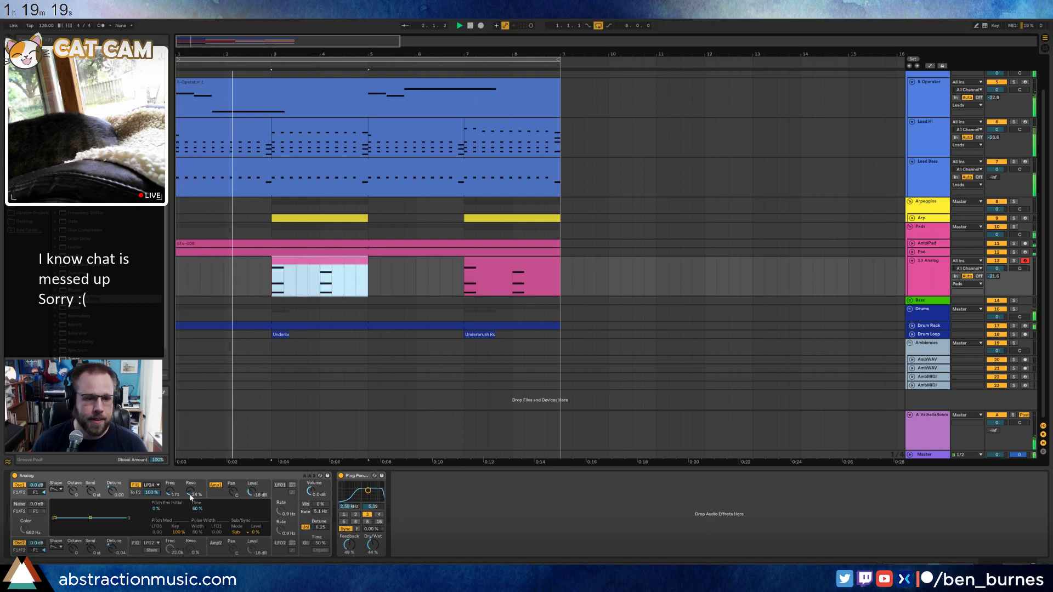
left_click_drag(190, 496, 189, 494)
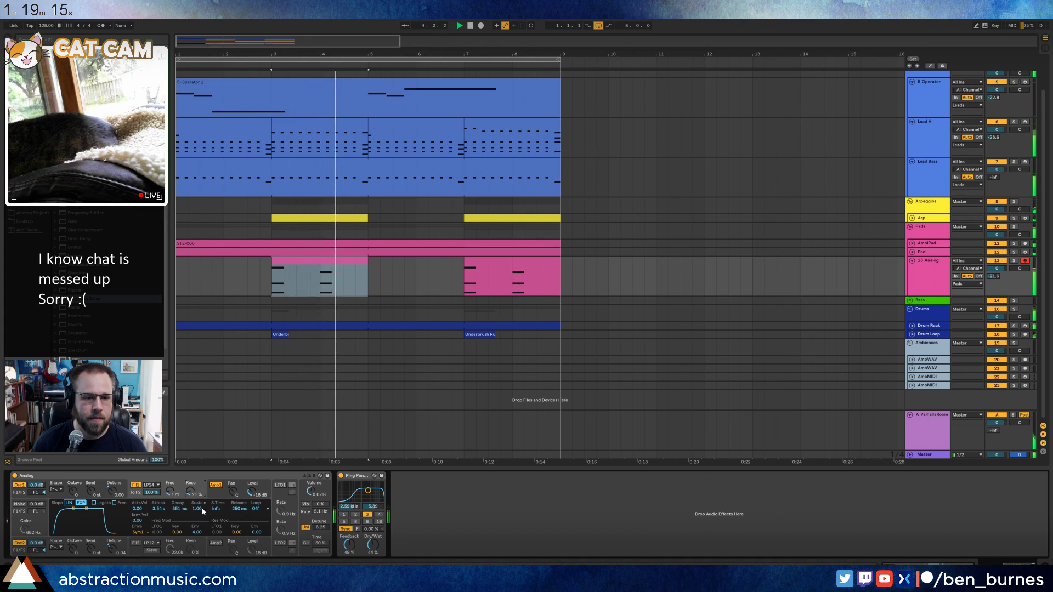
left_click_drag(190, 492, 190, 496)
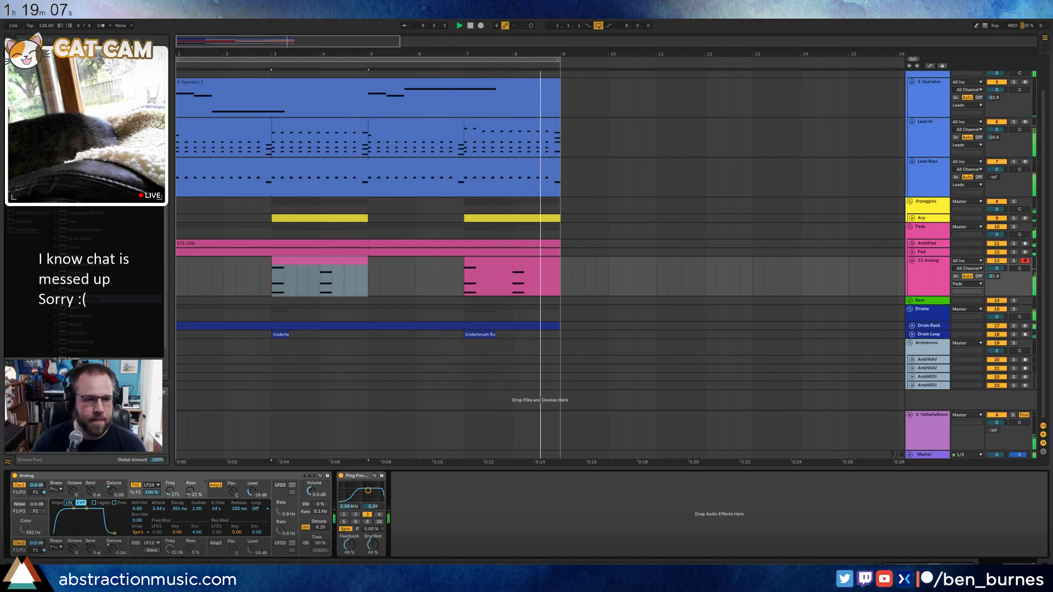
Stop playback and examine the chord notes of the bar 3 Analog clip across its pitch range.
key("space")
left_click(313, 263)
double_click(313, 264)
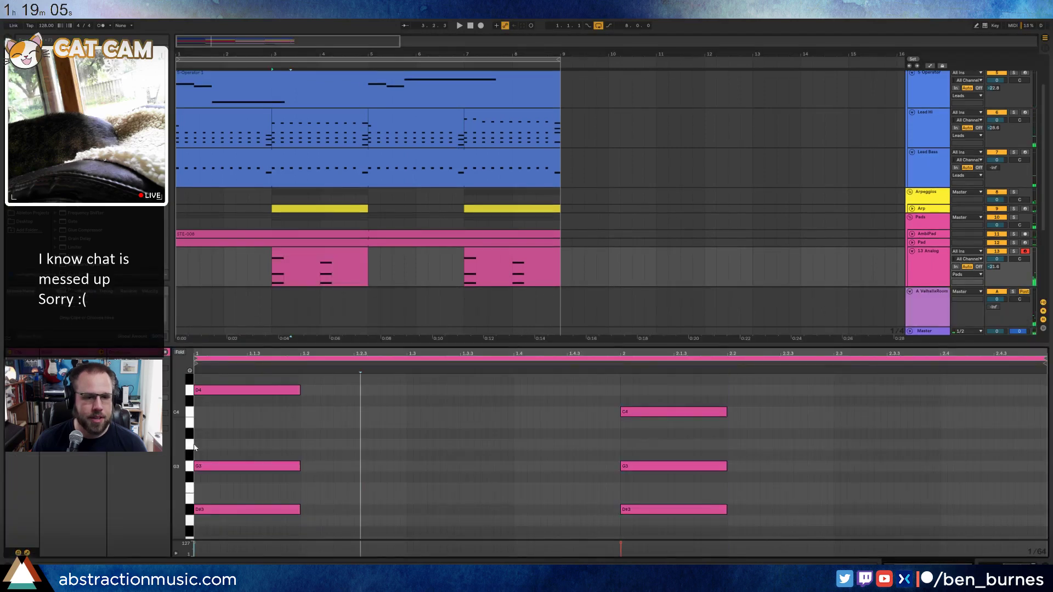
left_click_drag(179, 436, 157, 444)
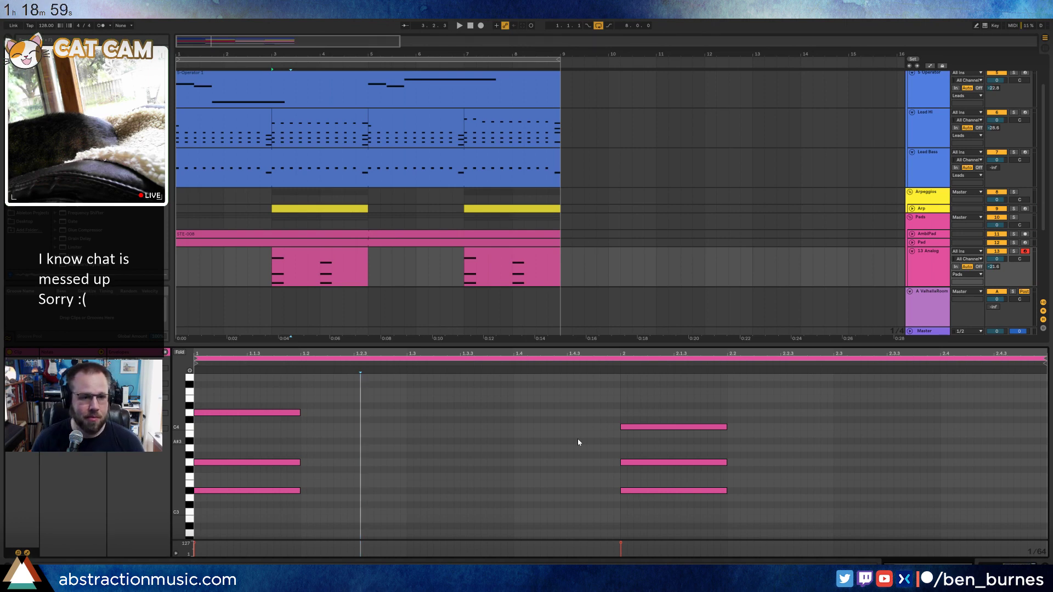
key("shift+Tab")
Set the Analog pad track's volume to -20.8 dB and add a Redux effect after its ping-pong delay.
left_click(416, 273)
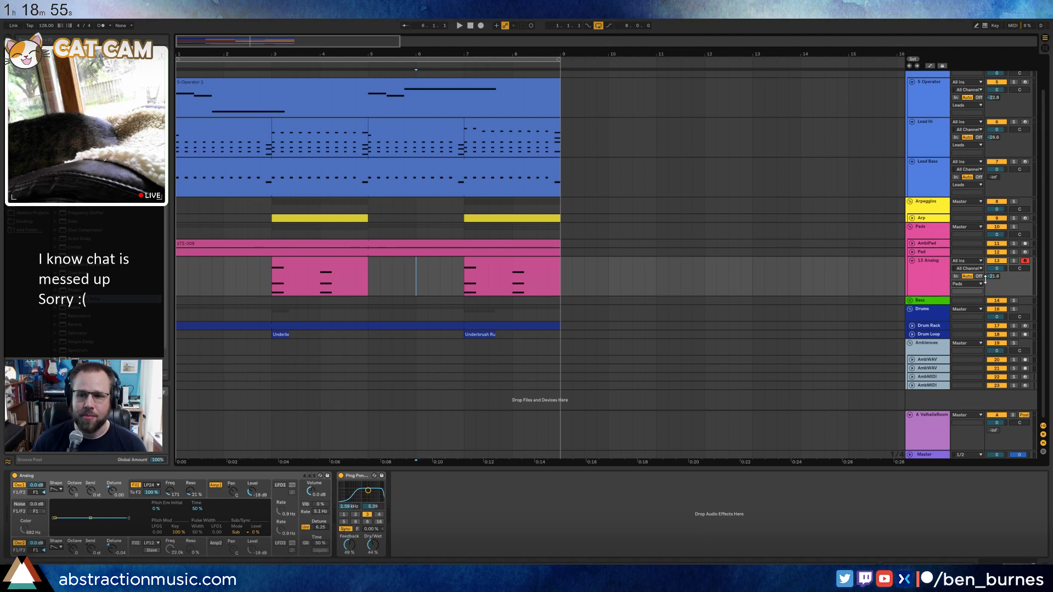
left_click(932, 271)
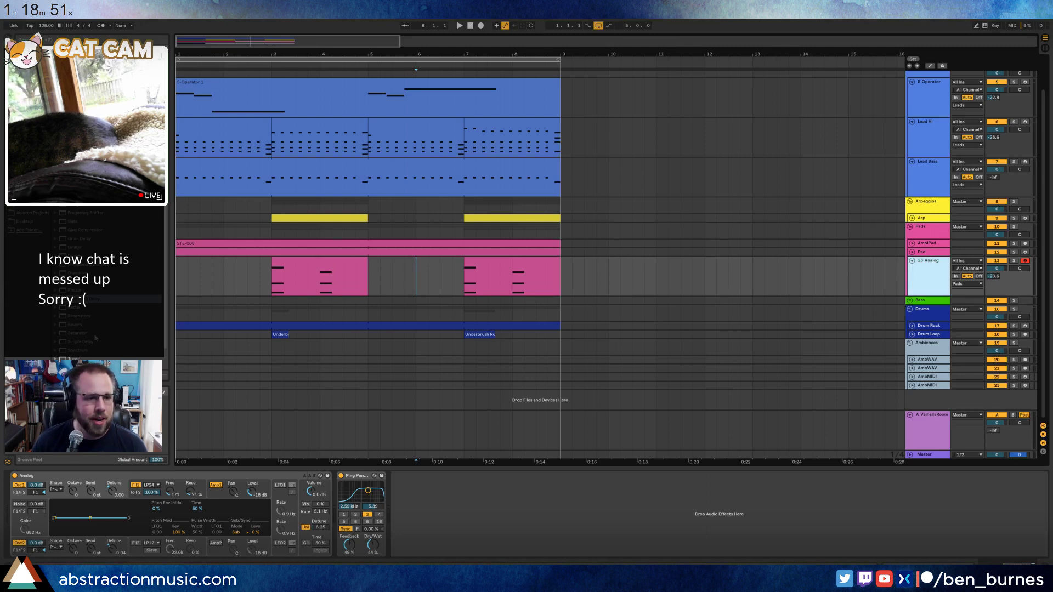
left_click_drag(74, 308, 497, 474)
Raise Redux's downsampling to about 4 and enable bit reduction at 8 bits while playing from bar 3.
left_click_drag(427, 510, 409, 536)
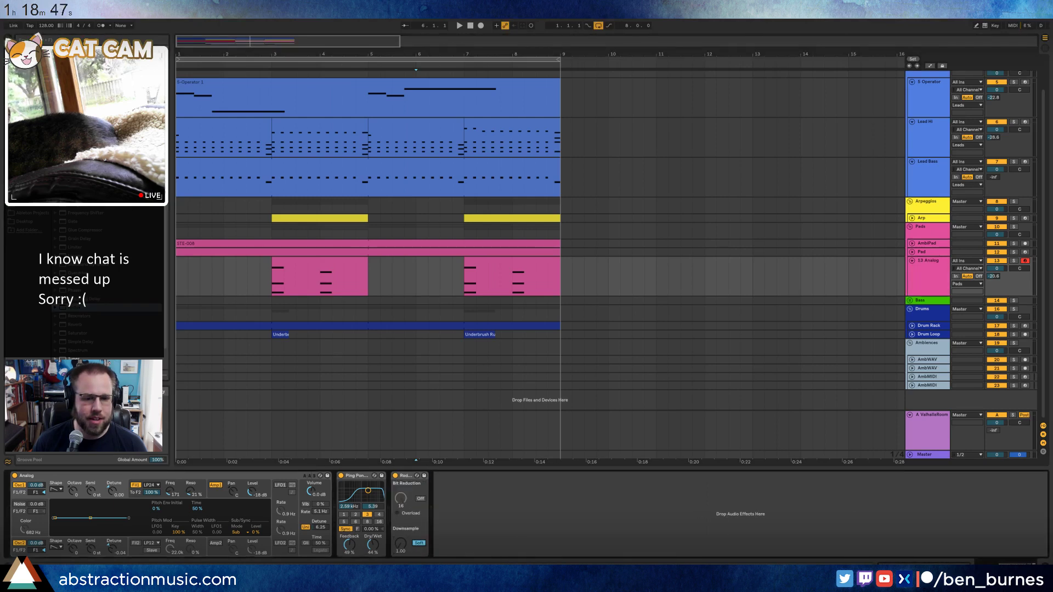
left_click(291, 265)
key("space")
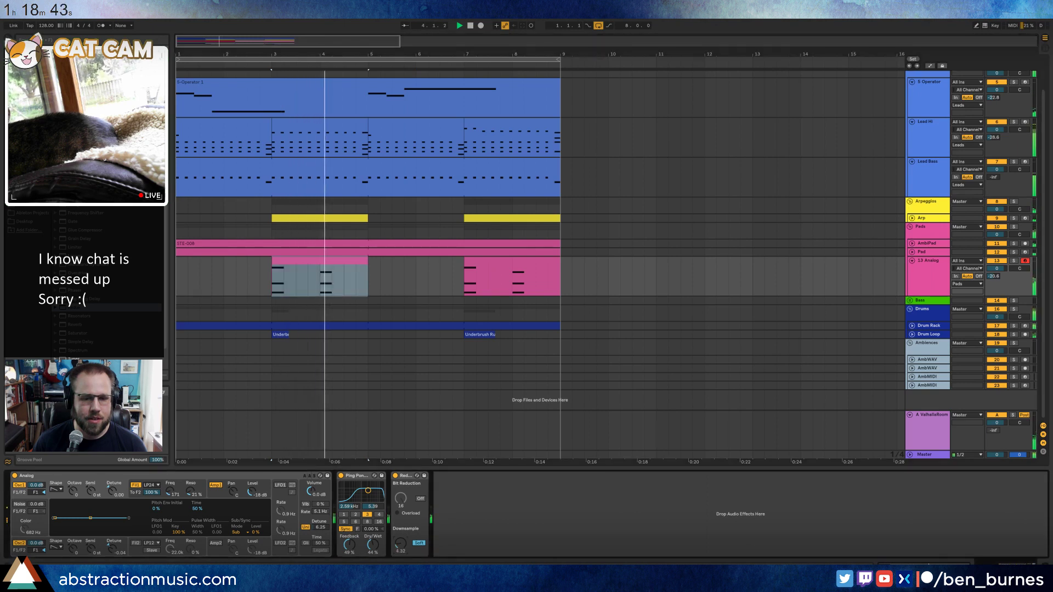
left_click(421, 497)
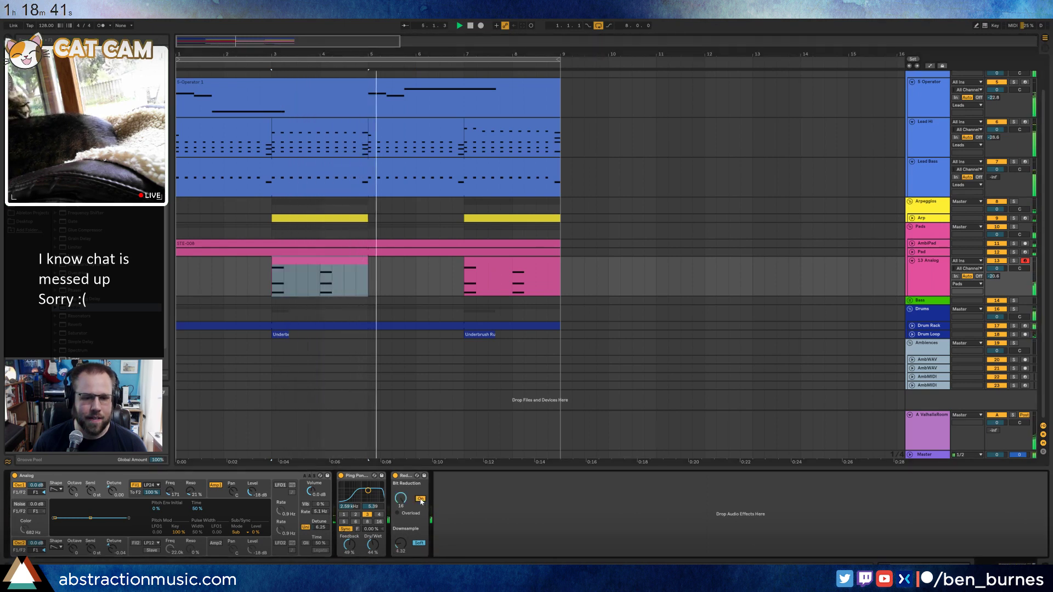
left_click_drag(403, 497, 405, 499)
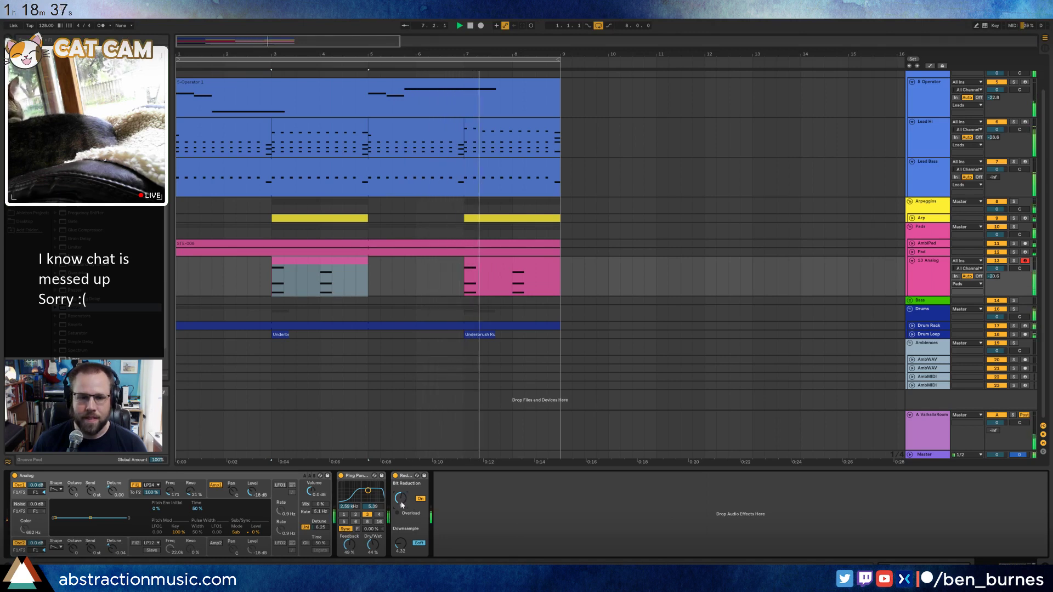
left_click_drag(402, 498, 402, 501)
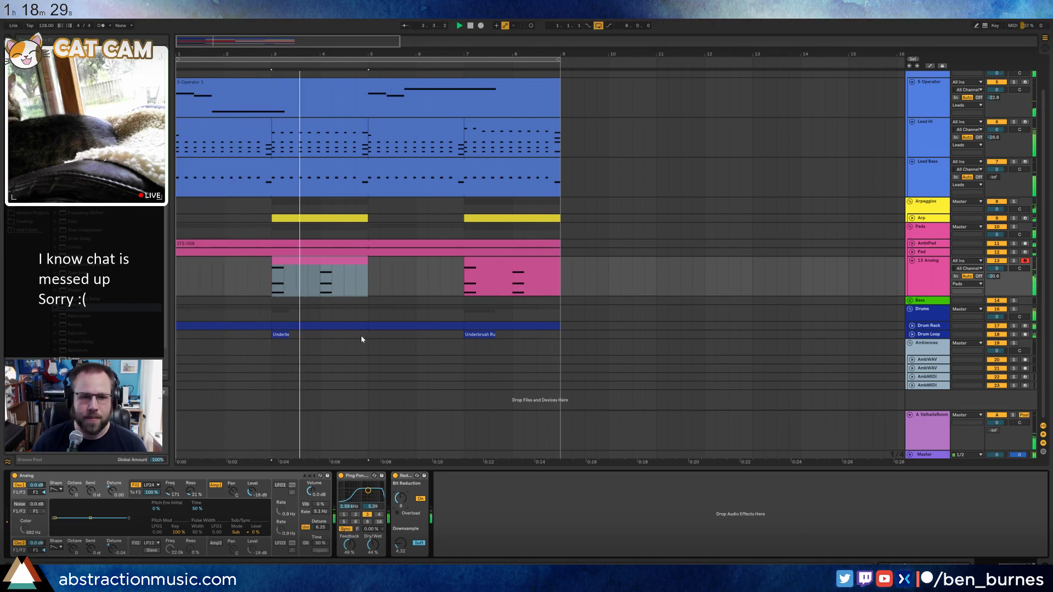
Unfold the Pad track and deactivate the C4 note that starts at bar 3 of its clip.
scroll(372, 355, "up", 1)
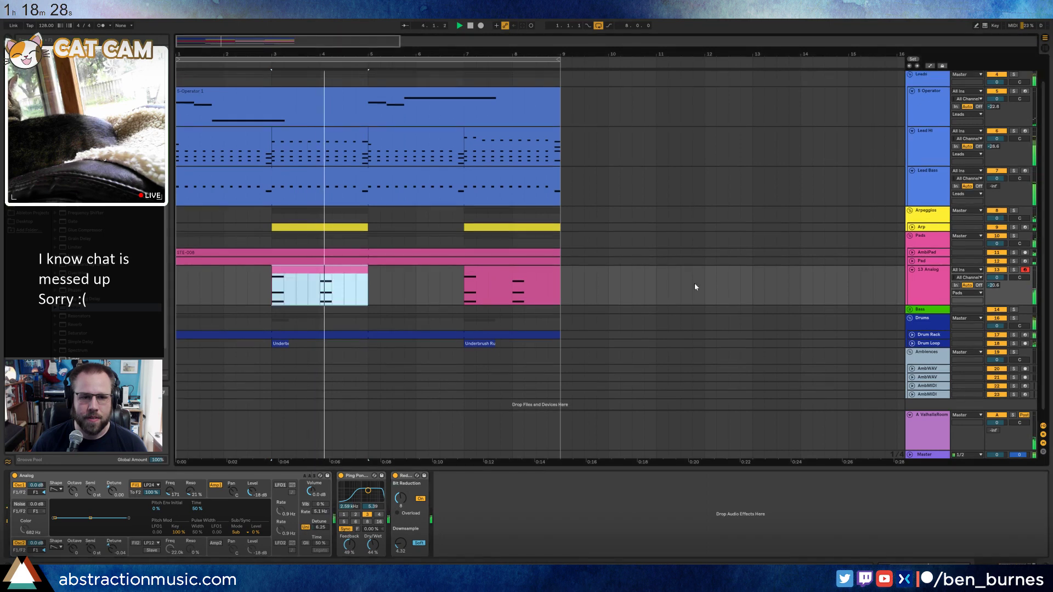
left_click(912, 261)
left_click(912, 261)
left_click(913, 261)
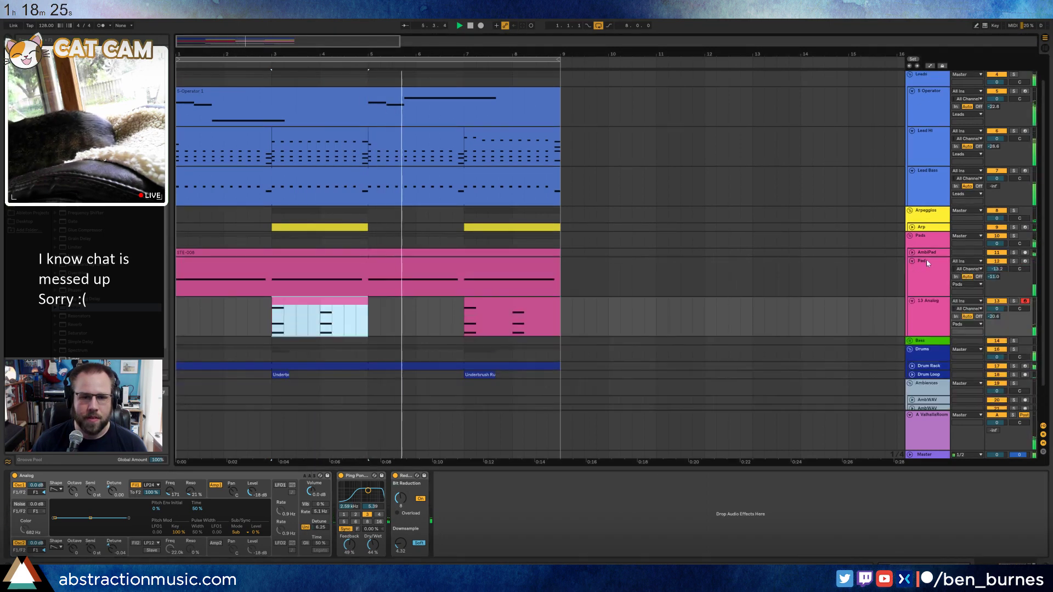
left_click(926, 260)
double_click(346, 262)
left_click(767, 428)
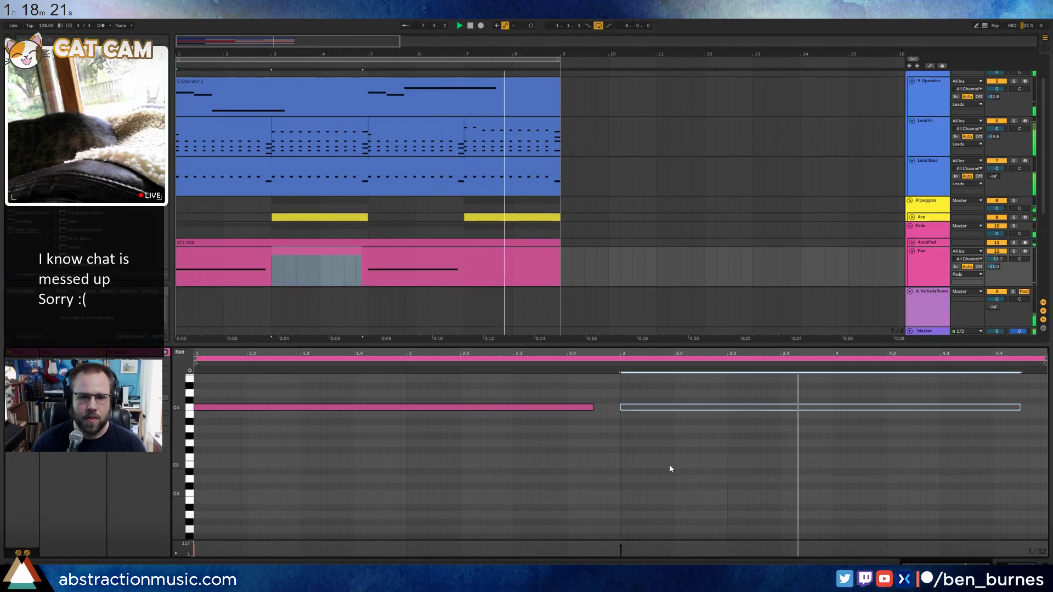
key("shift+Tab")
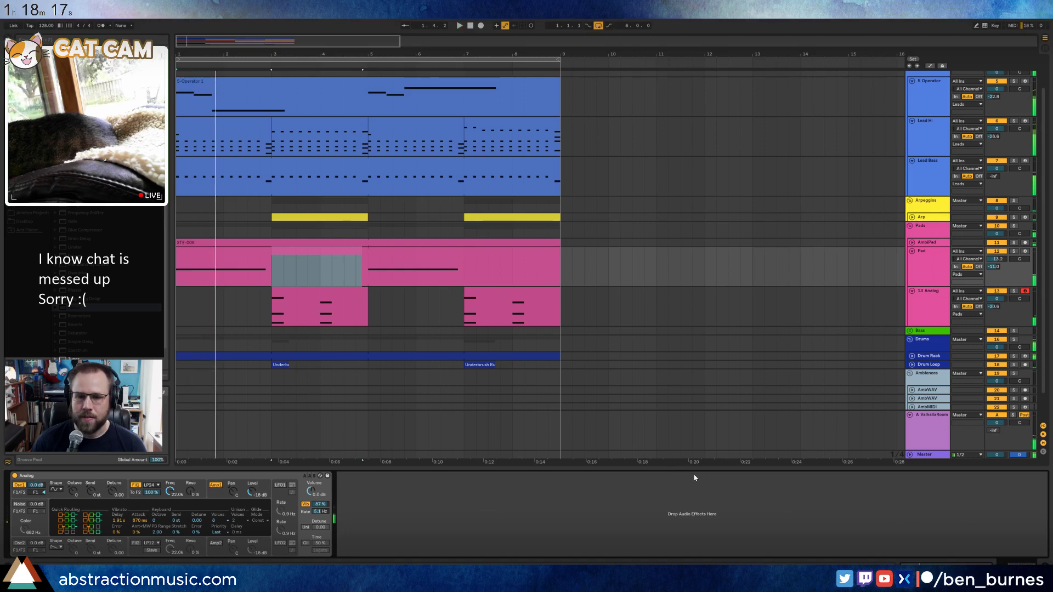
Stop playback and save the project.
left_click(584, 269)
key("space")
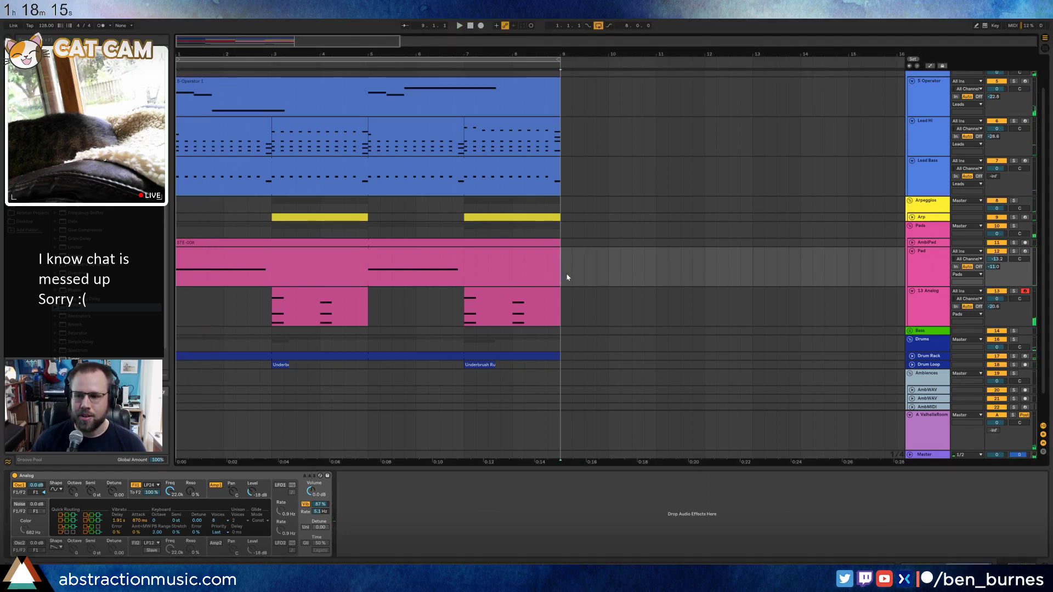
key("ctrl+s")
key("Escape")
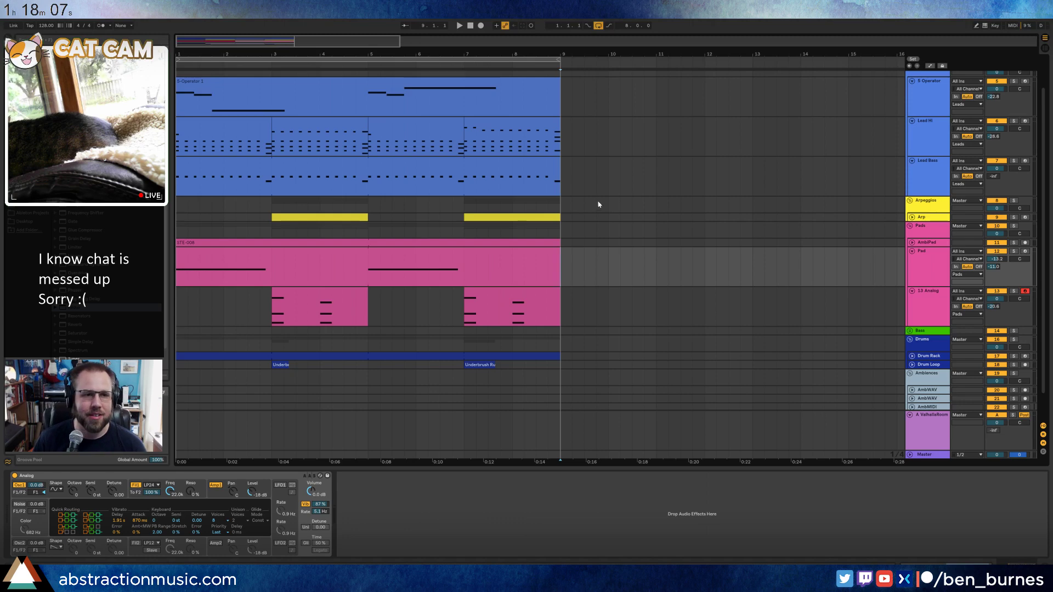
Fold the Pad and Analog tracks in the arrangement.
scroll(465, 254, "up", 3)
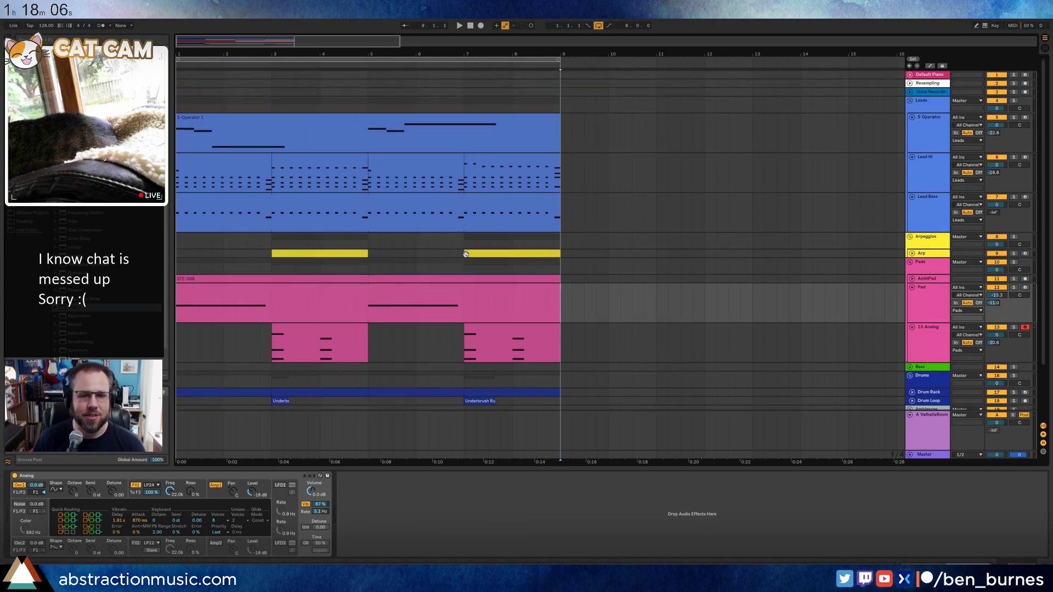
left_click(913, 287)
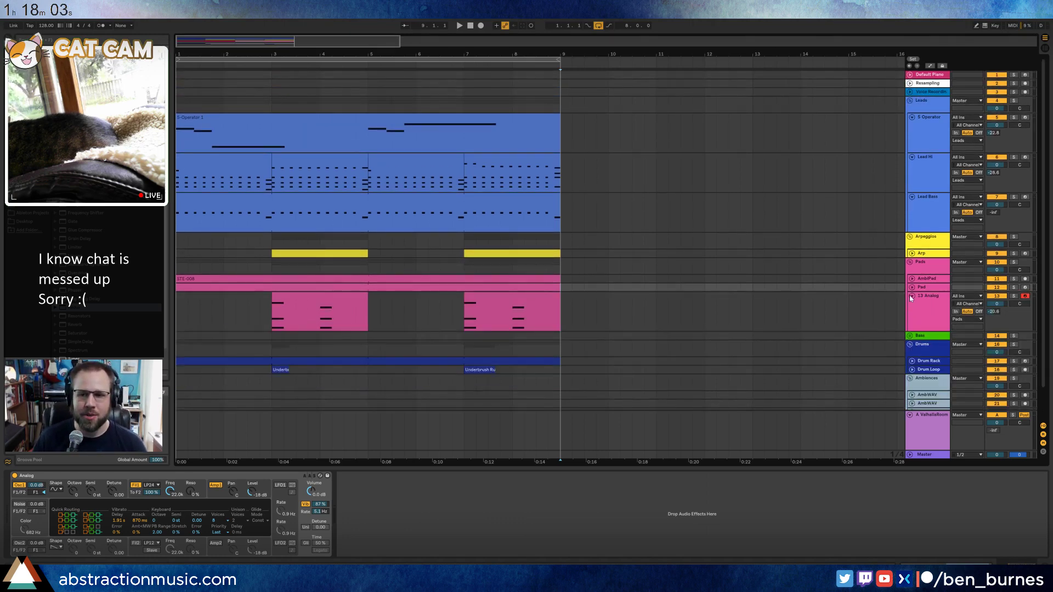
left_click(911, 297)
Add a Drum Buss effect after the reverb on the Drum Rack track.
left_click(925, 322)
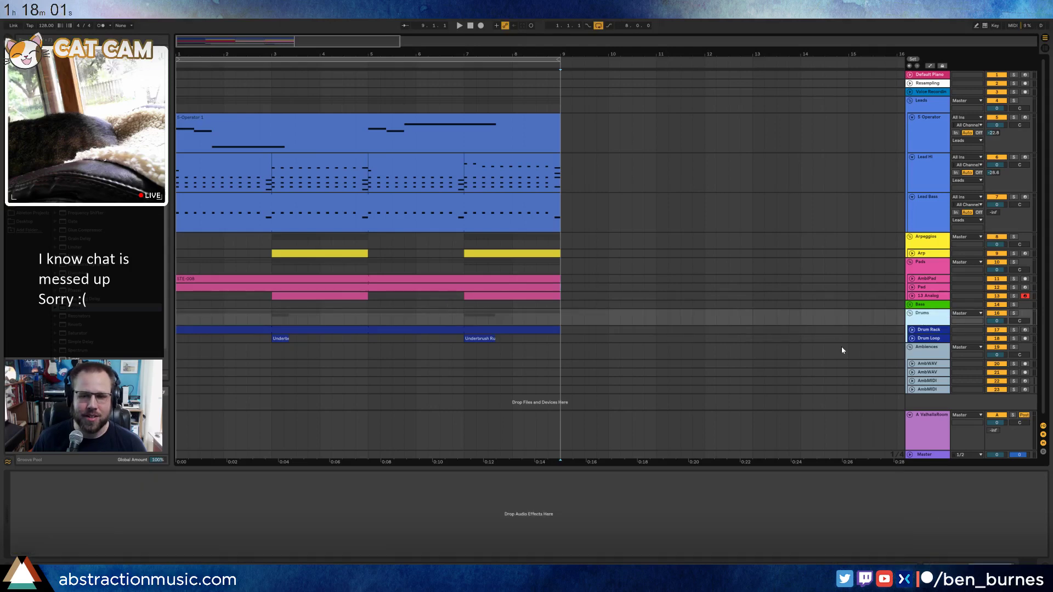
left_click(932, 331)
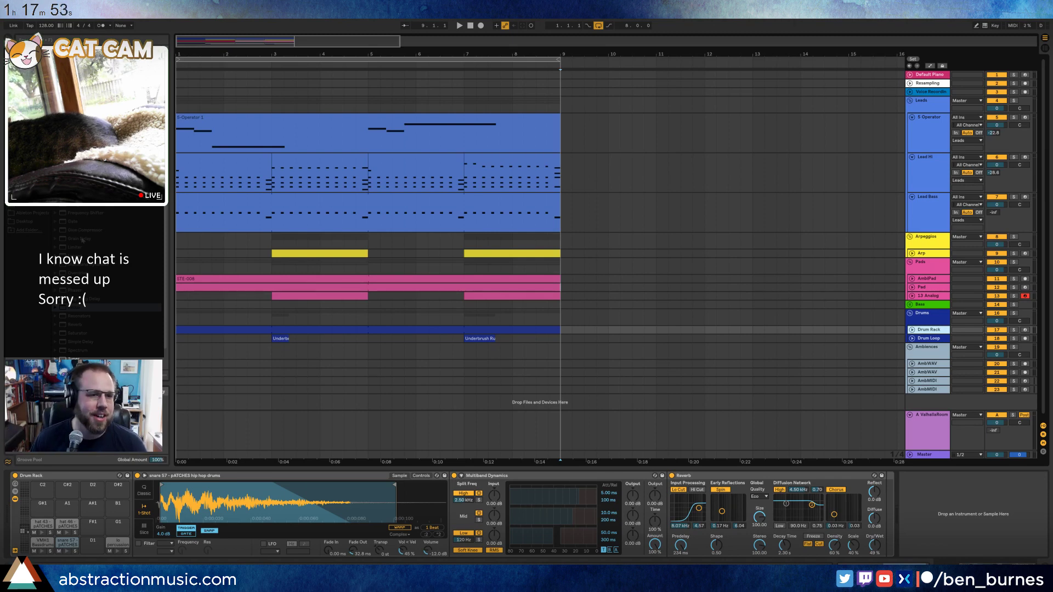
left_click_drag(82, 136, 921, 503)
Restart playback from bar 1 and set Drum Buss's drive to 13 %.
key("space")
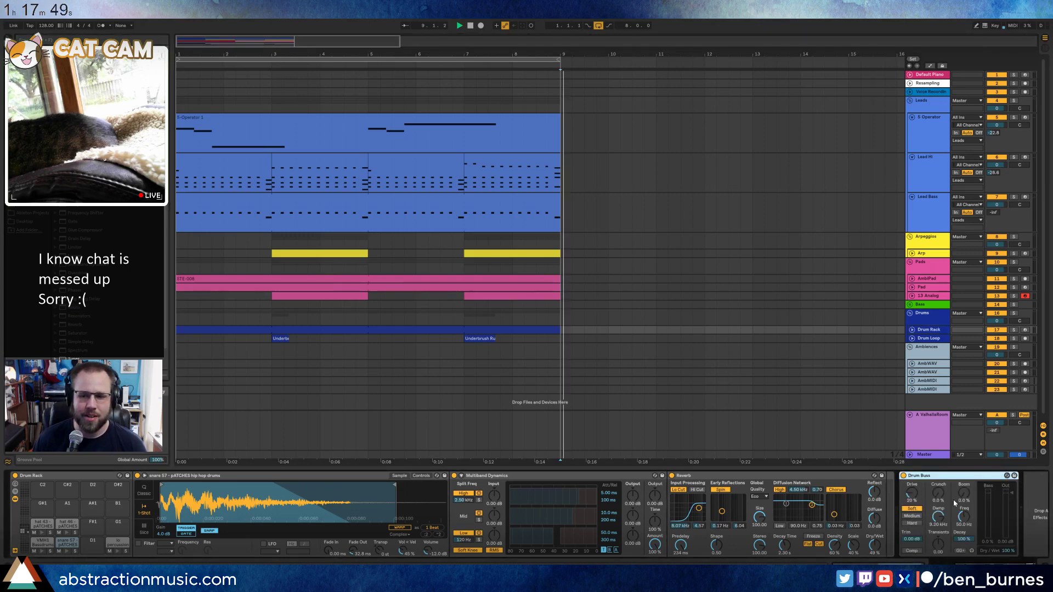
left_click(391, 329)
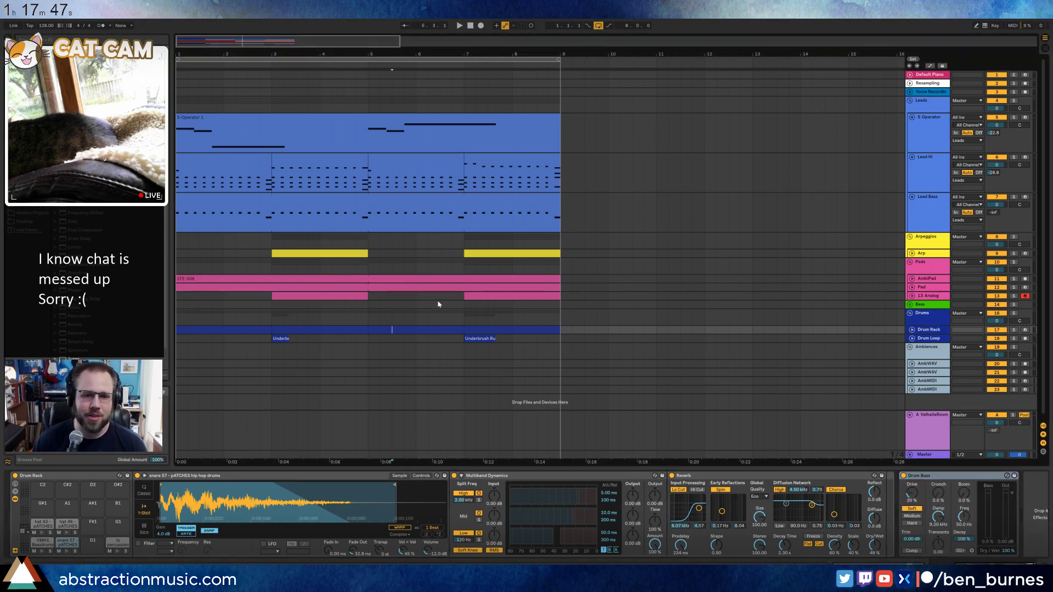
left_click(411, 329)
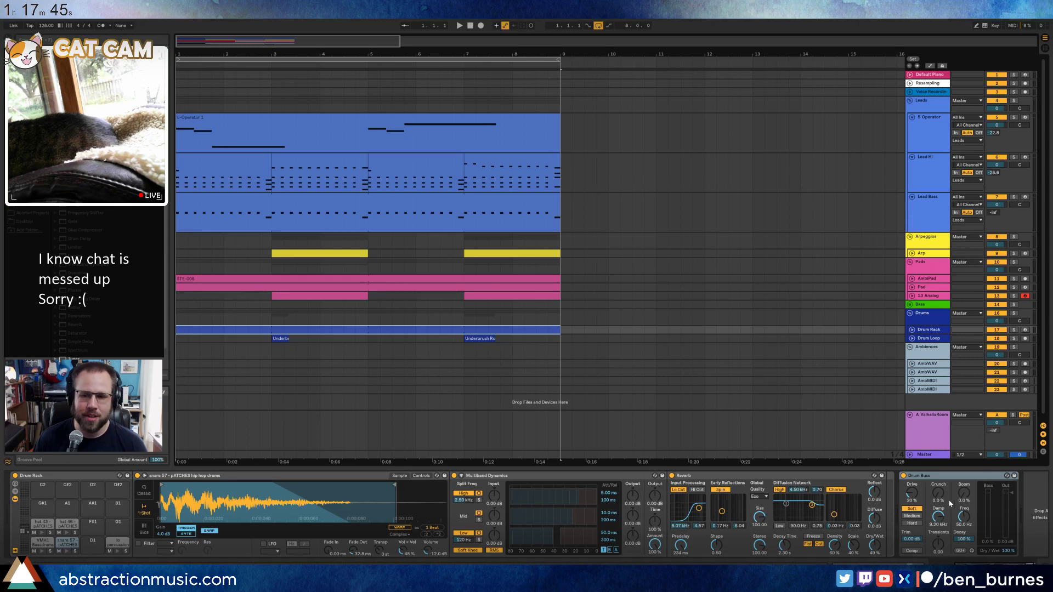
key("space")
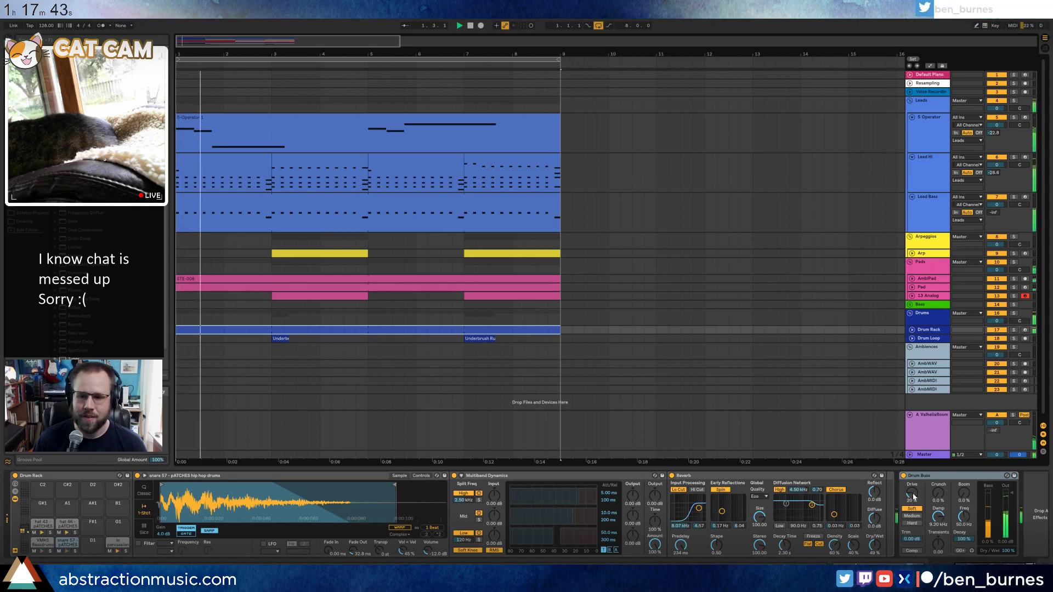
left_click_drag(910, 494, 913, 496)
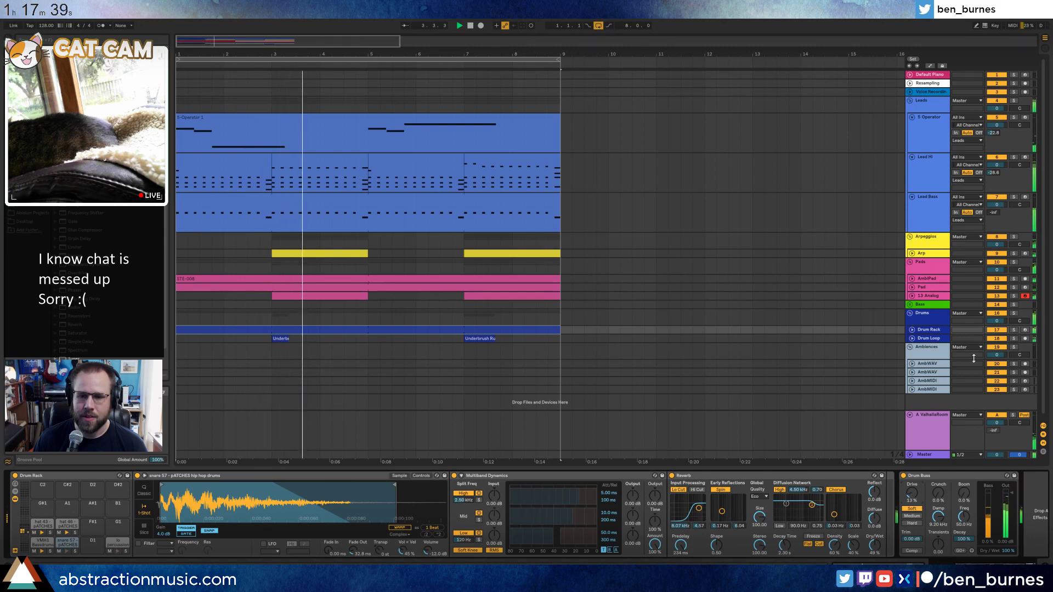
Unfold the Drum Rack track and set Drum Buss's crunch to 7.1 % and damping to 4.76 kHz, trying the boom while listening.
left_click(912, 330)
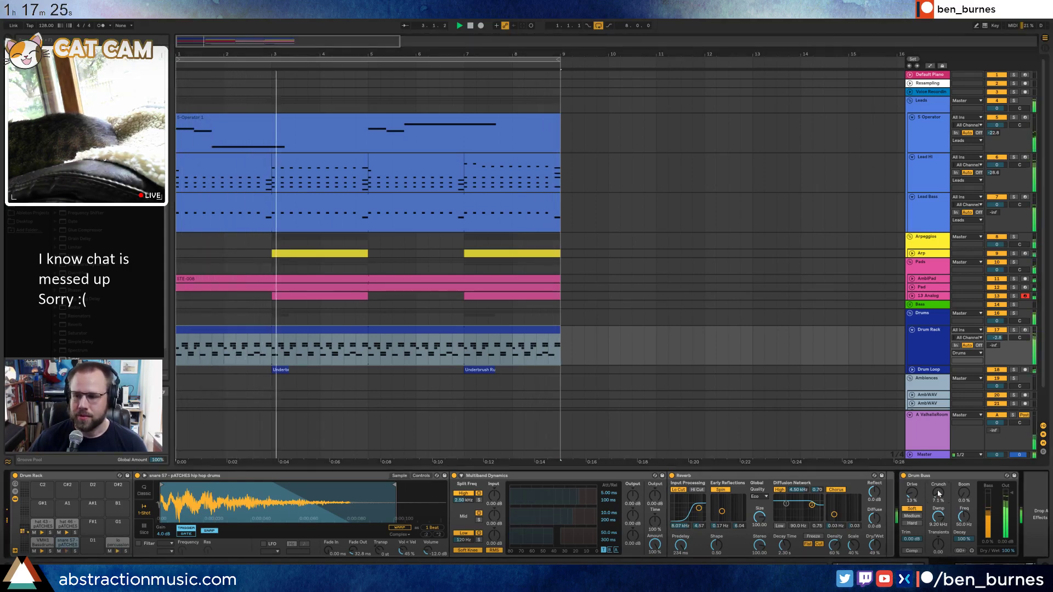
left_click_drag(937, 496, 938, 491)
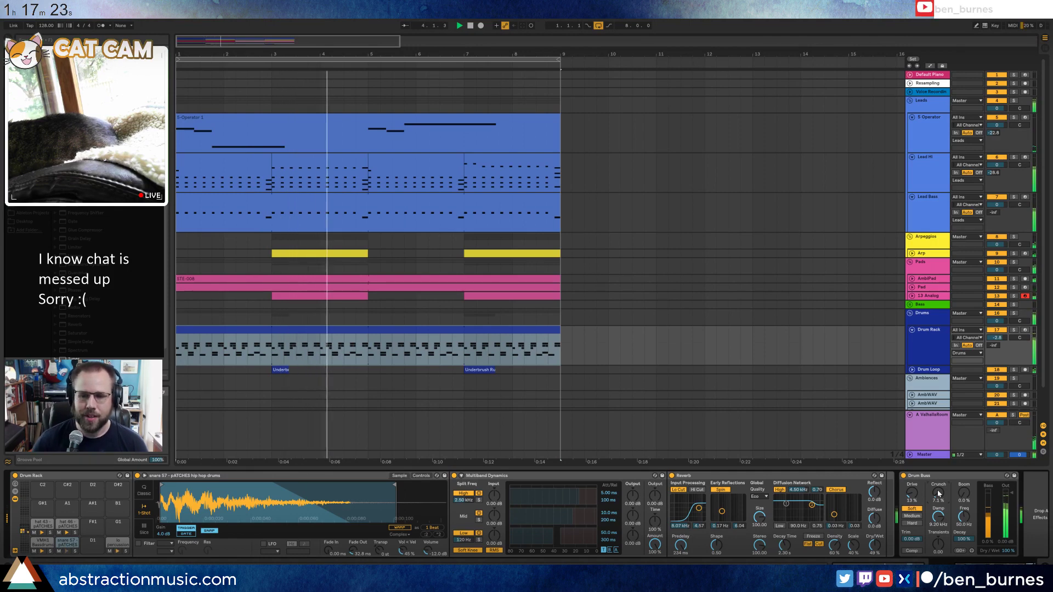
left_click_drag(964, 493, 963, 495)
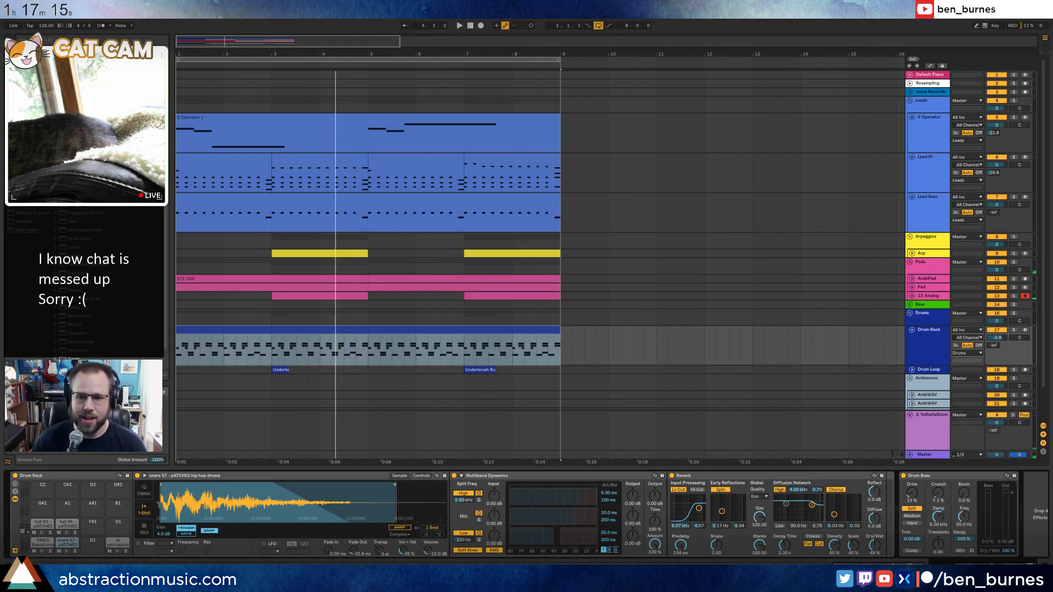
key("space")
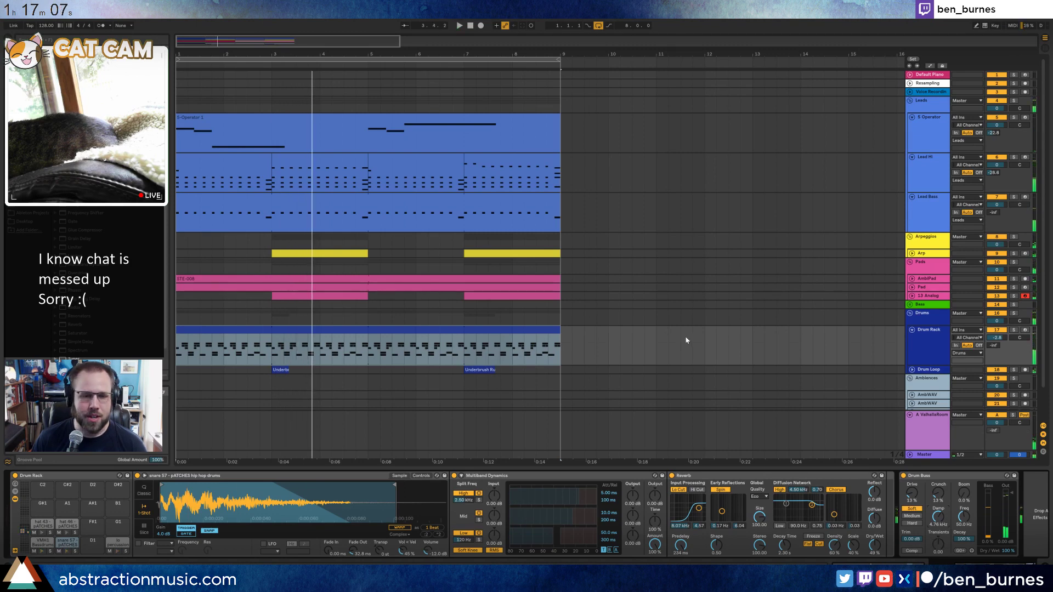
Examine the drum pattern in the Drum Rack clip and browse the library for drum samples.
key("shift+Tab")
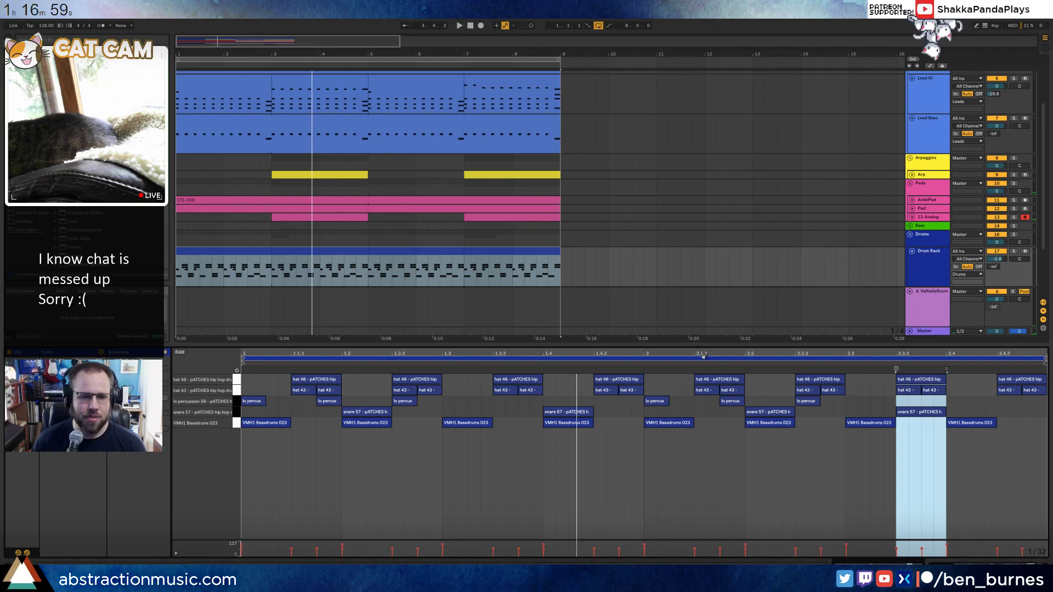
key("shift+Tab")
left_click(360, 304)
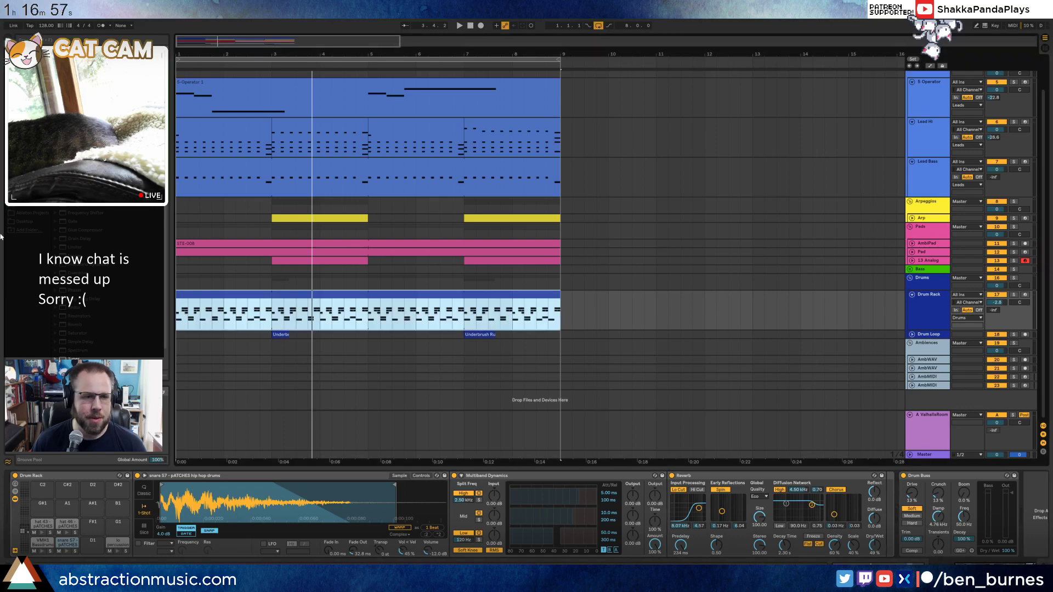
left_click(26, 205)
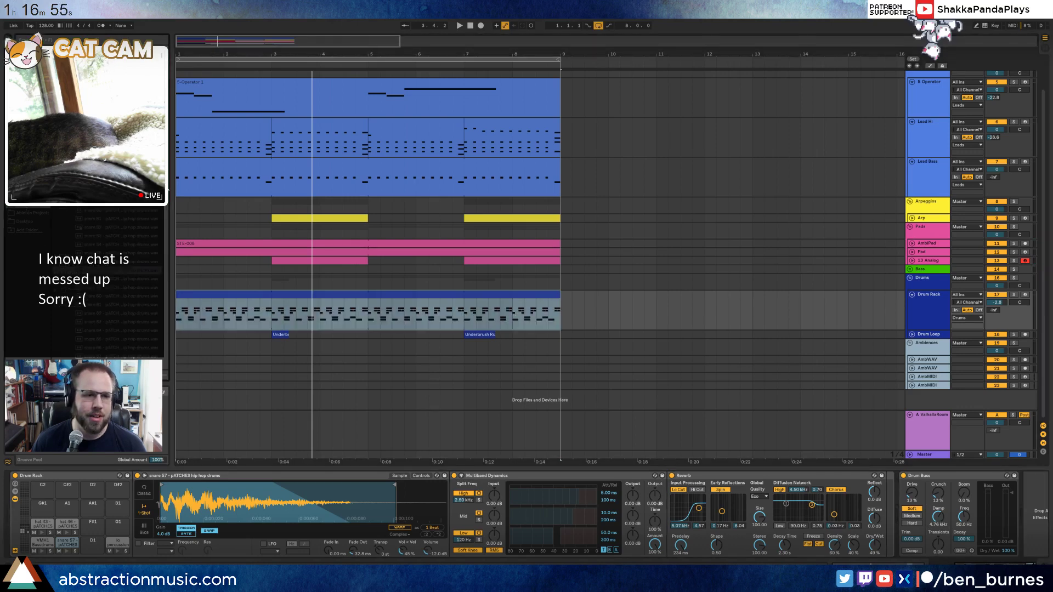
Browse and audition samples in the library, then place the Mallet Strikes sample on the first AmbWAV track at bar 2.
key("Left")
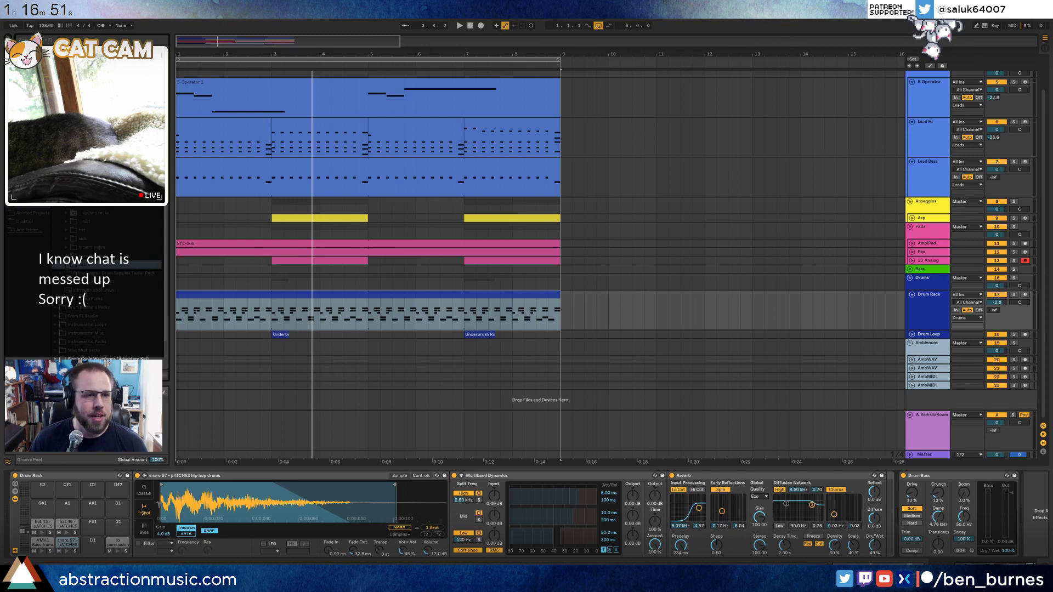
key("Left")
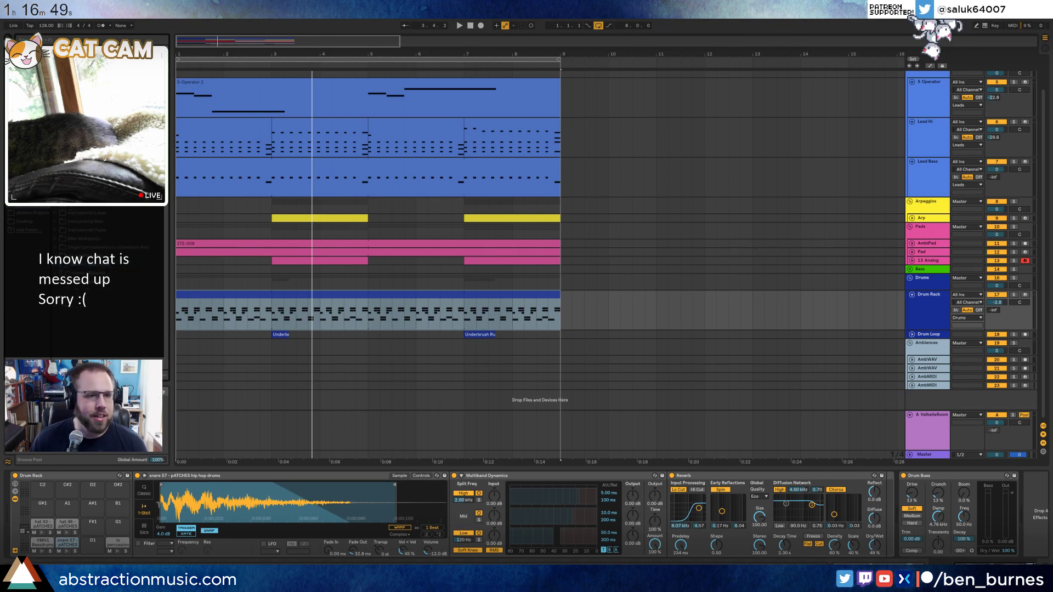
key("Right")
key("Left")
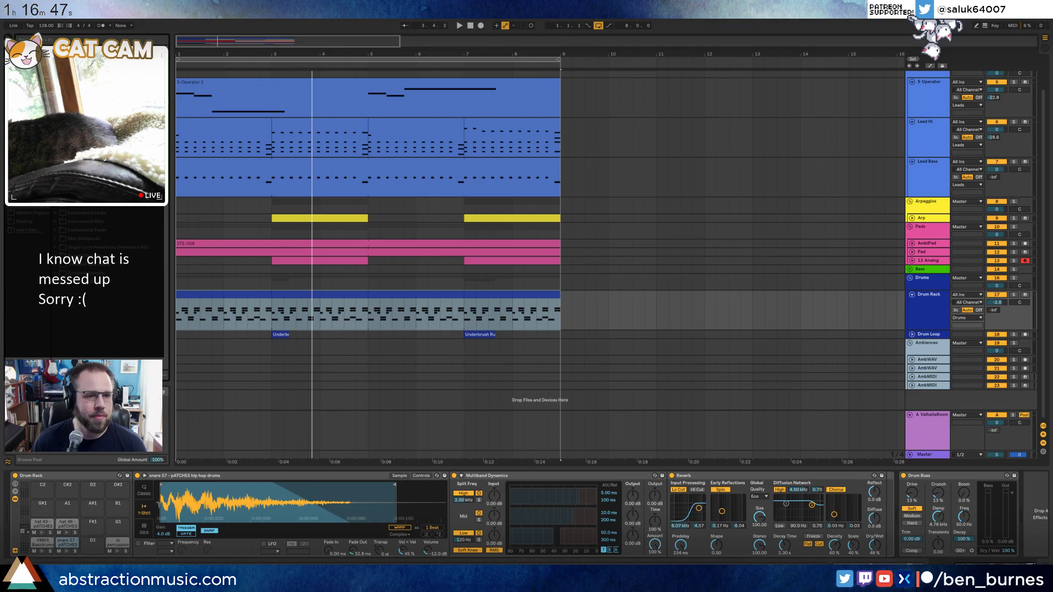
key("Right")
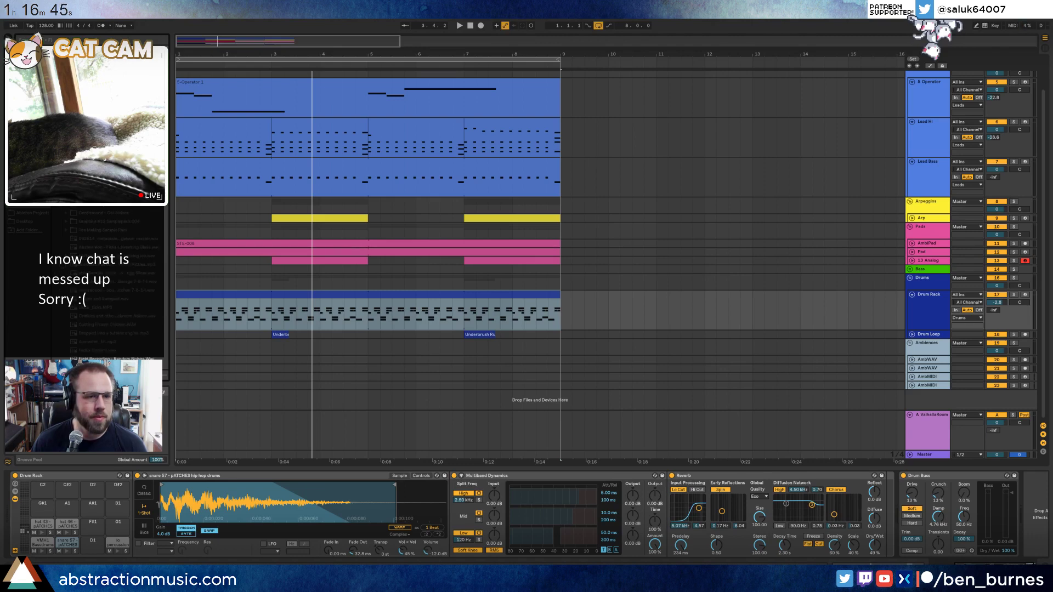
scroll(107, 230, "down", 3)
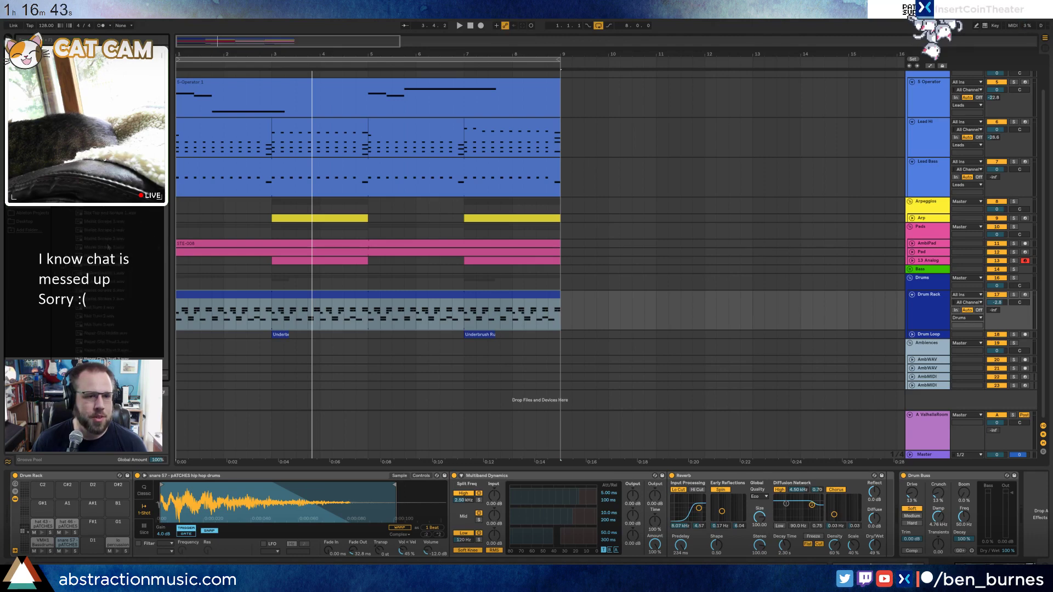
left_click(108, 241)
left_click(110, 265)
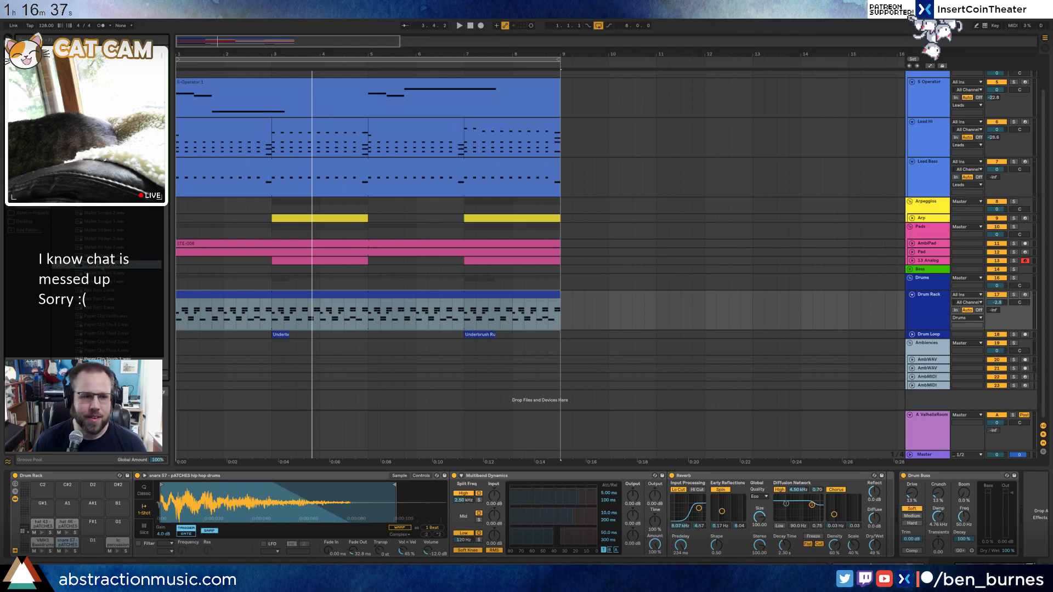
left_click(919, 359)
left_click_drag(109, 265, 233, 362)
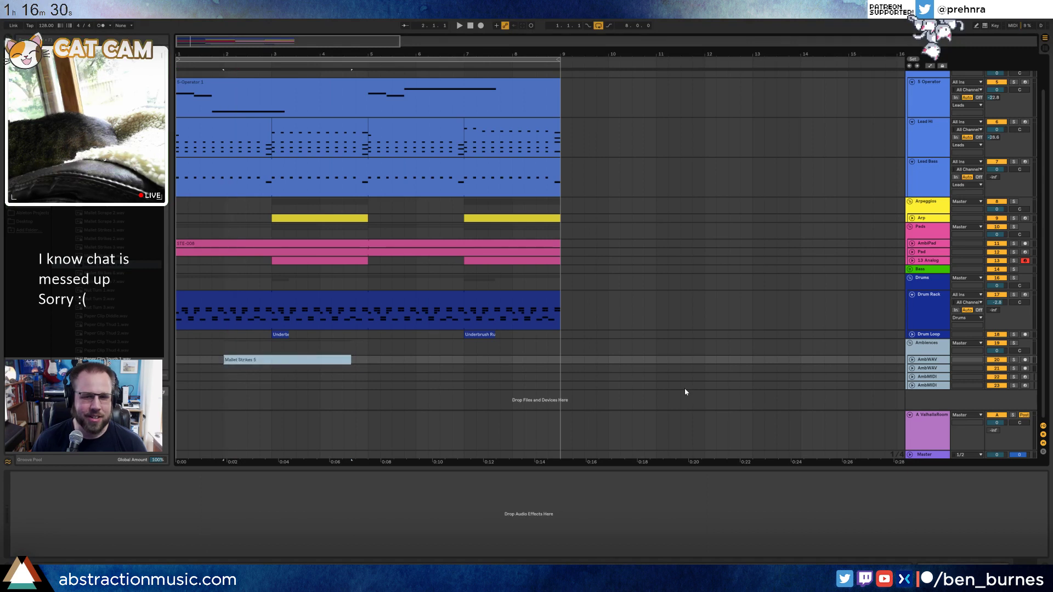
Expand the AmbWAV track, shorten the Mallet Strikes clip so it ends at bar 3, and play it back.
left_click(912, 360)
left_click_drag(348, 363, 272, 363)
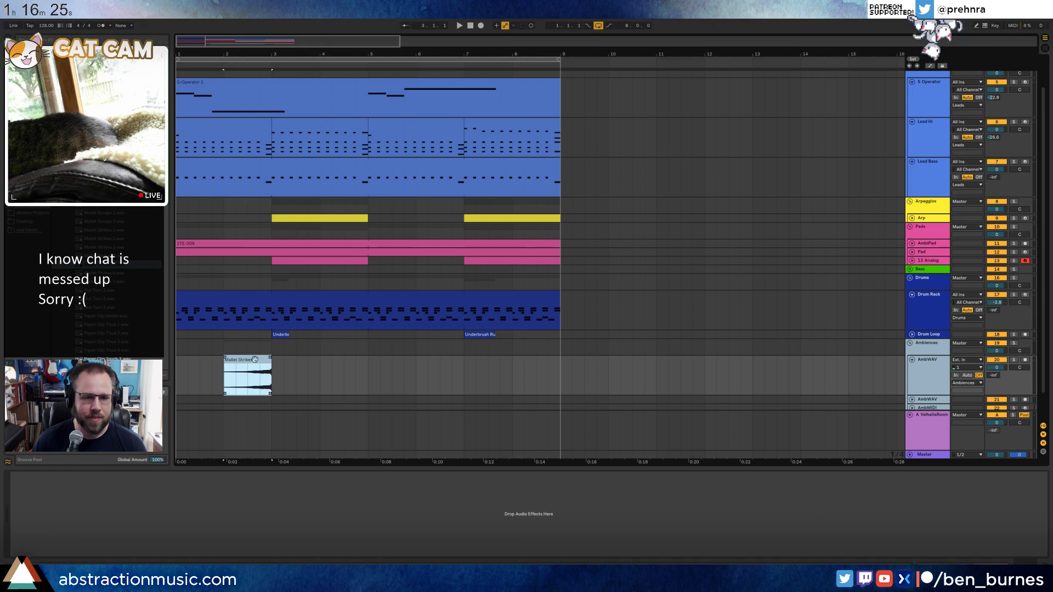
key("space")
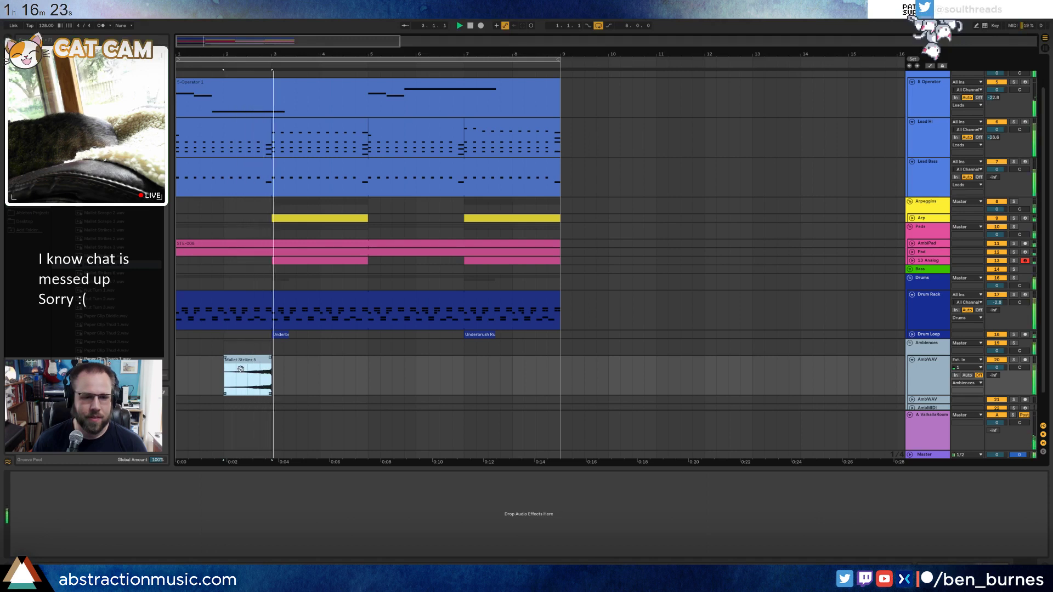
key("space")
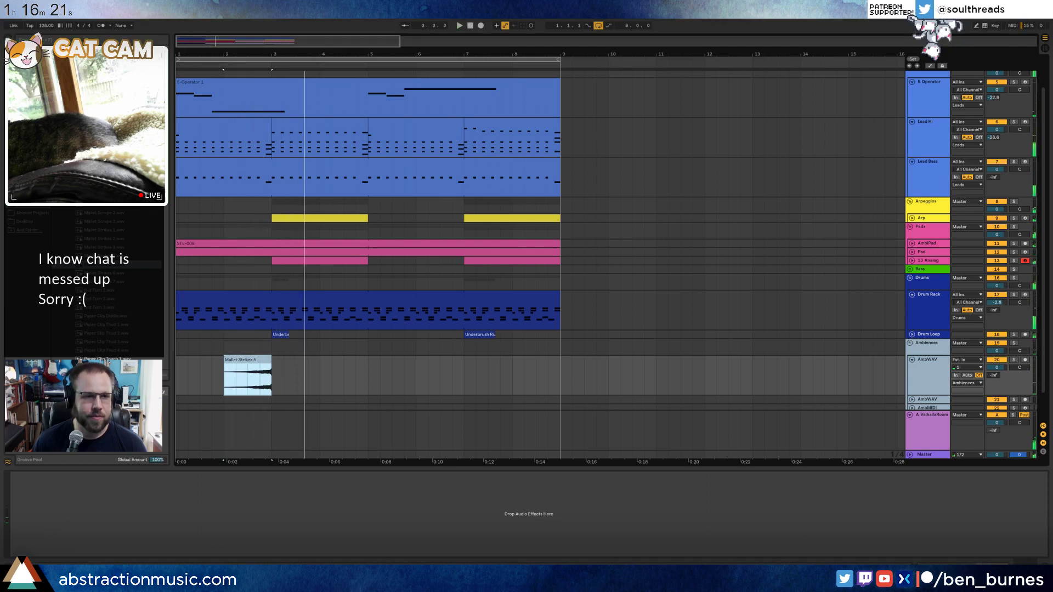
Add an Auto Filter to the AmbWAV track as a high-pass at about 354 Hz and listen to the result.
left_click(27, 109)
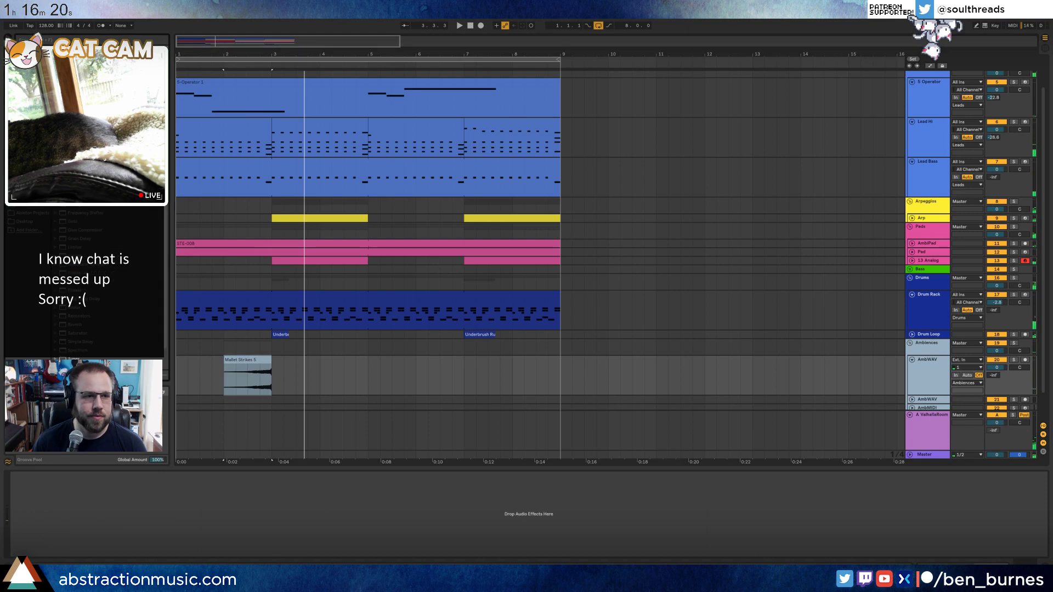
left_click(231, 379)
left_click(54, 535)
left_click_drag(68, 527, 73, 527)
key("space")
key("space")
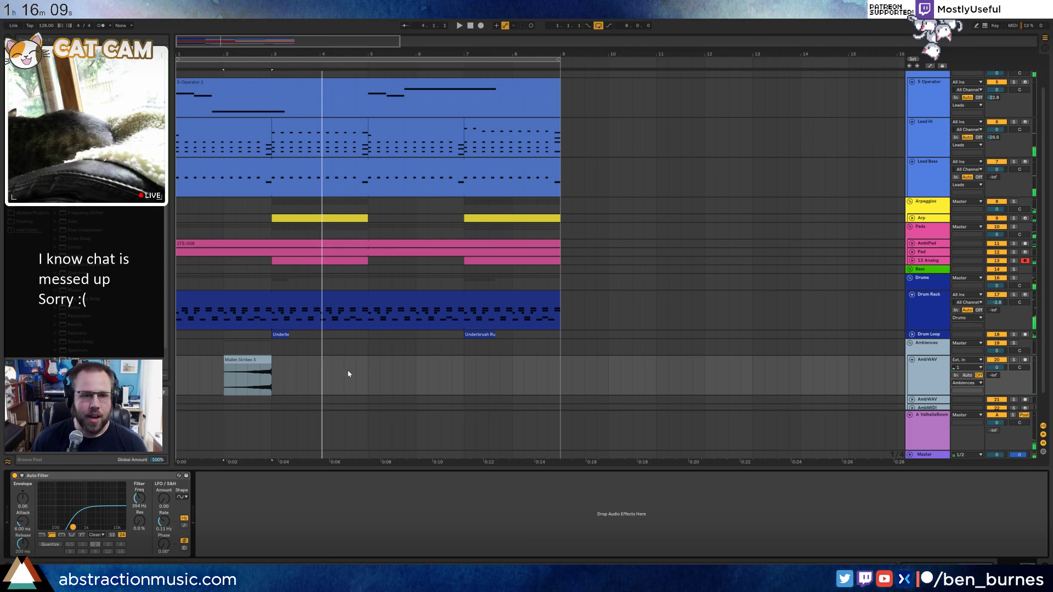
Move the Mallet Strikes clip to bar 4 and paste a copy of it at bar 8.
left_click_drag(247, 376, 343, 376)
left_click(511, 376)
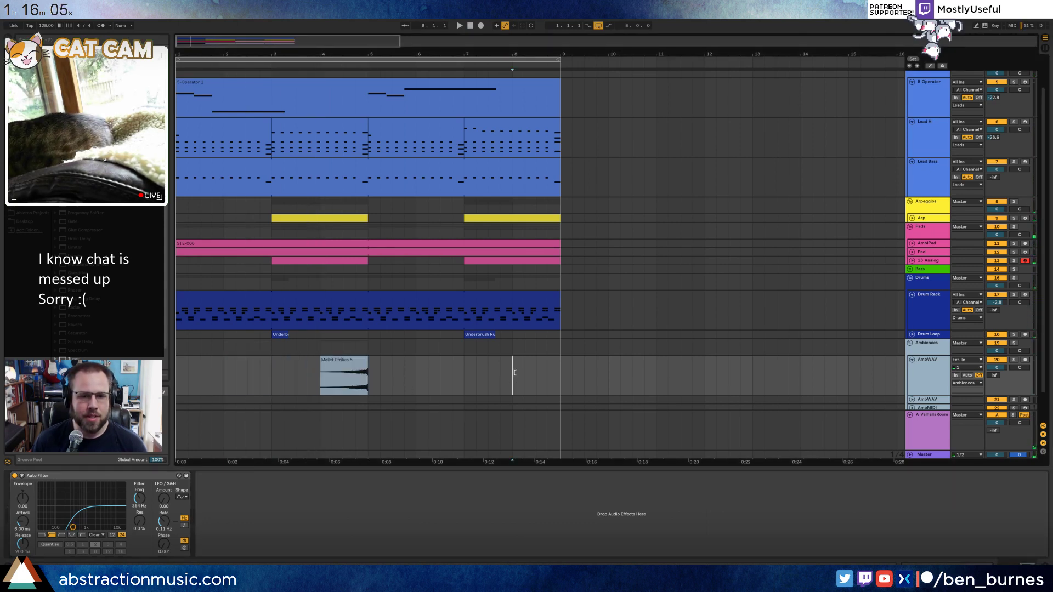
key("ctrl+v")
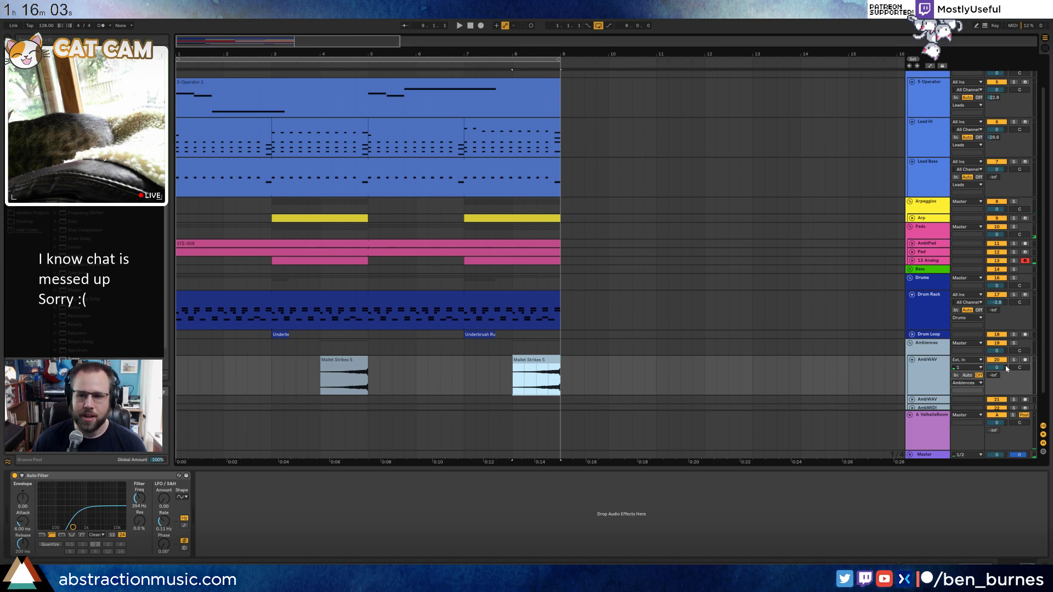
Lower the AmbWAV track's volume, set its reverb send to about -17 dB, and play the arrangement from the start.
left_click_drag(992, 367, 991, 375)
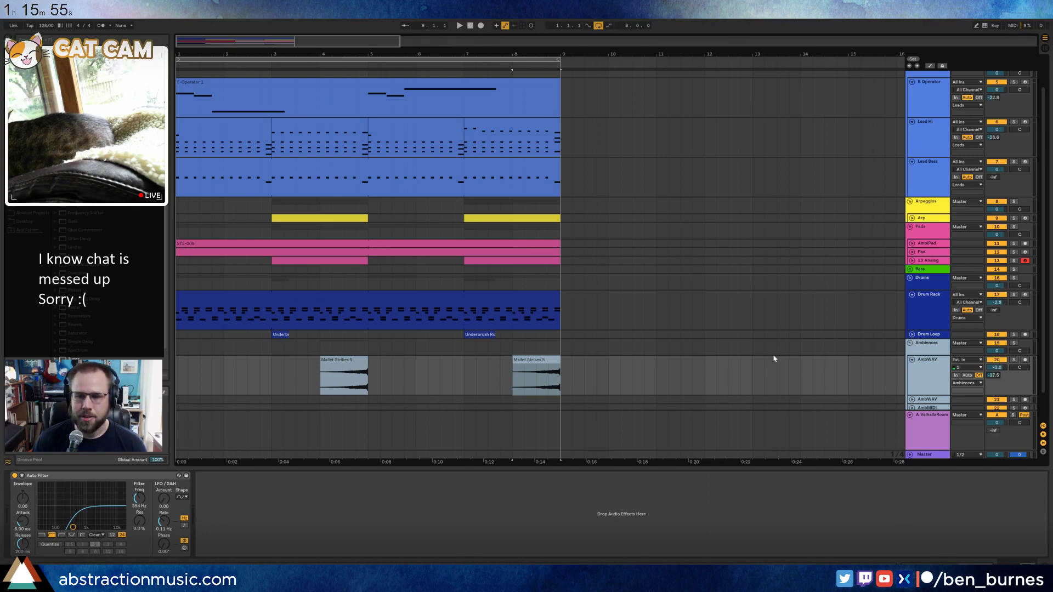
left_click(181, 364)
key("space")
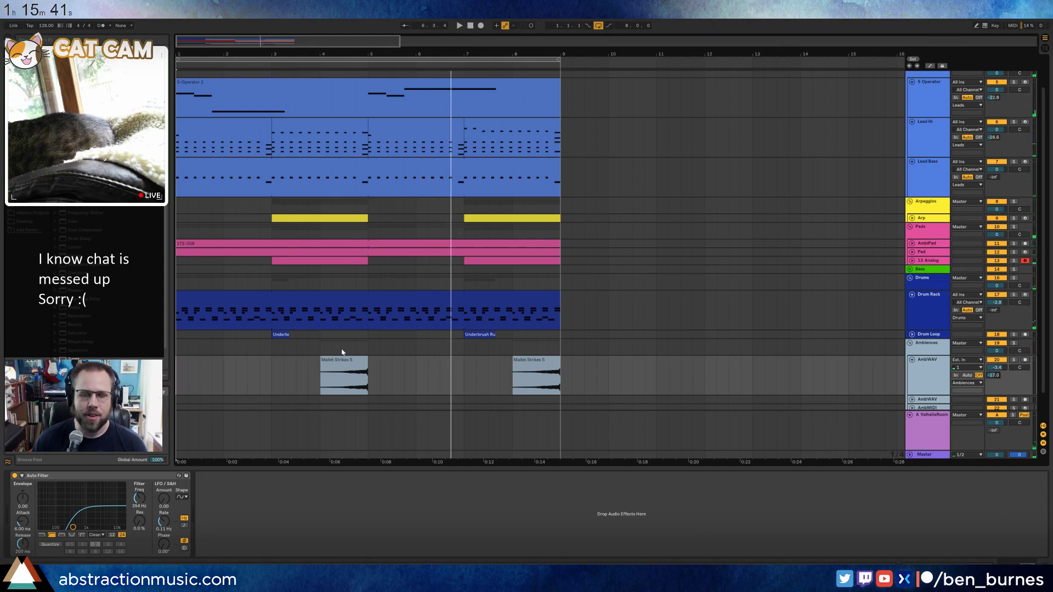
key("space")
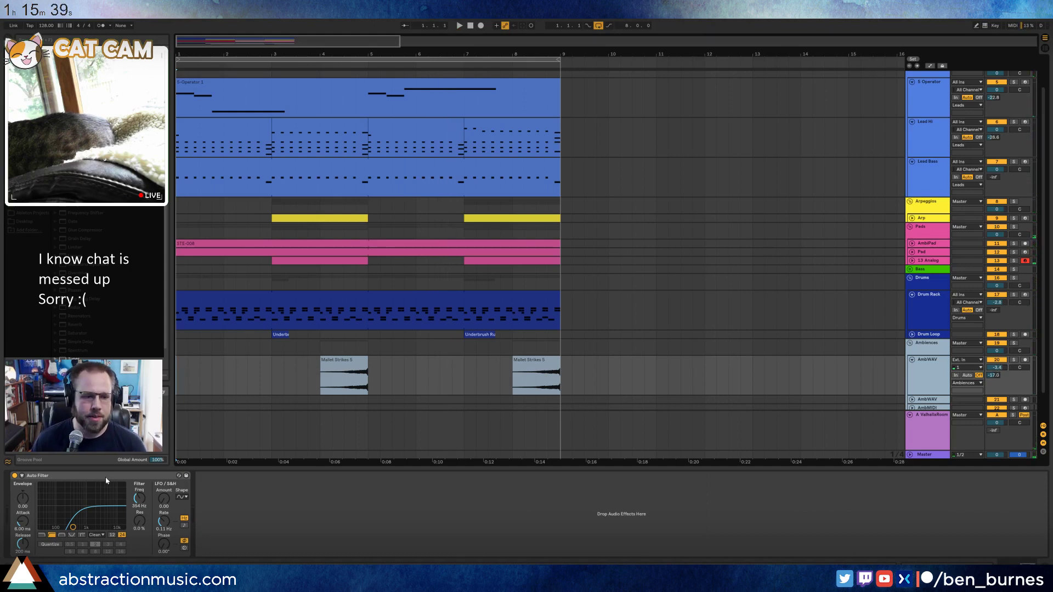
Set the AmbWAV track's reverb send to -15 dB and play back from the Mallet Strikes clip at bar 4.
left_click(74, 528)
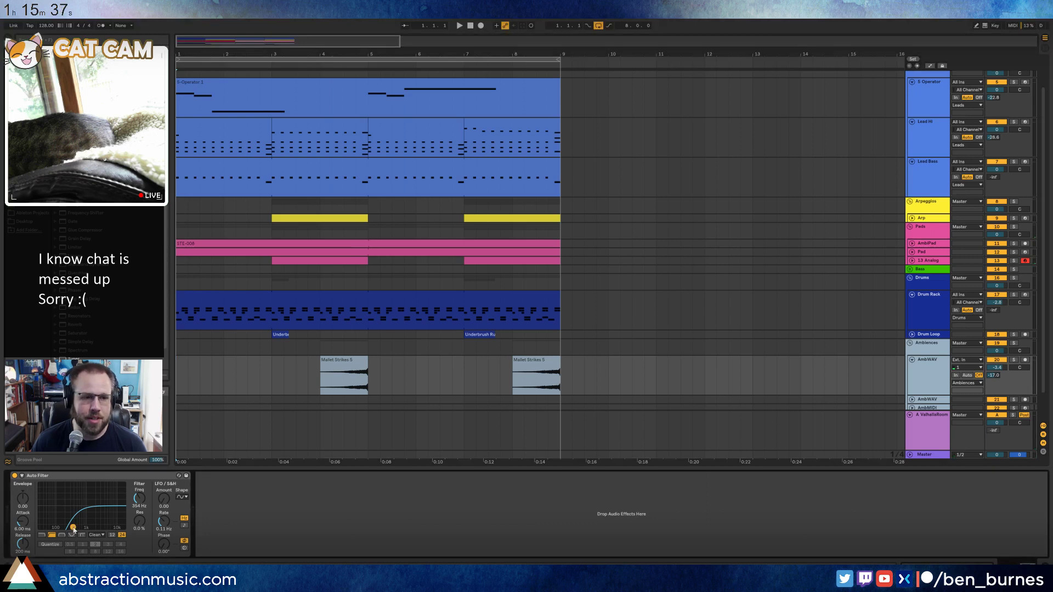
left_click(334, 362)
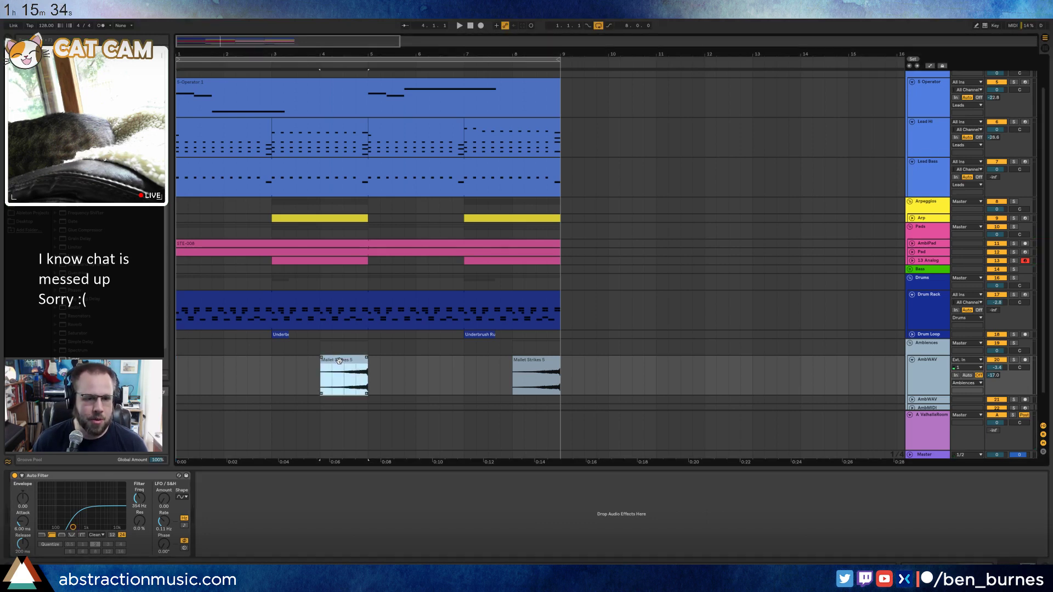
left_click(992, 375)
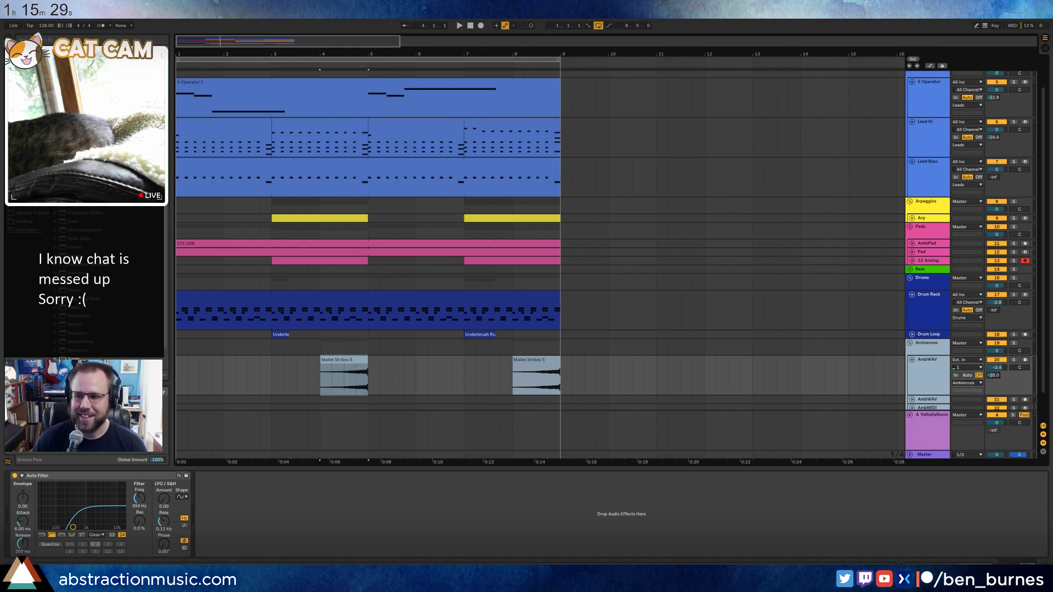
left_click_drag(993, 375, 993, 372)
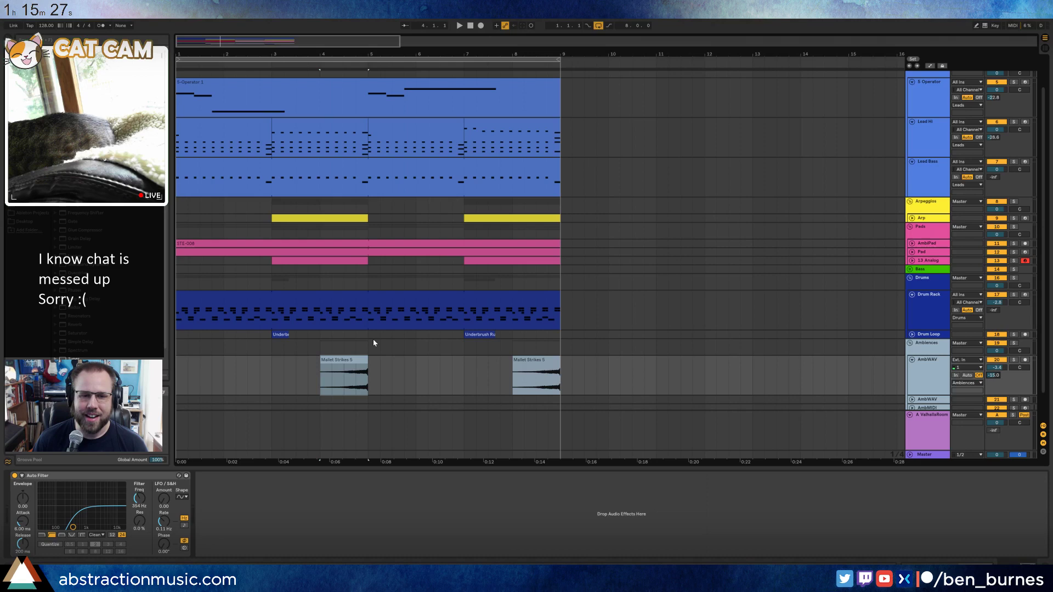
left_click(341, 357)
key("space")
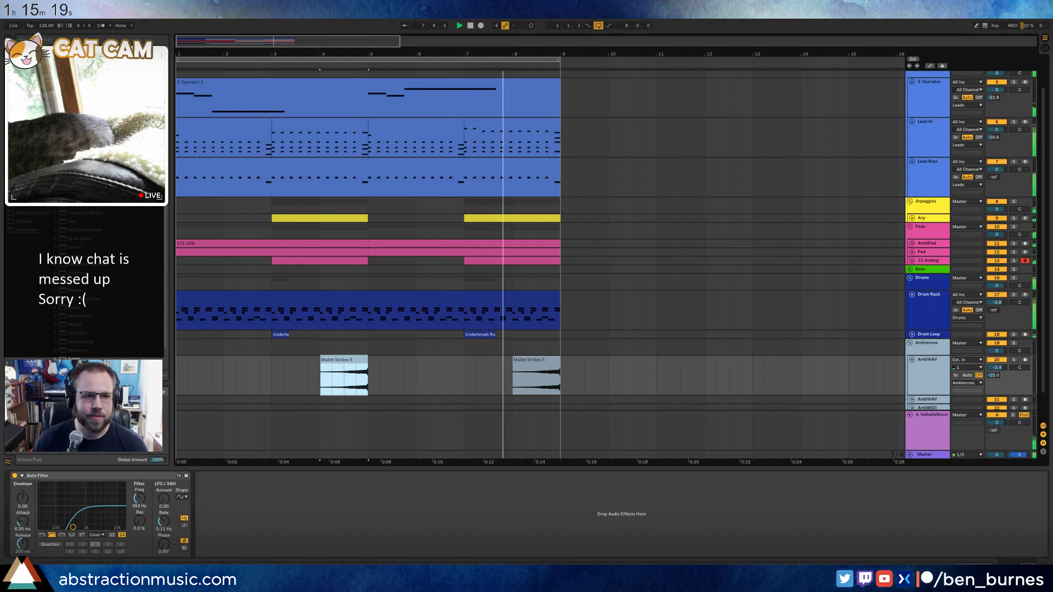
Stop playback and audition several samples listed near the Mallet Strikes files in the library.
left_click(27, 189)
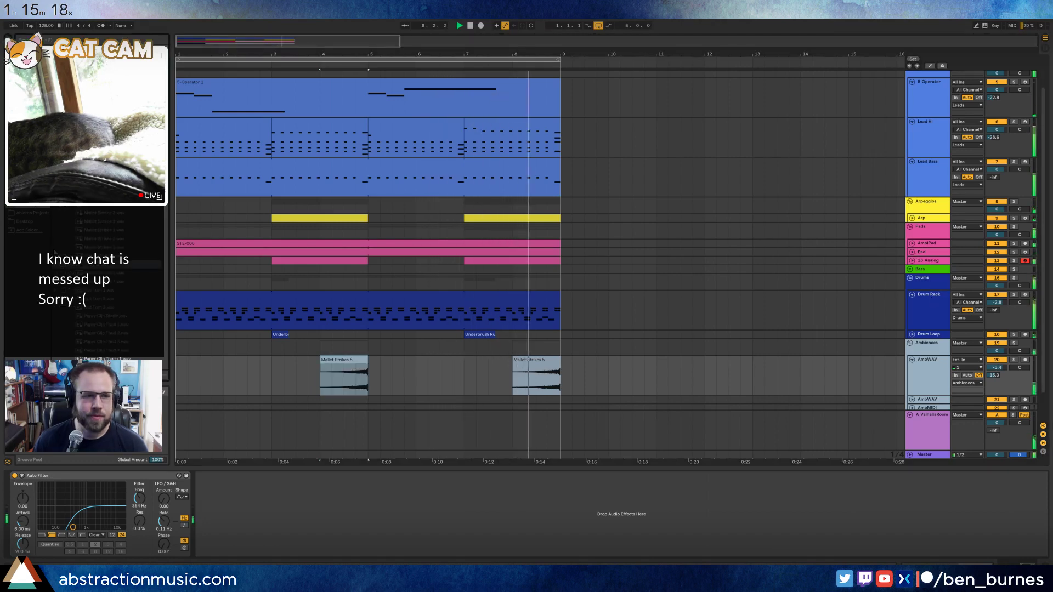
left_click(130, 324)
key("space")
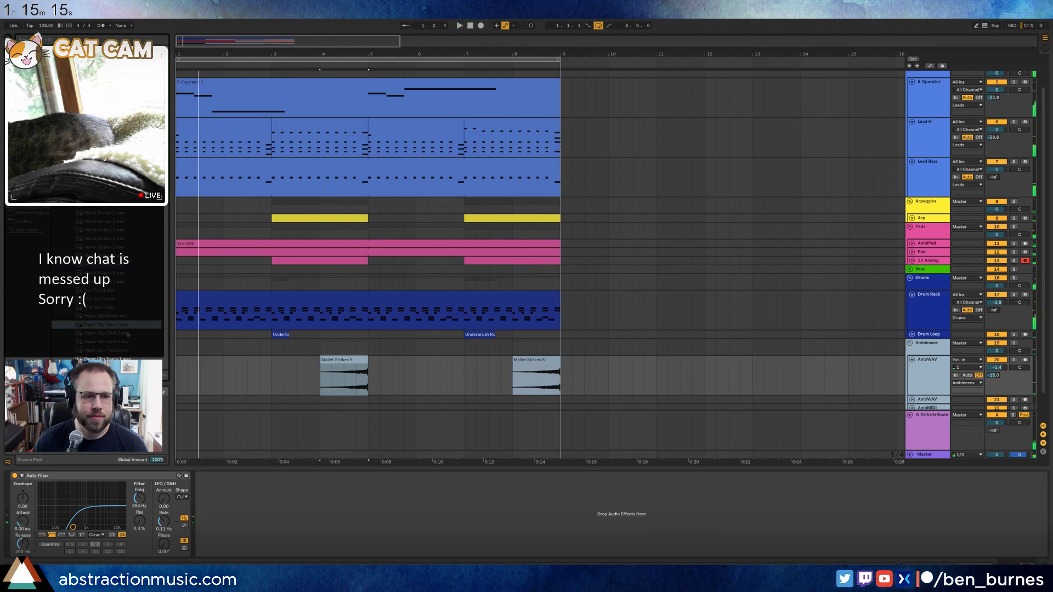
left_click(128, 334)
left_click(130, 342)
left_click(121, 273)
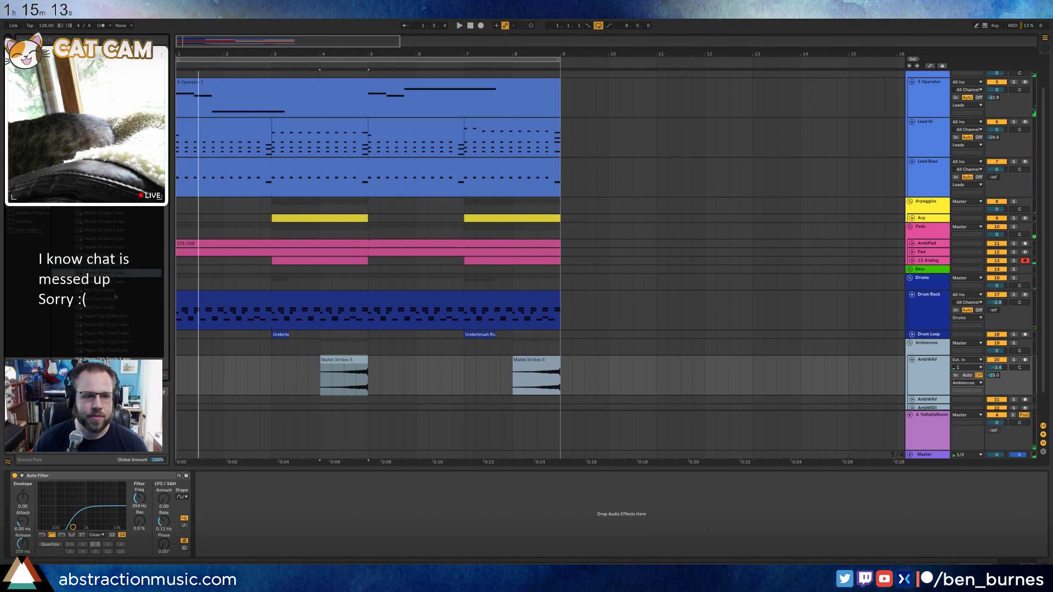
left_click(118, 290)
left_click(115, 299)
left_click(122, 308)
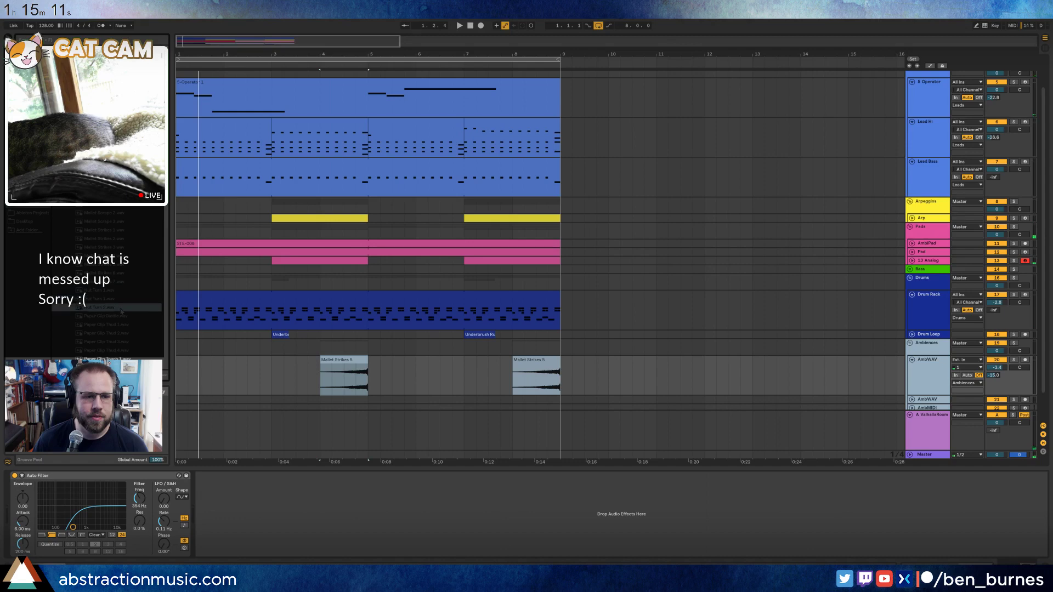
scroll(134, 290, "up", 2)
left_click(110, 209)
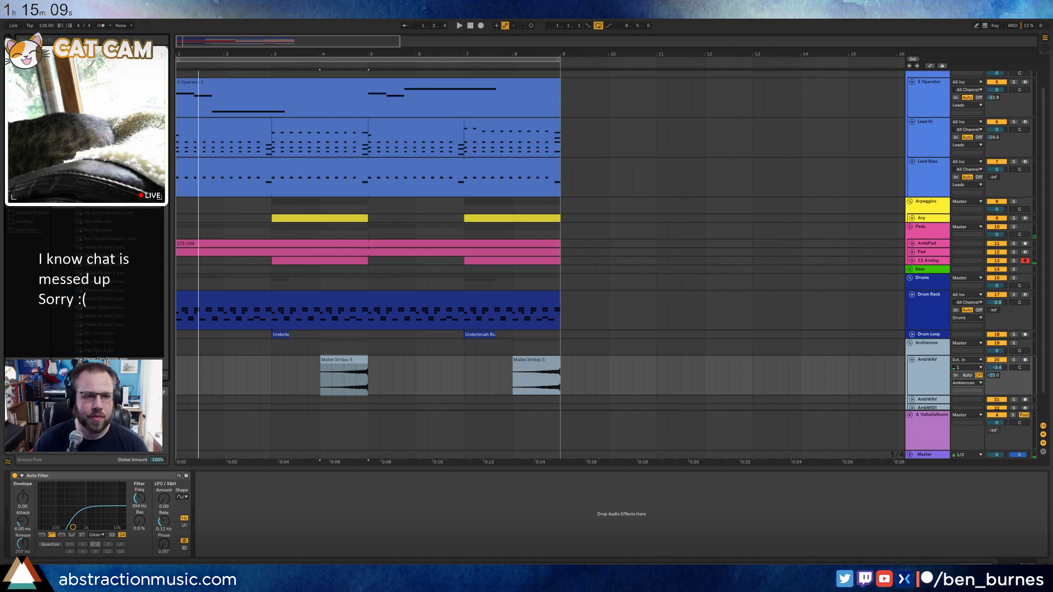
Move to another part of the sample library and audition samples throughout its long file list.
key("Left")
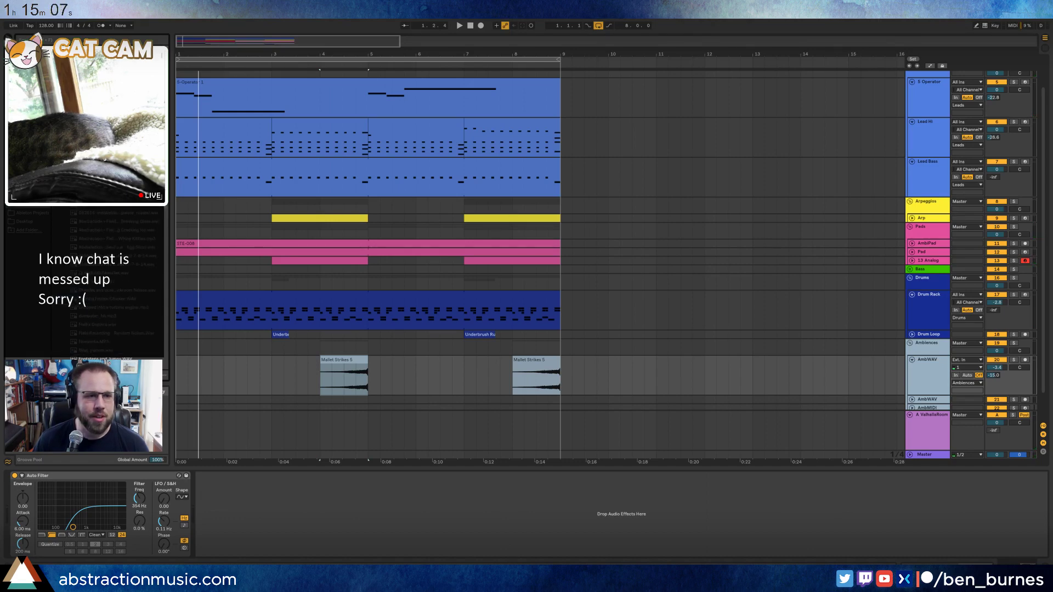
left_click_drag(165, 174, 180, 220)
left_click(127, 246)
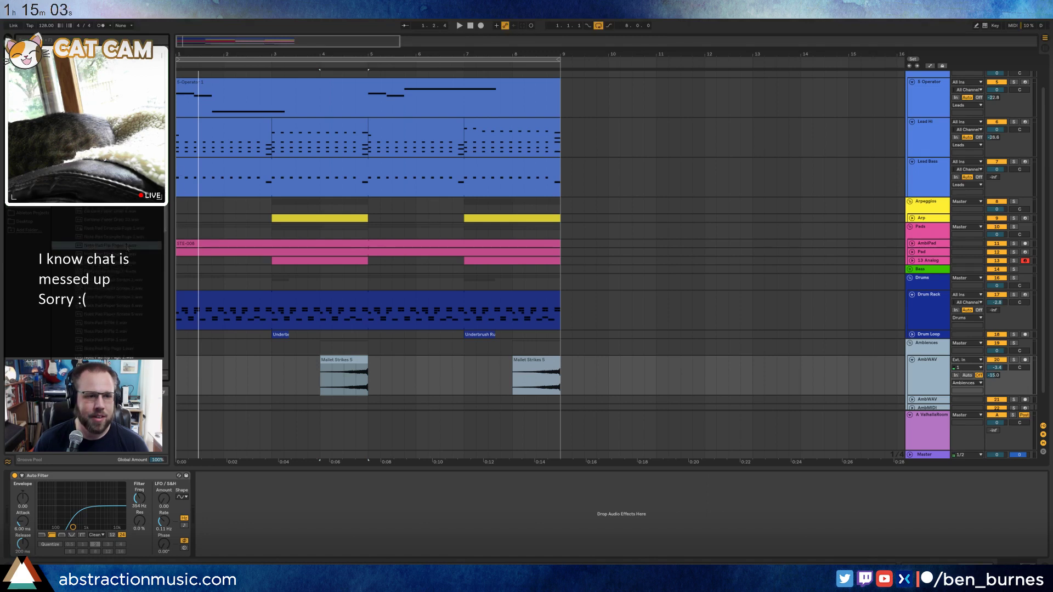
left_click(130, 237)
left_click(126, 296)
scroll(124, 294, "down", 2)
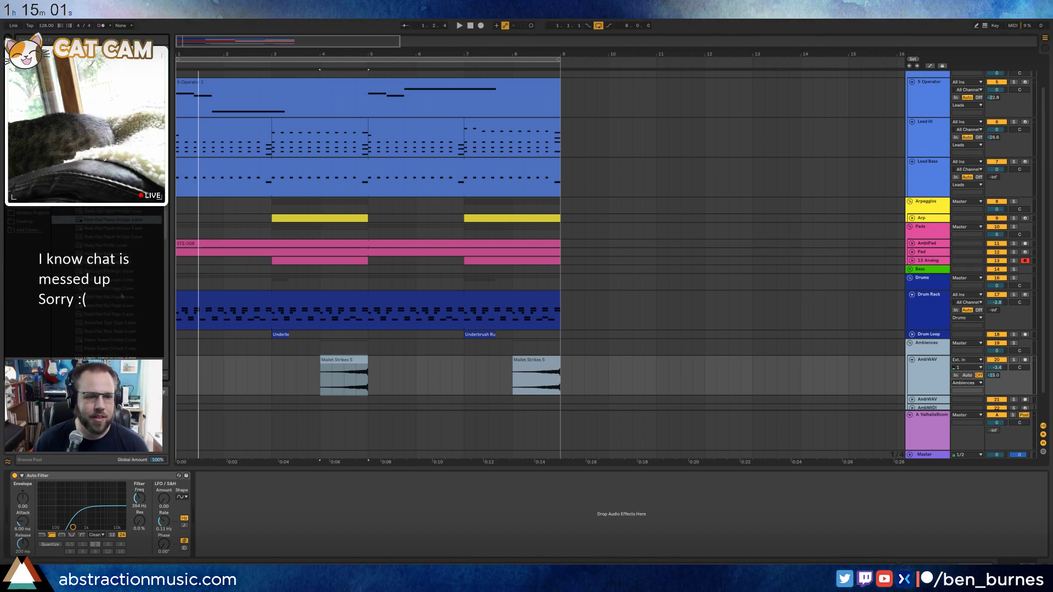
left_click(123, 290)
scroll(123, 291, "down", 1)
scroll(123, 290, "down", 1)
left_click(123, 290)
scroll(123, 289, "down", 3)
left_click(123, 289)
scroll(123, 289, "down", 3)
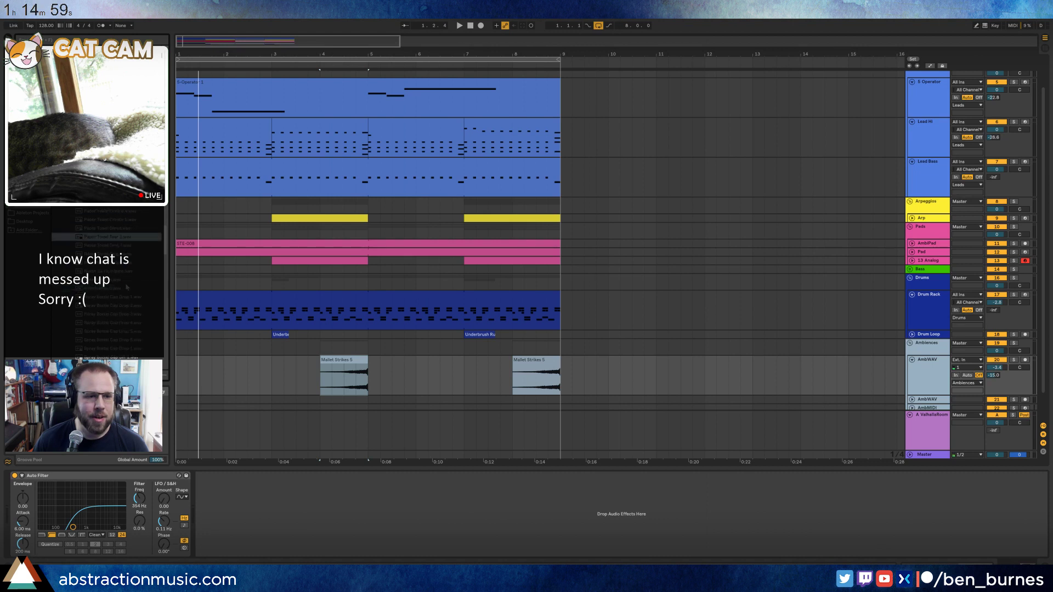
left_click(125, 286)
scroll(126, 288, "down", 3)
left_click(126, 289)
scroll(127, 294, "down", 3)
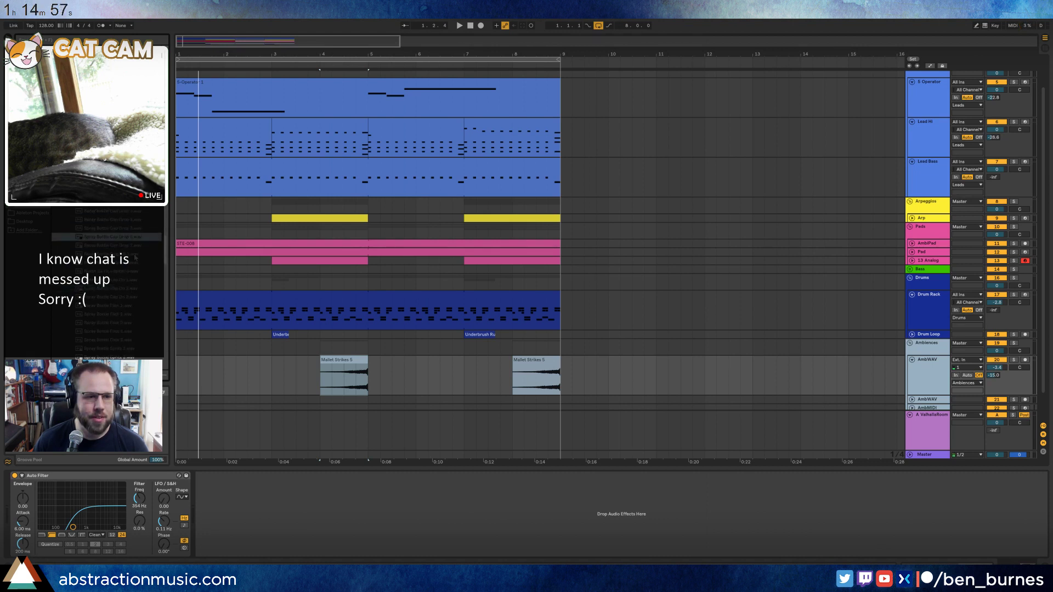
left_click(138, 272)
scroll(141, 274, "down", 3)
left_click(145, 289)
scroll(148, 287, "down", 3)
left_click(156, 280)
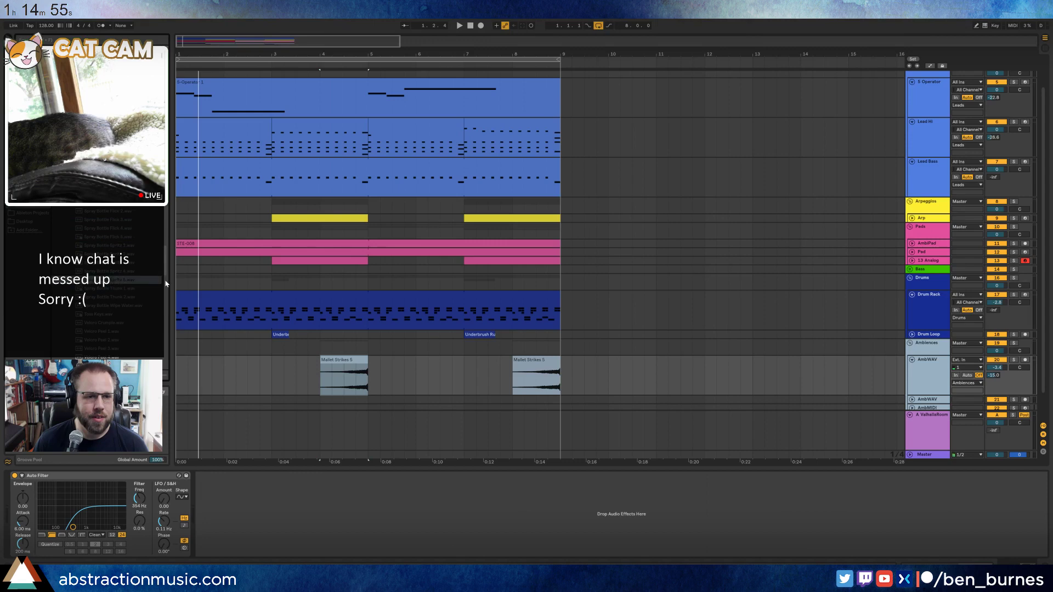
Place the Drum Loop track in a new group of its own inside Drums.
left_click(926, 335)
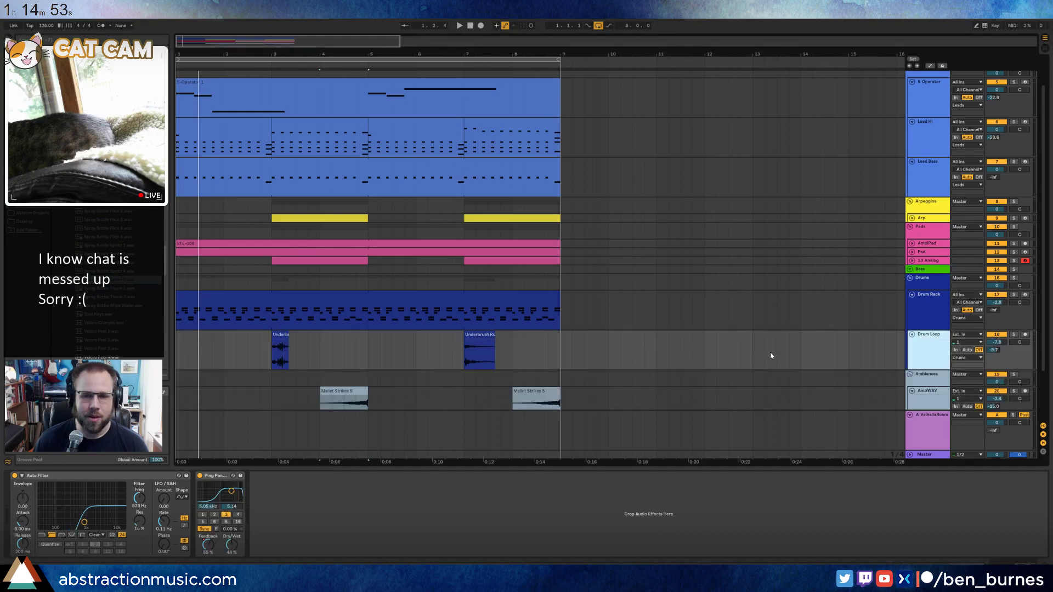
key("ctrl+g")
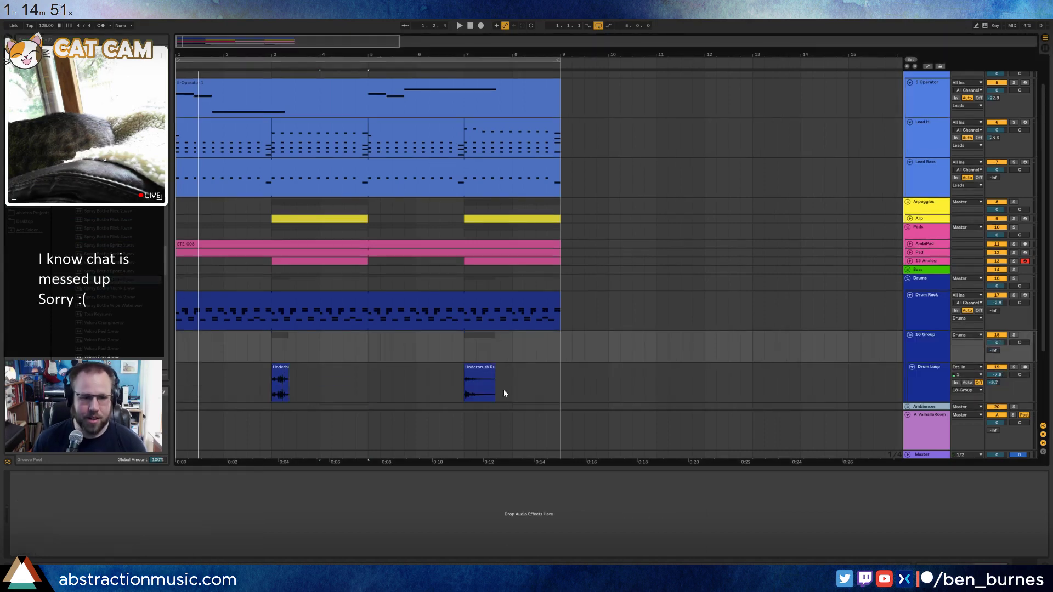
Move the Auto Filter and Ping Pong Delay from the Drum Loop track onto the group that contains it.
left_click(933, 369)
left_click(928, 351)
left_click(937, 374)
left_click(88, 476)
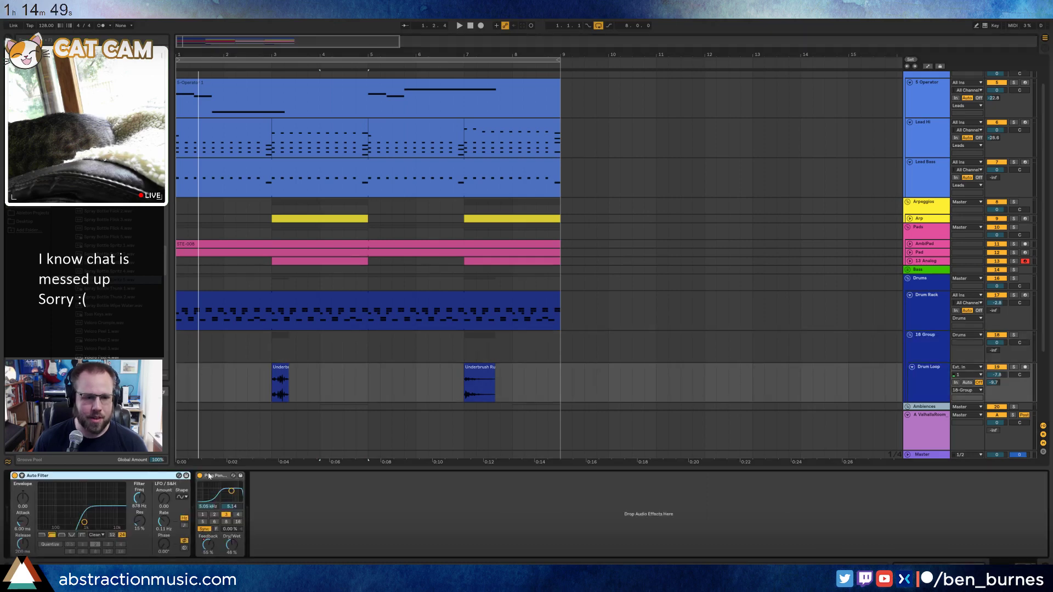
left_click(926, 345)
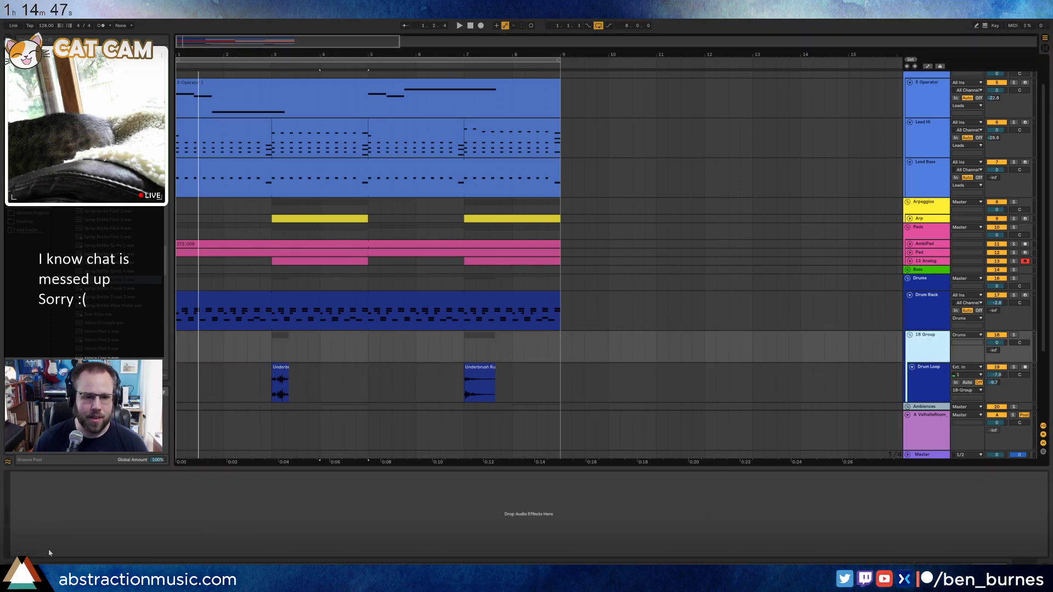
key("ctrl+v")
Add an audio track below Drum Loop in the same group and place the Velcro Crumple sample on it at bar 3.
scroll(761, 345, "down", 2)
left_click(923, 333)
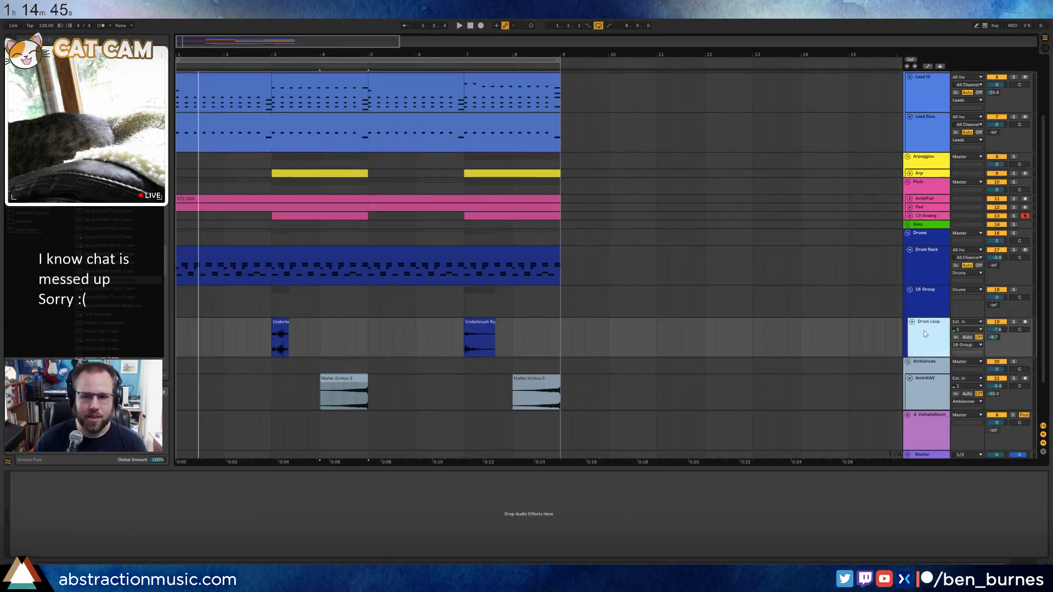
key("ctrl+t")
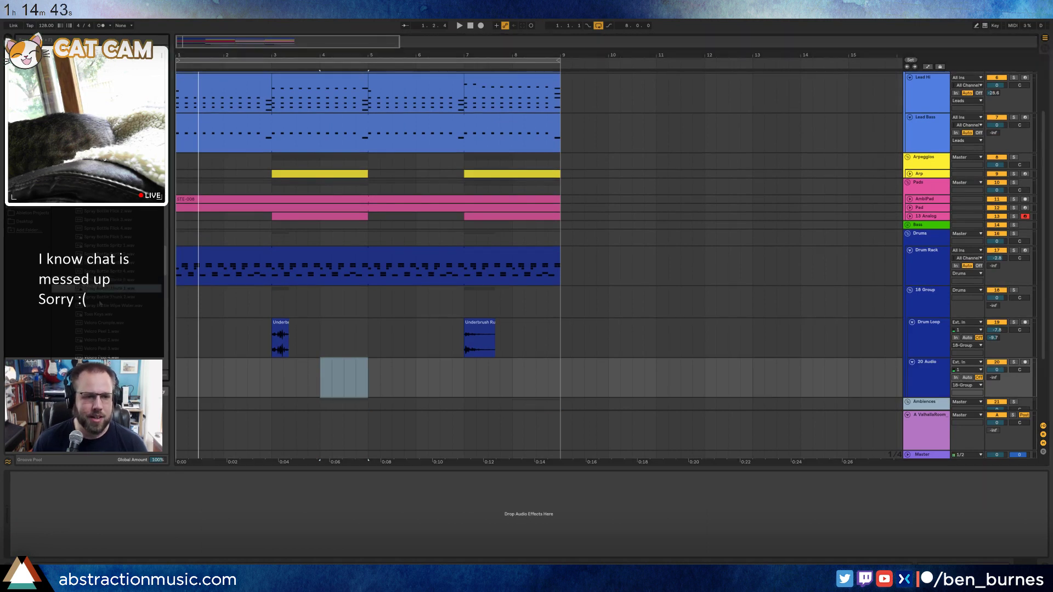
scroll(329, 384, "down", 1)
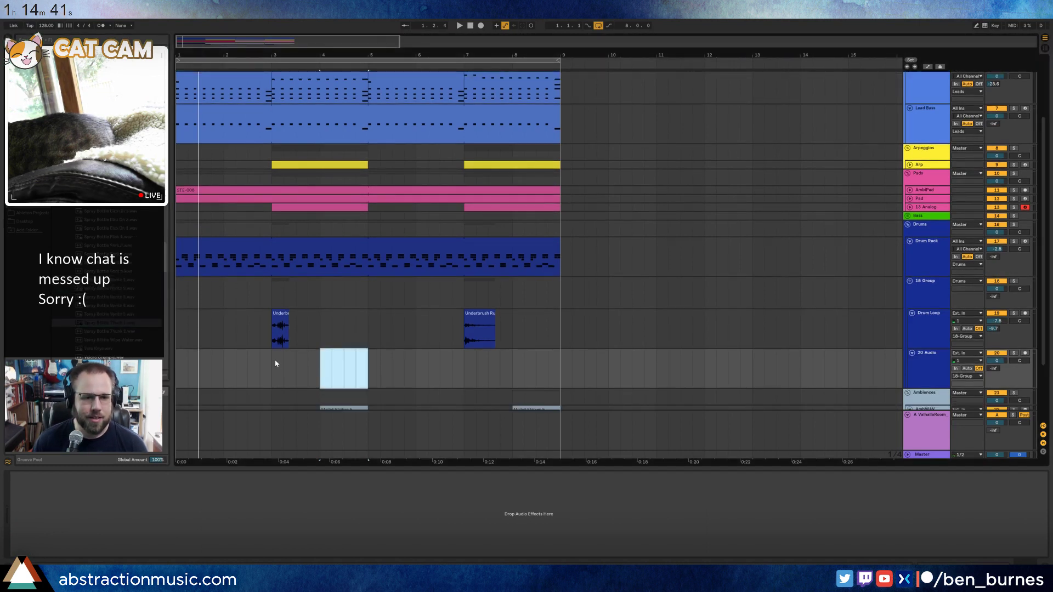
scroll(275, 363, "up", 5)
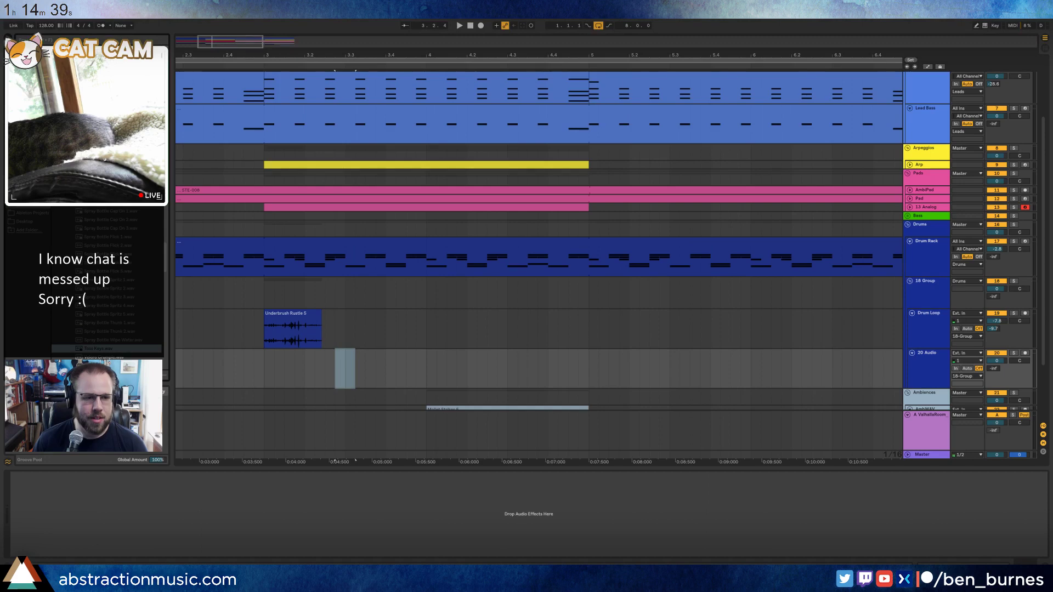
key("Down")
left_click_drag(335, 367, 298, 355)
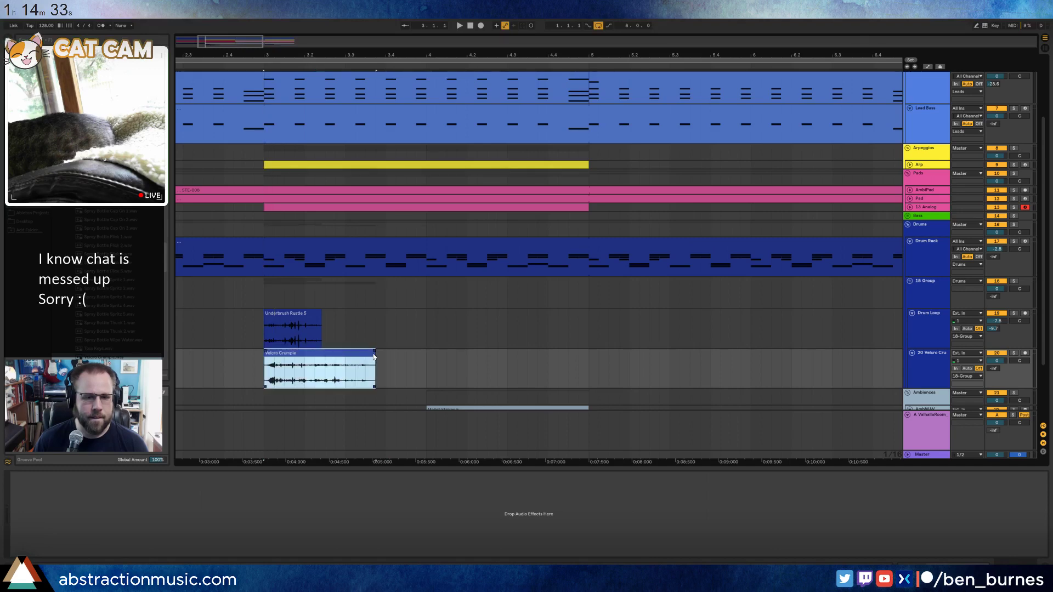
Give the Velcro Crumple clip a long fade-out and listen to it within the loop.
left_click_drag(374, 351, 274, 355)
key("space")
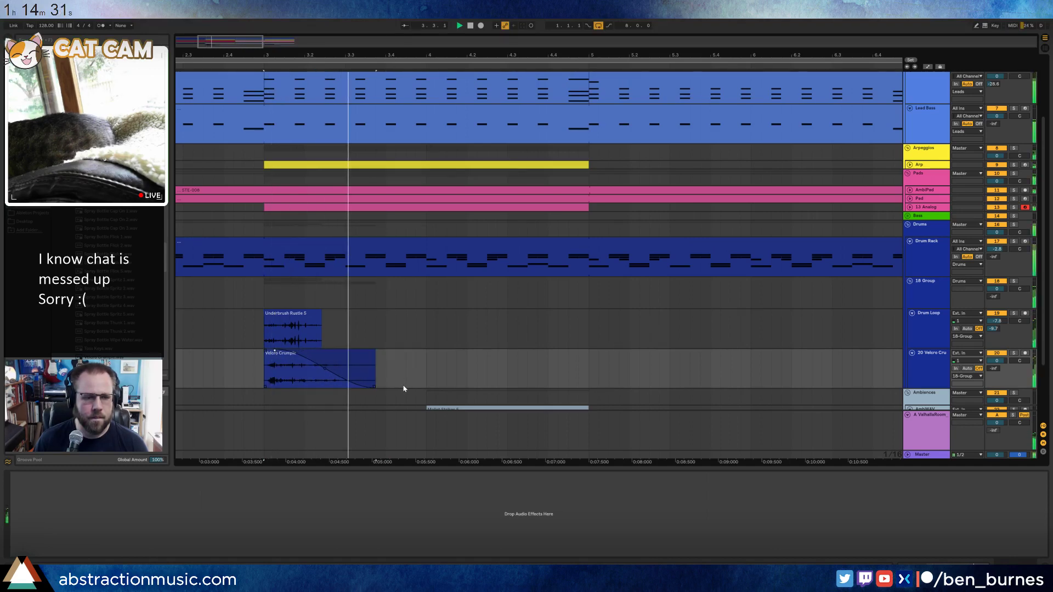
left_click_drag(568, 55, 568, 22)
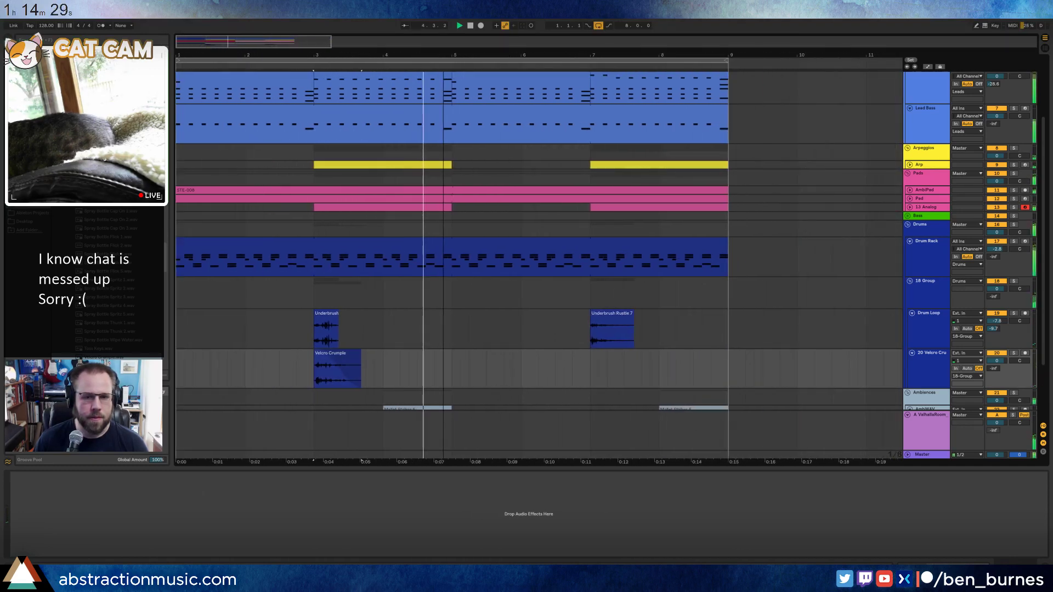
key("space")
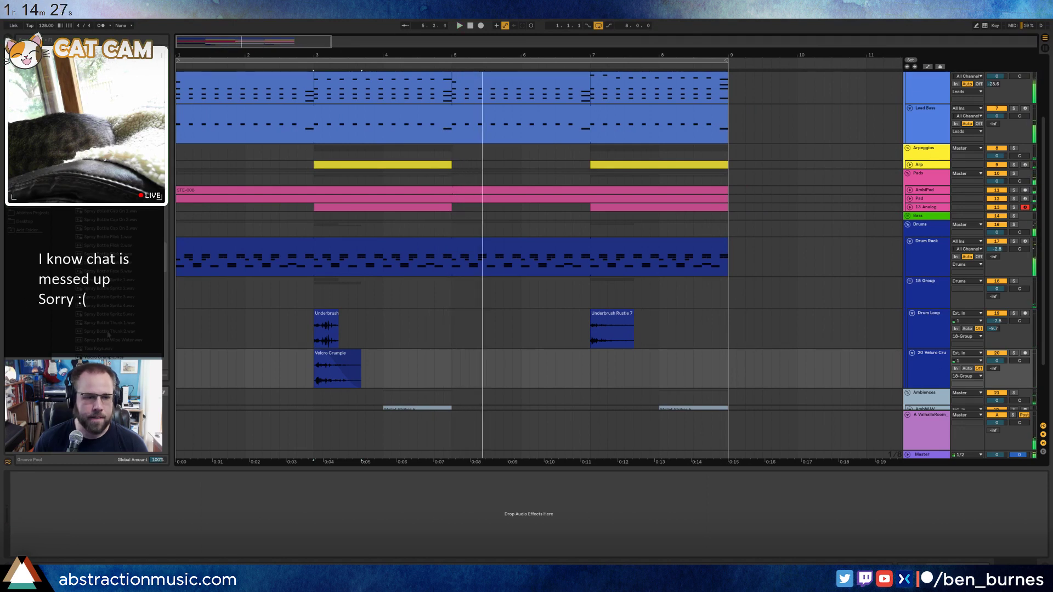
Audition more samples, then place Velcro Peel 6 at bar 7 on the Velcro track and fade out its second half.
left_click(113, 315)
scroll(113, 316, "down", 3)
left_click(110, 316)
scroll(109, 322, "down", 3)
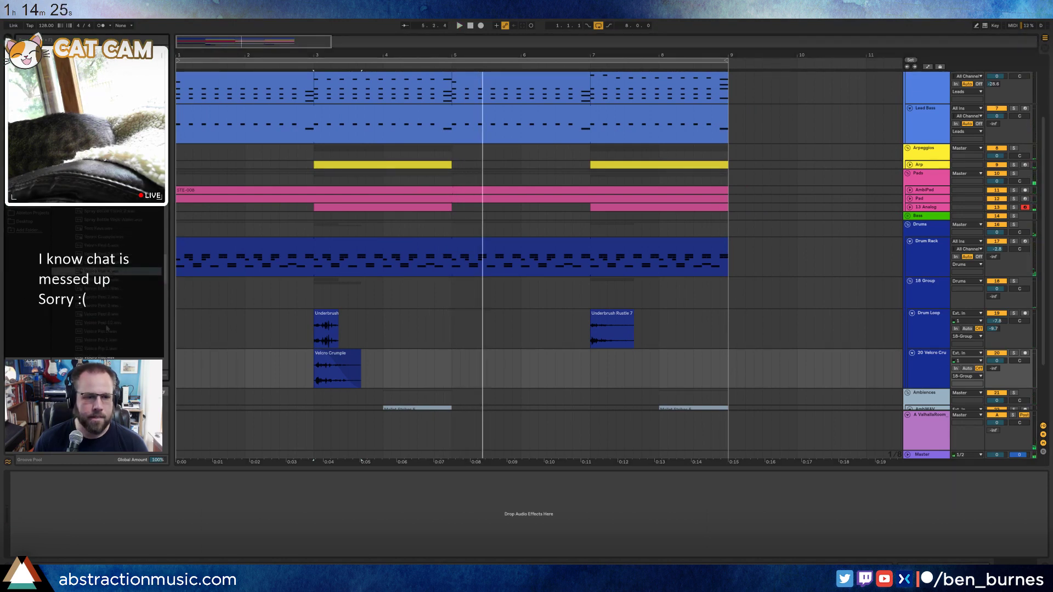
mouse_move(104, 289)
left_mouse_down()
mouse_move(162, 307)
mouse_move(595, 355)
left_mouse_up()
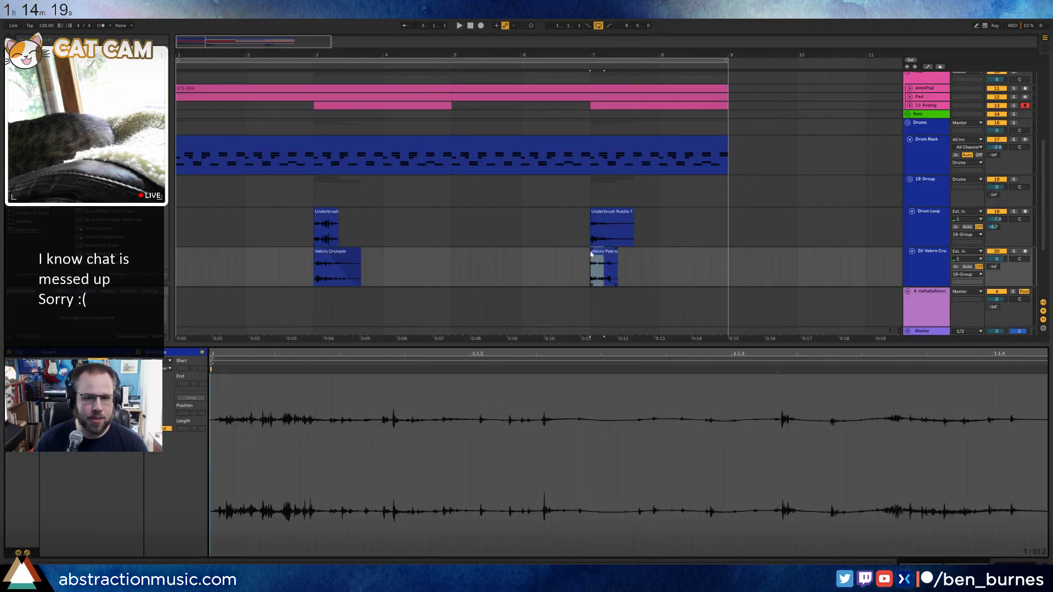
left_click(613, 253)
left_click(606, 252)
During playback, rebalance the volumes of the Velcro and Drum Loop tracks and set their group's reverb send to -9 dB.
key("space")
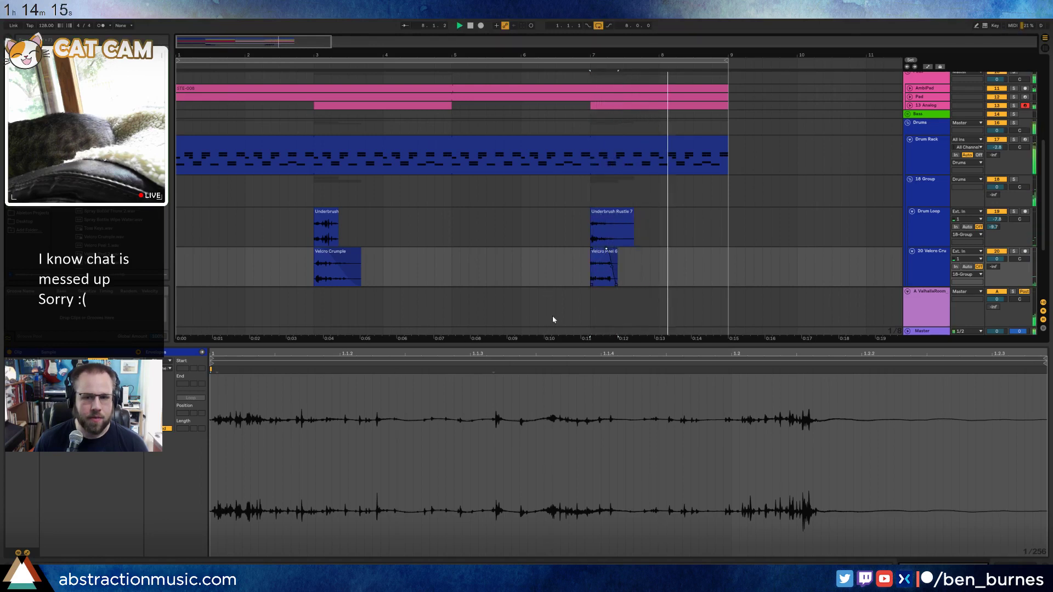
key("shift+Tab")
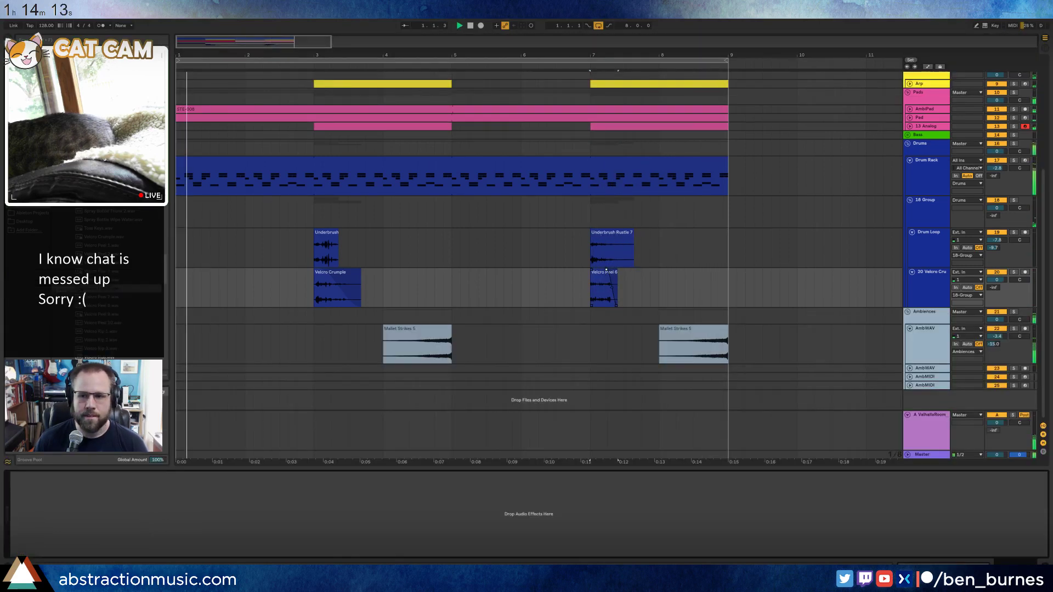
left_click_drag(997, 280, 997, 281)
left_click_drag(1000, 240, 999, 236)
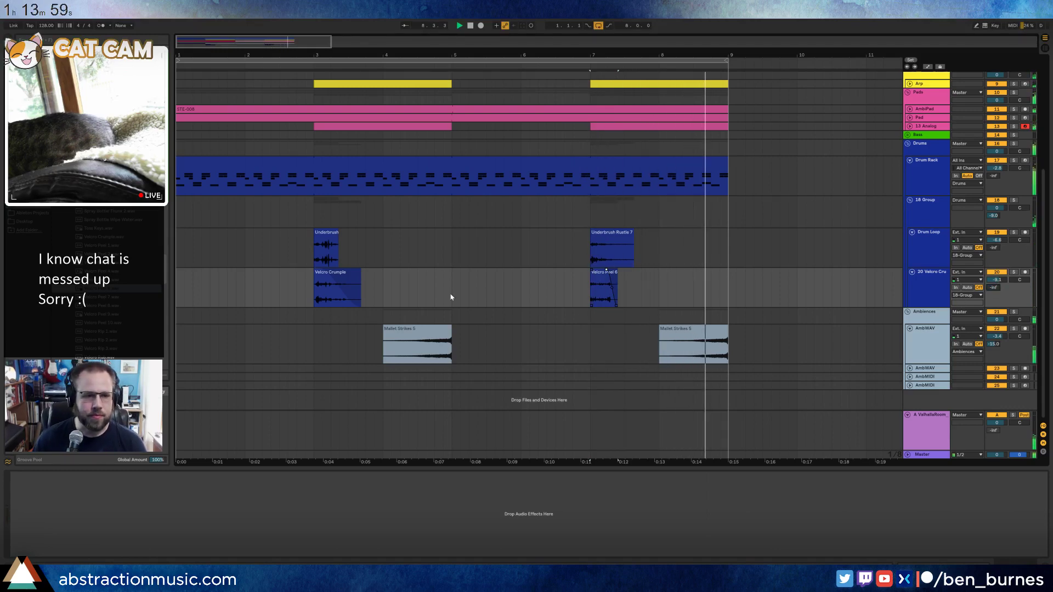
Find a Water Bottle Shake sample and place it at 3.4.1 on the second AmbWAV track, shortened and with a fade-out.
scroll(111, 336, "down", 5)
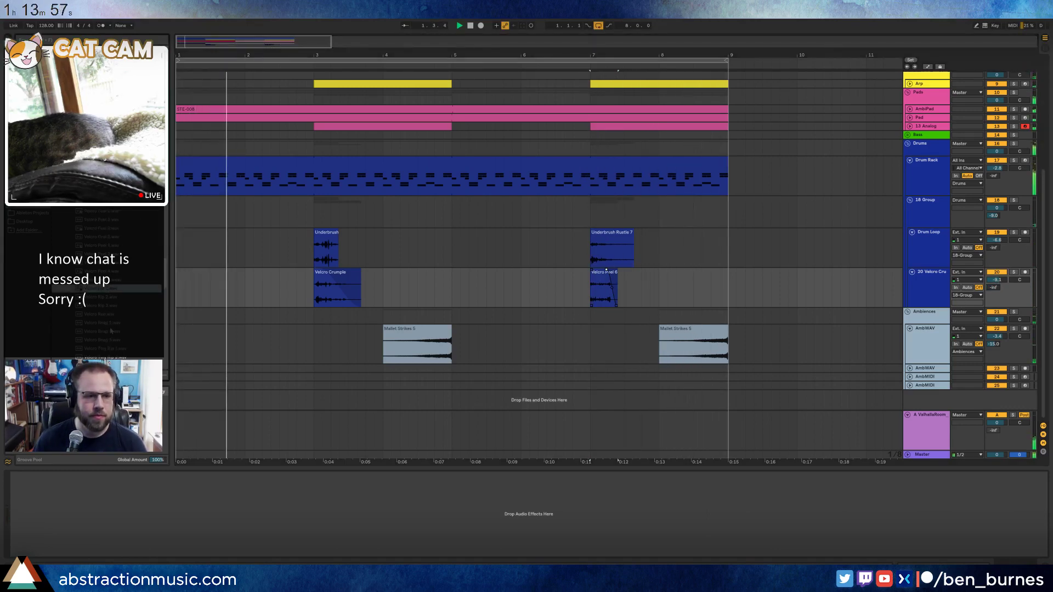
scroll(115, 337, "down", 3)
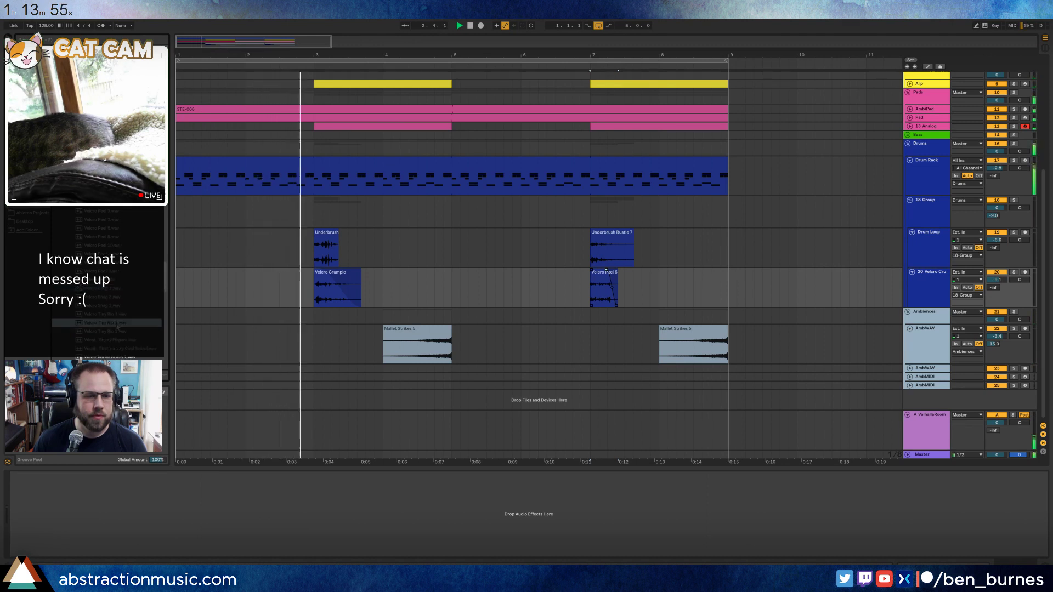
scroll(125, 329, "down", 5)
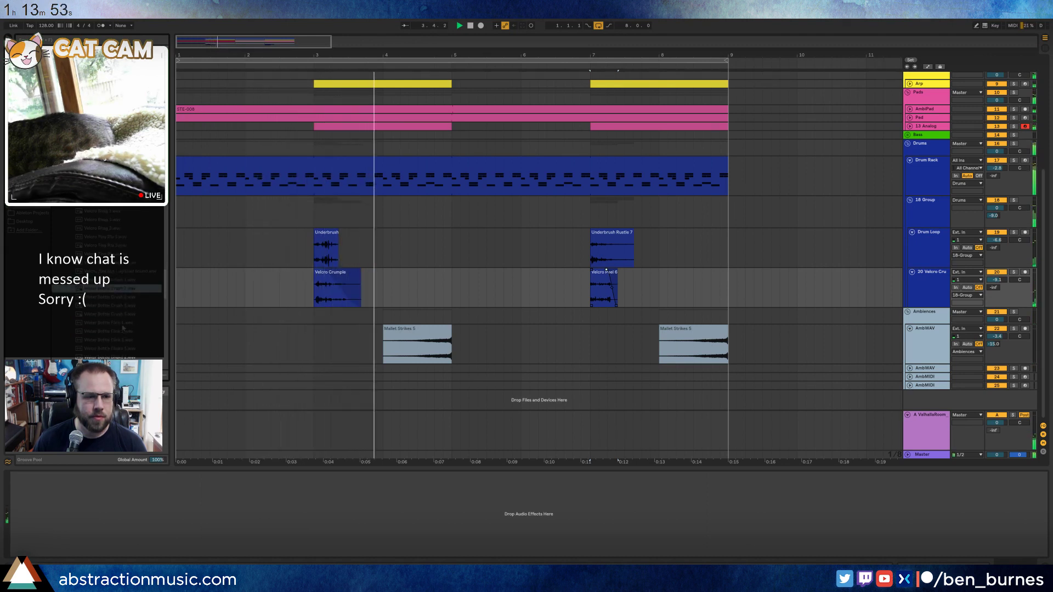
left_click(126, 325)
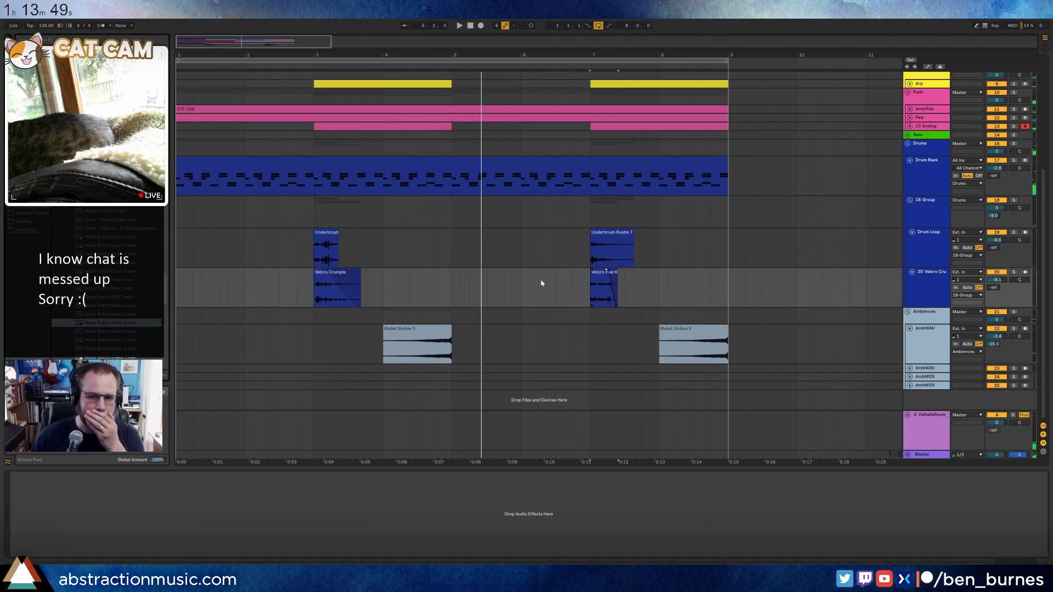
left_click(924, 369)
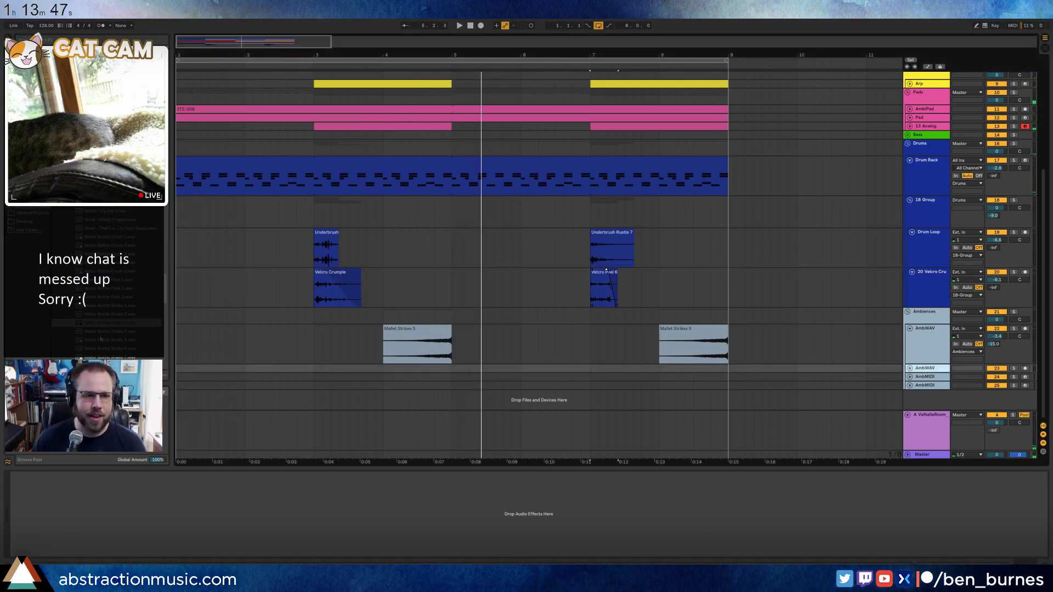
left_click_drag(90, 323, 357, 369)
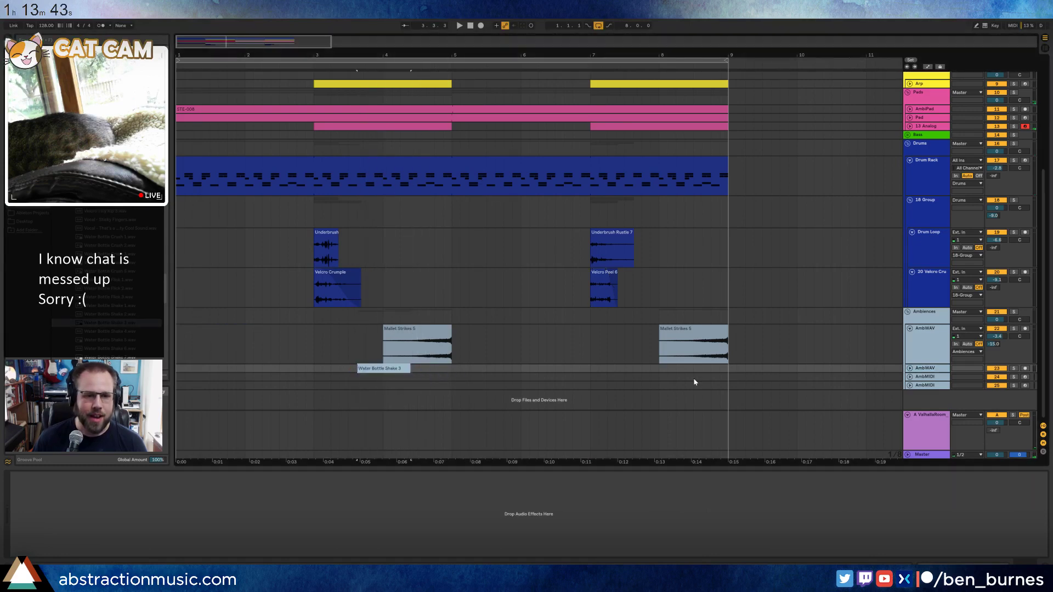
left_click(910, 368)
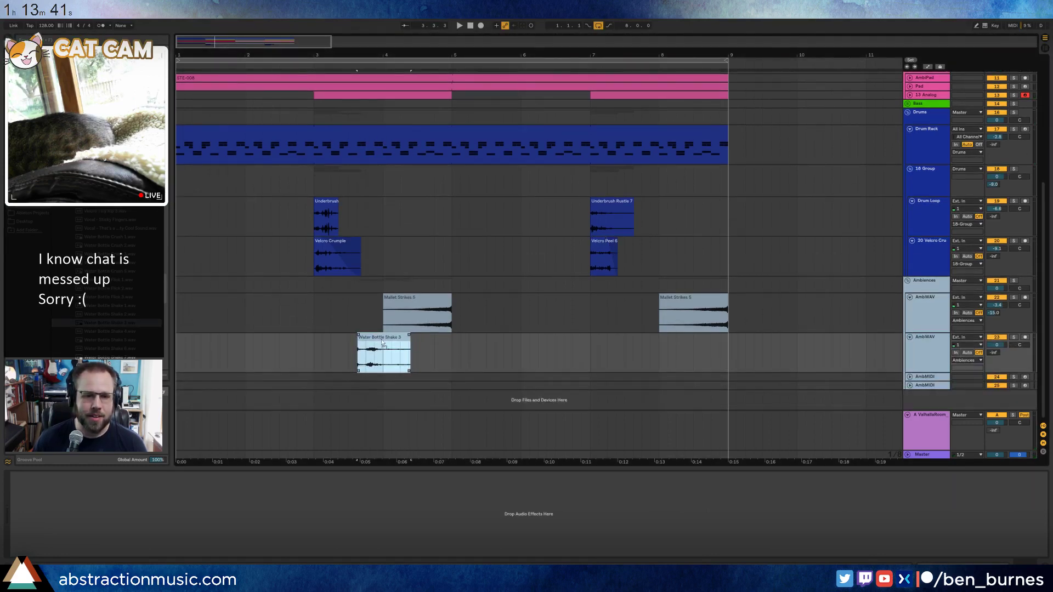
mouse_move(382, 343)
left_mouse_down()
mouse_move(420, 341)
mouse_move(387, 336)
left_mouse_up()
Place the Water Bottle Shake 6 sample at 7.3.1 on the second AmbWAV track and give it a long fade-out.
left_click(93, 331)
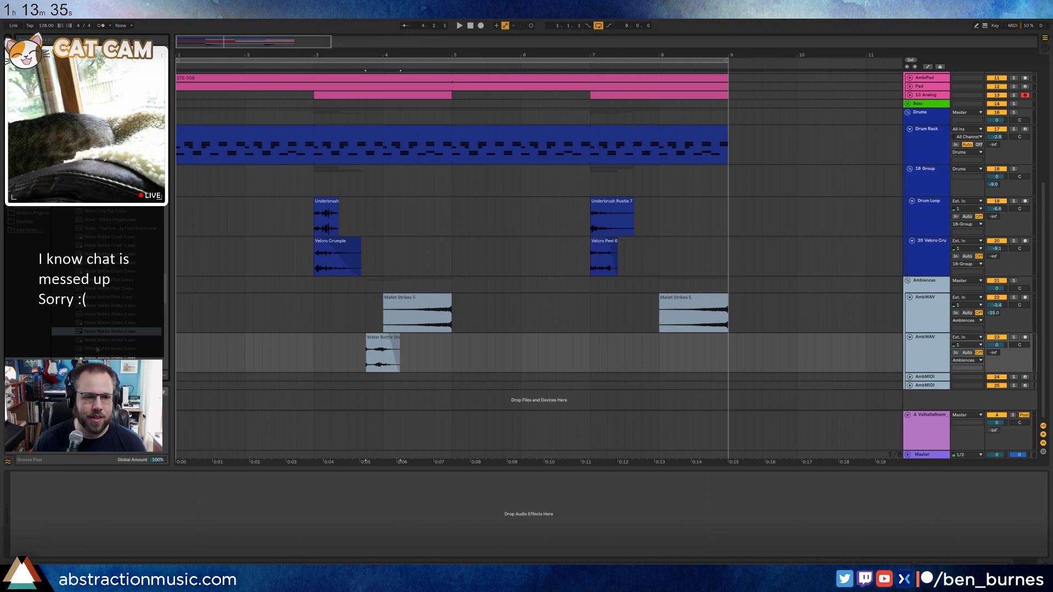
left_click(97, 349)
left_click_drag(97, 349, 637, 367)
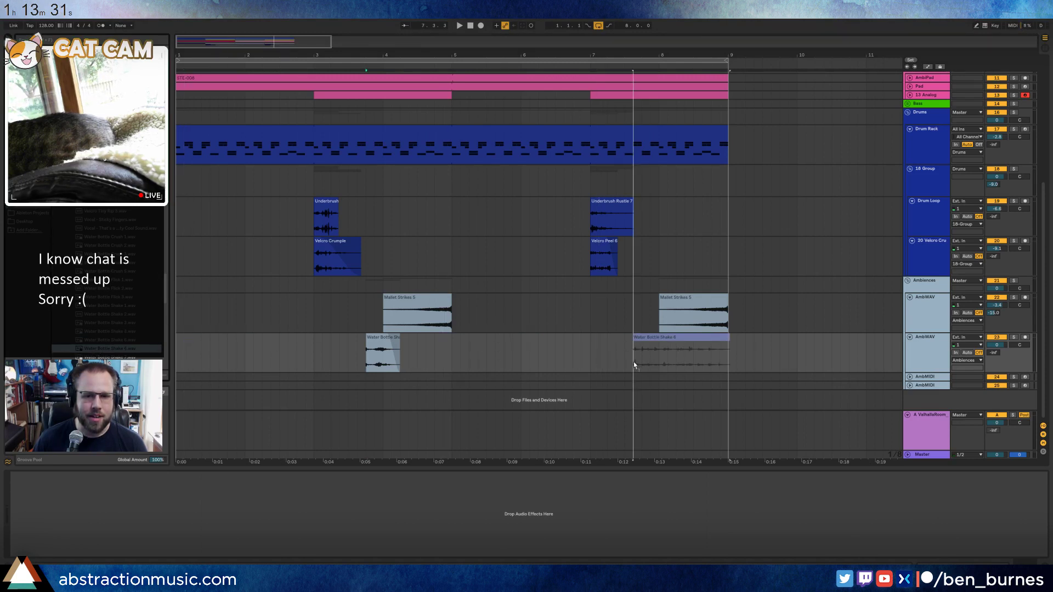
left_click_drag(630, 361, 625, 360)
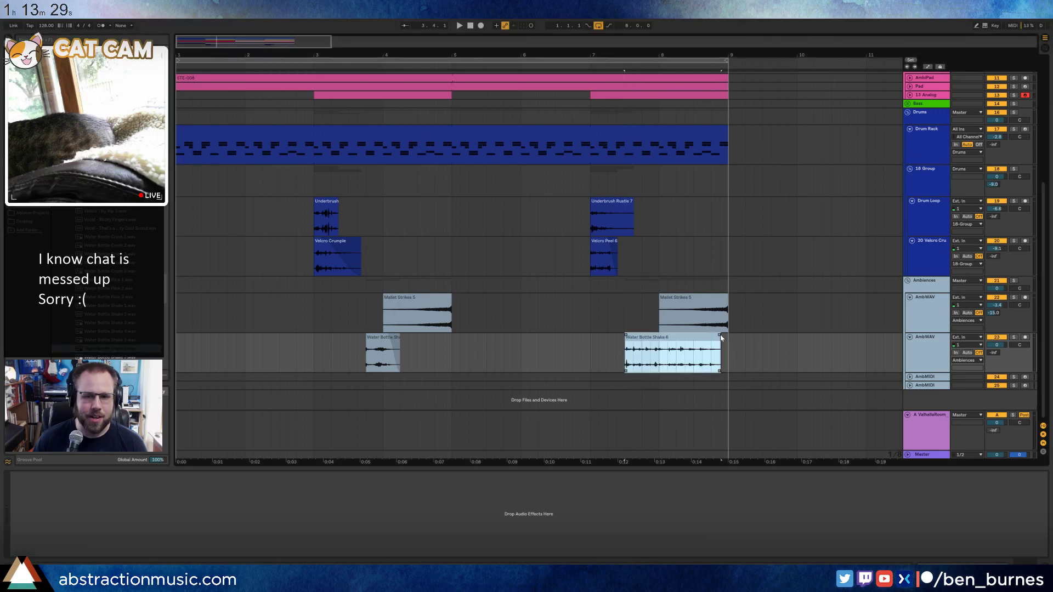
left_click(658, 339)
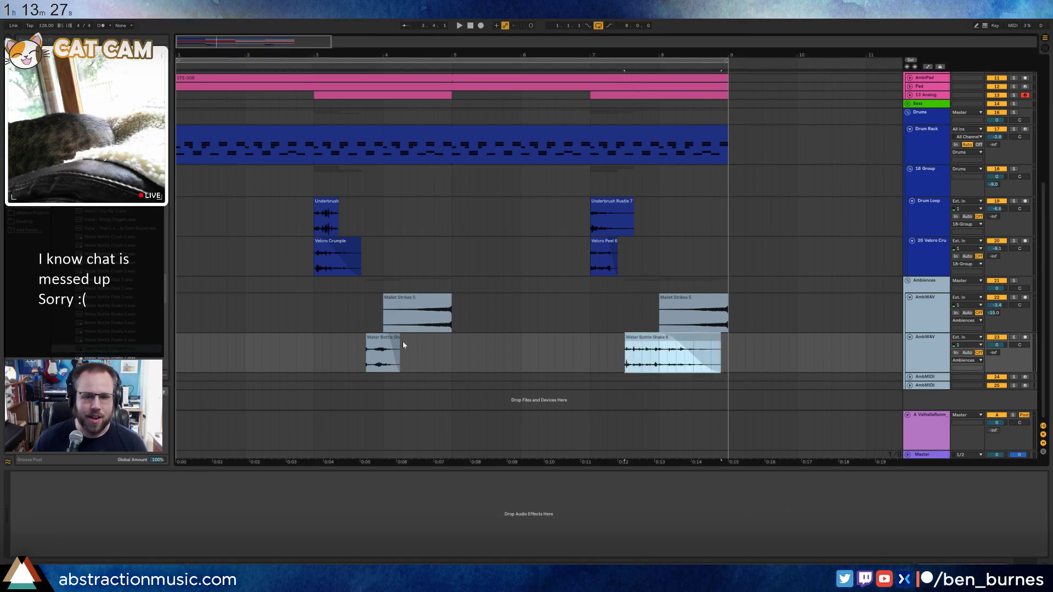
Raise the second AmbWAV track's reverb send and add a Ping Pong Delay to it with adjusted filter, feedback and dry/wet.
left_click(990, 358)
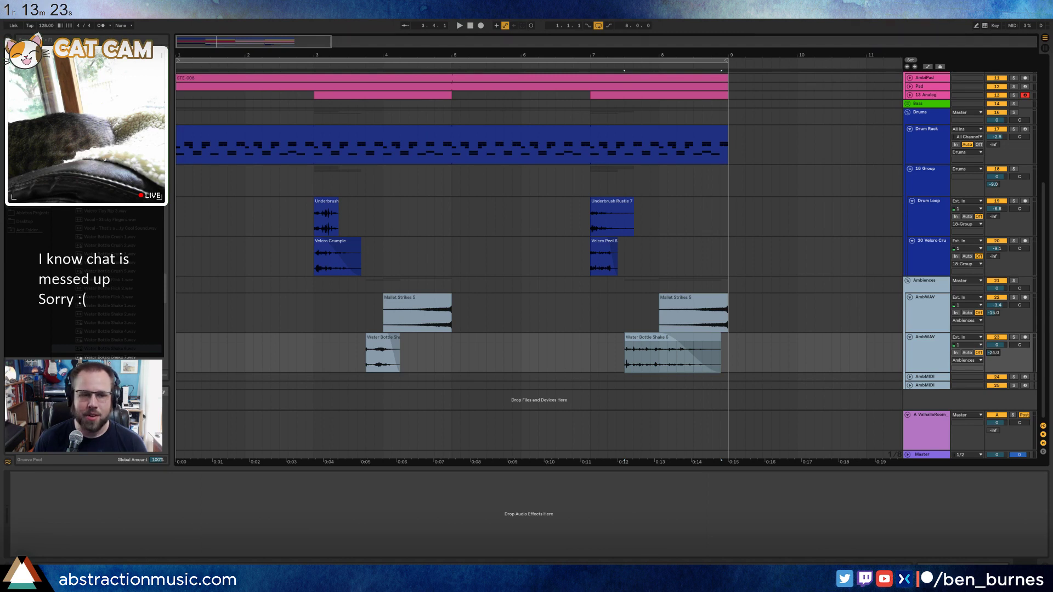
left_click(29, 118)
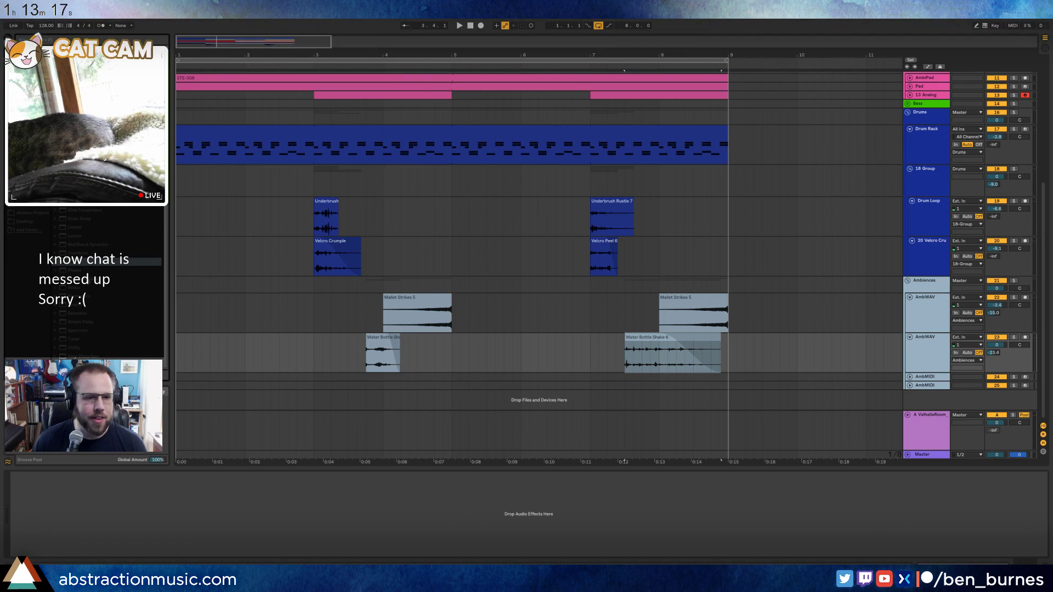
left_click_drag(85, 279, 485, 358)
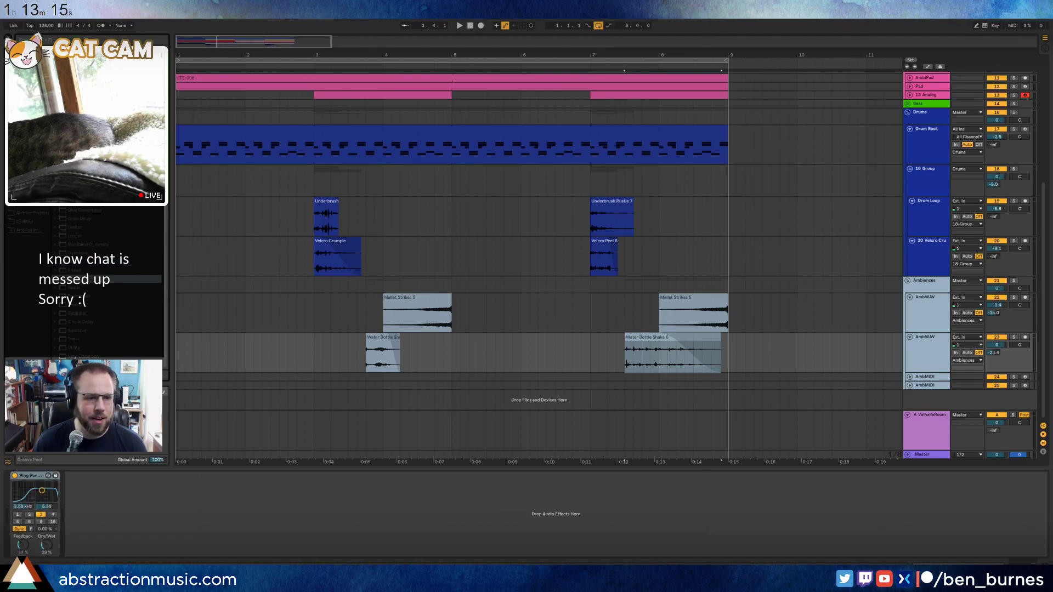
left_click_drag(42, 490, 43, 488)
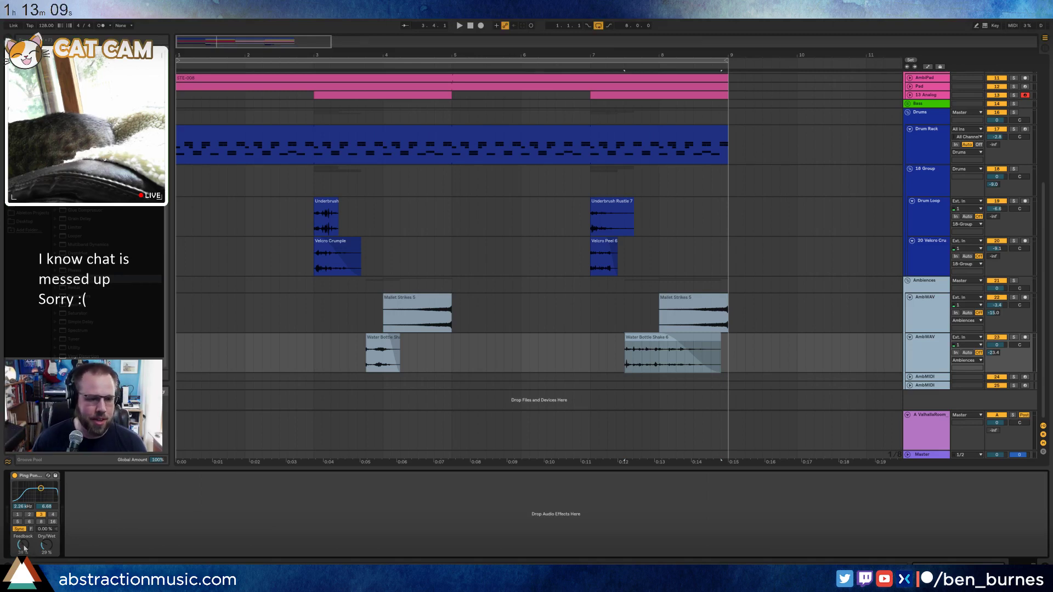
left_click_drag(35, 503, 37, 508)
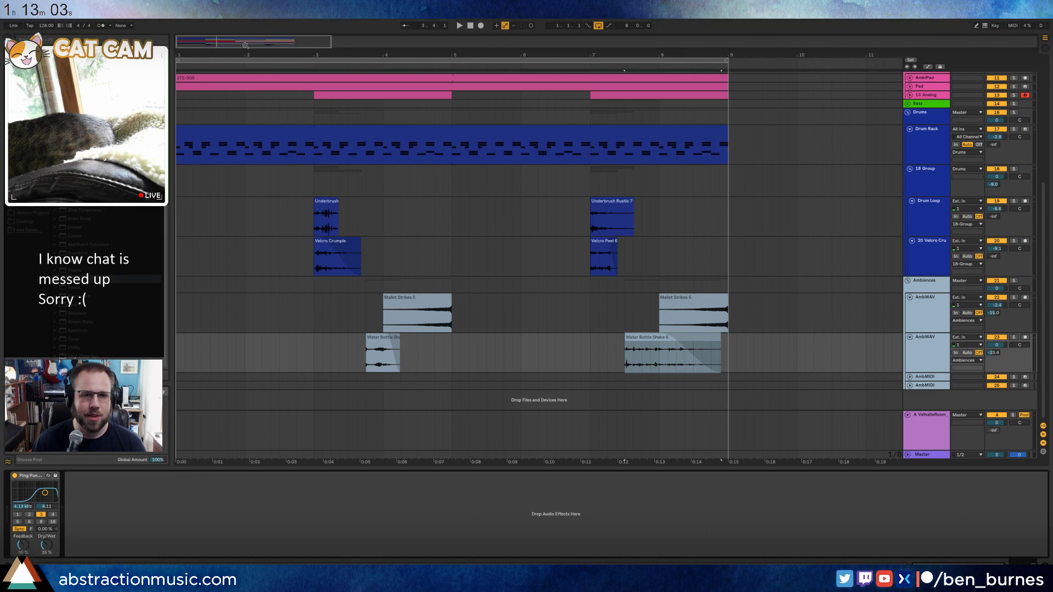
Play the loop from the beginning and lower the second AmbWAV track's volume.
left_click_drag(245, 45, 245, 29)
left_click(470, 26)
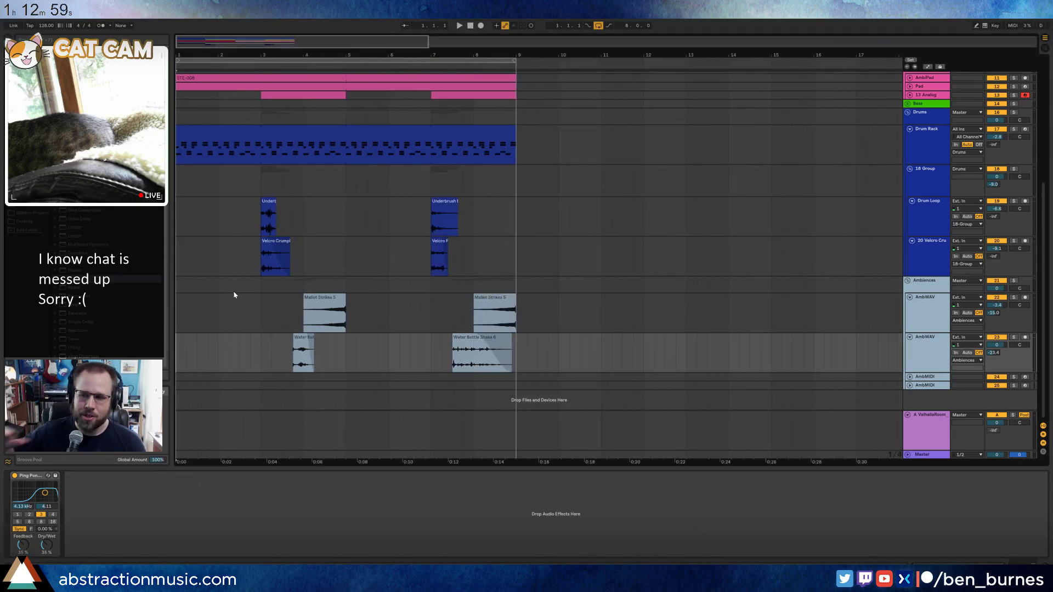
key("space")
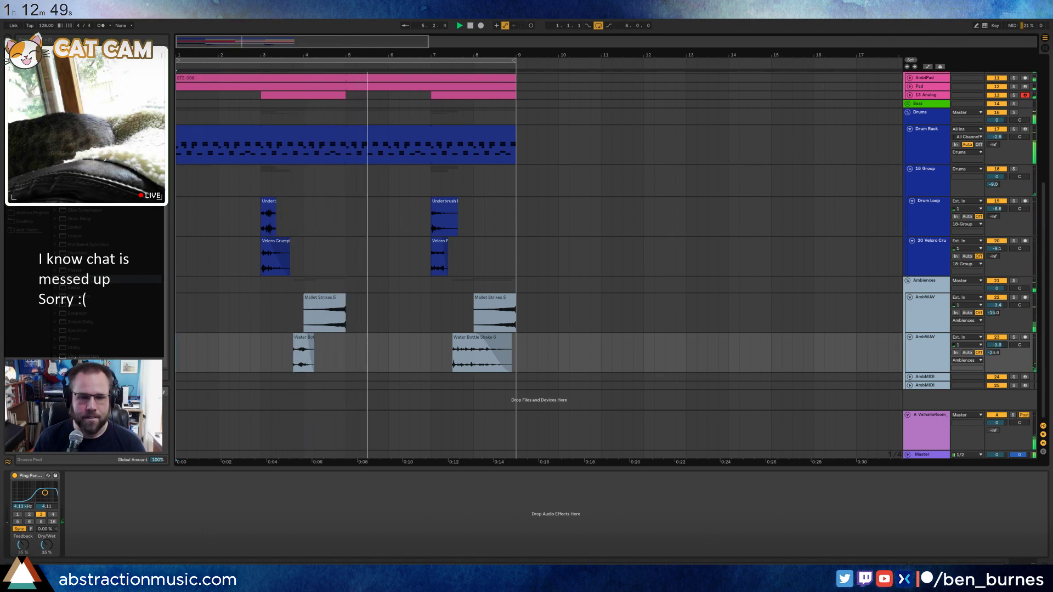
Insert an Auto Filter before the Ping Pong Delay on the second AmbWAV track and make it a band-pass filter.
left_click_drag(76, 56, 15, 492)
left_click(52, 536)
left_click_drag(124, 527, 84, 516)
left_click(61, 535)
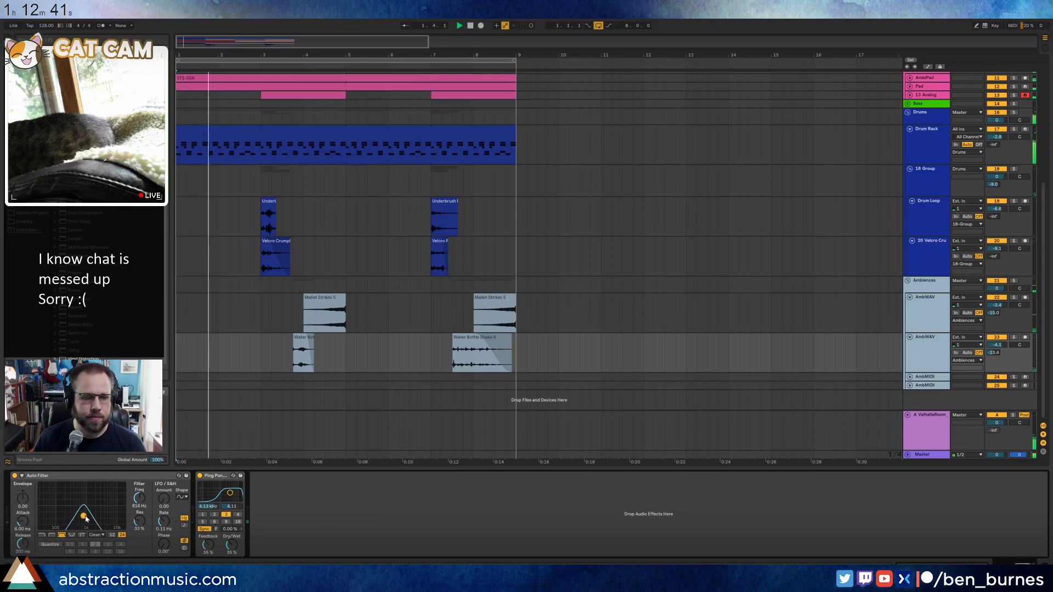
Set the Auto Filter's LFO amount to 11.7 and rate to 0.18 Hz, and move its frequency to about 1.69 kHz.
left_click_drag(164, 498, 164, 472)
left_click_drag(164, 522, 164, 517)
left_click_drag(83, 516, 92, 518)
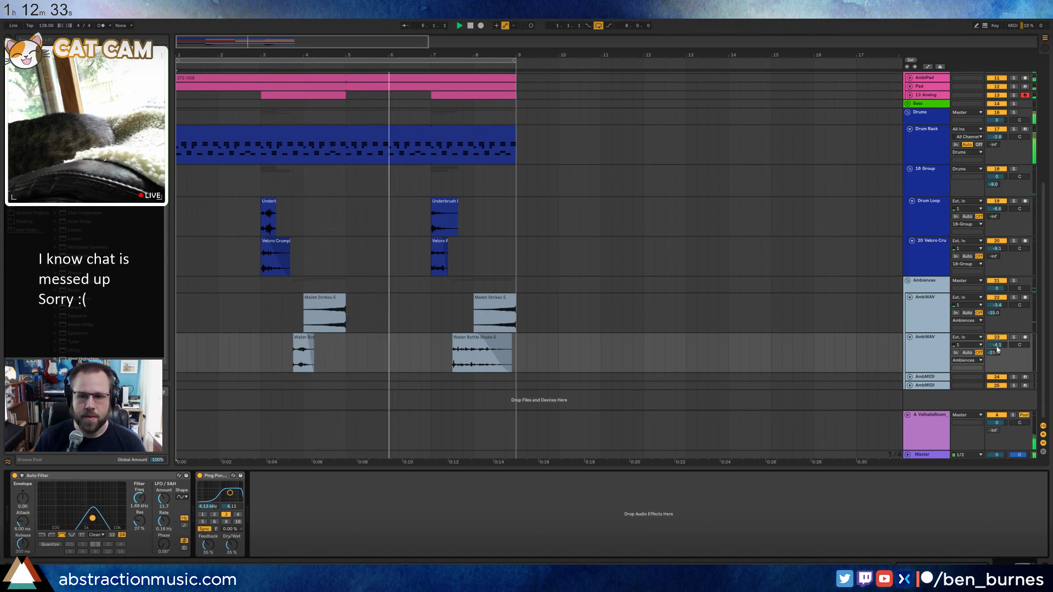
Raise the second AmbWAV track's volume and insert Multiband Dynamics between its Auto Filter and Ping Pong Delay.
left_click_drag(997, 346, 996, 339)
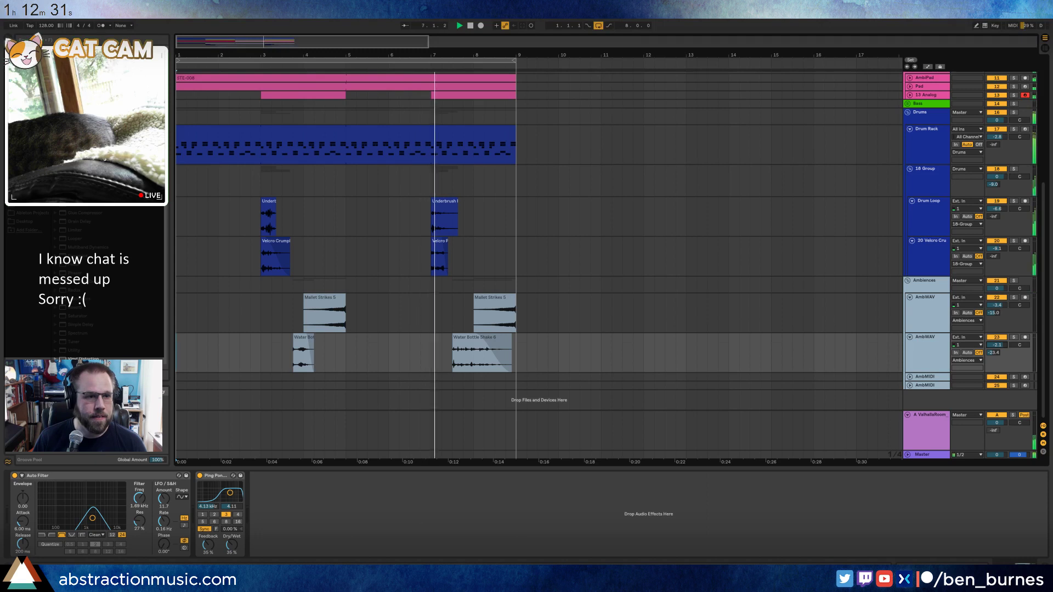
left_click_drag(88, 247, 195, 500)
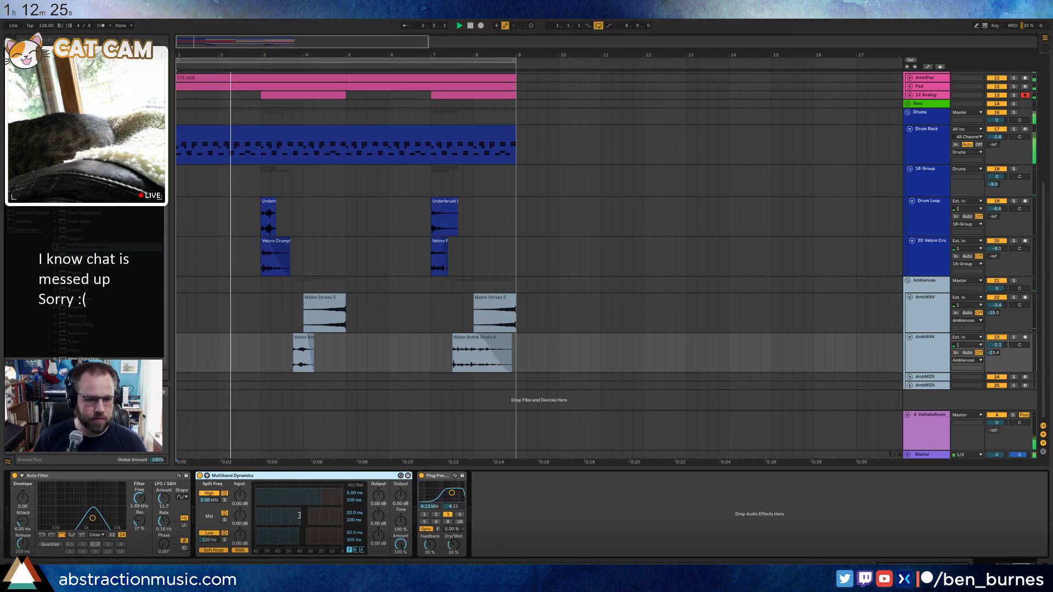
Shift the Ping Pong Delay's filter, then raise its feedback to 45% and its dry/wet to 42%.
left_click_drag(453, 493, 453, 491)
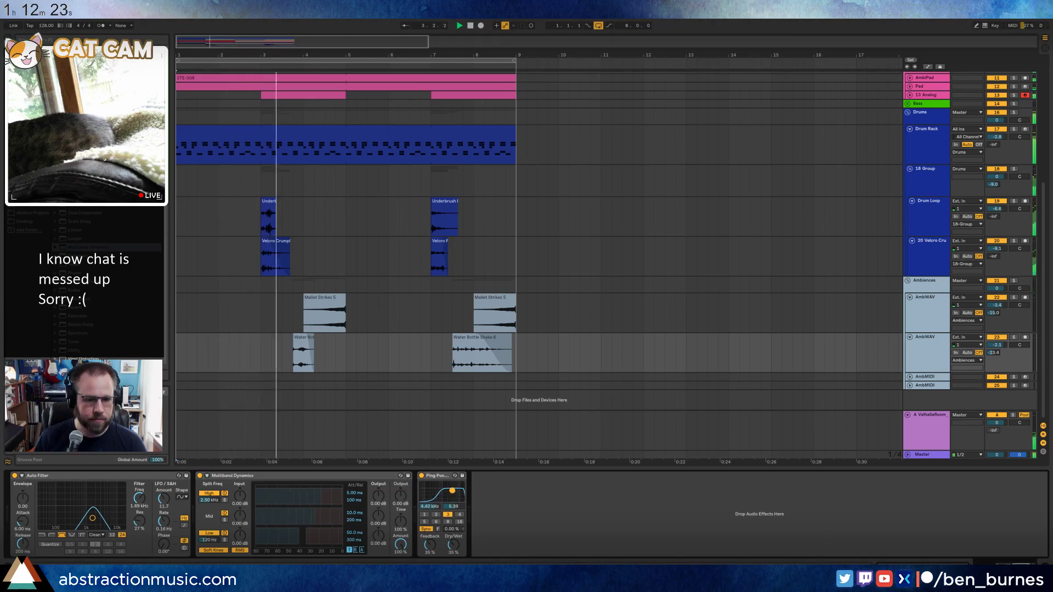
left_click_drag(431, 546, 454, 545)
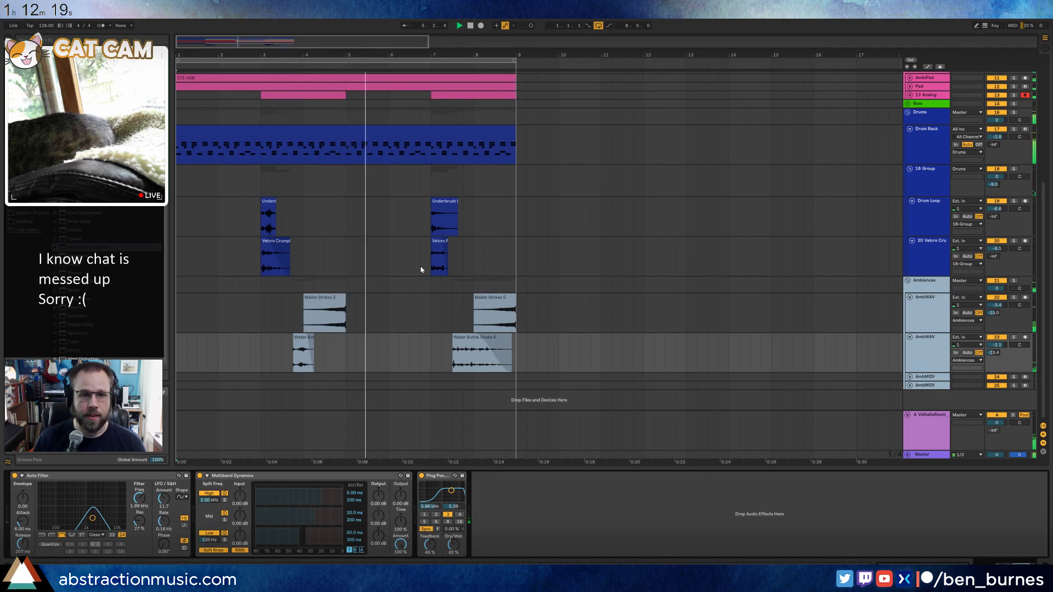
Unfold the Bass group, stop playback, and load an Analog synthesizer onto the Bass track inside it.
scroll(420, 265, "up", 6)
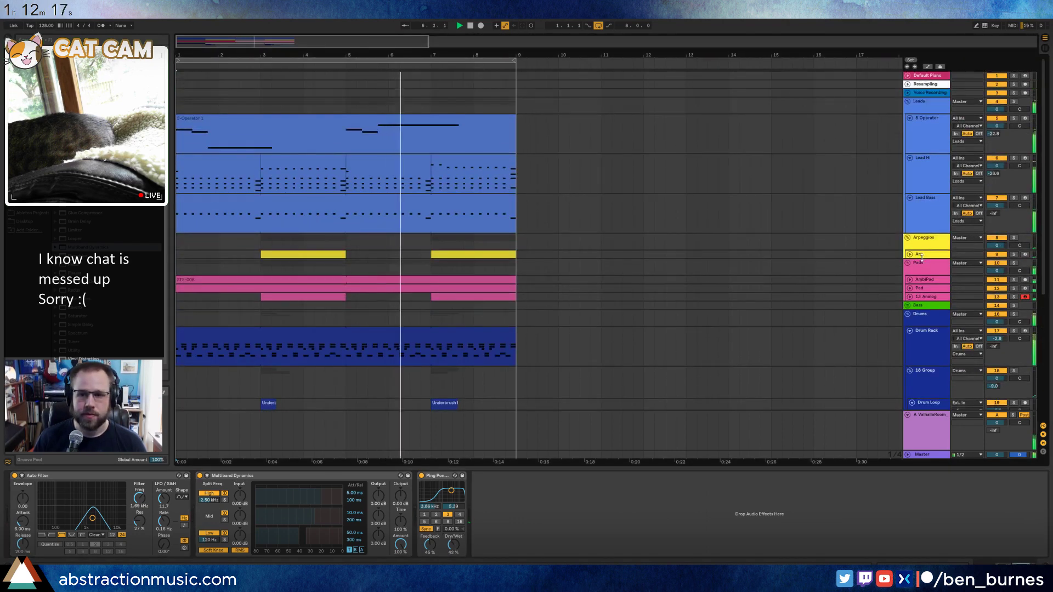
left_click(921, 306)
left_click(908, 305)
left_click(922, 323)
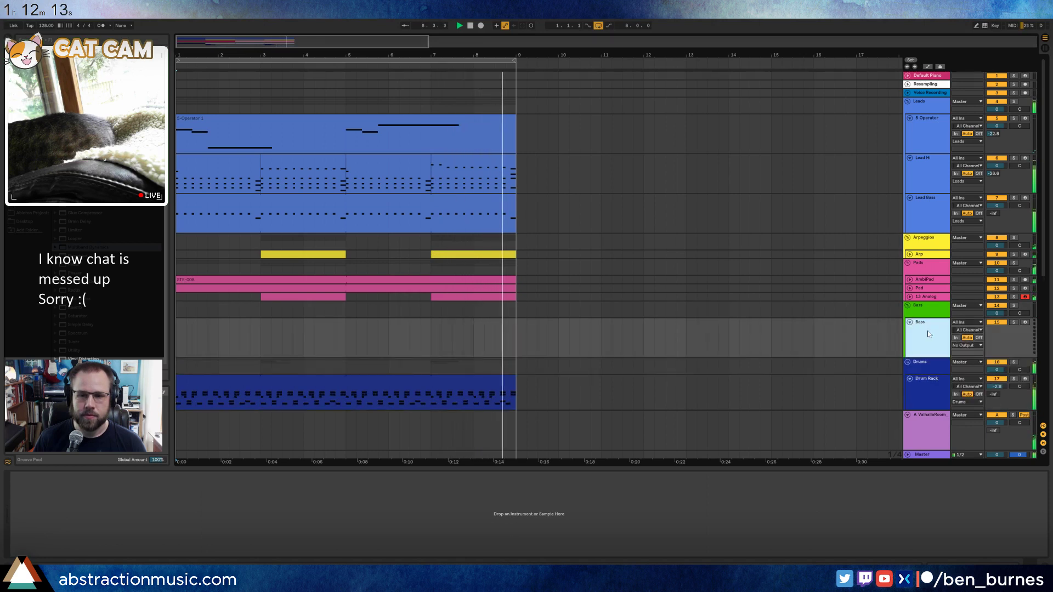
key("space")
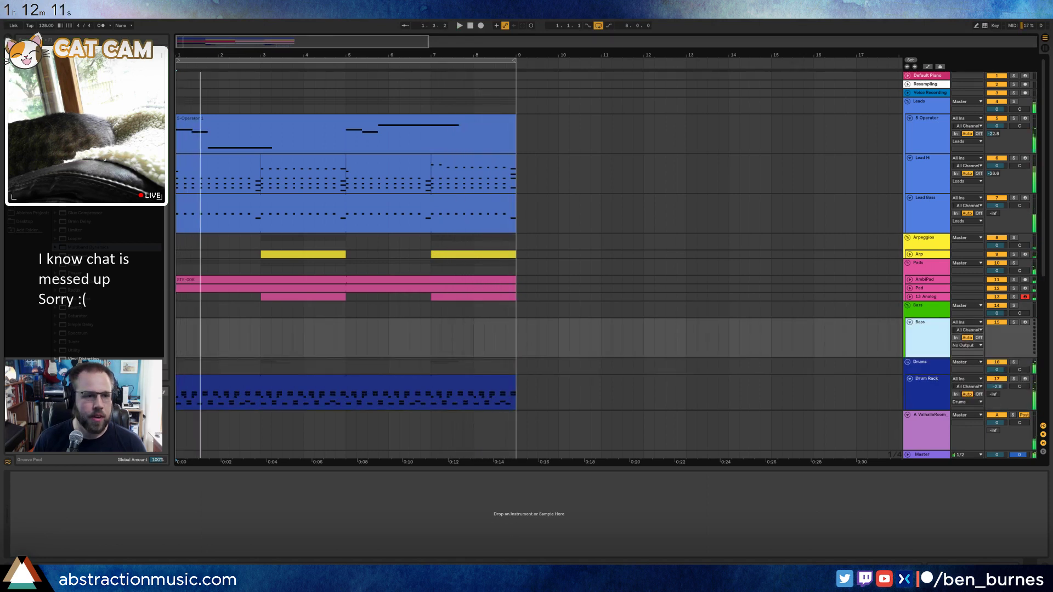
key("ctrl+f")
left_click_drag(76, 59, 446, 333)
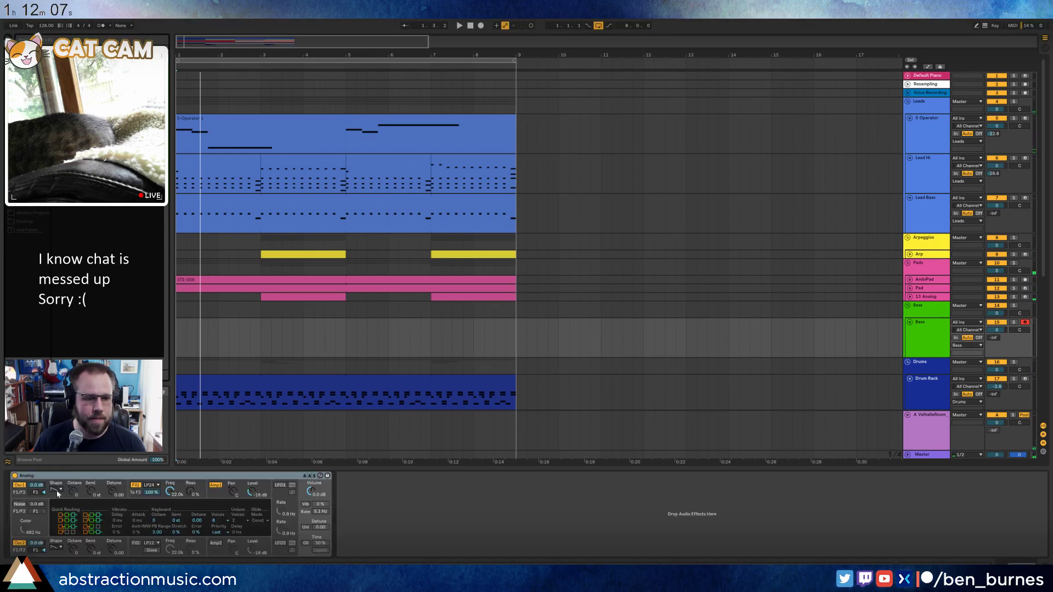
Switch on Analog's second oscillator and set both oscillators to a rectangle wave.
left_click(57, 491)
left_click(54, 515)
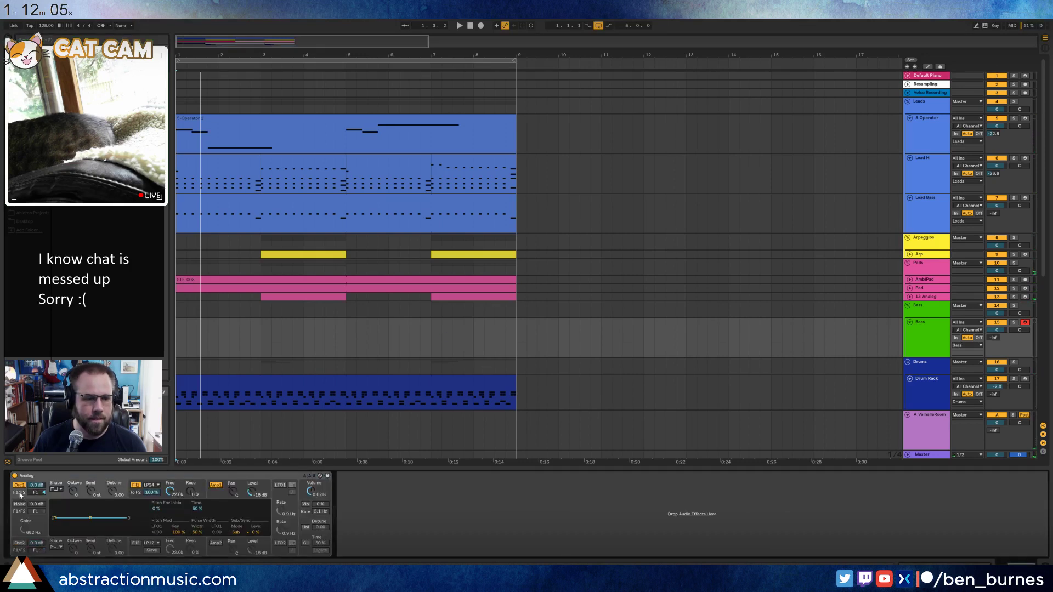
left_click(19, 544)
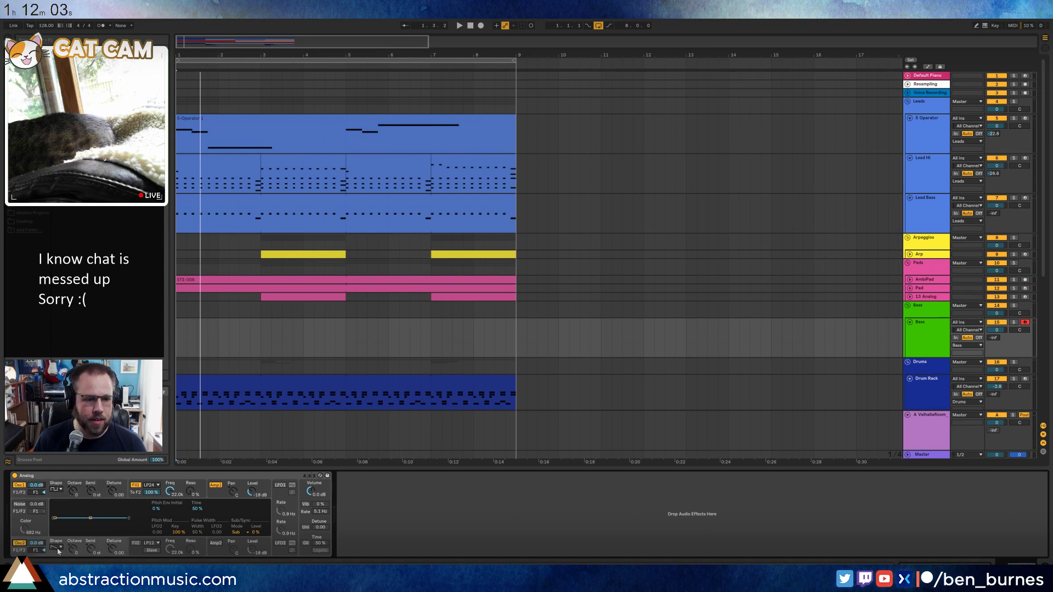
left_click(57, 548)
left_click(55, 535)
Enable Analog's unison with 4 voices and change its polyphony voice setting.
left_click(305, 527)
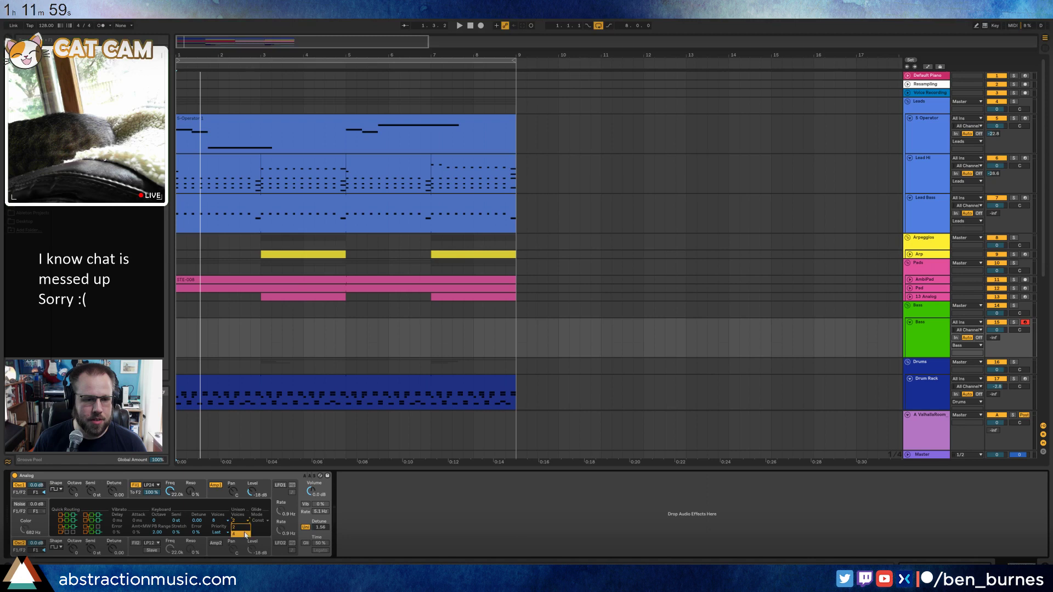
left_click(220, 523)
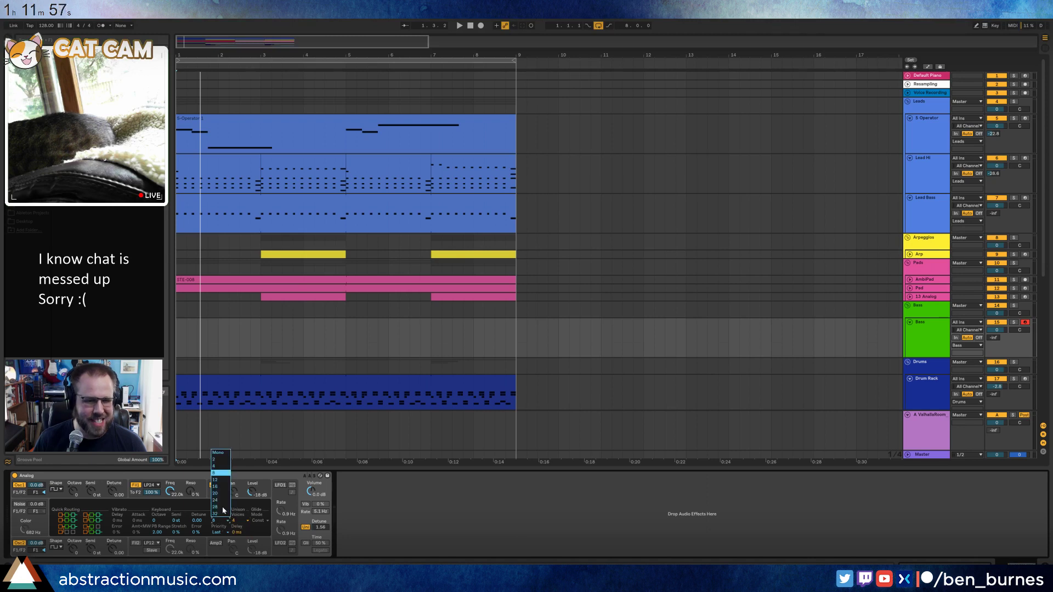
left_click(216, 479)
Shape Analog's first filter with a lowered frequency, 43% resonance, and a 4.00 envelope amount with a 1.49 s attack.
left_click(170, 494)
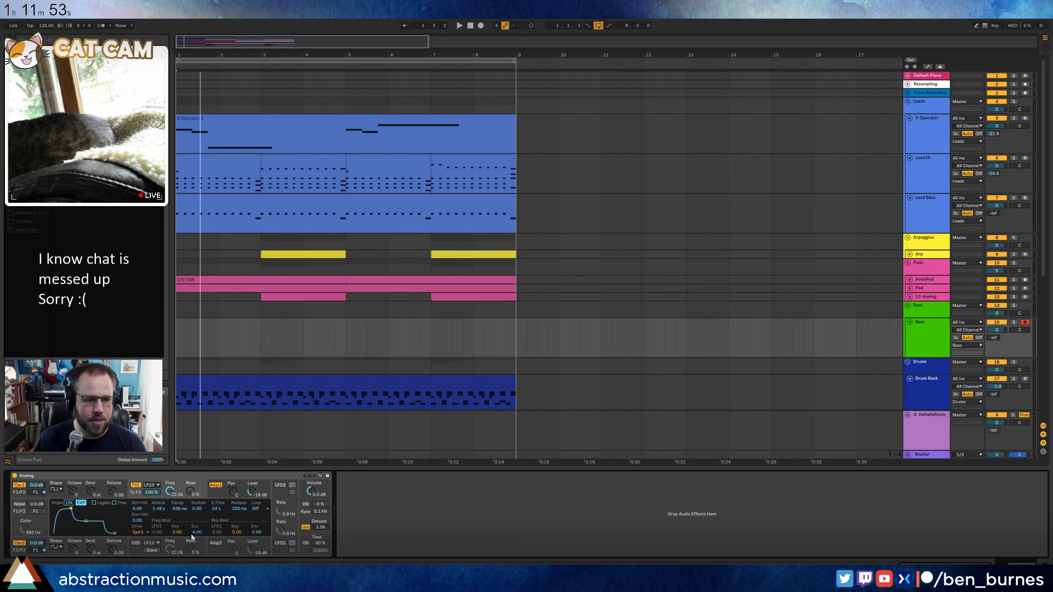
left_click(54, 497)
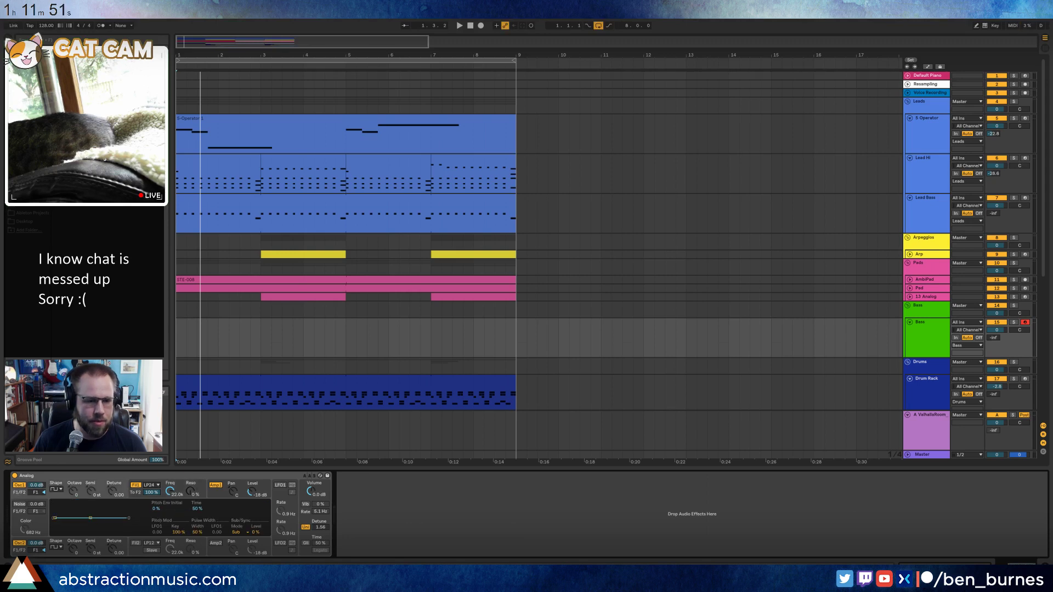
left_click(24, 553)
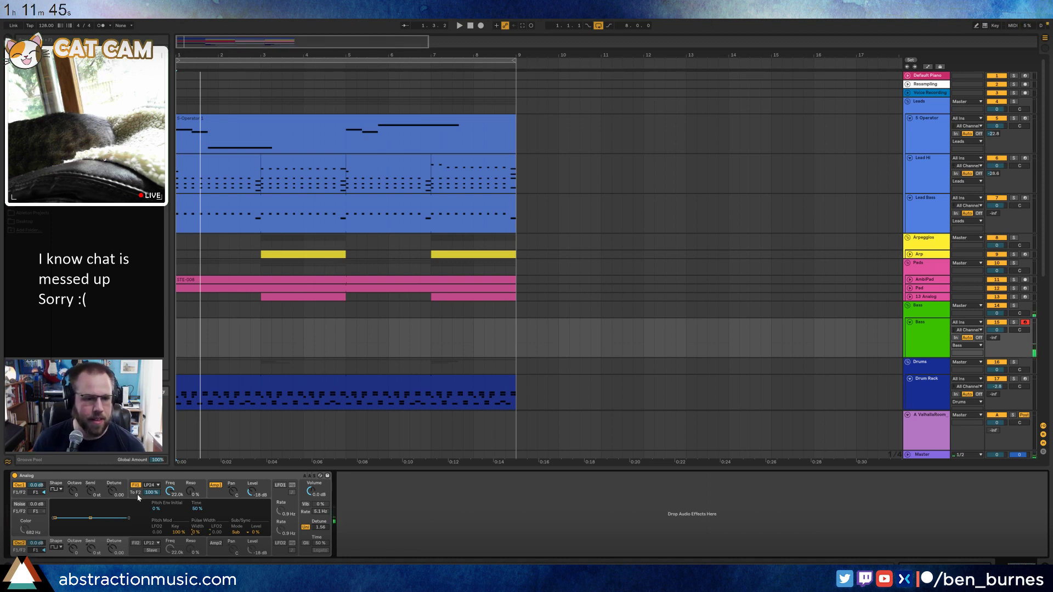
left_click(172, 497)
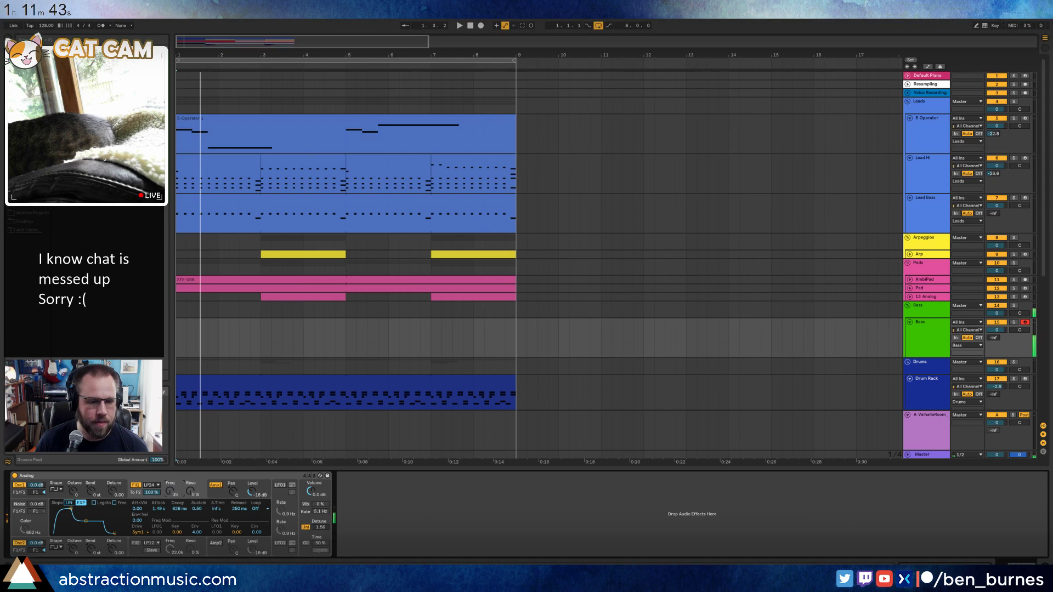
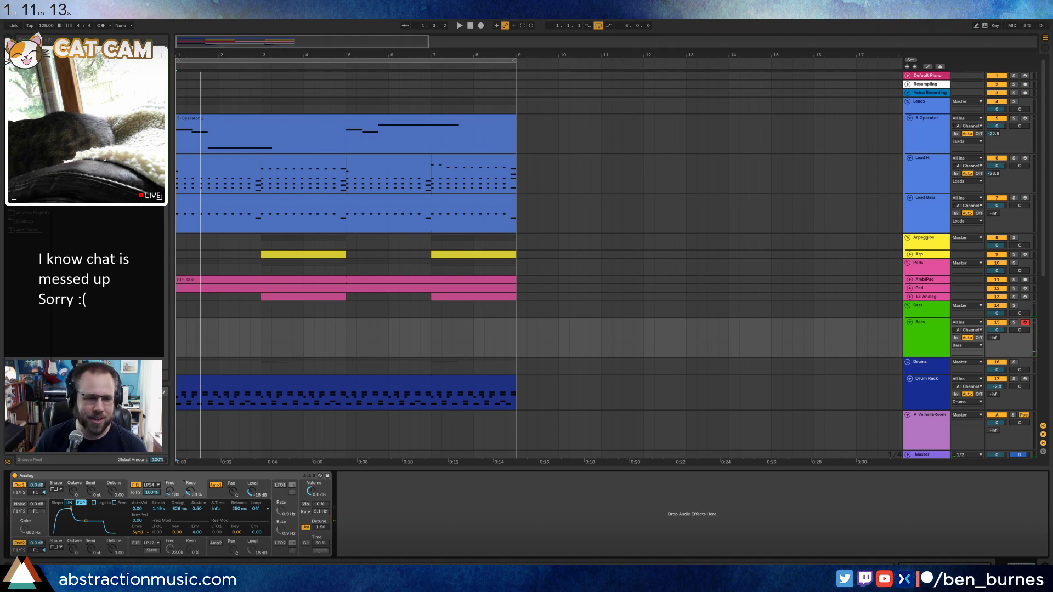
left_click_drag(190, 491, 191, 487)
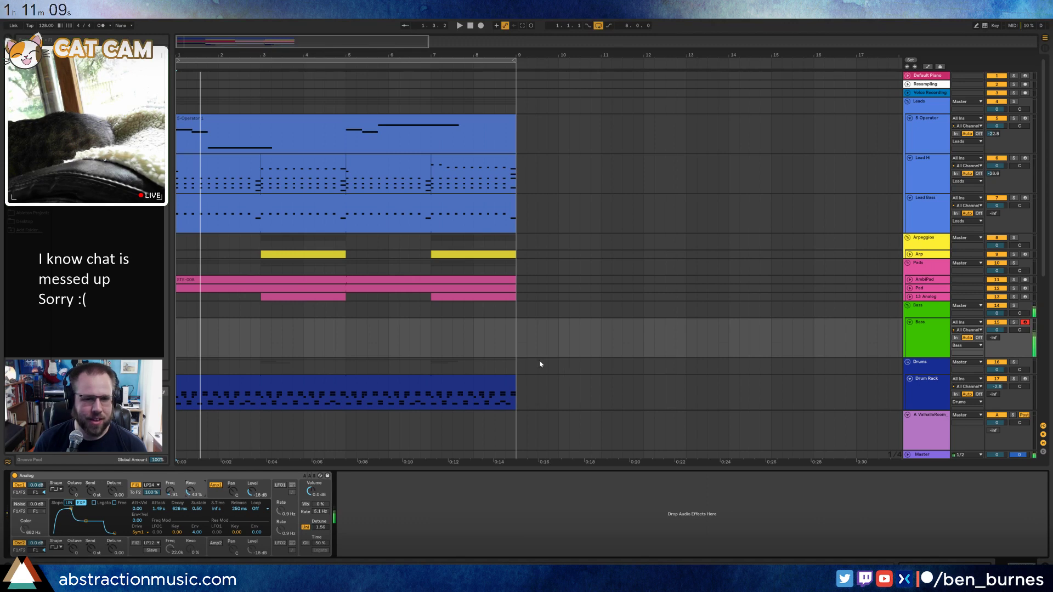
Record a half-bar bass note on the Bass track at the end of bar 8.
left_click_drag(325, 340, 346, 342)
left_click_drag(497, 339, 519, 340)
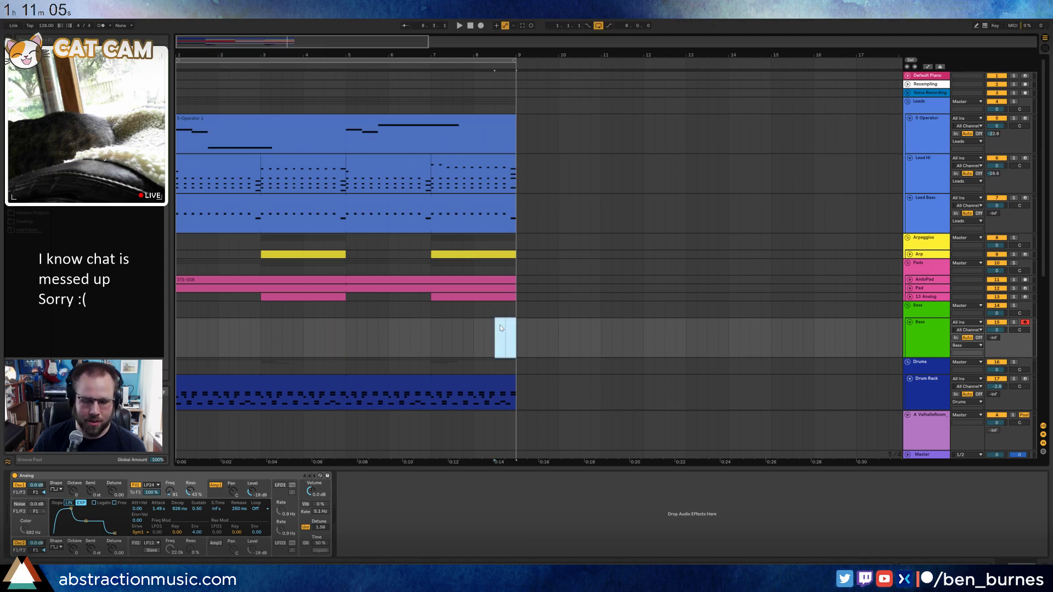
left_click(473, 336)
key("F9")
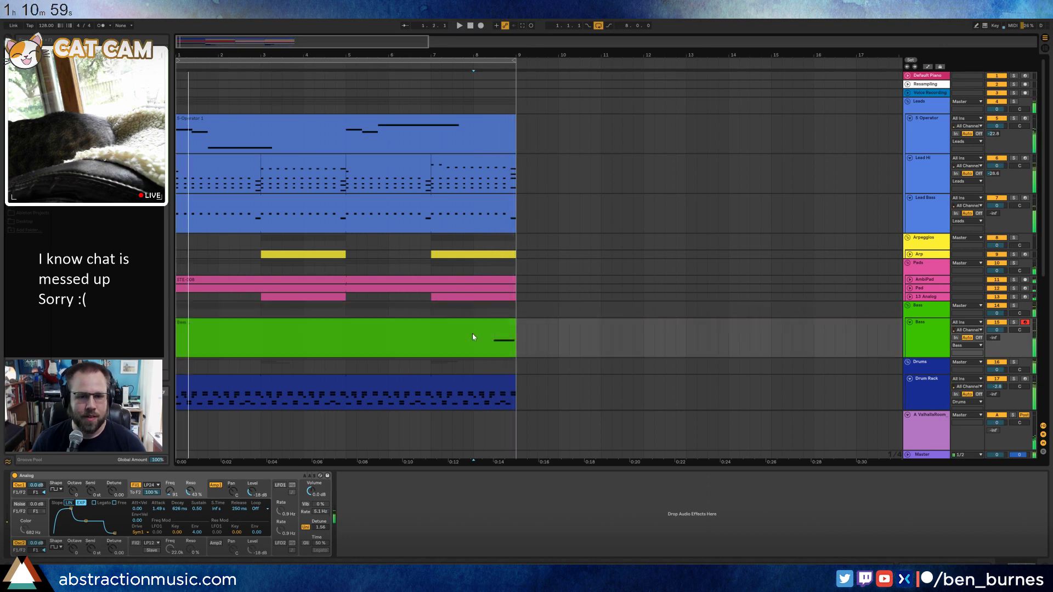
key("F9")
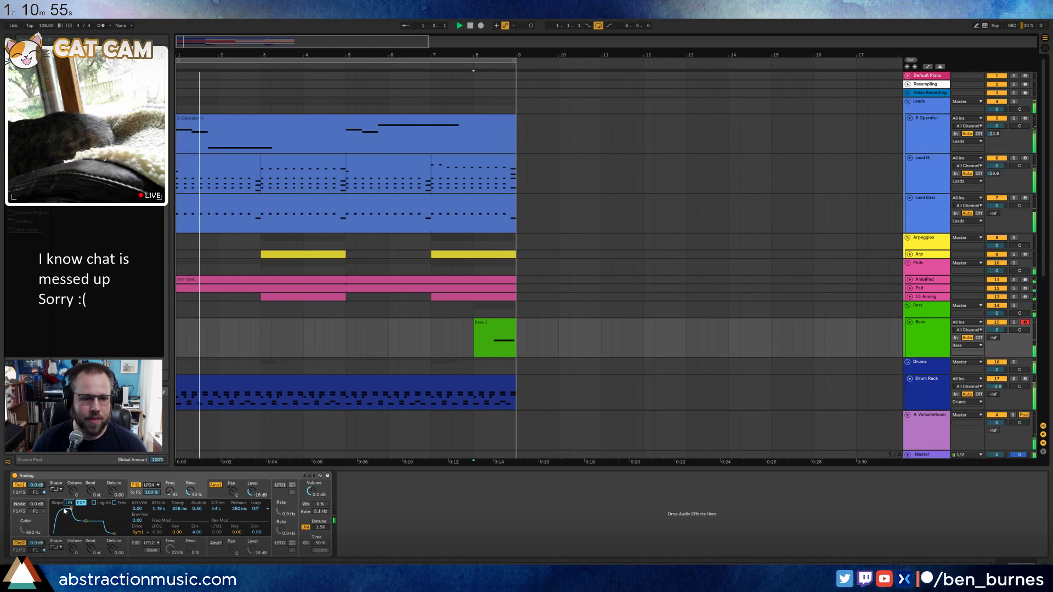
Set Analog's filter envelope attack to 1.11 s, lower the Bass track's volume, and play the recorded bass clip.
left_click_drag(159, 509, 158, 512)
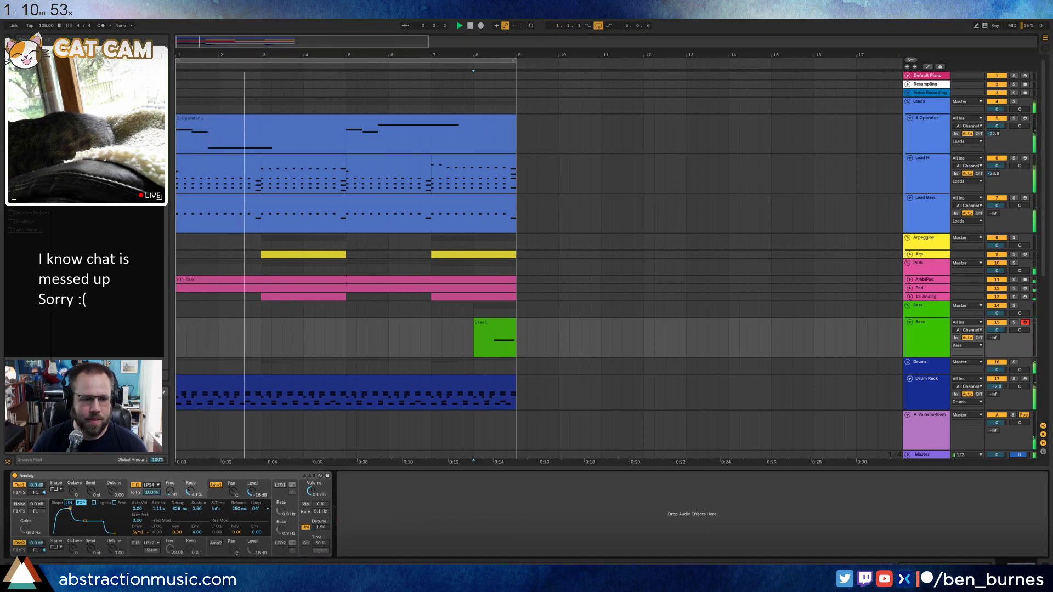
left_click(493, 338)
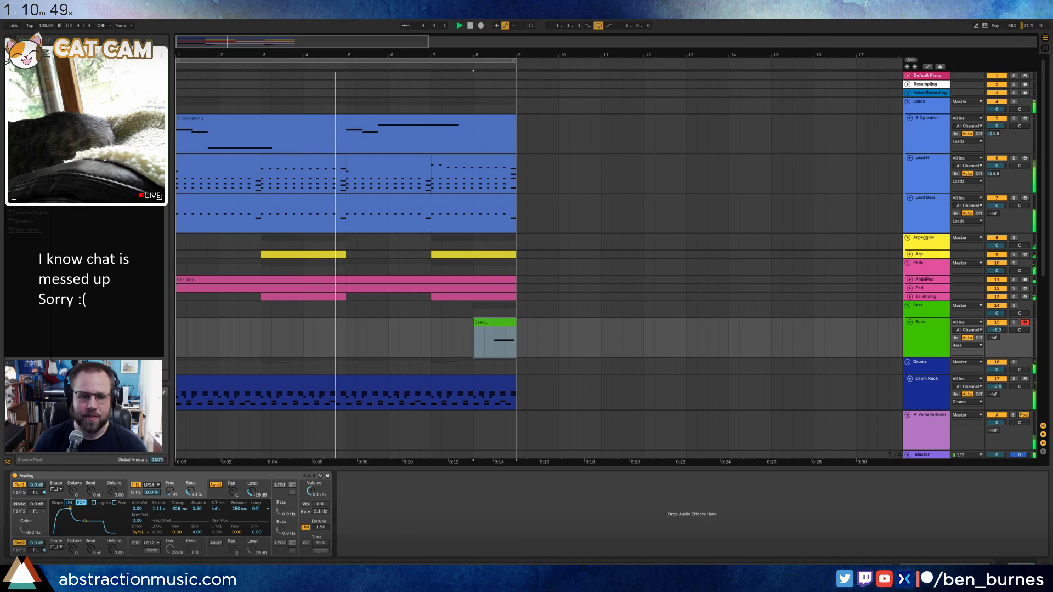
key("space")
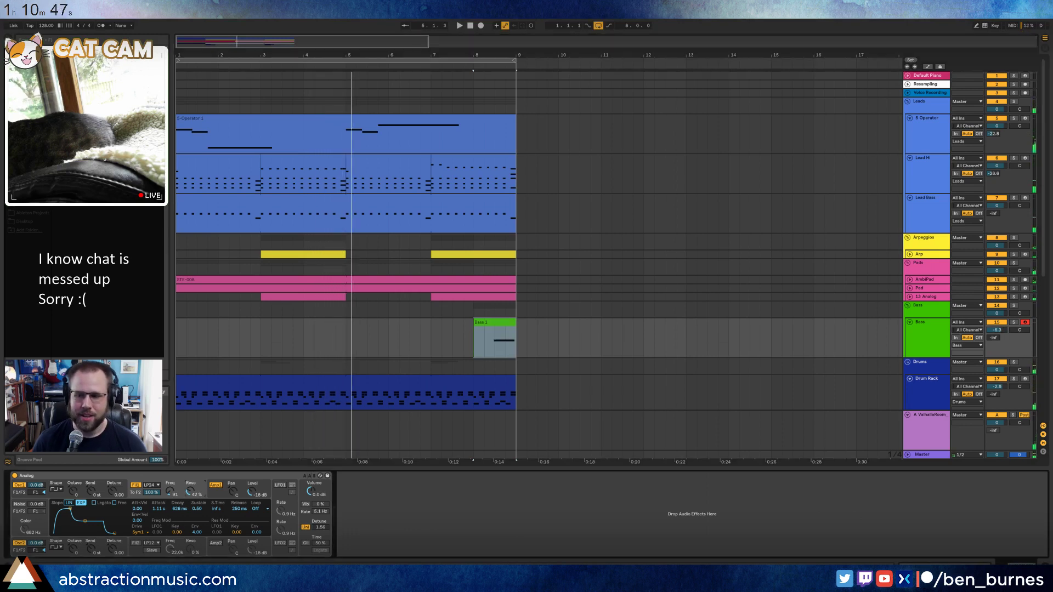
key("space")
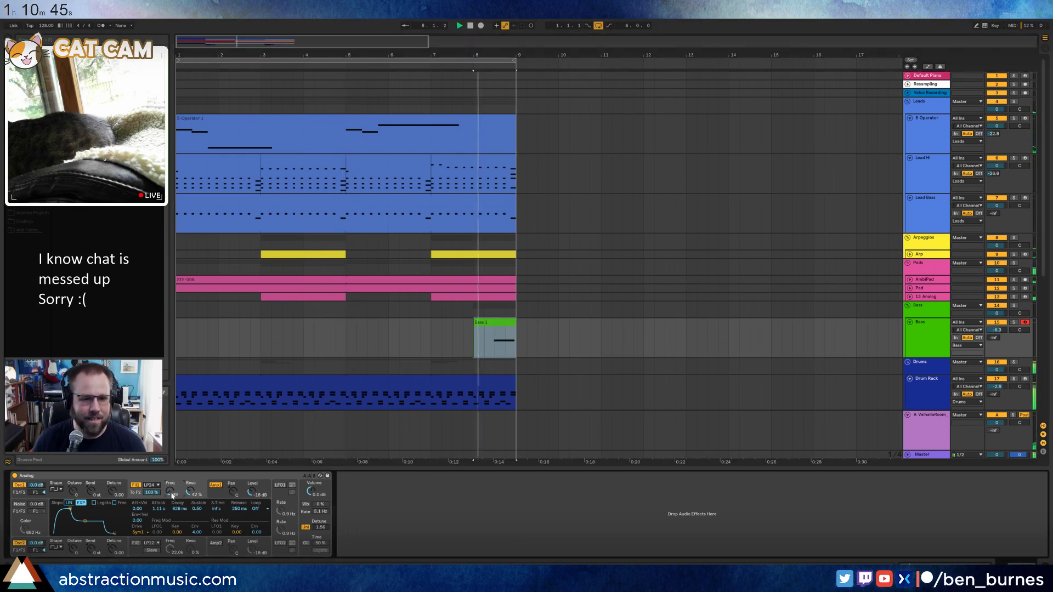
key("space")
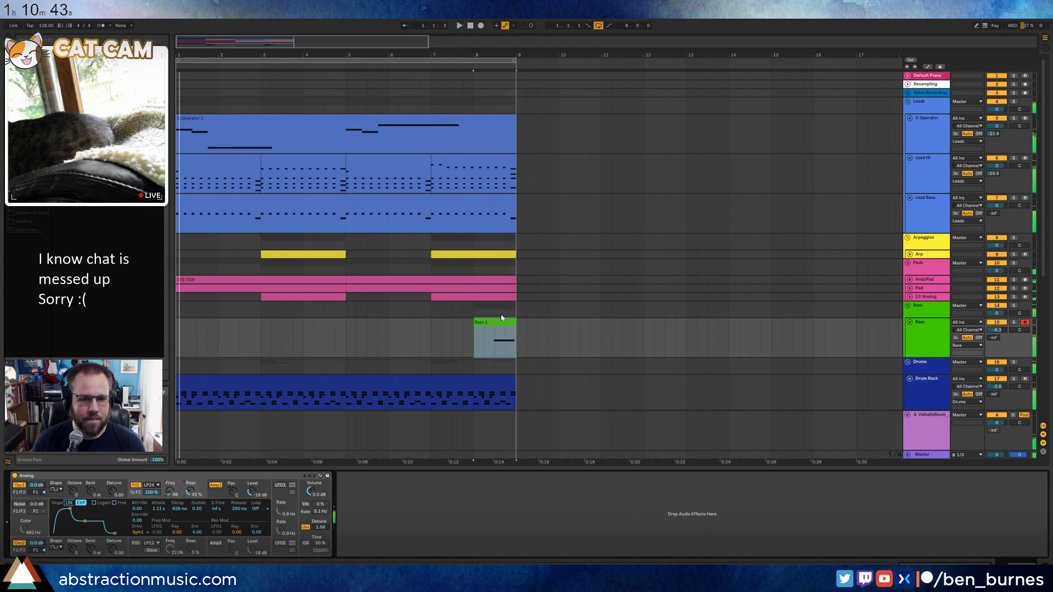
Align the recorded C0 note in the Bass clip to start on beat 1.3 and play it back.
double_click(501, 321)
left_click(673, 466)
left_click_drag(650, 384, 671, 383)
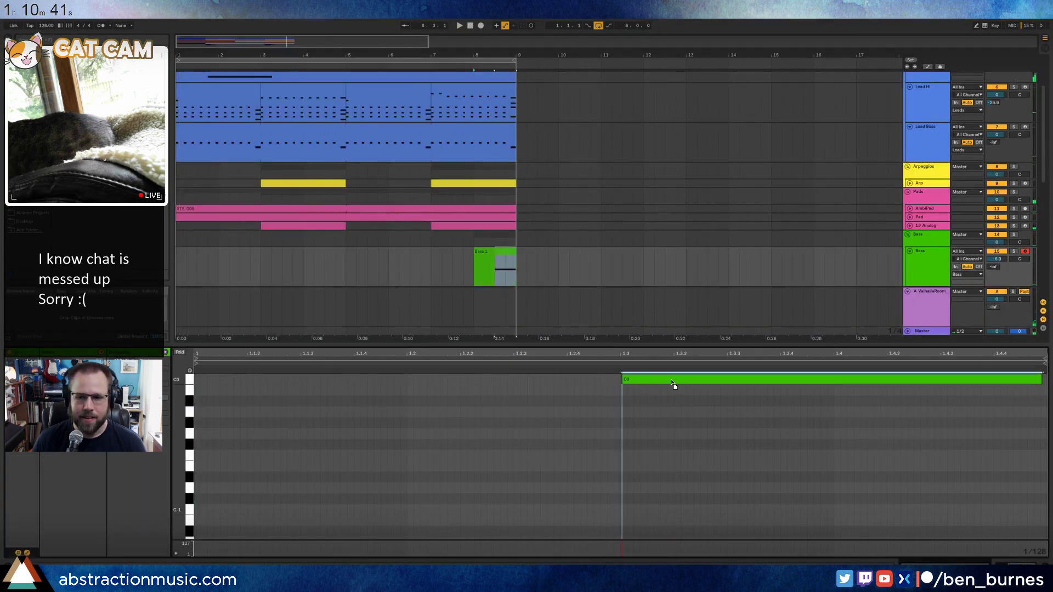
key("space")
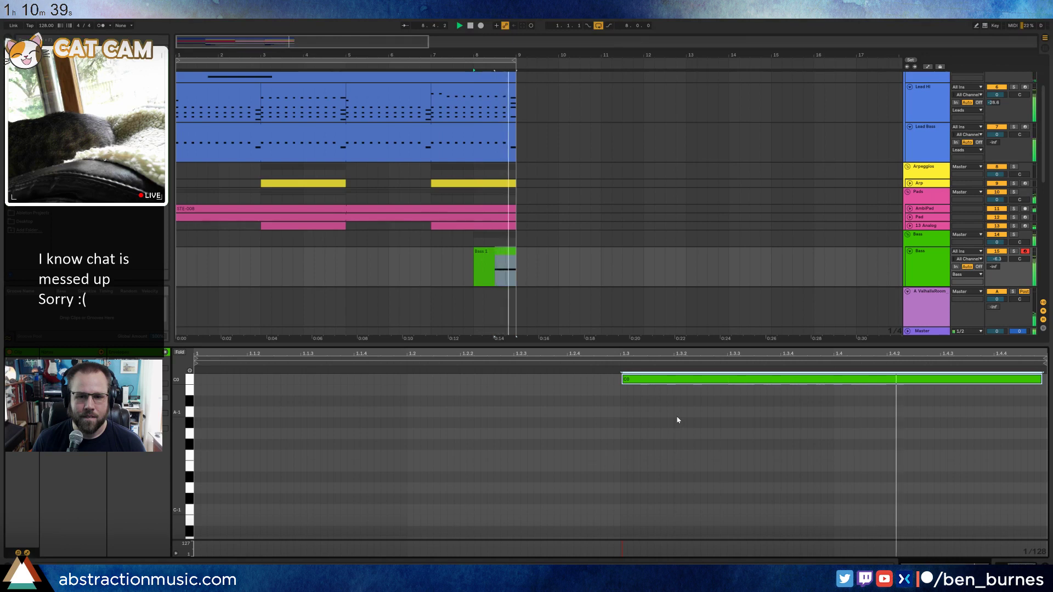
Raise the frequency of Analog's first filter slightly and replay the bass note.
key("shift+Tab")
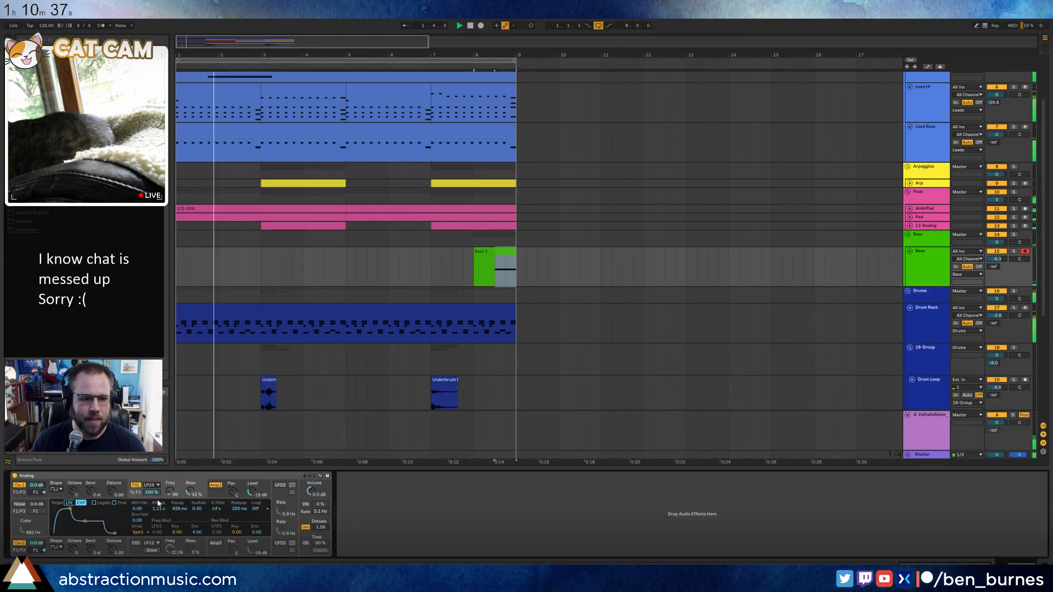
left_click_drag(169, 495, 169, 493)
key("space")
key("space")
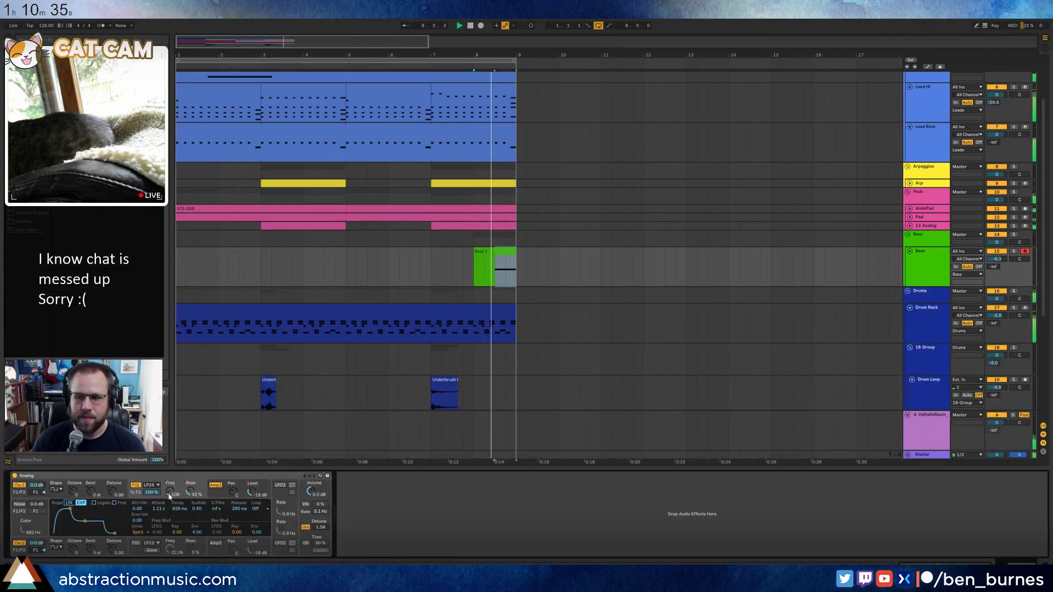
key("space")
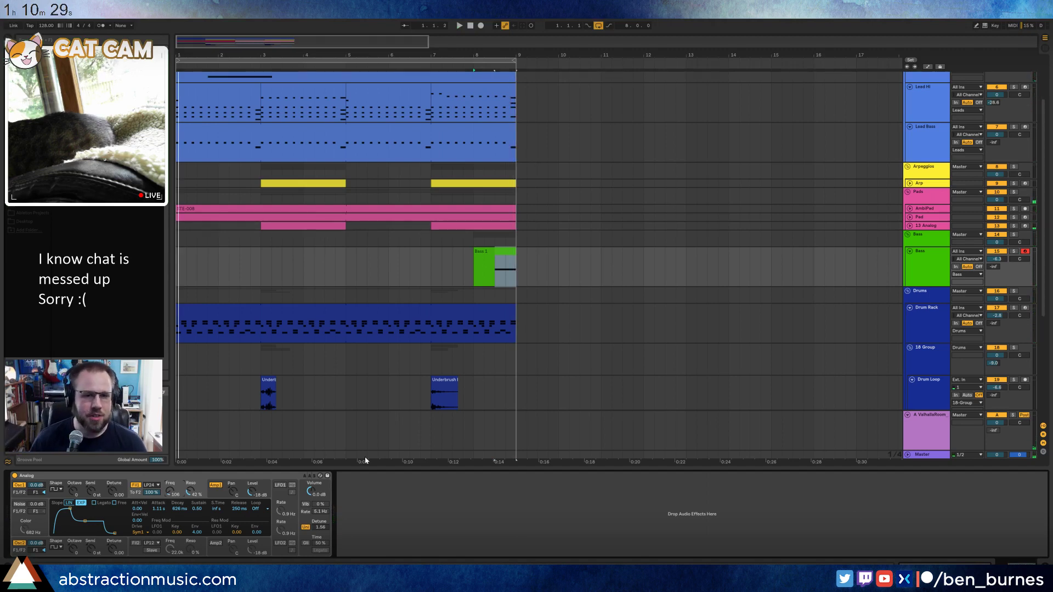
Collapse the Lead Hi, Lead Bass, 5 Operator, Bass and Drum Rack tracks and the 18 Group.
scroll(541, 203, "up", 4)
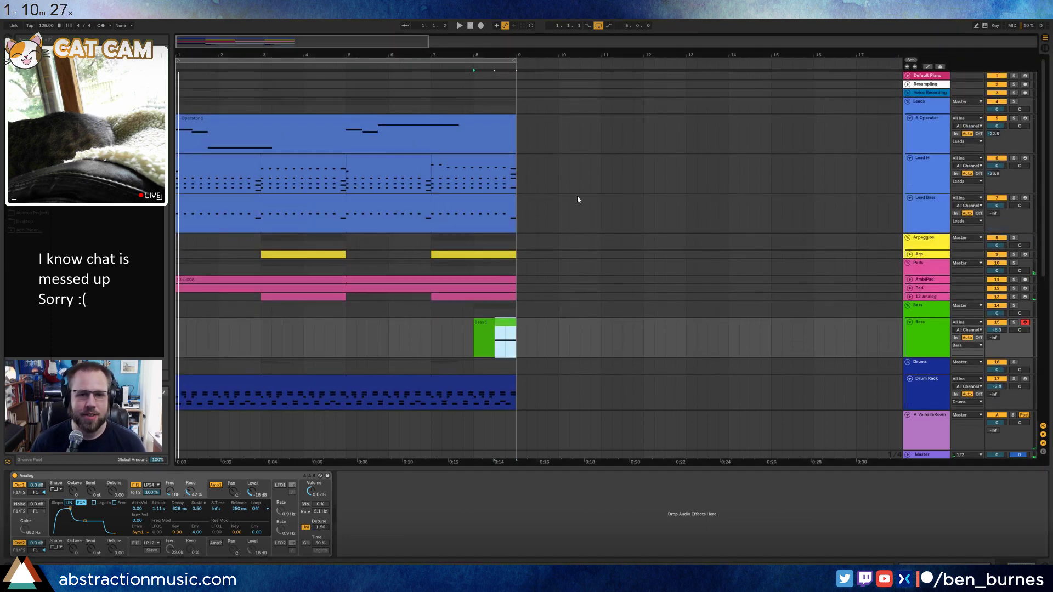
left_click(910, 158)
left_click(910, 167)
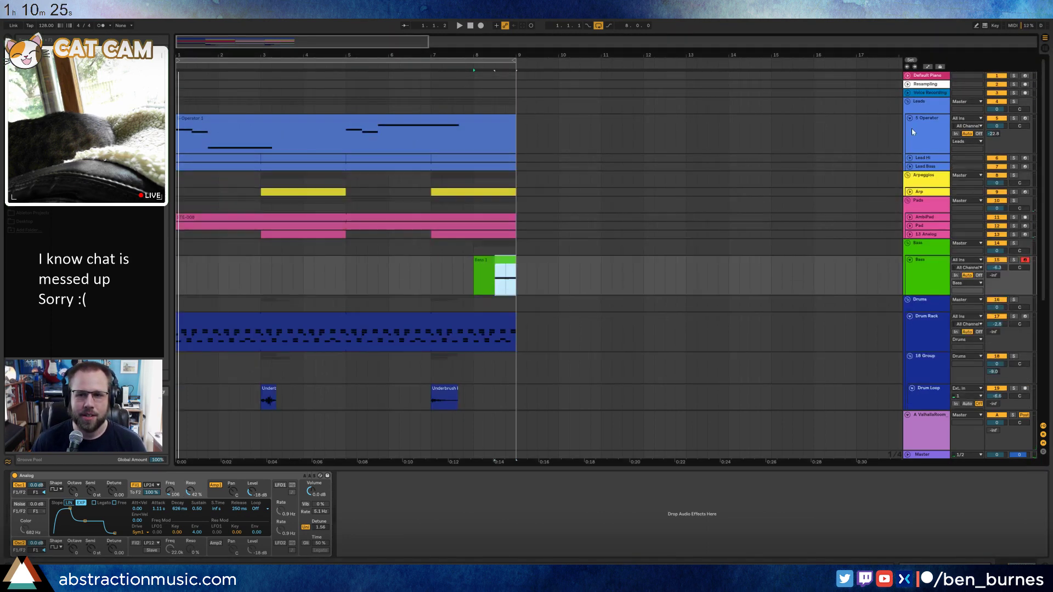
left_click(907, 119)
left_click(910, 229)
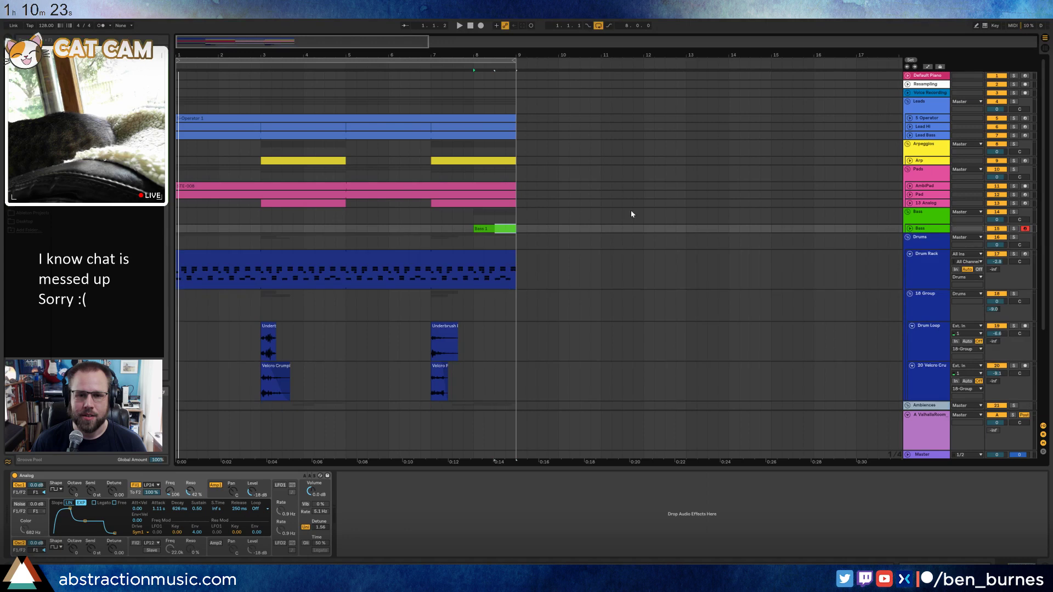
left_click(910, 254)
left_click(910, 263)
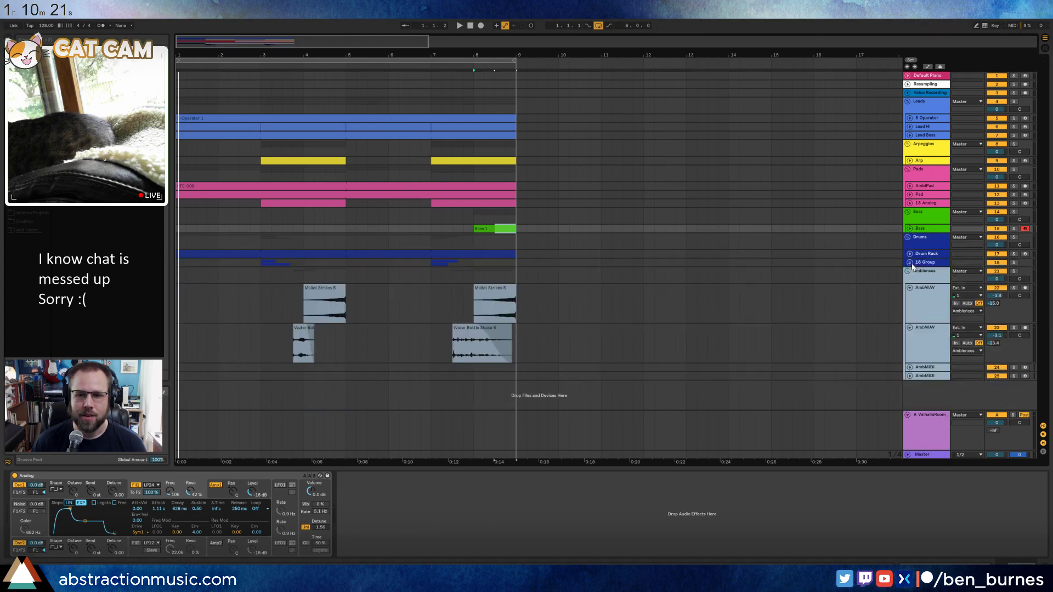
Expand the 18 Group, collapse the tracks inside it, and collapse both AmbWAV tracks.
left_click(910, 263)
left_click(912, 295)
left_click(912, 304)
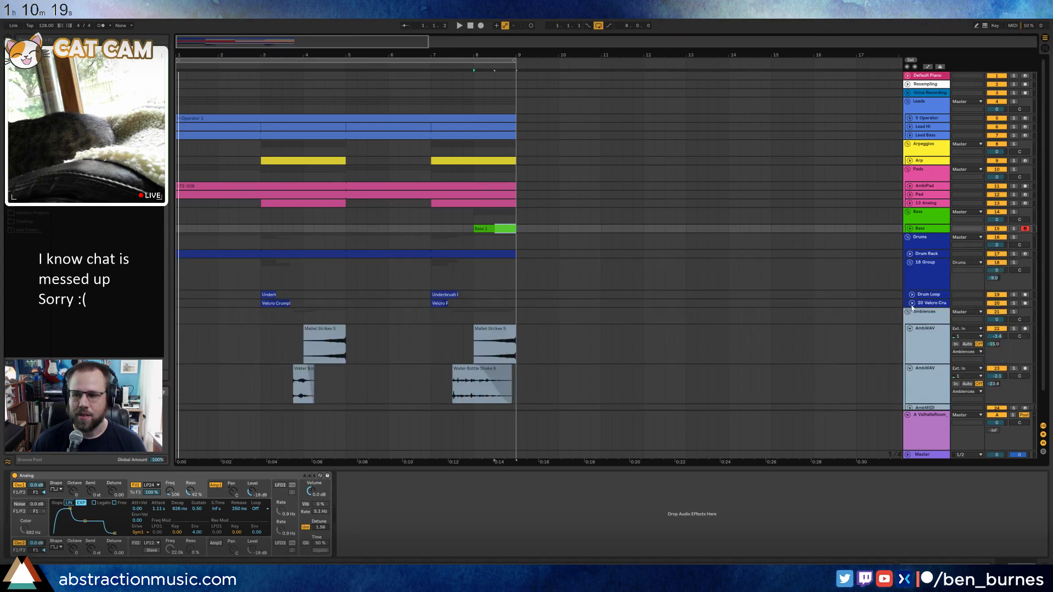
left_click(935, 231)
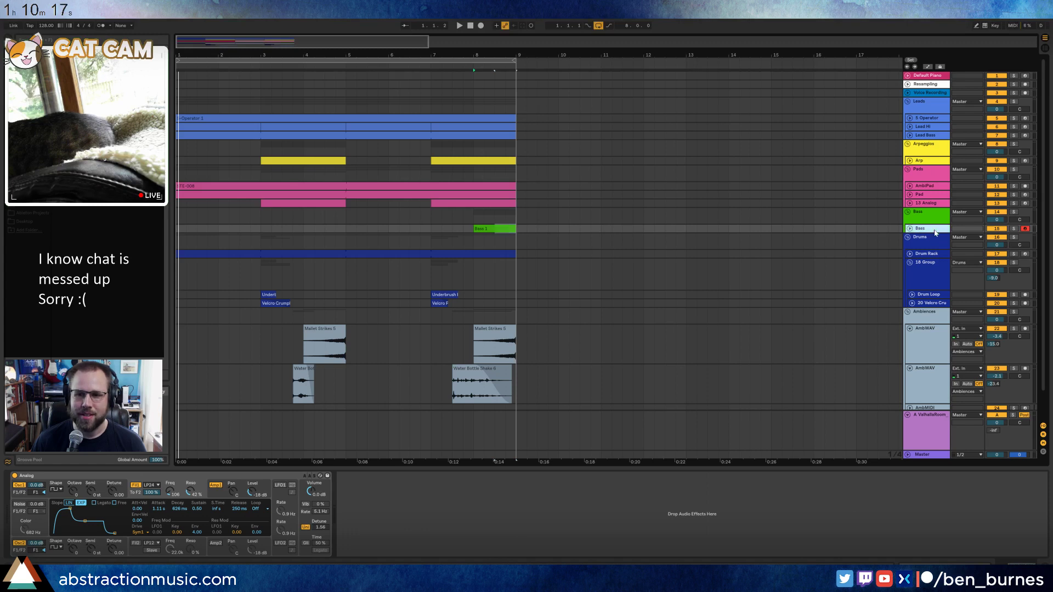
left_click(910, 328)
left_click(910, 338)
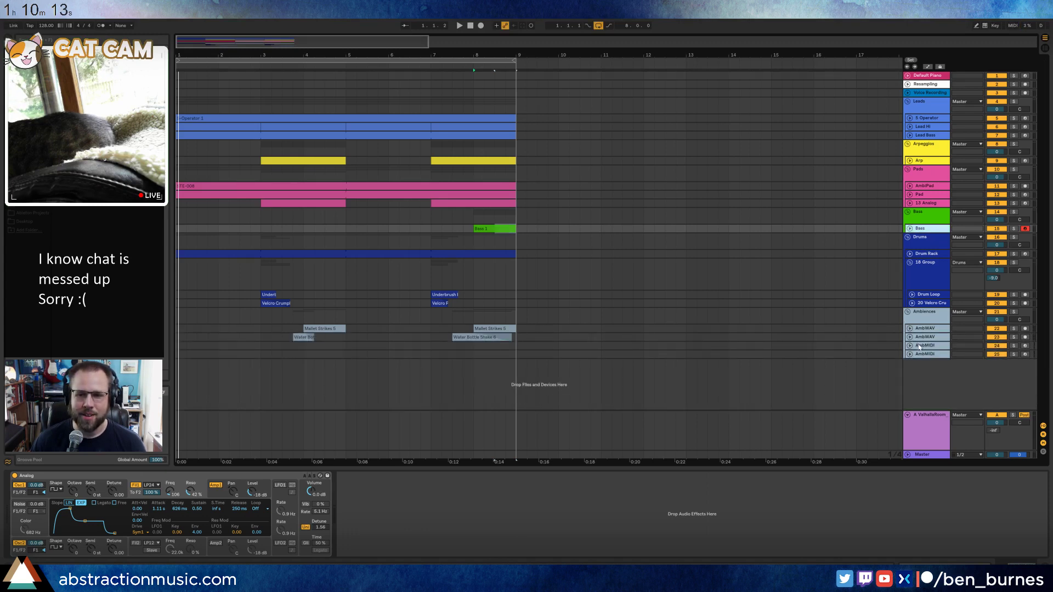
Delete the two empty AmbMIDI tracks from the Ambiences group.
left_click(929, 347)
left_click(930, 355, "shift")
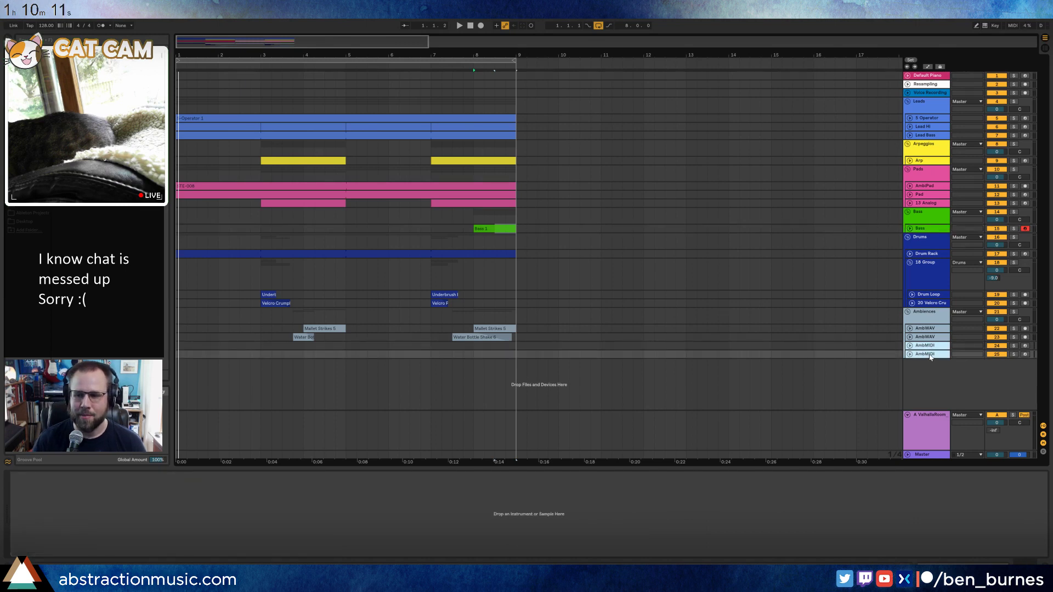
key("Delete")
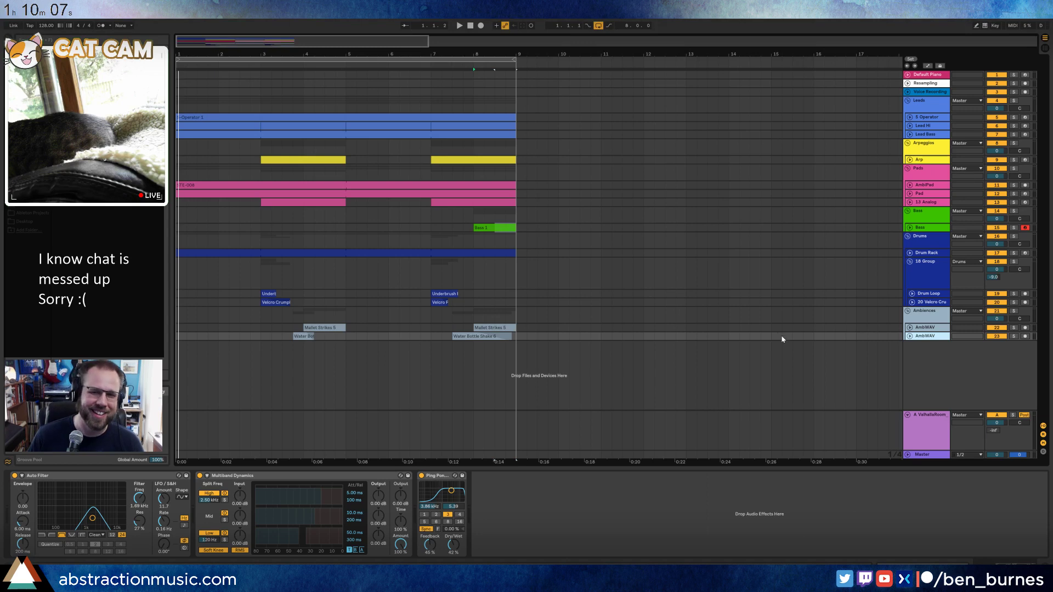
Rename the 18 Group as "More noises" and play the arrangement from the start.
left_click(917, 275)
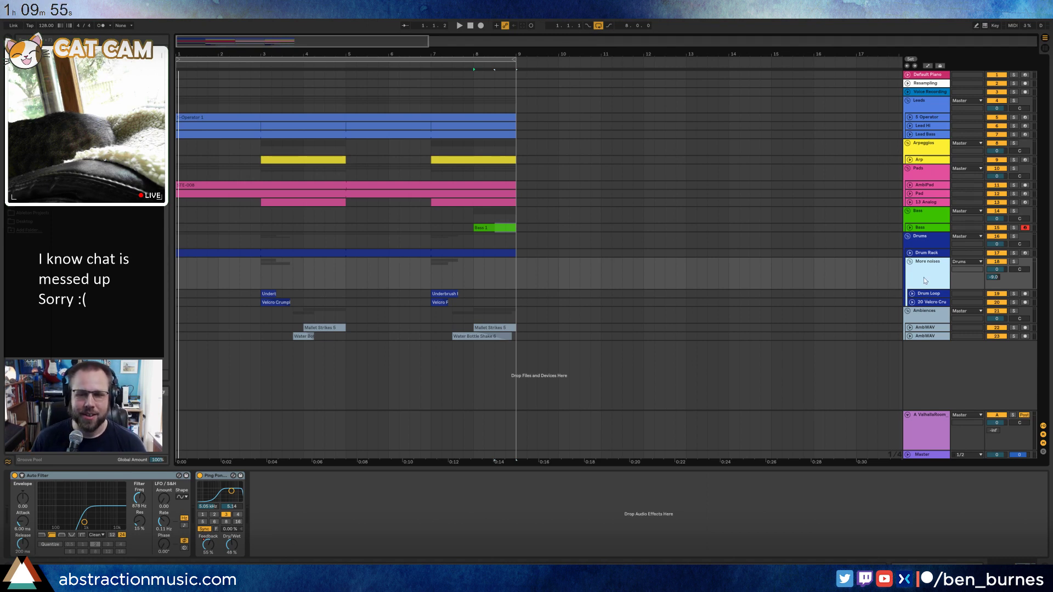
left_click(460, 25)
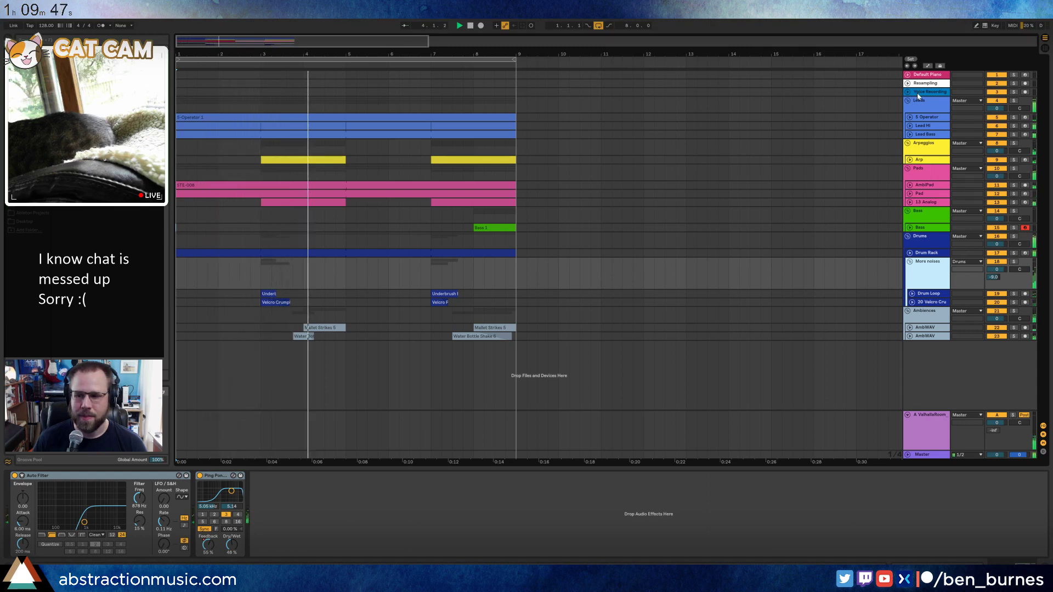
key("space")
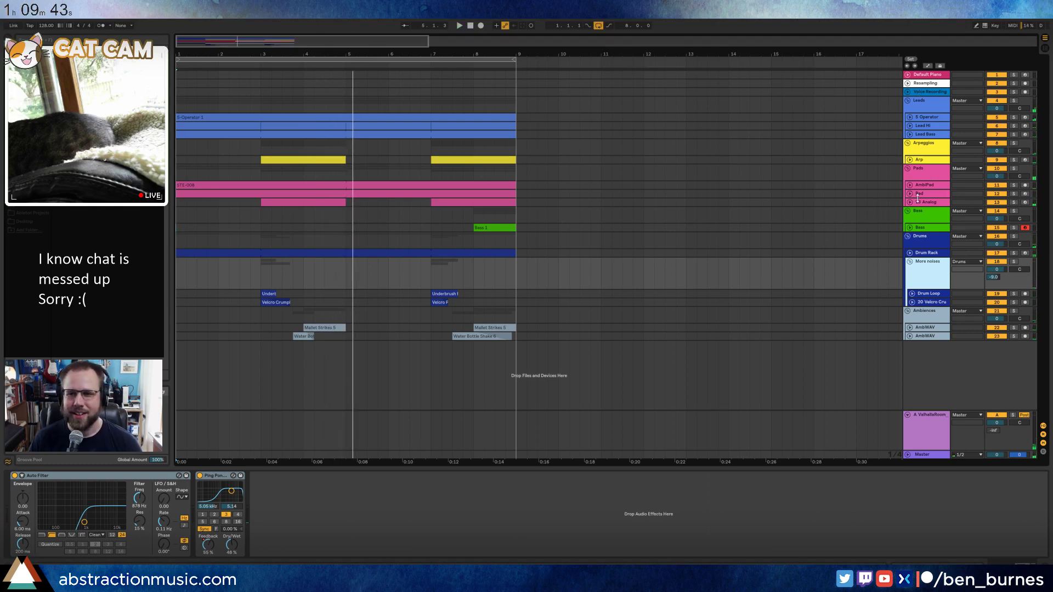
Insert a new MIDI track below the Bass track and create an empty two-bar clip on it at bar 1.
left_click(927, 229)
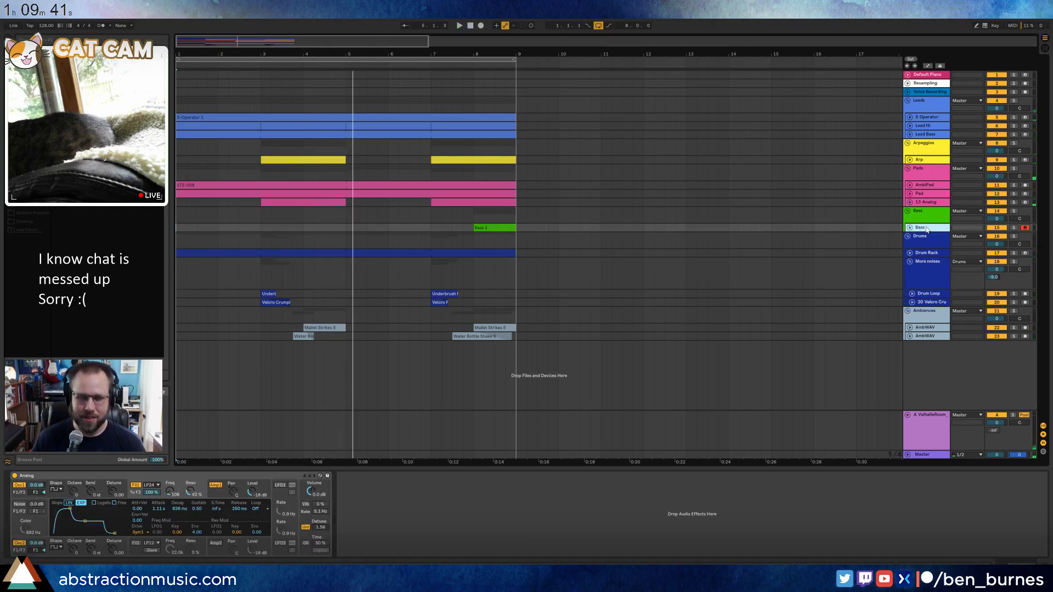
key("ctrl+shift+t")
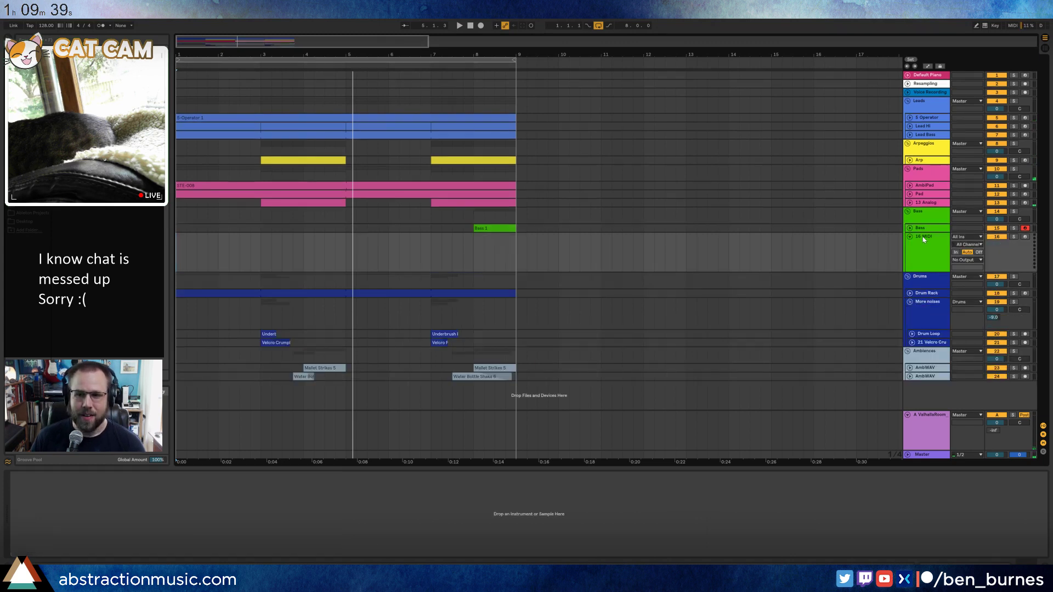
left_click_drag(176, 242, 257, 256)
key("ctrl+shift+m")
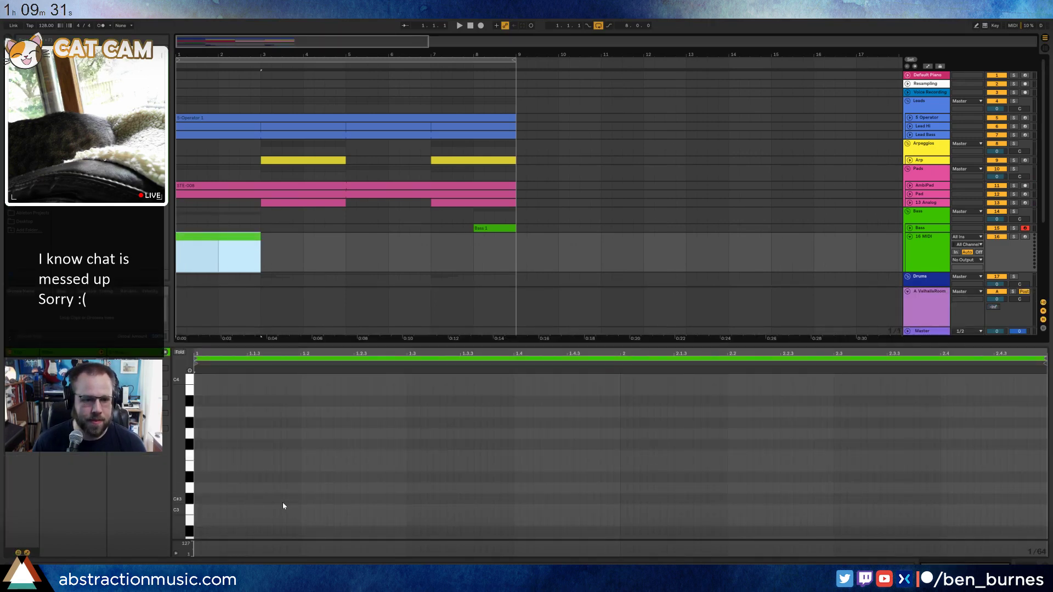
Enter seven sixteenth-long C3 notes in the new clip on the offbeats from 1.1.3 to 2.3.3.
left_click(263, 502)
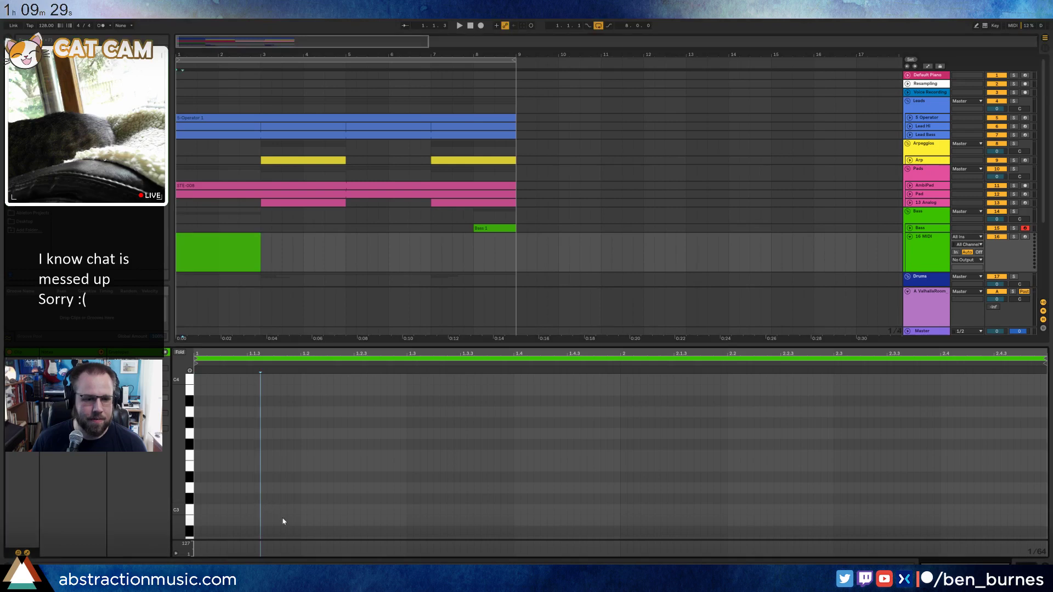
double_click(255, 508)
double_click(357, 510)
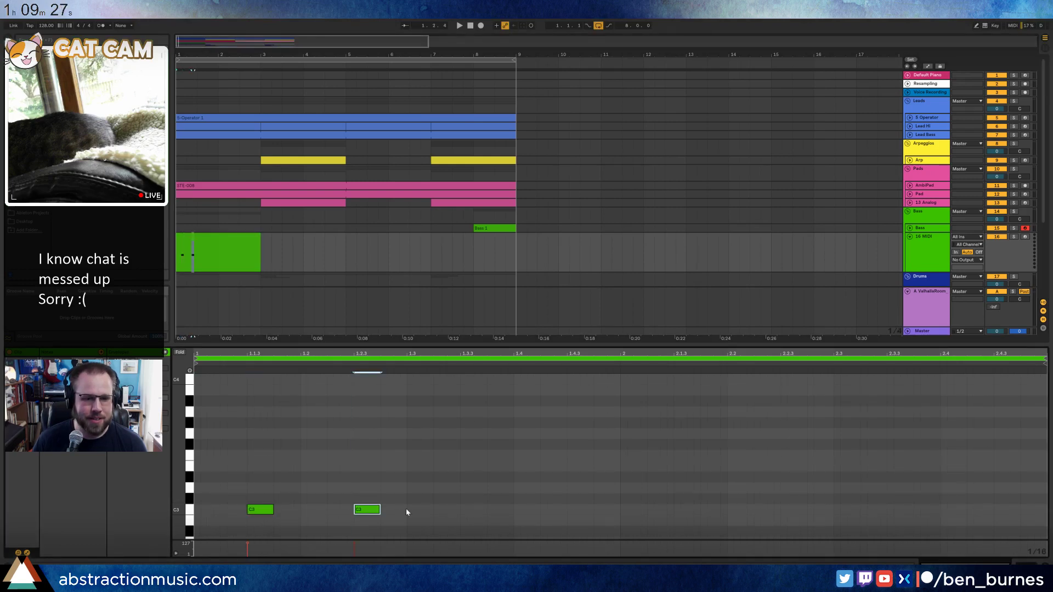
double_click(464, 509)
double_click(586, 510)
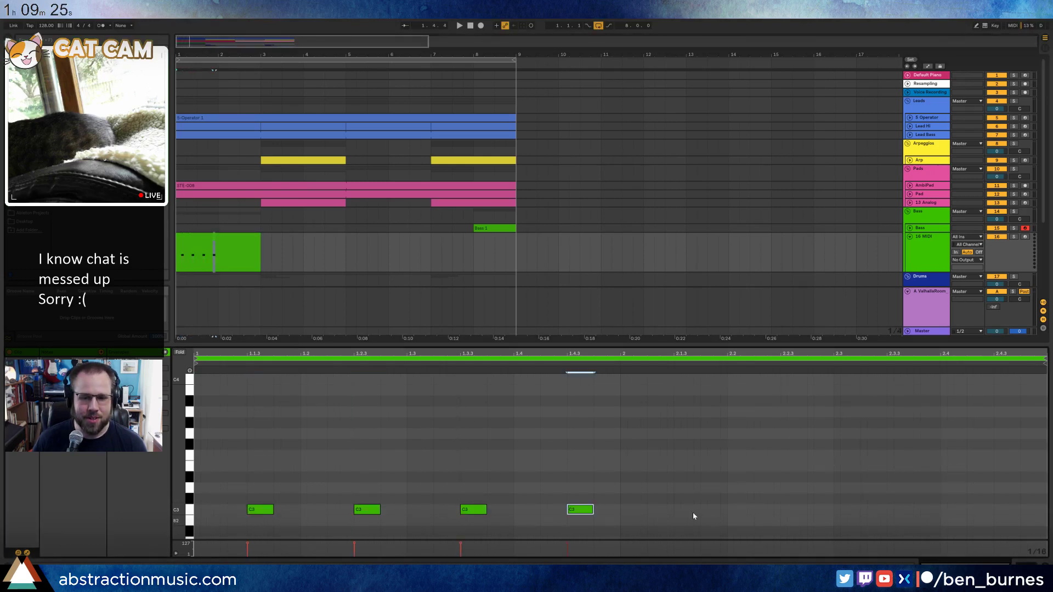
double_click(686, 509)
double_click(794, 510)
double_click(900, 510)
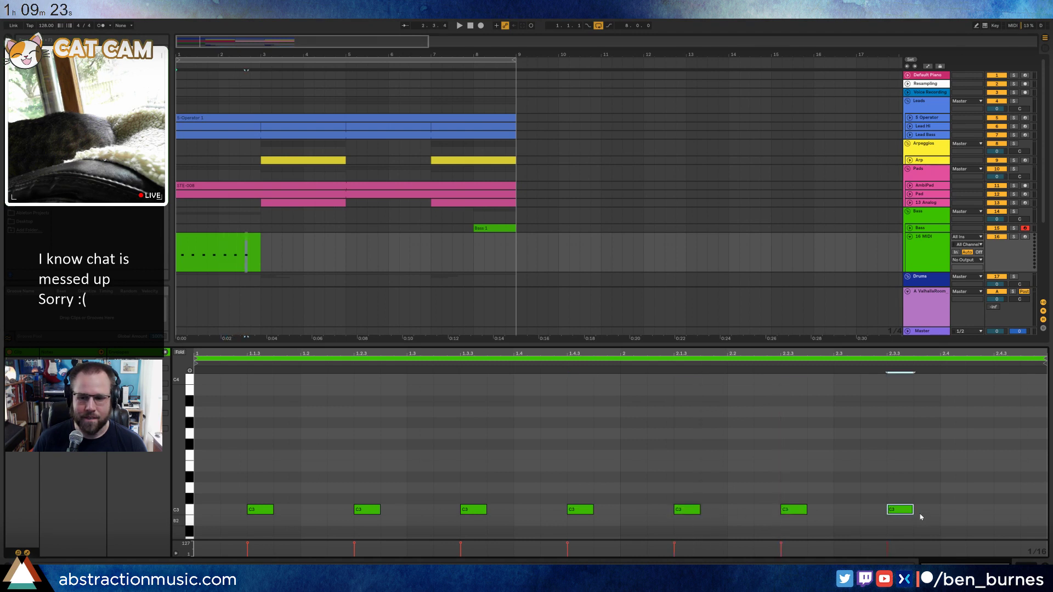
Add two B2 notes at 2.4.3 and 2.4.4 to end the clip and shorten both.
double_click(1006, 520)
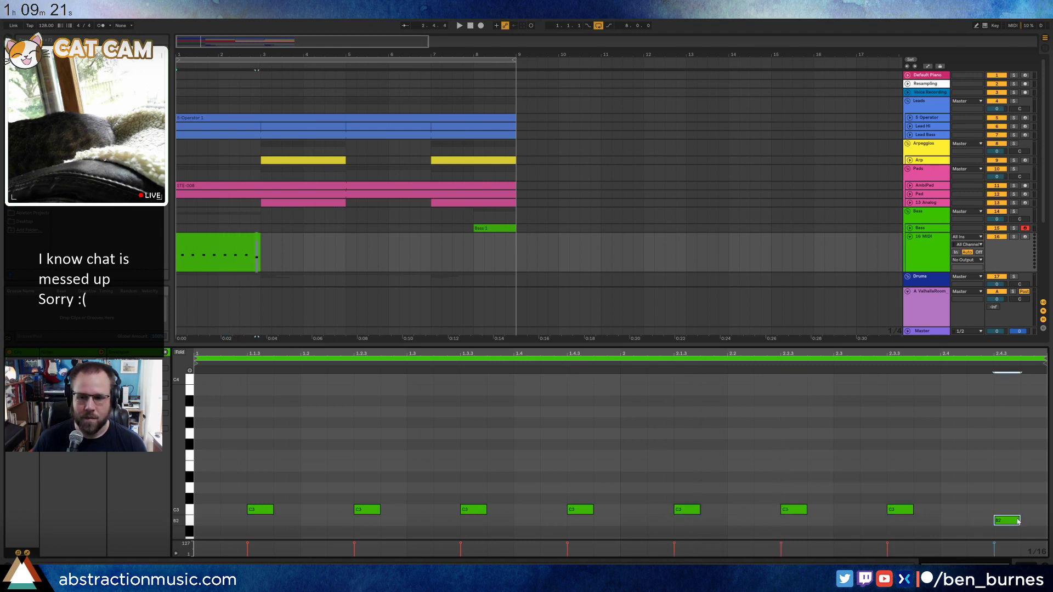
double_click(1025, 520)
mouse_move(1010, 510)
left_mouse_down()
mouse_move(1024, 523)
mouse_move(1005, 520)
left_mouse_up()
left_click(999, 526)
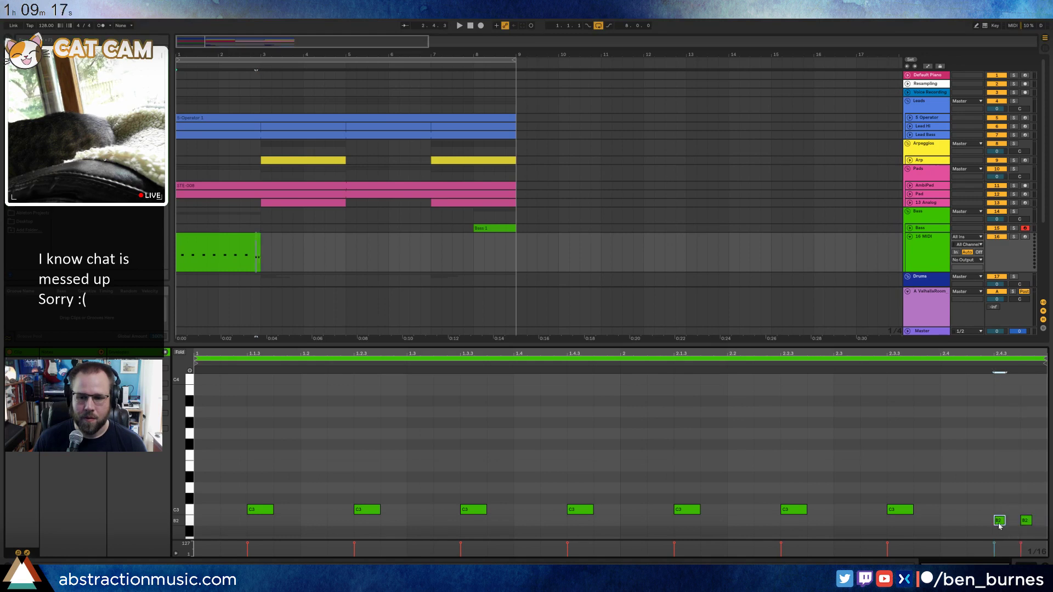
Load Analog on the new MIDI track and repeat its two-bar clip up to the end of bar 8.
key("space")
key("space")
key("shift+Tab")
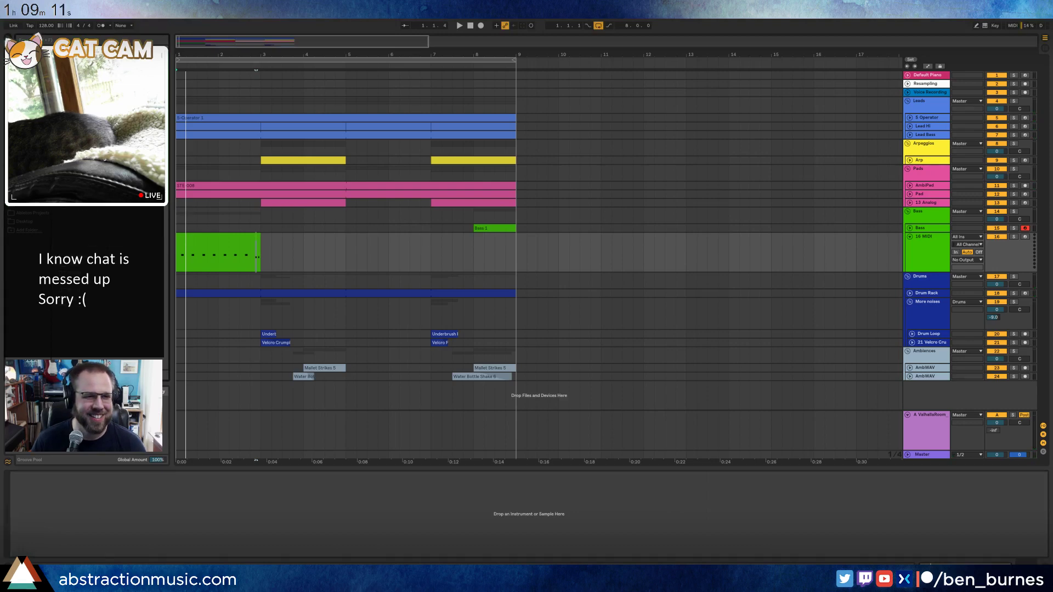
left_click(279, 250)
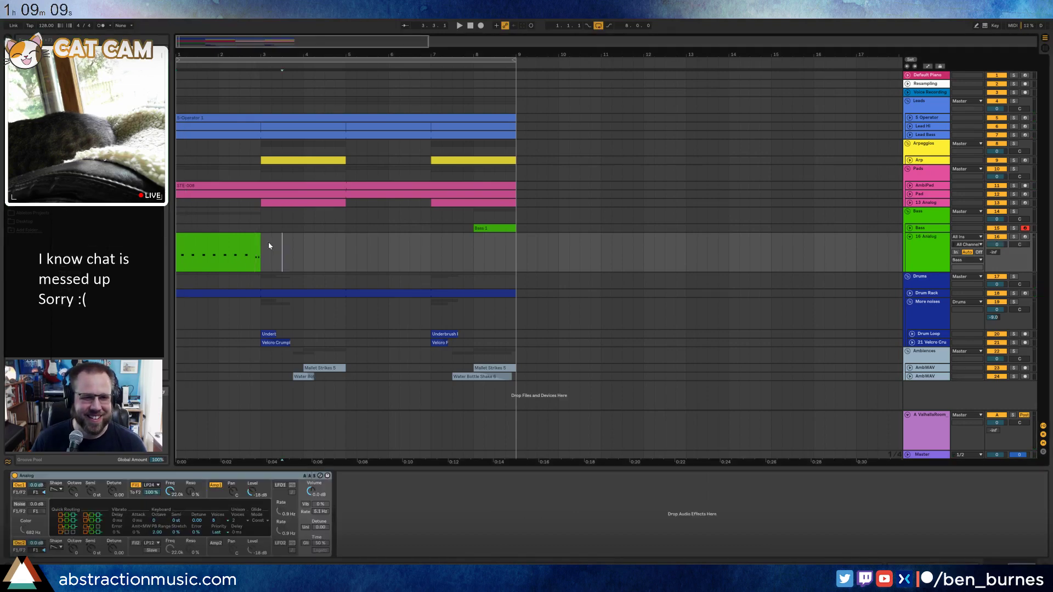
left_click_drag(261, 240, 515, 259)
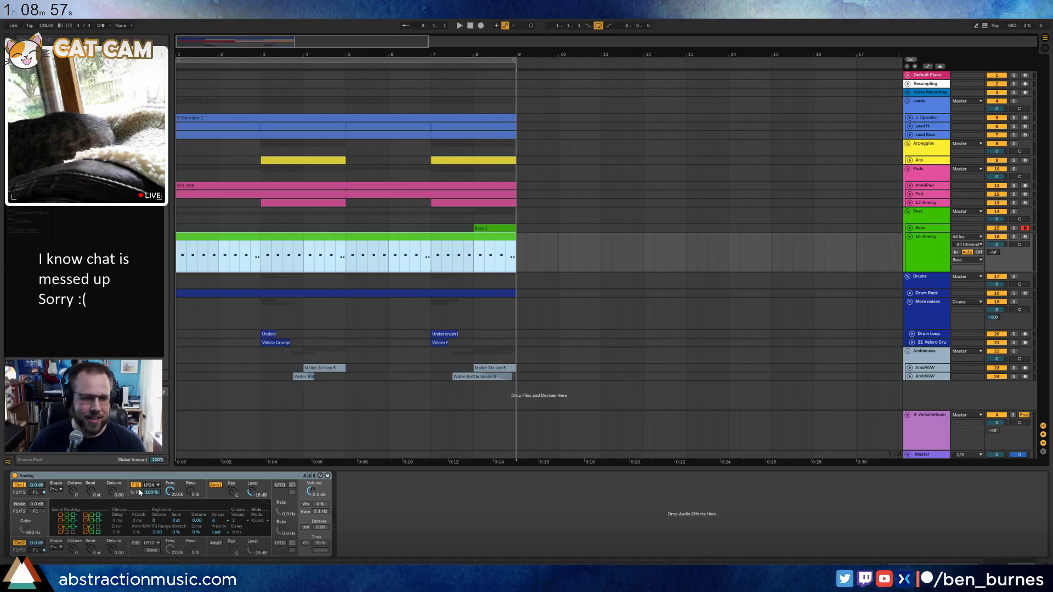
Lower the frequency of the new Analog's first filter strongly and start playing the loop.
left_click(54, 488)
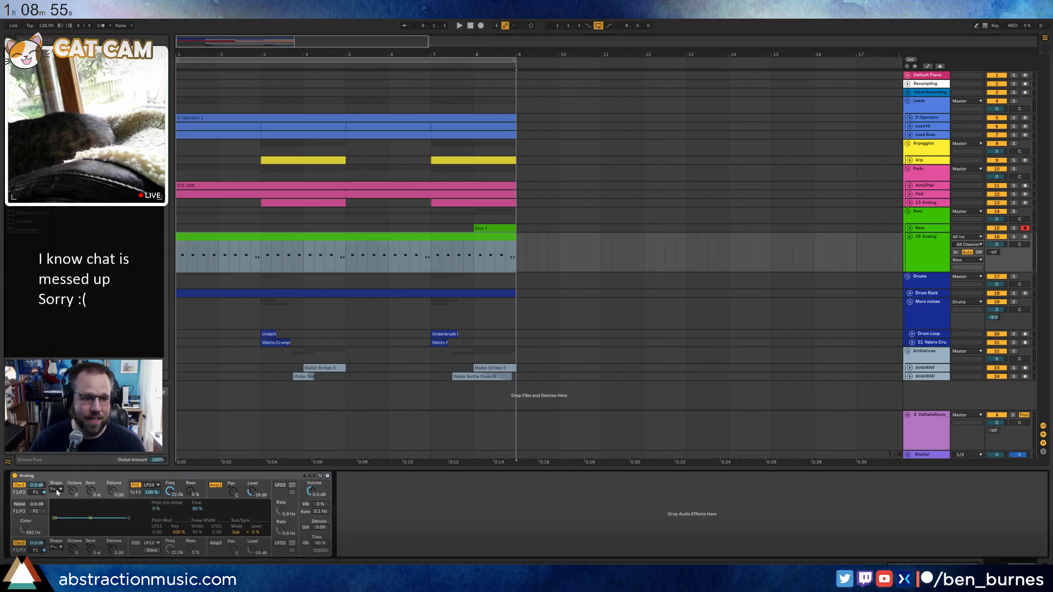
left_click_drag(169, 496, 169, 527)
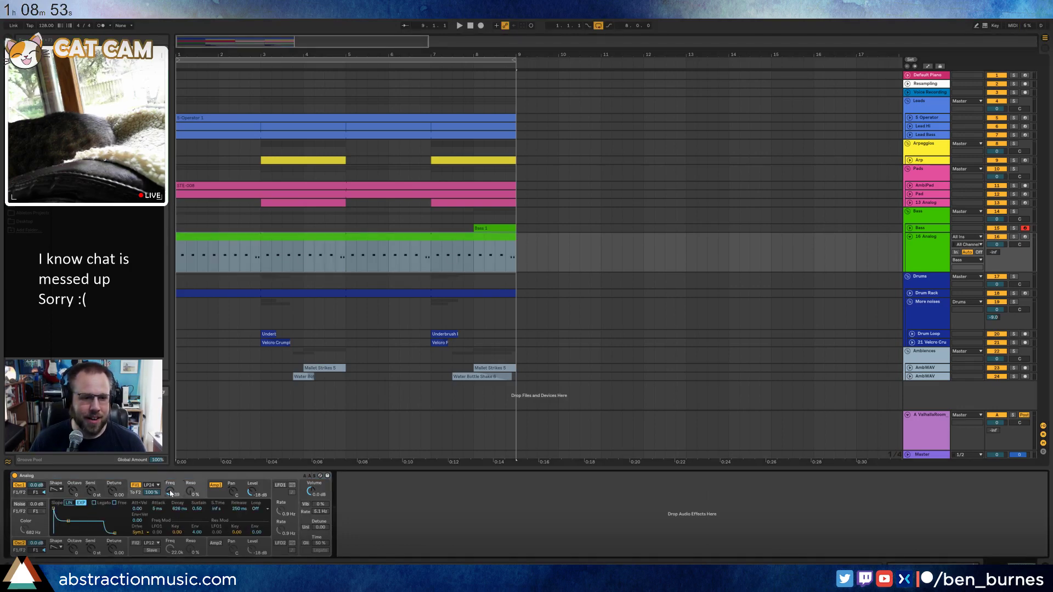
key("space")
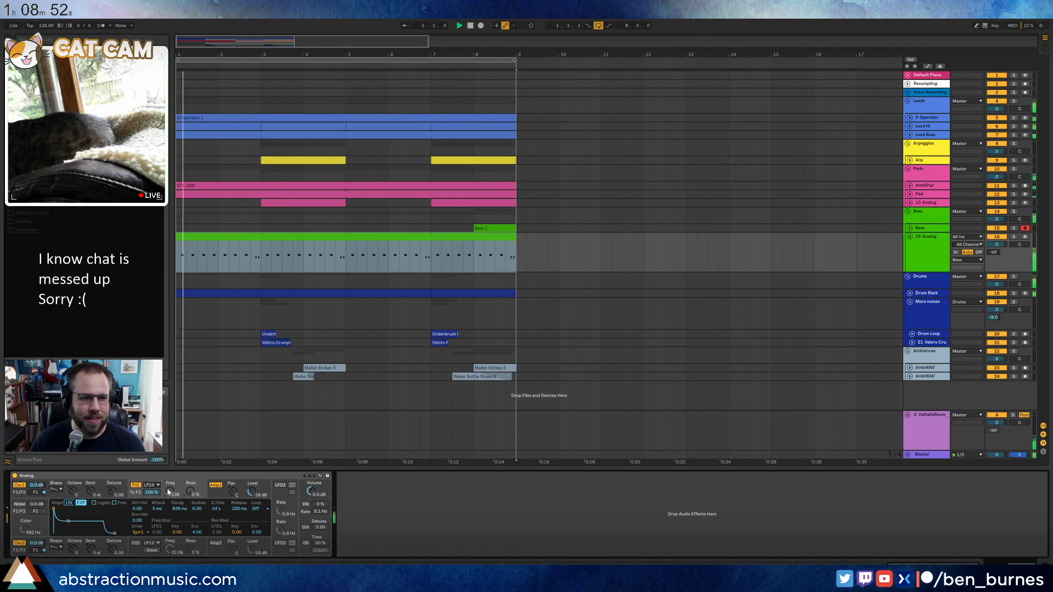
Move the first of the two closing B2 notes to 2.4.2, lengthen both notes, and transpose them to A#2.
double_click(257, 237)
left_click_drag(957, 499, 1006, 532)
key("Left")
left_click_drag(964, 500, 1044, 521)
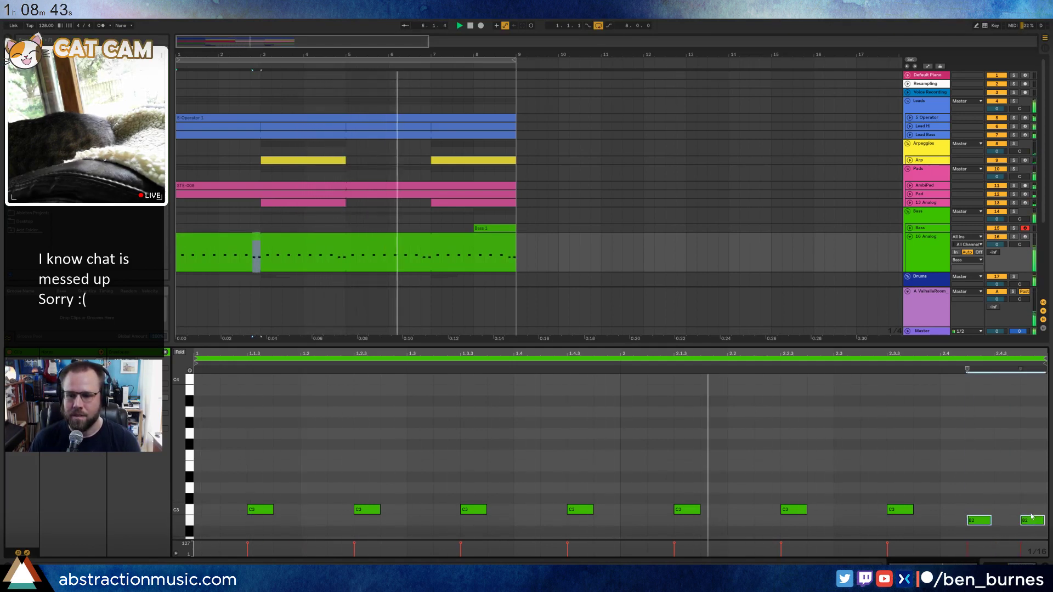
key("Down")
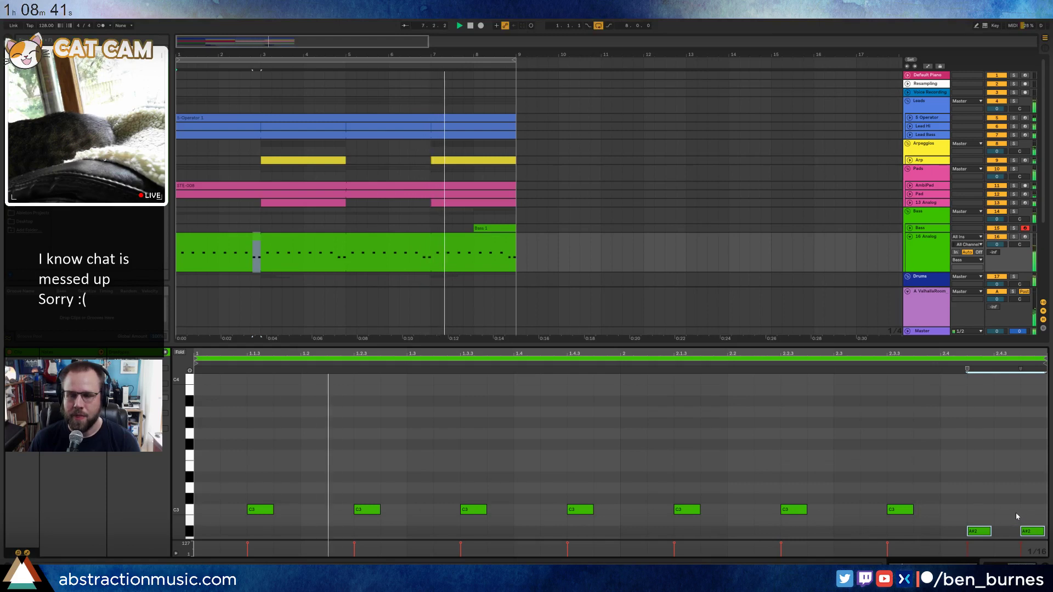
Duplicate all notes of the offbeat bass pattern one octave lower, at C2 and A#1.
key("shift+Tab")
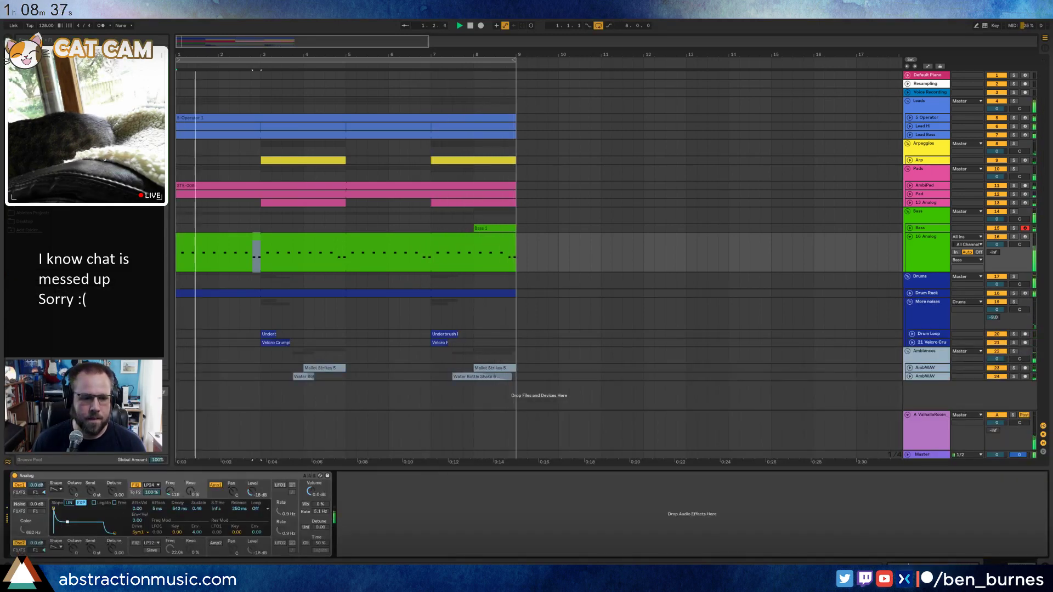
double_click(252, 242)
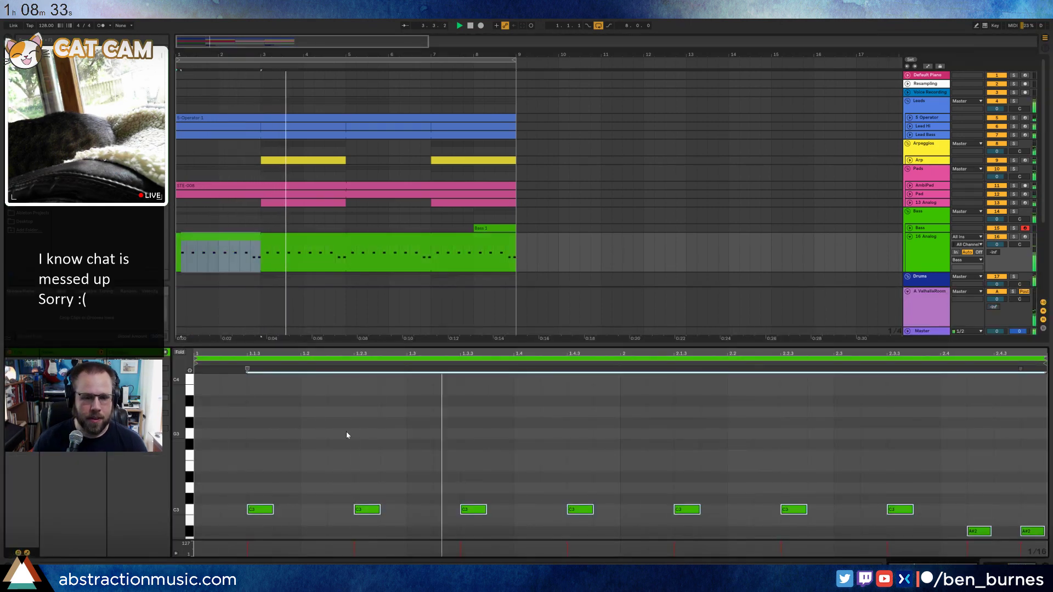
key("ctrl+c")
key("ctrl+v")
key("shift+Down")
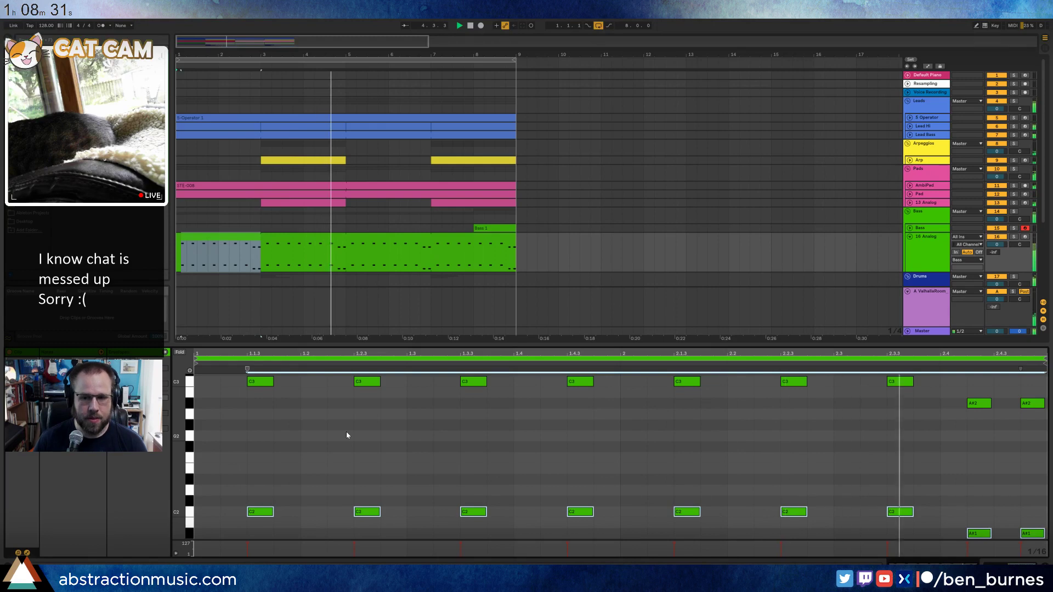
Select the whole offbeat bass clip range and adjust the octave of Analog's second oscillator.
key("shift+Tab")
left_click(273, 259)
key("ctrl+a")
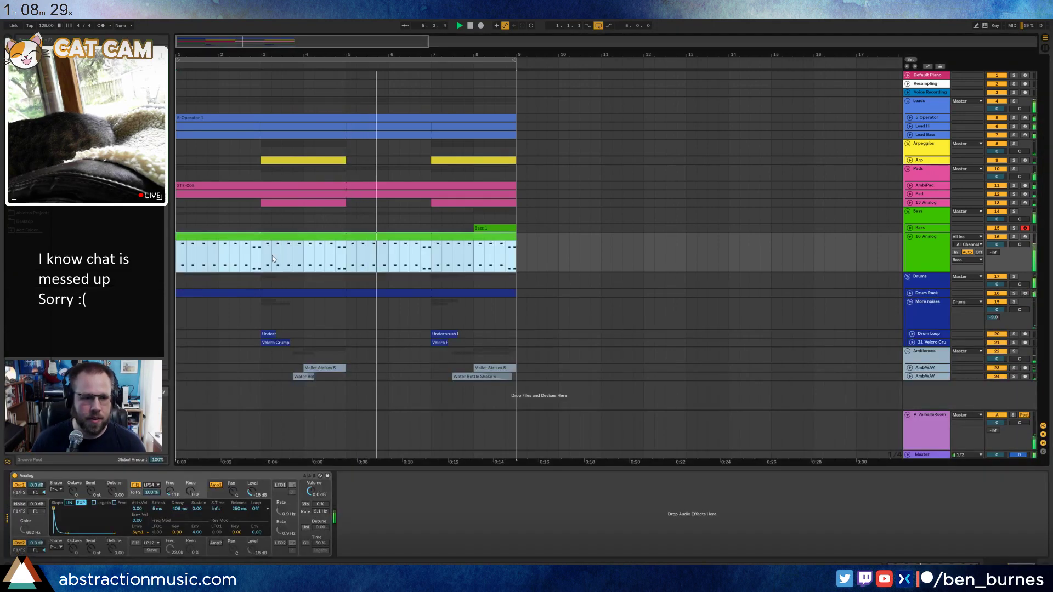
left_click(73, 549)
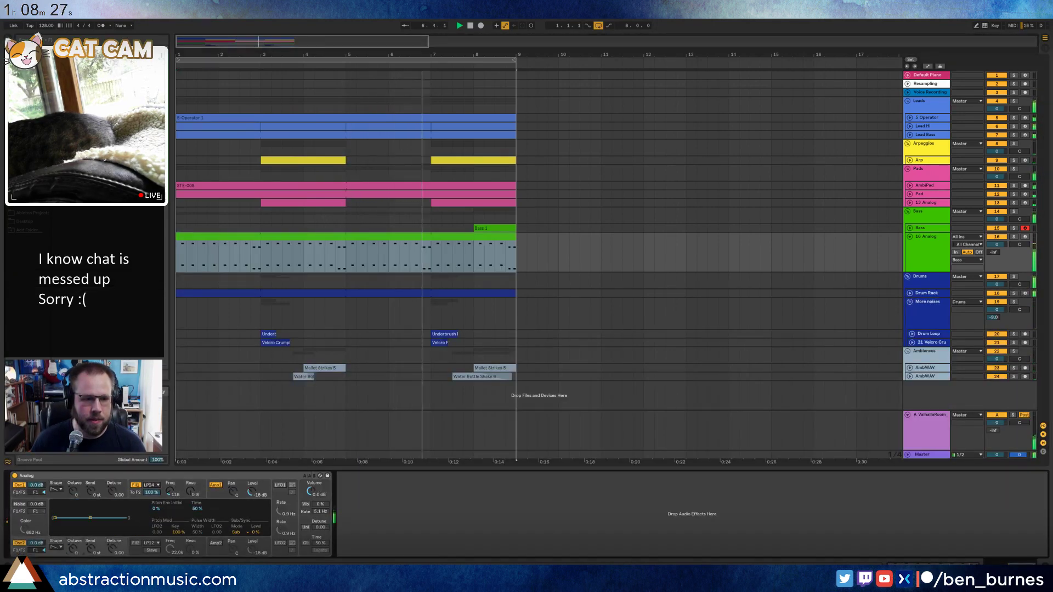
Turn on Analog's unison with 4 unison voices and change the synth's voice count.
left_click(306, 528)
left_click(240, 521)
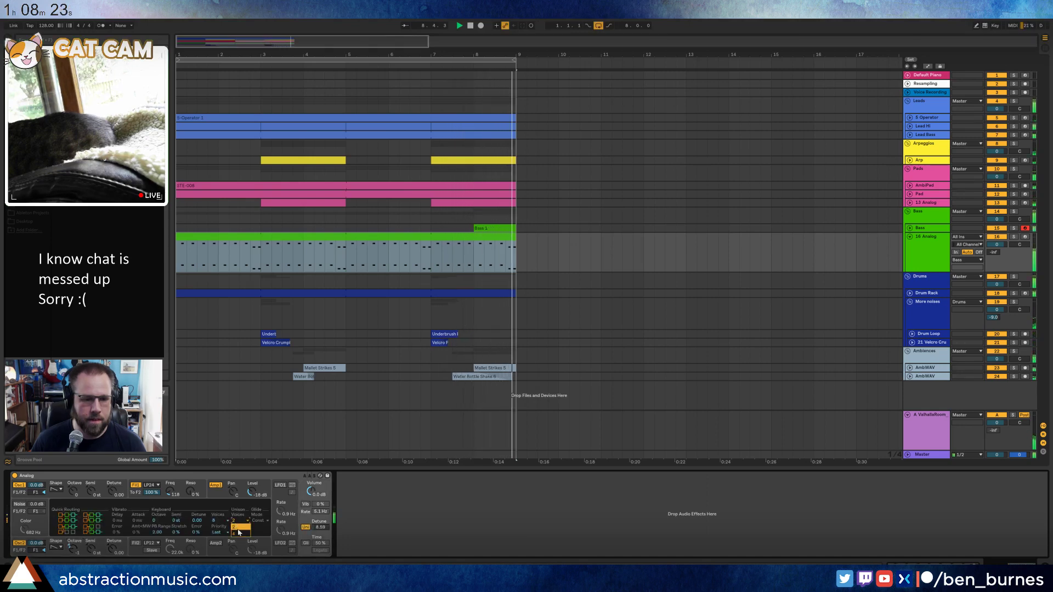
left_click(238, 533)
left_click(224, 522)
left_click(221, 497)
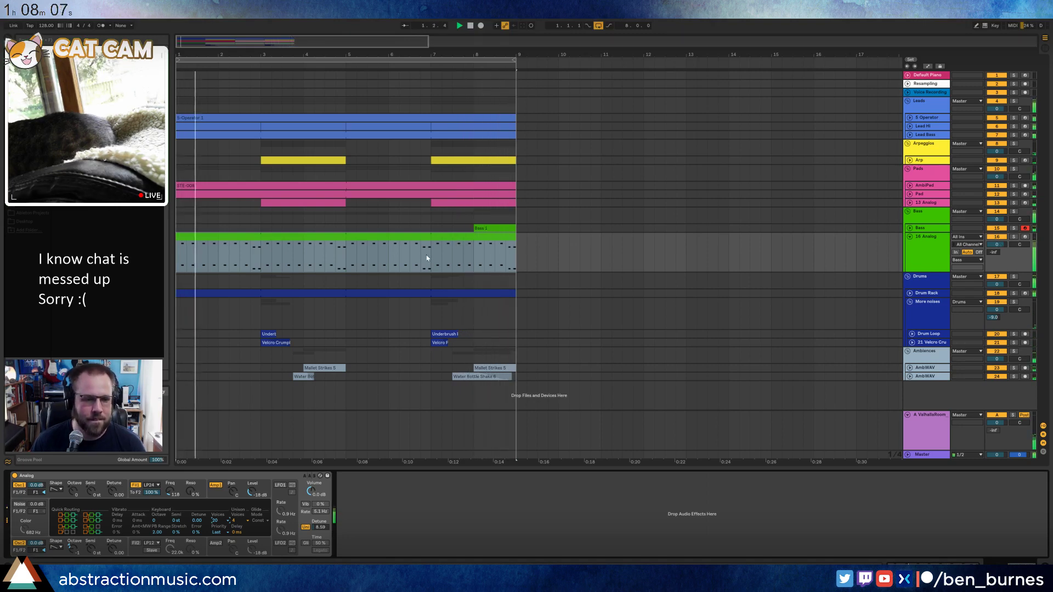
Set Analog's first oscillator to the rectangle waveform and turn on LFO1.
left_click(56, 490)
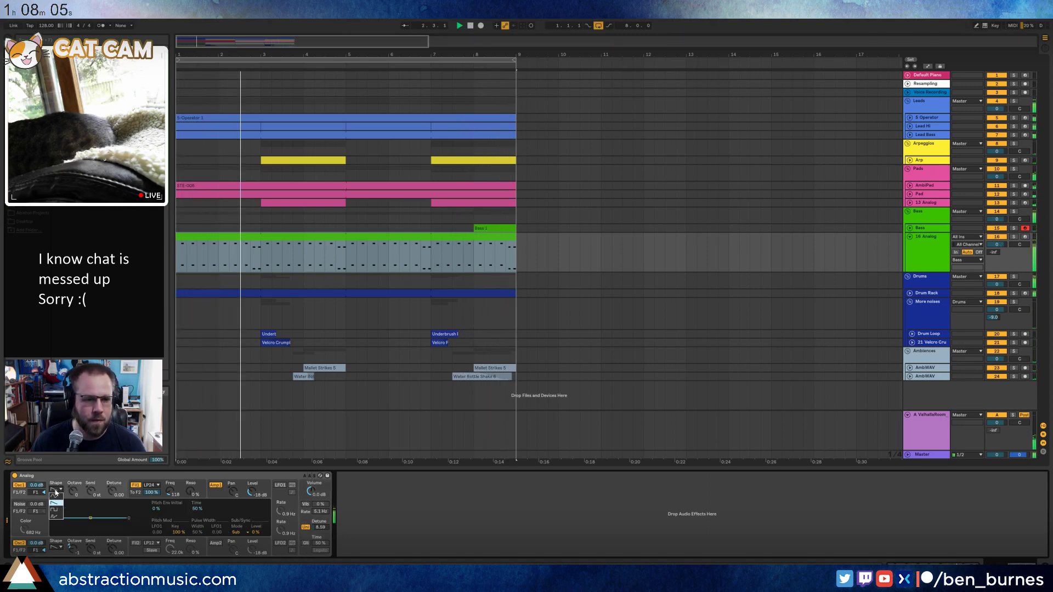
left_click(53, 509)
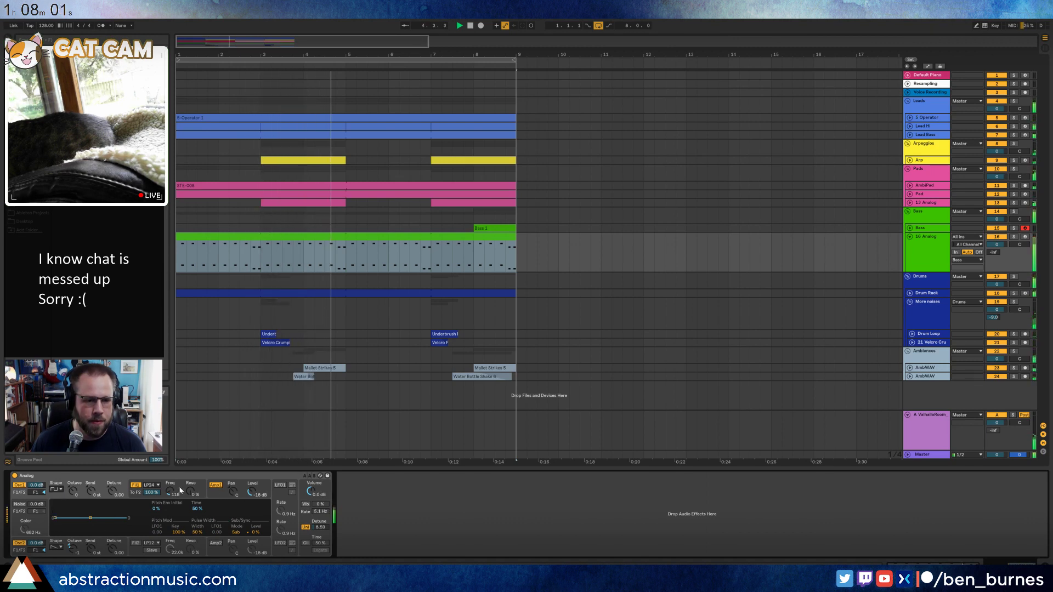
left_click(279, 485)
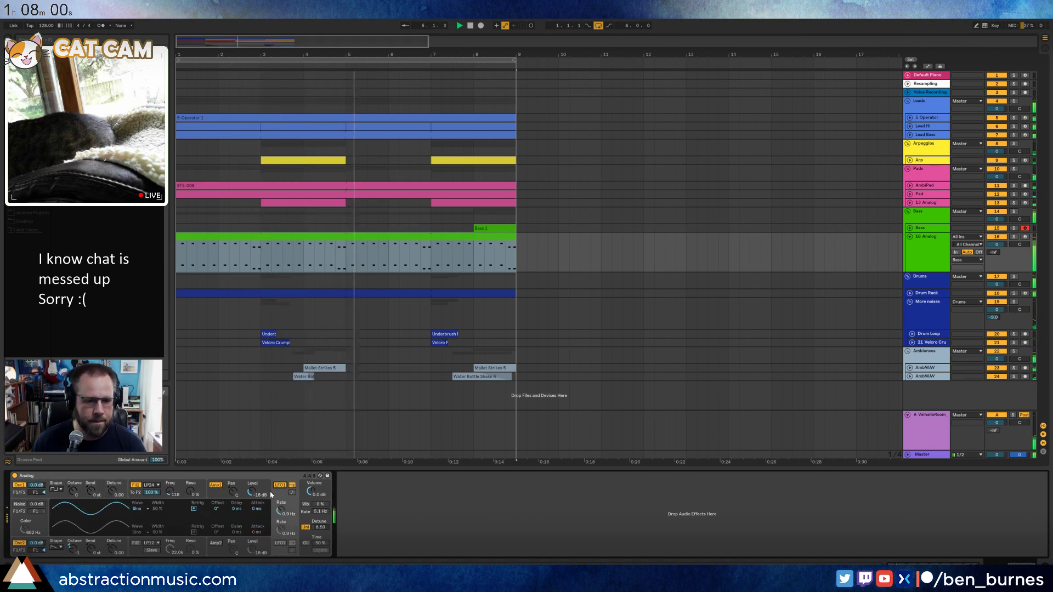
Modulate the pulse width of Analog's first oscillator with LFO1, adjusting the pulse width and the LFO rate.
left_click(57, 496)
left_click_drag(217, 532, 279, 504)
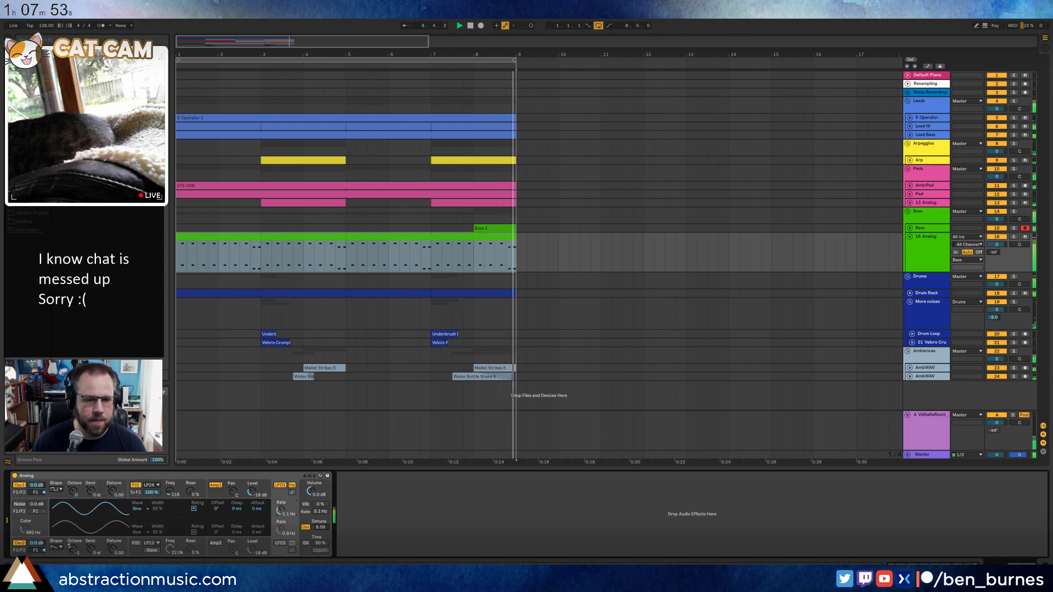
left_click(64, 496)
left_click_drag(197, 532, 197, 531)
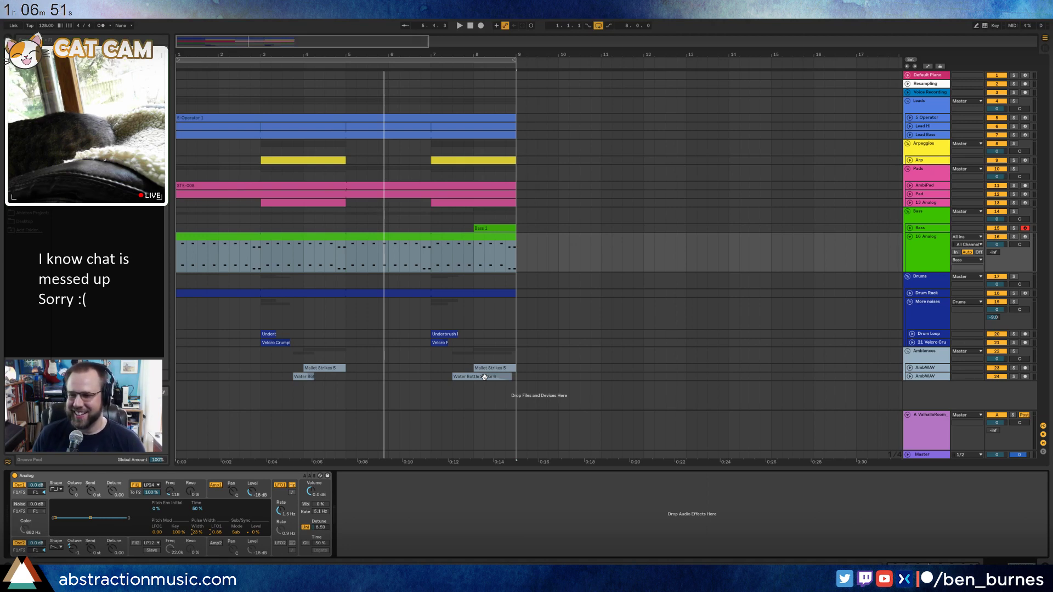
key("Escape")
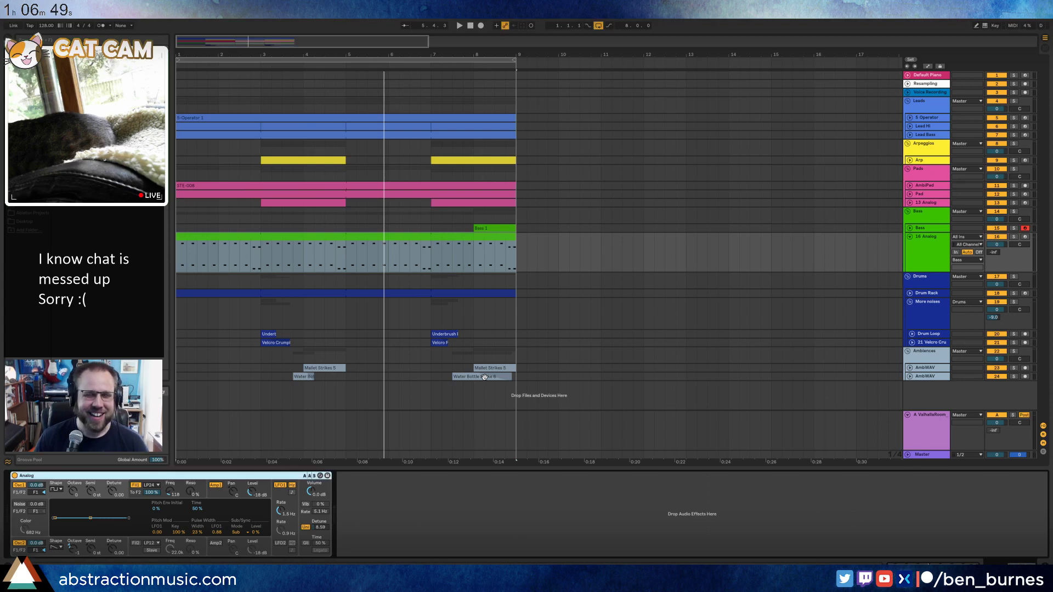
Start saving the Live set and browse to the "2 Hour Tracks 2018" folder inside Ableton Projects.
left_click(257, 93)
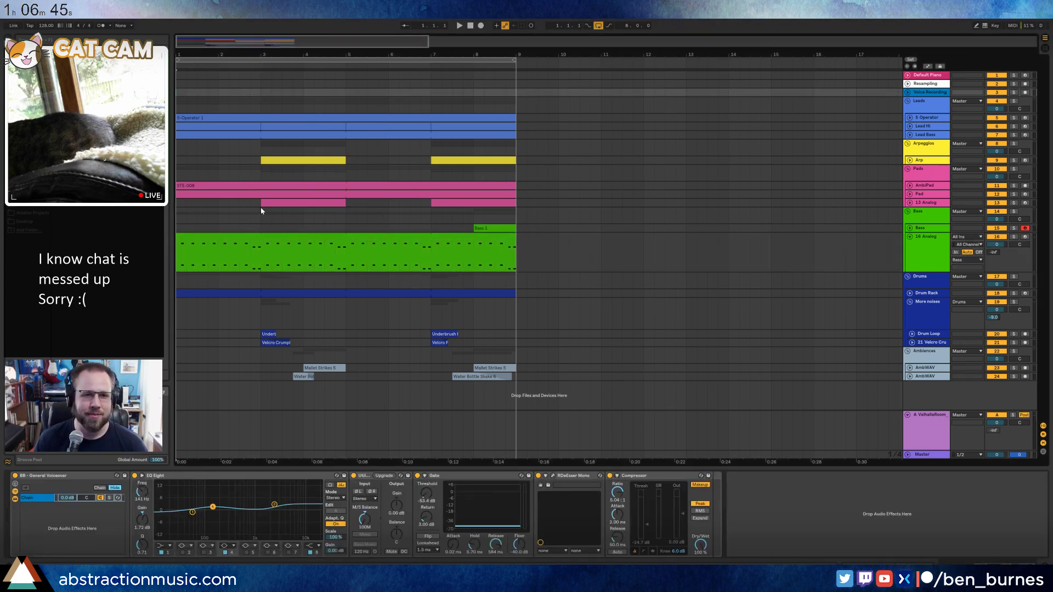
key("ctrl+s")
left_click(349, 140)
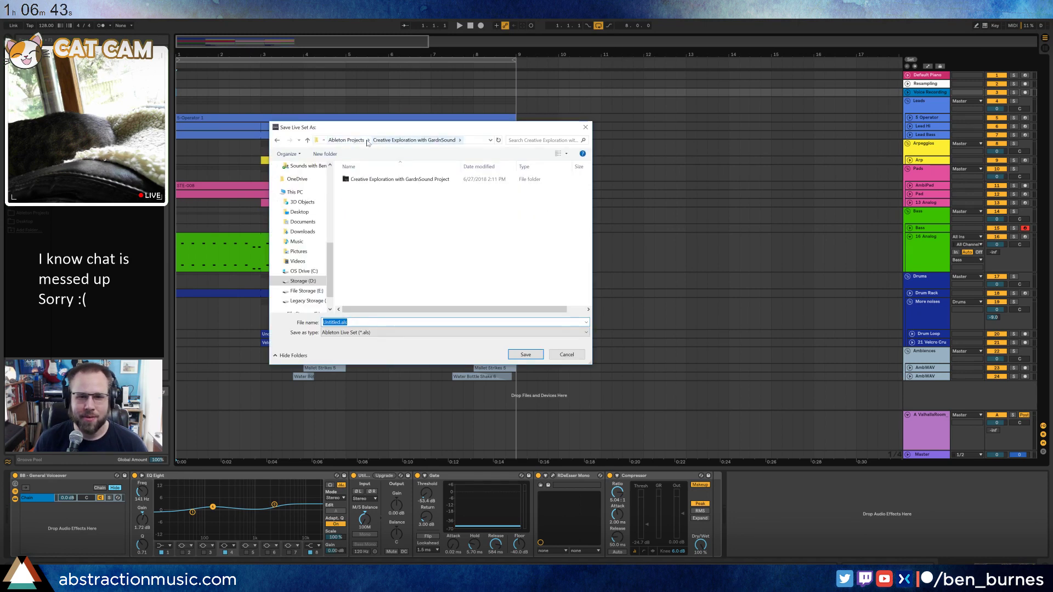
left_click(353, 142)
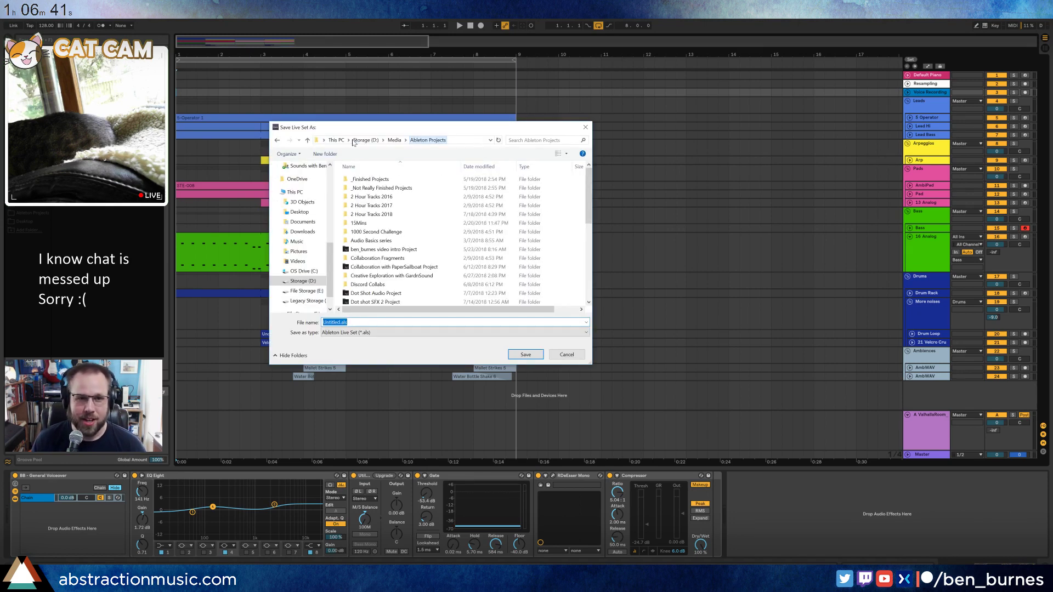
double_click(386, 215)
scroll(431, 298, "down", 3)
scroll(431, 297, "down", 1)
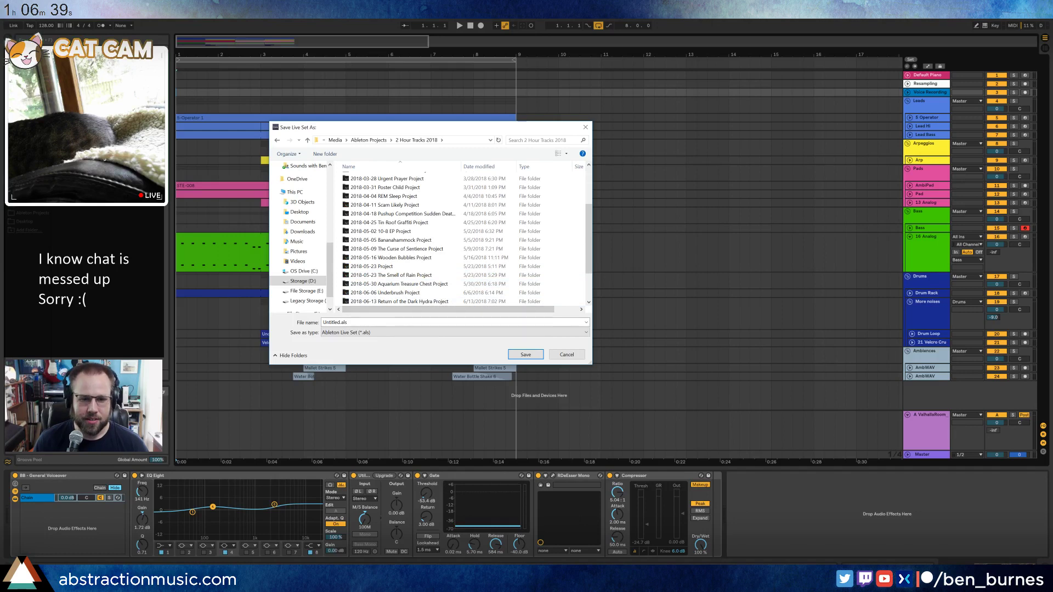
Save the Live set as "2018-07-25 Midafternoon Run".
type("2018")
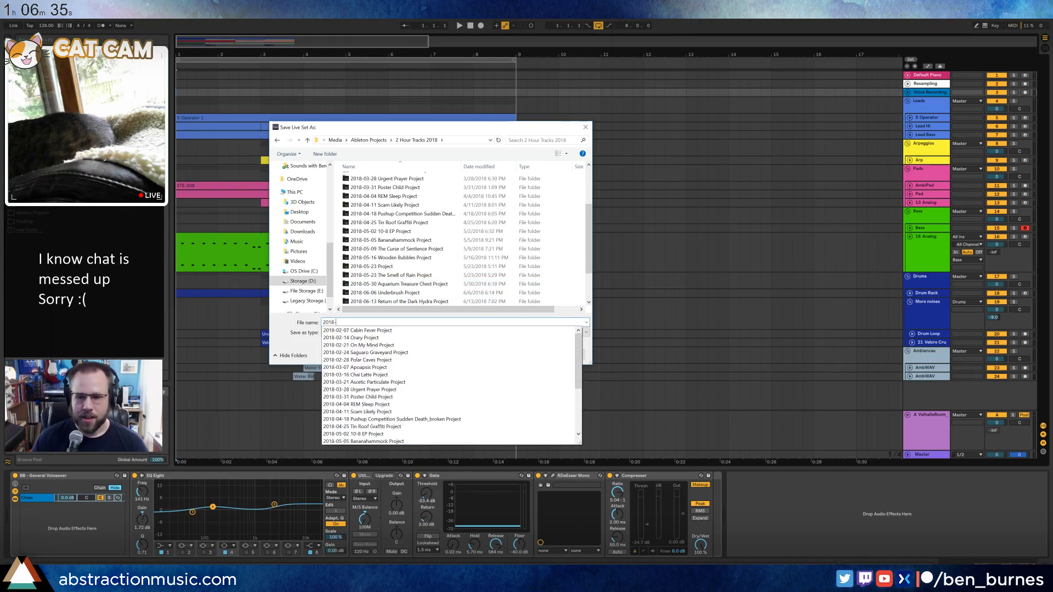
type("-07-2")
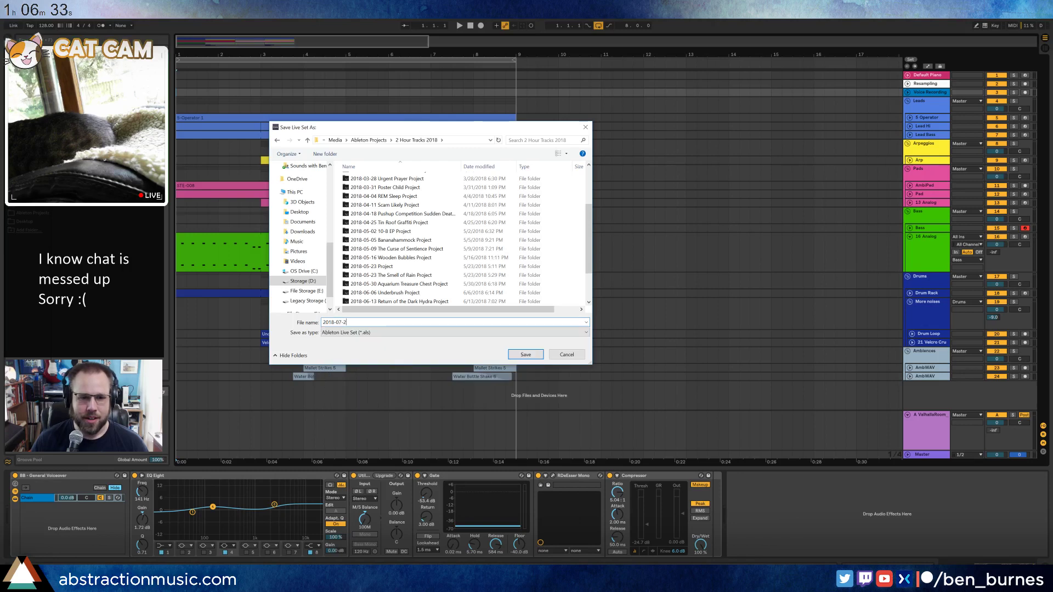
type("5 Midaft")
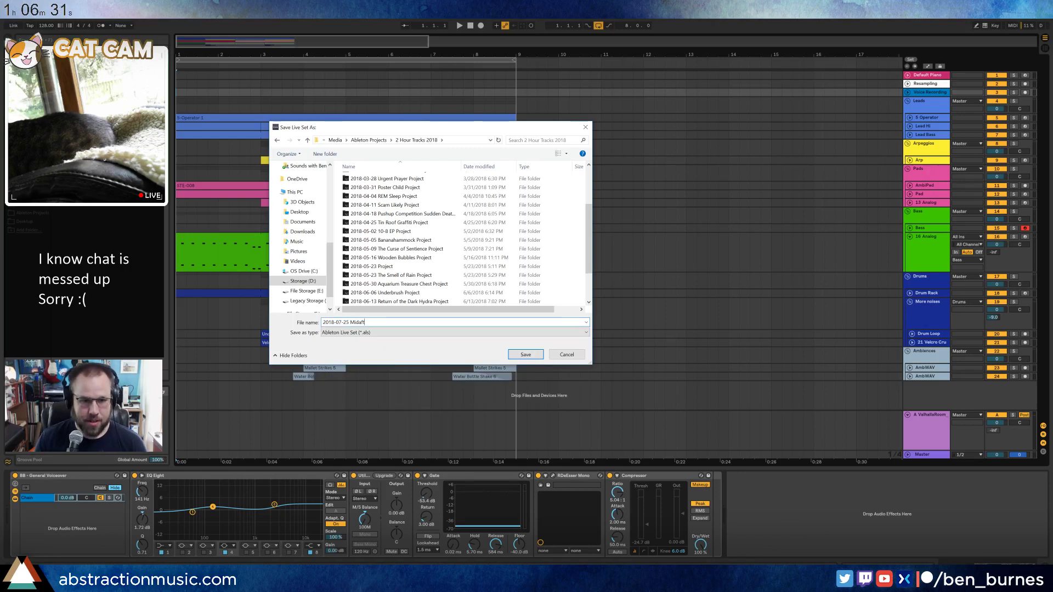
type("ernoon Run")
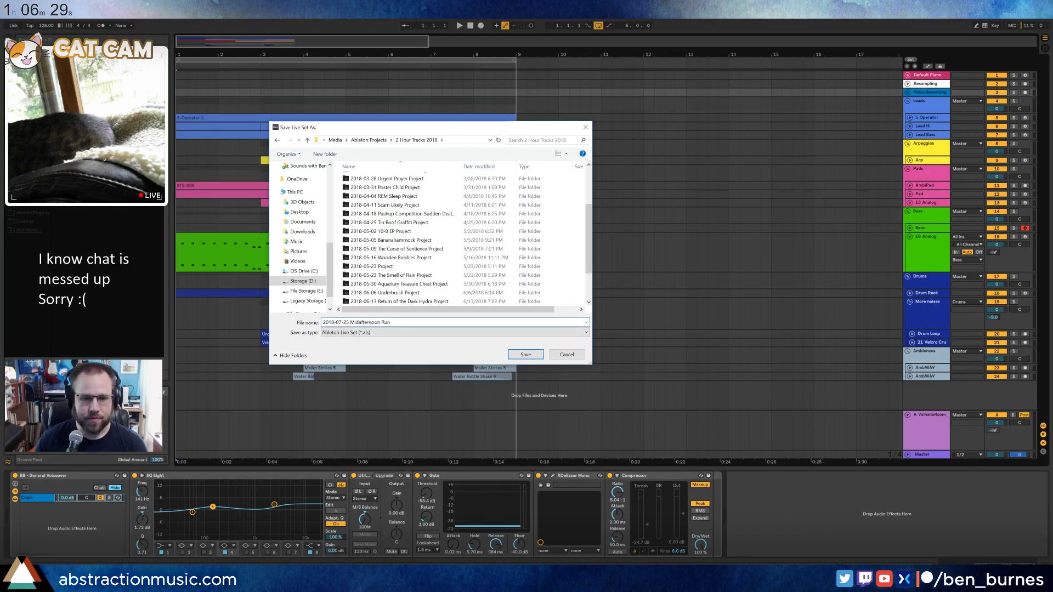
key("Return")
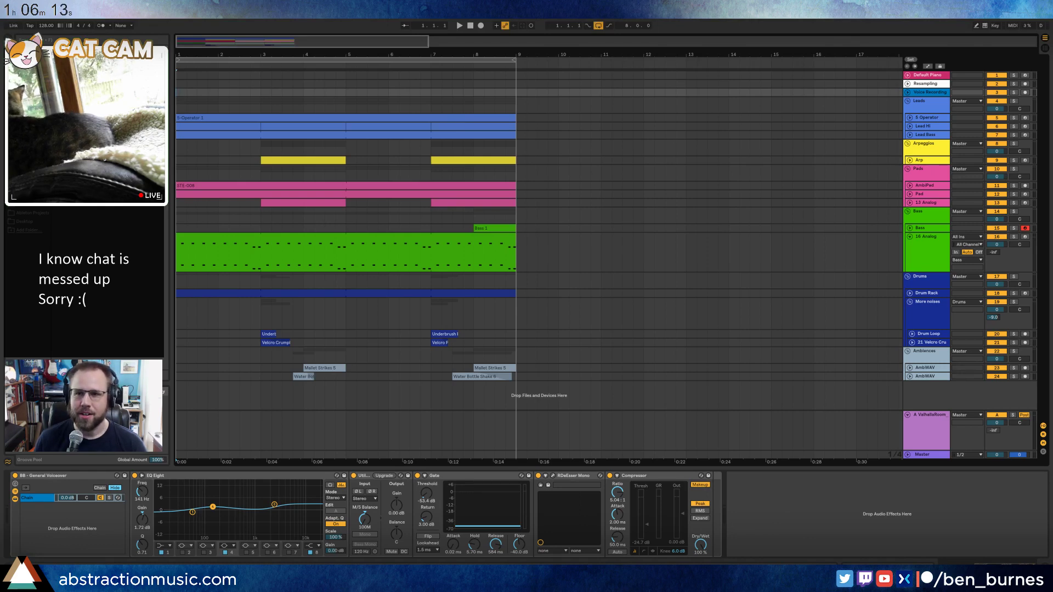
Show the quote image in the browser window, close it and return to the full-size Ableton Live window.
key("F11")
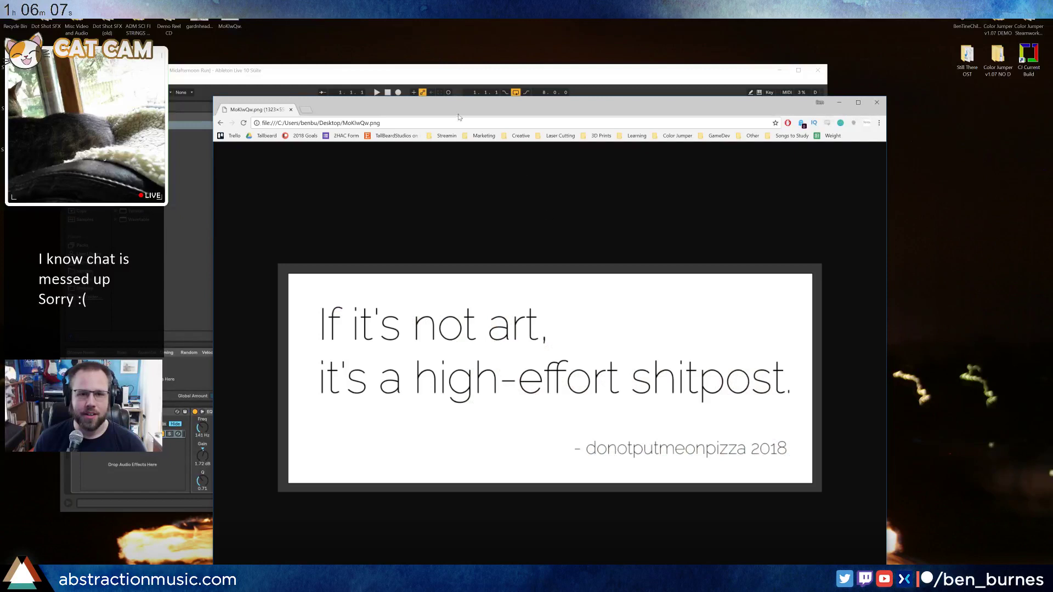
left_click_drag(459, 116, 407, 55)
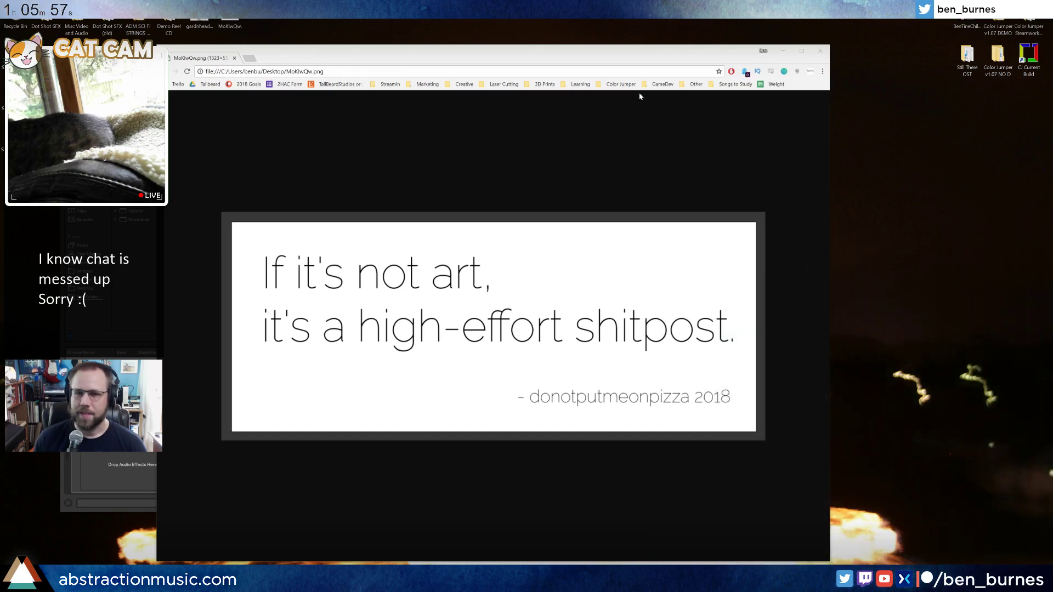
left_click(820, 50)
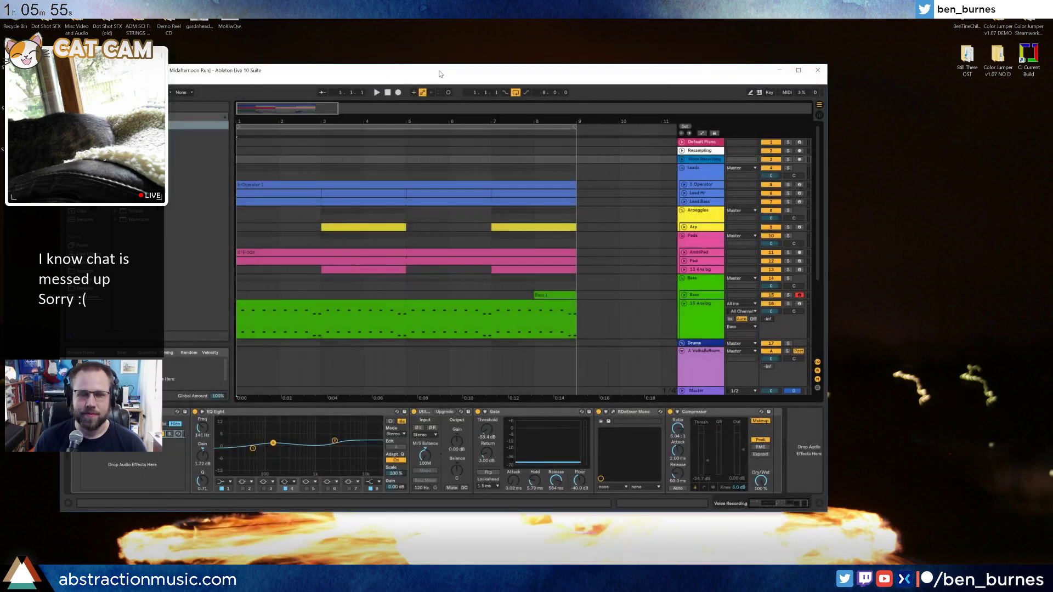
double_click(439, 73)
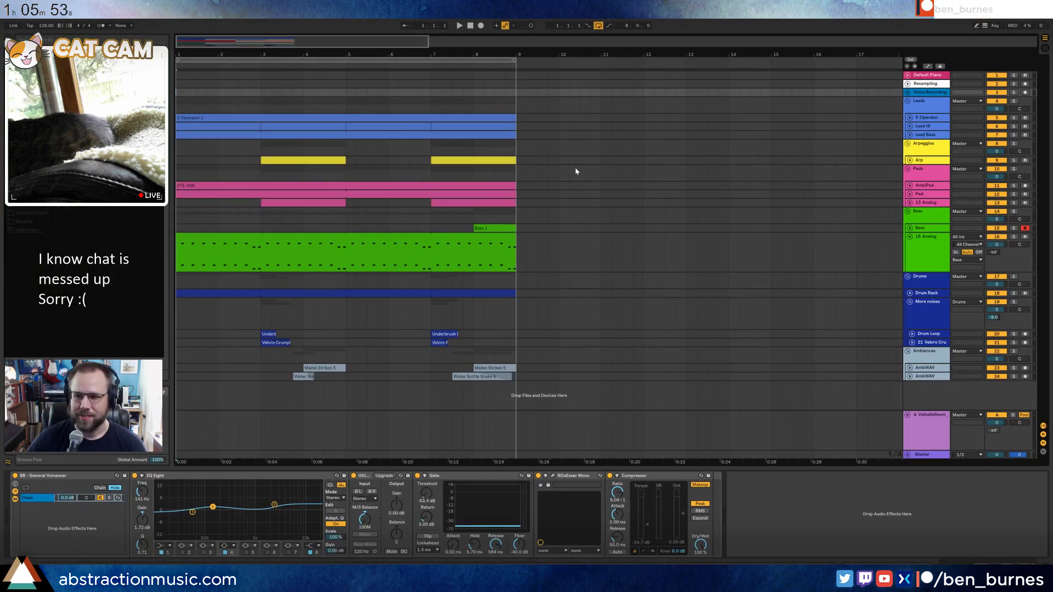
Open the offbeat bass clip for note editing, select its range from bar 3 to bar 5 and audition it.
key("space")
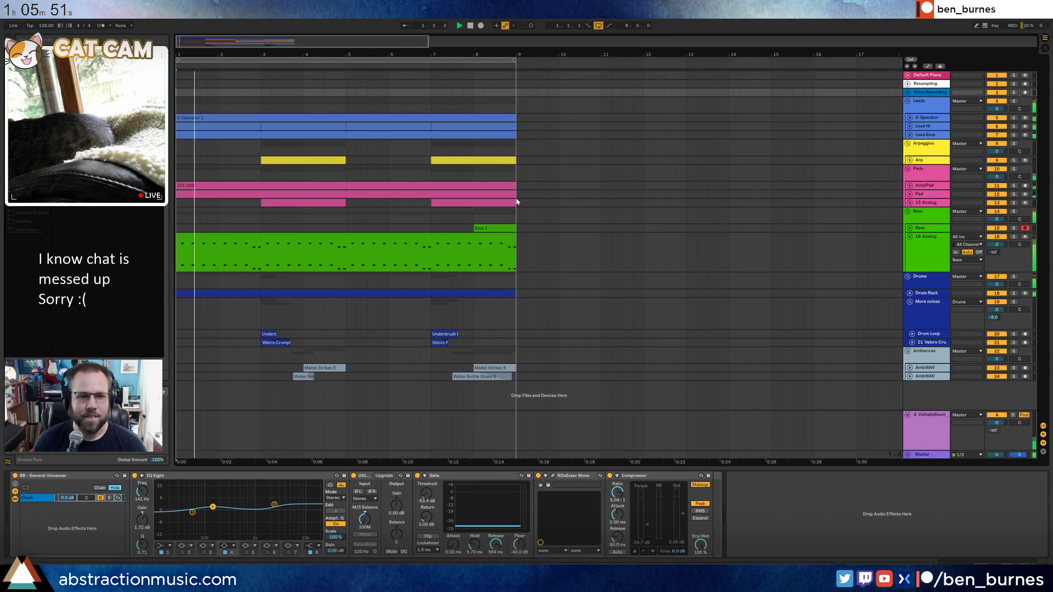
left_click(411, 239)
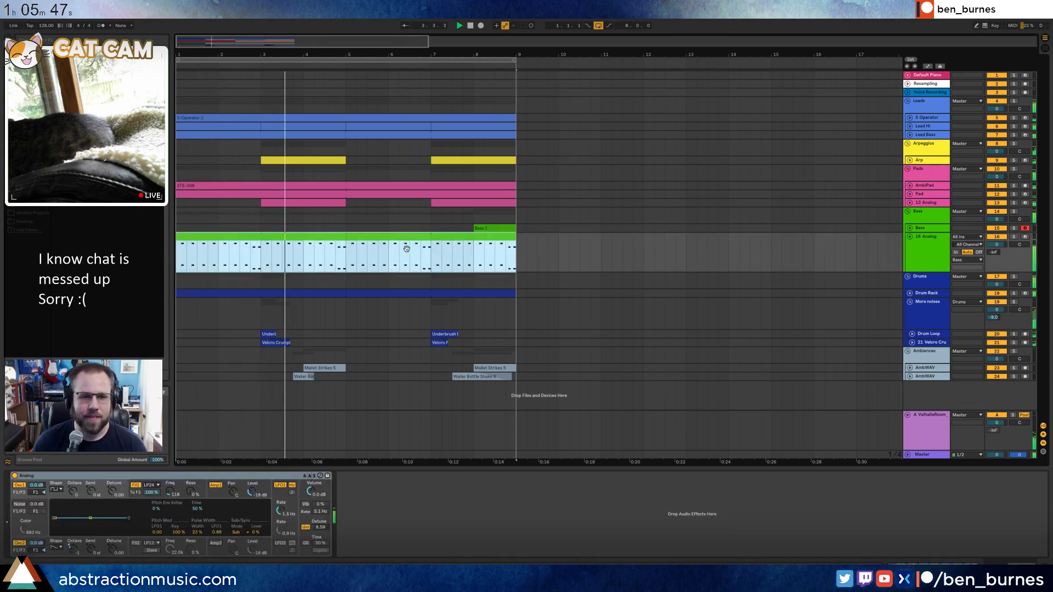
key("shift+Tab")
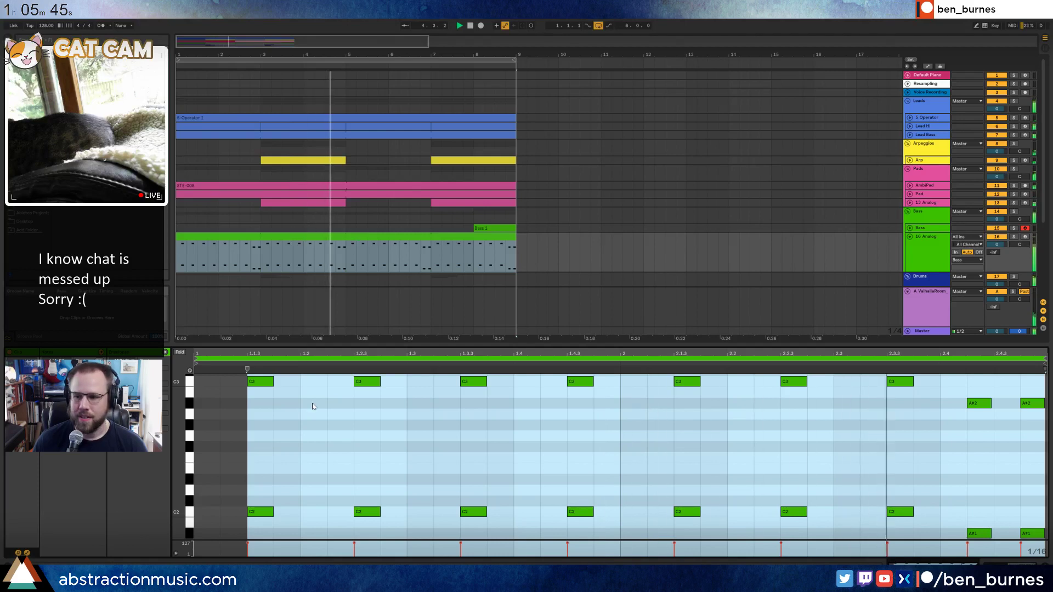
left_click(495, 440)
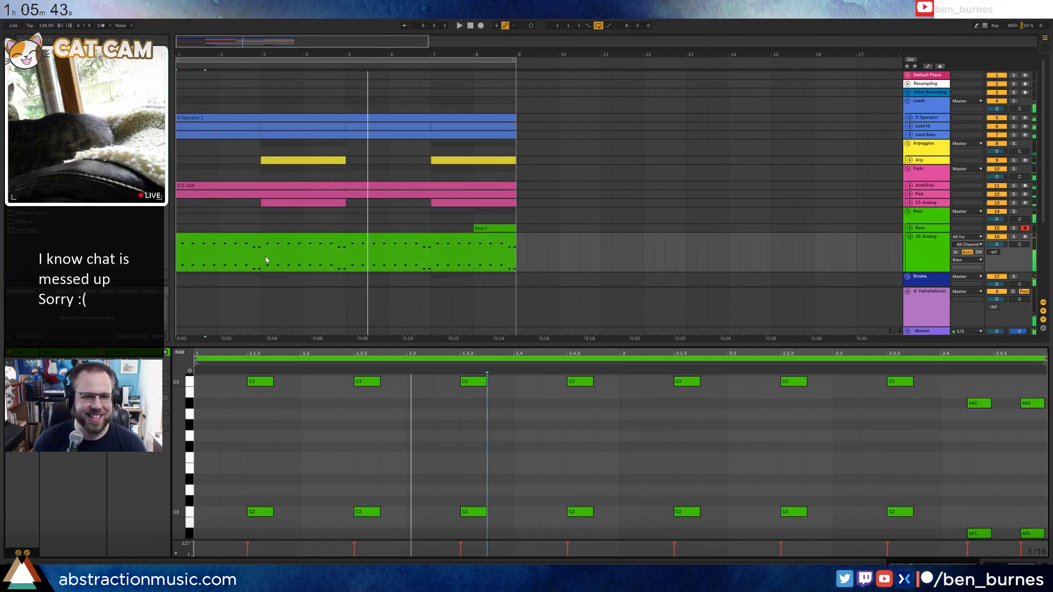
key("space")
left_click_drag(262, 259, 347, 259)
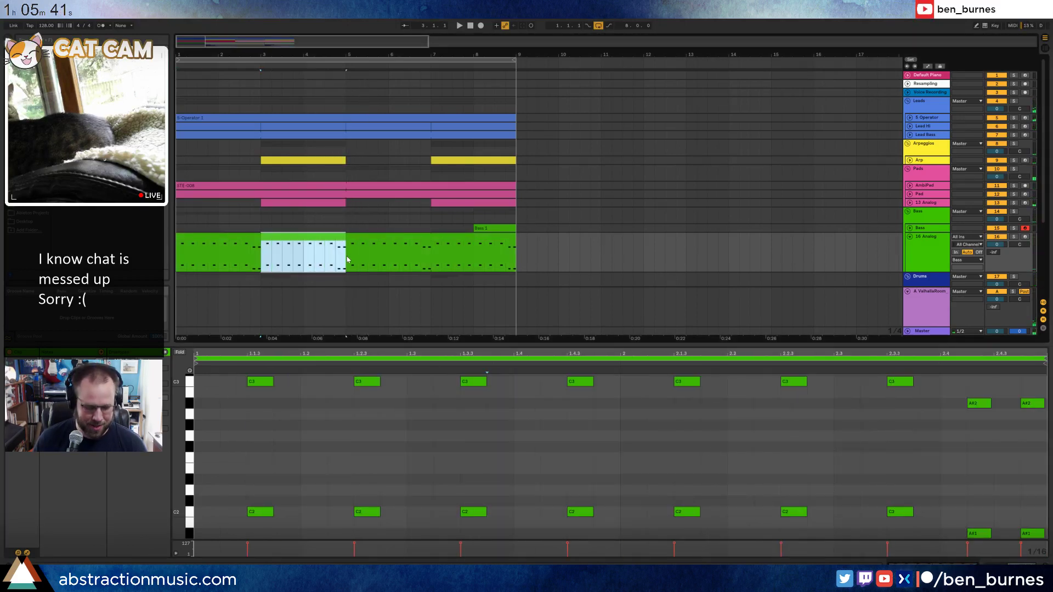
left_click_drag(177, 403, 177, 403)
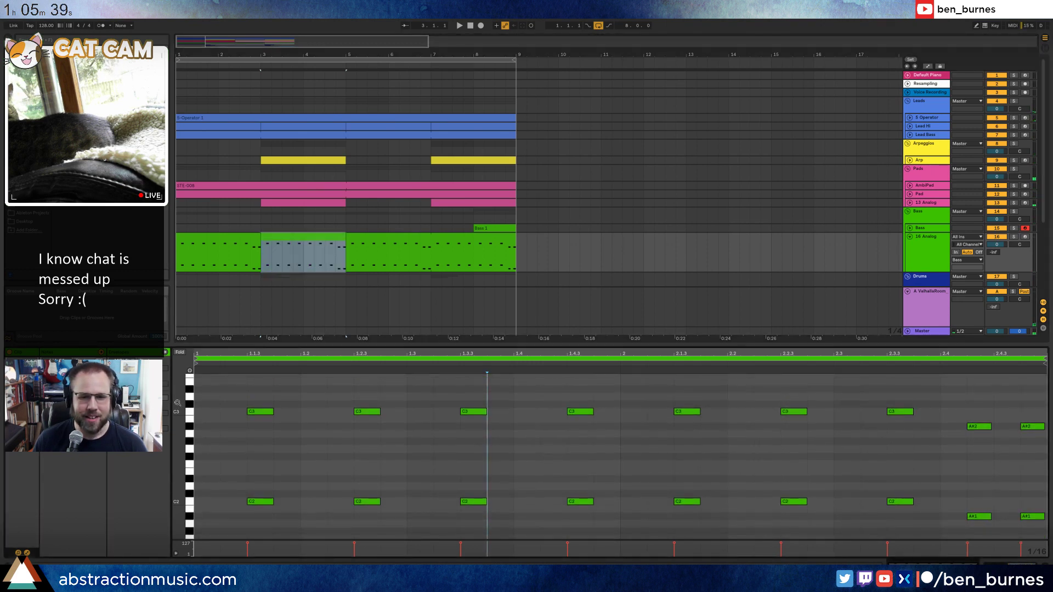
key("space")
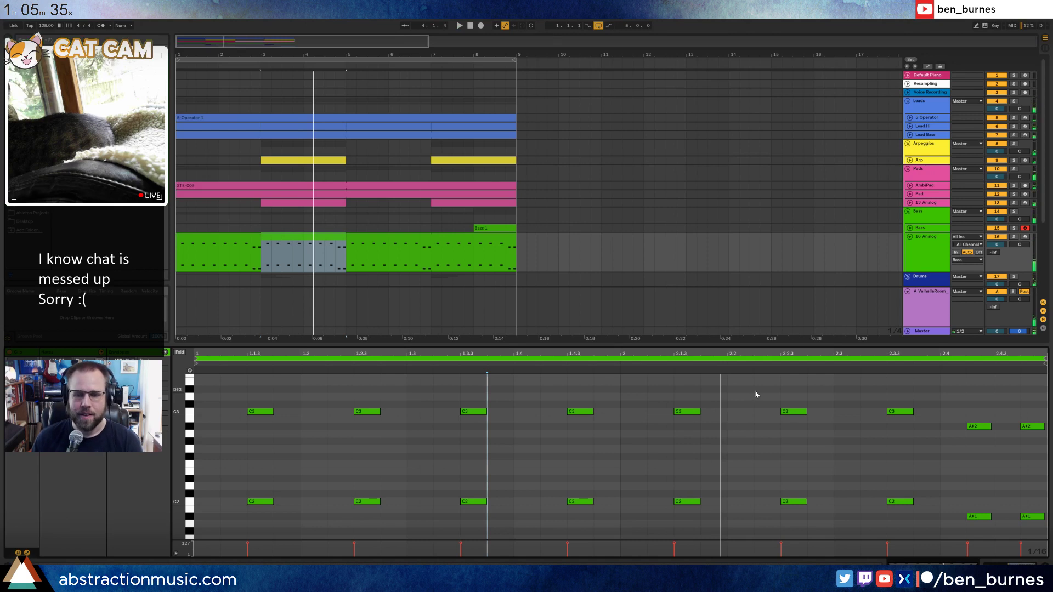
Move the C3 and C2 note pair at 2.2.3 two sixteenths earlier to 2.2 and raise it to D3 and D2.
left_click_drag(756, 394, 798, 512)
key("Left")
key("Left")
key("Up")
key("Up")
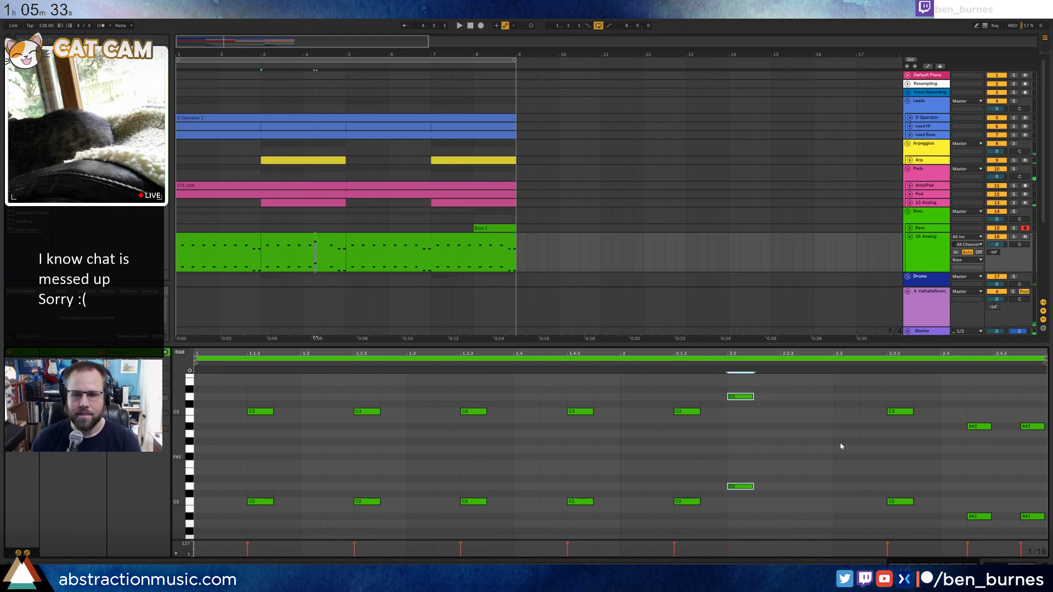
left_click_drag(908, 509, 871, 396)
key("Left")
key("Right")
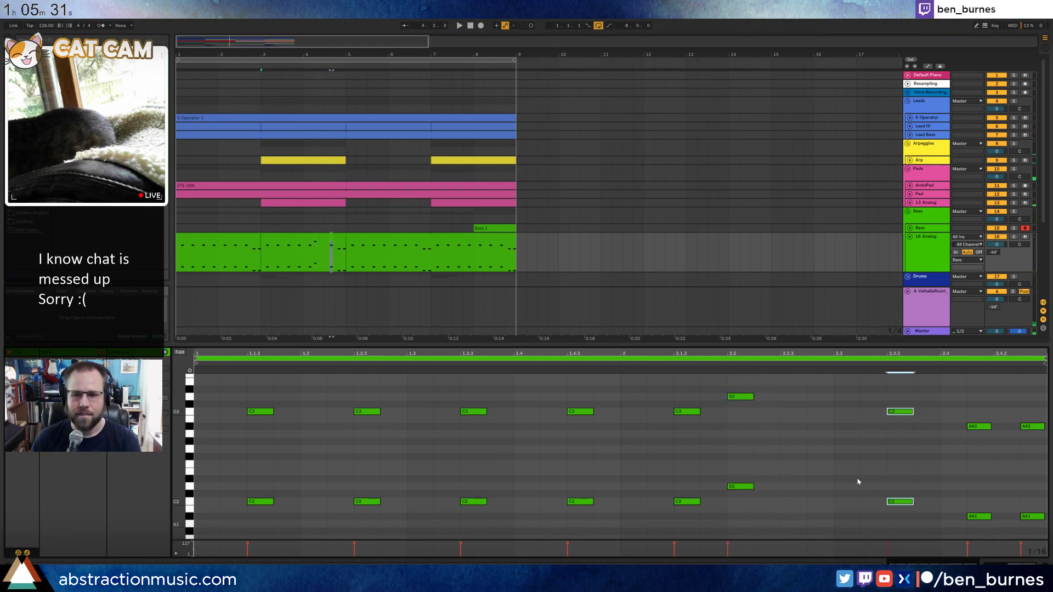
Add D#3 and D#2 notes at 2.2.3 in the bass clip and play back the result.
double_click(790, 388)
double_click(790, 479)
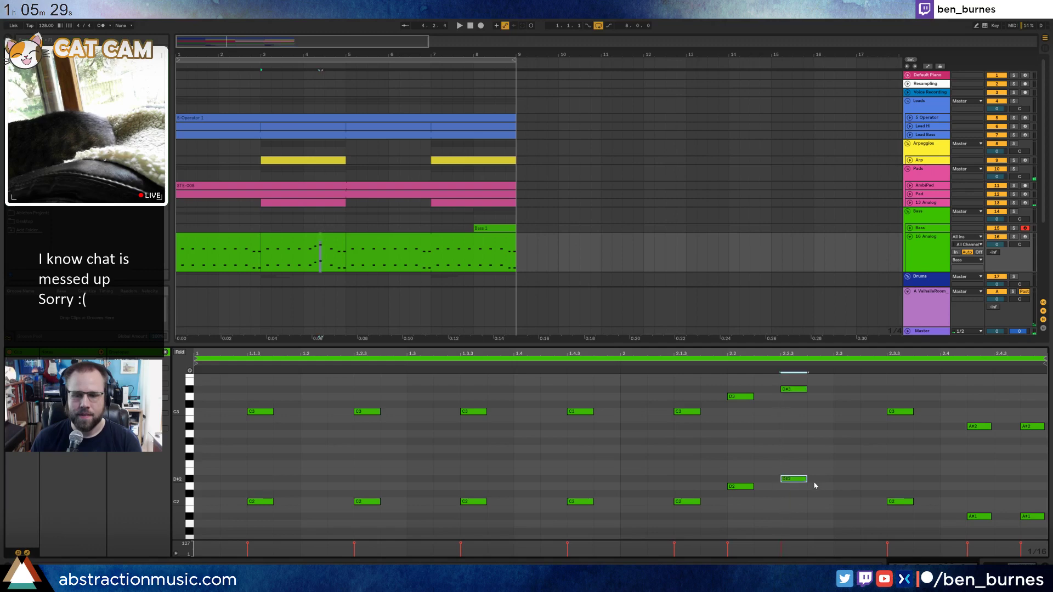
key("space")
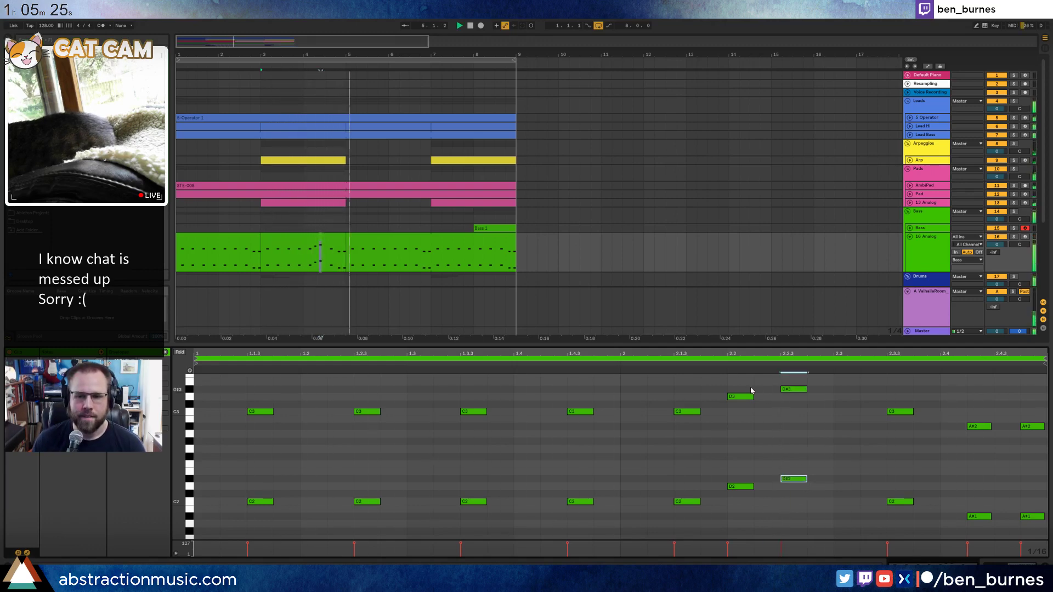
Move the D3 and D2 note pair one sixteenth later, right before the D# notes, and shorten both notes.
key("space")
mouse_move(740, 383)
left_mouse_down()
mouse_move(825, 498)
mouse_move(748, 515)
left_mouse_up()
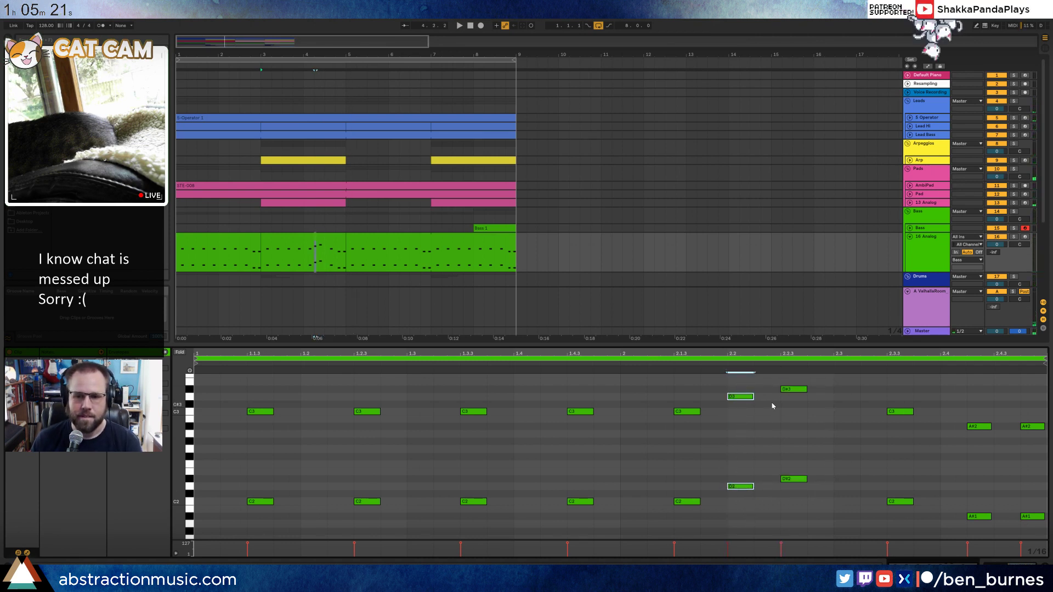
key("Right")
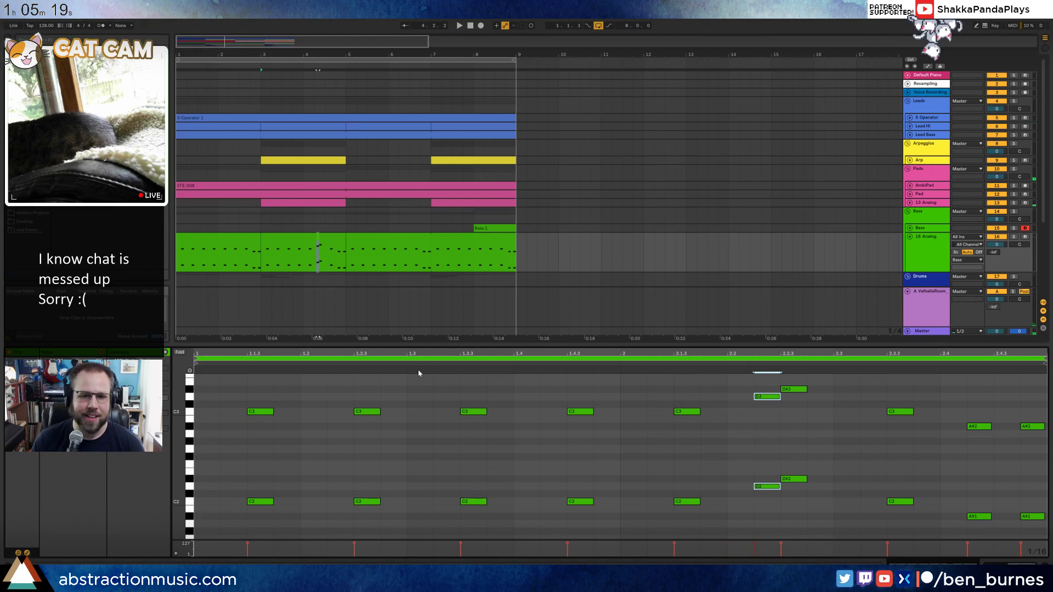
left_click(404, 363)
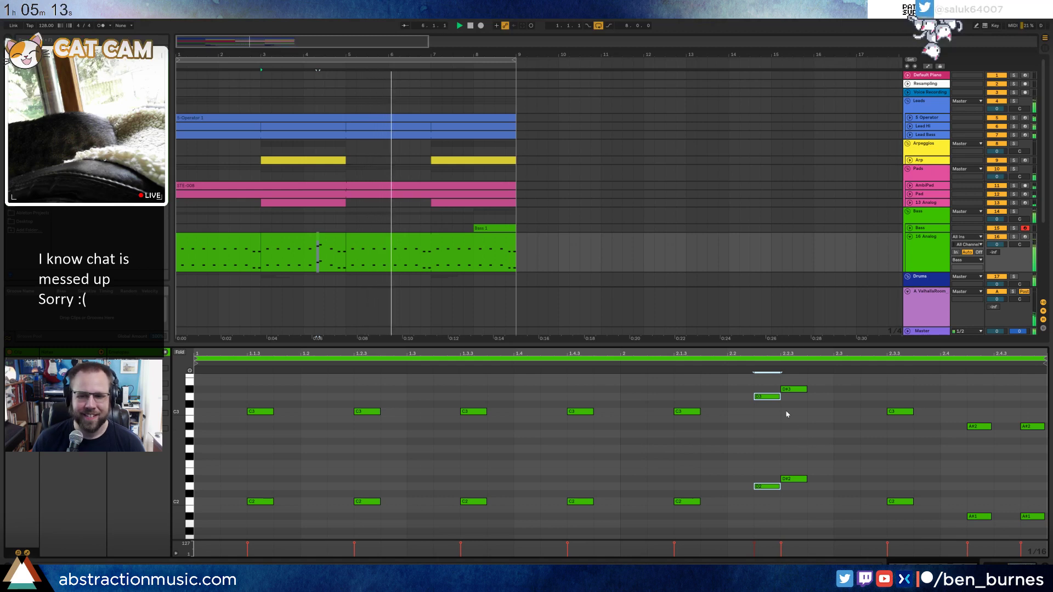
left_click_drag(779, 396, 769, 397)
left_click_drag(173, 413, 164, 446)
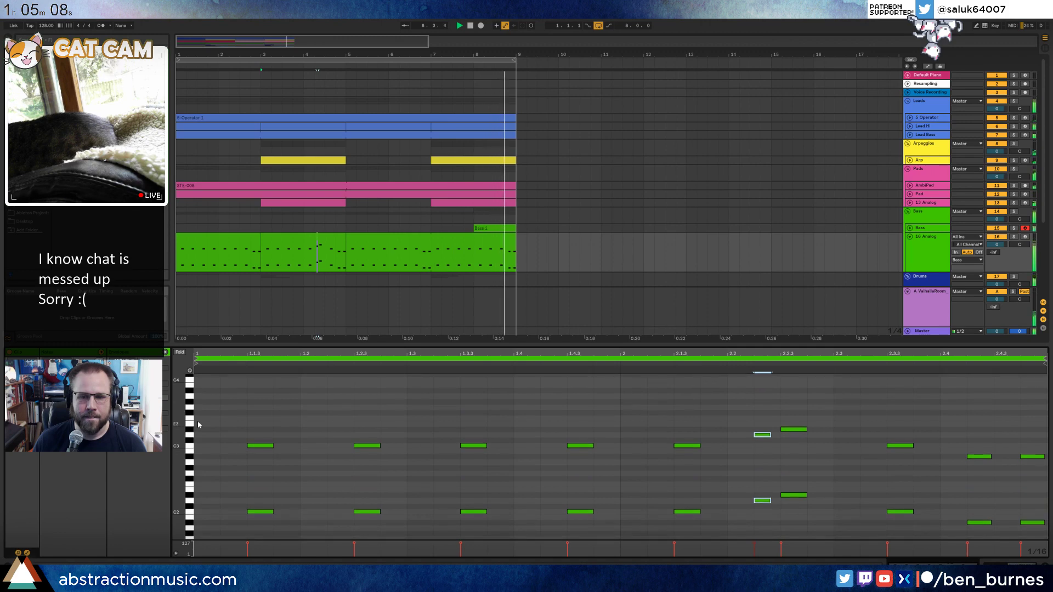
Add a Ping Pong Delay after Analog on the Bass track and shorten the filter envelope's attack to 469 ms and decay to 408 ms.
left_click(496, 227)
key("shift+Tab")
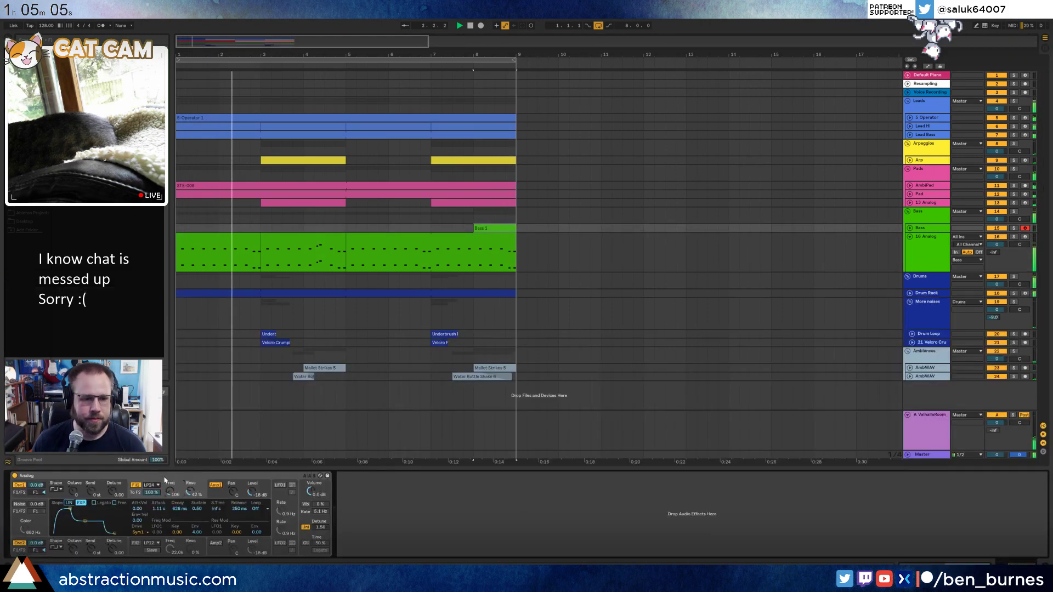
left_click(26, 122)
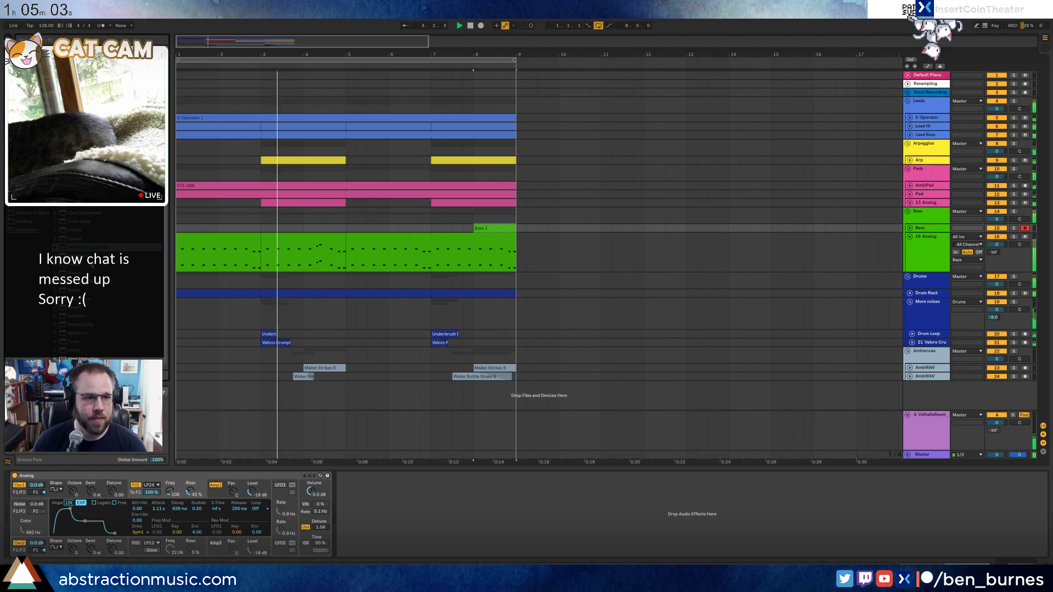
left_click_drag(90, 281, 395, 520)
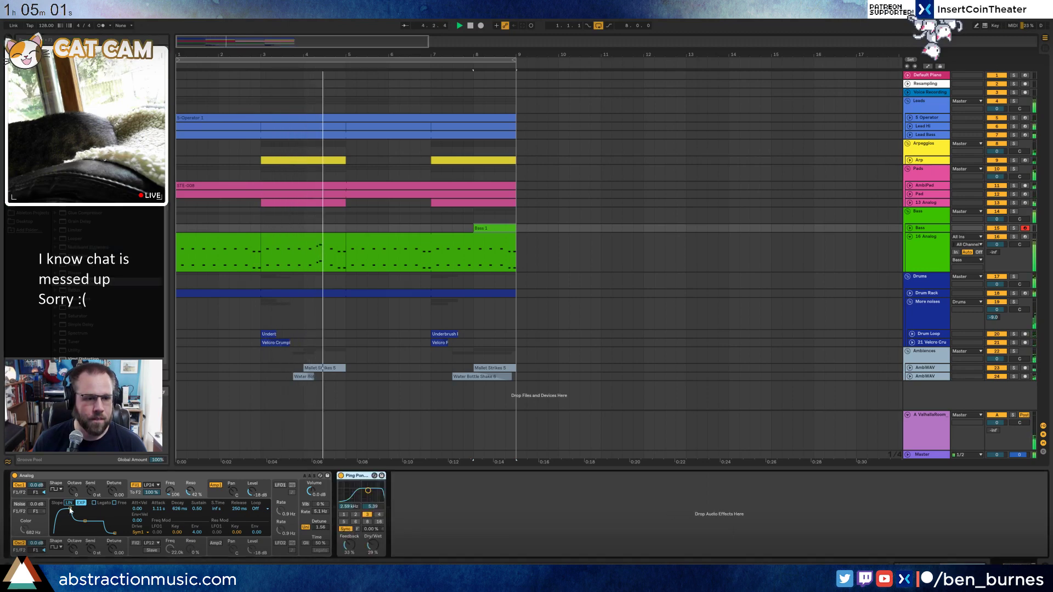
left_click_drag(70, 509, 80, 524)
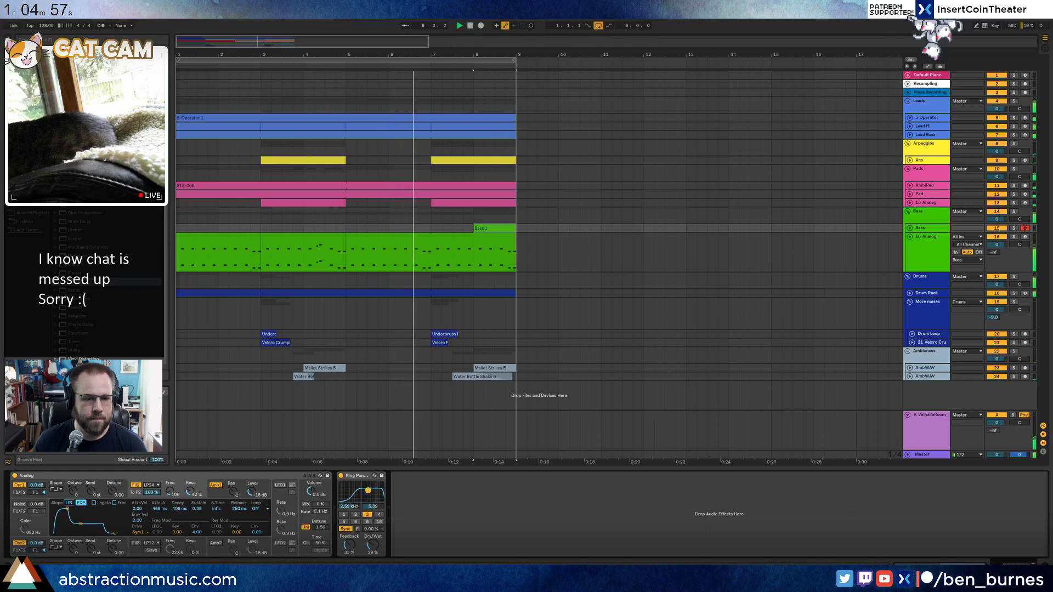
Set the Bass track's Ping Pong Delay feedback to 50% and narrow its filter, raise Analog's filter frequency to 201 Hz, and audition the result.
left_click_drag(368, 491, 372, 494)
left_click_drag(350, 544, 373, 542)
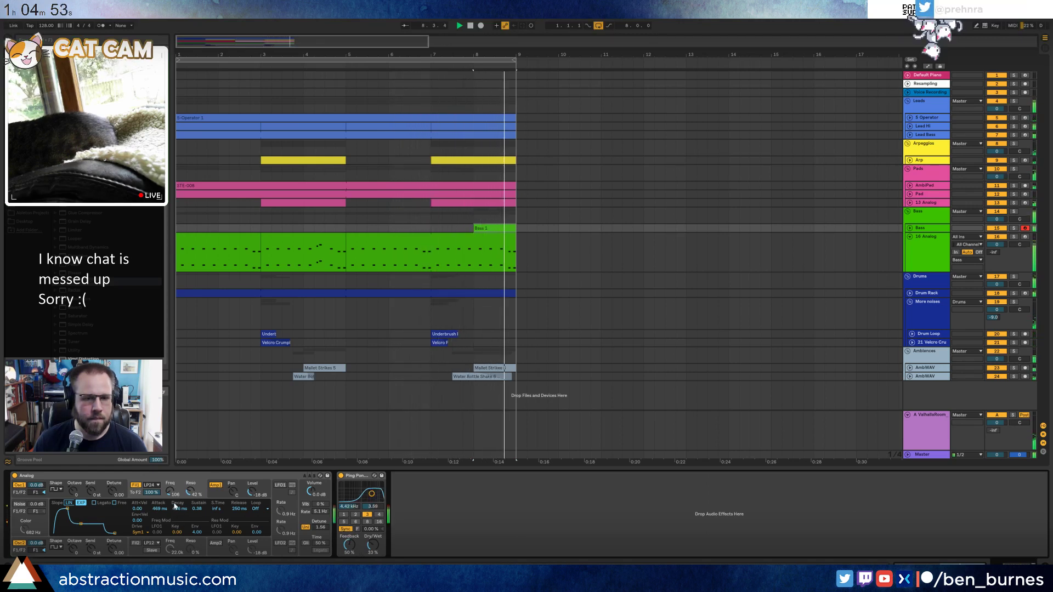
left_click_drag(372, 494, 368, 493)
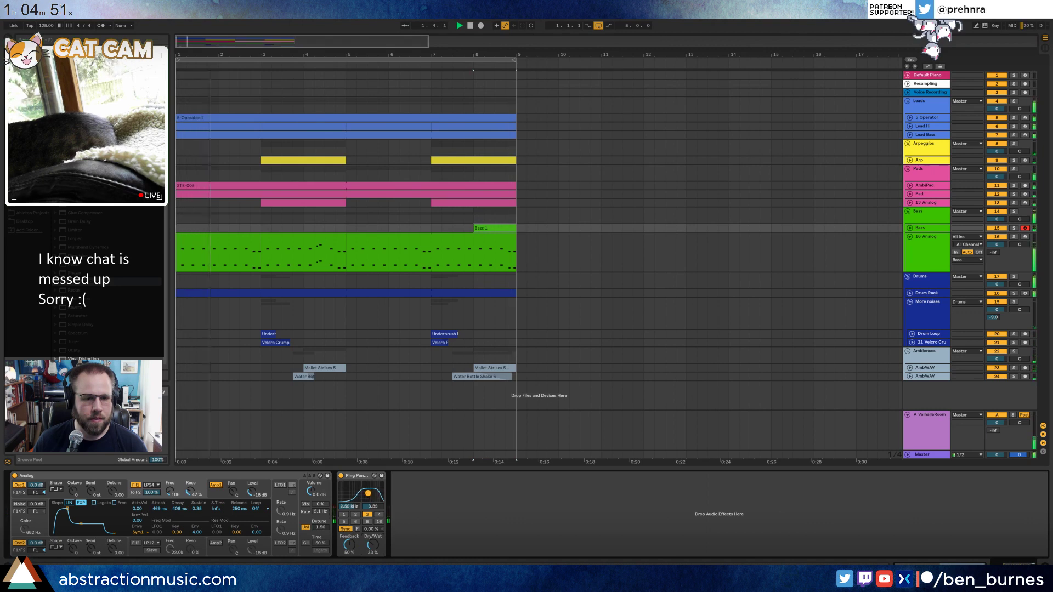
left_click_drag(170, 494, 170, 515)
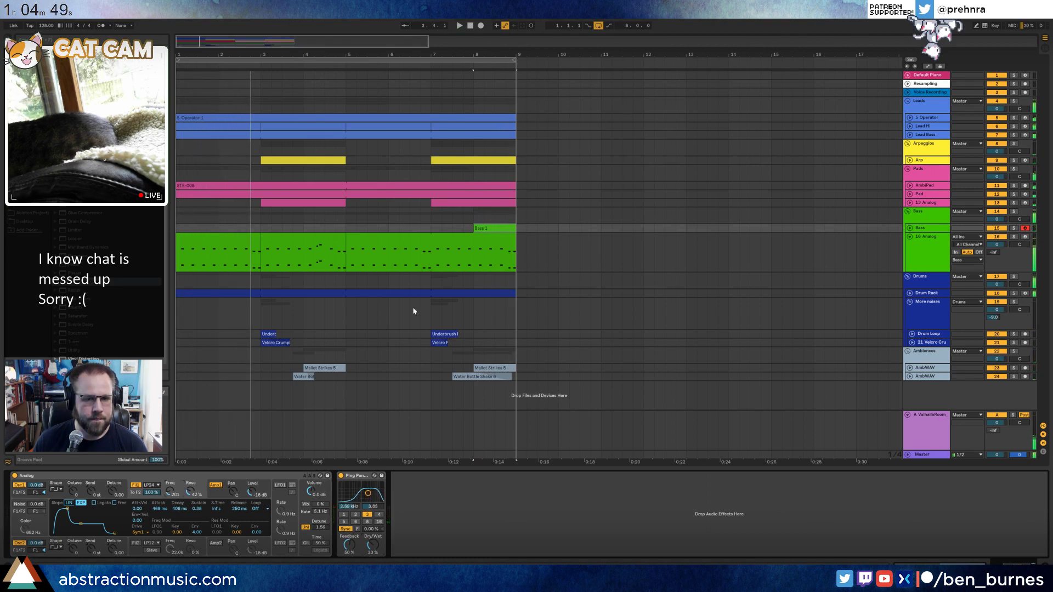
left_click(475, 292)
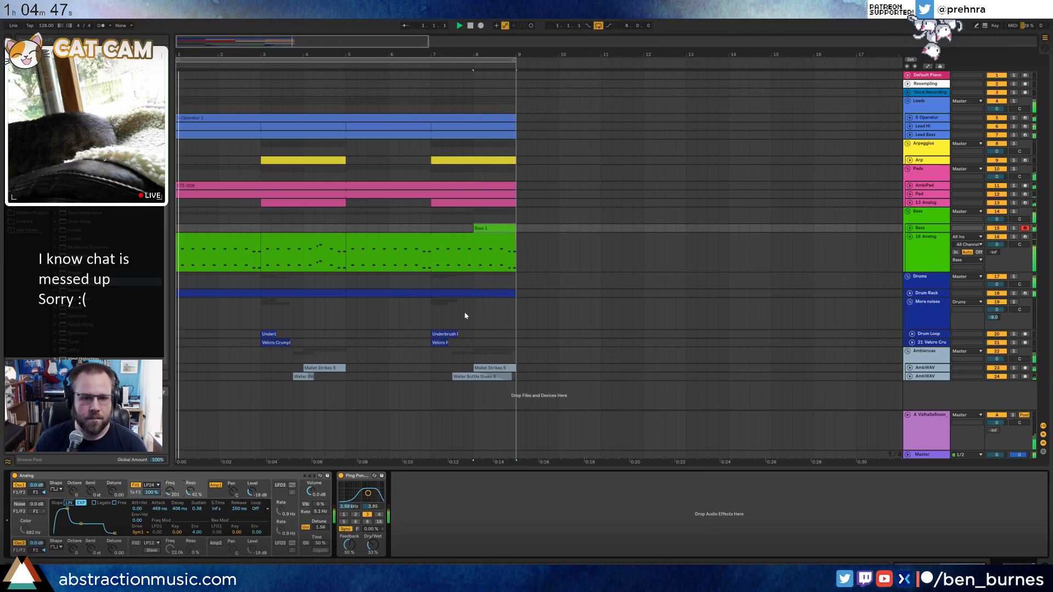
key("space")
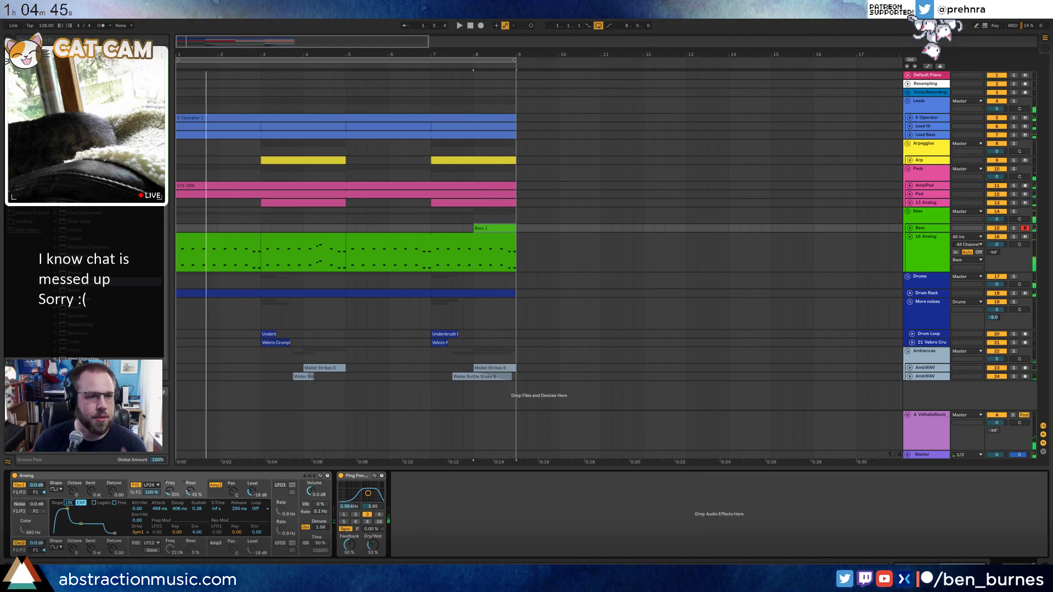
Insert an Auto Filter between Analog and Ping Pong Delay, make it high-pass with a 191 Hz cutoff, and play back the loop.
left_click_drag(77, 58, 349, 515)
left_click(378, 535)
left_click_drag(443, 523, 391, 523)
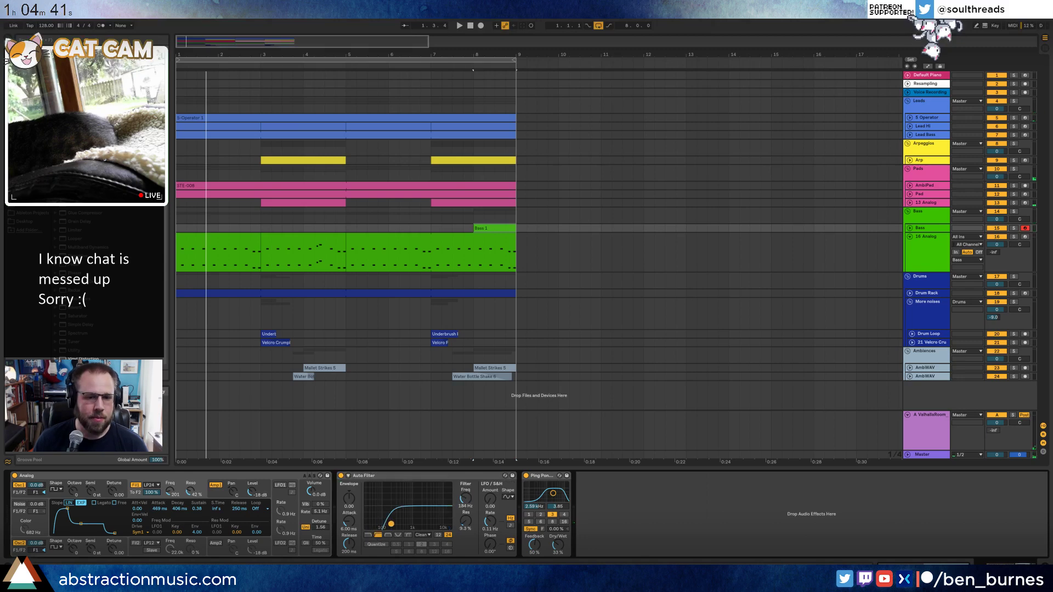
key("space")
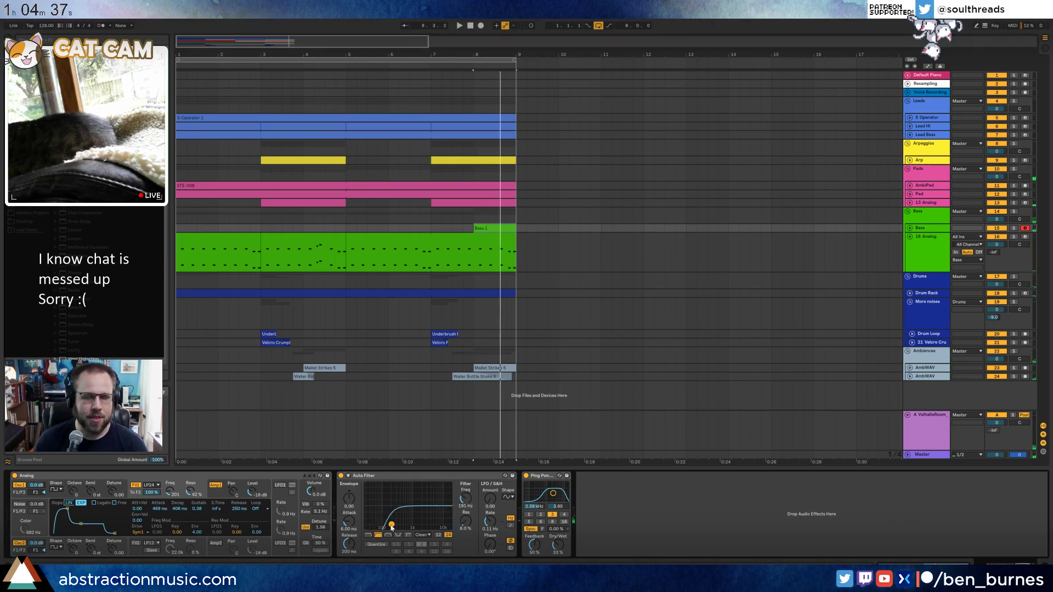
key("space")
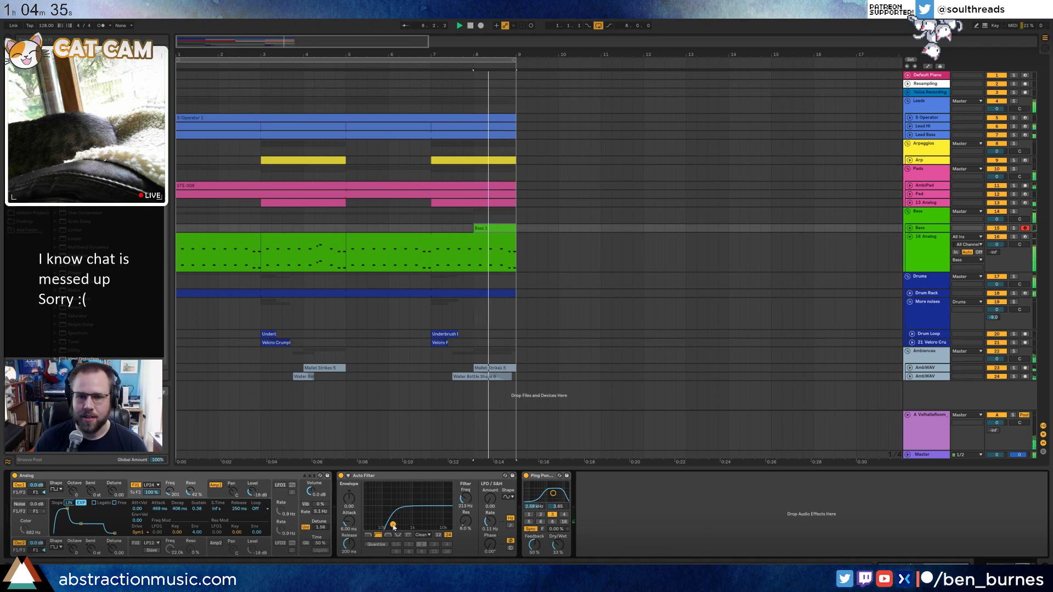
left_click_drag(393, 526, 392, 526)
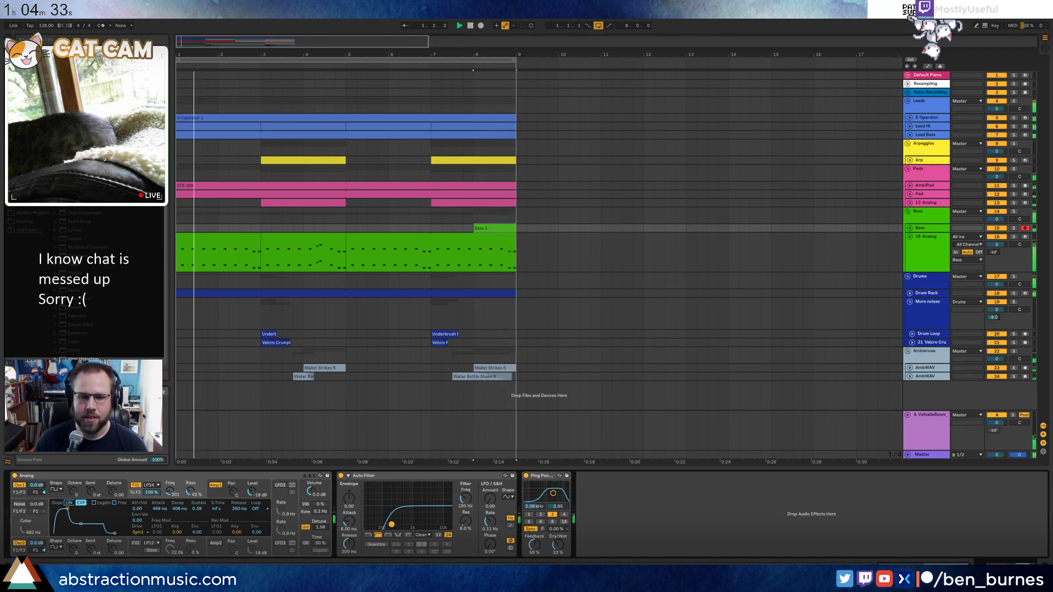
key("space")
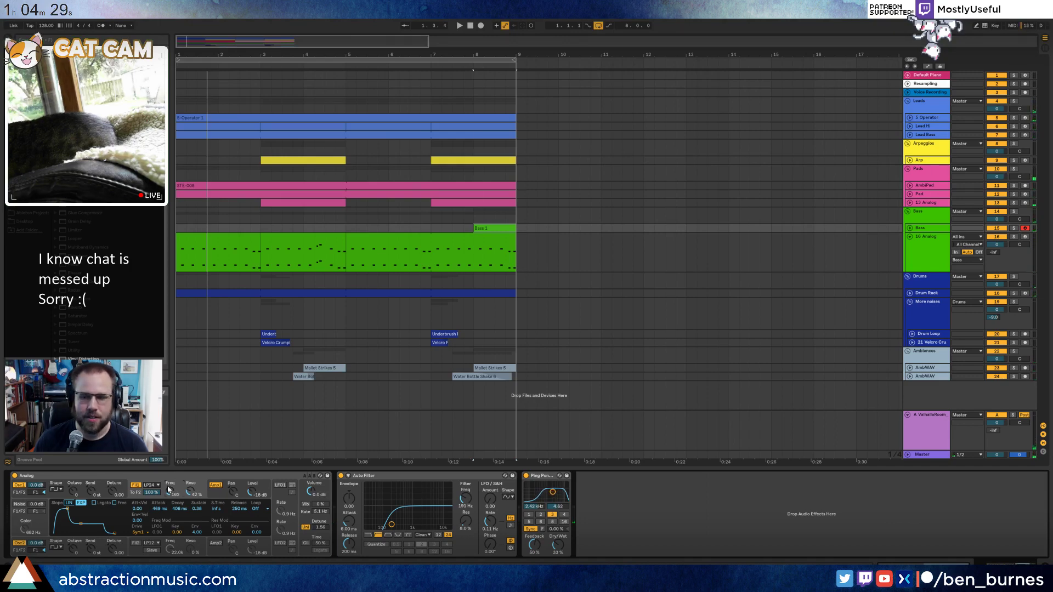
key("space")
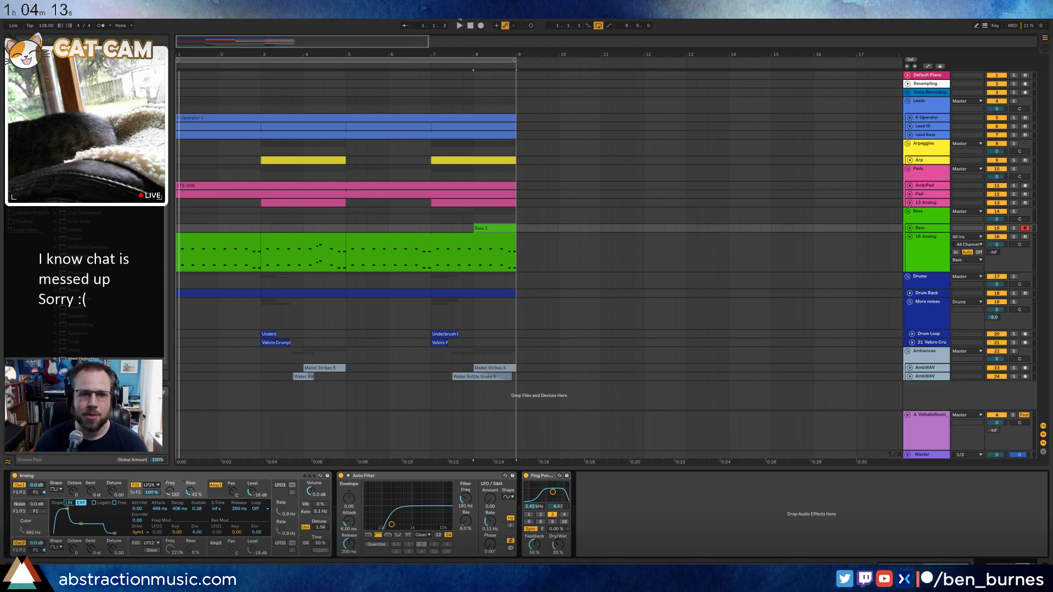
key("space")
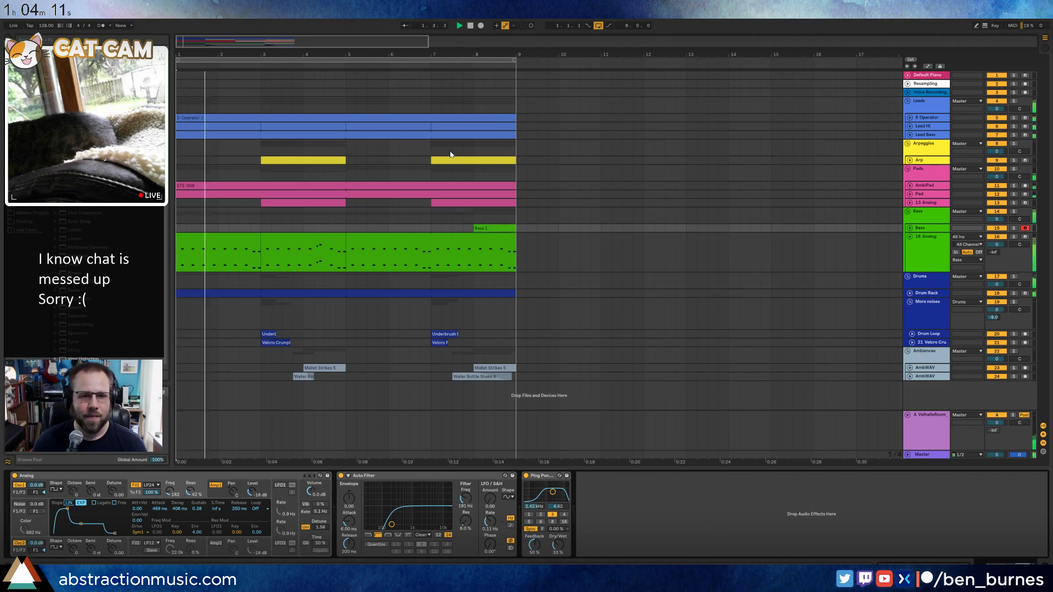
Unfold the Operator lead track and move its eight-bar clip out of the loop to bar 9.
left_click(922, 116)
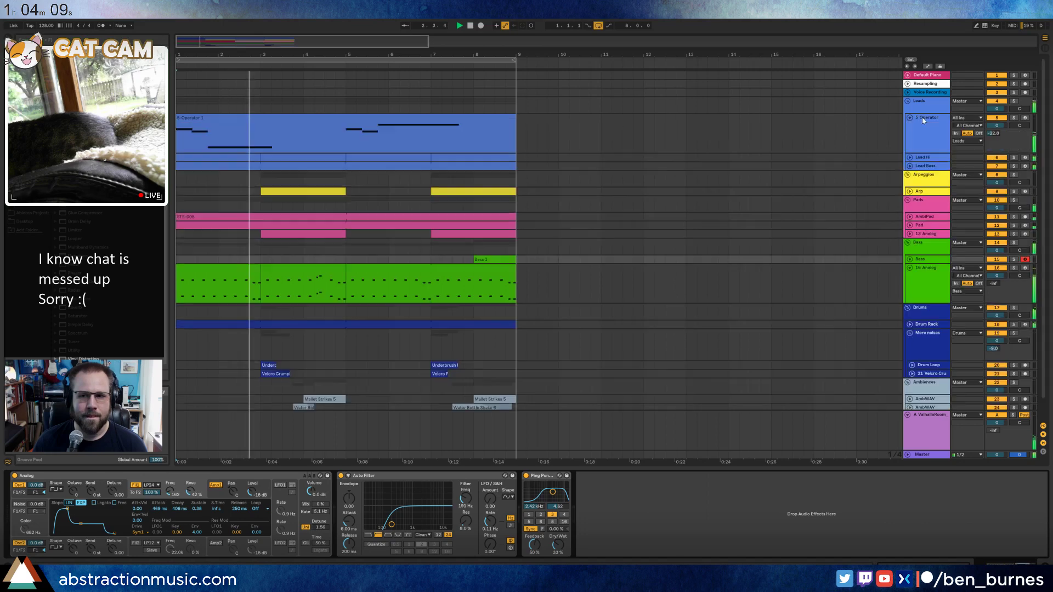
left_click_drag(371, 113, 712, 118)
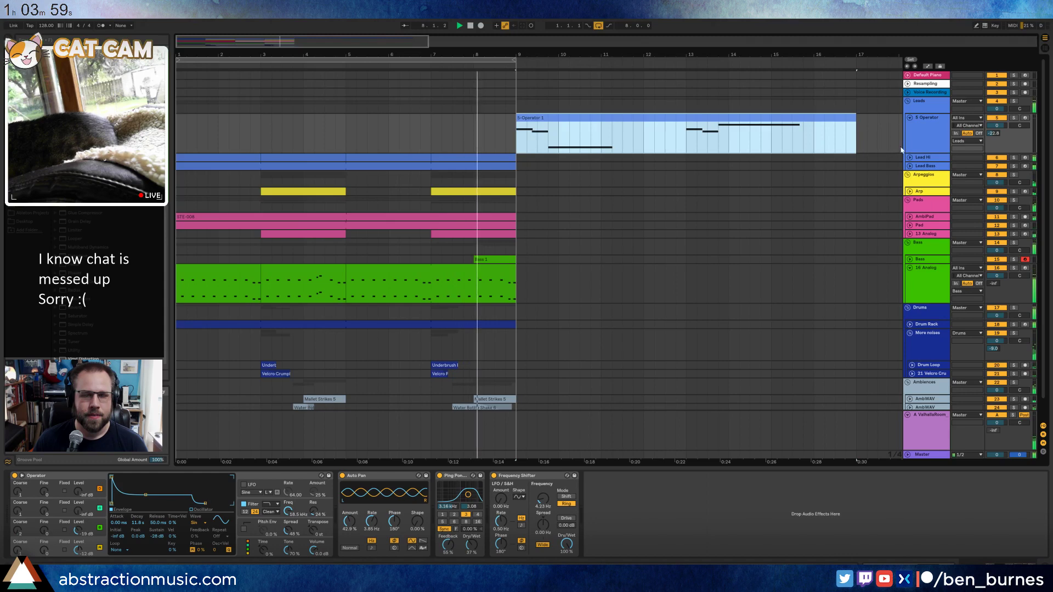
Set the Bass track's Analog filter to about 133 Hz and 41% resonance, with 342 ms envelope attack and 542 ms decay, while listening.
left_click(496, 260)
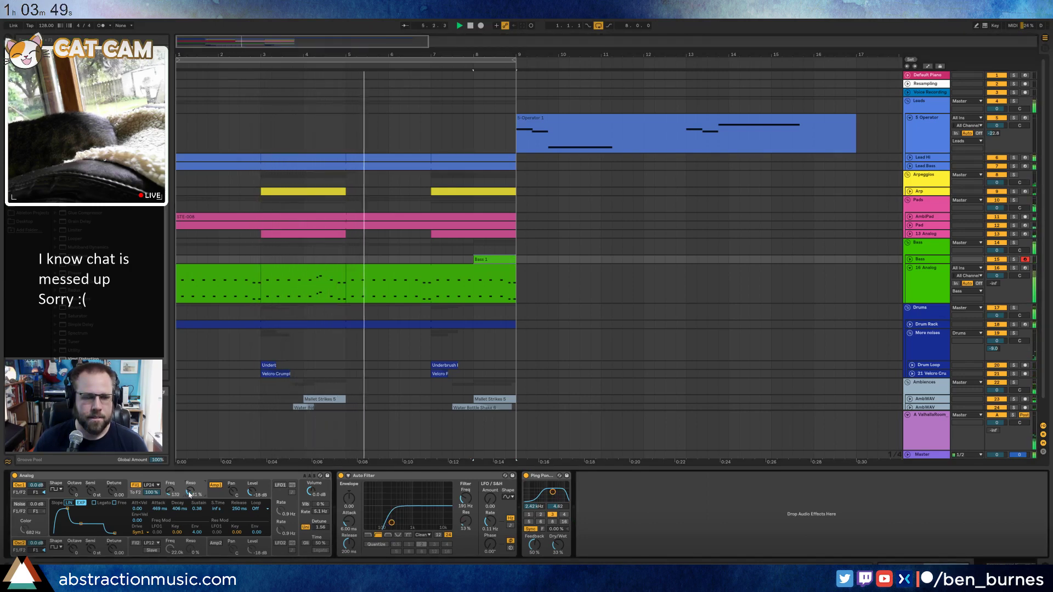
left_click_drag(78, 527, 67, 509)
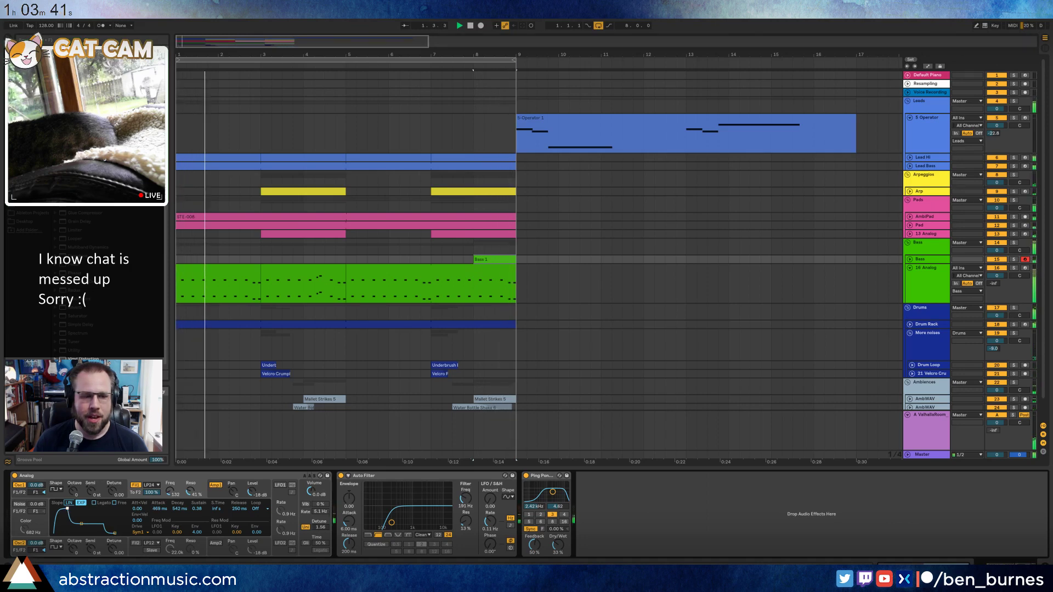
left_click(478, 260)
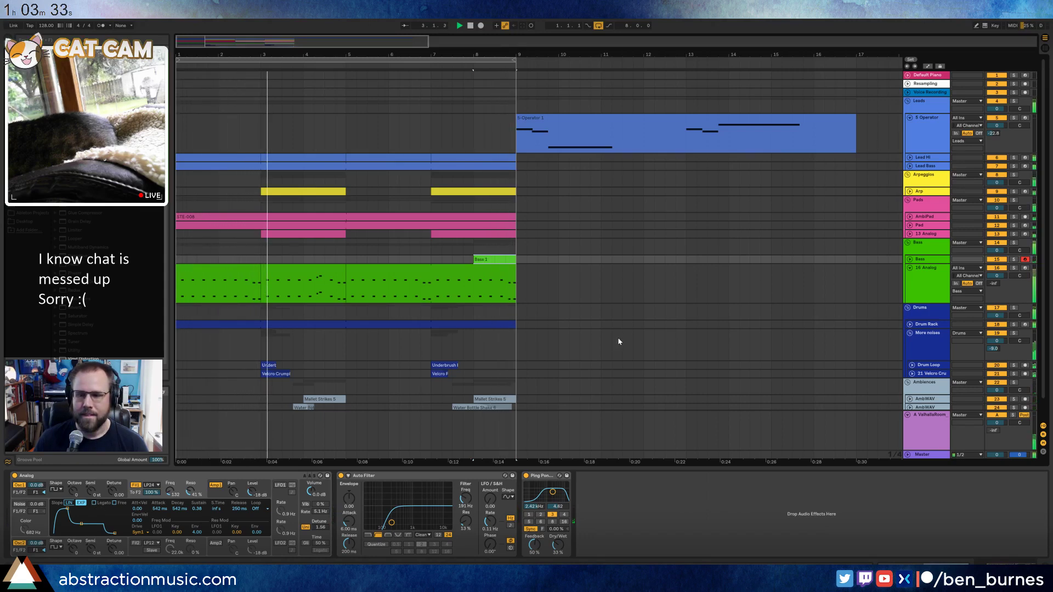
key("space")
Move the Operator clip further along the timeline to bar 33.
left_click_drag(226, 52, 226, 47)
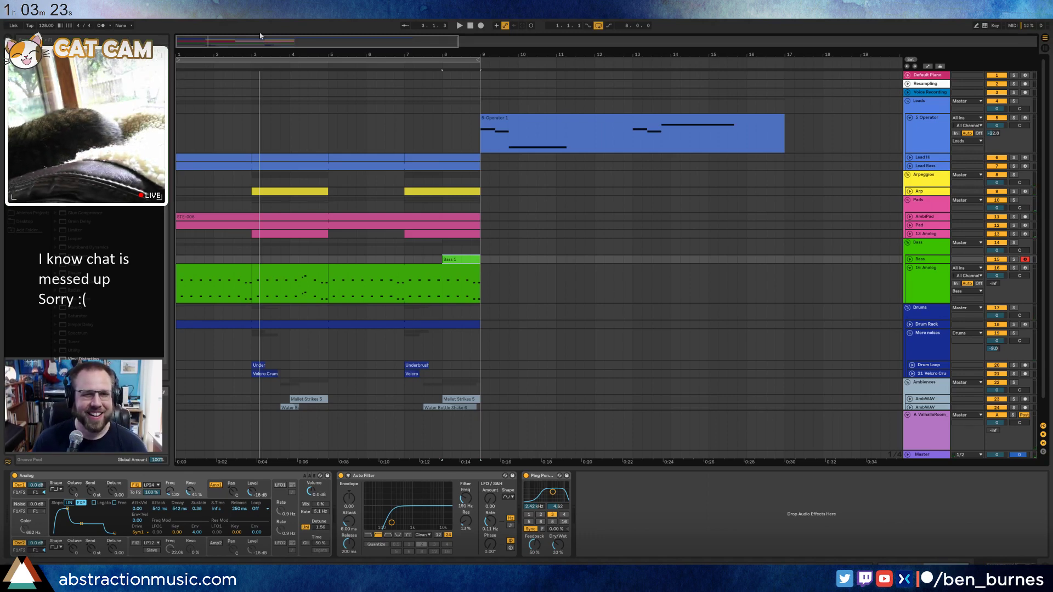
left_click_drag(276, 54, 295, 34)
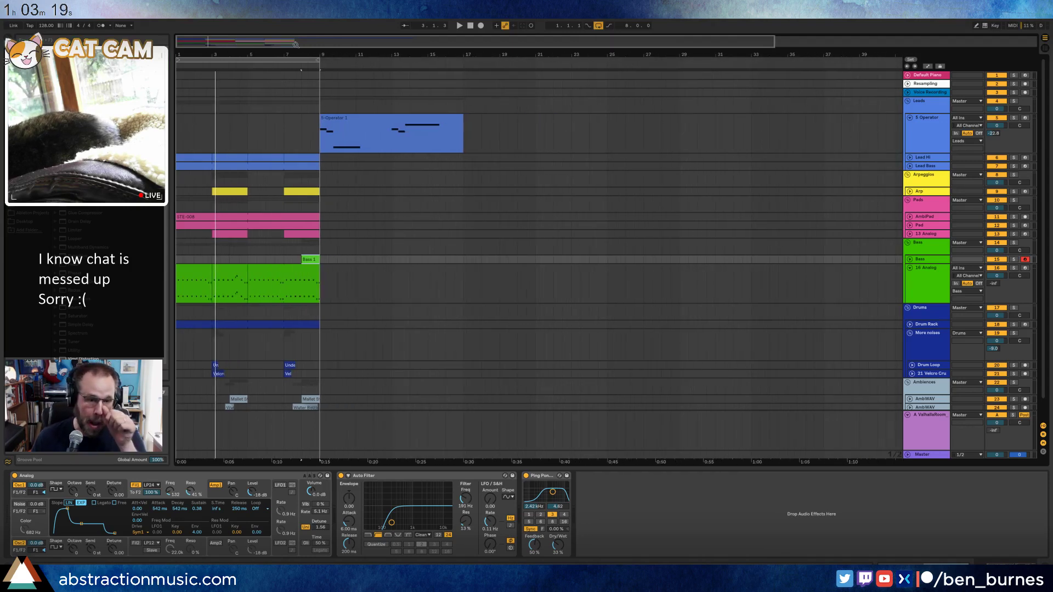
left_click_drag(354, 118, 786, 117)
left_click(444, 209)
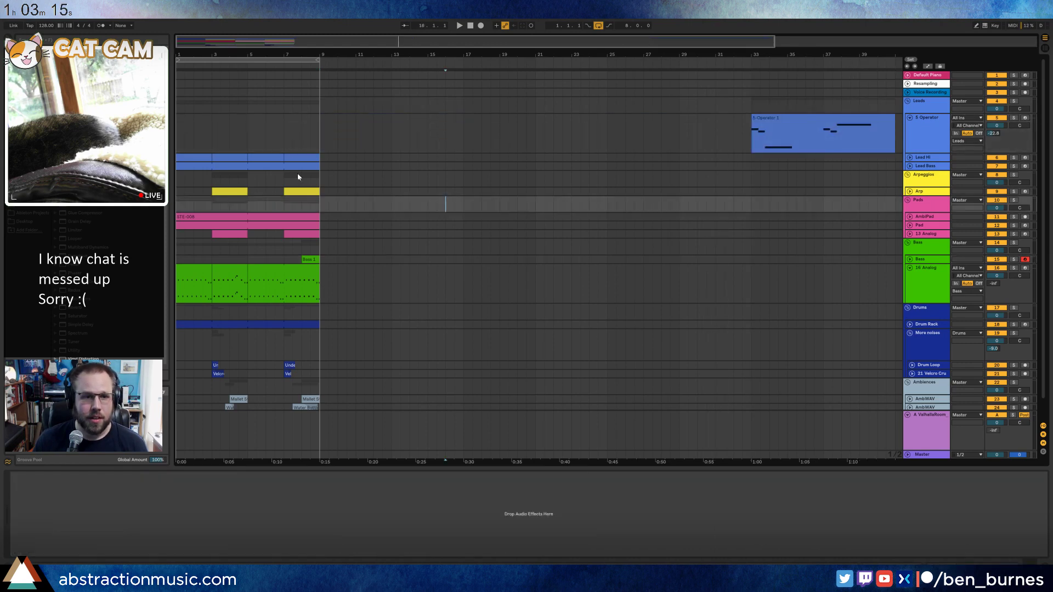
left_click_drag(315, 43, 316, 32)
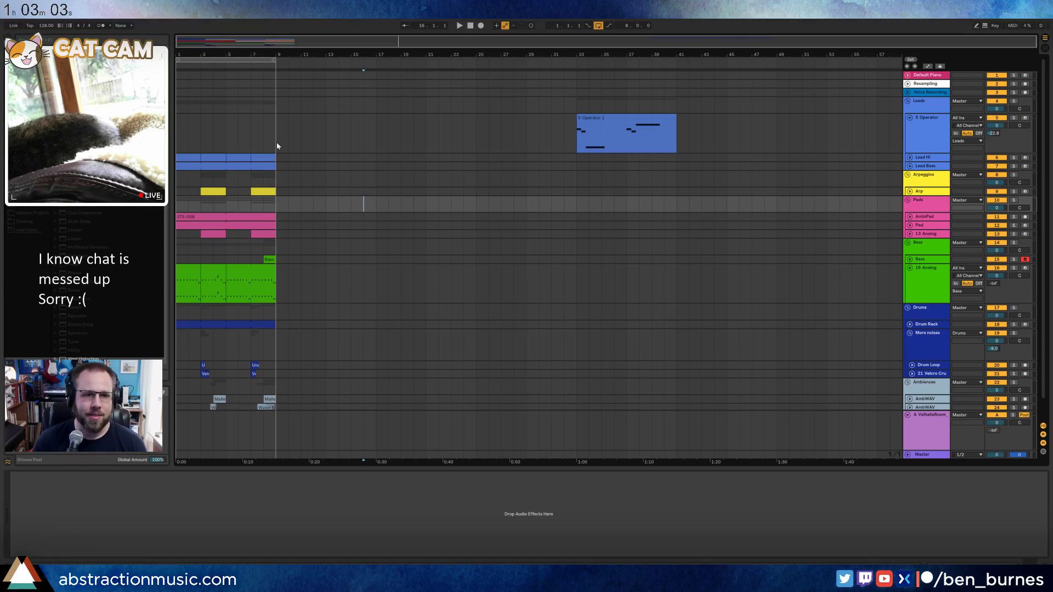
Bring the Operator clip back to bar 1, audition it with the loop, and park it at bar 41.
left_click_drag(608, 121, 216, 124)
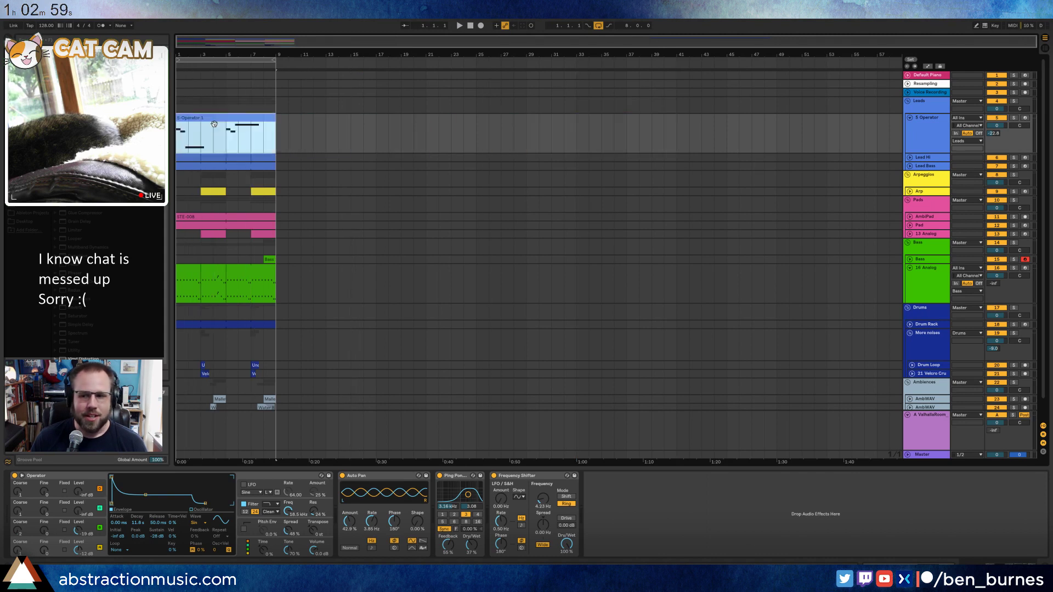
key("space")
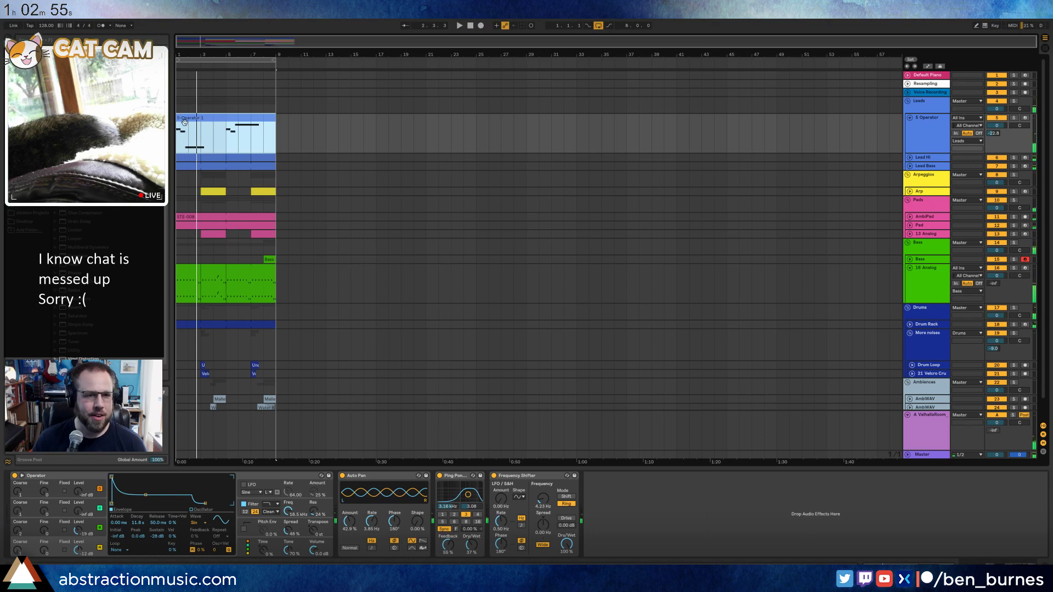
left_click_drag(185, 121, 688, 124)
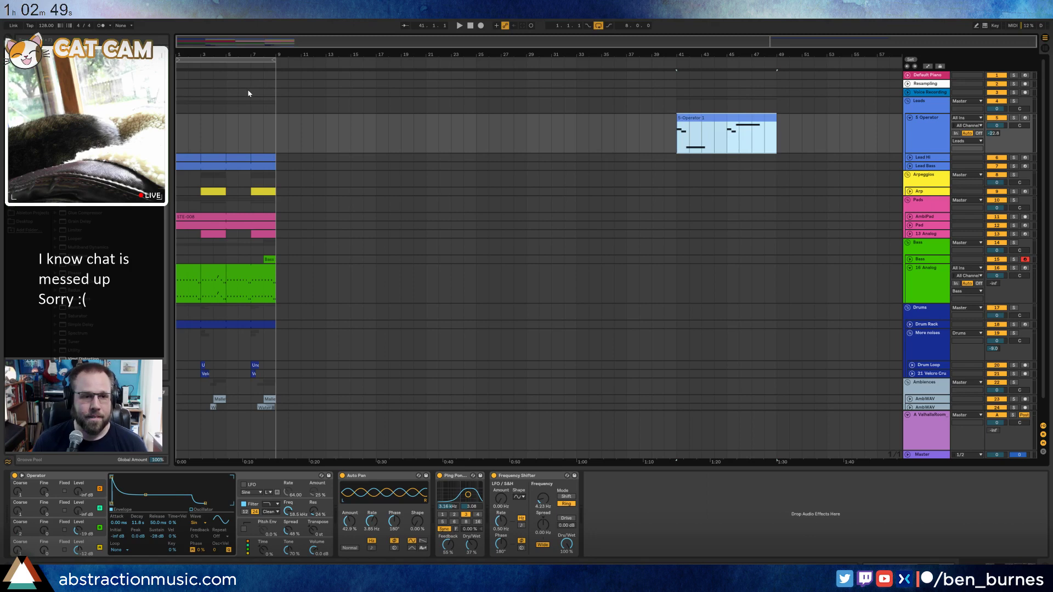
Unfold Lead Hi and select its clips across all eight bars, unfold the Arp track, and fold Lead Hi again.
left_click(910, 158)
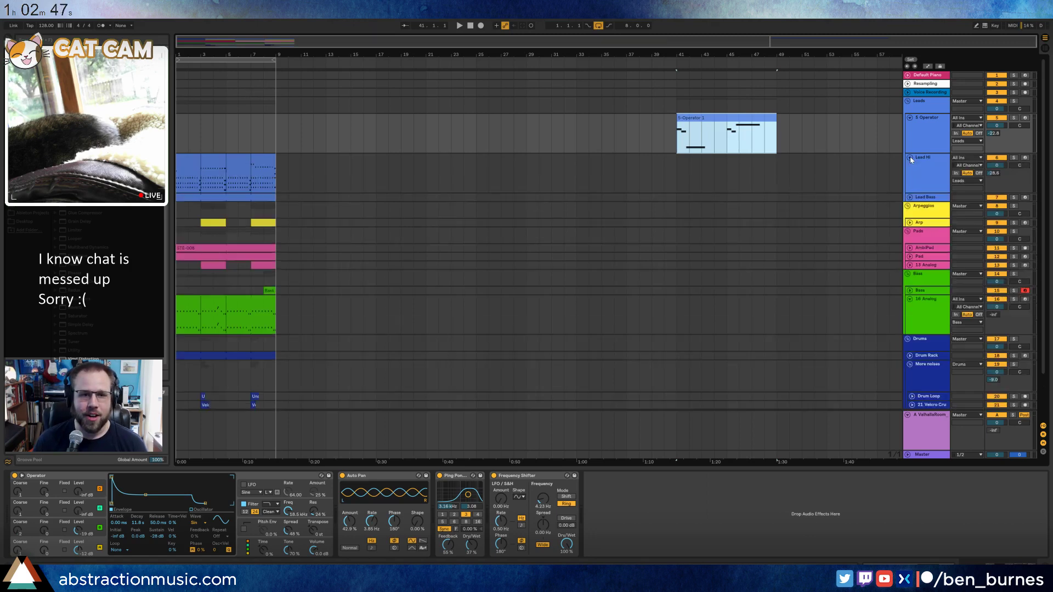
left_click(192, 161)
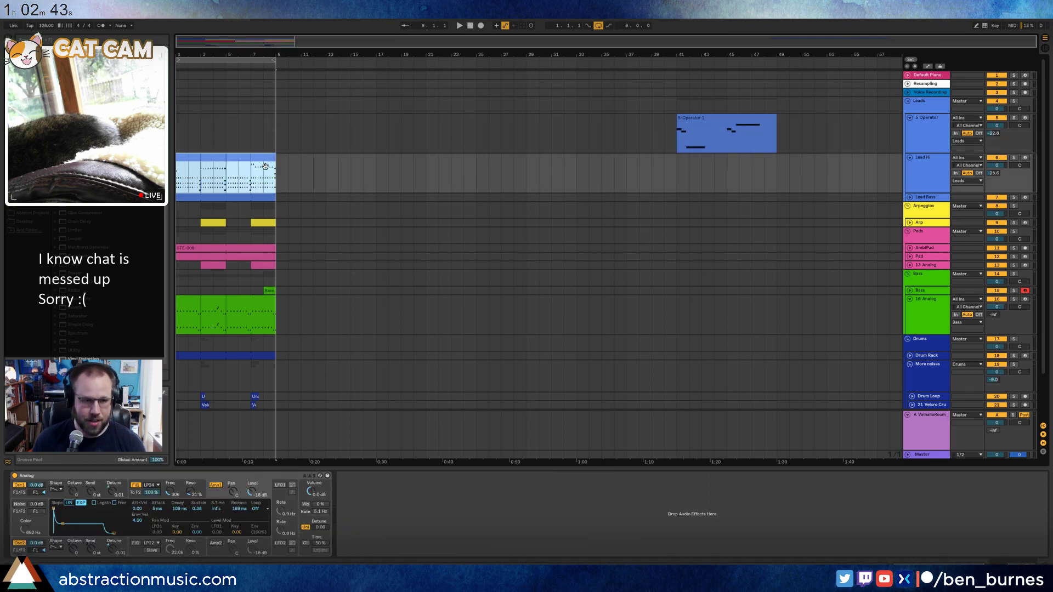
left_click(925, 224)
left_click(910, 222)
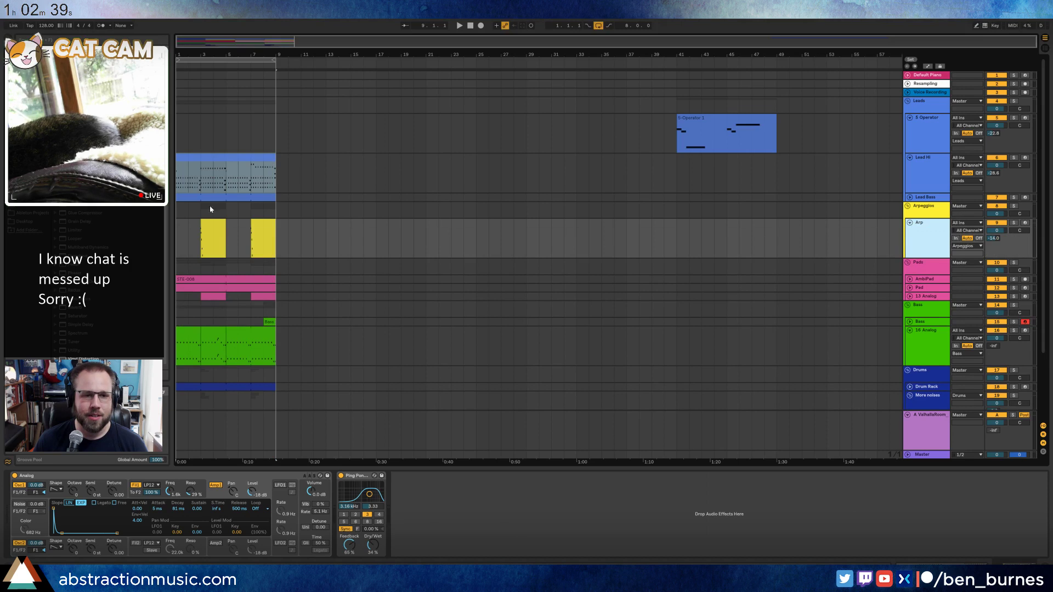
left_click(910, 158)
Copy the bar 3 to 5 bass clip on the 10 Analog track over bars 7 to 9.
scroll(440, 258, "down", 3)
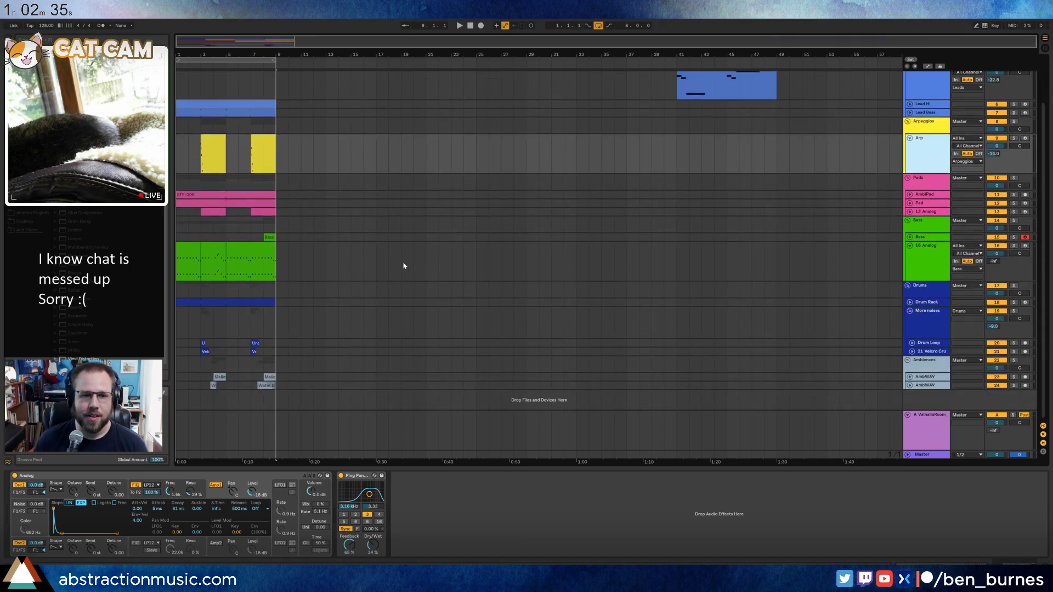
left_click(237, 248)
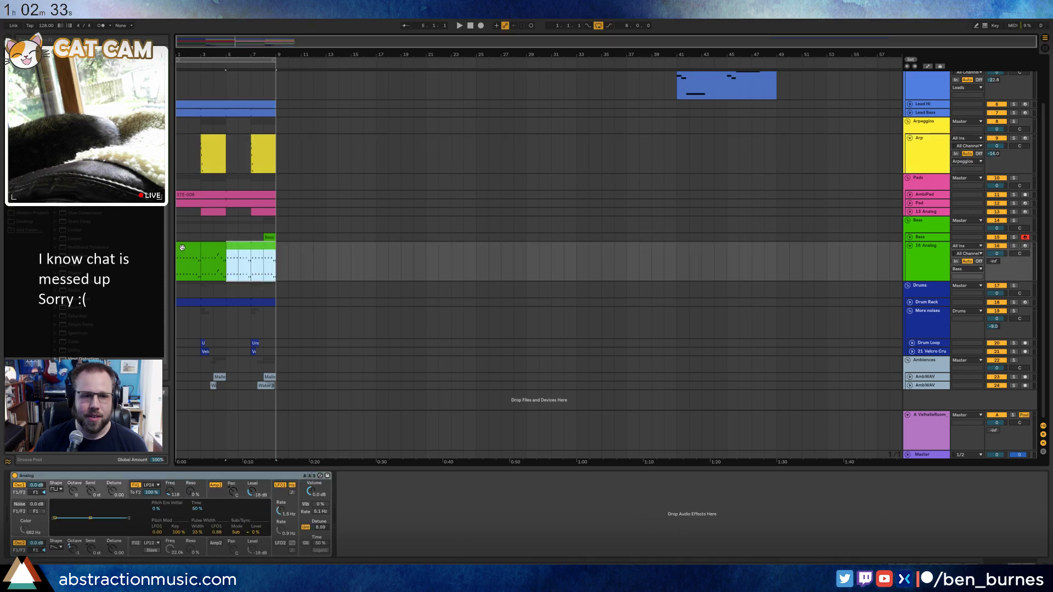
left_click(212, 246)
left_click(266, 254)
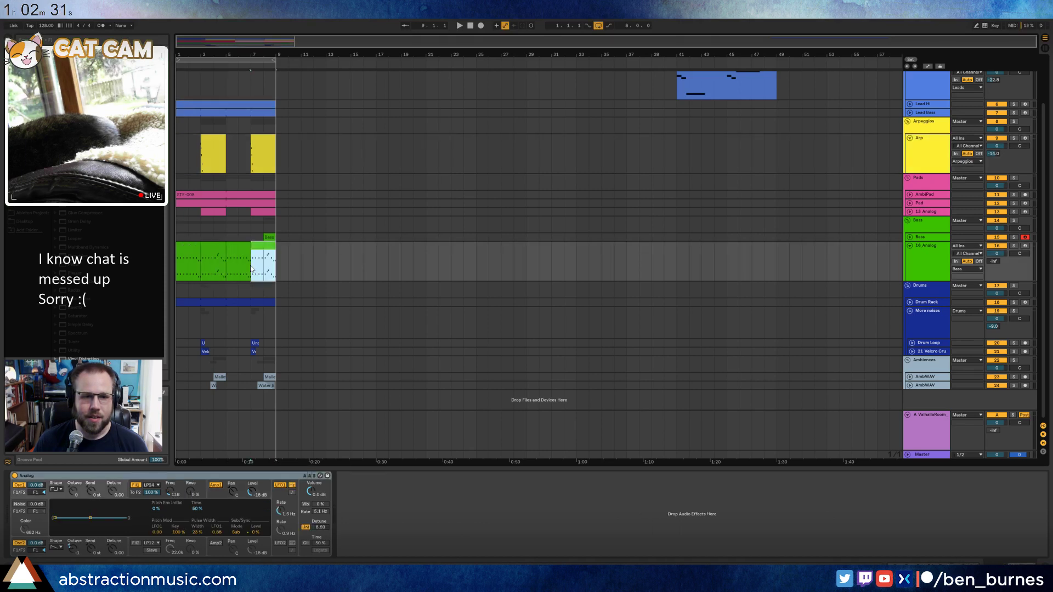
Consolidate the bar 1 to 5 clips on the 10 Analog track into one four-bar clip and extend it to bar 9.
left_click(205, 247)
left_click(189, 249, "shift")
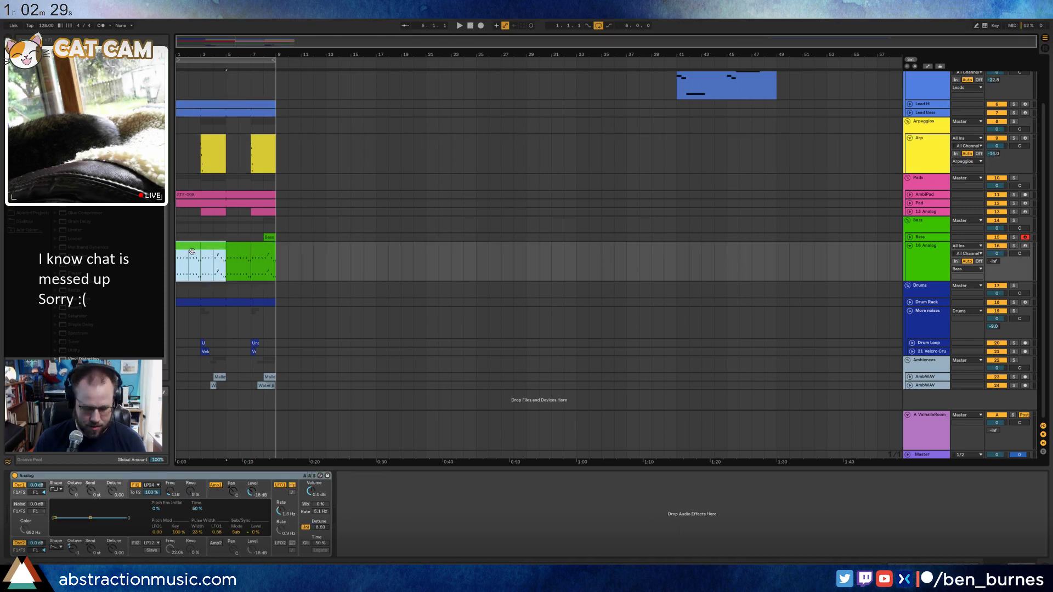
double_click(193, 246)
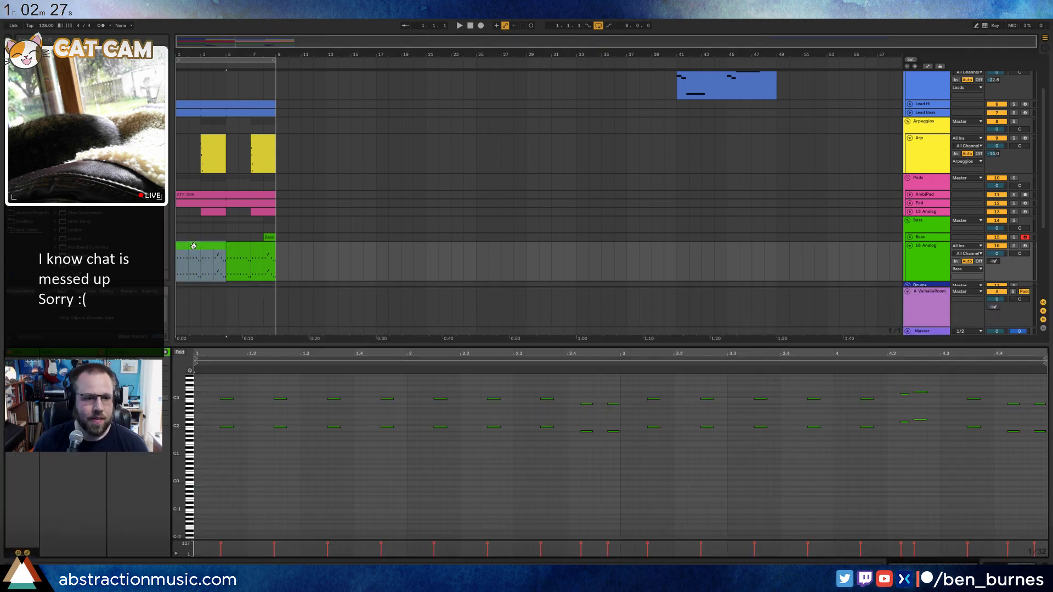
left_click(89, 394)
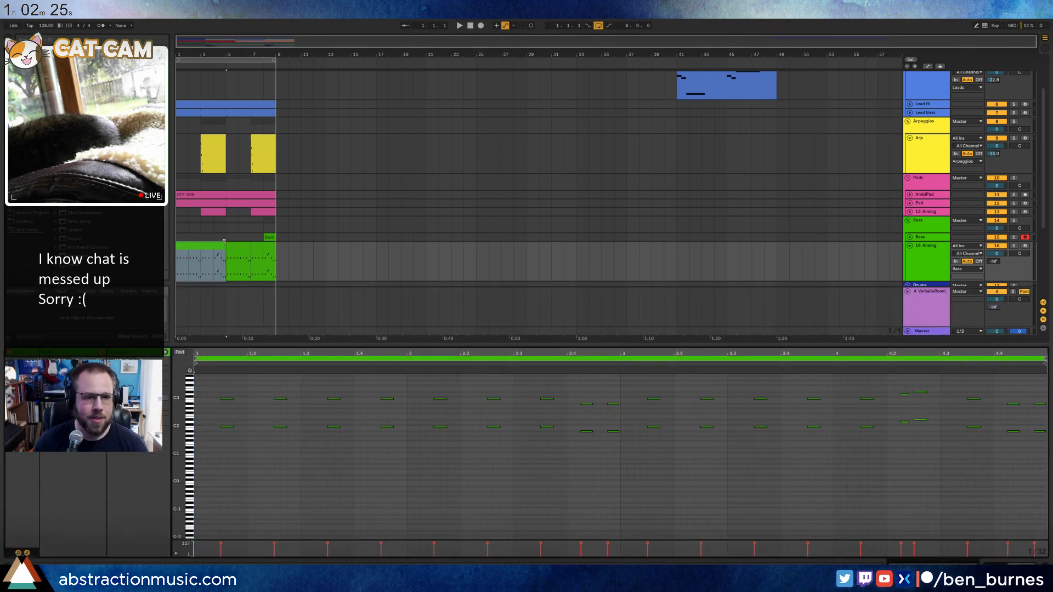
left_click_drag(224, 242, 276, 253)
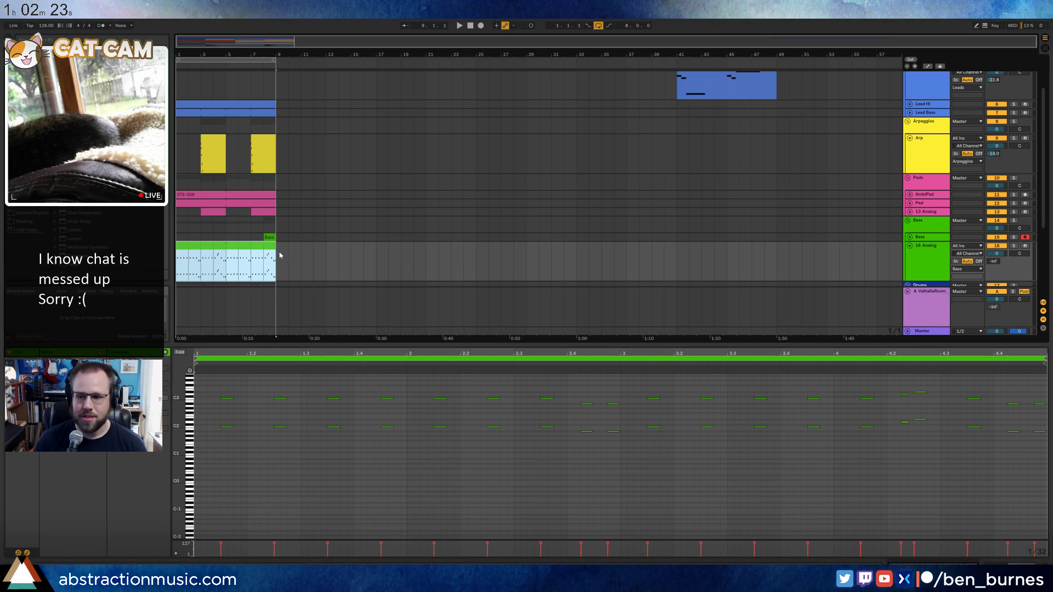
left_click(317, 259)
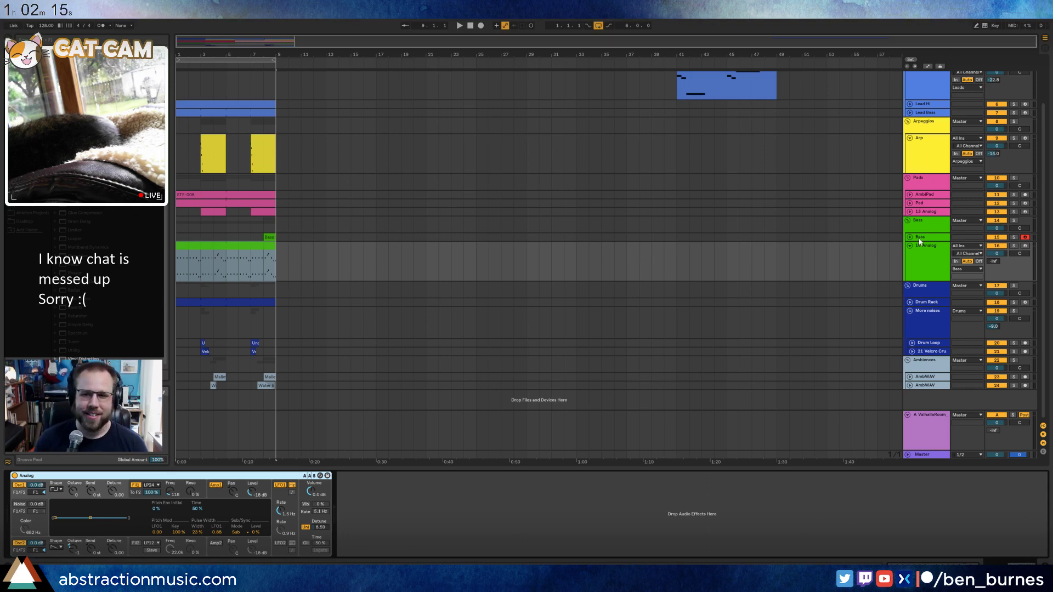
Fold the 10 Analog track and play back the eight-bar loop.
left_click(911, 246)
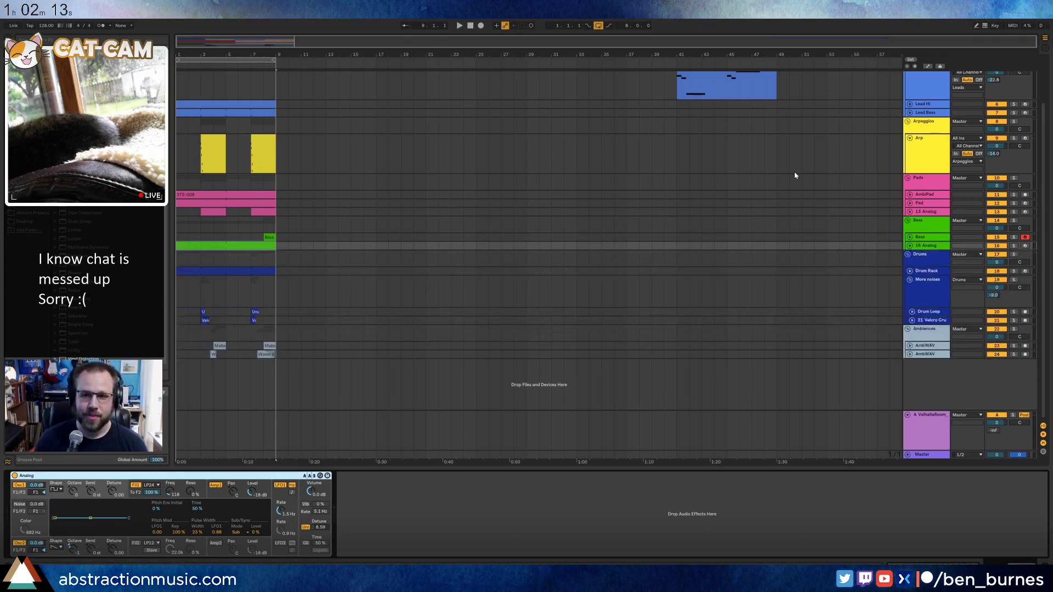
scroll(796, 175, "up", 3)
key("space")
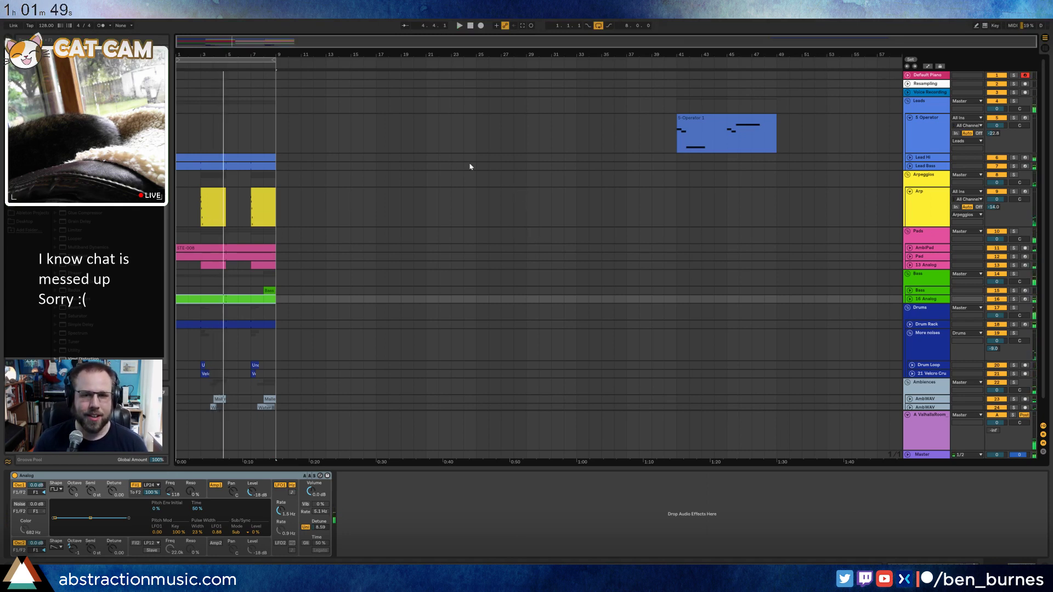
Select the Default Piano track, return to the start of the arrangement, and audition the loop from bar 1.
left_click(921, 78)
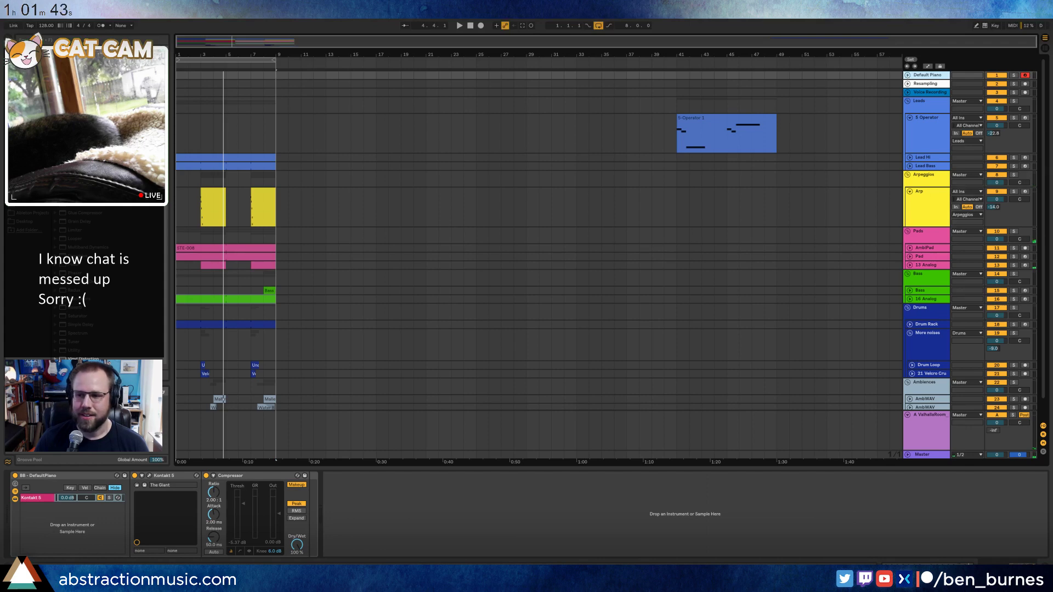
left_click_drag(1052, 83, 1052, 60)
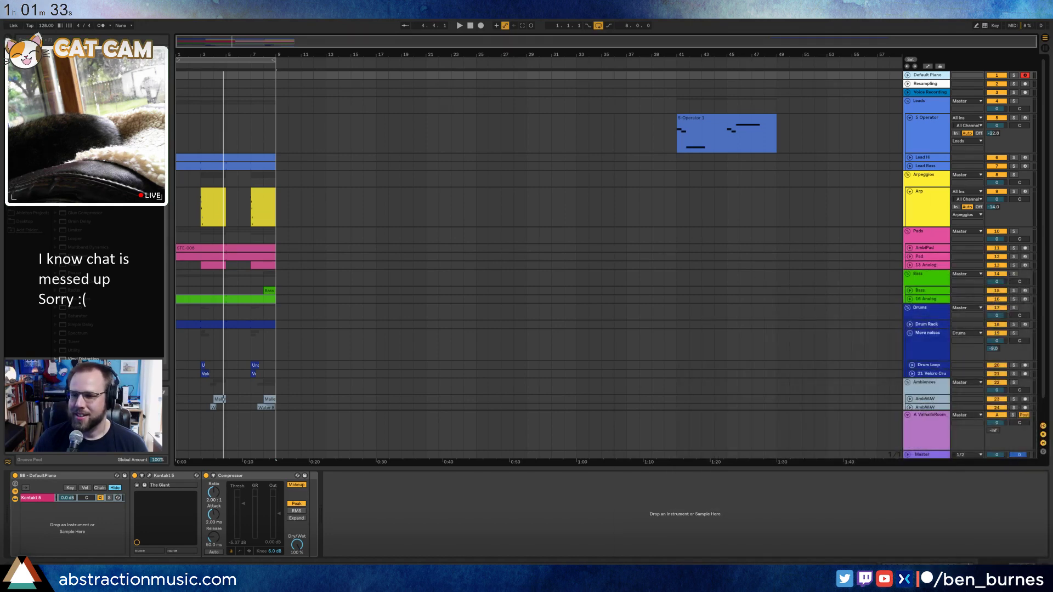
left_click(470, 25)
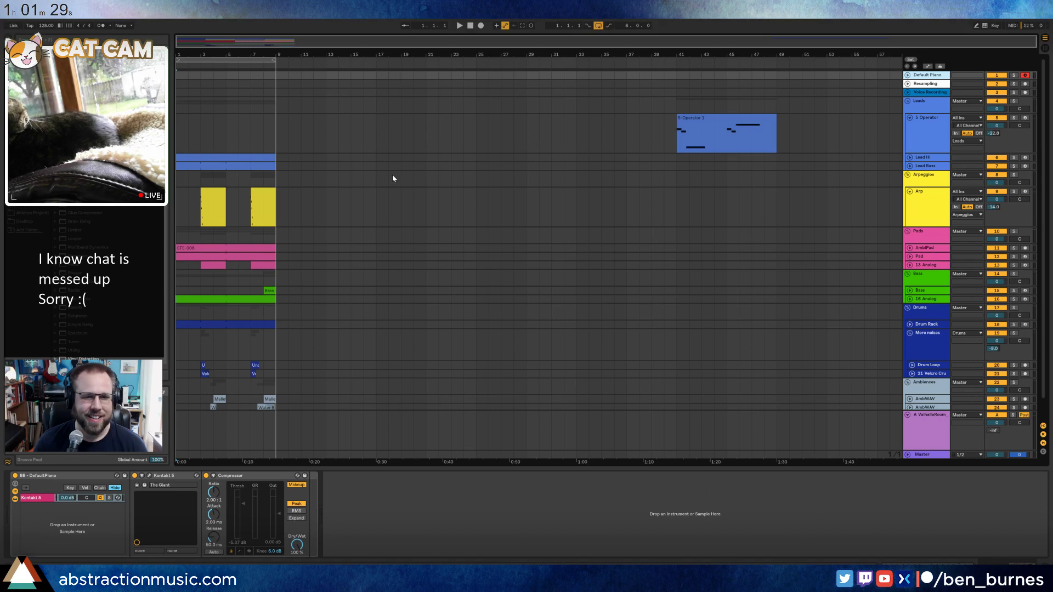
key("space")
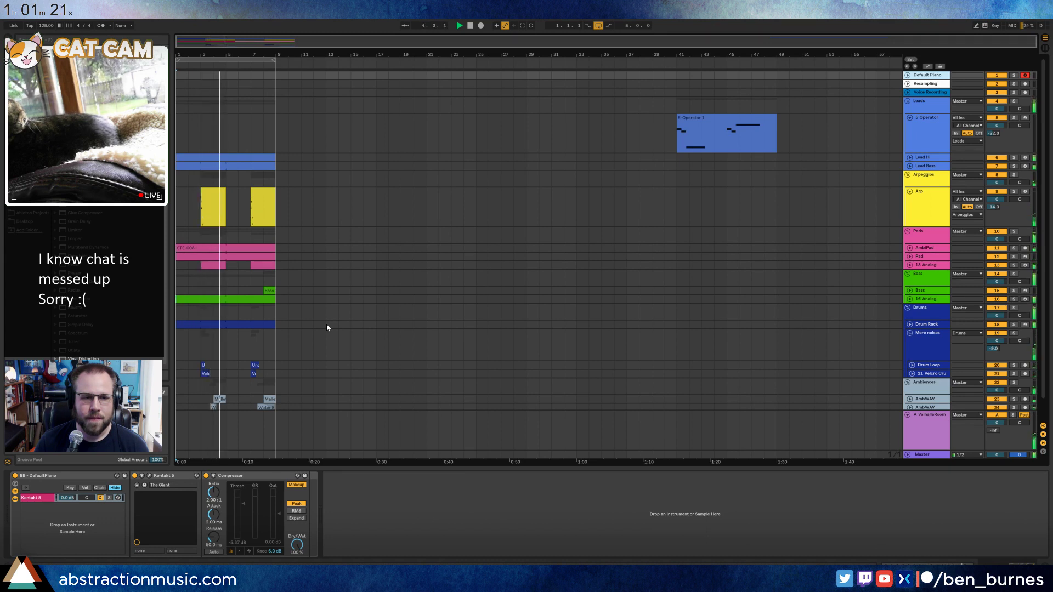
key("space")
Select all clips in bars 1 to 9 from Lead Hi down to the last AmbWAV track and move them to bar 17.
left_click(189, 157)
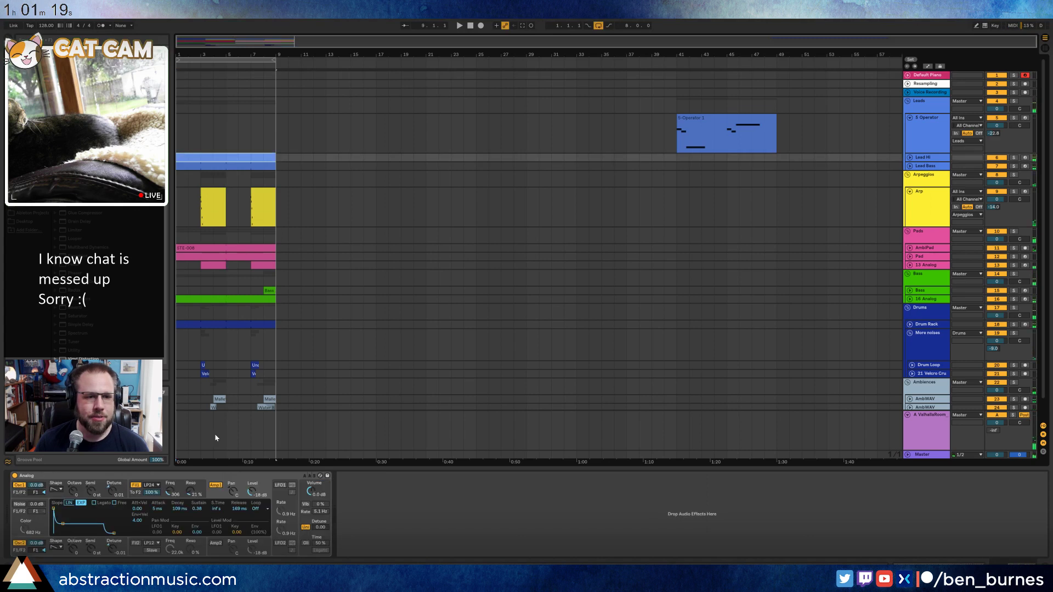
scroll(270, 411, "down", 2)
left_click(275, 387, "shift")
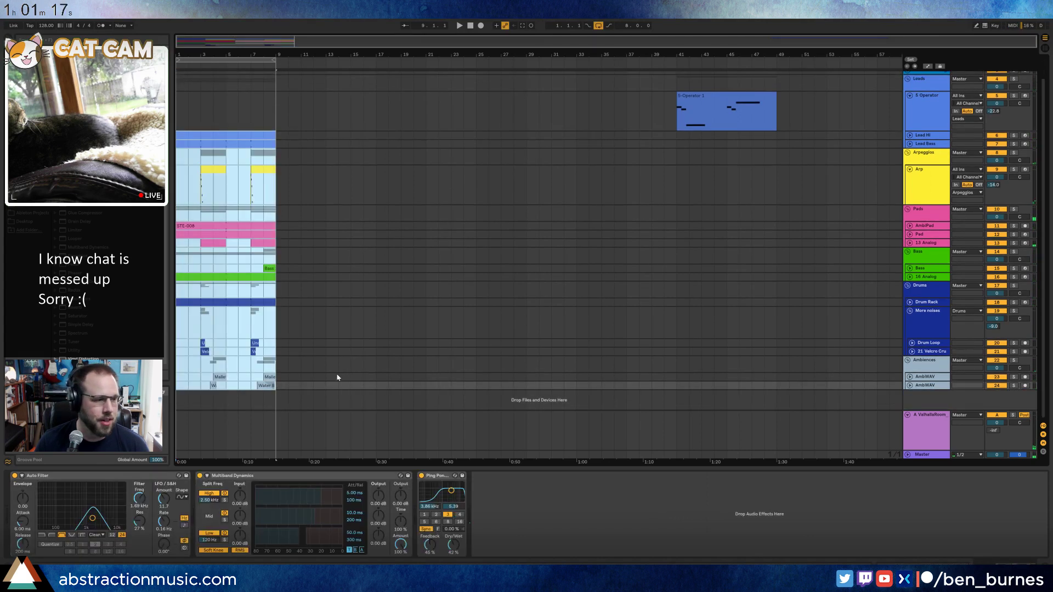
left_click_drag(211, 135, 414, 135)
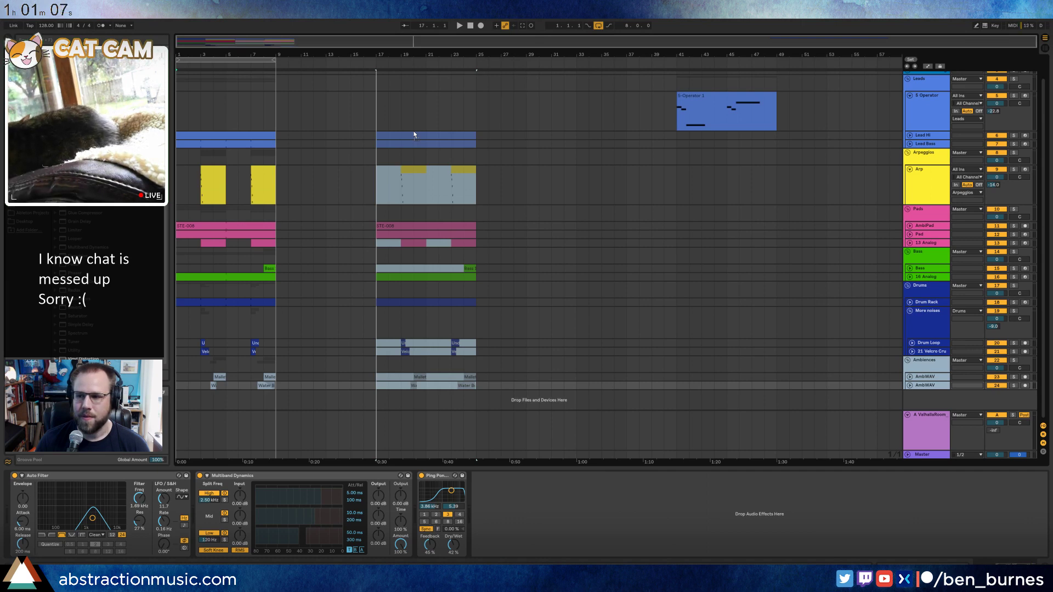
left_click_drag(415, 135, 413, 133)
left_click(302, 183)
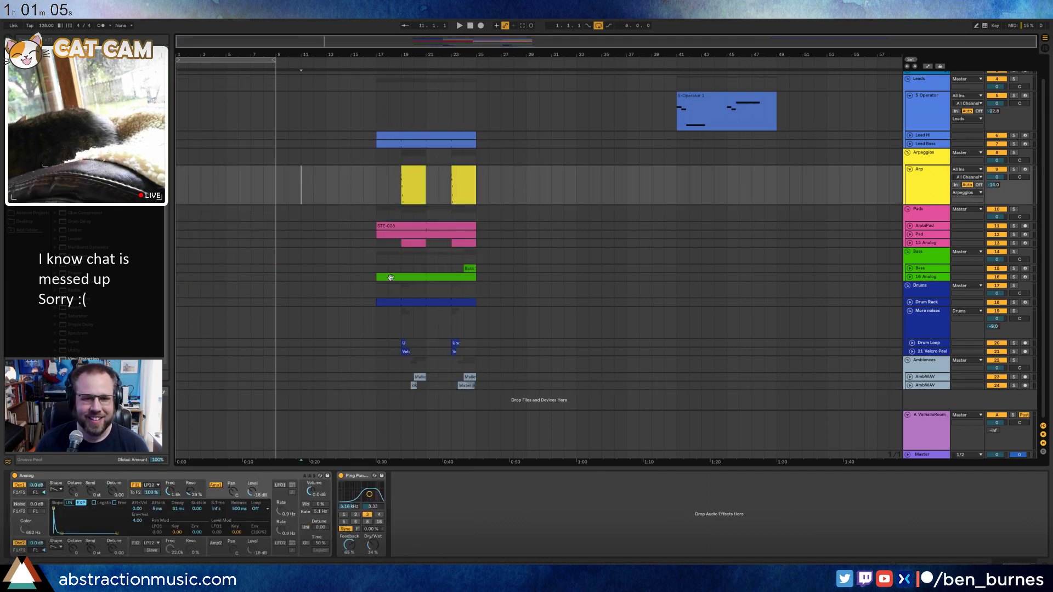
Unfold the Drum Rack track and copy its eight-bar clip from bar 17 to bar 1.
left_click(929, 305)
left_click(910, 303)
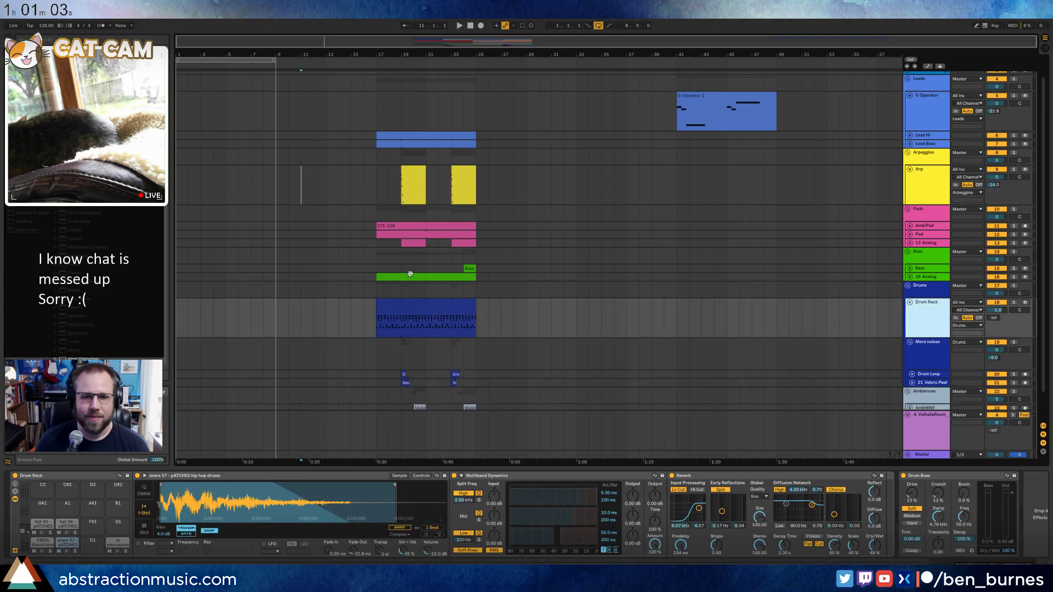
left_click(413, 306)
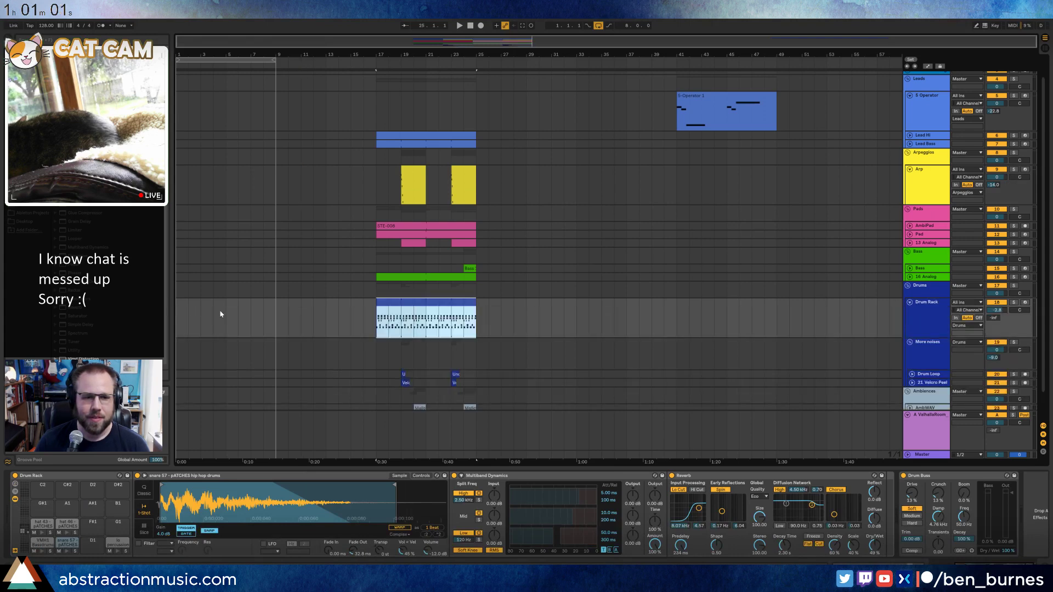
left_click(178, 307)
key("ctrl+v")
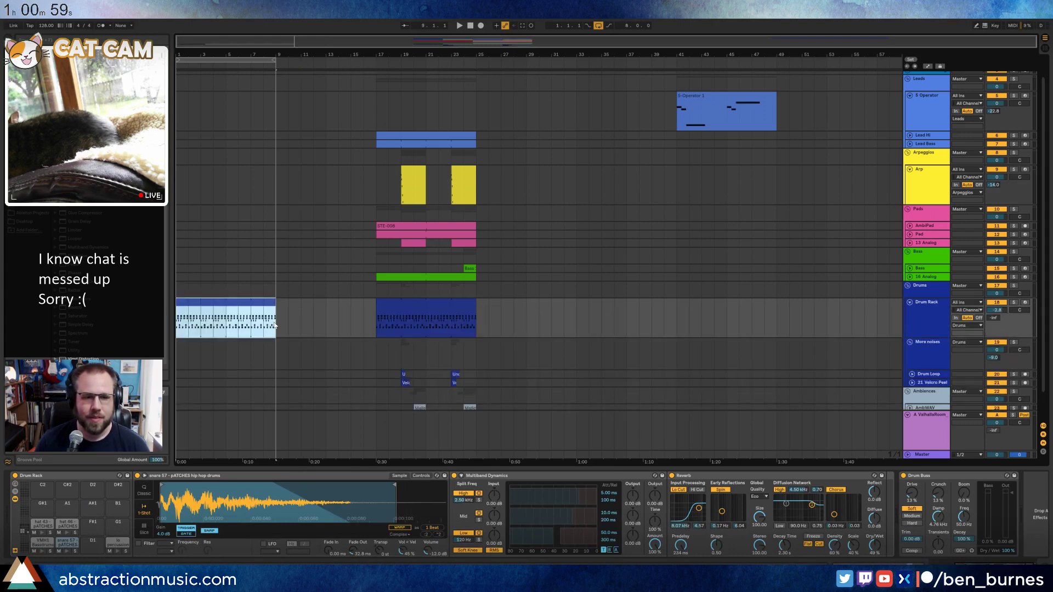
Deactivate the hat, percussion and snare notes in the bar 1 Drum Rack clip, keeping the bass drum, and audition it.
double_click(264, 306)
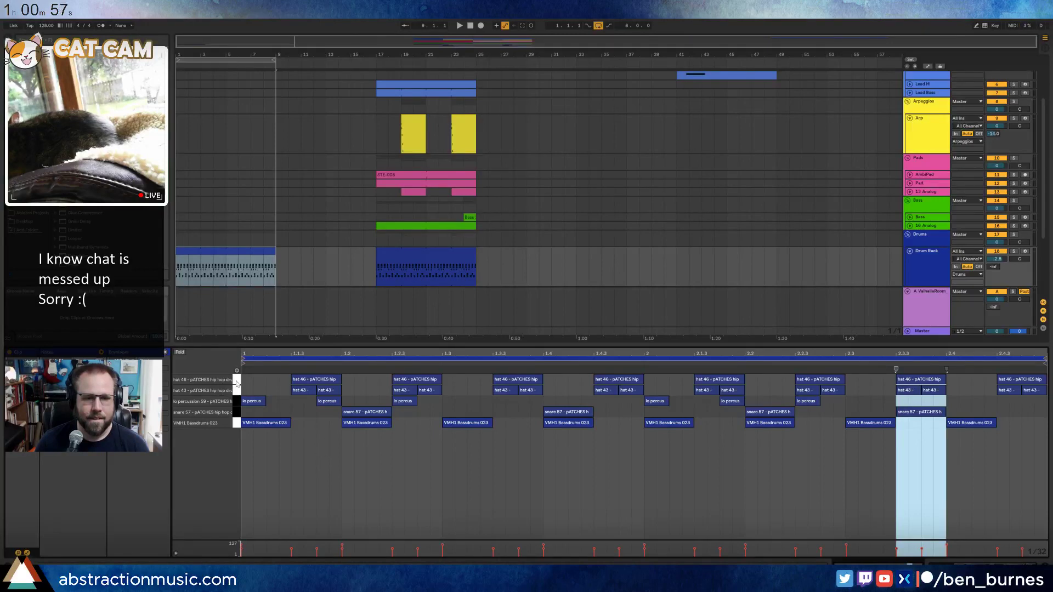
left_click_drag(236, 402, 236, 412)
key("0")
key("space")
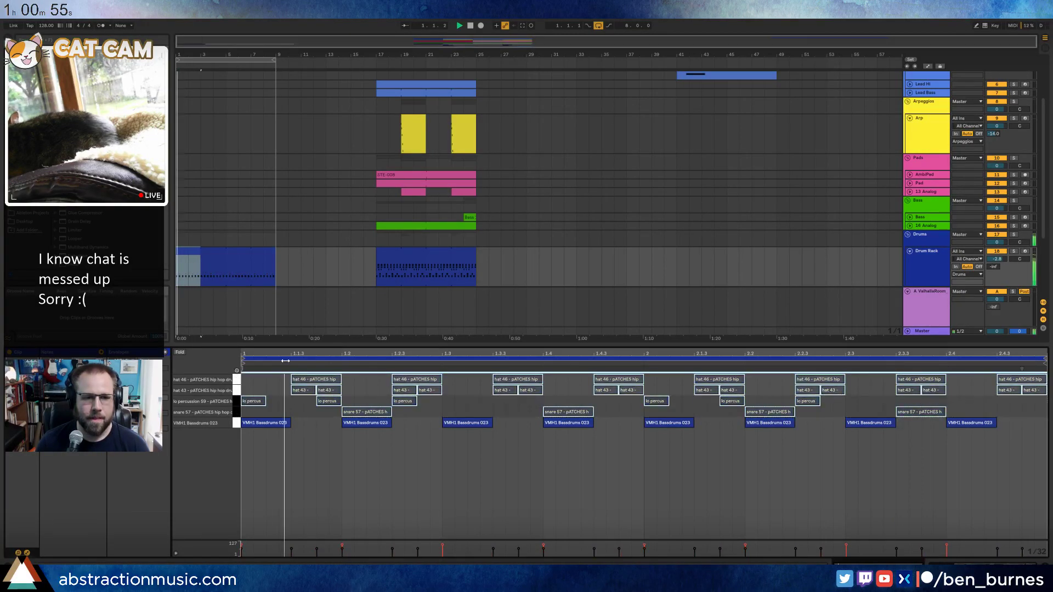
key("shift+Tab")
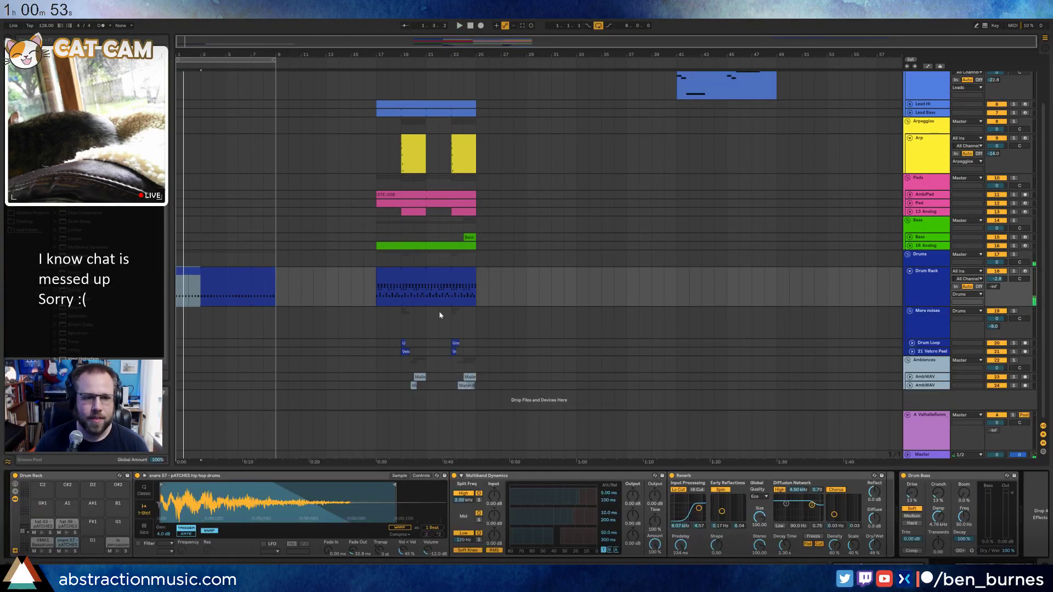
left_click(338, 259)
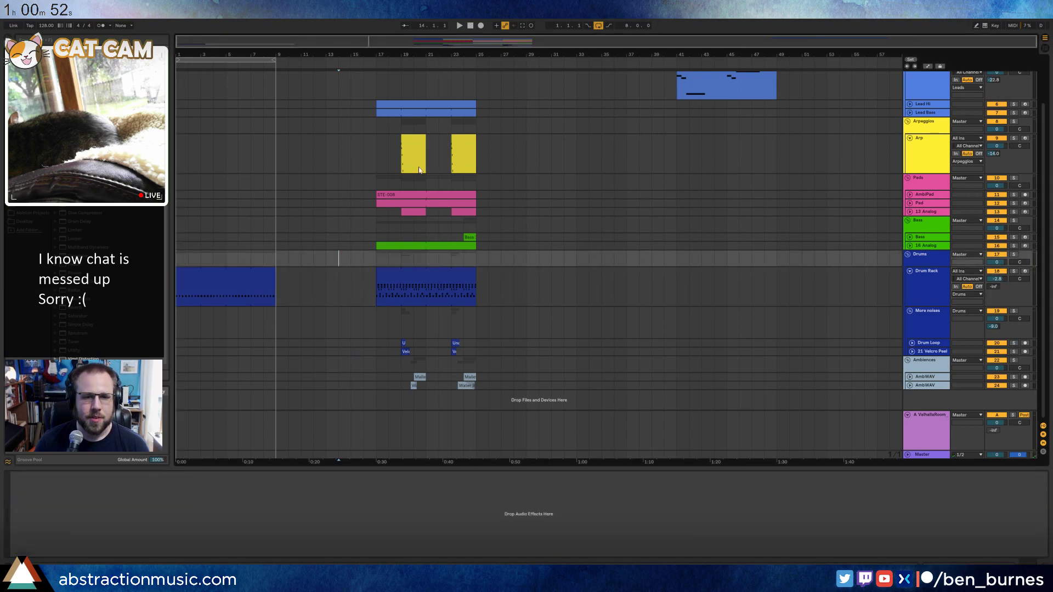
Unfold 10 Analog, try a copy of its bass clip at bar 1 with playback, and undo the copy.
left_click(910, 246)
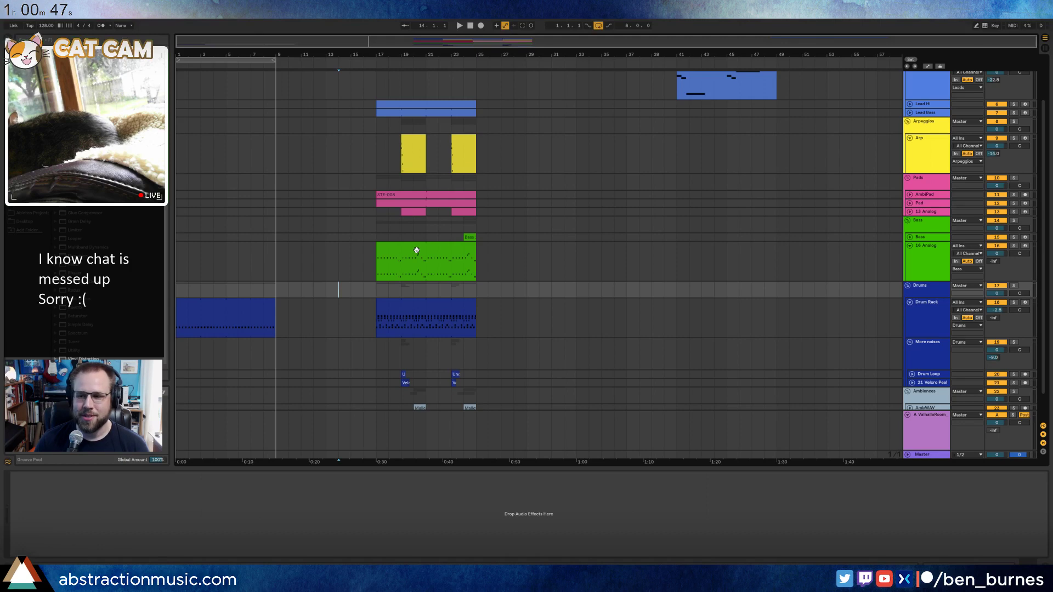
left_click_drag(417, 250, 212, 246)
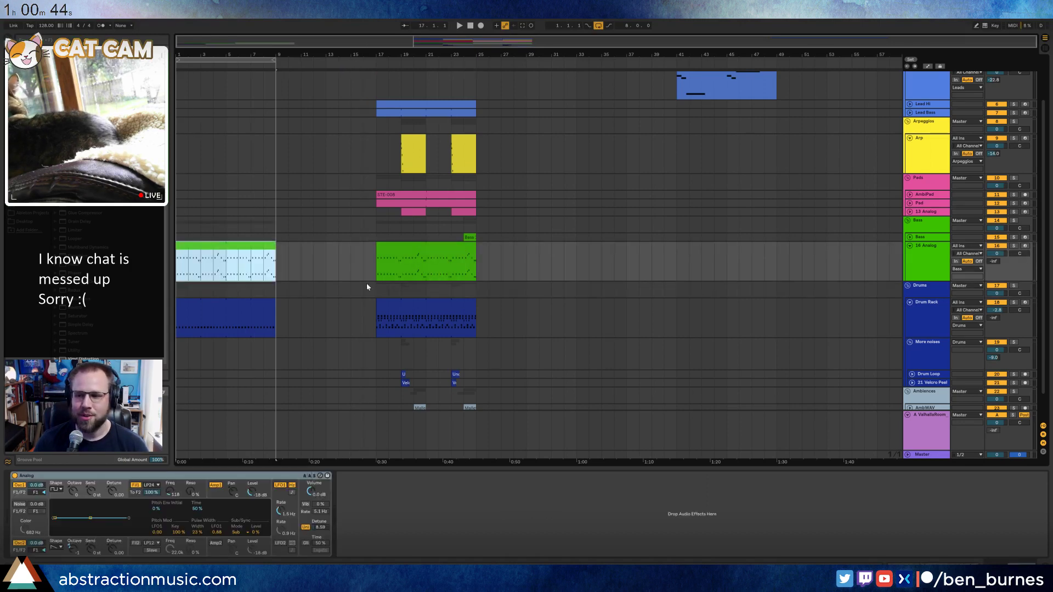
double_click(229, 250)
key("space")
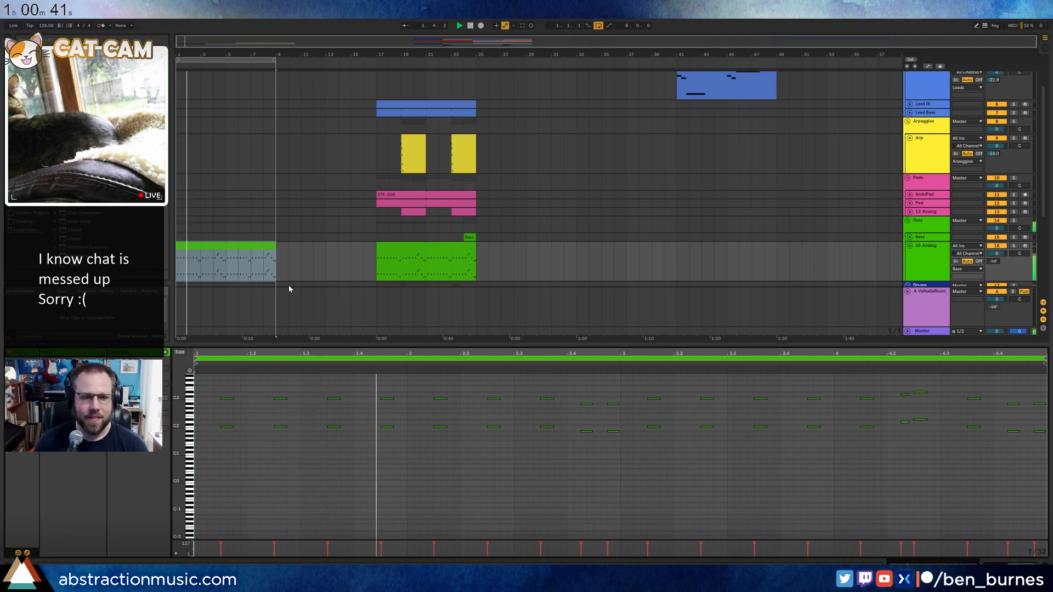
key("ctrl+z")
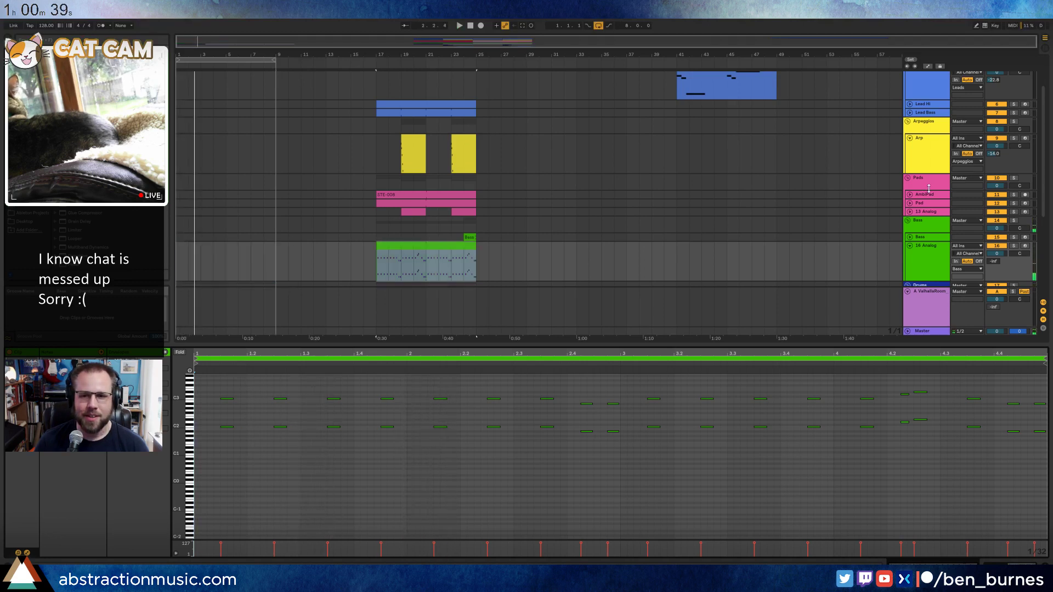
Unfold the Lead Hi track and copy its eight-bar clip from bar 17 to bar 1.
left_click(909, 196)
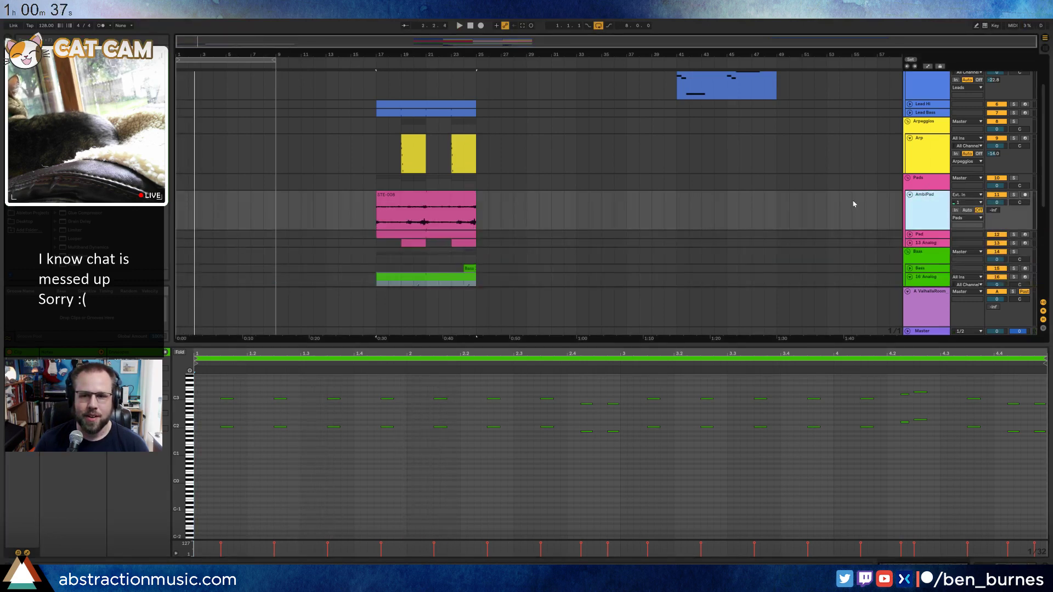
left_click(909, 195)
scroll(866, 110, "up", 2)
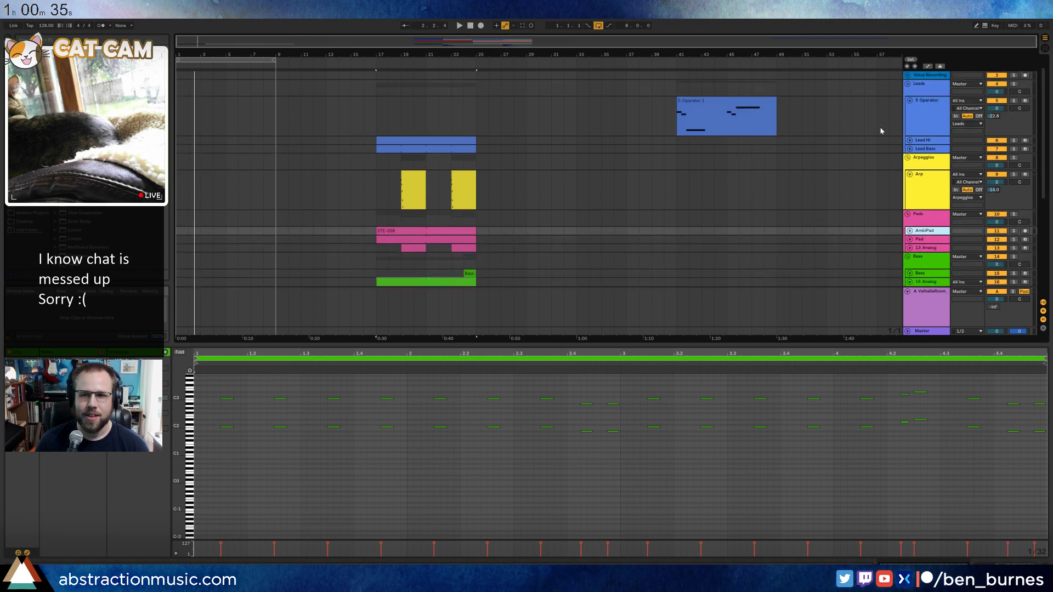
left_click(927, 140)
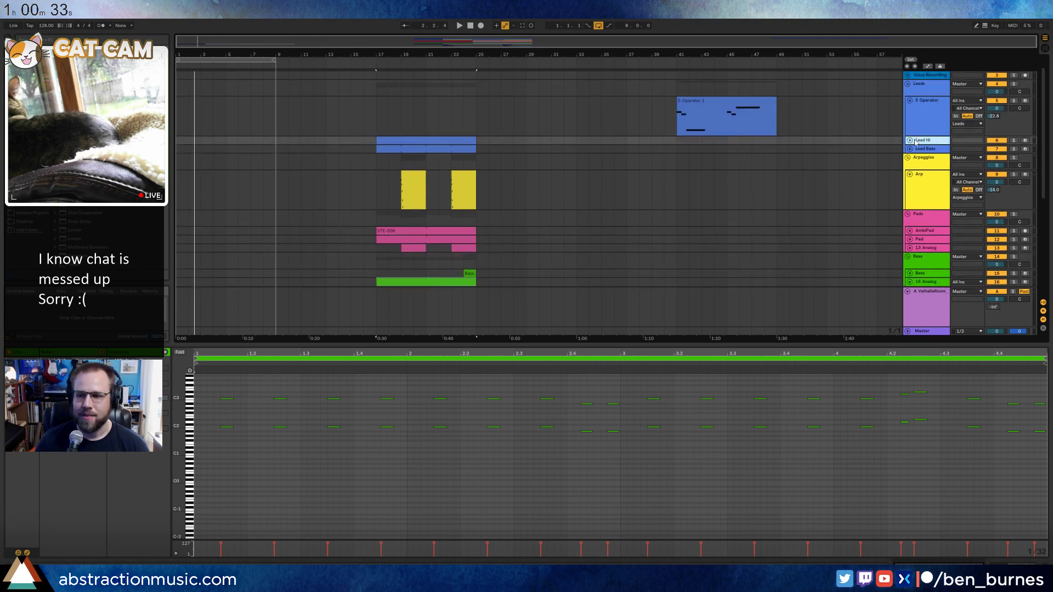
left_click(910, 140)
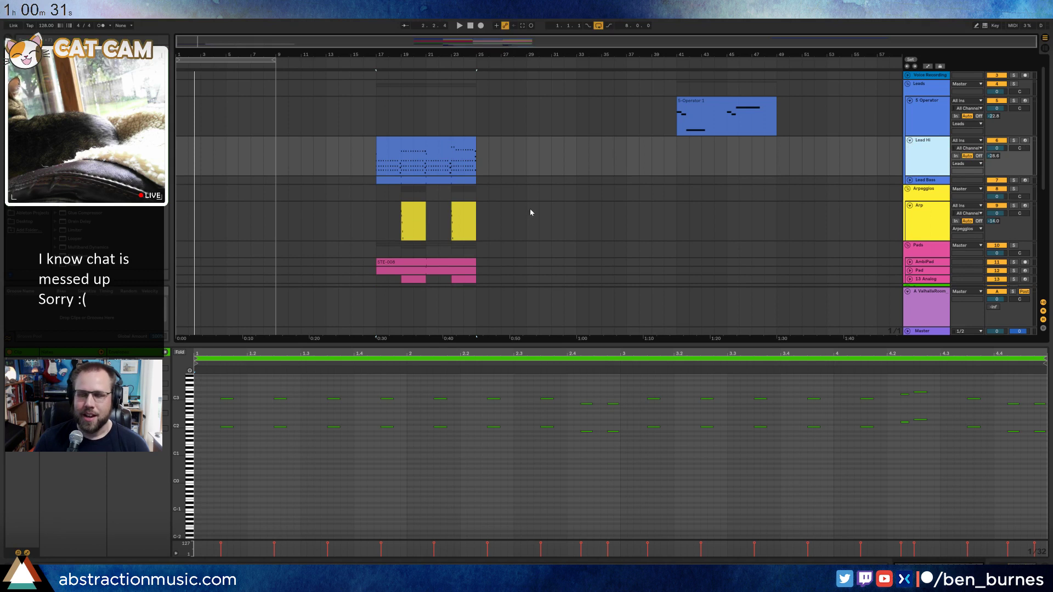
left_click(437, 150)
left_click_drag(437, 150, 242, 140)
Fold the Lead Hi, Arp and Drum Rack tracks to compact the arrangement.
scroll(763, 195, "down", 5)
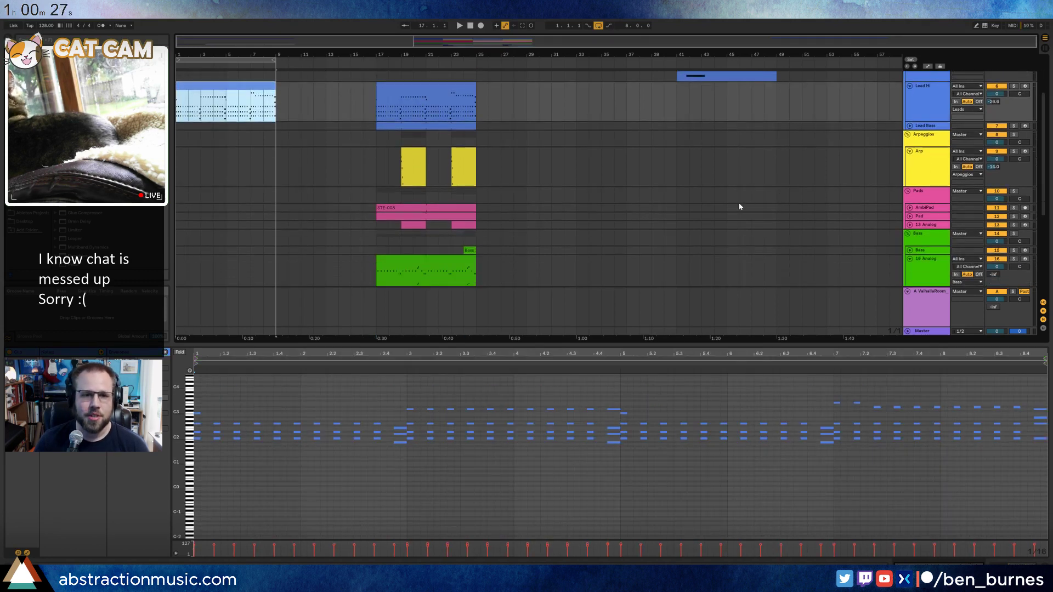
scroll(933, 120, "up", 3)
left_click(910, 104)
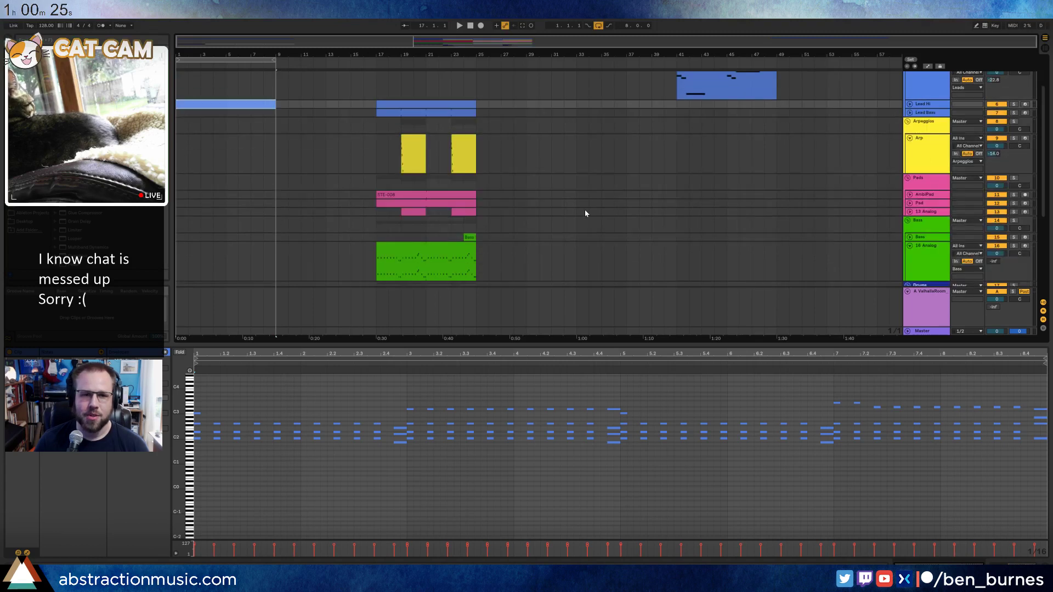
left_click(910, 138)
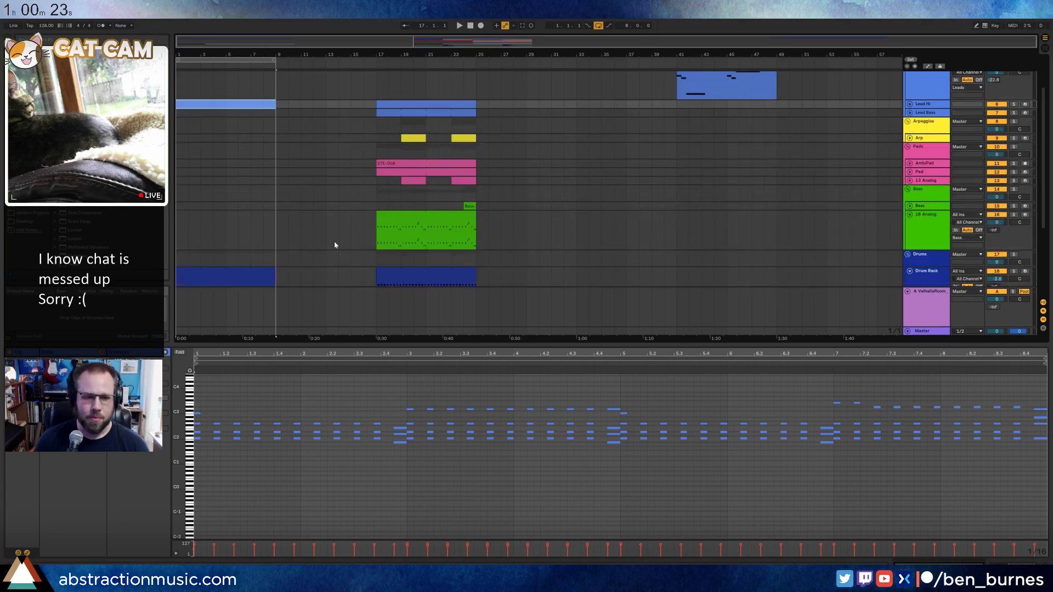
scroll(852, 262, "down", 2)
left_click(918, 237)
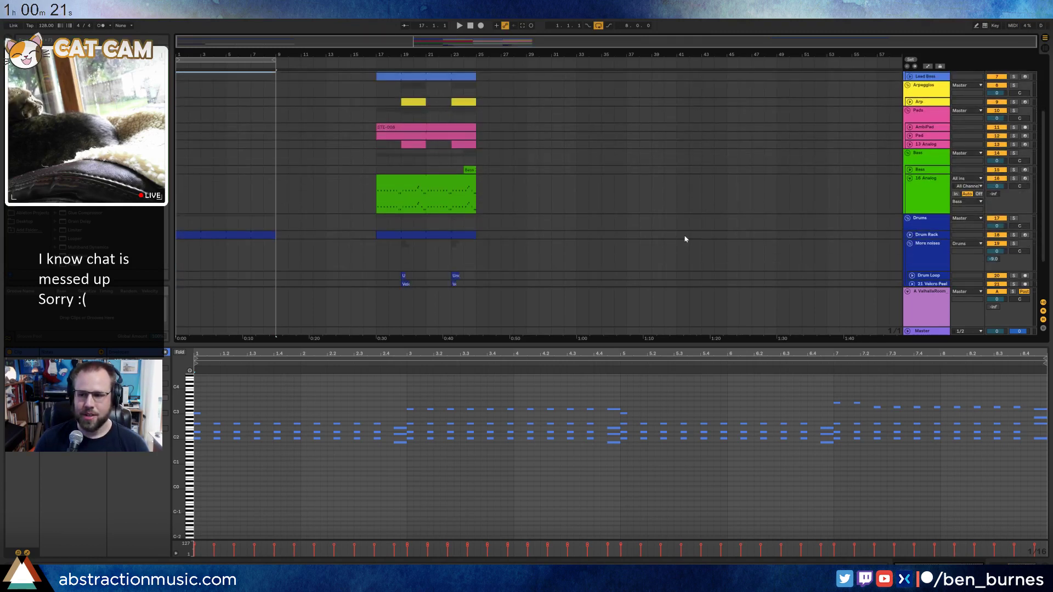
scroll(634, 237, "up", 2)
scroll(634, 237, "down", 1)
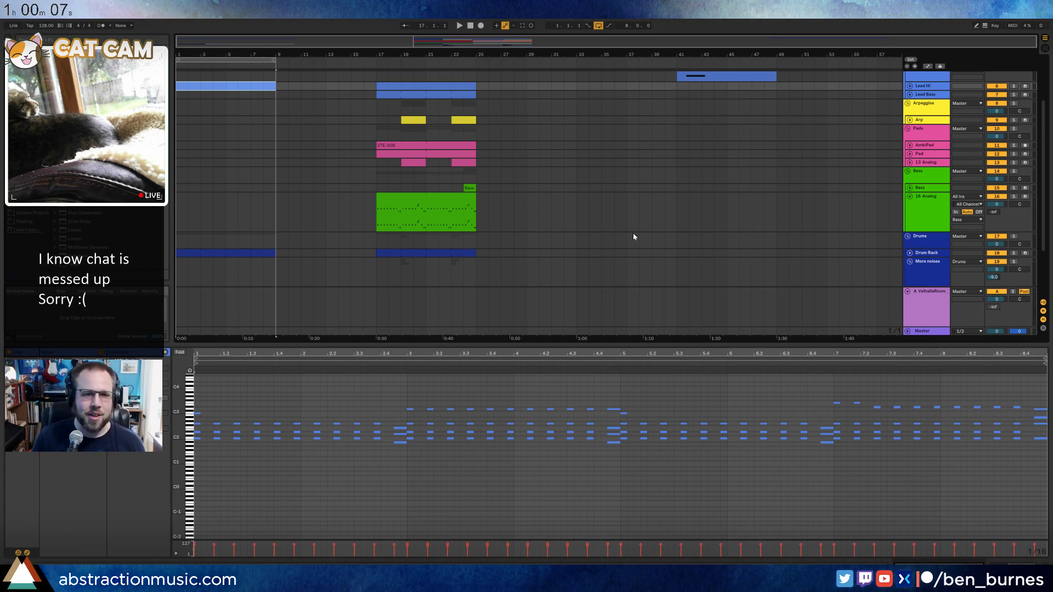
Audition the new intro of Lead Hi and bass drum from bar 1.
left_click(472, 26)
key("space")
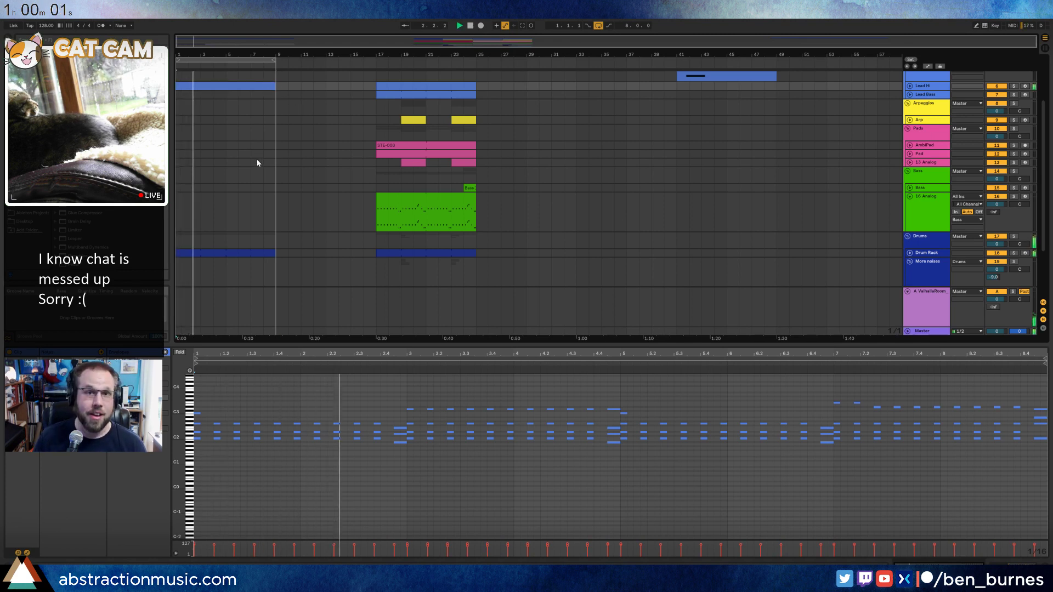
key("space")
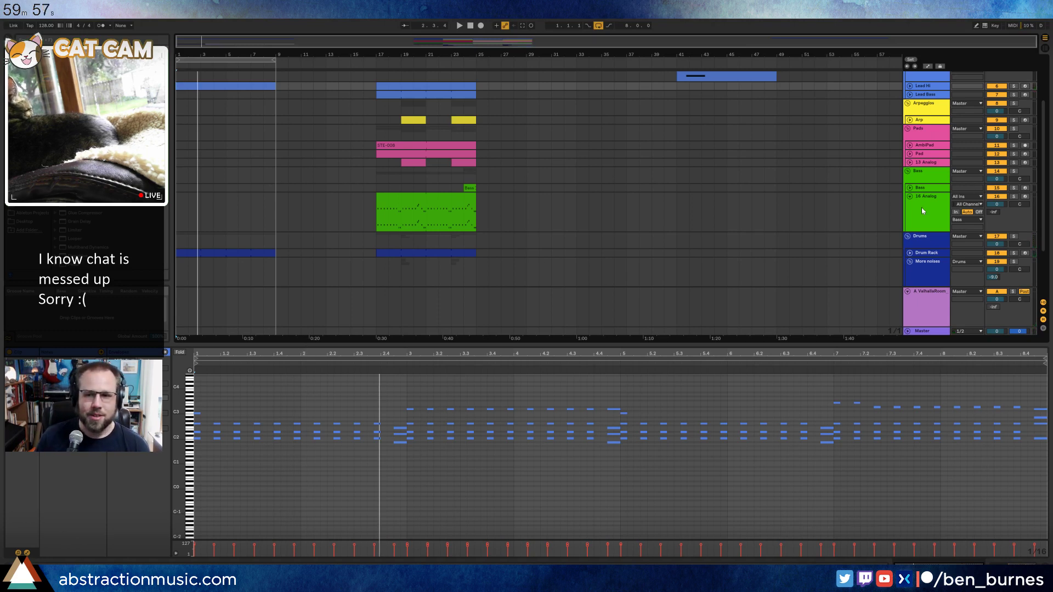
Insert an empty two-bar MIDI clip at bar 9 on the 10 Analog track.
left_click(906, 202)
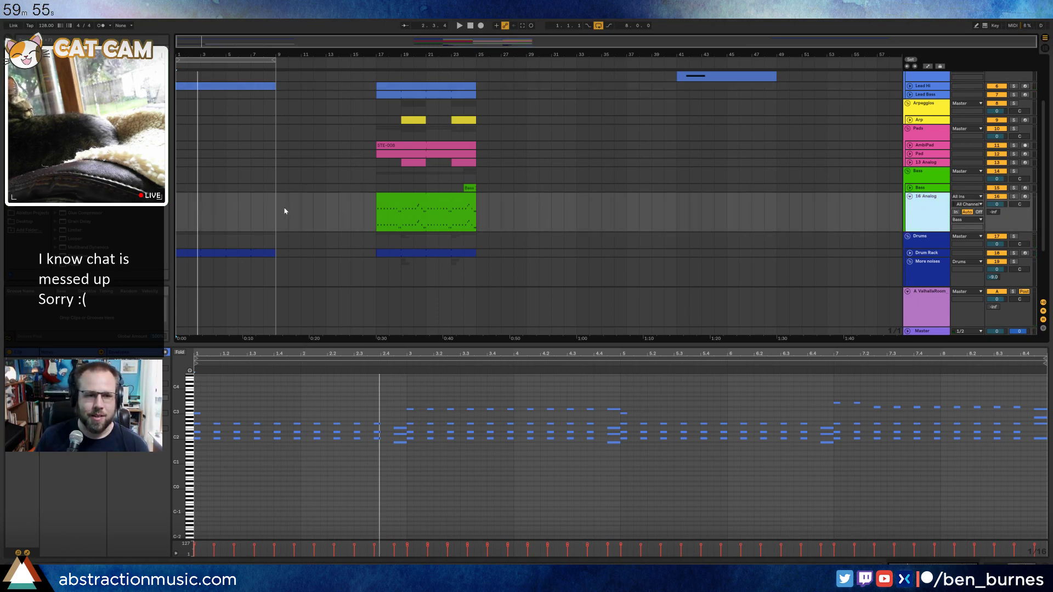
left_click_drag(280, 211, 301, 214)
key("ctrl+shift+m")
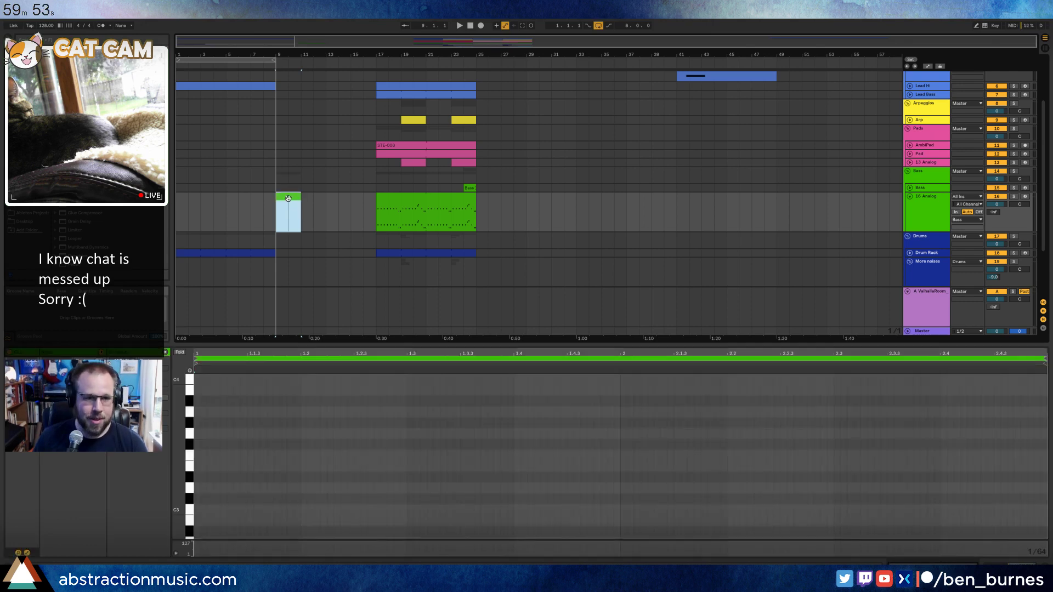
Write eighth-note C4 hits a dotted quarter apart in the new 10 Analog clip, repeat them in its second bar, and undo the excess duplicate.
double_click(289, 199)
left_click_drag(180, 404, 352, 447)
key("ctrl+d")
key("ctrl+d")
left_click_drag(617, 407, 228, 449)
key("ctrl+d")
key("ctrl+d")
key("ctrl+z")
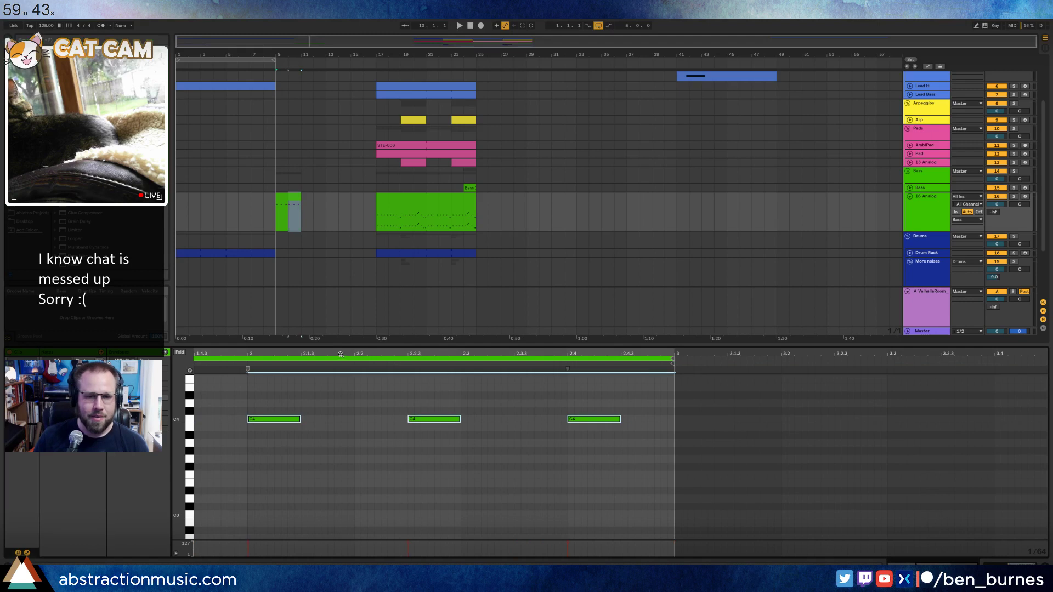
Audition the two-bar C4 pattern in the new 10 Analog clip at bar 9.
left_click_drag(341, 353, 556, 350)
left_click(389, 443)
left_click_drag(222, 405, 743, 458)
key("space")
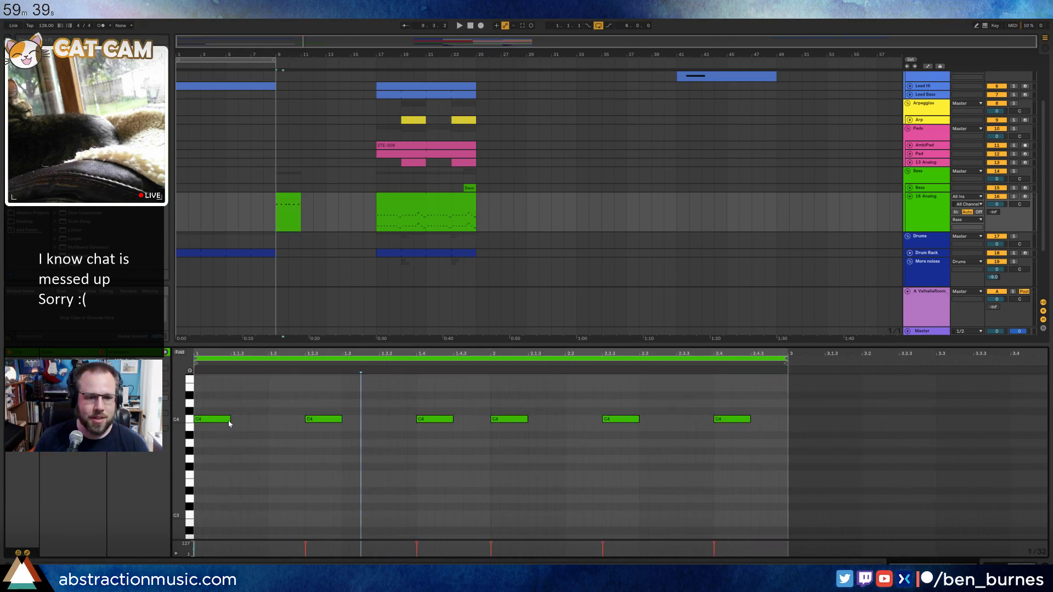
key("space")
Add a short G3 note at the start of the 10 Analog clip and duplicate it twice before the second C4 hit.
left_click_drag(208, 409, 302, 437)
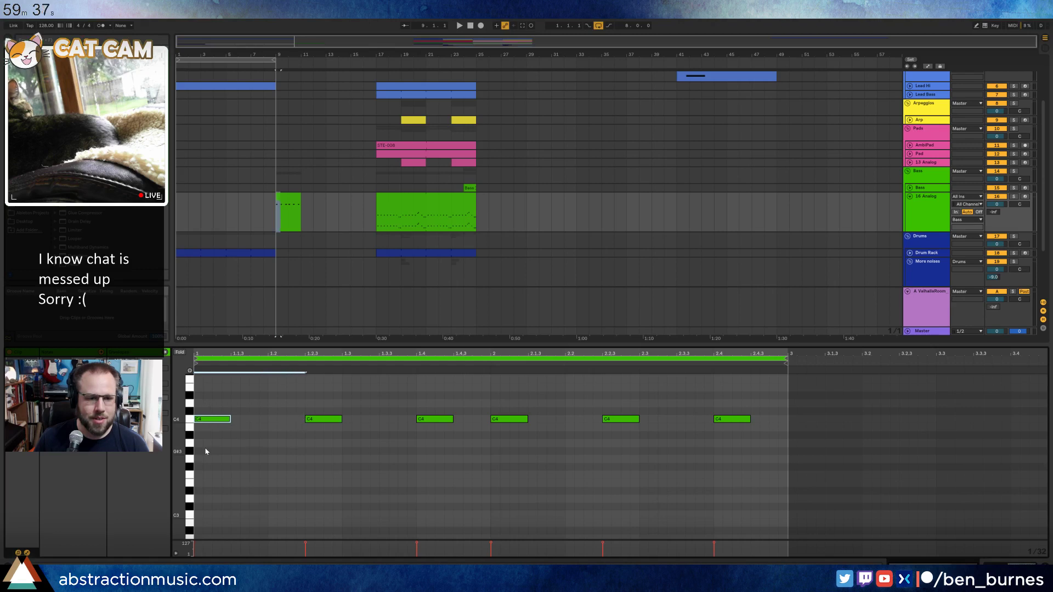
double_click(196, 460)
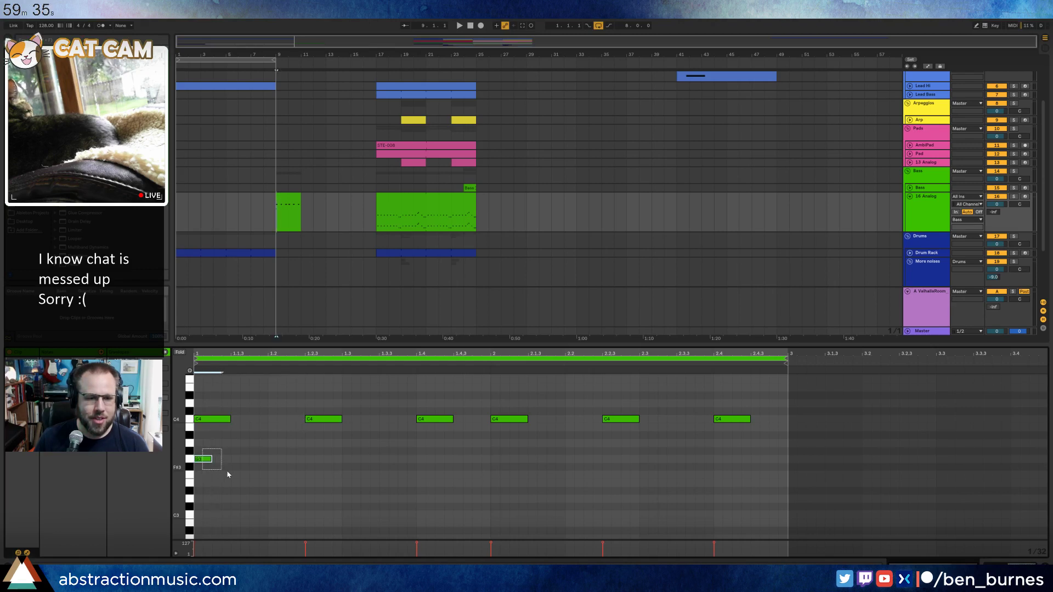
left_click_drag(202, 449, 287, 461)
key("ctrl+d")
key("ctrl+d")
mouse_move(250, 461)
left_mouse_down()
mouse_move(241, 461)
mouse_move(300, 464)
left_mouse_up()
left_click(294, 443)
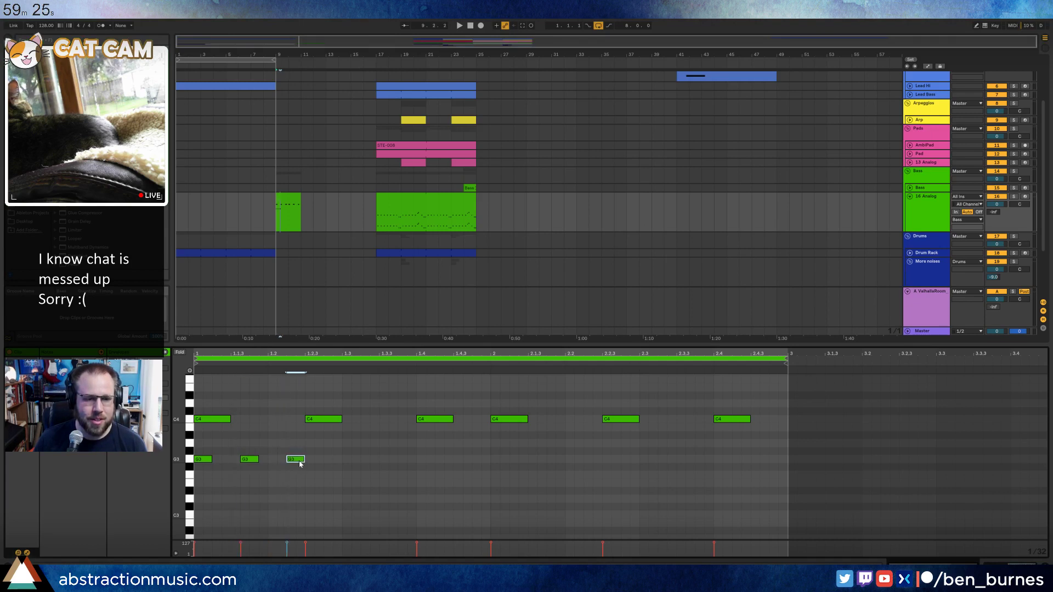
Audition the pattern, clear all its notes, and delete the clip at bar 9 from the 10 Analog track.
key("space")
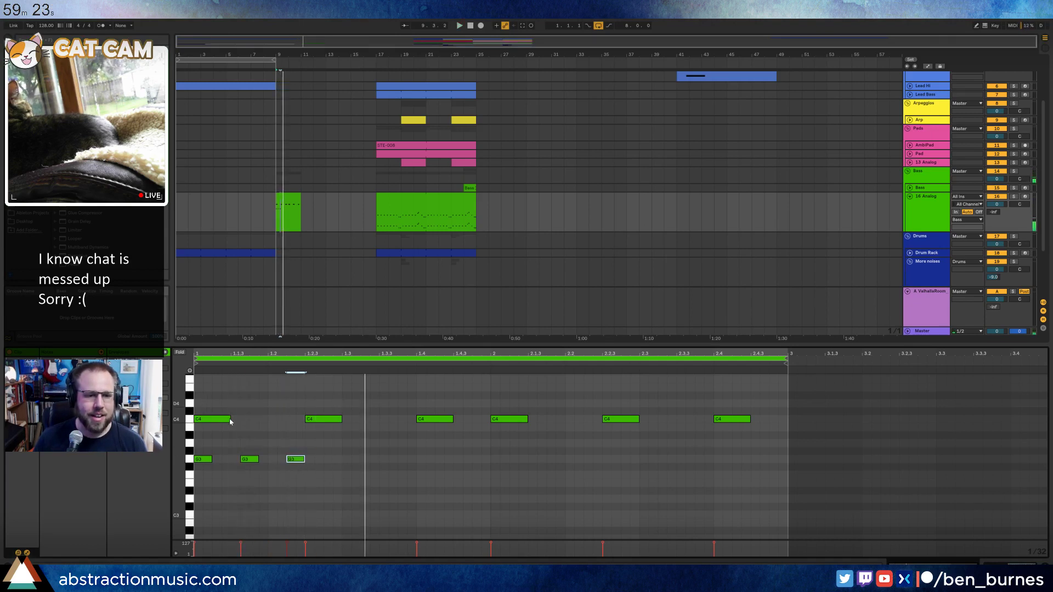
key("space")
left_click_drag(202, 401, 752, 506)
key("Delete")
left_click(377, 430)
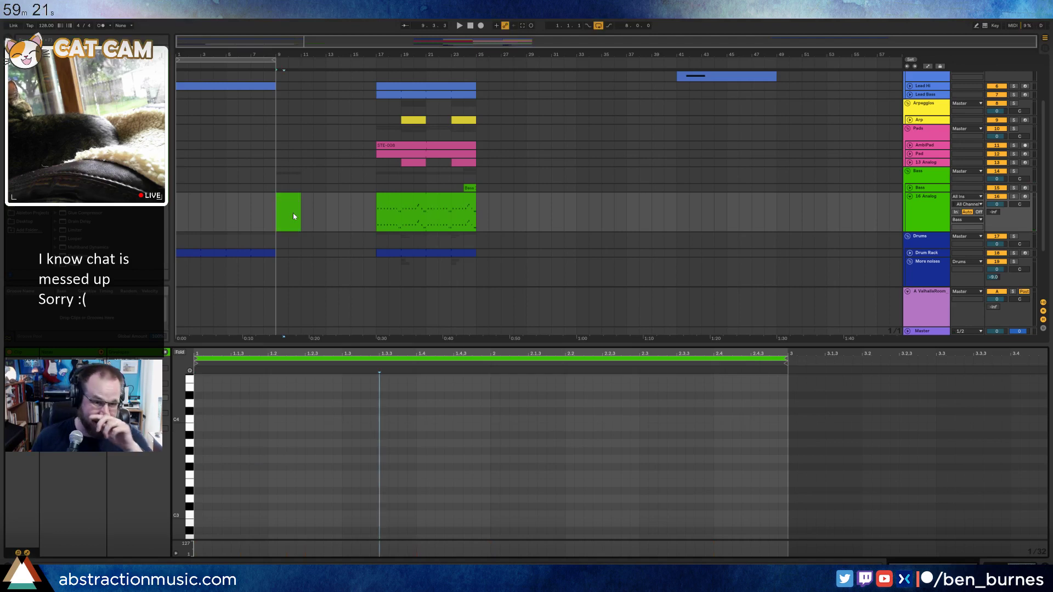
left_click(288, 209)
key("Delete")
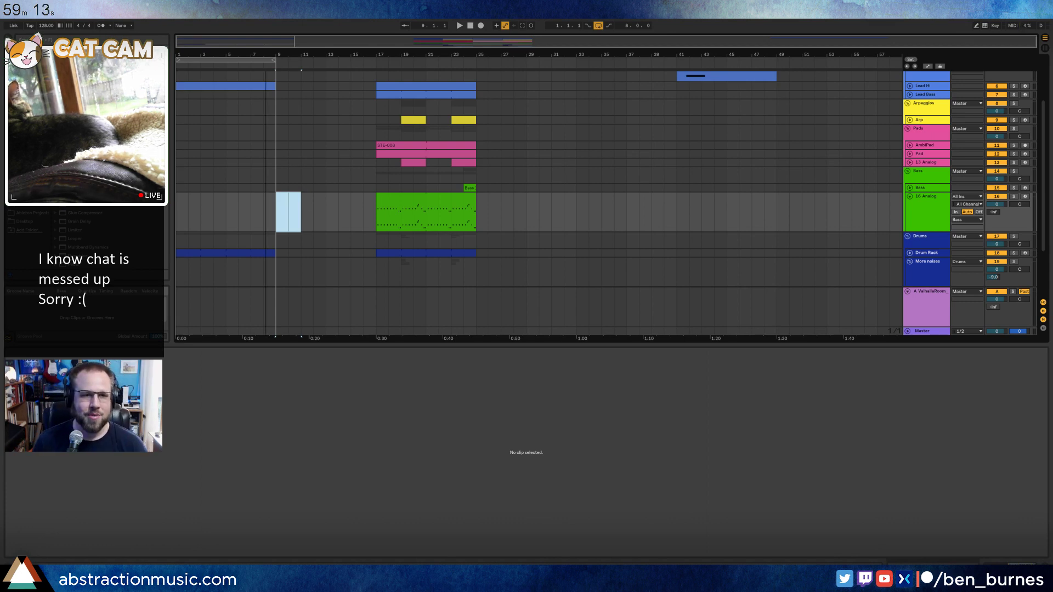
Play the intro from bar 1 and copy the Lead Bass clip from bar 17 to bar 1, folding the track again.
left_click(472, 25)
key("space")
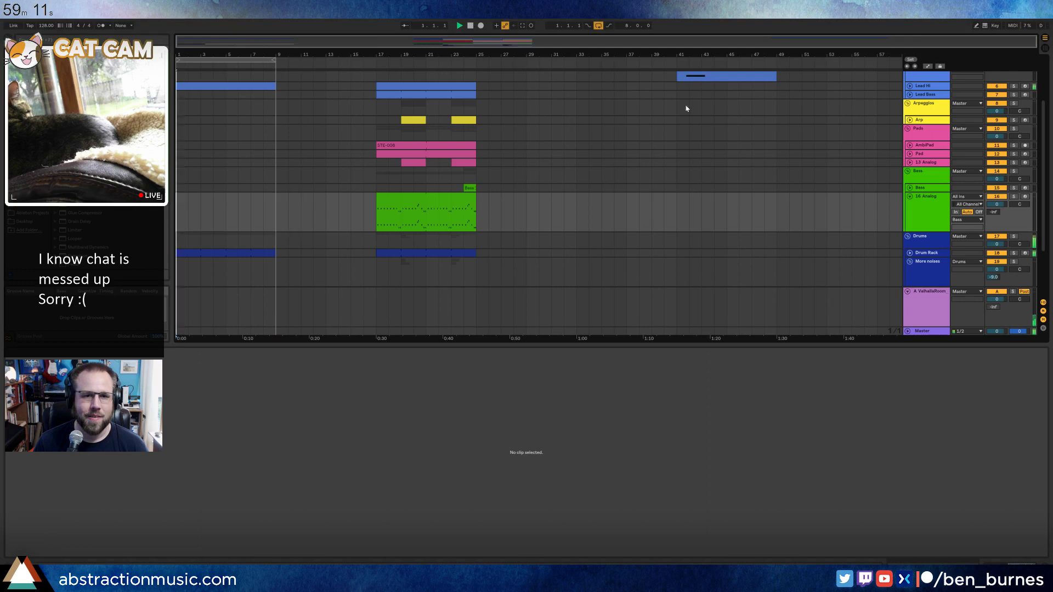
left_click(911, 94)
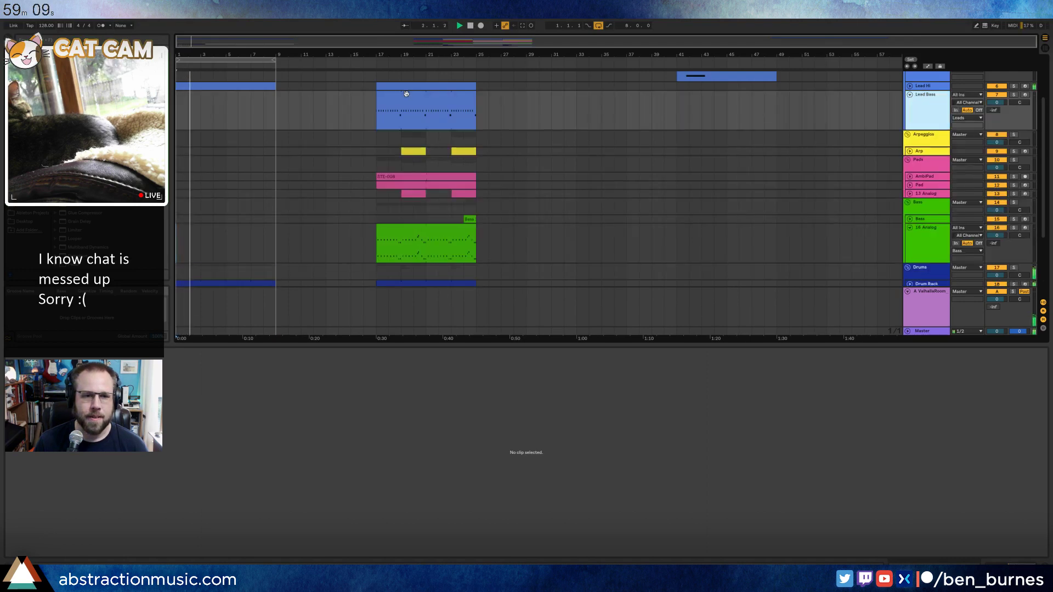
left_click_drag(408, 95, 207, 94)
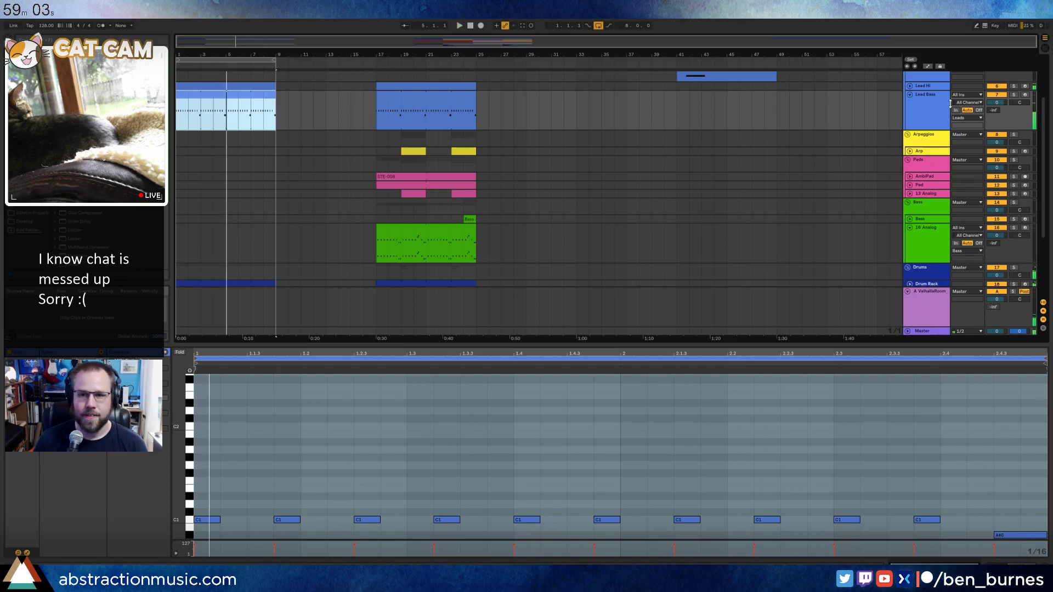
left_click(910, 95)
Unfold the Lead Hi track and delete the high note at the very start of its intro clip.
left_click(910, 86)
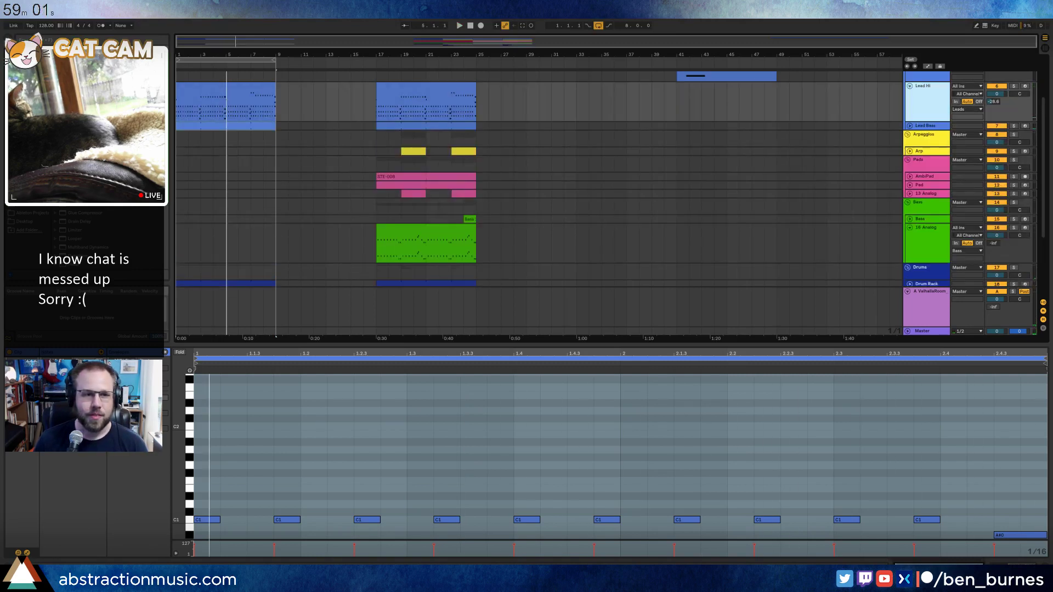
left_click_drag(200, 112, 183, 116)
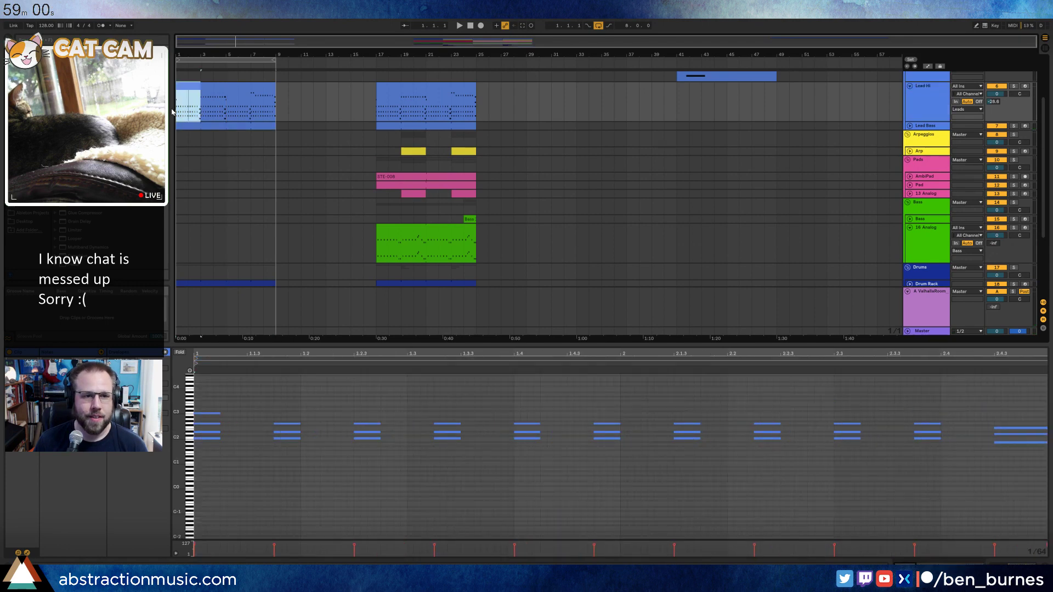
left_click(192, 87)
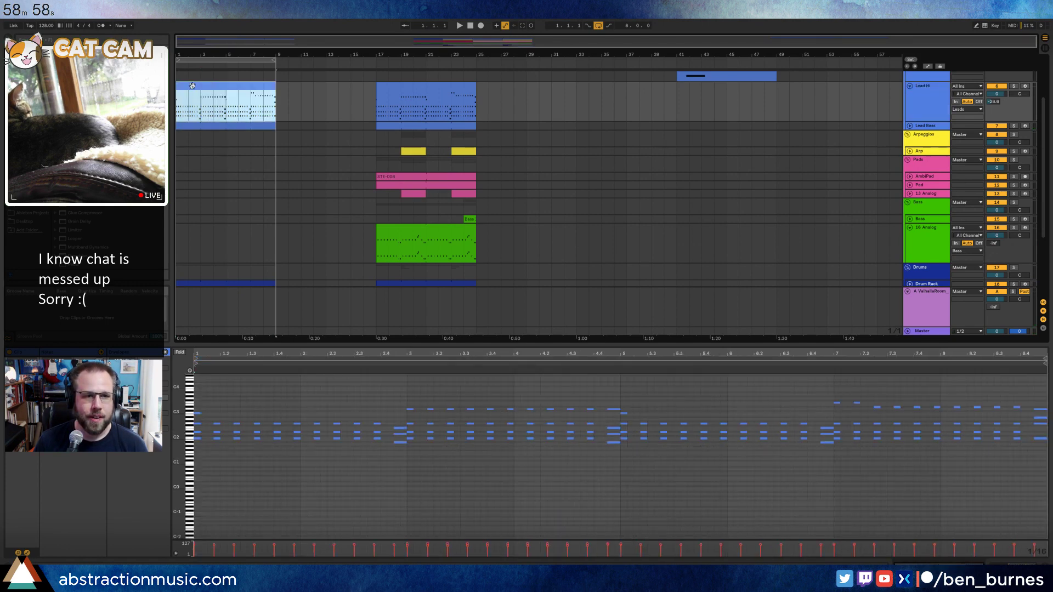
double_click(198, 413)
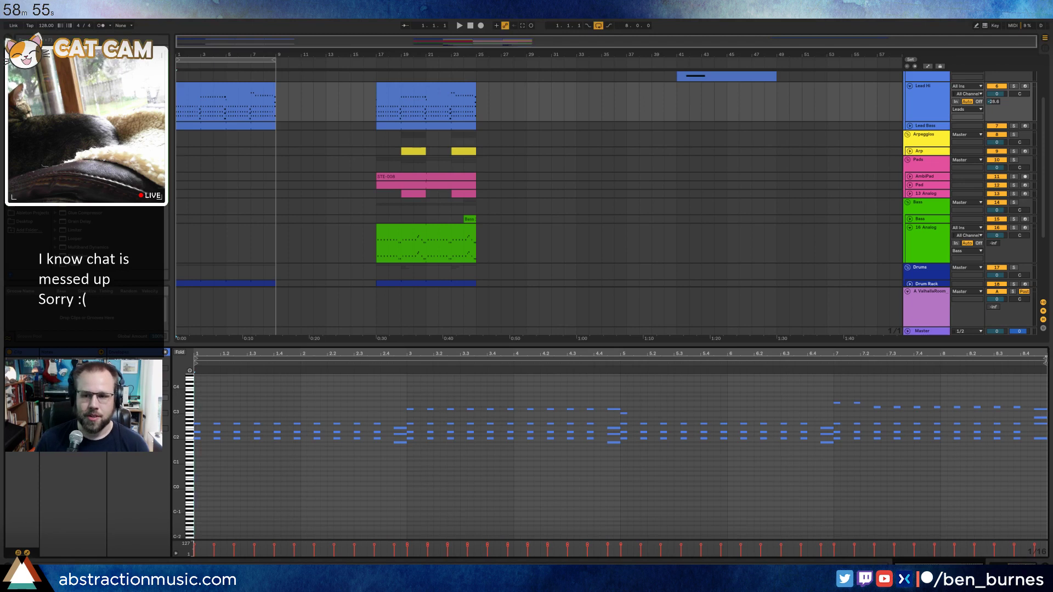
Loop only the first two bars of the Lead Hi intro clip and extend it to bar 9, undoing a one-bar loop attempt.
key("ctrl+a")
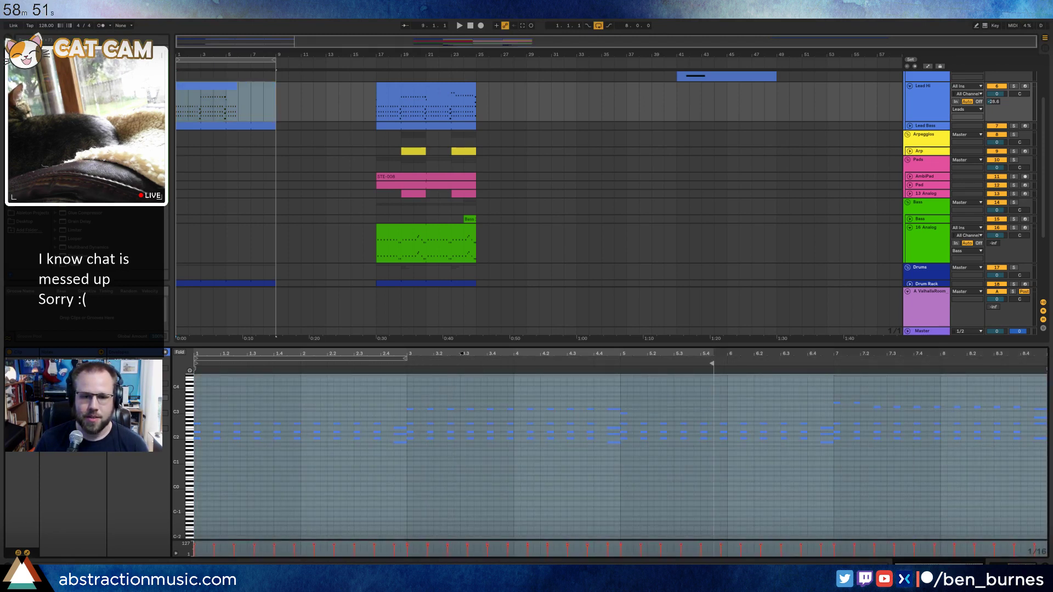
key("space")
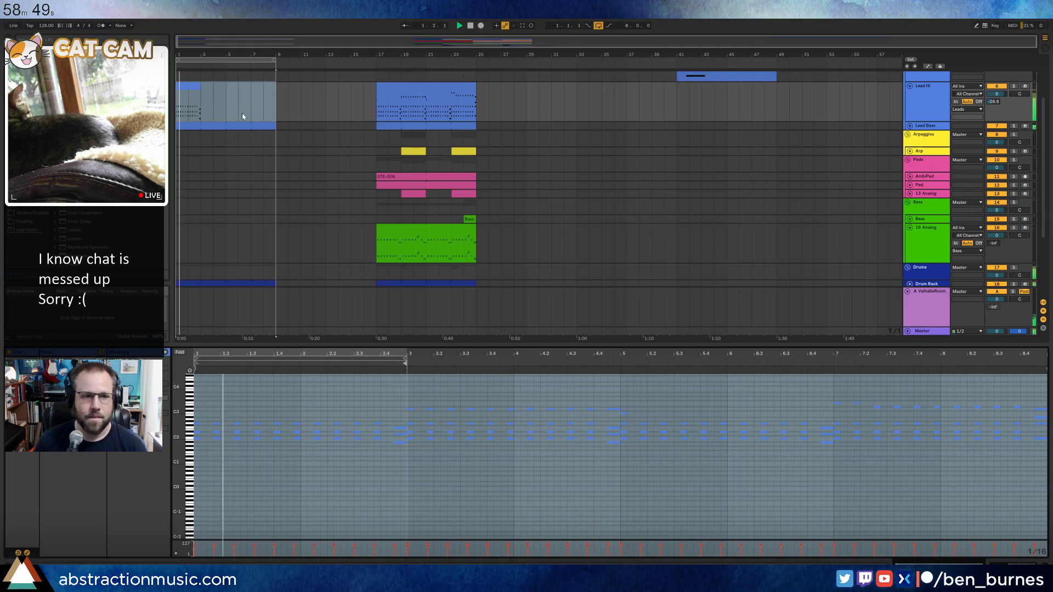
left_click_drag(200, 87, 279, 98)
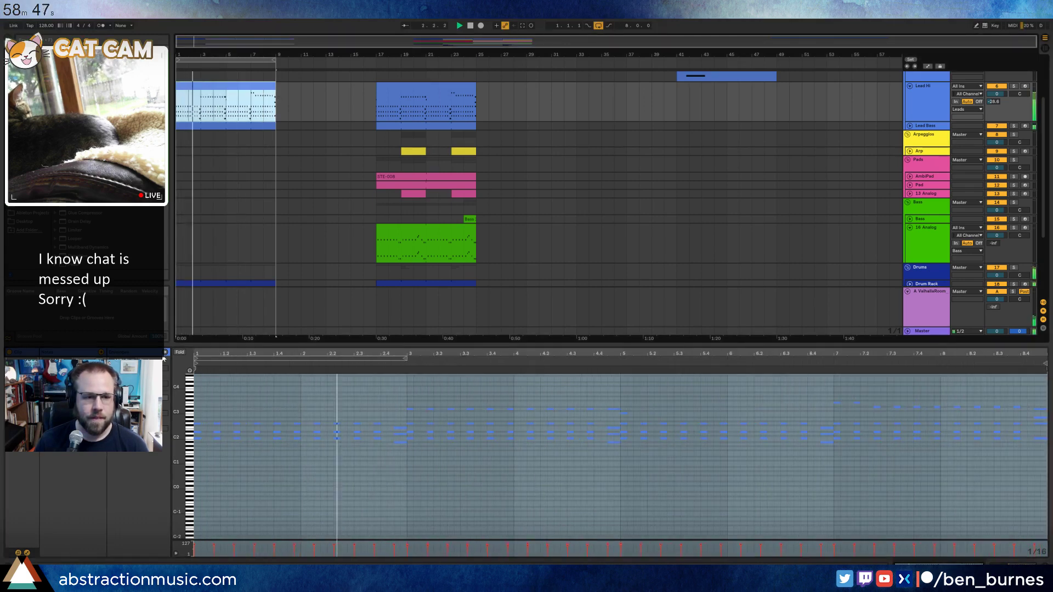
key("space")
left_click(329, 359)
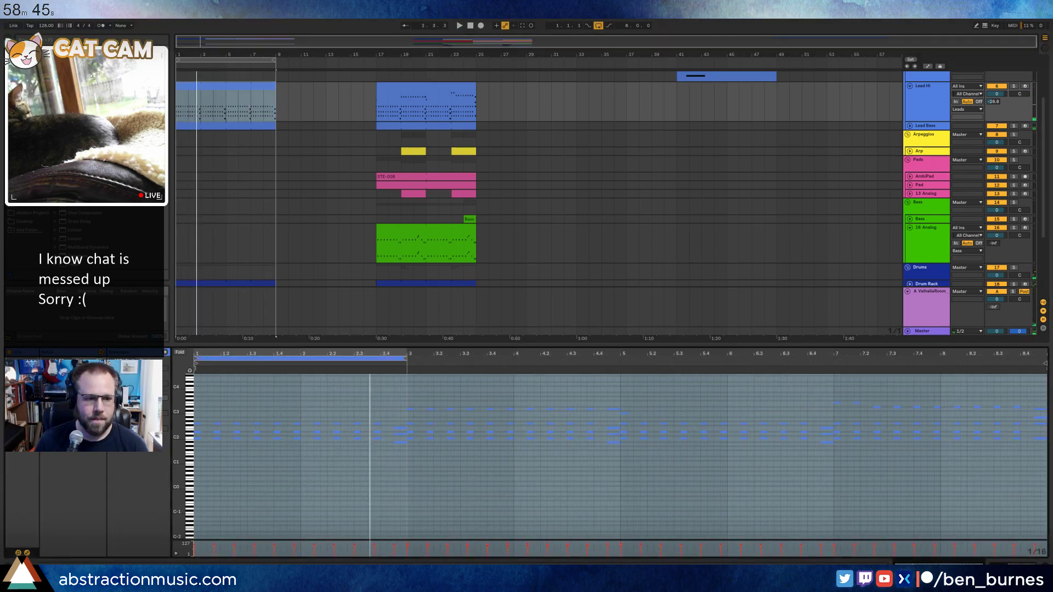
key("ctrl+Down")
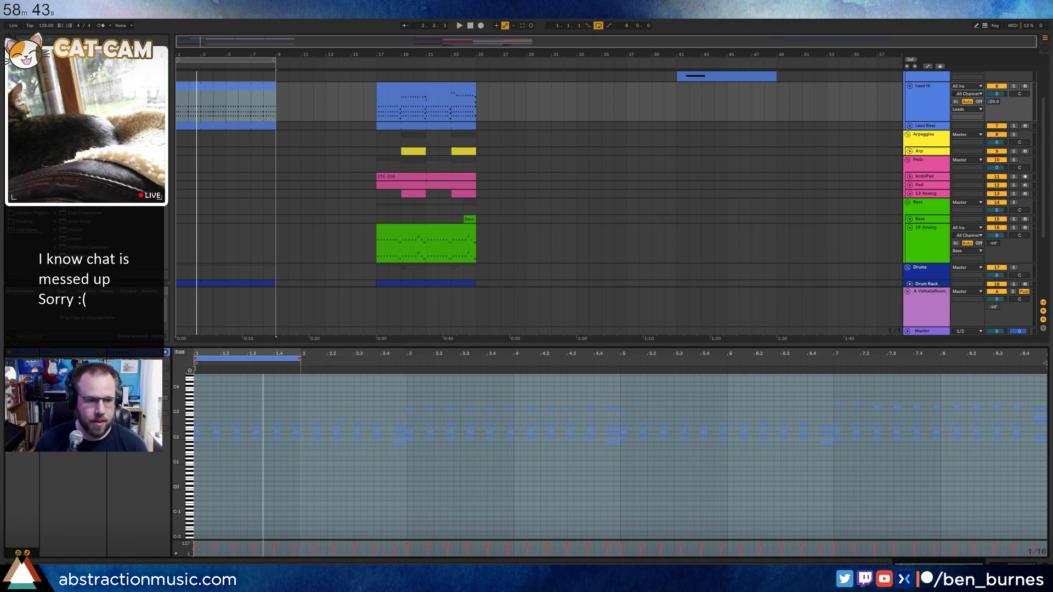
key("ctrl+z")
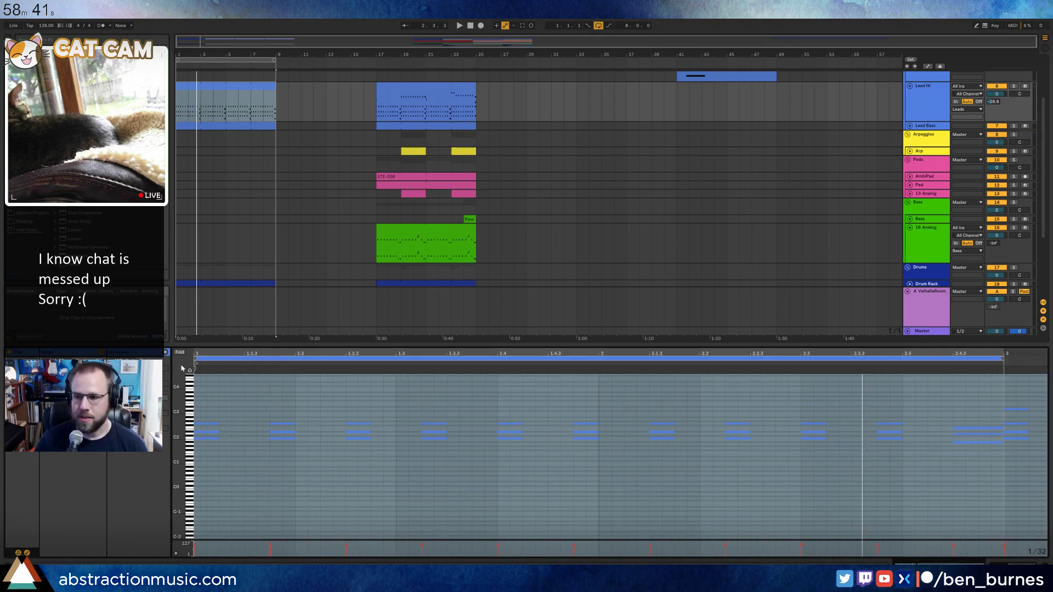
Audition the looped Lead Hi intro together with Lead Bass and bass drum.
left_click(346, 486)
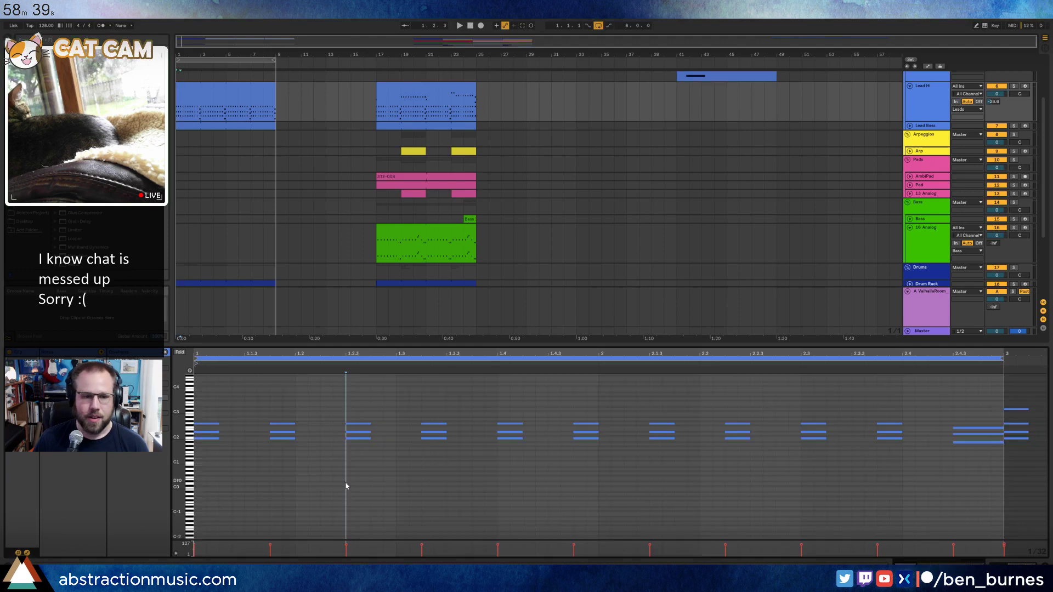
key("space")
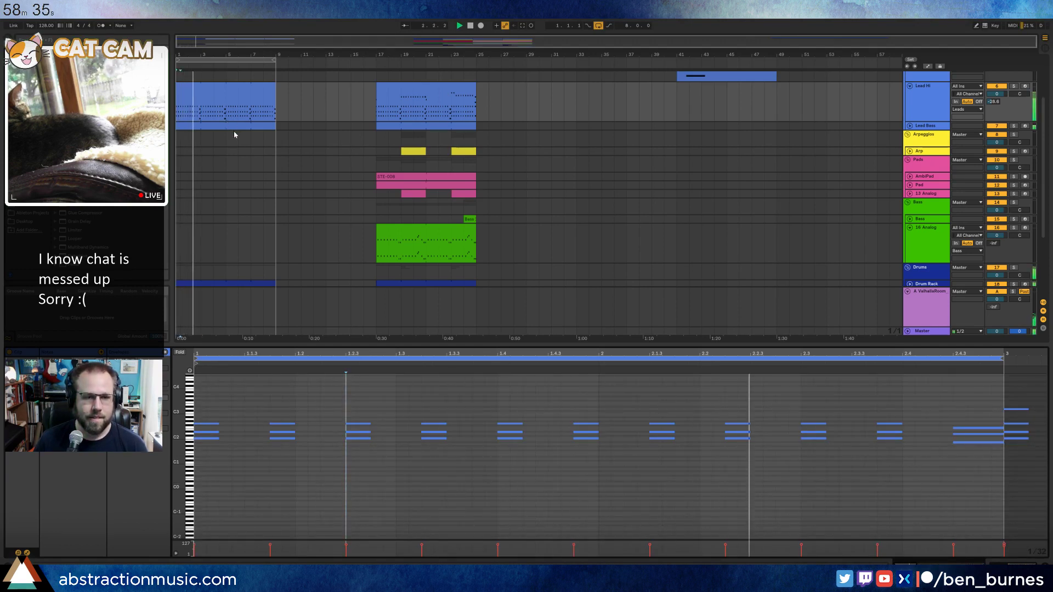
key("shift+Tab")
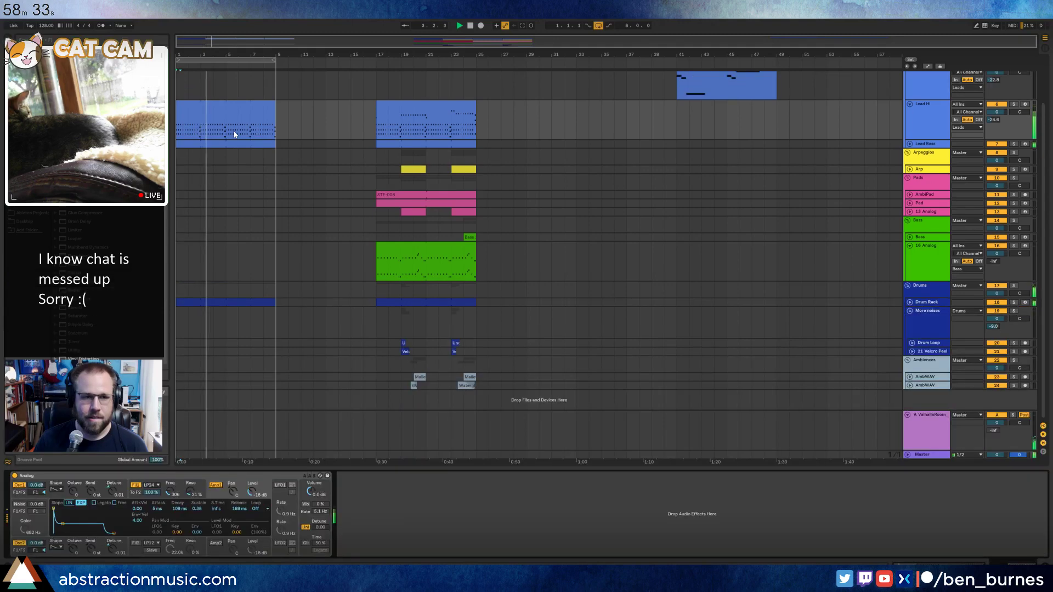
key("space")
Extend the looped Lead Hi intro clip to bar 17 and copy the track's bars 23 to 25 to bar 15.
left_click(305, 128)
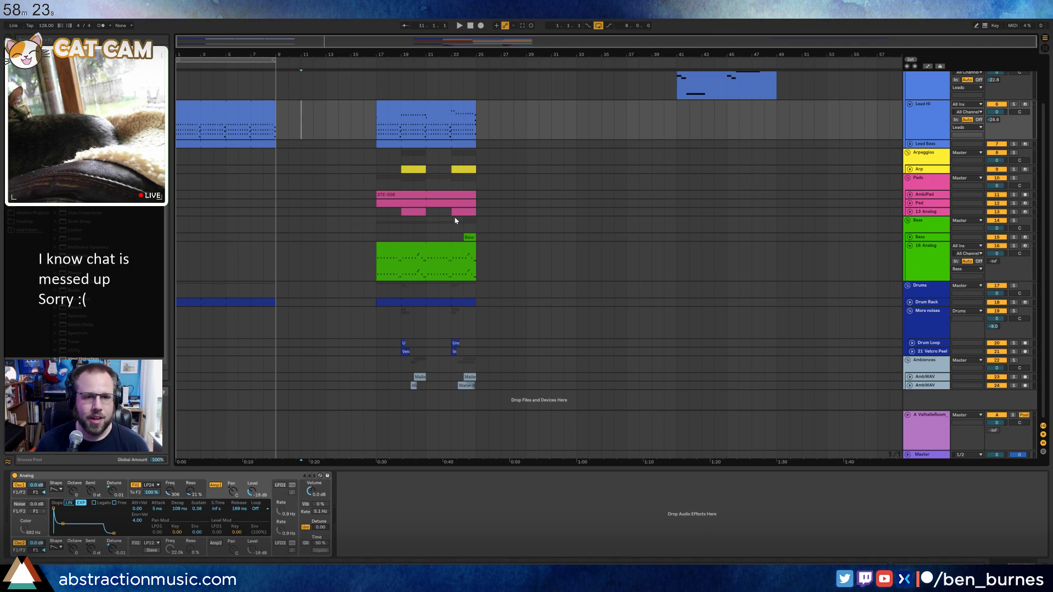
left_click_drag(382, 98, 476, 380)
left_click_drag(274, 105, 374, 122)
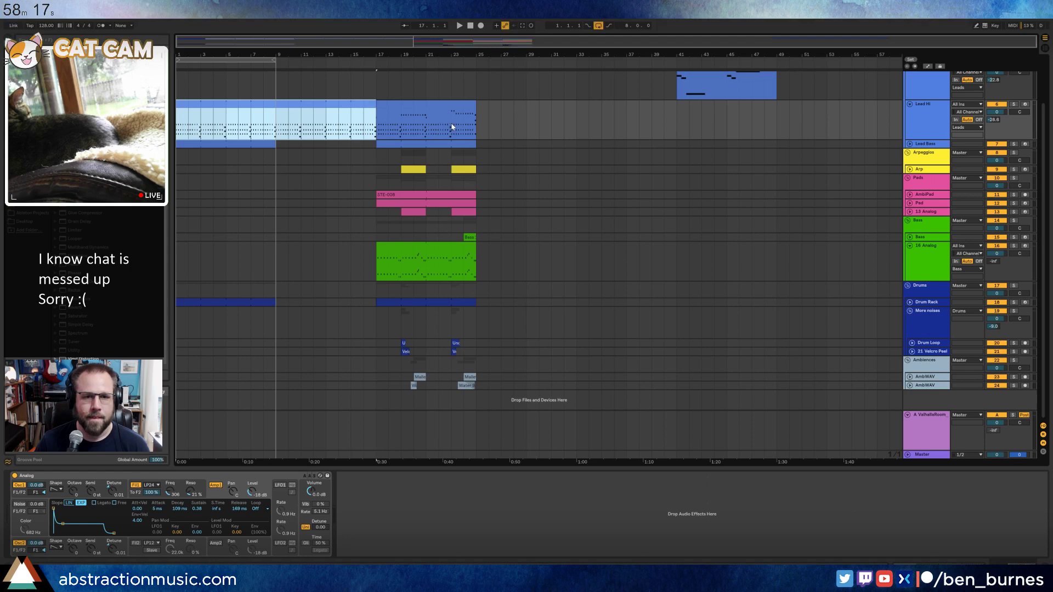
left_click_drag(453, 127, 476, 129)
left_click(351, 120)
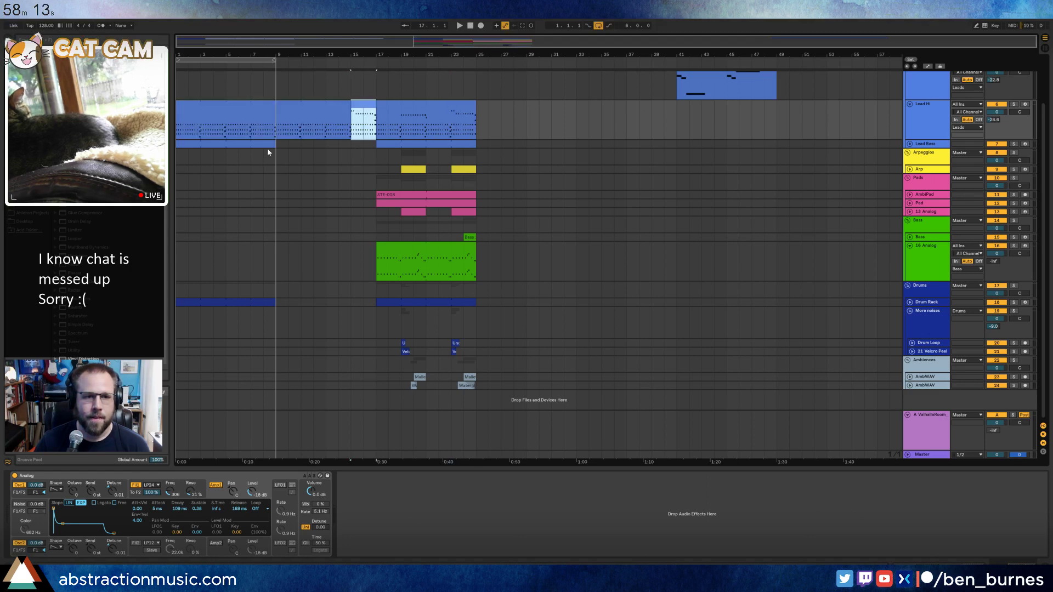
Duplicate the eight-bar Lead Bass and Drum Rack intro clips to bar 9.
left_click(301, 285)
mouse_move(274, 303)
left_mouse_down()
mouse_move(379, 302)
mouse_move(275, 302)
left_mouse_up()
key("ctrl+d")
Reactivate the hat 46 and hat 43 notes in the Drum Rack clip at bar 9.
double_click(301, 304)
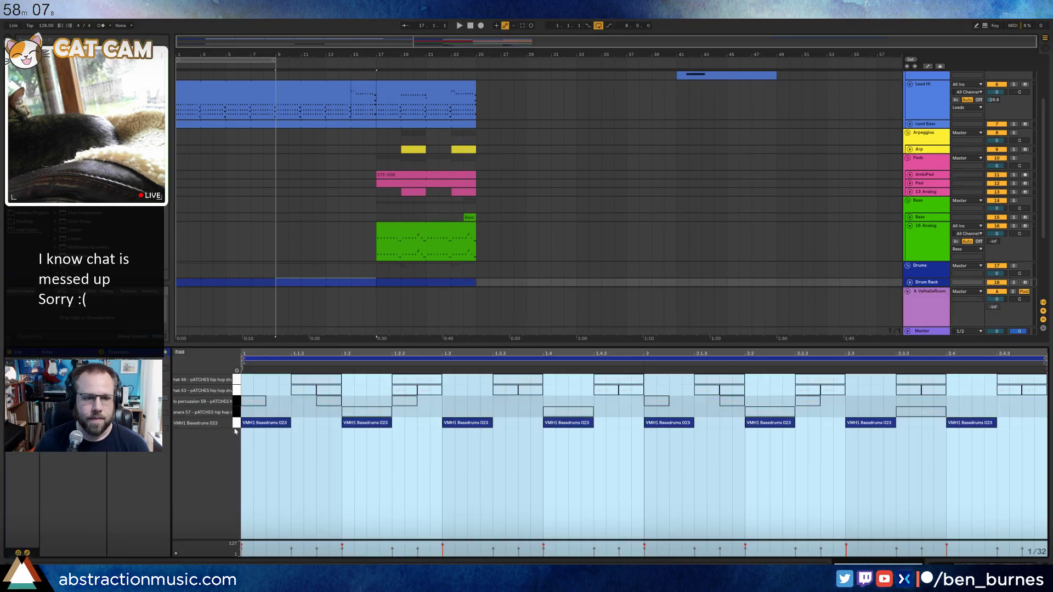
left_click_drag(236, 392, 236, 381)
key("0")
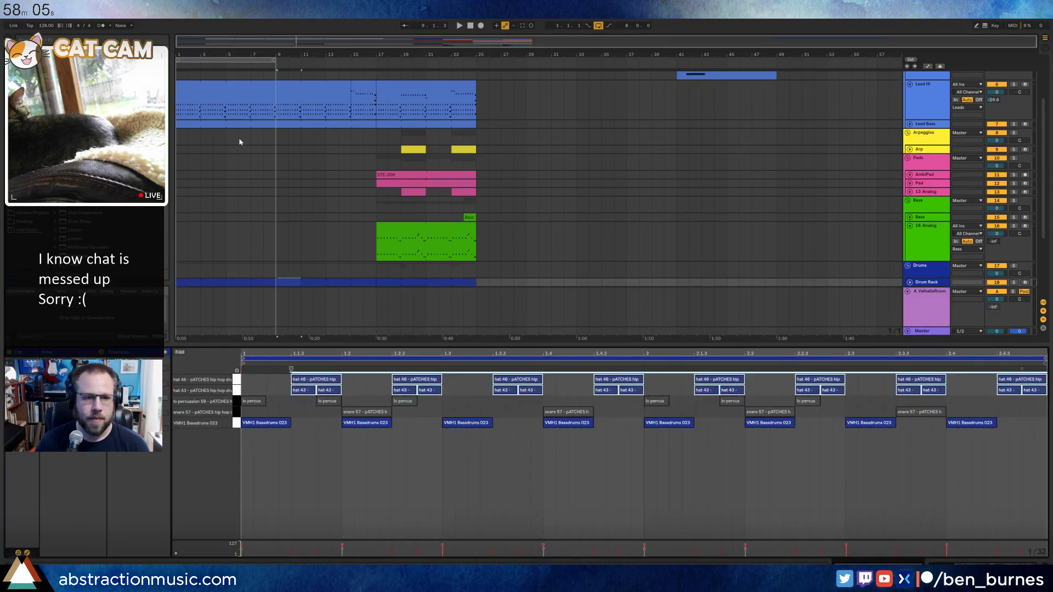
Turn off arrangement looping and audition the extended intro from bar 1.
left_click(470, 26)
key("space")
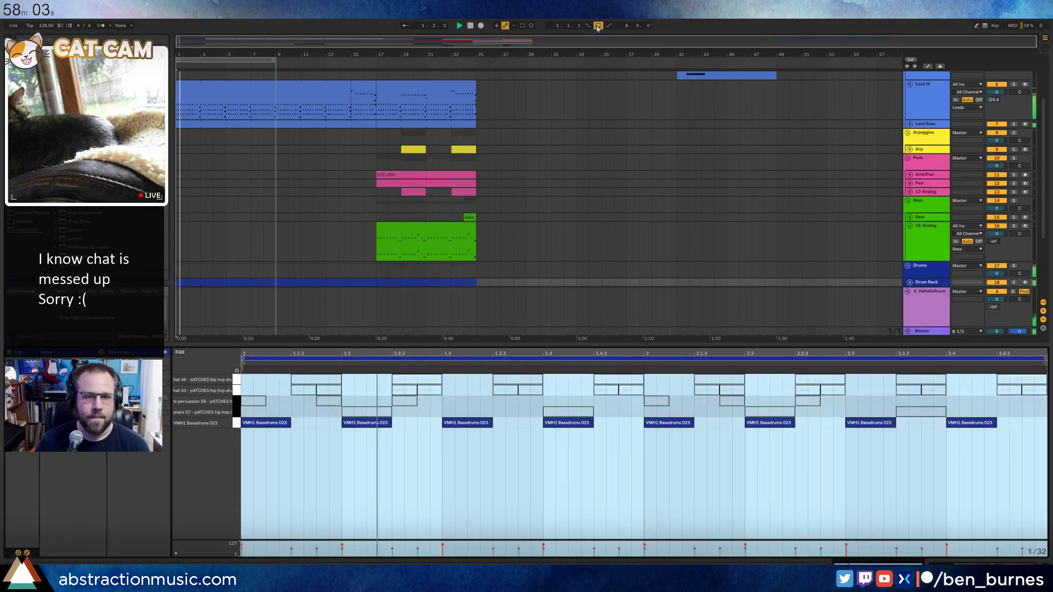
left_click(599, 26)
key("shift+Tab")
left_click(263, 141)
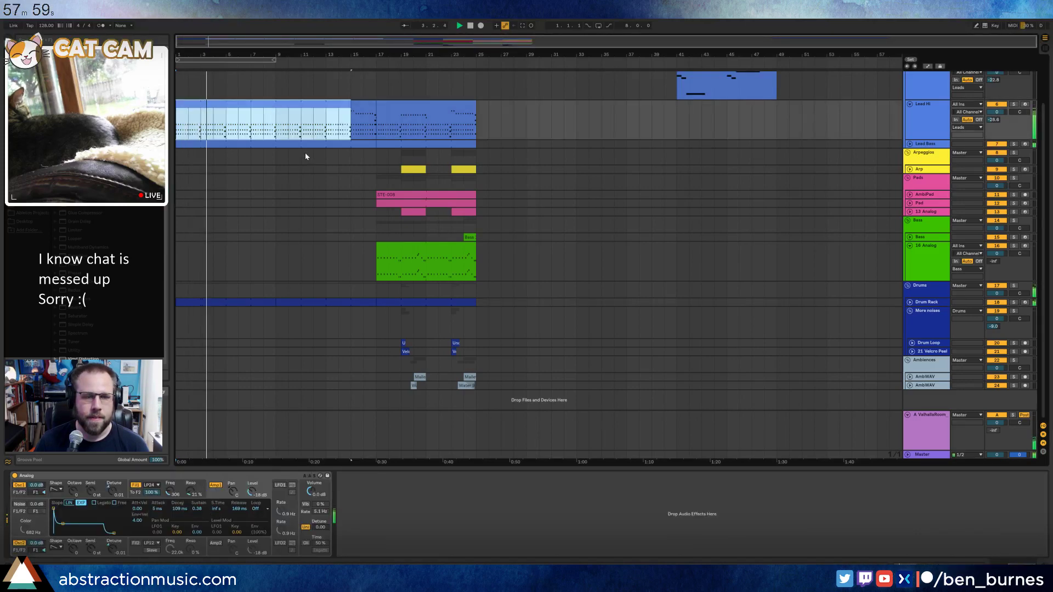
scroll(269, 215, "up", 2)
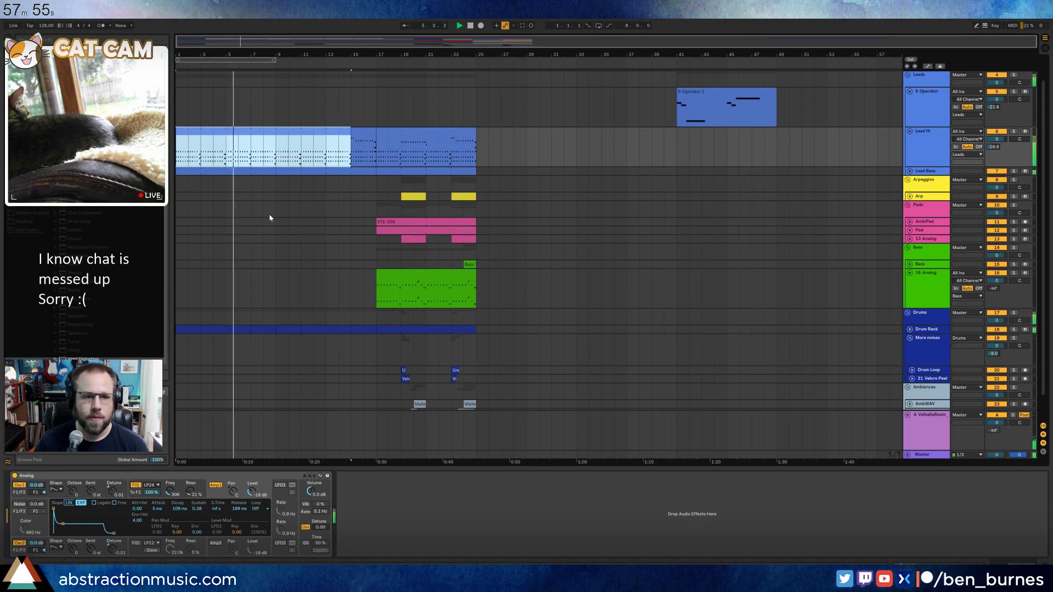
scroll(356, 362, "down", 2)
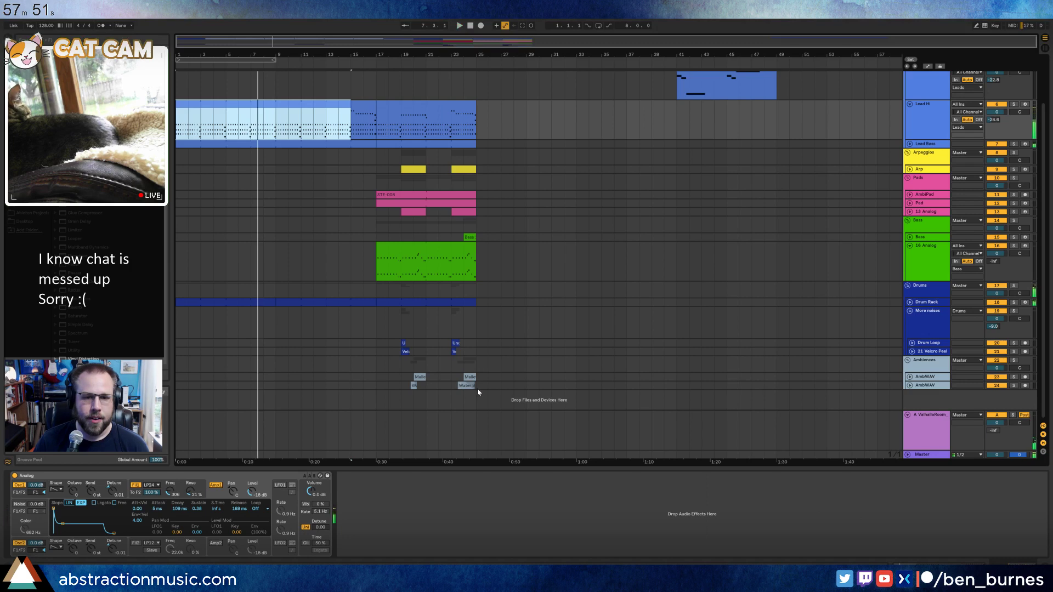
Copy the two ambience clips leading up to bar 25 to bars 8 and 7 on their respective tracks.
left_click_drag(477, 388, 463, 372)
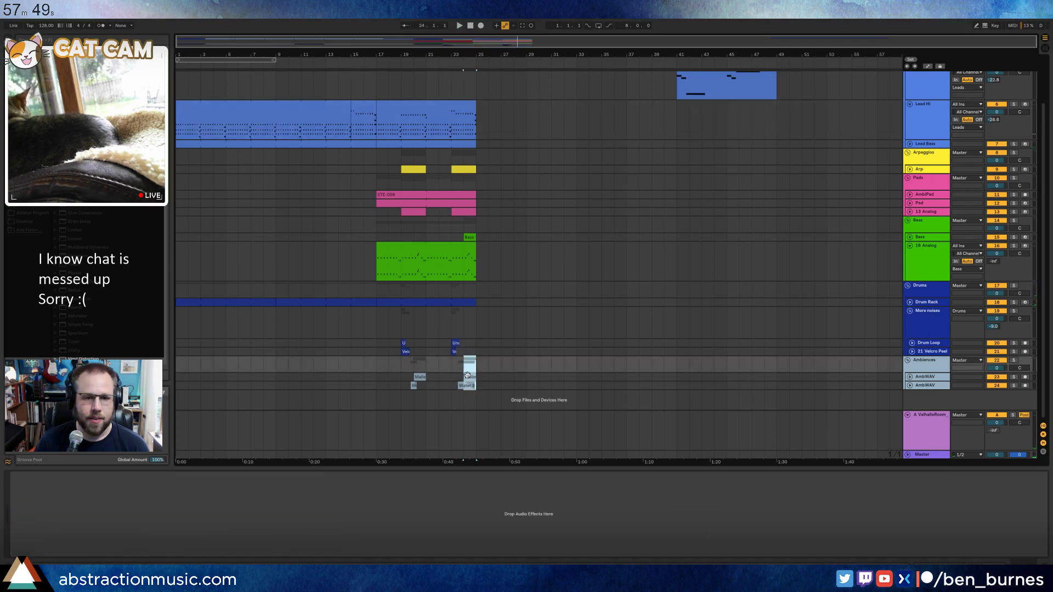
left_click(466, 376)
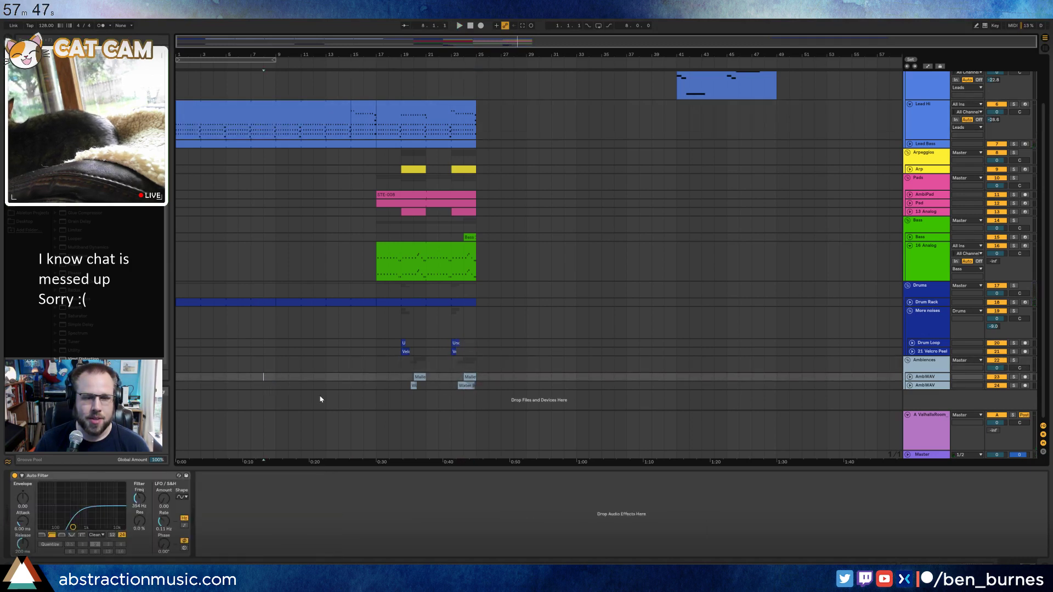
left_click(466, 387)
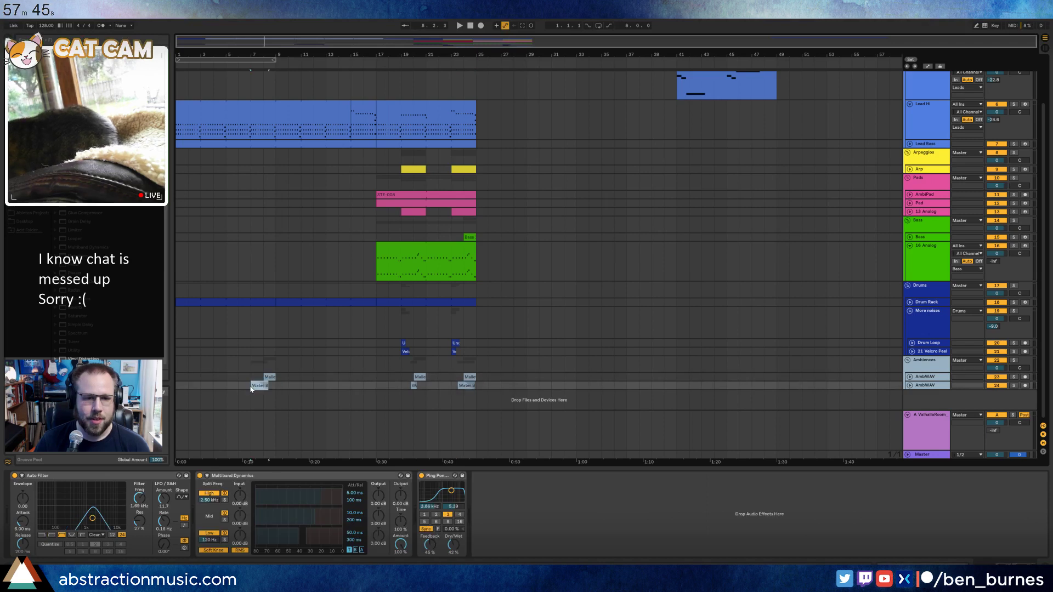
Audition the ambience clips leading into bar 9 and delete the one at bar 7 on the lower AmbiWAV track.
key("space")
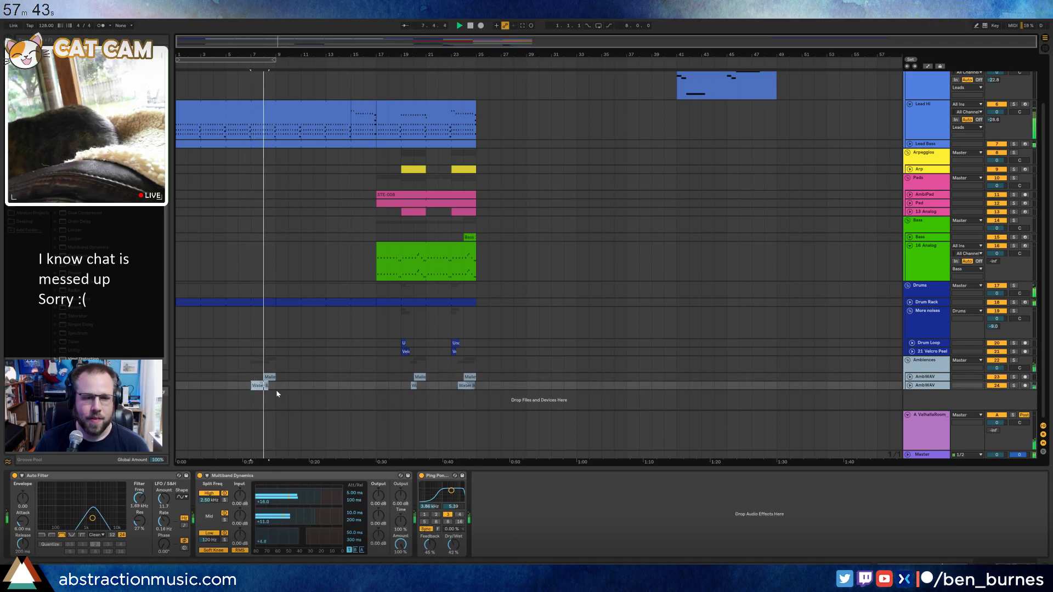
left_click(259, 385)
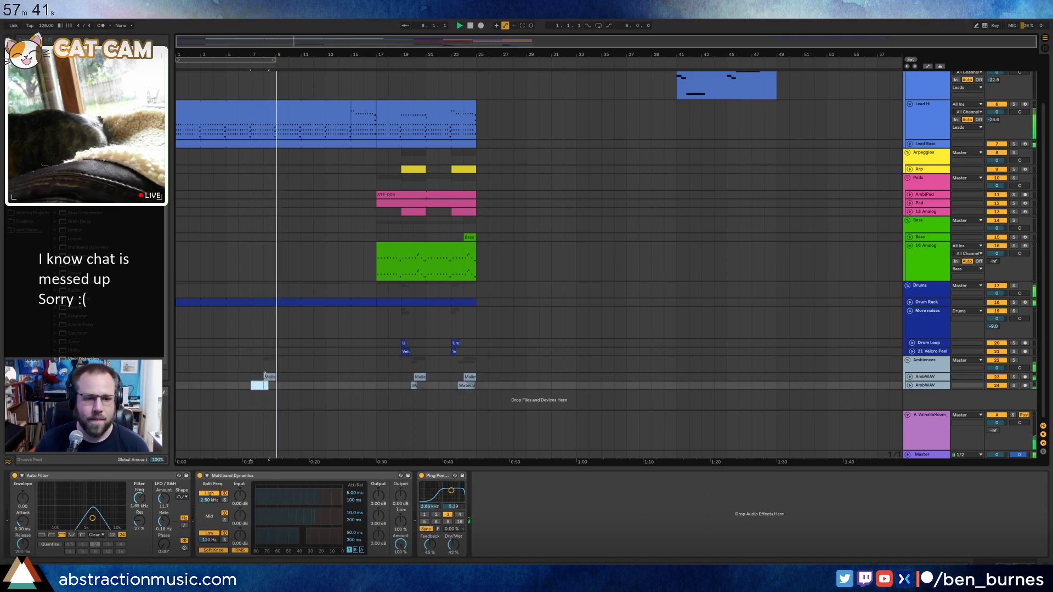
key("Delete")
Copy the ambience clip at bar 8 to bar 16 on the same track.
left_click(269, 377)
key("ctrl+c")
left_click(363, 378)
key("ctrl+v")
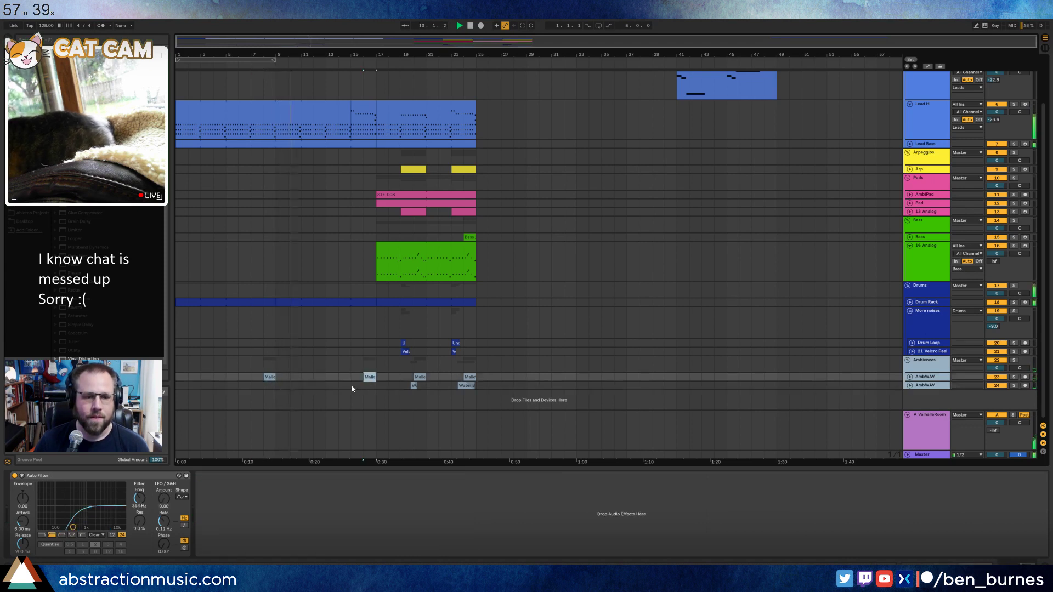
Listen to the second half of the intro up to its transition into bar 17.
left_click_drag(260, 377, 386, 380)
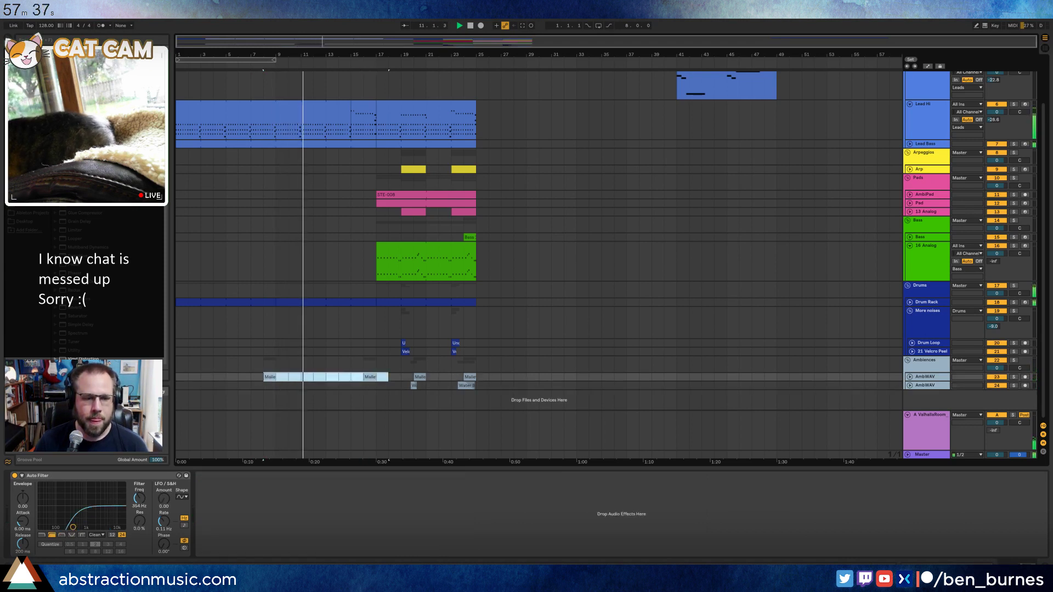
key("shift+Tab")
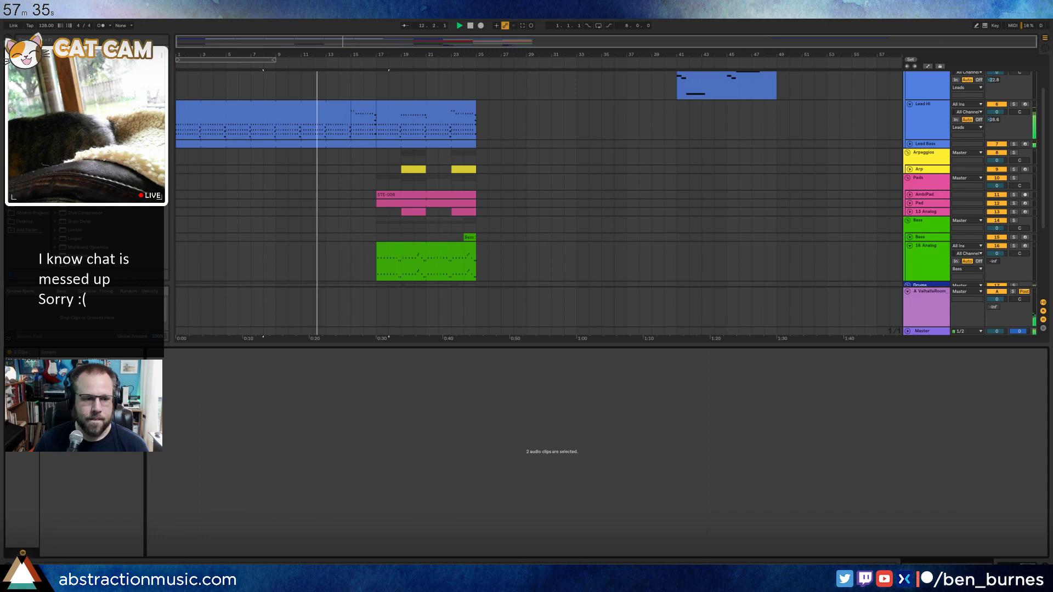
key("shift+Tab")
left_click(351, 344)
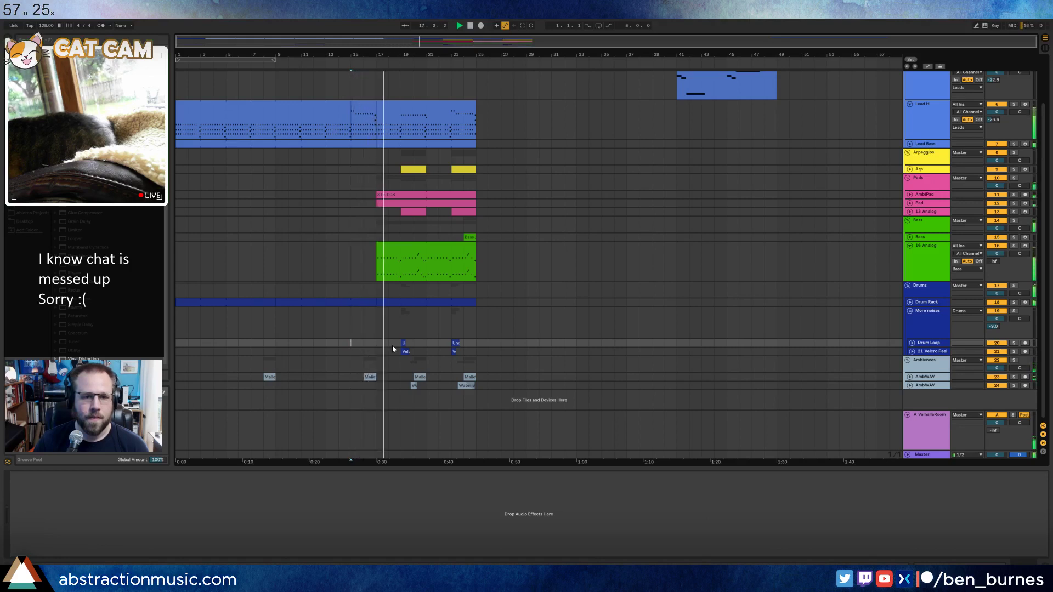
key("space")
Split off bars 15 and 16 of the Drum Rack clip, reactivate their lo percussion notes and audition the passage.
left_click(359, 302)
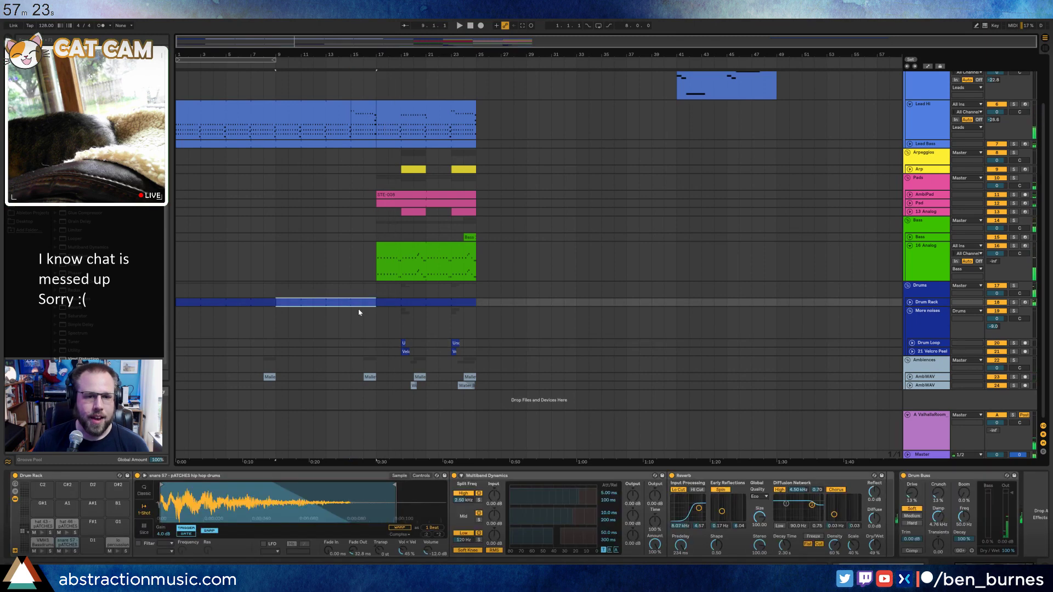
left_click_drag(373, 312, 353, 297)
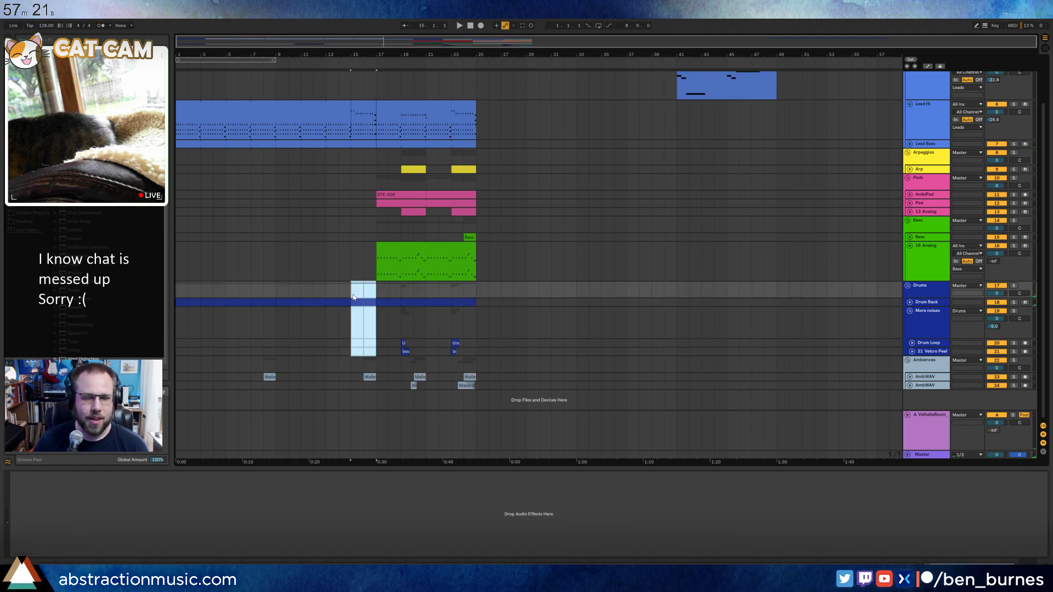
double_click(361, 303)
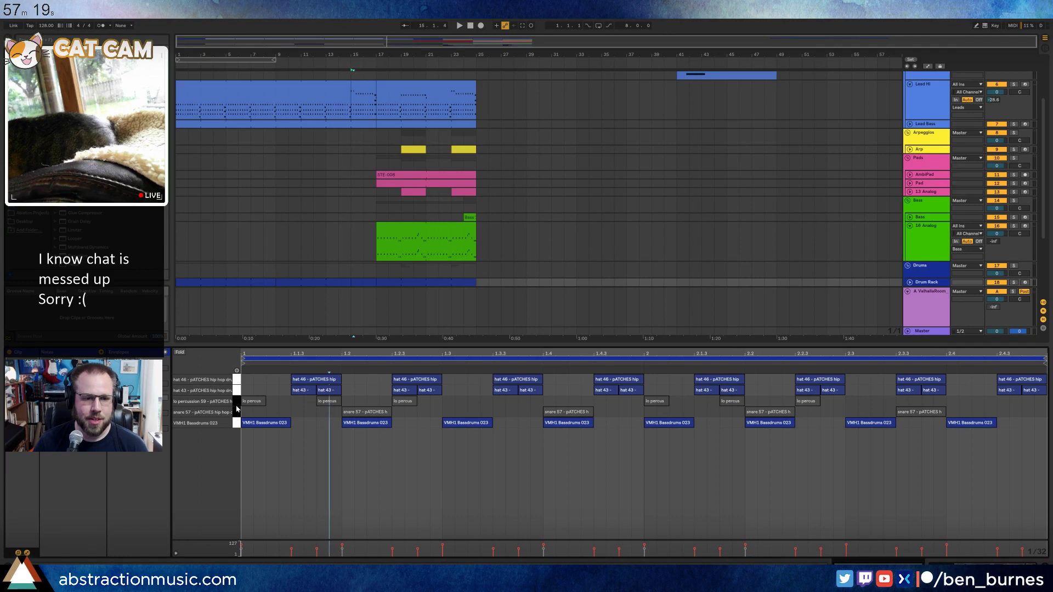
left_click(230, 402)
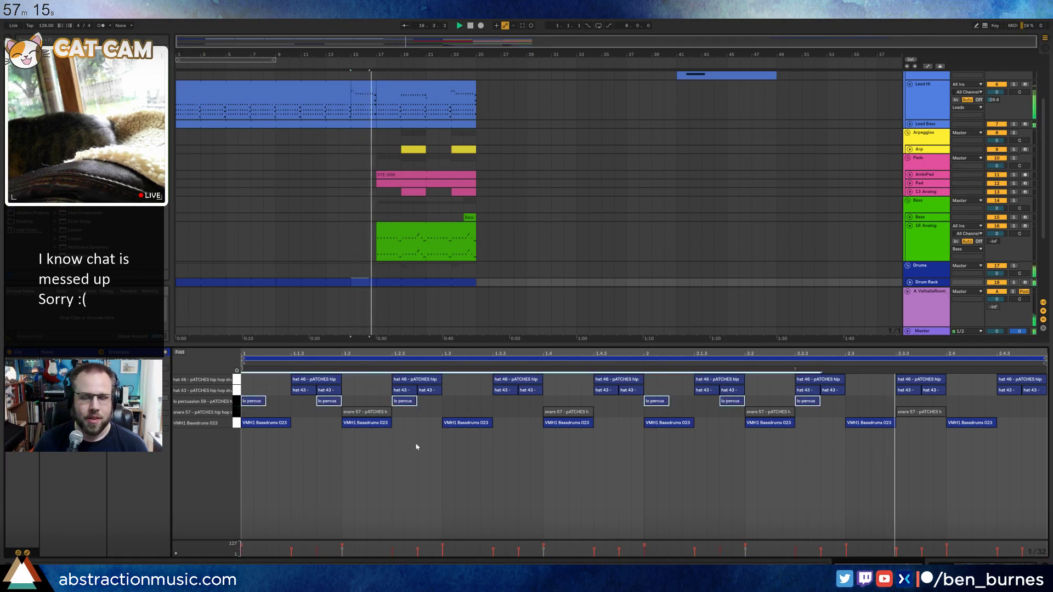
key("shift+Tab")
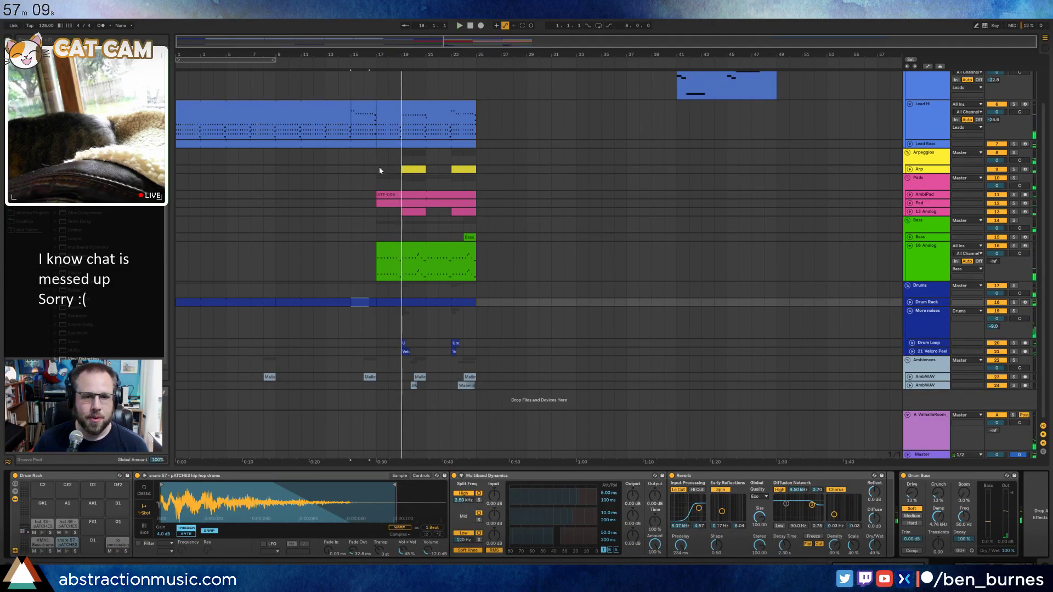
Duplicate the full section at bars 17–24 twice across all tracks from Lead Hi down to the ambiences, filling through bar 40.
left_click_drag(378, 153, 477, 239)
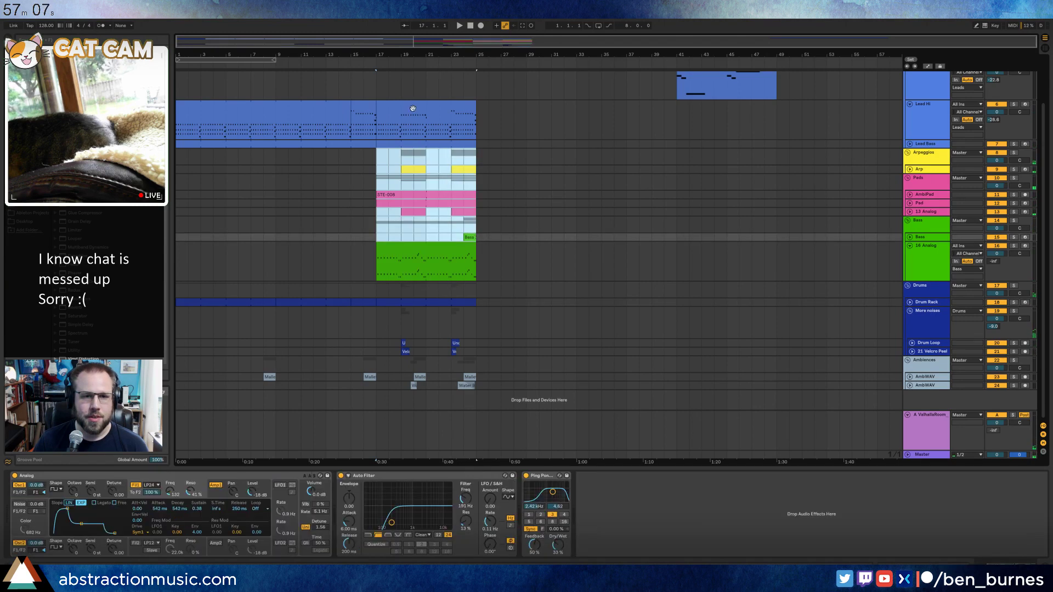
left_click(412, 105)
left_click(478, 386, "shift")
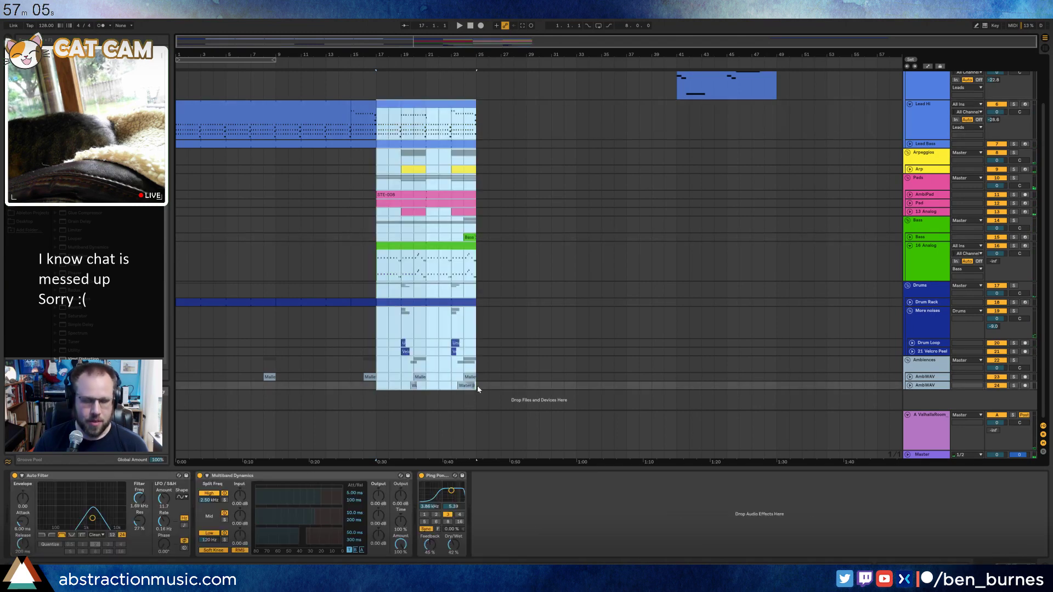
key("ctrl+d")
key("ctrl+d")
Move the Operator lead clip from bar 41 to bar 17 and shorten its envelope decay to 3.38 s.
left_click(715, 82)
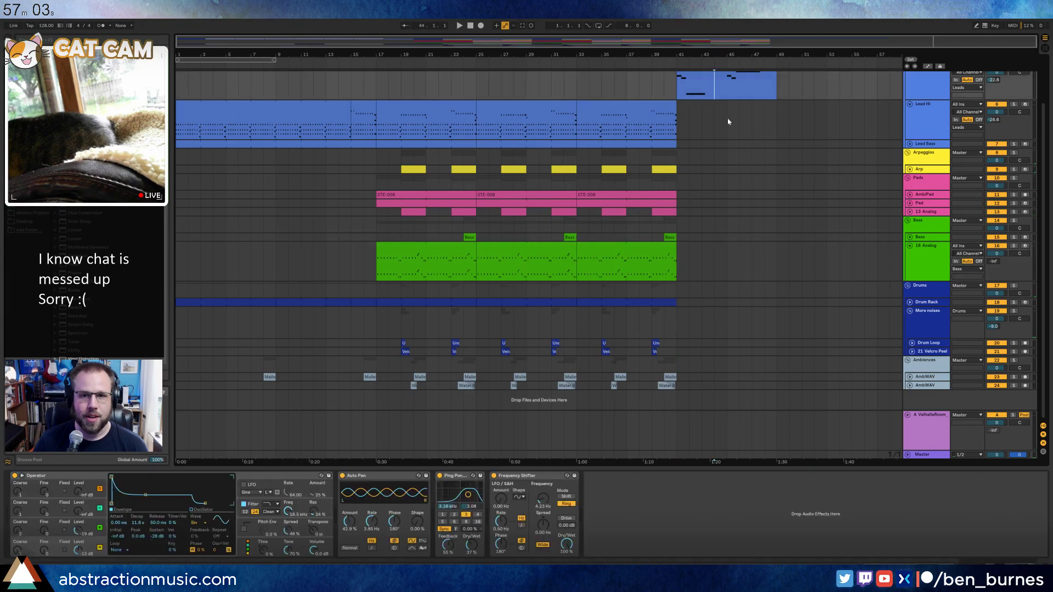
scroll(716, 87, "up", 3)
left_click_drag(719, 110, 419, 111)
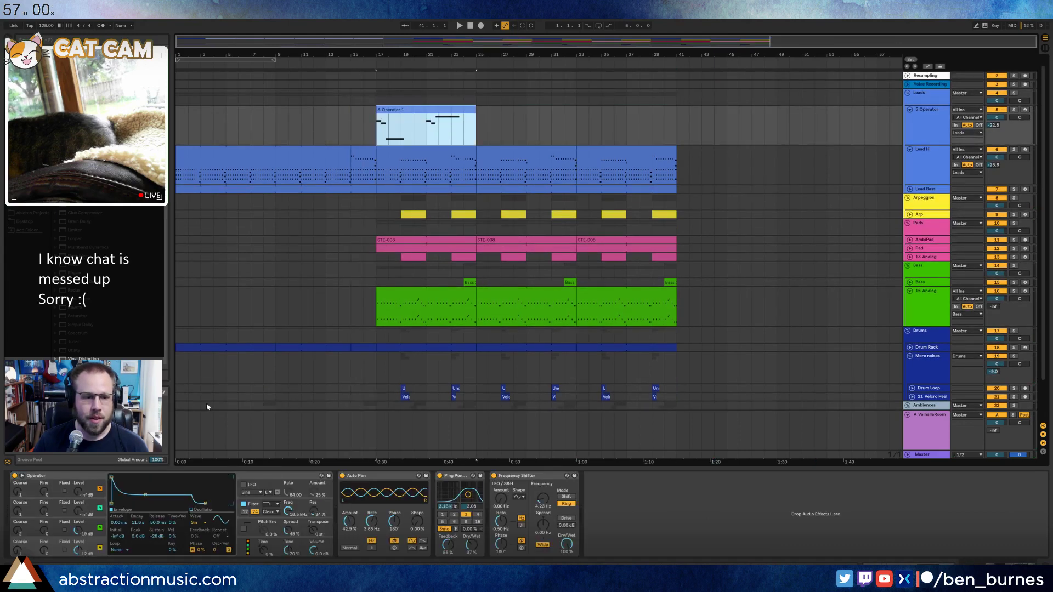
left_click(143, 496)
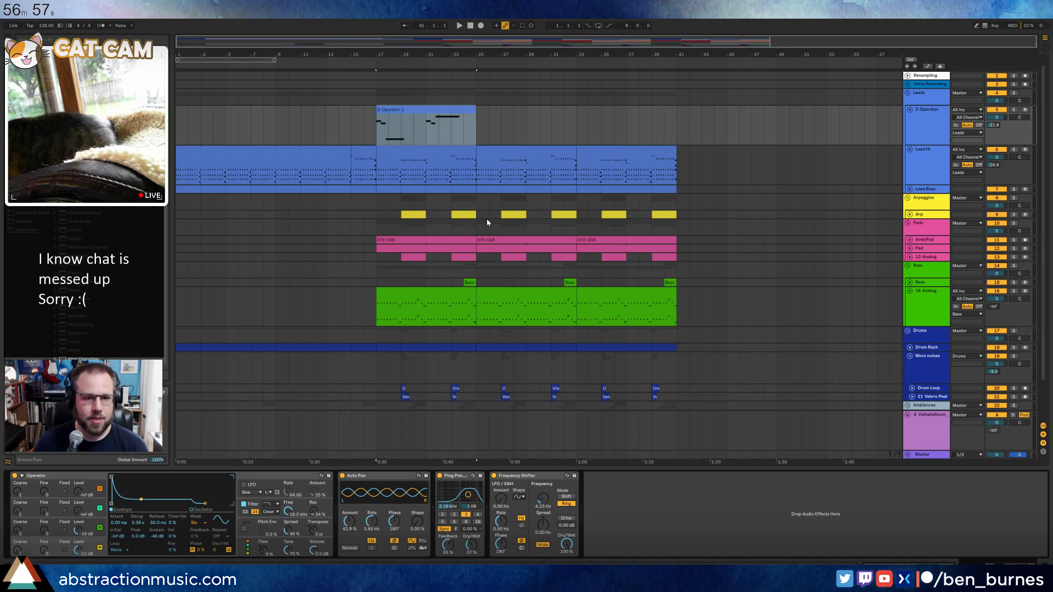
Delete the Arp clips in bars 17–24 and 33–40, keeping only the pair in the middle section.
scroll(497, 235, "down", 3)
left_click(412, 144)
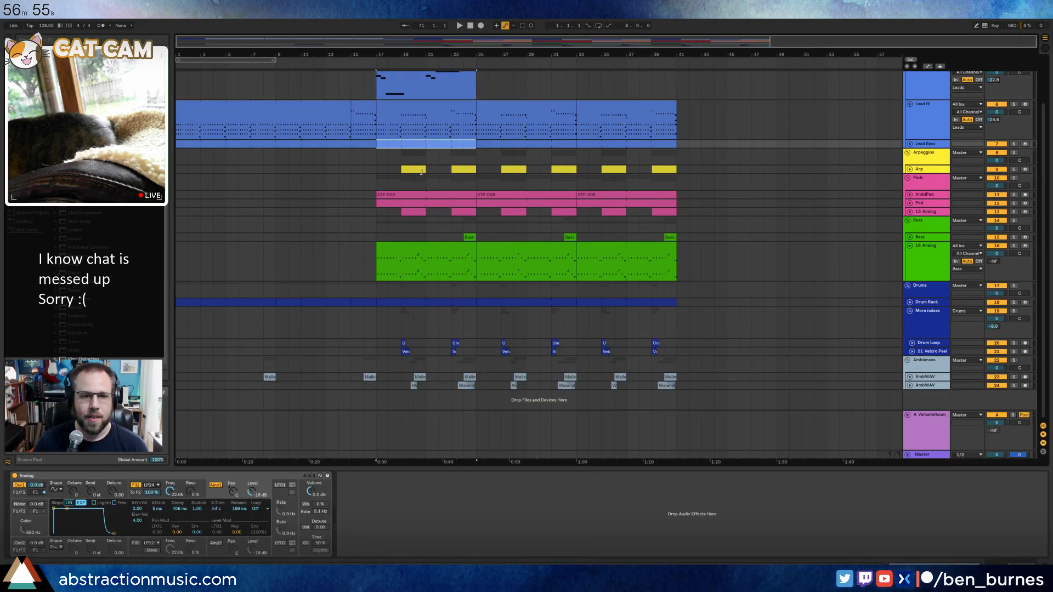
left_click(392, 171)
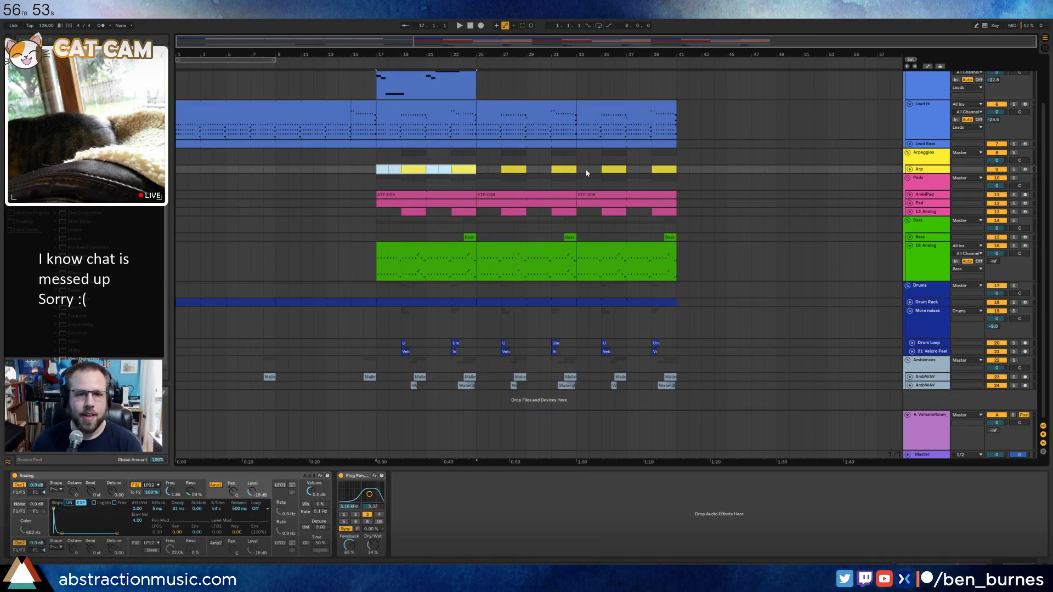
left_click_drag(491, 172, 678, 171)
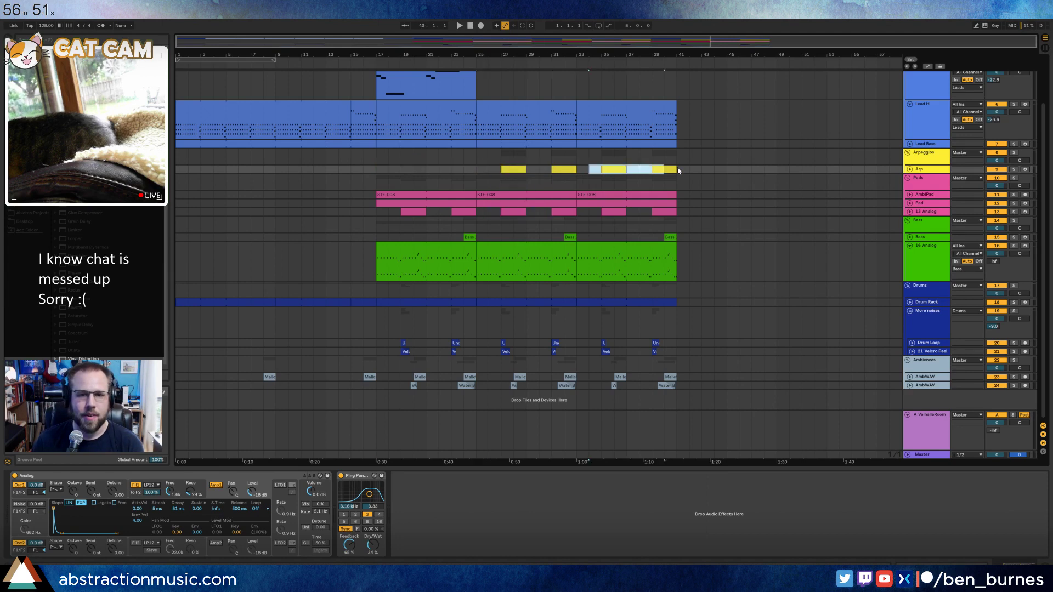
left_click(714, 181)
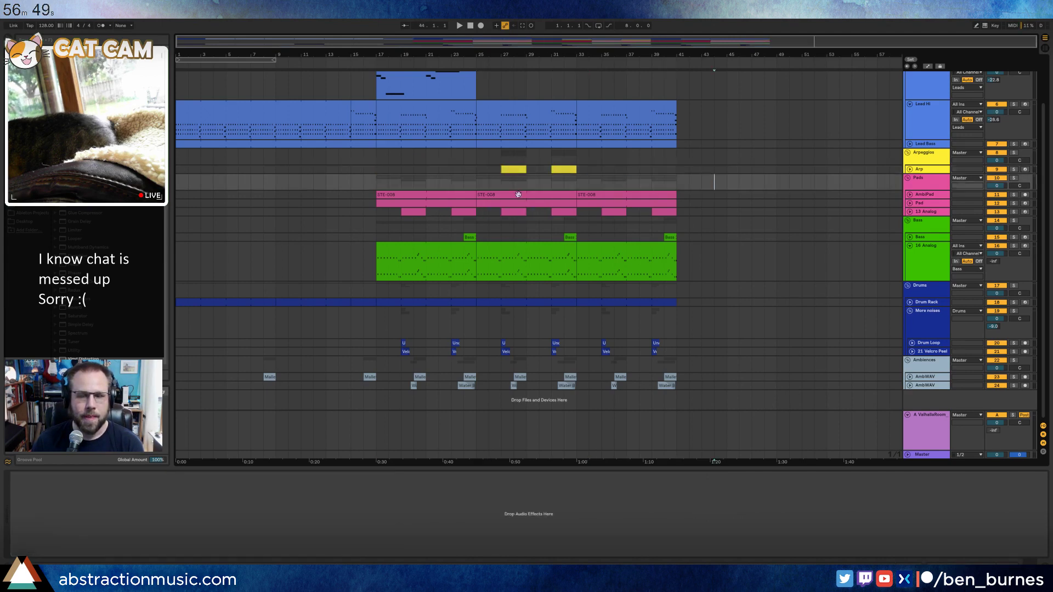
Unfold the Pad track and delete the AmbiPad clips starting at bars 17 and 25.
left_click(910, 196)
left_click(910, 196)
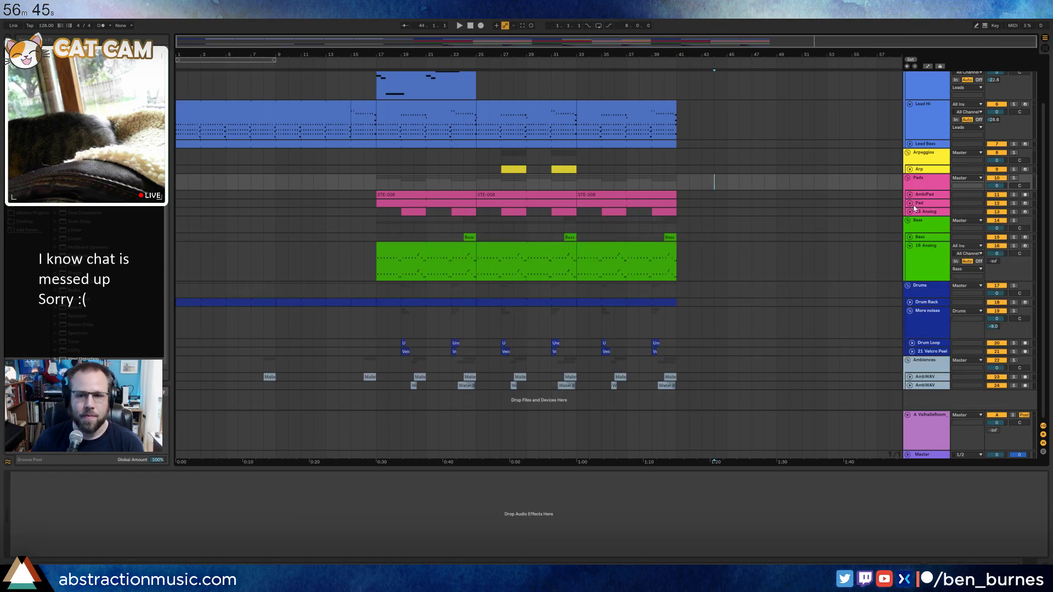
left_click(911, 205)
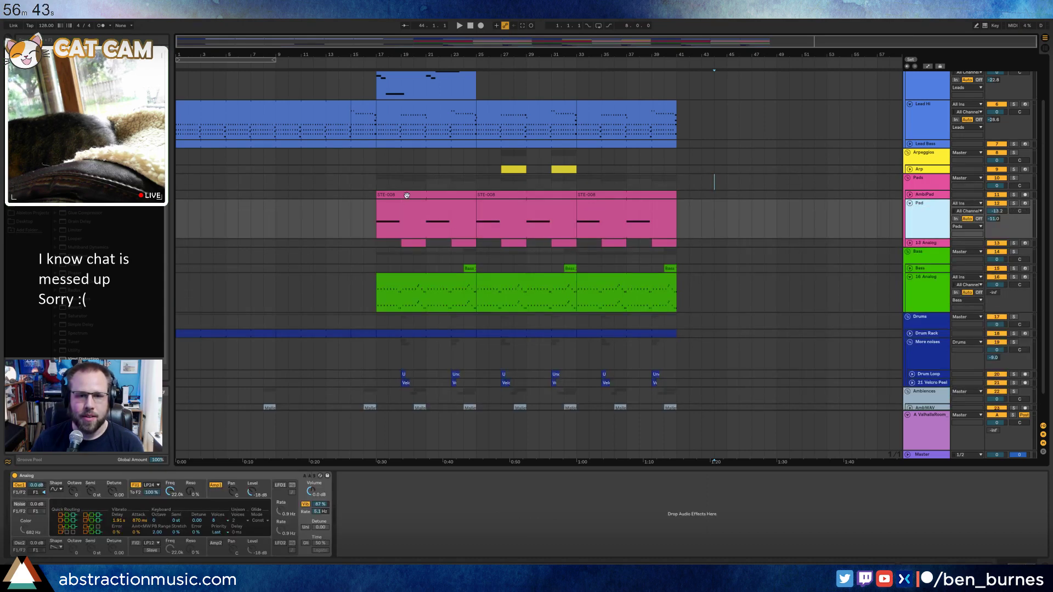
left_click(406, 195)
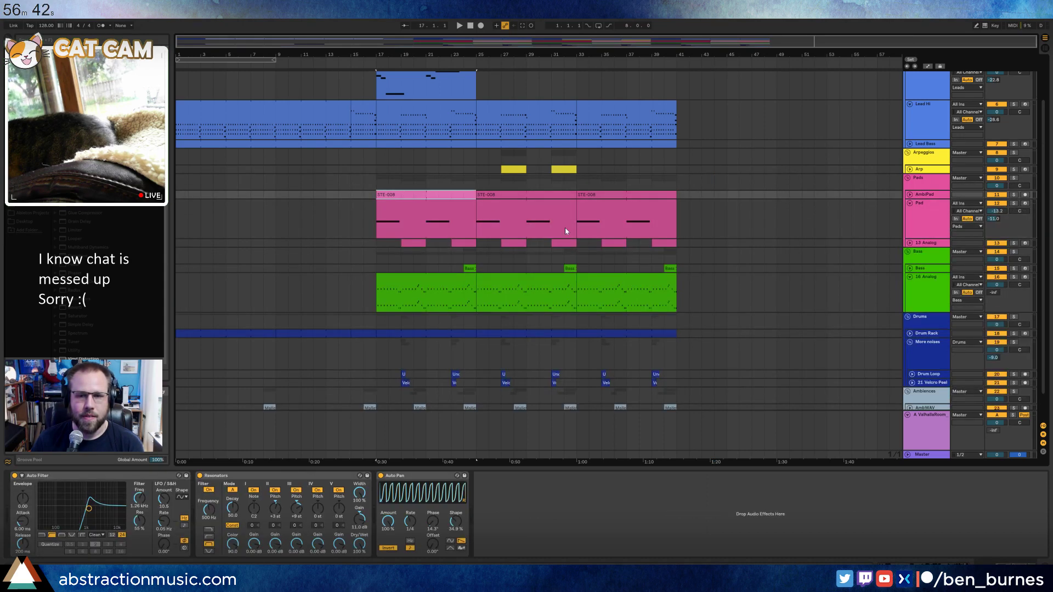
left_click(491, 196)
Unfold the 13 Analog pad track and delete its clips between bars 17 and 33.
left_click(909, 244)
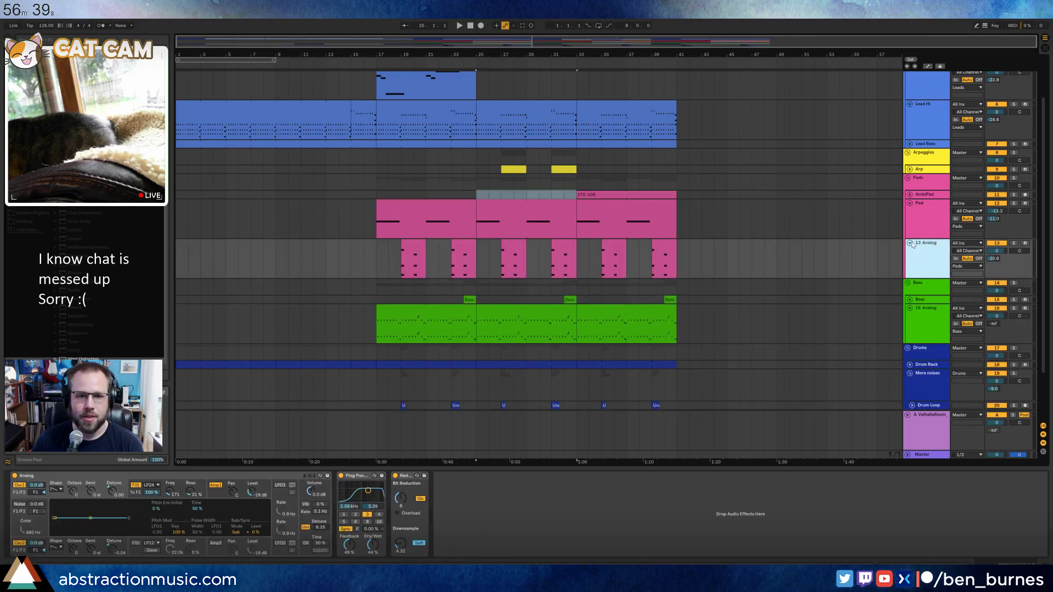
left_click_drag(377, 251, 581, 253)
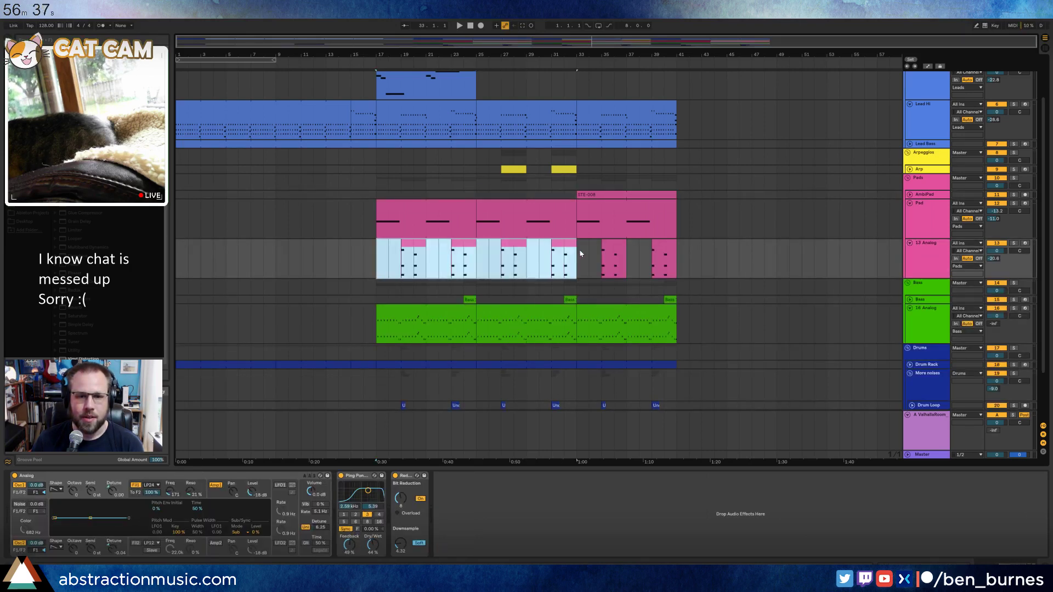
scroll(680, 255, "down", 3)
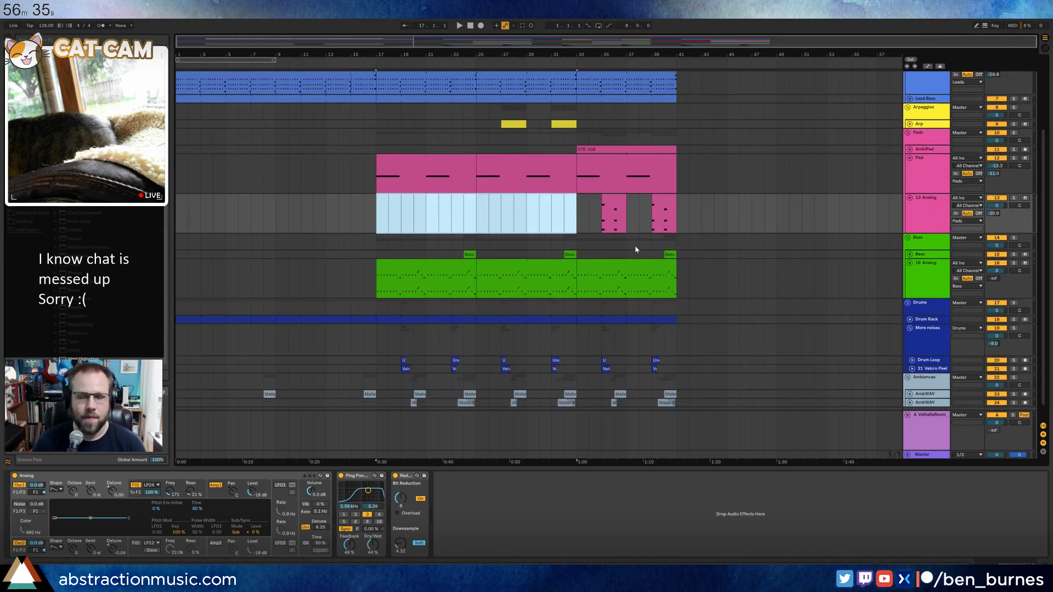
Rearrange the Bass clips to sit only at bars 32 and 48, and duplicate the last 16 Analog clip to bar 41.
scroll(635, 250, "down", 1)
left_click(377, 240)
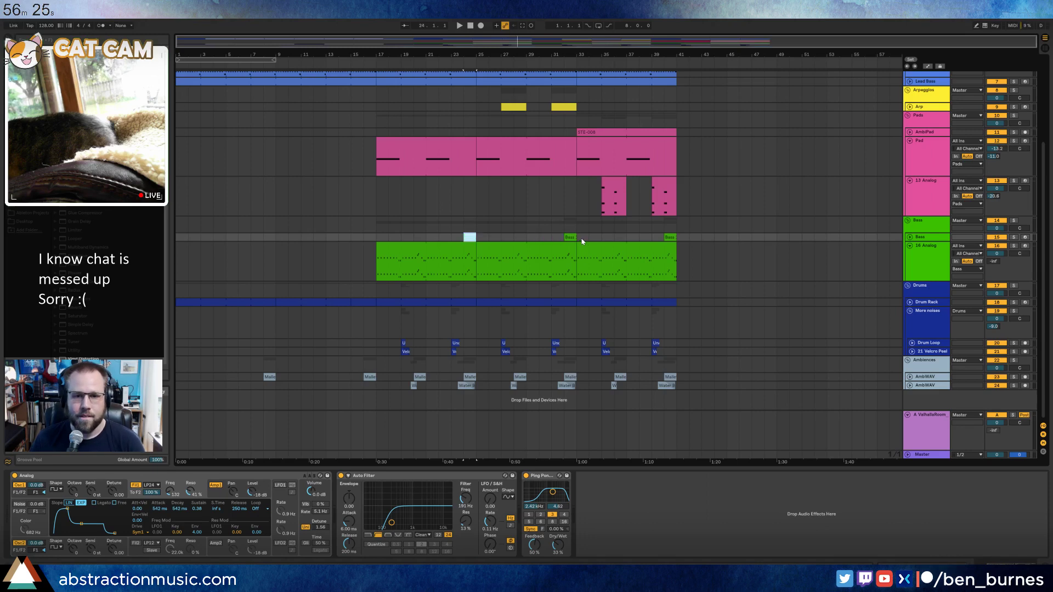
key("ctrl+d")
left_click(673, 237)
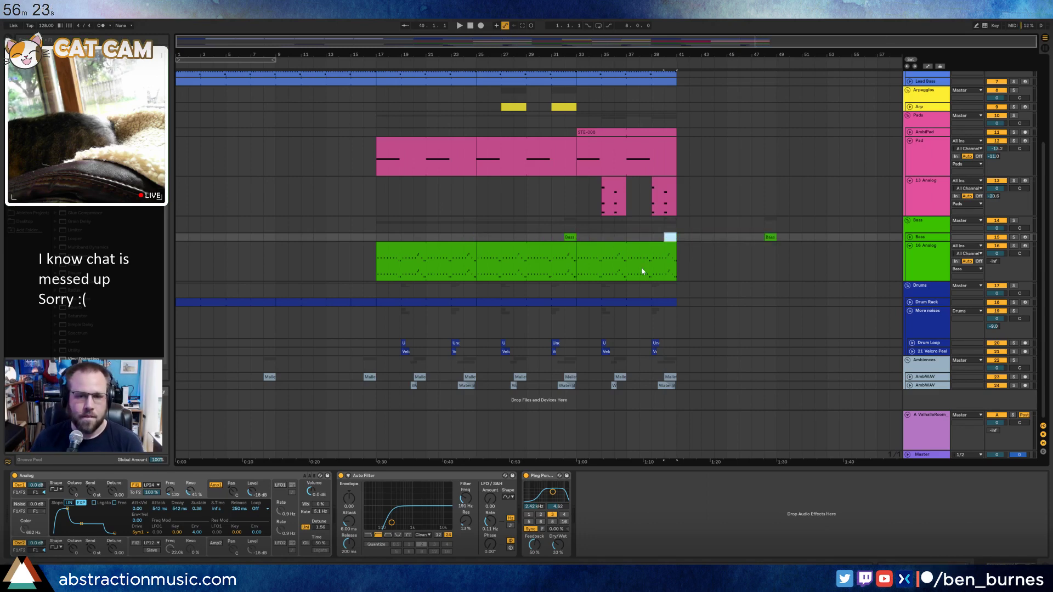
left_click(642, 271)
key("ctrl+d")
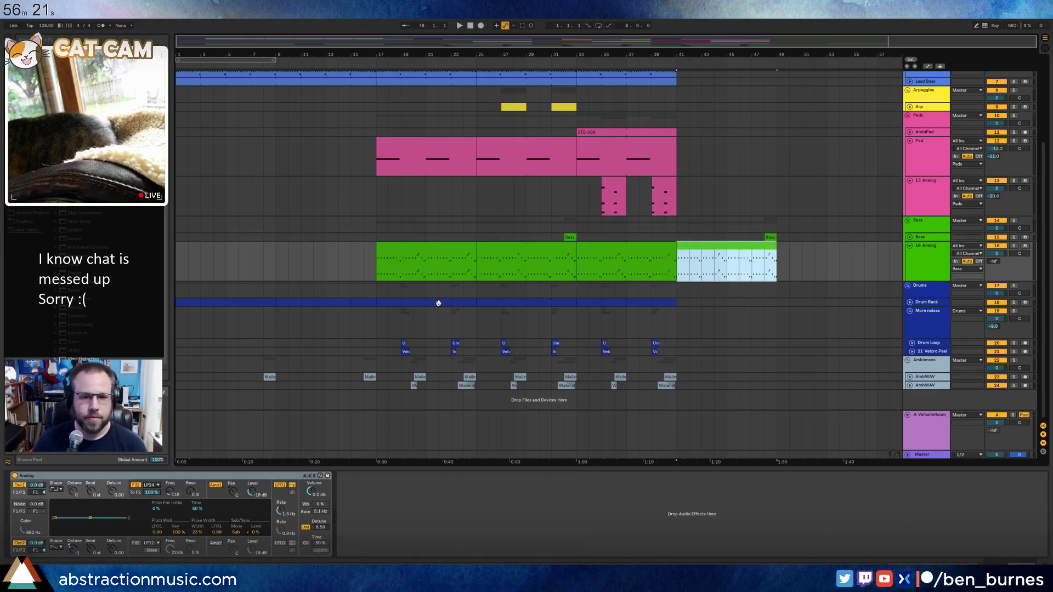
Audition the transition into bar 17 and shorten the Operator lead's envelope decay to 1.81 s while lowering its sustain.
scroll(389, 191, "up", 3)
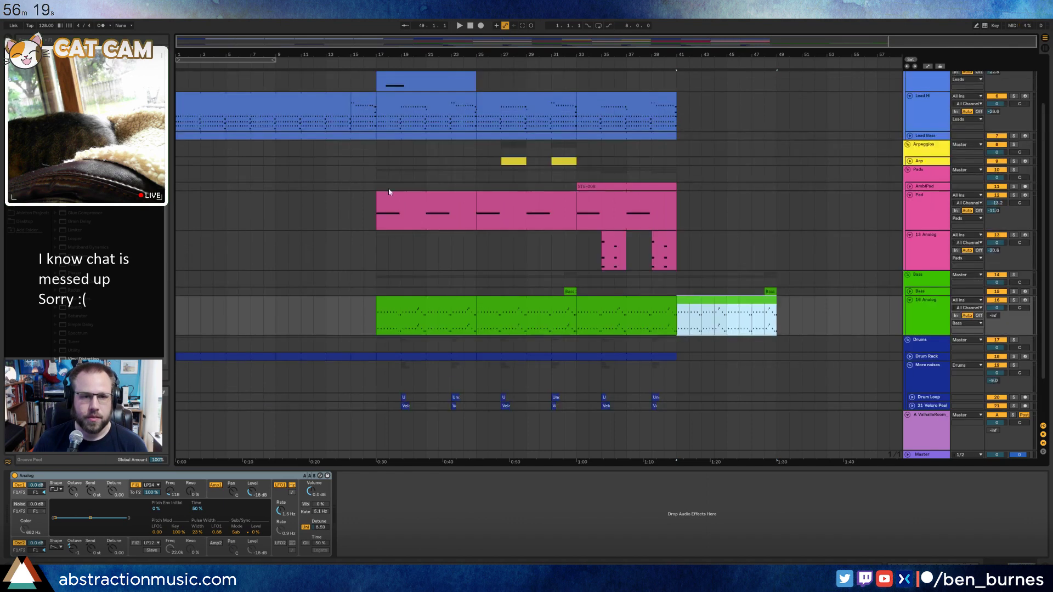
left_click(331, 65)
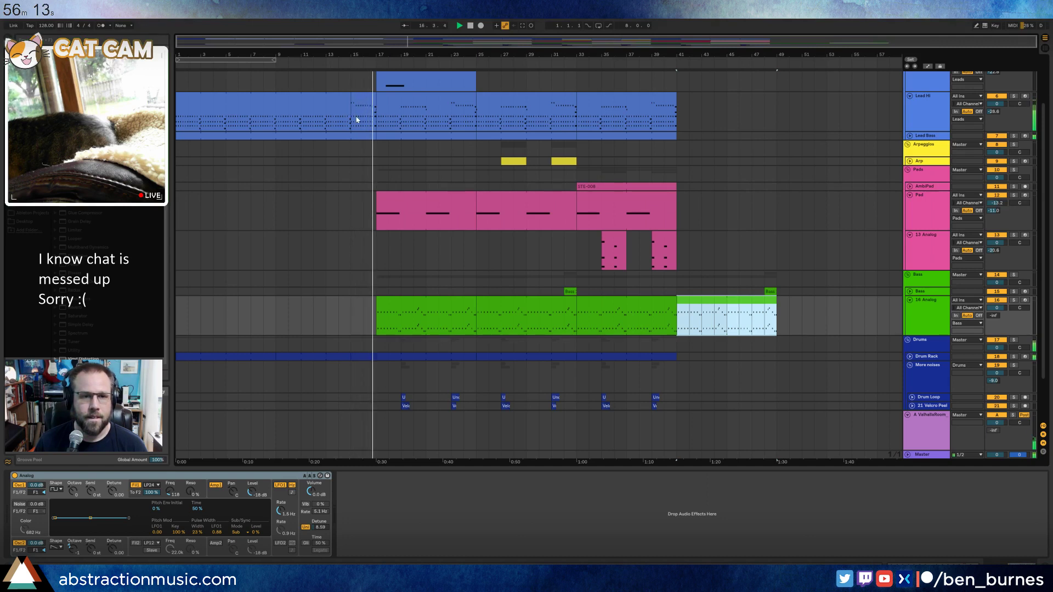
left_click(406, 83)
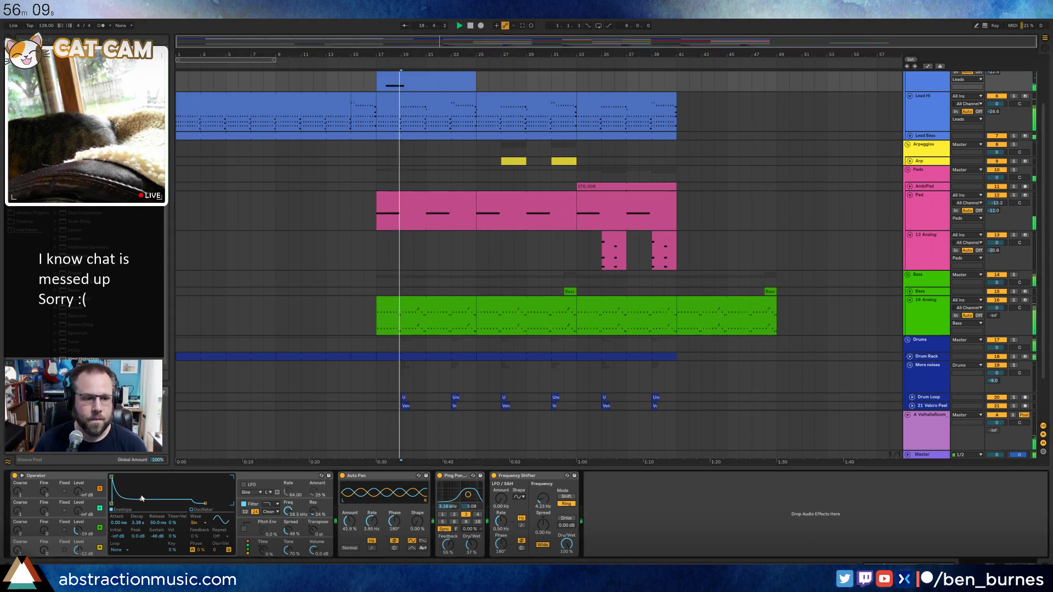
left_click_drag(141, 498, 139, 503)
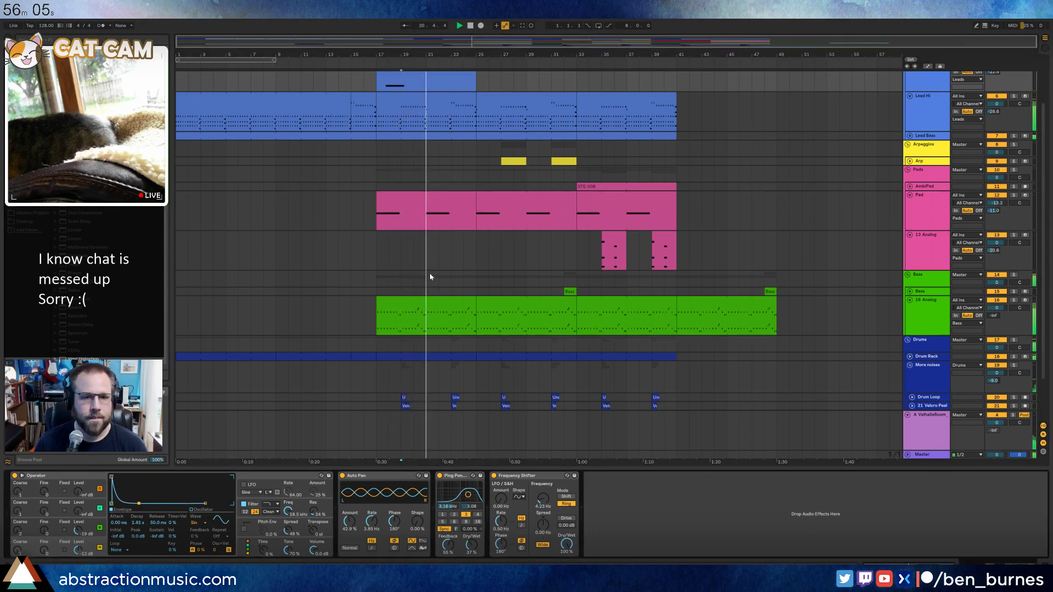
Duplicate the first two bars of the 16 Analog bass part at bar 17 over bars 19–20 and 21–22.
scroll(429, 272, "down", 3)
left_click(404, 271)
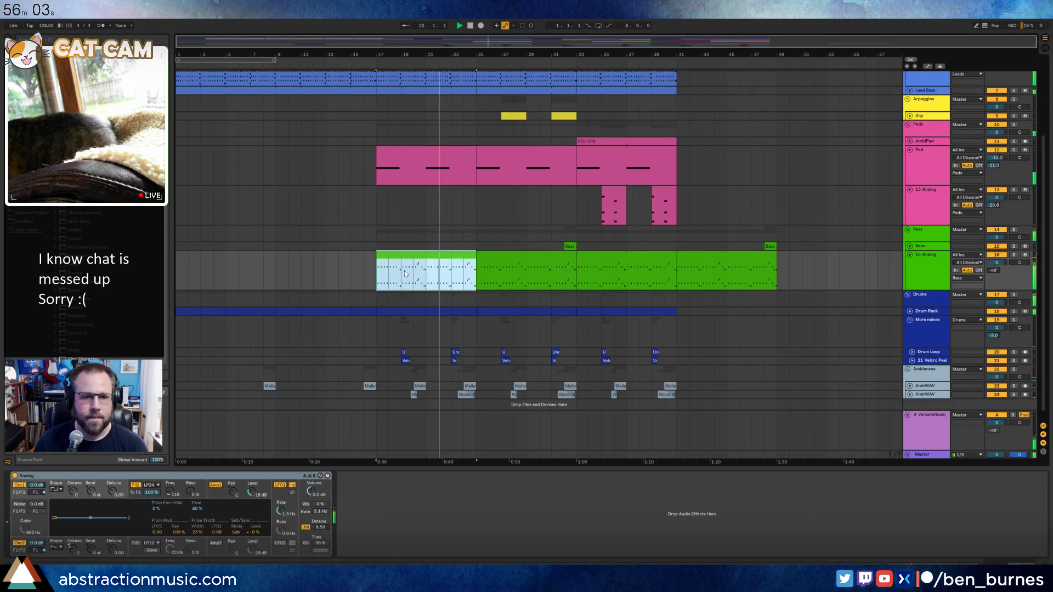
left_click_drag(403, 273, 380, 275)
key("ctrl+d")
key("ctrl+d")
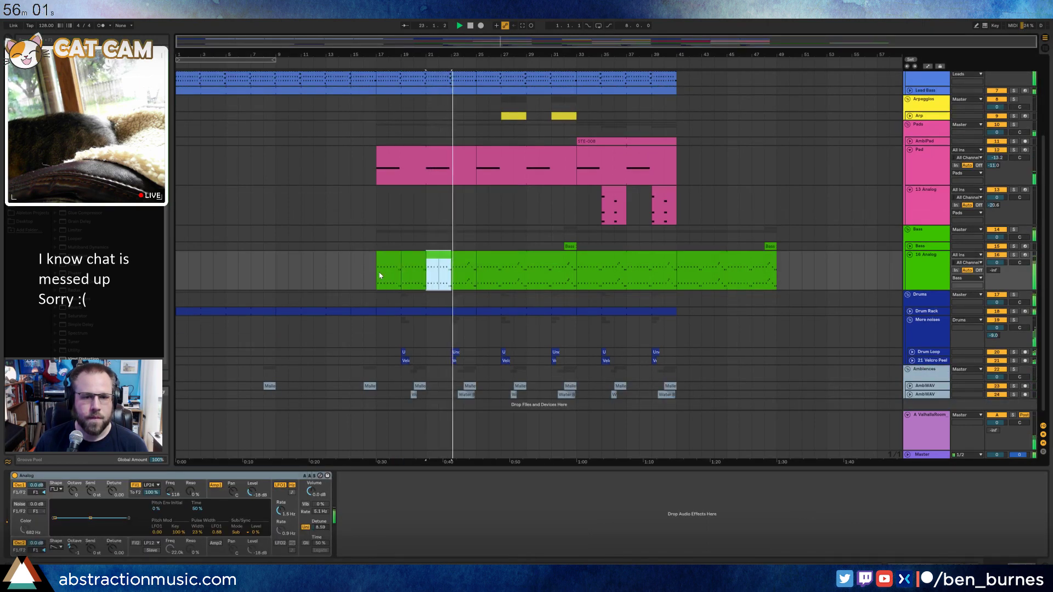
Loop the first two bars of the 16 Analog clip at bar 17 and extend the clip to bar 33.
double_click(395, 256)
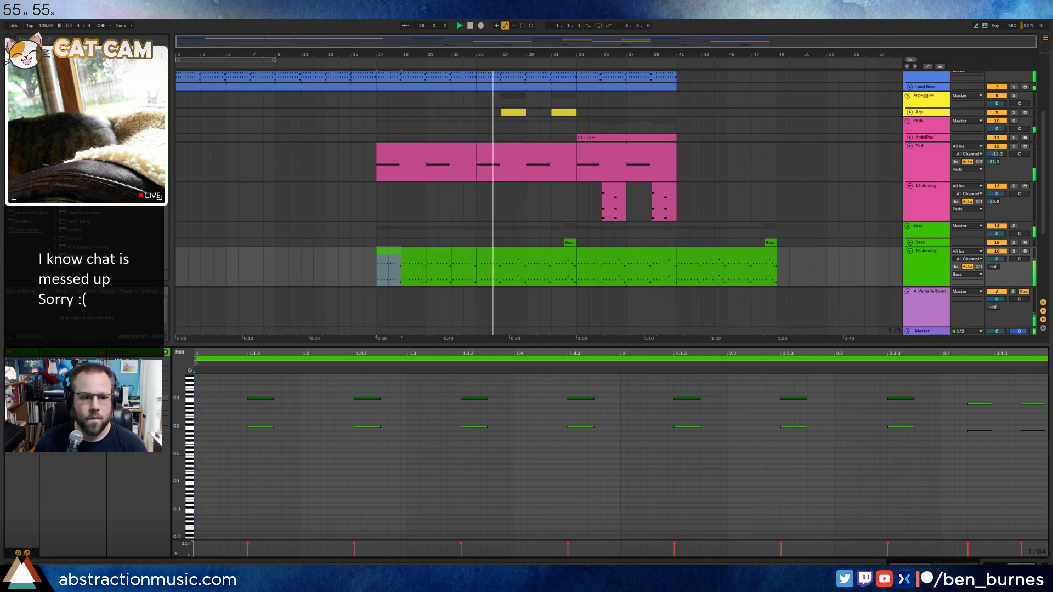
left_click_drag(401, 252, 477, 263)
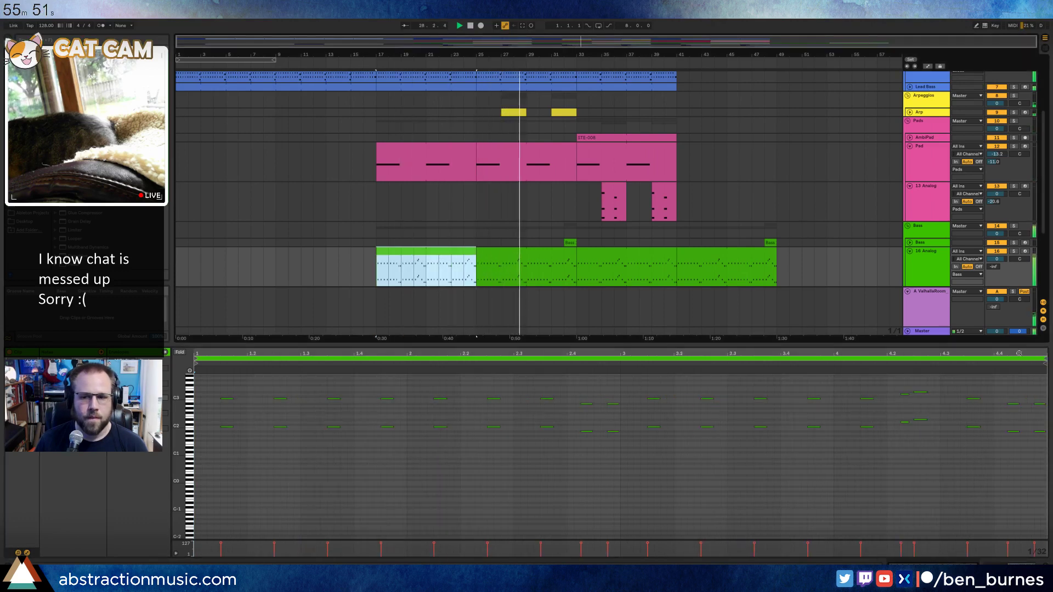
left_click_drag(1045, 365, 615, 373)
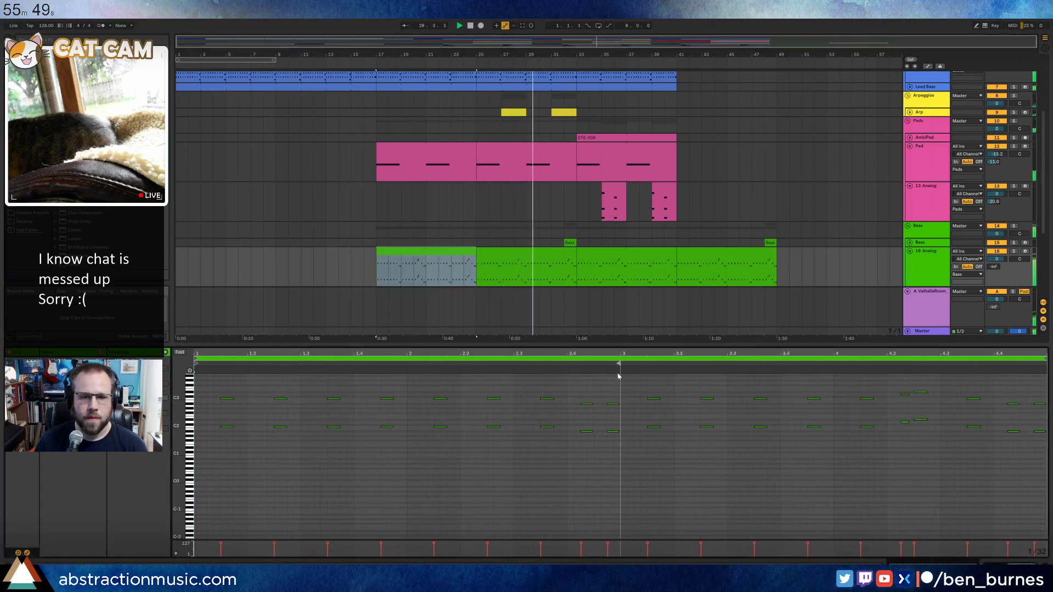
left_click(620, 363)
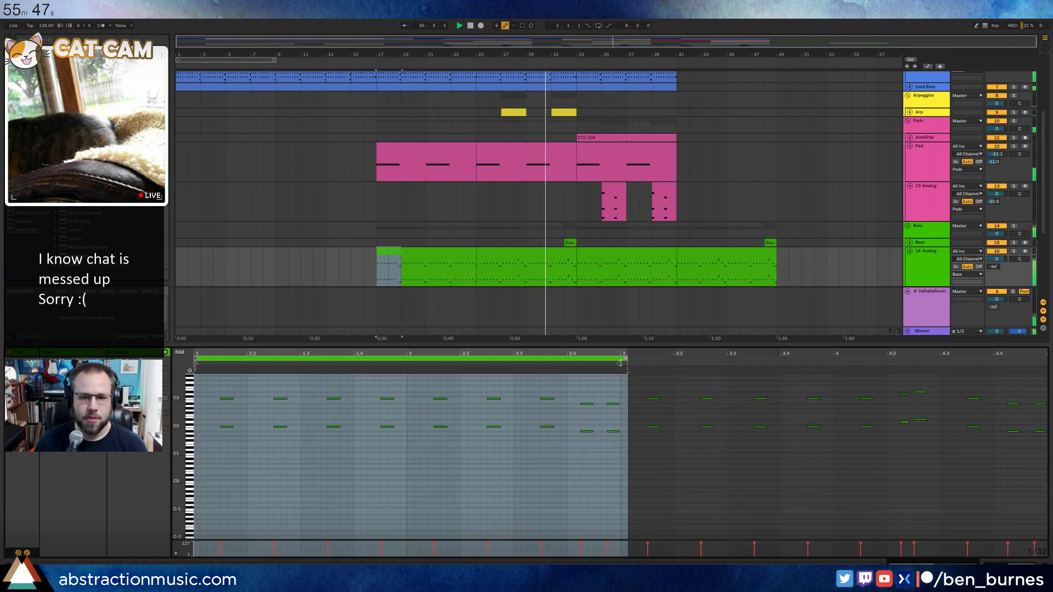
left_click(468, 254)
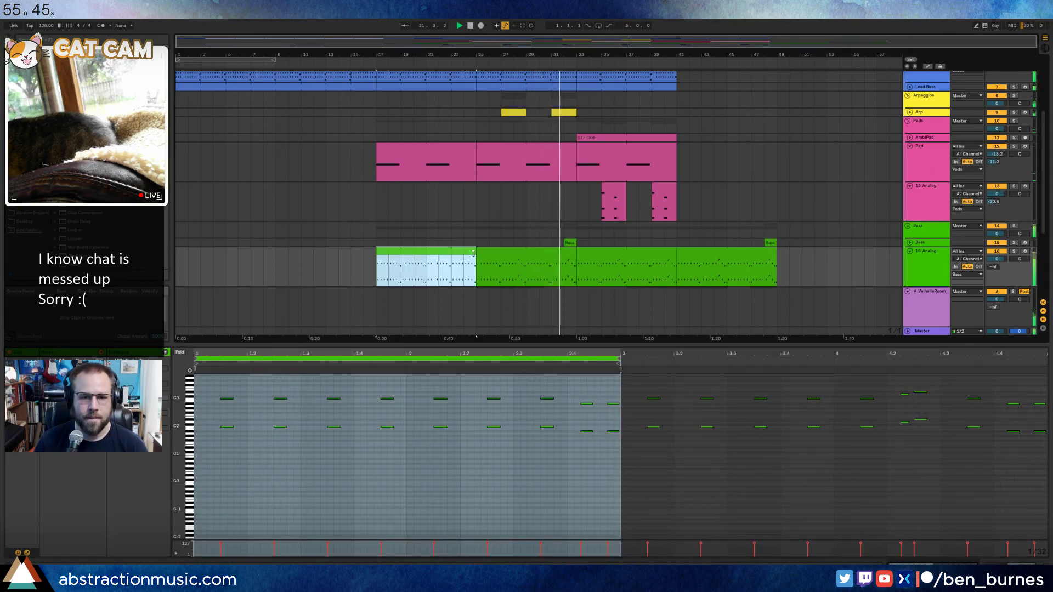
left_click_drag(474, 254, 576, 253)
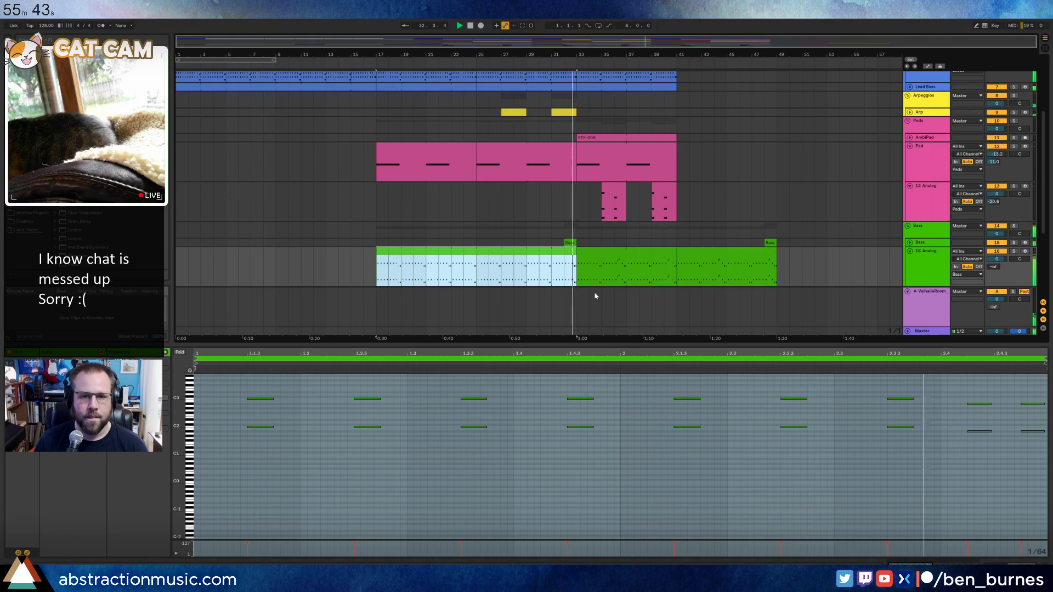
Copy the Operator lead clip at bar 17 to bar 33 on the same track.
scroll(639, 261, "up", 3)
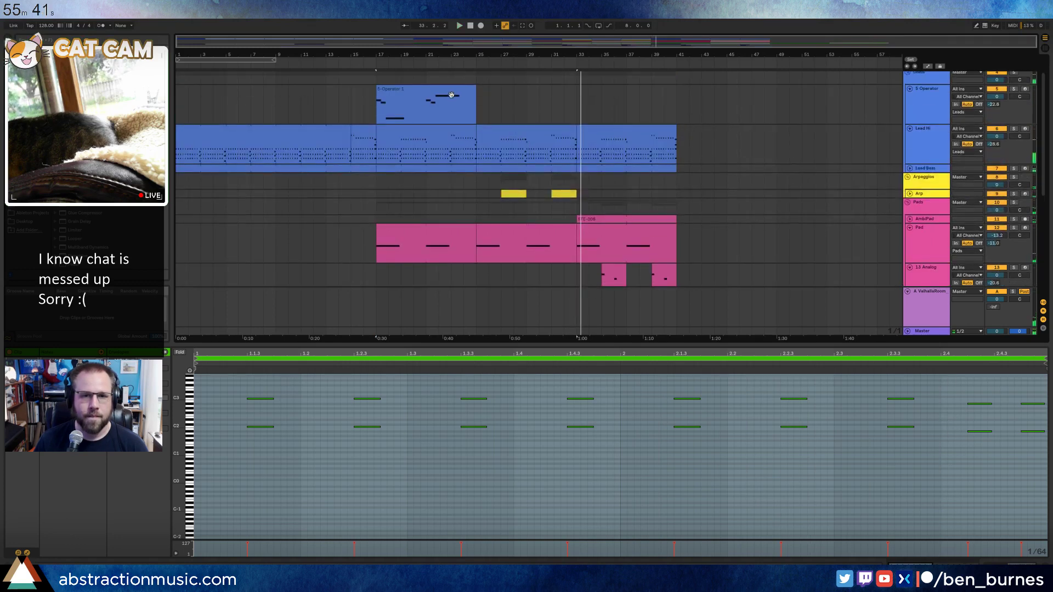
left_click(444, 89)
key("space")
left_click(576, 98)
key("ctrl+v")
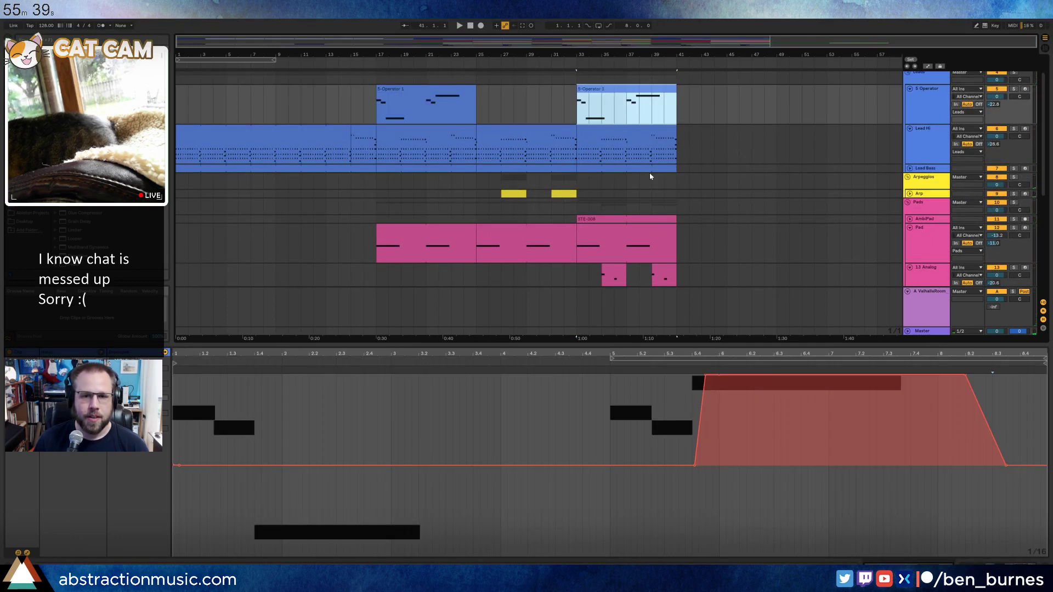
In the Drum Rack clip at bar 15, deactivate all hat, percussion and snare notes and the last three bass drum hits.
key("shift+Tab")
scroll(711, 217, "down", 3)
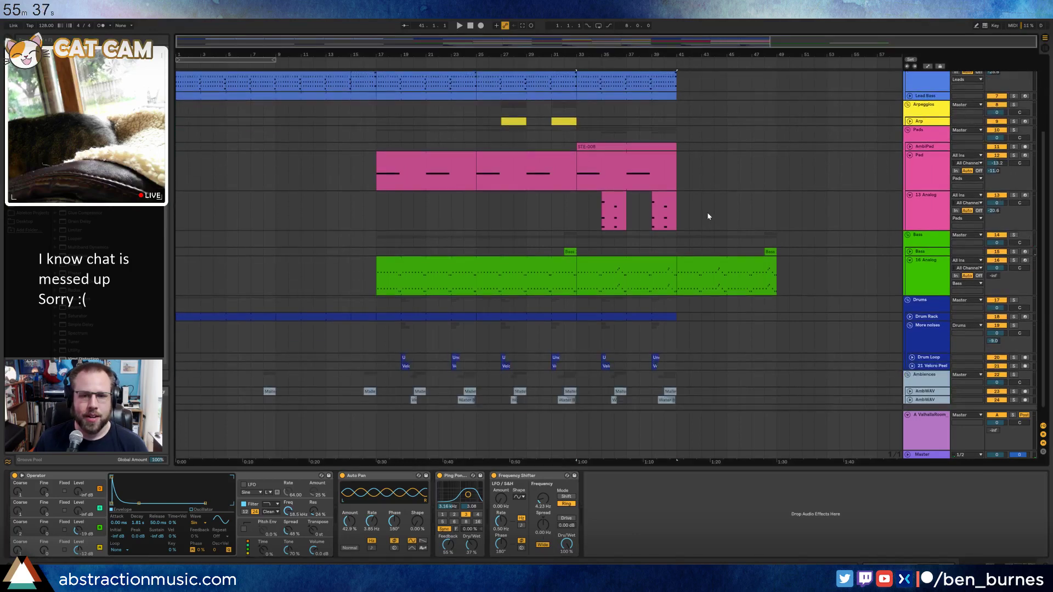
scroll(707, 207, "up", 4)
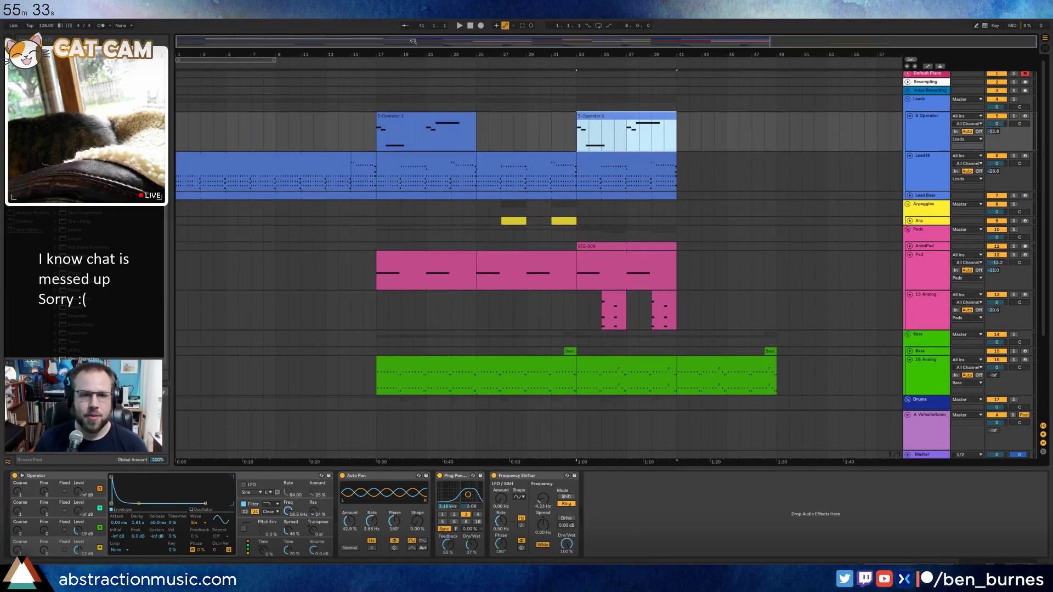
scroll(360, 191, "down", 4)
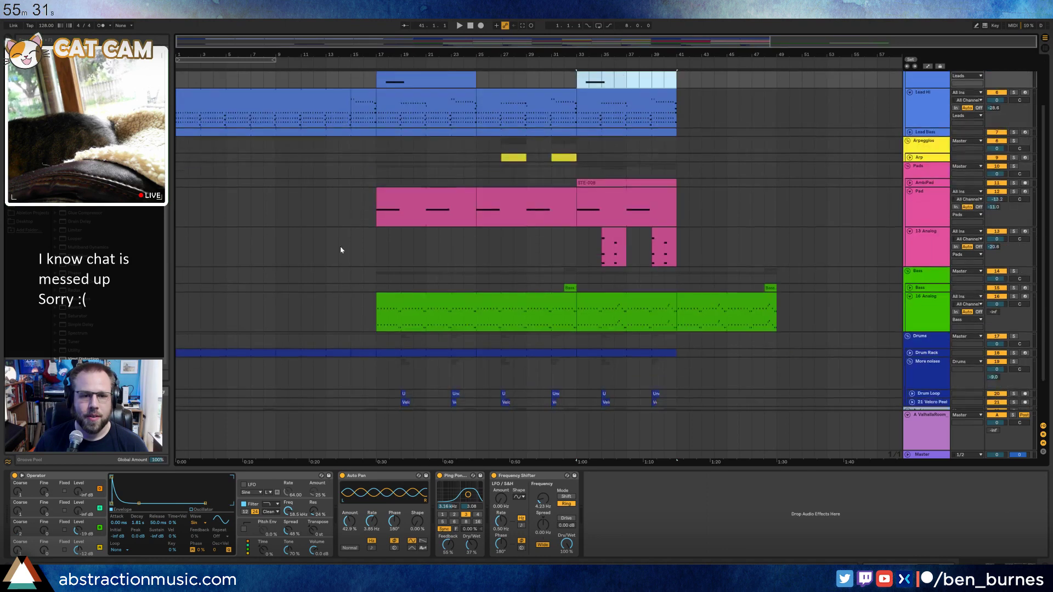
double_click(363, 317)
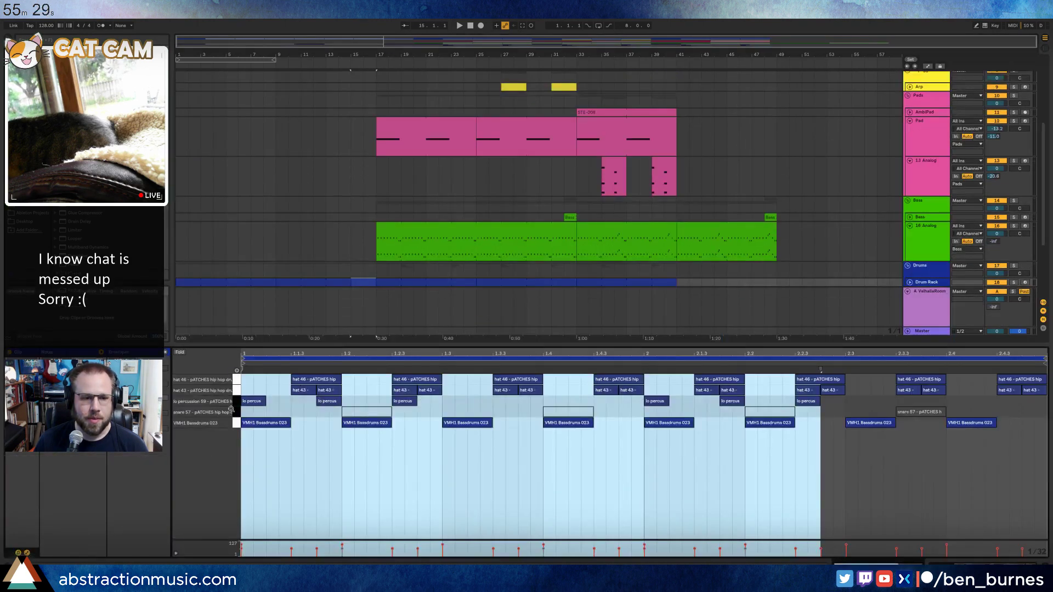
left_click_drag(236, 380, 237, 412)
key("0")
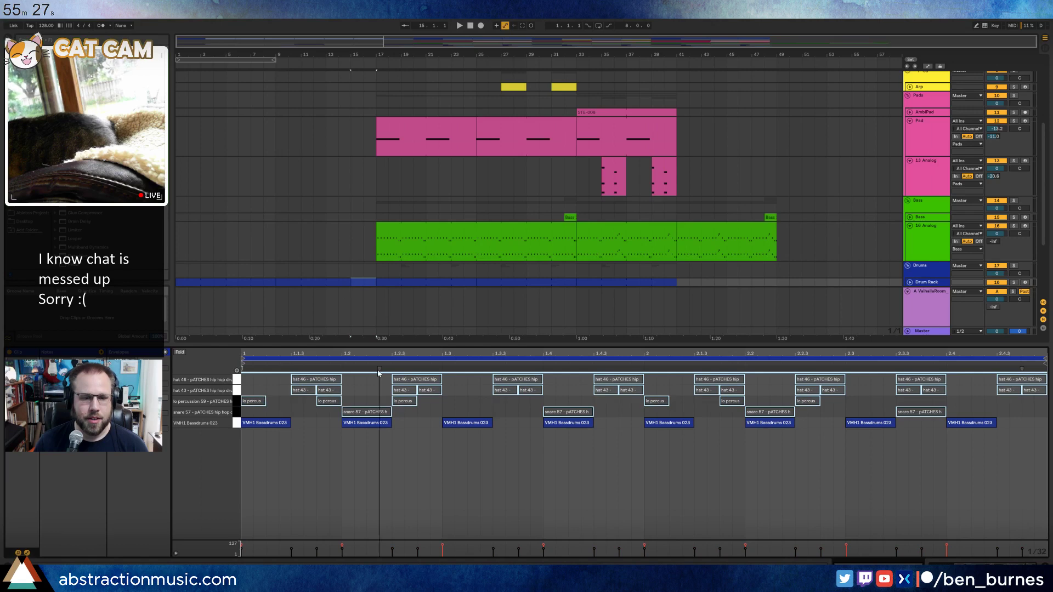
left_click_drag(752, 451, 773, 427)
key("0")
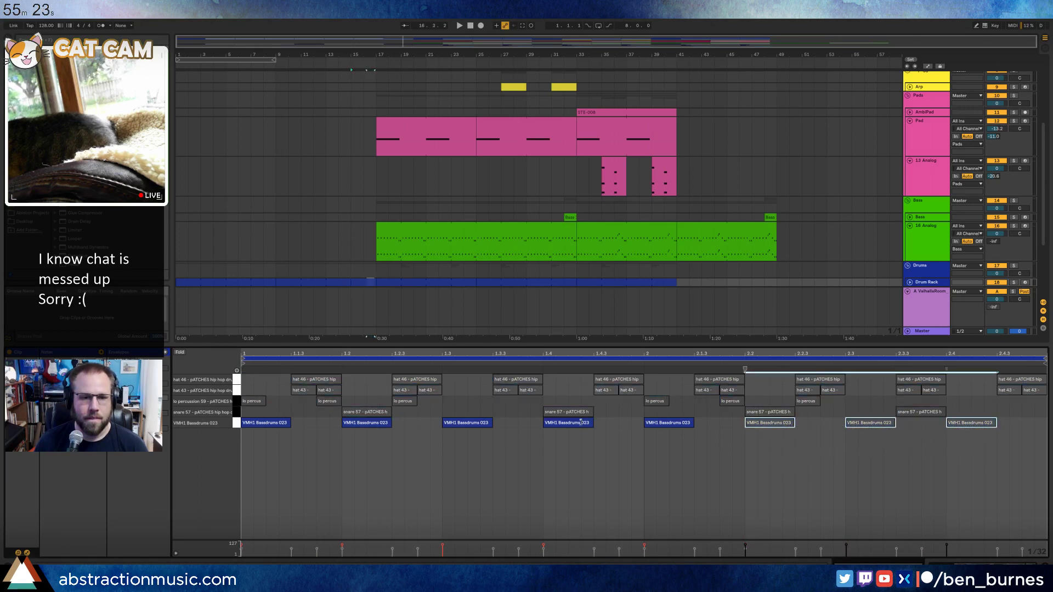
Compare percussion with the bar 9 drum clip, reactivate the first percussion hit in the bar 15 clip, and audition the transition into bar 17.
left_click(340, 280)
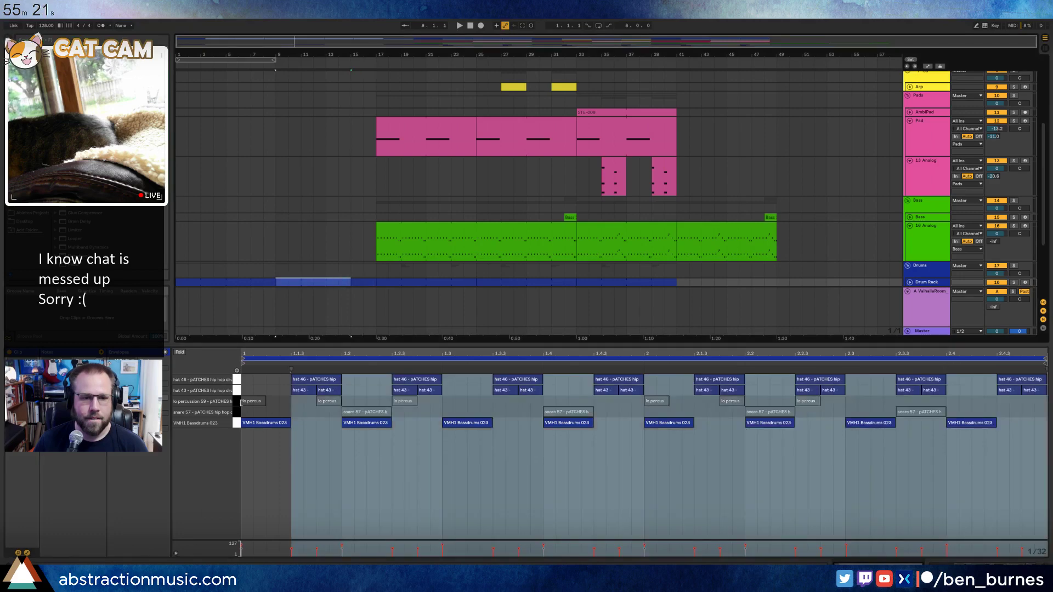
left_click(237, 402)
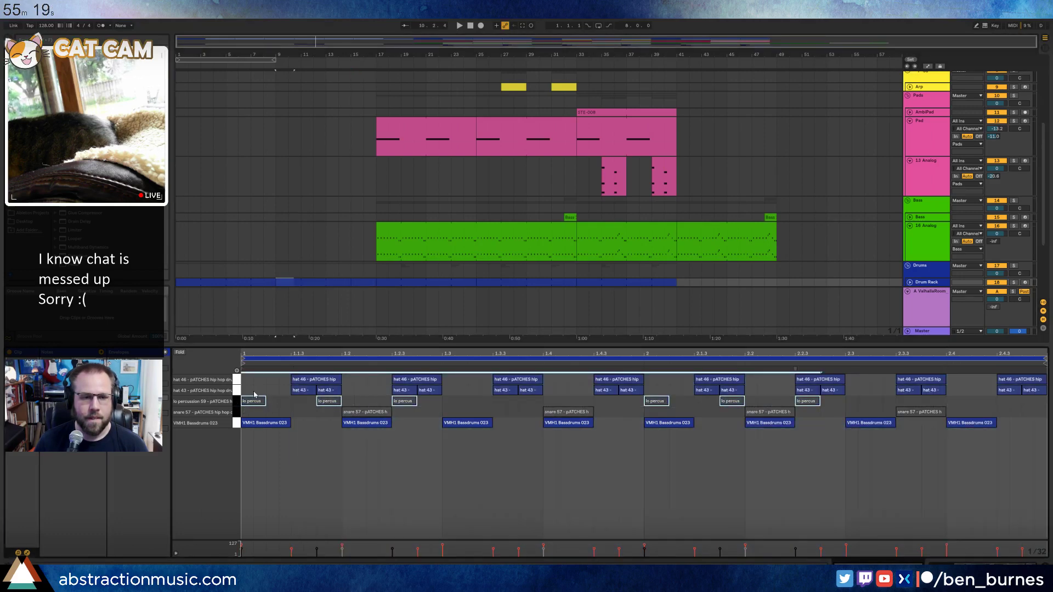
left_click(368, 282)
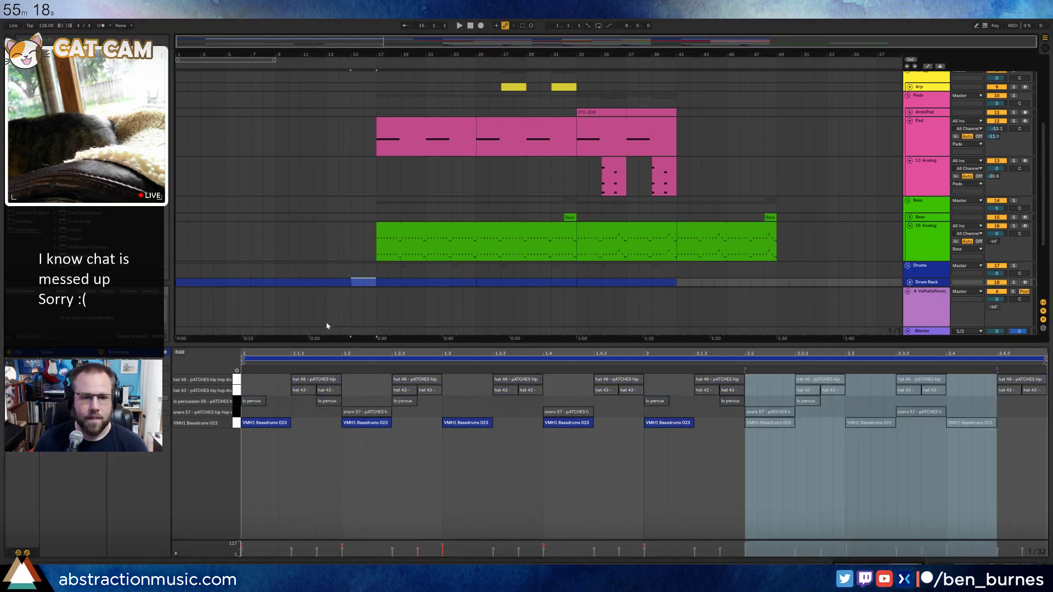
left_click(251, 402)
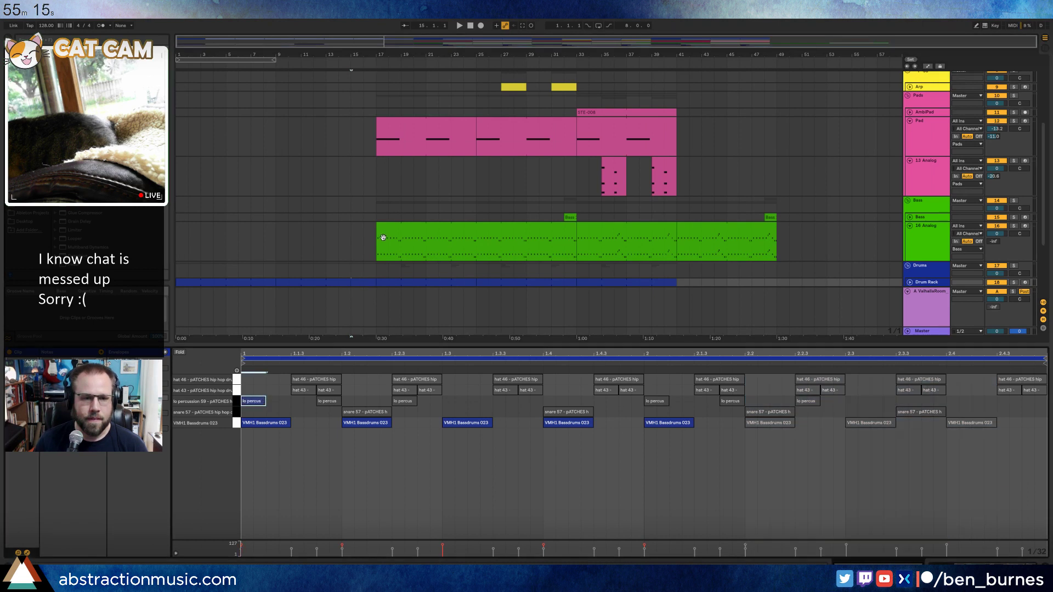
key("space")
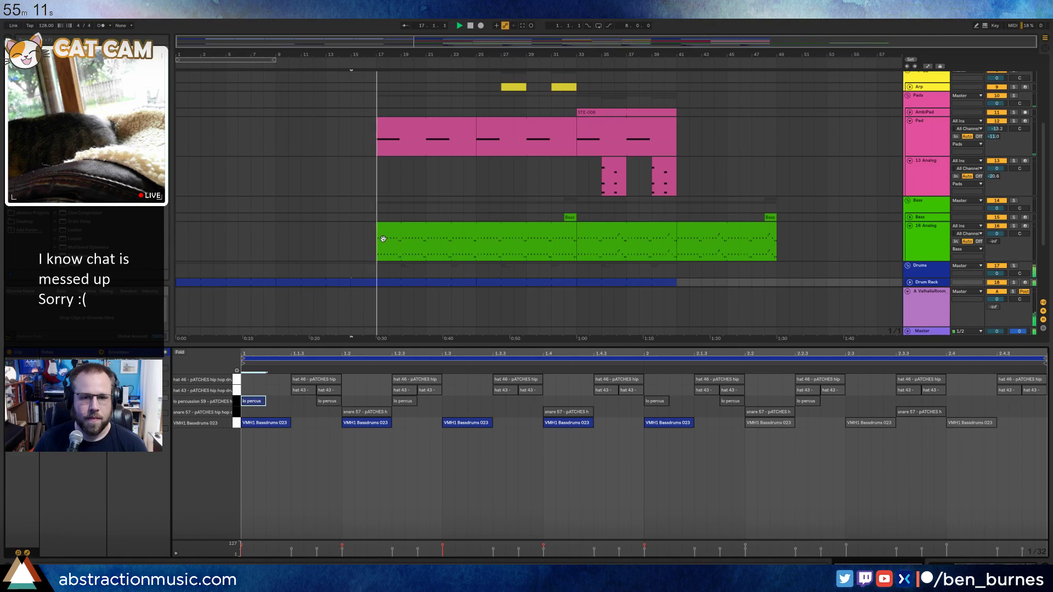
Check the ambience clip just before bar 17, then lower the volume of the More noises drum group while the song plays.
key("shift+Tab")
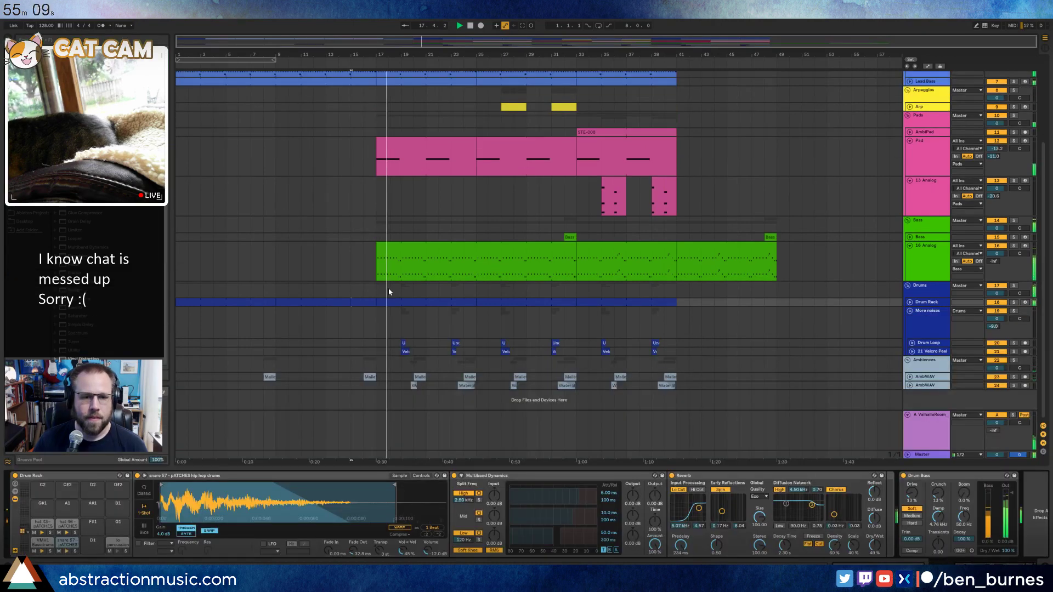
left_click(368, 378)
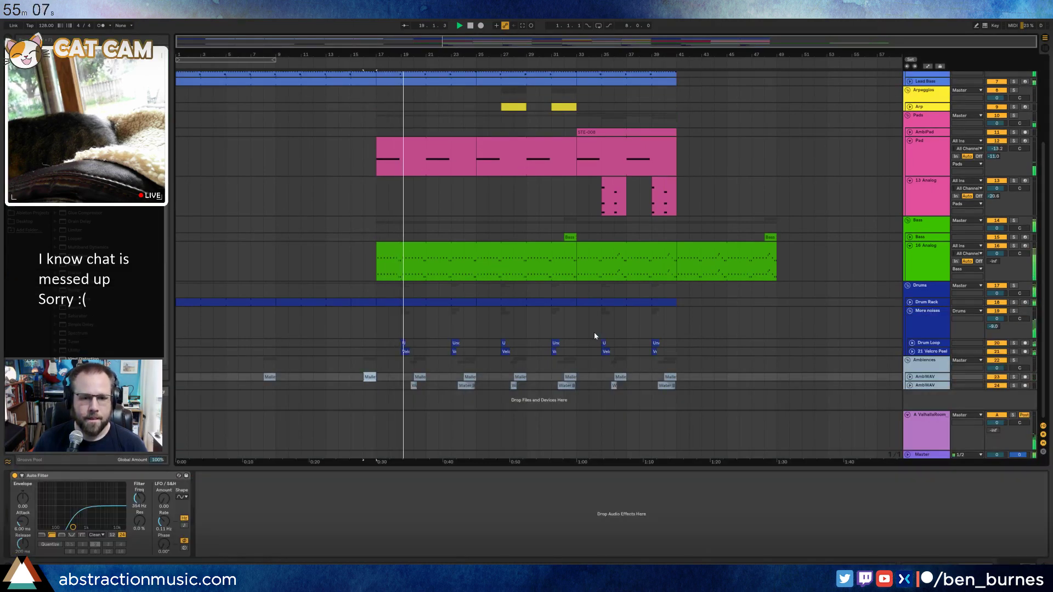
left_click_drag(996, 320, 996, 333)
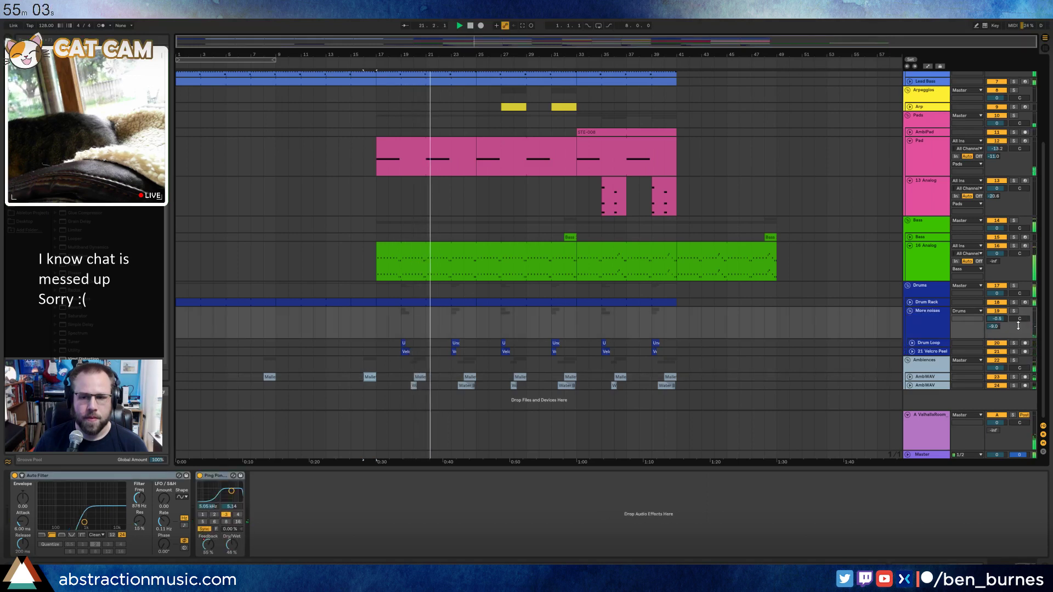
left_click_drag(996, 319, 996, 323)
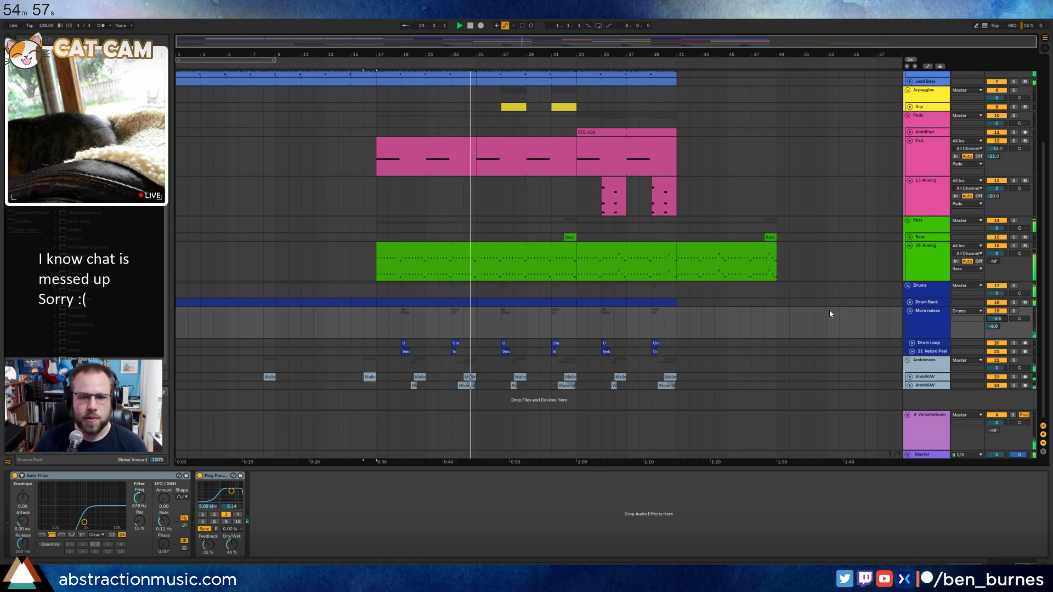
Stop playback, insert a MIDI track below 5 Operator, and copy the Operator clip from bar 17 to bar 25 on it.
scroll(829, 310, "up", 4)
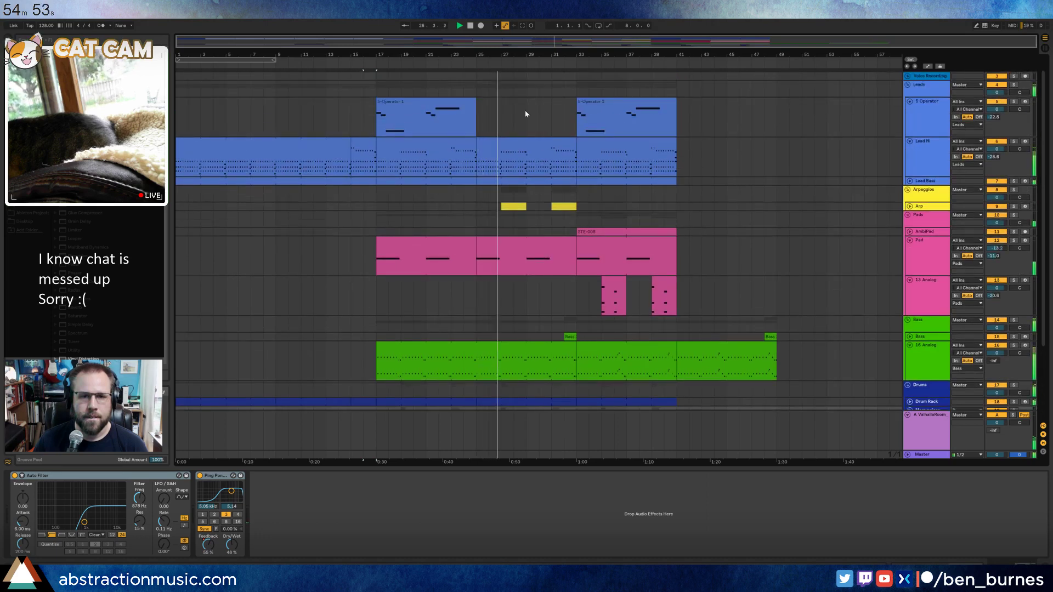
key("space")
left_click(910, 116)
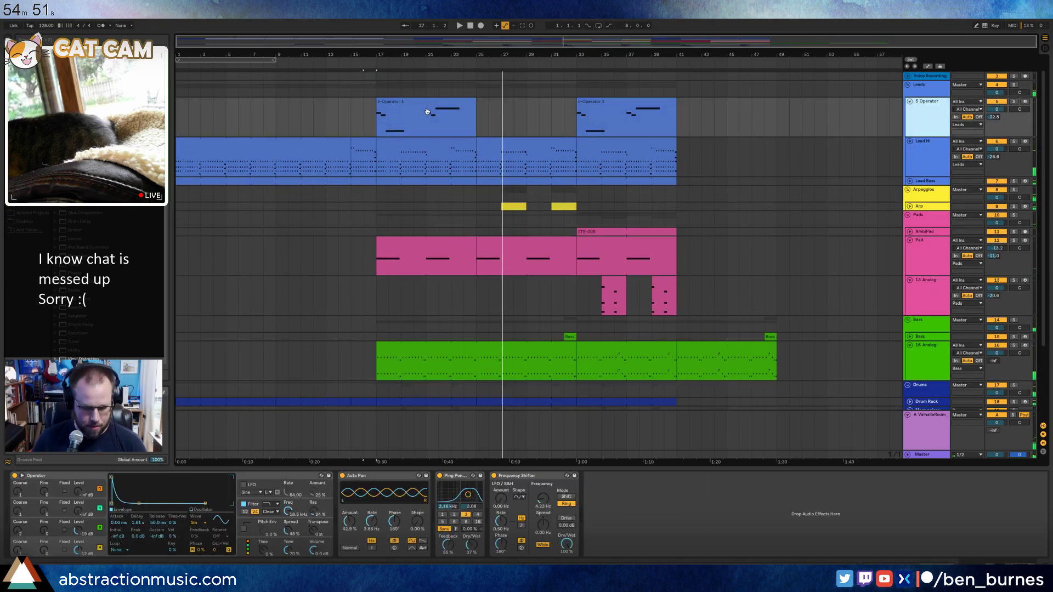
key("ctrl+shift+t")
left_click(423, 102)
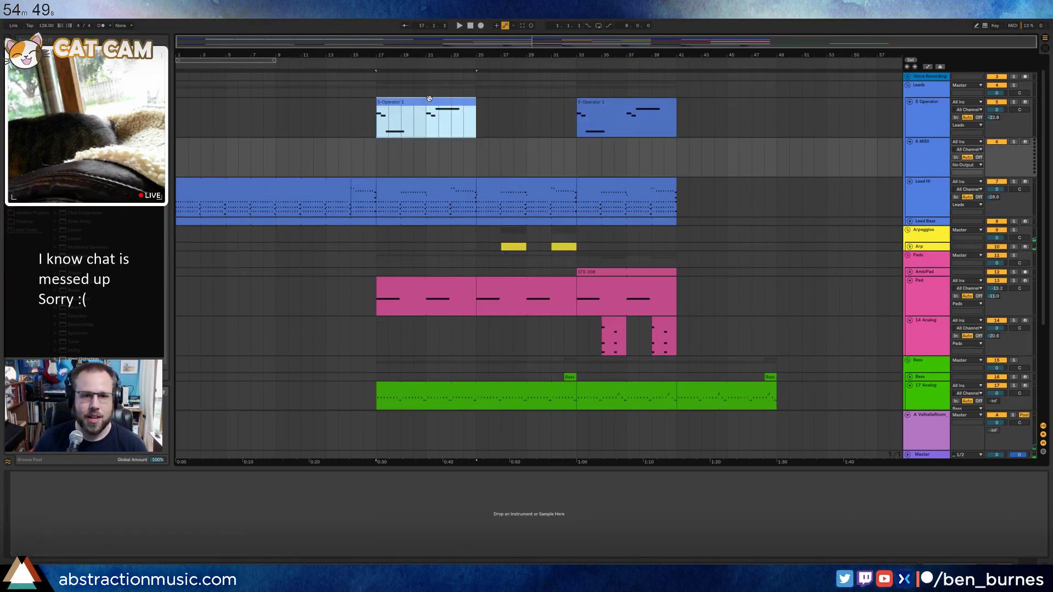
left_click_drag(423, 103, 528, 156)
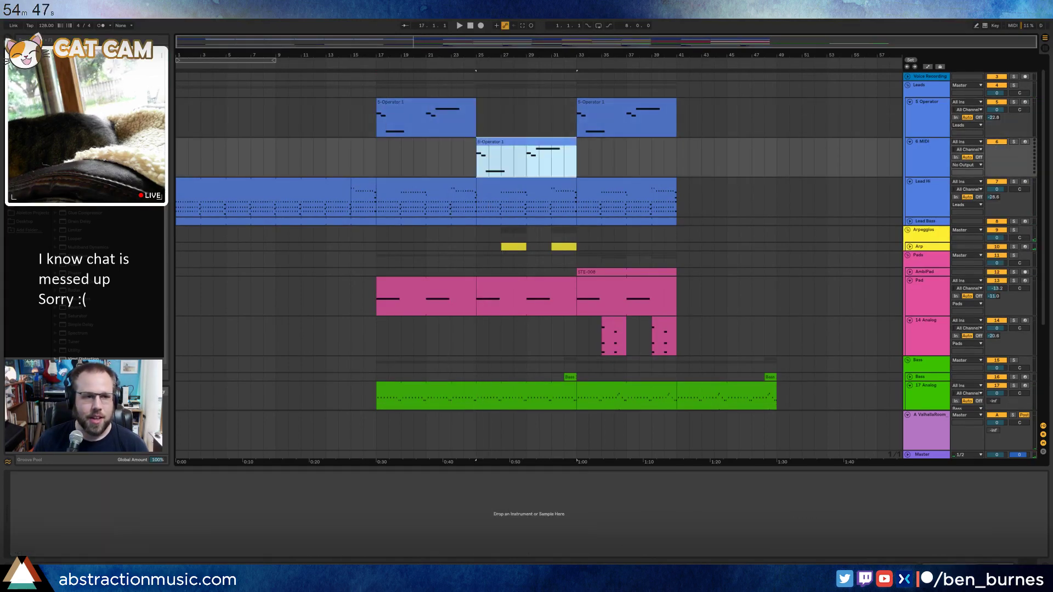
Load Kontakt 5 on the new track, search its database for "glock", and load the second Glockenspiel instrument.
left_click(32, 205)
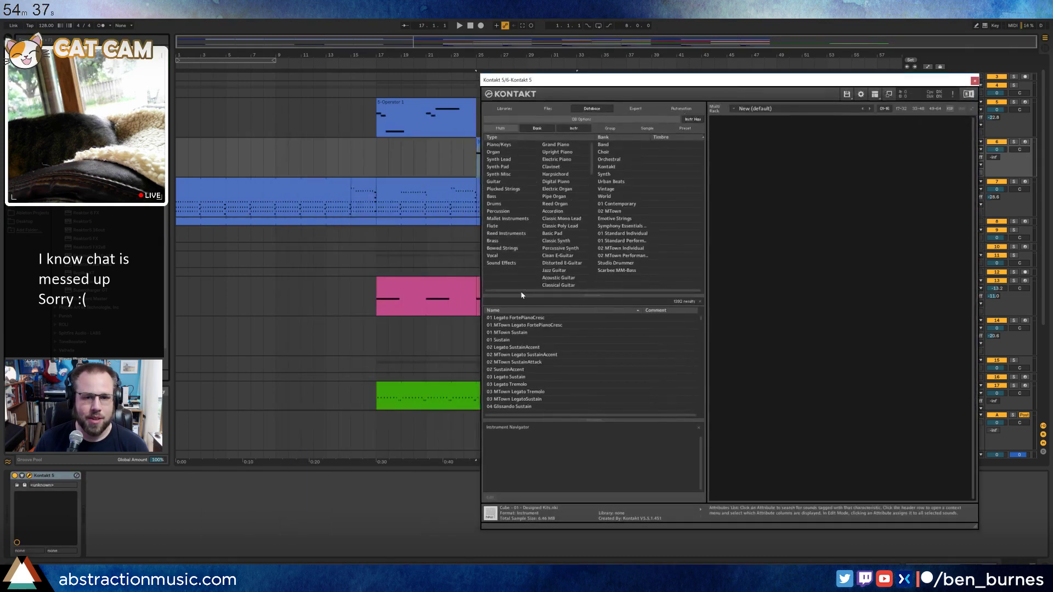
left_click(544, 302)
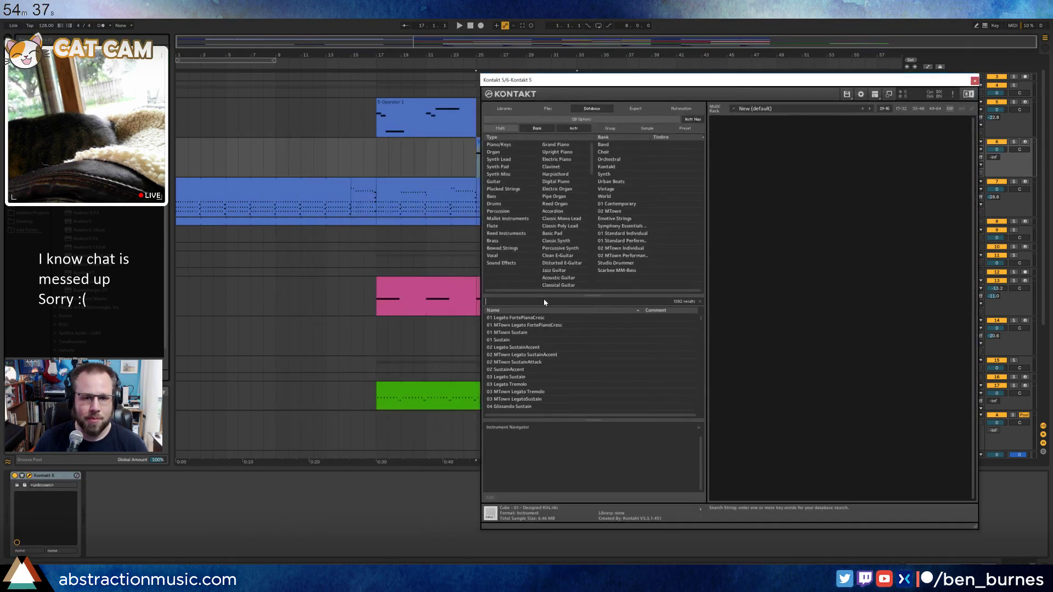
type("glock")
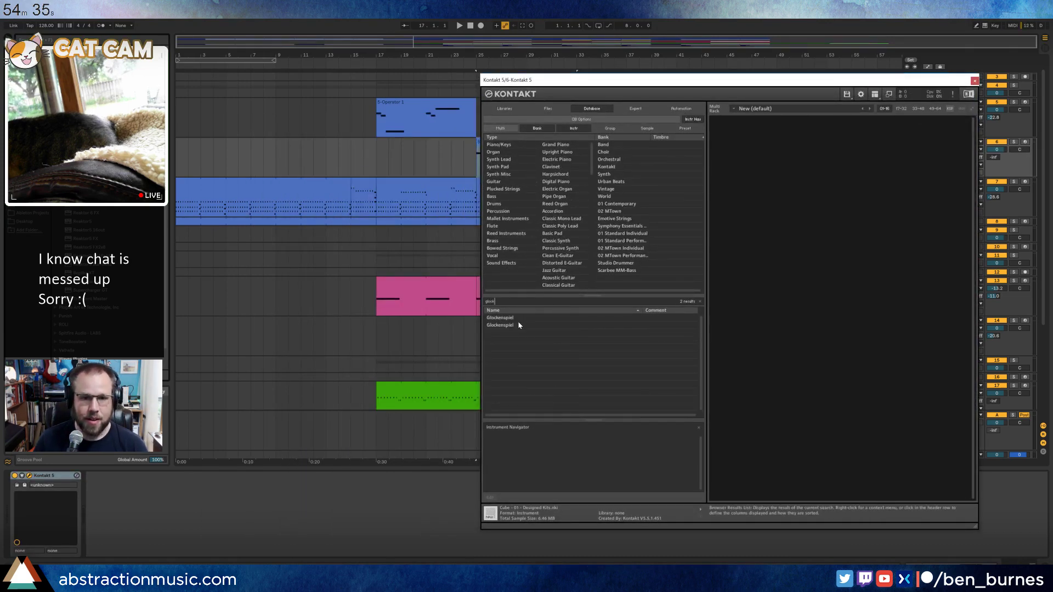
left_click_drag(520, 325, 878, 164)
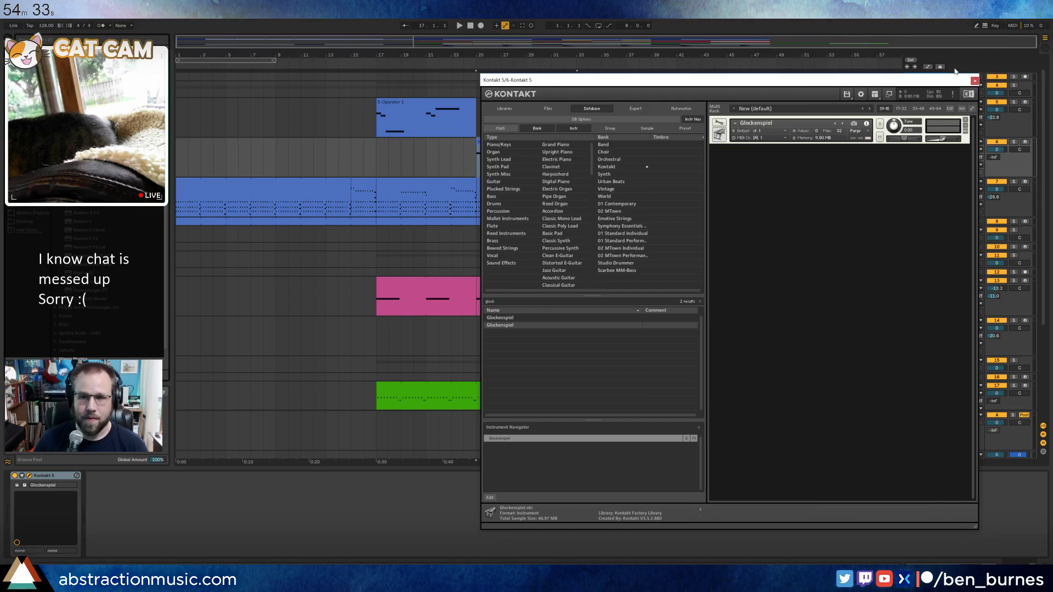
left_click_drag(955, 71, 589, 192)
Transpose all notes in the copied clip on the Kontakt track up one octave, play it back and close the Kontakt window.
double_click(541, 142)
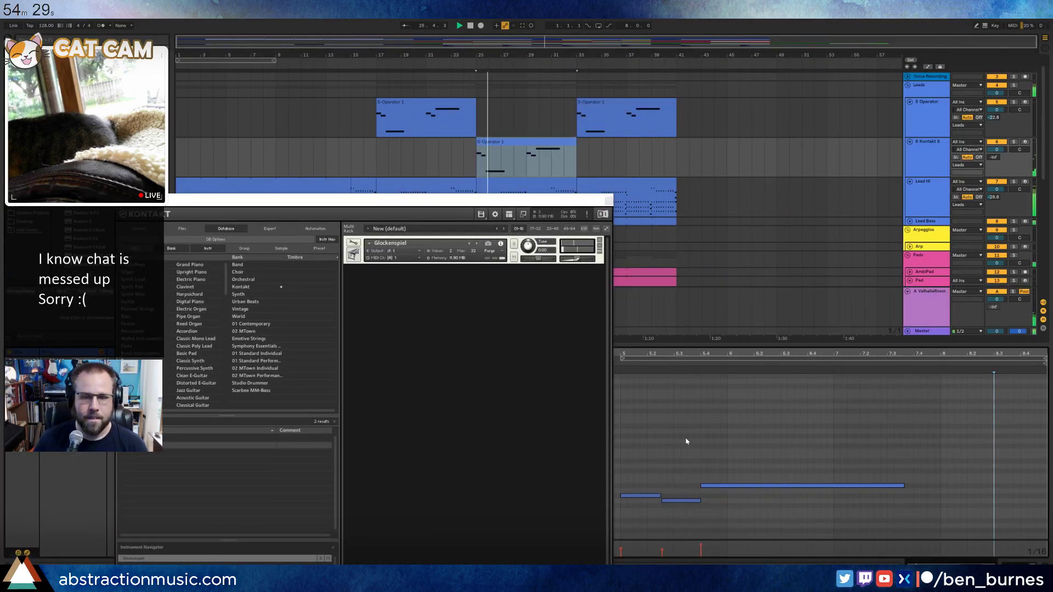
left_click(700, 427)
key("ctrl+a")
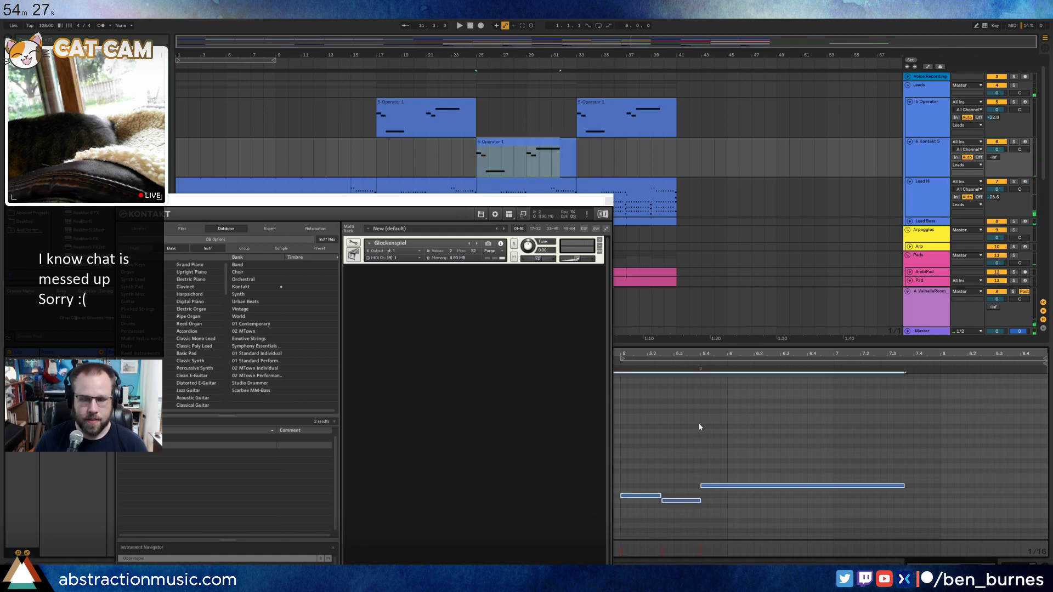
key("shift+Up")
key("space")
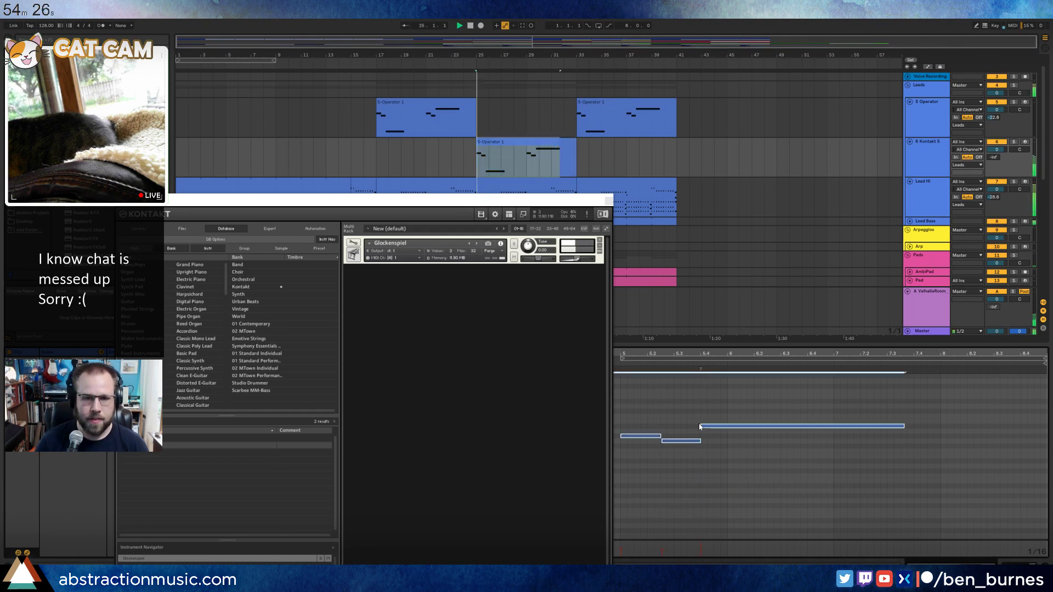
left_click(608, 203)
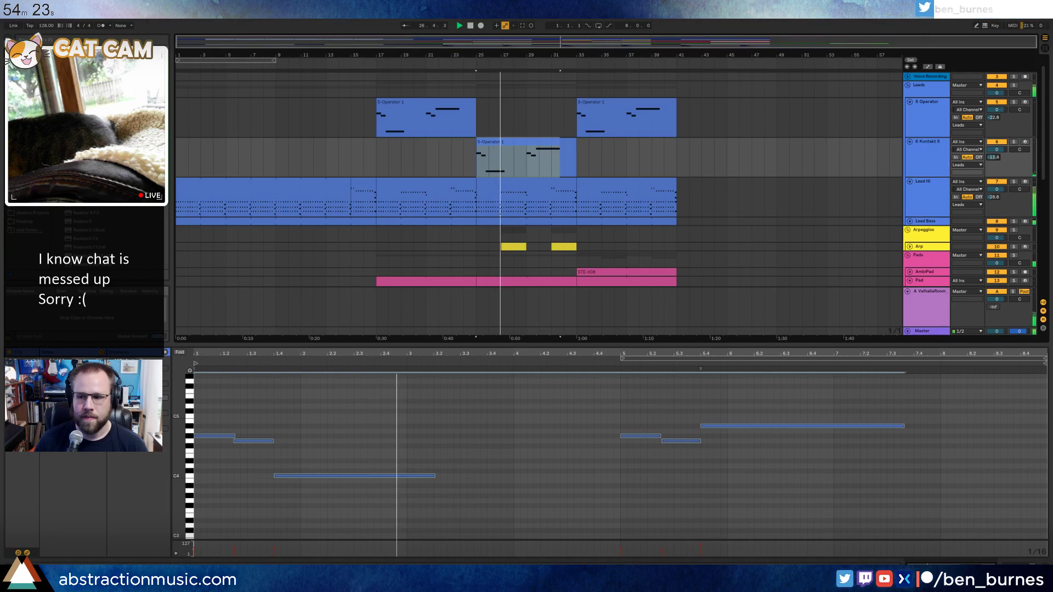
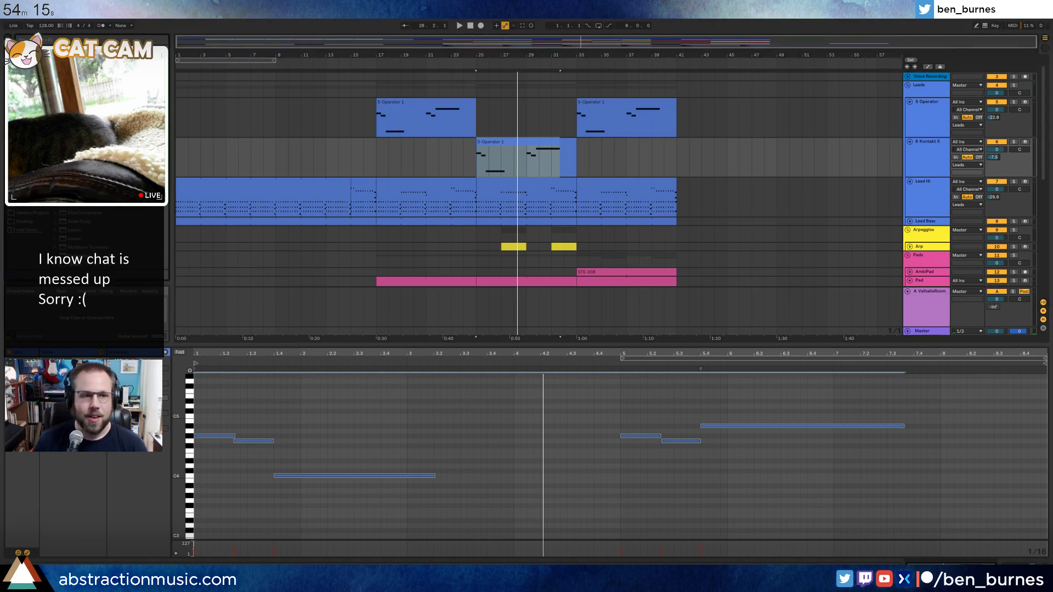
Add a Ping Pong Delay to the Kontakt track, set its filter to about 4.13 kHz, raise its feedback, and play the result.
left_click_drag(85, 213, 332, 187)
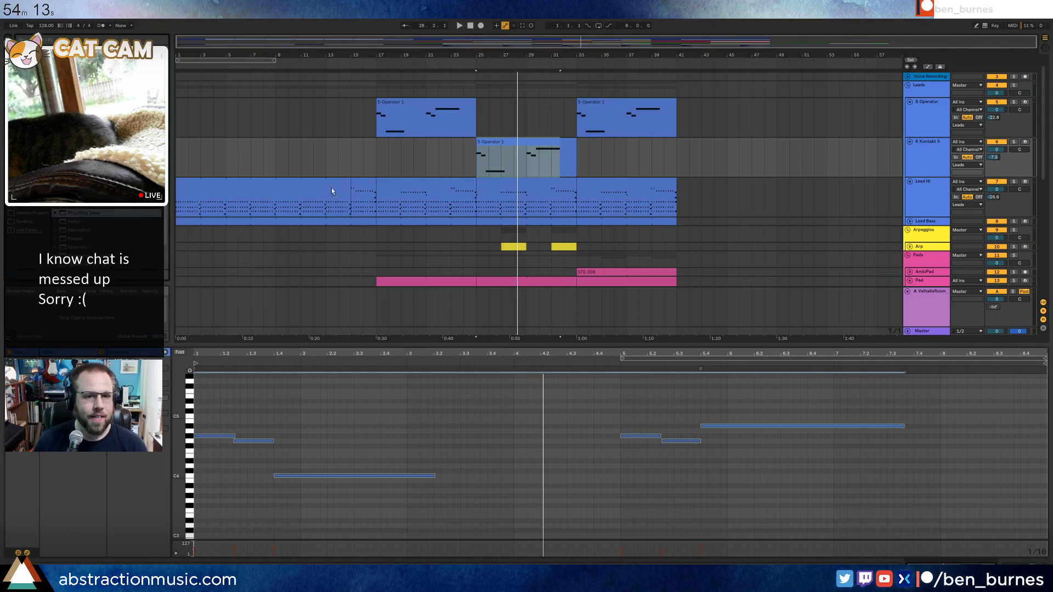
left_click_drag(510, 151, 509, 156)
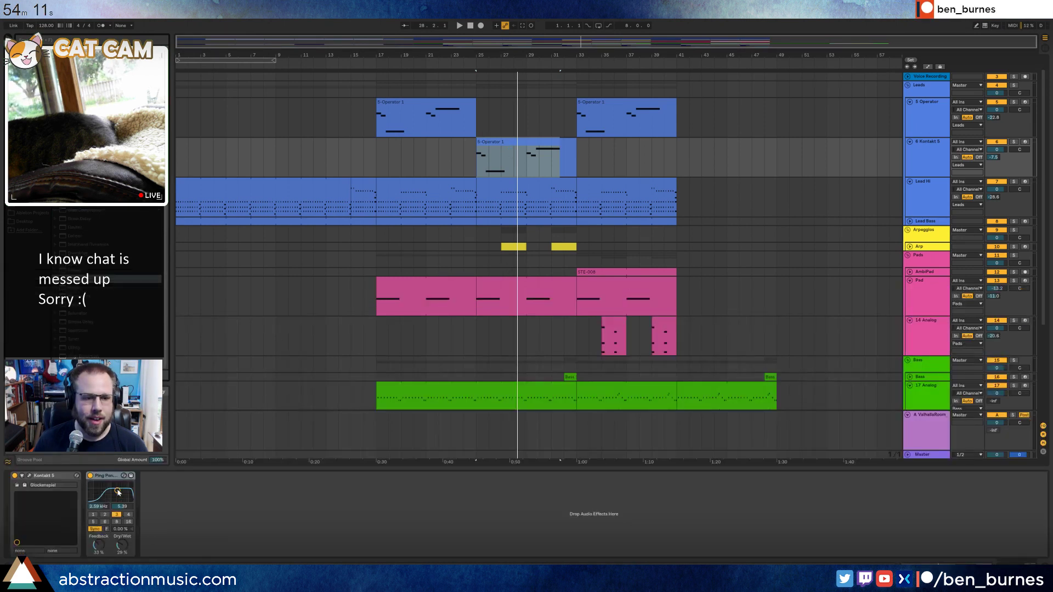
left_click_drag(118, 492, 119, 493)
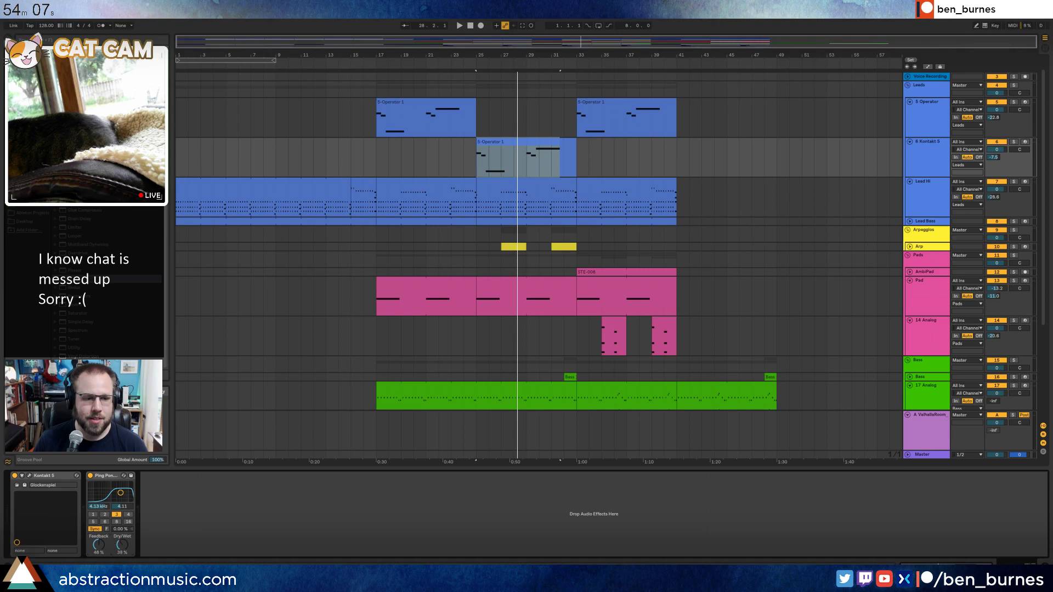
key("space")
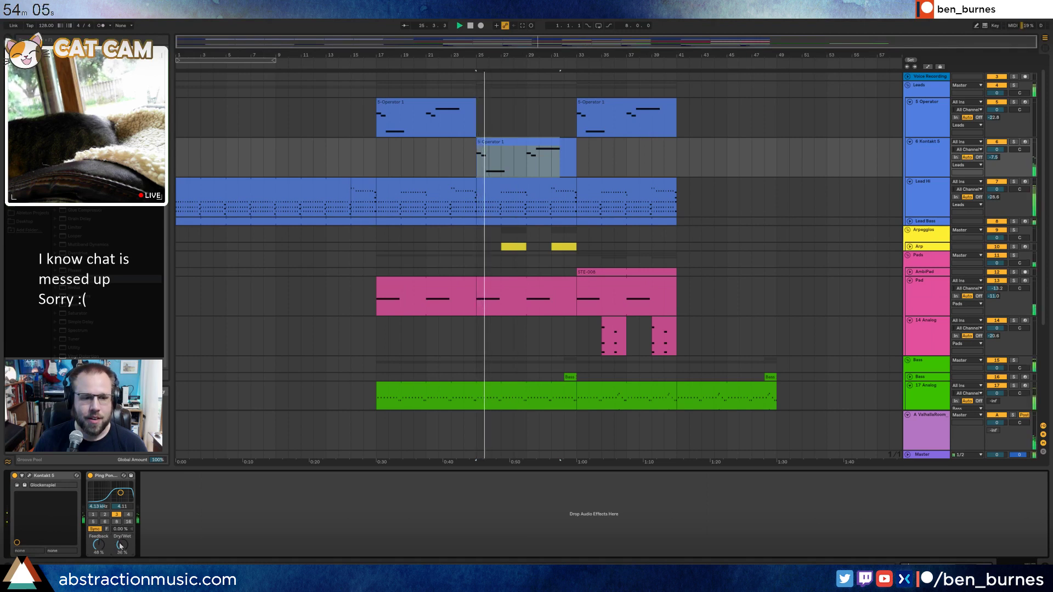
Add a short G4 pickup note to the Kontakt clip, ending exactly where the second phrase starts at clip bar 5.
key("shift+Tab")
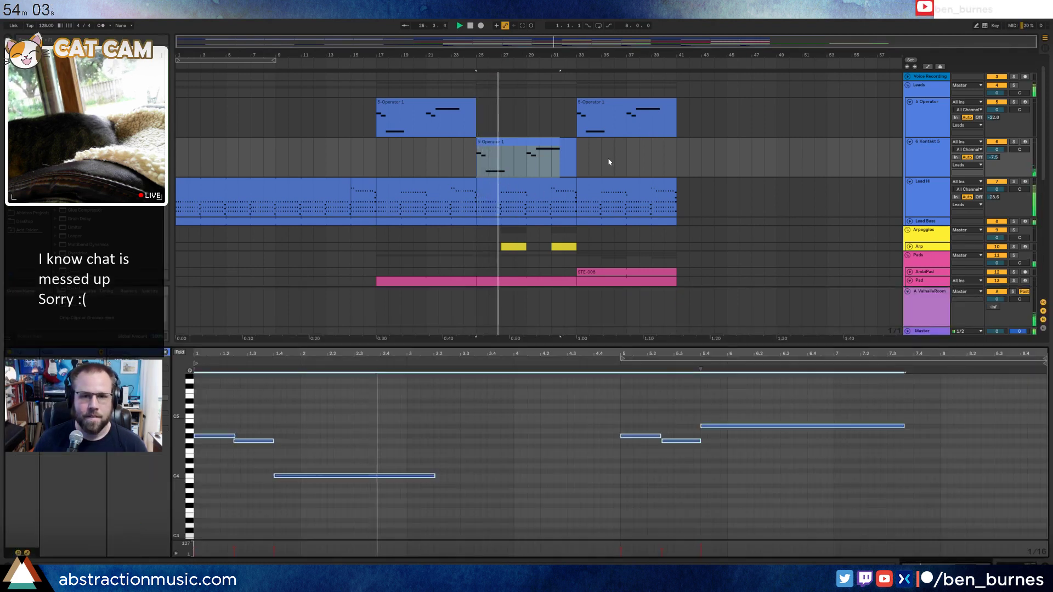
left_click(611, 162)
left_click(570, 167)
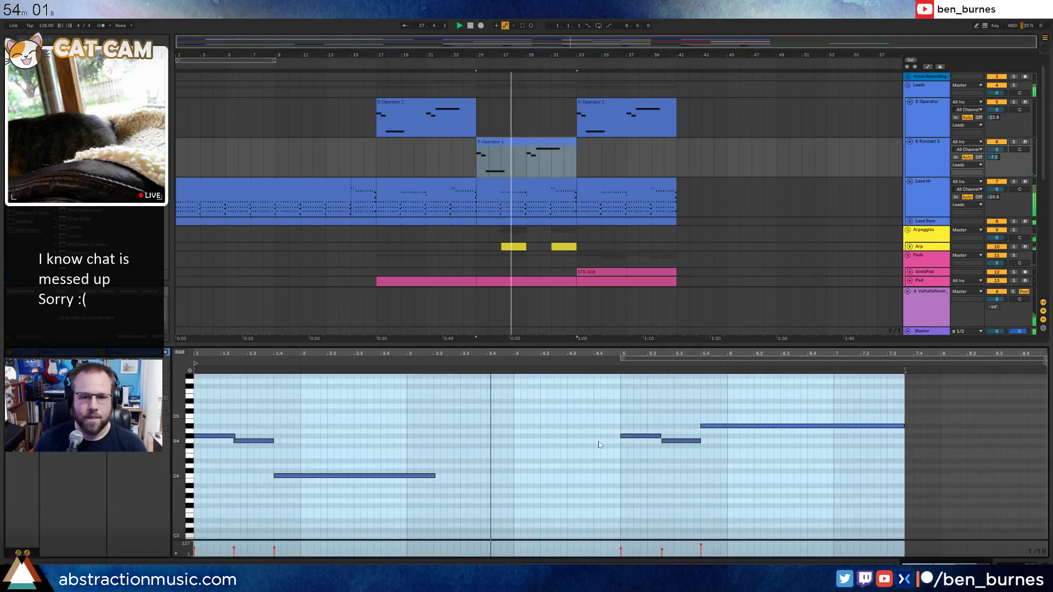
left_click(594, 445)
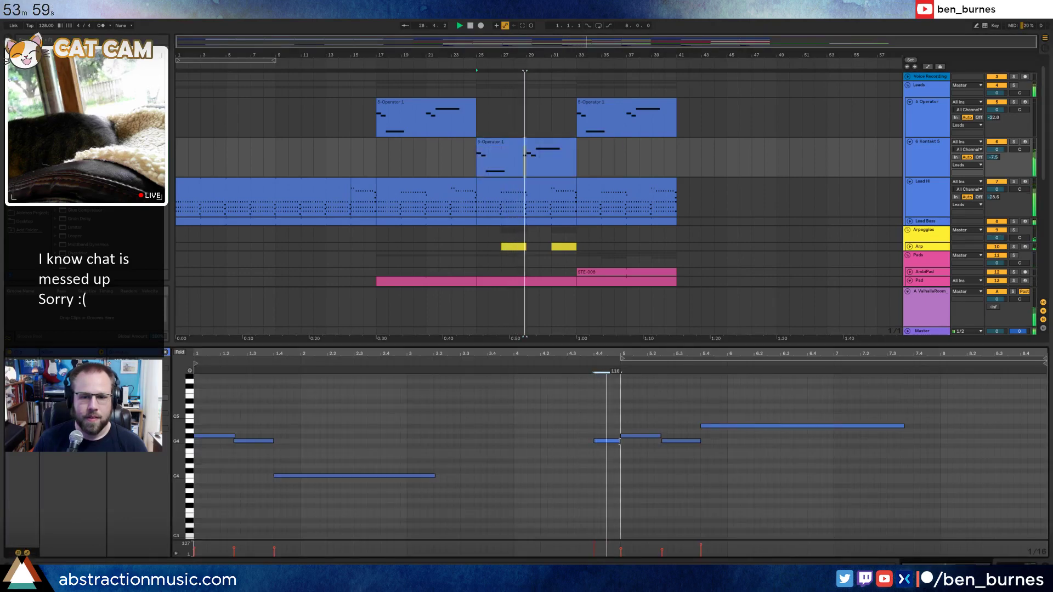
double_click(608, 441)
left_click_drag(610, 442, 609, 469)
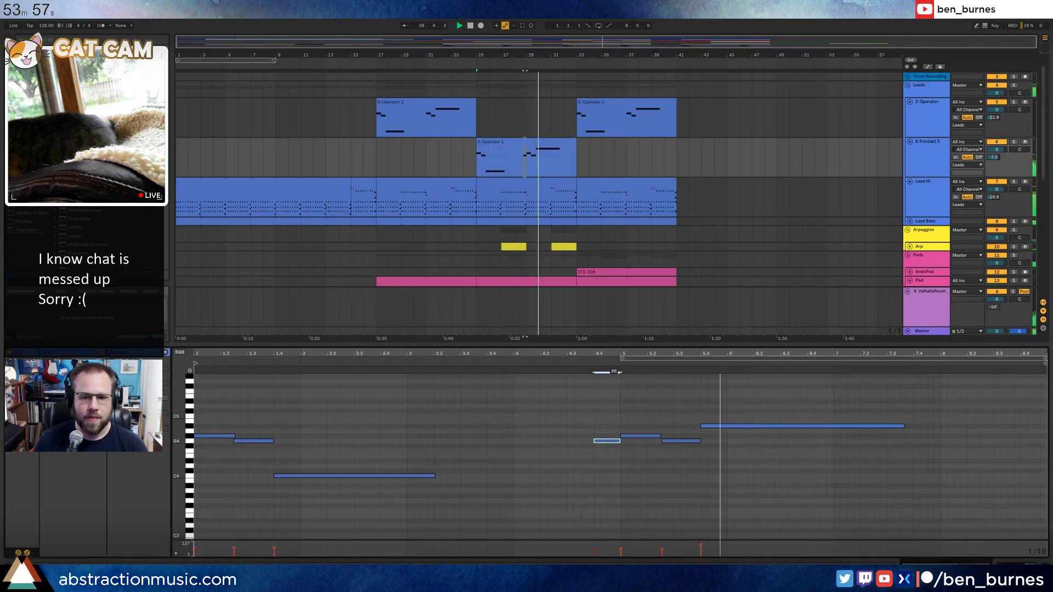
Stop playback and raise the long final note of the Kontakt clip by two semitones.
key("space")
left_click(748, 426)
key("Up")
key("Up")
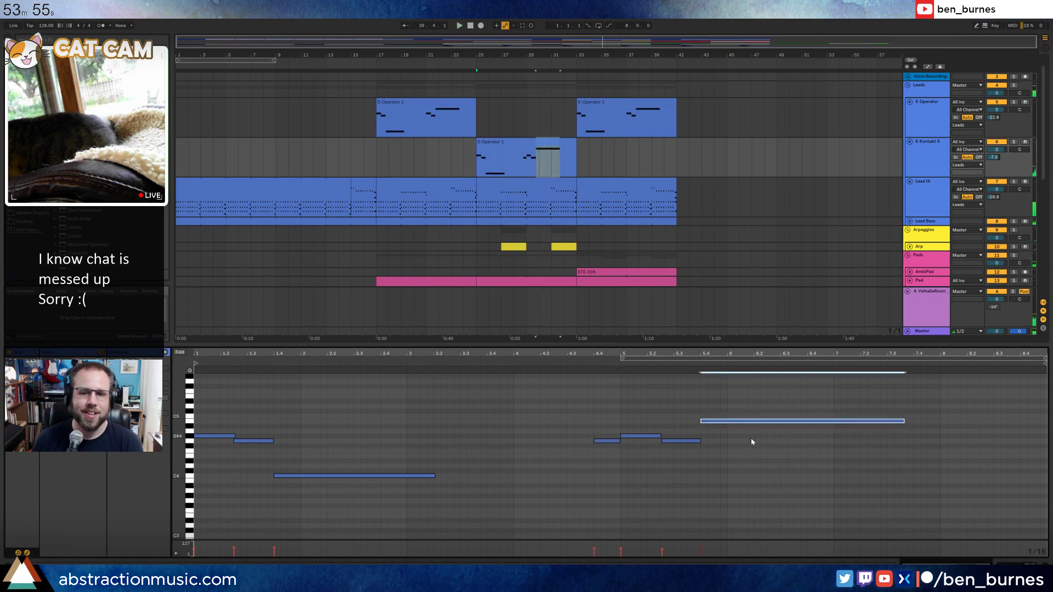
Delete the envelope bump over the long final note of the Kontakt clip, and play the melody back.
left_click(26, 552)
left_click(27, 553)
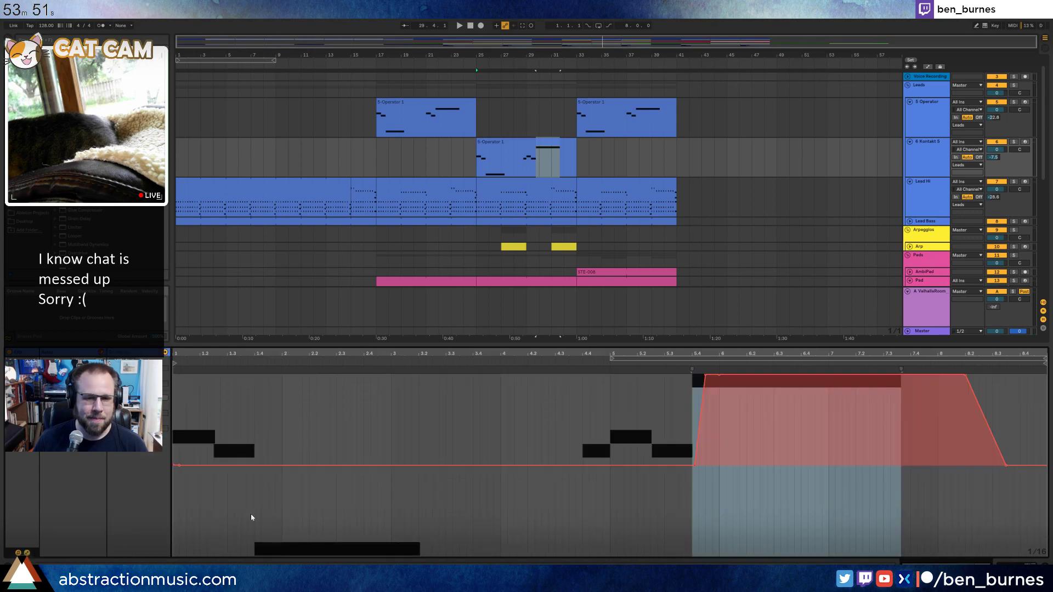
left_click_drag(685, 391, 1020, 390)
key("Delete")
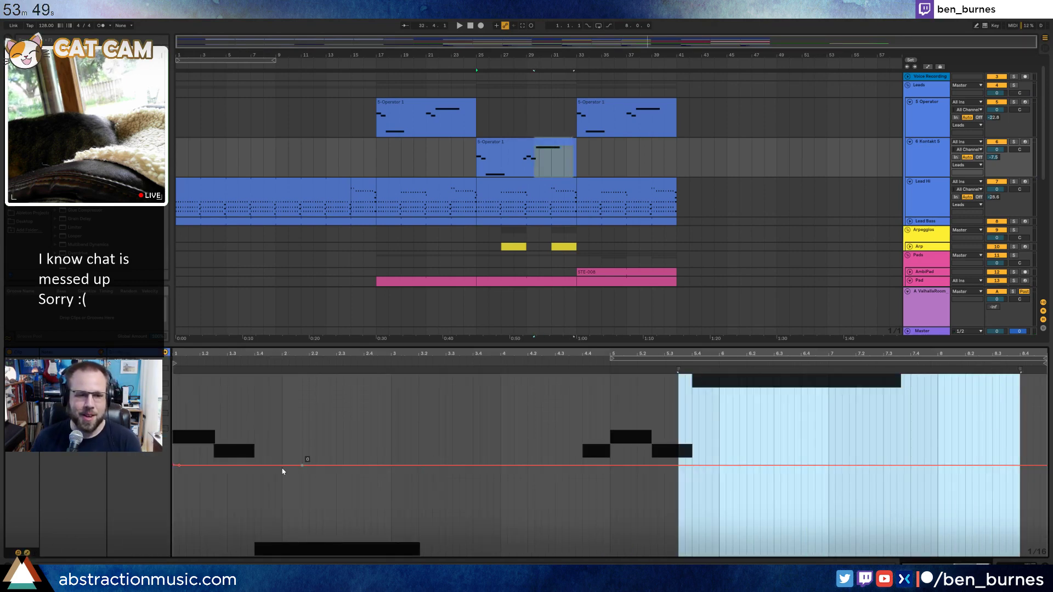
key("space")
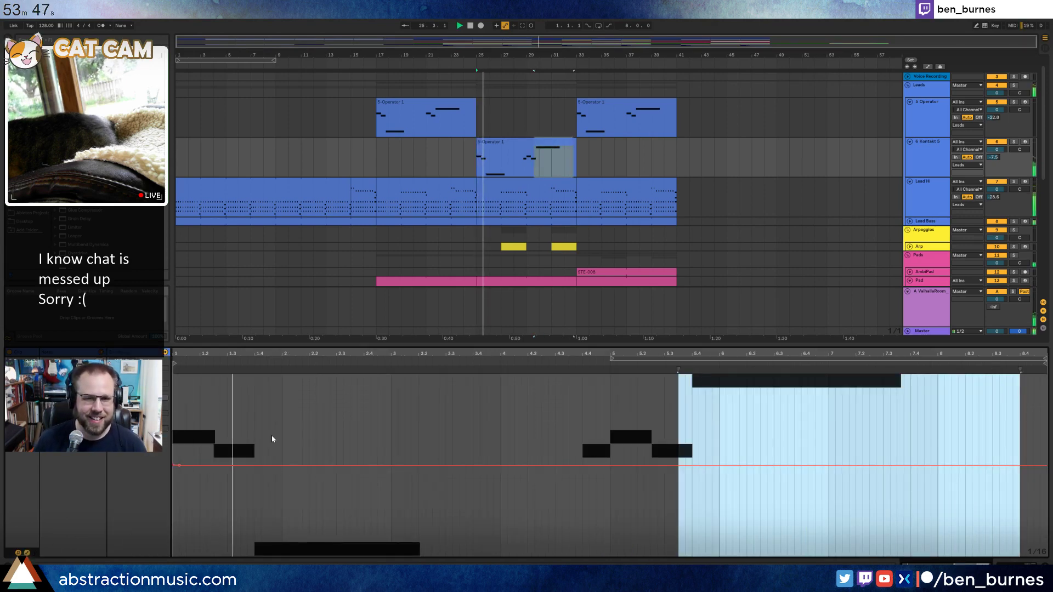
key("shift+Tab")
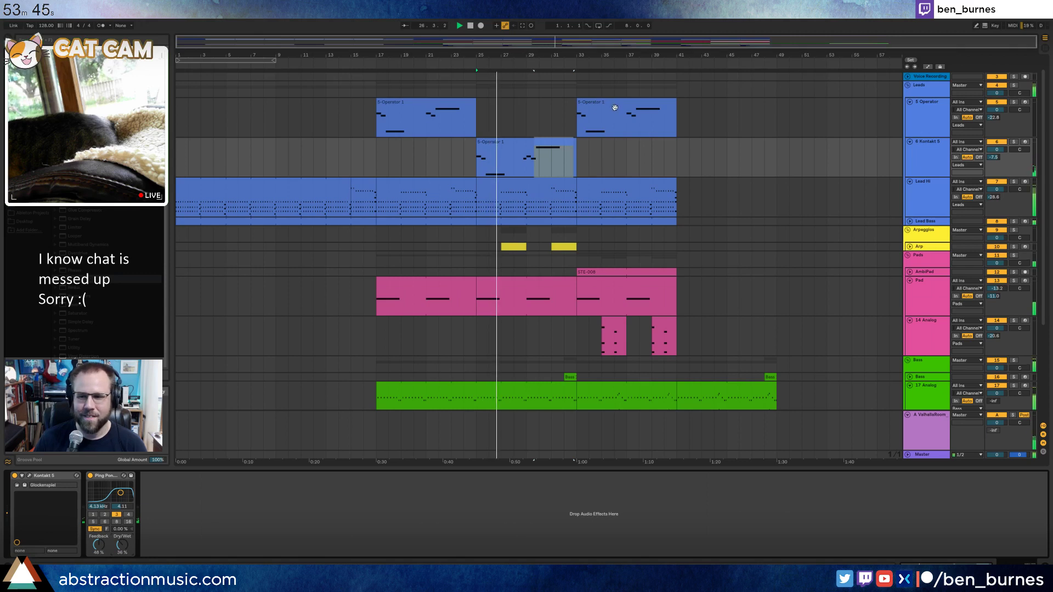
Copy the edited Kontakt clip onto the 5 Operator track at bar 33, replacing the clip there.
left_click(602, 167)
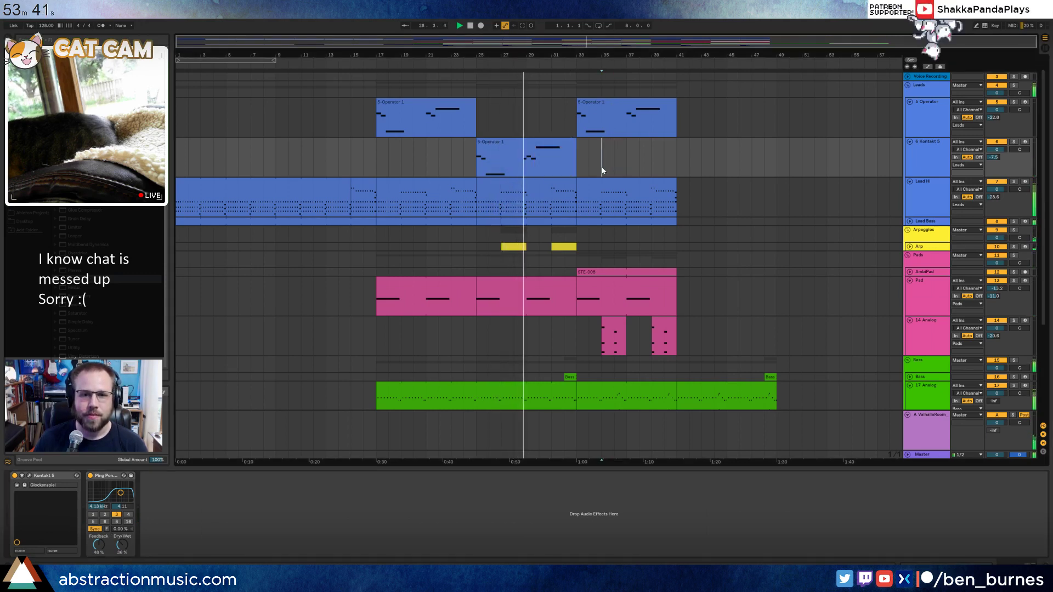
left_click(570, 142)
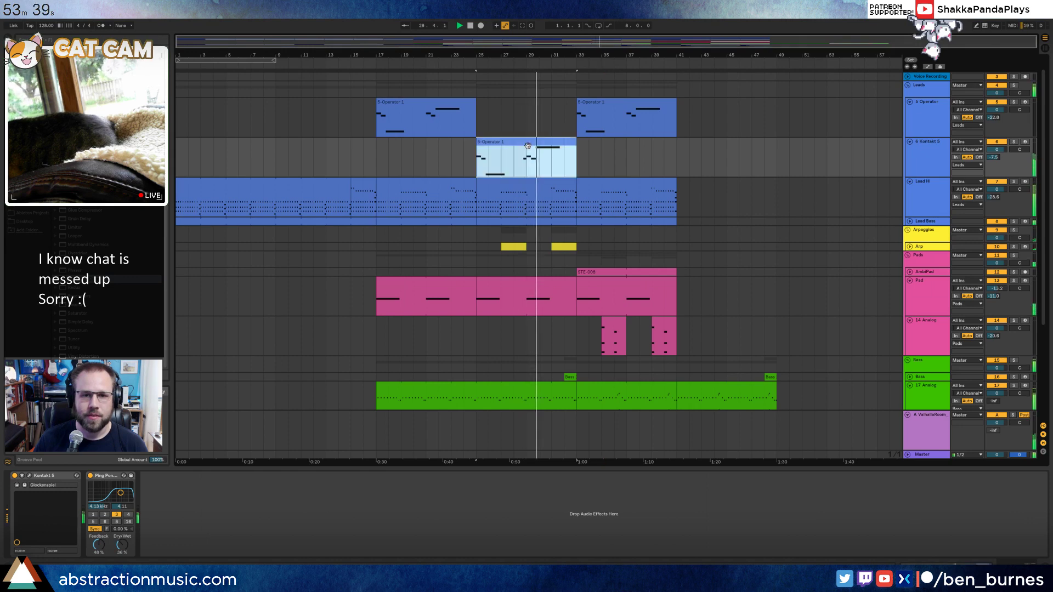
left_click(610, 102)
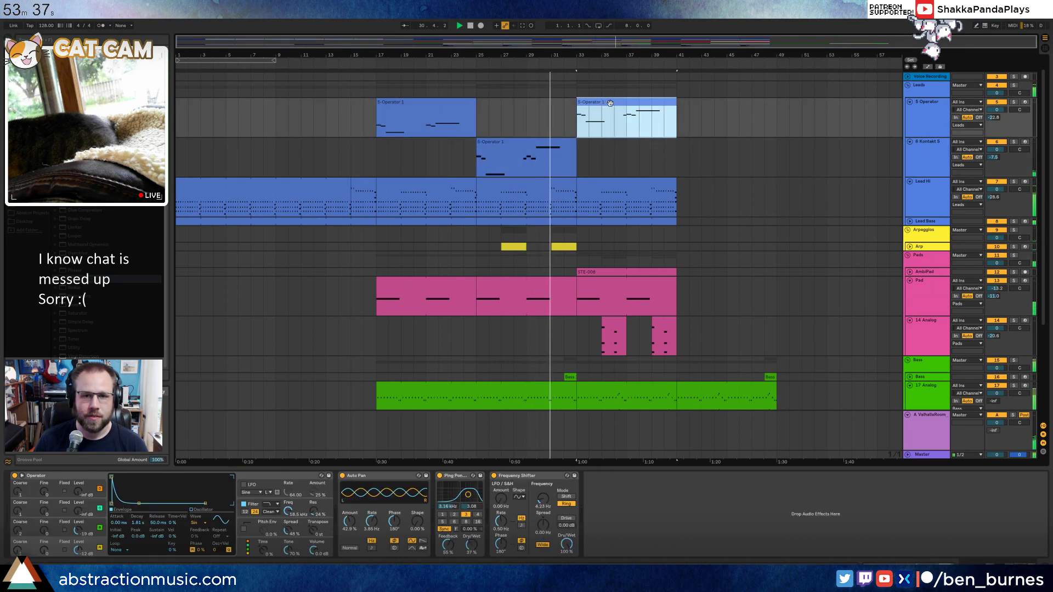
Open the copied clip at bar 33 of the 5 Operator track, show and select all its notes, and stop playback.
double_click(610, 102)
left_click(494, 390)
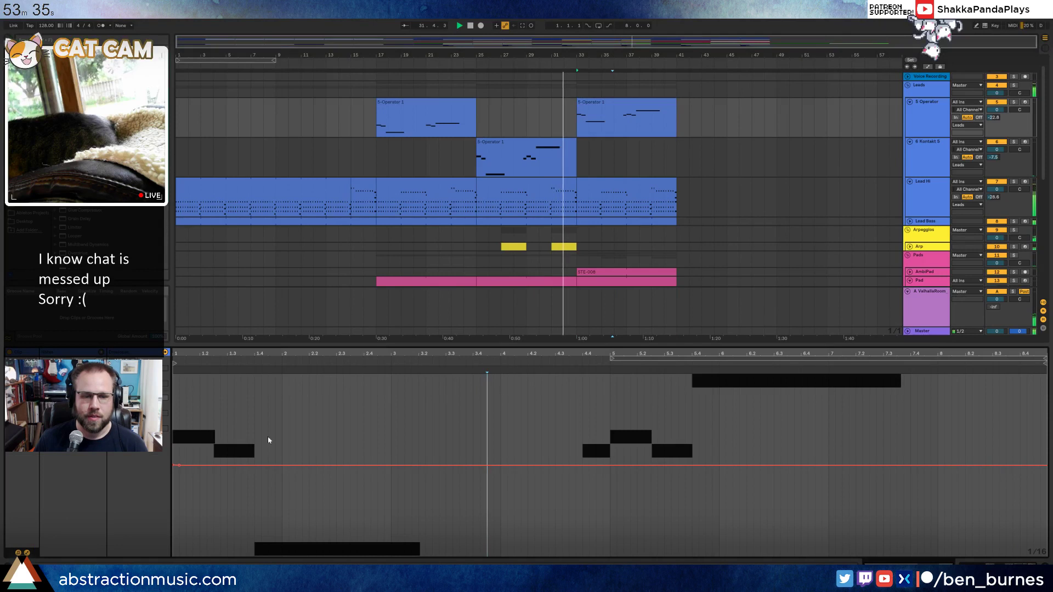
left_click(27, 553)
key("ctrl+a")
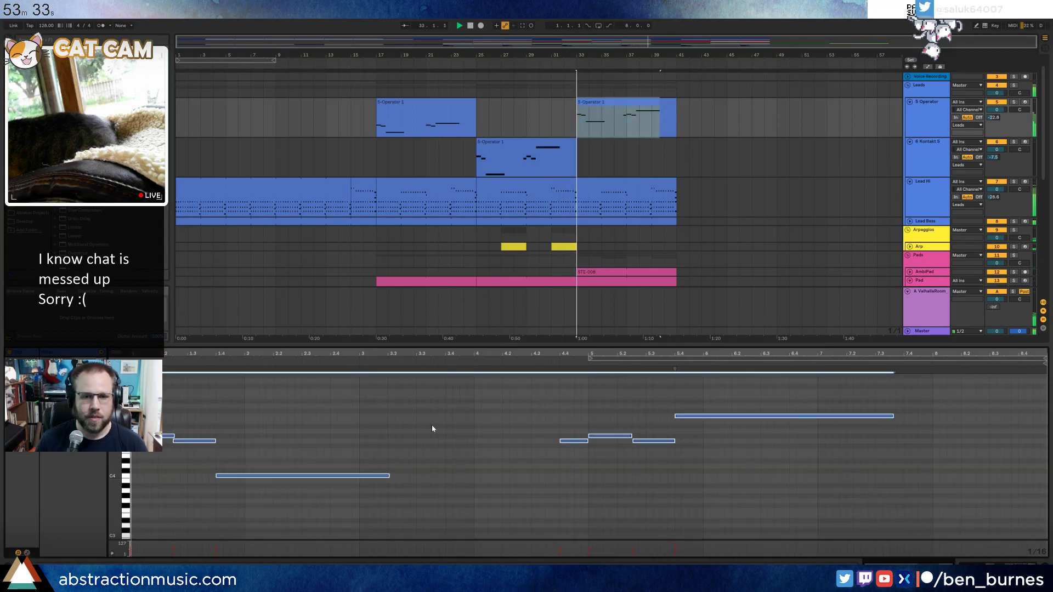
key("space")
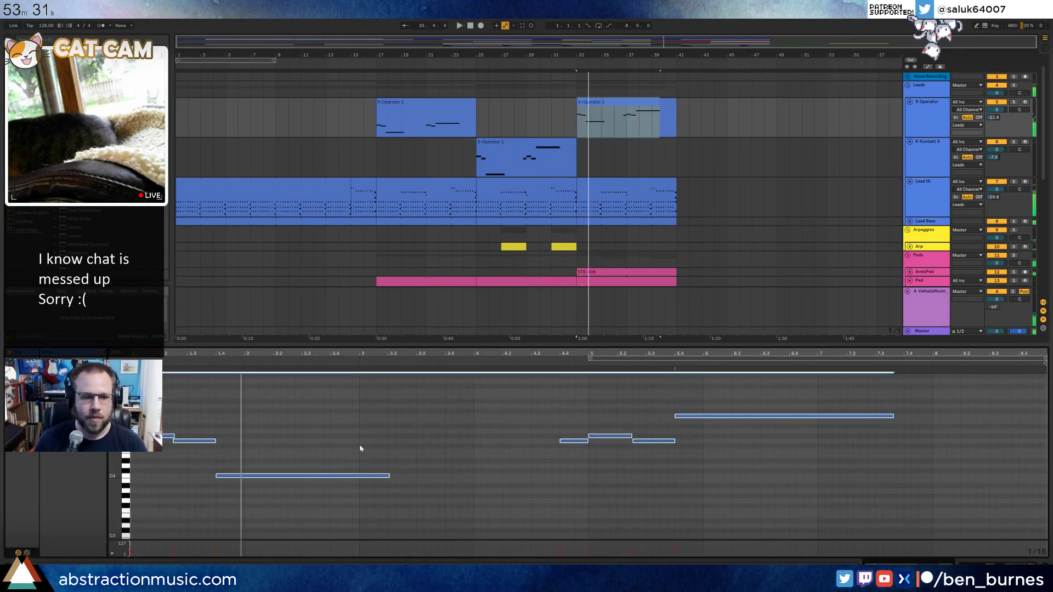
Shorten the second note of the clip, add a short D4 note leading into the long C4 note, and play it back.
left_click(360, 445)
left_click_drag(192, 420, 198, 458)
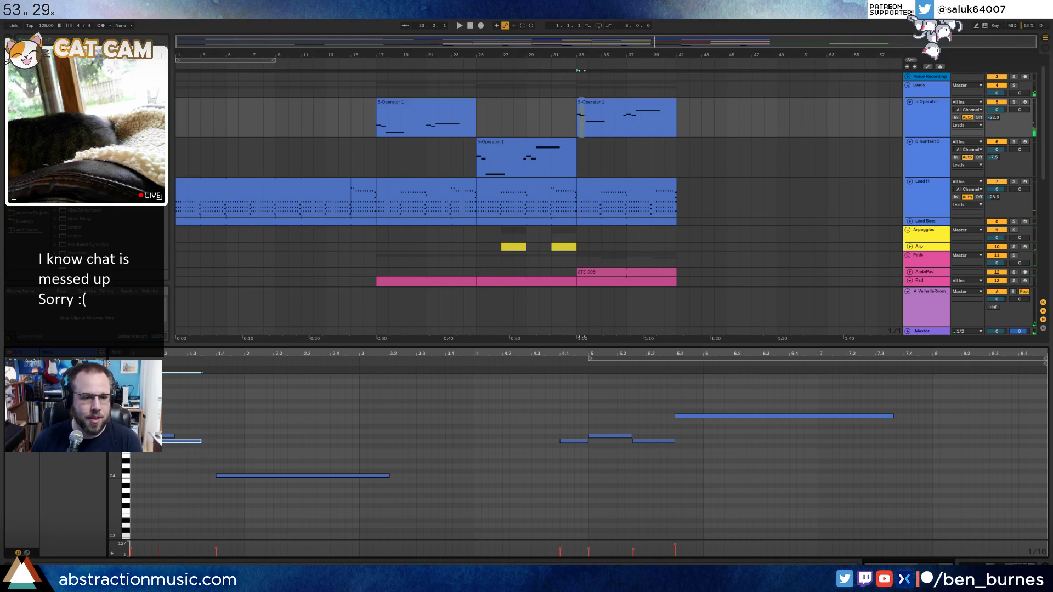
key("Left")
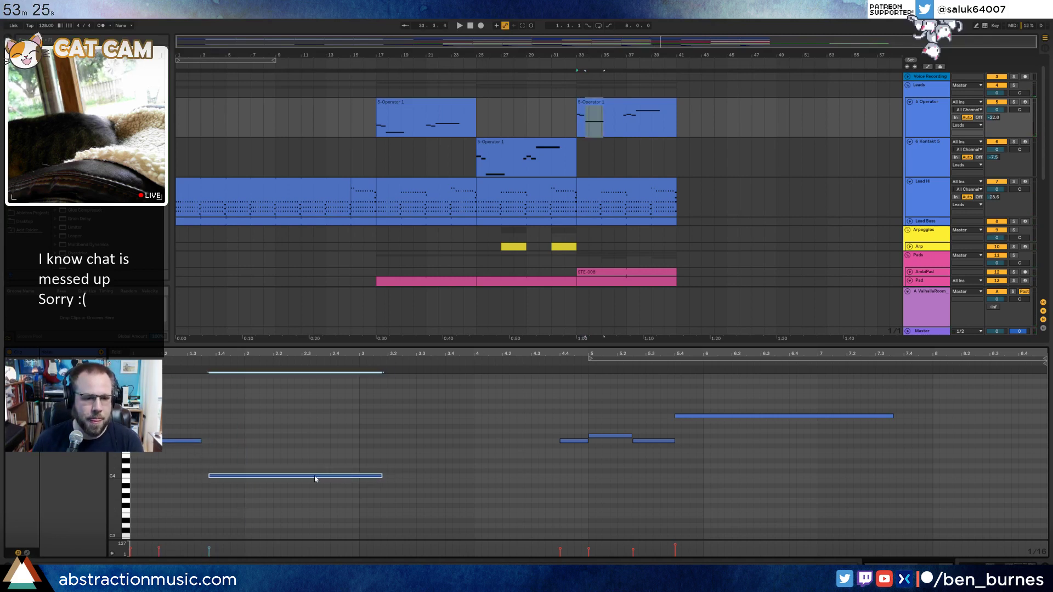
double_click(204, 467)
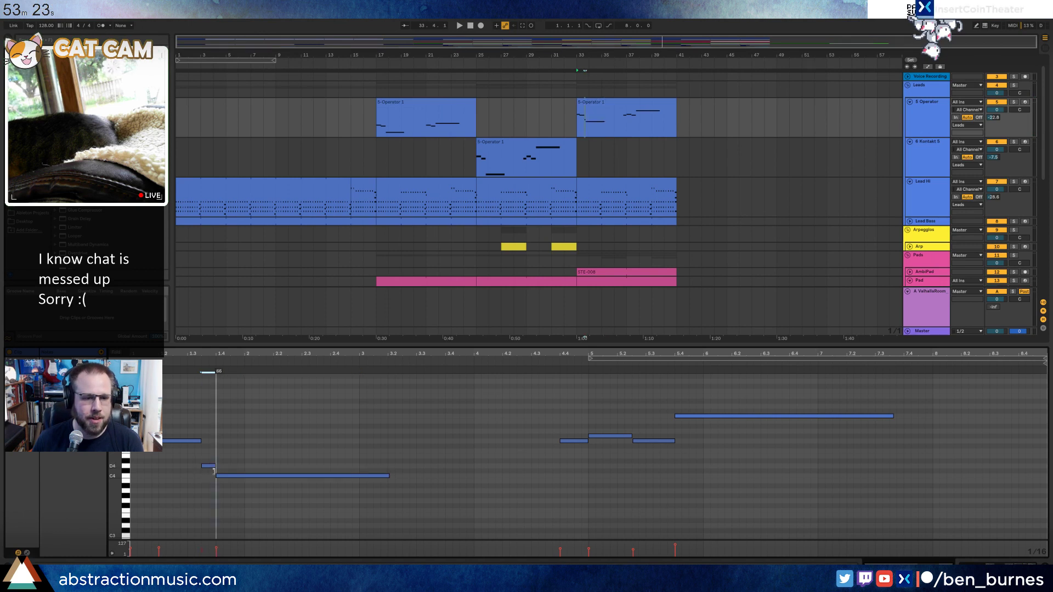
key("space")
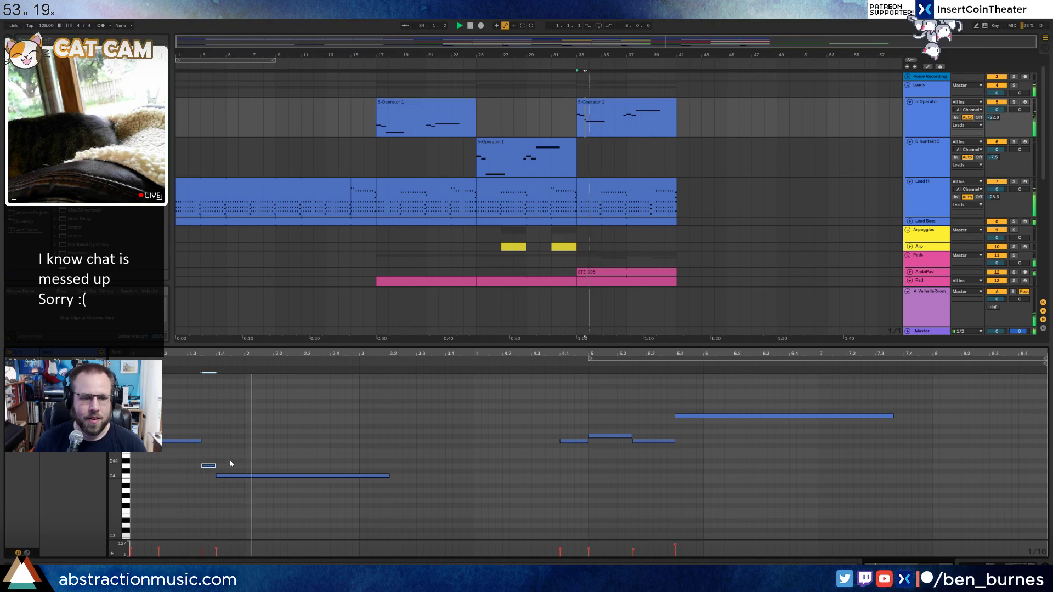
left_click(187, 450)
key("space")
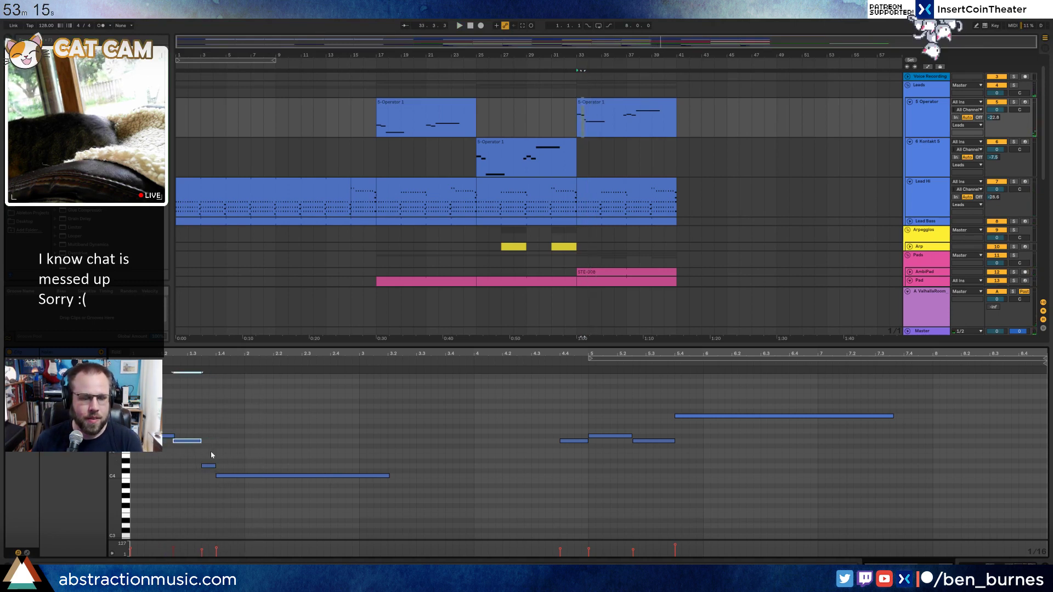
key("space")
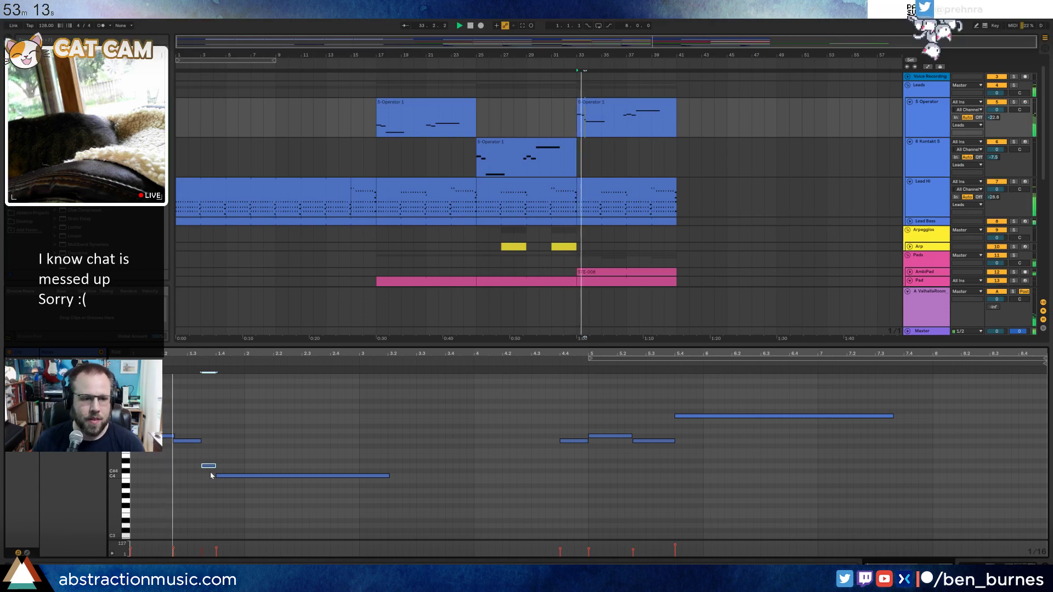
Shift the long C4 note three grid steps later and lengthen the D4 note before it to meet its start.
left_click(242, 477)
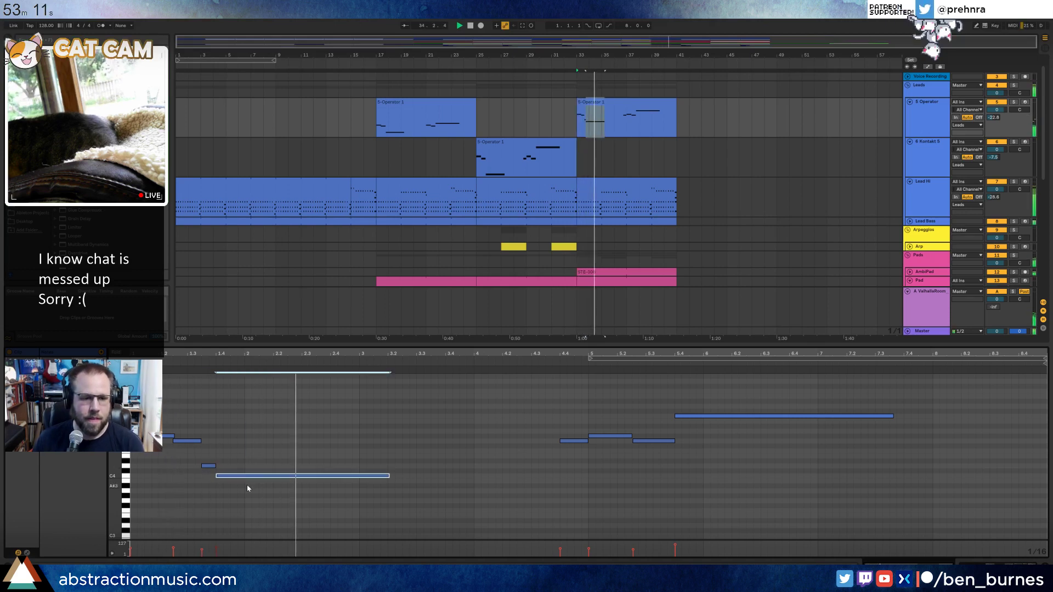
key("Right")
key("Right")
key("Right")
left_click(209, 465)
key("shift+Right")
key("shift+Right")
key("shift+Right")
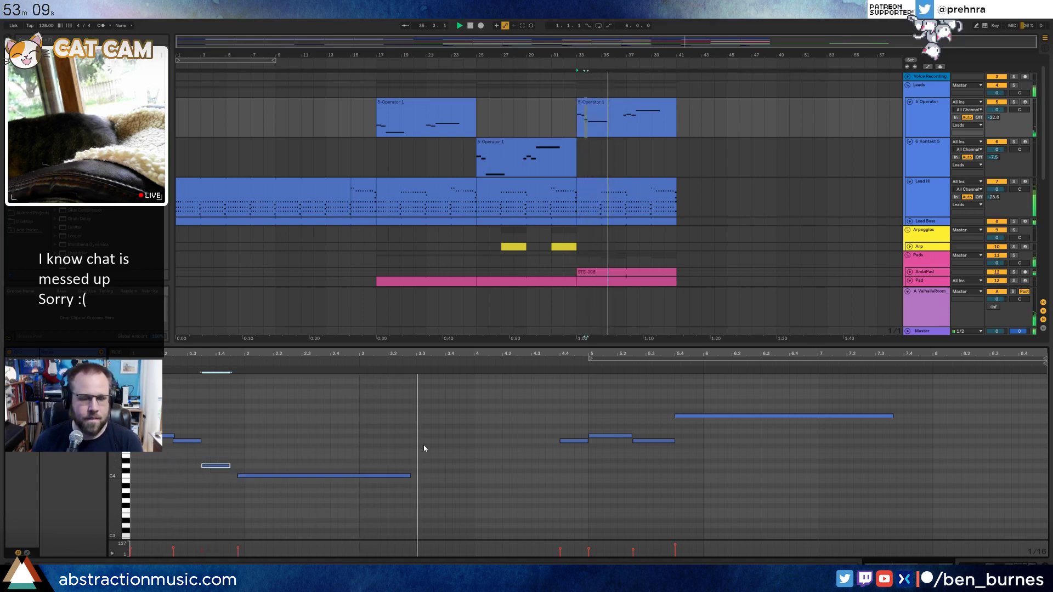
left_click(517, 478)
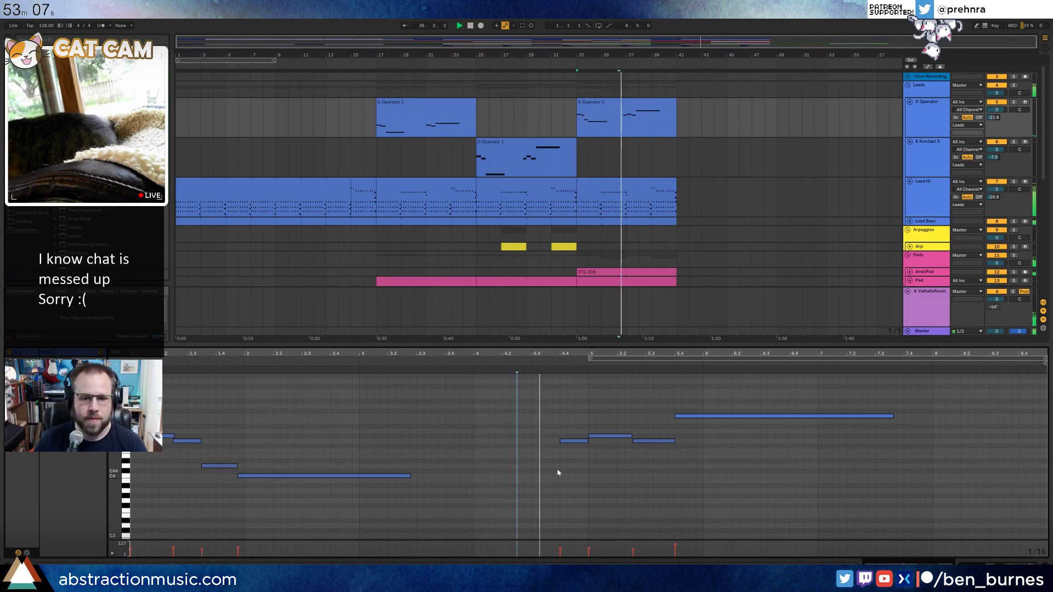
In the second phrase, shorten the upper note, start the lower note sooner, and add another upper note leading into the long high note.
left_click(655, 441)
key("space")
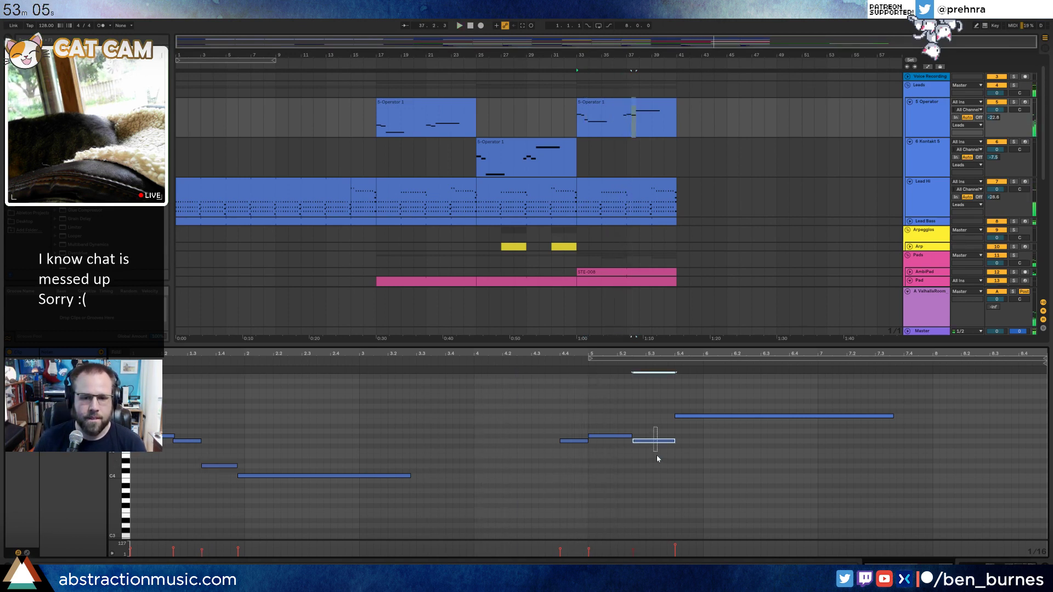
double_click(608, 441)
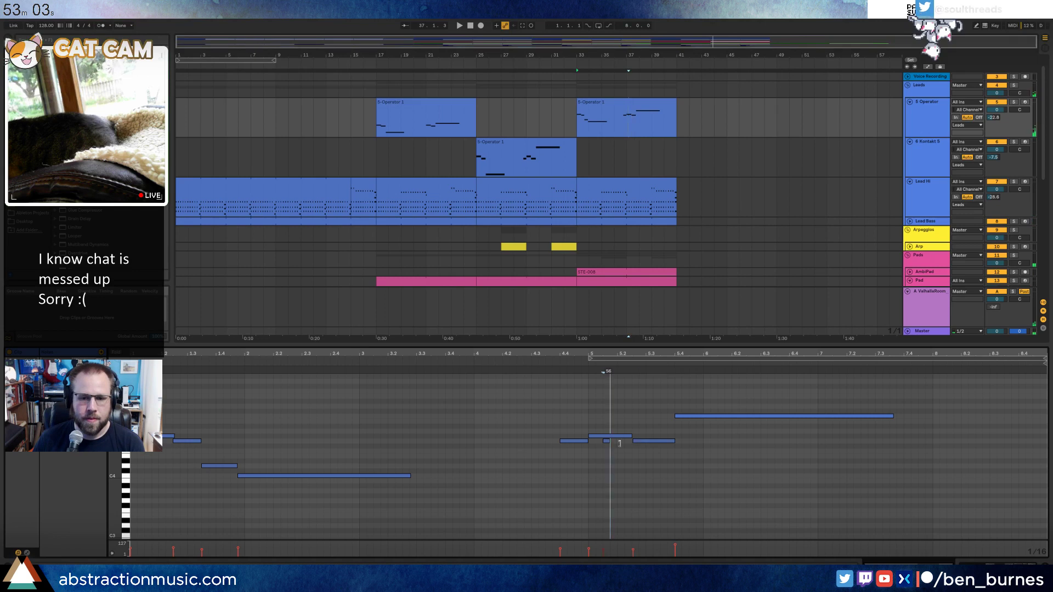
mouse_move(610, 441)
left_mouse_down()
mouse_move(632, 439)
mouse_move(603, 435)
mouse_move(658, 442)
left_mouse_up()
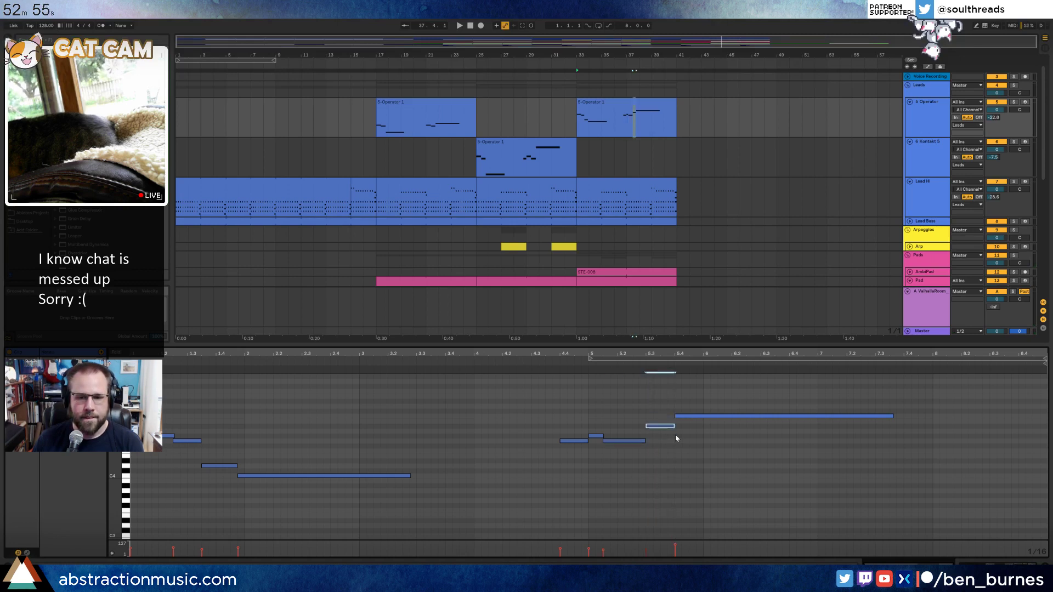
left_click_drag(661, 417, 662, 436)
key("space")
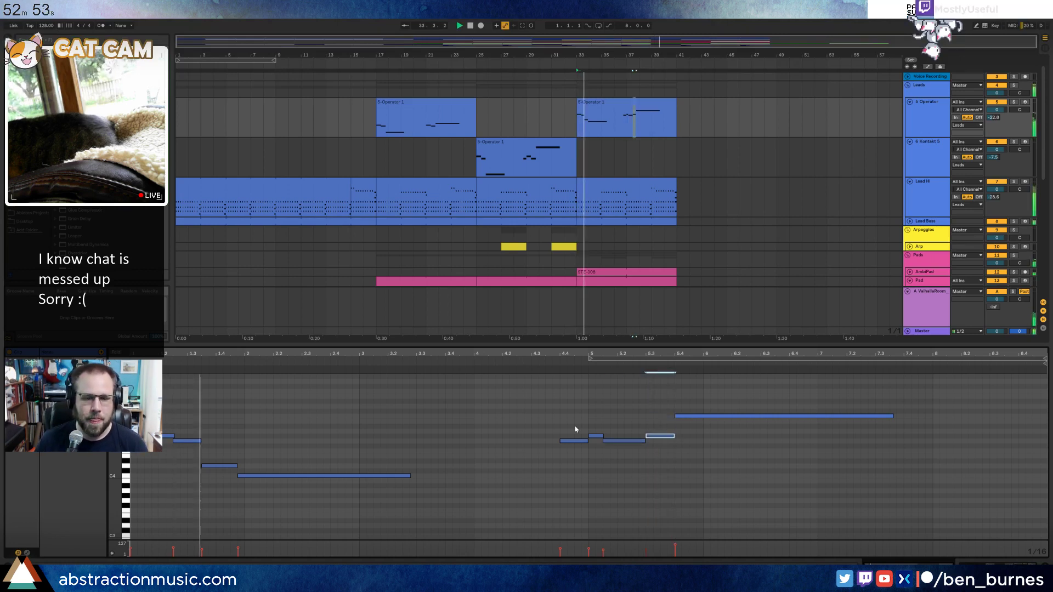
Move the long C4 note one grid step earlier and shorten the D4 note before it to match.
left_click(321, 476)
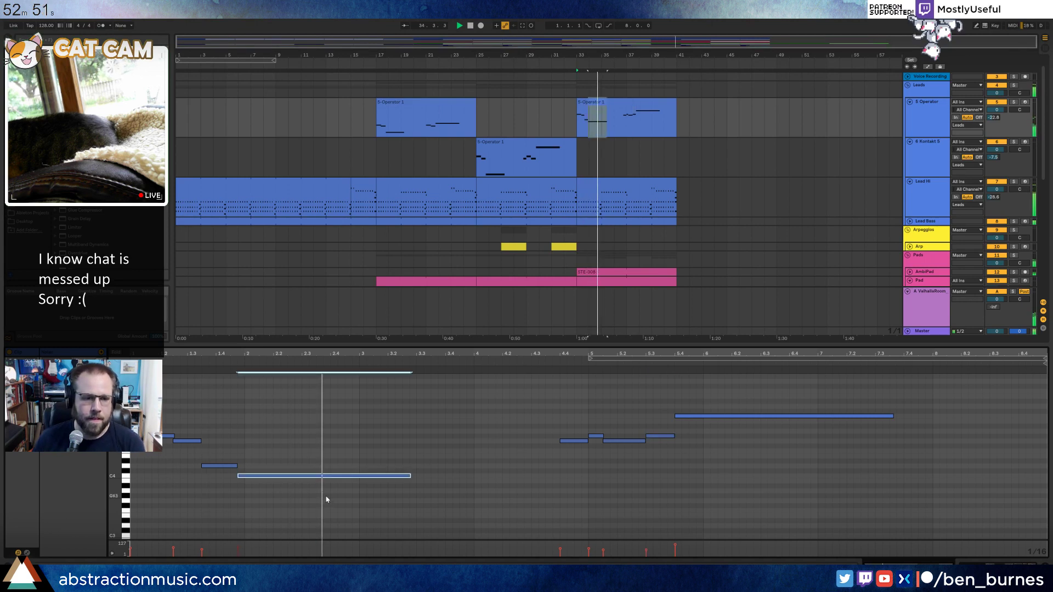
key("Left")
left_click(216, 466)
key("shift+Left")
left_click(377, 437)
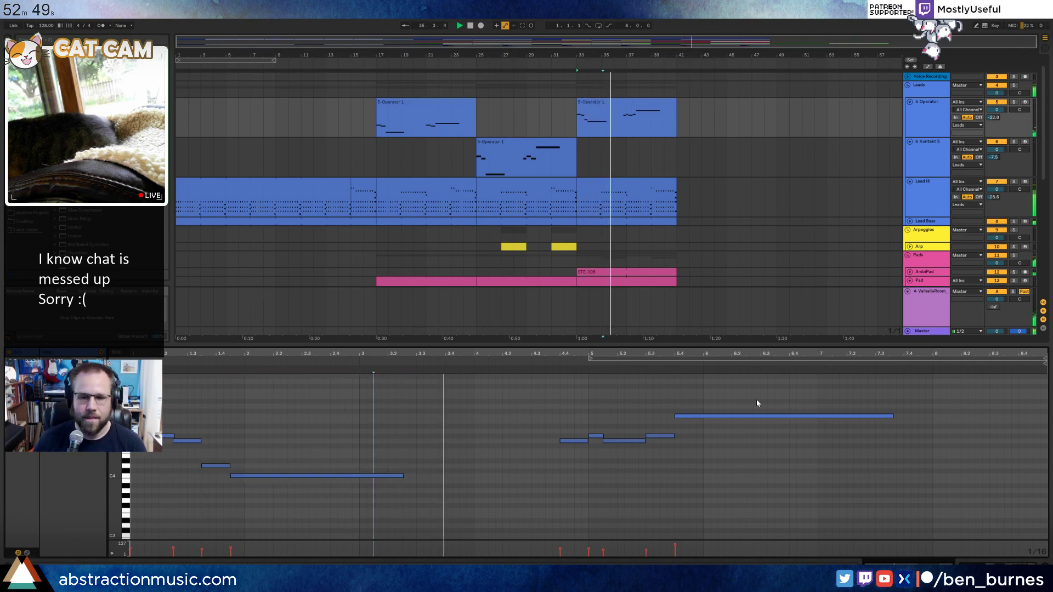
Shift the final long note and the upper note before it two grid steps later, lengthening the lower note to fill the gap.
left_click_drag(757, 404, 642, 454)
left_click(747, 420)
left_click_drag(739, 416, 740, 422)
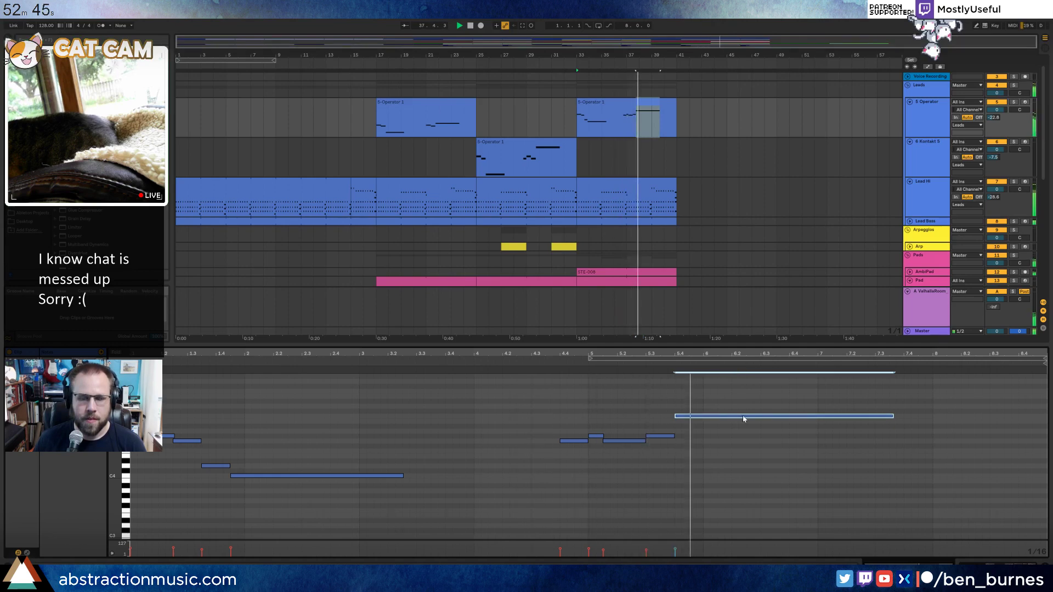
key("space")
key("Right")
key("Right")
left_click(664, 446)
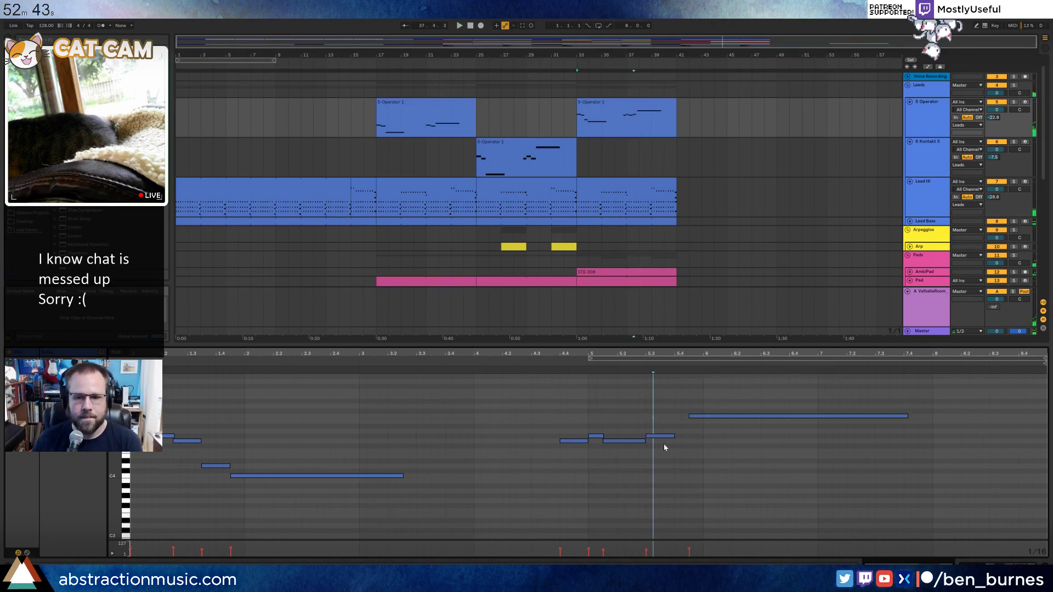
key("shift+Right")
left_click(540, 364)
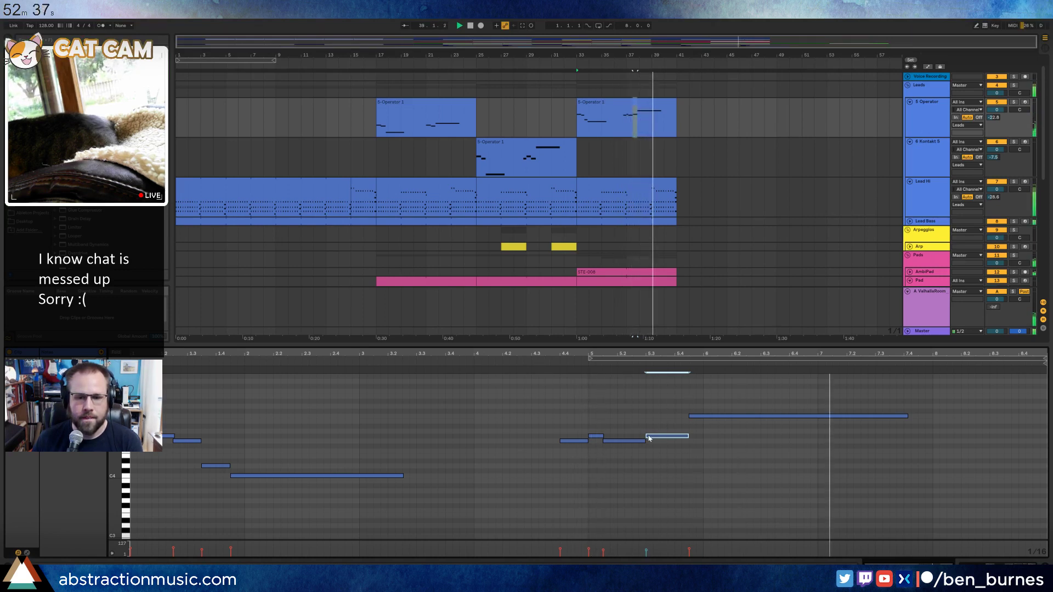
left_click_drag(647, 437, 659, 442)
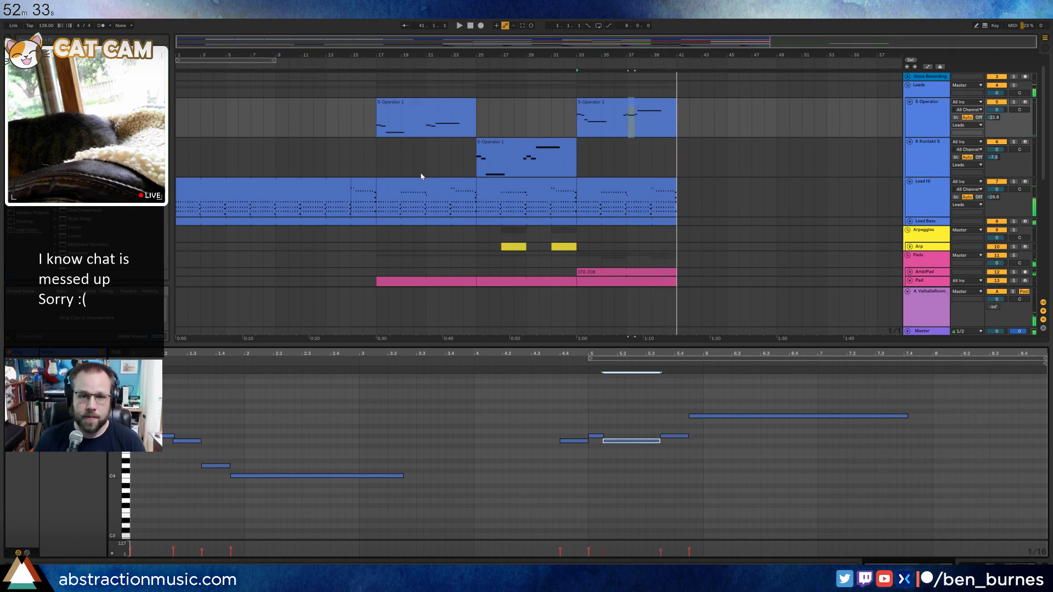
Rename tracks 5 and 6 as Operator Lead and Glock Lead, and insert a new MIDI track below them.
left_click(927, 163)
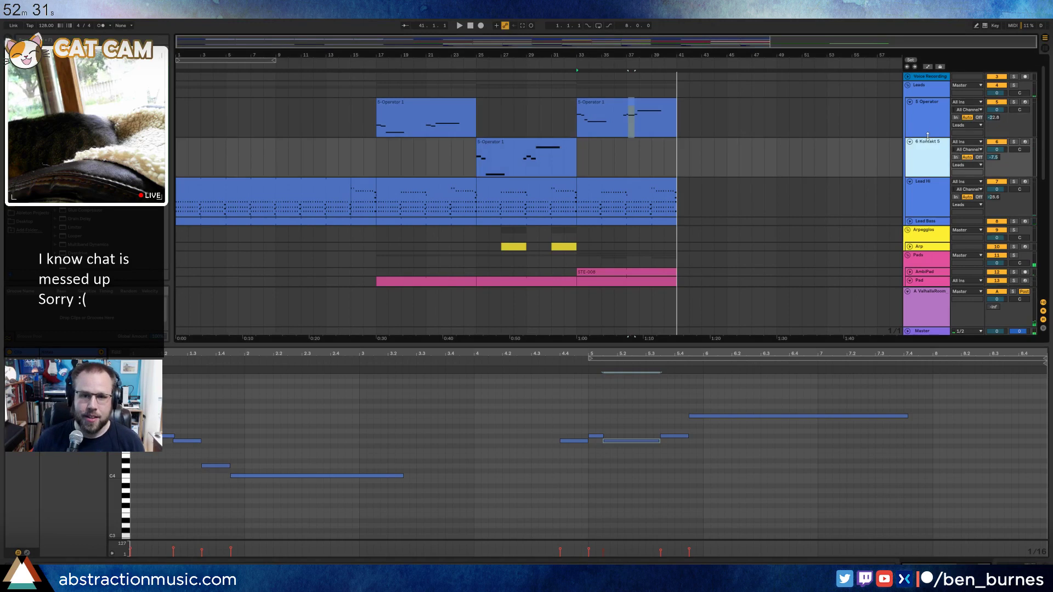
left_click(921, 108)
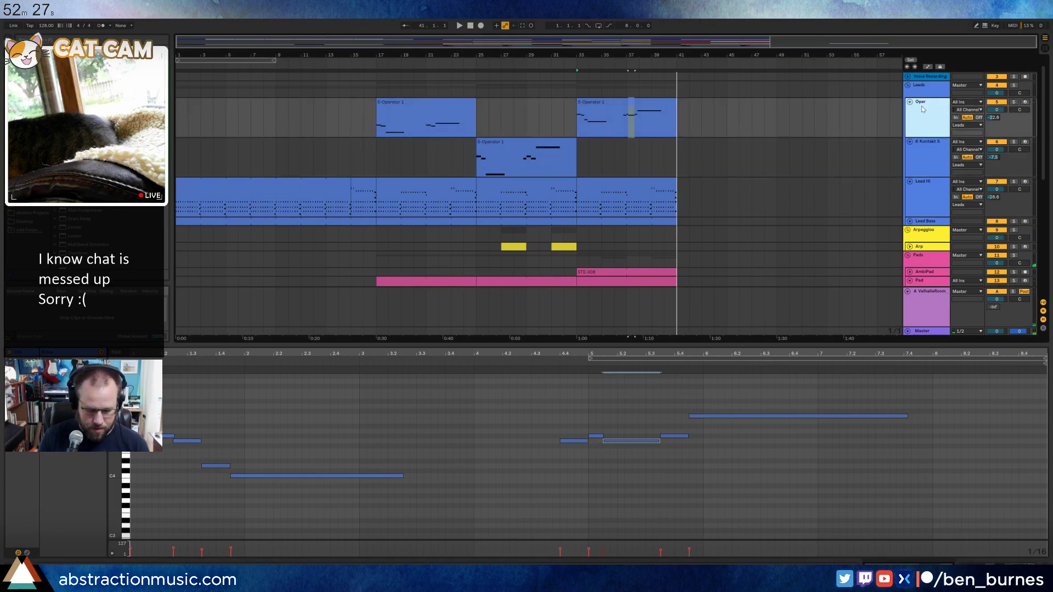
left_click(939, 160)
key("super+r")
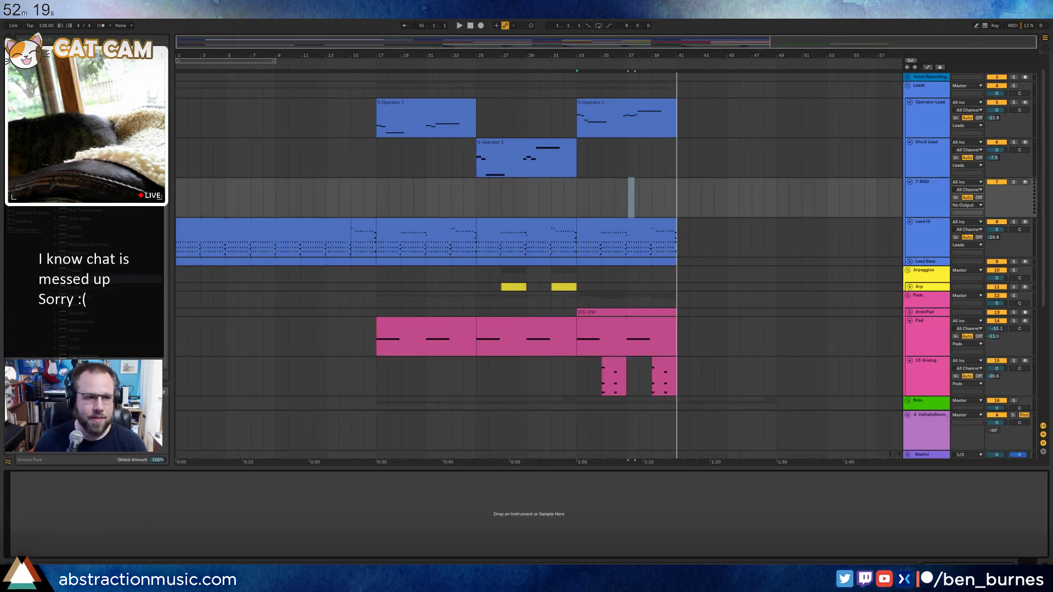
Add Kontakt 5 to the new MIDI track and load Long Life Keys.nki from the Sonic Ocean instruments.
left_click(25, 146)
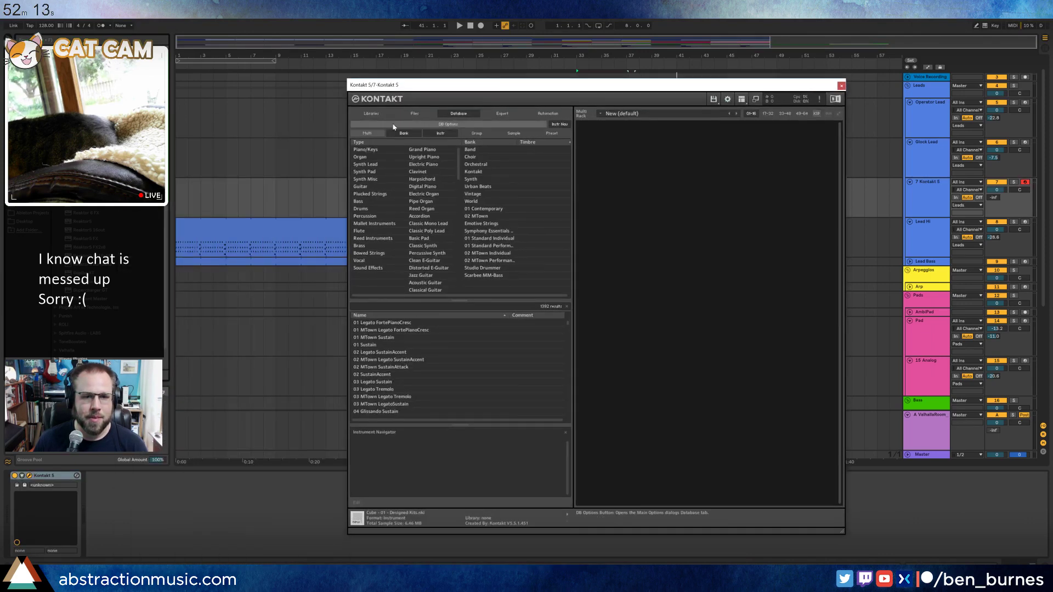
left_click(414, 113)
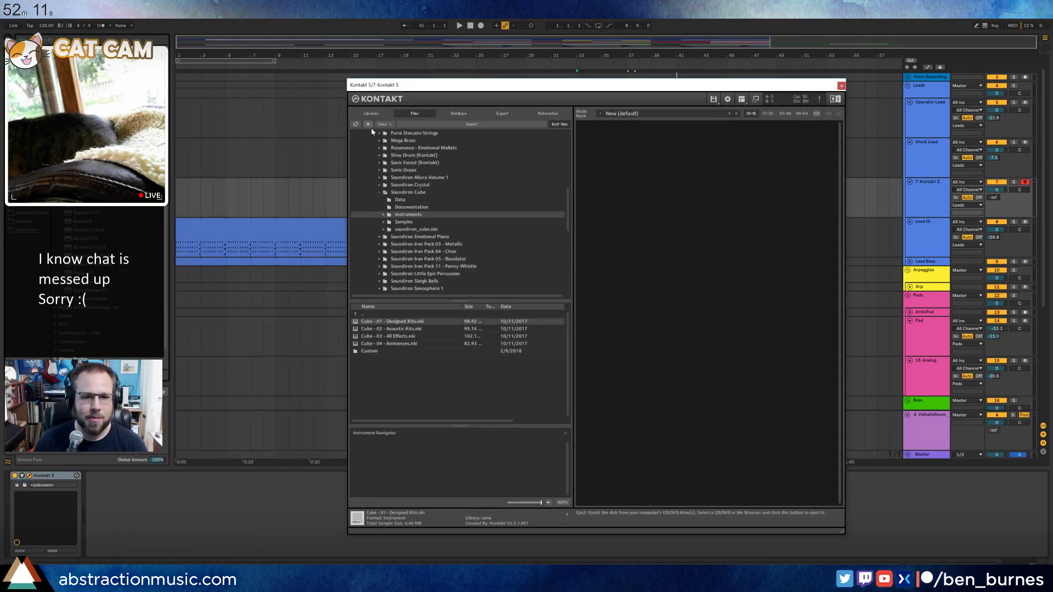
left_click(379, 170)
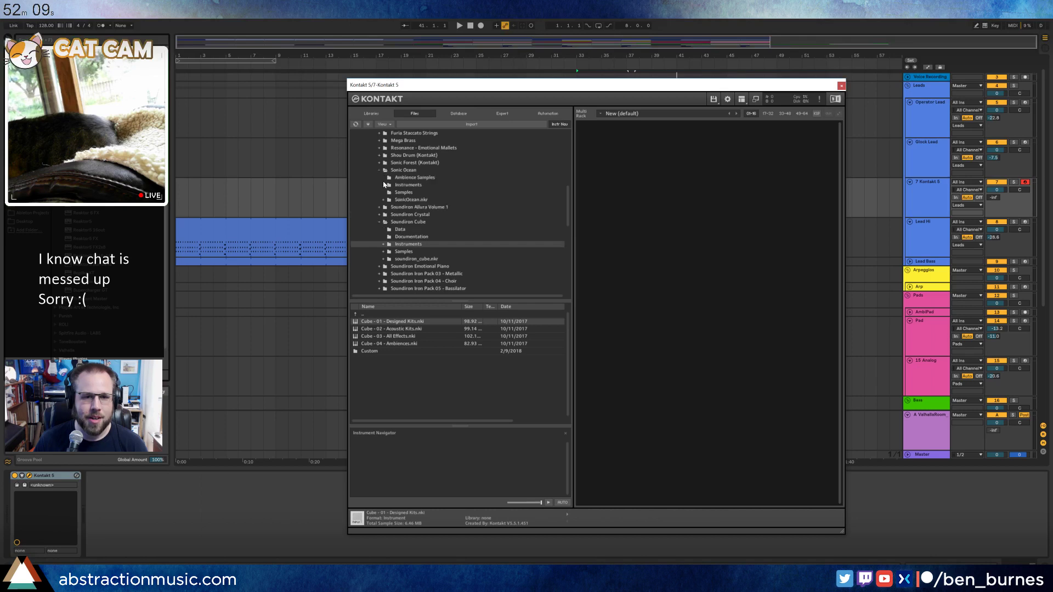
left_click(398, 186)
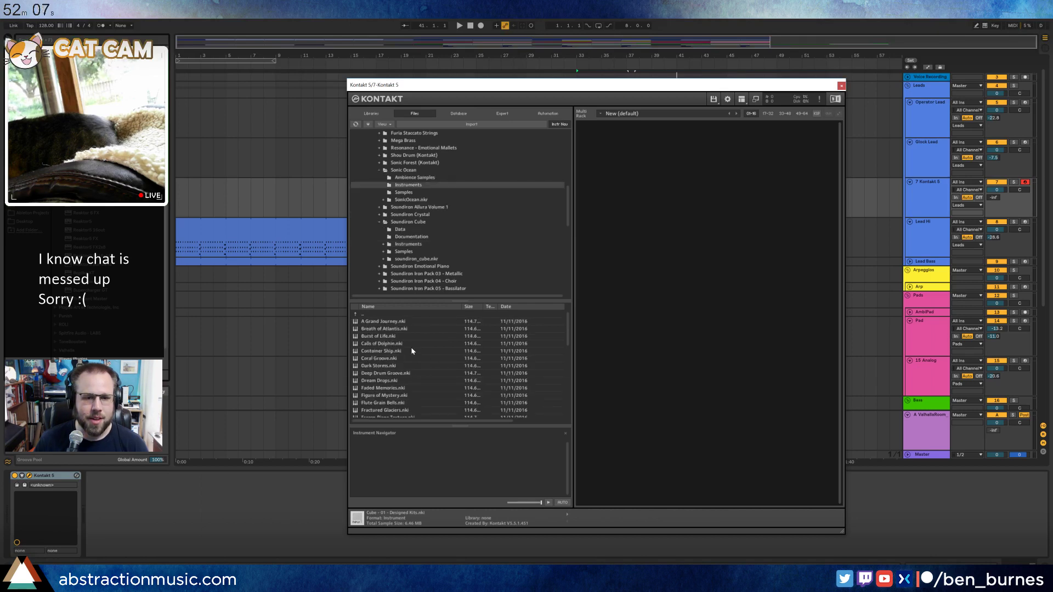
scroll(416, 362, "down", 2)
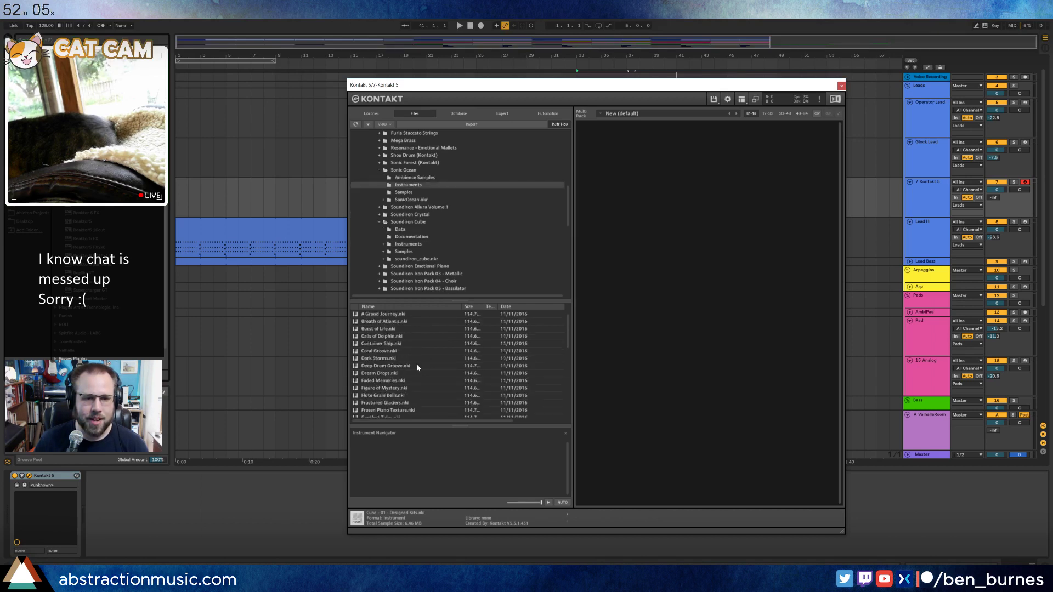
scroll(423, 399, "down", 3)
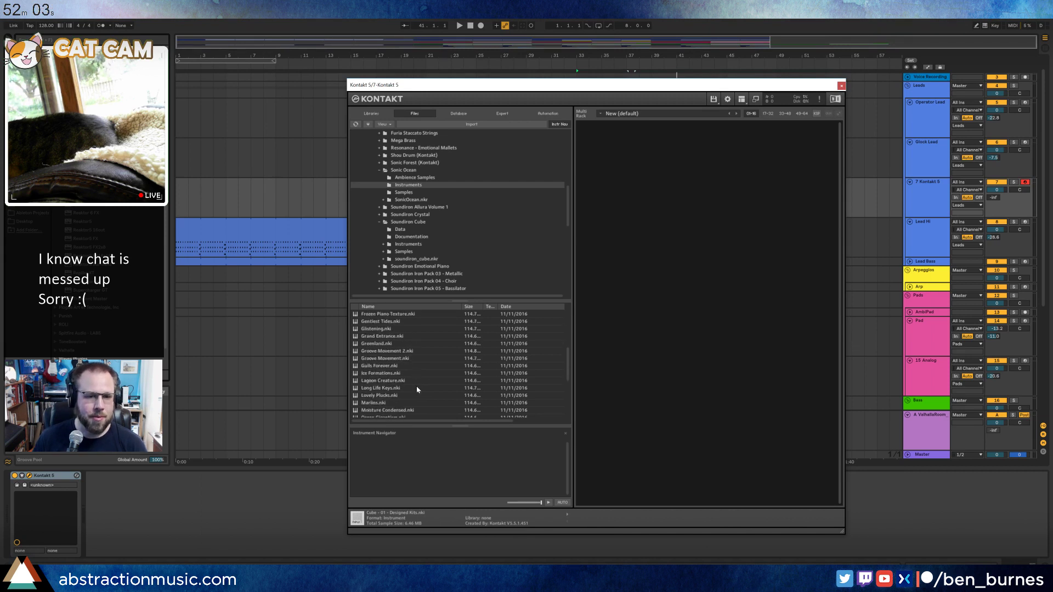
left_click(415, 389)
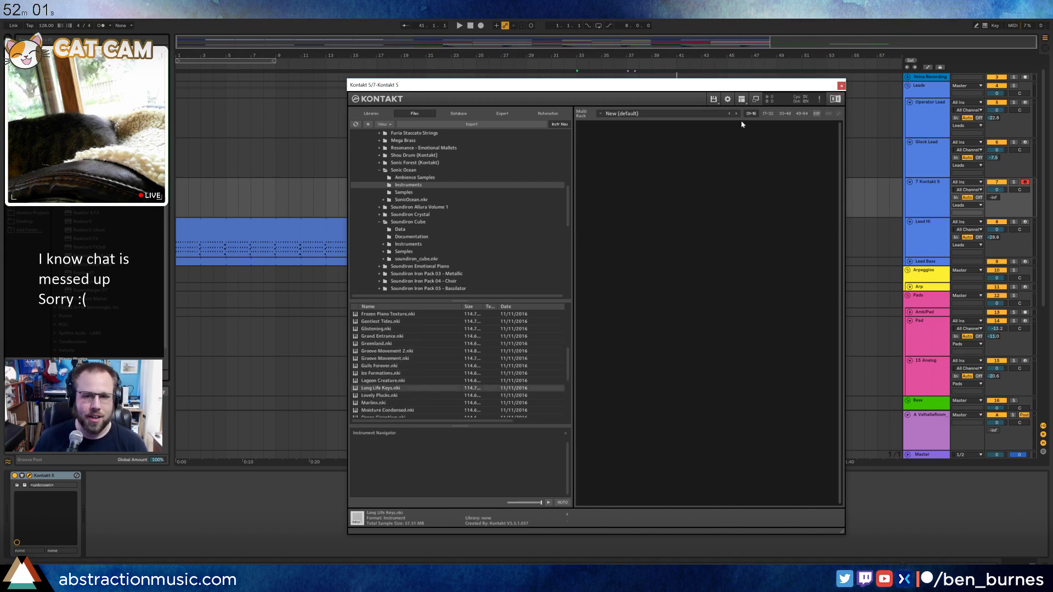
Set the Kontakt window aside, move the bar 33 clip from Operator Lead onto the 7 Kontakt 5 track, then play and open it.
left_click_drag(719, 90, 499, 105)
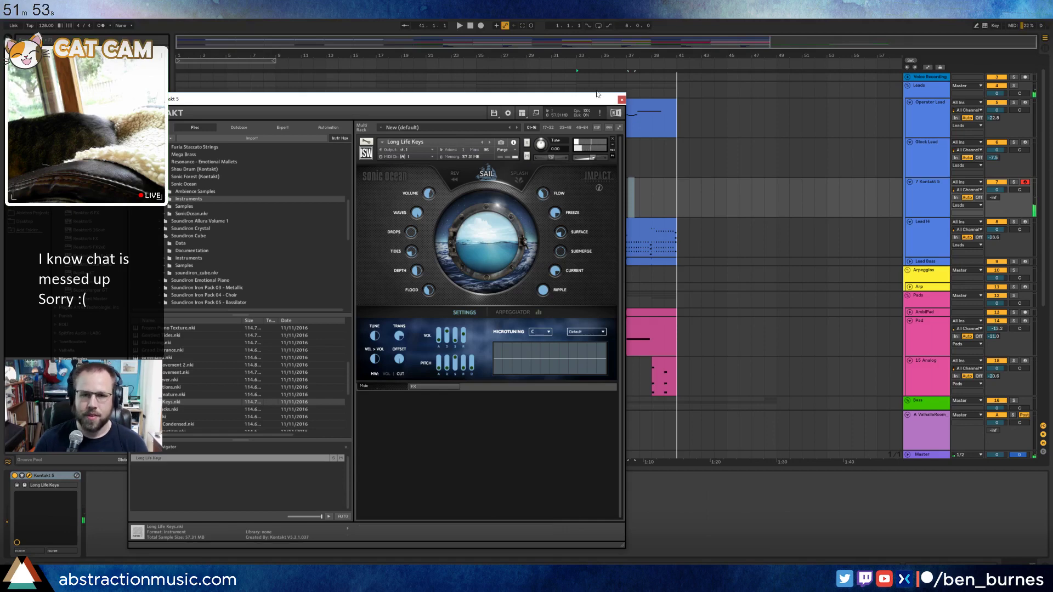
left_click_drag(590, 104, 510, 117)
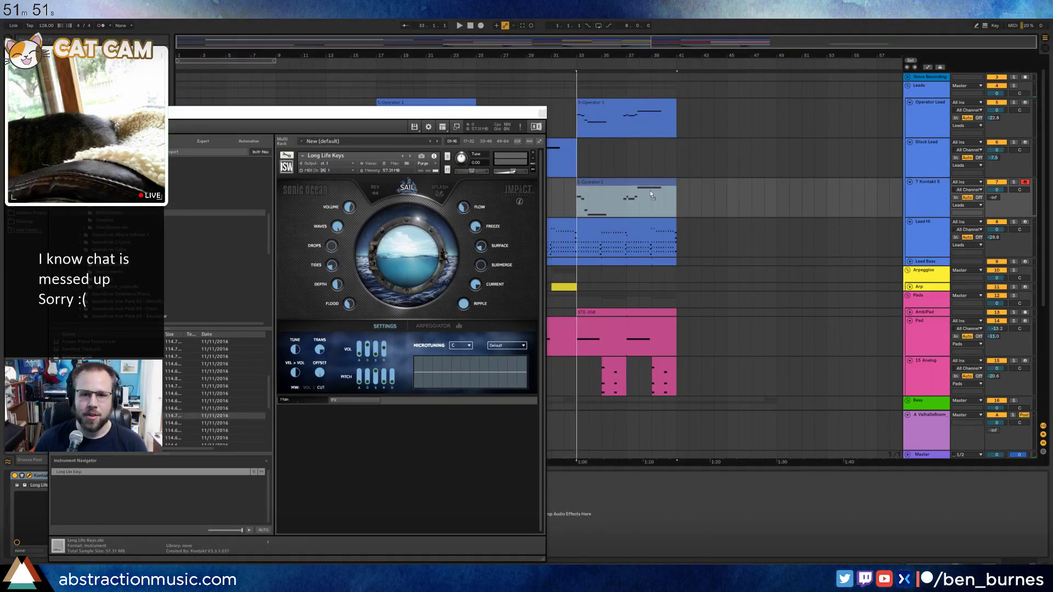
left_click_drag(648, 102, 649, 191)
key("space")
double_click(649, 192)
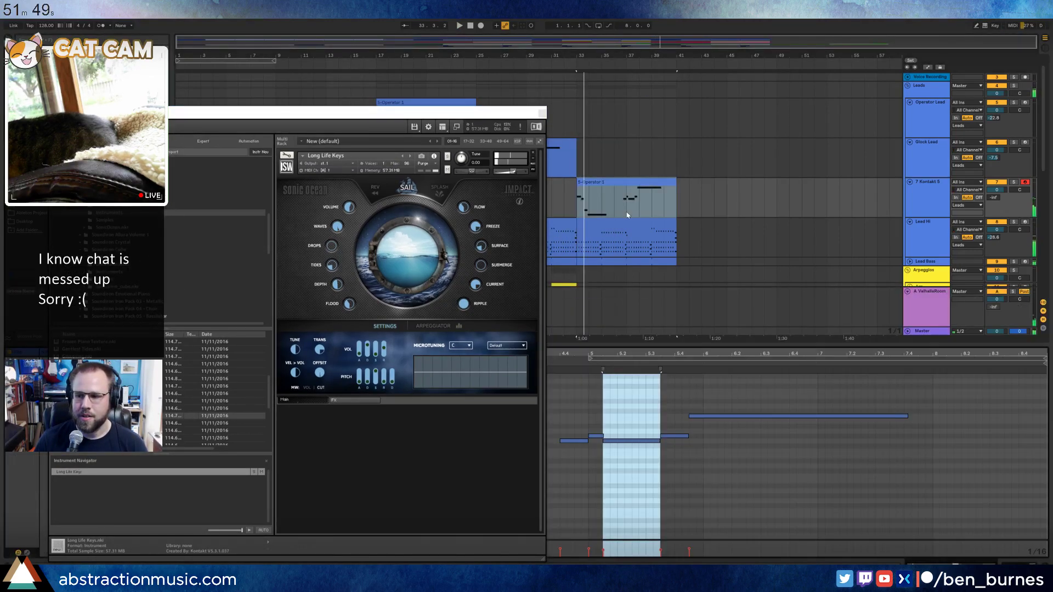
Transpose every note of the bar 33 clip on the 7 Kontakt 5 track up one octave and play it.
left_click(752, 495)
key("ctrl+a")
key("shift+Up")
key("space")
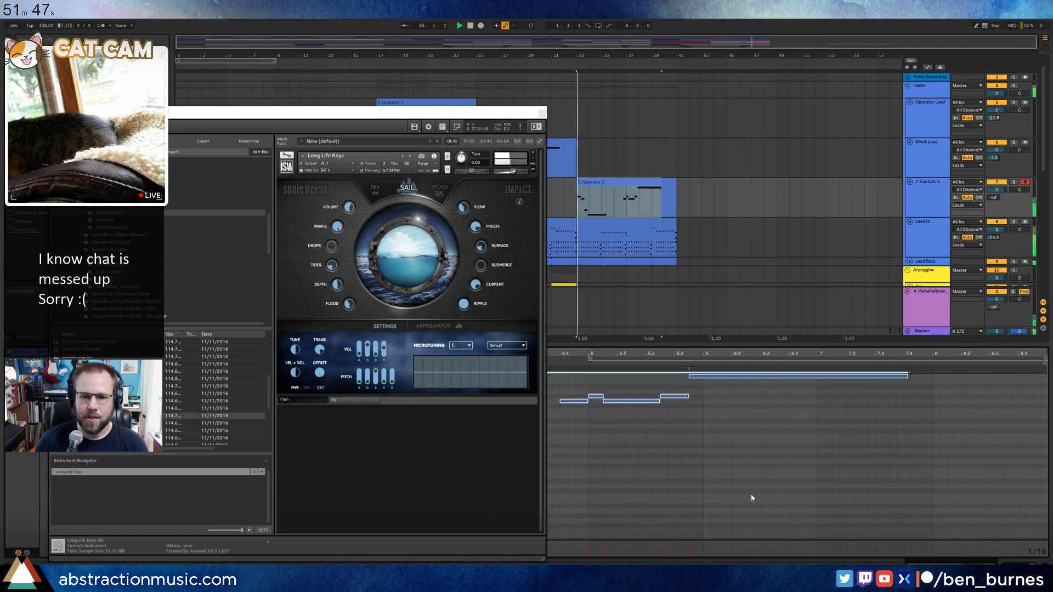
Close the Kontakt window, copy Glock Lead's Ping Pong Delay to the 7 Kontakt 5 track, adjust its delay settings and play the section.
left_click(542, 113)
left_click(589, 151)
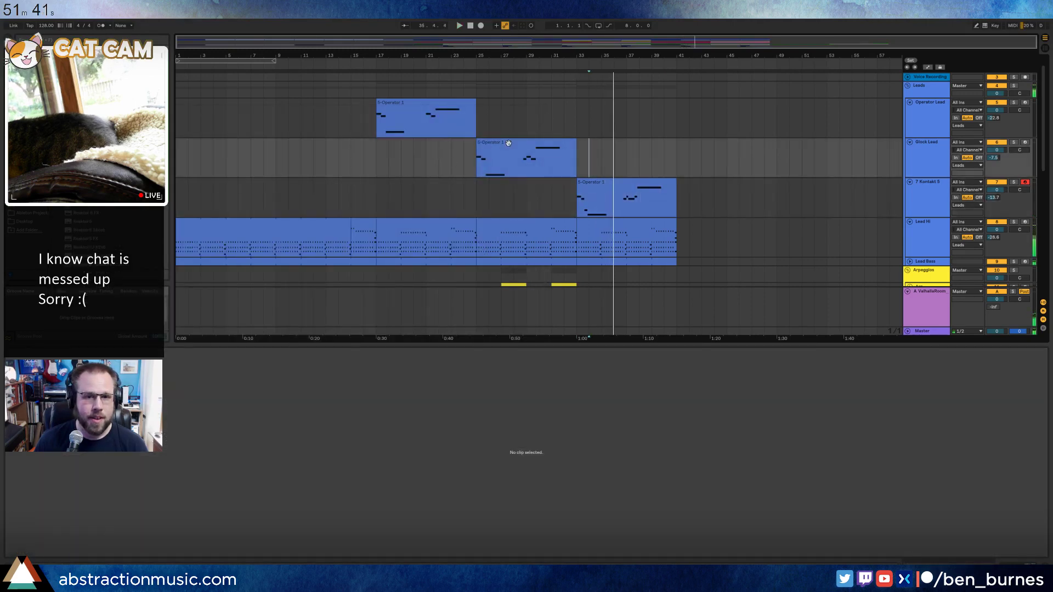
left_click(509, 143)
key("space")
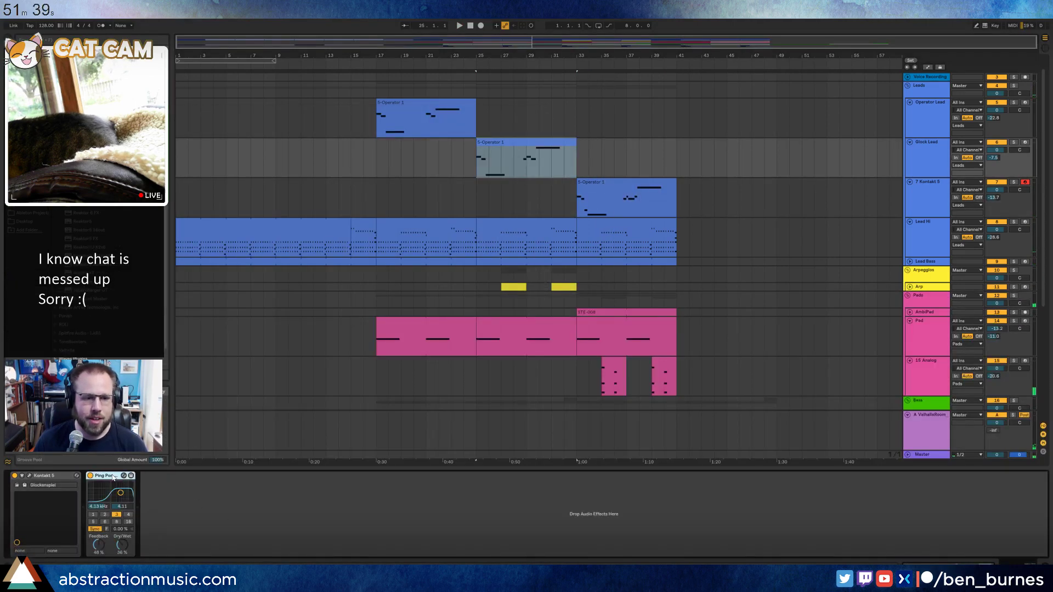
left_click(618, 191)
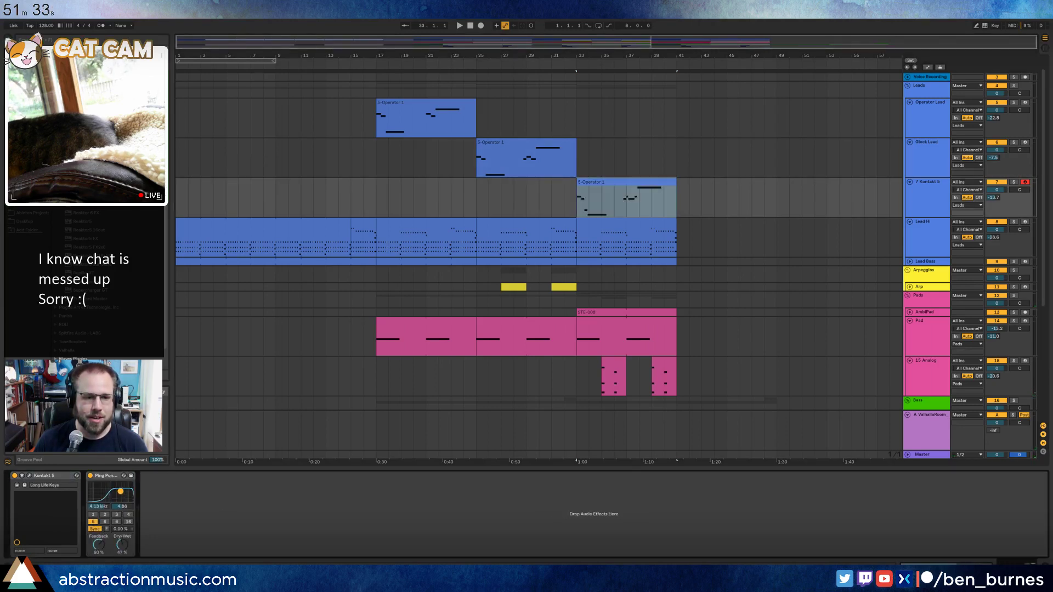
key("space")
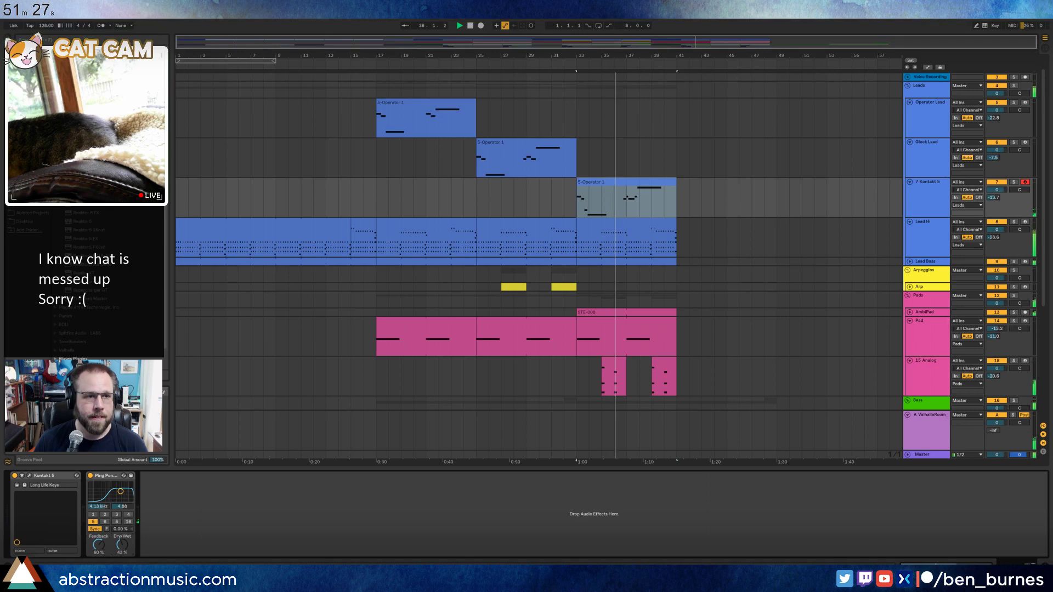
Add Overdrive before the Ping Pong Delay and set its filter to about 3.34 kHz while looping bars 33 to 41.
left_click(23, 122)
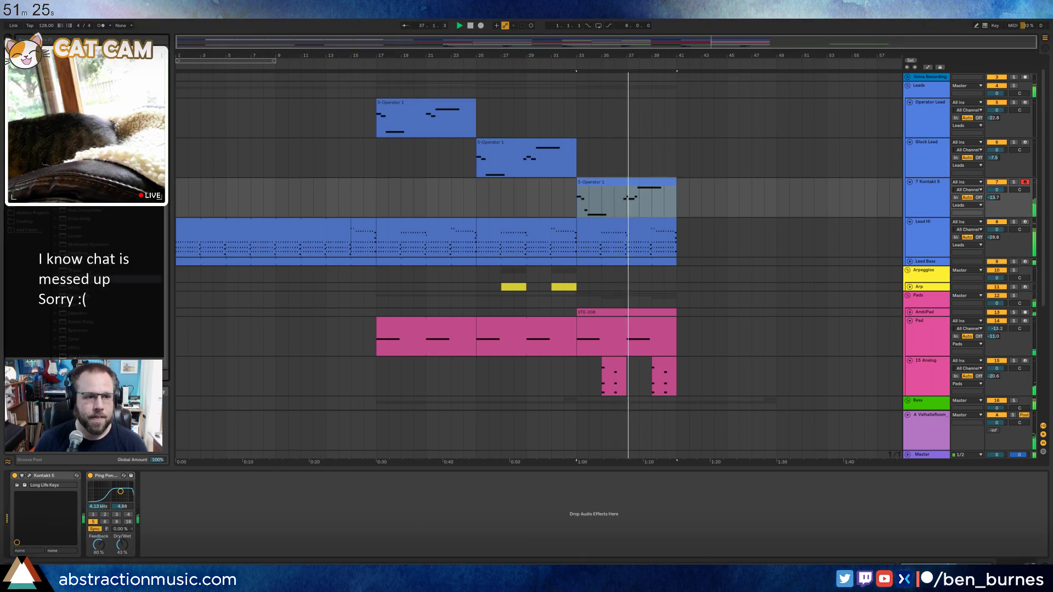
left_click_drag(77, 254, 121, 499)
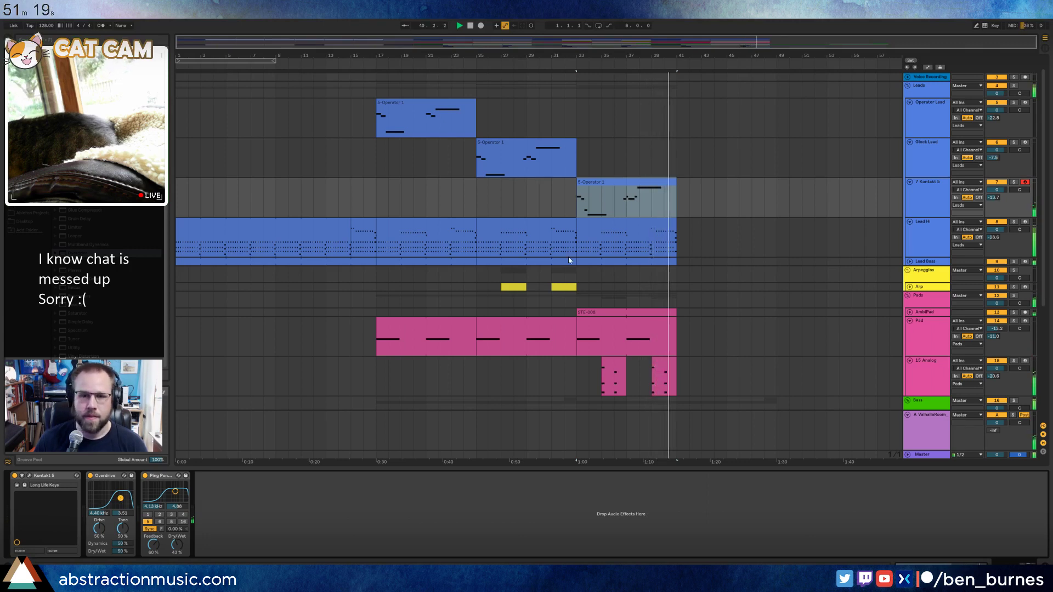
left_click(624, 184)
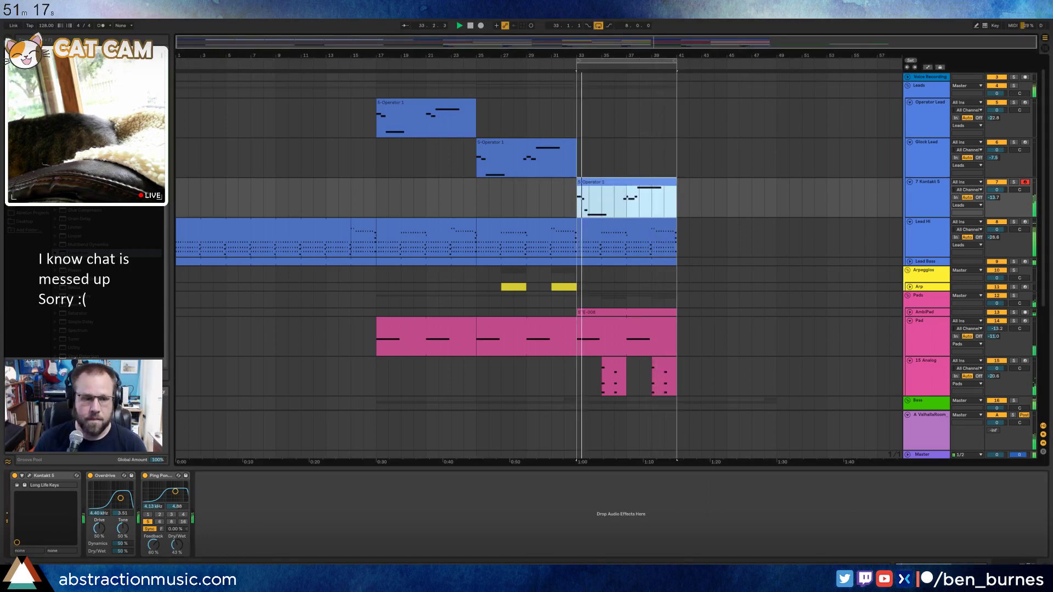
left_click_drag(121, 498, 119, 497)
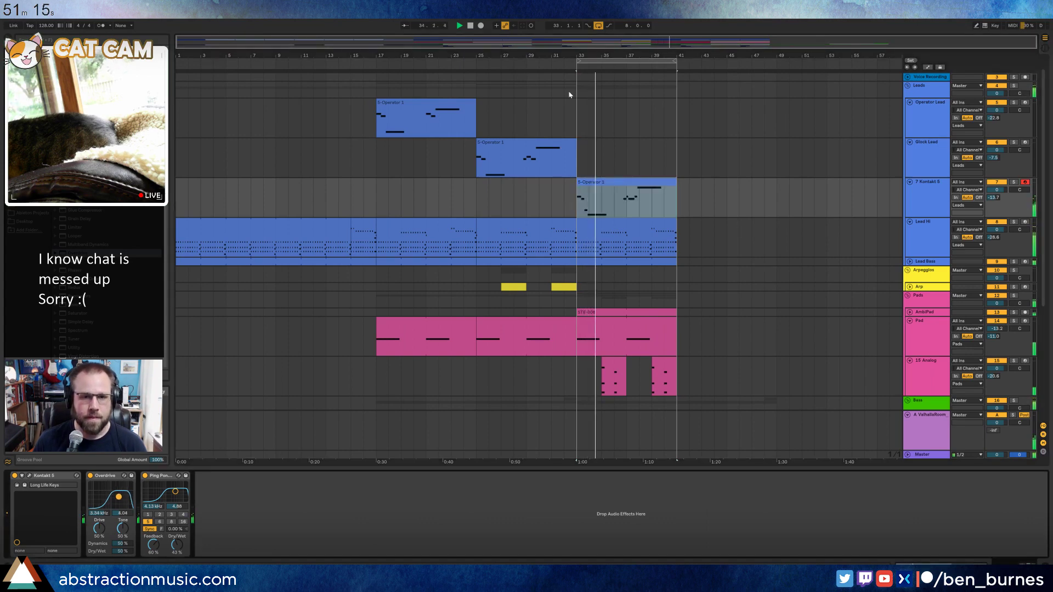
Add two high notes to the Kontakt clip, one filling its third bar and a shorter, lower one starting at bar 4.
double_click(601, 181)
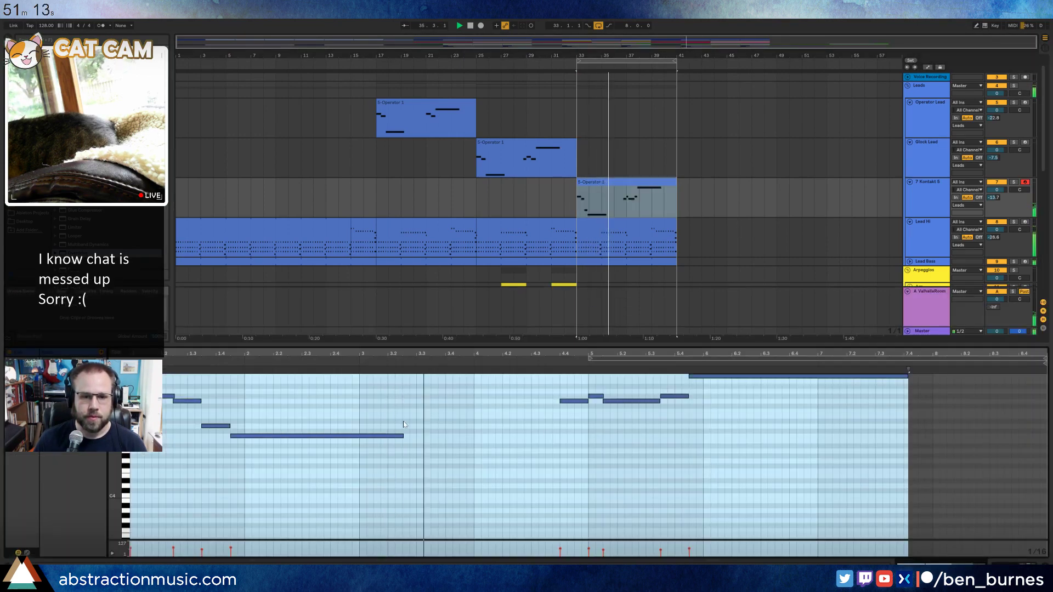
scroll(360, 406, "up", 2)
double_click(361, 396)
left_click_drag(458, 396, 539, 395)
key("Up")
key("Up")
double_click(476, 395)
left_click(337, 365)
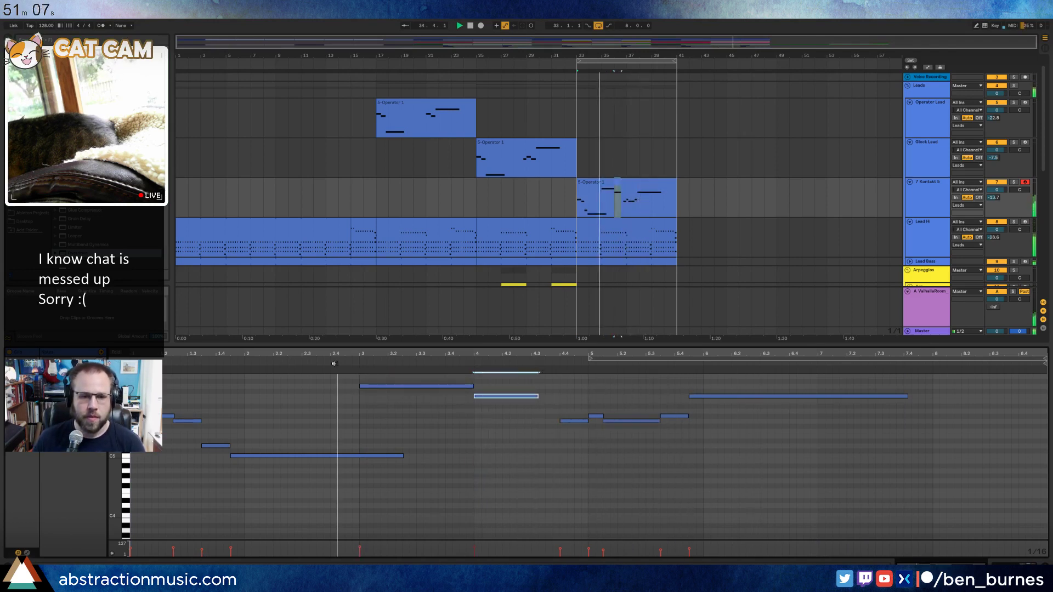
Move the second new note two sixteenths earlier and lengthen its end by three sixteenths.
left_click(433, 386)
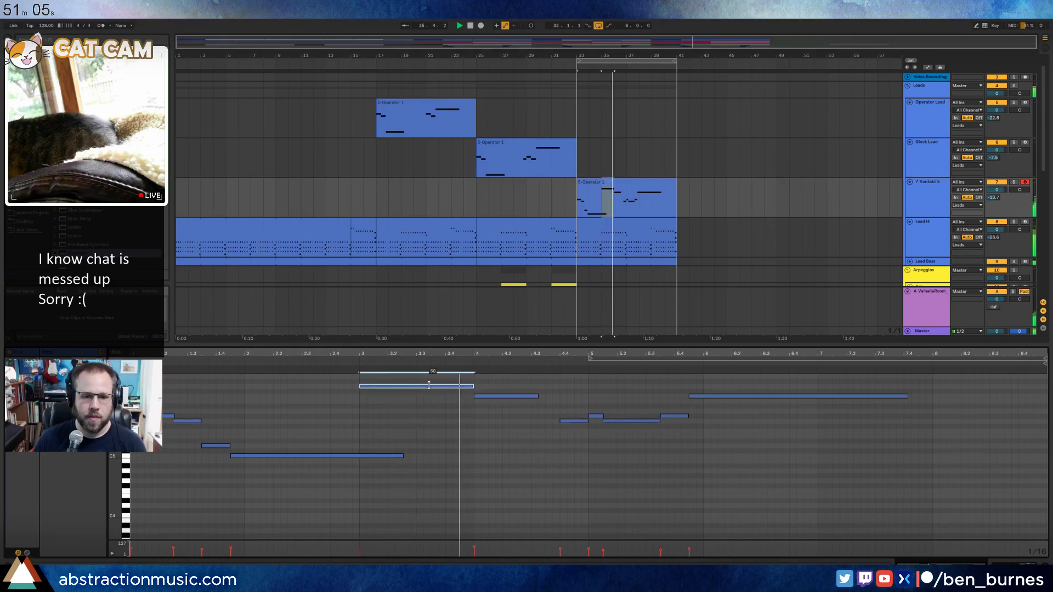
left_click(494, 396)
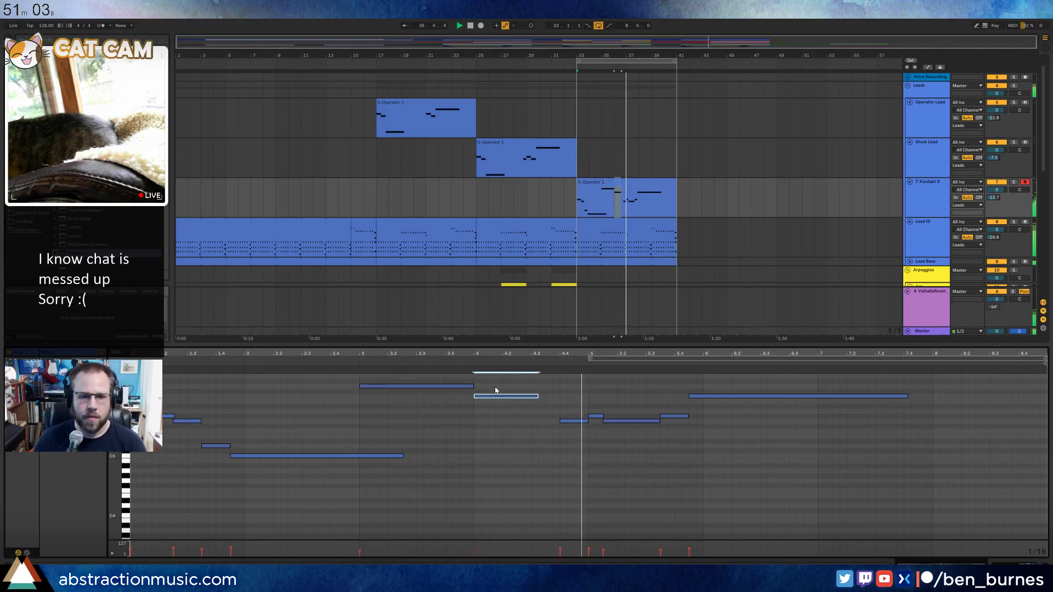
key("Left")
key("Left")
key("shift+Right")
key("shift+Right")
key("shift+Right")
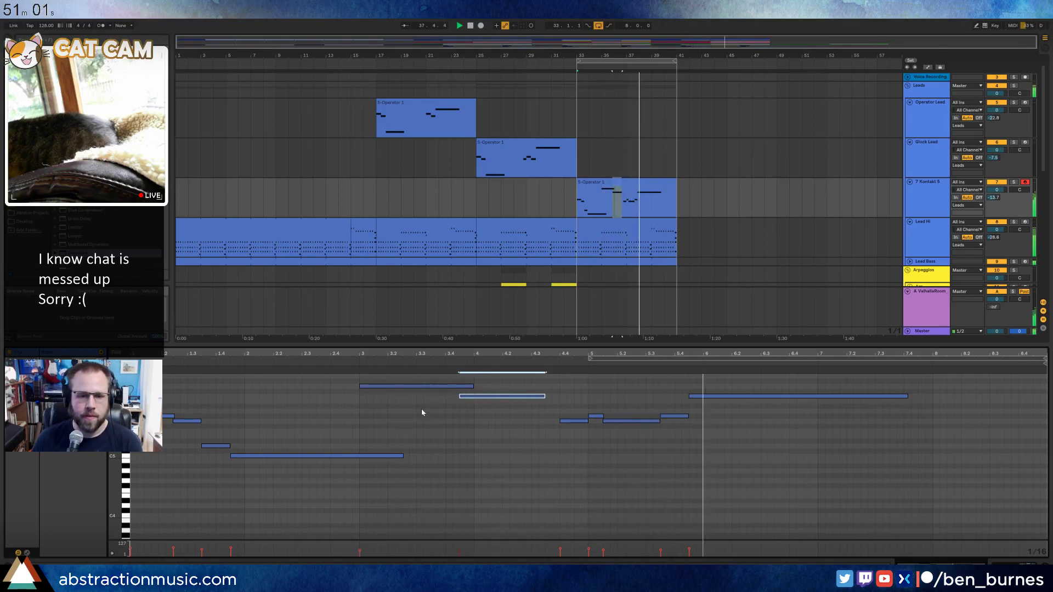
Replay the loop and shorten the low sustained note so it ends at the clip's third bar.
key("space")
key("space")
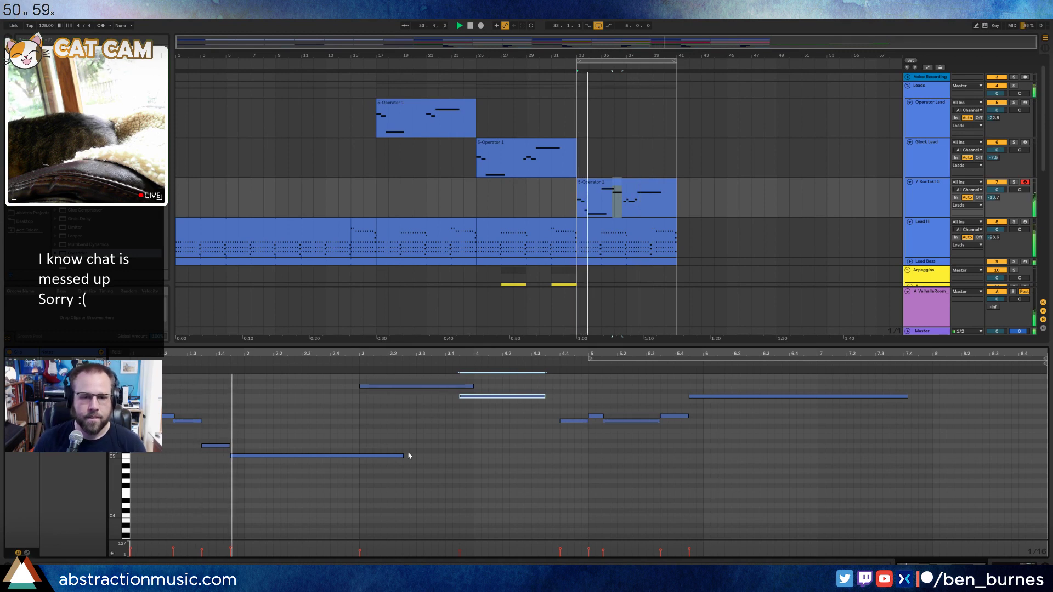
left_click_drag(402, 456, 359, 456)
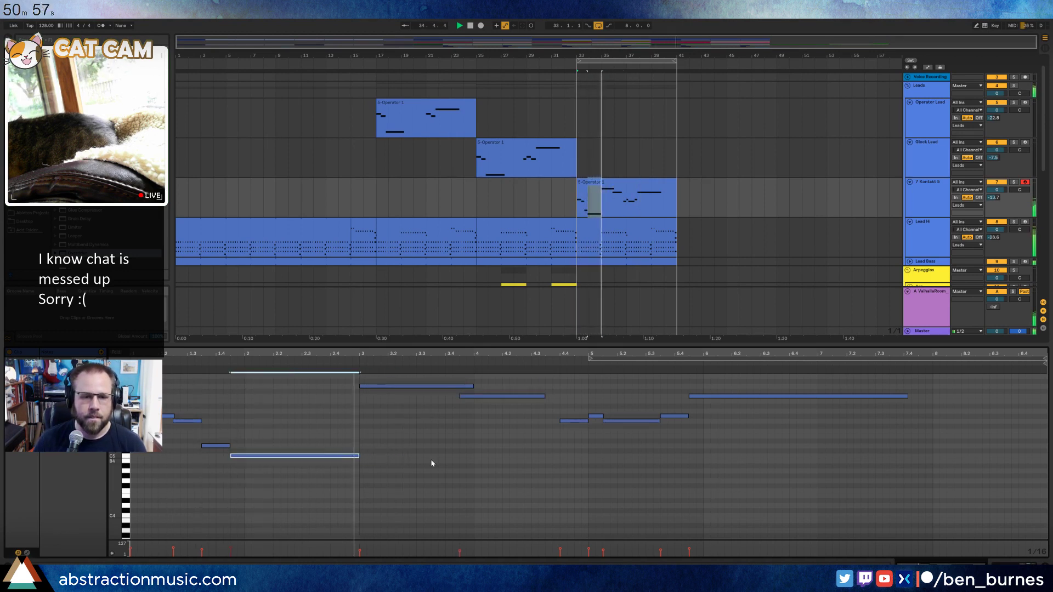
Move the two new high notes into a new four-bar clip at bar 33 on Glock Lead, starting at its third bar.
left_click_drag(439, 424, 511, 370)
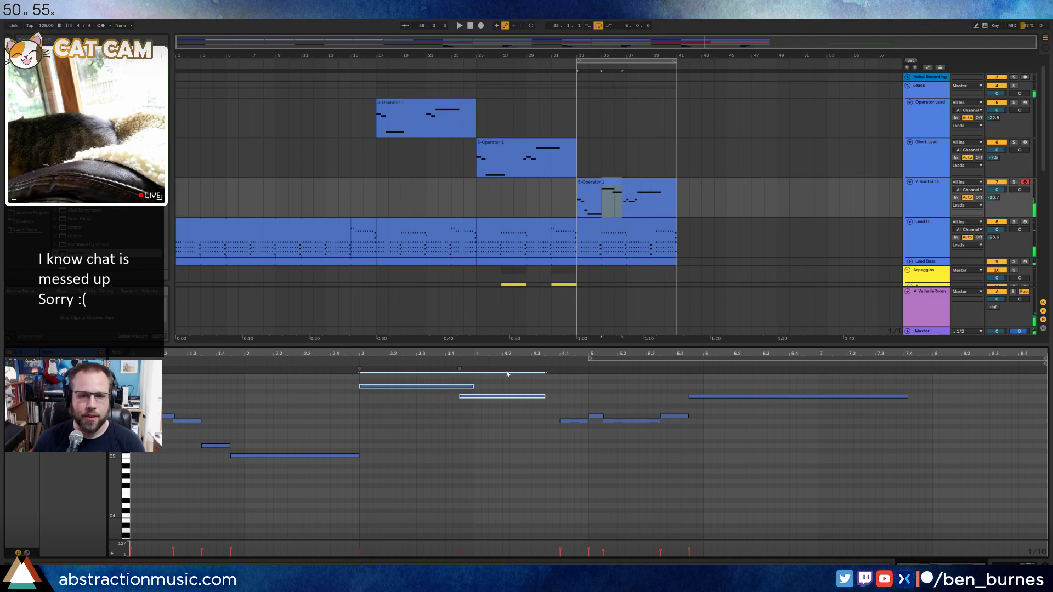
key("Delete")
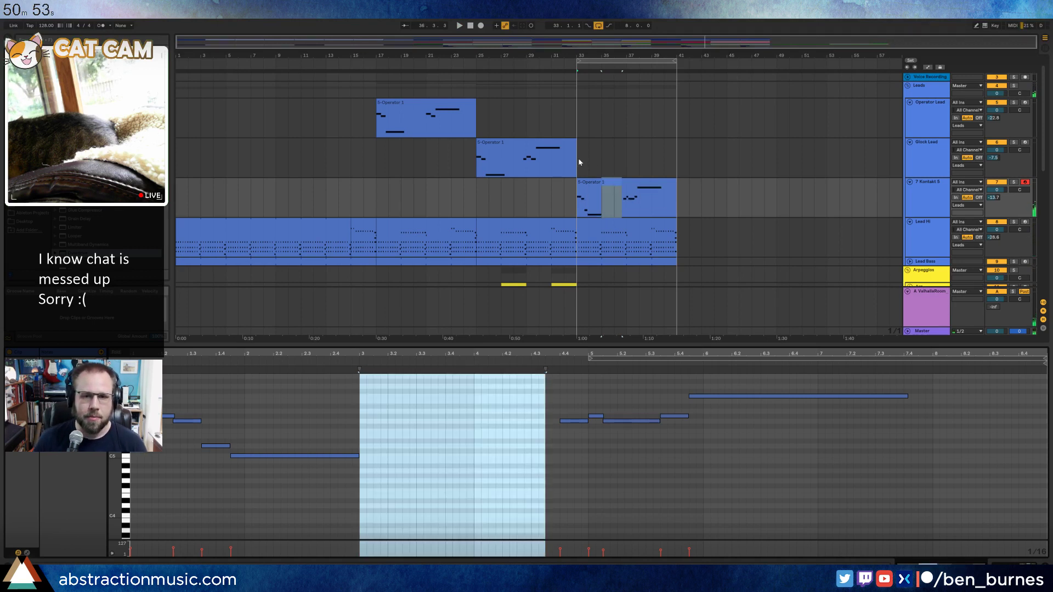
left_click_drag(579, 159, 630, 155)
key("ctrl+shift+m")
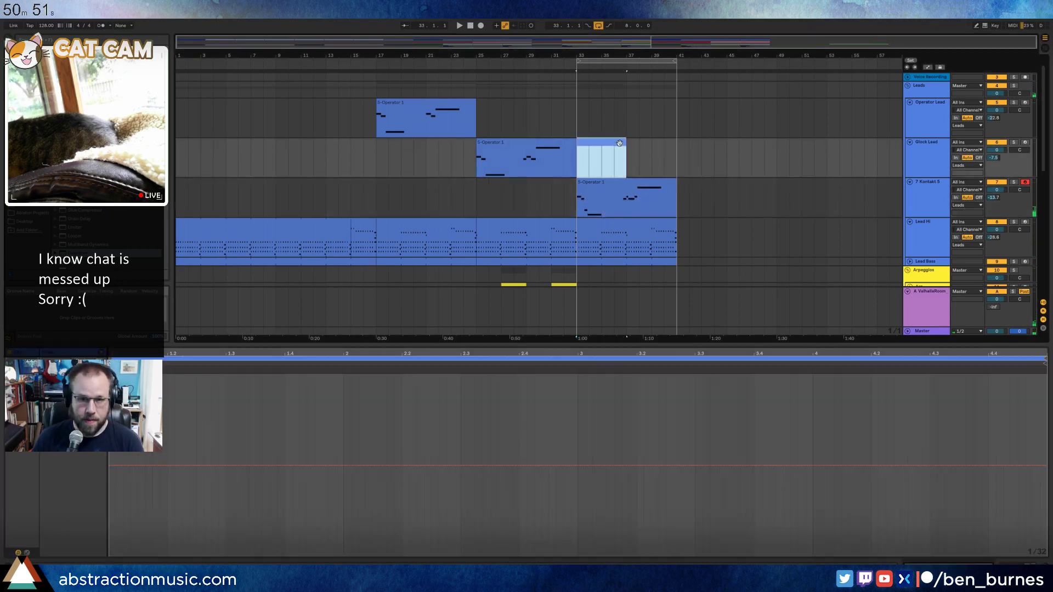
left_click(577, 394)
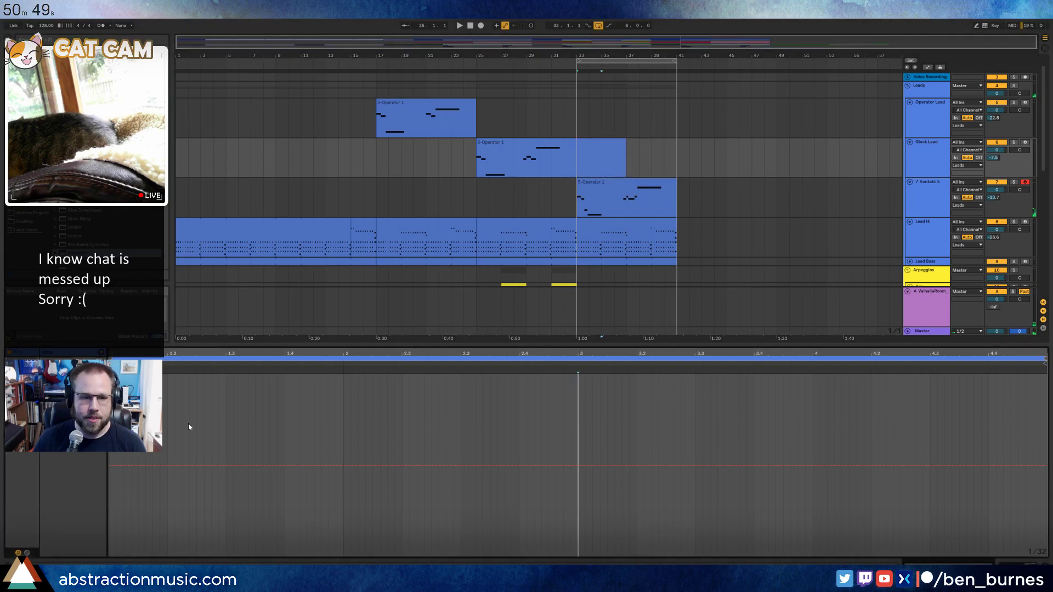
left_click(27, 553)
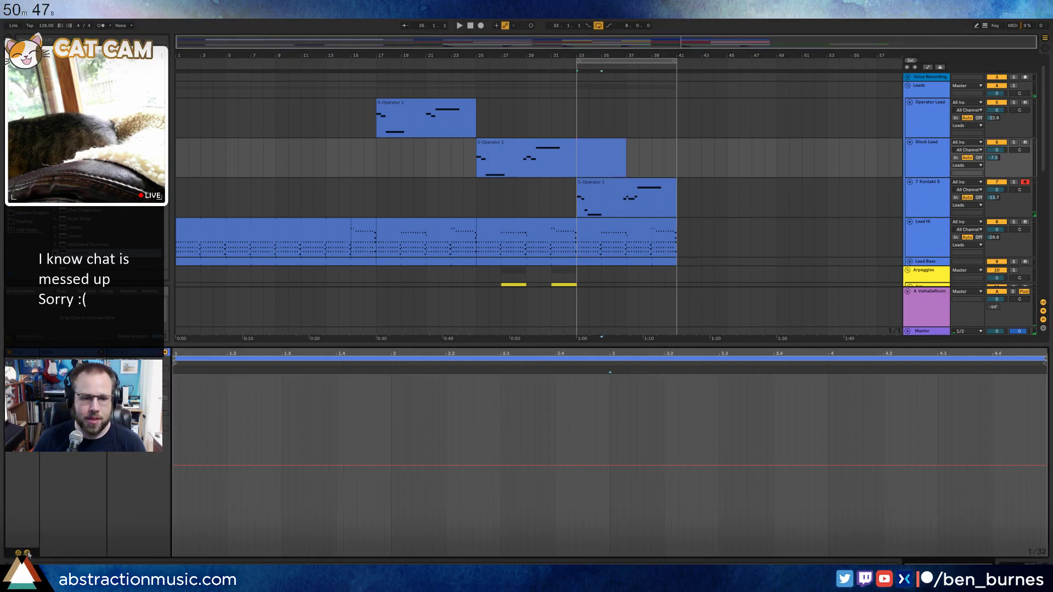
key("ctrl+v")
key("space")
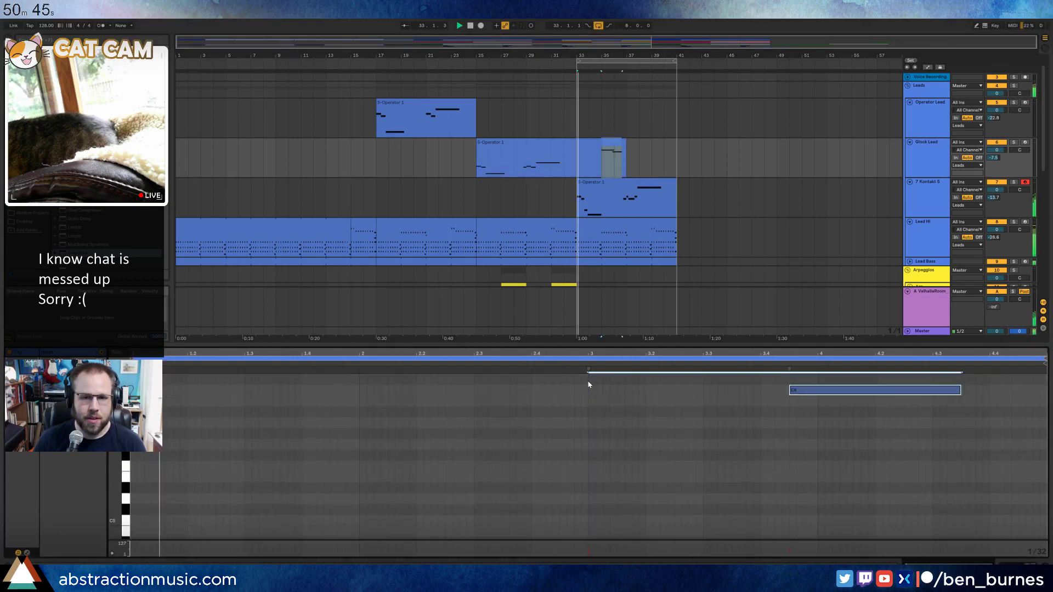
Transpose the two pasted Glock Lead notes down one octave, then listen to the loop and stop playback.
scroll(633, 419, "up", 2)
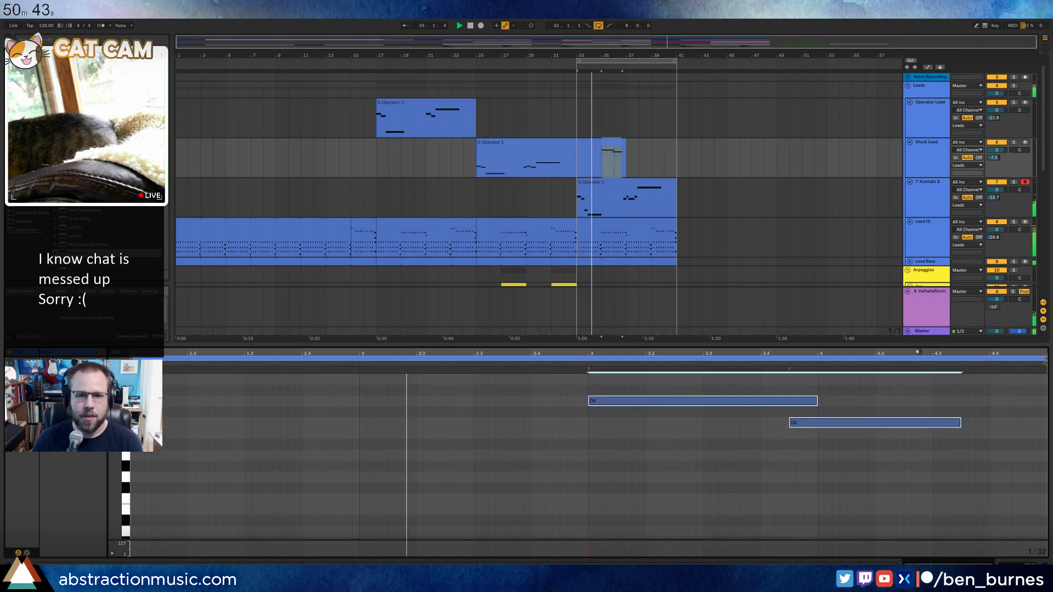
key("shift+Down")
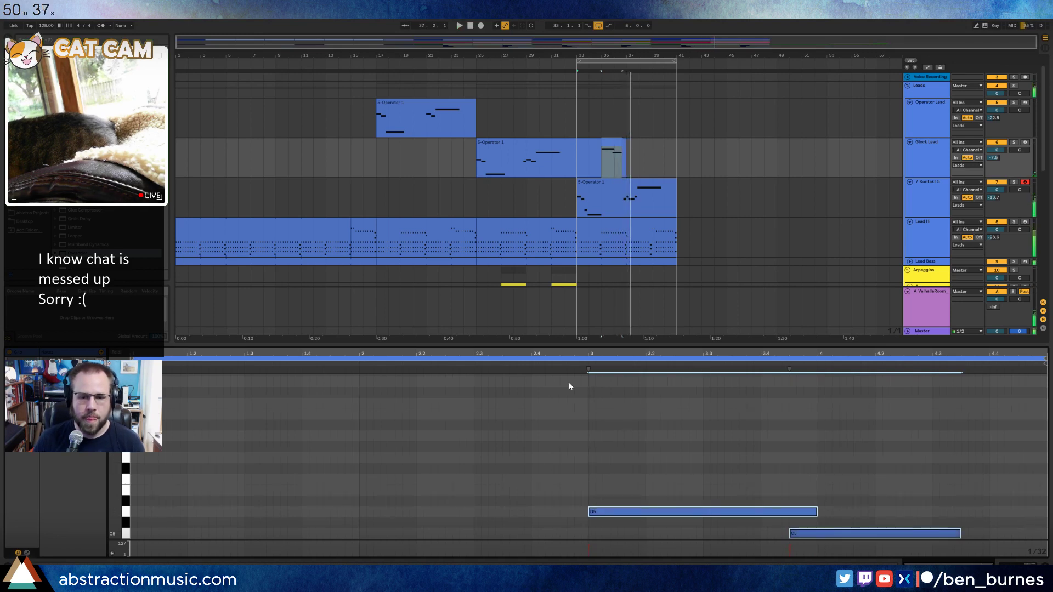
left_click(537, 364)
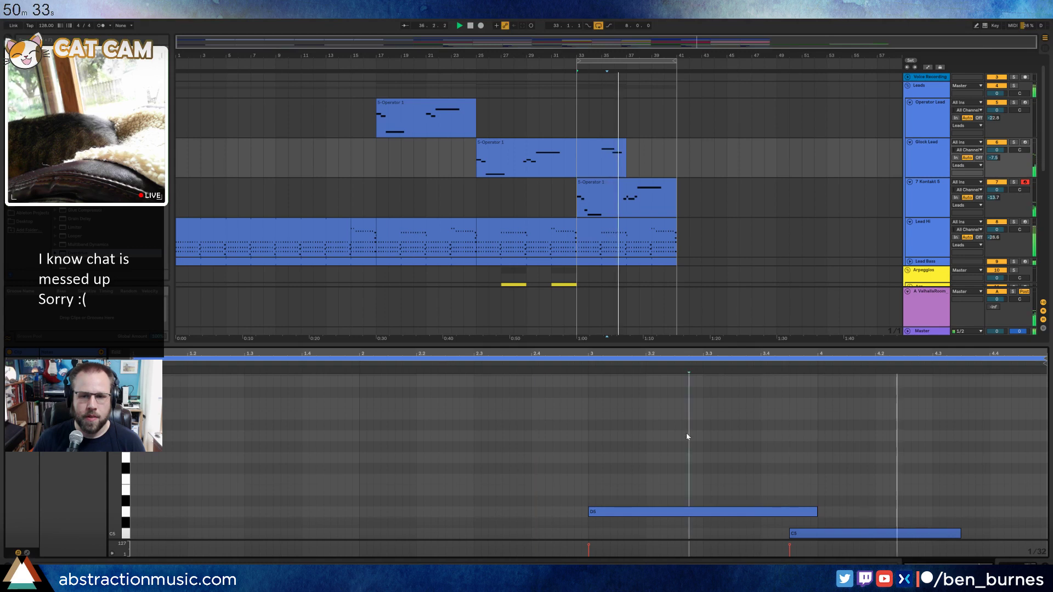
key("shift+Tab")
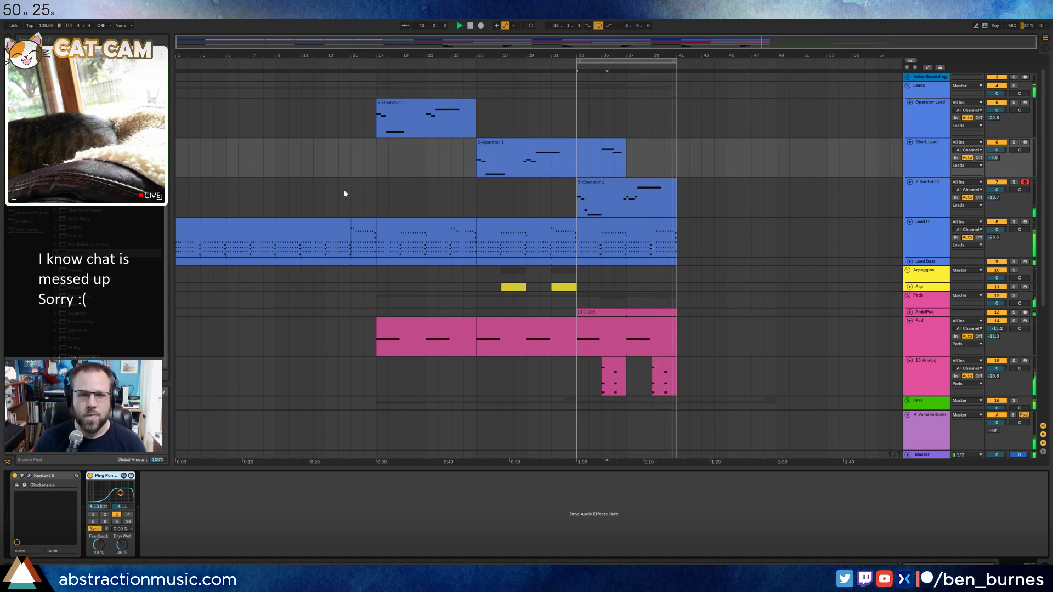
key("space")
Collapse the Leads, Arpeggios, Pads, Bass, Drums and Ambiences track groups.
left_click(922, 262)
scroll(822, 262, "down", 2)
left_click(909, 234)
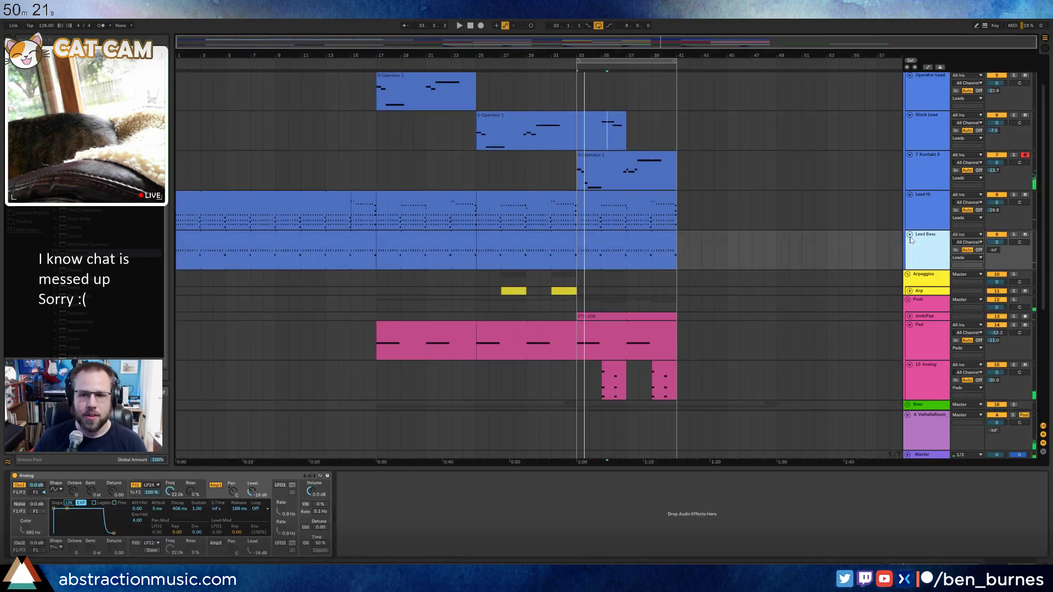
scroll(918, 258, "down", 6)
scroll(918, 258, "up", 2)
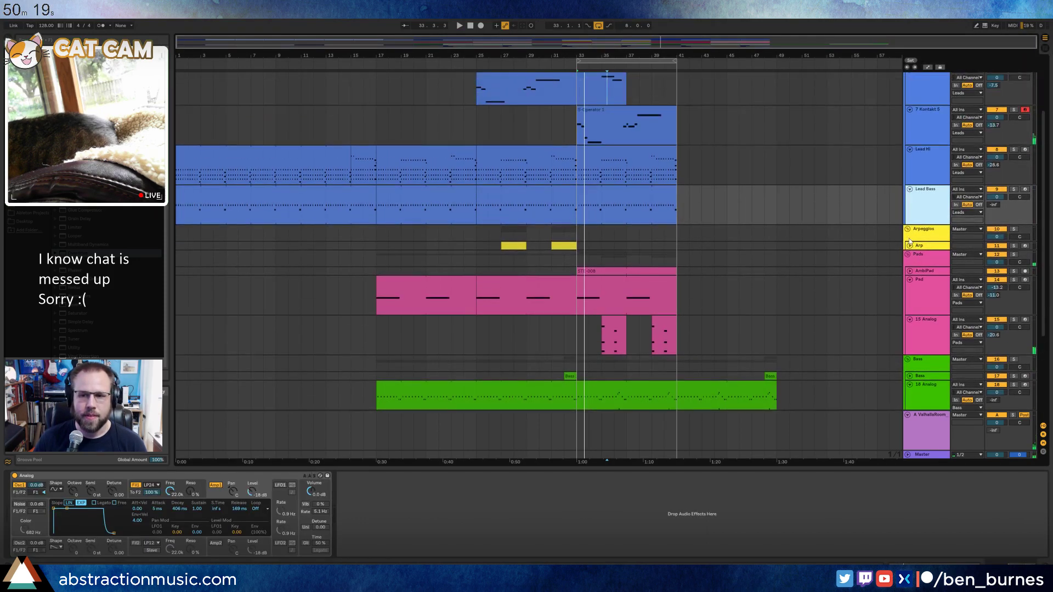
scroll(914, 264, "up", 5)
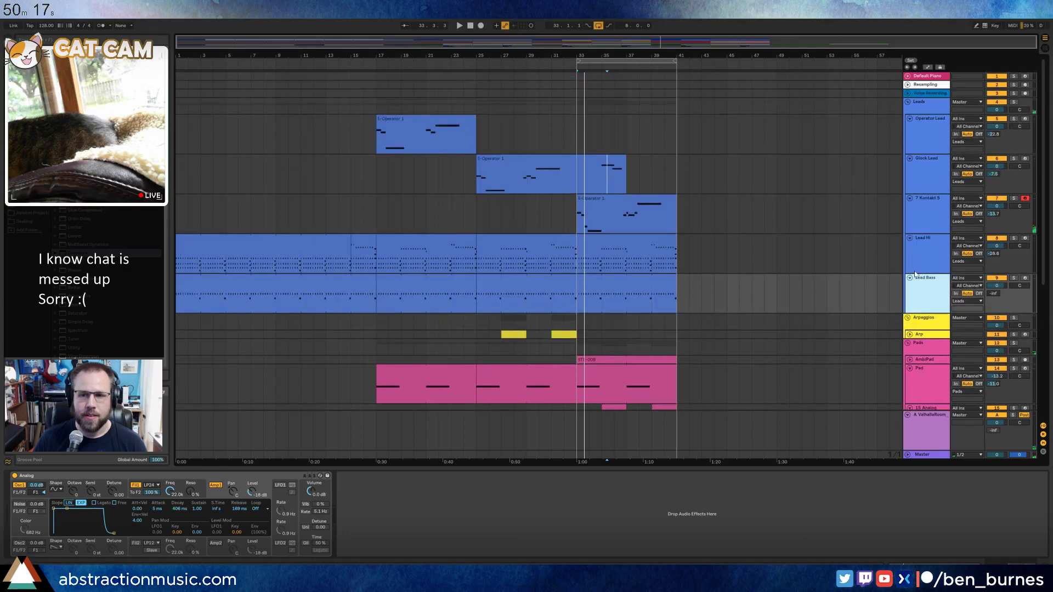
left_click(908, 103)
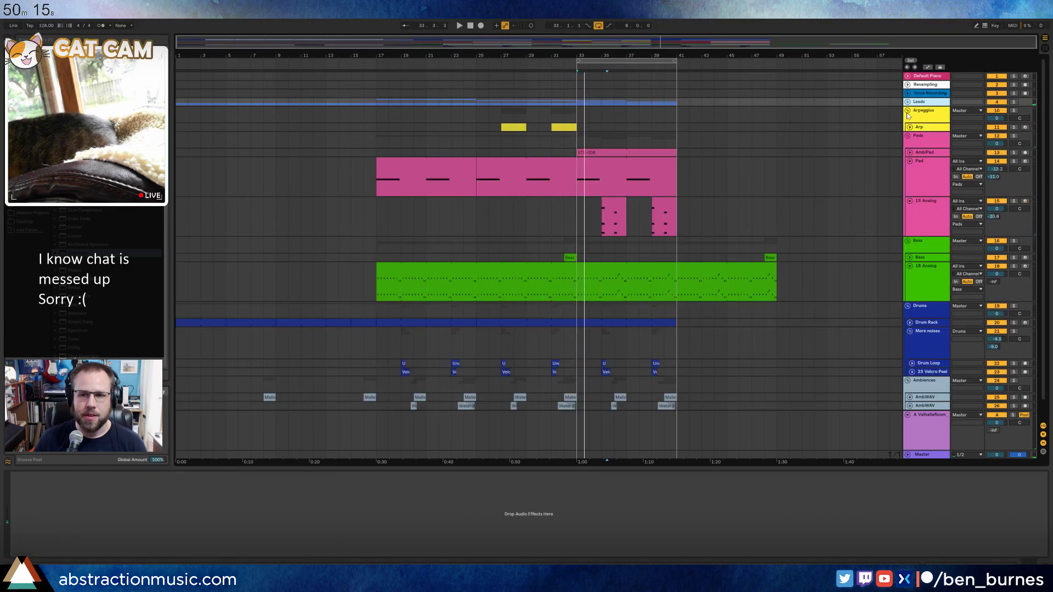
left_click(908, 112)
left_click(908, 119)
left_click(908, 129)
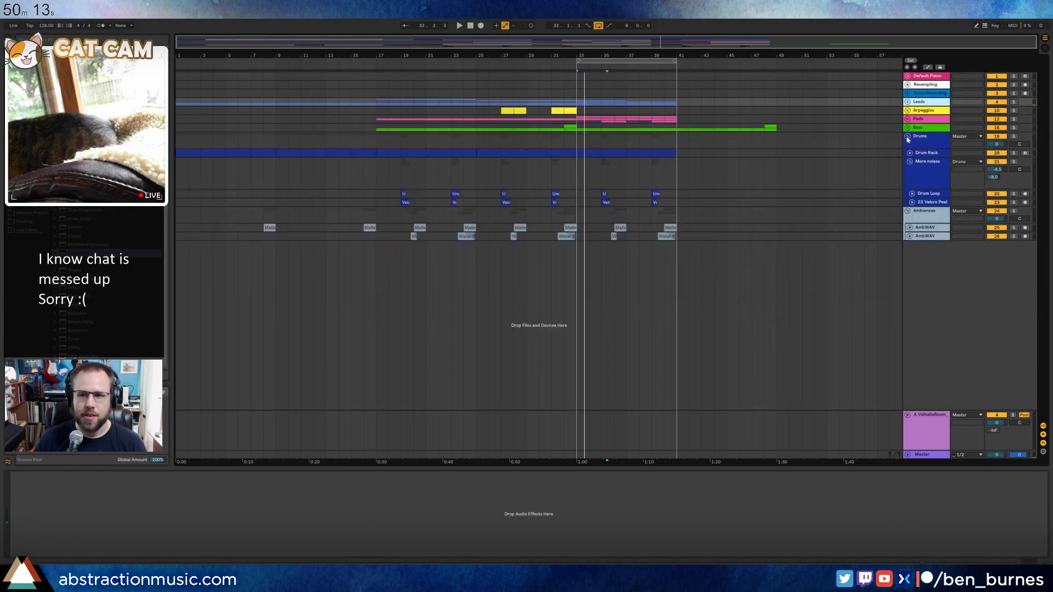
left_click(907, 136)
left_click(907, 145)
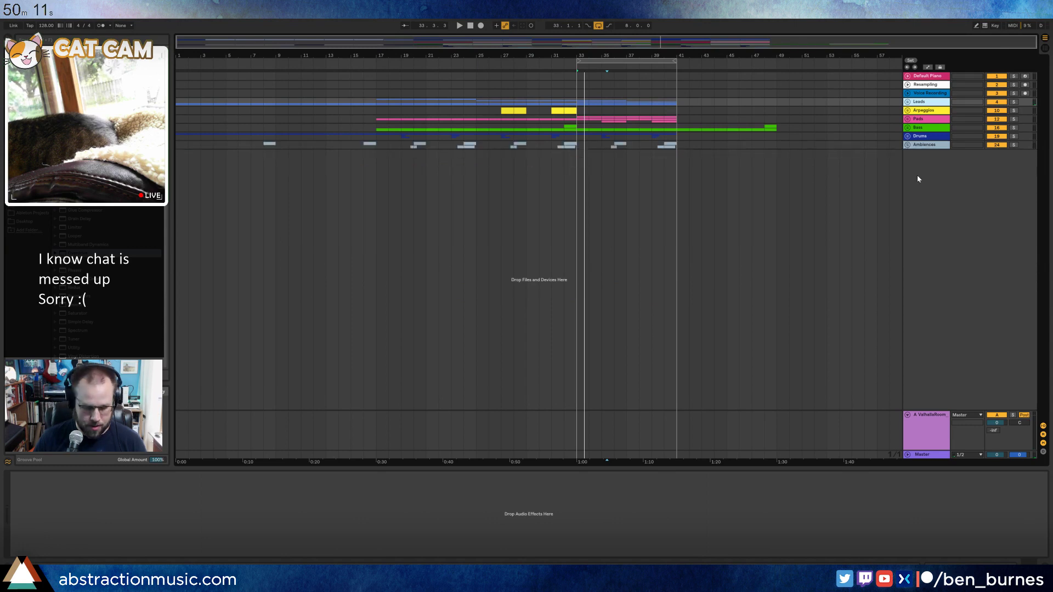
Insert an audio track below the Leads group, put it in a group named Buildup, and select the audio track.
key("ctrl+t")
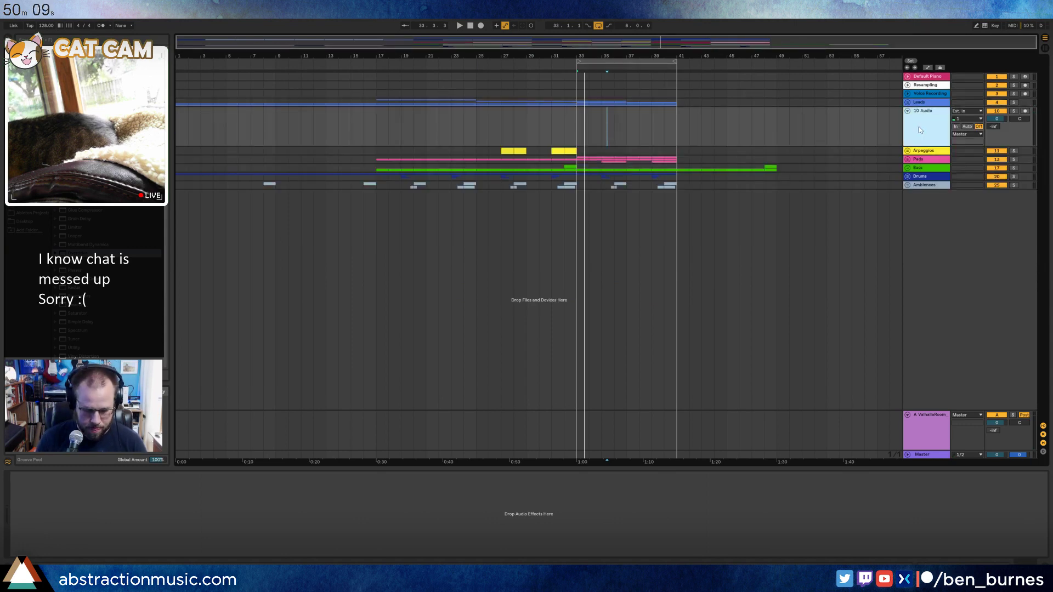
key("ctrl+g")
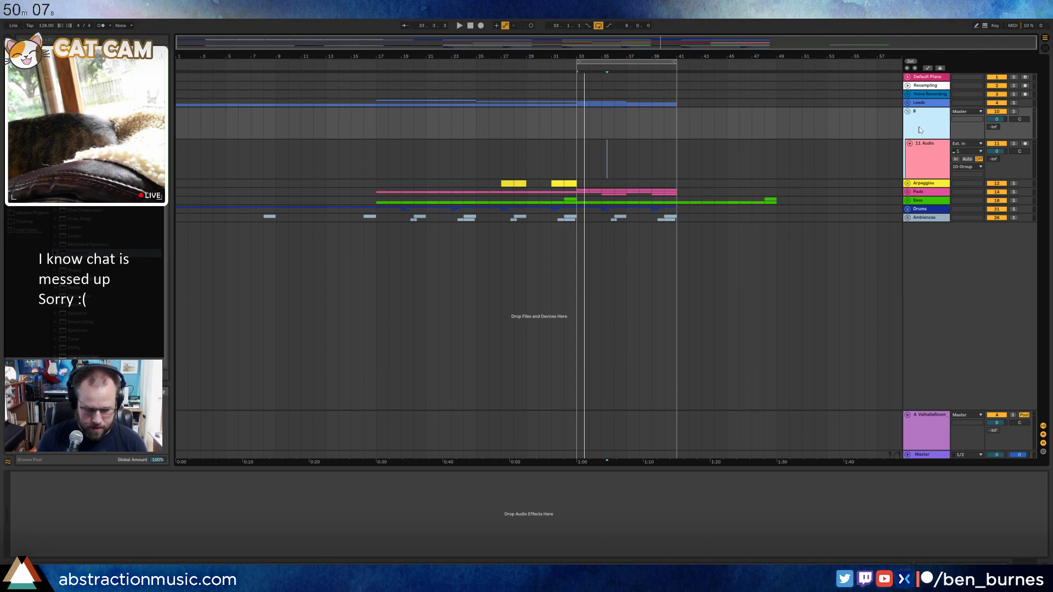
left_click(920, 146)
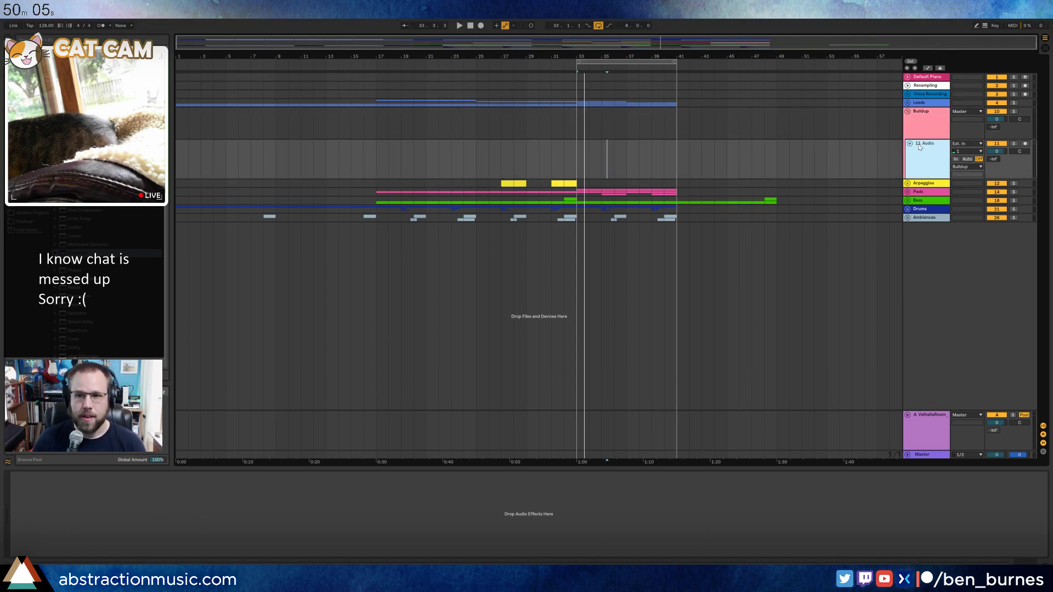
Replace the audio track in the Buildup group with two MIDI tracks named BRASS and STRONGS.
key("ctrl+shift+t")
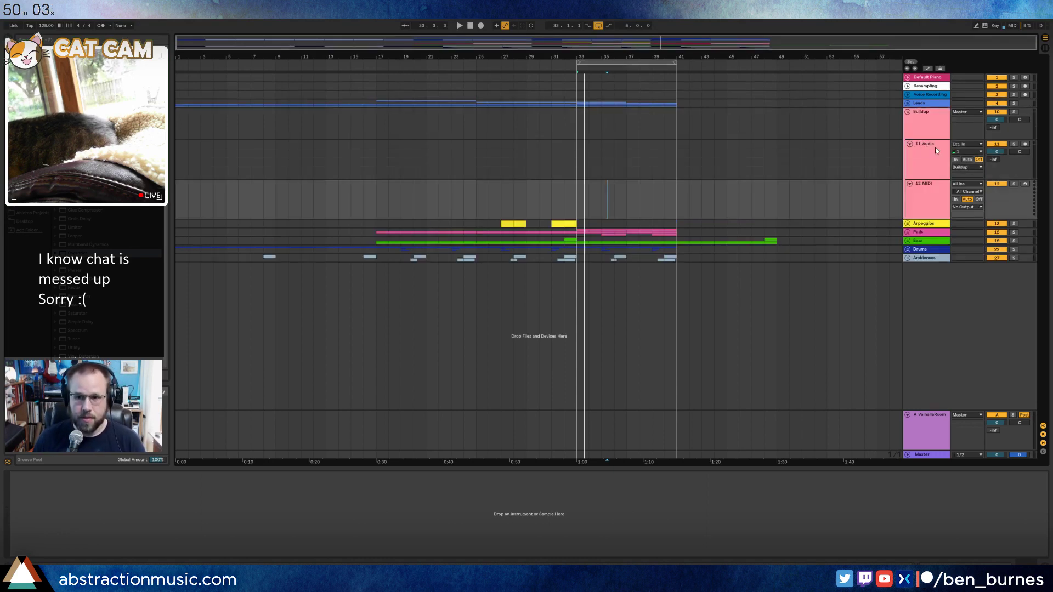
key("ctrl+shift+t")
left_click(933, 147)
key("Delete")
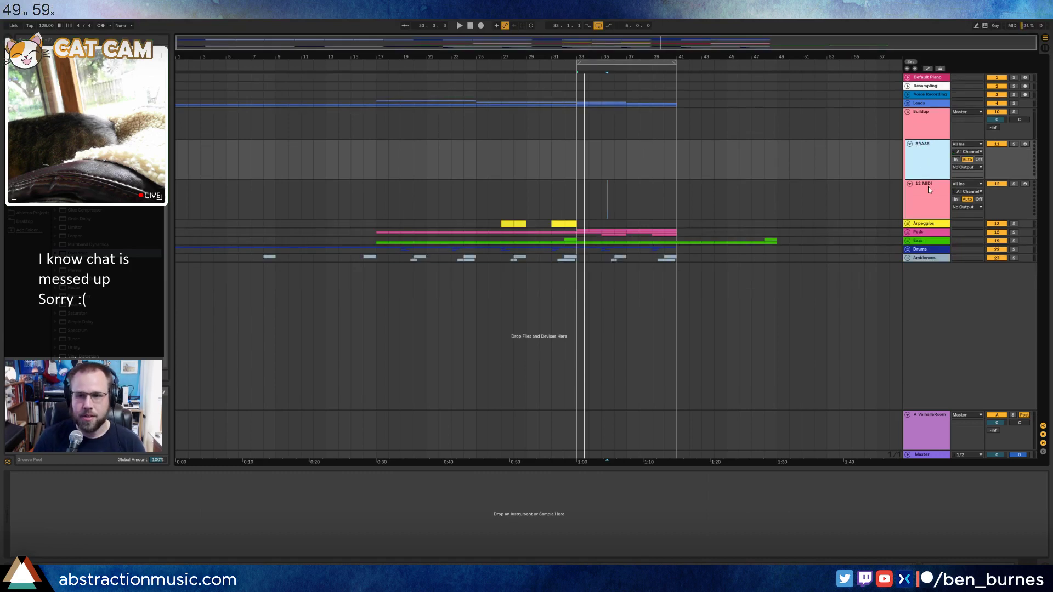
double_click(928, 186)
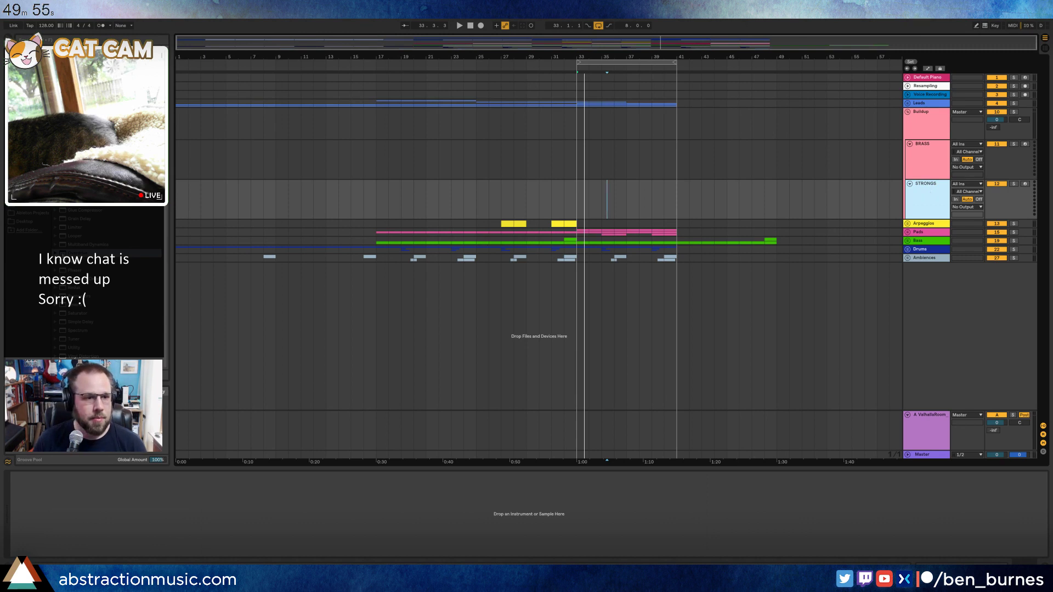
key("Return")
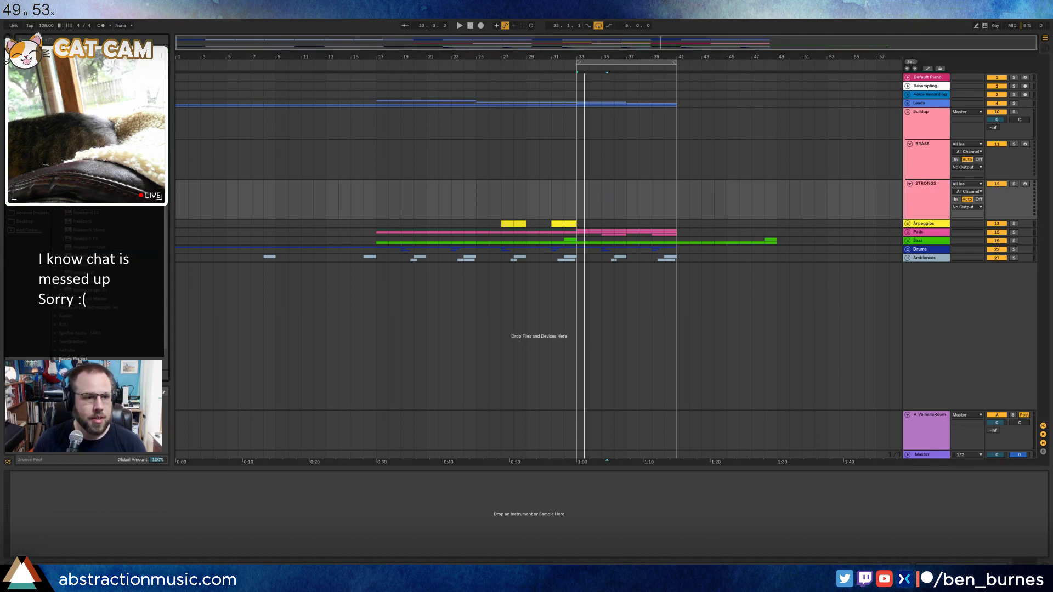
Add Kontakt 5 to the BRASS track and load Brass Ensemble by searching its database for "brass".
left_click_drag(82, 173, 700, 157)
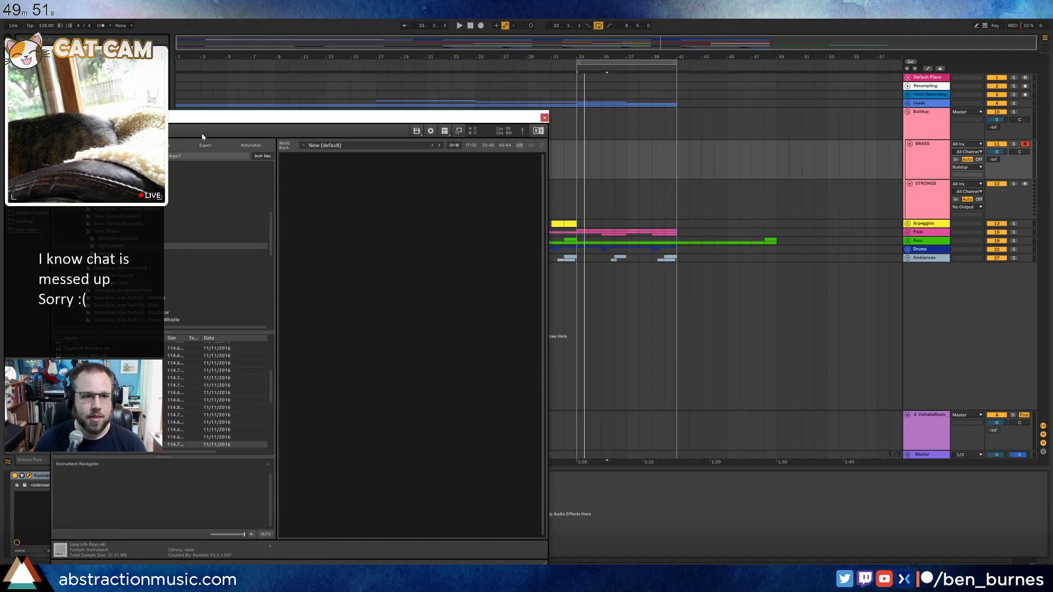
left_click_drag(211, 122, 491, 77)
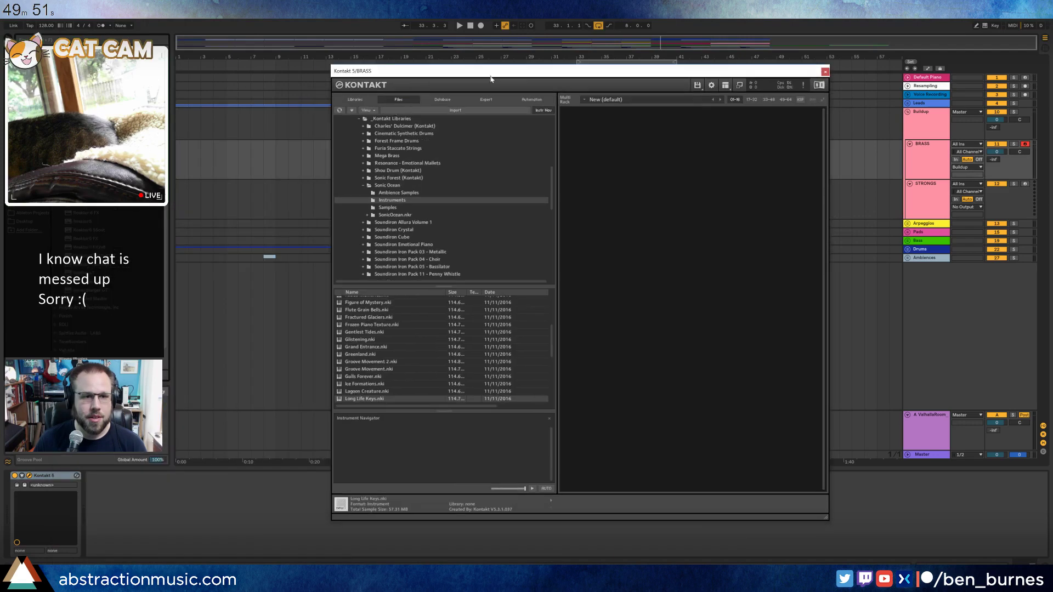
left_click(442, 99)
left_click(393, 294)
type("b")
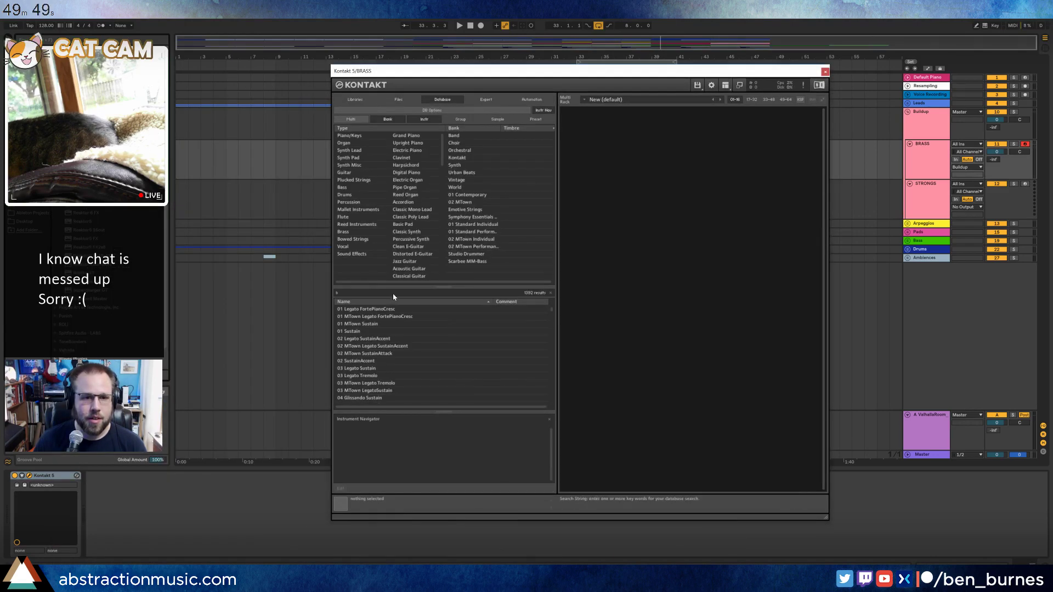
type("rass")
double_click(378, 308)
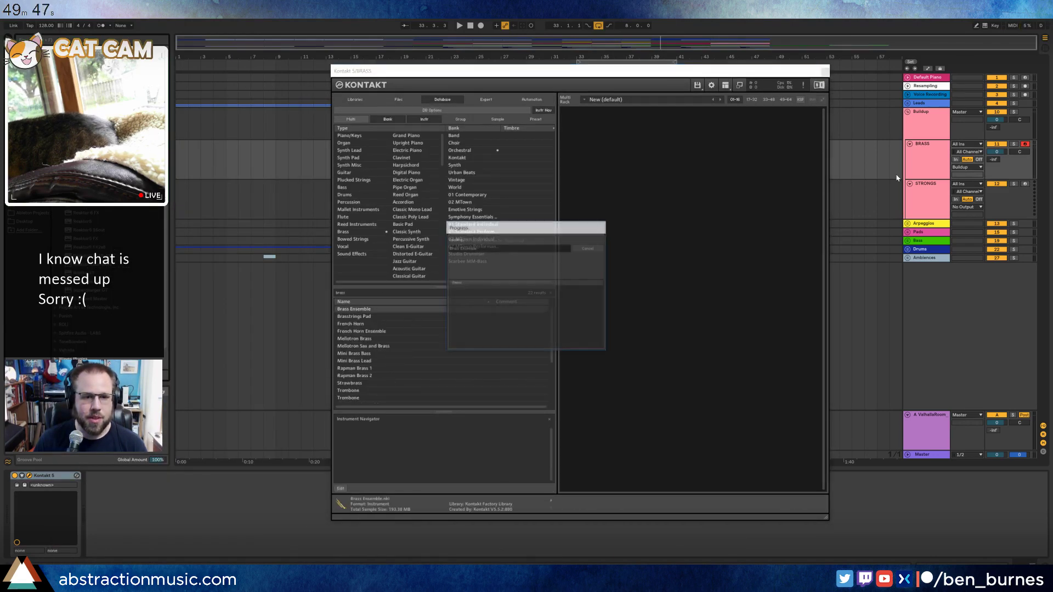
left_click(825, 71)
Add Kontakt 5 to the STRONGS track and load 01 Sustain from the Session Strings library.
left_click(933, 204)
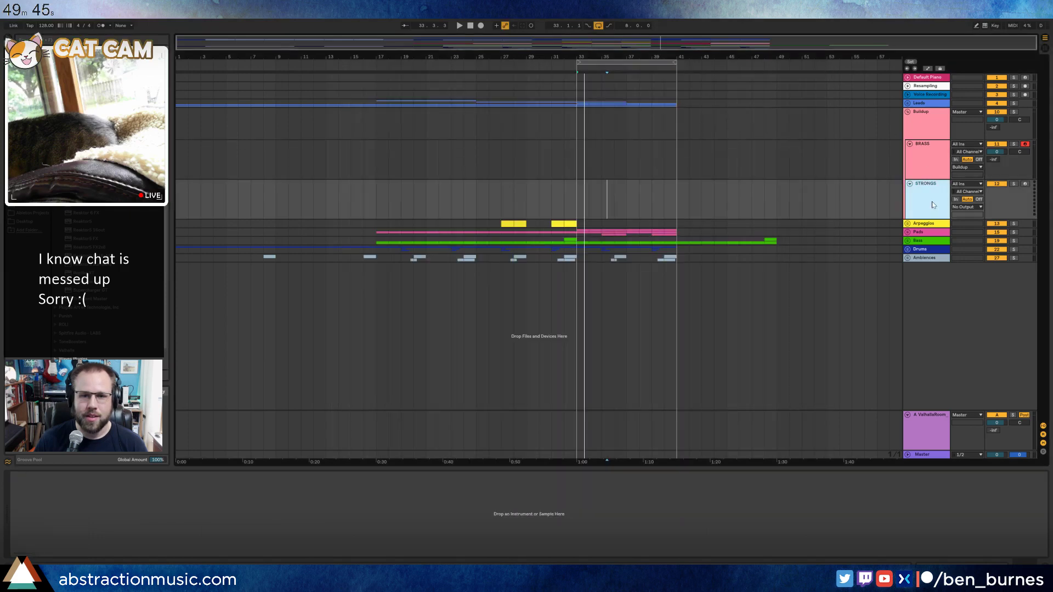
left_click_drag(82, 178, 415, 196)
left_click_drag(618, 203, 619, 203)
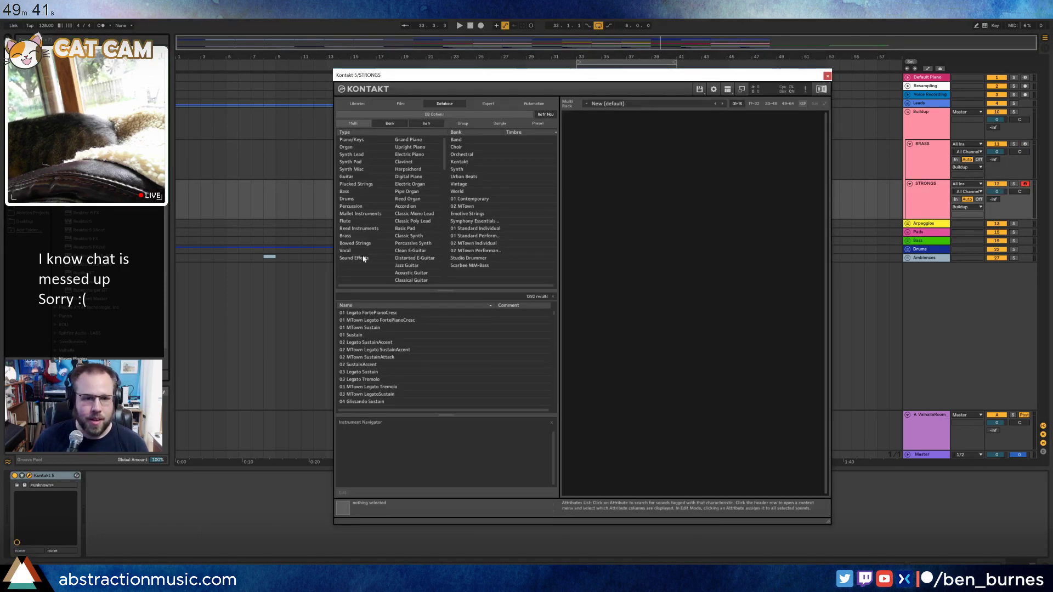
left_click(396, 298)
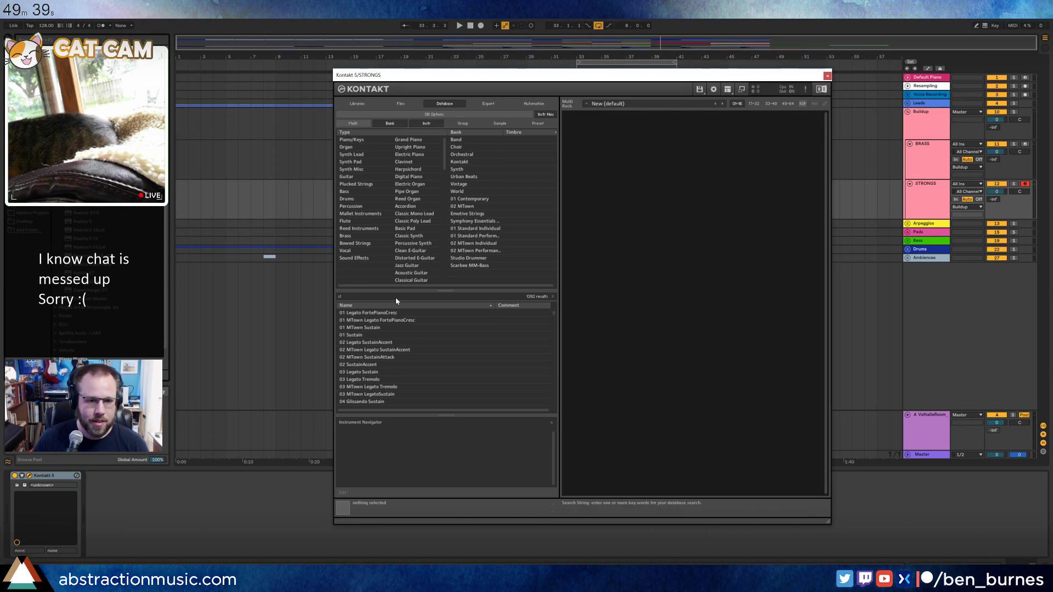
left_click(357, 103)
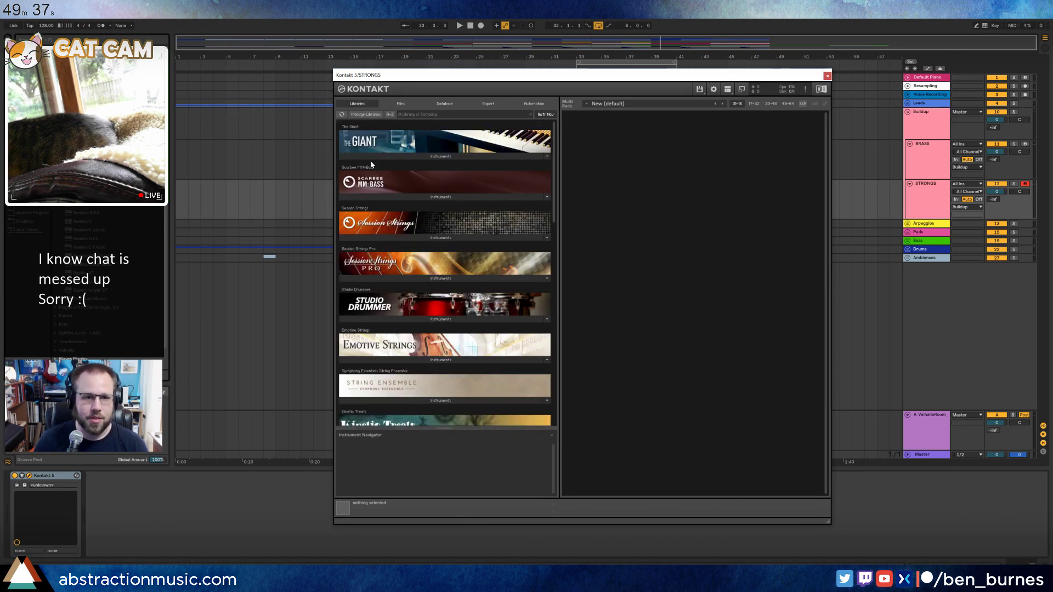
left_click(440, 238)
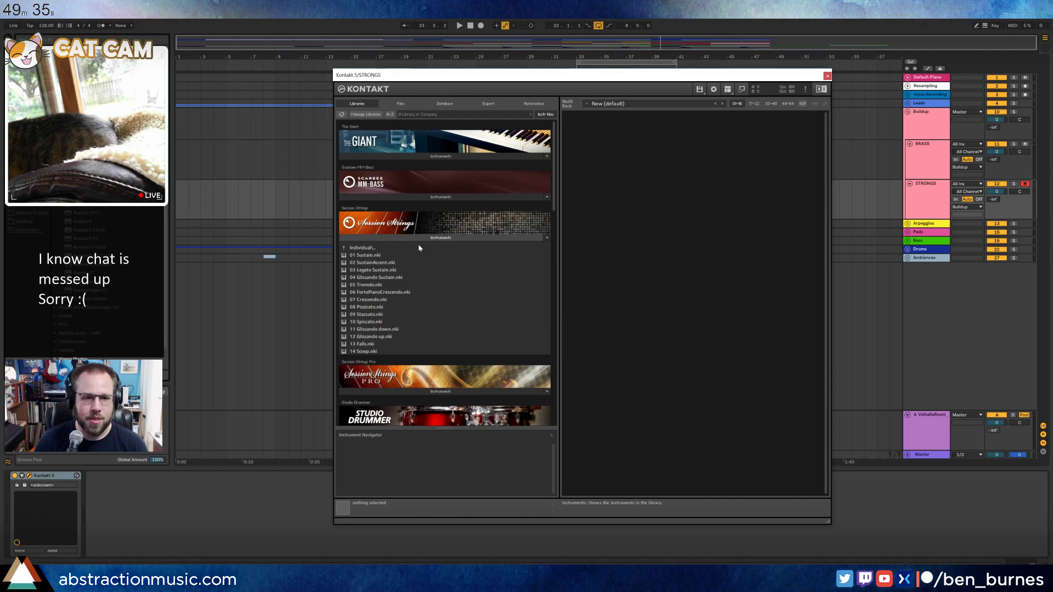
double_click(384, 256)
left_click(827, 75)
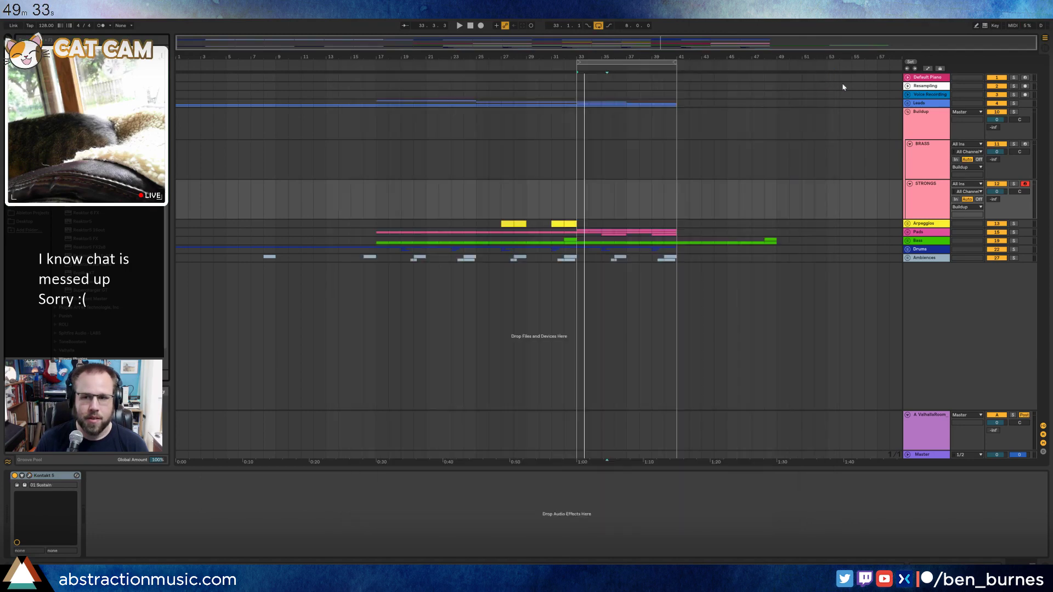
Arm BRASS together with STRONGS, then listen to the arrangement from bar 13 and again from the start.
left_click(1024, 145)
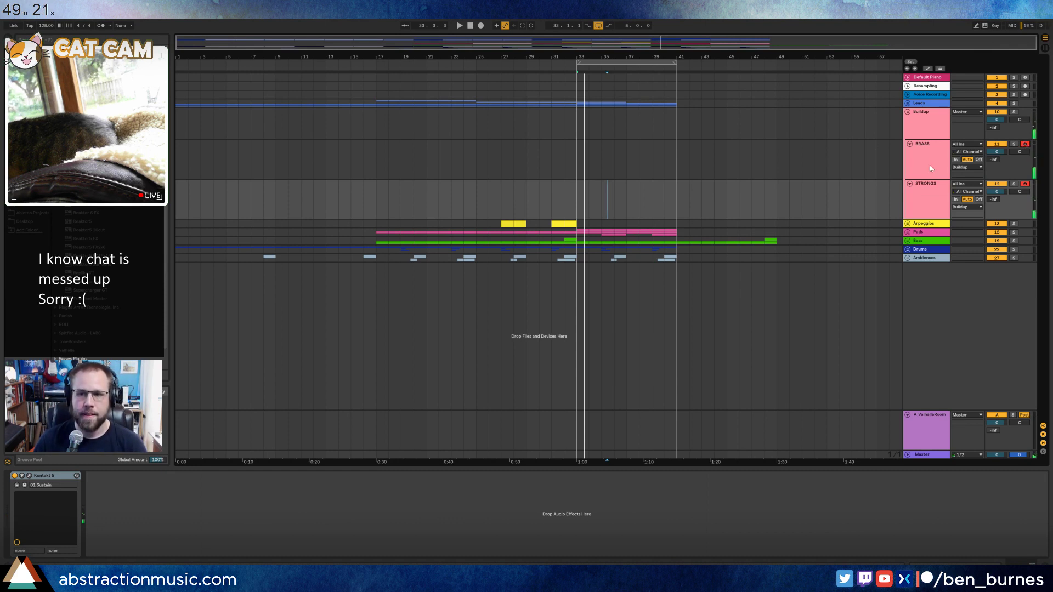
left_click(325, 198)
key("space")
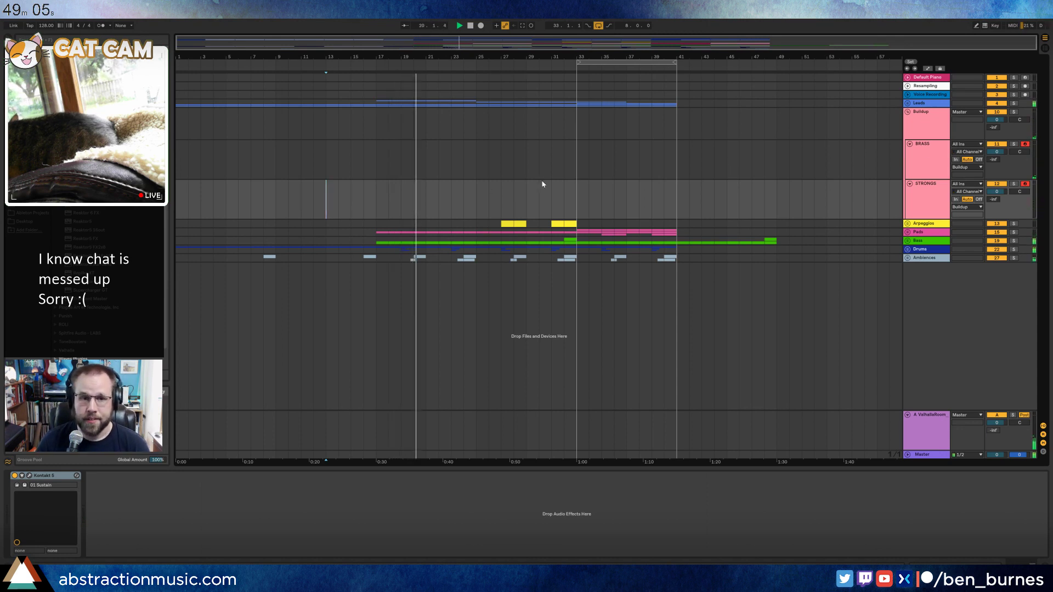
key("space")
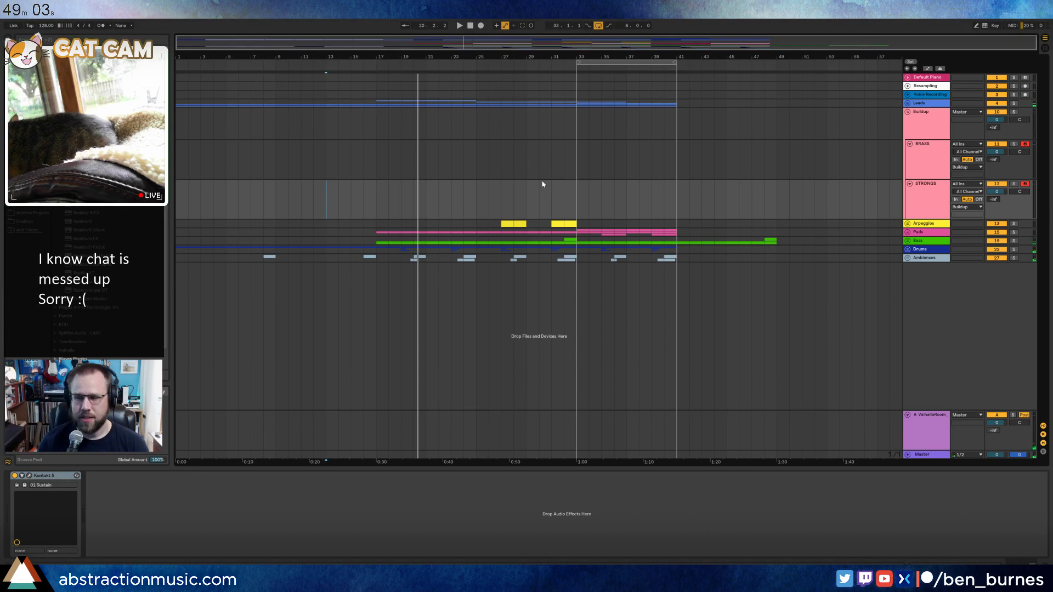
left_click(472, 27)
key("space")
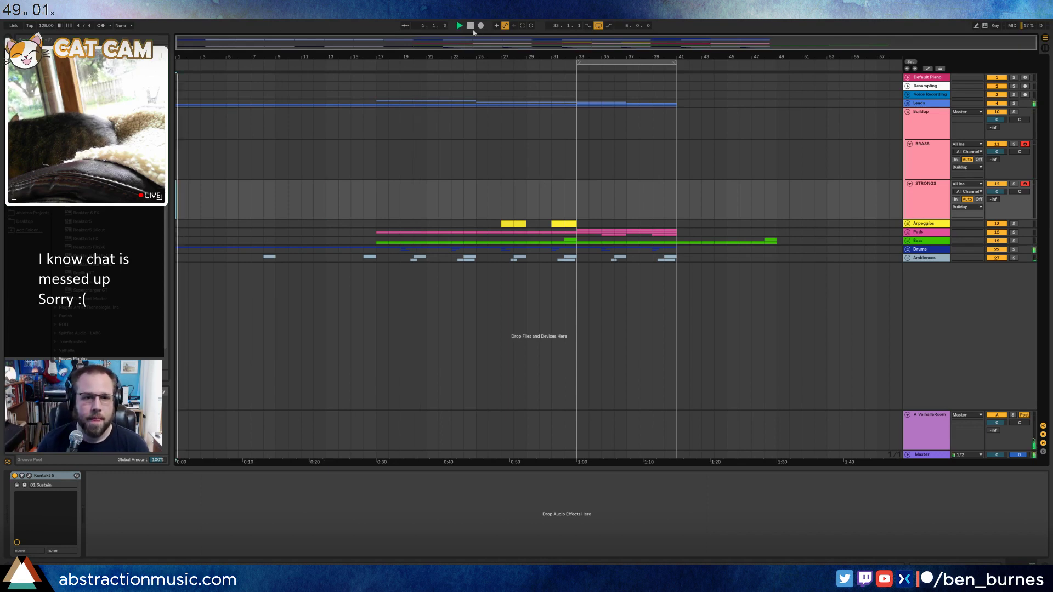
With the Leads group expanded, extend the loop start back to bar 25 and record a short take on BRASS and STRONGS.
left_click(908, 104)
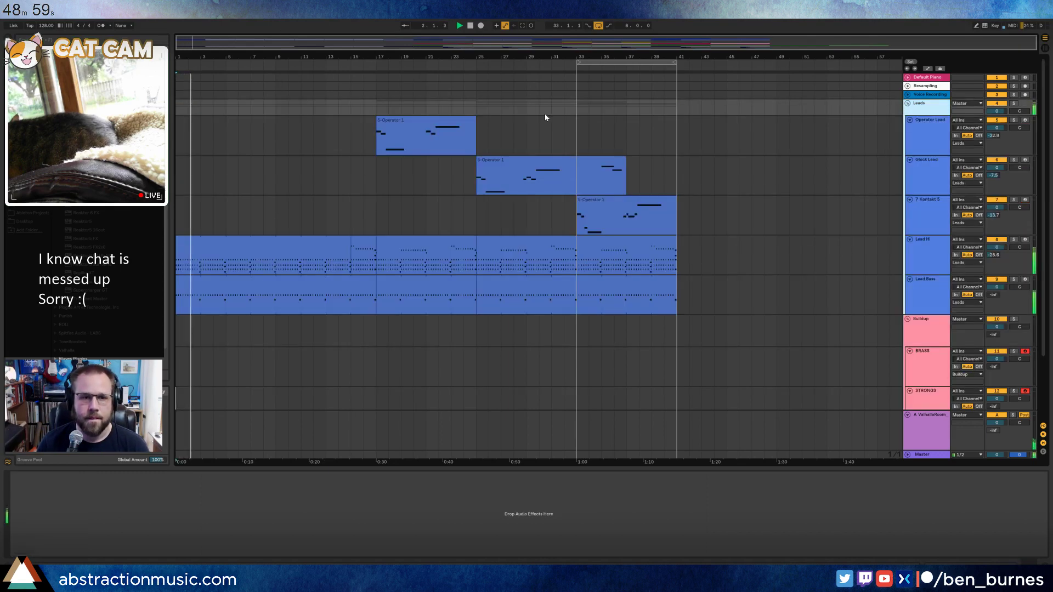
left_click(220, 239)
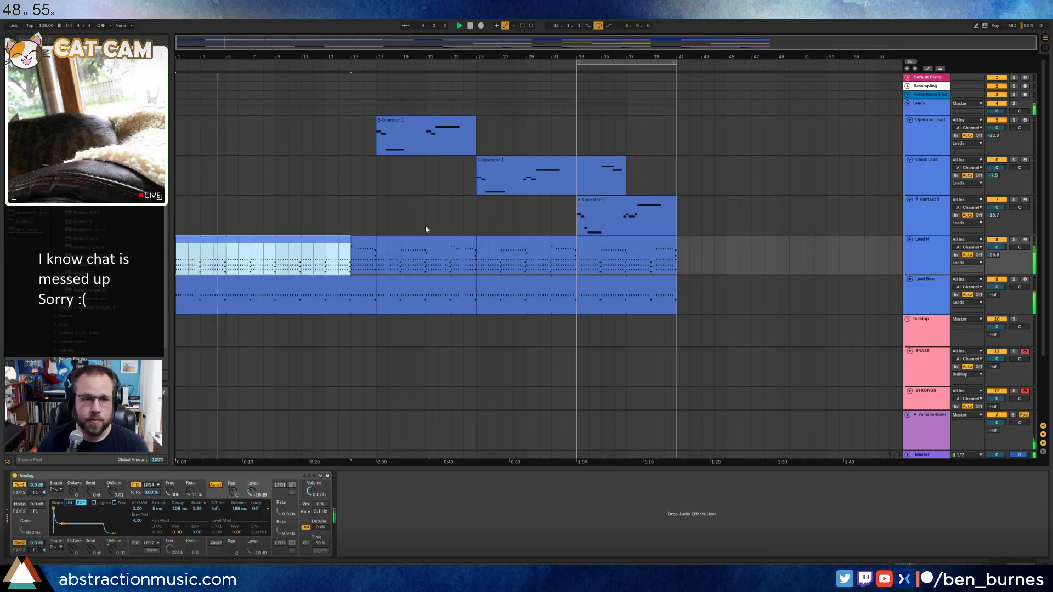
left_click_drag(579, 62, 476, 62)
scroll(350, 268, "down", 5)
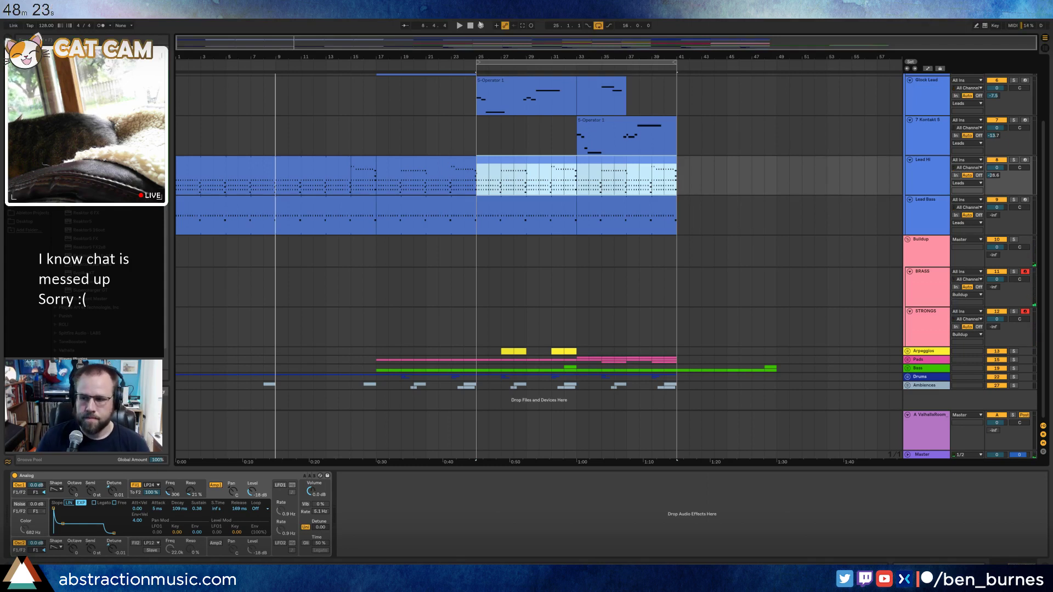
left_click(481, 25)
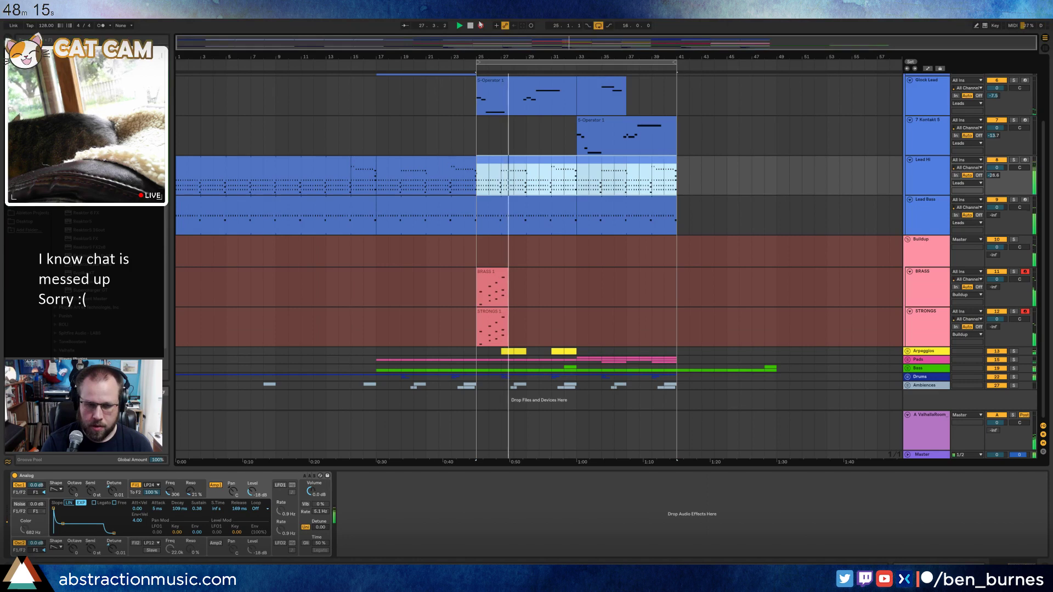
key("space")
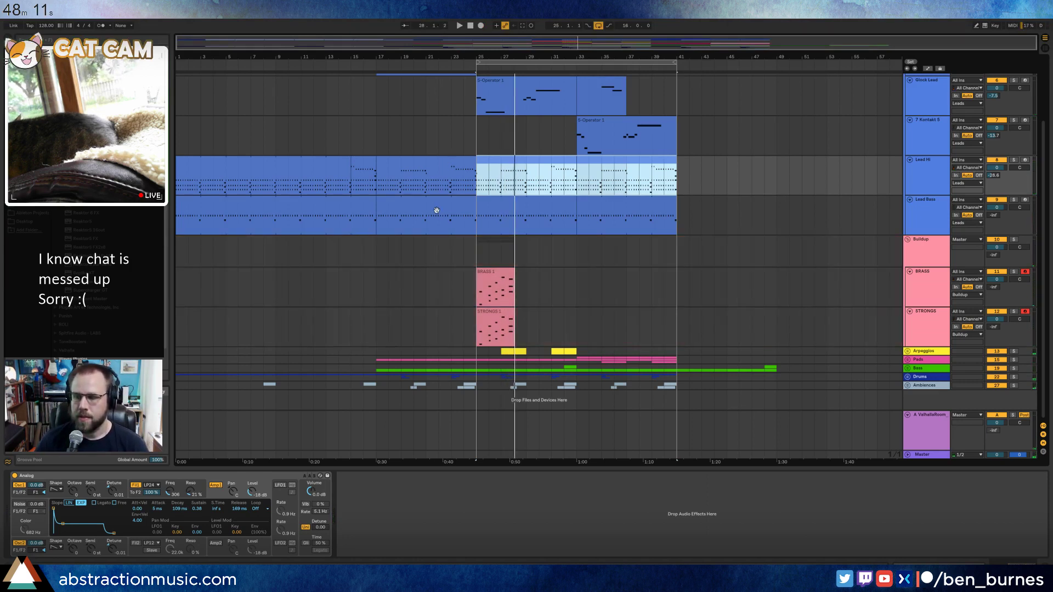
Move the recorded BRASS and STRONGS clips out of the way to bar 55.
left_click(487, 272)
left_click(493, 310)
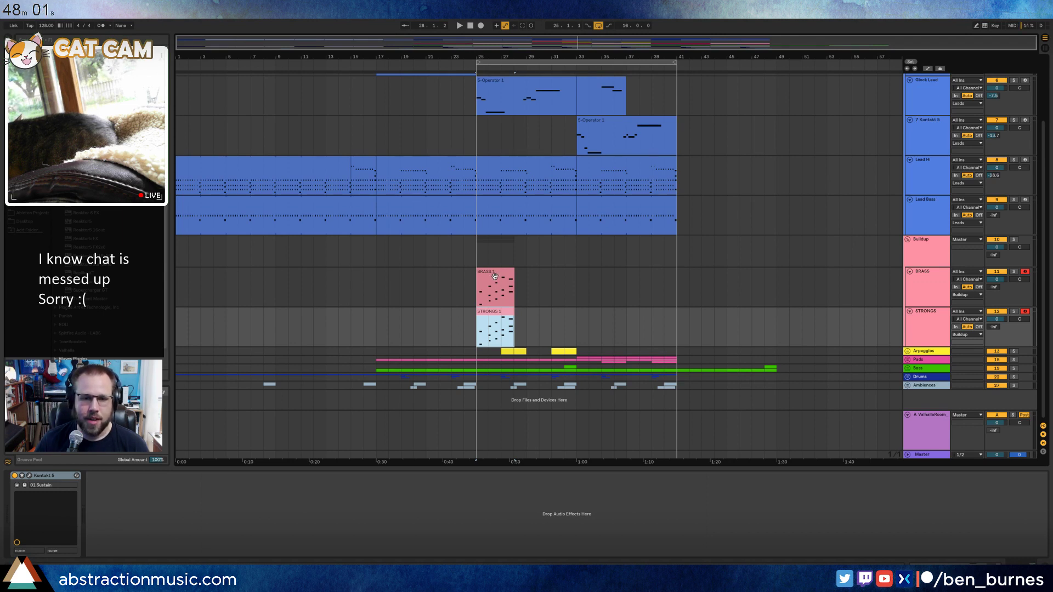
left_click_drag(496, 274, 873, 282)
left_click(614, 329)
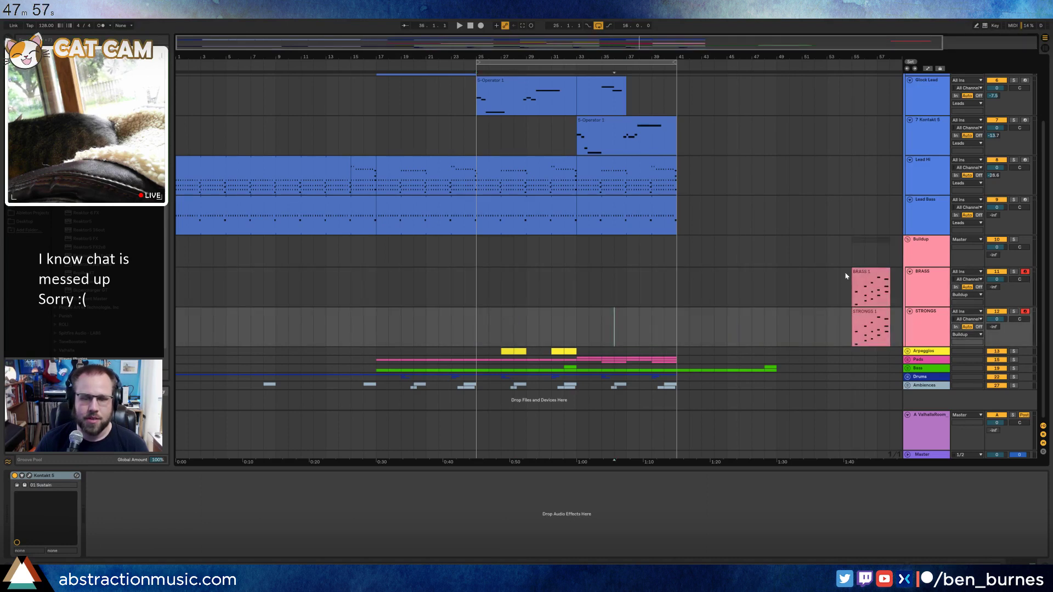
Copy the eight-bar Lead Hi clip at bar 25 onto the BRASS track at the same position and open its notes.
left_click(491, 161)
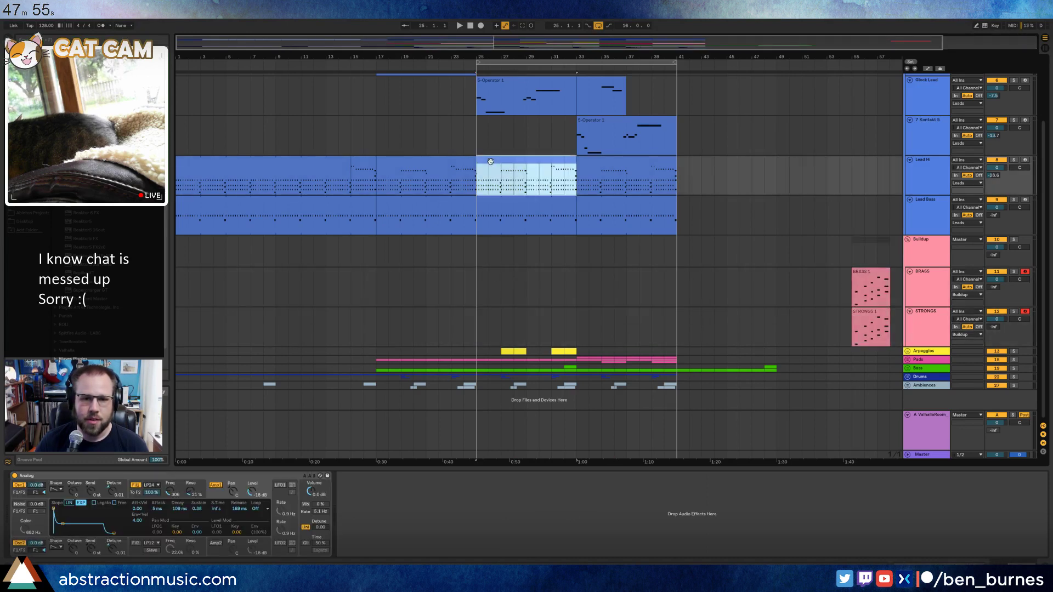
left_click_drag(491, 161, 488, 269)
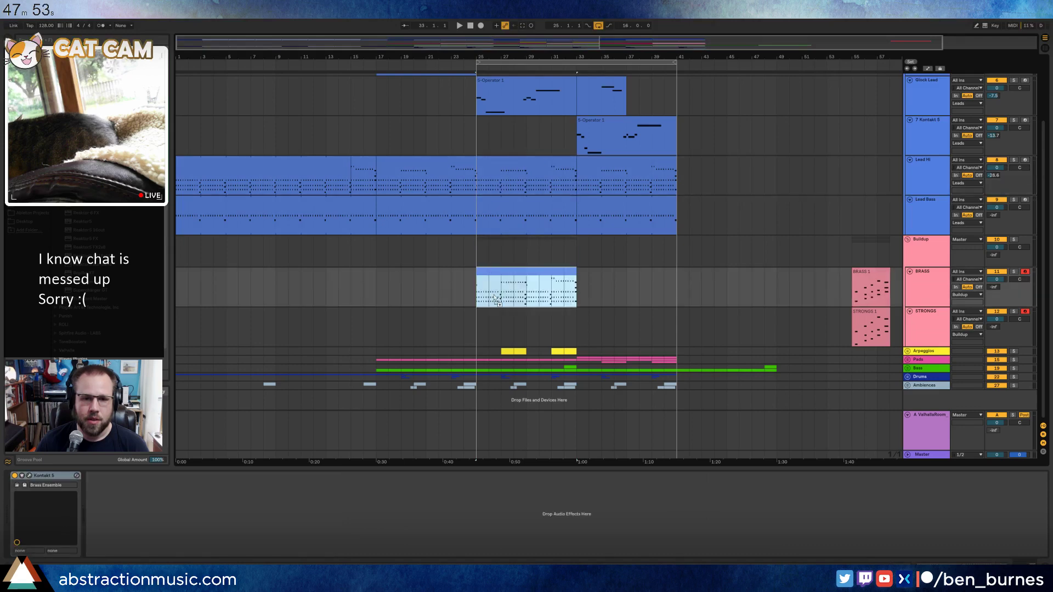
double_click(493, 293)
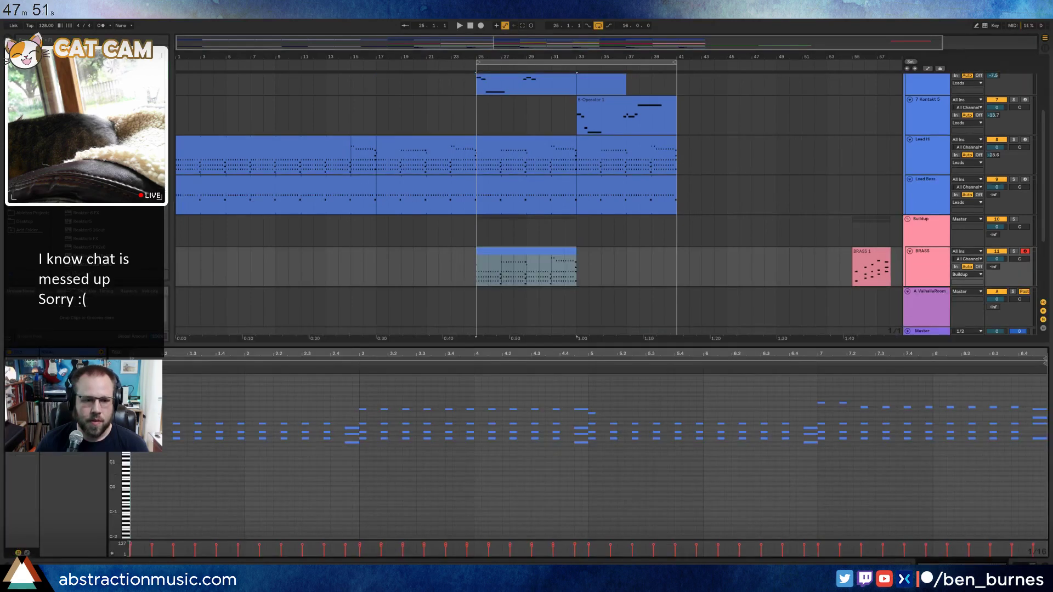
Deactivate the two chords around beat 1.3 of the copied BRASS clip and listen to the rhythm.
left_click(139, 466)
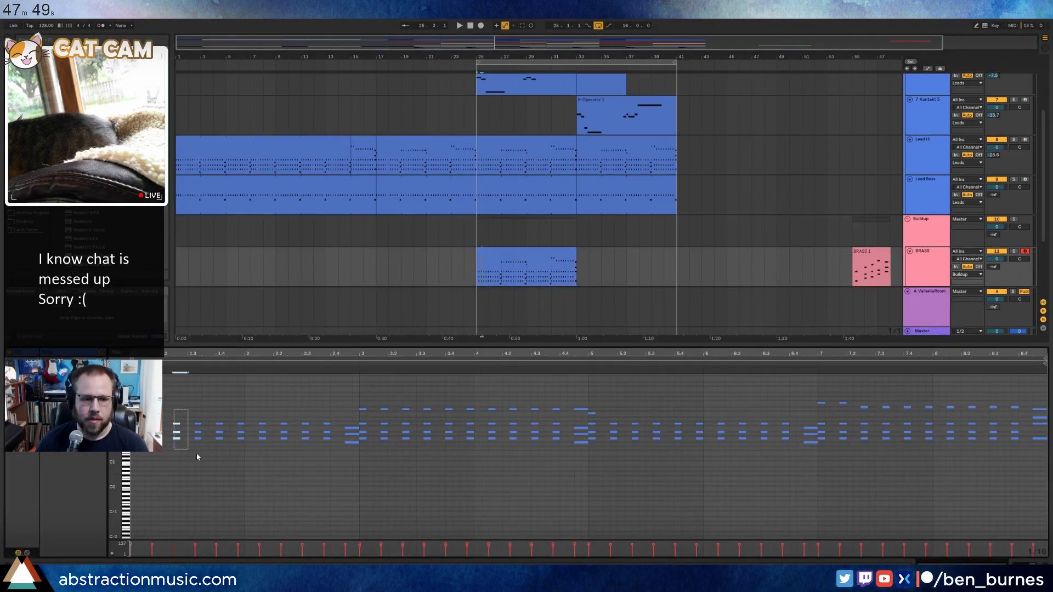
key("0")
key("space")
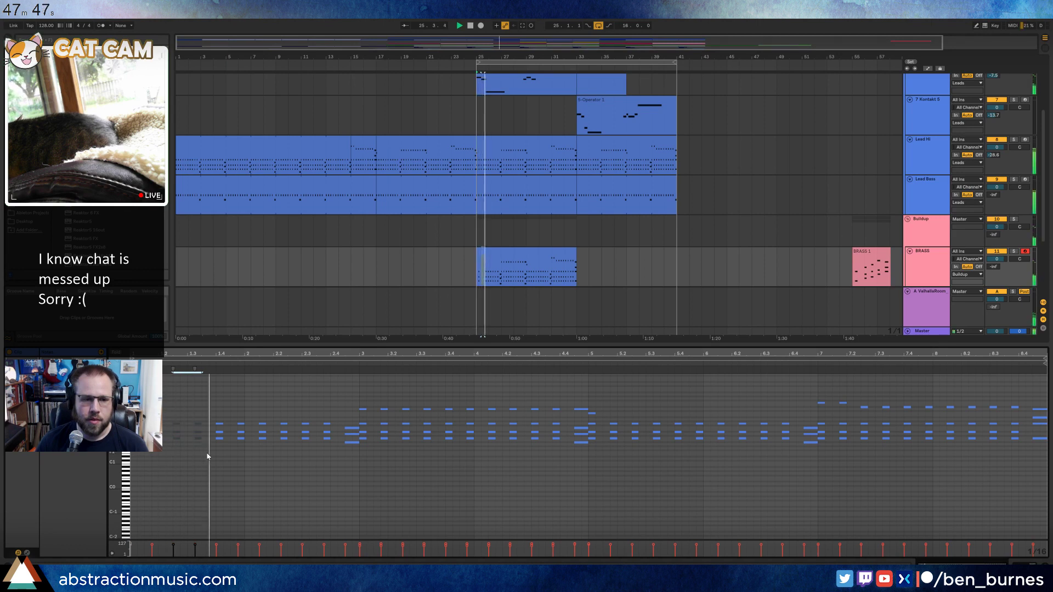
key("space")
Continue deactivating pairs of chords through the rest of the BRASS clip, keeping every third short chord and the long chords active.
left_click(238, 418)
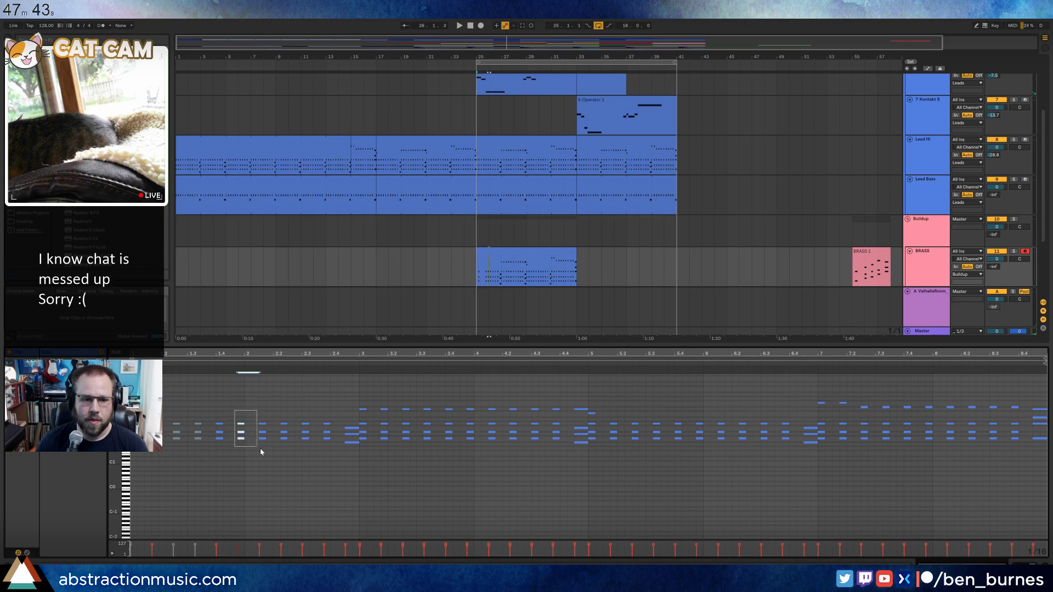
left_click_drag(337, 459, 337, 459)
key("0")
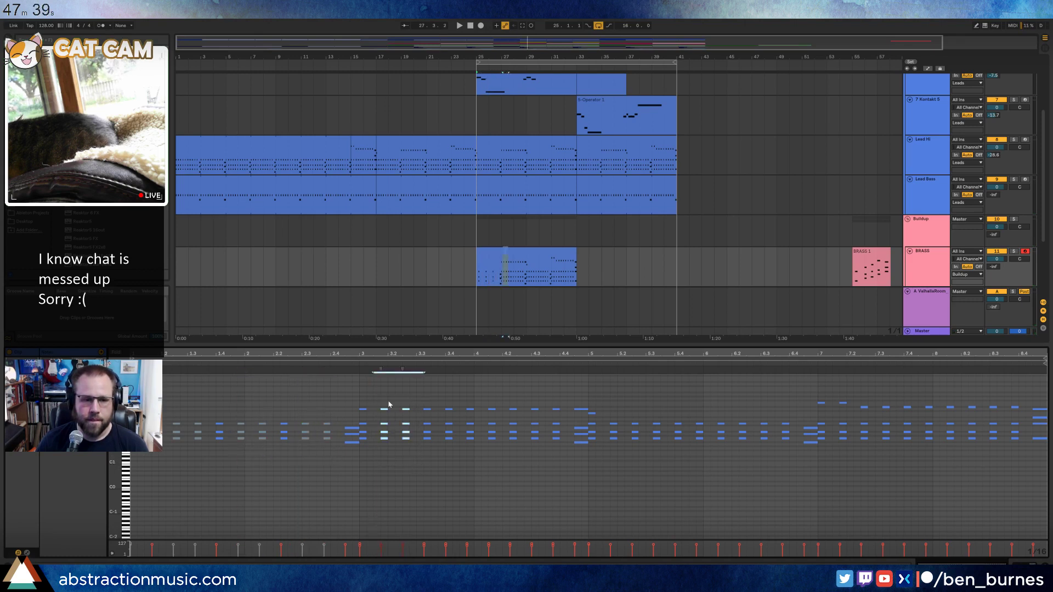
left_click_drag(362, 409, 364, 453)
key("0")
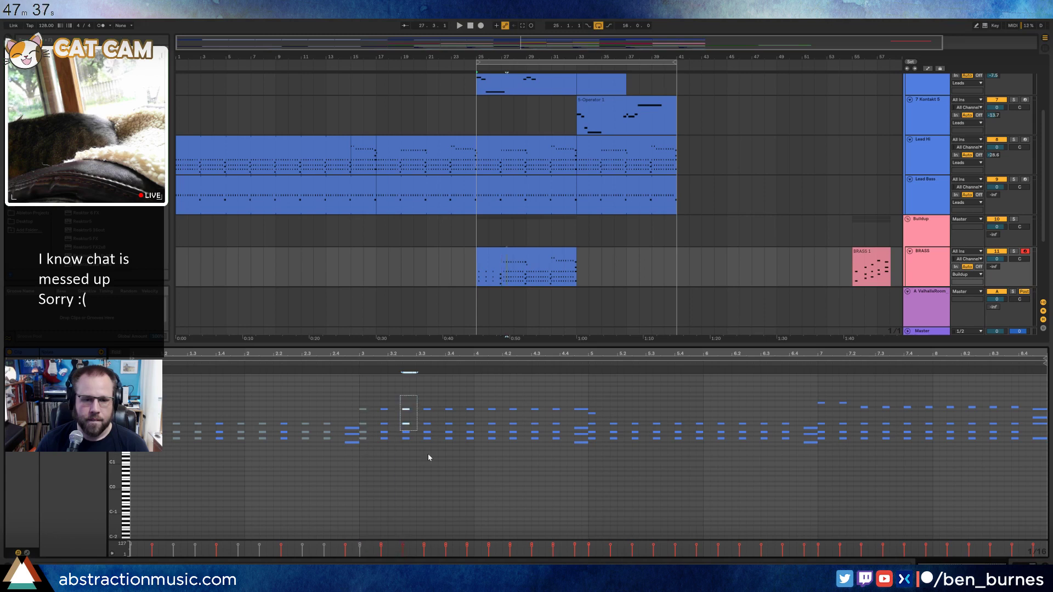
left_click_drag(461, 397, 503, 457)
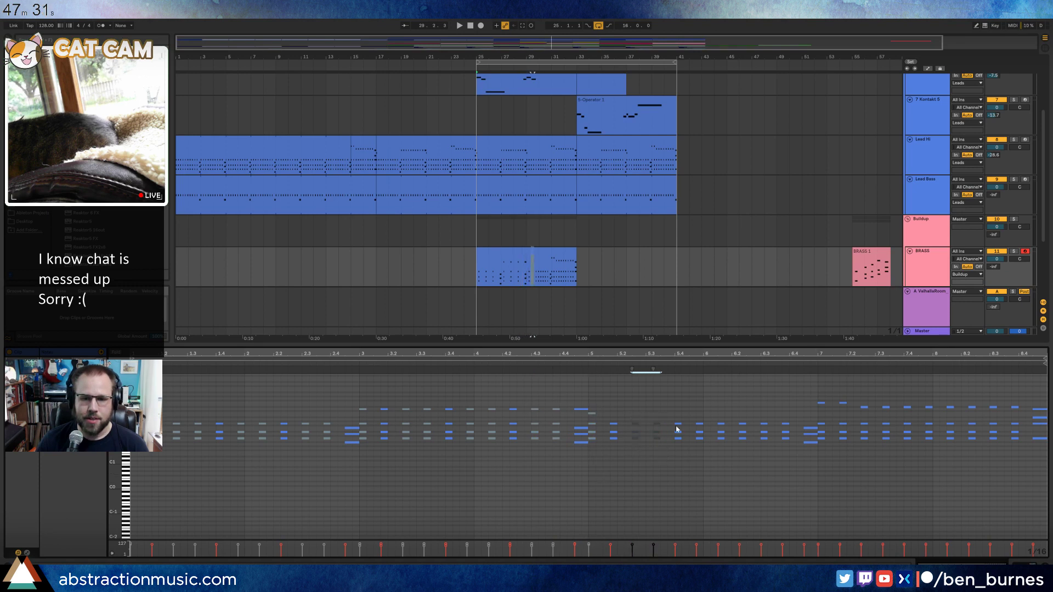
left_click_drag(696, 412, 726, 455)
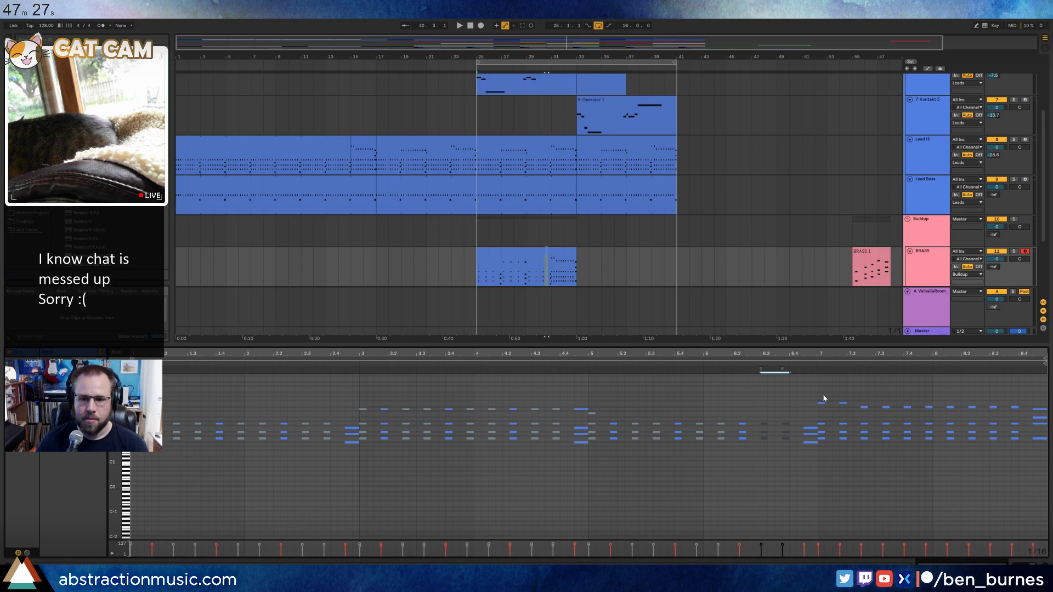
left_click_drag(856, 395, 885, 445)
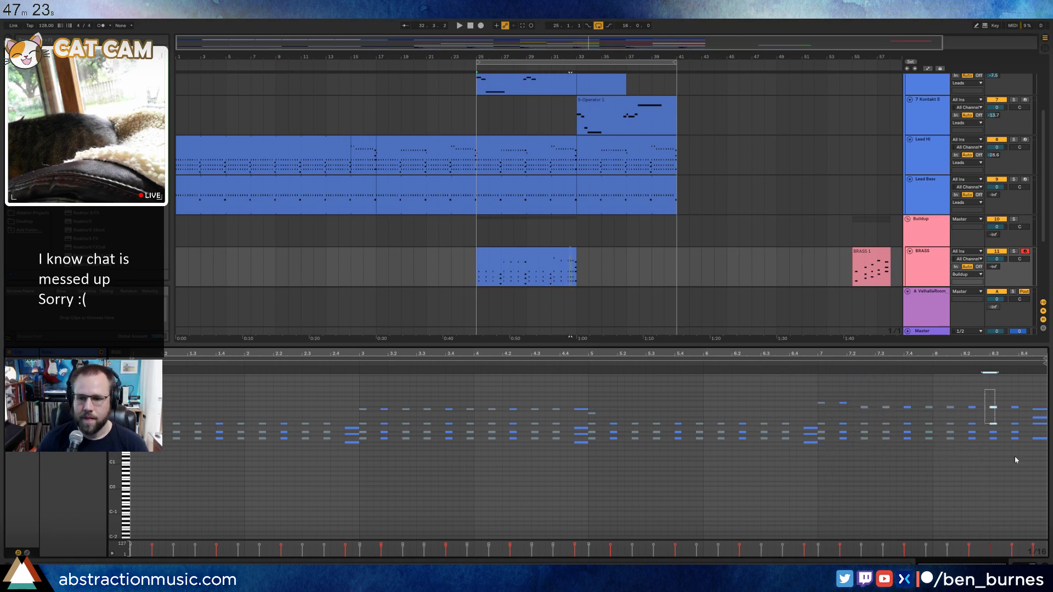
Switch the BRASS track's Brass Ensemble to its third articulation and lower the track volume to about -13 dB during playback.
key("shift+Tab")
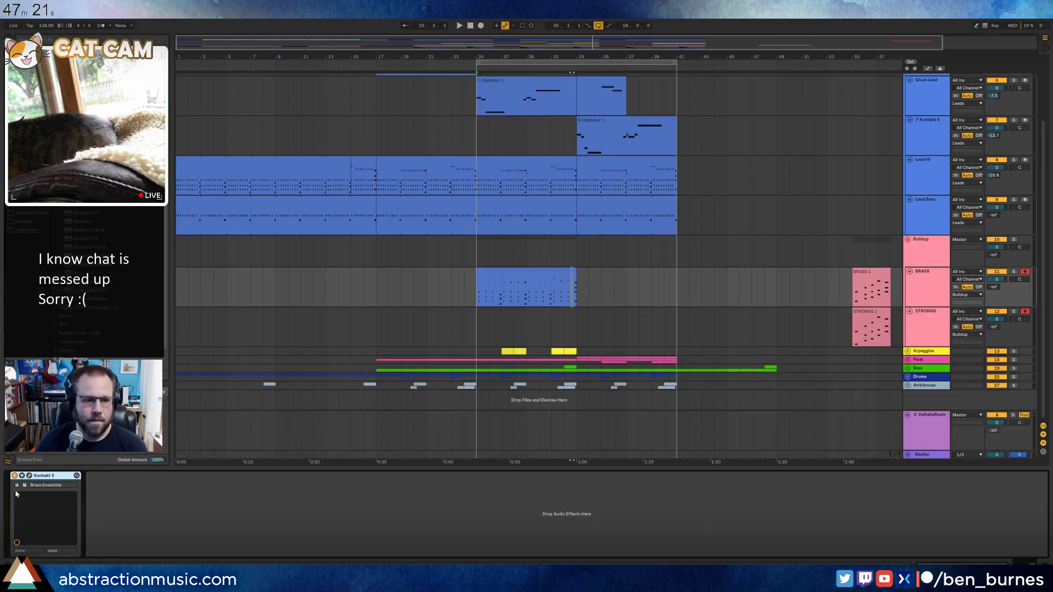
left_click(29, 476)
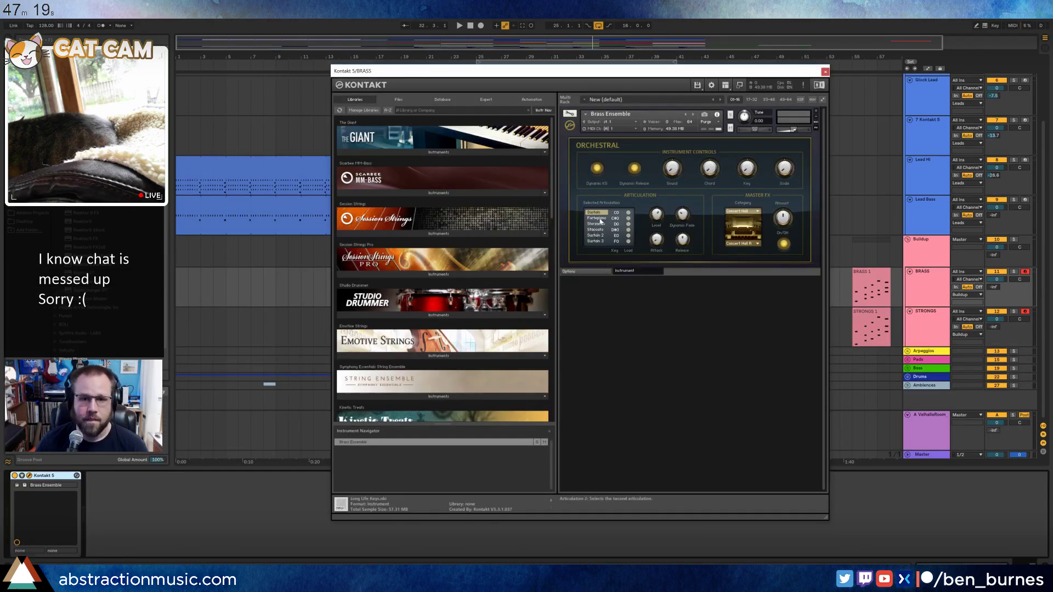
key("space")
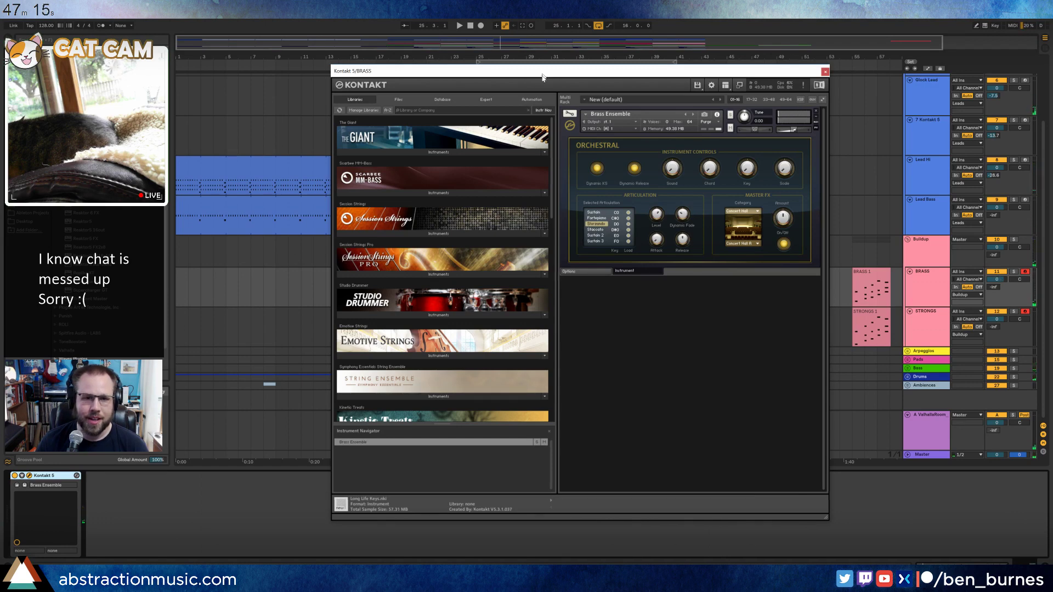
left_click_drag(542, 78, 502, 322)
left_click_drag(997, 279, 997, 296)
key("space")
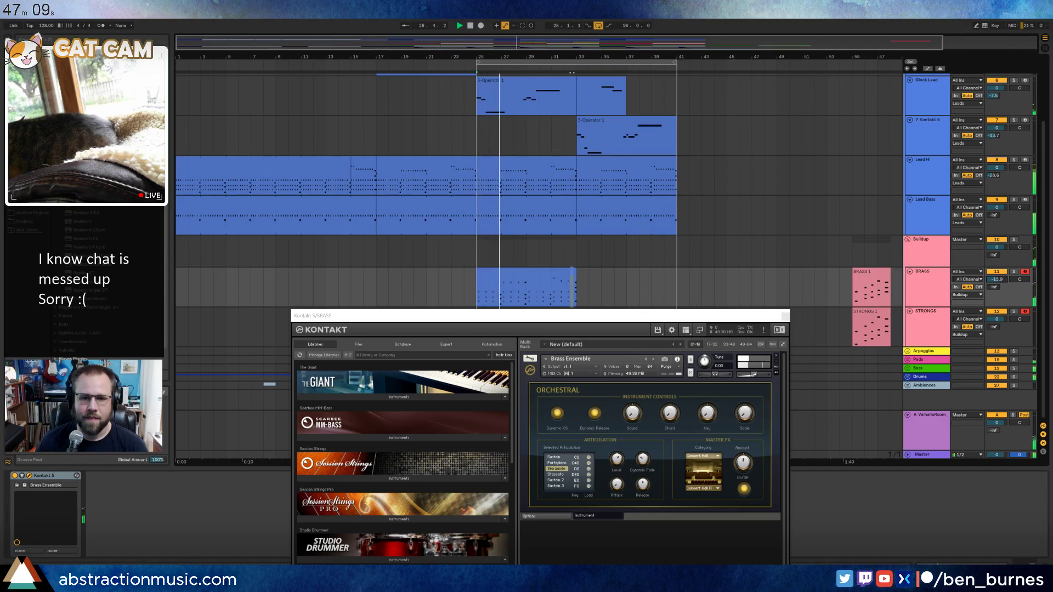
In bar 2 of the BRASS clip, deactivate the chord after 2.2, reactivate those after 2.1 and before 2.4, and listen.
double_click(521, 276)
key("space")
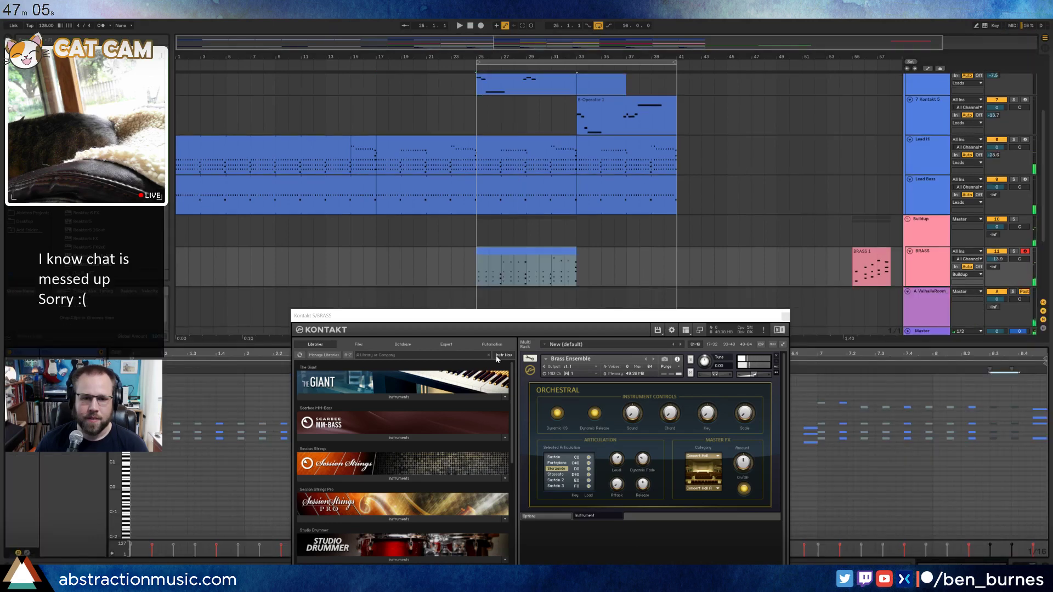
left_click_drag(505, 323, 730, 70)
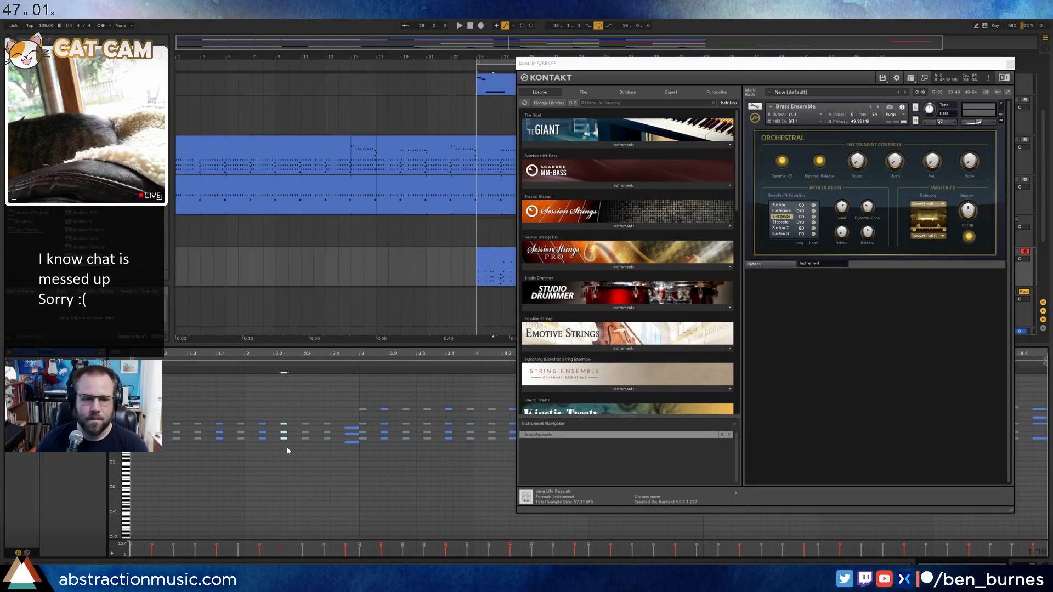
key("space")
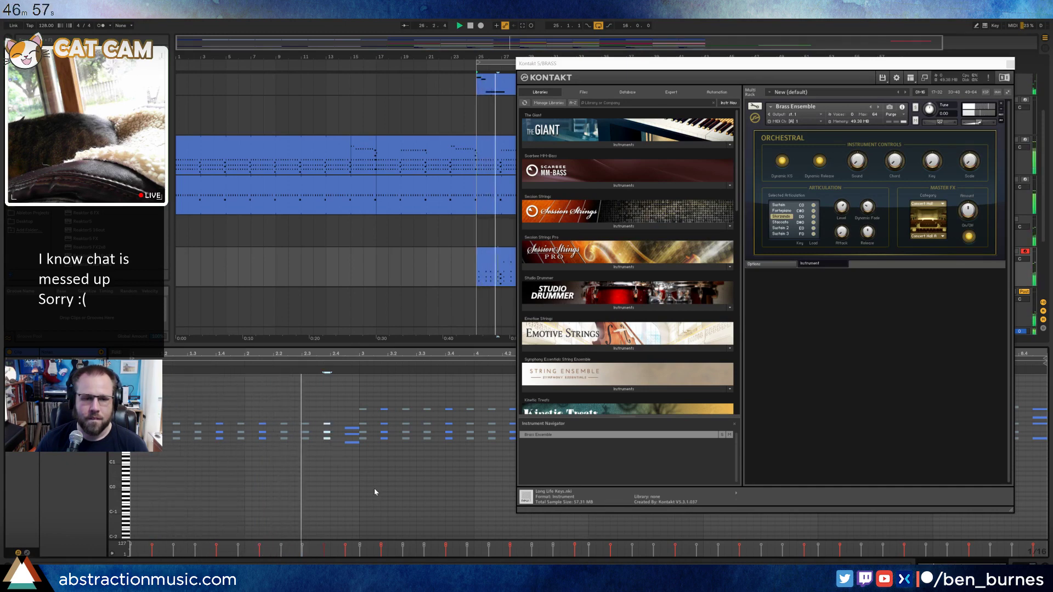
Switch the Brass Ensemble to the Staccato articulation, listen to the rhythm and close Kontakt.
left_click(784, 222)
key("space")
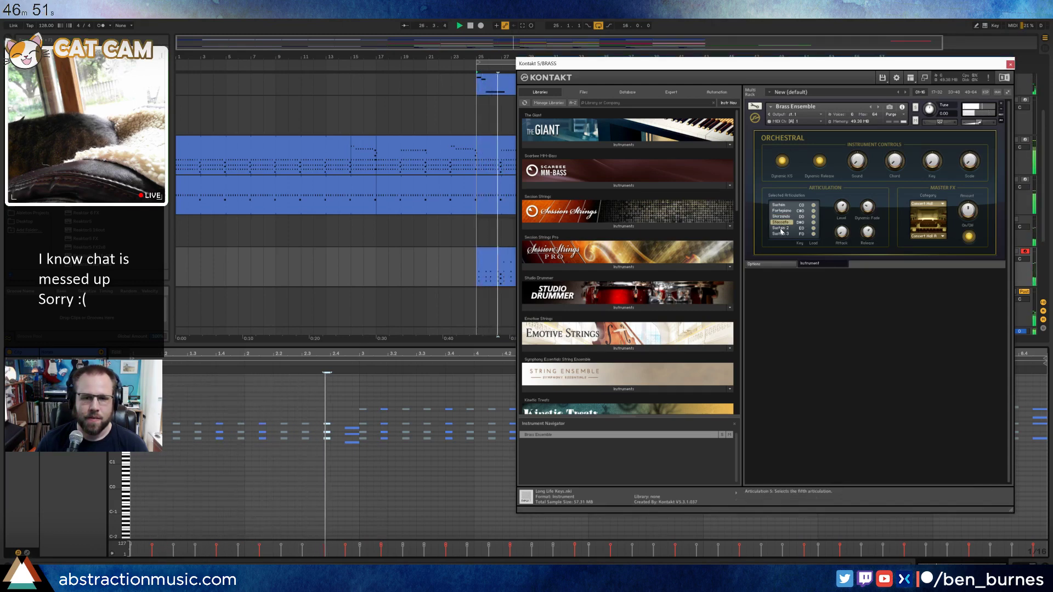
key("space")
left_click(1011, 65)
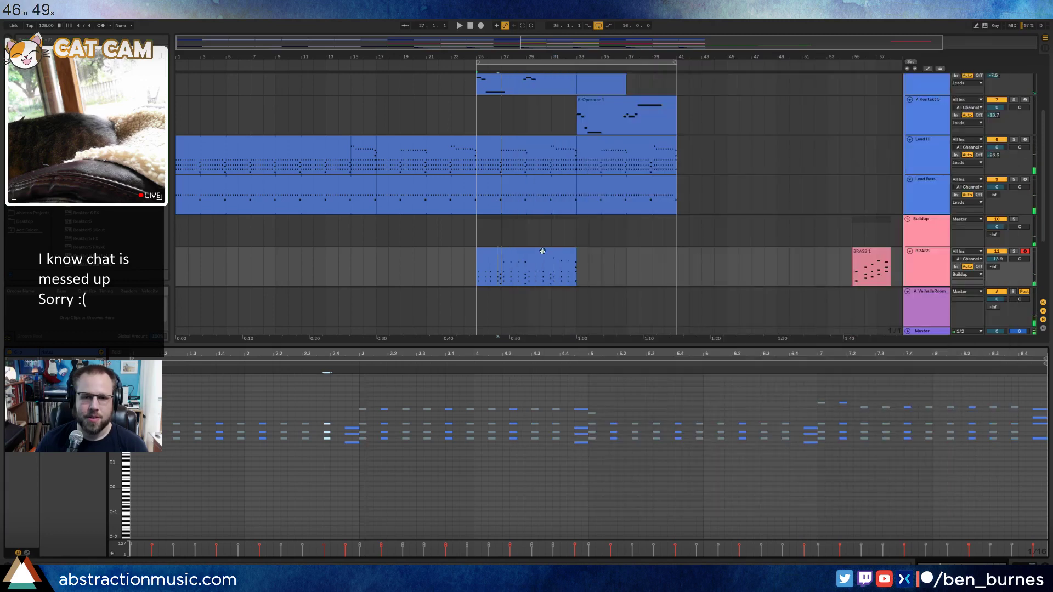
Move the chord clip at bar 25 from the BRASS track to the STRONGS track and listen to it.
left_click_drag(542, 251, 540, 272)
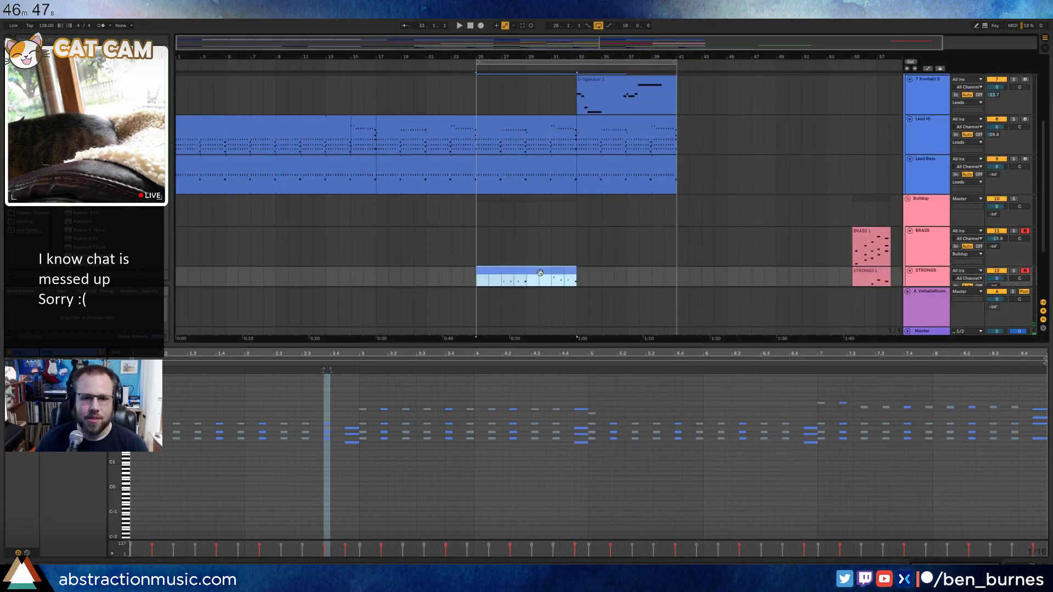
scroll(545, 271, "down", 2)
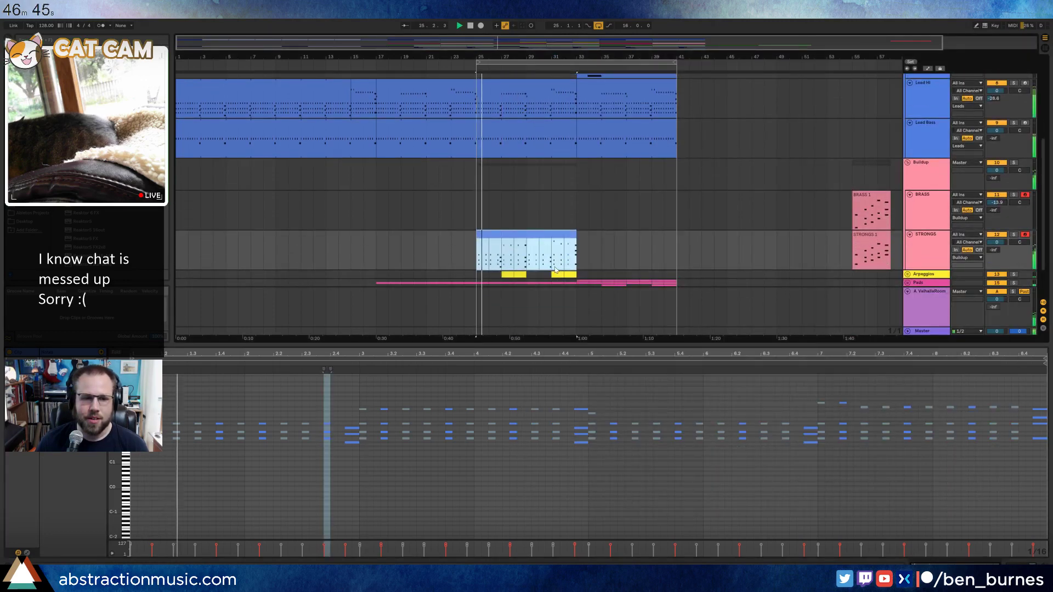
key("space")
Replace the 01 Sustain patch in the STRONGS track's Kontakt with 08 Pizzicato and start playback.
double_click(538, 234)
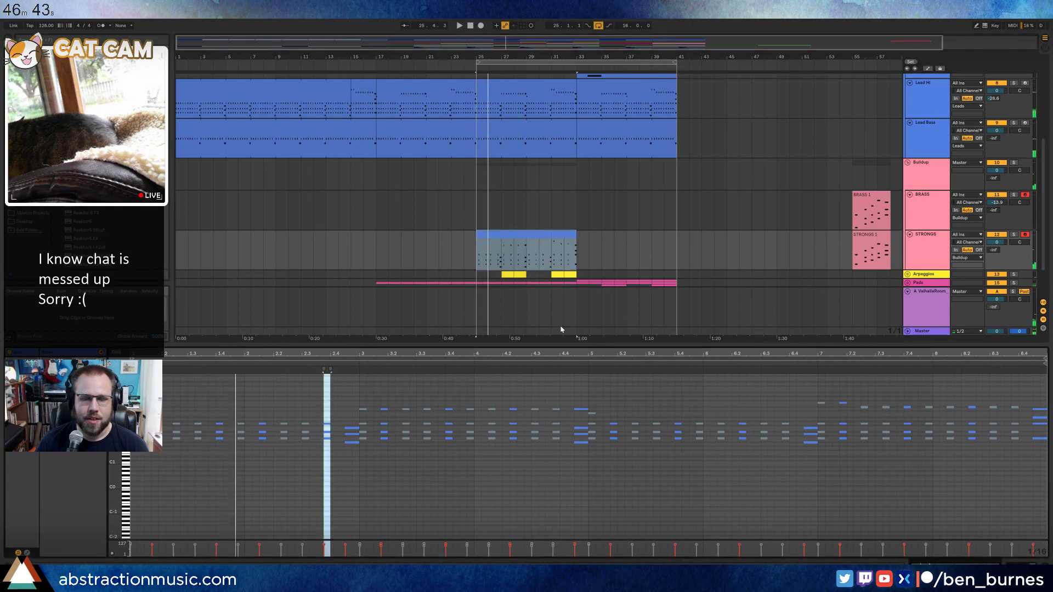
key("shift+Tab")
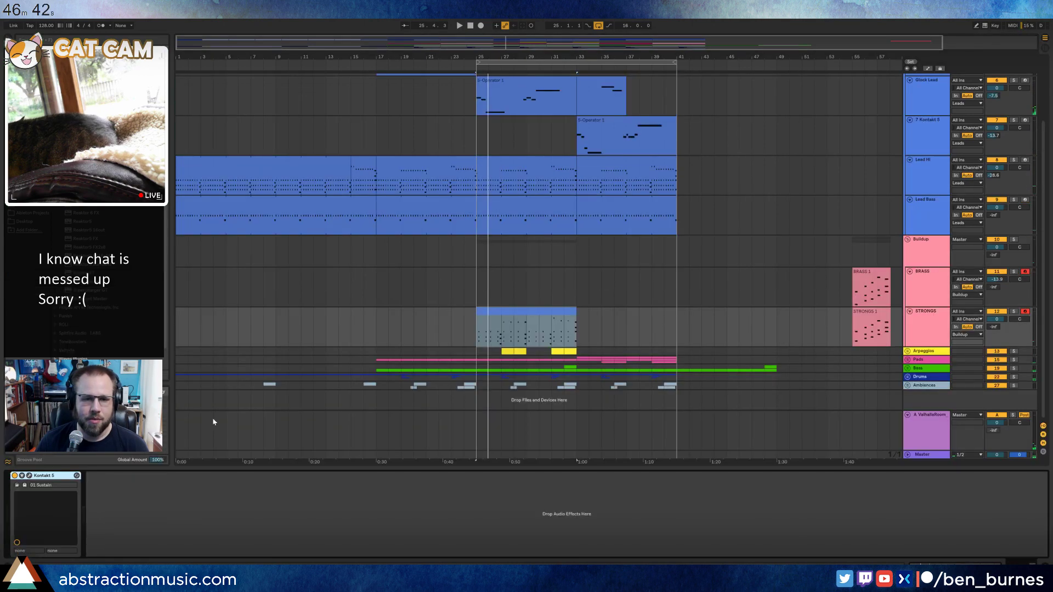
left_click(29, 476)
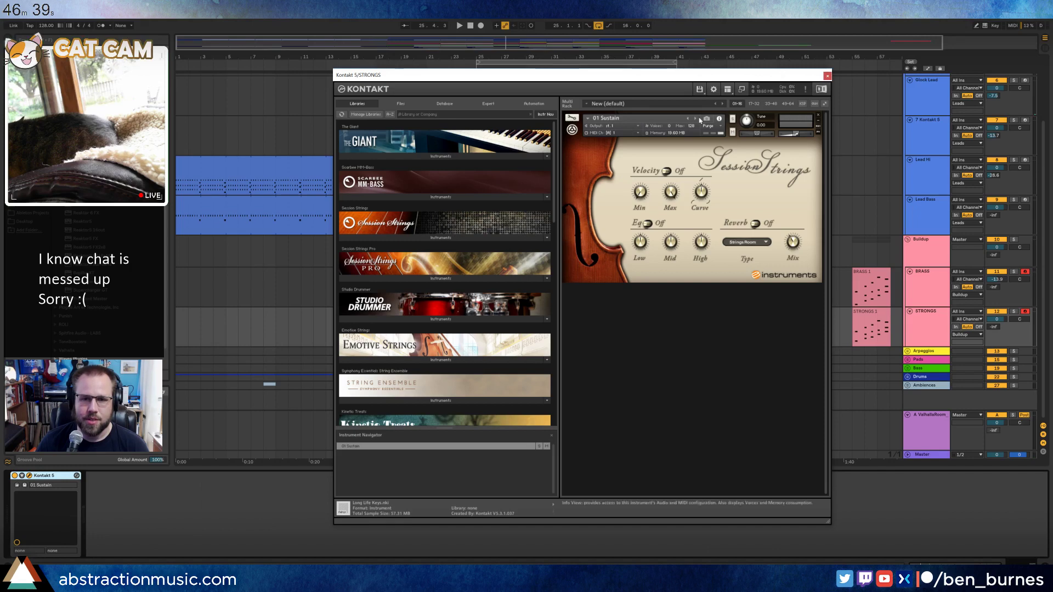
left_click(696, 118)
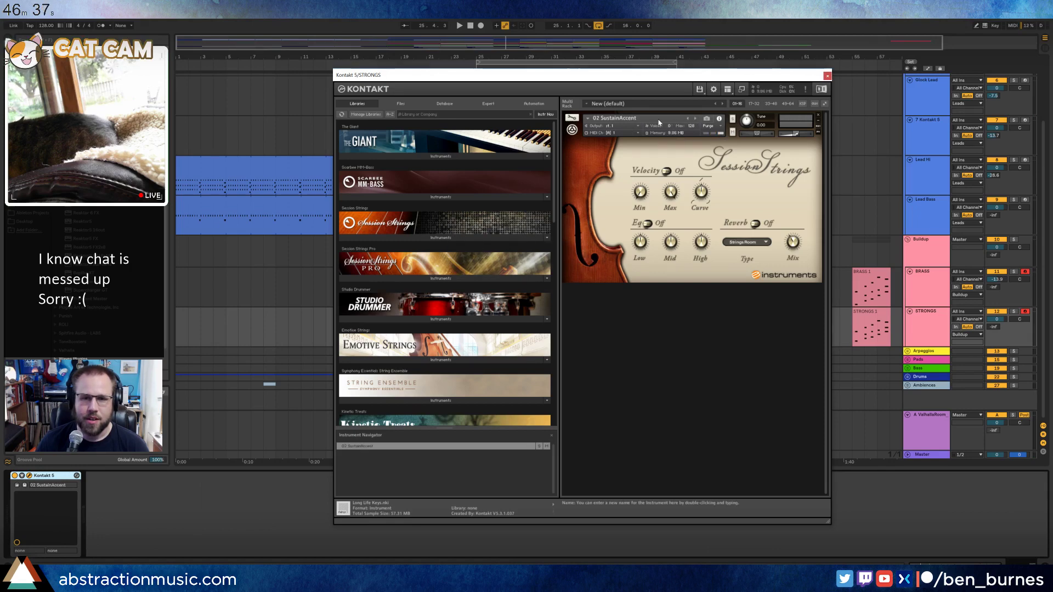
left_click(695, 119)
left_click(695, 118)
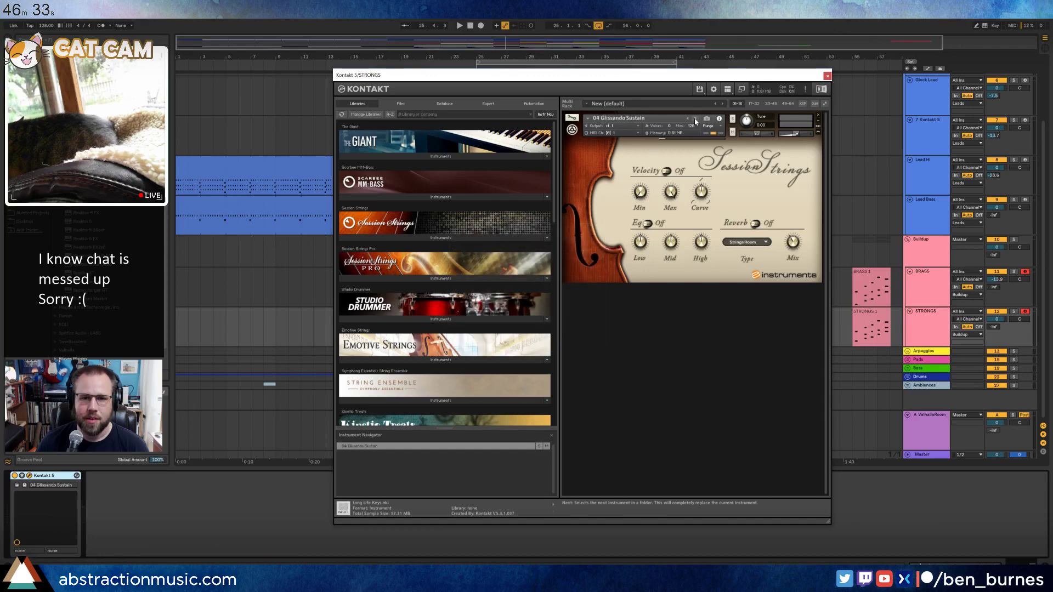
left_click(695, 119)
left_click(695, 118)
left_click(695, 119)
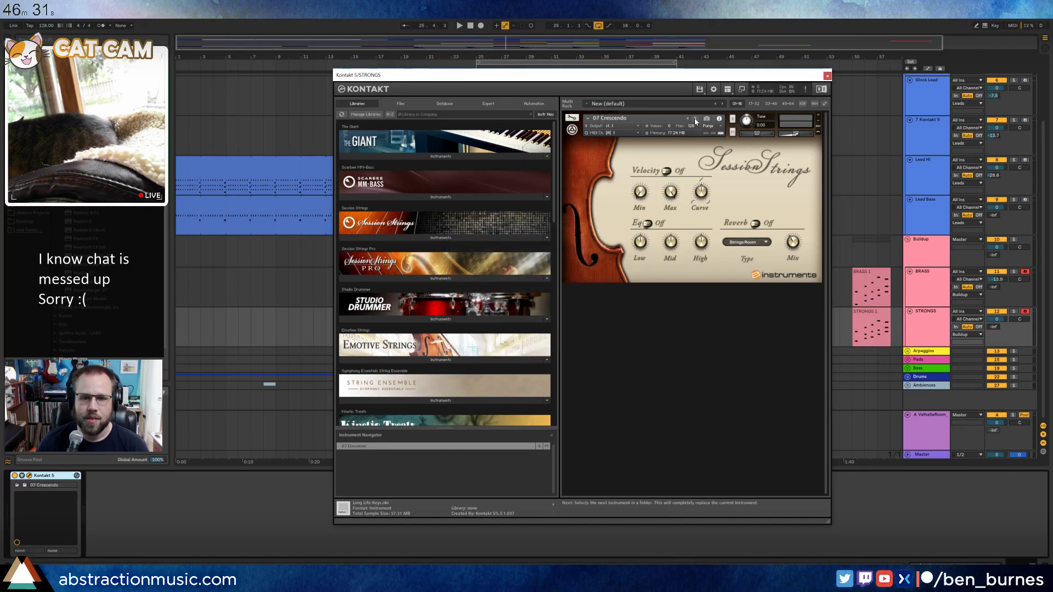
left_click(695, 119)
left_click(695, 118)
left_click(687, 118)
key("space")
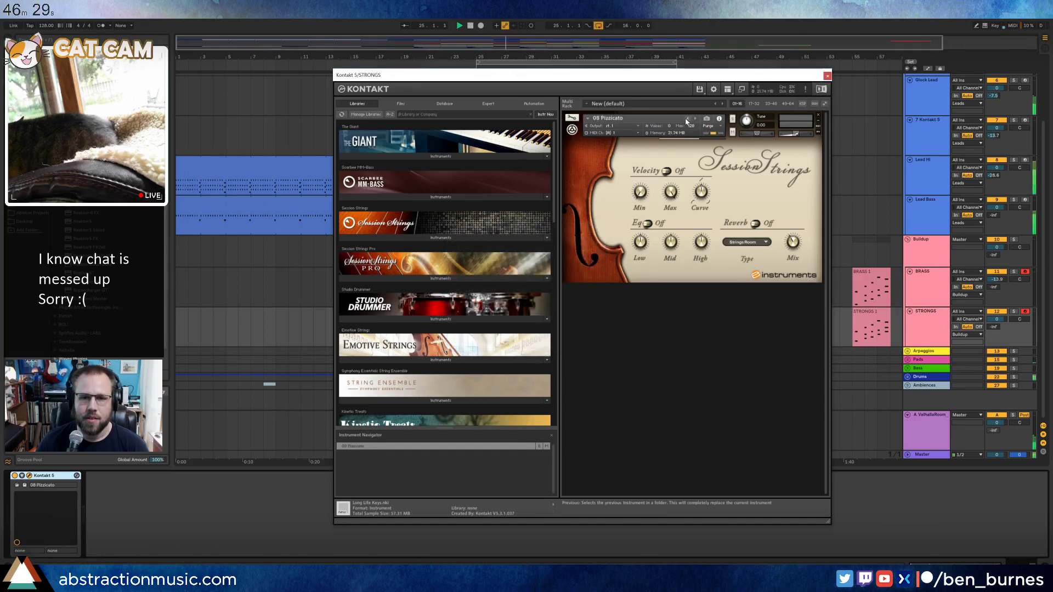
Transpose all notes of the STRONGS clip up two octaves and back down one while listening, and close its Kontakt window.
left_click_drag(799, 76, 971, 71)
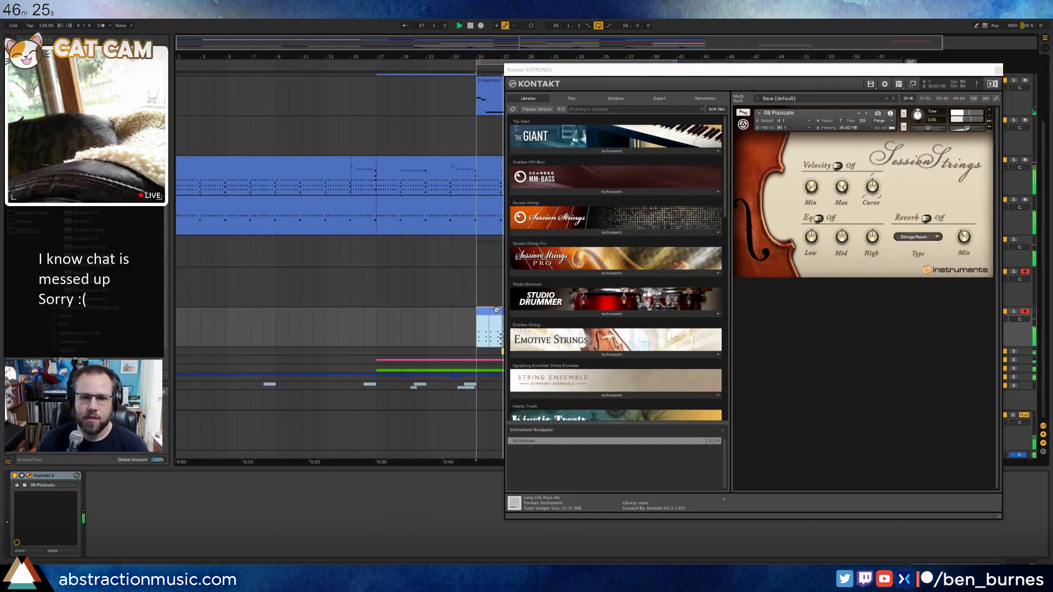
double_click(497, 310)
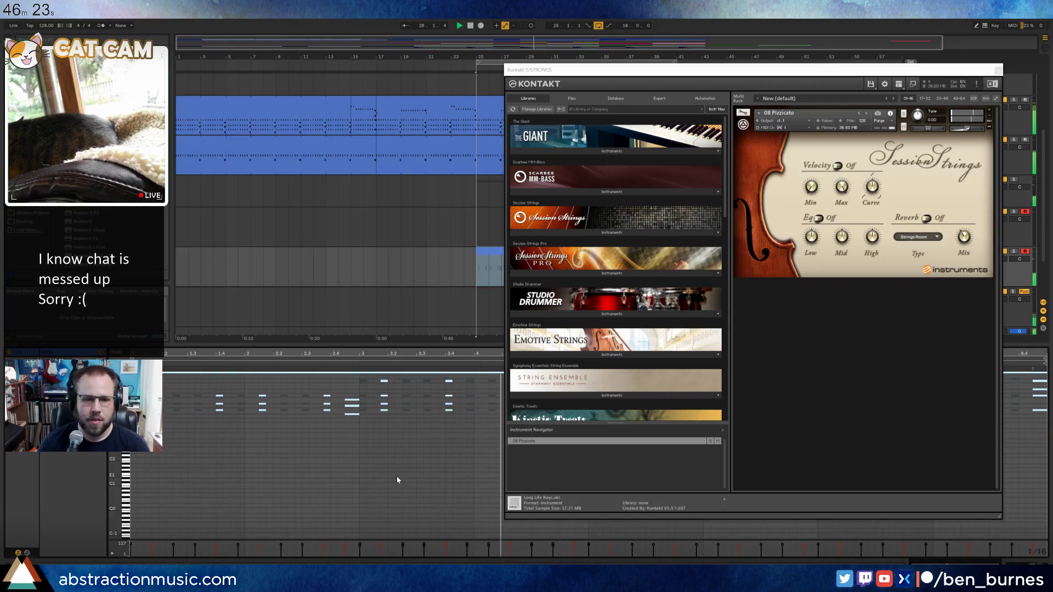
key("shift+Down")
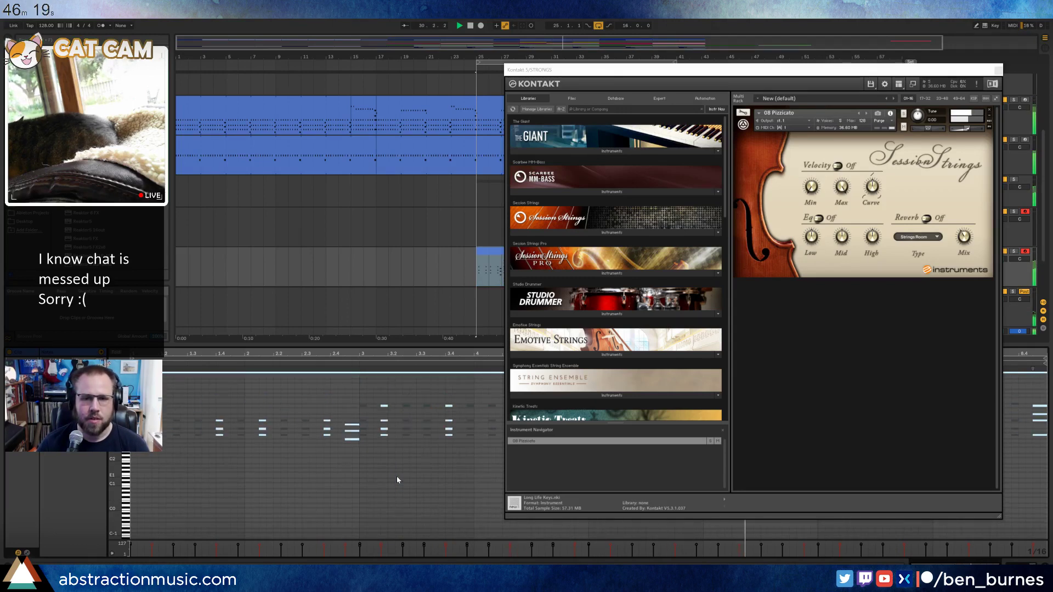
left_click(999, 70)
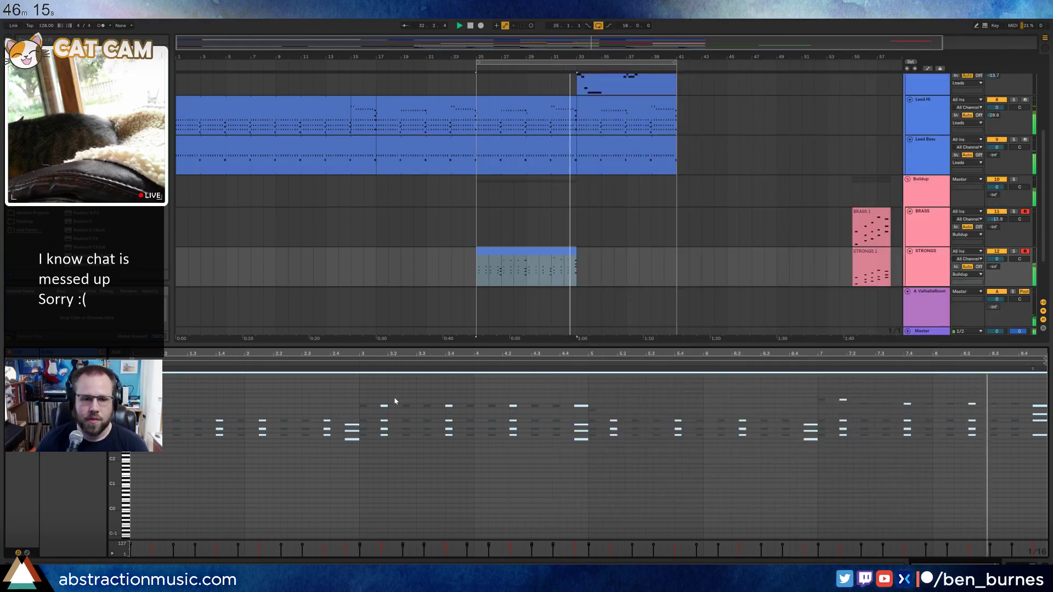
In bars 4, 6 and 8 of the STRONGS clip, reactivate the chord near the bar start and deactivate the one after beat 2.
left_click(500, 467)
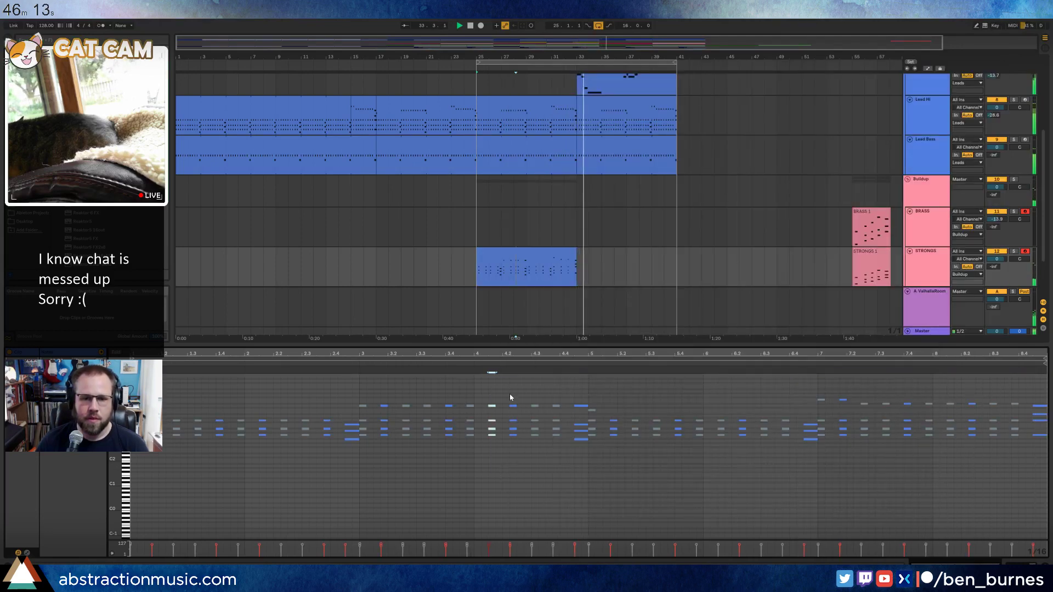
left_click_drag(509, 394, 520, 454)
key("0")
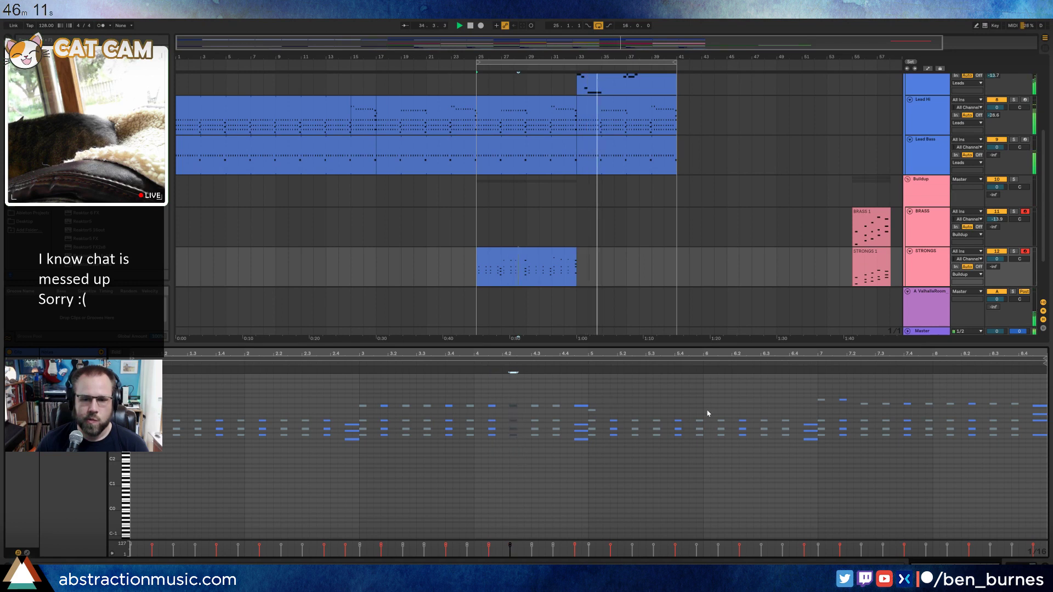
left_click_drag(734, 415, 747, 448)
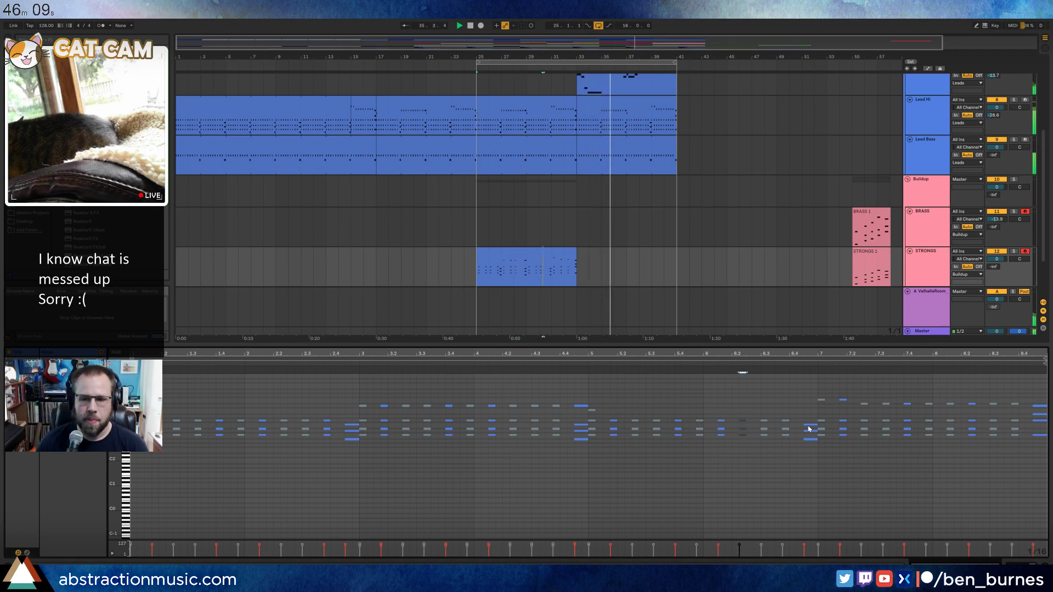
left_click_drag(945, 396, 960, 443)
key("0")
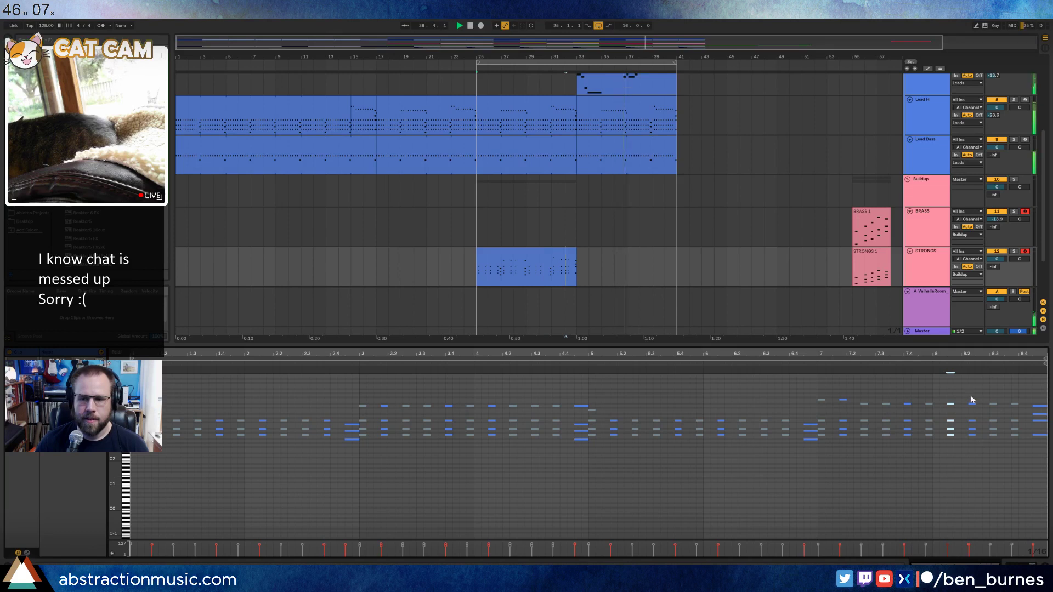
left_click_drag(972, 397, 976, 452)
key("0")
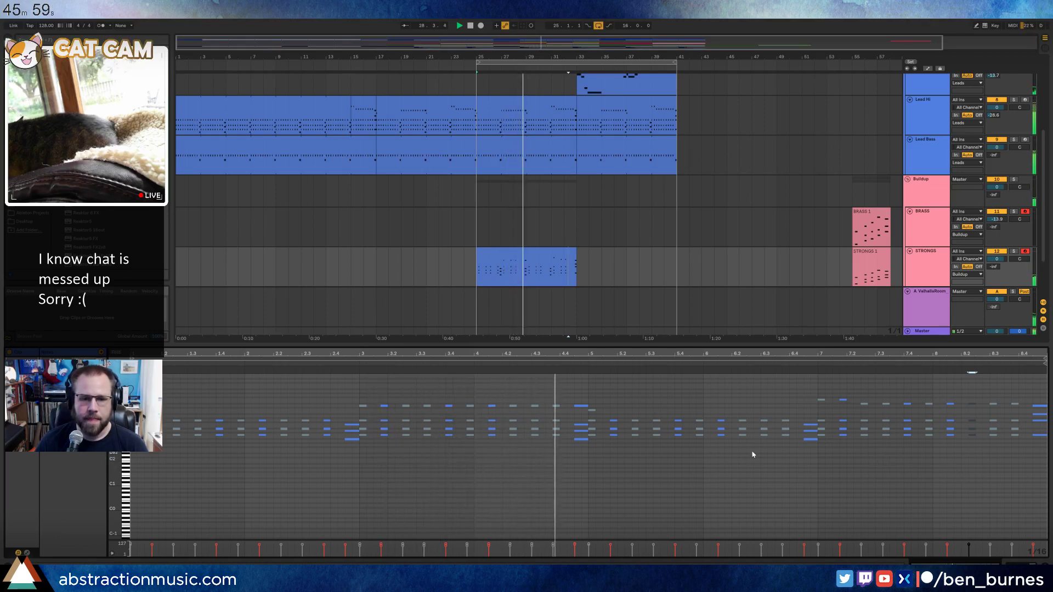
Reactivate the chord just before beat 4 in bars 4, 6 and 8 of the STRONGS clip.
left_click_drag(547, 396, 562, 466)
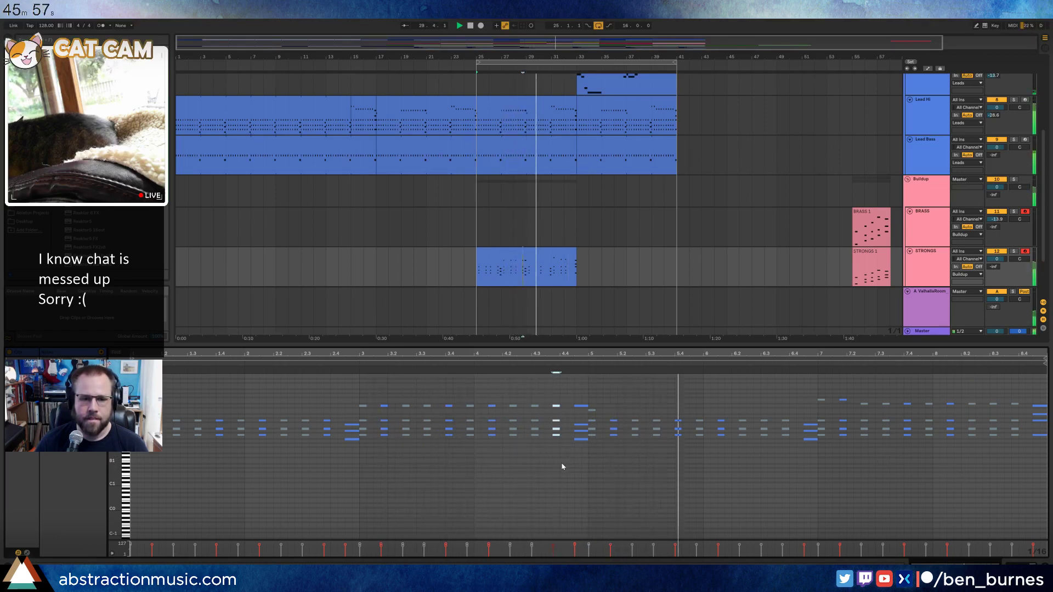
left_click_drag(780, 410, 791, 454)
key("0")
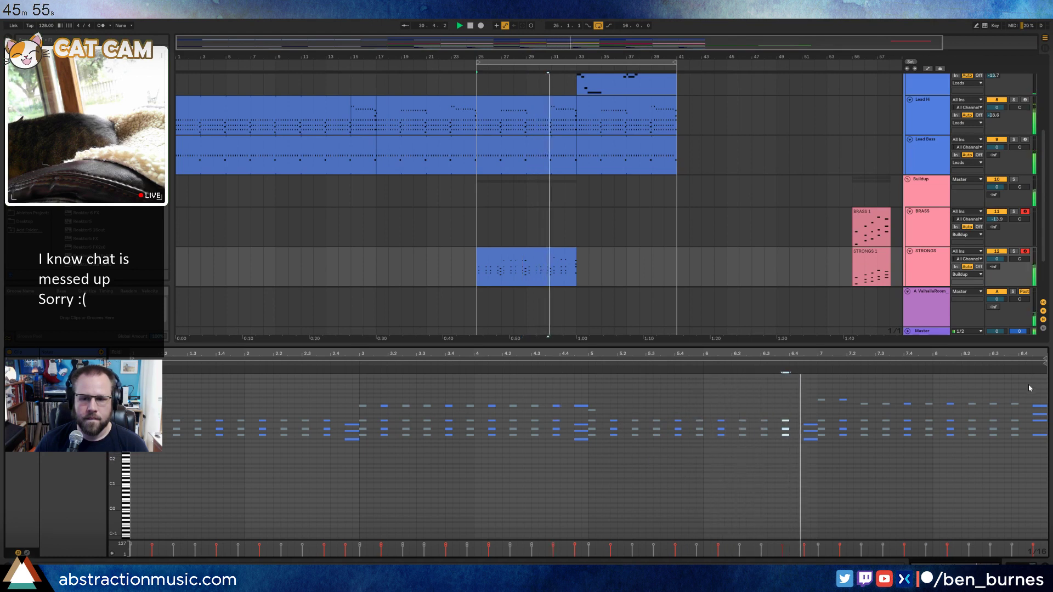
left_click_drag(1029, 388, 1008, 442)
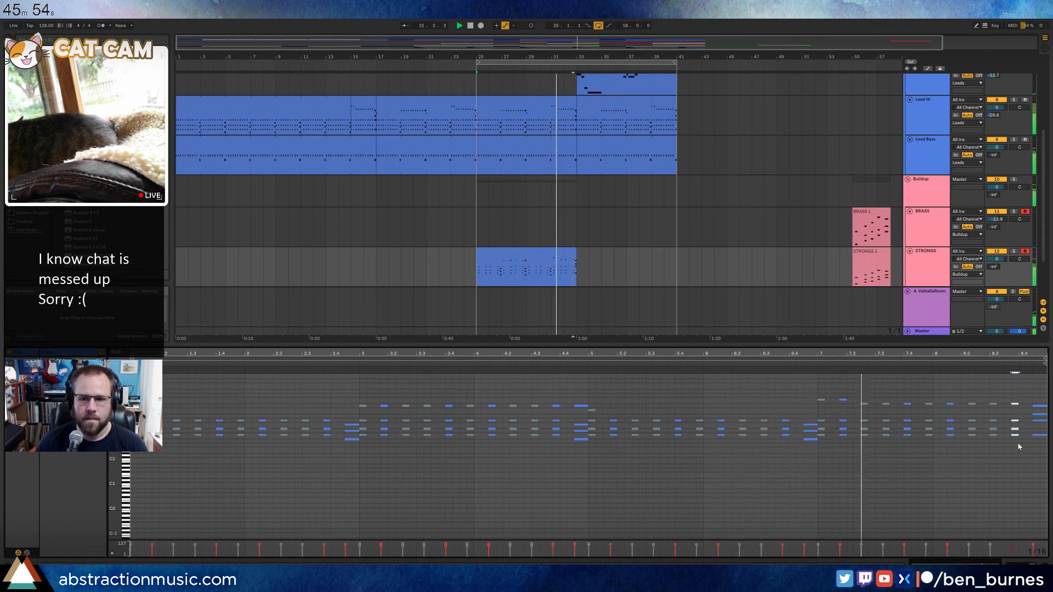
Try reactivating the inactive top-line notes in bars 7 and 8 of the STRONGS clip.
left_click(821, 400)
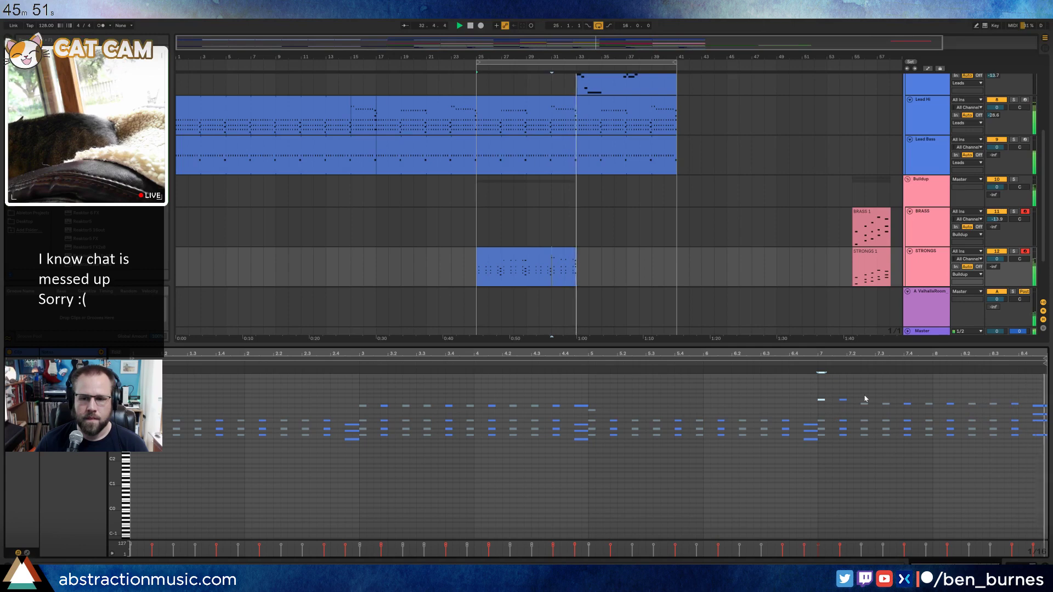
left_click_drag(861, 396, 995, 407)
key("0")
key("0")
Extend the STRONGS clip so its pattern repeats up to bar 41, and start playback.
left_click(662, 312)
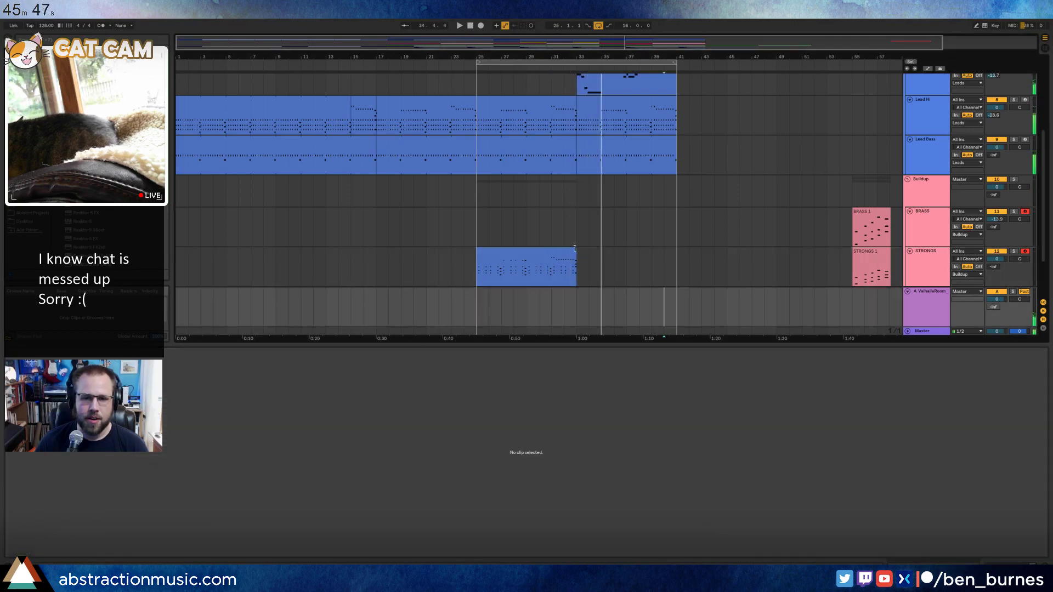
left_click_drag(575, 251, 671, 256)
key("space")
key("space")
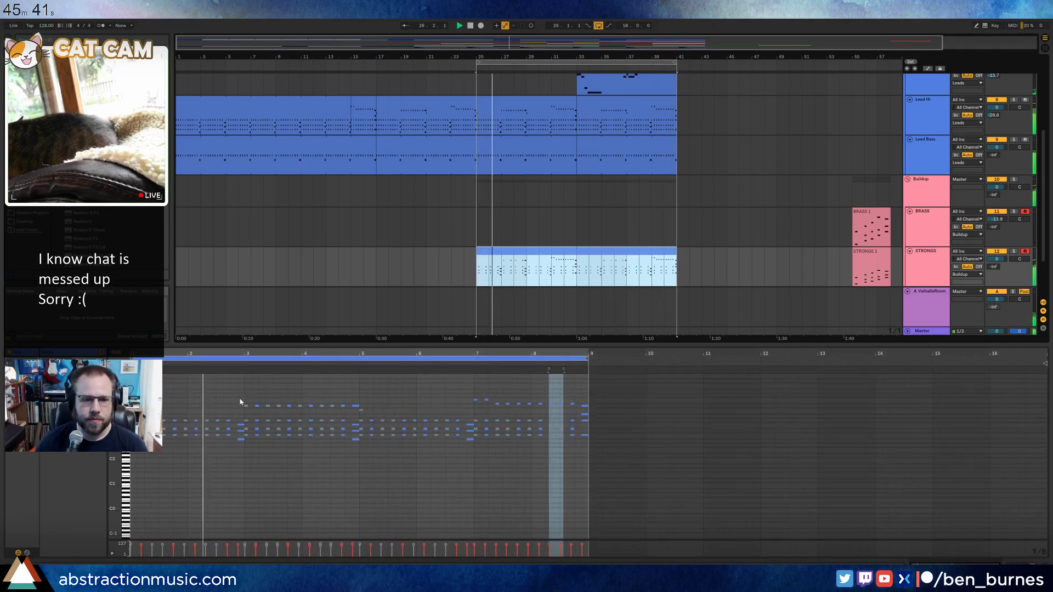
Delete the top melody line above the chords in bars 3 to 5 and 7 to 8 of the STRONGS clip.
left_click_drag(239, 399, 385, 411)
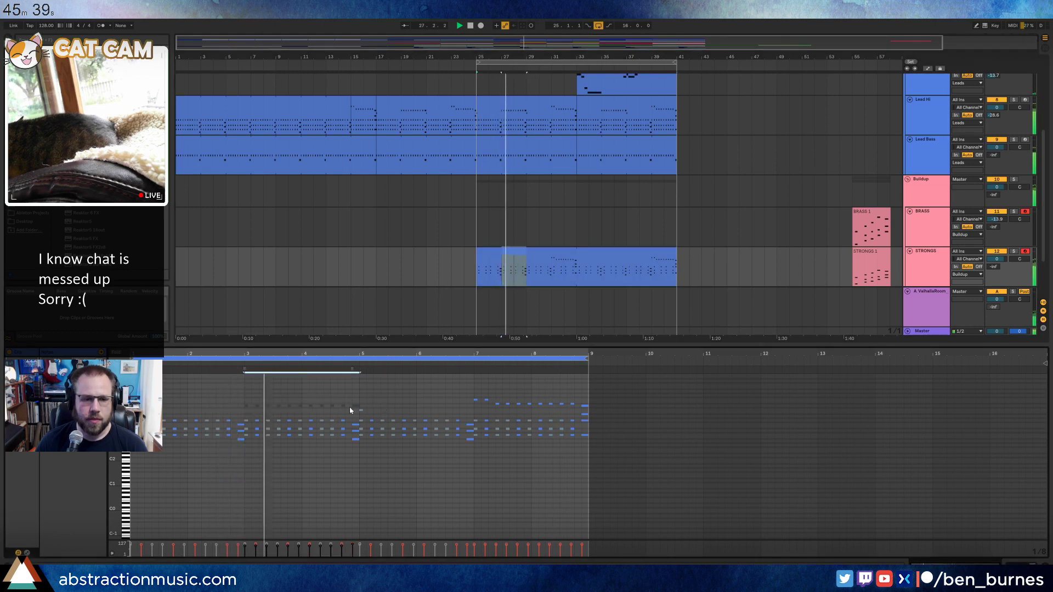
left_click_drag(242, 401, 365, 420)
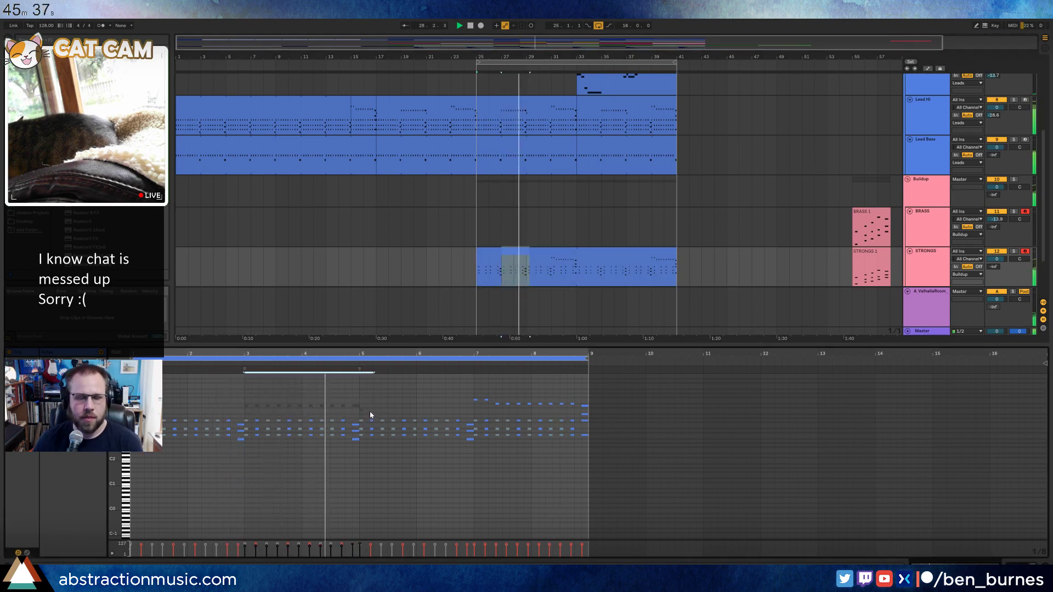
key("Delete")
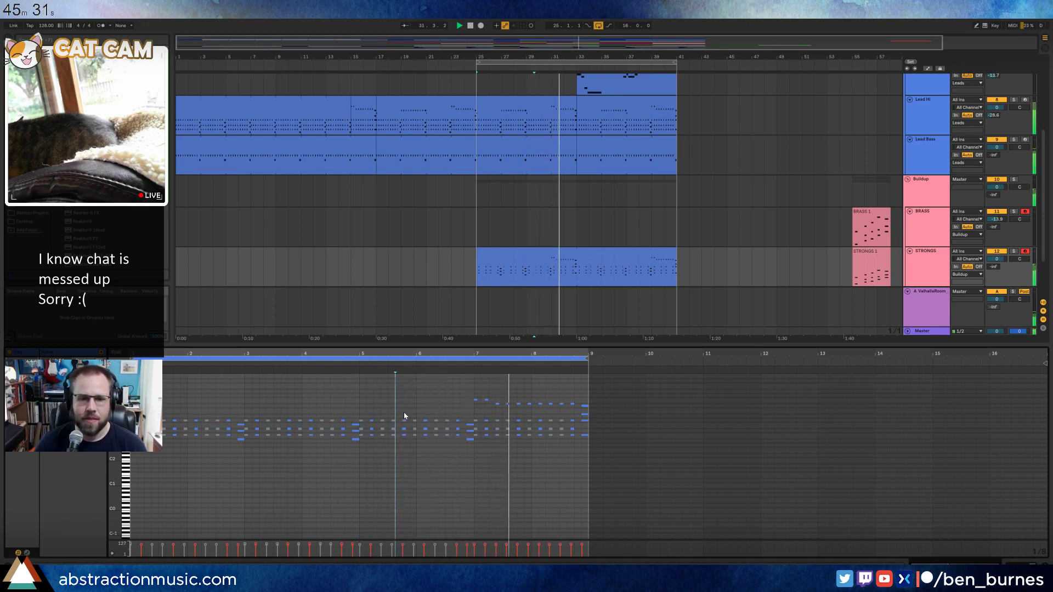
left_click_drag(475, 388, 574, 419)
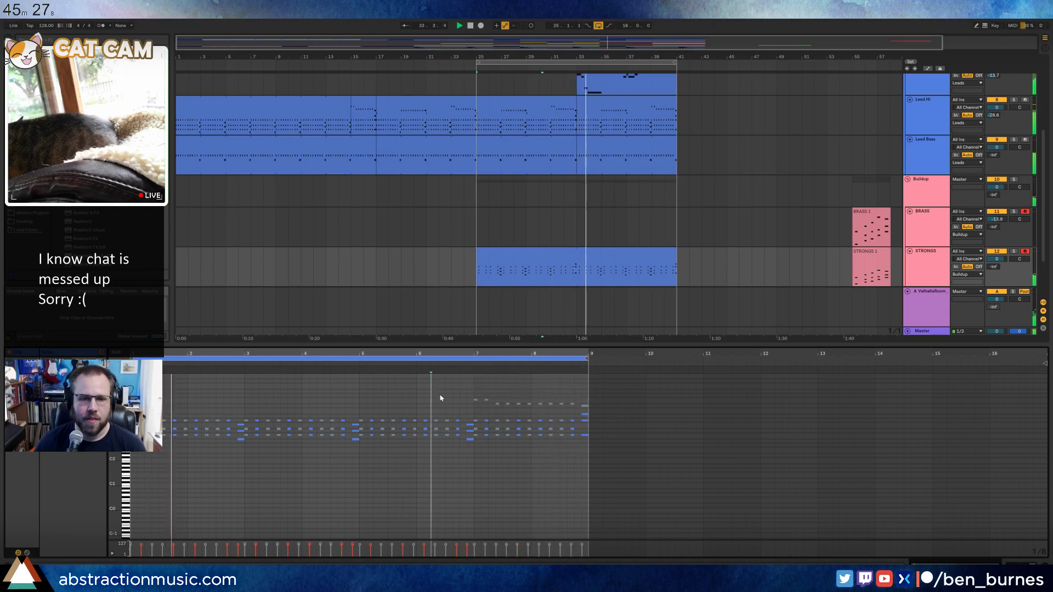
left_click_drag(445, 391, 595, 409)
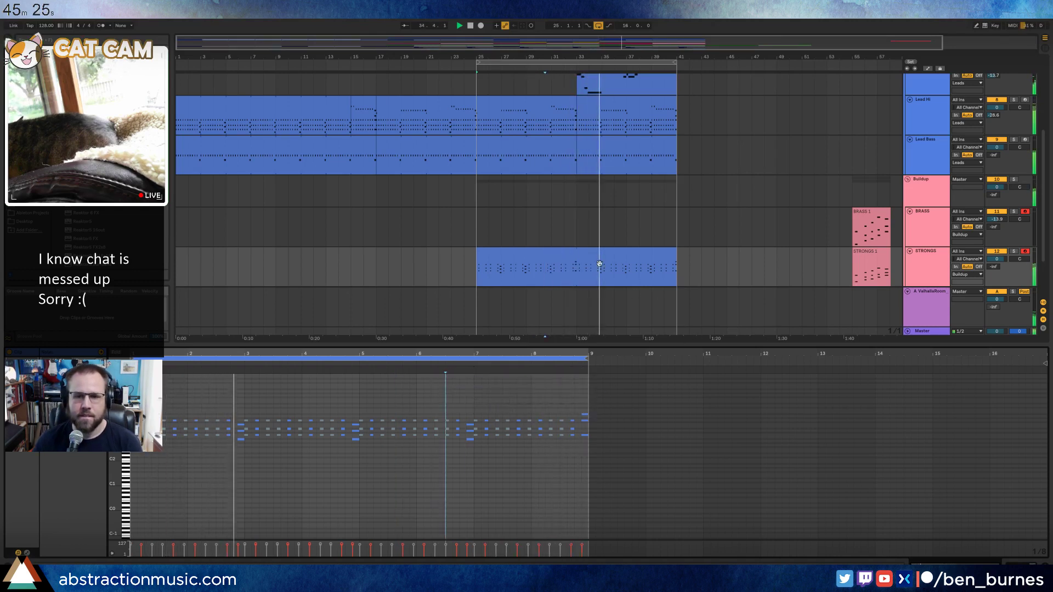
Copy the STRONGS clip at bar 25 onto the BRASS track at the same position.
left_click(561, 250)
left_click_drag(560, 245, 561, 229)
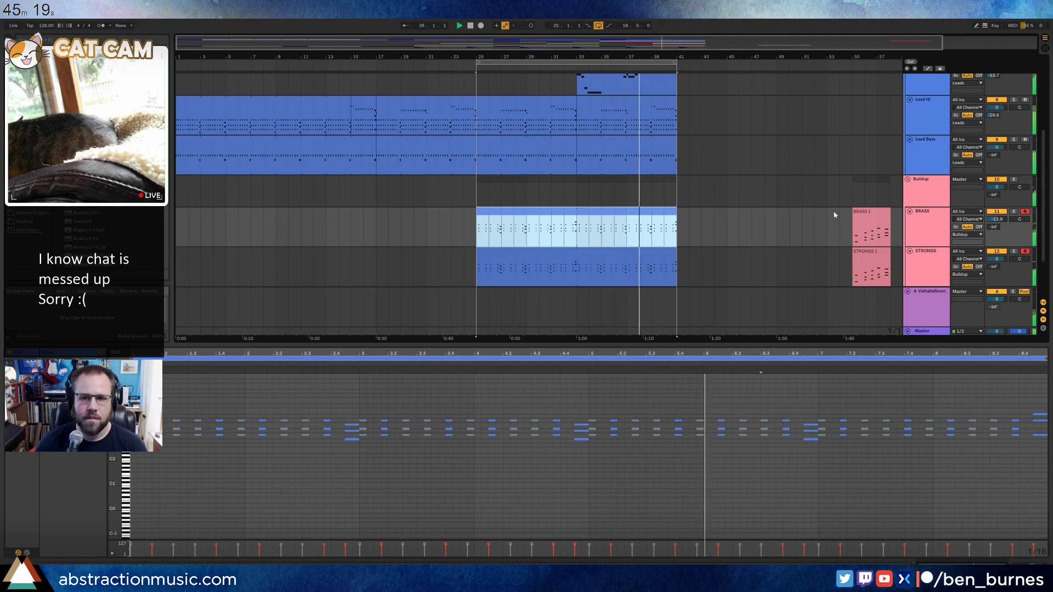
left_click_drag(829, 216, 897, 251)
left_click(747, 230)
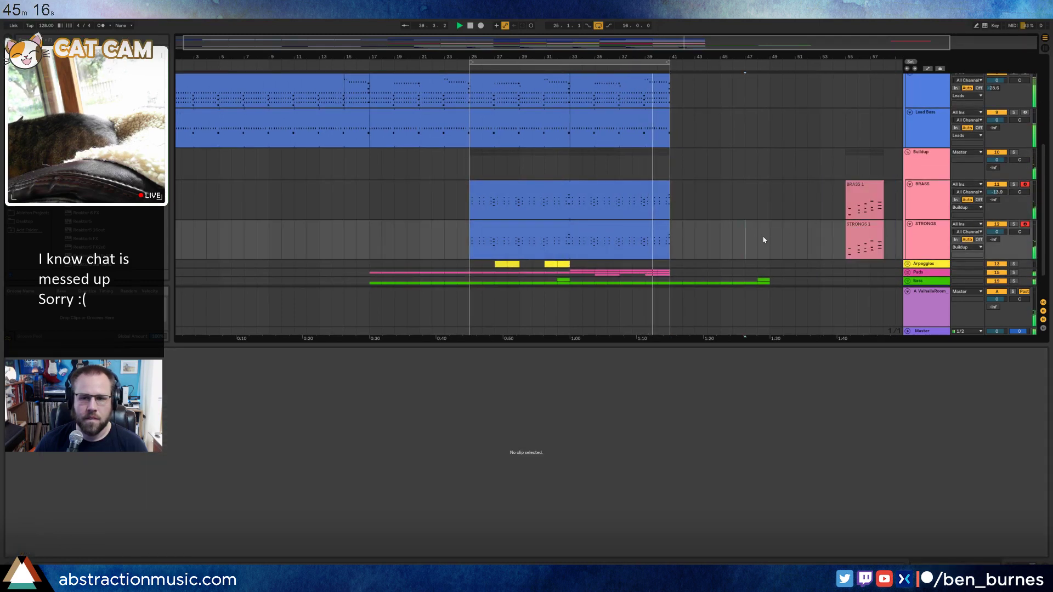
Move the BRASS 1 clip to bar 41 and shift its first chord back to the start of the clip.
left_click(858, 185)
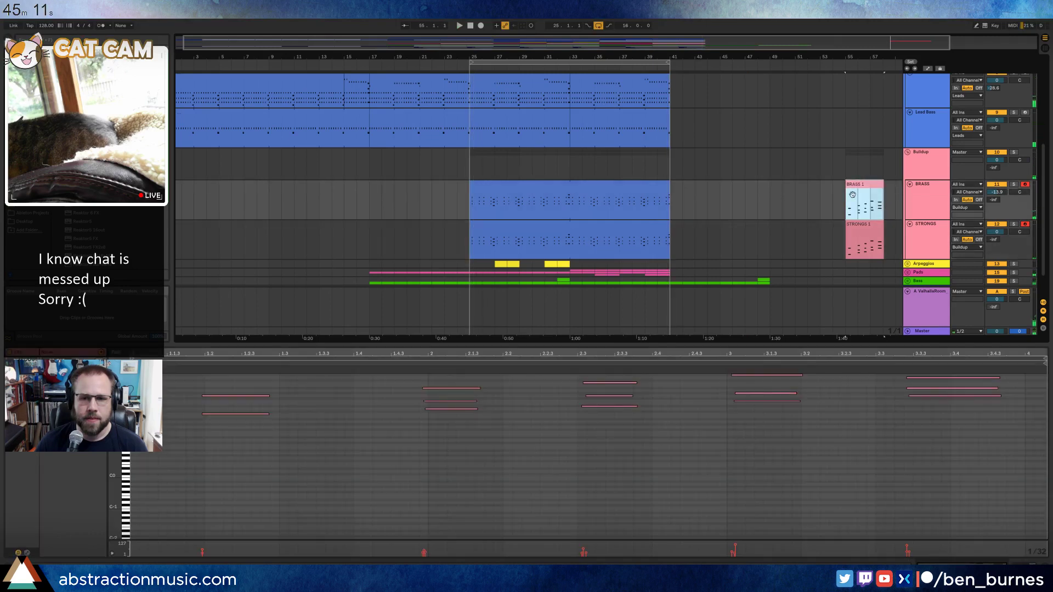
left_click_drag(859, 186, 685, 189)
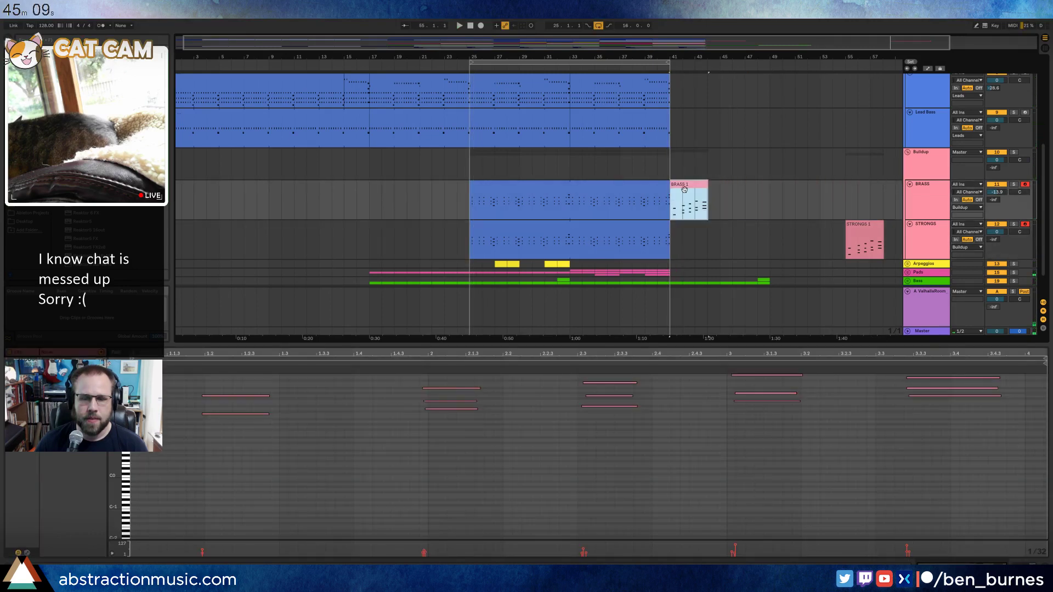
left_click(250, 413)
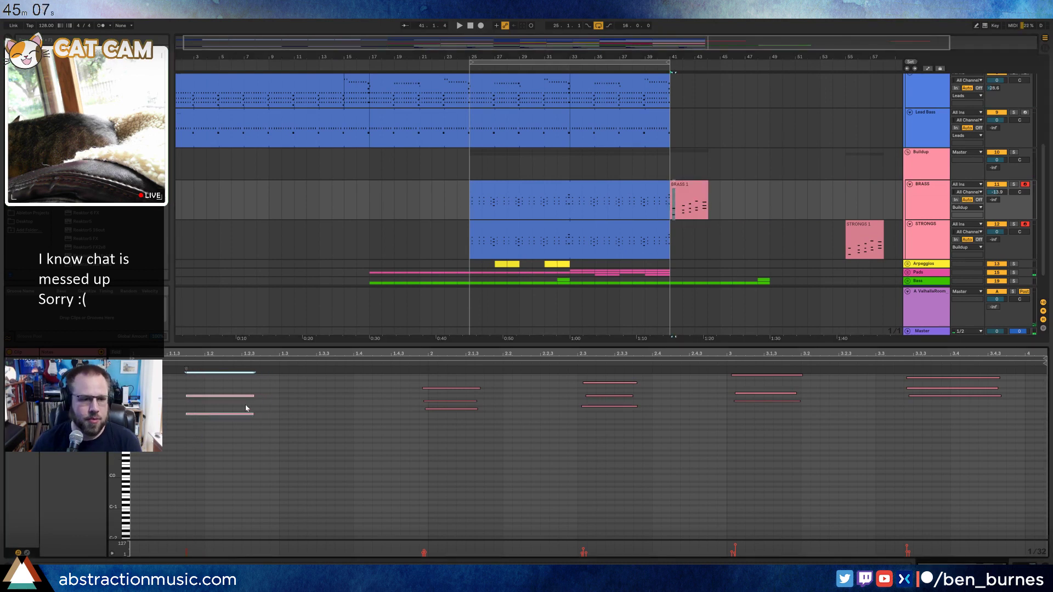
key("Left")
key("Left")
key("Left")
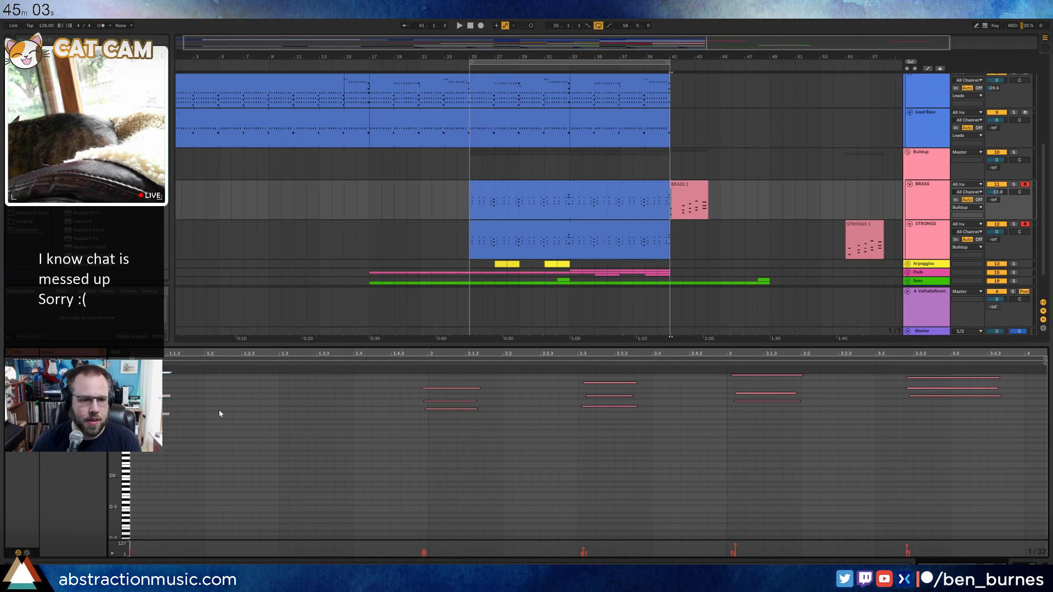
scroll(181, 399, "up", 2)
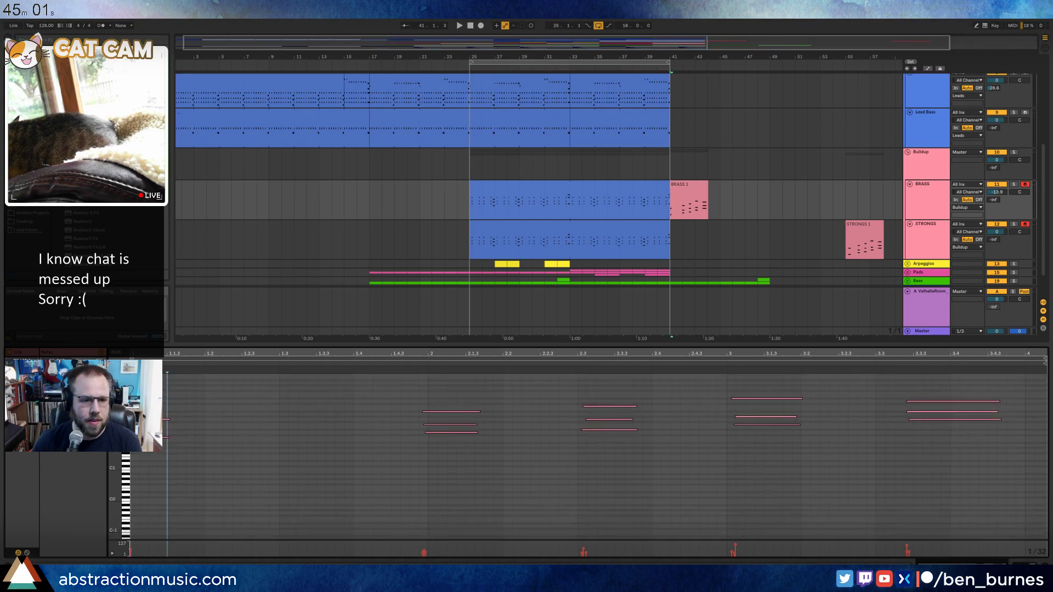
left_click_drag(144, 398, 241, 456)
Move the second chord of the BRASS 1 clip earlier to start at 1.2.3.
left_click_drag(418, 389, 449, 454)
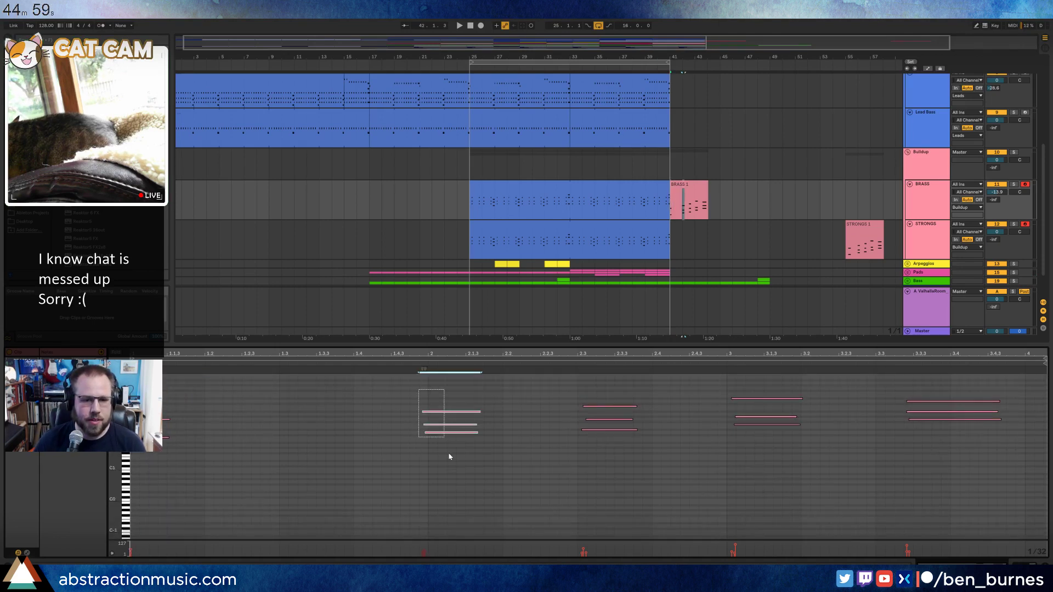
key("Left")
key("Left")
key("Left")
key("Left")
key("Left")
key("Left")
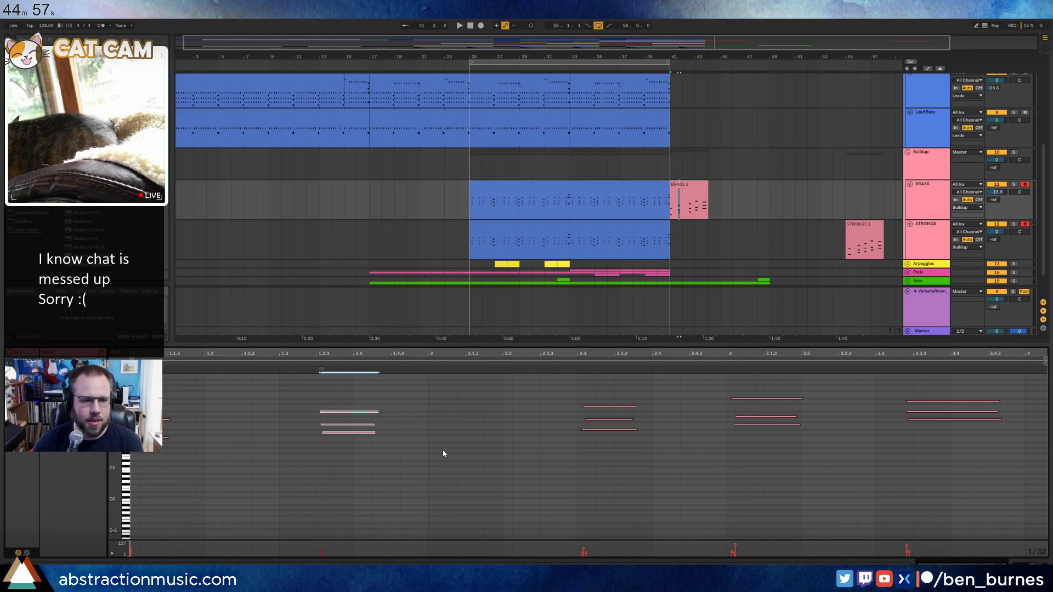
key("Left")
key("Left")
key("Left")
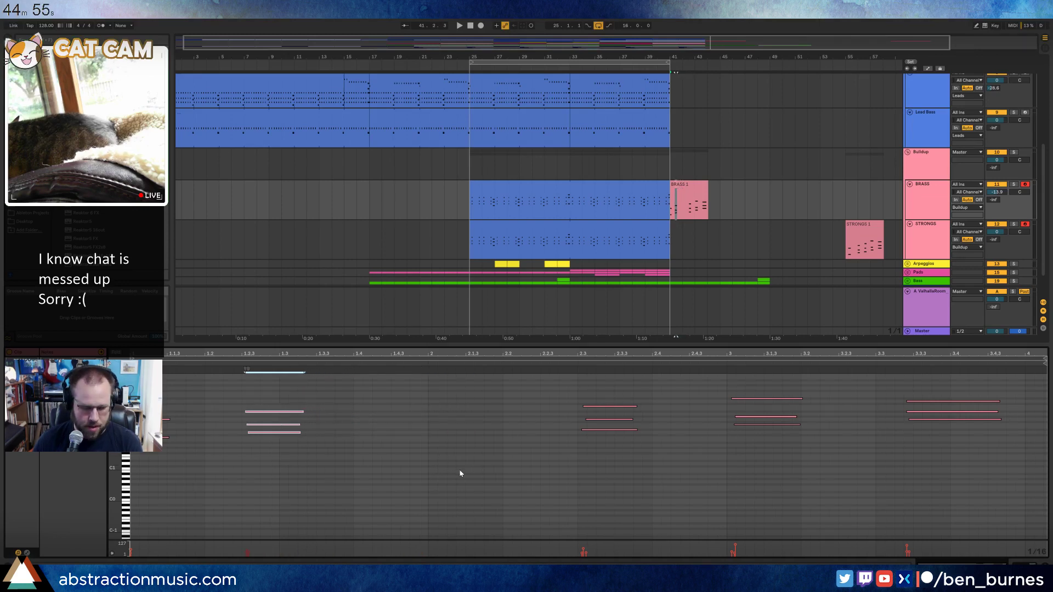
Move the third chord of the BRASS 1 clip earlier to just before the start of bar 2.
left_click_drag(578, 393, 611, 454)
key("Left")
key("Left")
key("Left")
key("Left")
key("Left")
key("Left")
key("Left")
key("Left")
key("Left")
key("Left")
key("Left")
key("Left")
key("Left")
key("Left")
key("Left")
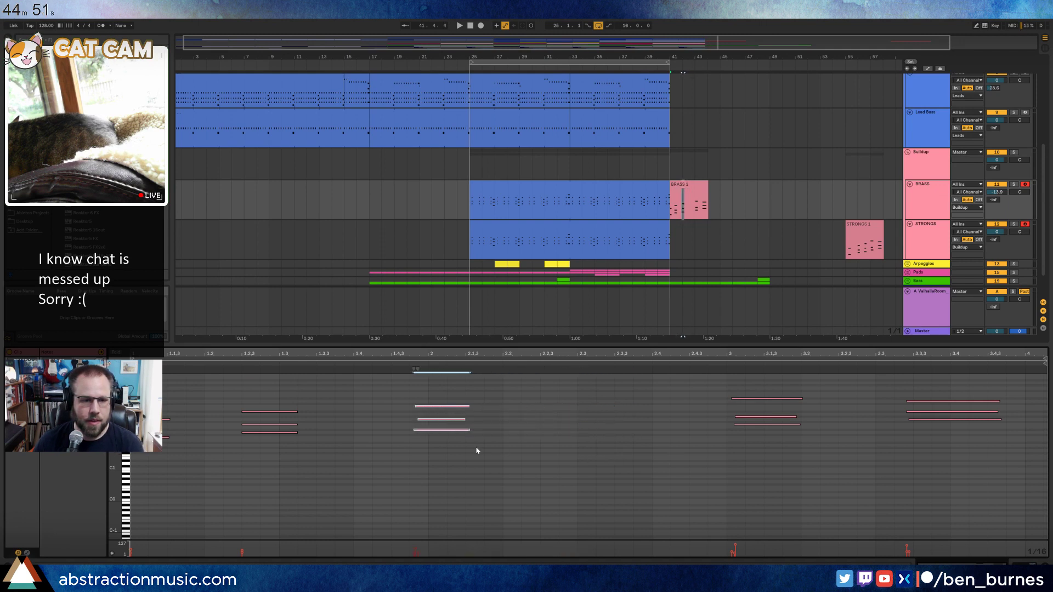
Shorten the first two BRASS 1 chords to eighth notes, and place the third at 1.4 with the same length.
left_click_drag(264, 397, 274, 448)
key("shift+Left")
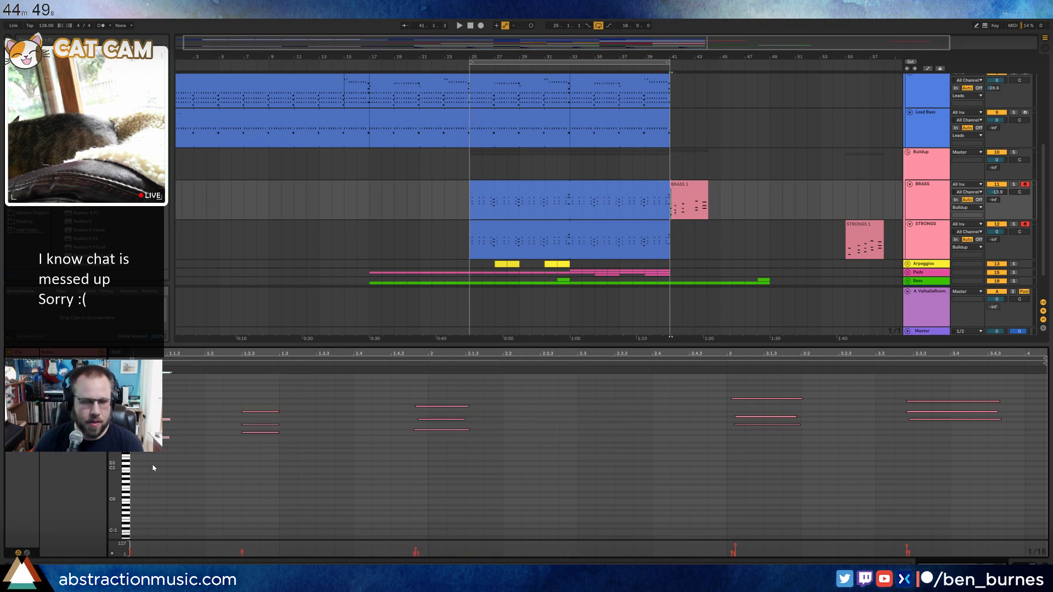
left_click_drag(377, 392, 458, 454)
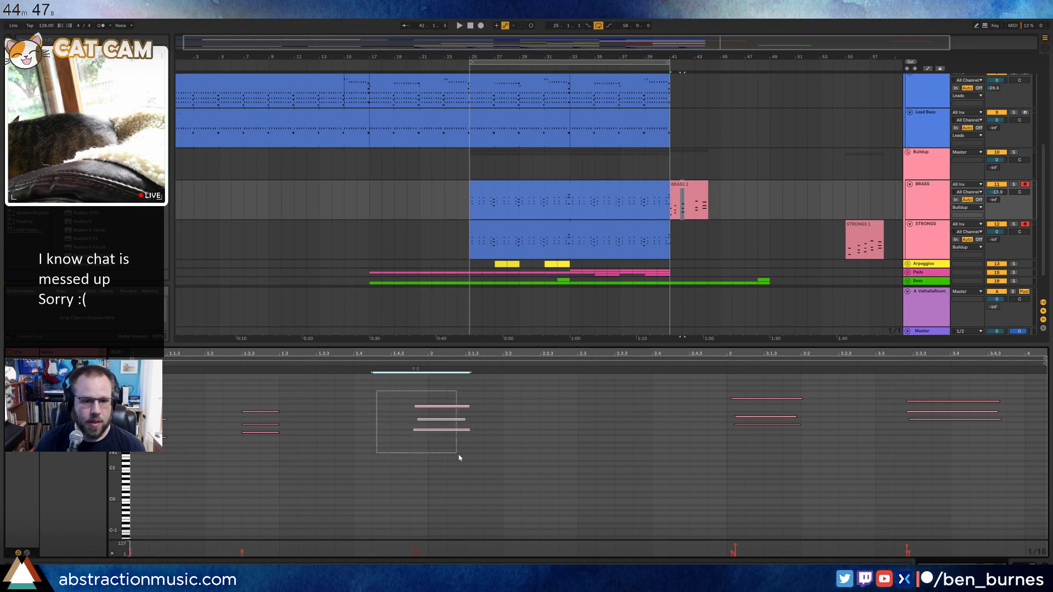
key("Left")
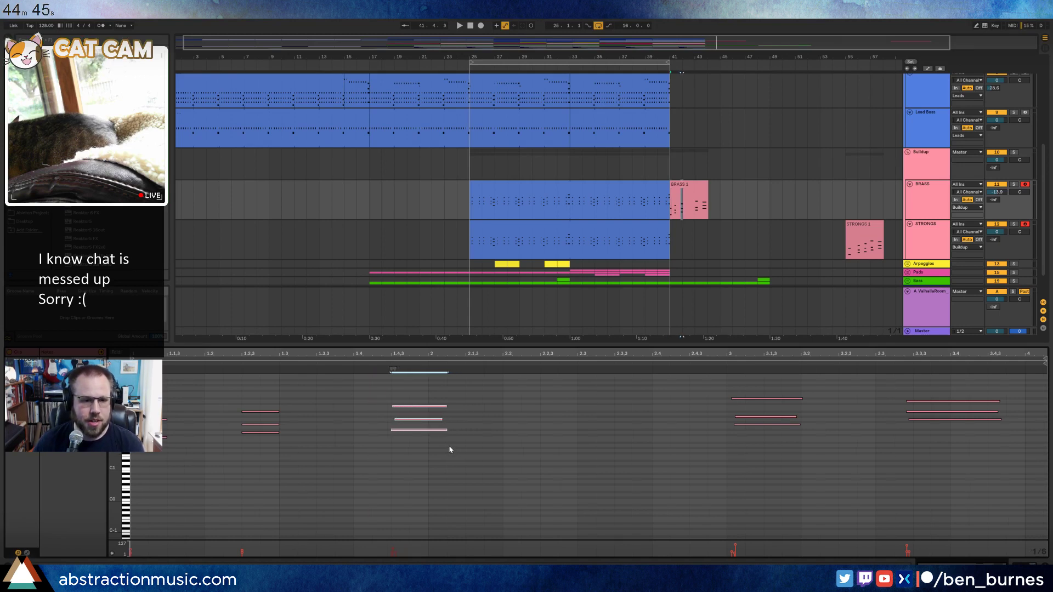
key("Left")
key("Left")
key("ctrl+u")
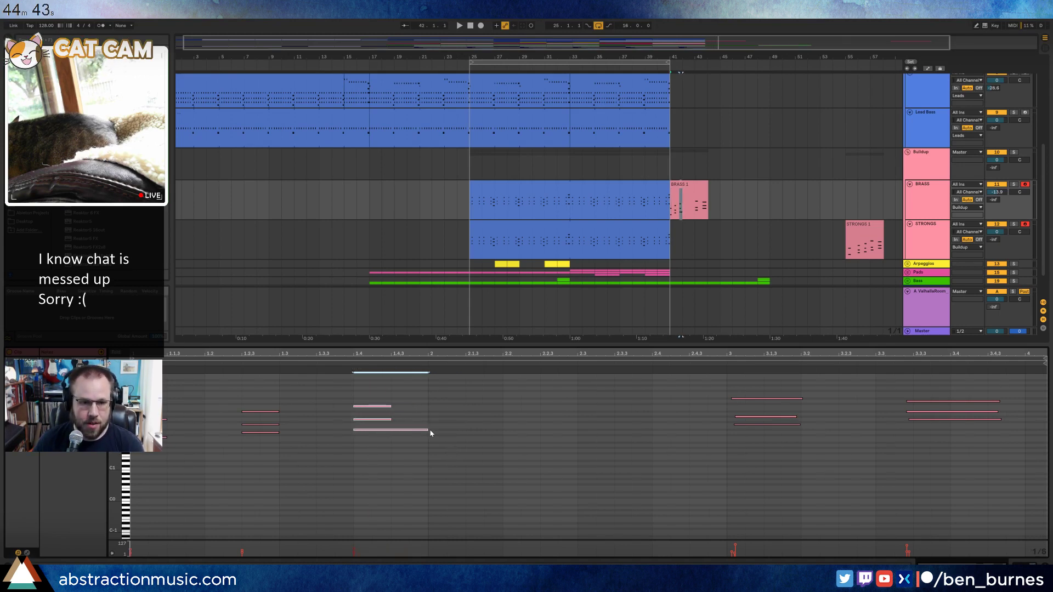
left_click_drag(429, 431, 397, 430)
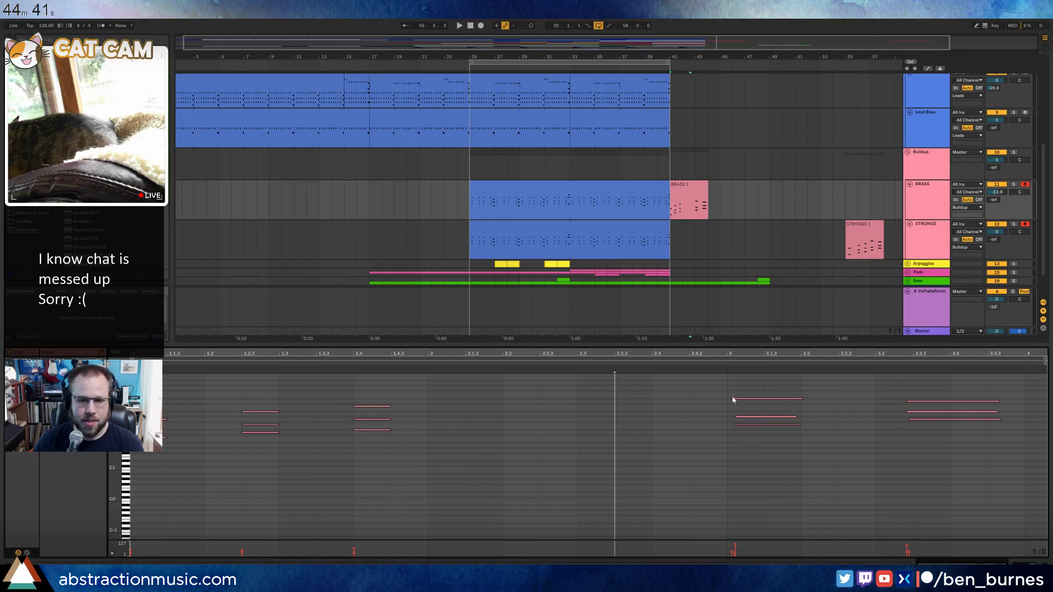
Move the fourth chord of the BRASS 1 clip to 2.1.3 and shorten it to an eighth note.
left_click_drag(733, 390, 763, 440)
key("Left")
key("Left")
key("Left")
key("Left")
key("Left")
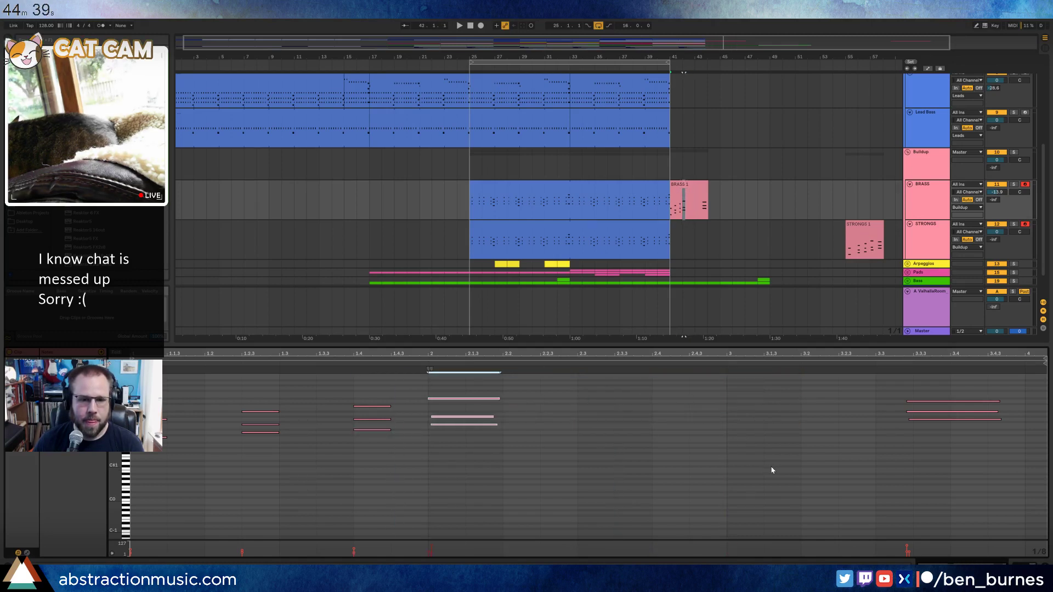
key("Right")
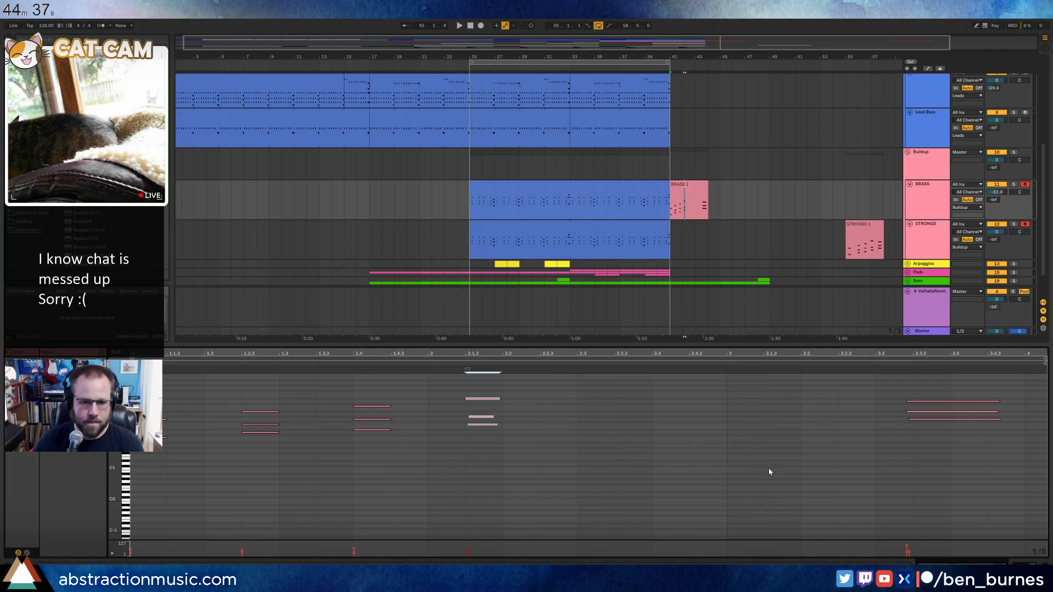
Move the fifth chord of the BRASS 1 clip earlier to start at 2.3.
left_click_drag(868, 478, 968, 384)
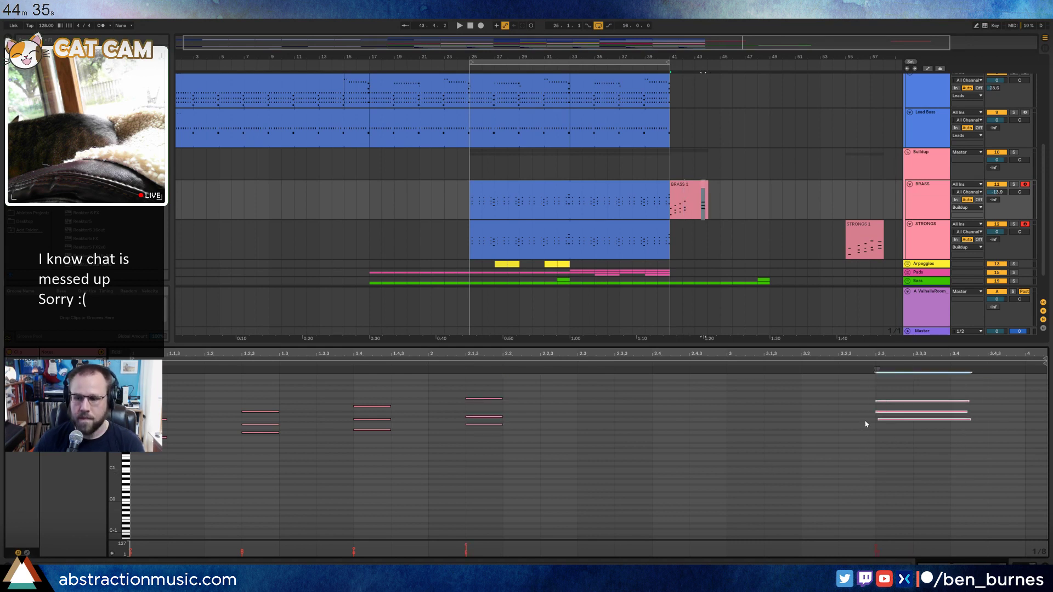
key("Left")
key("Left")
key("Left")
key("Left")
key("Left")
key("Left")
key("Left")
key("Left")
key("Left")
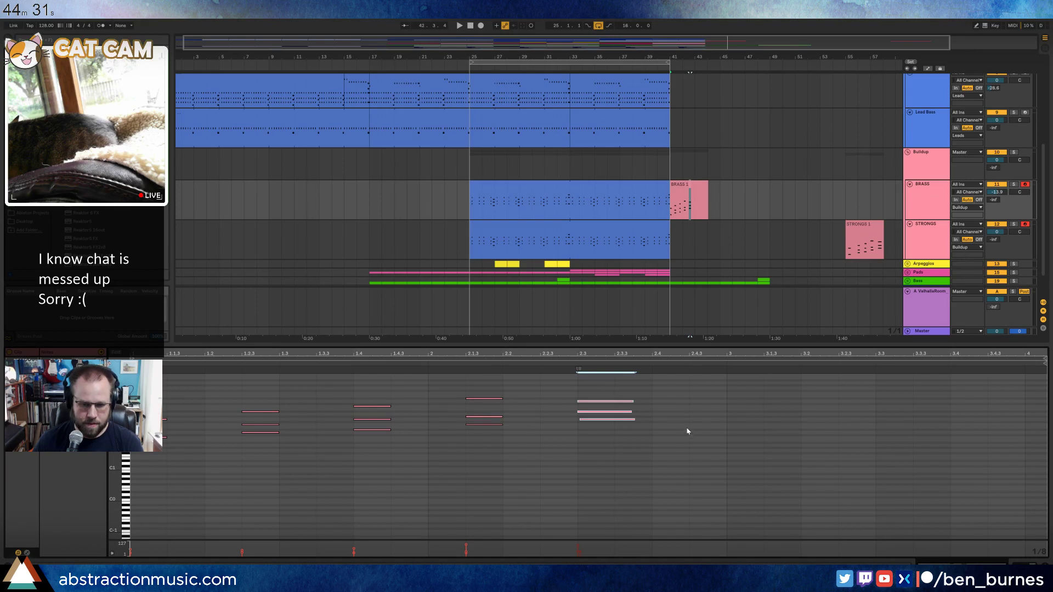
Shorten the fifth chord to an eighth note and duplicate it three times at dotted-quarter spacing, to 2.4.3, 3.2 and 3.3.3.
left_click_drag(623, 402, 689, 435)
key("ctrl+d")
key("ctrl+d")
key("ctrl+d")
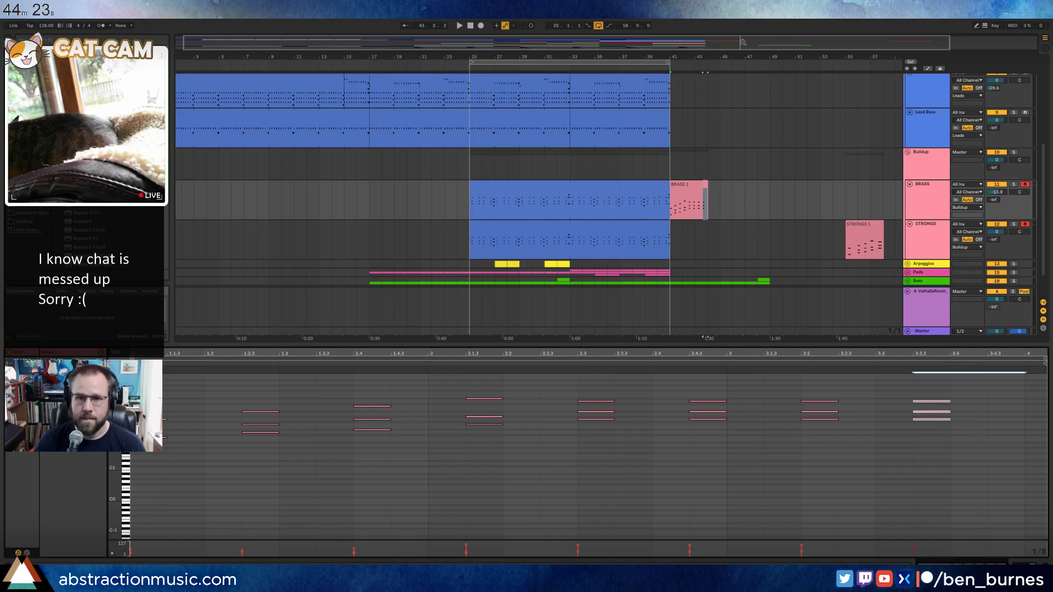
Trim the BRASS 1 clip to end at bar 44 and play it back.
left_click_drag(742, 42, 749, 124)
left_click(728, 196)
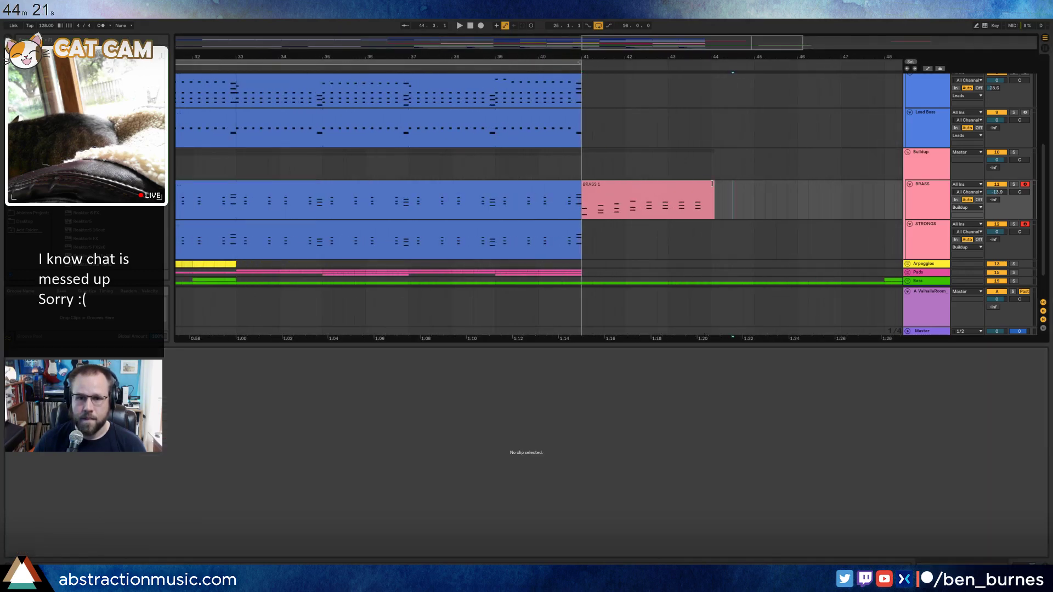
left_click_drag(712, 184, 709, 184)
left_click(895, 450)
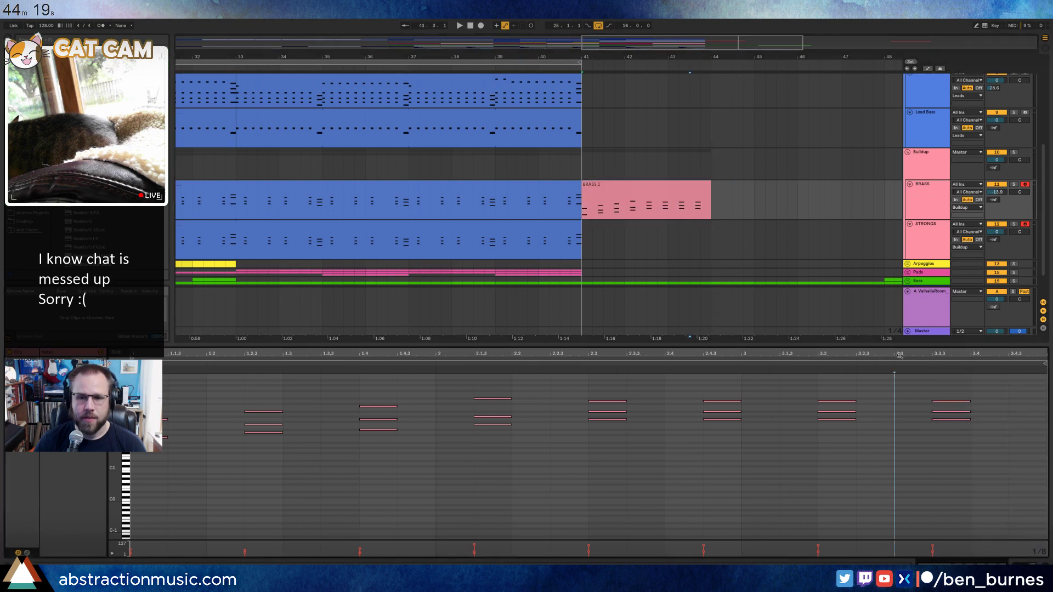
key("space")
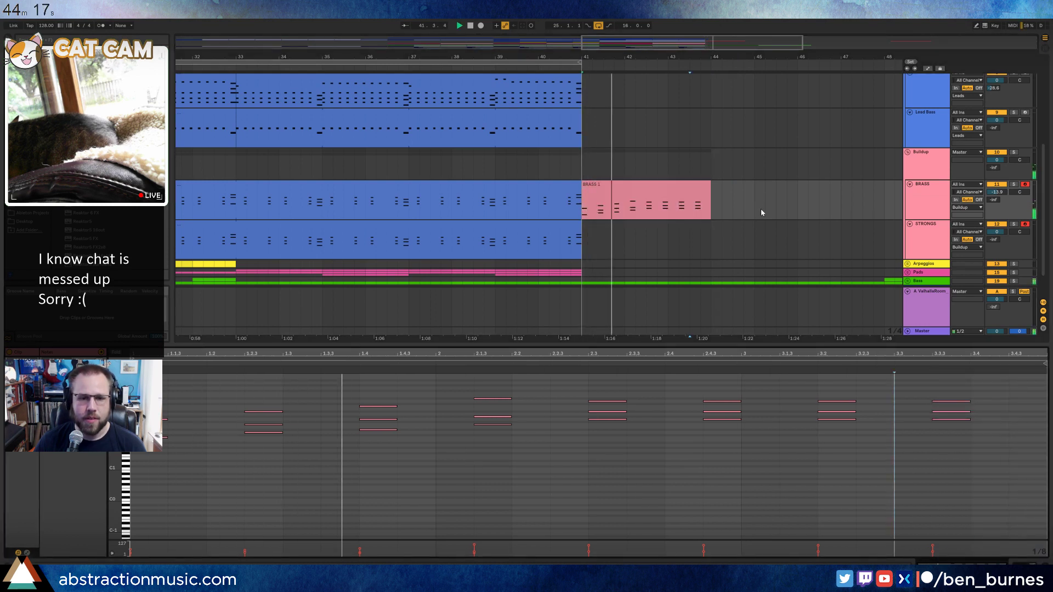
Try compressing the timing of all notes in the BRASS 1 clip and play back the faster rhythm.
left_click(667, 181)
key("space")
left_click_drag(1044, 387, 143, 462)
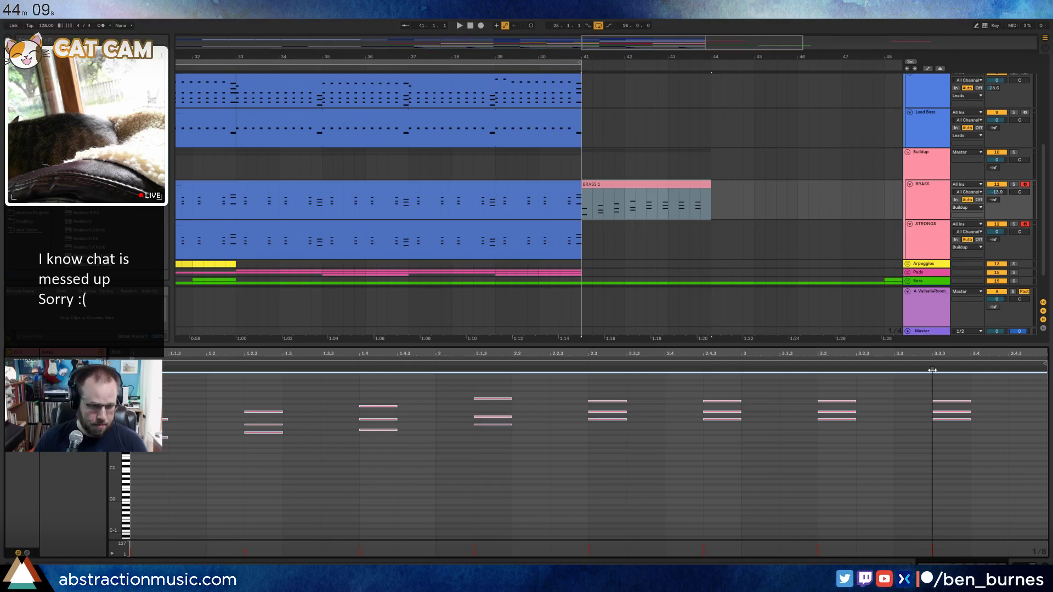
left_click_drag(933, 371, 524, 360)
left_click_drag(374, 351, 489, 376)
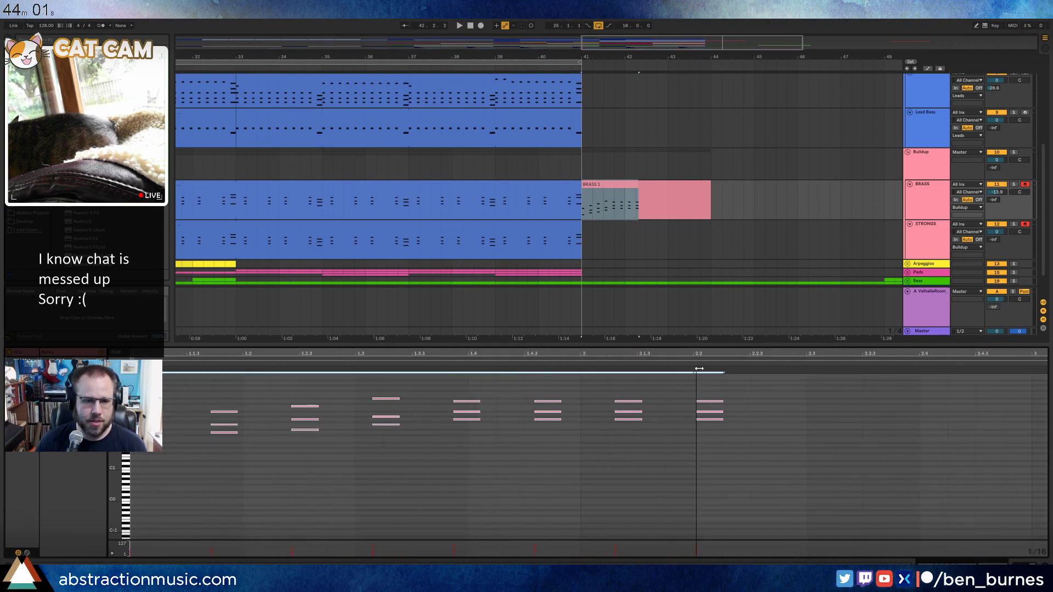
left_click_drag(699, 368, 721, 370)
key("space")
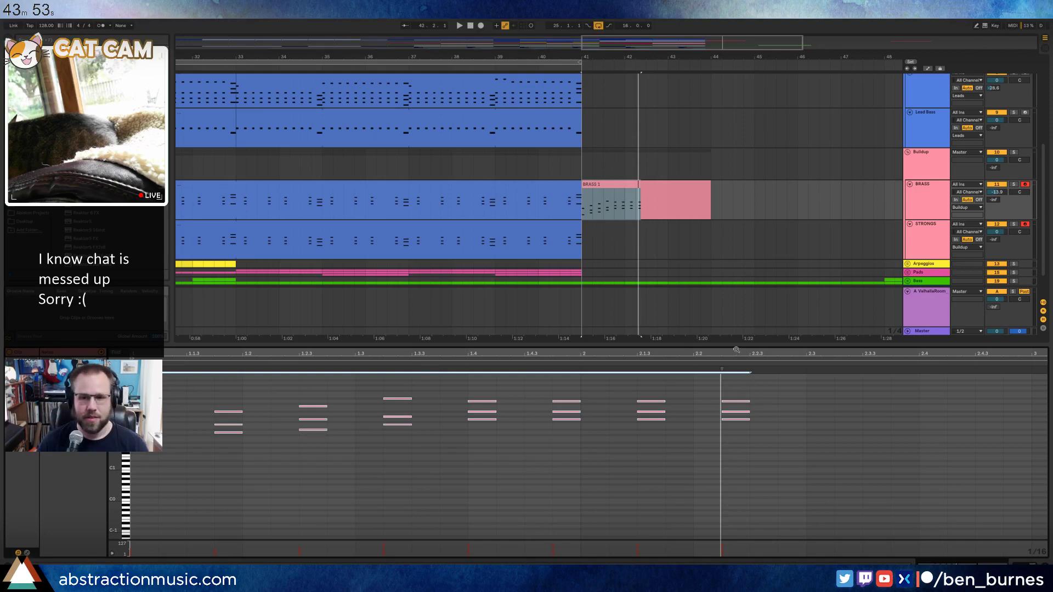
Try stretching all notes of the BRASS 1 clip to run past bar 4 of the clip, and undo the note stretches.
left_click_drag(603, 354, 603, 332)
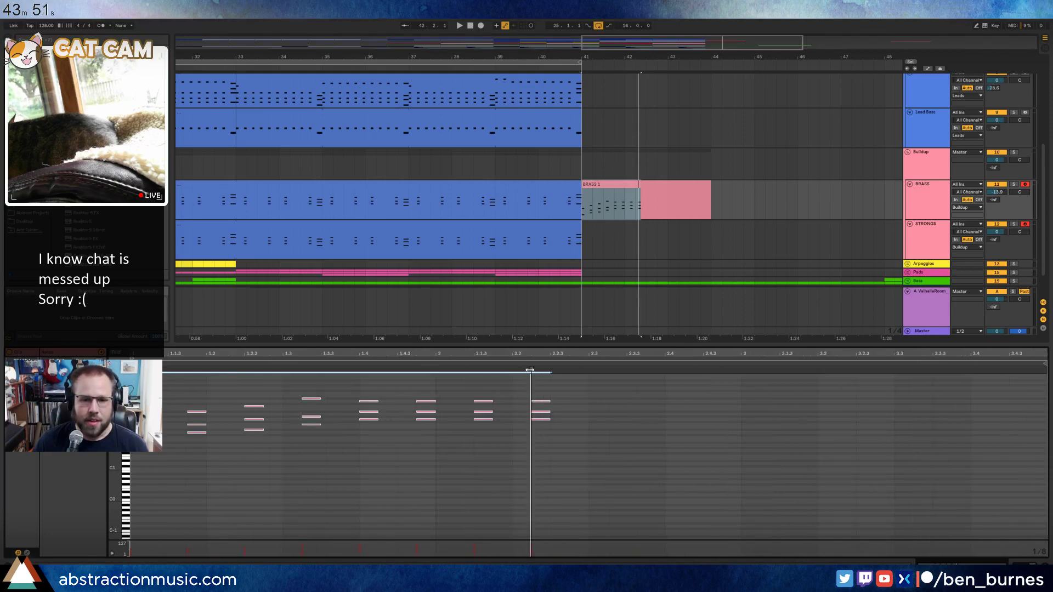
left_click_drag(530, 370, 963, 378)
left_click_drag(879, 352, 914, 338)
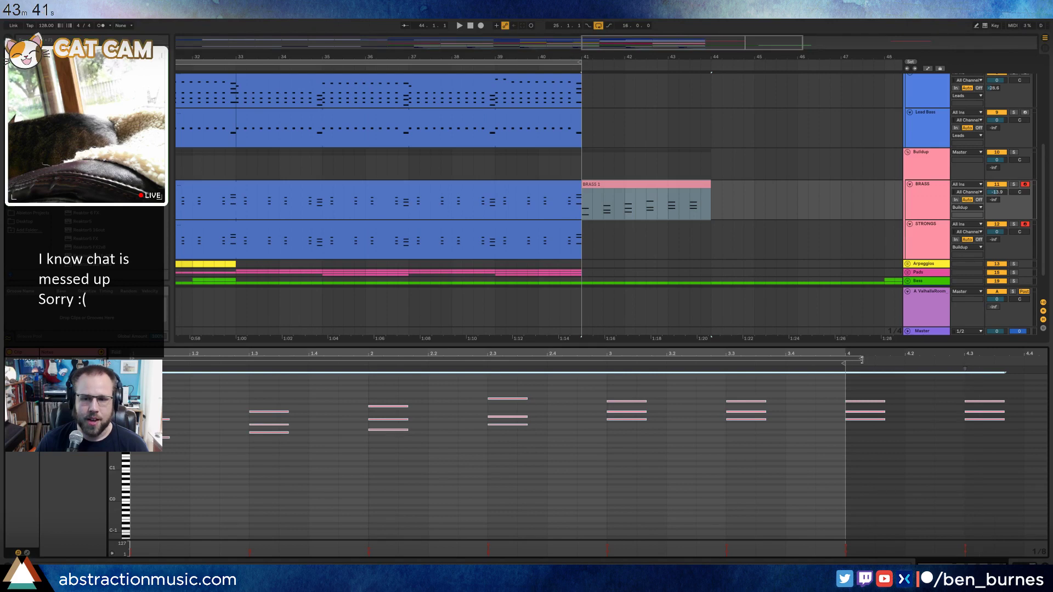
left_click_drag(863, 360, 964, 360)
key("ctrl+z")
key("ctrl+z")
key("ctrl+z")
key("ctrl+z")
key("ctrl+z")
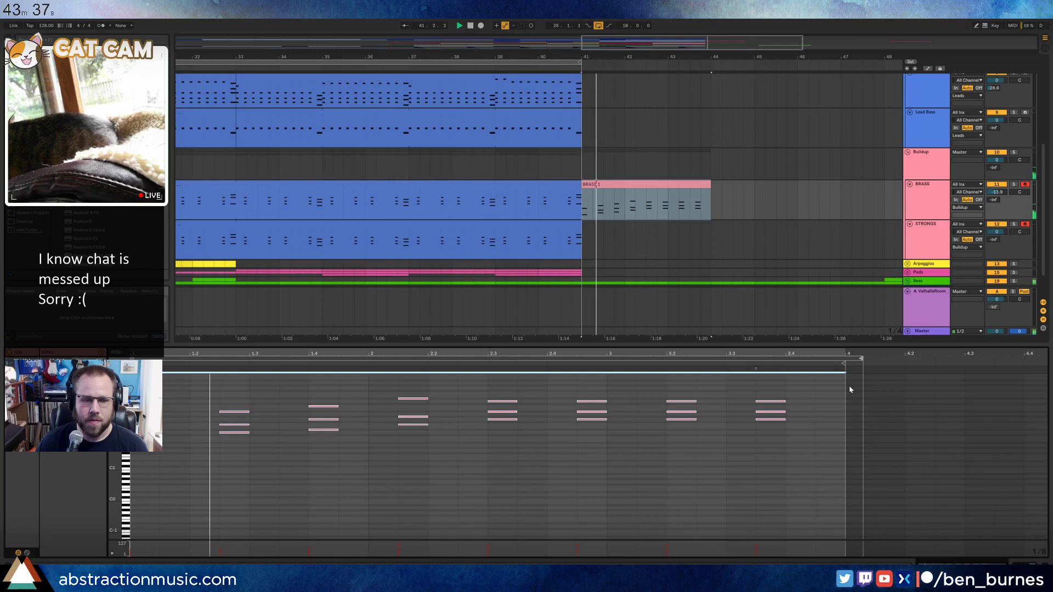
Unfold the Bass group and deactivate the 21 Analog clip starting at bar 41.
scroll(676, 156, "up", 2)
scroll(675, 156, "down", 3)
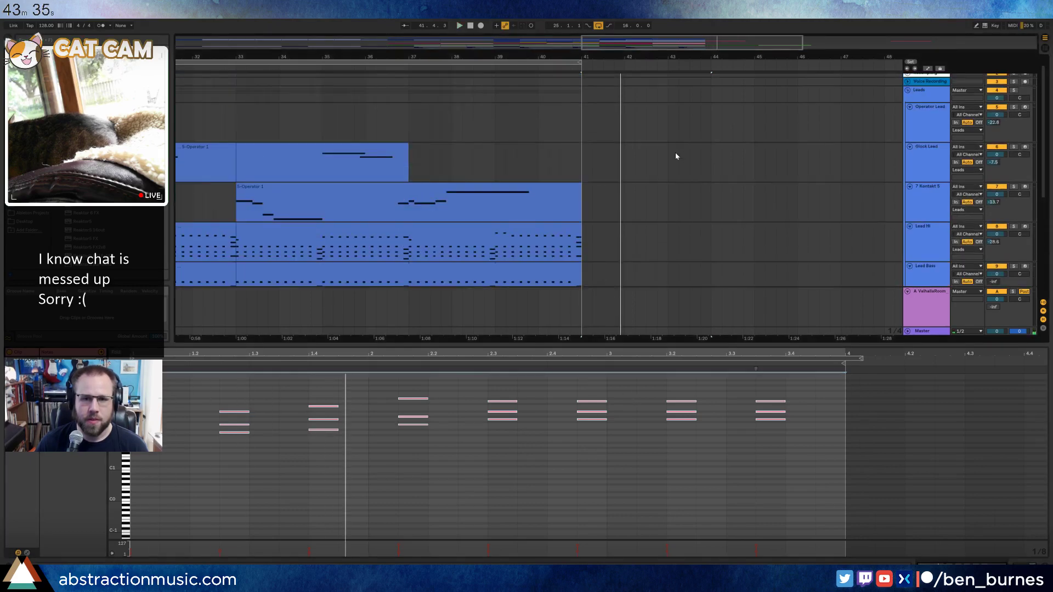
scroll(708, 251, "down", 1)
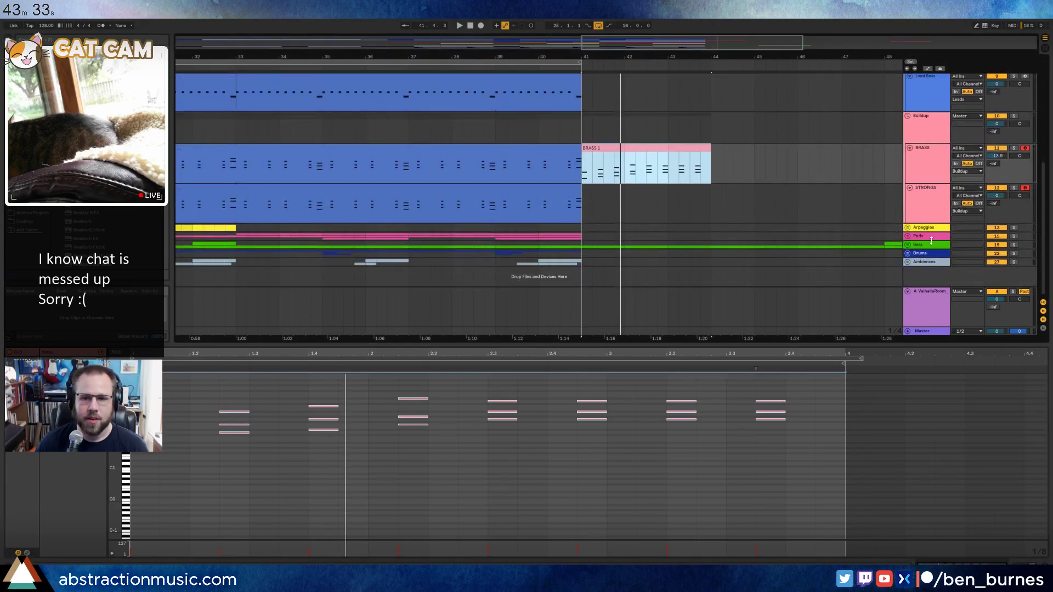
left_click(908, 245)
left_click(617, 275)
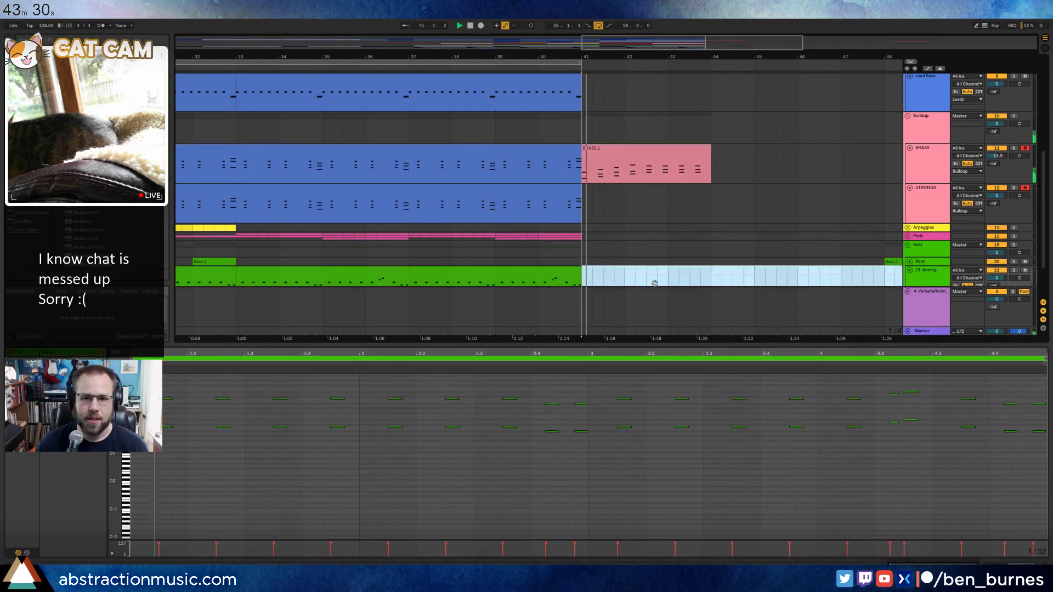
Copy the BRASS 1 clip at bar 41 onto the STRONGS track and play both together.
left_click(643, 176)
key("space")
left_click_drag(641, 186, 642, 189)
key("space")
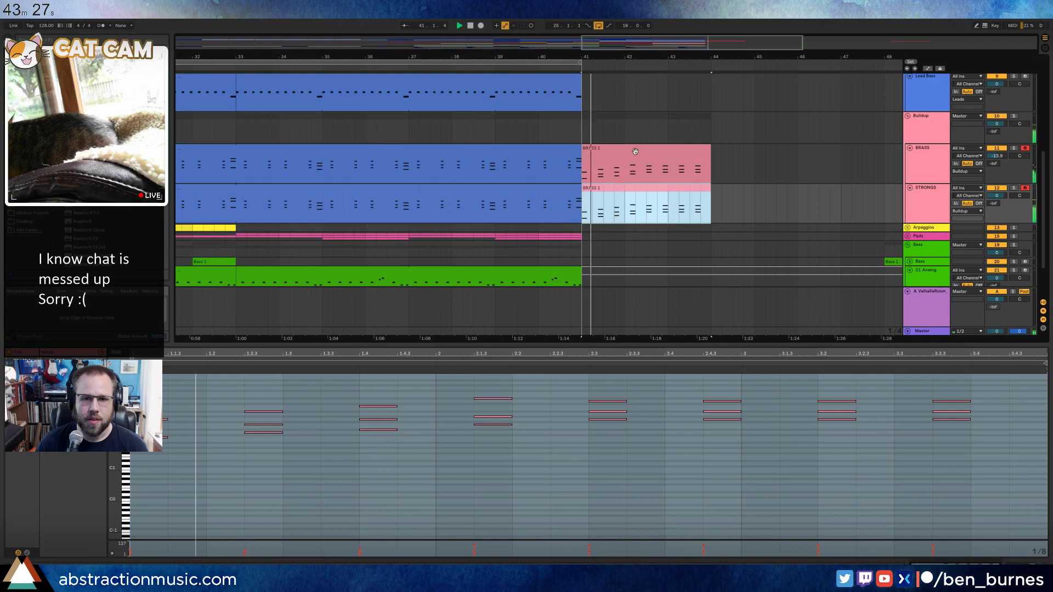
key("space")
Transpose all notes of the BRASS track's BRASS 1 clip up an octave and play it back.
left_click(641, 149)
left_click(384, 408)
left_click(413, 470)
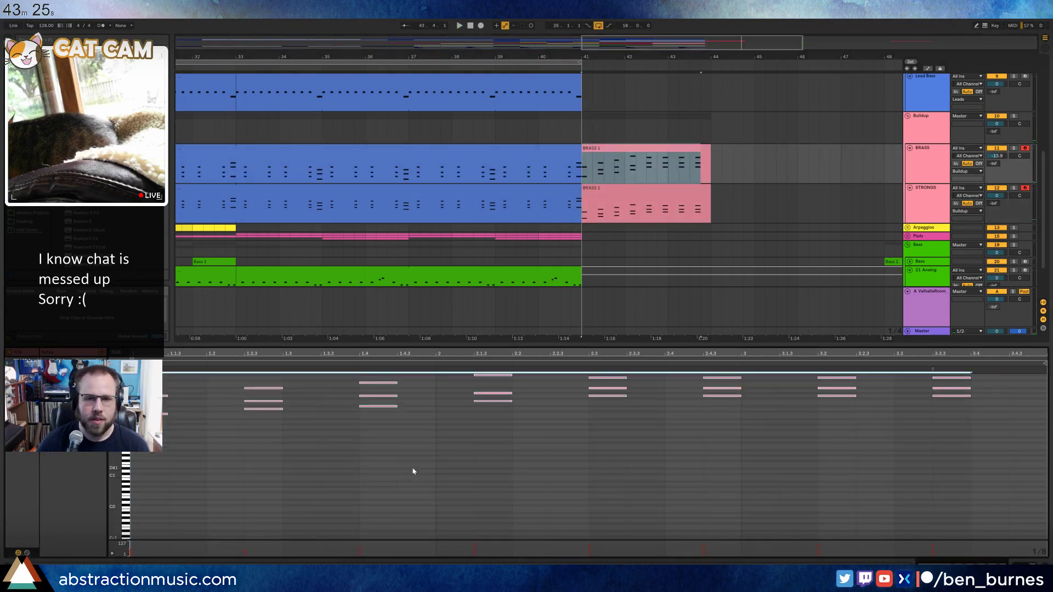
key("space")
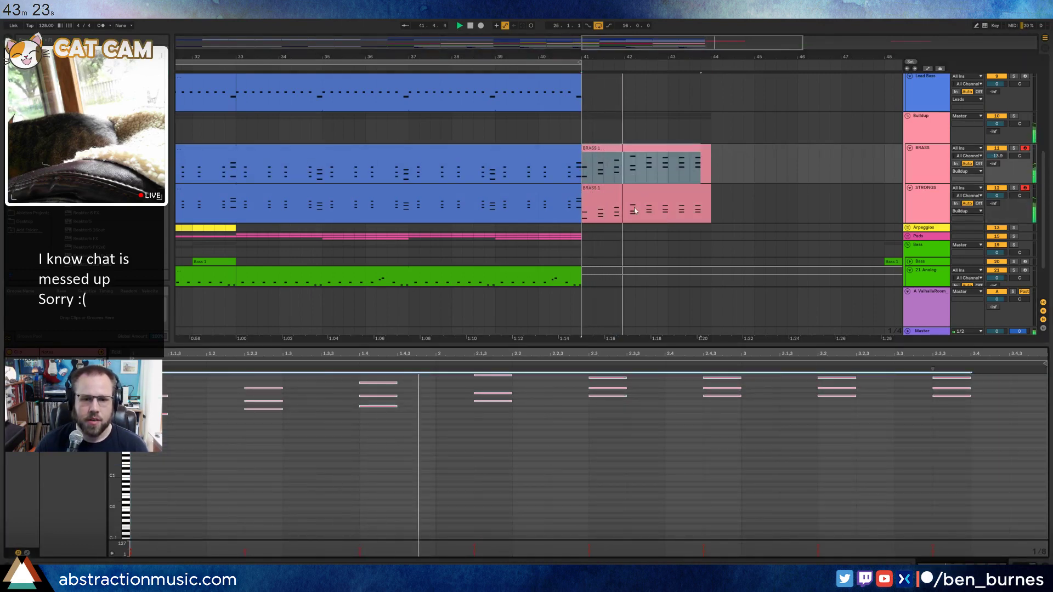
Duplicate the BRASS track clip's last chord to 3.4.3 and loop playback over the clip's three bars.
scroll(629, 431, "up", 1)
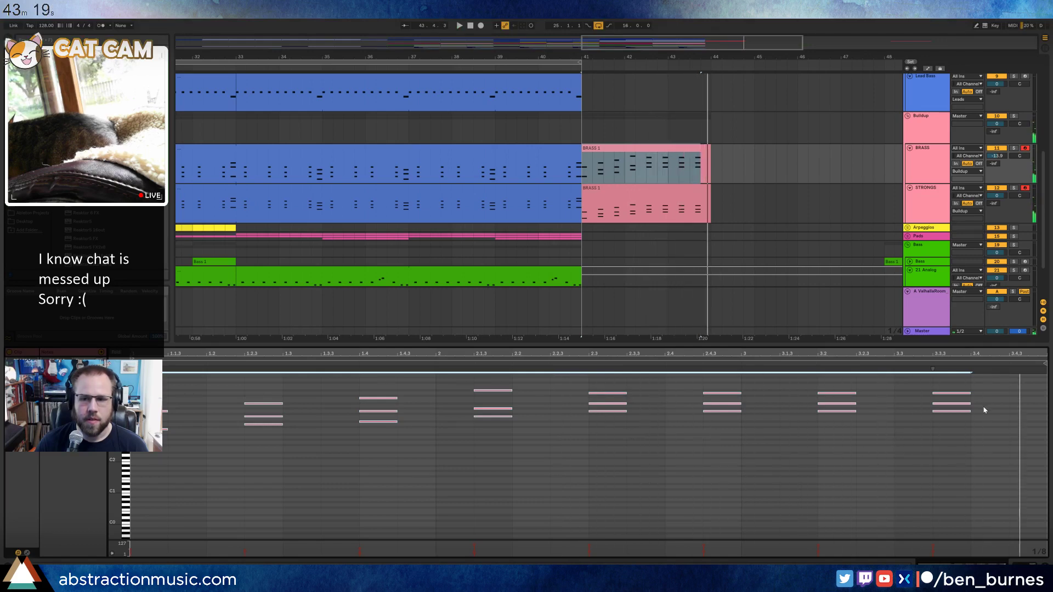
left_click_drag(951, 383, 1009, 430)
key("space")
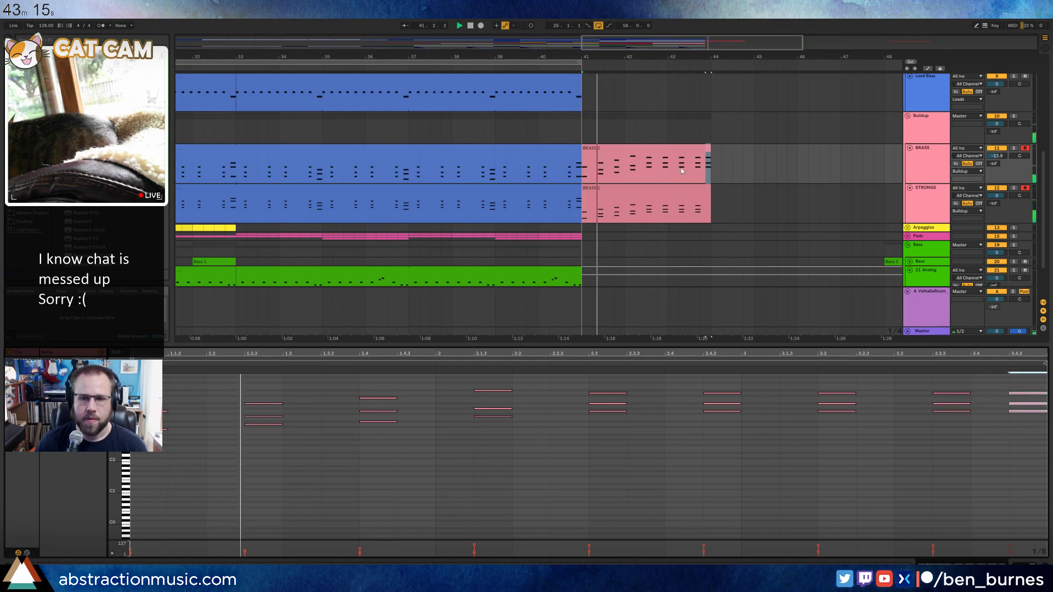
left_click(688, 149)
key("ctrl+l")
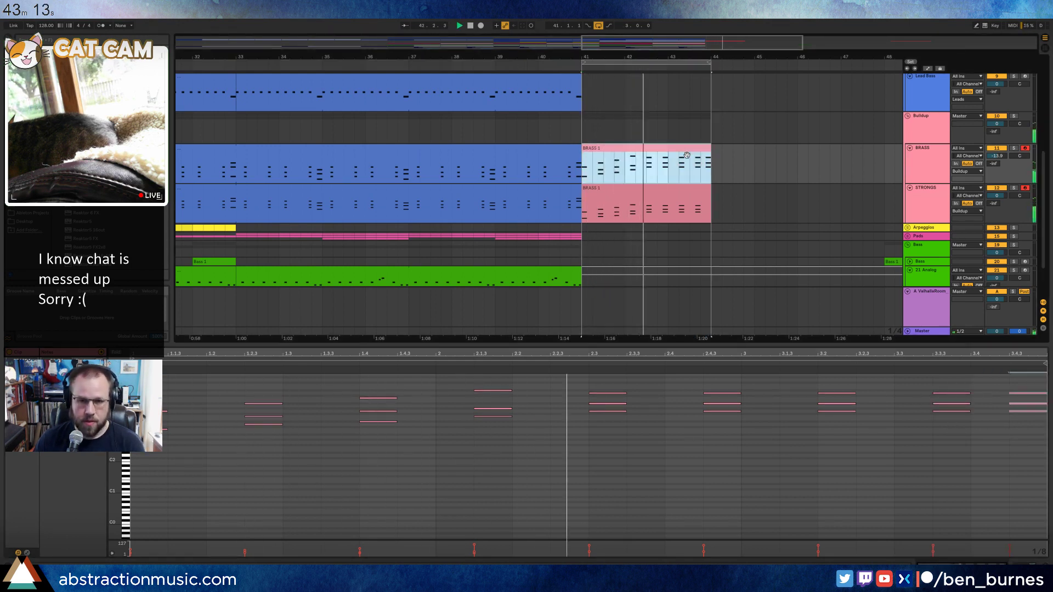
left_click(702, 484)
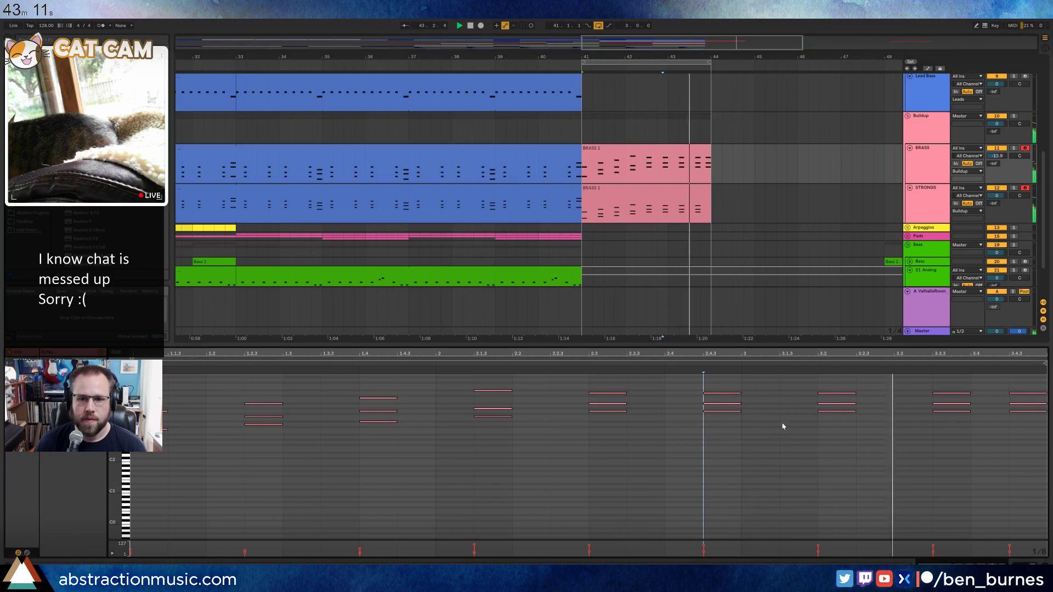
Duplicate the last chord of the clip on the STRONGS track to 3.4.3 and return to the device view.
left_click(693, 188)
left_click_drag(970, 431, 947, 397)
key("ctrl+d")
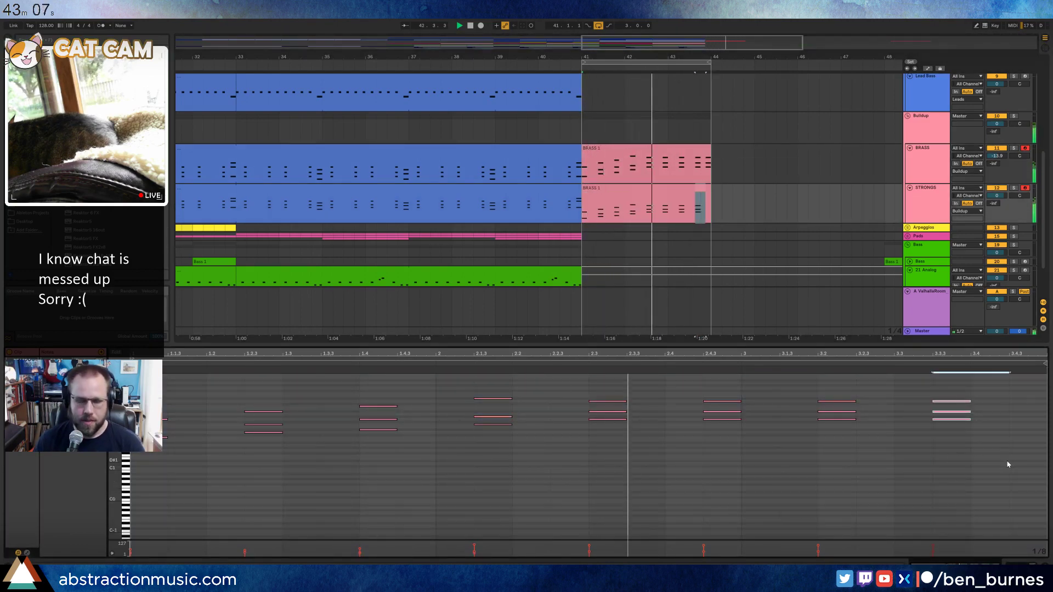
left_click(983, 467)
key("shift+Tab")
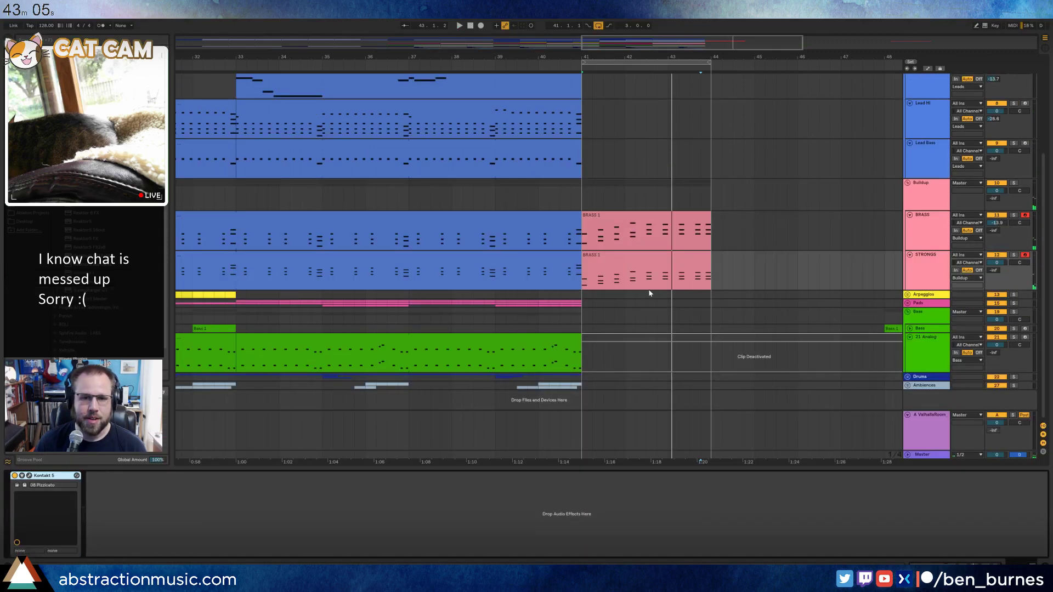
Copy the BRASS track's BRASS 1 clip to the Lead Hi track at bar 41 and transpose its notes down an octave.
left_click(628, 219)
left_click(639, 255, "shift")
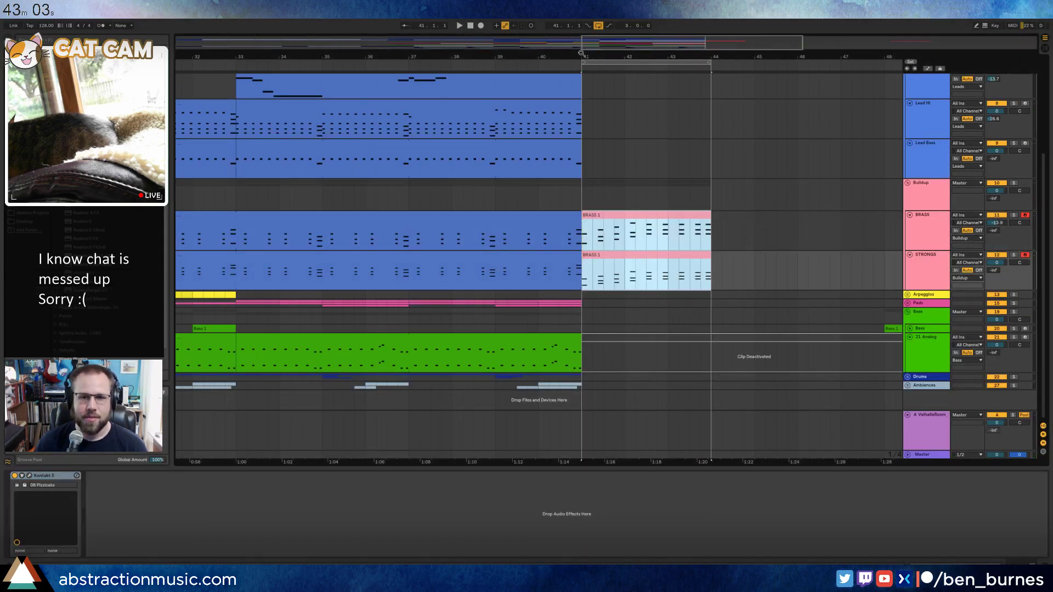
left_click_drag(581, 54, 626, 149)
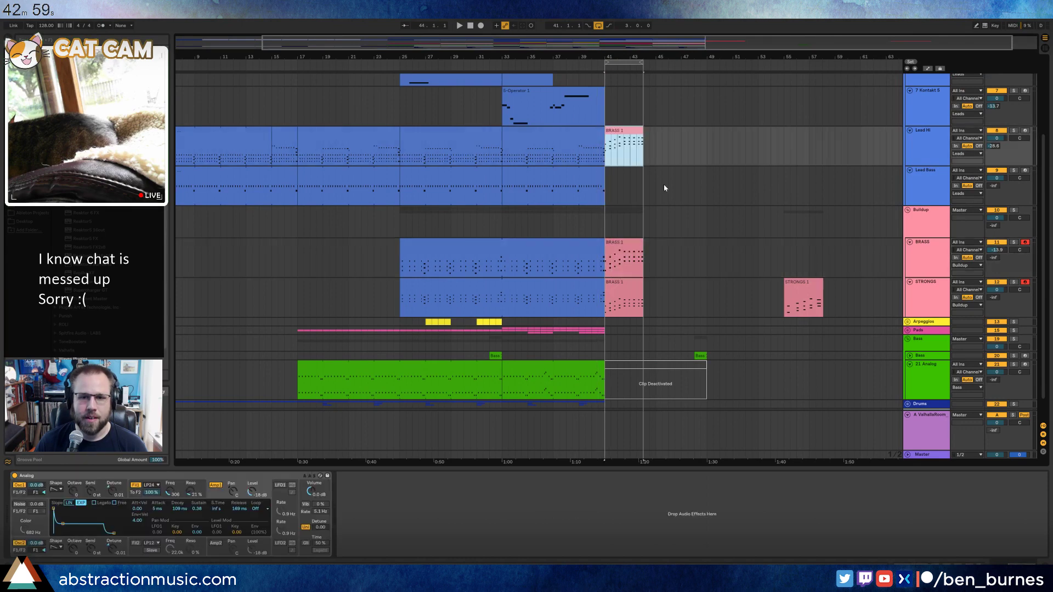
key("space")
key("shift+Tab")
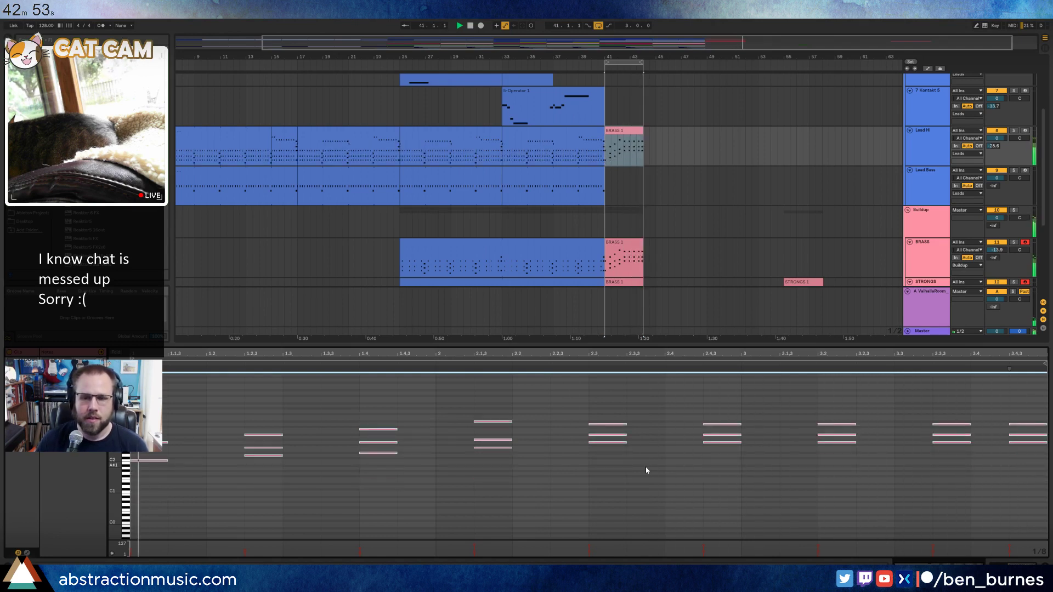
Lower the top notes of the Lead Hi clip's last five chords and fourth chord by an octave.
left_click_drag(579, 411, 1040, 428)
key("shift+Down")
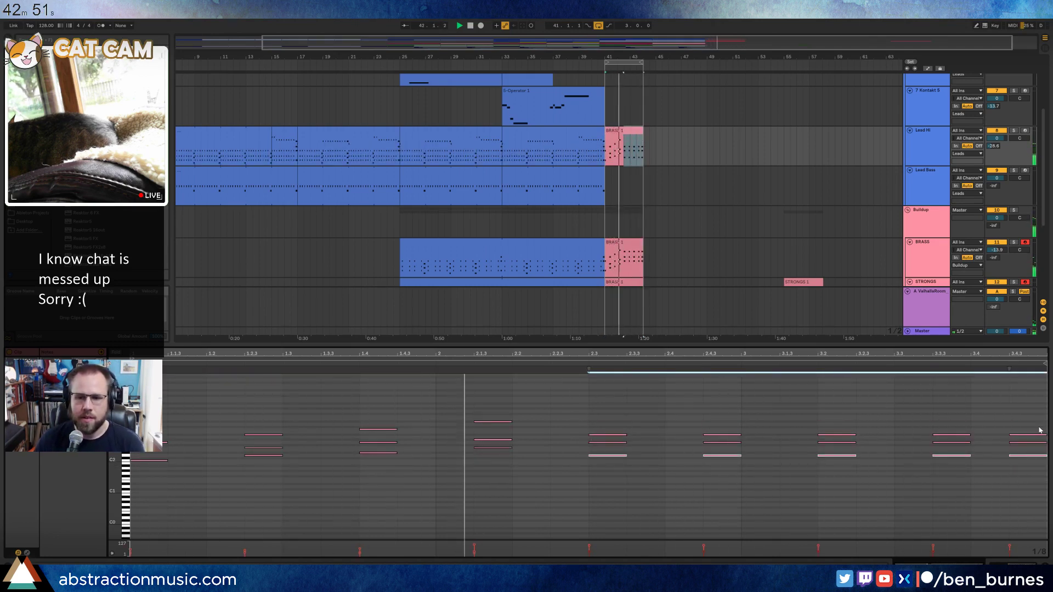
left_click_drag(482, 409, 502, 425)
key("shift+Down")
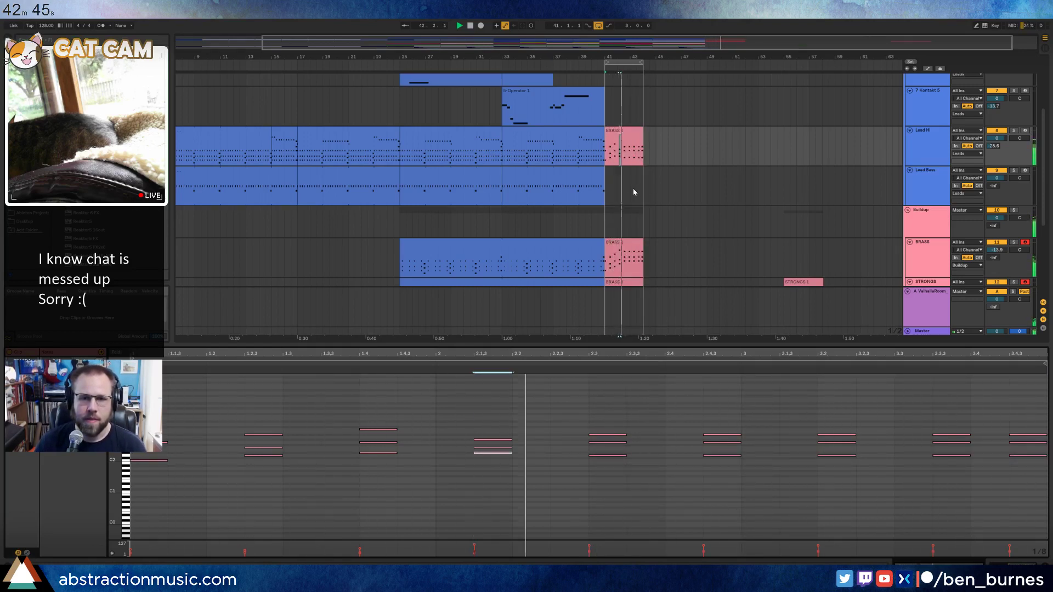
key("space")
Duplicate the first chord of the Lead Hi clip to 1.2 and shorten the copy to a sixteenth note.
left_click_drag(153, 417, 204, 488)
key("ctrl+d")
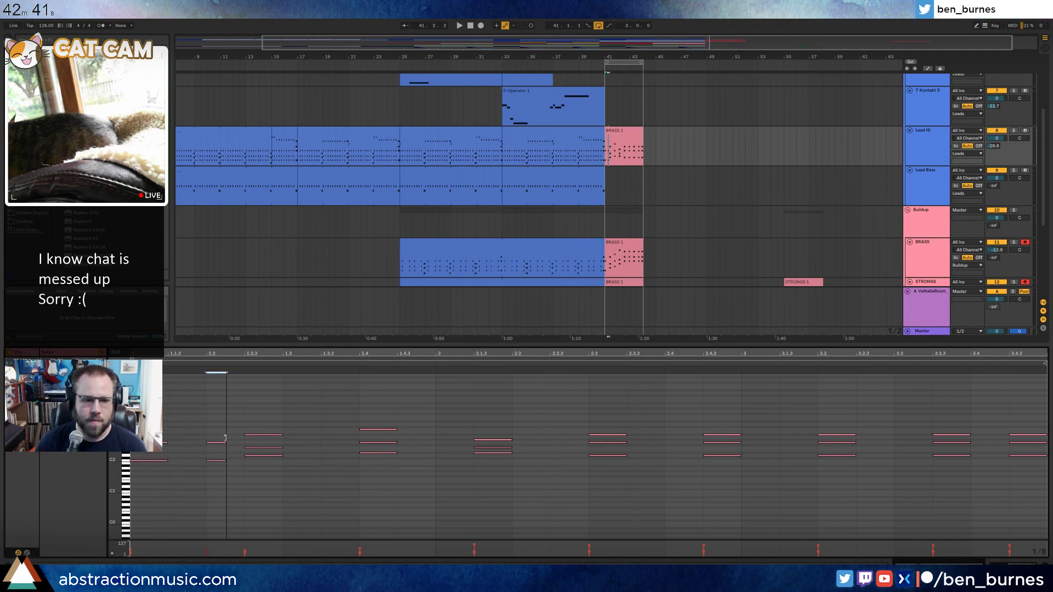
key("ctrl+1")
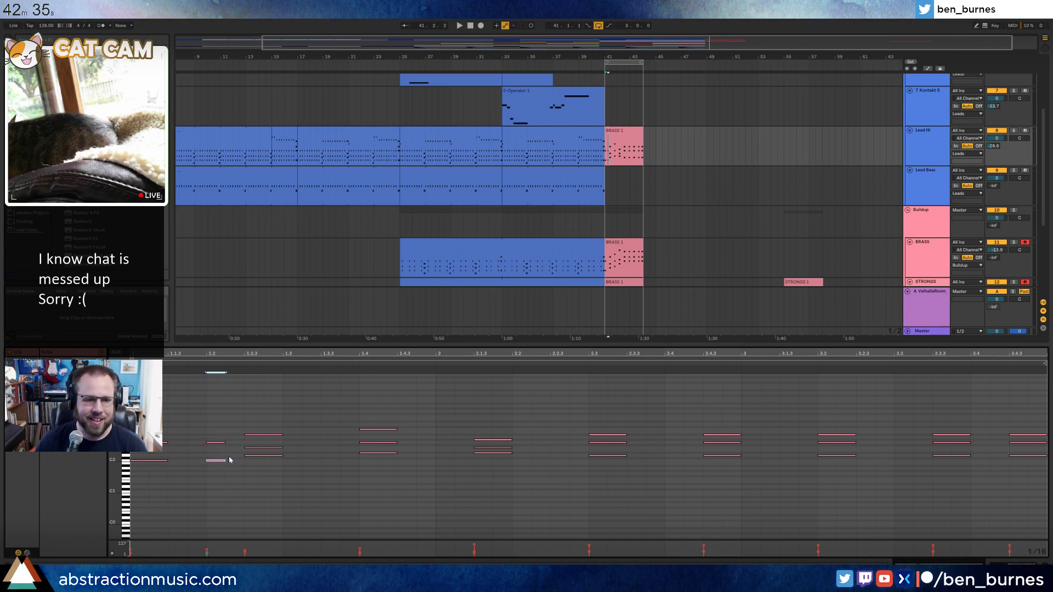
Duplicate the Lead Hi clip's six middle chords as sixteenth notes between the originals, starting at 1.3.3, and play them back.
left_click_drag(248, 407, 852, 498)
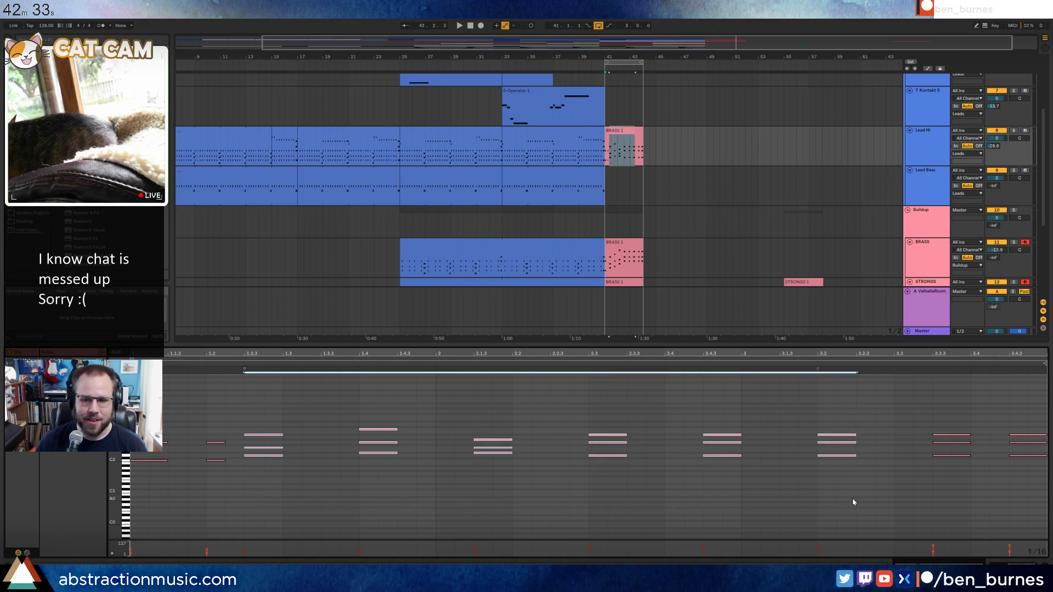
key("ctrl+d")
left_click_drag(502, 354, 521, 348)
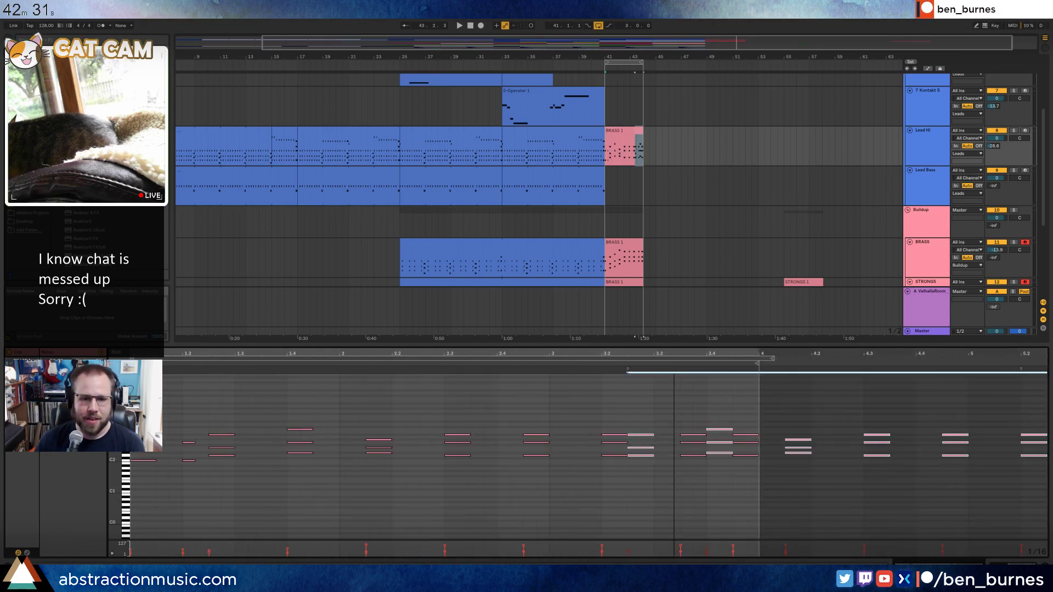
key("Left")
key("Left")
key("Left")
key("Left")
key("Left")
key("Left")
key("Left")
key("Left")
key("Left")
key("Left")
key("Left")
key("Left")
key("Left")
key("Left")
key("Left")
key("Left")
key("Left")
key("Left")
key("Left")
key("Left")
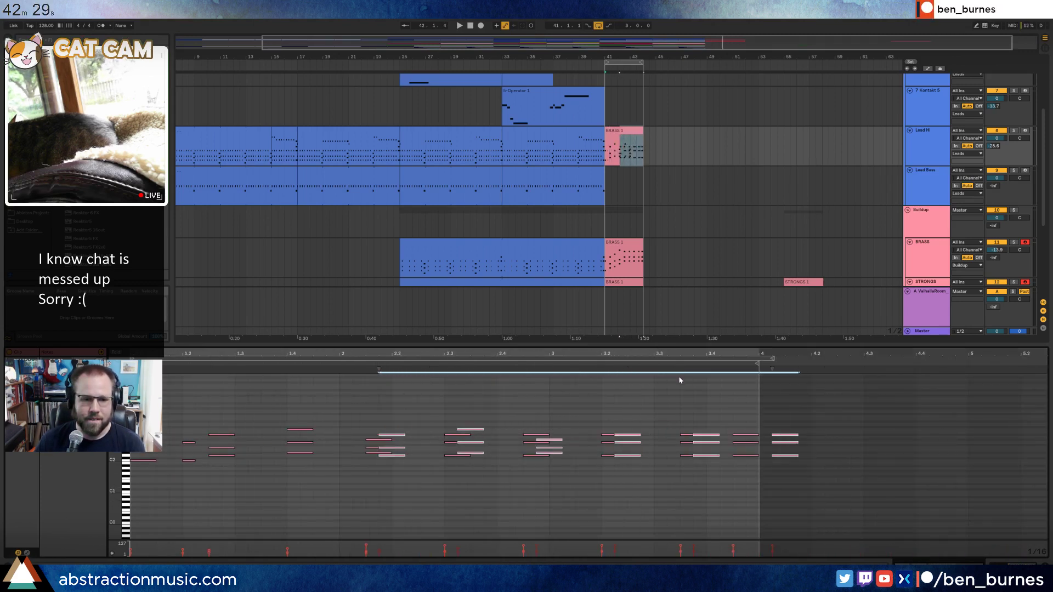
key("Left")
key("Left")
key("Left")
key("Left")
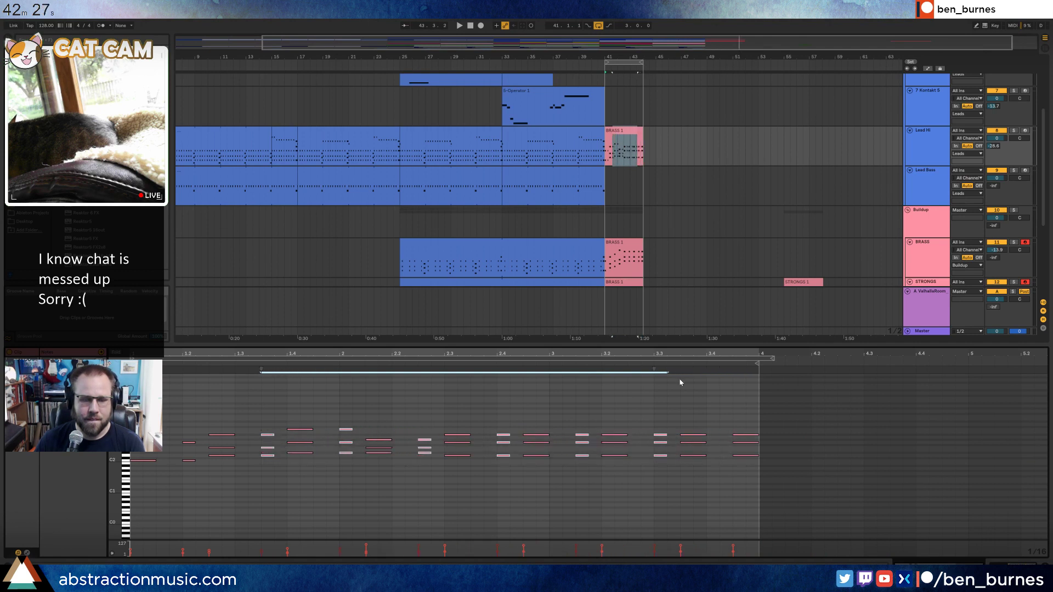
key("space")
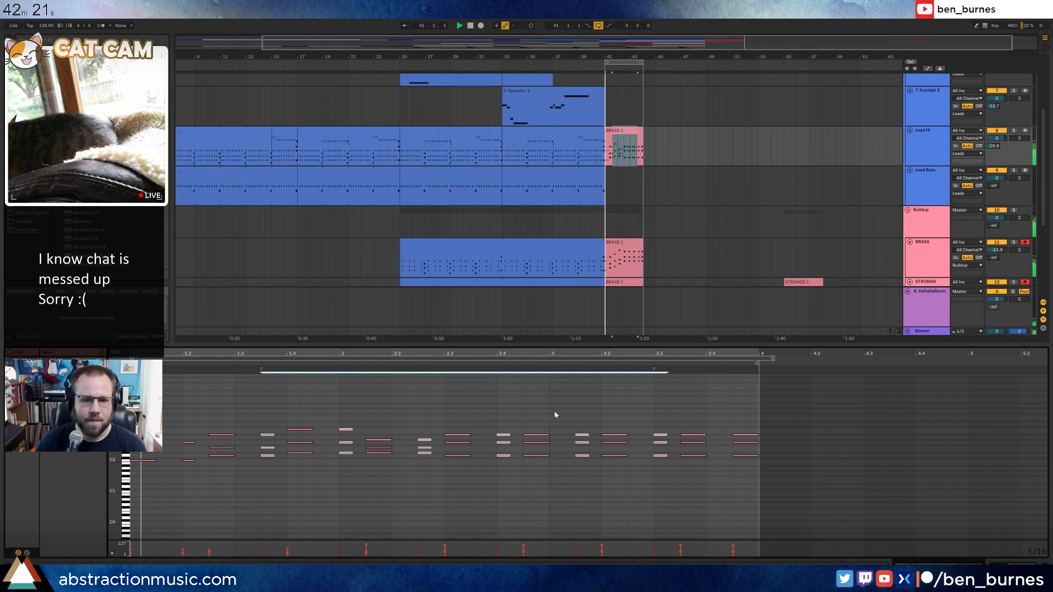
key("space")
left_click(707, 385)
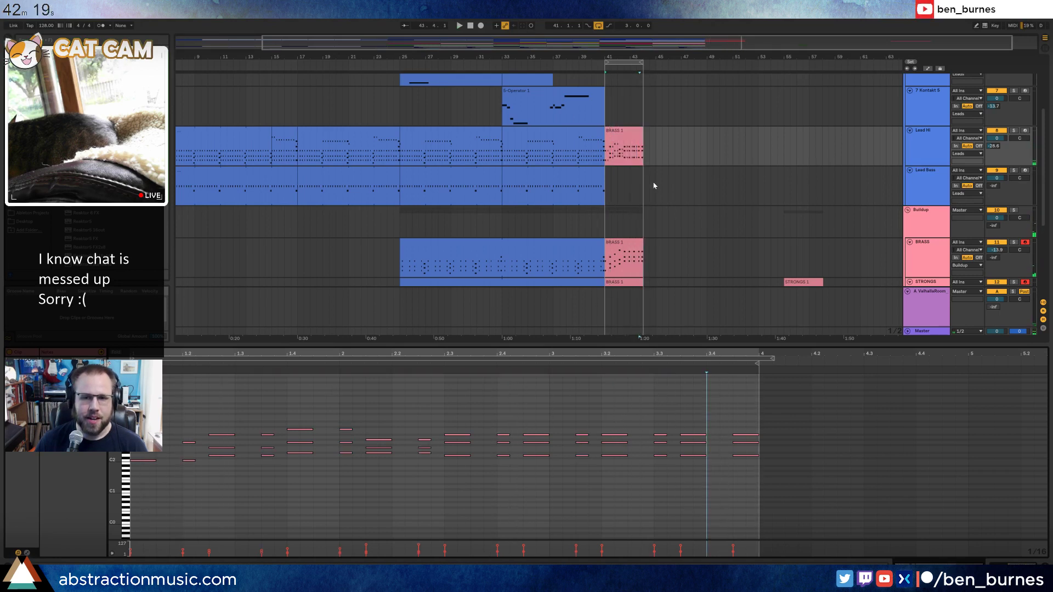
Move the three BRASS 1 clips from bar 41 to bar 61 and the STRONGS 1 clip to bar 65.
left_click(630, 131)
scroll(691, 254, "down", 2)
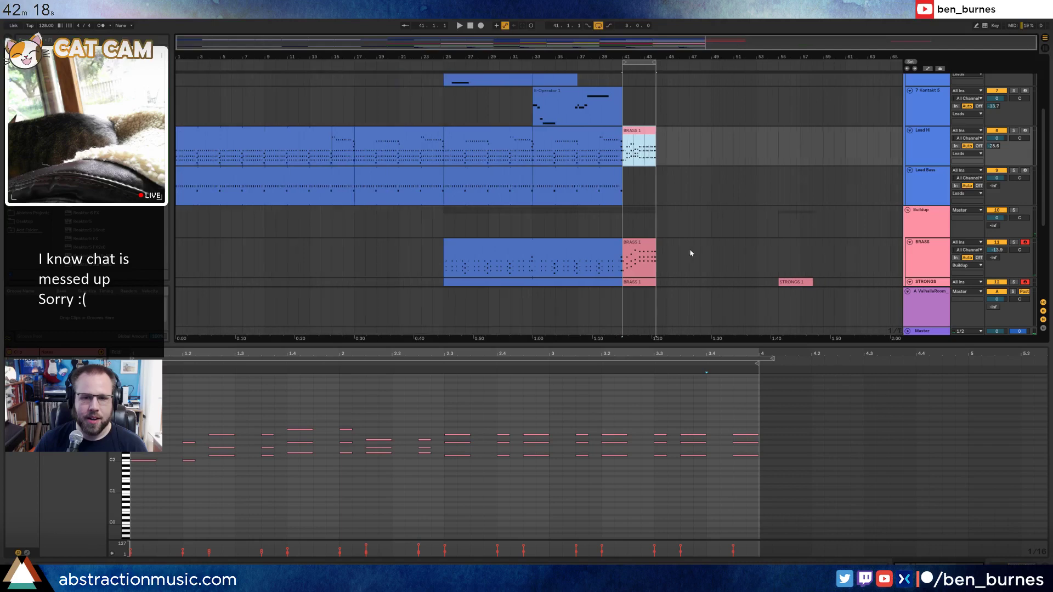
left_click(635, 283, "shift")
left_click_drag(634, 283, 858, 274)
left_click(782, 242)
left_click_drag(791, 273, 911, 276)
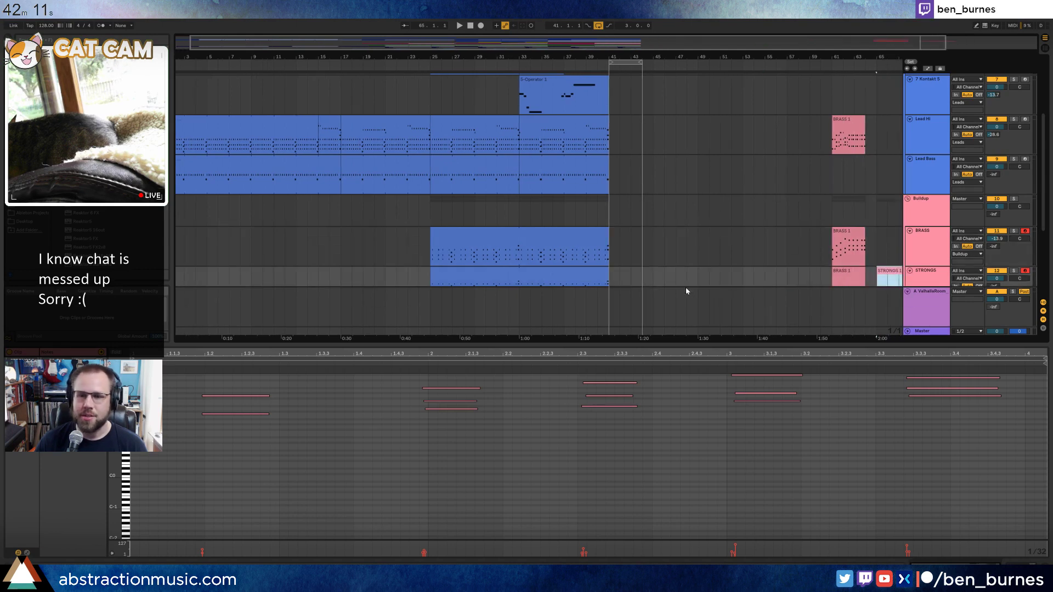
Move the BRASS 1 and STRONGS 1 clips together 12 bars later, with the BRASS 1 clips starting at bar 73.
scroll(686, 292, "down", 2)
key("shift+Tab")
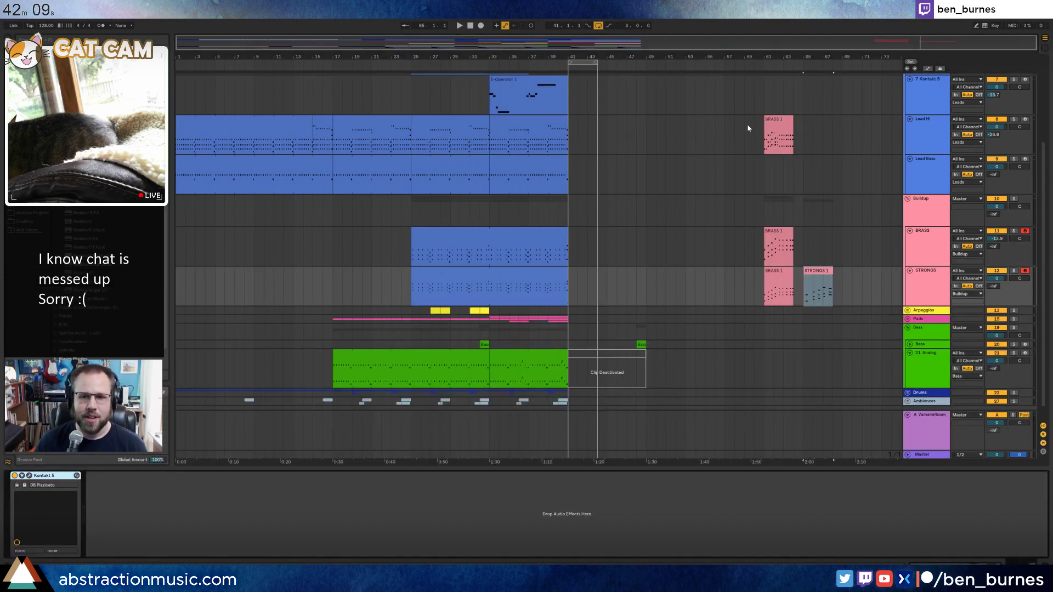
left_click_drag(740, 122, 852, 305)
left_click_drag(776, 125, 897, 133)
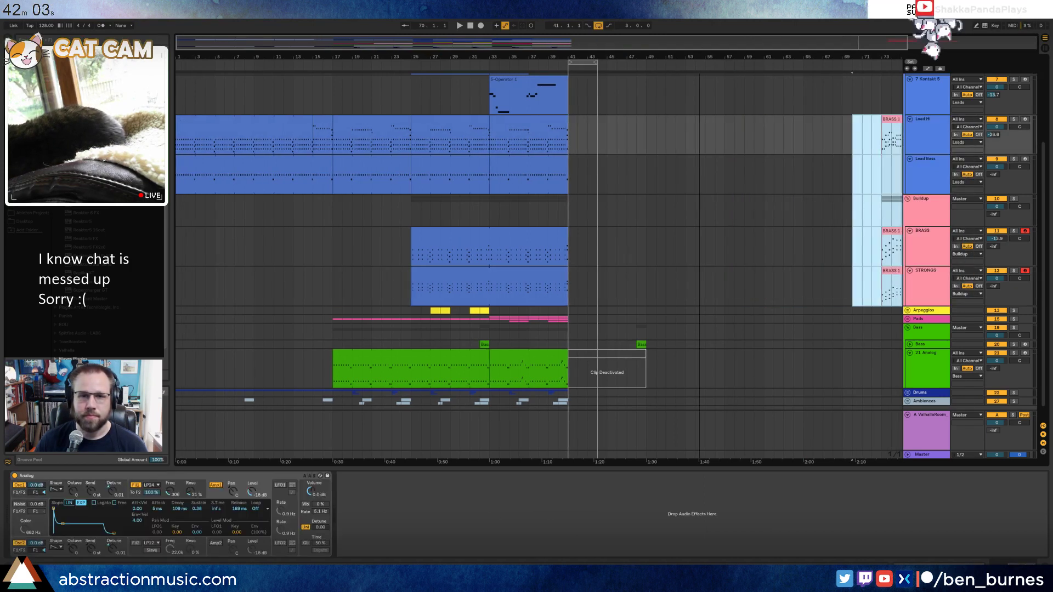
Play the arrangement from the beginning and select the first Lead Hi clip.
left_click(470, 26)
key("space")
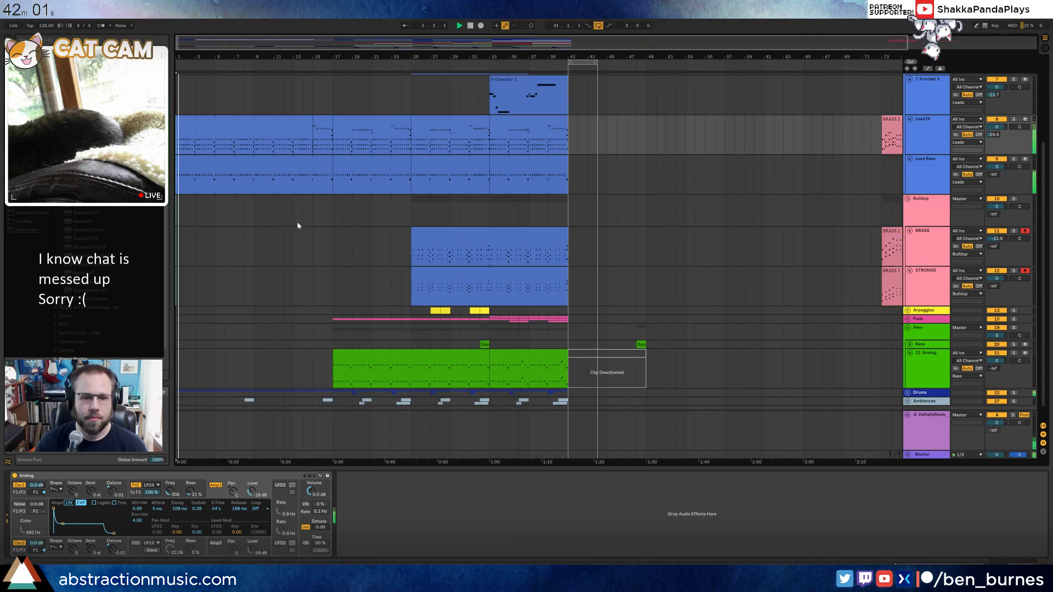
scroll(296, 241, "down", 1)
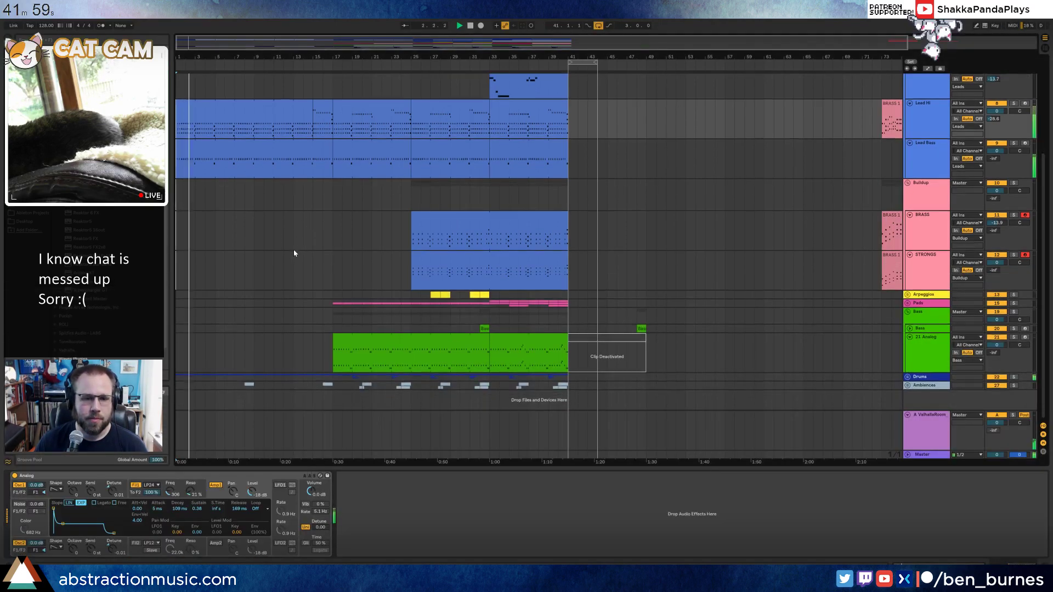
left_click(274, 295)
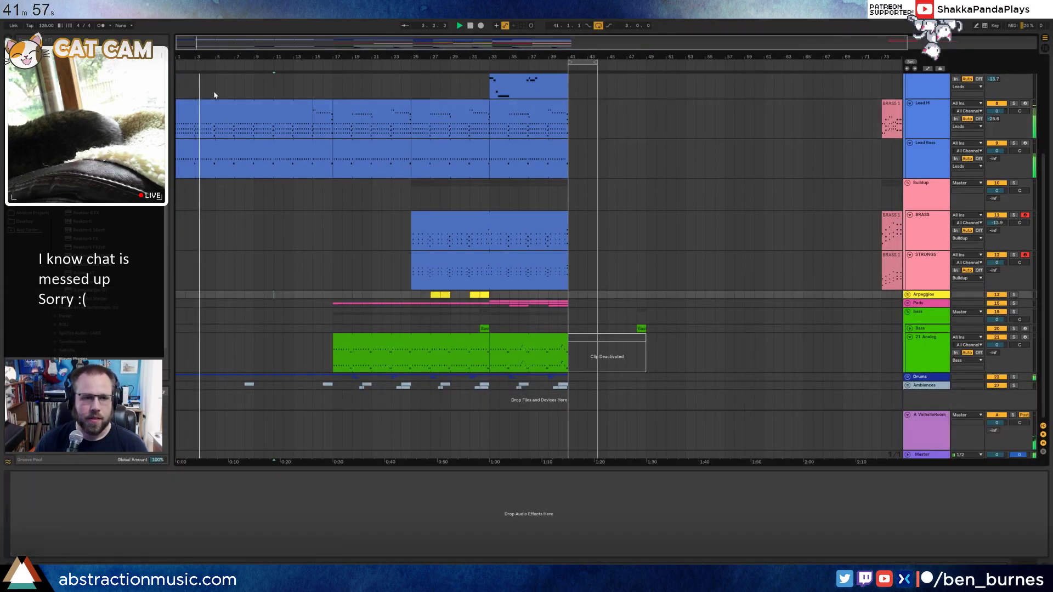
left_click(217, 107)
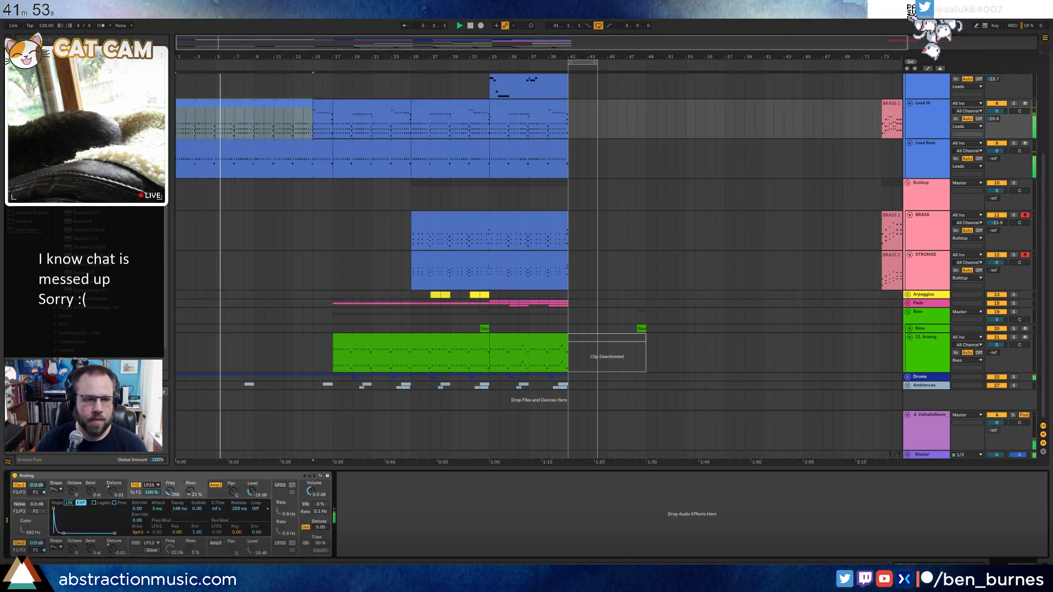
Show automation and draw a curved F1 Freq rise on Lead Hi through bar 4, peaking late in the bar, checking it by playback.
key("a")
scroll(203, 113, "up", 2)
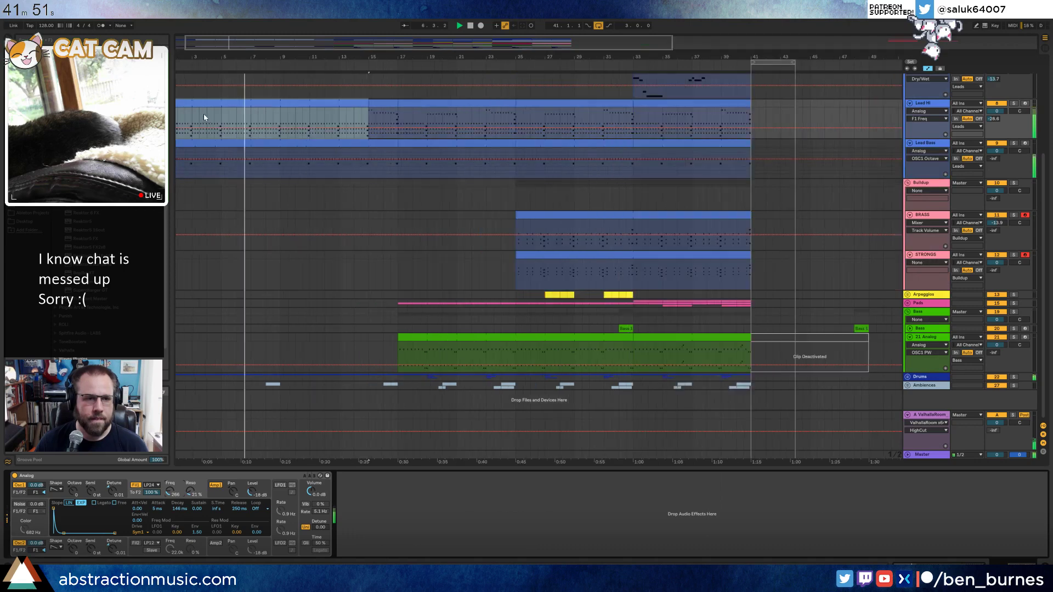
scroll(204, 113, "up", 2)
key("space")
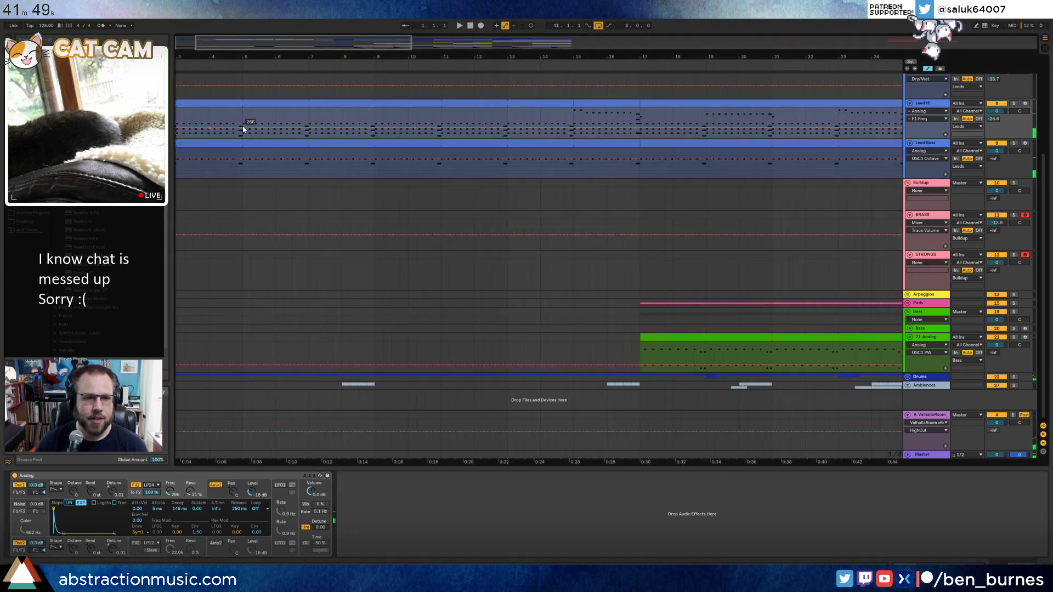
left_click_drag(243, 118, 243, 122)
key("space")
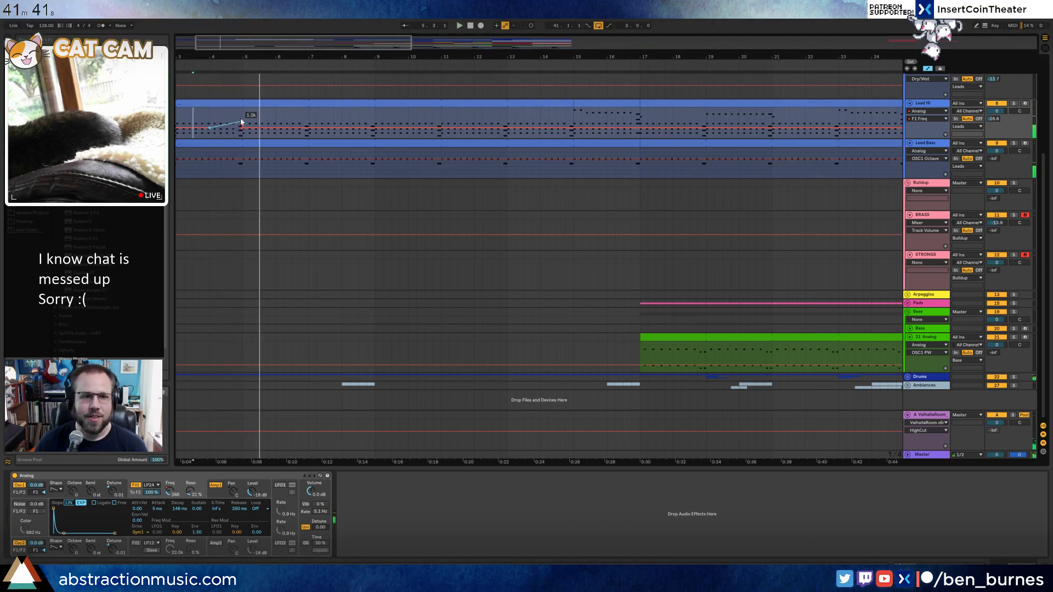
left_click_drag(243, 121, 234, 121)
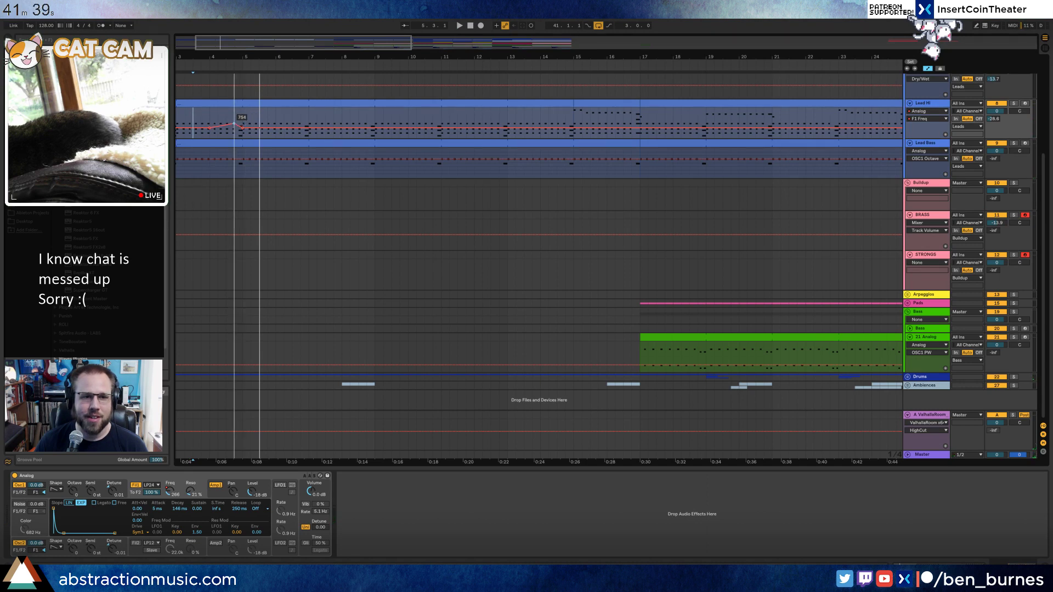
key("space")
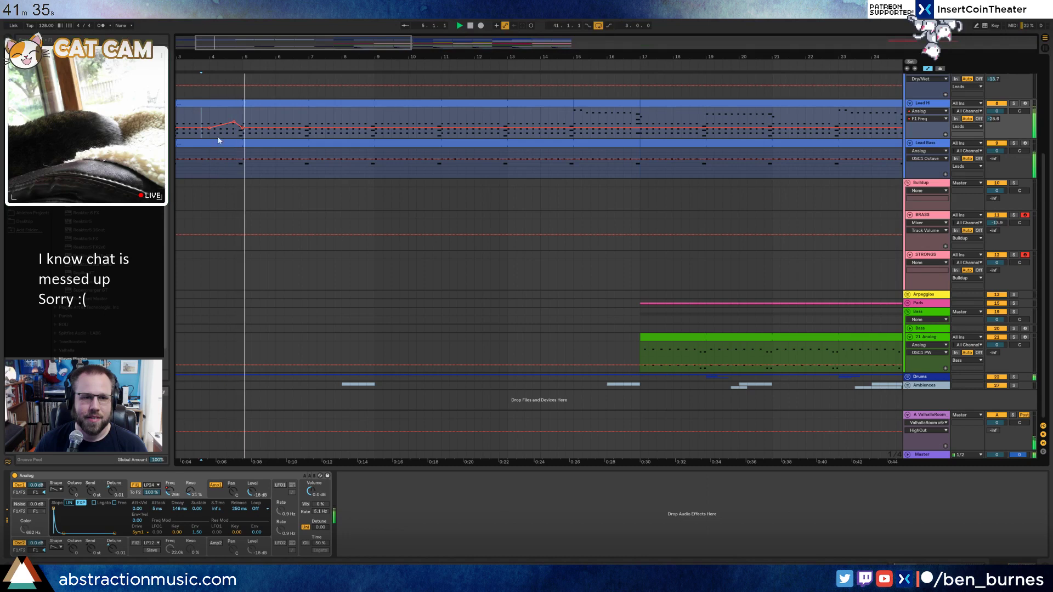
key("space")
Try to duplicate the first four bars of the Lead Hi clip together with its automation three times.
left_click_drag(309, 46, 308, 35)
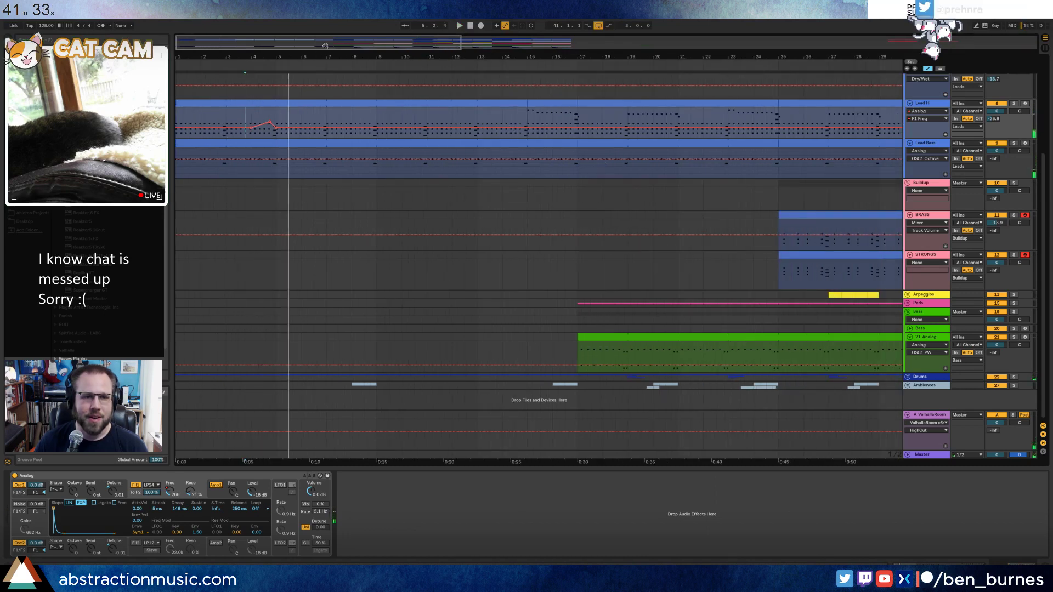
left_click_drag(275, 119, 177, 122)
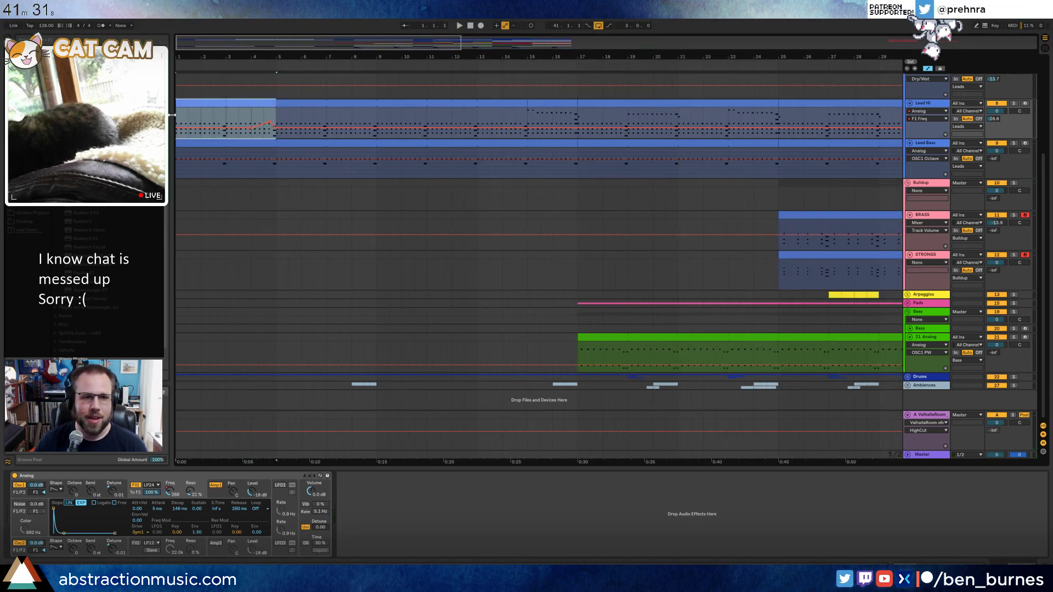
key("ctrl+d")
key("ctrl+d")
key("ctrl+d")
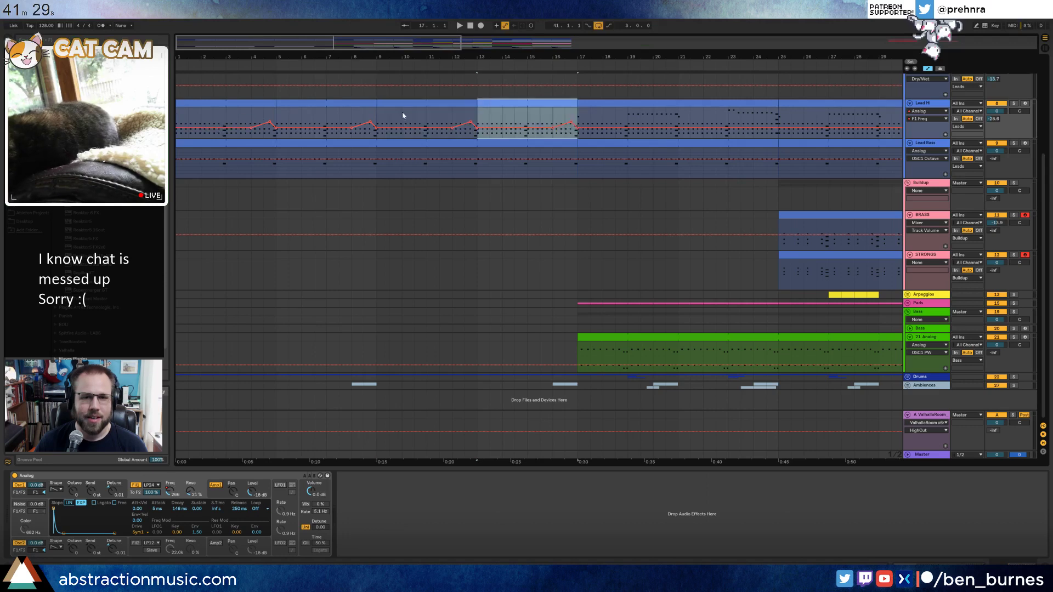
key("ctrl+z")
left_click(414, 114)
key("ctrl+z")
key("ctrl+z")
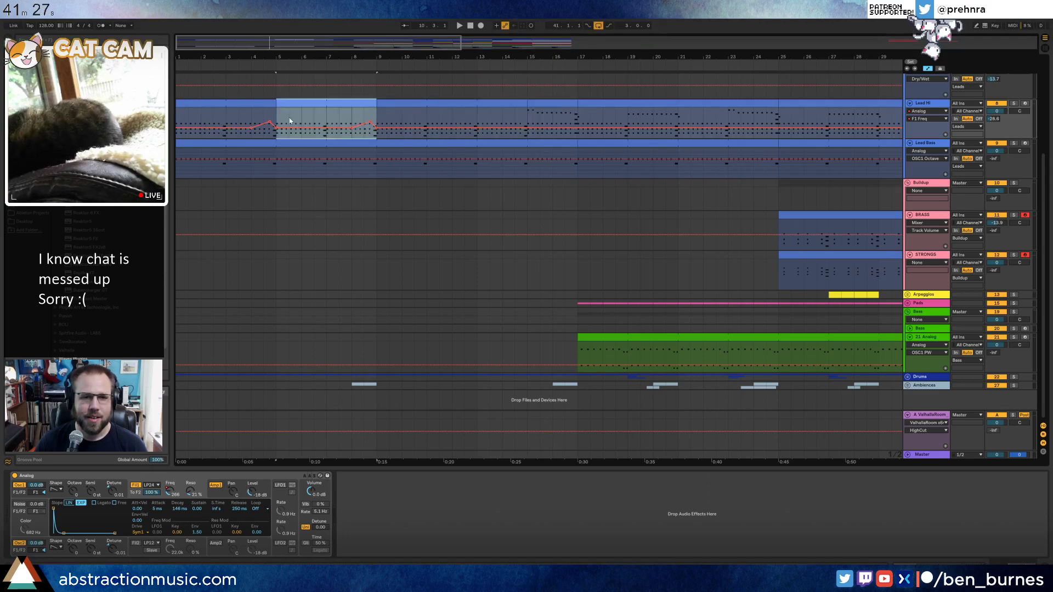
Duplicate only Lead Hi's F1 Freq automation from bars 1–4 three times up to bar 17, and raise the second and fourth peaks.
left_click(280, 121)
mouse_move(260, 123)
left_mouse_down()
mouse_move(176, 124)
mouse_move(276, 126)
left_mouse_up()
left_click(186, 124)
key("ctrl+d")
key("ctrl+d")
key("ctrl+d")
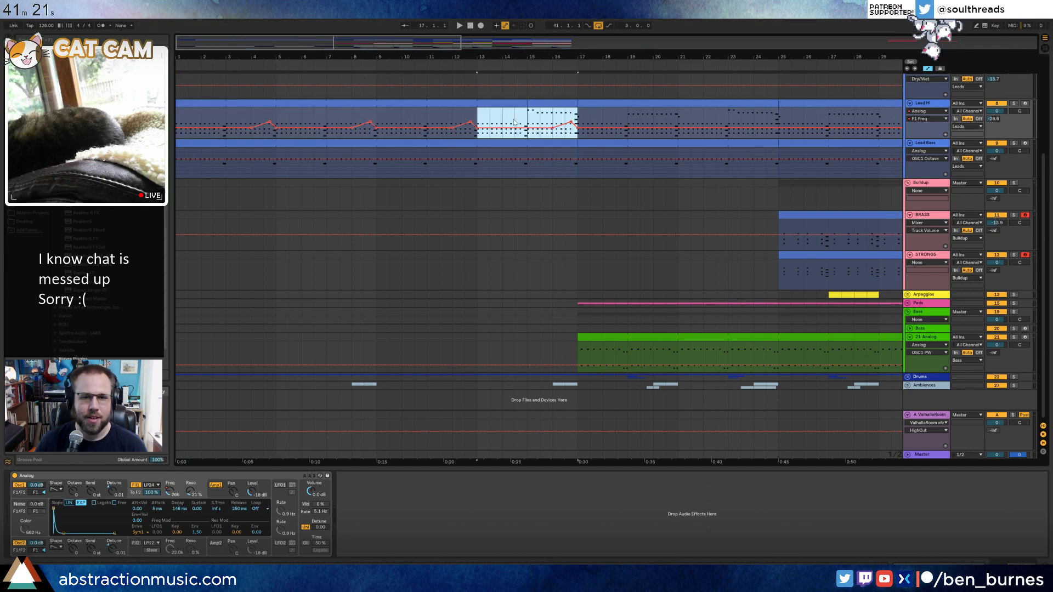
left_click(515, 121)
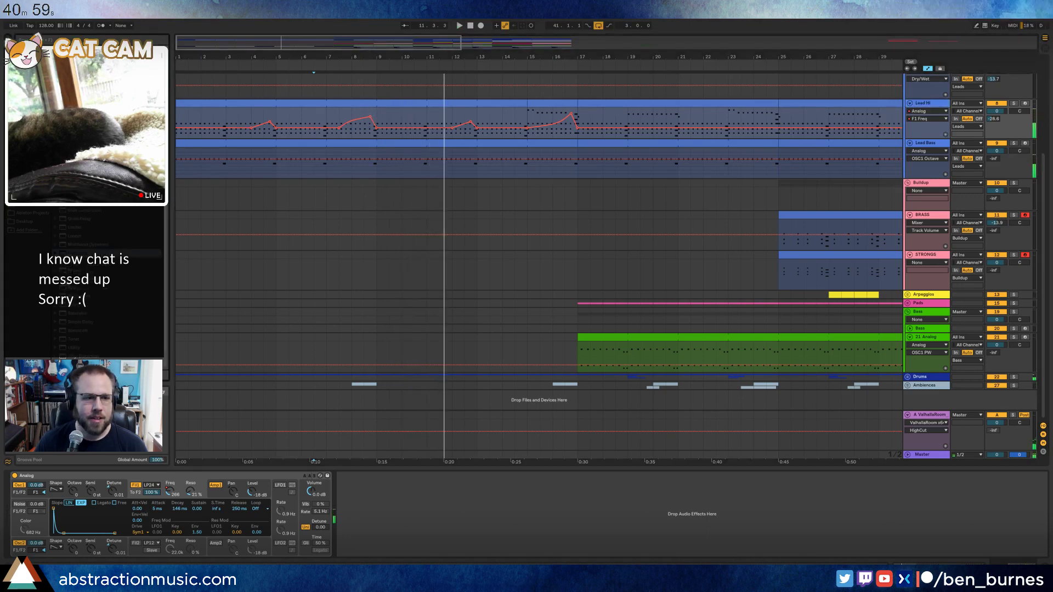
Add a Ping Pong Delay after Analog on Lead Hi and adjust its feedback and dry/wet amounts during playback.
left_click_drag(323, 453, 366, 497)
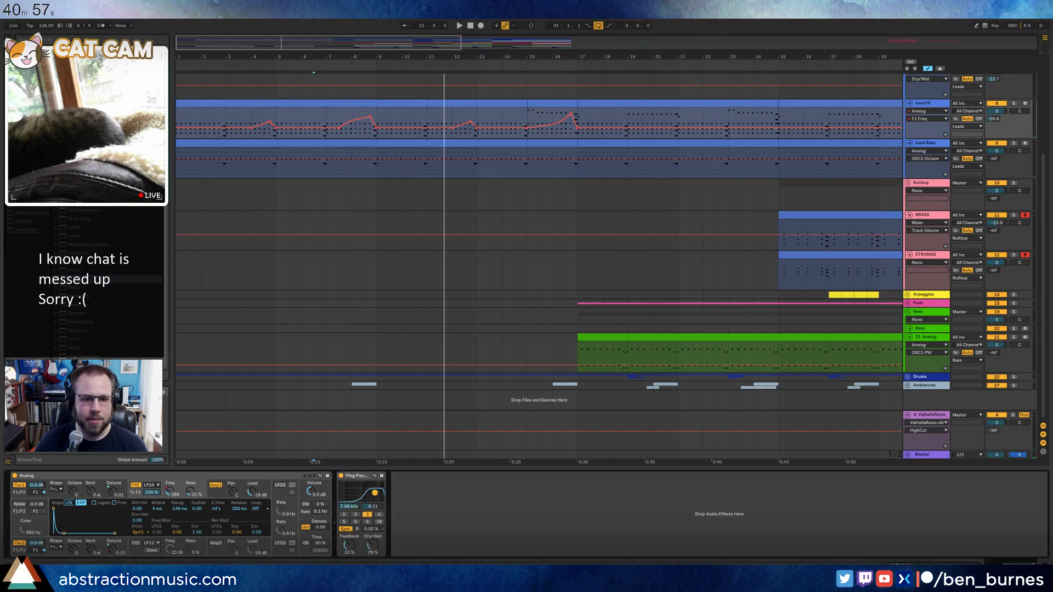
left_click_drag(355, 551, 356, 534)
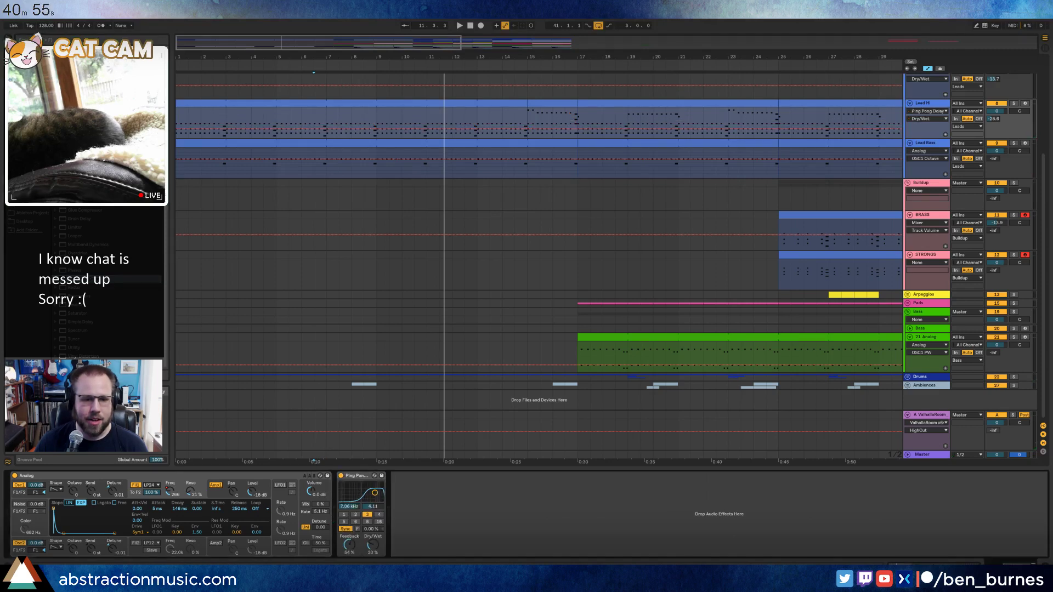
left_click(251, 116)
key("space")
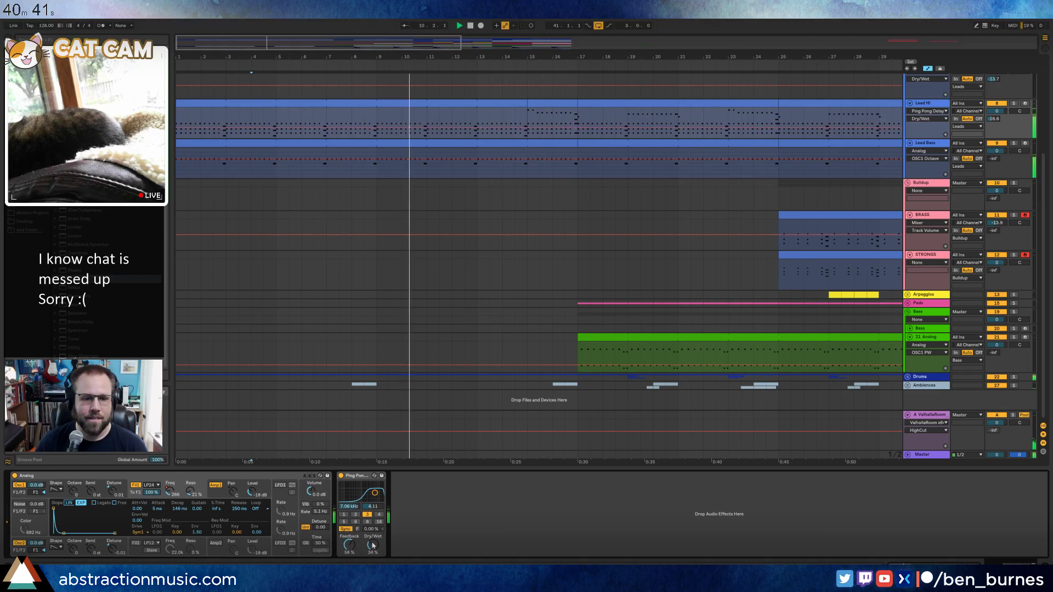
left_click_drag(350, 545, 350, 549)
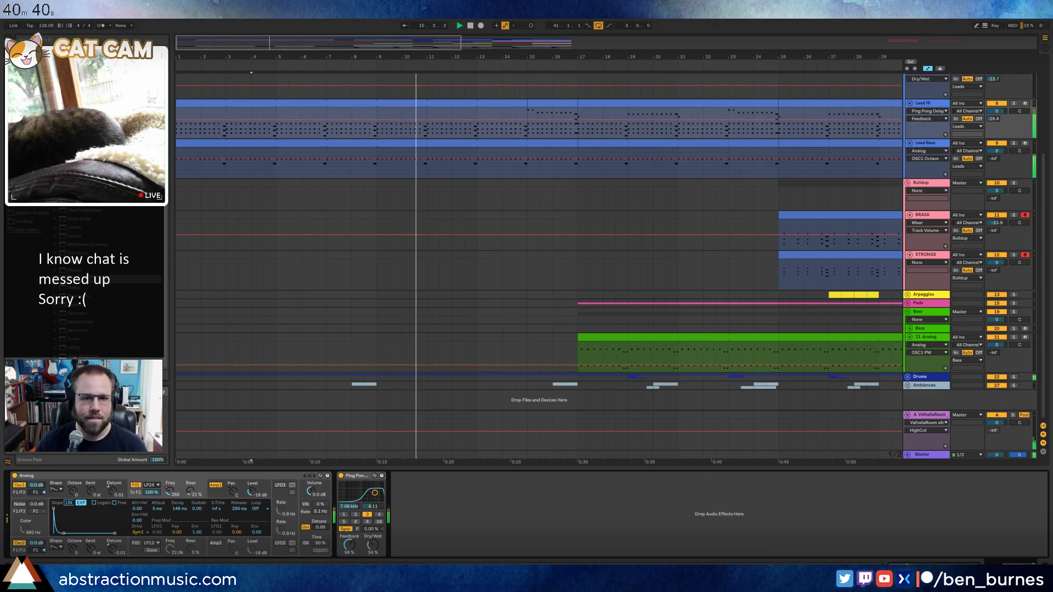
Duplicate Lead Hi's F1 Freq automation from bars 1–16 onto the following sixteen bars, starting at bar 17.
left_click(173, 491)
left_click_drag(579, 117, 180, 124)
key("ctrl+d")
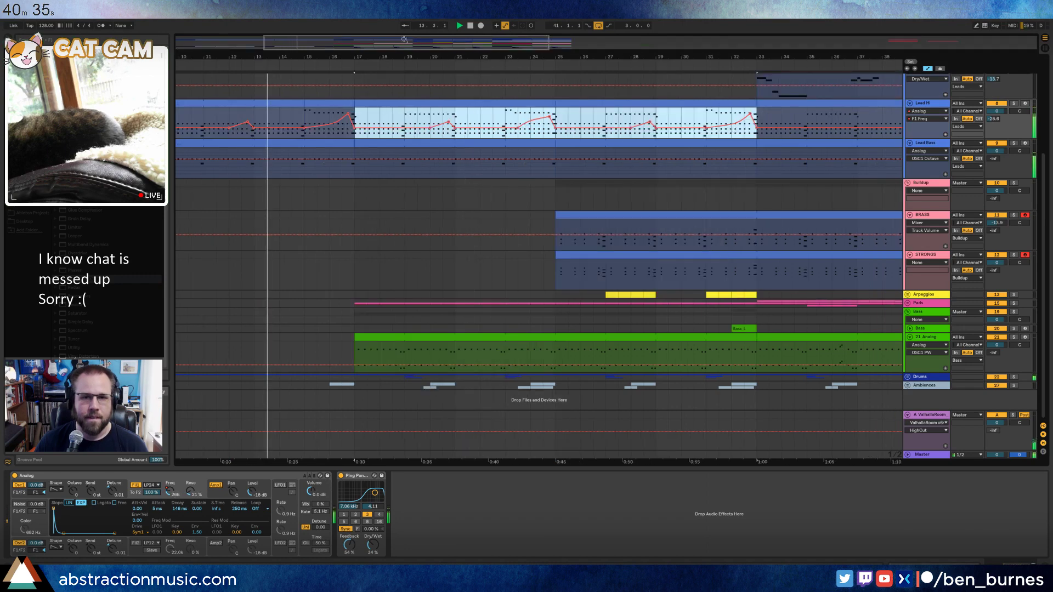
left_click_drag(336, 45, 336, 25)
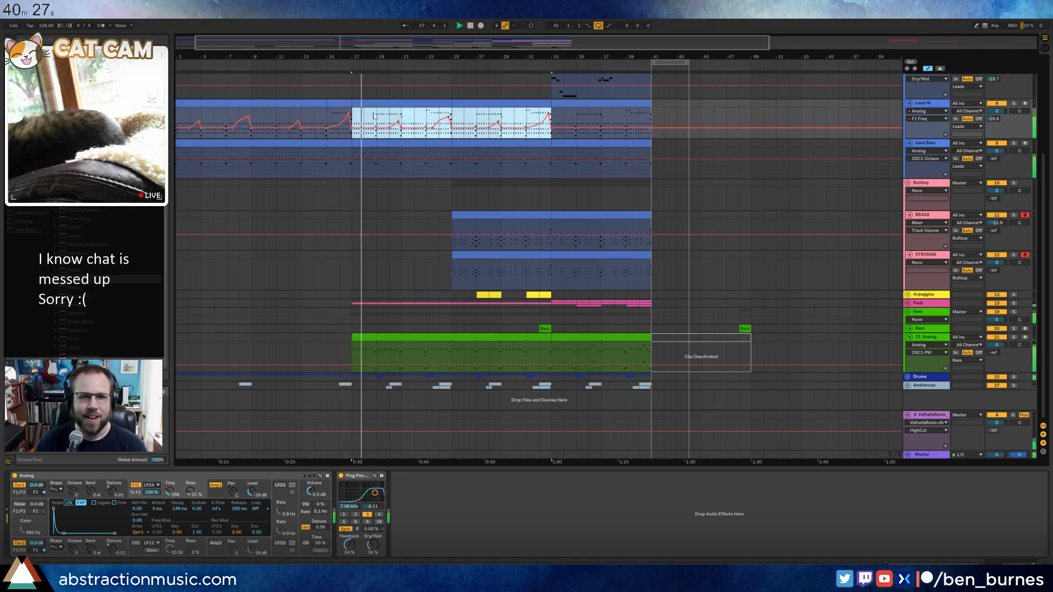
Duplicate Lead Hi's F1 Freq automation from bars 25–32 to bar 33, and hide the automation lanes.
left_click(553, 118)
left_click_drag(554, 117, 455, 118)
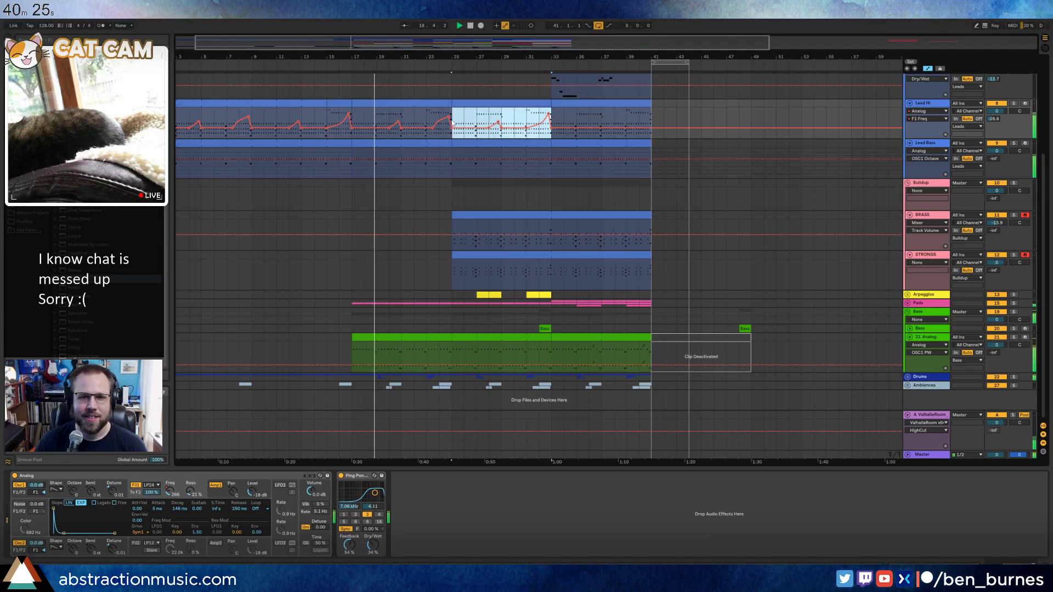
key("ctrl+d")
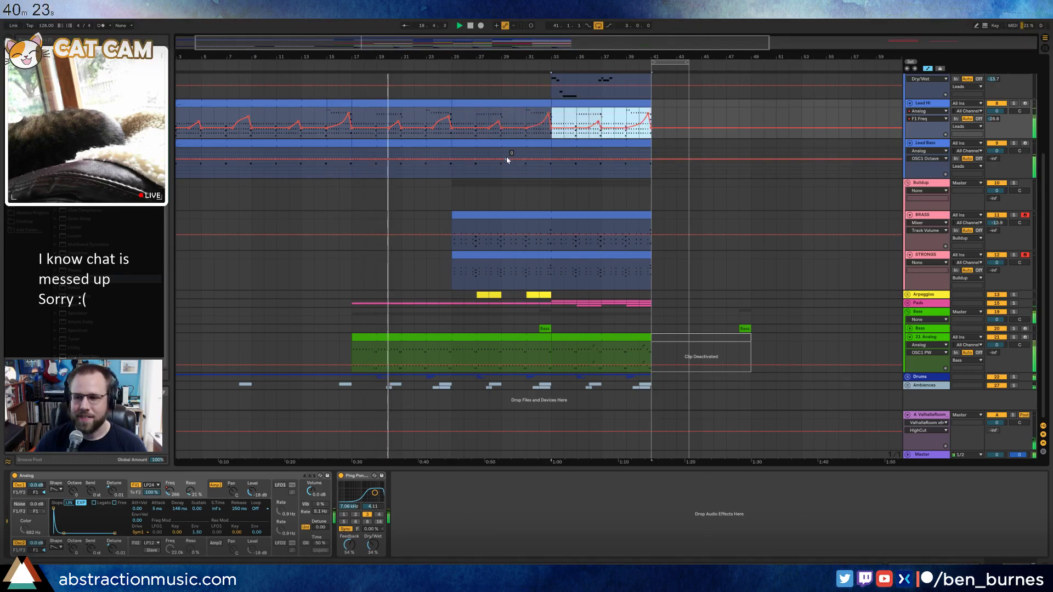
key("shift+Tab")
key("shift+Tab")
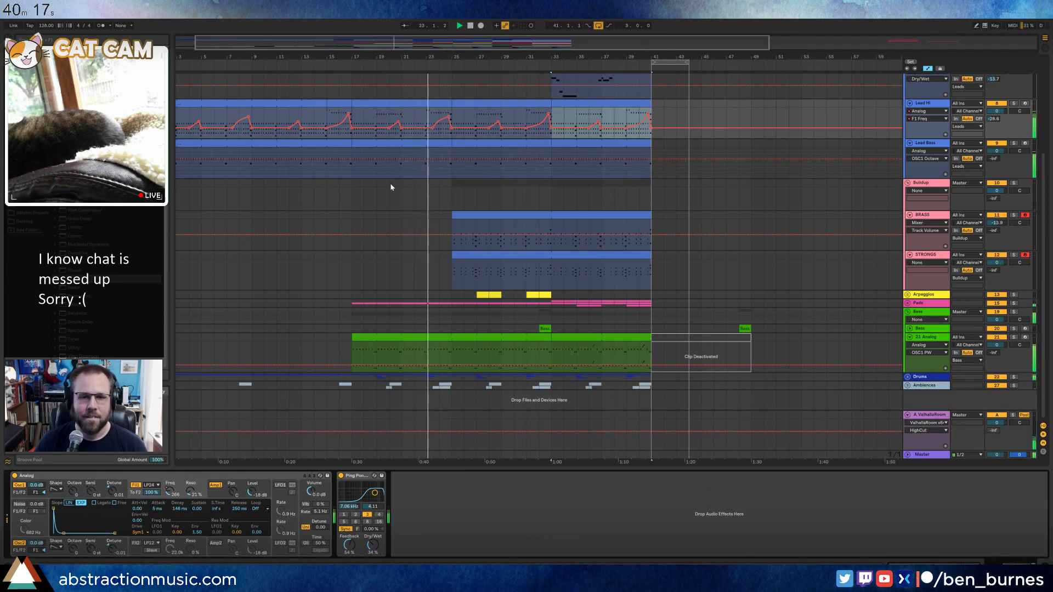
key("a")
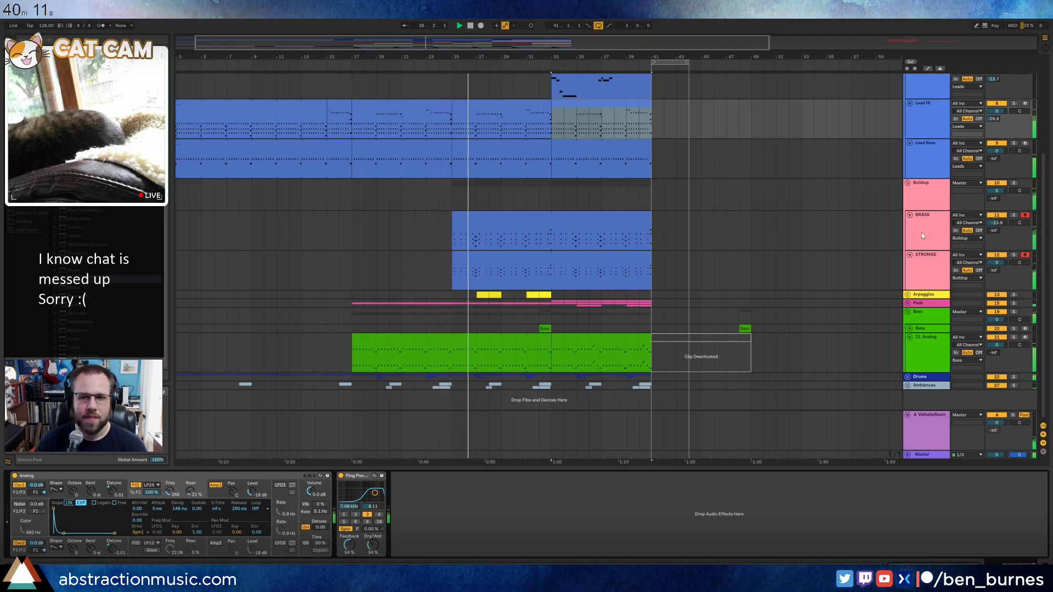
Fold the BRASS and STRONGS tracks and collapse the Buildup group.
left_click(908, 183)
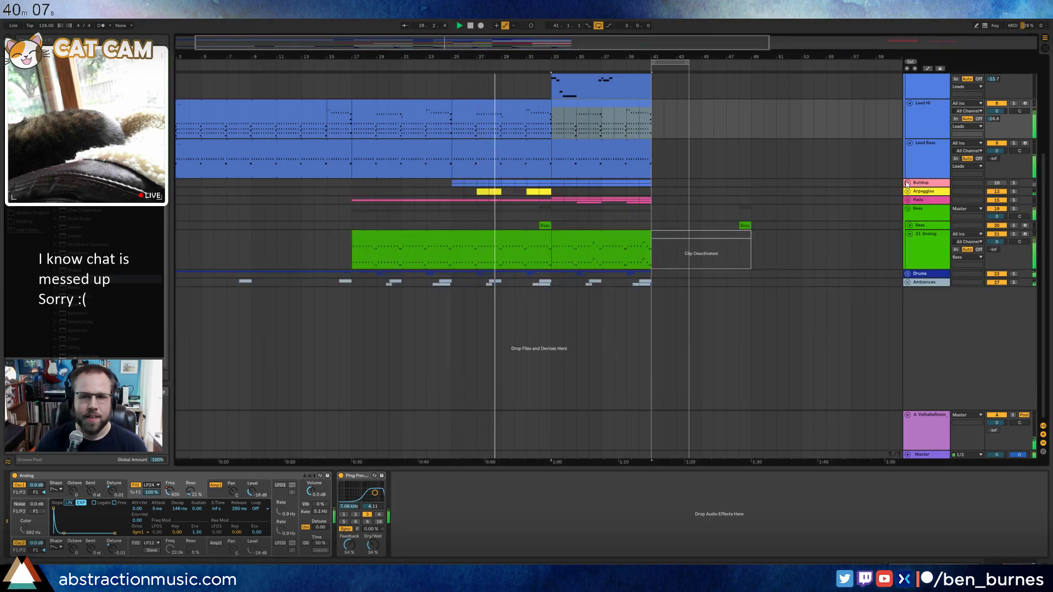
left_click(908, 183)
left_click(911, 215)
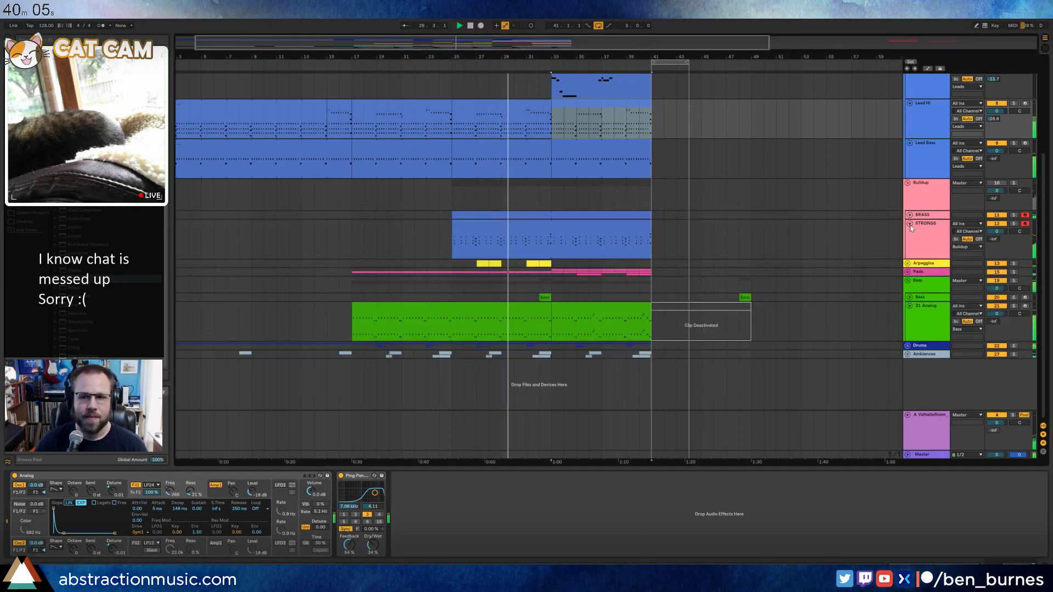
left_click(910, 225)
left_click(908, 183)
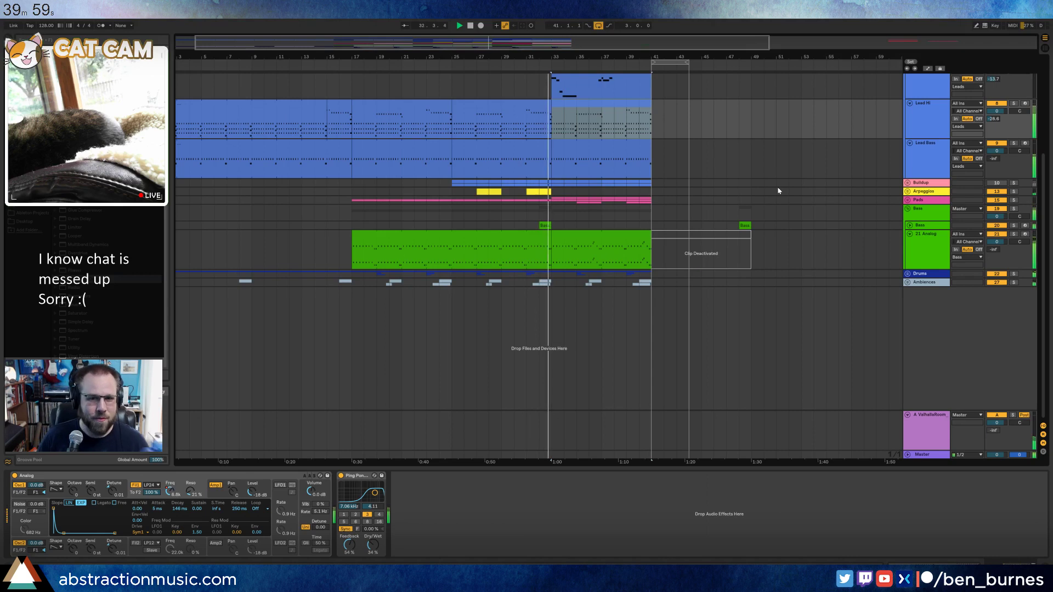
Set the loop to the 16 bars from bar 25 to bar 41, and reactivate the Analog bass clip at bar 41.
left_click(659, 61)
left_click_drag(659, 61, 450, 87)
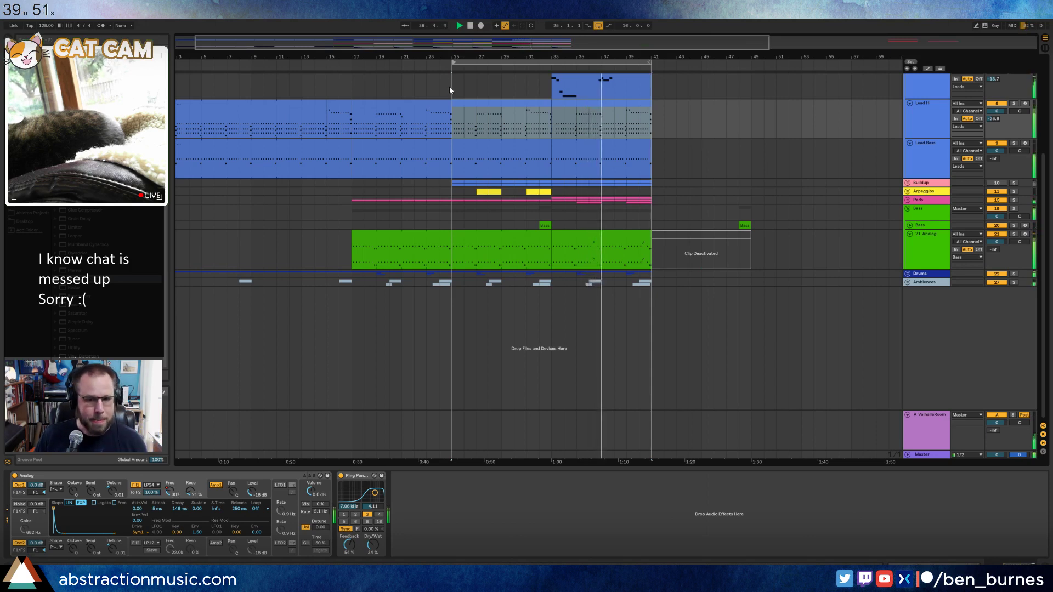
left_click(707, 240)
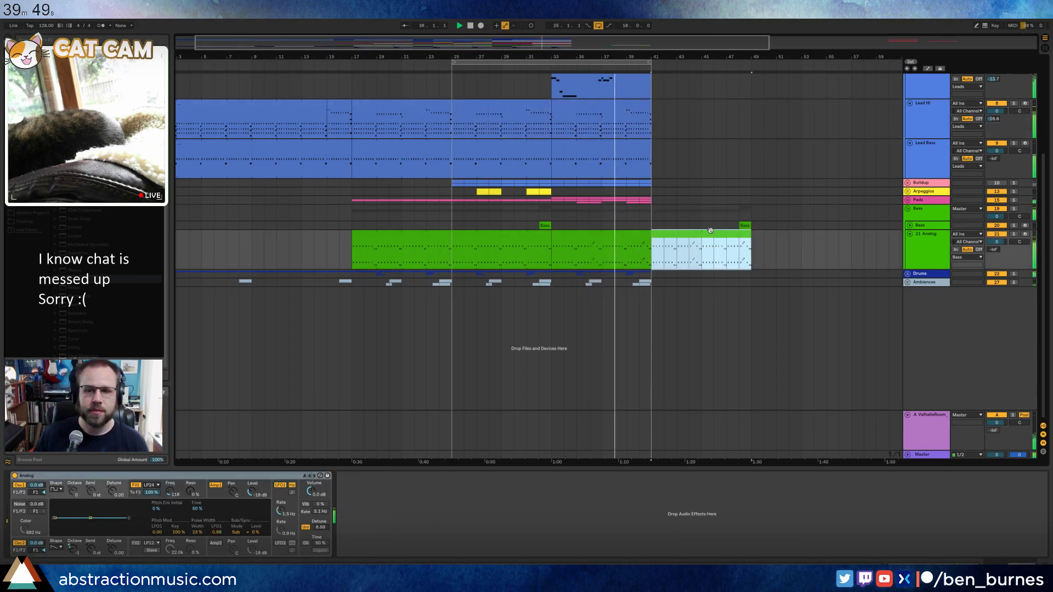
Move the collapsed Buildup group below Ambiences and recolor it dark grey.
left_click(908, 184)
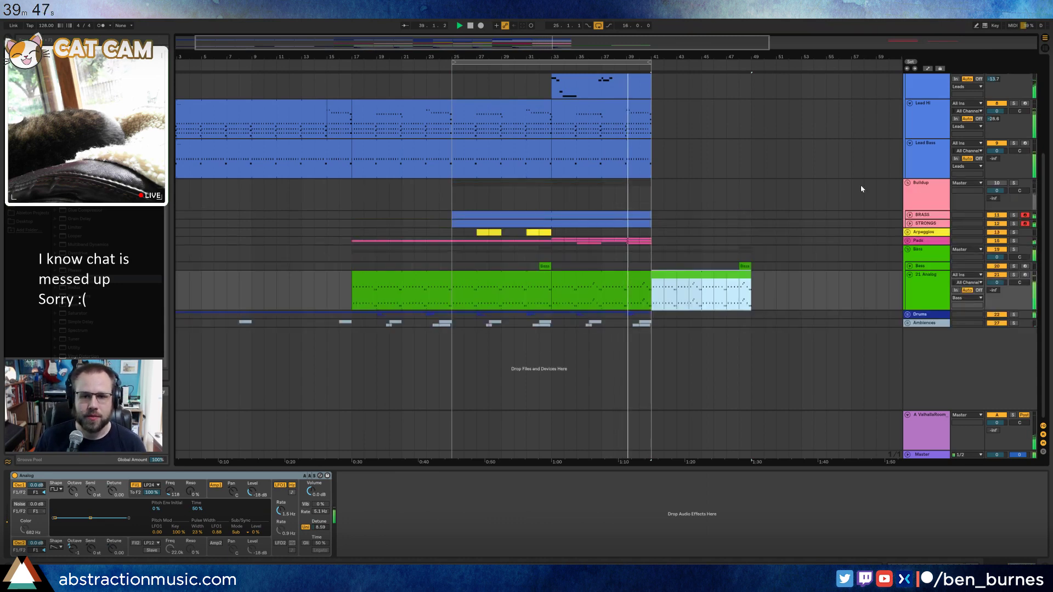
left_click(909, 183)
left_click_drag(928, 183, 936, 377)
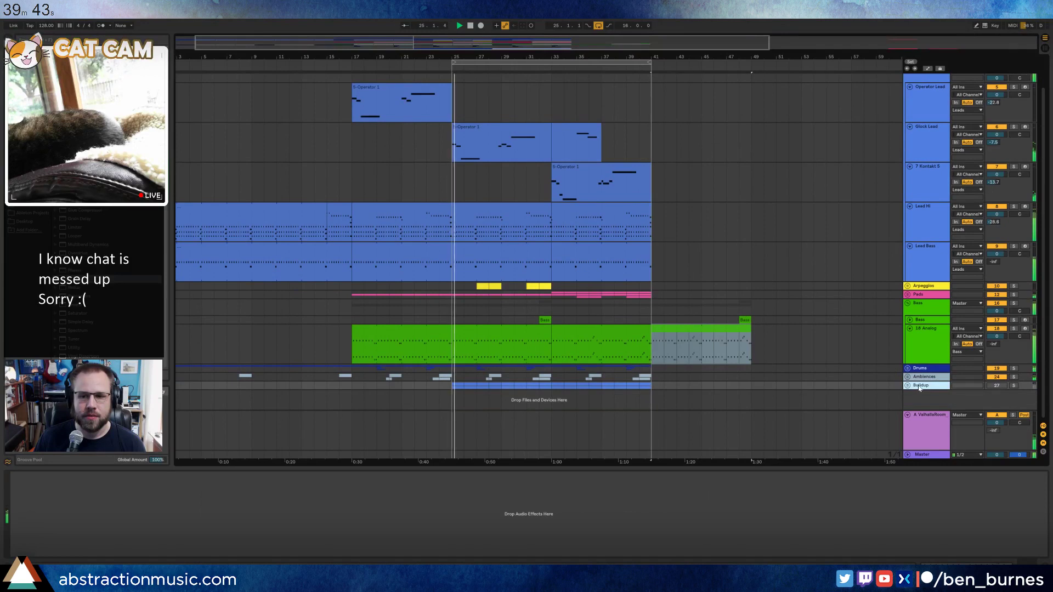
right_click(919, 387)
left_click(1027, 523)
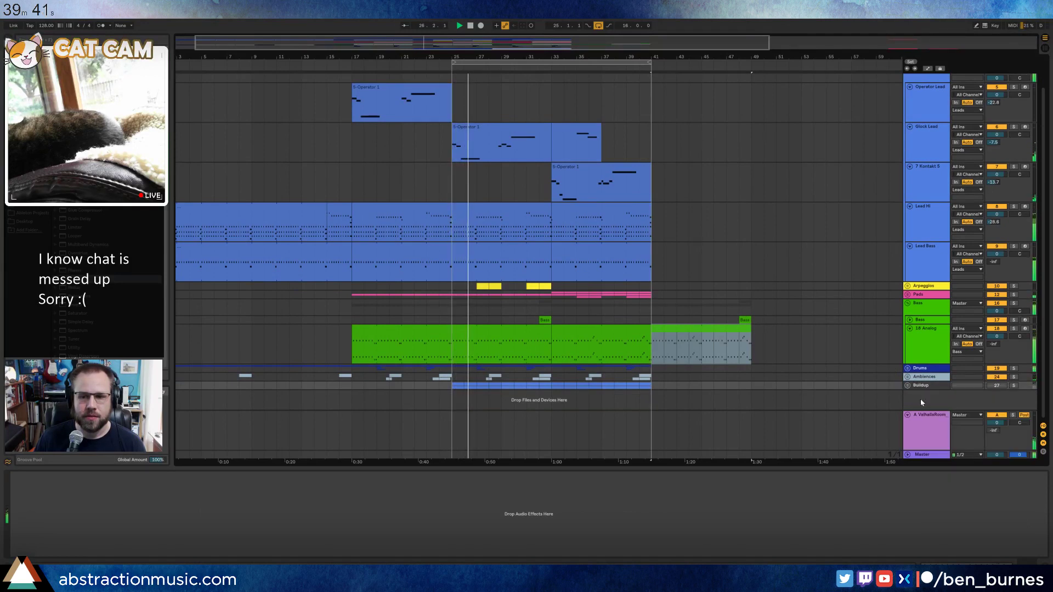
Unfold the Ambiences group, duplicate the Drums and Ambiences content of bars 25–41 to bar 41, and delete everything copied past bar 49.
left_click(837, 375)
left_click(907, 378)
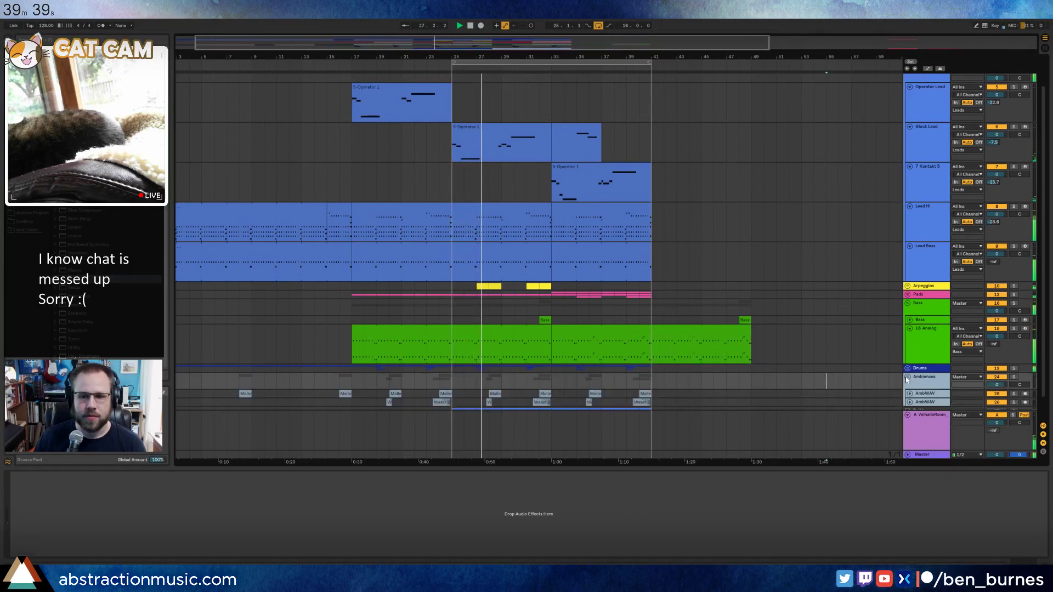
left_click_drag(653, 405, 448, 373)
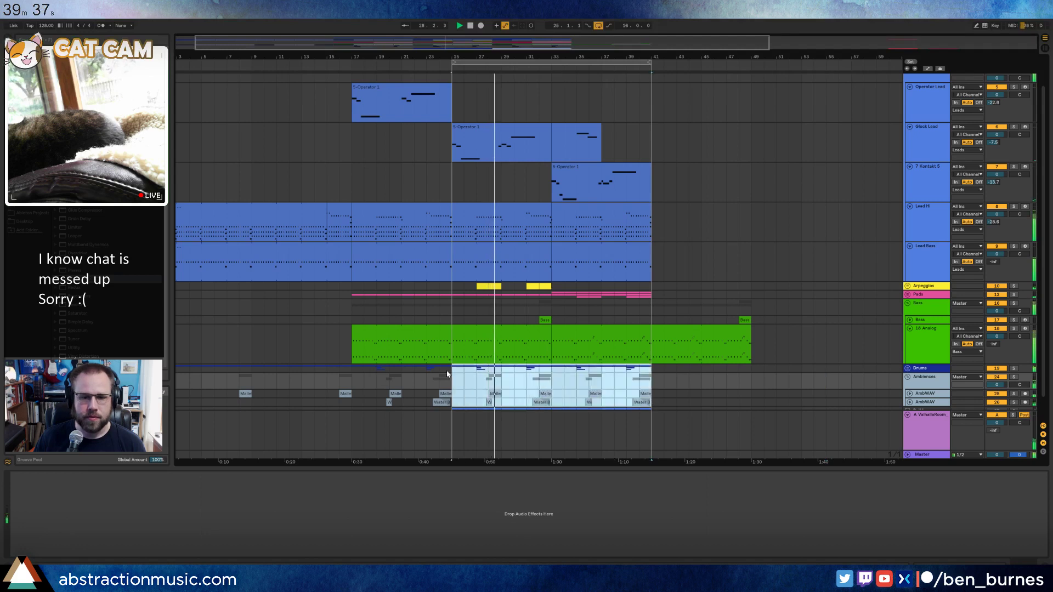
key("ctrl+d")
left_click(852, 341)
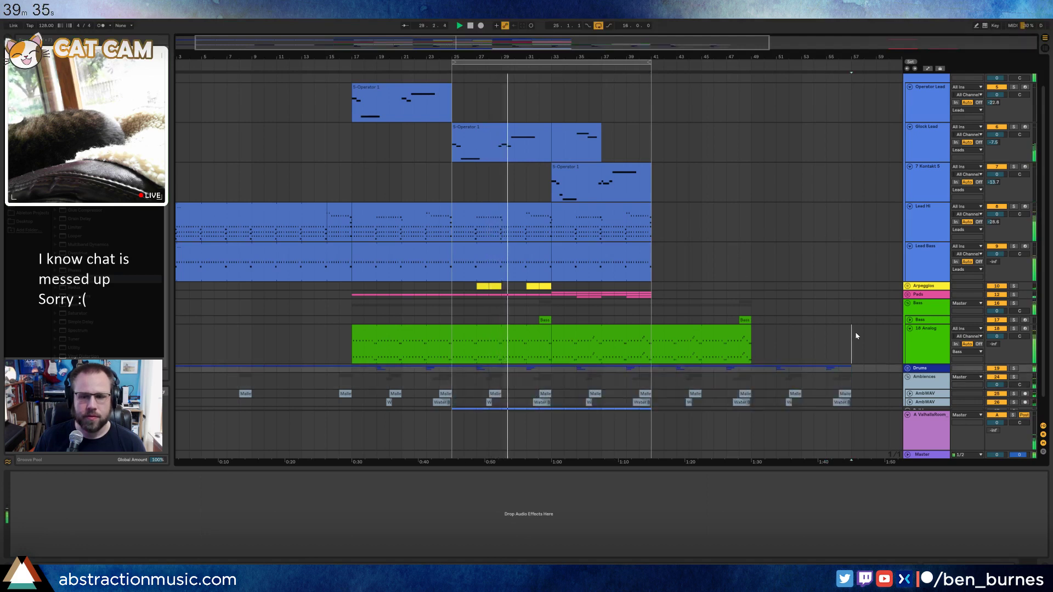
left_click_drag(872, 406, 752, 347)
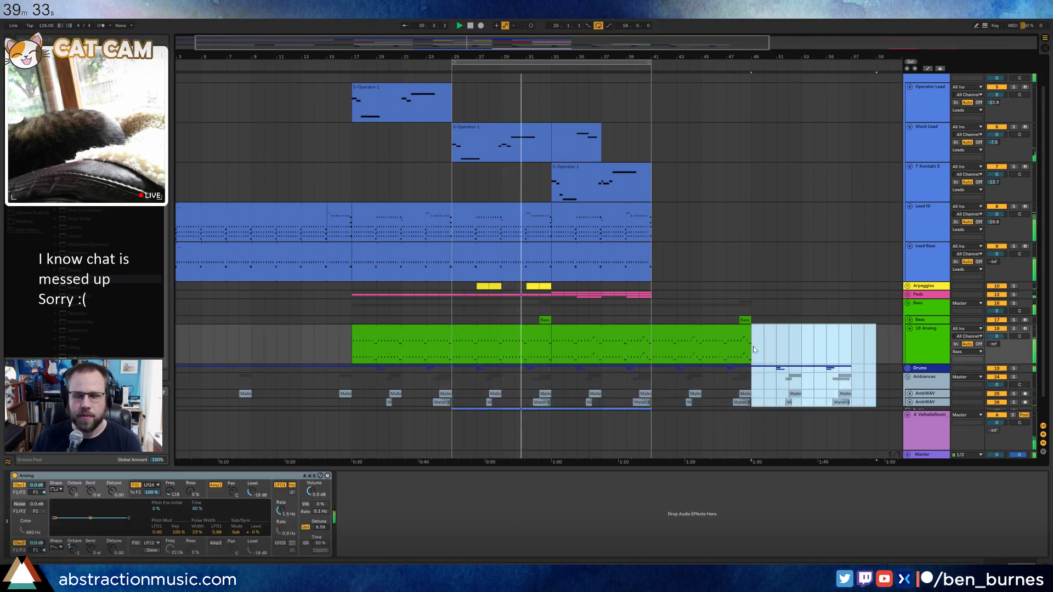
key("Delete")
Set the loop to the 16 bars from bar 33 to bar 49.
left_click(778, 329)
left_click_drag(651, 62, 752, 64)
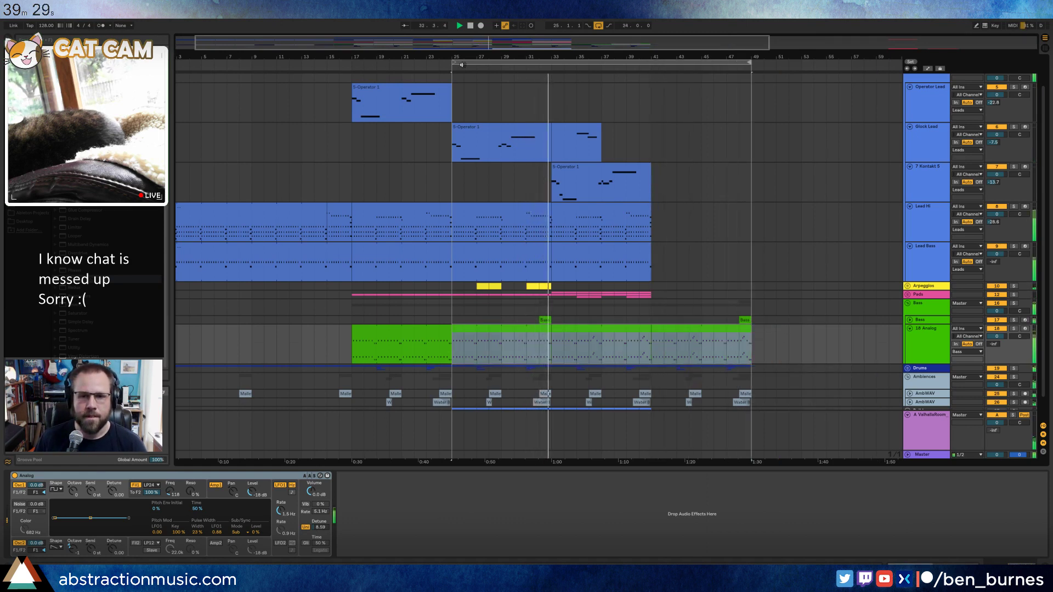
left_click_drag(454, 63, 551, 62)
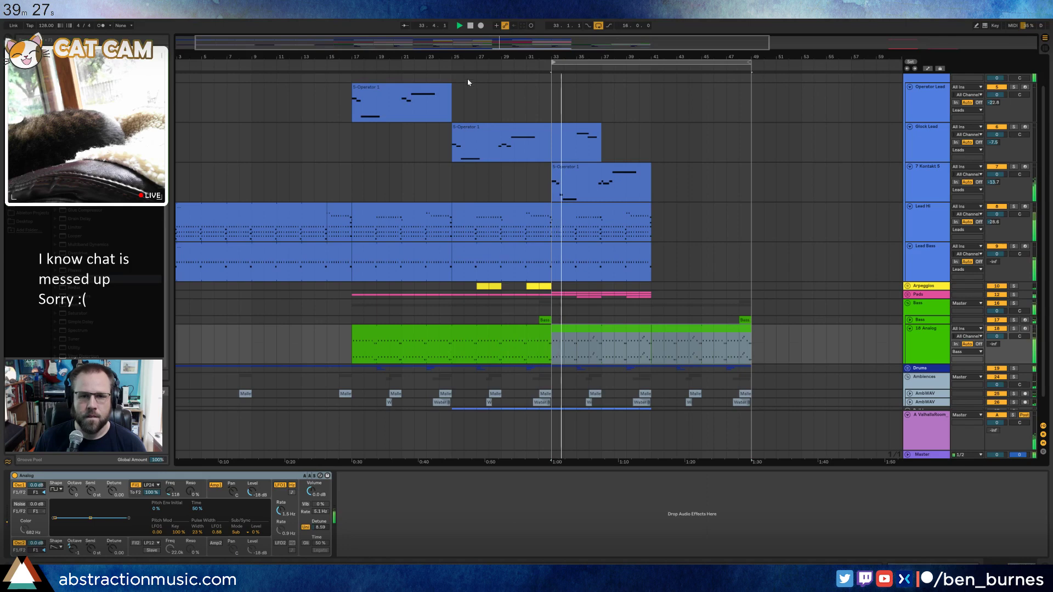
Copy the Operator Lead clip from bar 17 and the short Glock Lead clip from bar 33 to bar 41.
left_click(444, 91)
left_click_drag(445, 91, 727, 87)
left_click(576, 130)
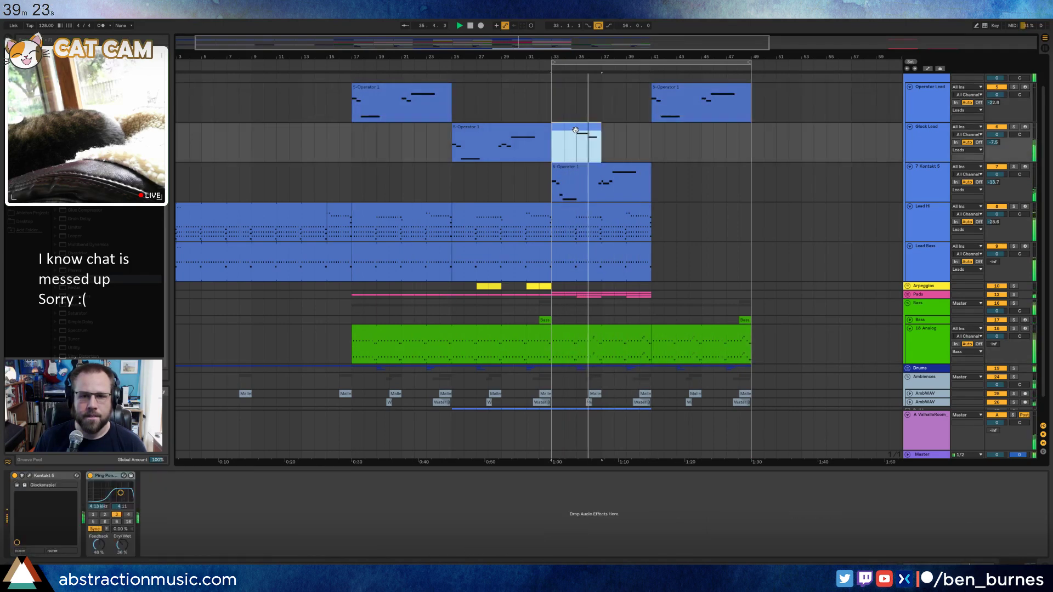
left_click_drag(576, 130, 673, 128)
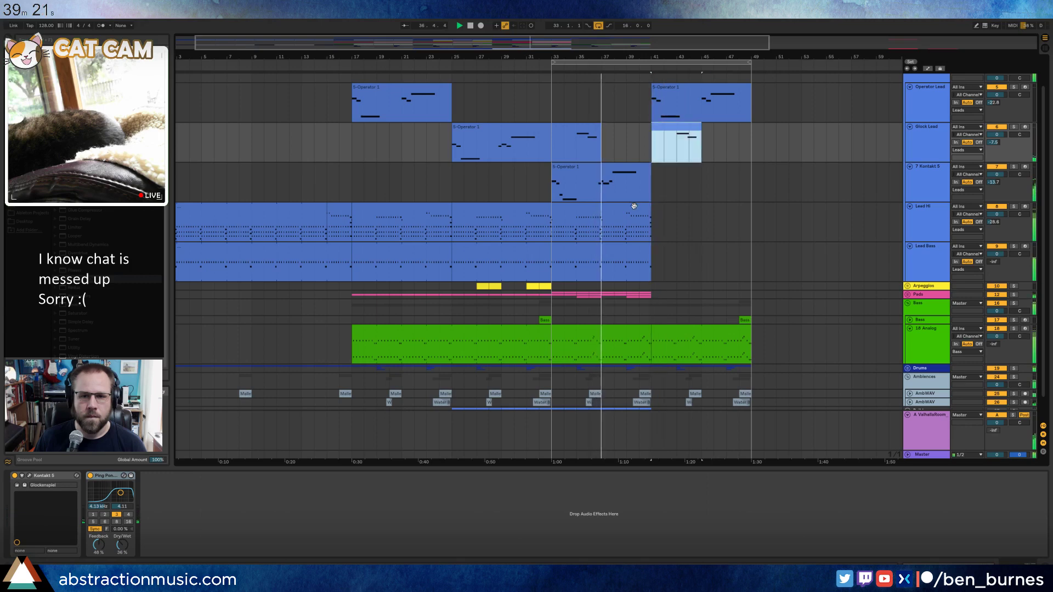
Duplicate bars 33–41 of the tracks from Lead Hi down to Bass so they continue to bar 49.
left_click_drag(634, 205, 650, 321)
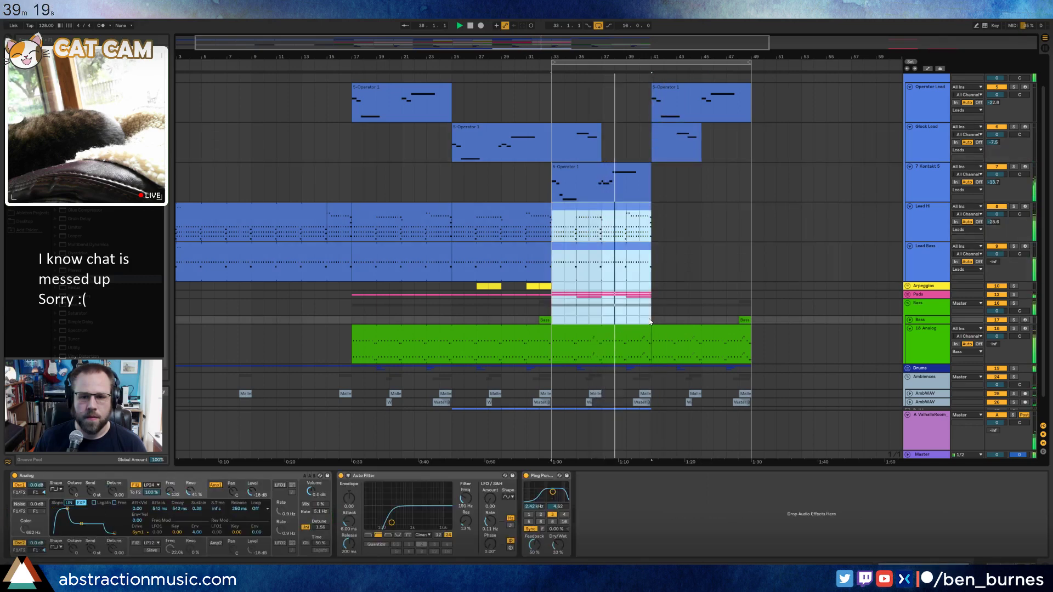
key("ctrl+d")
left_click(839, 272)
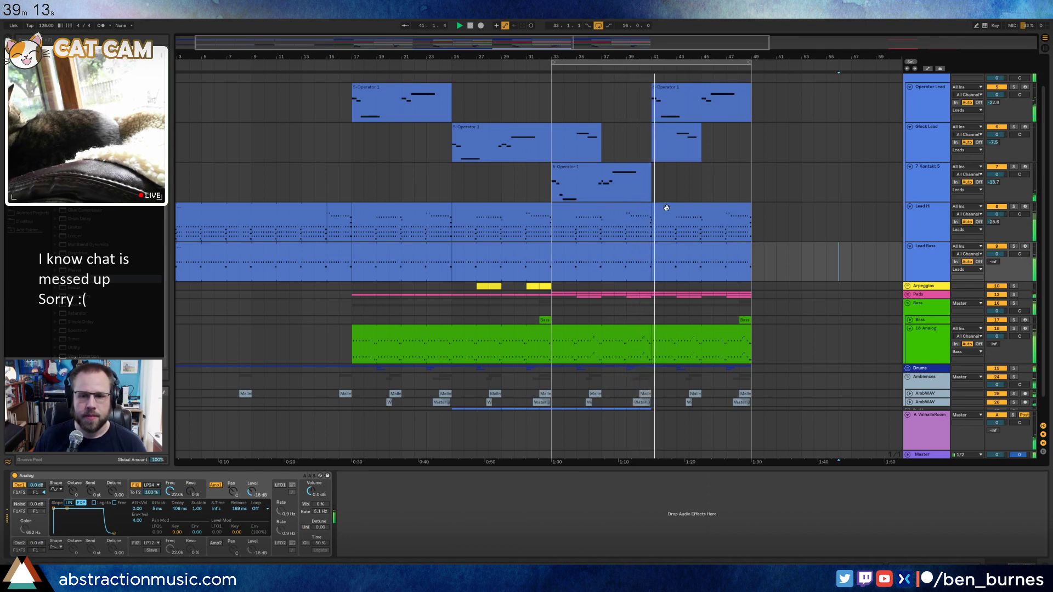
Transpose all notes of the Operator Lead clip at bar 41 down one octave.
double_click(694, 89)
left_click_drag(614, 167, 714, 92)
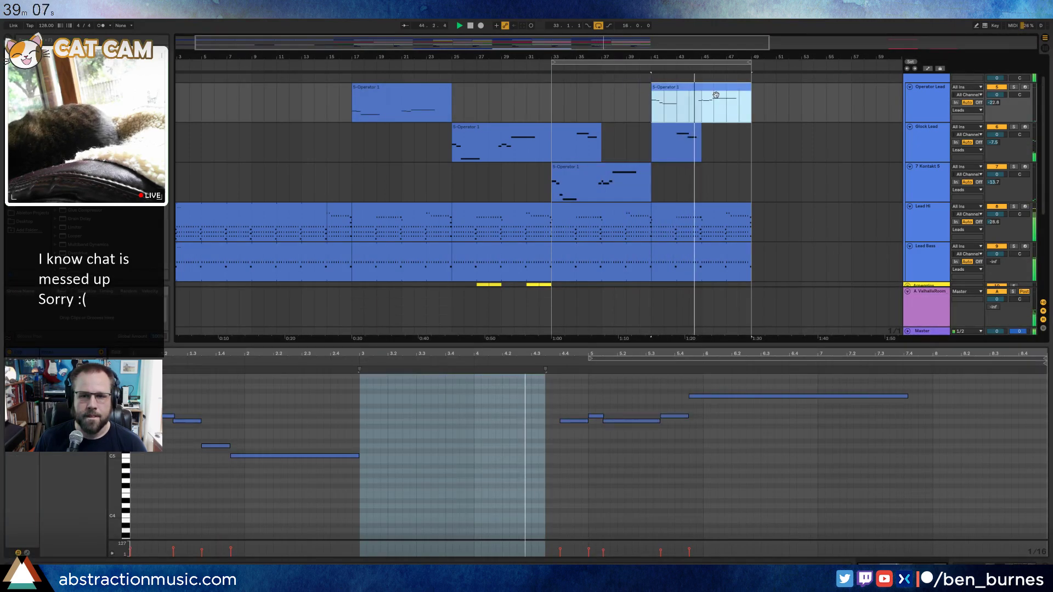
left_click(716, 481)
key("ctrl+a")
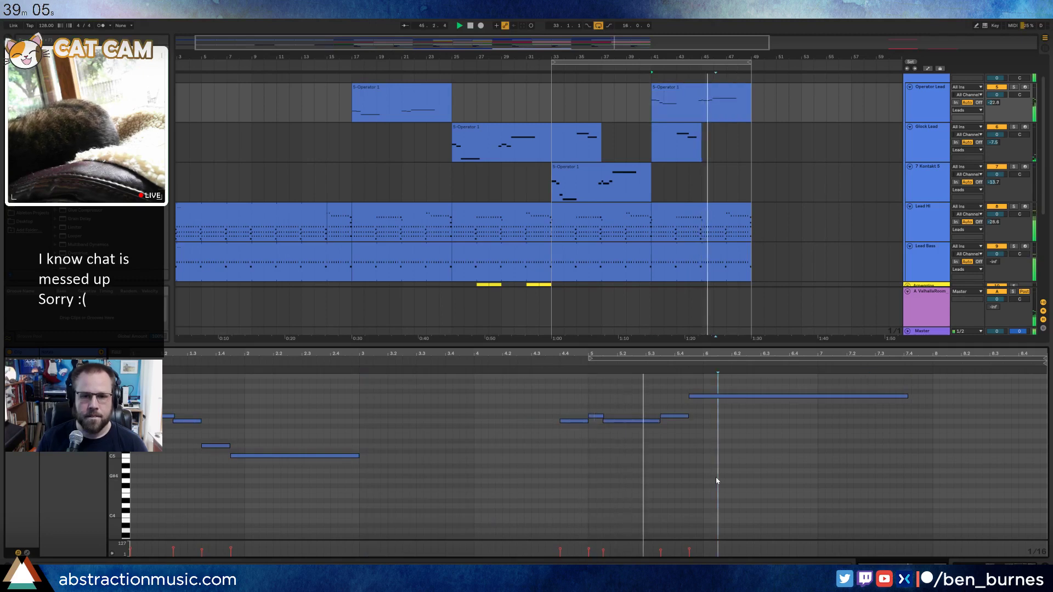
key("shift+Down")
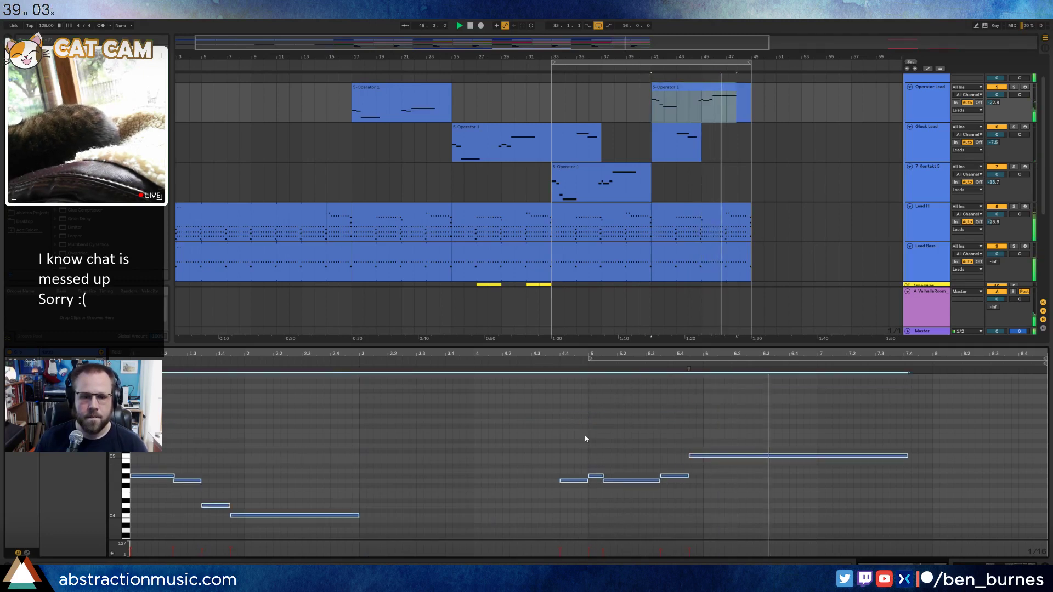
left_click(639, 404)
Add a short G5 note ending at bar 4 of the Glock Lead clip at bar 41, and close the clip's note view.
left_click(683, 143)
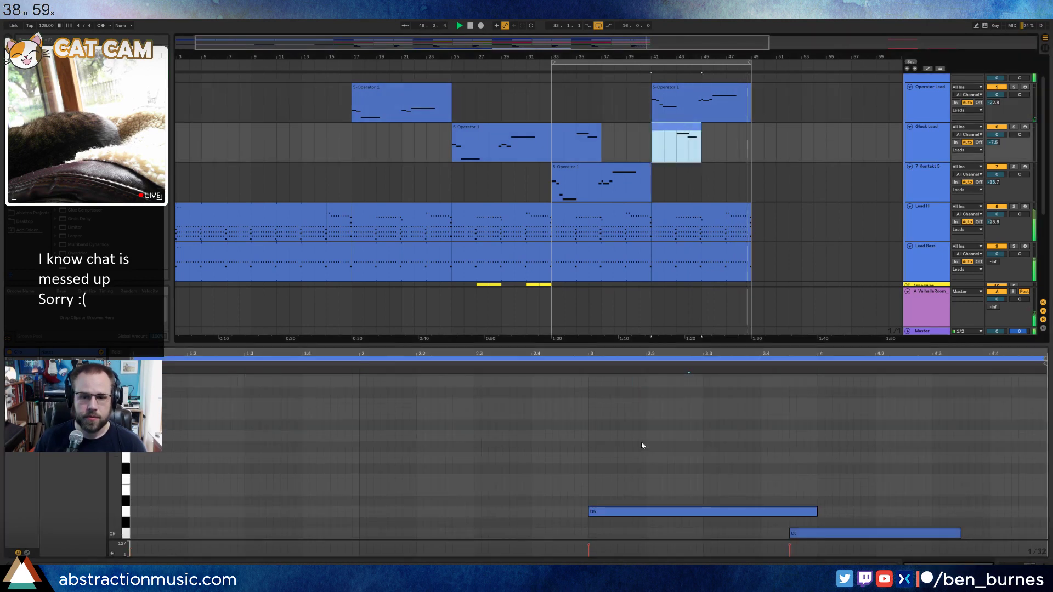
left_click_drag(764, 457, 814, 459)
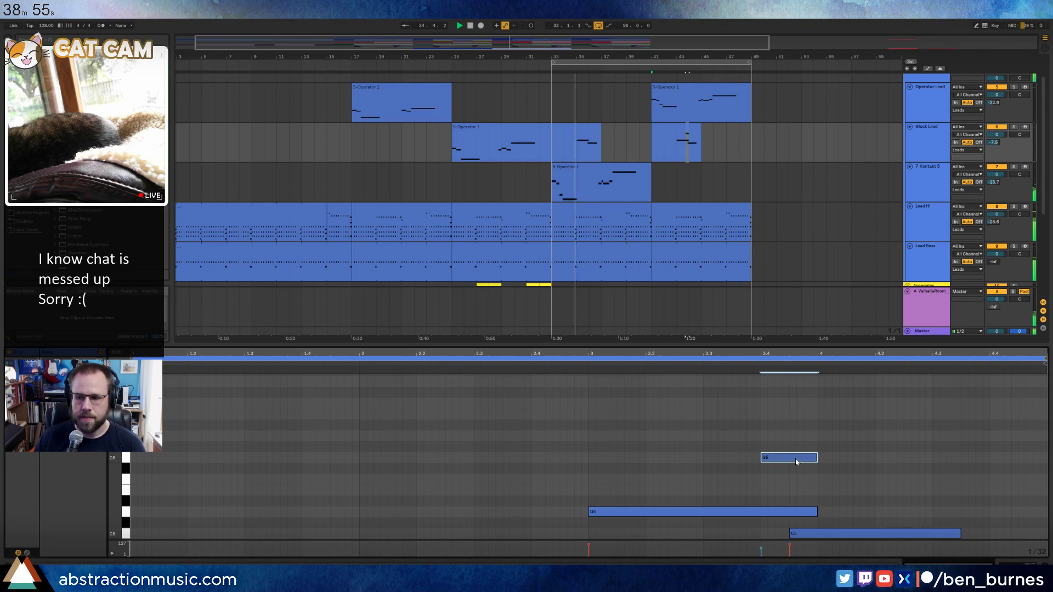
key("shift+Tab")
left_click(814, 154)
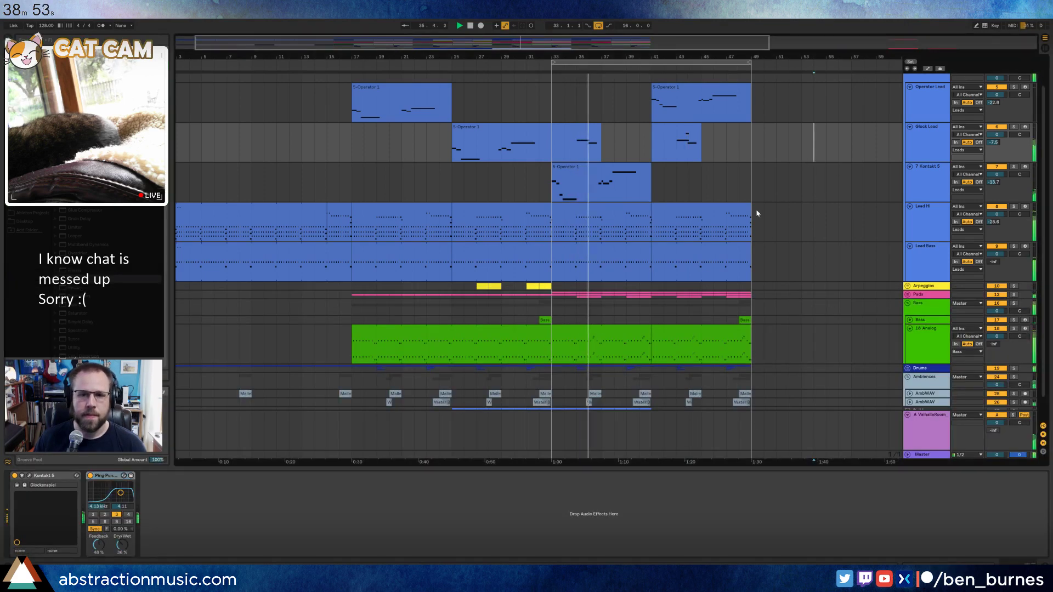
Lower the short added note in the Glock Lead clip at bar 41 to A#4.
double_click(680, 130)
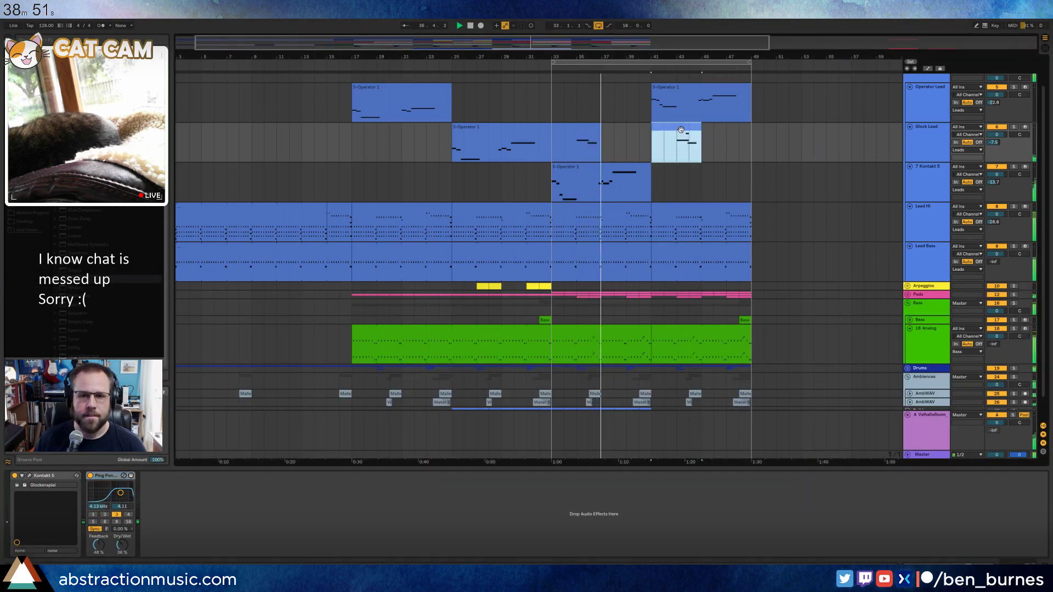
left_click(800, 457)
key("shift+Down")
key("Up")
key("Up")
key("Up")
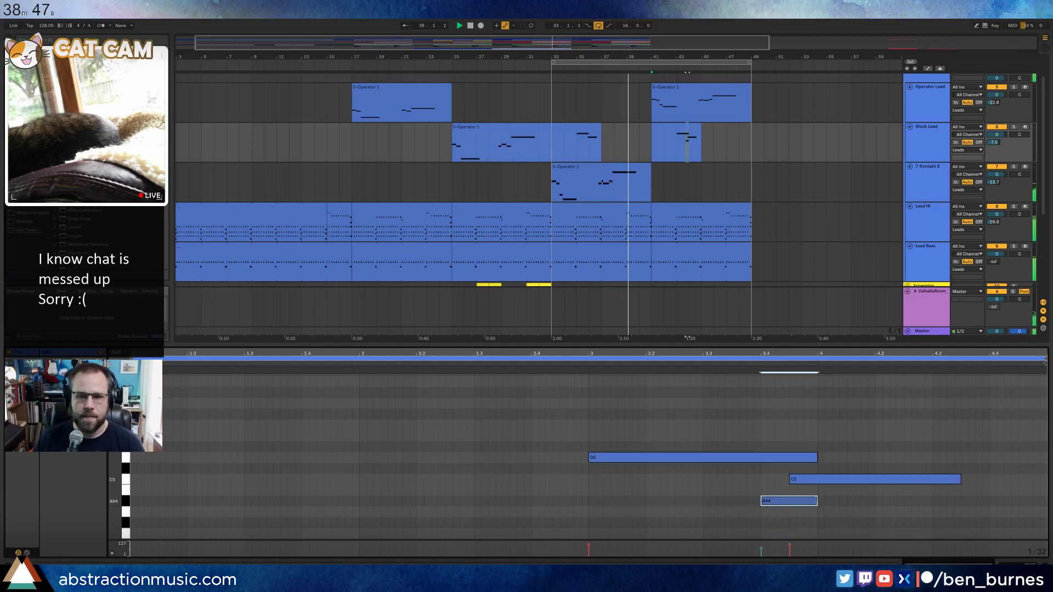
key("shift+Tab")
Raise the short note before the final held note in Operator Lead's bar 41 clip to just above that note, and audition the phrase.
scroll(760, 249, "down", 1)
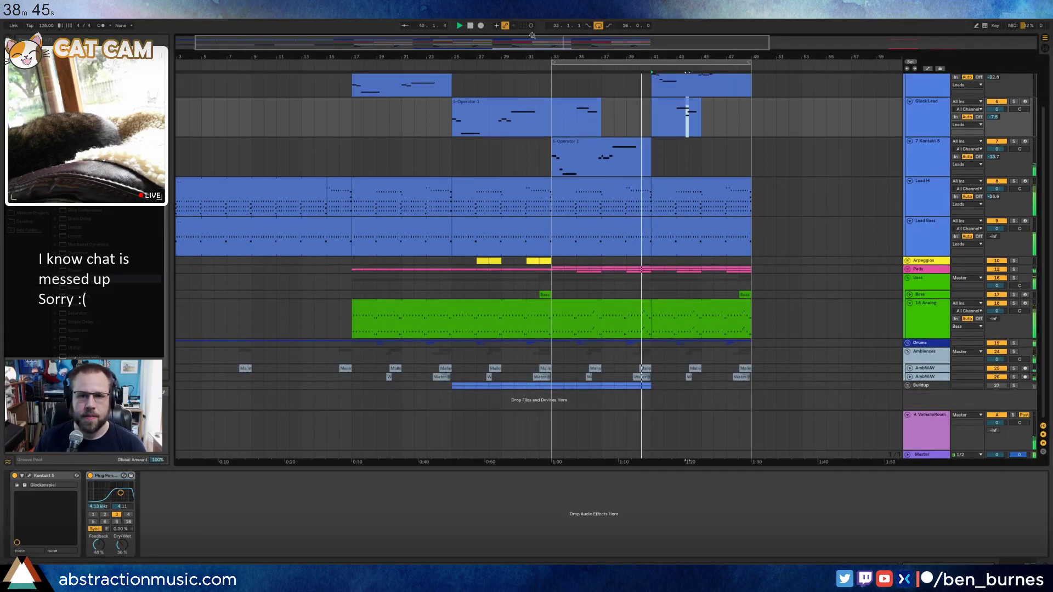
left_click_drag(532, 36, 580, 36)
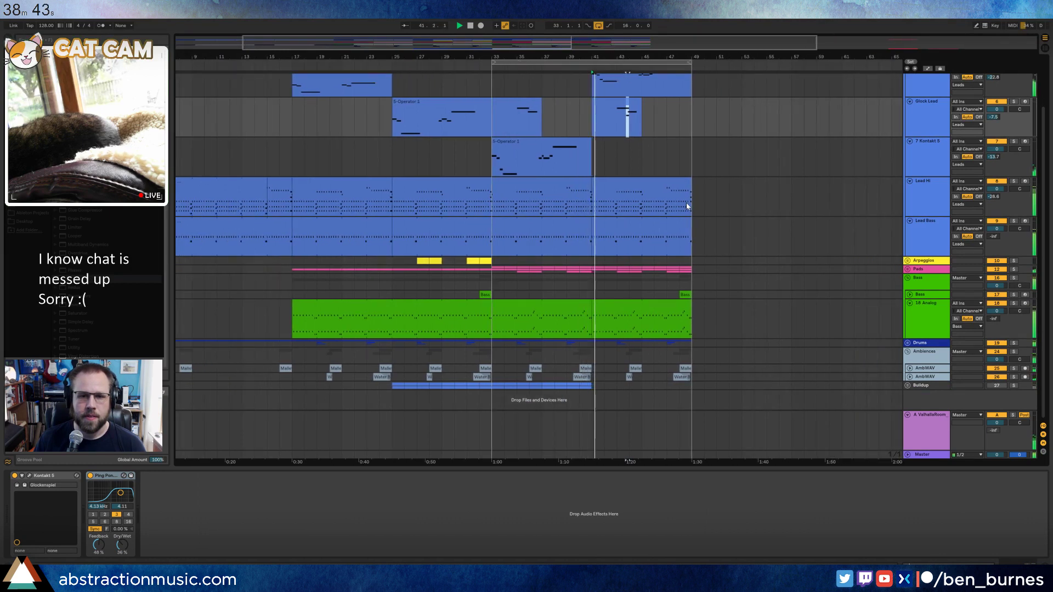
scroll(687, 203, "up", 2)
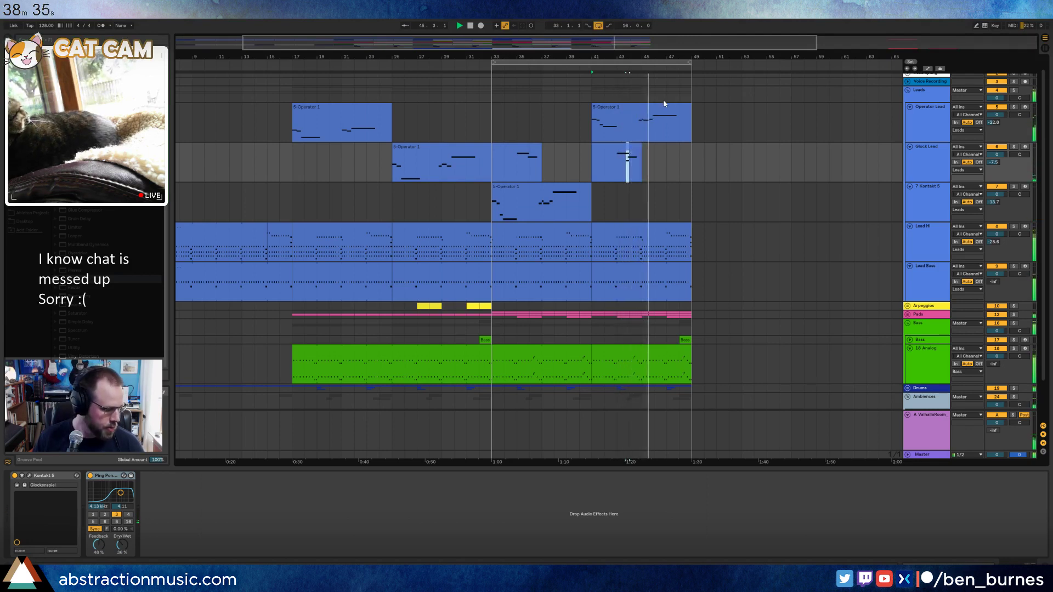
double_click(658, 107)
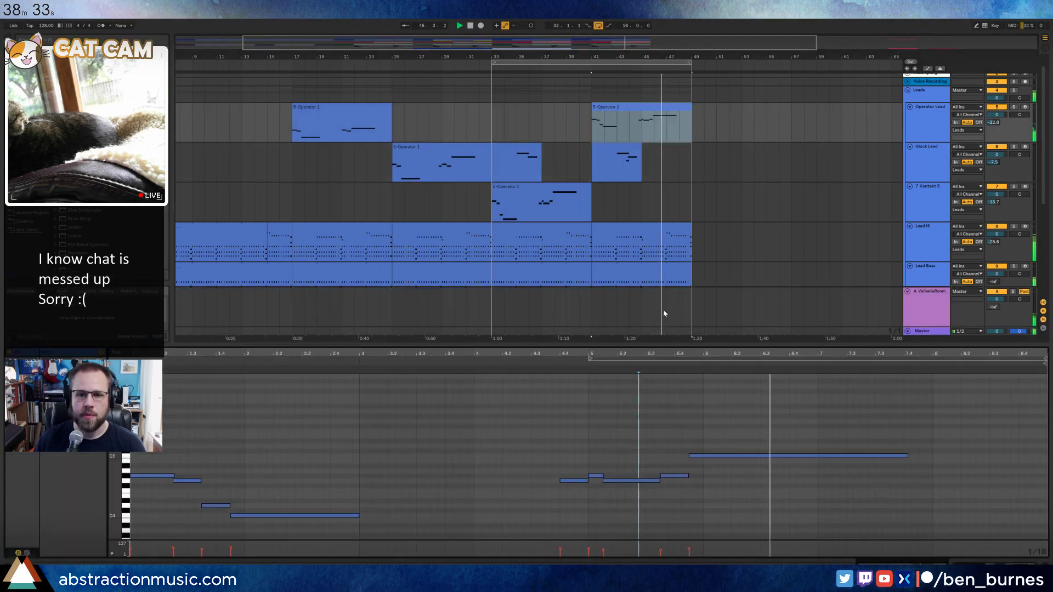
key("space")
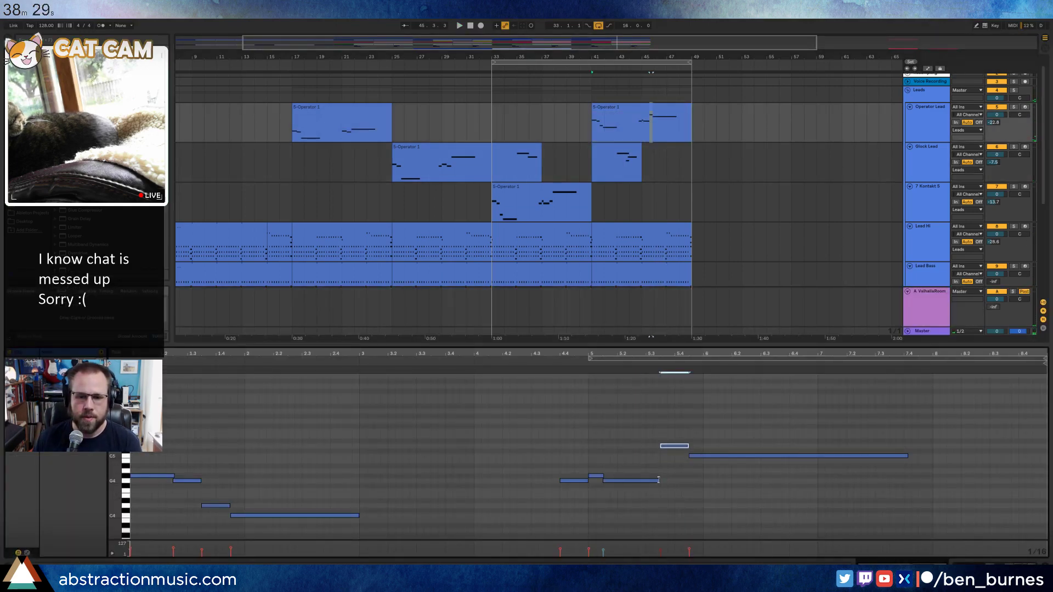
key("space")
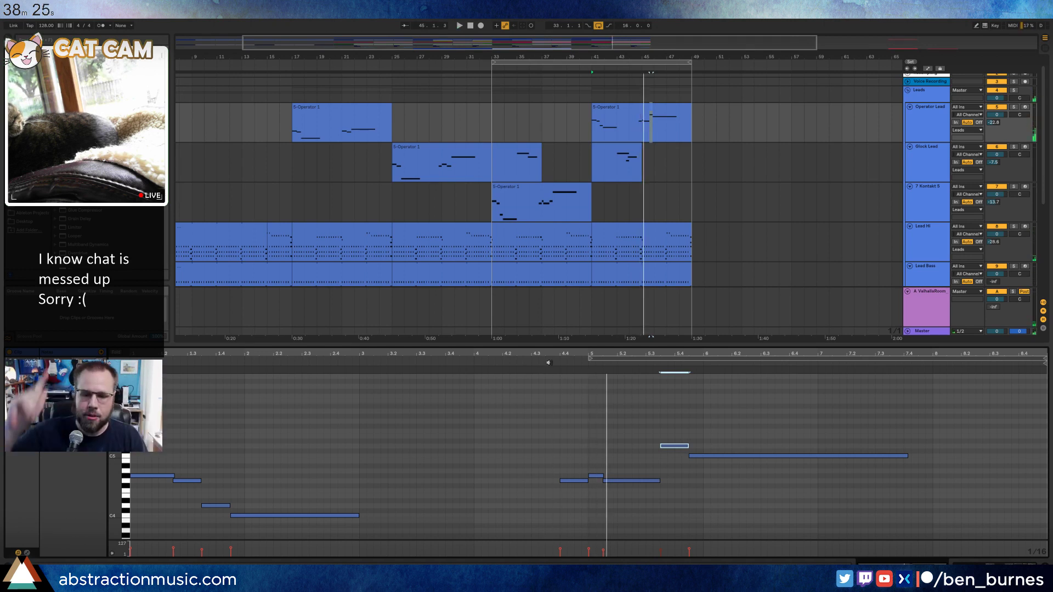
left_click(472, 26)
key("space")
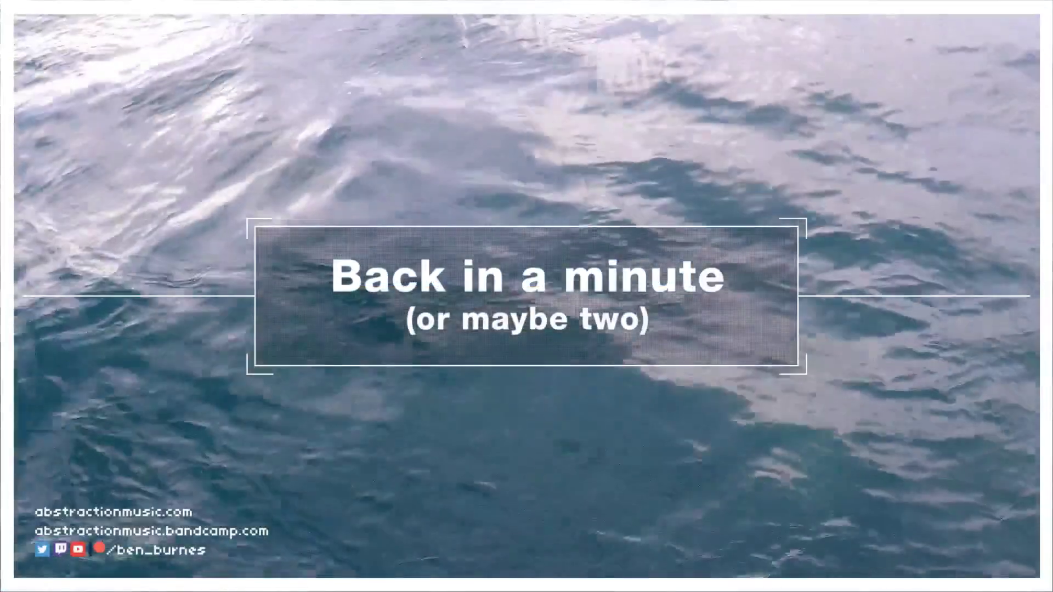
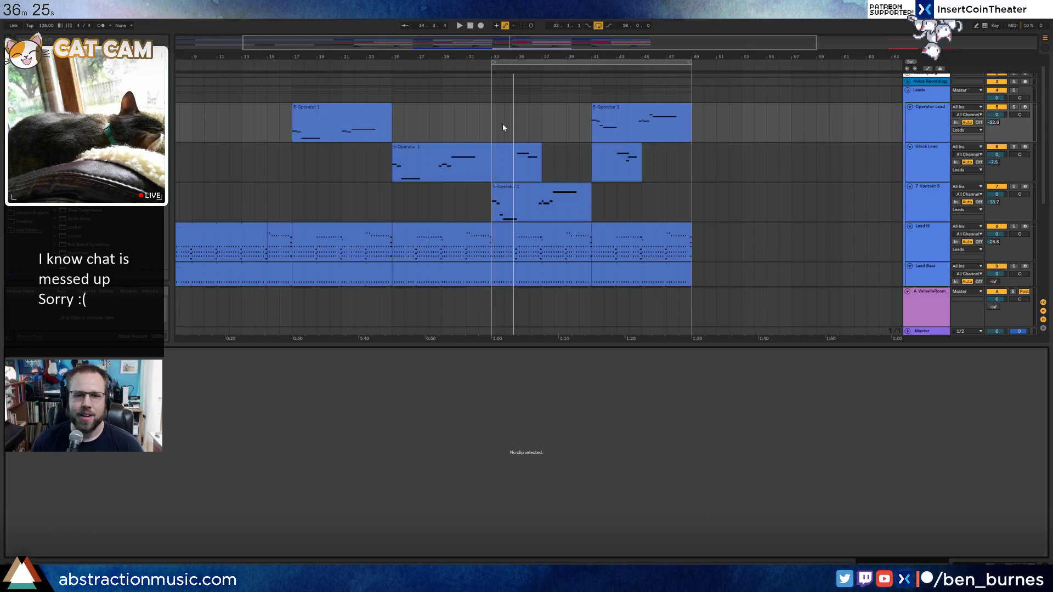
Play the arrangement from bar 17 and check the Buildup group while viewing the full timeline.
key("minus")
scroll(638, 176, "down", 3)
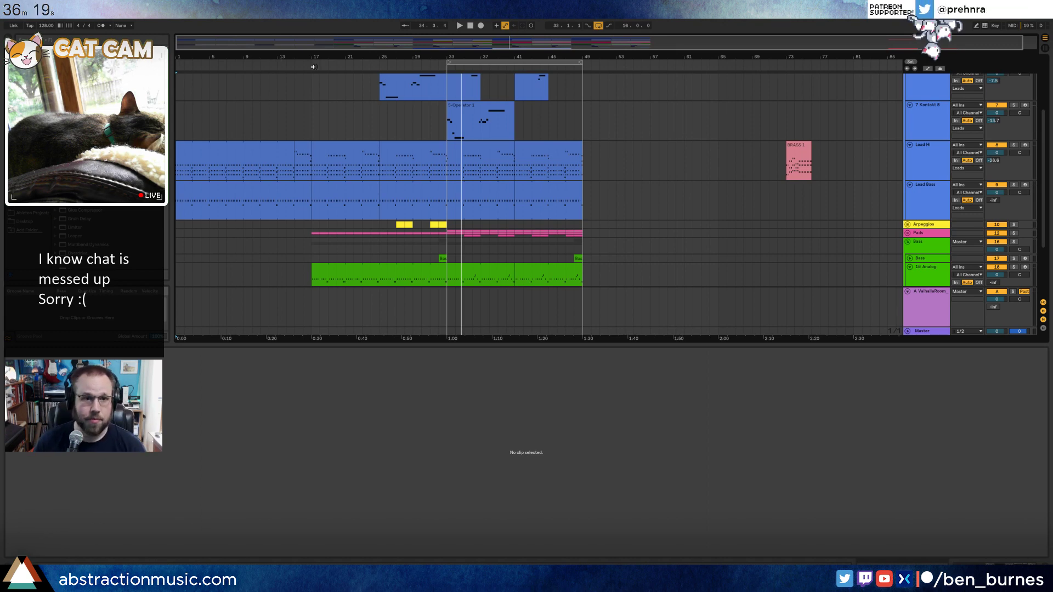
key("space")
scroll(543, 207, "down", 1)
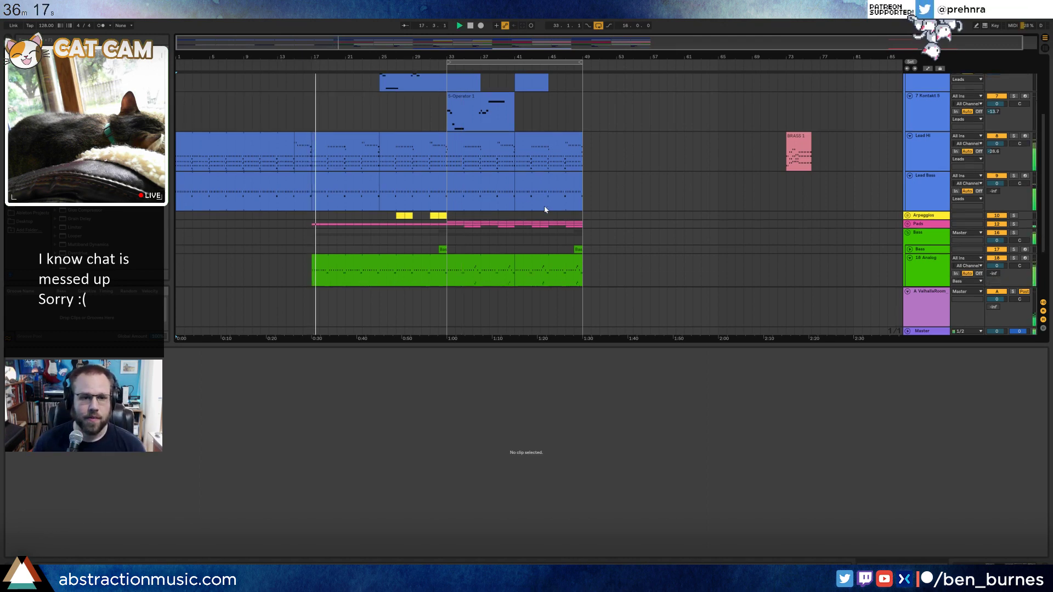
scroll(543, 219, "down", 5)
key("shift+Tab")
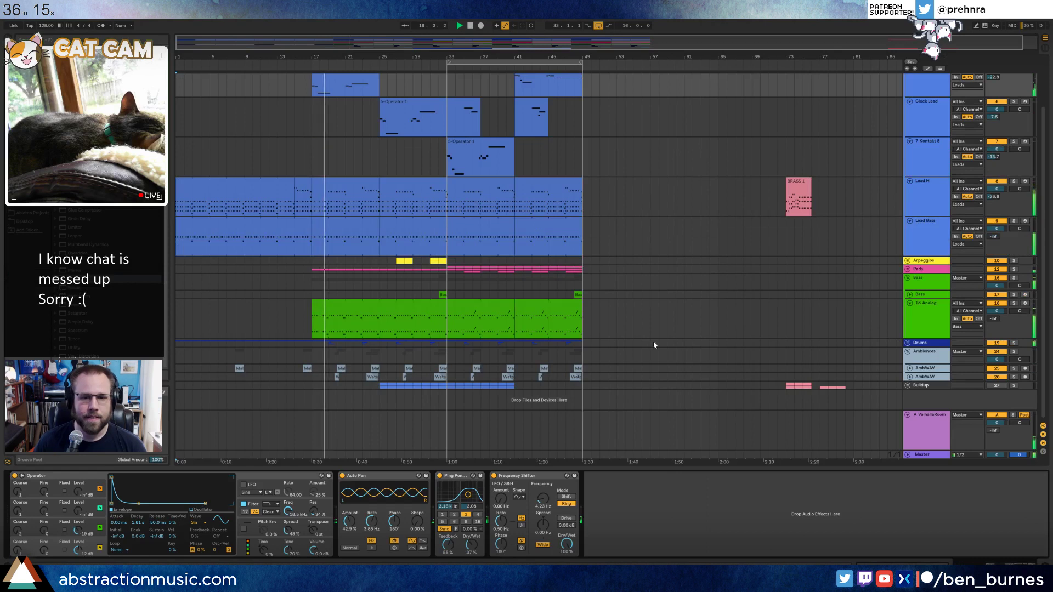
left_click(908, 386)
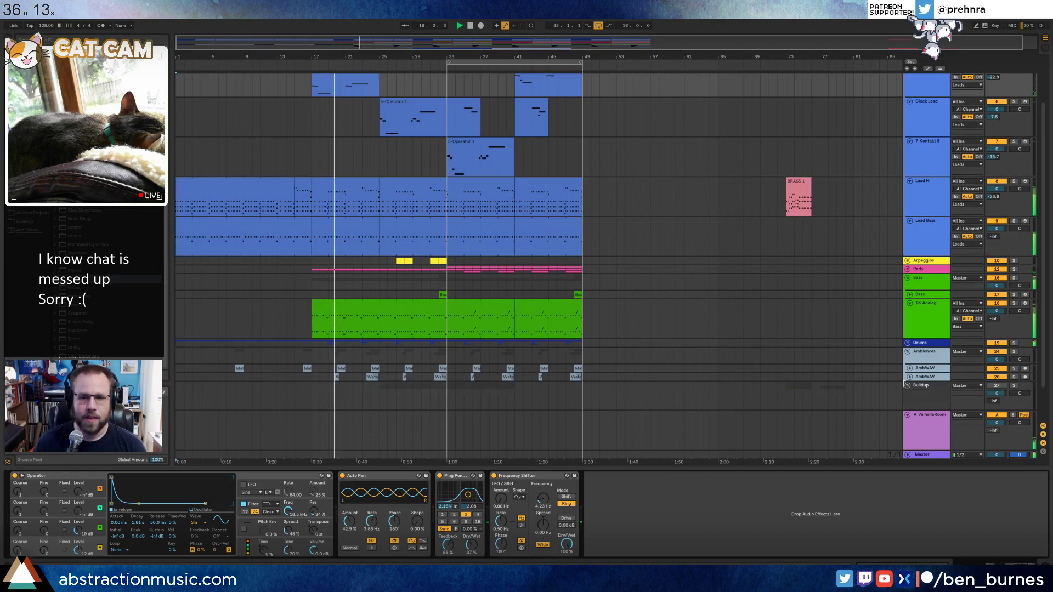
left_click(906, 386)
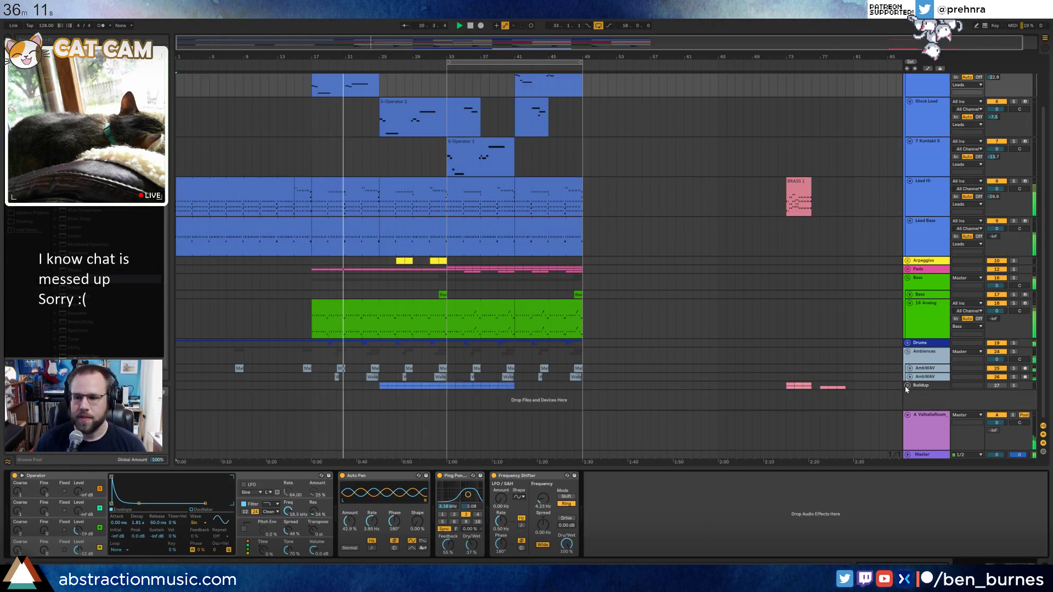
Delete the stray BRASS 1 clip from the Lead Hi track near bar 73.
left_click(797, 183)
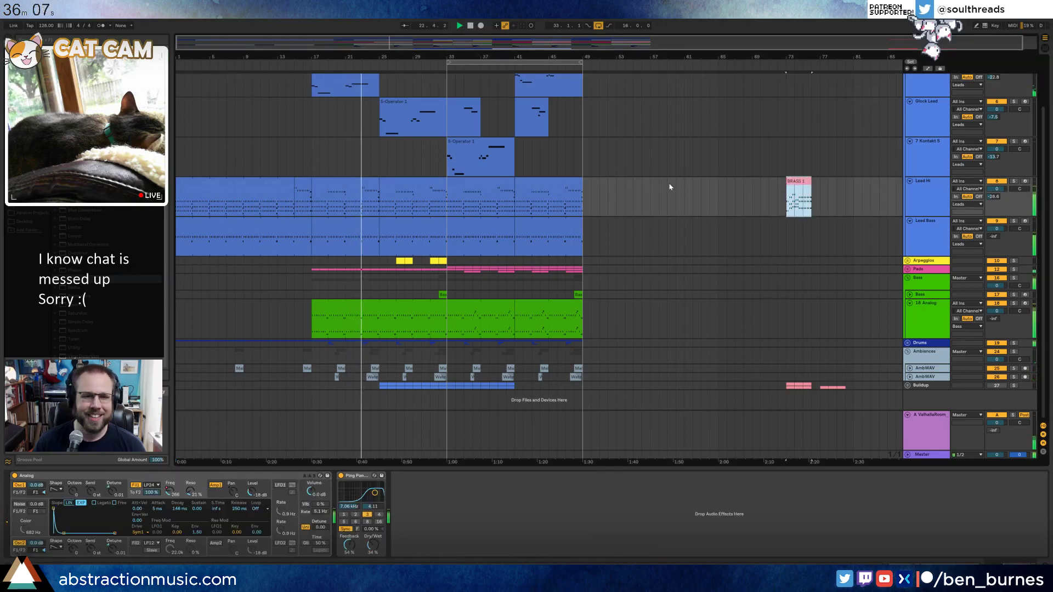
left_click(799, 182)
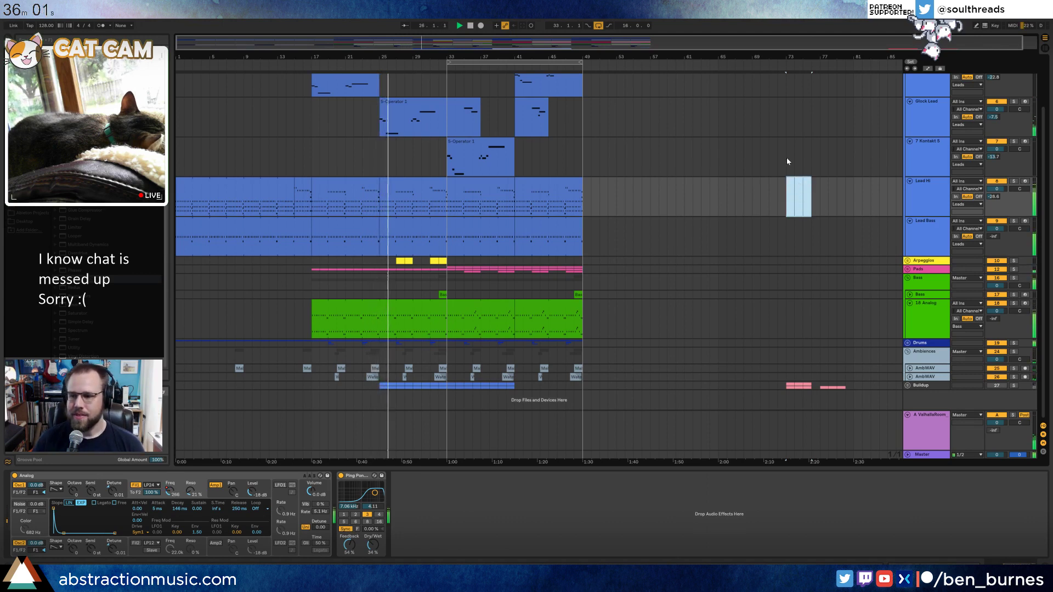
key("Delete")
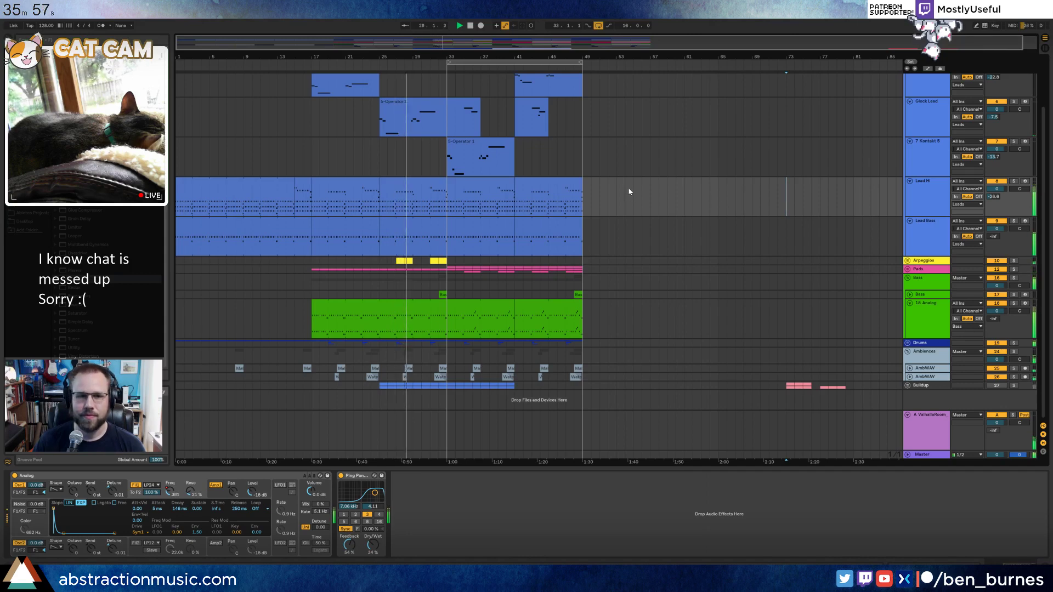
mouse_move(478, 43)
left_mouse_down()
mouse_move(480, 69)
mouse_move(479, 40)
left_mouse_up()
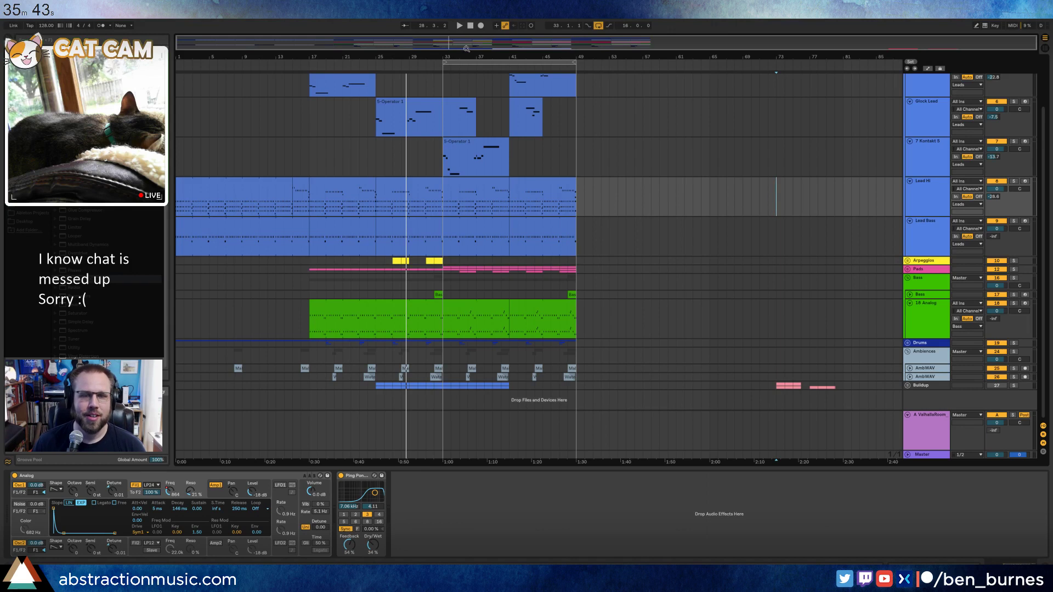
Duplicate the clips on the Lead Hi through ambience tracks from bars 33–49 to bars 49–65, and play from bar 17.
left_click(433, 65)
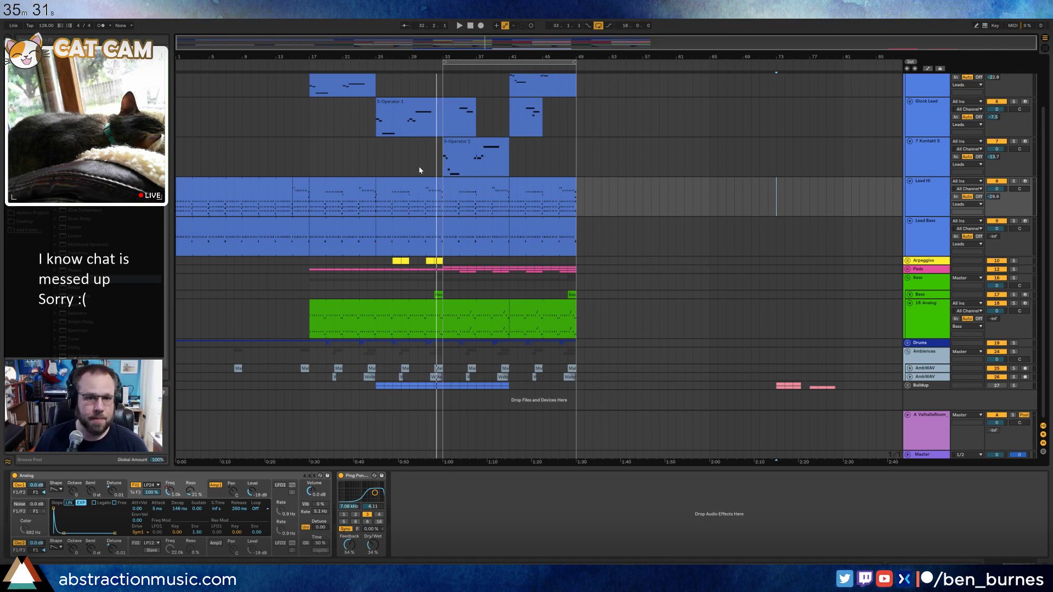
left_click(481, 187)
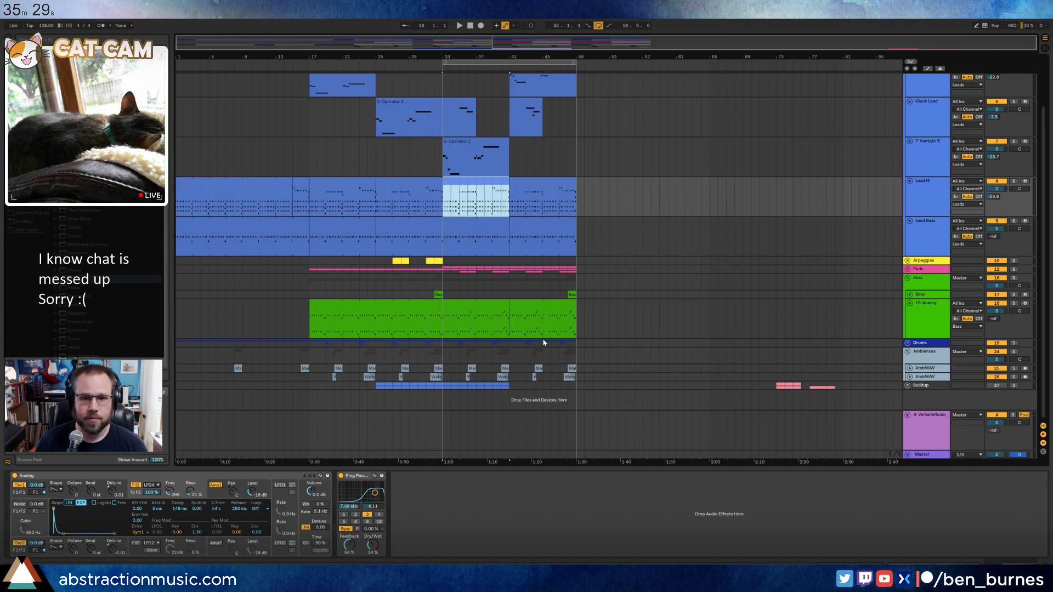
left_click(576, 379, "shift")
key("ctrl+d")
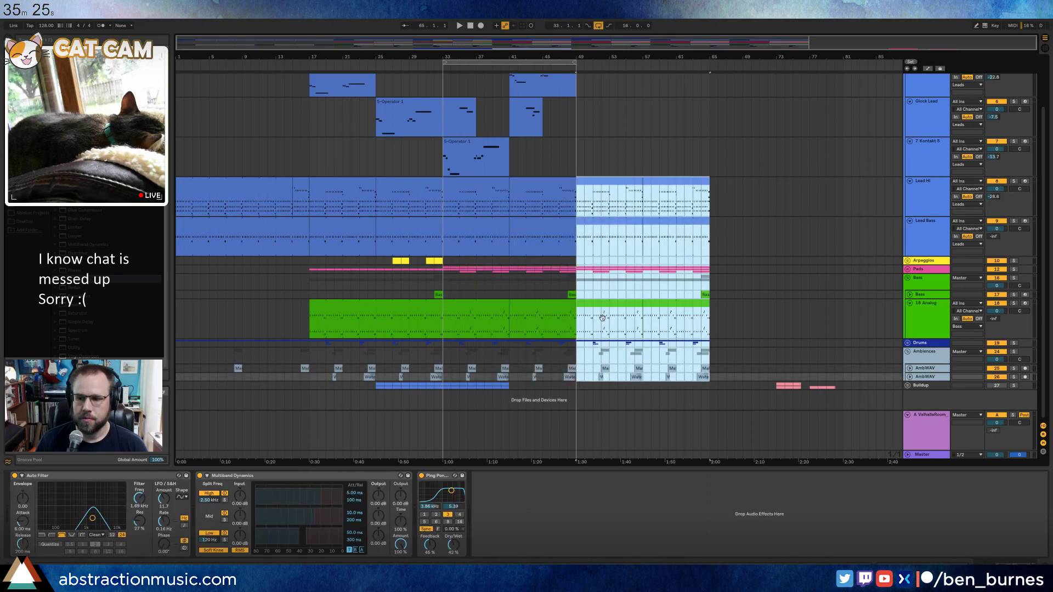
scroll(546, 212, "up", 3)
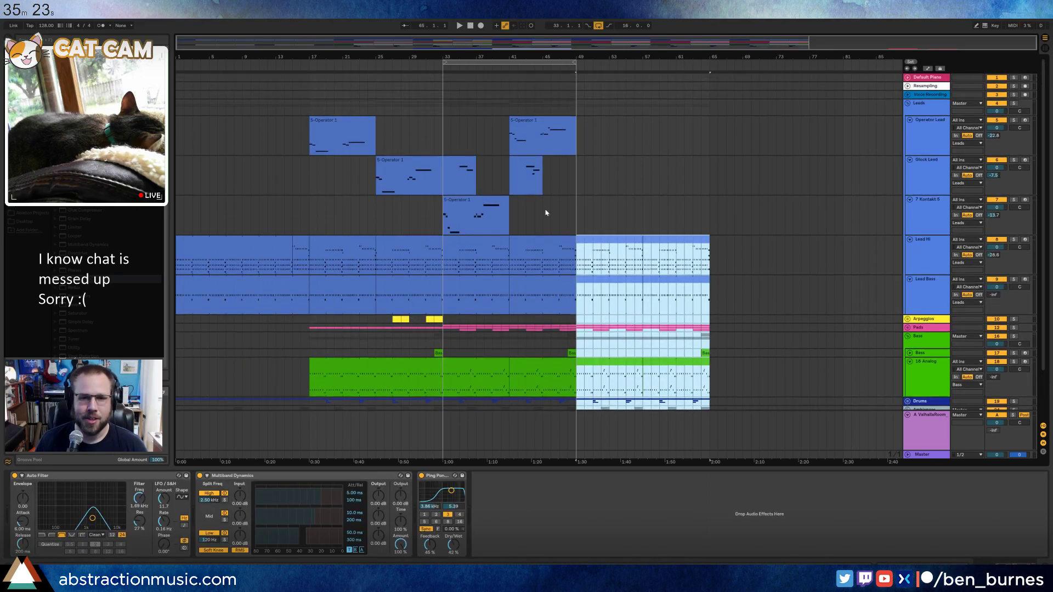
left_click(306, 64)
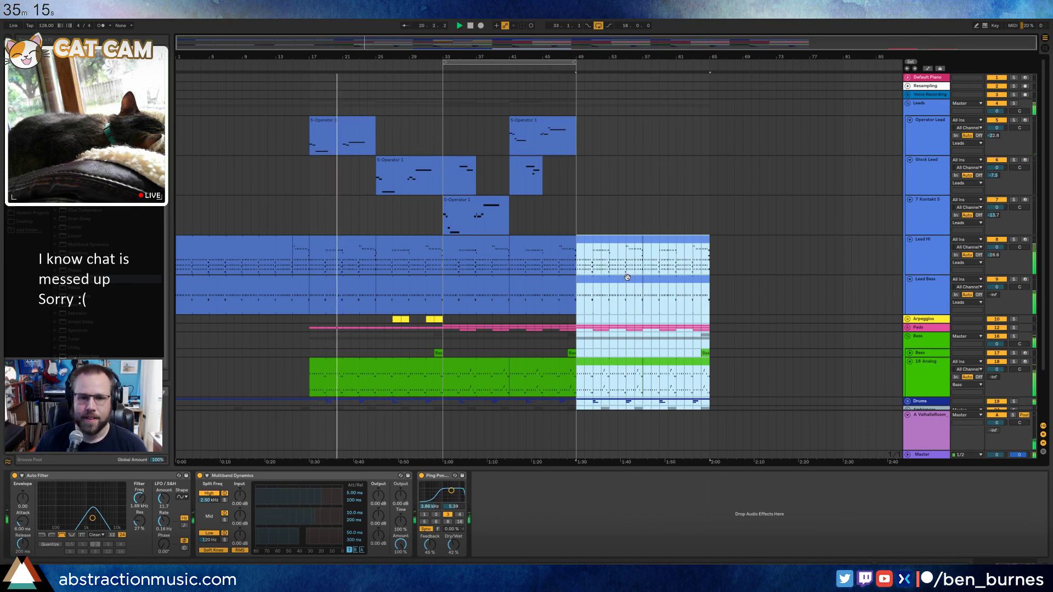
In the Lead Bass clip at bar 49, lower the first two notes to G#0 and the next three to A#0.
double_click(626, 301)
scroll(208, 440, "down", 2)
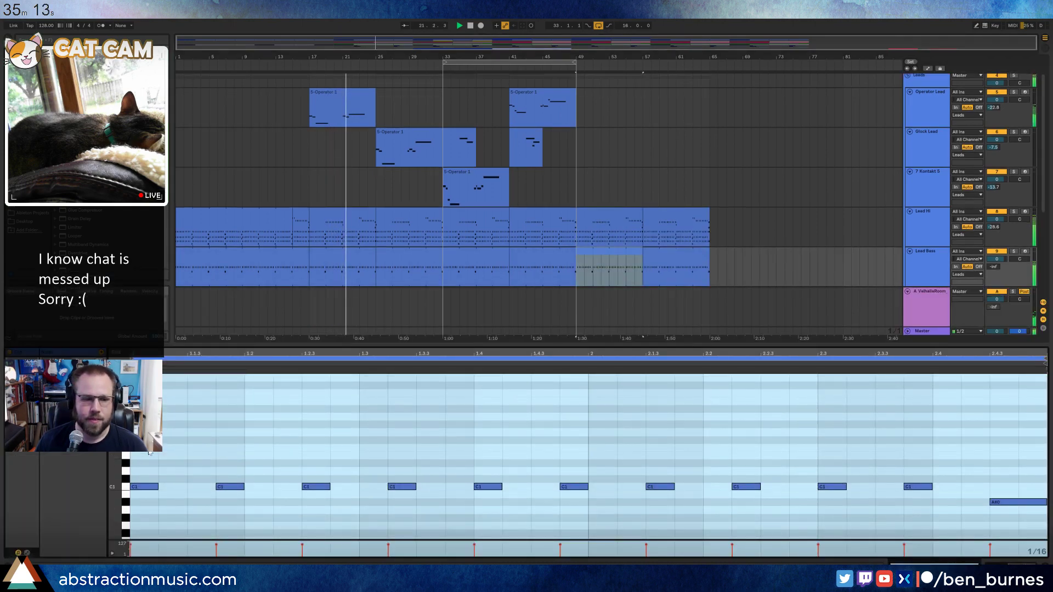
left_click_drag(149, 453, 246, 508)
key("Down")
key("Down")
key("Down")
key("Down")
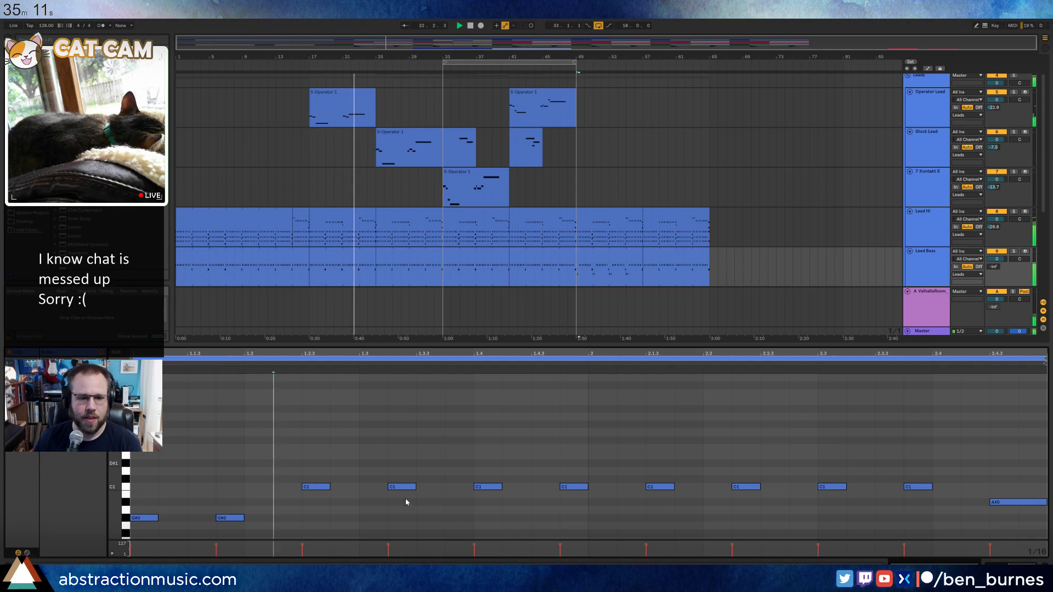
left_click_drag(282, 463, 548, 510)
key("Down")
key("Down")
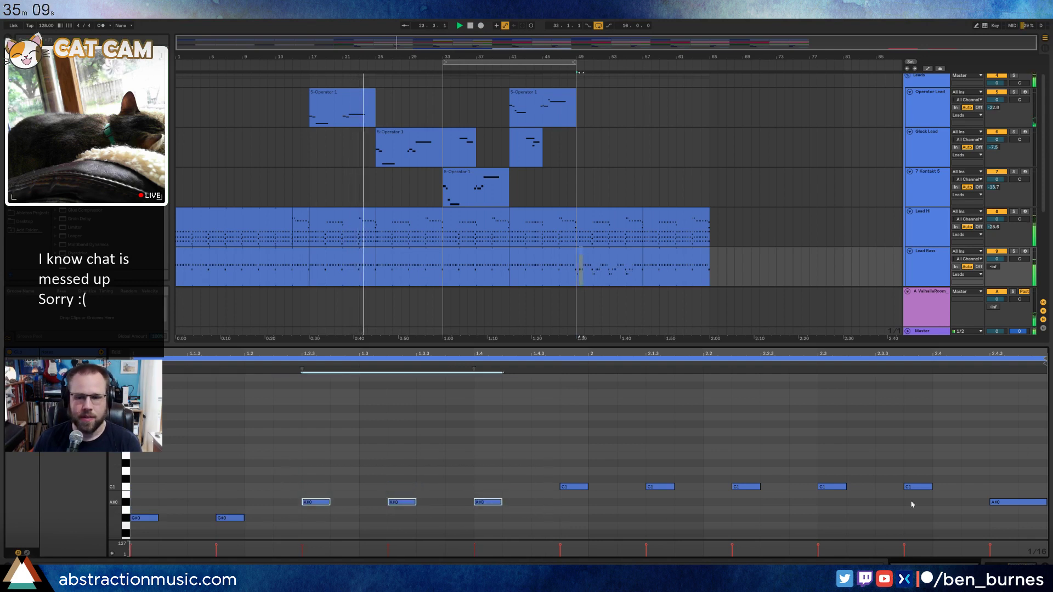
Raise the last note of the Lead Bass clip at bar 49 to D1 and duplicate the edited clip to bar 57.
left_click_drag(996, 481, 1017, 535)
key("Up")
key("Up")
key("Up")
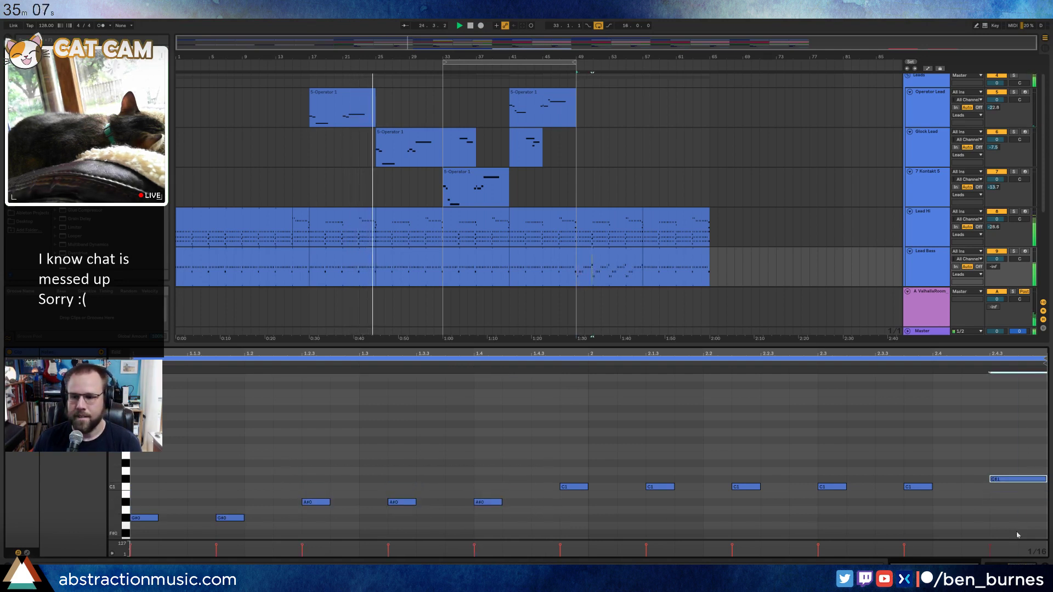
key("Up")
left_click(625, 262)
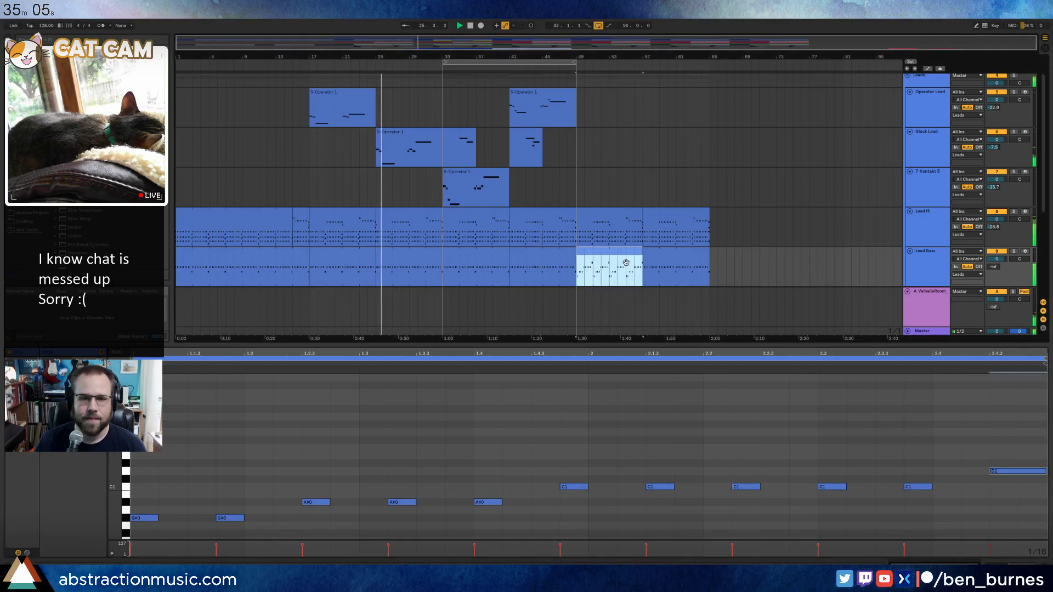
Raise the third to sixth middle-voice notes in the Lead Hi clip at bar 49 by two semitones, and loop bars 49–65.
left_click(620, 214)
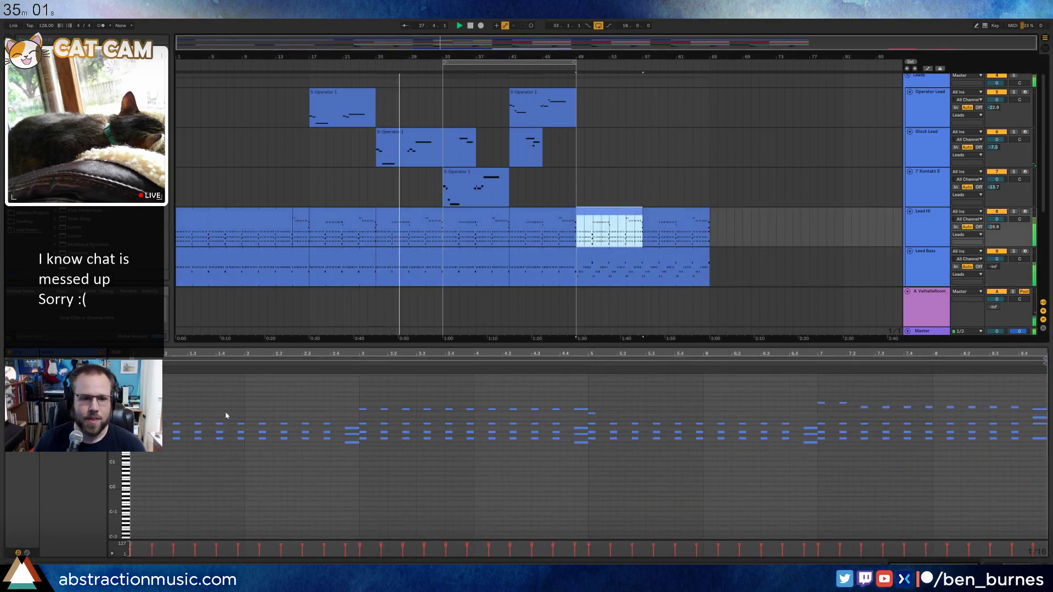
left_click_drag(114, 415, 140, 415)
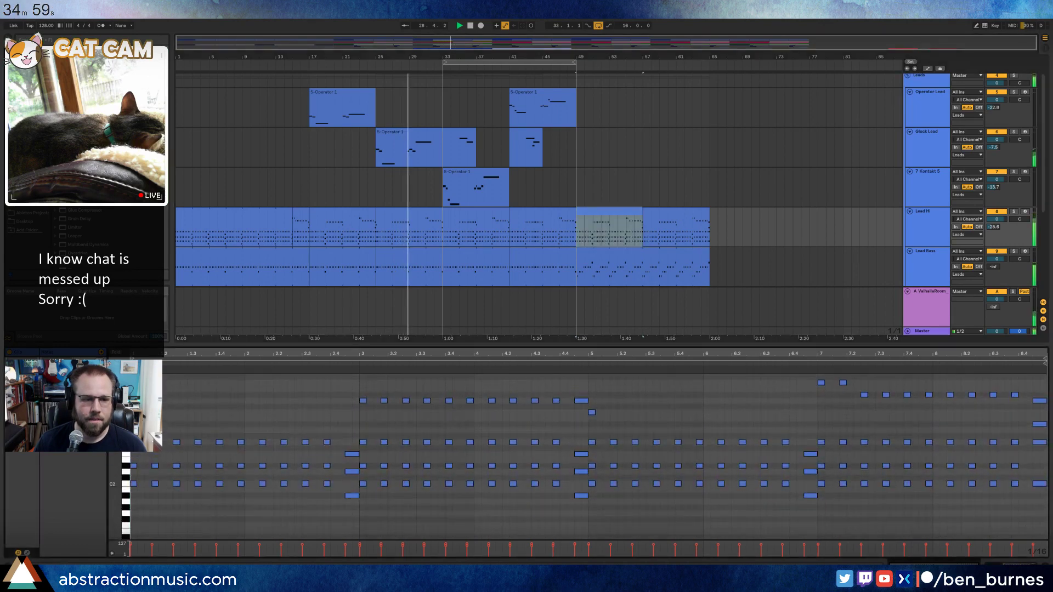
left_click_drag(174, 457, 245, 473)
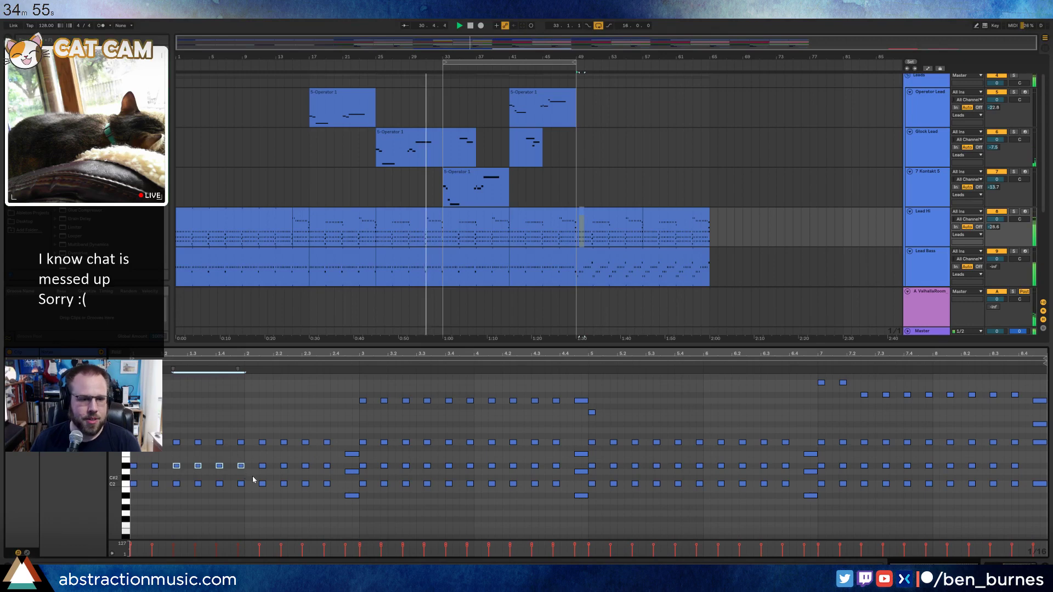
key("Up")
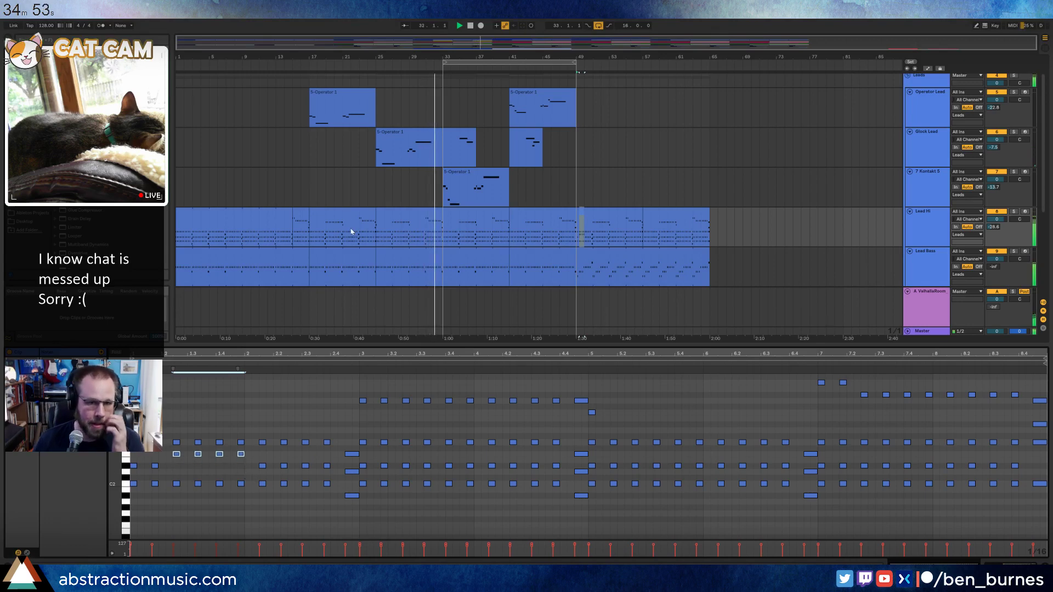
left_click_drag(531, 64, 665, 64)
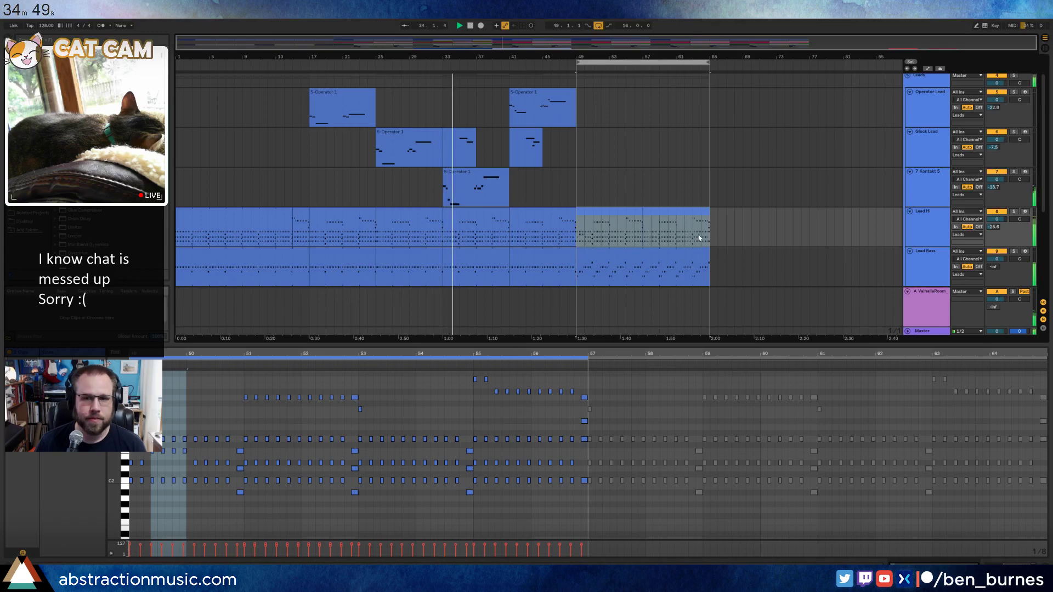
Unfold the Buildup group and copy the Lead Bass clips from bars 49–65 onto its BRASS and STRONGS tracks.
scroll(710, 255, "down", 5)
scroll(713, 262, "down", 4)
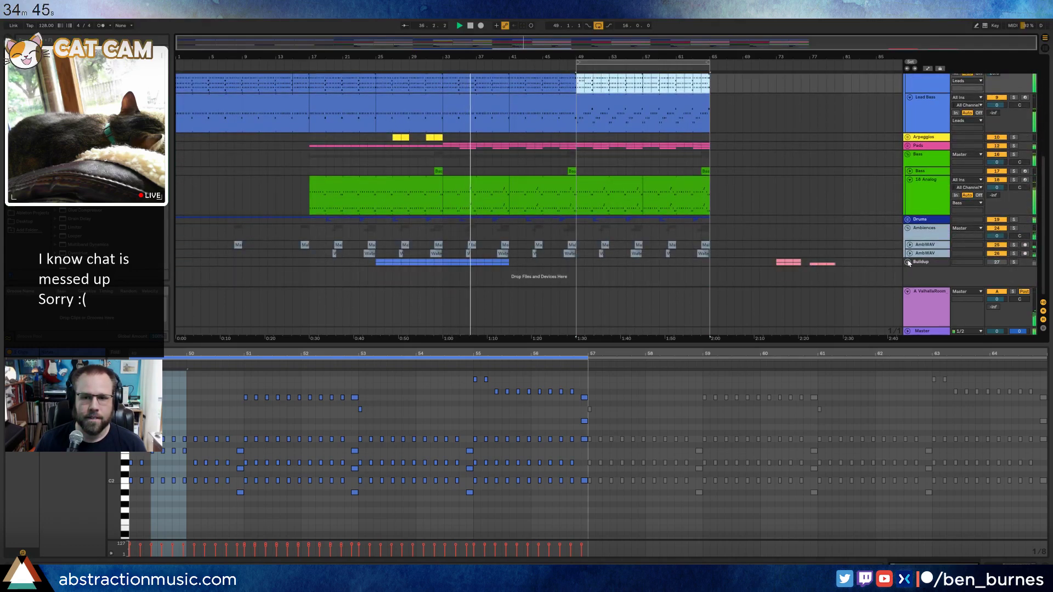
left_click(908, 262)
left_click(909, 263)
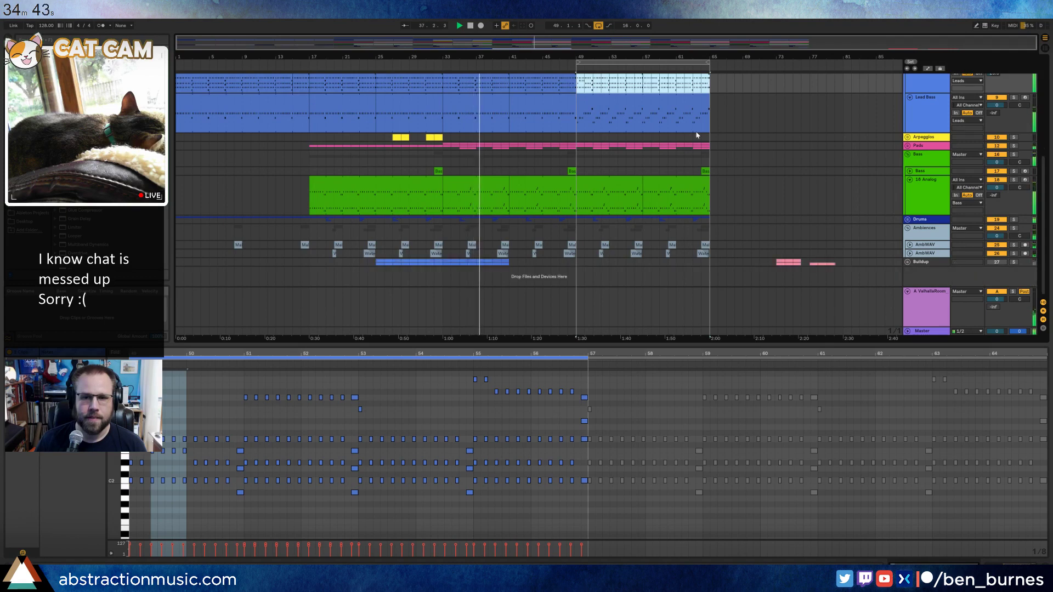
left_click(908, 264)
scroll(827, 213, "down", 3)
scroll(818, 222, "up", 3)
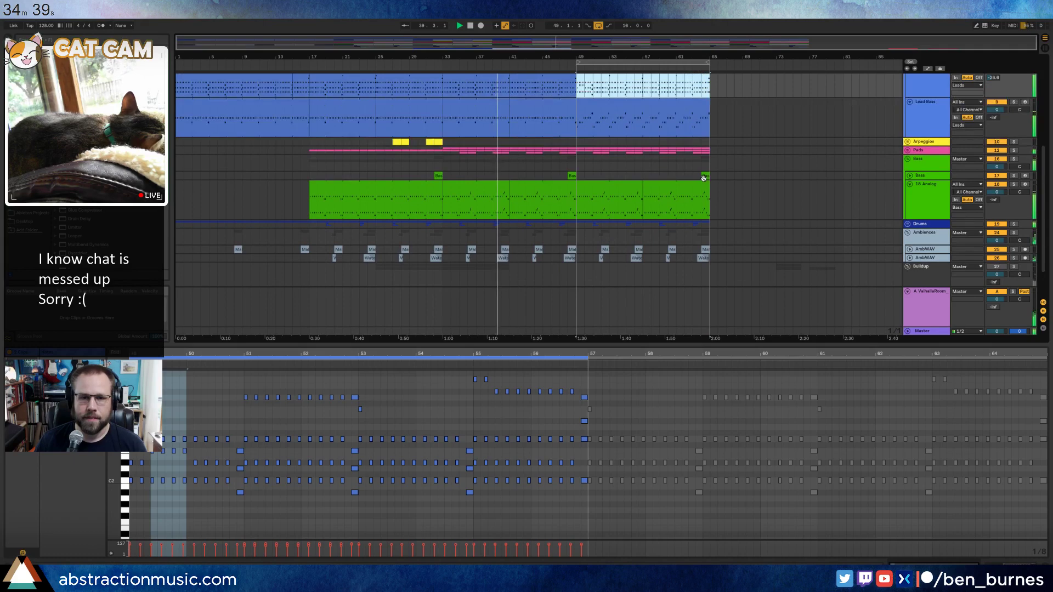
key("shift+Tab")
left_click_drag(638, 174, 643, 383)
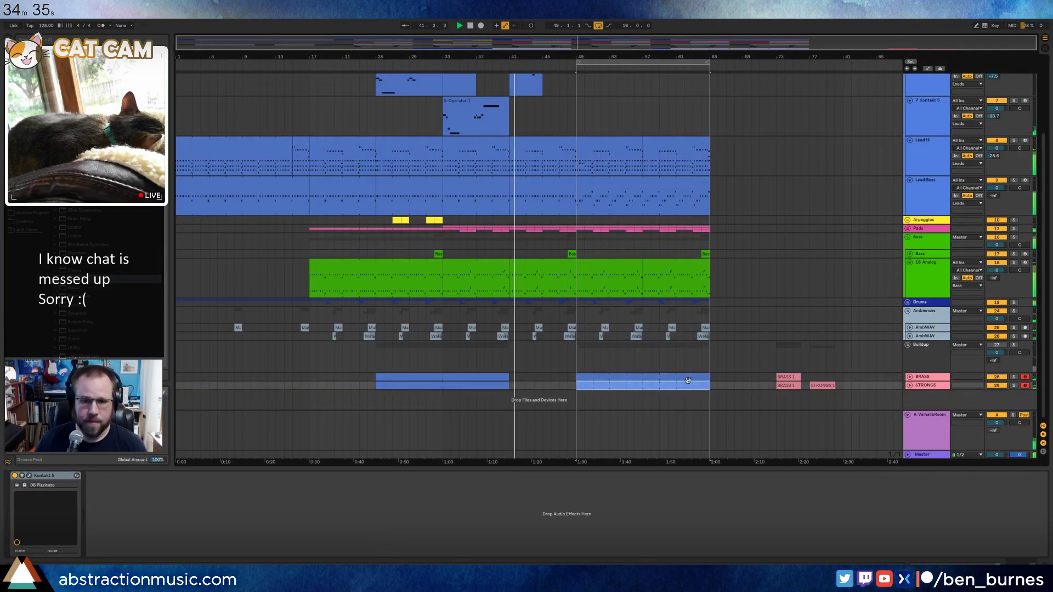
key("ctrl+z")
Transpose all notes in the STRONGS clip at bar 49 upward by octaves.
double_click(665, 385)
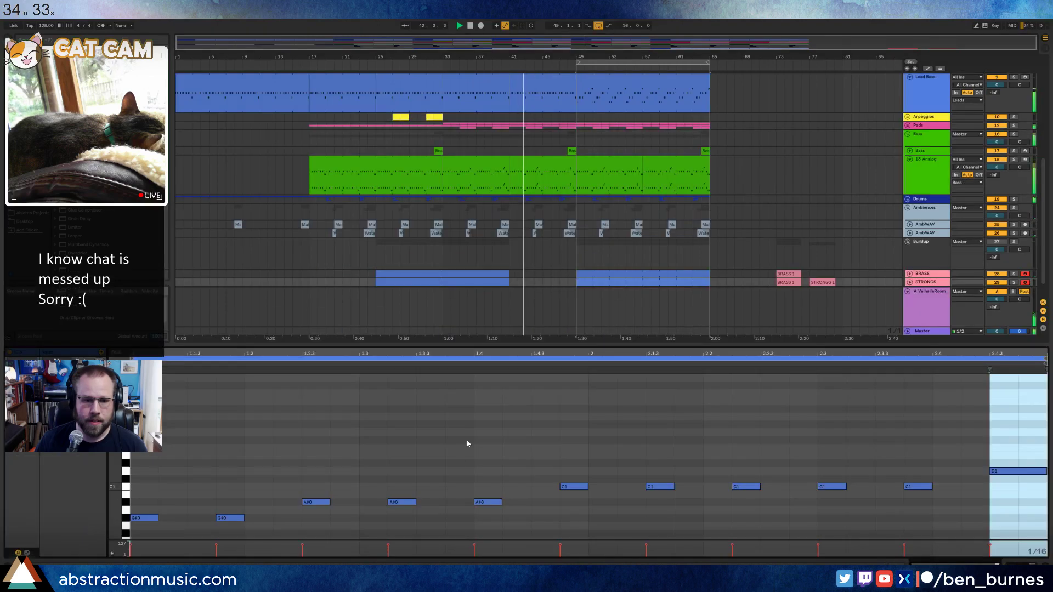
key("ctrl+a")
key("shift+Up")
key("shift+Up")
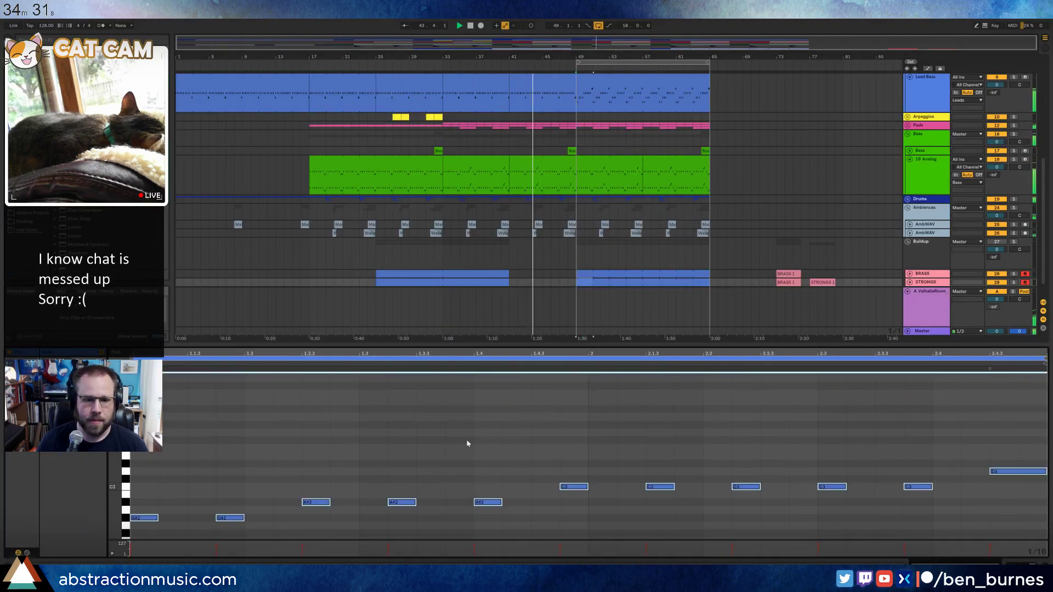
key("ctrl+z")
key("ctrl+z")
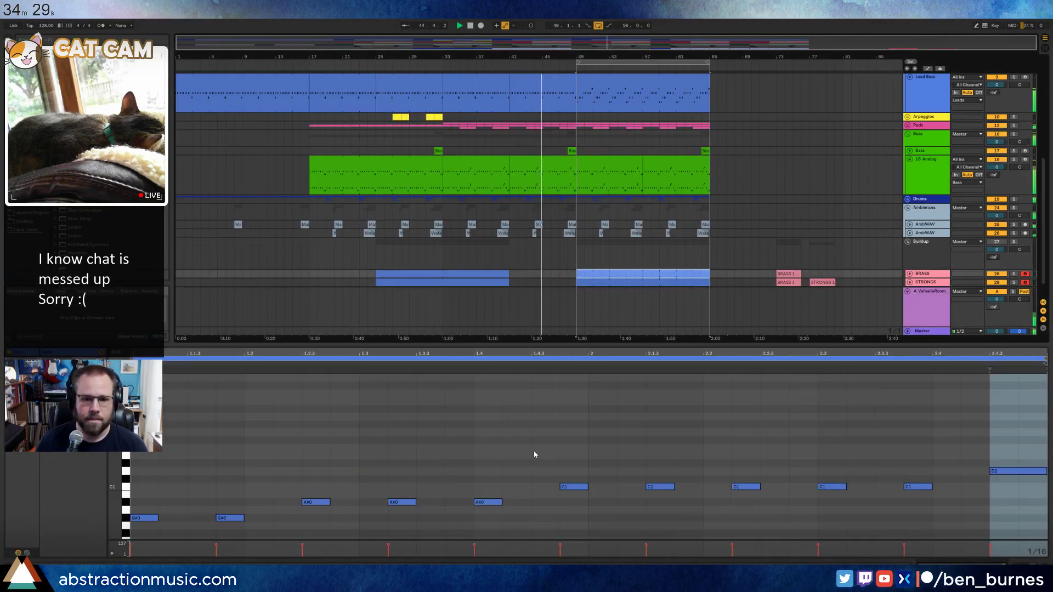
Transpose all notes in the BRASS clip at bar 49 up two octaves.
left_click(534, 454)
key("ctrl+a")
key("shift+Up")
key("shift+Up")
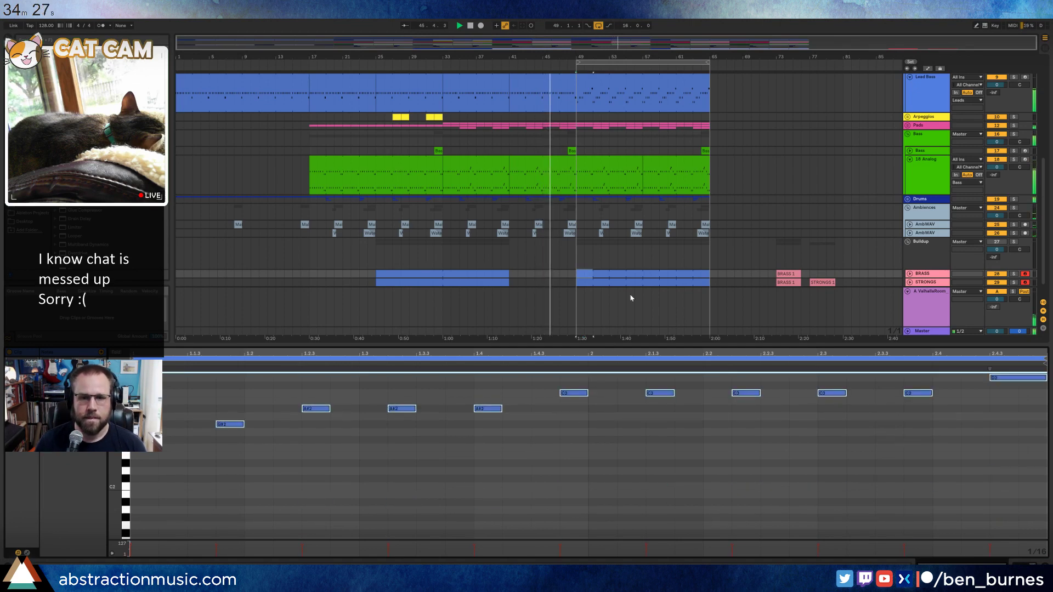
key("shift+Tab")
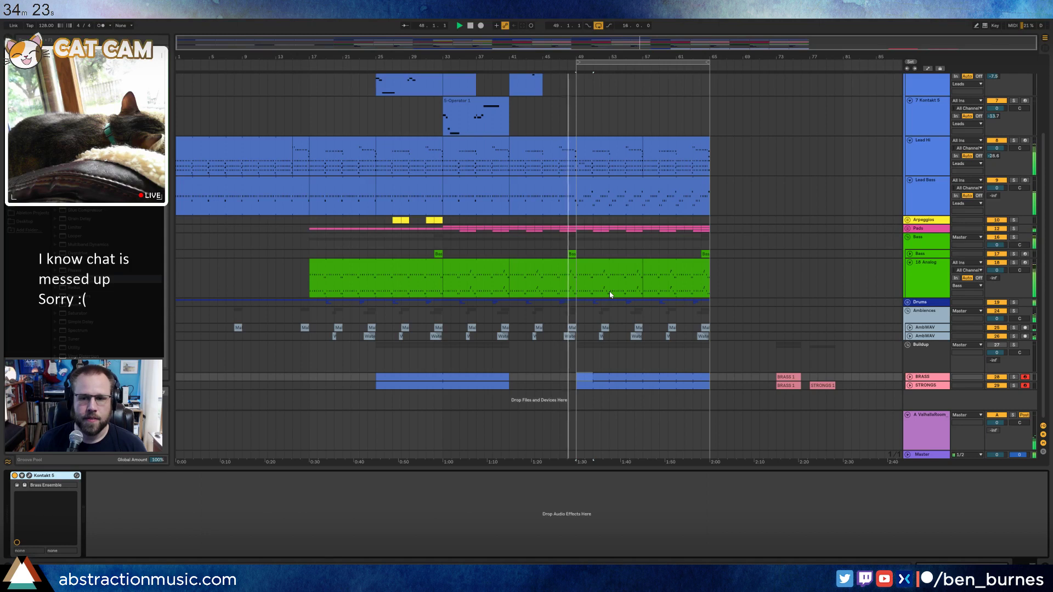
Try all notes of the Lead Bass clip at bar 49 an octave higher during playback, and move them back down.
left_click(929, 337)
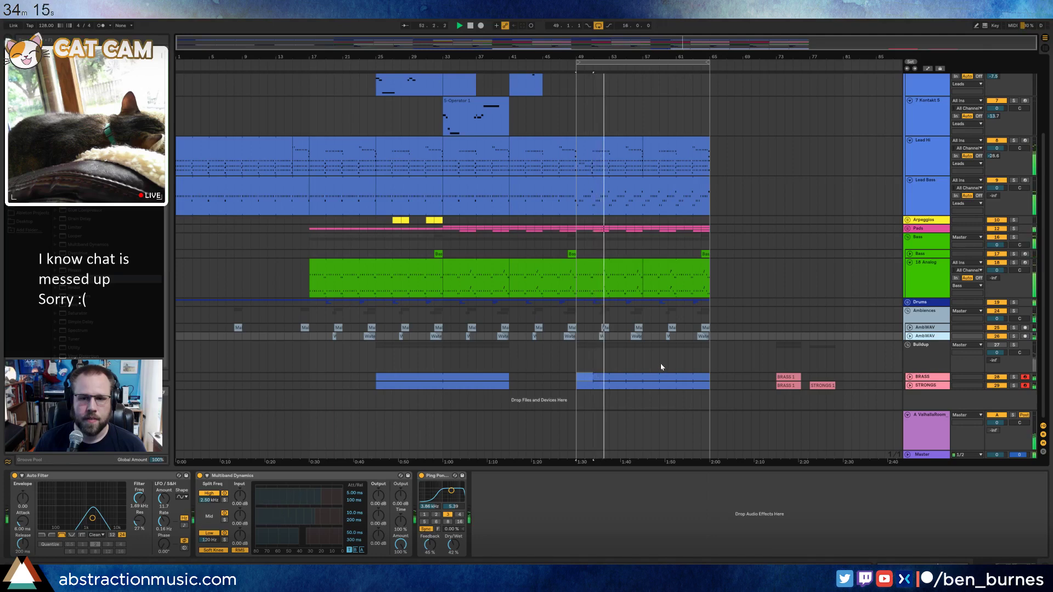
double_click(623, 181)
left_click(502, 410)
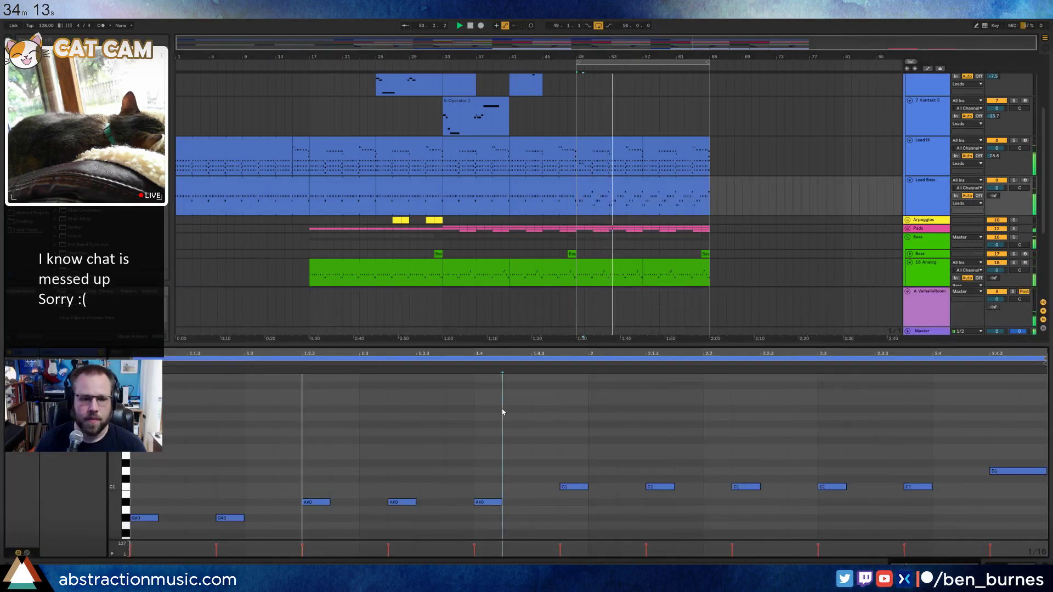
key("ctrl+a")
key("shift+Up")
key("space")
key("space")
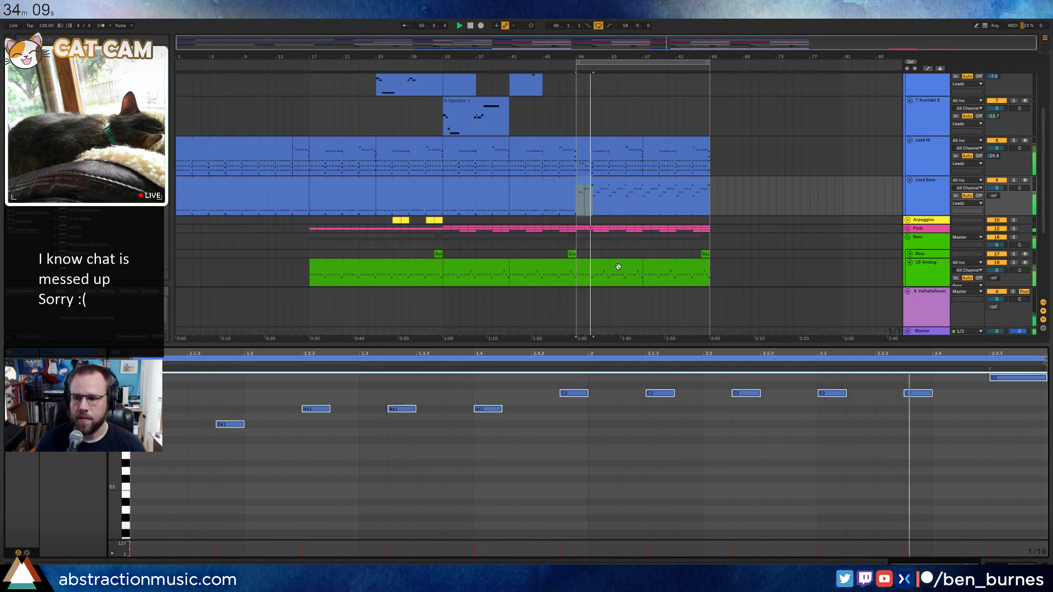
key("shift+Down")
key("space")
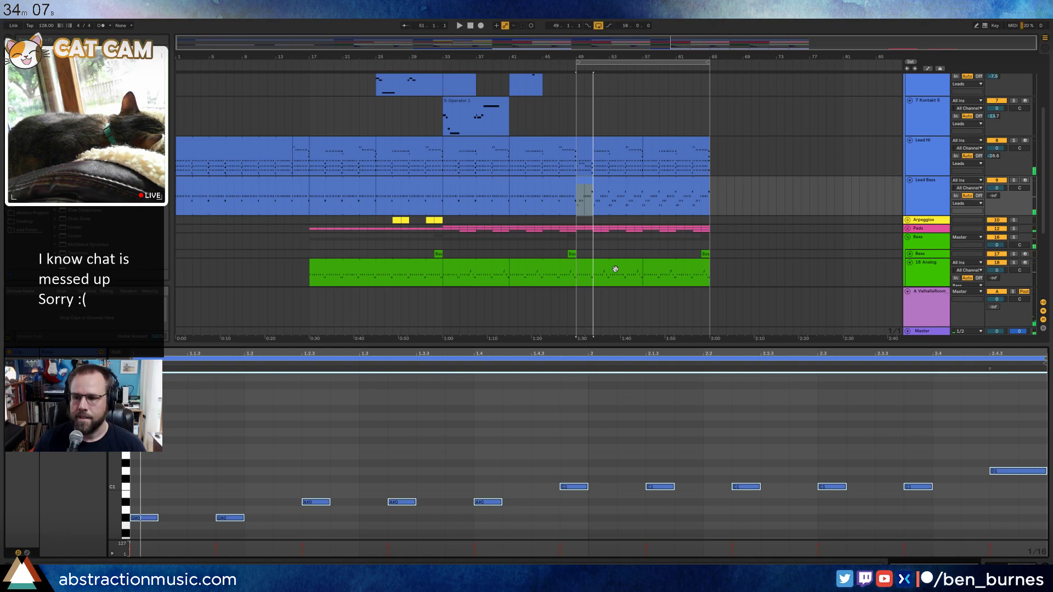
In the Analog bass clip at bar 49, lower the first two note pairs four semitones and the next two pairs two semitones.
scroll(615, 269, "down", 3)
left_click(611, 197)
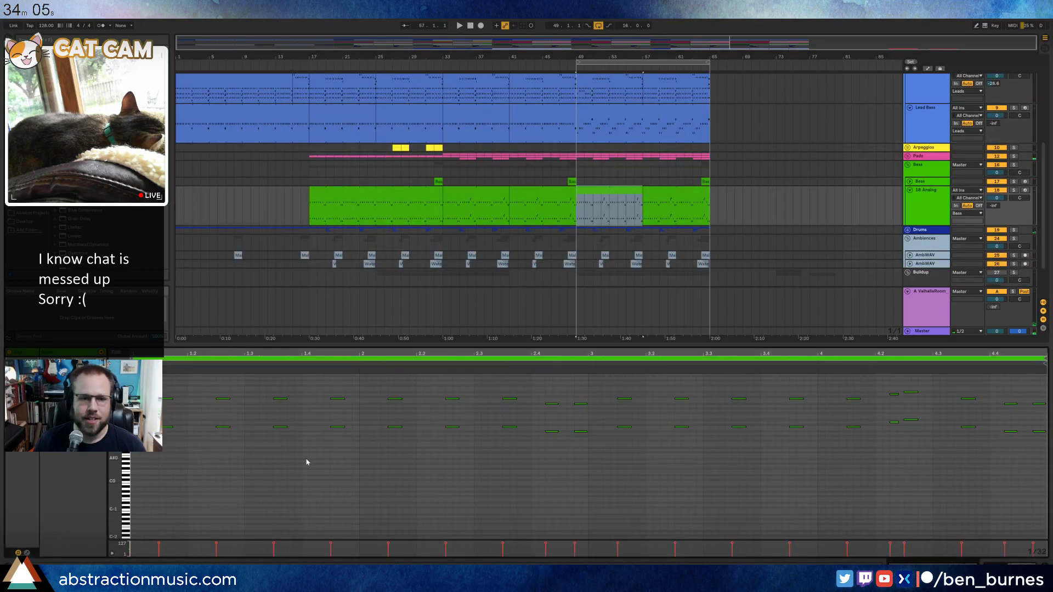
left_click_drag(165, 386, 228, 444)
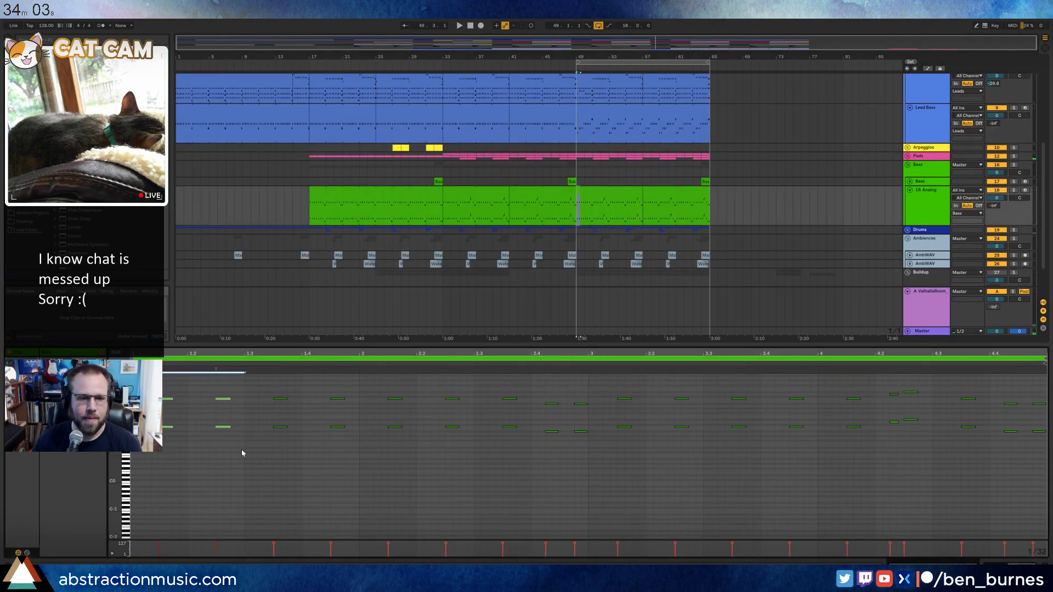
key("Down")
key("Down")
key("Down")
key("Down")
left_click_drag(259, 392, 300, 425)
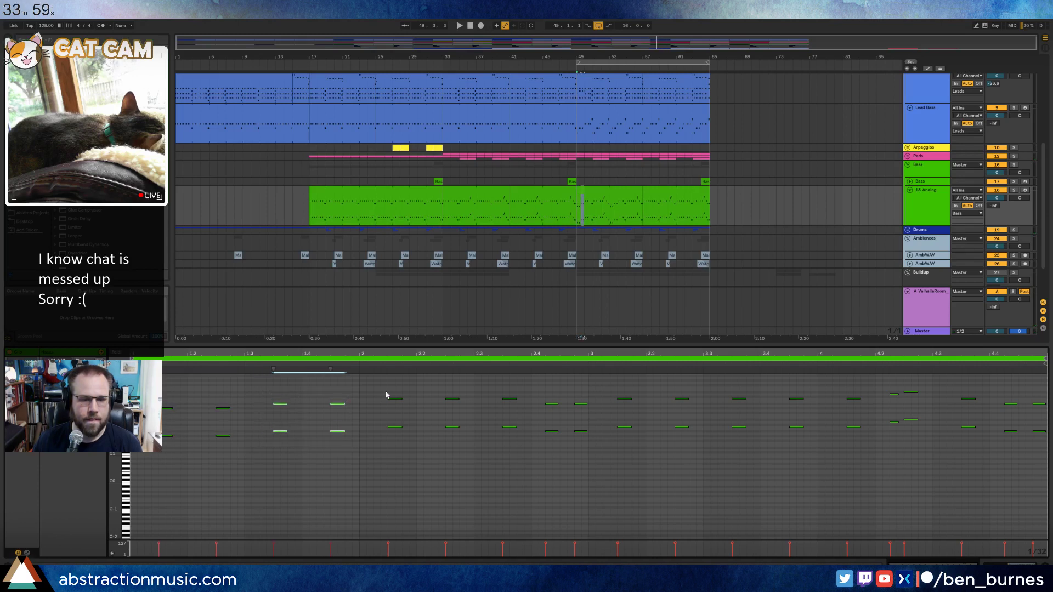
In bar 3 of the bass clip, lower the first two note pairs to bar 1's starting pitch and raise the last two by two semitones.
key("space")
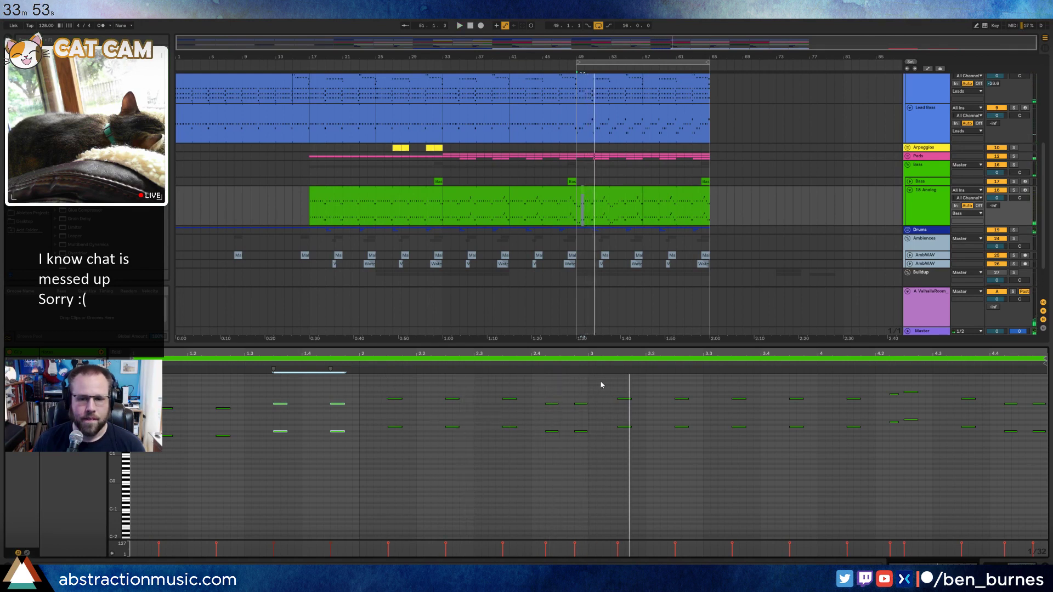
left_click_drag(618, 384, 685, 462)
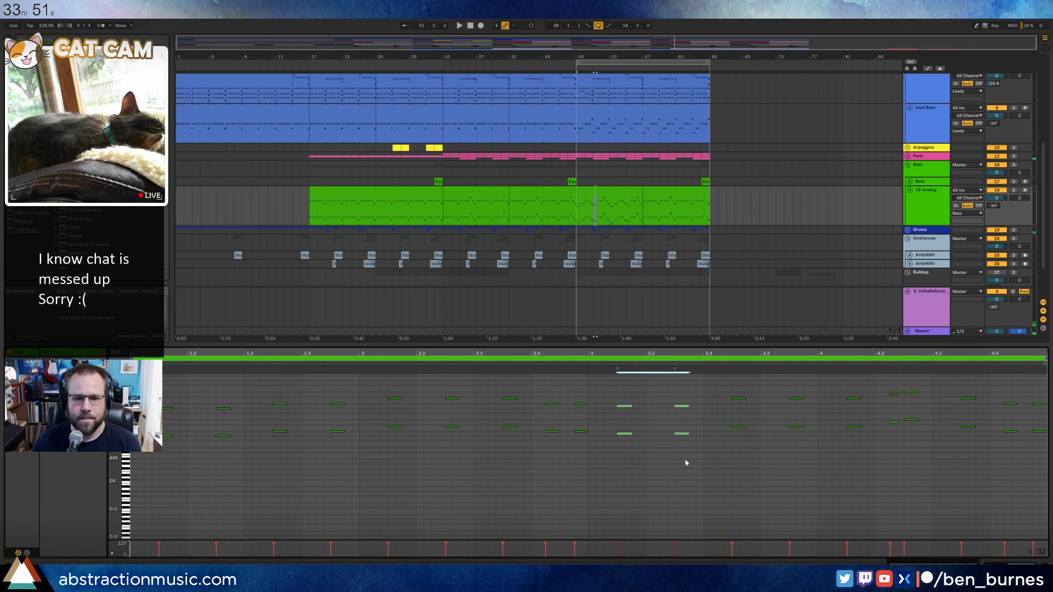
left_click_drag(724, 385, 805, 449)
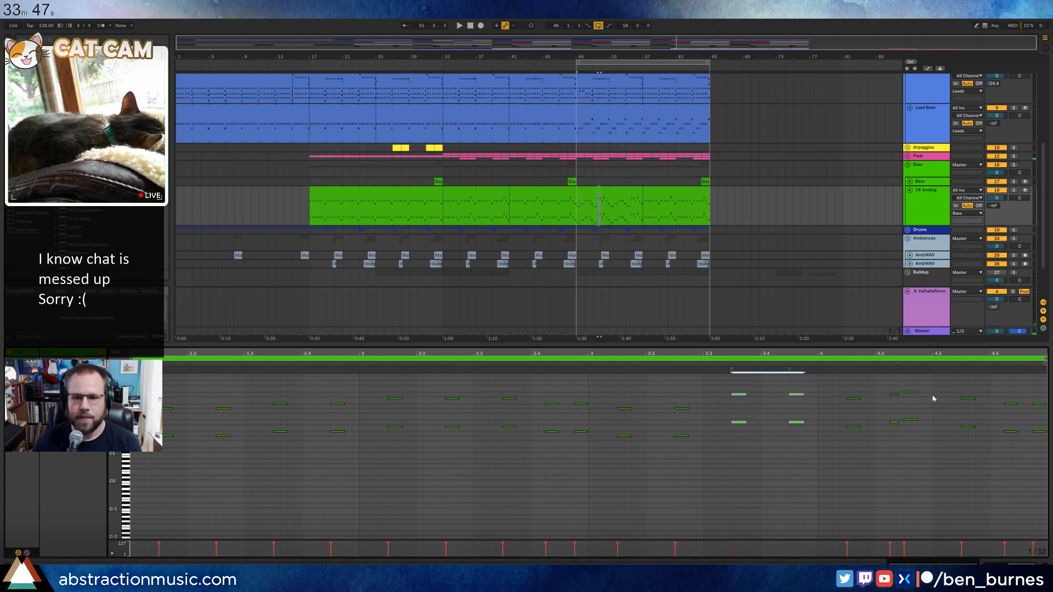
Shorten the second note pair after beat 4.2, duplicate it, and raise the copy by four semitones.
scroll(879, 464, "up", 5)
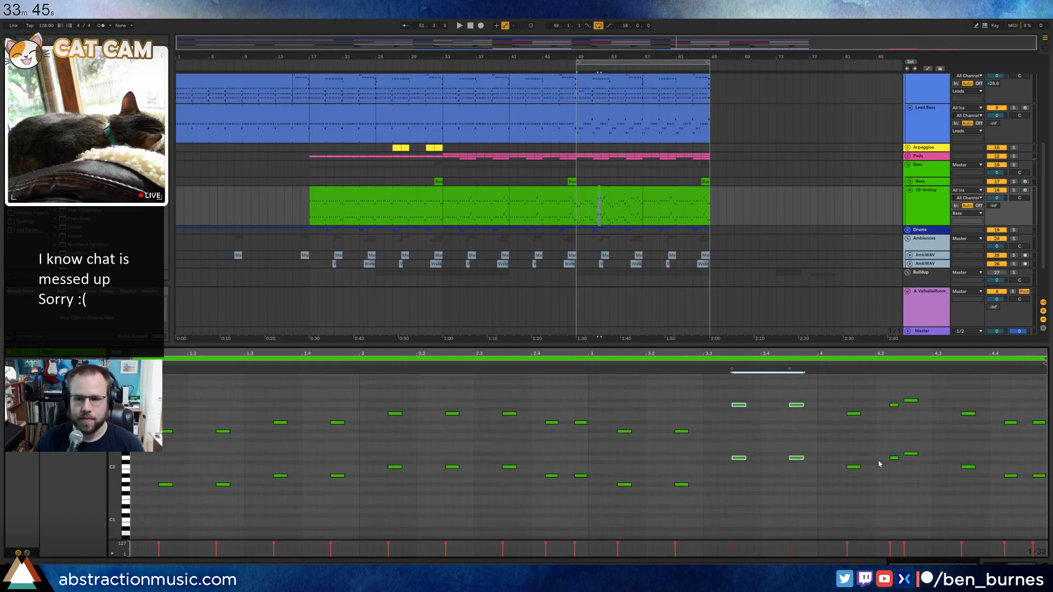
left_click_drag(905, 393, 920, 464)
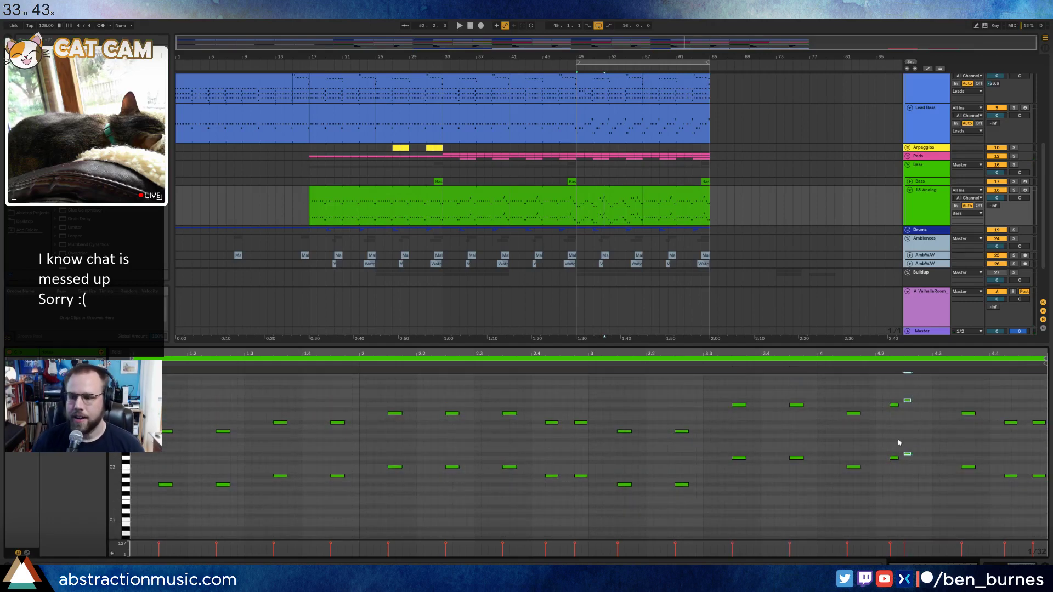
left_click(931, 454)
scroll(919, 441, "up", 3)
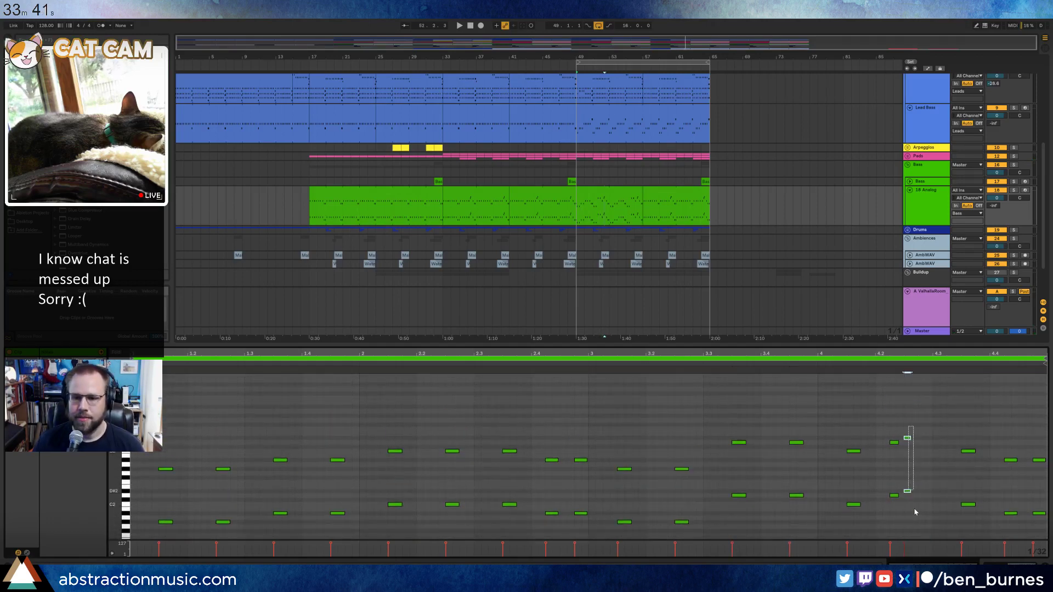
key("ctrl+d")
key("Up")
key("Up")
key("Up")
key("Up")
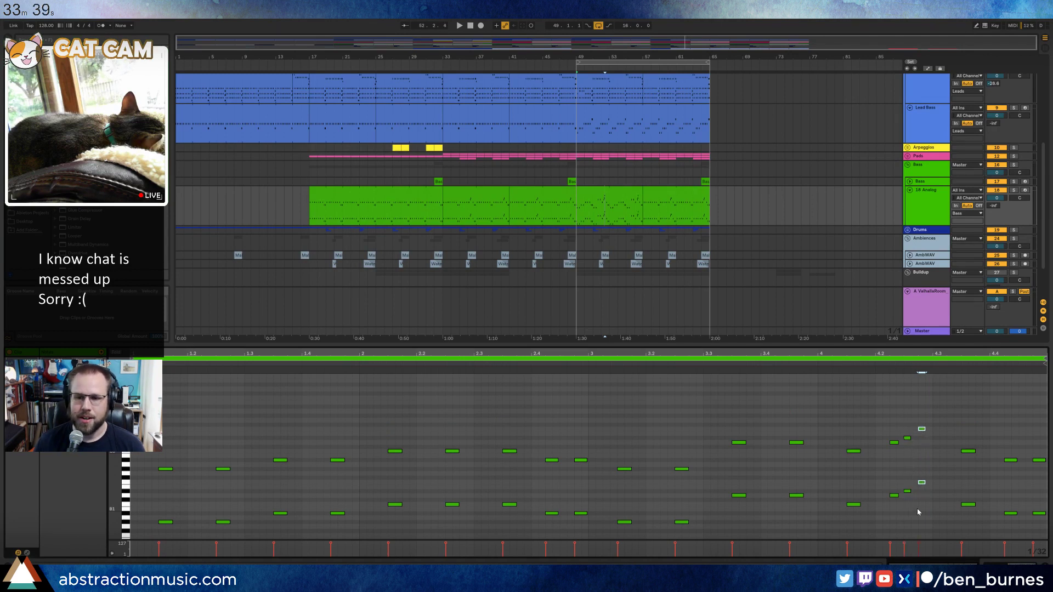
Duplicate the raised note pair, lower the copy by two semitones, and shift it two grid steps later, just past beat 4.3.
key("ctrl+d")
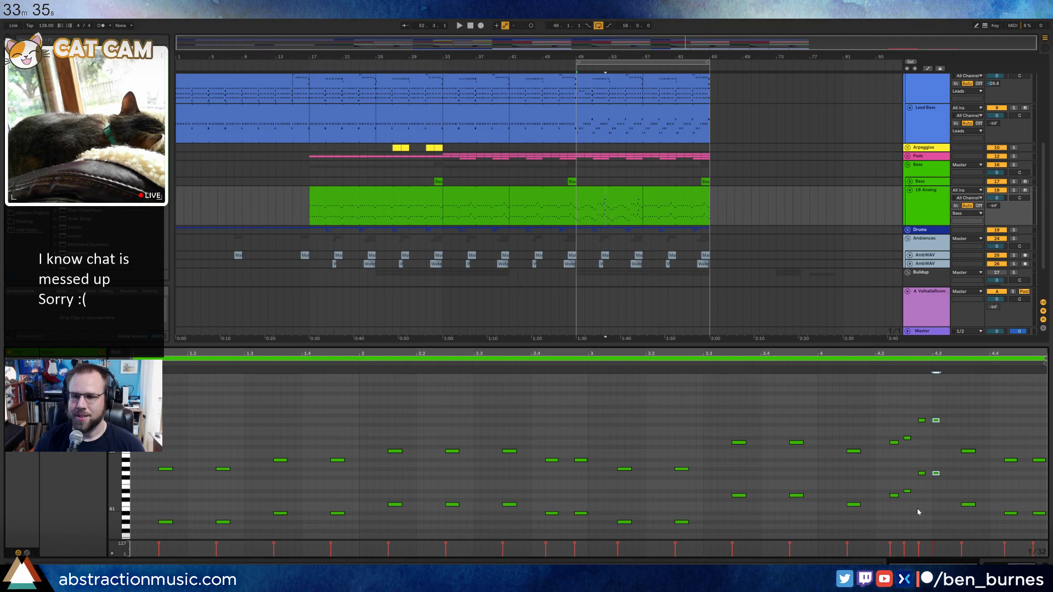
key("Down")
key("Down")
key("Right")
key("Right")
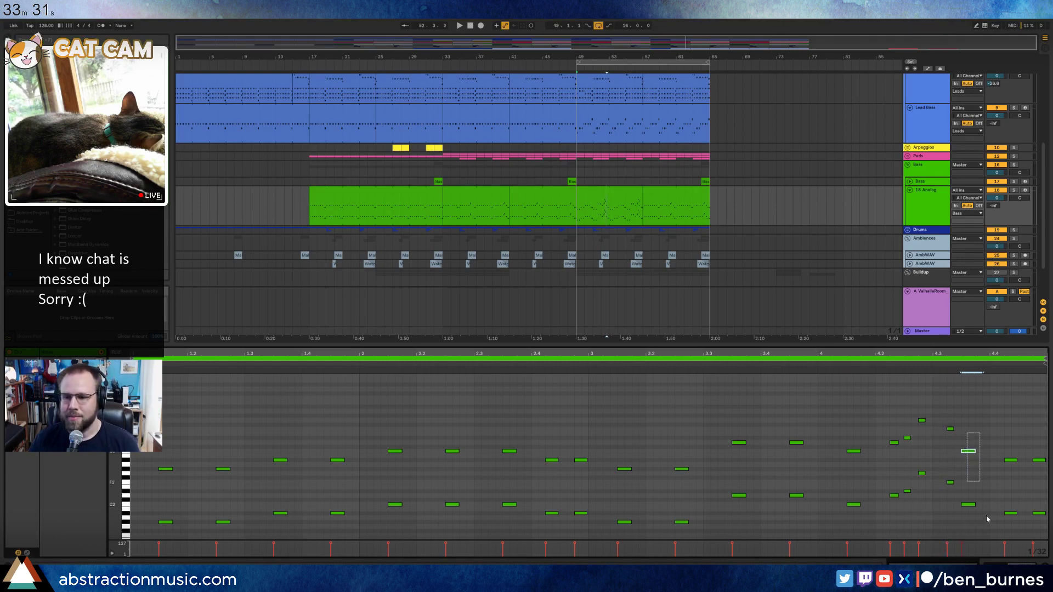
Try raising the last two note pairs of bar 4 by four semitones and audition the change.
left_click_drag(1009, 441, 1045, 526)
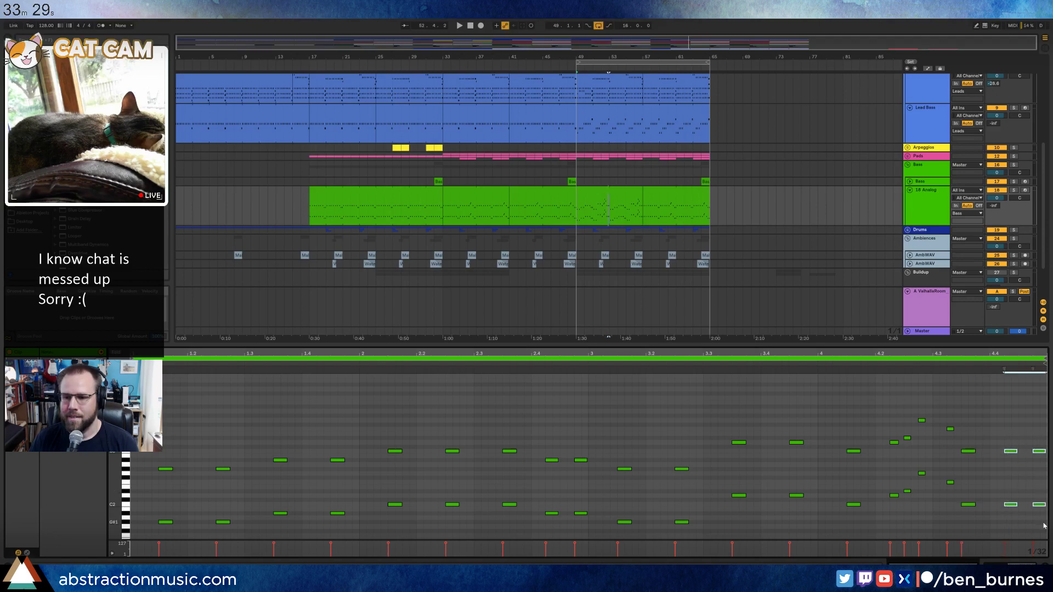
key("space")
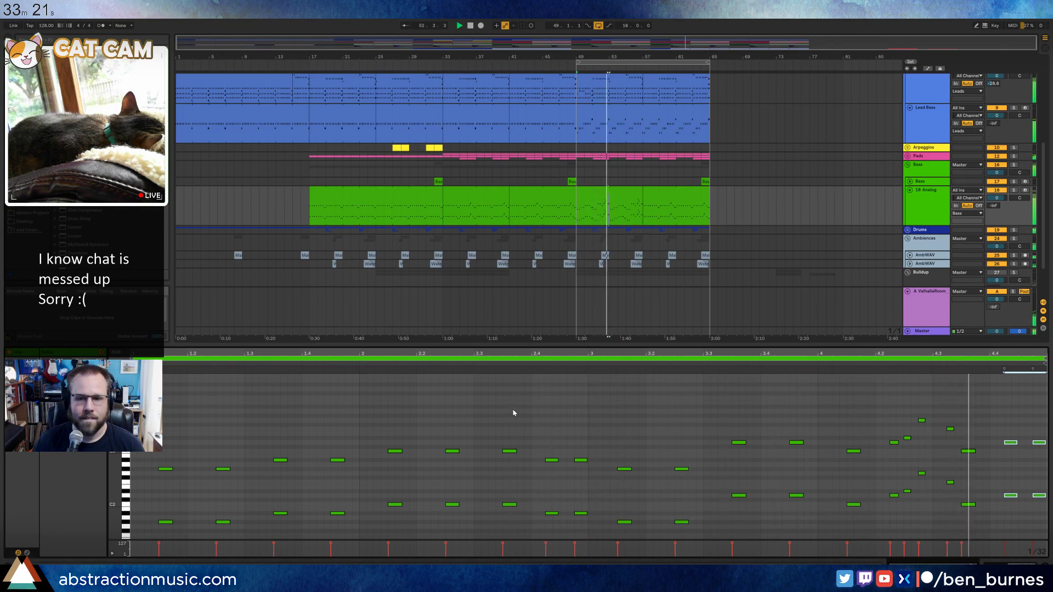
key("space")
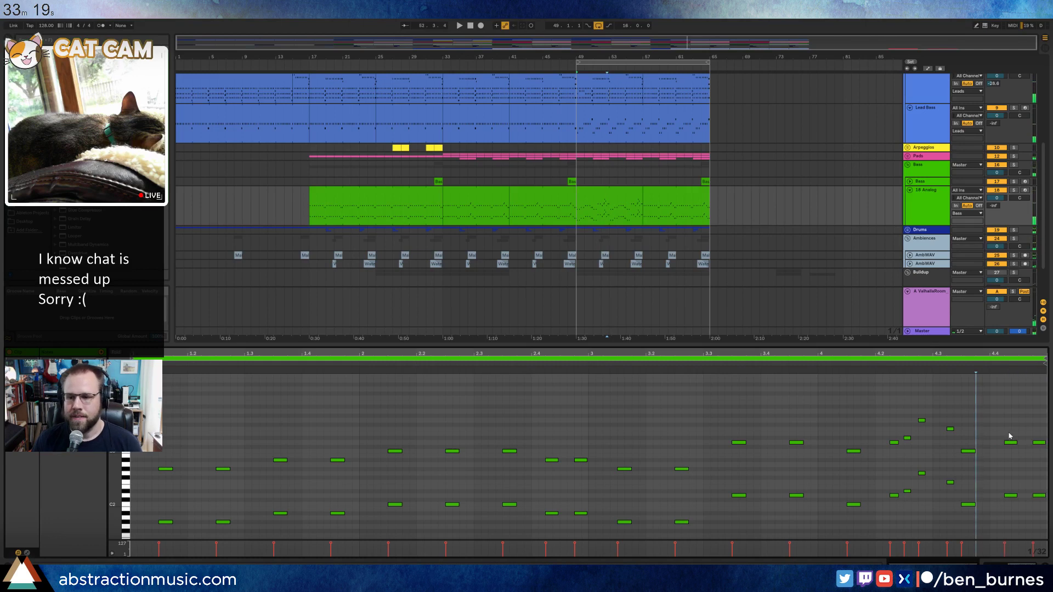
left_click_drag(1045, 497, 1045, 510)
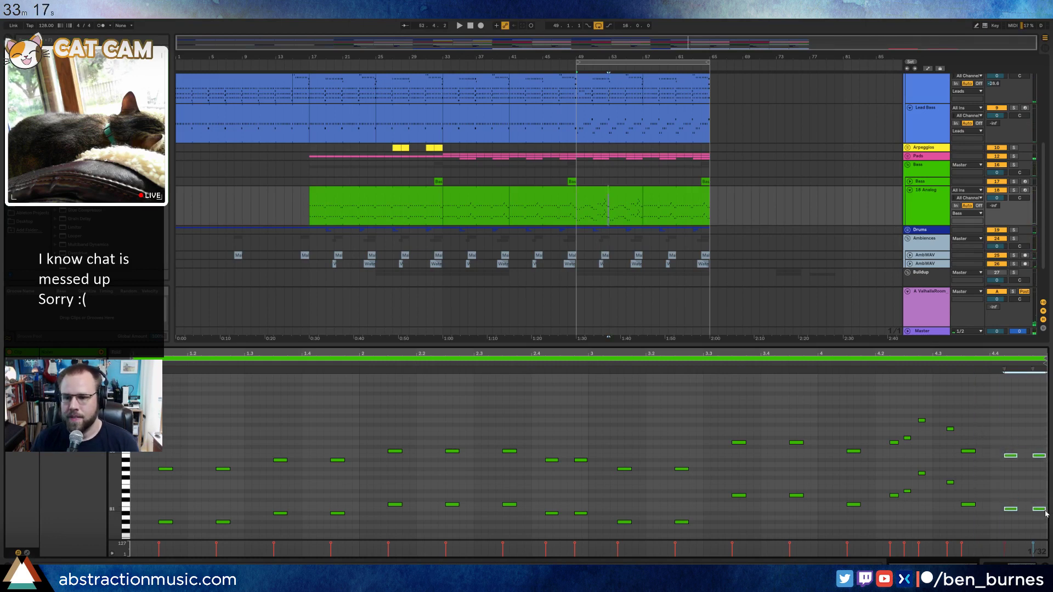
left_click(997, 431)
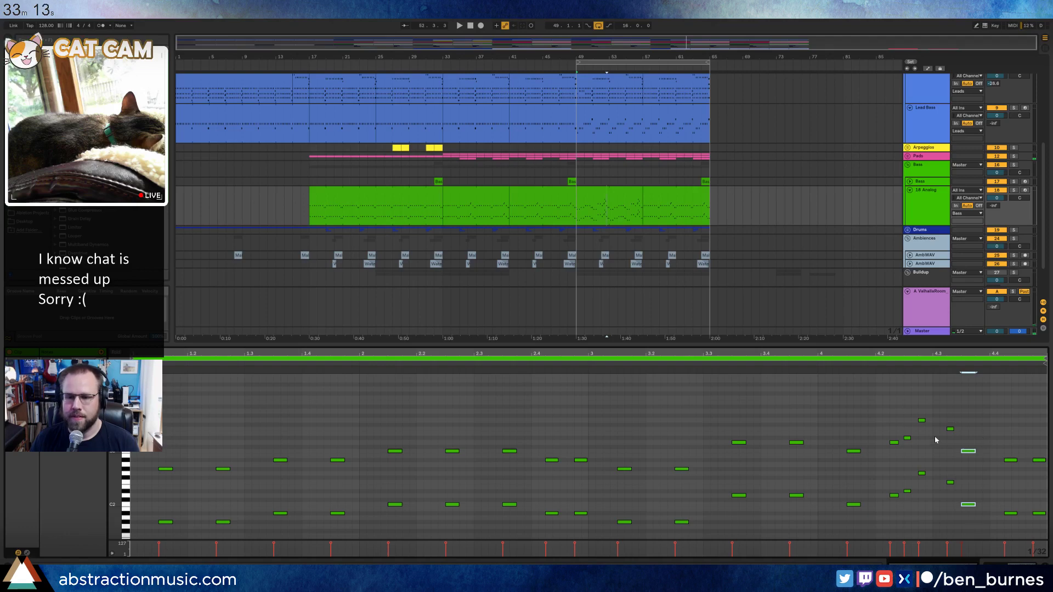
Extend the edited bass clip on the 18 Analog track so it covers bars 49 to 65.
left_click_drag(580, 188, 708, 197)
key("shift+Tab")
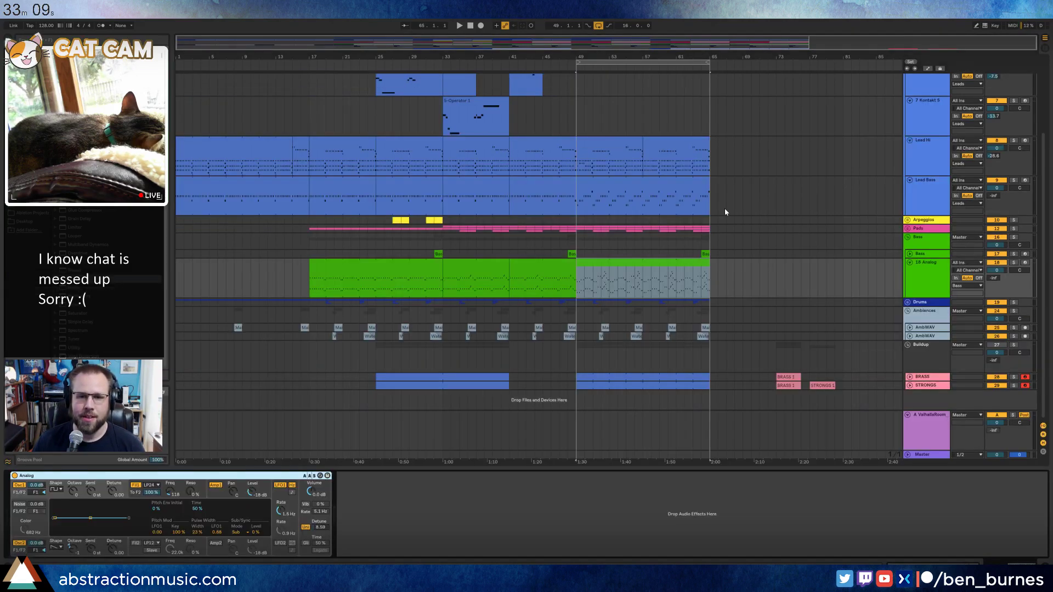
Expand the Pads group, open the 15 Analog clip at bar 51 for note editing, and play it back.
left_click(908, 229)
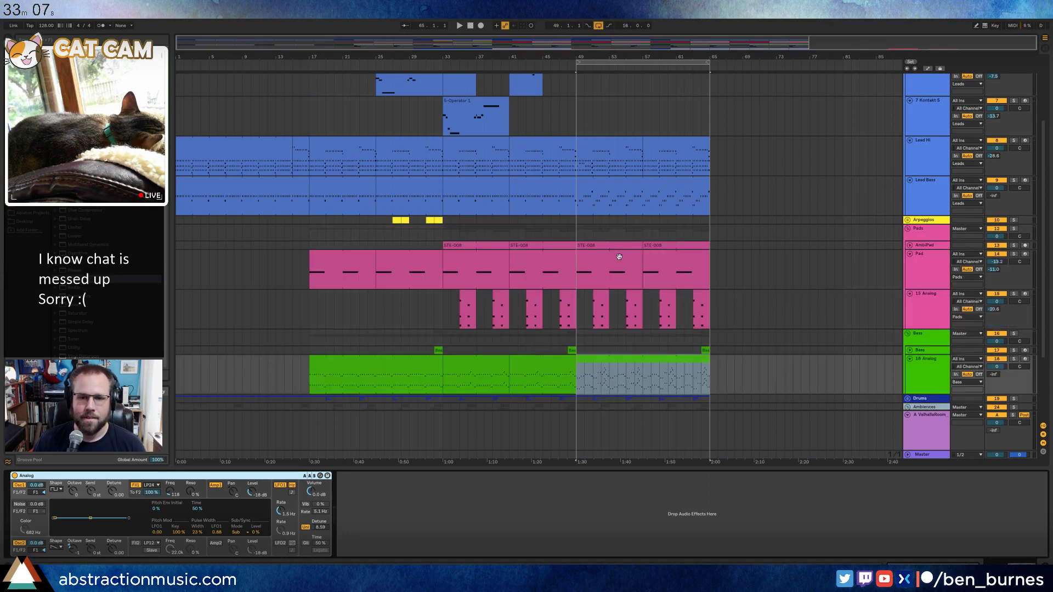
left_click(602, 294)
key("shift+Tab")
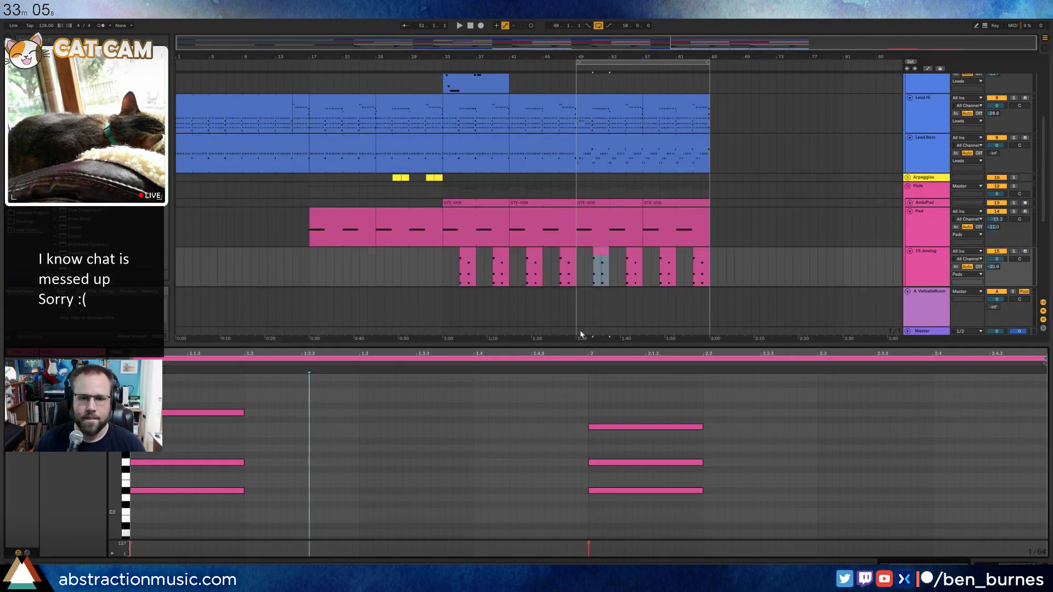
key("space")
scroll(665, 273, "down", 5)
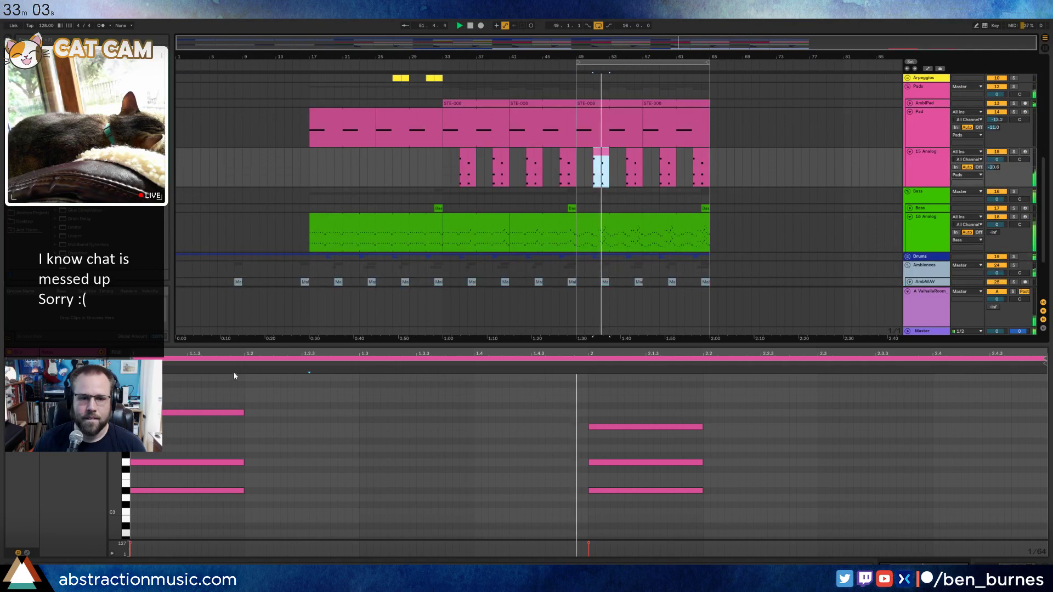
key("space")
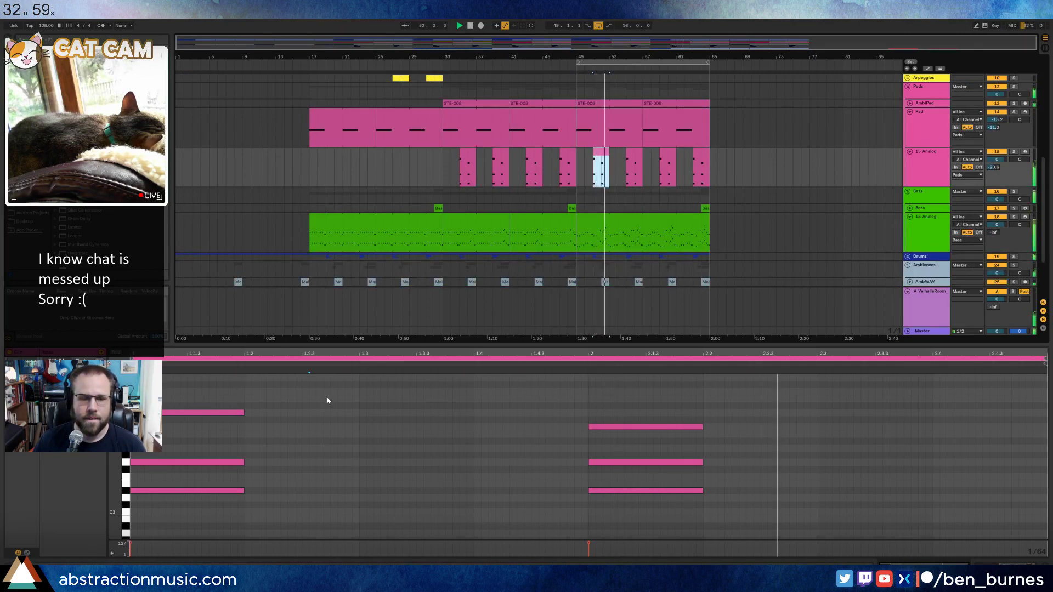
Deactivate the top note of both chords in the pad clip and audition the result.
left_click_drag(192, 417, 292, 387)
key("space")
left_click_drag(557, 447, 684, 437)
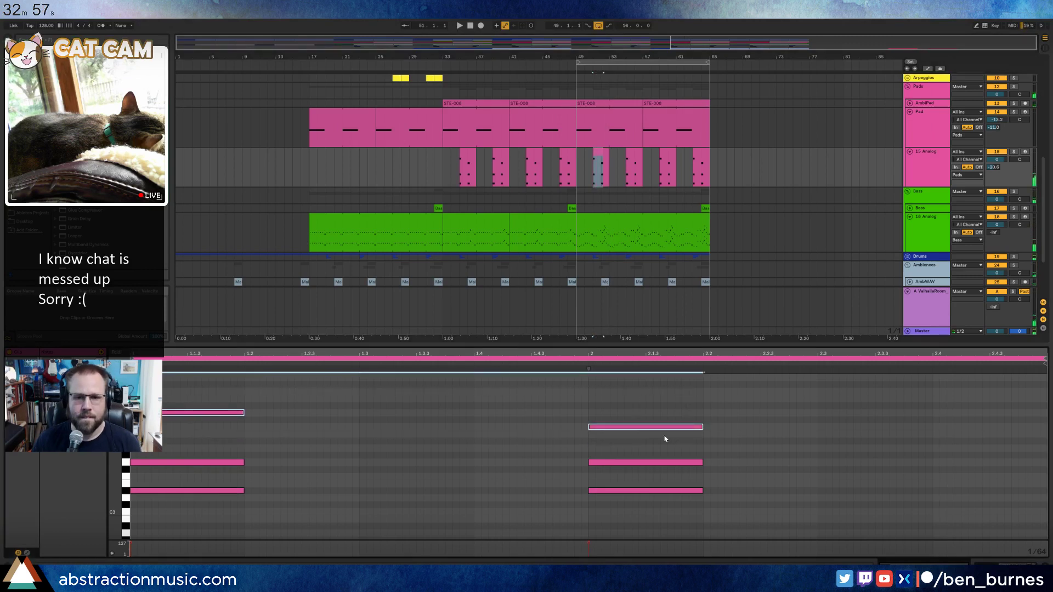
key("space")
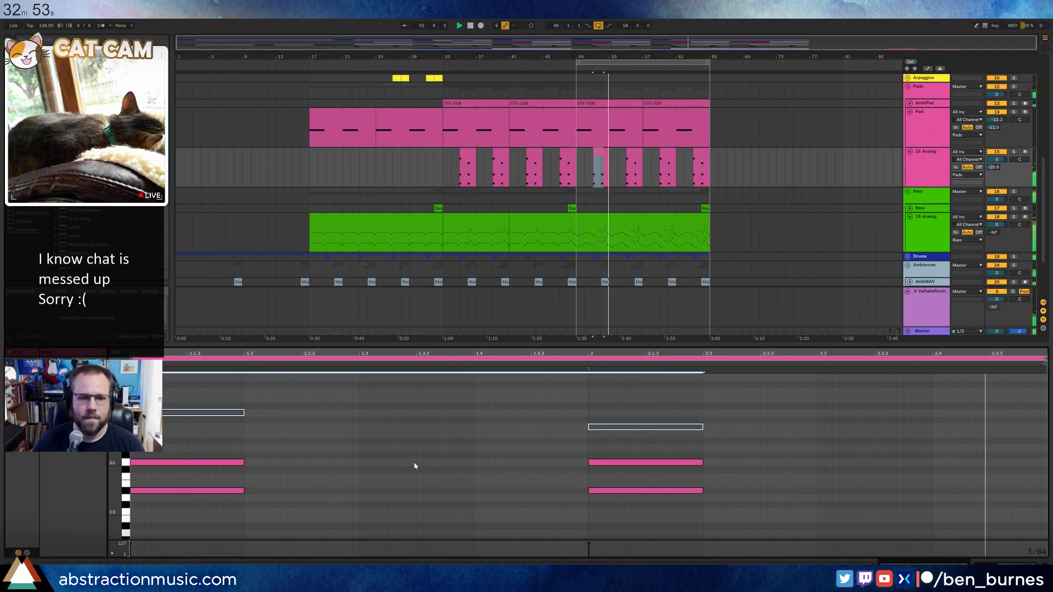
key("space")
Select the two lower notes of both pad chords and try shortening them.
left_click_drag(206, 442, 623, 537)
key("shift+Left")
key("shift+Left")
key("shift+Left")
key("shift+Left")
key("shift+Left")
key("shift+Left")
key("shift+Left")
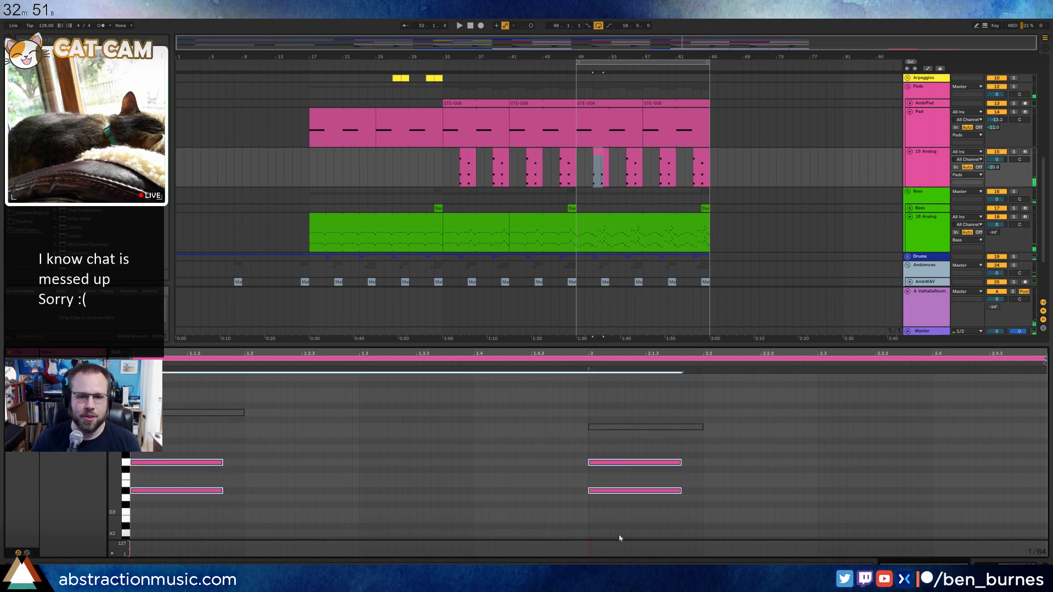
key("shift+Left")
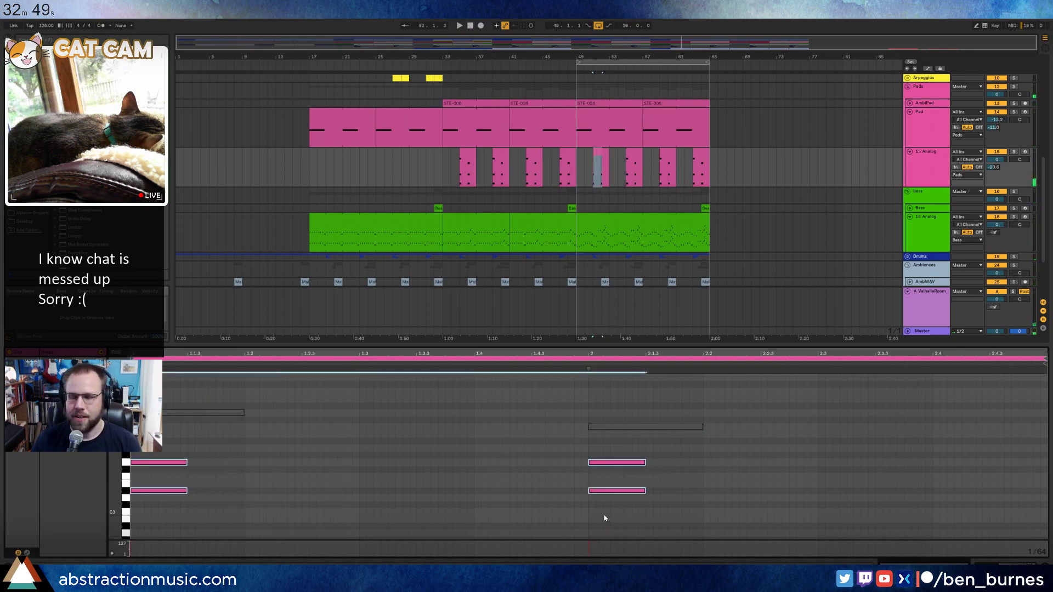
Raise the two lower notes of both pad chords by one octave and lengthen them to match the deactivated top notes.
key("shift+Right")
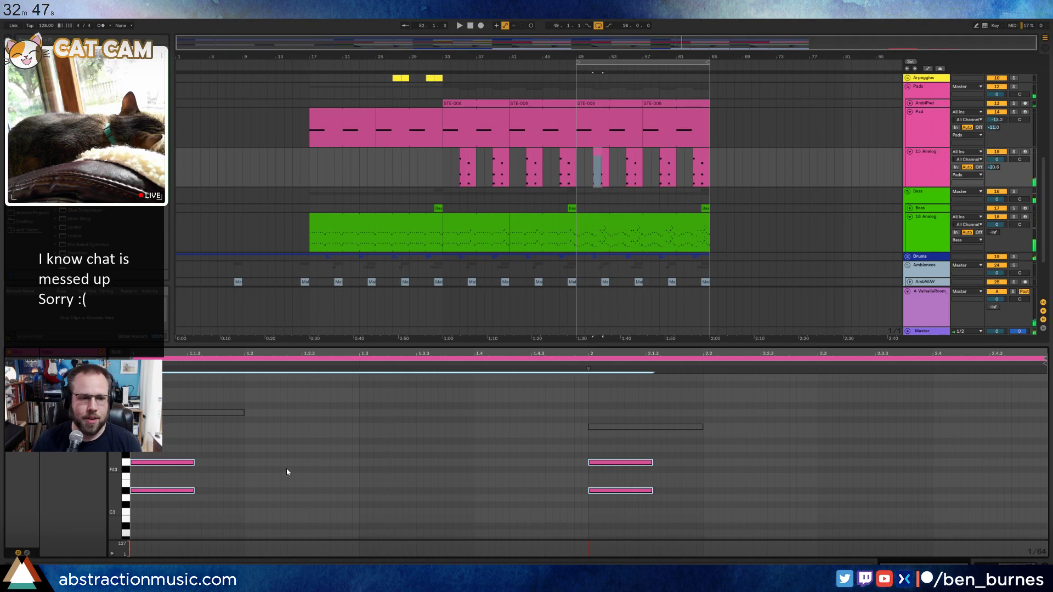
key("shift+Right")
key("shift+Right")
key("shift+Right")
key("shift+Right")
key("shift+Up")
key("space")
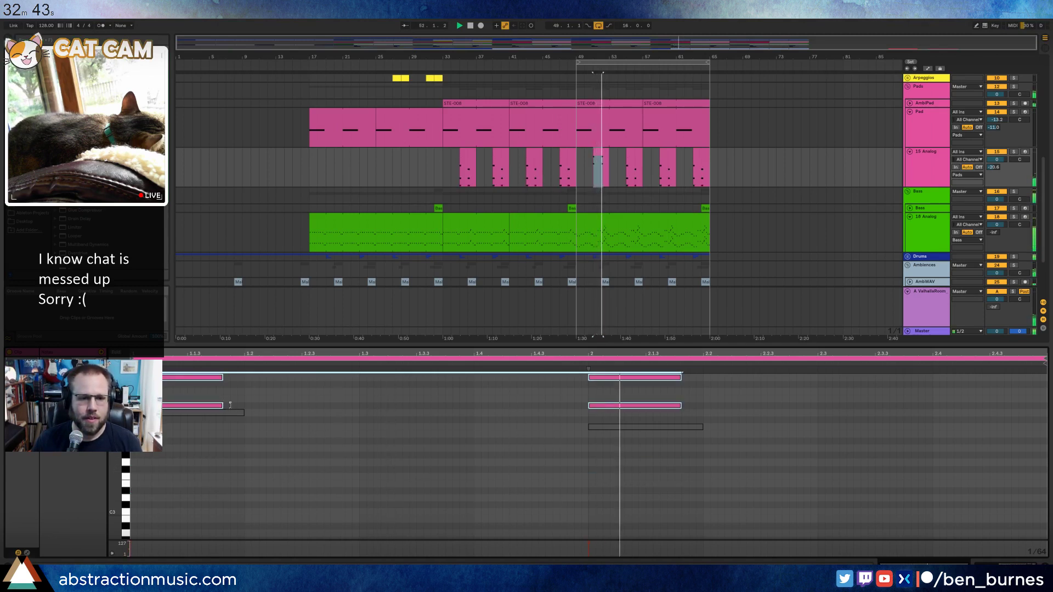
key("shift+Right")
key("shift+Right")
key("shift+Right")
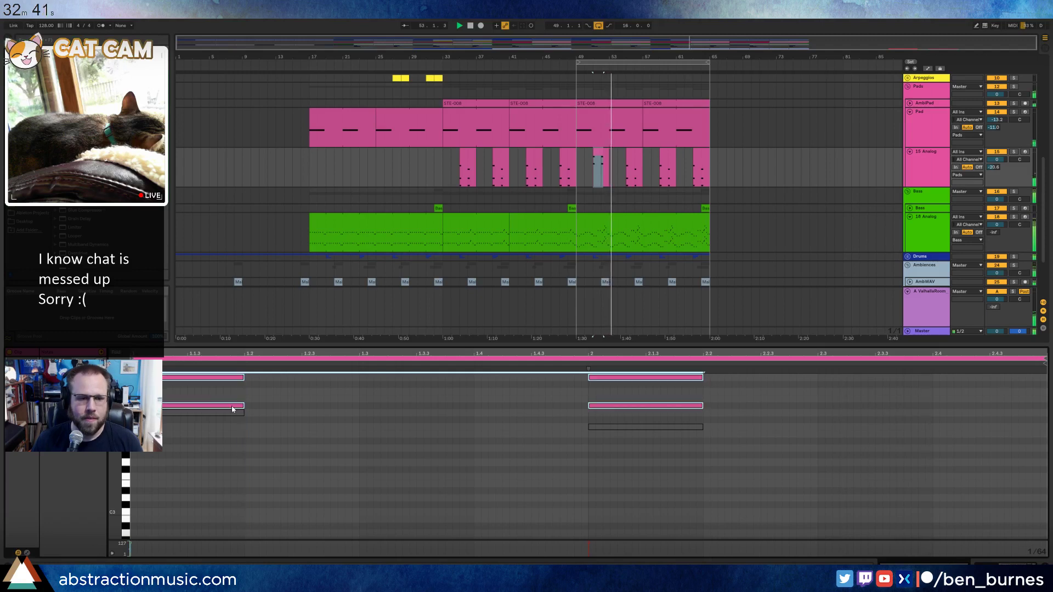
Copy the edited pad clip from bar 51 over the 15 Analog clips at bars 55, 59 and 63.
left_click(599, 152)
left_click(639, 152)
key("ctrl+v")
left_click(668, 153)
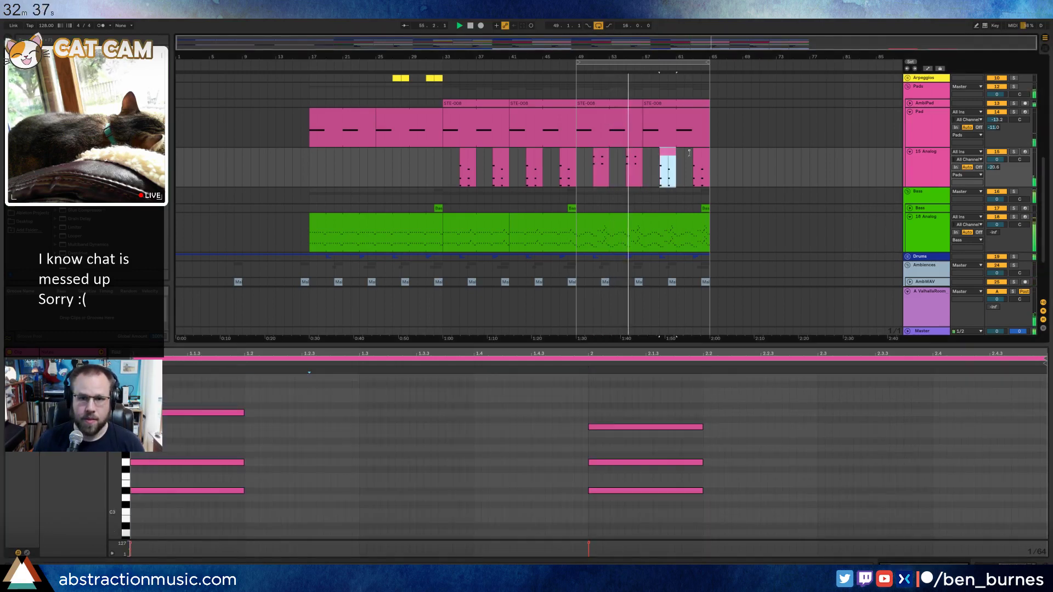
key("ctrl+v")
left_click(700, 153)
key("ctrl+v")
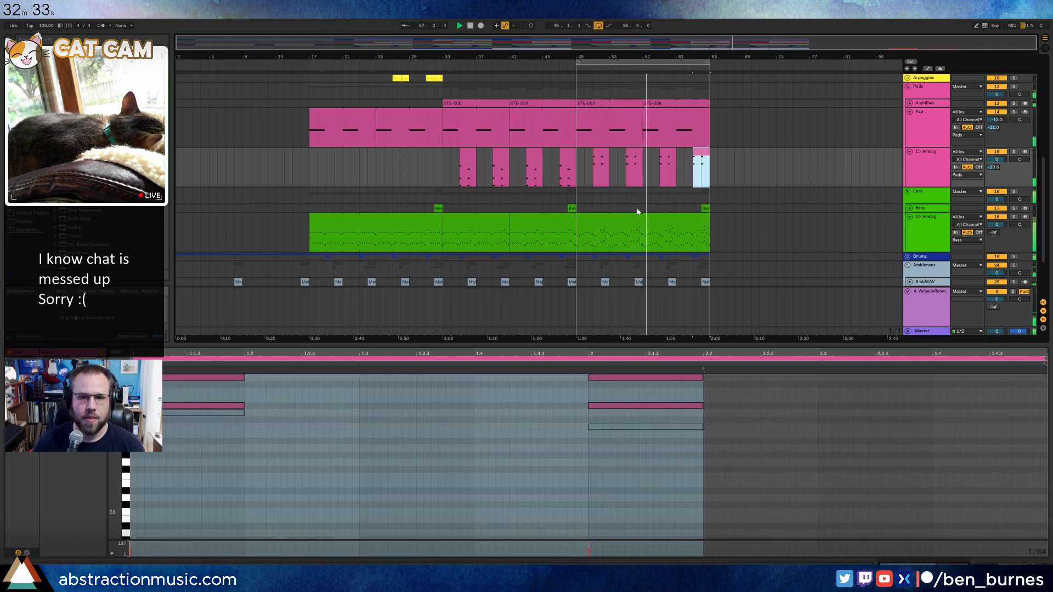
Expand the Drums group, then extend the Drum Rack clip at bar 49 to bar 65 and check its notes.
scroll(645, 216, "down", 3)
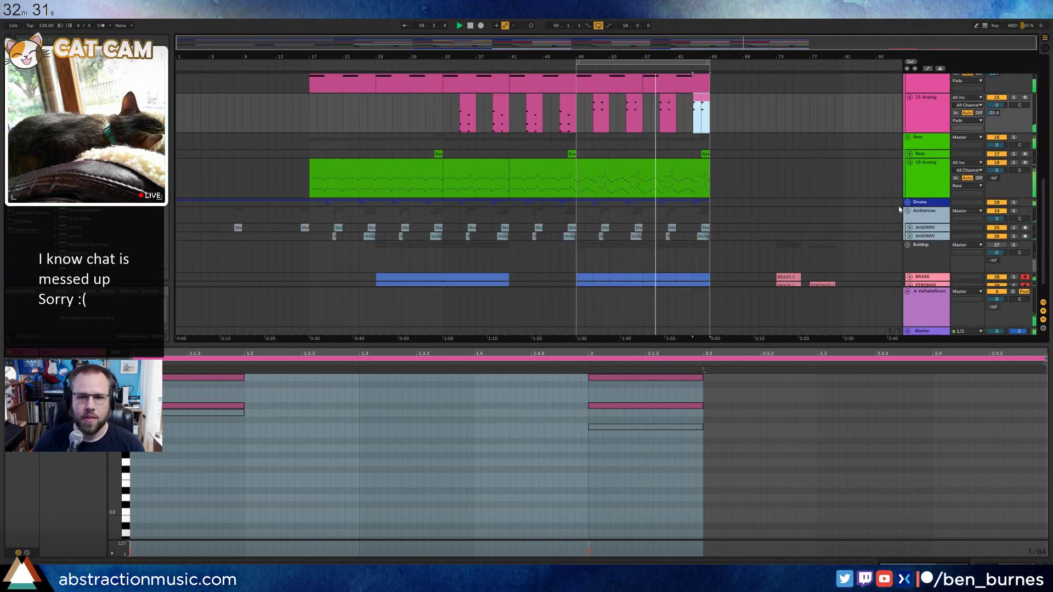
left_click(908, 201)
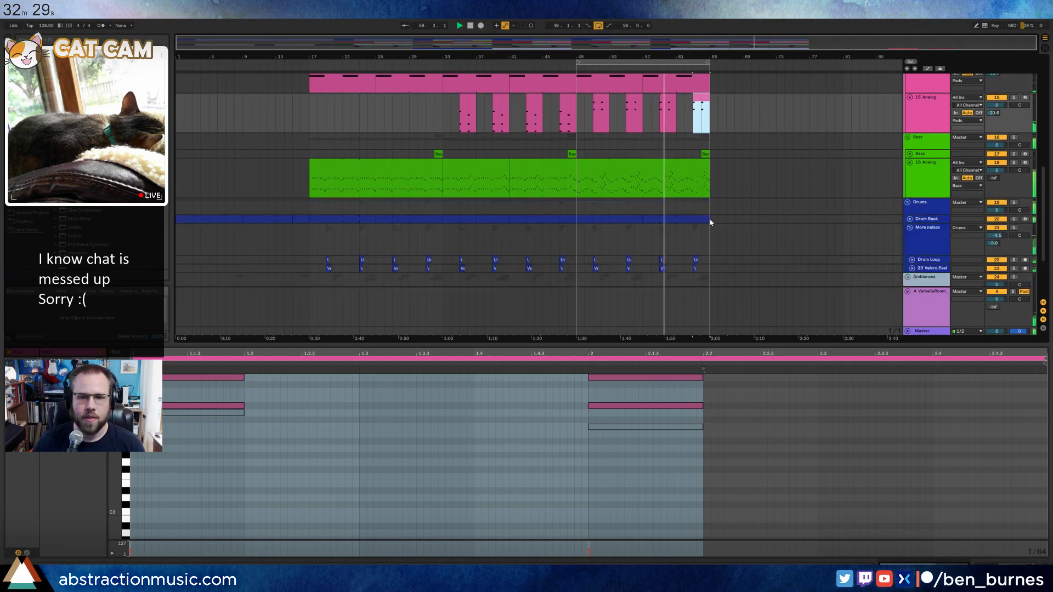
key("shift+Tab")
left_click(625, 252)
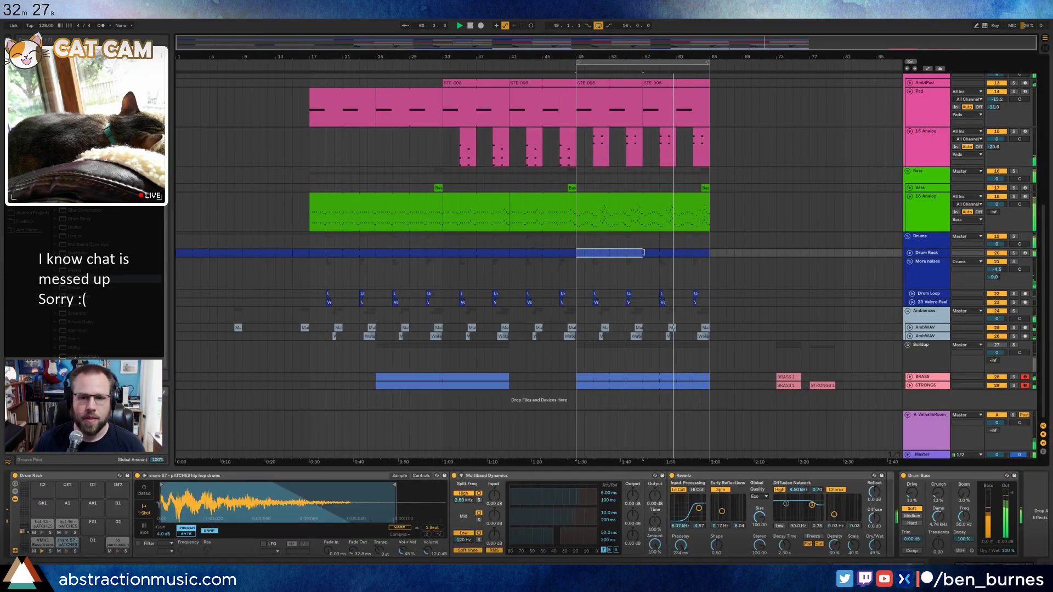
left_click_drag(644, 253, 710, 254)
double_click(702, 254)
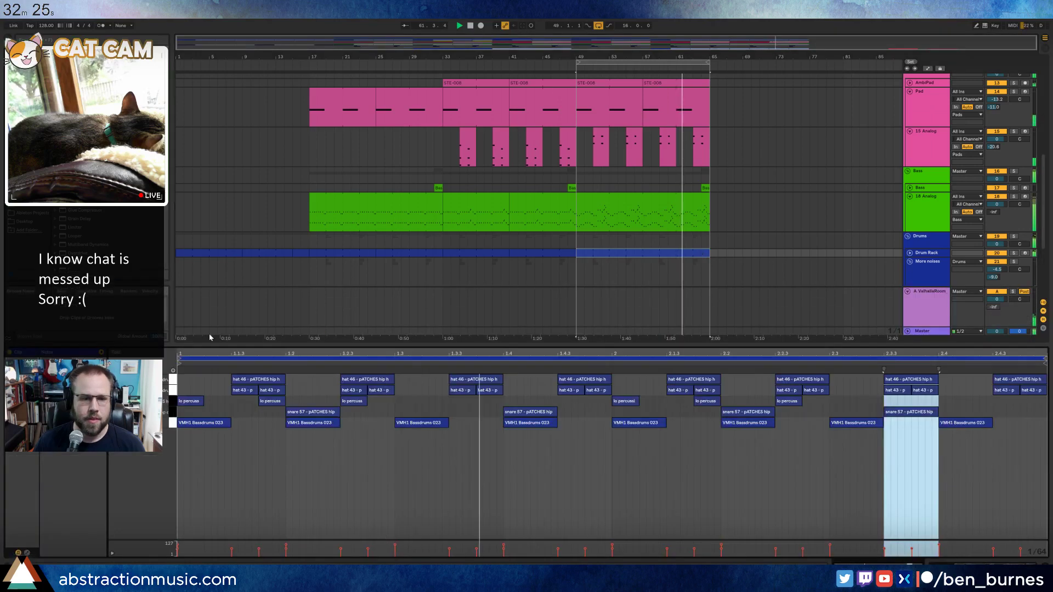
key("shift+Tab")
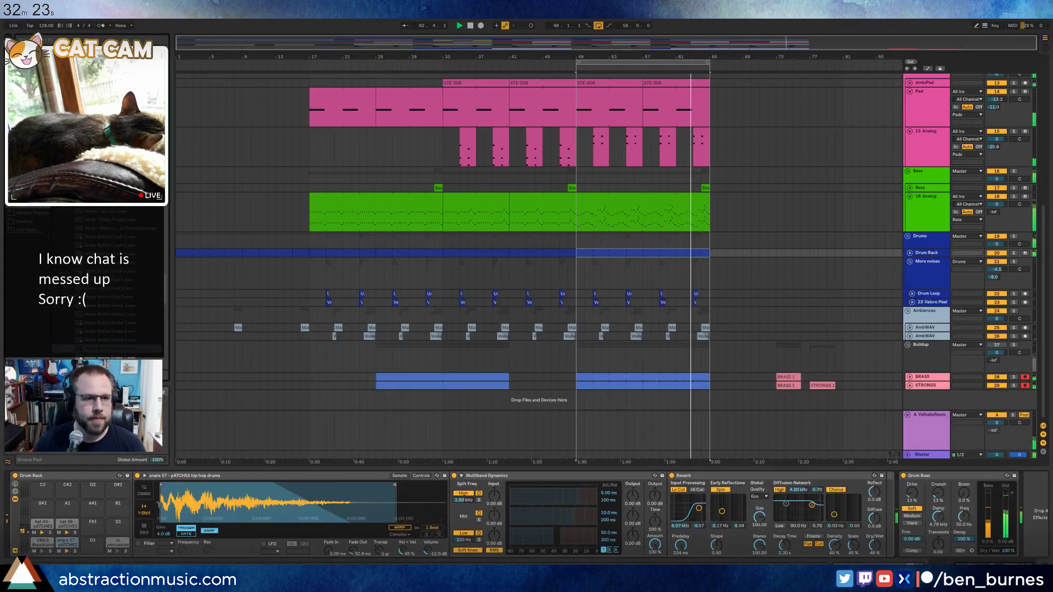
Browse the sample library for an additional drum sound while the loop plays, and stop playback.
left_click_drag(166, 281, 169, 53)
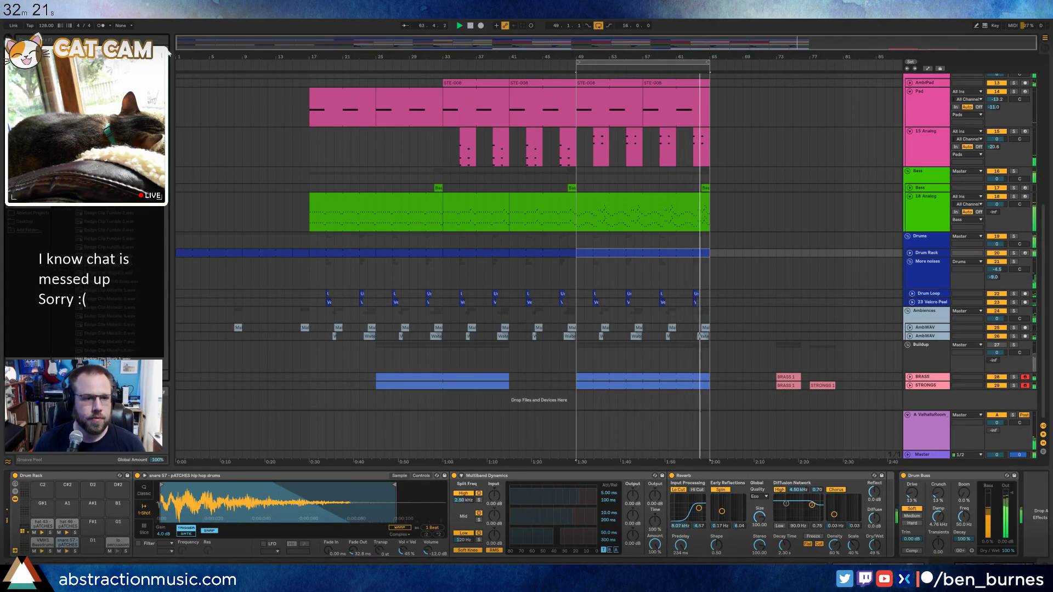
left_click(66, 118)
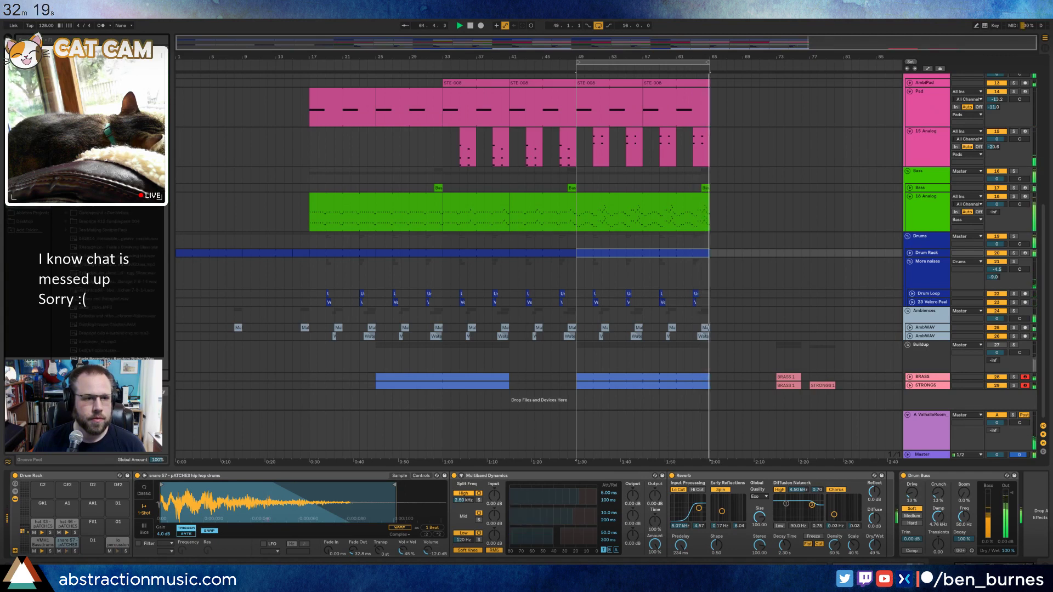
left_click(55, 112)
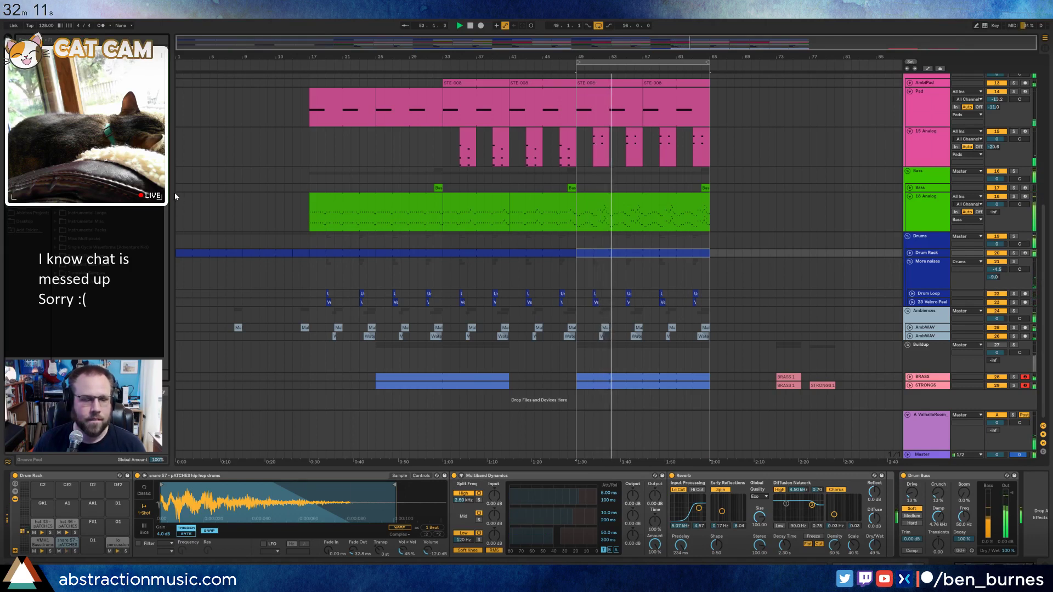
scroll(93, 220, "up", 5)
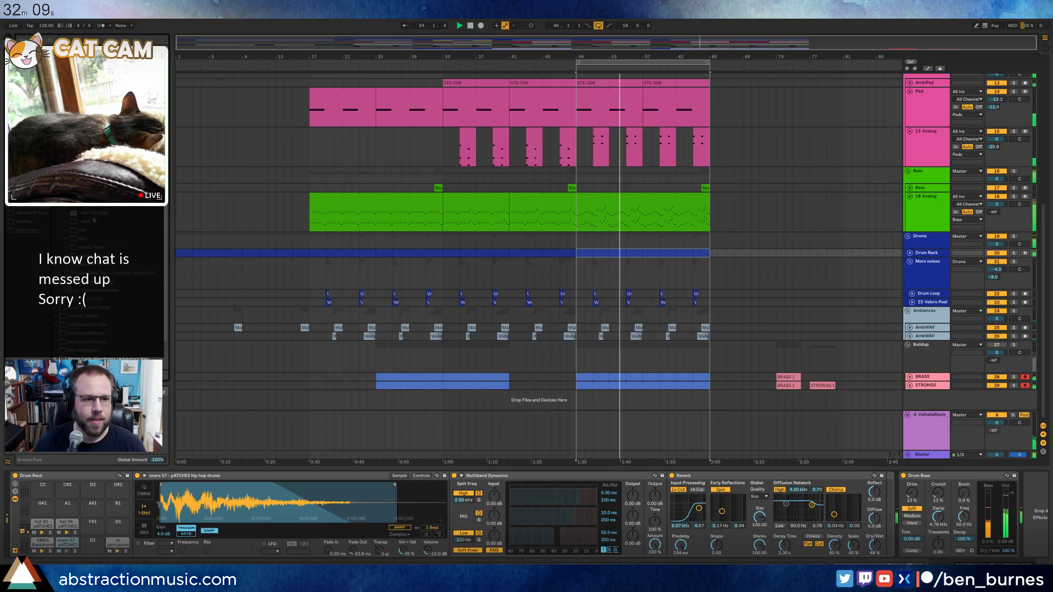
key("space")
scroll(109, 274, "down", 3)
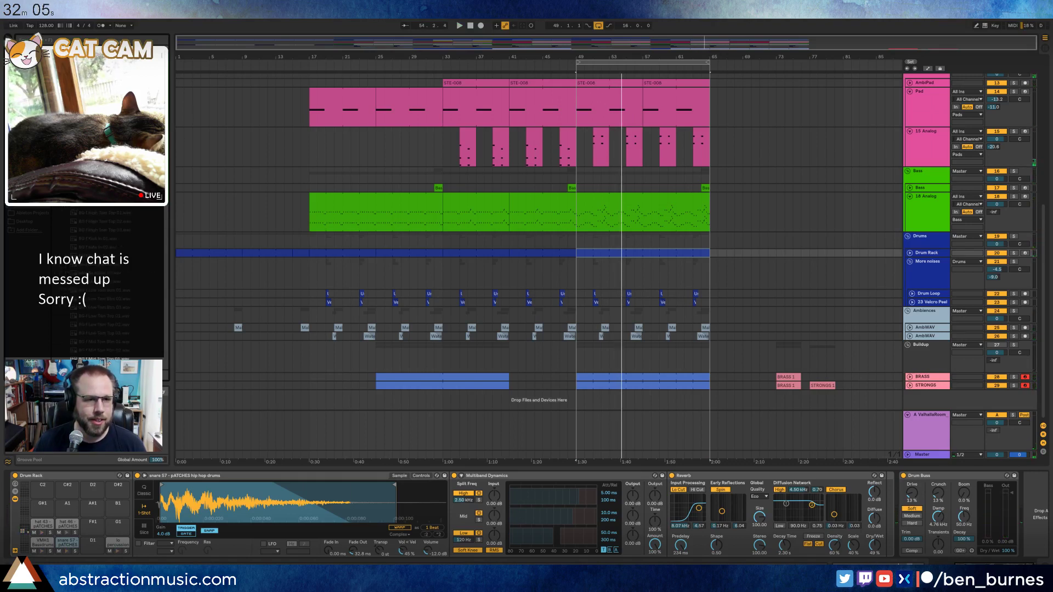
Search the library for "drum" and load the ride1_OH_FF_3 sample onto the Drum Rack's empty C2 pad.
key("ctrl+f")
type("drum")
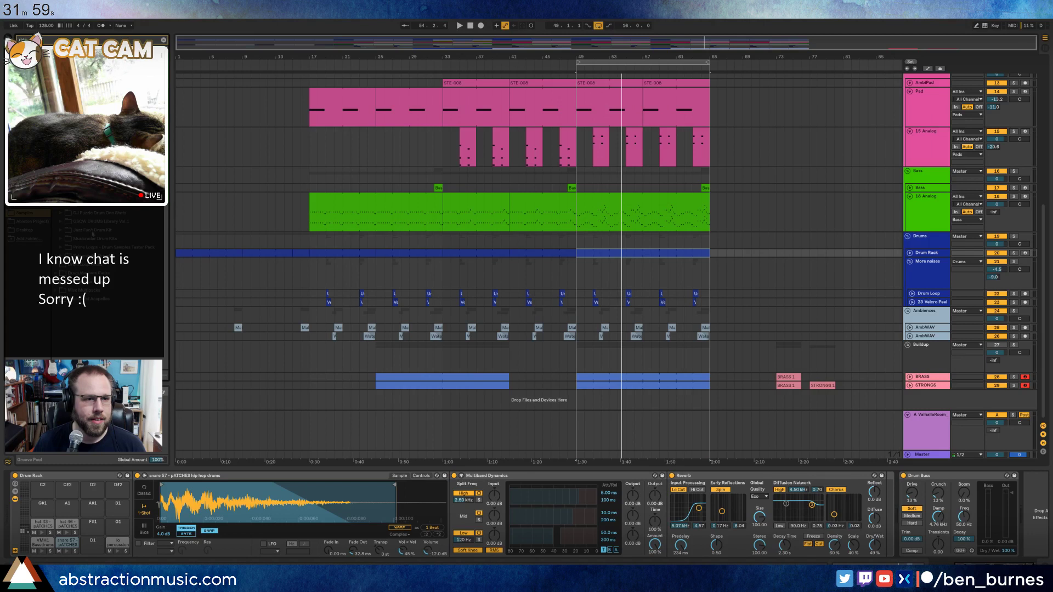
left_click(102, 240)
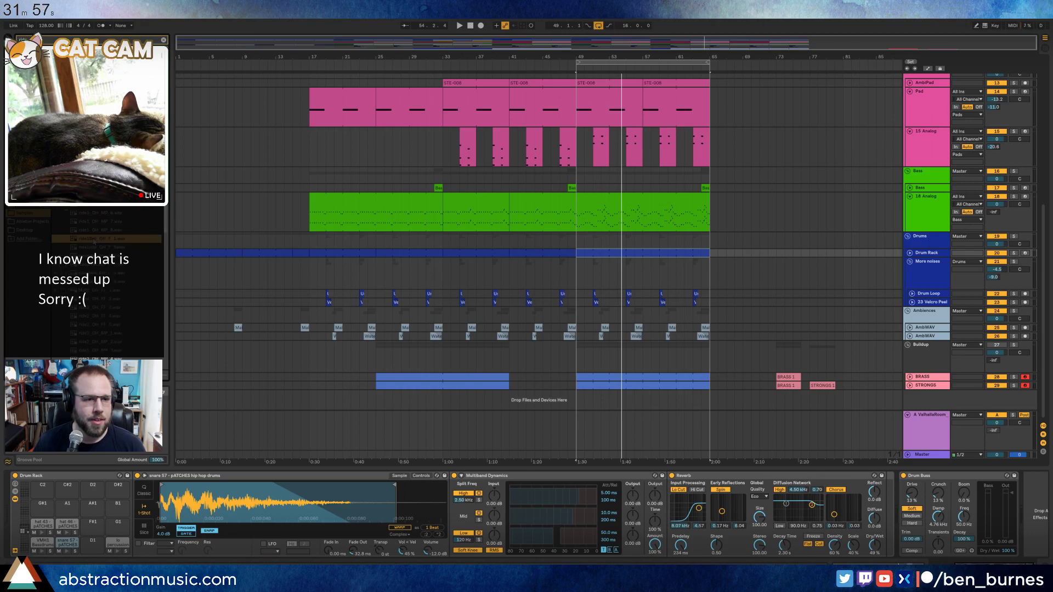
scroll(102, 239, "down", 2)
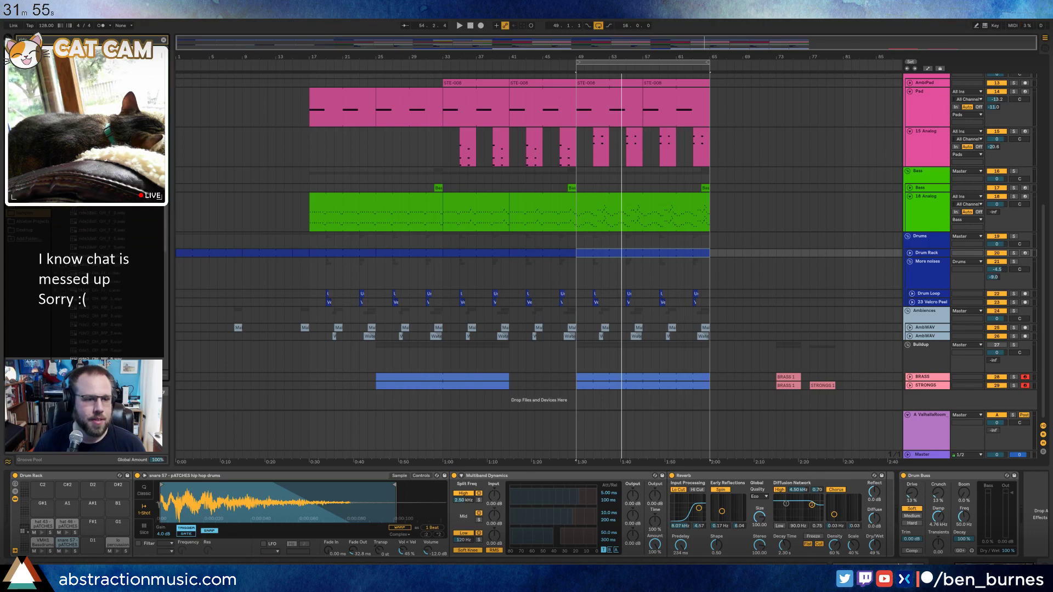
Add one-beat ride1_OH_FF_3 notes on all eight beats of the two-bar Drum Rack clip at bar 49 and play it.
double_click(604, 253)
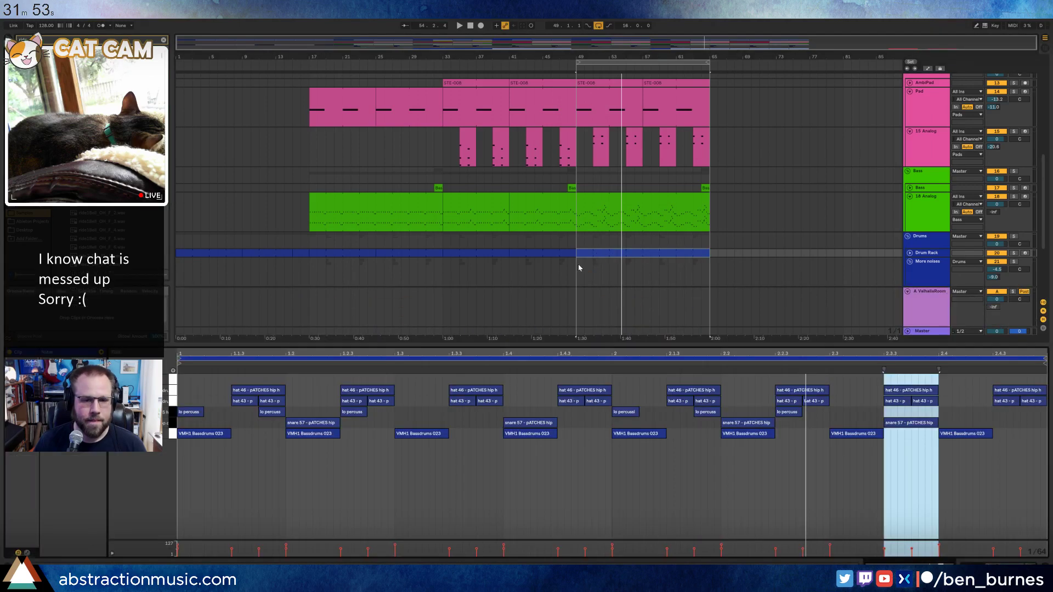
left_click_drag(182, 381, 286, 382)
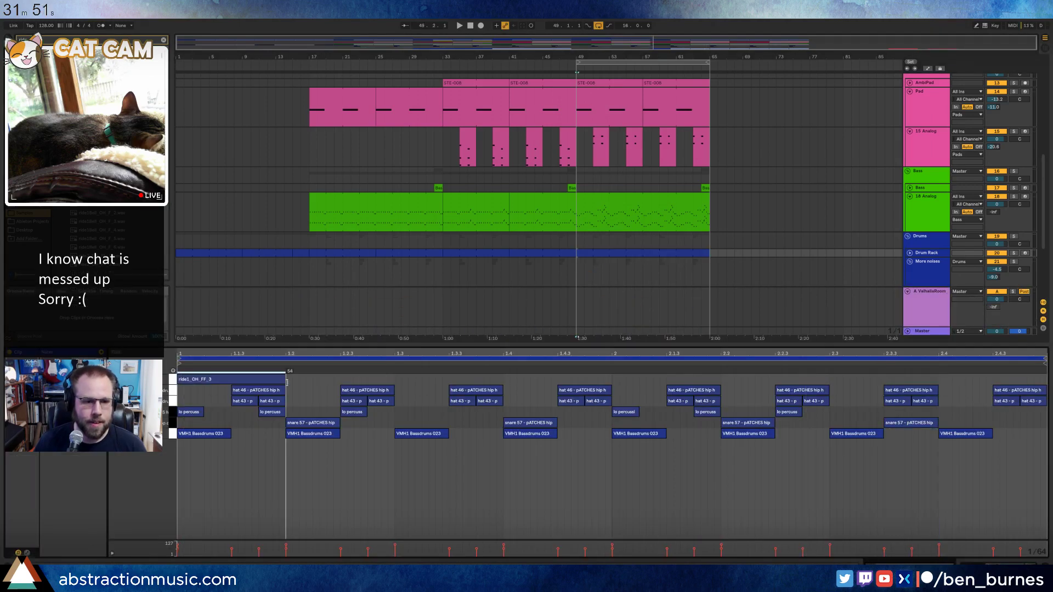
key("ctrl+d")
key("ctrl+d")
key("ctrl+d")
key("ctrl+d")
key("ctrl+d")
key("ctrl+d")
key("ctrl+d")
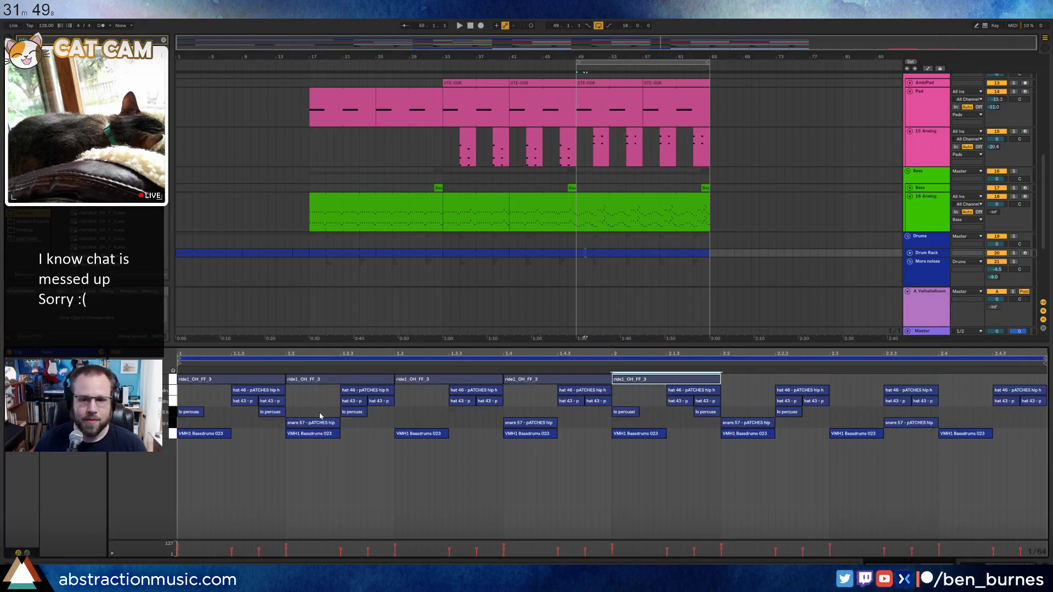
key("space")
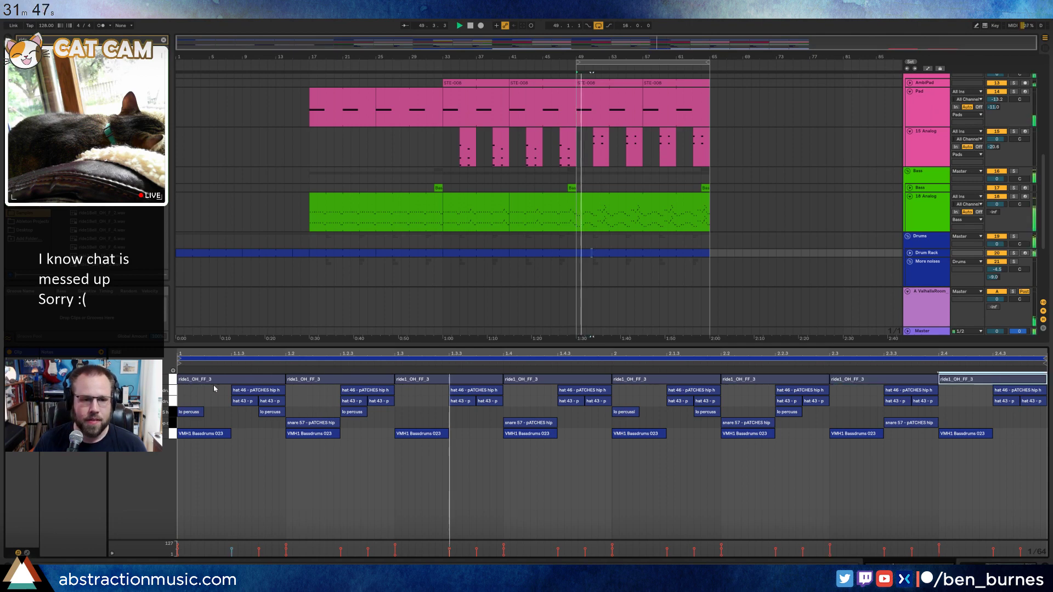
Select all the ride notes in the Drum Rack clip and adjust their velocity while listening.
left_click(172, 379)
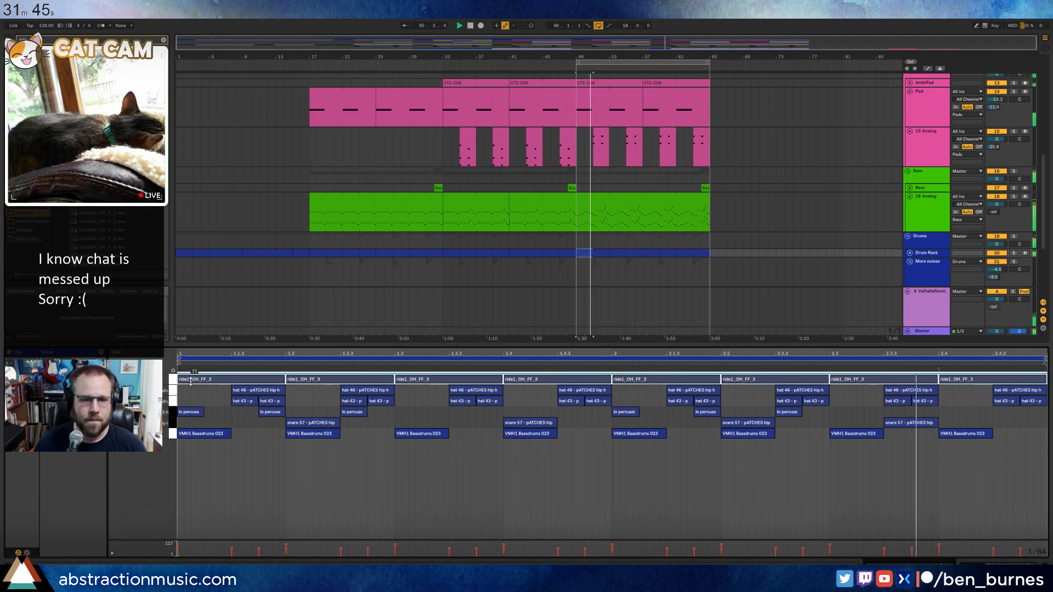
key("shift+Tab")
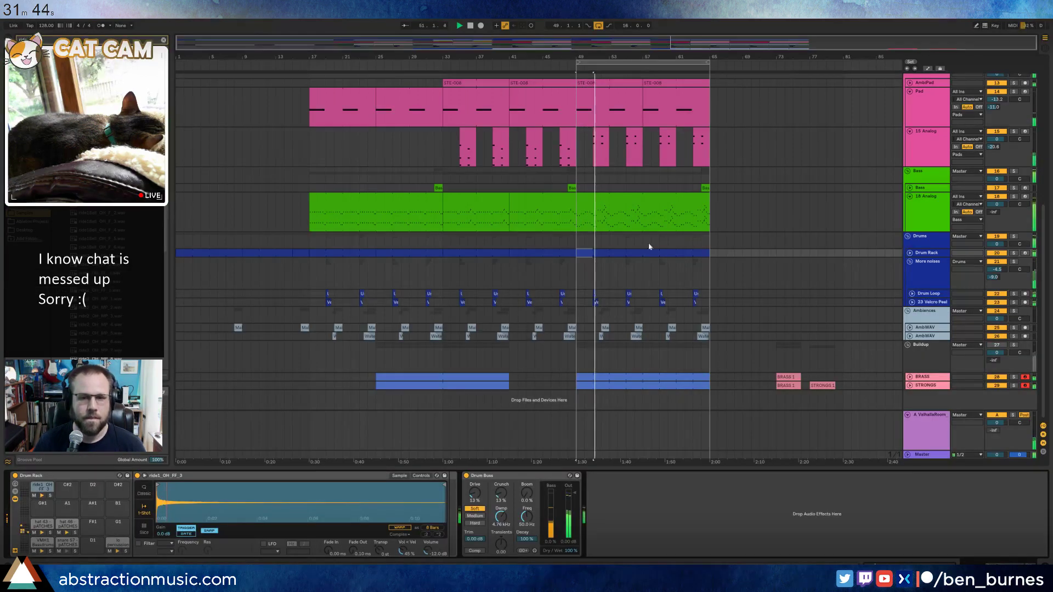
double_click(597, 250)
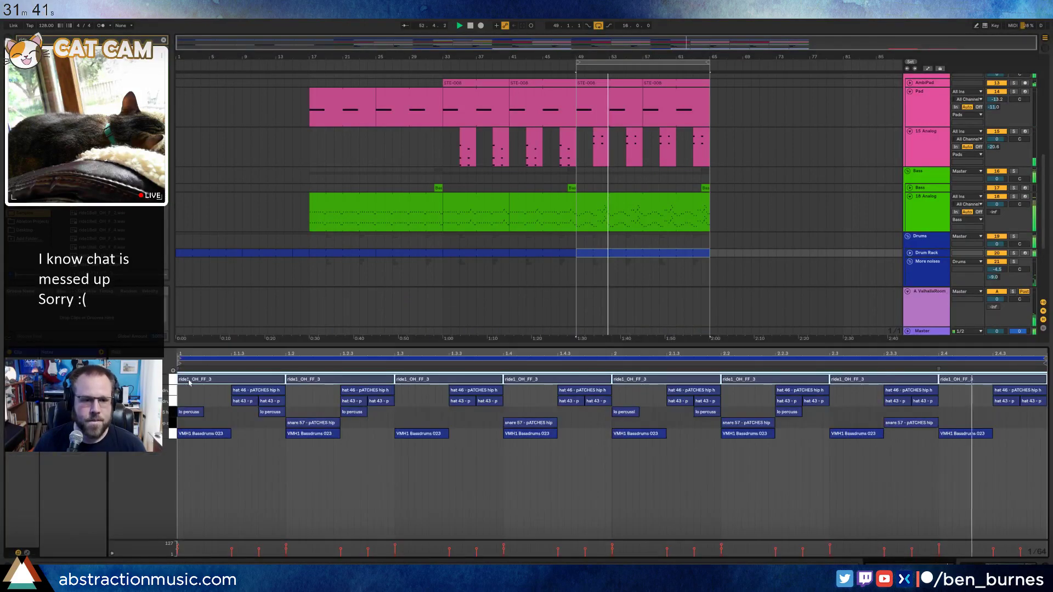
left_click(173, 371)
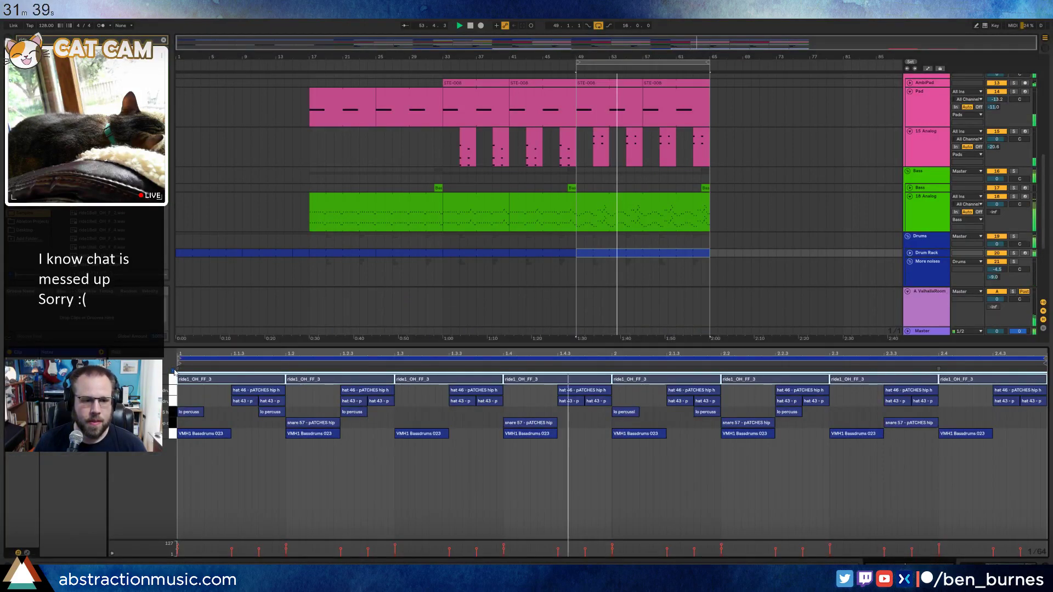
left_click_drag(196, 380, 196, 384)
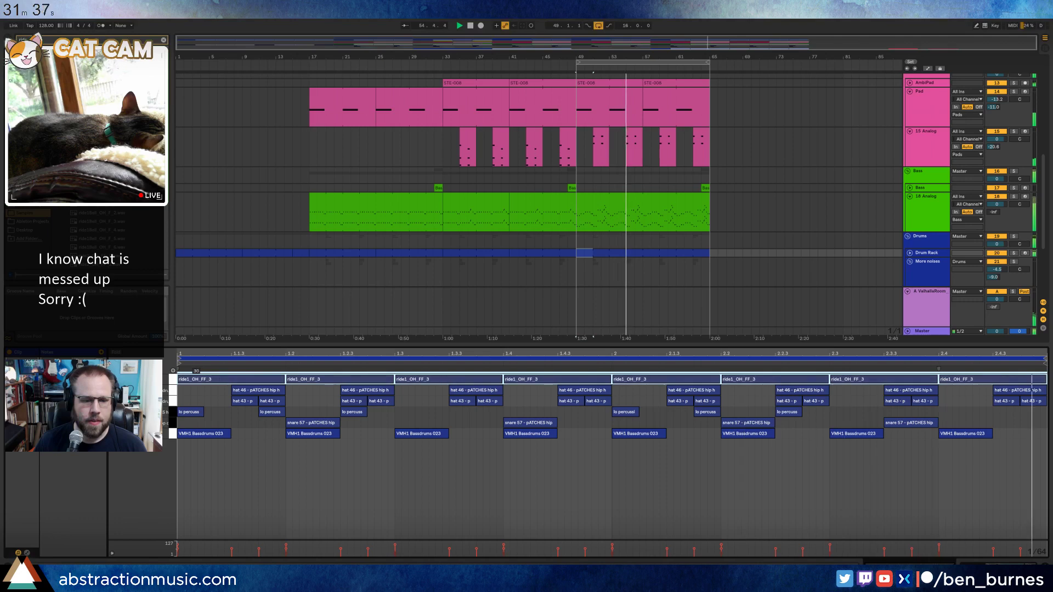
key("shift+Tab")
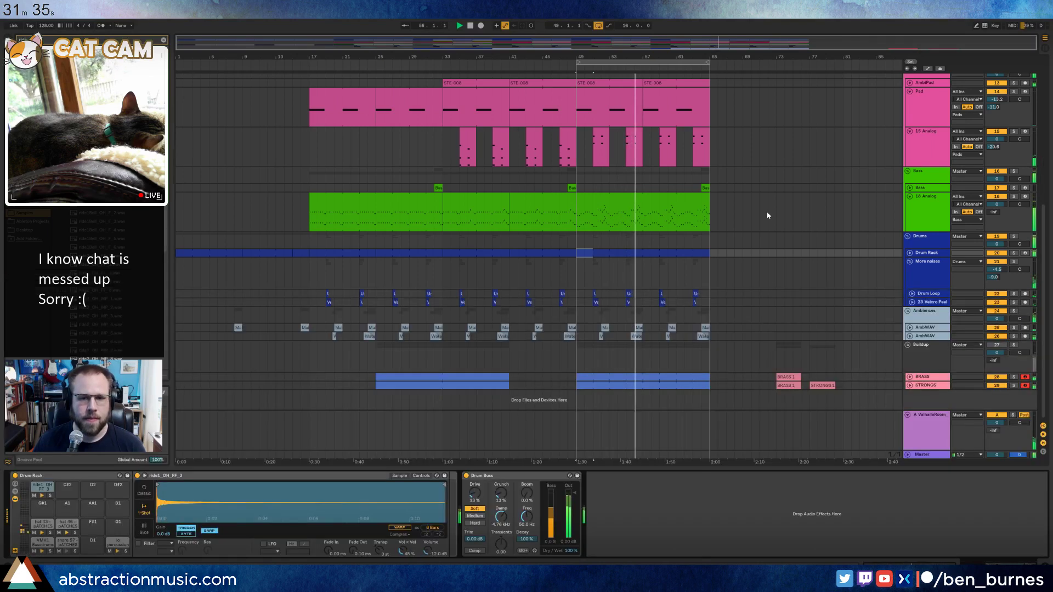
key("space")
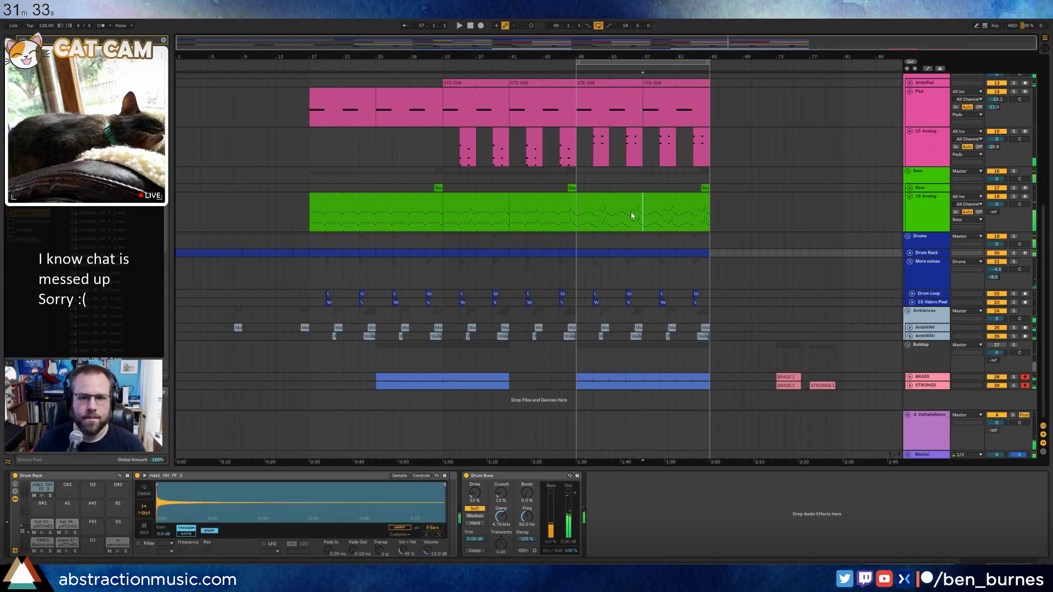
Raise the closing octave pairs of the 18 Analog bass clip at bar 49, the first by five semitones and the rest by seven.
left_click_drag(641, 211, 582, 212)
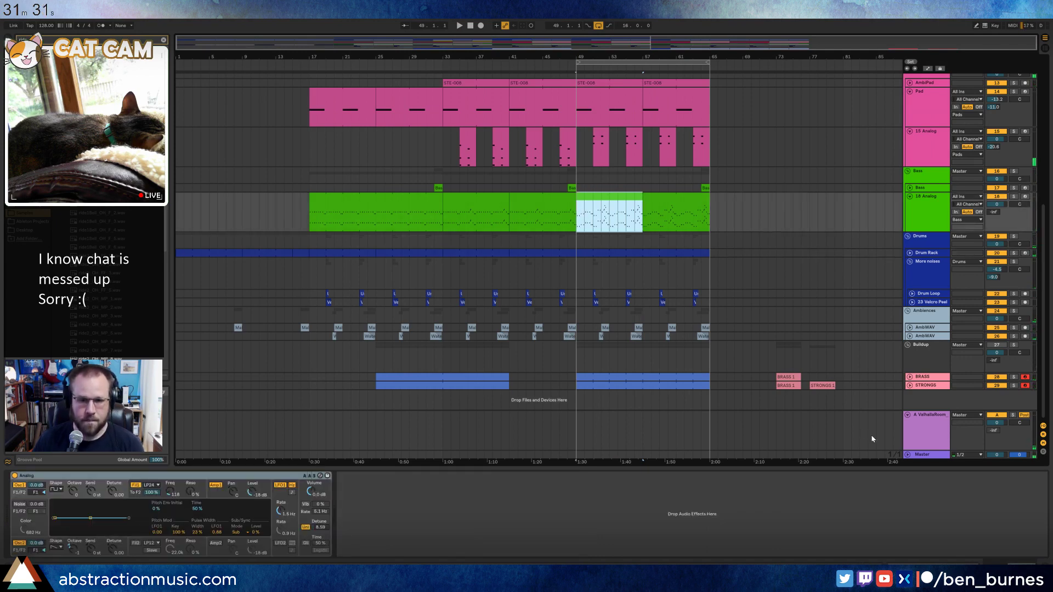
key("shift+Tab")
left_click(954, 496)
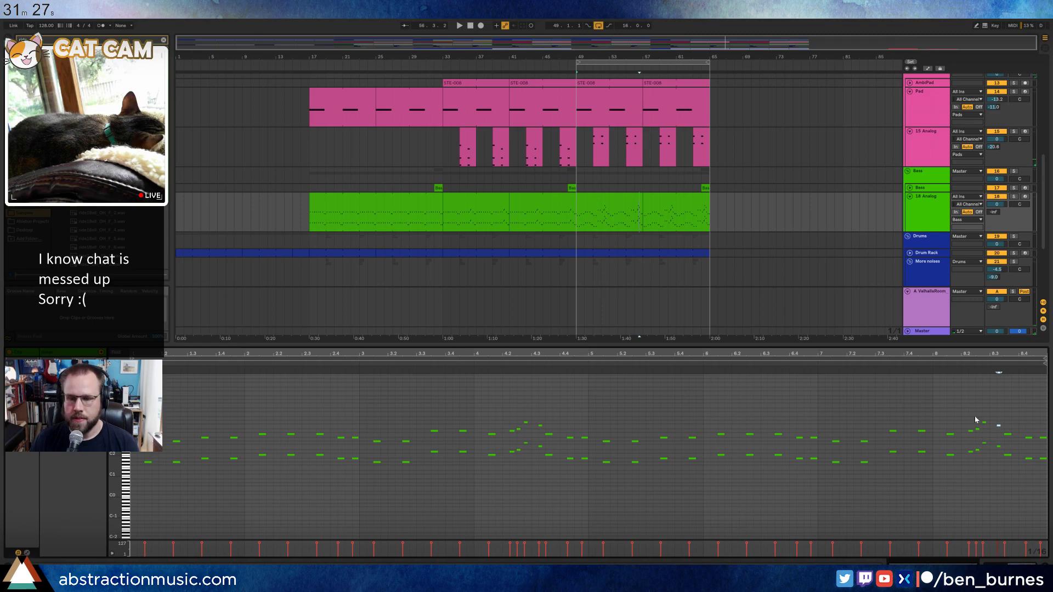
left_click_drag(114, 431, 156, 431)
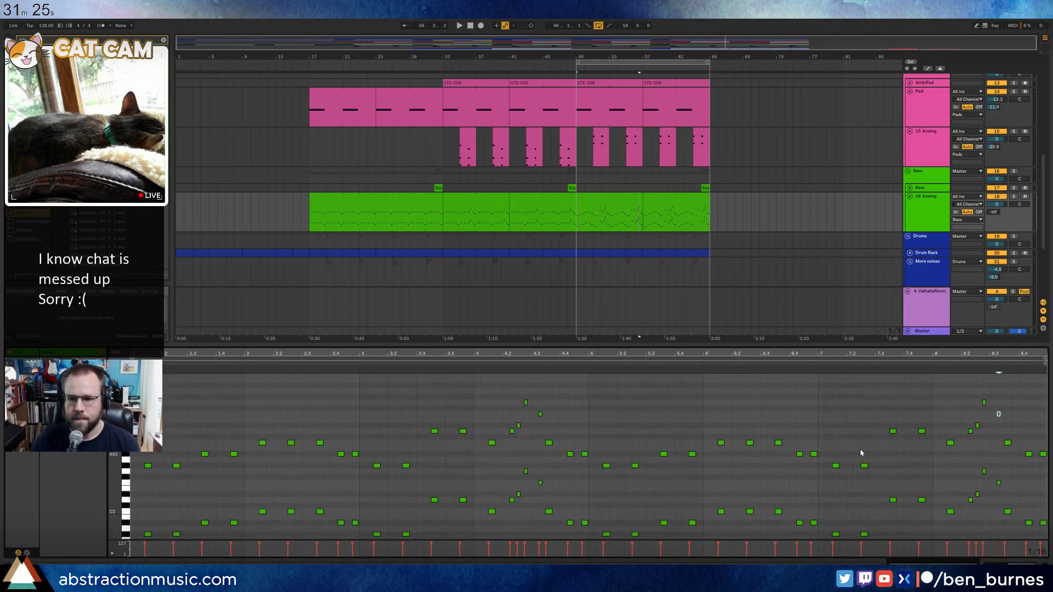
key("Up")
key("Up")
key("Up")
key("Up")
key("Up")
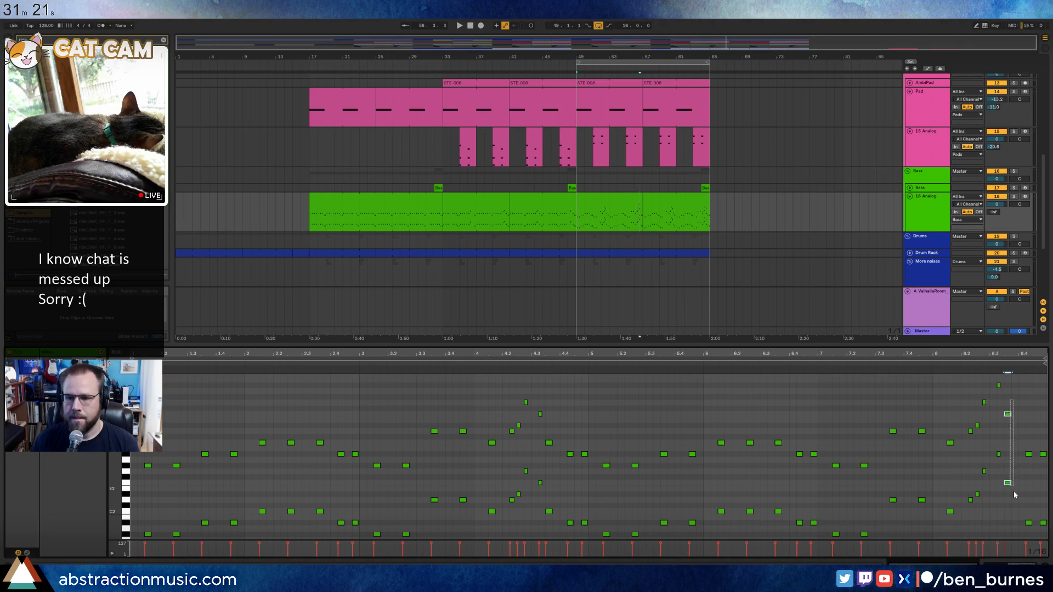
left_click_drag(1025, 443, 1049, 548)
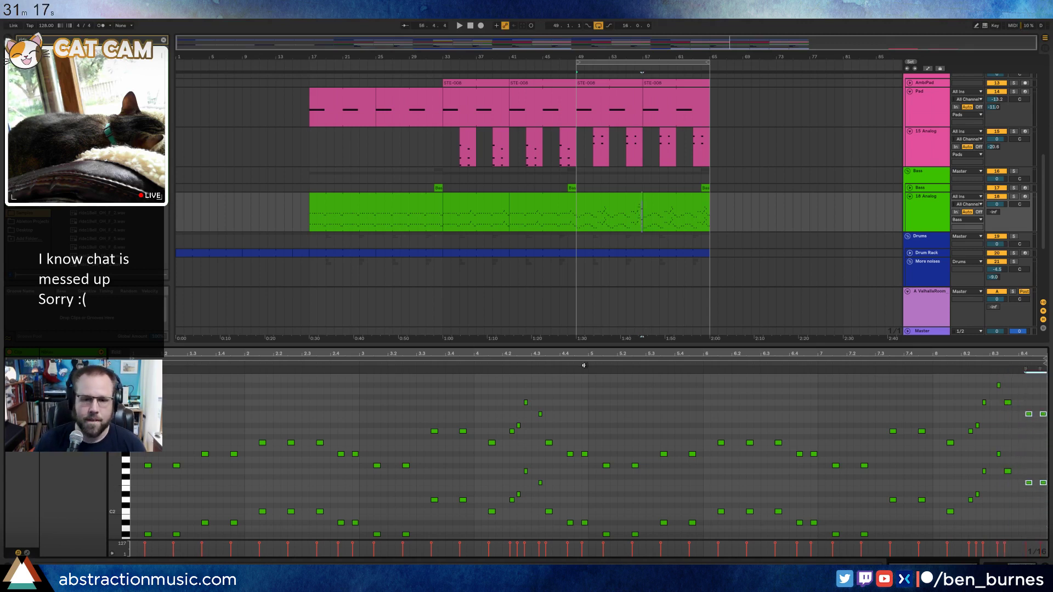
Play the loop and try duplicating the edited bass clip from bar 49 to bar 57.
key("space")
left_click(619, 196)
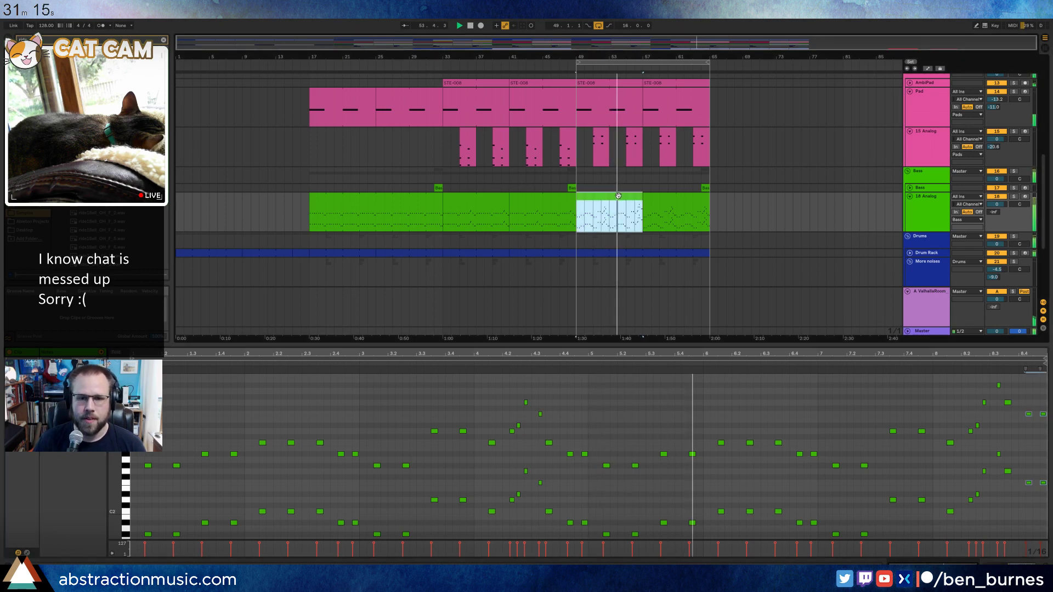
key("ctrl+d")
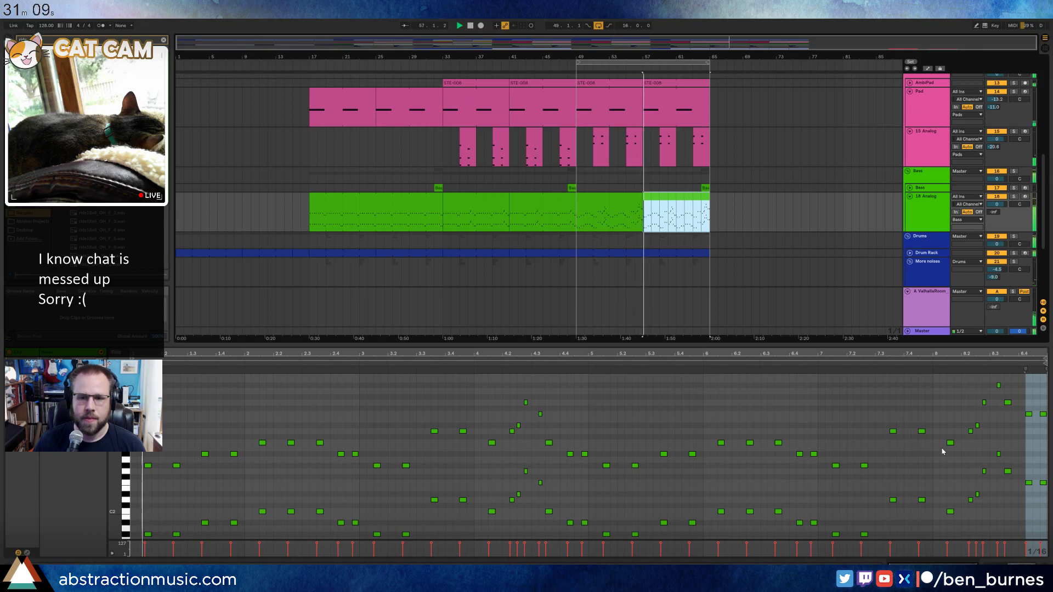
left_click(989, 371)
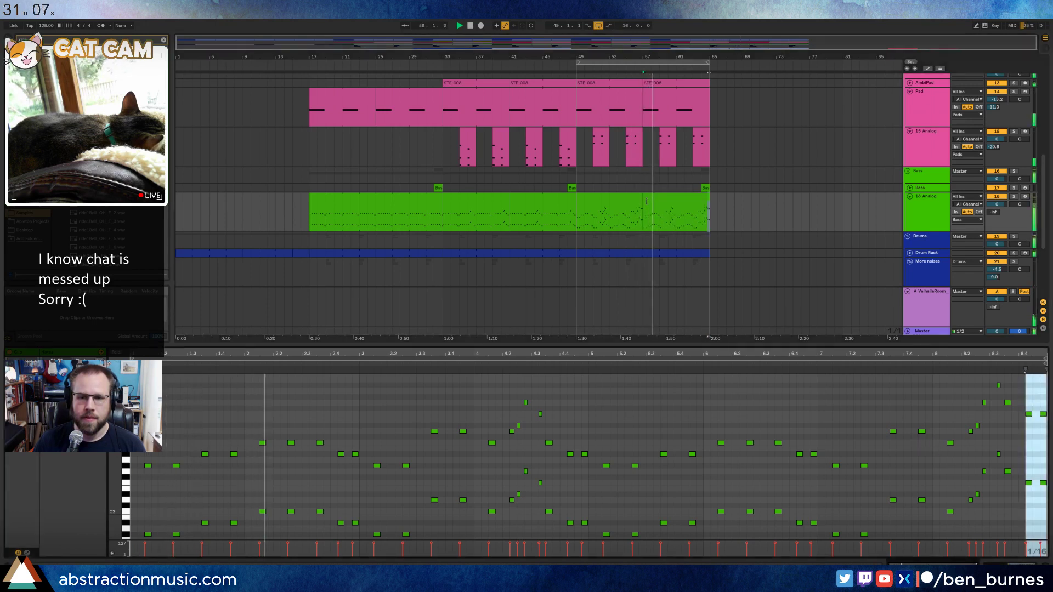
key("ctrl+z")
Try the last two octave pairs of the bass clip at bar 49 three semitones higher, and settle on three semitones lower.
left_click_drag(1025, 405, 1047, 512)
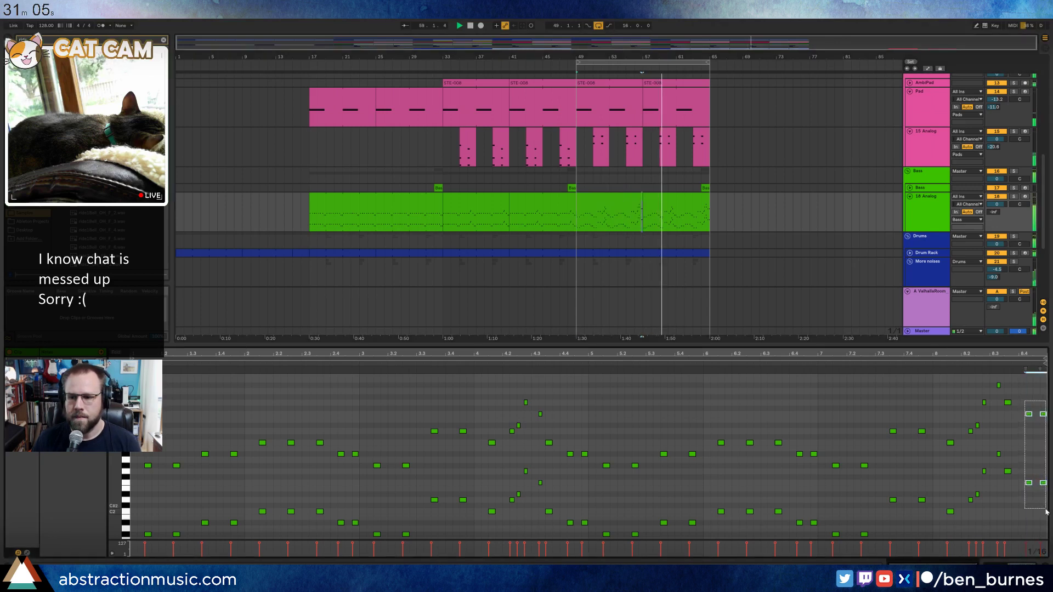
key("Up")
key("Up")
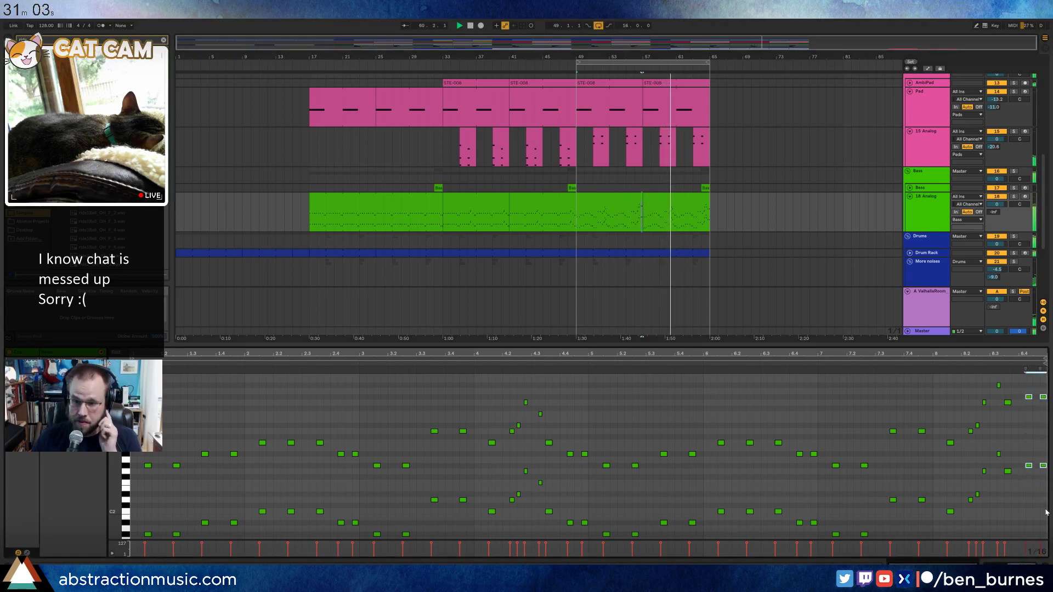
key("Down")
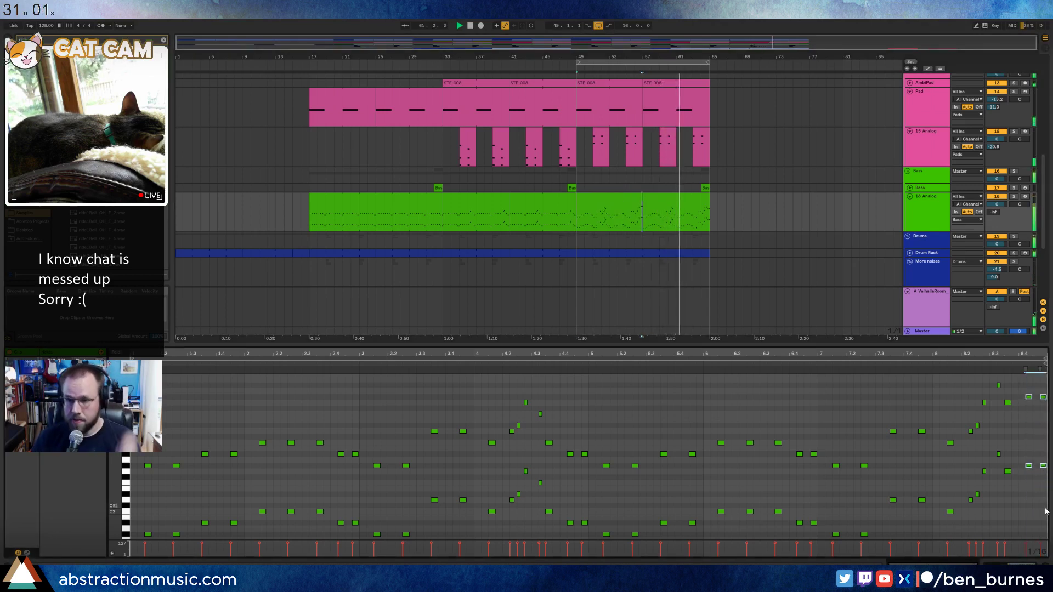
key("Down")
key("Down")
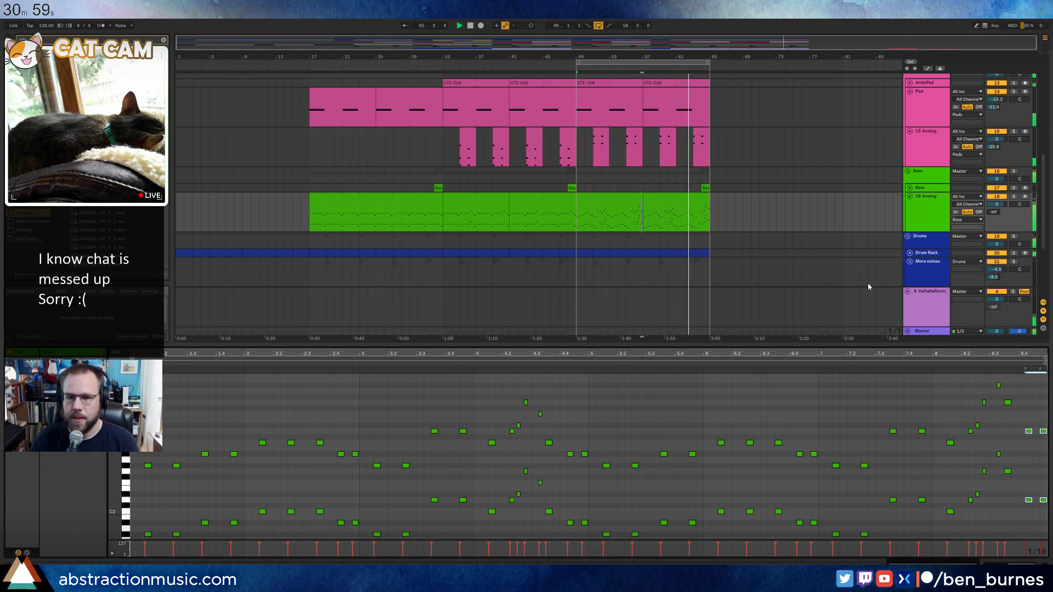
Check the bass clip at bar 57, and replace it with a duplicate of the revised clip at bar 49.
left_click(681, 199)
left_click(950, 413)
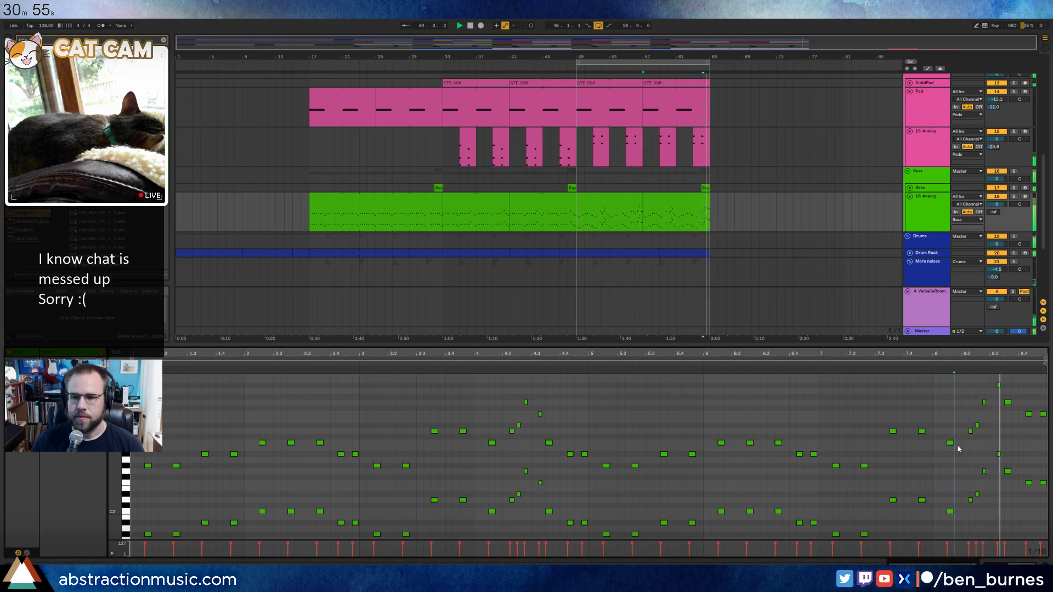
left_click(628, 199)
key("ctrl+d")
key("shift+Tab")
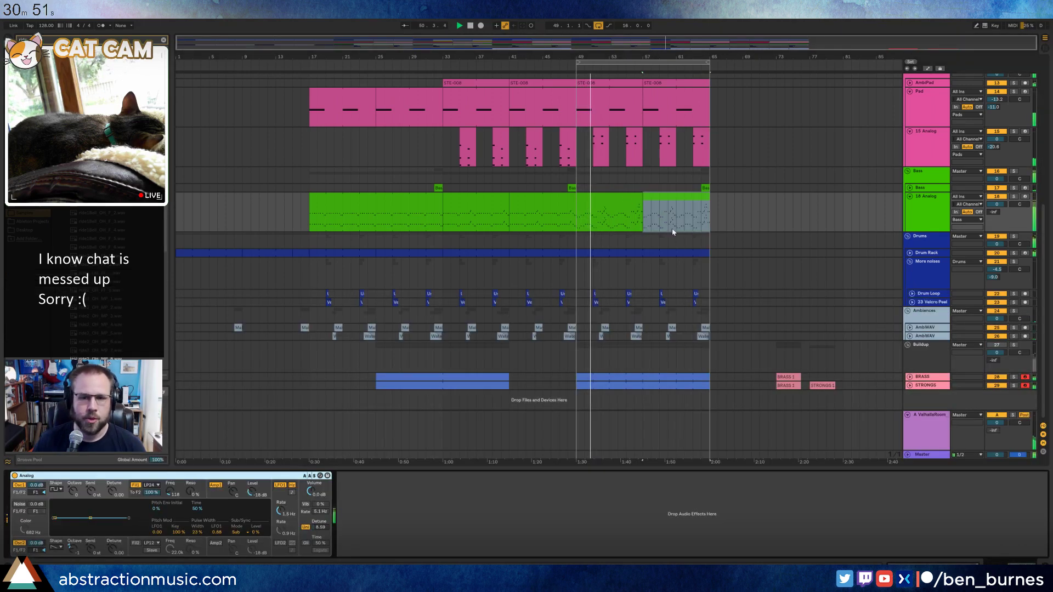
In the Lead Hi clip at bar 49, replace the lower chord notes in bars 3–4 with a duplicate of those in bars 1–2.
scroll(688, 249, "up", 8)
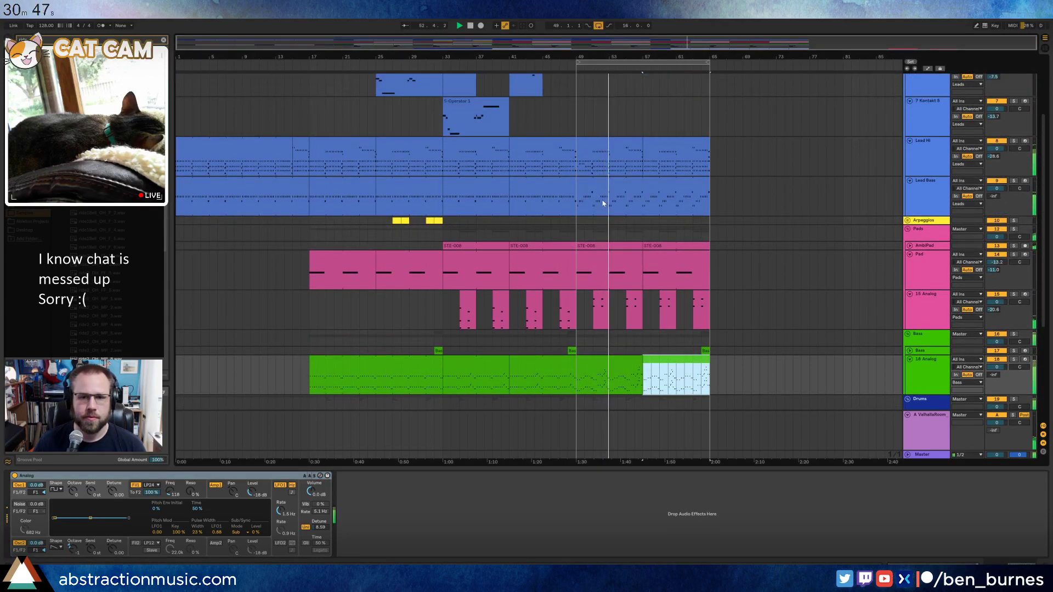
left_click(618, 144)
key("shift+Tab")
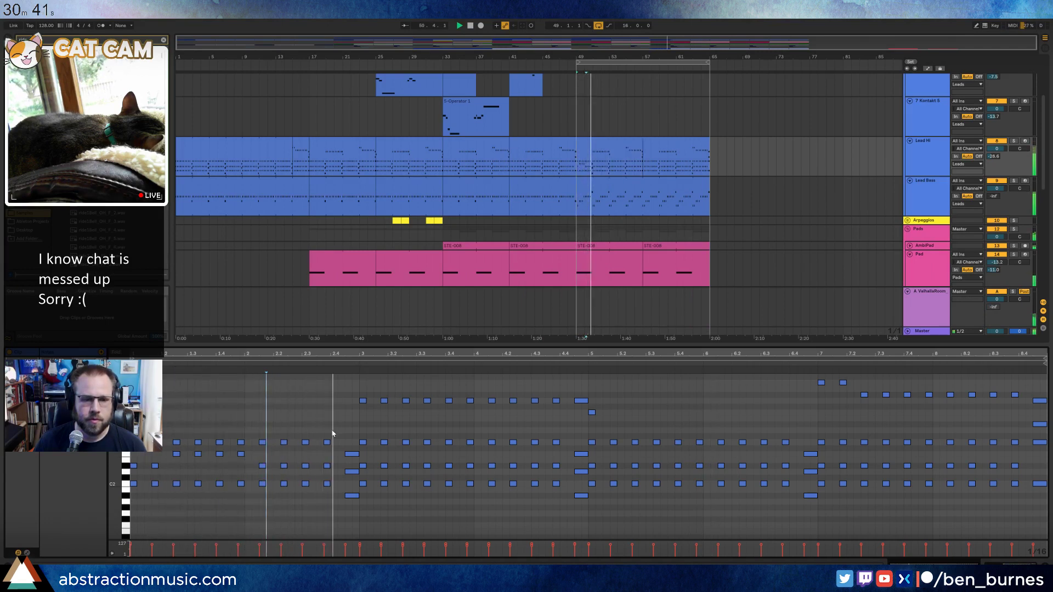
mouse_move(360, 432)
left_mouse_down()
mouse_move(492, 477)
mouse_move(577, 490)
left_mouse_up()
key("Delete")
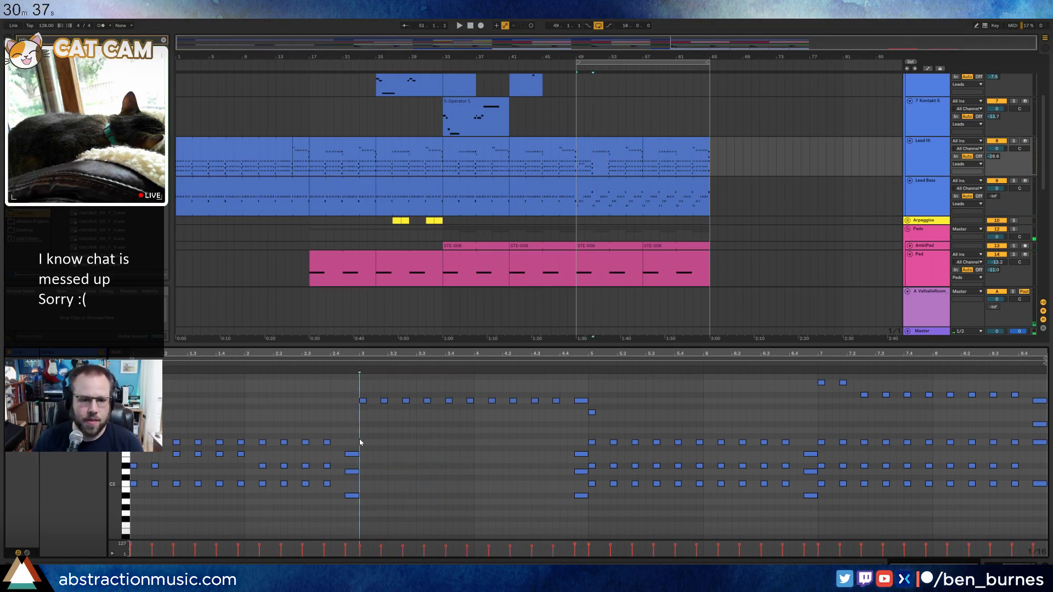
left_click_drag(360, 440, 104, 536)
key("ctrl+d")
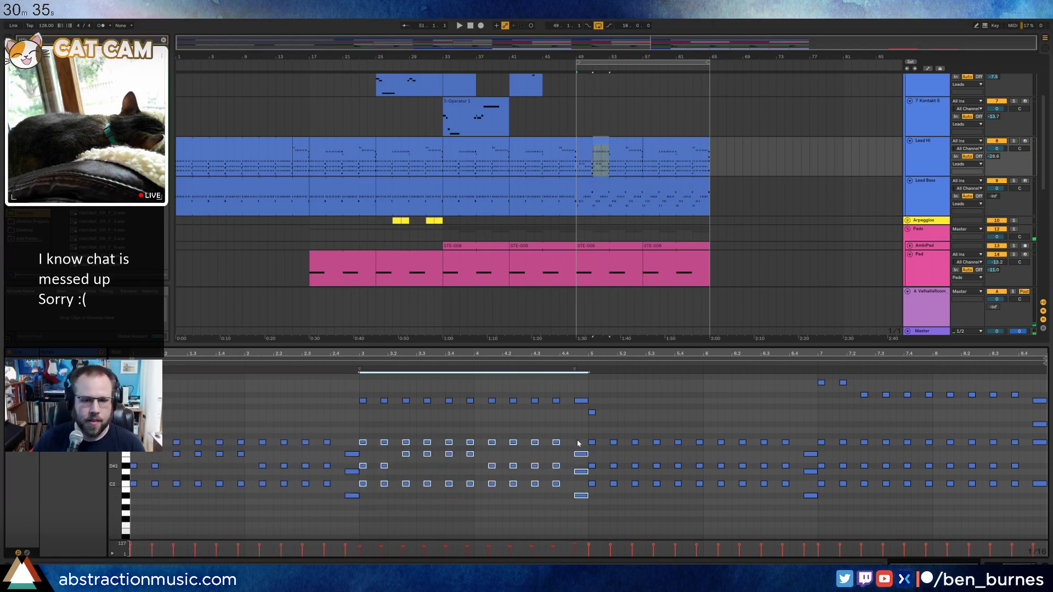
Replace the clip's lower chord notes in bars 5–8 with a duplicate of the chord pattern from bars 1–4.
left_click_drag(591, 429, 1030, 521)
key("Delete")
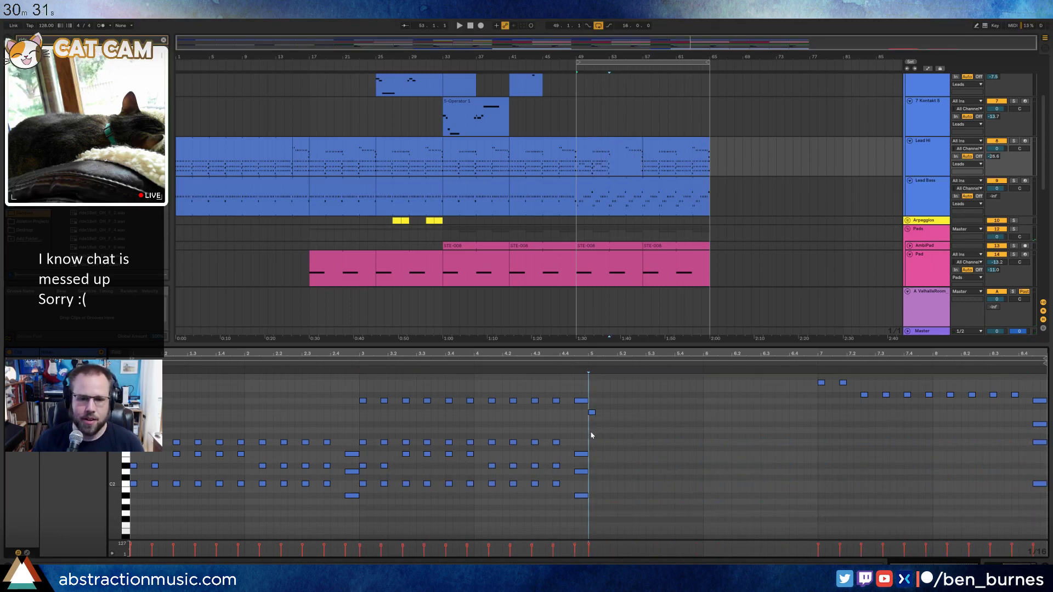
key("ctrl+a")
key("ctrl+d")
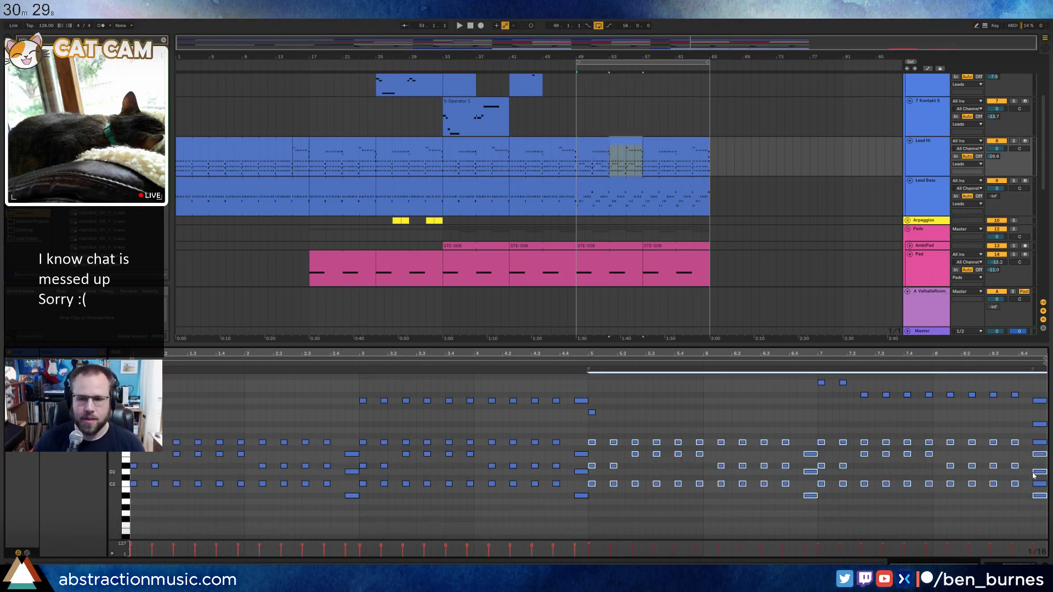
Play the loop, remove two surplus notes from the Lead Hi clip's closing chord and close the note editor.
key("space")
left_click(1012, 448)
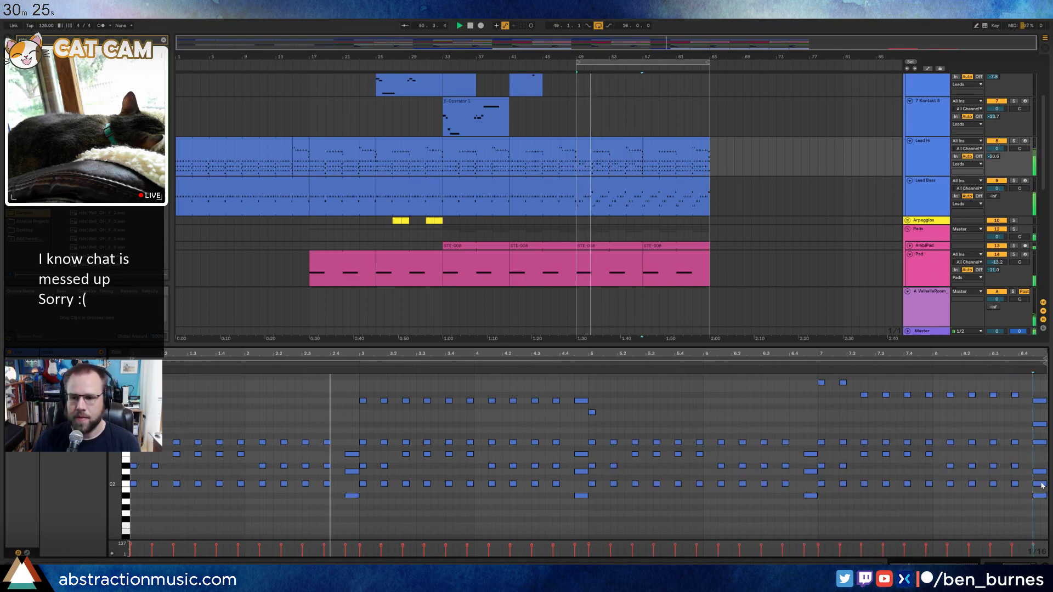
mouse_move(1040, 454)
left_mouse_down()
mouse_move(1041, 484)
mouse_move(1041, 425)
left_mouse_up()
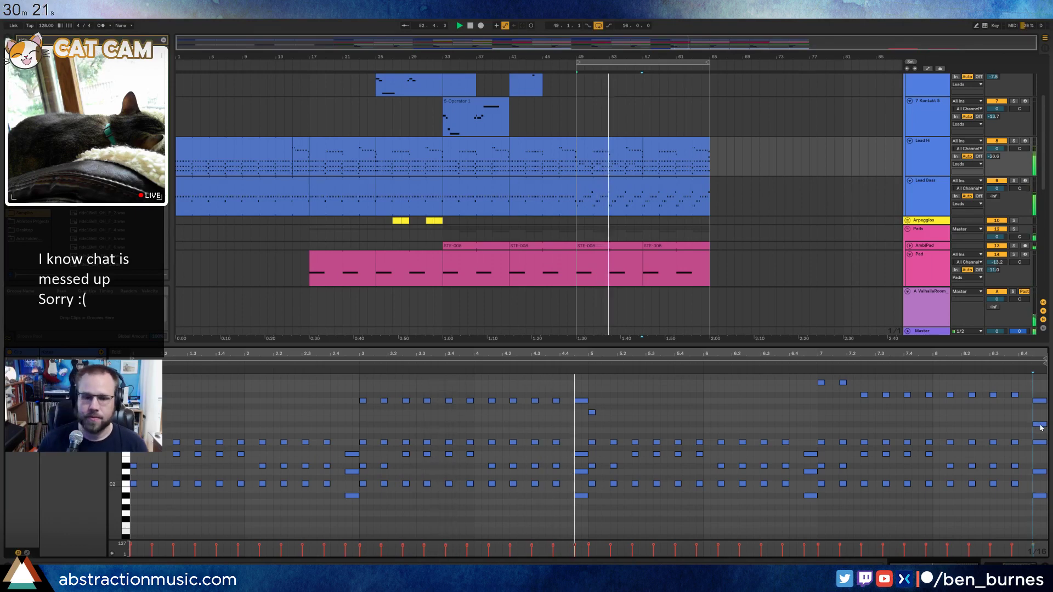
key("shift+Tab")
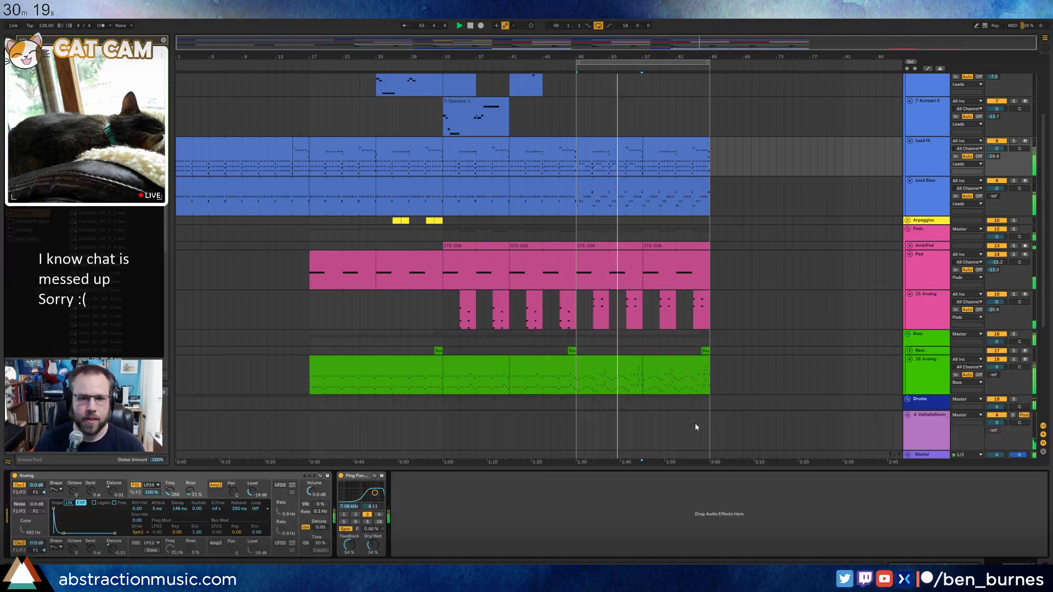
Add a MIDI track with a Kontakt 5 instrument below the 7 Kontakt 5 track.
scroll(809, 145, "up", 3)
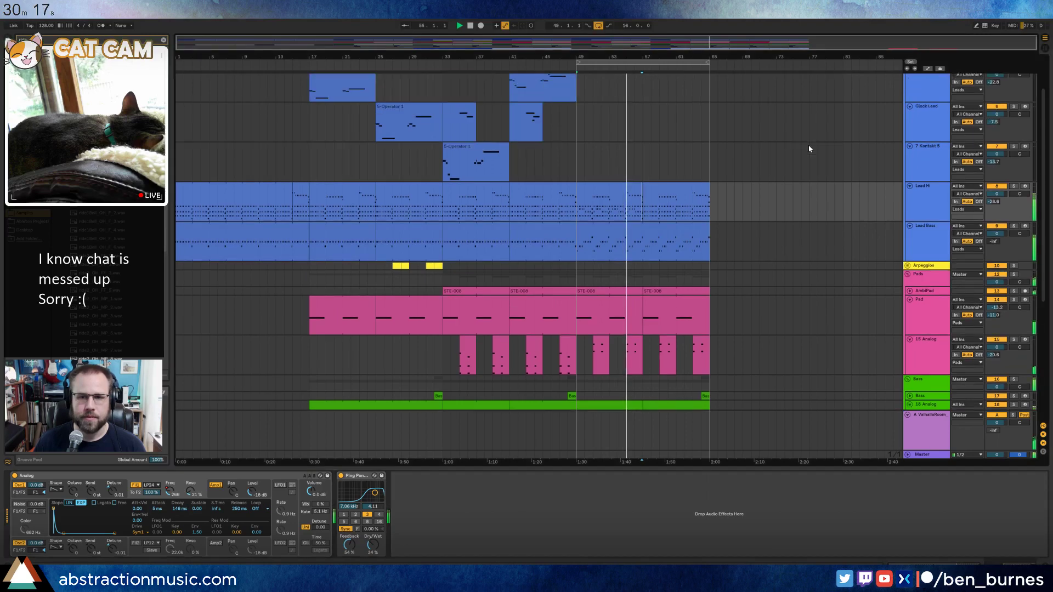
left_click(924, 203)
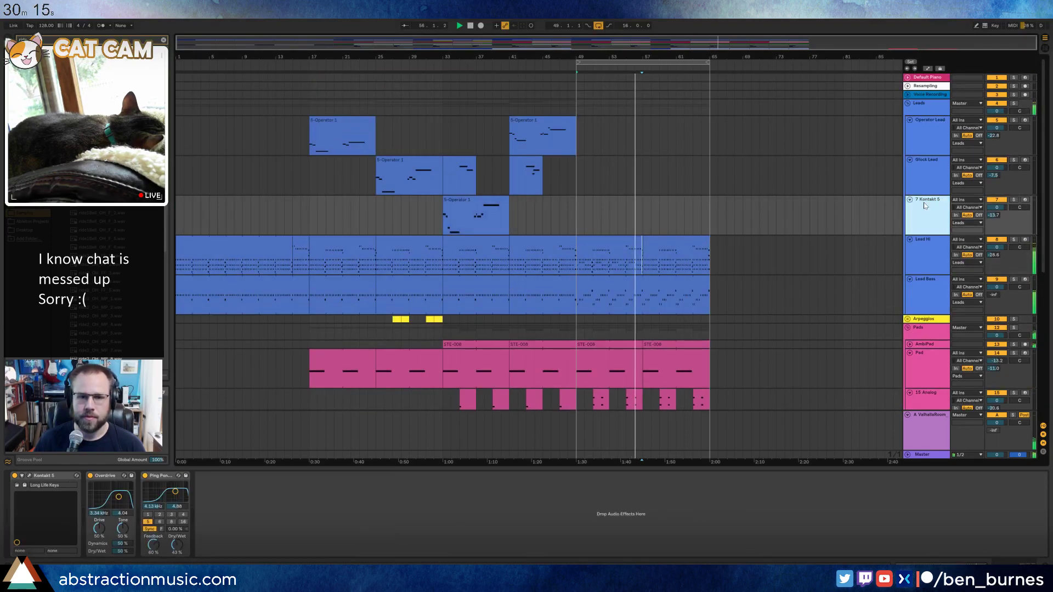
key("ctrl+shift+t")
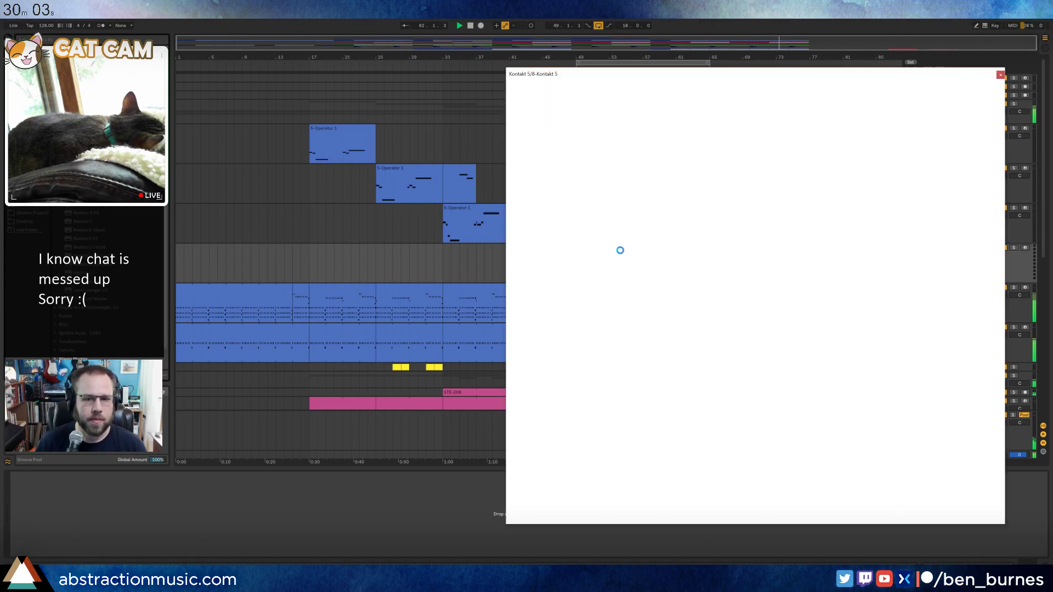
Load Una Corda Pure from the Una Corda library into the new Kontakt 5 instrument and close the plug-in window.
scroll(375, 394, "down", 5)
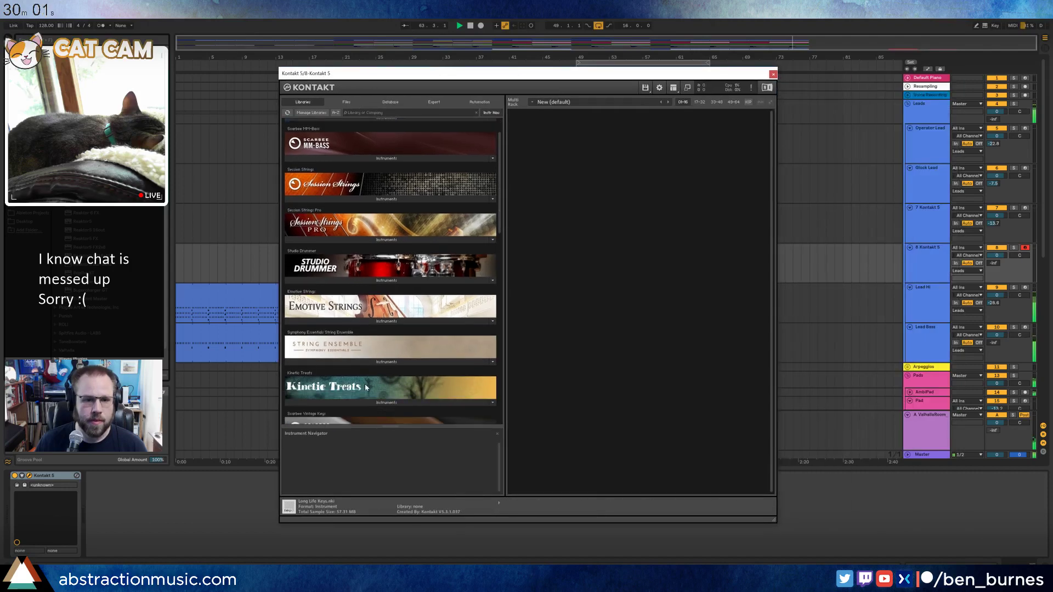
left_click_drag(497, 186, 491, 367)
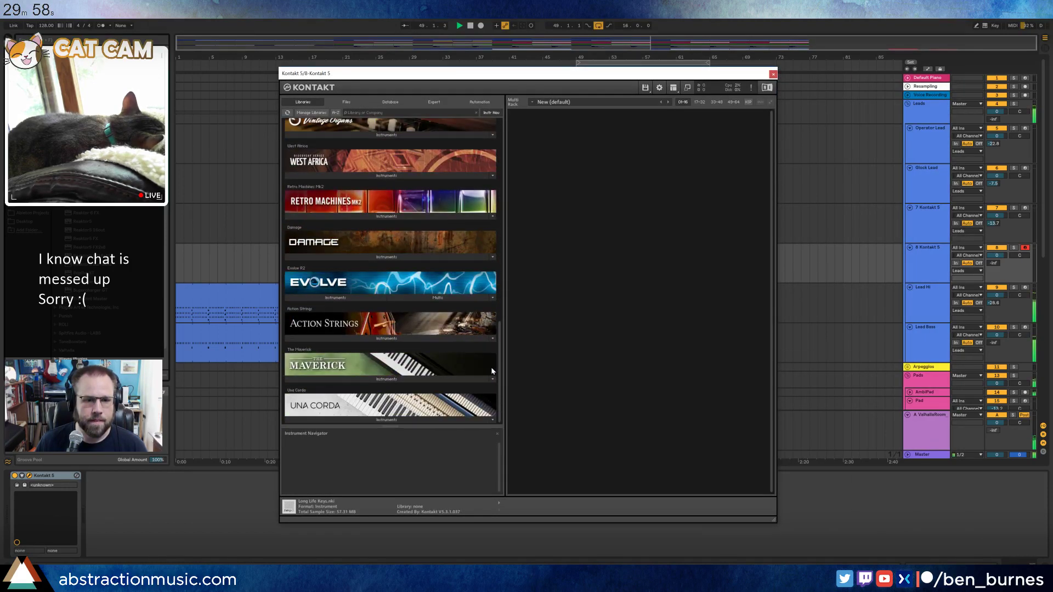
left_click(387, 419)
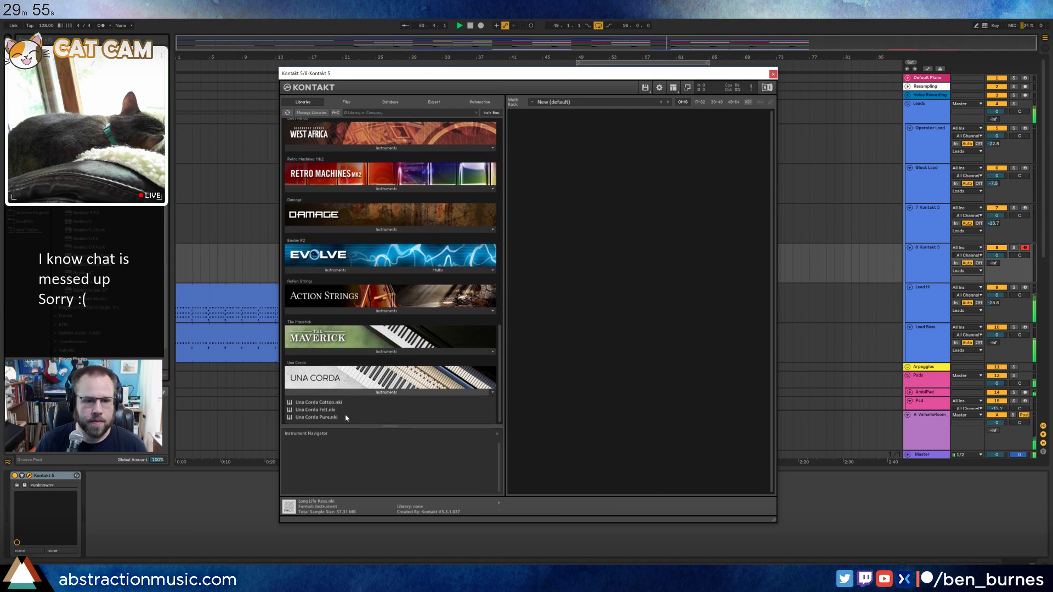
double_click(345, 417)
left_click_drag(705, 86, 604, 80)
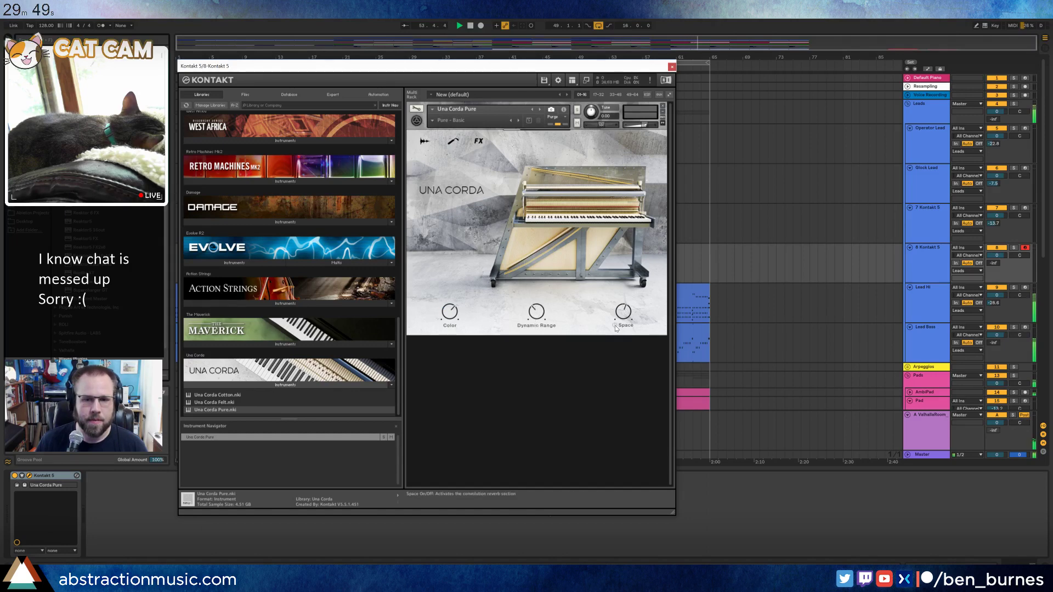
left_click(672, 67)
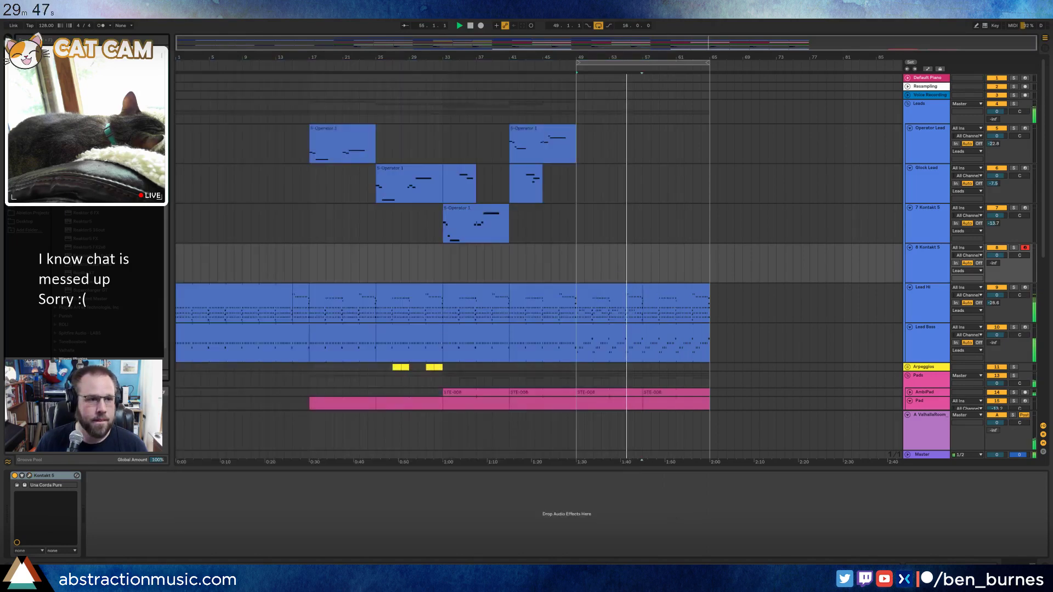
Add a Ping Pong Delay to the 8 Kontakt 5 track, arm the track and lower the delay's filter frequency to about 2.9 kHz.
left_click_drag(82, 279, 120, 492)
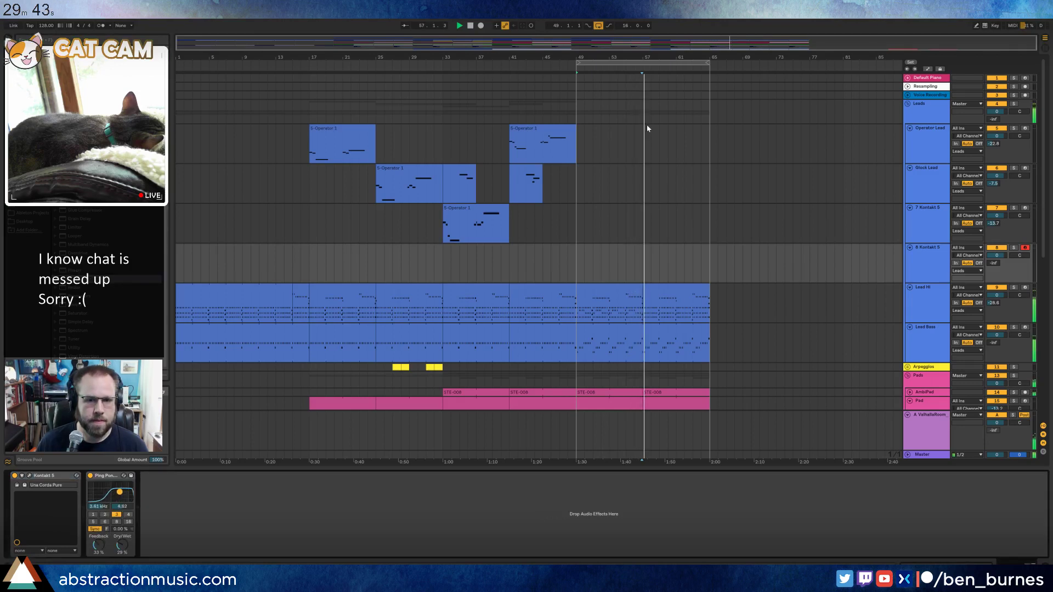
left_click(1024, 80)
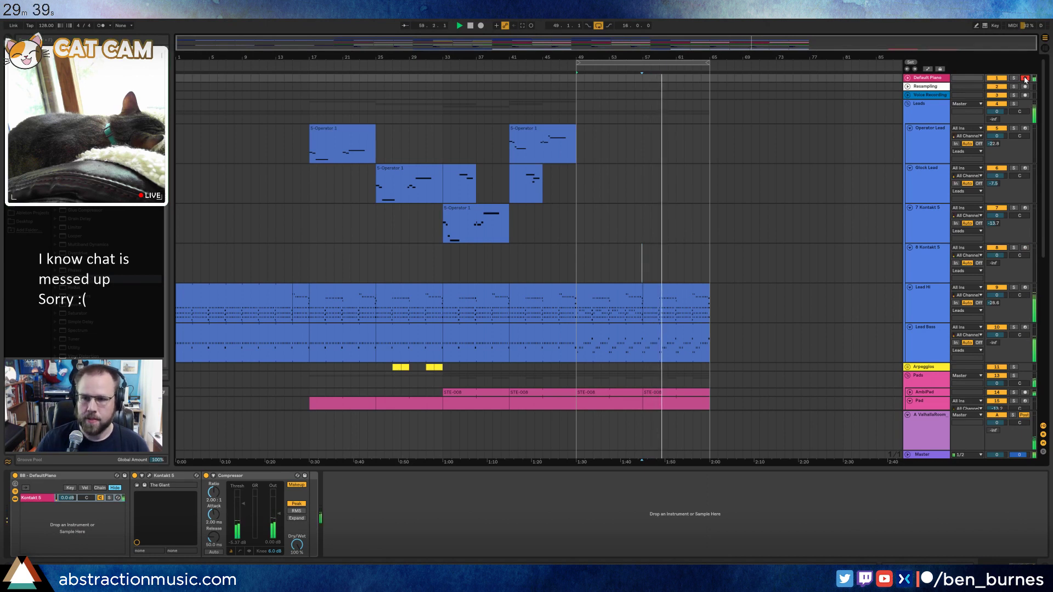
left_click(1024, 248)
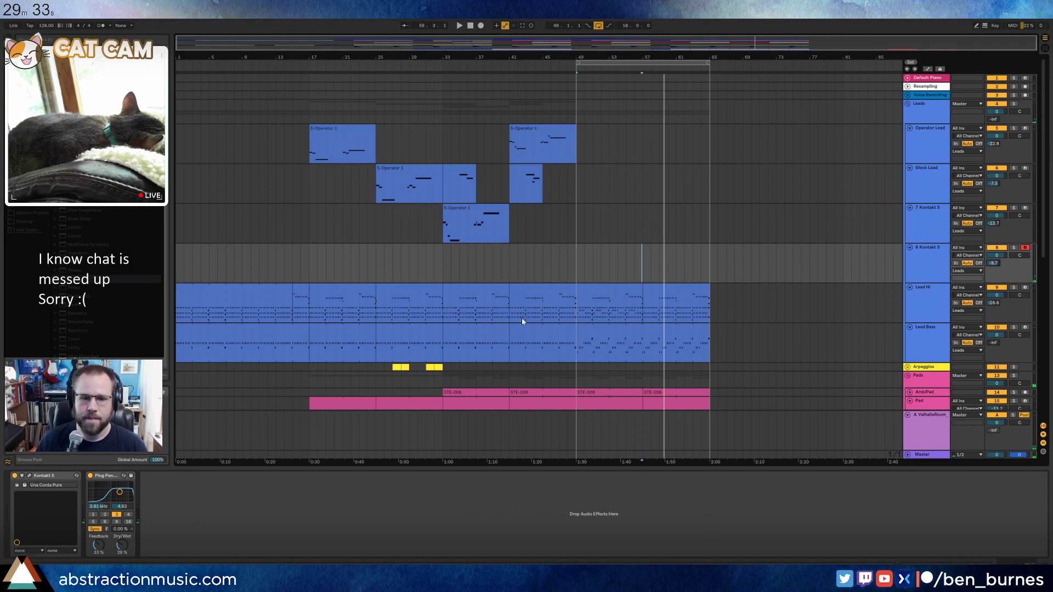
left_click_drag(124, 498, 117, 494)
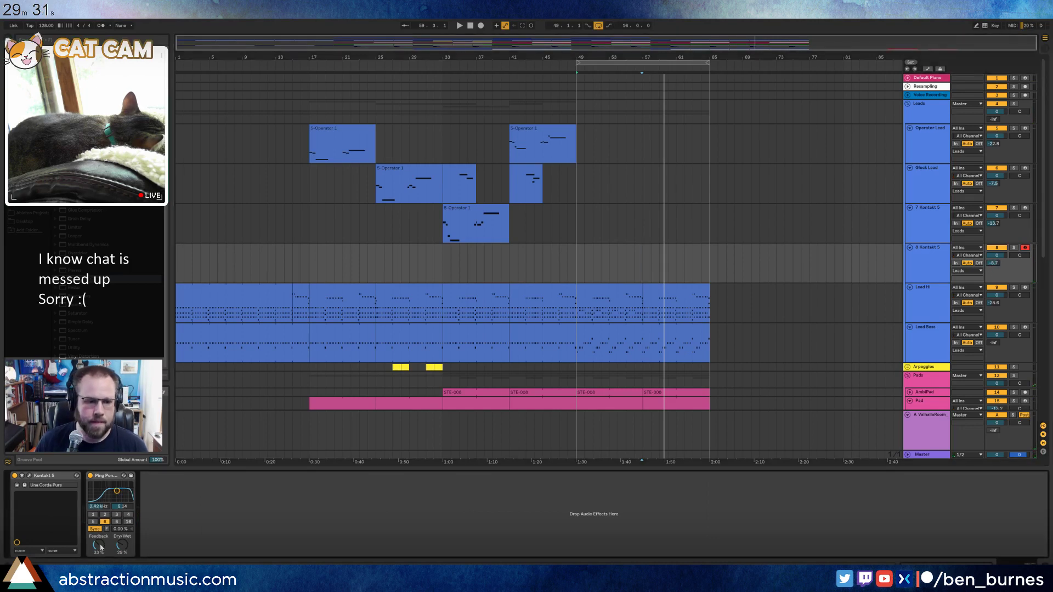
Record a melody on the 8 Kontakt 5 track from bar 49 to bar 57 and duplicate the clip to bar 57.
left_click(575, 77)
key("F9")
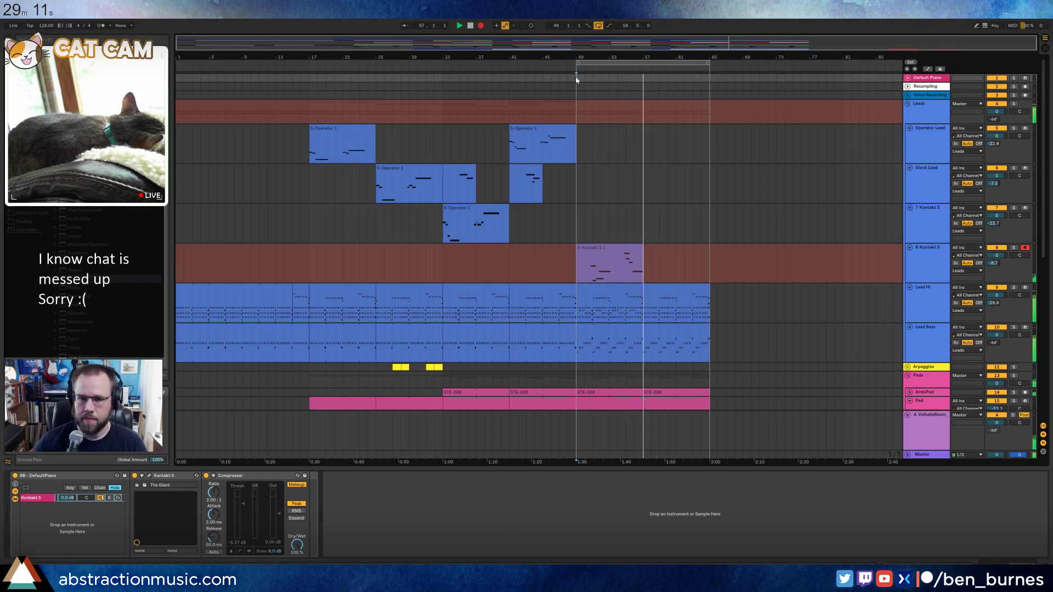
key("space")
left_click(616, 244)
key("ctrl+d")
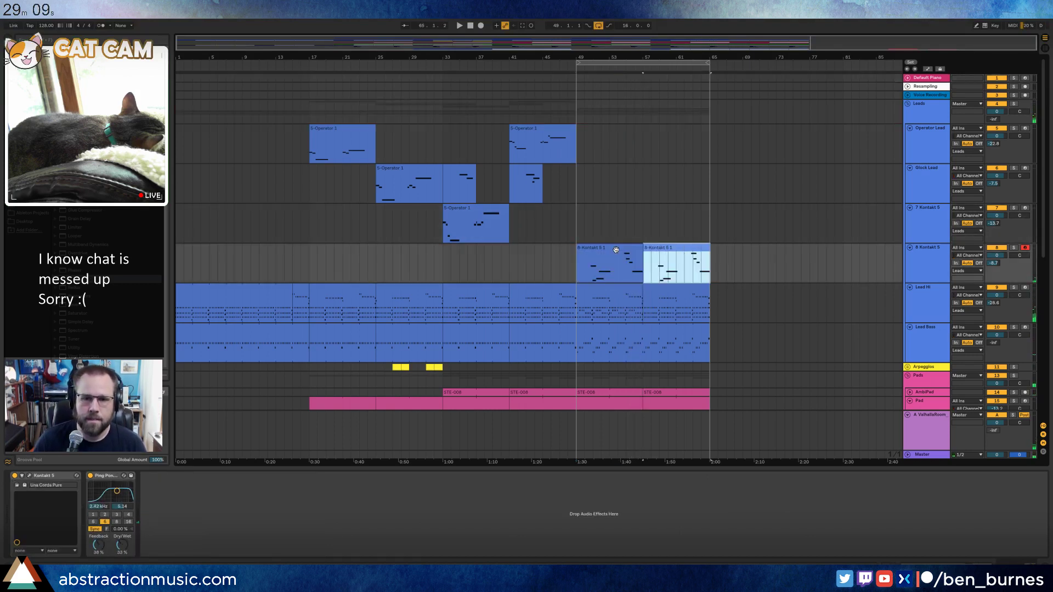
Check the notes of the recorded clip at bar 49, play the loop and extend that clip to bar 65 over its duplicate.
double_click(616, 245)
left_click_drag(752, 518, 1037, 373)
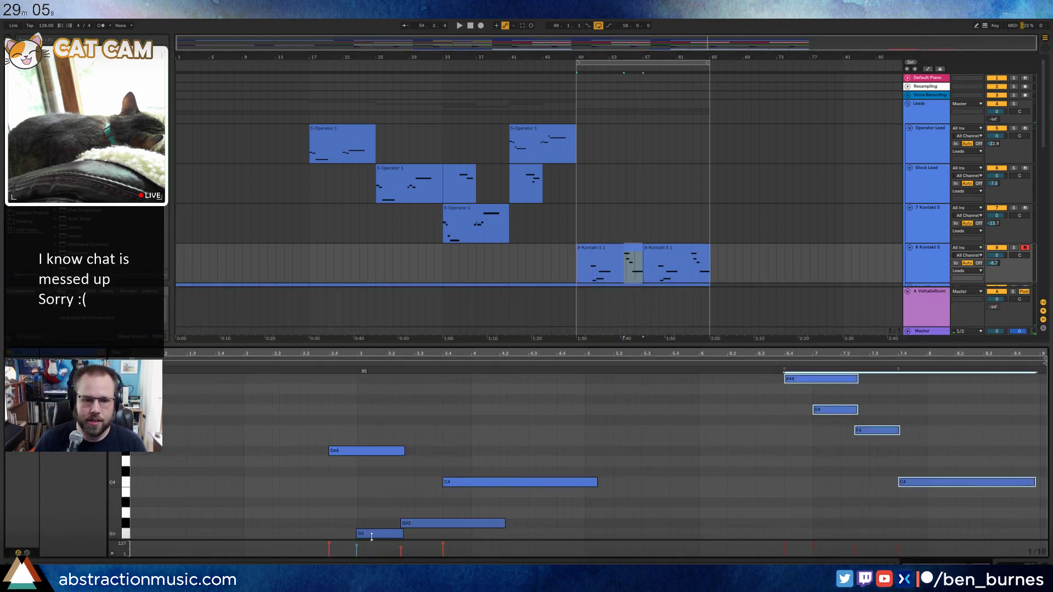
left_click(372, 535)
left_click(409, 524)
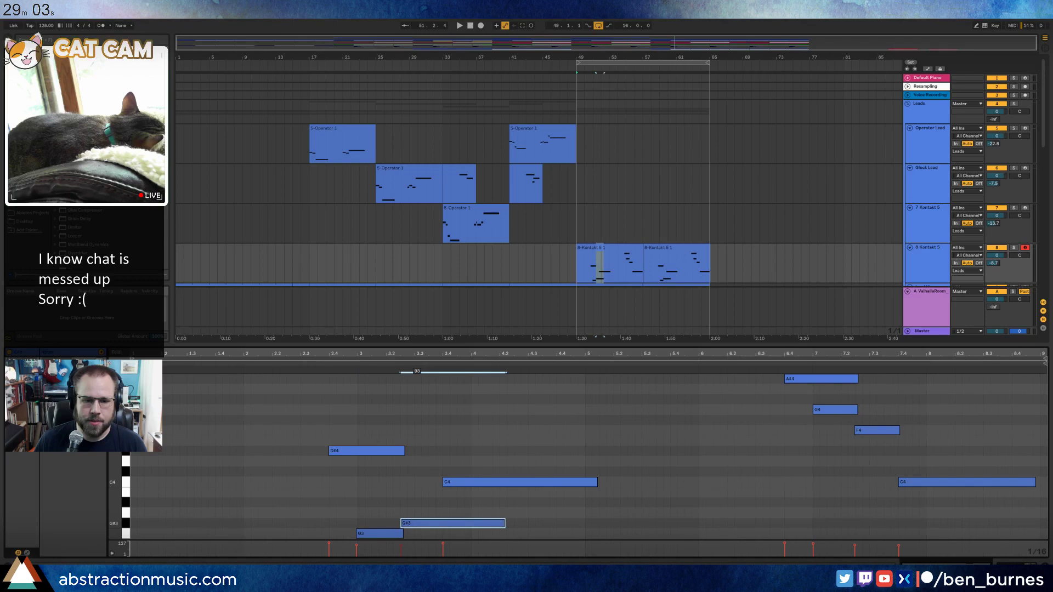
left_click(615, 251)
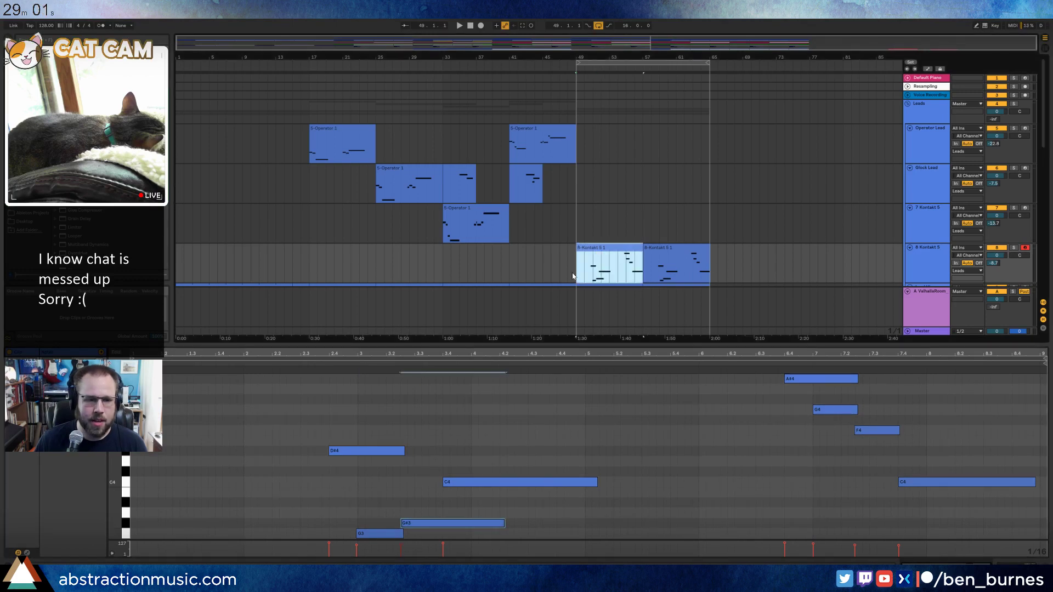
key("space")
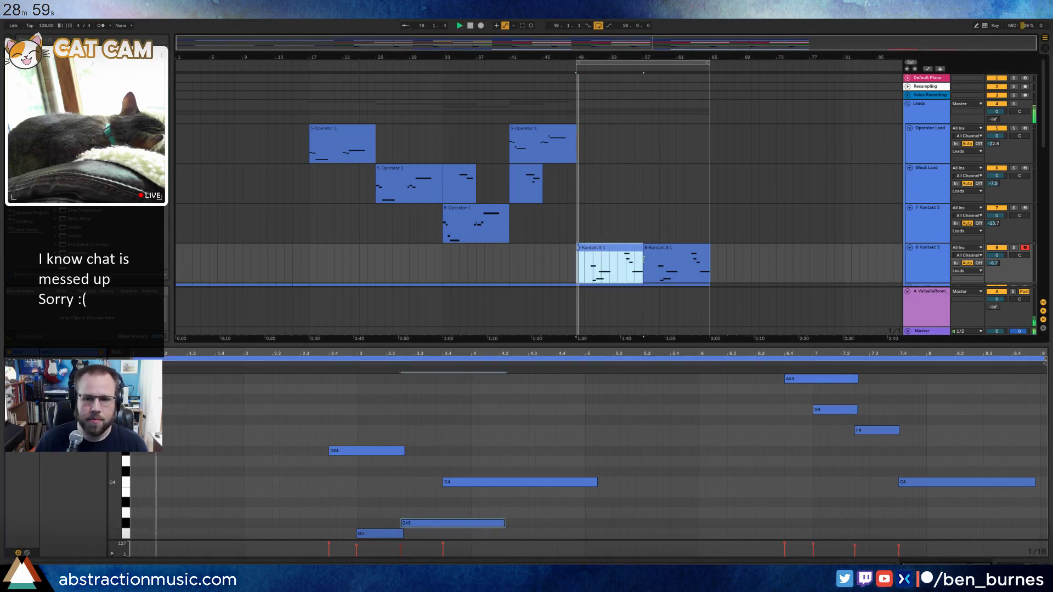
left_click_drag(642, 249, 710, 254)
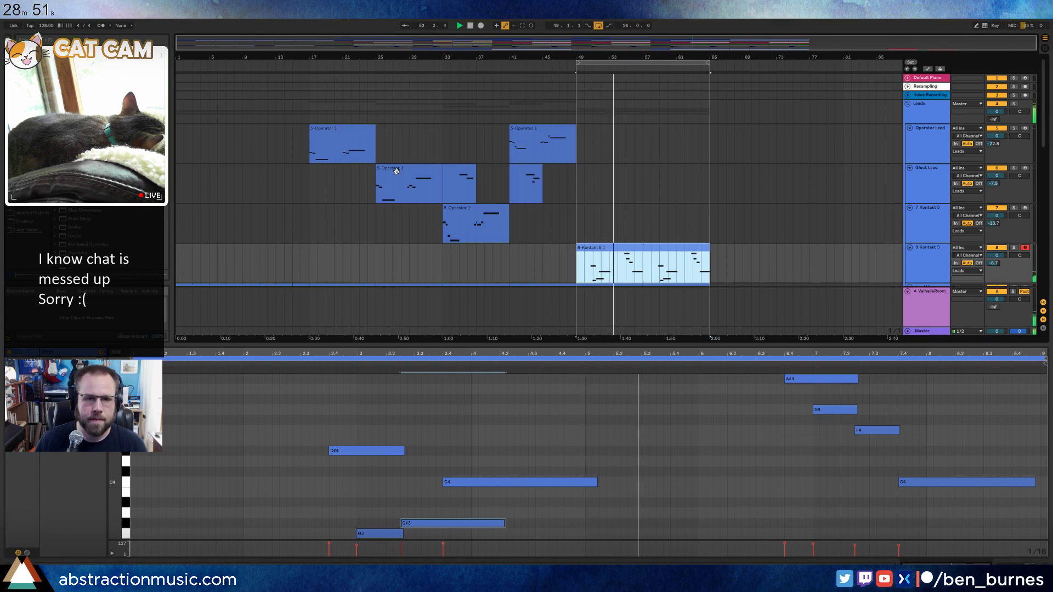
Try a copy of the Glock Lead clips from bar 25 at bar 57, cut off at bar 65.
left_click(417, 184)
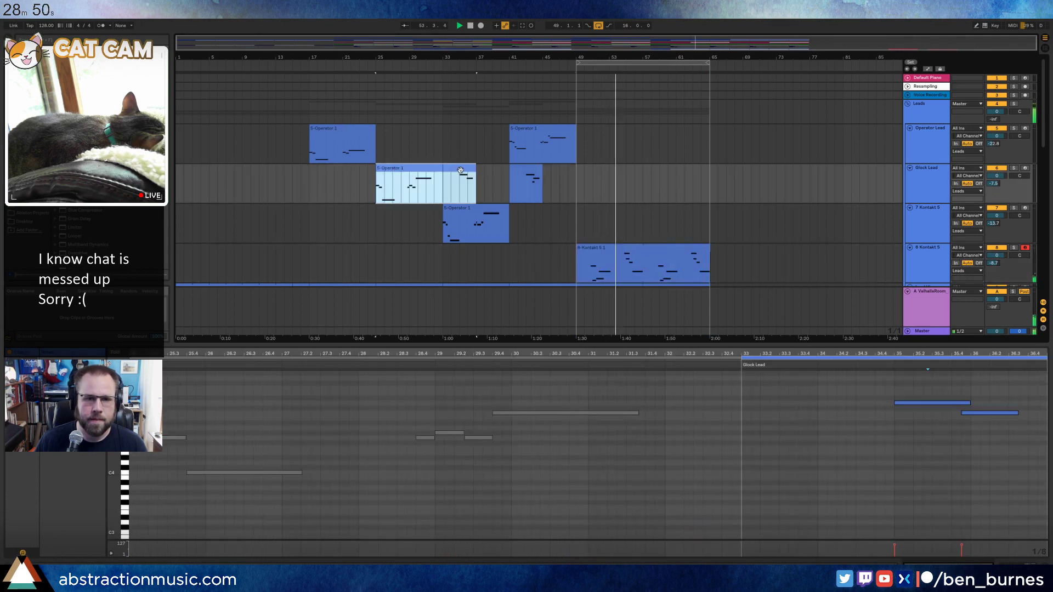
left_click(644, 181)
key("ctrl+v")
left_click(793, 186)
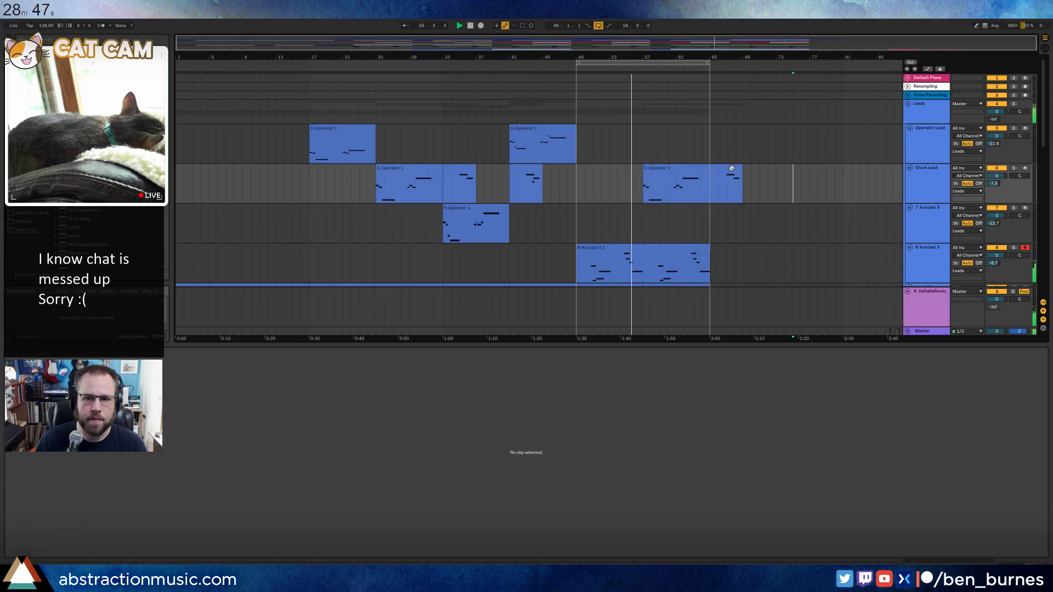
left_click_drag(739, 170, 709, 181)
key("Delete")
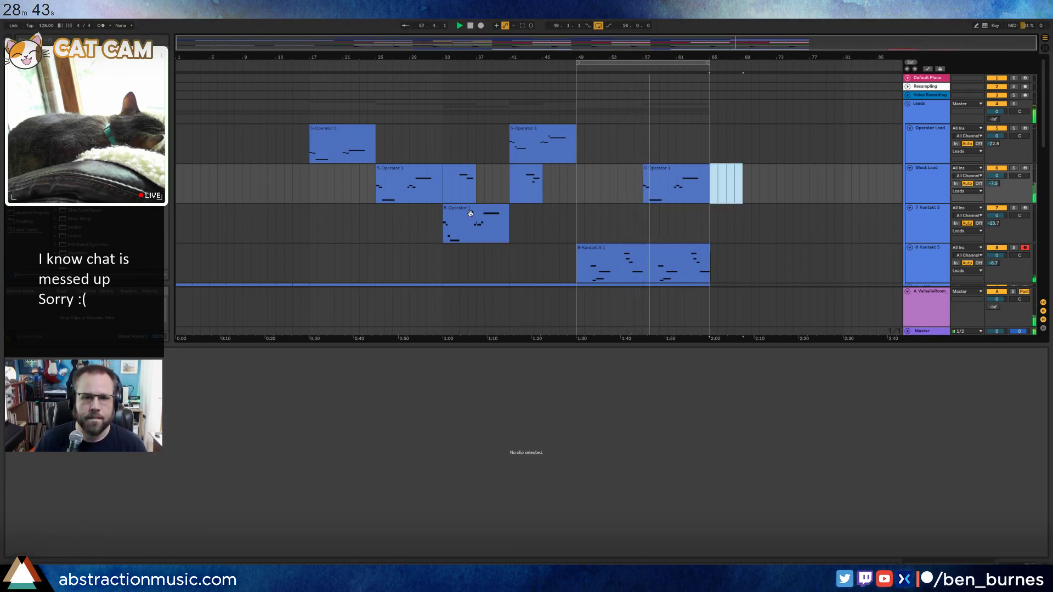
Move the 7 Kontakt 5 clip from bar 33 to bar 57 and delete the Glock Lead copy above it.
left_click_drag(470, 209, 670, 213)
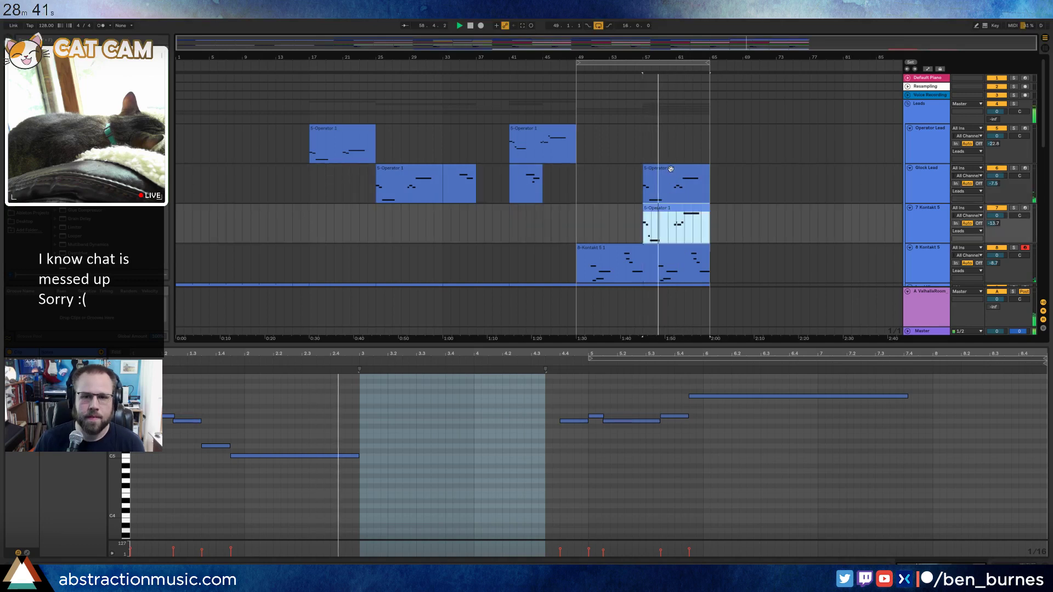
left_click(670, 167)
key("Delete")
Select the 8 Kontakt 5 clip and restart playback from bar 49 to listen to the lead parts.
left_click(667, 248)
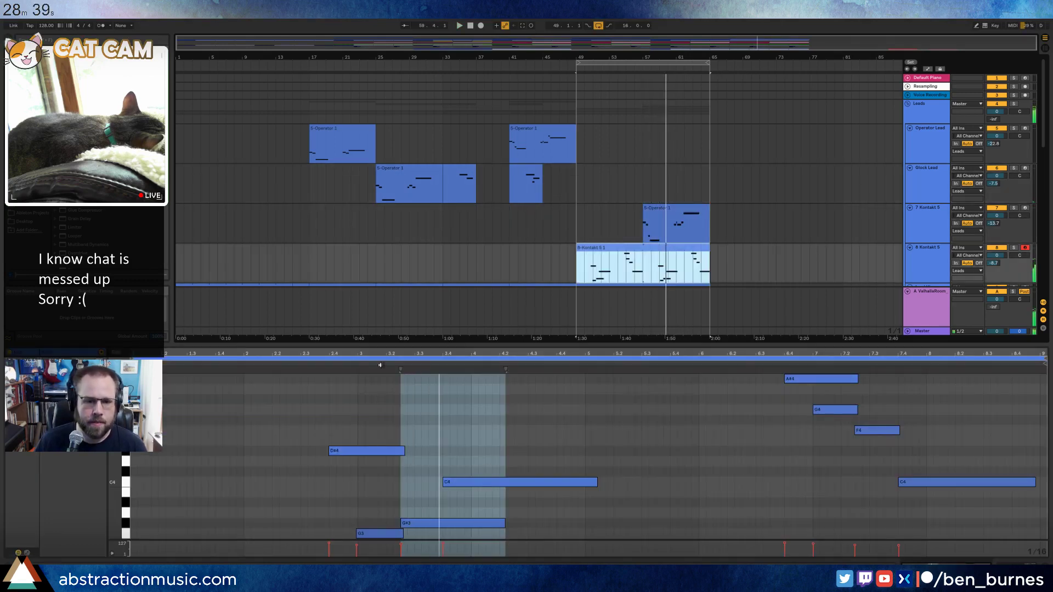
key("ctrl+f")
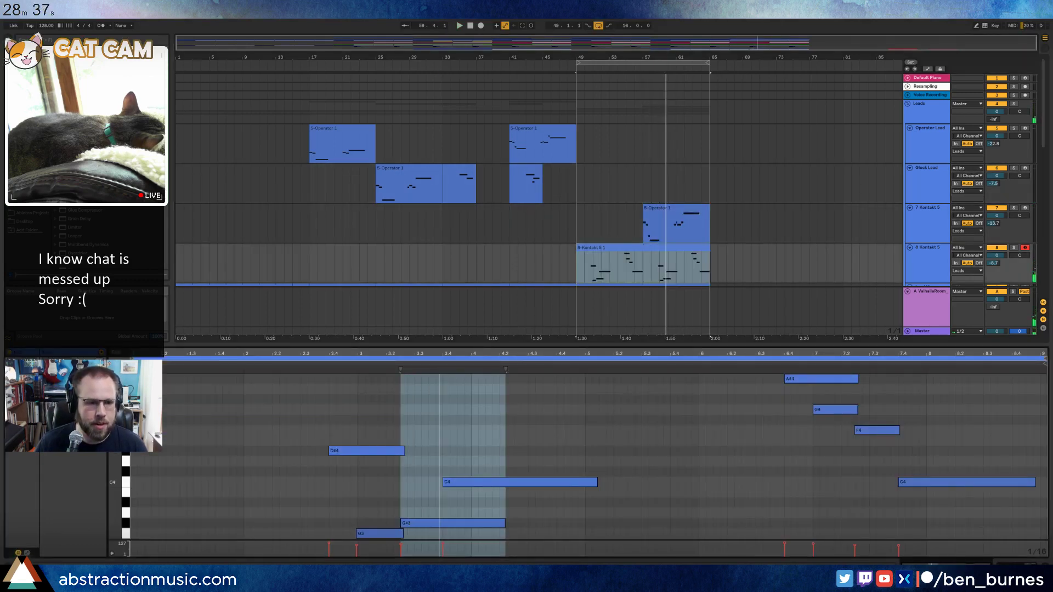
key("space")
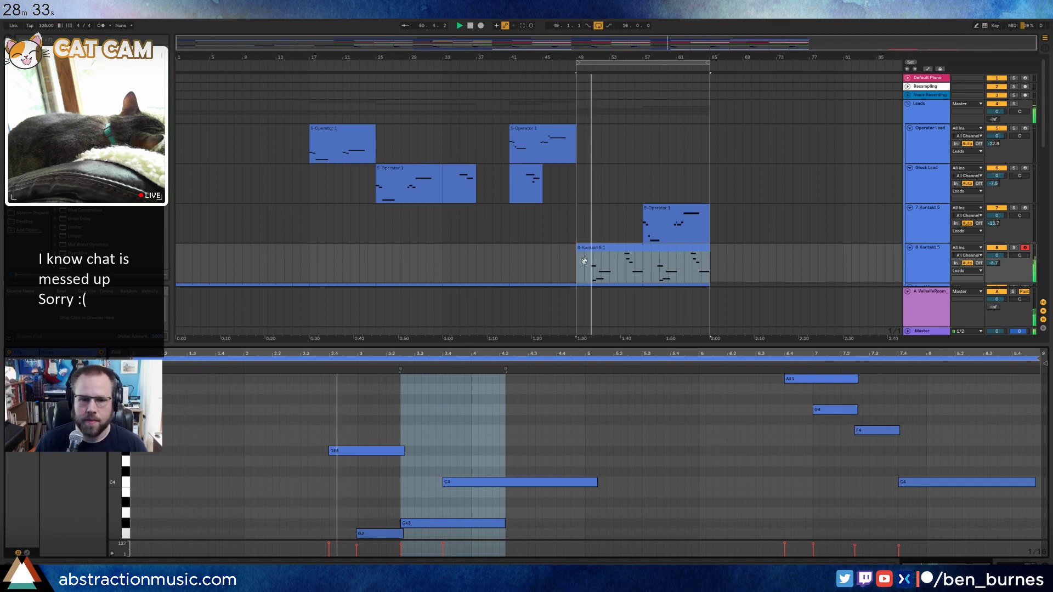
Check the 8 Kontakt 5 track's Una Corda instrument and set the track's Ping Pong Delay dry/wet to 28 %.
left_click(520, 451)
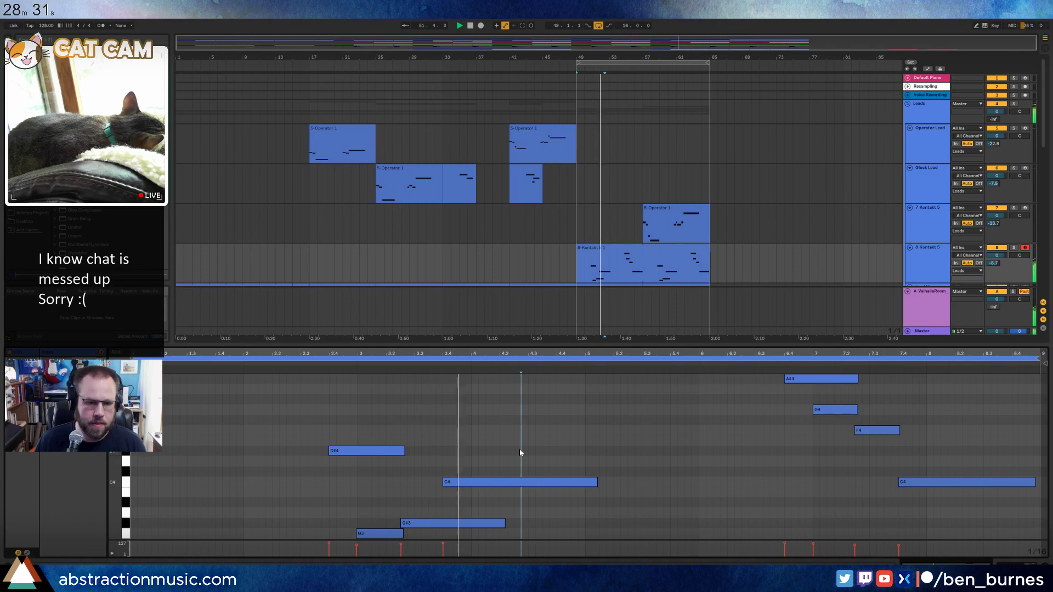
key("shift+Tab")
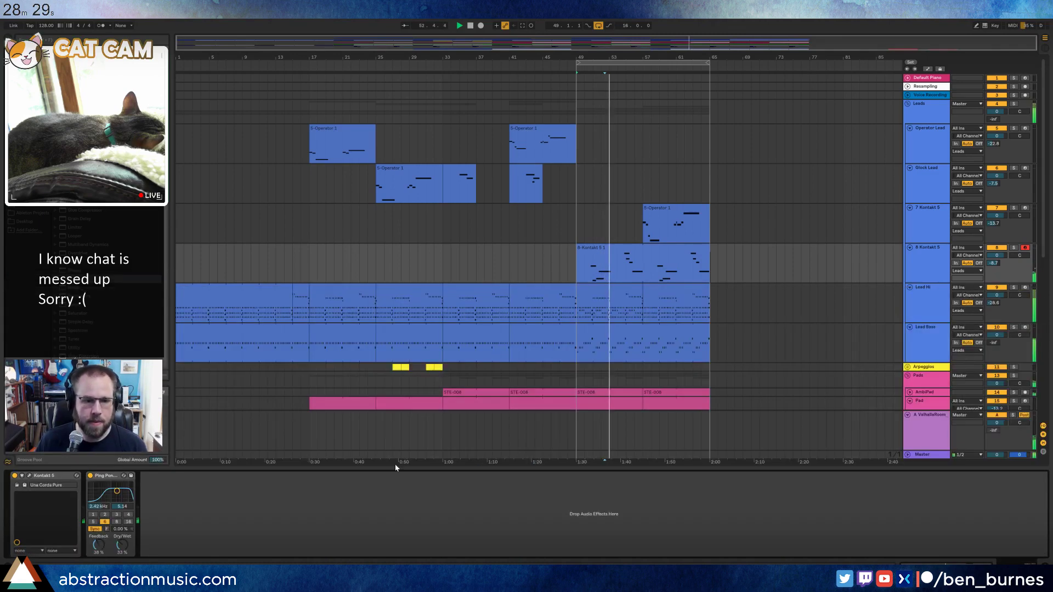
left_click(29, 476)
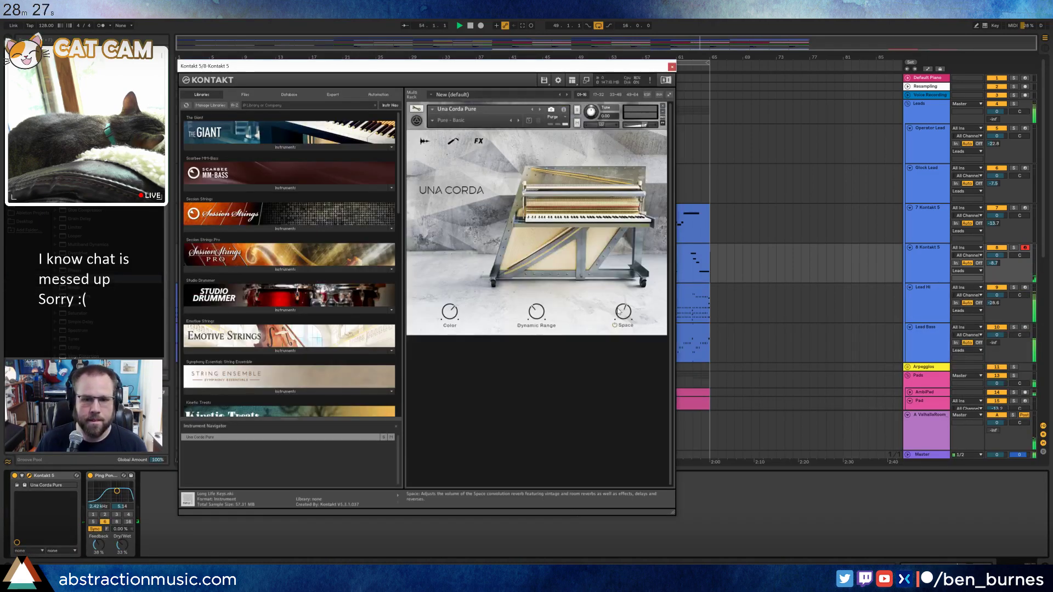
left_click_drag(122, 544, 122, 550)
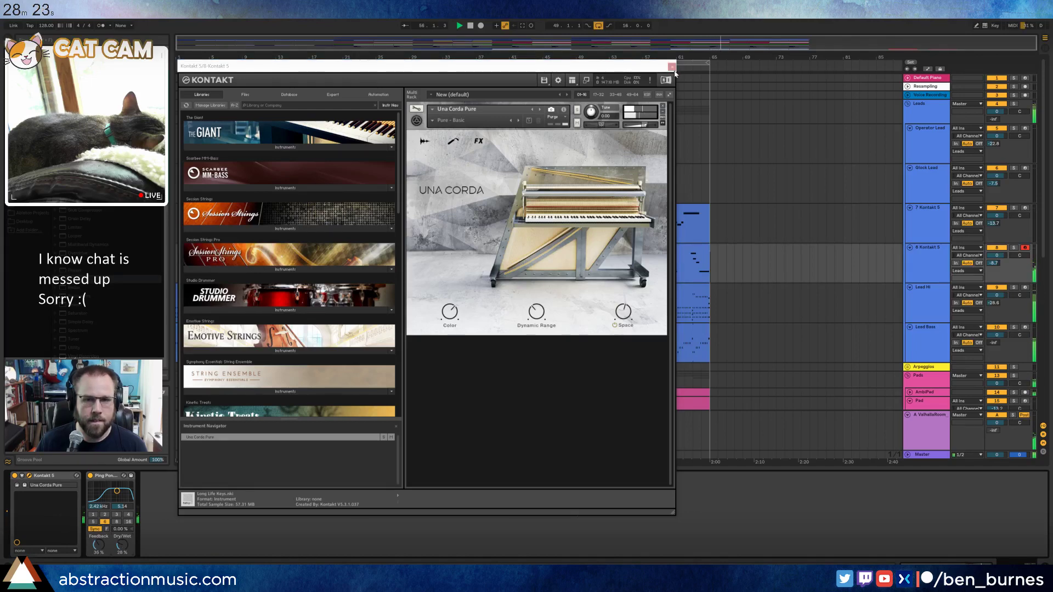
left_click(672, 67)
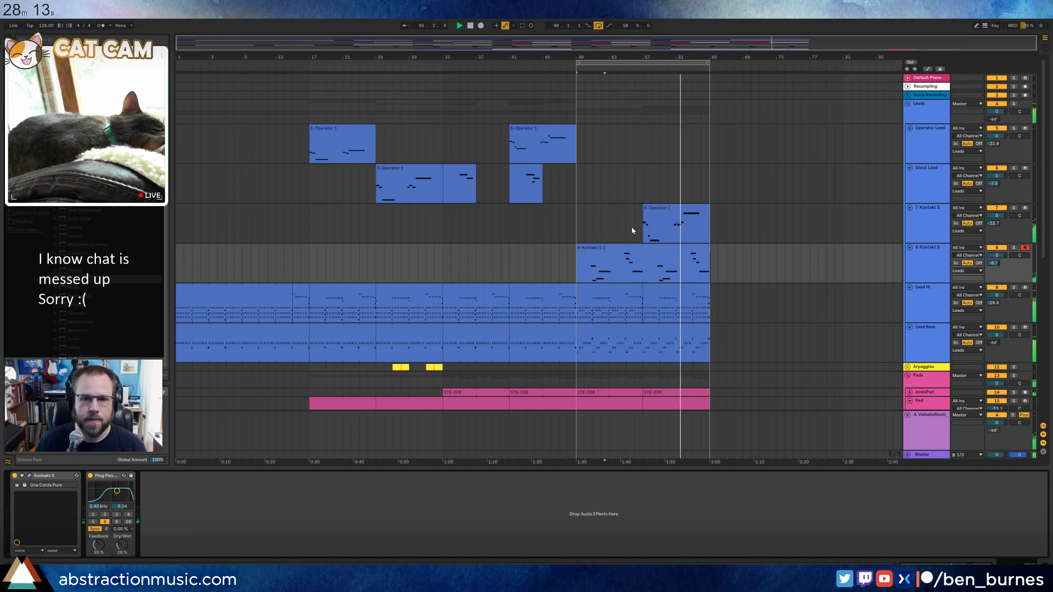
Copy the Glock Lead clip from bar 33 to bar 57.
left_click(462, 173)
left_click_drag(475, 181, 660, 179)
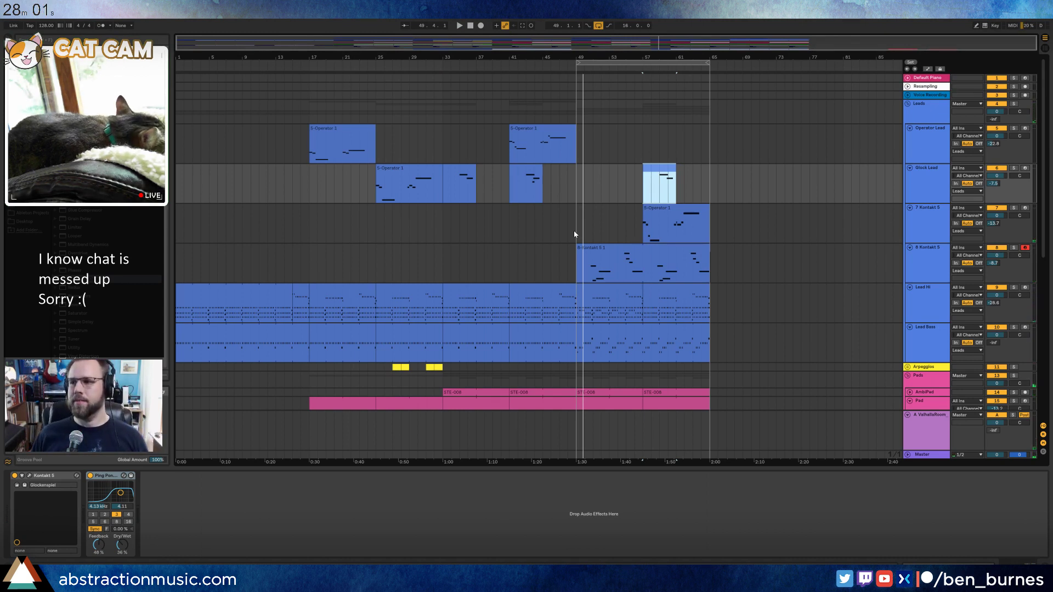
Duplicate the 16 Analog, Pad and AmbiPad clips of bars 49 to 65 so they continue to bar 81.
scroll(490, 261, "down", 5)
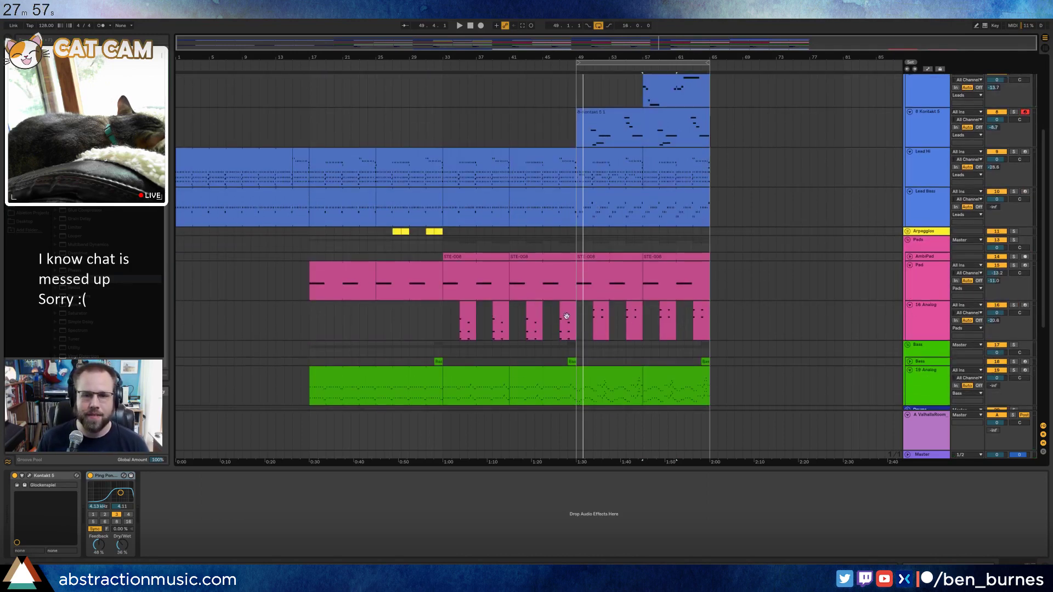
left_click_drag(580, 322, 679, 314)
key("ctrl+d")
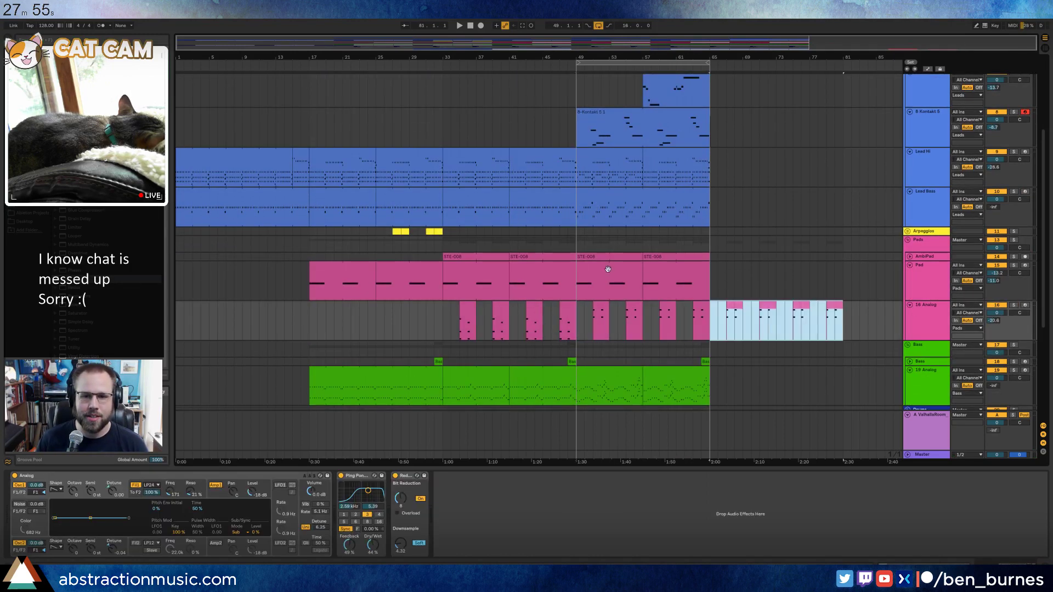
left_click_drag(577, 274, 642, 272)
left_click(679, 256, "shift")
key("ctrl+d")
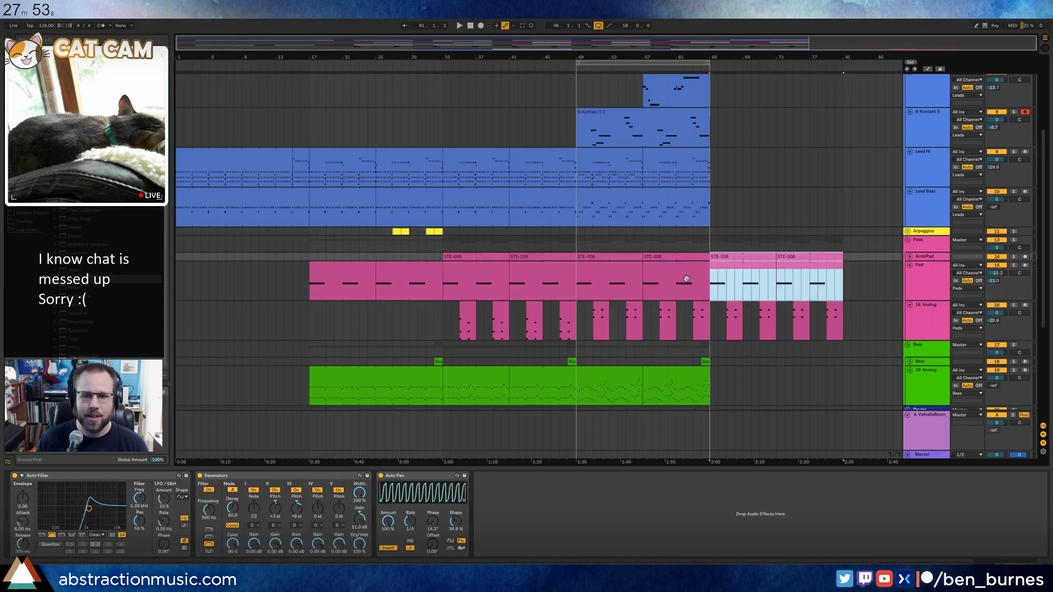
Duplicate the bass tracks' and Drum Rack clips of bars 49 to 65 so they continue to bar 81.
scroll(715, 328, "down", 3)
left_click(608, 303, "shift")
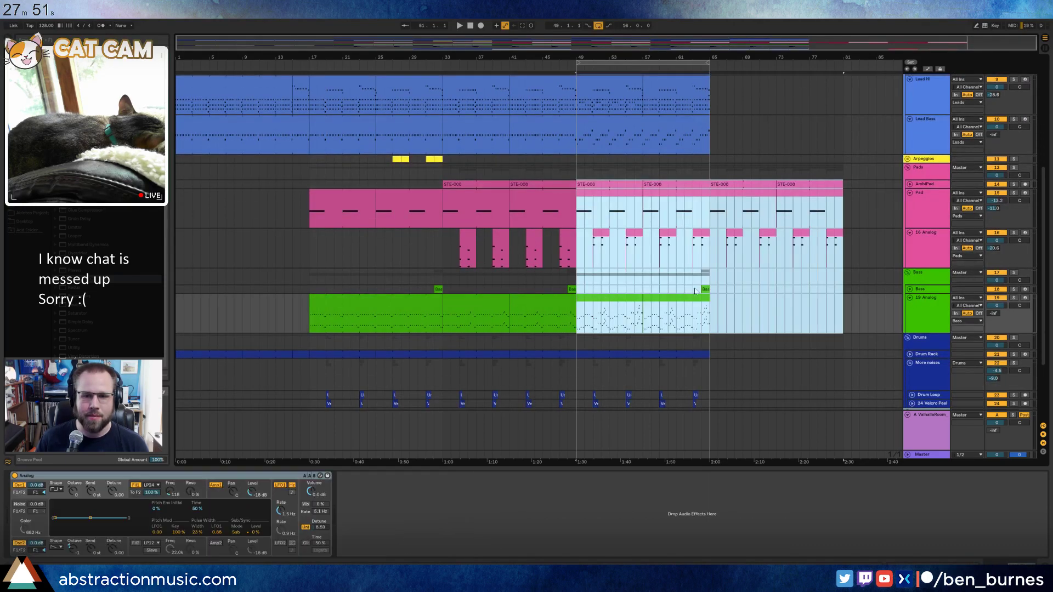
left_click(623, 297)
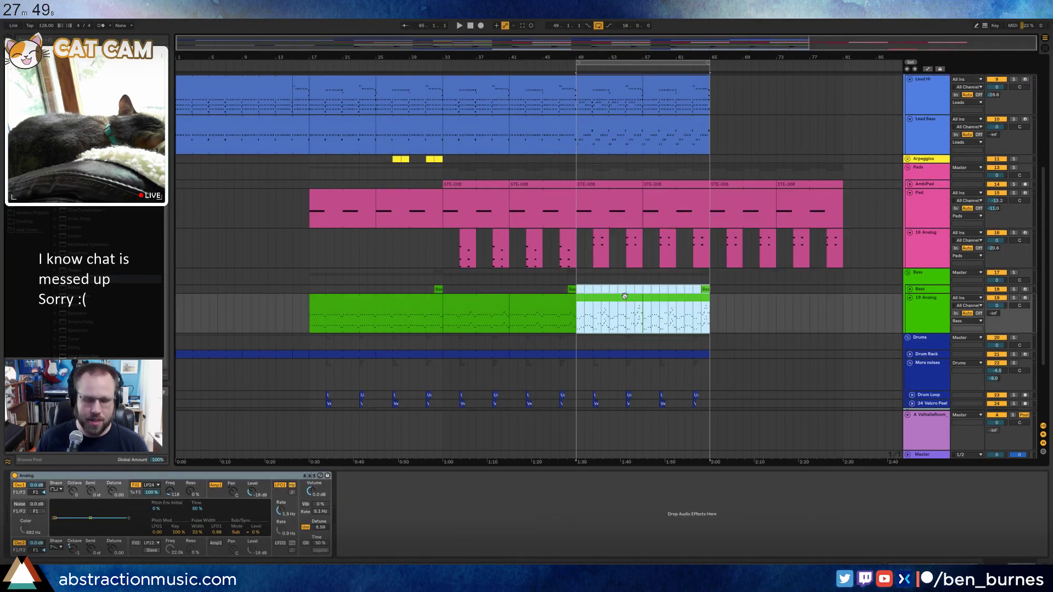
key("ctrl+d")
scroll(707, 317, "down", 2)
left_click(707, 317)
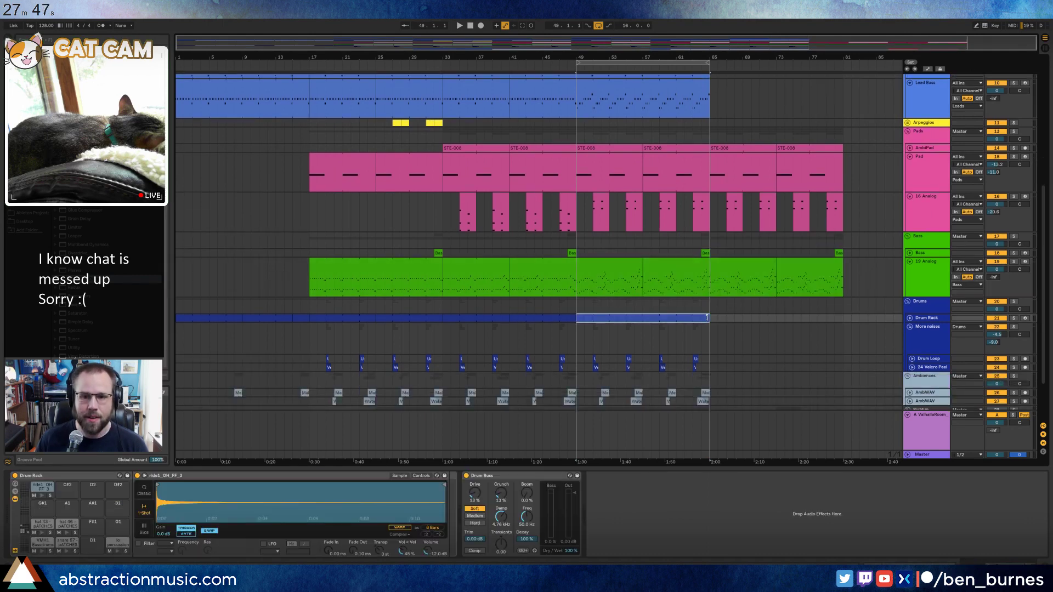
left_click_drag(725, 320, 834, 327)
Duplicate the Drum Loop, Velcro Peel and ambience clips of bars 49 to 65 directly after bar 65.
scroll(747, 340, "down", 3)
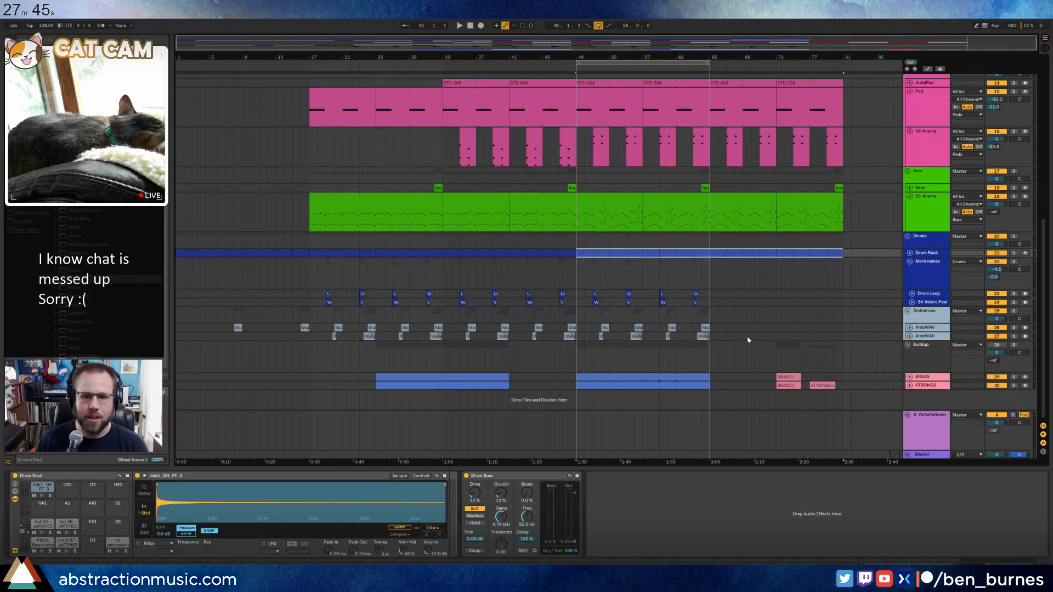
left_click_drag(582, 283, 705, 335)
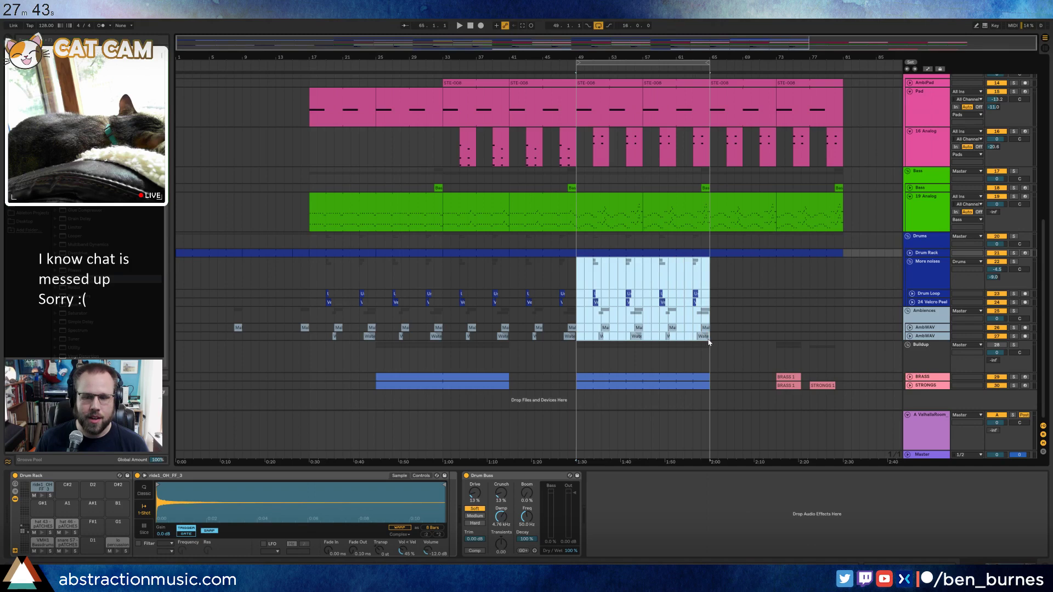
key("ctrl+d")
left_click_drag(351, 311, 845, 337)
left_click(831, 361)
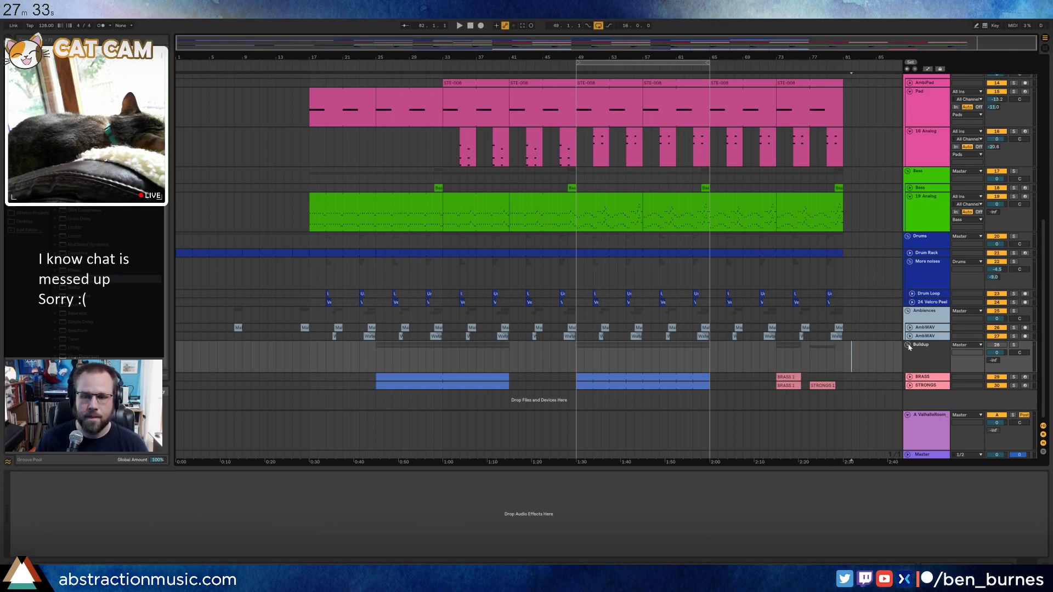
Arm the BRASS track, record a short brass chord part from bar 65 and open the recorded clip.
left_click(924, 379)
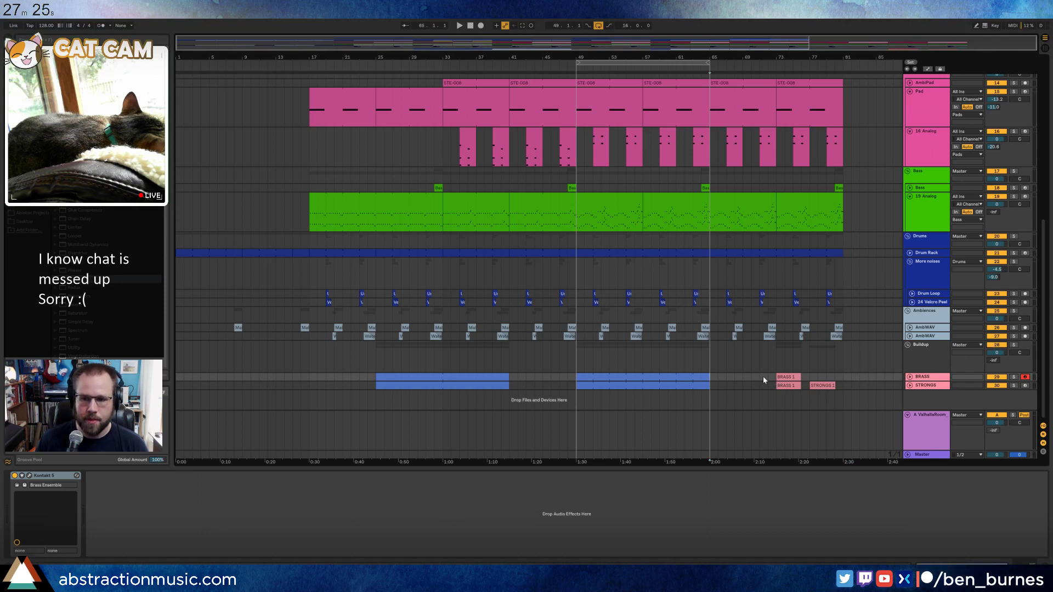
left_click_drag(336, 379, 676, 390)
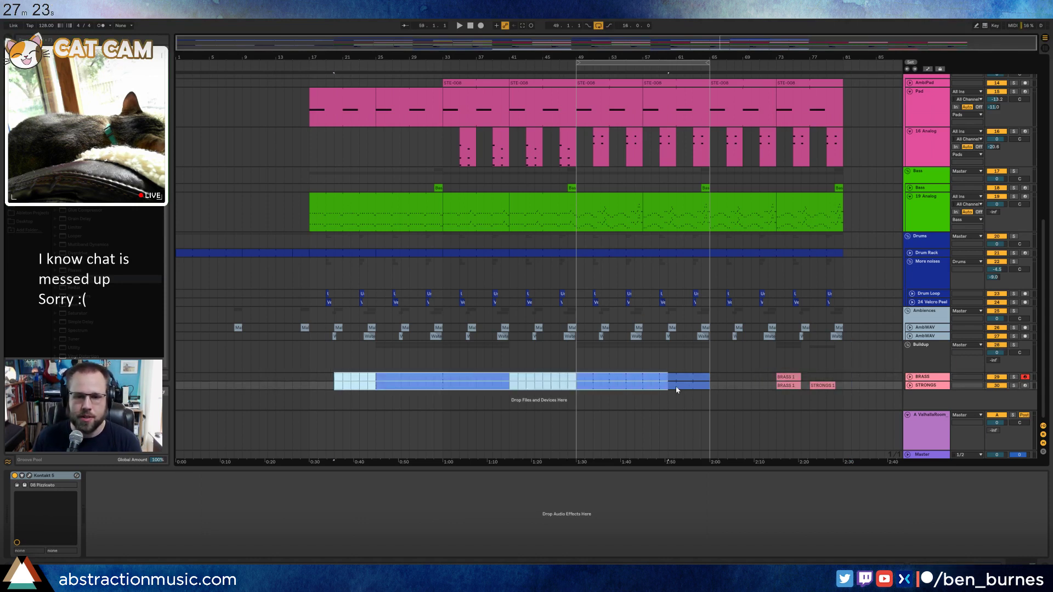
left_click(700, 379)
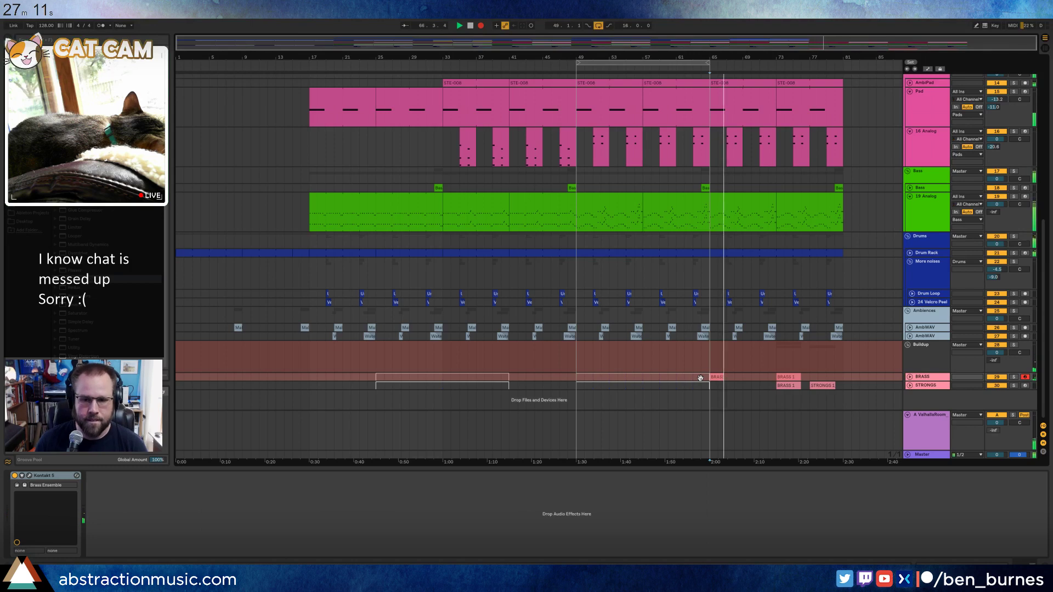
key("space")
double_click(716, 378)
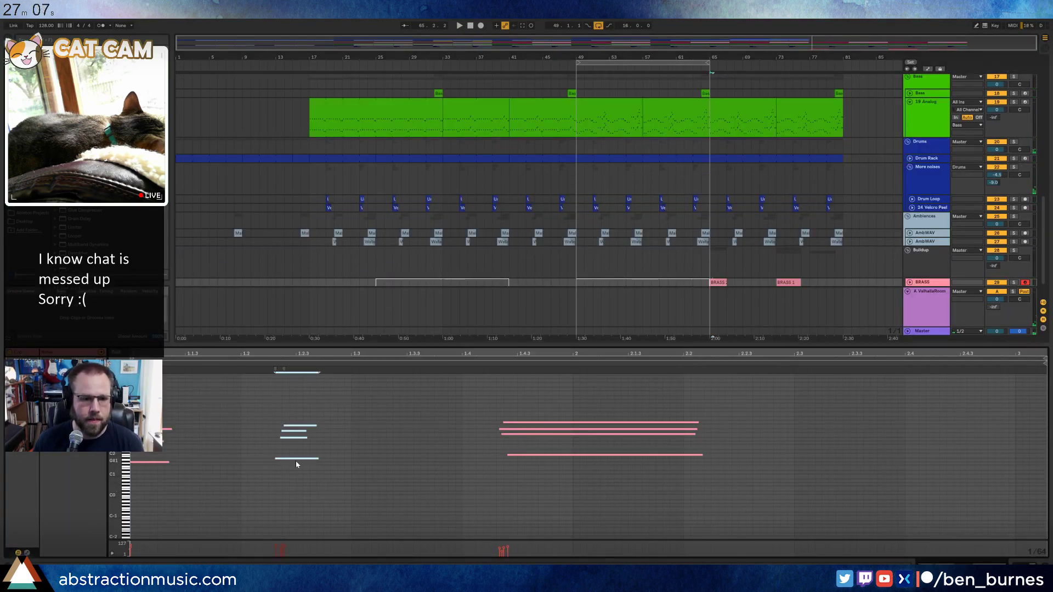
Adjust the brass clip's chord timing, nudging the short second chord to 1.2.3 and checking it with playback.
key("ctrl+z")
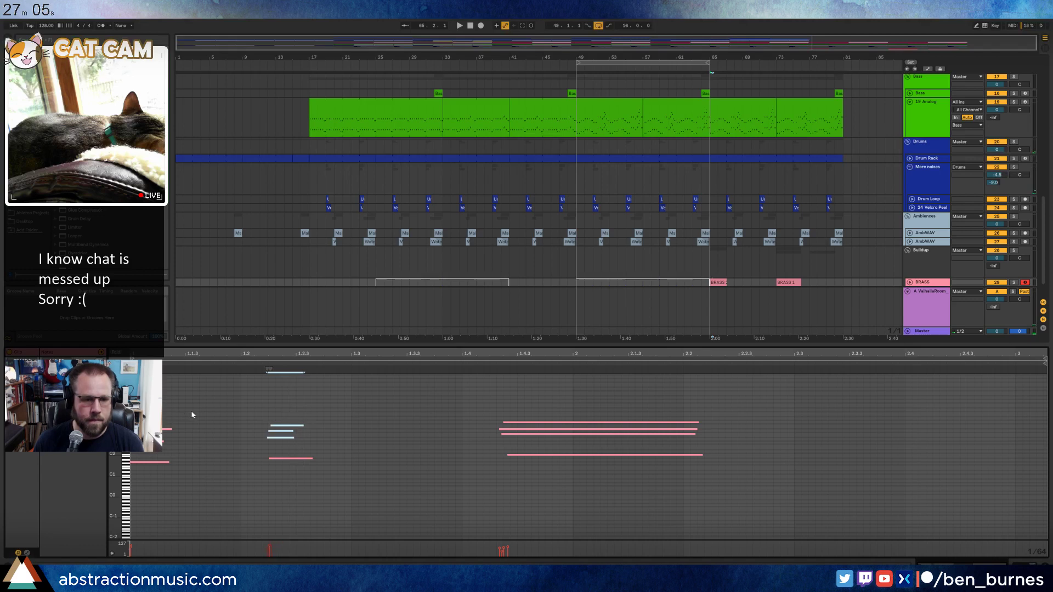
key("ctrl+z")
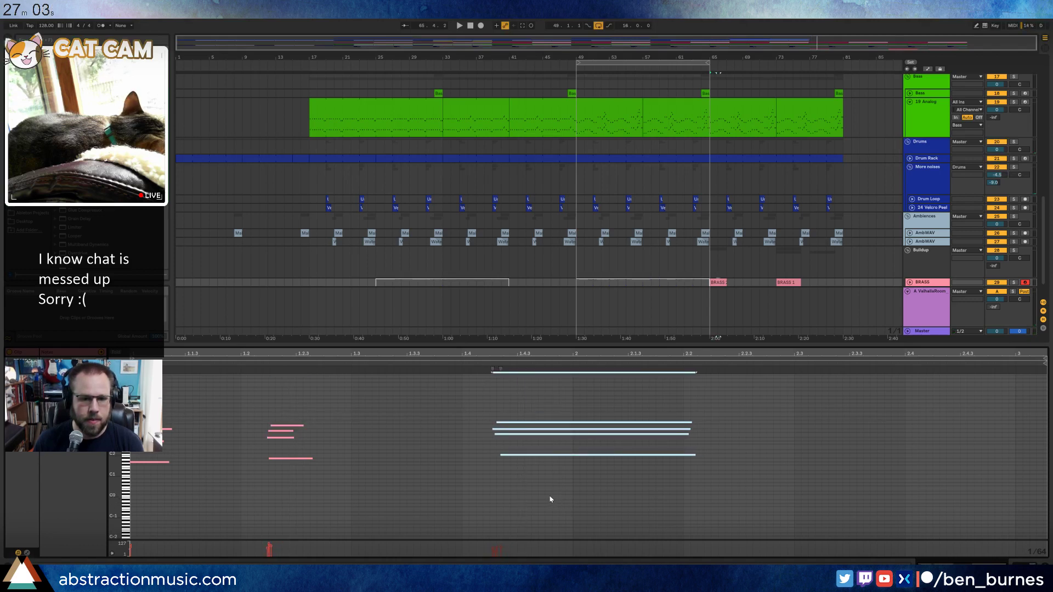
key("ctrl+y")
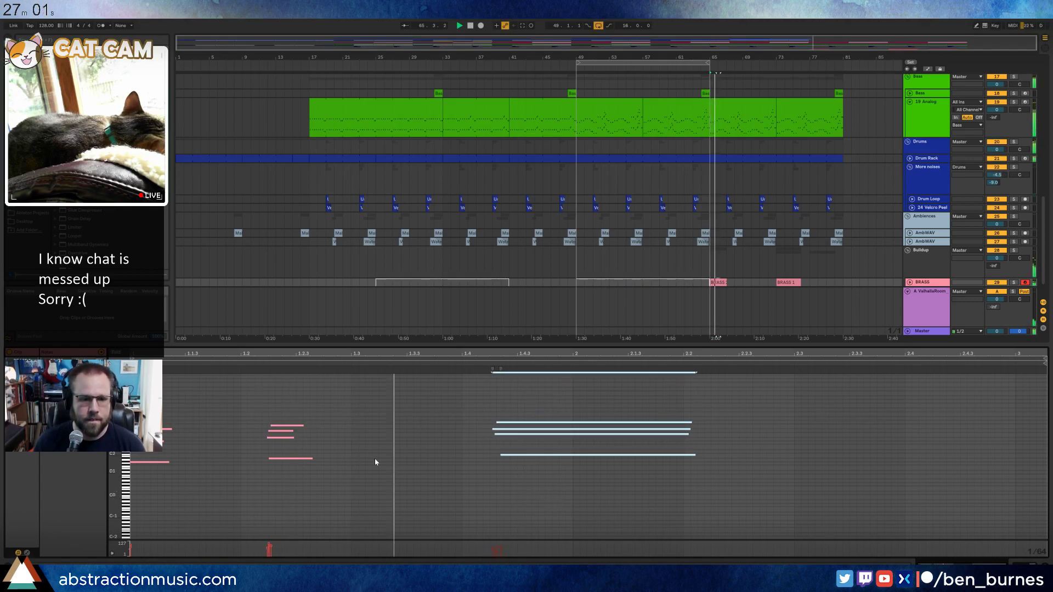
left_click_drag(280, 414, 328, 519)
key("Right")
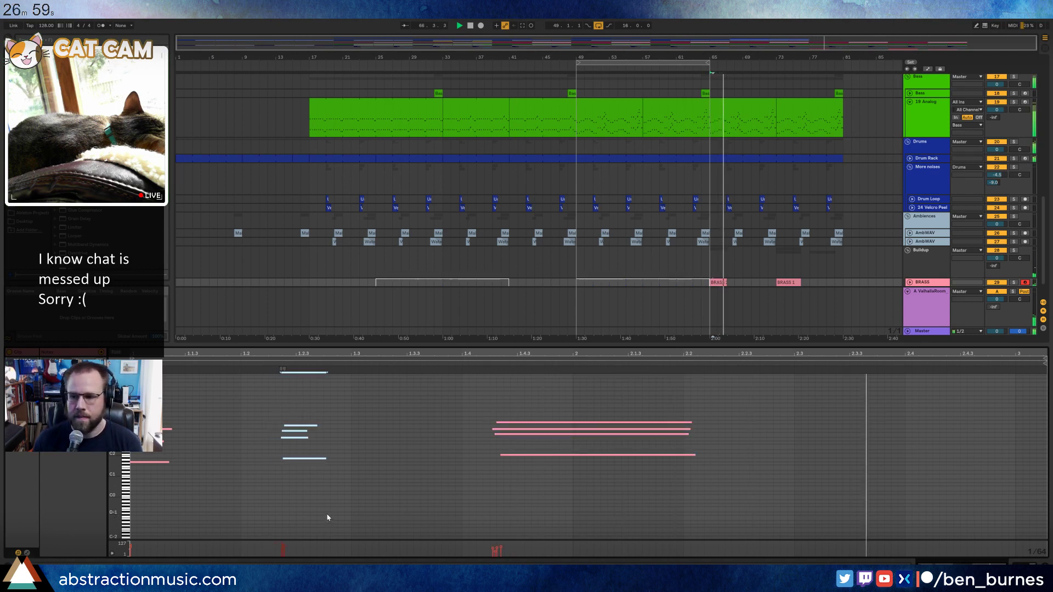
key("space")
key("Right")
key("Right")
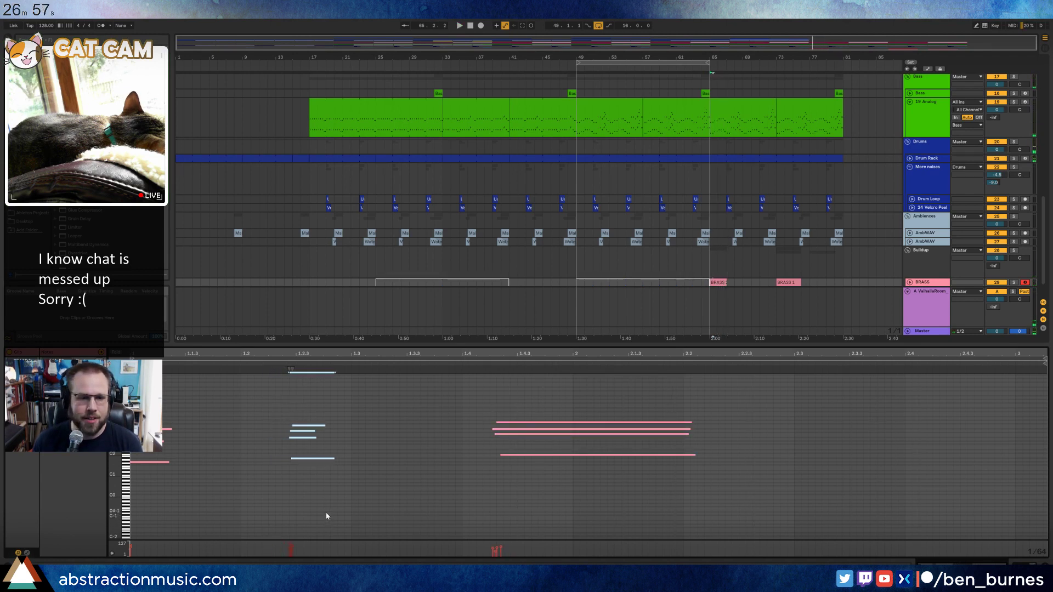
Shift the long third brass chord to start at 1.4.2 and play the clip.
left_click_drag(555, 459, 577, 504)
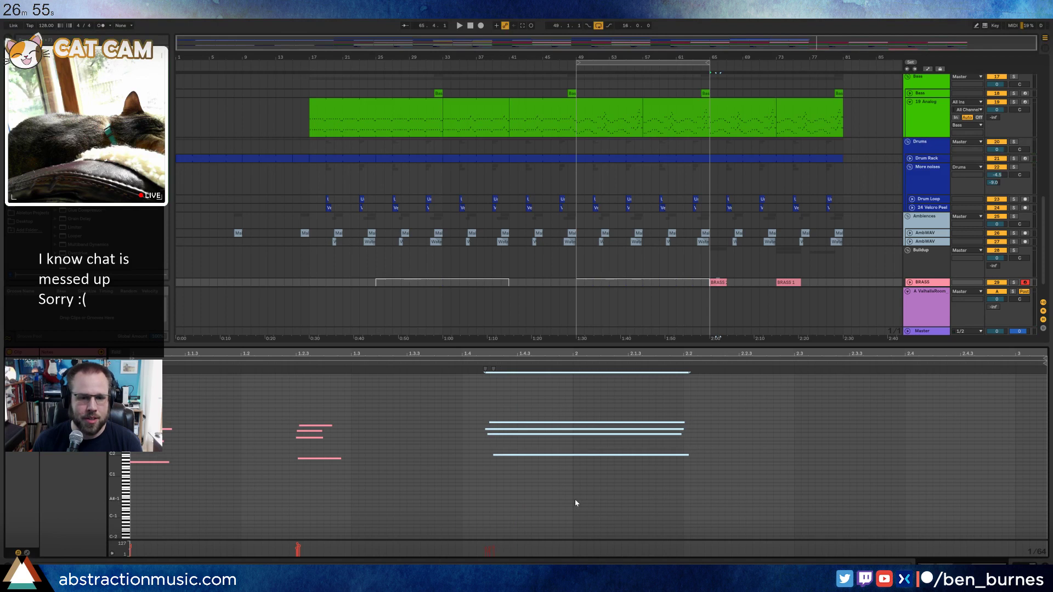
key("Left")
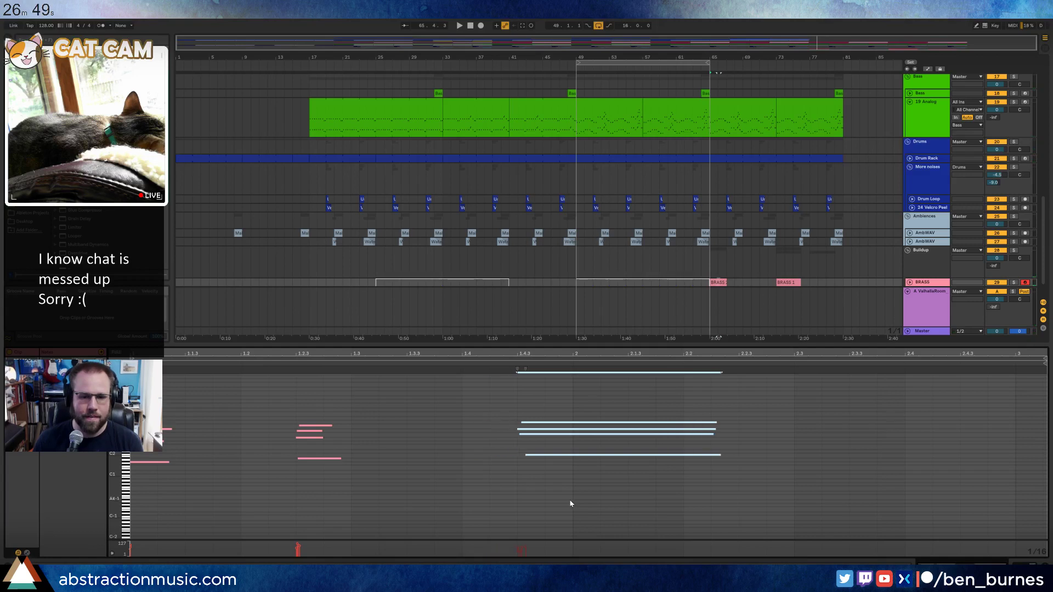
key("space")
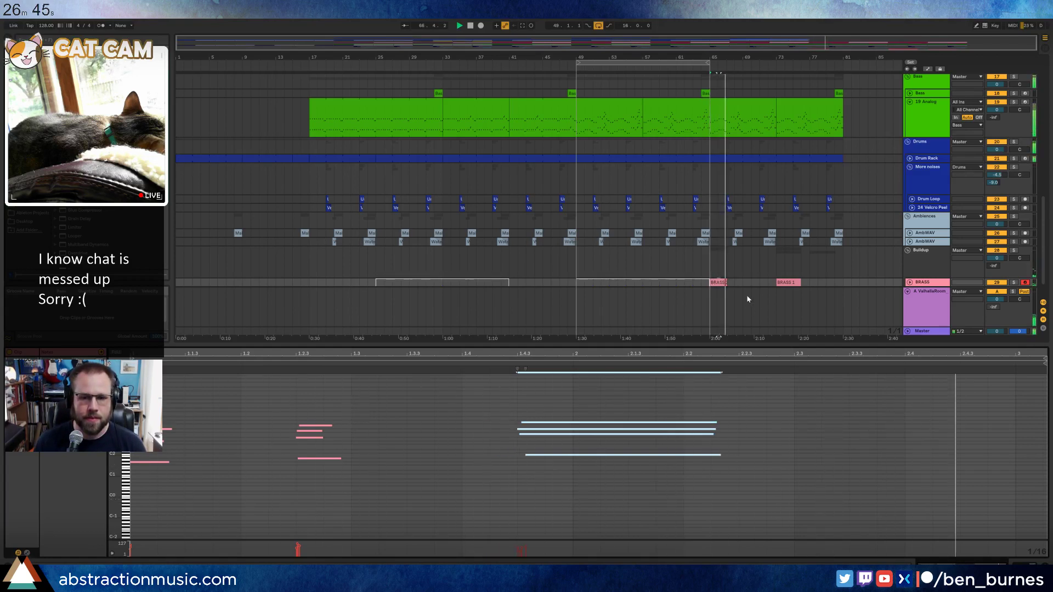
Duplicate the recorded brass clip from bar 65 to bar 67.
left_click(714, 282)
key("space")
key("ctrl+d")
left_click(392, 409)
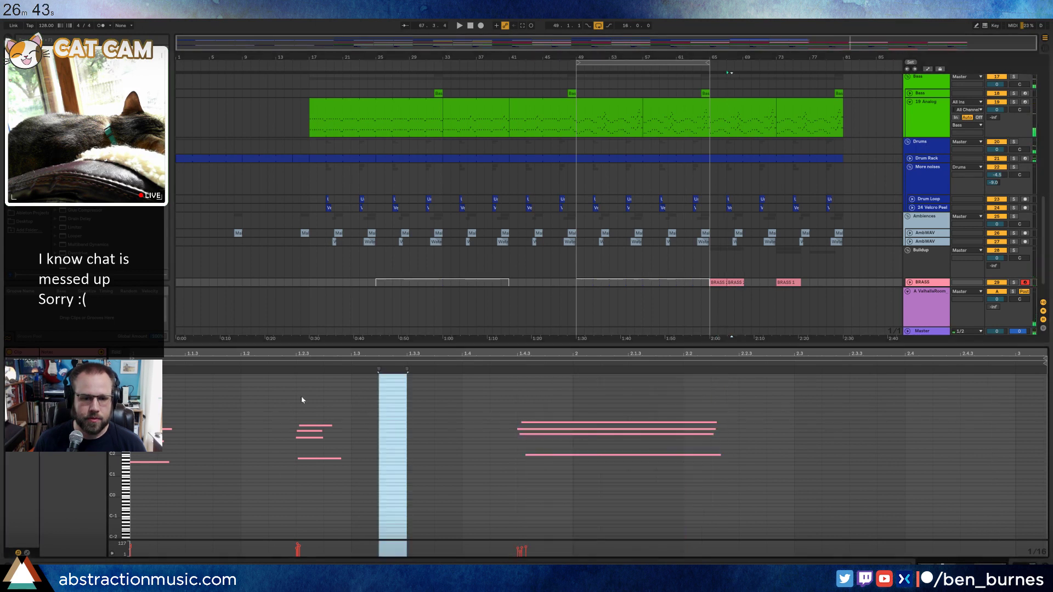
In the duplicated clip's second chord, raise the bottom note an octave, move the next-lowest note above the others, and play it.
left_click(303, 460)
key("shift+Up")
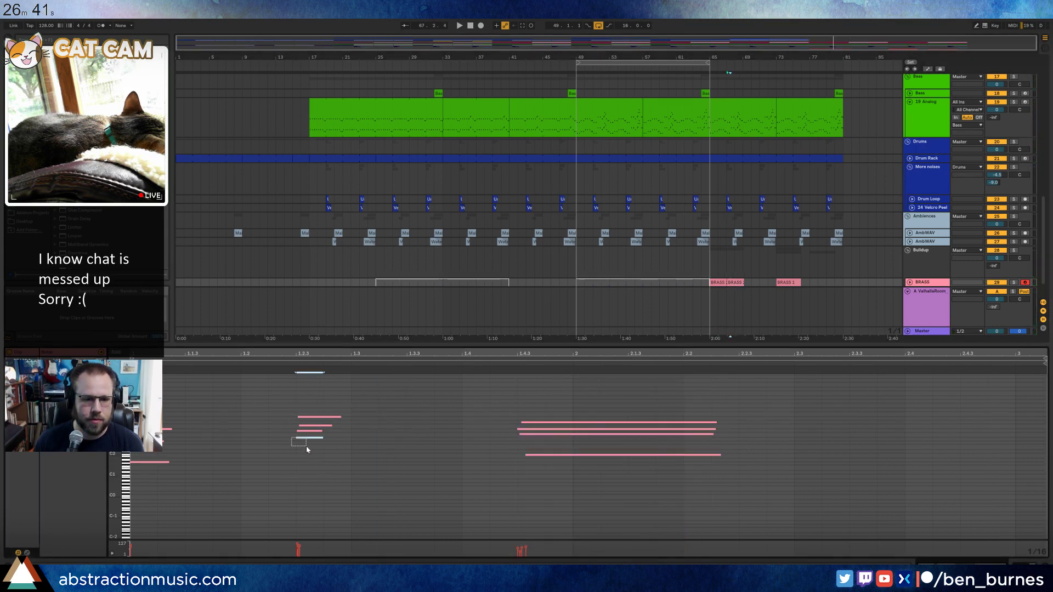
key("Up")
key("Up")
key("Up")
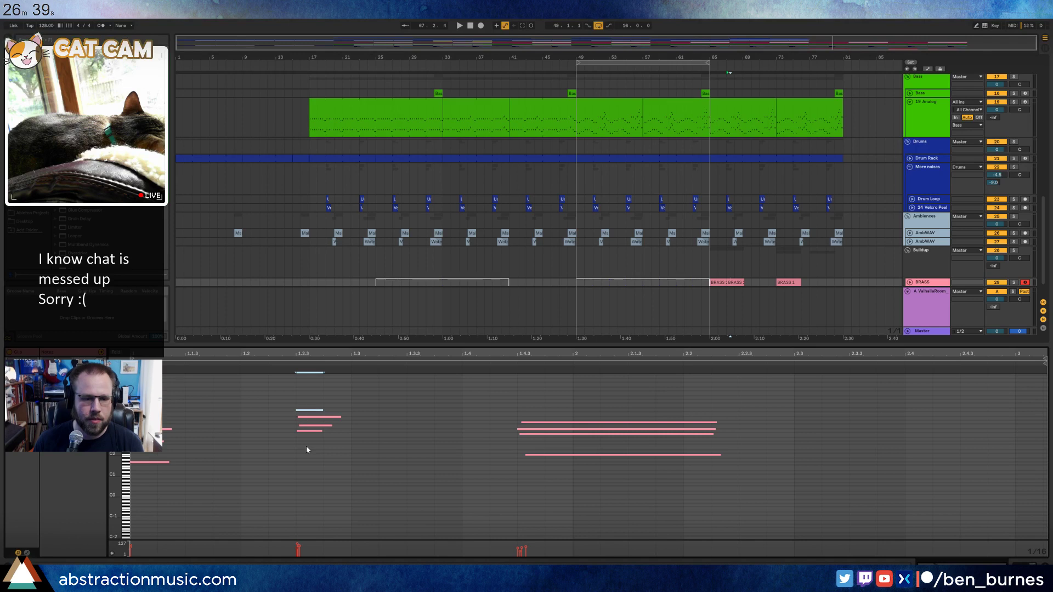
key("space")
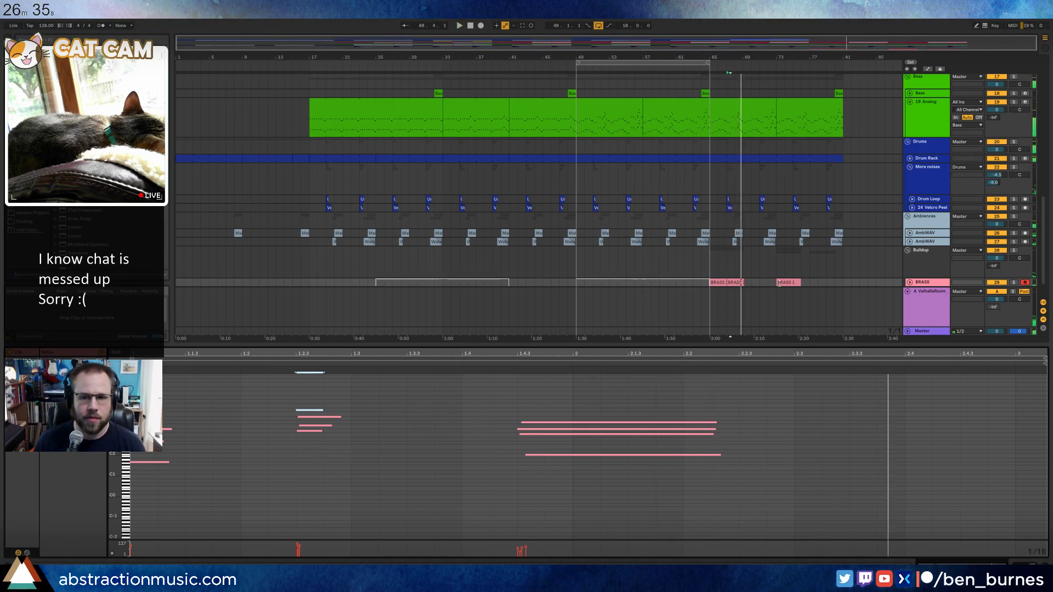
Move the older BRASS and STRONGS clips from bar 73 to bar 87 and consolidate the two brass clips at bar 65.
left_click_drag(785, 282, 898, 266)
left_click(689, 255)
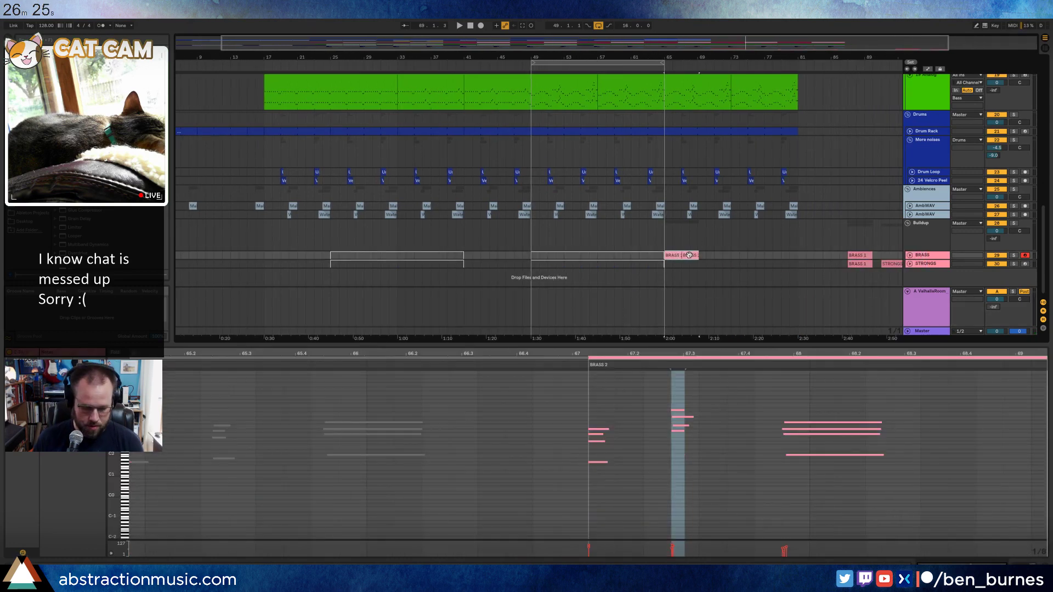
Nudge all the notes in the second half of the consolidated brass clip earlier so they start exactly at its bar 3.
scroll(527, 424, "down", 3)
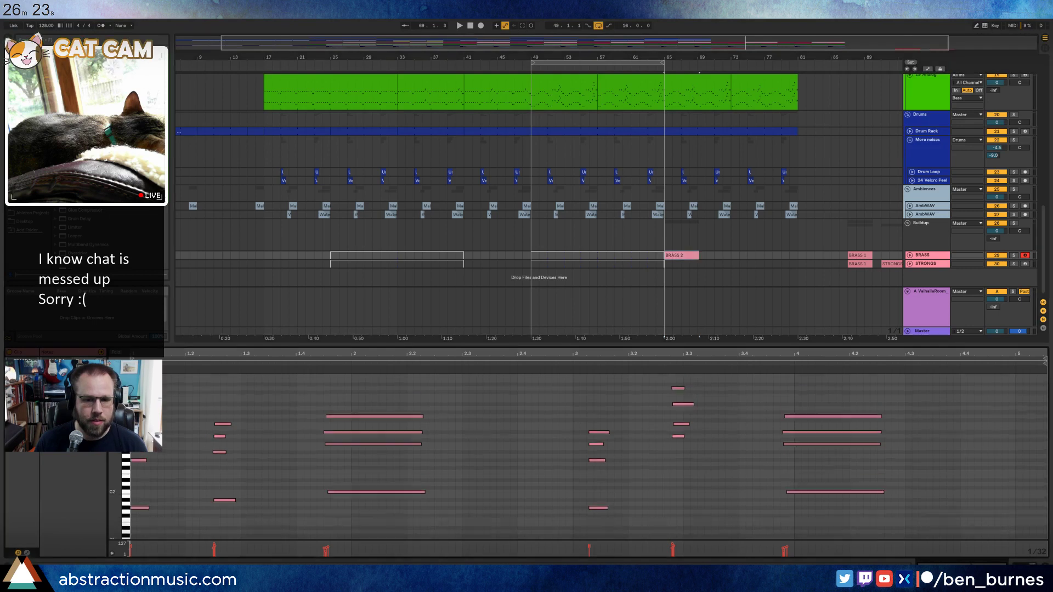
left_click_drag(547, 387, 917, 553)
key("Left")
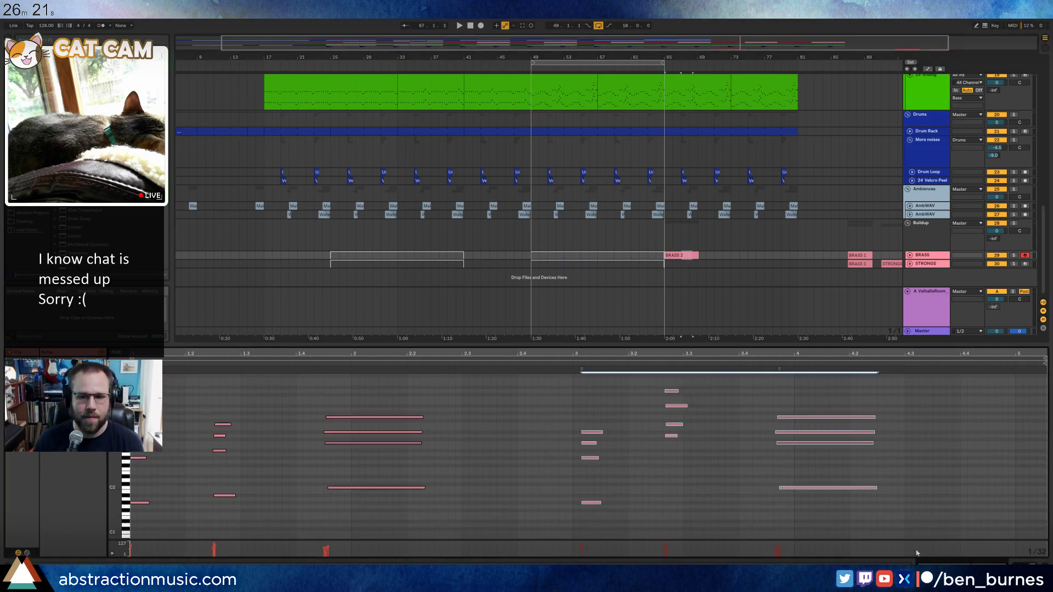
left_click(749, 257)
left_click(687, 254)
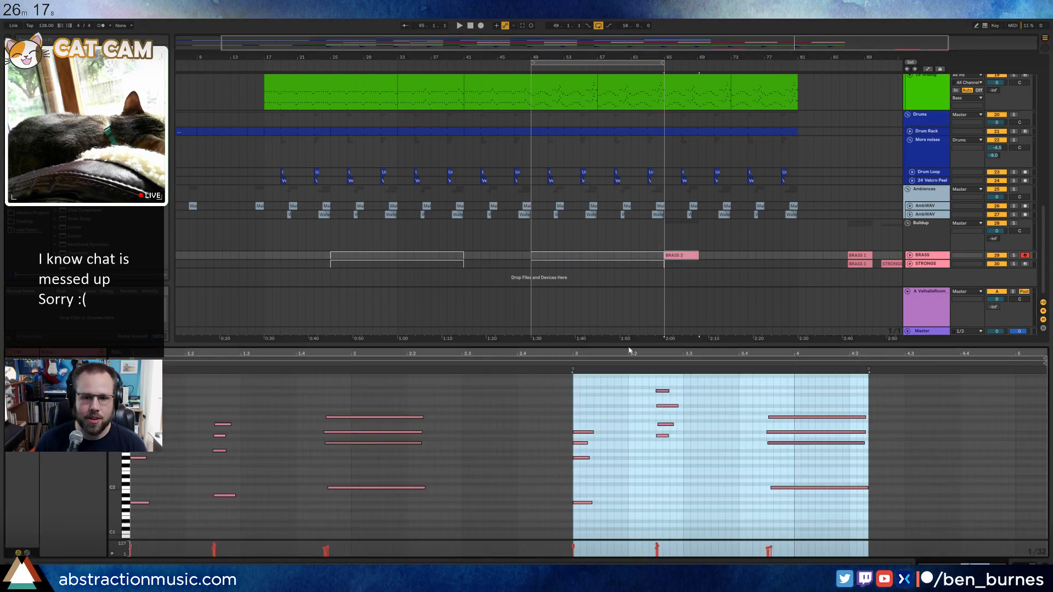
Revoice the brass clip's last chord by moving its lower middle note to the top and raising the bottom note; add a low note under the preceding chord.
left_click(456, 449)
left_click_drag(393, 443, 393, 390)
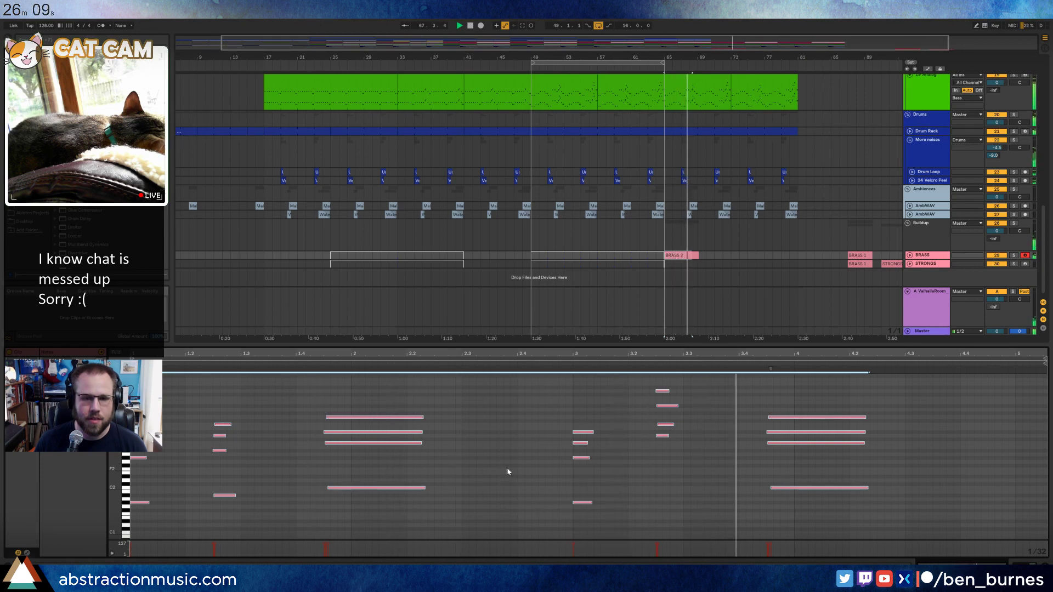
key("space")
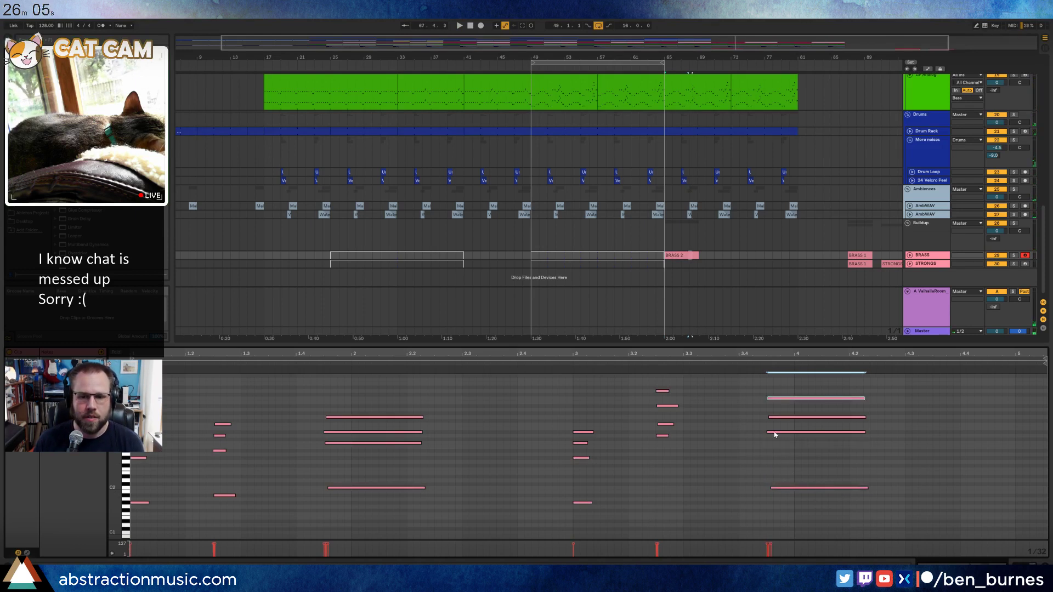
key("ctrl+z")
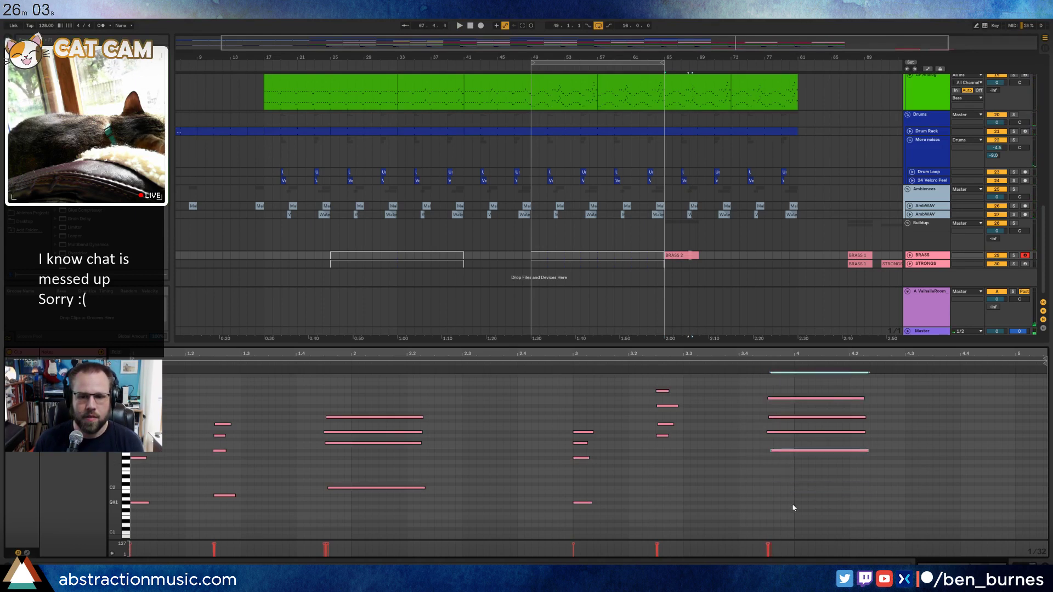
key("space")
key("Down")
key("Down")
key("Down")
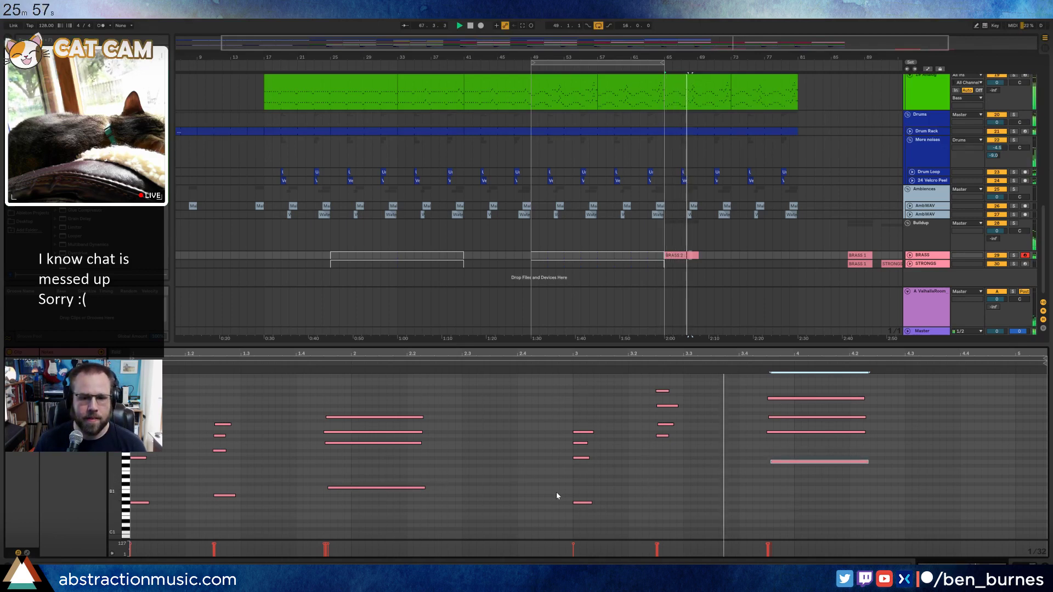
double_click(659, 480)
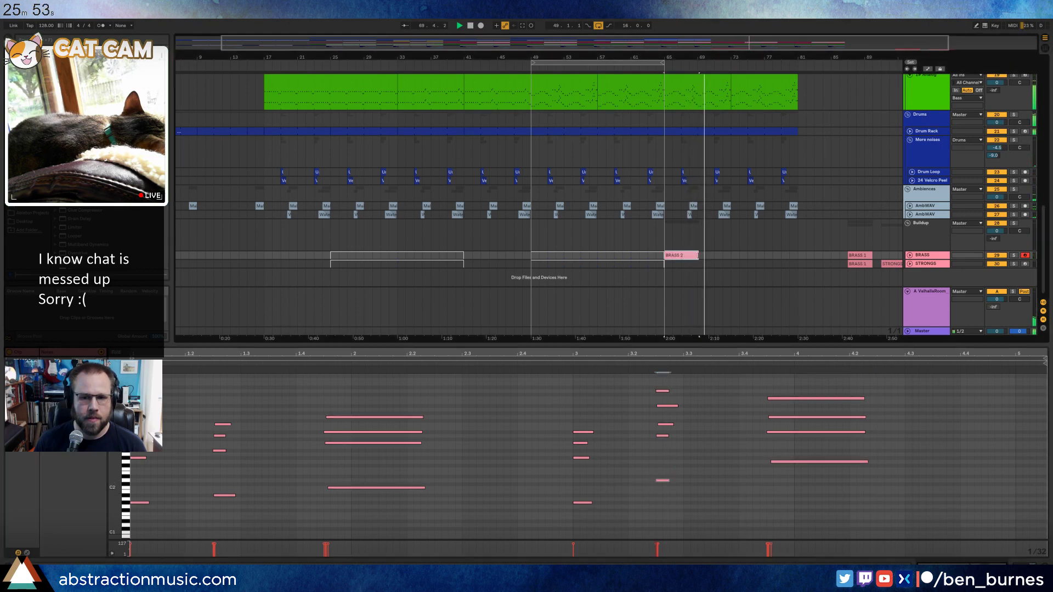
End the brass clip's loop at its bar 5 and extend the looping clip from bar 65 to bar 81.
left_click_drag(697, 255, 795, 252)
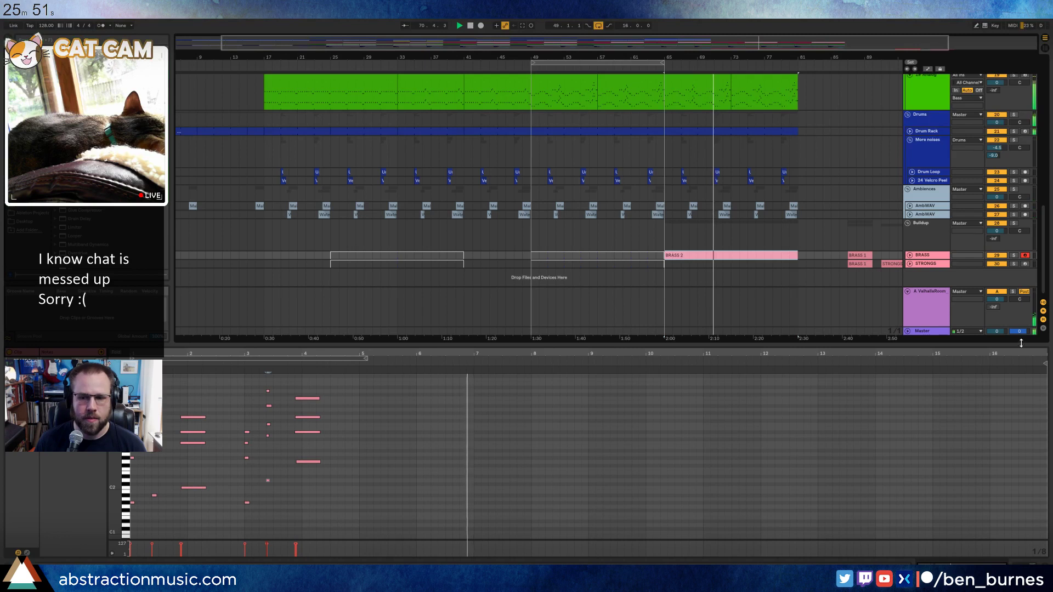
key("ctrl+z")
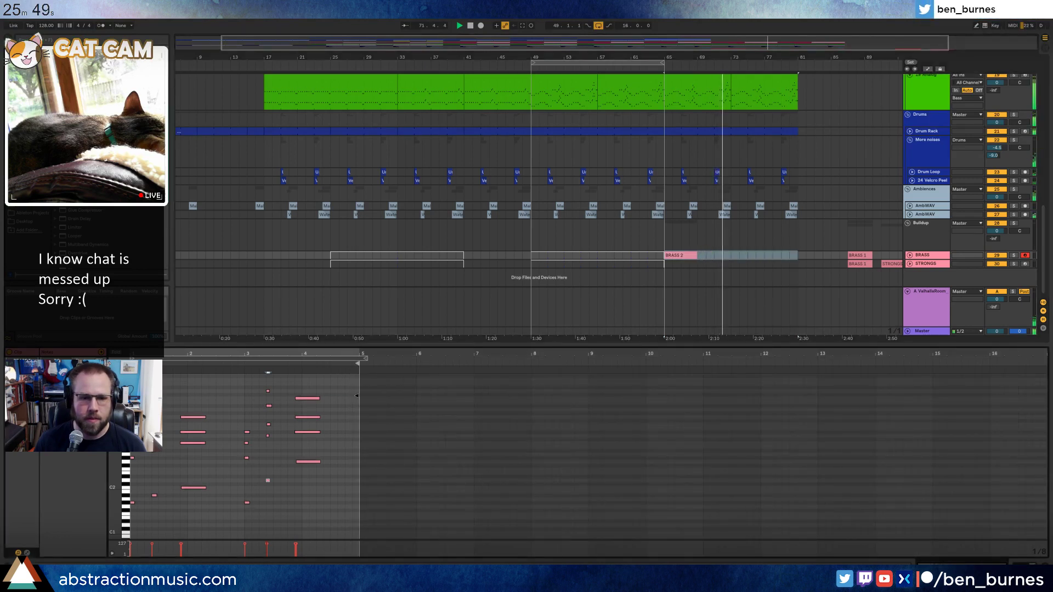
left_click(362, 359)
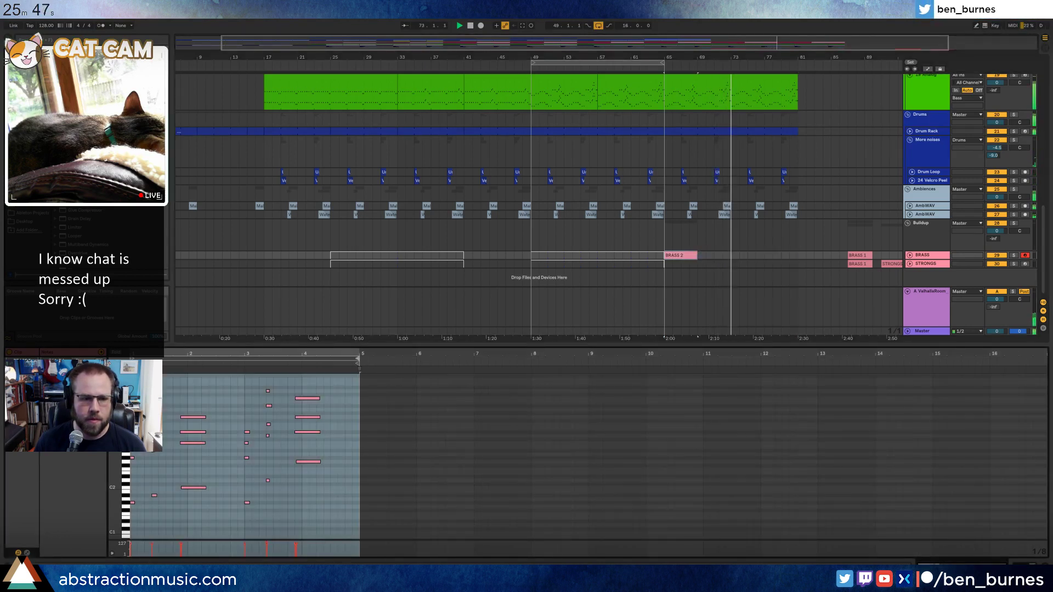
key("ctrl+l")
left_click(700, 255)
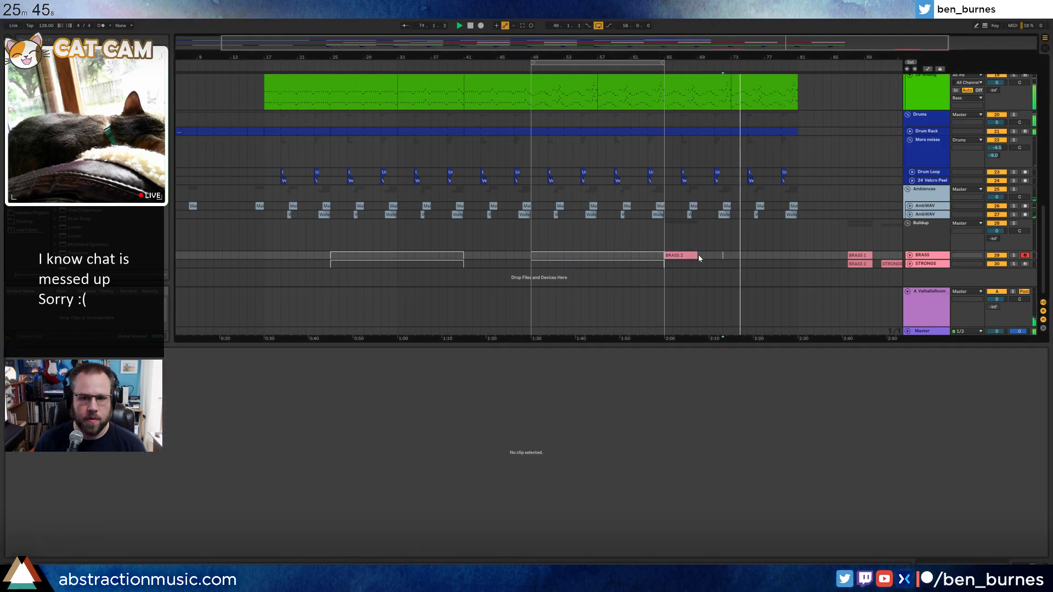
left_click(697, 256)
left_click(700, 256)
left_click_drag(697, 257, 798, 257)
Set the arrangement loop over bars 65 to 81 and copy the extended brass clip onto the STRONGS track.
key("ctrl+l")
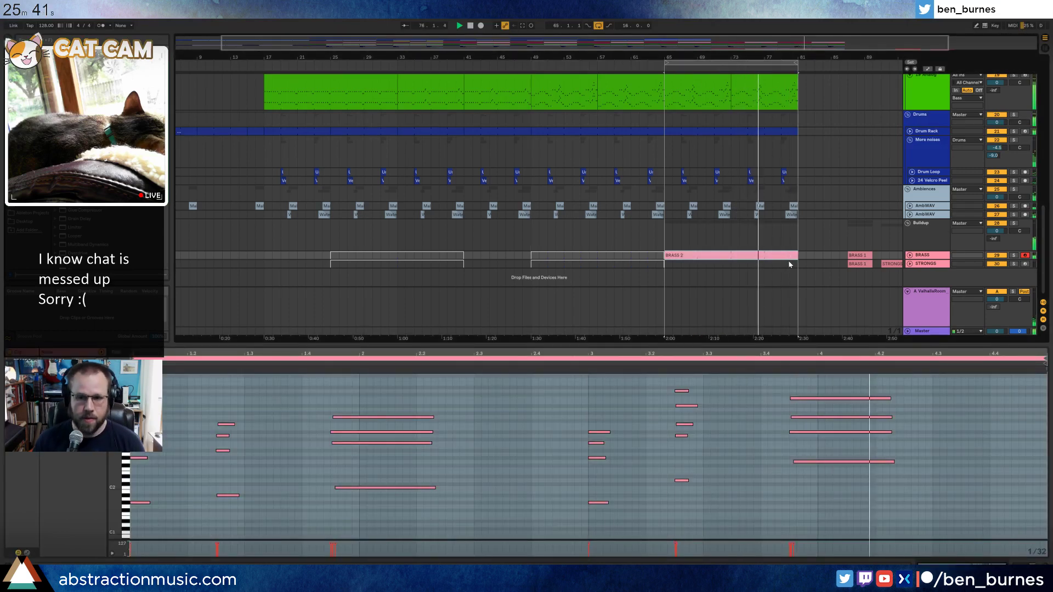
left_click_drag(762, 257, 762, 264)
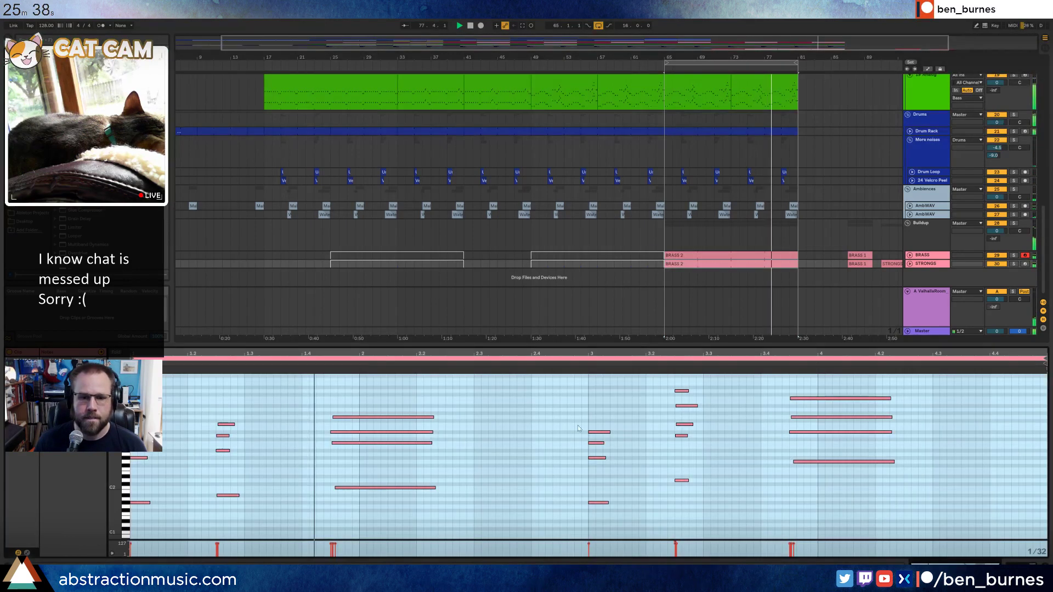
left_click(504, 454)
key("ctrl+a")
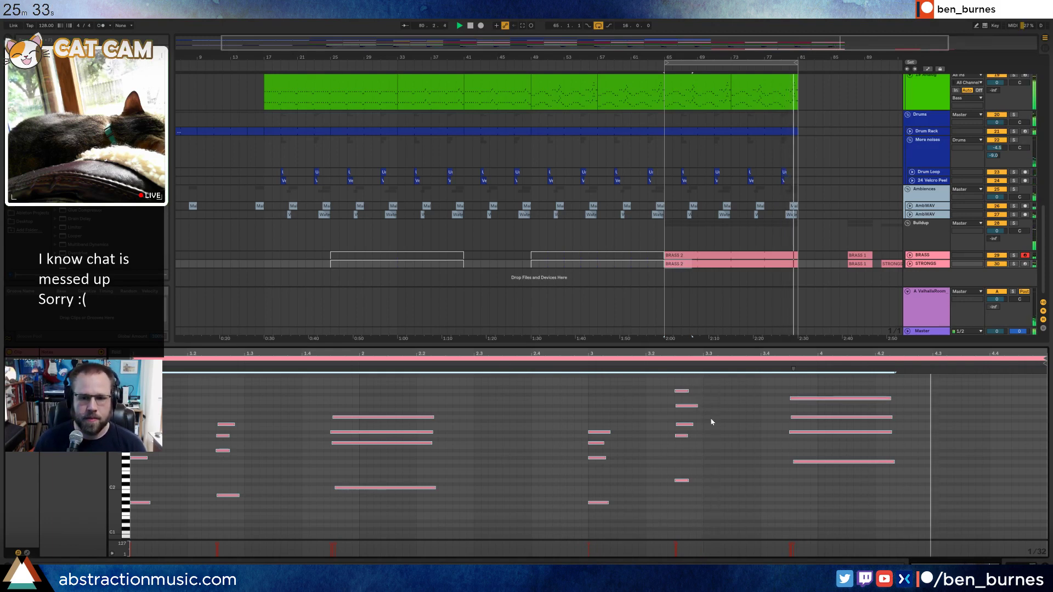
key("shift+Tab")
Examine the short Bass clip just before bar 65 during playback.
scroll(692, 262, "up", 2)
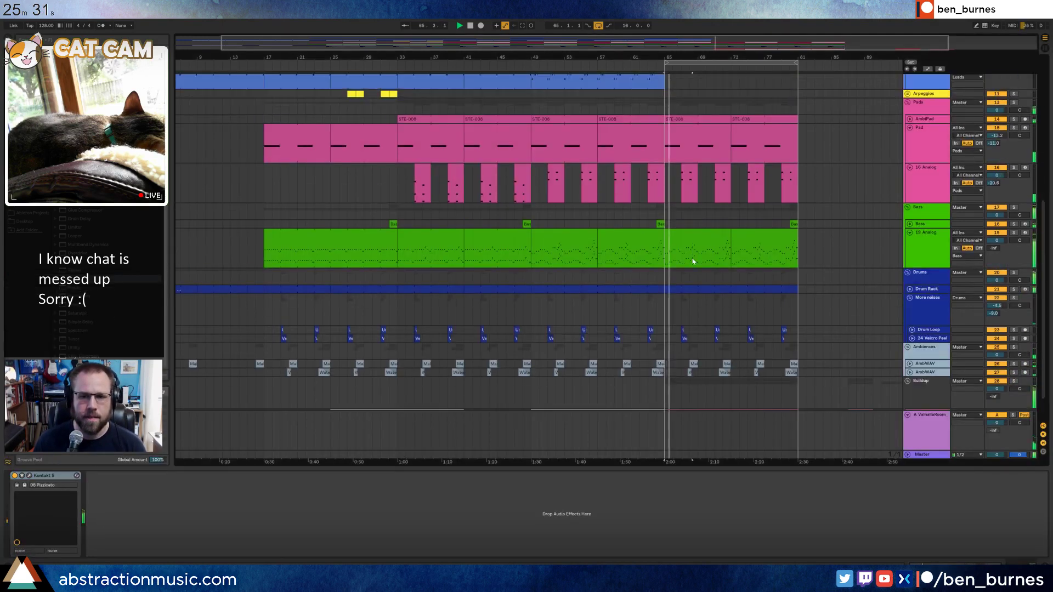
left_click(660, 225)
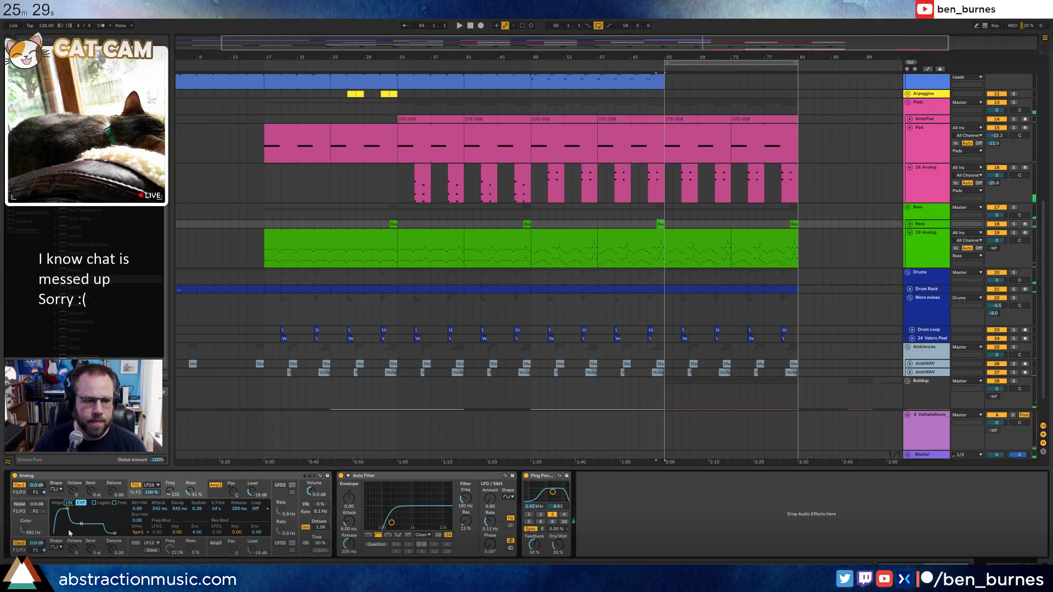
key("space")
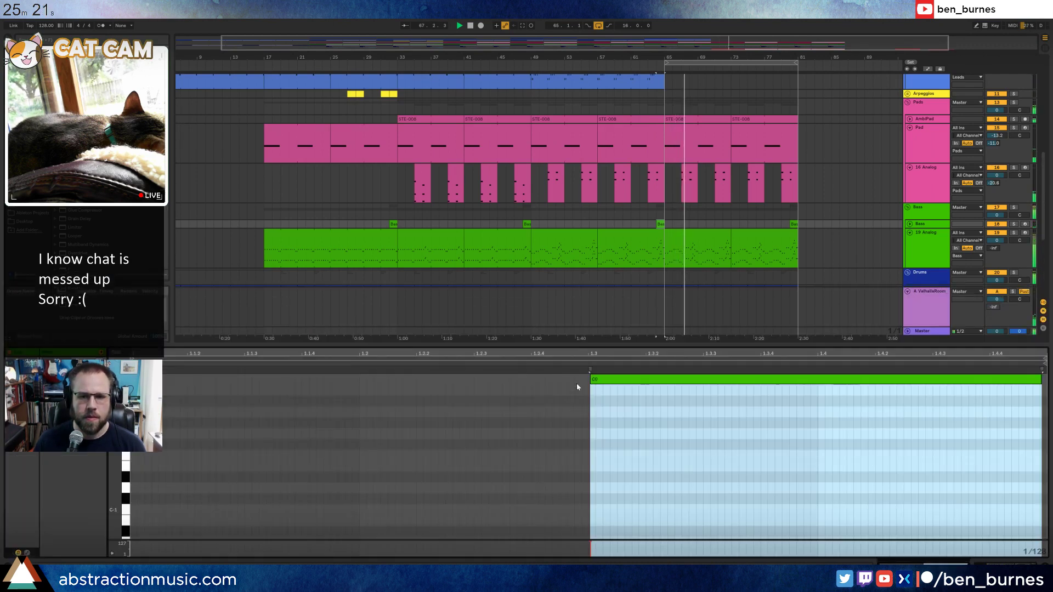
Duplicate the 8-Kontakt 5 lead clip from bar 49 to bar 65 and open the copy's notes.
scroll(616, 297, "up", 5)
scroll(642, 290, "up", 3)
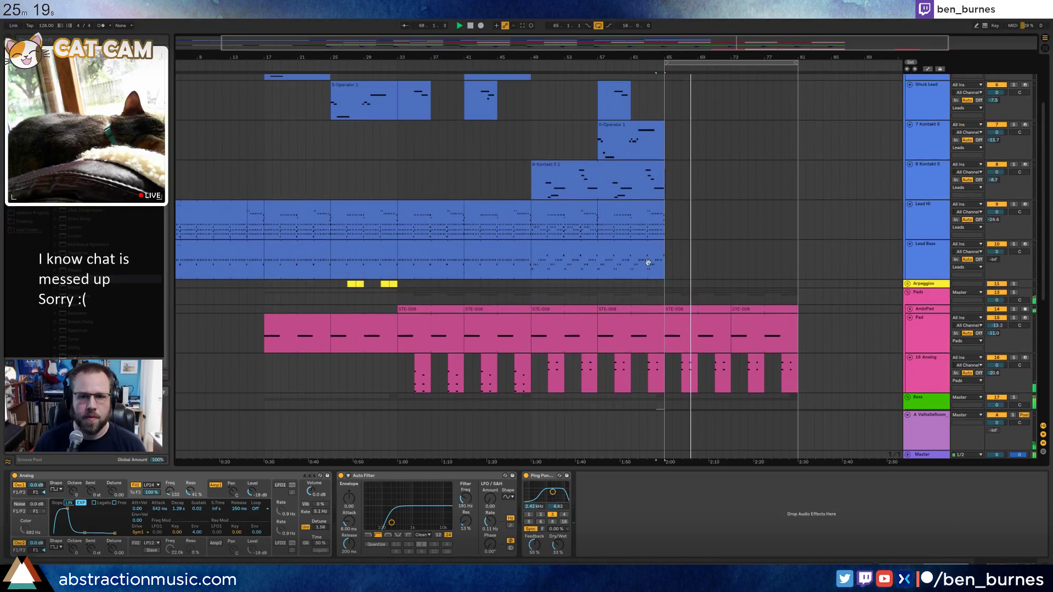
left_click(661, 174)
key("ctrl+d")
double_click(694, 171)
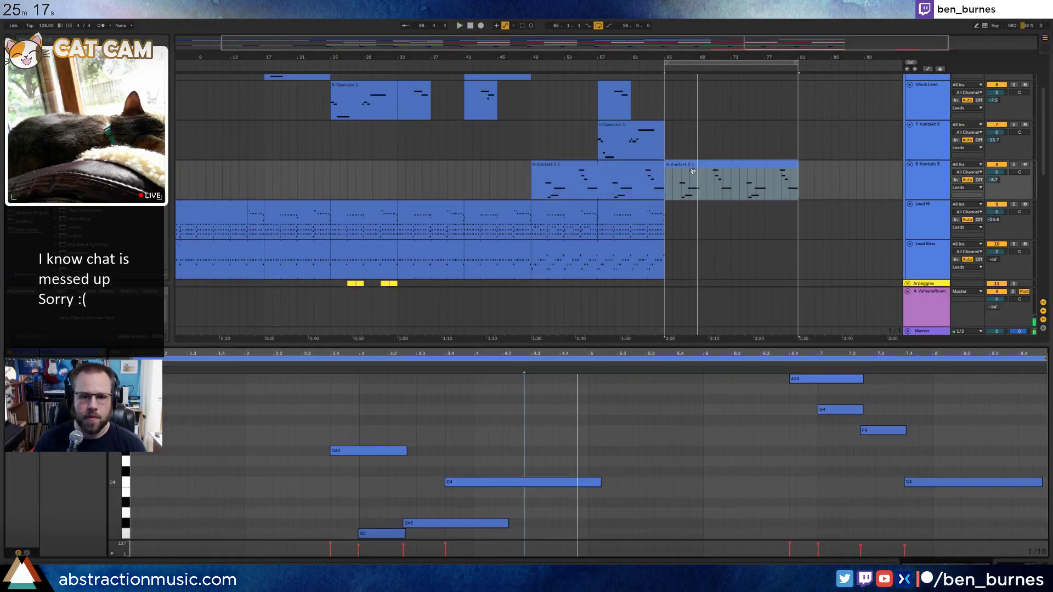
key("space")
Try a sustained two-bar C3 note at the start of the copied Kontakt clip, duplicate it, lower both an octave and play them.
left_click(338, 414)
scroll(253, 501, "down", 1)
scroll(132, 518, "down", 3)
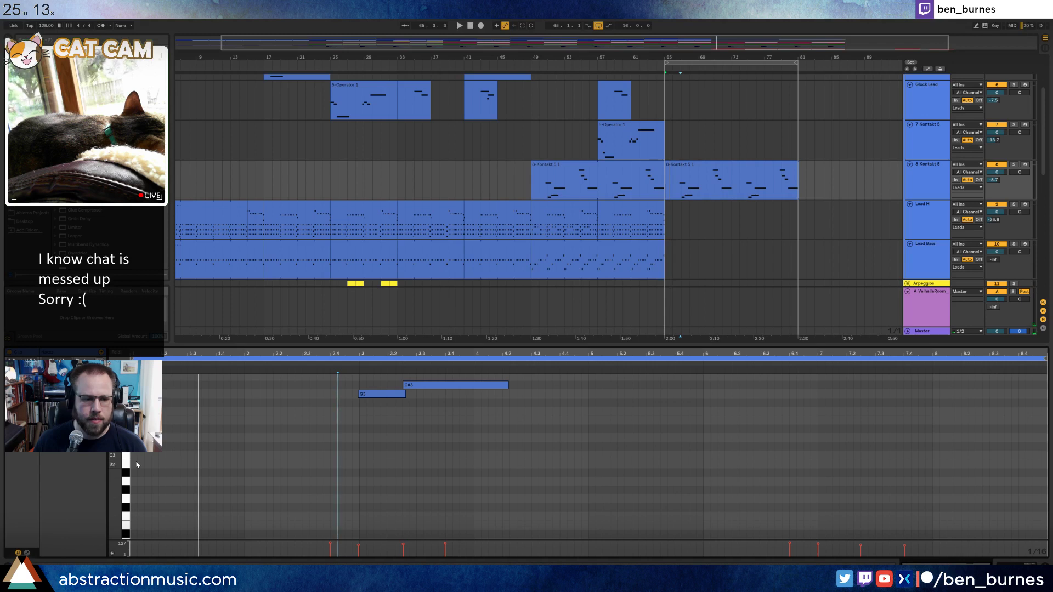
mouse_move(134, 458)
left_mouse_down()
mouse_move(344, 458)
mouse_move(403, 475)
left_mouse_up()
key("ctrl+d")
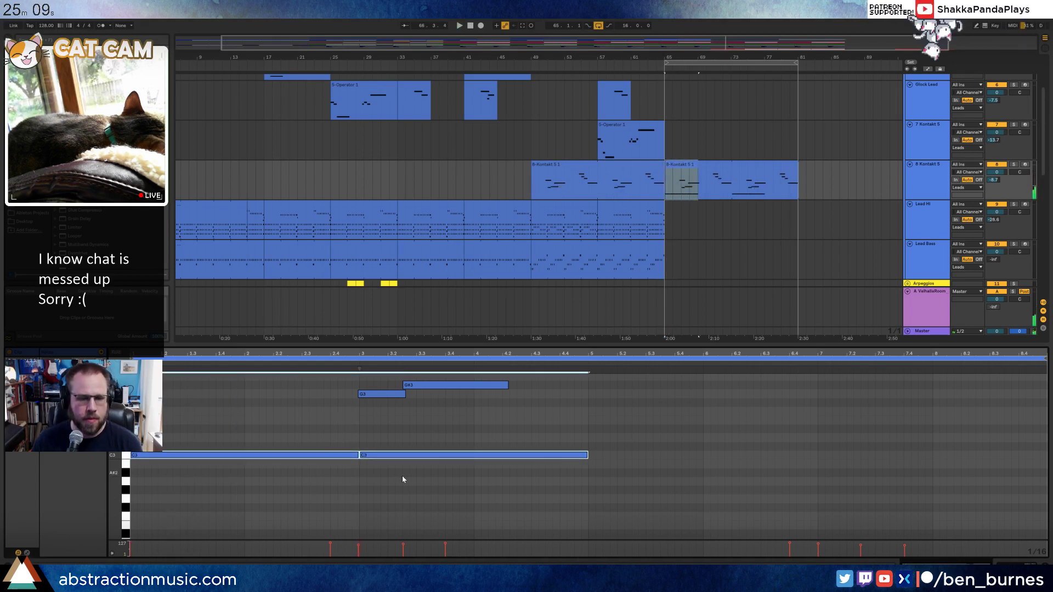
key("shift+Down")
key("space")
scroll(323, 494, "down", 4)
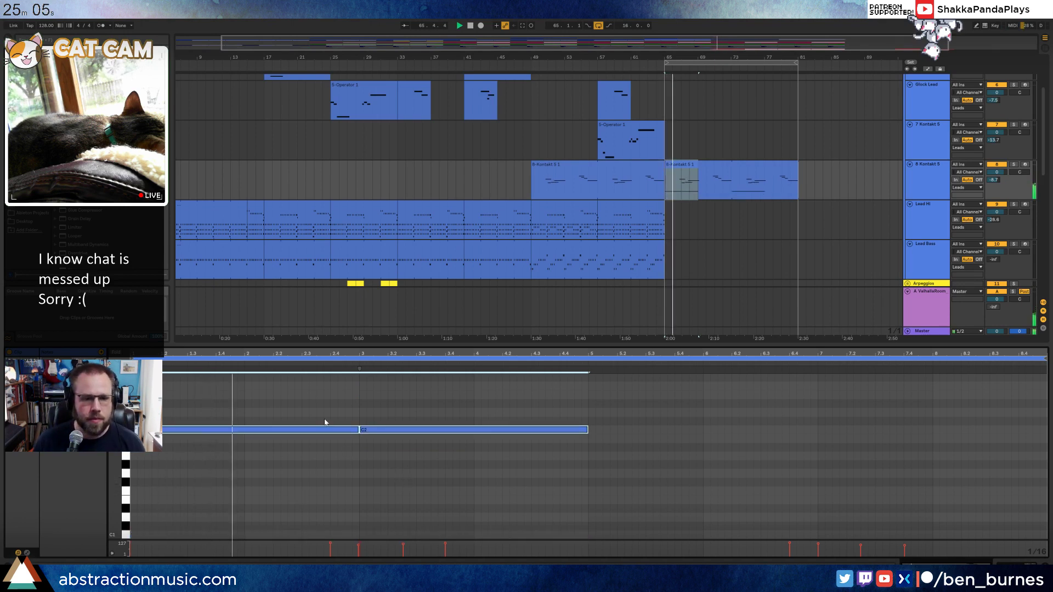
Try repeating the two sustained C2 notes from the clip's bar 5, then delete all the sustained low notes.
left_click(367, 443)
key("ctrl+a")
key("ctrl+d")
scroll(409, 496, "up", 1)
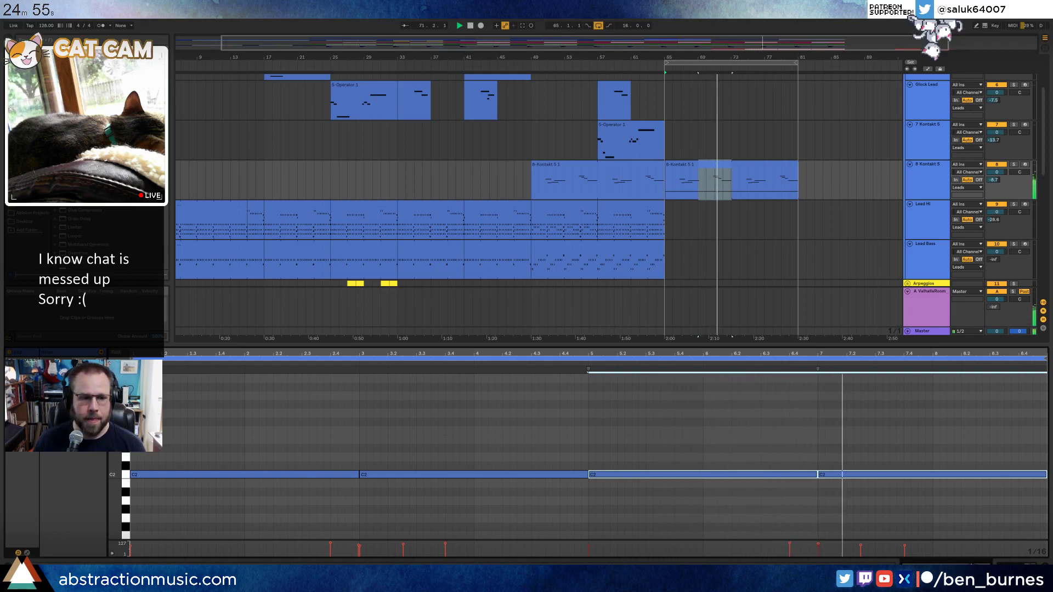
scroll(305, 470, "down", 1)
scroll(312, 469, "up", 3)
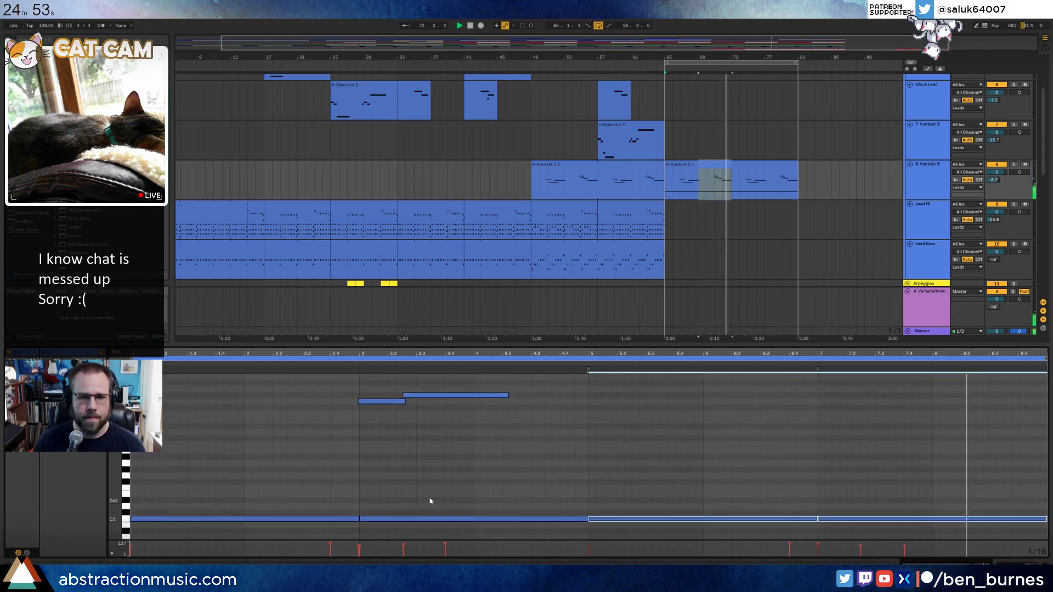
left_click_drag(315, 470, 974, 540)
key("Delete")
Add a short A#3 note just before the copied Kontakt clip's first D#4 and move the first long C4 an eighth note later.
scroll(577, 493, "up", 4)
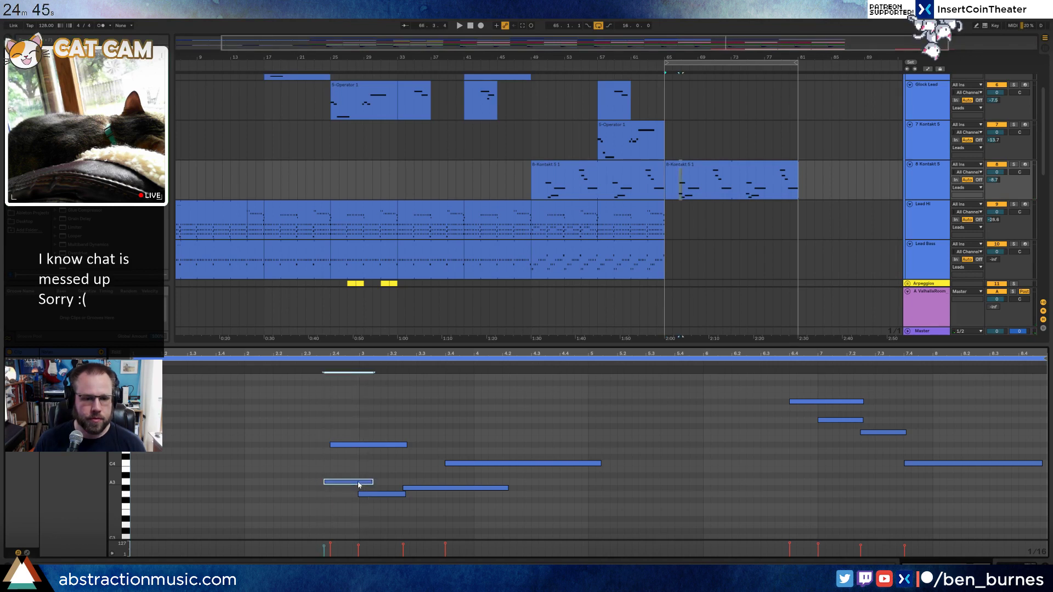
key("space")
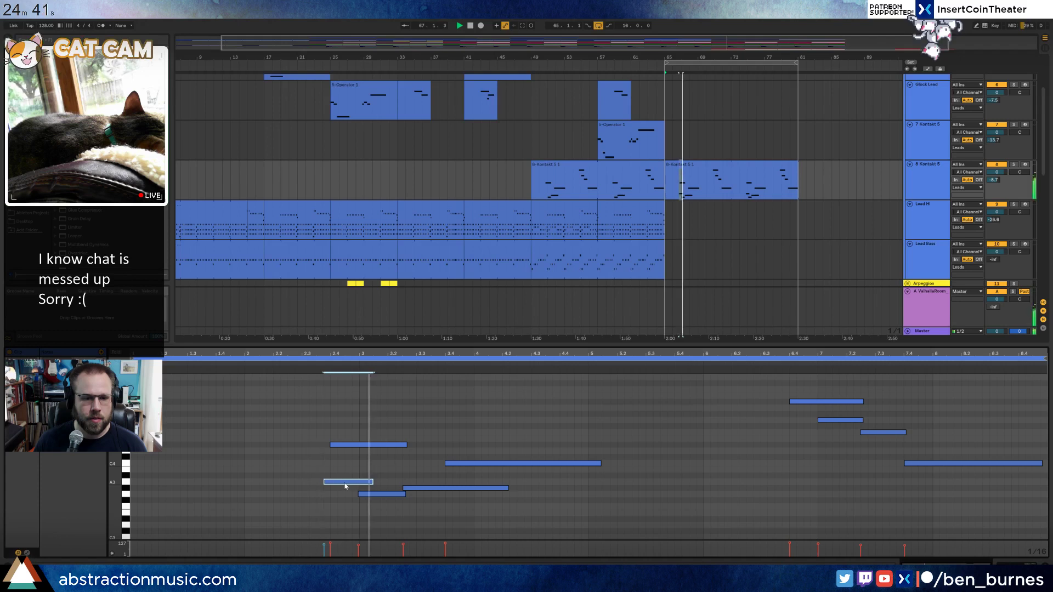
key("space")
left_click_drag(345, 485, 346, 480)
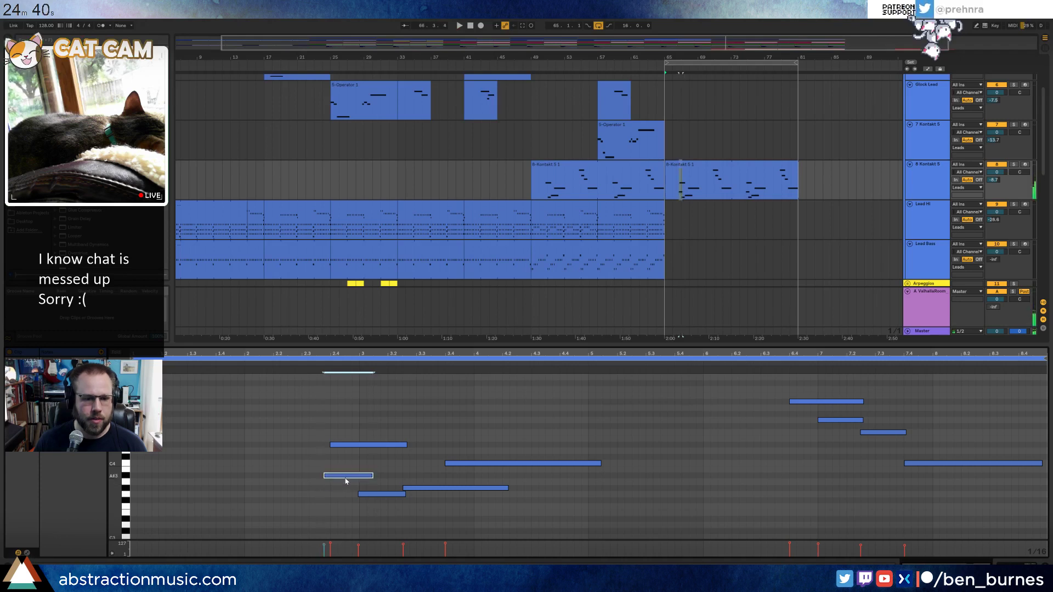
left_click(298, 363)
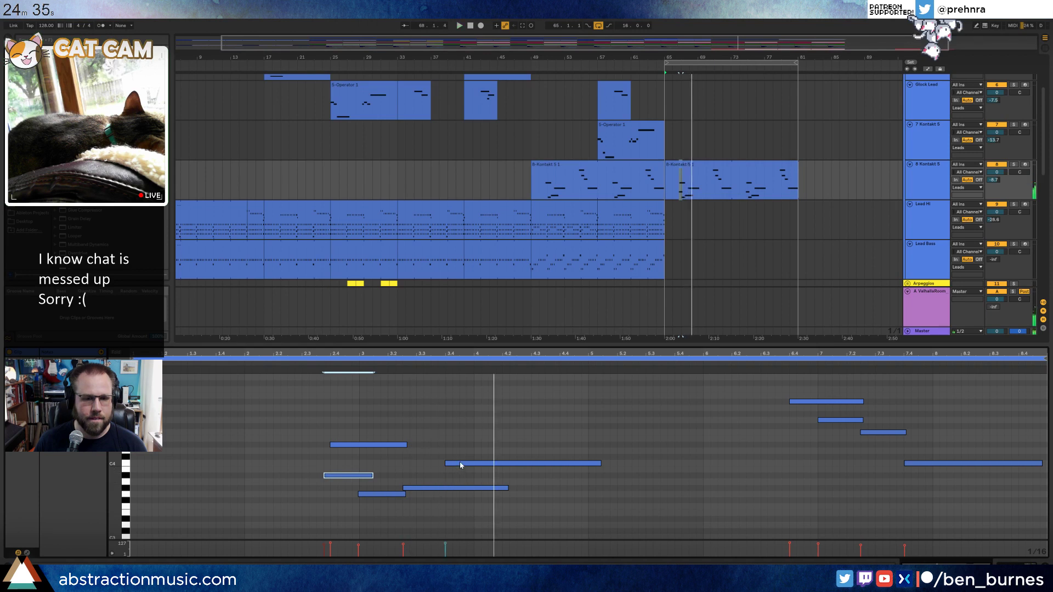
key("space")
left_click_drag(460, 465, 476, 465)
Try the G#3 note below the long C4 an eighth note later, play it, and move it back.
left_click(431, 488)
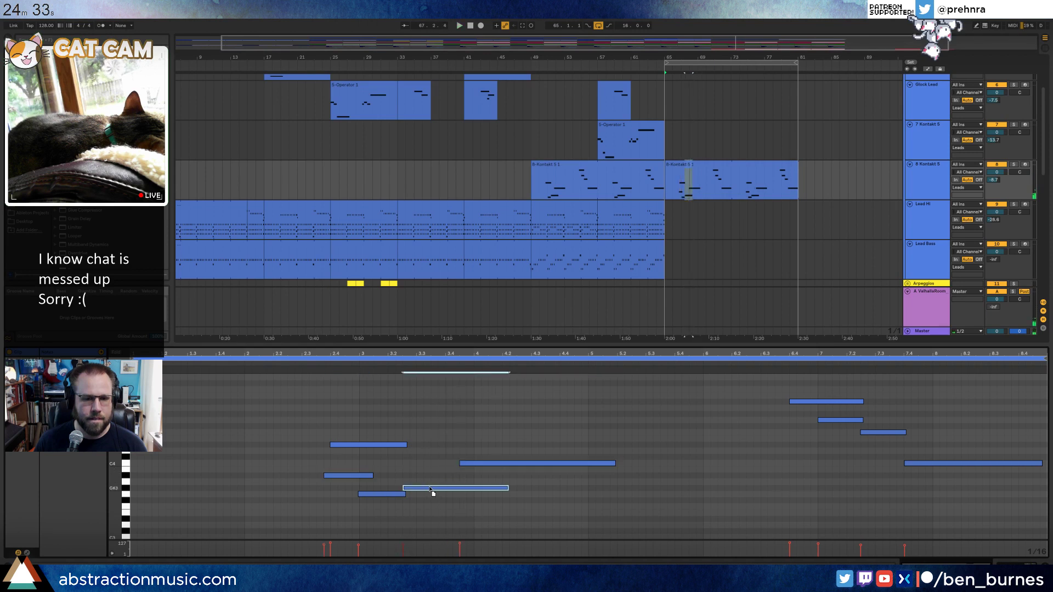
key("space")
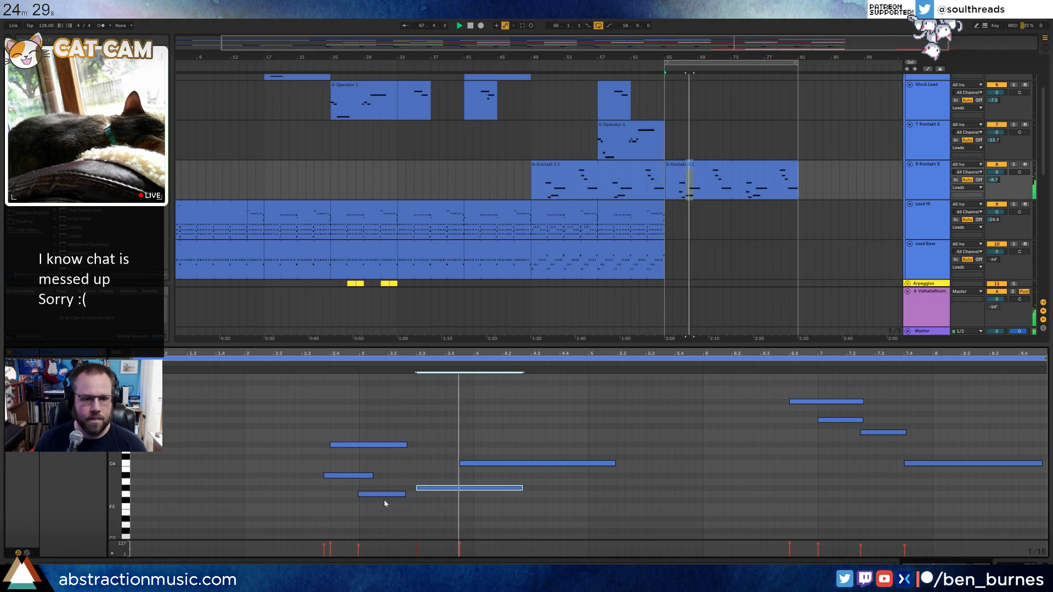
key("space")
left_click_drag(438, 490, 424, 492)
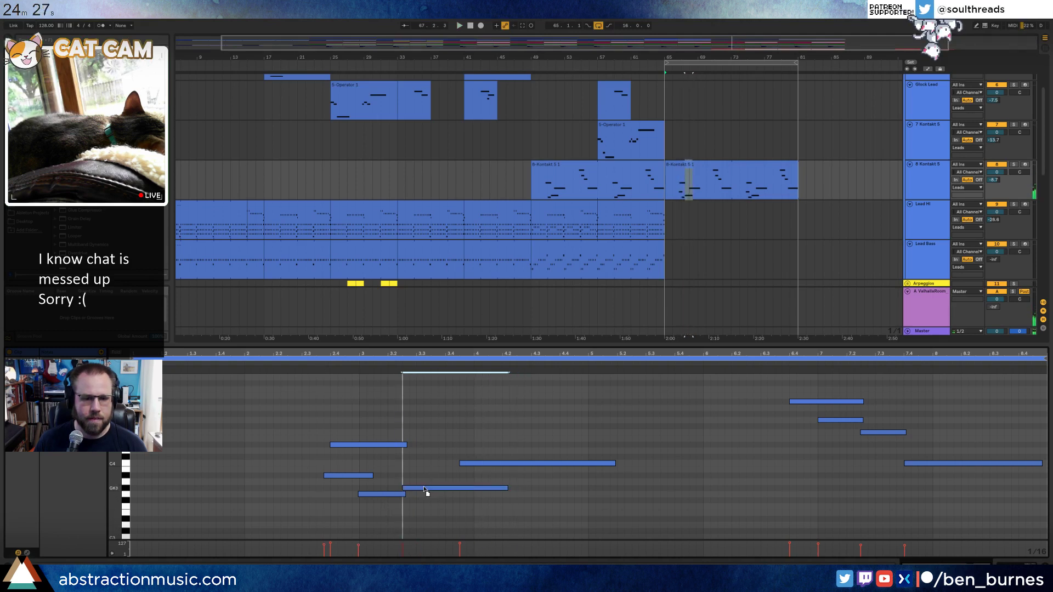
Unfold the BRASS track and examine its clip's chords while playing from bar 65.
scroll(700, 251, "down", 10)
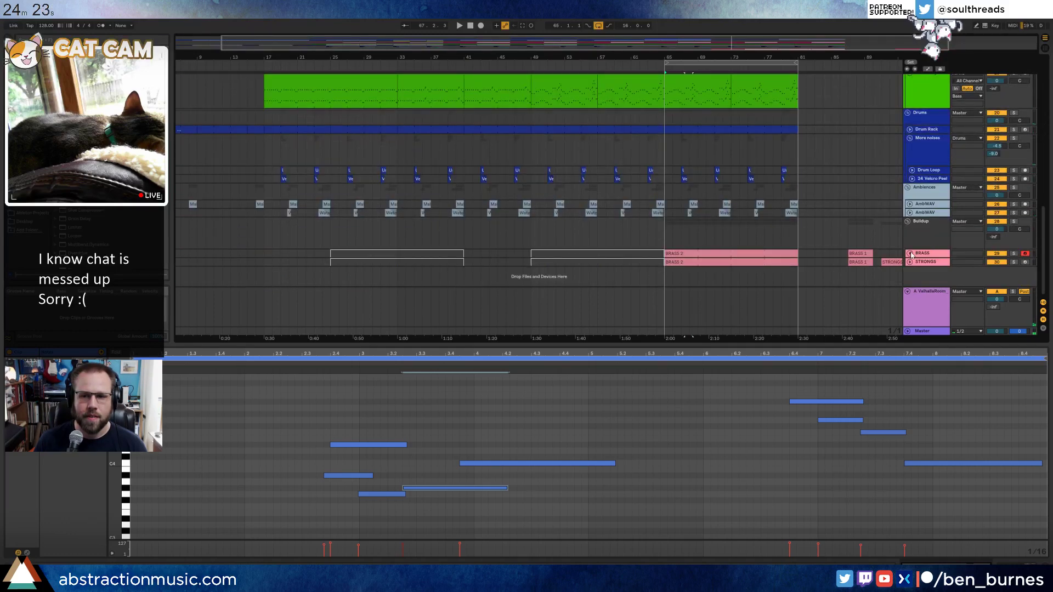
left_click(910, 254)
scroll(664, 265, "up", 3)
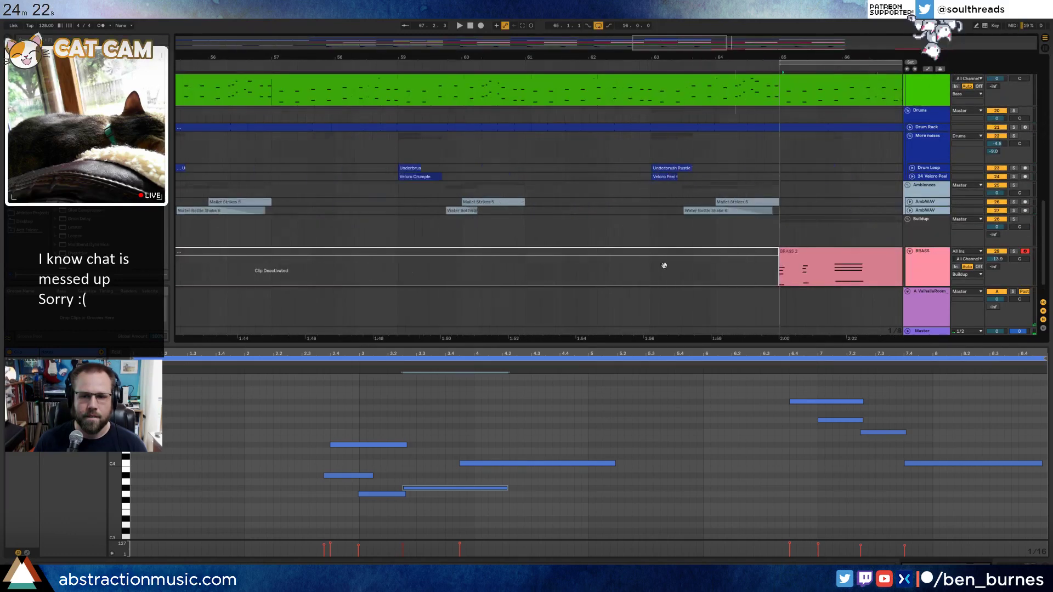
left_click(822, 255)
key("space")
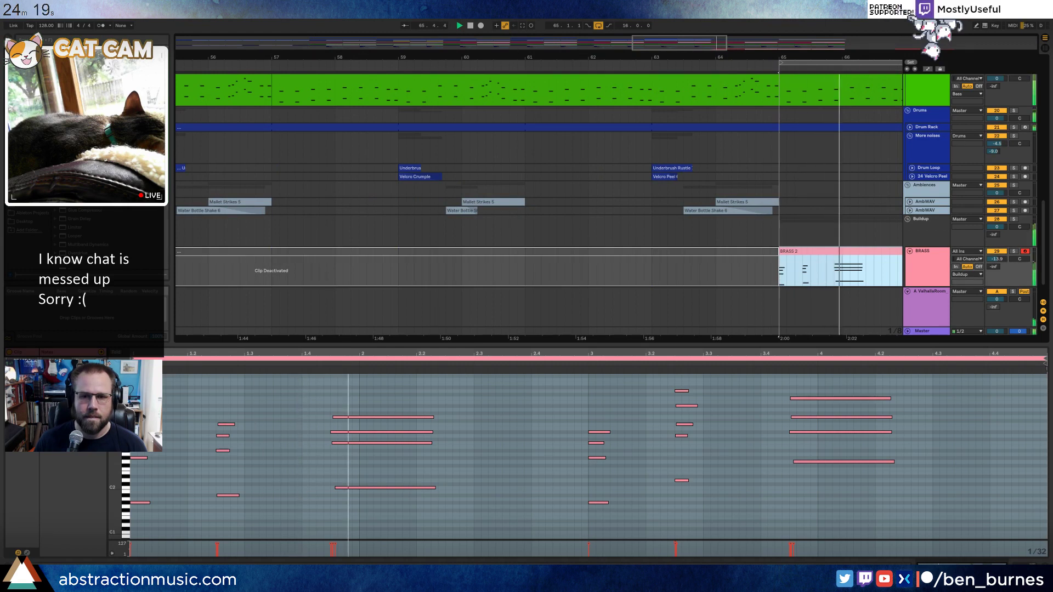
left_click(590, 274)
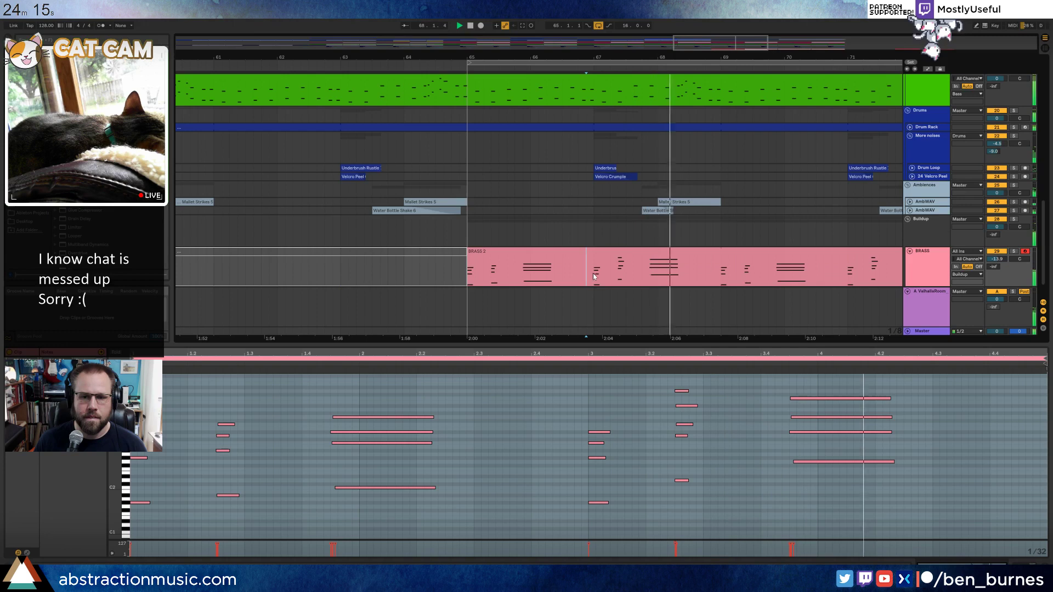
key("space")
Open the copied Kontakt clip at bar 65 and move its second long C4 an eighth note later.
scroll(736, 216, "down", 6)
scroll(766, 193, "up", 5)
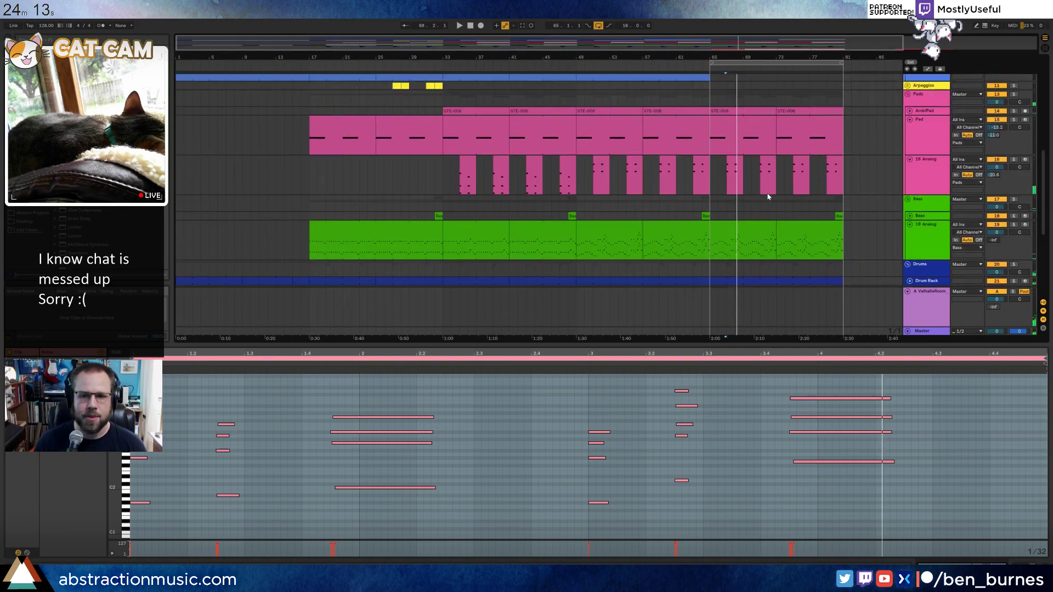
scroll(768, 197, "up", 6)
left_click(729, 155)
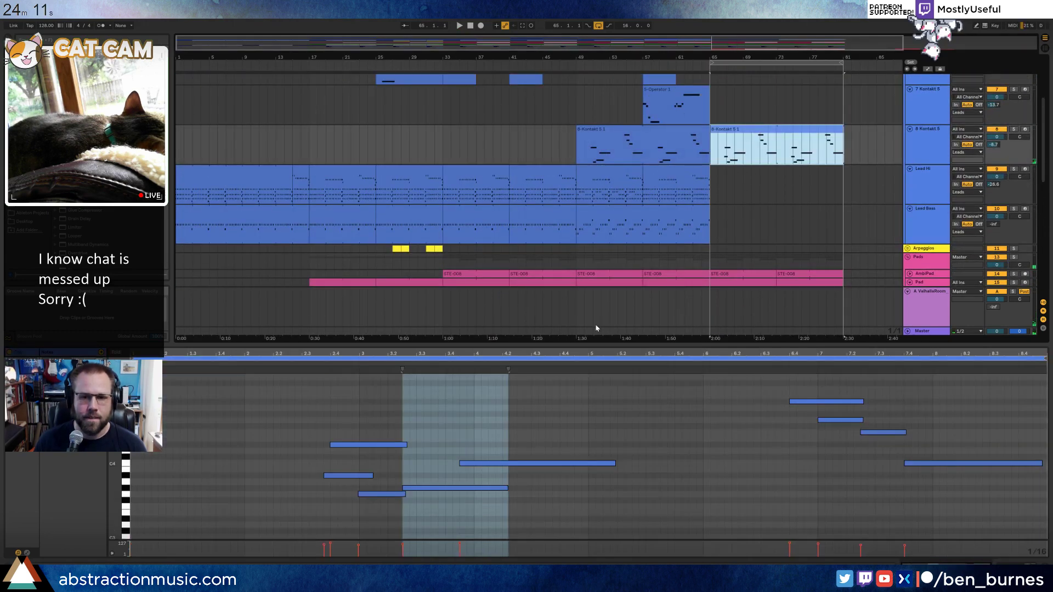
left_click(503, 437)
left_click(524, 455)
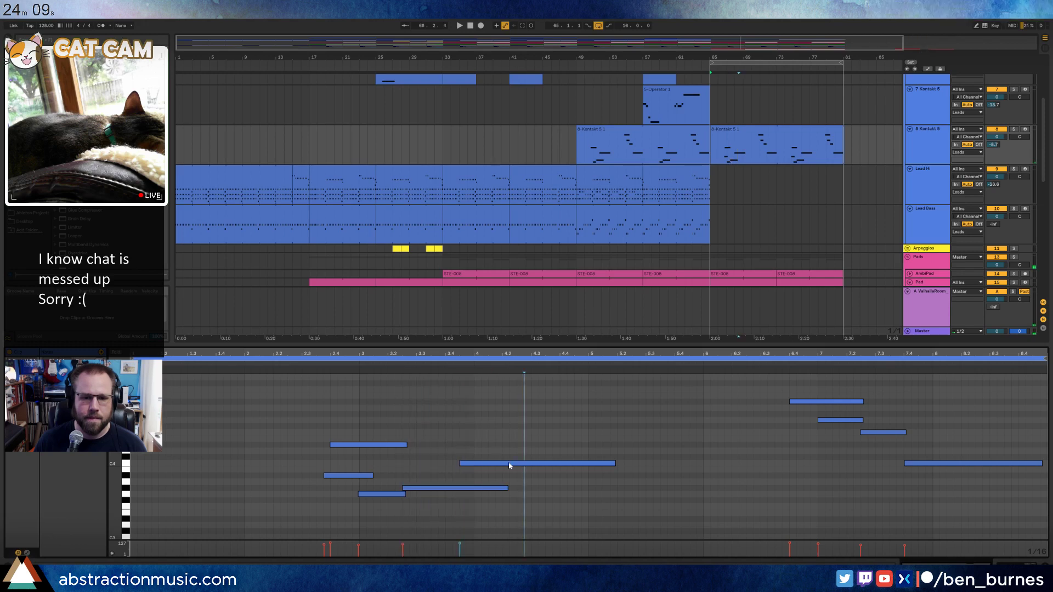
left_click_drag(929, 466, 942, 465)
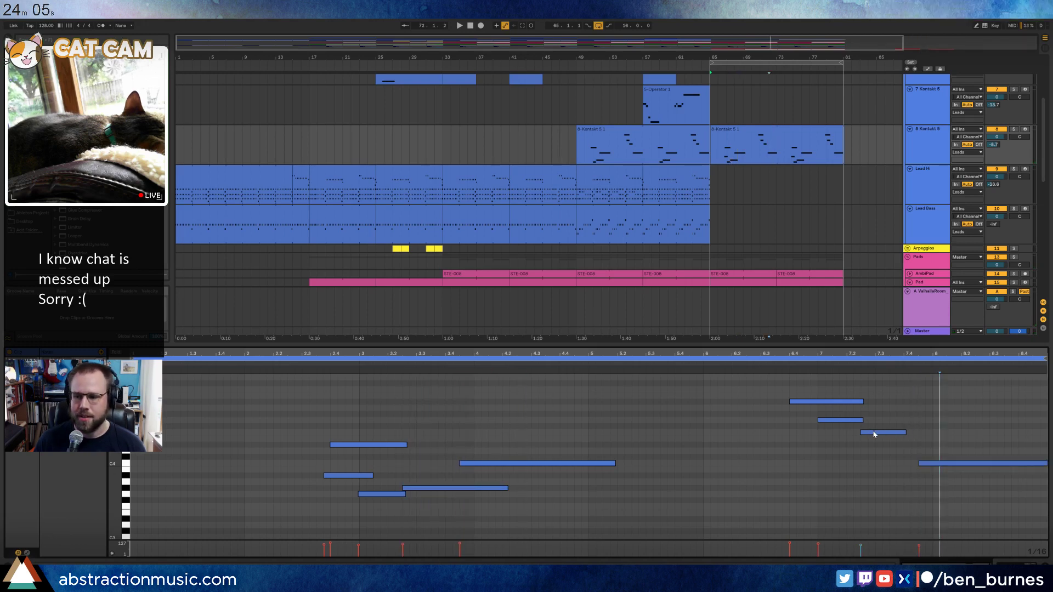
Duplicate the Lead Hi and Lead Bass clips of bars 49 to 65 into bars 65 to 81, play them, and deactivate the copies.
key("shift+Tab")
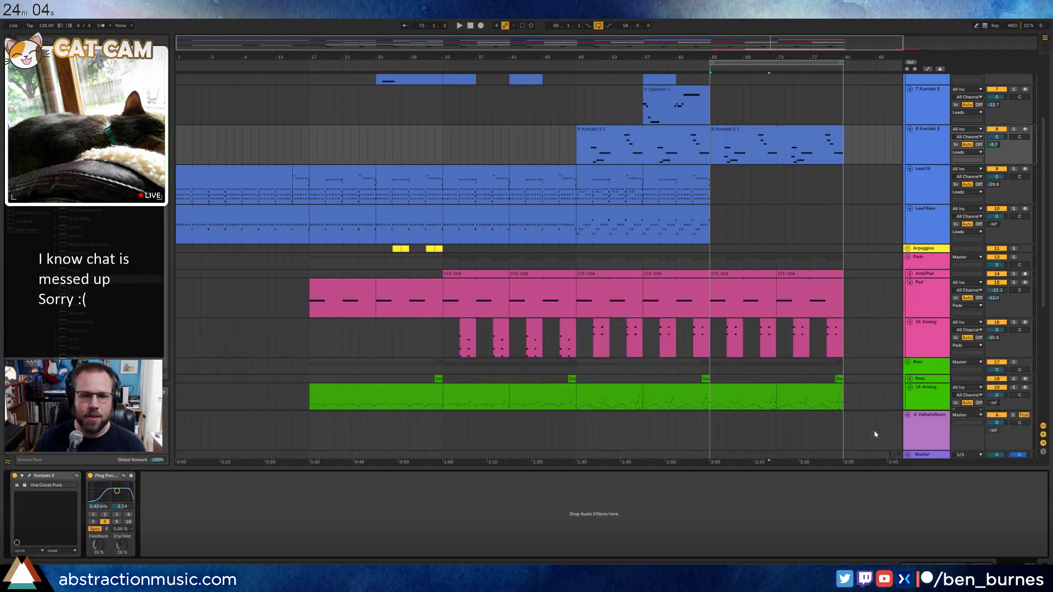
left_click(681, 177)
left_click(608, 209, "shift")
key("ctrl+d")
key("space")
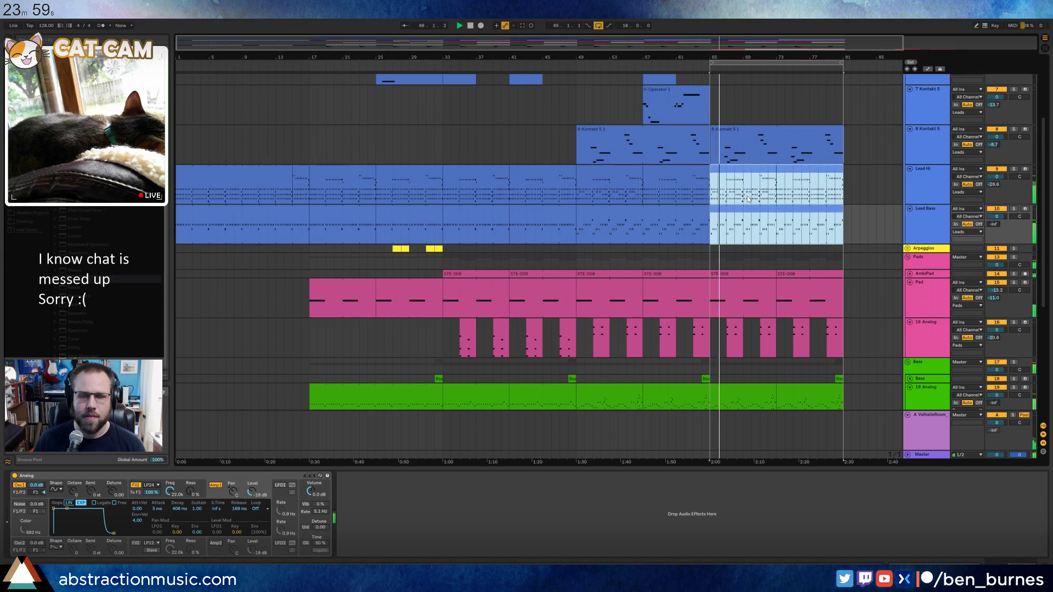
key("Delete")
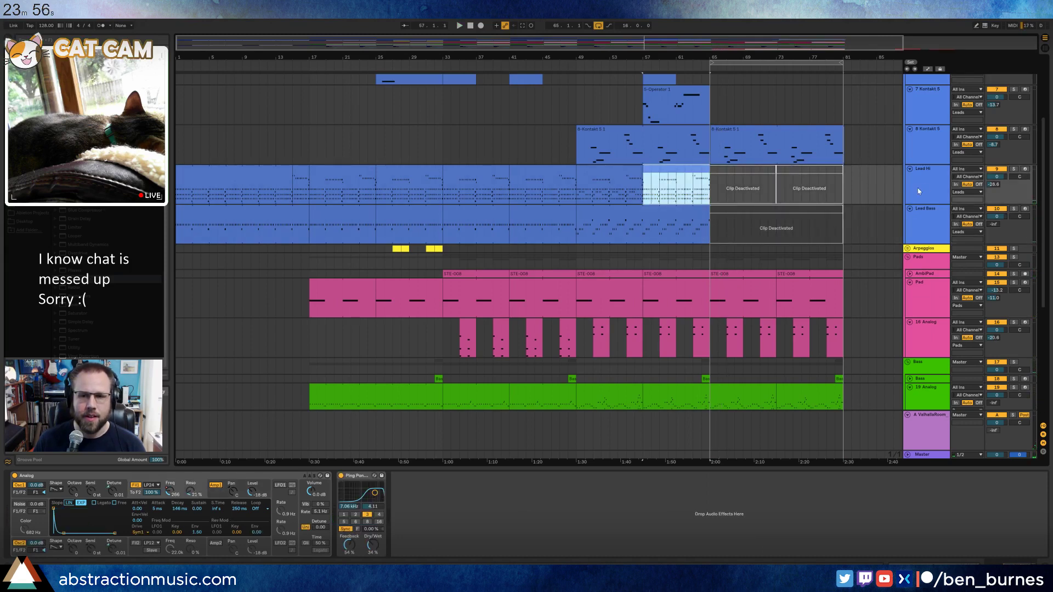
Drop the Lead Hi F1 Freq automation to its minimum at bar 65 and flatten the copied sweeps through bar 81.
left_click(919, 191)
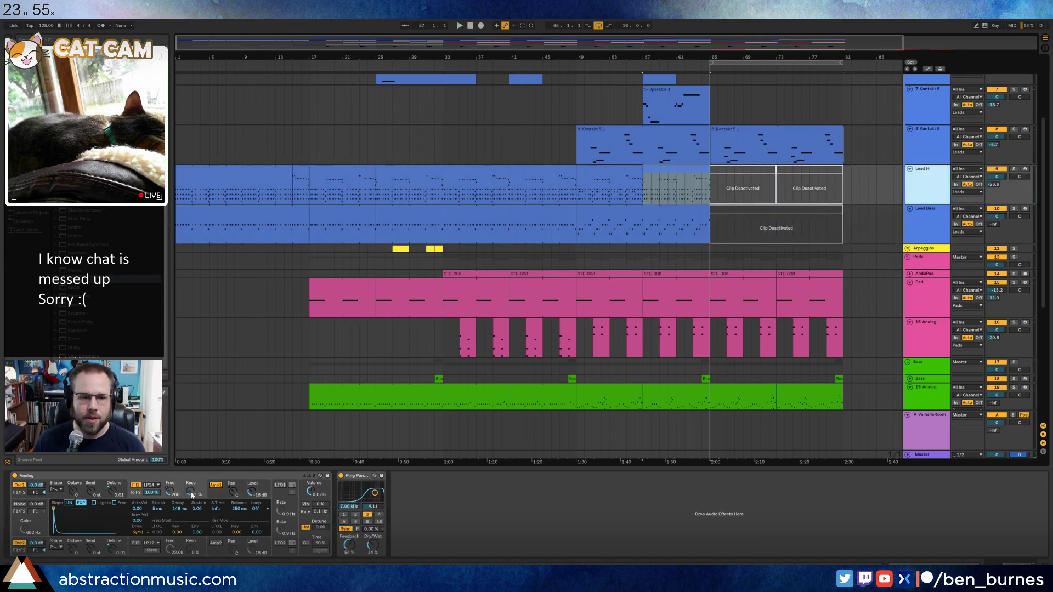
key("a")
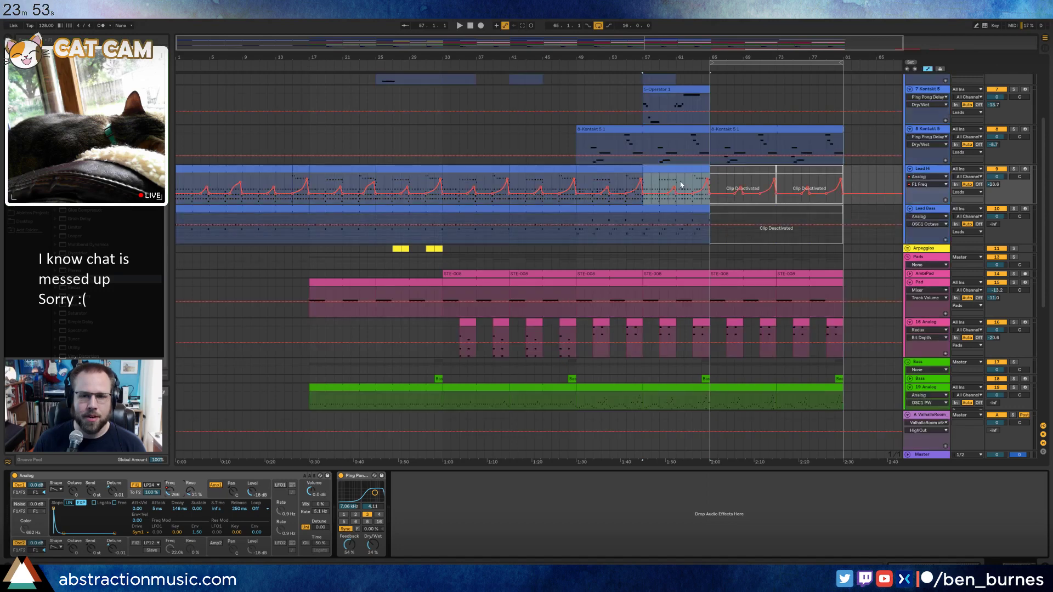
left_click(692, 186)
left_click_drag(708, 183, 707, 198)
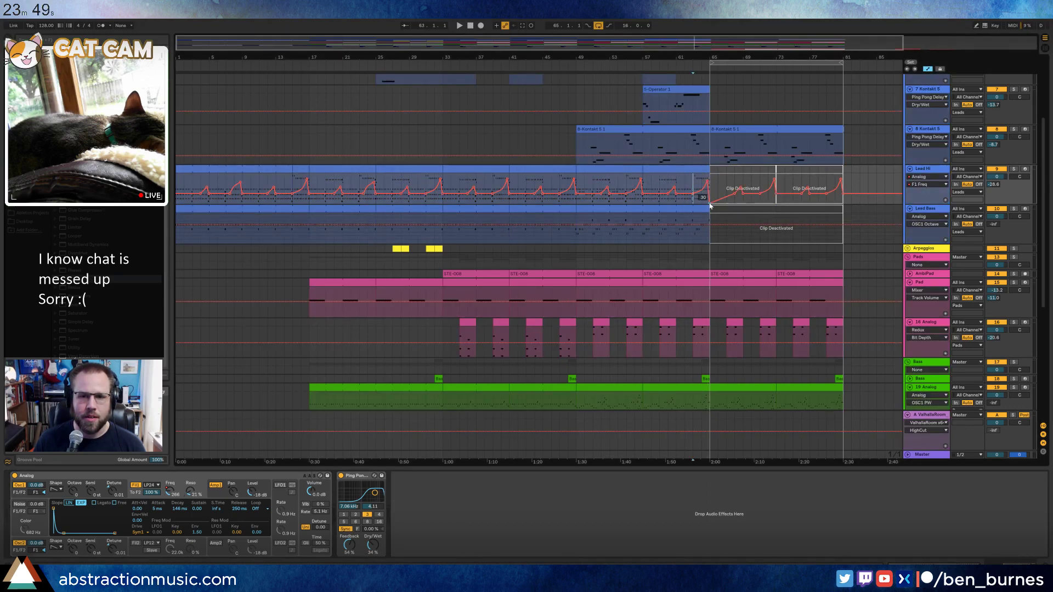
left_click_drag(726, 186, 821, 187)
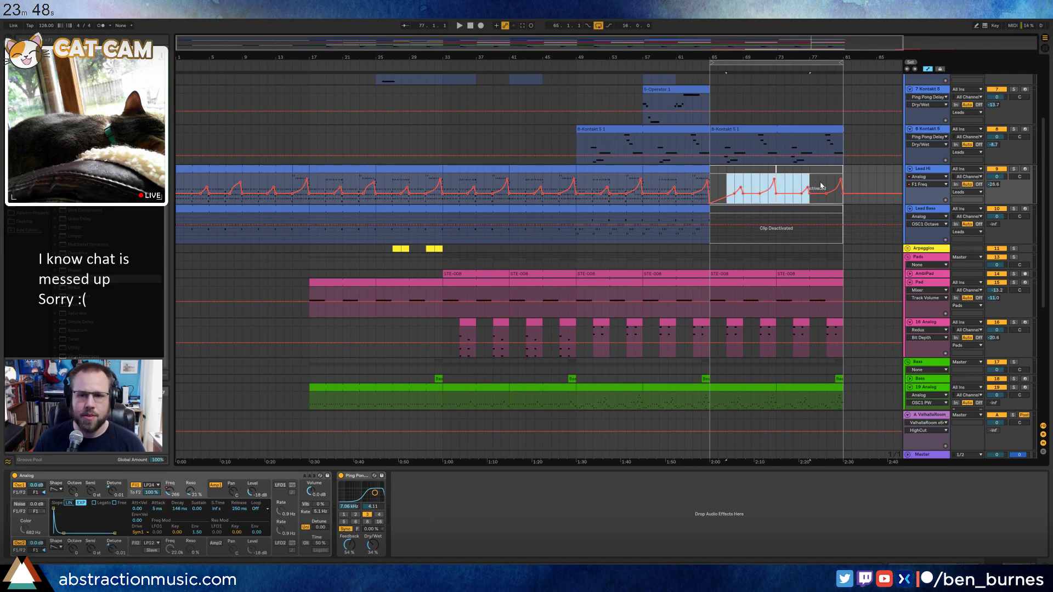
key("0")
left_click(858, 183)
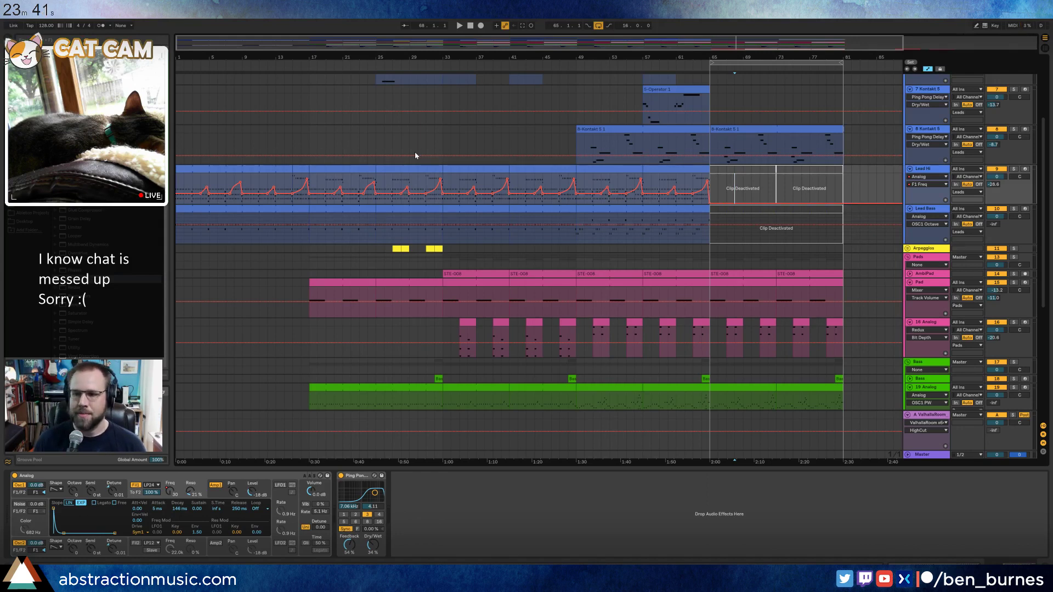
Play the transition from bar 49 and shift the peak of the last Lead Hi filter sweep before bar 65 slightly earlier.
left_click(577, 67)
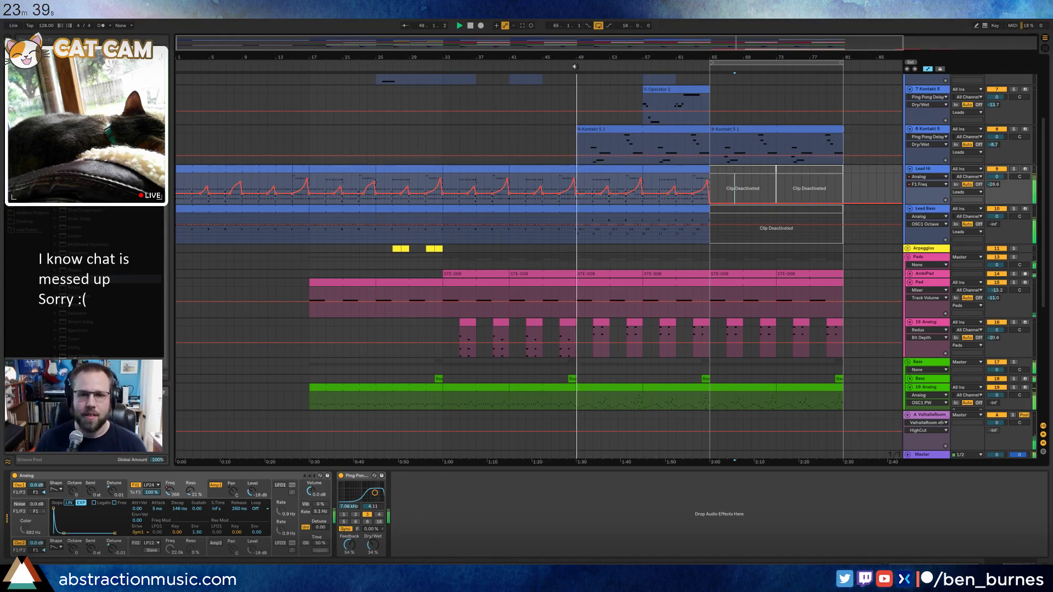
left_click(674, 66)
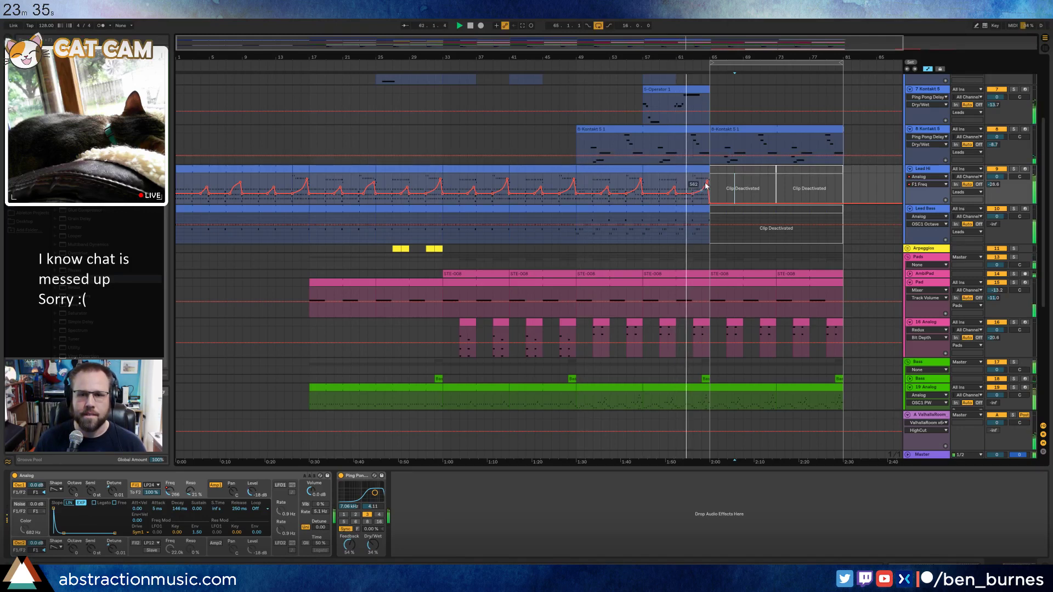
left_click_drag(707, 181, 700, 182)
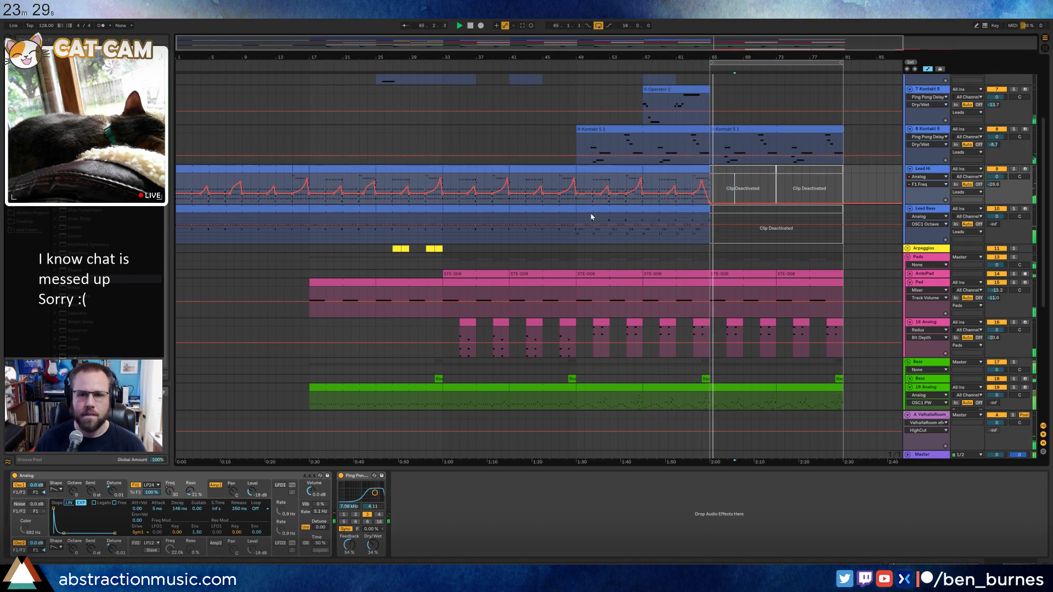
In the copied Kontakt clip, nudge the opening A#3 slightly later, add a D4 from bar 3 up to the first long C4, and play it.
scroll(756, 272, "down", 3)
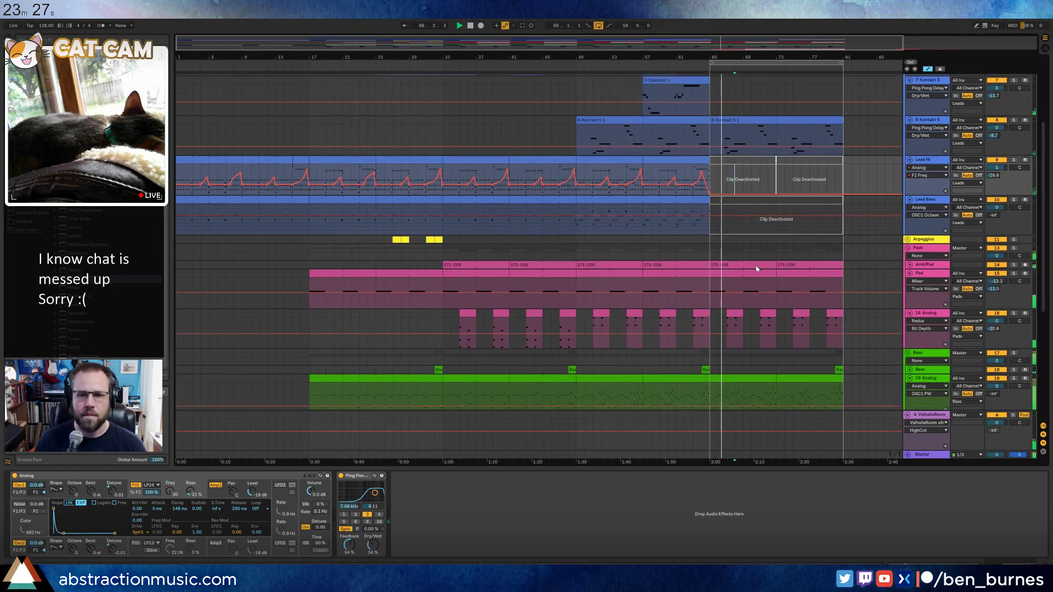
scroll(754, 273, "up", 2)
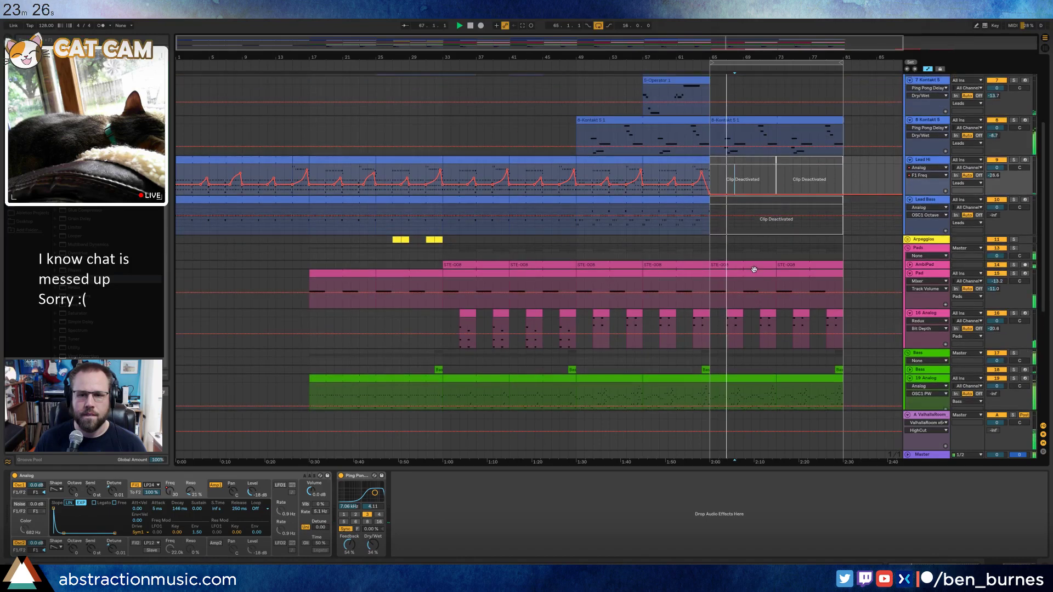
double_click(735, 121)
left_click(341, 476)
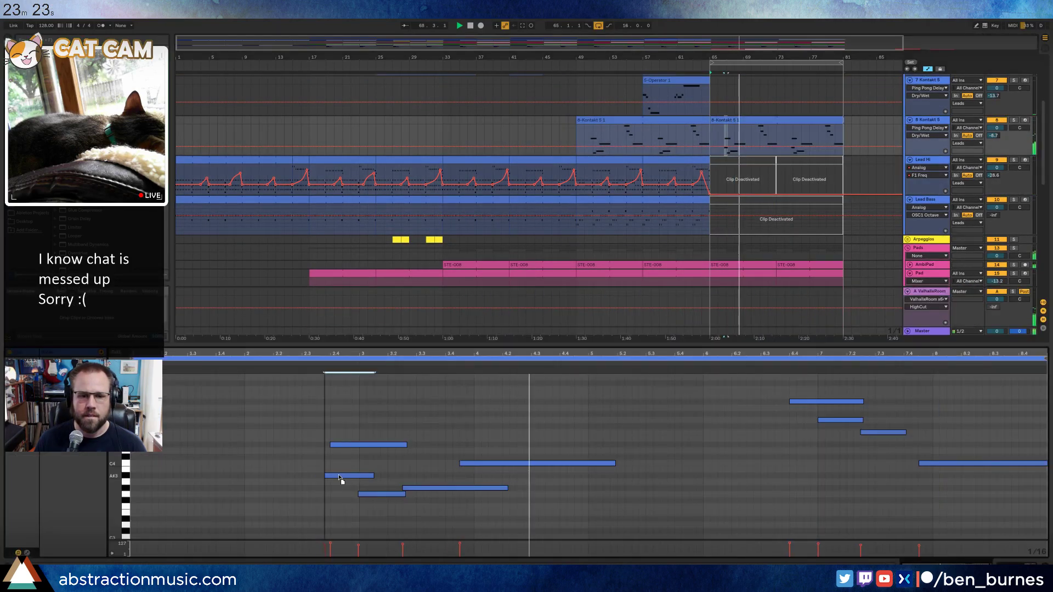
left_click_drag(340, 475, 336, 475)
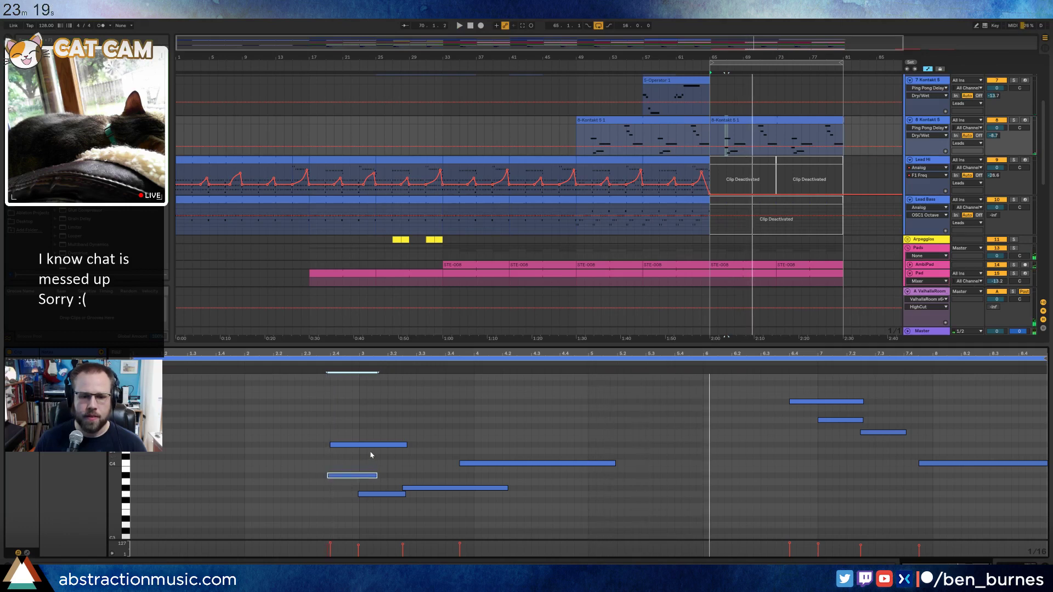
key("space")
double_click(365, 451)
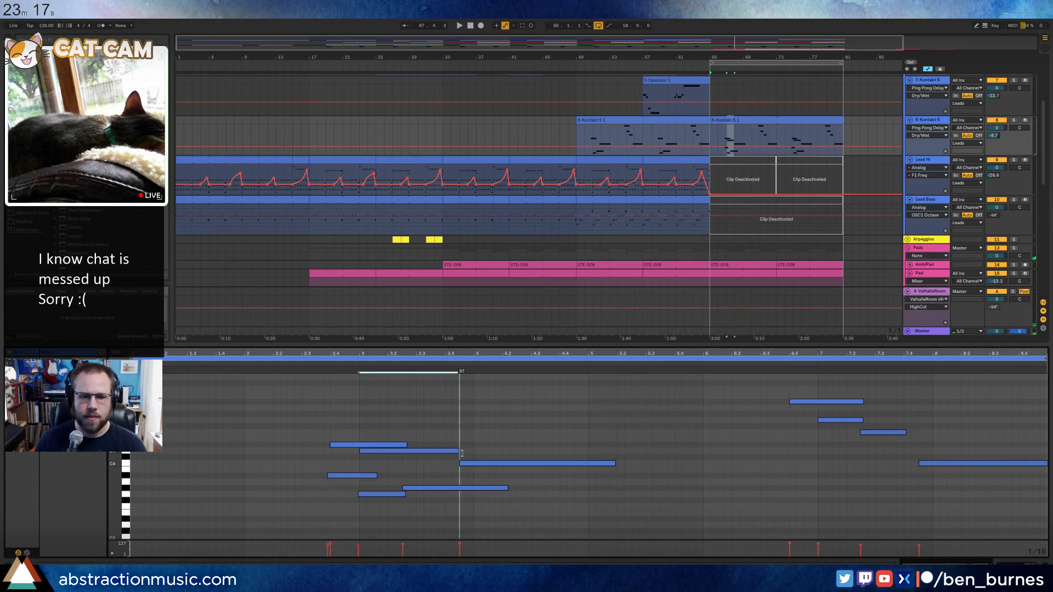
left_click(318, 363)
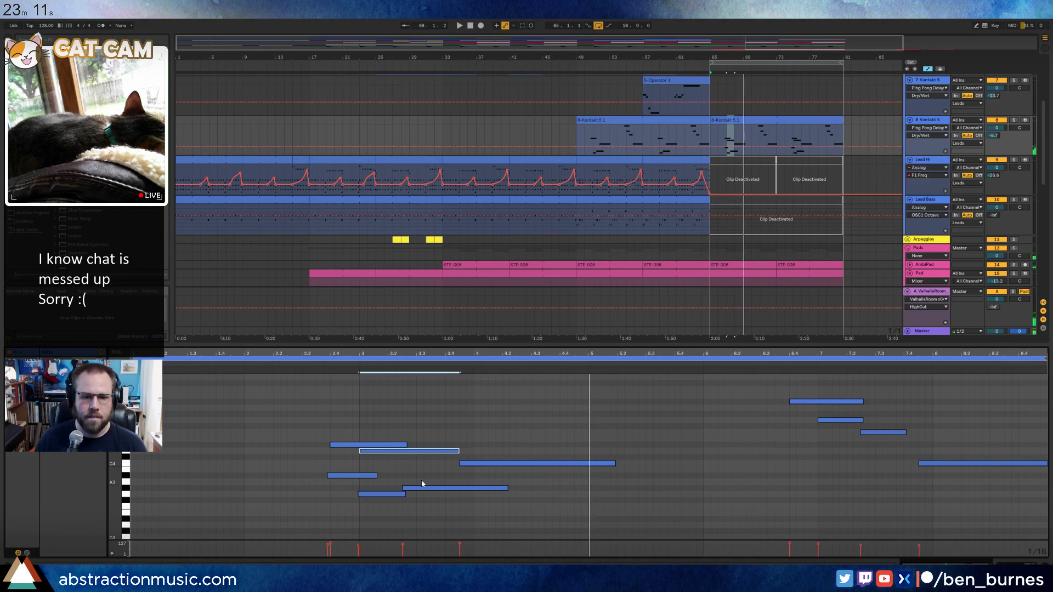
left_click(327, 362)
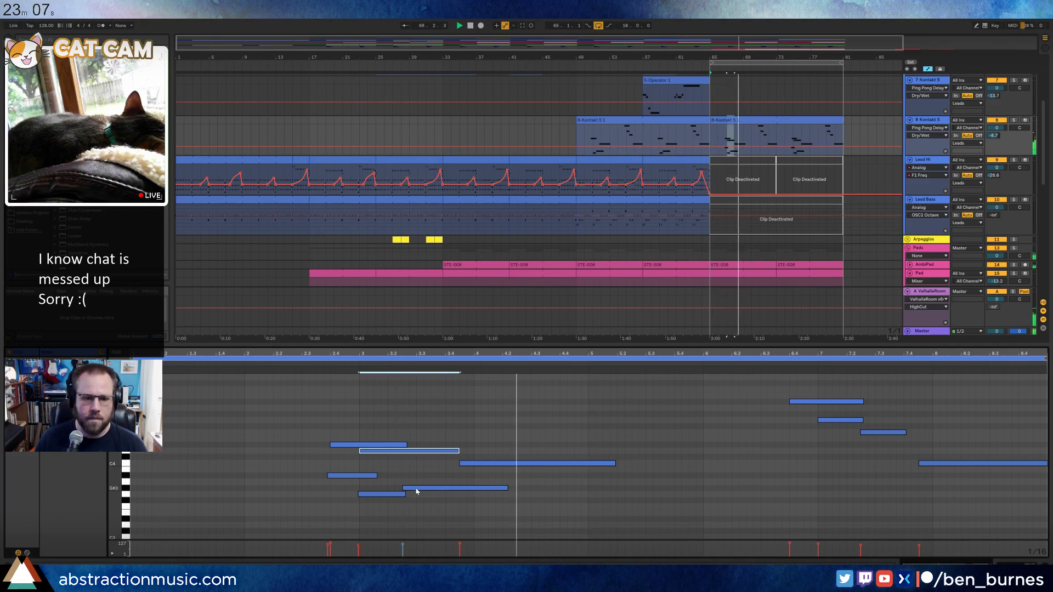
Nudge the long G#3 in bar 3 and the F4 near bar 7.2 slightly earlier, playing the phrase in between.
left_click(416, 491)
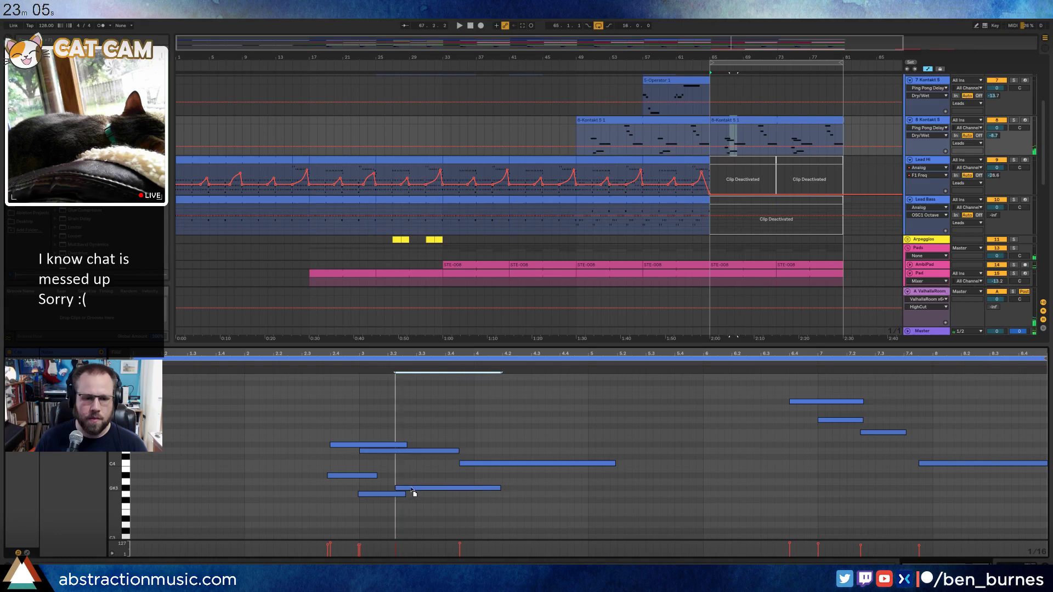
left_click(318, 364)
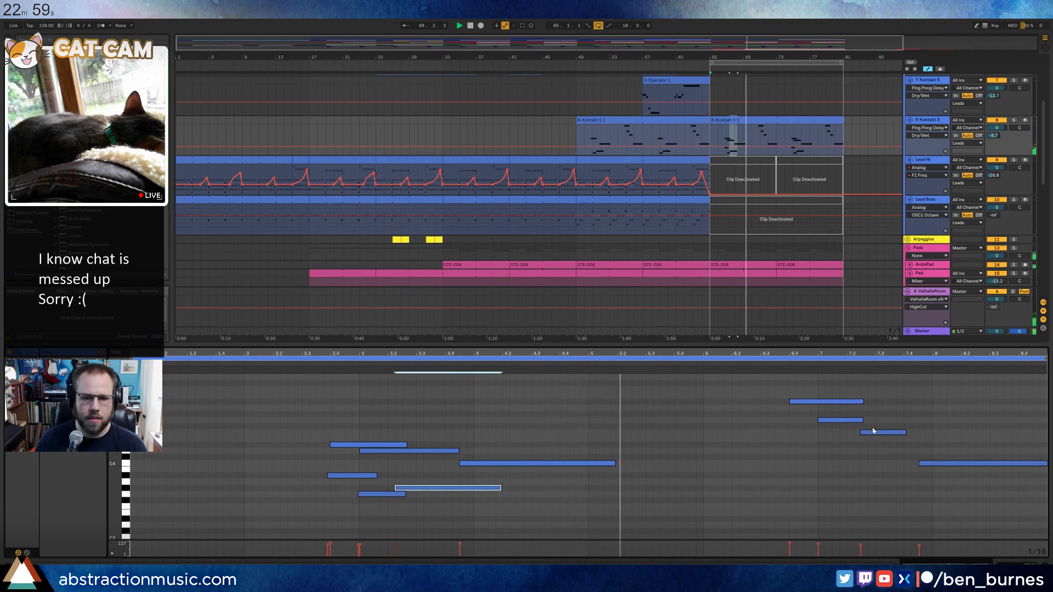
left_click_drag(873, 437, 868, 436)
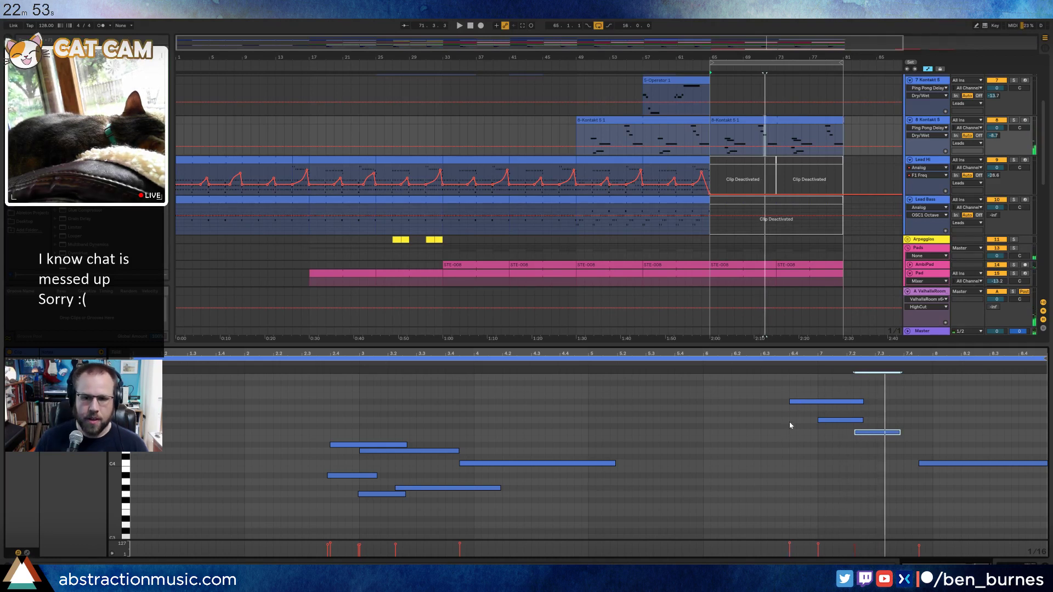
Add a D#4 under the high notes at about bar 6.4 and an A#3 just before the second long C4, and play them.
left_click(785, 447)
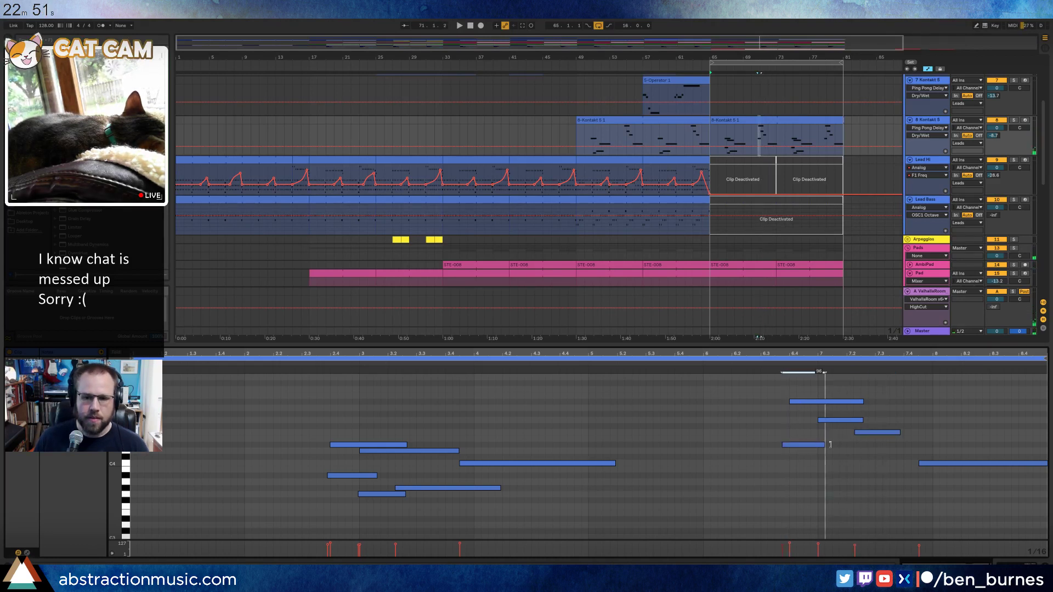
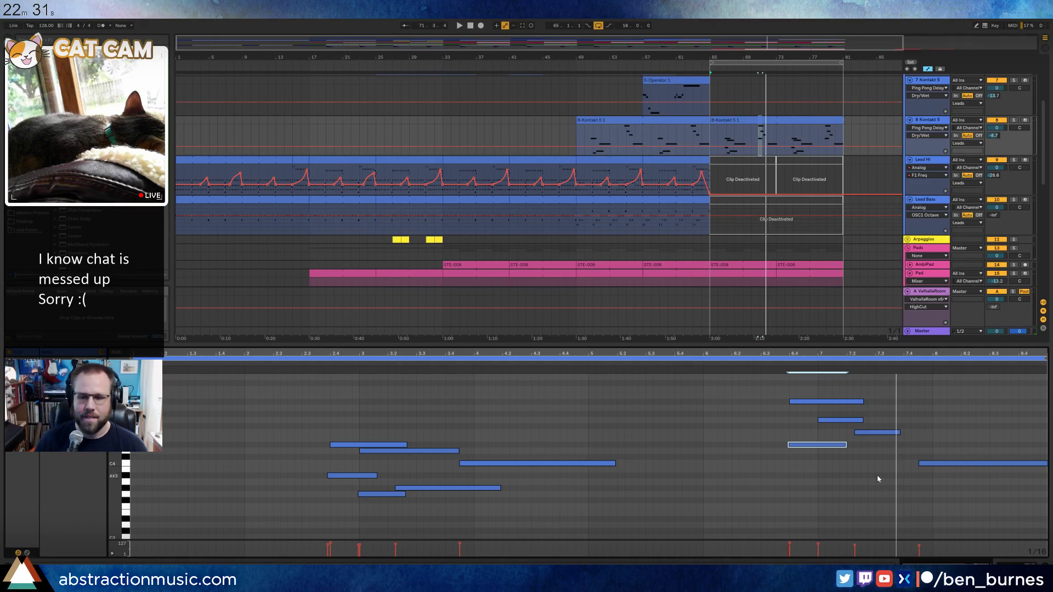
left_click(892, 479)
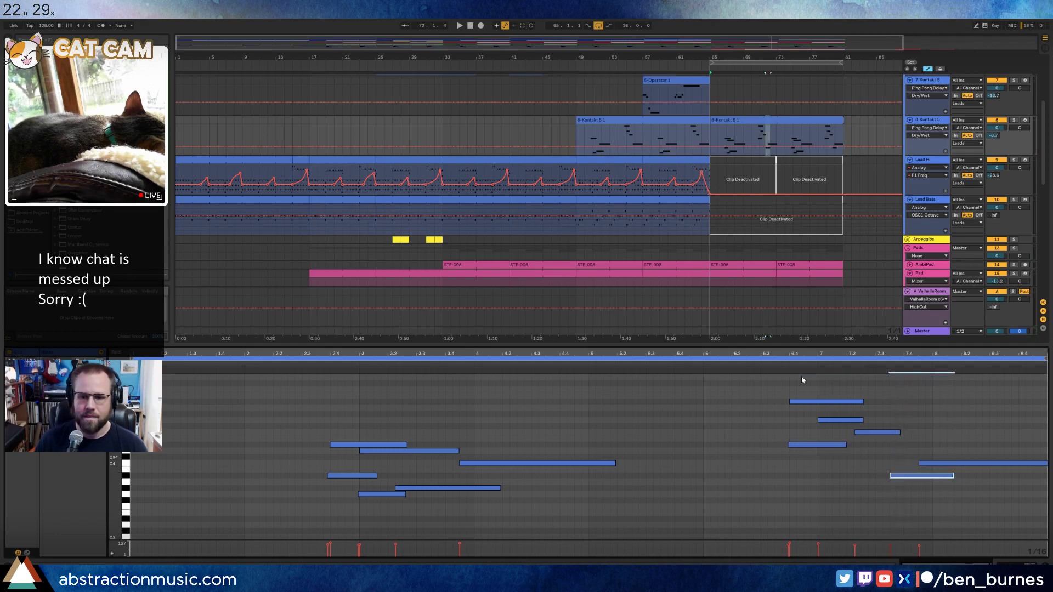
key("space")
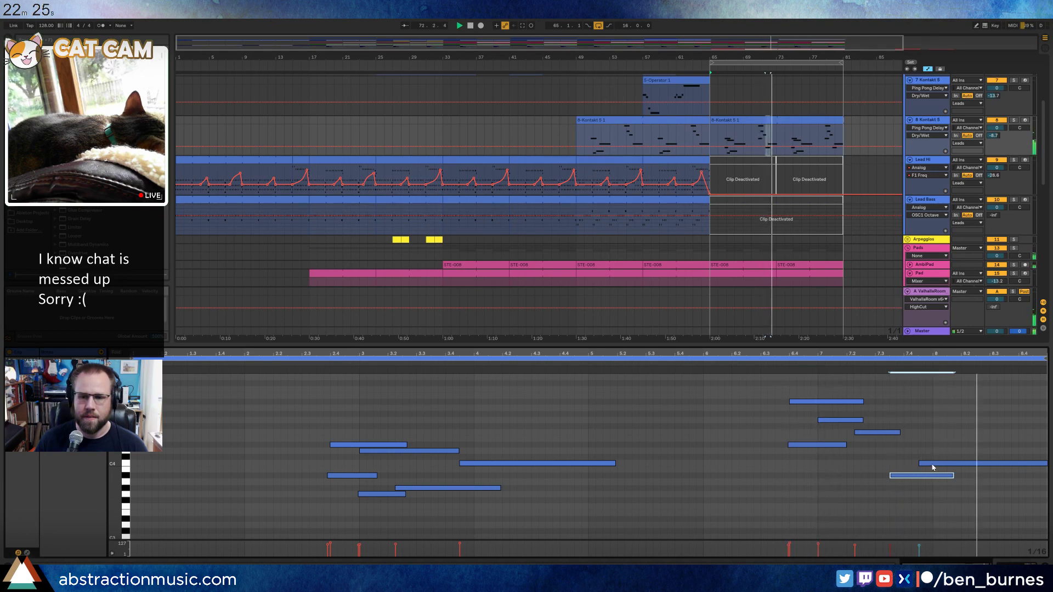
Nudge the new A#3 in bar 7 slightly later and the second long C4 slightly earlier during playback.
left_click_drag(895, 477, 912, 479)
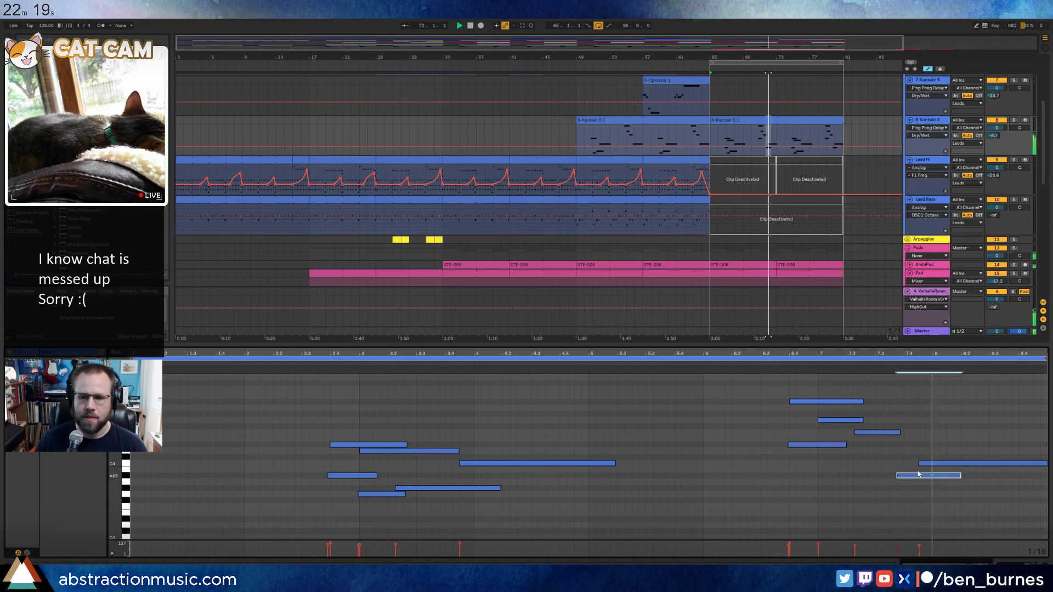
left_click_drag(934, 464, 927, 465)
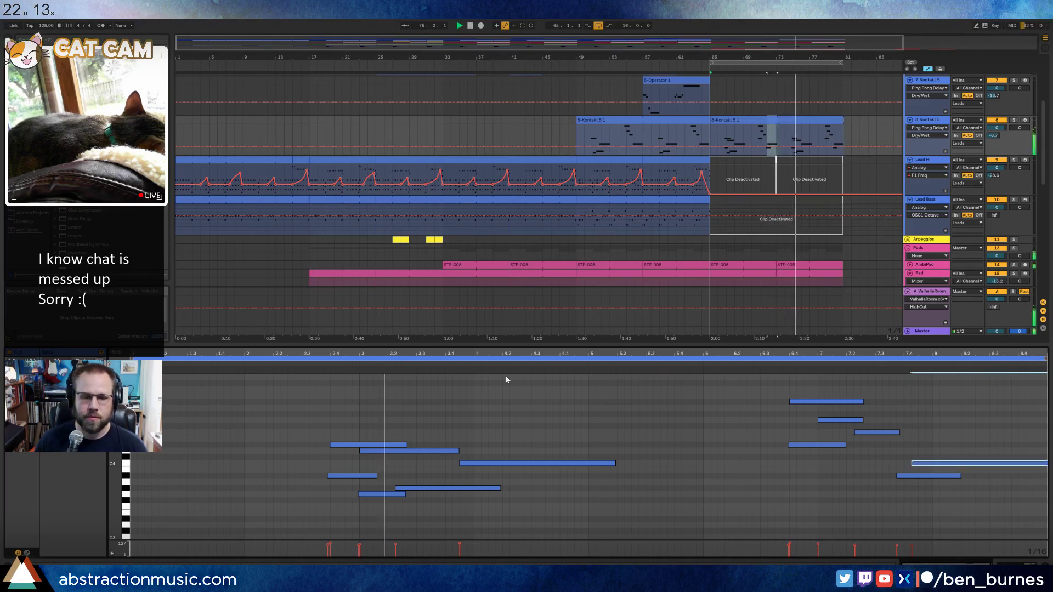
Show the 8 Kontakt track's devices and lower its A-ValhallaRoom send to -20.3.
left_click(823, 123)
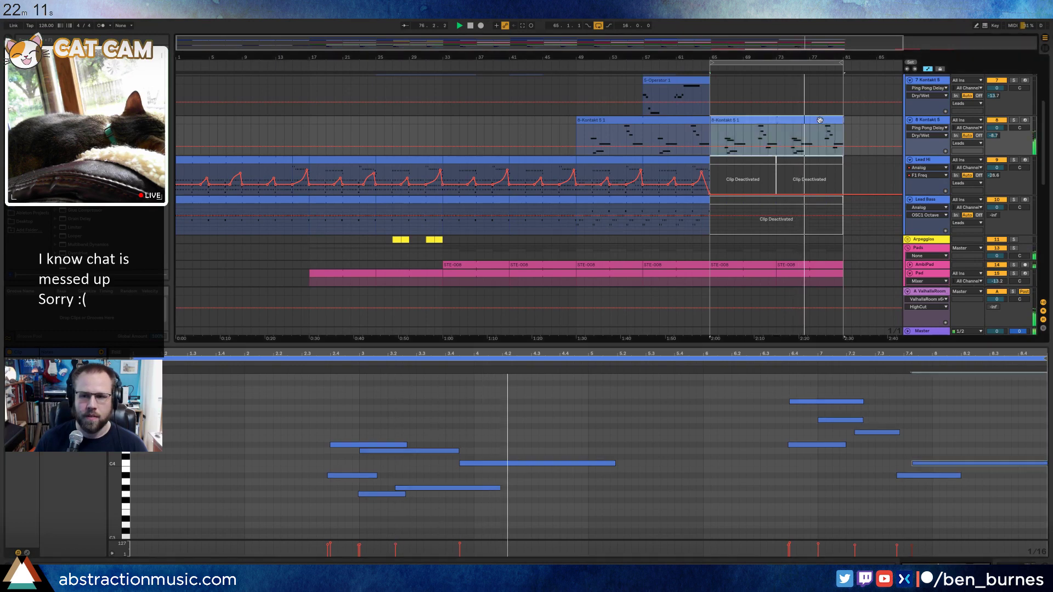
key("shift+Tab")
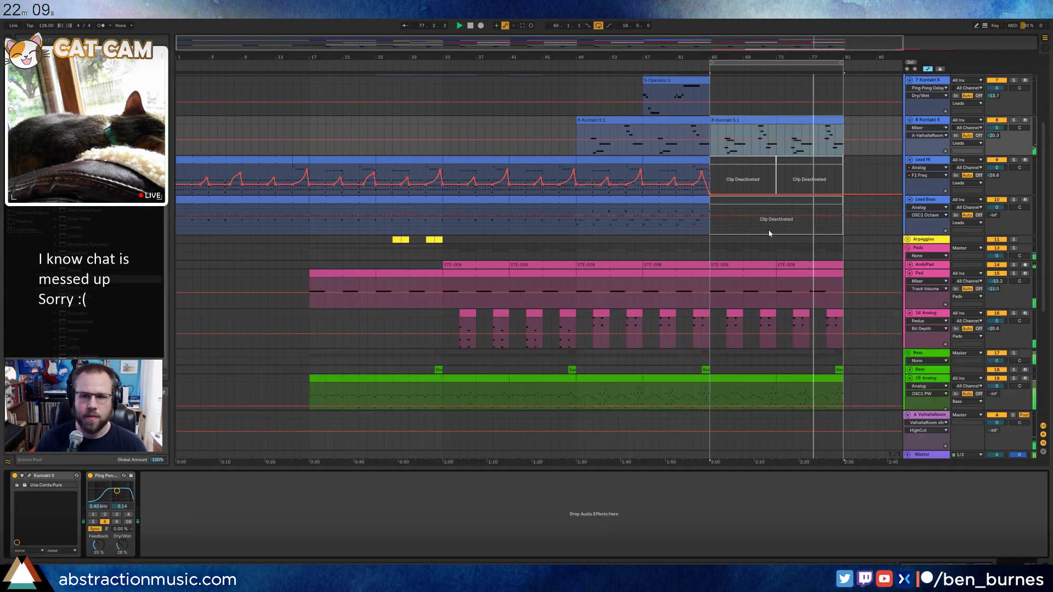
Copy the Glock Lead clip at bar 57 to bars 65 and 73, and the second Operator Lead clip to bar 73.
scroll(775, 237, "up", 4)
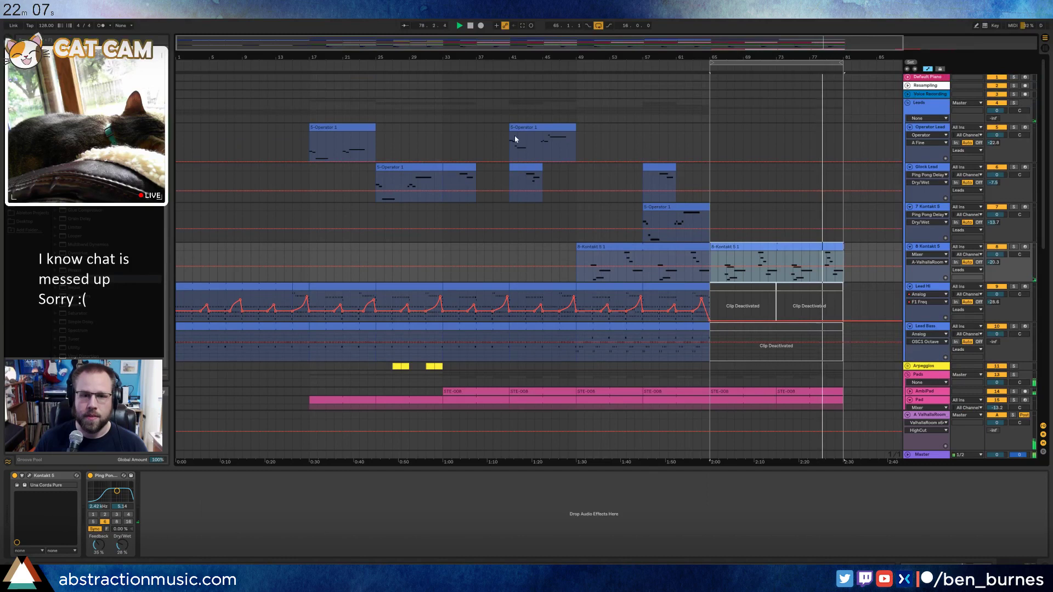
left_click(659, 170)
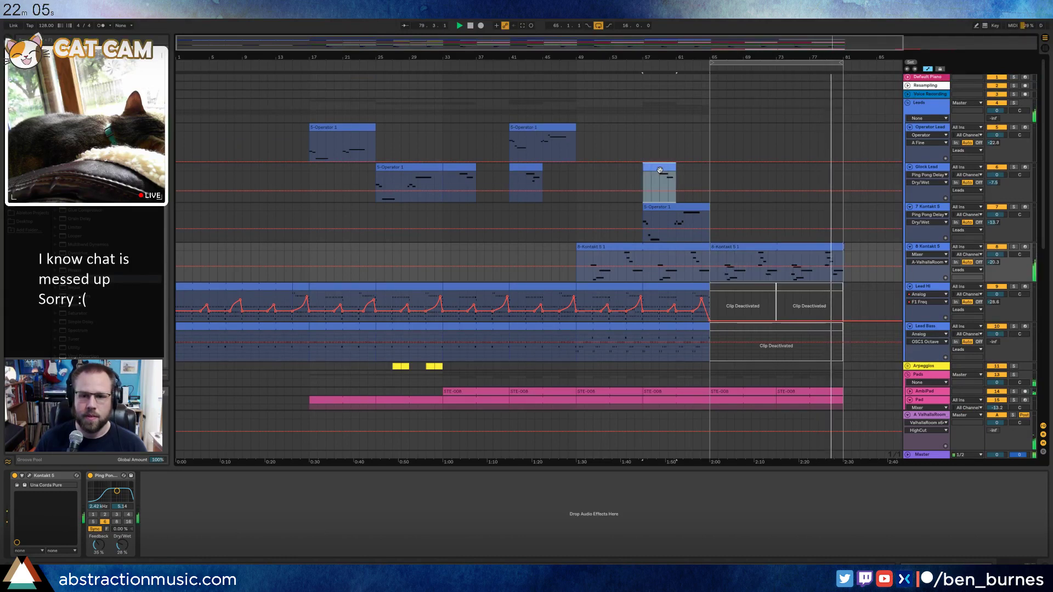
left_click_drag(659, 171, 787, 170)
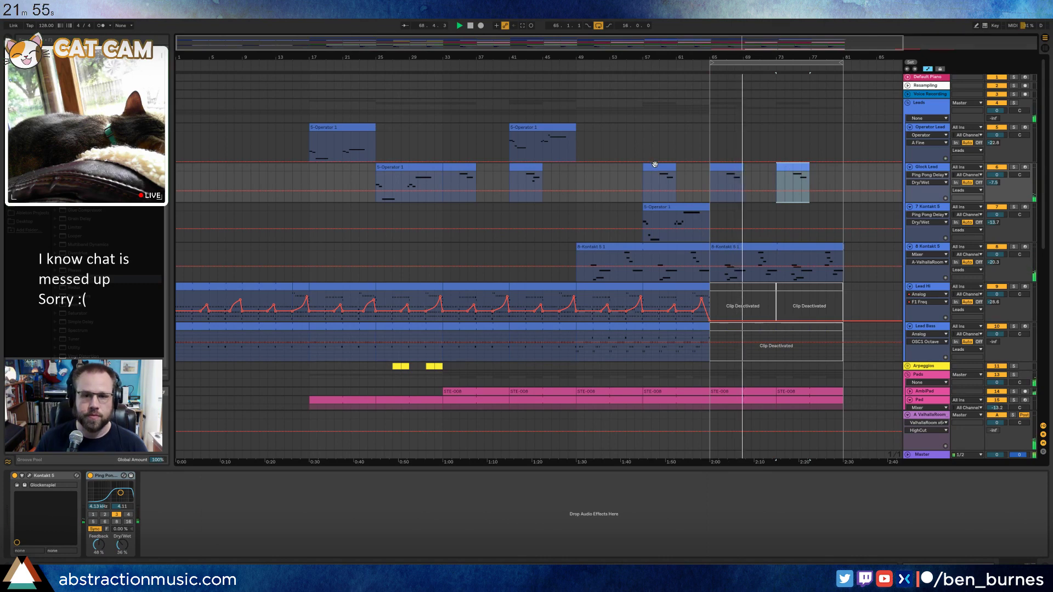
left_click_drag(574, 138, 841, 136)
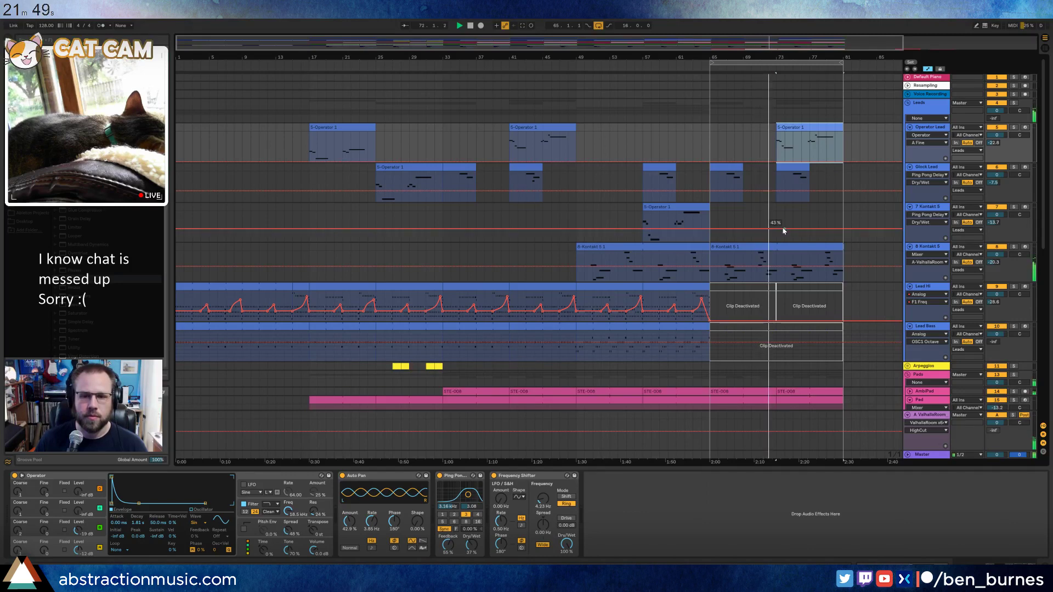
Unfold the AmbiPad track, audition it soloed from bar 65, and deactivate its two STE-008 clips in bars 65 to 81.
scroll(783, 230, "down", 10)
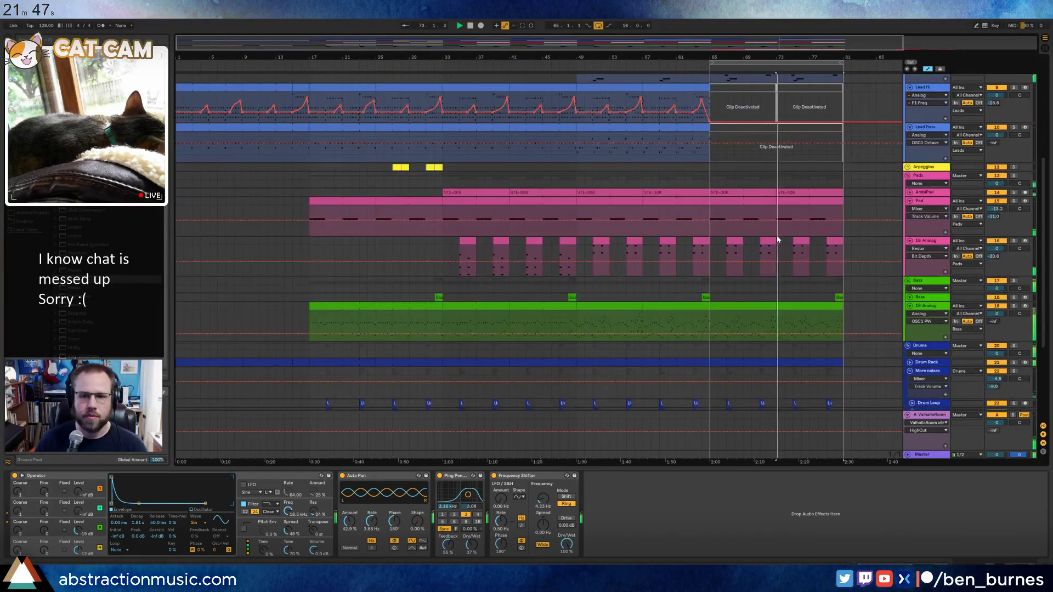
scroll(778, 239, "down", 6)
scroll(776, 250, "up", 4)
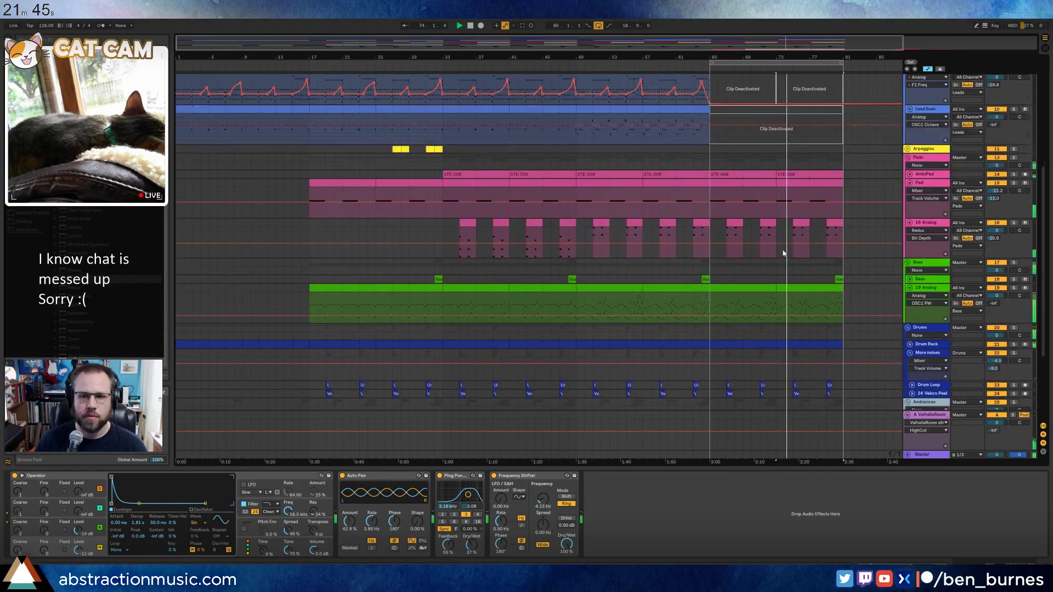
scroll(782, 248, "up", 4)
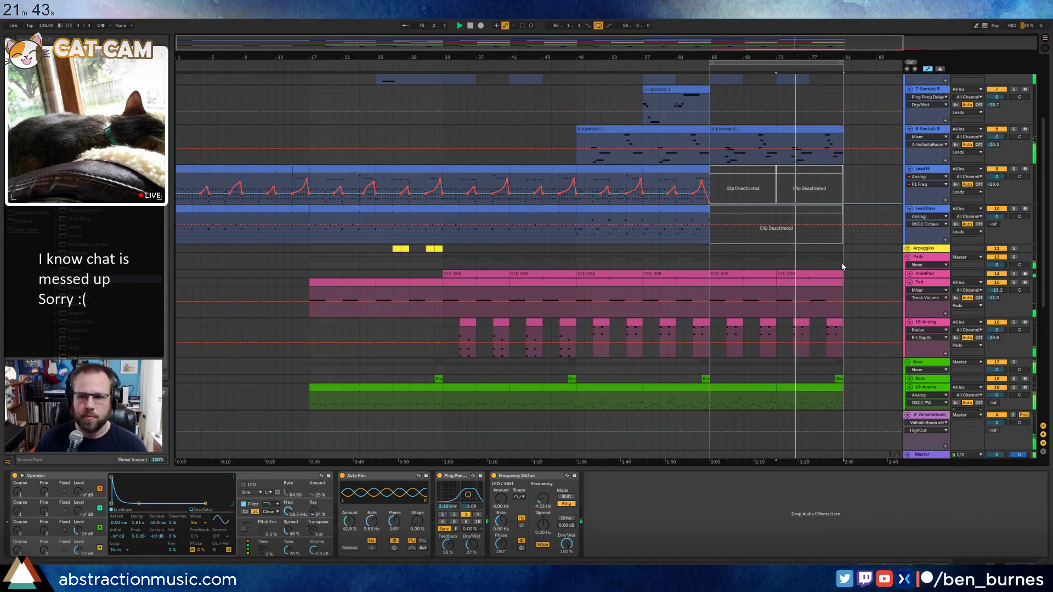
left_click(910, 274)
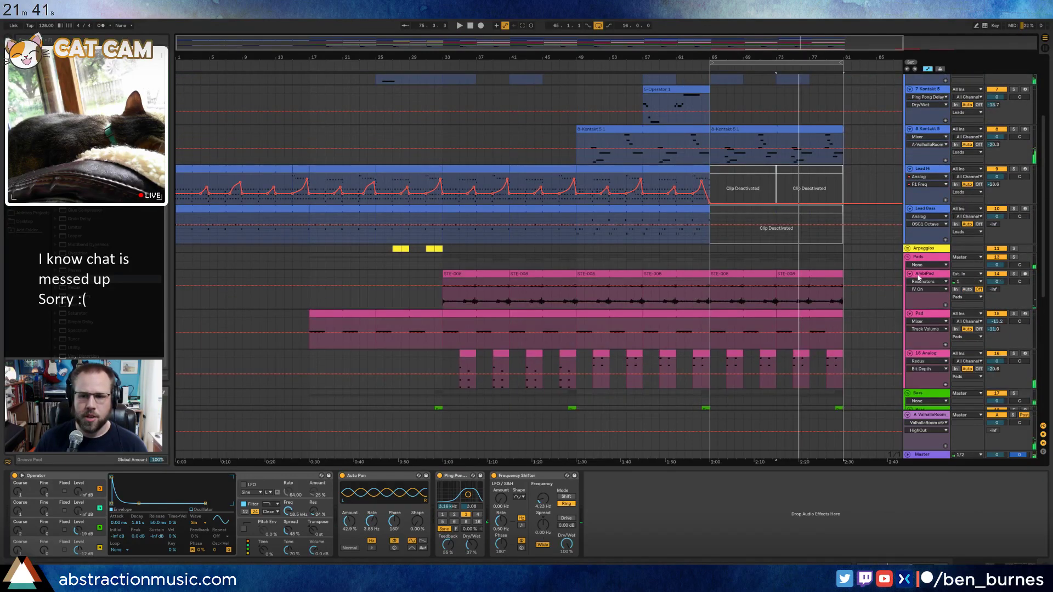
left_click(752, 274)
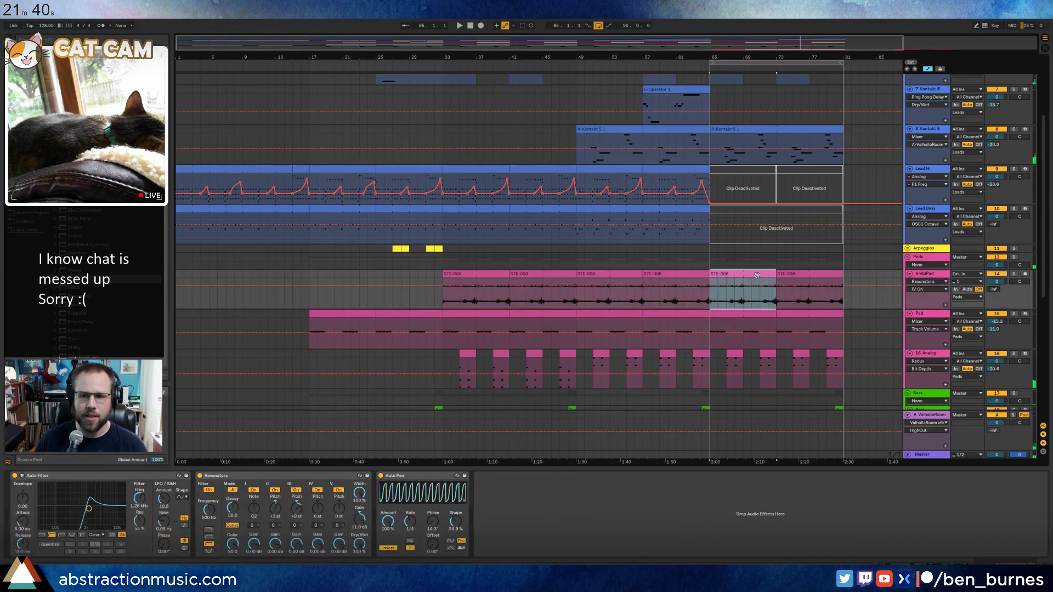
left_click(1014, 273)
key("space")
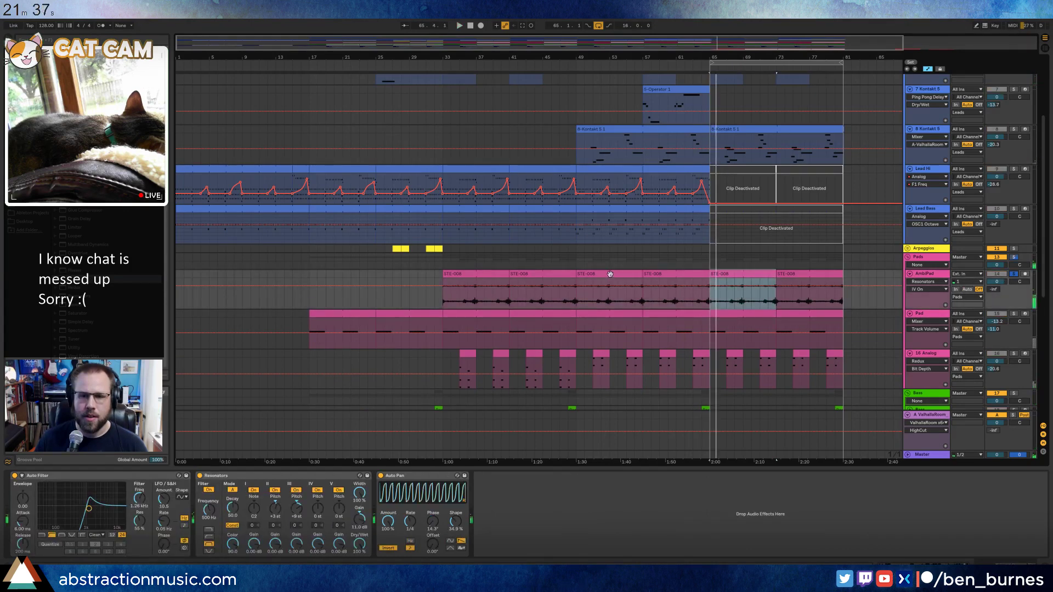
key("space")
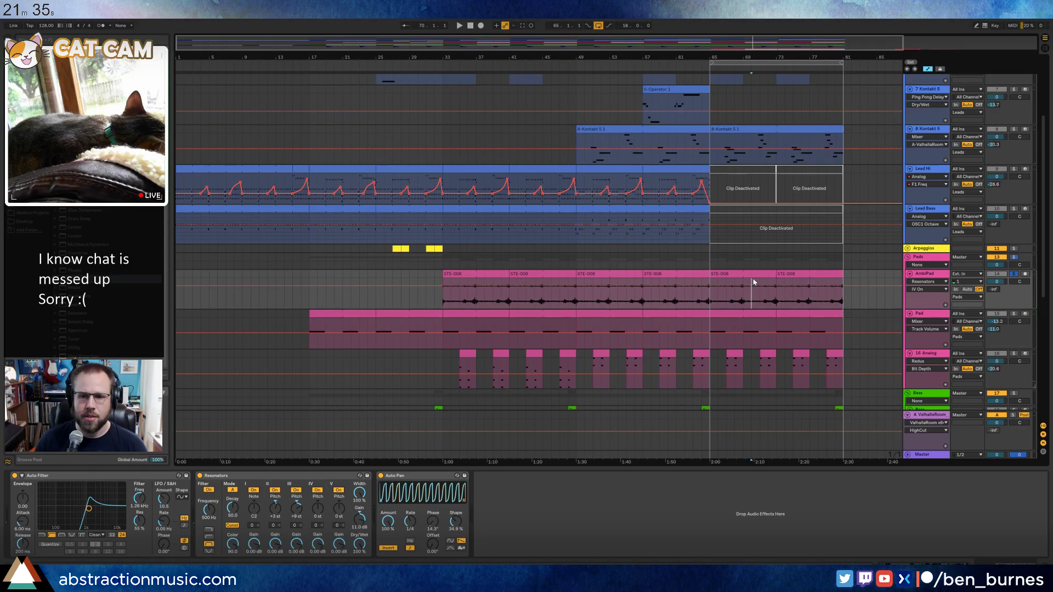
key("0")
left_click(797, 273)
key("0")
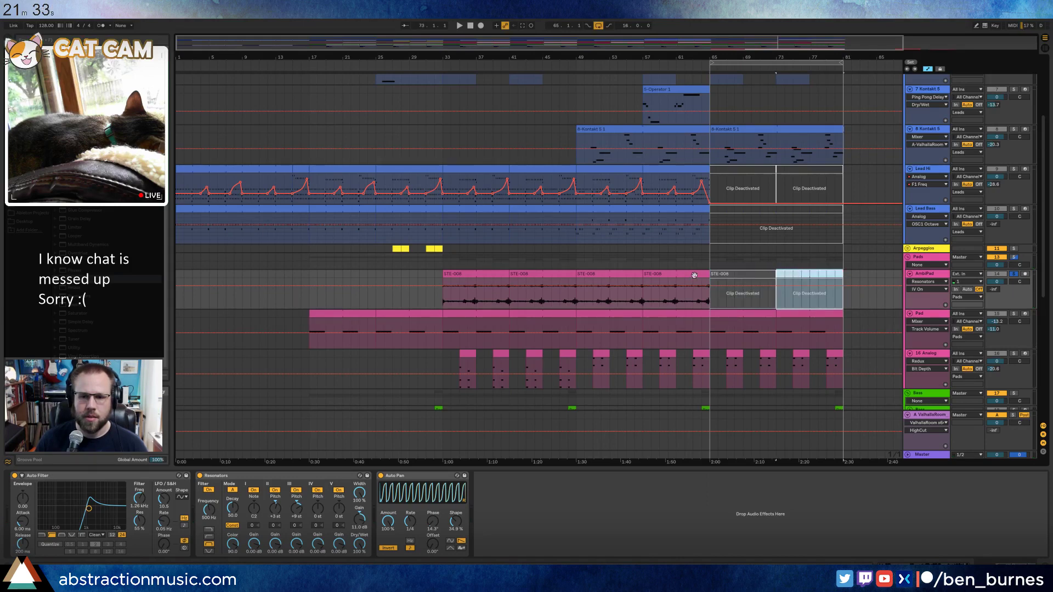
Add a fade-out about two bars long to the AmbiPad clip ending at bar 65, and unsolo the track.
left_click(694, 276)
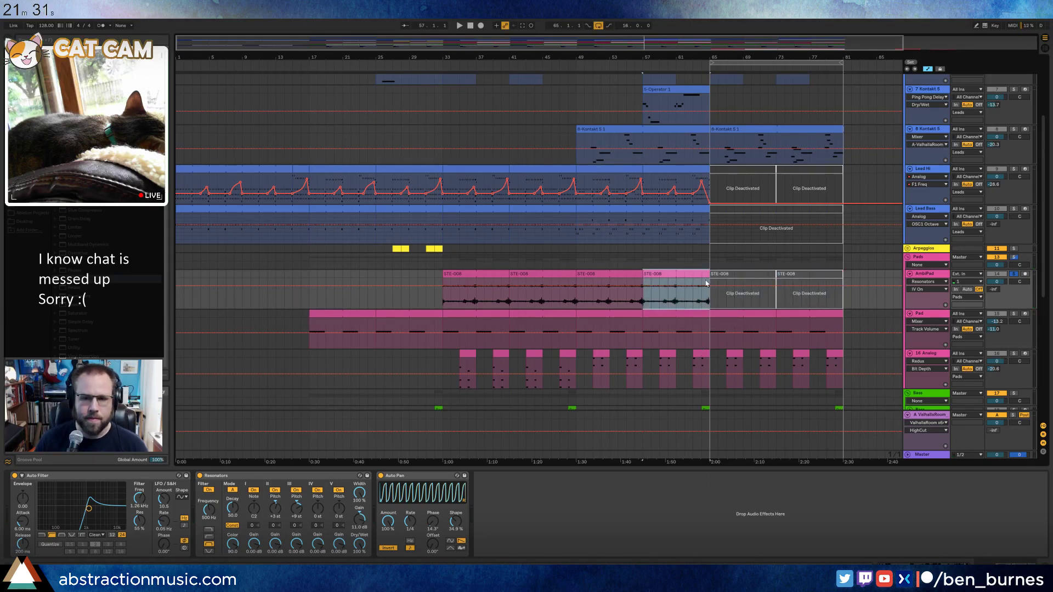
key("a")
left_click_drag(708, 274, 690, 277)
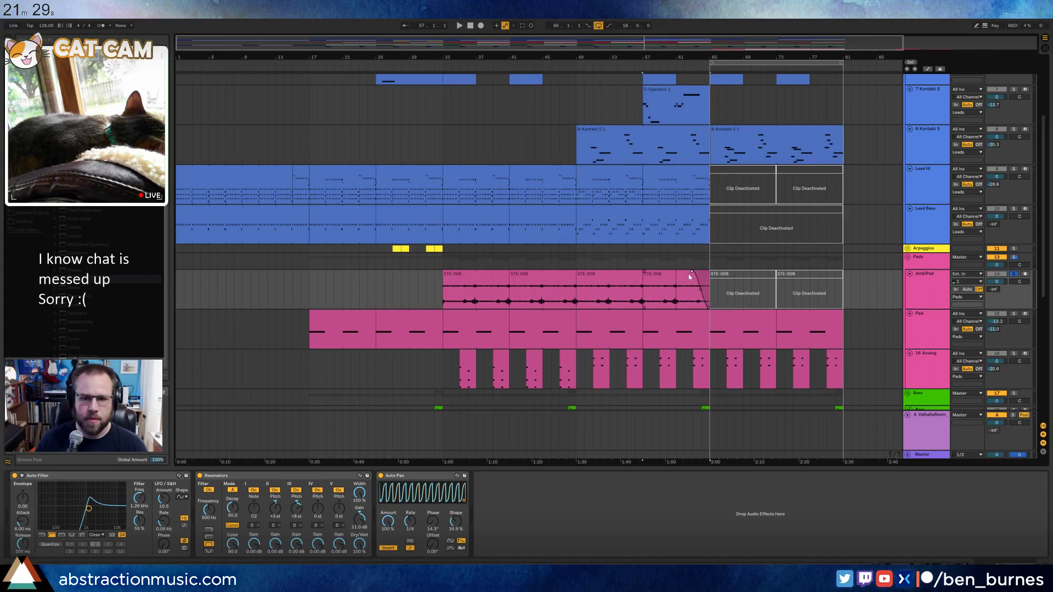
key("a")
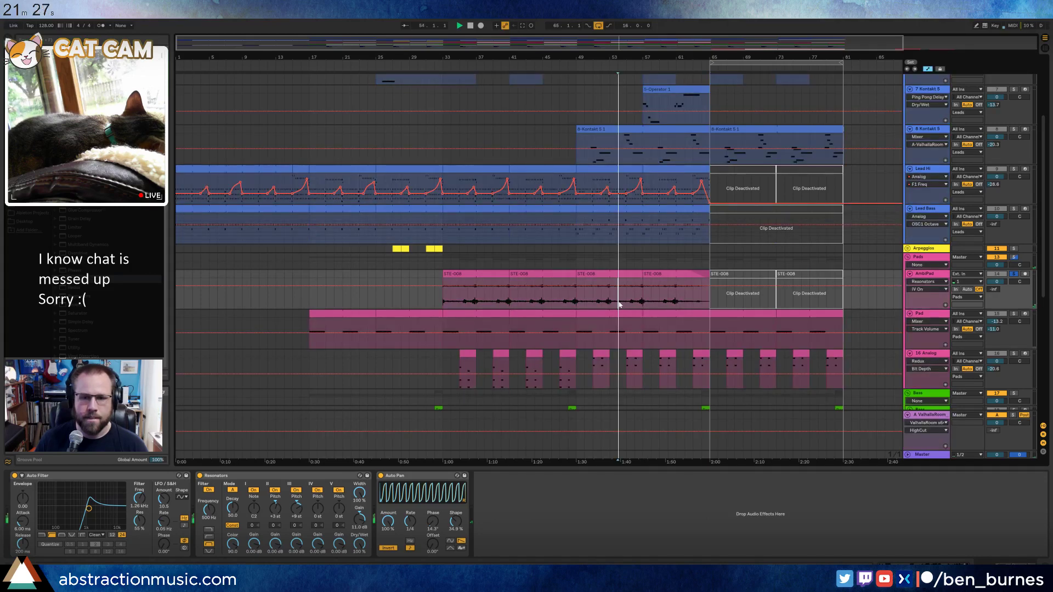
left_click(1014, 273)
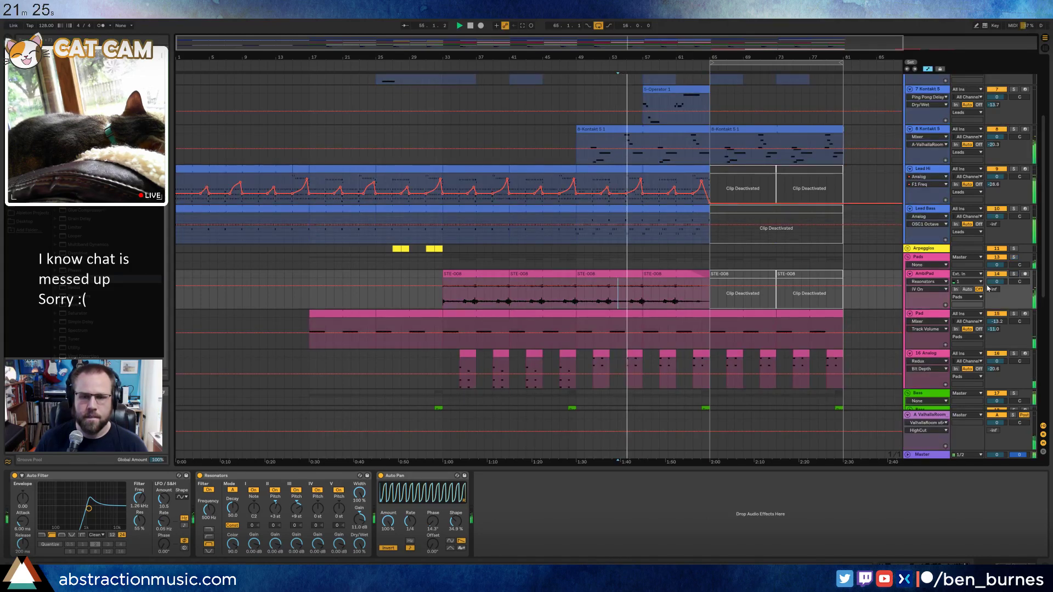
Deactivate the four 16 Analog clips between bars 65 and 81.
scroll(713, 299, "down", 1)
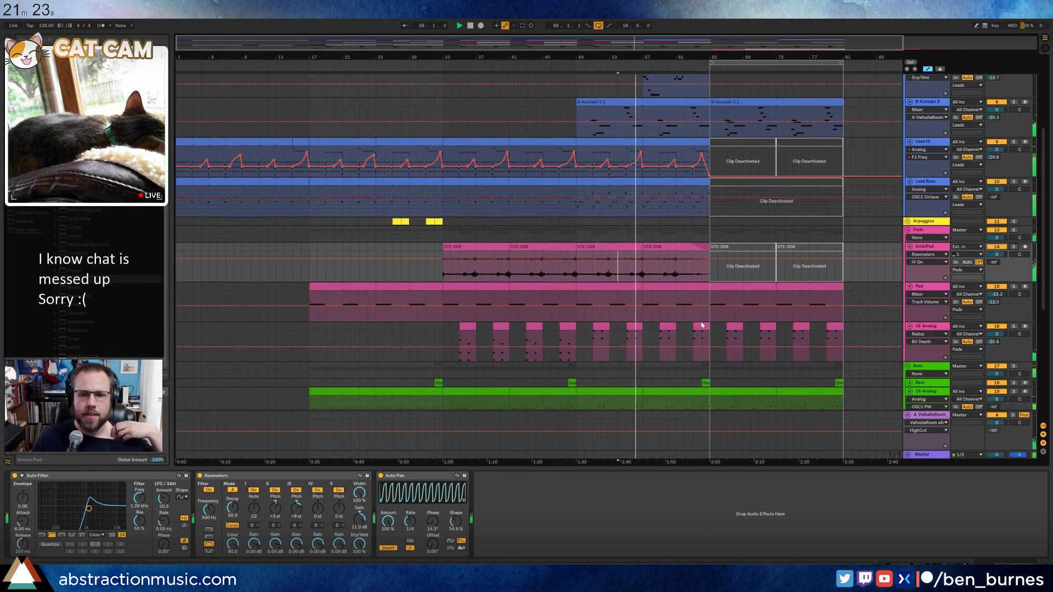
scroll(702, 323, "down", 2)
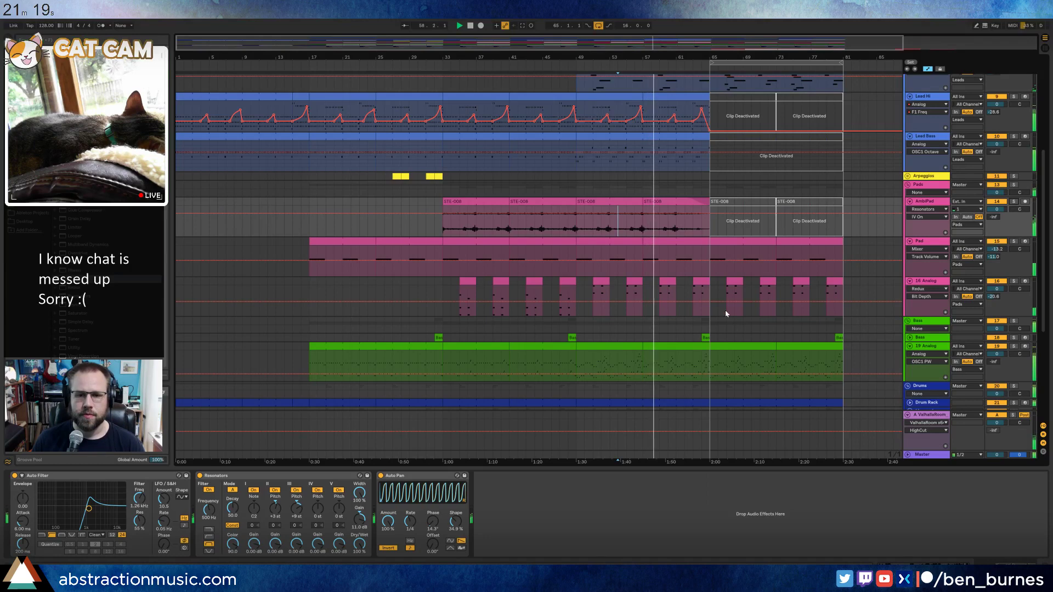
left_click_drag(727, 281, 845, 292)
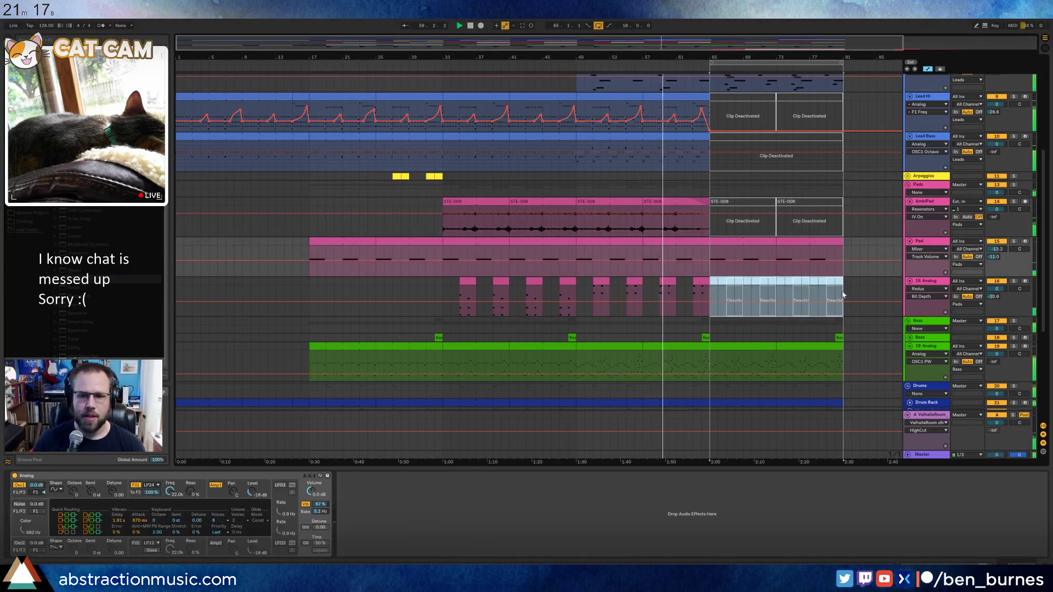
key("a")
key("0")
left_click(764, 262)
Separate the Drum Rack clip at bar 65 and deactivate its hat 46, hat 43, low percussion and snare 57 notes.
scroll(719, 288, "up", 2)
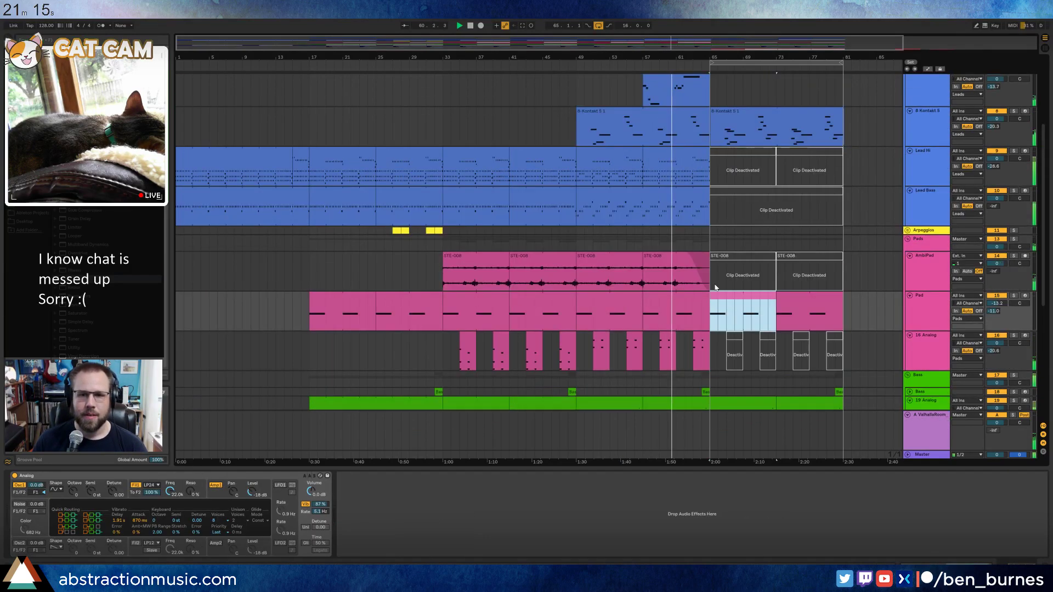
scroll(715, 288, "up", 4)
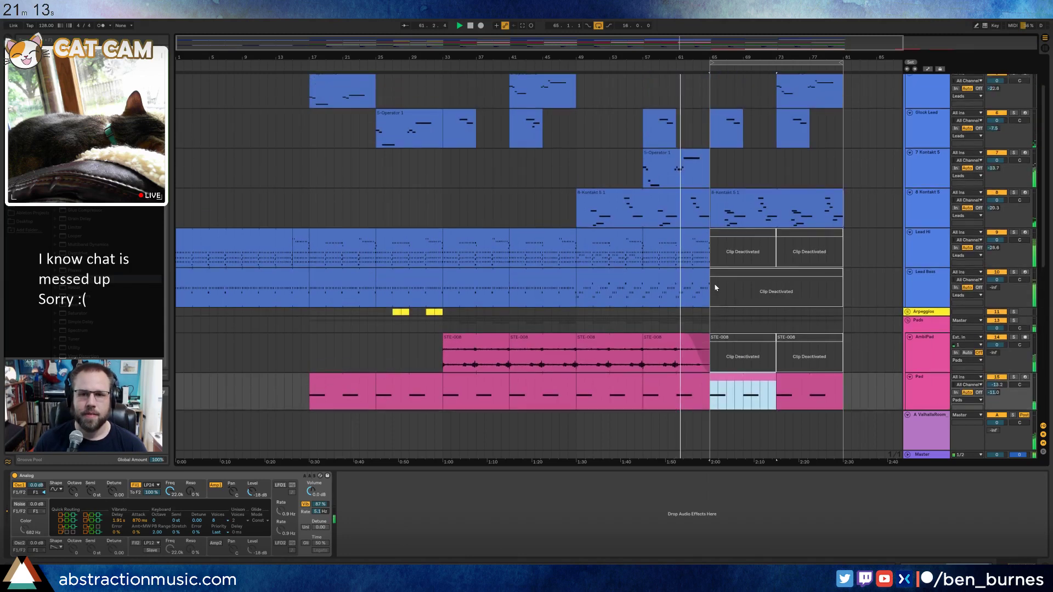
scroll(716, 291, "down", 10)
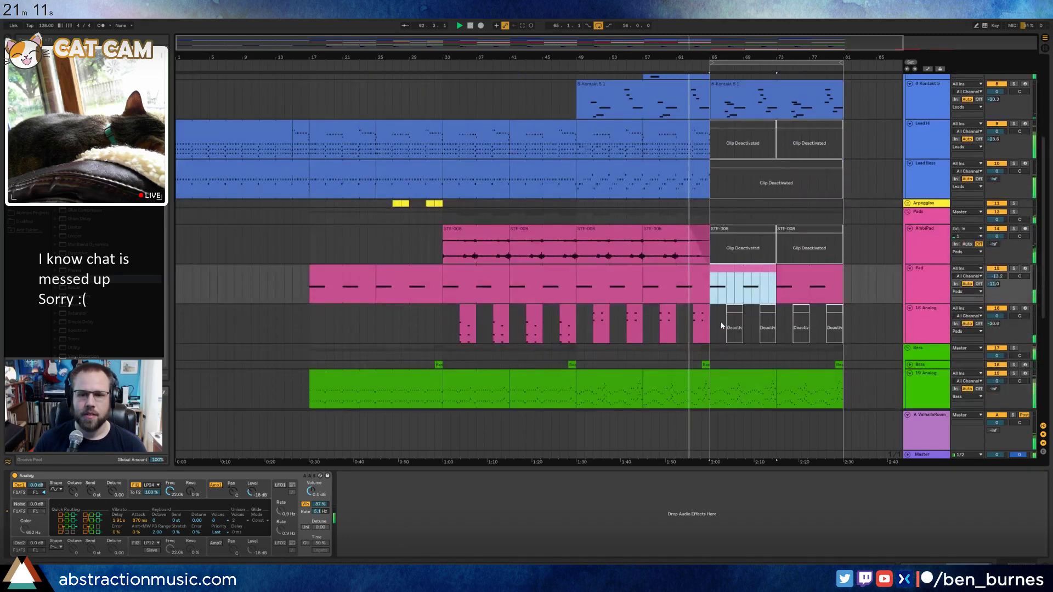
double_click(727, 321)
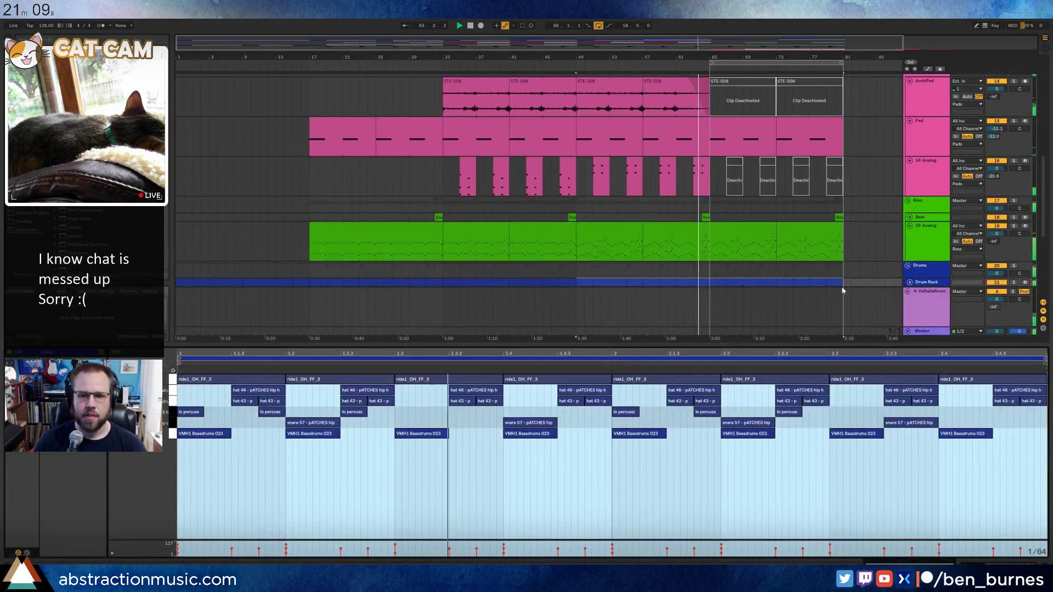
scroll(712, 286, "down", 1)
left_click(714, 253)
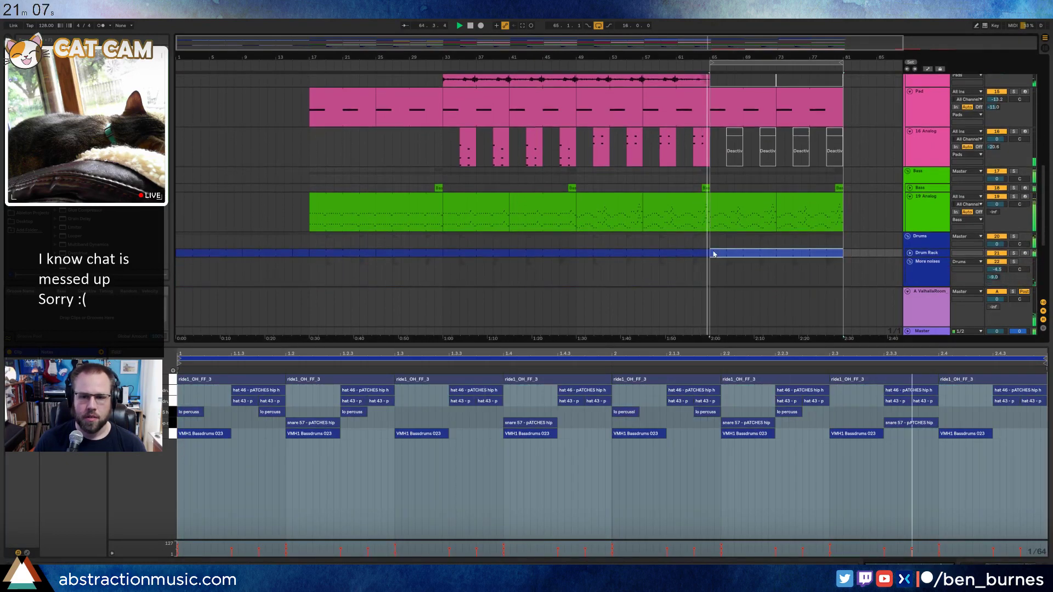
left_click_drag(184, 394, 1034, 403)
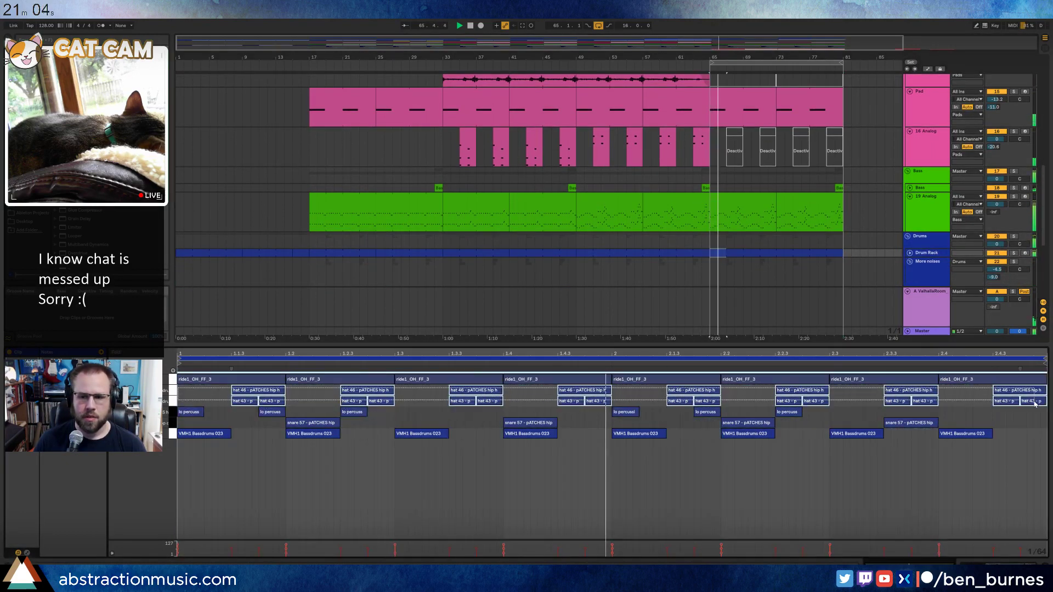
left_click(173, 412)
key("0")
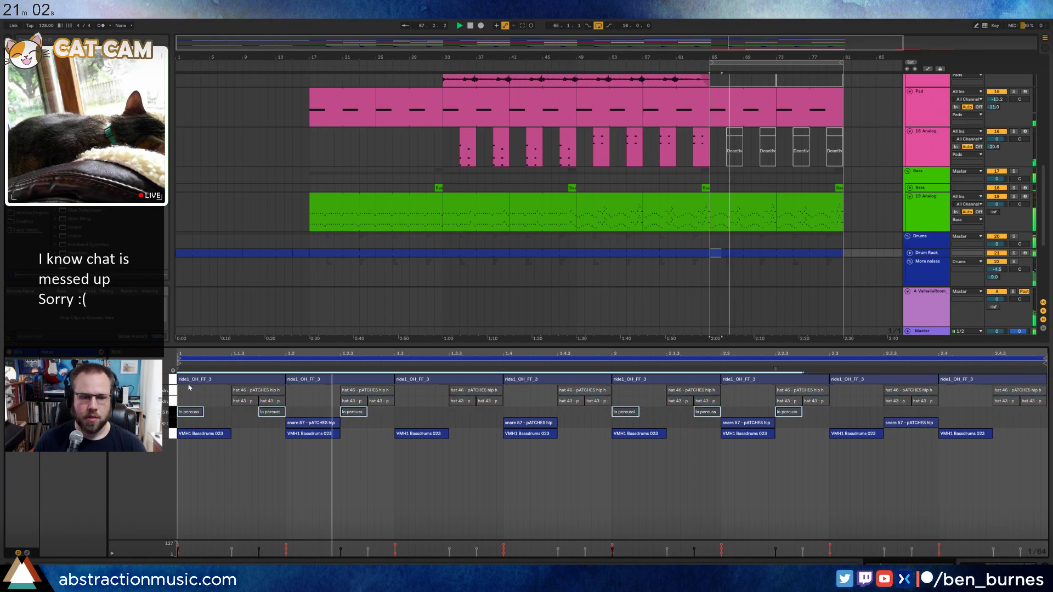
left_click(172, 423)
key("0")
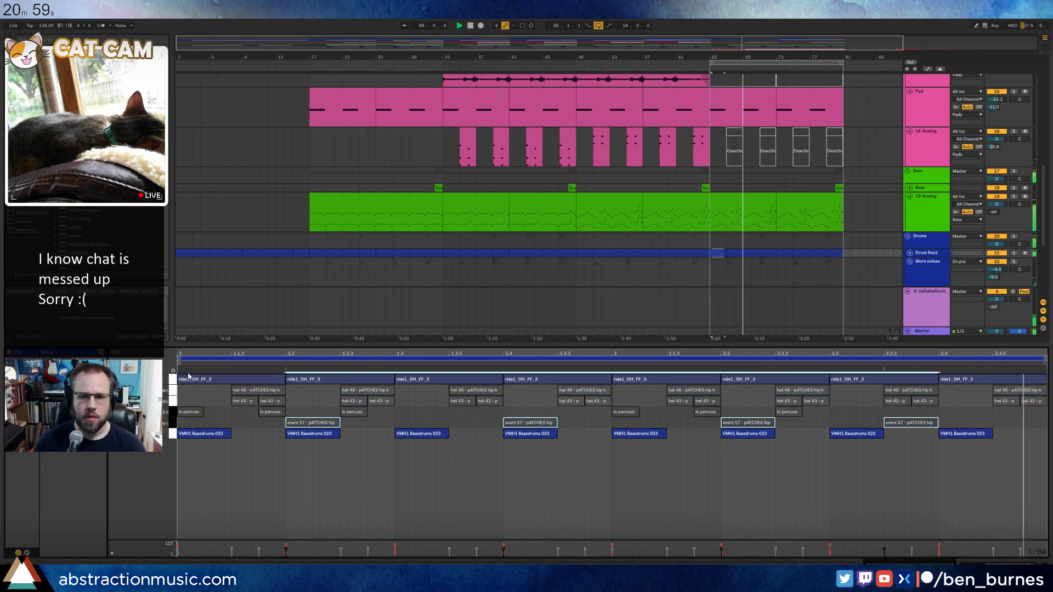
Separate the Drum Rack part at bar 73 and reactivate its hat 46 and hat 43 notes.
left_click_drag(841, 252, 770, 261)
left_click(196, 400)
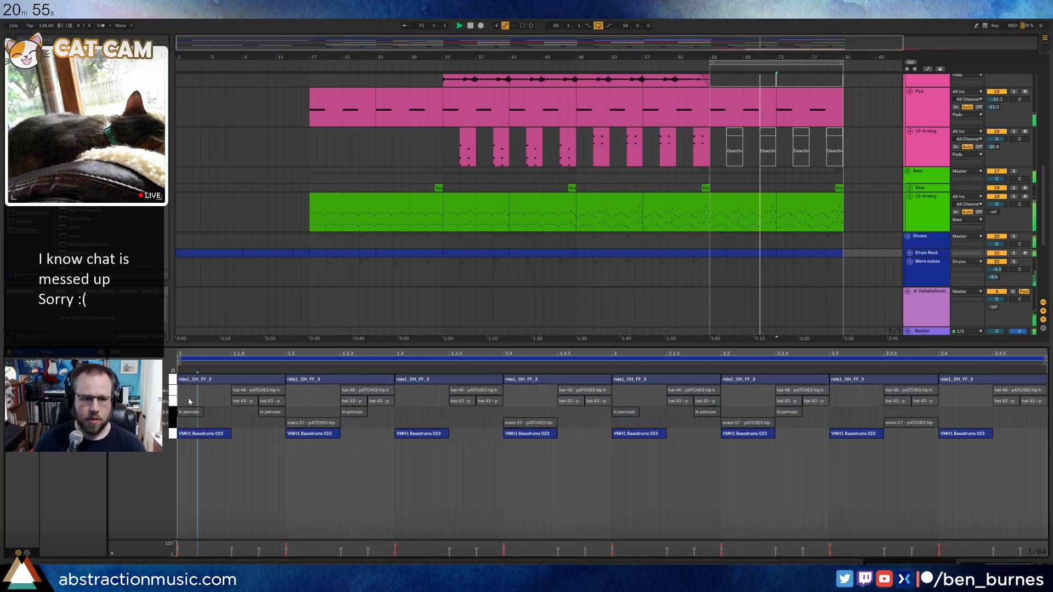
left_click(173, 401)
left_click(172, 390, "shift")
key("0")
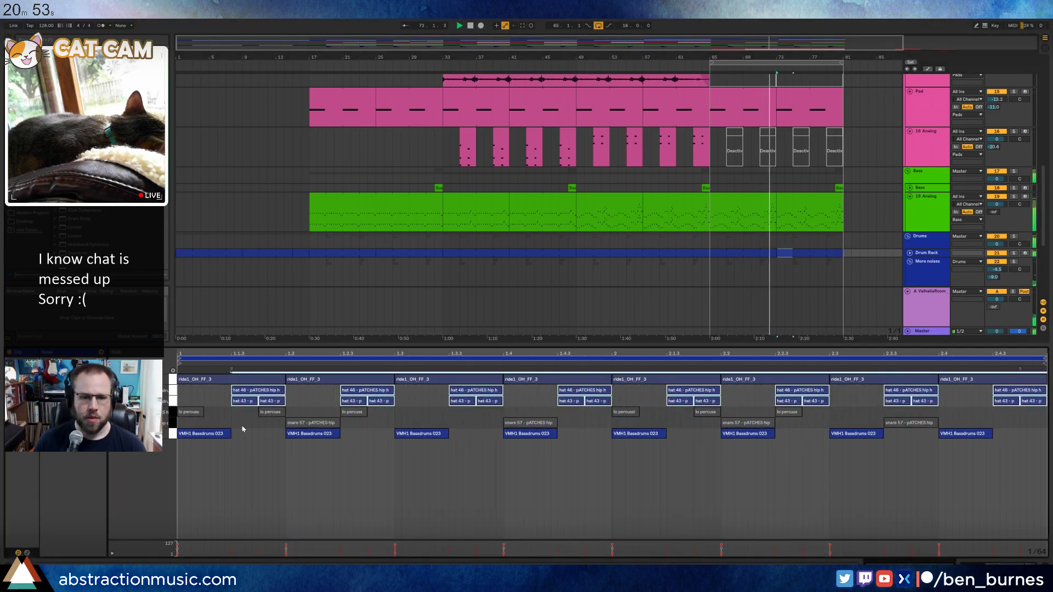
left_click(169, 419)
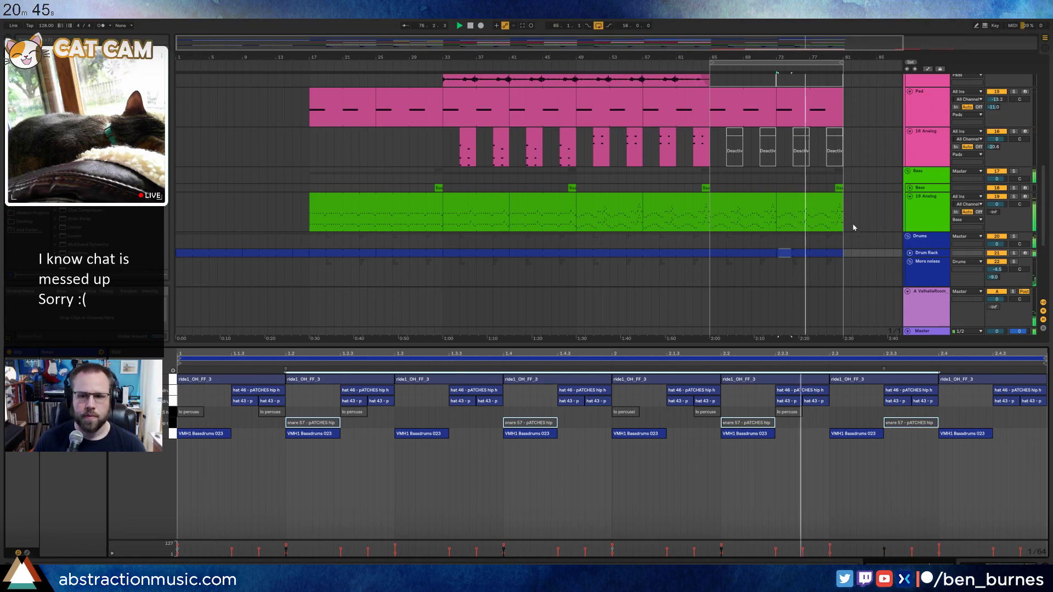
key("shift+Tab")
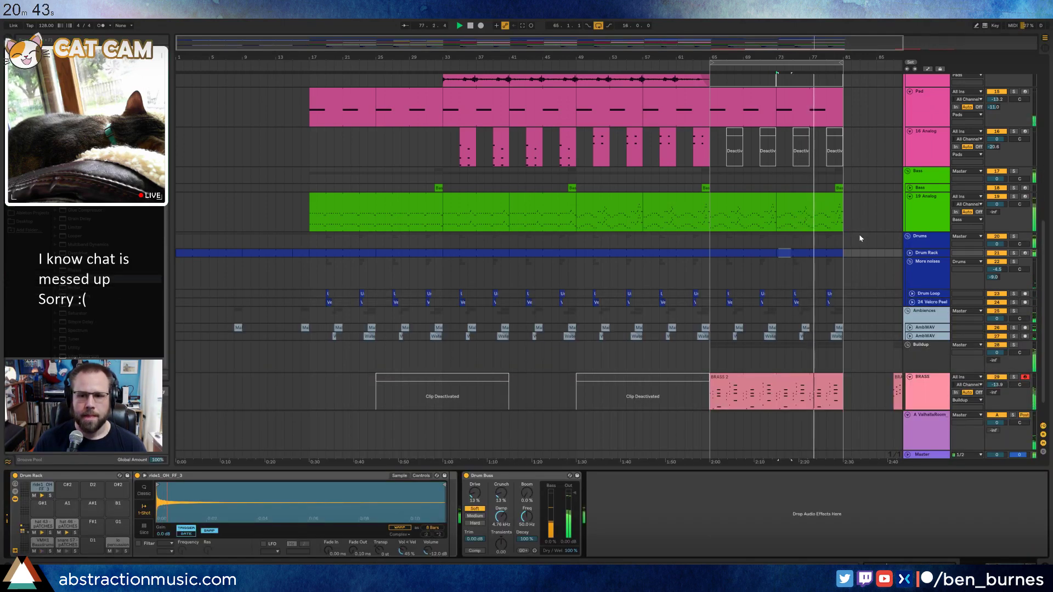
Automate the 19 Analog bass's F1 Freq down to 30 between bars 78 and 79.3, and trim its clip to end there.
left_click_drag(854, 58, 723, 58)
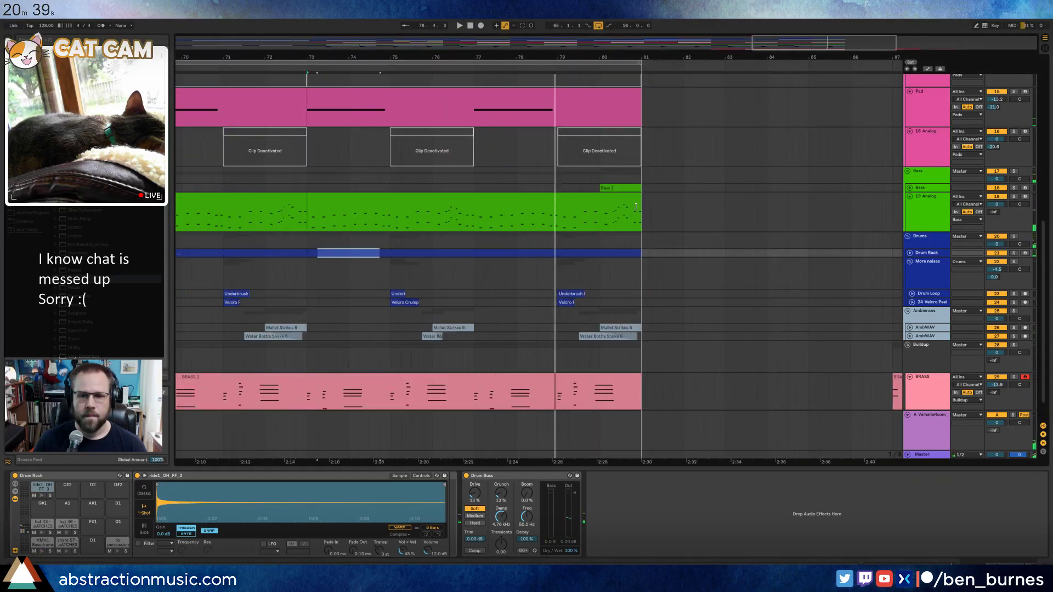
scroll(638, 203, "up", 6)
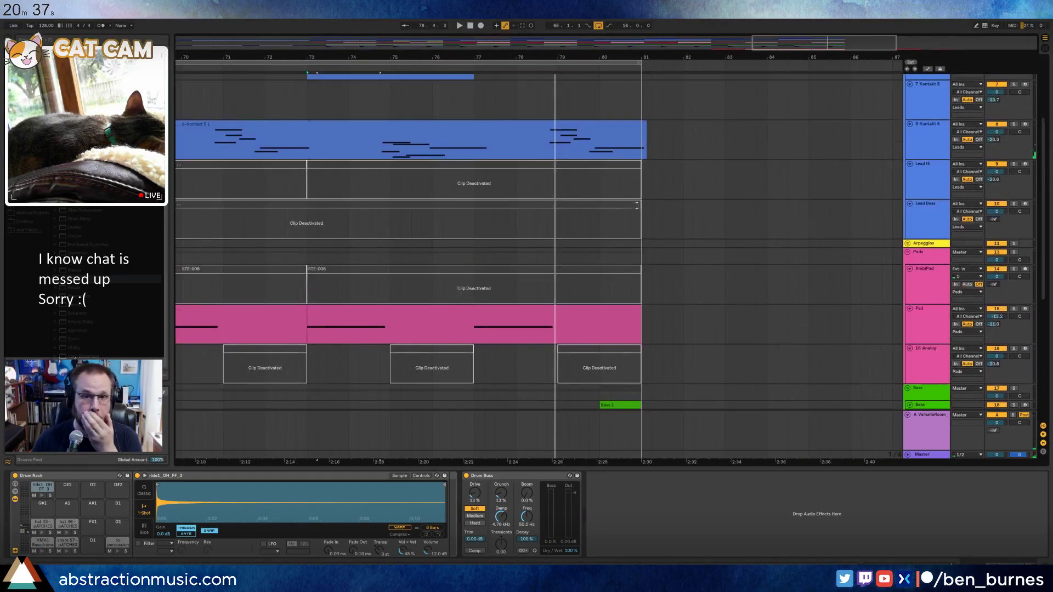
scroll(639, 227, "down", 2)
left_click_drag(636, 302, 308, 310)
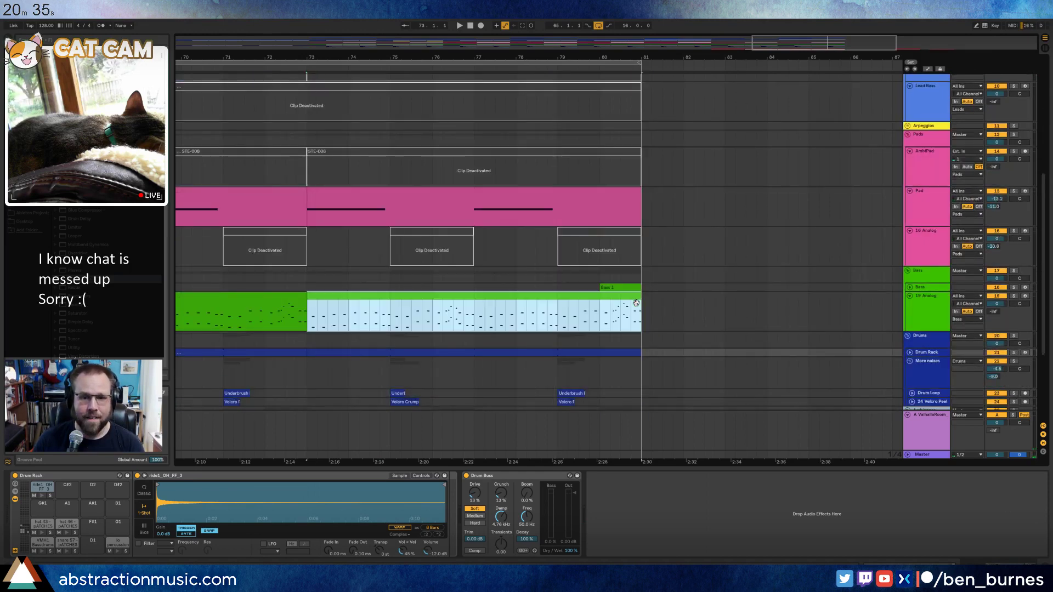
key("a")
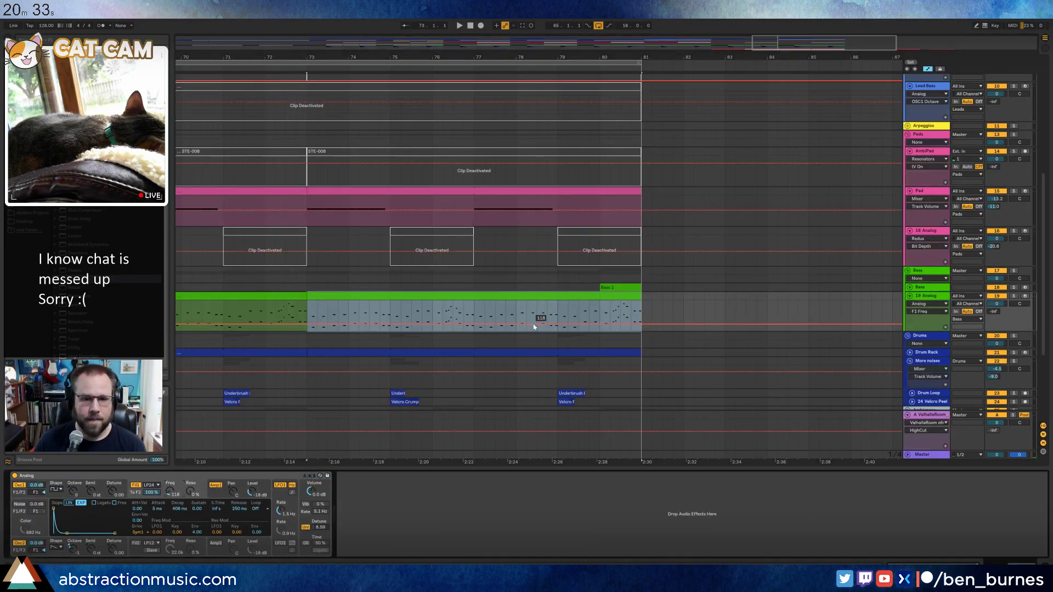
left_click(516, 325)
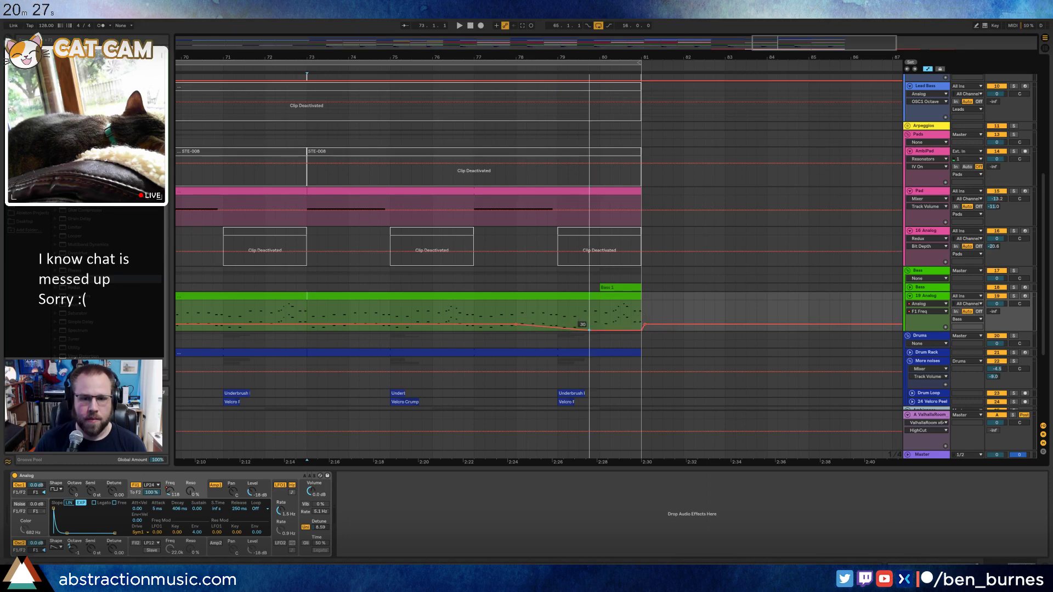
left_click_drag(589, 330, 558, 330)
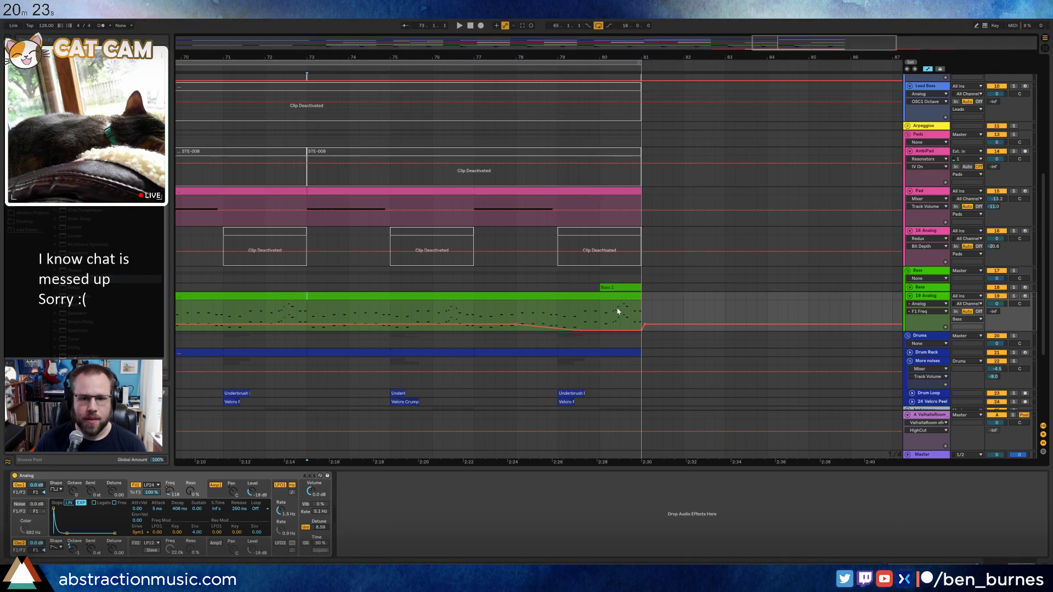
left_click_drag(638, 297, 579, 300)
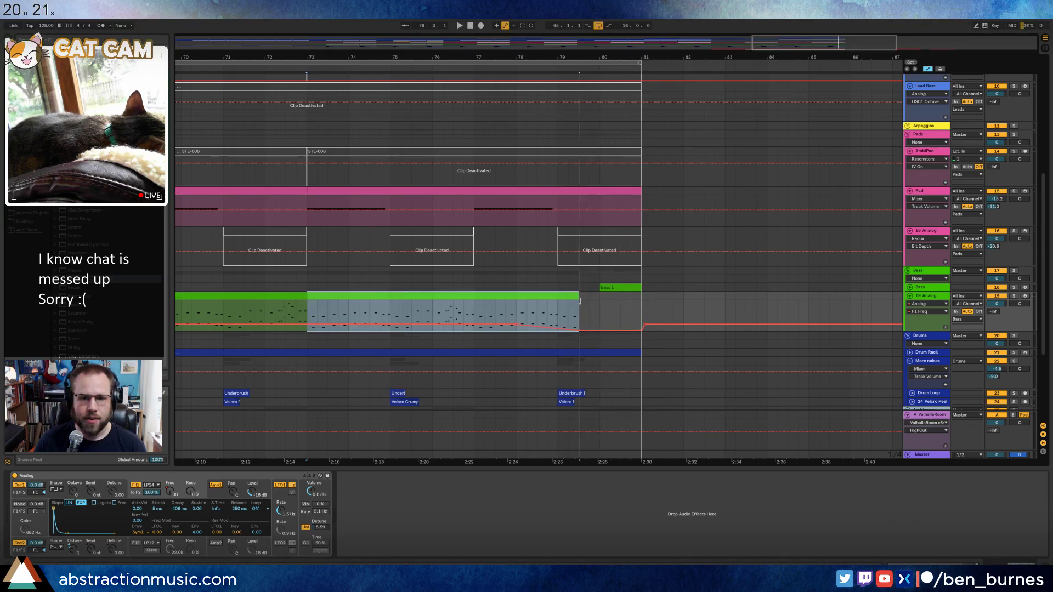
left_click(611, 308)
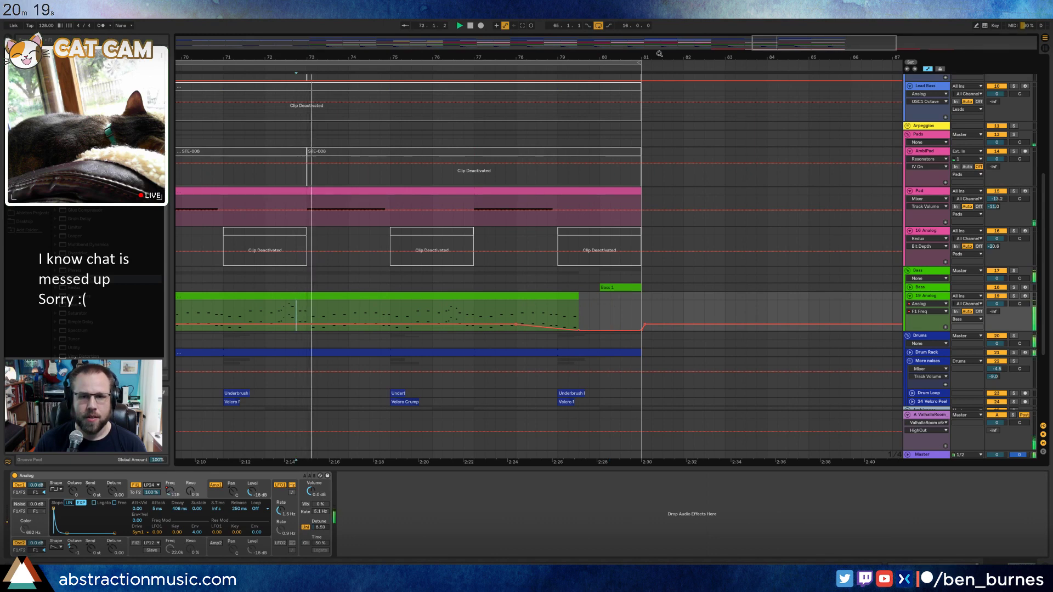
Deactivate the last Bass, Drum Loop, Velcro Peel and Water Bottle Shake clips between bars 79 and 81.
left_click(609, 288)
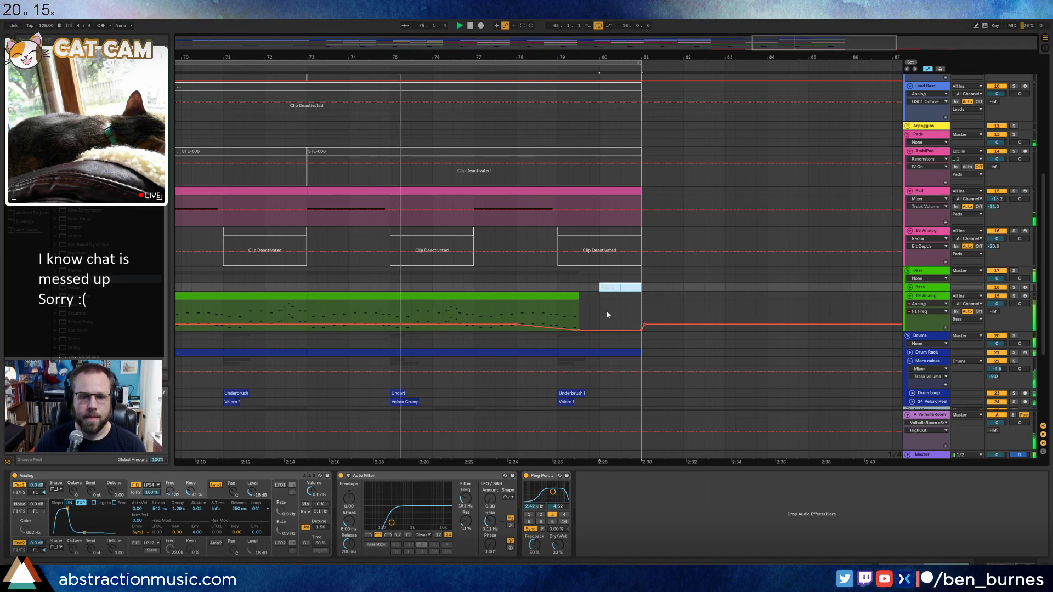
key("w")
scroll(609, 373, "down", 2)
left_click_drag(724, 331, 740, 376)
key("0")
left_click(735, 364)
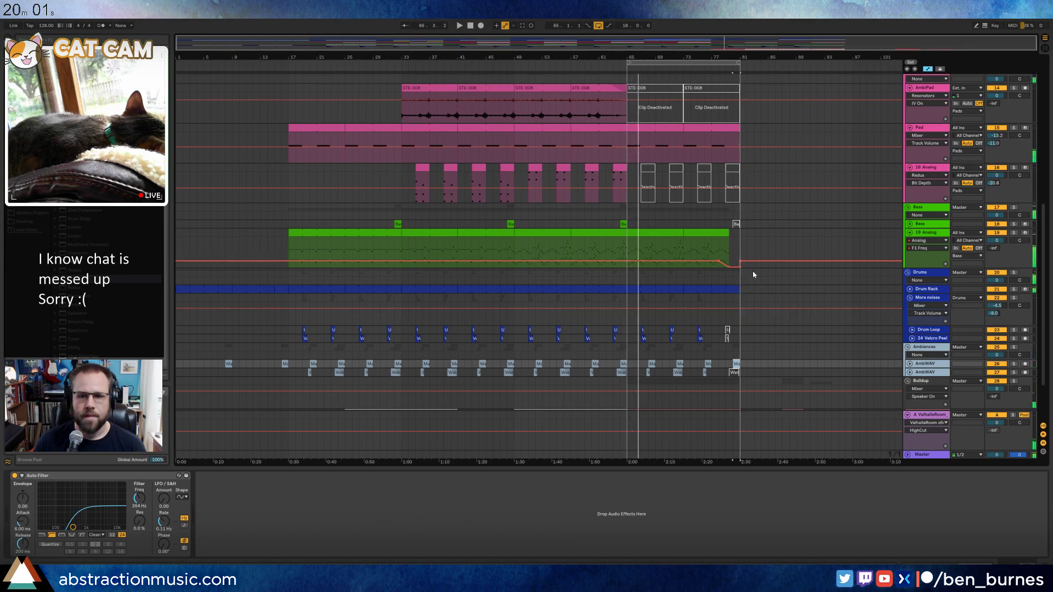
Shift the 19 Analog F1 Freq ramp to run from bar 77 to 79, and shorten the clip to end at bar 79.
scroll(754, 274, "up", 5)
left_click(487, 261)
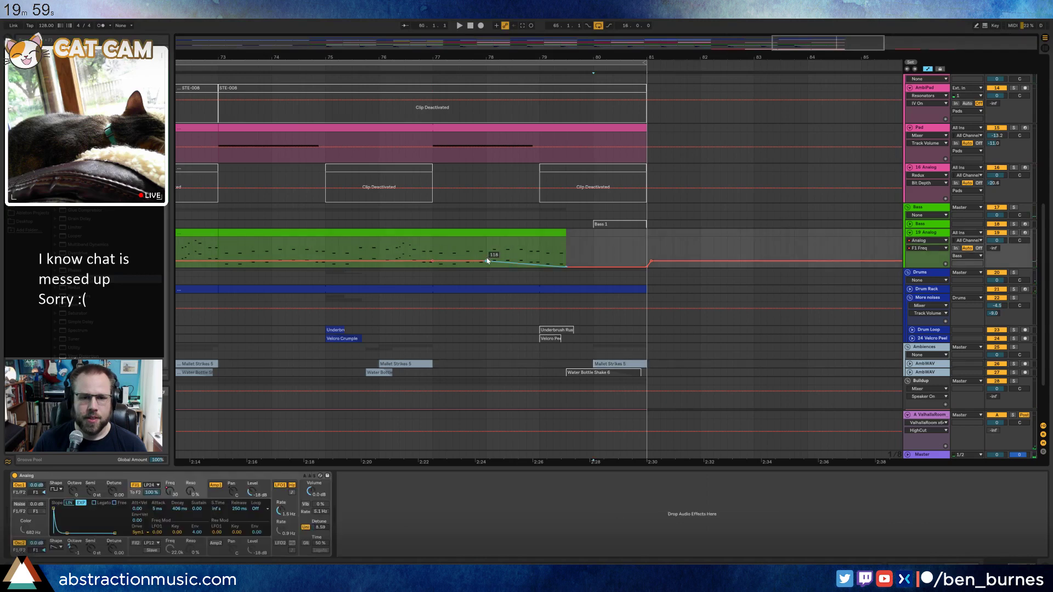
mouse_move(486, 261)
left_mouse_down()
mouse_move(564, 269)
mouse_move(540, 267)
mouse_move(552, 235)
mouse_move(539, 235)
left_mouse_up()
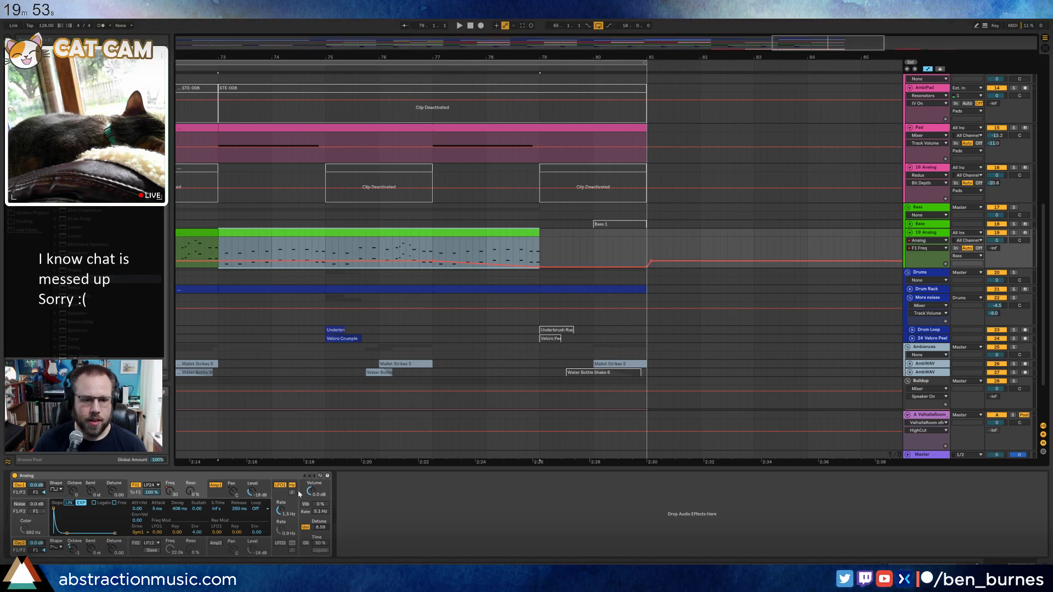
Automate the 19 Analog track's AMP1 Level to fade down from -18 dB at bar 77 to a low point at bar 79.
left_click(252, 492)
left_click(431, 253)
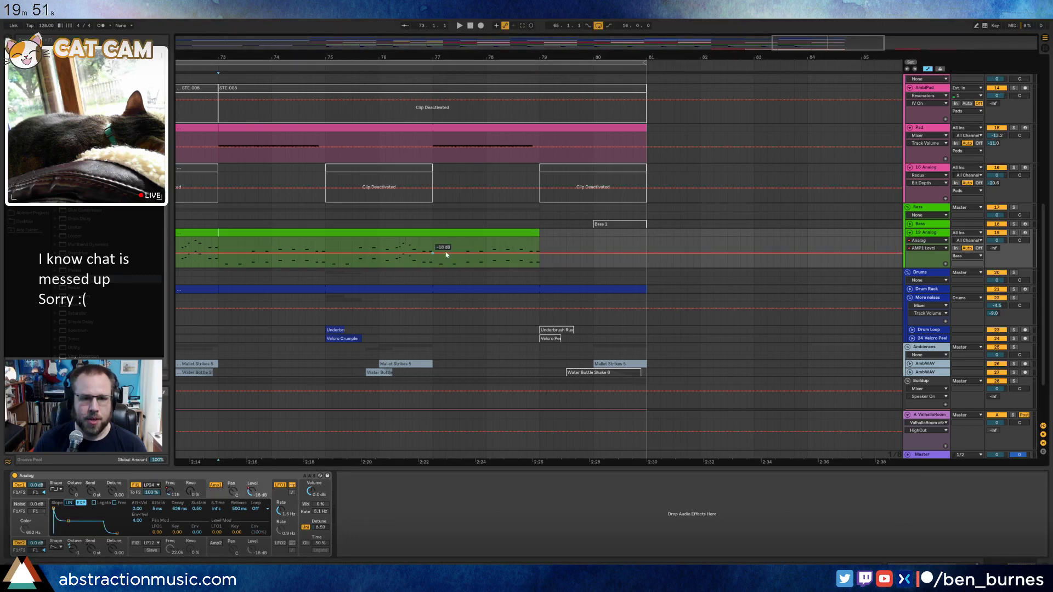
left_click_drag(541, 256, 539, 267)
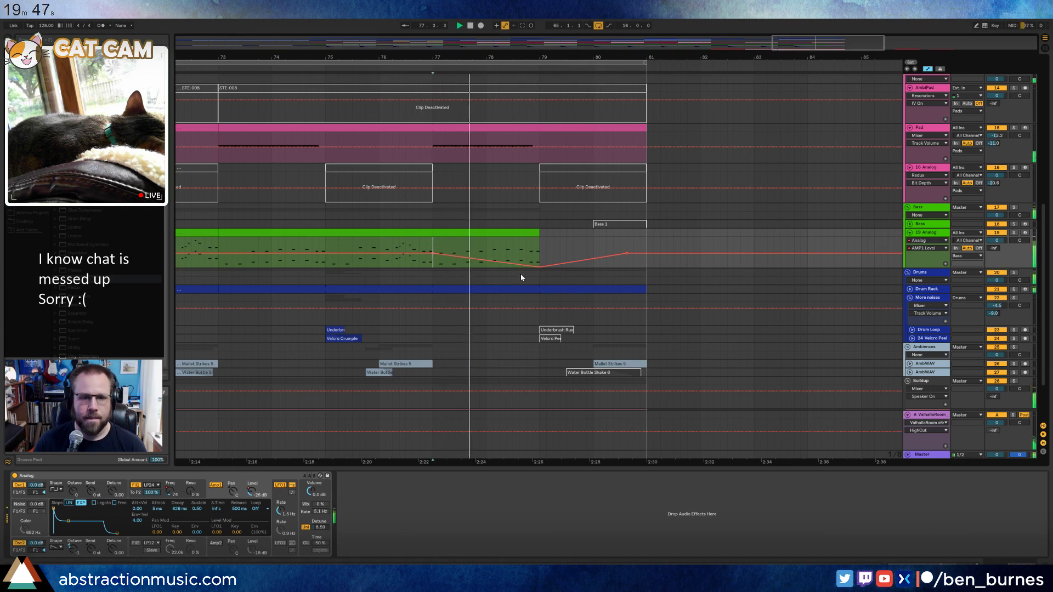
key("a")
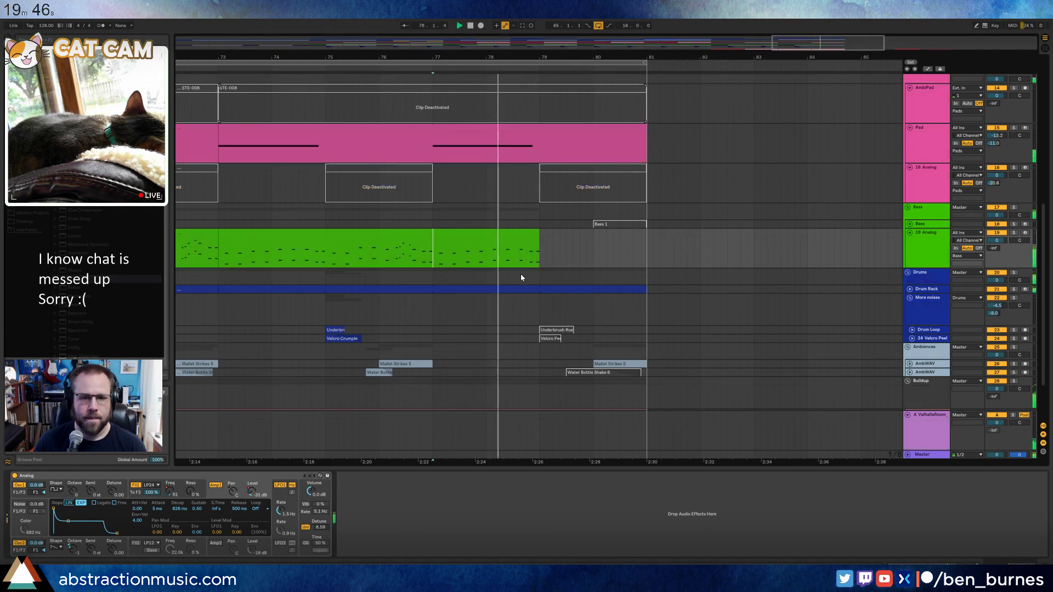
Unfold the Drum Rack track, trim its last clip to end just after bar 80, and play the ending back.
left_click(911, 290)
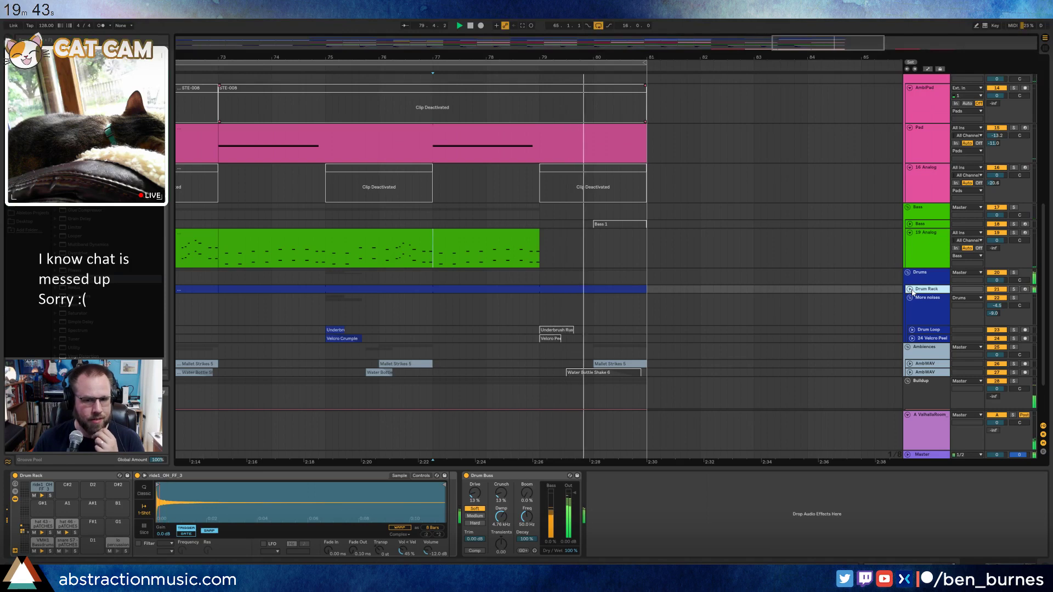
left_click(910, 289)
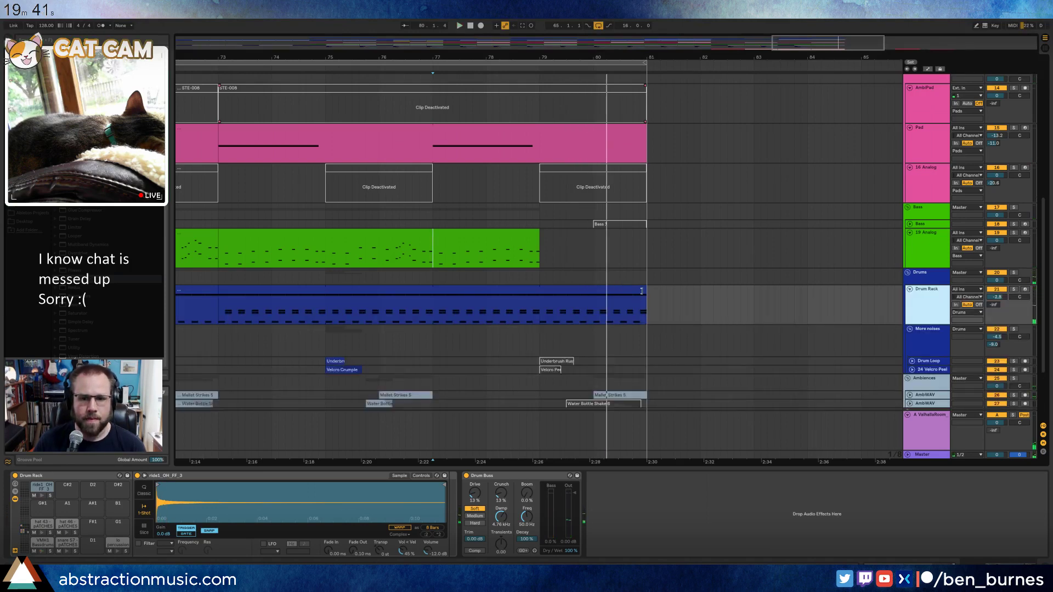
left_click_drag(641, 291, 599, 291)
left_click(533, 312)
key("space")
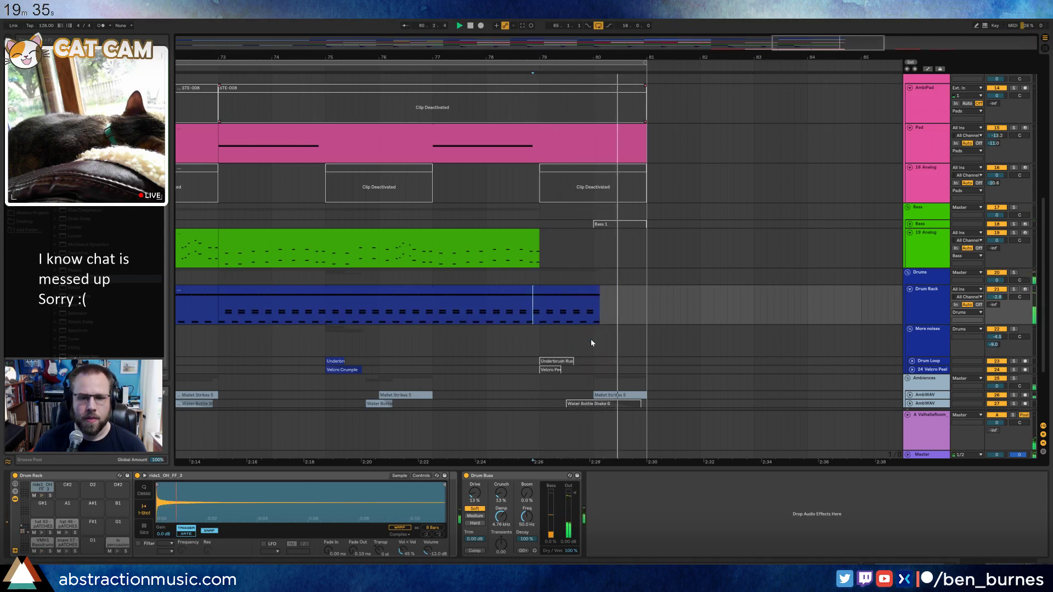
key("space")
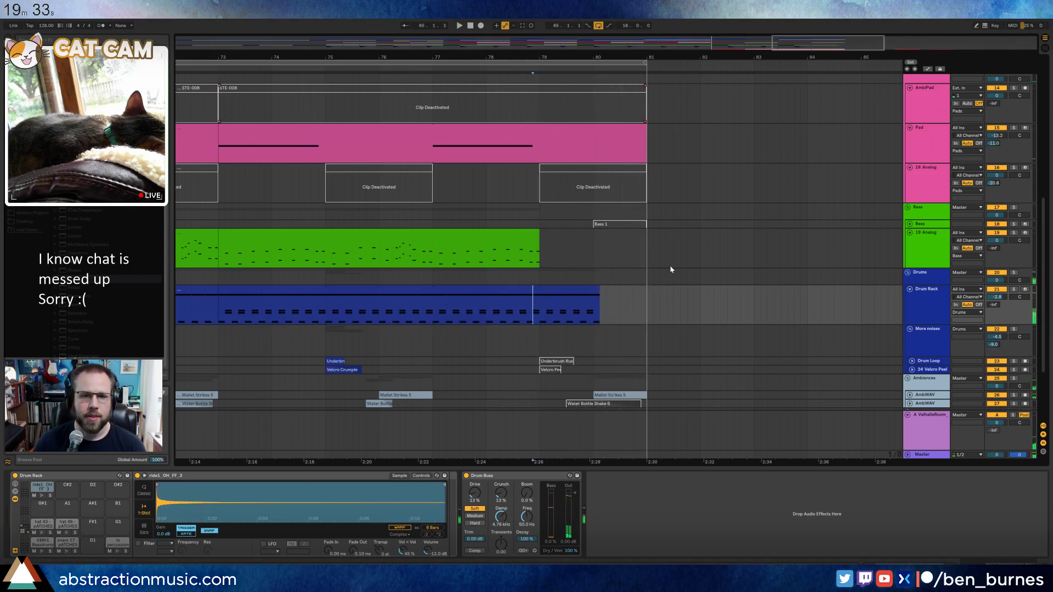
Try to shift the 8 Kontakt 5 clip at bars 65 to 81 slightly forward in time.
scroll(671, 270, "down", 5)
scroll(668, 287, "up", 6)
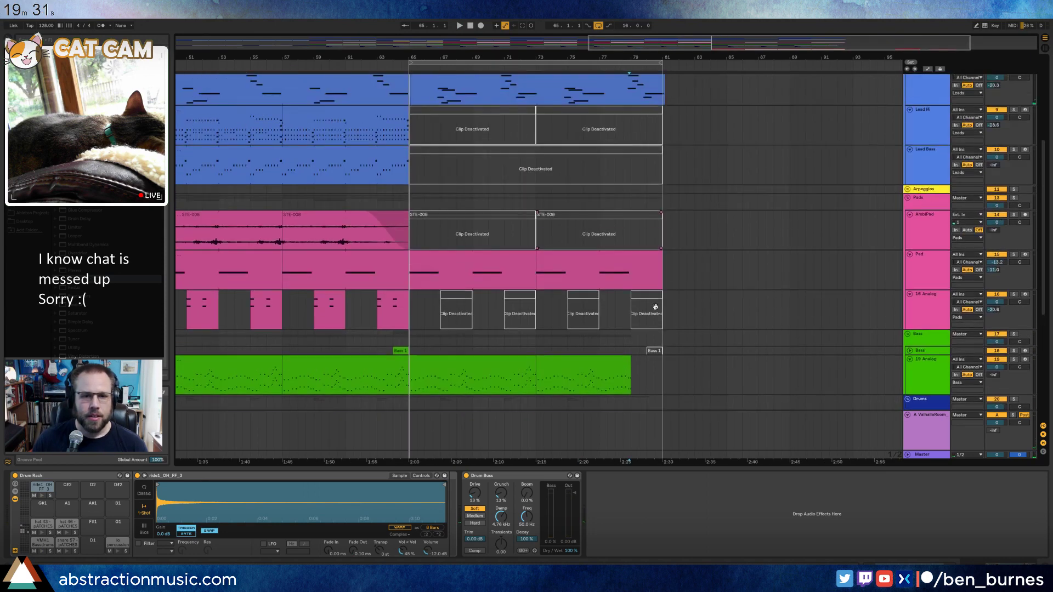
scroll(686, 272, "up", 1)
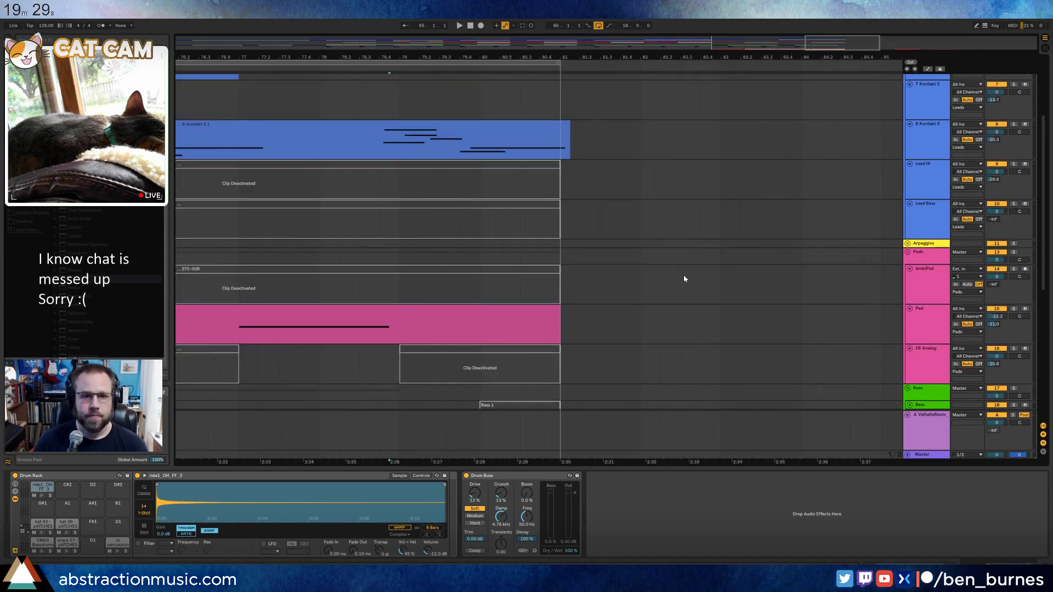
scroll(684, 275, "up", 4)
scroll(587, 282, "up", 2)
left_click(646, 161)
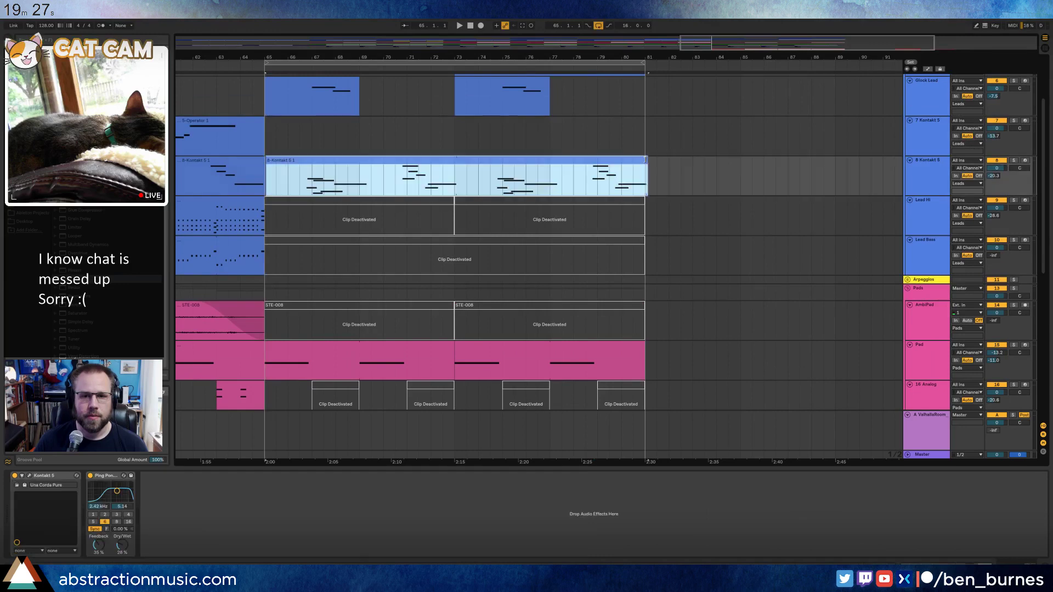
scroll(644, 169, "up", 10)
left_click_drag(654, 169, 687, 169)
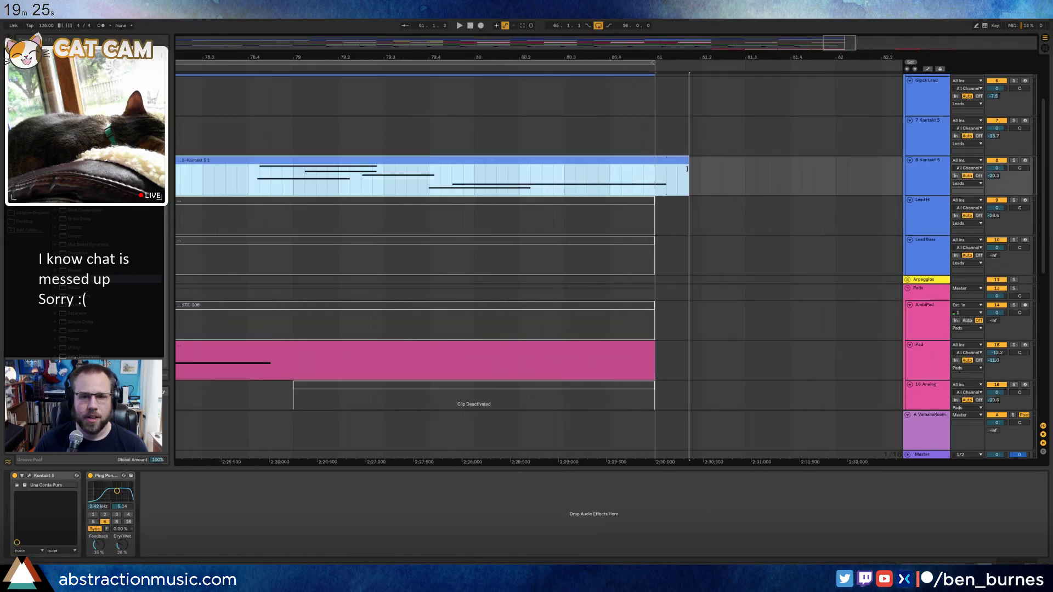
left_click_drag(842, 42, 820, 3)
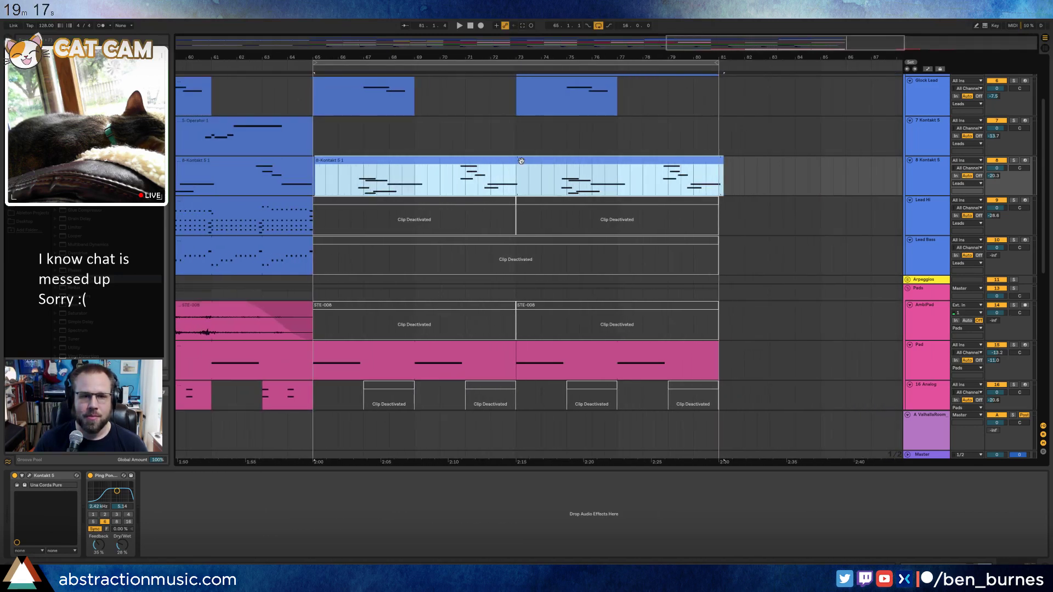
left_click(350, 190)
left_click(329, 165)
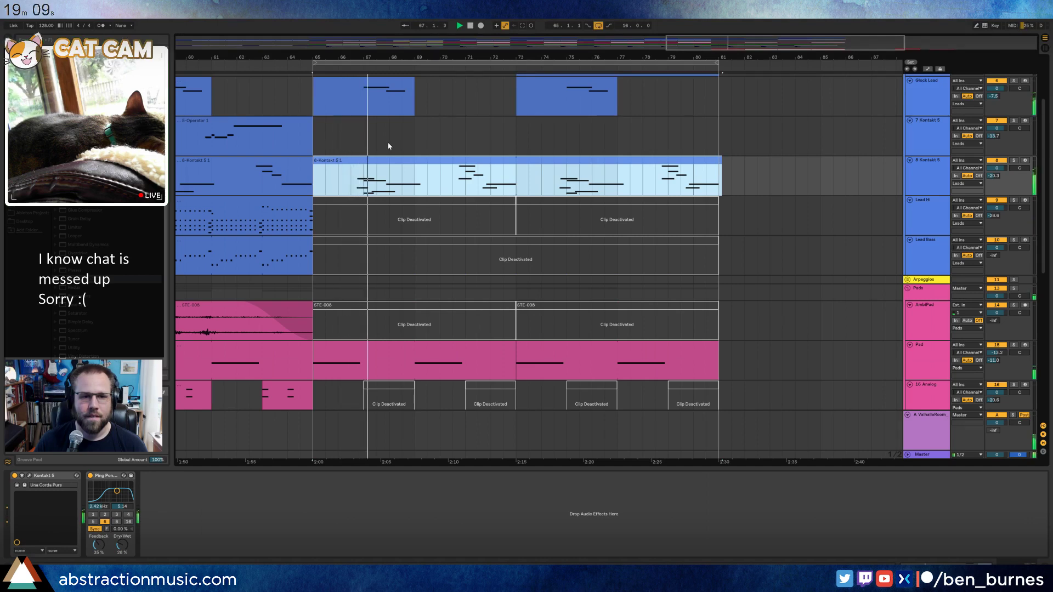
In the 8 Kontakt 5 clip, nudge the low note near 3.2, the note near 7.2 and the two notes near 7.4 slightly forward.
double_click(395, 160)
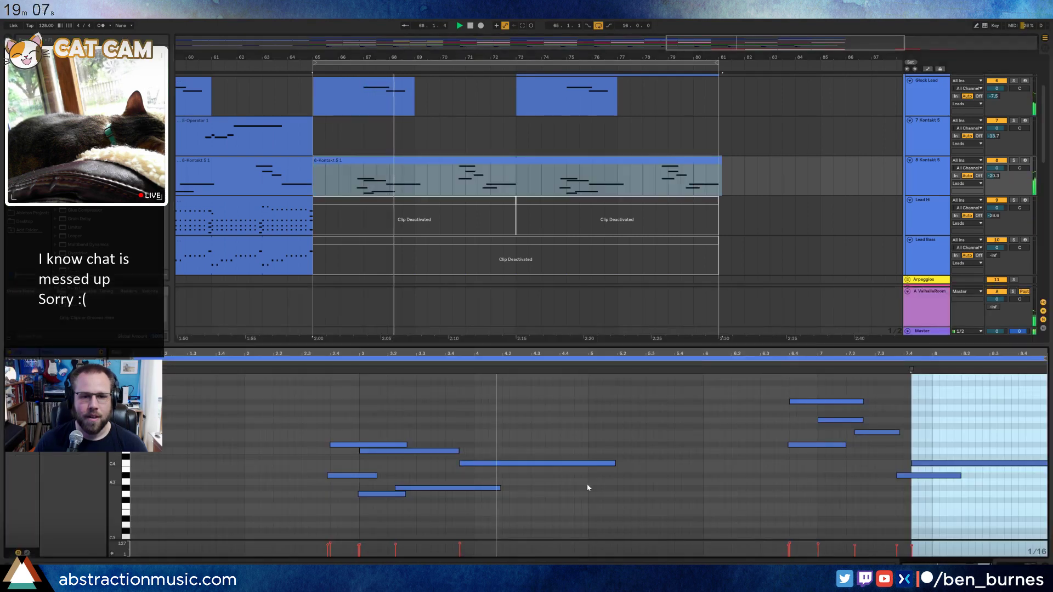
left_click_drag(491, 459, 458, 488)
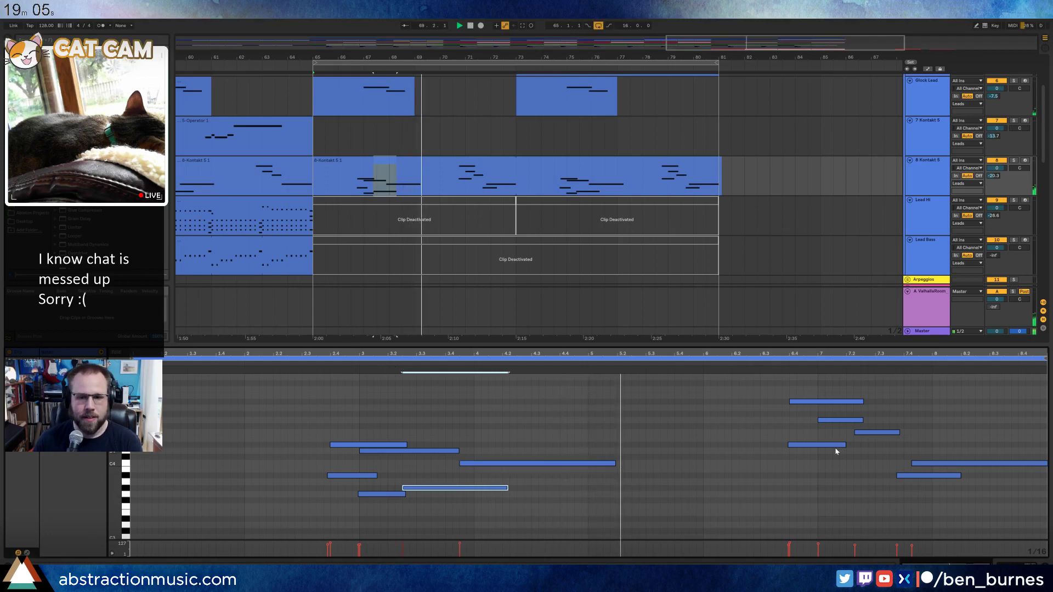
left_click(880, 433)
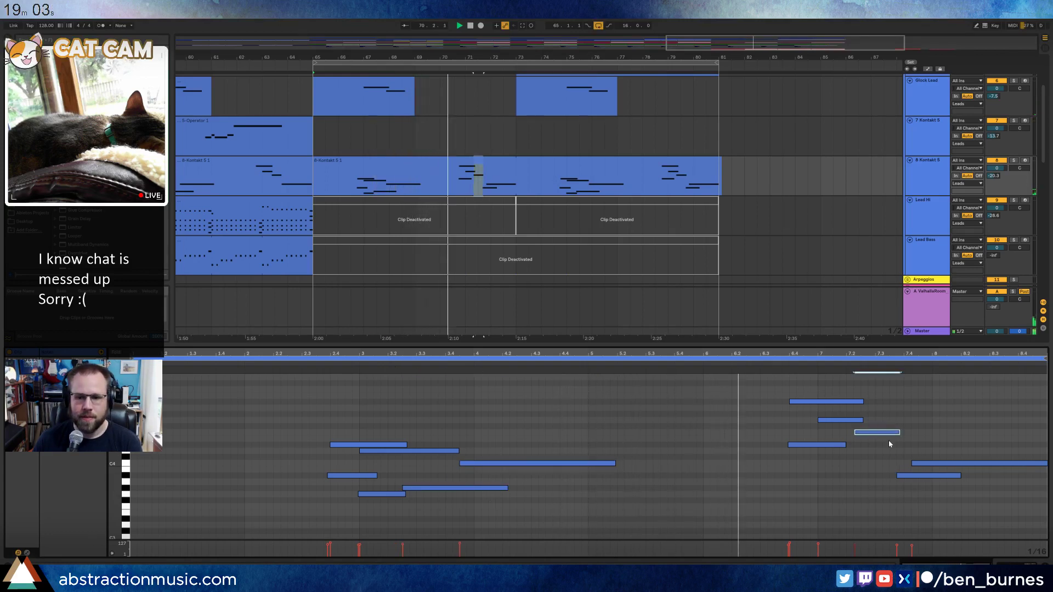
key("Right")
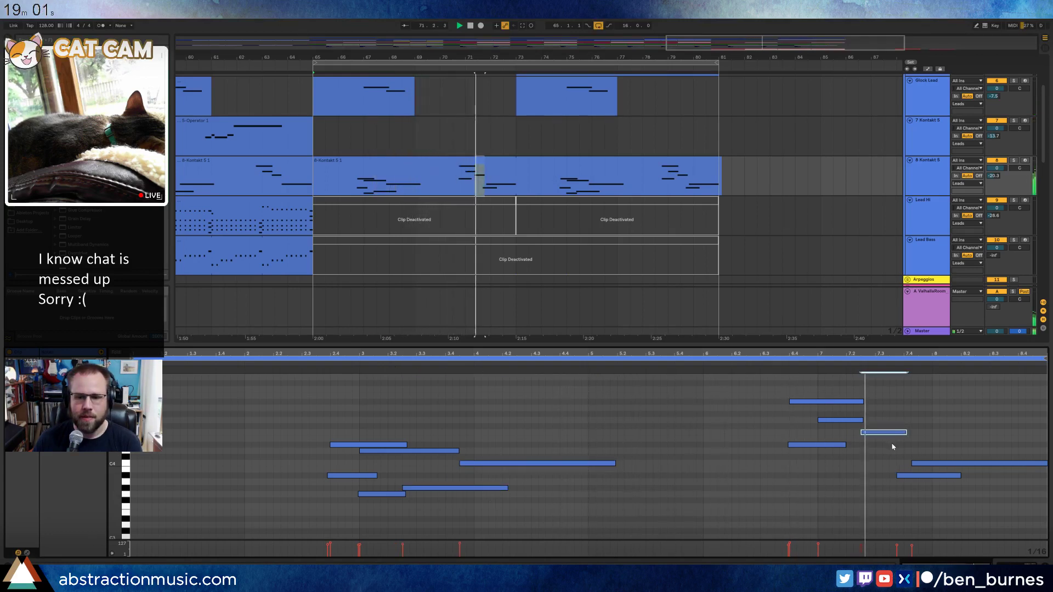
left_click_drag(919, 447, 950, 493)
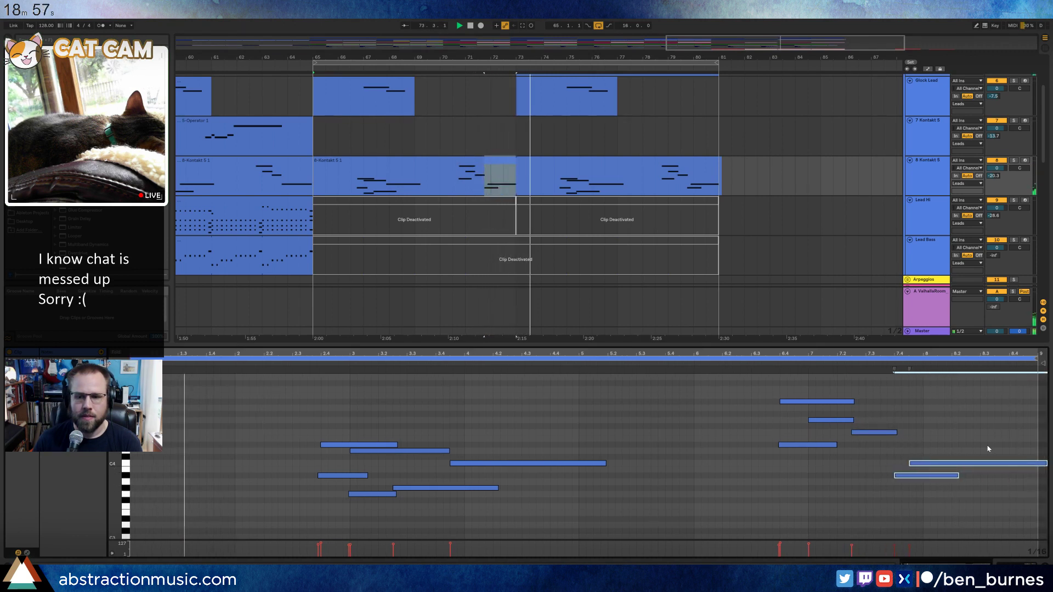
left_click(1017, 437)
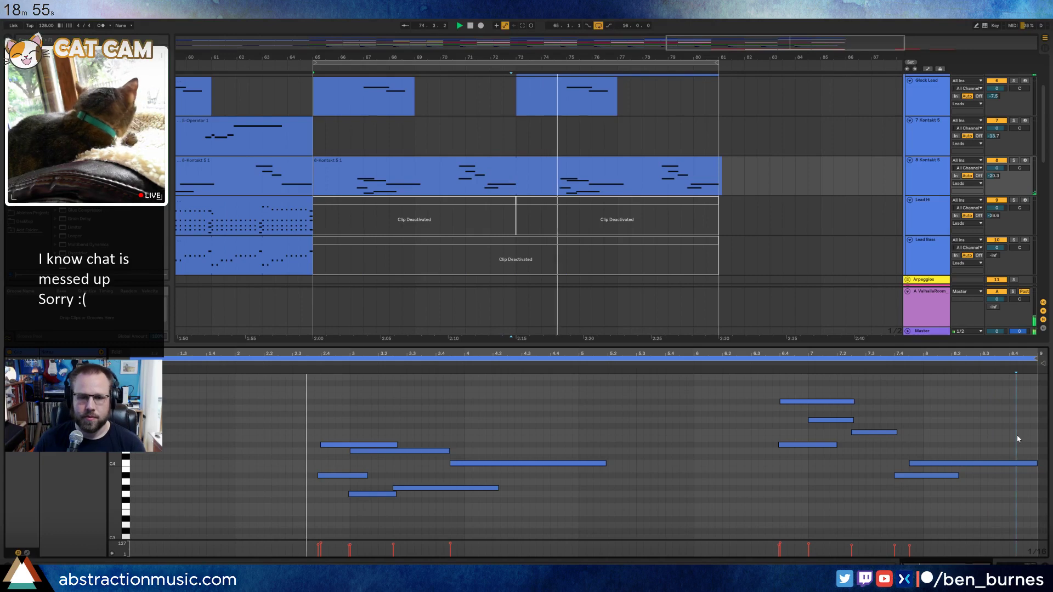
key("shift+Tab")
Copy bars 17 to 49 on the tracks from Operator Lead through BRASS, paste them at bar 81, and turn off the arrangement loop.
scroll(647, 245, "down", 4)
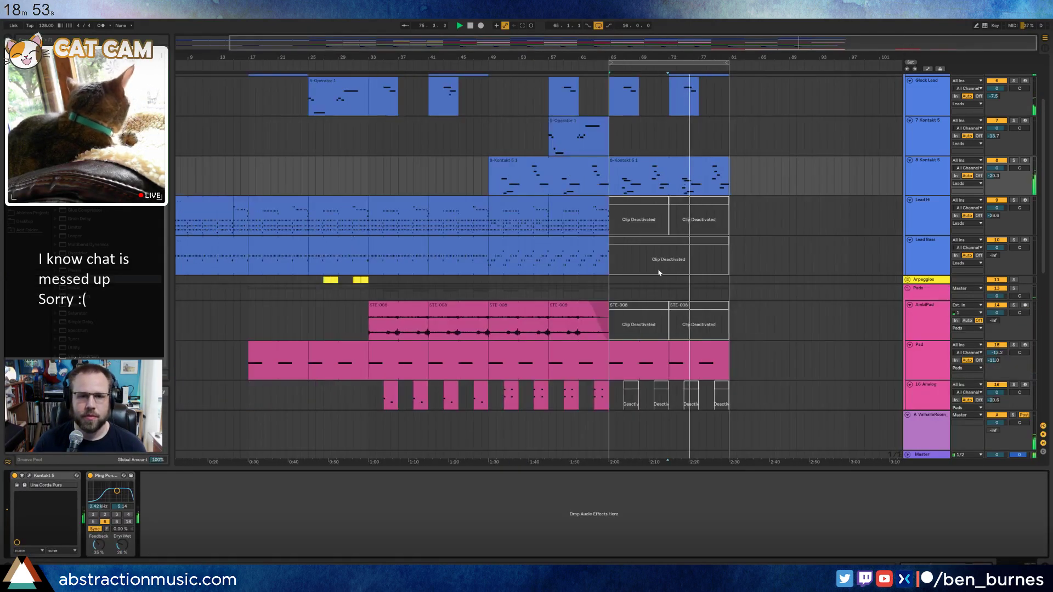
scroll(651, 262, "down", 1)
scroll(554, 245, "up", 4)
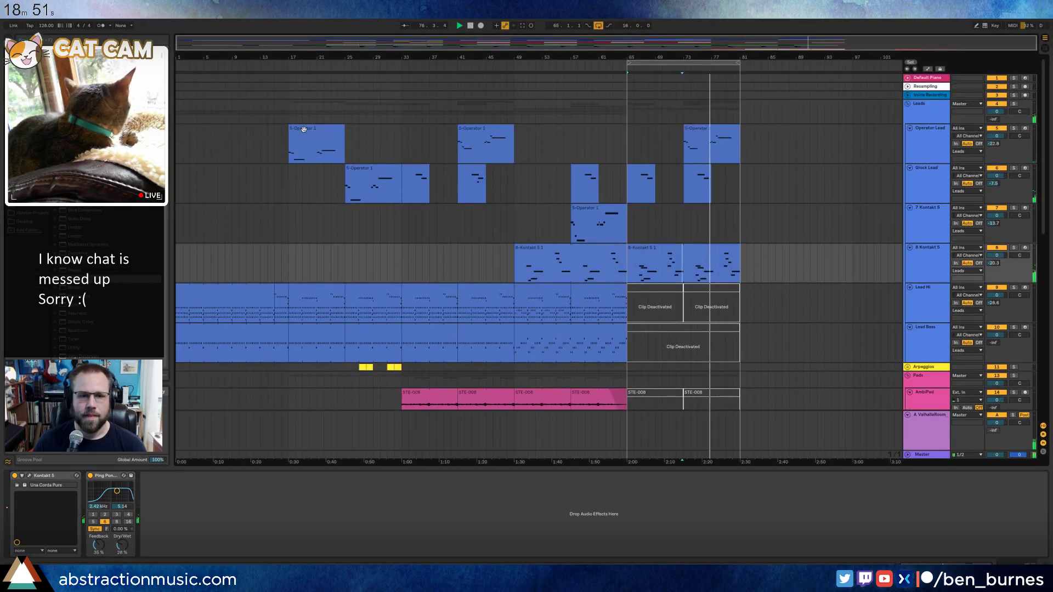
left_click(303, 129)
scroll(452, 241, "down", 8)
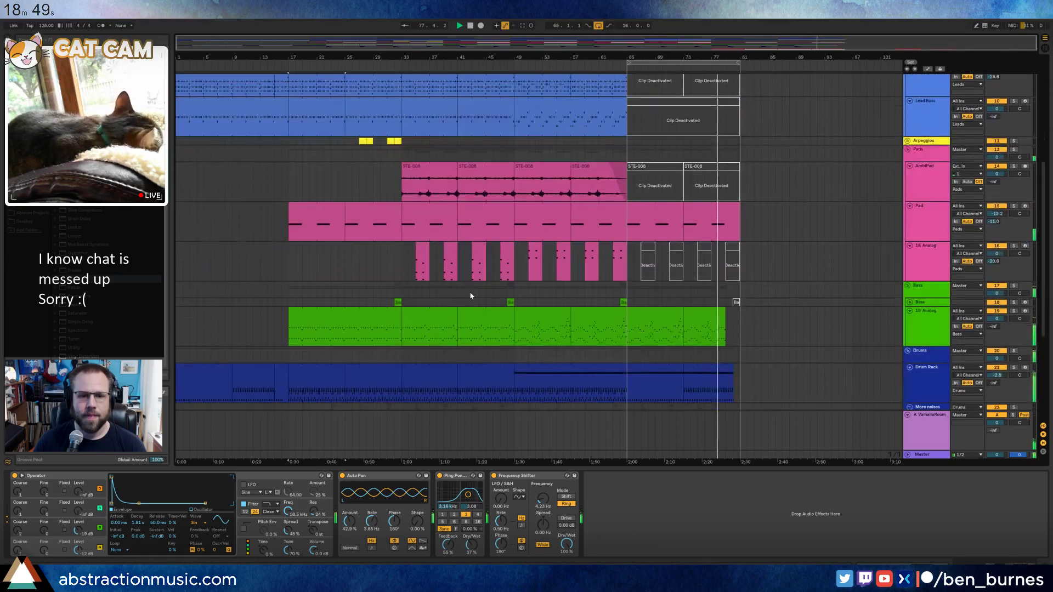
left_click(503, 368, "shift")
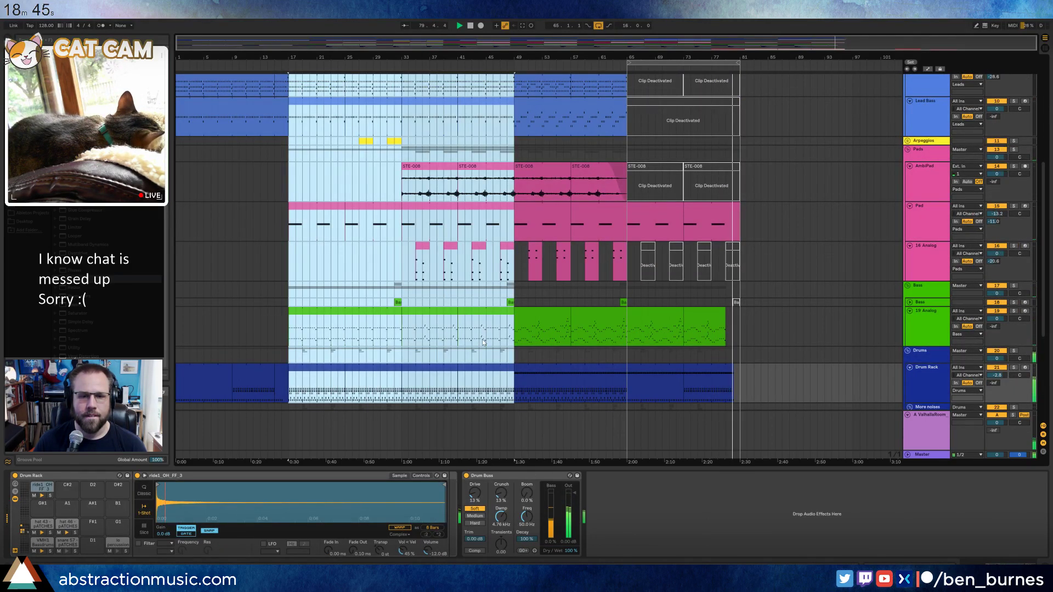
scroll(483, 343, "down", 6)
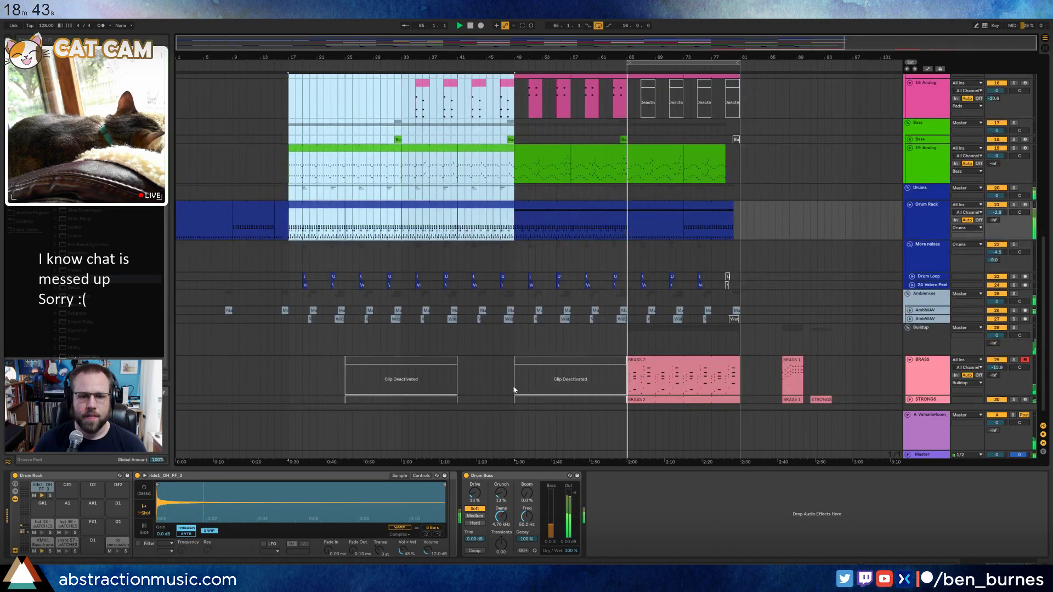
left_click(514, 390, "shift")
scroll(782, 290, "up", 5)
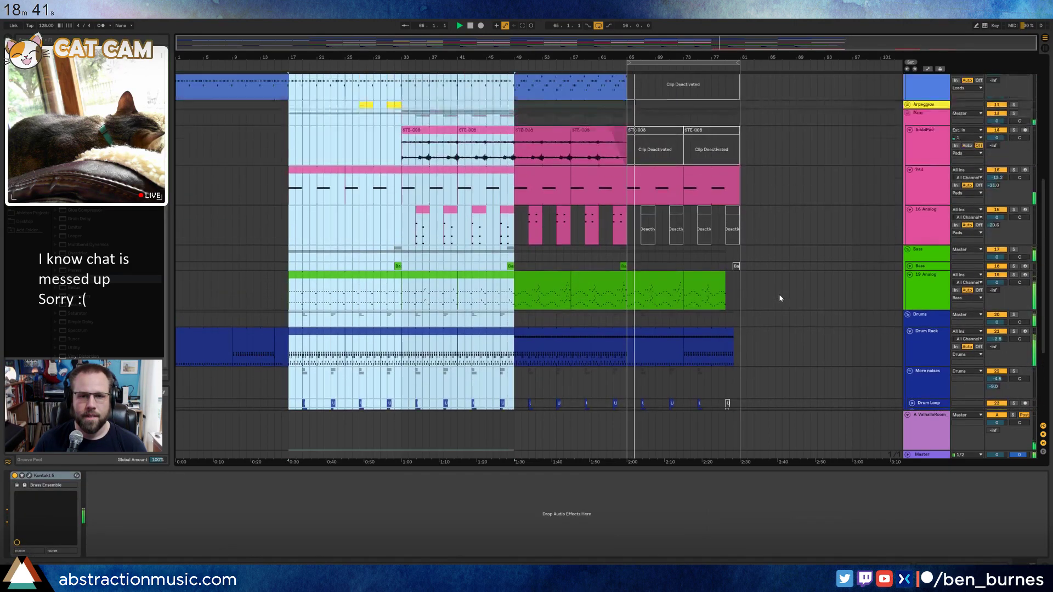
scroll(780, 298, "up", 8)
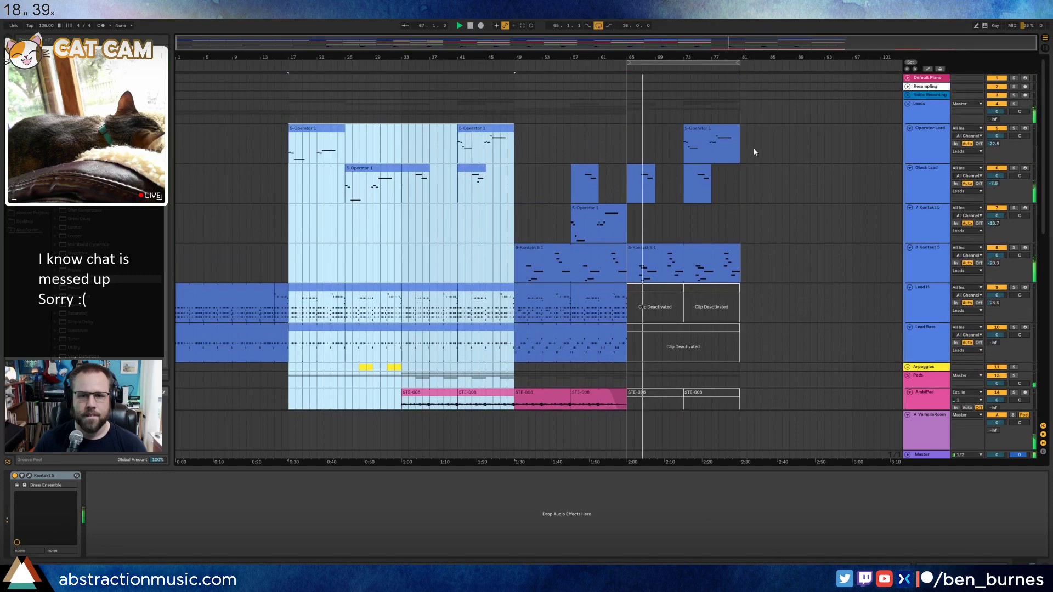
left_click(754, 149)
key("ctrl+v")
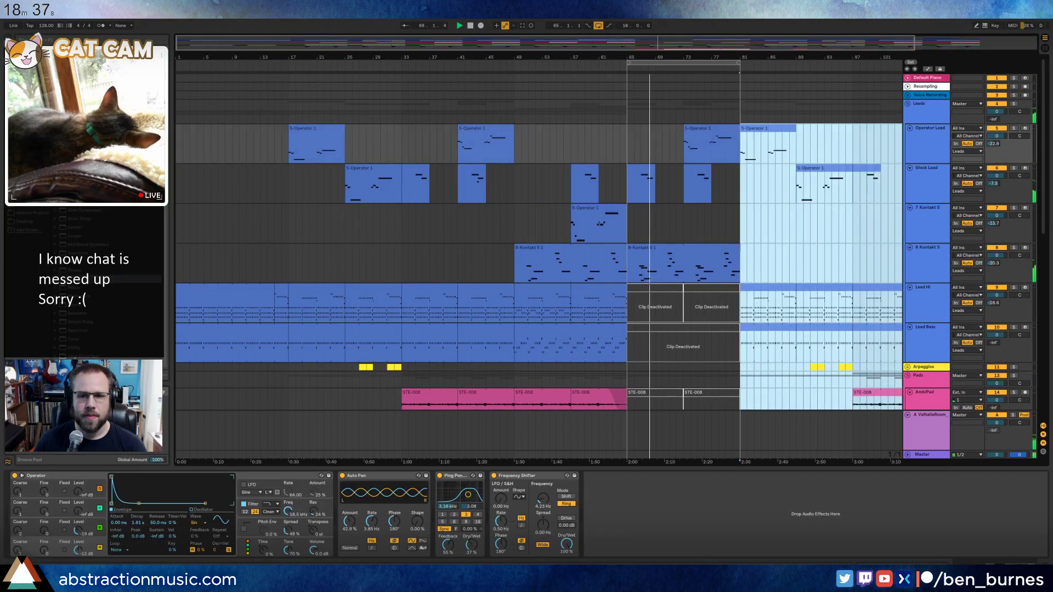
scroll(754, 149, "down", 1)
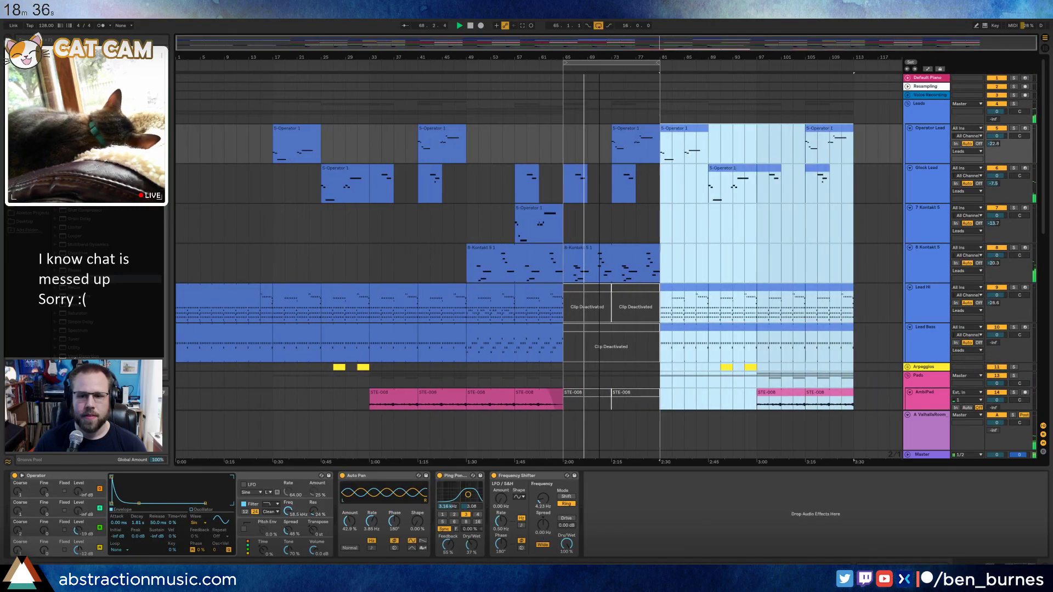
left_click(599, 26)
Copy the four 16 Analog clips between bars 35 and 49 and paste them at bar 83.
left_click(684, 129)
scroll(744, 284, "down", 1)
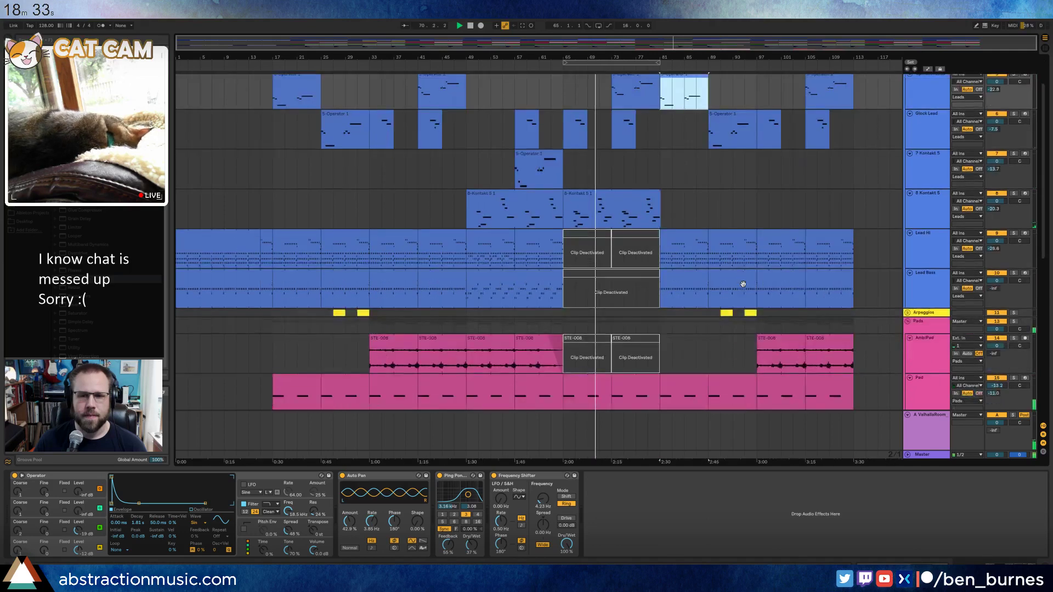
scroll(744, 284, "down", 4)
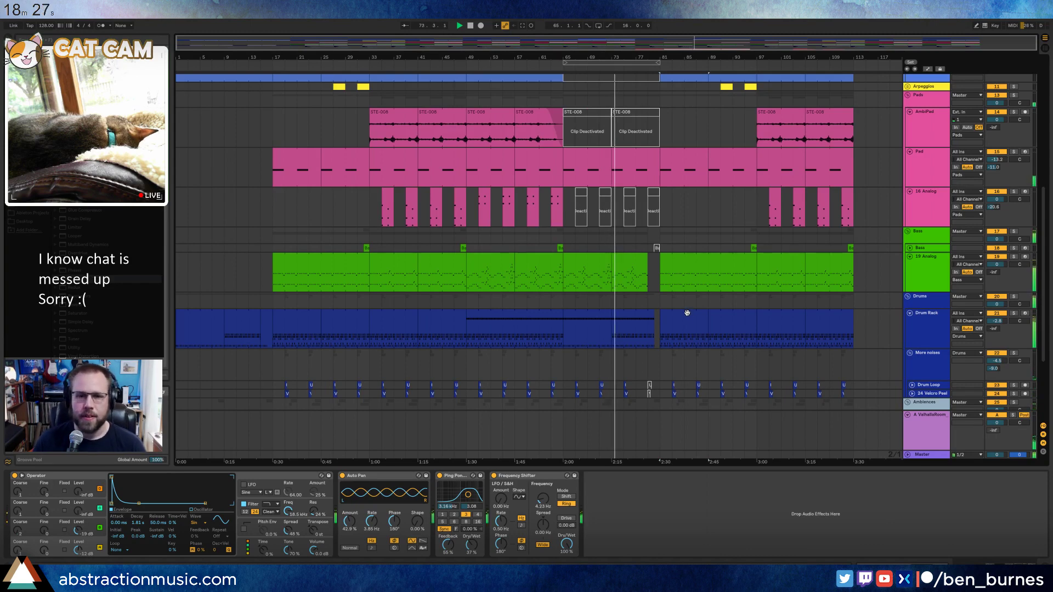
left_click(390, 192)
left_click(462, 192, "shift")
key("ctrl+c")
left_click(674, 200)
key("ctrl+v")
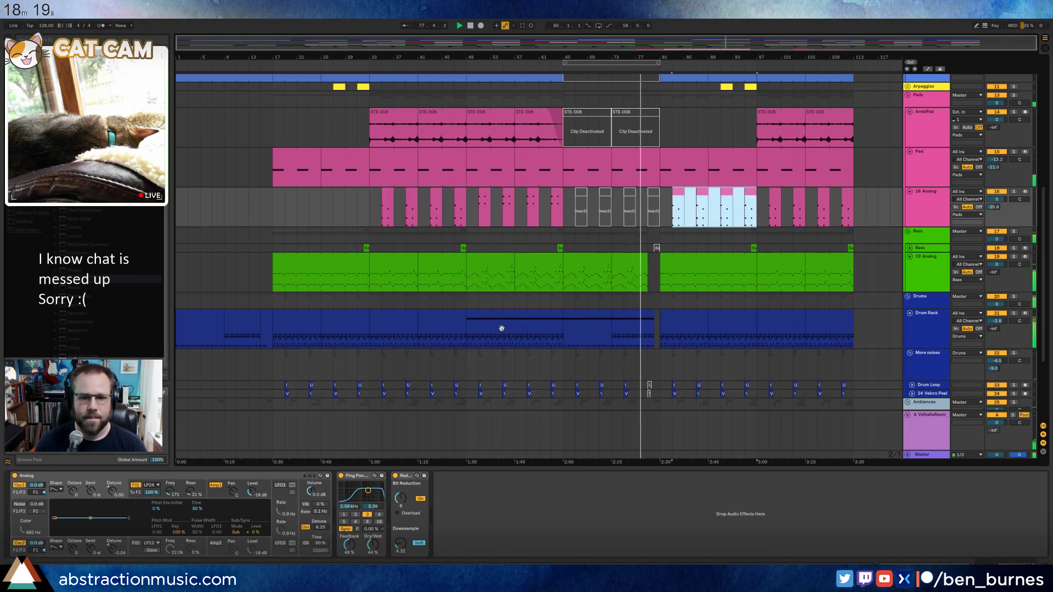
Copy bars 89 to 97 of the Arpeggios track, including both clips, and paste them at bar 105.
scroll(575, 287, "up", 5)
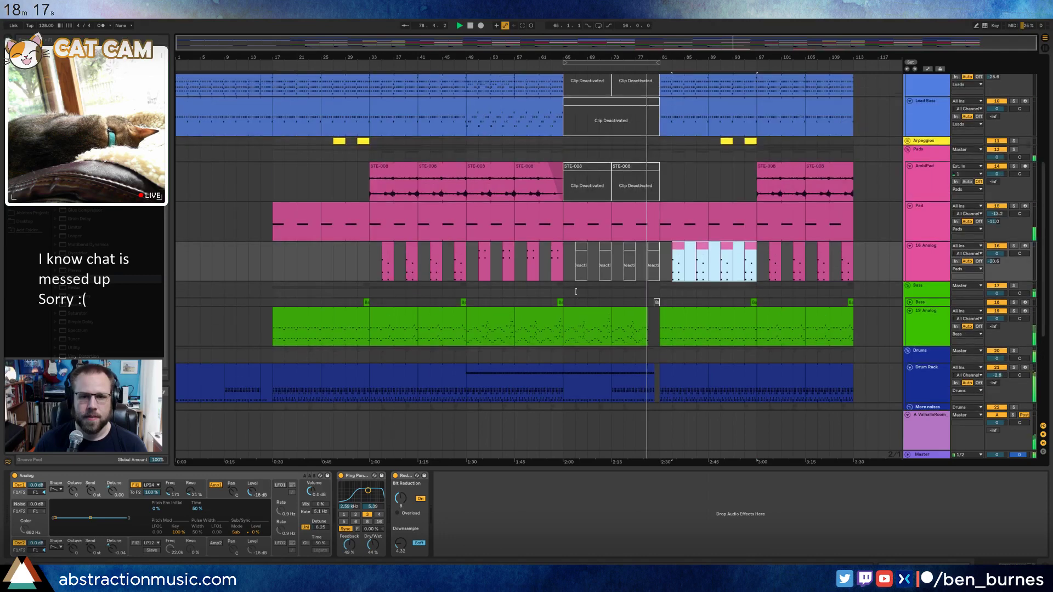
left_click_drag(709, 178, 757, 177)
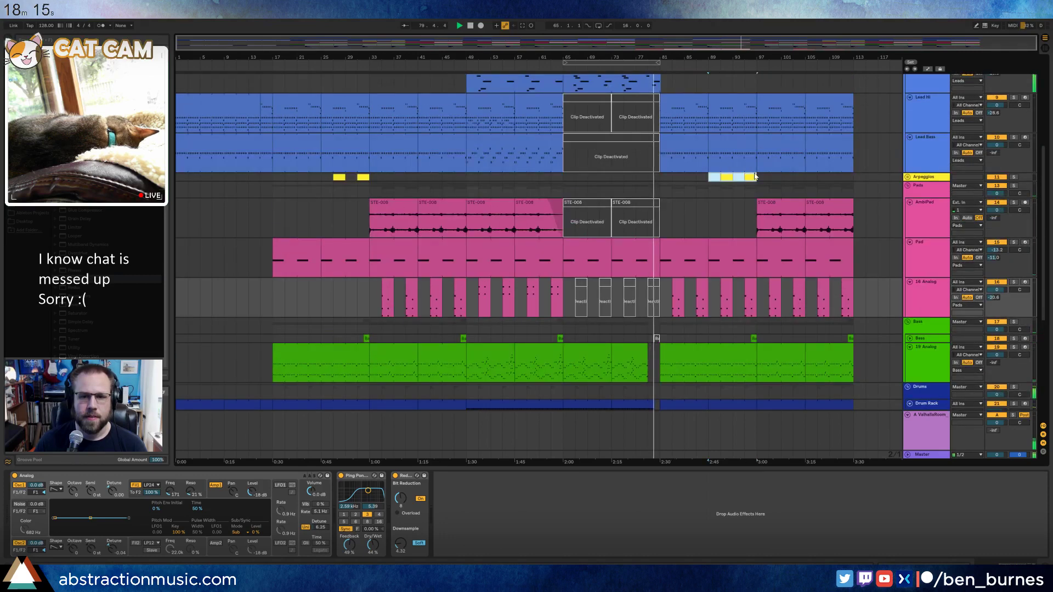
left_click(805, 177)
key("ctrl+v")
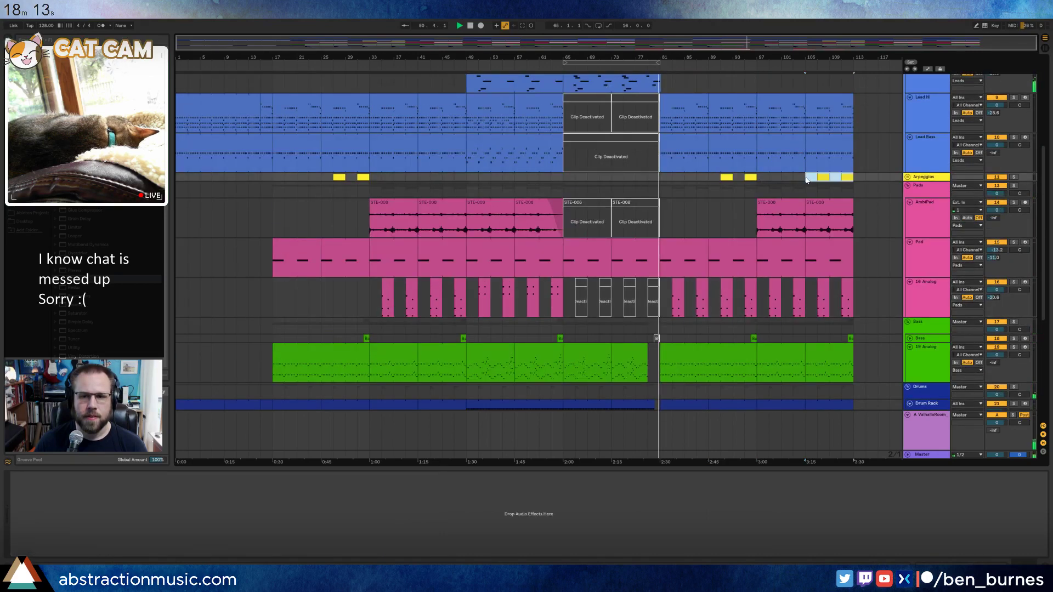
Try copying the two AmbiPad clips at bars 97 to 113 to bar 81.
left_click(791, 203)
left_click(822, 203, "shift")
left_click(661, 210)
key("ctrl+v")
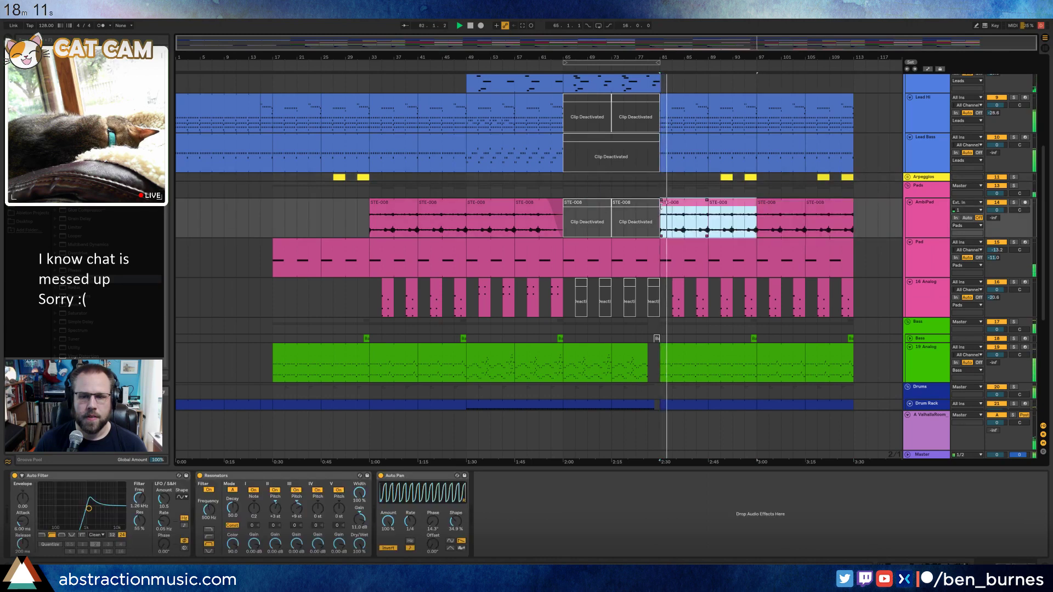
key("ctrl+z")
Delete the two AmbiPad clips at bars 97 to 113 and lower the AmbiPad track's volume.
left_click(774, 204)
left_click(827, 203, "shift")
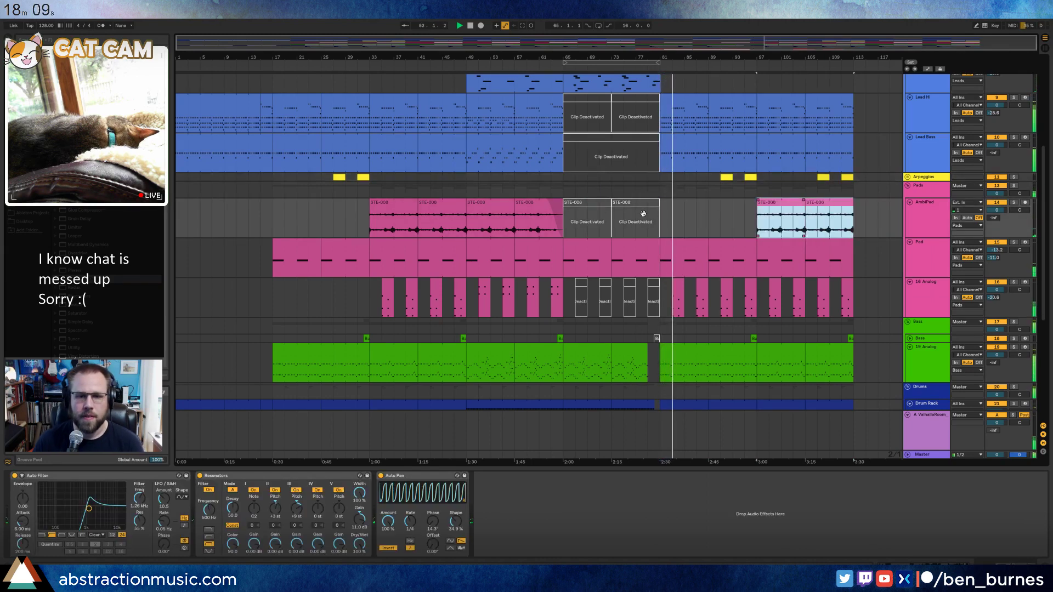
key("Delete")
left_click_drag(997, 211, 997, 225)
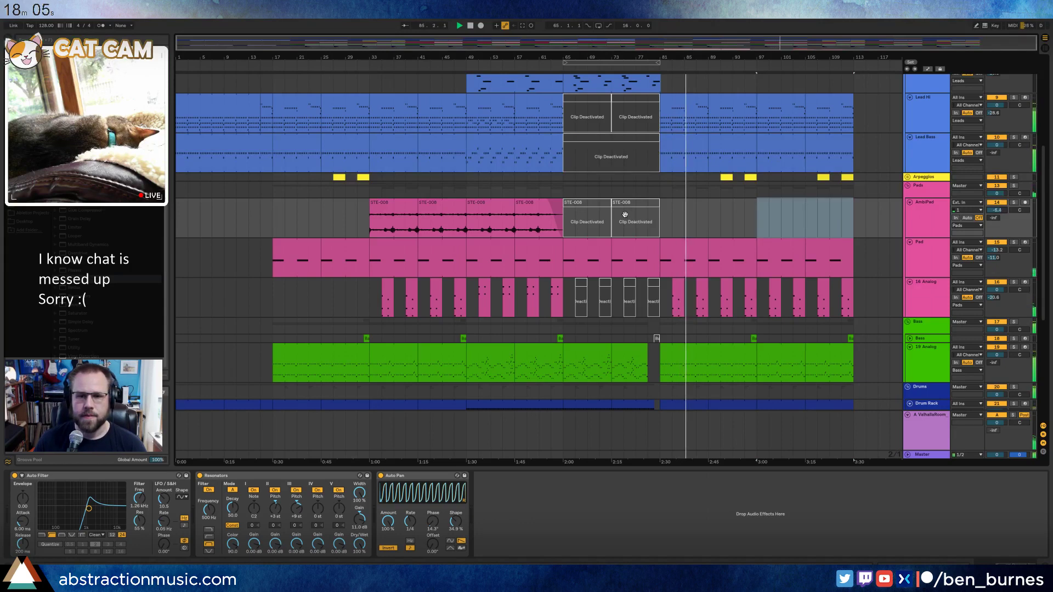
Delete the deactivated AmbiPad, Lead Hi and Lead Bass clips at bars 65 to 81.
left_click(598, 208)
left_click(633, 206, "shift")
key("Delete")
left_click(581, 122)
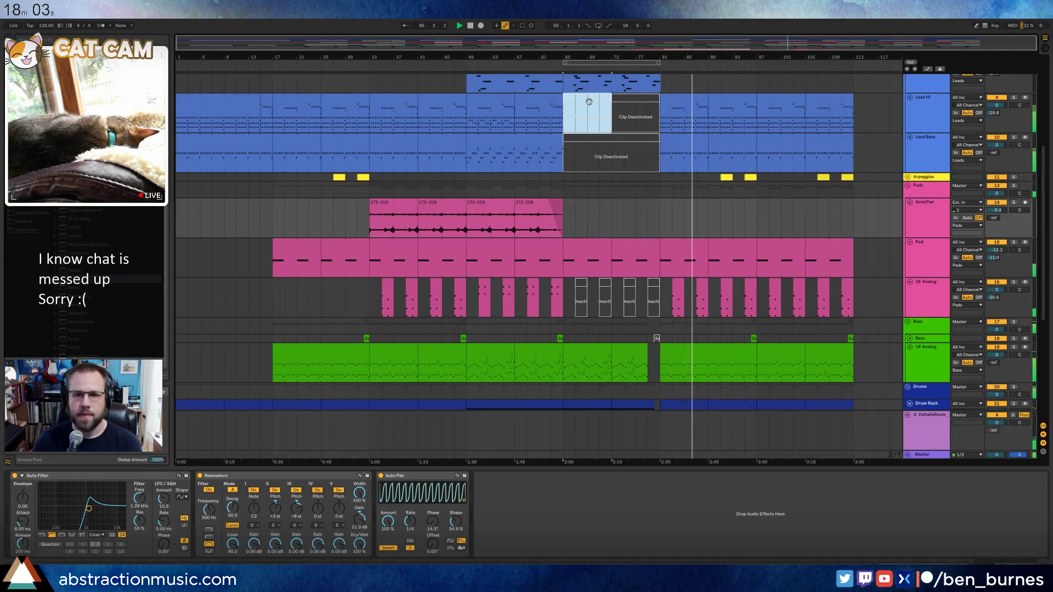
left_click(619, 138, "shift")
key("Delete")
Delete the four deactivated 16 Analog clips between bars 65 and 81 and the deactivated Bass clip just before bar 81.
left_click(581, 299)
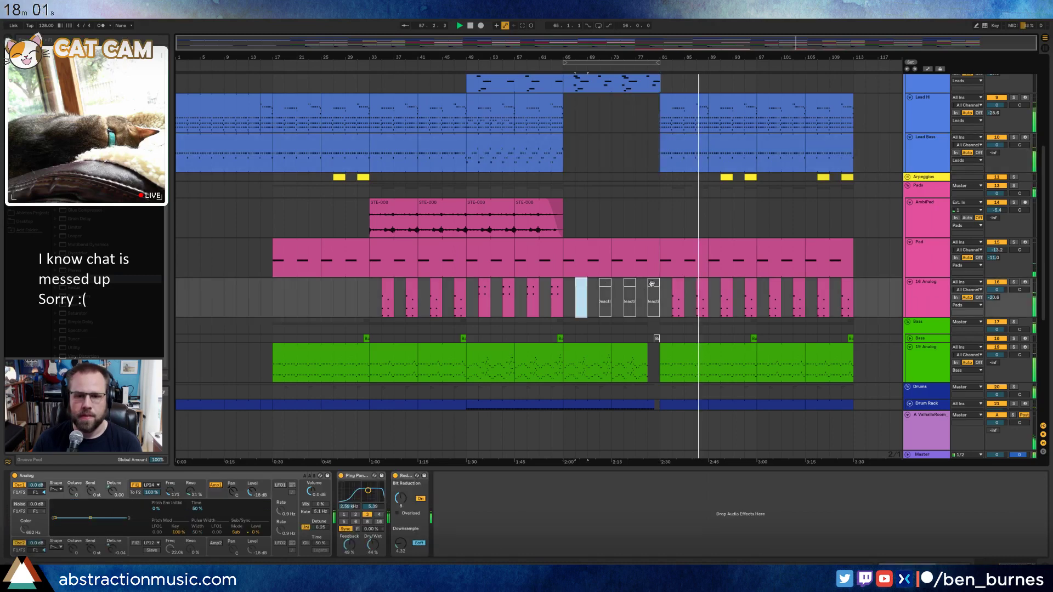
left_click(652, 283, "shift")
key("Delete")
left_click(653, 338)
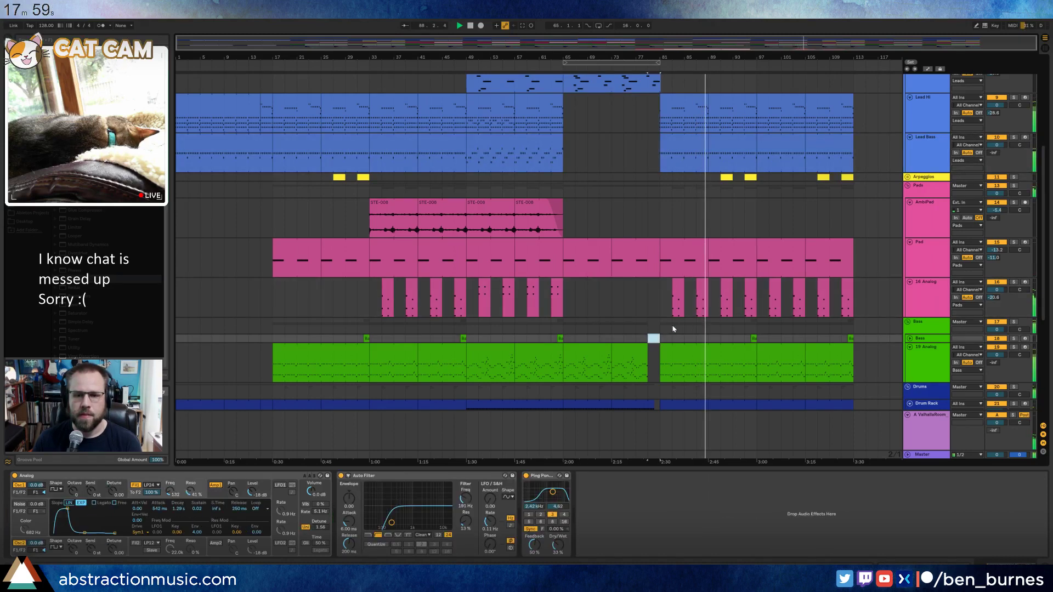
In the BRASS clip at bar 87, move the last chord earlier to start at 2.4, and play it back.
scroll(669, 328, "down", 5)
scroll(668, 329, "down", 1)
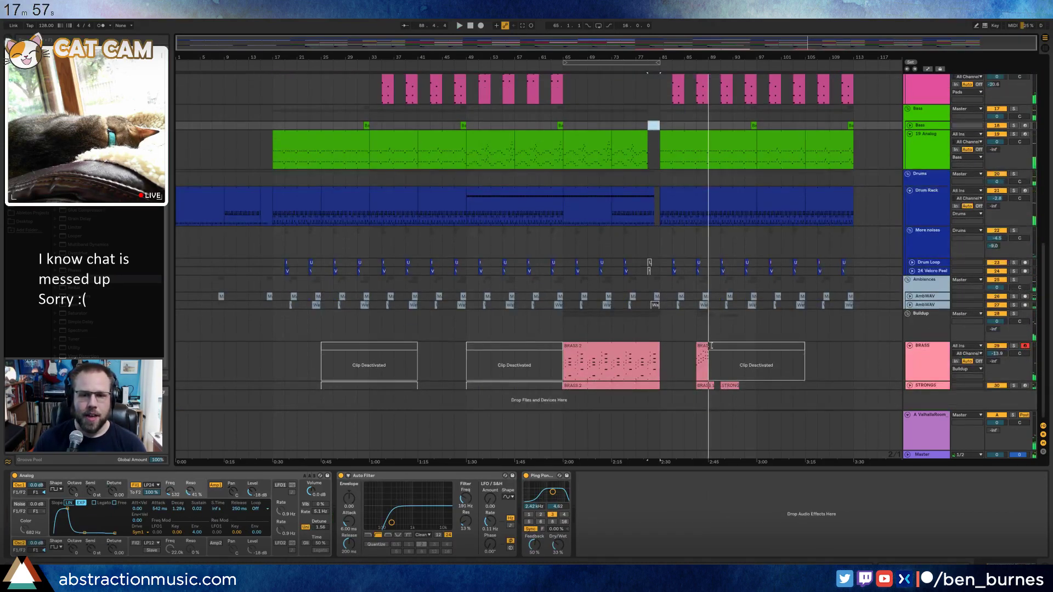
scroll(707, 348, "up", 8)
double_click(662, 348)
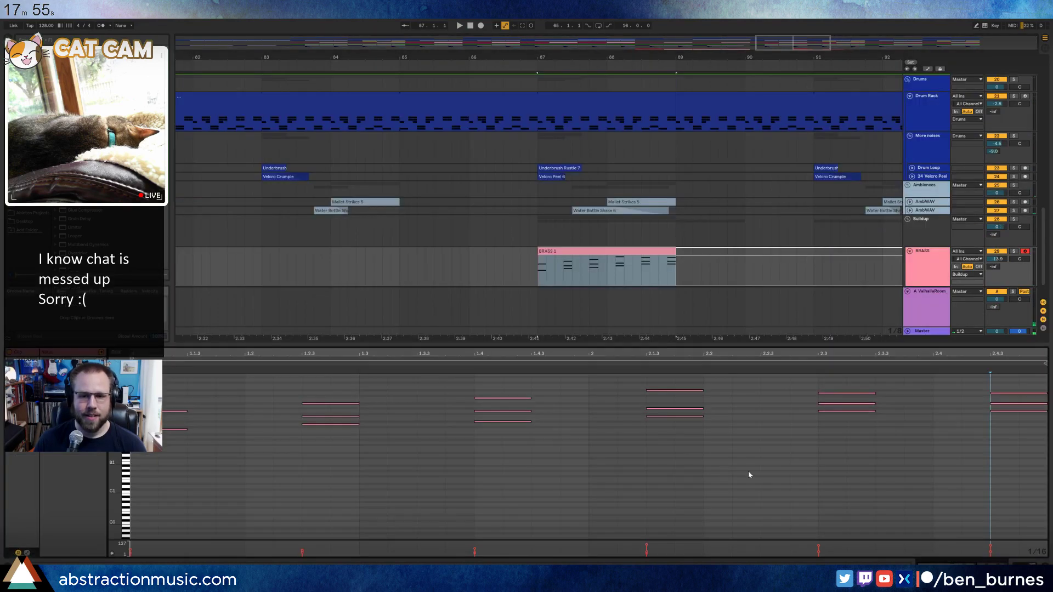
left_click_drag(945, 468, 1014, 394)
key("Left")
key("Left")
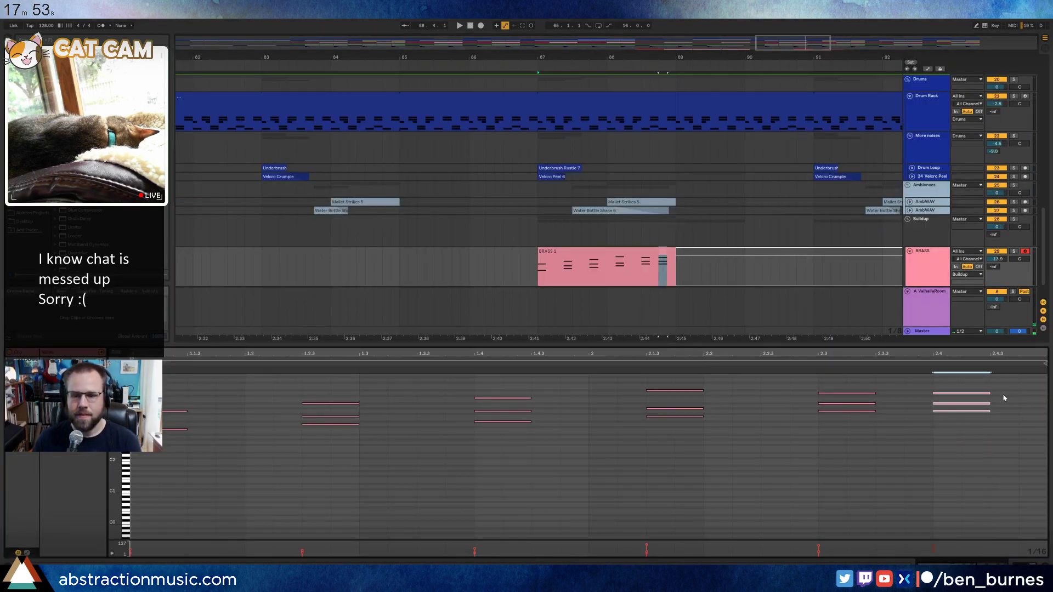
key("space")
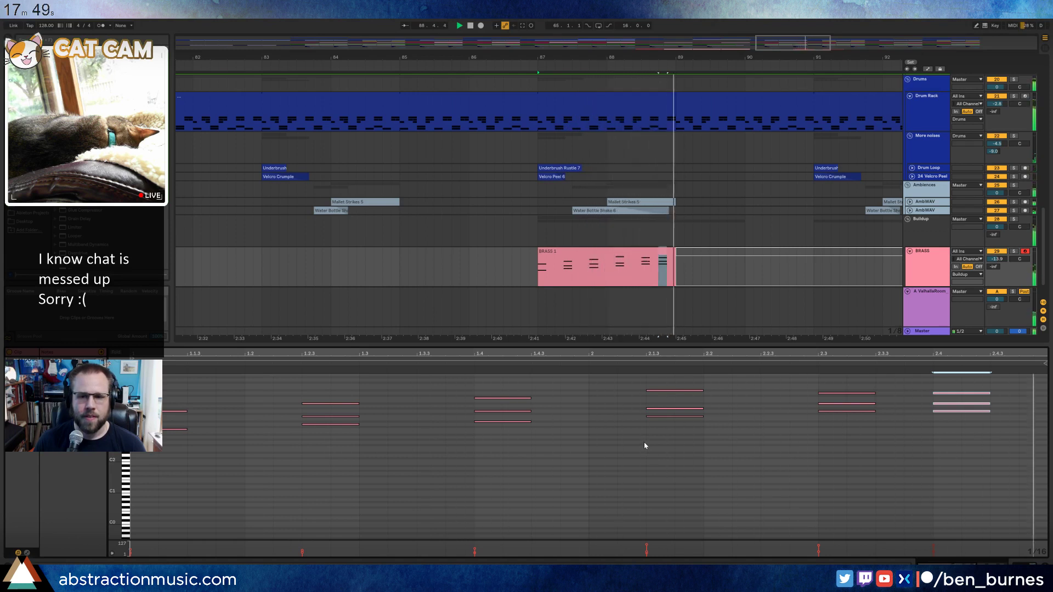
Slightly raise the velocities of all notes in the BRASS clip at bar 87 and copy the clip onto the STRONGS track below.
left_click_drag(986, 483, 177, 375)
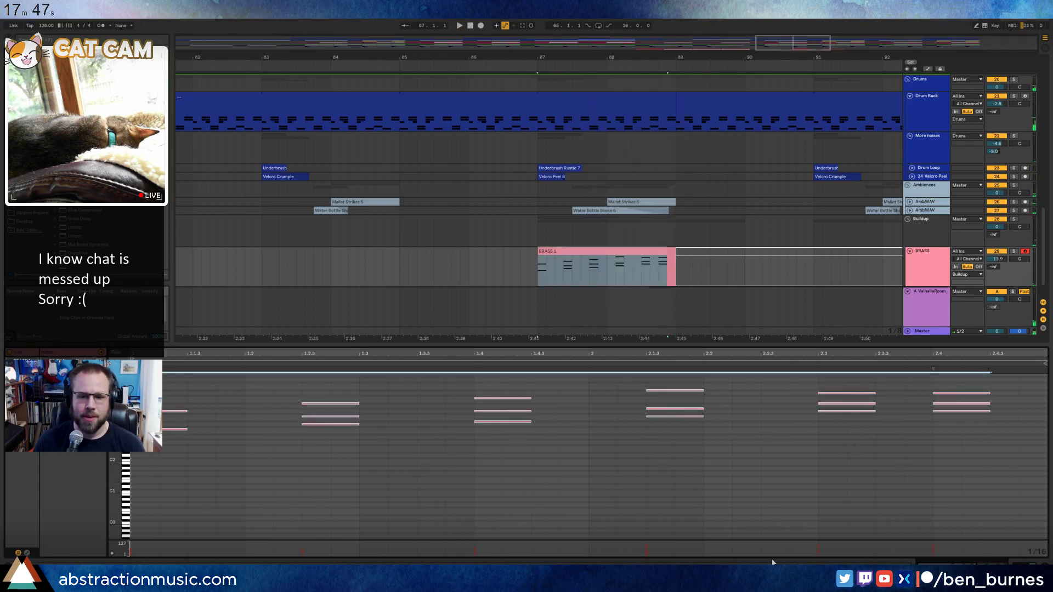
left_click_drag(932, 544, 933, 541)
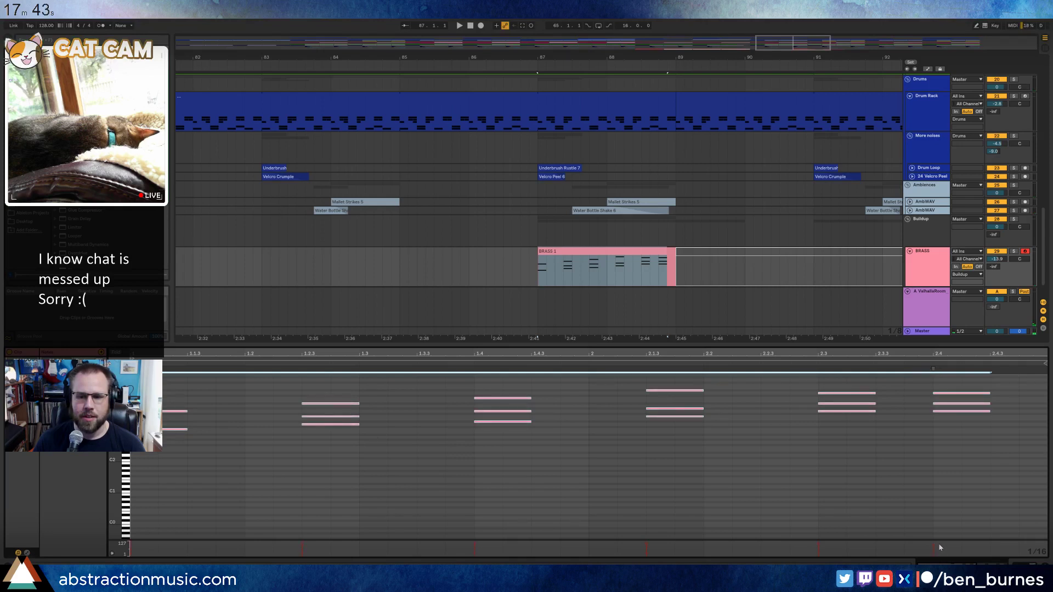
left_click(574, 251)
mouse_move(579, 253)
left_mouse_down()
mouse_move(577, 294)
mouse_move(575, 262)
left_mouse_up()
Delete the deactivated BRASS clip starting at bar 89 and the leftover BRASS 1 and STRONGS 1 clips after bar 89 on the STRONGS track.
left_click(730, 267)
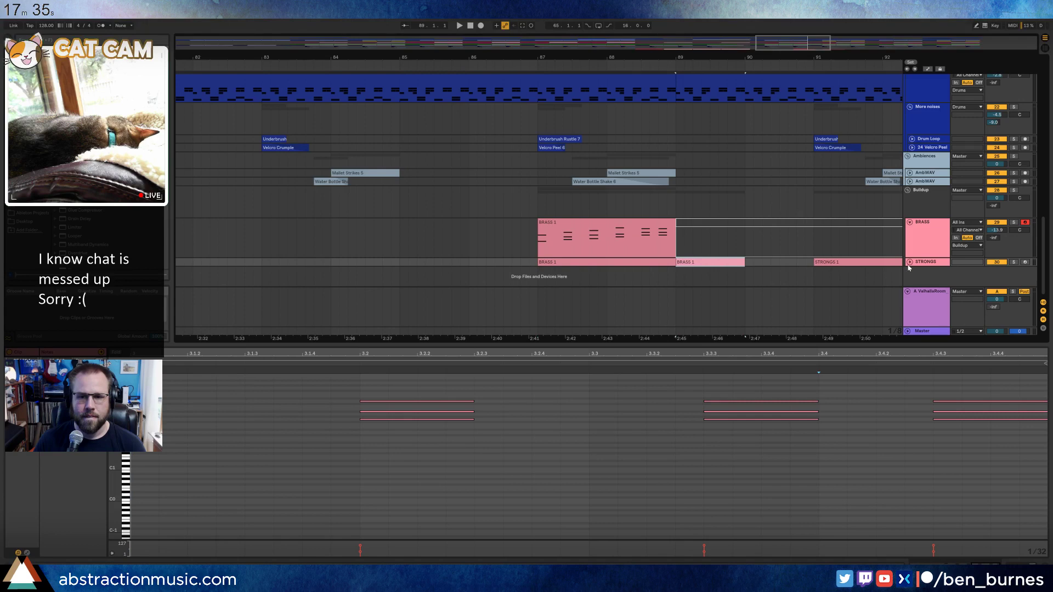
scroll(754, 236, "down", 5)
left_click(762, 221)
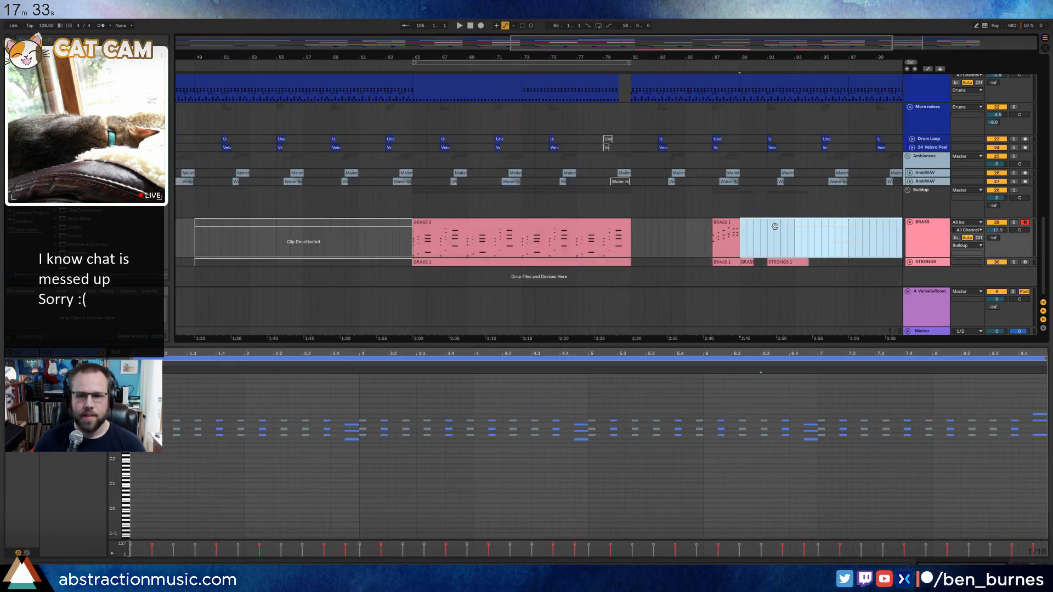
key("Delete")
left_click(780, 262)
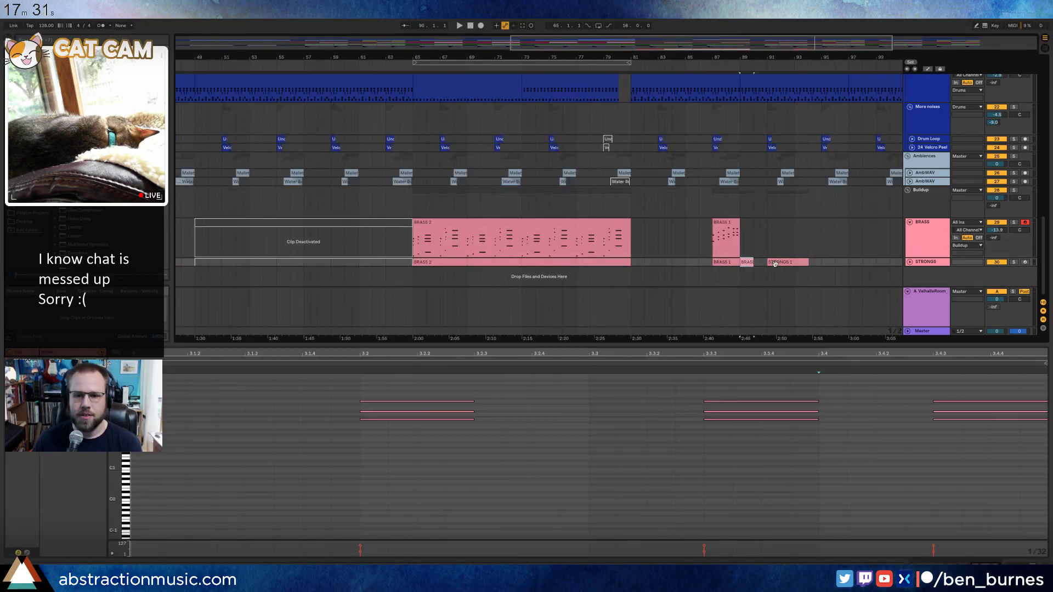
key("Delete")
Audition the brass at bar 87, transpose all notes of the STRONGS clip there down one octave, and play it again.
left_click(726, 236)
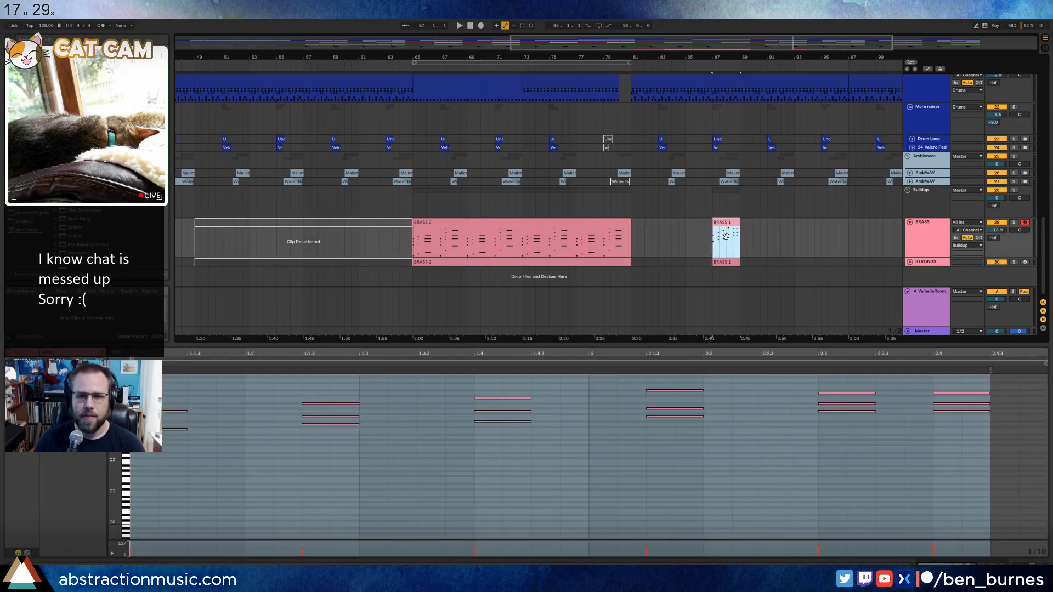
key("space")
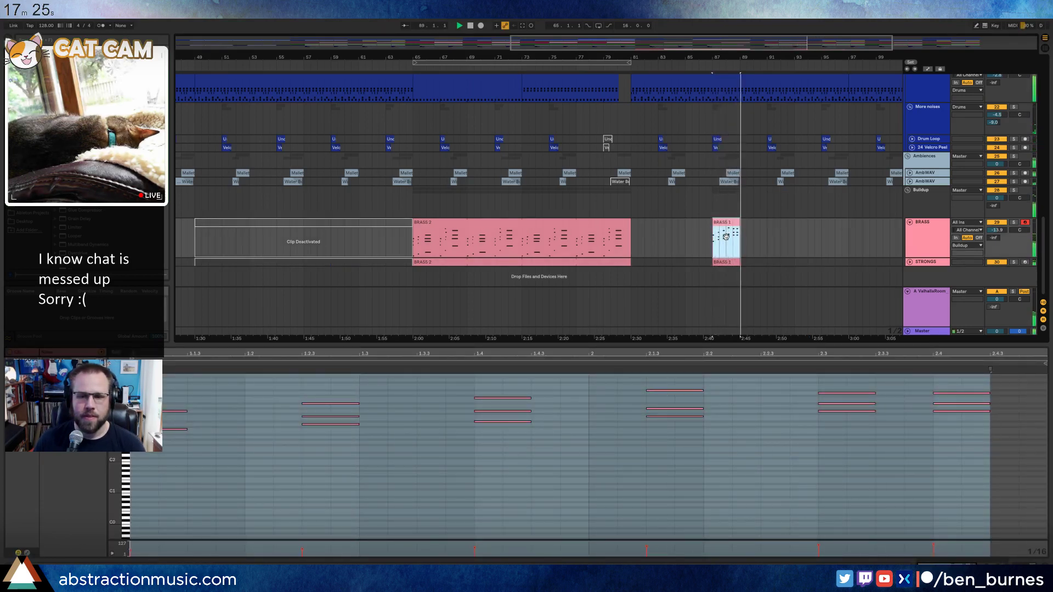
left_click_drag(731, 260, 732, 262)
left_click(736, 445)
left_click(817, 511)
key("ctrl+a")
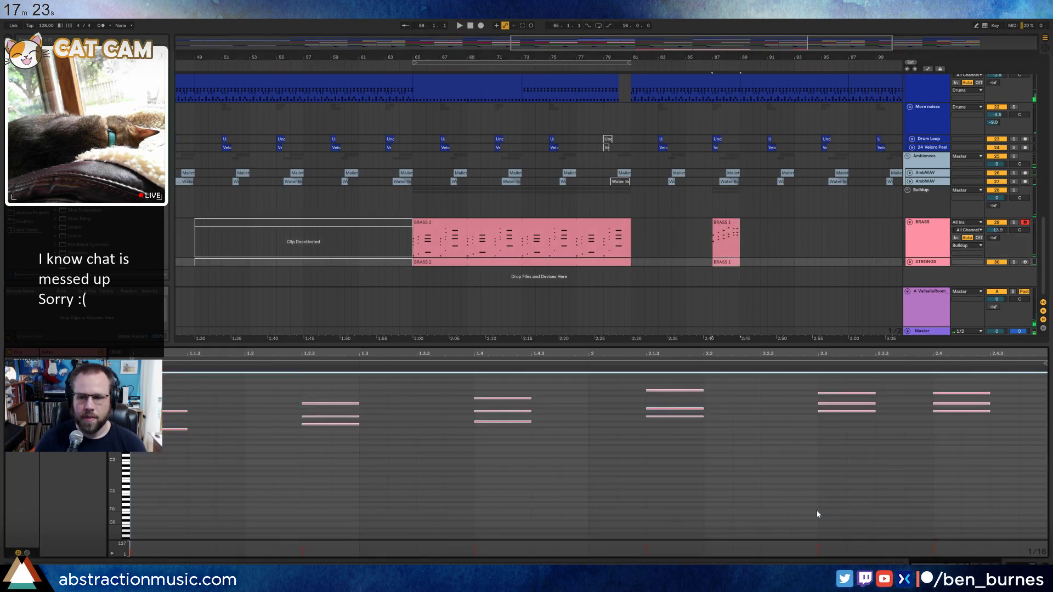
key("shift+Down")
key("space")
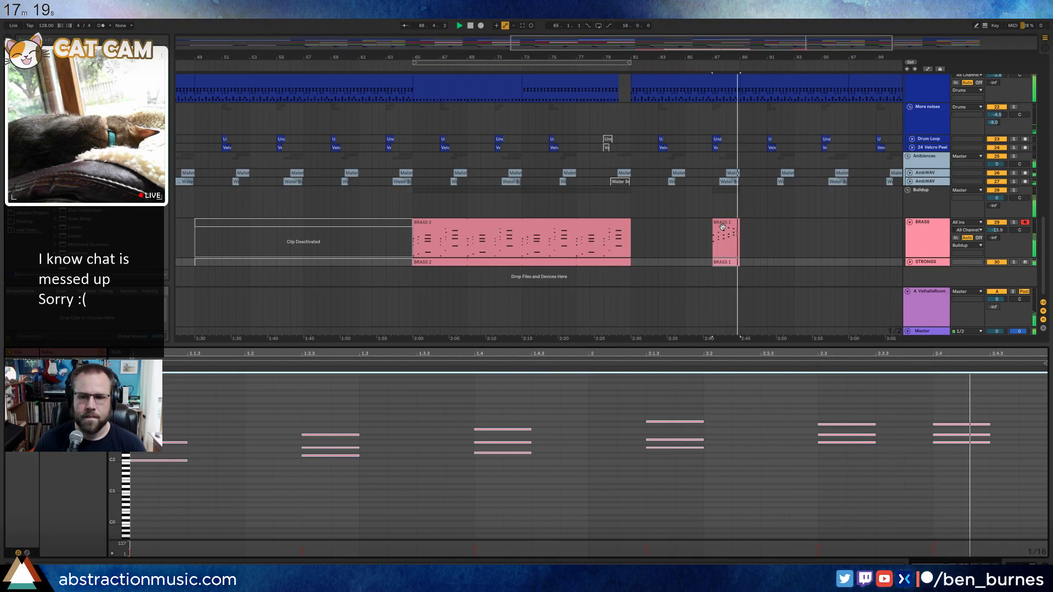
Duplicate bars 81 to 89 of the BRASS and STRONGS tracks into bars 89 to 97.
left_click_drag(635, 228, 736, 266)
key("ctrl+d")
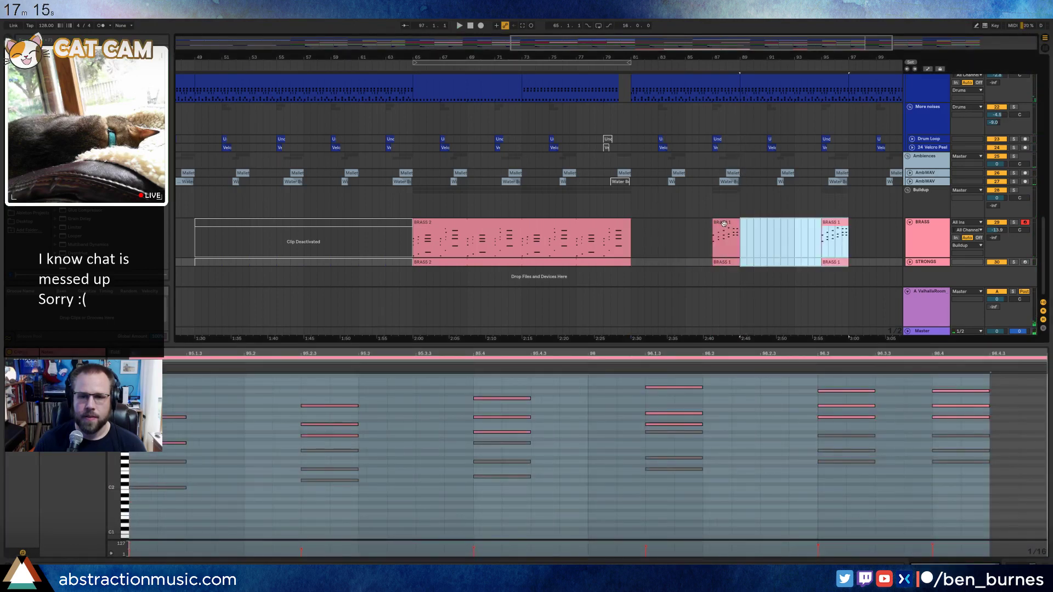
Raise the top notes of the last two chords in the BRASS and STRONGS clips at bar 95 by about three semitones.
left_click_drag(682, 52, 720, 38)
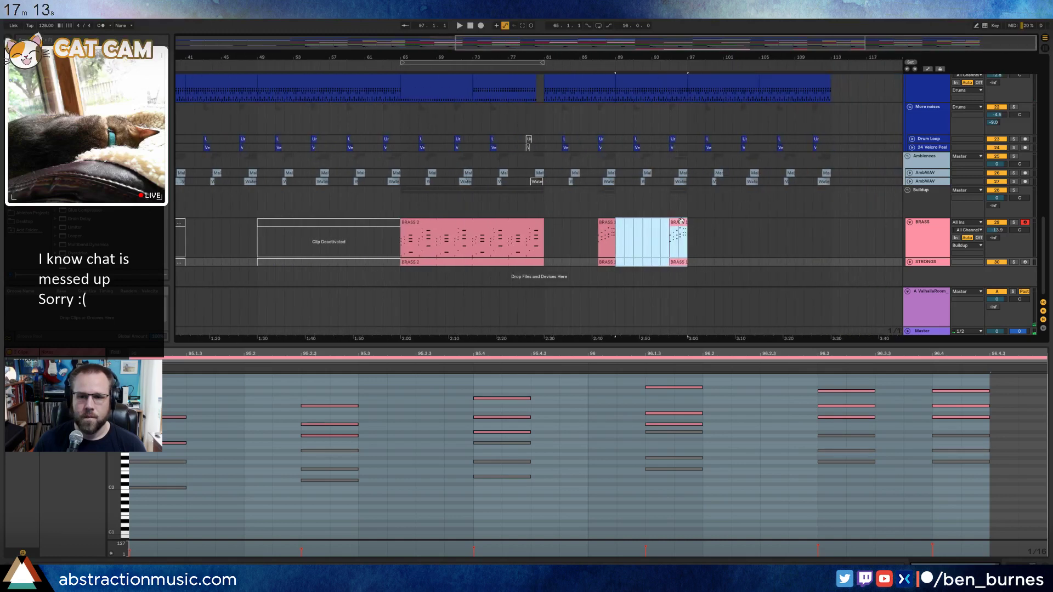
left_click(681, 221)
left_click_drag(790, 395, 982, 404)
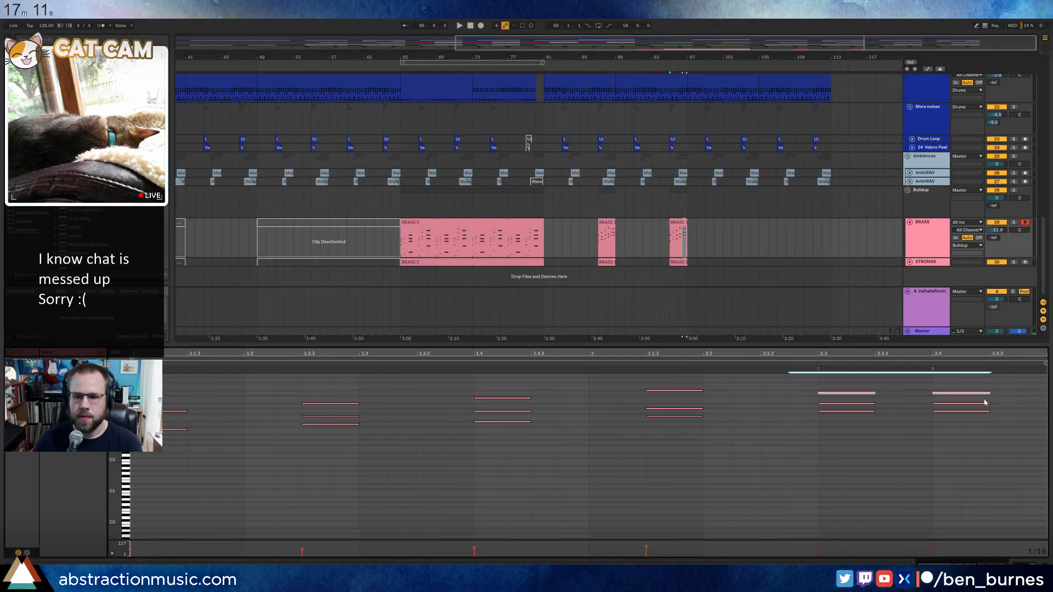
left_click(679, 261)
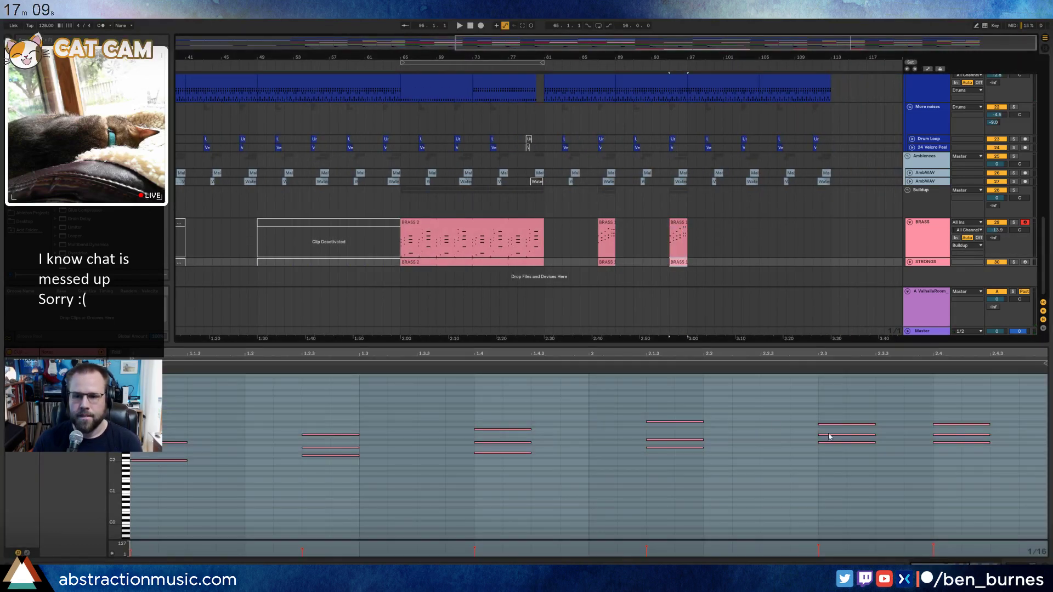
left_click_drag(811, 411, 991, 435)
key("Up")
key("Up")
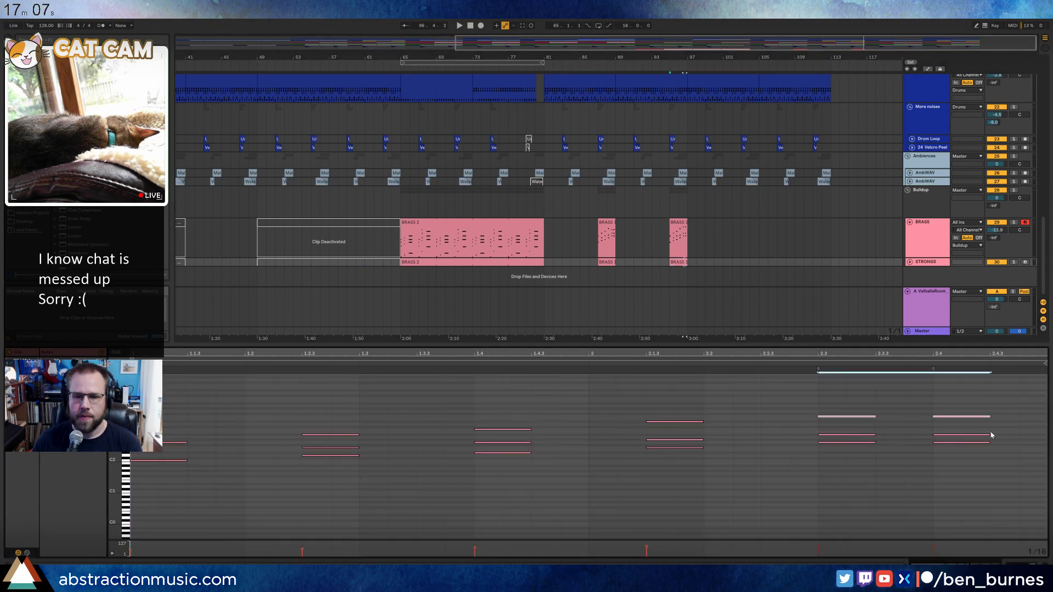
Play the edited stabs and duplicate bars 81 to 97 of the BRASS and STRONGS tracks into bars 97 to 113.
key("space")
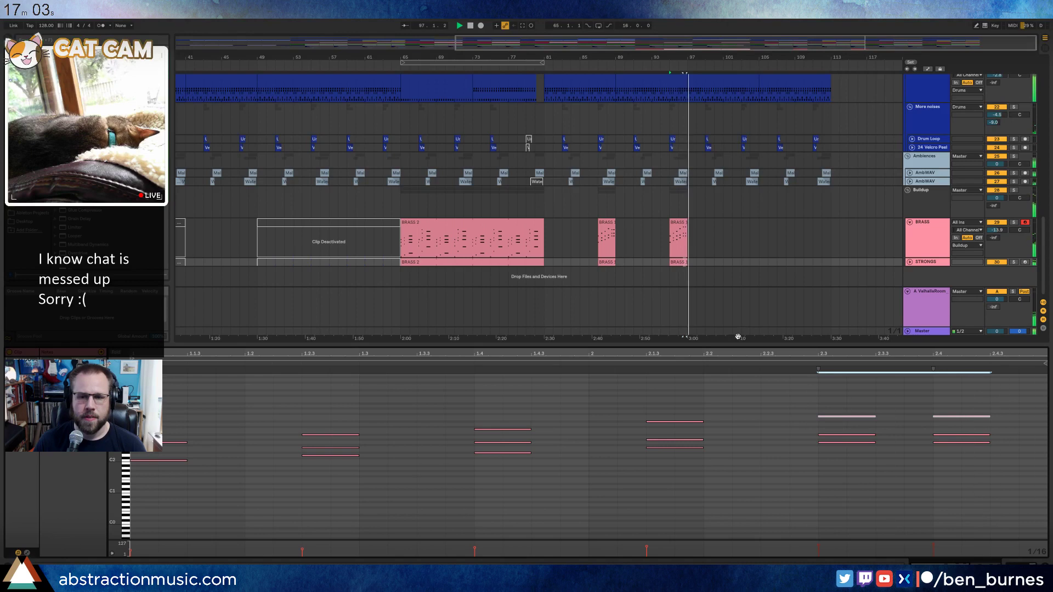
left_click_drag(548, 229, 689, 263)
key("ctrl+d")
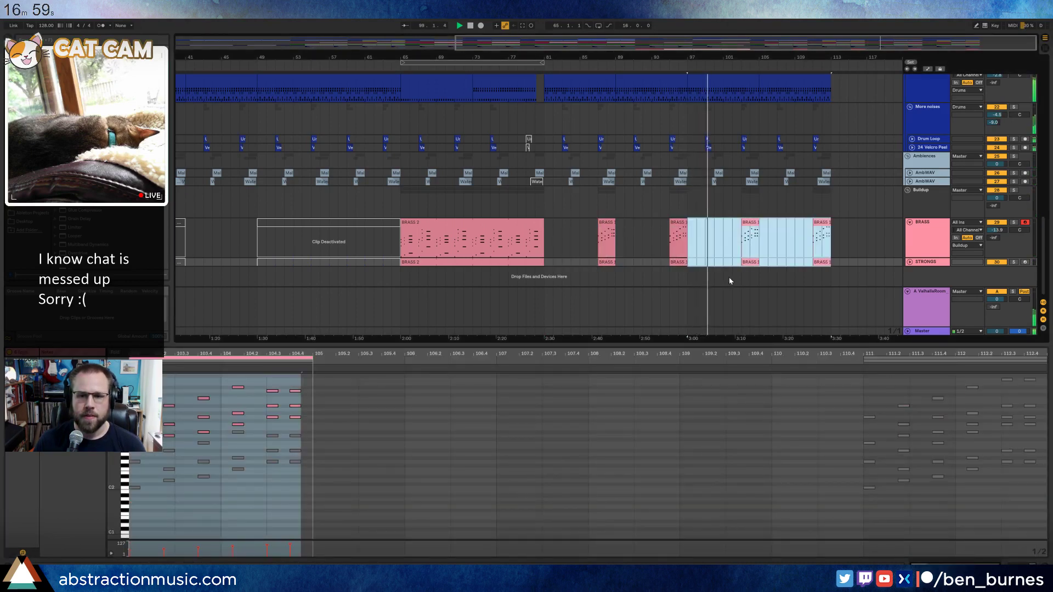
Record two sustained rolled chords and two short closing notes on the 8 Kontakt 5 track from bar 97 to bar 105.
key("shift+Tab")
scroll(735, 255, "up", 10)
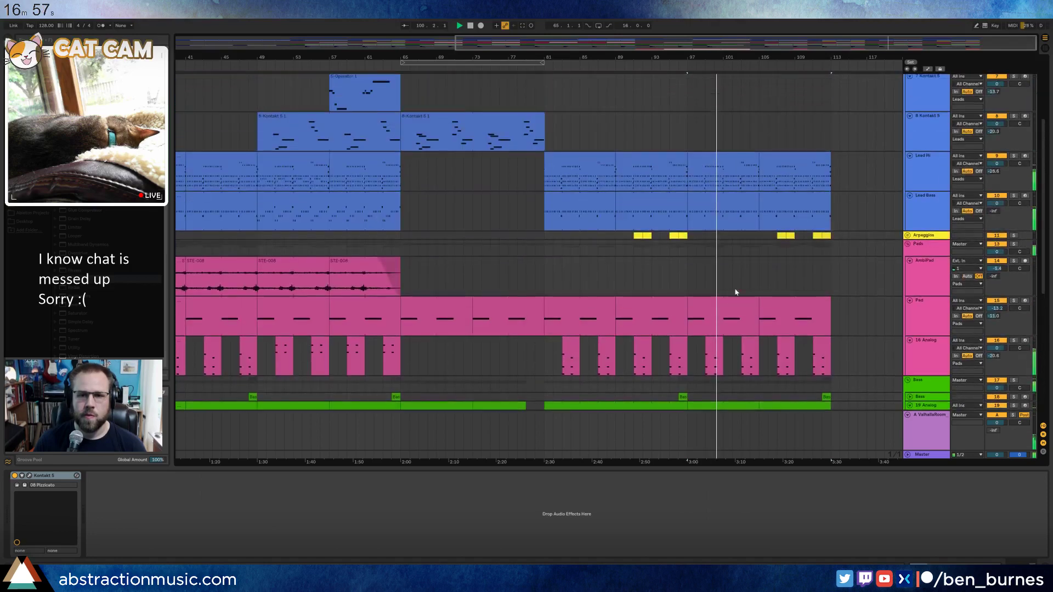
scroll(732, 299, "up", 5)
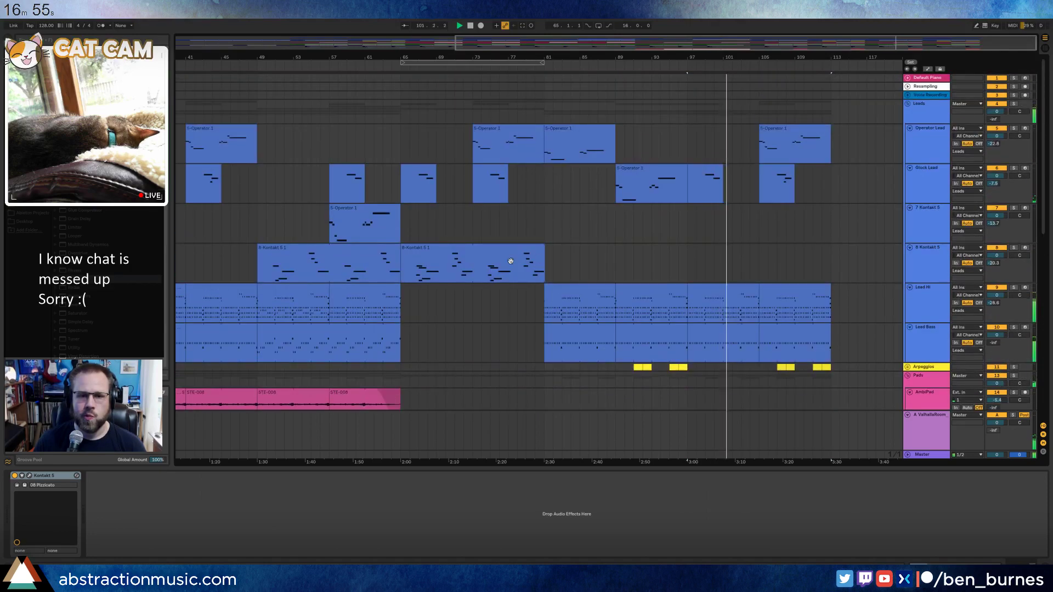
left_click(680, 253)
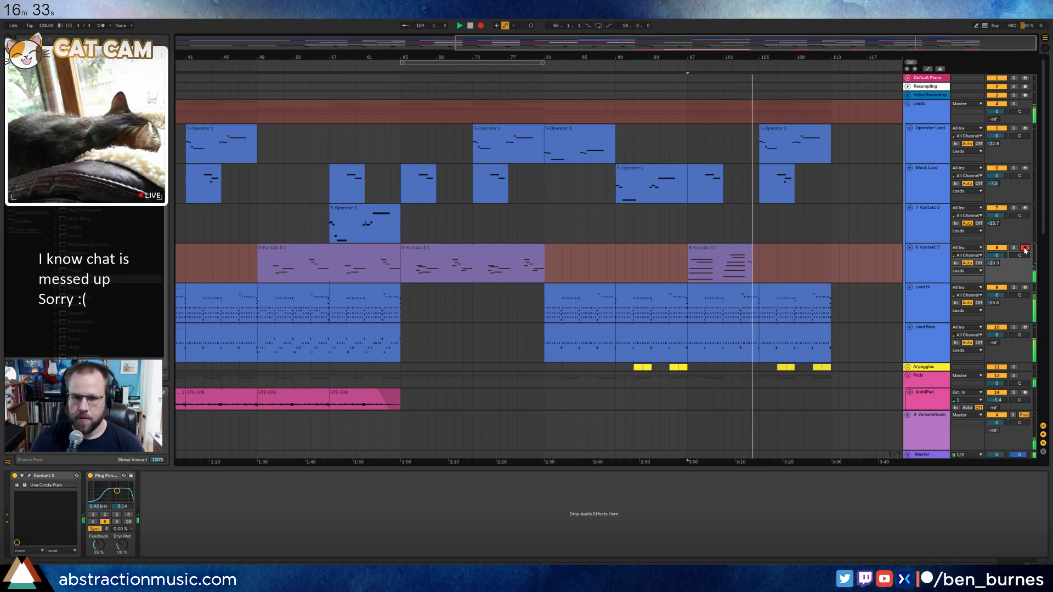
key("space")
left_click(744, 250)
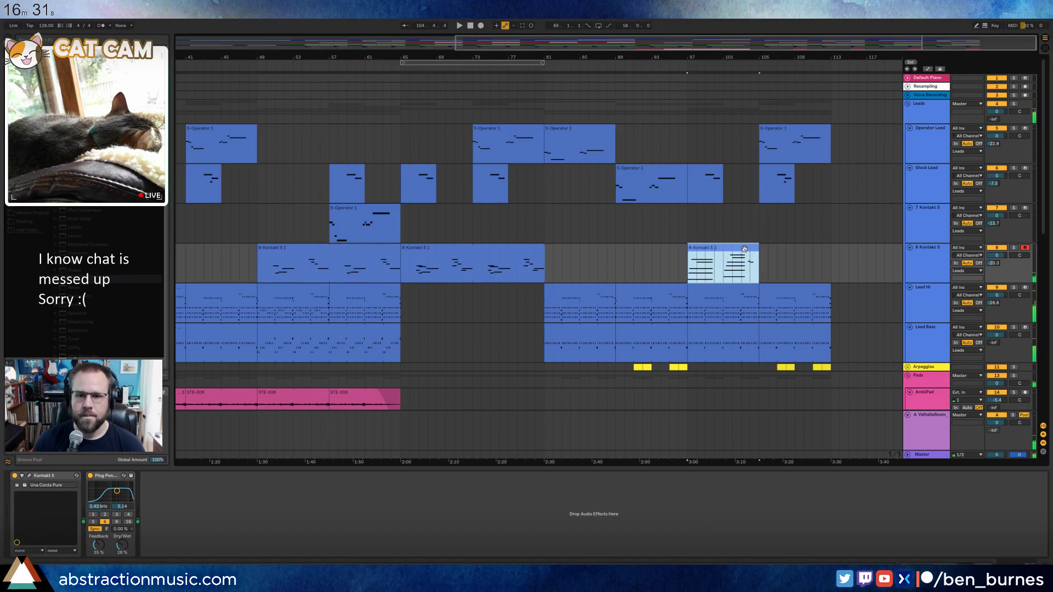
key("ctrl+d")
key("shift+Tab")
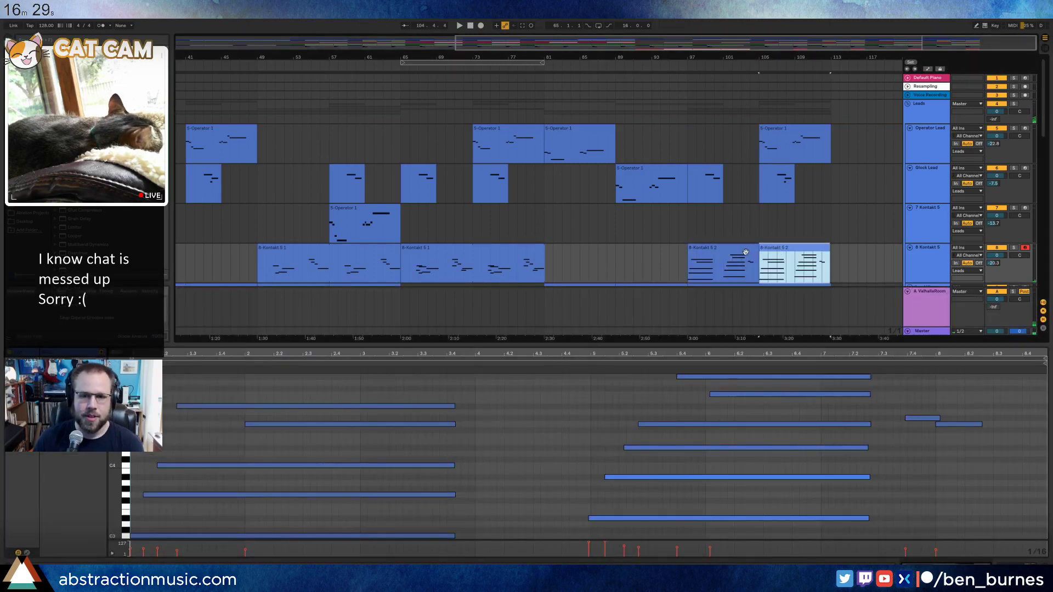
key("ctrl+z")
Play the recorded Kontakt clip from bar 97 and check its notes.
left_click(527, 450)
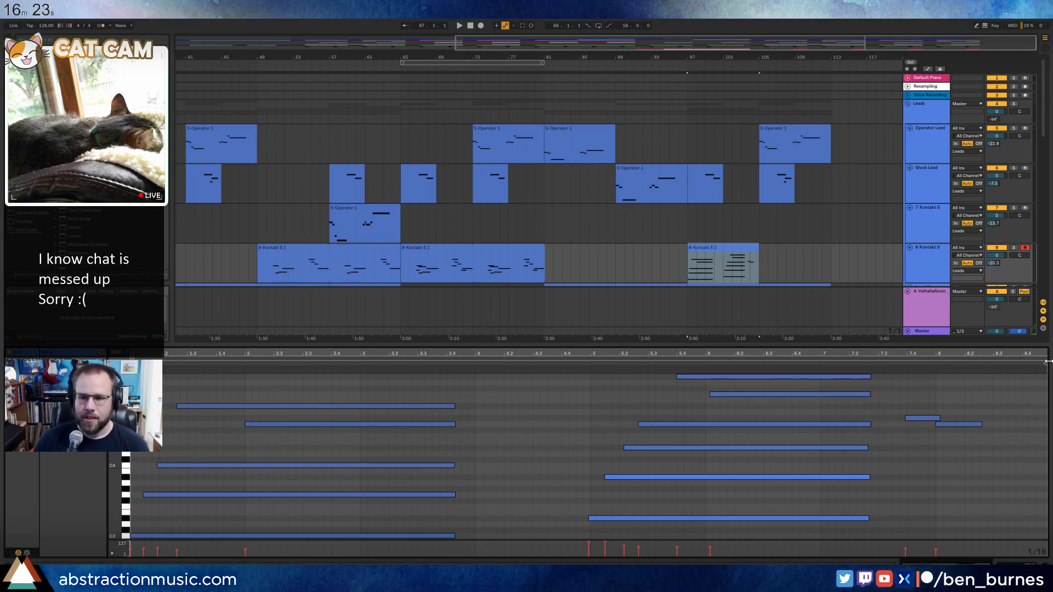
key("ctrl+a")
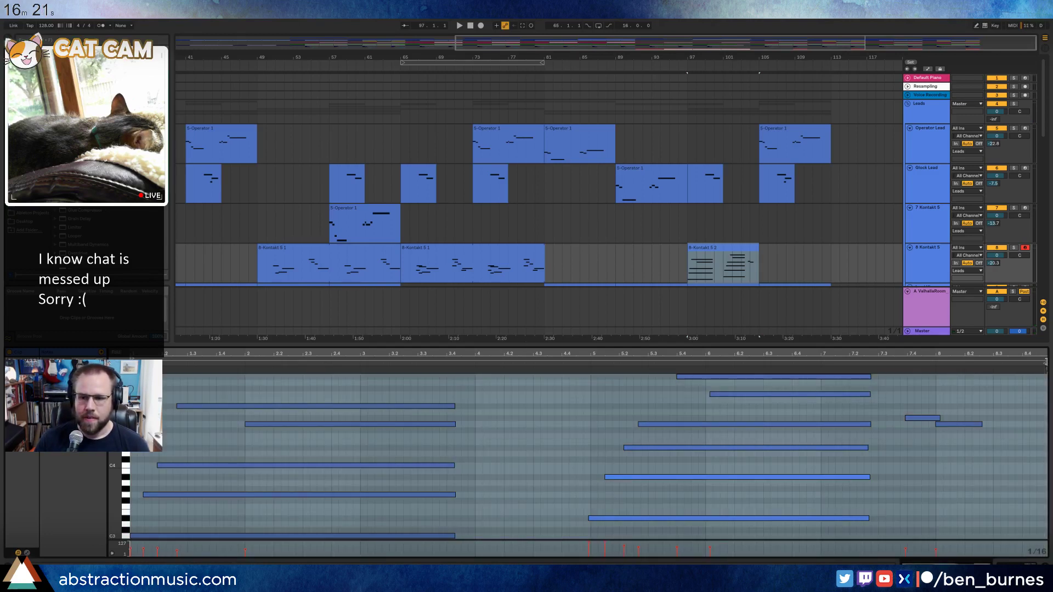
left_click_drag(1046, 362, 998, 366)
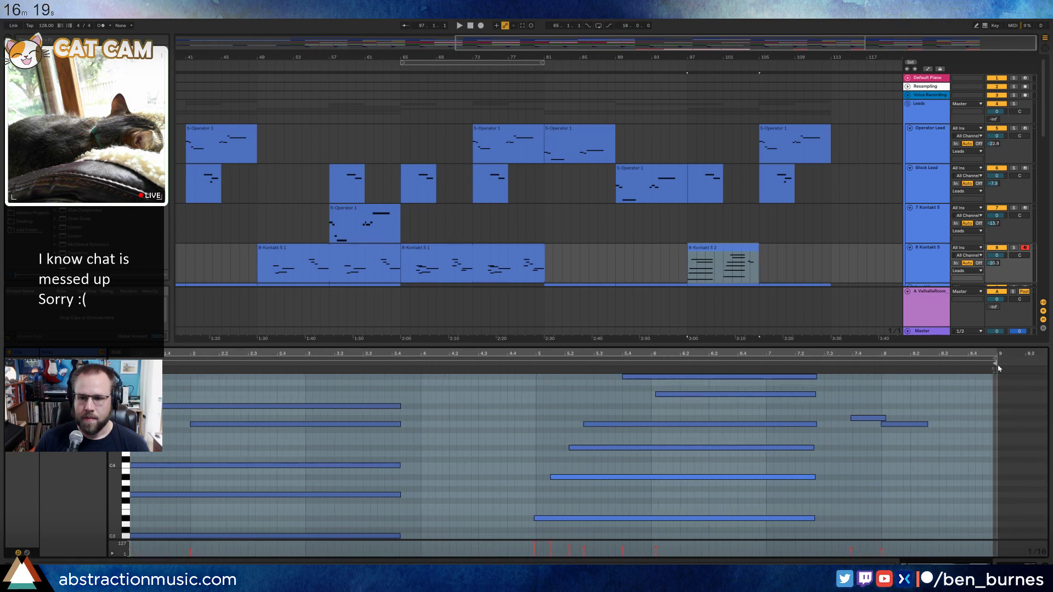
left_click(739, 255)
key("space")
left_click_drag(114, 476, 105, 469)
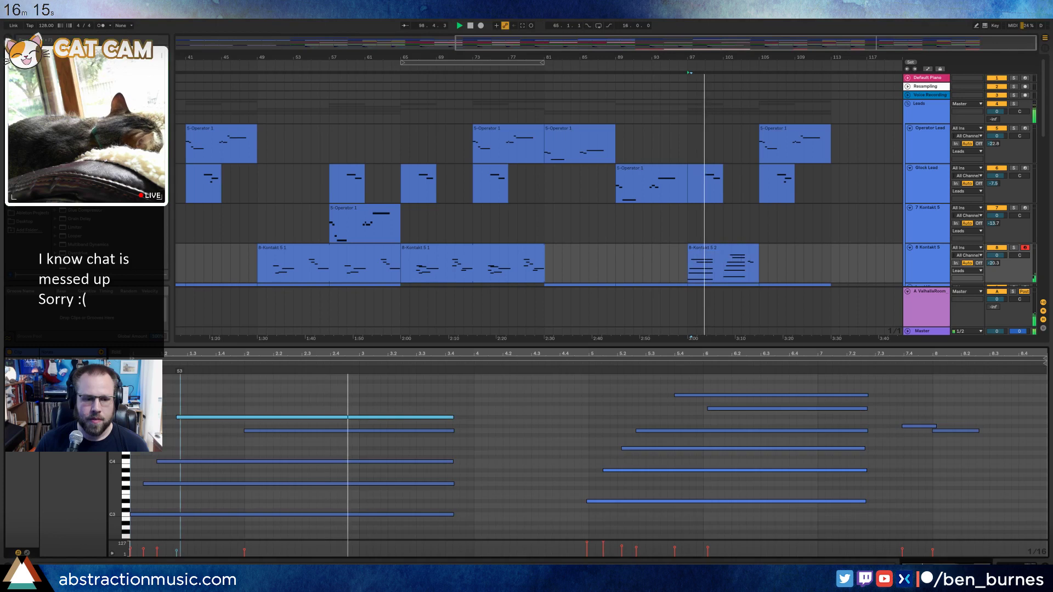
left_click(176, 551)
key("space")
left_click_drag(580, 527, 949, 387)
key("Delete")
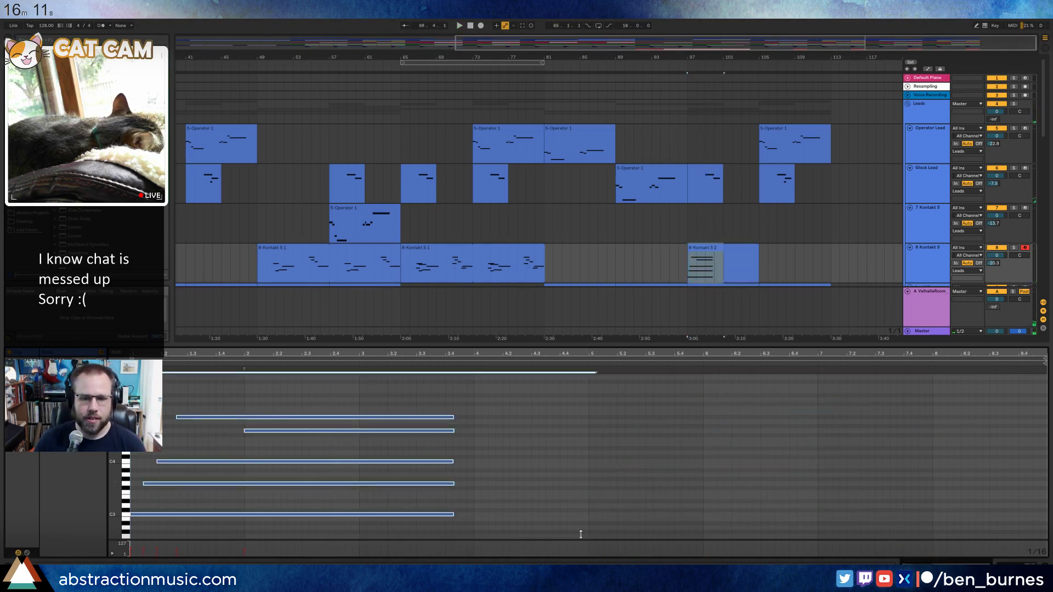
key("ctrl+z")
Replace the second chord in the Kontakt clip with a copy of the first, keeping the two short closing notes.
left_click_drag(610, 387, 817, 541)
key("Delete")
left_click_drag(369, 393, 587, 526)
key("ctrl+d")
left_click(553, 439)
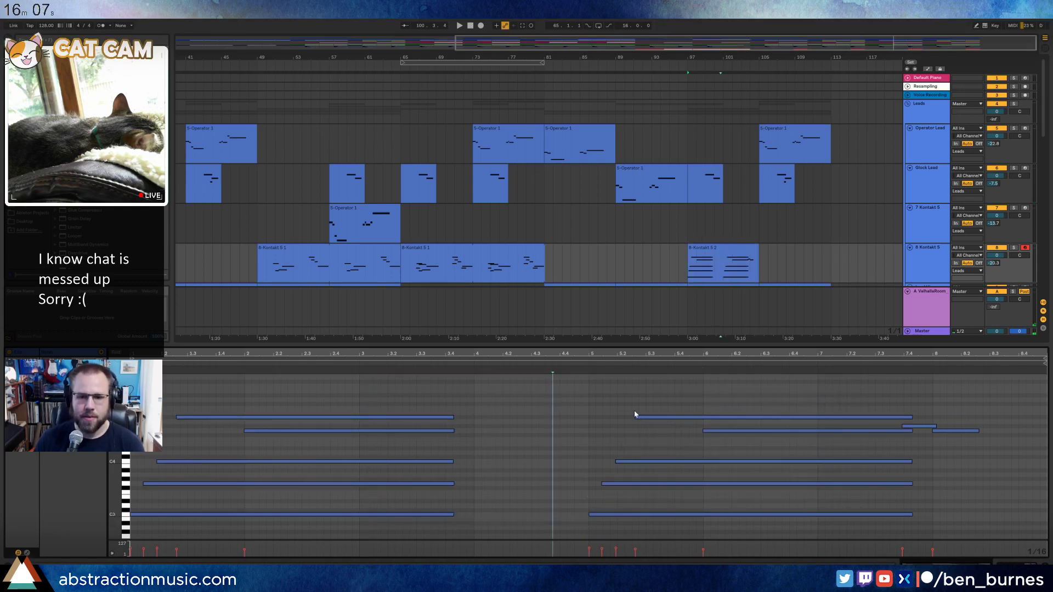
Raise the top note of the copied chord by four semitones.
left_click(647, 417)
key("Up")
key("Up")
key("Up")
key("Up")
Raise the last-entering note of the copied chord by five semitones and play the clip from bar 97.
left_click(740, 431)
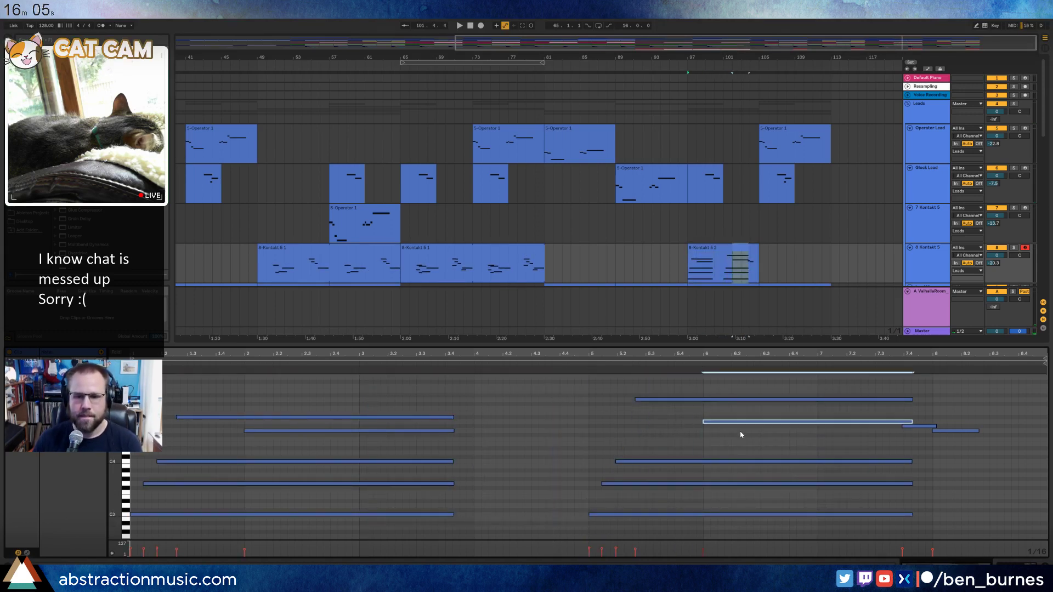
key("Up")
key("Up")
key("Up")
key("Up")
key("Up")
key("Up")
key("Down")
key("space")
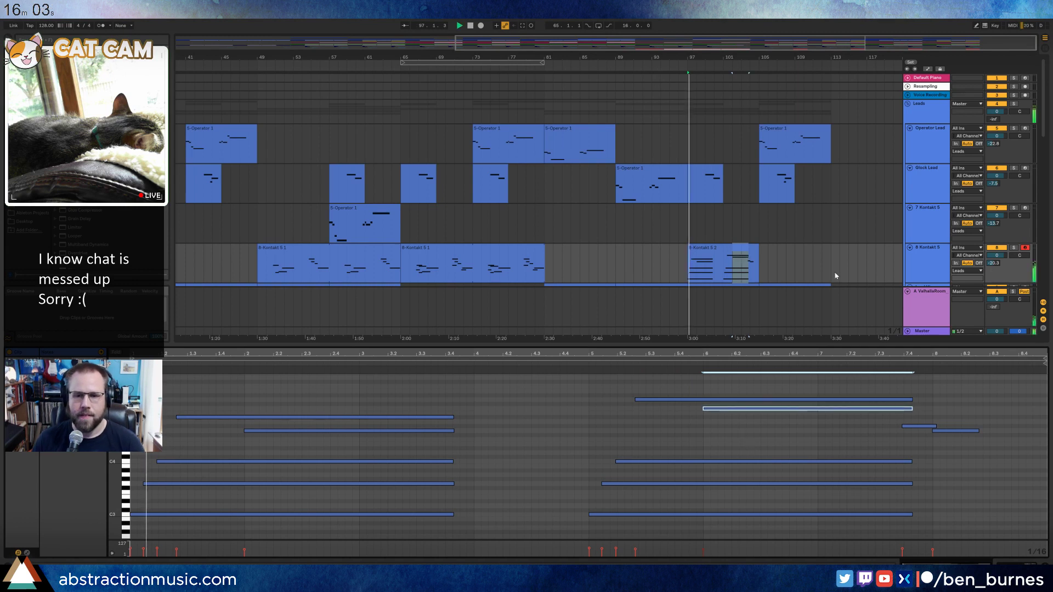
Duplicate the Kontakt clip at bar 97 into bars 105 to 113.
left_click(754, 275)
key("ctrl+d")
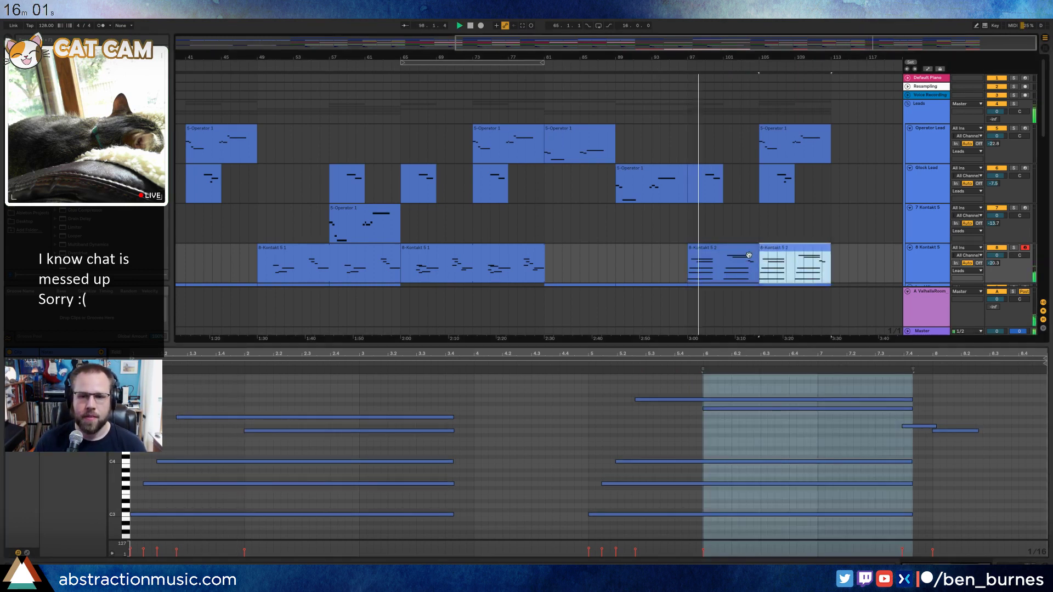
scroll(780, 254, "down", 1)
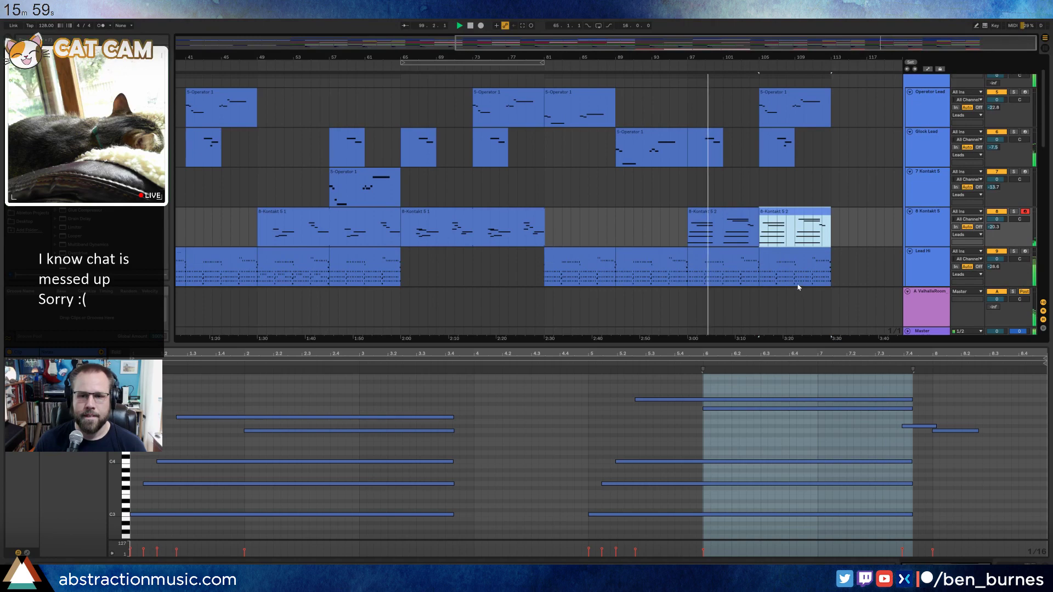
Duplicate bars 89 to 97 of the Arpeggios group into bars 97 to 105.
key("shift+Tab")
scroll(787, 300, "down", 1)
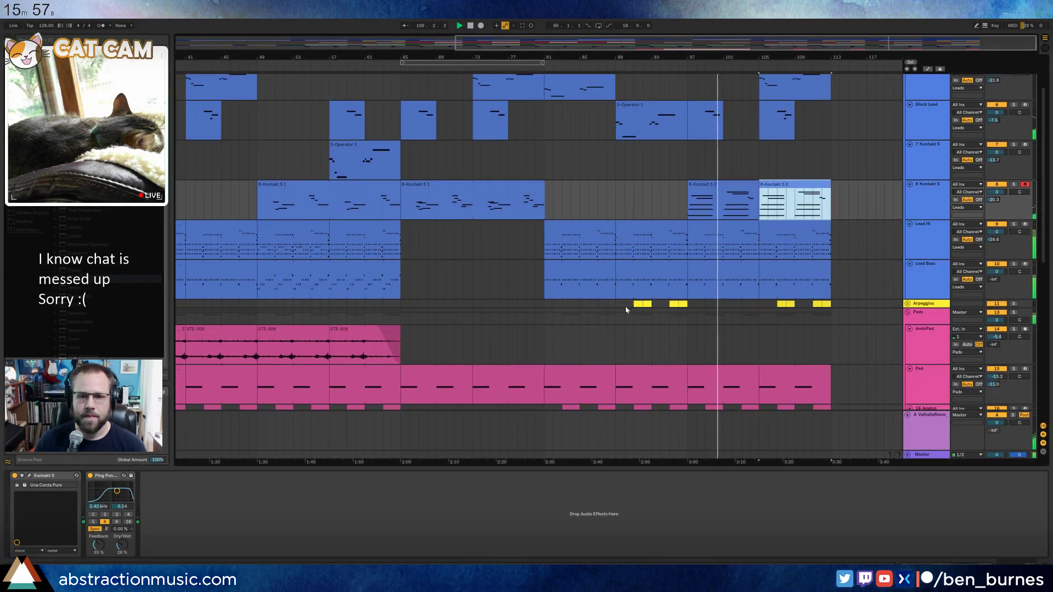
left_click_drag(617, 305, 686, 306)
key("ctrl+d")
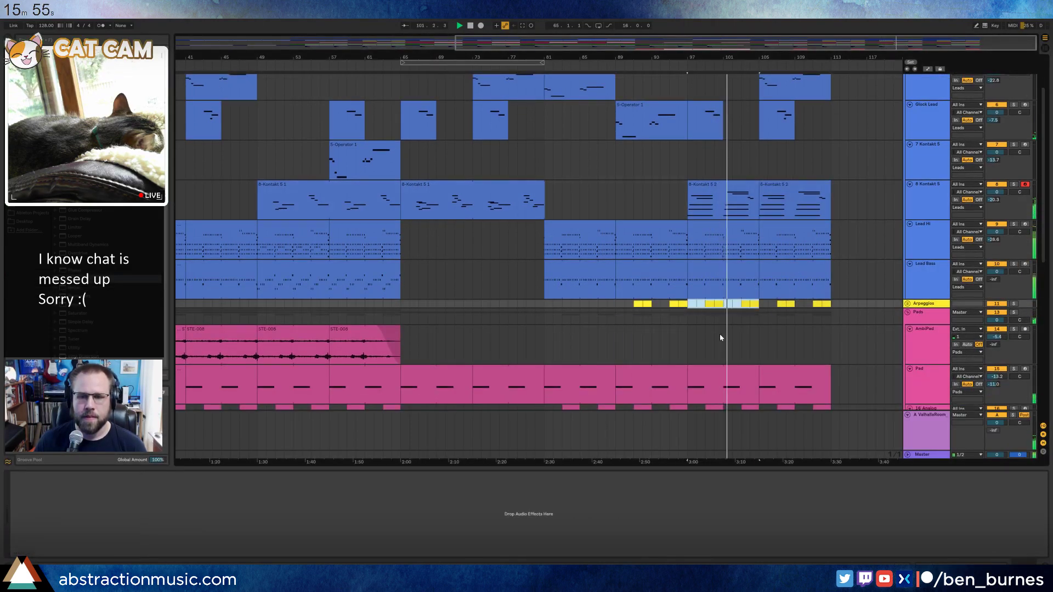
Shift the two short closing notes of the Kontakt clip at bar 97 slightly later, the last one more than the first.
left_click(719, 188)
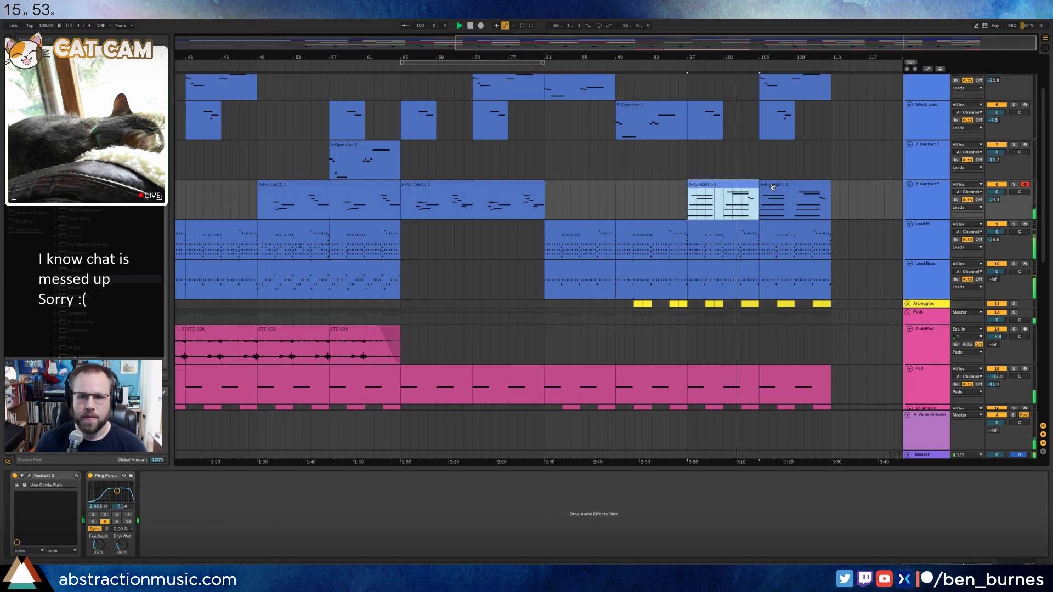
key("shift+Tab")
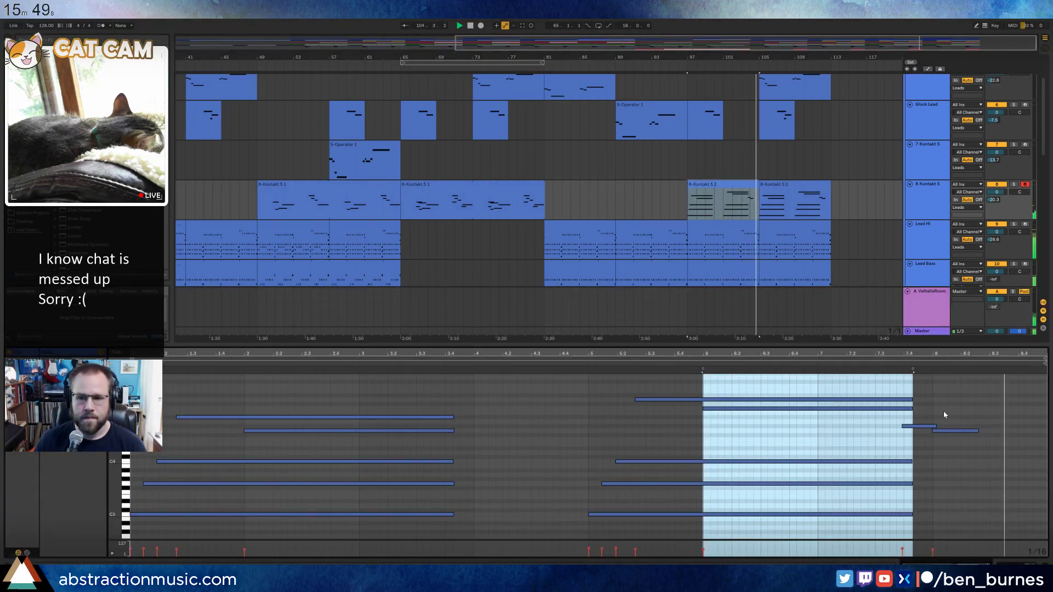
left_click(959, 431)
key("Right")
key("Right")
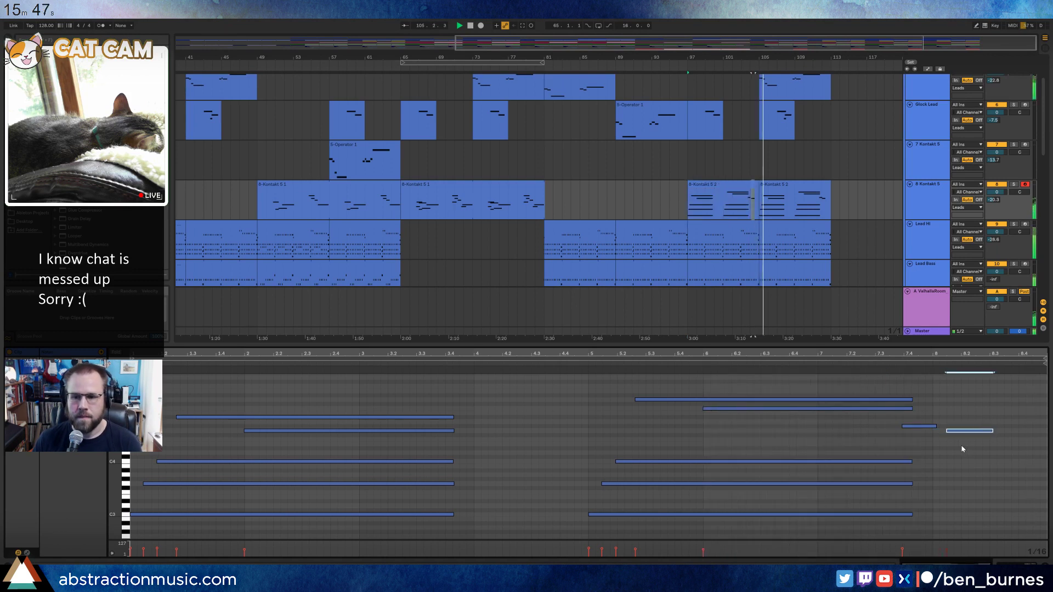
left_click(916, 427)
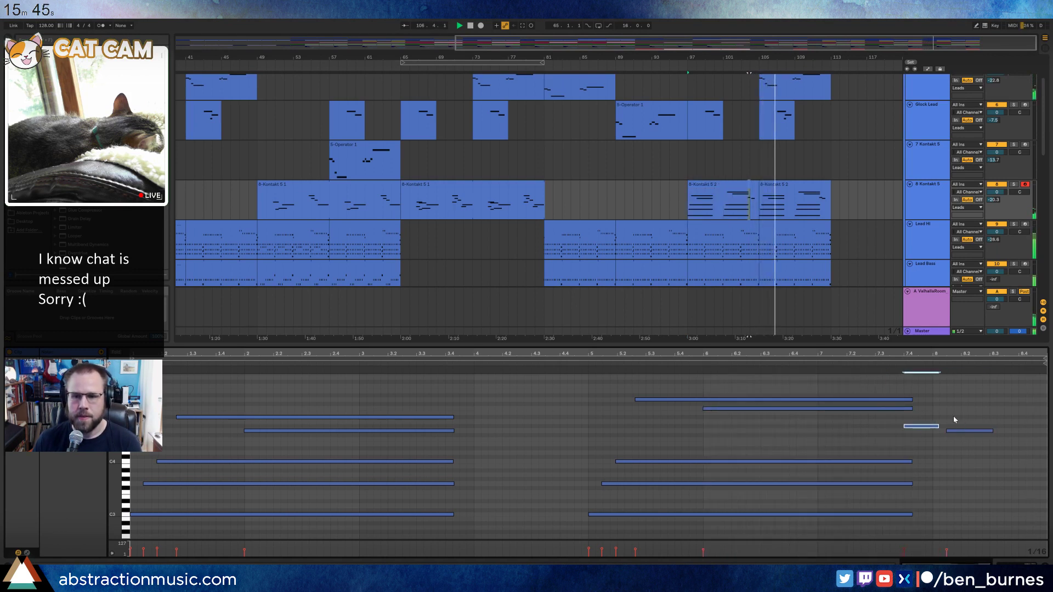
Loop the Kontakt clip at bar 97 and extend it to bar 113.
left_click(742, 192)
left_click(90, 396)
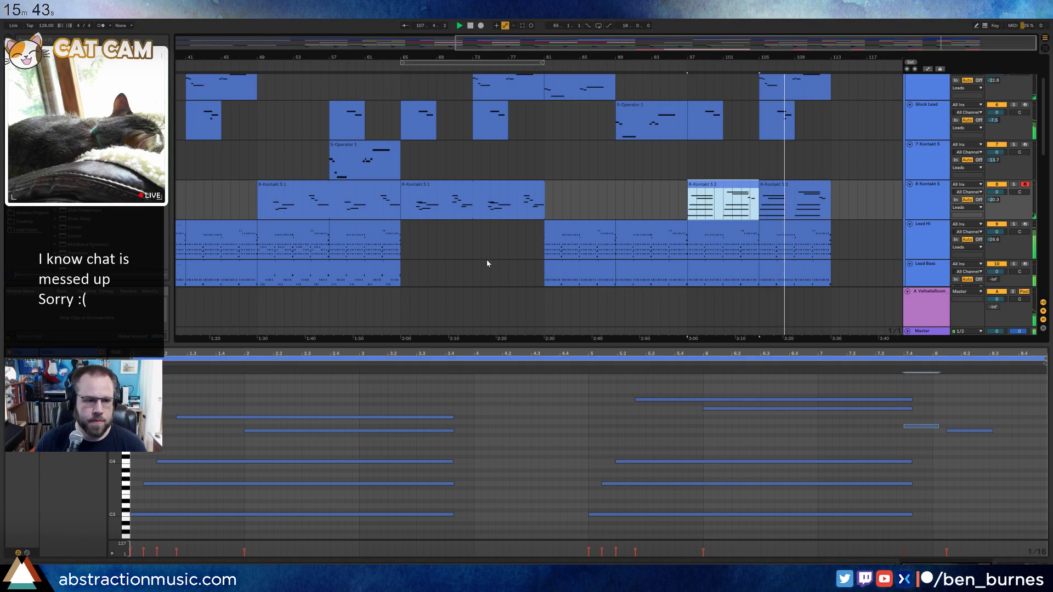
left_click_drag(758, 184, 830, 183)
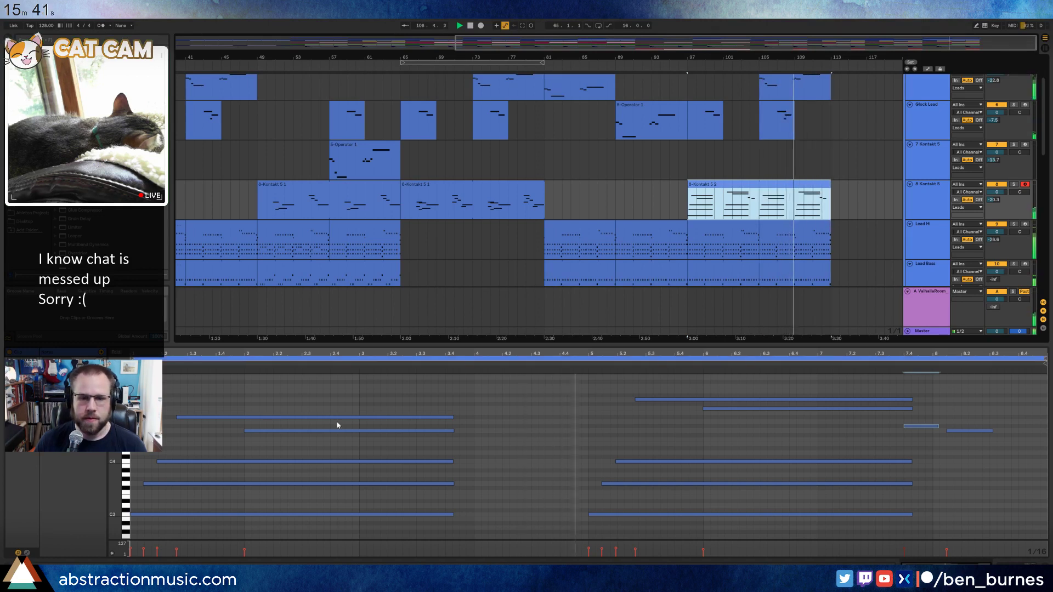
Adjust the velocities of all notes in the extended Kontakt clip and return to the arrangement.
left_click_drag(347, 400, 966, 522)
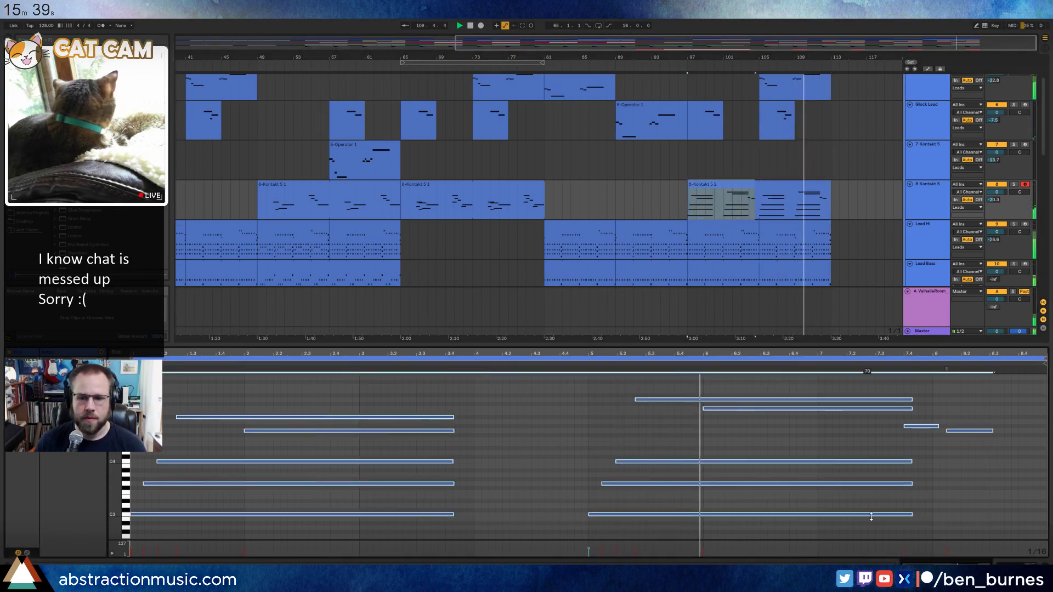
key("shift+Tab")
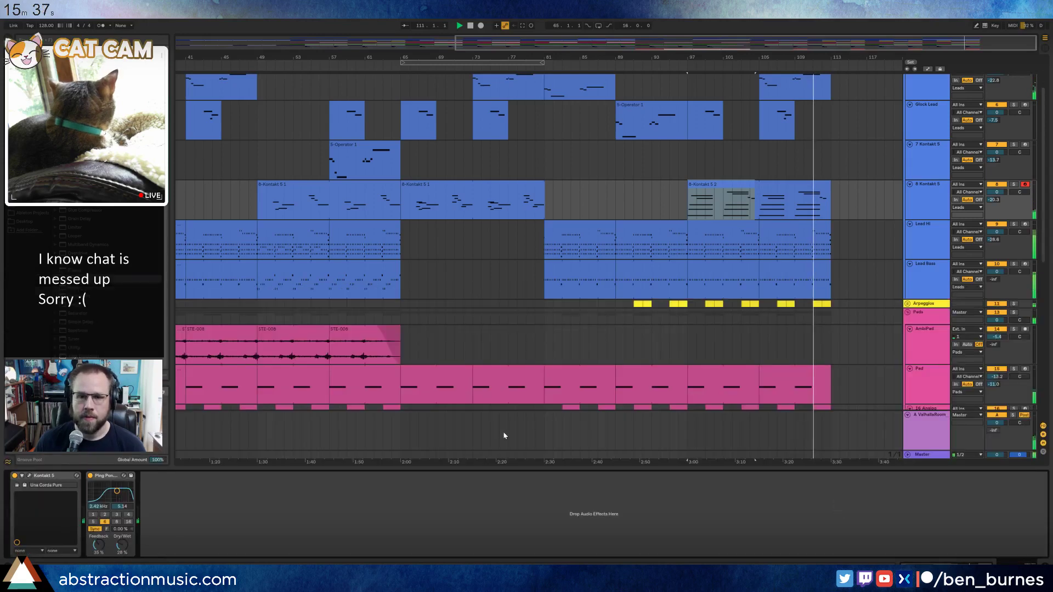
left_click(653, 322)
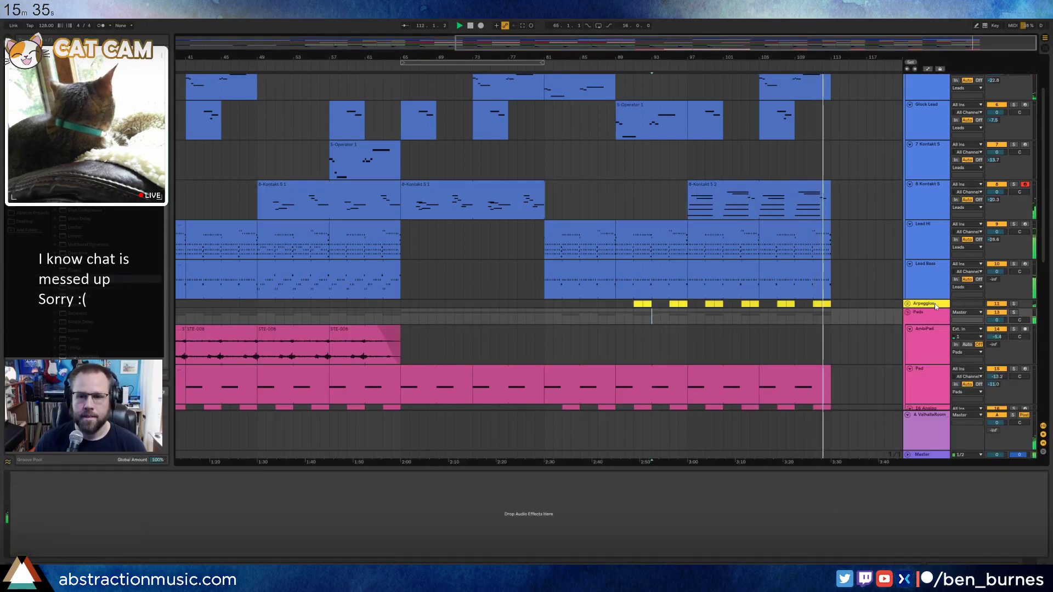
Set the arrangement loop to bars 97 to 113 and play the song from around bar 77.
left_click(798, 185)
key("space")
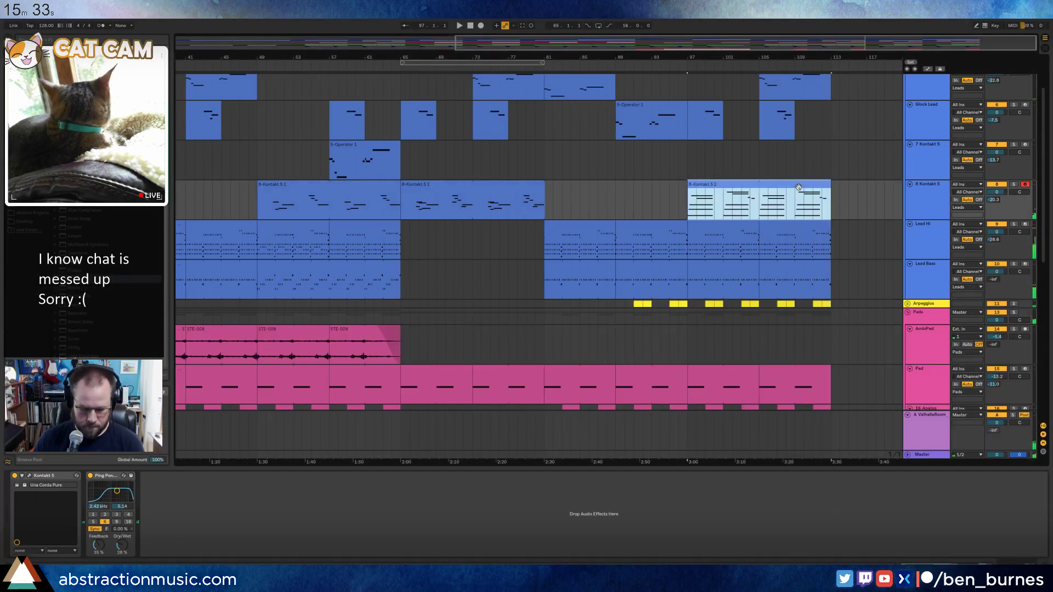
key("ctrl+l")
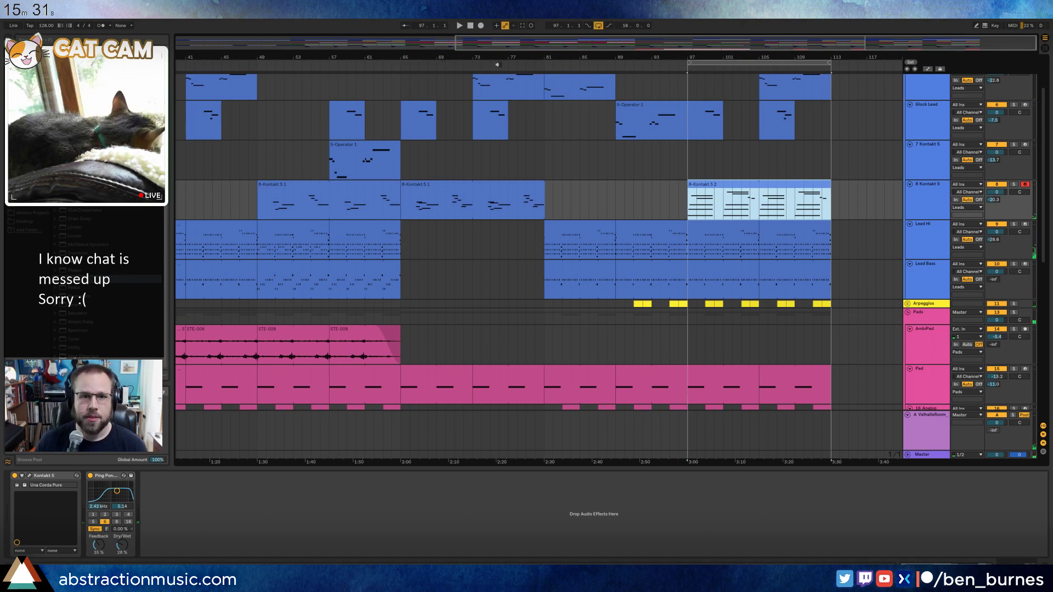
left_click(505, 65)
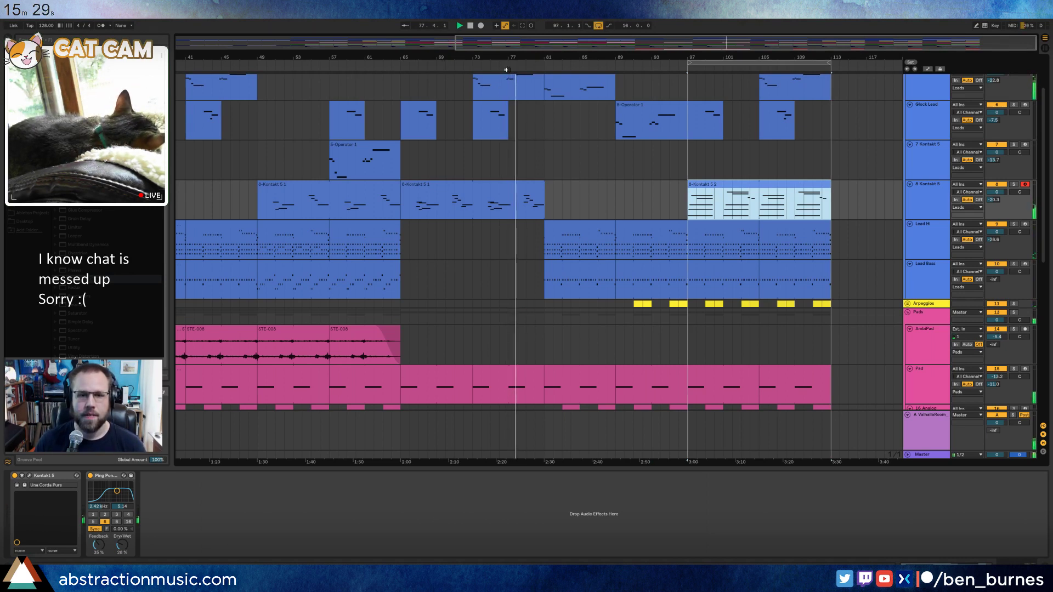
Copy the 7 Kontakt 5 track's clip at bar 57 and paste it at bar 97 on the same track.
scroll(643, 203, "up", 3)
left_click(659, 237)
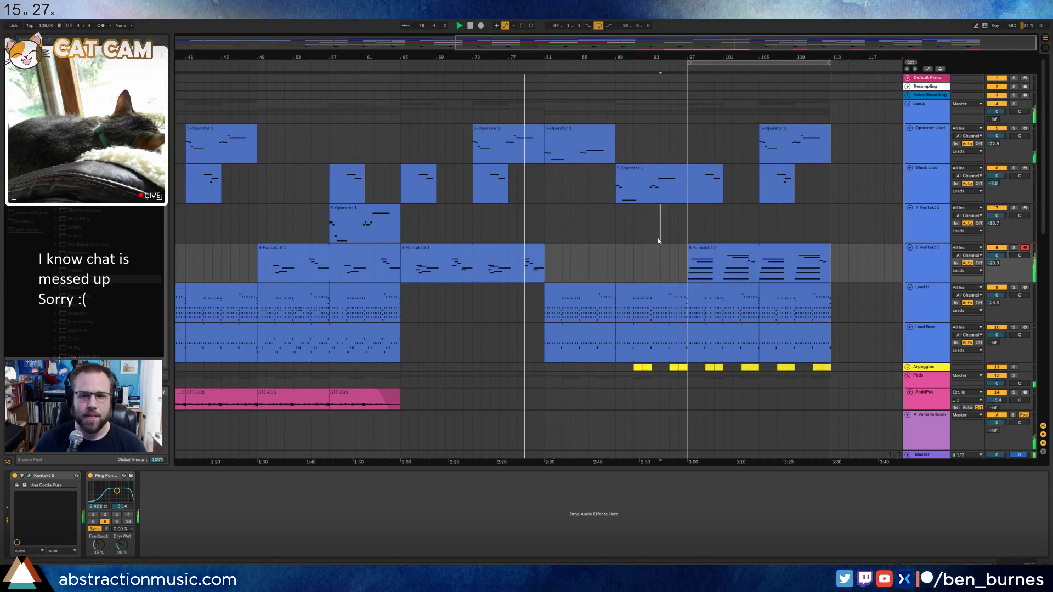
left_click(369, 210)
key("ctrl+c")
left_click(688, 222)
key("ctrl+v")
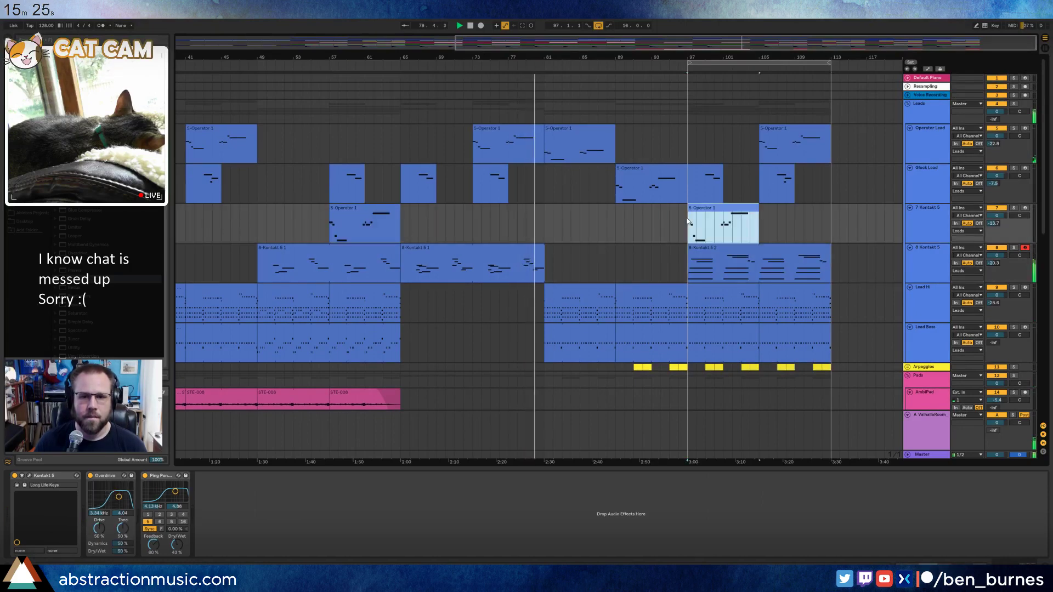
In the Operator Lead clip at bar 81, draw consecutive D5, C5 and G4 notes filling bars 3 and 4.
double_click(559, 128)
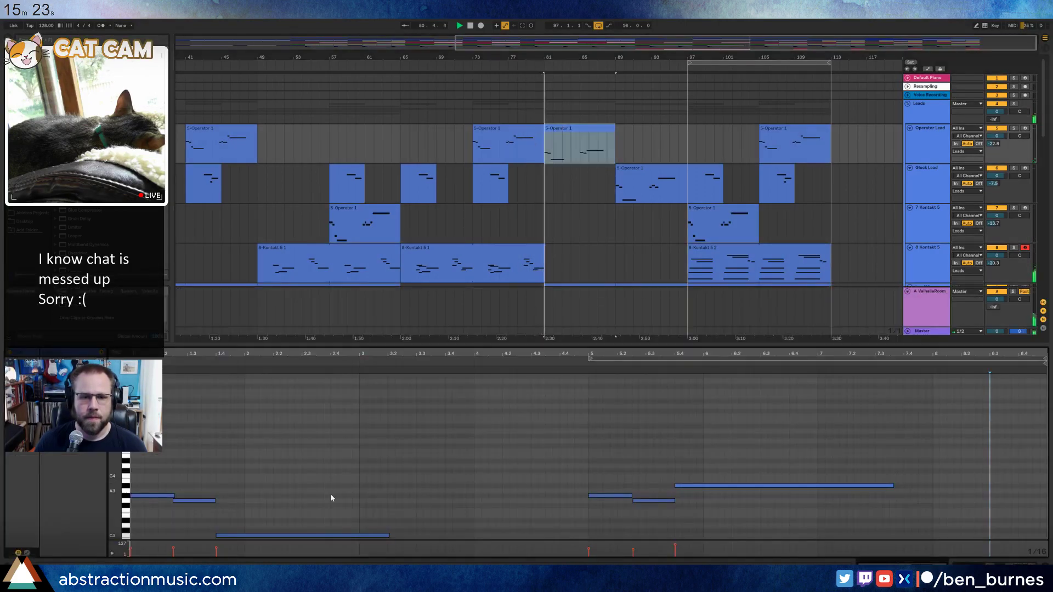
left_click(317, 494)
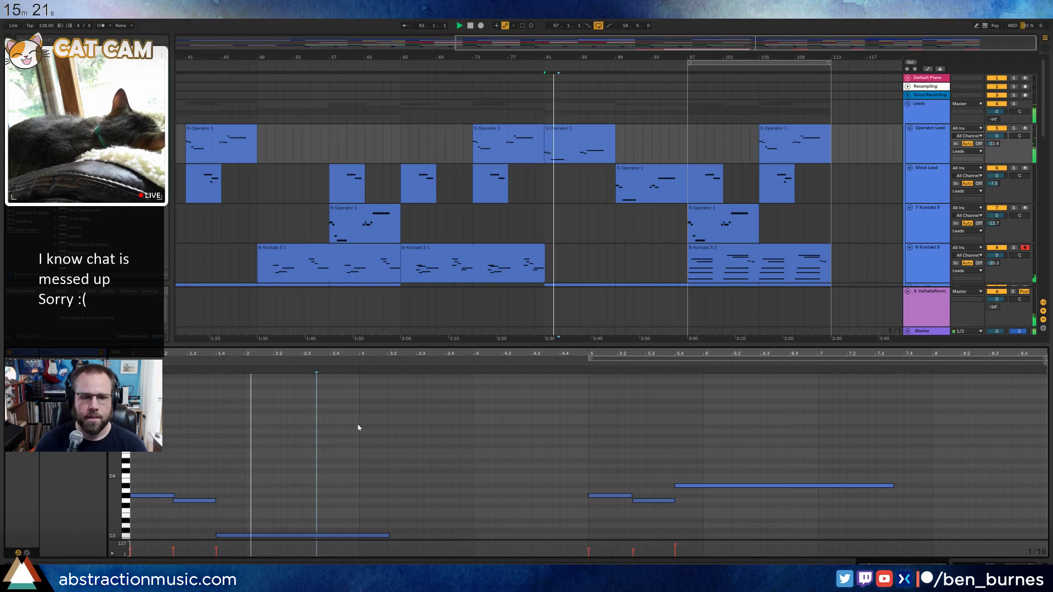
left_click(362, 407)
left_click_drag(362, 407, 515, 415)
left_click(463, 416)
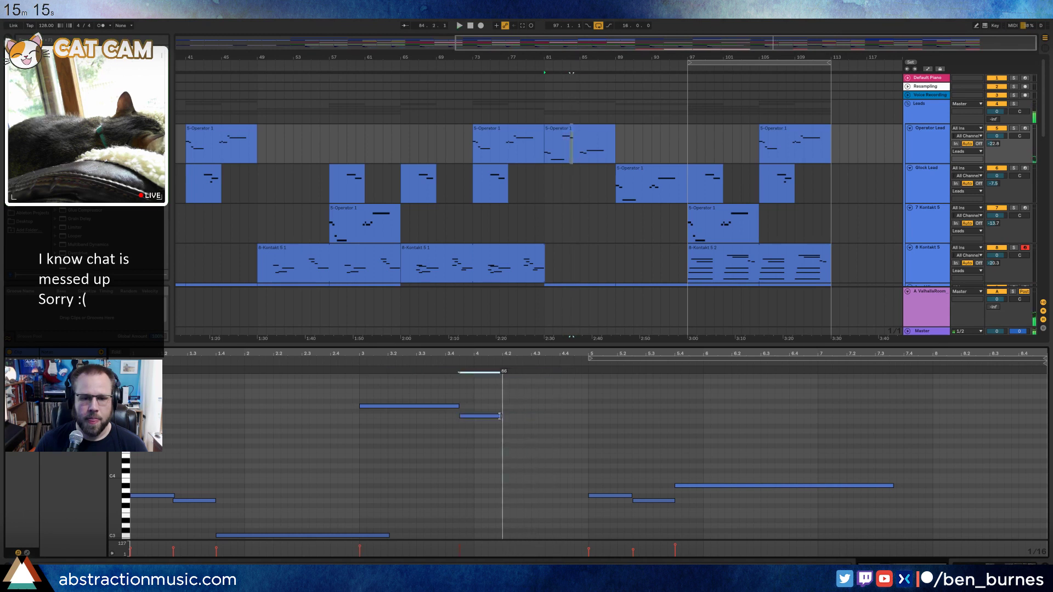
left_click(505, 441)
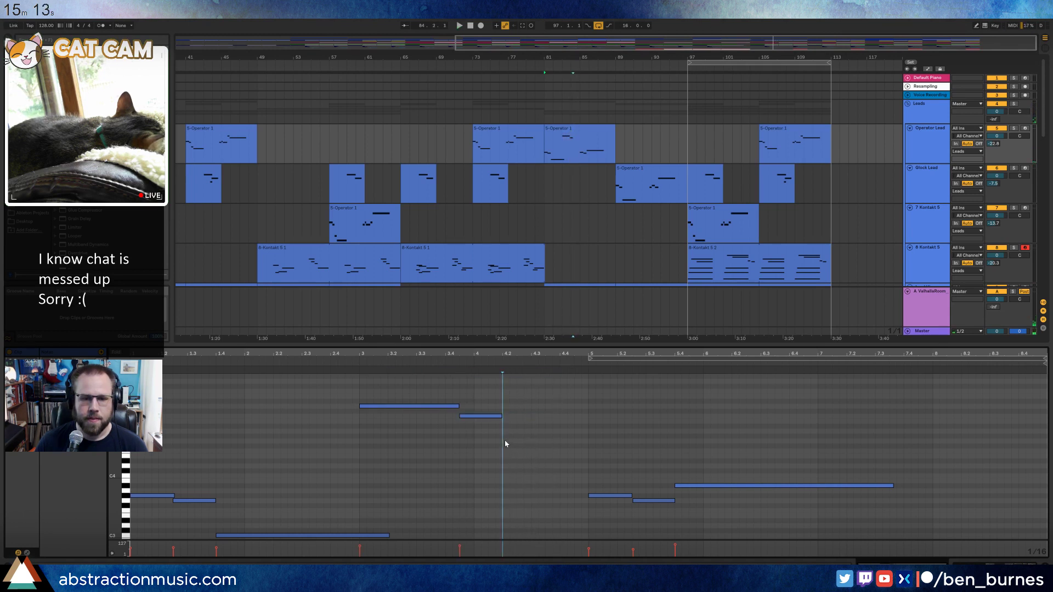
left_click_drag(505, 441, 588, 440)
Play back the three new notes in bars 3 and 4 and lower their velocity.
left_click_drag(396, 390, 556, 462)
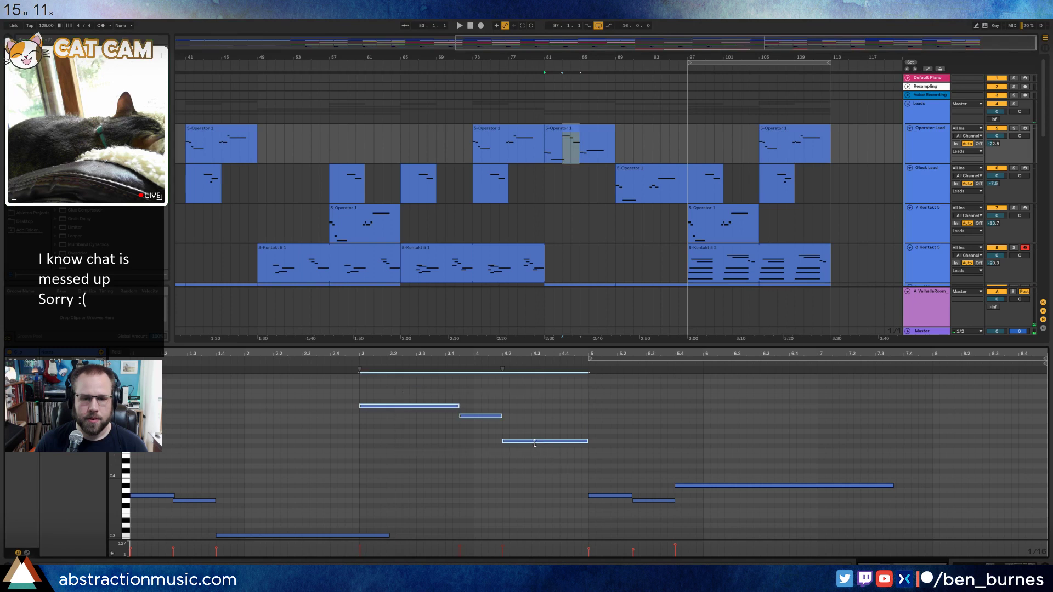
key("space")
left_click(523, 461)
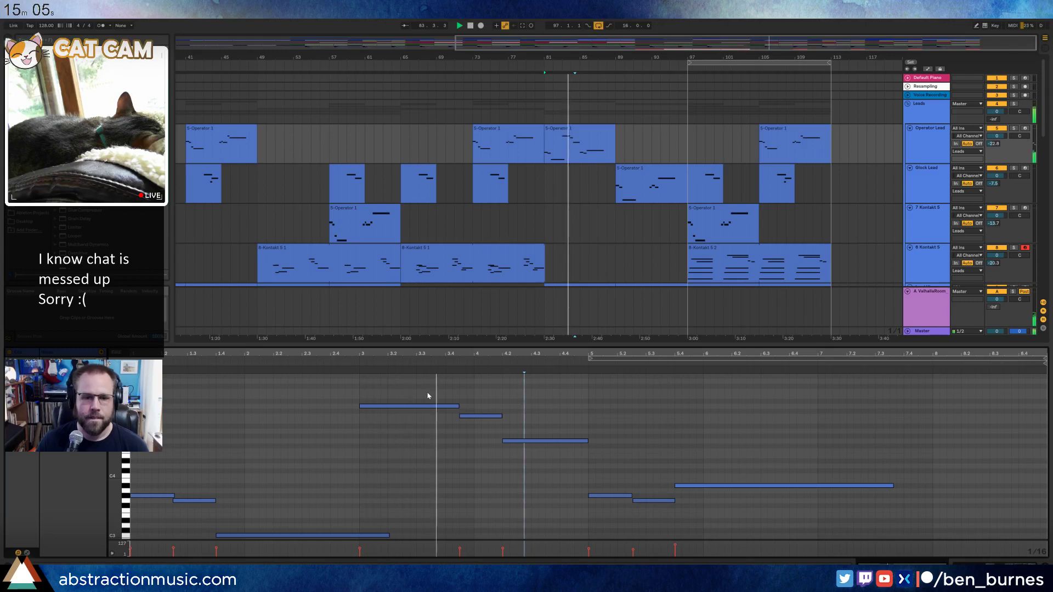
left_click_drag(428, 394, 514, 447)
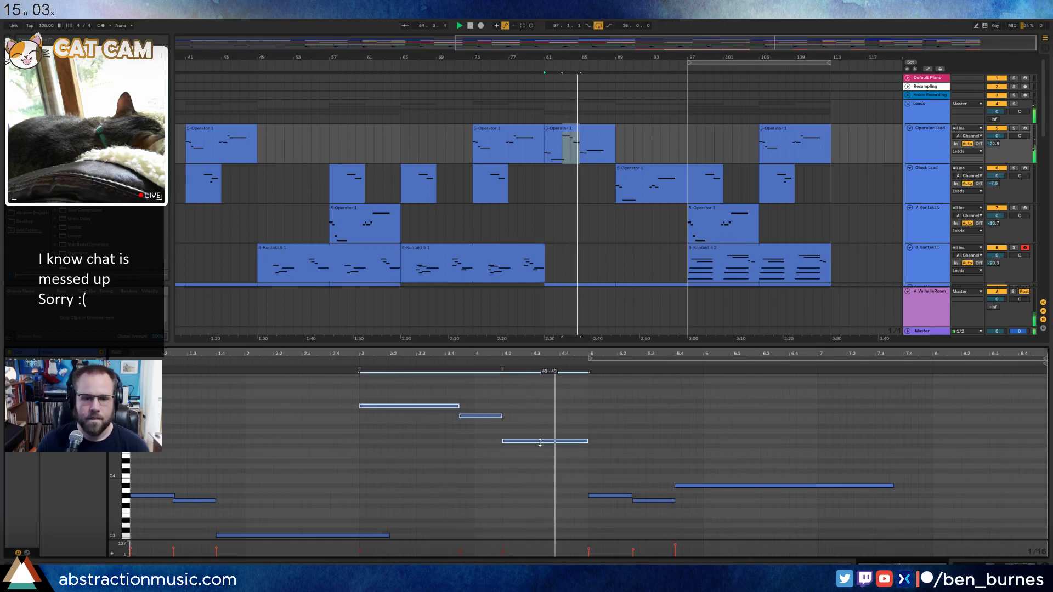
left_click(532, 468)
key("space")
Add a D4 note about one and a half beats long that ends at bar 5, and play back the clip.
left_click(548, 466)
left_click_drag(547, 467, 588, 466)
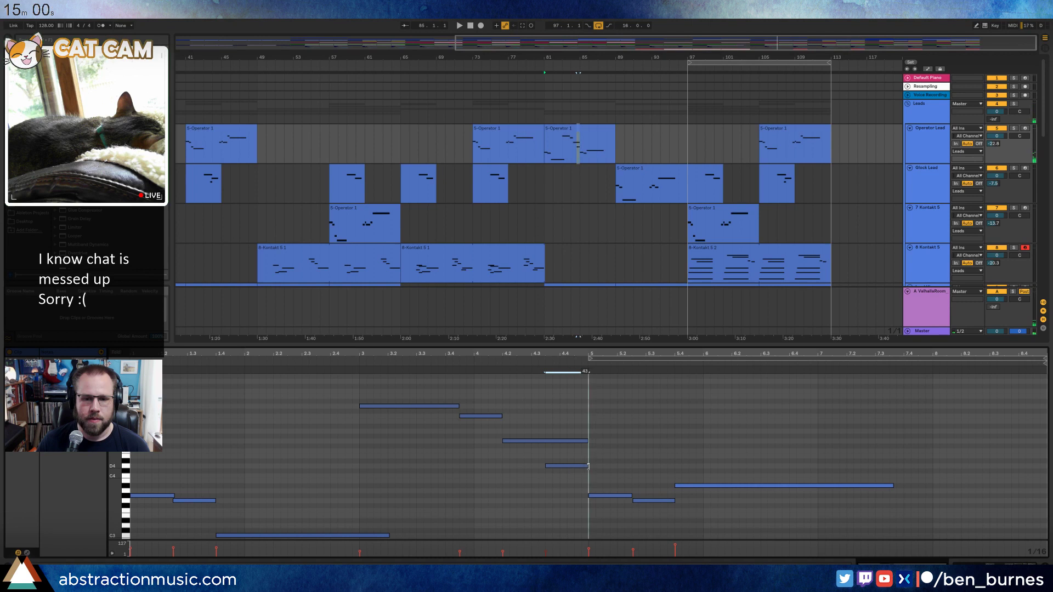
left_click(344, 361)
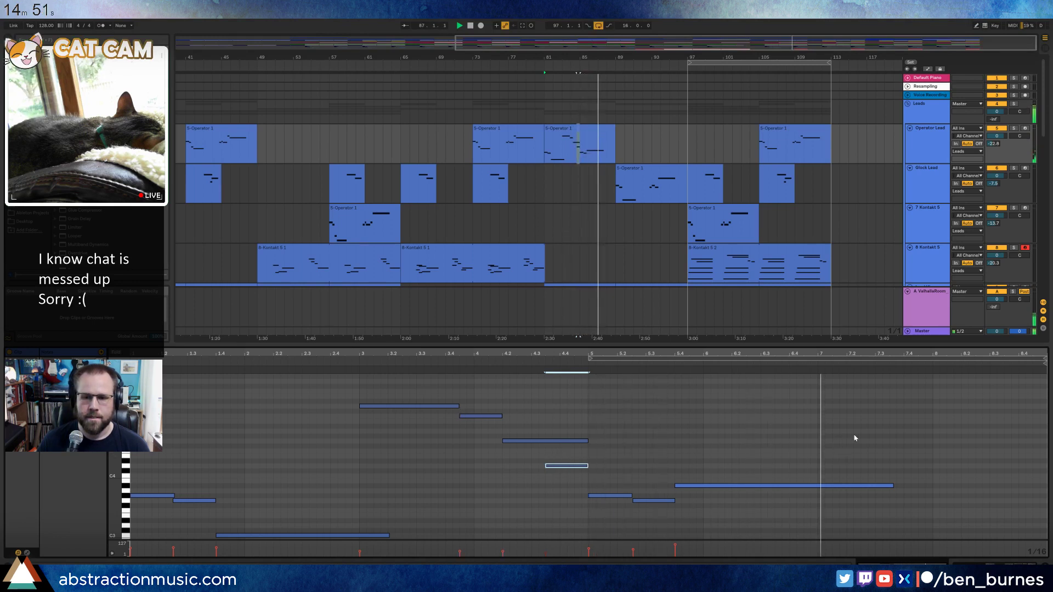
Add a one-bar note at clip bar 7 and adjust its pitch by ear to G#4.
left_click_drag(819, 431, 834, 431)
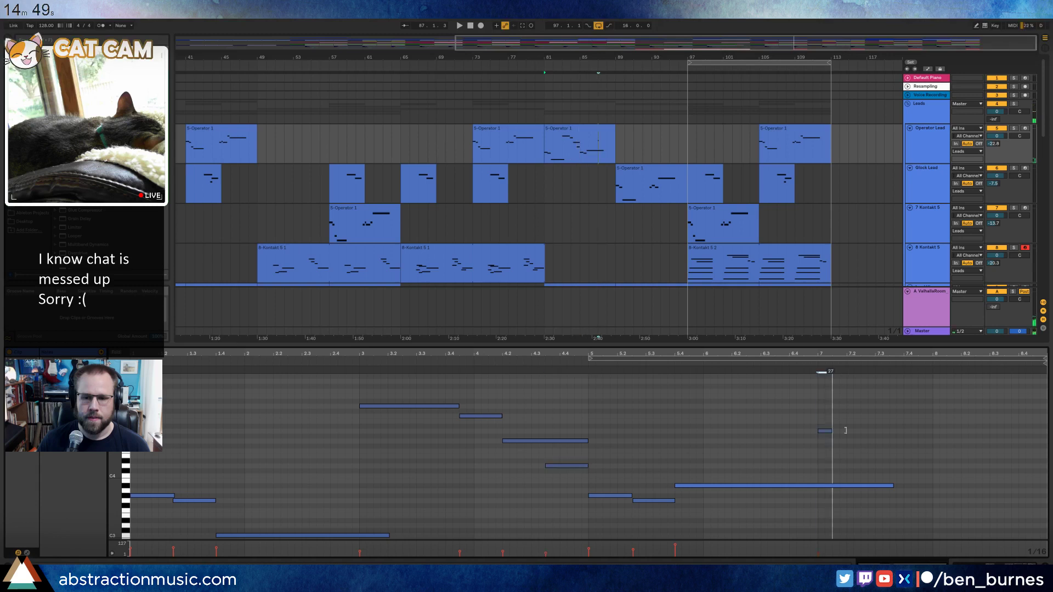
key("space")
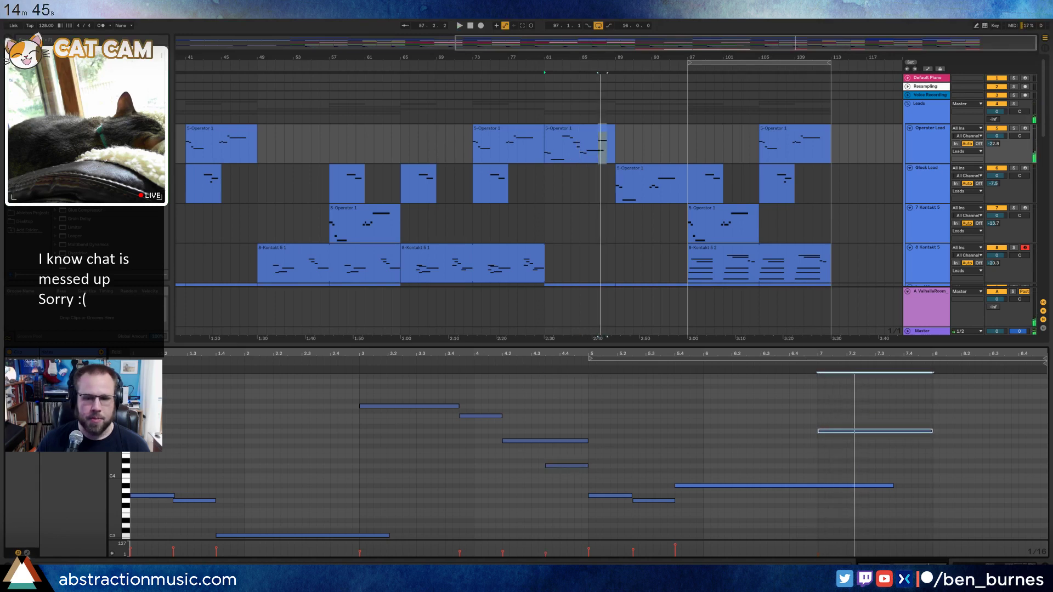
left_click(27, 553)
left_click(27, 553)
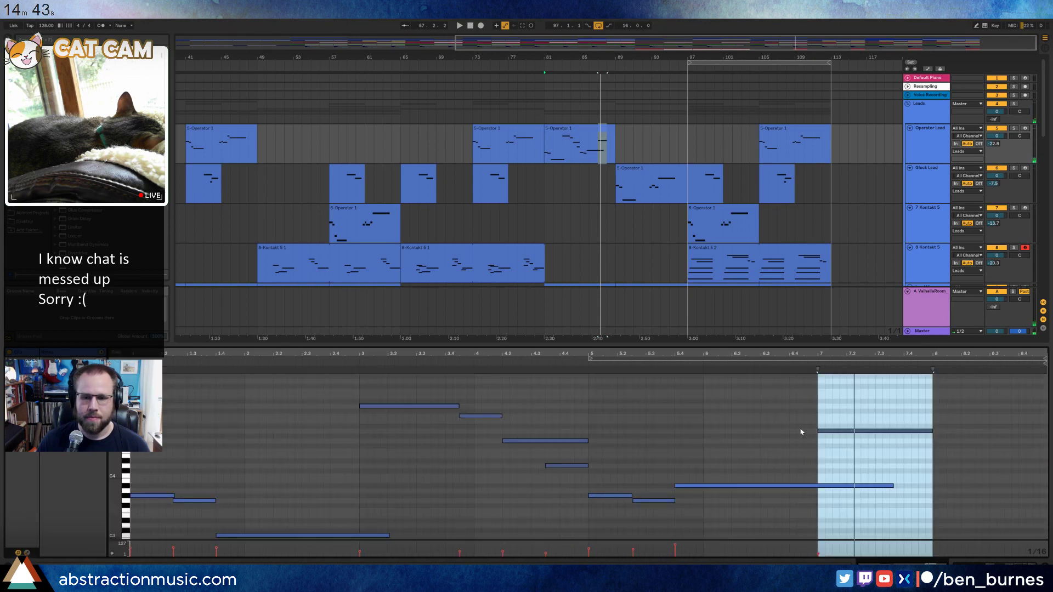
left_click(869, 437)
left_click_drag(915, 431, 915, 440)
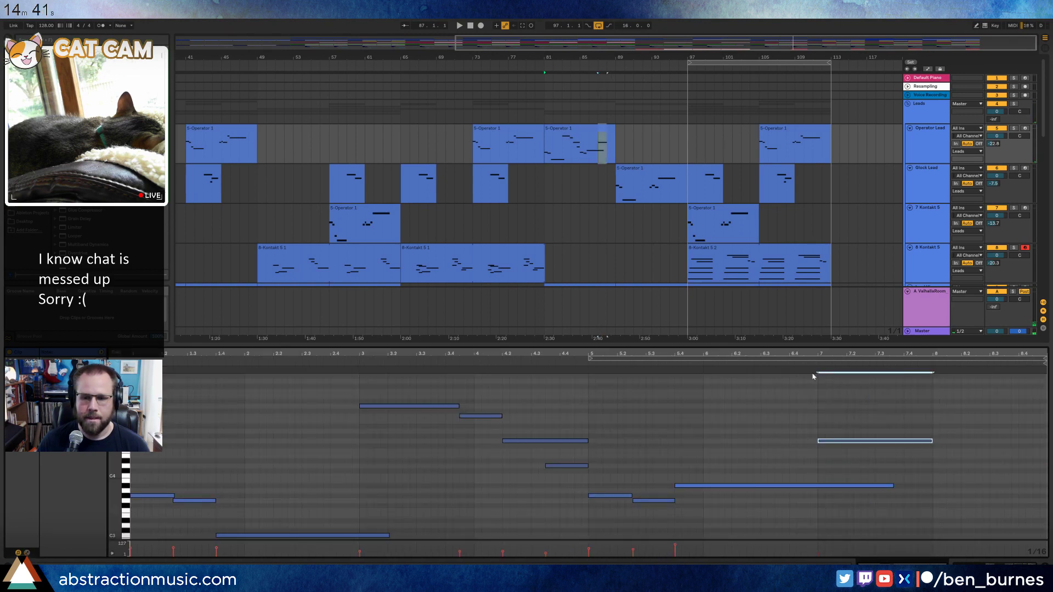
key("space")
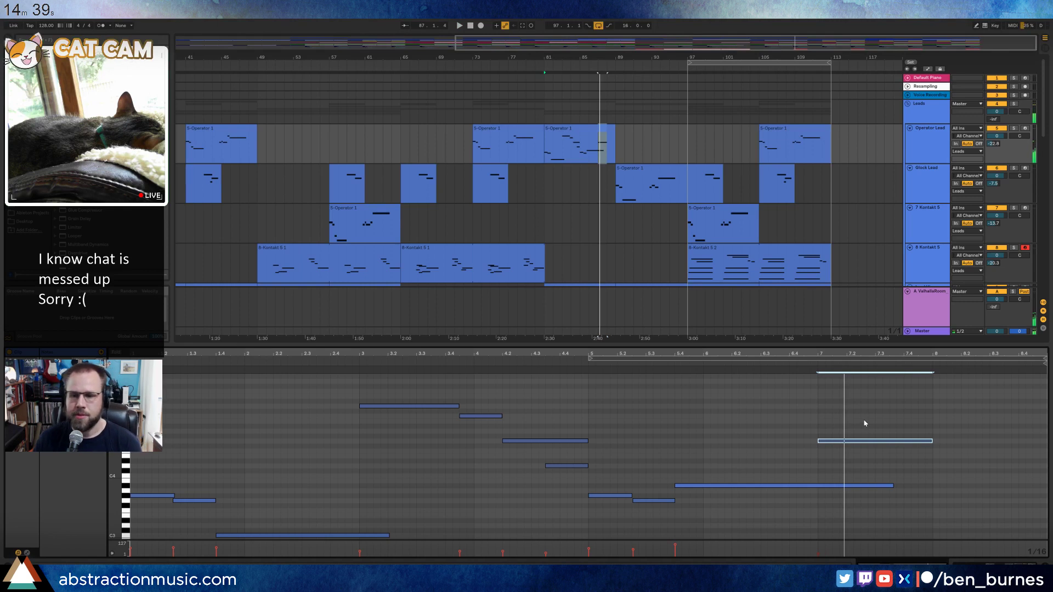
key("Up")
key("space")
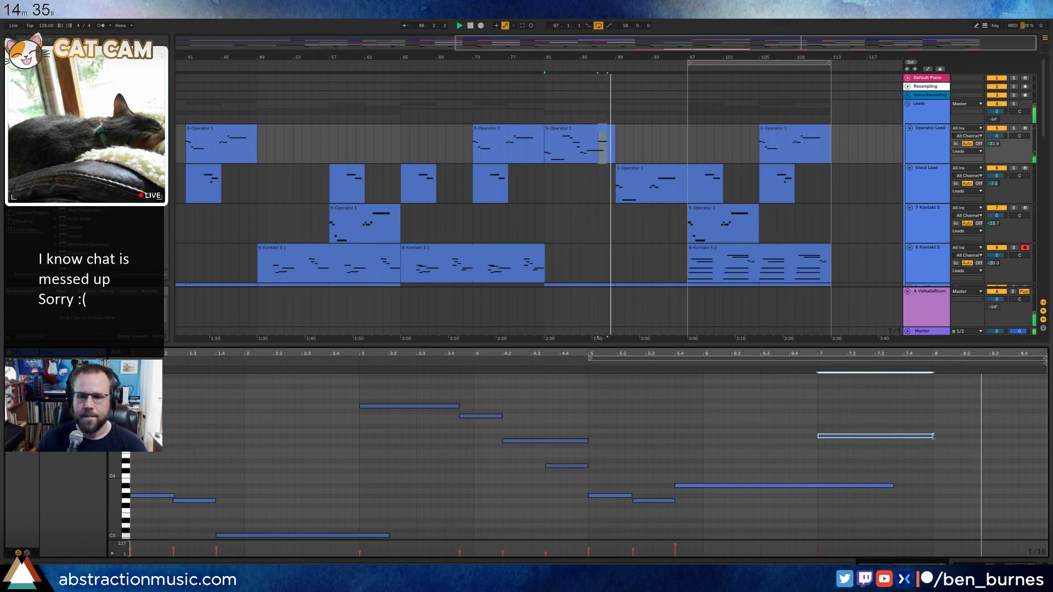
Copy the four-note phrase from bars 3 and 4 into the clip at bar 89 on the track below, starting at clip bar 3.
left_click(611, 130)
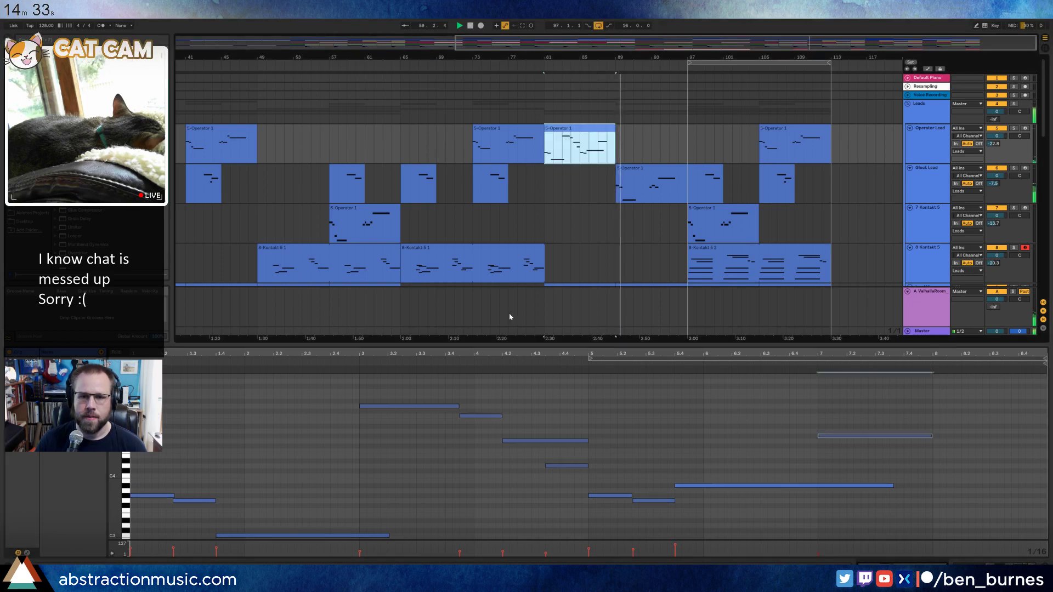
left_click_drag(401, 401, 545, 480)
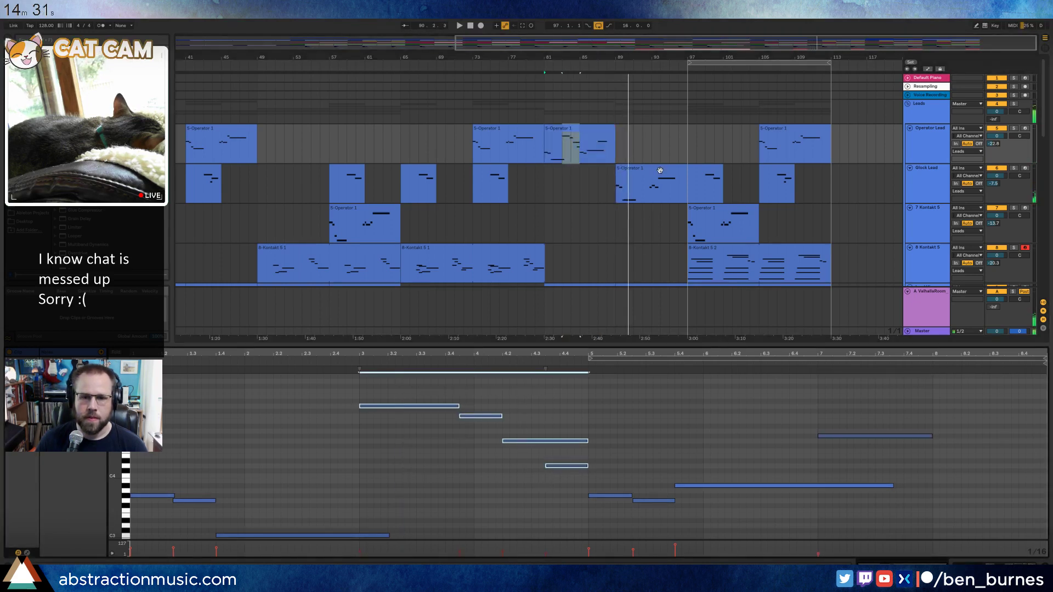
left_click(660, 170)
left_click(356, 389)
key("ctrl+v")
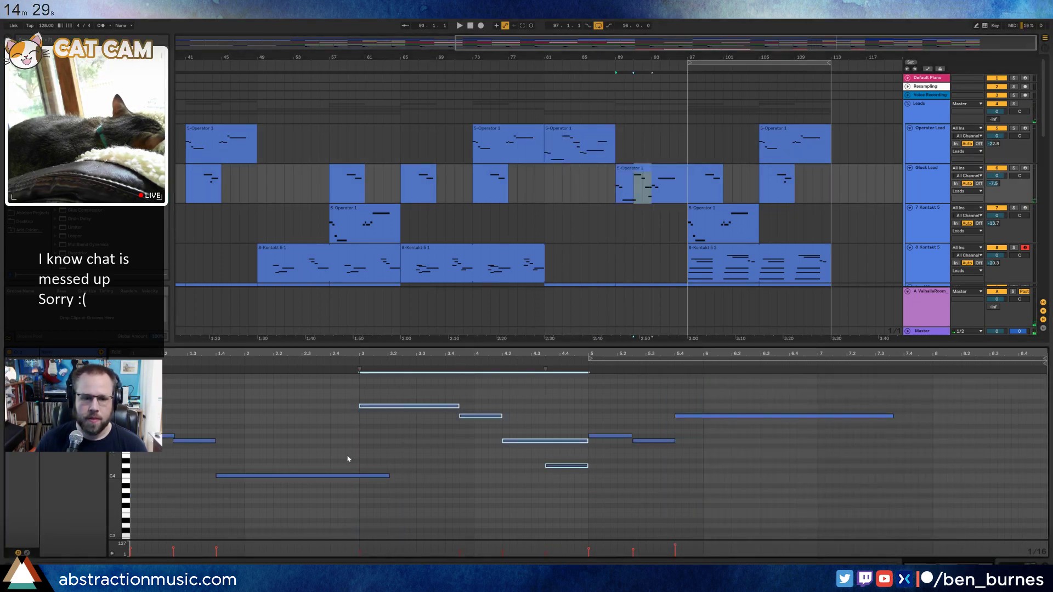
Trim the long C4 note to end at bar 3, and start the four pasted notes an eighth later while keeping their original ends.
left_click_drag(385, 476, 568, 506)
key("Right")
key("Right")
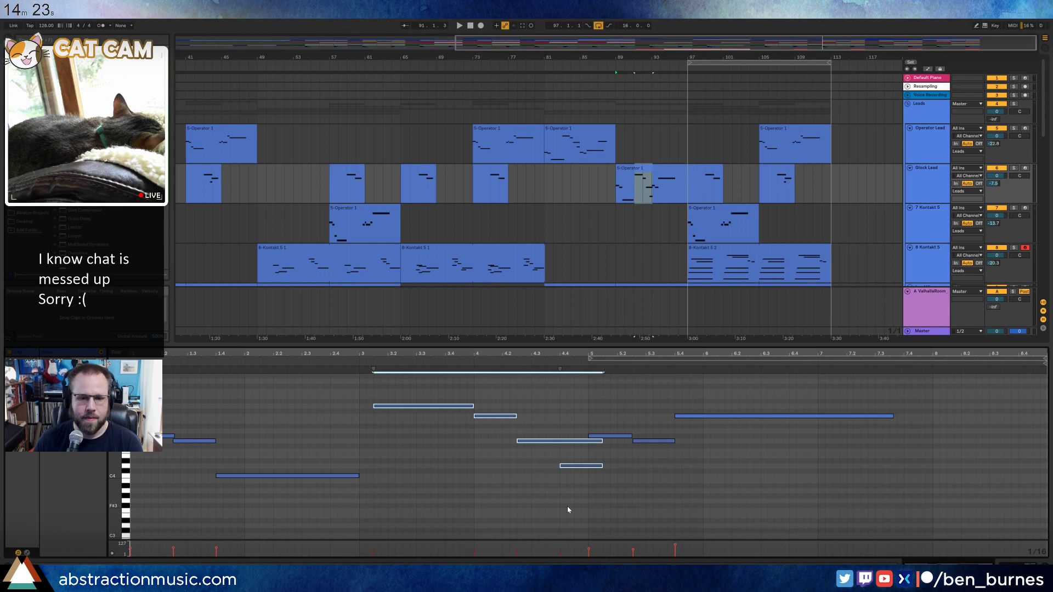
key("shift+Left")
key("shift+Left")
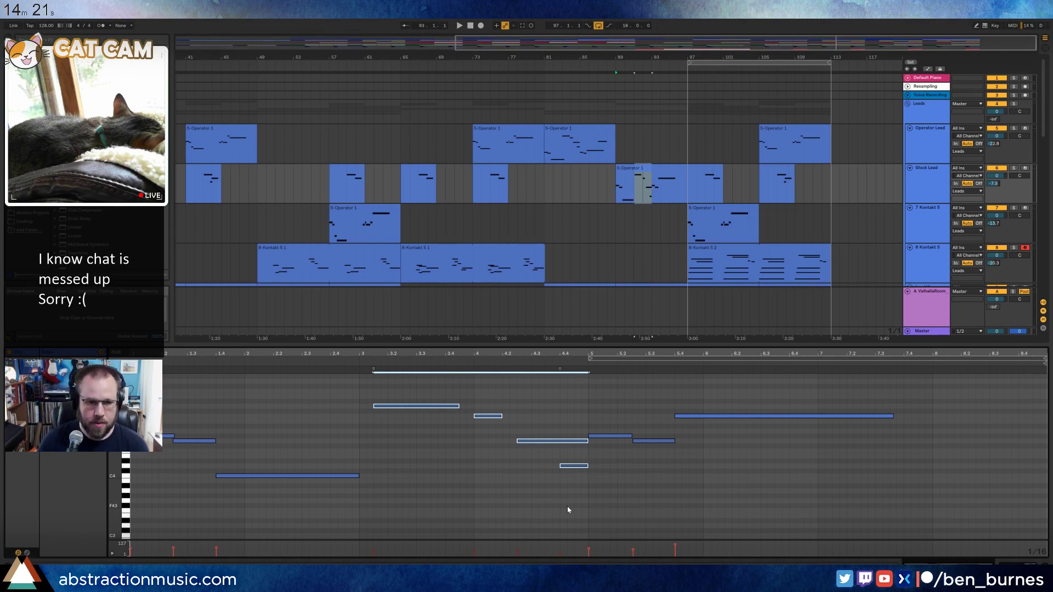
Duplicate the four notes an octave lower and an eighth earlier, and shorten the copies to eighth notes.
key("Left")
key("shift+Down")
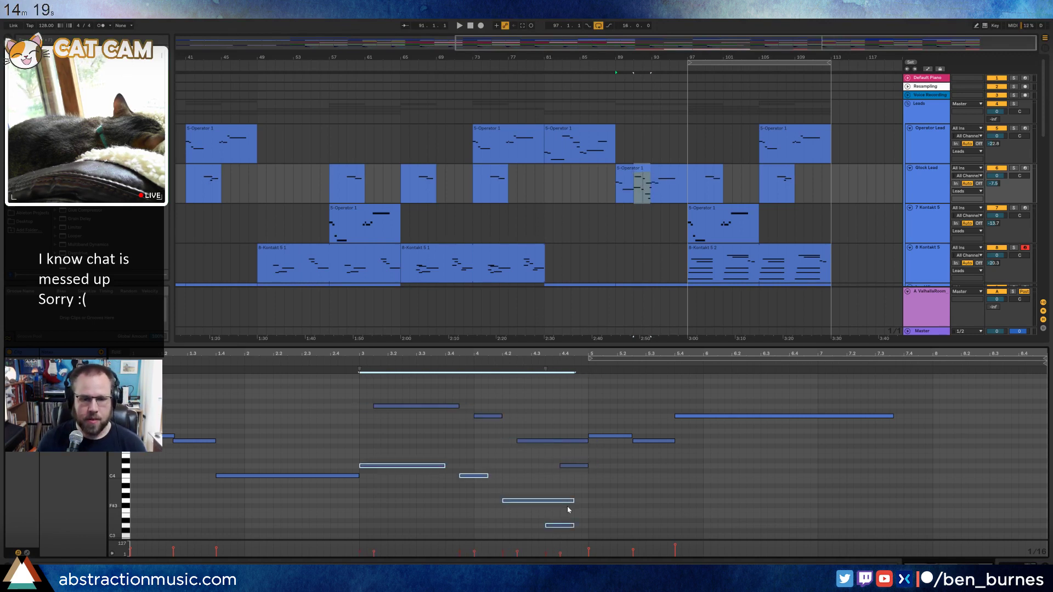
key("shift+Left")
key("shift+Left")
key("shift+Left")
key("shift+Left")
key("shift+Left")
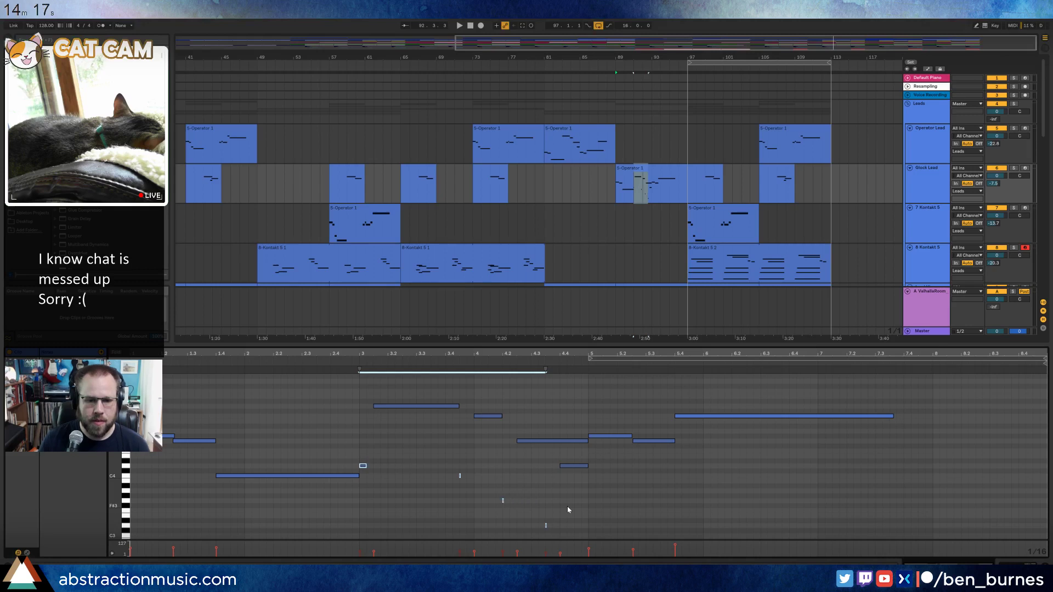
left_click(360, 458)
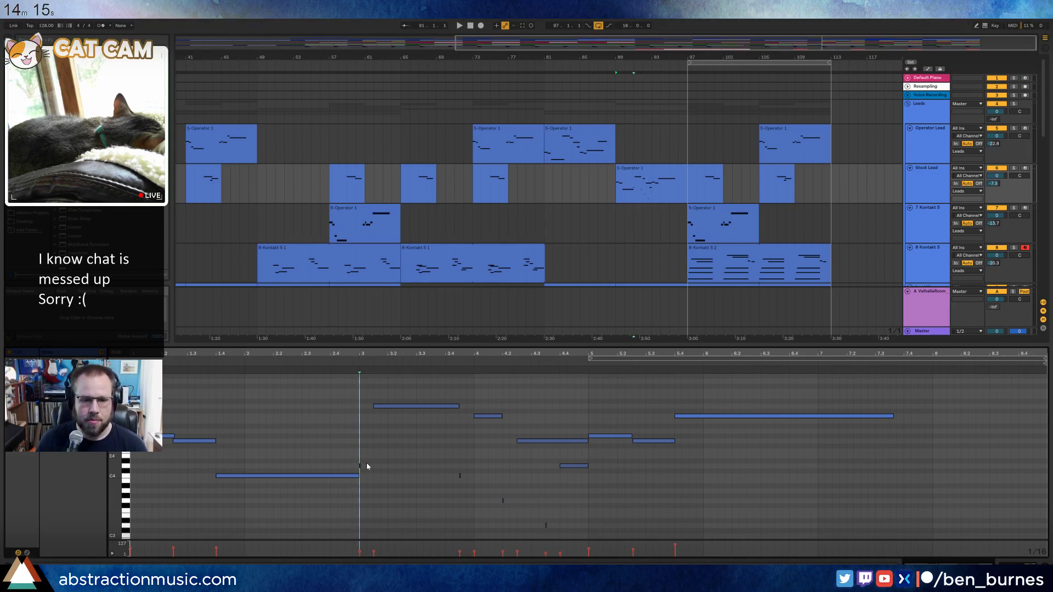
left_click_drag(360, 454, 551, 554)
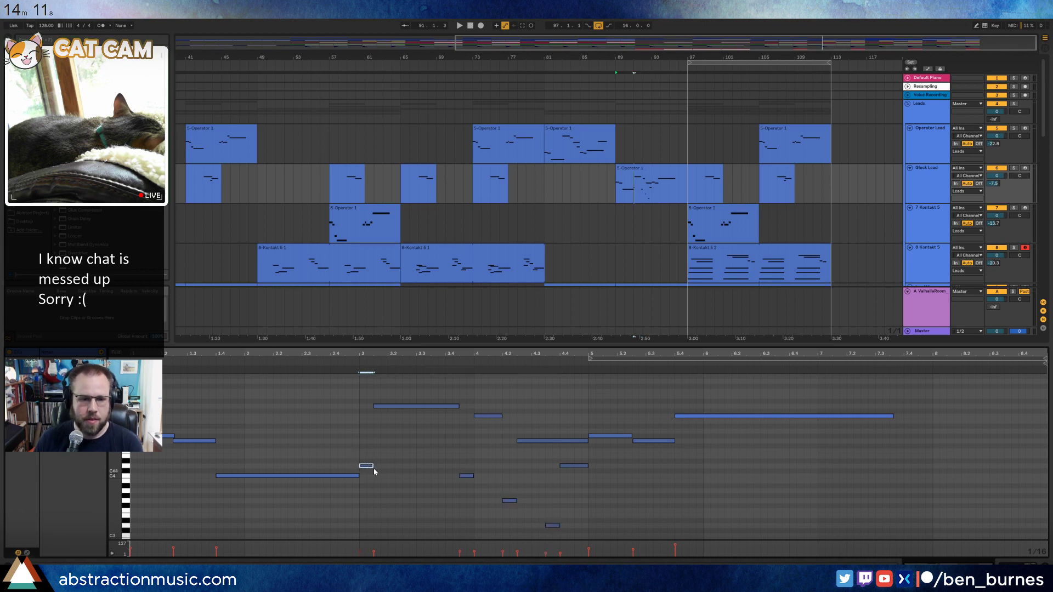
Play back the layered phrase and raise the velocity of all its notes in bars 3 and 4.
key("space")
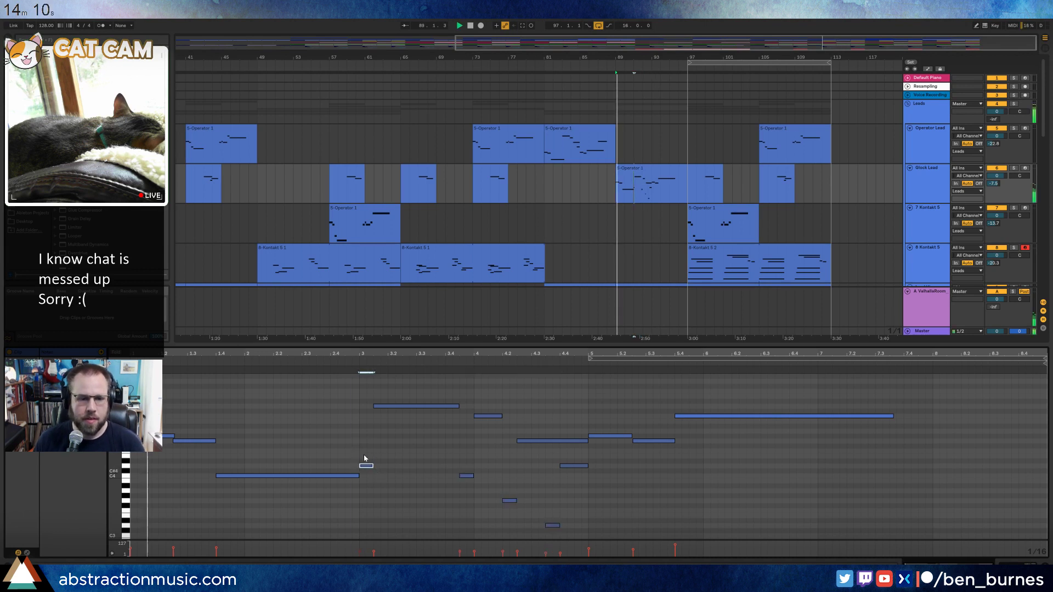
left_click(338, 423)
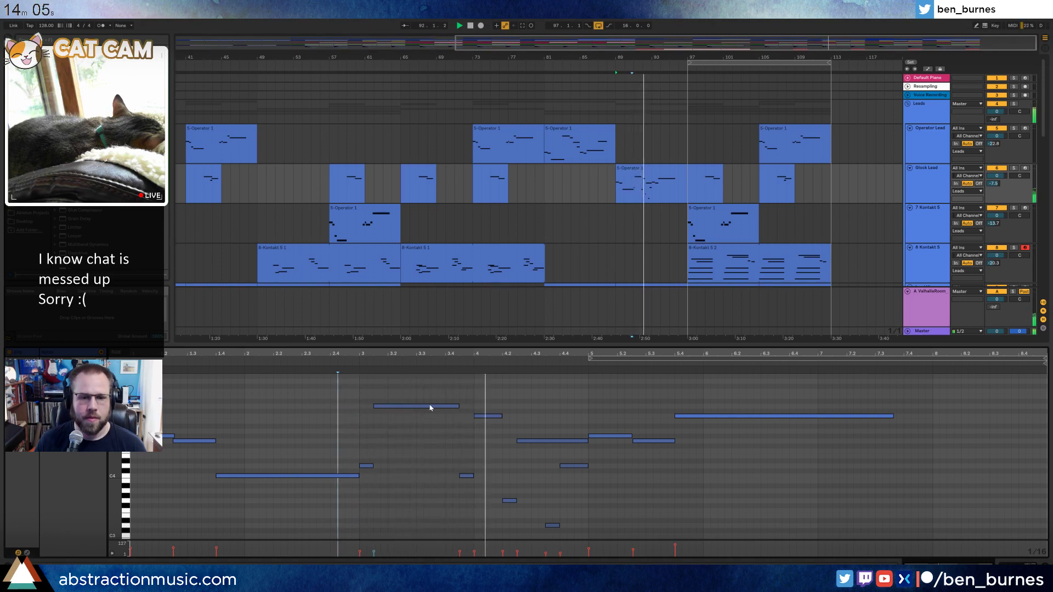
left_click_drag(364, 388, 505, 513)
key("space")
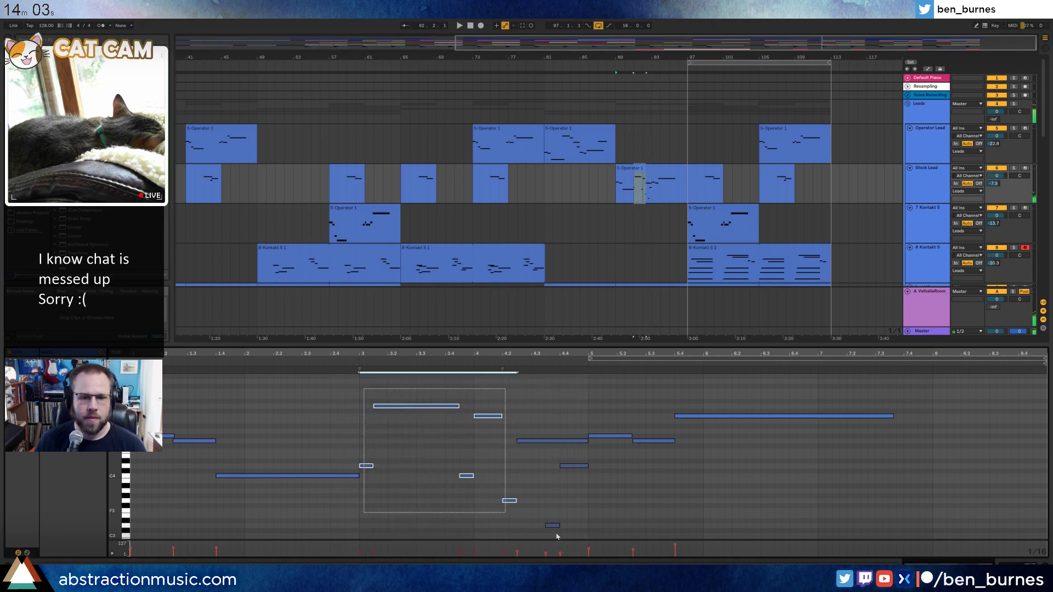
left_click_drag(558, 536, 576, 527)
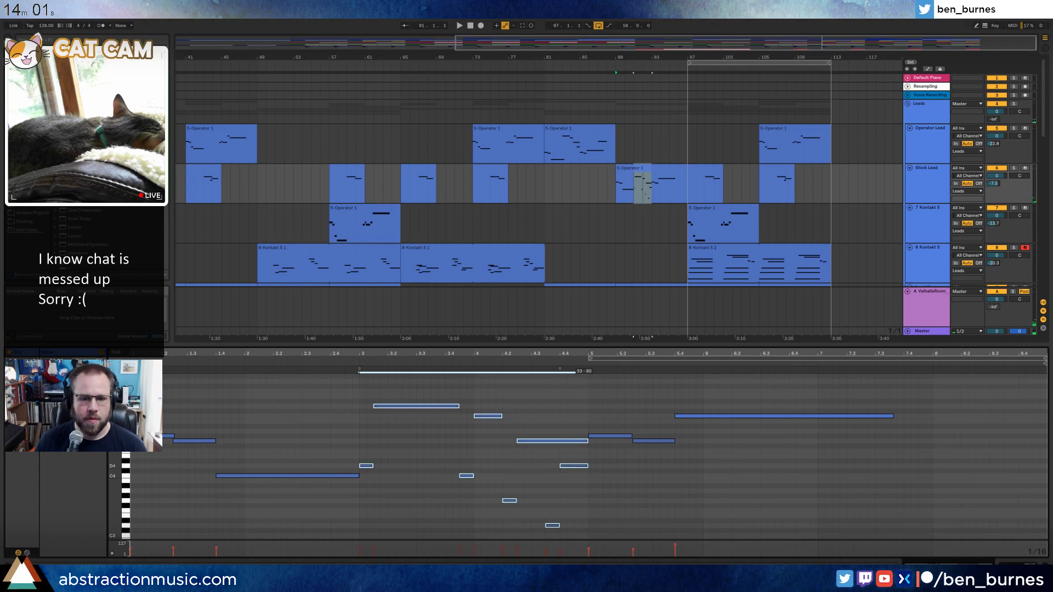
Transpose the last low and high note pair before bar 5 up an octave, and play back the phrase.
left_click(552, 462)
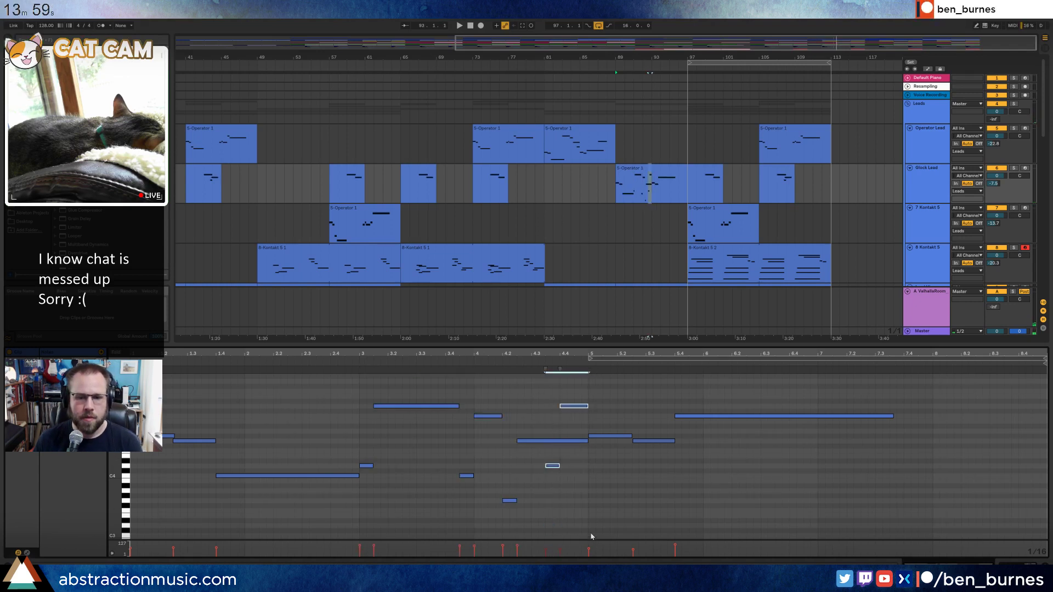
left_click(357, 365)
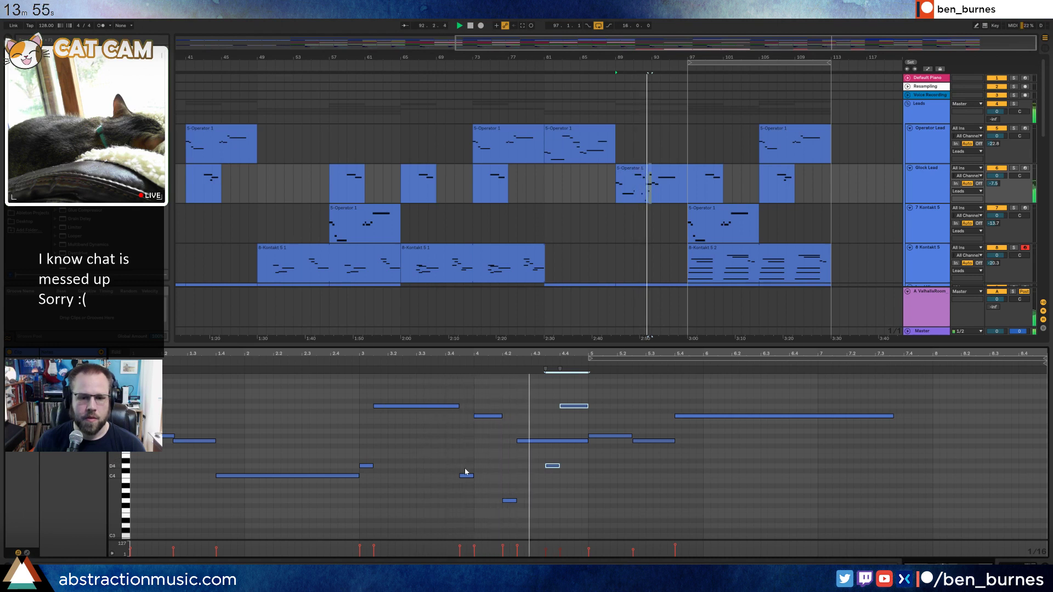
left_click(630, 486)
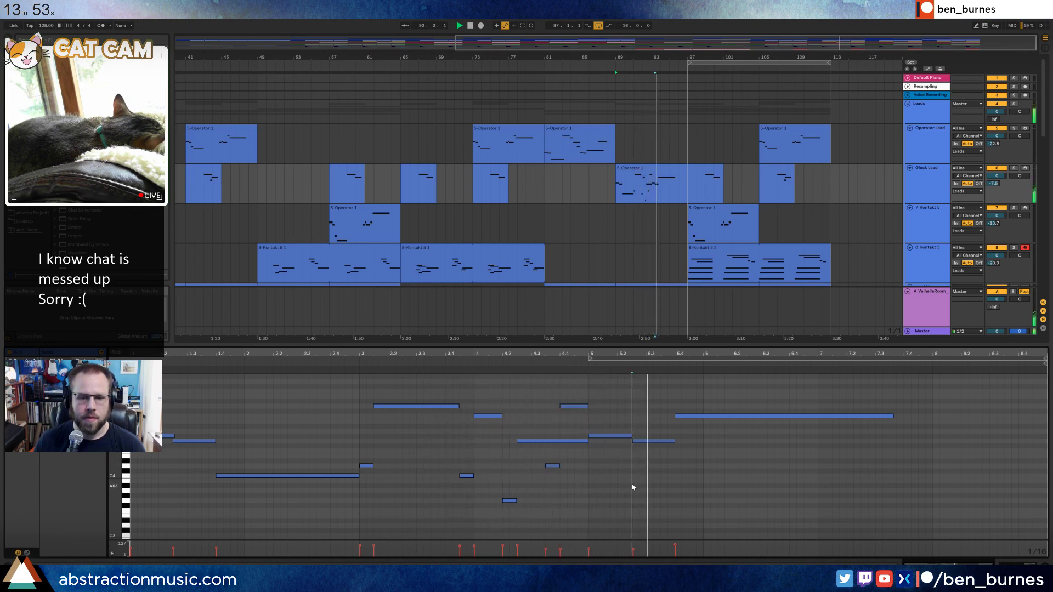
Shorten the note at bar 5 to an eighth and shift the following note earlier.
key("space")
left_click_drag(630, 435, 617, 435)
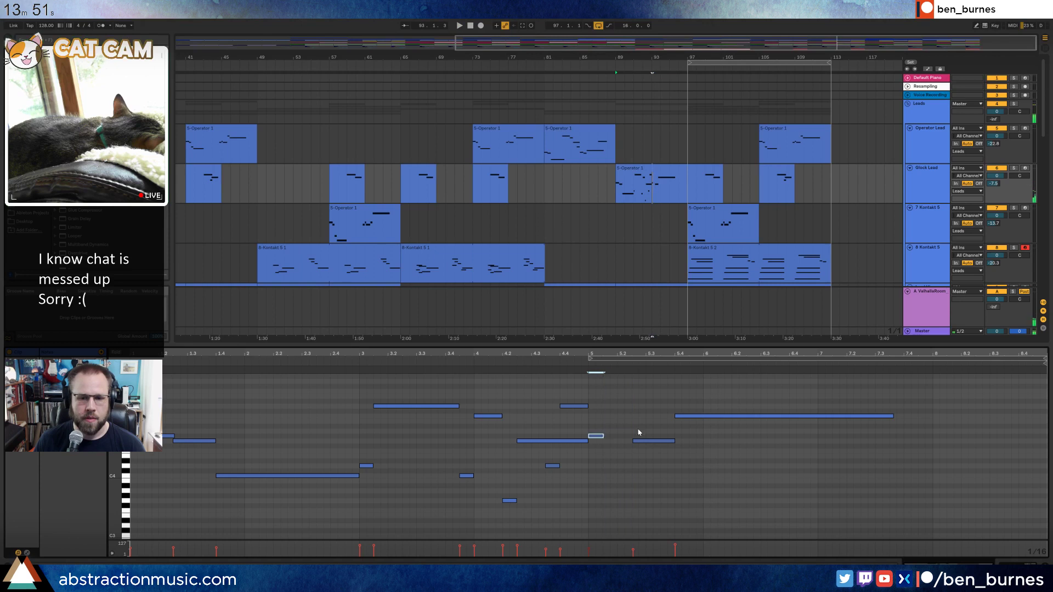
key("Left")
key("Left")
key("Left")
key("Left")
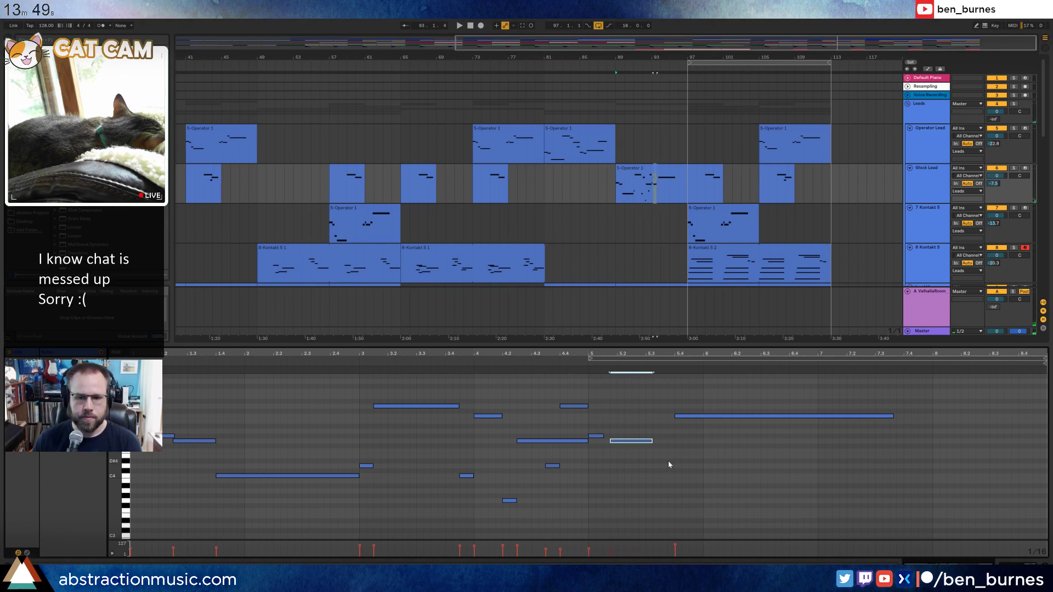
Fill the gap up to the long note at 5.4 with short repeated notes of the same pitch and play back the phrase.
double_click(637, 440)
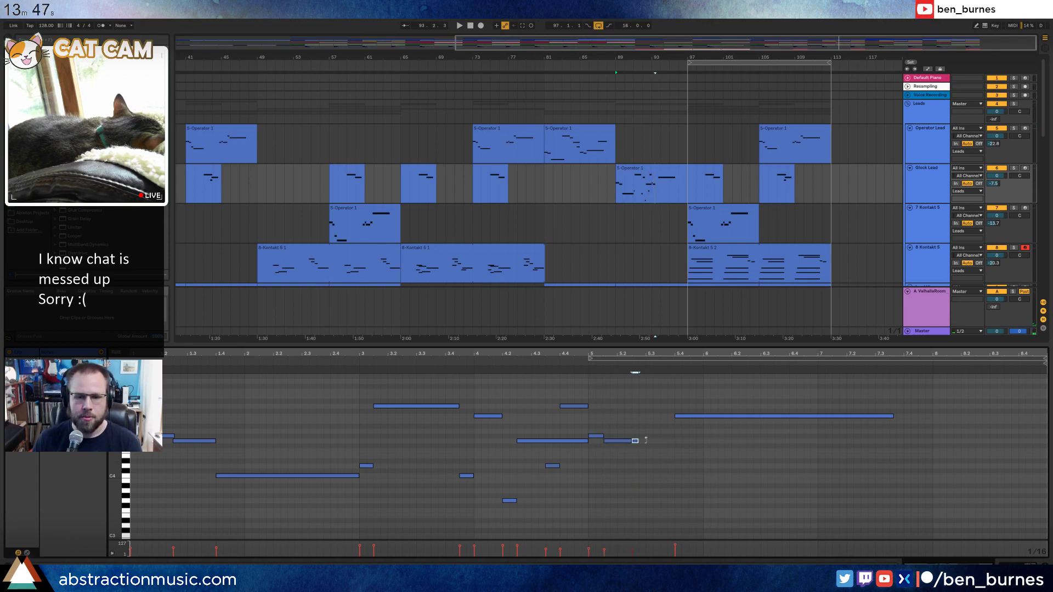
left_click_drag(638, 440, 659, 439)
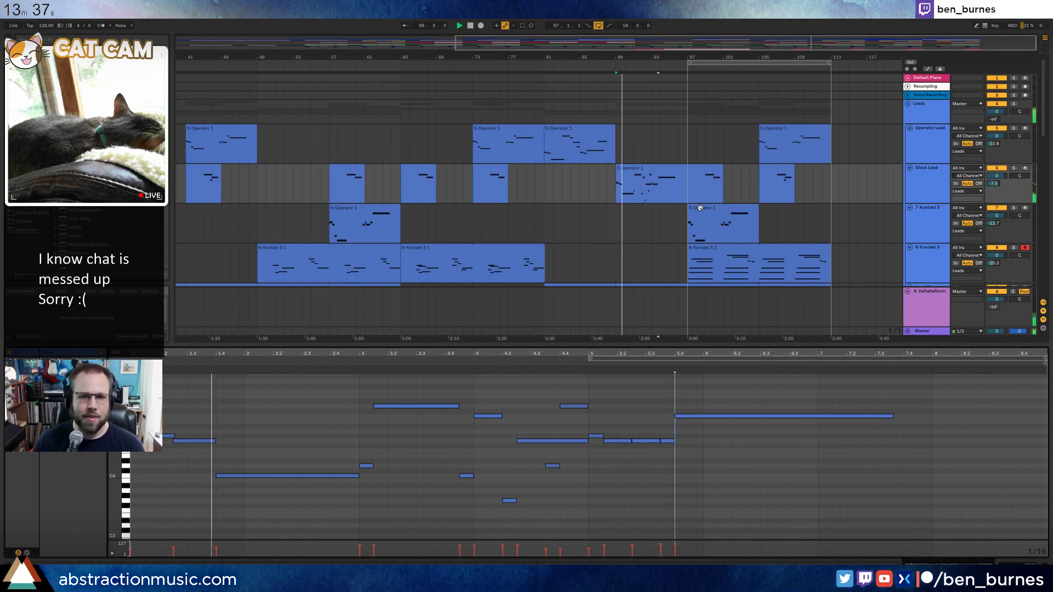
left_click(819, 437)
scroll(772, 488, "up", 2)
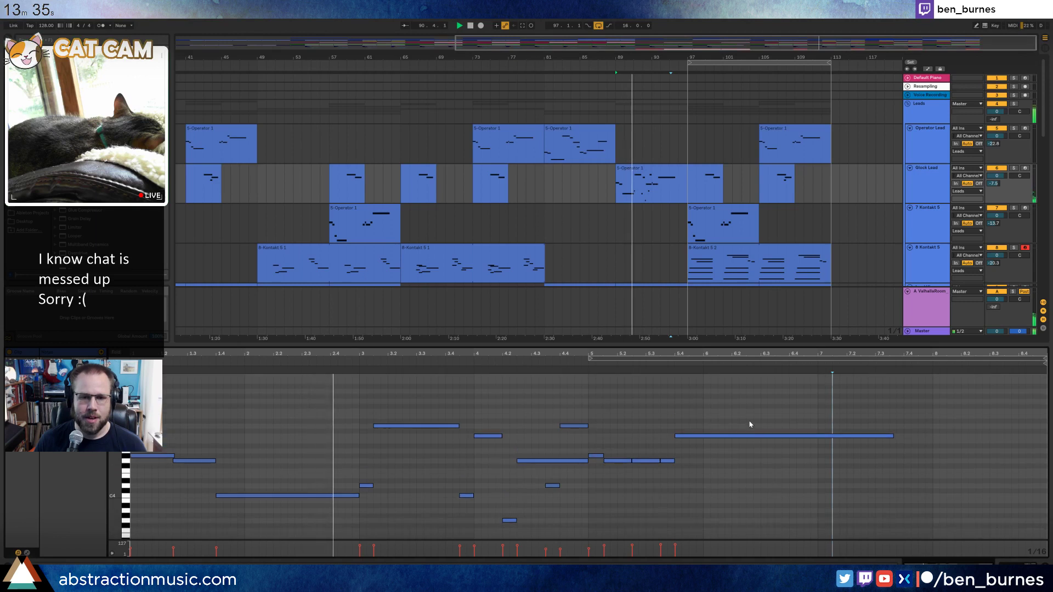
left_click(870, 437)
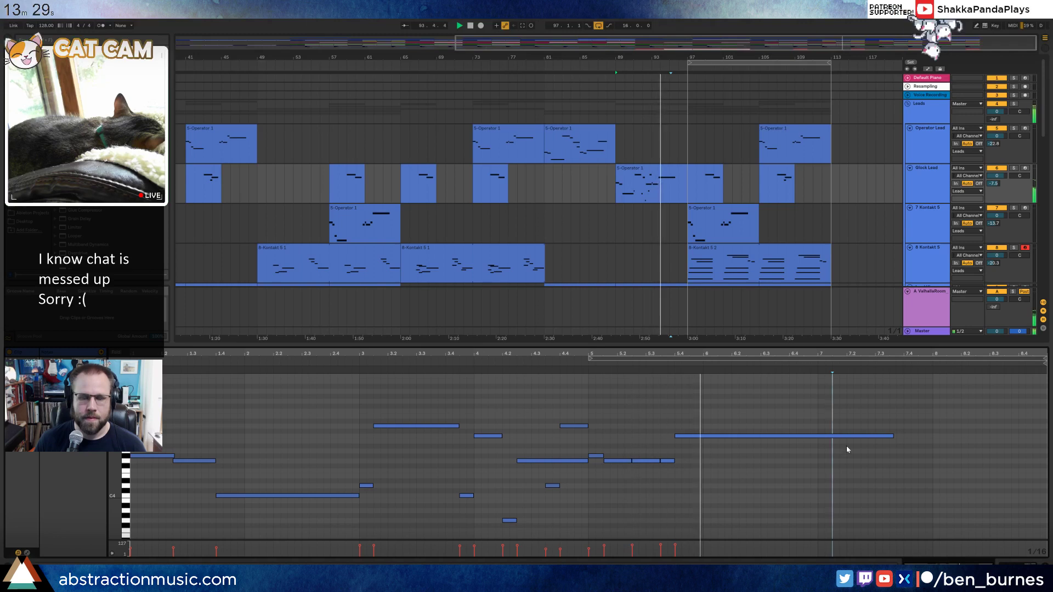
Raise the second-to-last repeated note before 5.4 one step and add a long higher note starting at bar 7.
left_click(650, 460)
key("Up")
left_click(883, 464)
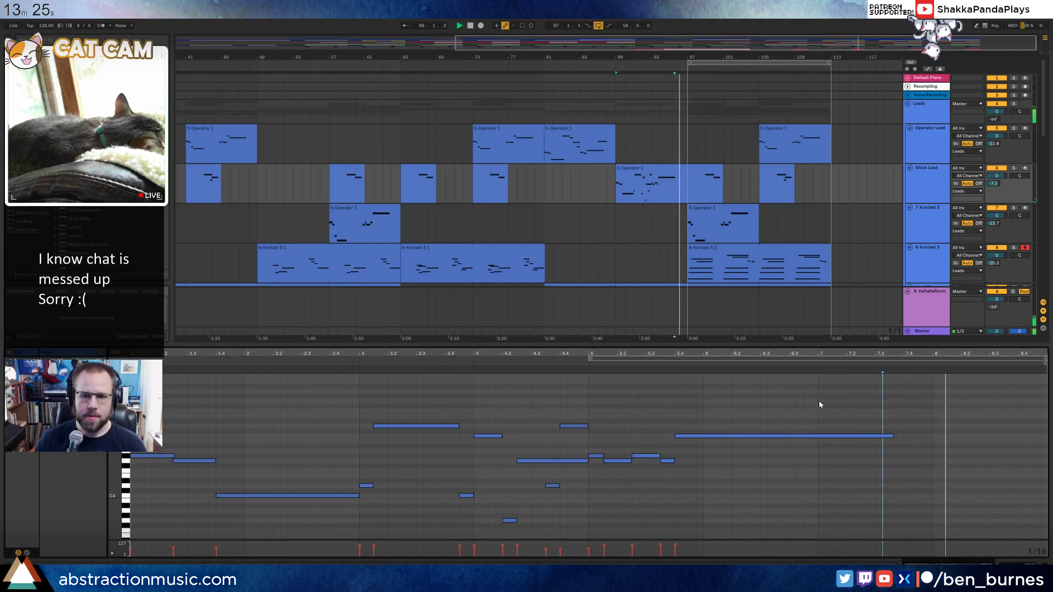
left_click_drag(821, 420, 992, 421)
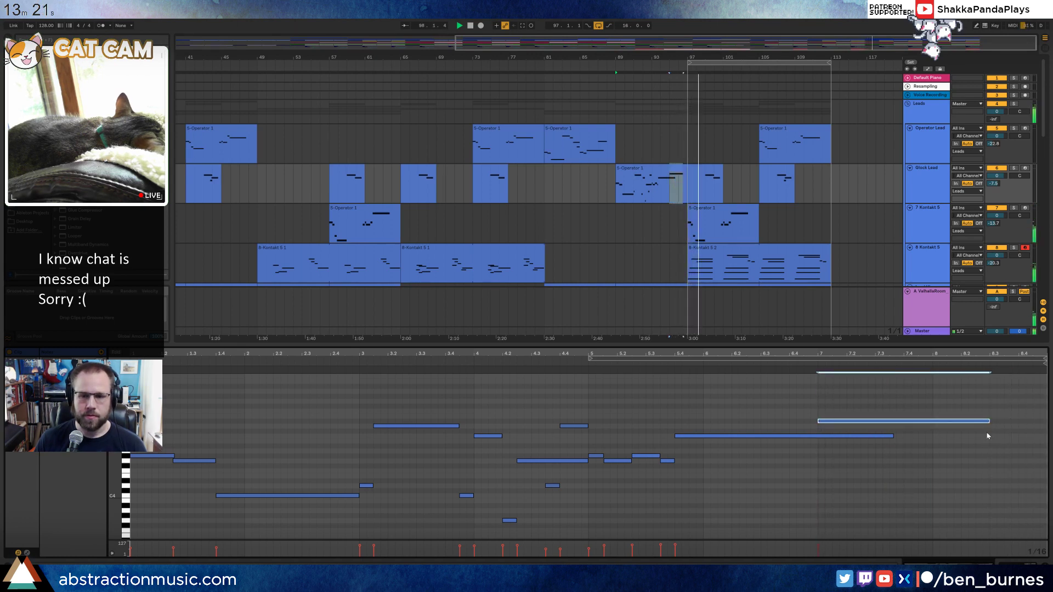
Insert an audio track below AmbiPad, arm it, and record a live take from bar 97.
key("shift+Tab")
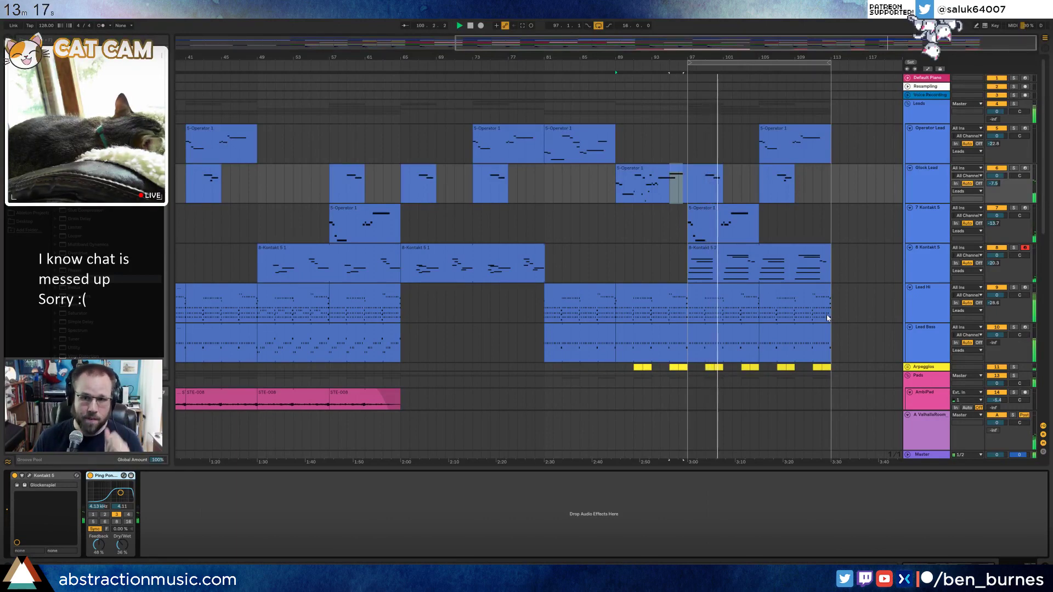
scroll(752, 308, "down", 1)
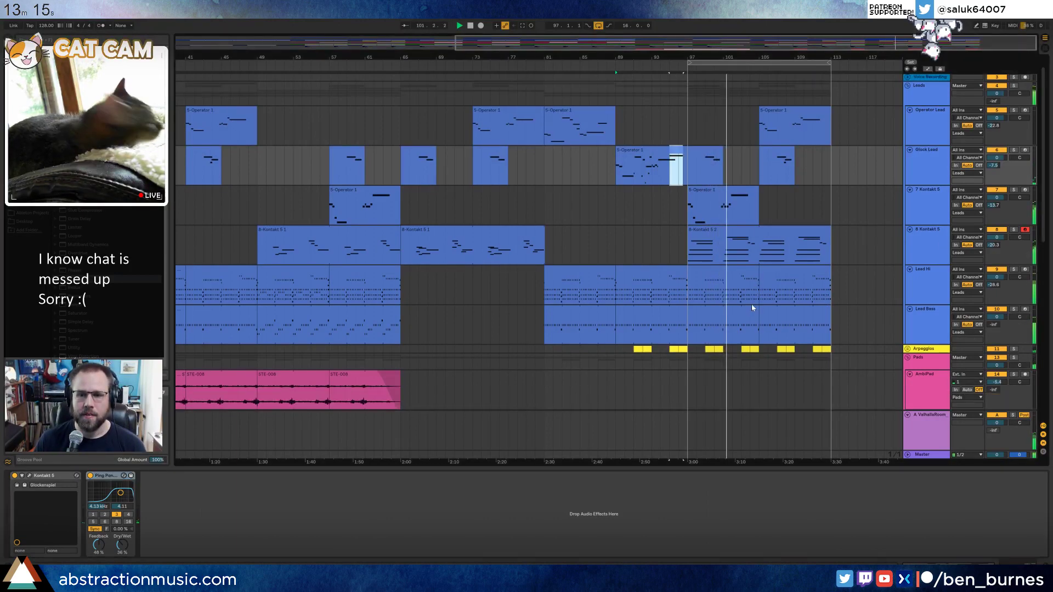
scroll(751, 304, "down", 4)
left_click(927, 311)
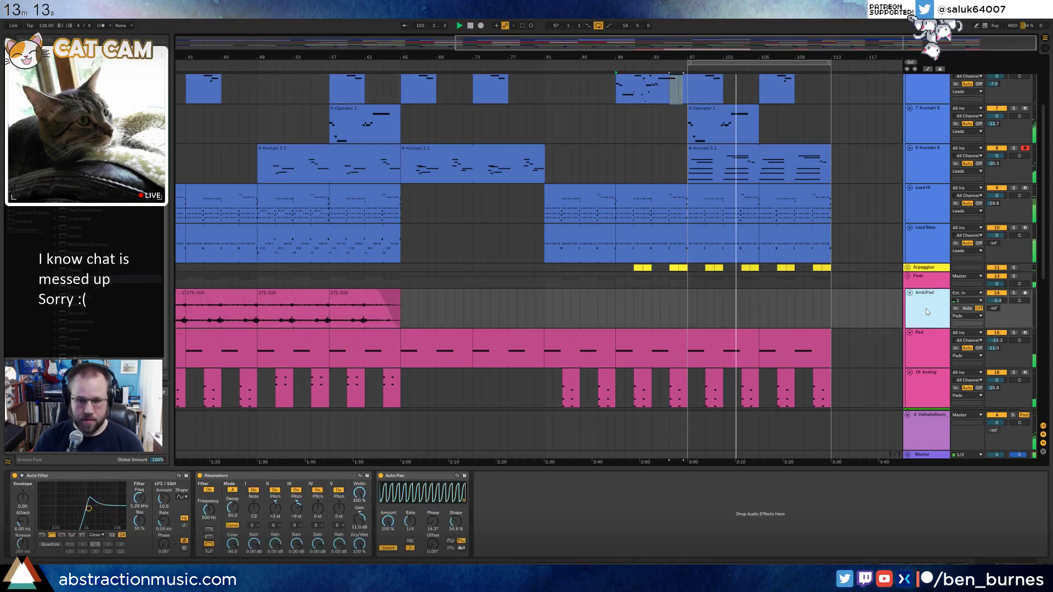
key("ctrl+t")
left_click(692, 344)
key("space")
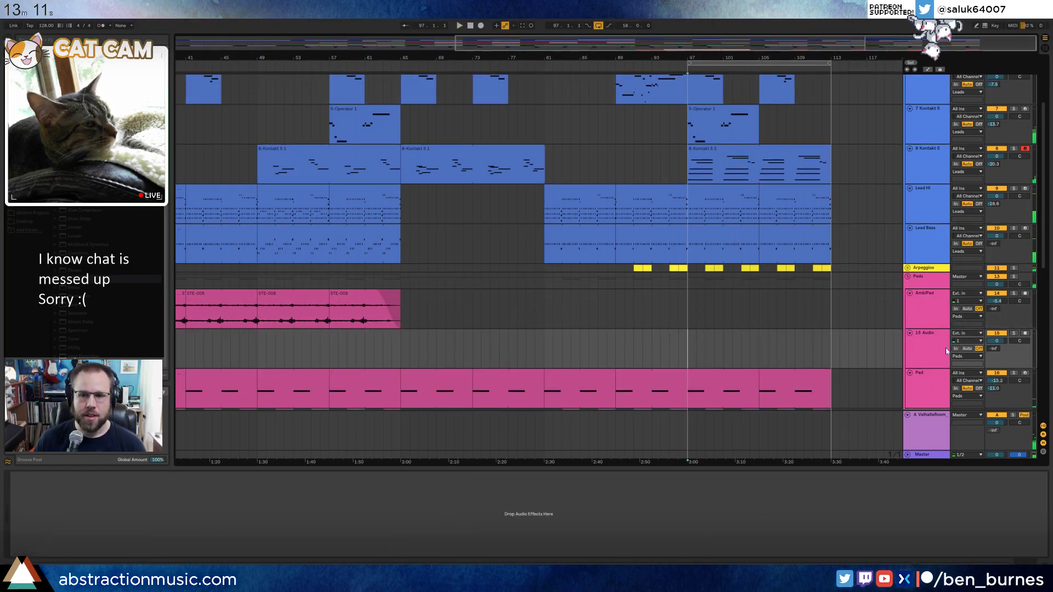
left_click(1025, 334)
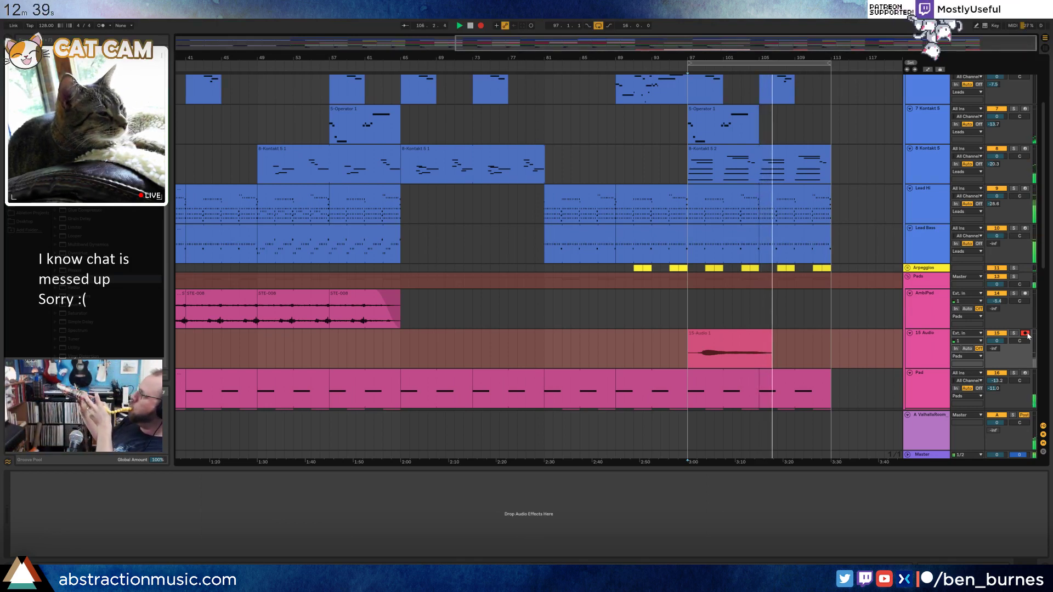
key("space")
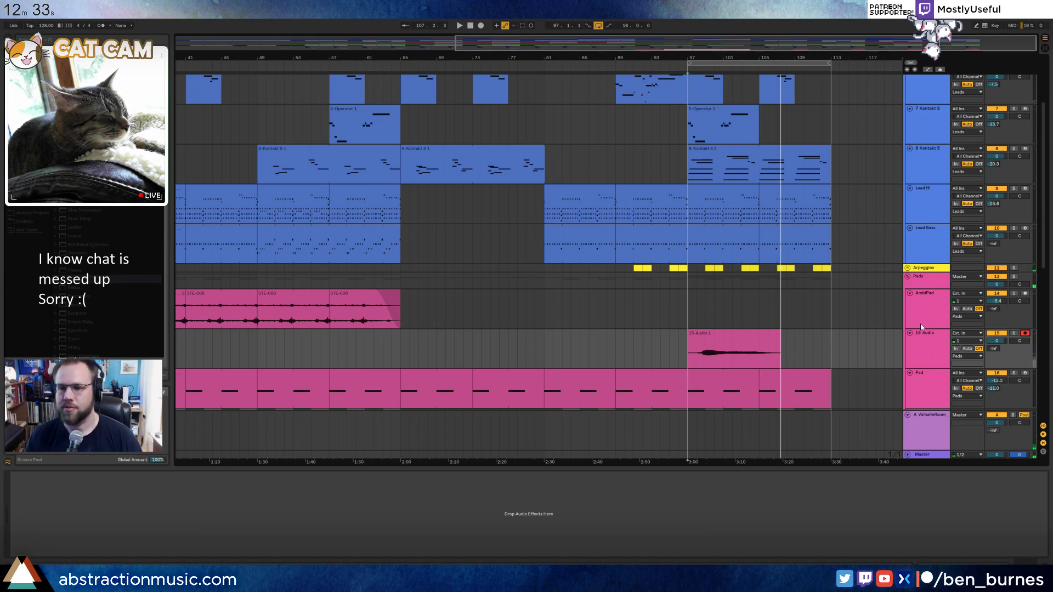
Trim the end of the recorded clip and lower the new audio track's volume while playing it back.
mouse_move(690, 336)
left_mouse_down()
mouse_move(706, 343)
mouse_move(695, 330)
left_mouse_up()
left_click(702, 348)
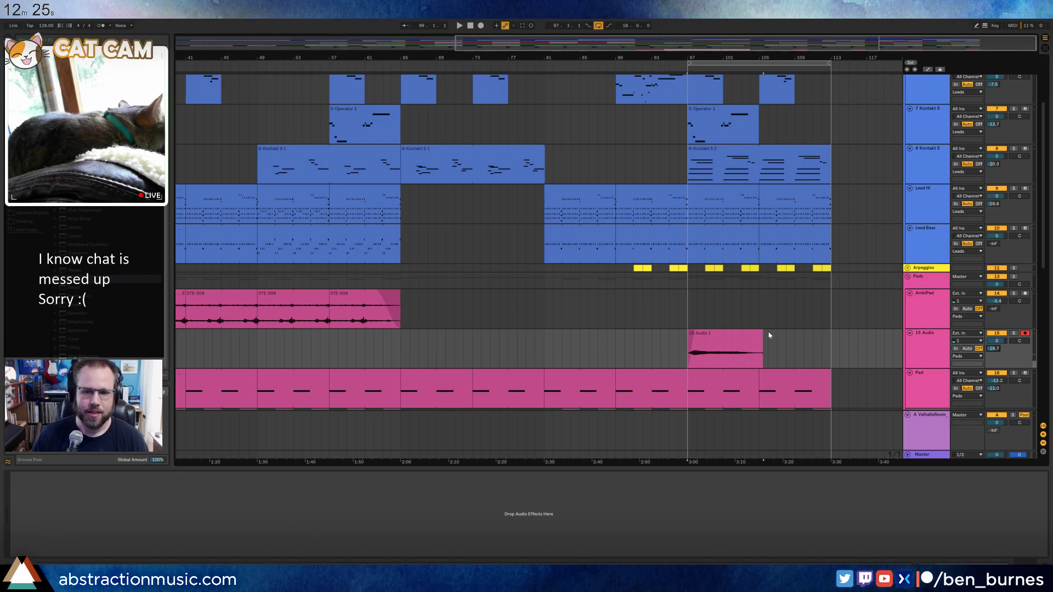
left_click(728, 338)
key("space")
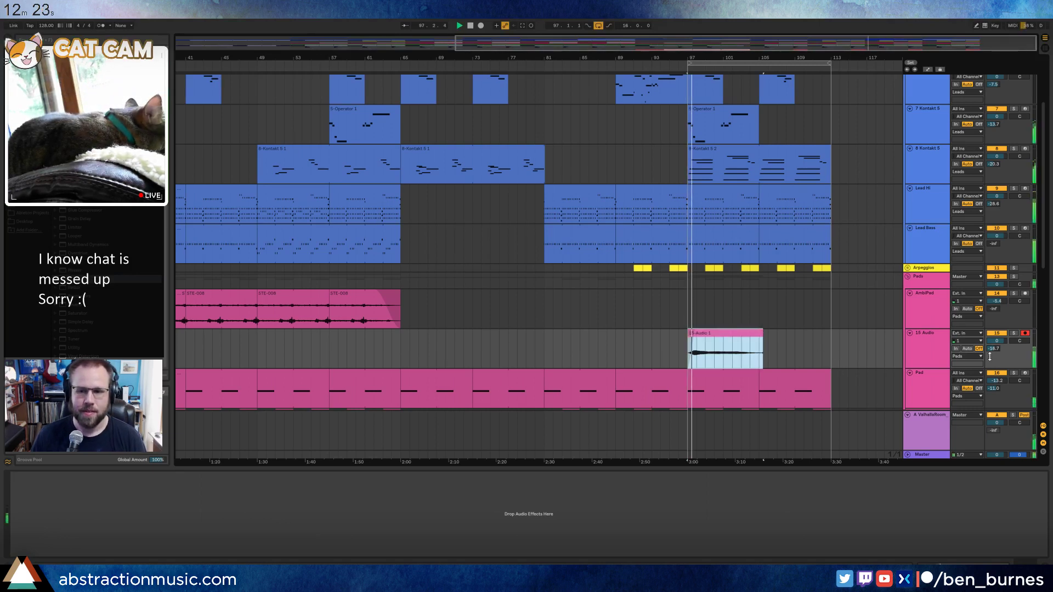
left_click_drag(996, 340, 995, 345)
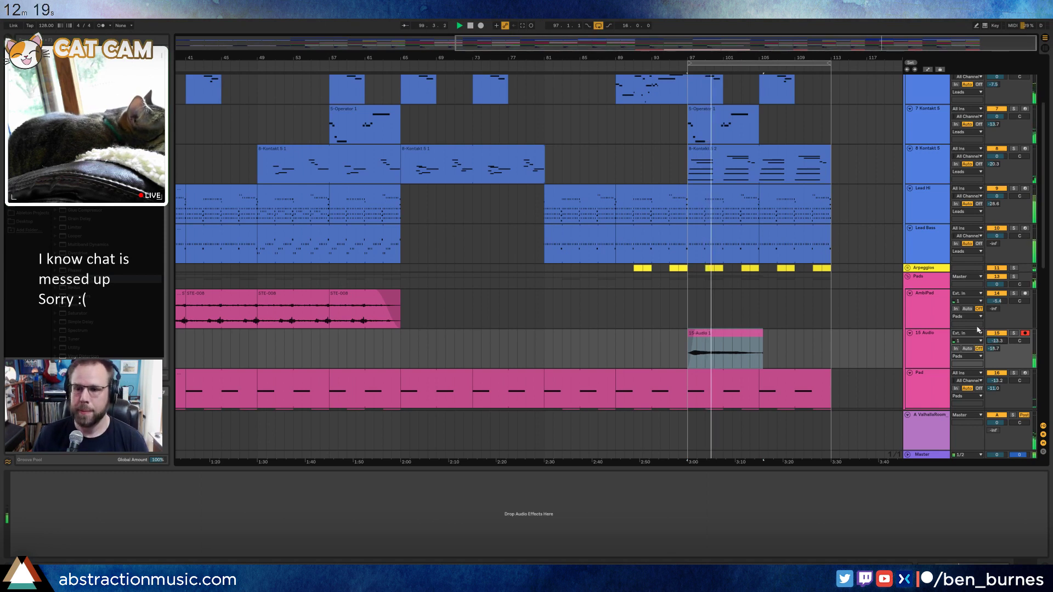
left_click_drag(996, 341, 992, 345)
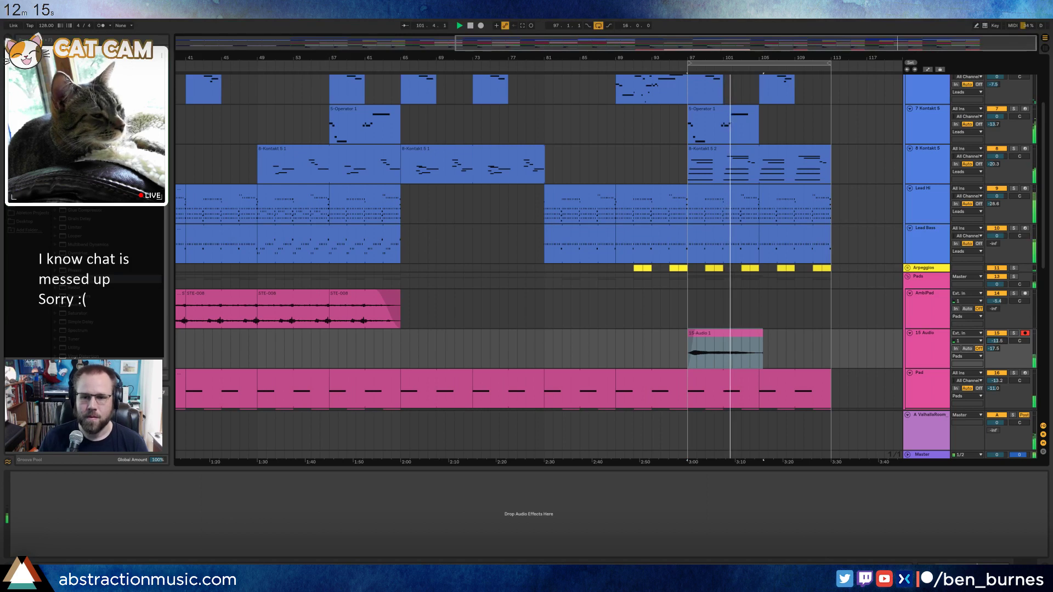
Trim the recorded clip to end at bar 105, duplicate it right after itself, and set the track volume to -13.1 dB.
left_click(760, 334)
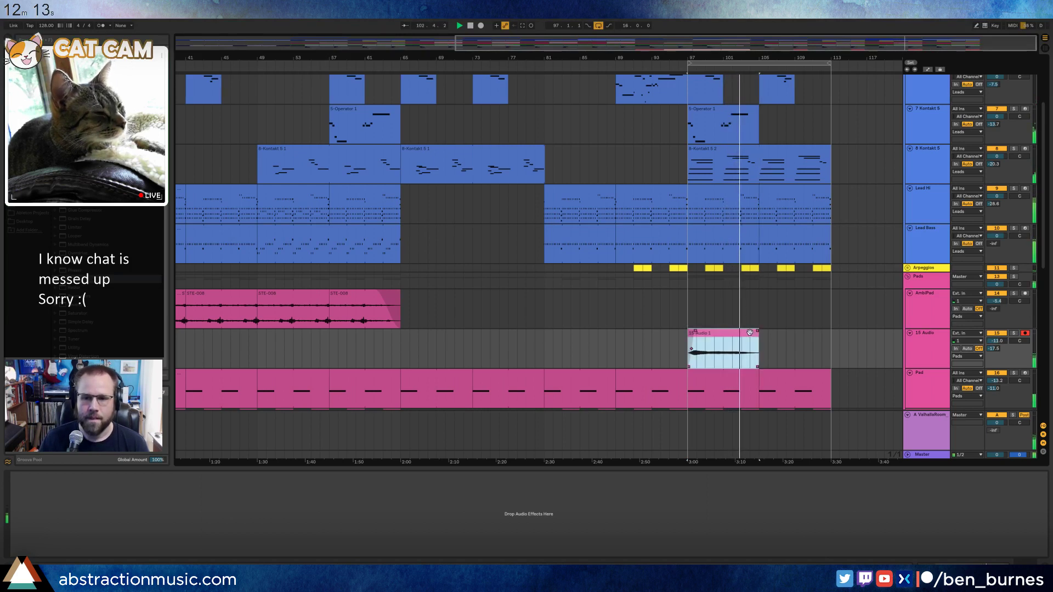
key("ctrl+d")
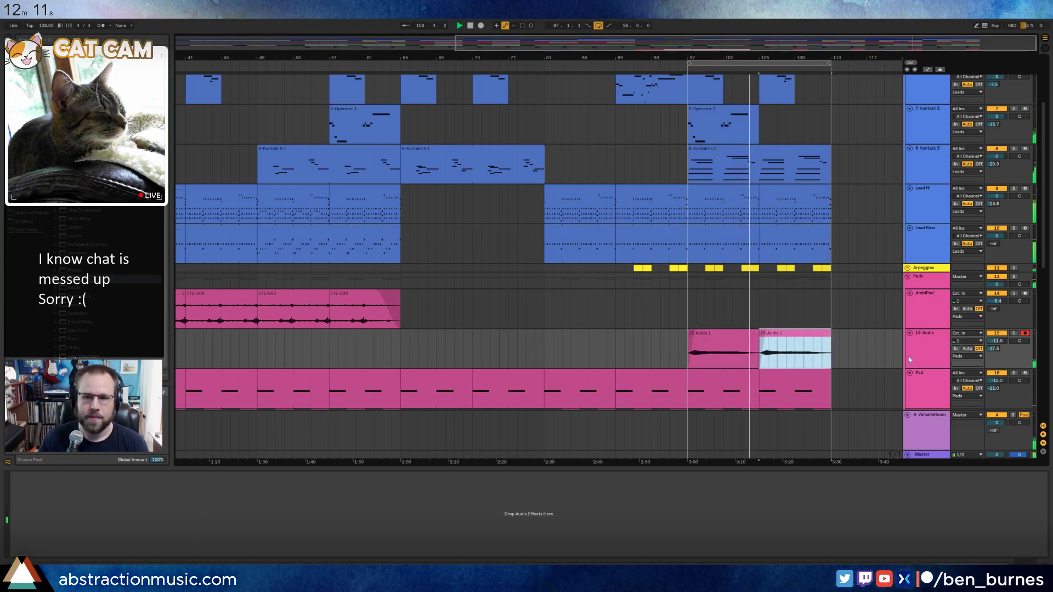
left_click(997, 350)
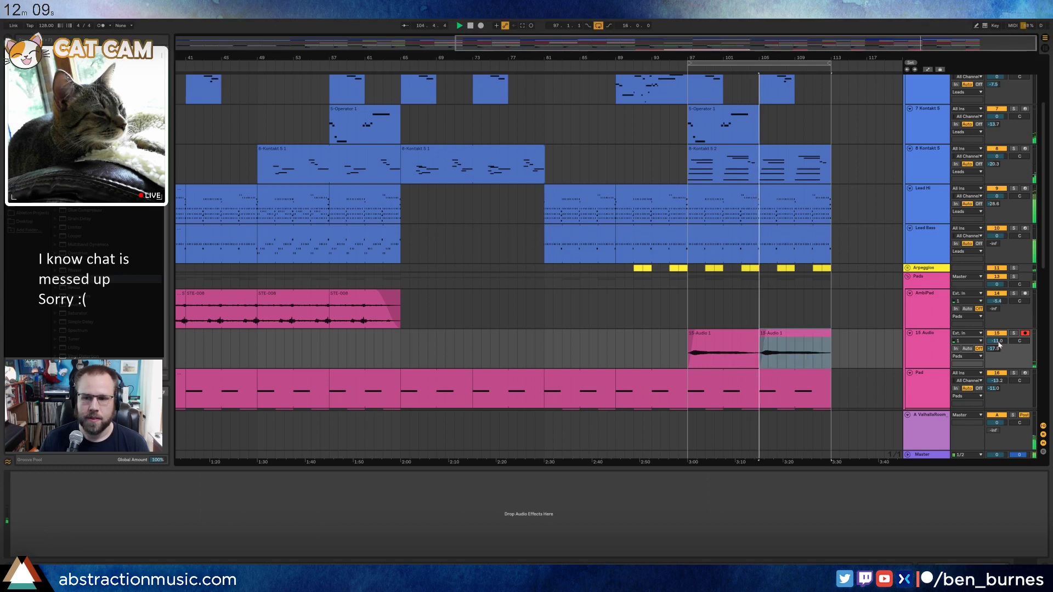
left_click_drag(999, 343, 1000, 354)
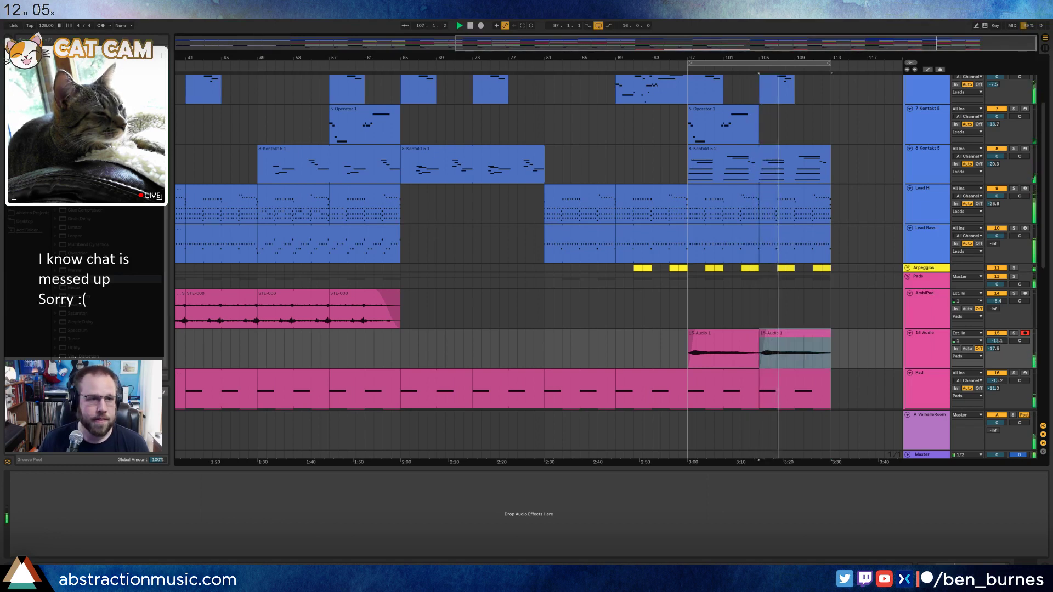
Add an Auto Filter in high-pass mode at 154 Hz and a Multiband Dynamics effect to the recorded audio track.
left_click_drag(77, 57, 34, 532)
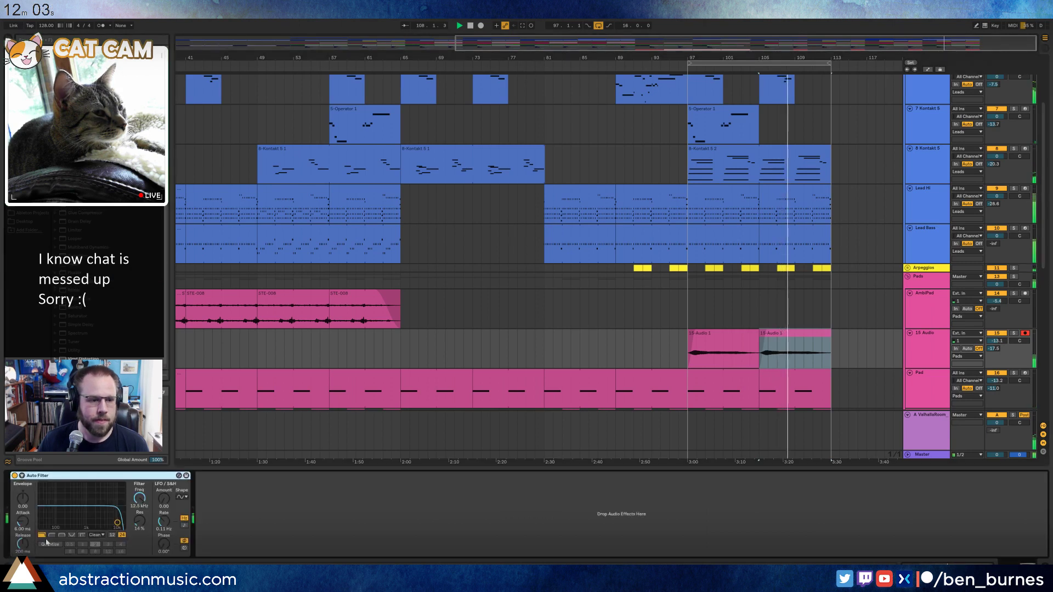
left_click(51, 535)
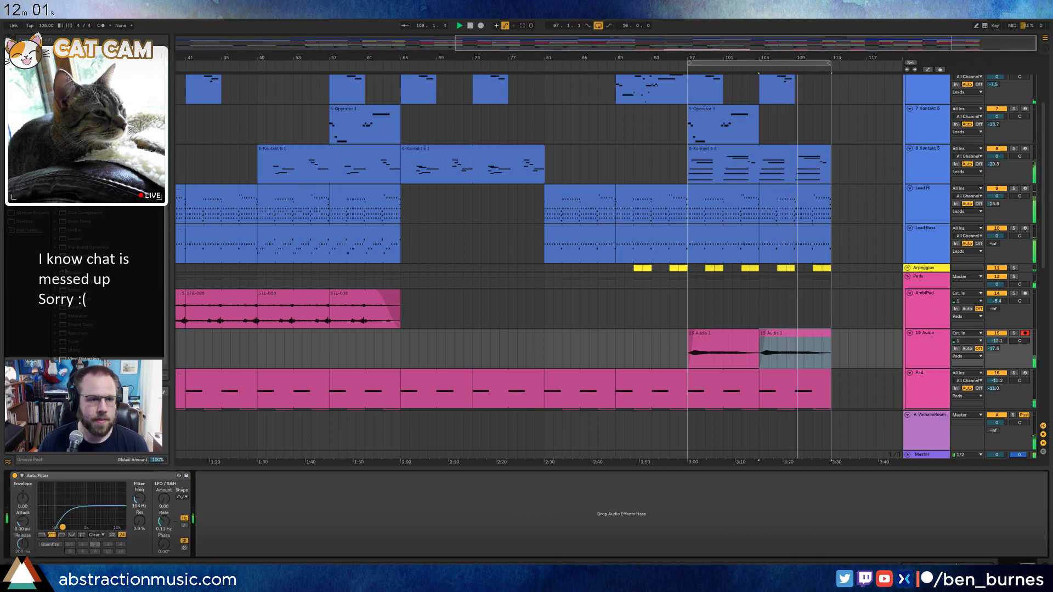
left_click_drag(104, 213, 118, 236)
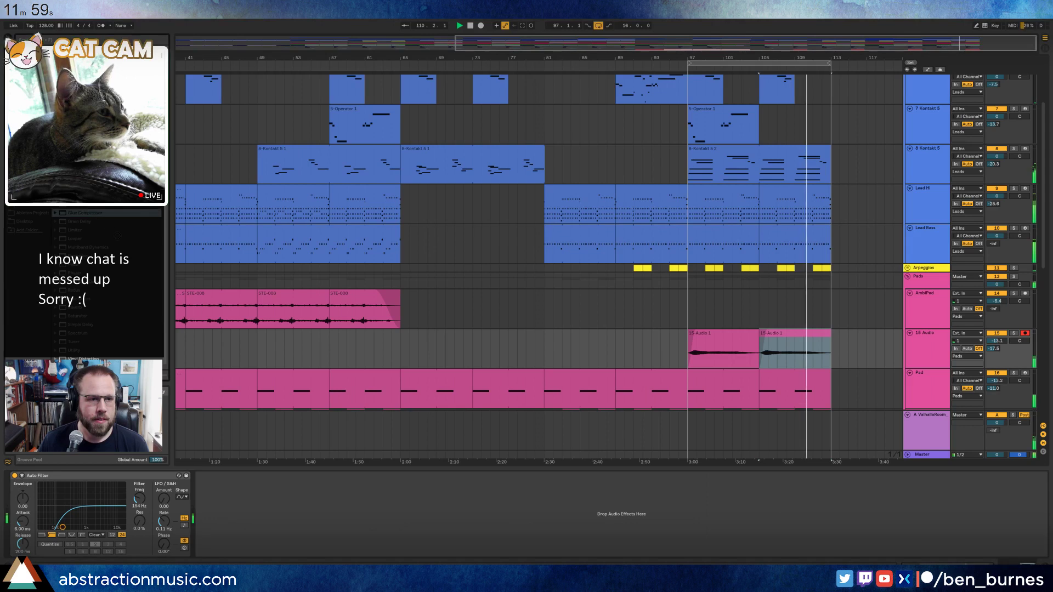
scroll(90, 274, "down", 3)
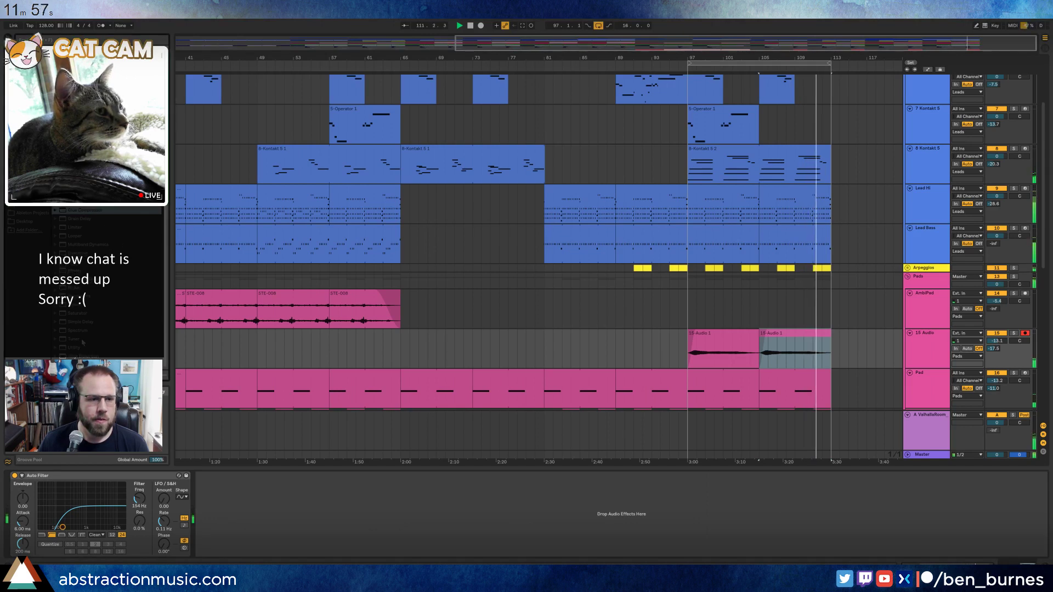
scroll(95, 295, "up", 3)
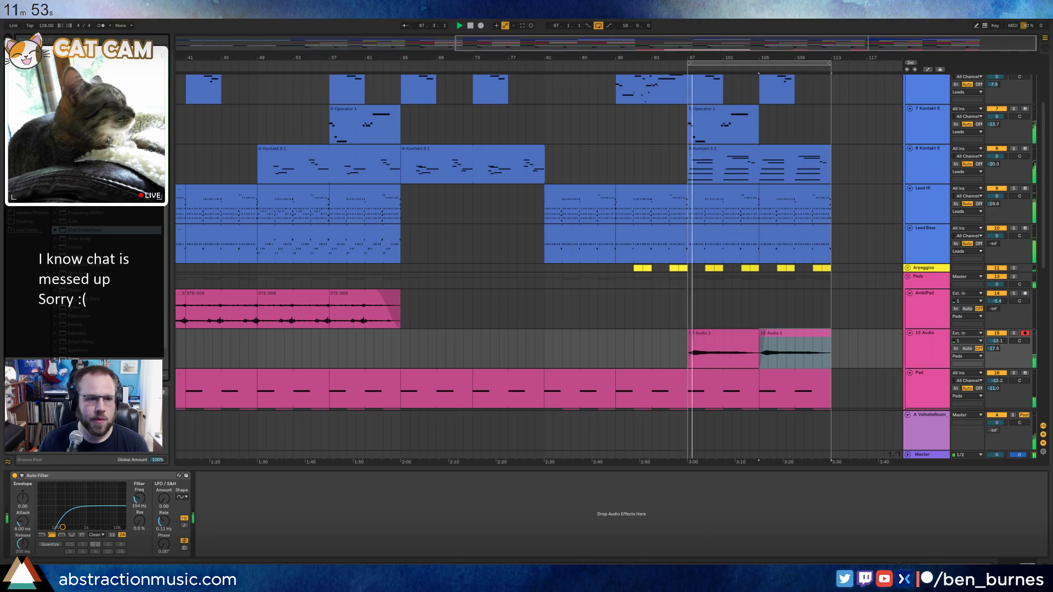
left_click_drag(76, 264, 241, 521)
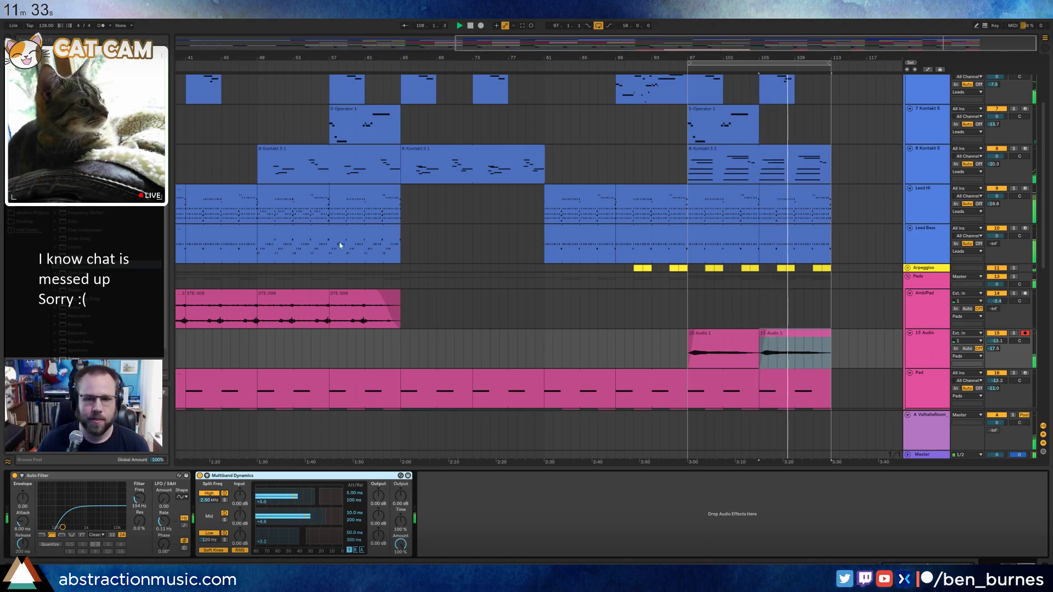
Shorten the Bass track's Analog filter envelope to a 406 ms attack and 949 ms decay.
left_click_drag(508, 58, 499, 28)
scroll(457, 322, "down", 2)
scroll(457, 321, "down", 1)
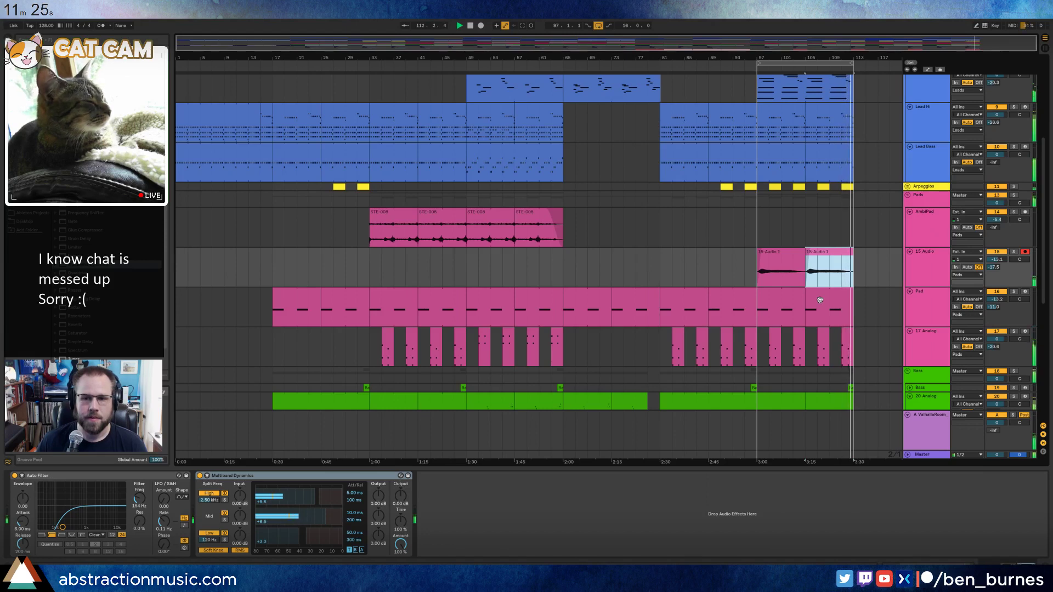
scroll(848, 335, "down", 2)
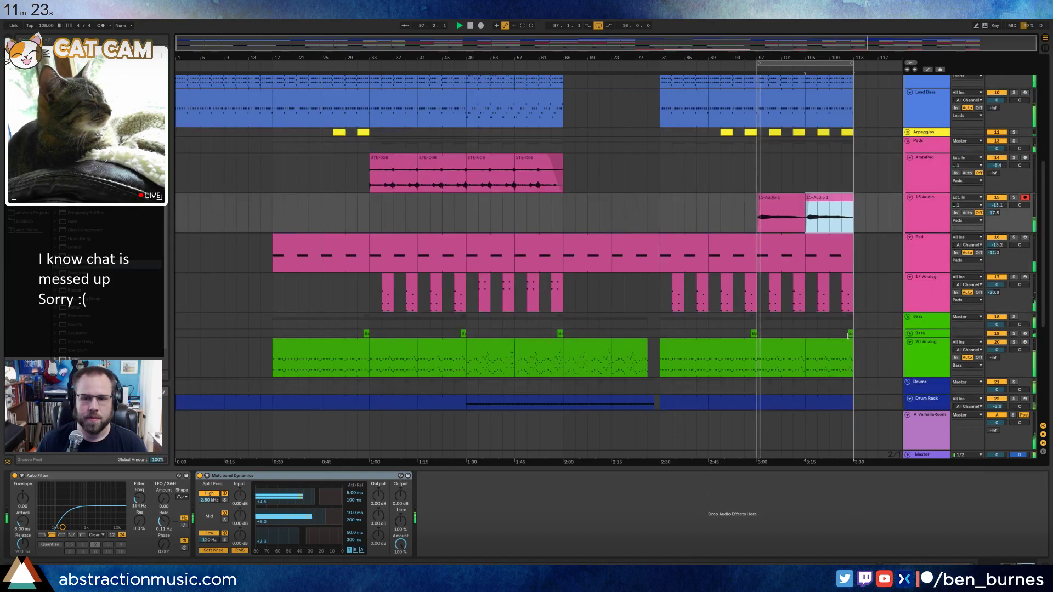
left_click(849, 334)
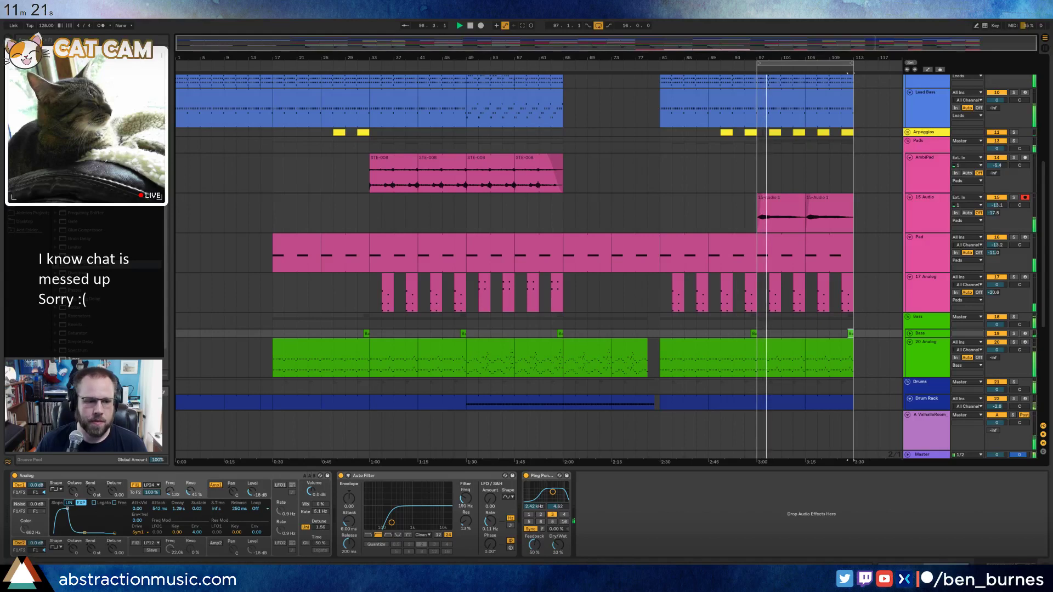
left_click_drag(68, 509, 83, 532)
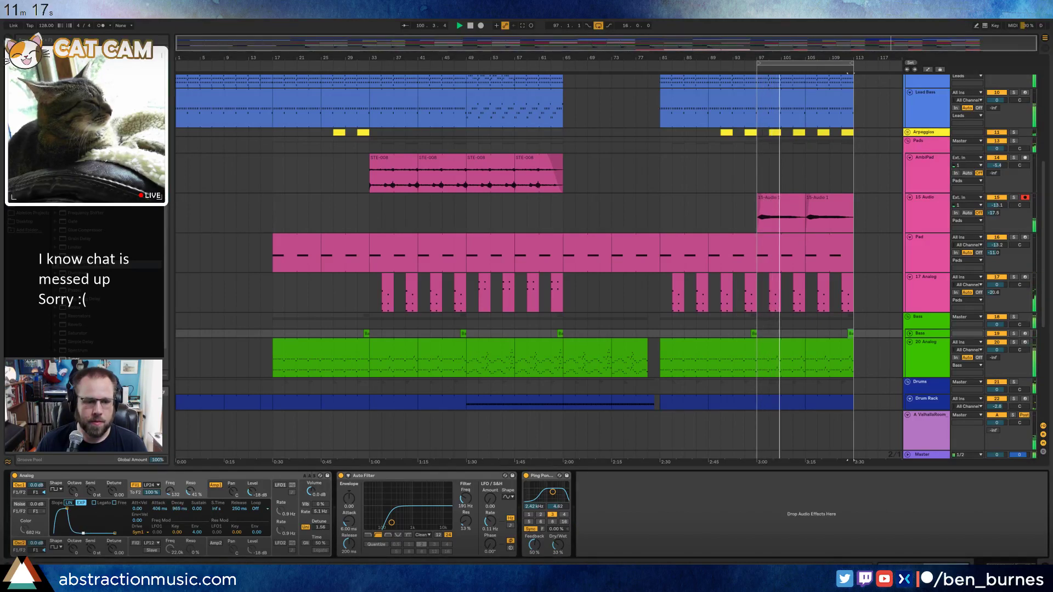
scroll(609, 337, "up", 5)
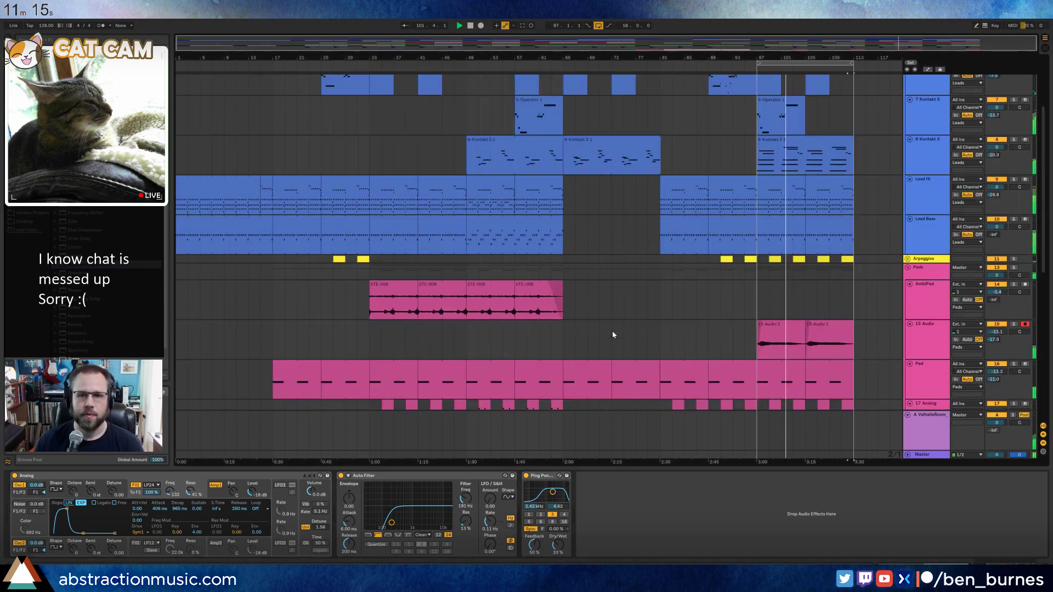
key("a")
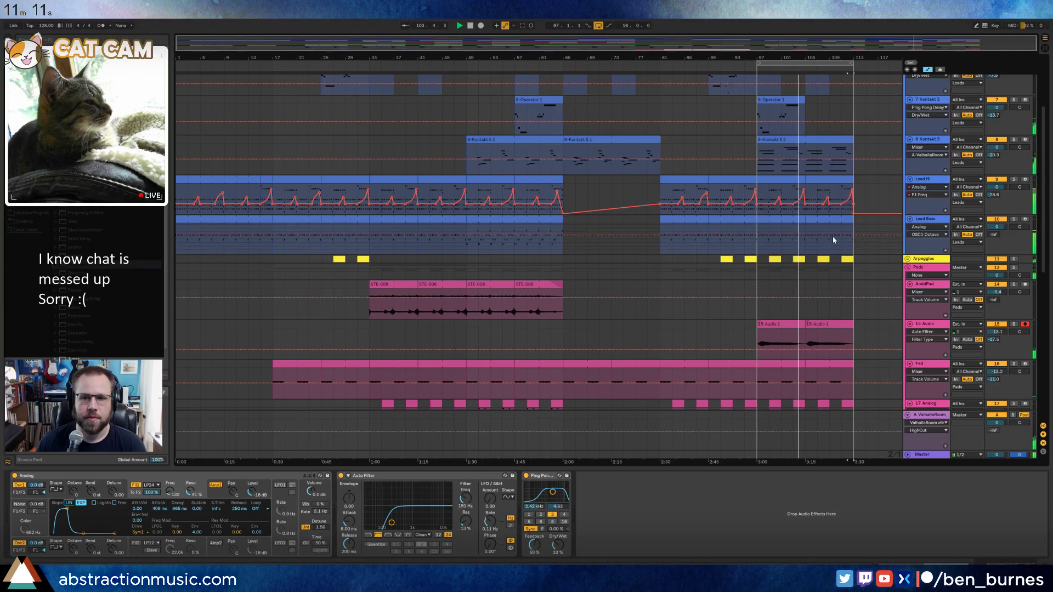
key("a")
Duplicate bars 97 to 113 across all tracks twice, extending the arrangement to bar 145, and stop playback.
scroll(844, 236, "up", 4)
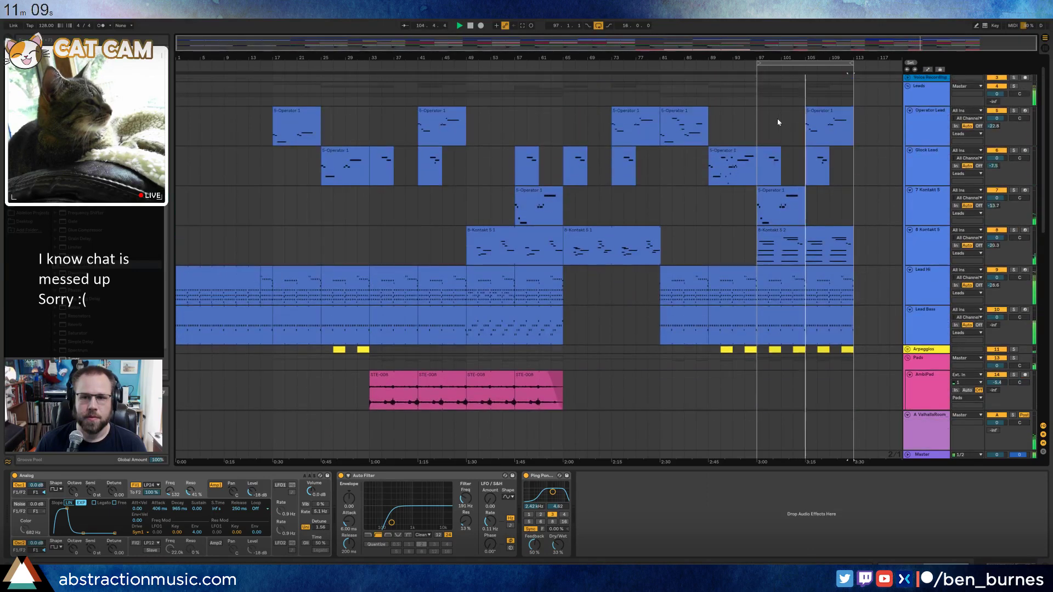
left_click_drag(758, 87, 853, 455)
key("ctrl+d")
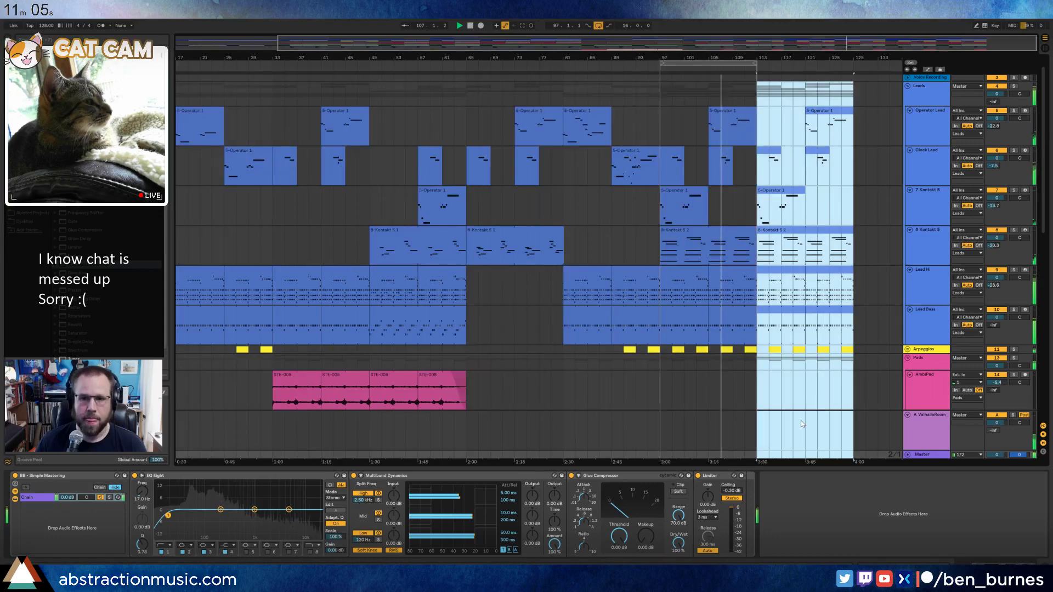
key("space")
key("ctrl+d")
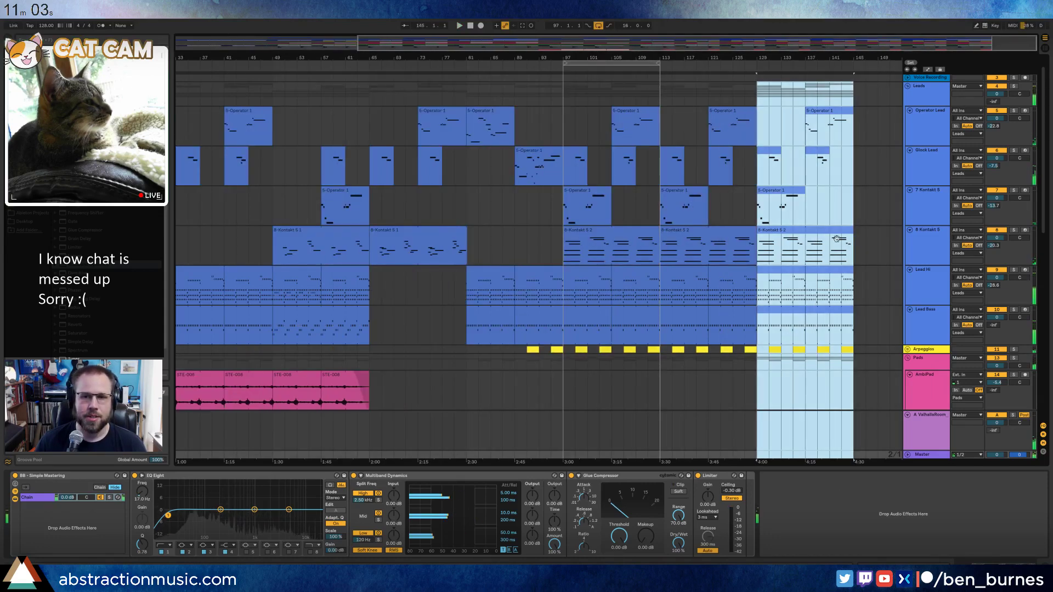
Delete the clips on the three lead tracks from Operator Lead down to 7 Kontakt 5 from bar 113 onward.
left_click(857, 207)
left_click_drag(866, 126, 660, 203)
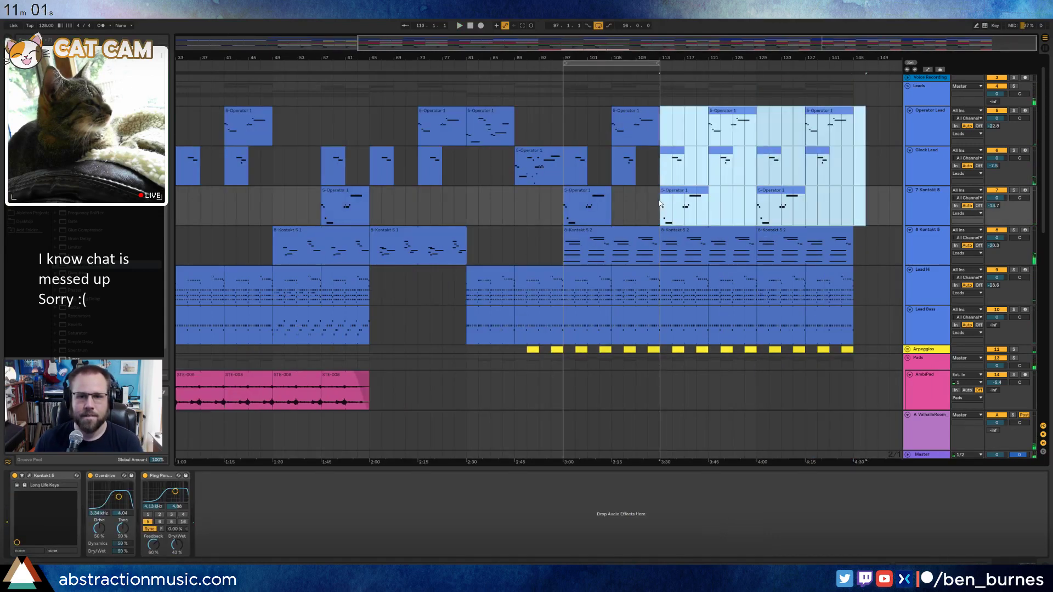
key("Delete")
Raise the note starting at bar 2 in the 8 Kontakt 5 clip at bar 113 by seven semitones.
double_click(664, 244)
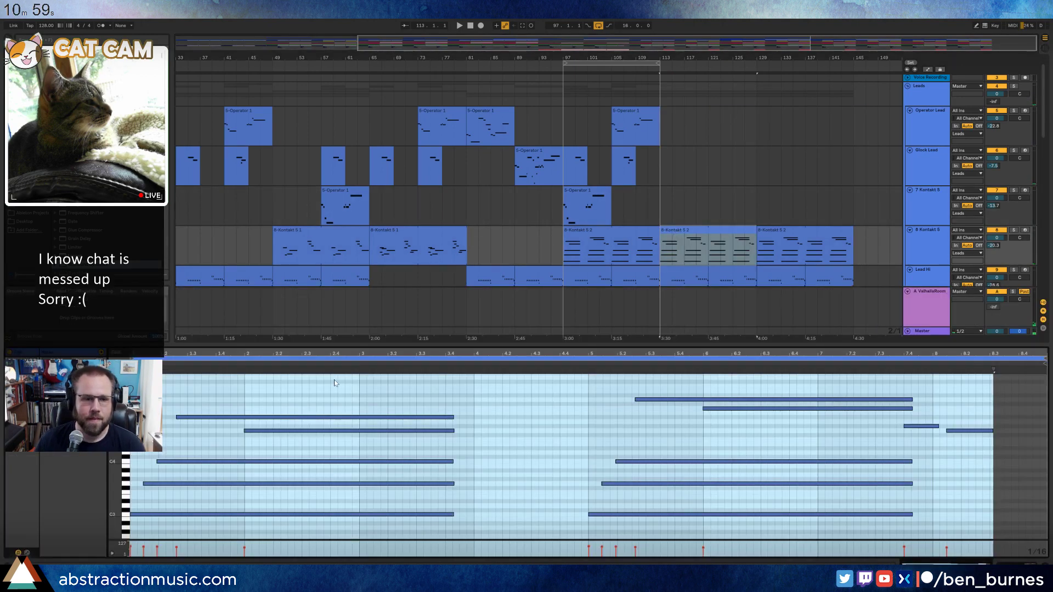
left_click(337, 383)
left_click(258, 431)
key("Up")
key("Up")
key("Up")
key("Up")
key("Up")
key("Up")
key("Up")
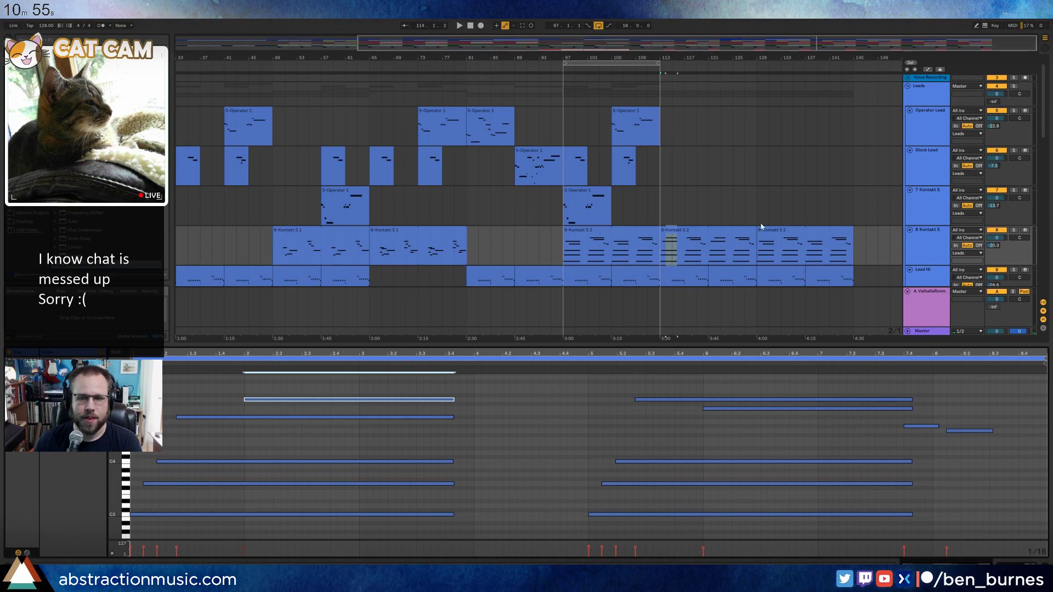
Delete the clips from bar 129 to 145 on the 8 Kontakt 5 track and all tracks below it.
left_click_drag(761, 226, 856, 479)
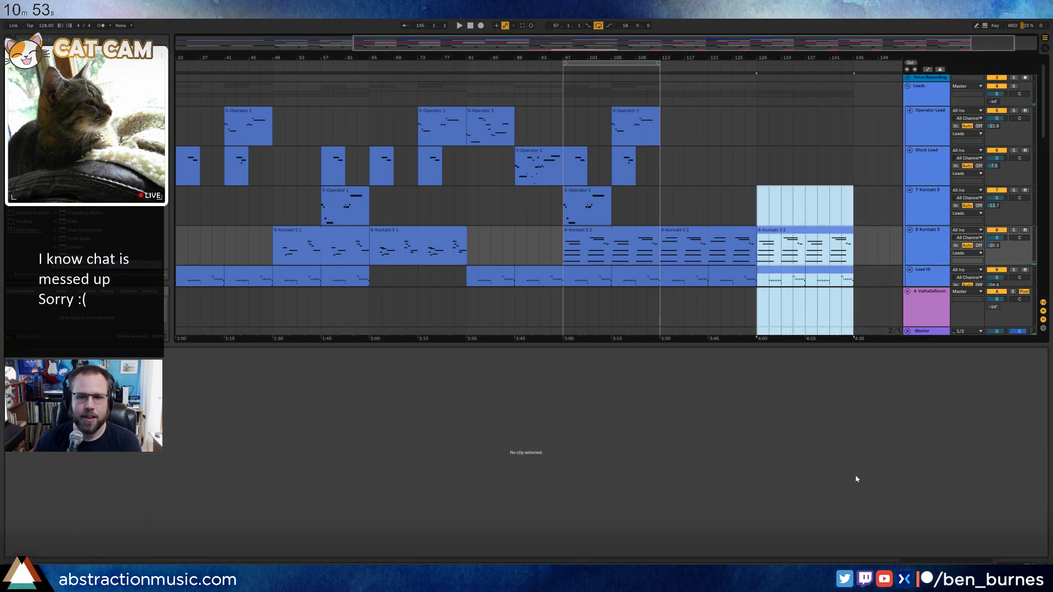
key("Delete")
In the second chord of the bar 113 Kontakt clip, raise the C4 note two semitones and the G3 note three.
left_click(723, 237)
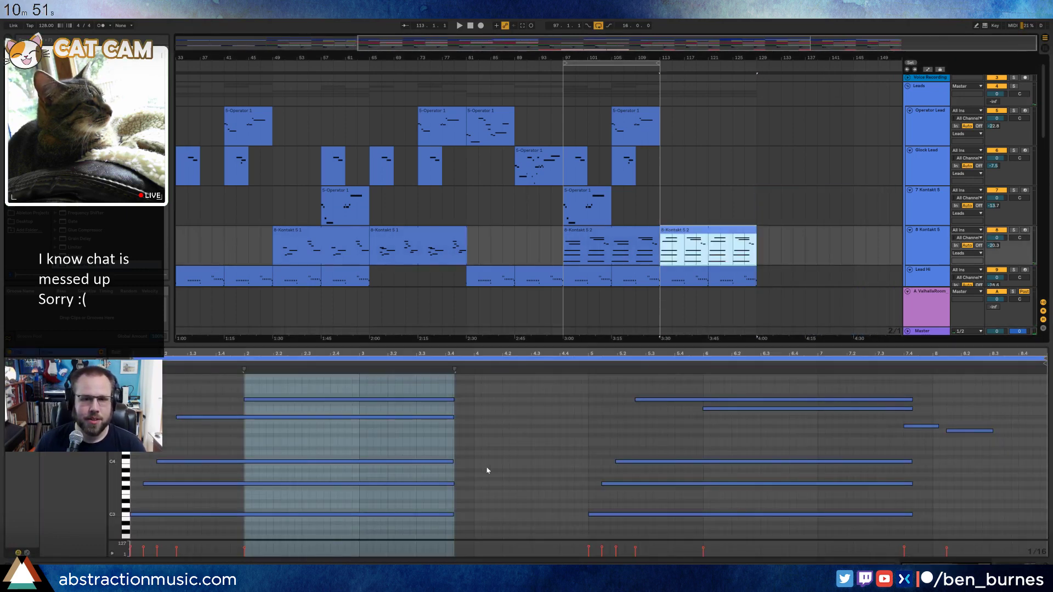
left_click(525, 454)
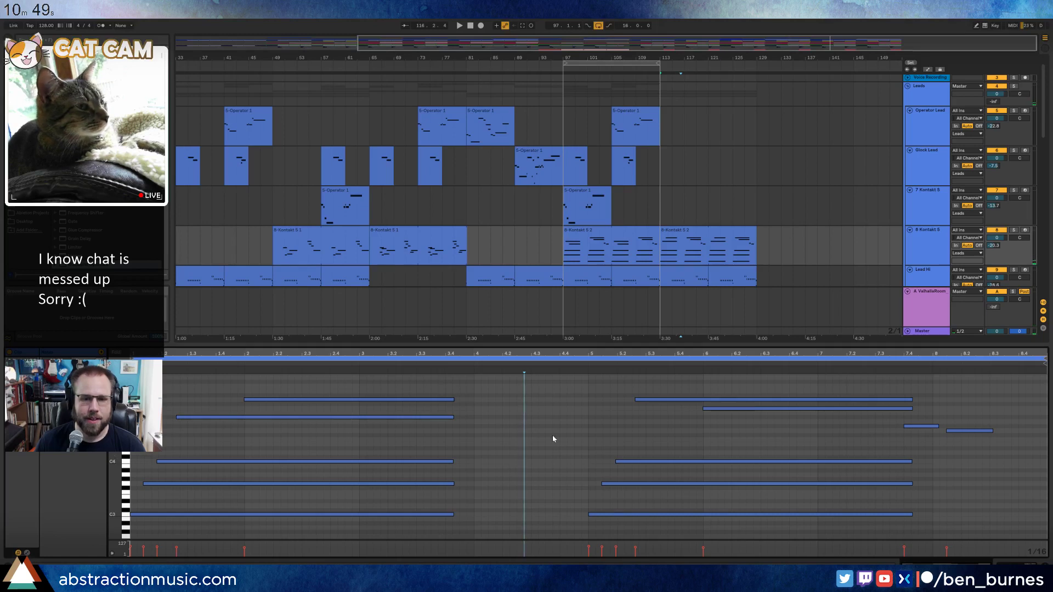
scroll(552, 436, "down", 3)
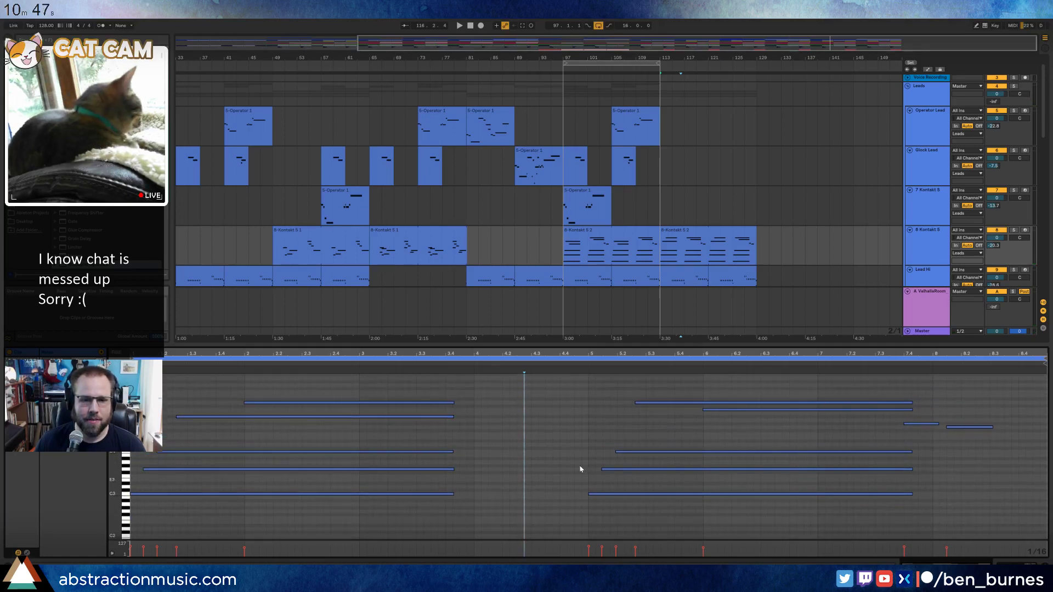
left_click(627, 452)
key("Up")
key("Up")
left_click(630, 470)
key("Up")
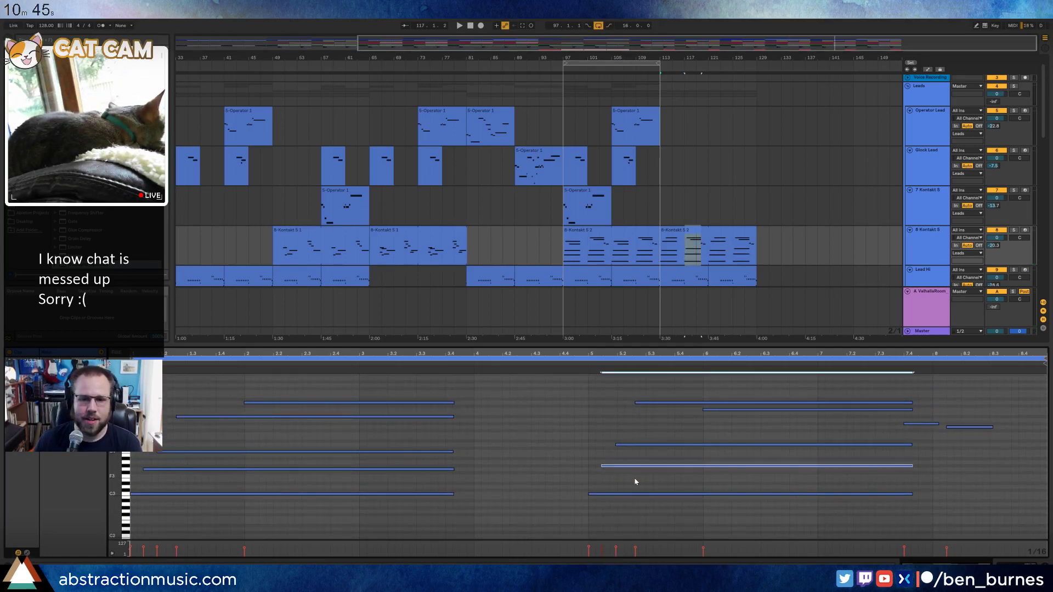
key("Up")
key("Up")
Play back the arrangement from bar 113 to hear the revised chords against the other tracks, then stop.
key("space")
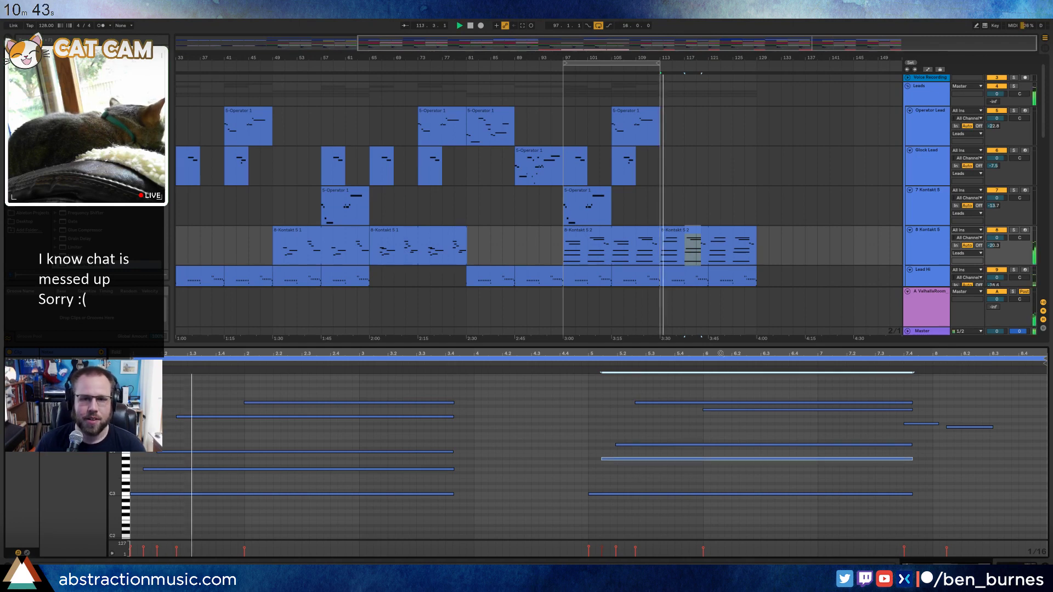
scroll(736, 260, "down", 6)
scroll(727, 278, "up", 3)
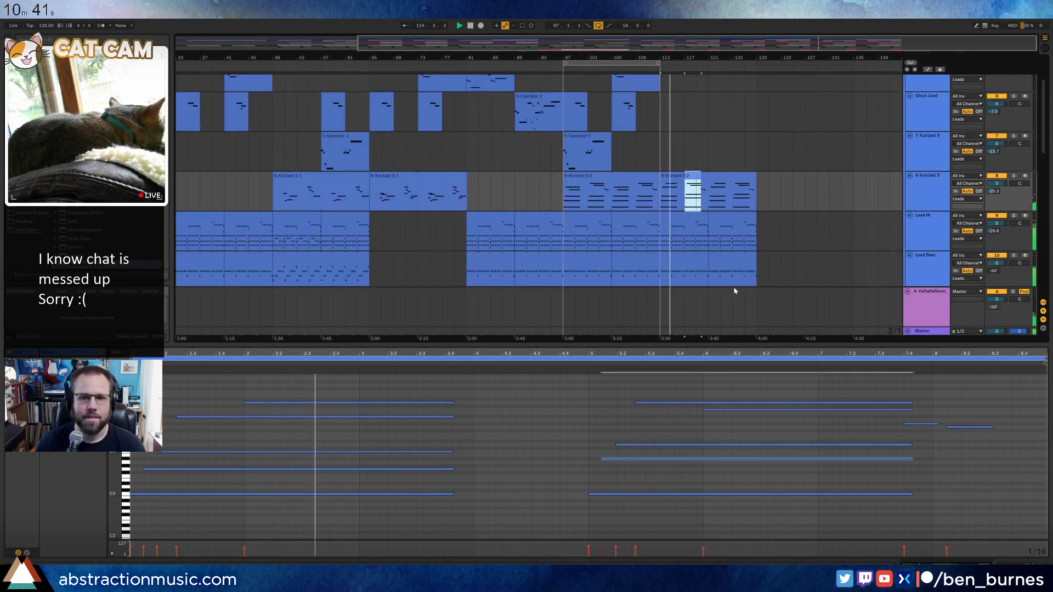
scroll(735, 290, "up", 2)
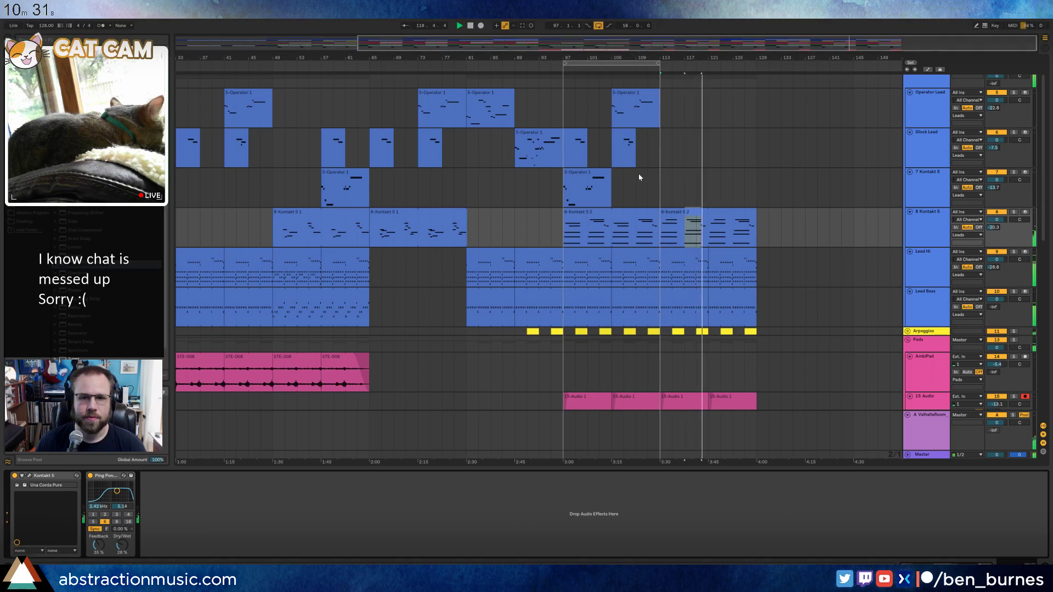
left_click(542, 131)
key("space")
left_click(492, 102)
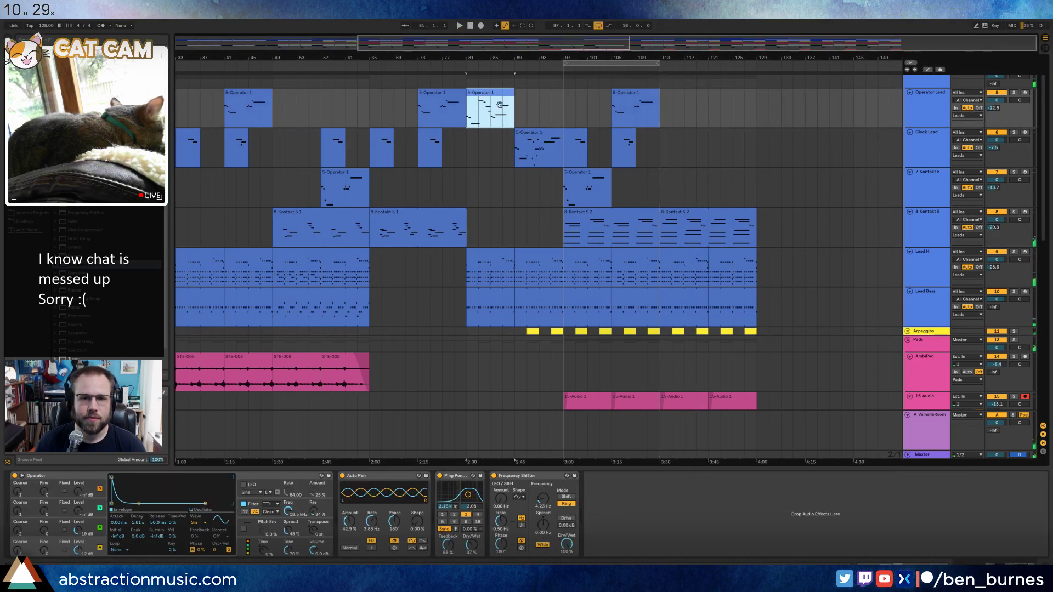
left_click(605, 182)
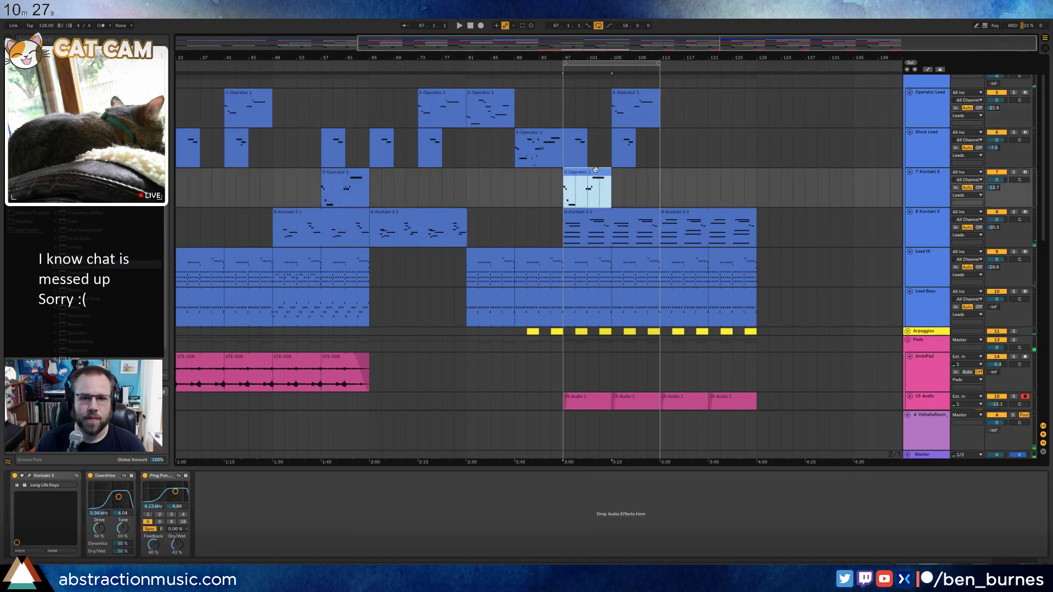
left_click(652, 116)
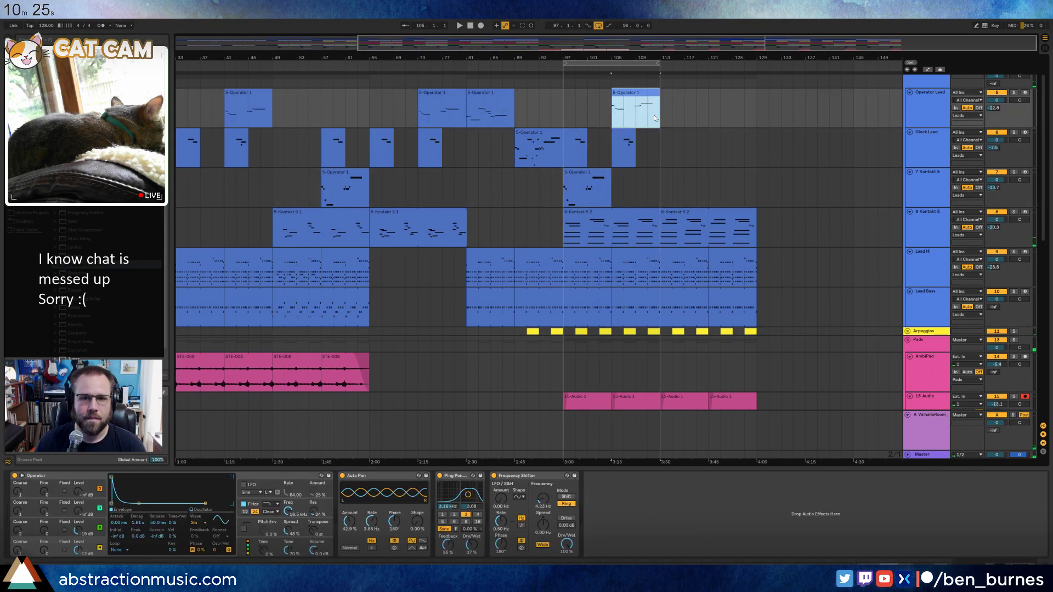
key("ctrl+z")
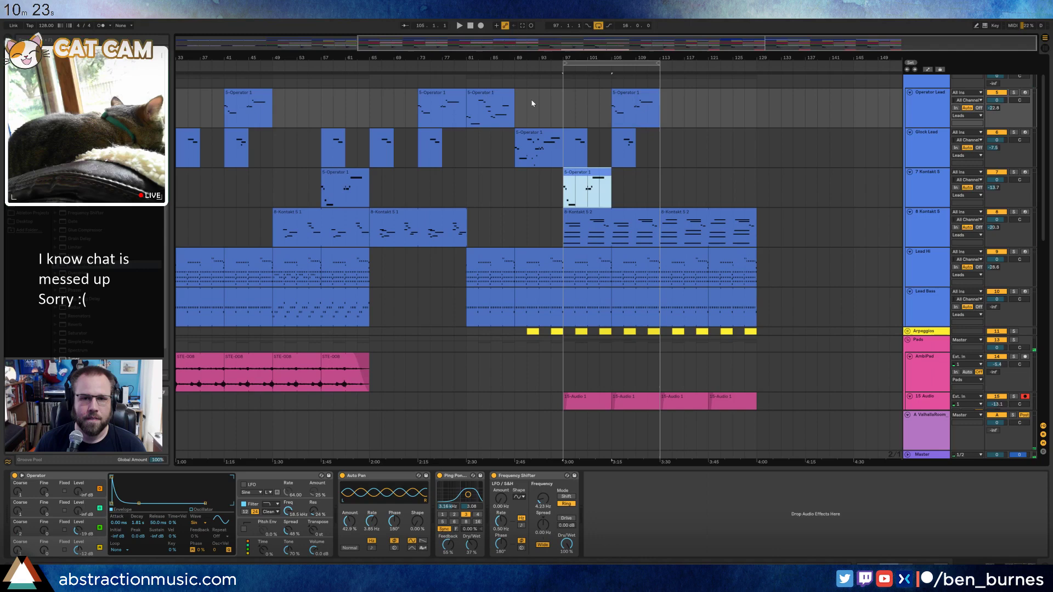
Copy the four-note phrase from bar 3 of the Operator Lead clip at bar 81 into bar 3 of the bar 105 clip and play it back.
double_click(636, 93)
double_click(488, 93)
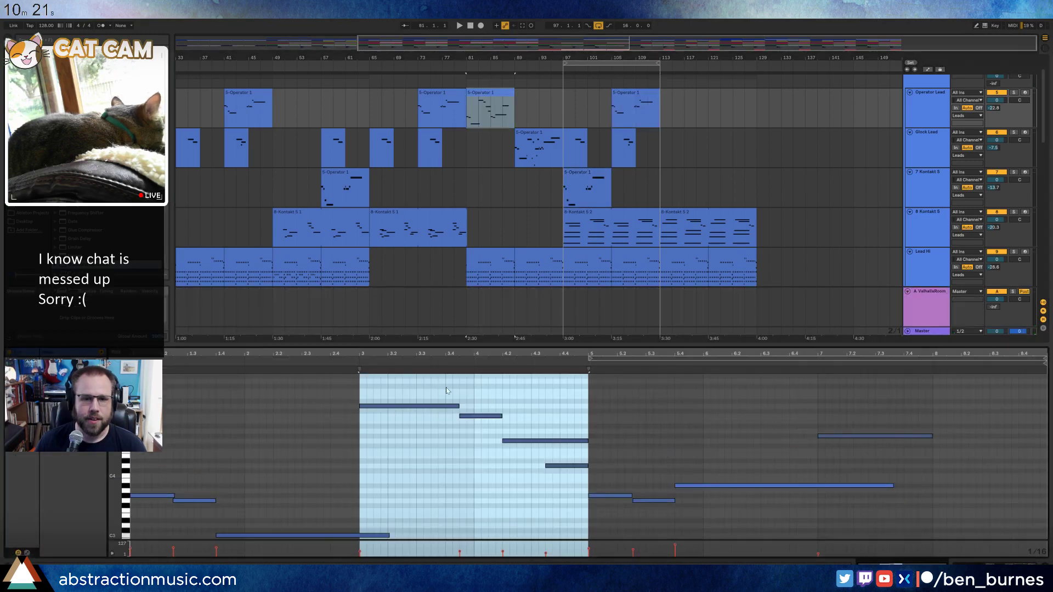
left_click_drag(420, 388, 547, 485)
left_click(619, 92)
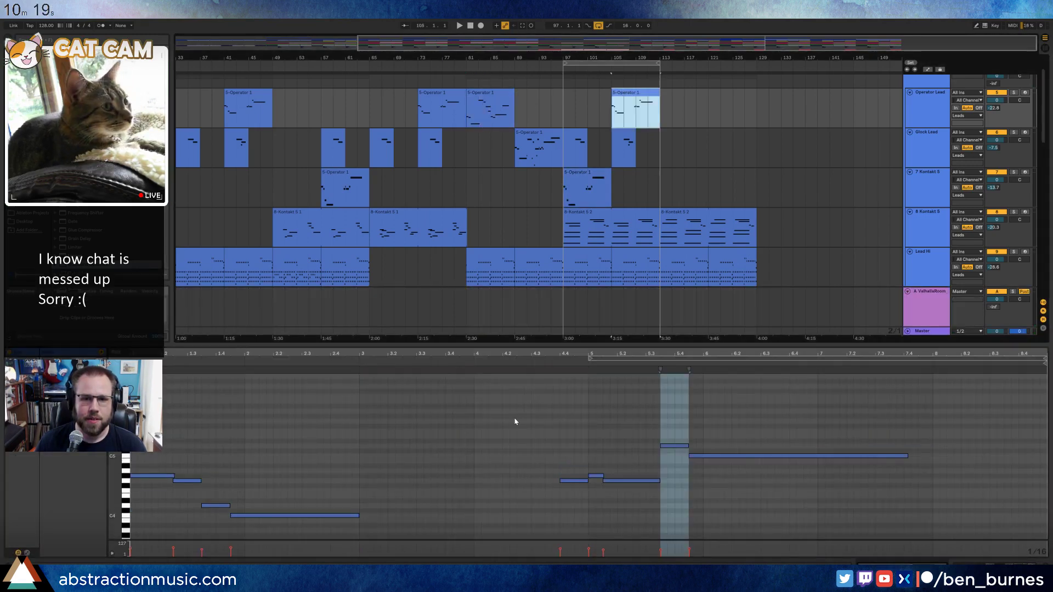
left_click(360, 409)
key("ctrl+v")
key("space")
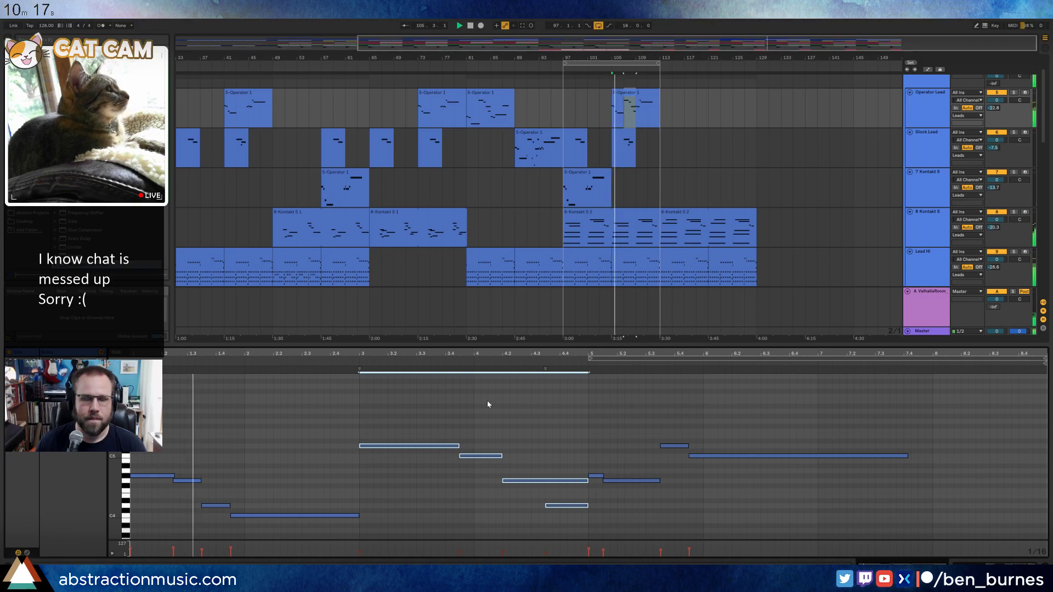
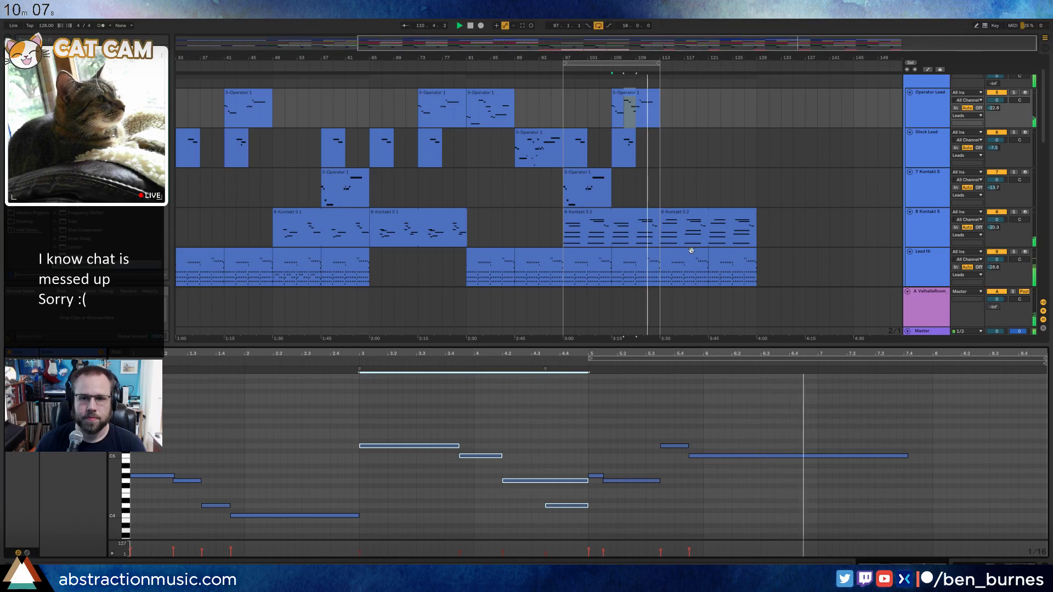
Add a MIDI track inside the Arpeggios group and create an empty two-bar clip on it at bar 113.
scroll(900, 215, "down", 5)
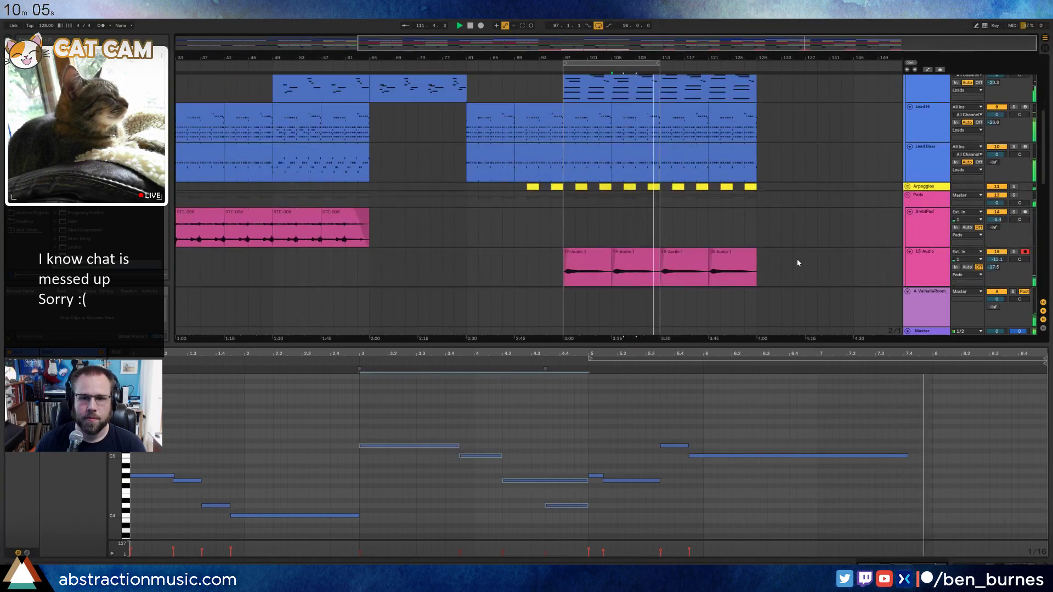
left_click(927, 189)
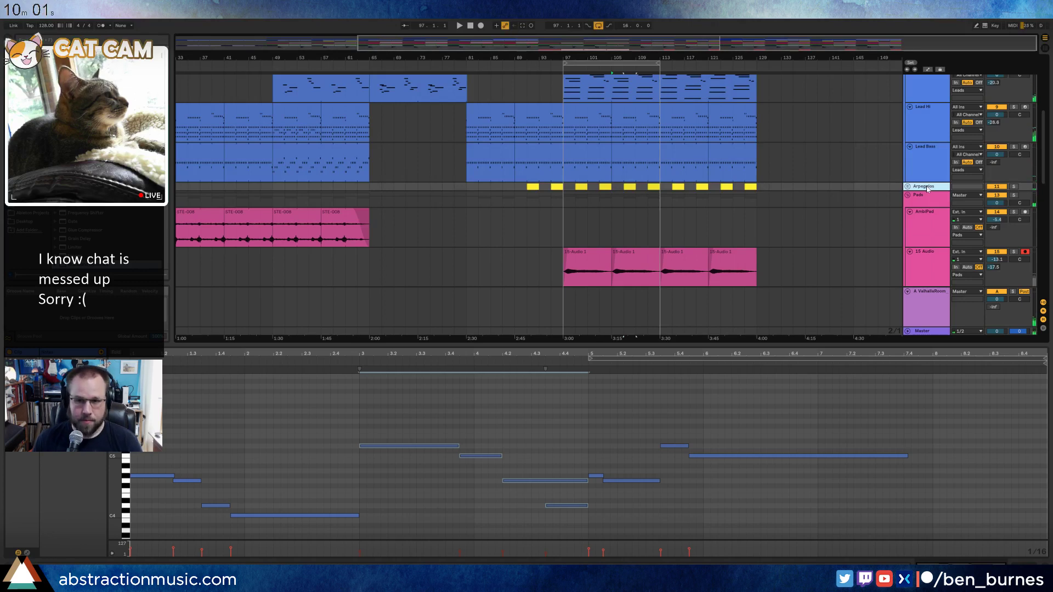
key("ctrl+g")
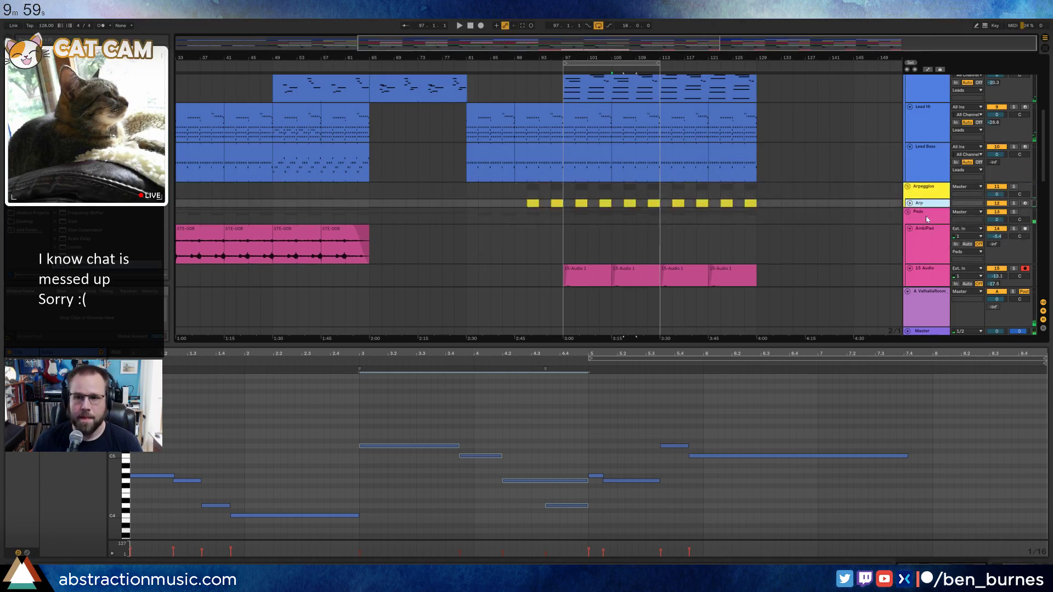
key("ctrl+shift+t")
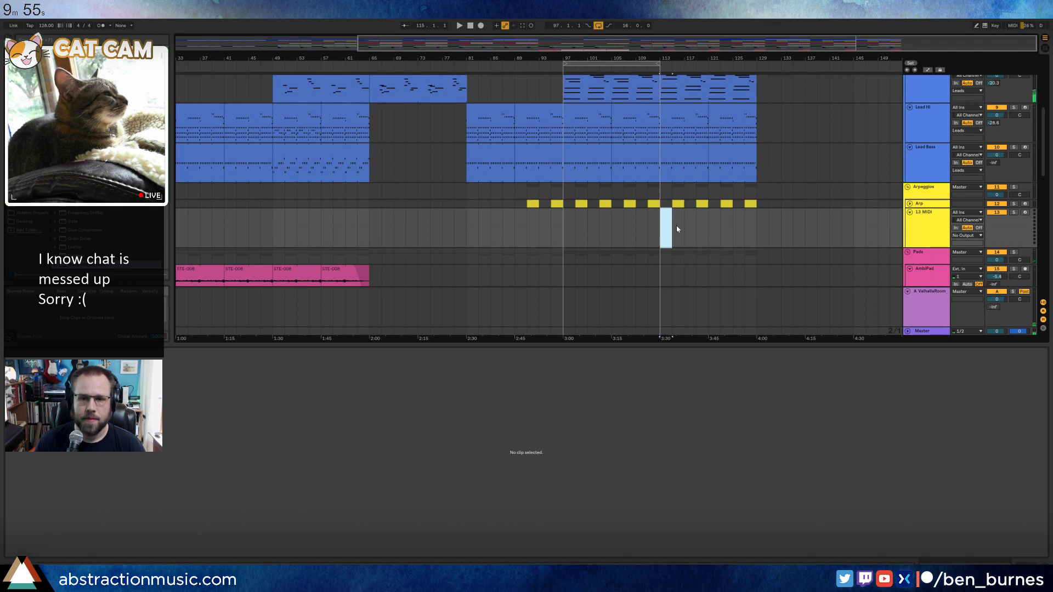
key("ctrl+shift+m")
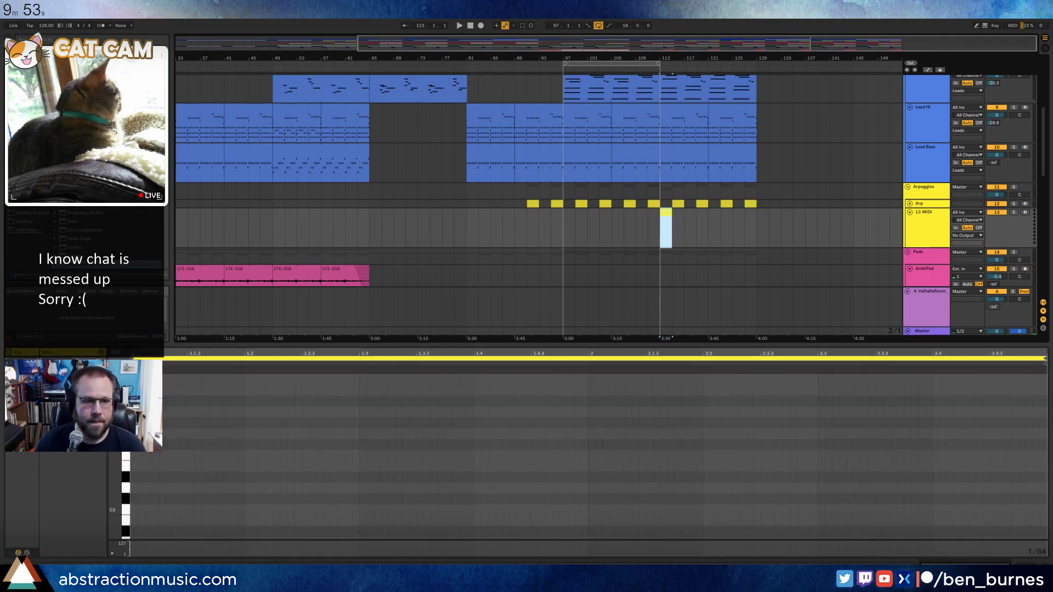
Draw a sixteenth-note C3 at the clip start and duplicate it an eighth note later as D#3.
left_click_drag(115, 447, 100, 447)
mouse_move(132, 480)
left_mouse_down()
mouse_move(192, 480)
mouse_move(158, 481)
mouse_move(190, 501)
left_mouse_up()
key("ctrl+d")
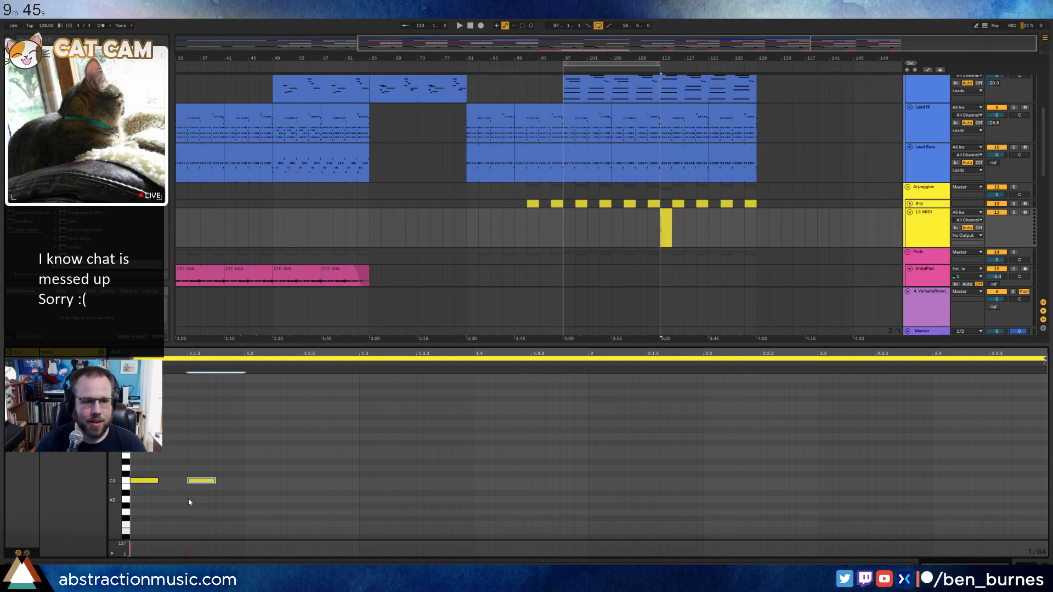
key("Up")
key("Up")
key("Up")
Duplicate the D#3 note as a G3 starting on beat 2 of the first bar.
key("ctrl+d")
key("Up")
key("Up")
key("Up")
key("Right")
key("Right")
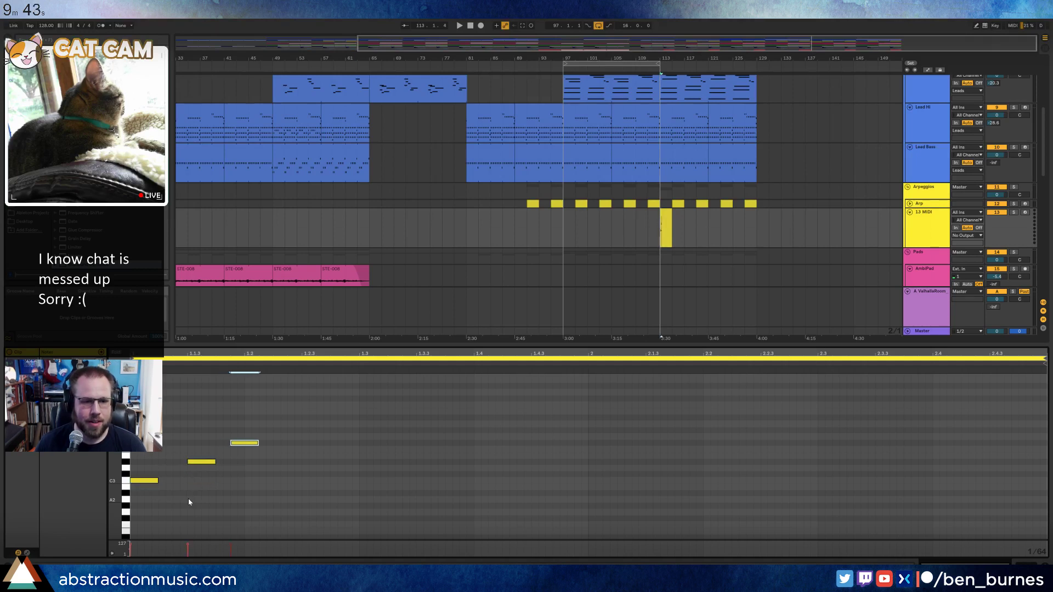
key("Up")
key("Right")
key("Right")
Duplicate the G3 note as an A#3 starting an eighth note after beat 2.
key("ctrl+d")
key("Right")
key("Right")
key("Right")
key("Right")
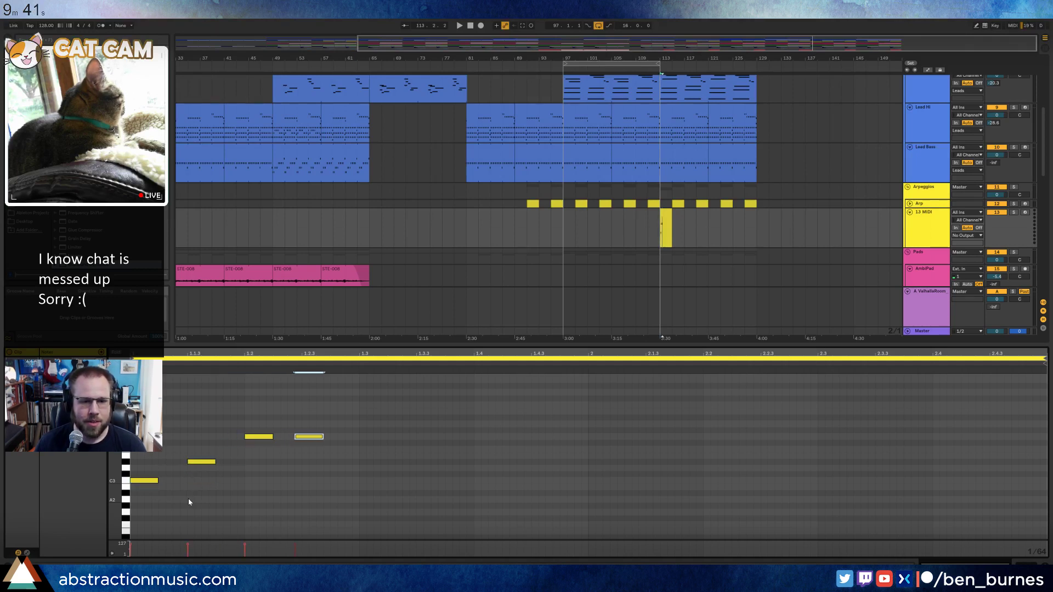
key("Up")
key("Up")
key("Up")
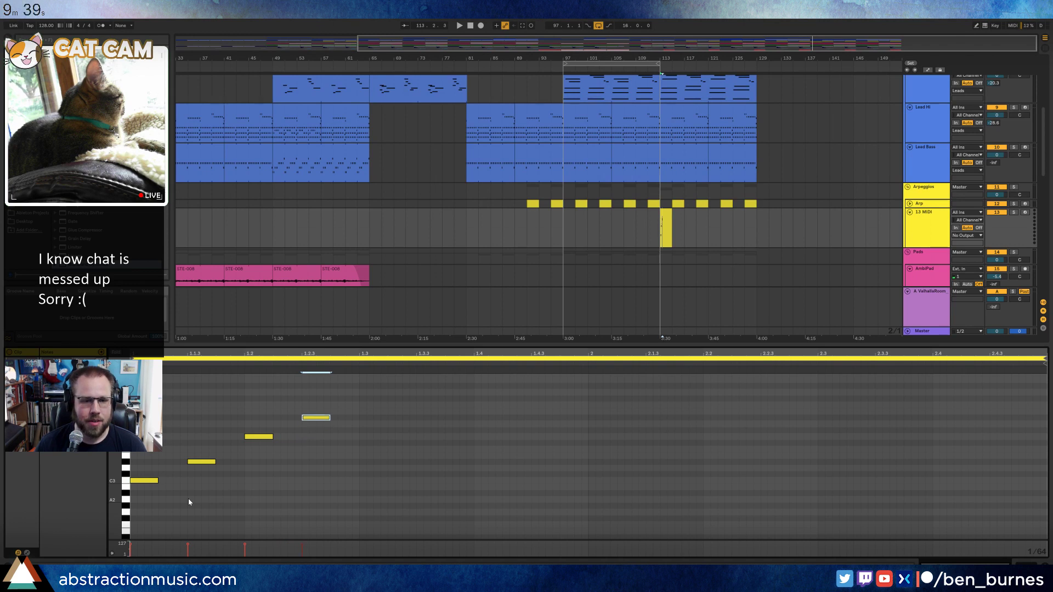
Duplicate the four-note arpeggio into the bar's second half and raise its last note four semitones to D4.
key("ctrl+a")
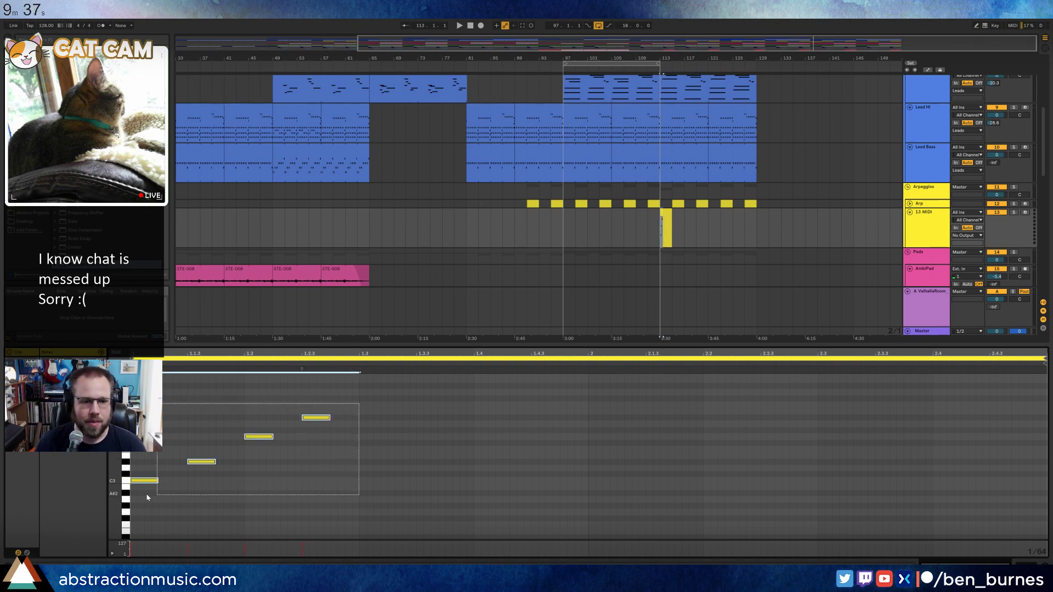
key("ctrl+d")
left_click(545, 418)
key("Up")
key("Up")
key("Up")
key("Up")
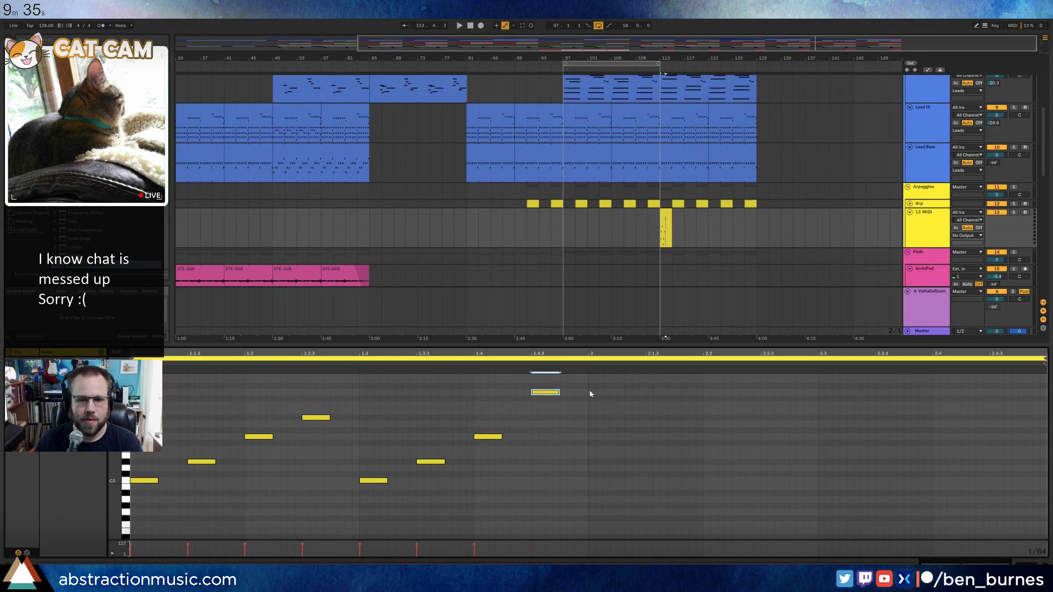
Try repeating the one-bar arpeggio in the clip's second bar with a playback check, and undo the duplication.
left_click_drag(588, 387, 146, 510)
key("ctrl+d")
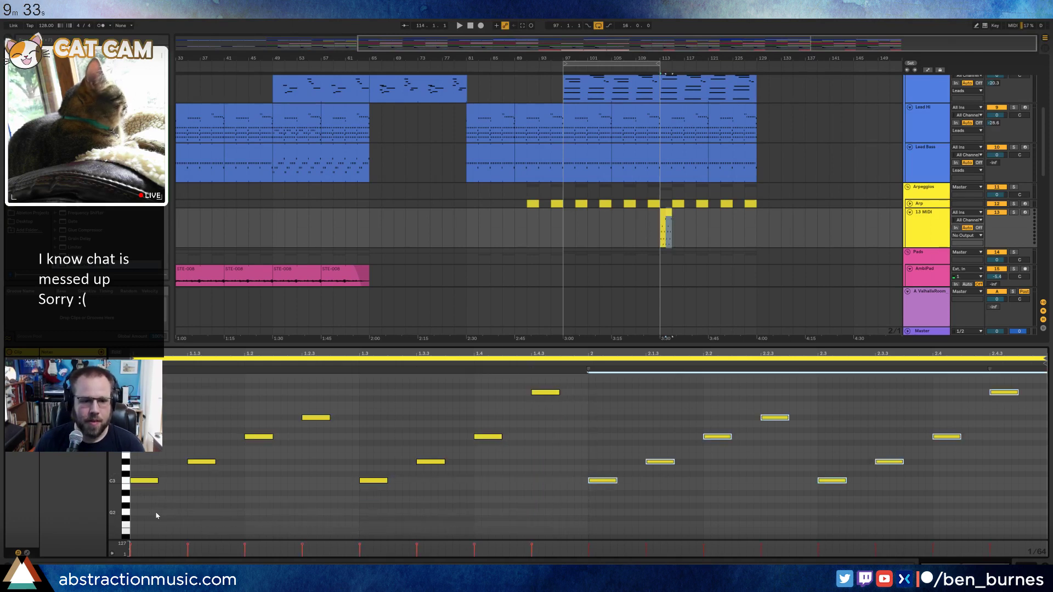
key("space")
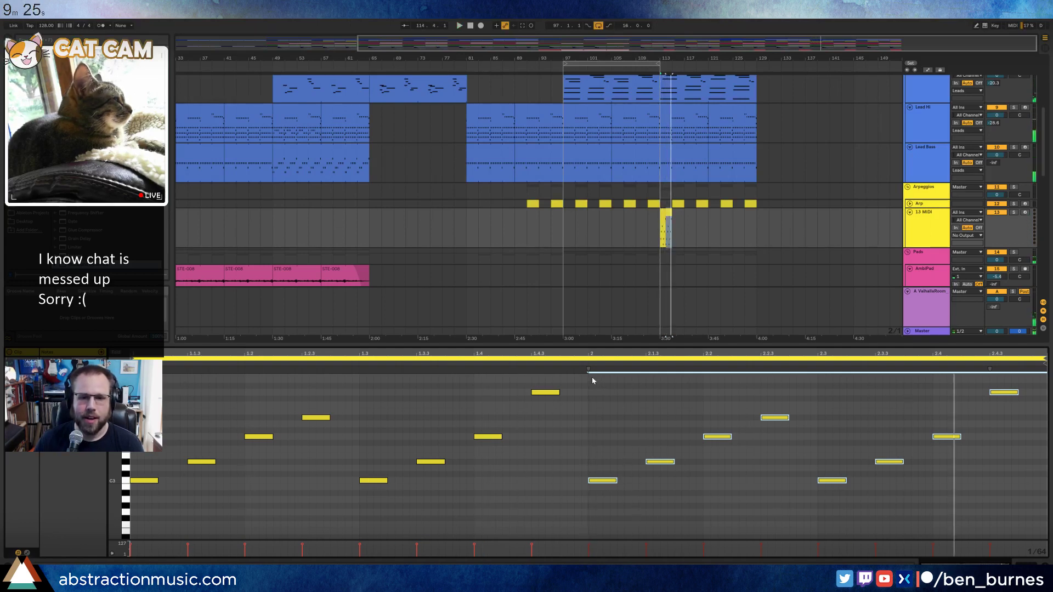
key("ctrl+z")
Stretch the whole arpeggio to double length across both bars and shorten its notes back to sixteenths.
key("ctrl+a")
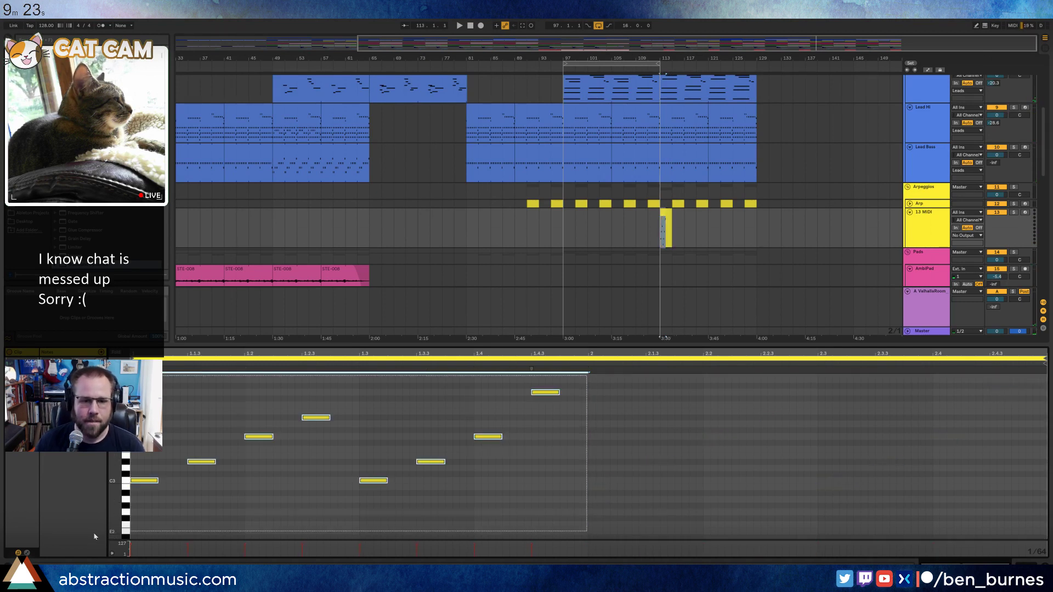
left_click_drag(530, 368, 934, 379)
key("shift+Left")
key("shift+Left")
key("shift+Left")
key("shift+Left")
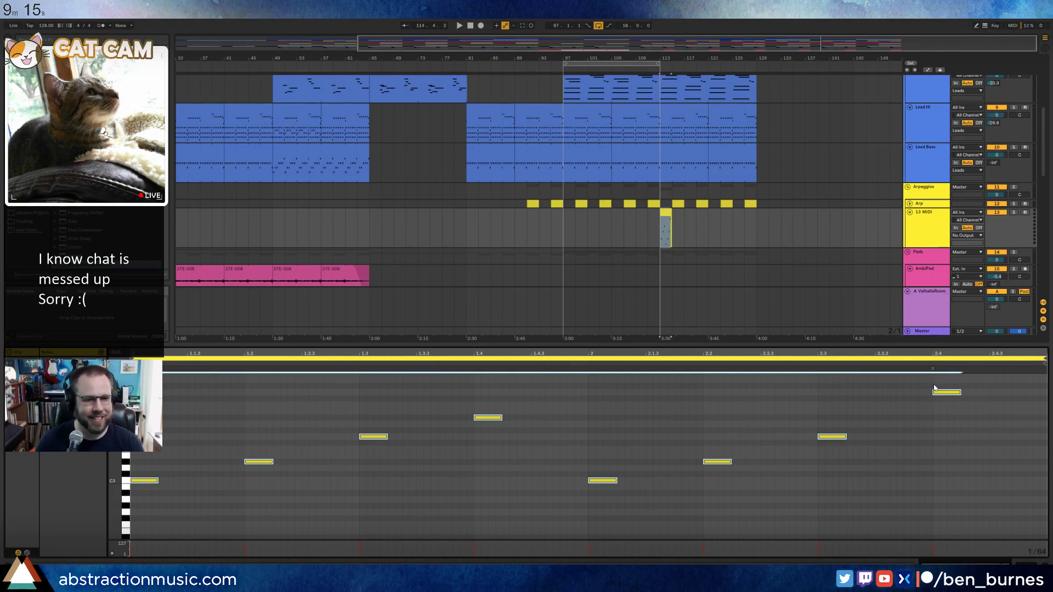
Load an Analog instrument on the new MIDI track in the Arpeggios group.
key("shift+Tab")
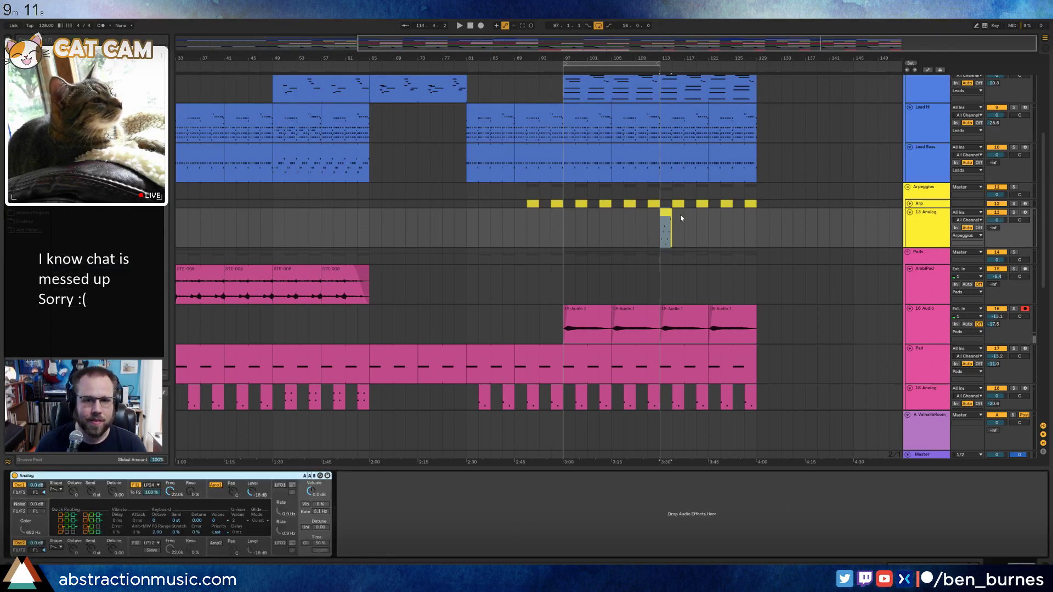
Extend the looping arpeggio clip to bar 129, lower Analog's first filter cutoff, and start playback.
left_click_drag(670, 224, 759, 223)
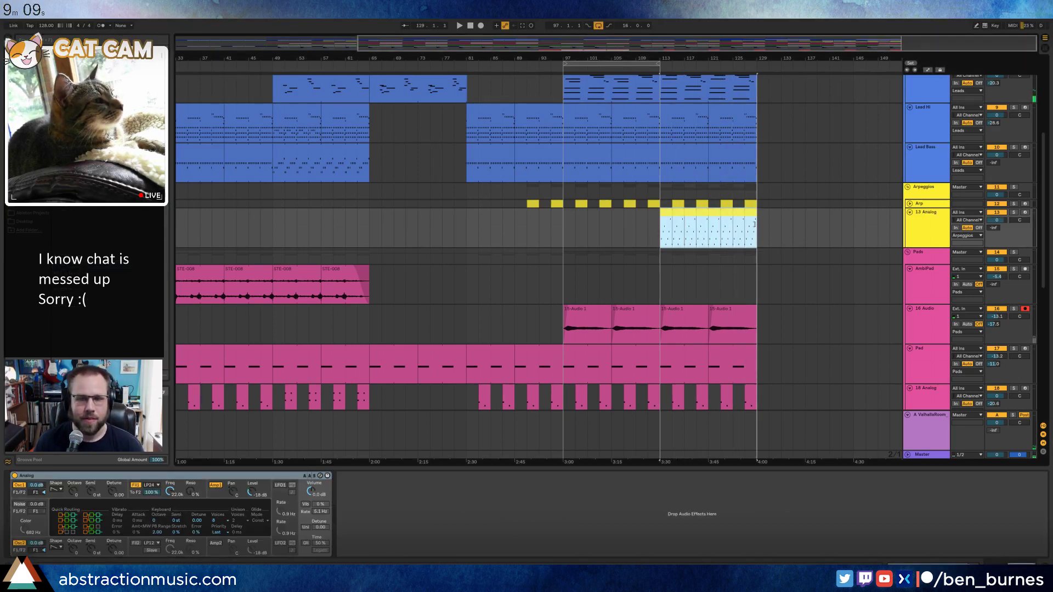
left_click_drag(170, 491, 171, 524)
key("space")
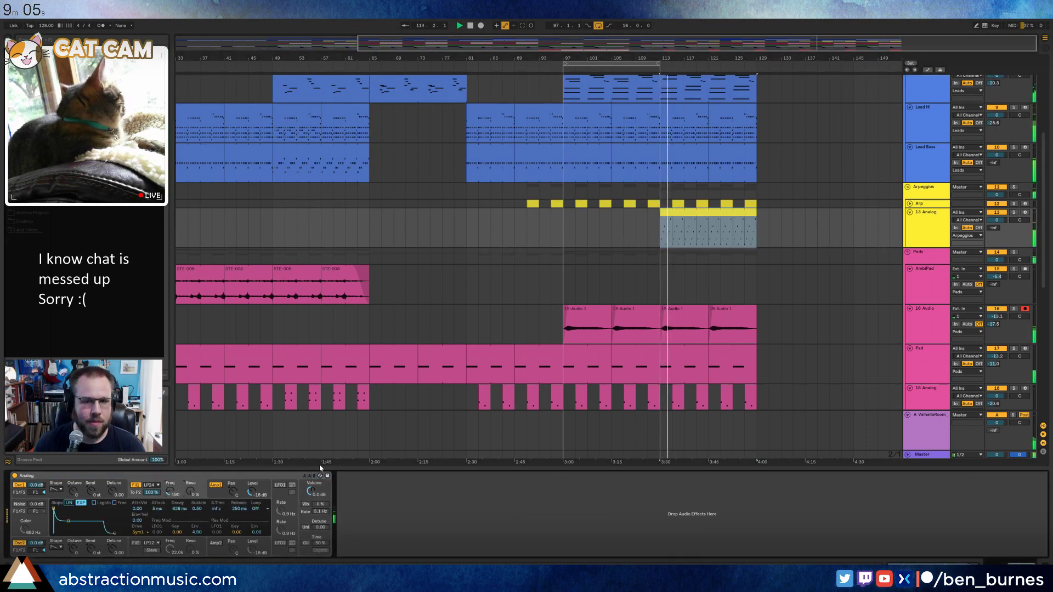
Nudge the last three notes of the arpeggio's second bar earlier, so that the first of them starts just after 2.1.3.
key("space")
double_click(669, 213)
left_click_drag(696, 407, 948, 483)
left_click_drag(992, 387, 634, 522)
key("Left")
key("Left")
key("Left")
key("Left")
key("Left")
key("Left")
key("Left")
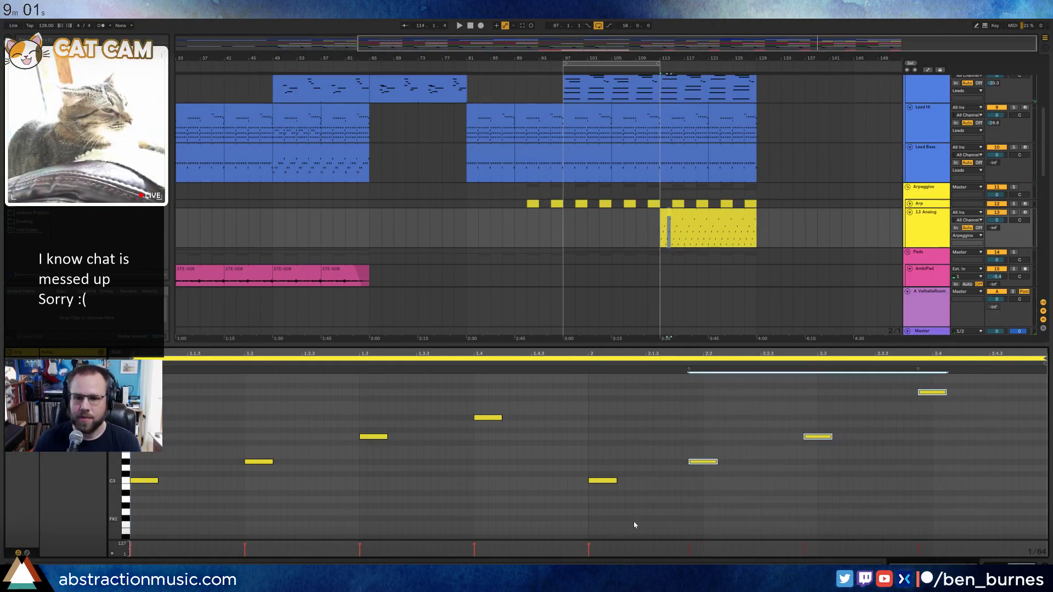
left_click(867, 493)
scroll(877, 493, "up", 3)
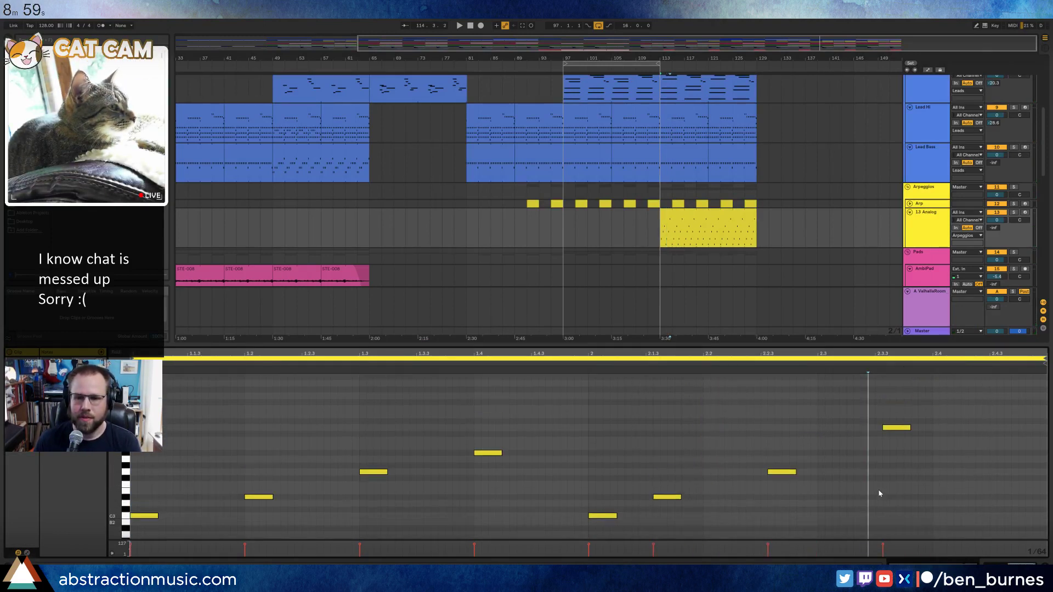
Move the second bar's last note to 2.4.3 and add an A#3 note at 2.3.3.
left_click_drag(856, 404, 929, 470)
key("Right")
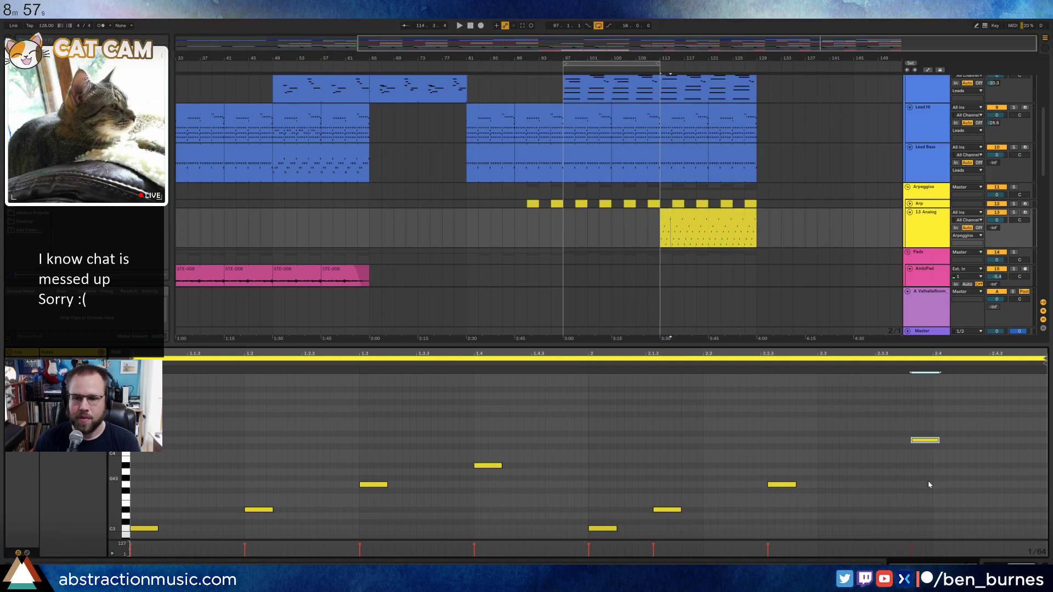
key("Right")
key("Right")
key("Right")
key("Right")
key("Right")
key("Right")
key("Right")
key("Right")
key("Right")
key("Right")
key("Right")
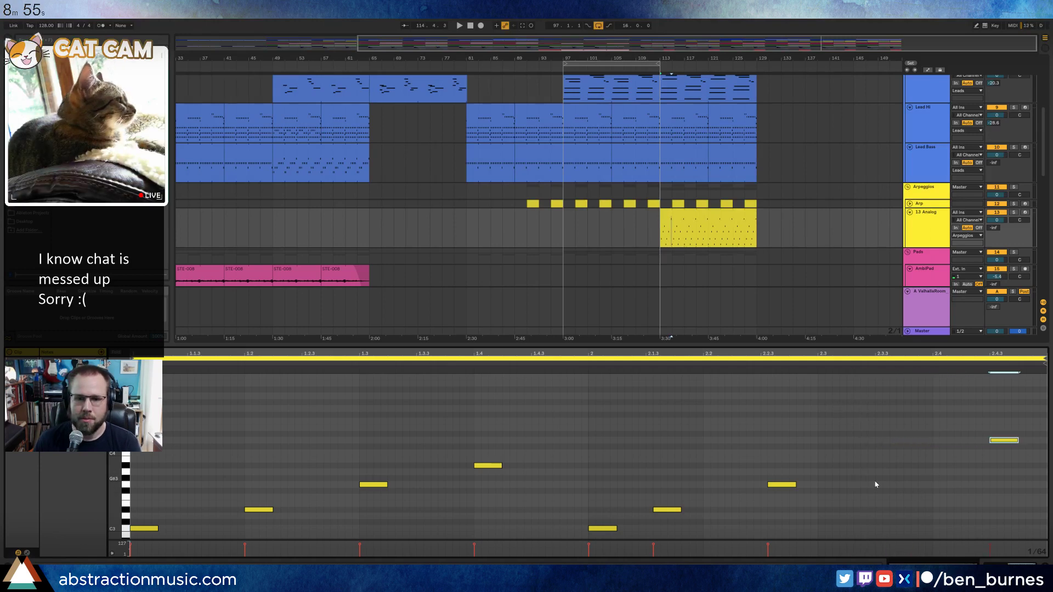
left_click(880, 467)
left_click_drag(880, 466, 908, 468)
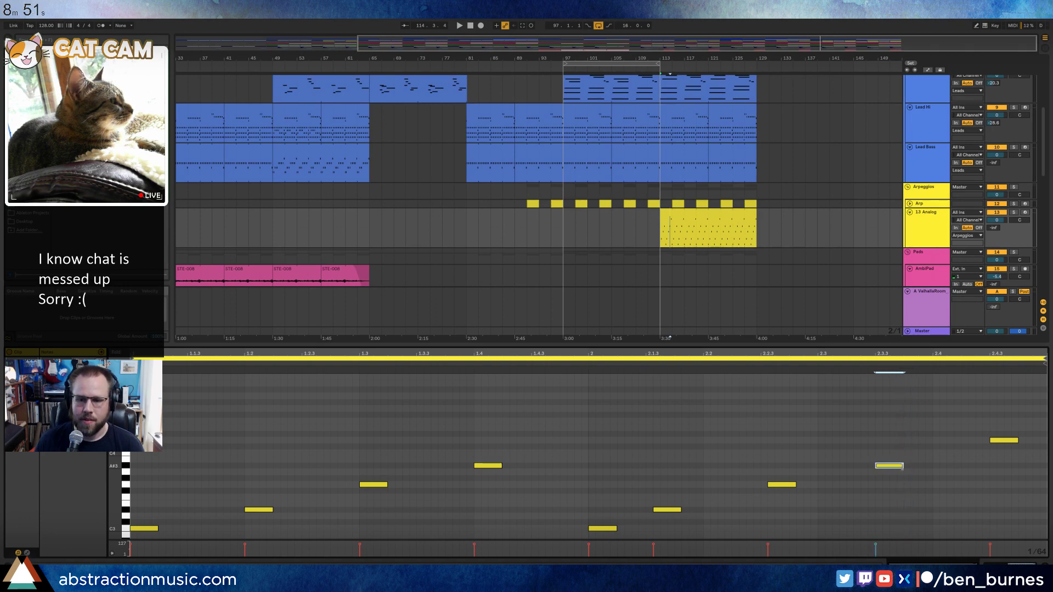
During playback, set the filter envelope's sustain to 0.00 and decay to 1.49 s, and adjust the first filter's frequency and resonance.
key("space")
key("shift+Tab")
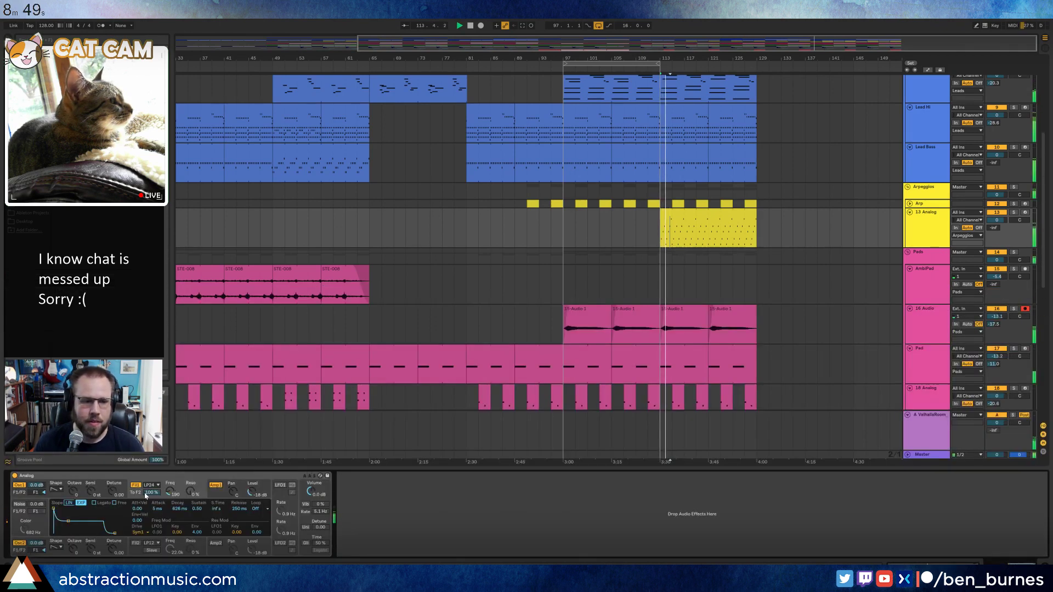
left_click_drag(68, 521, 70, 533)
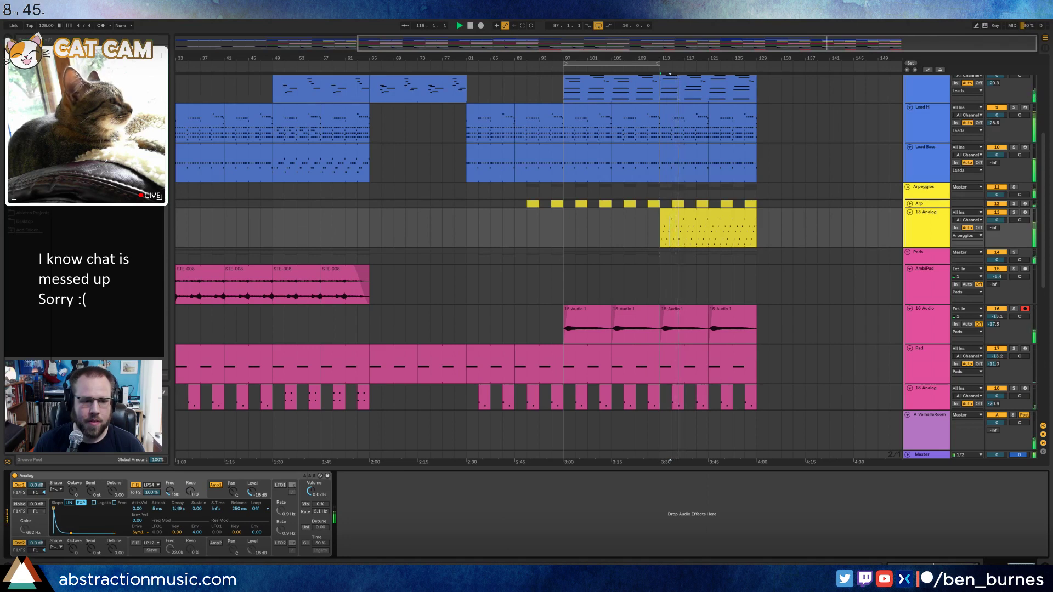
left_click_drag(170, 491, 190, 485)
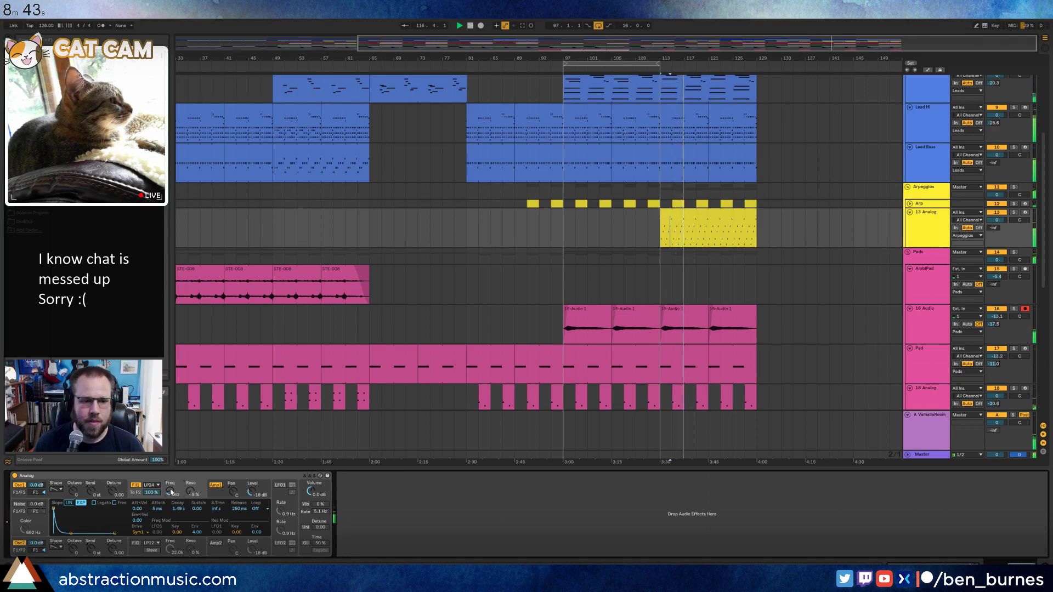
Enable unison on the Analog with a detune of 7.03.
left_click(305, 528)
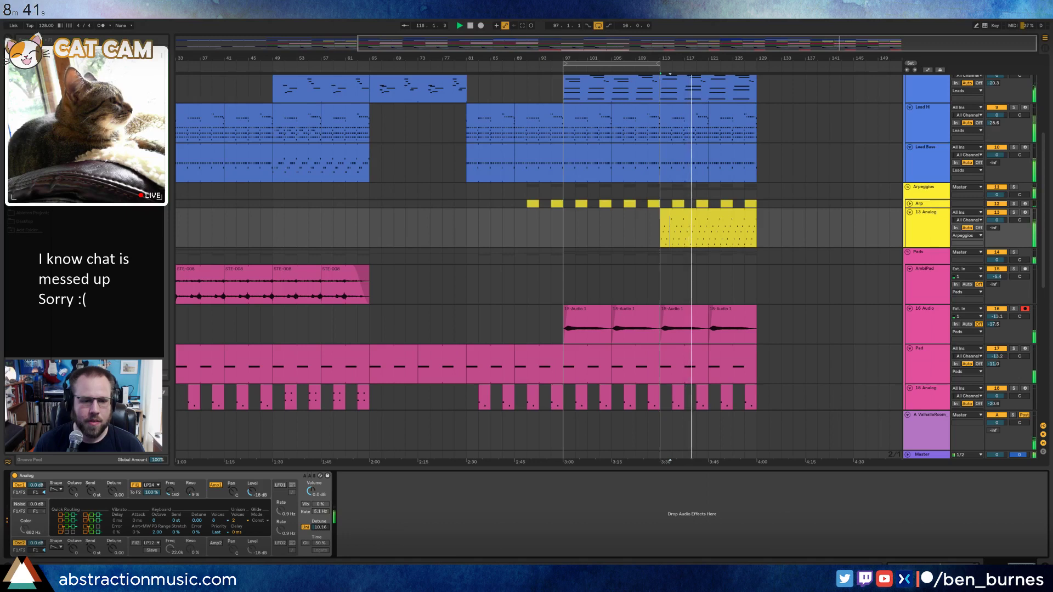
left_click_drag(319, 528, 320, 529)
left_click(113, 492)
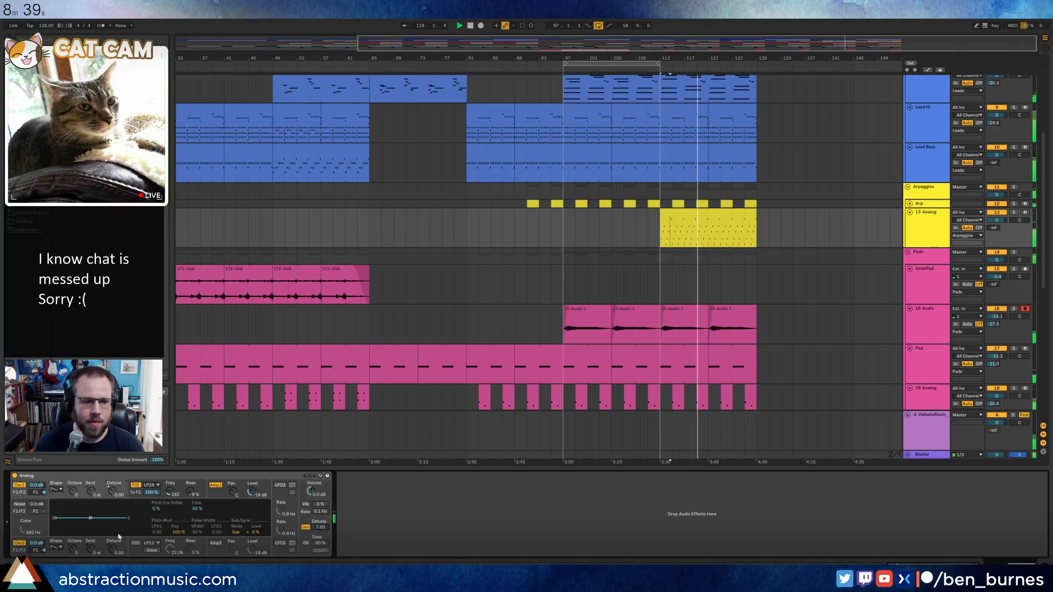
Try the rectangle and sine waveforms on oscillator 1, and return it to the sawtooth.
left_click(57, 489)
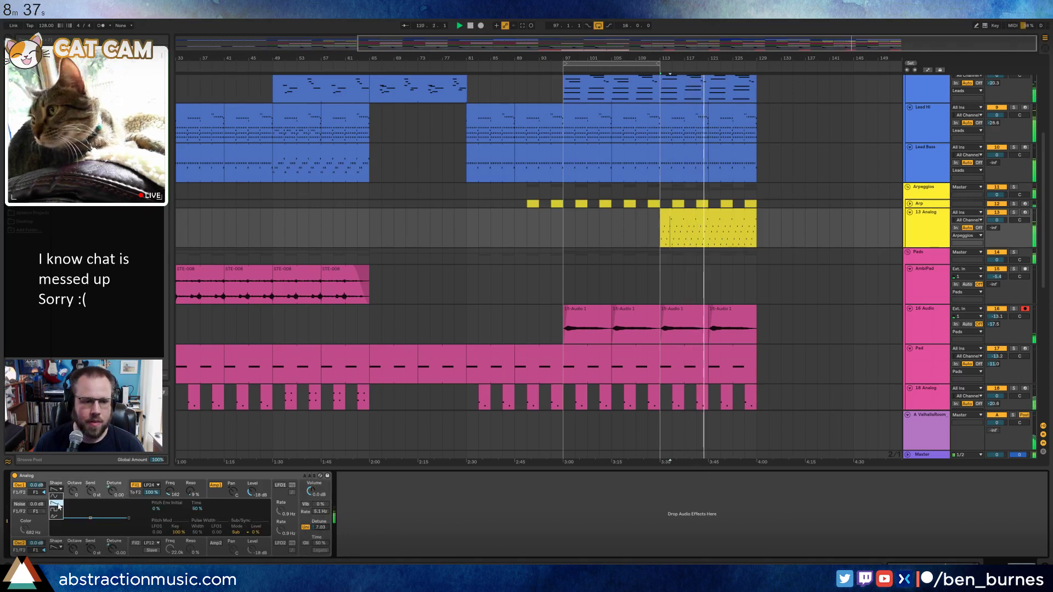
left_click(55, 510)
left_click(56, 489)
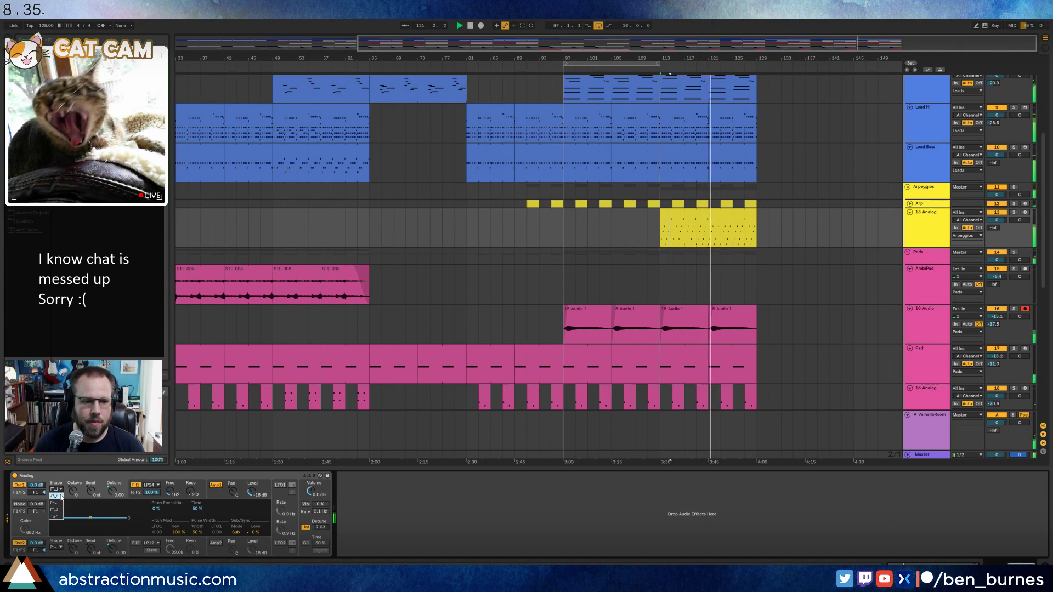
left_click(55, 496)
left_click(61, 490)
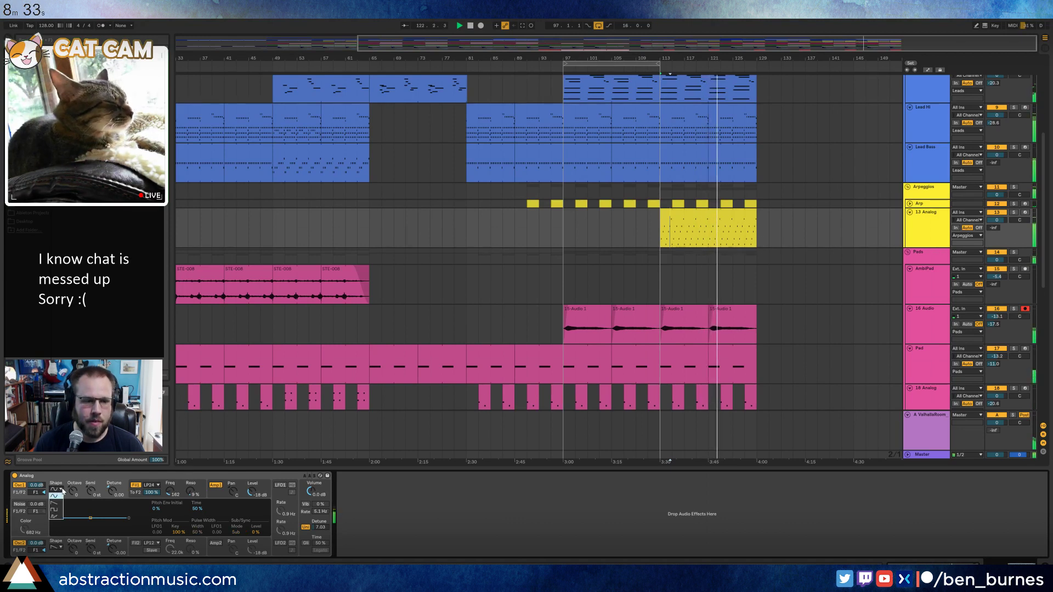
left_click(55, 503)
Lower the first filter's frequency and set its resonance to 10%.
left_click_drag(170, 491, 191, 489)
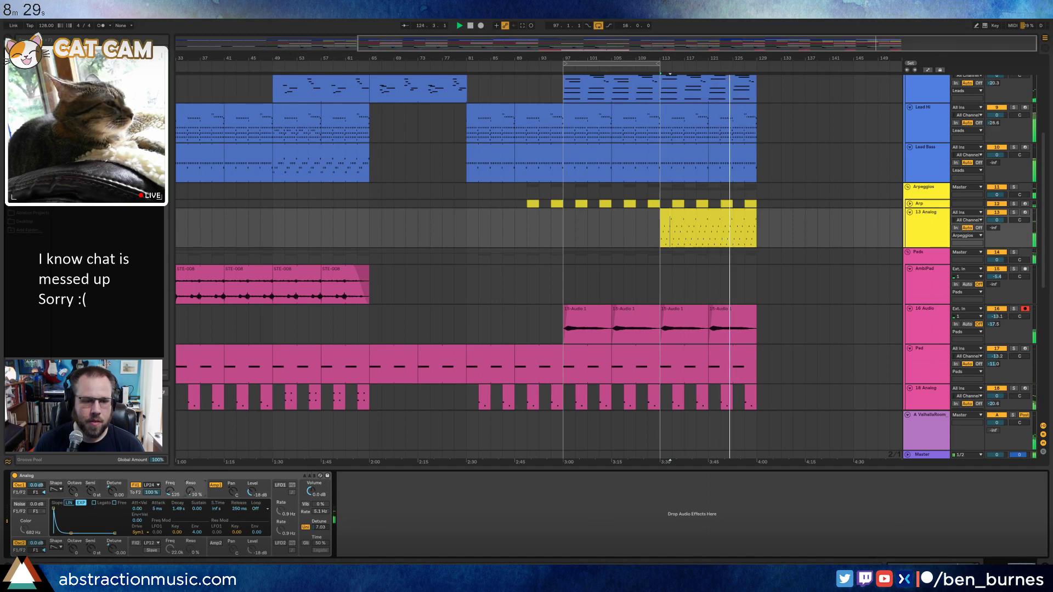
Split the arpeggio clip at bar 121 and consolidate its first half into a single eight-bar clip.
double_click(708, 230)
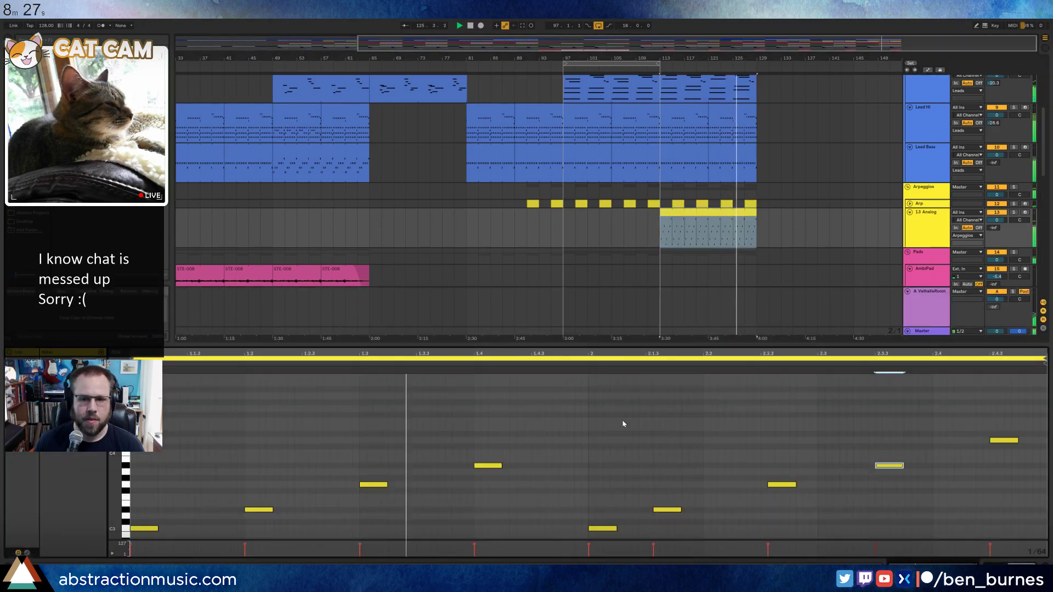
left_click(685, 232)
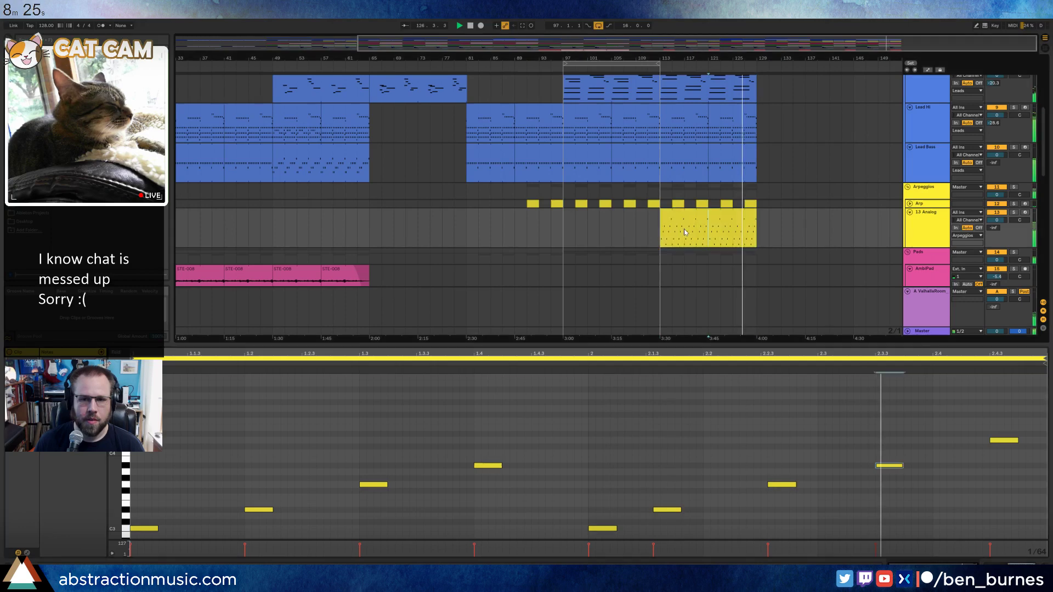
left_click_drag(685, 232, 666, 230)
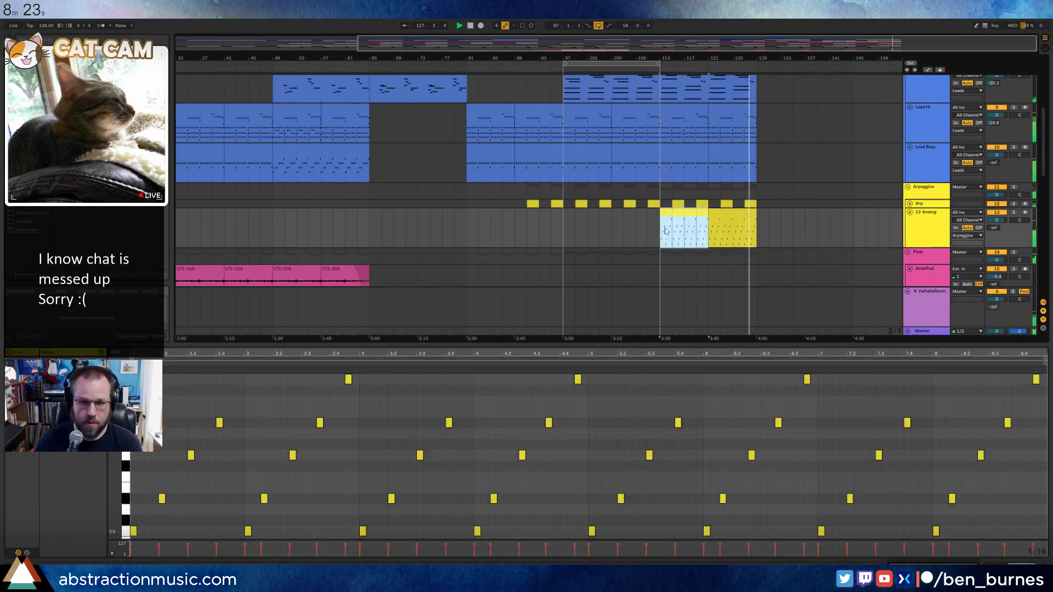
Raise the second-to-last note of the eight-bar arpeggio clip to D#4.
scroll(1003, 428, "up", 1)
left_click(1008, 456)
key("shift+Up")
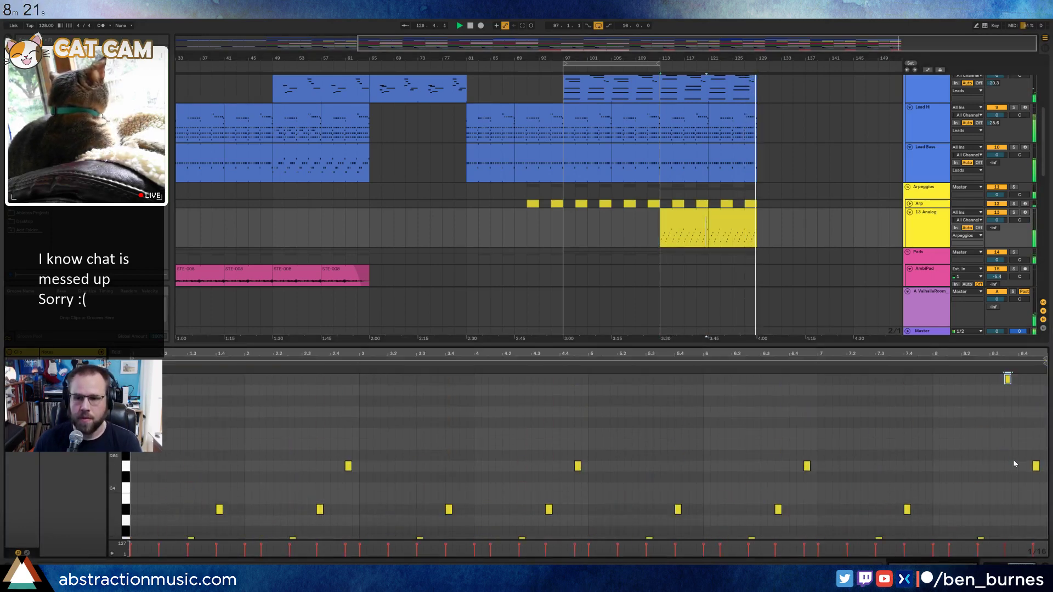
key("Down")
key("Down")
key("Down")
key("Down")
key("Down")
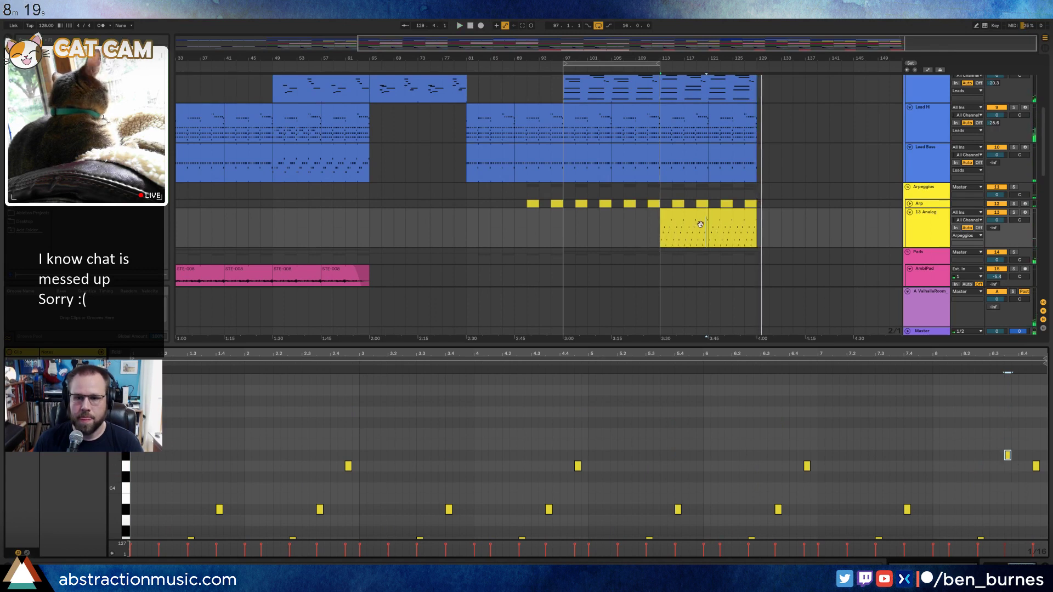
Play back the edited eight-bar arpeggio and extend its clip to bar 129 over the old second half.
left_click(700, 224)
key("space")
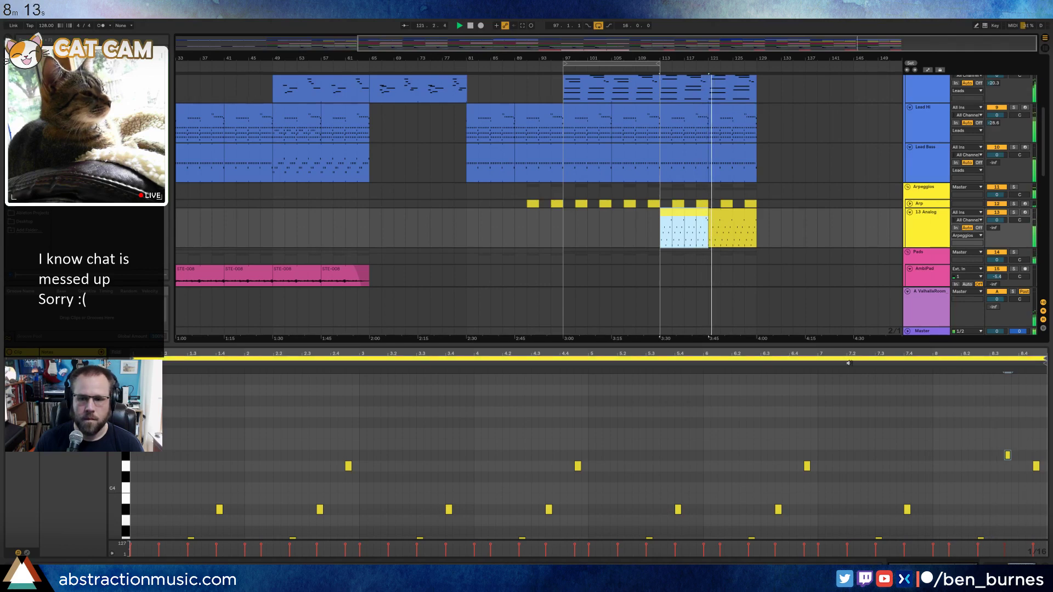
left_click_drag(705, 214, 756, 215)
key("shift+Tab")
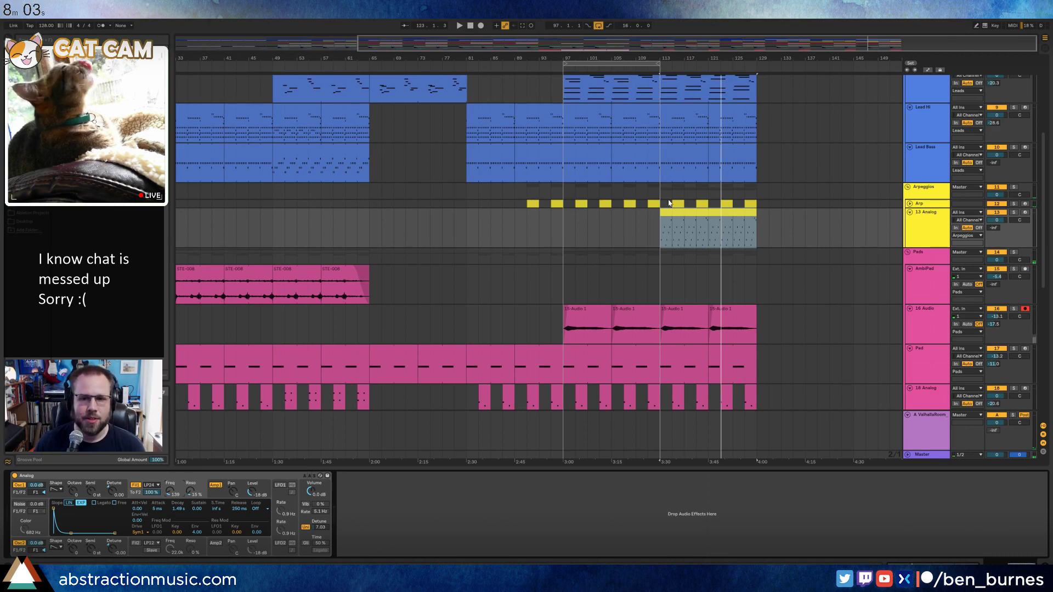
left_click(688, 211)
scroll(648, 124, "up", 5)
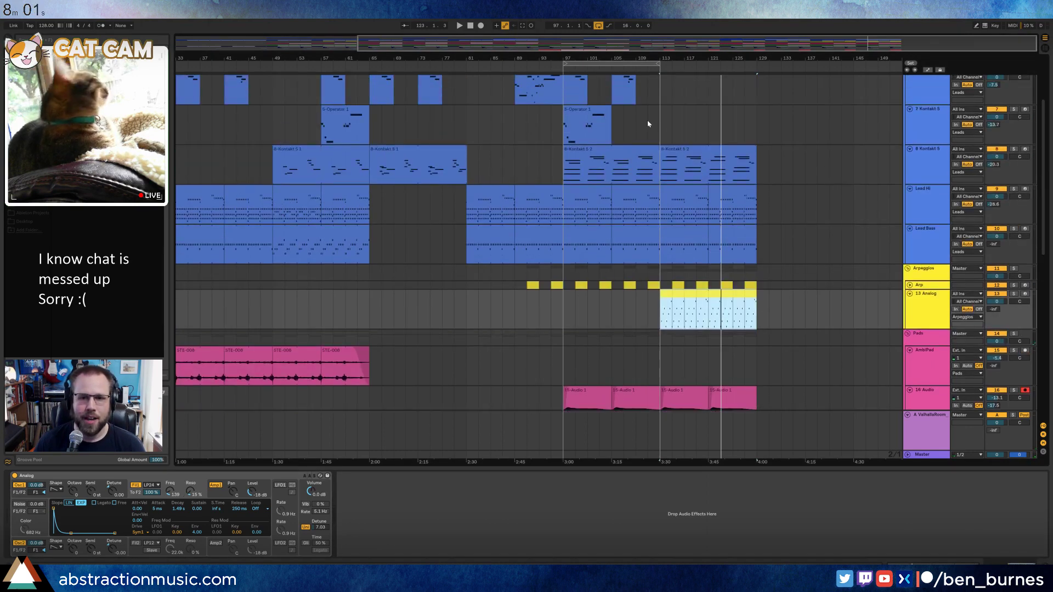
left_click(683, 155)
scroll(778, 242, "down", 5)
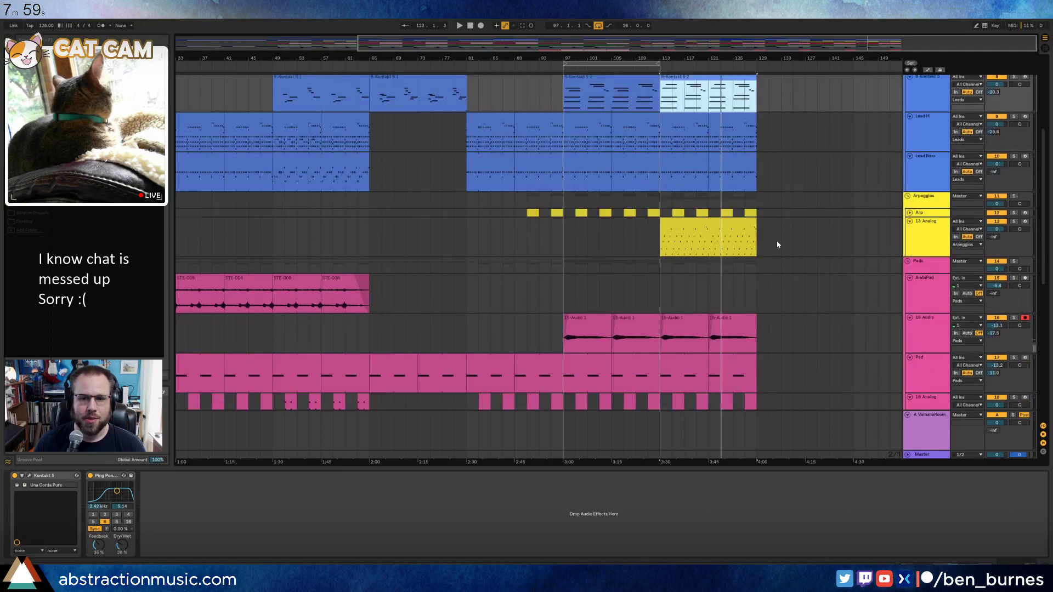
Raise the arpeggio Analog's first filter resonance to 17% and set the amp envelope's sustain to 0.00 during playback.
left_click(702, 144)
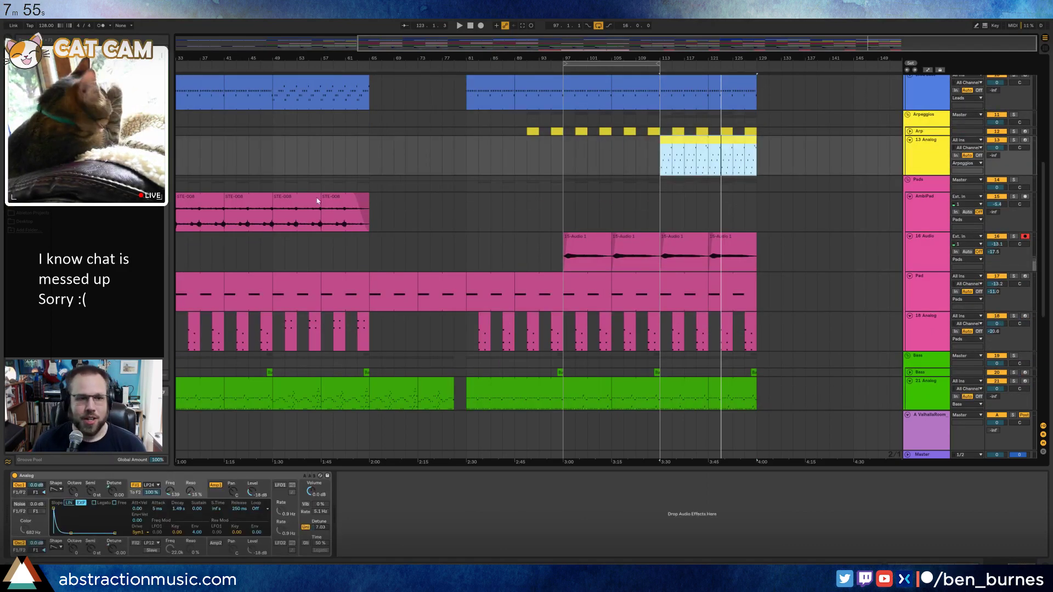
left_click_drag(173, 492, 173, 485)
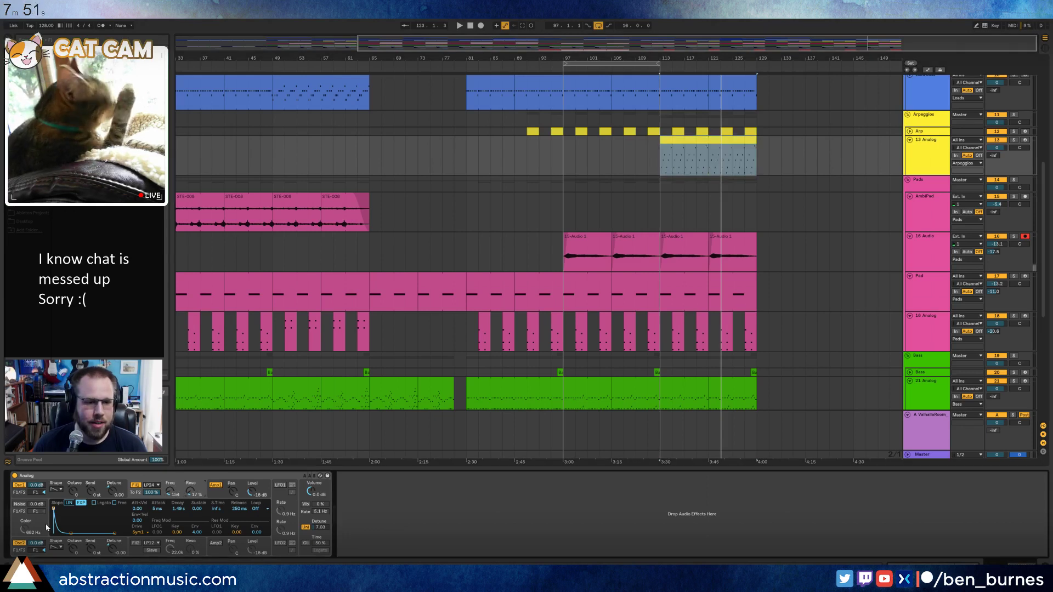
key("space")
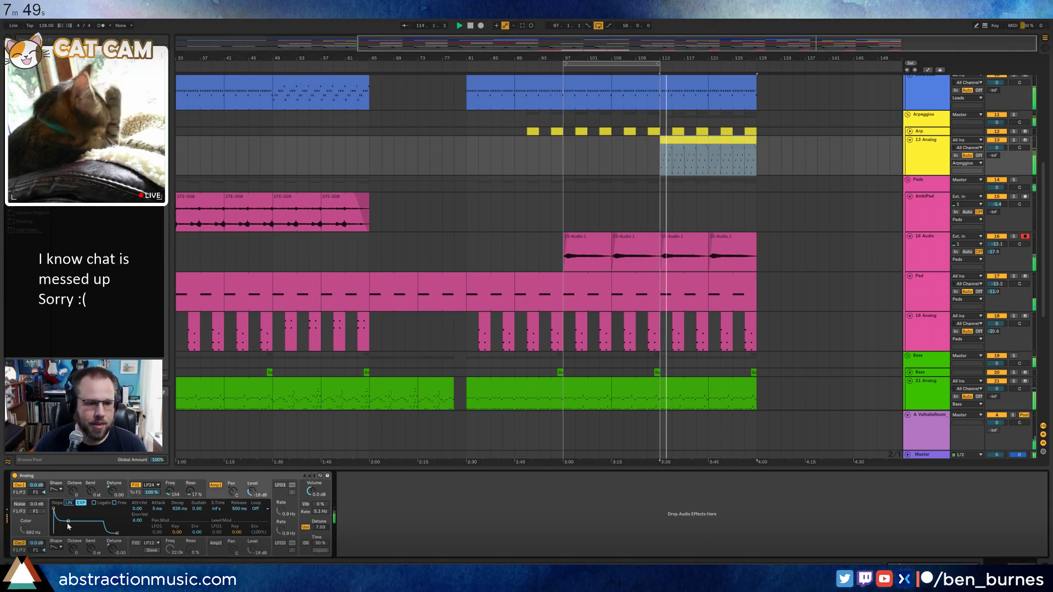
left_click_drag(68, 527, 69, 533)
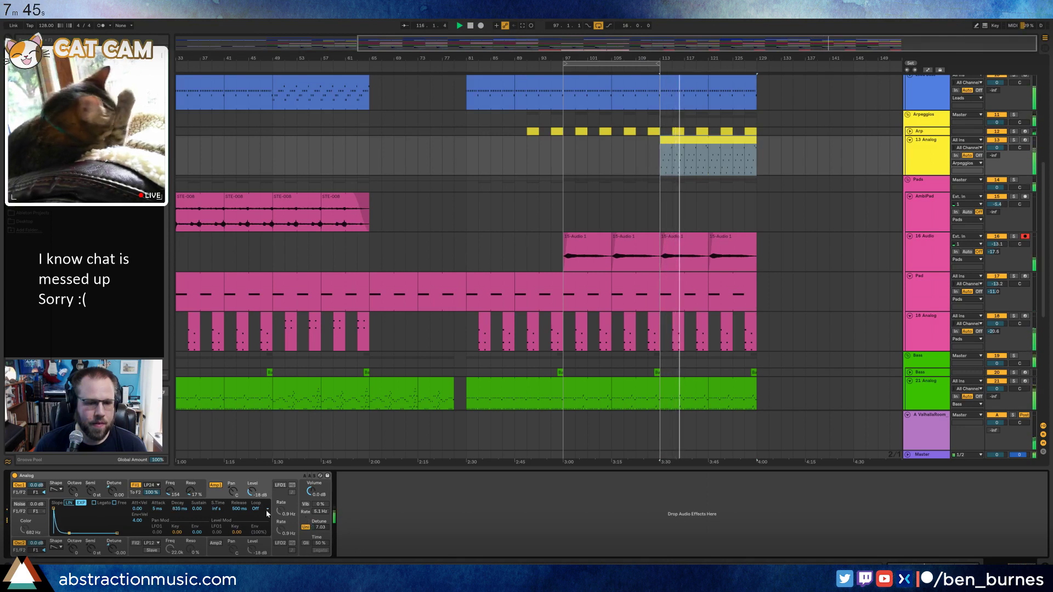
Enable the Analog's vibrato with a raised amount and a 7.7 Hz rate, and fine-tune the first filter's frequency.
left_click(305, 504)
left_click_drag(320, 504, 320, 469)
left_click_drag(320, 512, 320, 498)
left_click_drag(172, 492, 173, 490)
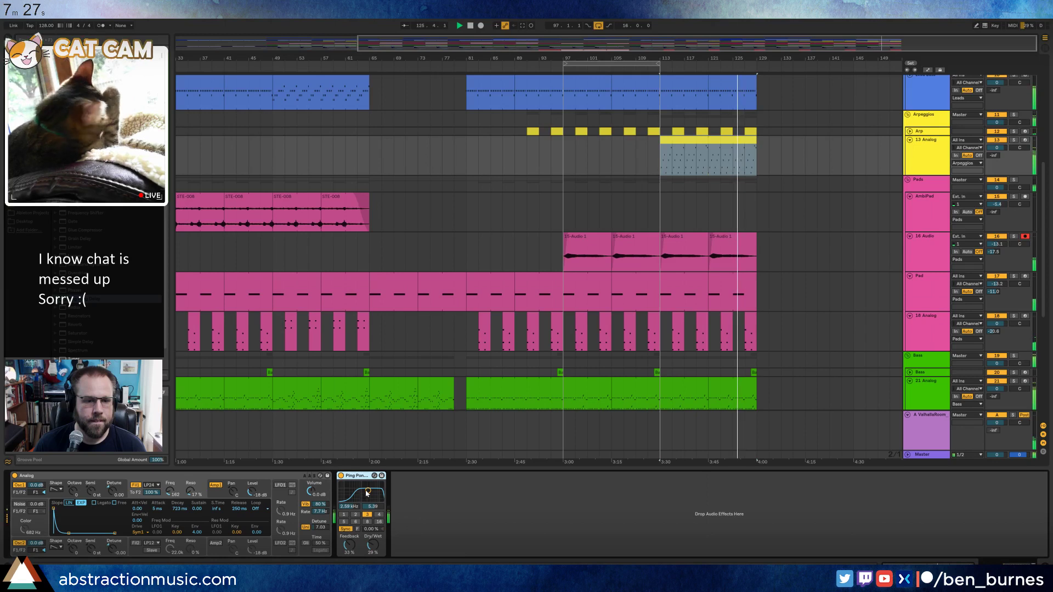
Tune the Ping Pong Delay's filter to about 2.77 kHz and loop playback over the arpeggio clip from bar 113 to 129.
left_click(370, 496)
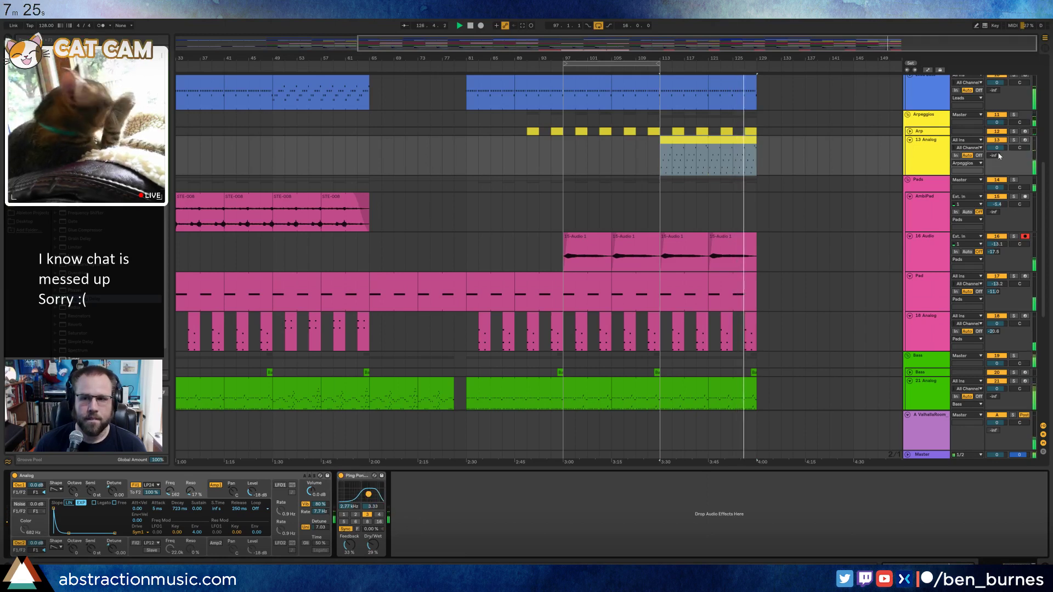
left_click(708, 139)
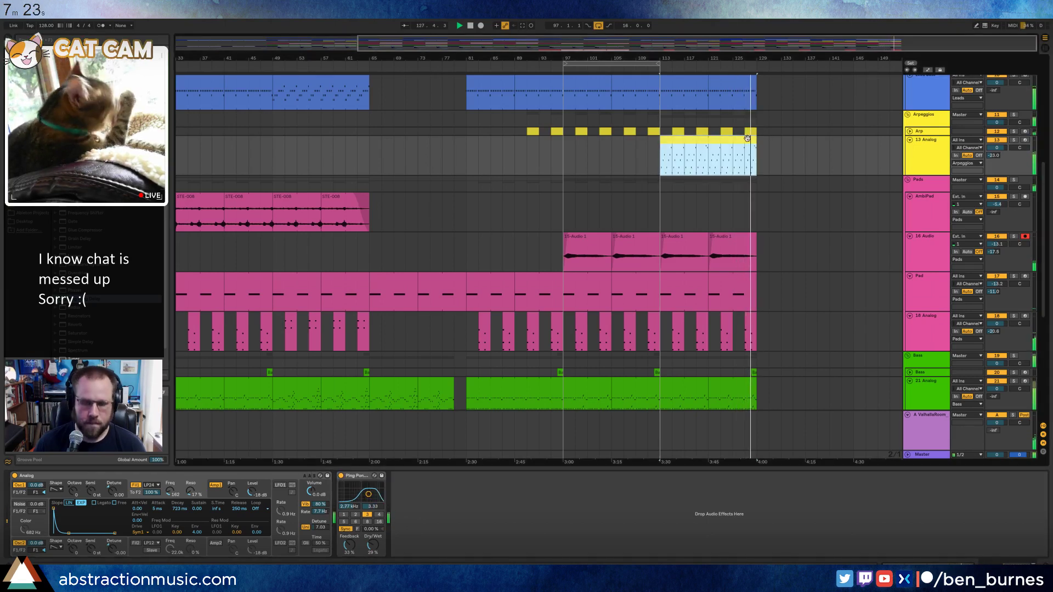
key("ctrl+l")
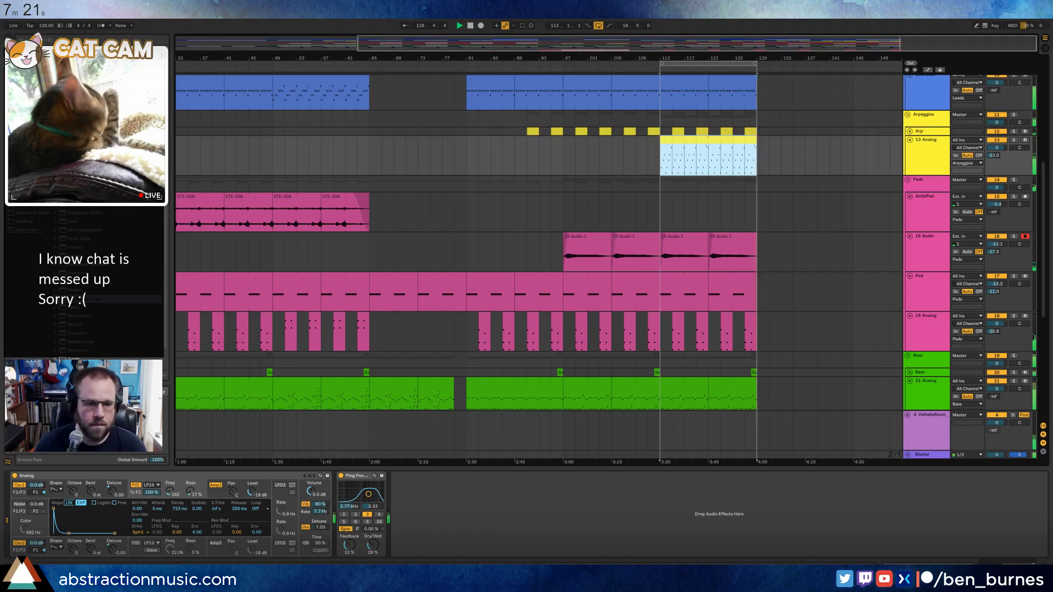
Readjust the Analog's vibrato amount and set its unison to 4 voices.
left_click_drag(320, 504, 320, 512)
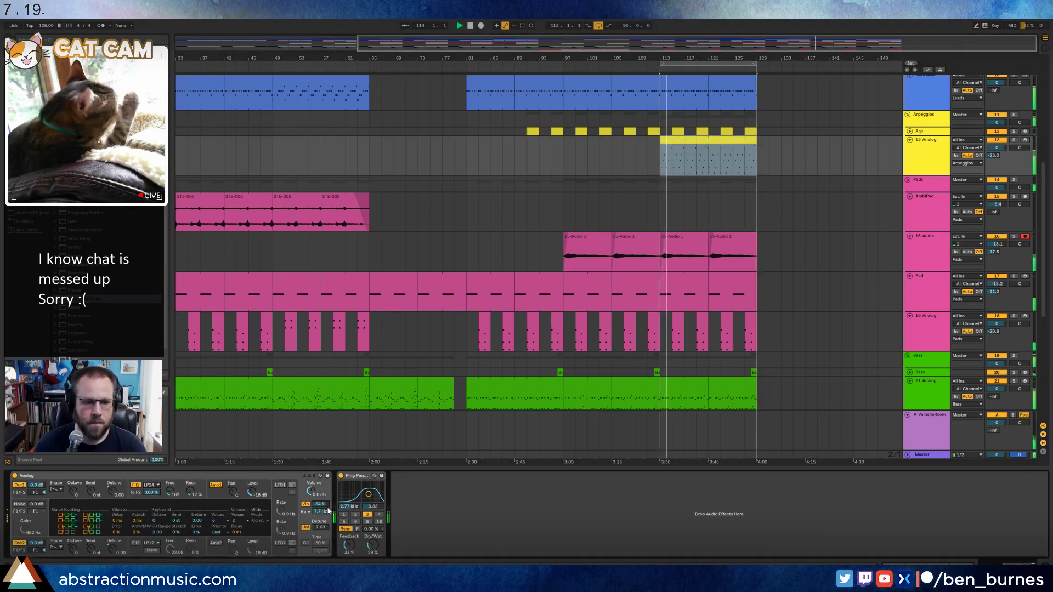
left_click(234, 521)
left_click(239, 535)
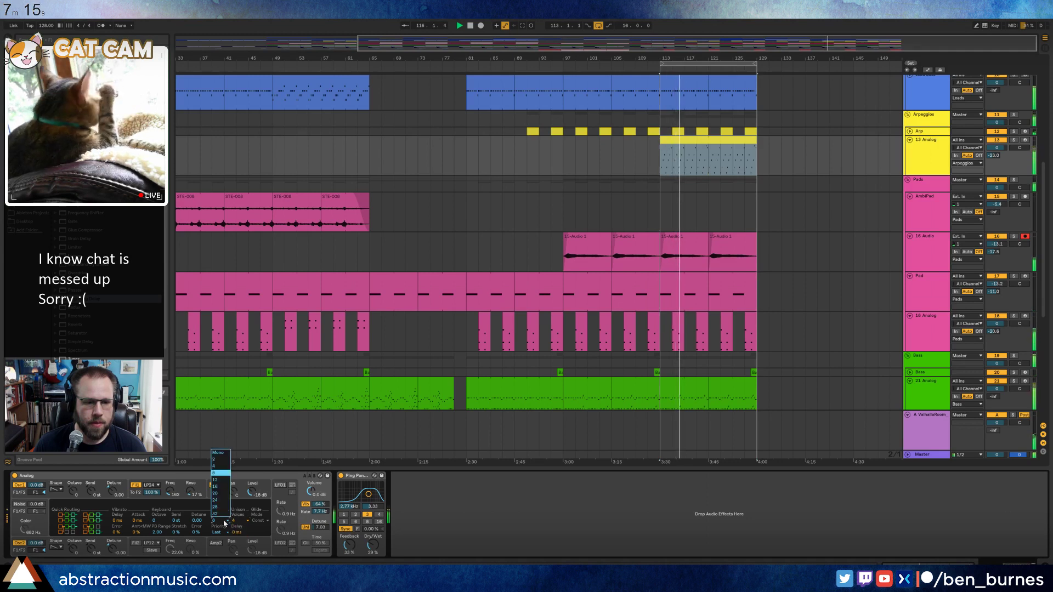
Set the arpeggio Analog's number of voices to 16.
left_click(215, 520)
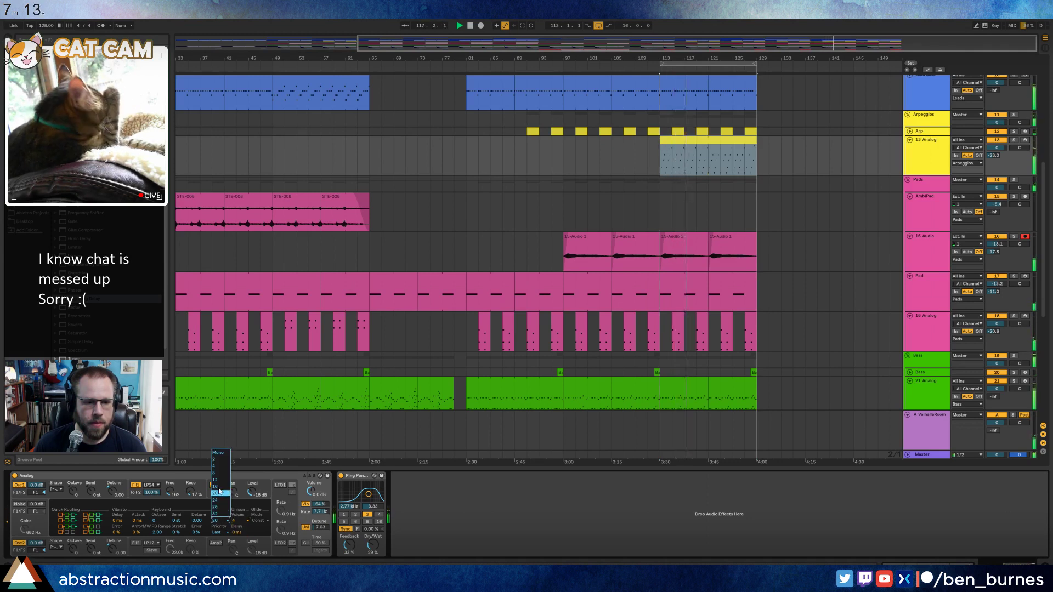
left_click(220, 490)
left_click(216, 486)
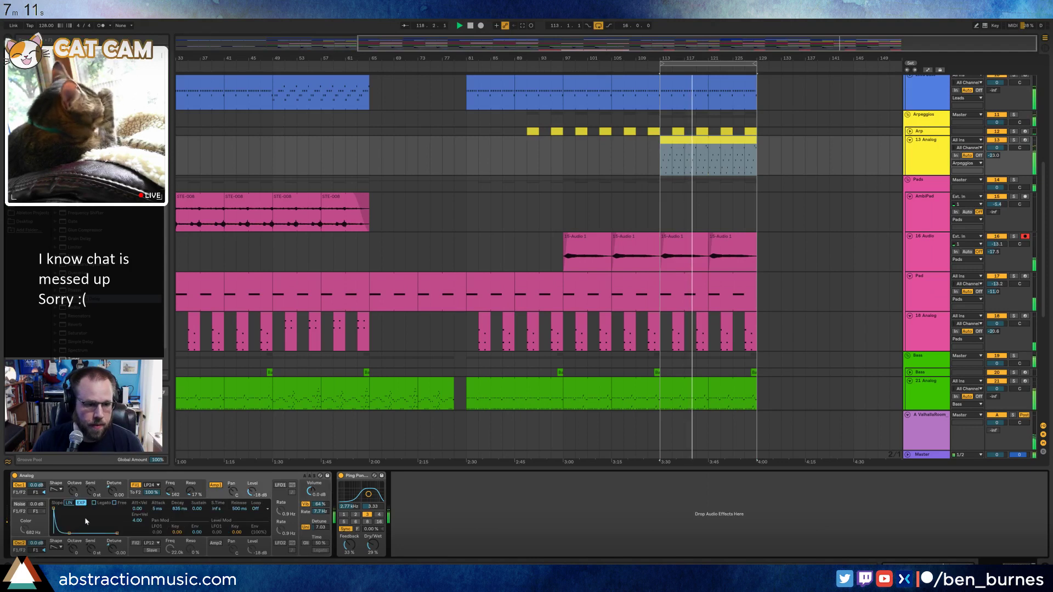
Shorten the first filter's envelope decay, increase its frequency envelope modulation, and set the filter frequency to 106 with 20% resonance.
left_click(134, 485)
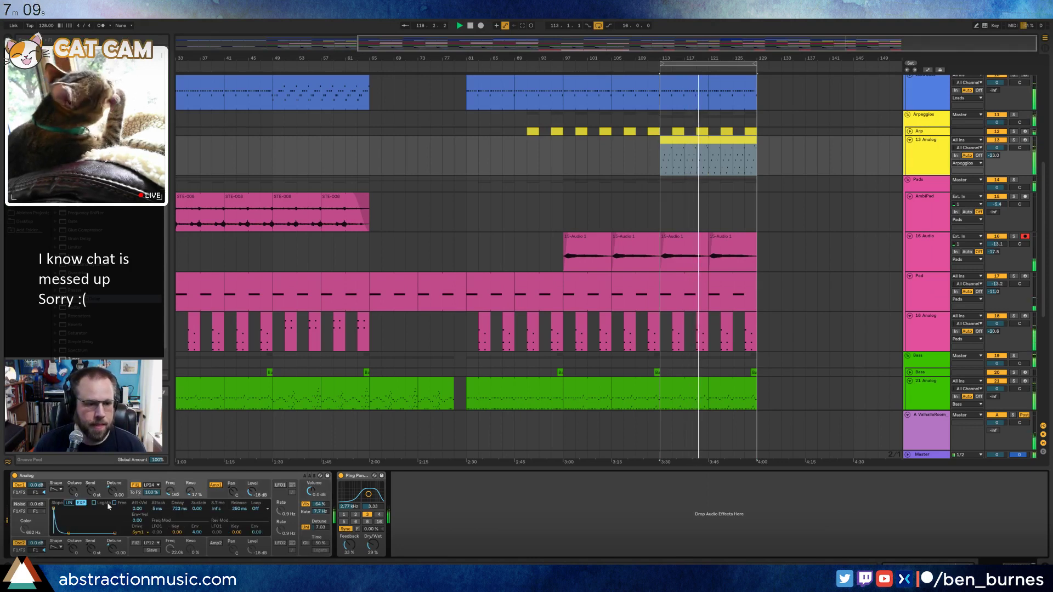
left_click_drag(68, 533, 66, 533)
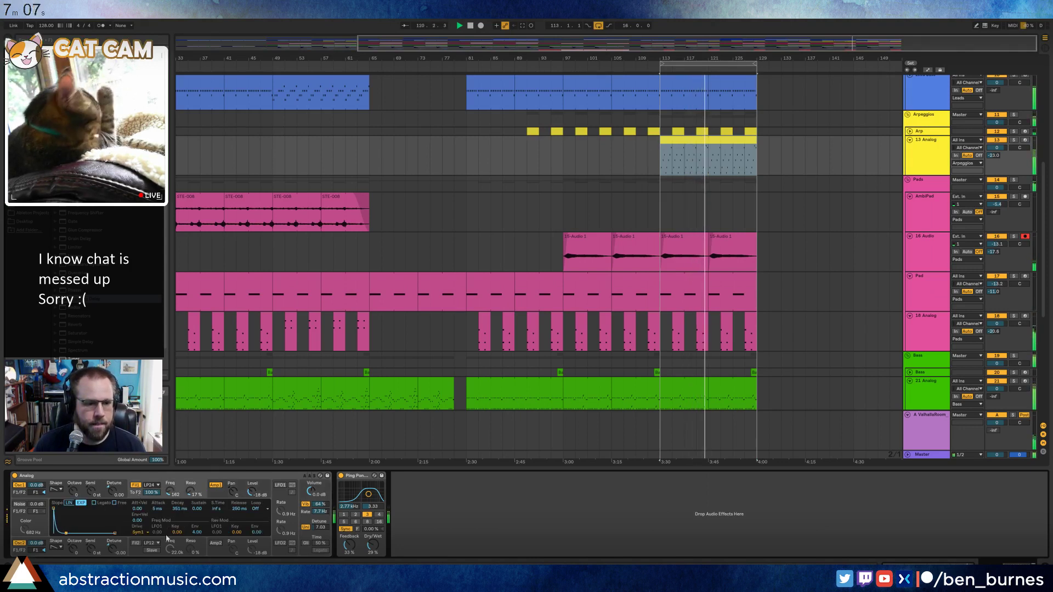
left_click_drag(197, 533, 197, 520)
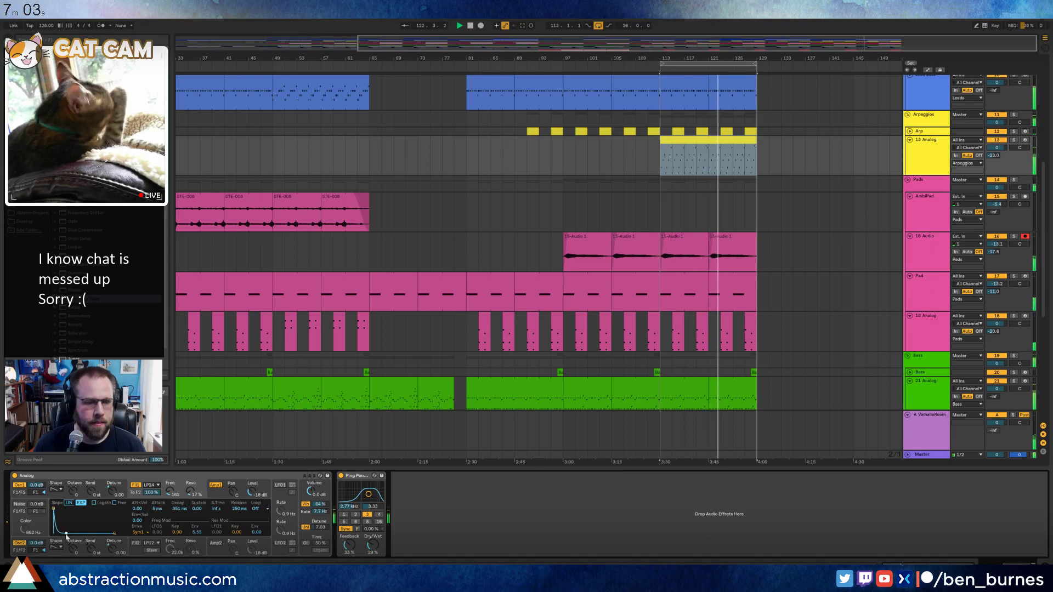
left_click_drag(170, 491, 190, 490)
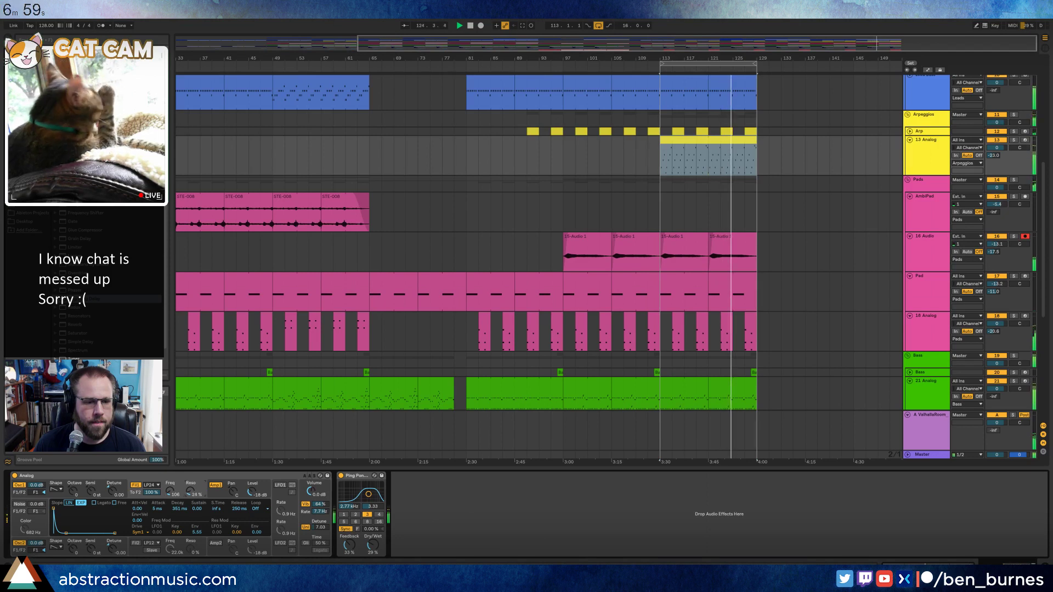
Reduce the Analog's vibrato amount to 48% and its unison detune to 4.69.
left_click_drag(321, 505, 321, 511)
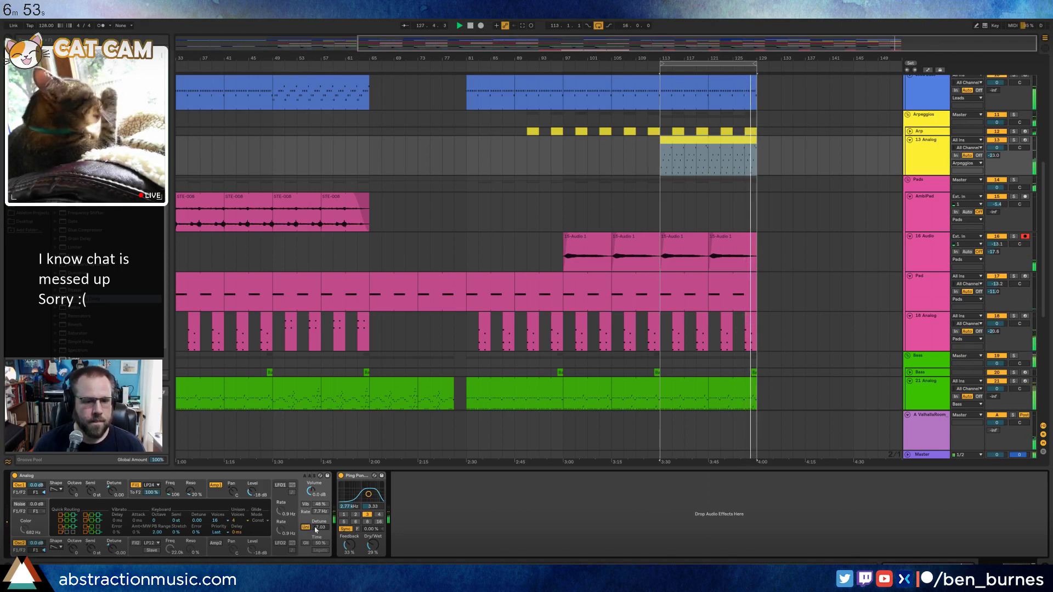
left_click_drag(320, 528, 320, 529)
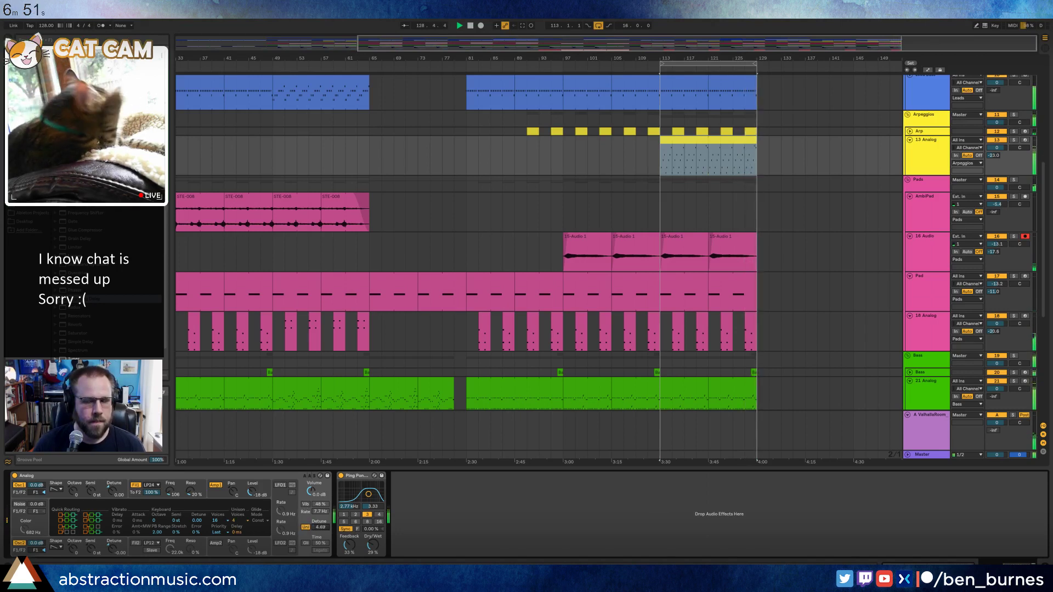
Review the arpeggio clip's notes and look over the drum, bass, pad and lead tracks around bar 113.
double_click(710, 142)
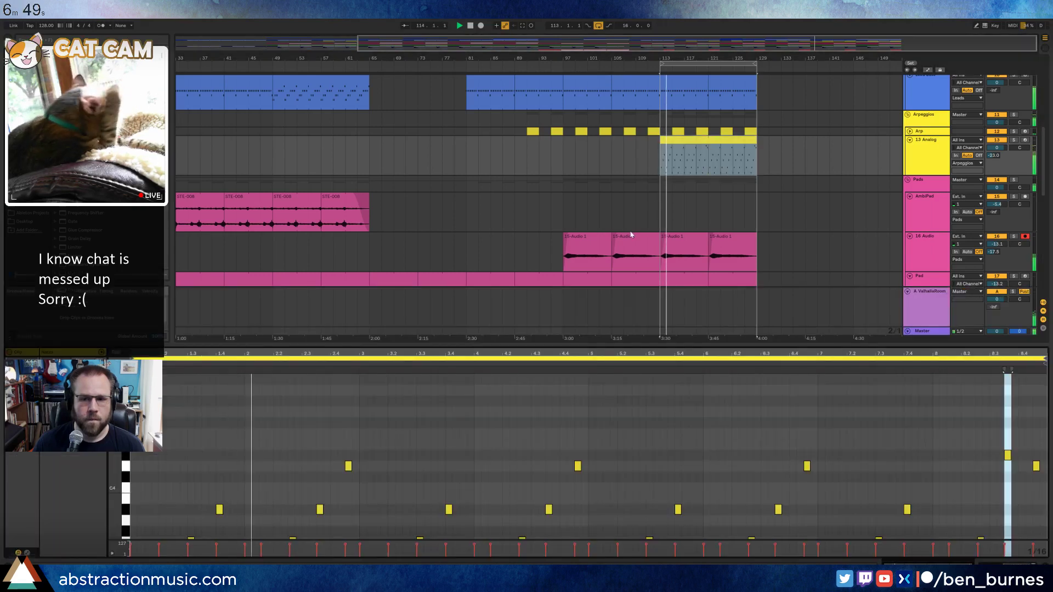
left_click_drag(116, 454, 94, 397)
key("shift+Tab")
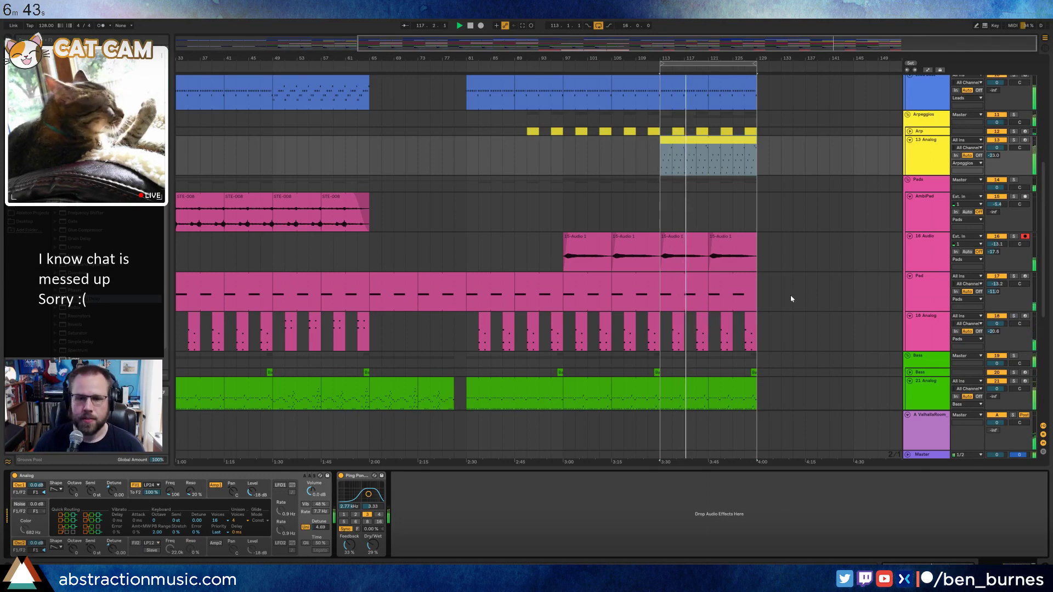
scroll(784, 317, "down", 3)
scroll(782, 320, "down", 3)
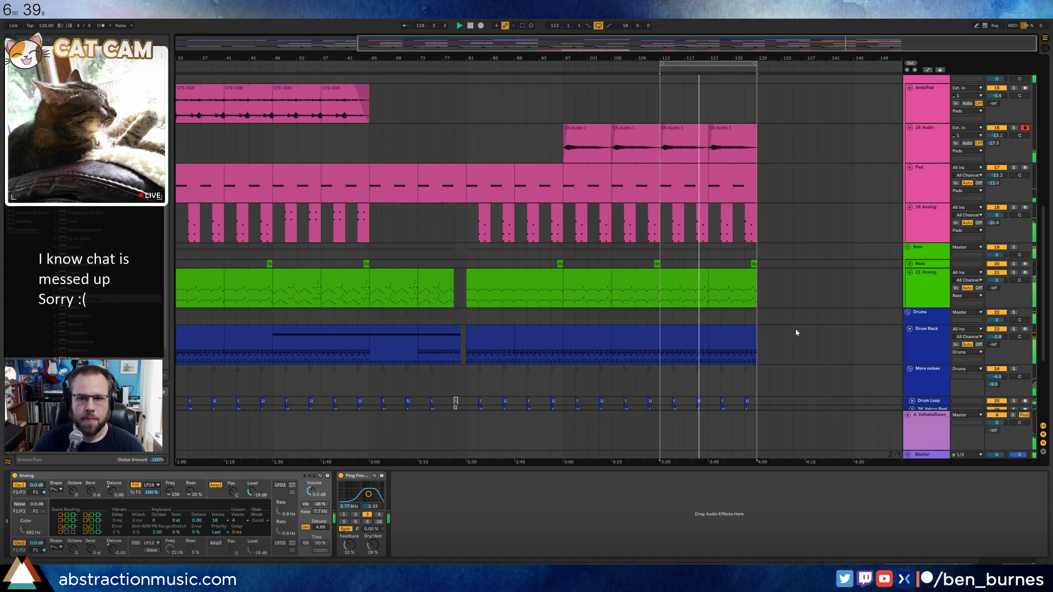
scroll(795, 328, "up", 8)
scroll(799, 348, "up", 12)
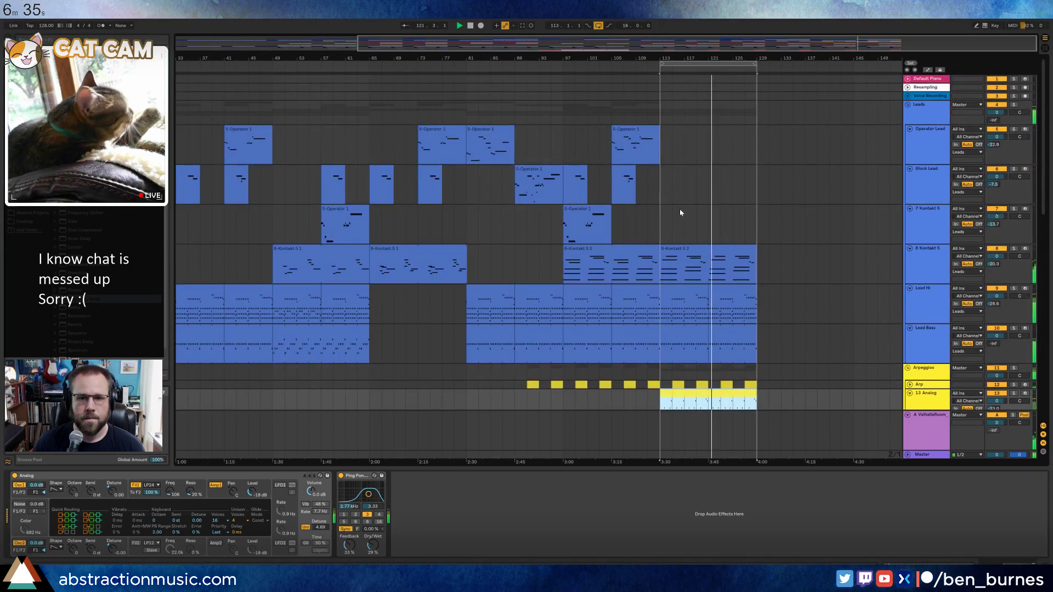
Copy the lead clip at bar 89 to bar 113 on the same track and open its notes.
left_click(539, 173)
left_click_drag(534, 173, 681, 172)
double_click(680, 172)
Add long harmony notes at 6 and 7.3 and a short note at 4.3, and raise the one at 6 by a semitone.
left_click(733, 497)
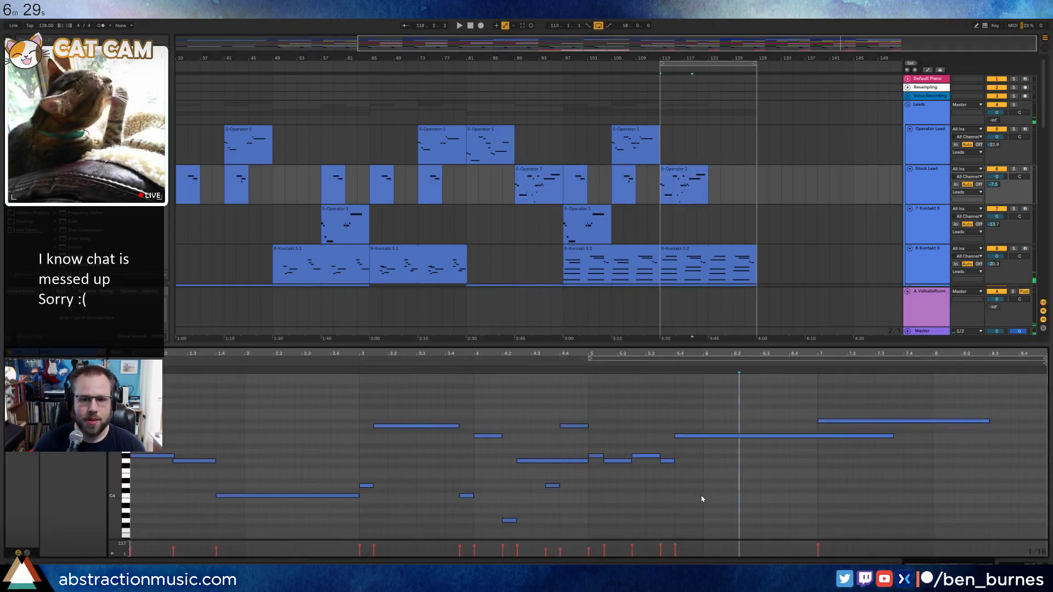
mouse_move(706, 487)
left_mouse_down()
mouse_move(843, 488)
mouse_move(881, 461)
mouse_move(1004, 460)
left_mouse_up()
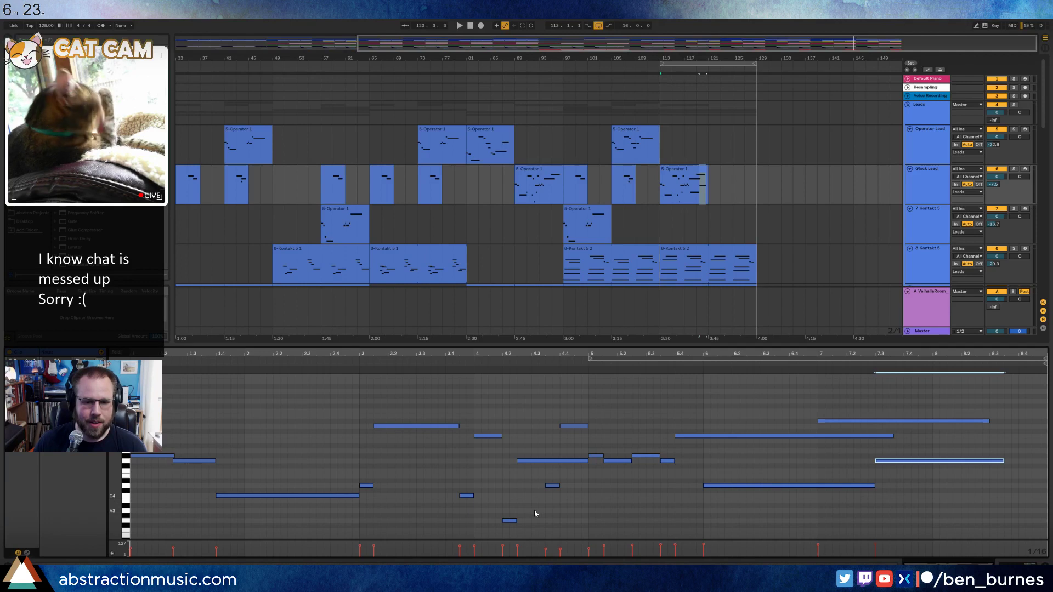
left_click_drag(535, 511, 543, 509)
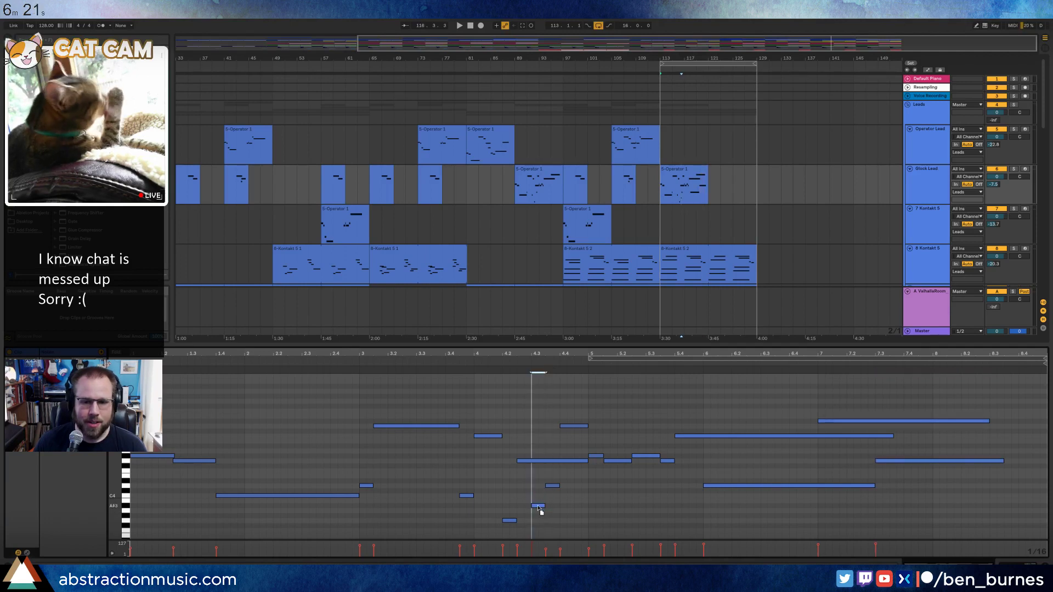
left_click(799, 486)
key("Up")
key("space")
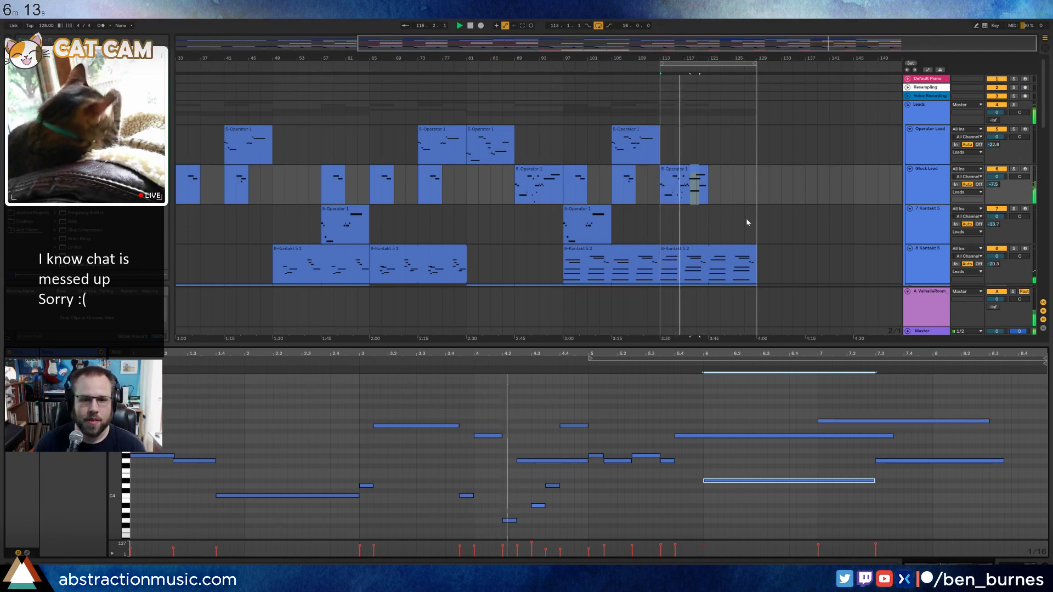
Adjust the velocities of the three added harmony notes during playback.
left_click(538, 505)
left_click(766, 482)
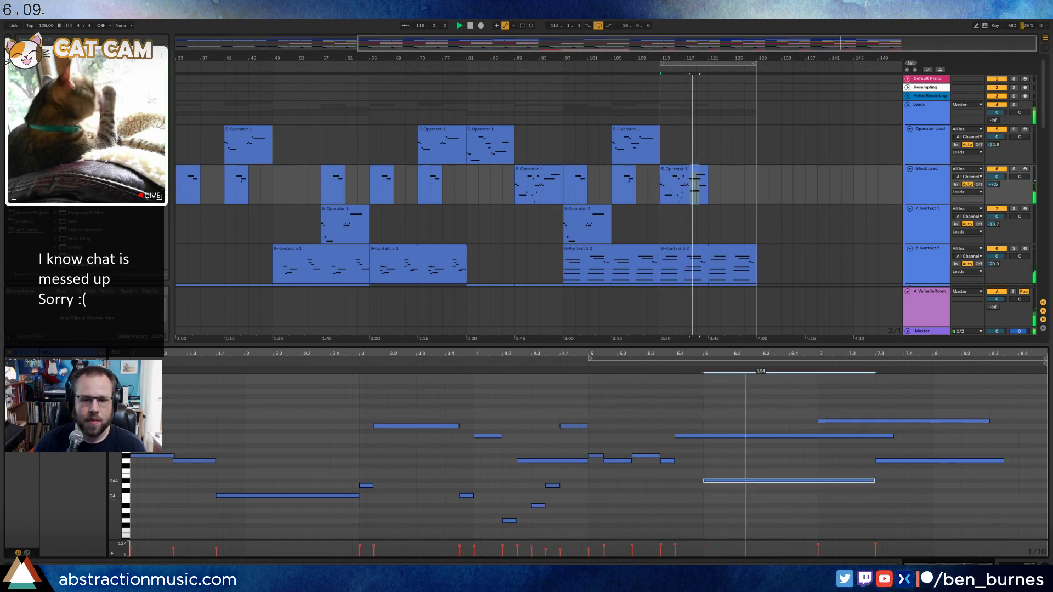
left_click(908, 461)
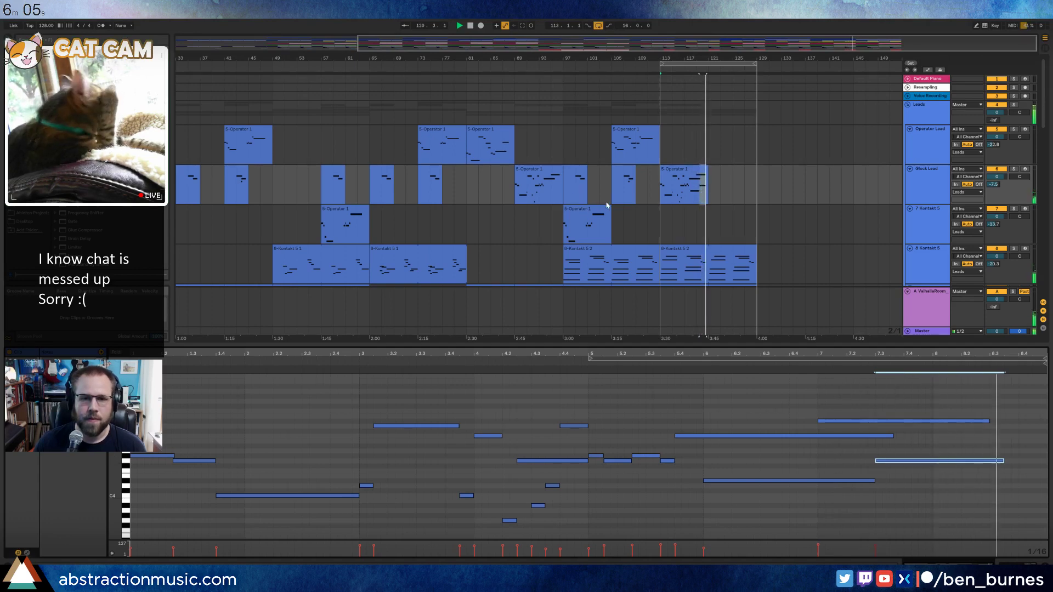
Move the lead clip from bar 89 to bar 121 on the 7 Kontakt 5 track and transpose all its notes up an octave.
left_click_drag(538, 172, 730, 218)
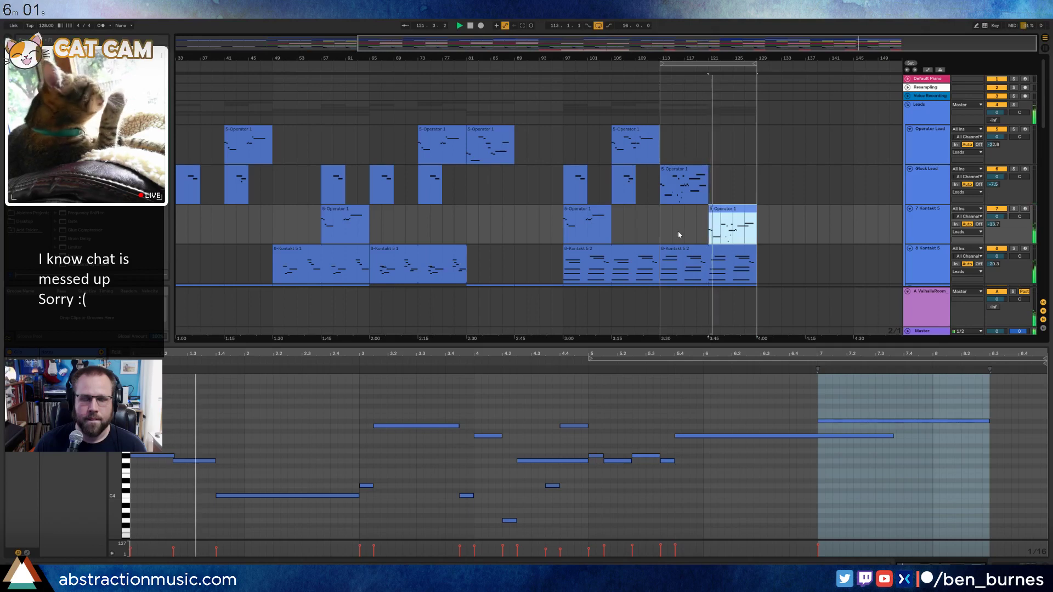
left_click(480, 378)
key("ctrl+a")
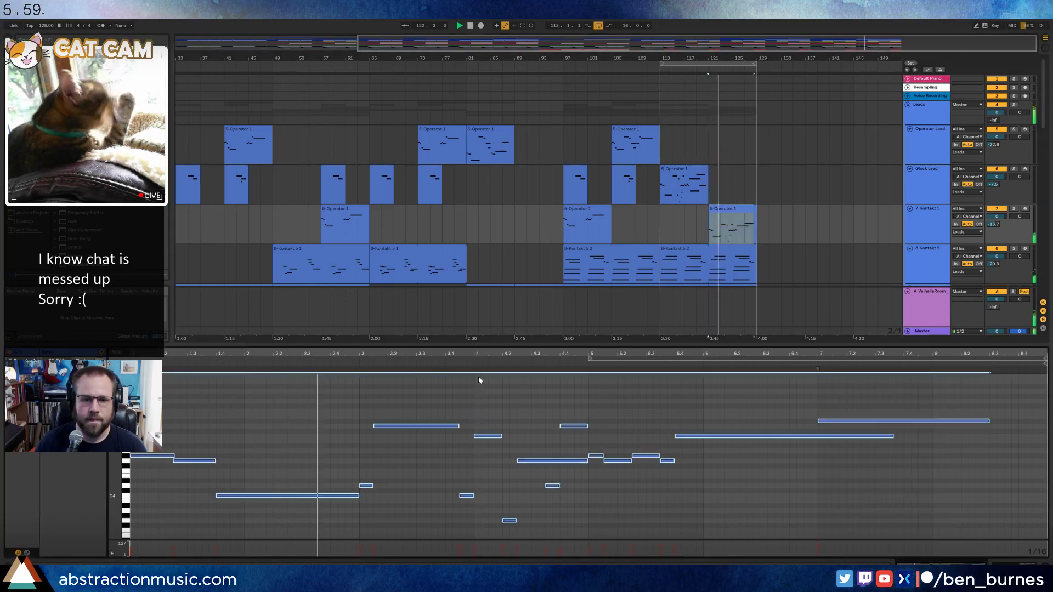
key("shift+Up")
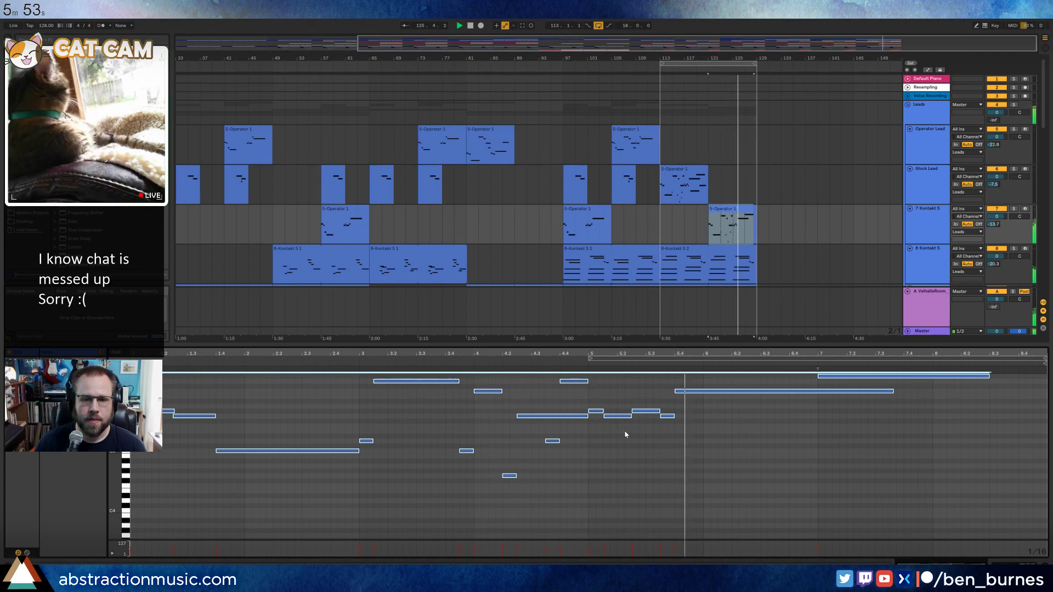
Raise the short note just before 5.4 in the bar 121 clip by several semitones.
left_click(668, 415)
key("Up")
key("Up")
key("Up")
key("Up")
key("Up")
key("Up")
key("Up")
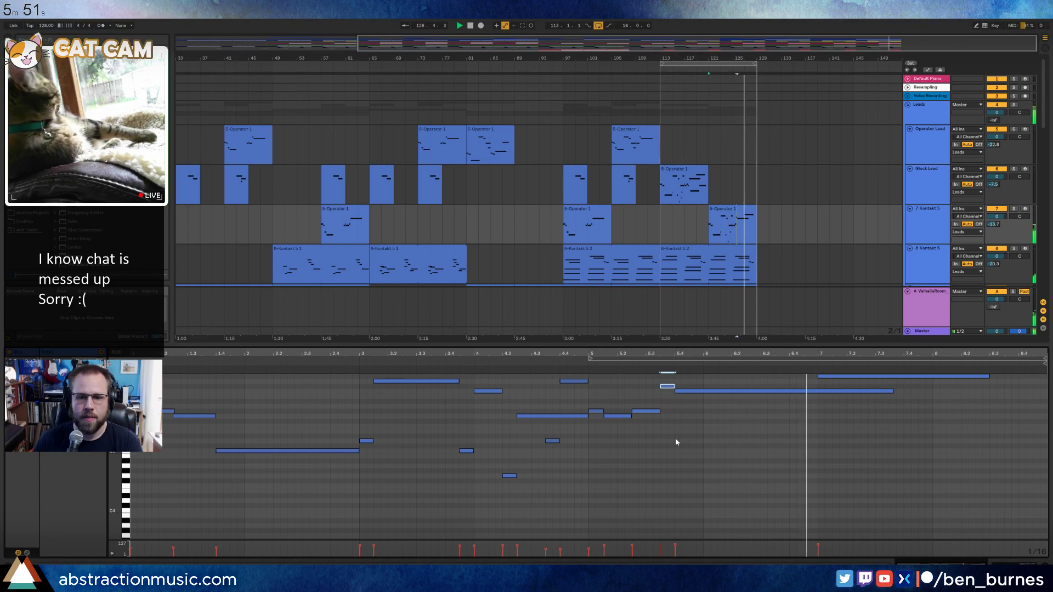
scroll(682, 460, "up", 1)
Add a long closing note just below the highest held note, running to the clip's end, and adjust its velocity.
left_click(881, 422)
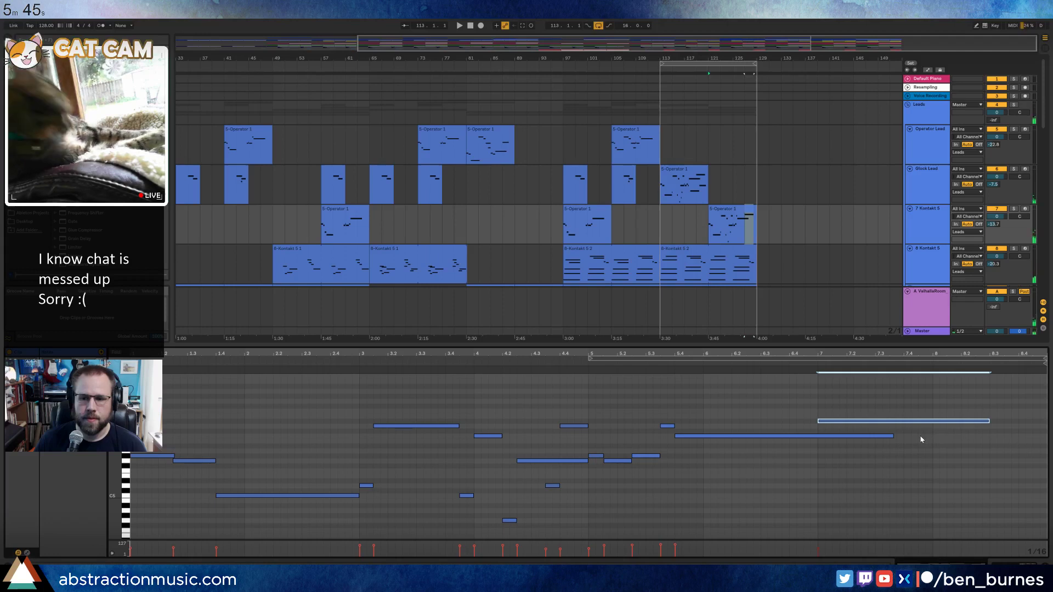
left_click_drag(922, 438, 1042, 437)
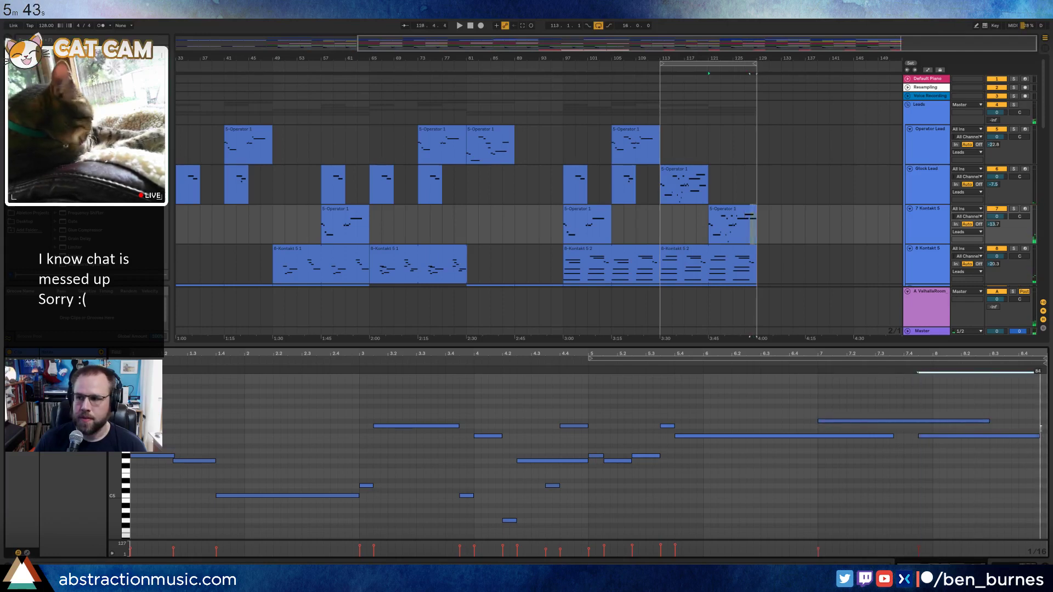
left_click(911, 422)
left_click(945, 435)
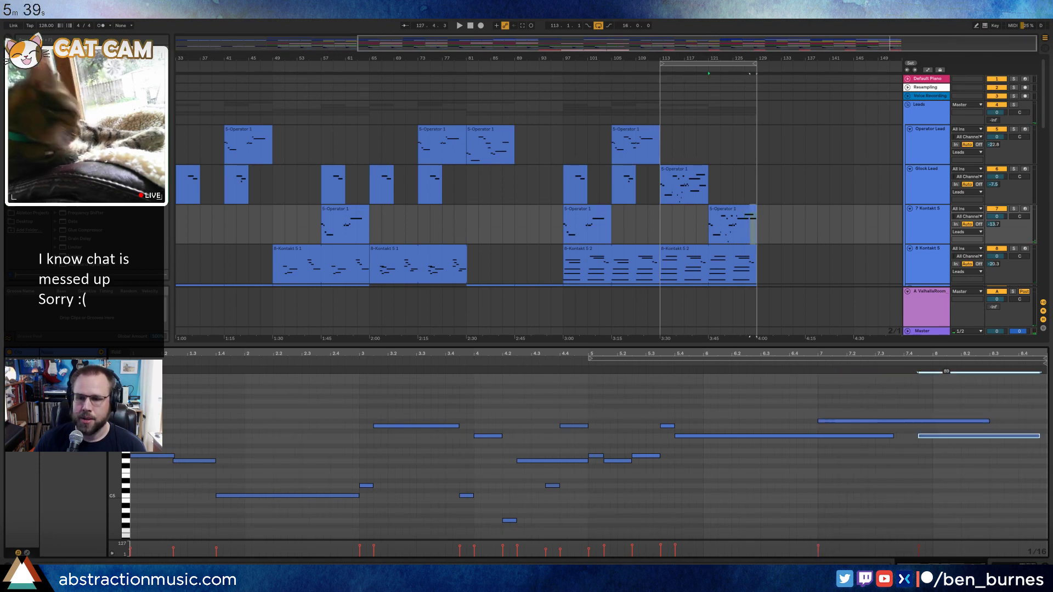
left_click(944, 446)
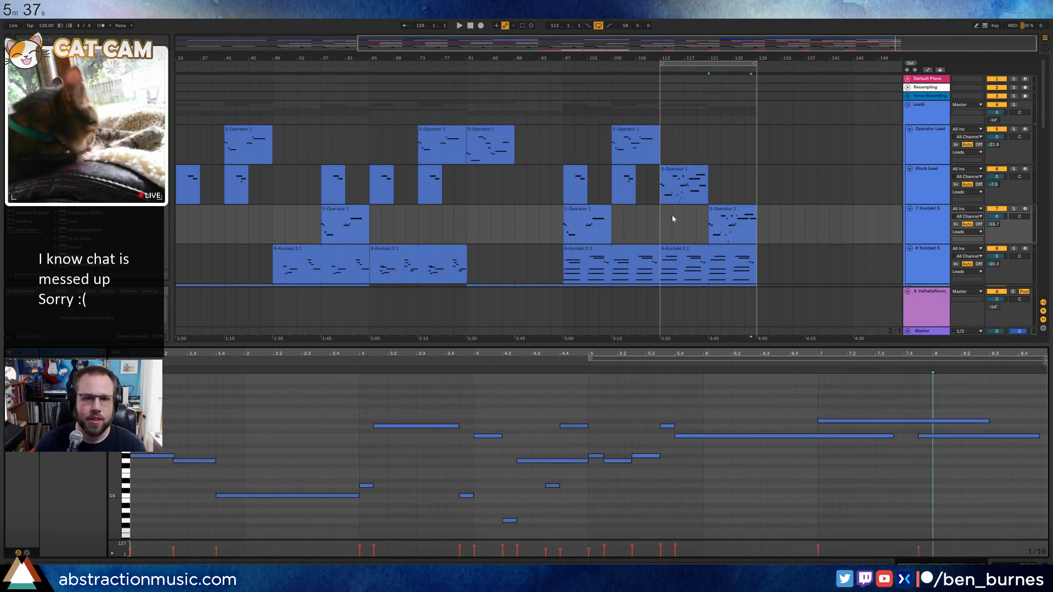
Place the early lead clip from bar 25 at bar 129 on its own track.
left_click(723, 209)
left_click_drag(717, 40, 714, 23)
scroll(668, 178, "down", 1)
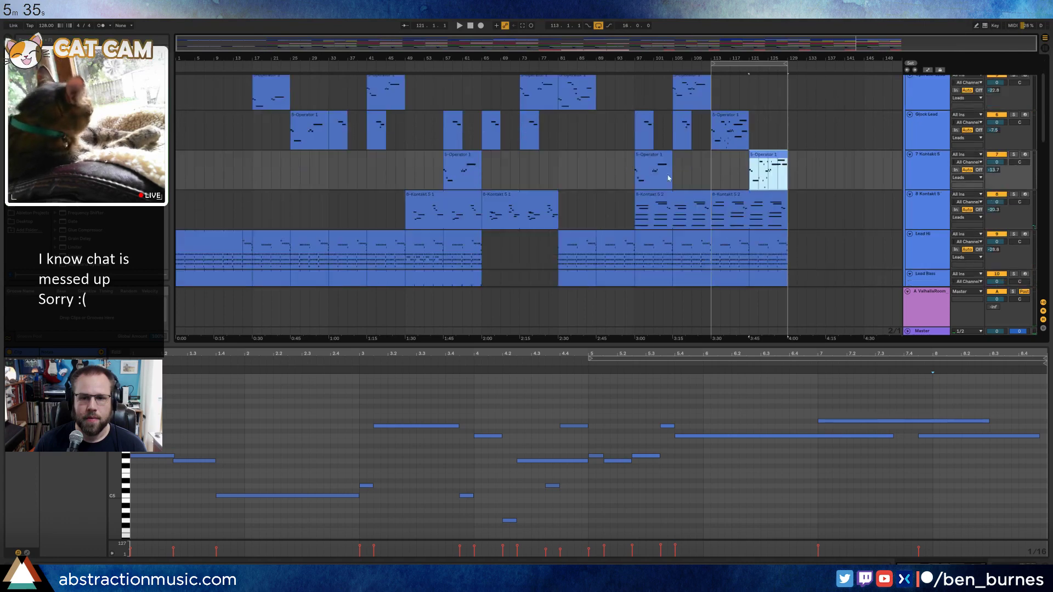
left_click_drag(306, 119, 805, 130)
scroll(814, 176, "down", 1)
scroll(814, 178, "down", 2)
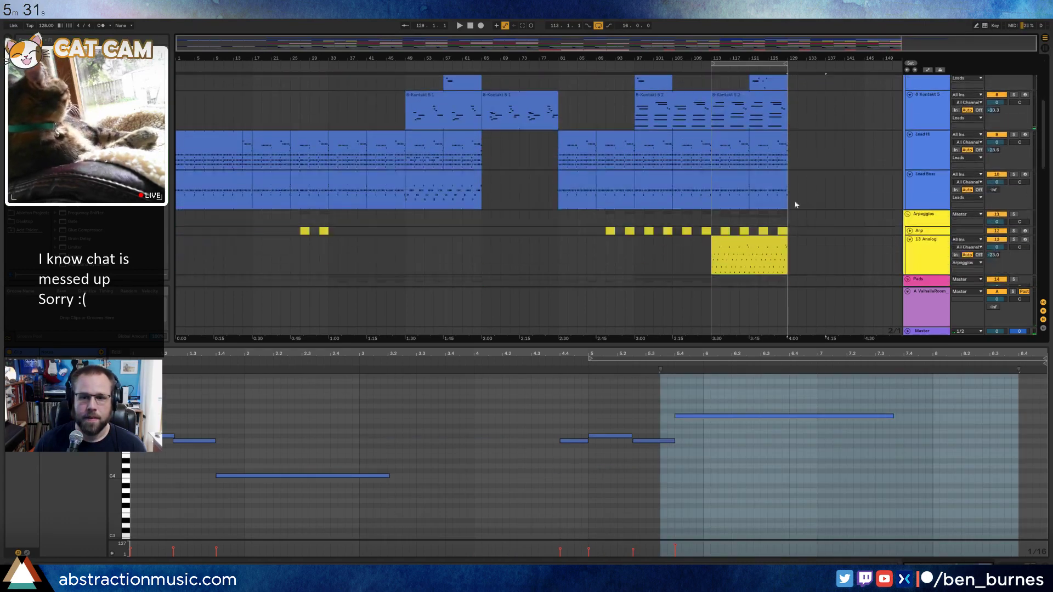
Show the arpeggio track's automation lane for the Analog's first filter frequency.
left_click(757, 247)
key("a")
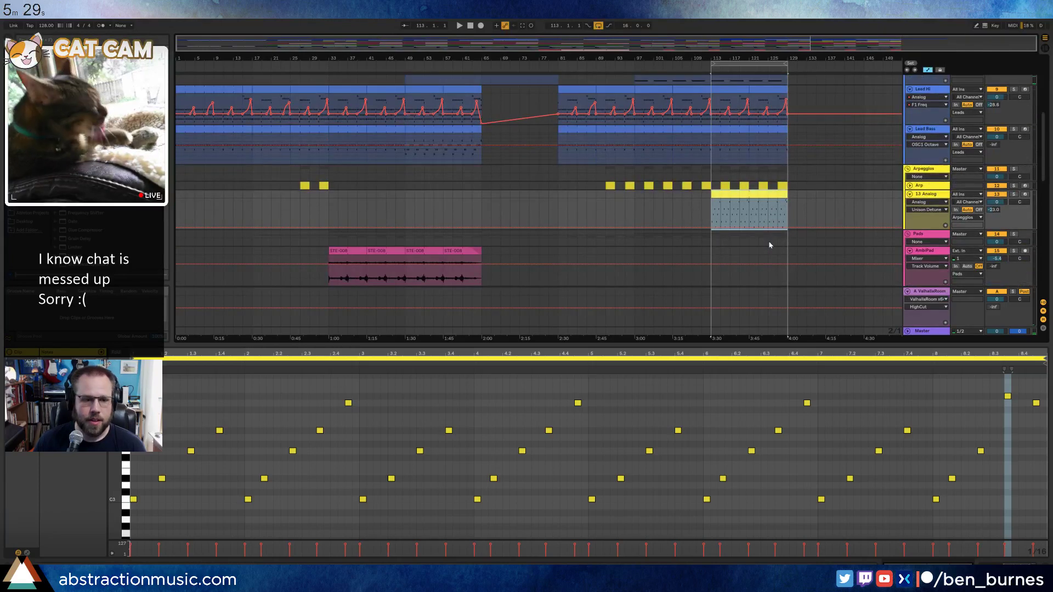
key("shift+Tab")
left_click(168, 494)
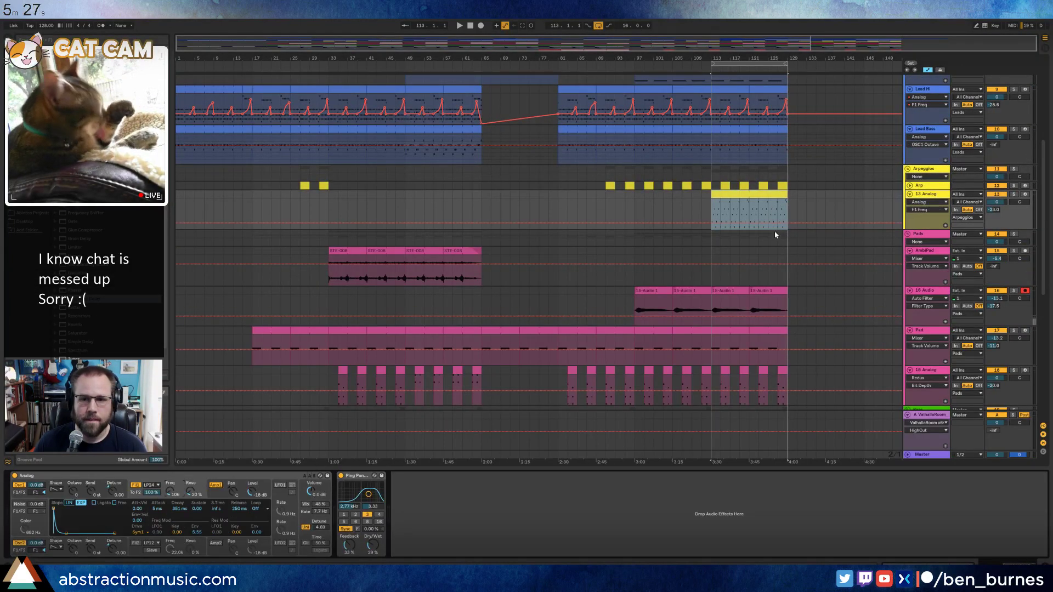
Automate the first filter frequency to rise gradually across the arpeggio clip from bar 113 to 129, undoing an overly low start point.
left_click_drag(787, 222, 787, 221)
left_click_drag(702, 222, 712, 231)
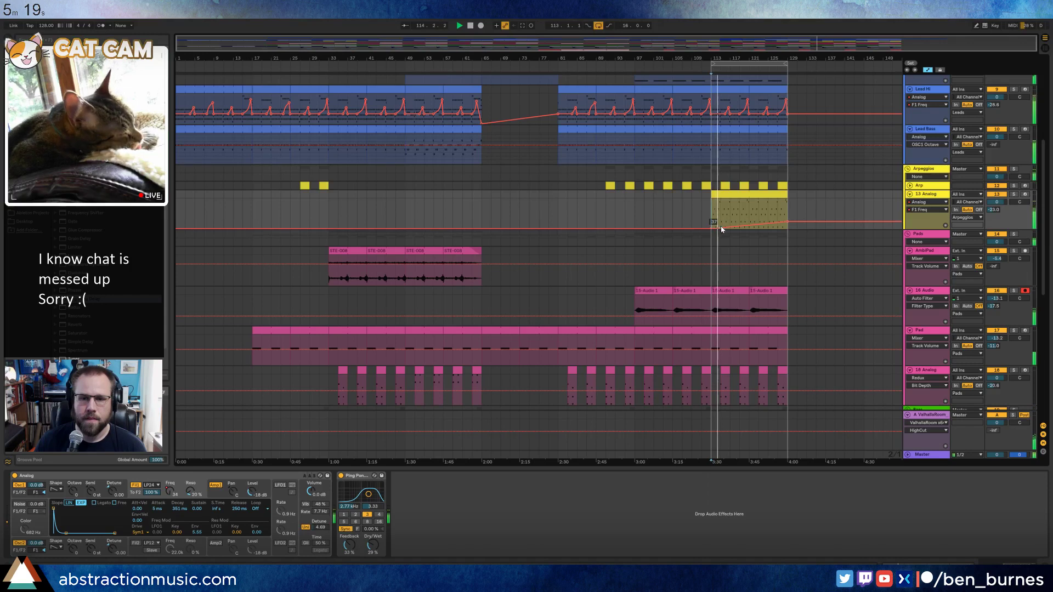
key("ctrl+z")
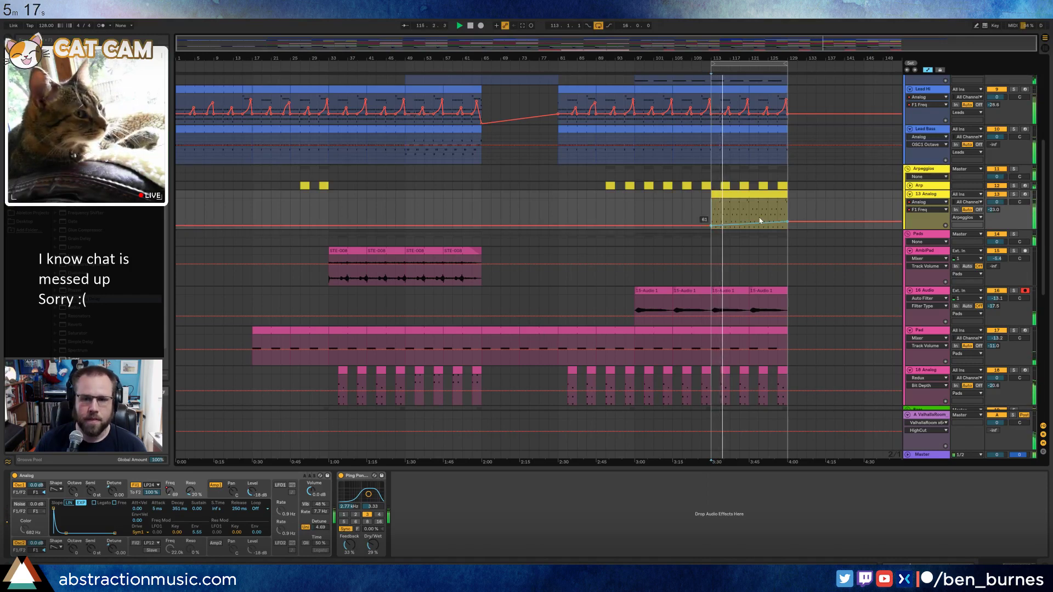
mouse_move(774, 223)
left_mouse_down()
mouse_move(773, 211)
mouse_move(739, 212)
mouse_move(788, 220)
left_mouse_up()
Shorten the Analog's amp envelope decay to 283 ms and return to the first filter's envelope settings.
left_click(226, 498)
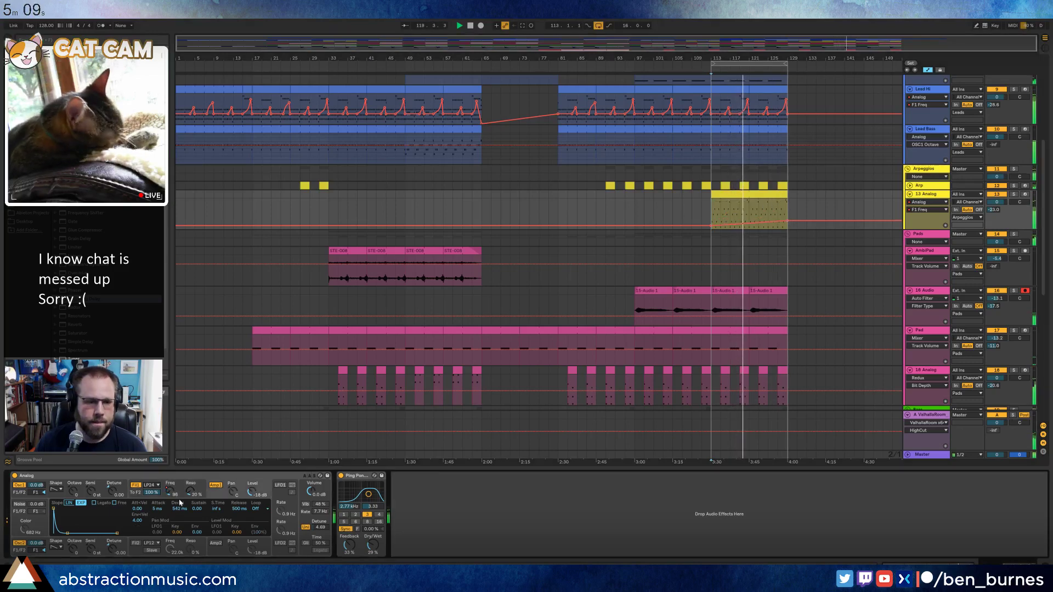
left_click_drag(66, 533, 67, 533)
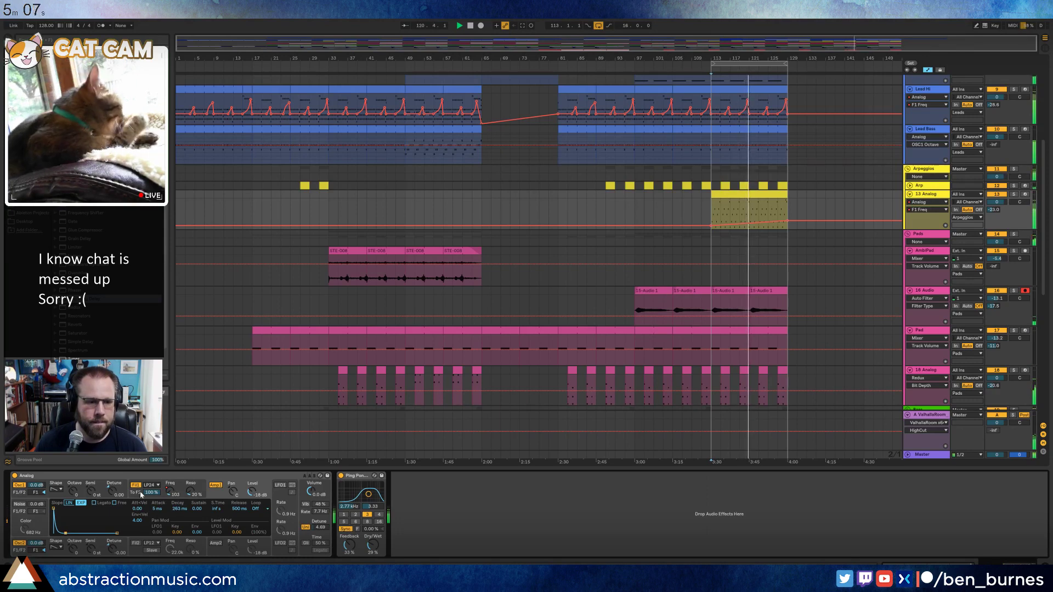
left_click(164, 497)
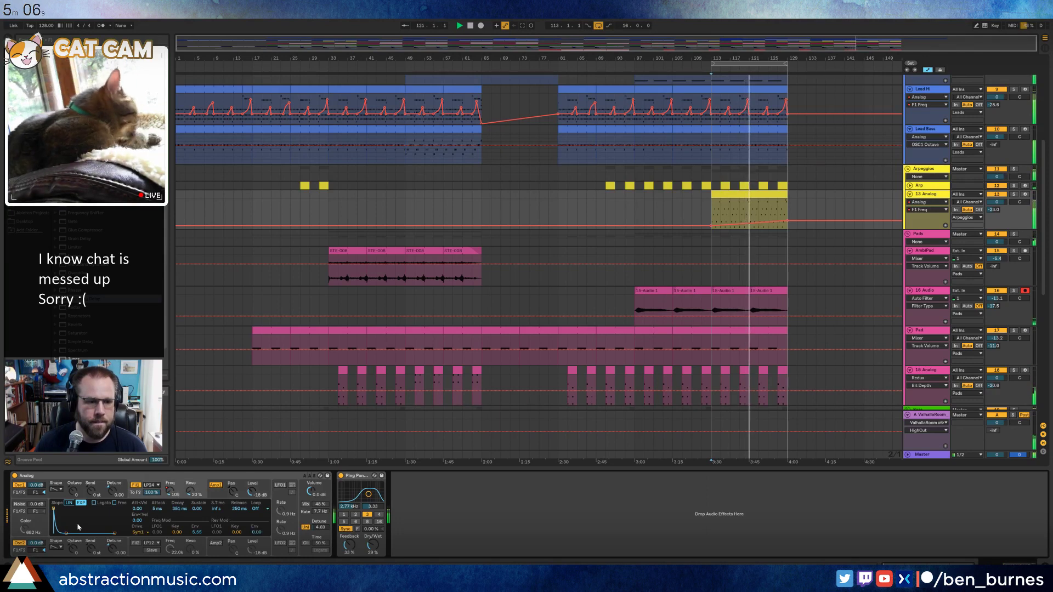
Automate the arpeggio Analog's Amp1 level to fade in from bar 113, and extend the arpeggio clip to bar 145.
left_click(737, 193)
left_click(250, 496)
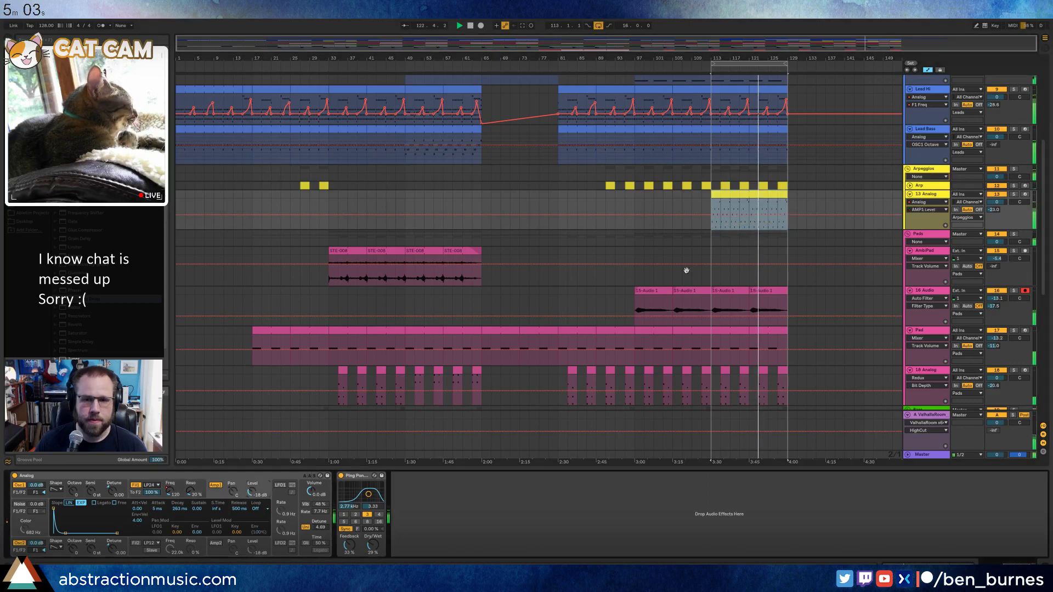
left_click(749, 216)
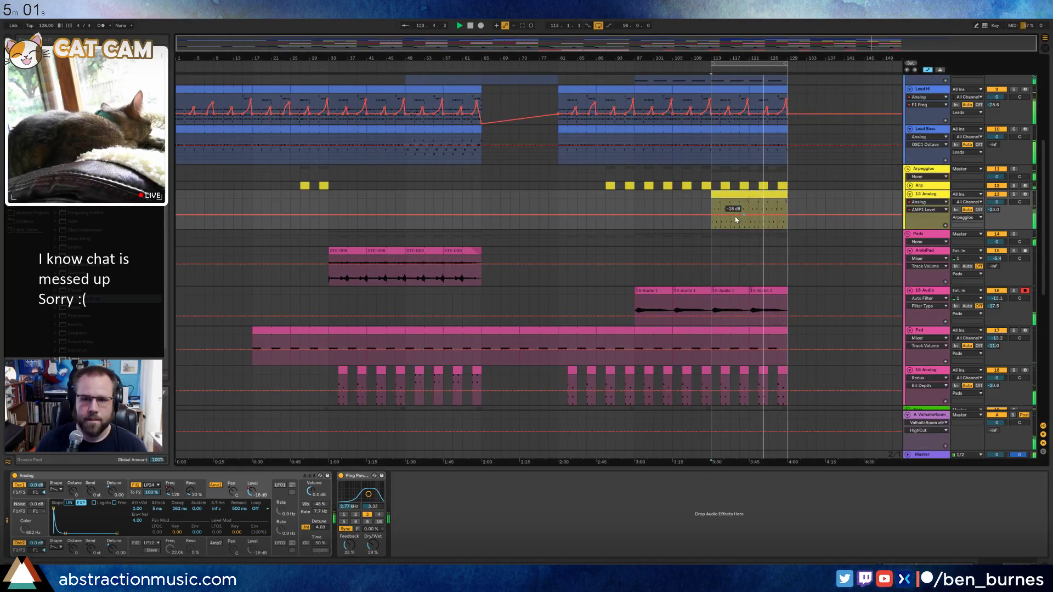
left_click_drag(711, 215, 711, 223)
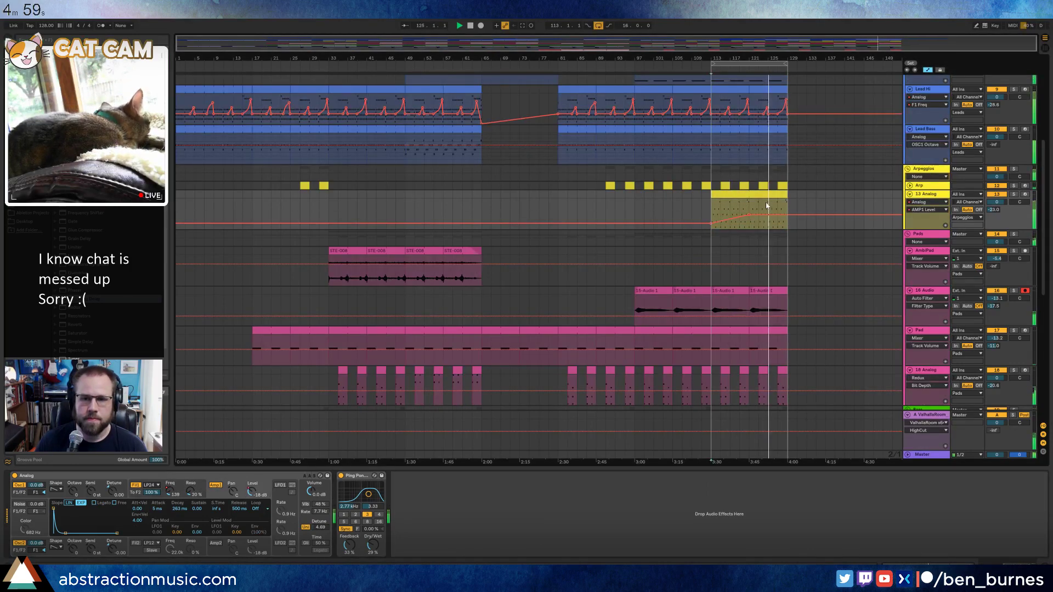
left_click_drag(785, 198, 864, 198)
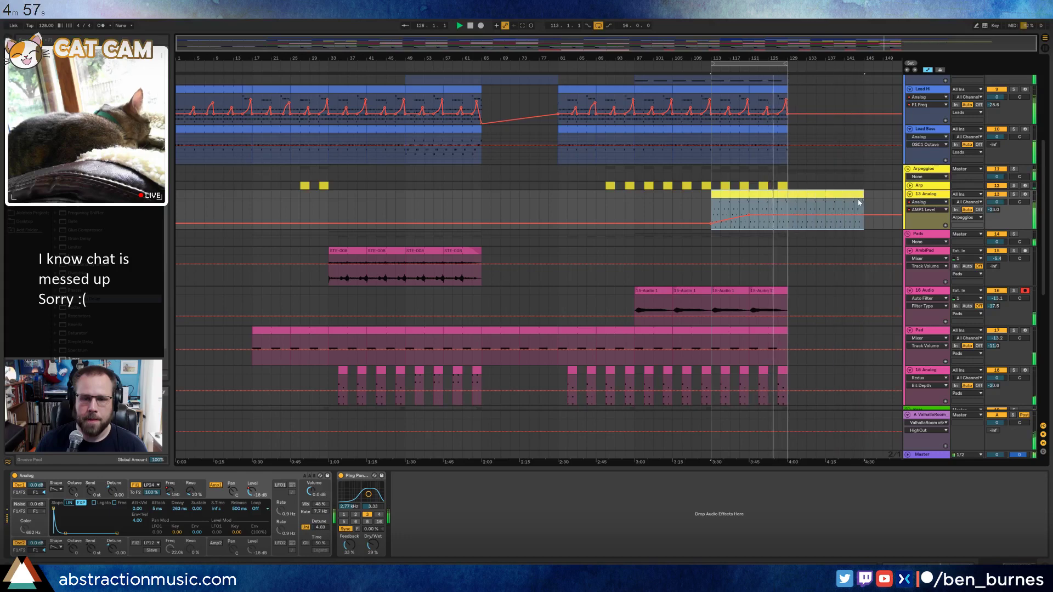
Copy the Drum Rack clip from bars 49–65 to bar 129, and duplicate bars 113–129 of Drum Loop and the track below it.
scroll(799, 305, "down", 2)
scroll(799, 298, "down", 5)
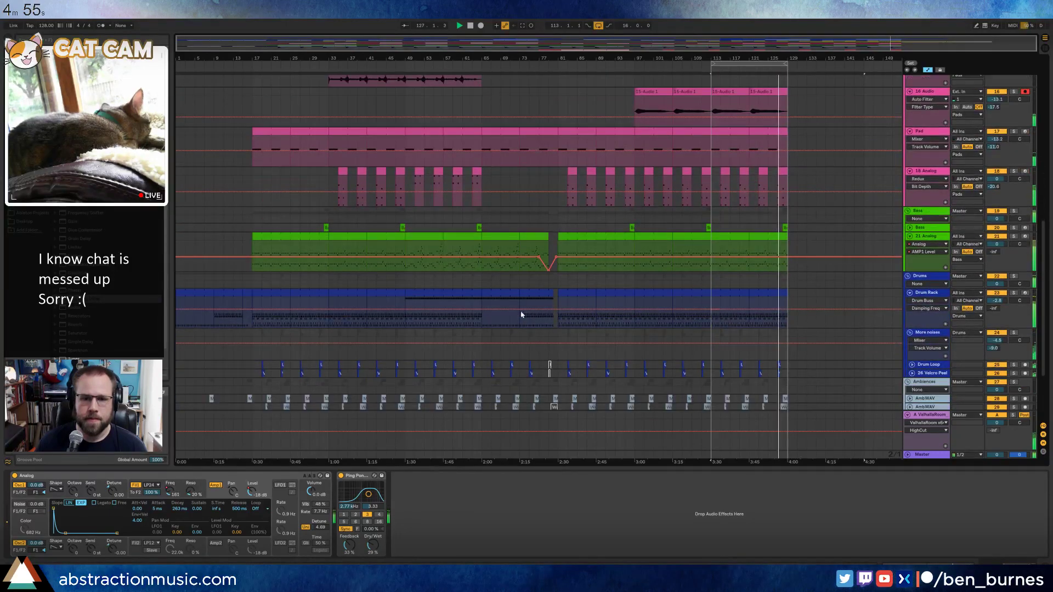
left_click(468, 292)
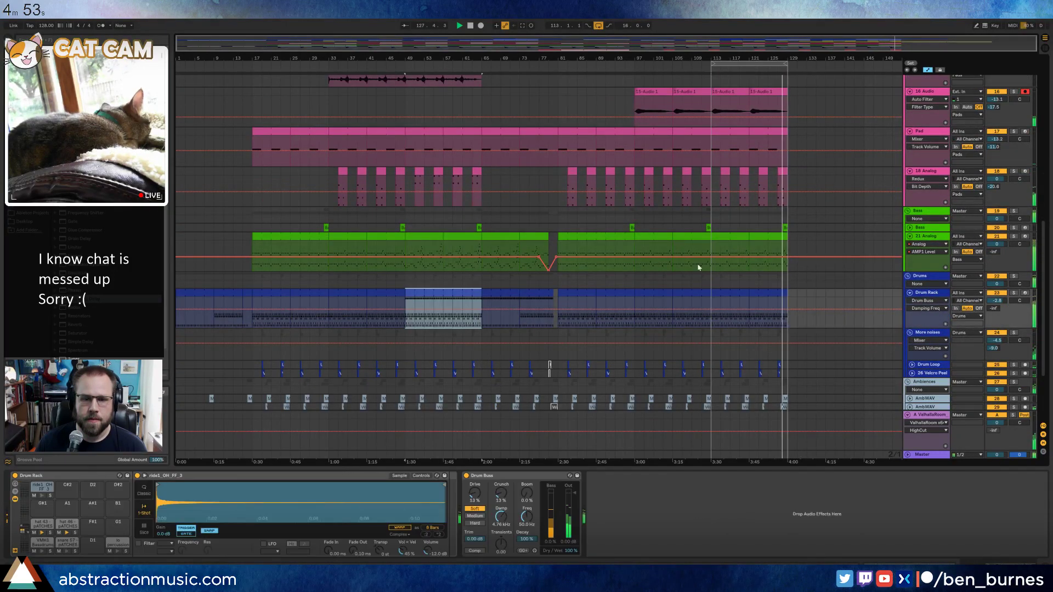
left_click(789, 294)
key("ctrl+v")
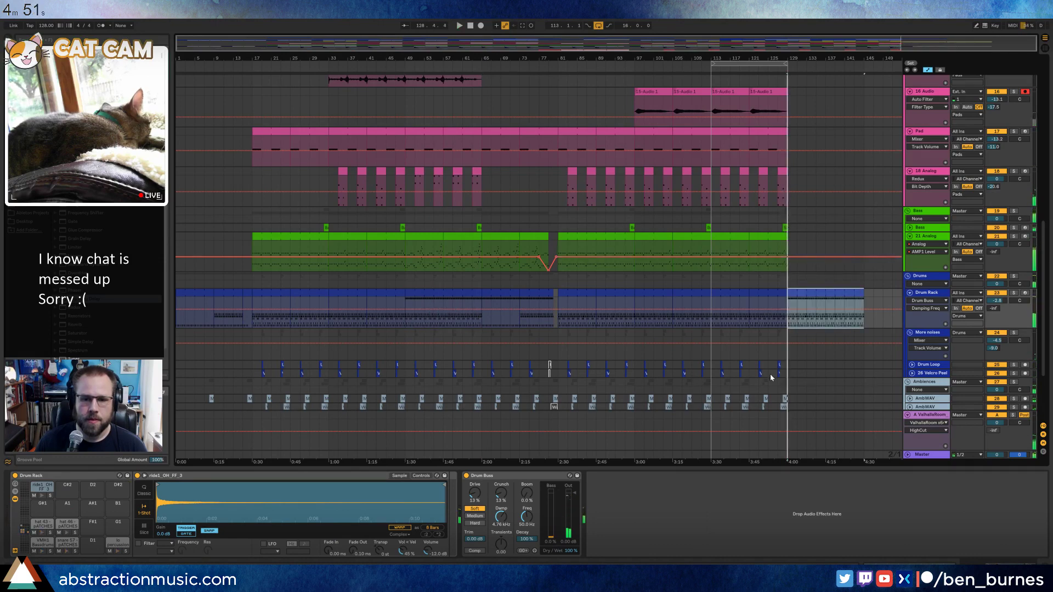
left_click_drag(789, 370, 712, 374)
key("ctrl+d")
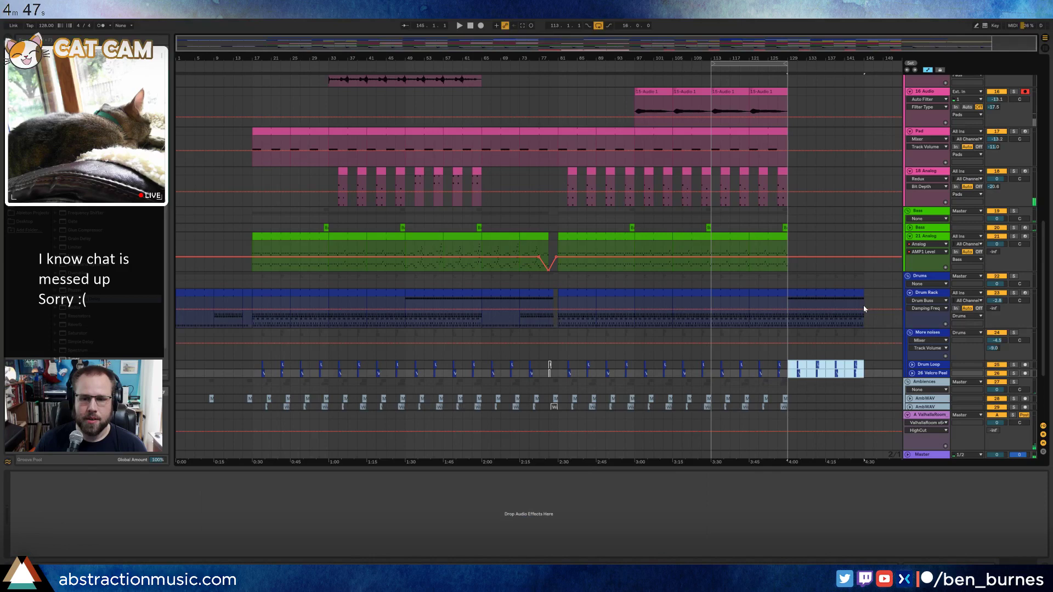
Duplicate the two bass Analog clips spanning bars 113 to 129 so the bass continues to bar 145.
left_click(785, 236)
left_click(697, 237)
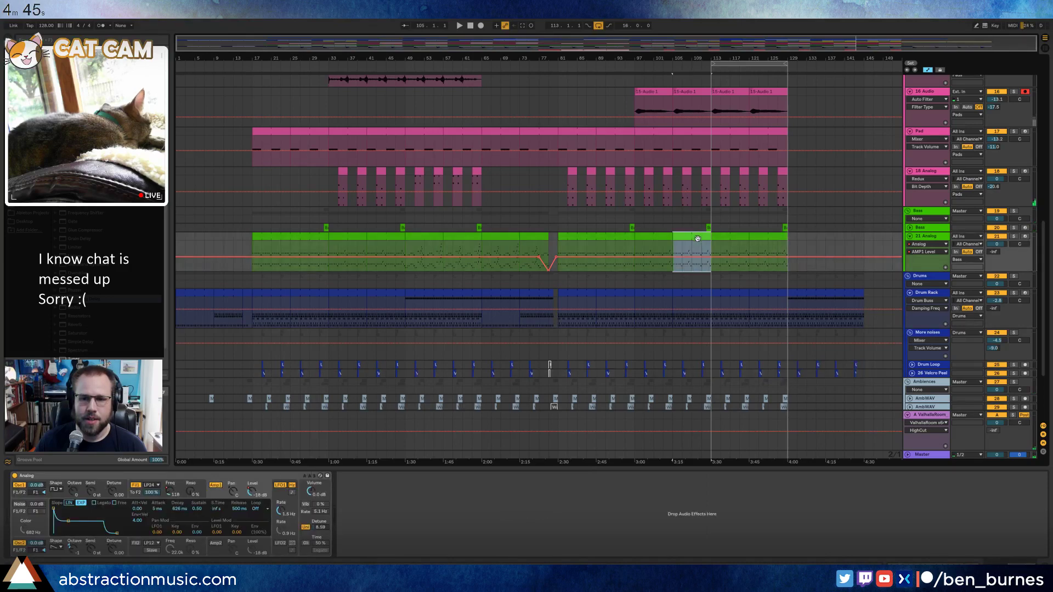
left_click(725, 237)
left_click(760, 235, "shift")
key("ctrl+d")
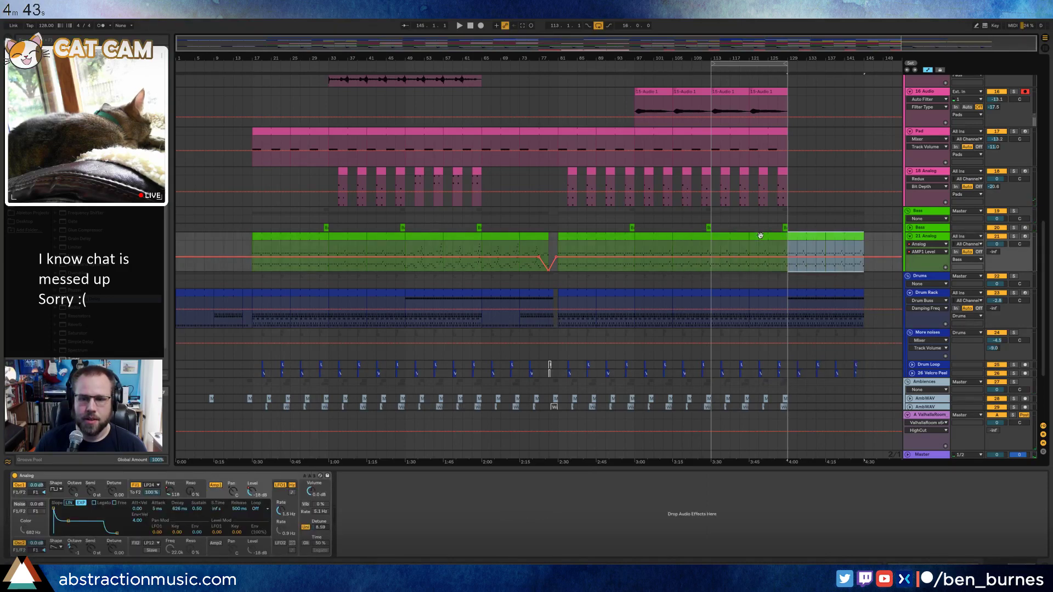
Duplicate the Lead Hi and Lead Bass clips from bars 113–129 so both tracks continue to bar 145.
scroll(779, 258, "up", 5)
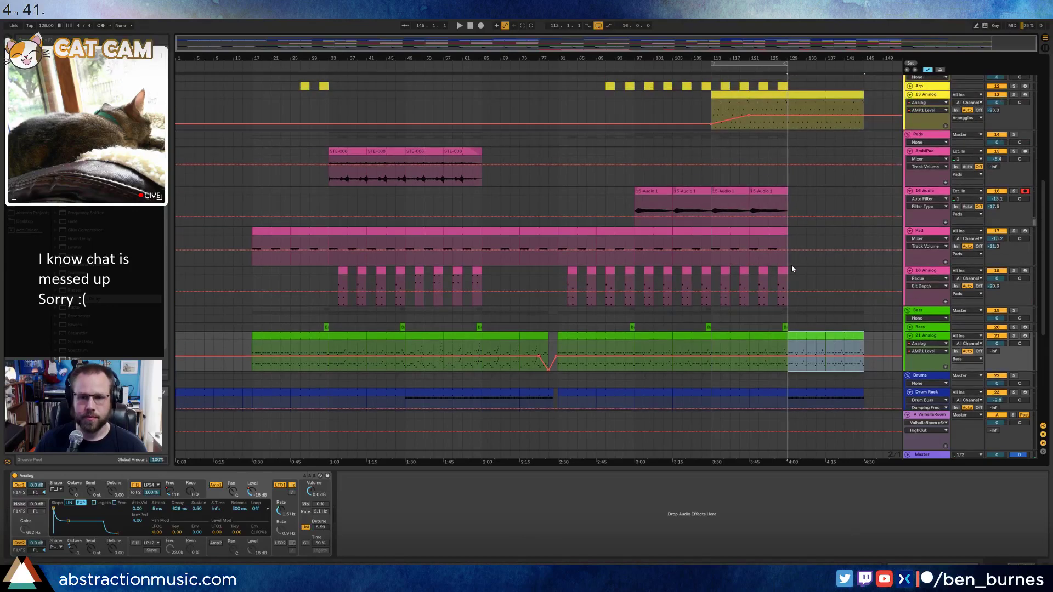
scroll(793, 270, "up", 8)
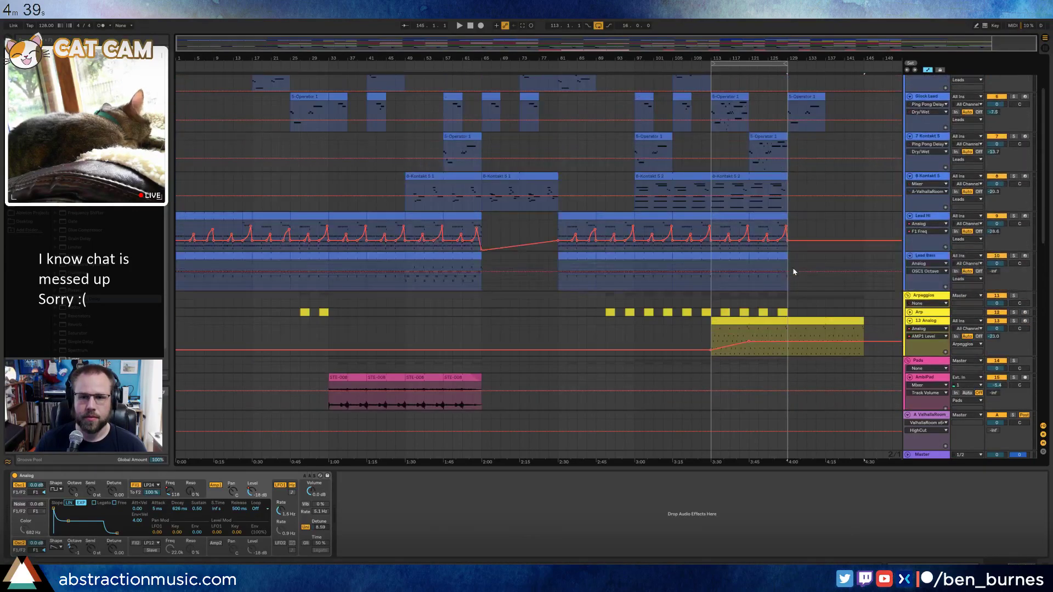
left_click(783, 236)
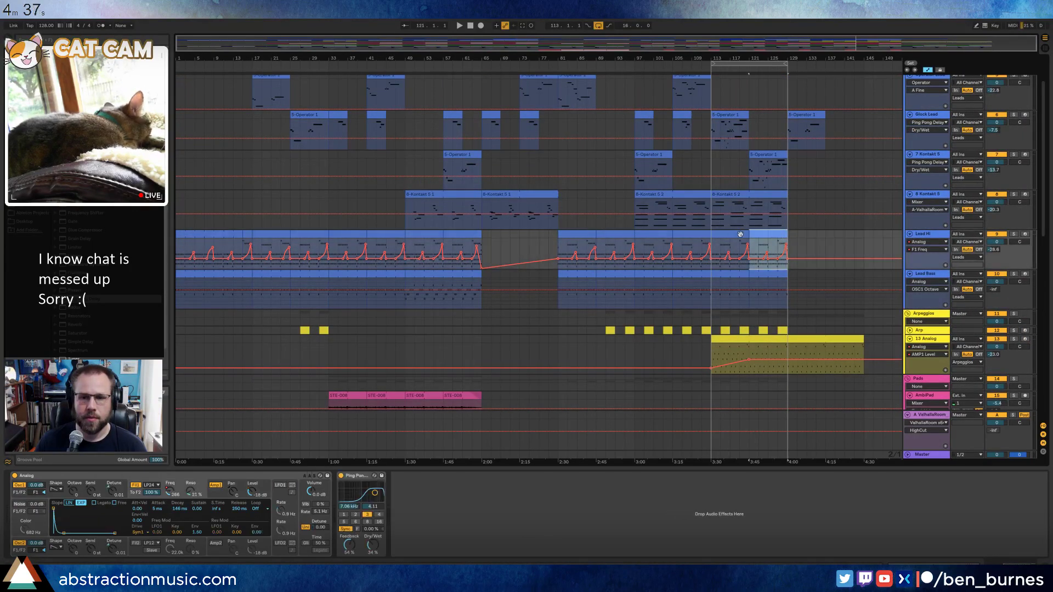
left_click(739, 235, "shift")
key("ctrl+d")
left_click(775, 273)
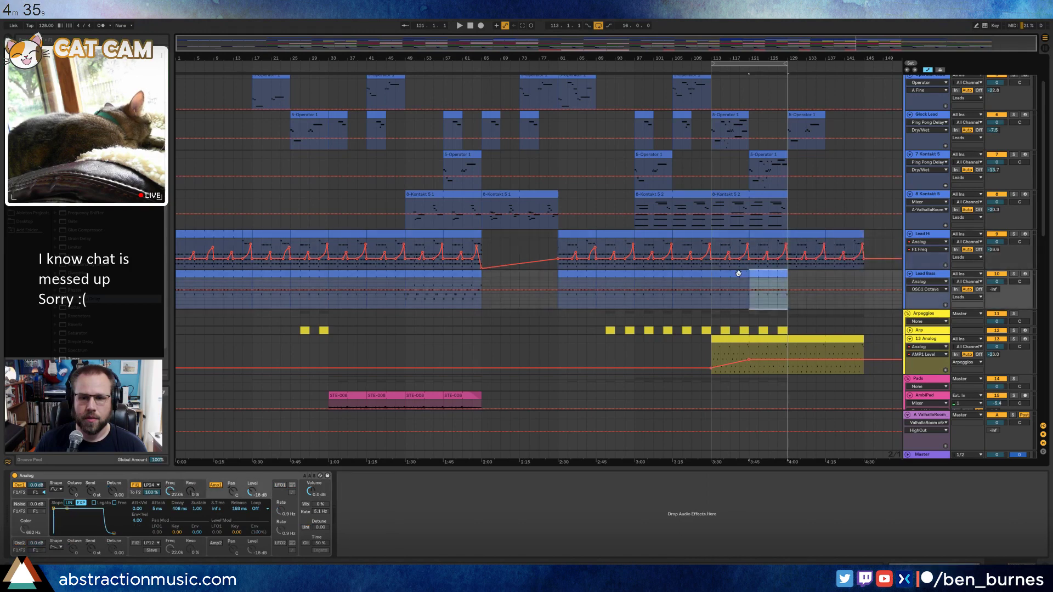
left_click_drag(745, 275, 862, 278)
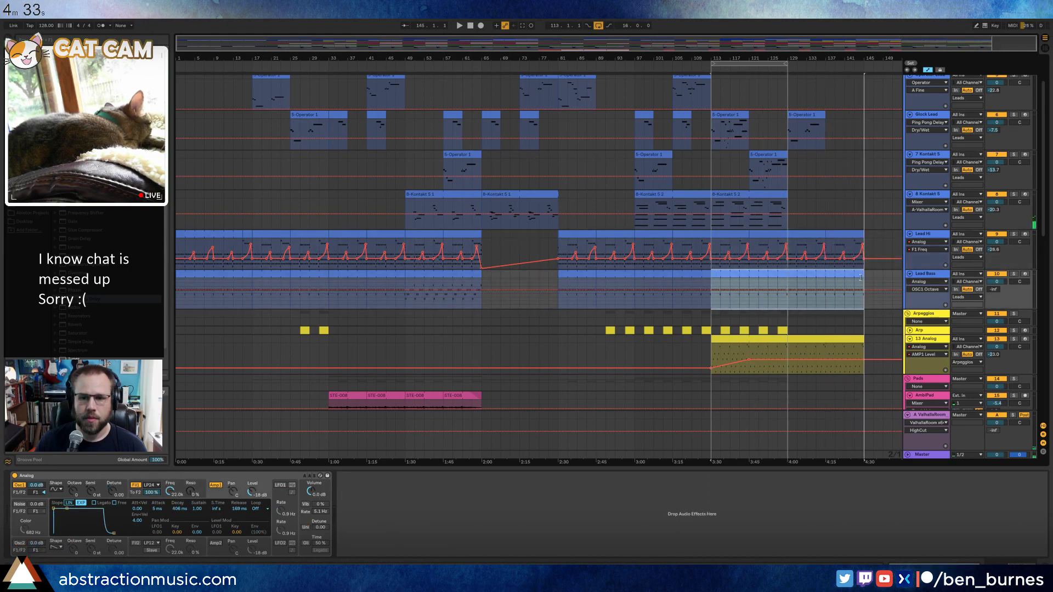
scroll(848, 247, "up", 2)
scroll(848, 246, "down", 2)
double_click(829, 281)
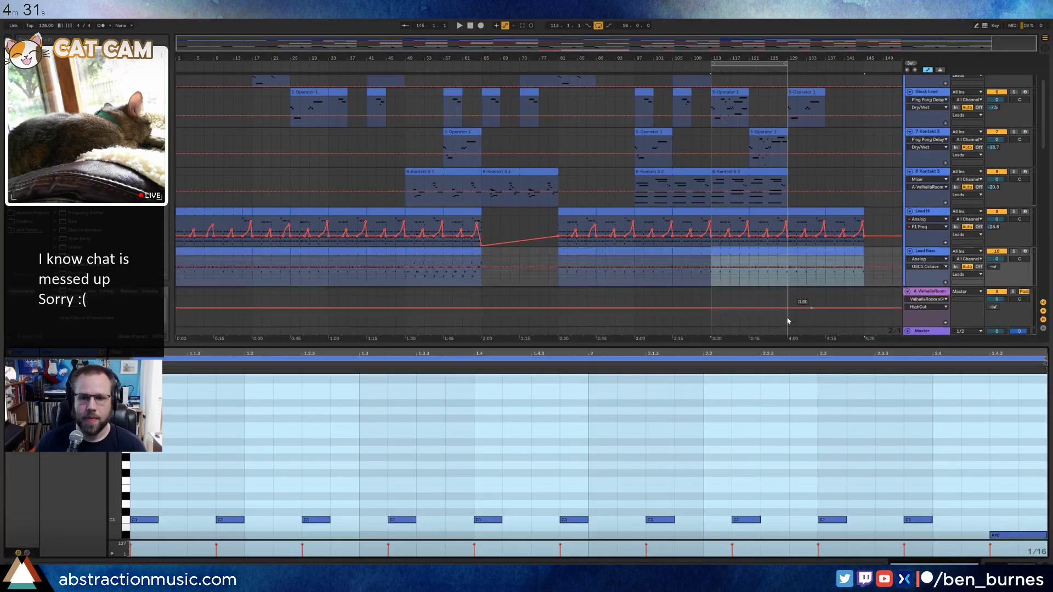
key("shift+Tab")
Play the arrangement from bar 129 with looping turned off.
left_click(721, 315)
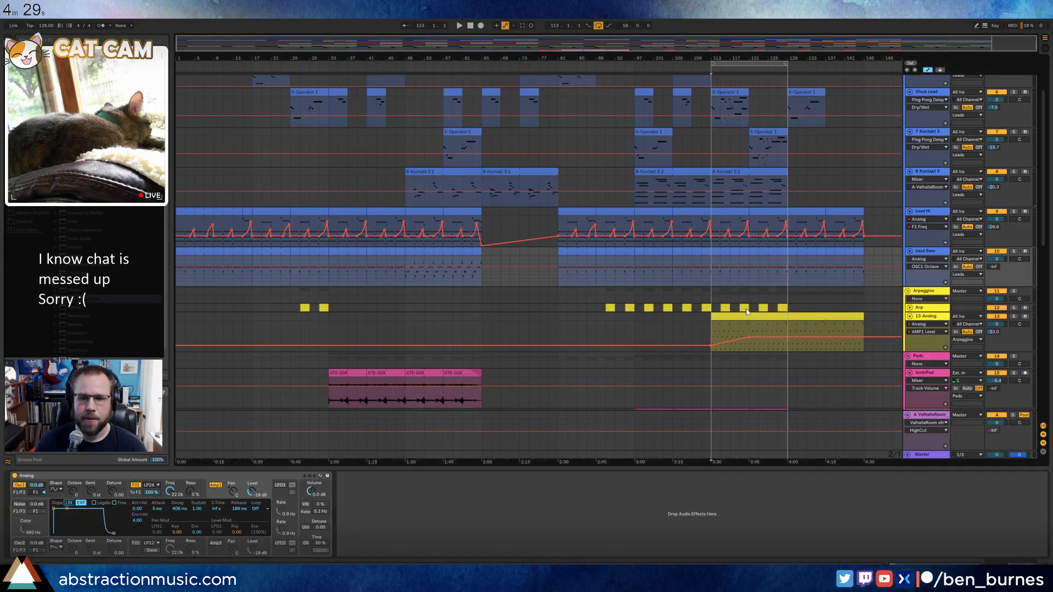
left_click(788, 311)
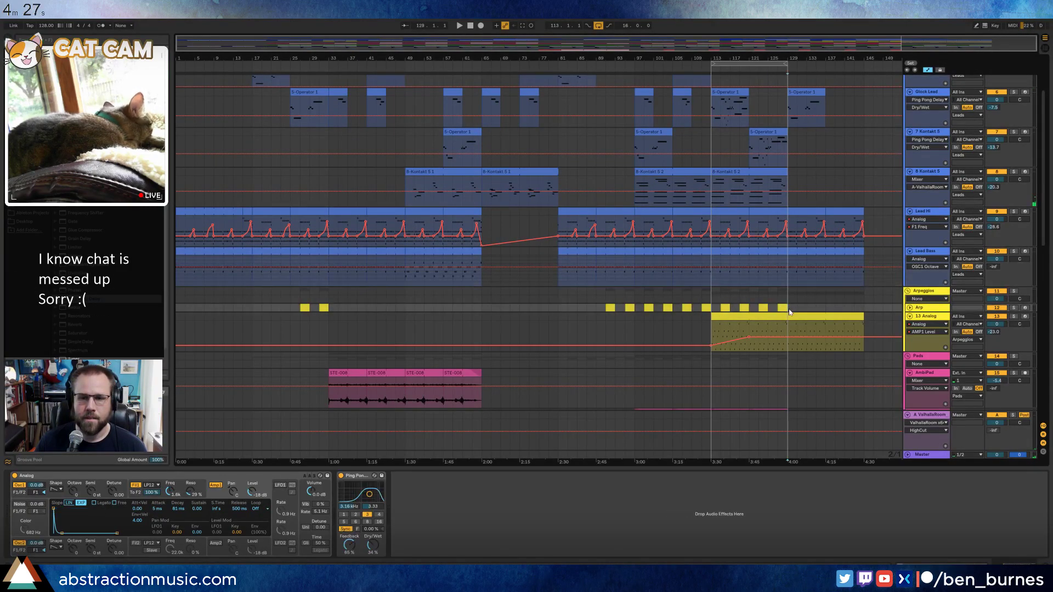
key("space")
left_click(600, 27)
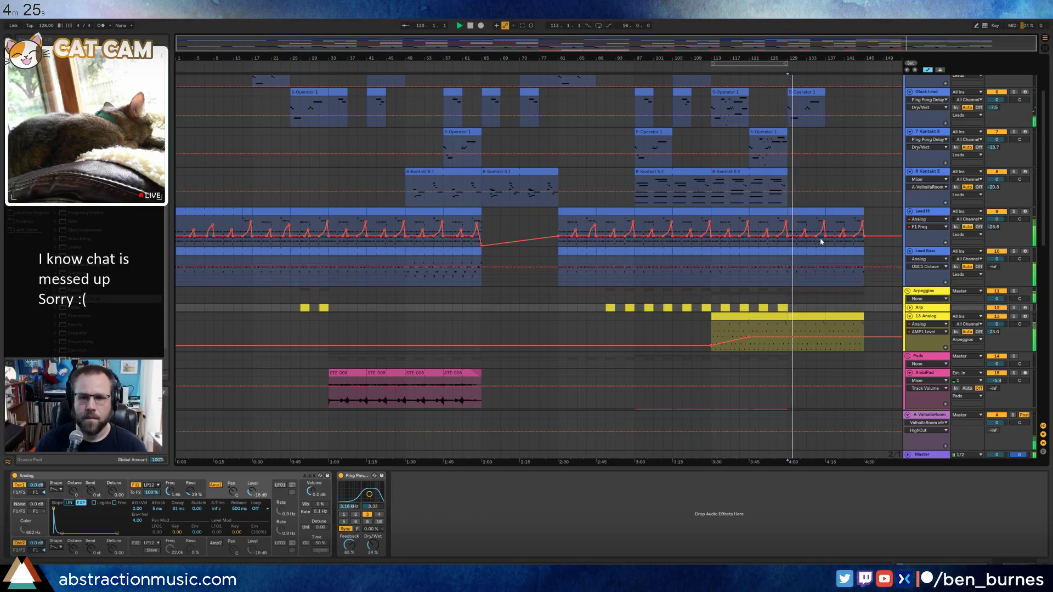
left_click(854, 195)
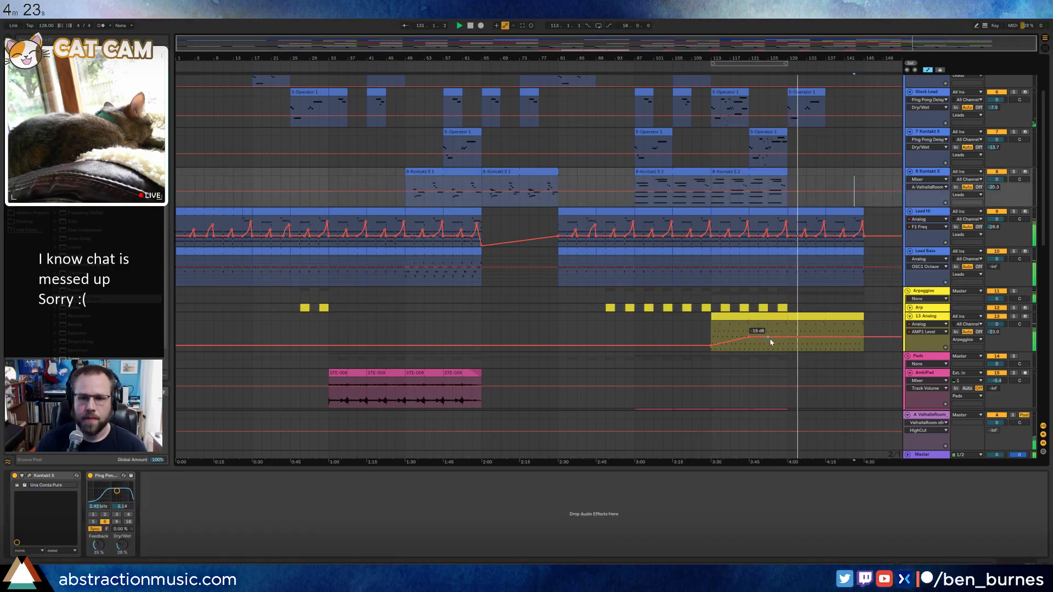
key("a")
key("a")
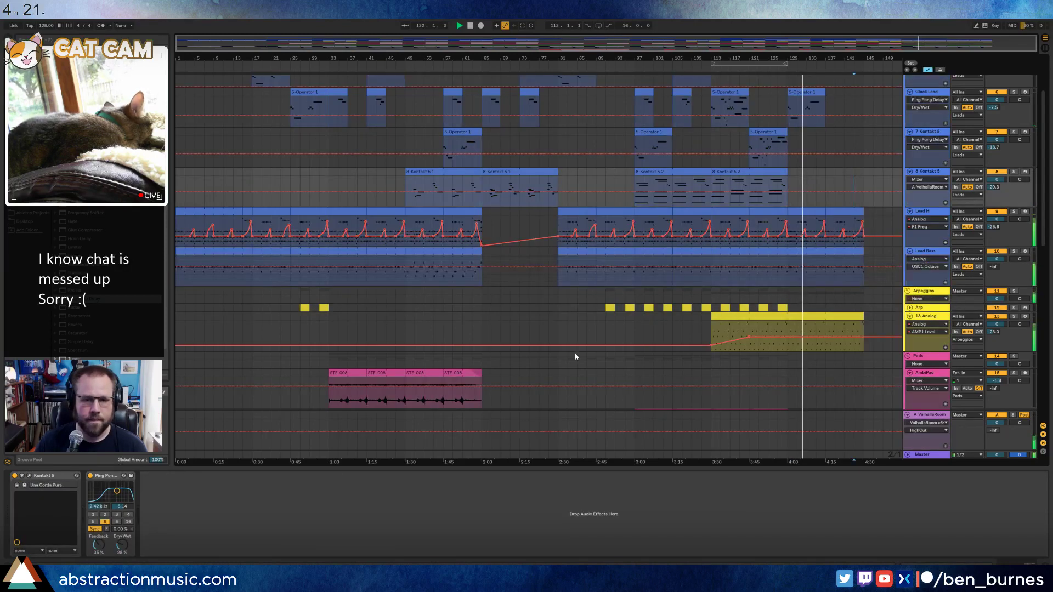
Shorten the arpeggio Analog's amp envelope decay further.
left_click(625, 333)
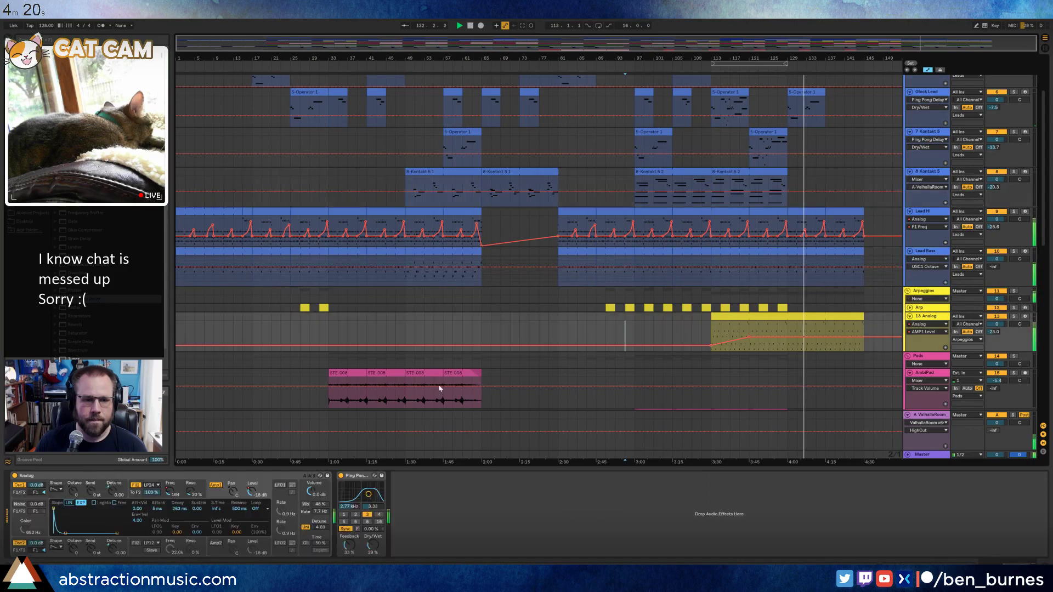
left_click(834, 331)
left_click_drag(824, 345, 824, 348)
left_click(219, 492)
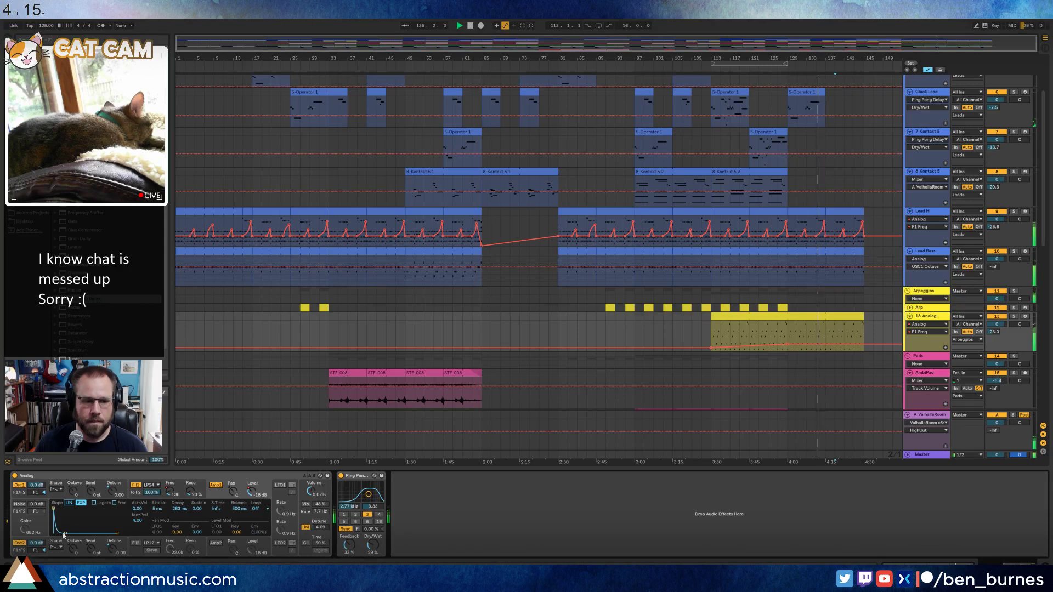
left_click_drag(65, 533, 64, 533)
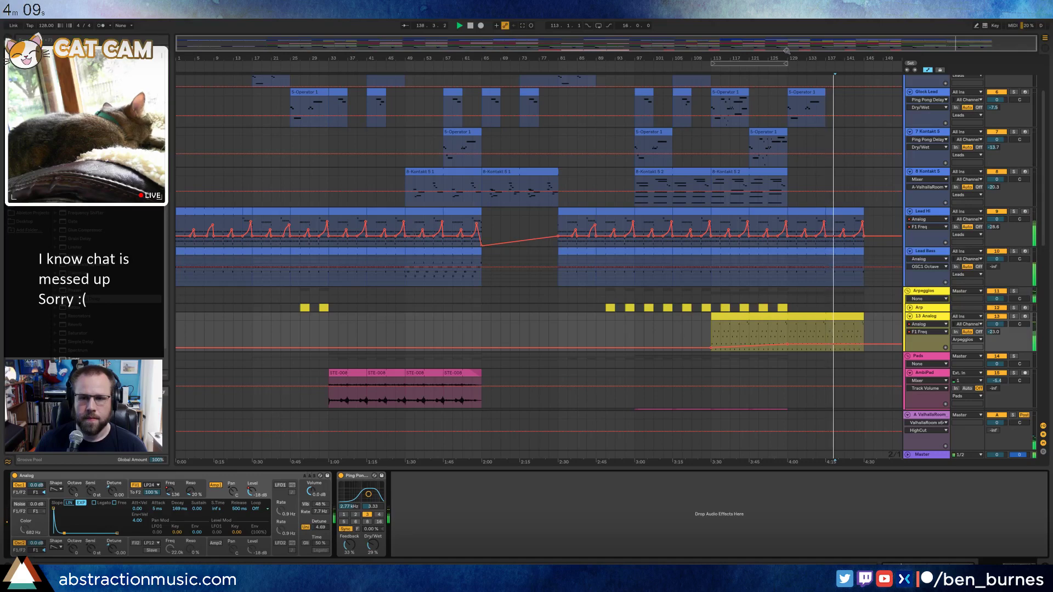
Automate the arpeggio's first filter frequency to fall from bar 129 to 145, and fade its Amp1 level to about -34 dB between bars 137 and 145.
scroll(865, 342, "up", 2)
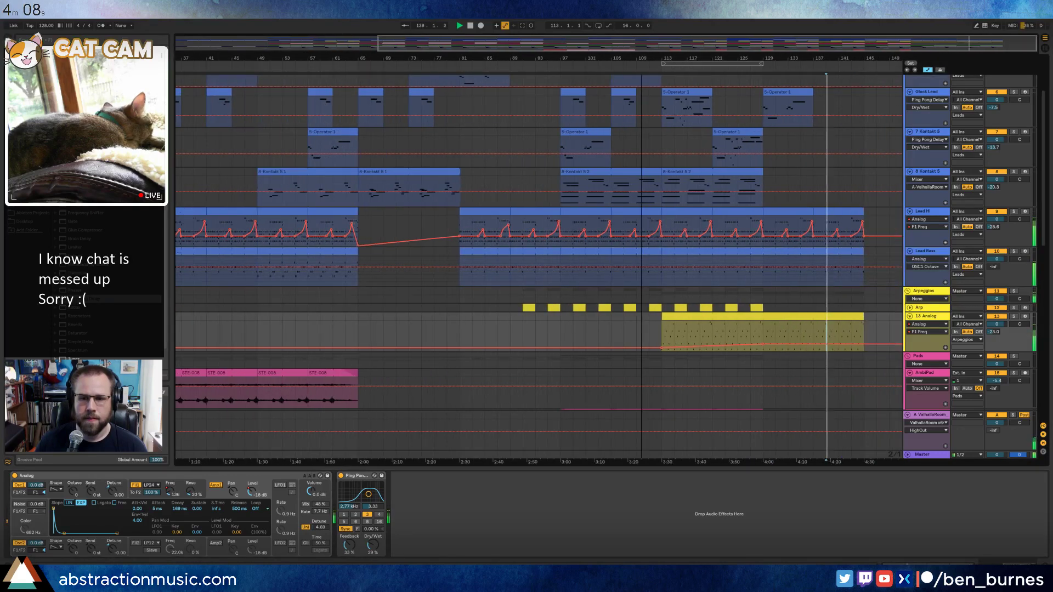
left_click(864, 346)
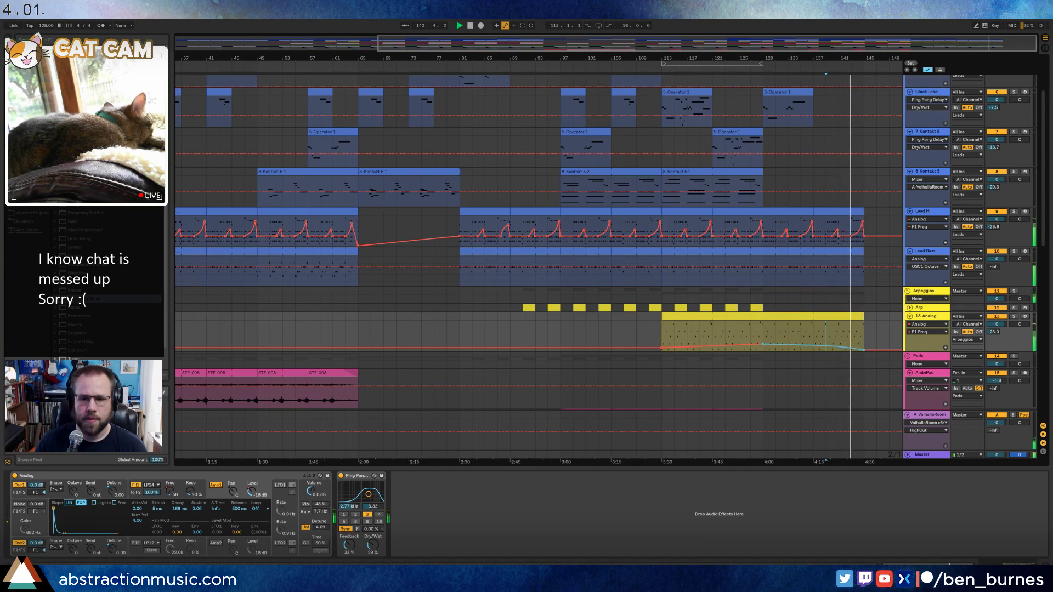
left_click(252, 492)
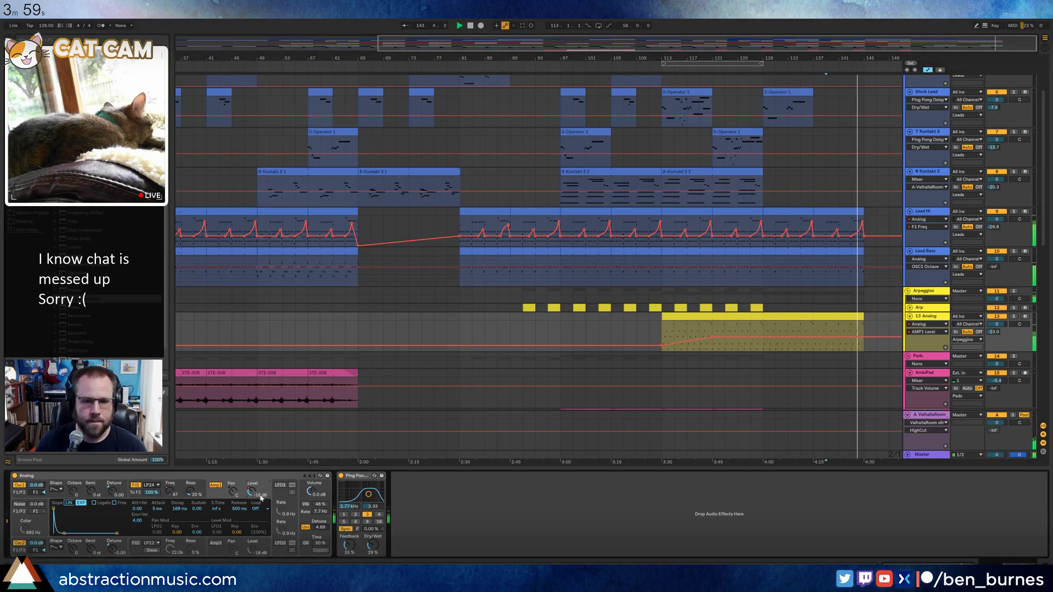
left_click(817, 338)
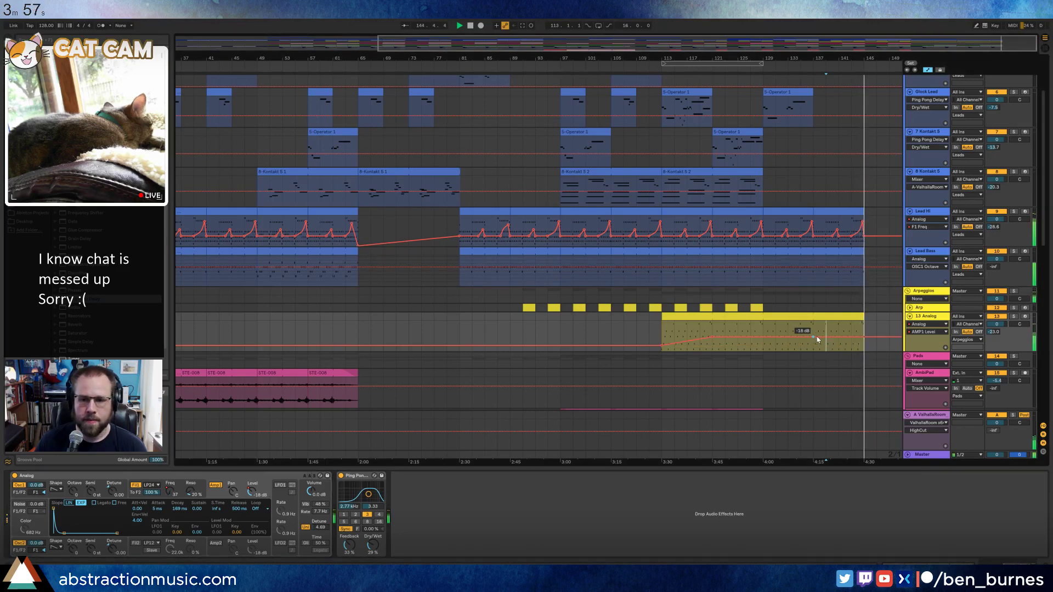
left_click_drag(865, 339, 865, 350)
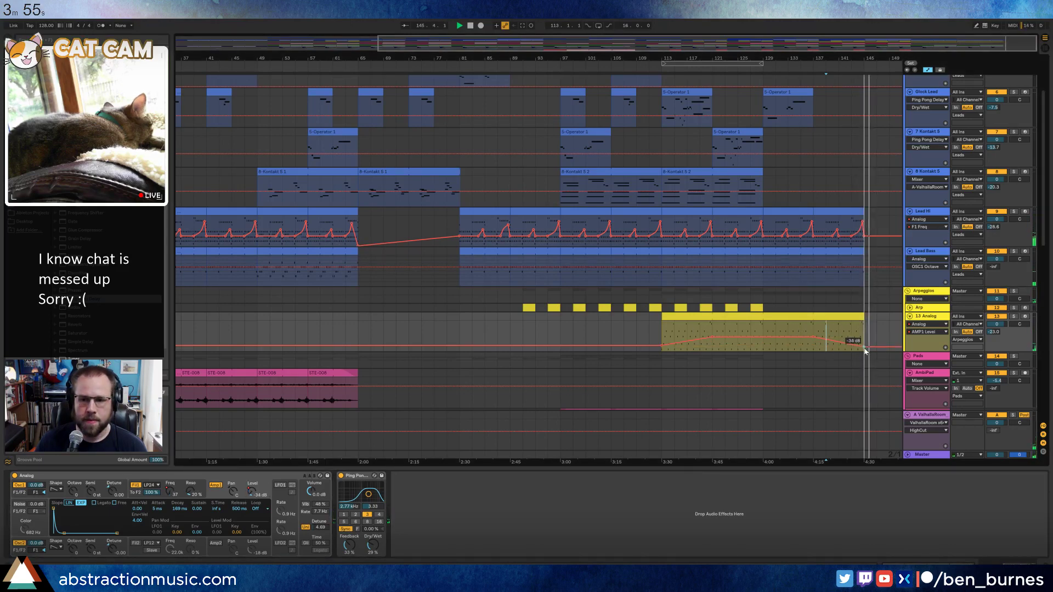
Consolidate the two Lead Hi clips between bars 129 and 145 into a single clip.
left_click(876, 310)
double_click(795, 212)
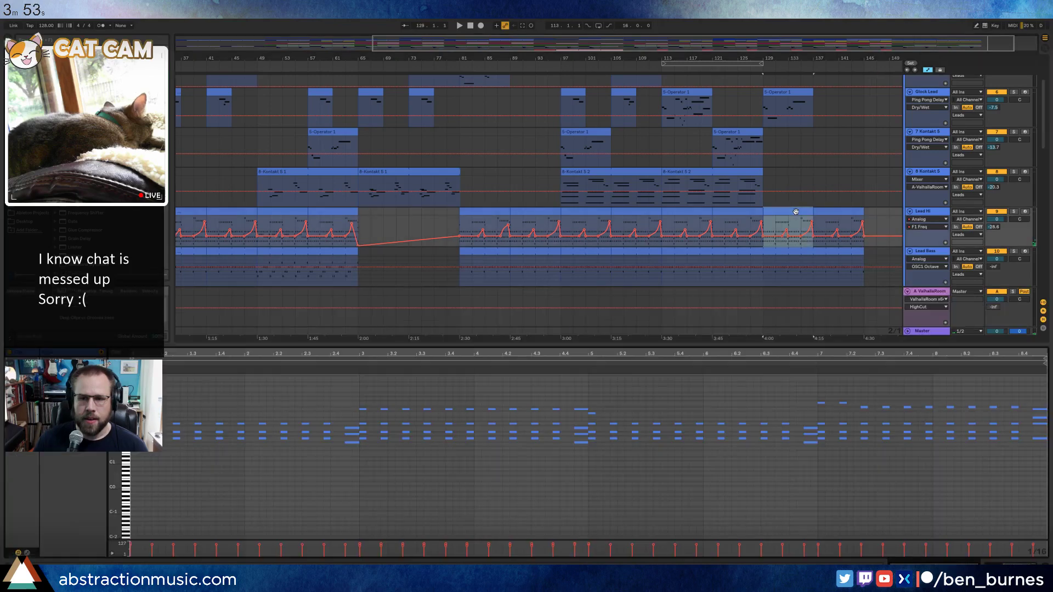
left_click(815, 212, "shift")
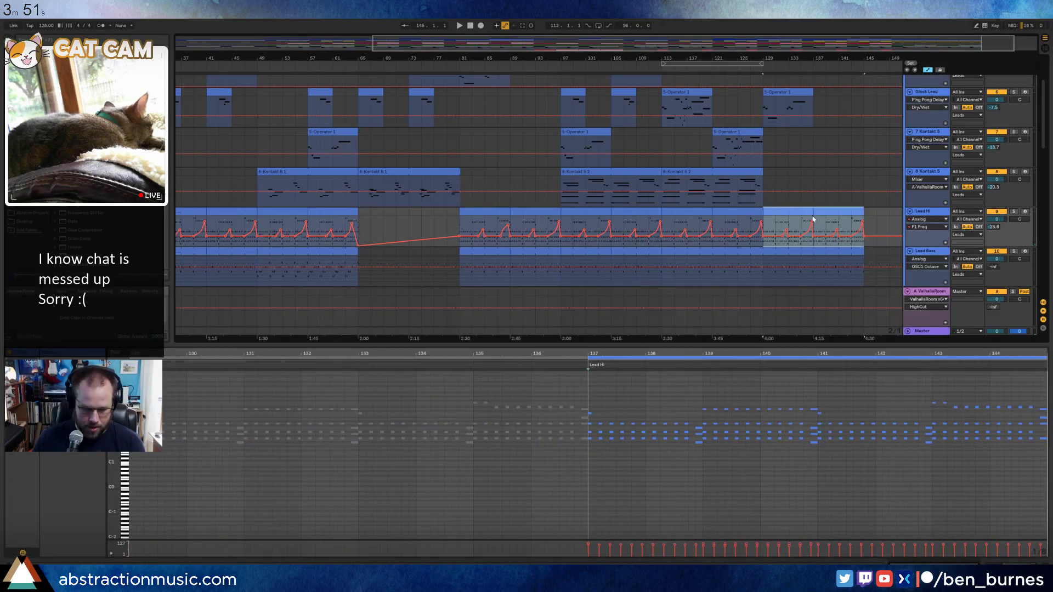
key("ctrl+j")
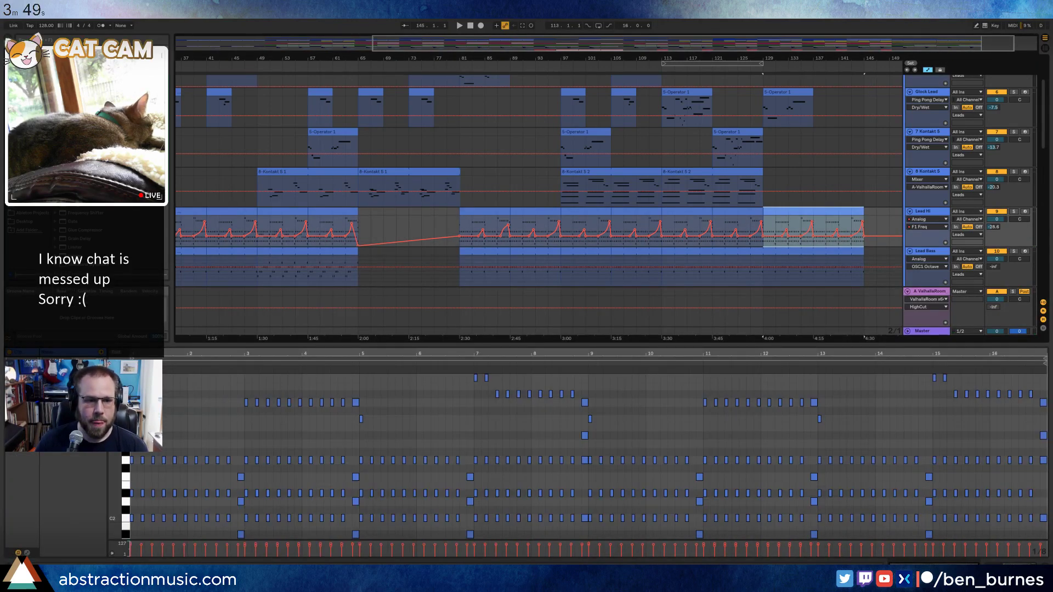
Delete the upper melody notes throughout the consolidated Lead Hi clip, keeping the lower repeated chord notes.
left_click_drag(115, 427, 103, 434)
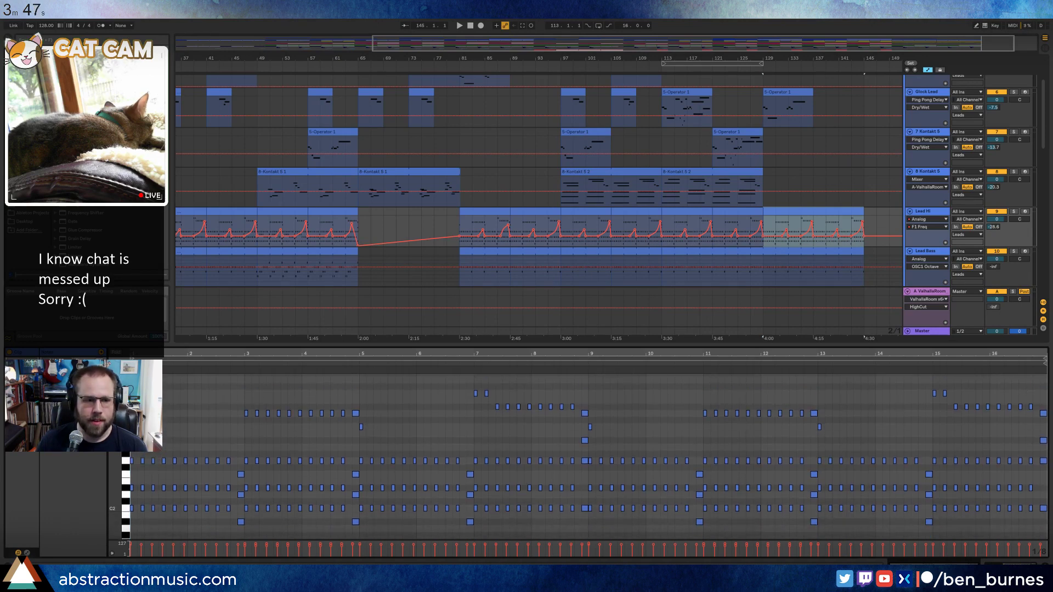
left_click_drag(165, 387, 1048, 431)
key("Delete")
left_click(784, 215)
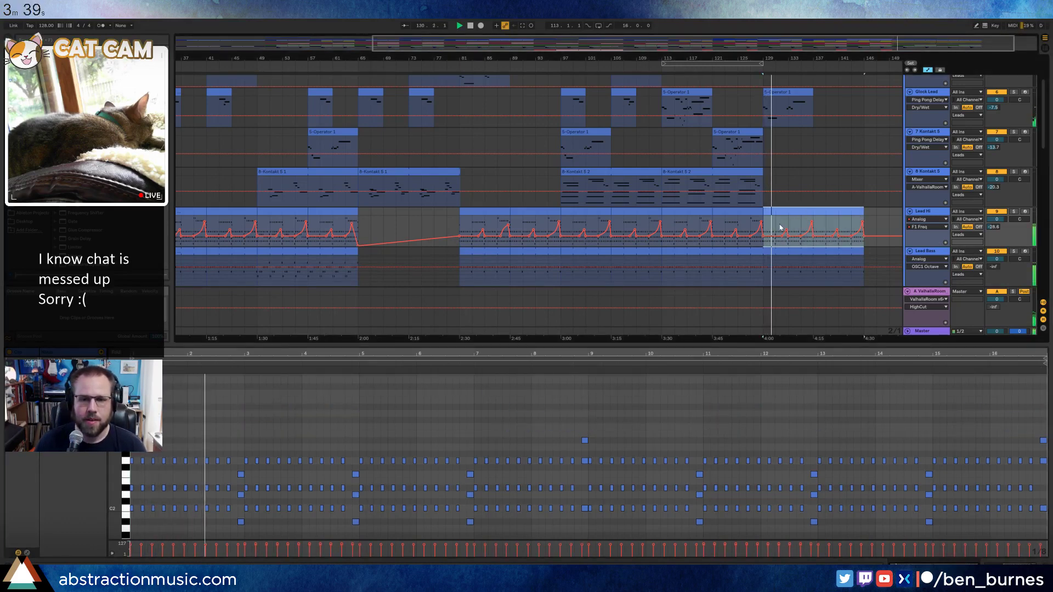
Open the notes of the arpeggio Analog clip that starts at bar 113.
key("shift+Tab")
scroll(776, 235, "down", 1)
double_click(788, 285)
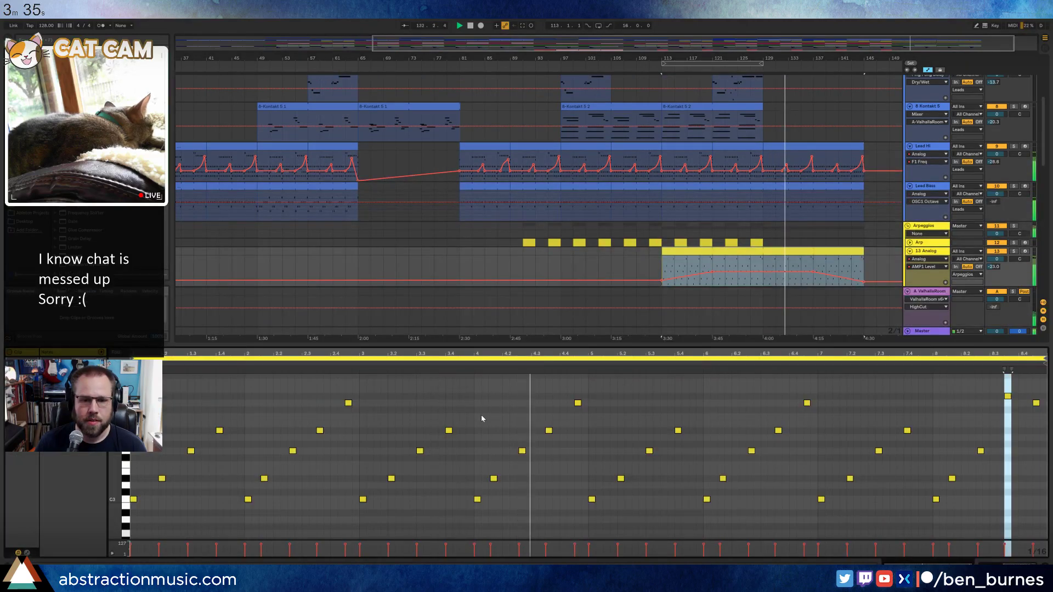
Quantize all notes of the arpeggio Analog clip to the grid and play the result.
key("space")
scroll(524, 483, "up", 5)
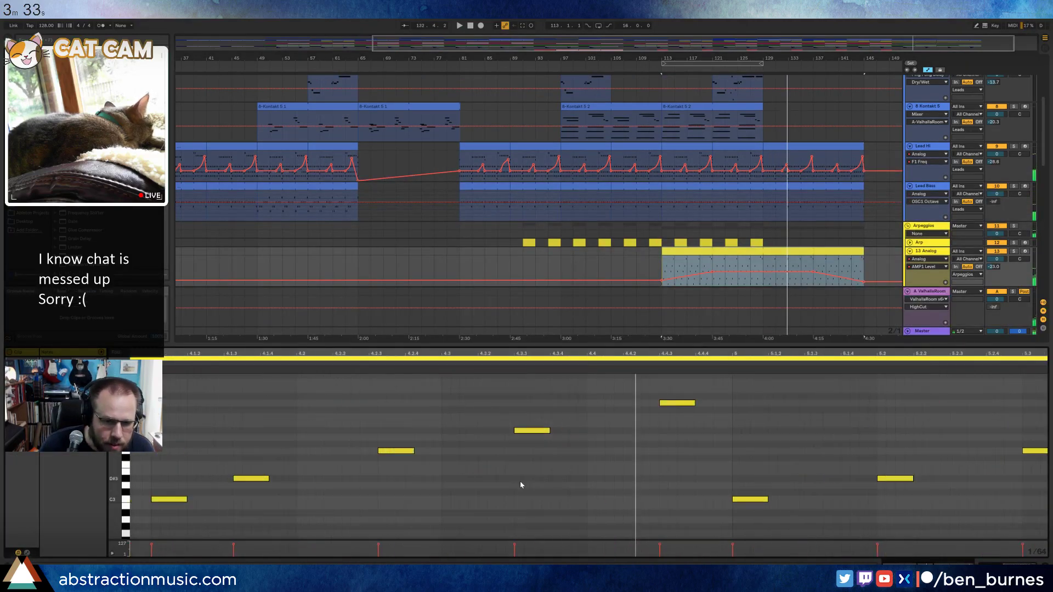
left_click(252, 471)
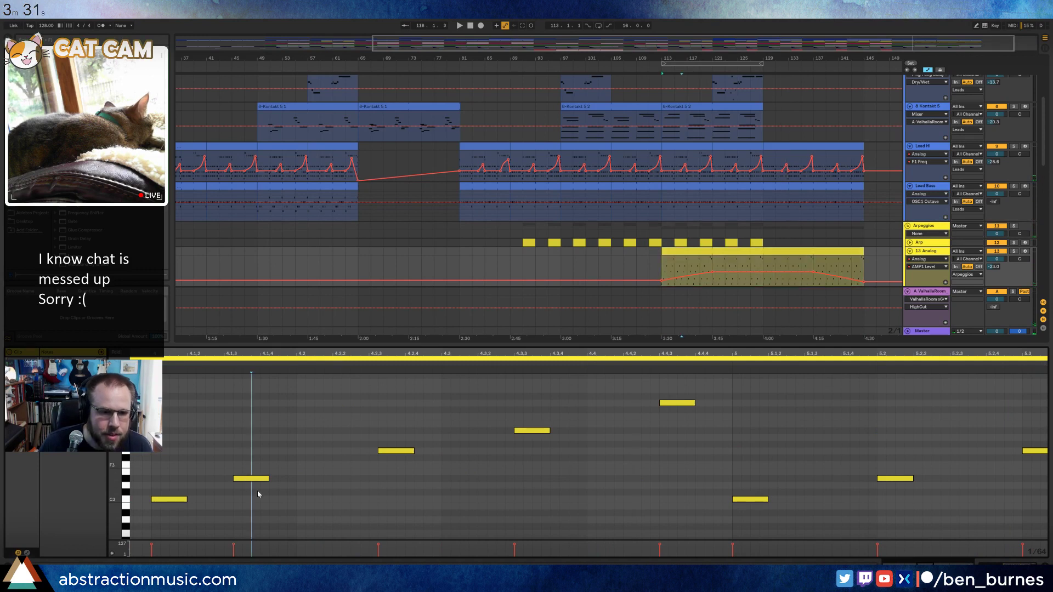
scroll(271, 466, "down", 5)
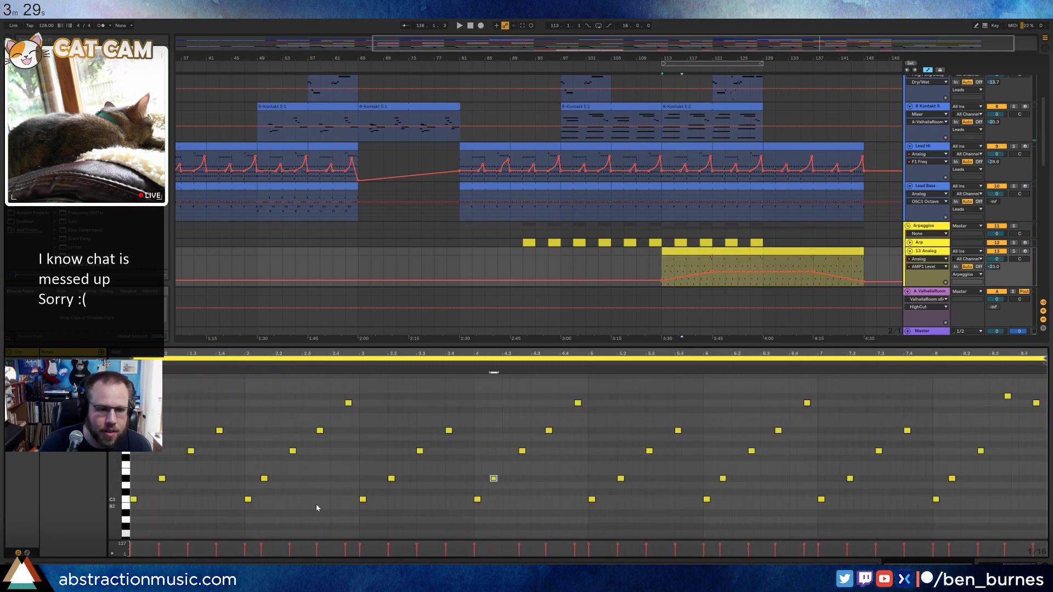
key("a")
key("ctrl+a")
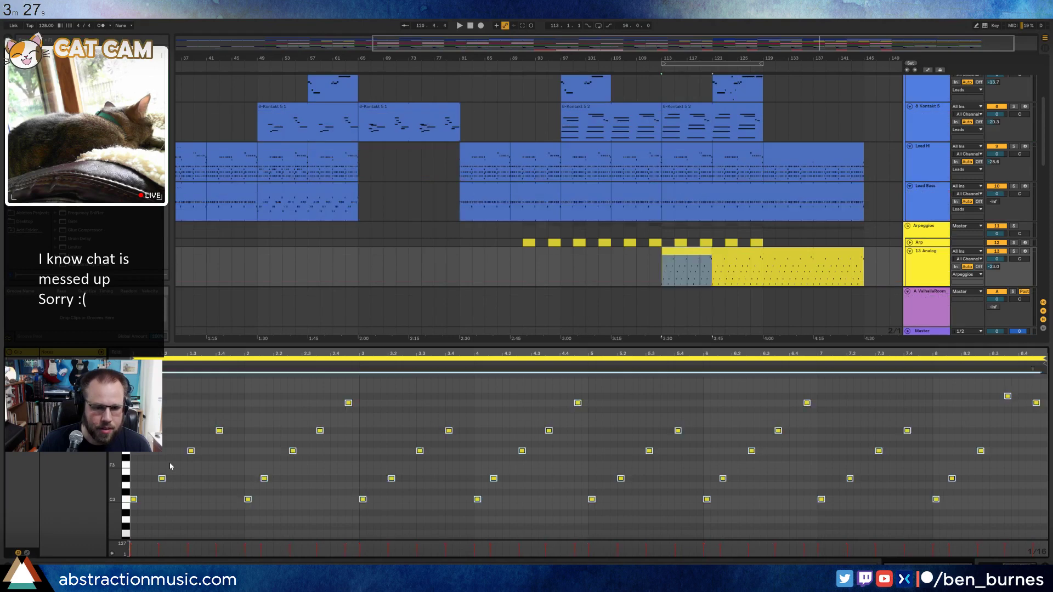
key("space")
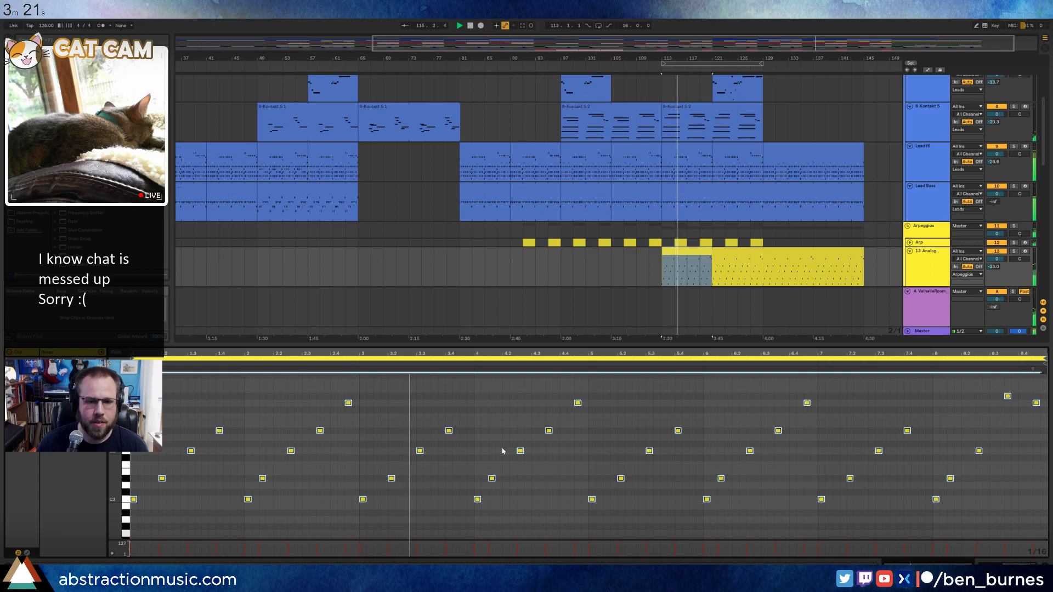
Extend the Pad clip that starts at bar 97 so that it runs to bar 145.
left_click(765, 274)
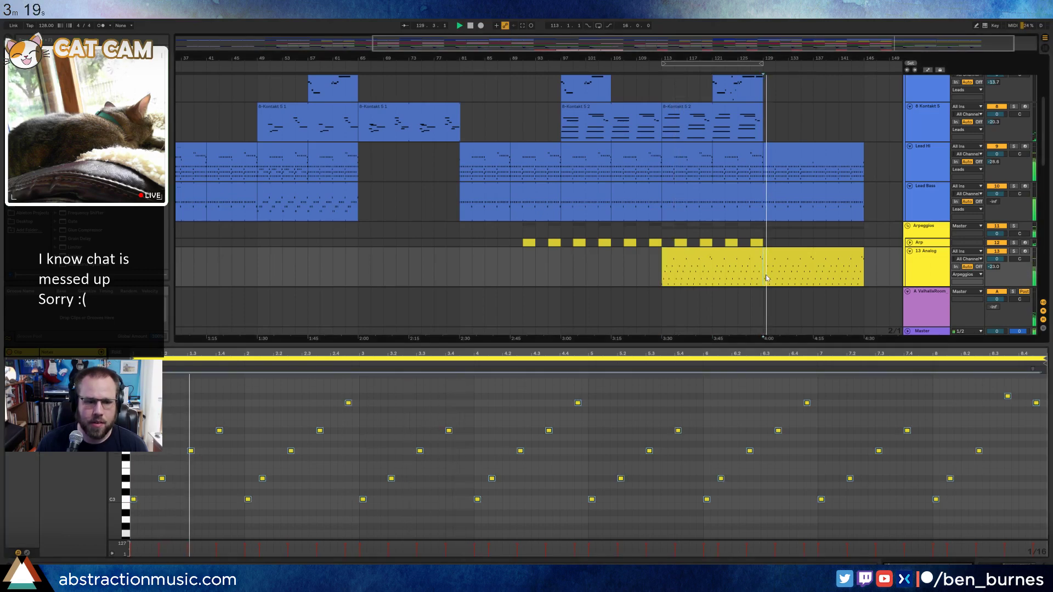
key("shift+Tab")
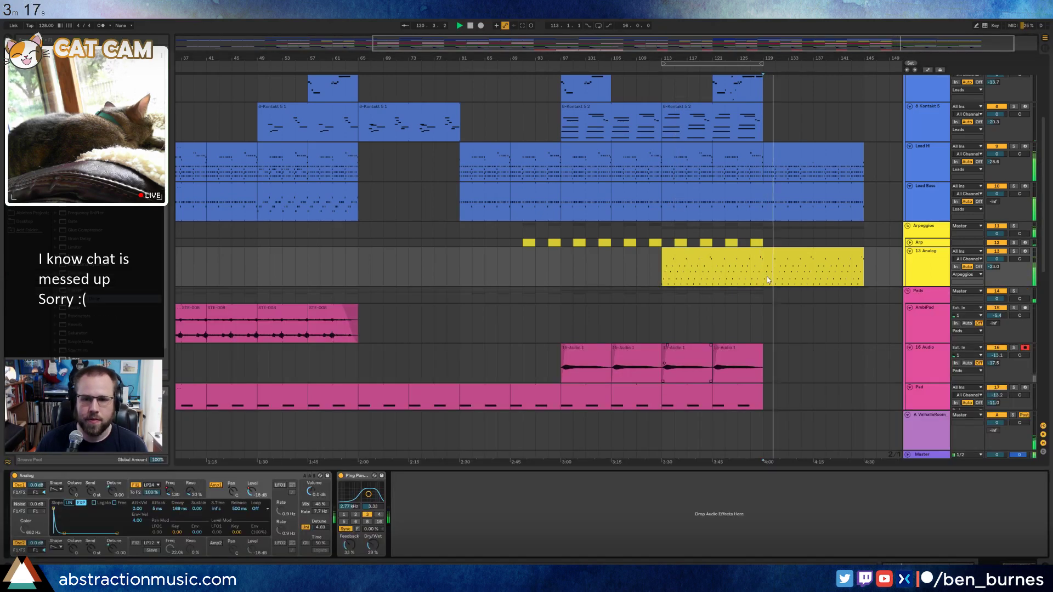
scroll(757, 288, "down", 5)
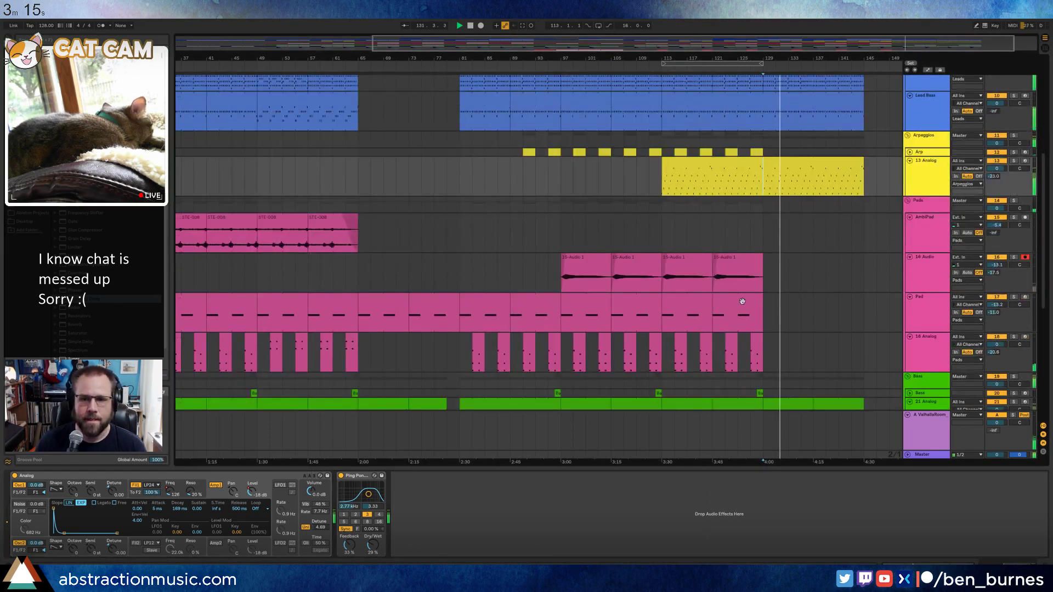
left_click(742, 301)
left_click(608, 299)
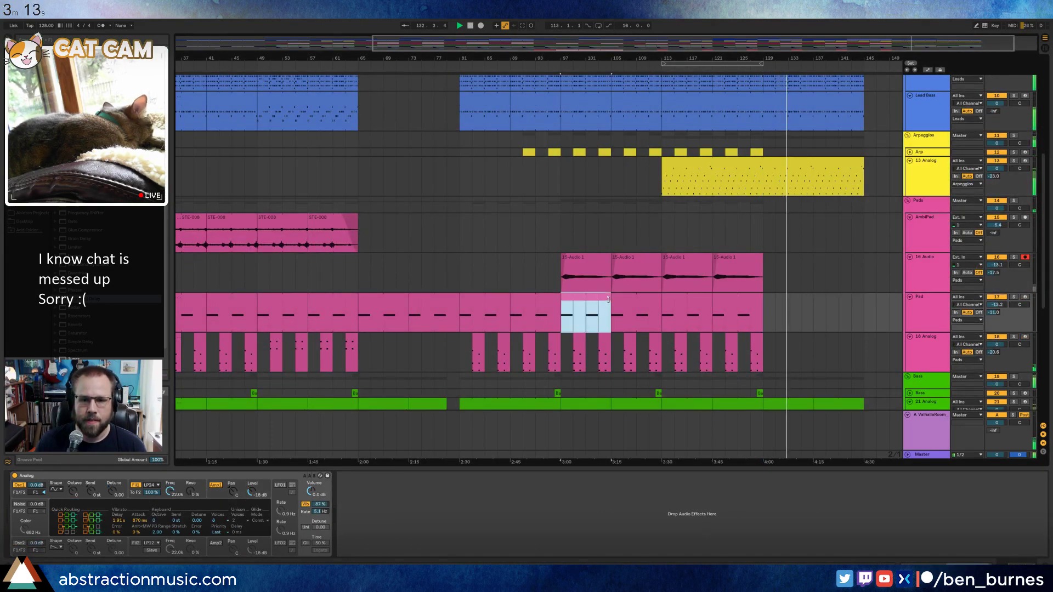
left_click_drag(609, 299, 866, 313)
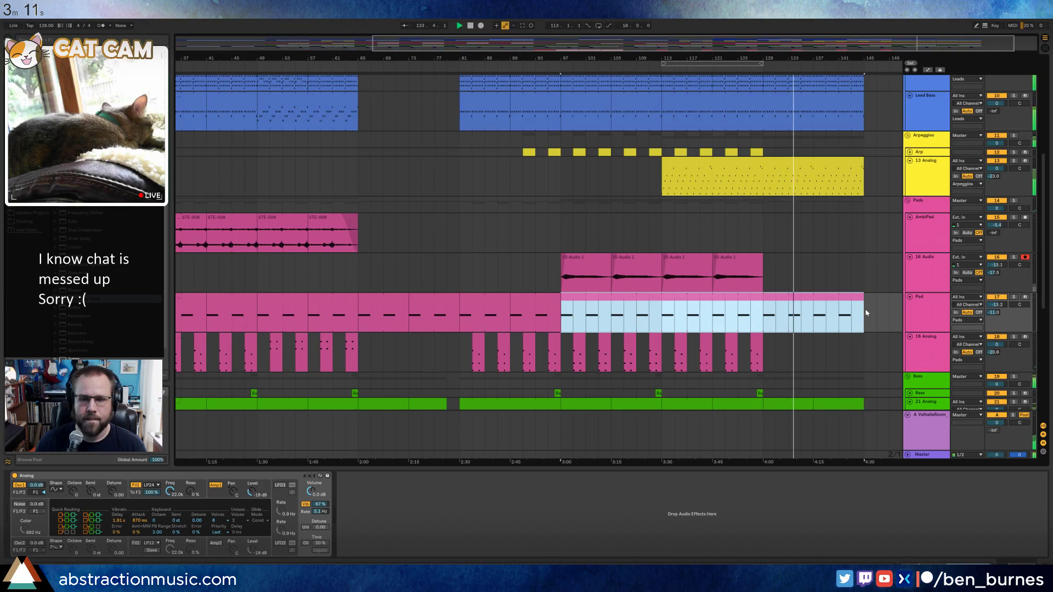
Copy the four 18 Analog pad clips between about bars 51 and 65 to bars 131 through 145.
scroll(835, 322, "down", 2)
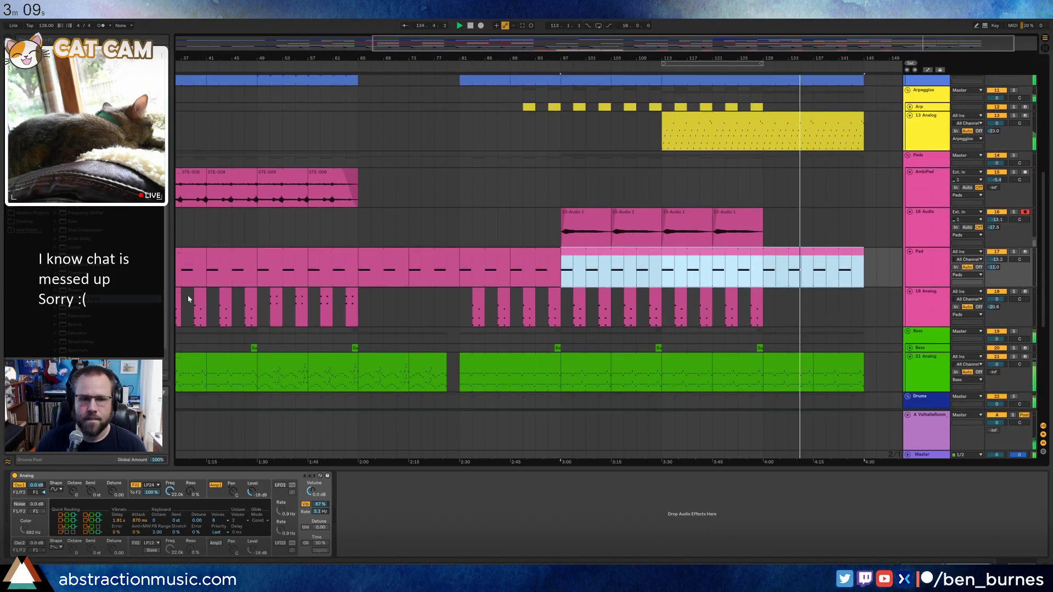
left_click(277, 291)
left_click(352, 291, "shift")
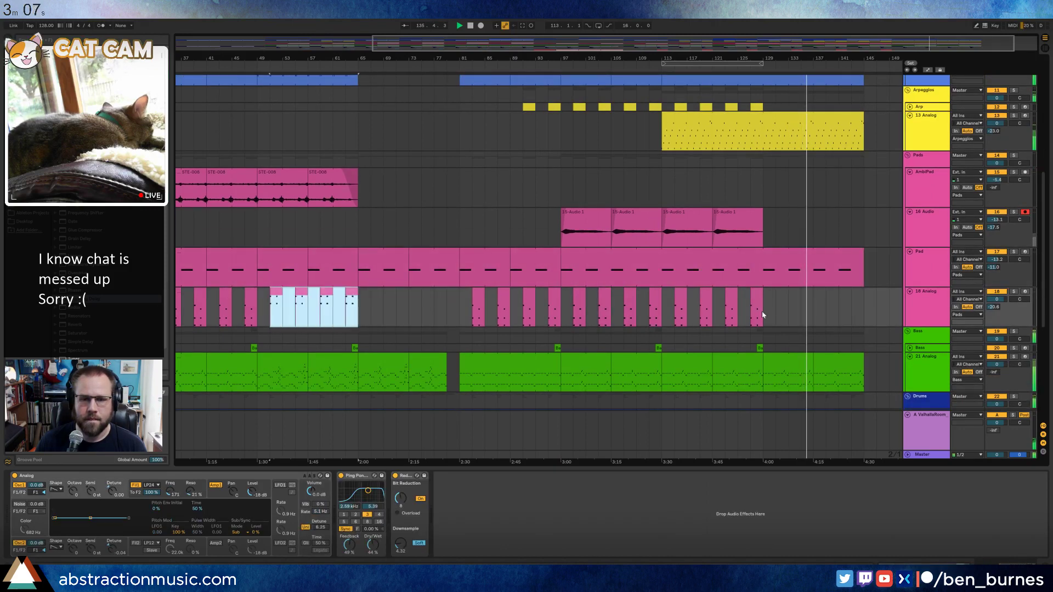
key("ctrl+c")
left_click(768, 316)
key("ctrl+v")
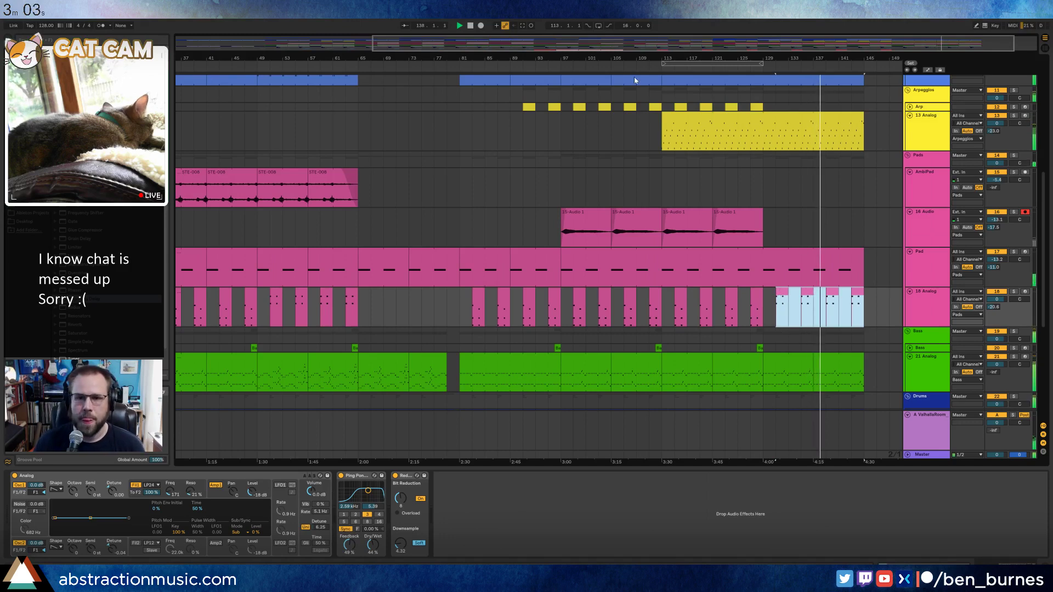
Duplicate the last Lead Hi clip at bar 145 and shorten the copy to end at bar 153.
scroll(814, 185, "up", 5)
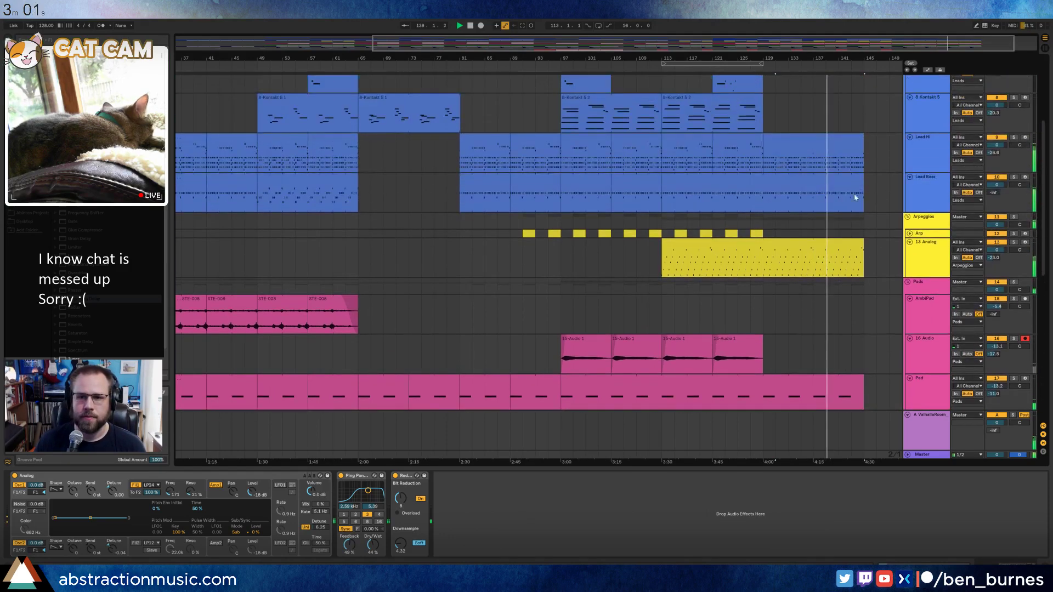
left_click_drag(877, 58, 845, 65)
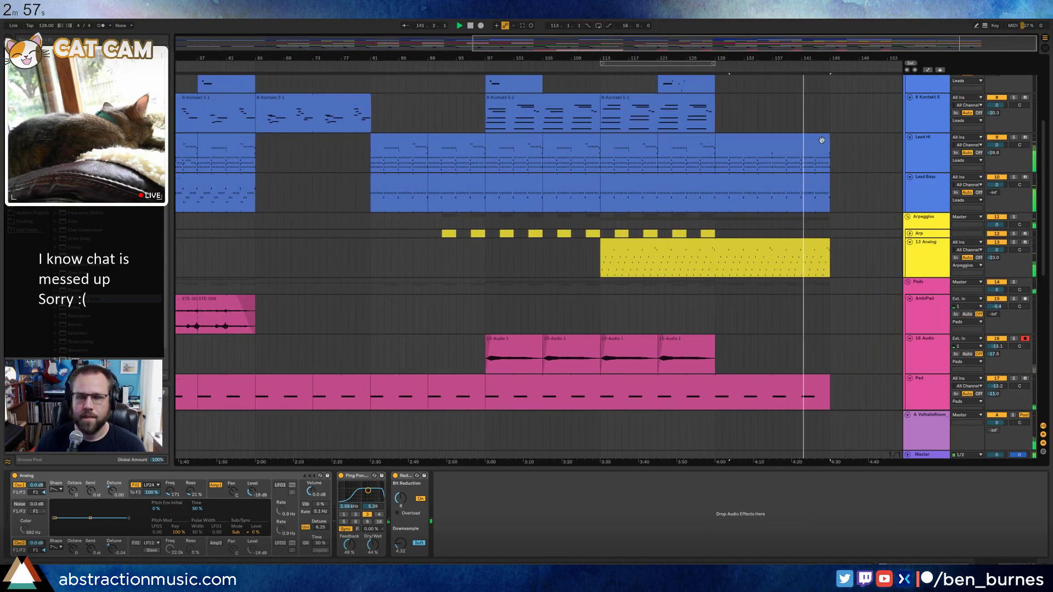
left_click(821, 140)
key("ctrl+d")
left_click_drag(848, 141, 785, 141)
left_click_drag(769, 48, 768, 22)
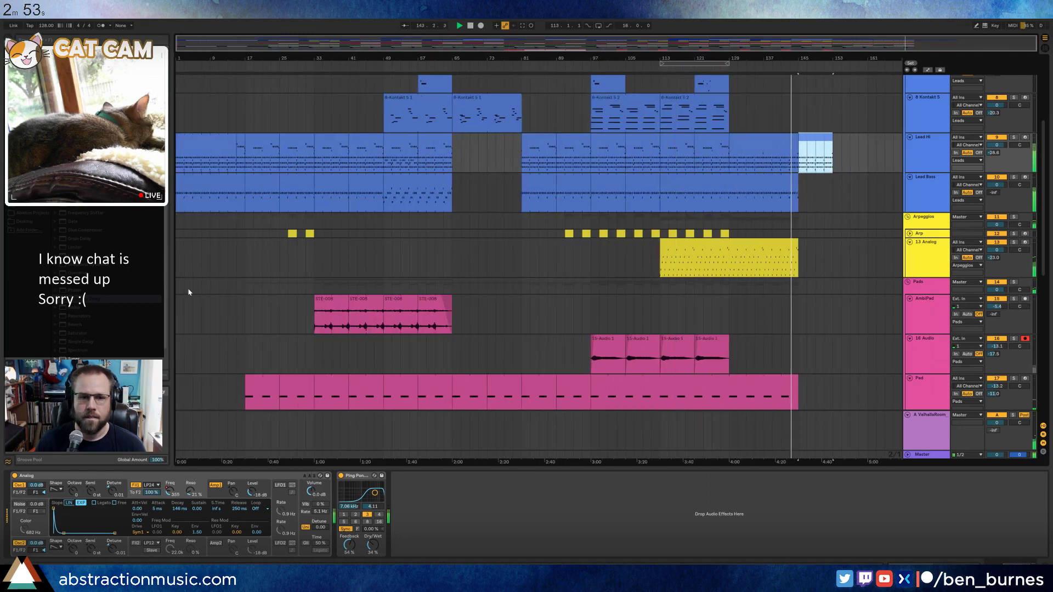
Copy the two consecutive Drum Rack intro clips between bars 9 and 17 to bars 145 through 153.
scroll(188, 291, "down", 5)
left_click(201, 353)
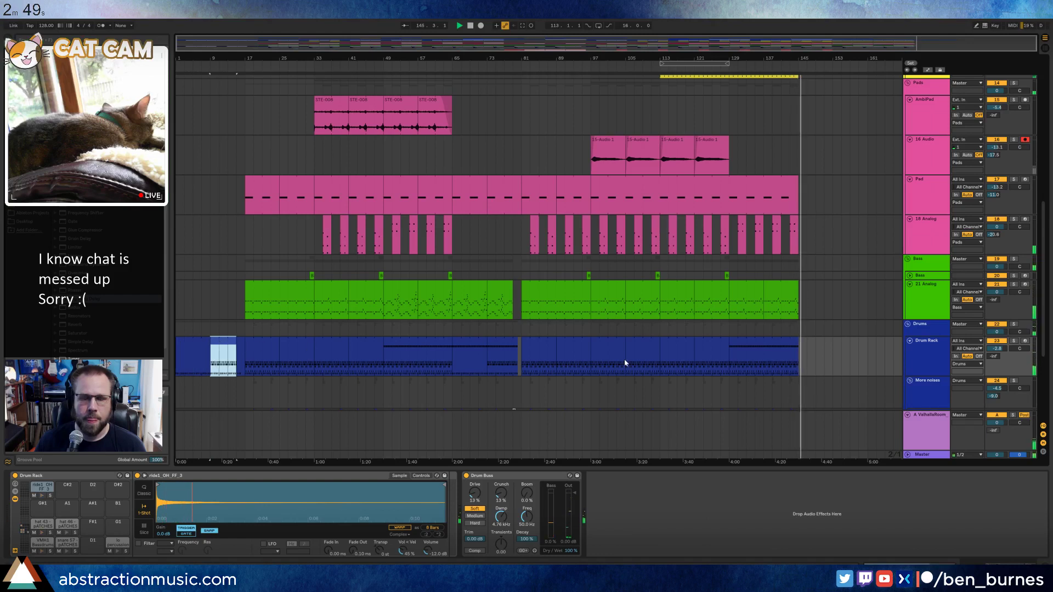
left_click(801, 346)
key("ctrl+v")
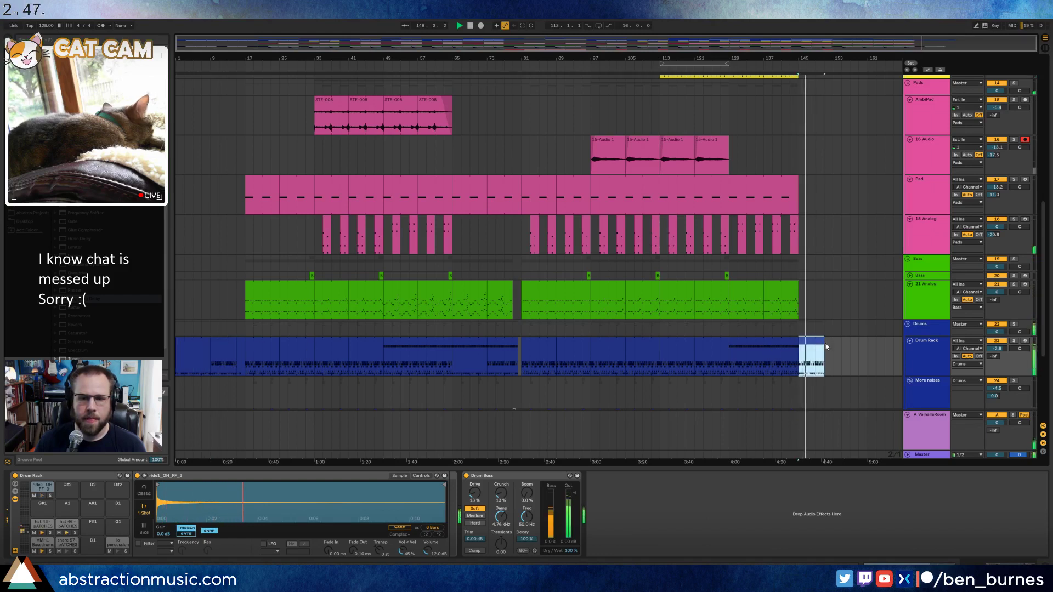
left_click(240, 341)
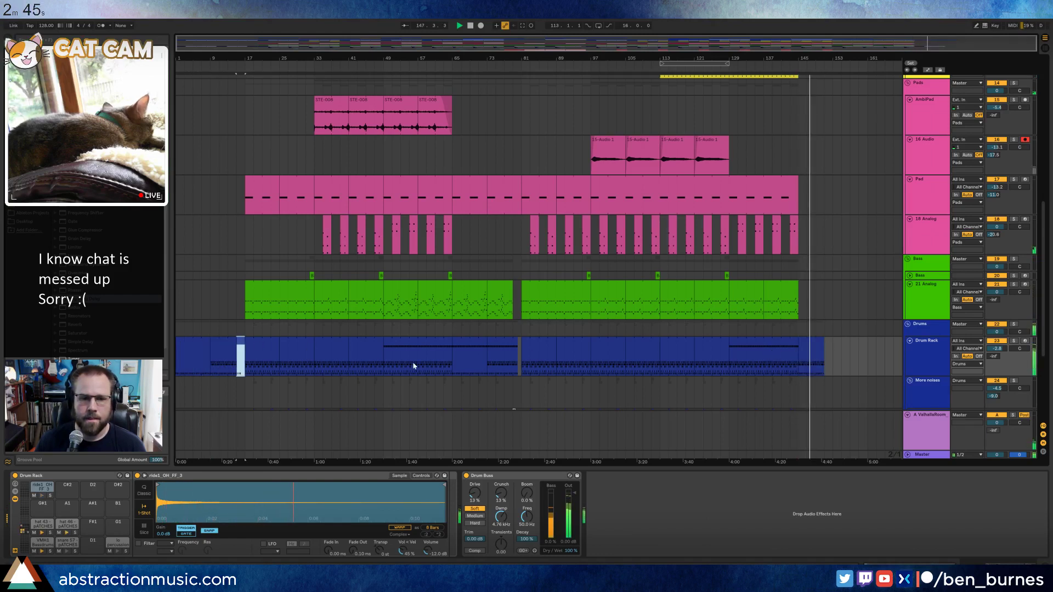
key("ctrl+c")
key("ctrl+v")
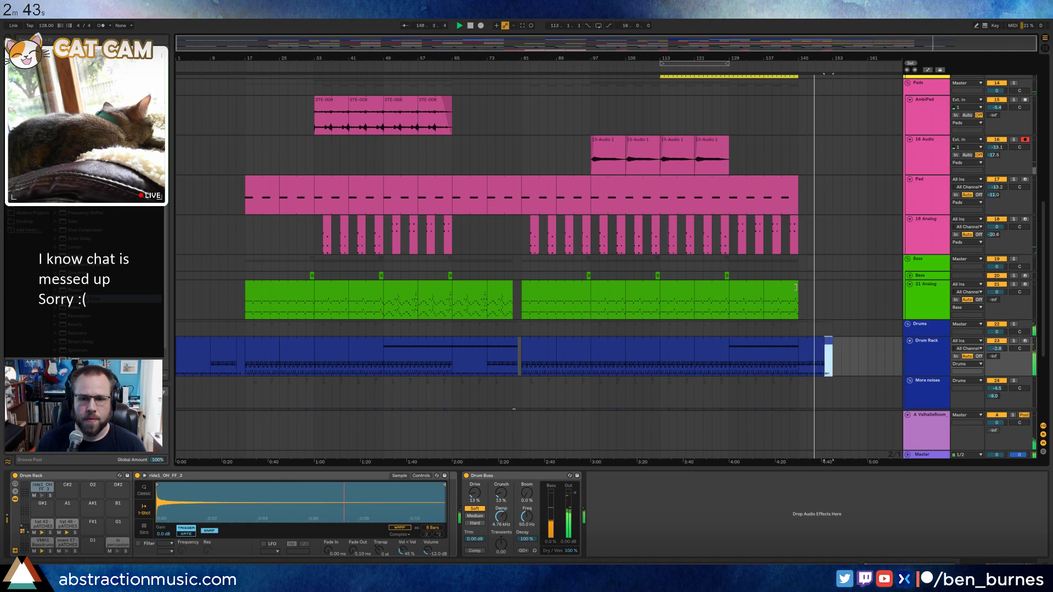
Extend the Lead Bass clip that starts at bar 113 so that it ends at bar 153.
left_click(795, 287)
scroll(811, 335, "up", 5)
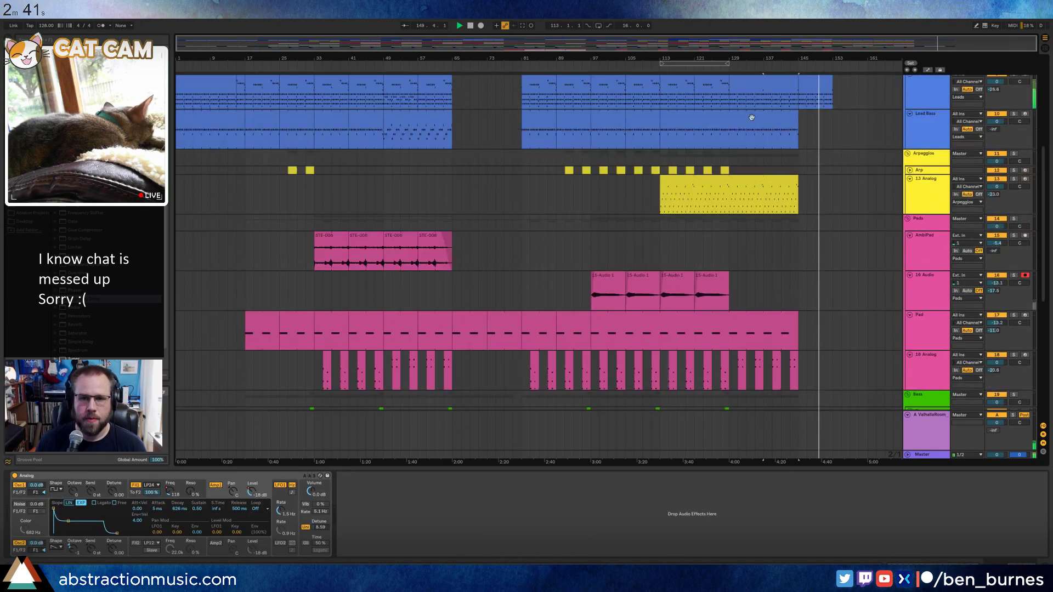
left_click_drag(798, 114, 830, 120)
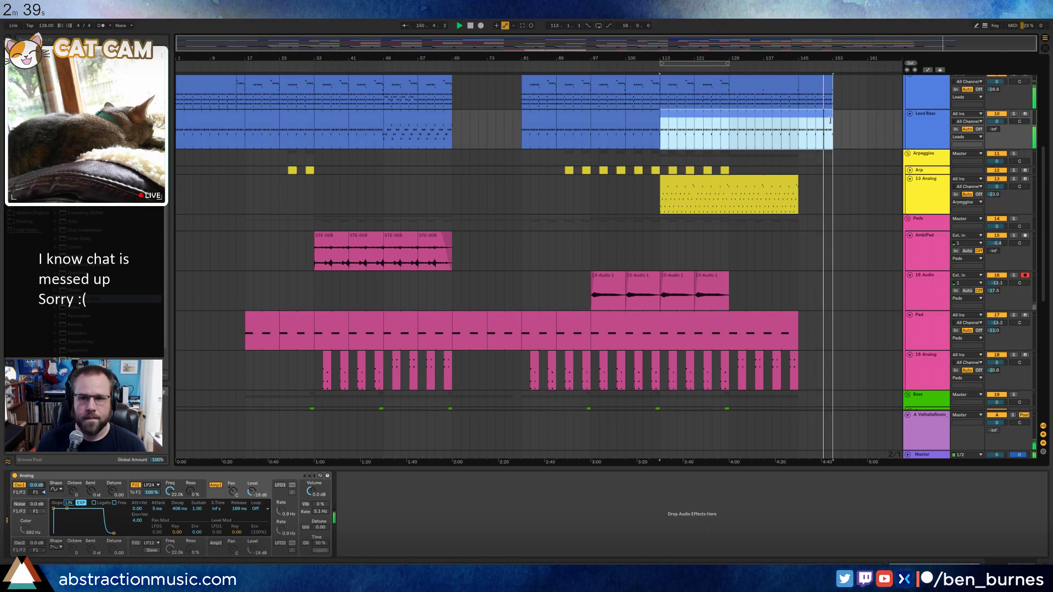
Trim the final notes before bar 153 off the ends of the Lead Hi and Lead Bass clips.
scroll(840, 141, "up", 2)
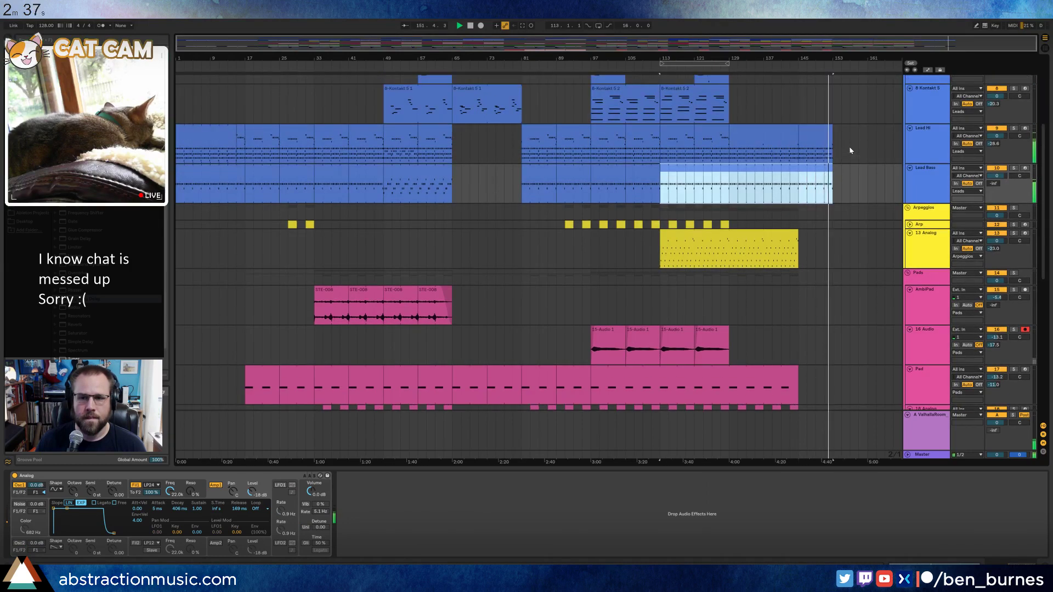
scroll(850, 150, "up", 8)
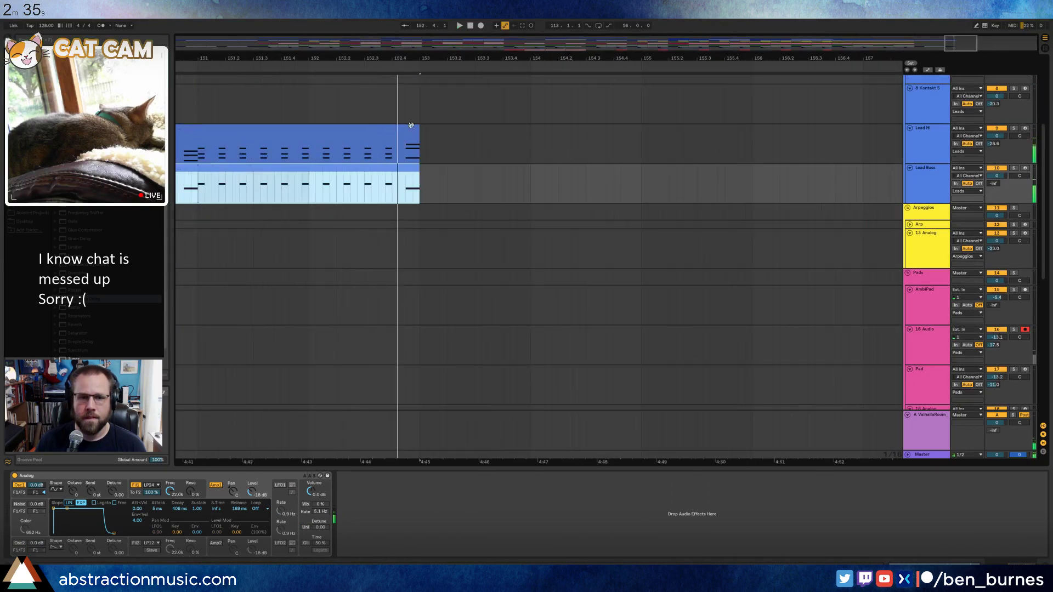
left_click_drag(418, 129, 399, 129)
left_click_drag(419, 168, 398, 170)
left_click(434, 174)
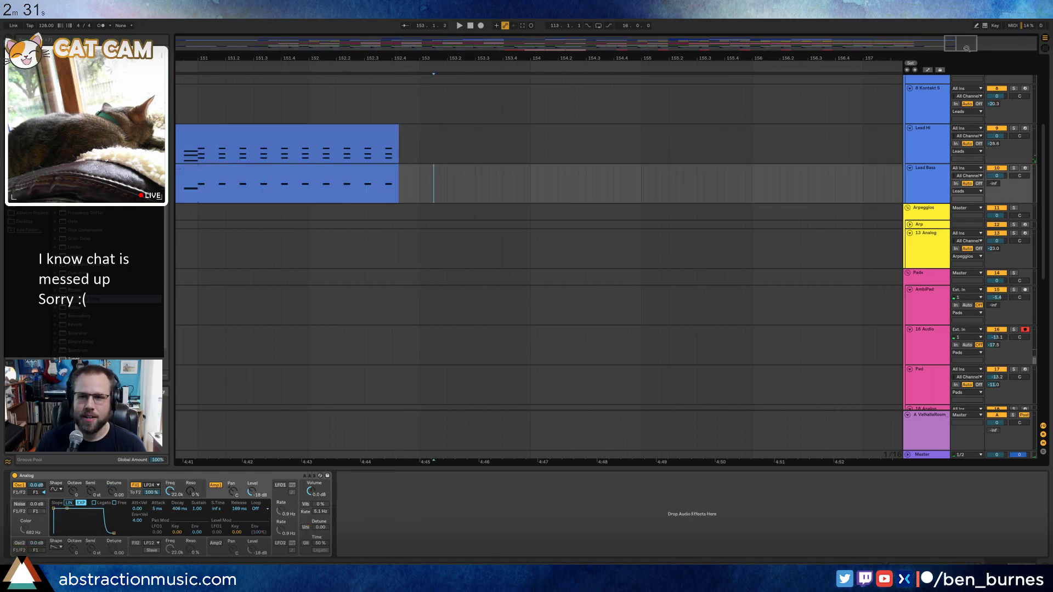
Lengthen the trimmed Lead Hi and Lead Bass clips back to bar 153.
left_click_drag(967, 48, 966, 30)
left_click(620, 127)
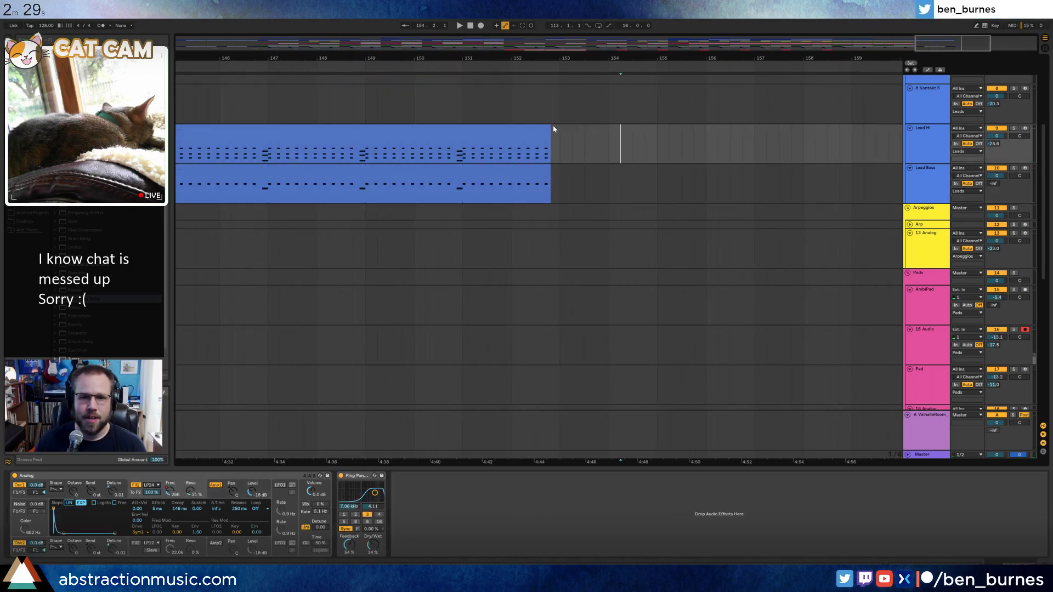
left_click_drag(550, 127, 555, 134)
left_click_drag(551, 171, 560, 174)
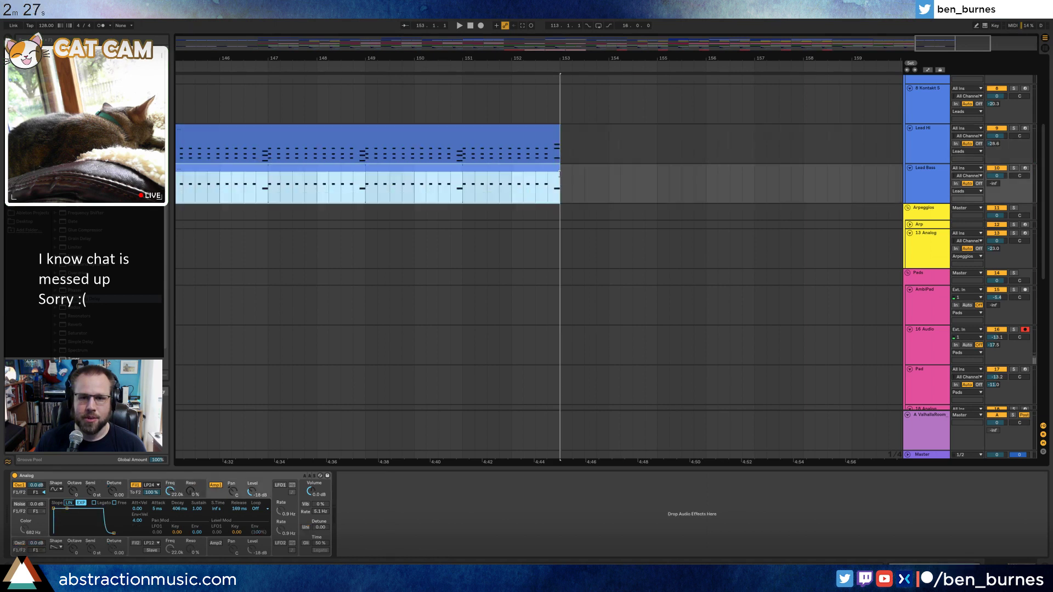
Play the ending from about bar 152 and shorten the Lead Hi and Lead Bass clips to drop their last notes before bar 153.
left_click(460, 66)
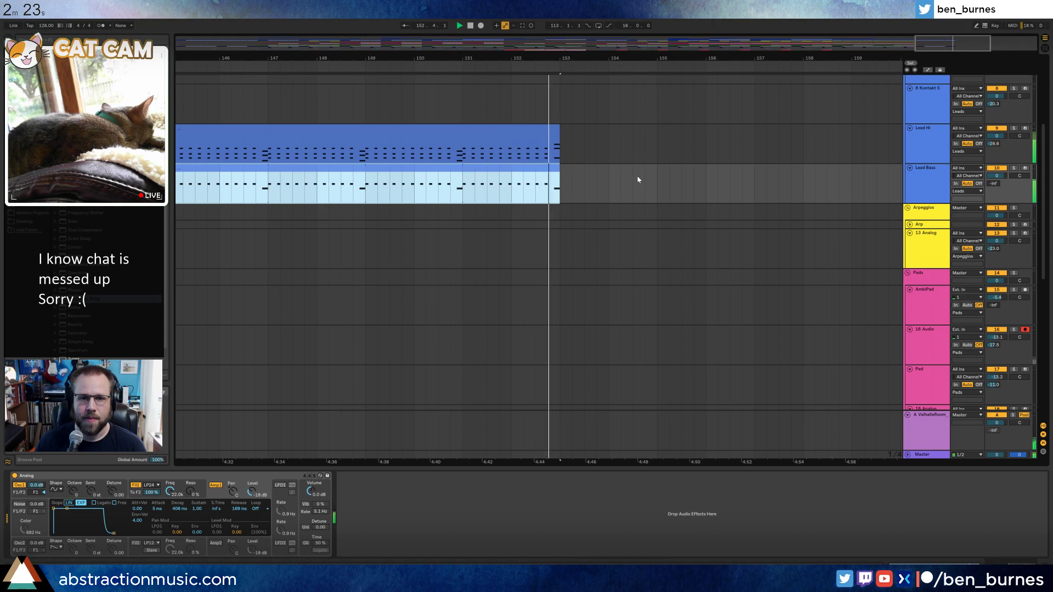
left_click_drag(557, 134, 544, 161)
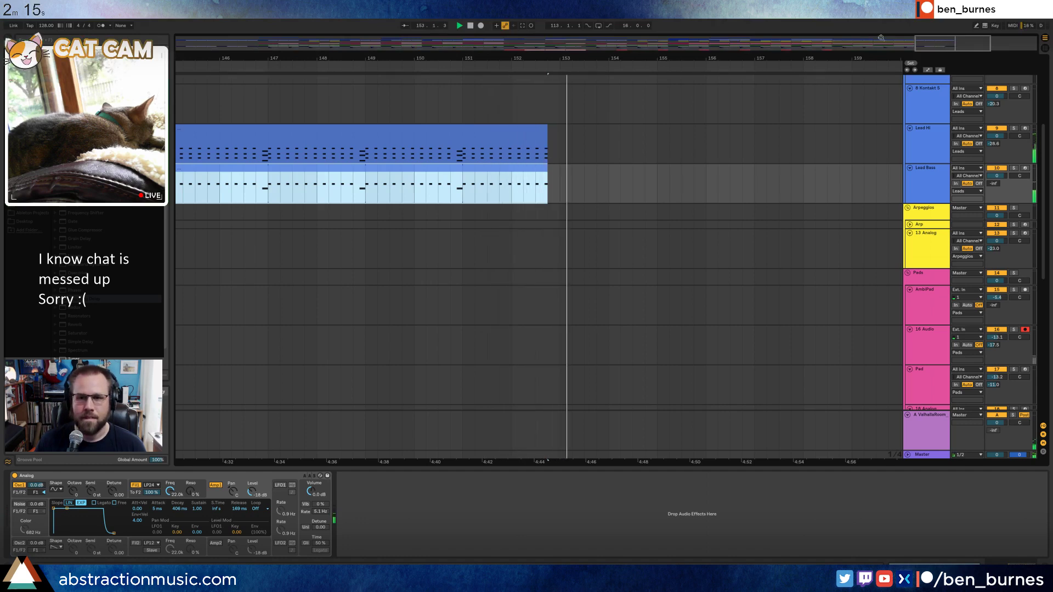
left_click_drag(931, 42, 930, 11)
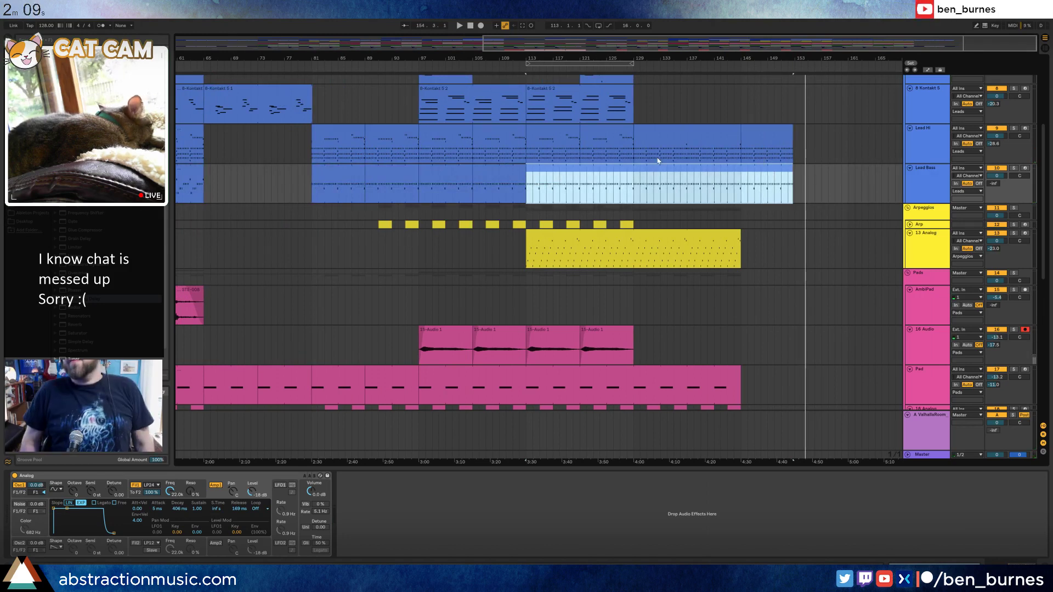
Show the whole arrangement and fold the Drum Rack and bass analog tracks, the Pads group's tracks and the 13 Analog arpeggio track.
scroll(658, 183, "down", 10)
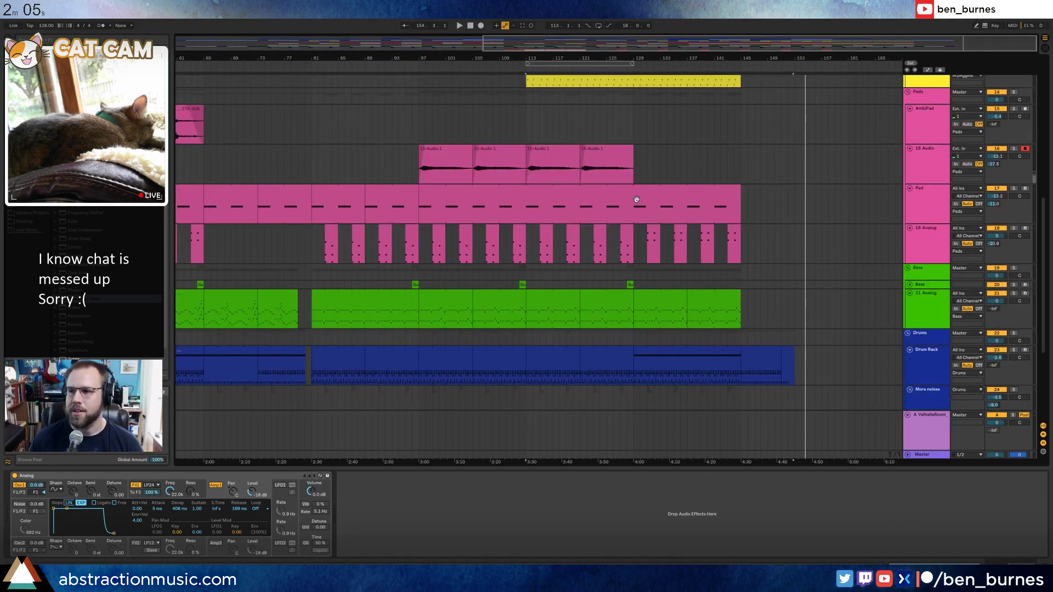
left_click_drag(672, 45, 672, 20)
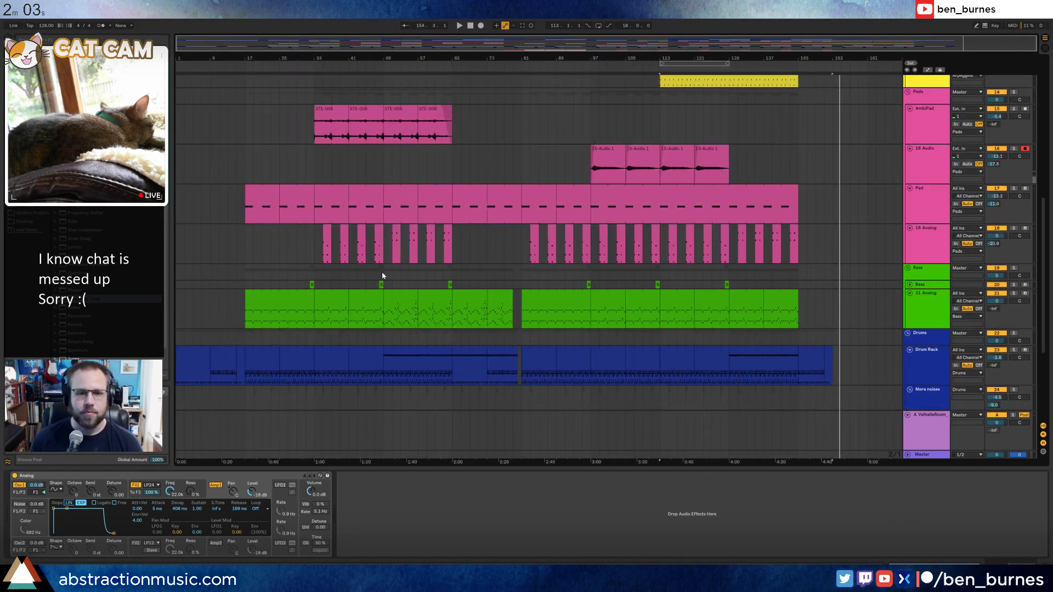
left_click(910, 350)
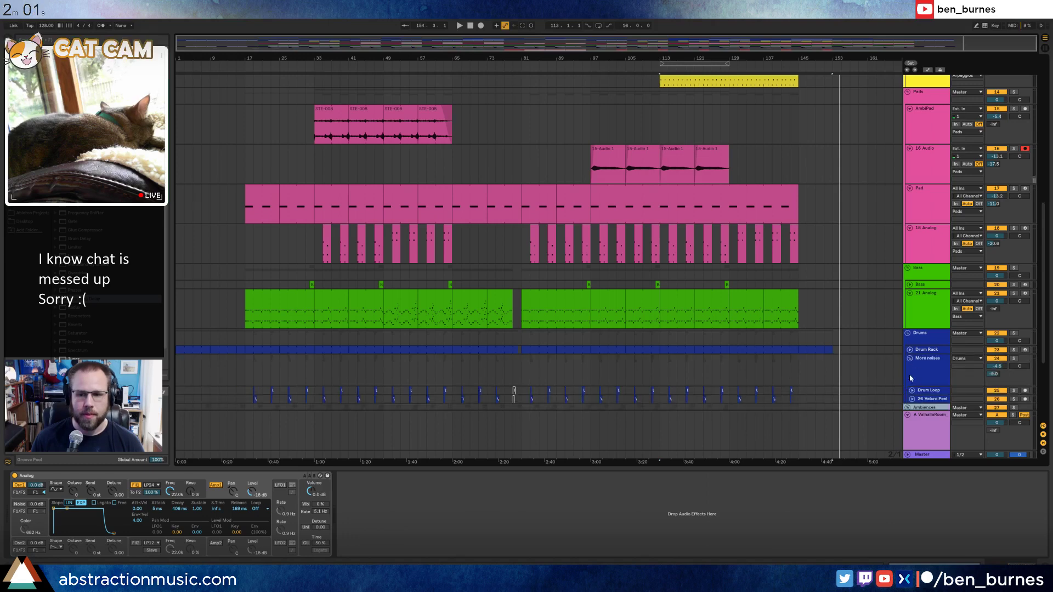
scroll(922, 379, "up", 2)
left_click(909, 338)
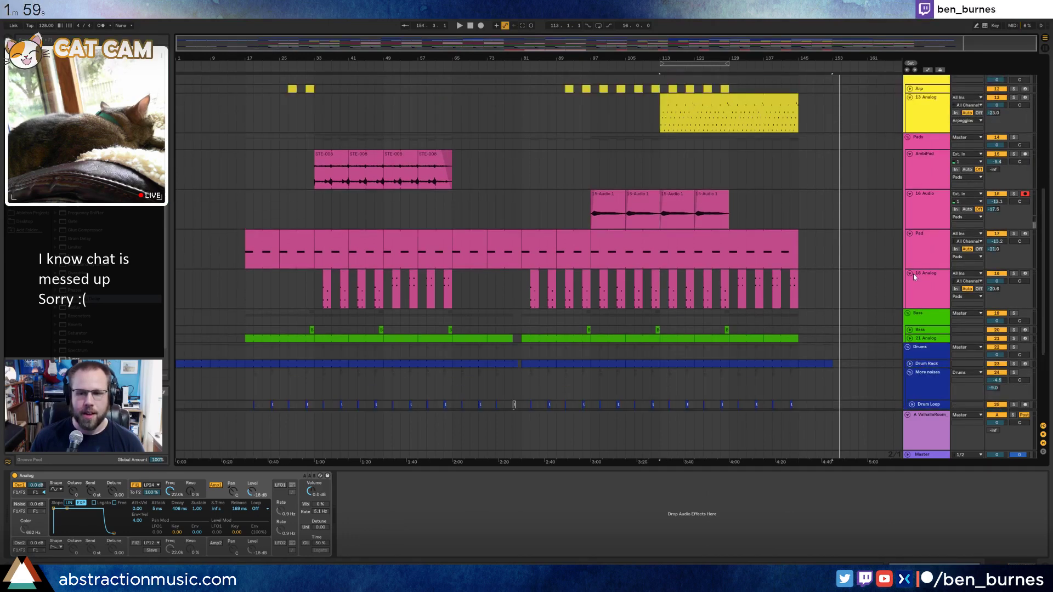
left_click(910, 273)
left_click(910, 233)
left_click(910, 194)
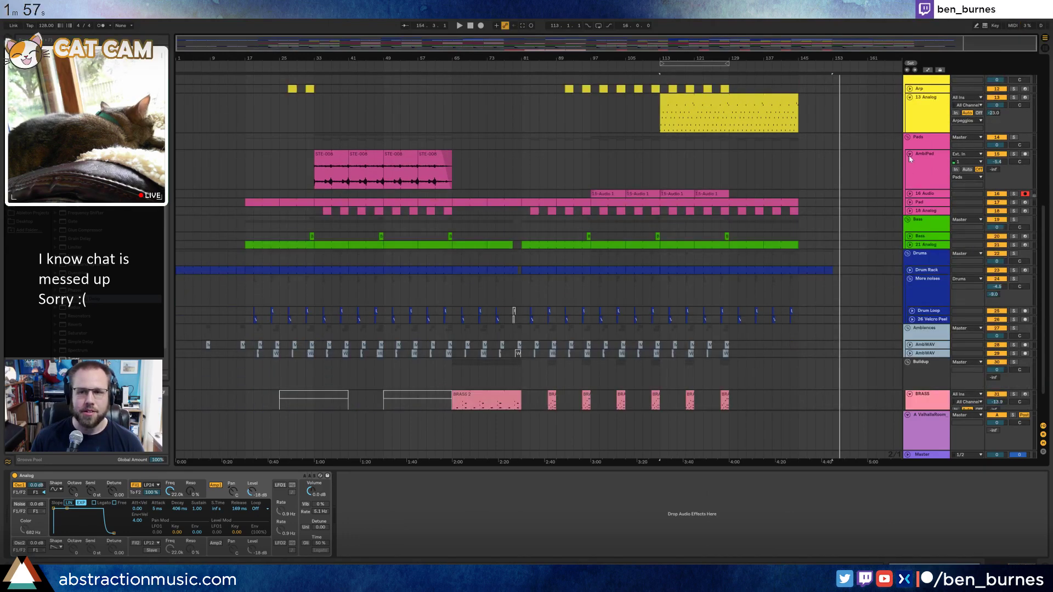
left_click(910, 156)
scroll(838, 210, "up", 4)
left_click(910, 179)
scroll(808, 202, "up", 4)
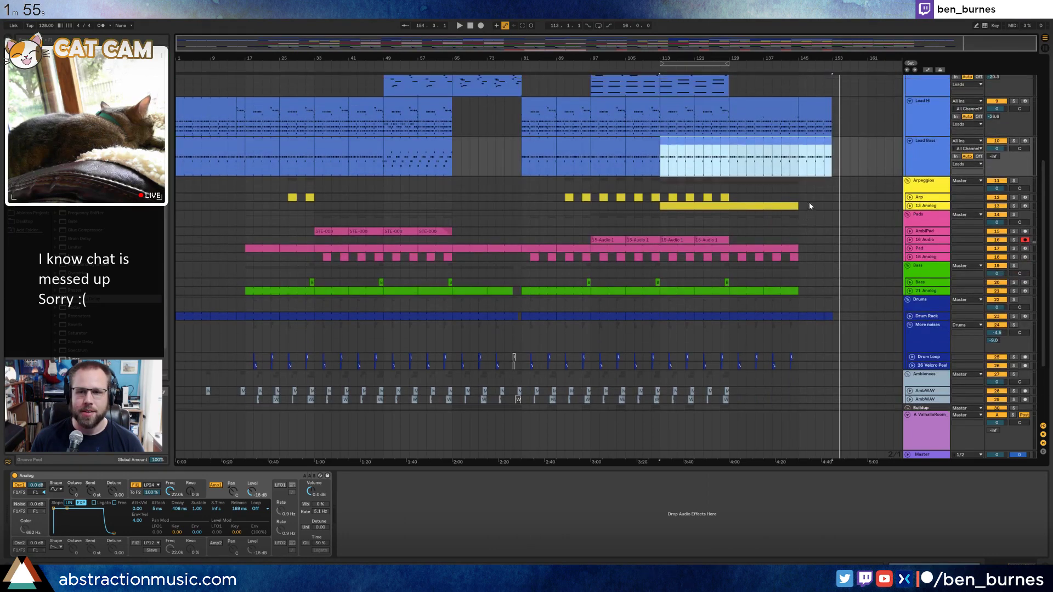
Fold the individual lead tracks, from Operator Lead down to Lead Bass, and the BRASS track.
left_click(910, 98)
left_click(909, 106)
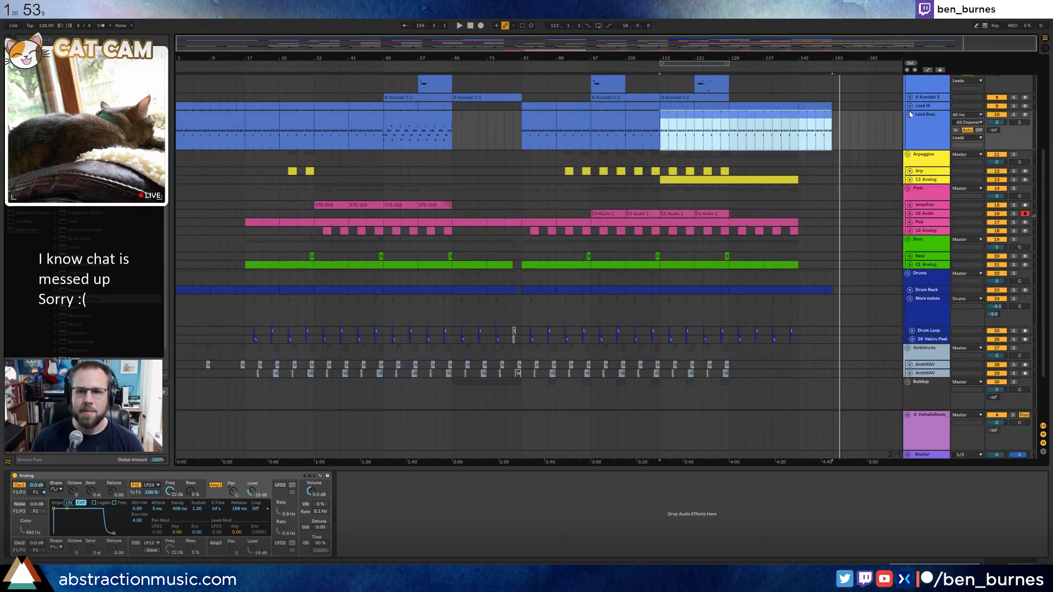
left_click(910, 115)
scroll(854, 221, "up", 2)
scroll(854, 221, "up", 2)
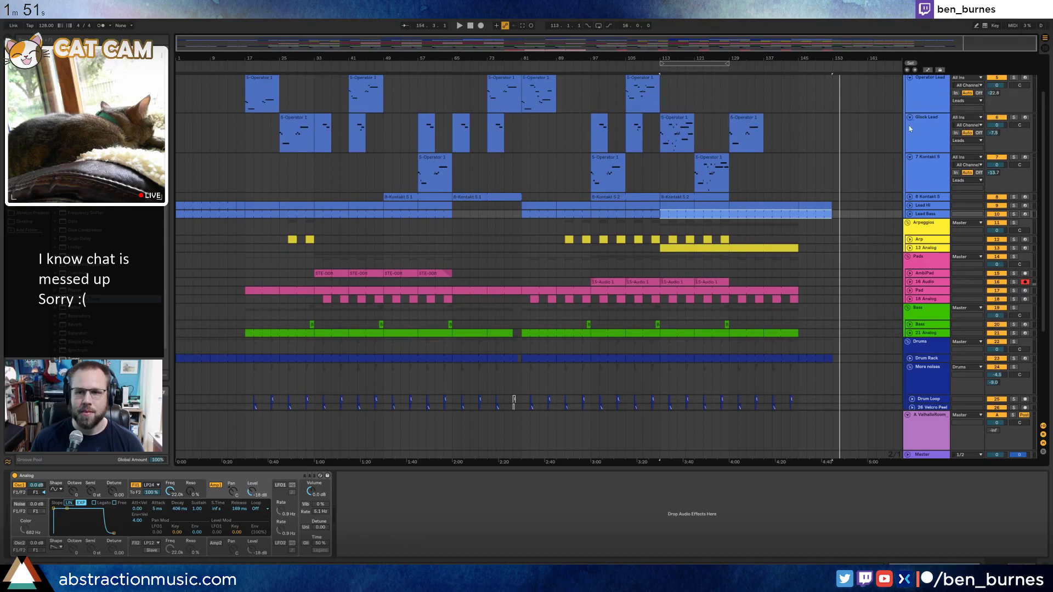
left_click(909, 118)
left_click(909, 126)
scroll(923, 164, "up", 3)
left_click(910, 129)
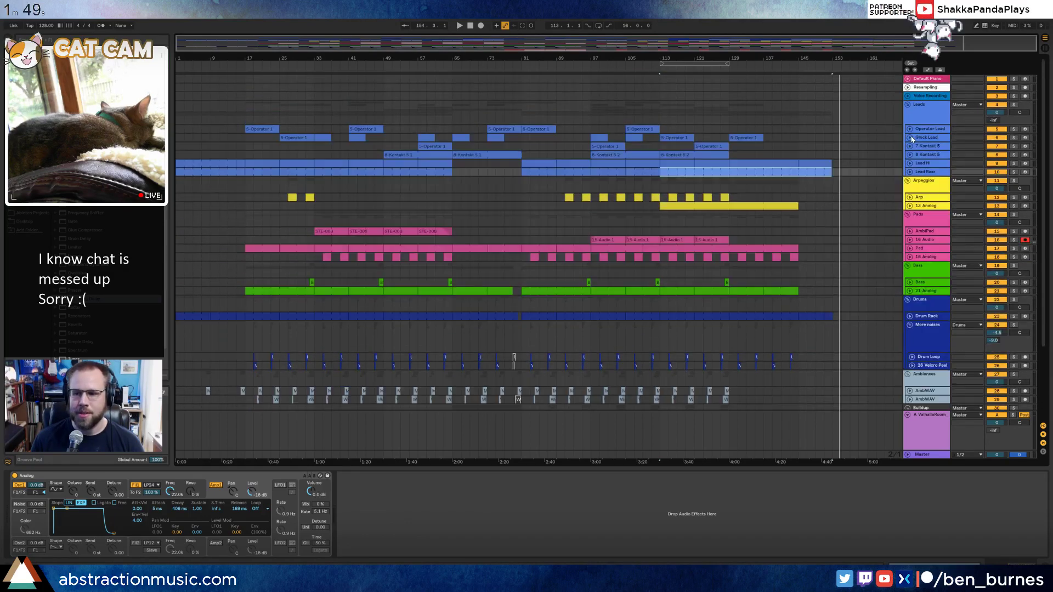
scroll(887, 364, "down", 3)
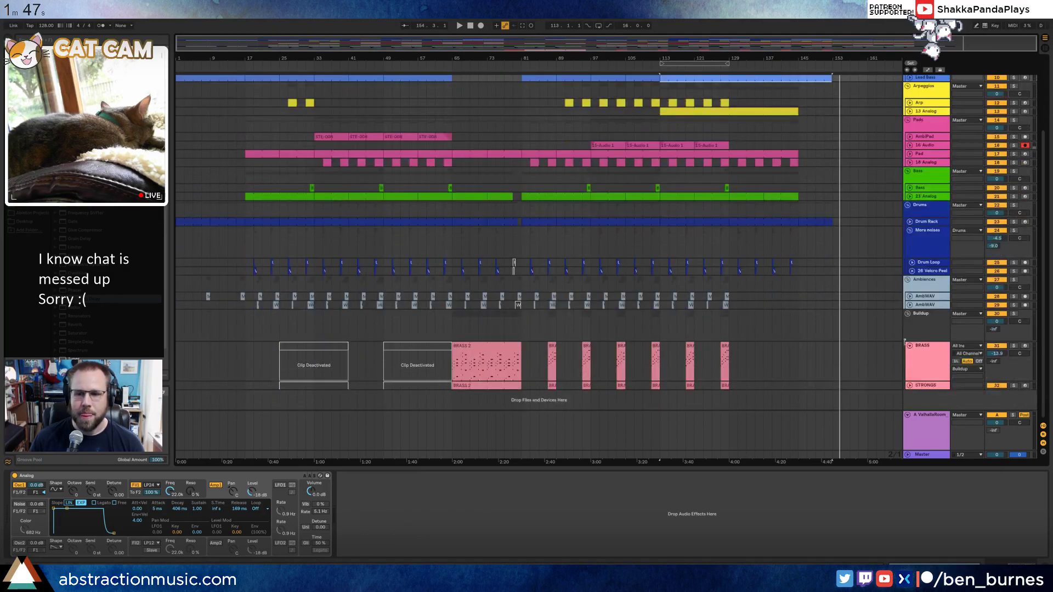
left_click(909, 346)
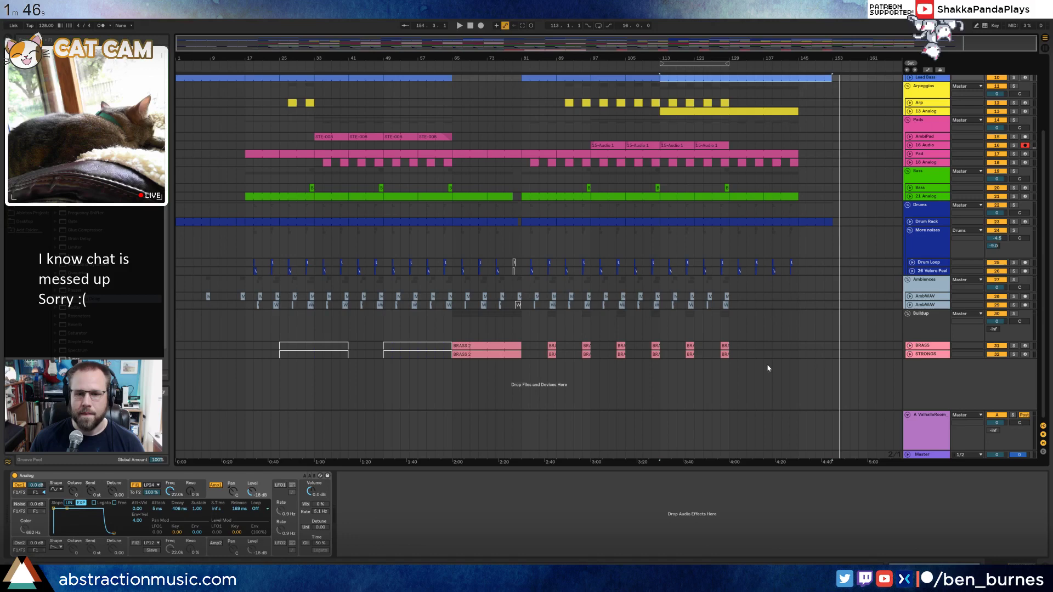
Play from about bar 81 and shape the Master's EQ Eight curve, raising the low cut and dipping the high band slightly near 5 kHz.
left_click(931, 432)
left_click(927, 455)
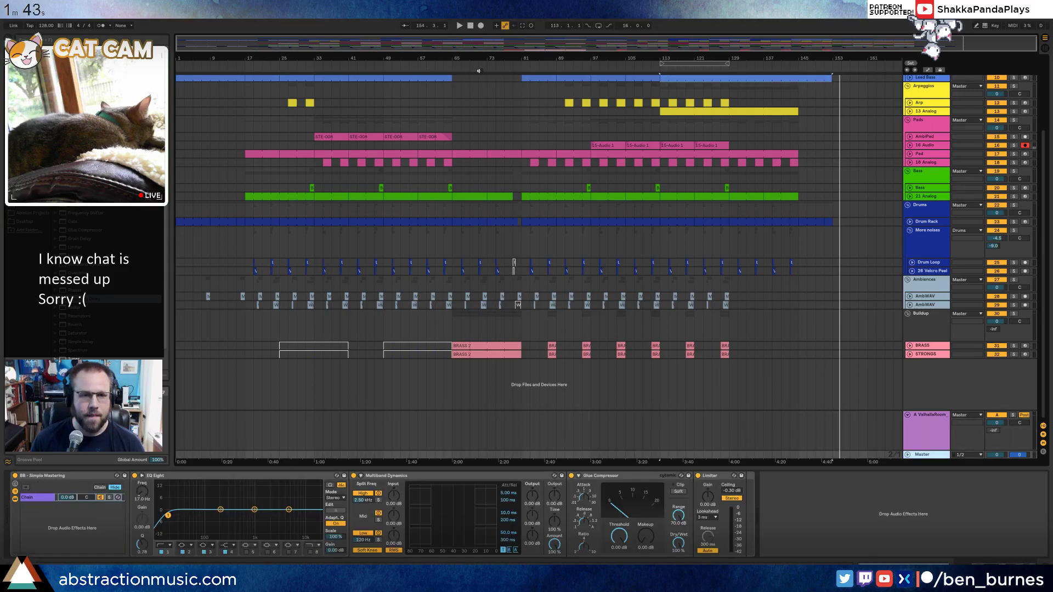
key("space")
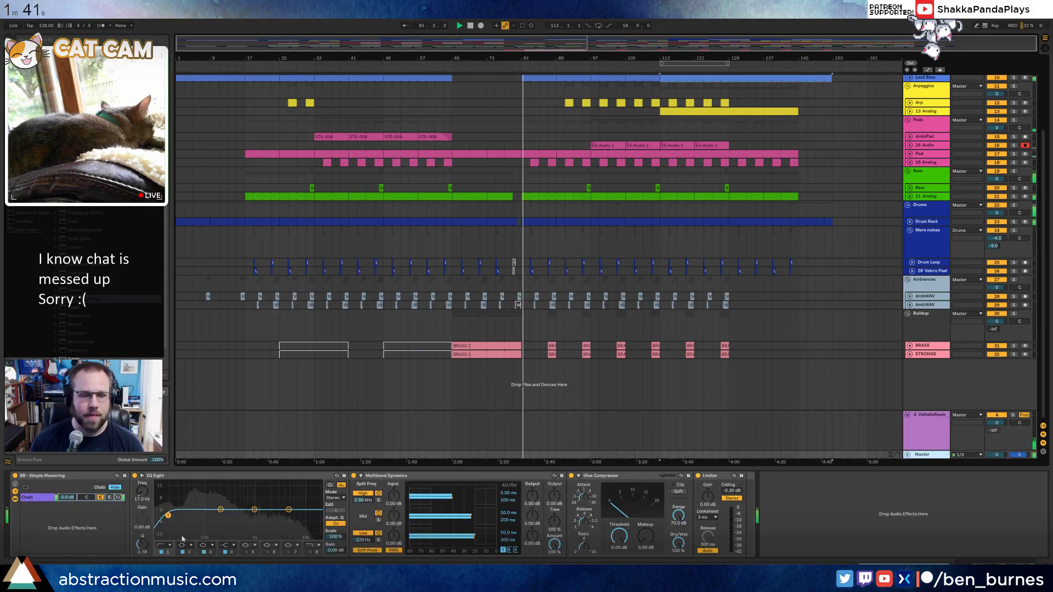
left_click_drag(167, 515, 171, 512)
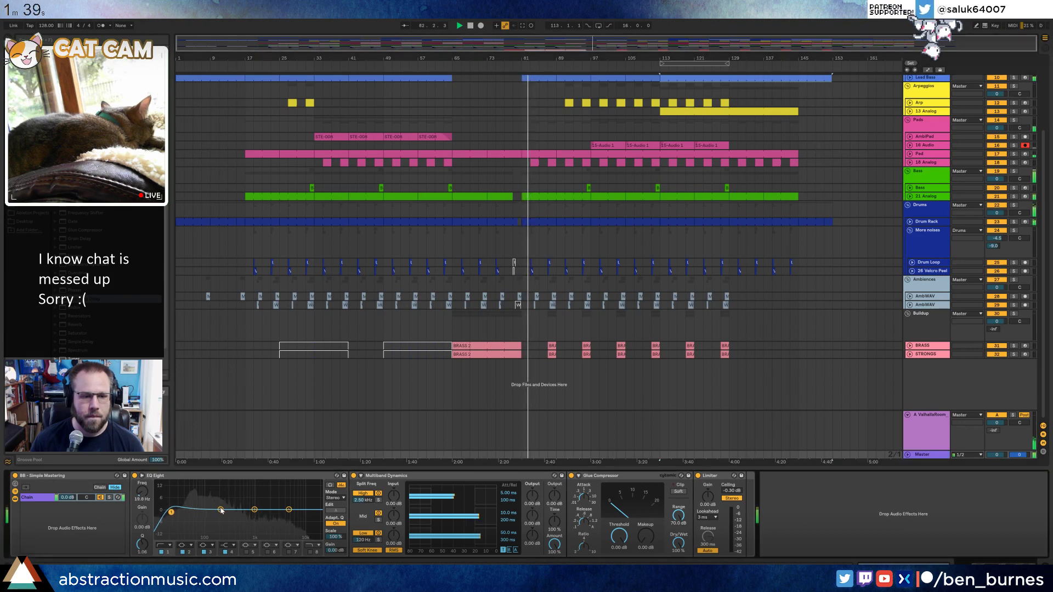
left_click(254, 509)
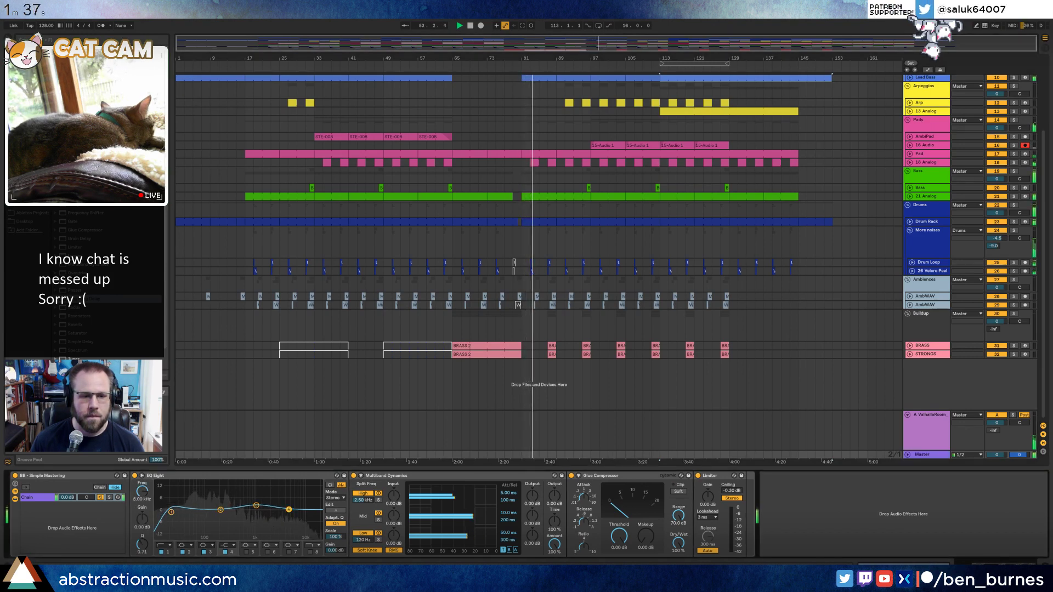
left_click_drag(289, 510, 288, 511)
Lower the velocity of the high notes in the Operator Lead clip that starts at bar 81.
scroll(820, 113, "up", 3)
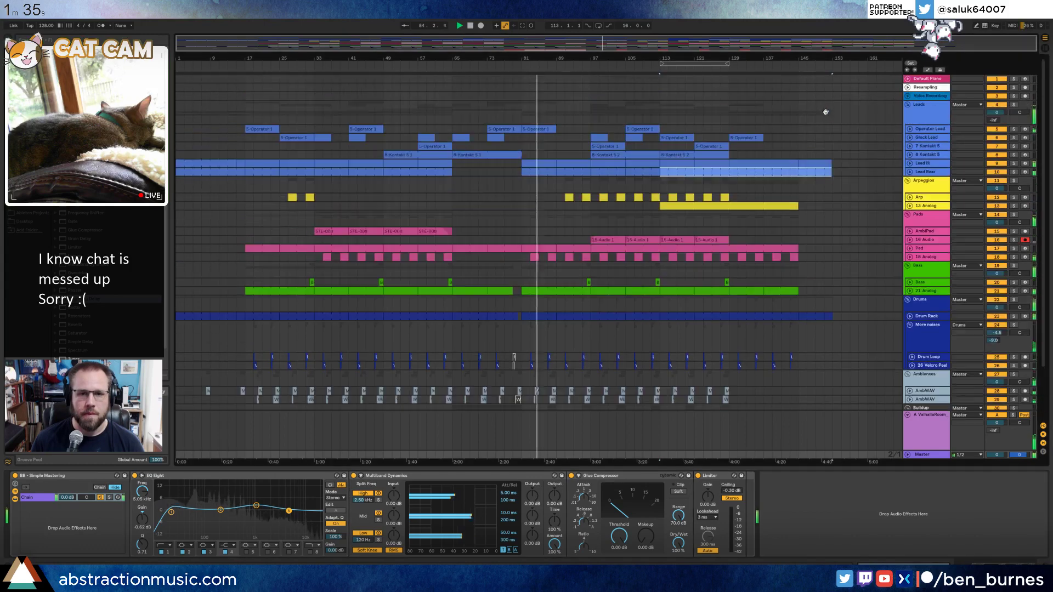
double_click(550, 129)
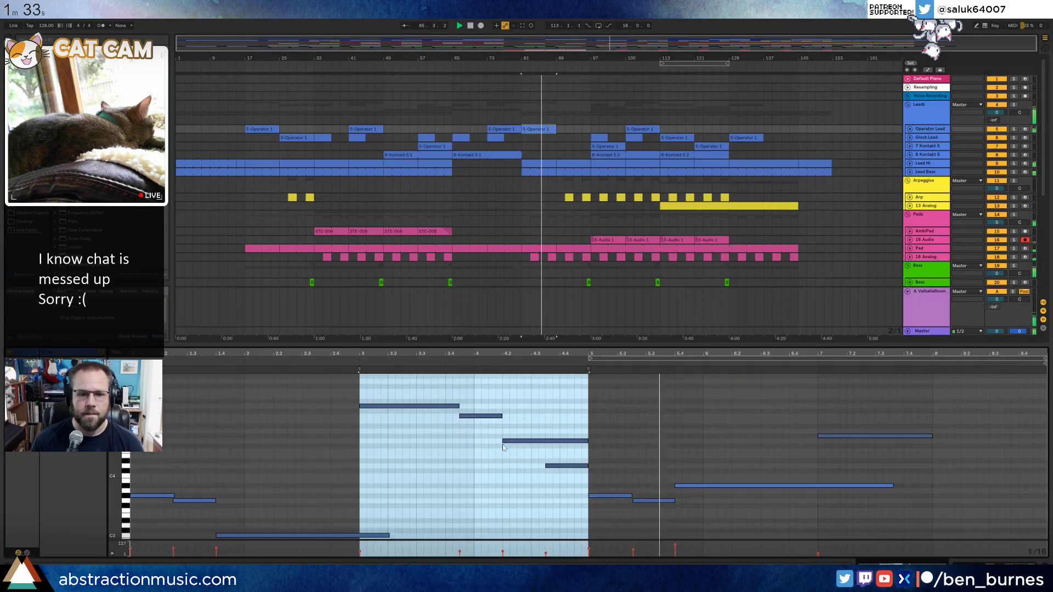
left_click(408, 489)
left_click_drag(419, 400, 571, 505)
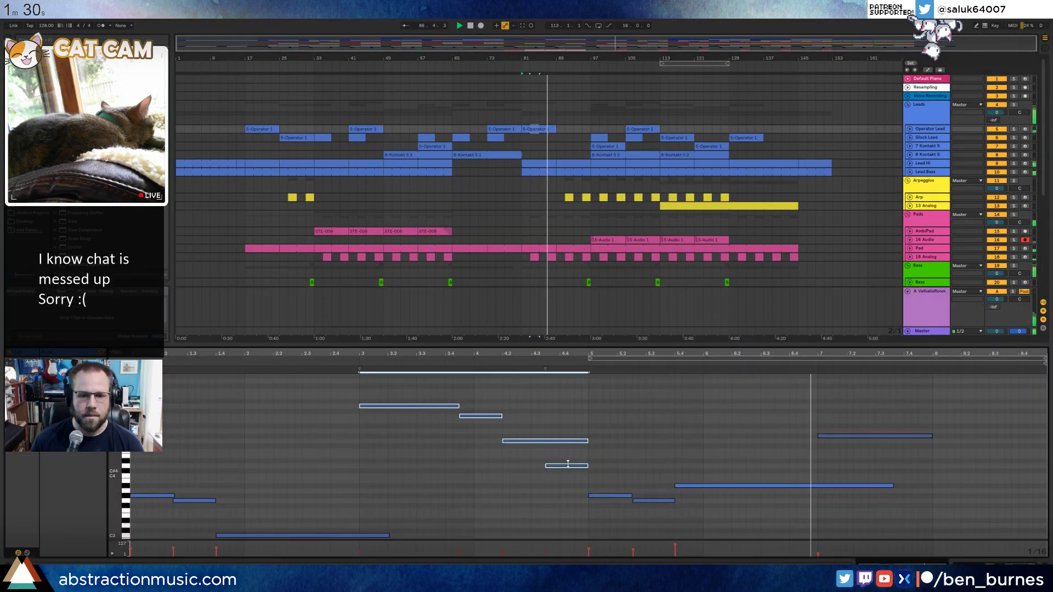
left_click(849, 437)
key("shift+Tab")
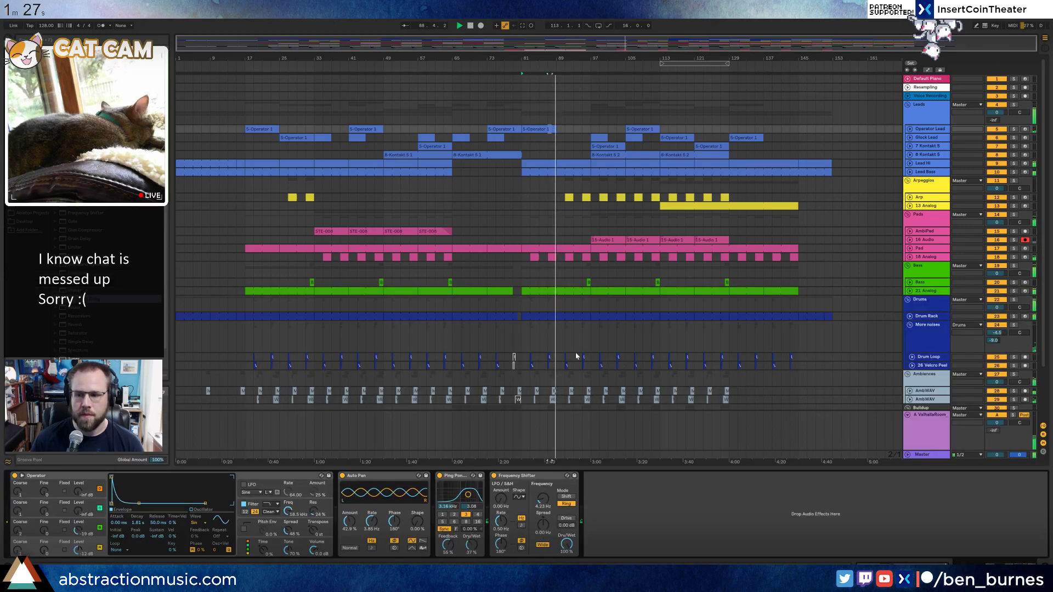
Adjust the compression of the high, mid and low bands in the Master's Multiband Dynamics during playback.
left_click(937, 453)
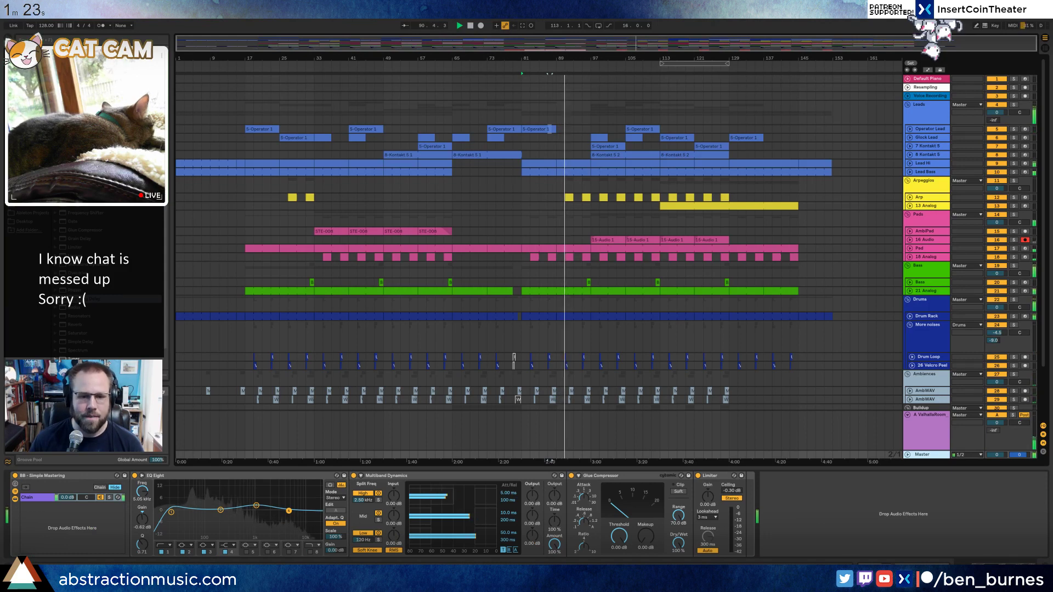
left_click_drag(445, 500, 445, 496)
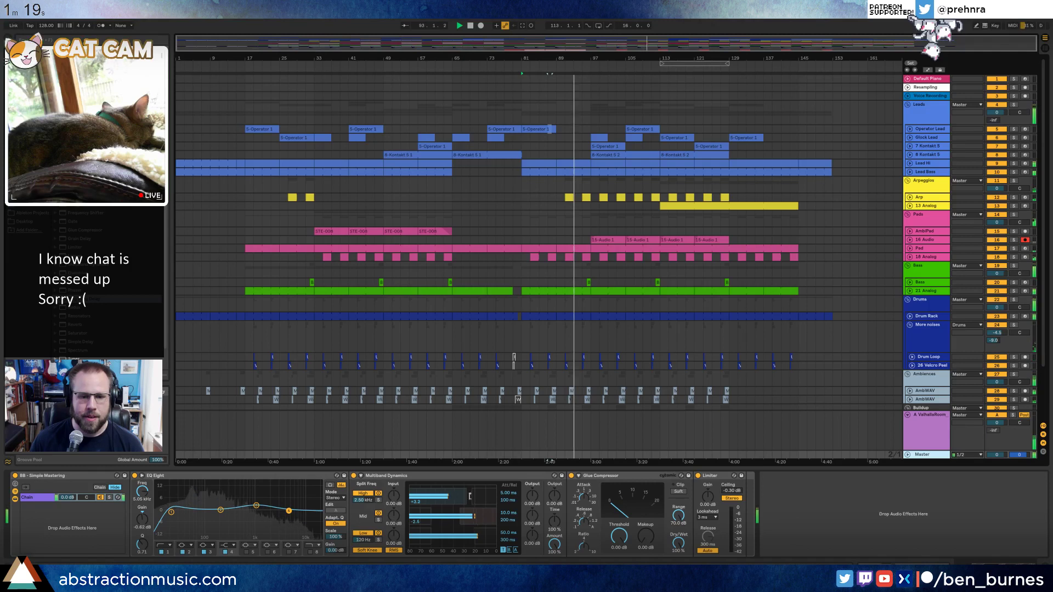
left_click_drag(460, 496, 461, 495)
left_click_drag(477, 538, 477, 544)
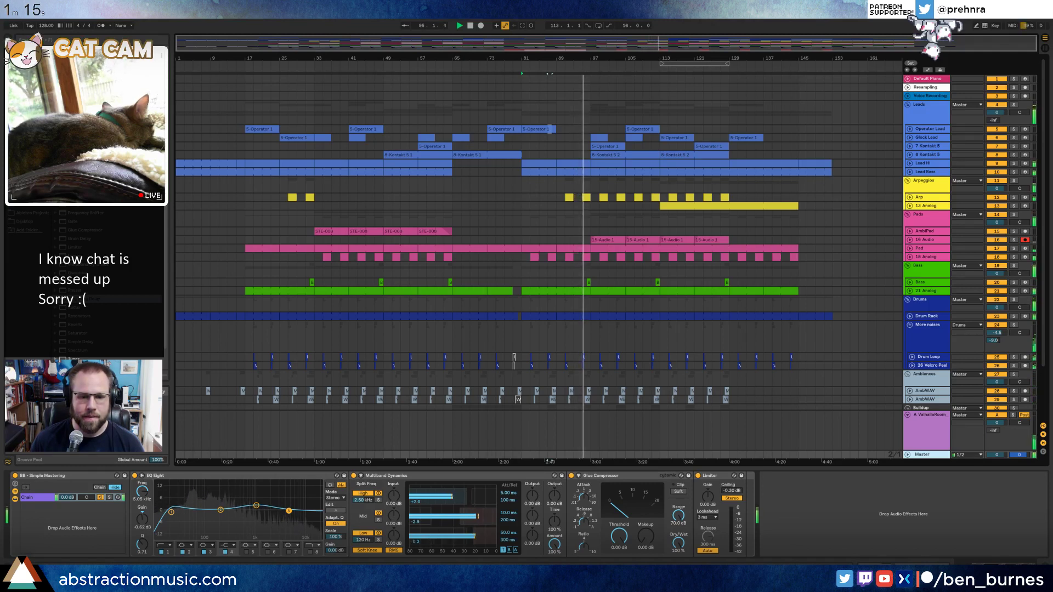
left_click_drag(475, 491, 470, 505)
Set the Master's Glue Compressor to a threshold of about -9 dB with about 5.7 dB of makeup gain.
mouse_move(619, 537)
left_mouse_down()
mouse_move(620, 554)
mouse_move(646, 520)
mouse_move(623, 532)
left_mouse_up()
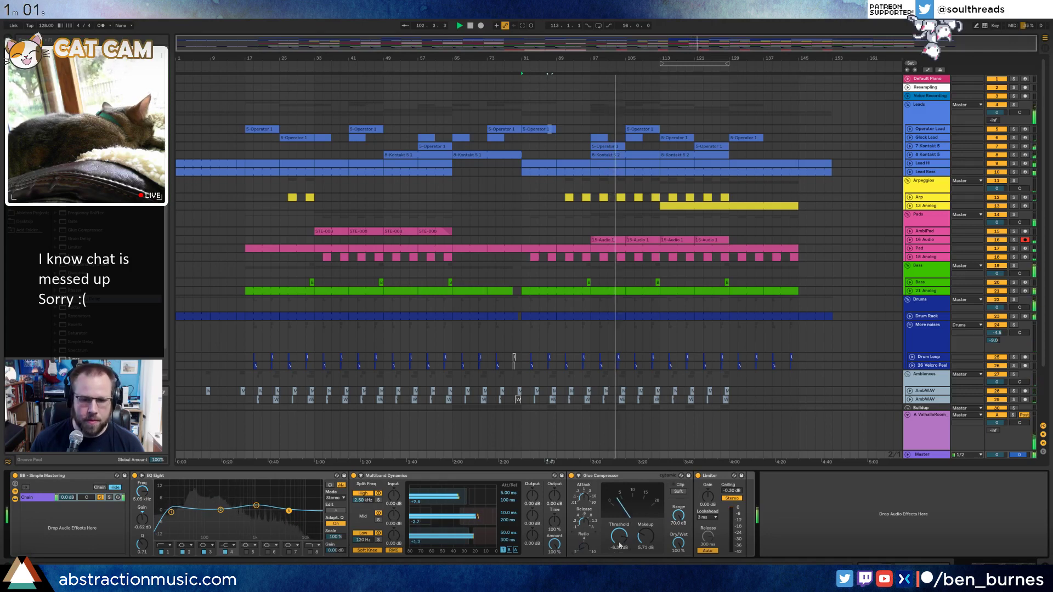
mouse_move(620, 544)
left_mouse_down()
mouse_move(619, 534)
mouse_move(619, 548)
left_mouse_up()
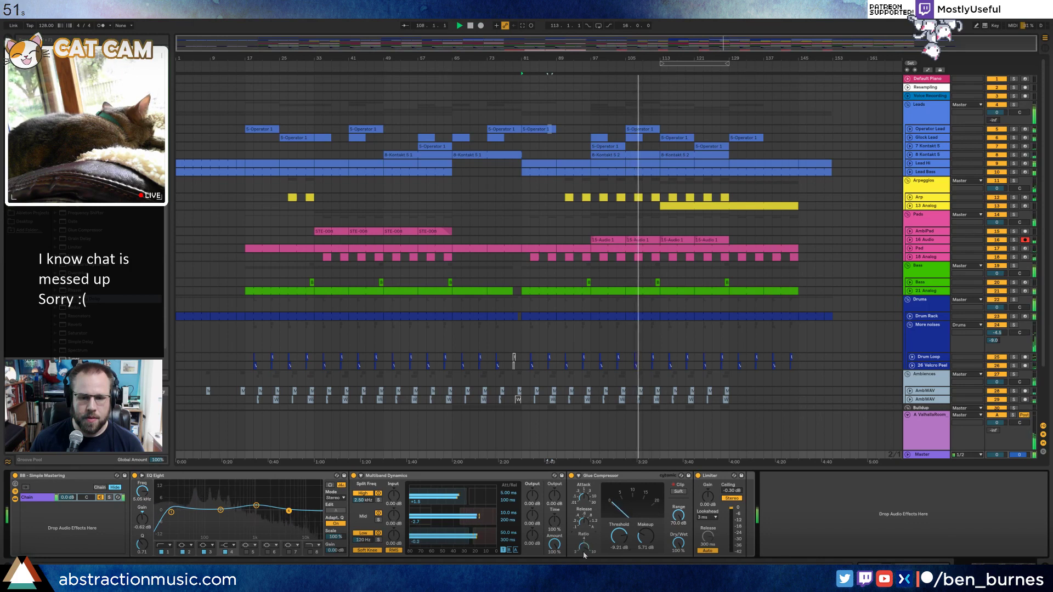
left_click_drag(619, 537, 619, 537)
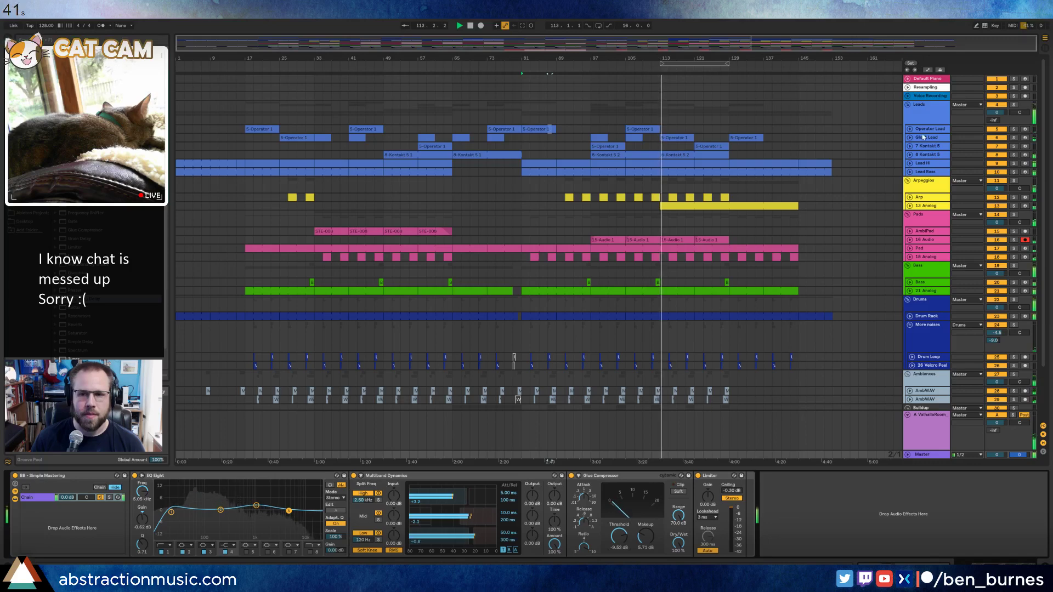
Add a Compressor to the Leads group and sidechain it from the Drum Rack's Pre FX signal.
left_click(936, 114)
left_click_drag(80, 118, 101, 518)
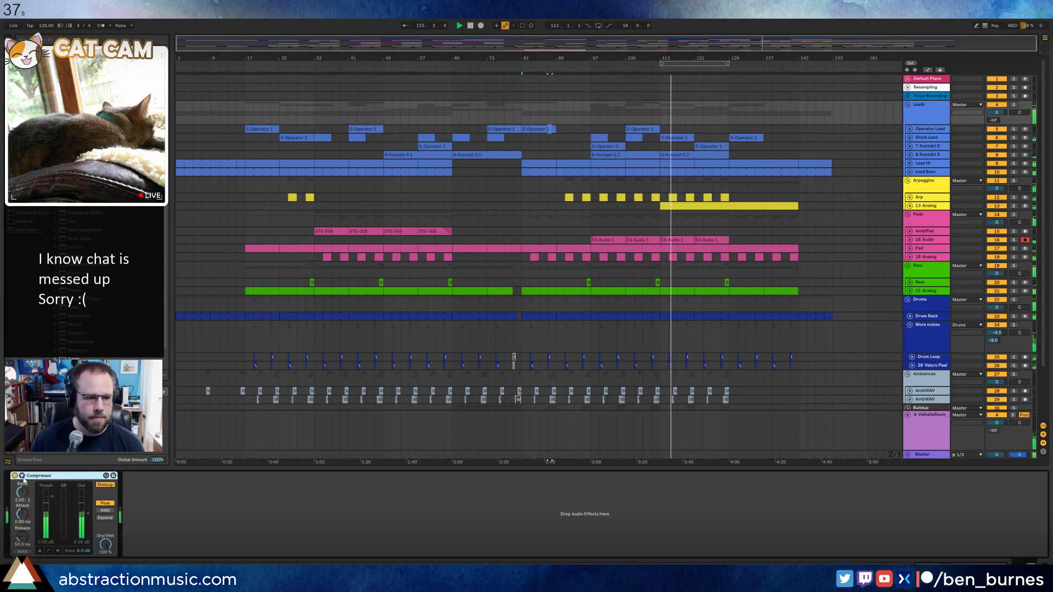
left_click(21, 476)
left_click(29, 498)
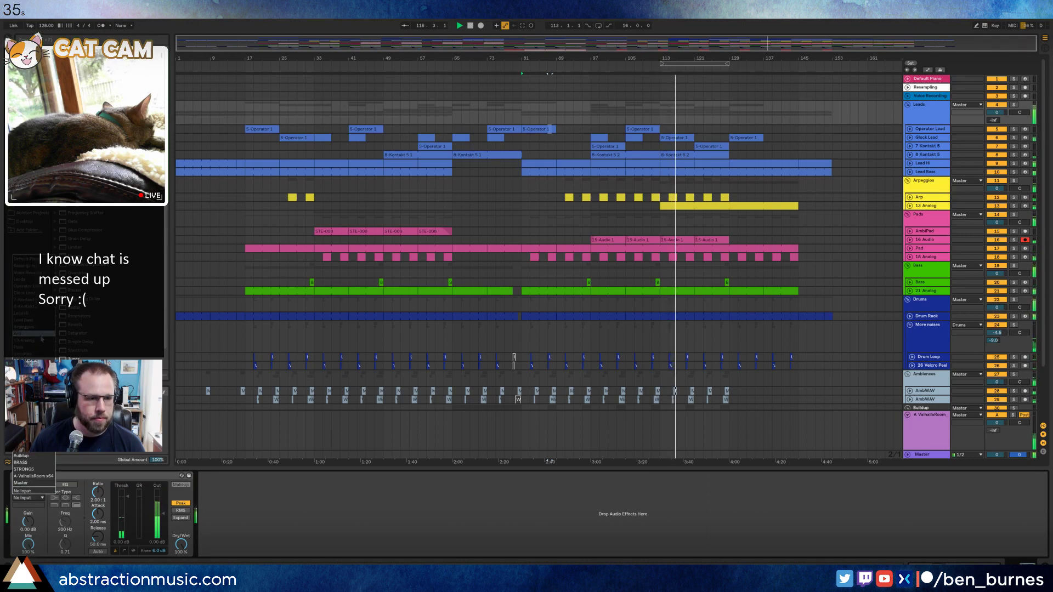
left_click(33, 359)
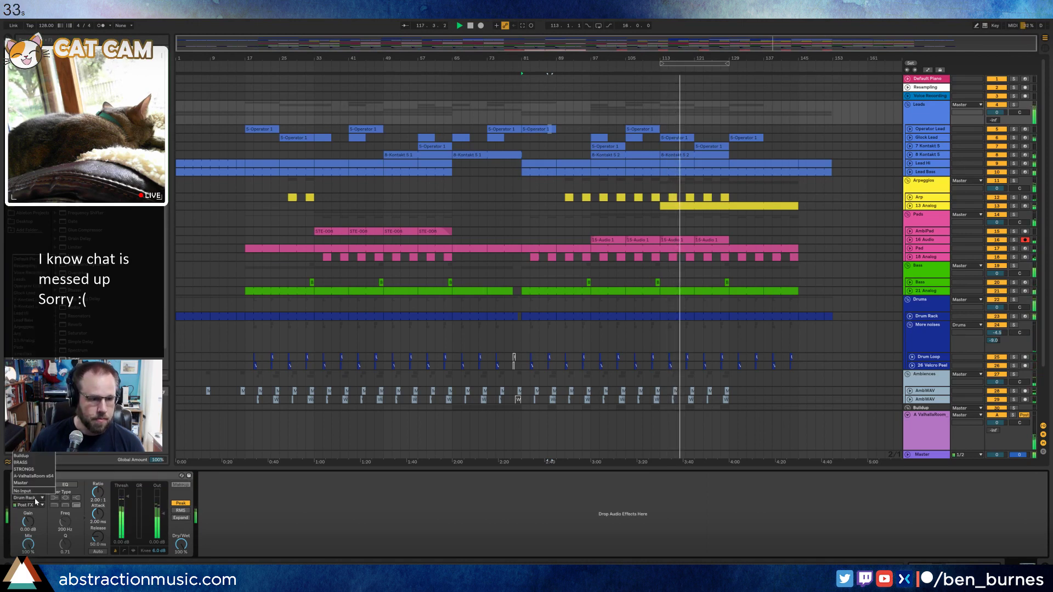
left_click(37, 504)
left_click(49, 383)
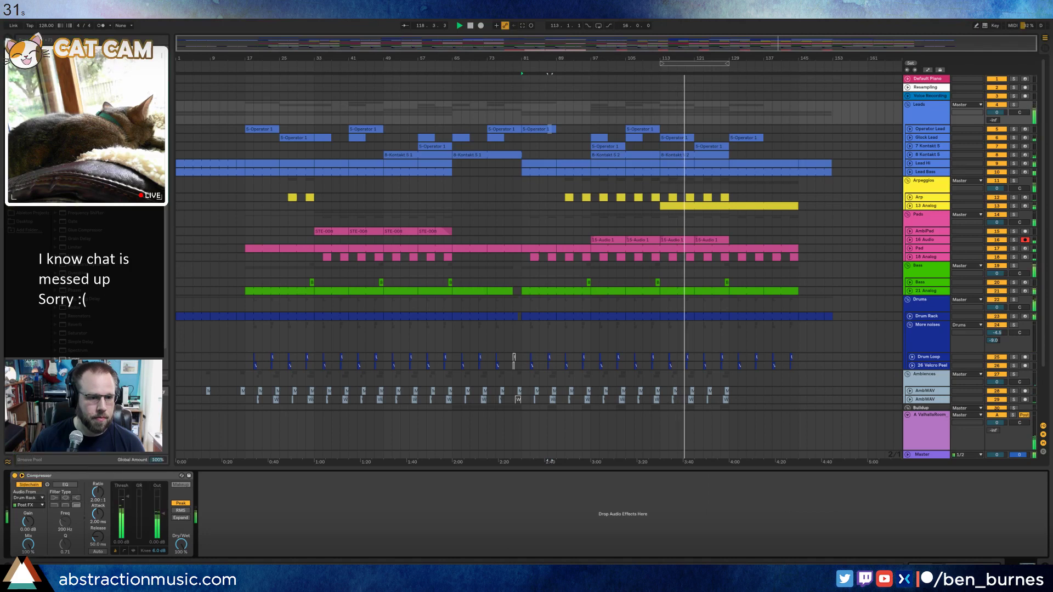
Set the Leads Compressor's threshold to about -29 dB, attack to 0.42 ms and release to about 19 ms, checking it with the group soloed.
left_click_drag(126, 494, 127, 527)
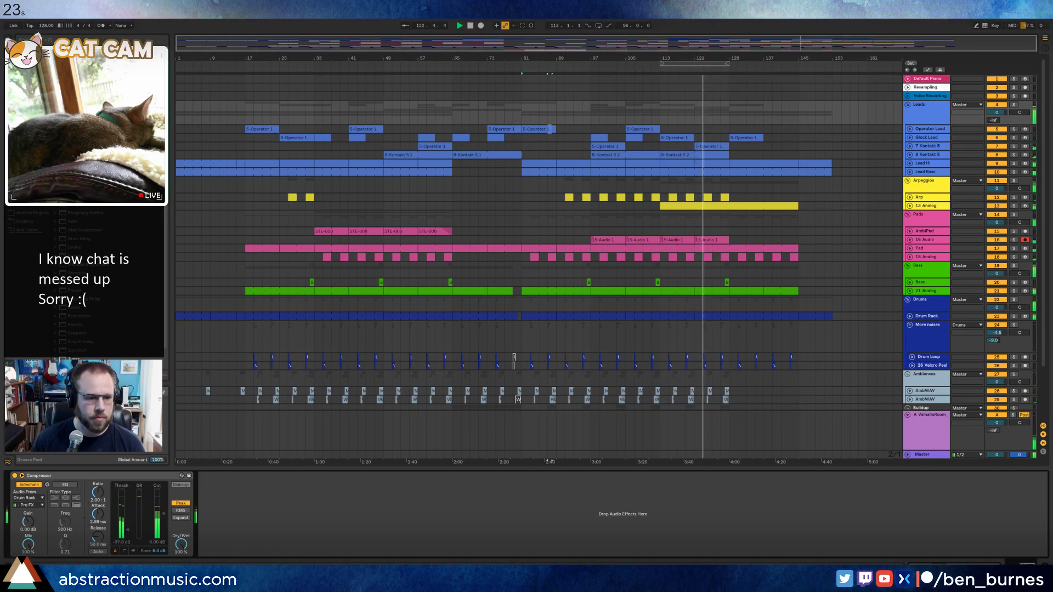
left_click_drag(98, 522, 98, 549)
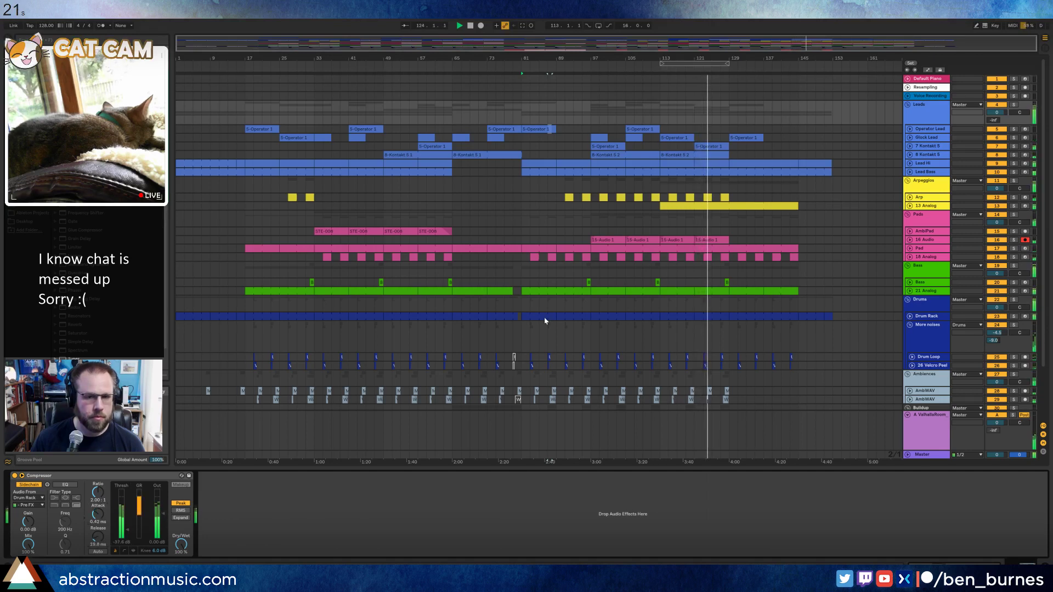
left_click(1013, 104)
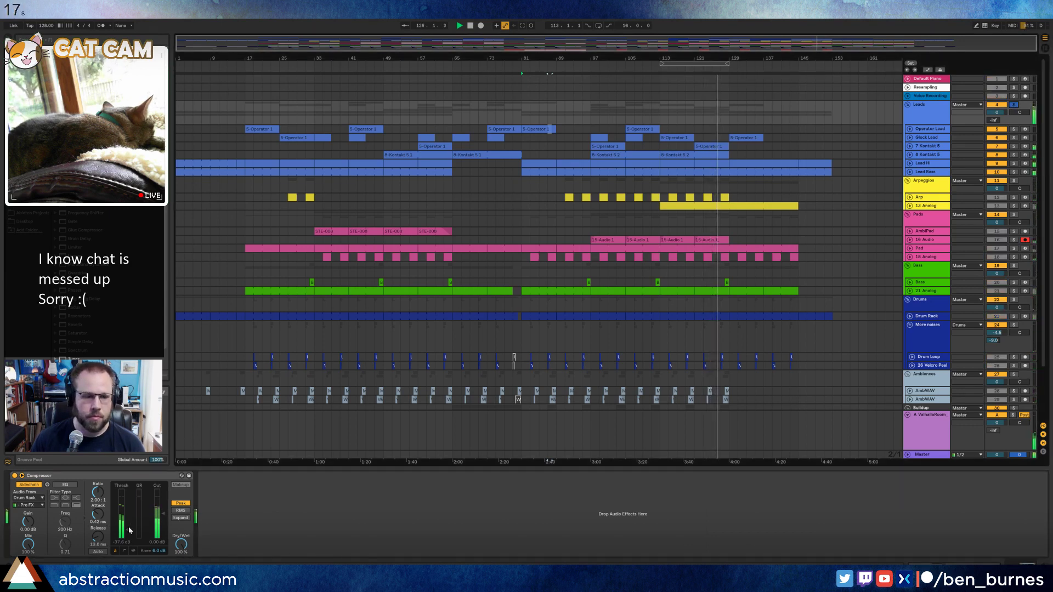
left_click_drag(127, 530, 127, 525)
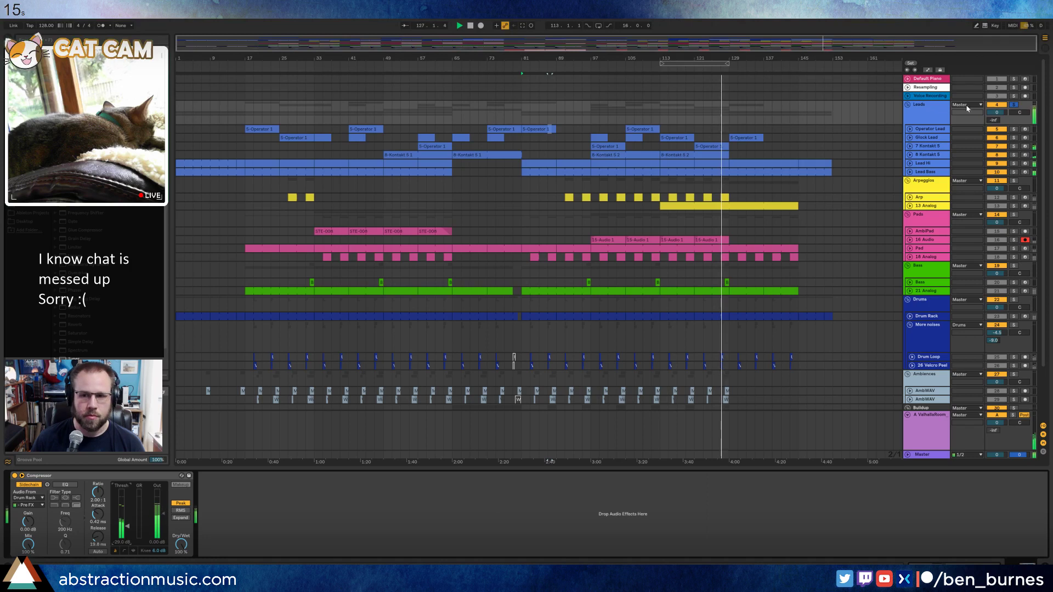
left_click(1014, 104)
Copy the sidechained Compressor from the Leads group to the Pads group.
left_click(104, 475)
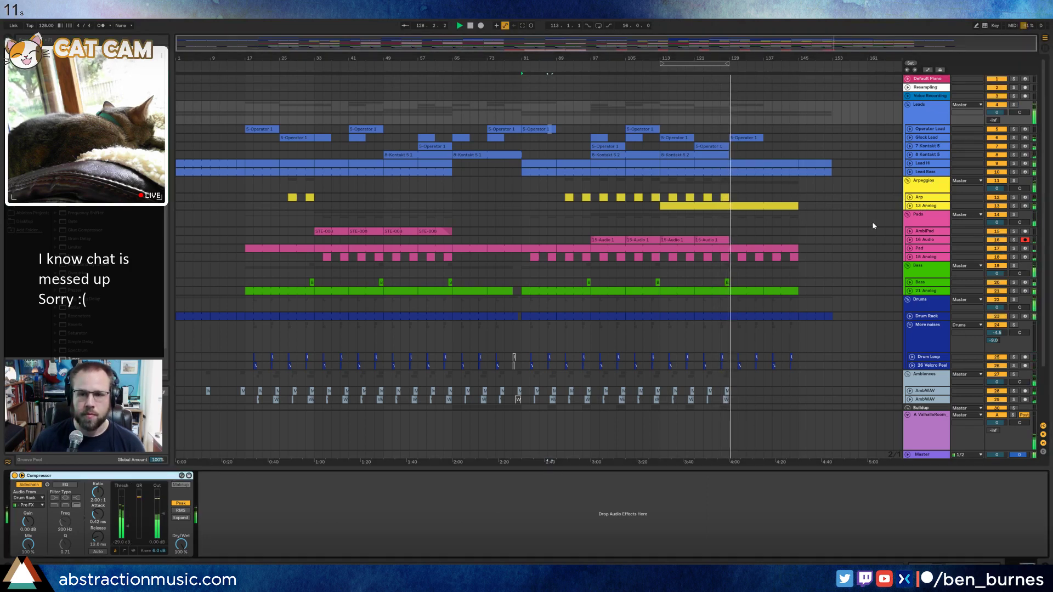
scroll(921, 212, "down", 1)
left_click(921, 212)
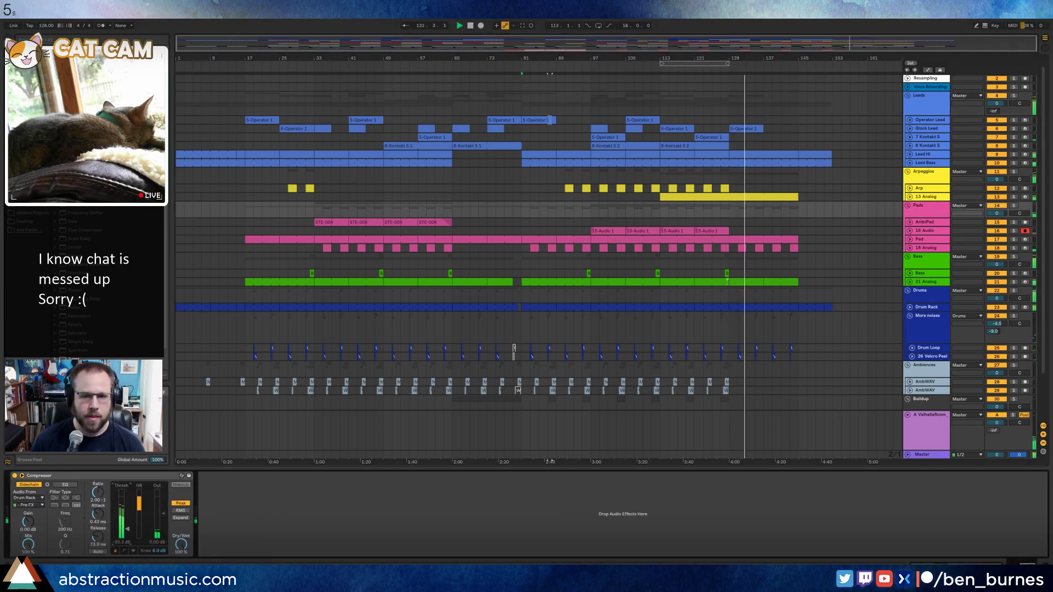
Listen to the Pads group soloed to check its sidechain compression, and return to the full mix.
left_click(1014, 206)
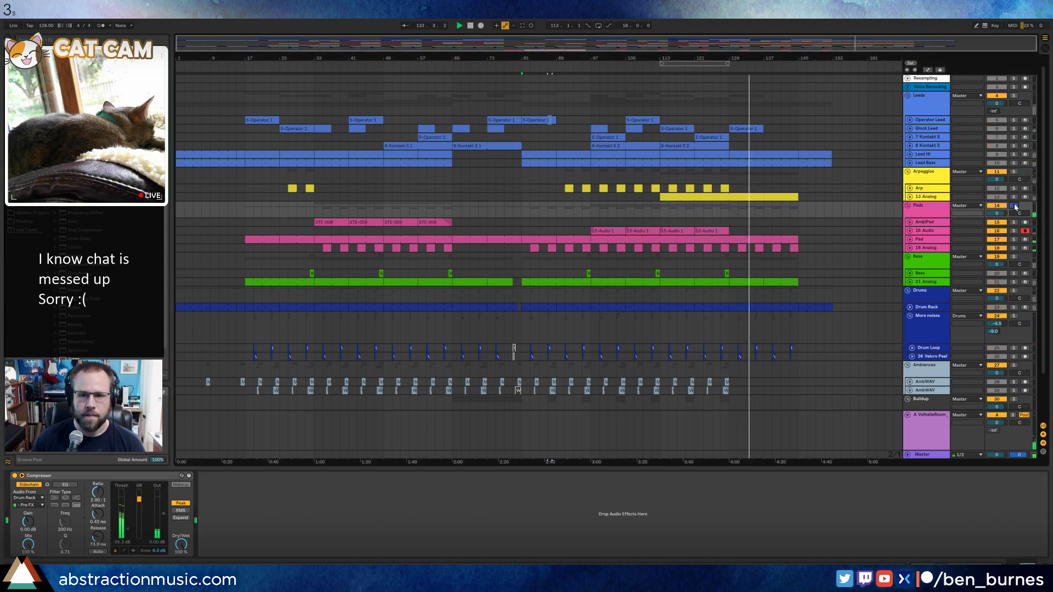
left_click(1014, 206)
Stop playback, switch to the browser and close the timer page.
key("space")
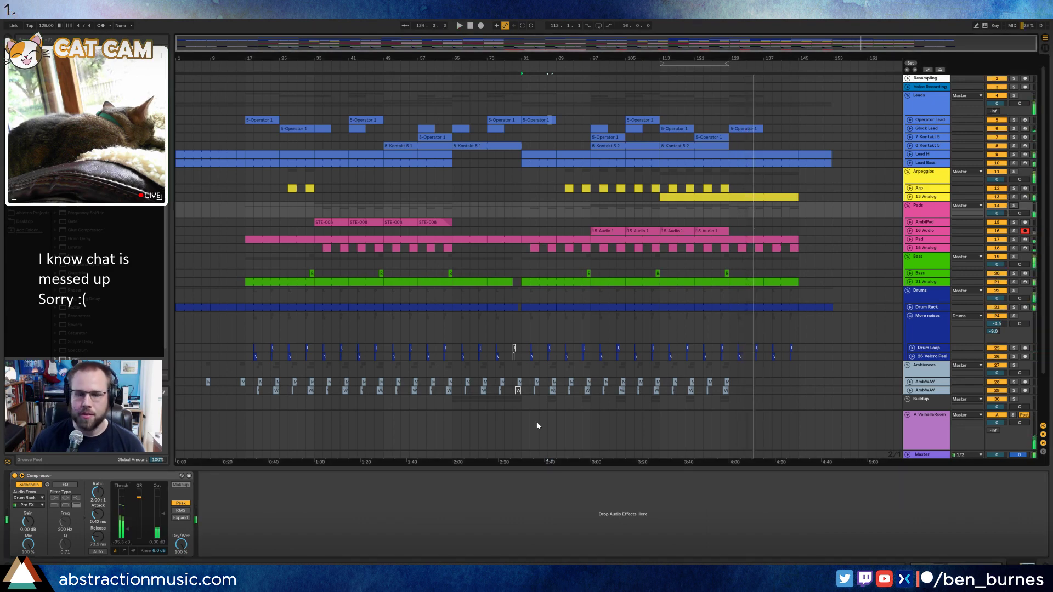
key("alt+Tab")
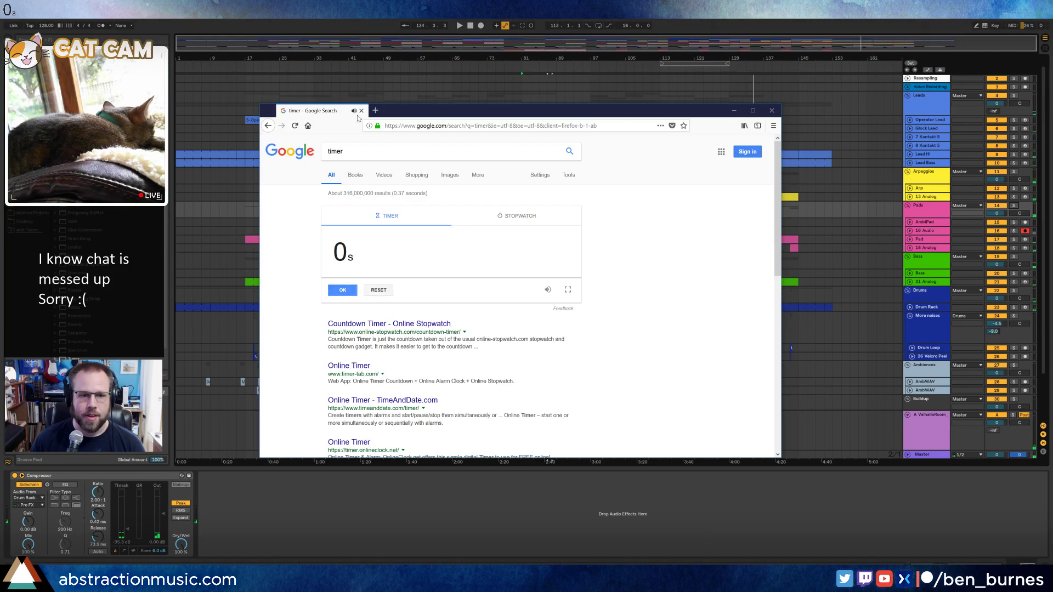
left_click(361, 111)
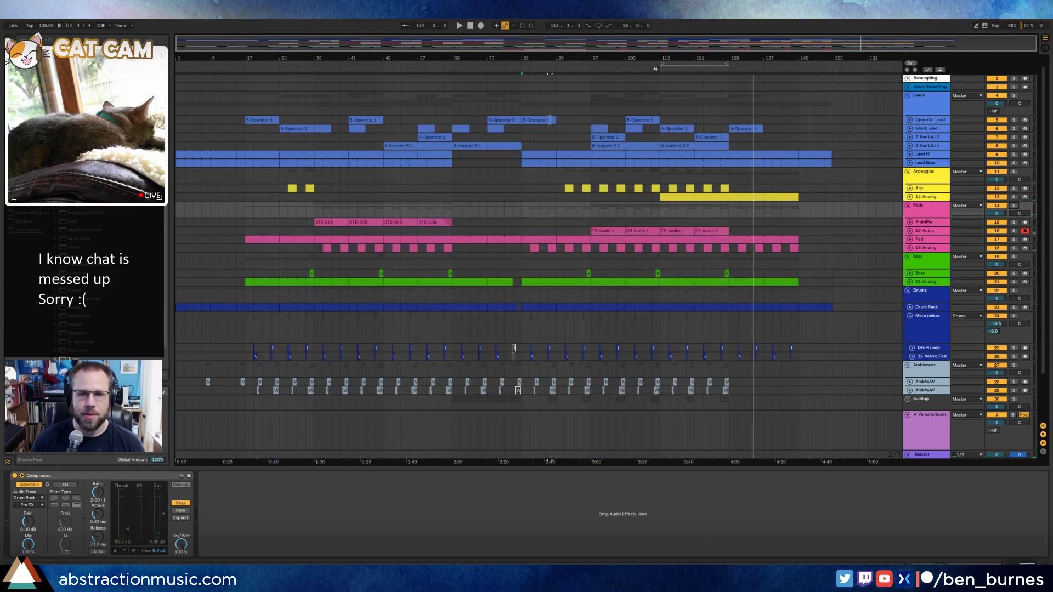
Copy the sidechained Compressor to the Ambiences group during playback and set its release to about 184 ms.
key("space")
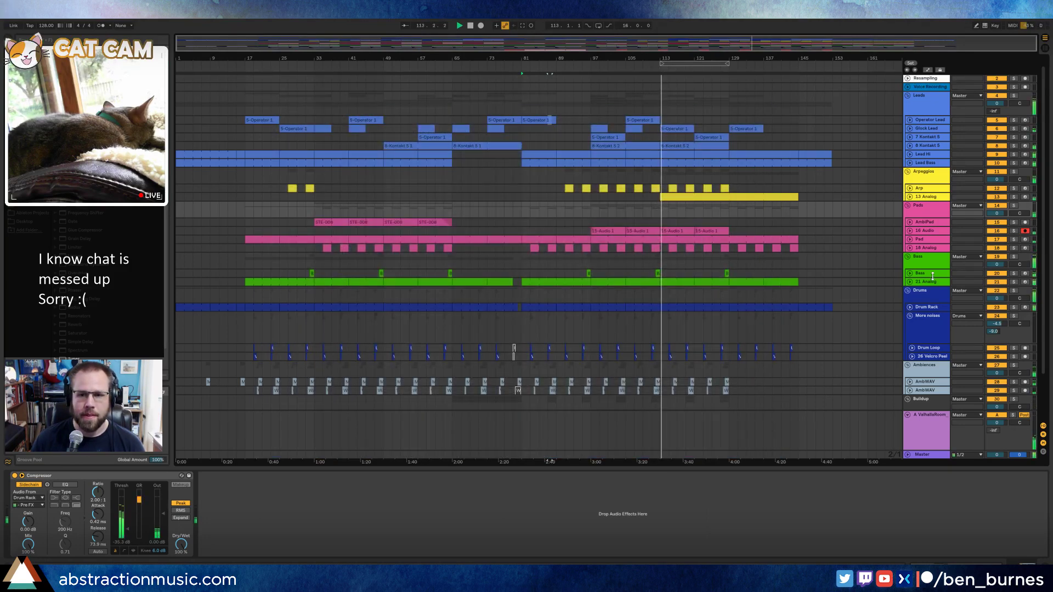
scroll(851, 298, "down", 2)
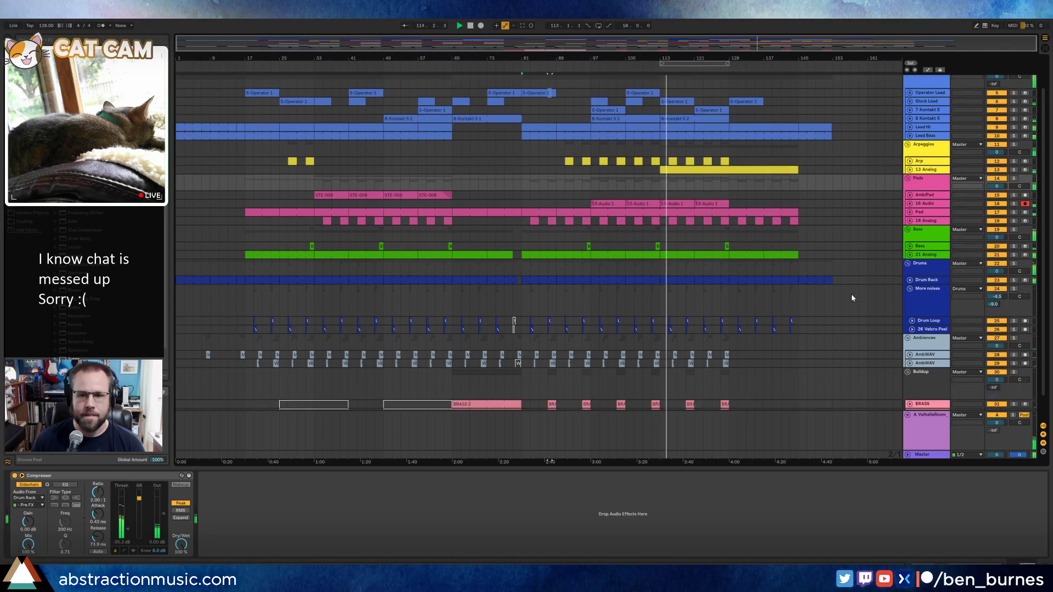
scroll(864, 306, "down", 2)
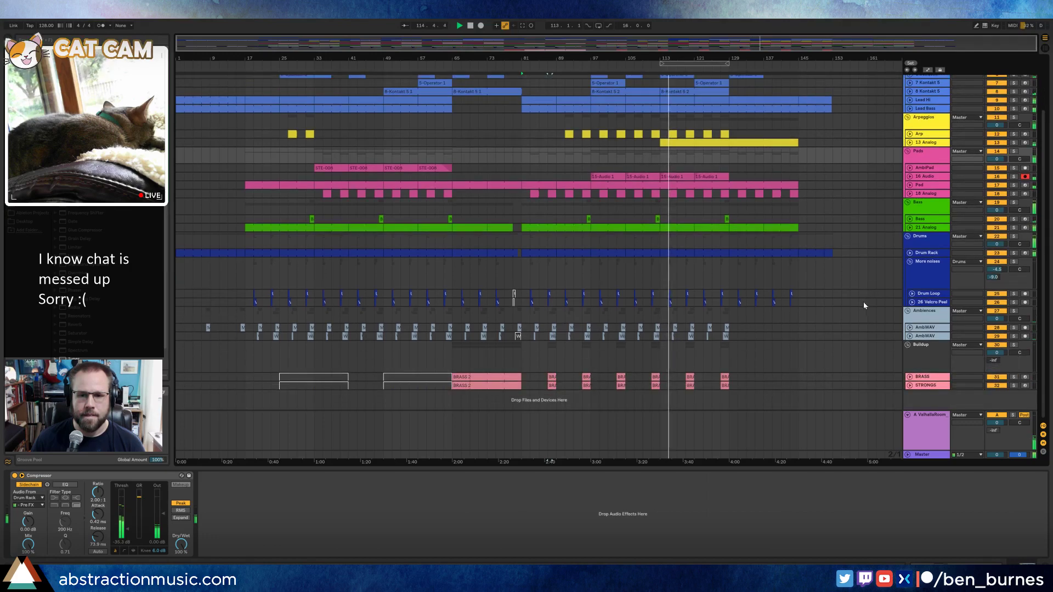
left_click(927, 309)
left_click(455, 503)
key("ctrl+v")
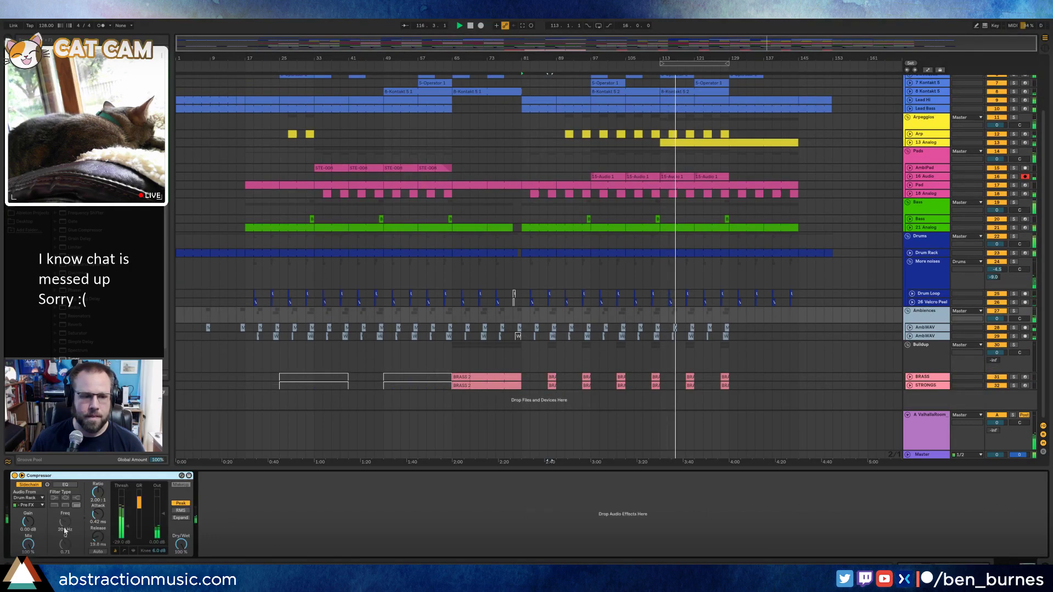
left_click_drag(98, 536, 98, 508)
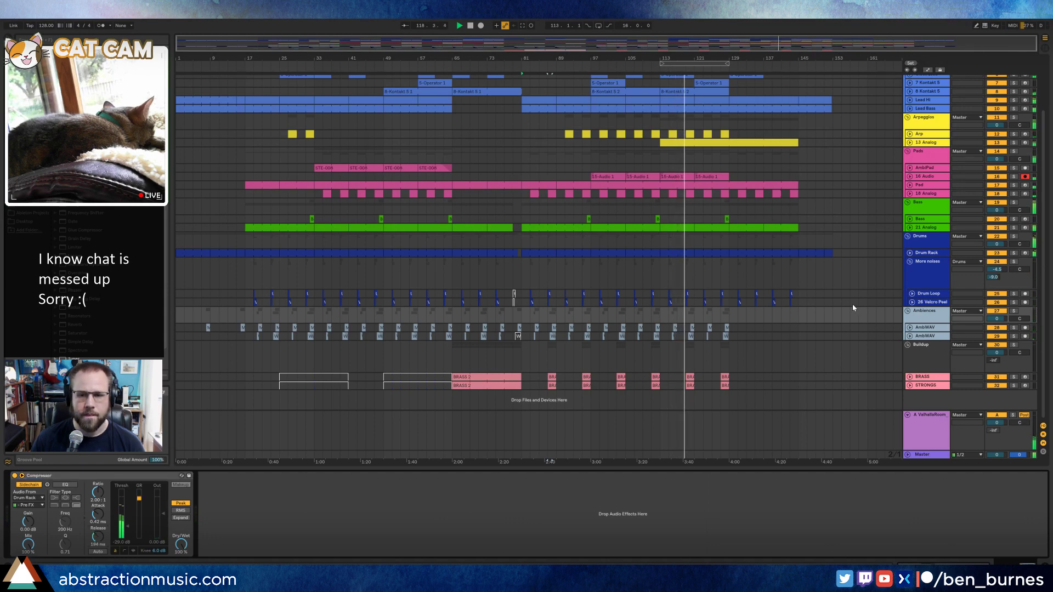
Delete the last four Velcro Peel clips after bar 129 and stop playback.
scroll(811, 299, "up", 4)
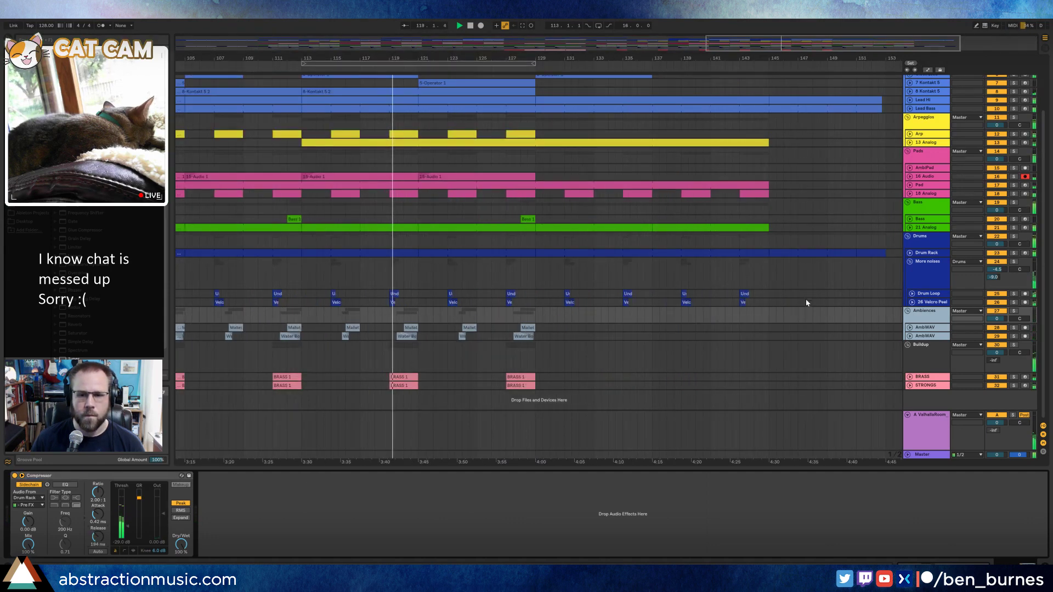
left_click(912, 302)
left_click_drag(765, 322, 551, 322)
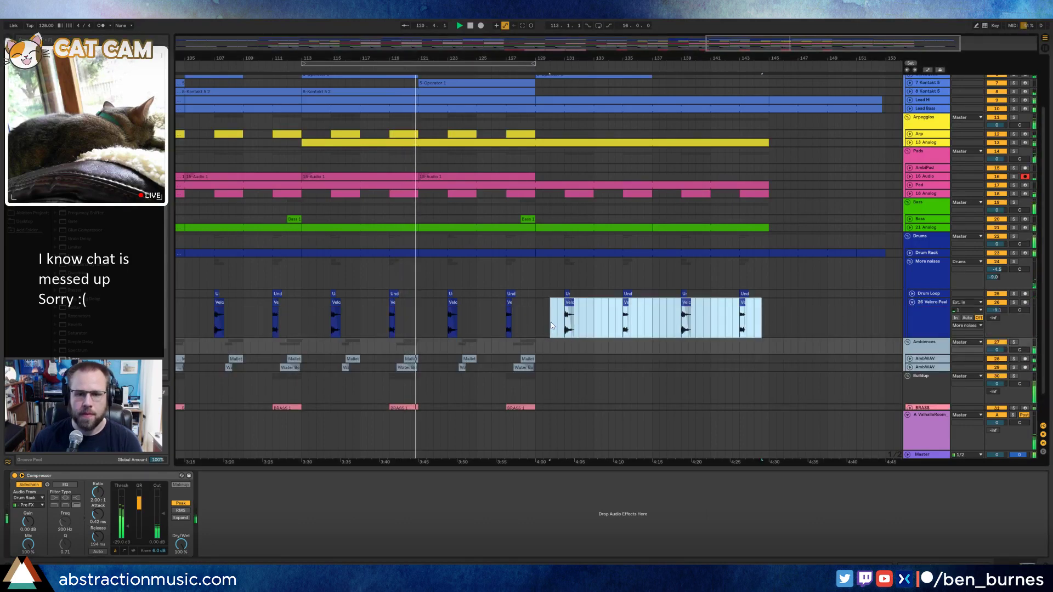
key("Delete")
scroll(554, 187, "down", 5)
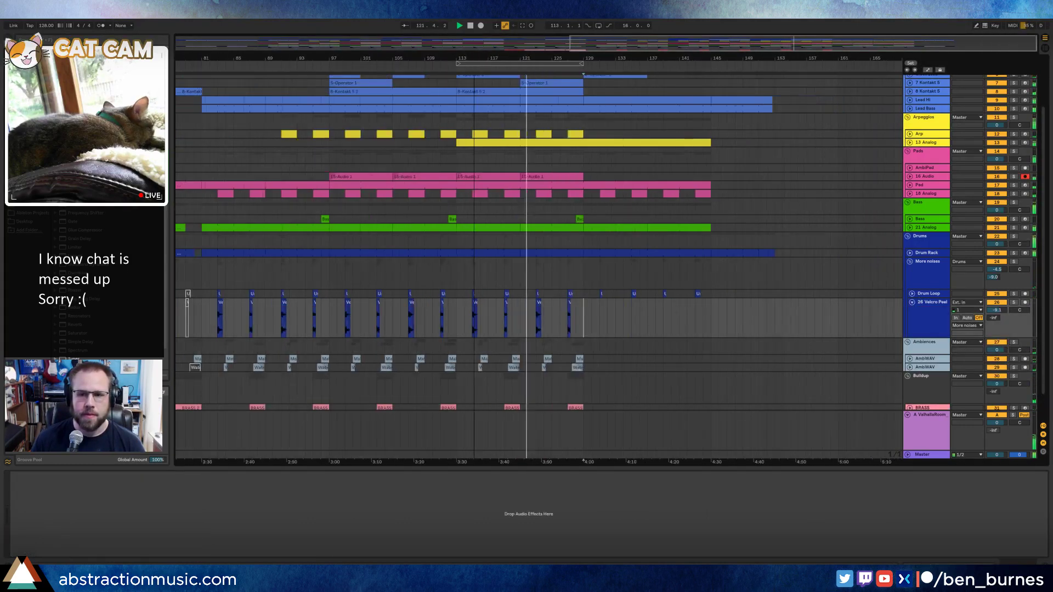
key("space")
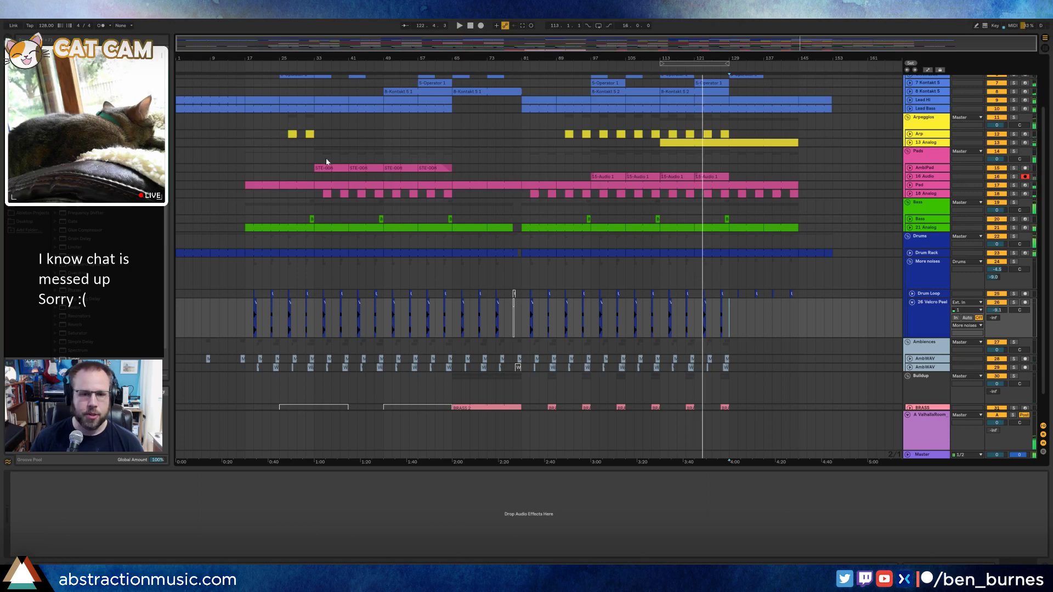
Collapse the Buildup group and color it light pink.
left_click(908, 377)
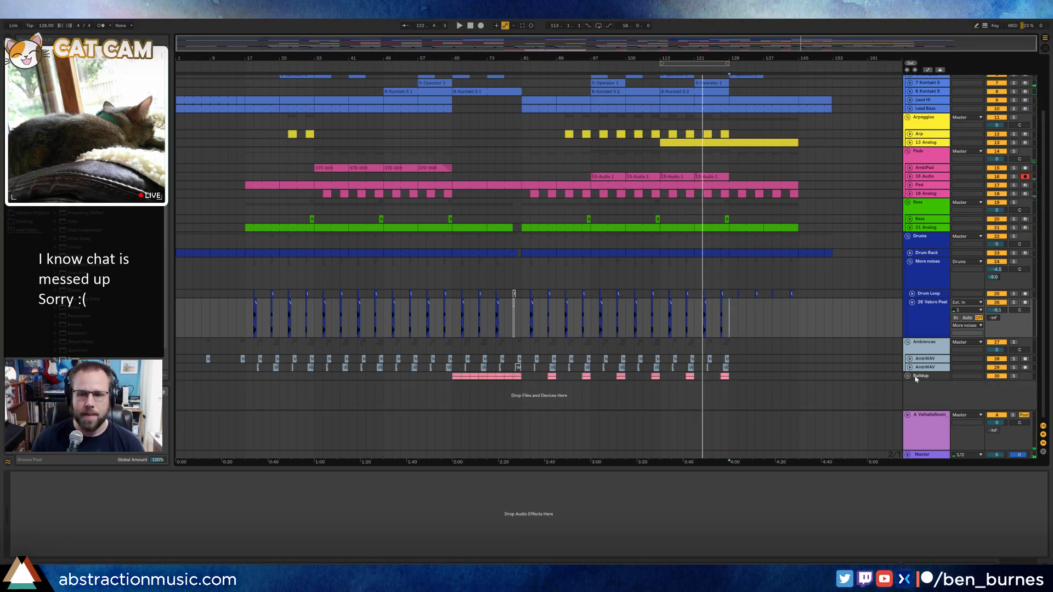
right_click(915, 377)
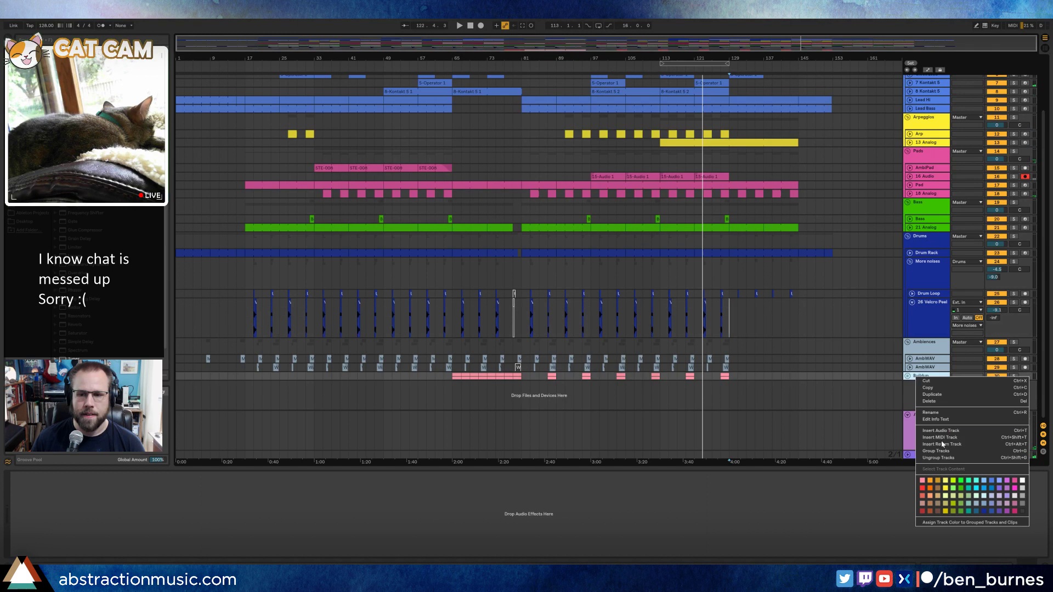
left_click(923, 481)
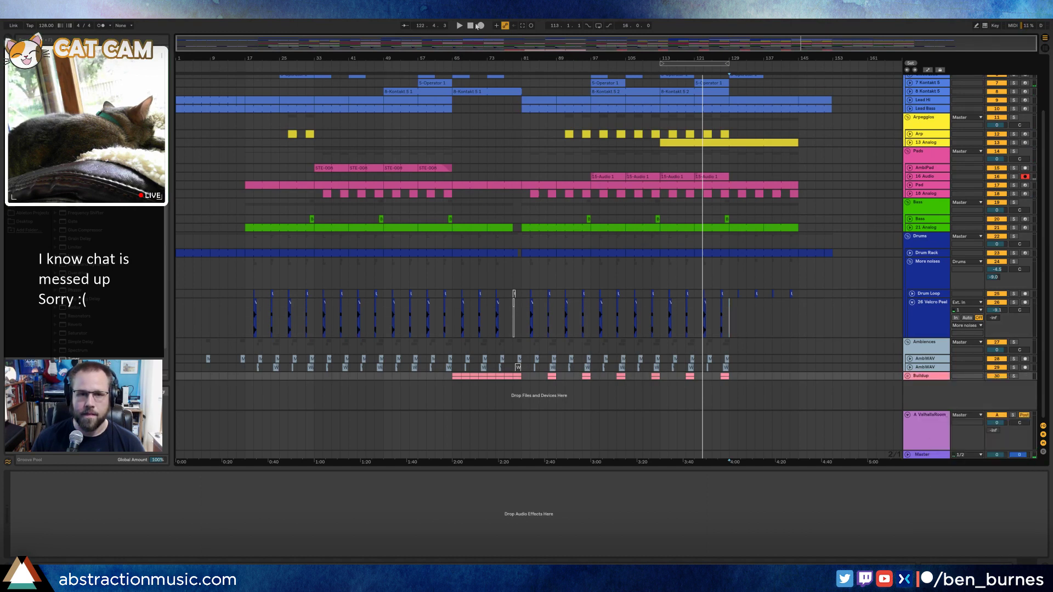
Play the song from the start and check the upper AmbWAV track's Auto Filter and level.
left_click(471, 26)
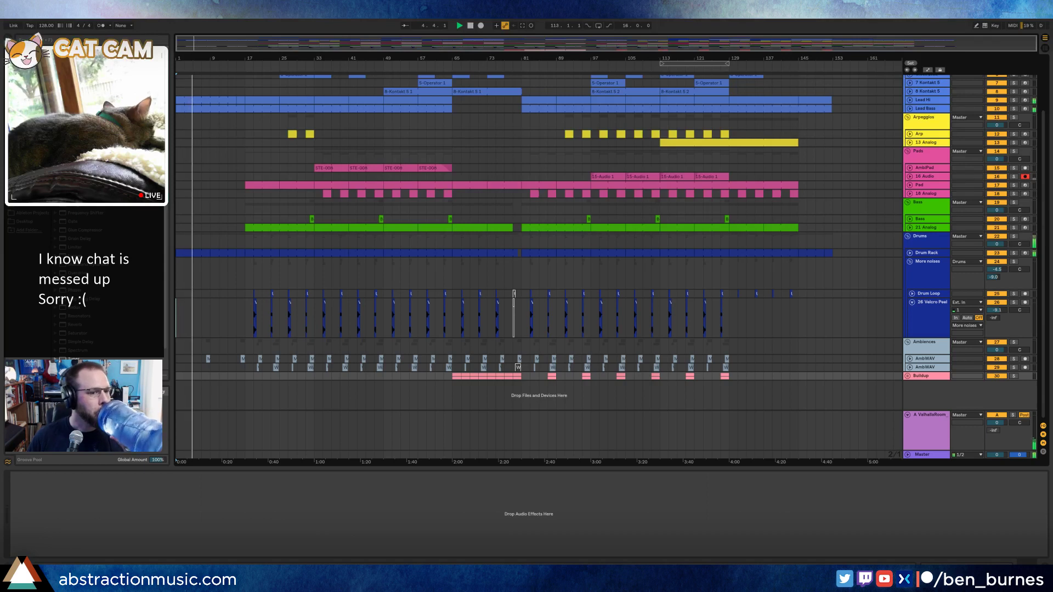
left_click(193, 361)
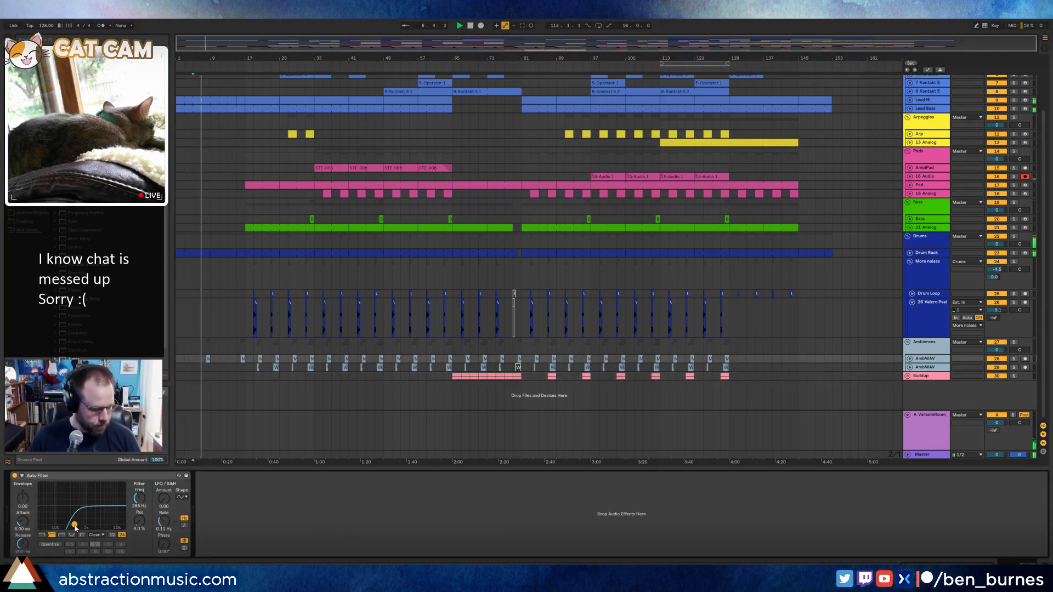
left_click(909, 359)
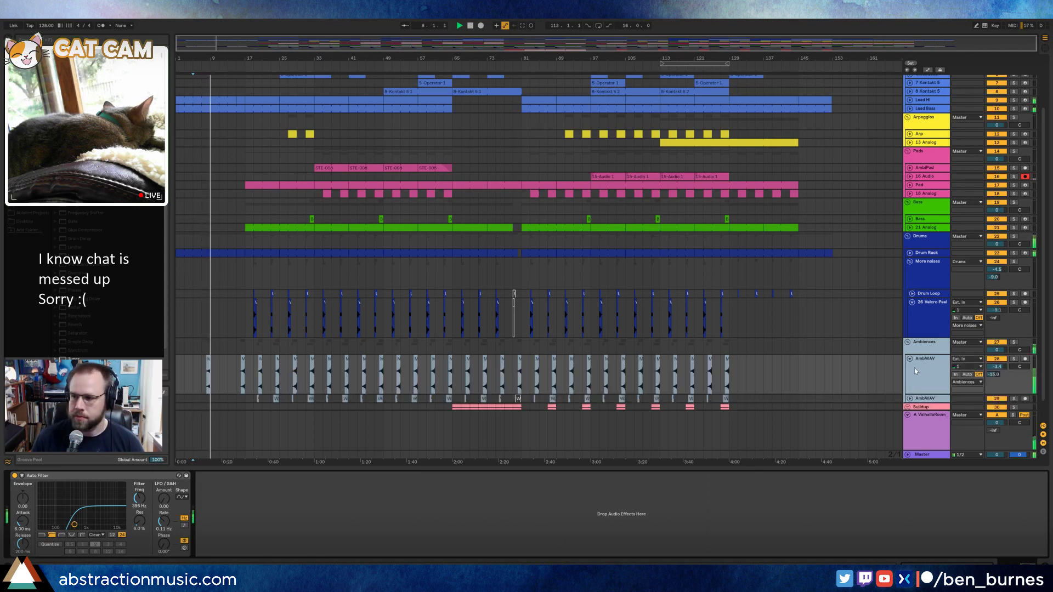
left_click(911, 359)
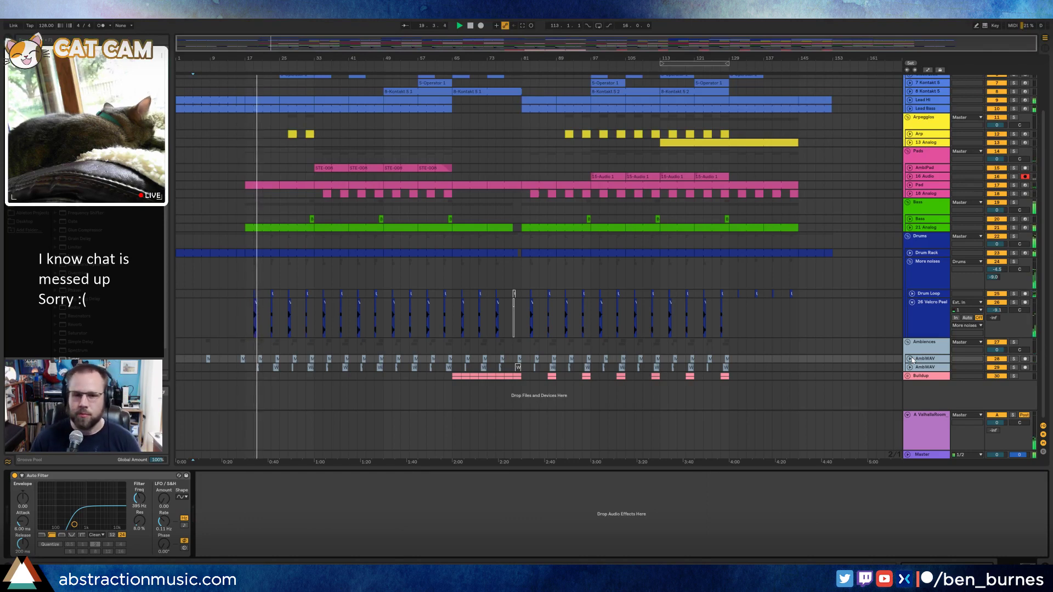
Collapse the Velcro Peel track and the More noises group.
left_click(912, 301)
left_click(913, 295)
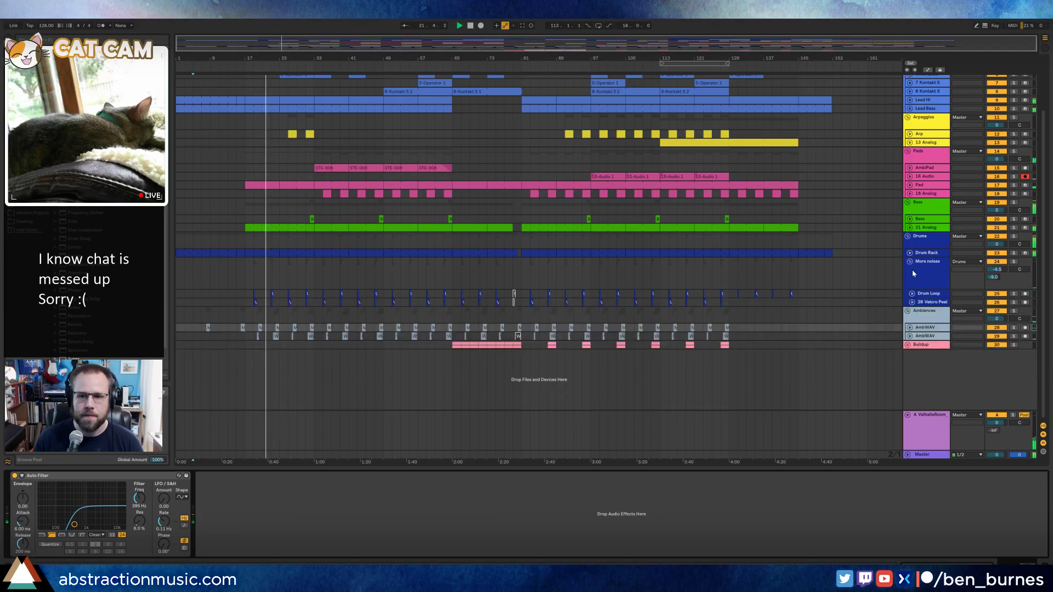
left_click(911, 262)
left_click(910, 262)
left_click(910, 262)
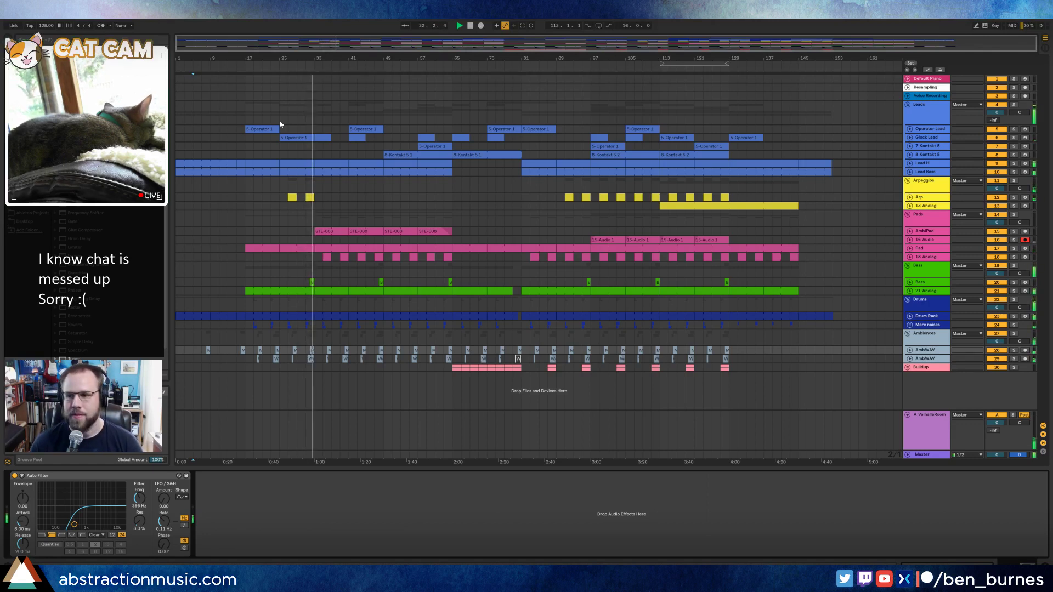
Expand the Bass track, set its volume to -7.9 dB and show its devices.
left_click(910, 283)
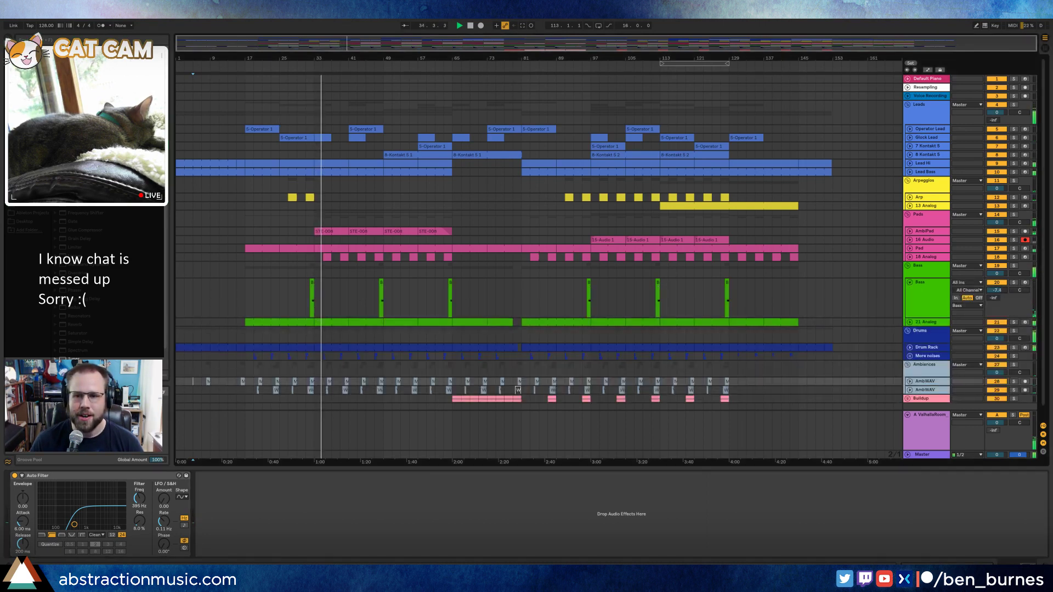
left_click_drag(996, 291, 996, 299)
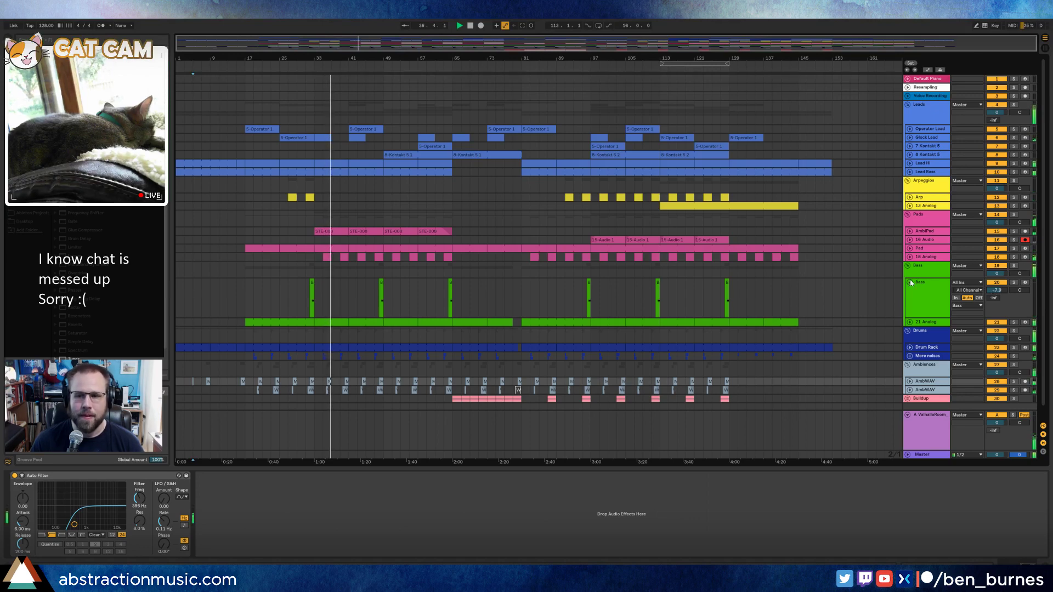
left_click(927, 295)
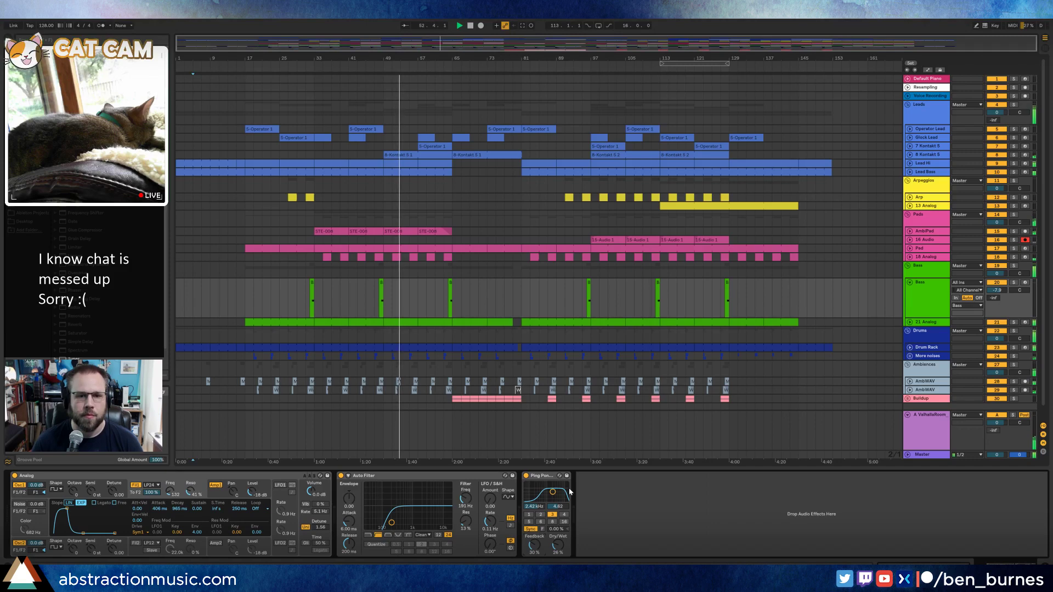
Close the Una Corda instrument window and set the 8 Kontakt 5 track's volume to about -2.3 dB.
left_click(911, 155)
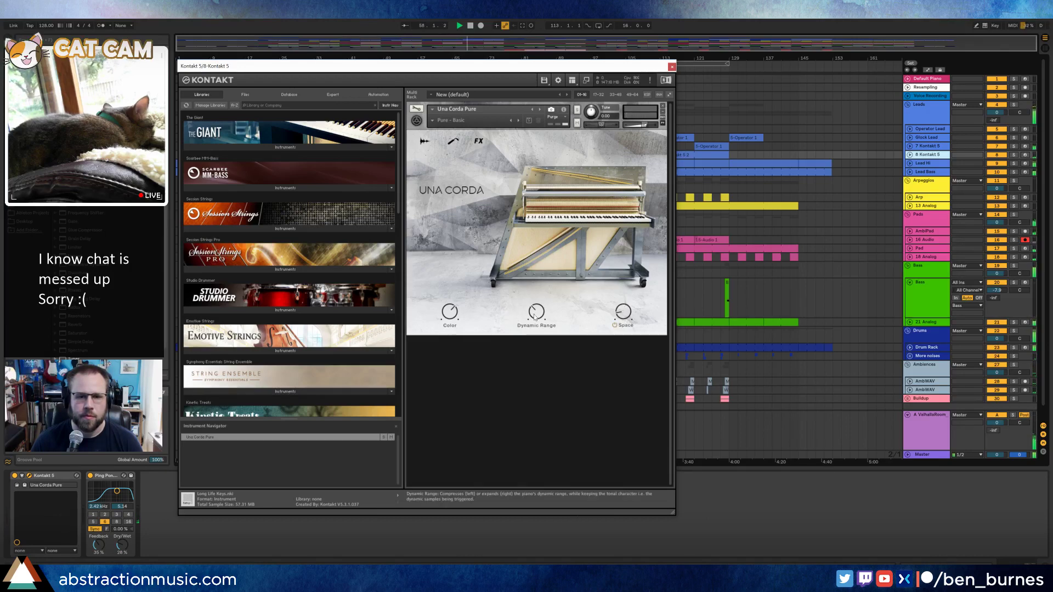
left_click(670, 67)
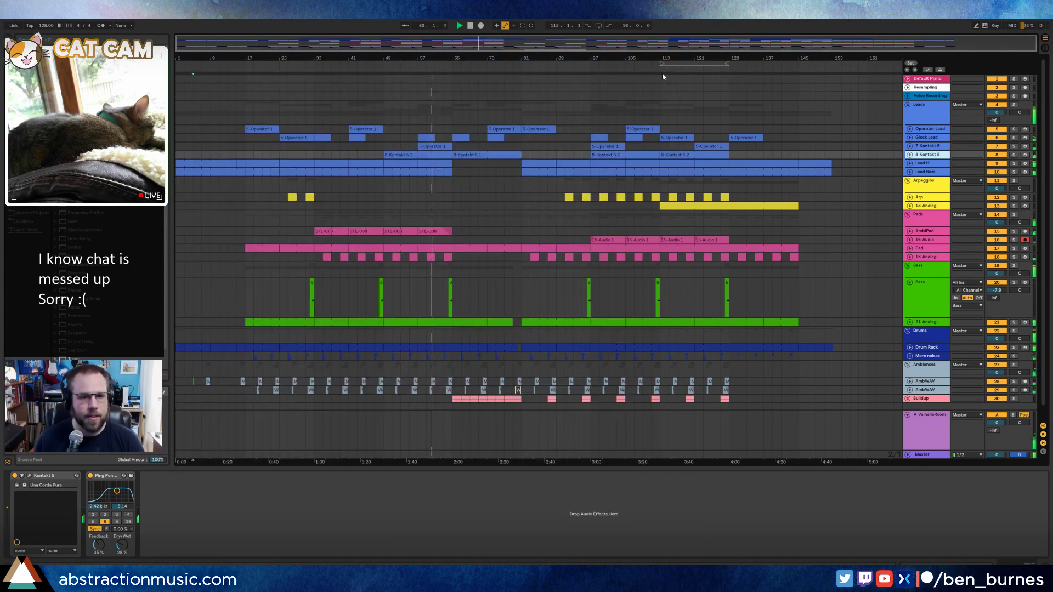
left_click(909, 155)
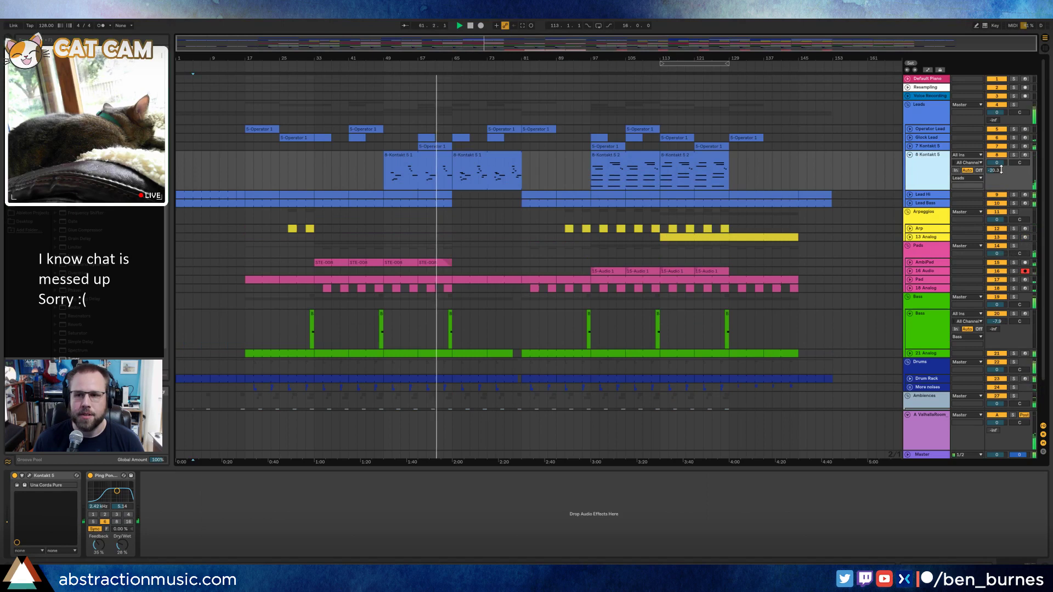
left_click_drag(998, 163, 998, 166)
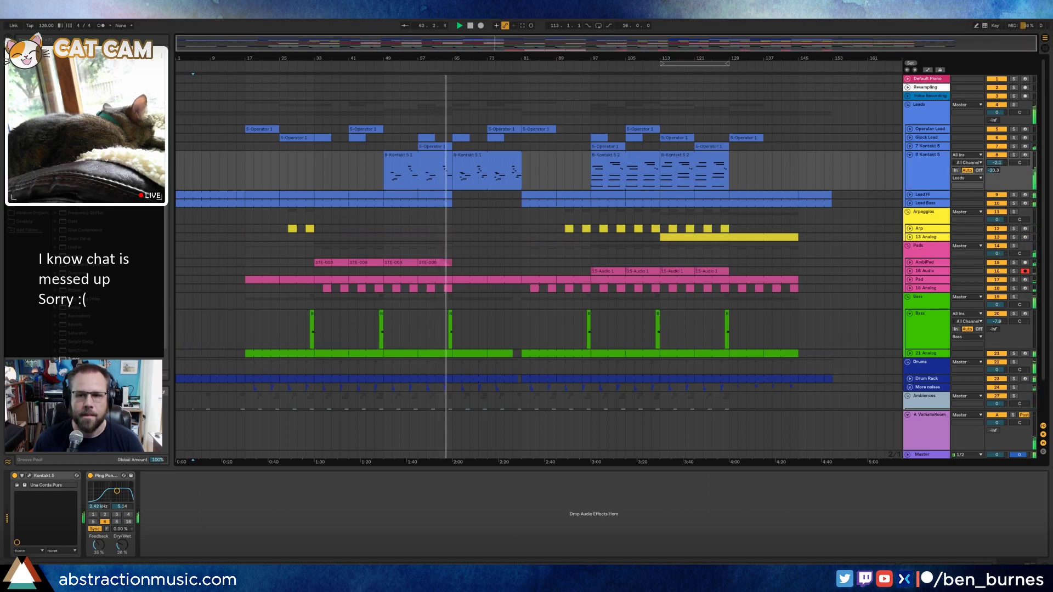
left_click_drag(999, 163, 999, 161)
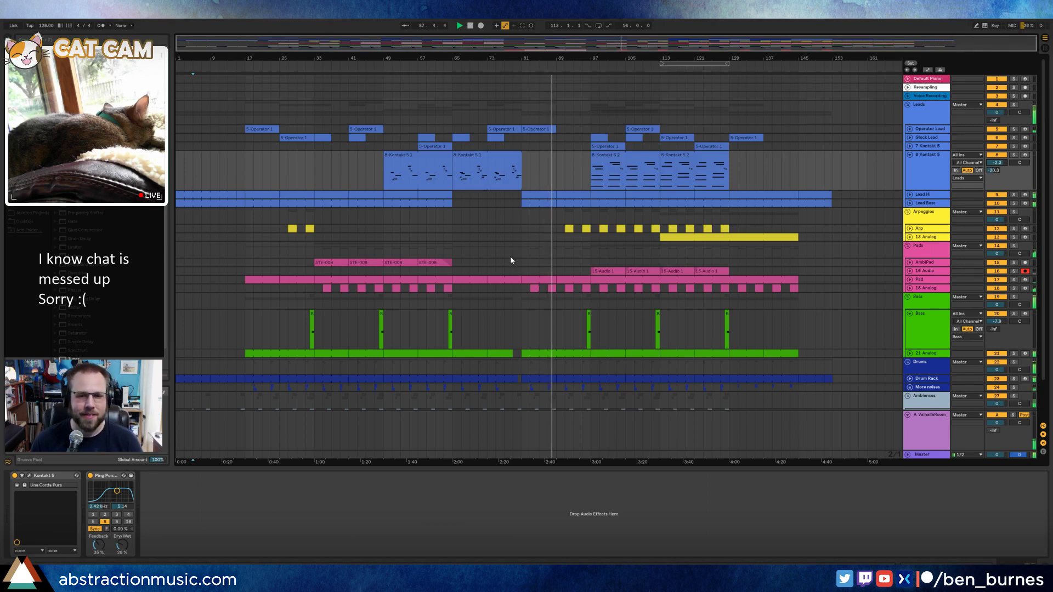
Examine the device chains of the lead, Arp, 16 Audio, 18 Analog and Bass tracks while the song plays.
left_click(510, 200)
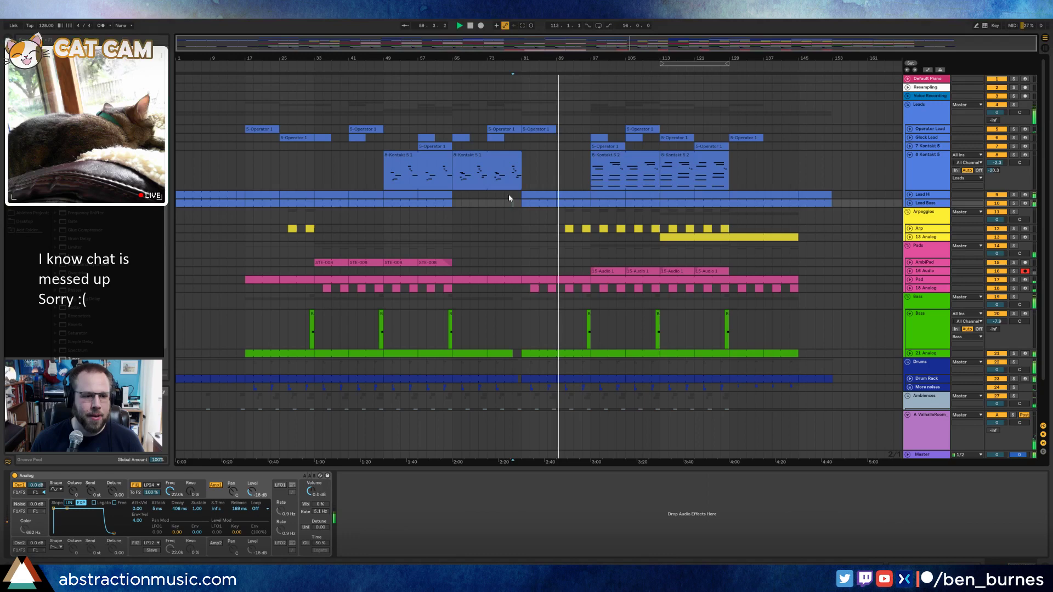
left_click(547, 177)
left_click(547, 230)
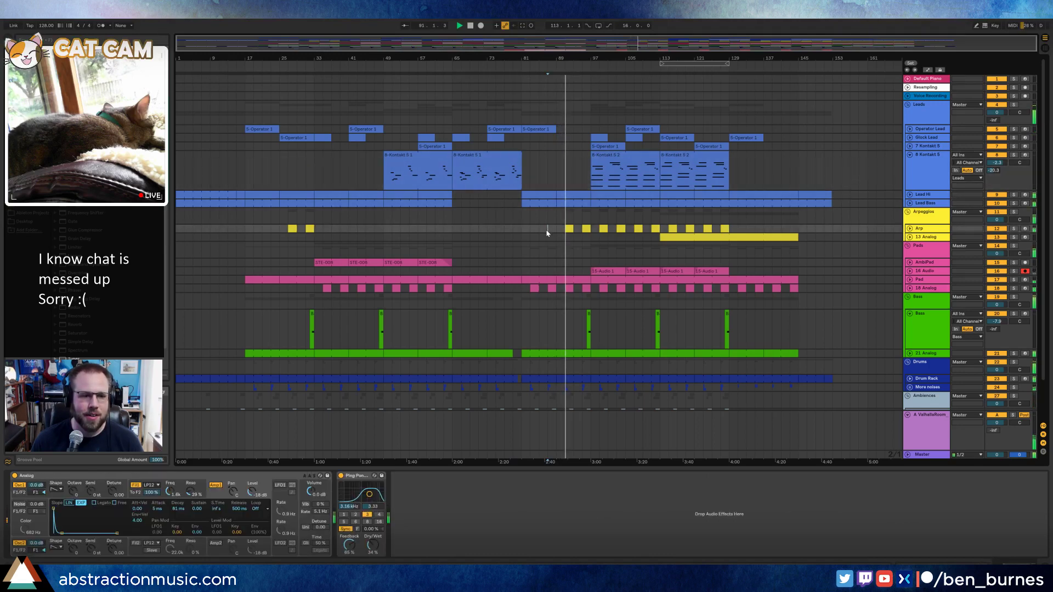
left_click(521, 268)
left_click(521, 271)
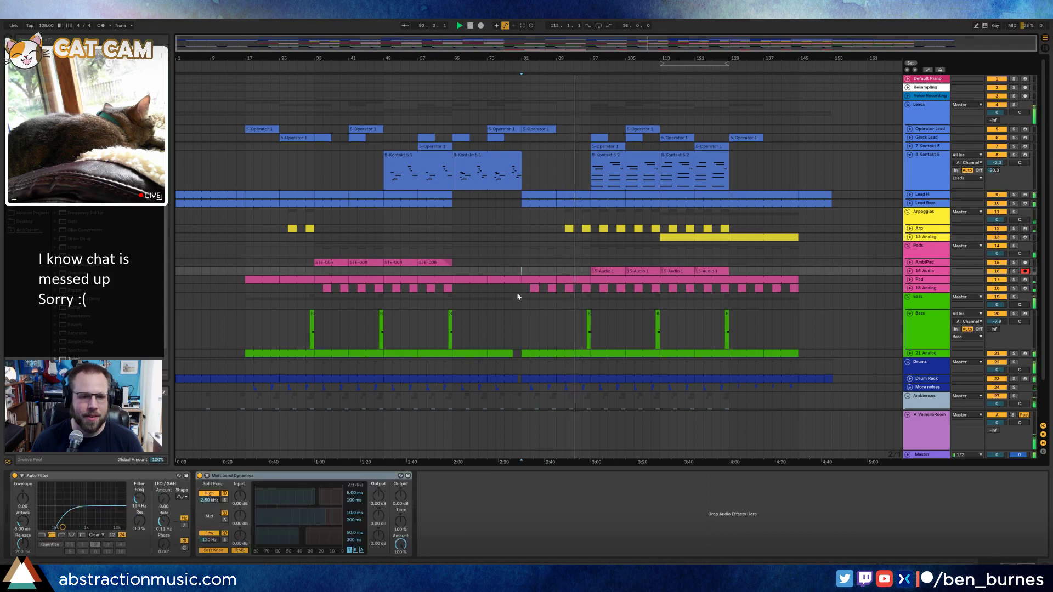
left_click(515, 291)
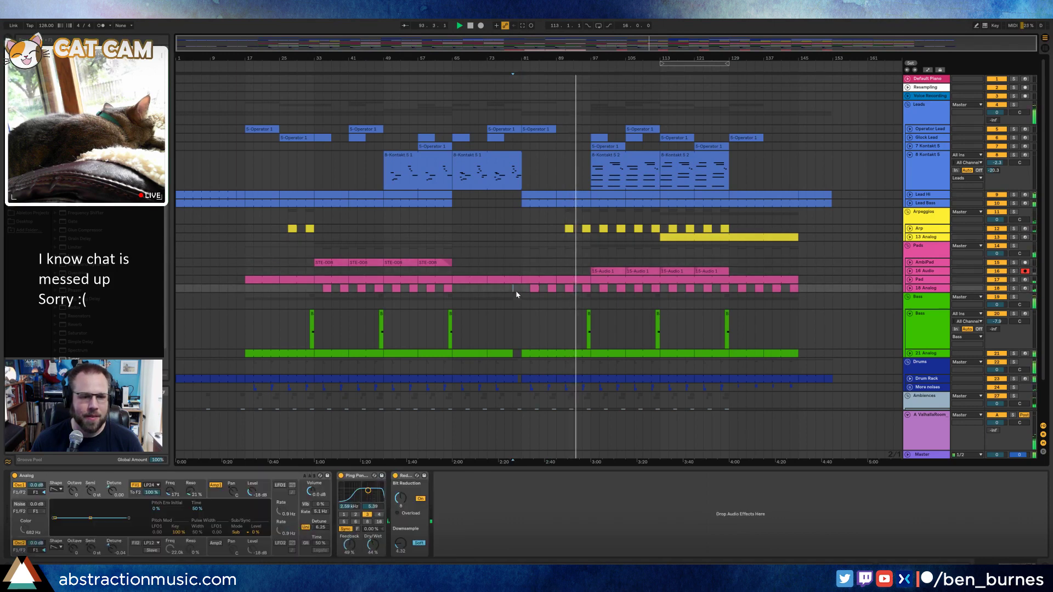
left_click(816, 279)
scroll(595, 299, "down", 2)
left_click(573, 301)
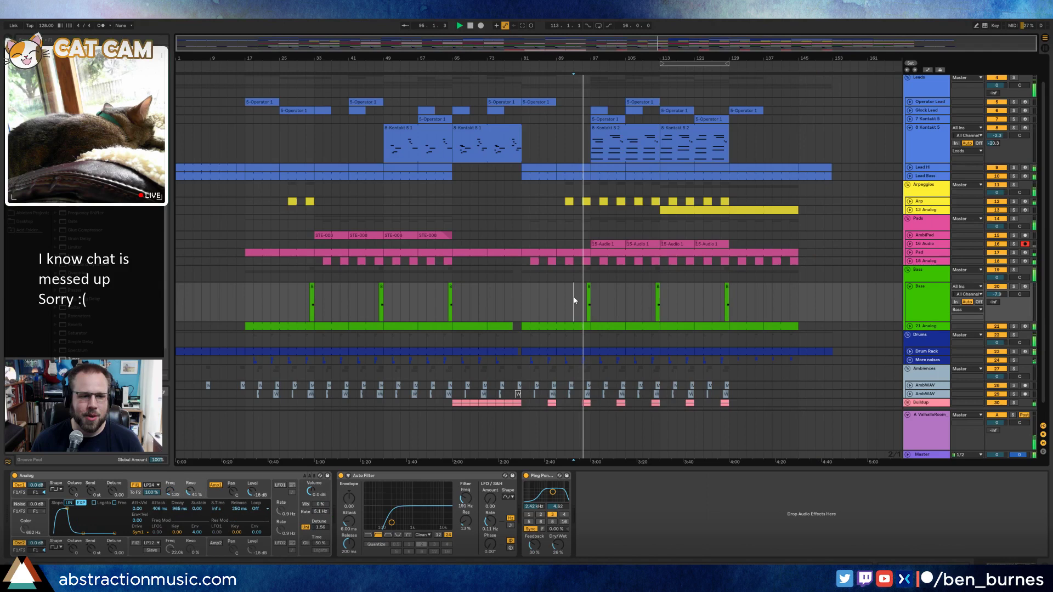
Examine the device chains of the 21 Analog, Operator Lead and Glock Lead tracks while the song plays.
left_click(520, 328)
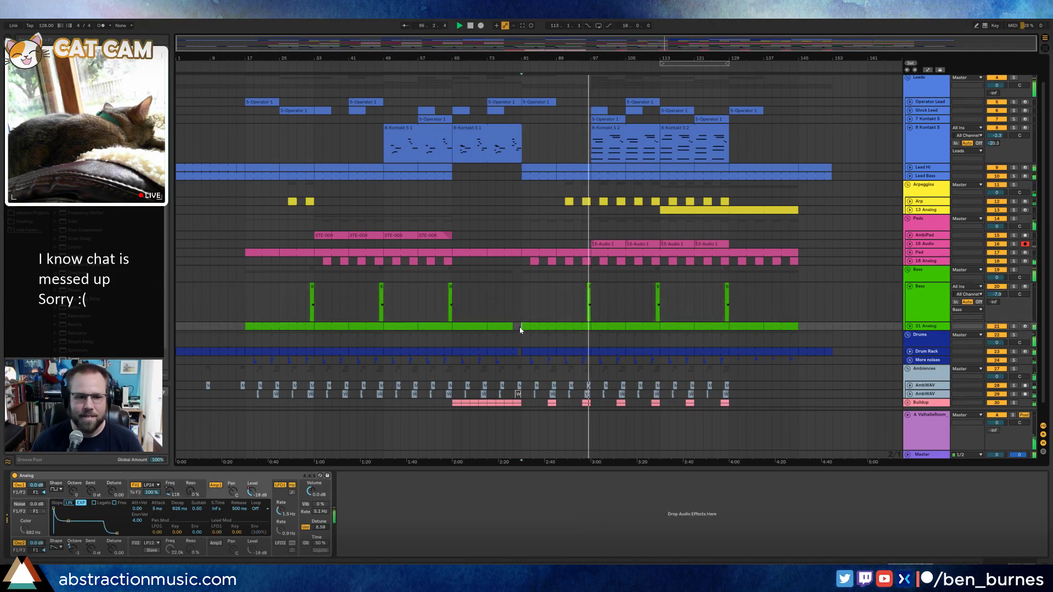
scroll(524, 329, "down", 1)
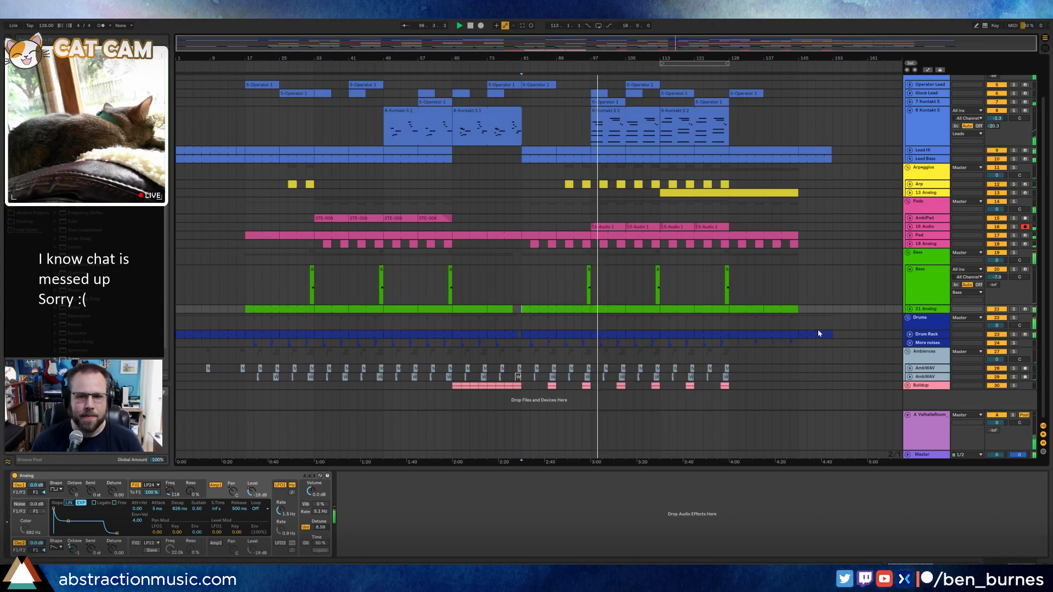
scroll(602, 196, "up", 2)
scroll(602, 195, "up", 1)
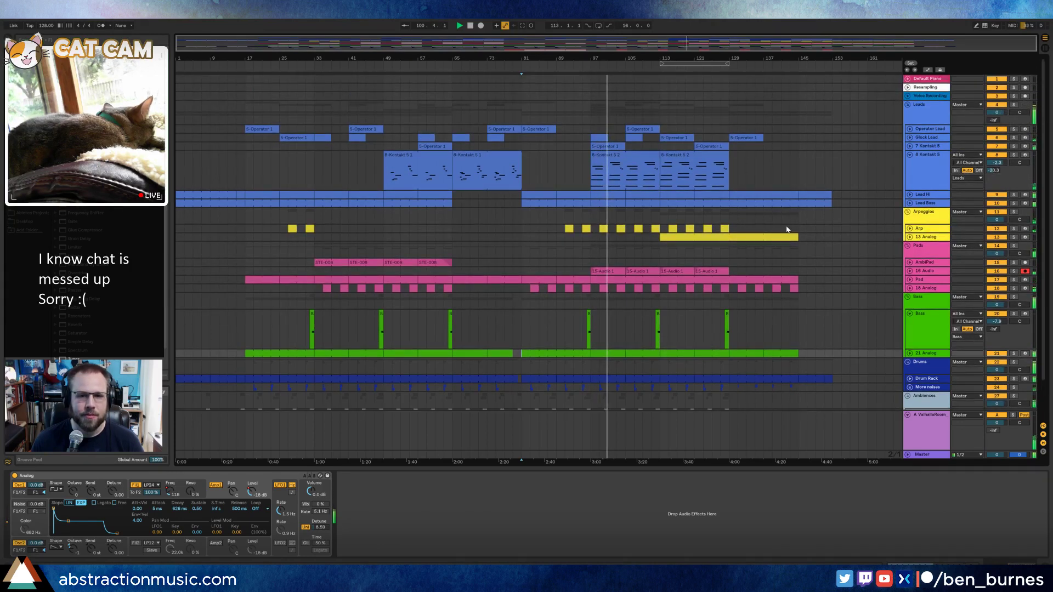
left_click(770, 130)
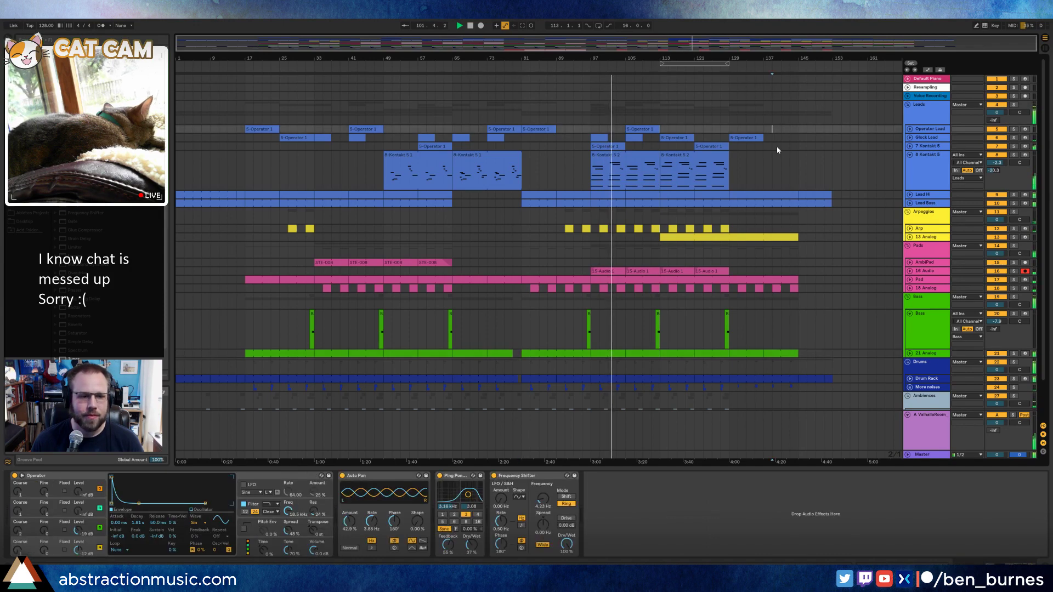
left_click(777, 144)
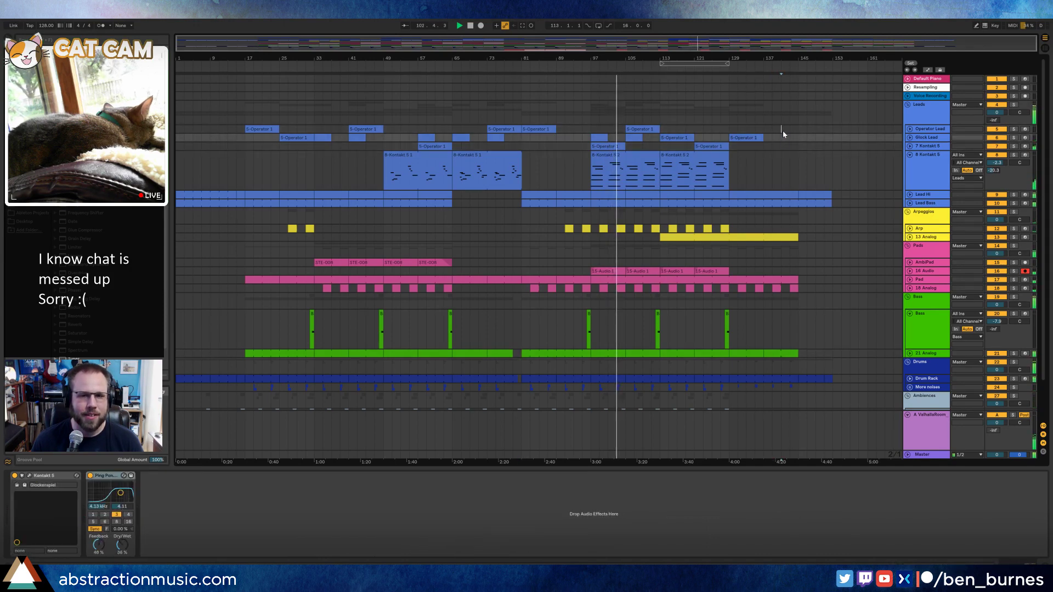
left_click(782, 131)
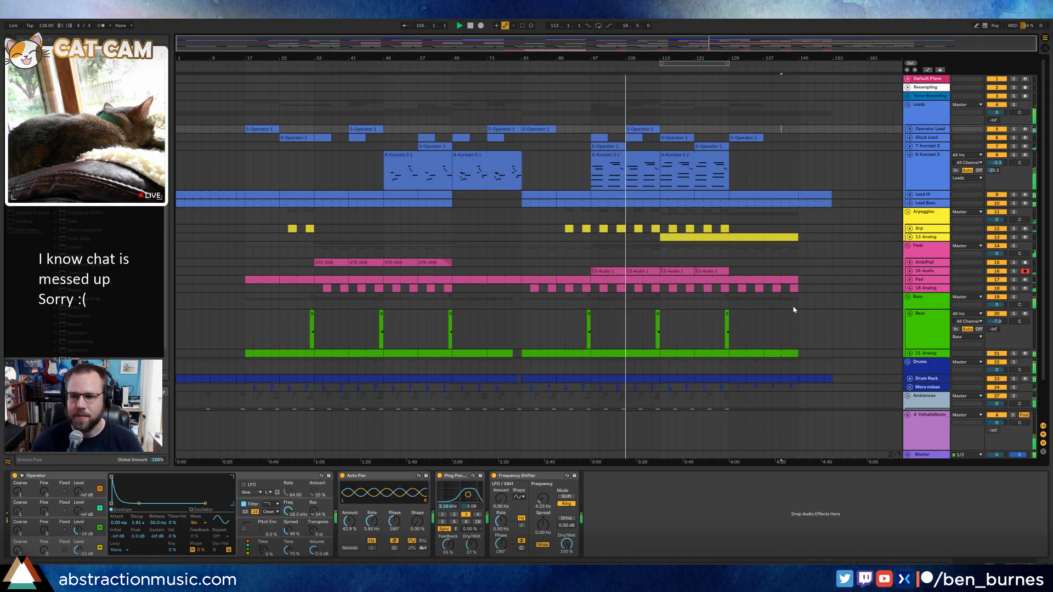
Collapse the 8 Kontakt 5 track.
scroll(793, 306, "down", 3)
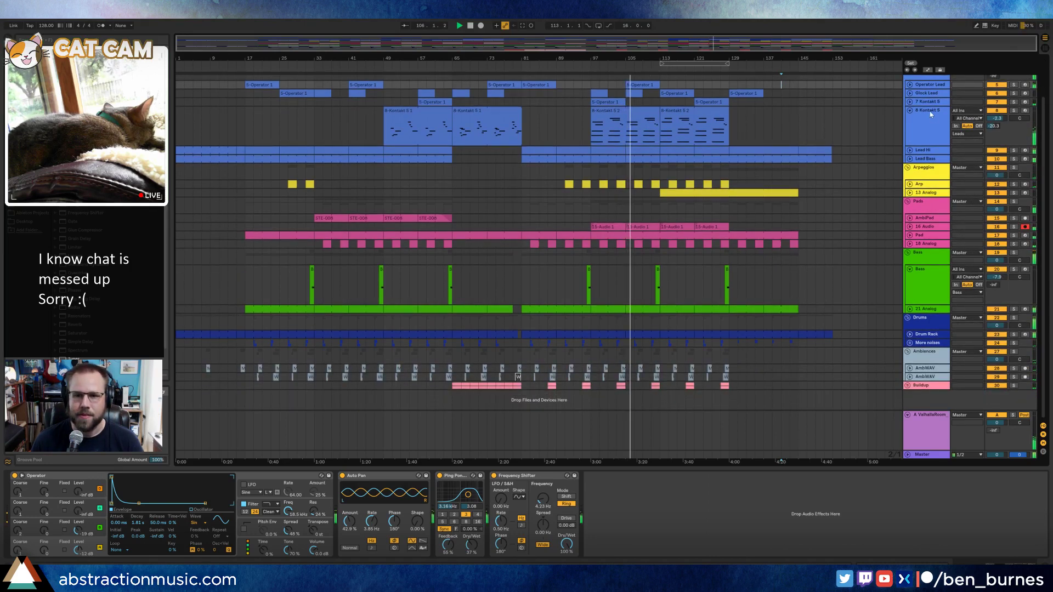
left_click(910, 110)
scroll(829, 280, "up", 3)
scroll(837, 287, "up", 1)
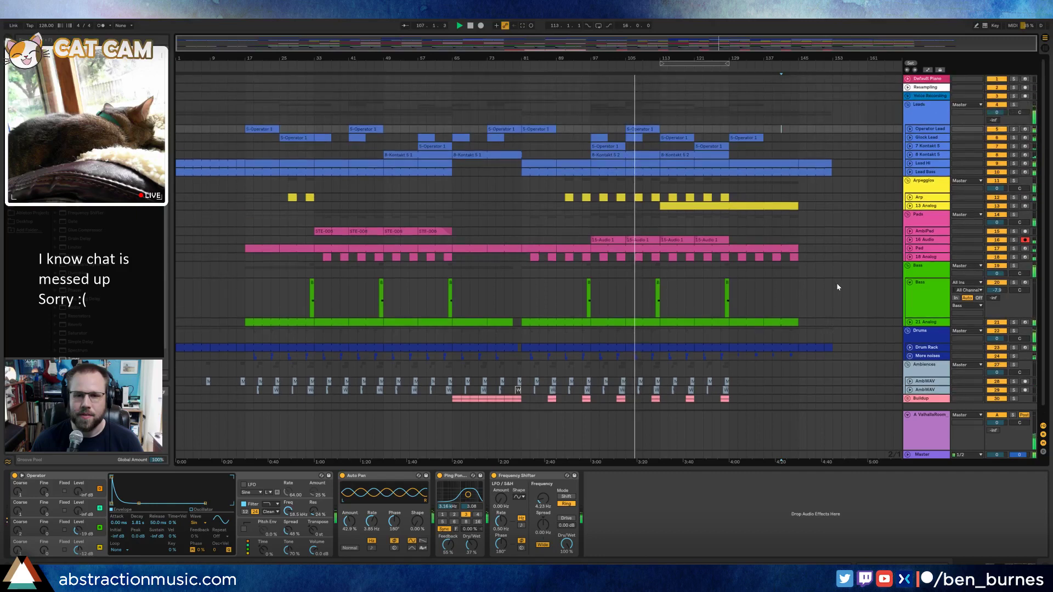
Expand the Operator Lead track and raise its Operator oscillator's level velocity sensitivity to about 41 %.
left_click(910, 129)
left_click(652, 130)
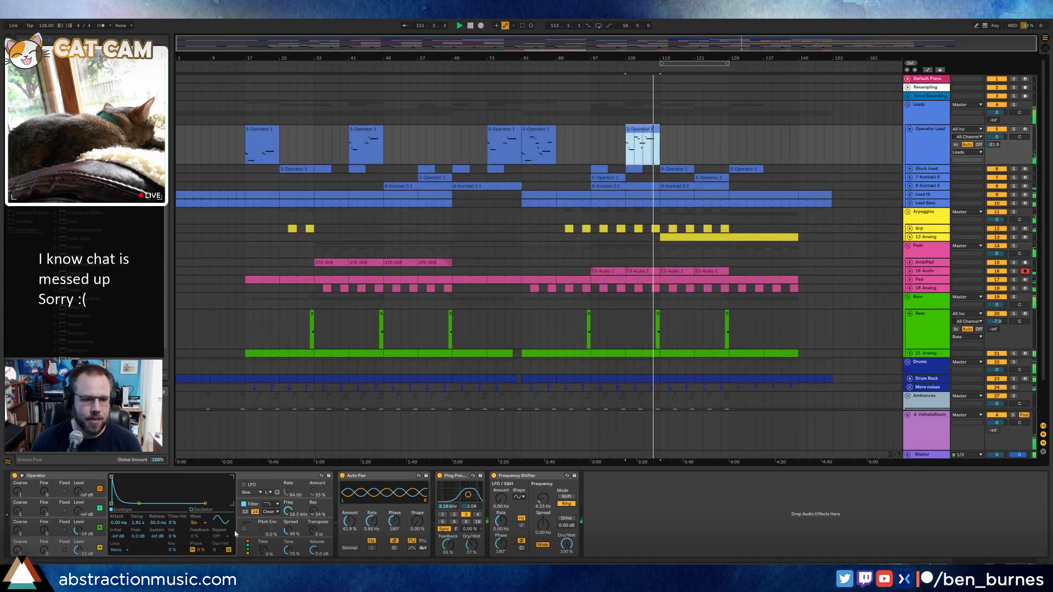
left_click_drag(173, 537, 174, 518)
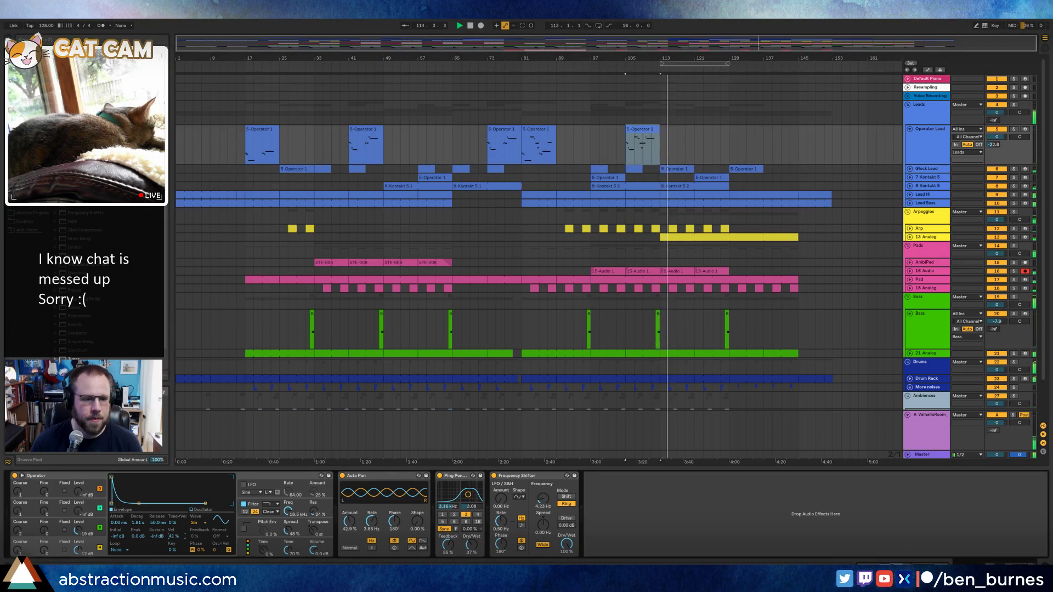
Set the 7 Kontakt 5 track's Ping Pong Delay to about 41 % feedback and 28 % dry/wet.
left_click(659, 303)
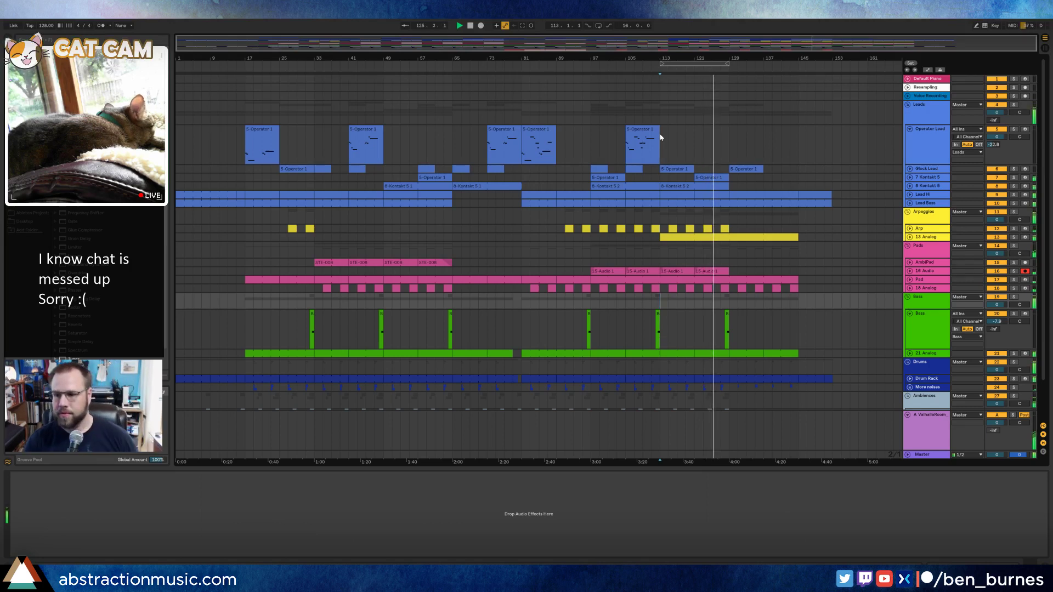
left_click(711, 177)
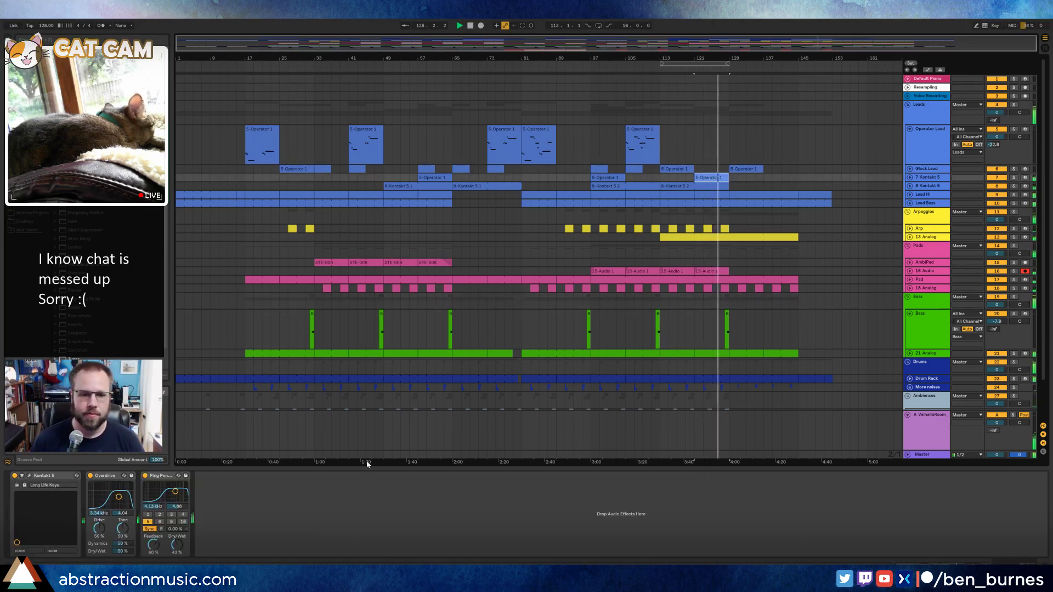
left_click_drag(175, 545, 153, 549)
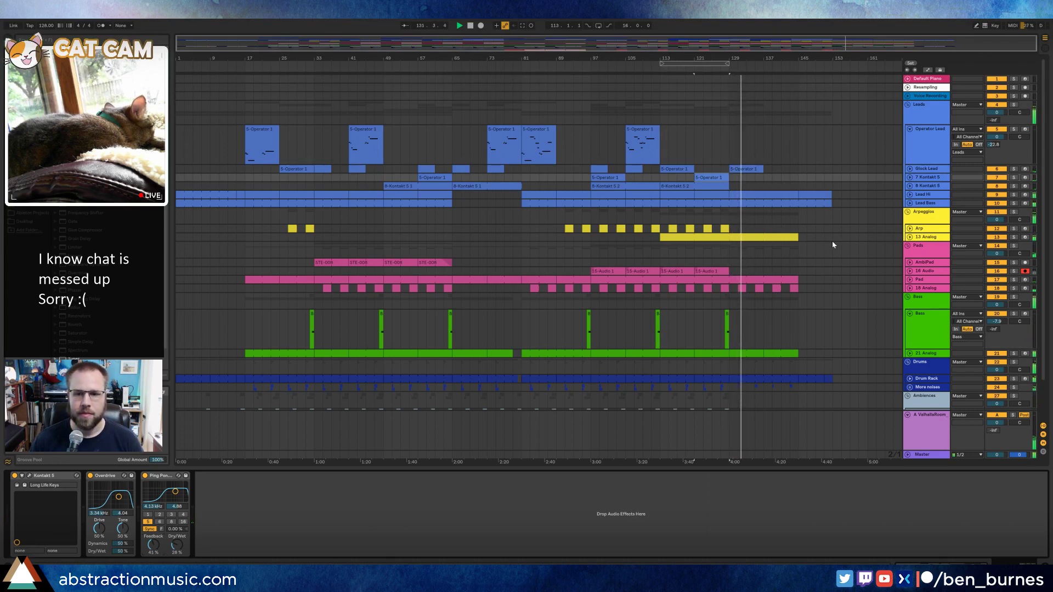
Expand the 13 Analog track and show the F1 Freq automation of its Analog instrument over the arpeggio clip.
left_click(915, 238)
left_click(910, 238)
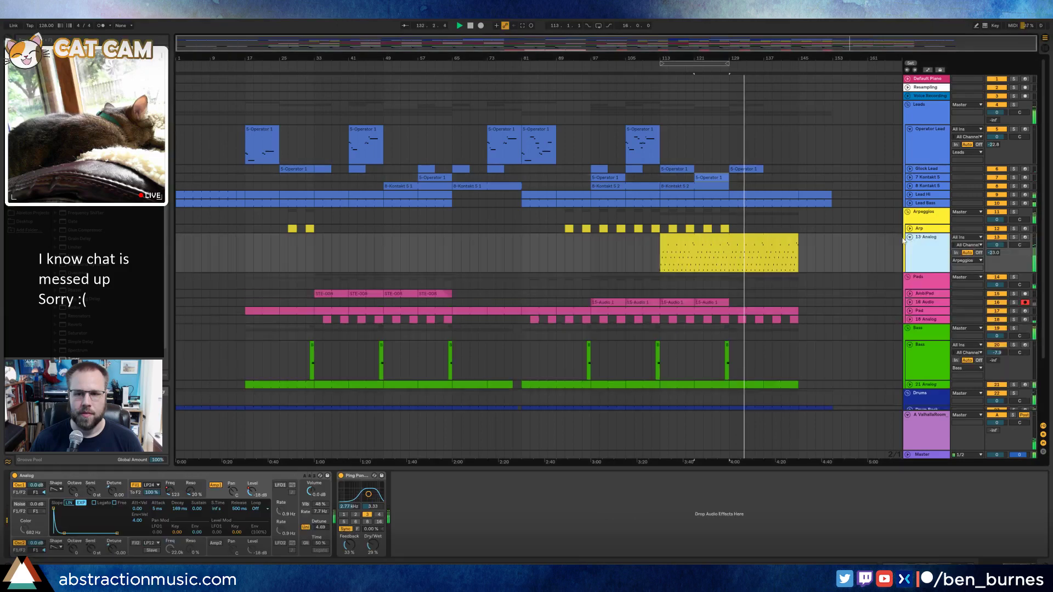
left_click(786, 237)
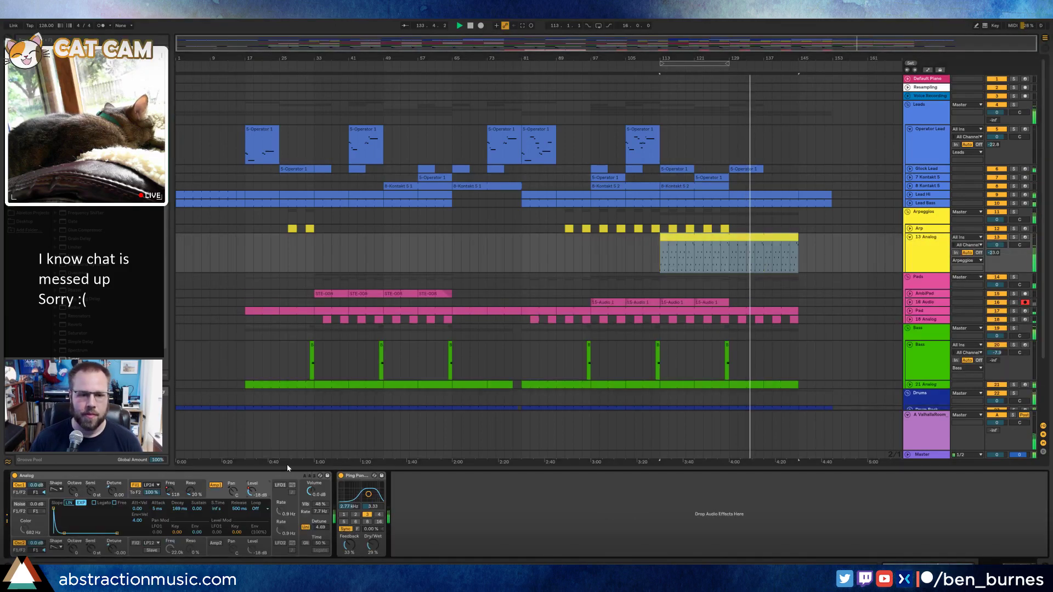
key("a")
left_click(187, 494)
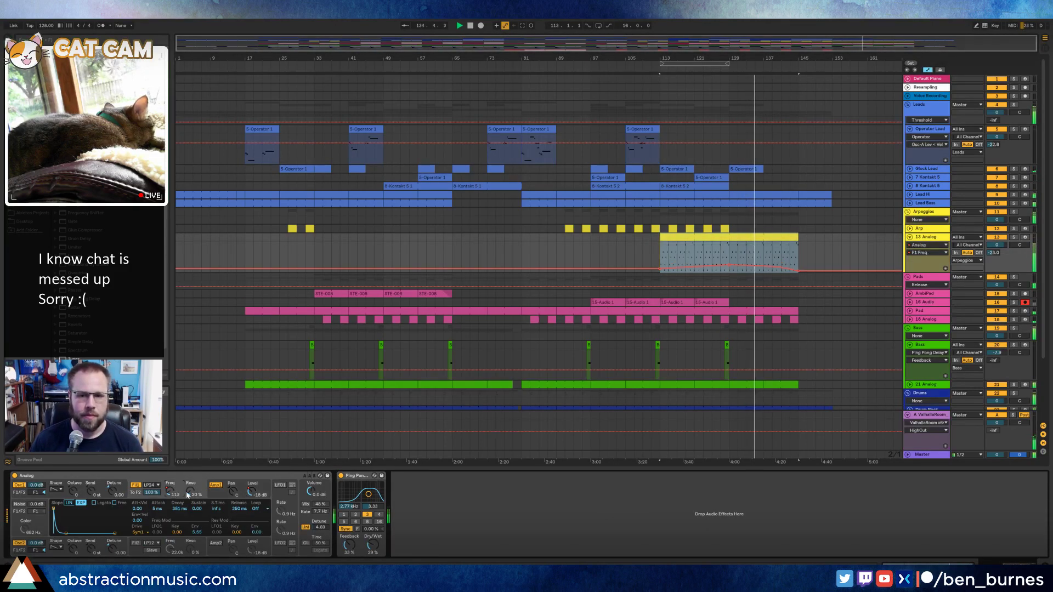
left_click(816, 258)
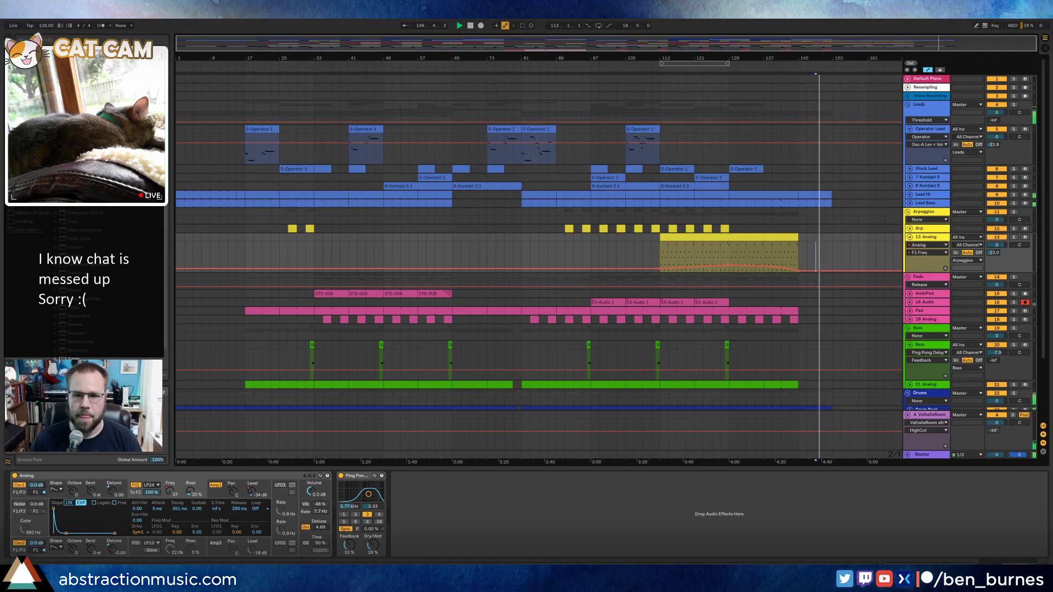
Look at the Two Hour Track Challenge playlist on YouTube in the Chrome browser, and return to Ableton Live.
scroll(848, 315, "down", 2)
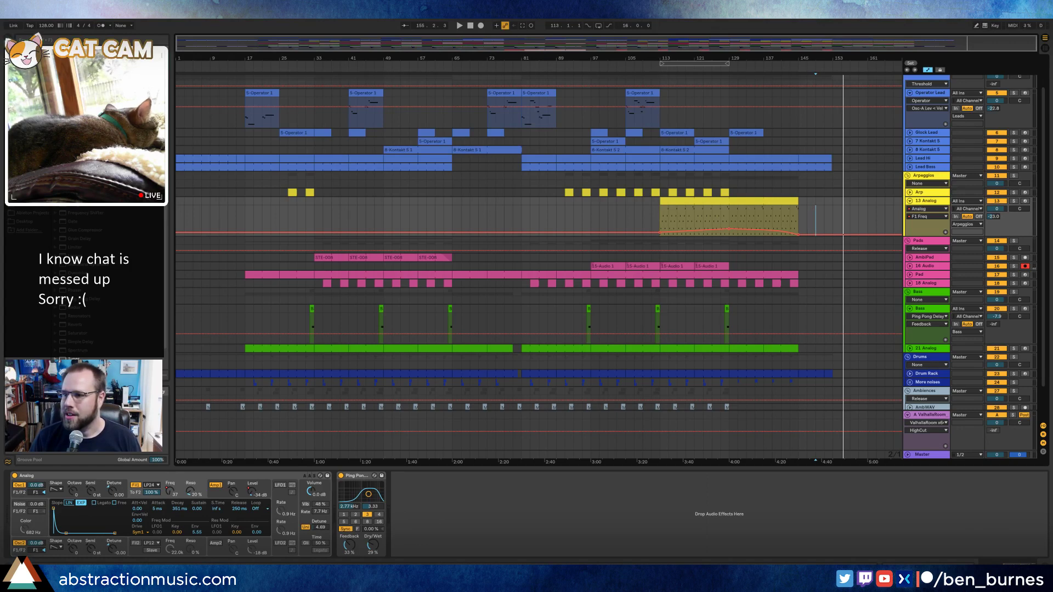
left_click_drag(705, 85, 447, 60)
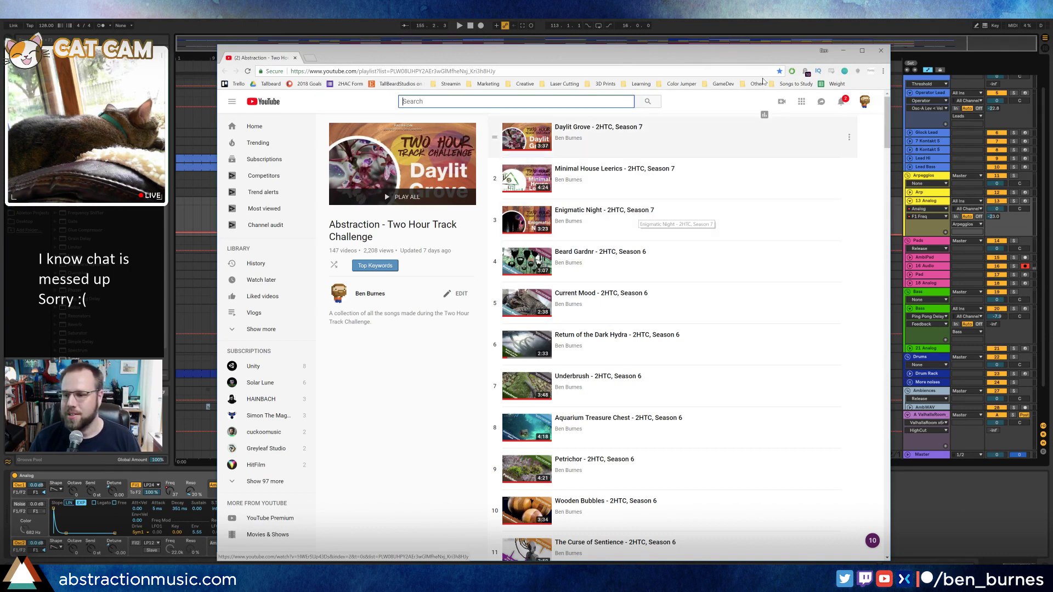
left_click(844, 52)
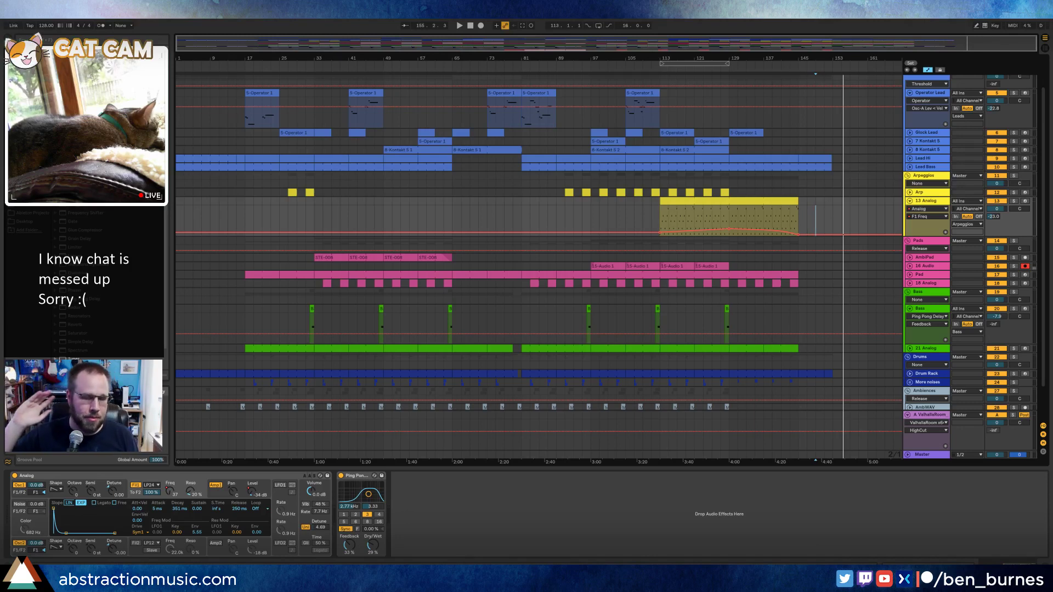
Duplicate the Arp track's section from bar 17 to bar 49 so that its copy fills bars 49 to 81.
left_click_drag(245, 192, 384, 194)
key("ctrl+d")
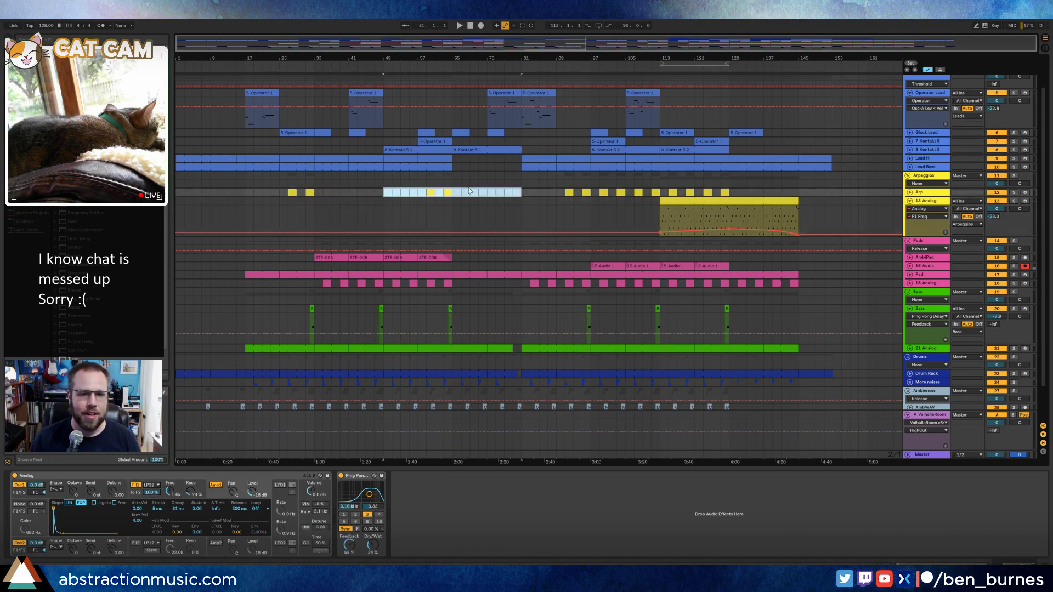
left_click(467, 183)
scroll(469, 183, "down", 3)
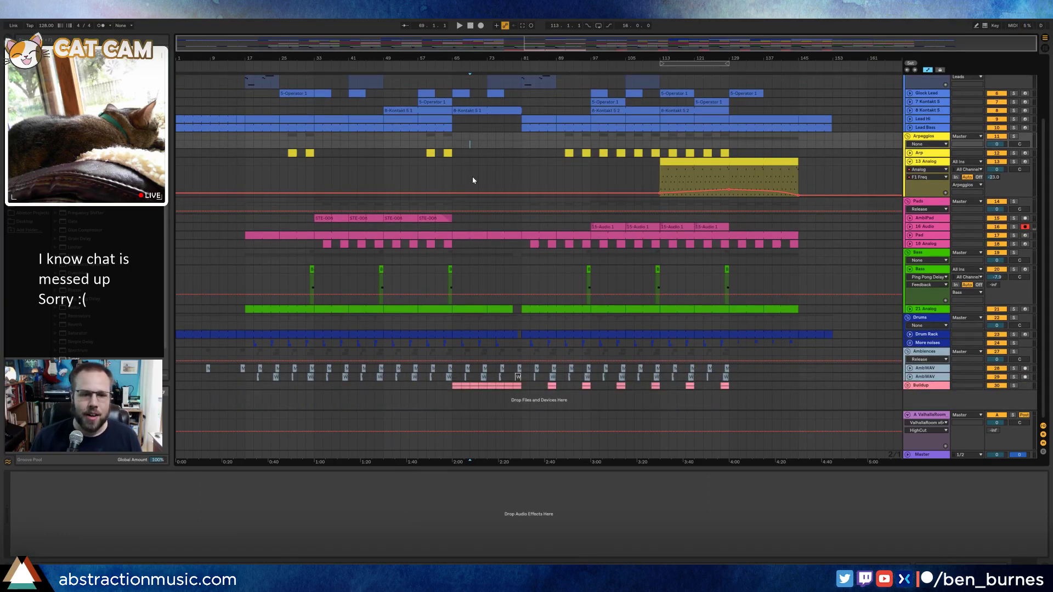
scroll(477, 194, "up", 5)
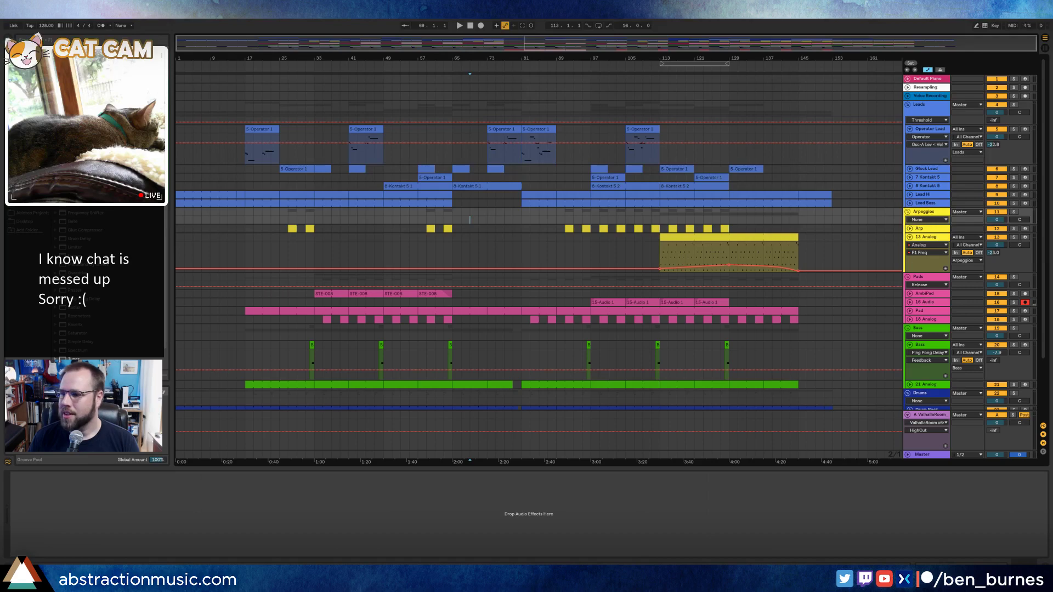
Switch to the Chrome browser.
mouse_move(70, 580)
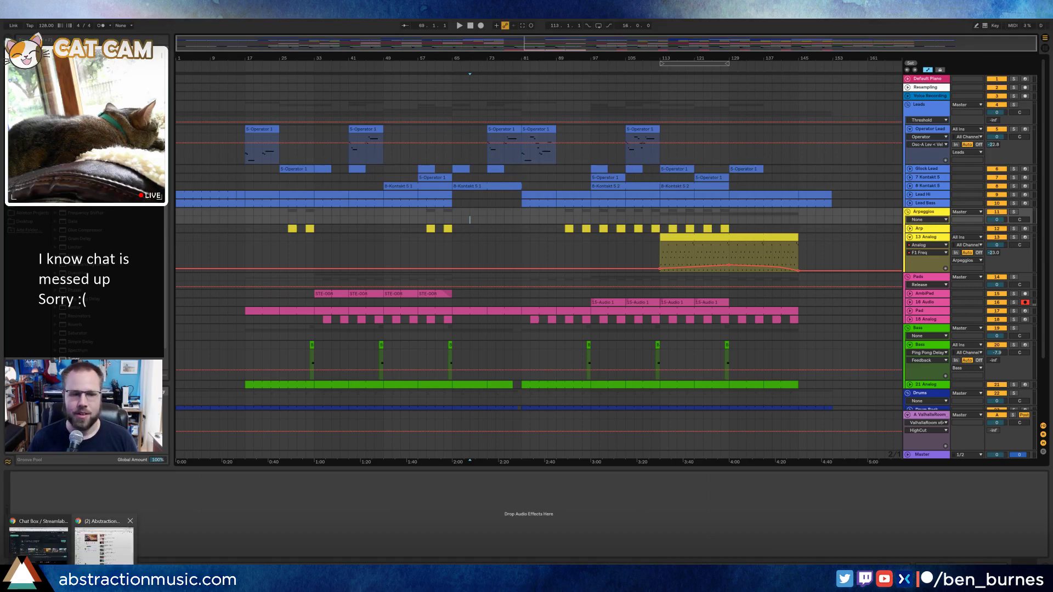